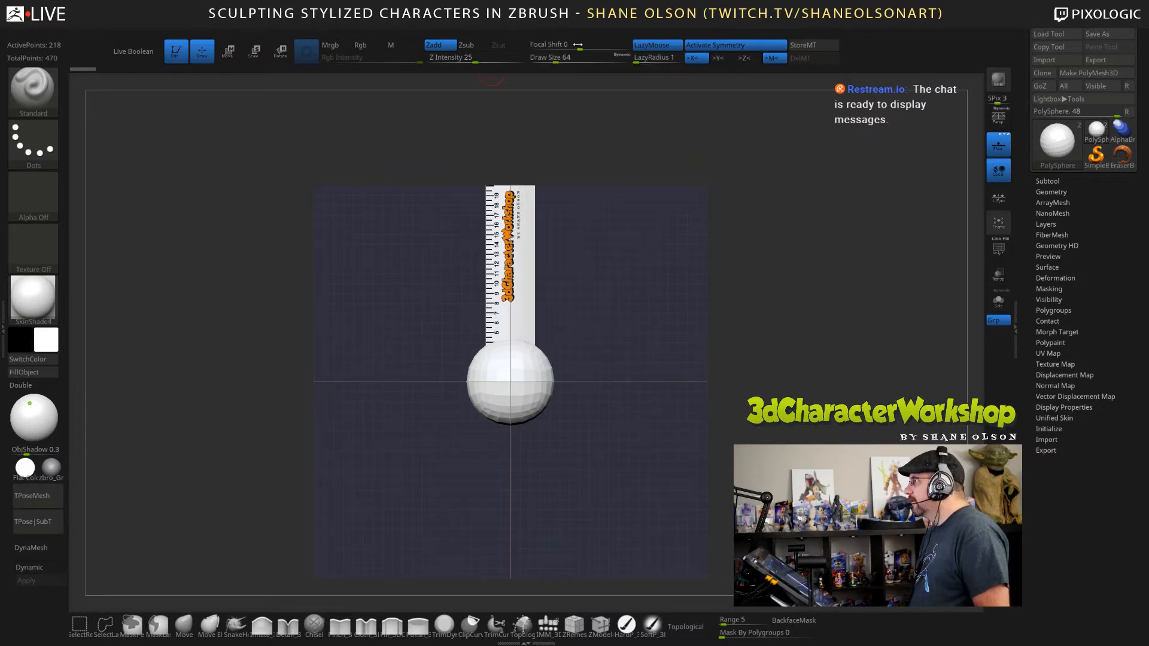
left_click(538, 28)
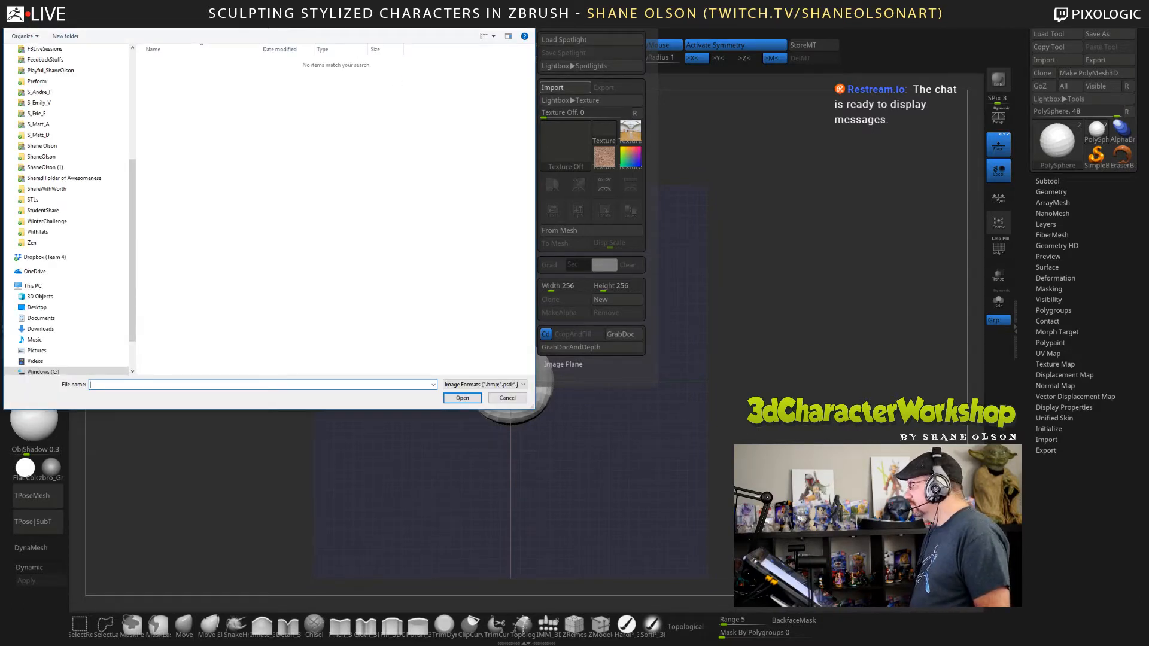
left_click_drag(363, 8, 454, 42)
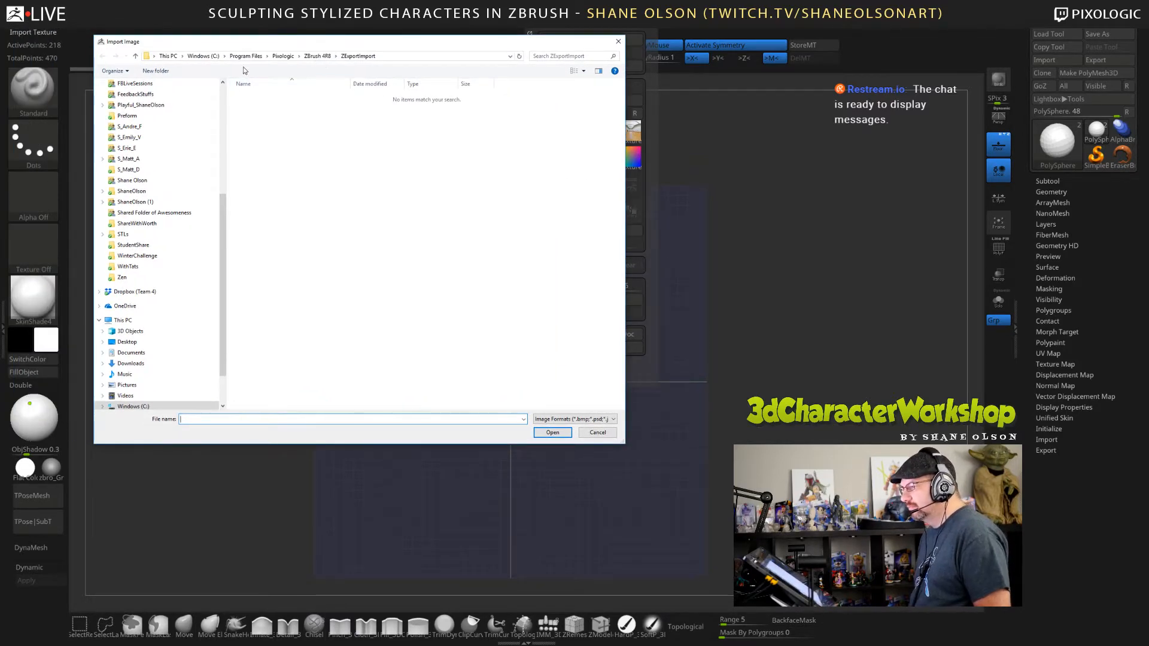
scroll(154, 113, "up", 6)
left_click(146, 102)
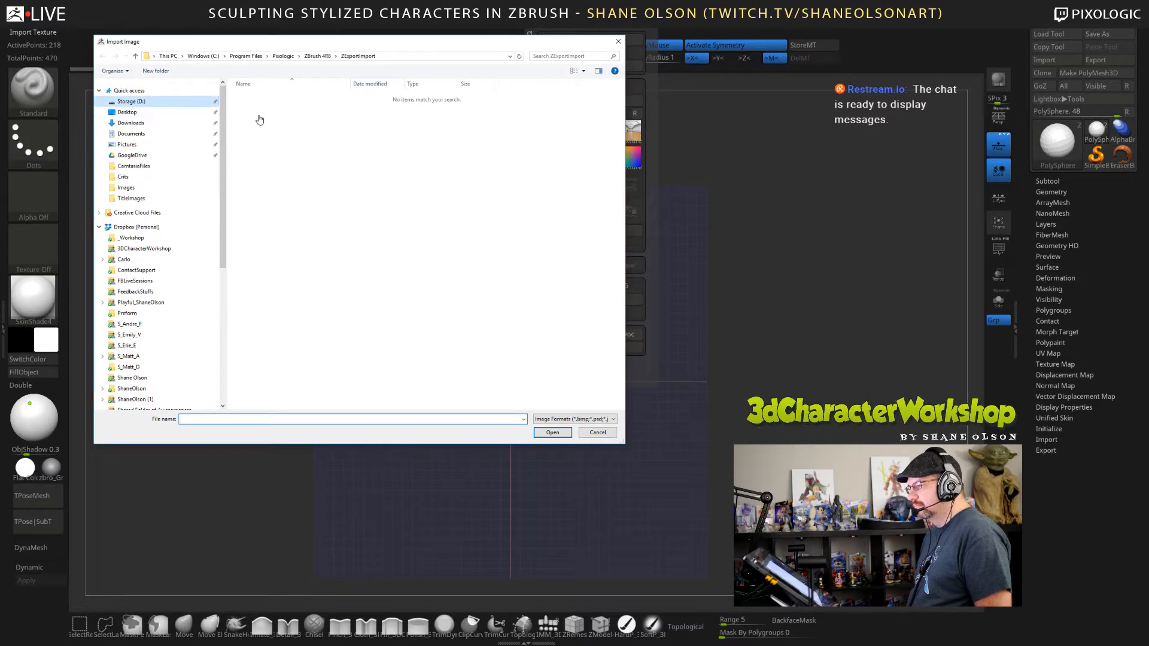
double_click(251, 107)
scroll(359, 251, "down", 3)
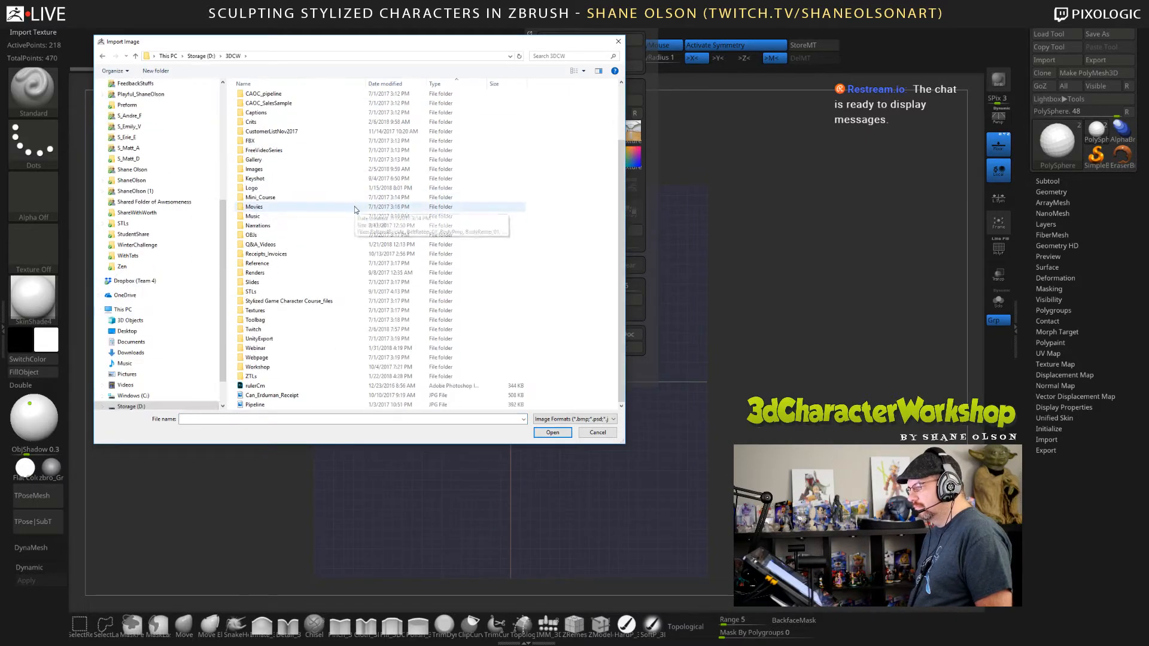
double_click(285, 332)
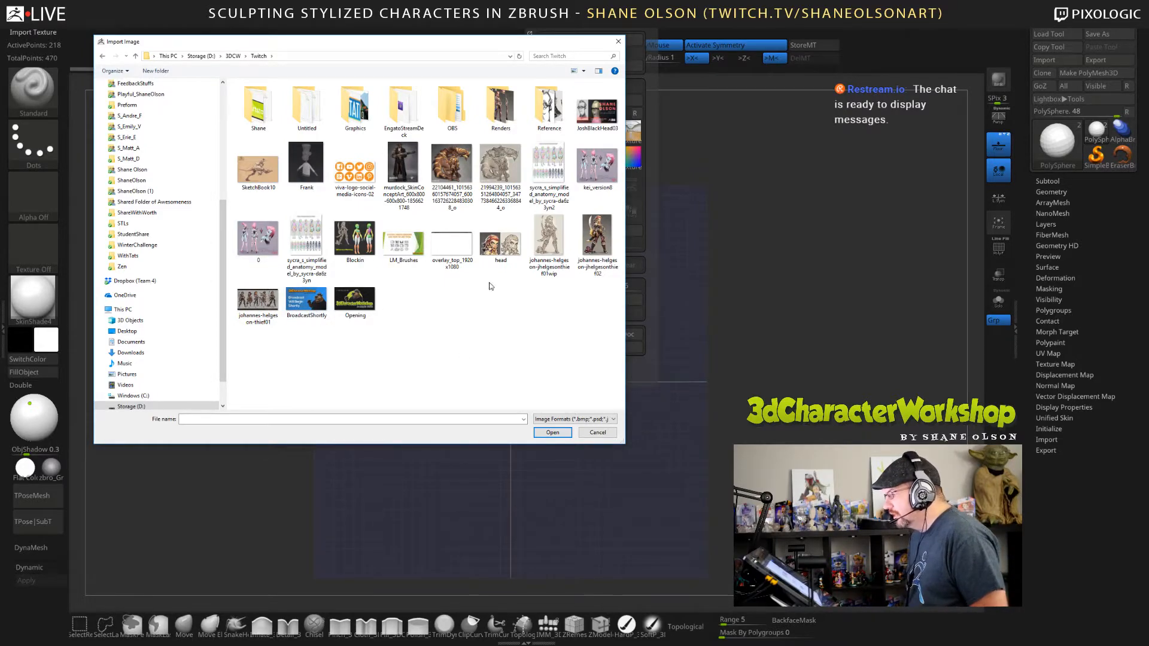
double_click(537, 108)
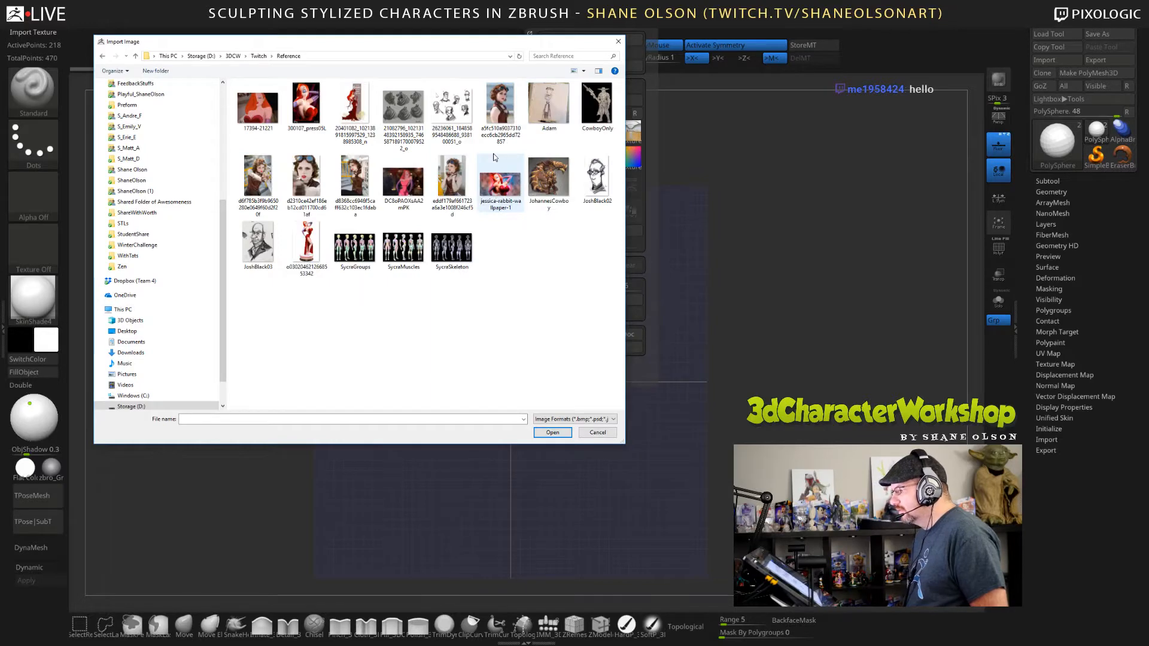
left_click(257, 244)
left_click(553, 432)
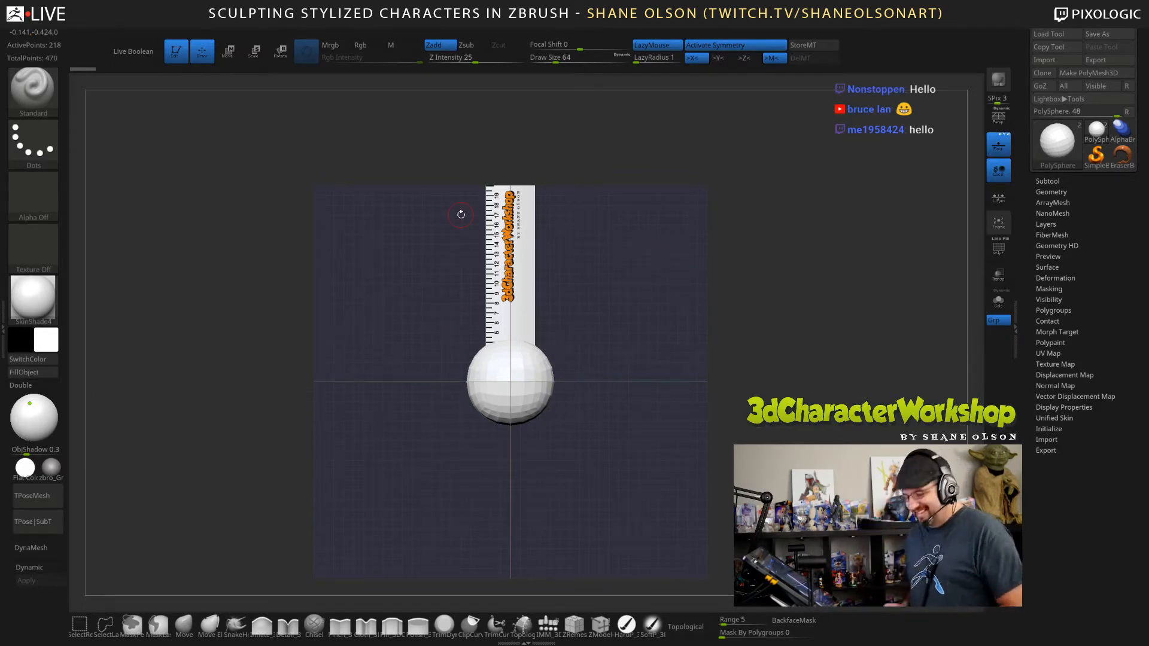
Add the JoshBlack03 texture to Spotlight and hide LightBox.
left_click(543, 30)
left_click(564, 144)
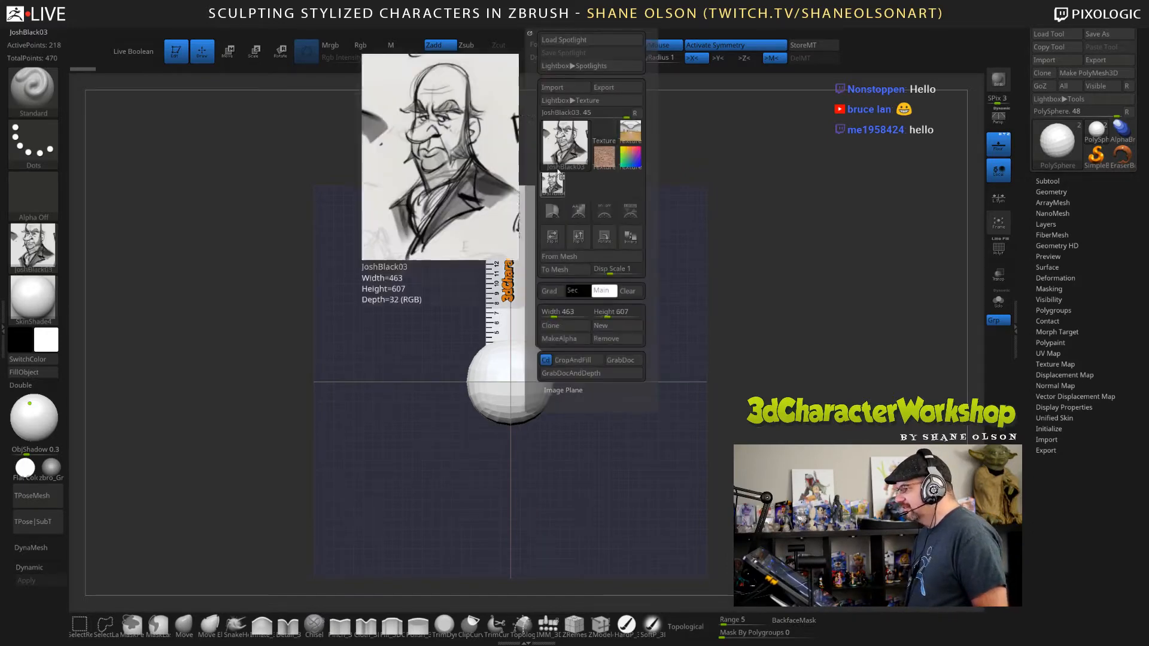
left_click(629, 206)
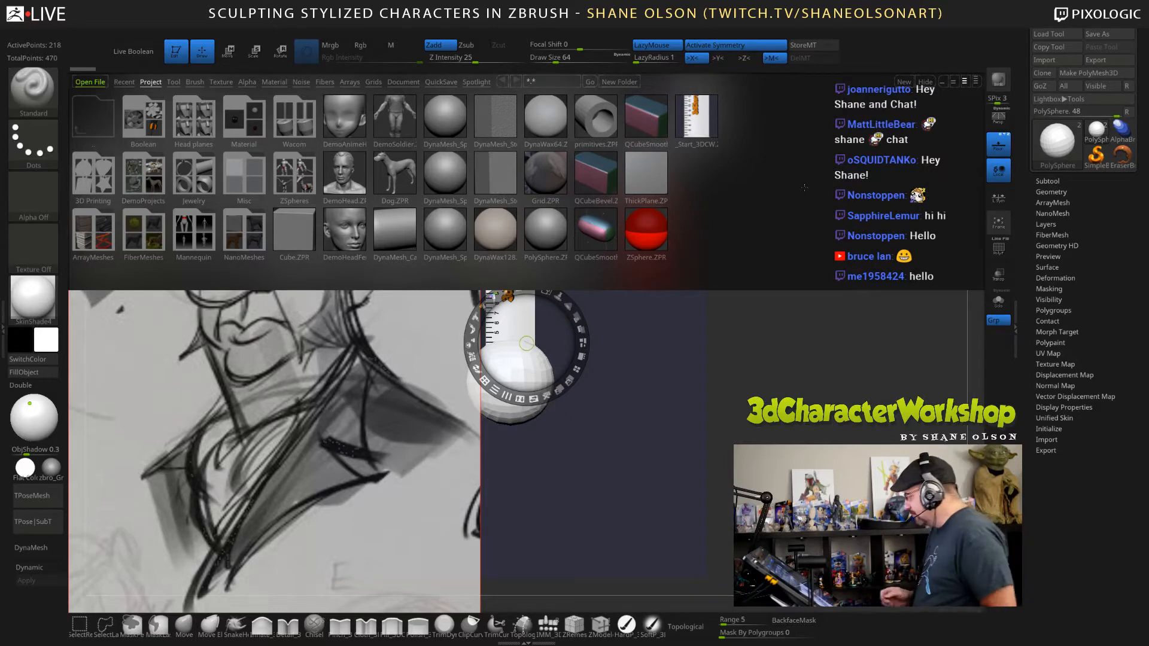
key("comma")
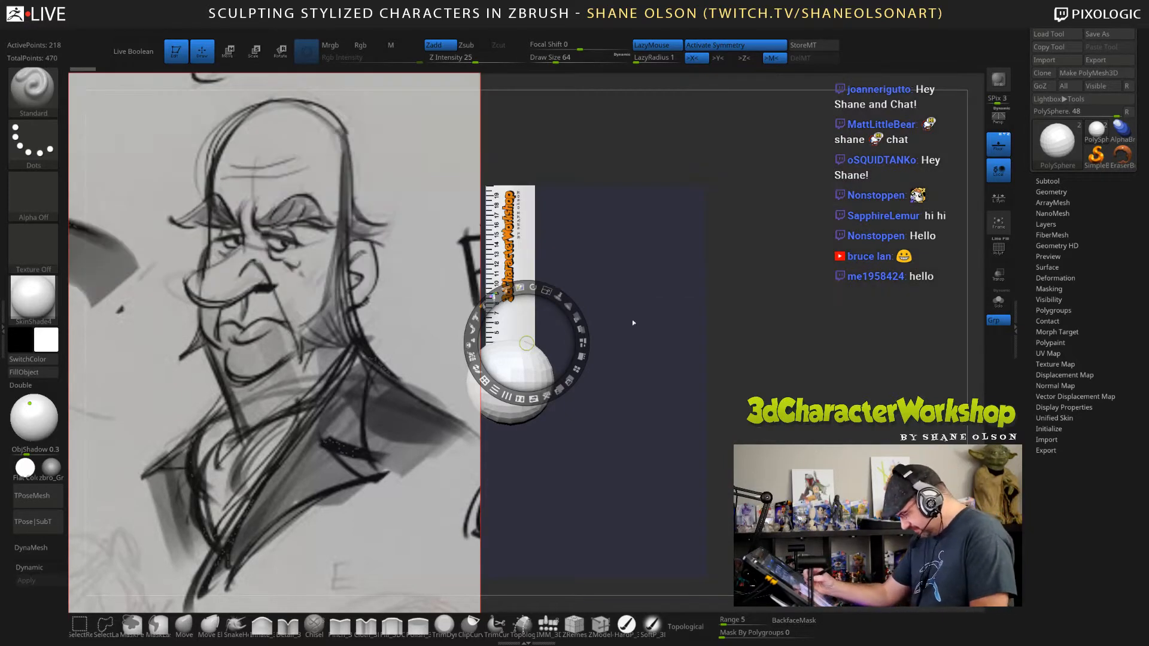
Shrink the sketch into the upper-left corner of the canvas and leave Spotlight editing with the reference still displayed.
mouse_move(547, 290)
left_mouse_down()
mouse_move(543, 314)
mouse_move(335, 189)
mouse_move(372, 224)
mouse_move(365, 242)
left_mouse_up()
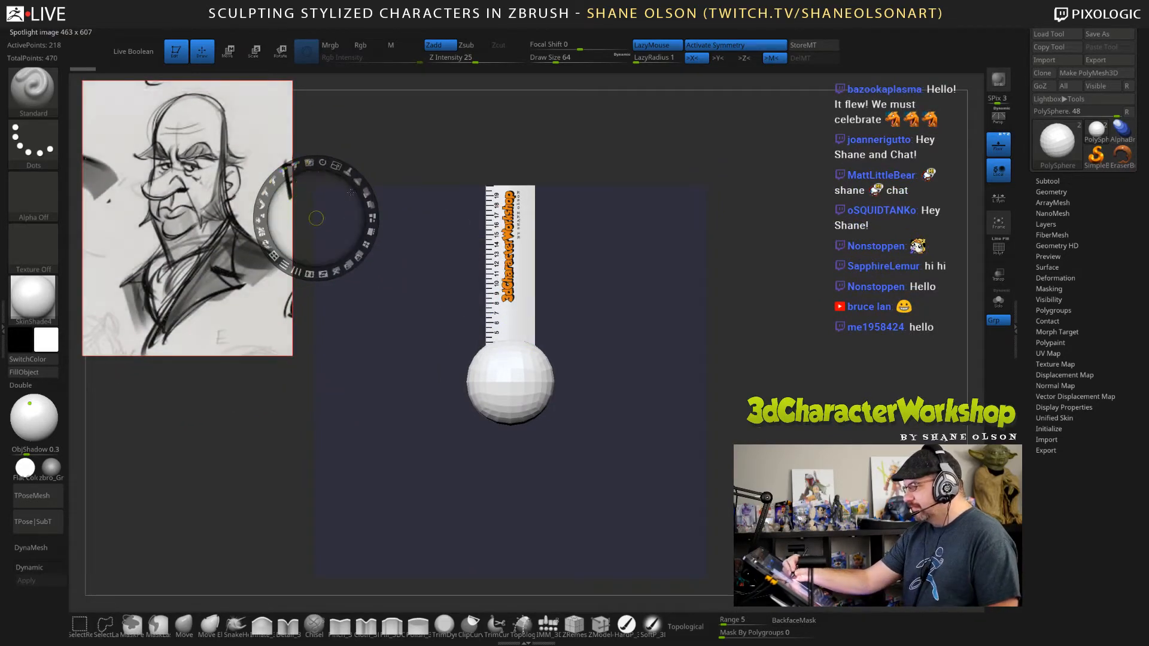
left_click_drag(348, 191, 328, 187)
key("shift")
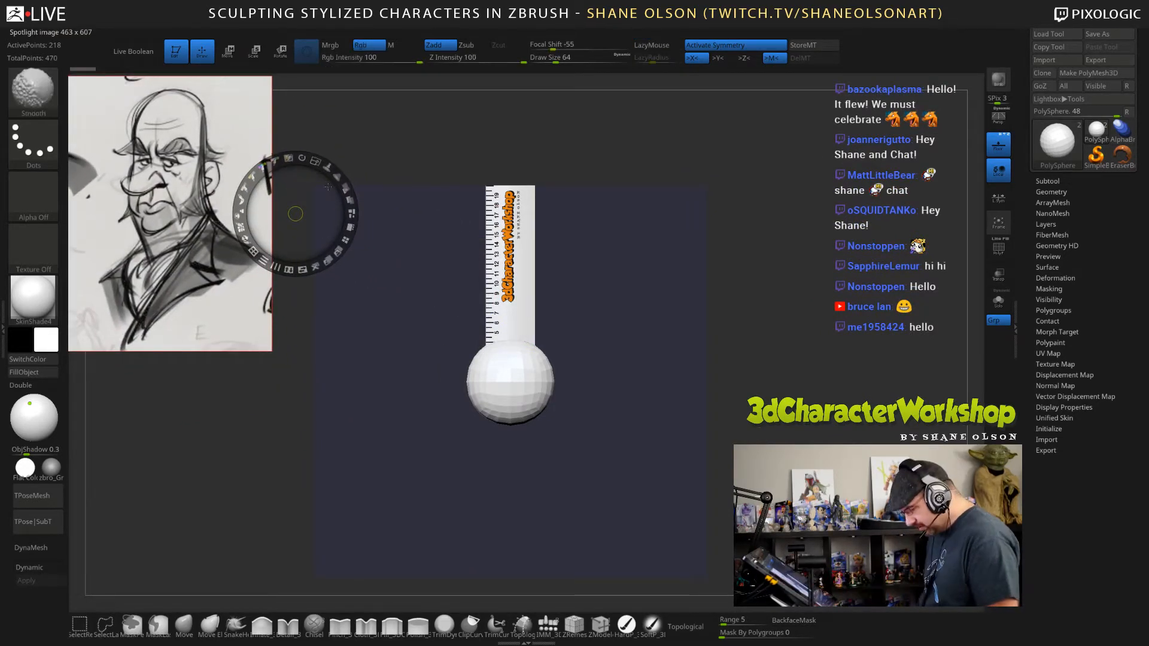
key("shift+z")
key("shift+z")
key("z")
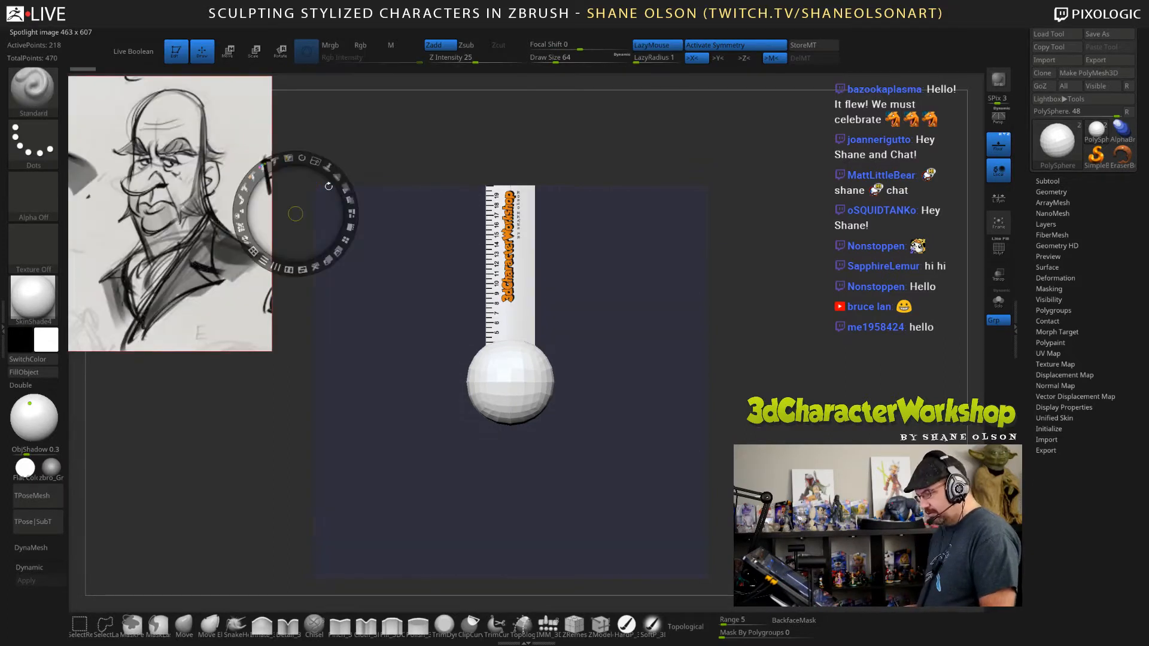
key("z")
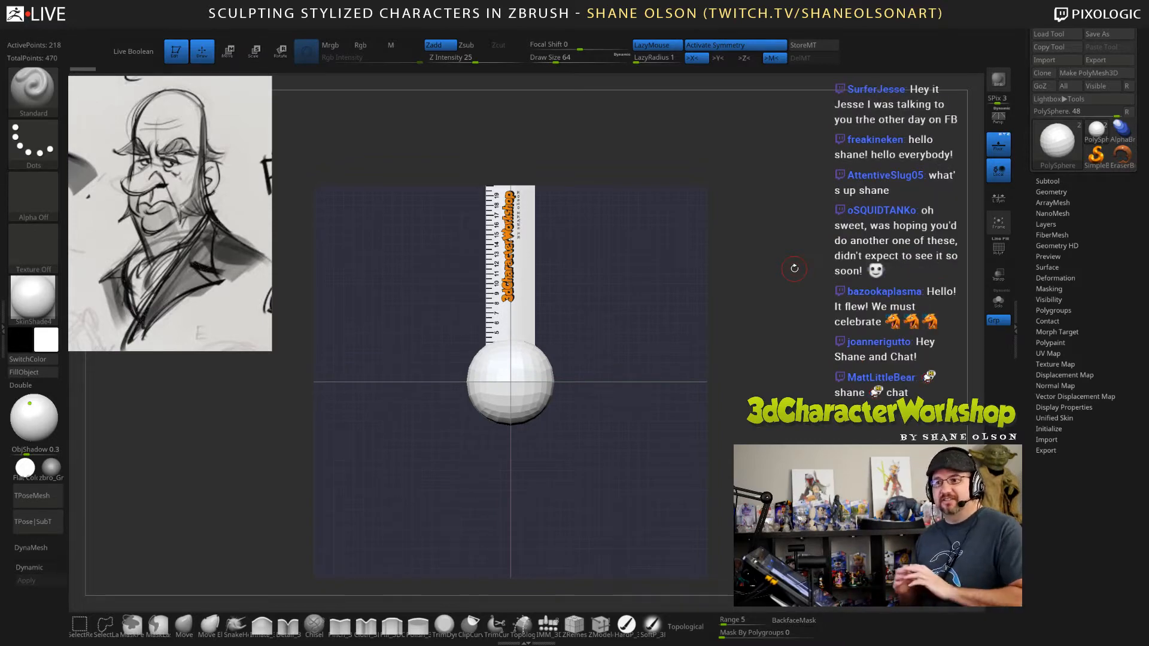
Hide the SO_20CM_Ruler subtool so only the PolySphere is displayed.
left_click(1046, 179)
left_click(1128, 191)
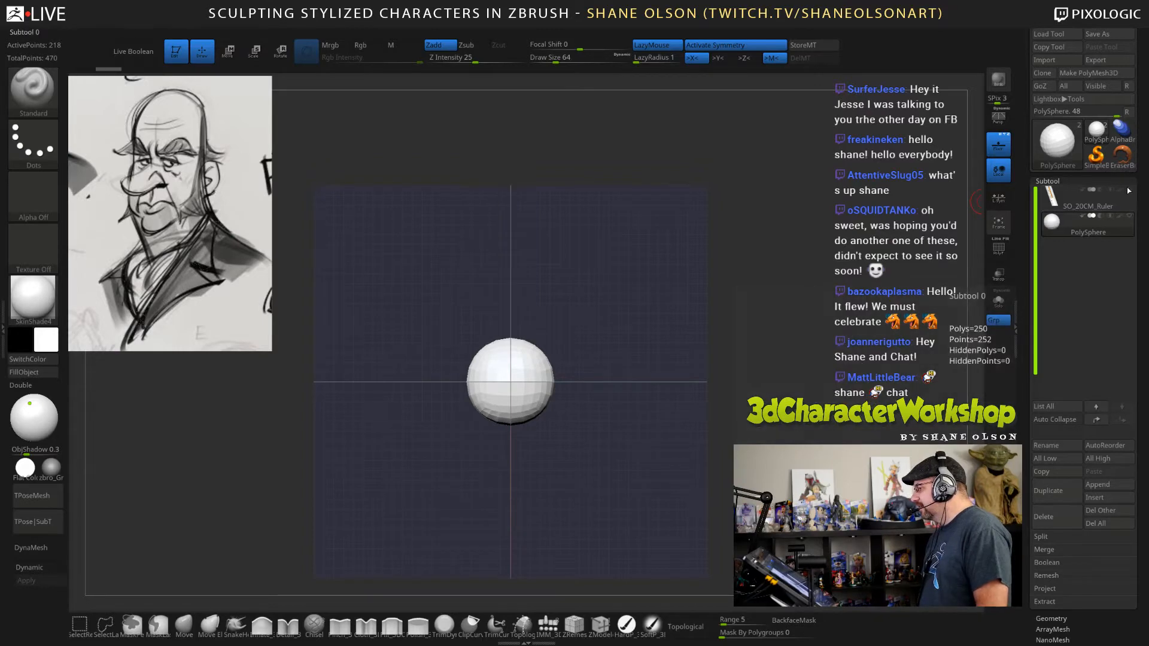
left_click_drag(622, 273, 748, 264, "alt")
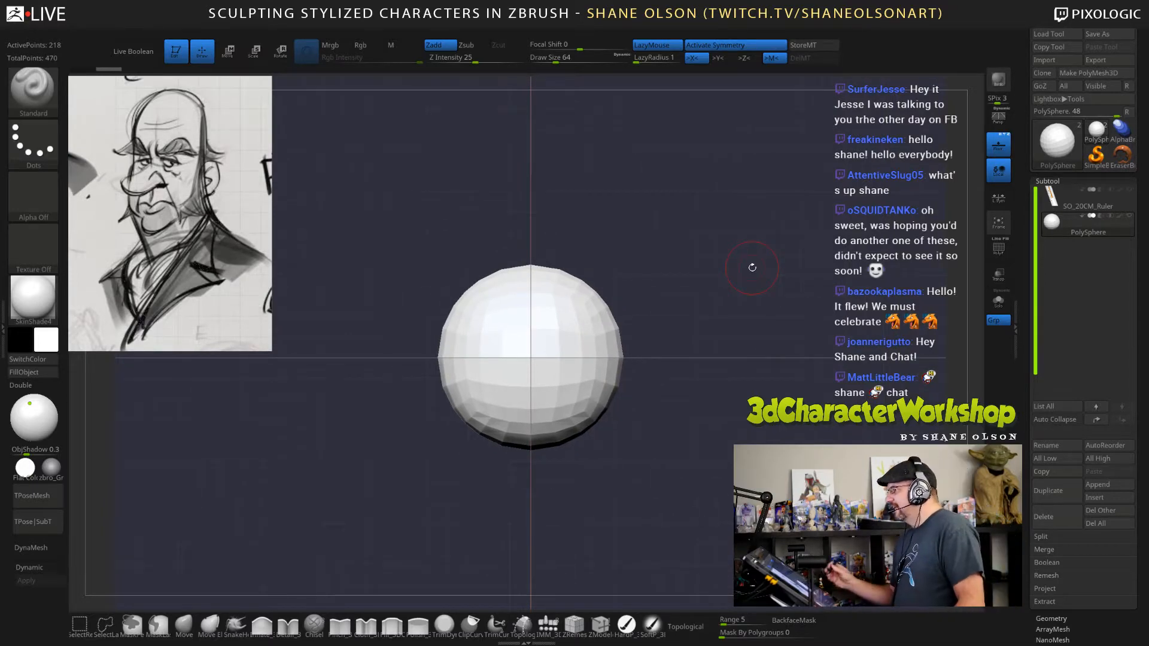
mouse_move(684, 307)
left_mouse_down("alt")
mouse_move(753, 306)
mouse_move(742, 313)
left_mouse_up("alt")
Set the draw size to 56 and subdivide the PolySphere once.
key("s")
left_click(735, 309)
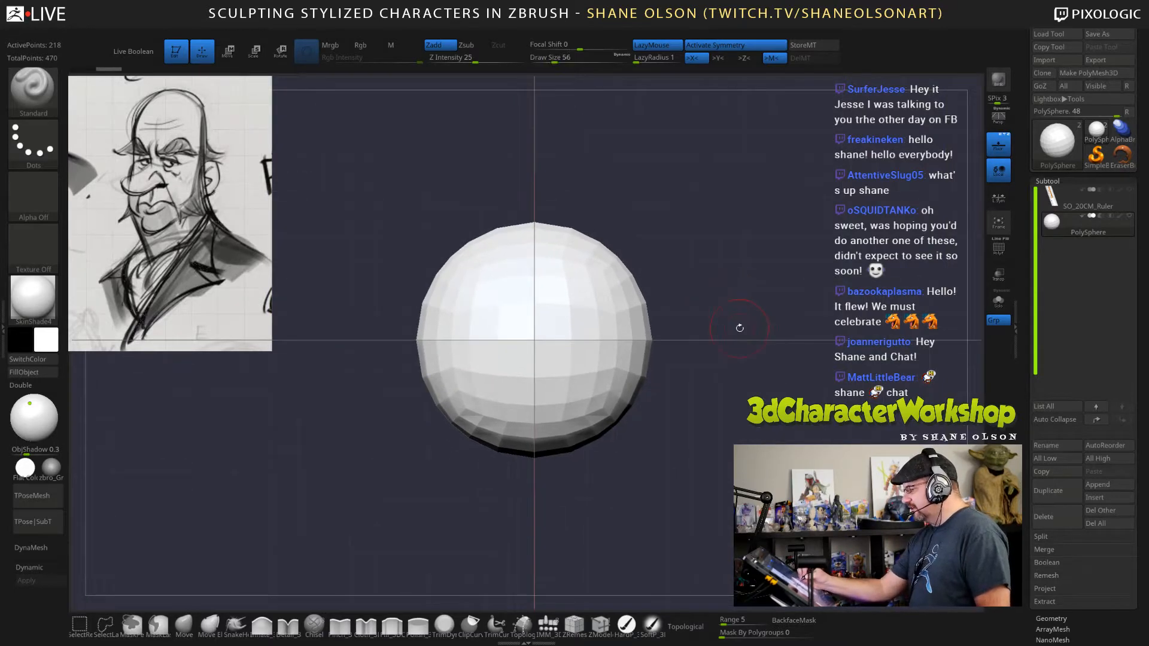
key("ctrl+d")
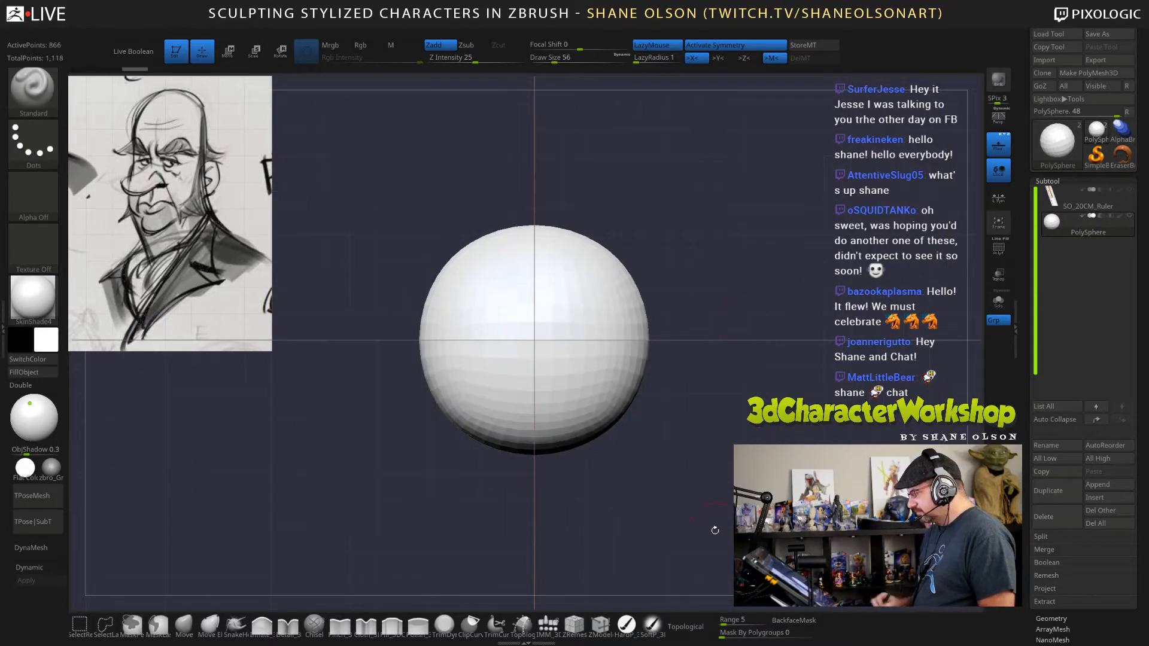
Delete the sphere's lower subdivision level and turn on the PolyFrame display.
mouse_move(1028, 502)
left_mouse_down()
mouse_move(1029, 396)
mouse_move(1024, 541)
left_mouse_up()
left_click(1051, 403)
left_click(1055, 228)
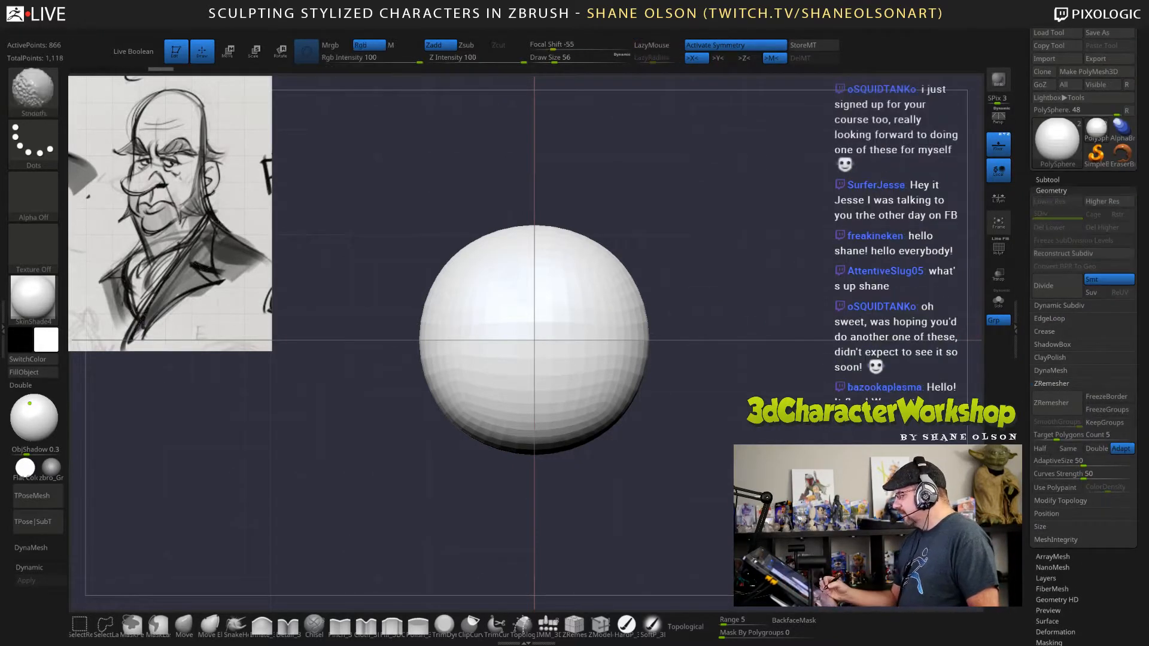
key("shift+f")
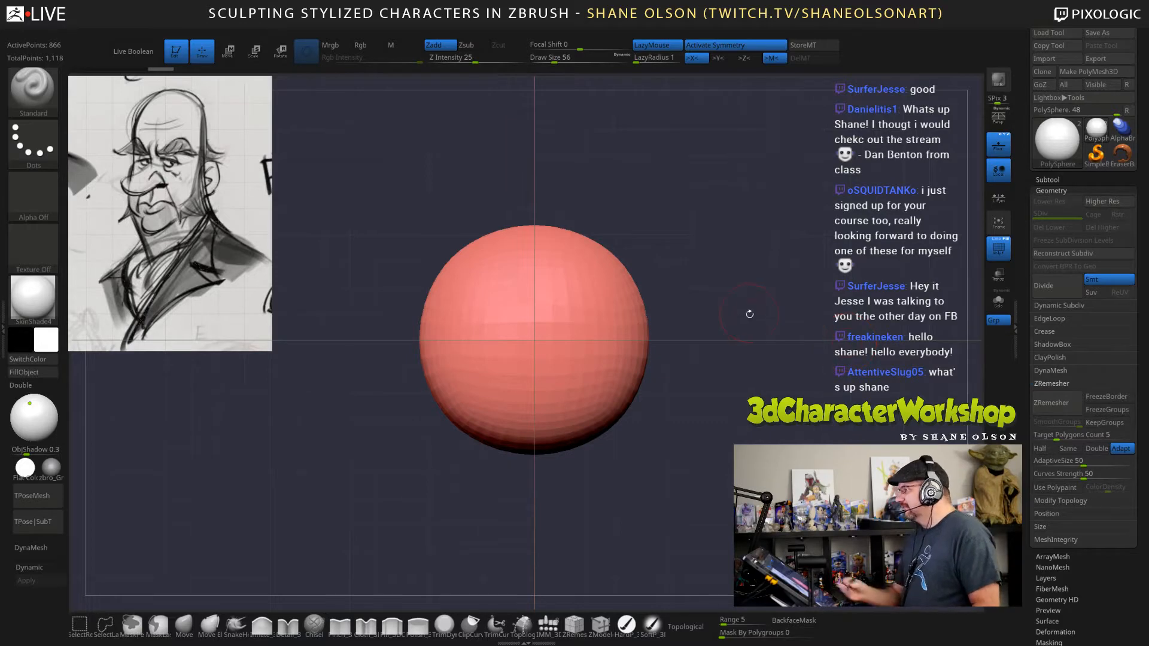
left_click_drag(750, 314, 771, 361, "alt")
left_click_drag(762, 418, 747, 379, "alt")
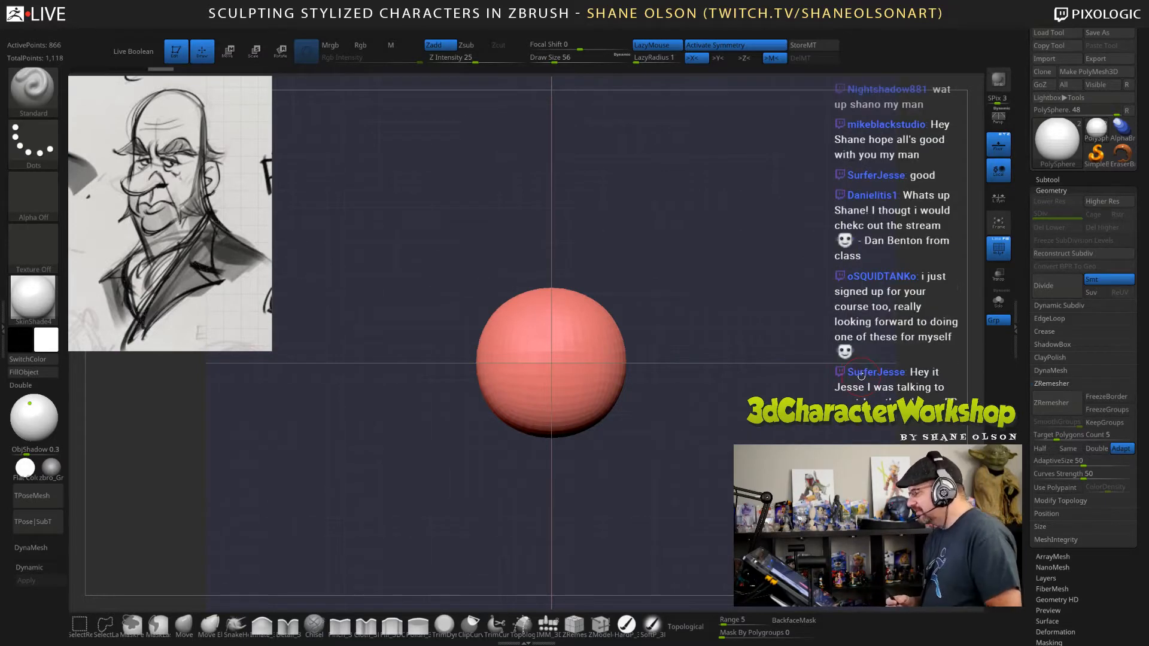
Raise the sphere above the grid centre and stretch it vertically into an egg shape.
left_click_drag(687, 378, 706, 332, "alt")
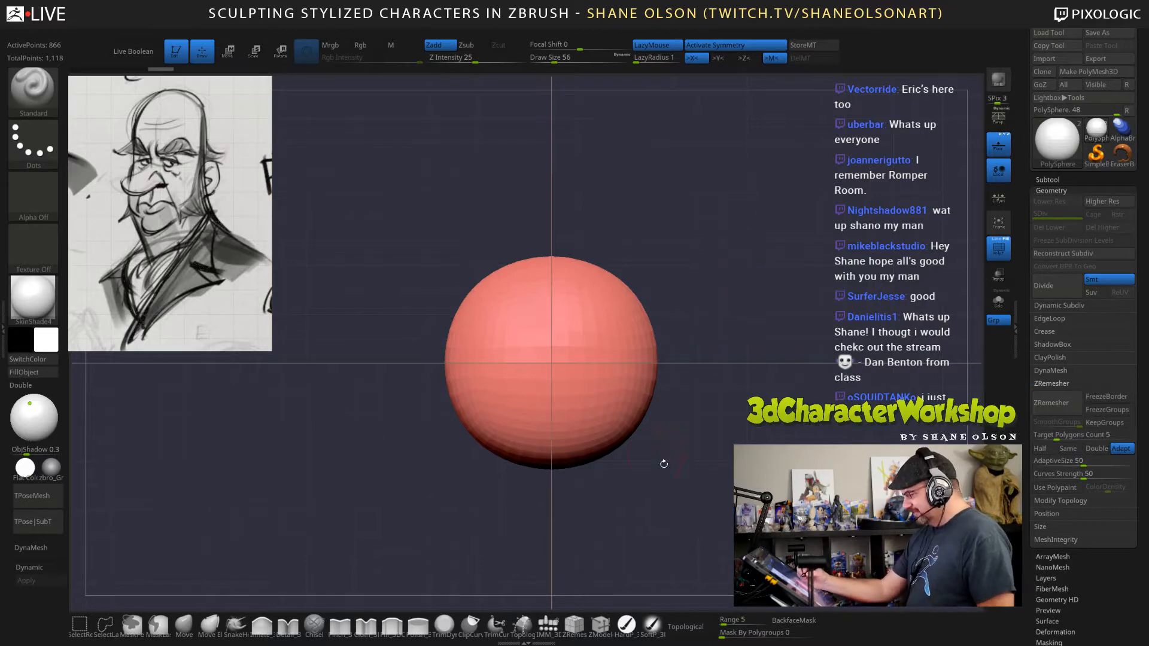
left_click_drag(805, 343, 804, 308, "alt")
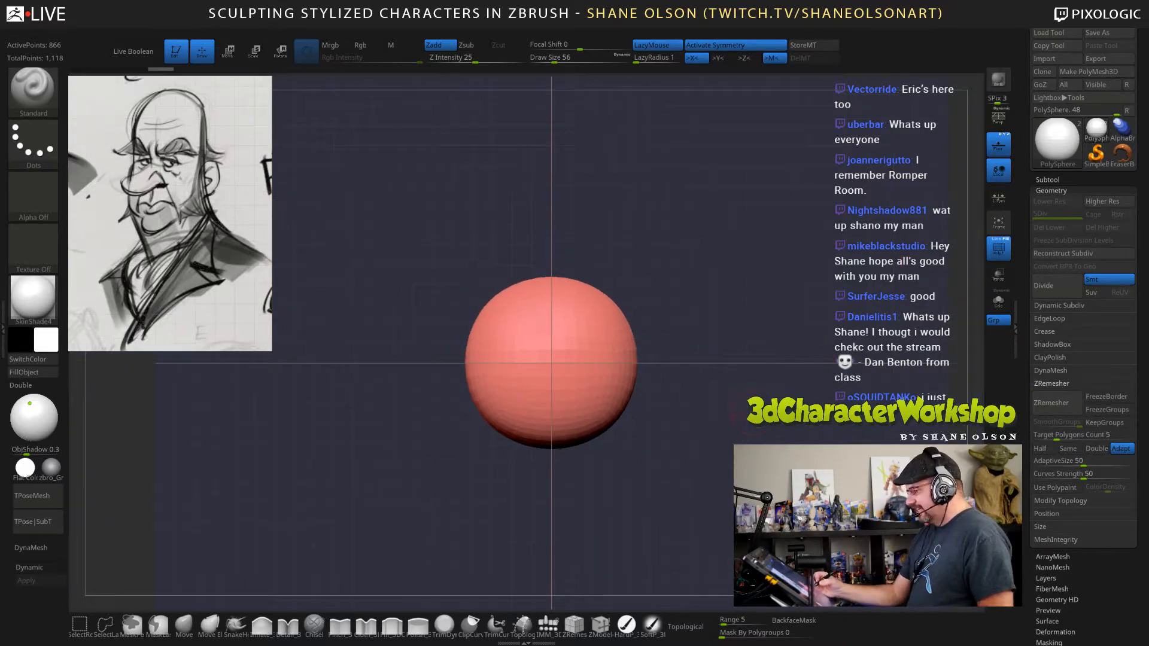
key("w")
left_click_drag(552, 310, 554, 236)
left_click_drag(736, 403, 733, 363, "alt")
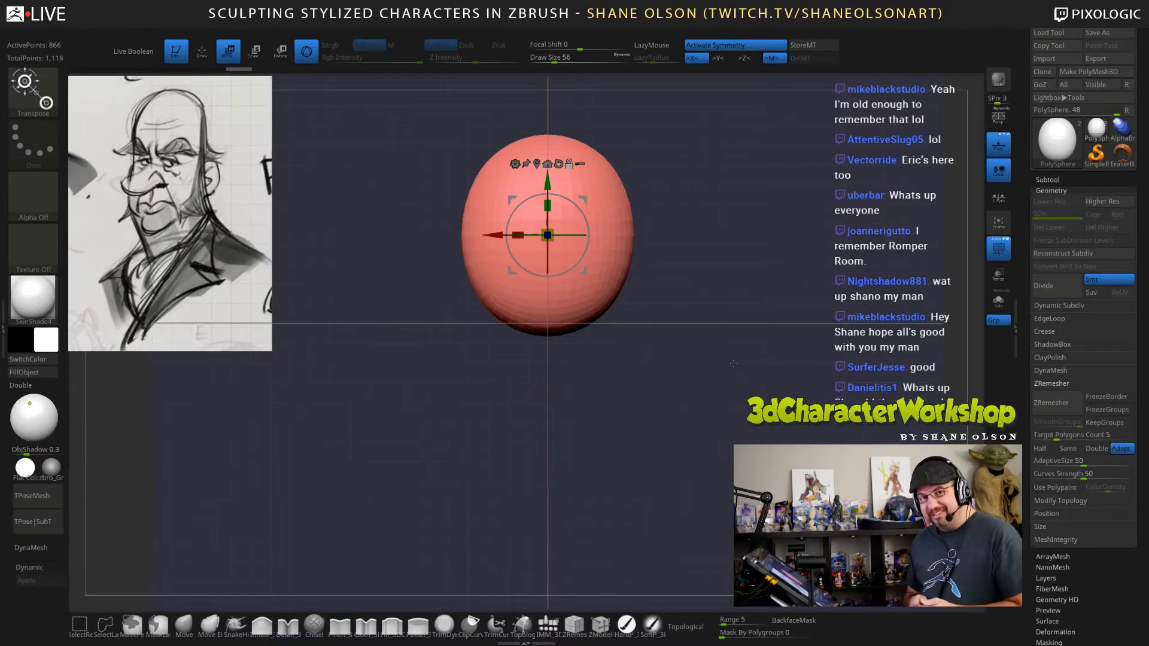
Duplicate the egg shape straight down within the same subtool, overlapping the original's lower part.
left_click_drag(735, 321, 731, 336, "alt")
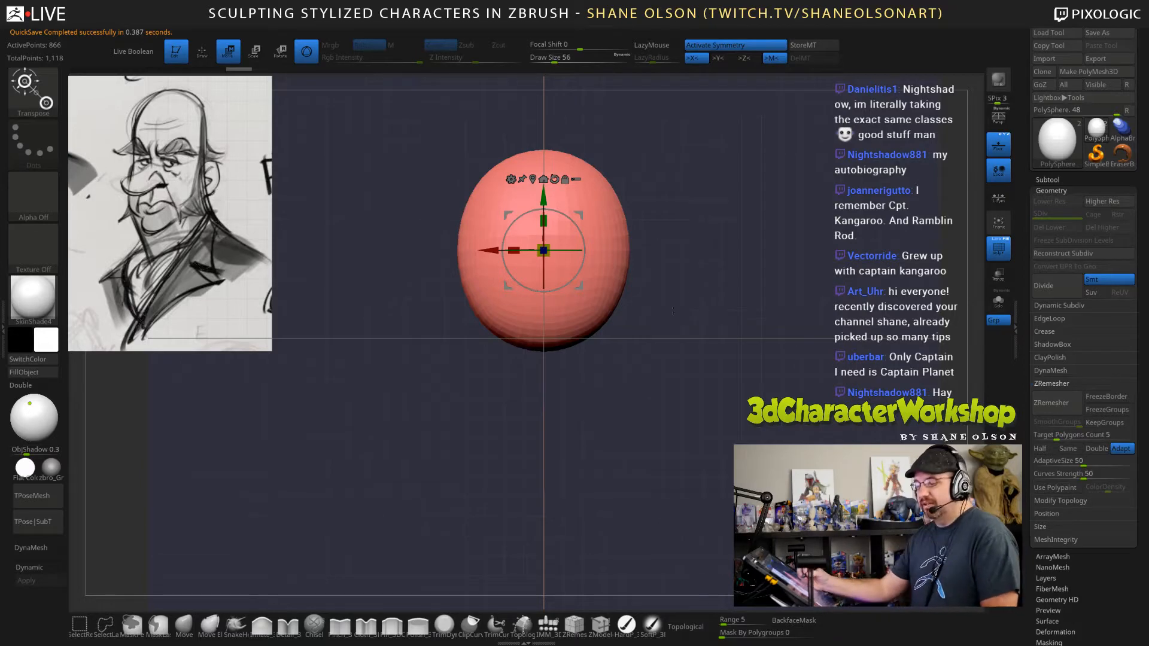
left_click_drag(721, 308, 738, 341, "alt")
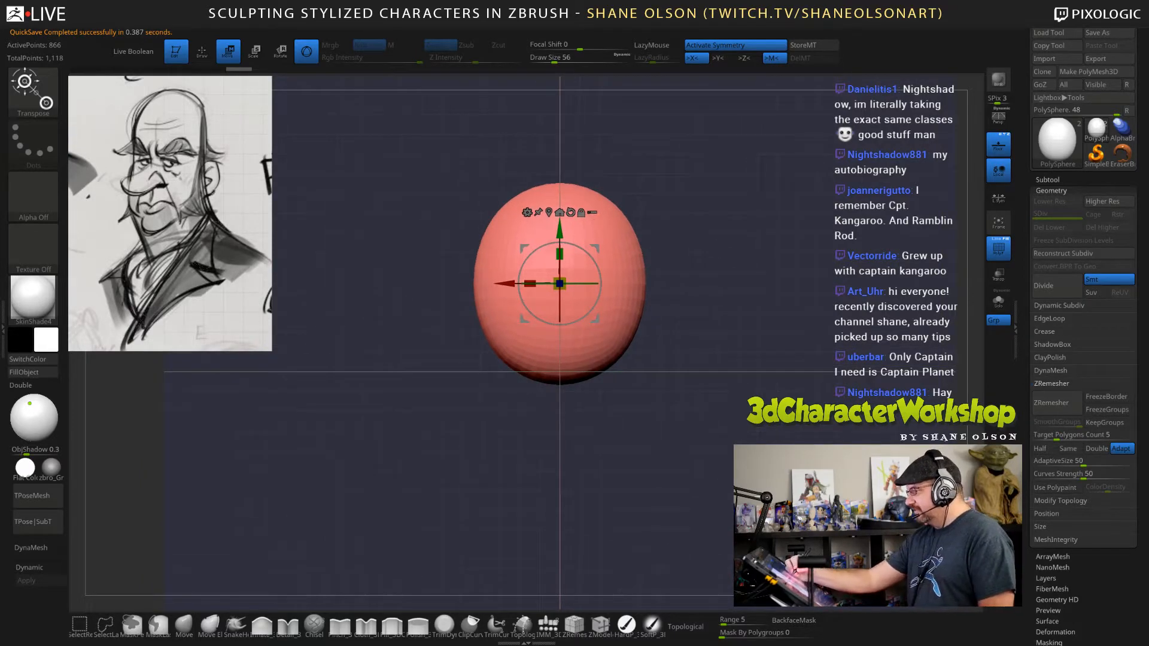
left_click_drag(762, 271, 757, 248, "alt")
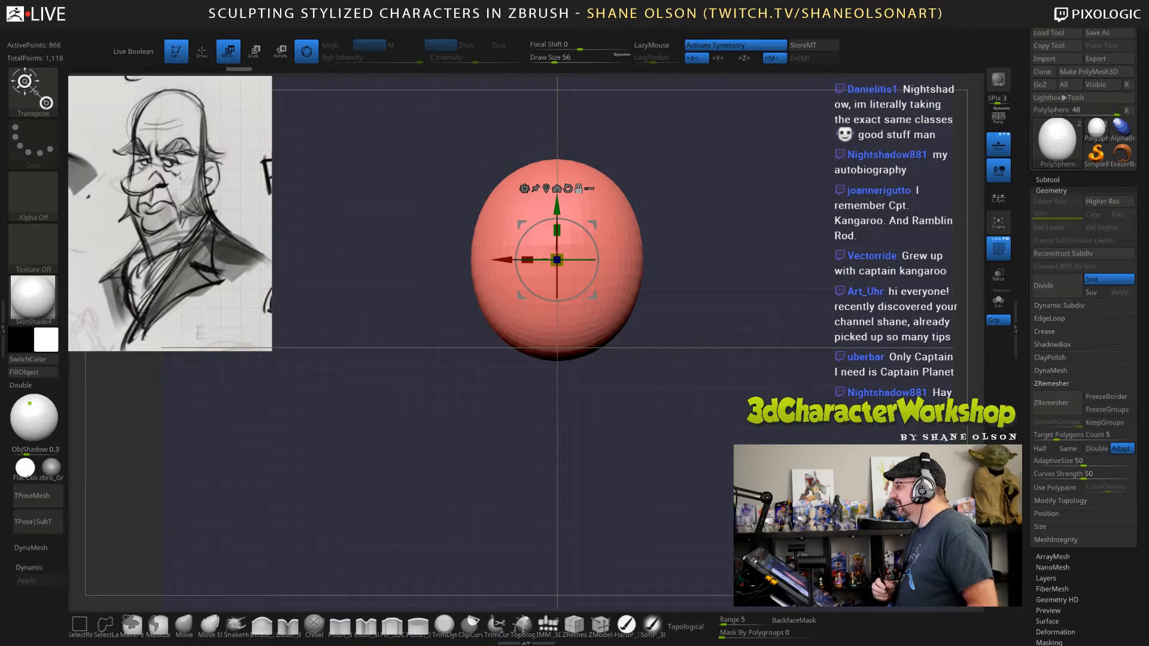
left_click_drag(746, 329, 729, 341, "alt")
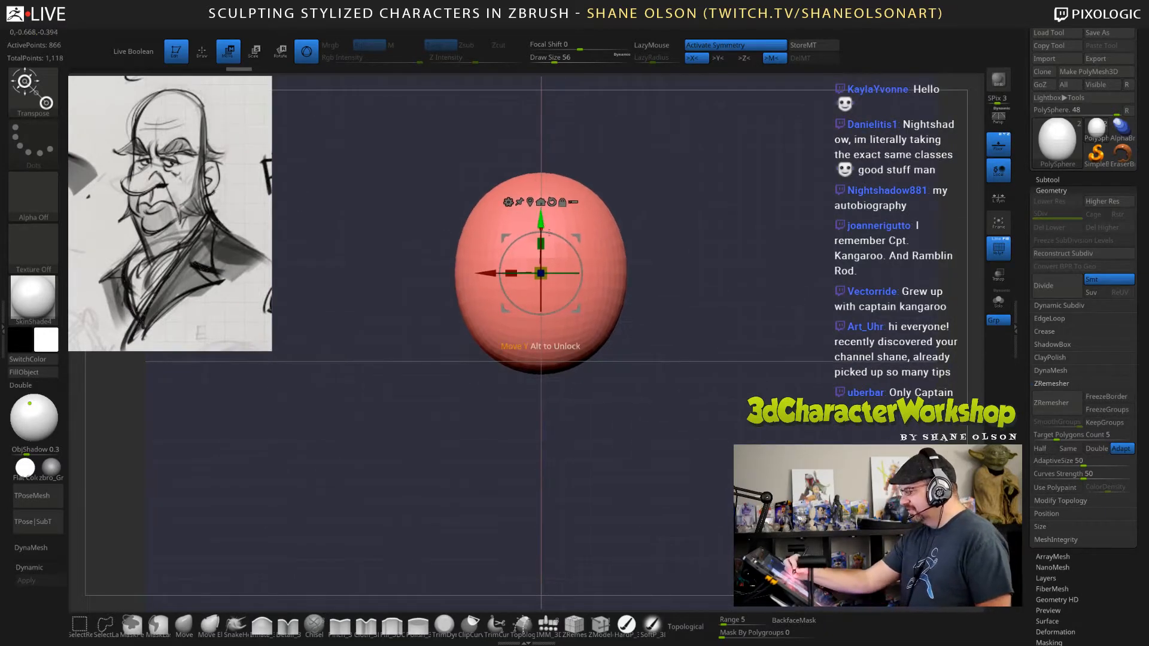
left_click_drag(542, 226, 540, 312)
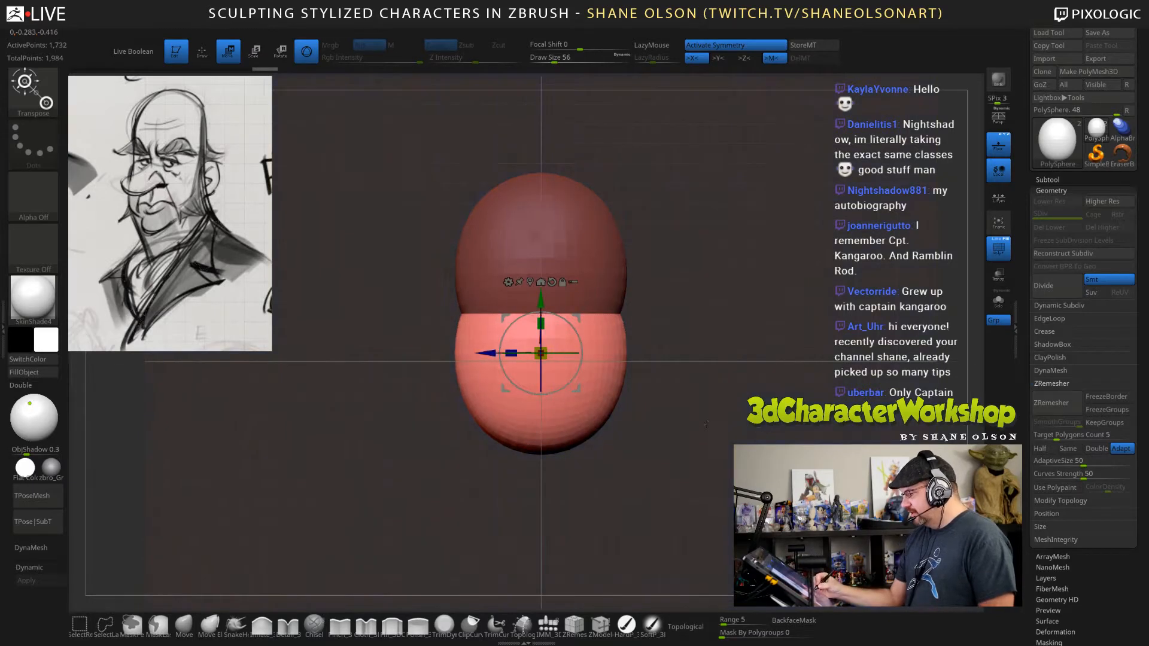
left_click_drag(706, 423, 763, 433)
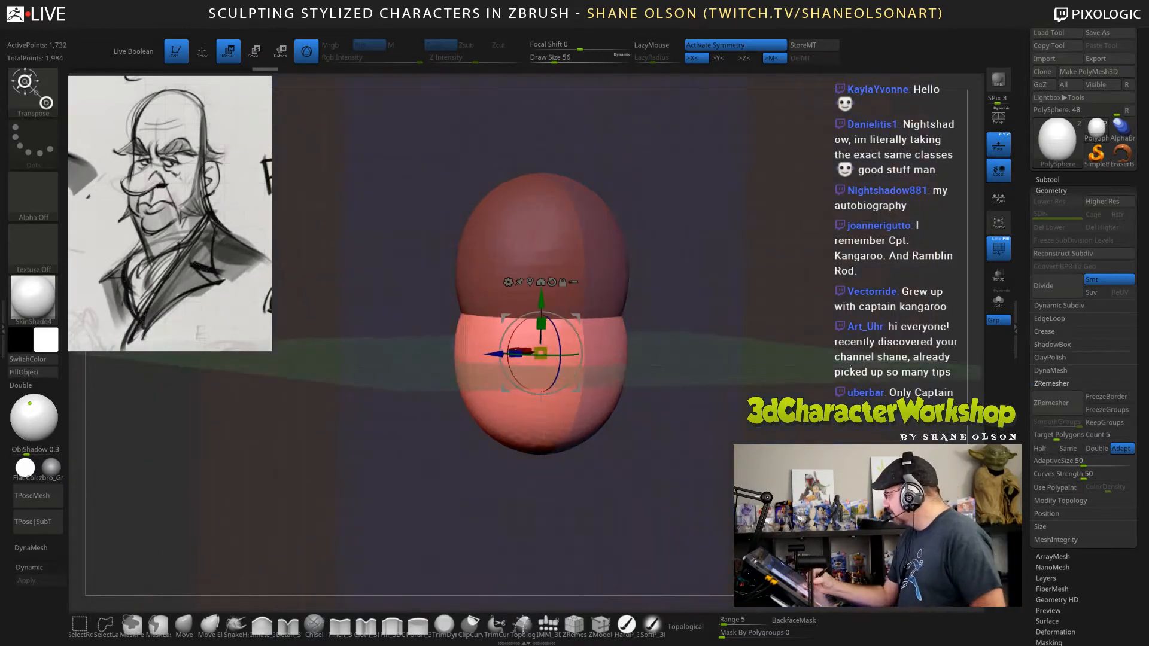
Check the two forms' size against the ruler subtool, leaving the ruler hidden.
left_click(1051, 179)
left_click(1129, 189)
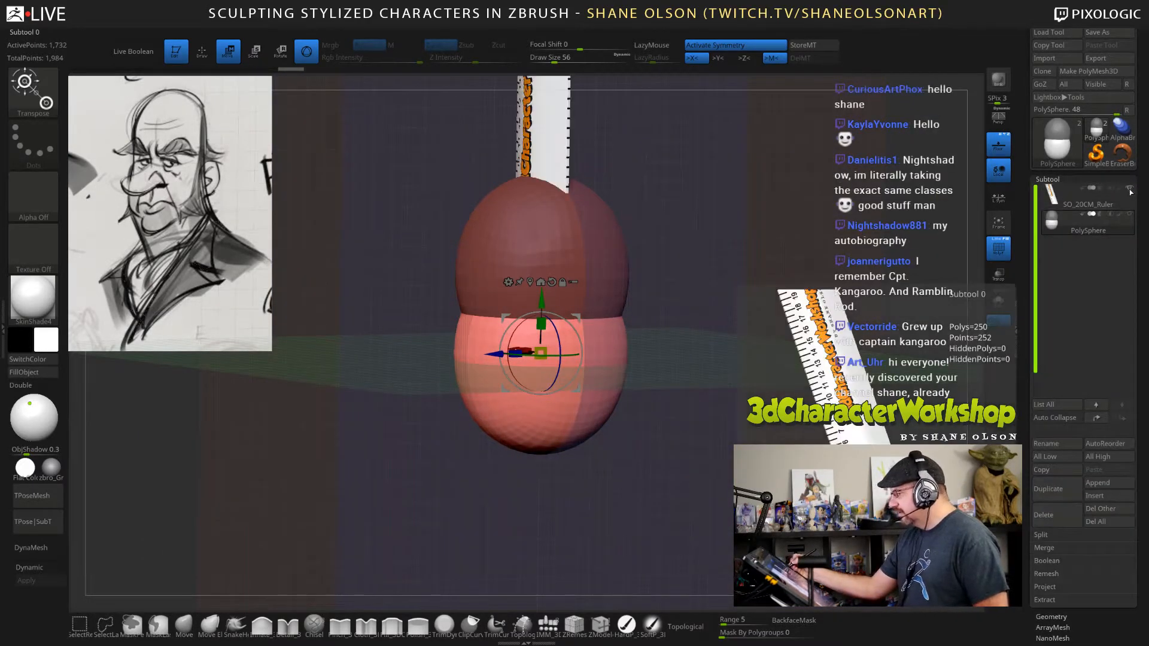
left_click(1129, 189)
Assign the masked upper form and the unmasked lower form to separate polygroups.
key("ctrl")
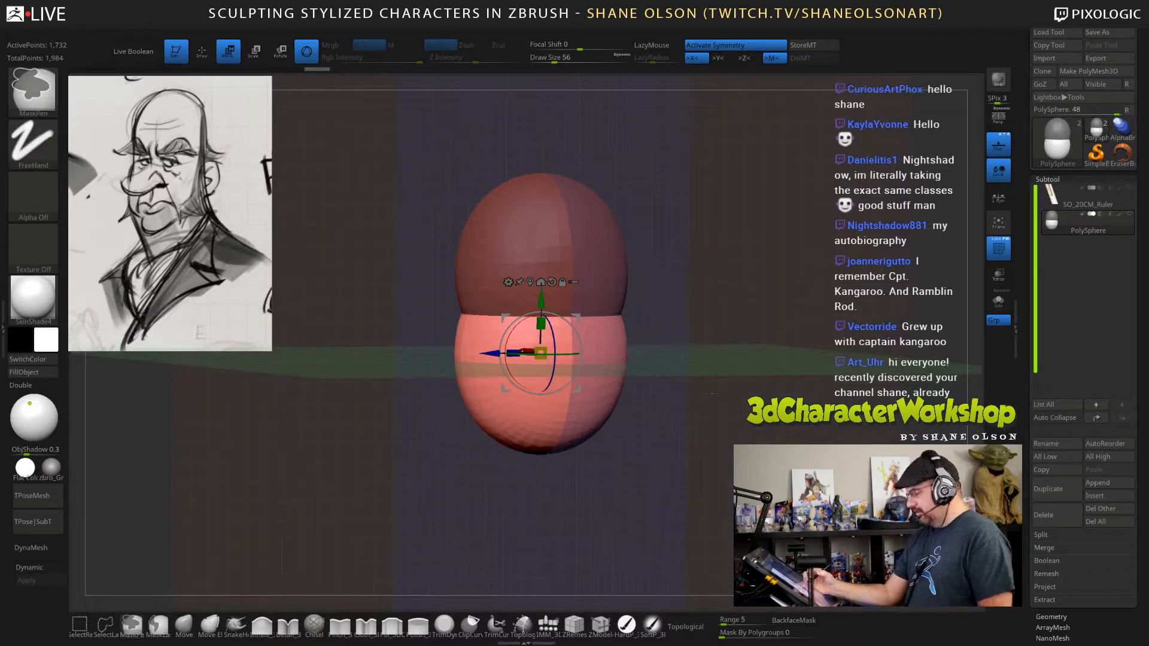
key("ctrl+w")
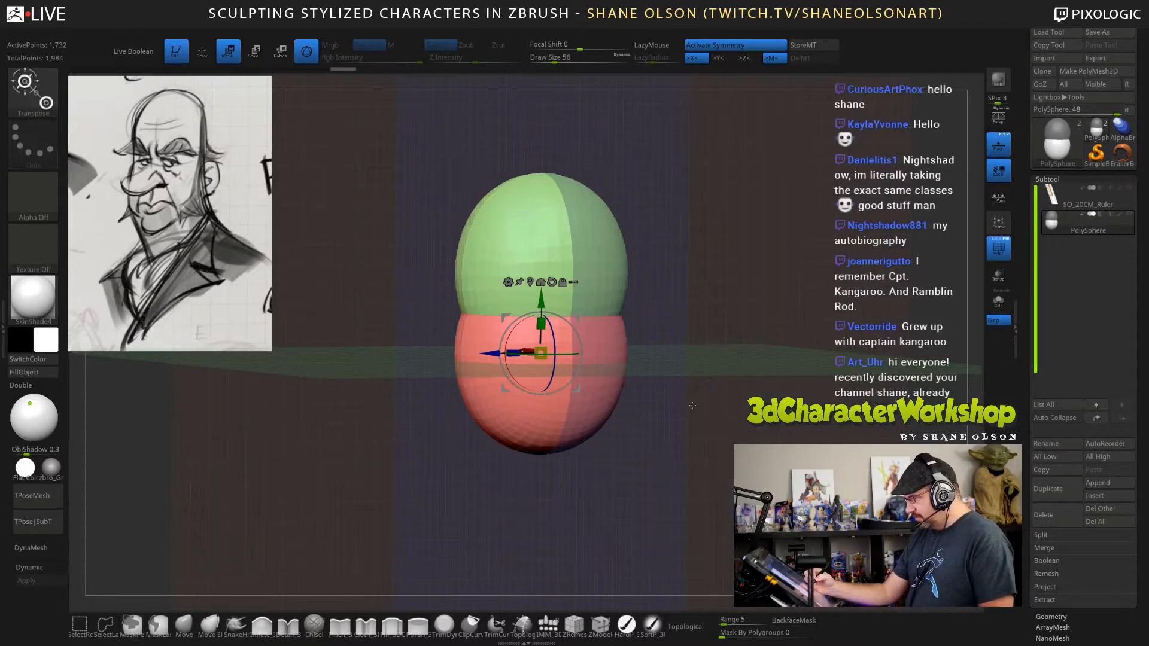
left_click_drag(689, 412, 617, 473, "shift")
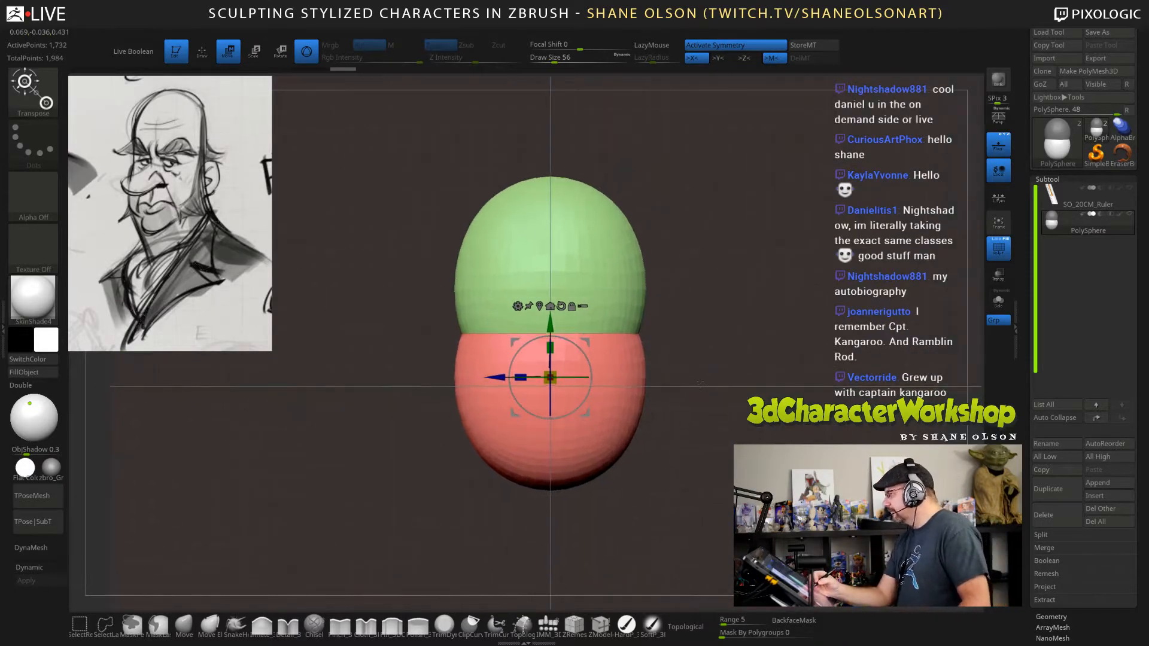
Reset the gizmo's position and orientation, keep the upper form masked, and move the lower form forward of the cranium.
left_click_drag(520, 378, 519, 378)
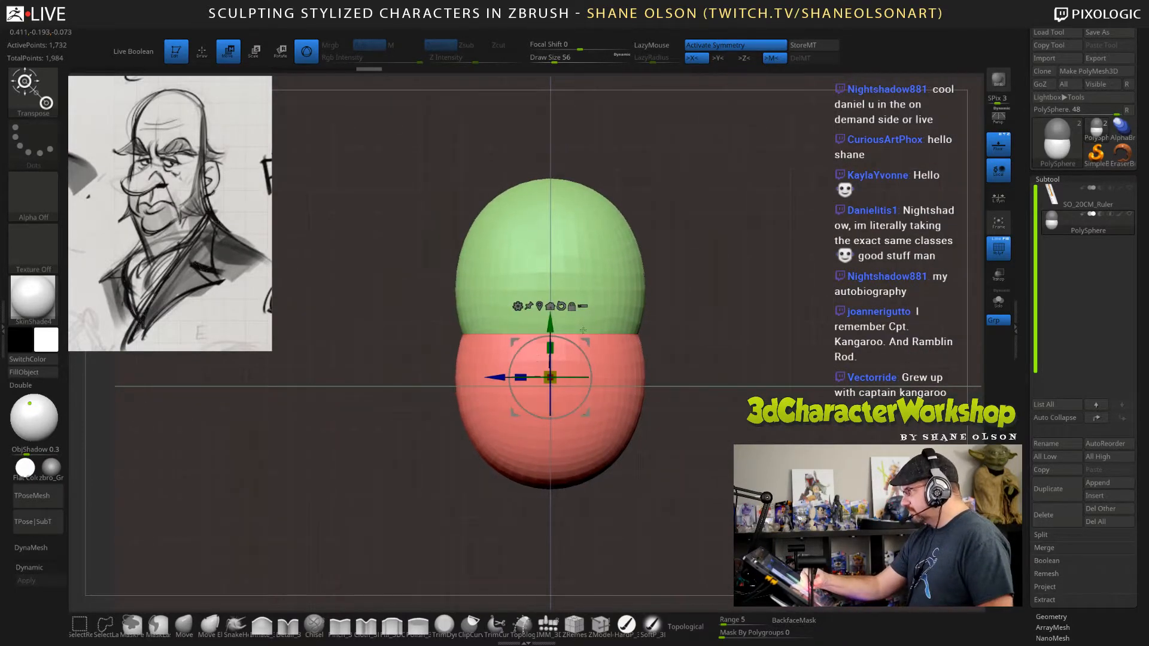
left_click(622, 316, "ctrl")
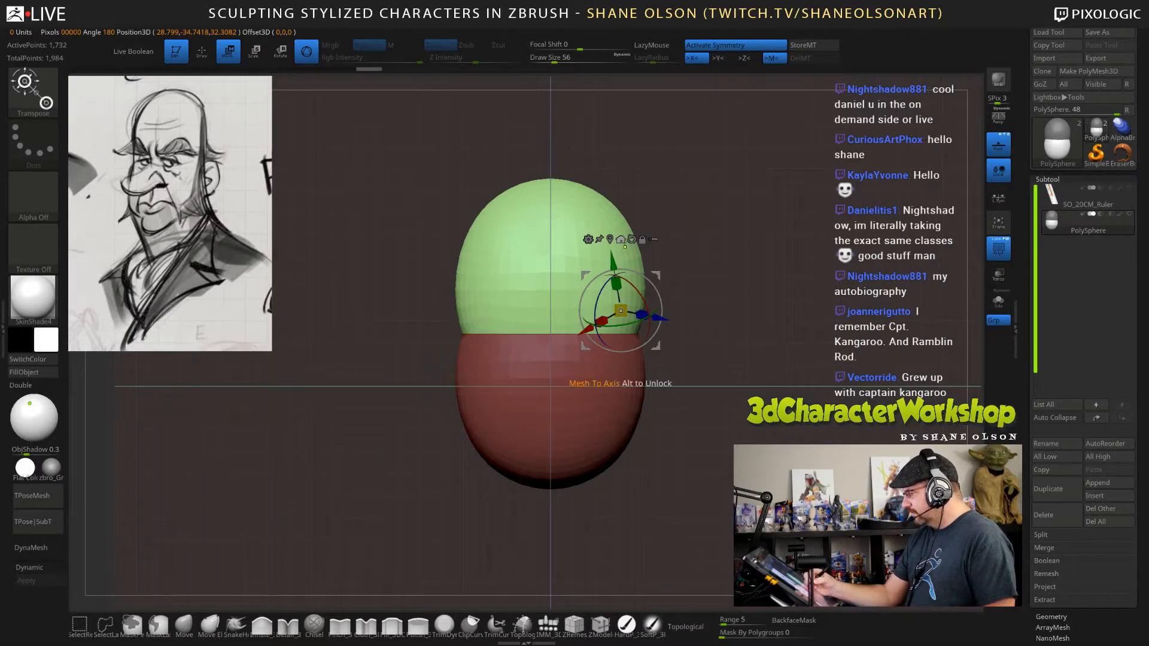
left_click(621, 239)
key("ctrl+z")
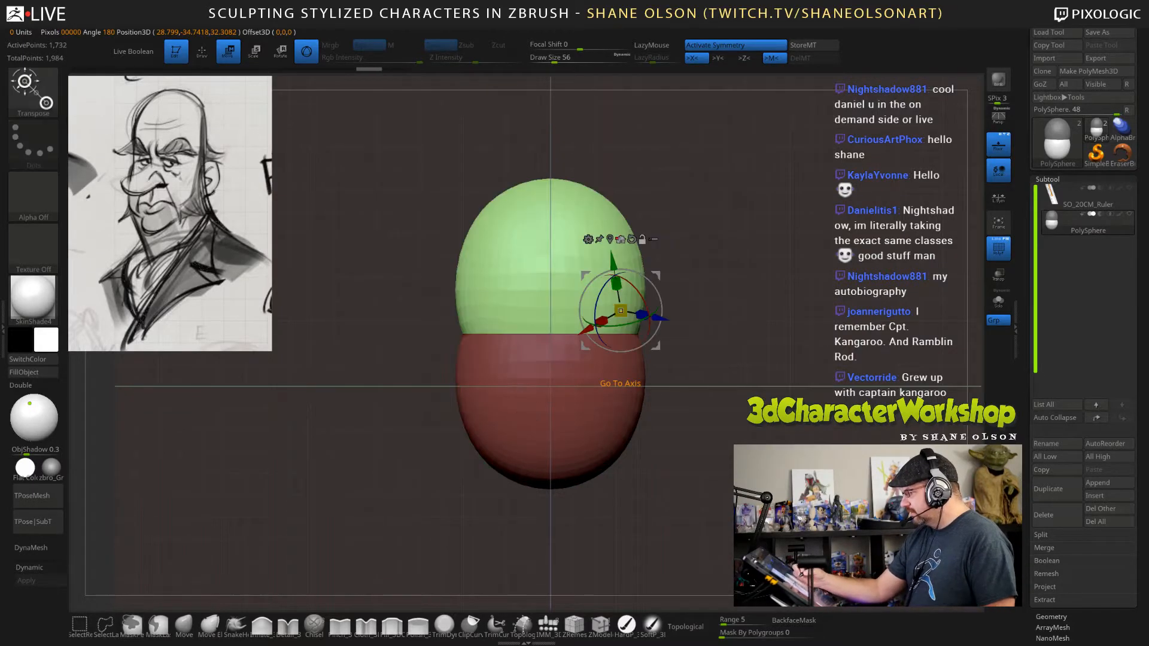
left_click(548, 219)
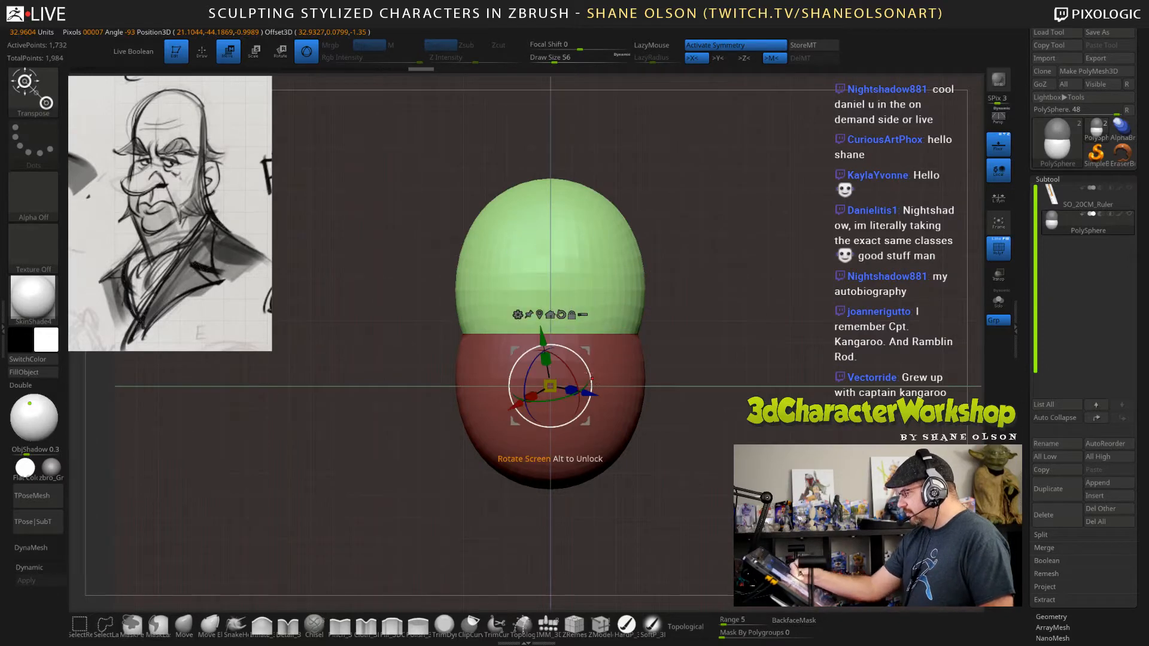
left_click(560, 314, "alt")
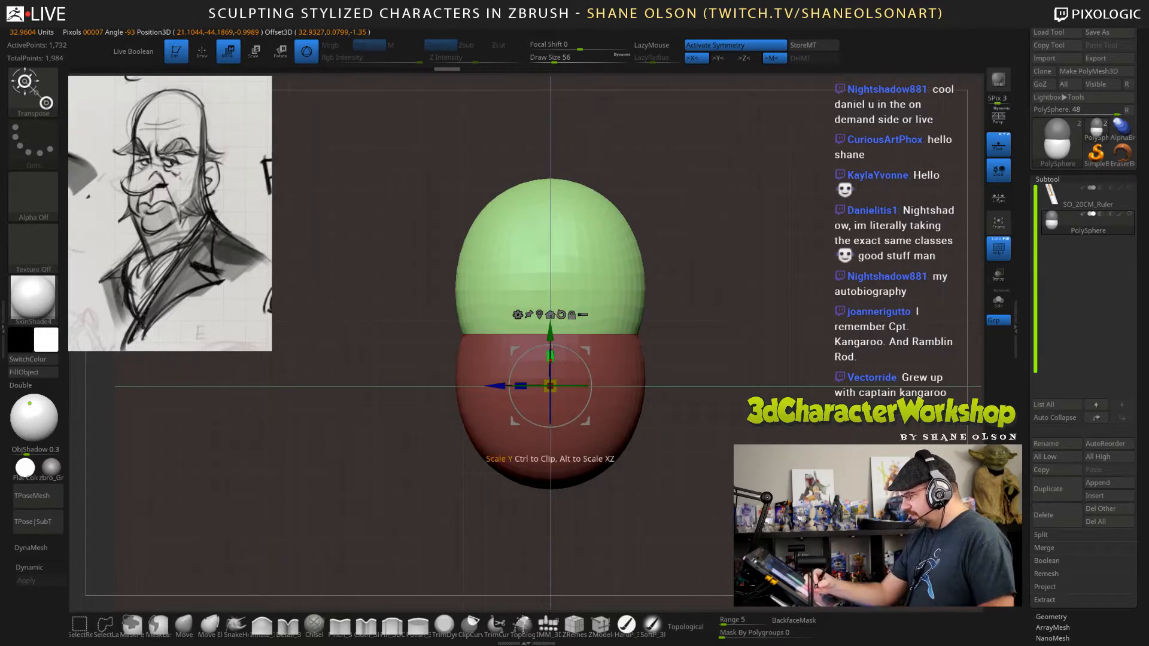
left_click(725, 313, "ctrl")
left_click_drag(504, 388, 459, 388)
left_click_drag(359, 412, 472, 401, "shift")
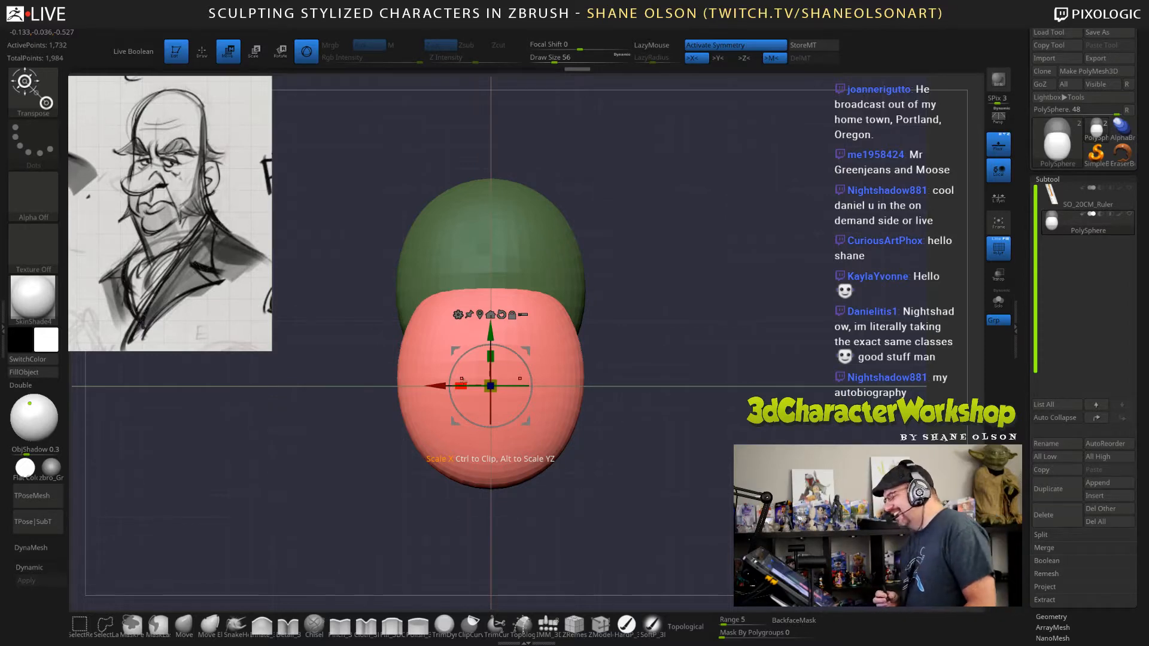
left_click_drag(624, 426, 660, 445, "alt")
Switch to the Move brush at draw size 162 and hide the floor grid.
key("q")
left_click(184, 624)
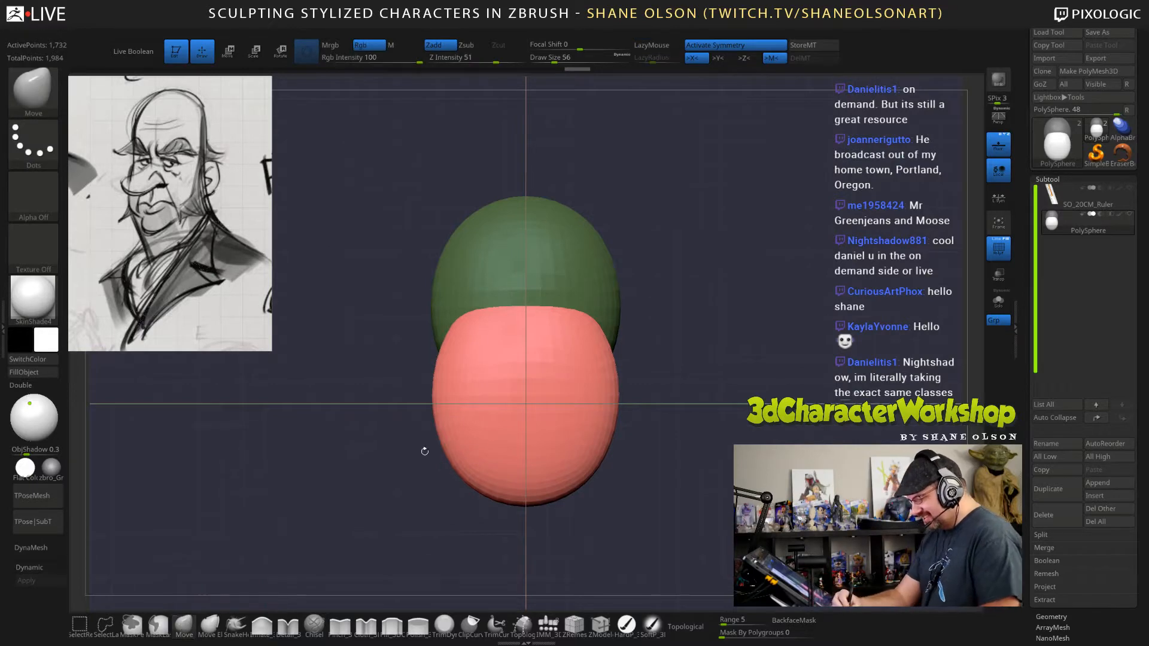
key("s")
mouse_move(727, 279)
left_mouse_down()
mouse_move(690, 295)
mouse_move(712, 301)
mouse_move(705, 329)
left_mouse_up()
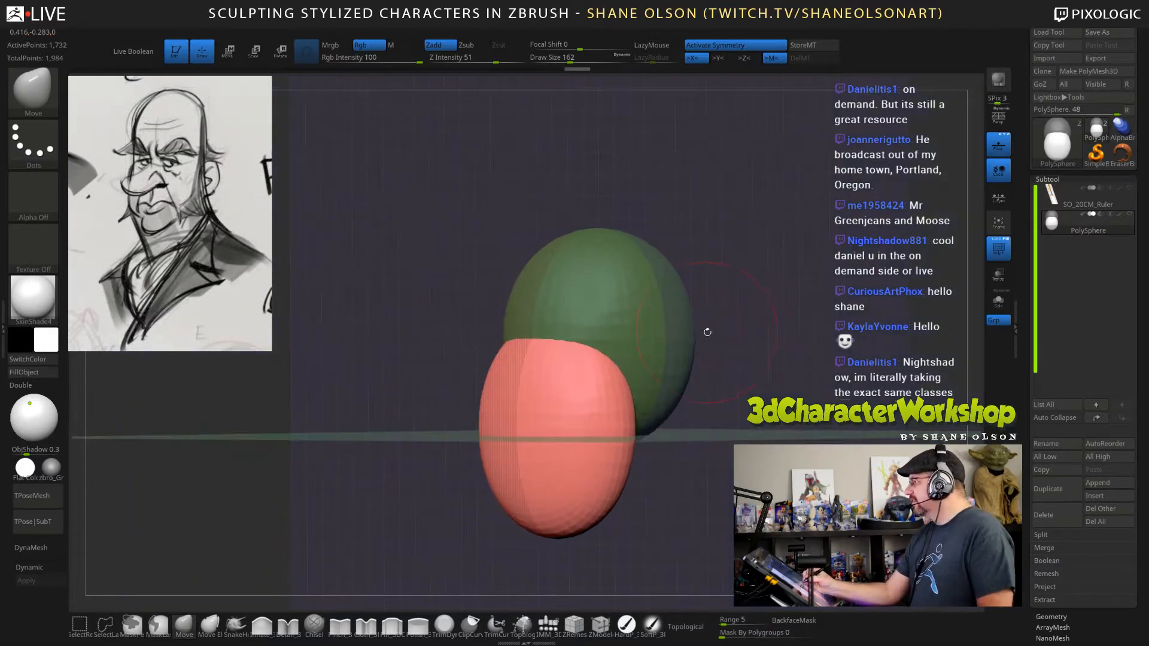
left_click(999, 146)
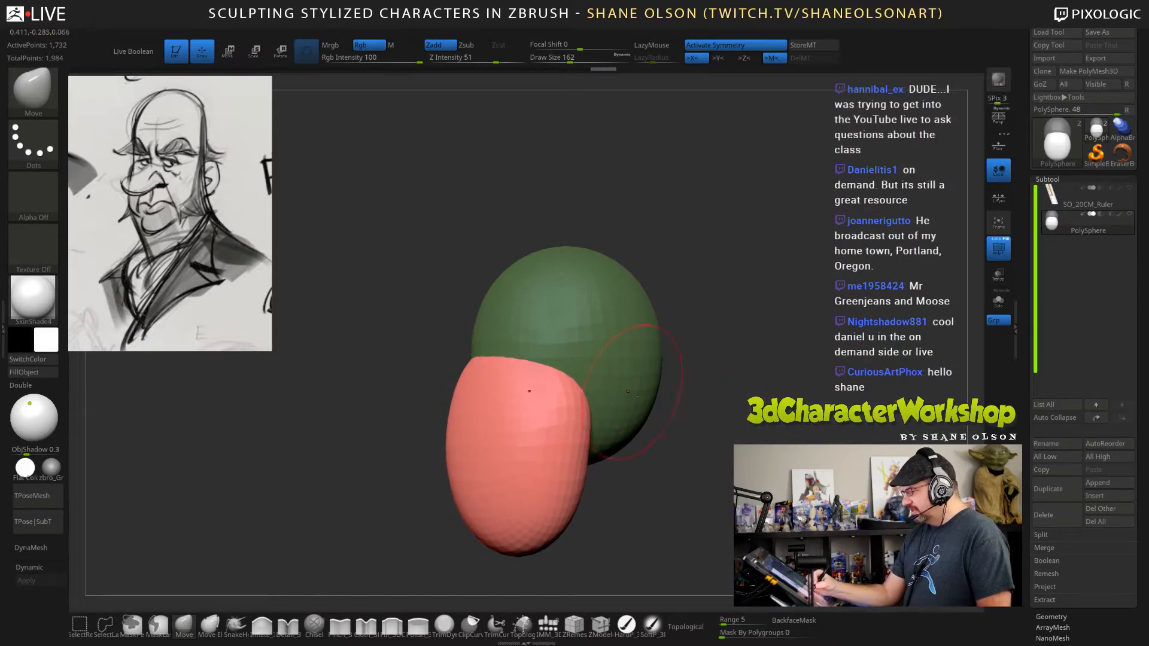
Isolate the lower form from the cranium and start reshaping its back edge with the Move brush.
mouse_move(711, 370)
left_mouse_down()
mouse_move(745, 370)
mouse_move(694, 372)
left_mouse_up()
left_click_drag(711, 436, 727, 442)
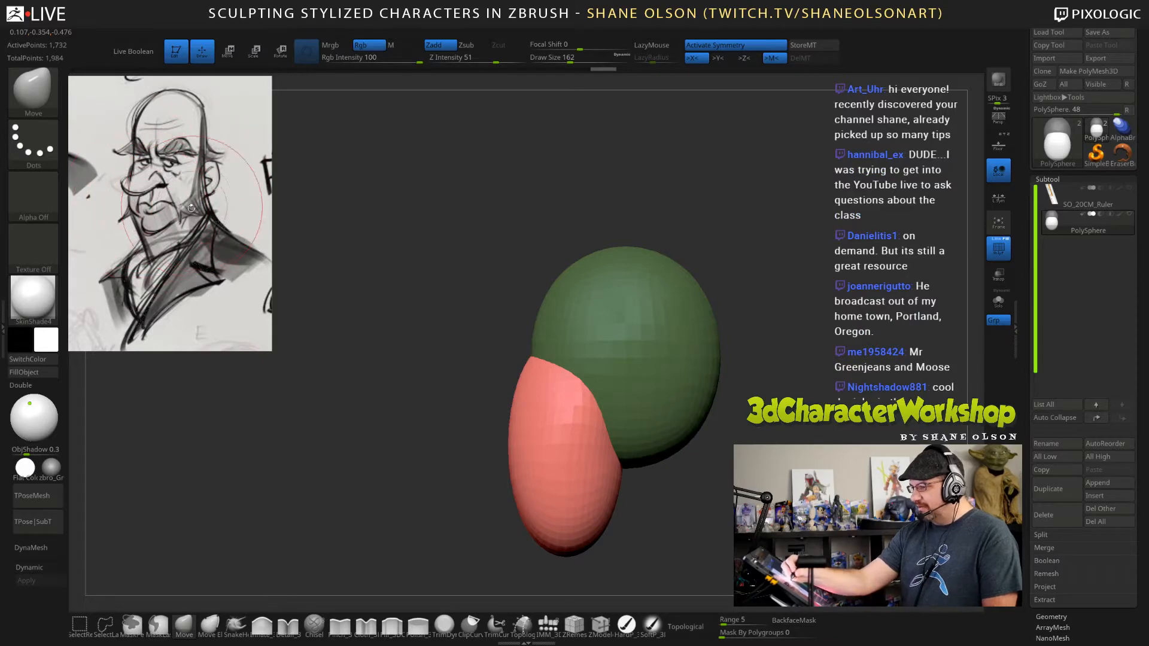
left_click_drag(431, 479, 422, 479)
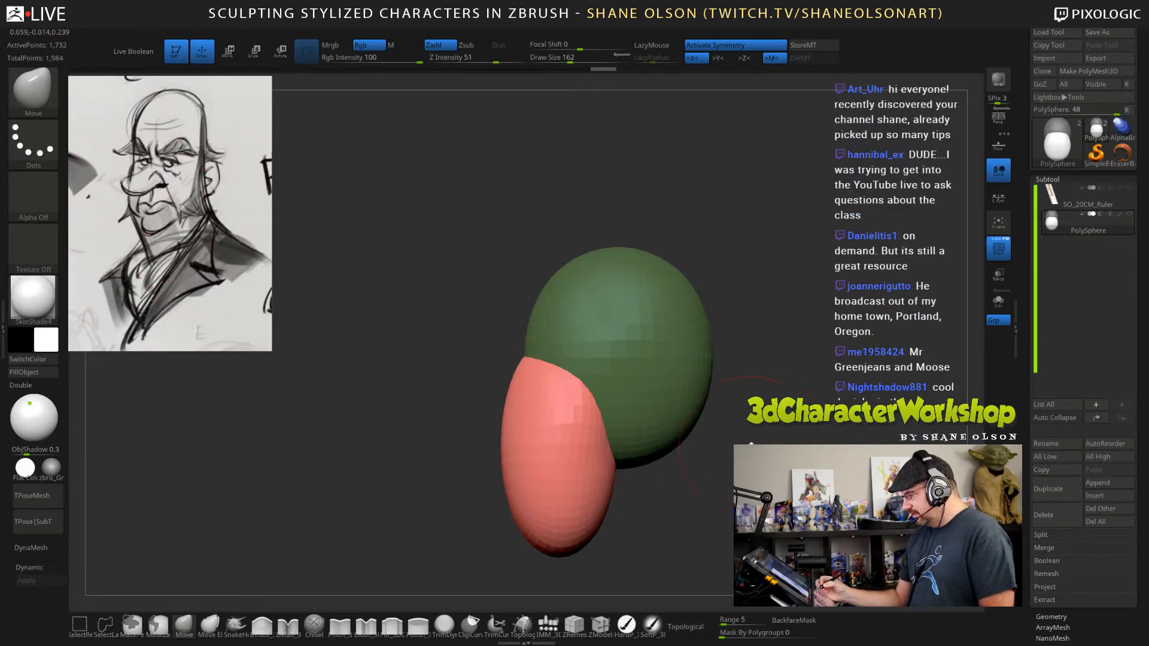
left_click_drag(751, 443, 684, 505, "shift")
left_click(572, 454, "ctrl+shift")
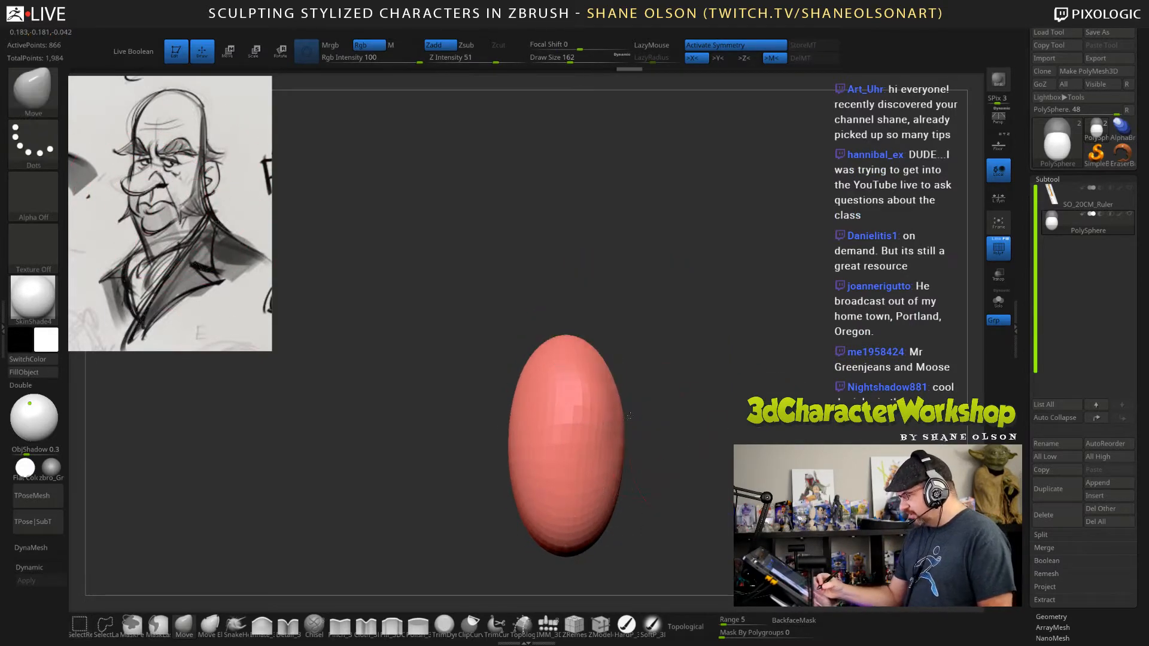
left_click_drag(625, 416, 628, 388)
mouse_move(712, 463)
left_mouse_down()
mouse_move(562, 466)
mouse_move(688, 470)
left_mouse_up()
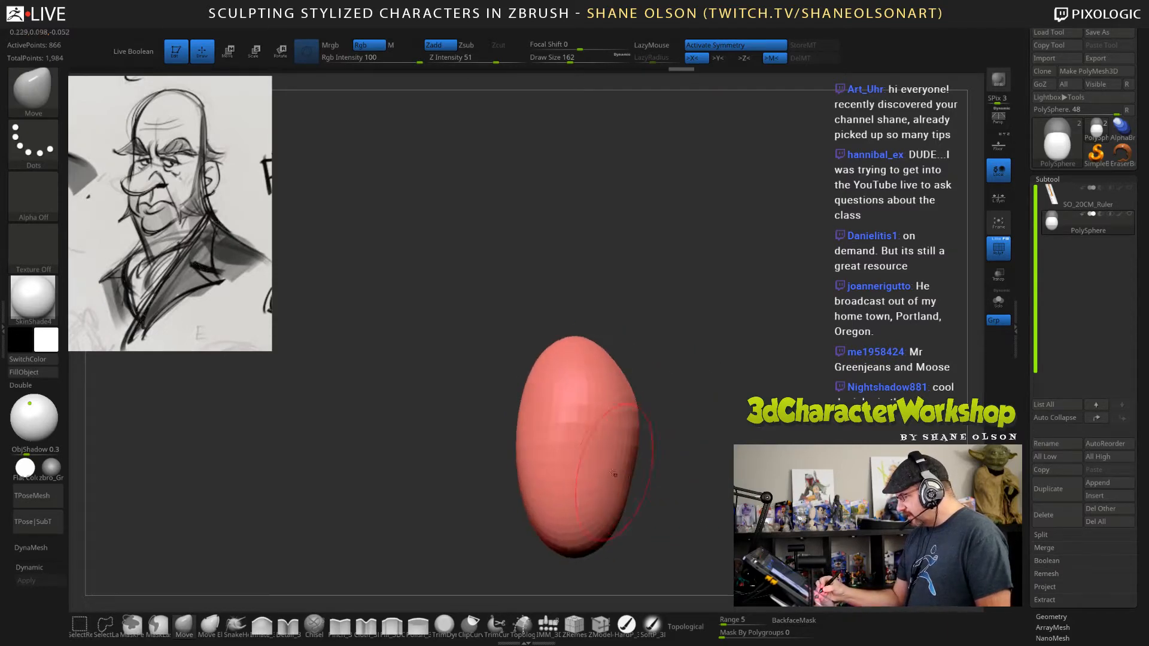
Enlarge the Move brush to draw size 228 and pull the isolated form's back side and upper back outward.
key("s")
left_click_drag(704, 424, 712, 424)
left_click_drag(628, 478, 635, 474)
left_click_drag(610, 368, 621, 362)
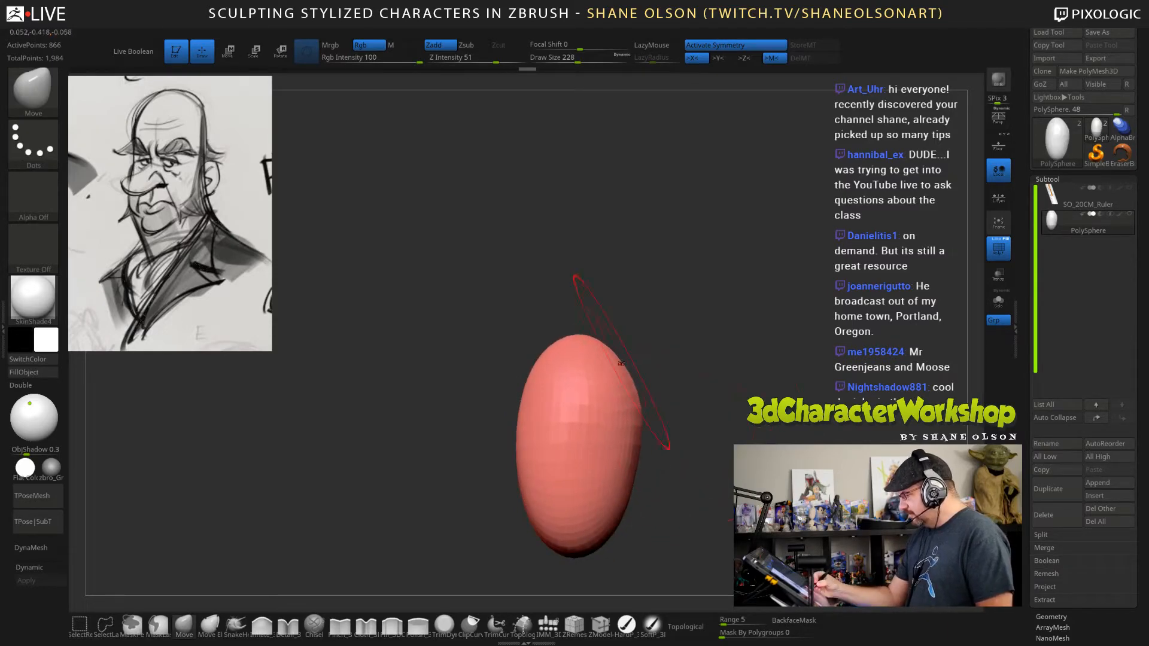
left_click_drag(782, 476, 747, 460, "alt")
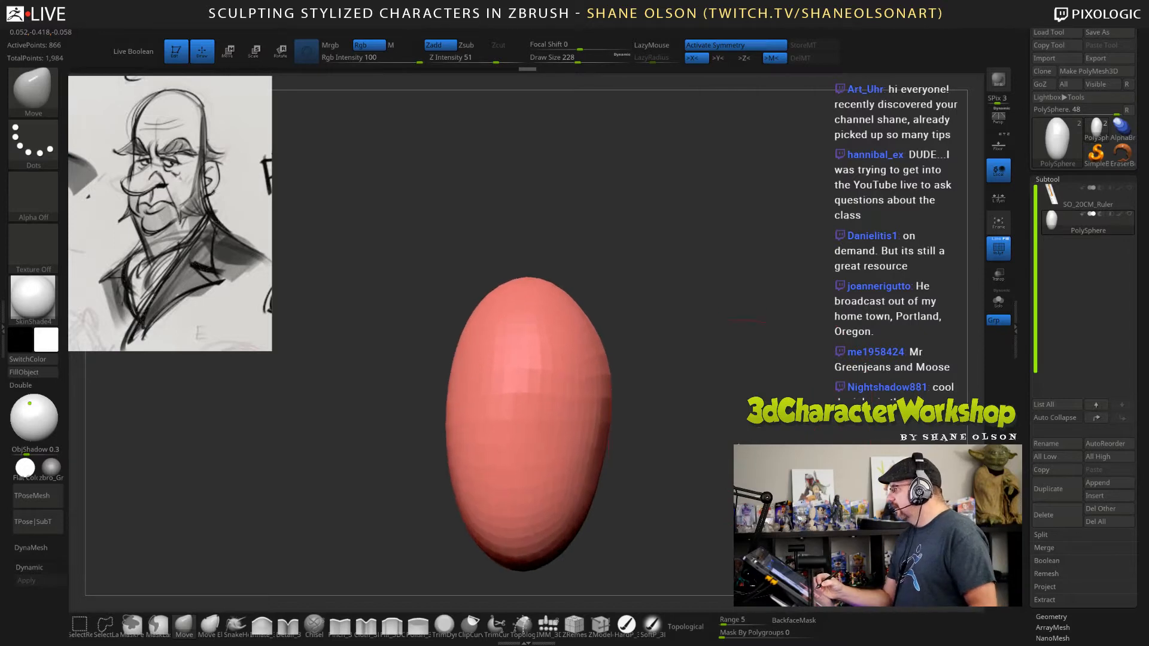
left_click_drag(736, 382, 741, 353, "alt")
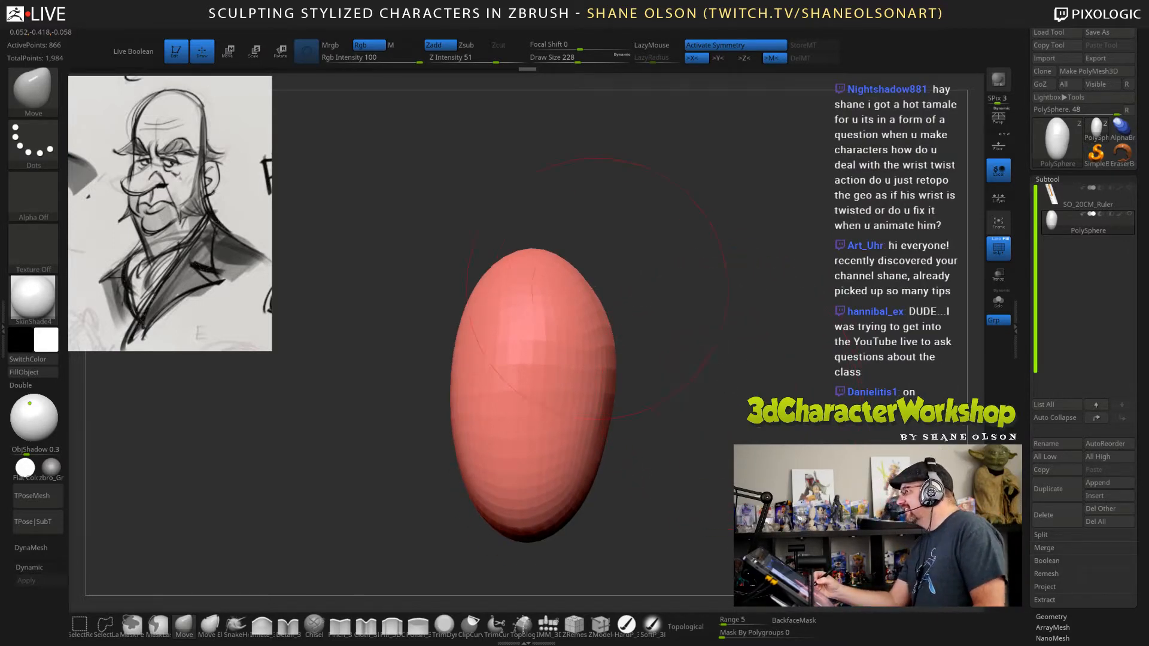
Push in the lower back of the jaw form to taper it toward the chin, and turn off Spotlight Projection.
left_click_drag(595, 289, 607, 312)
left_click_drag(619, 366, 611, 367)
mouse_move(649, 408)
left_mouse_down()
mouse_move(592, 407)
mouse_move(620, 420)
left_mouse_up()
left_click_drag(699, 421, 720, 460)
key("space")
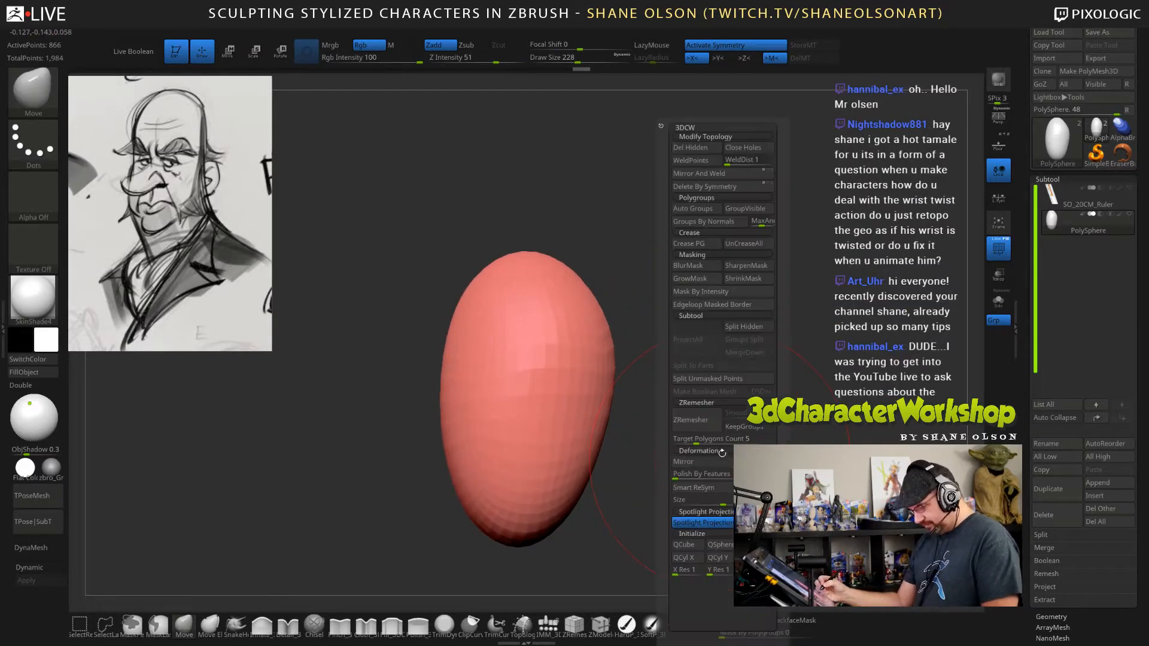
left_click(724, 528)
left_click_drag(784, 399, 759, 365, "alt")
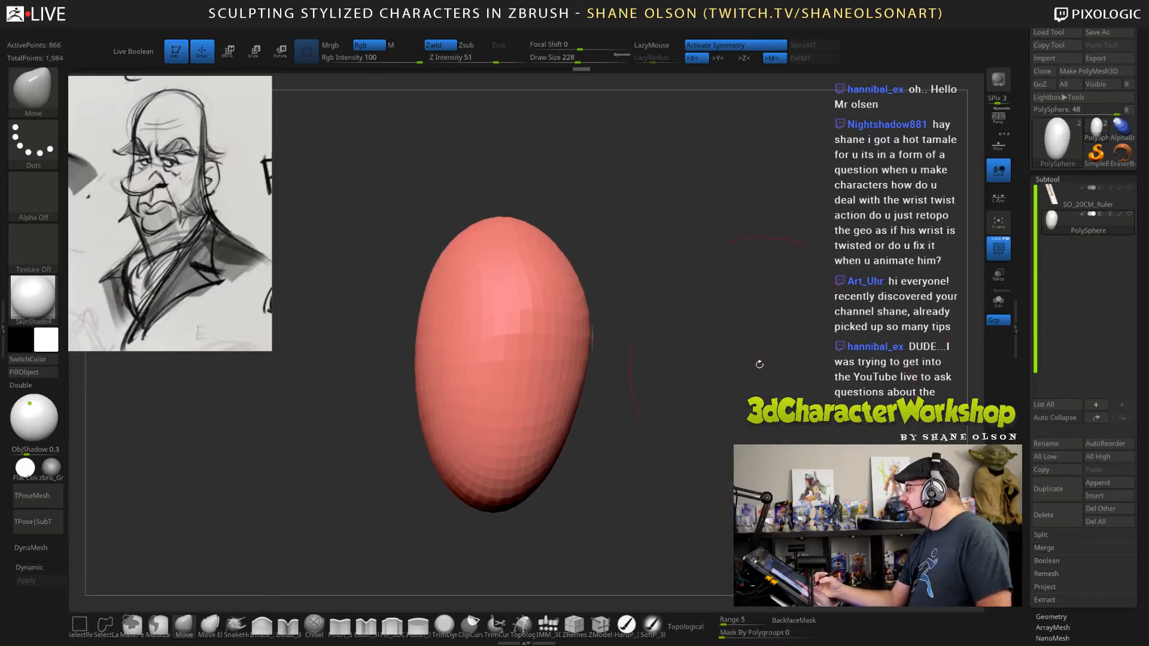
Refine the jaw form's back contour with the Move brush at draw size 206.
key("s")
left_click(715, 329)
left_click_drag(674, 364, 681, 374, "alt")
left_click_drag(626, 311, 593, 292)
mouse_move(634, 346)
left_mouse_down()
mouse_move(635, 376)
mouse_move(607, 357)
left_mouse_up()
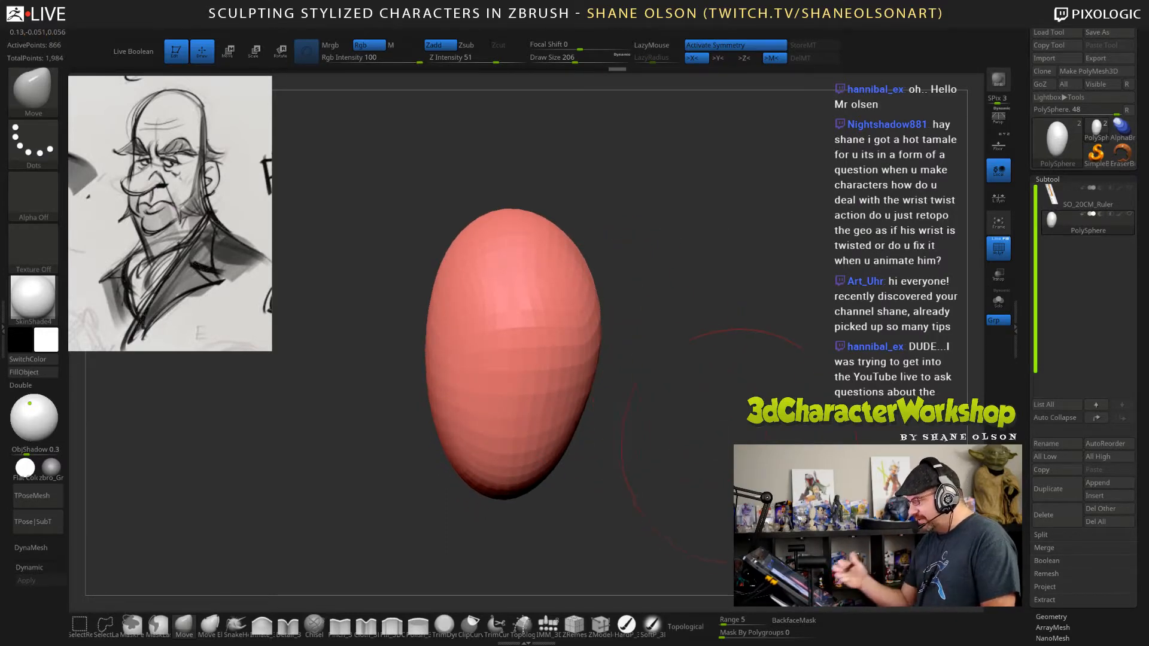
left_click_drag(709, 424, 635, 379)
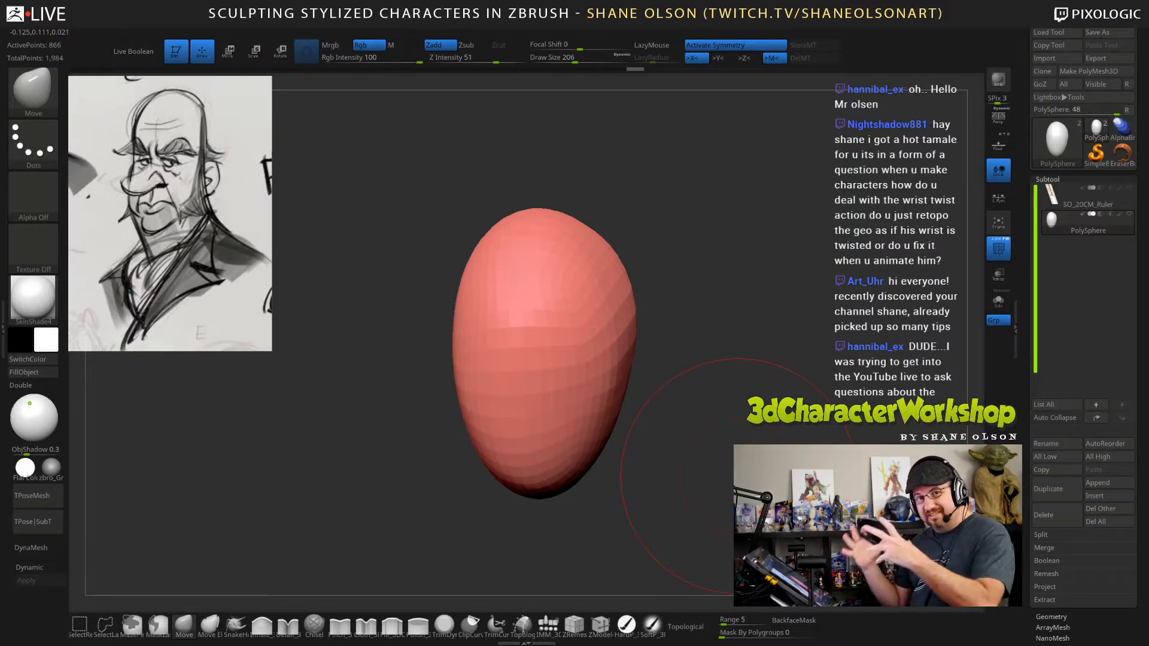
mouse_move(738, 478)
left_mouse_down()
mouse_move(667, 402)
mouse_move(709, 413)
left_mouse_up()
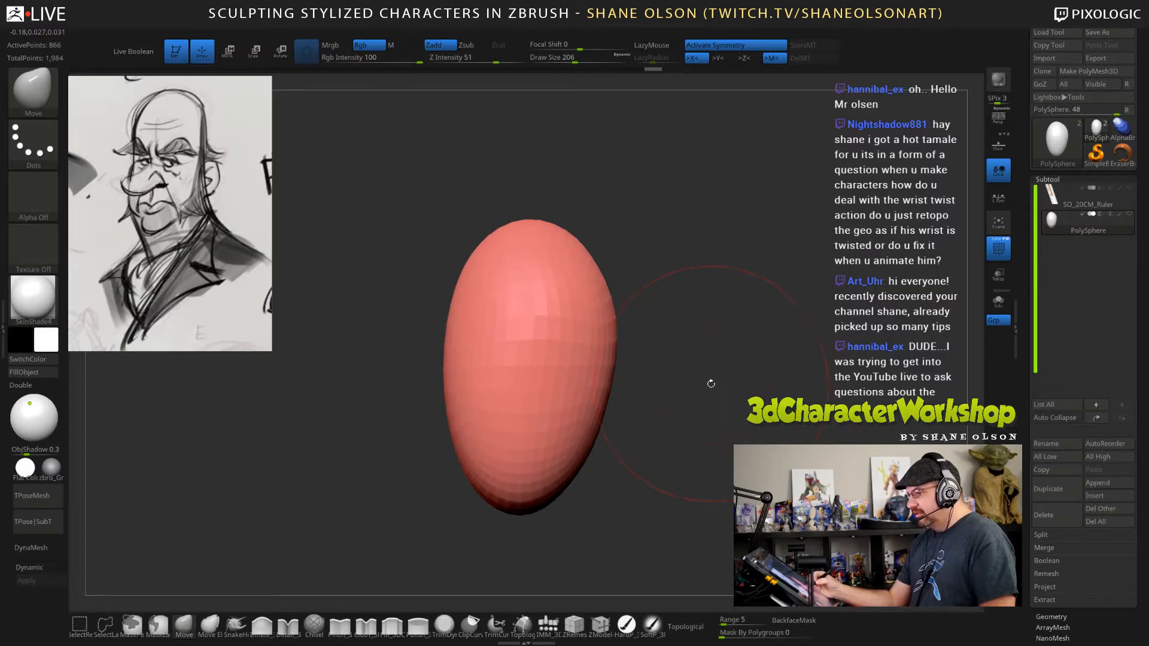
Show the hidden cranium again and check how it fits the jaw from the side and from below.
left_click_drag(710, 383, 746, 444, "alt")
left_click(759, 426, "ctrl+shift")
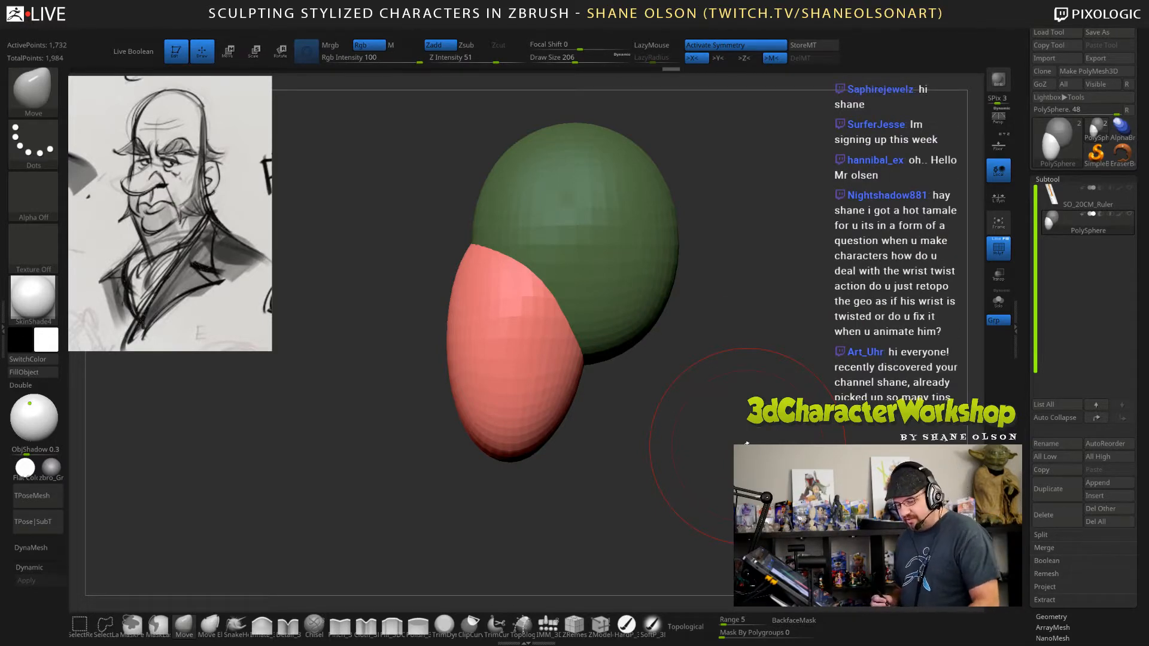
mouse_move(746, 444)
left_mouse_down()
mouse_move(785, 357)
mouse_move(713, 331)
mouse_move(706, 360)
left_mouse_up()
left_click_drag(699, 407, 703, 413)
mouse_move(789, 418)
left_mouse_down()
mouse_move(793, 426)
mouse_move(806, 361)
mouse_move(794, 380)
mouse_move(781, 346)
left_mouse_up()
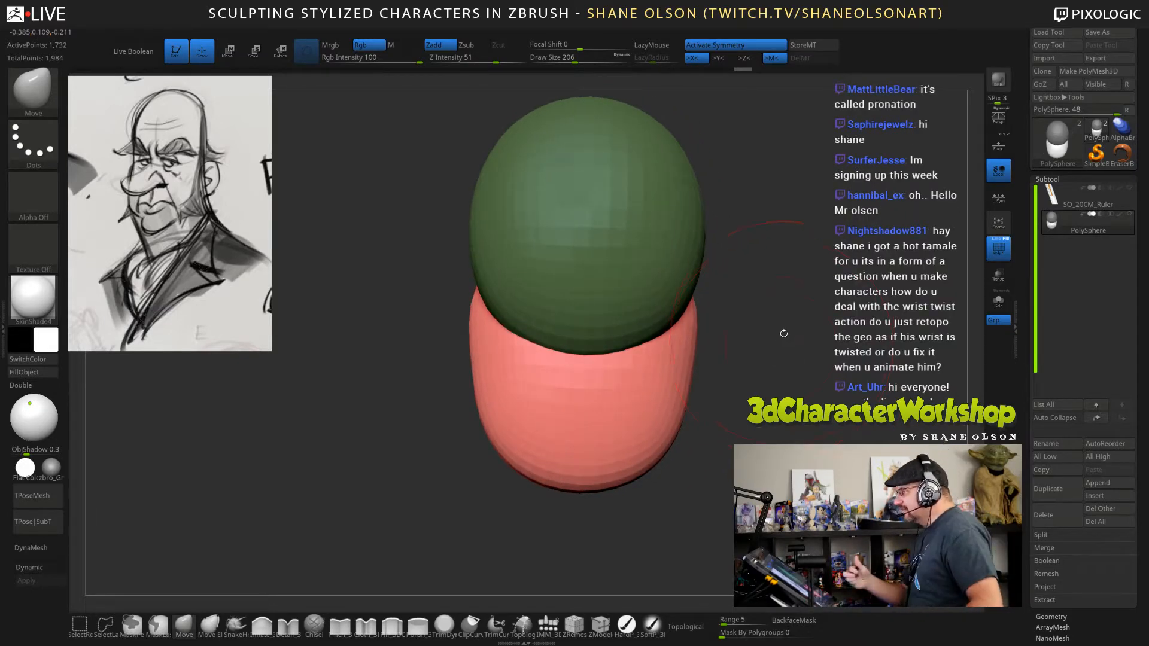
left_click_drag(762, 334, 769, 364, "alt")
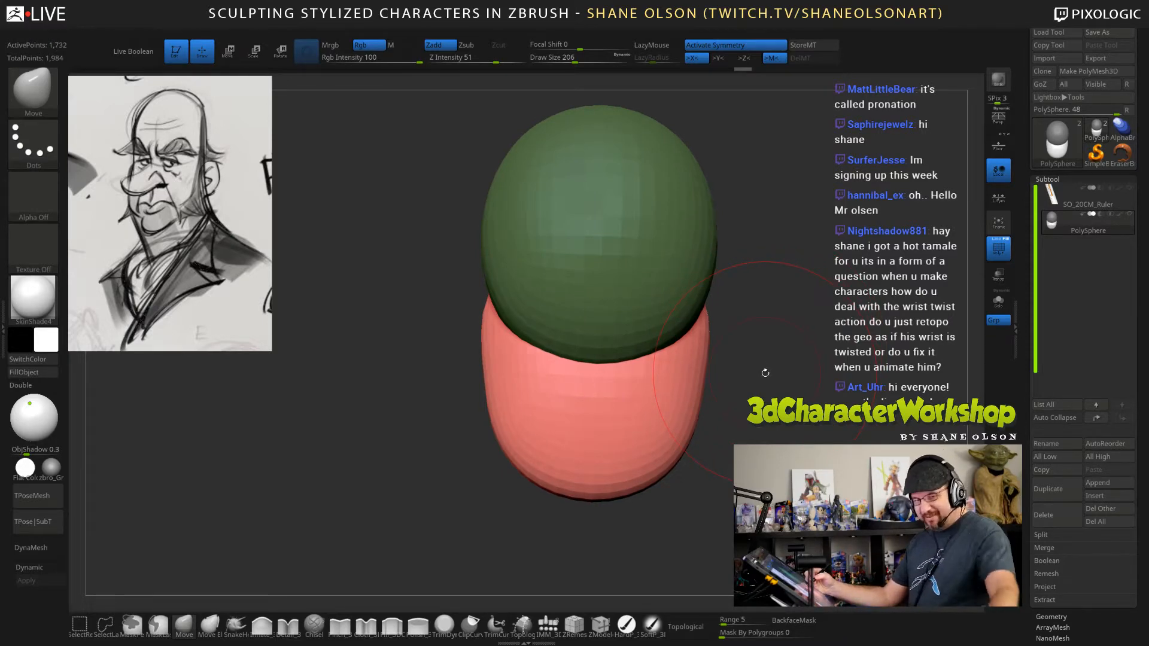
mouse_move(790, 365)
left_mouse_down()
mouse_move(819, 354)
mouse_move(814, 319)
mouse_move(835, 435)
mouse_move(789, 438)
mouse_move(813, 426)
left_mouse_up()
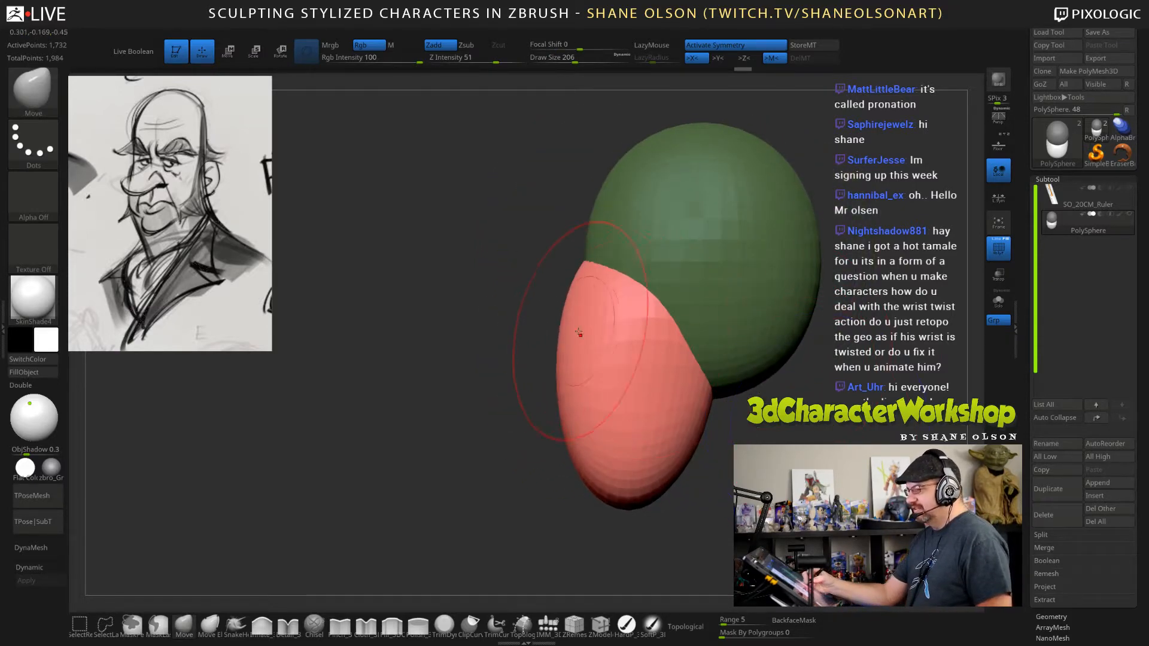
Push the jaw form's upper front edge and front surface back with the Move brush at draw size 265.
left_click_drag(570, 333, 588, 306)
key("s")
left_click(580, 308)
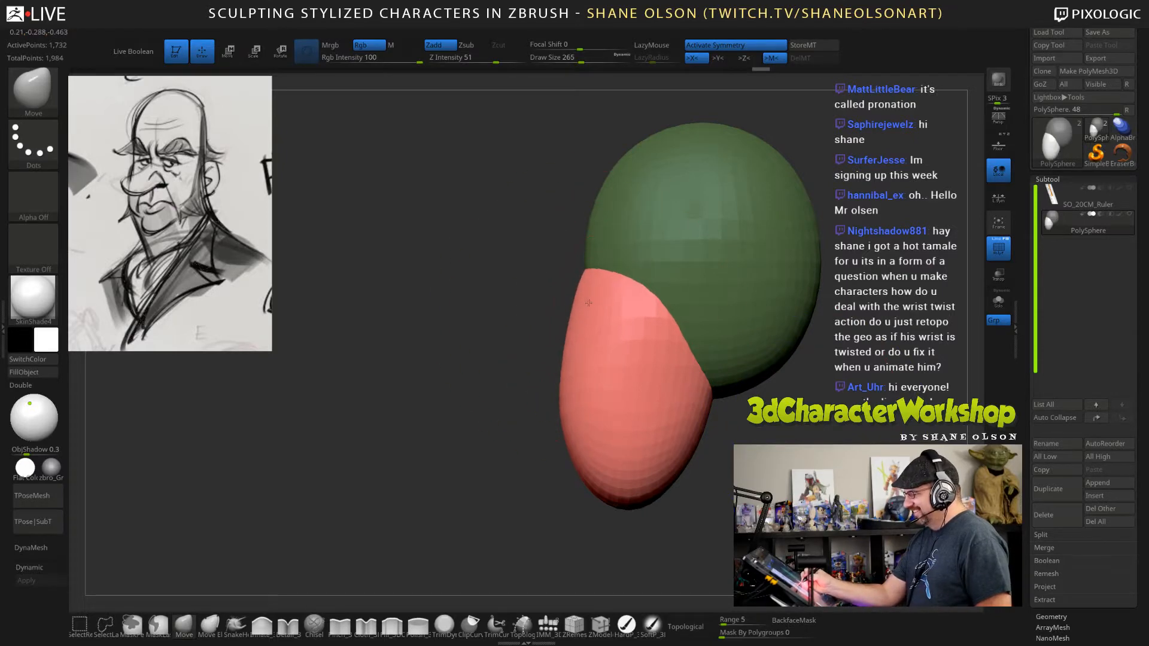
left_click_drag(561, 398, 567, 398)
mouse_move(739, 431)
left_mouse_down()
mouse_move(843, 432)
mouse_move(742, 432)
mouse_move(784, 438)
left_mouse_up()
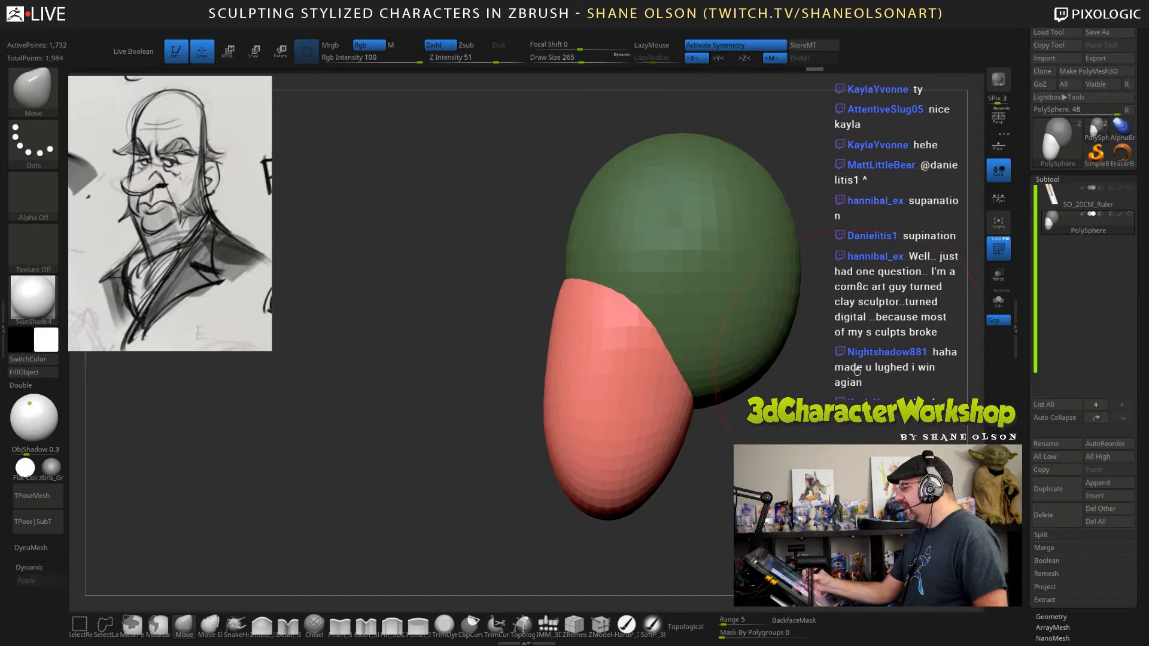
key("shift")
left_click_drag(852, 374, 783, 381, "alt")
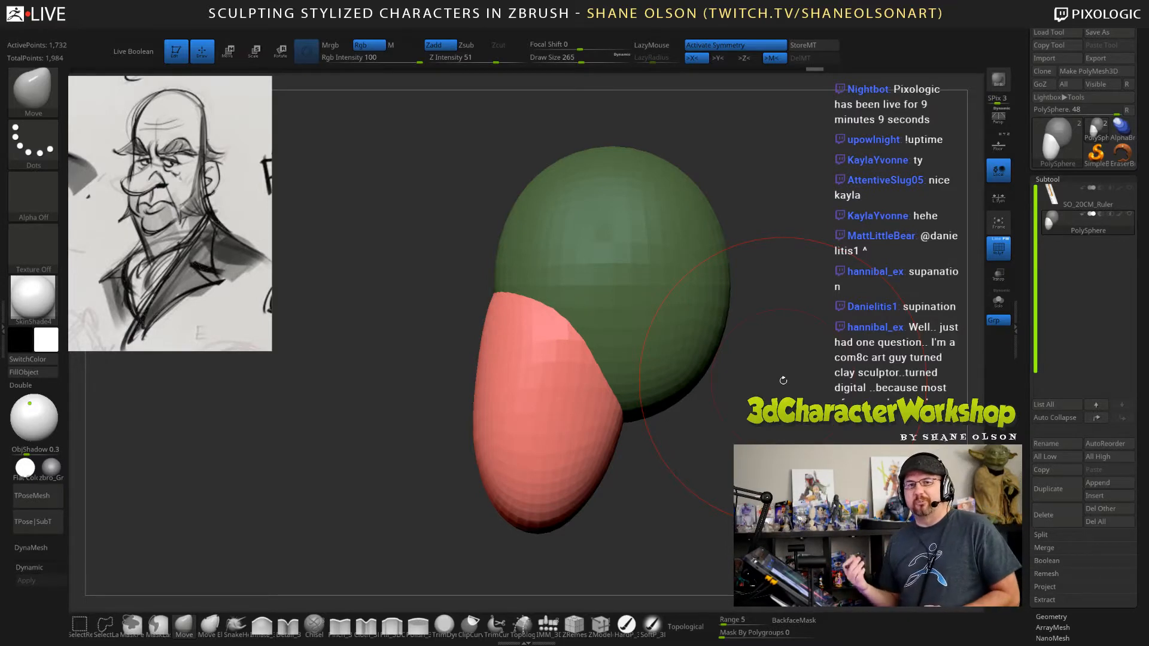
mouse_move(781, 380)
left_mouse_down()
mouse_move(747, 377)
mouse_move(684, 457)
left_mouse_up()
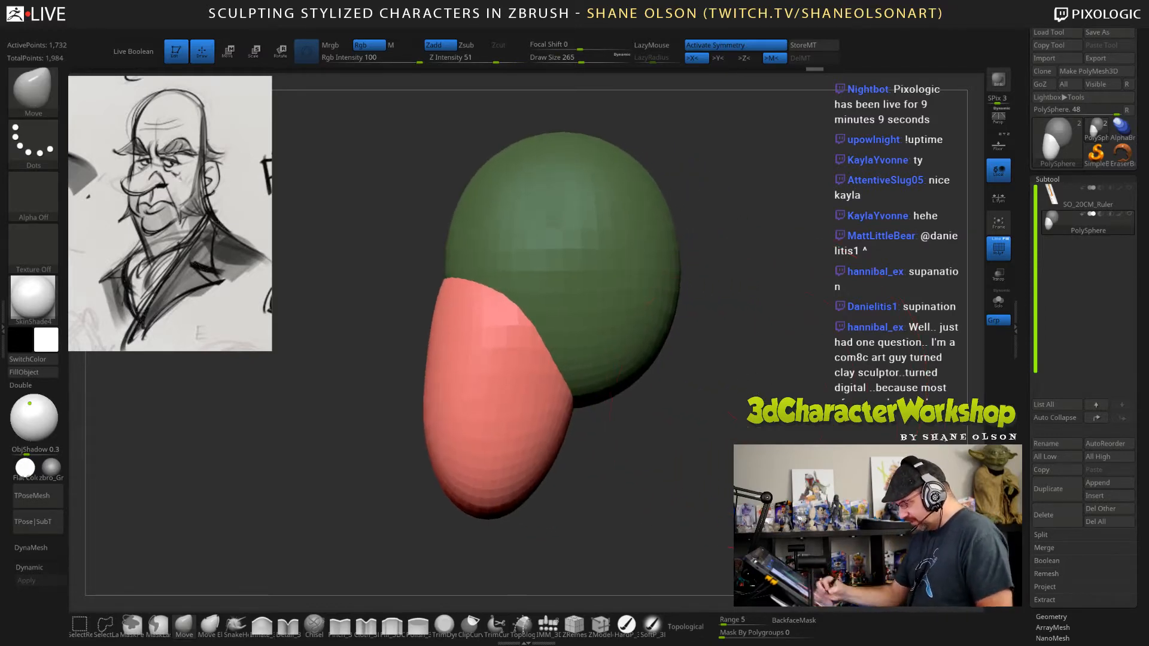
Insert a QuadSphere-2 primitive at the underside of the head with the IMM brush, using draw size 114.
left_click(547, 624)
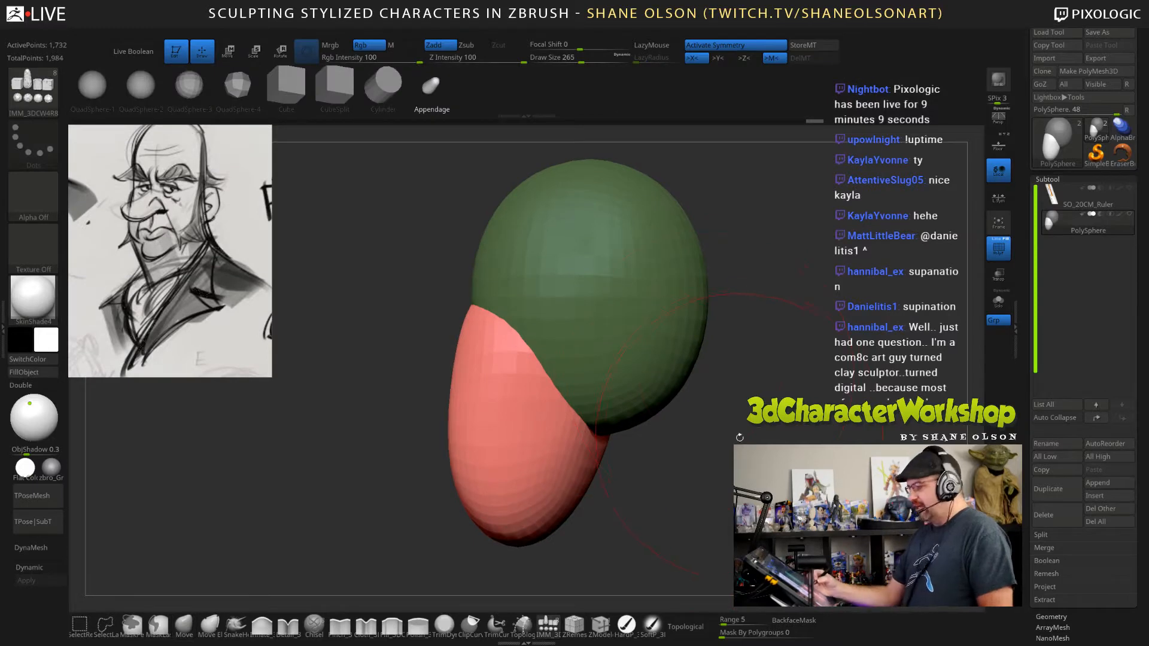
mouse_move(753, 432)
left_mouse_down()
mouse_move(834, 417)
mouse_move(777, 377)
mouse_move(760, 379)
mouse_move(796, 387)
mouse_move(780, 379)
left_mouse_up()
left_click(143, 89)
key("s")
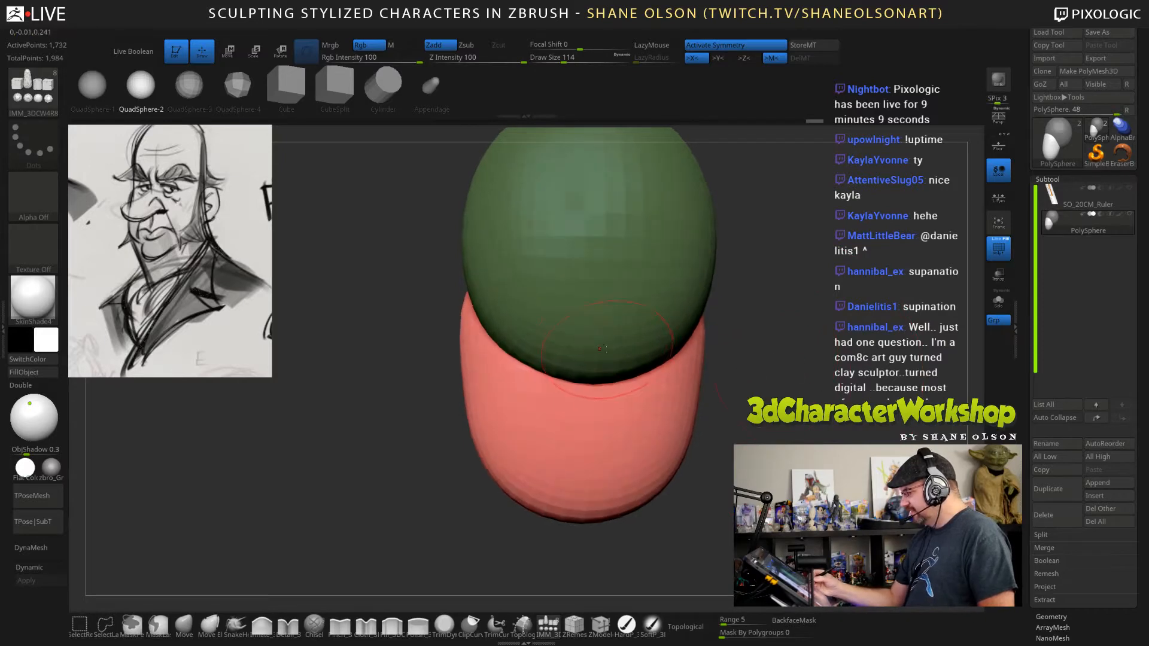
left_click_drag(602, 350, 609, 437)
Stretch the inserted sphere lengthwise and position it below the back of the cranium as the neck.
mouse_move(738, 362)
left_mouse_down()
mouse_move(779, 370)
mouse_move(796, 416)
left_mouse_up()
key("w")
left_click_drag(610, 393, 612, 455)
left_click_drag(614, 415, 617, 312)
left_click_drag(662, 260, 639, 261)
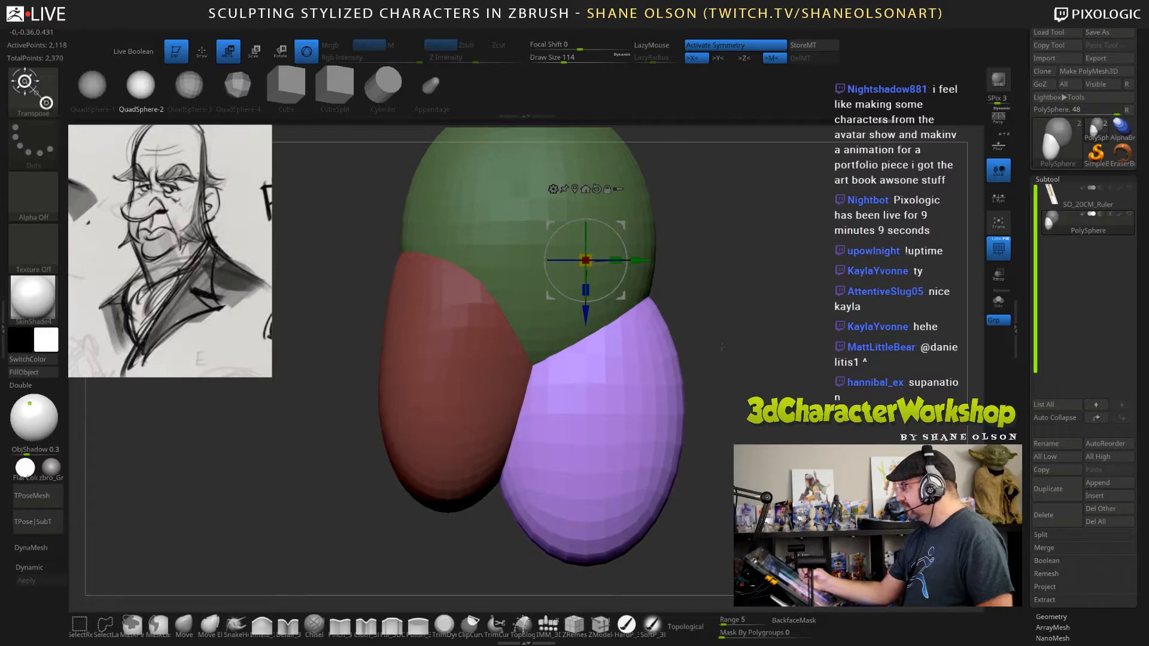
Scale the neck form slightly thinner from front to back along the Y axis with the gizmo.
left_click_drag(722, 347, 708, 389, "alt")
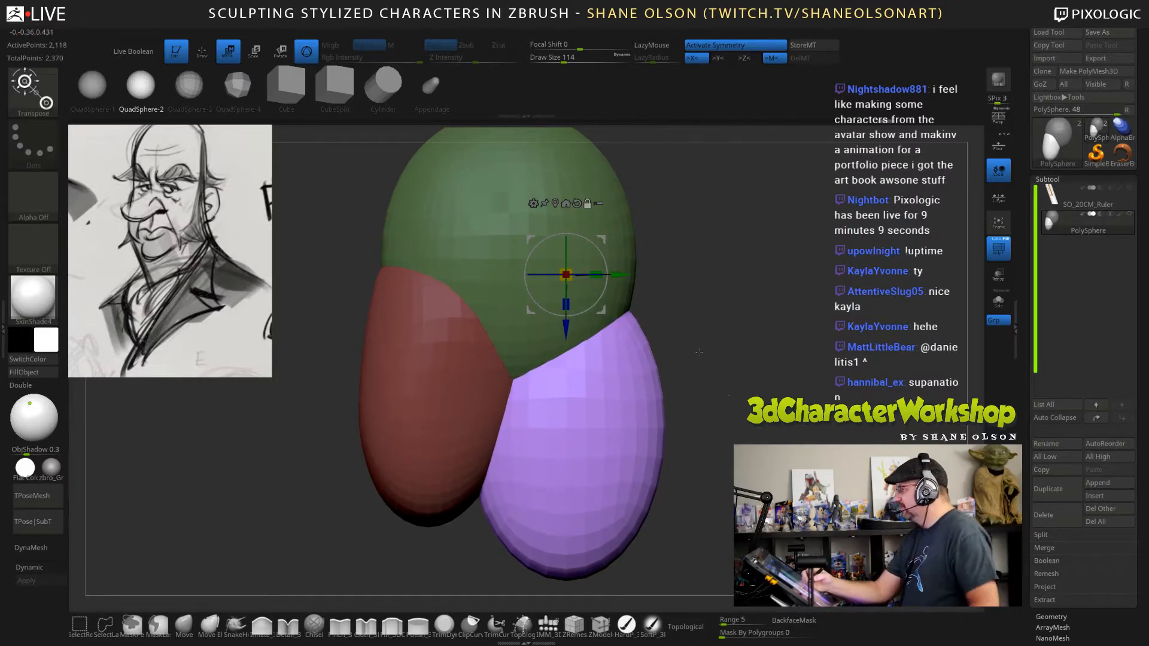
left_click_drag(698, 346, 725, 342, "alt")
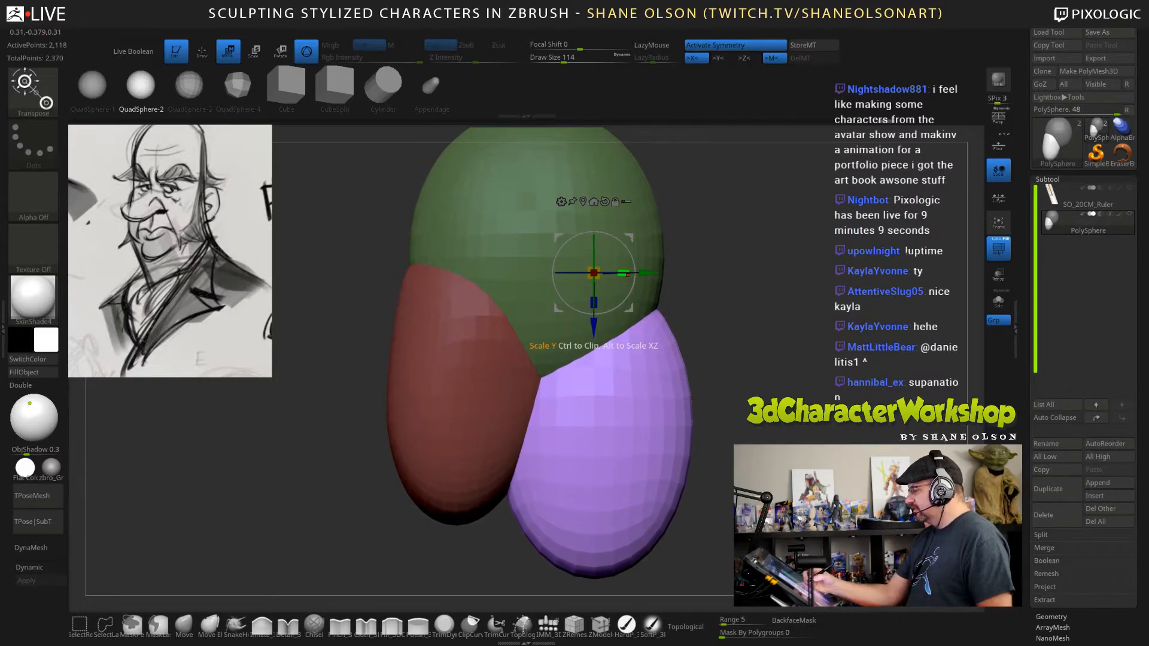
left_click_drag(622, 273, 617, 273)
left_click_drag(720, 345, 682, 343, "shift")
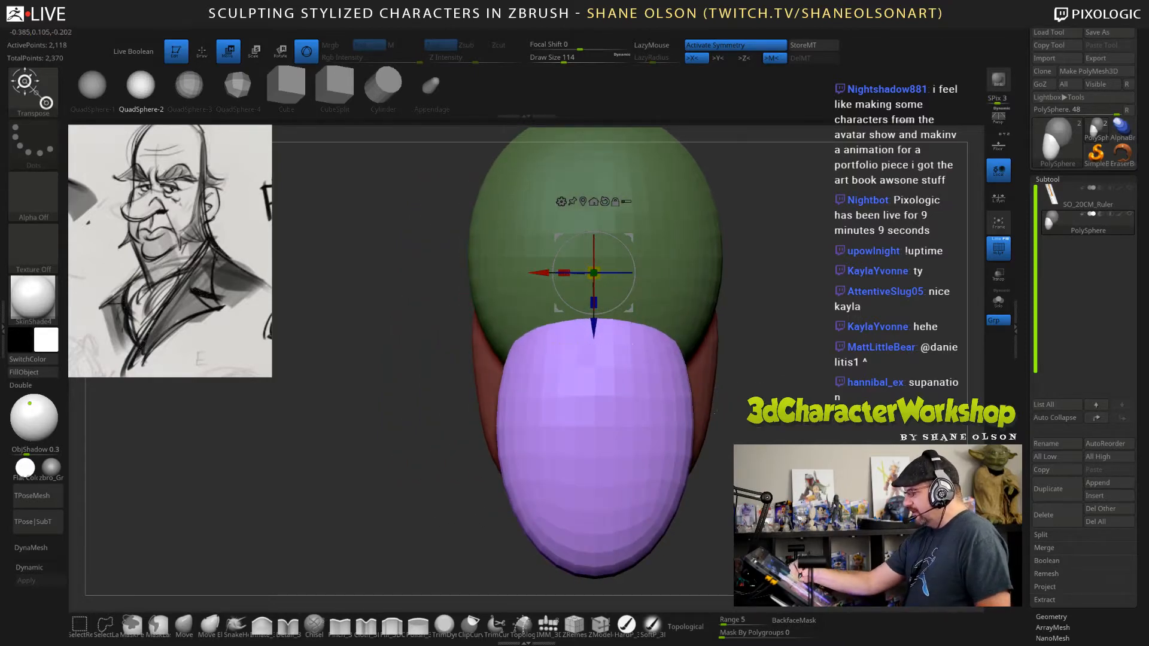
key("q")
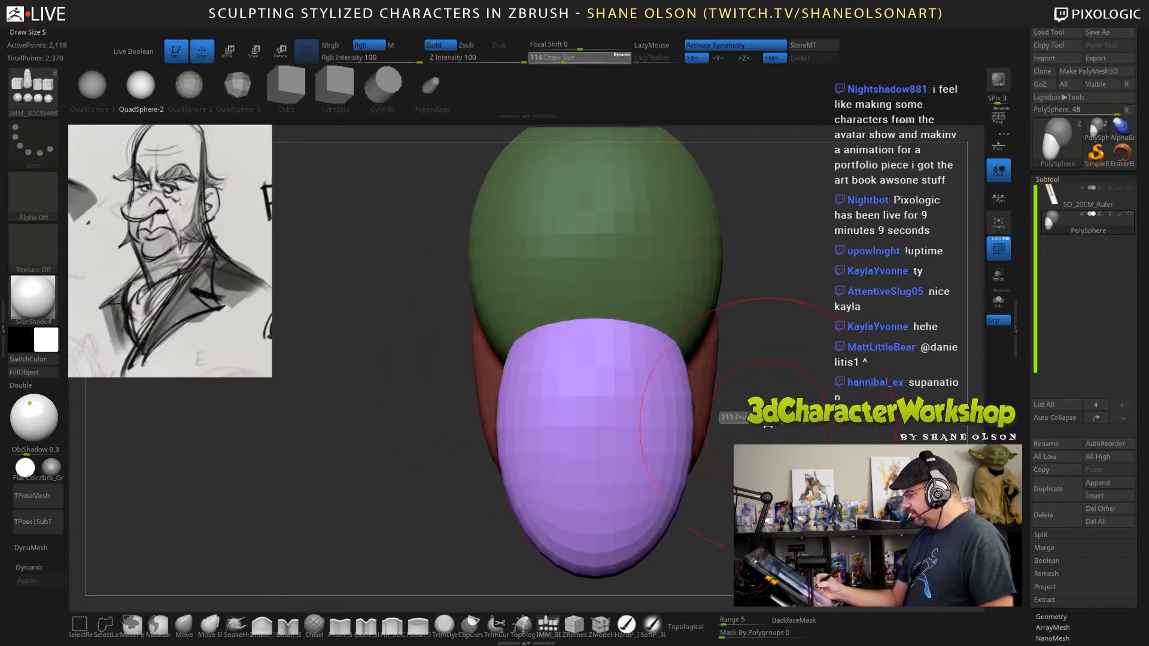
left_click_drag(668, 340, 687, 332)
key("ctrl+z")
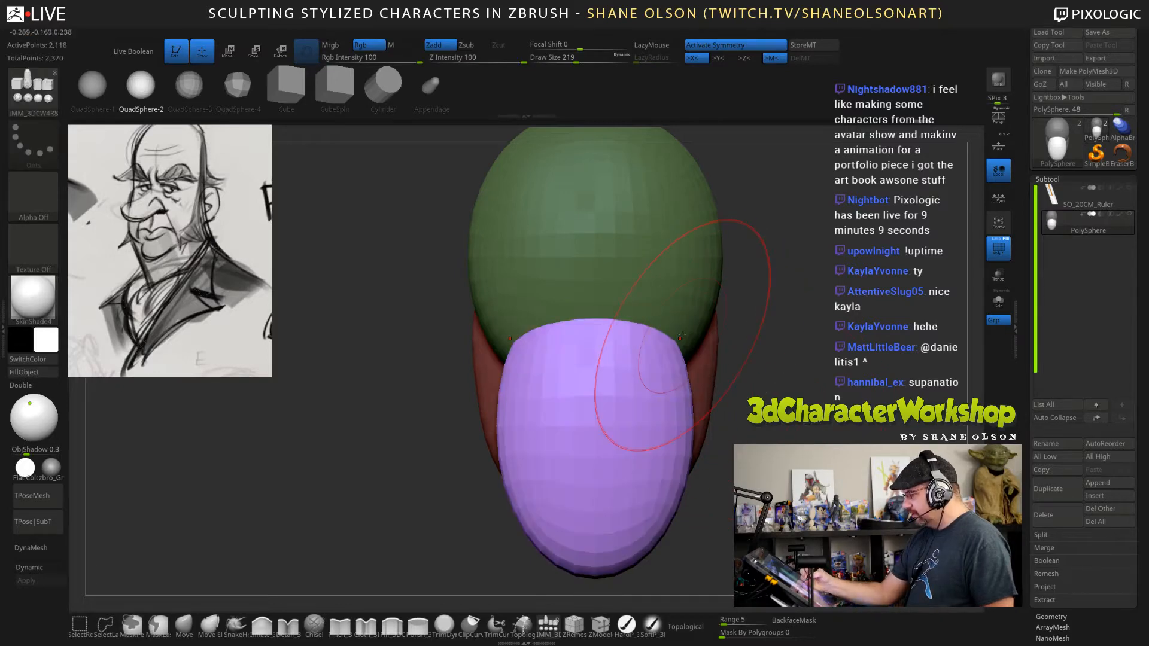
Pull the neck's upper corners and lower end outward with the Move brush at draw size 280.
left_click(192, 629)
key("s")
left_click_drag(767, 319, 772, 319)
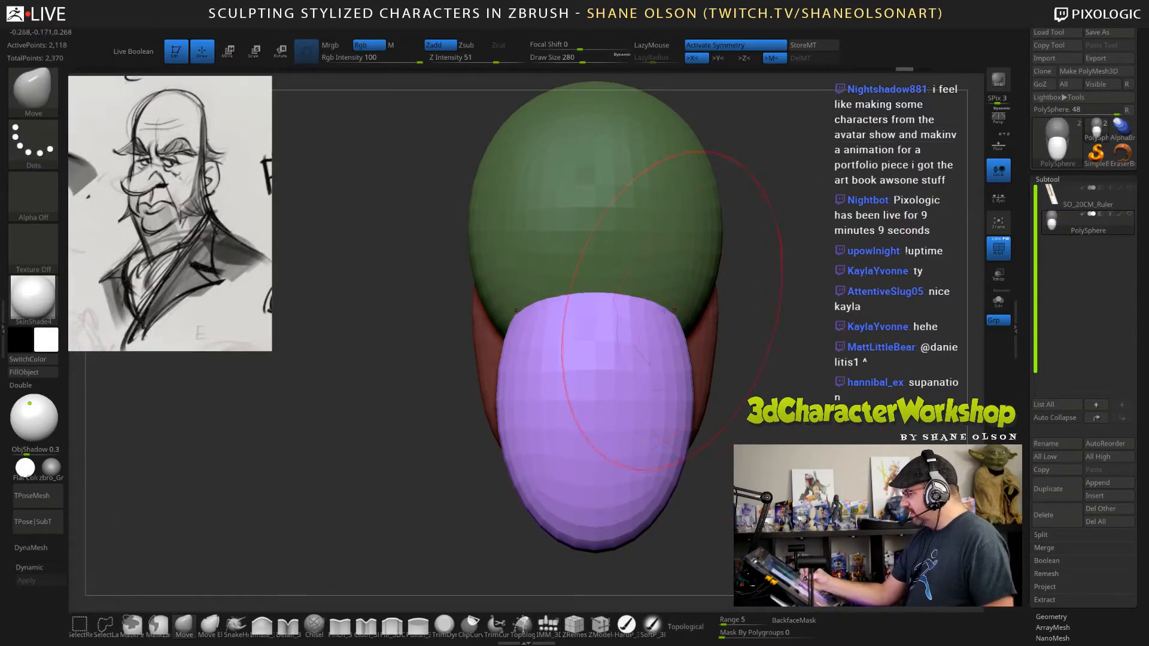
mouse_move(674, 310)
left_mouse_down()
mouse_move(687, 293)
mouse_move(819, 320)
left_mouse_up()
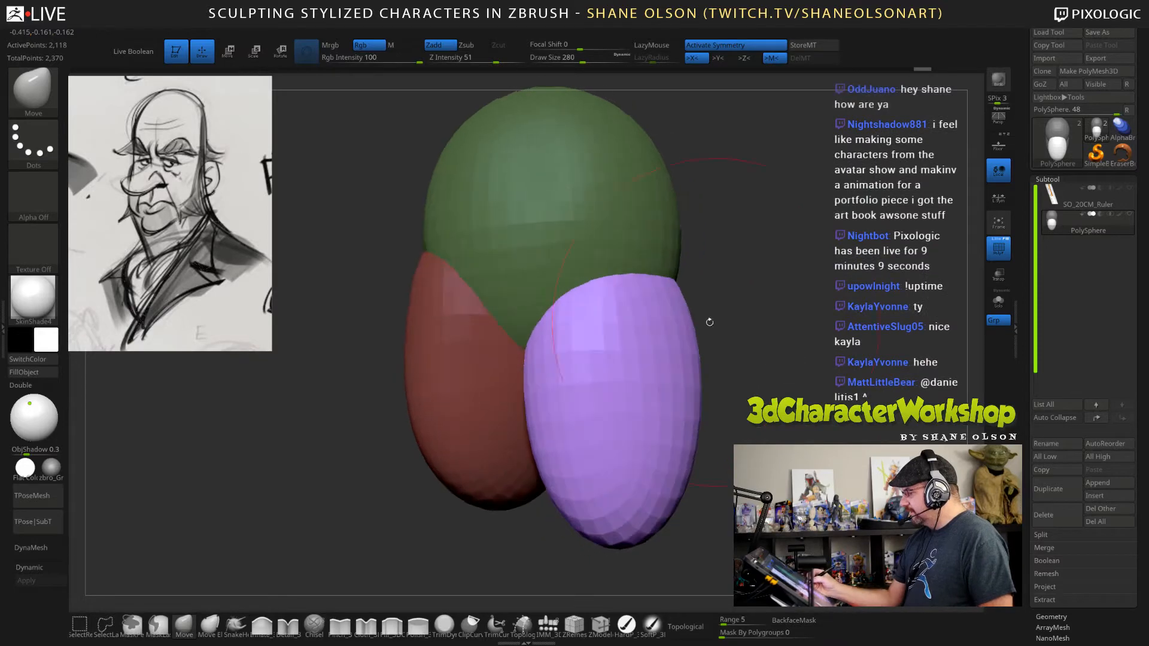
mouse_move(745, 392)
left_mouse_down()
mouse_move(774, 385)
mouse_move(700, 383)
left_mouse_up()
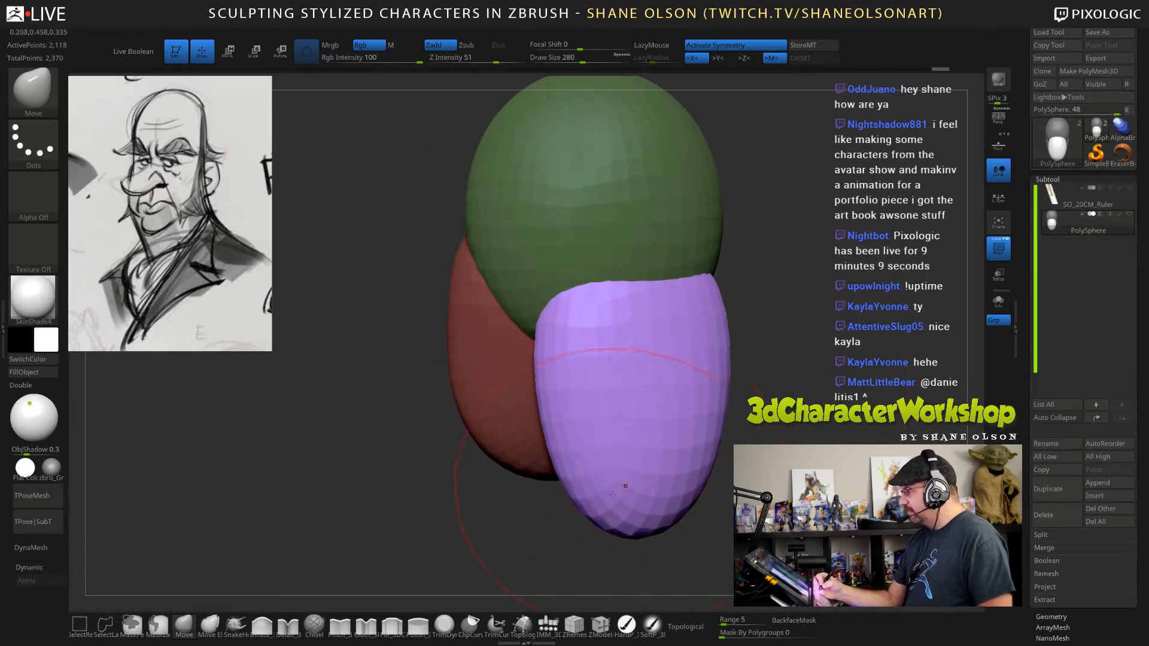
left_click_drag(581, 497, 583, 508)
left_click_drag(583, 328, 567, 321)
Shift the neck's lower part backward and even out its front, back and sides with the Move brush.
left_click_drag(769, 347, 764, 314)
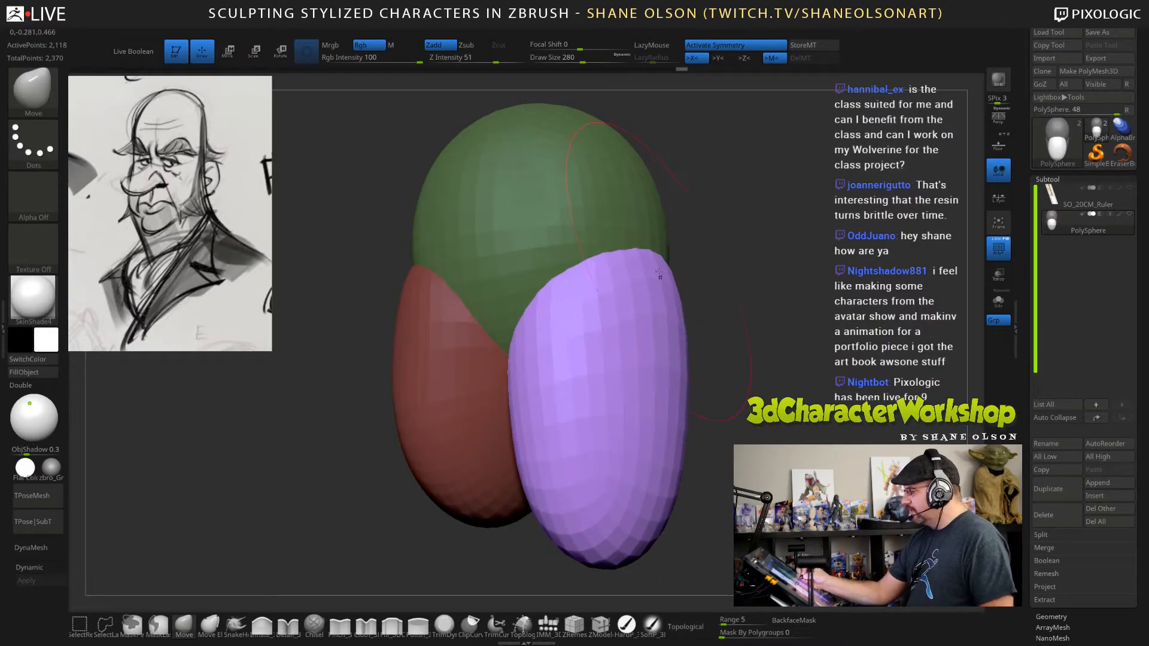
mouse_move(670, 323)
left_mouse_down()
mouse_move(678, 346)
mouse_move(716, 353)
left_mouse_up()
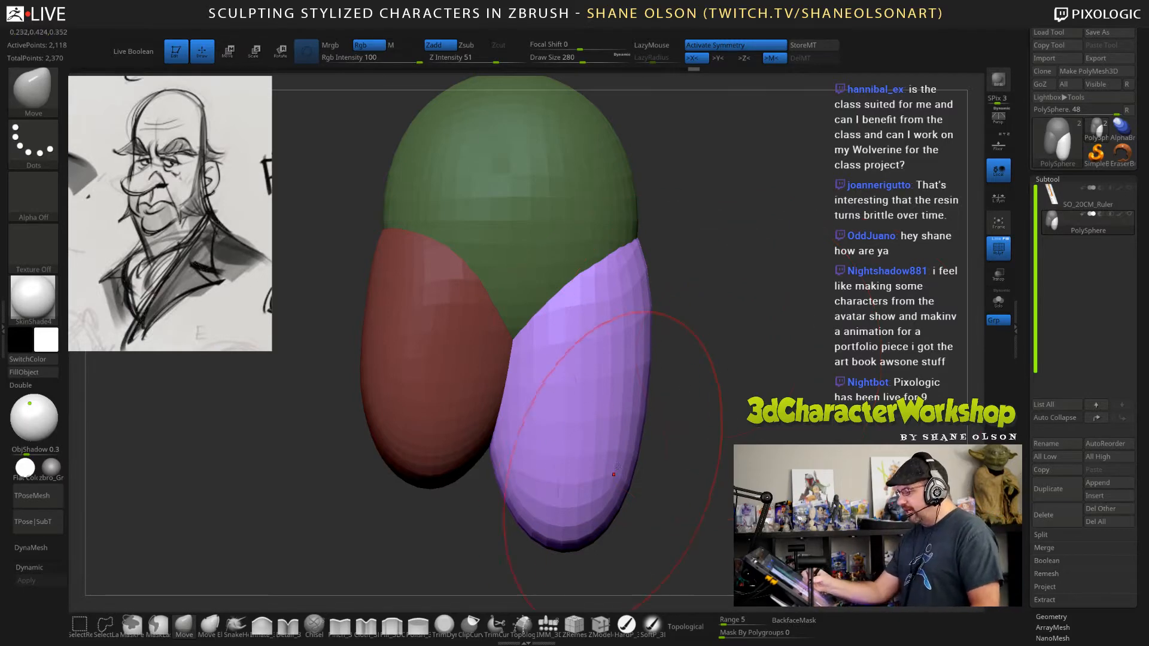
left_click_drag(723, 414, 710, 415)
left_click_drag(626, 452, 639, 470)
left_click_drag(644, 395, 654, 393)
left_click_drag(551, 450, 560, 437)
left_click_drag(536, 392, 546, 387)
mouse_move(734, 423)
left_mouse_down()
mouse_move(721, 416)
mouse_move(749, 390)
left_mouse_up()
left_click_drag(542, 359, 551, 359)
mouse_move(561, 441)
left_mouse_down()
mouse_move(543, 471)
mouse_move(536, 437)
left_mouse_up()
left_click_drag(534, 335, 538, 332)
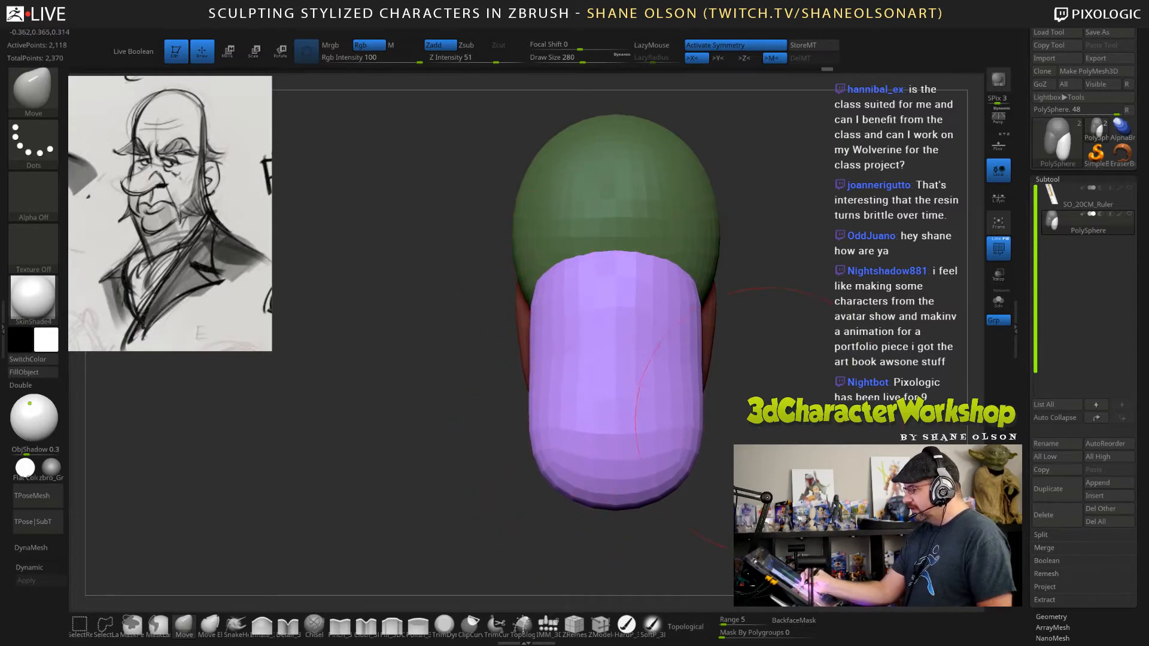
Clear the mask from the cranium and jaw and turn on Topological auto masking.
left_click_drag(725, 419, 784, 414)
mouse_move(680, 326)
left_mouse_down()
mouse_move(698, 341)
mouse_move(707, 330)
left_mouse_up()
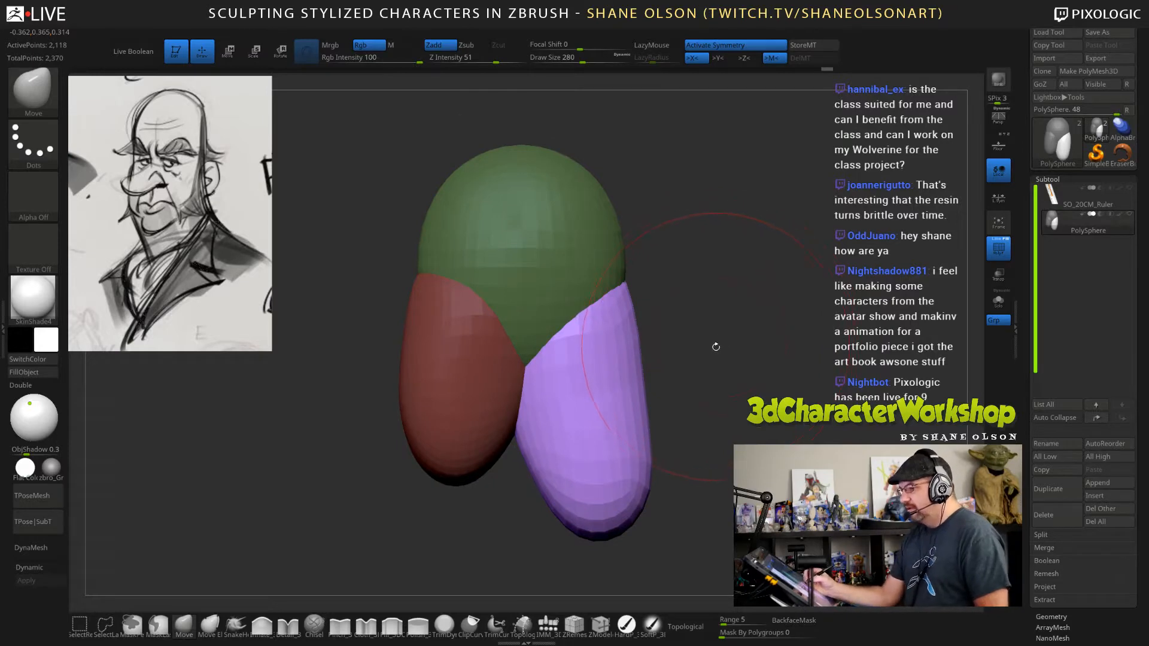
left_click_drag(743, 283, 755, 294, "ctrl")
left_click_drag(742, 299, 755, 304, "alt")
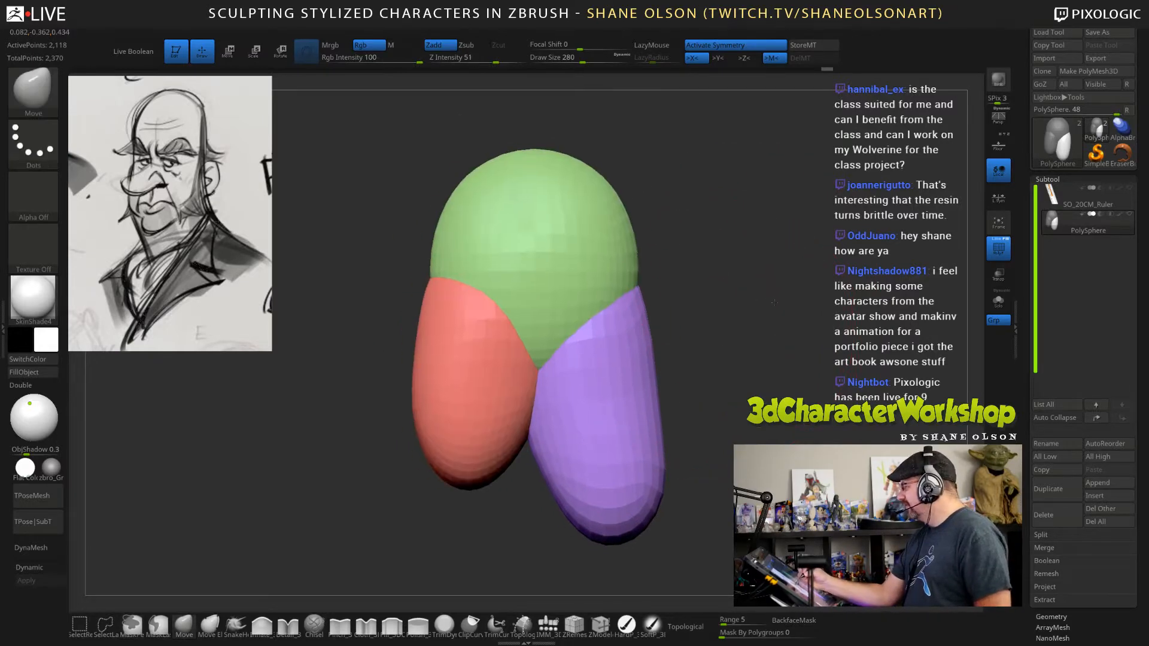
left_click(685, 627)
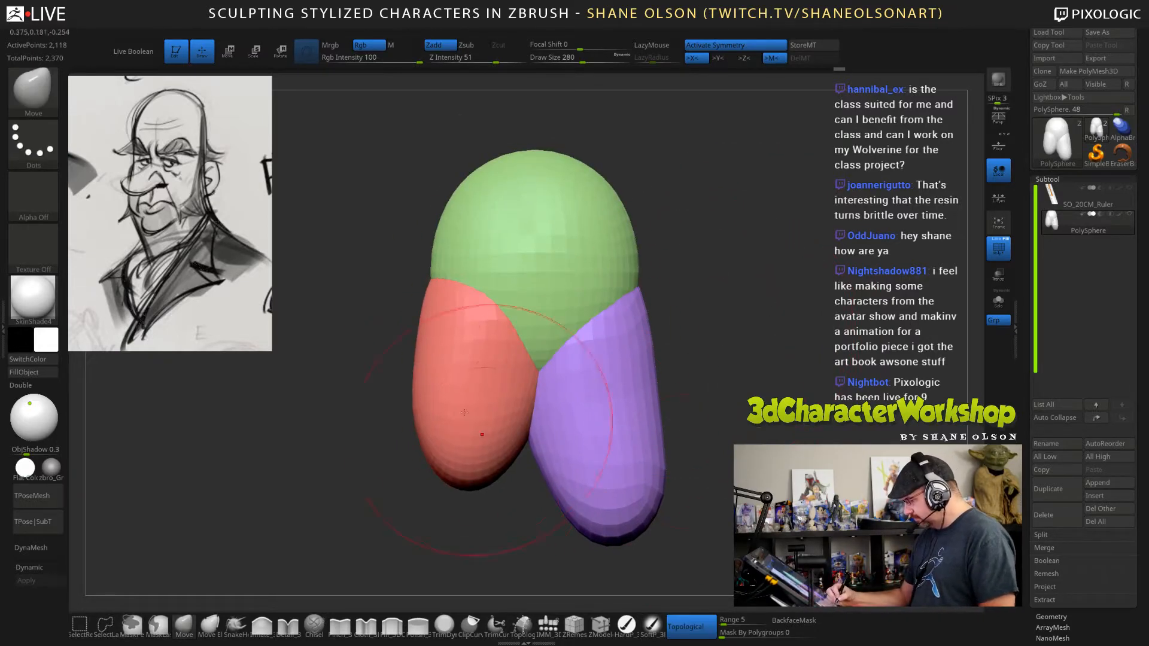
Push the sides of the cranium and jaw inward with the Move brush at draw size 206.
mouse_move(687, 341)
left_mouse_down()
mouse_move(659, 365)
mouse_move(750, 341)
left_mouse_up()
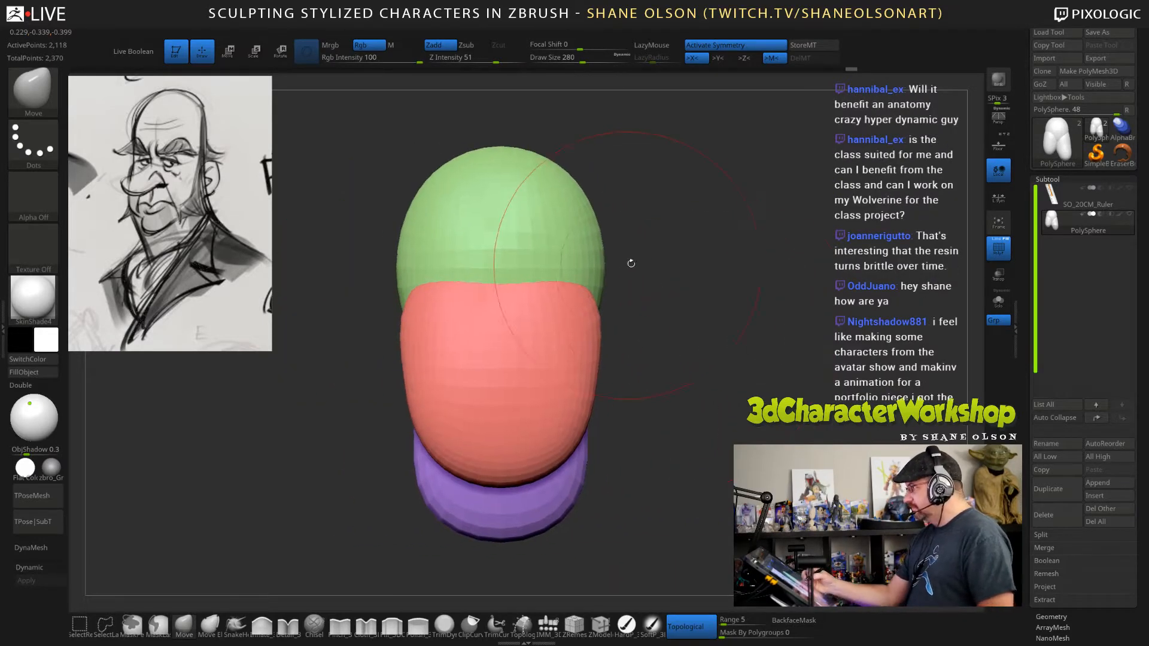
mouse_move(630, 263)
left_mouse_down()
mouse_move(687, 263)
mouse_move(767, 351)
left_mouse_up()
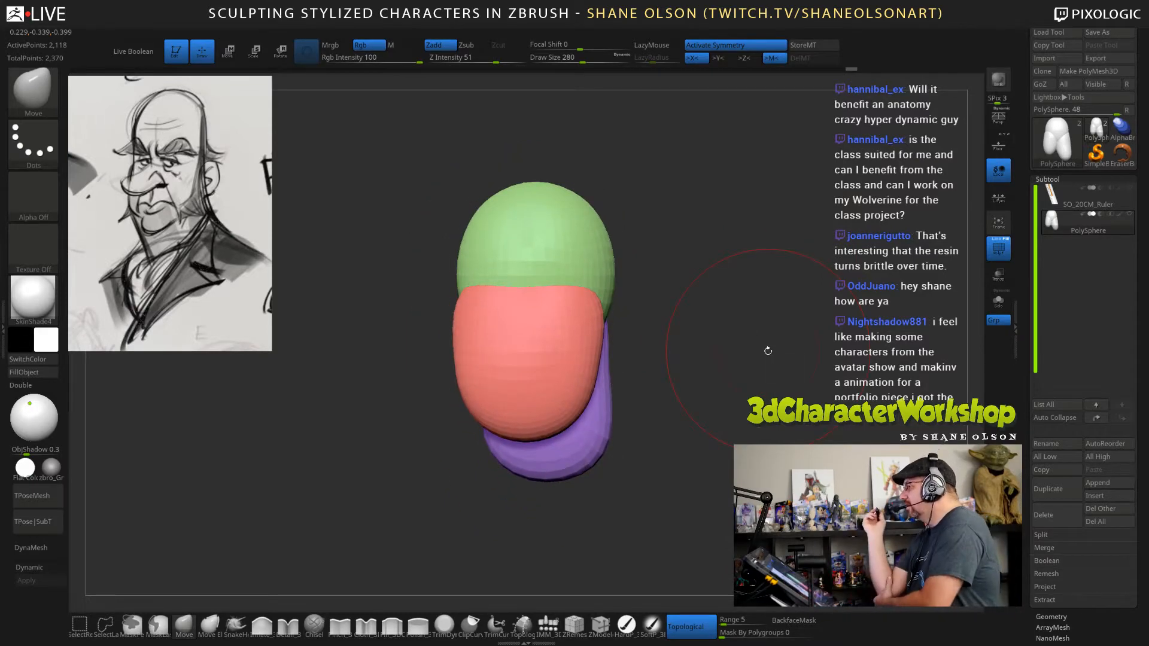
mouse_move(670, 308)
left_mouse_down("alt")
mouse_move(667, 346)
mouse_move(709, 361)
left_mouse_up("alt")
key("s")
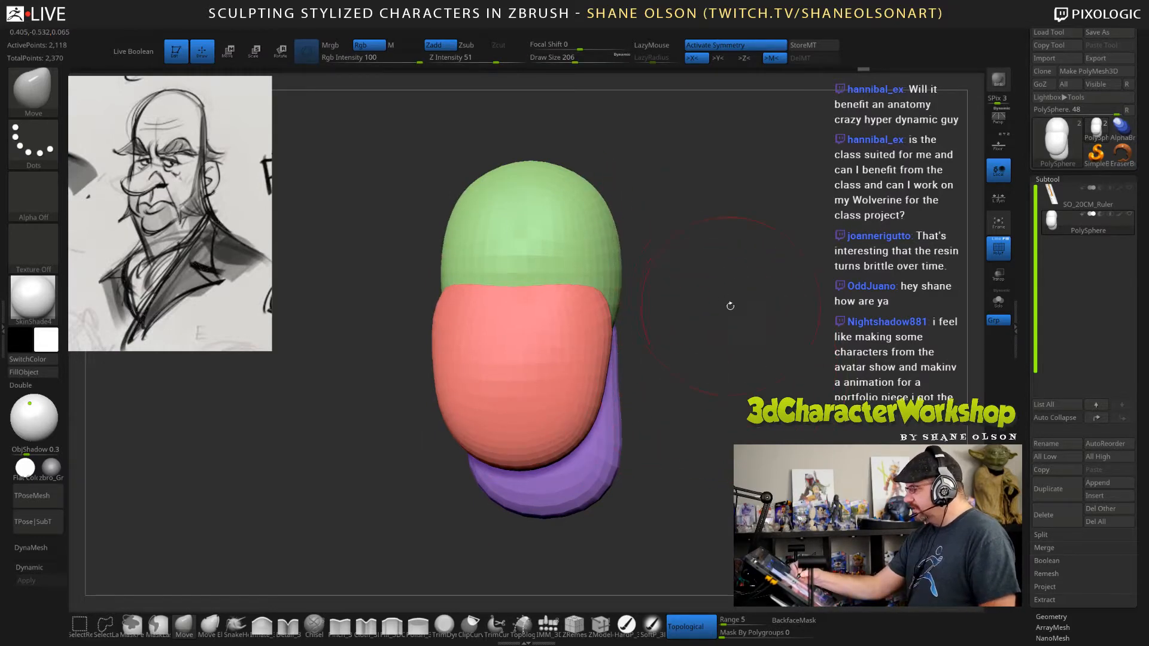
left_click_drag(728, 303, 655, 299)
left_click_drag(472, 277, 478, 276)
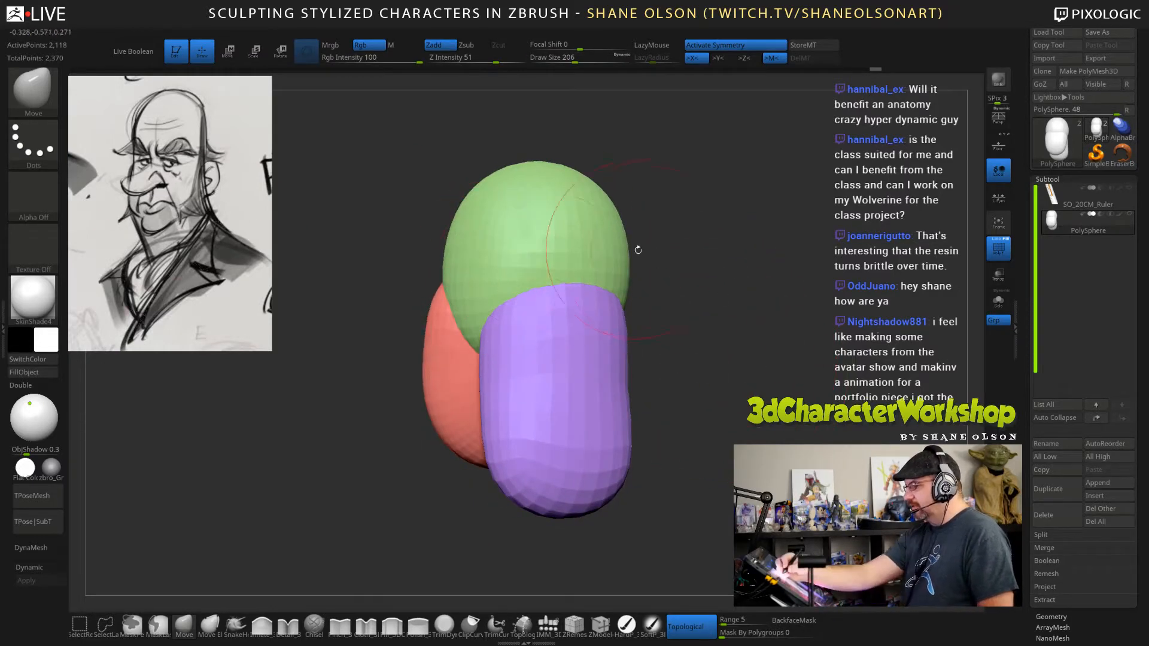
left_click_drag(652, 254, 632, 255)
left_click_drag(674, 338, 791, 345)
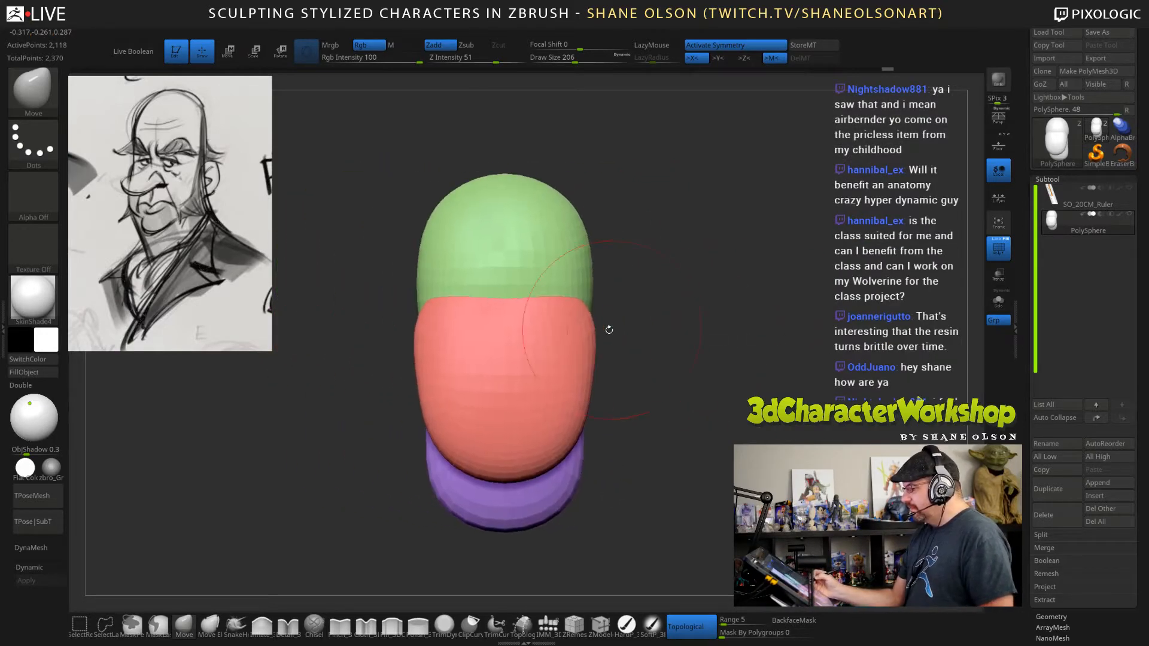
left_click_drag(594, 332, 587, 332)
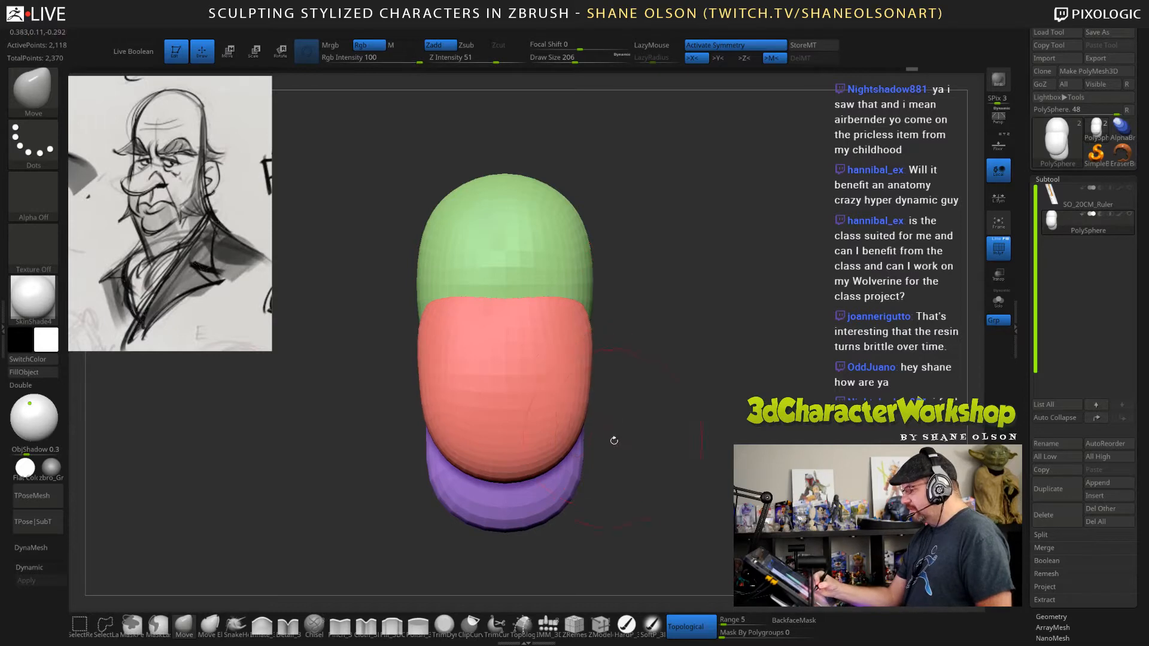
Raise the jaw's underside and pull the neck's lower back outward with the Move brush at draw size 305.
mouse_move(652, 436)
left_mouse_down()
mouse_move(664, 437)
mouse_move(645, 423)
mouse_move(691, 419)
left_mouse_up()
key("s")
left_click_drag(525, 480, 525, 466)
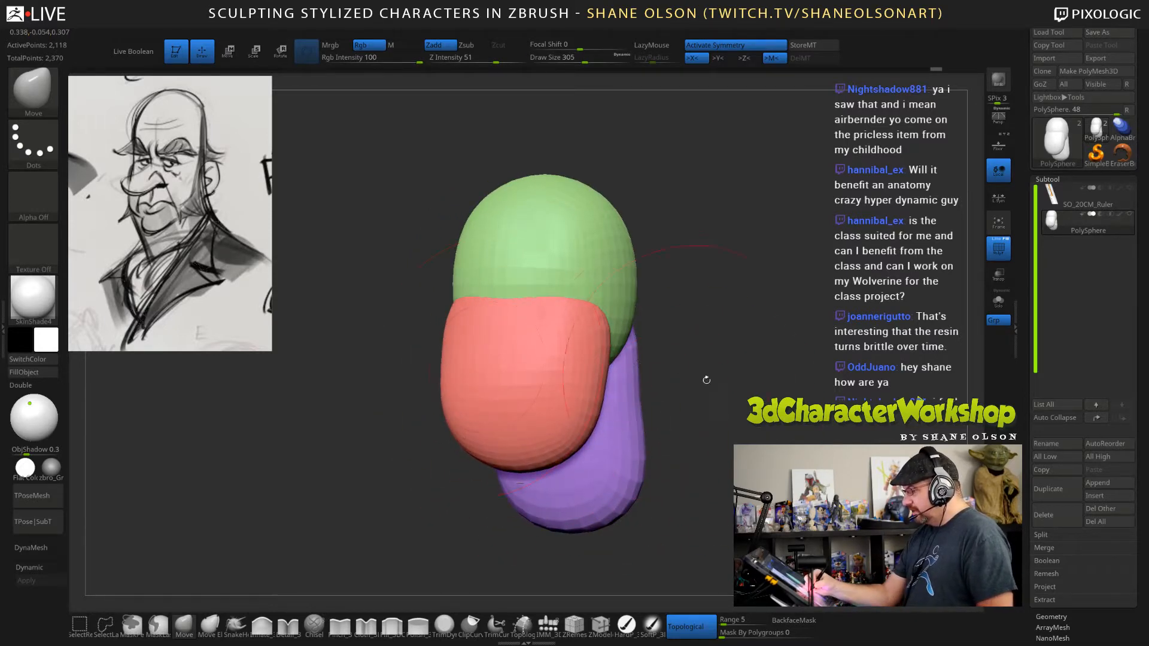
left_click_drag(705, 380, 628, 381)
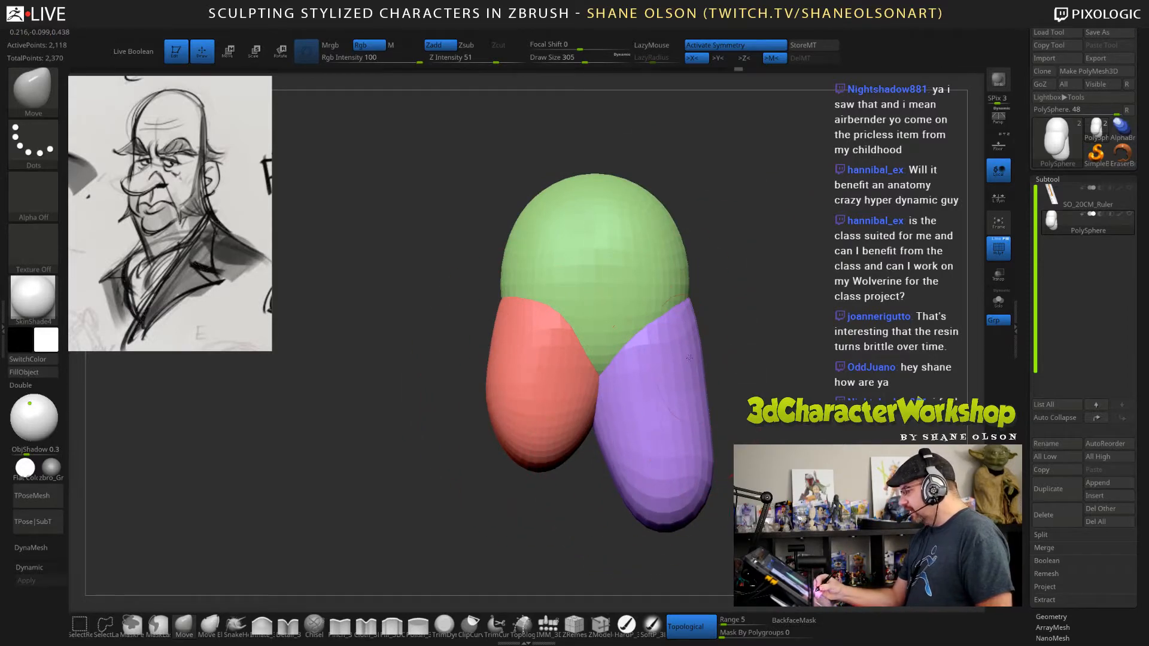
mouse_move(709, 428)
left_mouse_down()
mouse_move(856, 422)
mouse_move(744, 352)
mouse_move(720, 452)
left_mouse_up()
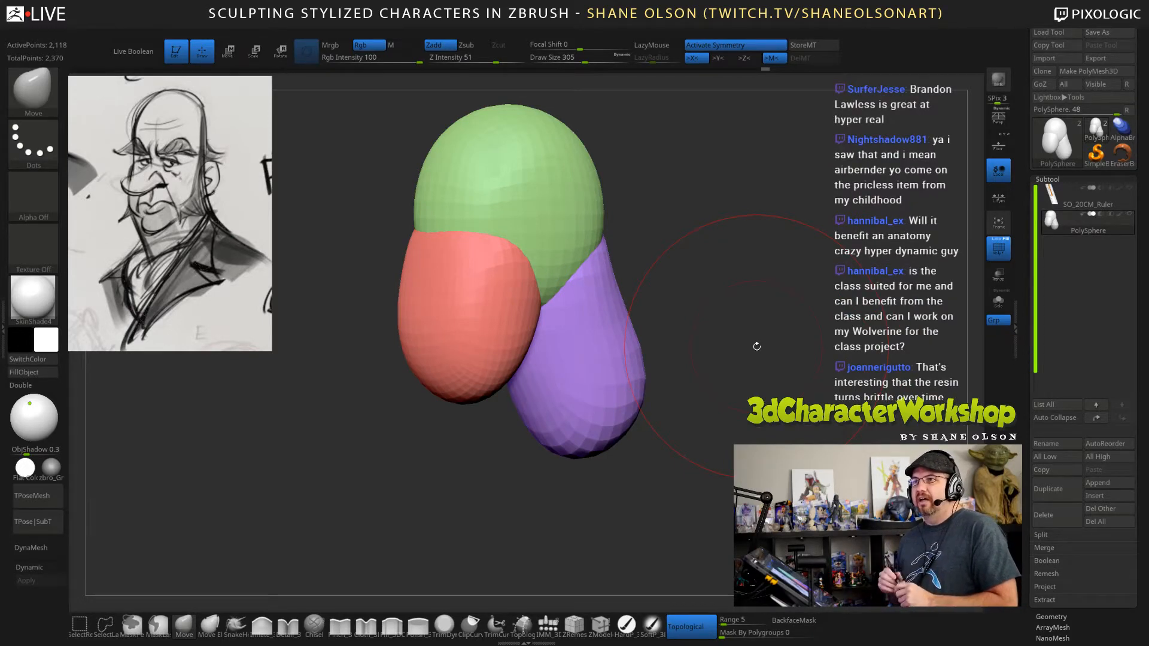
Select the IMM brush with the QuadSphere-2 primitive at draw size 206, facing the back of the neck.
left_click_drag(771, 359, 773, 393)
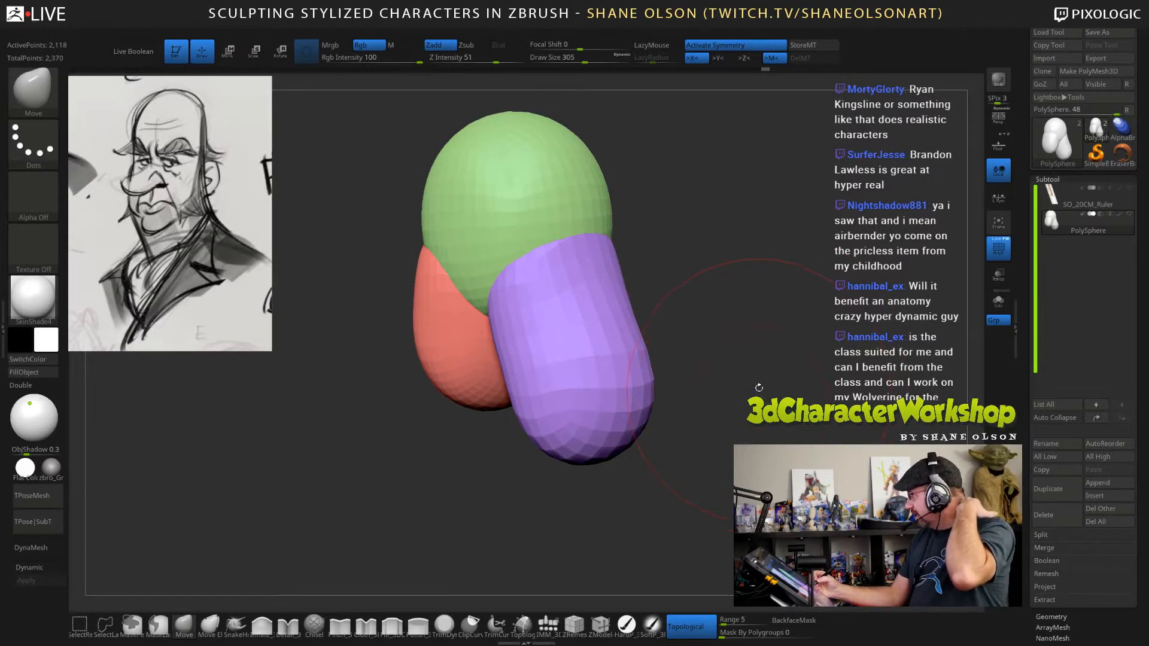
key("s")
mouse_move(762, 398)
left_mouse_down()
mouse_move(752, 399)
mouse_move(755, 431)
left_mouse_up()
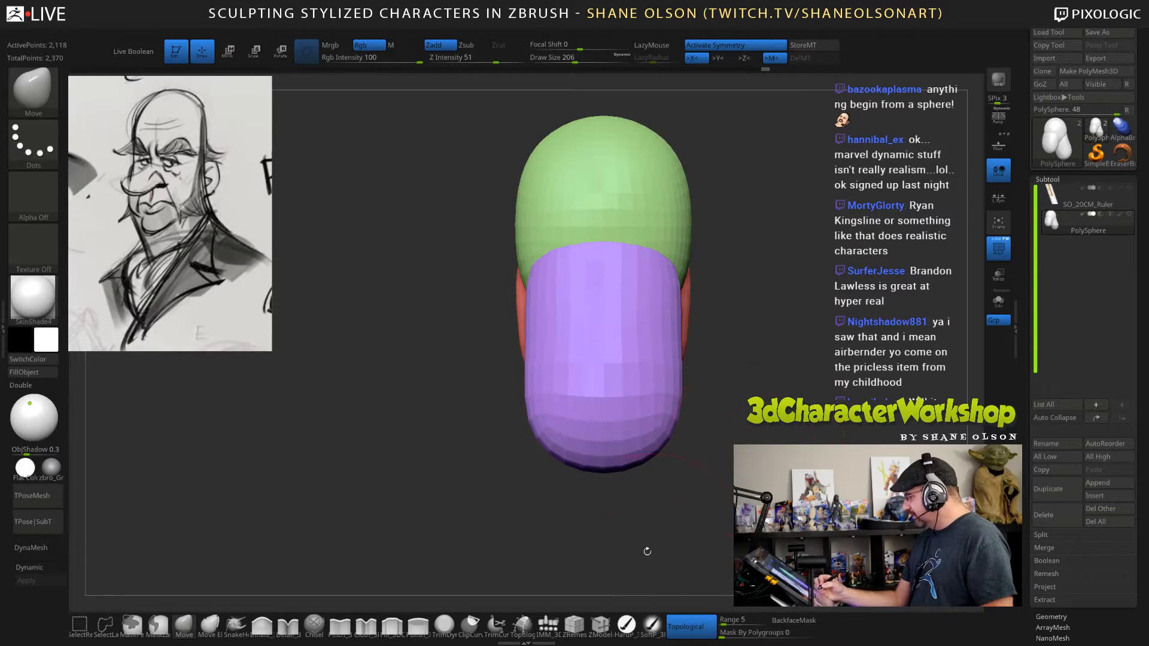
left_click(548, 625)
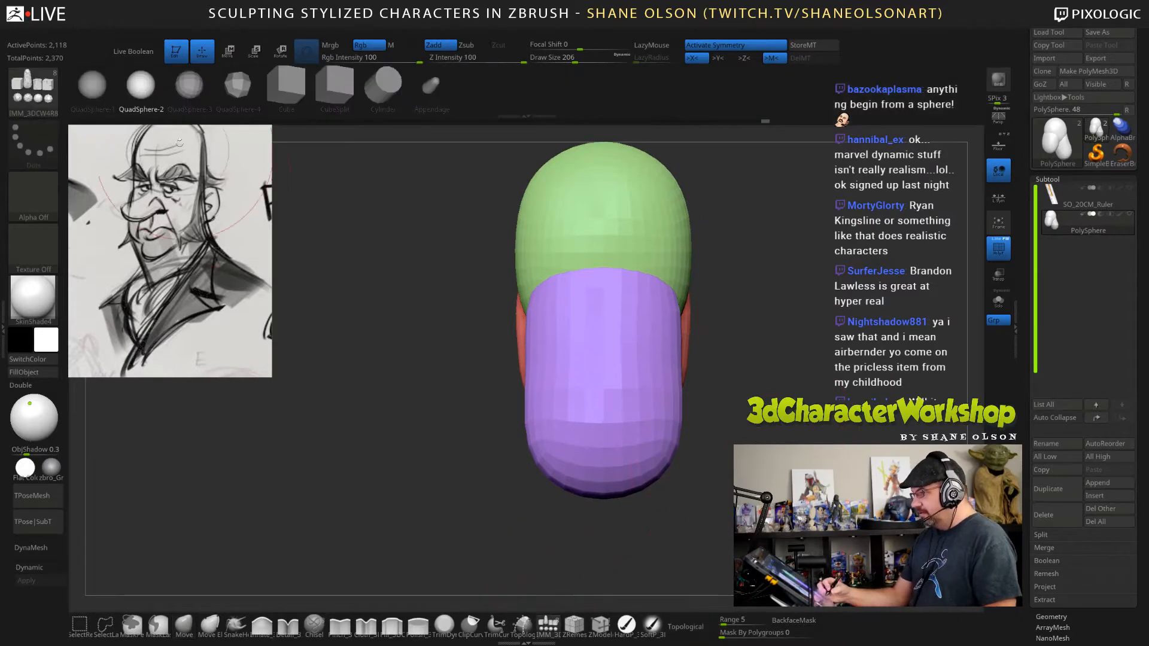
left_click_drag(603, 449, 603, 604)
key("ctrl+z")
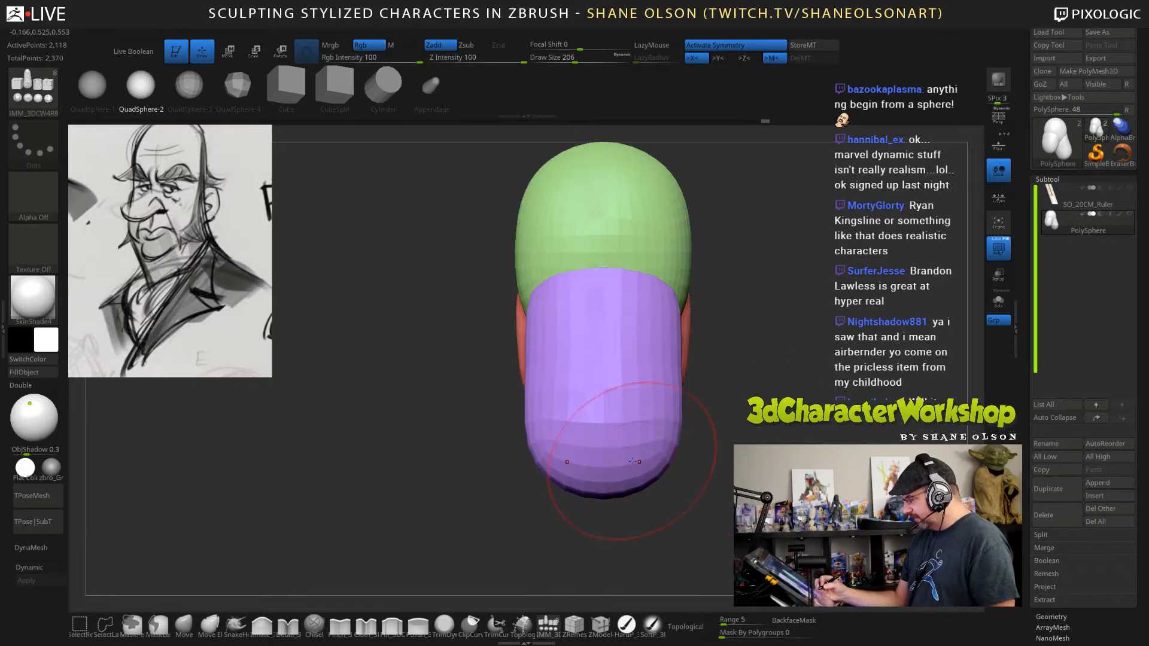
key("w")
mouse_move(702, 335)
left_mouse_down()
mouse_move(775, 338)
mouse_move(706, 337)
left_mouse_up()
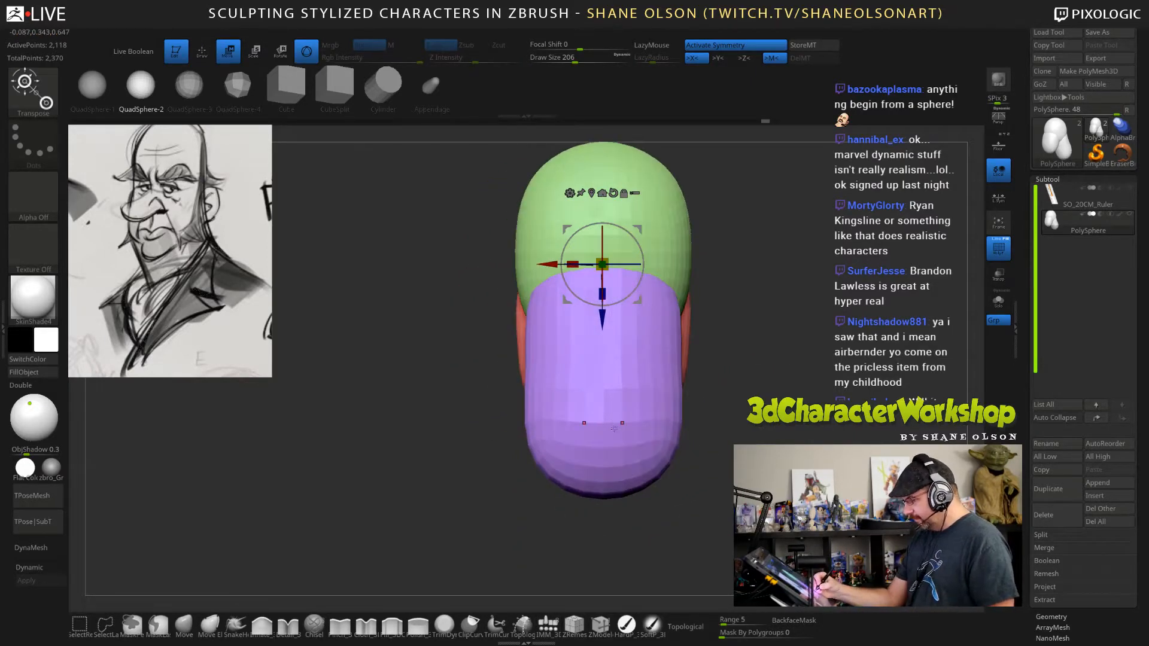
key("q")
Insert a QuadSphere-2 primitive at the neck's lower end and move it underneath the neck.
left_click_drag(603, 426, 657, 445)
mouse_move(746, 458)
left_mouse_down()
mouse_move(842, 464)
mouse_move(810, 431)
left_mouse_up()
key("w")
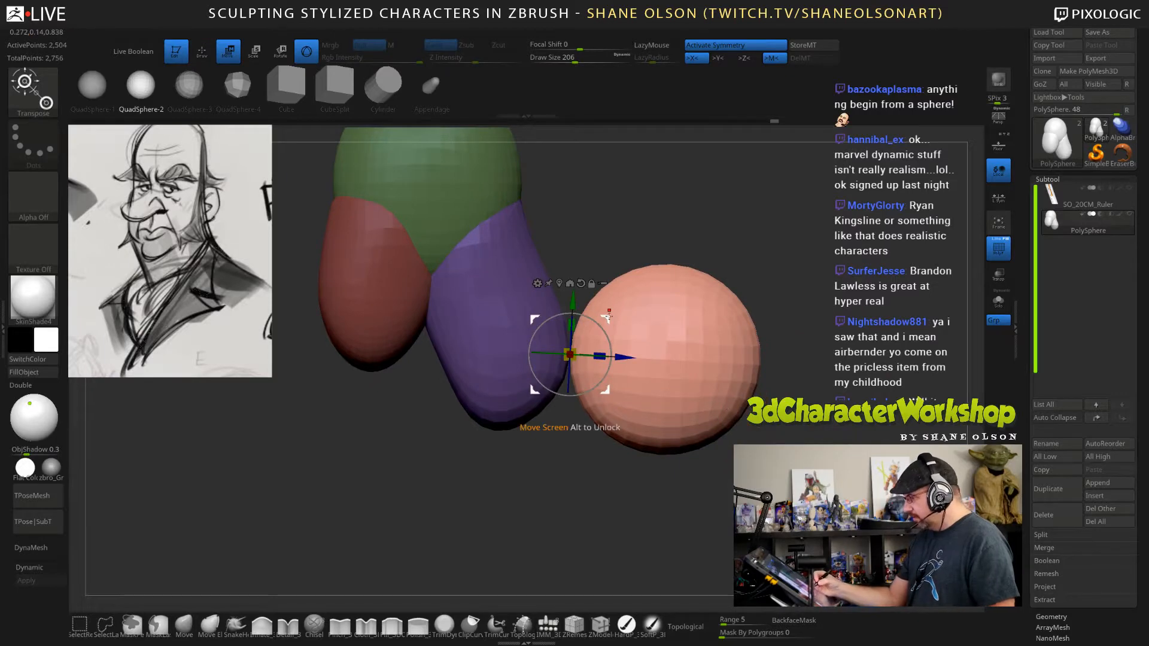
left_click_drag(570, 354, 441, 410)
Stretch the inserted sphere sideways into a wide shoulder form and compare it from the front and side.
left_click_drag(728, 409, 849, 414)
left_click_drag(471, 410, 573, 426)
left_click_drag(670, 407, 767, 344, "alt")
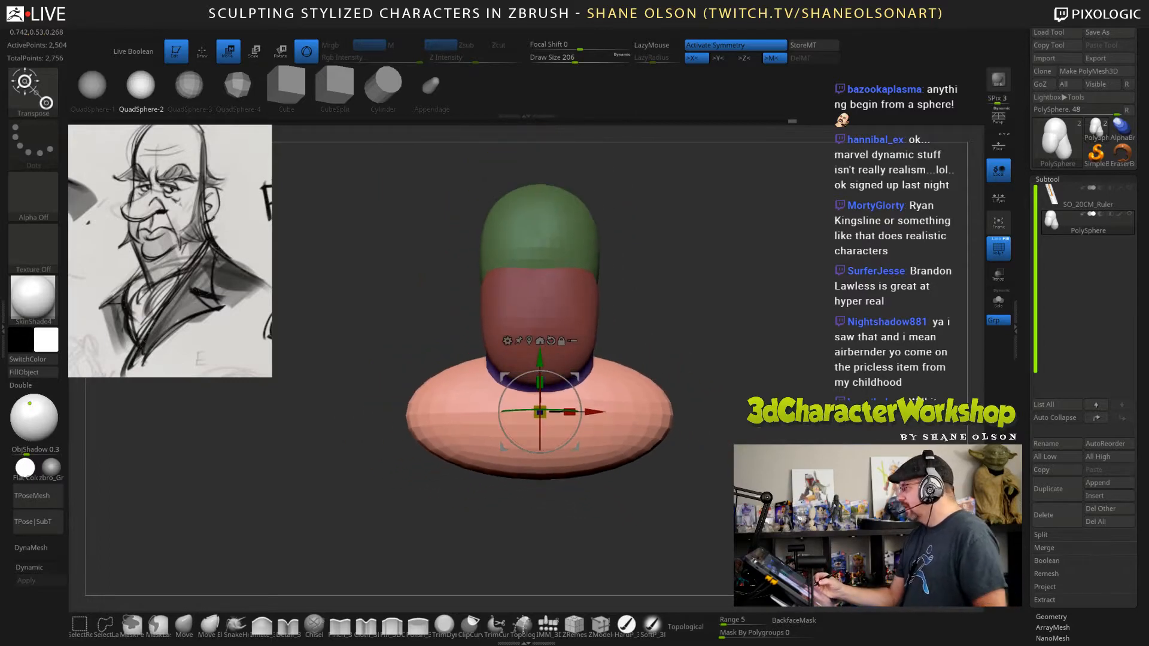
left_click_drag(799, 441, 762, 439)
left_click_drag(729, 389, 669, 418, "alt")
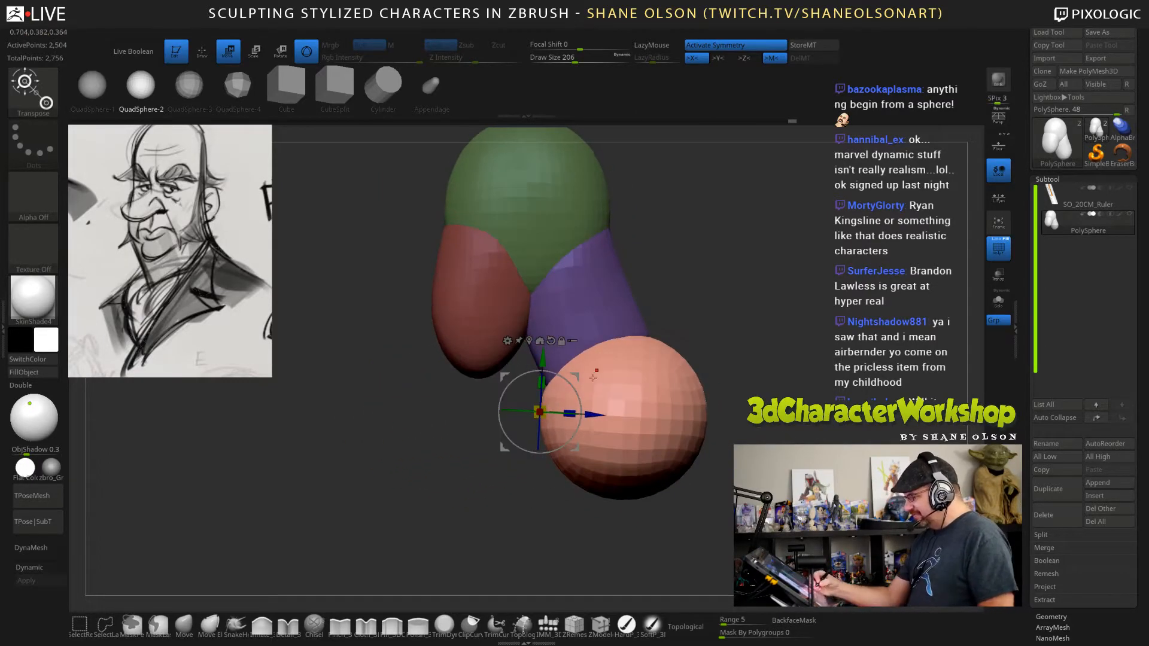
Enlarge the shoulder form in height and depth, then shift and tilt it to sit beneath the neck.
left_click_drag(541, 382, 545, 339)
left_click_drag(569, 414, 629, 415)
left_click_drag(594, 414, 536, 412)
left_click_drag(523, 372, 526, 392)
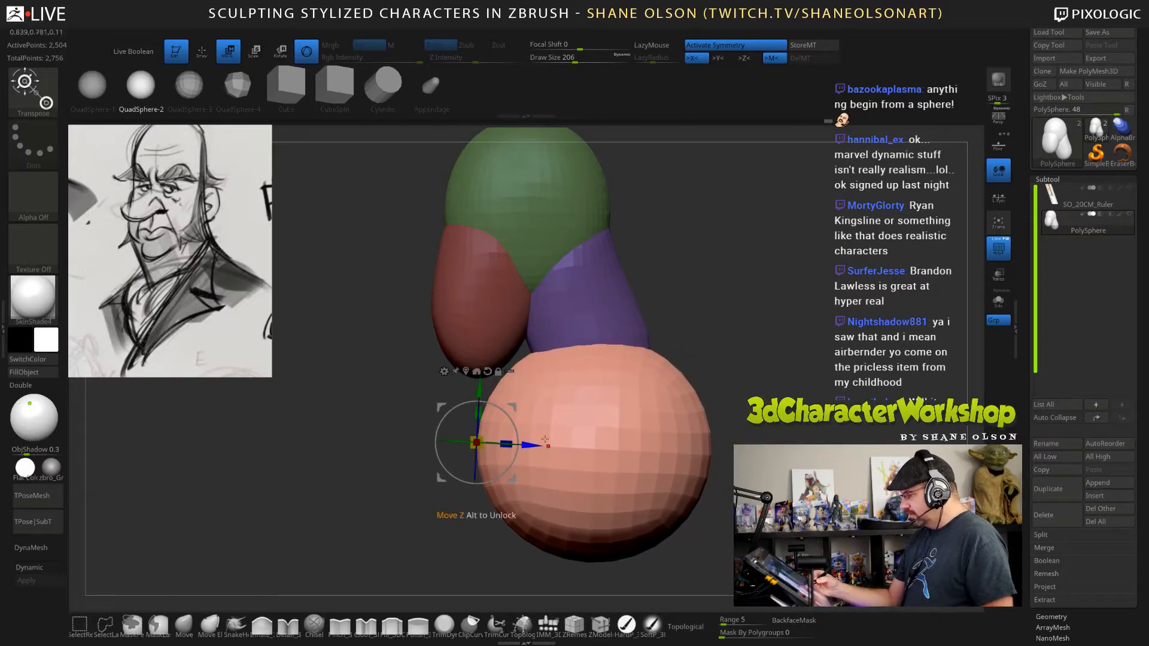
mouse_move(514, 419)
left_mouse_down()
mouse_move(509, 411)
mouse_move(516, 441)
left_mouse_up()
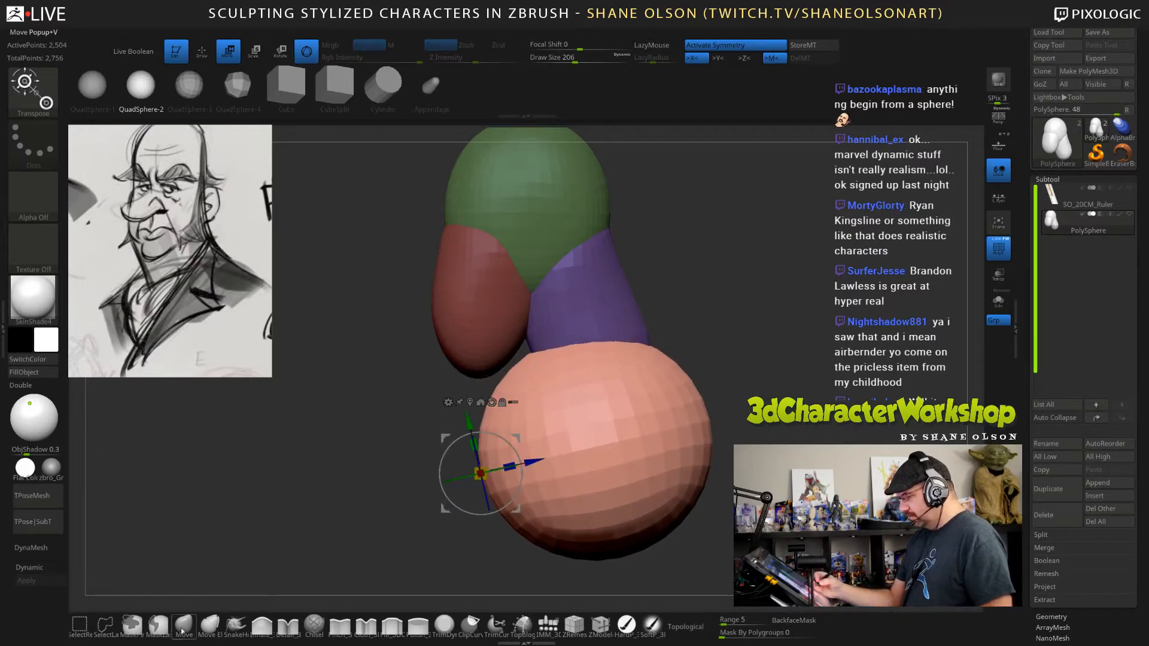
Pull the shoulder form's upper back up along the neck with the Move brush at draw size 370.
left_click(182, 631)
key("s")
left_click_drag(747, 327, 756, 328)
mouse_move(654, 326)
left_mouse_down()
mouse_move(638, 280)
mouse_move(632, 302)
left_mouse_up()
left_click_drag(686, 366, 670, 360)
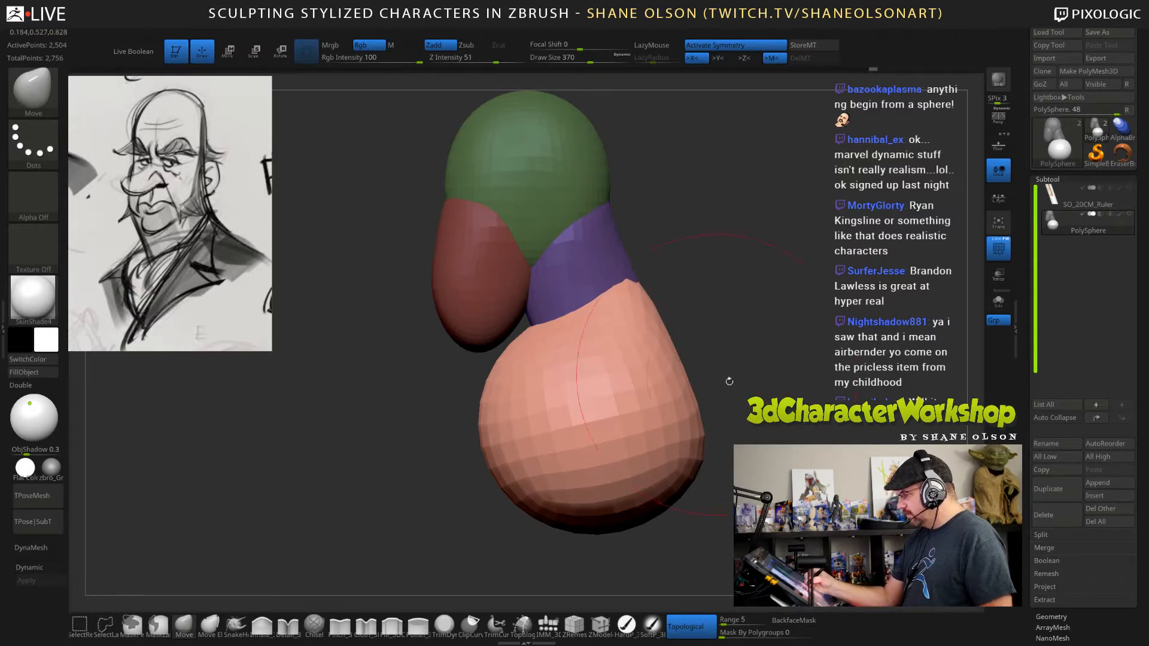
mouse_move(729, 381)
left_mouse_down()
mouse_move(804, 404)
mouse_move(719, 322)
mouse_move(739, 349)
left_mouse_up()
left_click_drag(735, 468, 686, 461)
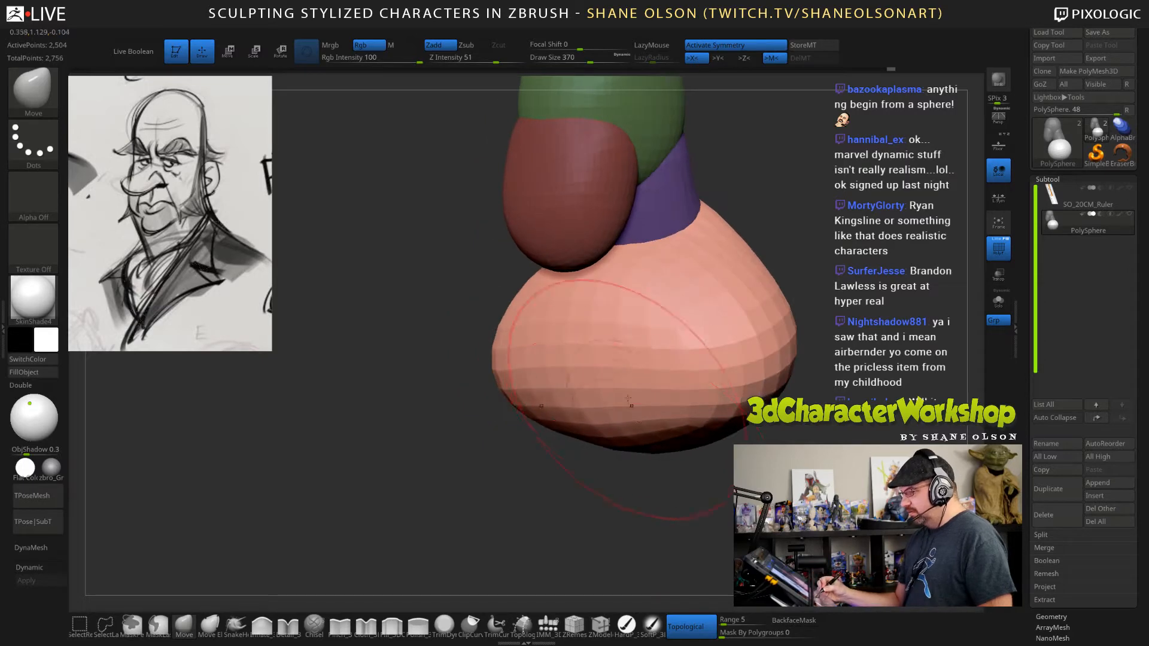
Pull the shoulder form's lower front downward with the Move brush, check it from below, and reduce the draw size to 242.
mouse_move(628, 399)
left_mouse_down()
mouse_move(625, 408)
mouse_move(579, 400)
left_mouse_up()
left_click_drag(652, 478, 727, 480)
left_click_drag(662, 398, 665, 408)
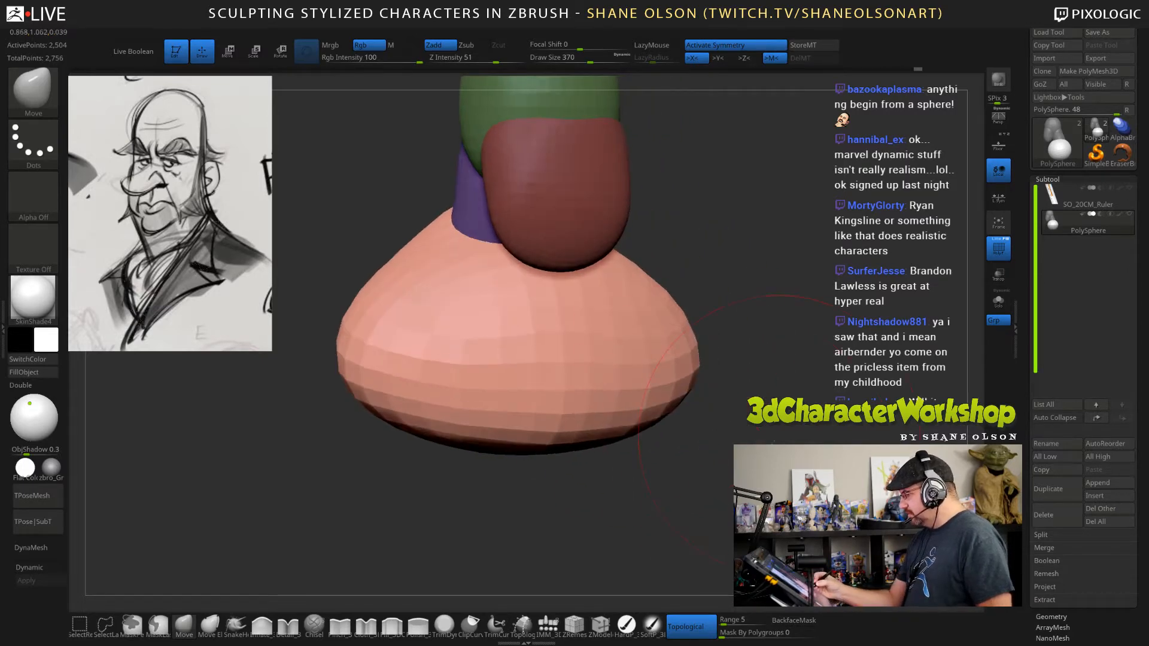
left_click_drag(774, 443, 773, 514)
left_click_drag(604, 413, 604, 426)
left_click_drag(784, 436, 778, 396, "shift")
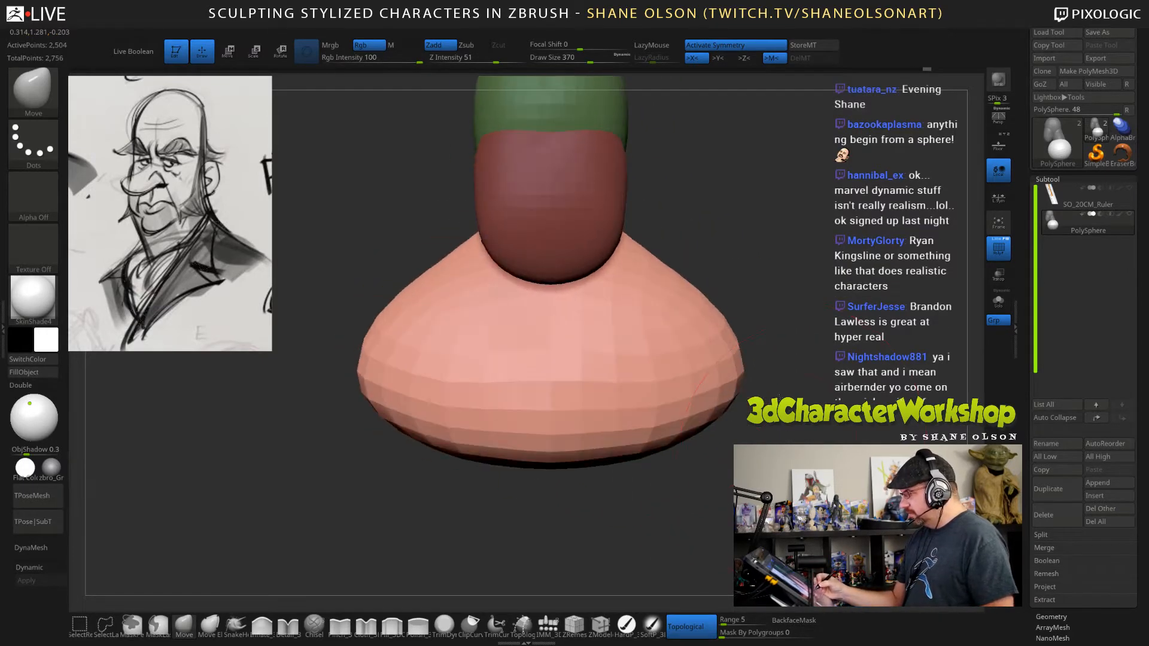
left_click_drag(790, 444, 791, 402, "alt")
left_click_drag(836, 473, 799, 364)
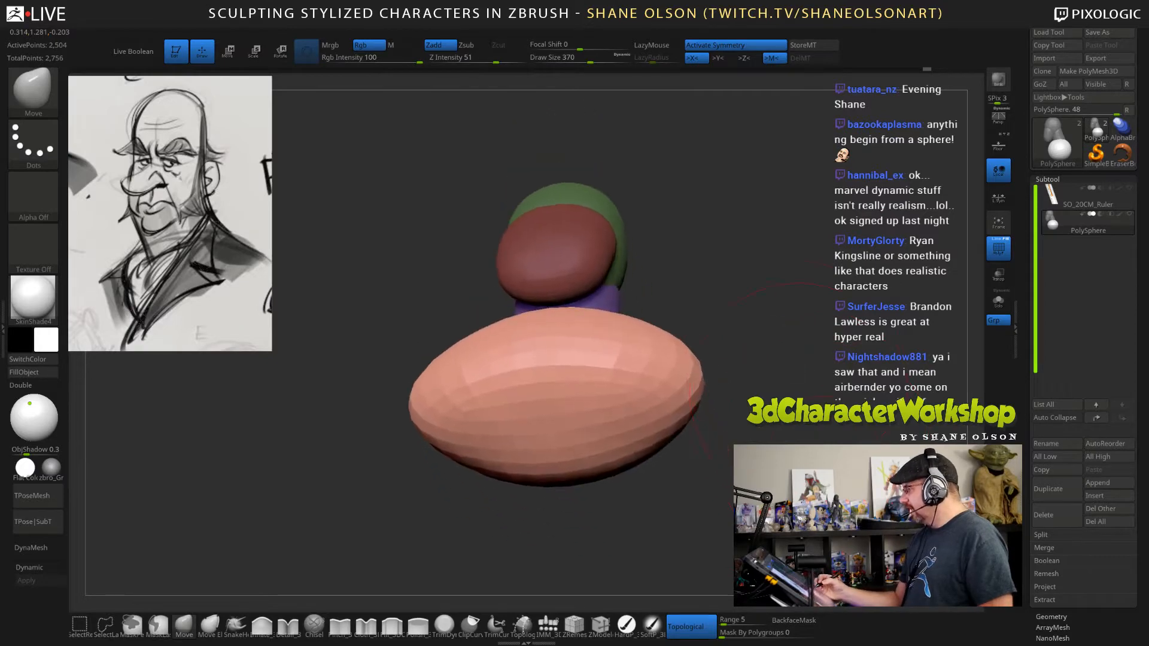
key("s")
mouse_move(802, 443)
left_mouse_down()
mouse_move(784, 442)
mouse_move(816, 409)
mouse_move(819, 383)
left_mouse_up()
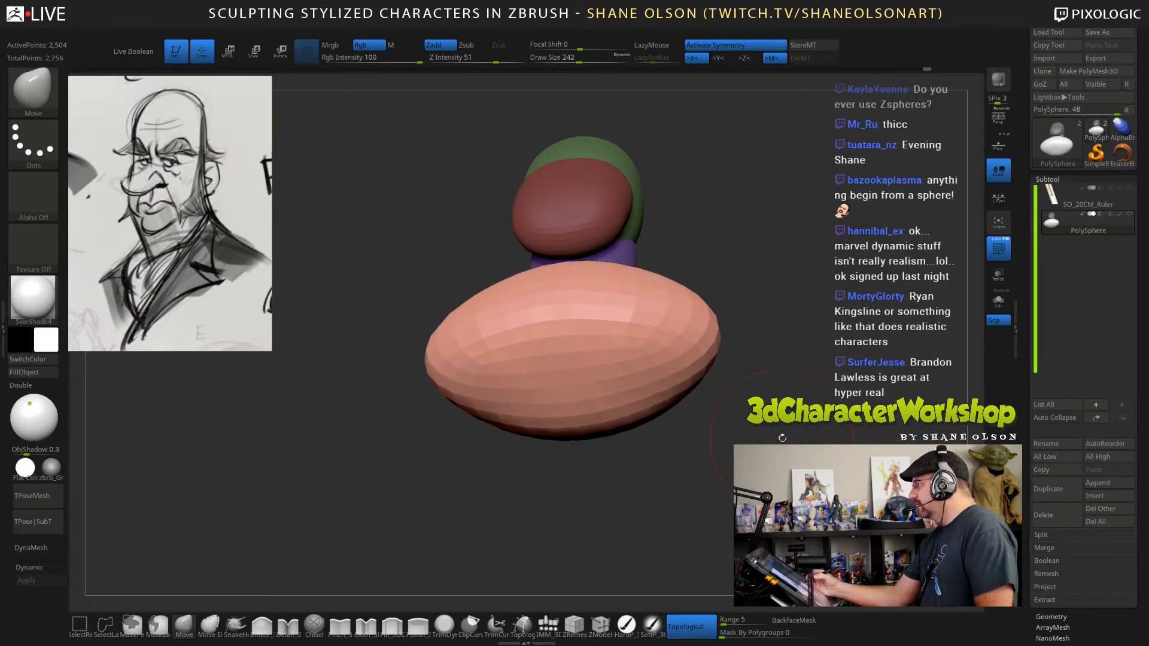
left_click_drag(777, 424, 756, 394, "alt")
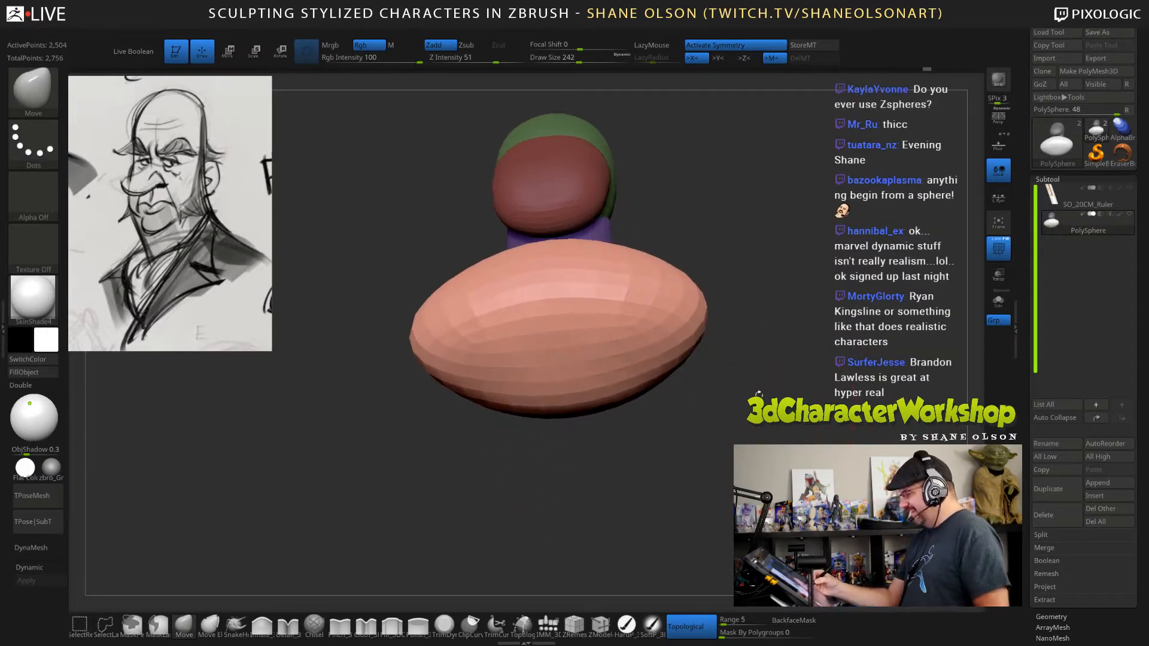
key("w")
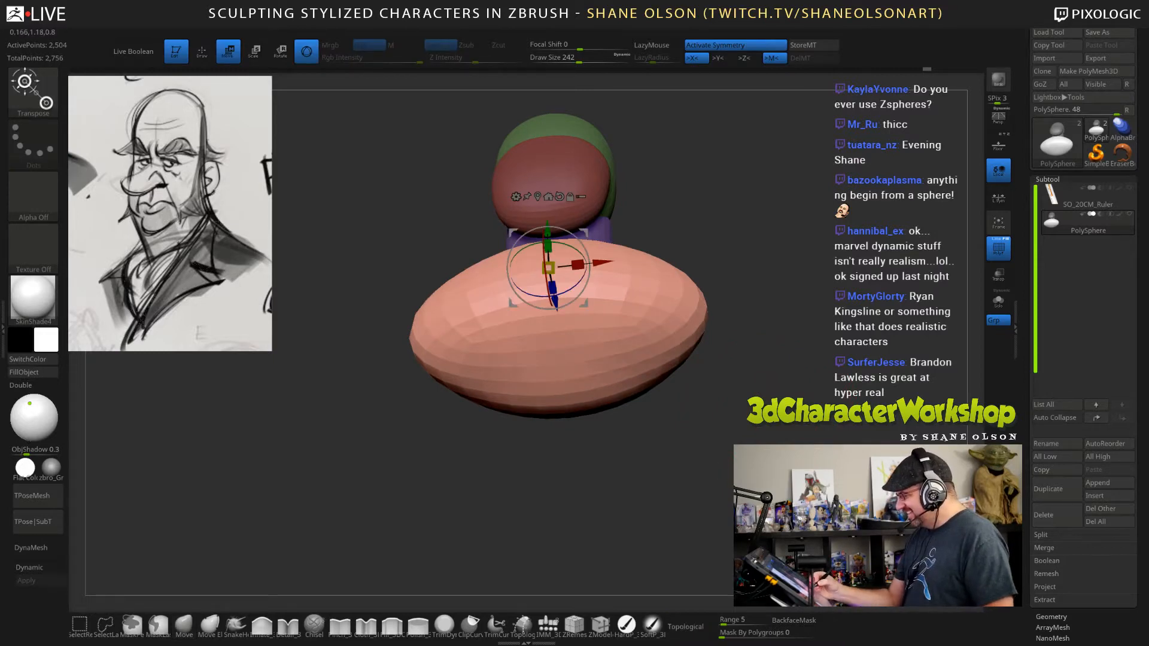
left_click(559, 382, "ctrl")
left_click(560, 382, "alt")
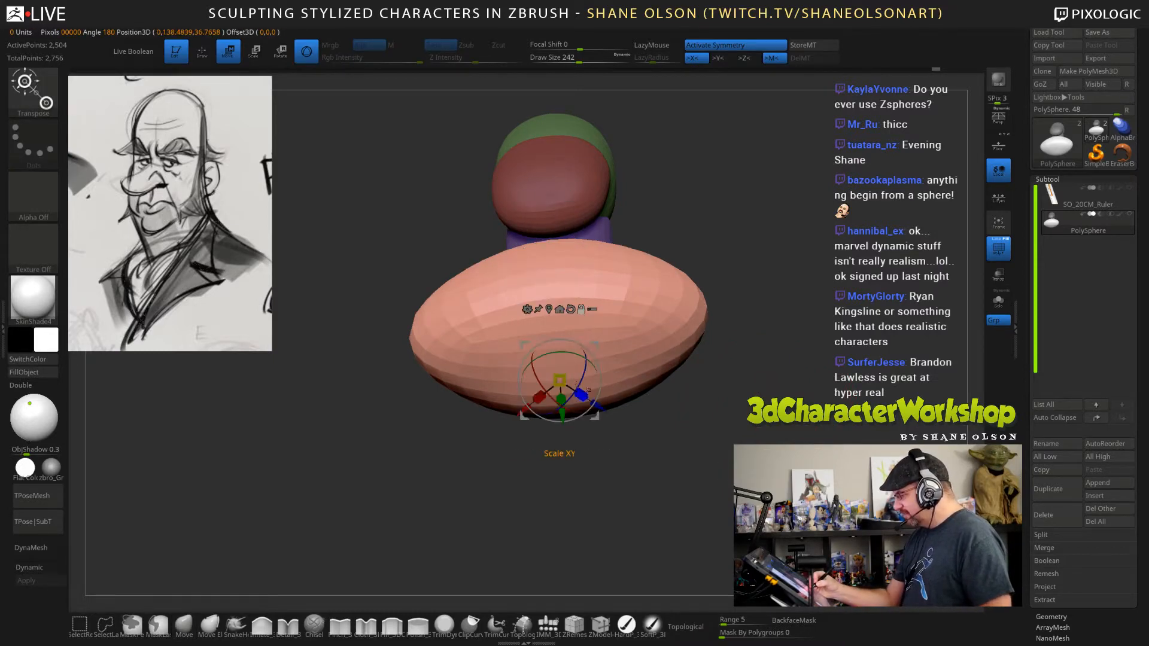
left_click_drag(605, 420, 561, 407)
key("ctrl+z")
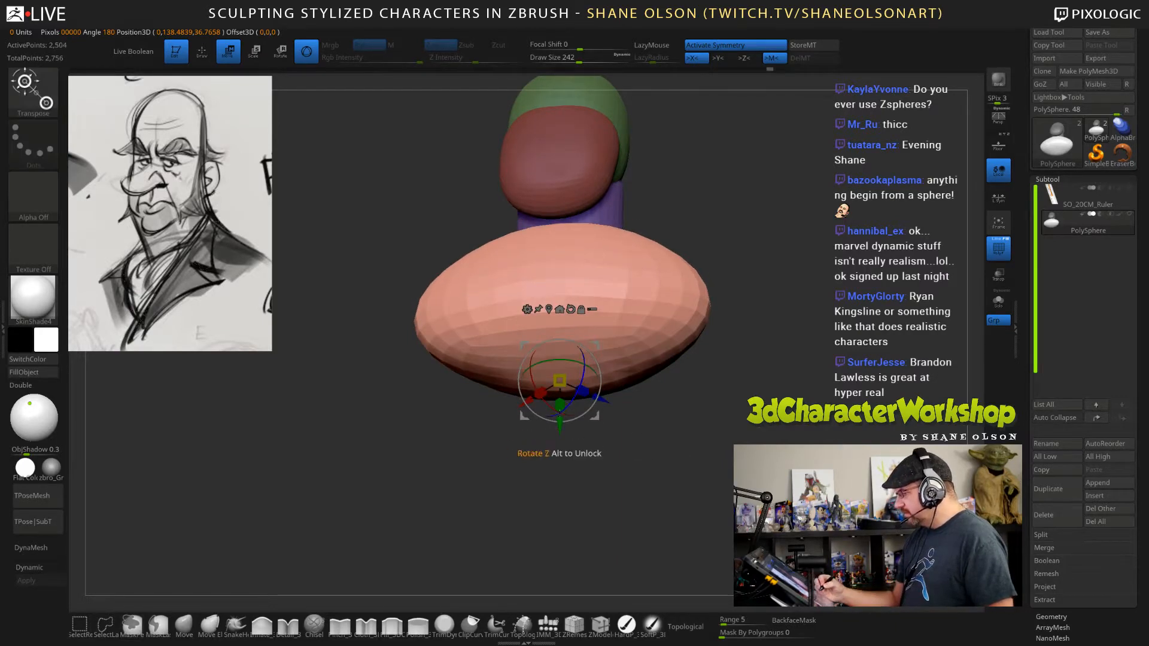
mouse_move(560, 426)
left_mouse_down("alt")
mouse_move(574, 357)
mouse_move(560, 431)
left_mouse_up("alt")
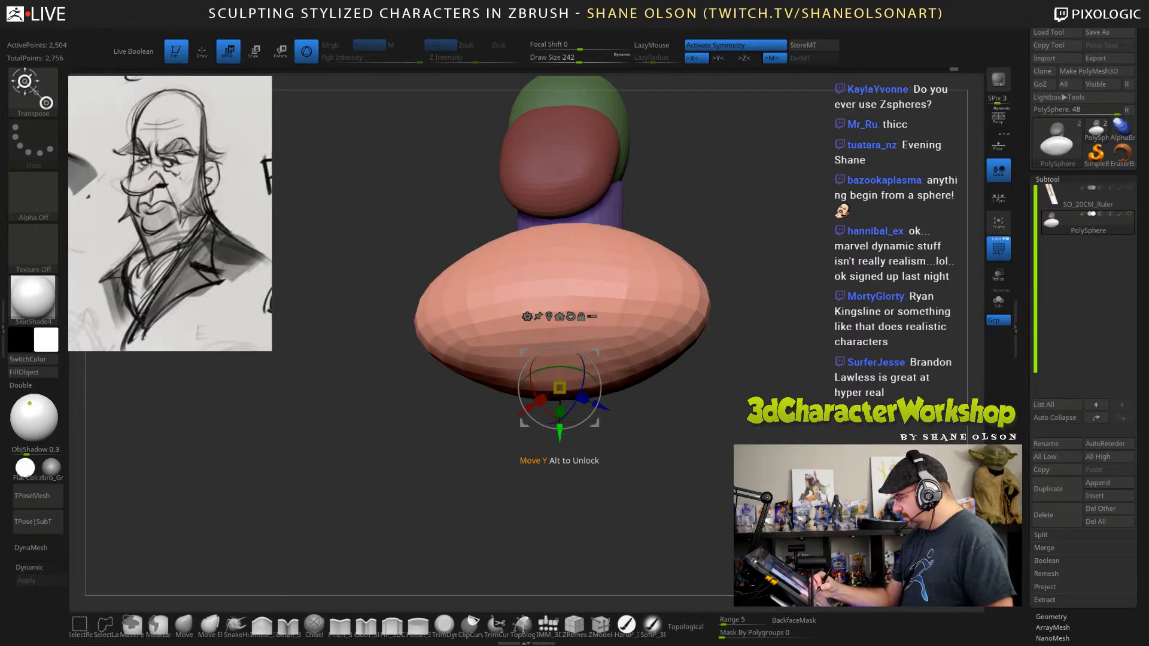
mouse_move(690, 460)
left_mouse_down()
mouse_move(660, 472)
mouse_move(737, 457)
mouse_move(709, 453)
mouse_move(720, 462)
mouse_move(741, 438)
left_mouse_up()
key("q")
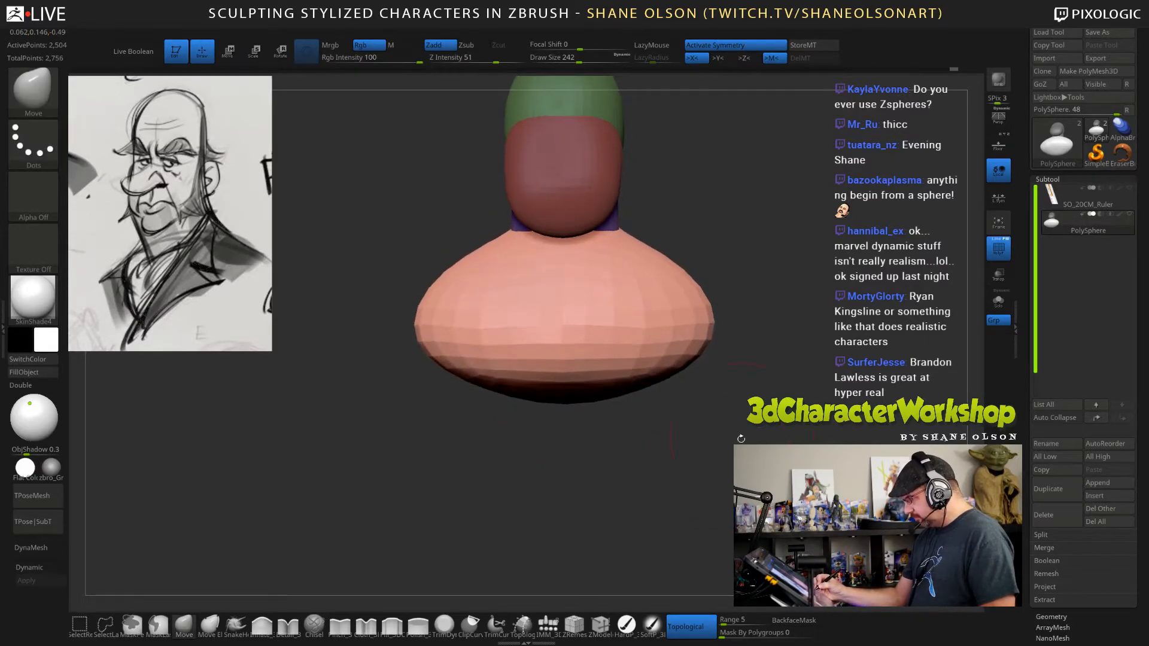
Cut the shoulder form's lower half off flat with a horizontal ClipCurve across its widest part, undoing and redrawing the first cut.
left_click(472, 625)
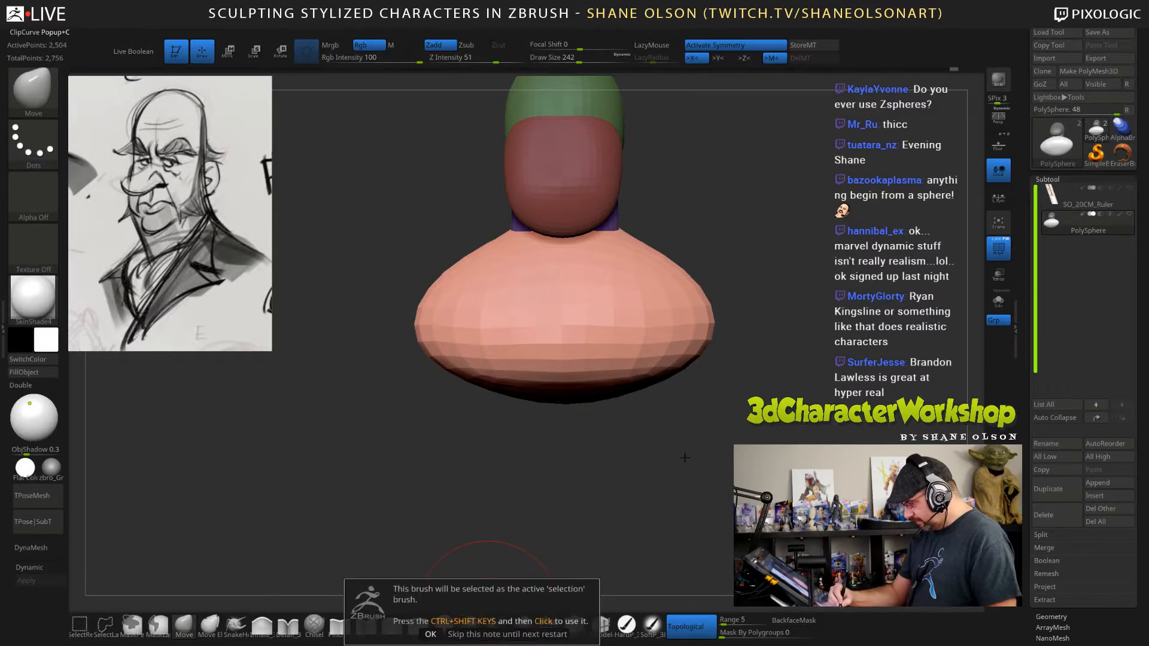
left_click(430, 635)
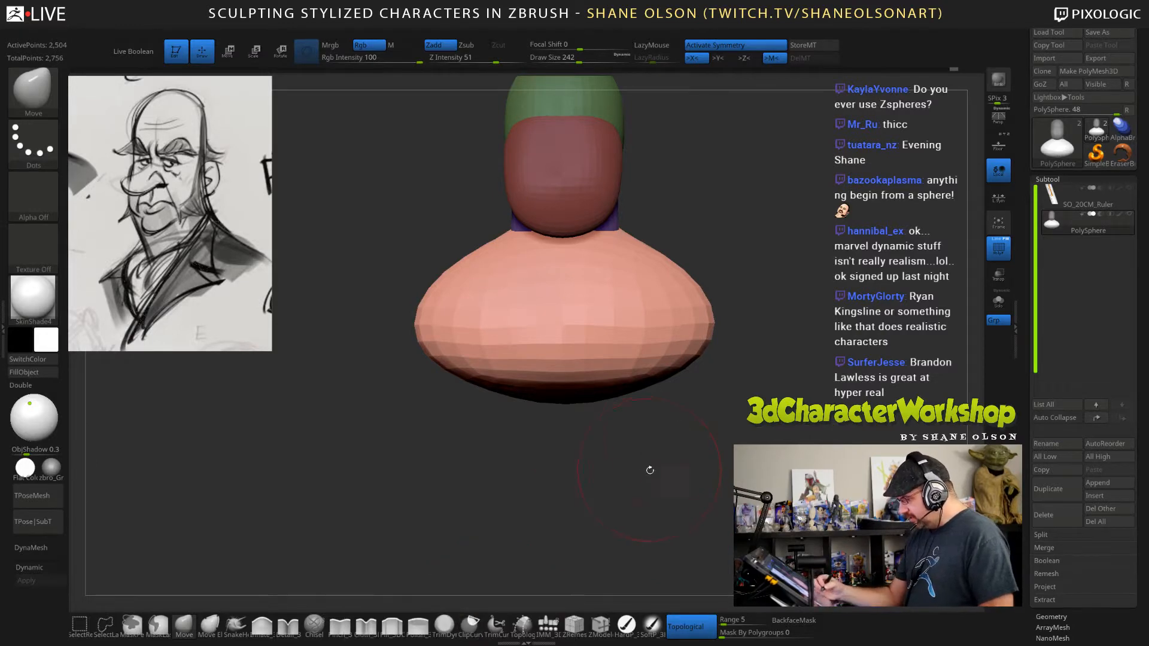
left_click_drag(793, 396, 319, 333, "ctrl+shift")
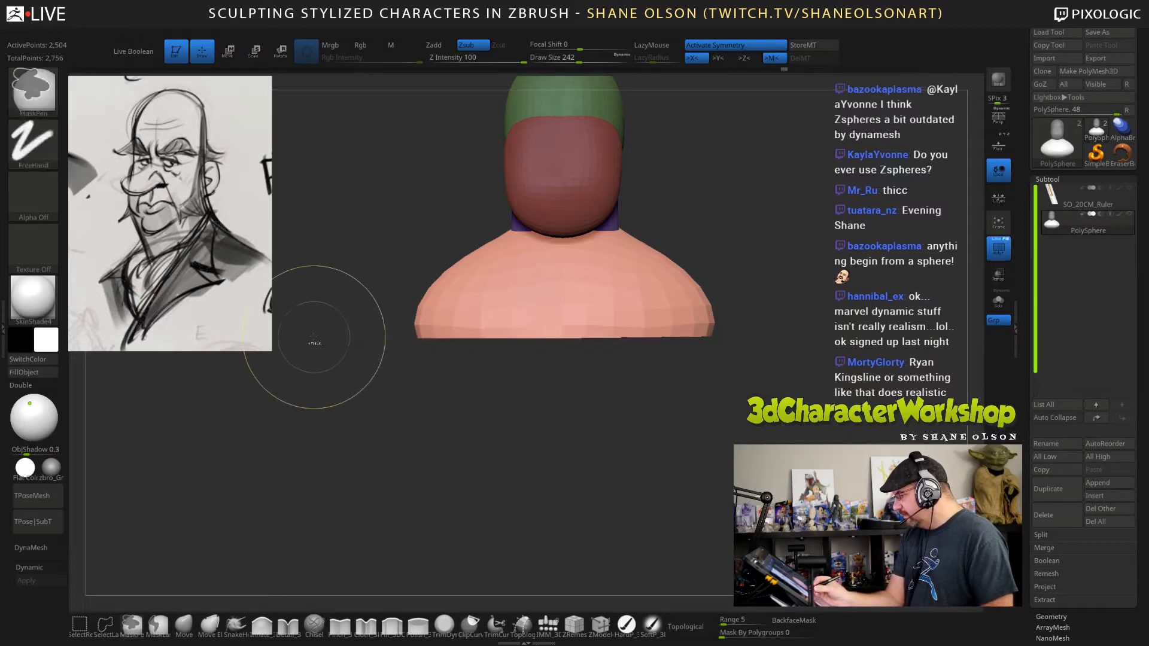
key("ctrl+z")
left_click_drag(780, 327, 323, 341, "ctrl+shift")
mouse_move(383, 413)
left_mouse_down()
mouse_move(240, 411)
mouse_move(392, 413)
mouse_move(375, 504)
left_mouse_up()
left_click_drag(844, 431, 785, 427, "alt")
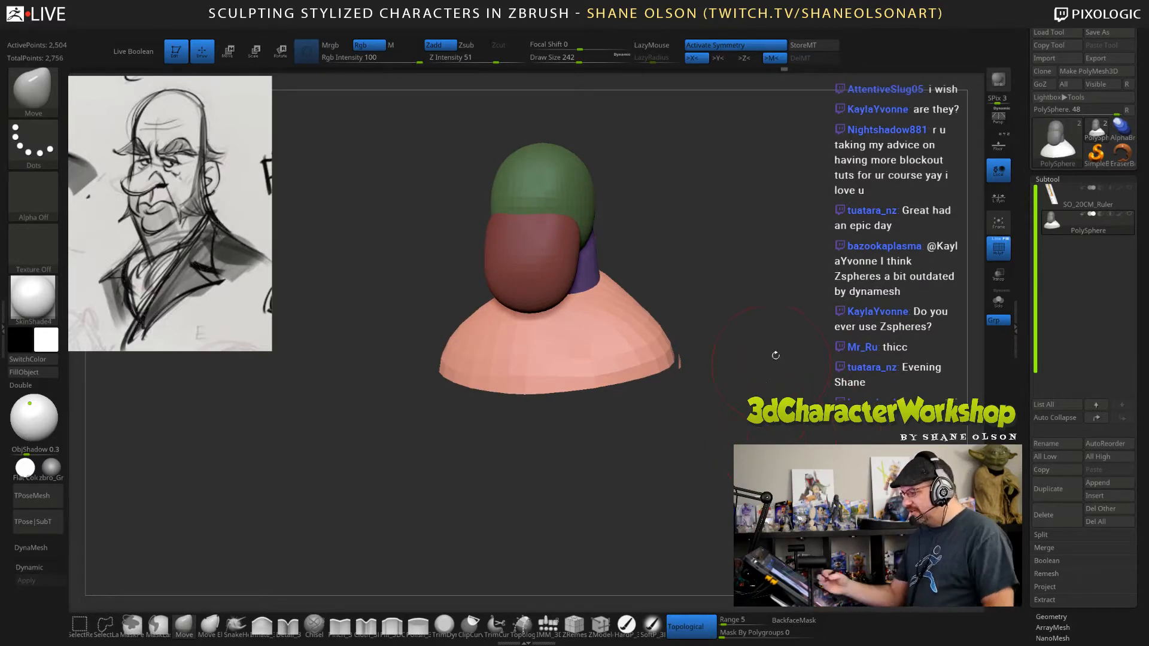
left_click_drag(774, 354, 762, 379)
left_click_drag(721, 317, 755, 345)
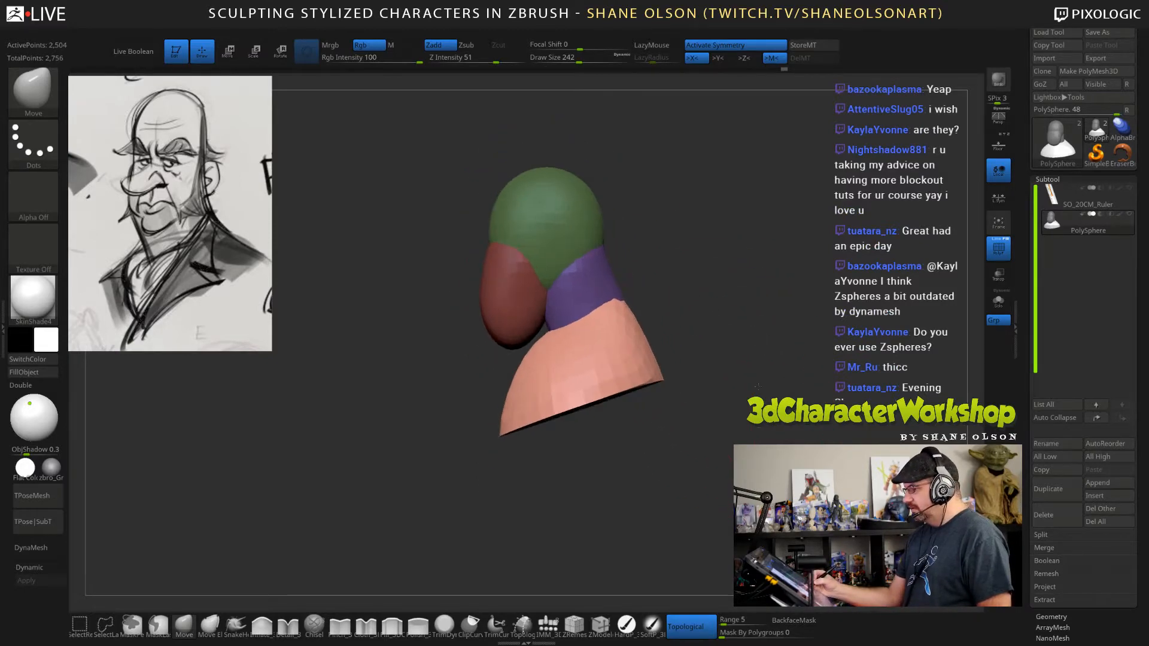
Clear the mask on the head and neck and push the sides of the head inward with the Move brush at draw size 342.
mouse_move(718, 413)
left_mouse_down()
mouse_move(798, 436)
mouse_move(736, 473)
mouse_move(679, 460)
left_mouse_up()
left_click_drag(539, 253, 543, 256)
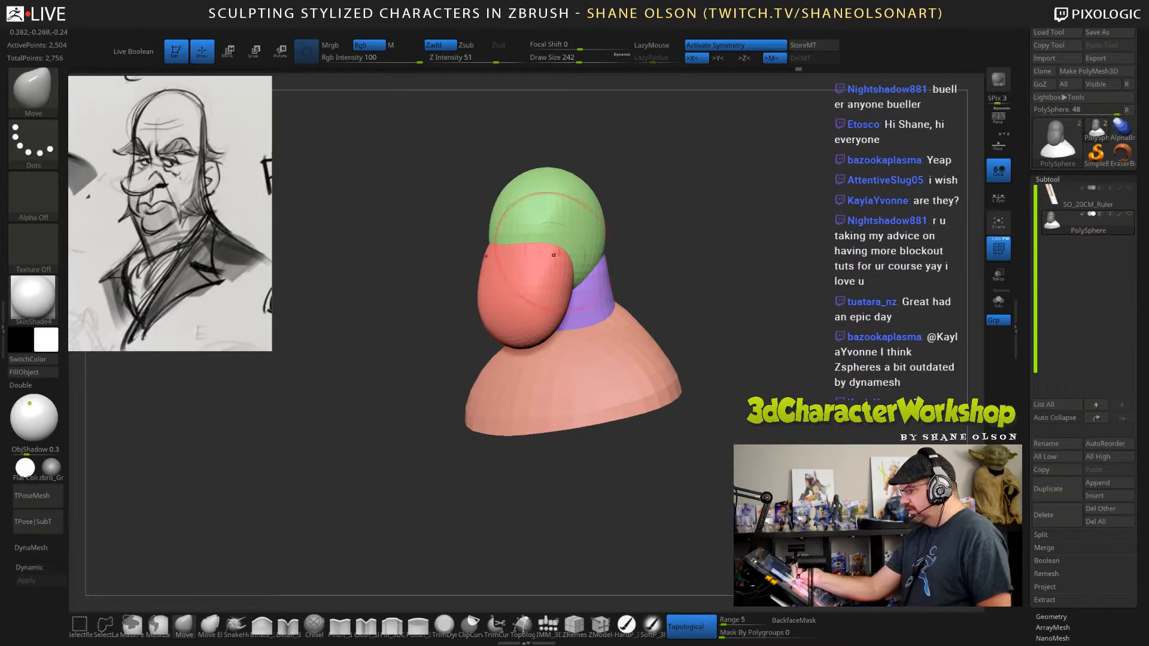
mouse_move(745, 287)
left_mouse_down()
mouse_move(711, 294)
mouse_move(766, 339)
mouse_move(756, 351)
mouse_move(742, 329)
mouse_move(784, 322)
mouse_move(725, 328)
mouse_move(756, 320)
left_mouse_up()
key("s")
left_click_drag(646, 266, 654, 267)
left_click_drag(561, 317, 548, 287)
left_click_drag(676, 269, 702, 269)
left_click_drag(573, 248, 568, 244)
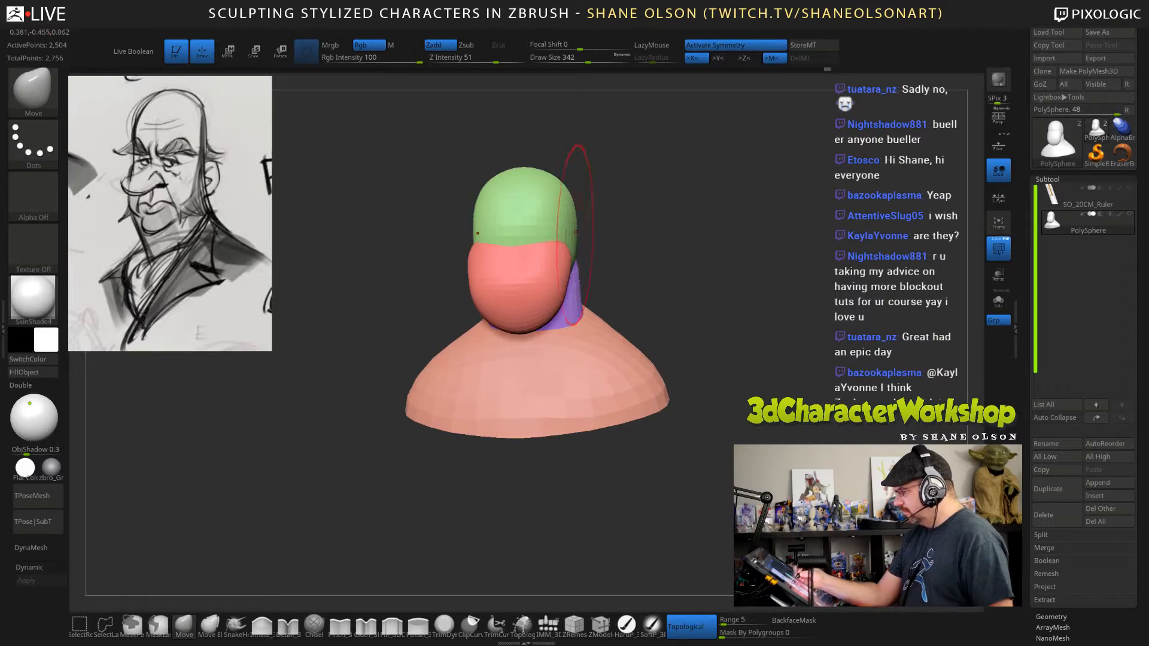
Turn off topological movement and reshape the side of the head and the jaw's front with the Move brush at draw size 289.
left_click(687, 624)
mouse_move(658, 248)
left_mouse_down()
mouse_move(677, 239)
mouse_move(705, 284)
mouse_move(702, 272)
mouse_move(686, 269)
mouse_move(692, 294)
left_mouse_up()
key("s")
left_click_drag(572, 299, 576, 256)
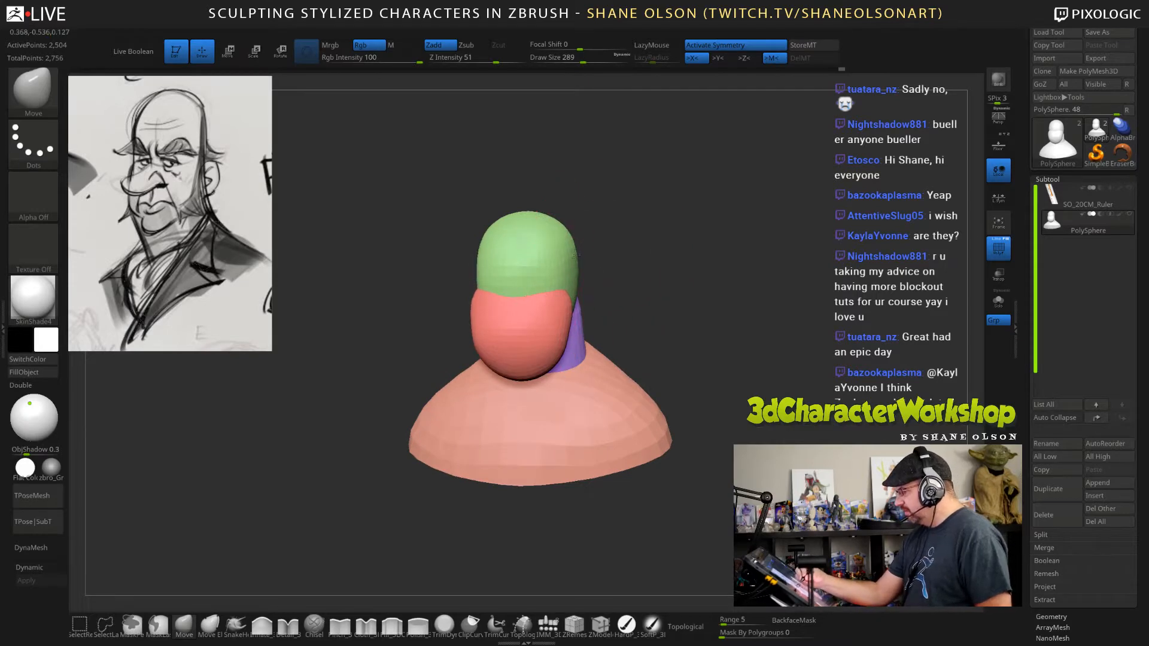
left_click_drag(712, 318, 676, 323)
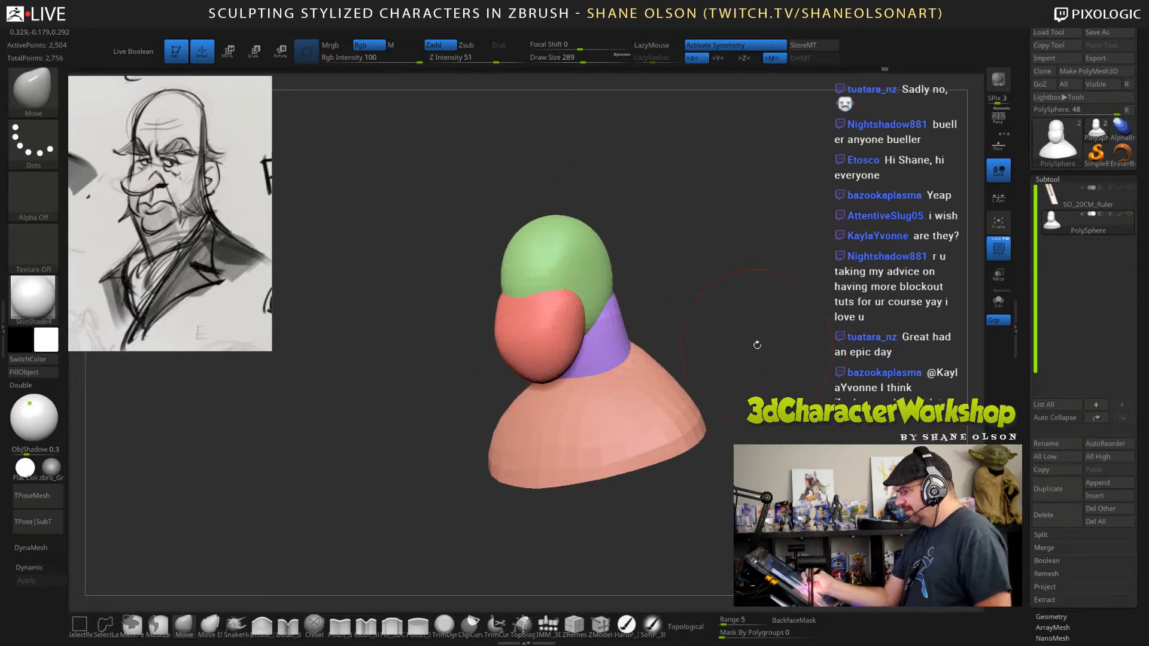
left_click_drag(756, 341, 751, 344)
left_click_drag(509, 330, 513, 329)
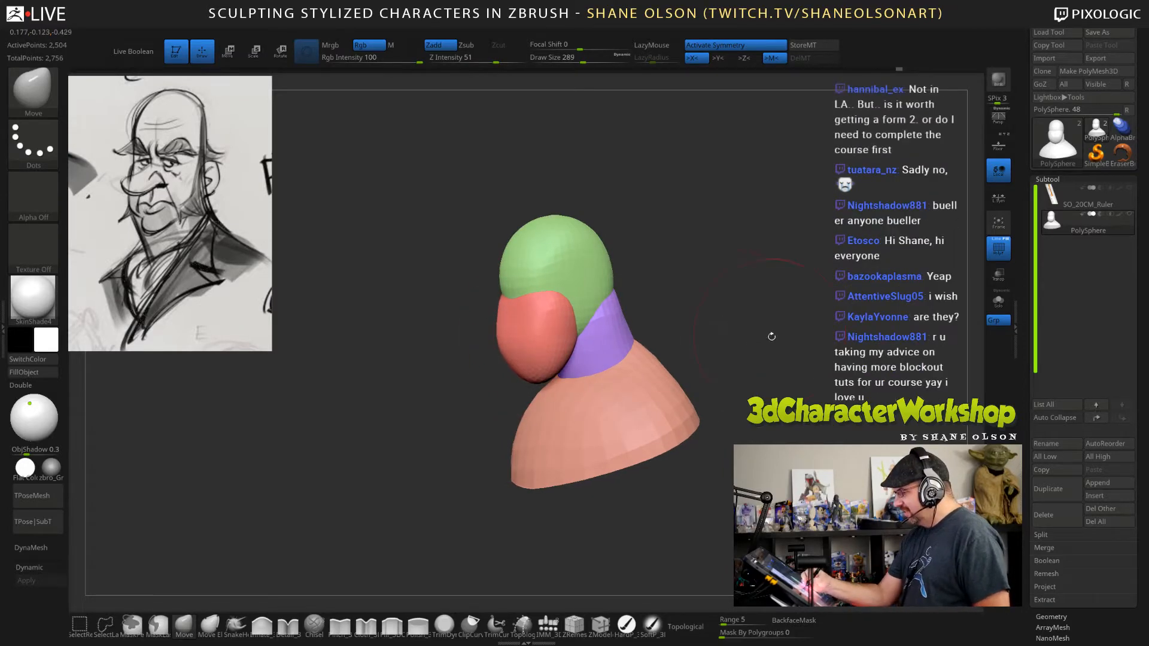
mouse_move(766, 329)
left_mouse_down()
mouse_move(751, 341)
mouse_move(760, 359)
mouse_move(767, 346)
left_mouse_up()
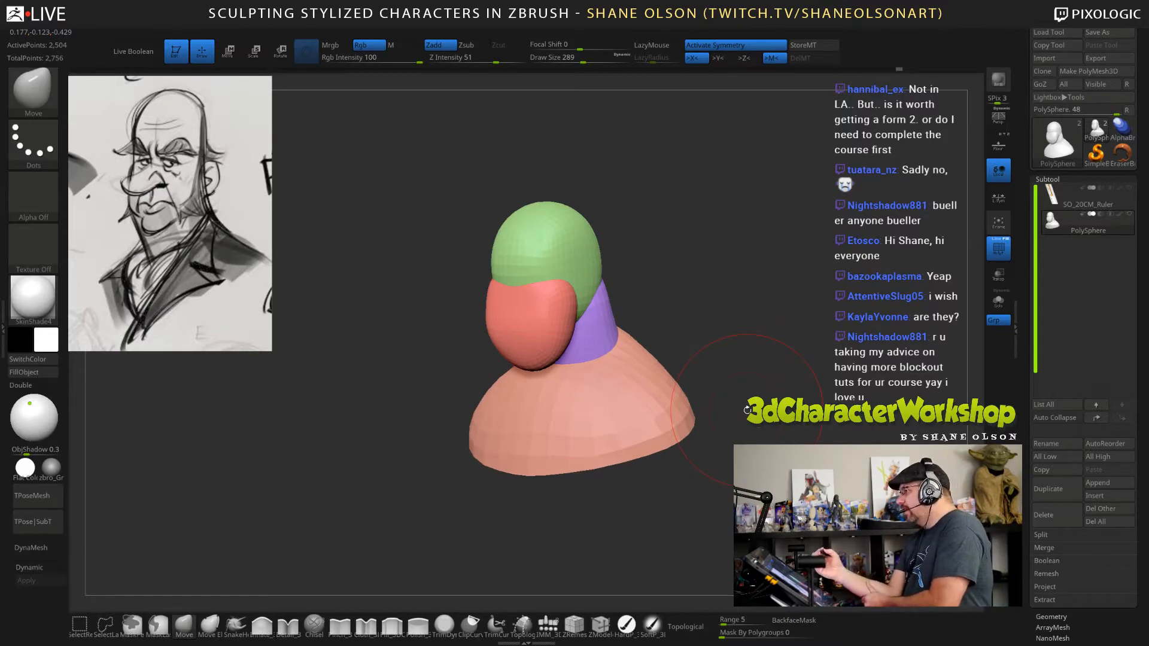
Refine the jaw form's upper edge and rear corner with the Move brush at draw size 137.
key("bracketleft")
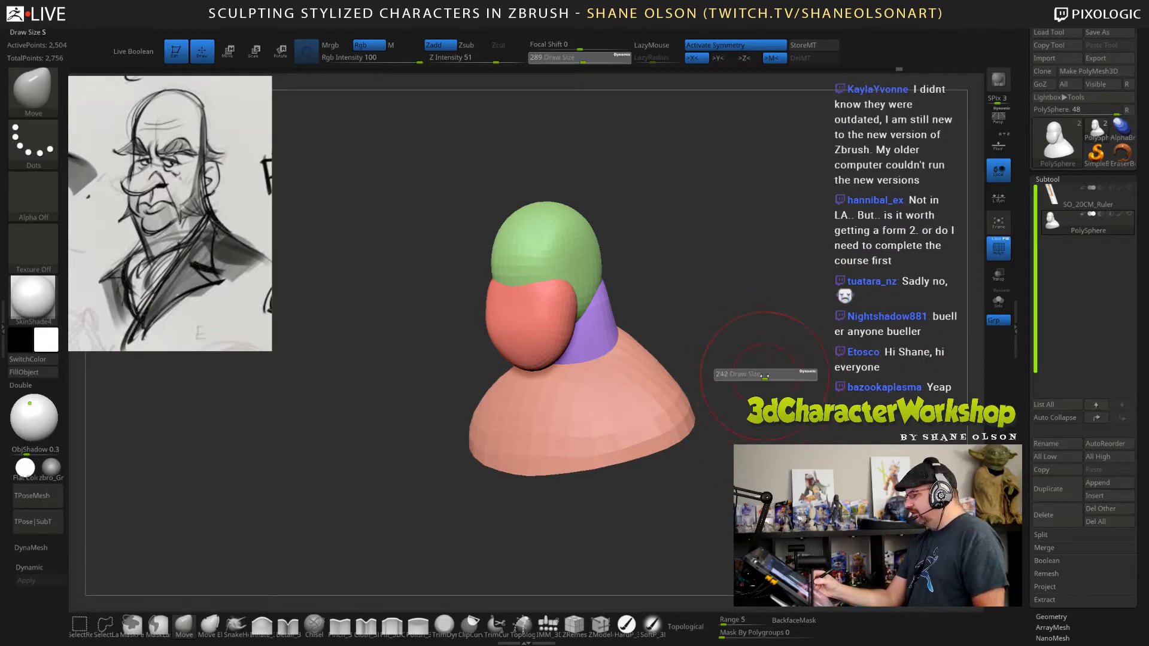
mouse_move(664, 304)
left_mouse_down()
mouse_move(764, 298)
mouse_move(664, 318)
mouse_move(643, 342)
mouse_move(664, 348)
mouse_move(665, 371)
mouse_move(660, 337)
mouse_move(588, 369)
left_mouse_up()
key("s")
key("s")
left_click_drag(706, 339, 661, 340)
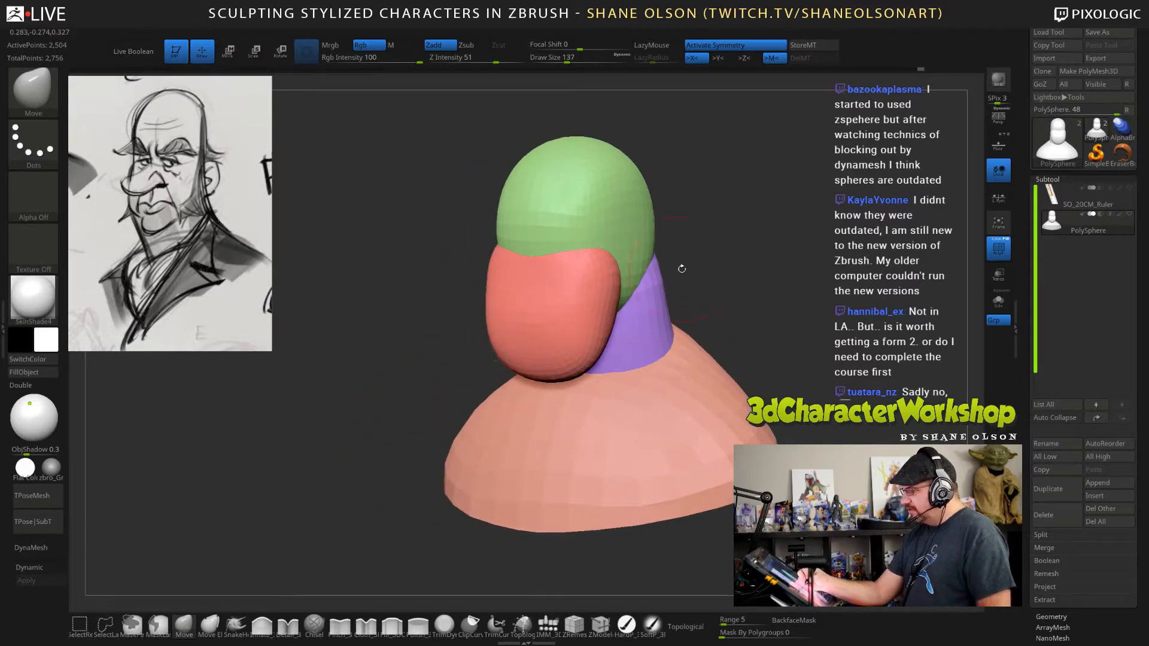
left_click_drag(681, 268, 727, 297)
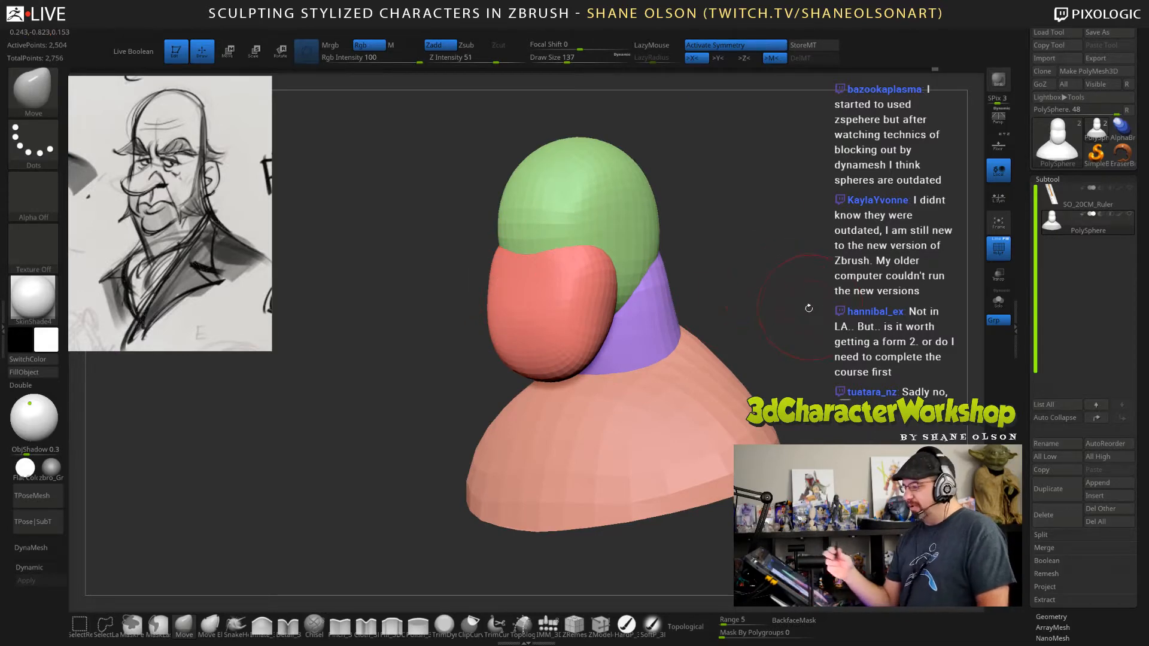
Adjust the cranium's top and back in side view with the Move brush at draw size 310.
mouse_move(808, 308)
left_mouse_down()
mouse_move(794, 279)
mouse_move(706, 261)
left_mouse_up()
key("s")
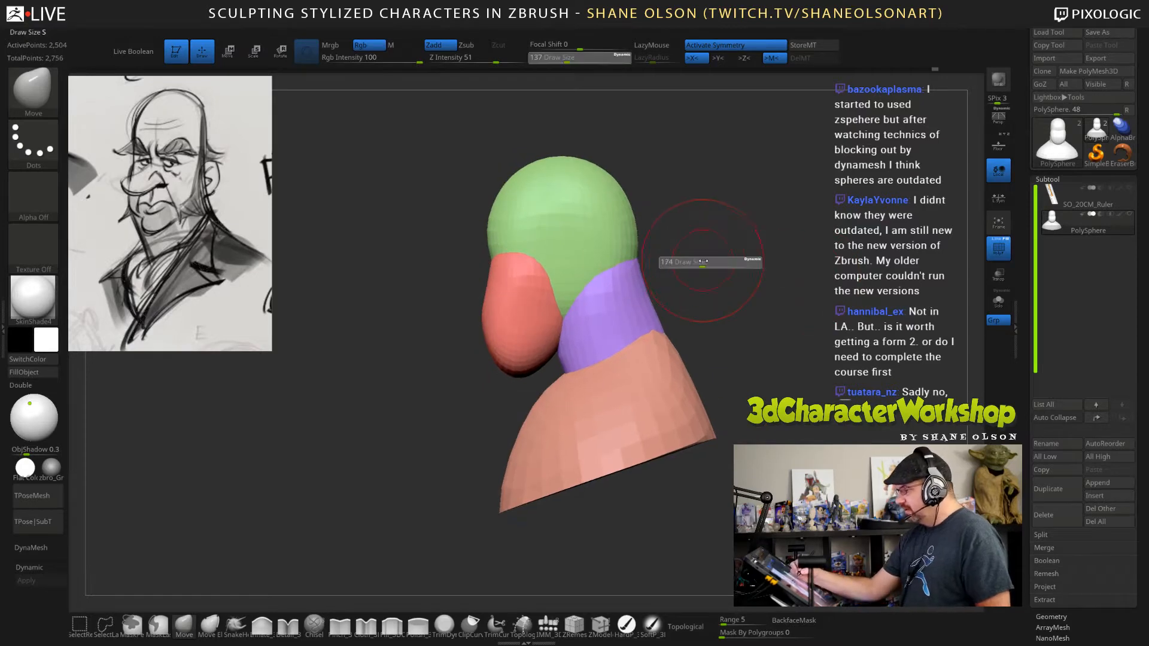
key("s")
mouse_move(631, 168)
left_mouse_down()
mouse_move(642, 168)
mouse_move(578, 152)
left_mouse_up()
left_click_drag(728, 300, 735, 266, "alt")
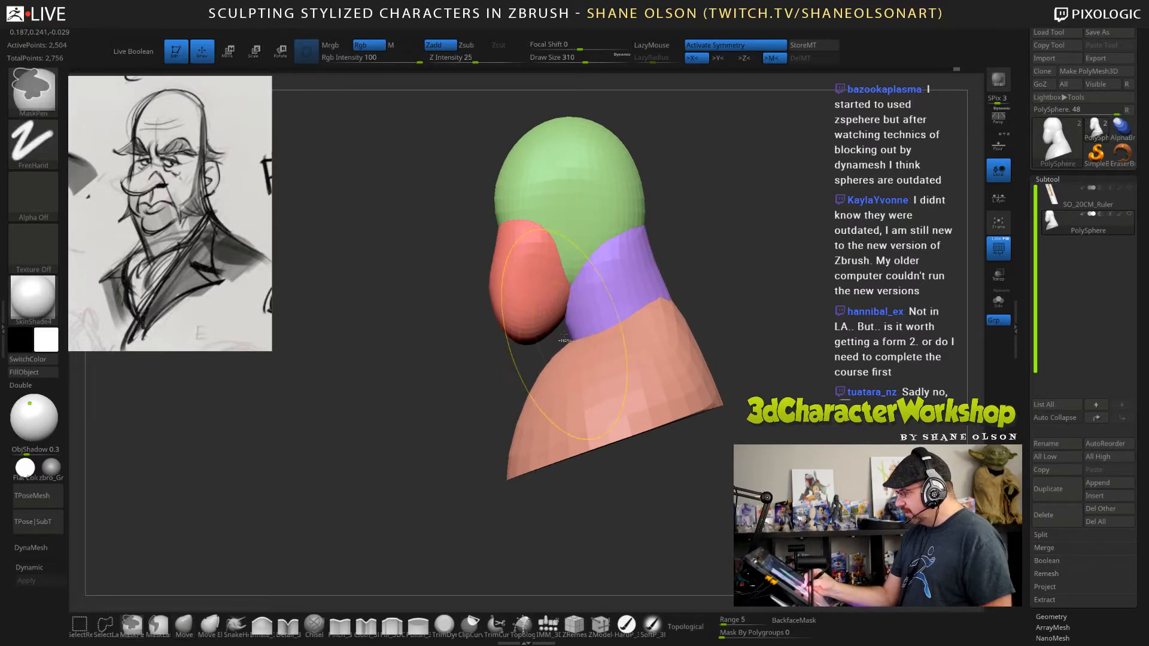
Turn on topological movement and pull the neck's lower front forward beneath the jaw.
left_click(685, 626)
left_click_drag(782, 382, 755, 409, "alt")
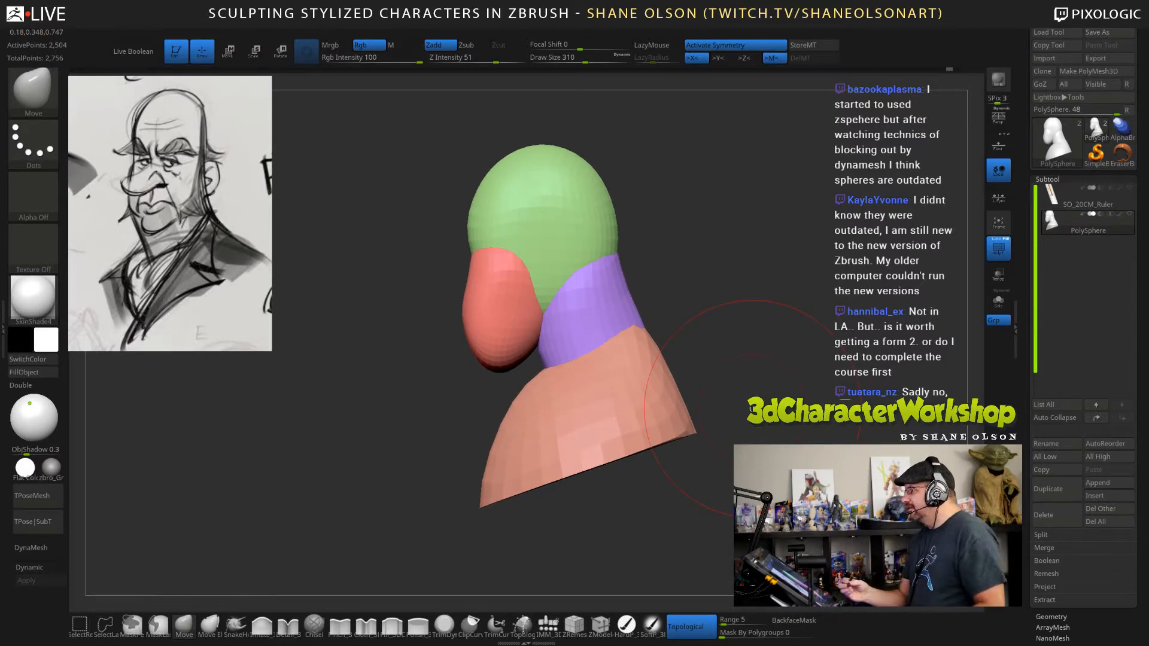
mouse_move(761, 326)
left_mouse_down()
mouse_move(759, 340)
mouse_move(768, 304)
left_mouse_up()
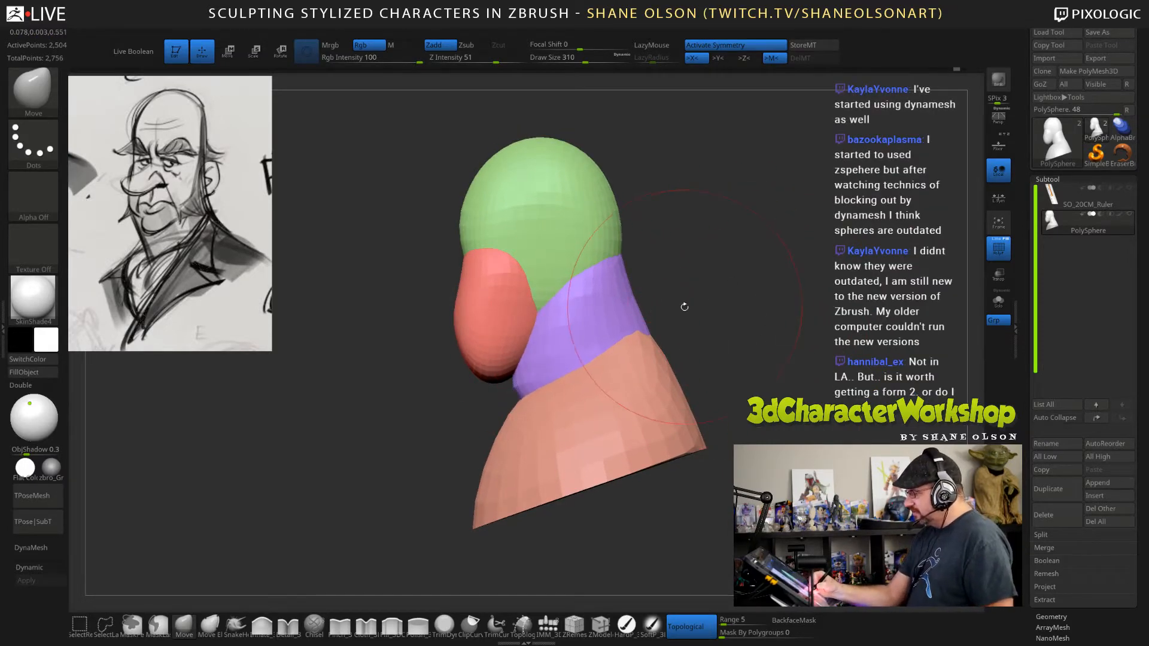
mouse_move(682, 308)
left_mouse_down()
mouse_move(705, 299)
mouse_move(691, 325)
mouse_move(730, 307)
mouse_move(697, 314)
left_mouse_up()
Isolate the neck form, extend its lower end and fill out its front and sides with the Move brush, and show all parts again.
left_click(598, 323, "ctrl+shift")
left_click_drag(579, 295, 527, 276)
left_click_drag(759, 376, 727, 378)
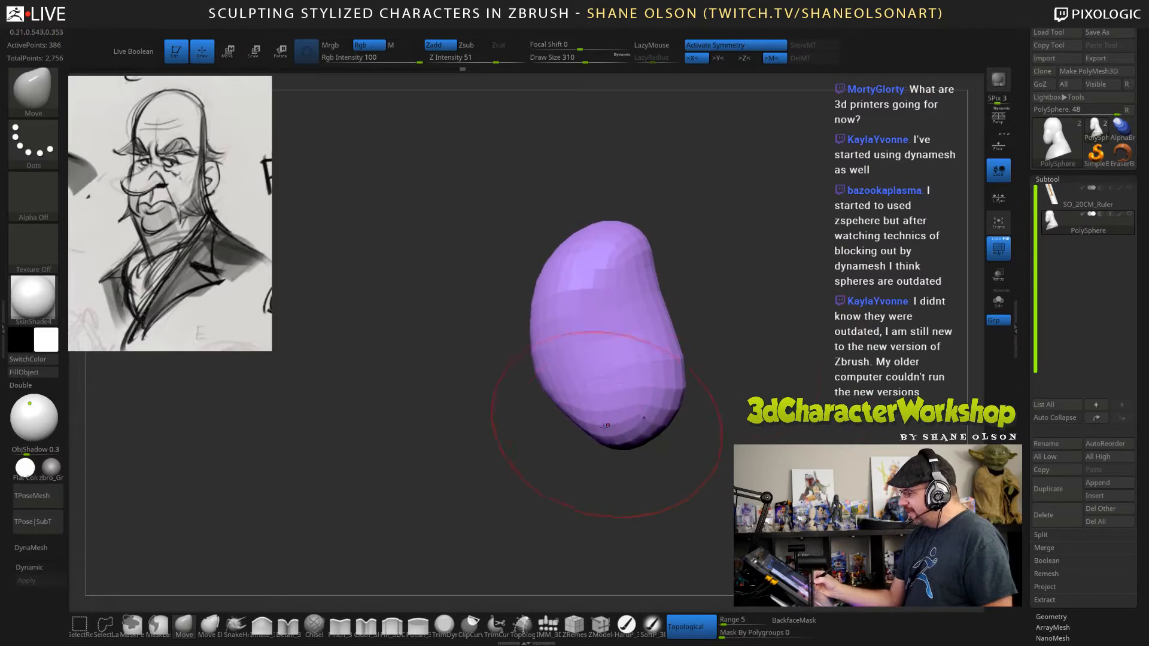
left_click_drag(605, 425, 601, 441)
left_click_drag(708, 423, 676, 425)
left_click_drag(562, 436, 566, 448)
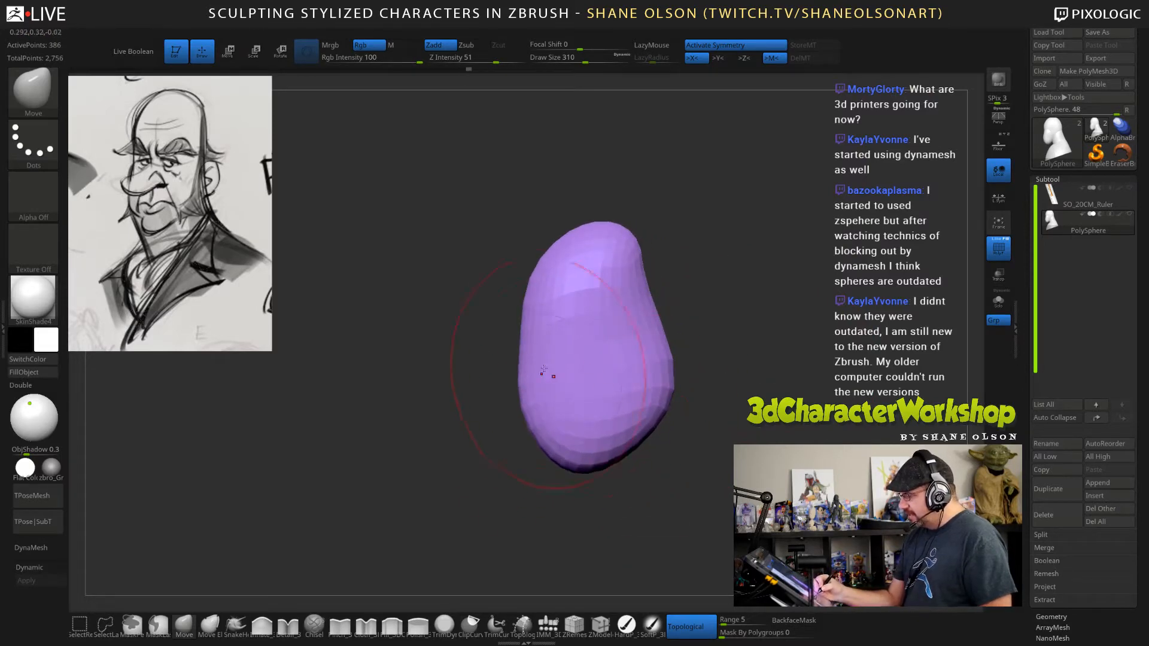
left_click_drag(544, 374, 532, 370)
left_click_drag(520, 323, 513, 315)
left_click_drag(703, 414, 610, 406)
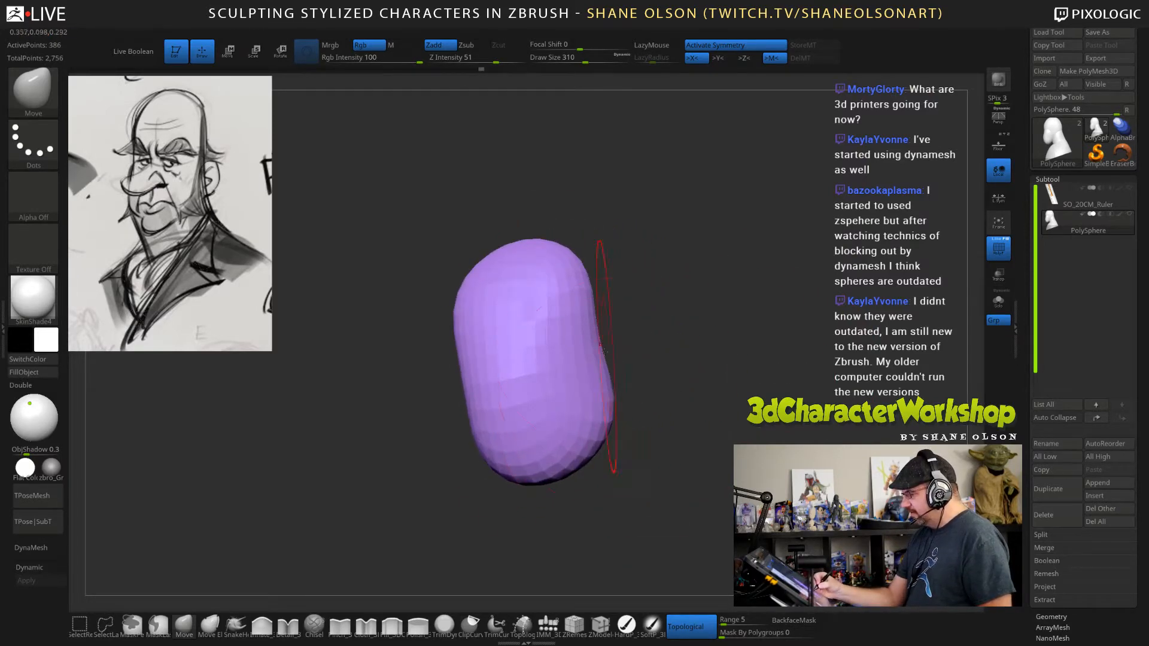
left_click_drag(593, 323, 598, 321)
left_click(742, 378, "ctrl+shift")
left_click_drag(829, 440, 785, 447)
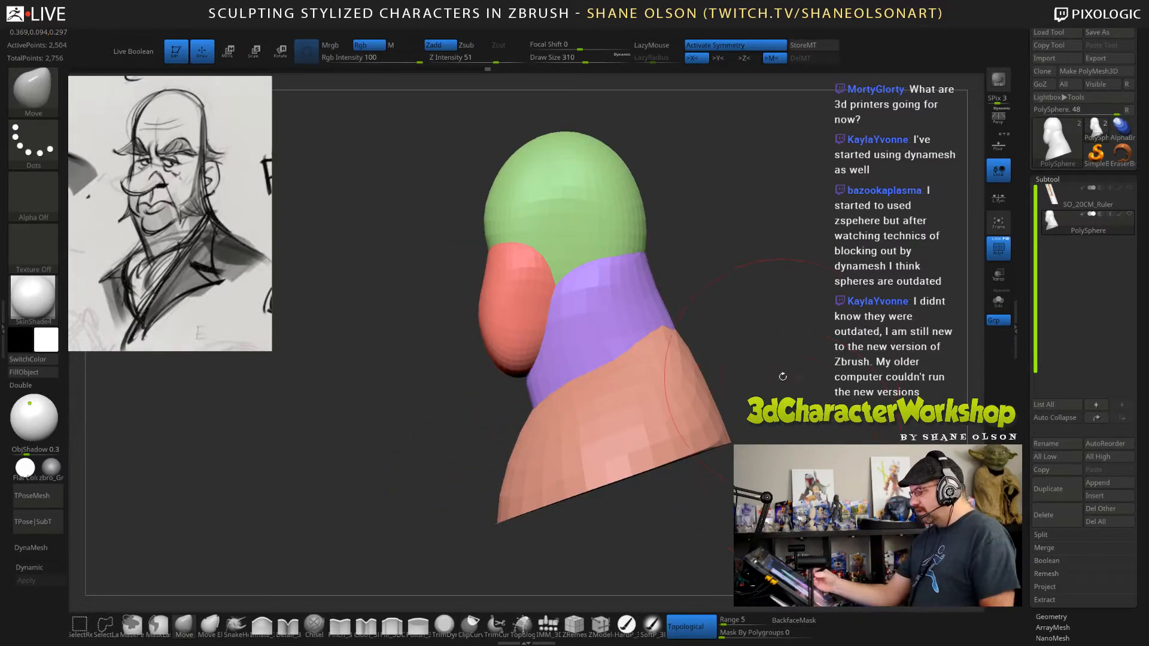
Set the draw size to 255 and activate Dynamic Subdiv on the bust with the Always YES option.
left_click_drag(783, 376, 840, 390)
key("s")
left_click_drag(674, 268, 668, 269)
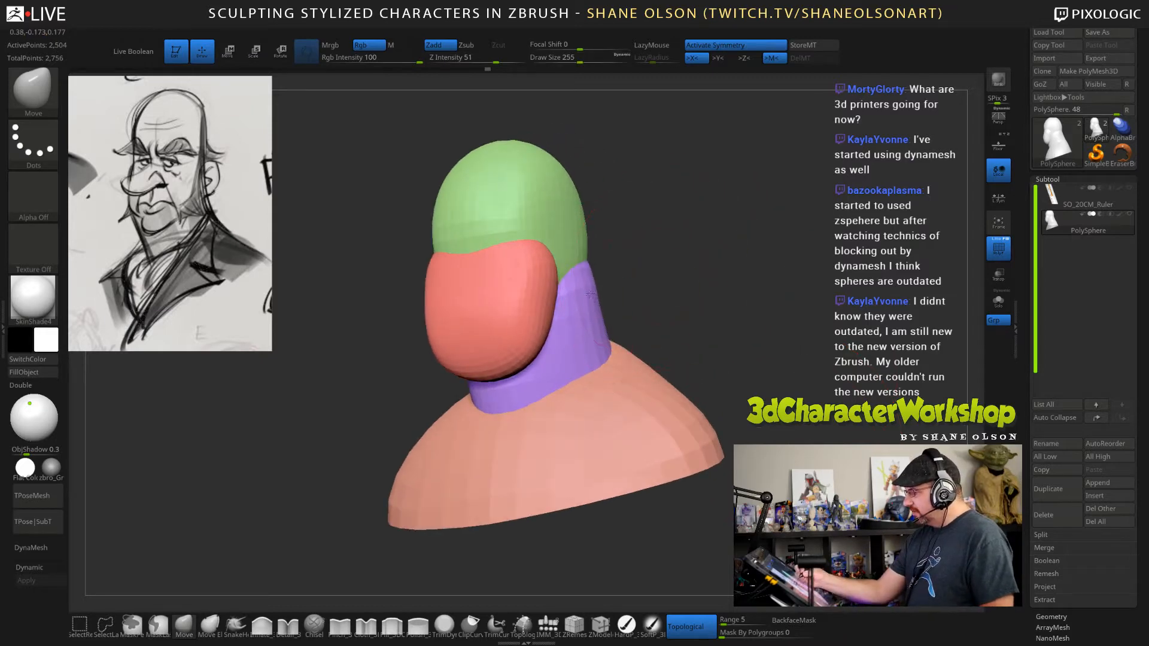
key("d")
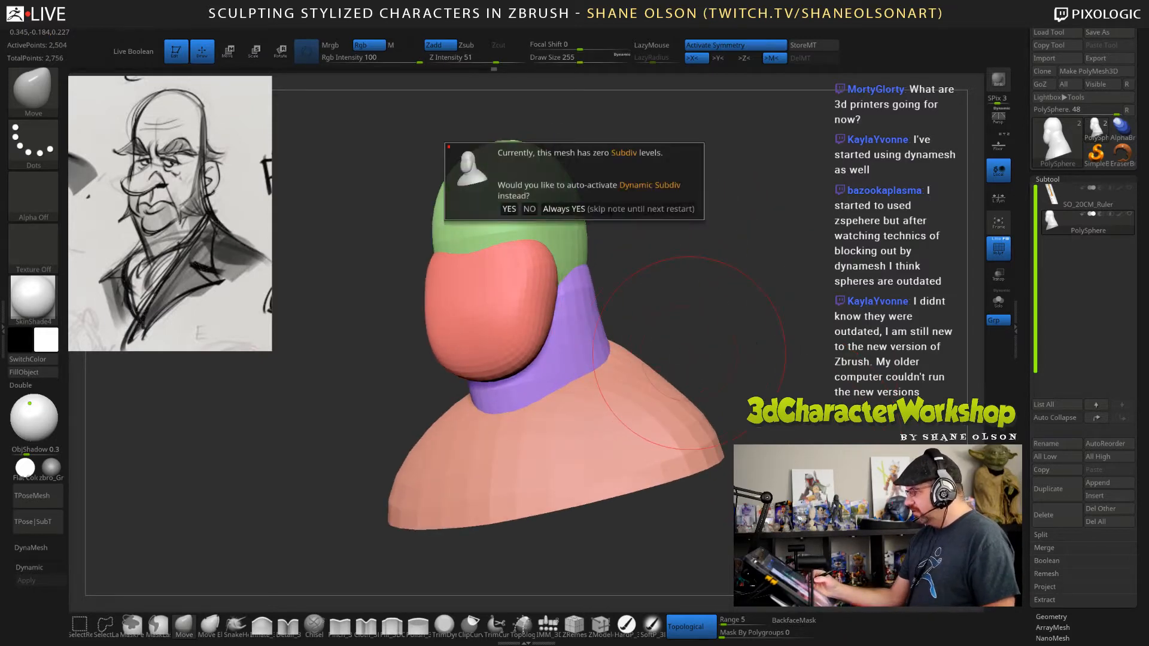
left_click(589, 209)
left_click_drag(778, 327, 824, 354)
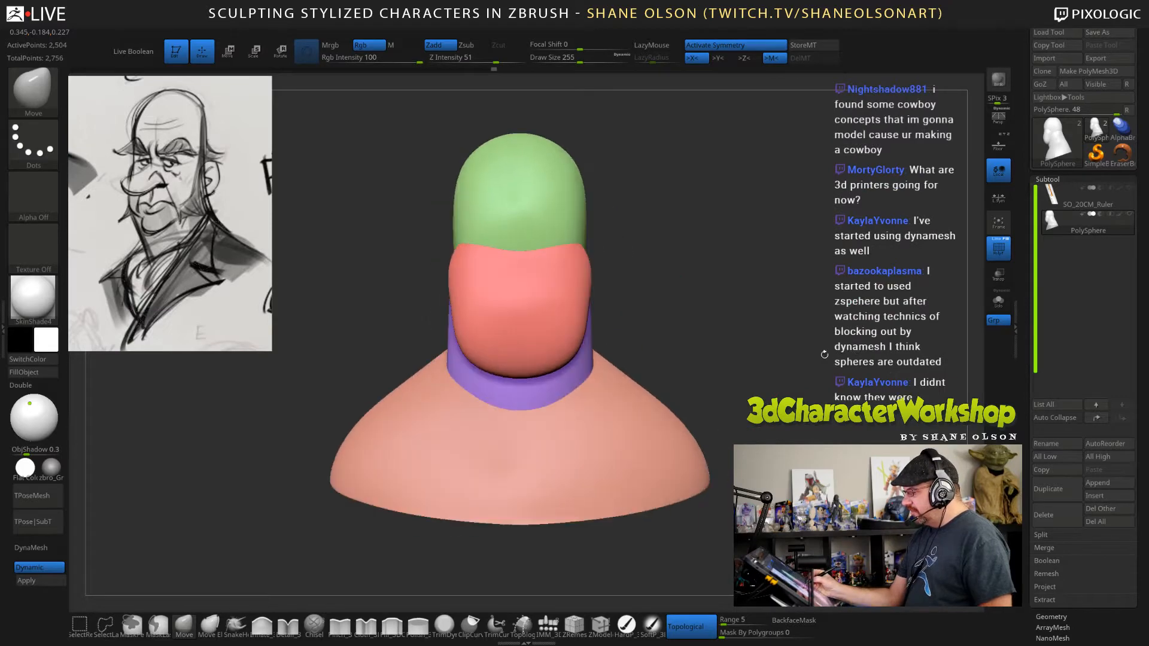
Narrow the jaw's upper sides to line up with the cranium using the Move brush at draw sizes 166 and 141.
mouse_move(756, 339)
left_mouse_down()
mouse_move(784, 343)
mouse_move(734, 351)
mouse_move(758, 365)
mouse_move(821, 335)
left_mouse_up()
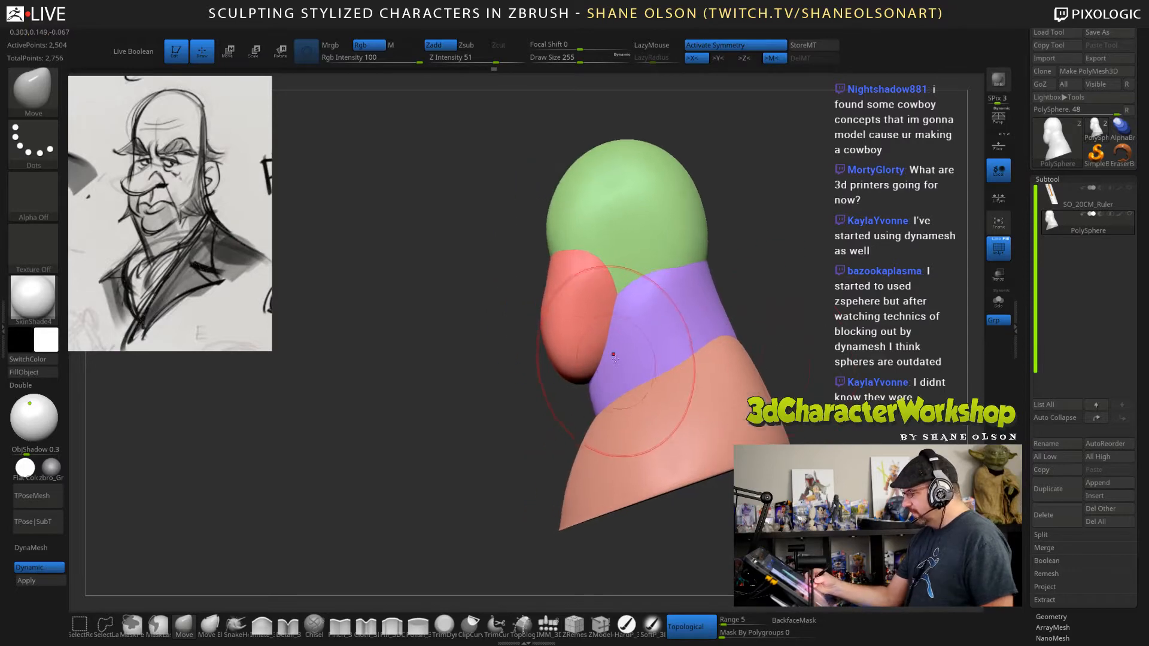
left_click_drag(469, 382, 578, 414)
mouse_move(774, 311)
left_mouse_down()
mouse_move(742, 316)
mouse_move(771, 302)
left_mouse_up()
key("s")
left_click_drag(771, 302, 771, 310, "alt")
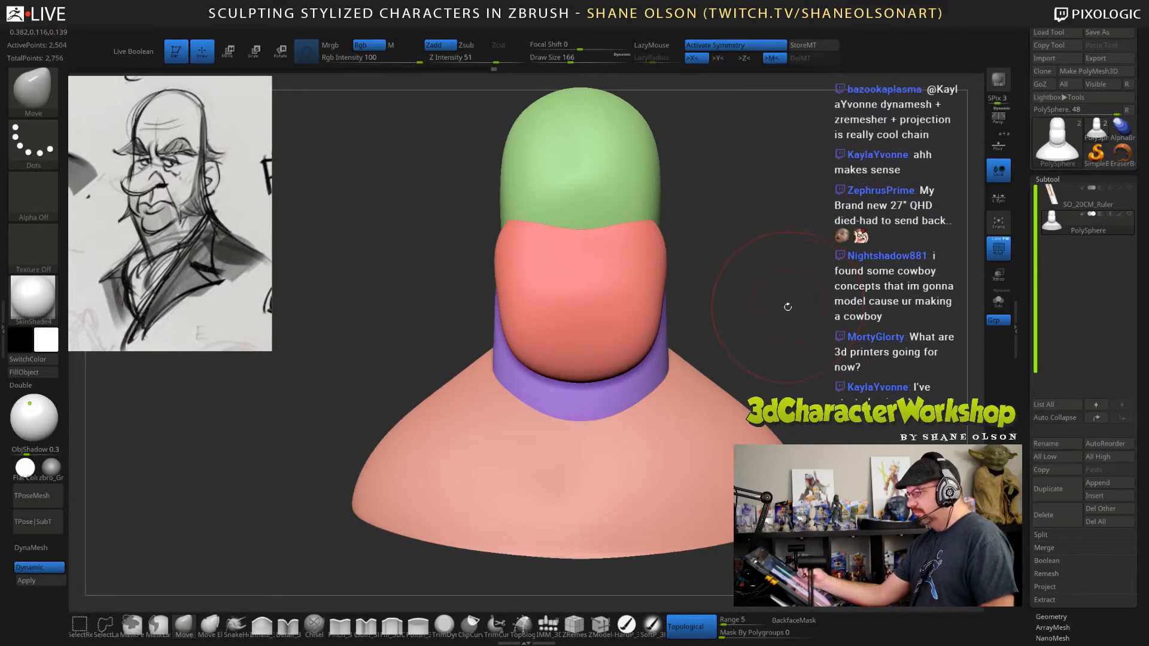
left_click_drag(800, 310, 800, 306, "alt")
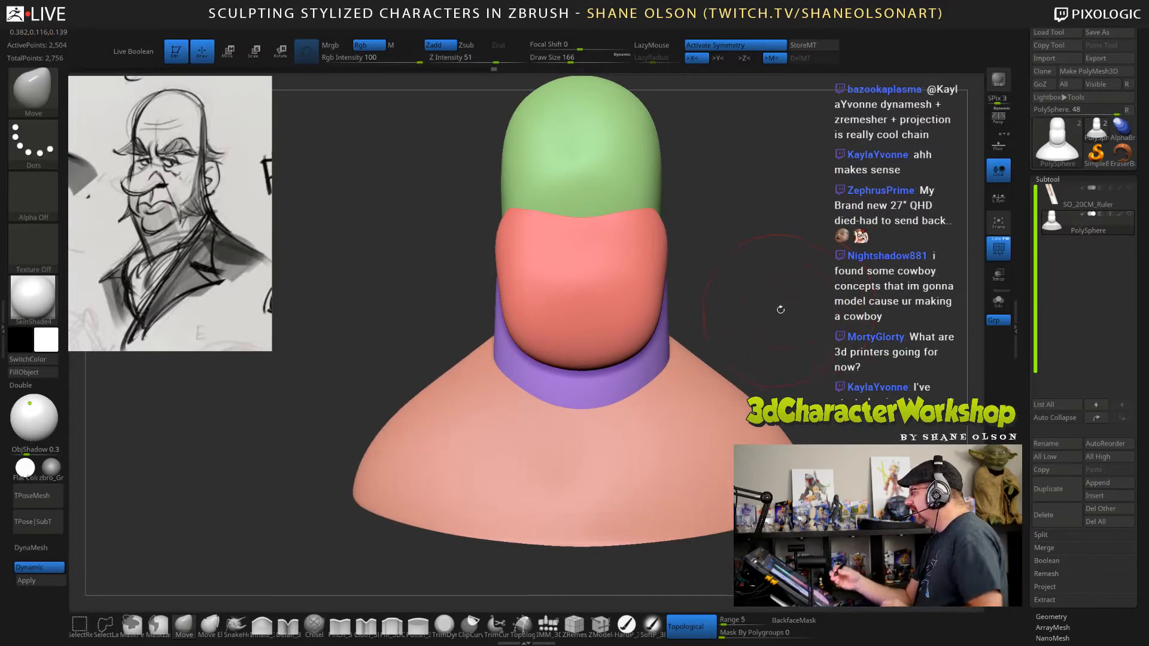
mouse_move(788, 329)
left_mouse_down()
mouse_move(777, 296)
mouse_move(764, 298)
left_mouse_up()
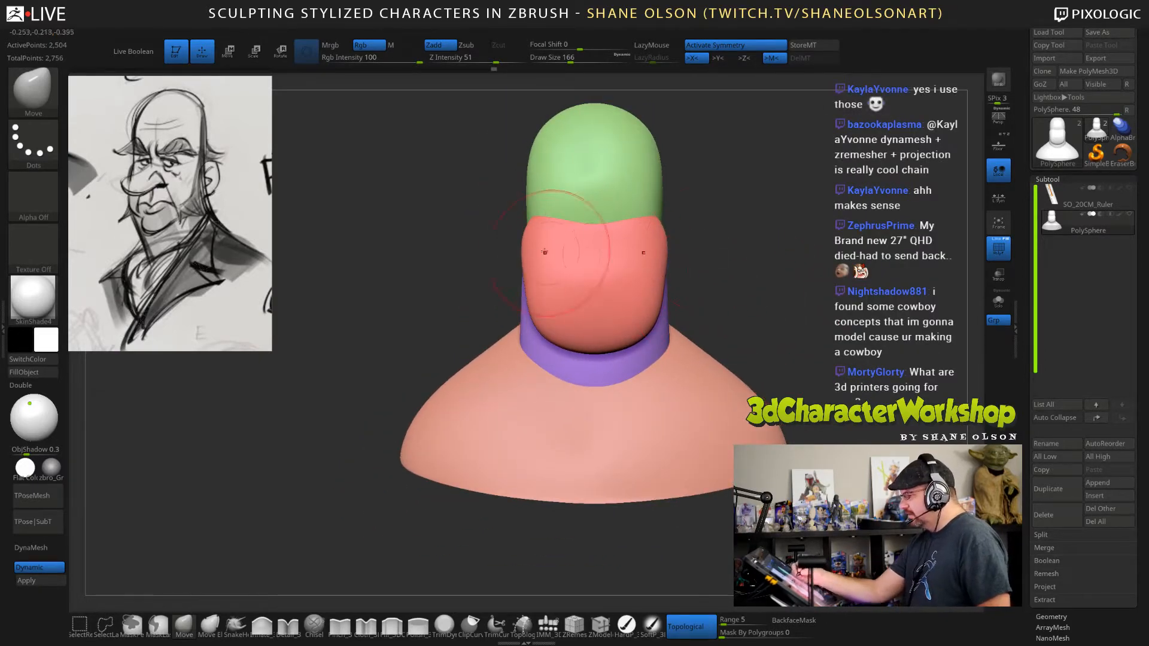
left_click_drag(723, 225, 703, 241, "alt")
key("bracketleft")
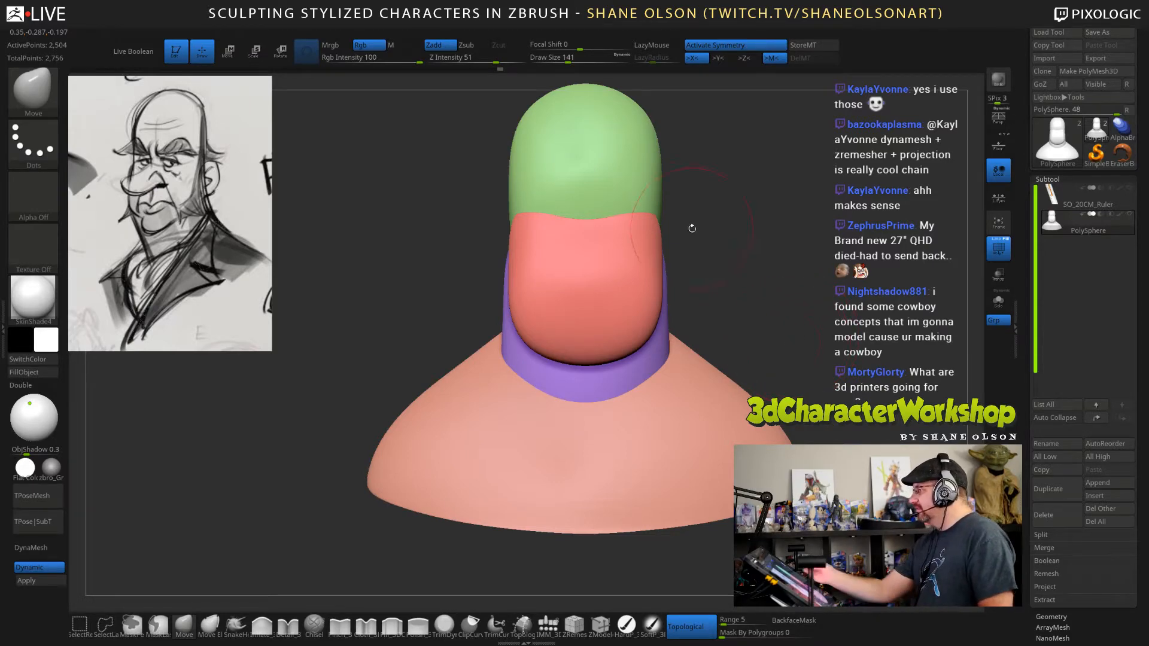
mouse_move(658, 222)
left_mouse_down()
mouse_move(819, 275)
mouse_move(310, 426)
left_mouse_up()
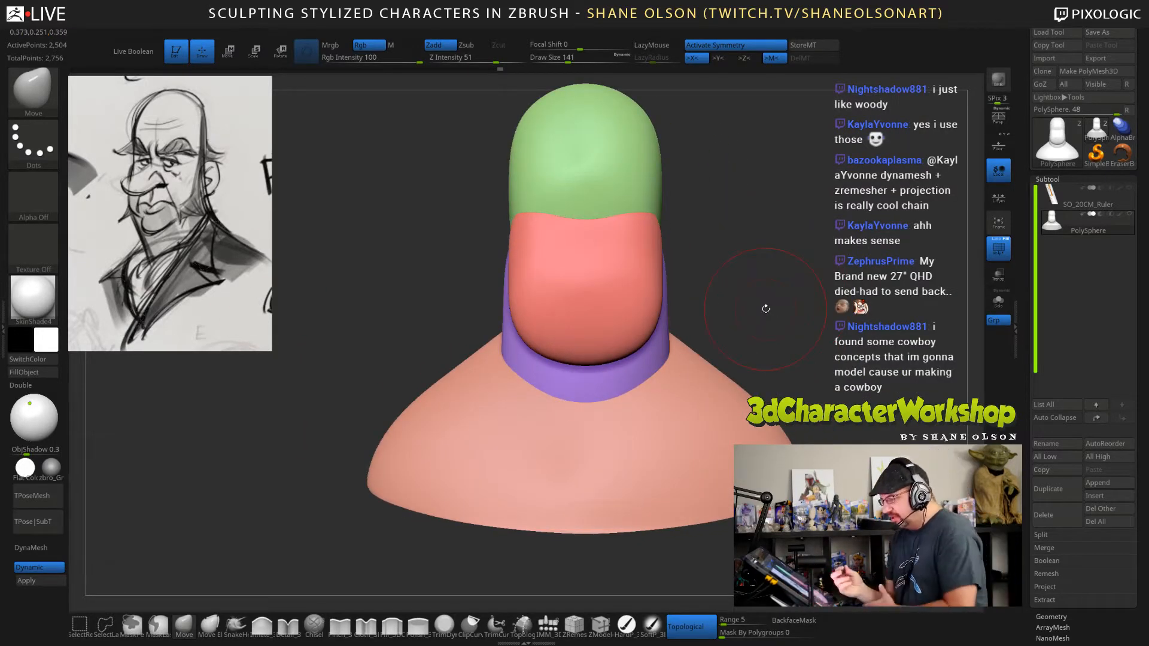
Pick the IMM_3DCW4R8 insert brush and append a ZSphere as a new subtool beside the bust.
left_click(548, 625)
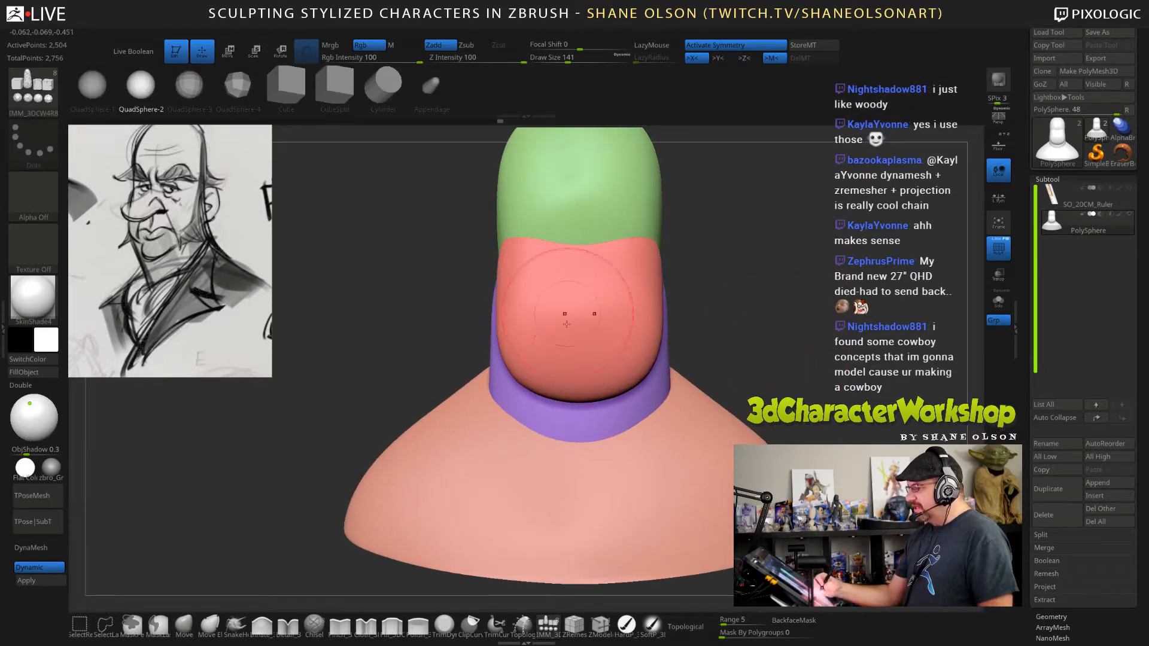
left_click_drag(794, 344, 749, 454, "alt")
left_click_drag(694, 264, 762, 269)
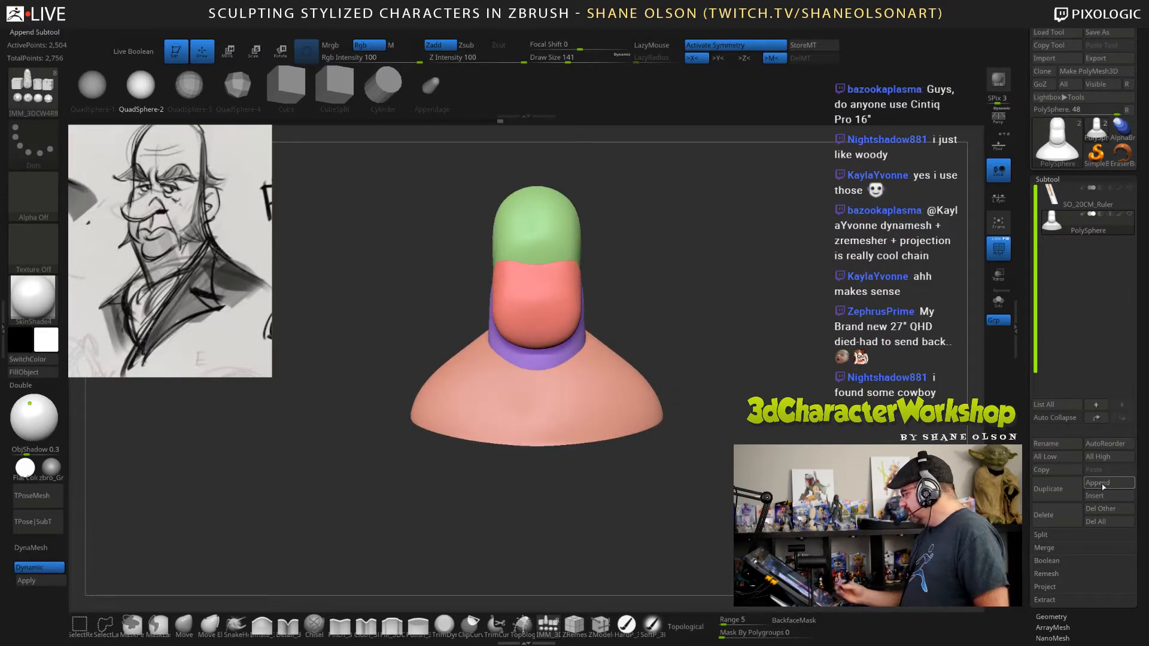
left_click(1104, 487)
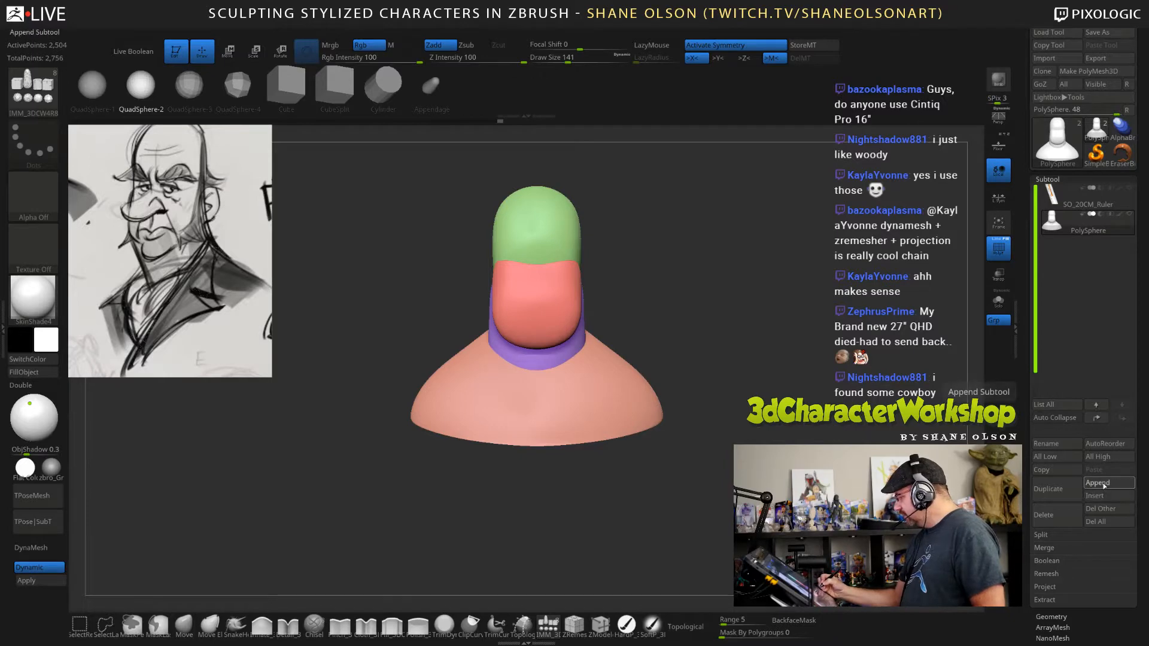
left_click(944, 499)
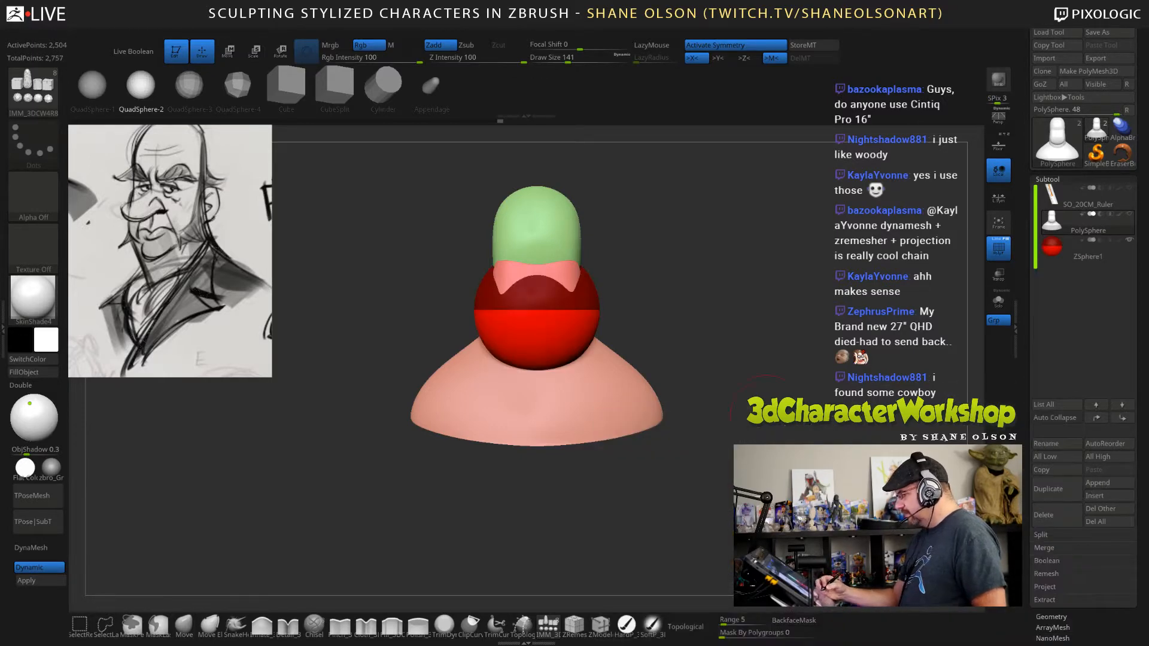
left_click_drag(766, 410, 785, 375)
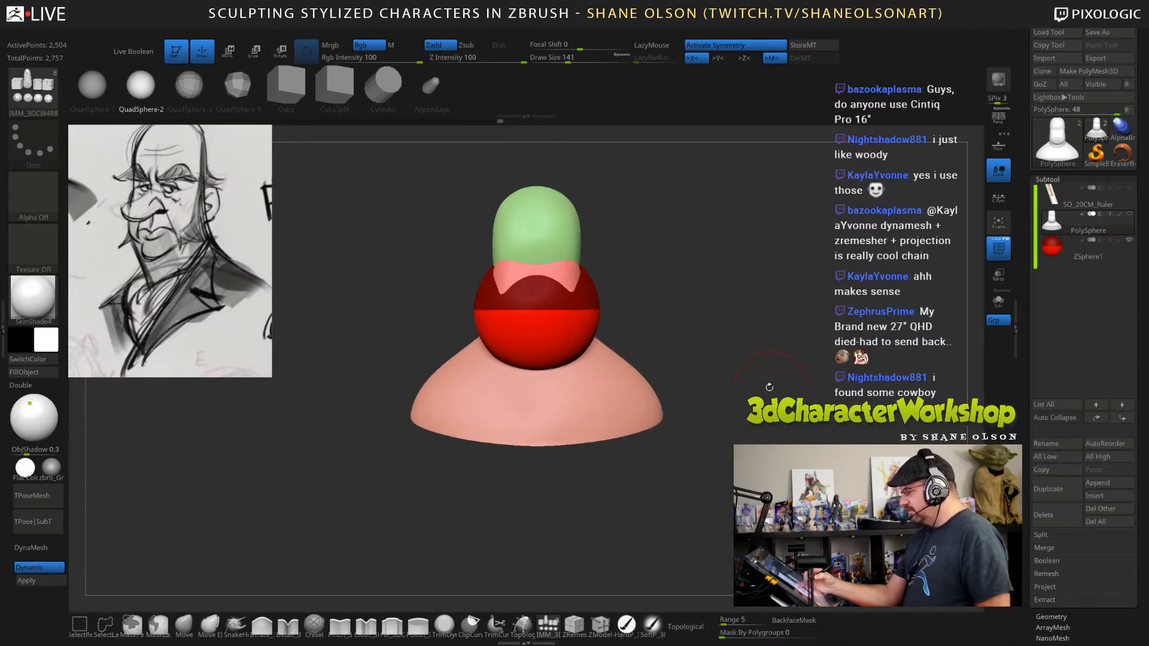
Make the ZSphere the active subtool and show the bust together with it.
key("w")
left_click_drag(540, 544, 540, 578)
key("ctrl+z")
left_click(1076, 249)
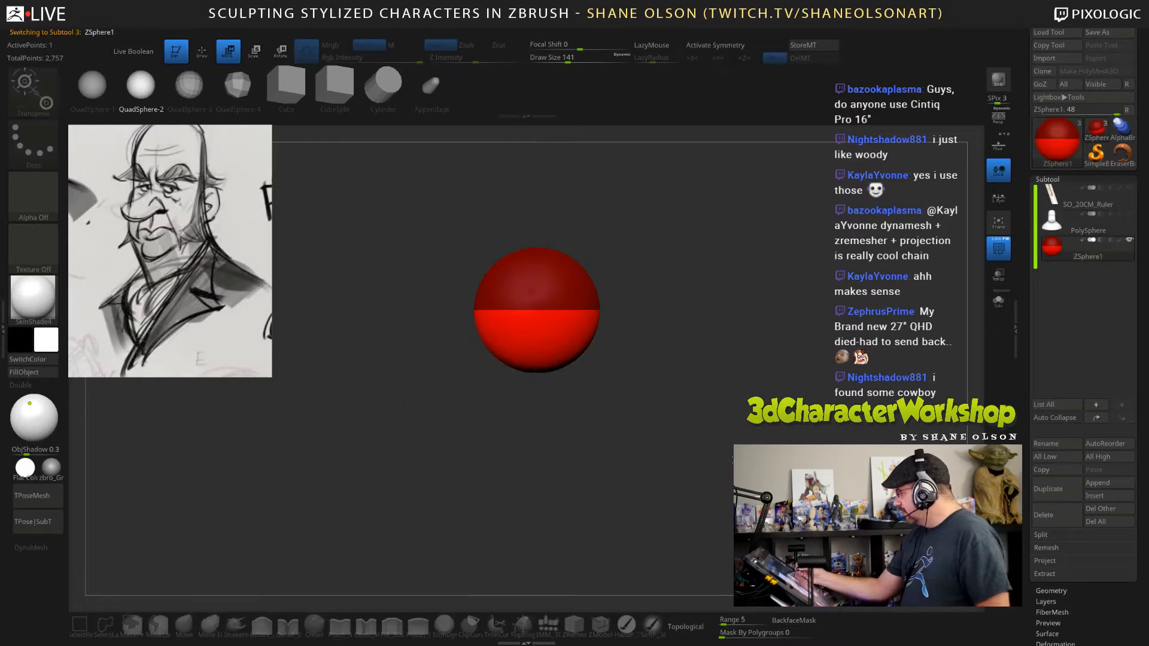
left_click(1129, 215)
left_click_drag(777, 437, 778, 401, "alt")
mouse_move(777, 401)
left_mouse_down()
mouse_move(759, 392)
mouse_move(782, 396)
left_mouse_up()
Scale the ZSphere down and, with transparency on, move it into the base of the neck in side view.
key("e")
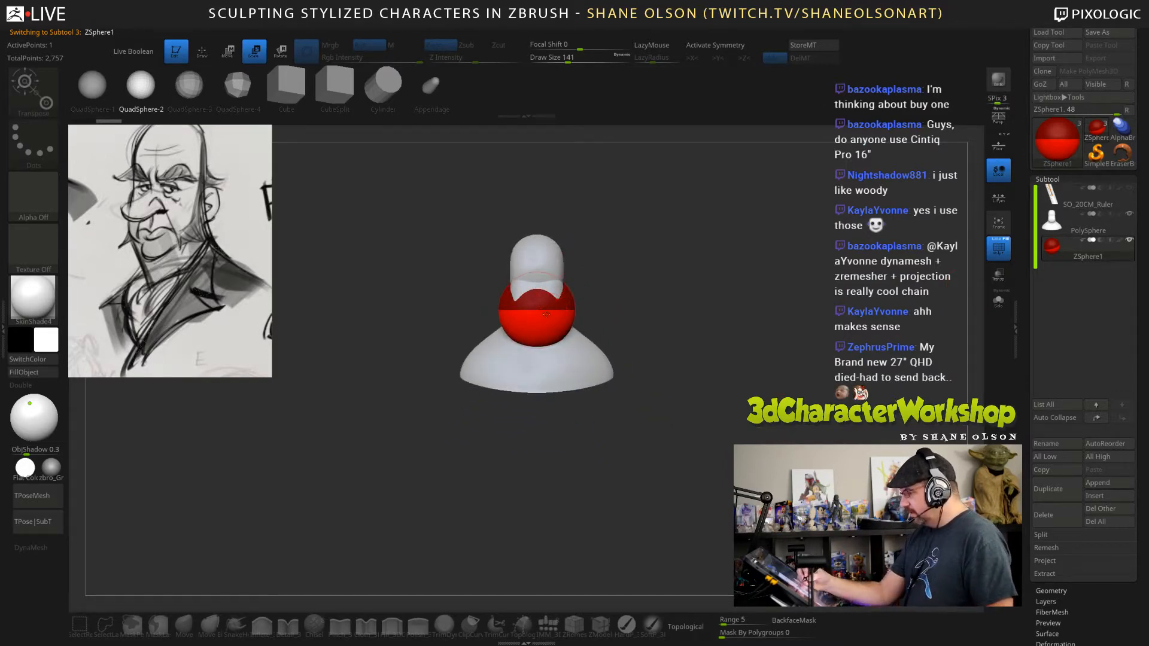
left_click_drag(540, 310, 534, 267)
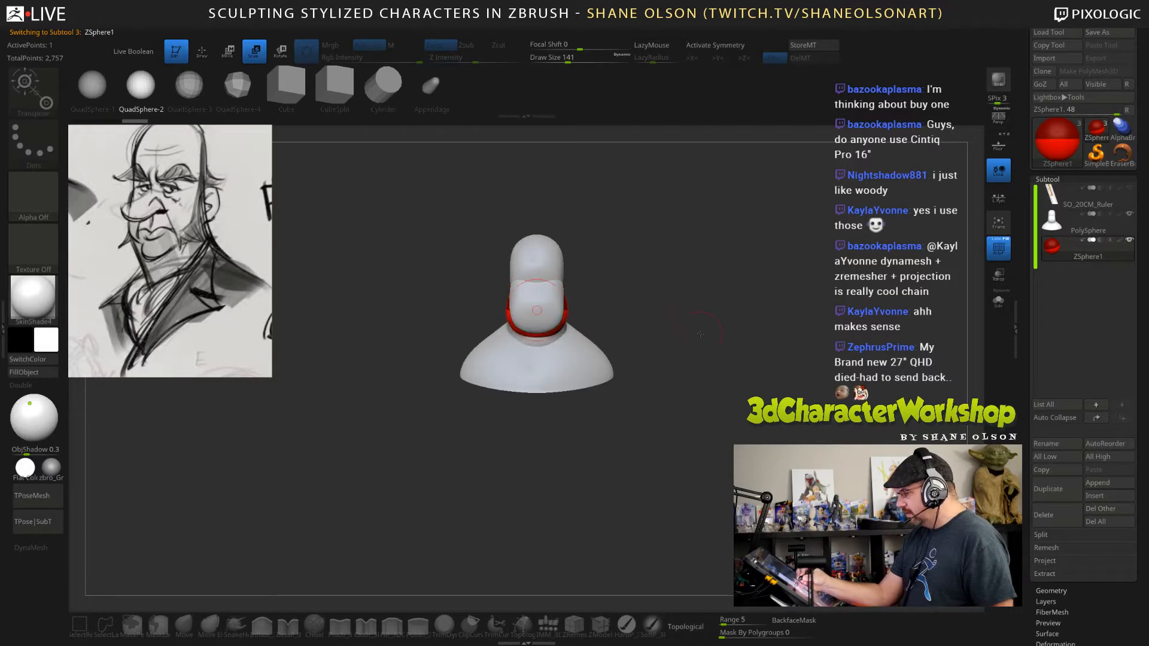
left_click_drag(700, 333, 670, 333)
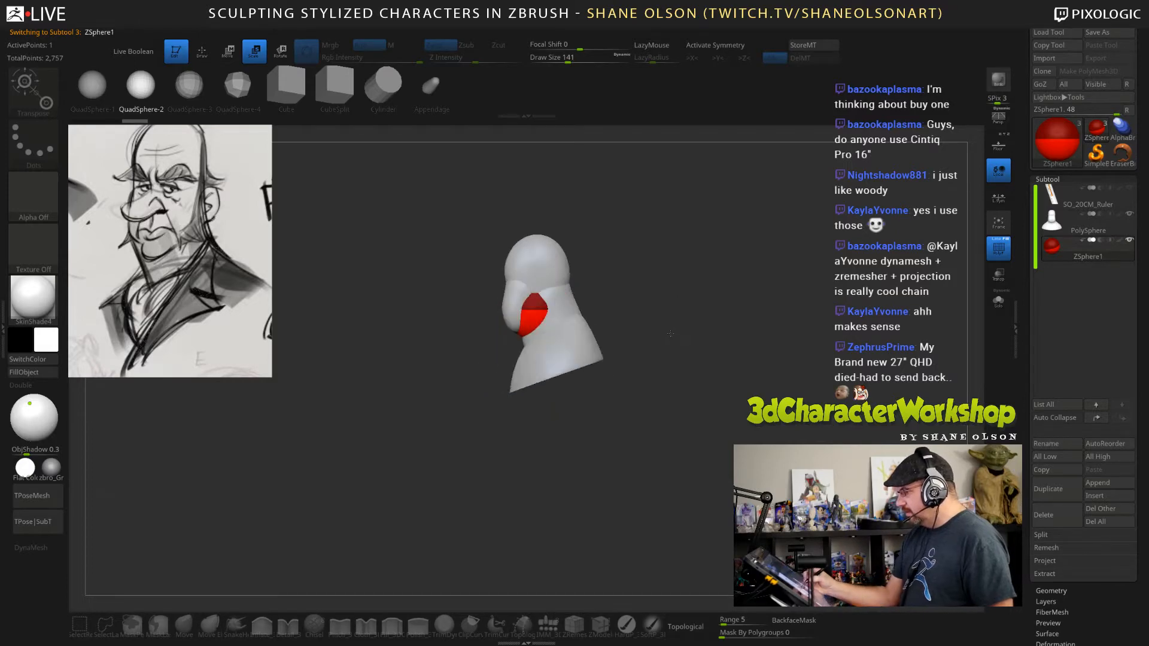
left_click(998, 275)
key("w")
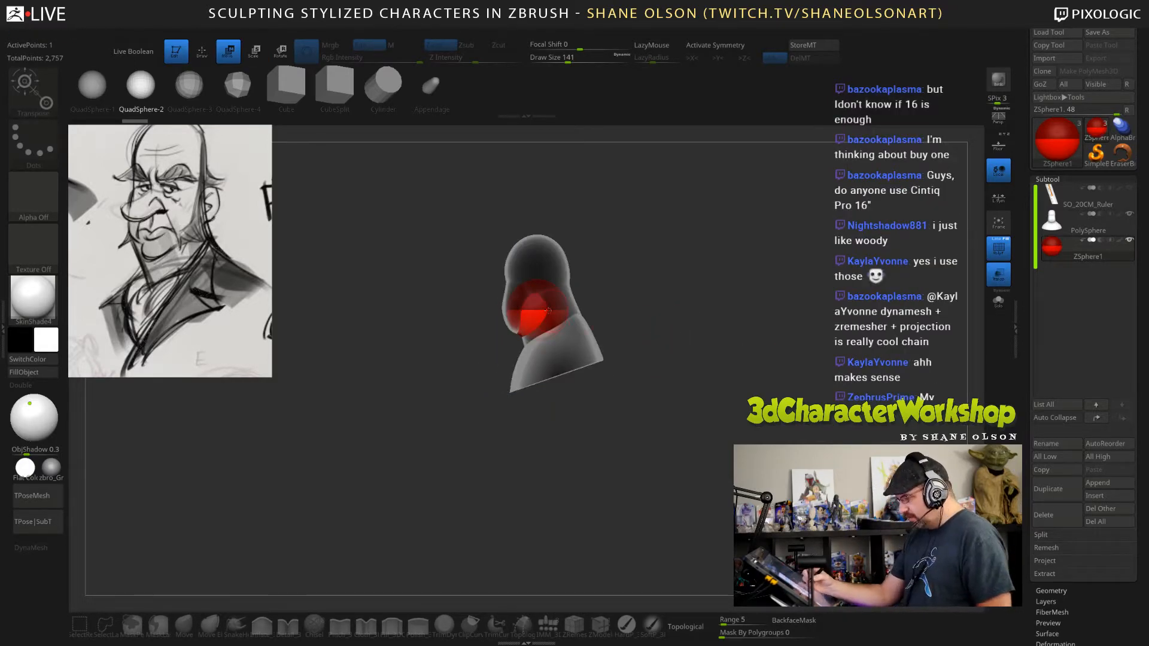
left_click_drag(549, 310, 562, 336)
left_click_drag(670, 335, 728, 387, "alt")
key("r")
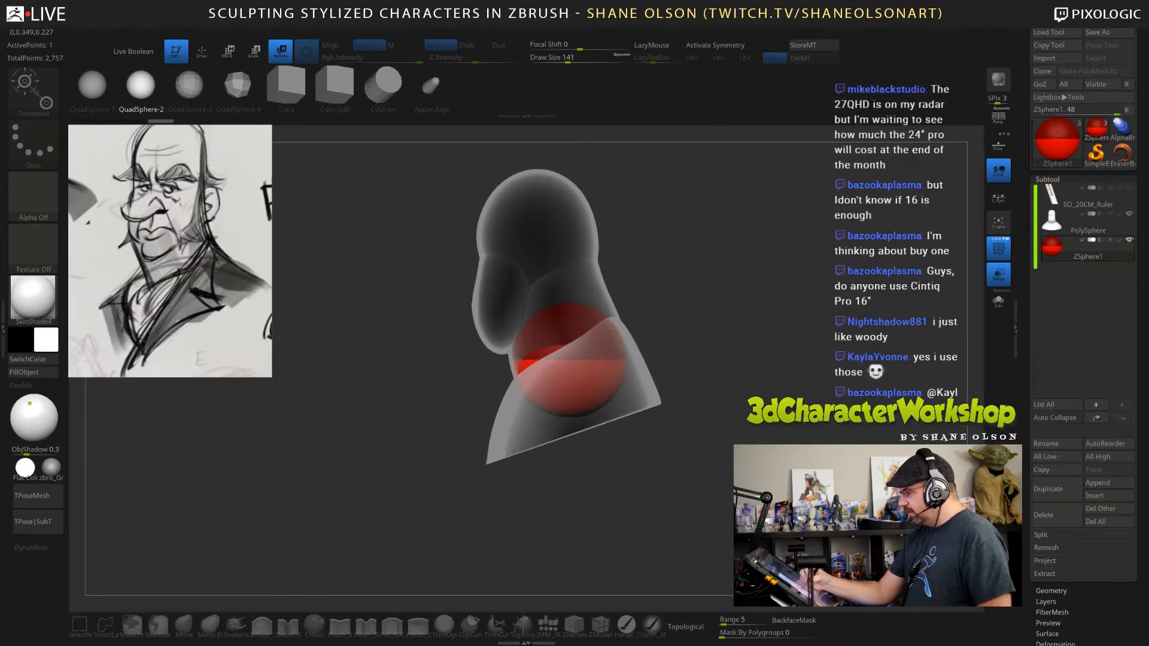
Try to add a child ZSphere without symmetry, moving it up into the cranium and enlarging it to fill the form.
mouse_move(673, 335)
left_mouse_down()
mouse_move(755, 350)
mouse_move(764, 380)
mouse_move(724, 324)
left_mouse_up()
key("q")
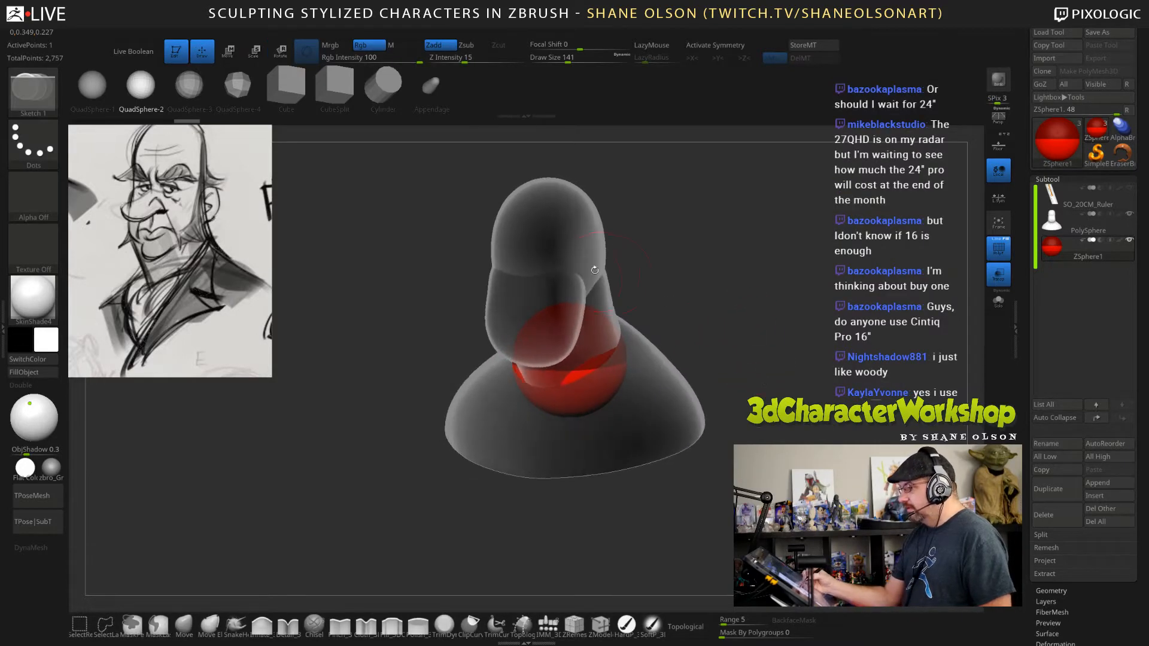
left_click_drag(564, 315, 597, 322)
left_click_drag(706, 300, 690, 290, "shift")
key("w")
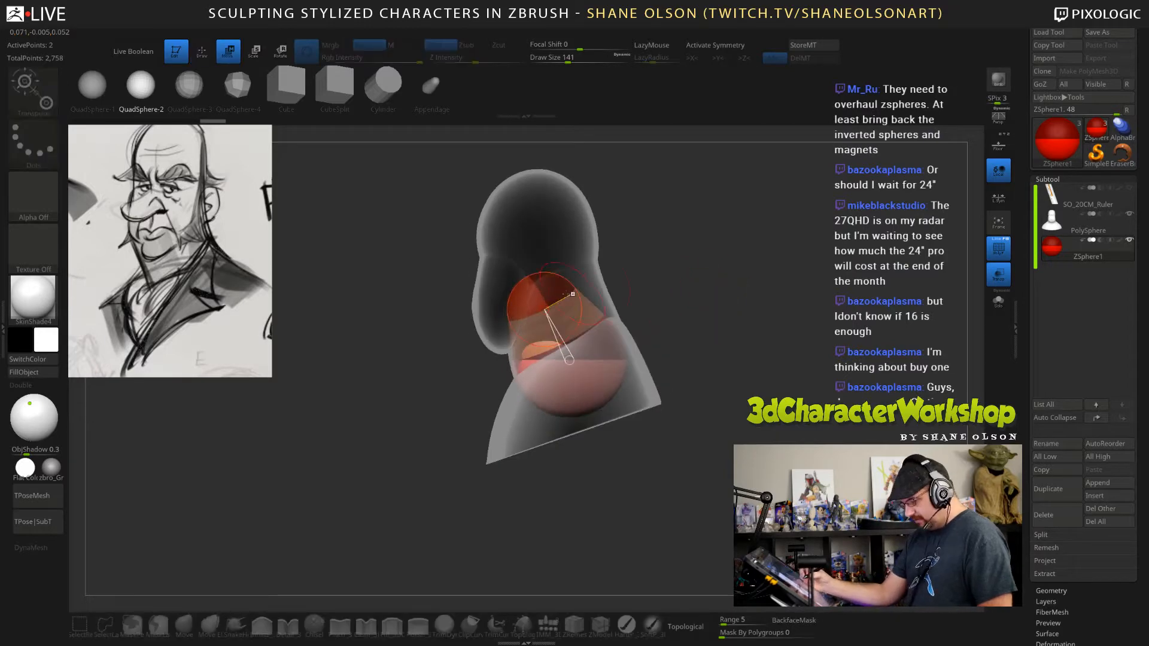
left_click_drag(542, 299, 537, 207)
key("e")
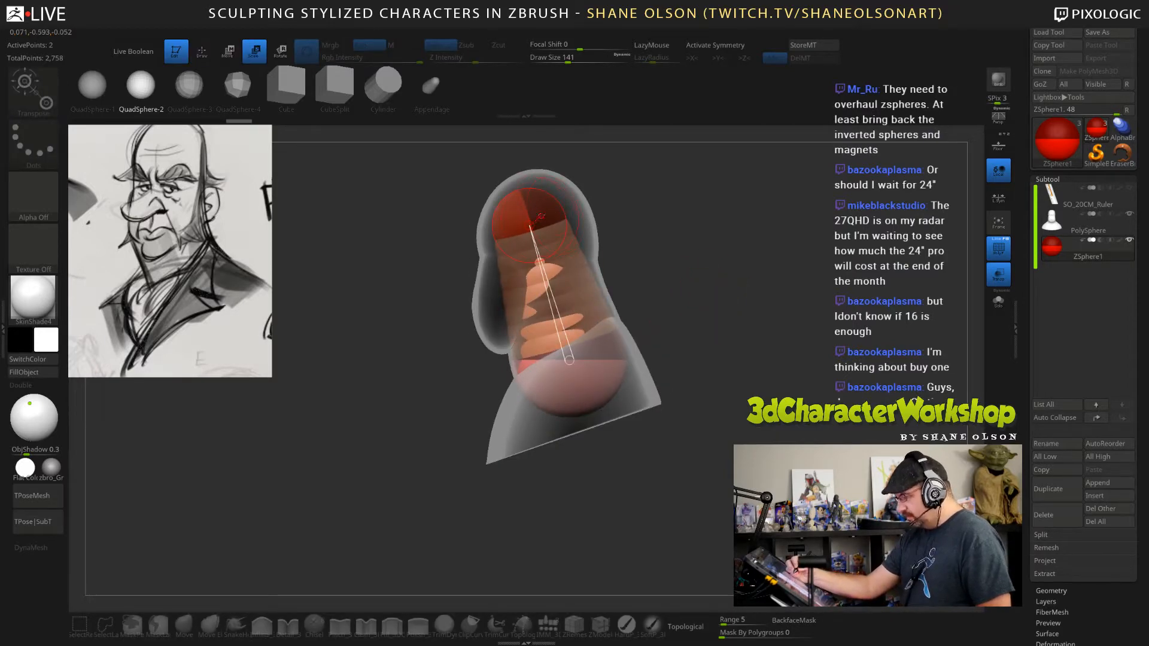
left_click_drag(546, 214, 532, 386)
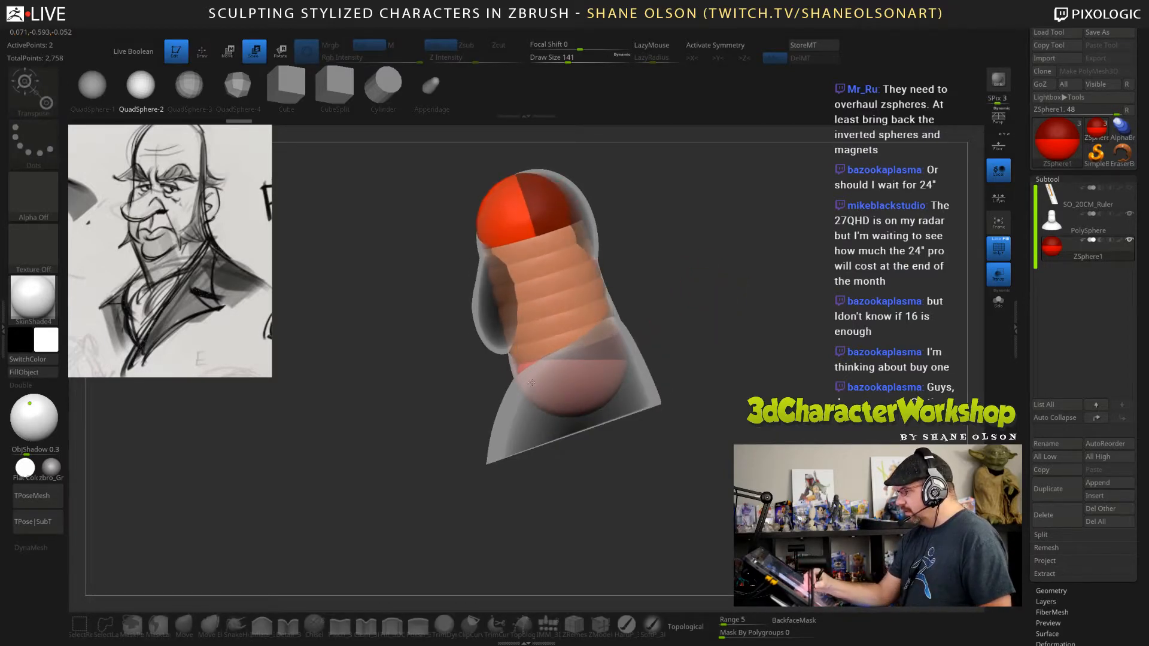
key("w")
left_click_drag(557, 214, 567, 216)
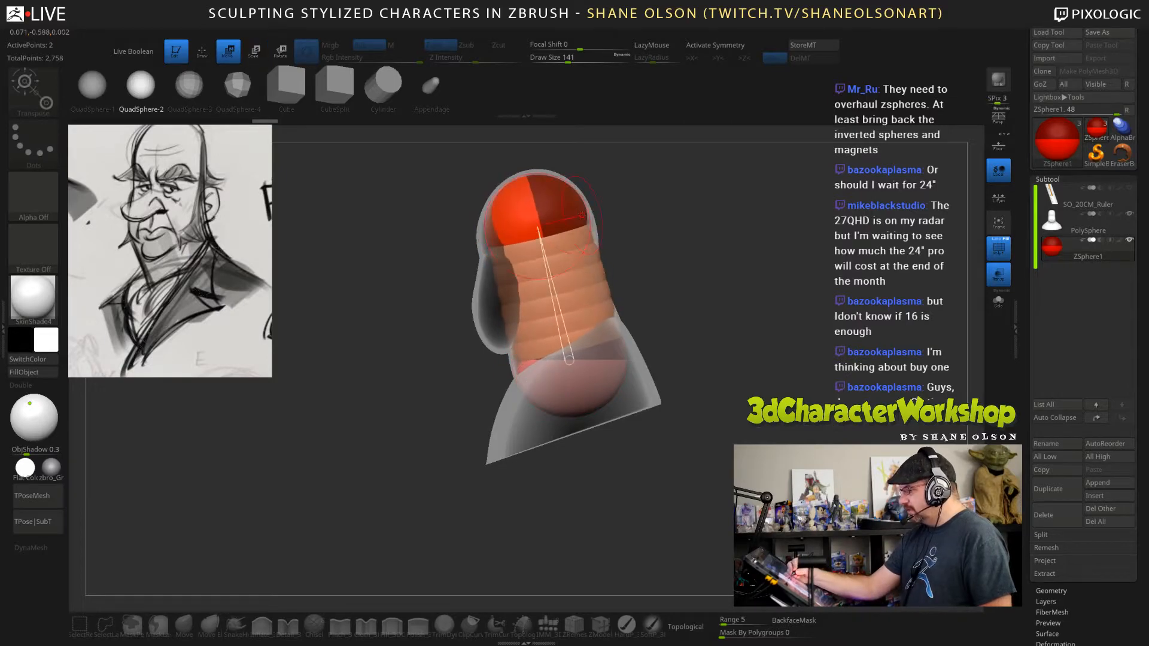
Undo the off-centre cranium ZSphere so only the root ZSphere in the neck is left.
left_click_drag(652, 278, 786, 305)
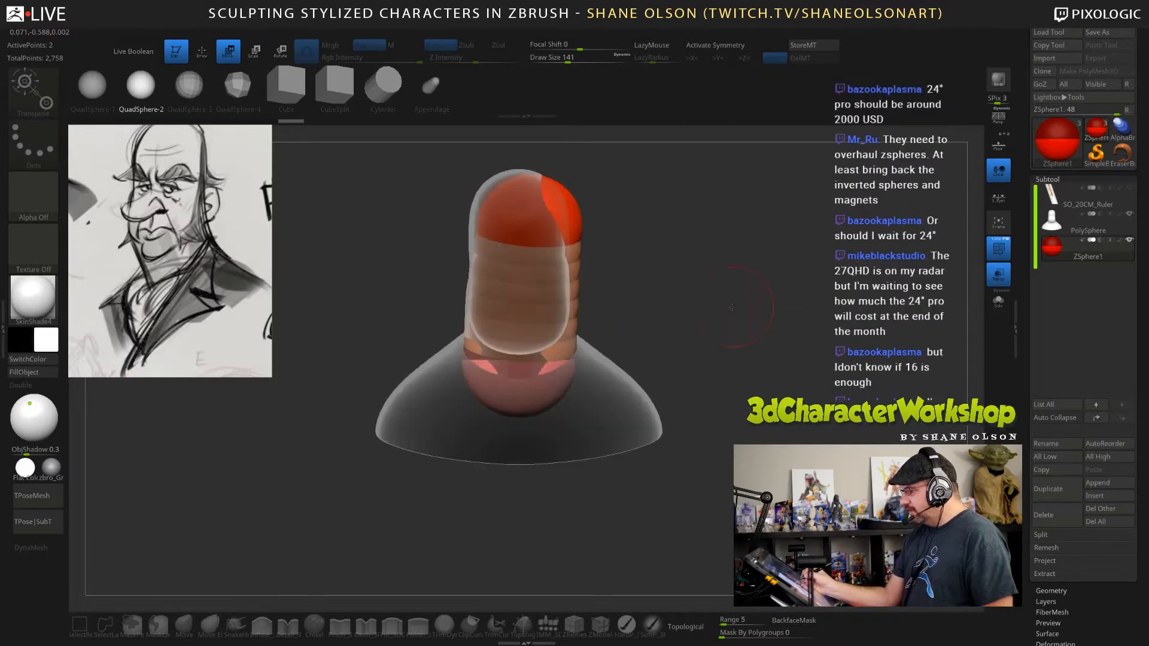
key("ctrl+z")
key("ctrl+z")
key("ctrl+z")
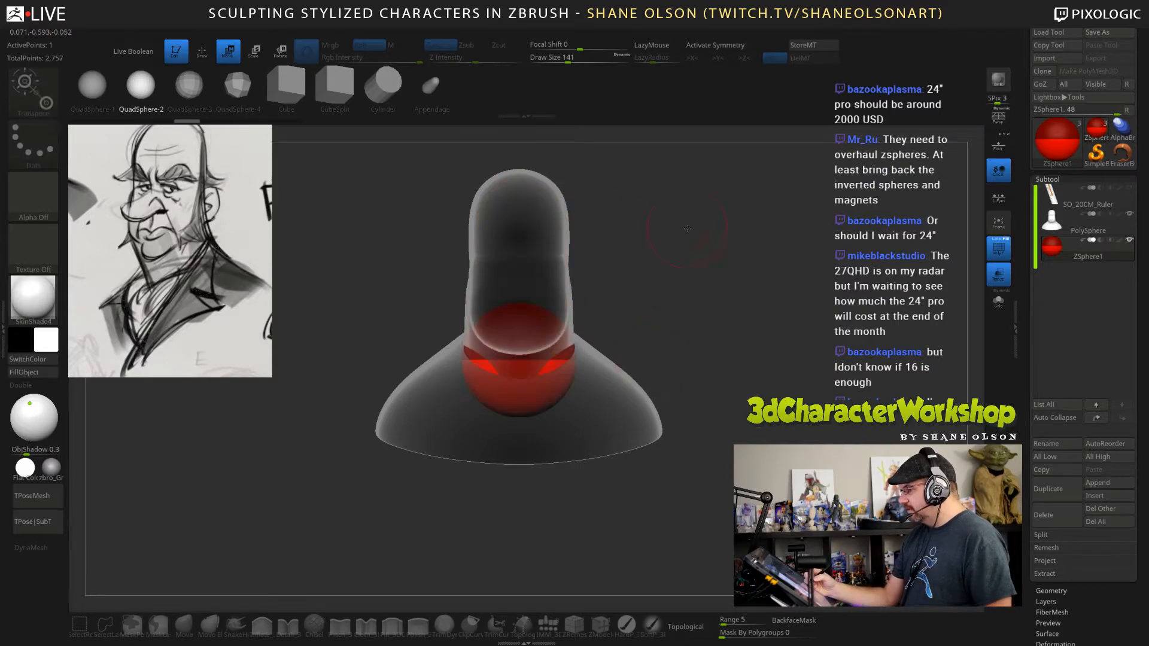
Turn on X symmetry, draw a centred child ZSphere on the neck's root ZSphere, and move it up into the cranium.
key("x")
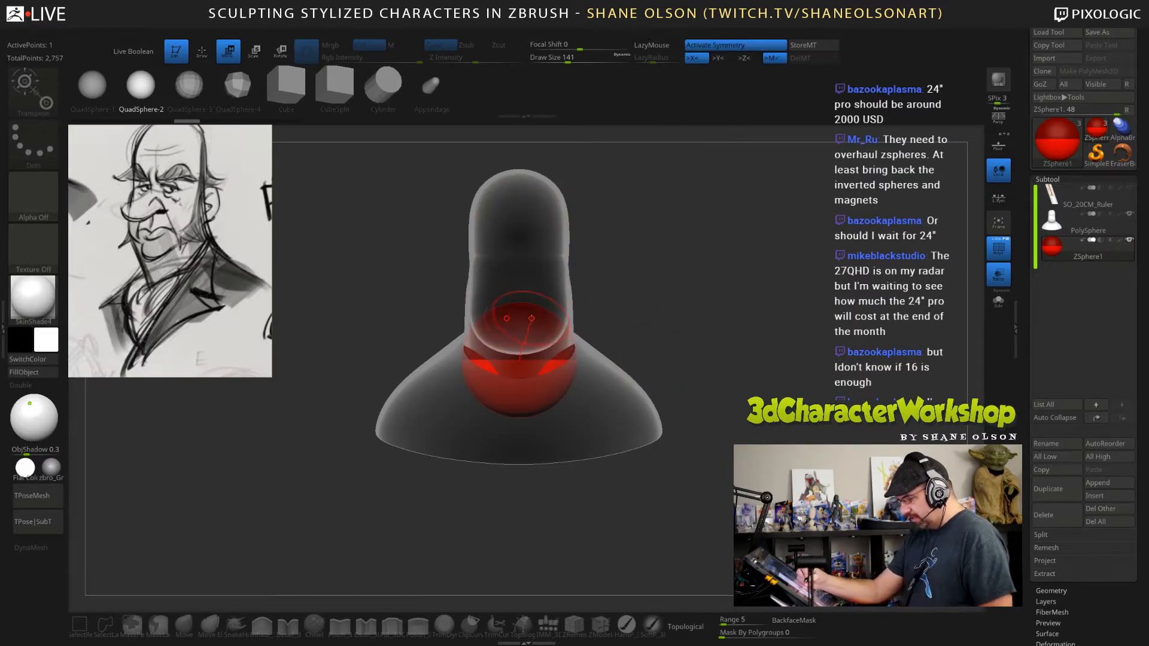
key("q")
left_click_drag(519, 317, 527, 367)
left_click_drag(737, 366, 683, 362)
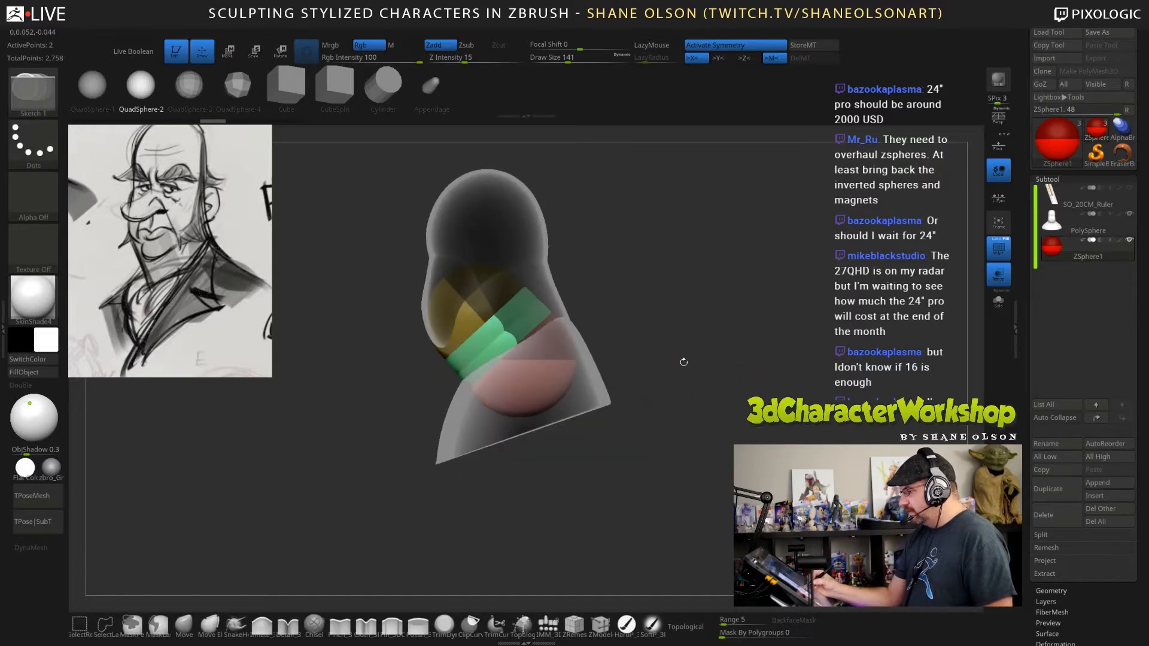
key("w")
left_click_drag(477, 321, 481, 243)
left_click_drag(686, 339, 700, 338)
Draw a centred ZSphere from the front of the cranium ZSphere, move it down into the jaw, and enlarge it to fill the jaw.
key("q")
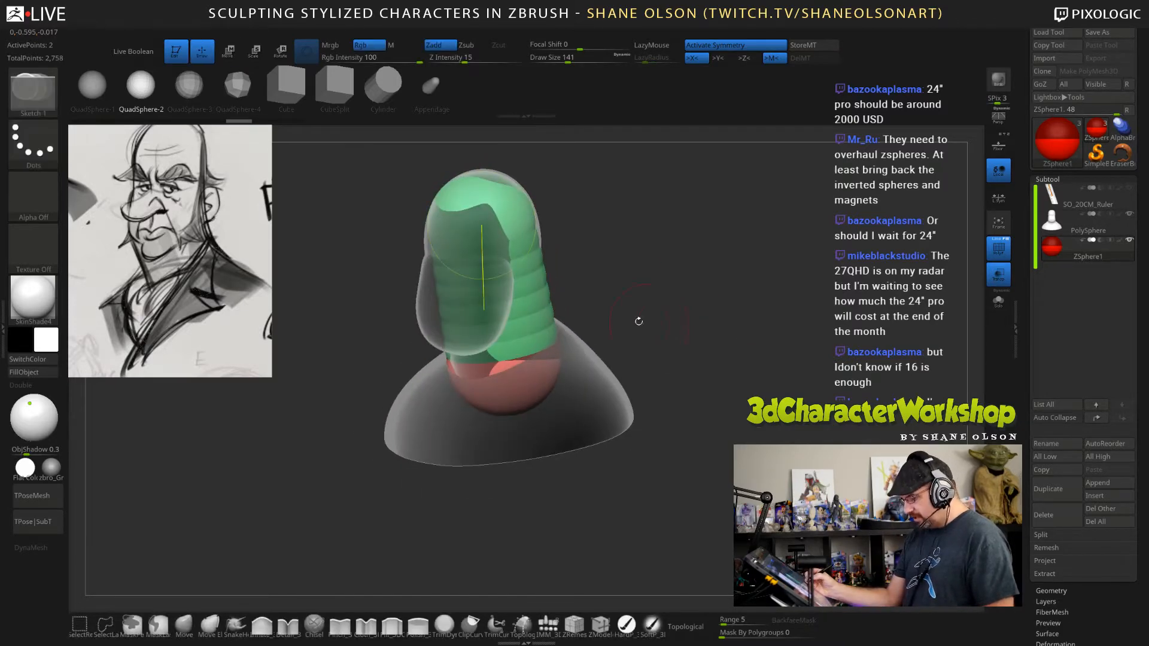
left_click_drag(450, 240, 496, 233)
left_click_drag(710, 304, 688, 303)
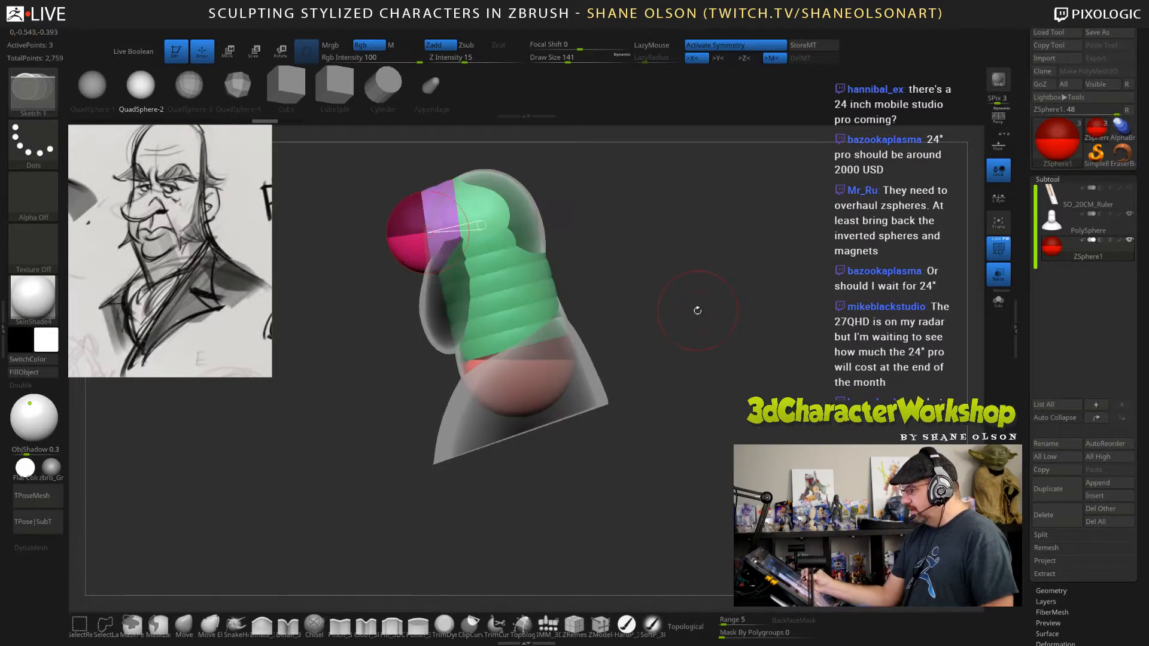
key("w")
mouse_move(434, 245)
left_mouse_down()
mouse_move(440, 335)
mouse_move(442, 274)
left_mouse_up()
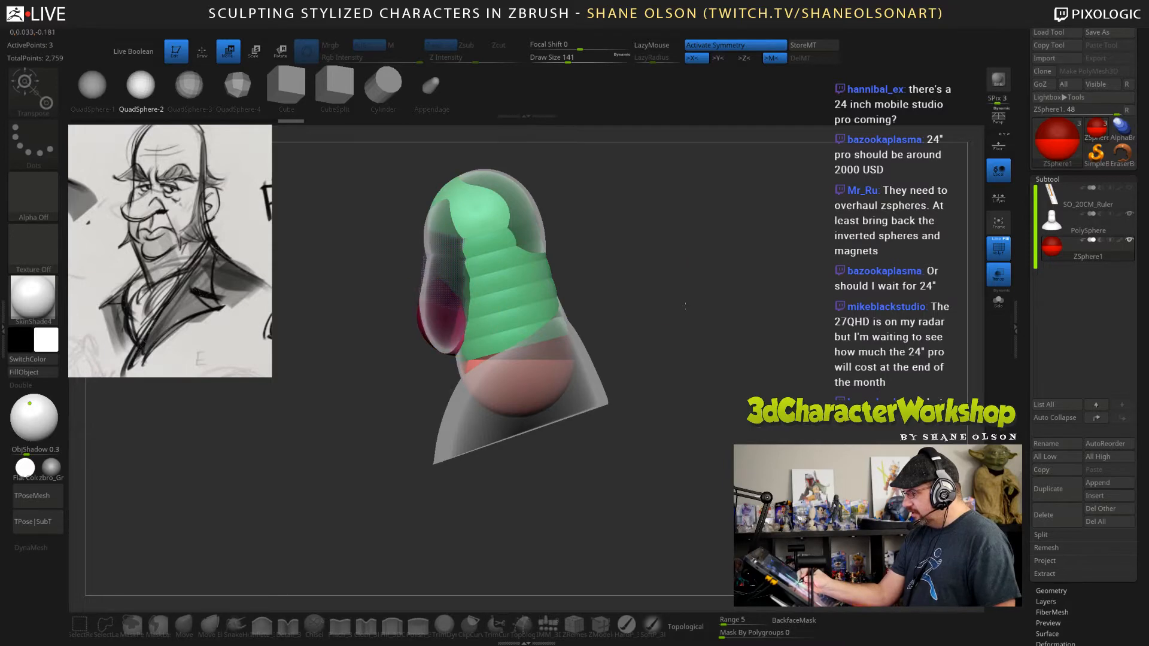
left_click_drag(736, 305, 698, 304)
key("e")
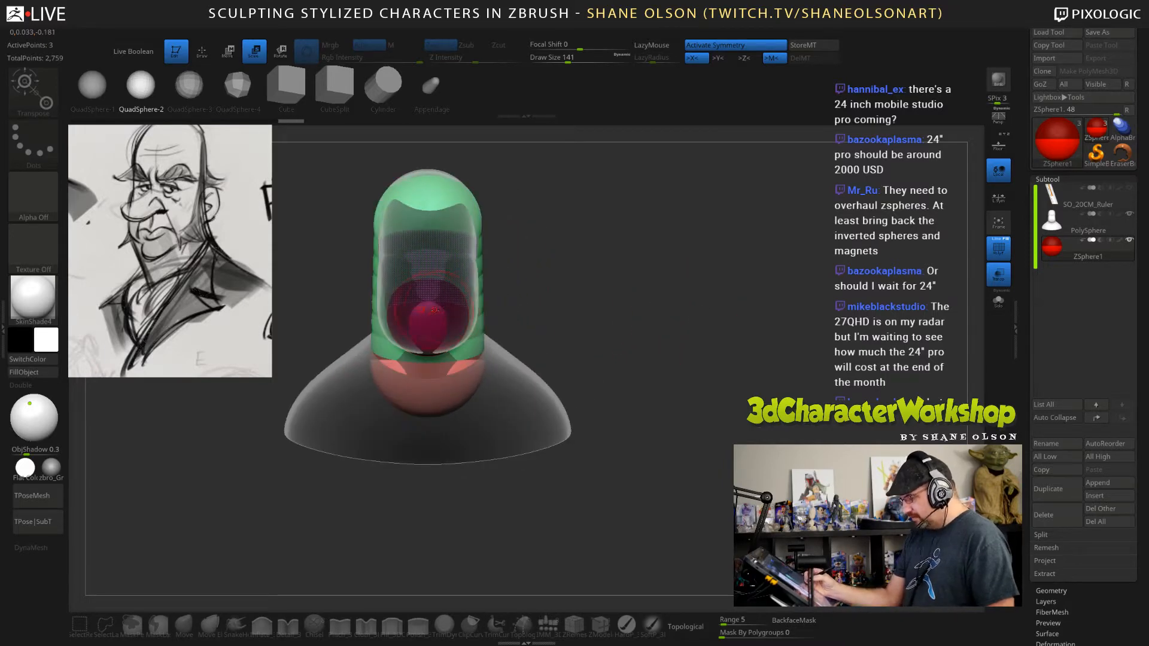
left_click_drag(429, 308, 444, 346)
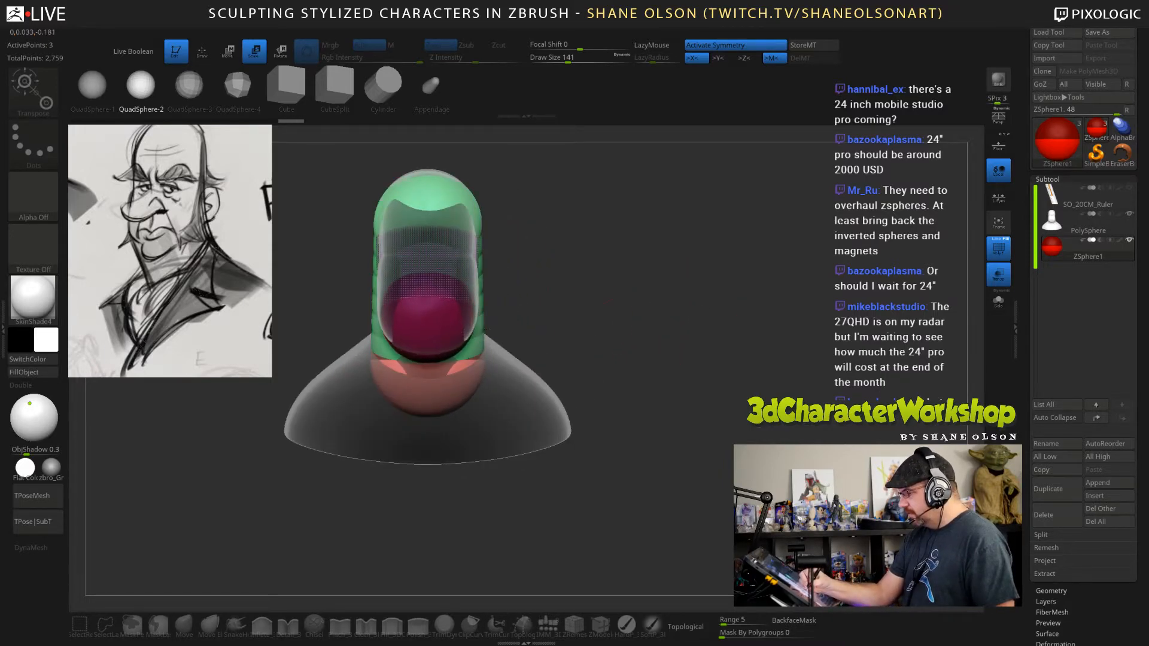
Draw a centred child ZSphere from the underside of the neck's root ZSphere and move it down to form the torso.
left_click_drag(640, 354, 711, 432, "alt")
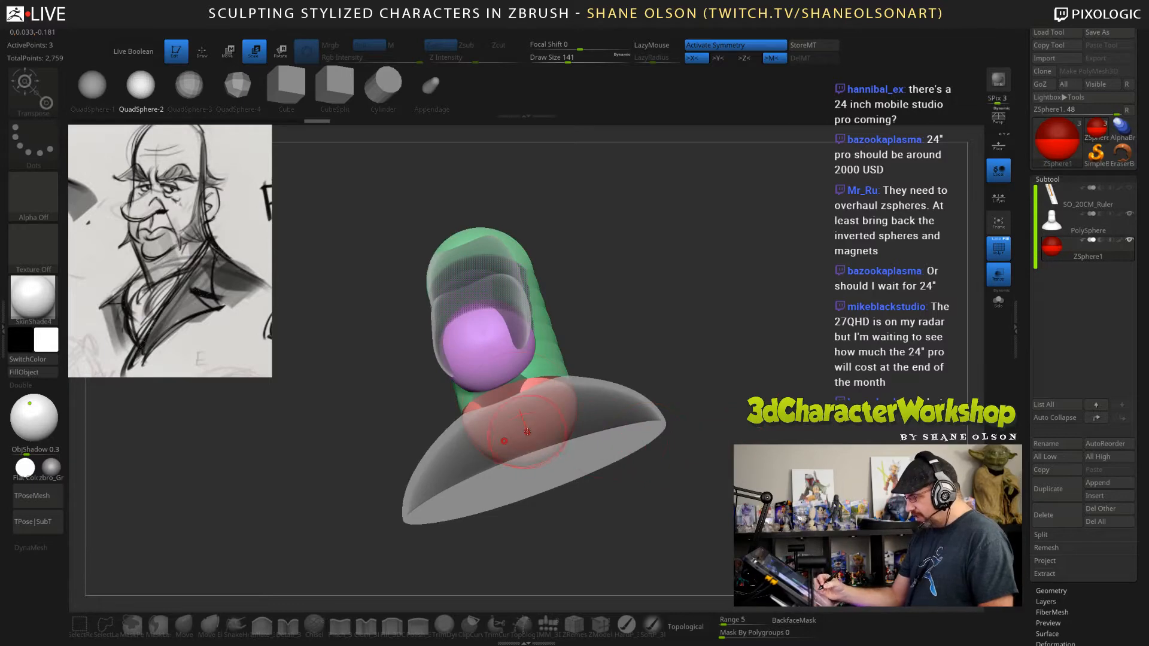
key("q")
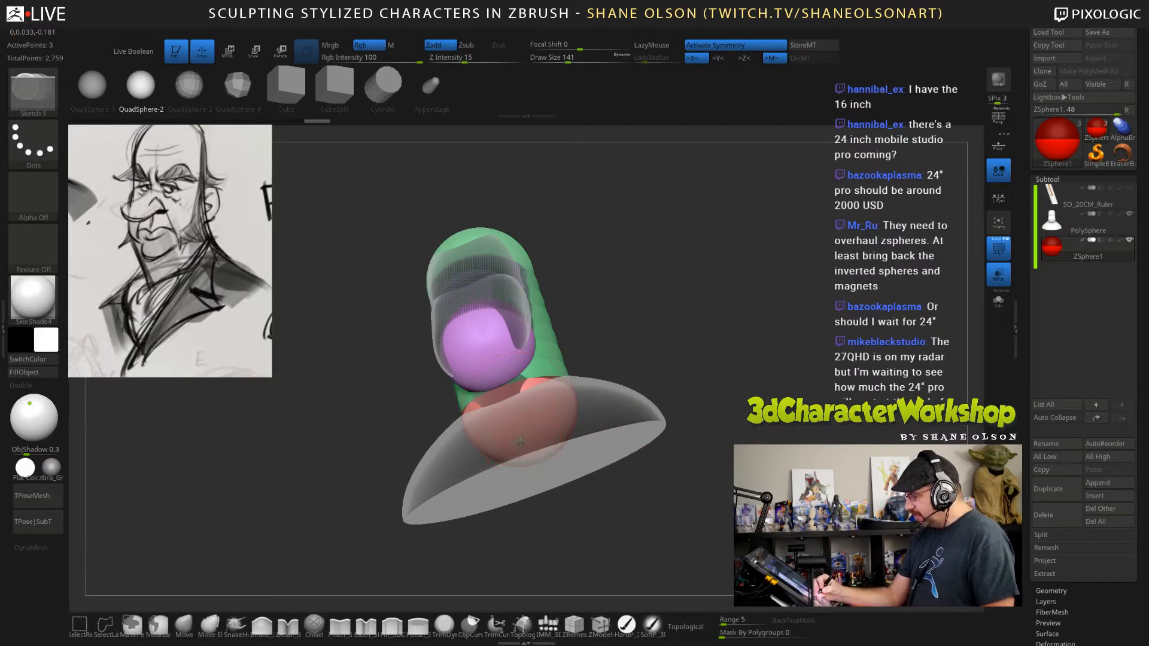
left_click_drag(519, 443, 537, 553)
key("w")
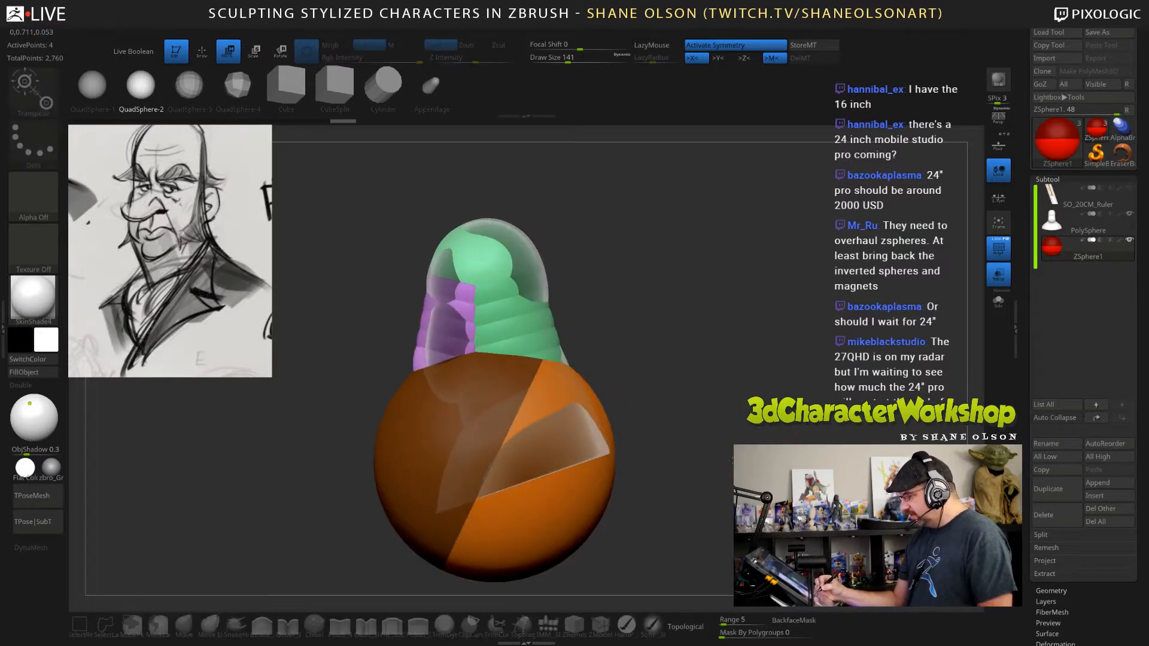
left_click_drag(619, 436, 609, 366, "alt")
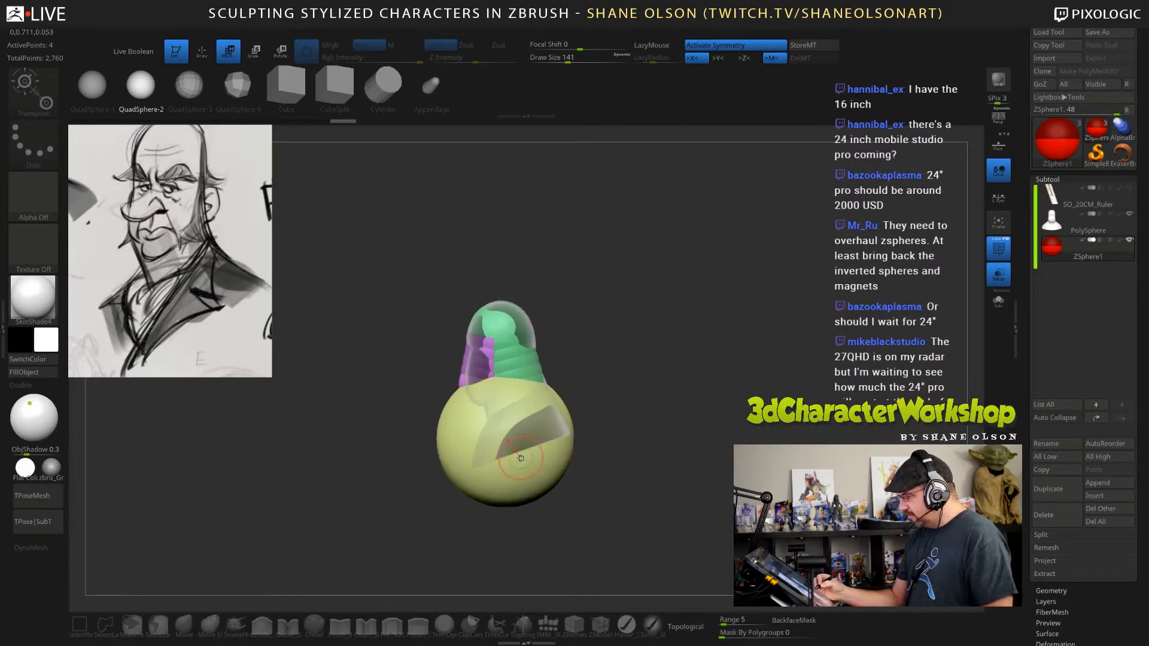
mouse_move(511, 447)
left_mouse_down()
mouse_move(545, 513)
mouse_move(525, 465)
left_mouse_up()
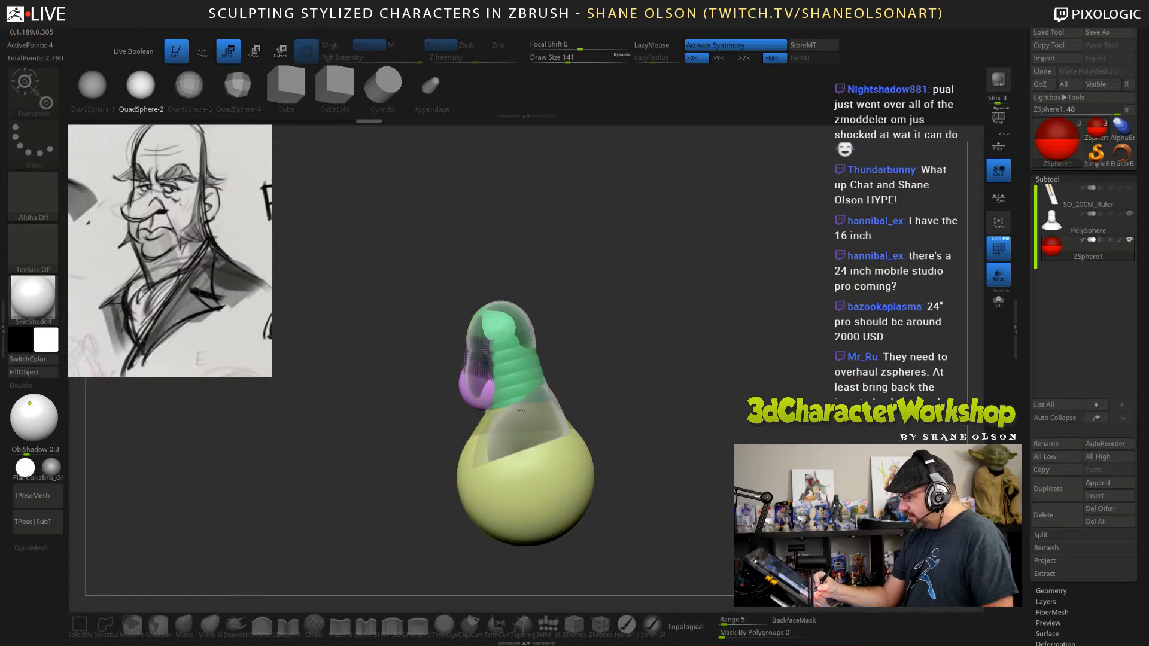
Examine the ZSphere block-out of the head, jaw, neck and torso against the bust from front, side and three-quarter views.
left_click_drag(638, 390, 696, 380)
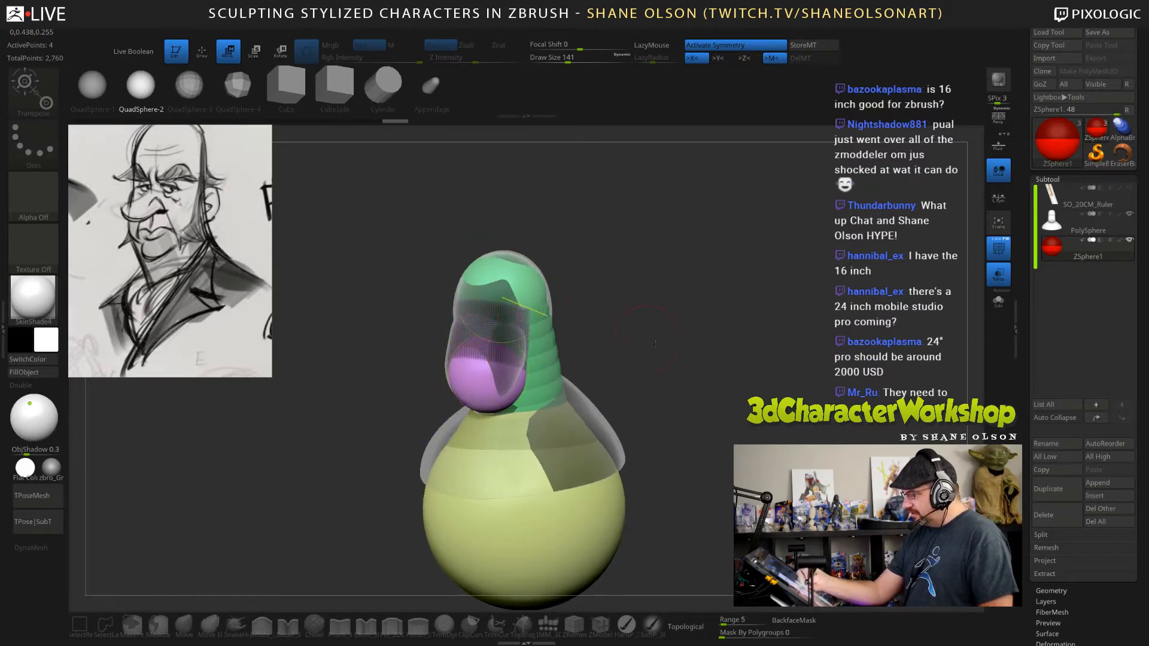
left_click_drag(640, 338, 608, 339)
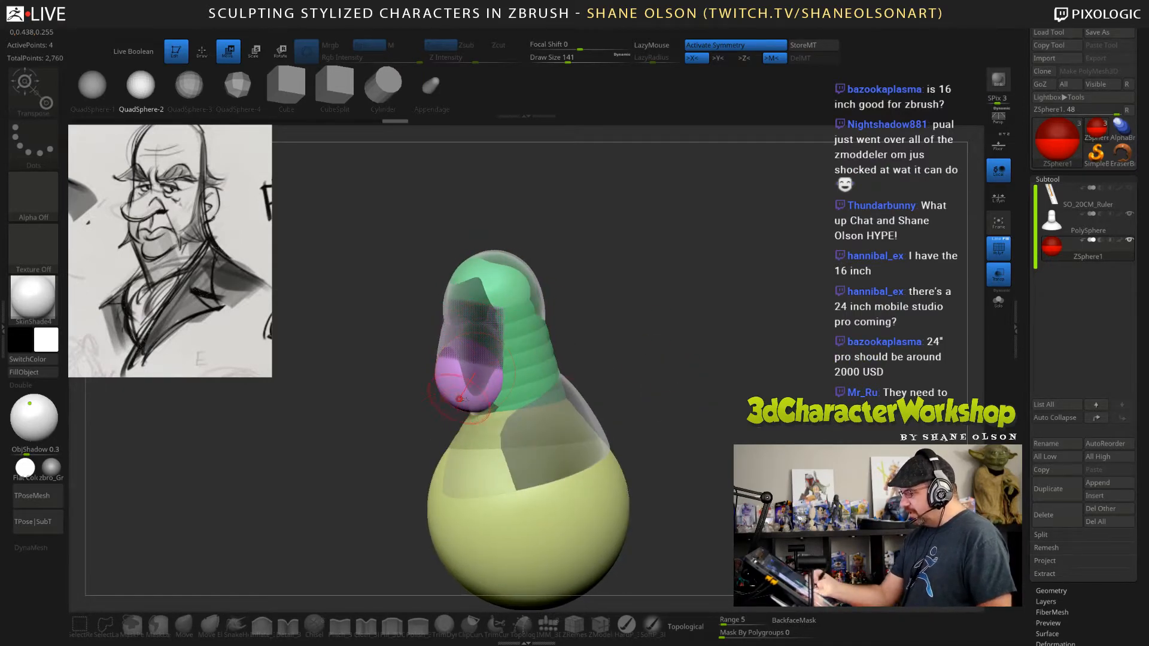
left_click_drag(688, 389, 649, 390)
left_click_drag(721, 446, 766, 401, "alt")
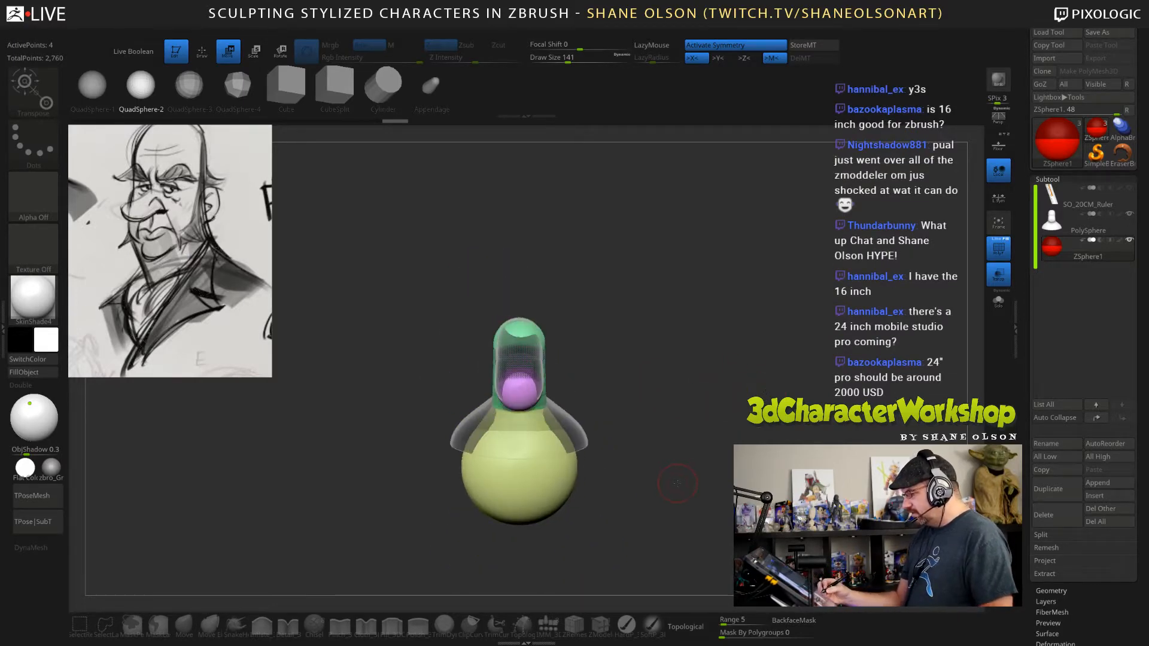
left_click_drag(711, 431, 673, 506, "alt")
left_click_drag(741, 440, 737, 366, "alt")
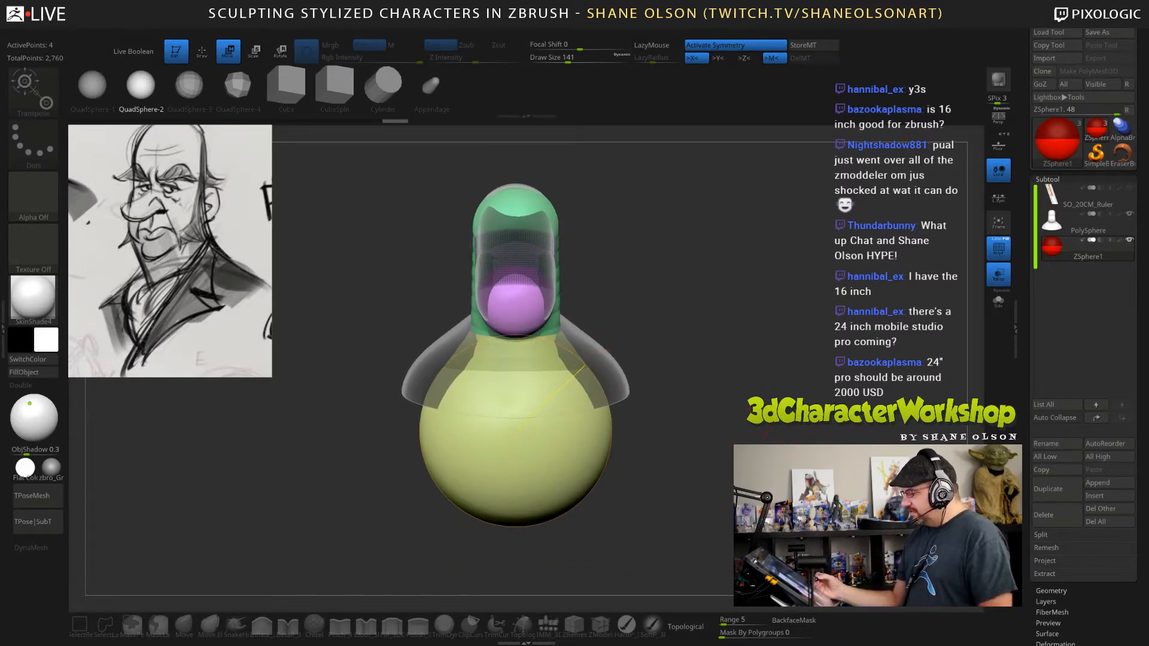
left_click_drag(706, 413, 635, 415)
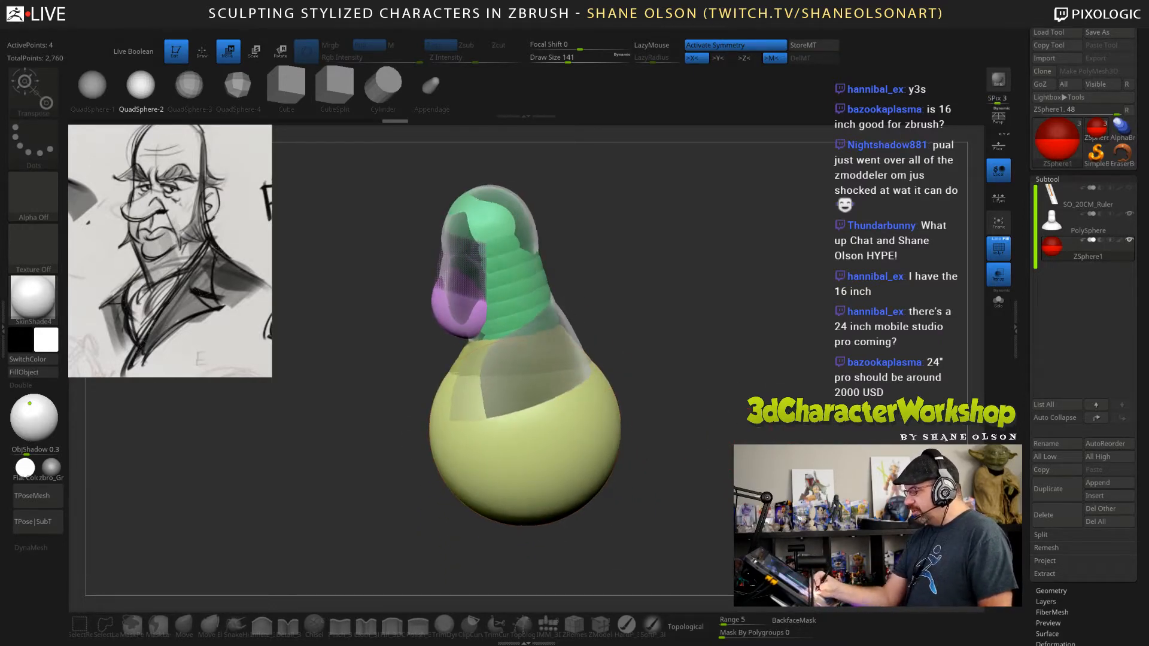
left_click_drag(697, 383, 769, 446)
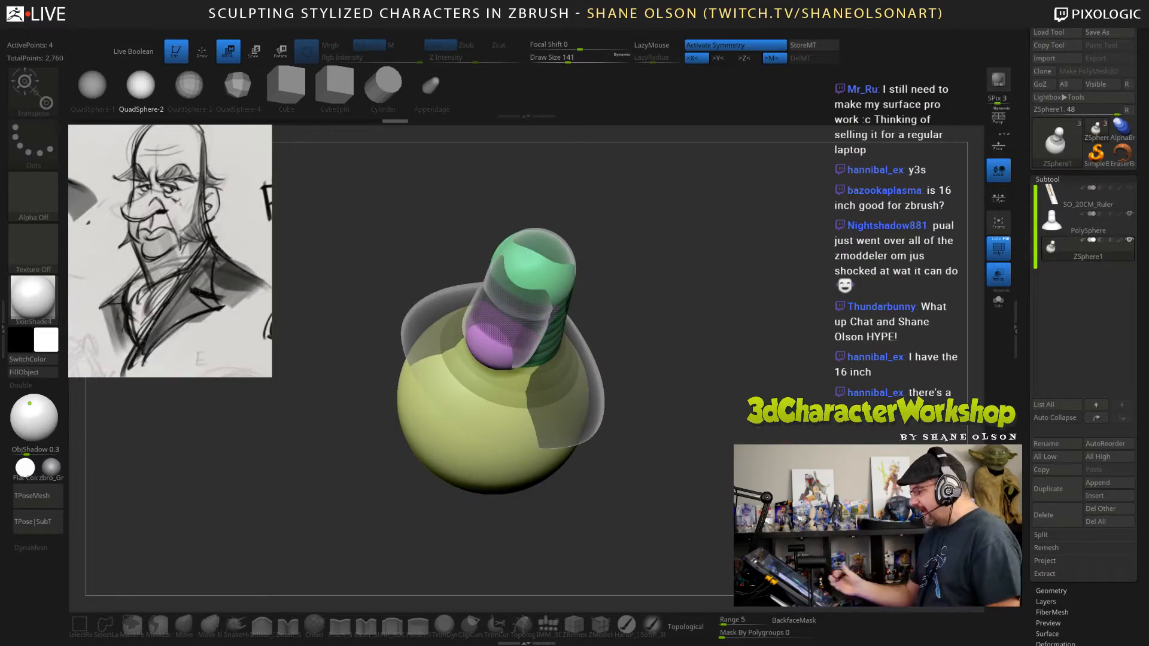
left_click_drag(712, 446, 646, 389)
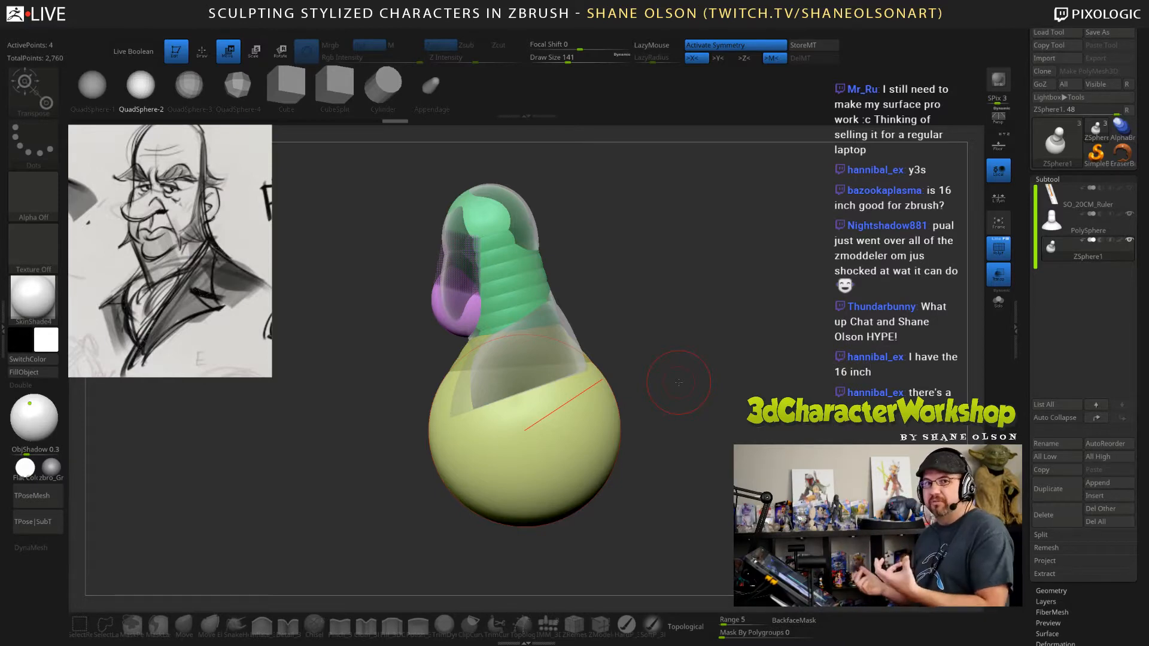
Delete the ZSphere subtool and return to the PolySphere bust.
left_click(1043, 515)
left_click(849, 534)
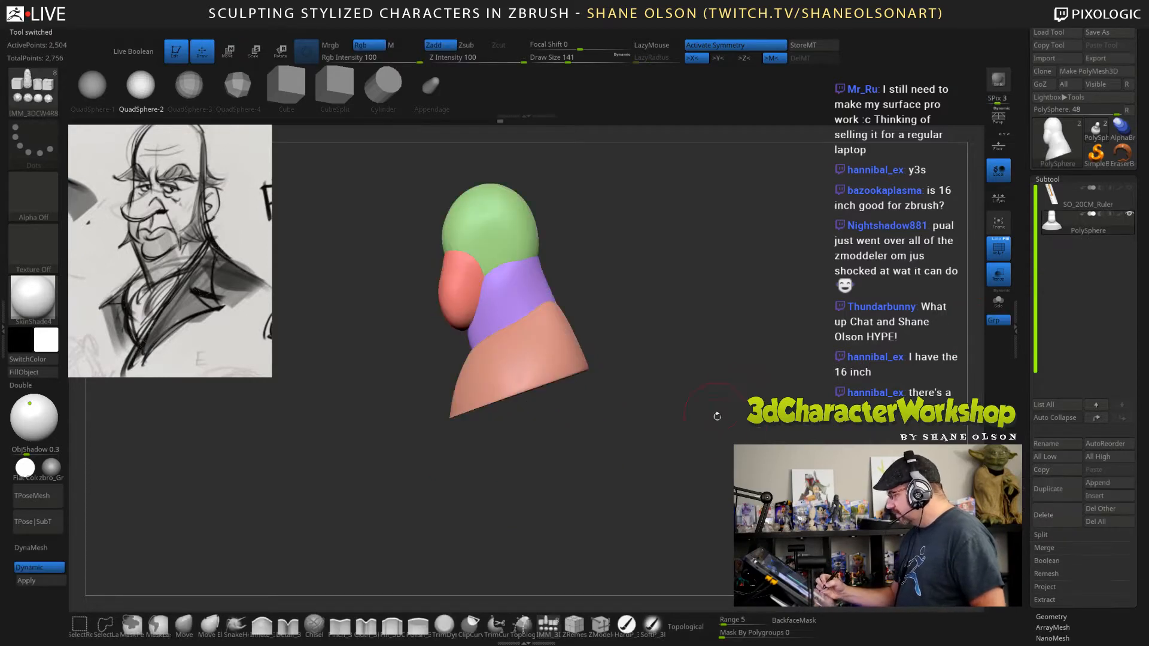
left_click_drag(721, 430, 775, 355)
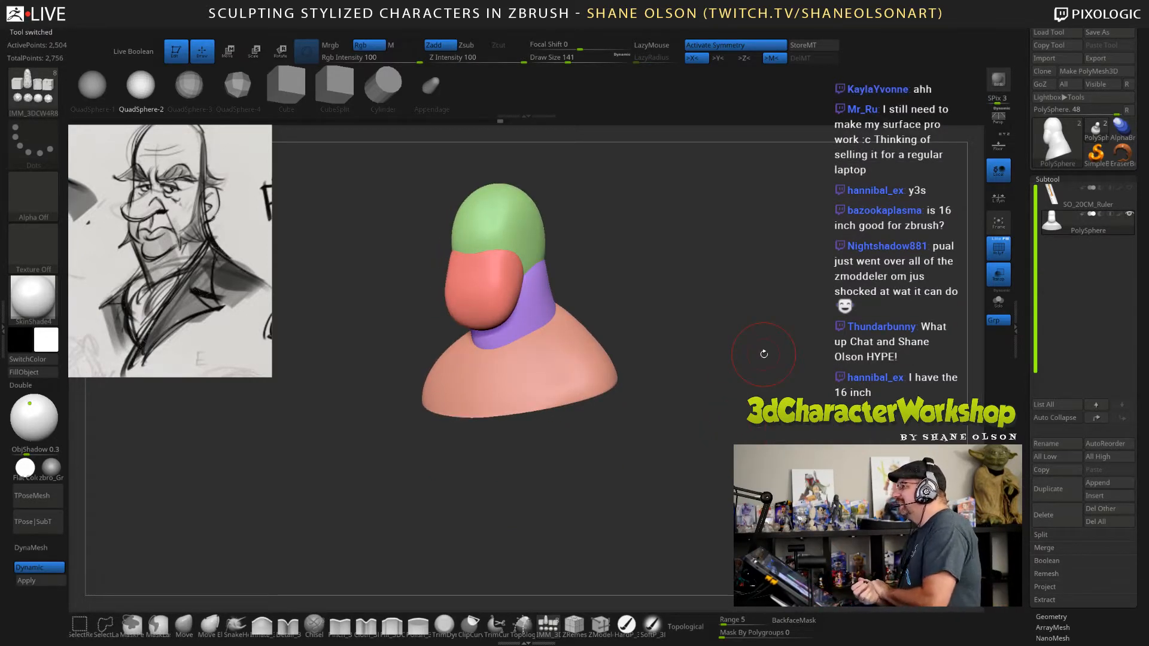
mouse_move(748, 393)
left_mouse_down()
mouse_move(751, 410)
mouse_move(759, 393)
mouse_move(759, 404)
left_mouse_up()
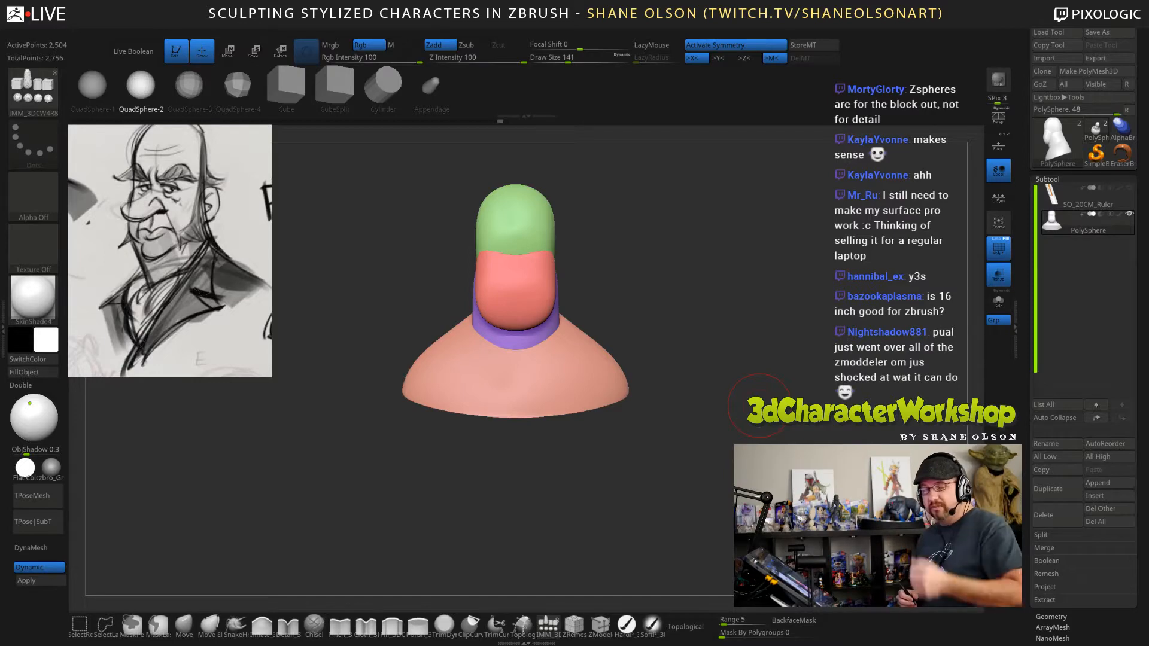
Insert a QuadSphere-2 on the centre line at the lower front of the jaw as the chin.
left_click_drag(702, 401, 759, 373, "alt")
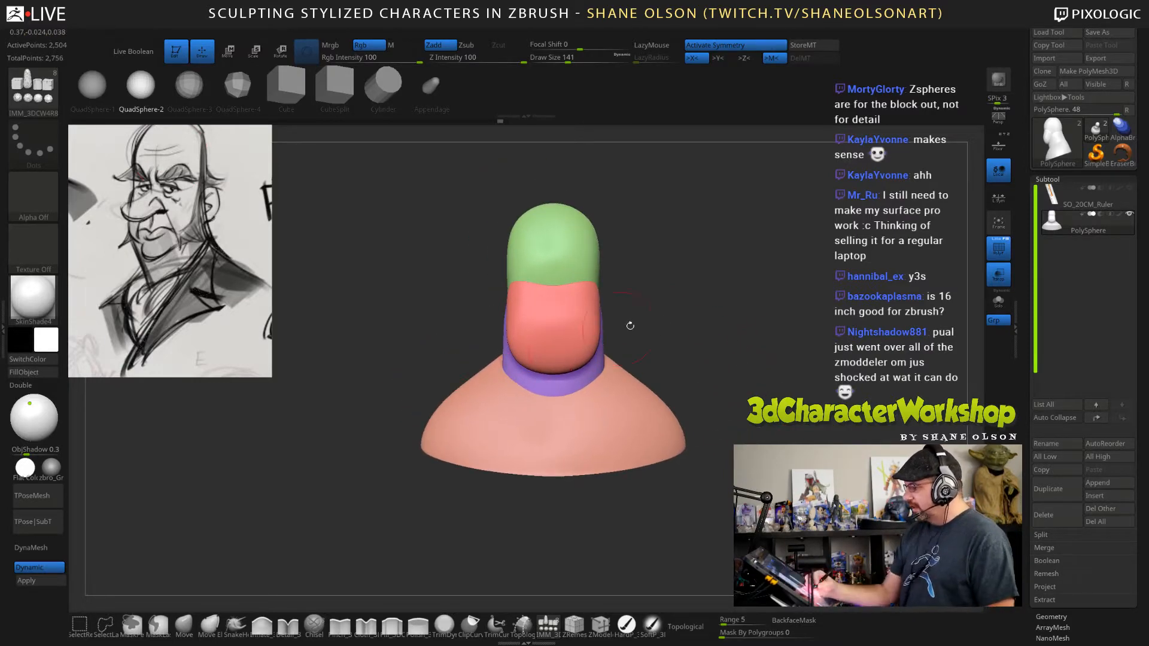
left_click_drag(628, 324, 666, 345, "alt")
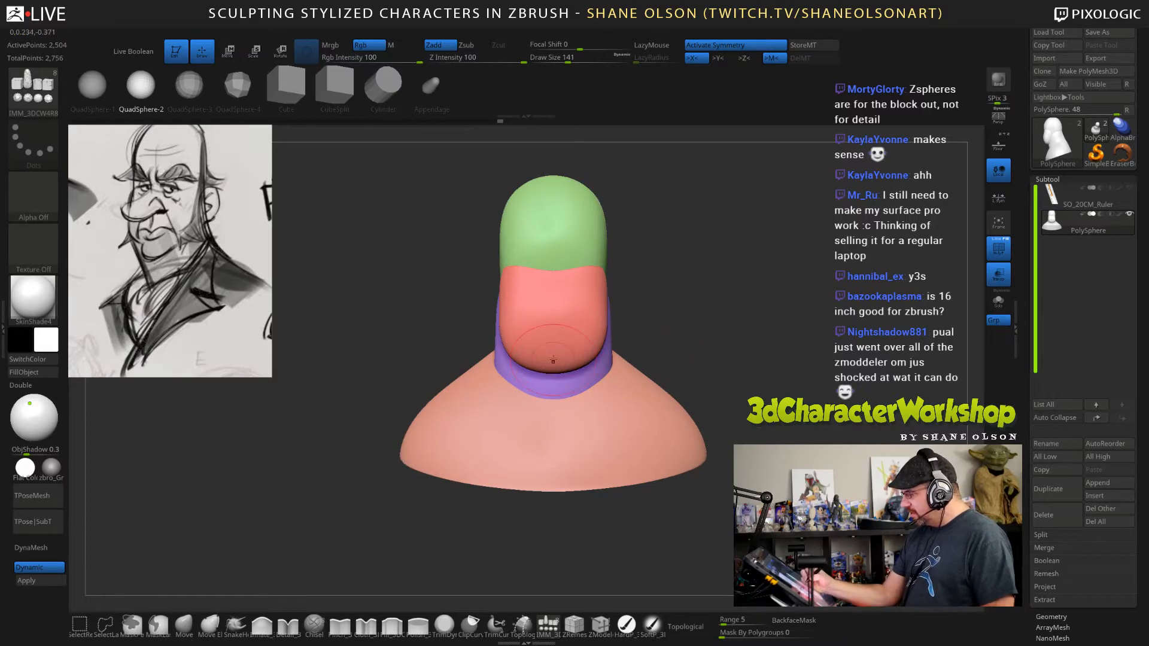
left_click_drag(553, 358, 553, 383)
left_click_drag(738, 350, 775, 347)
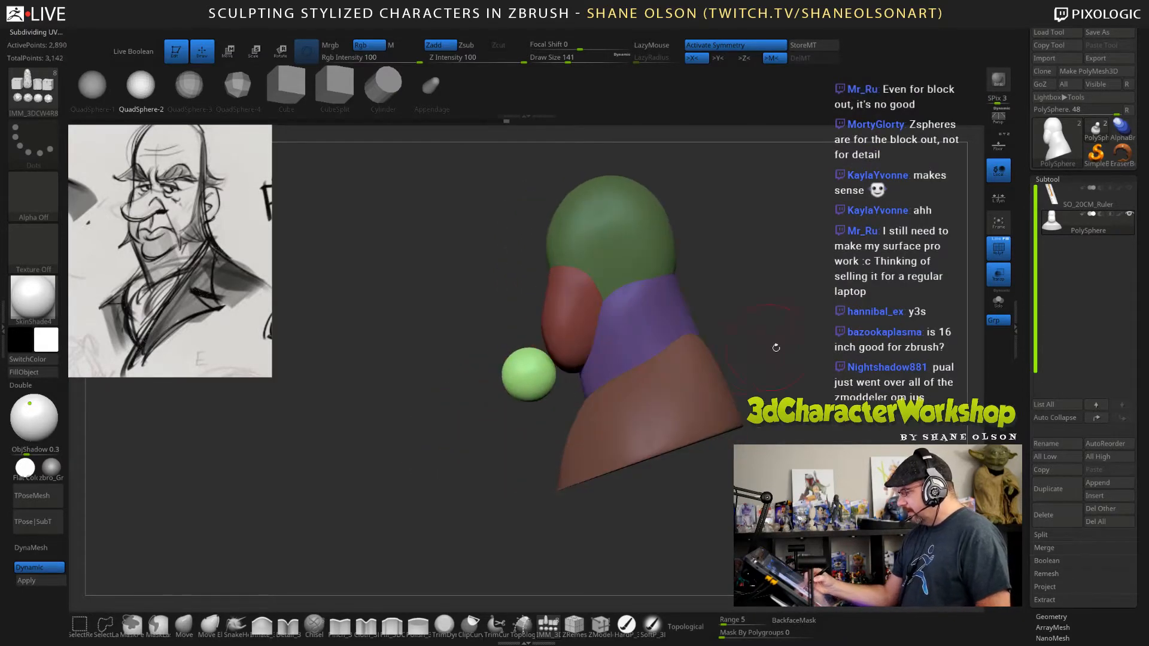
Move the chin sphere back into the jaw, flatten and narrow it into a small ellipsoid, and clear the mask.
key("w")
left_click_drag(528, 376, 543, 343)
left_click_drag(509, 388, 653, 353)
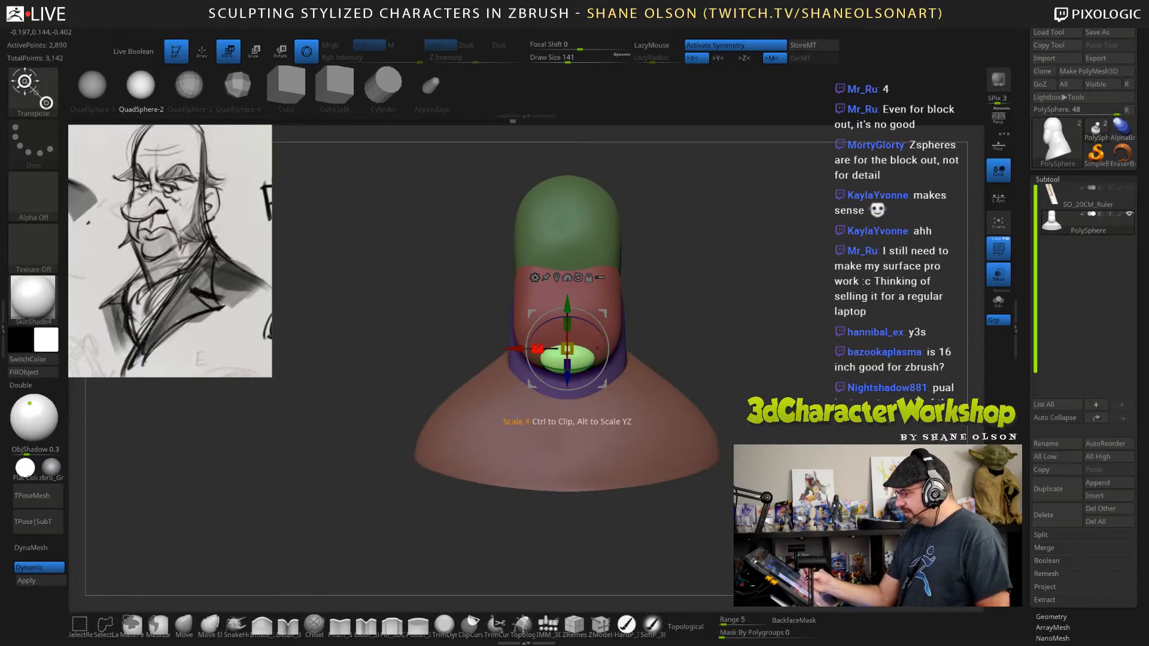
left_click_drag(537, 347, 542, 346)
left_click_drag(795, 337, 778, 359, "alt")
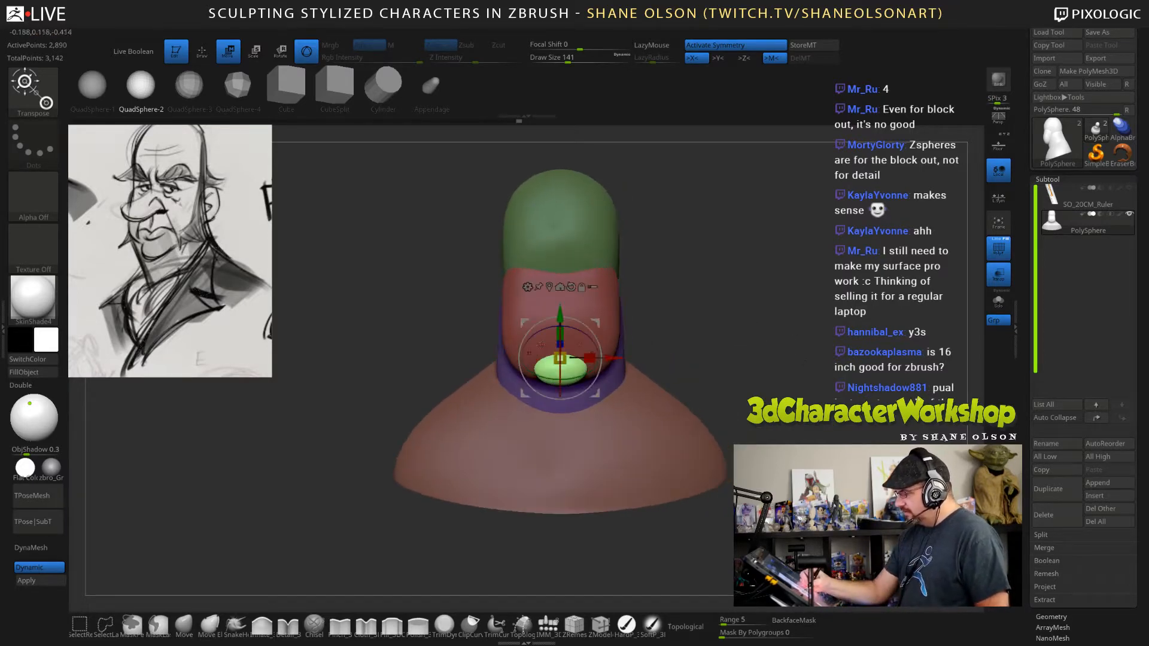
left_click_drag(588, 358, 586, 357)
left_click_drag(743, 358, 739, 385, "alt")
mouse_move(741, 384)
left_mouse_down()
mouse_move(697, 385)
mouse_move(727, 382)
mouse_move(768, 354)
left_mouse_up()
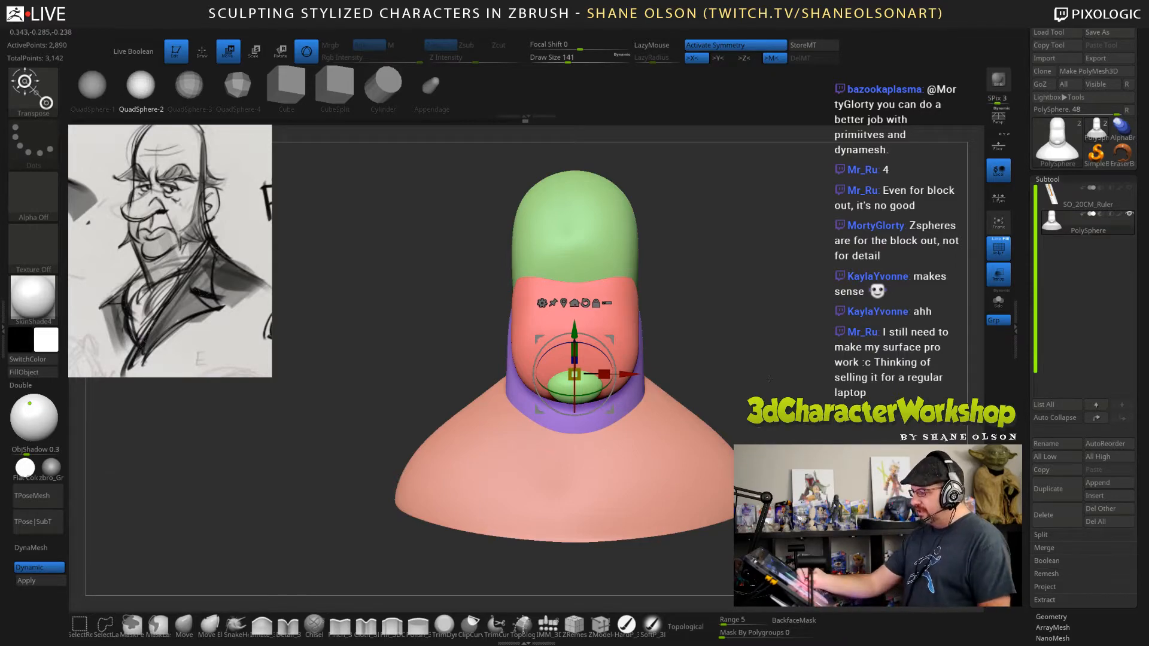
key("q")
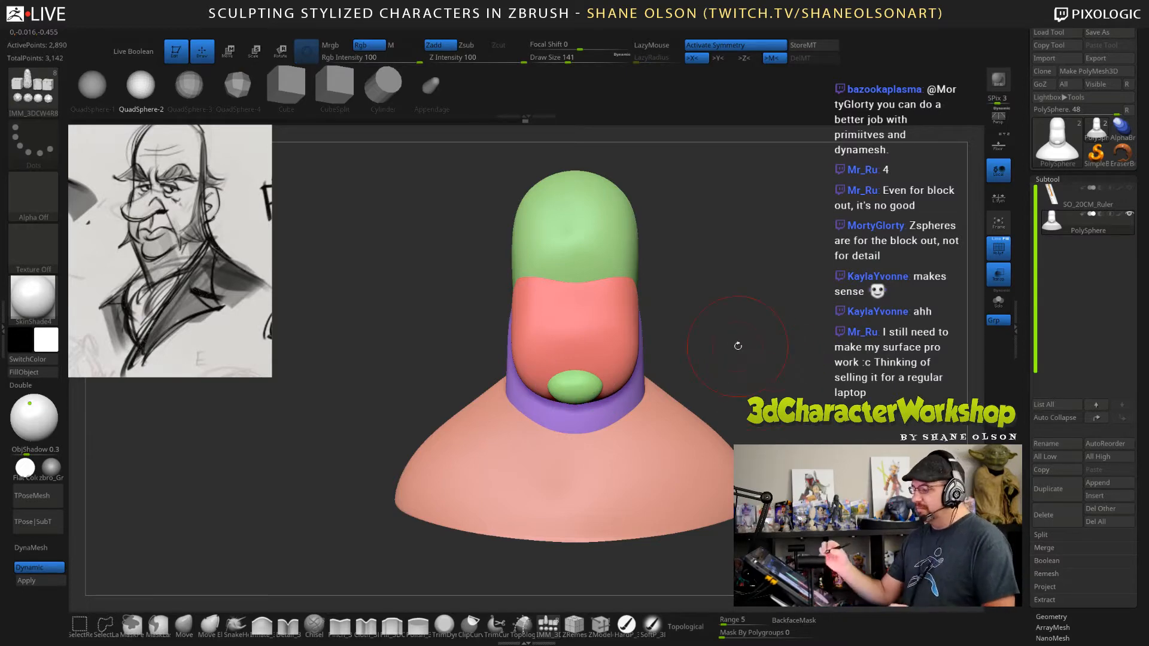
Insert an Appendage mesh on the centre line of the upper face, pointing forward as the nose.
left_click_drag(790, 359, 717, 362)
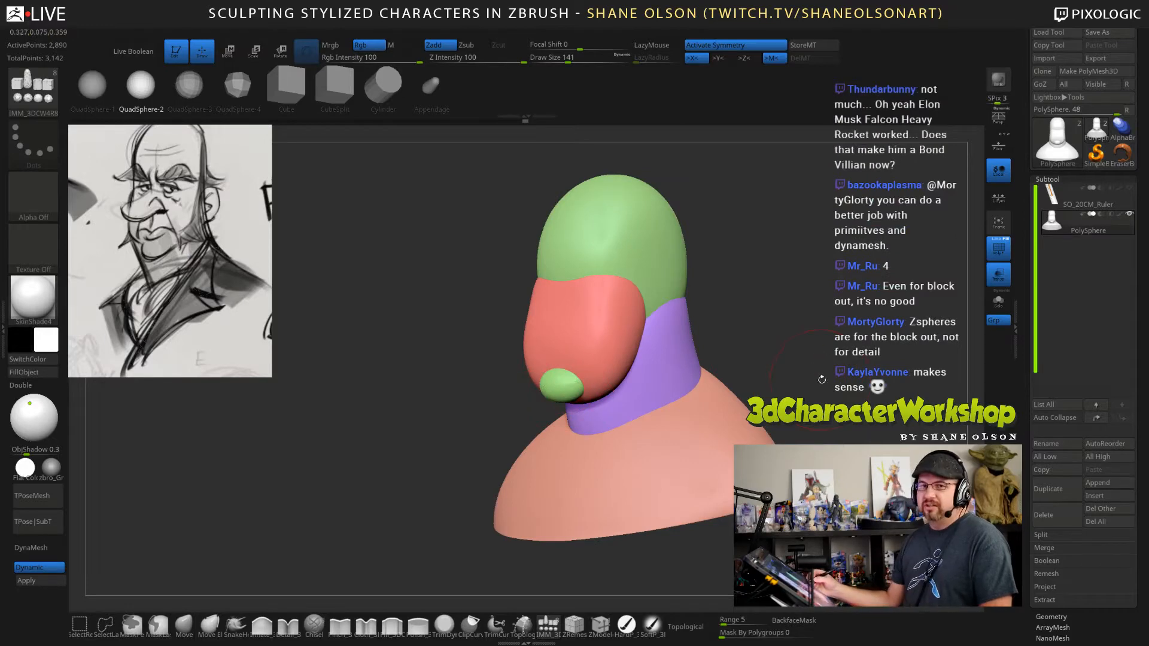
left_click_drag(821, 379, 792, 379)
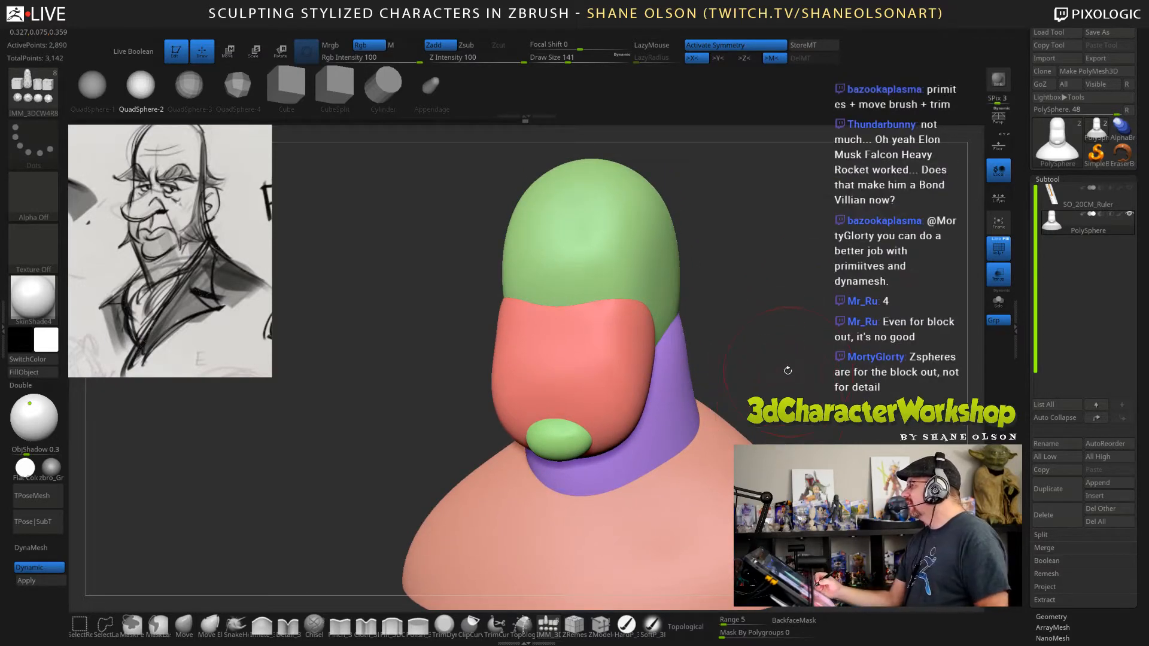
left_click_drag(788, 370, 798, 303, "alt")
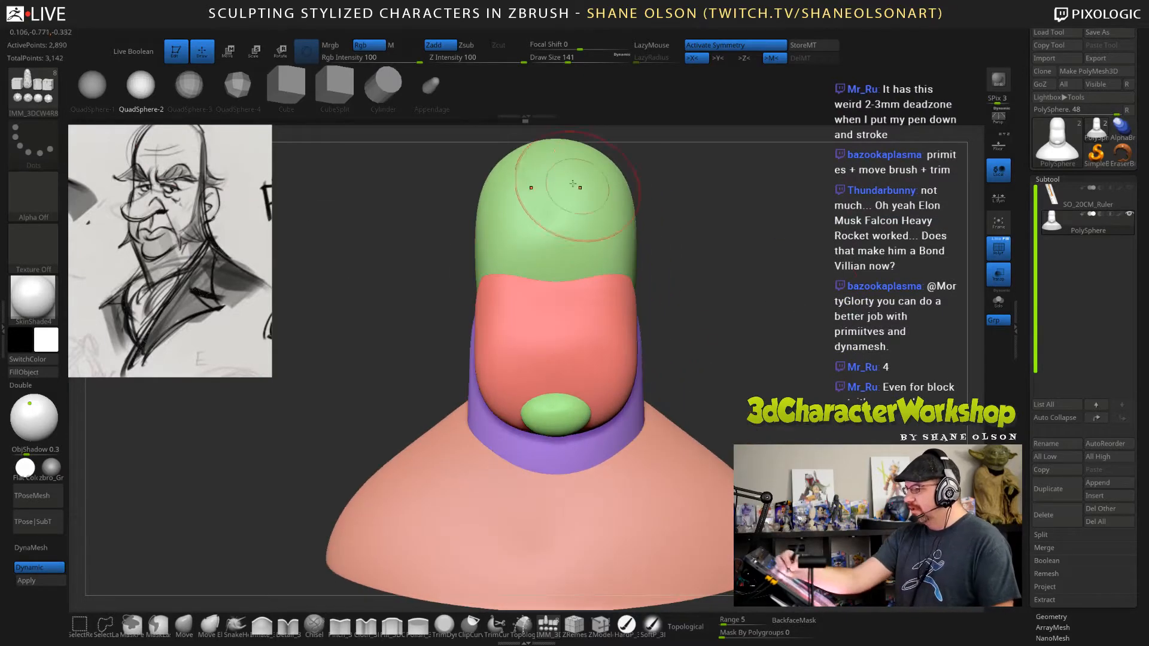
left_click(432, 86)
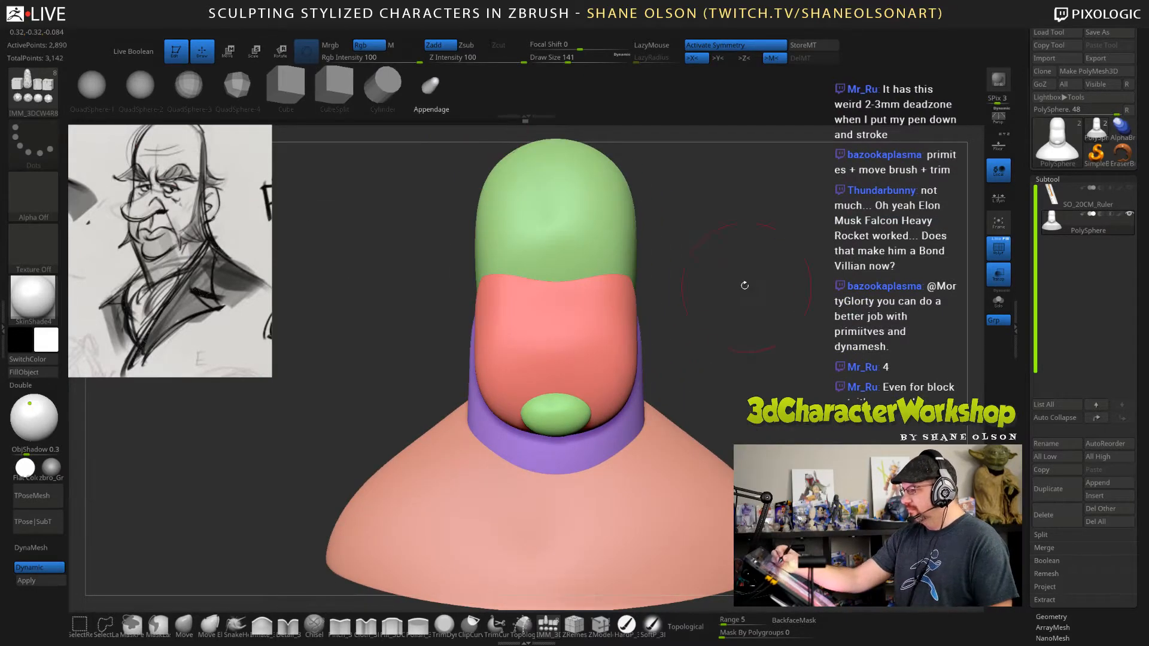
left_click_drag(555, 302, 559, 341)
left_click_drag(801, 360, 706, 353)
left_click_drag(848, 335, 830, 335)
Rotate the nose so it slopes downward and move it back into the face below the brow.
key("e")
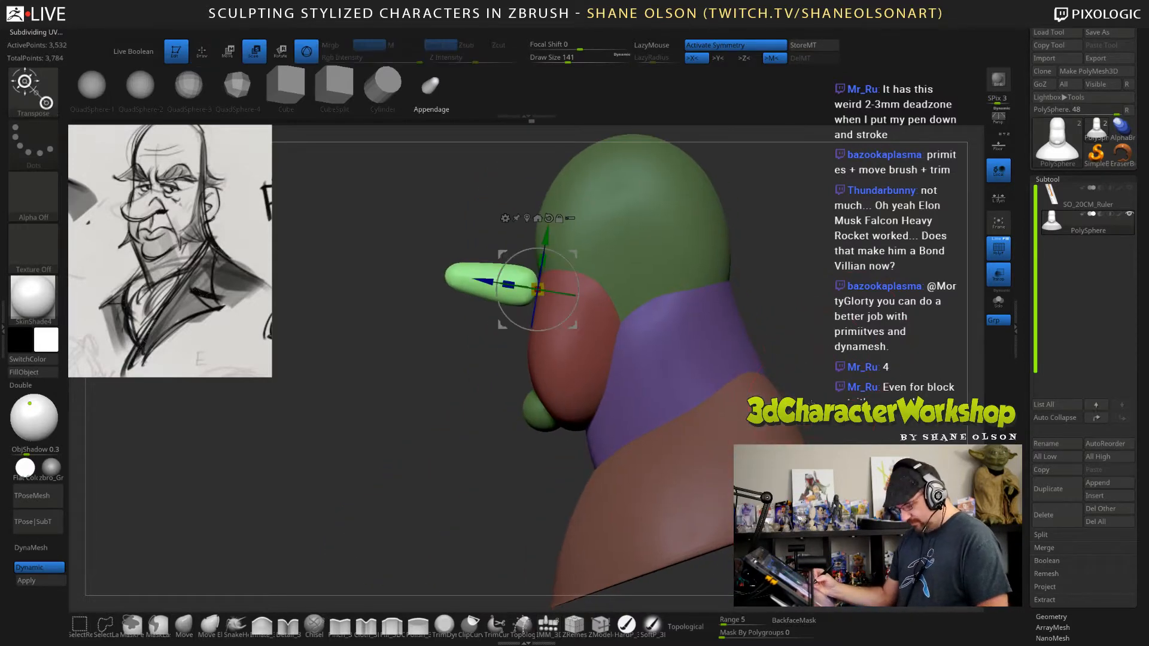
left_click_drag(576, 274, 593, 250)
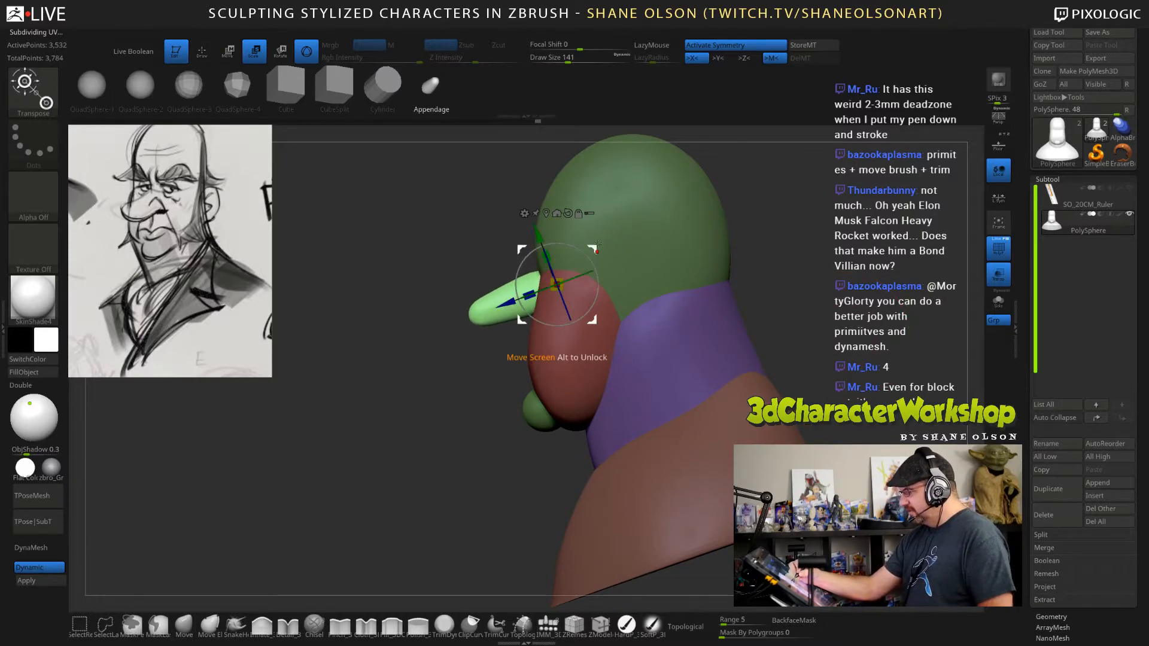
left_click_drag(837, 238, 828, 276)
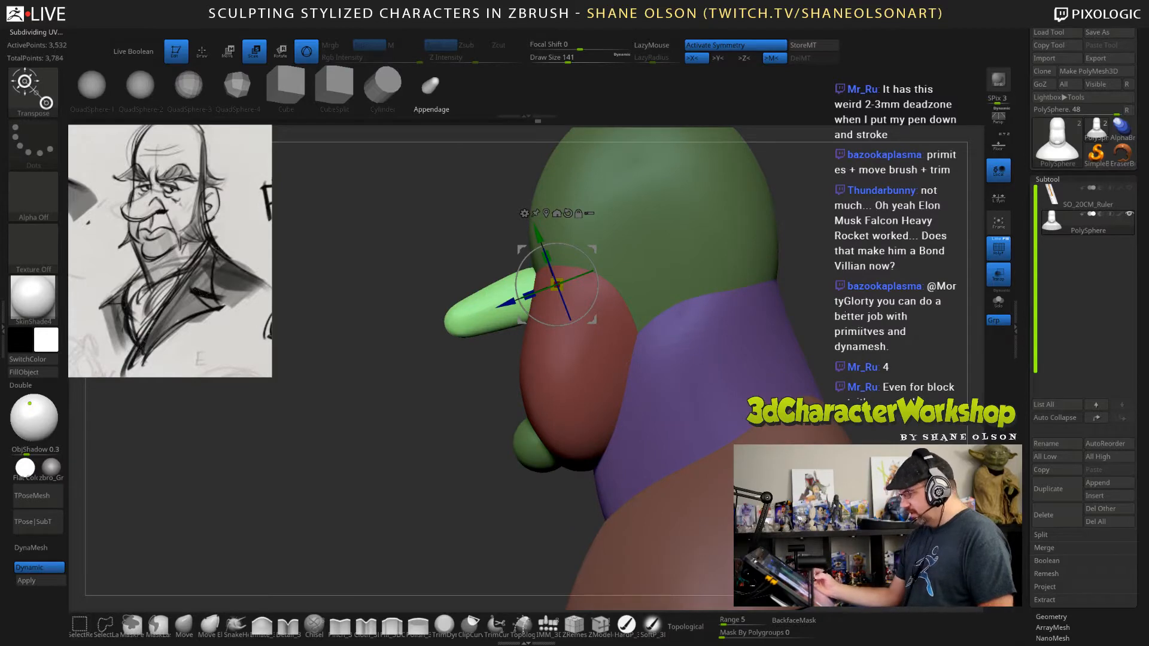
left_click_drag(838, 267, 840, 274, "shift")
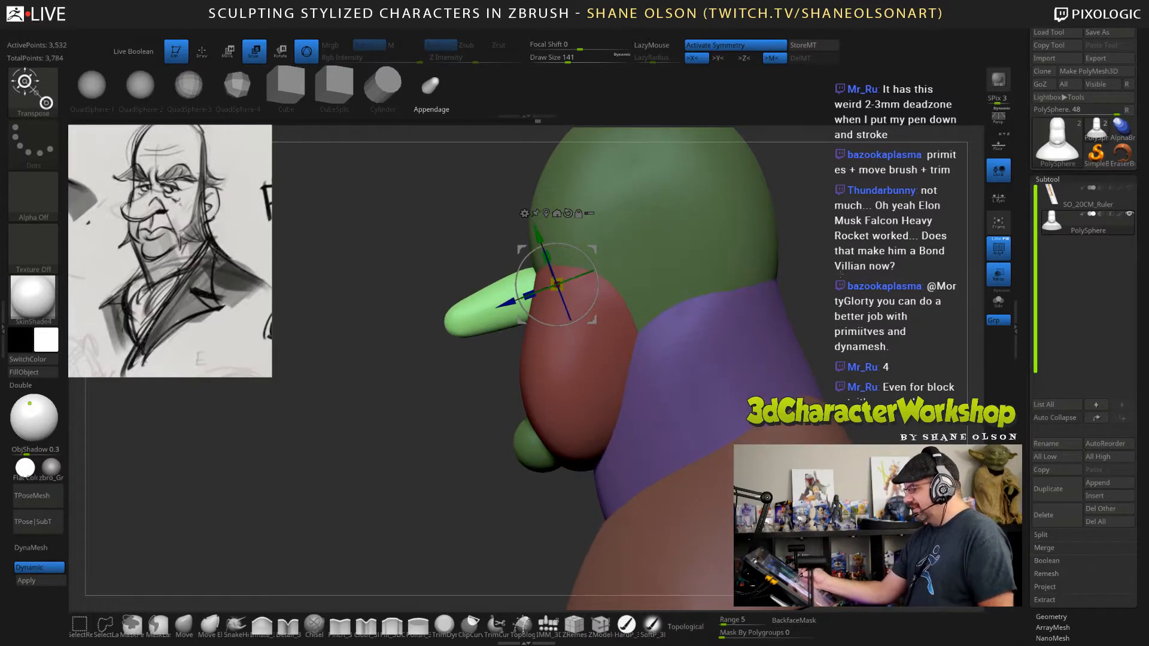
Thicken the nose with the Inflate brush at a draw size of 178.
left_click(262, 625)
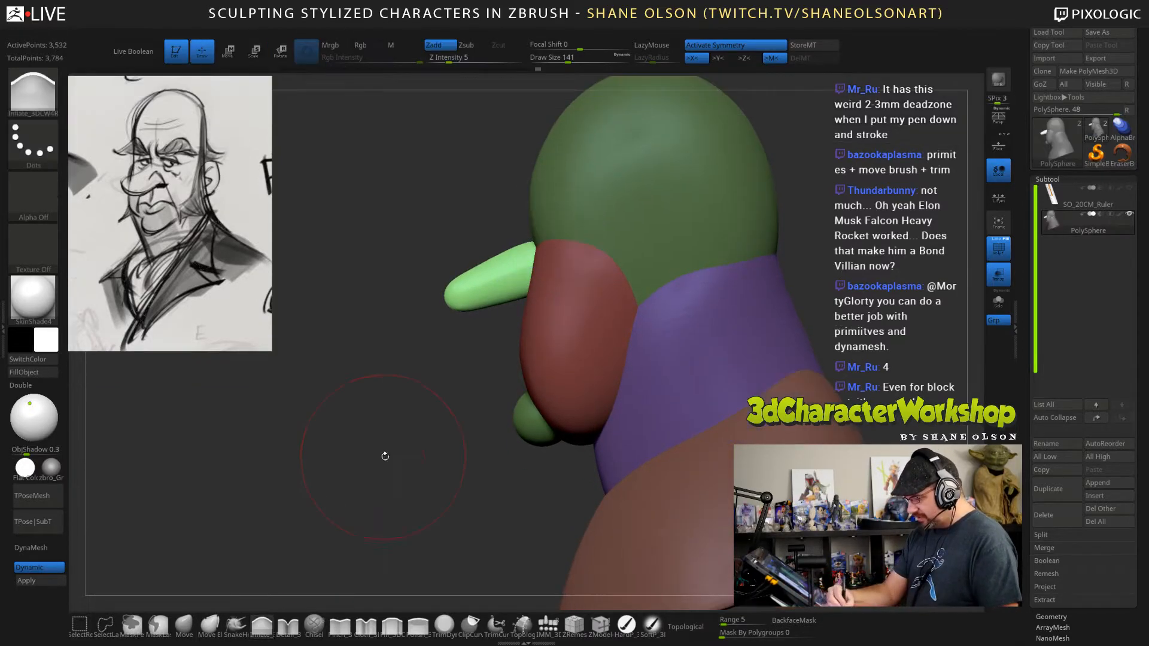
key("s")
mouse_move(476, 289)
left_mouse_down()
mouse_move(508, 280)
mouse_move(523, 257)
left_mouse_up()
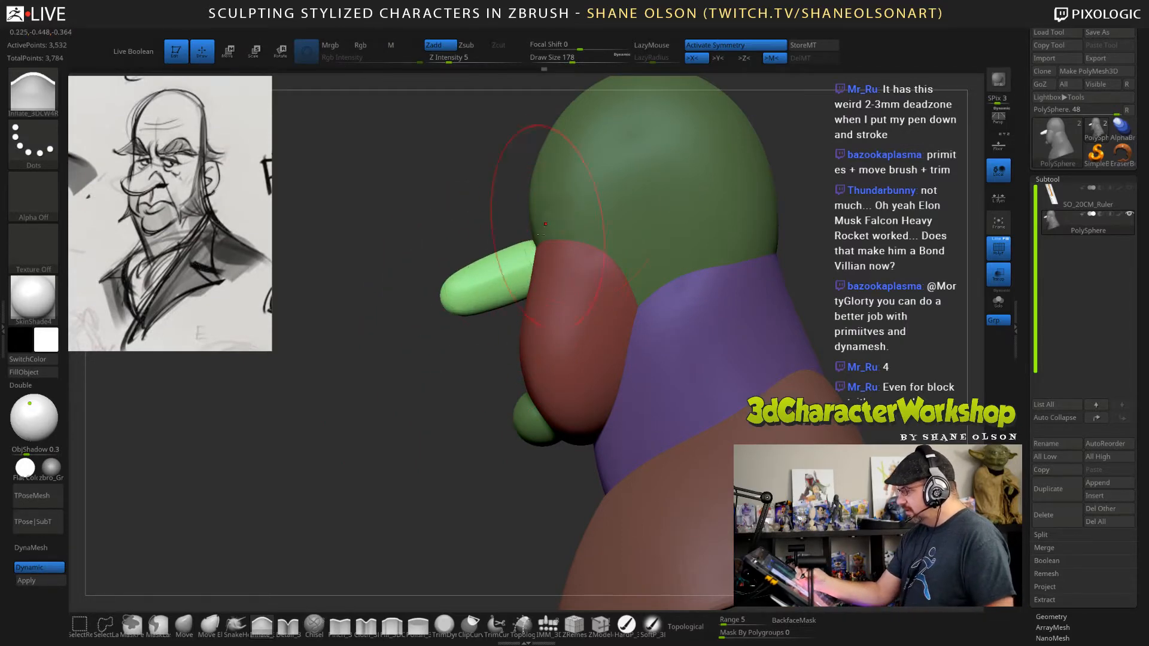
Bend the nose into a drooping curve in side view using the Move brush.
left_click(184, 625)
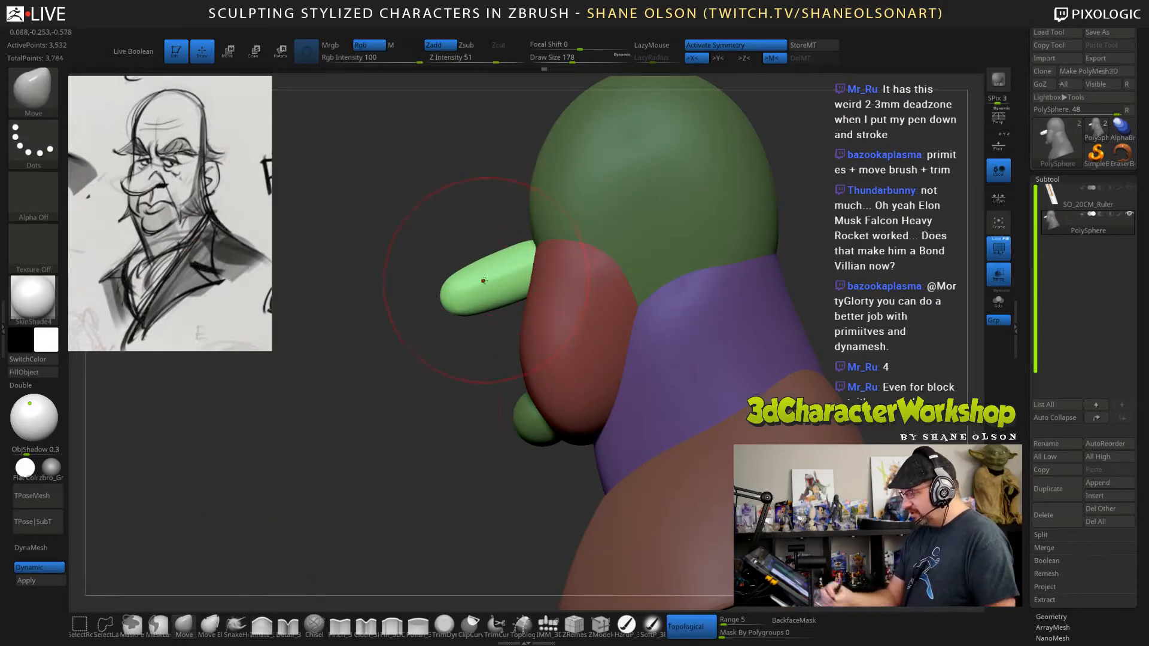
left_click_drag(498, 284, 493, 298)
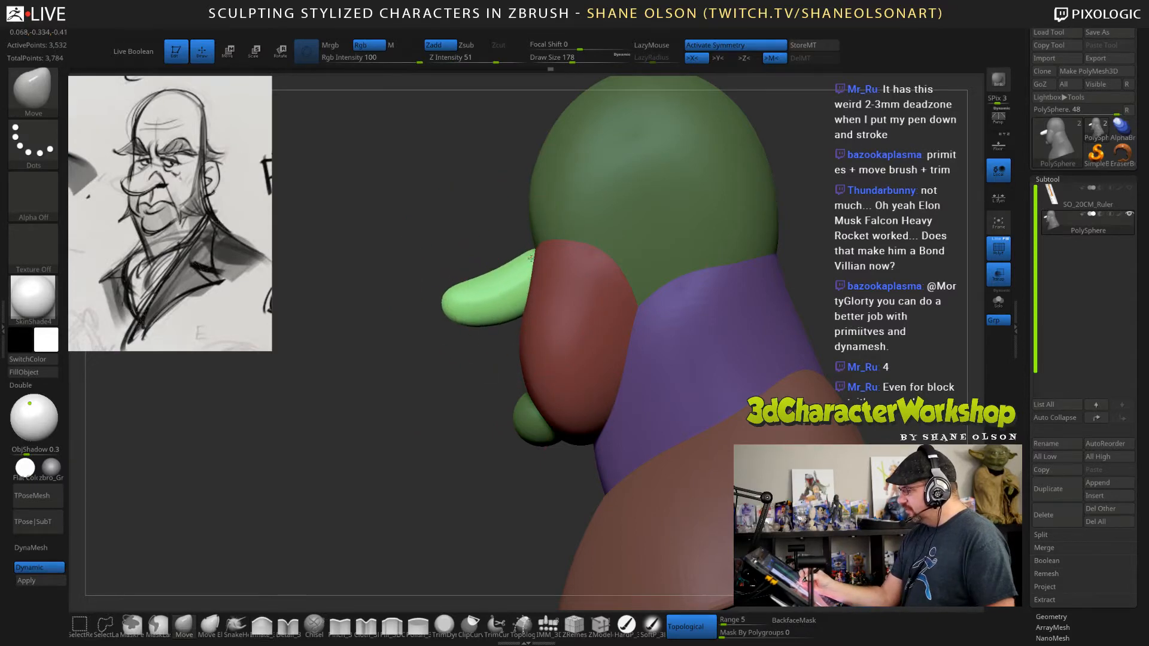
mouse_move(527, 260)
left_mouse_down()
mouse_move(529, 246)
mouse_move(515, 270)
left_mouse_up()
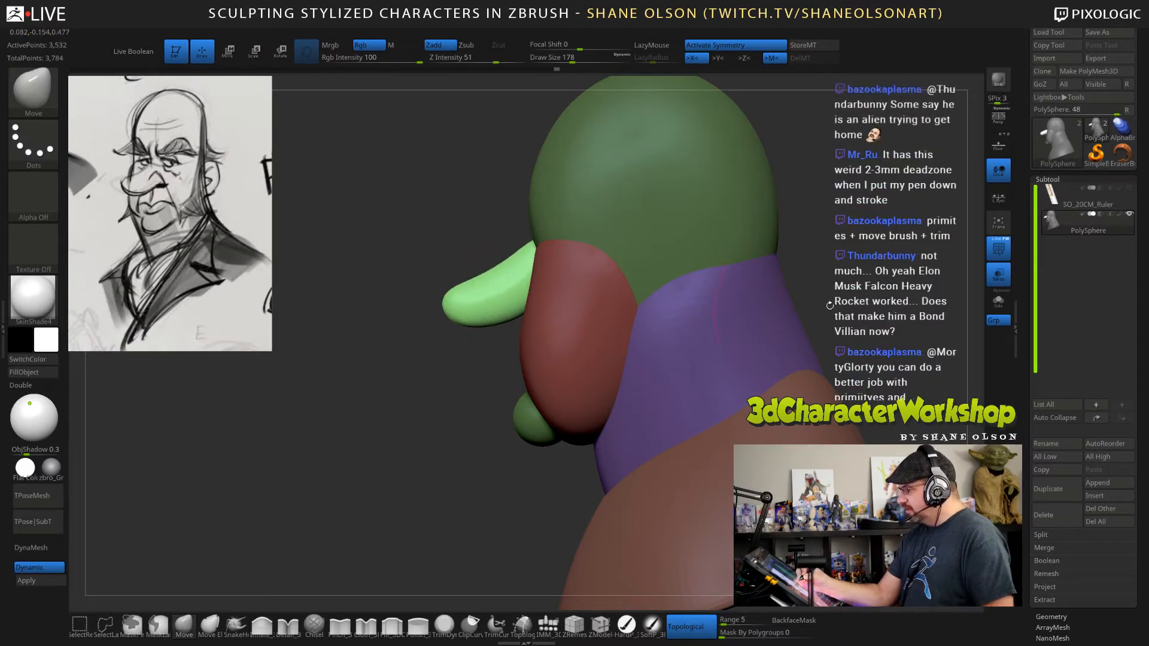
Adjust the nose's upper edge where it meets the face with the Move brush at a draw size of 120.
mouse_move(878, 284)
left_mouse_down()
mouse_move(893, 281)
mouse_move(800, 295)
left_mouse_up()
mouse_move(694, 274)
left_mouse_down()
mouse_move(736, 311)
mouse_move(766, 290)
left_mouse_up()
key("s")
left_click_drag(785, 227, 777, 228)
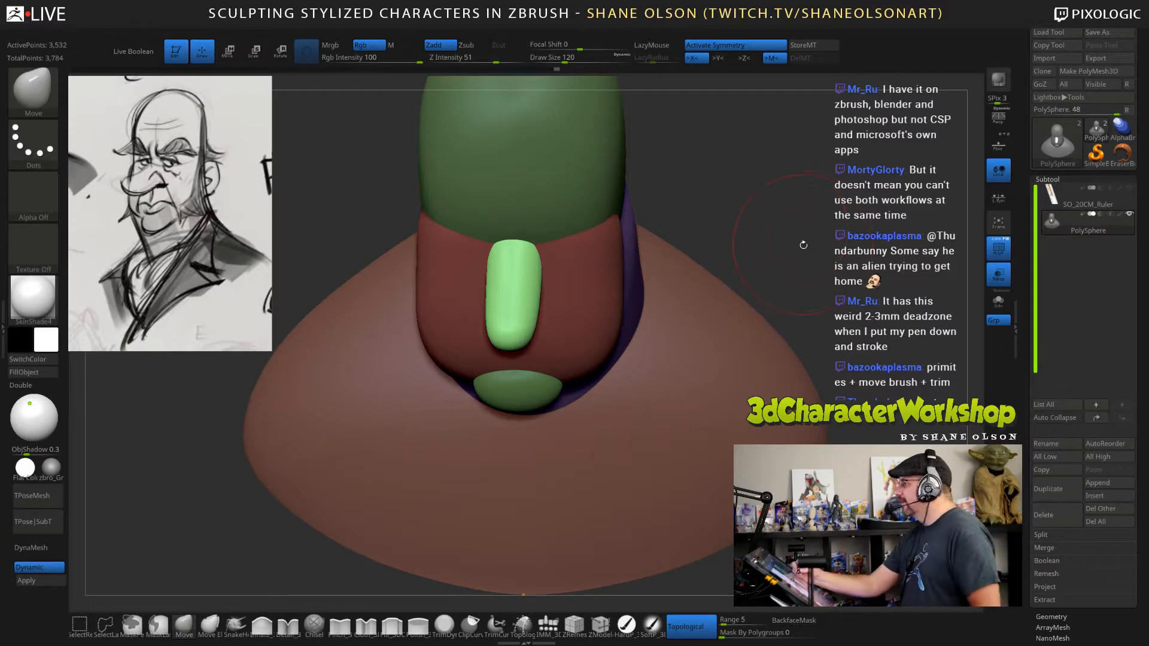
mouse_move(814, 256)
left_mouse_down()
mouse_move(804, 208)
mouse_move(789, 205)
left_mouse_up()
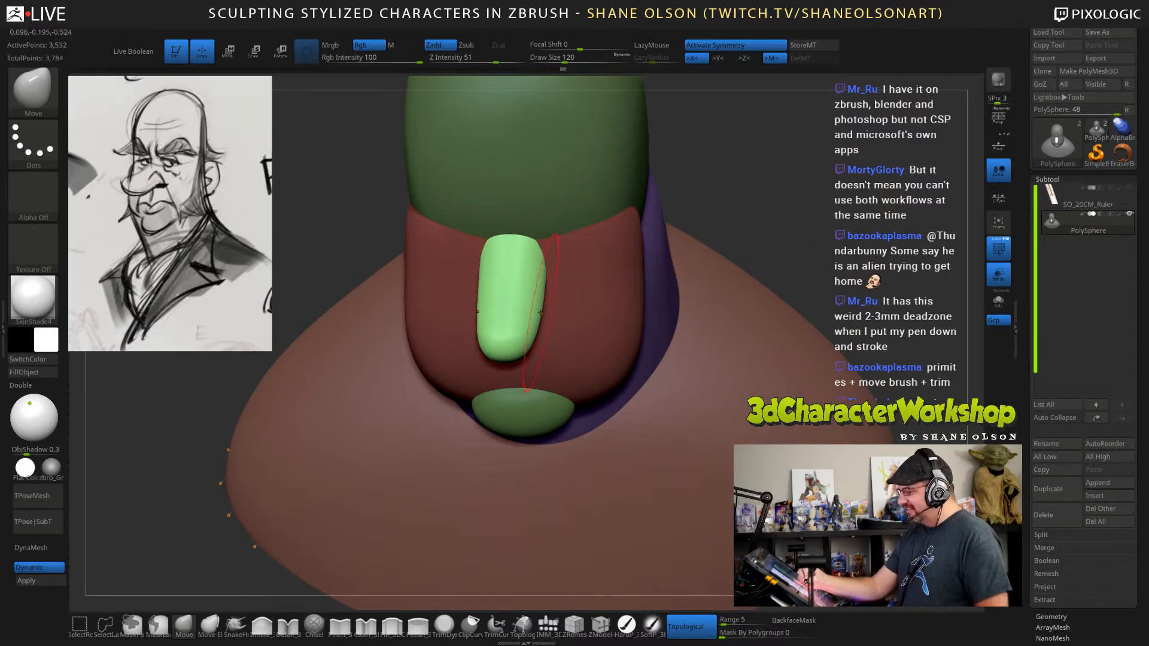
left_click_drag(854, 276, 810, 254)
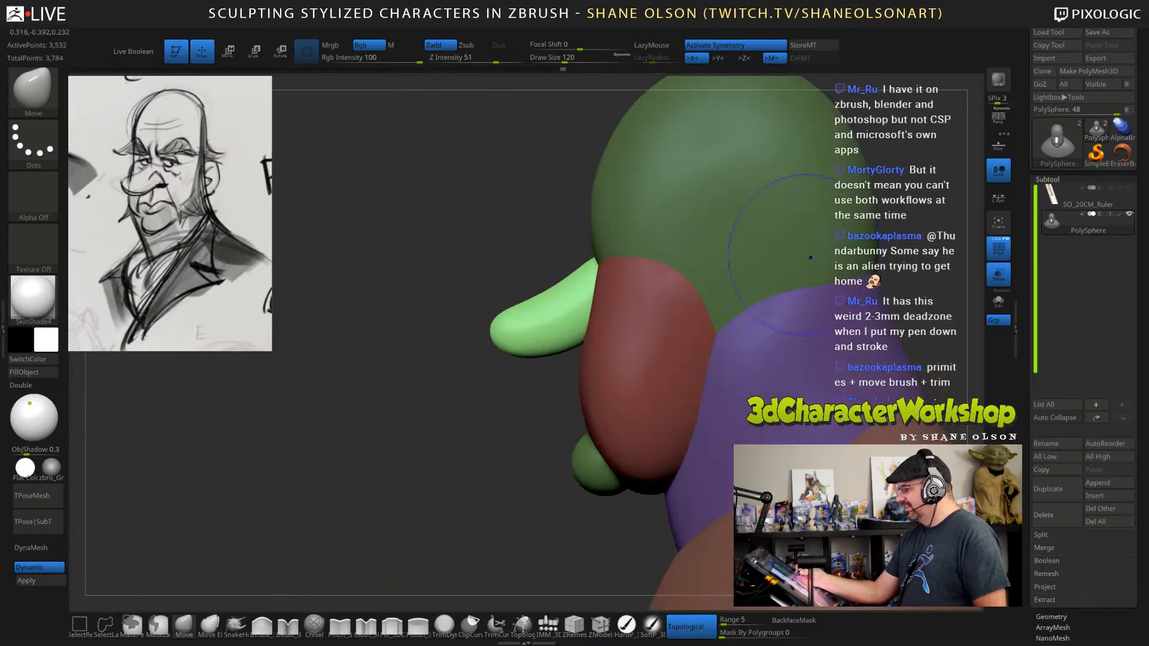
left_click_drag(572, 274, 578, 283)
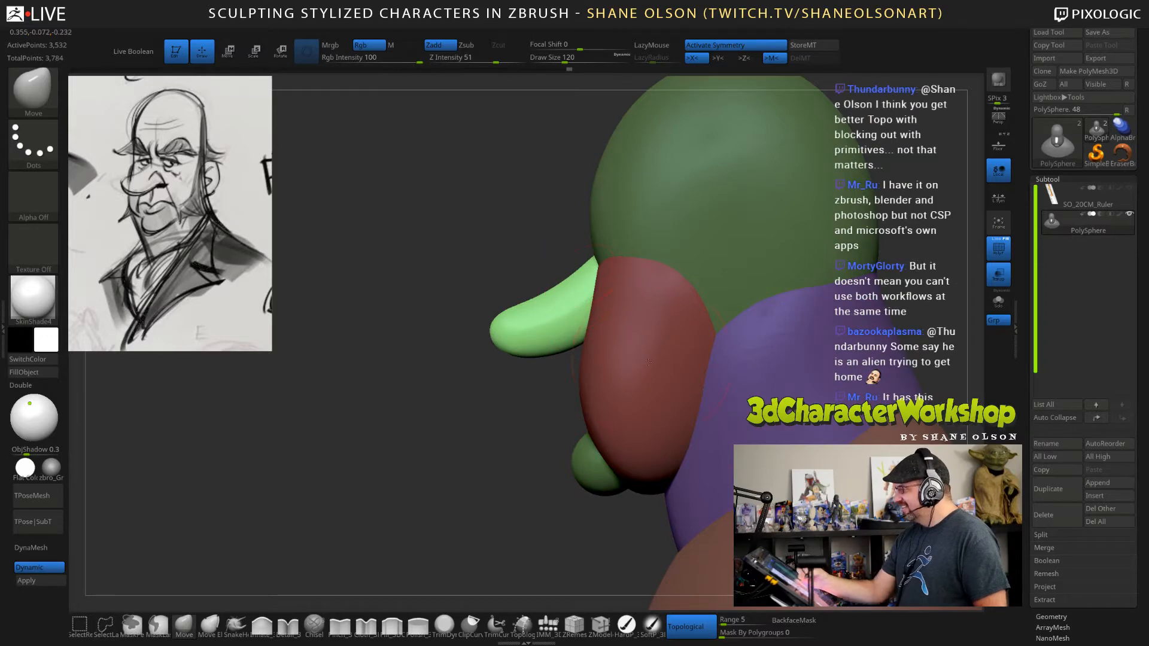
Pull the nose's underside downward and nudge its bridge and tip in side view to refine the drooping curve.
left_click_drag(899, 257, 832, 250, "alt")
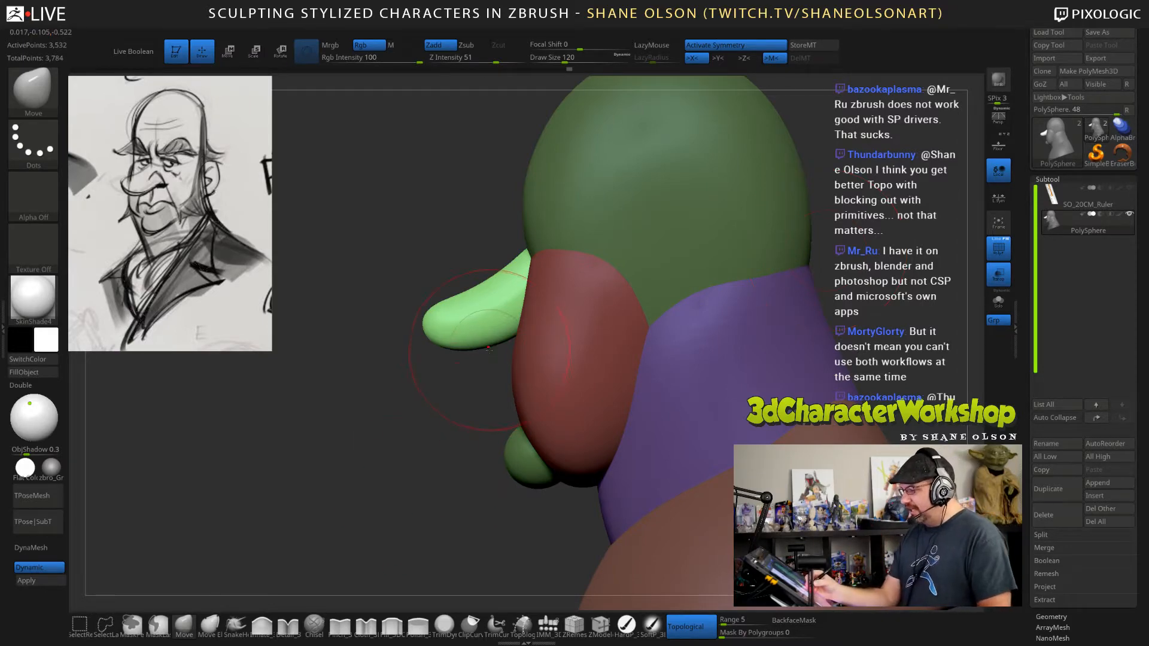
left_click_drag(477, 341, 480, 352)
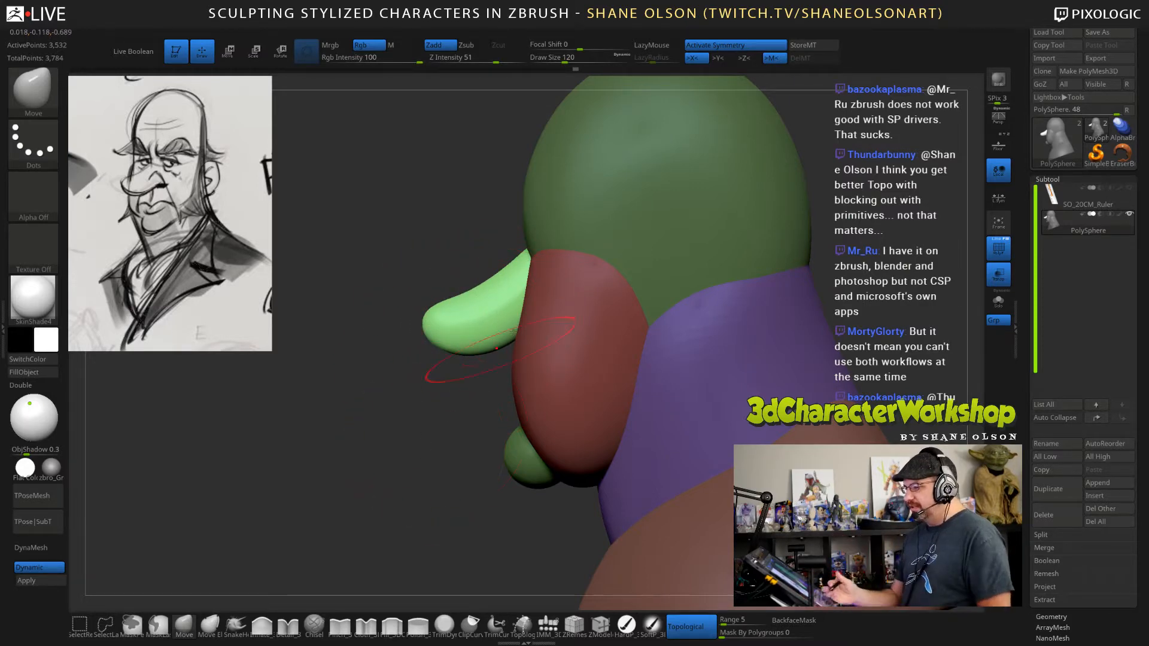
left_click_drag(515, 264, 518, 273)
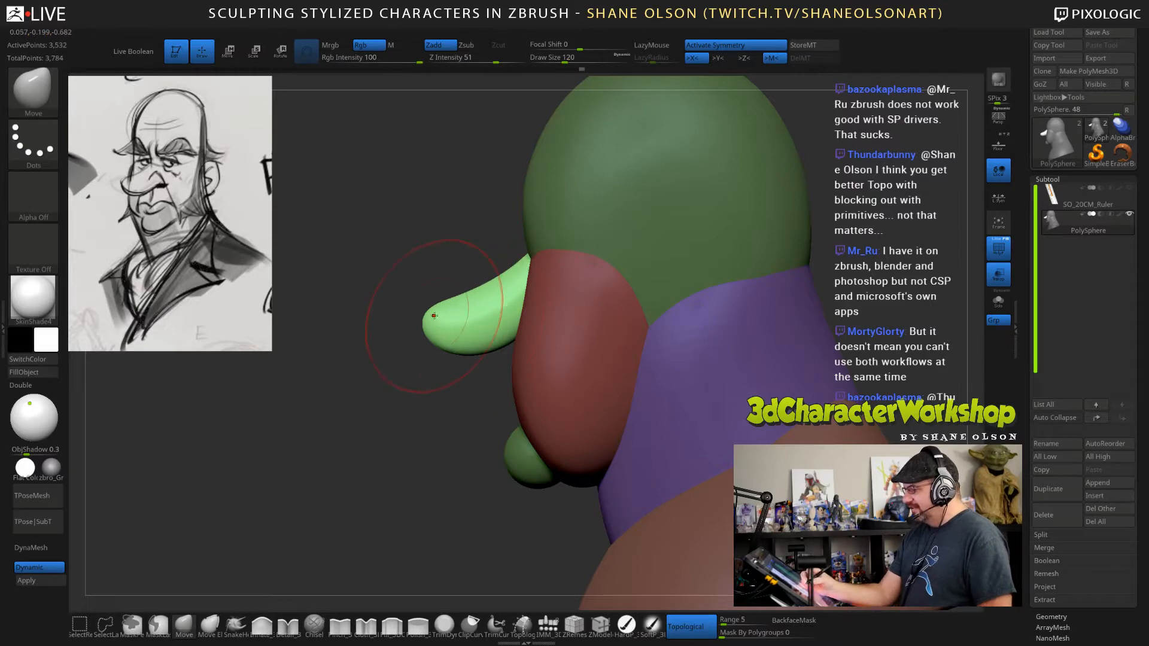
left_click_drag(433, 315, 437, 315)
mouse_move(428, 447)
left_mouse_down()
mouse_move(458, 448)
mouse_move(446, 446)
mouse_move(688, 359)
mouse_move(773, 350)
mouse_move(797, 323)
mouse_move(815, 323)
mouse_move(806, 298)
mouse_move(816, 342)
mouse_move(800, 343)
mouse_move(824, 348)
mouse_move(773, 343)
left_mouse_up()
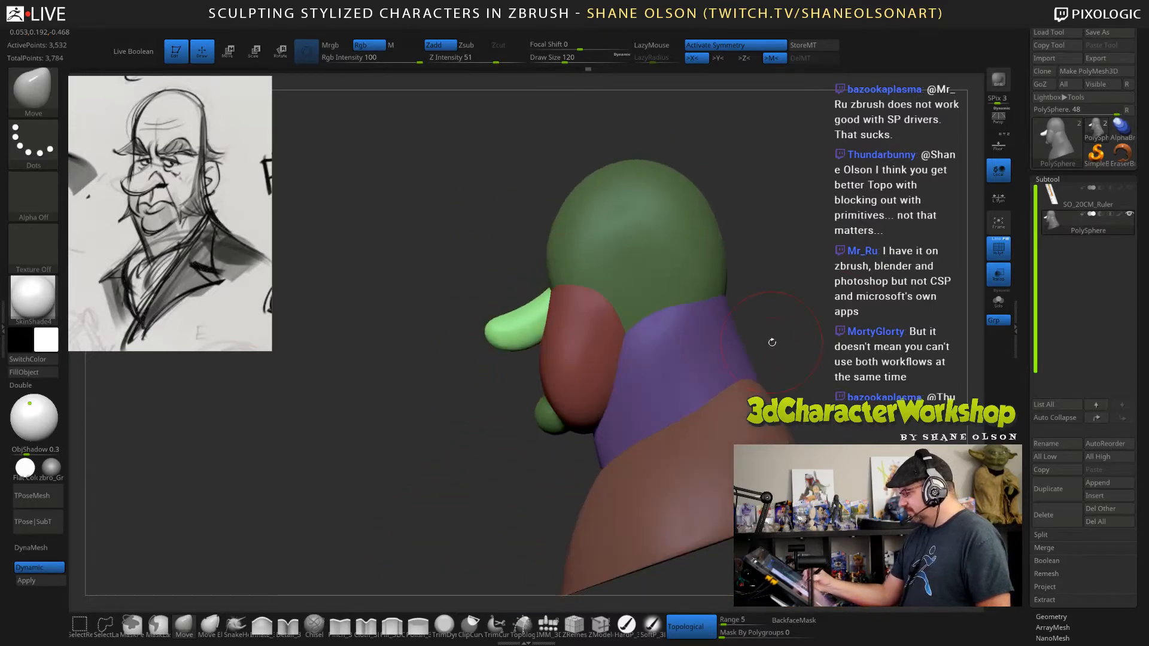
Mask everything except the red face form, pull its upper back edge up and rearward with the Move brush, and clear the mask.
key("w")
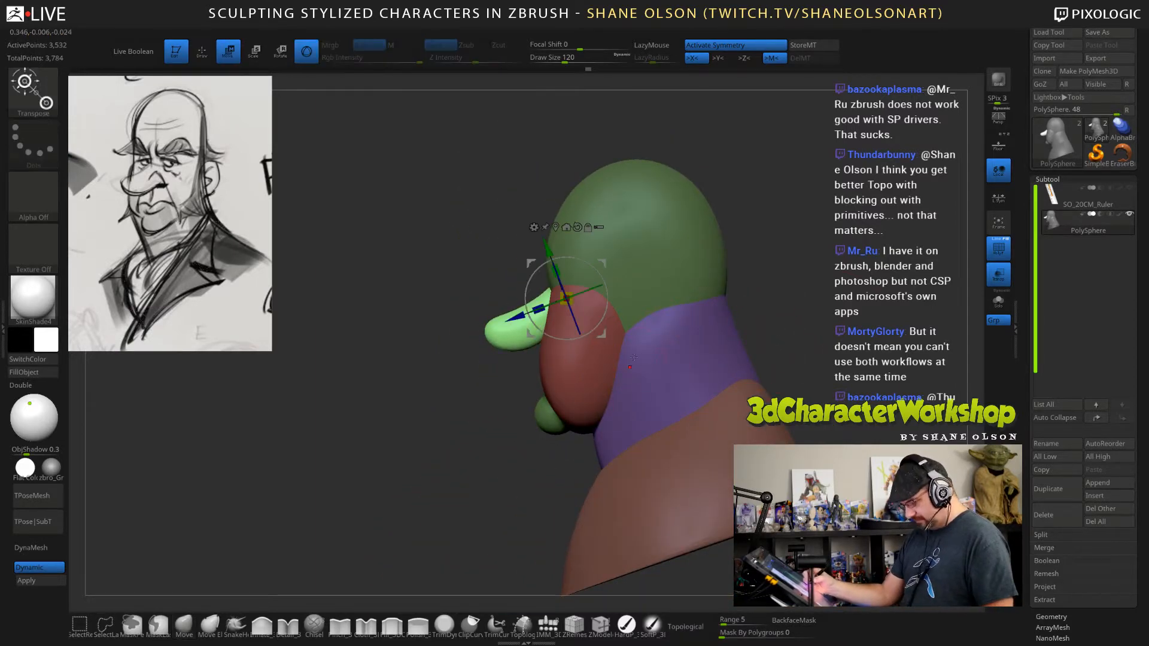
left_click(600, 366, "ctrl")
key("q")
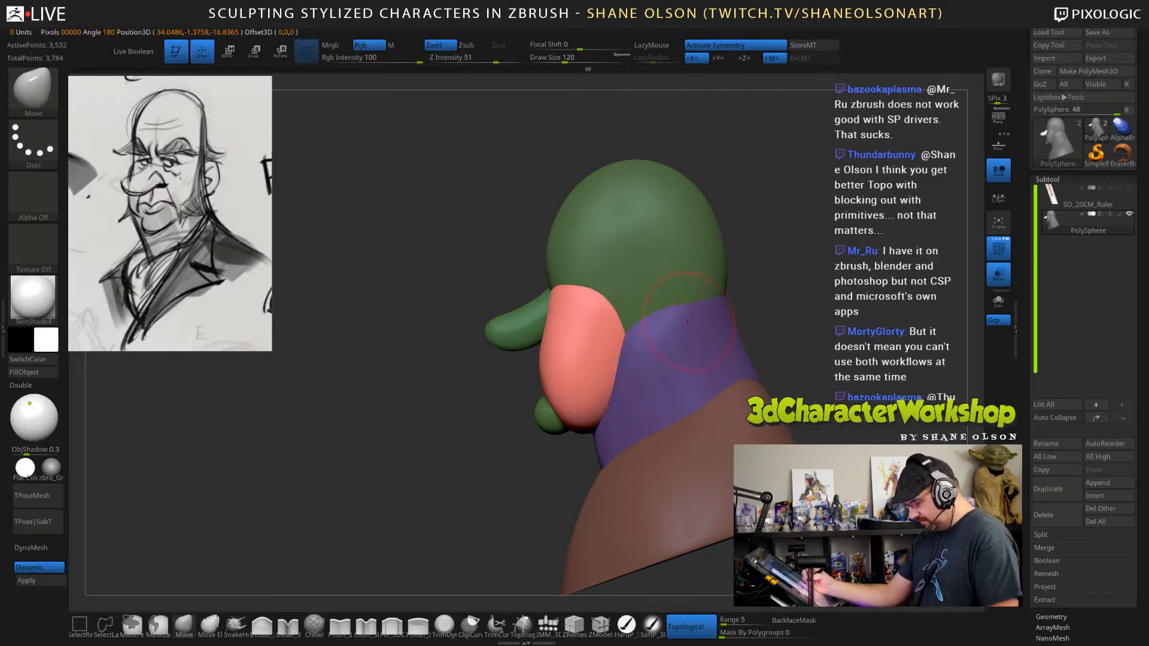
mouse_move(789, 292)
left_mouse_down()
mouse_move(799, 295)
mouse_move(644, 362)
left_mouse_up()
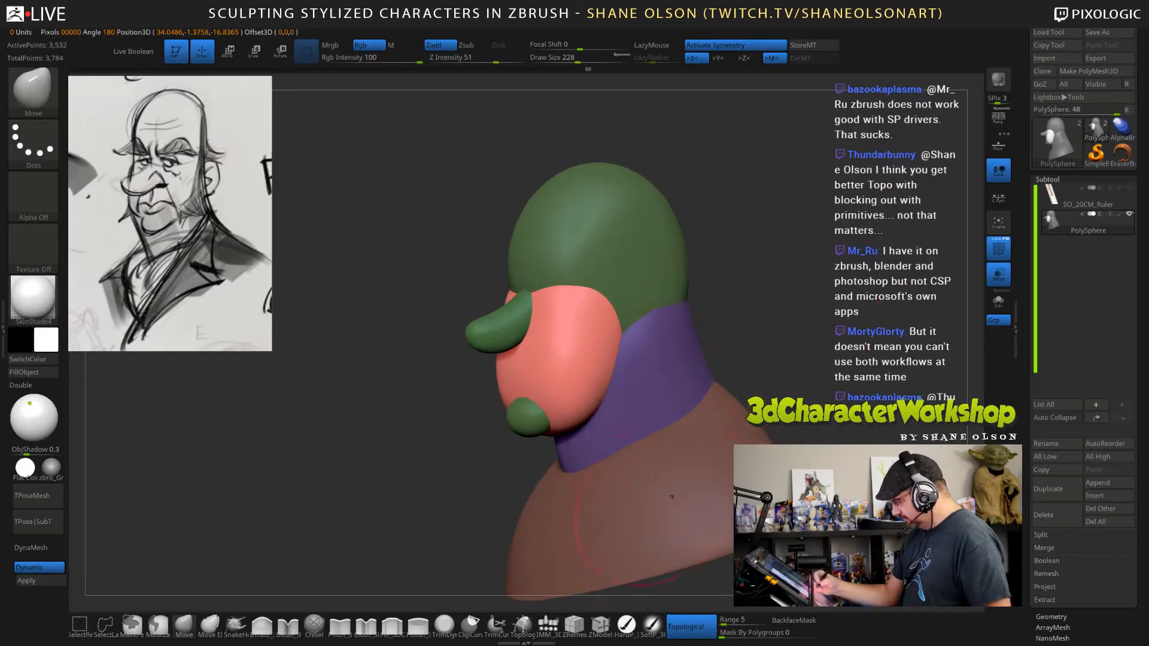
left_click_drag(609, 325, 630, 317)
left_click_drag(811, 343, 790, 318)
key("s")
left_click_drag(622, 302, 633, 288)
mouse_move(793, 260)
left_mouse_down()
mouse_move(901, 271)
mouse_move(796, 263)
mouse_move(821, 306)
left_mouse_up()
left_click_drag(835, 363, 798, 343, "alt")
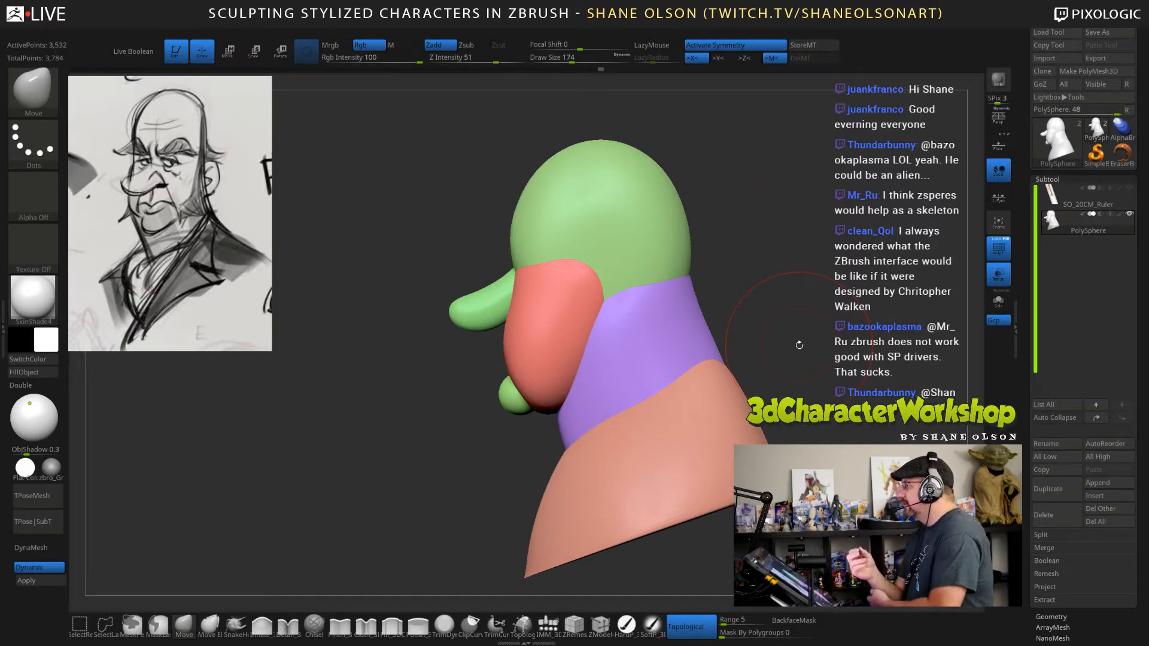
Reshape the back, crown and forehead of the cranium in side view with the Move brush at a draw size of 289.
key("s")
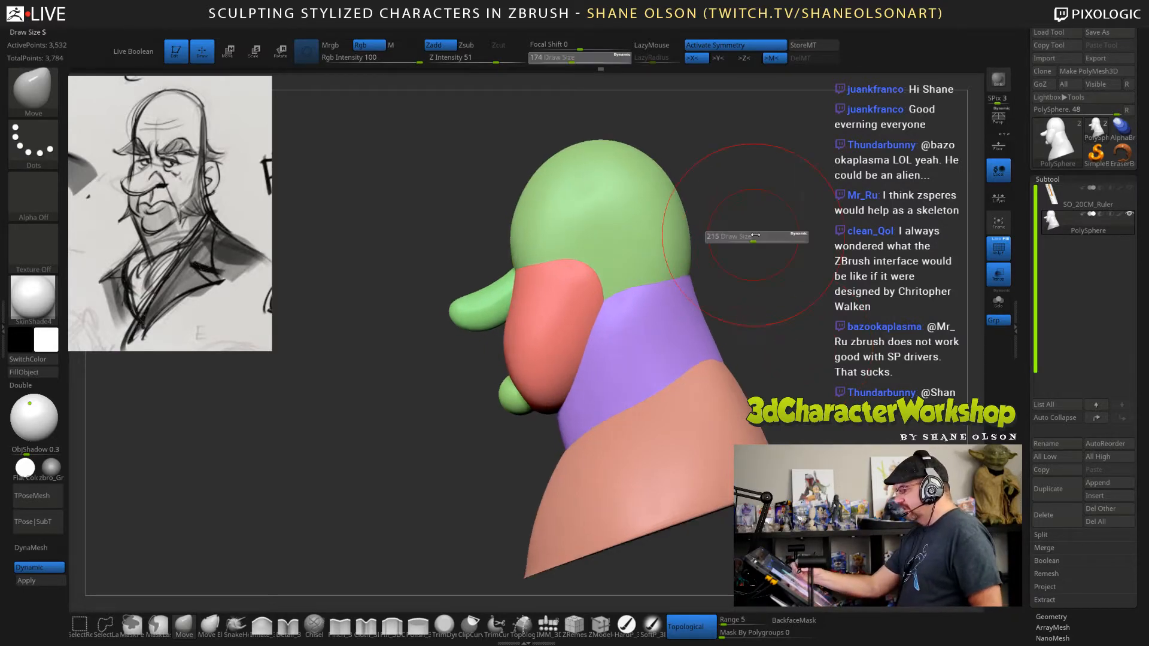
left_click_drag(755, 236, 761, 236)
left_click_drag(688, 235, 677, 221)
left_click_drag(639, 156, 650, 143)
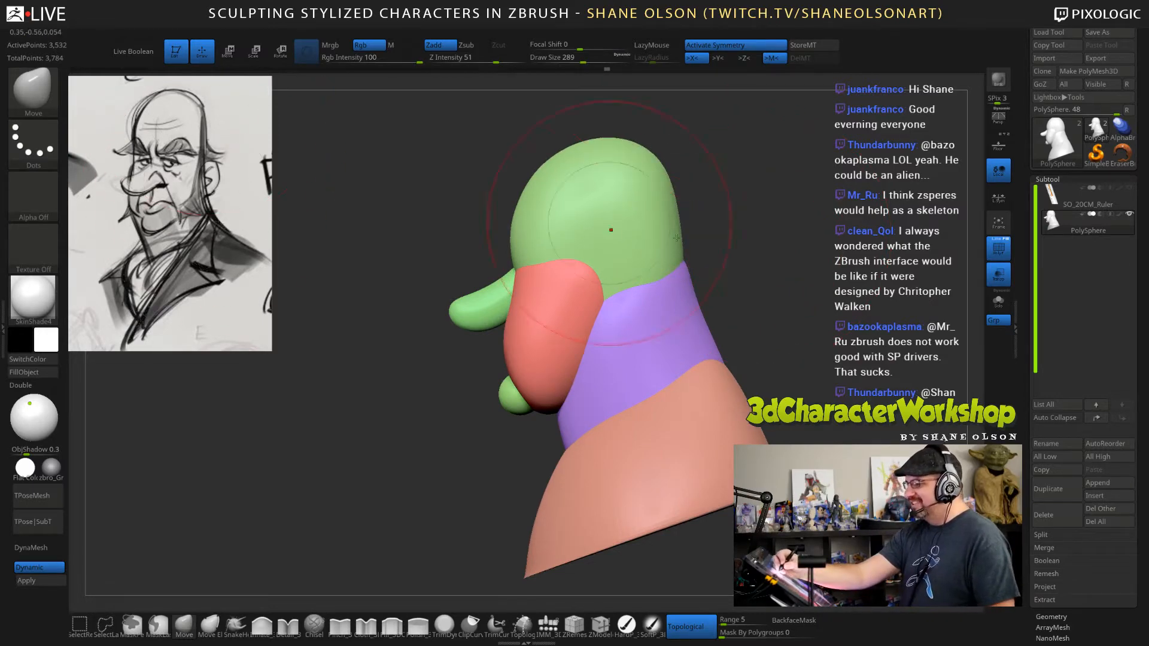
left_click_drag(716, 162, 706, 217, "alt")
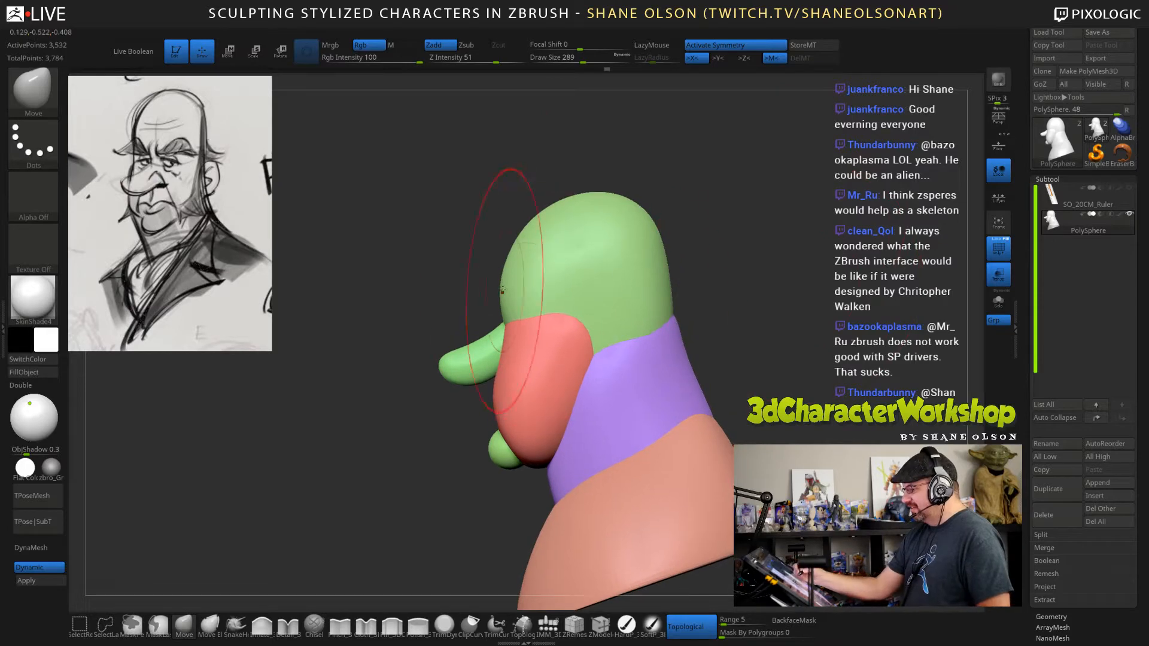
left_click_drag(502, 290, 506, 288)
mouse_move(551, 211)
left_mouse_down()
mouse_move(551, 200)
mouse_move(618, 190)
left_mouse_up()
Adjust the upper sides of the cranium in front view with the Move brush at a draw size of 206.
left_click_drag(711, 192, 784, 195, "shift")
left_click_drag(656, 200, 692, 192)
key("s")
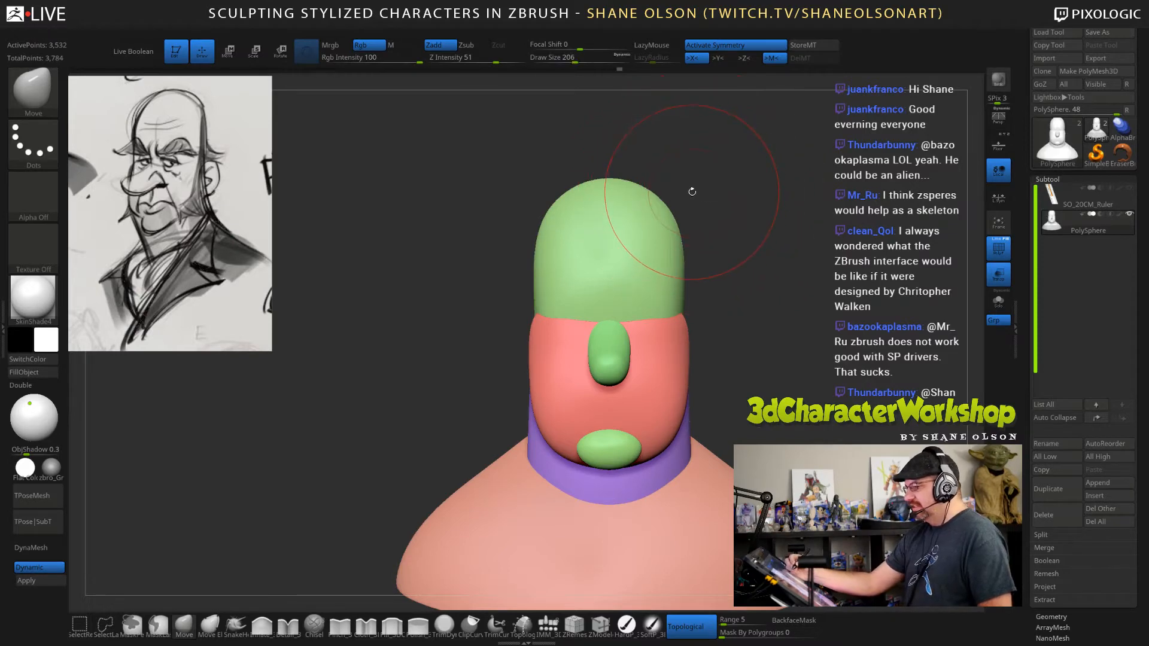
left_click_drag(736, 223, 754, 239)
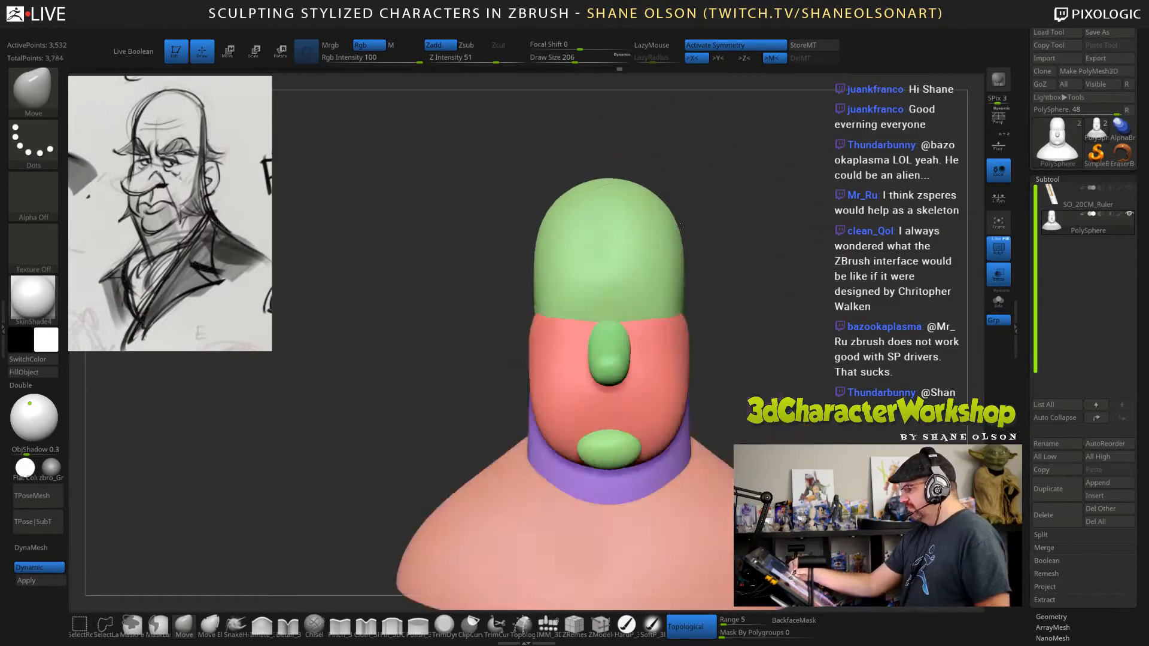
Turn off topological masking, adjust the back of the neck above the shoulders with the Move brush, and turn topological masking back on.
left_click_drag(886, 278, 744, 250)
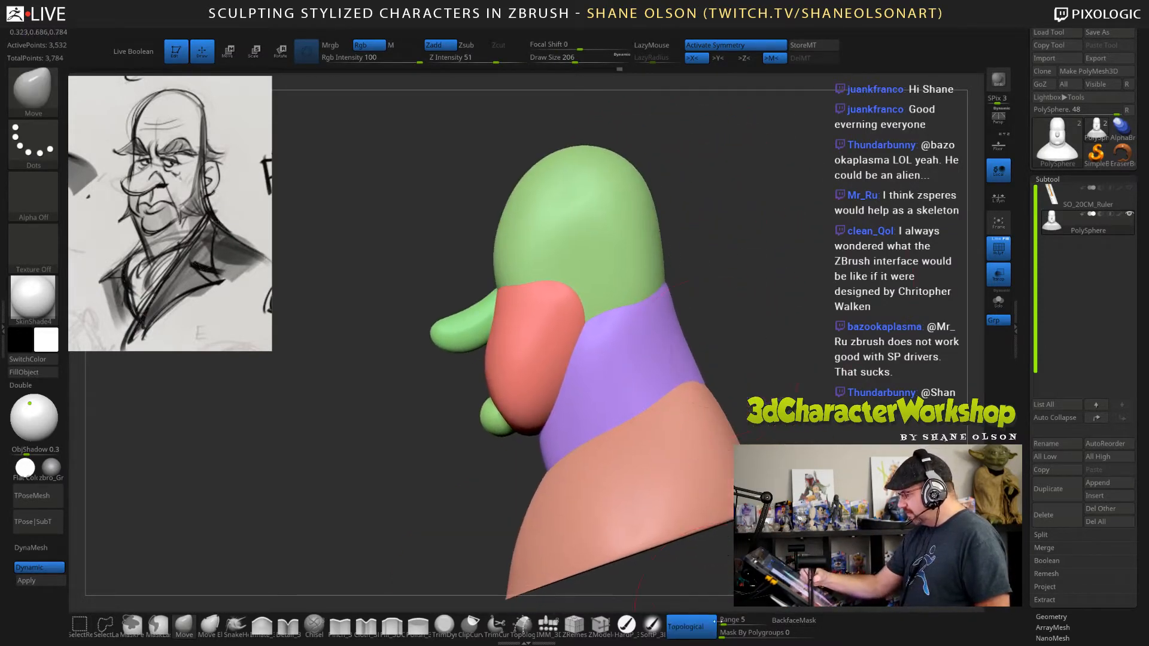
left_click(688, 627)
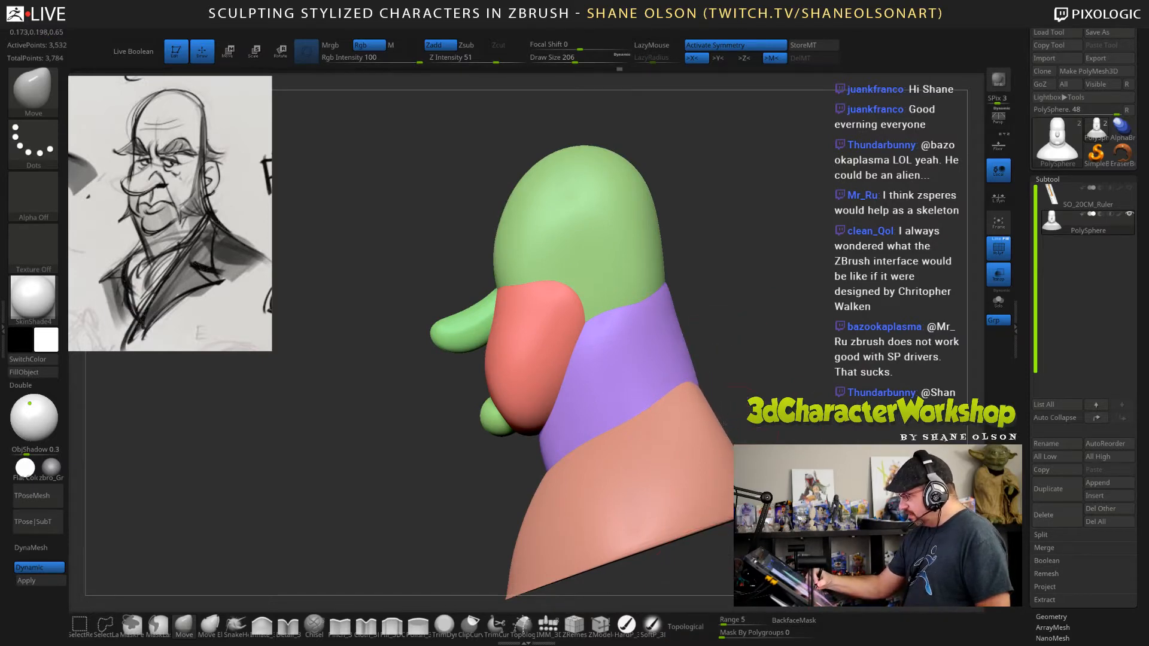
left_click_drag(833, 428, 748, 426)
mouse_move(879, 383)
left_mouse_down("alt")
mouse_move(854, 321)
mouse_move(749, 324)
mouse_move(728, 345)
mouse_move(760, 357)
left_mouse_up("alt")
left_click(688, 626)
Isolate the neck form and reshape its sides from behind with the Move brush at a draw size of 211.
key("s")
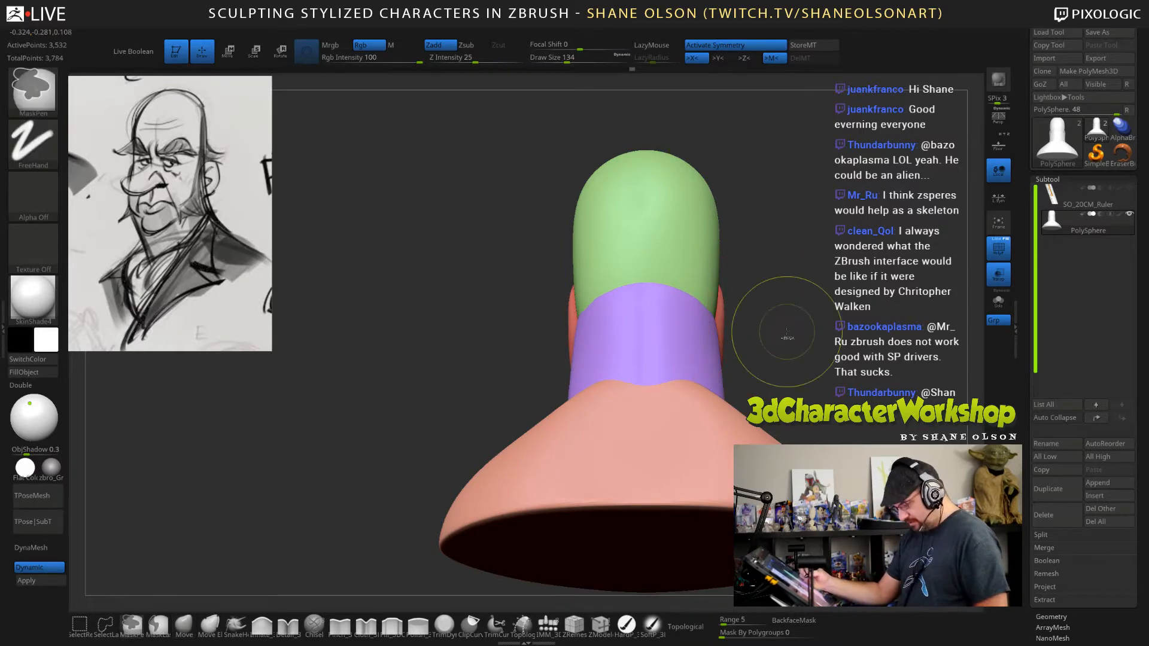
mouse_move(800, 323)
left_mouse_down()
mouse_move(822, 324)
mouse_move(800, 325)
left_mouse_up()
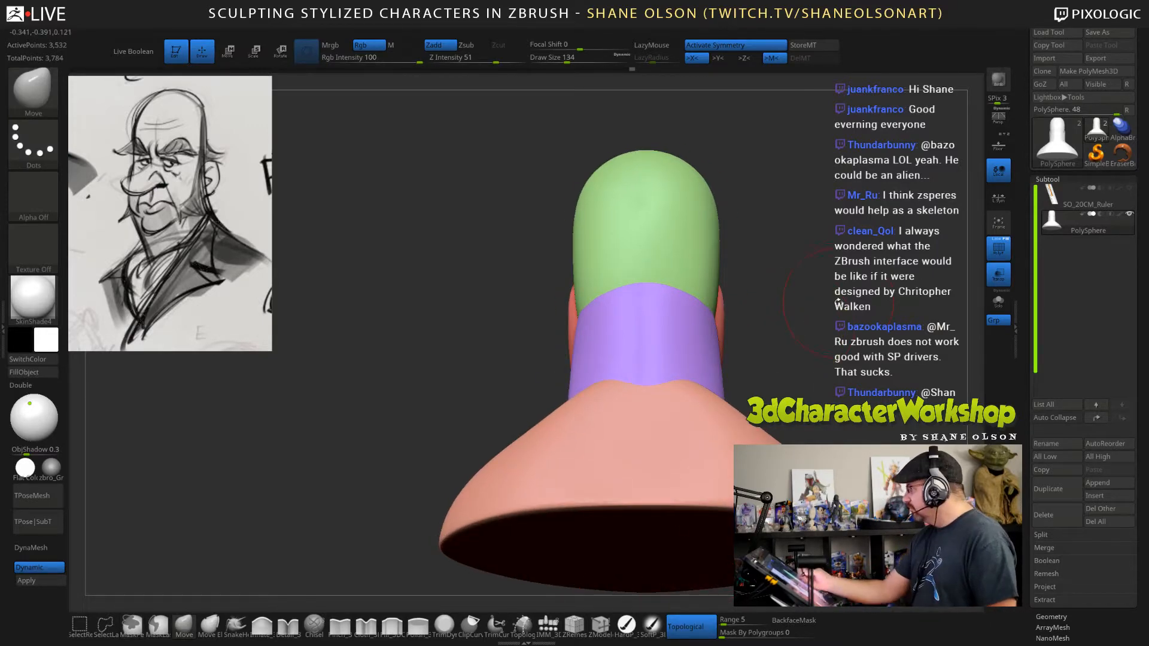
left_click(673, 350, "ctrl+shift")
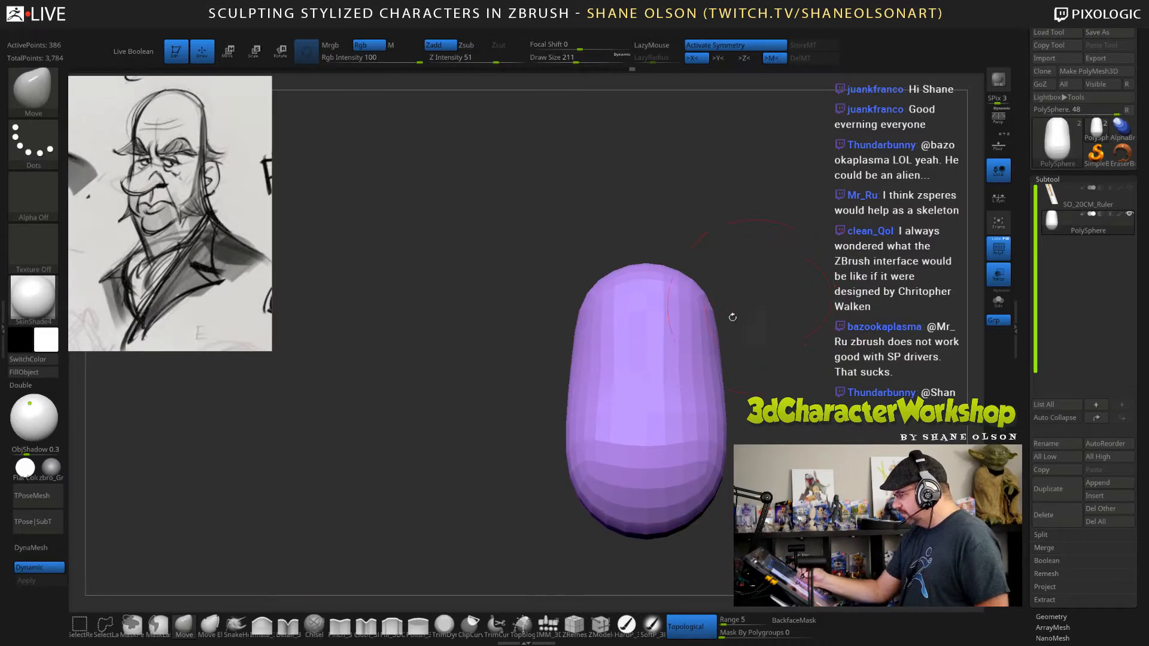
left_click(777, 314, "ctrl+shift")
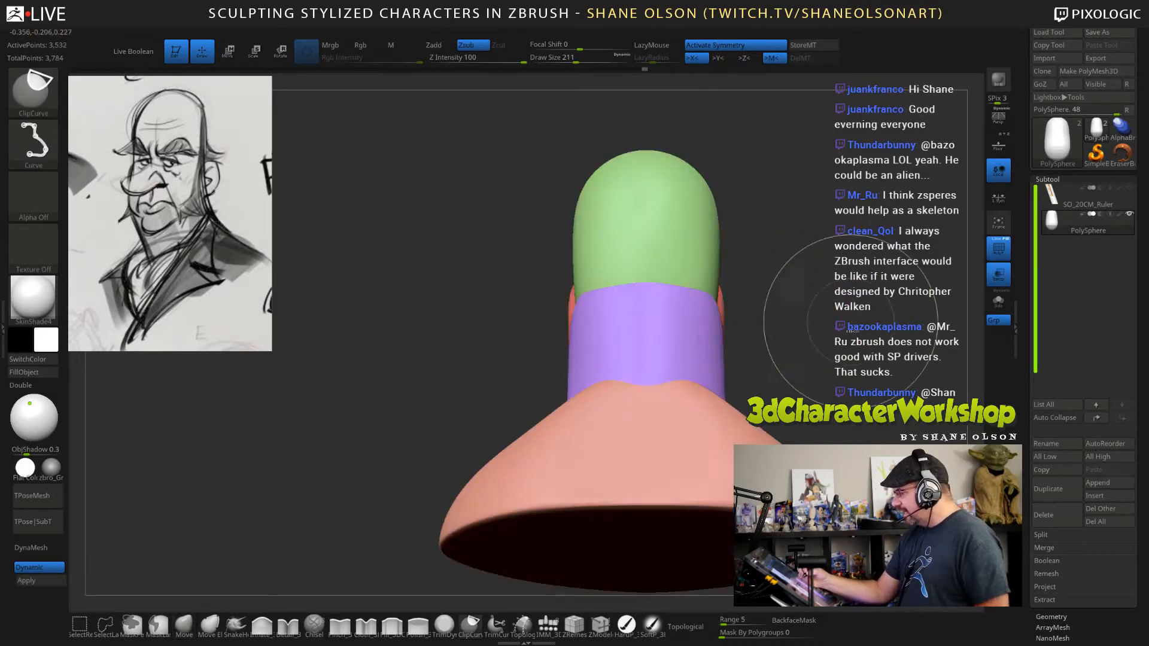
left_click(719, 336, "ctrl+shift")
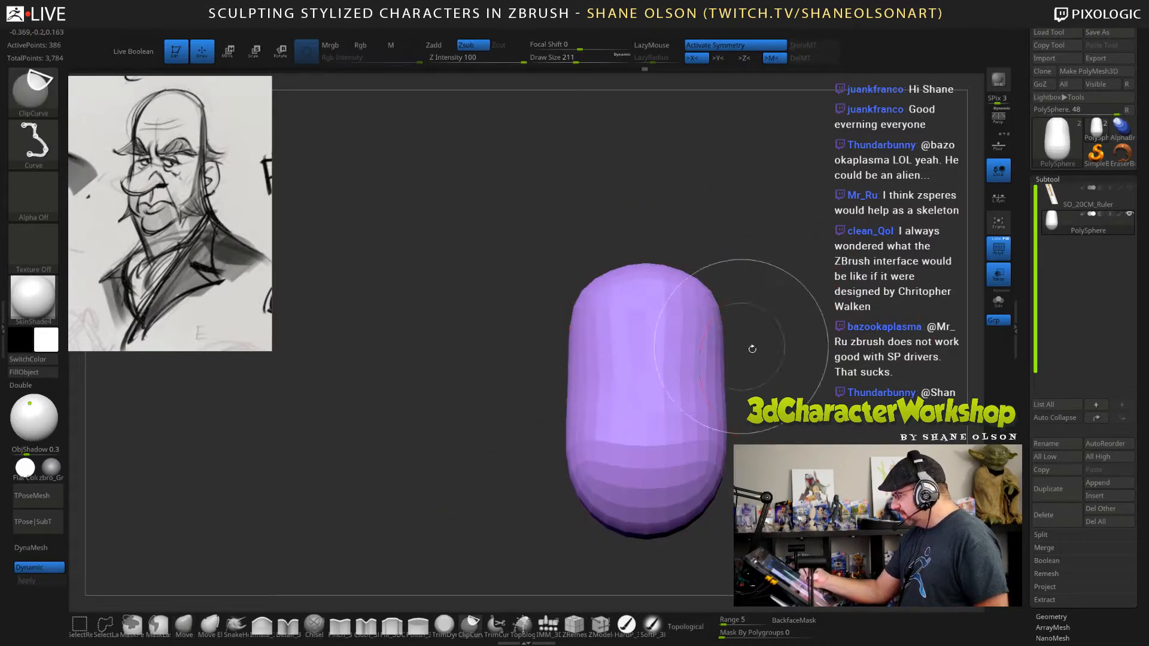
left_click_drag(779, 353, 726, 377)
left_click(845, 360, "ctrl+shift")
Fine-tune the sides of the upper neck and lower cranium from behind with the whole bust visible.
left_click_drag(876, 386, 871, 377)
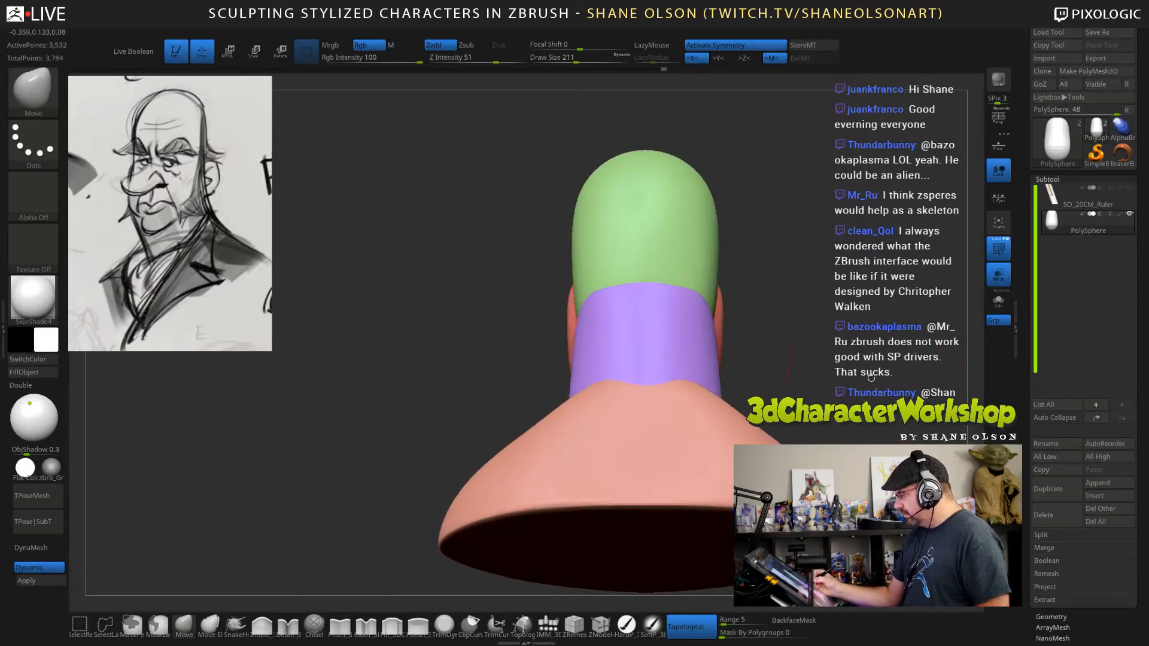
mouse_move(819, 341)
left_mouse_down()
mouse_move(904, 326)
mouse_move(830, 339)
left_mouse_up()
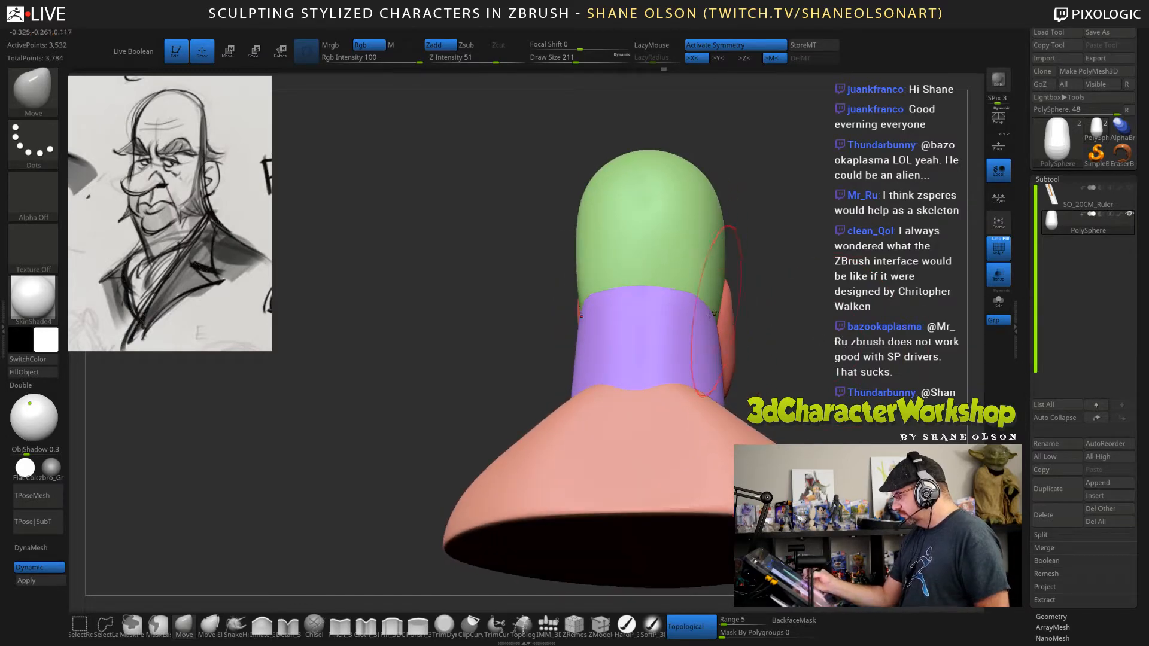
left_click_drag(709, 314, 712, 312)
mouse_move(721, 261)
left_mouse_down()
mouse_move(740, 250)
mouse_move(713, 249)
mouse_move(717, 213)
left_mouse_up()
mouse_move(826, 335)
left_mouse_down()
mouse_move(849, 335)
mouse_move(820, 311)
mouse_move(855, 329)
mouse_move(831, 339)
left_mouse_up()
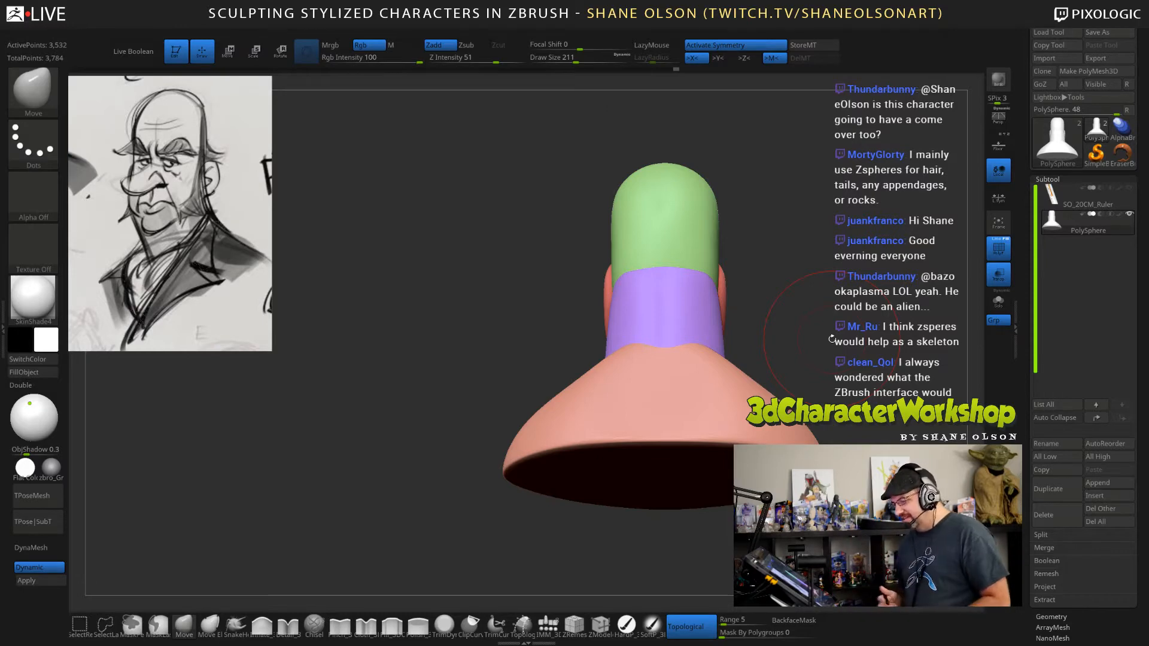
left_click_drag(810, 328, 768, 341)
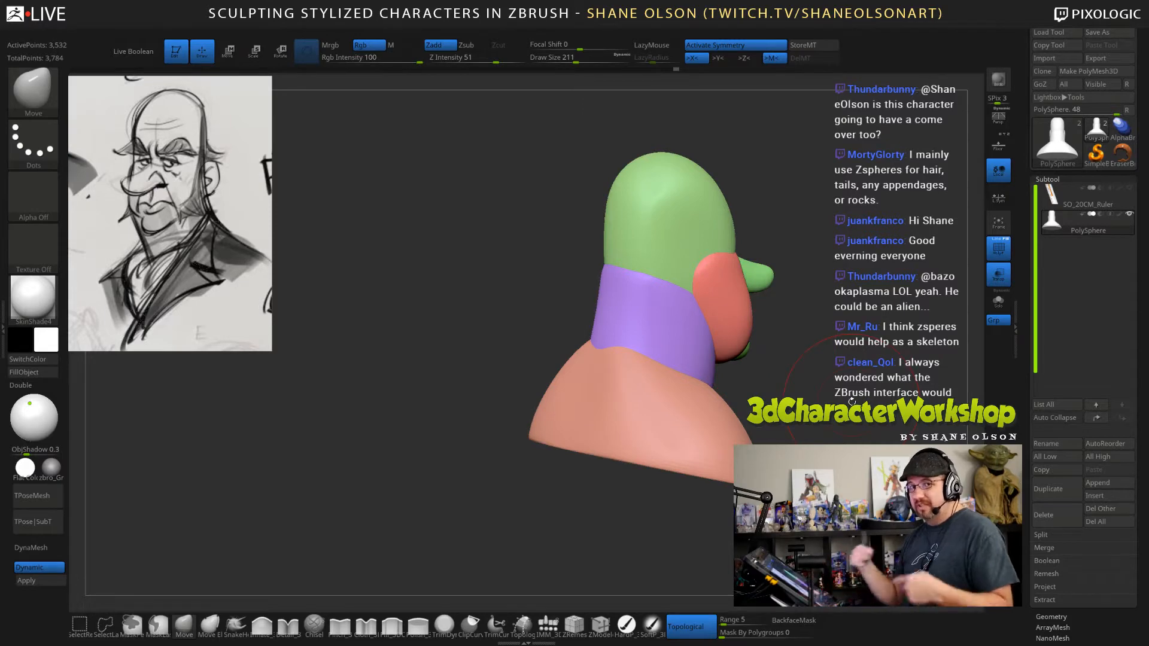
mouse_move(849, 406)
left_mouse_down()
mouse_move(845, 436)
mouse_move(817, 433)
mouse_move(833, 419)
left_mouse_up()
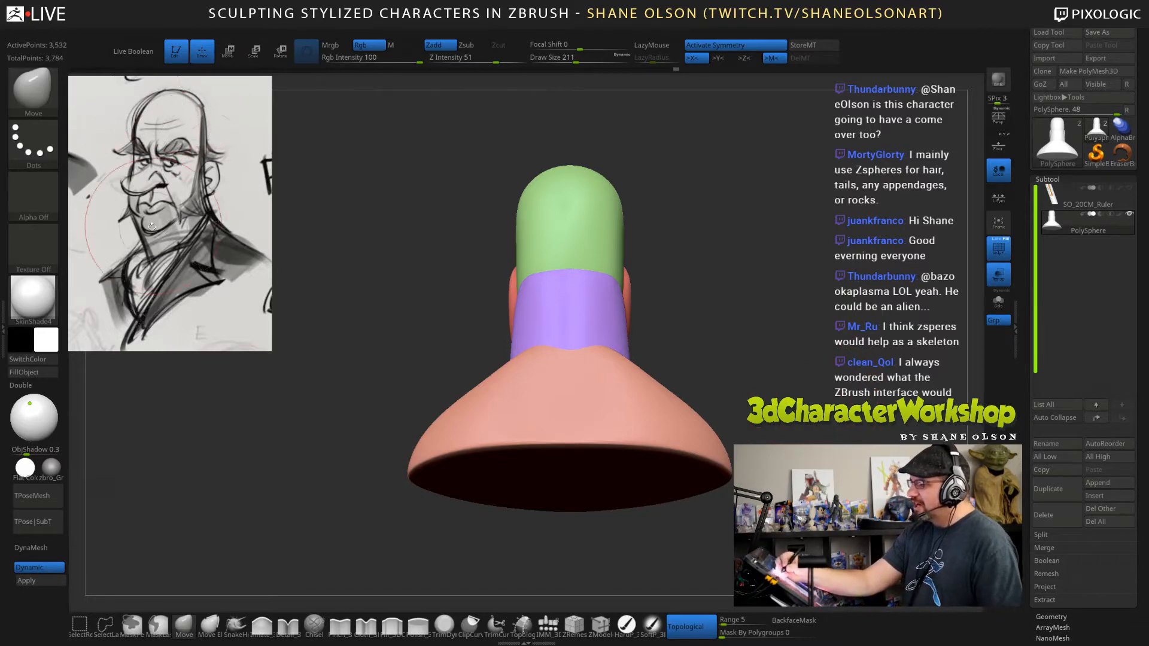
key("s")
left_click_drag(779, 296, 766, 298)
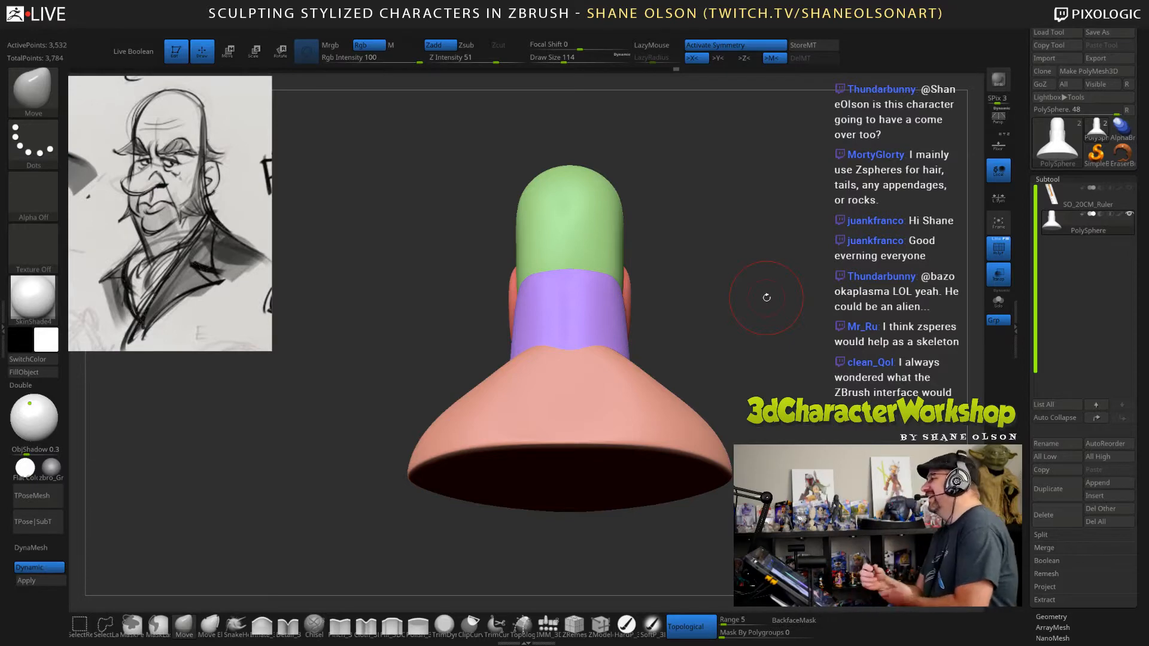
left_click_drag(748, 300, 782, 324)
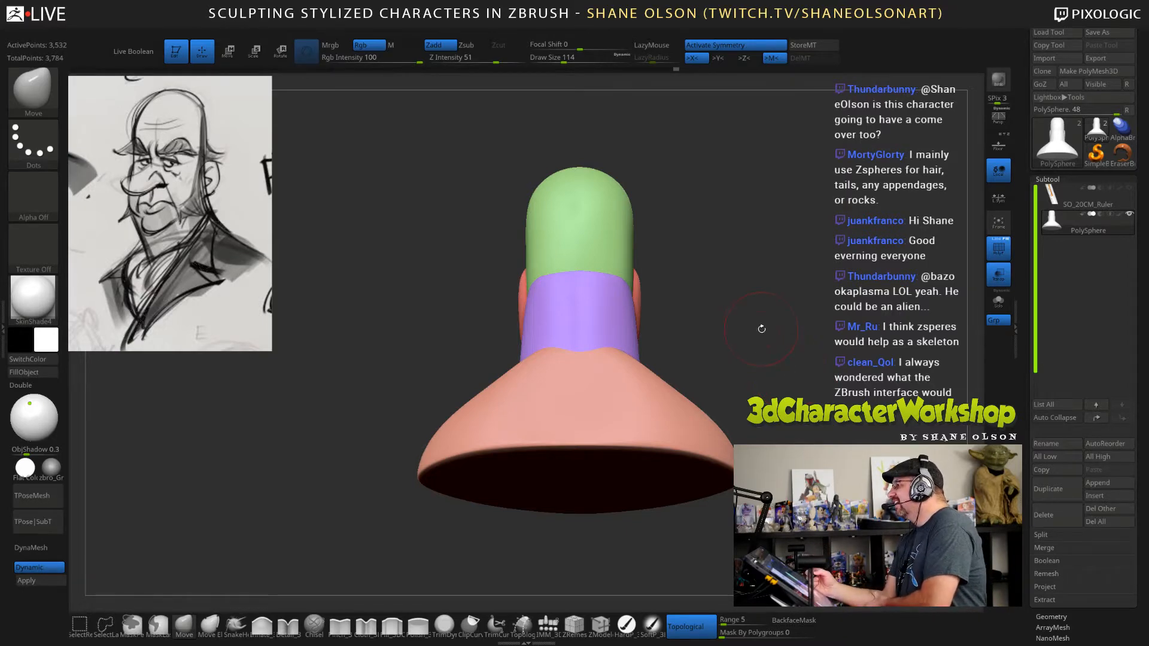
left_click_drag(777, 356, 799, 336)
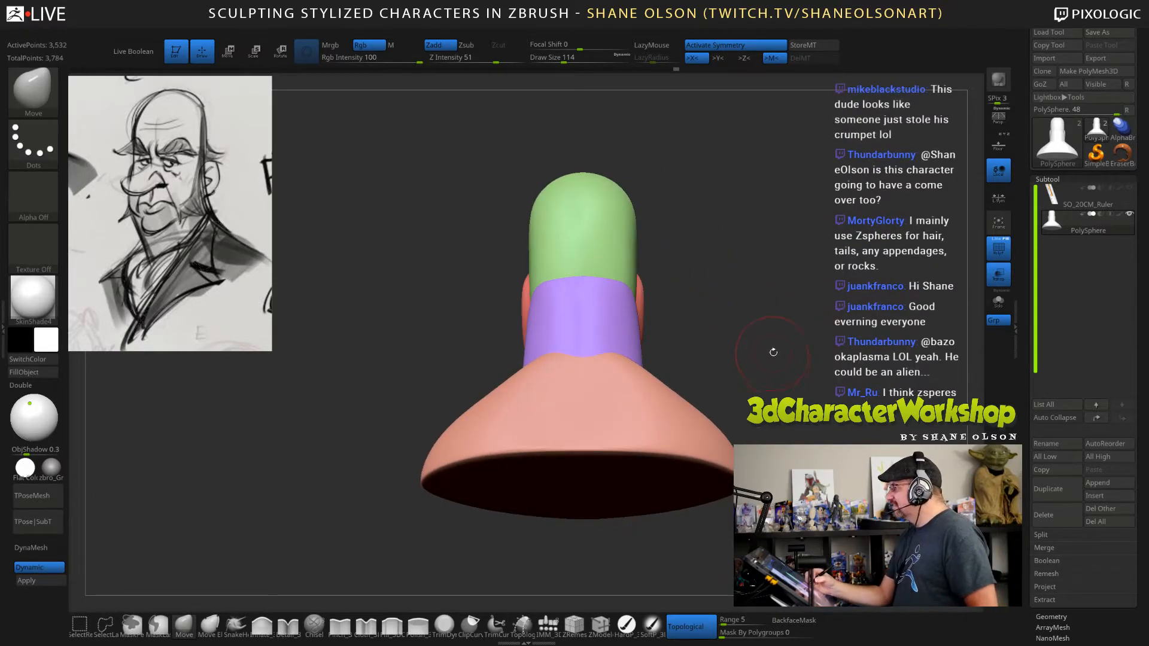
mouse_move(769, 353)
left_mouse_down()
mouse_move(737, 307)
mouse_move(780, 350)
mouse_move(791, 387)
mouse_move(791, 364)
mouse_move(754, 336)
mouse_move(764, 307)
mouse_move(790, 345)
left_mouse_up()
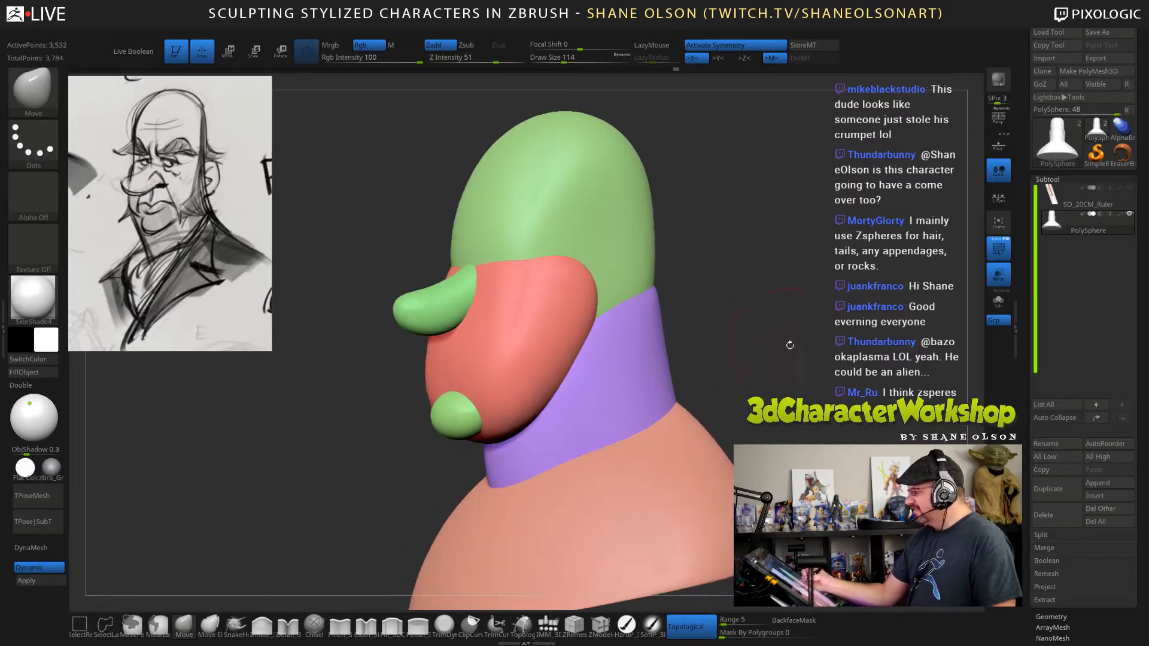
Insert a QuadSphere-2 primitive on the side of the head, behind the face form, as the base for the ears.
left_click(548, 624)
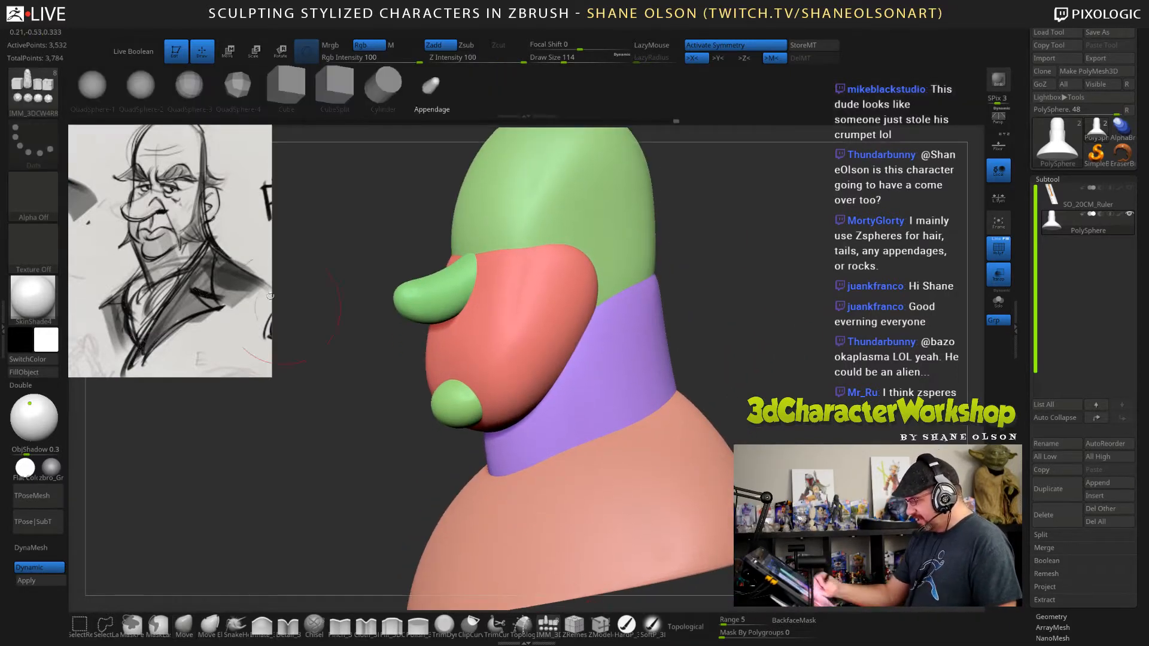
left_click(140, 85)
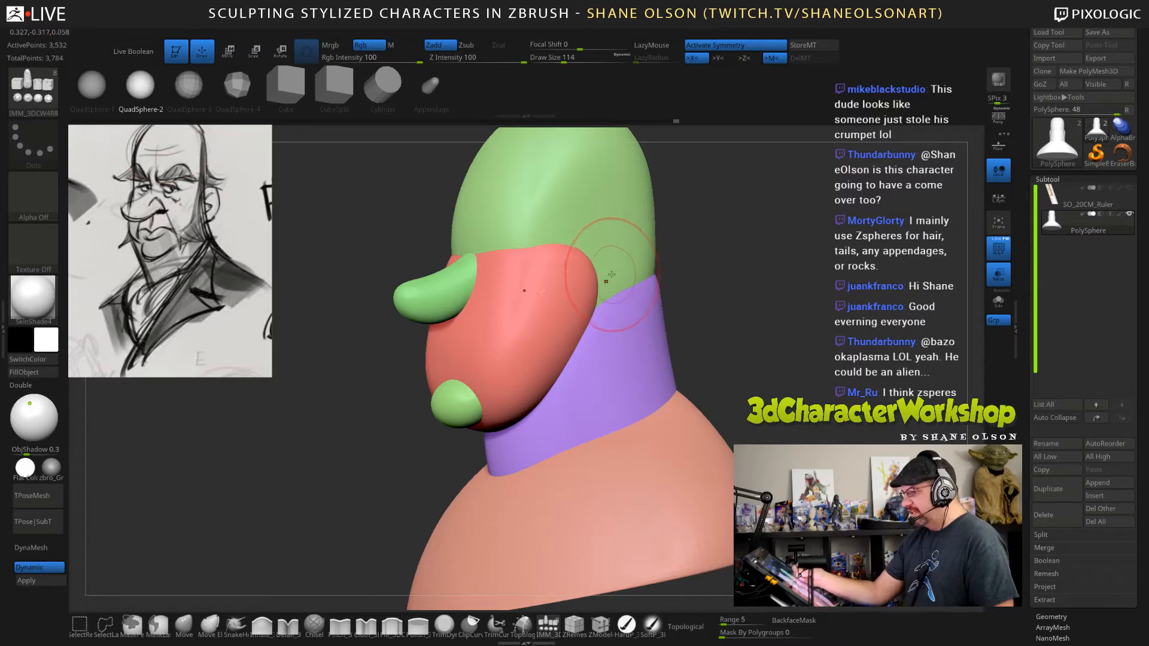
left_click_drag(611, 274, 762, 352)
Rotate, narrow and position the ear sphere with the transform gizmo so it stands out from the side of the head.
key("w")
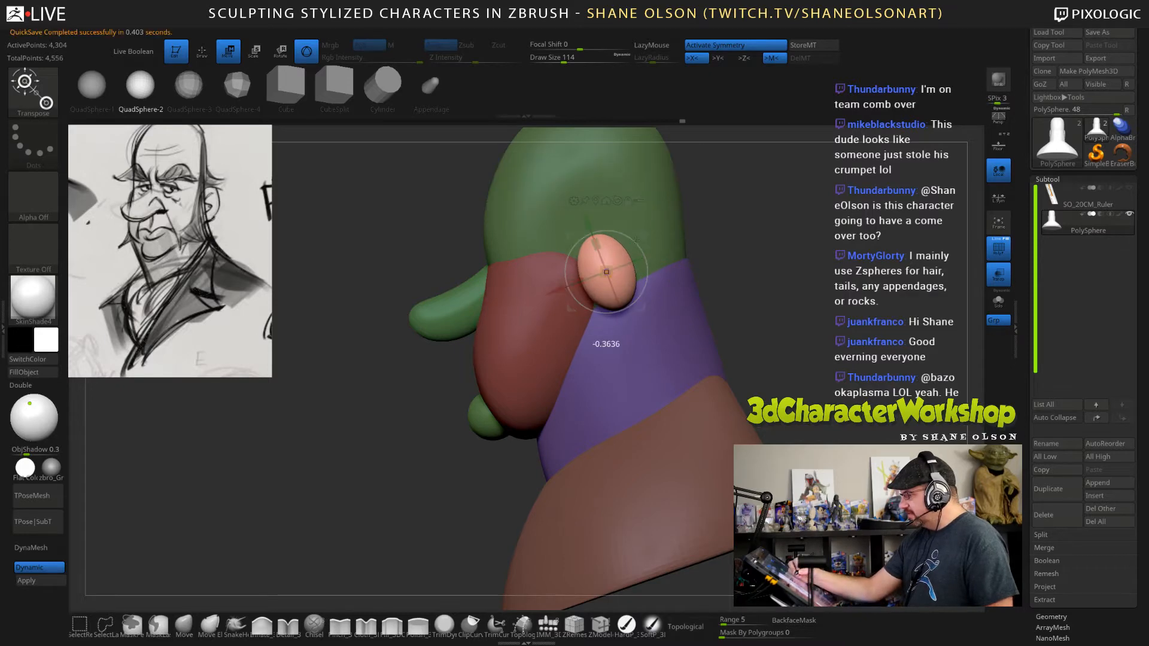
left_click_drag(642, 238, 644, 242)
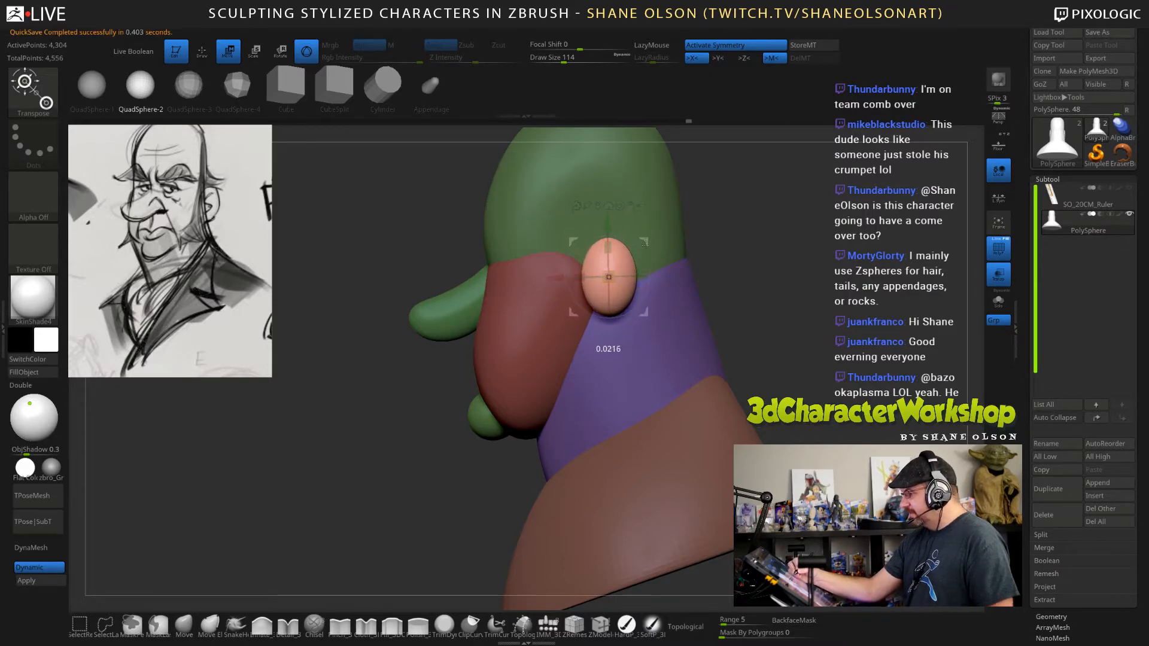
left_click_drag(584, 279, 585, 278)
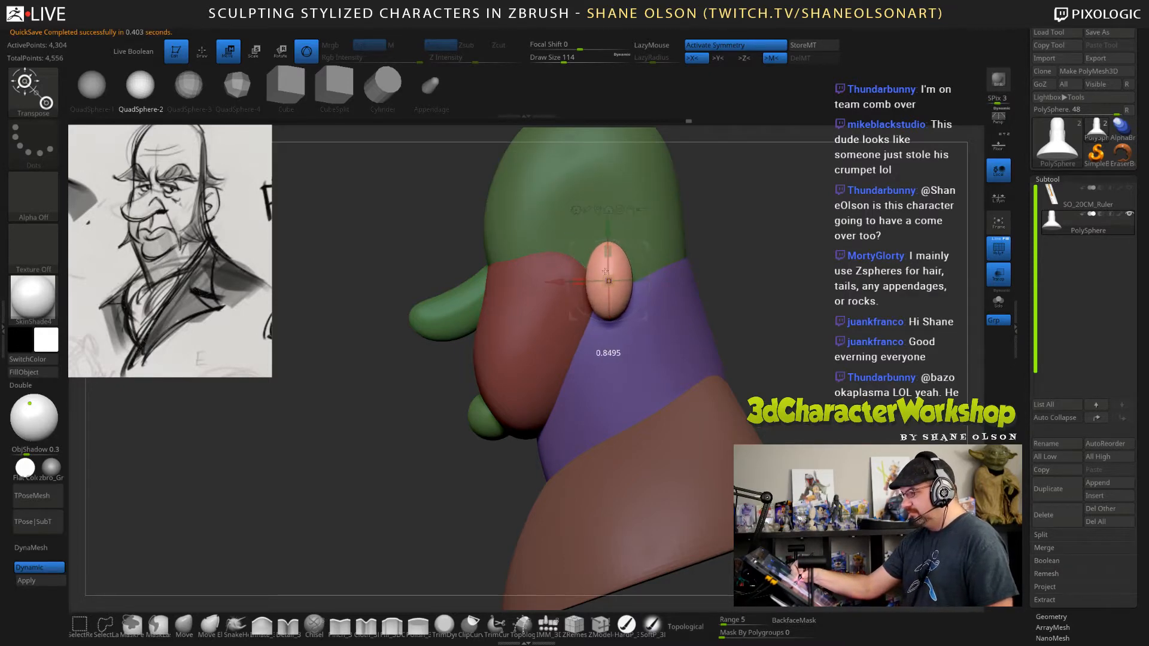
left_click_drag(747, 364, 743, 357, "shift")
left_click_drag(643, 260, 620, 241)
left_click_drag(586, 299, 597, 292)
left_click_drag(805, 442, 631, 281)
Shape the ear sphere's upper edge, lower end and backward tilt with the Move brush at a draw size of 162.
left_click(183, 625)
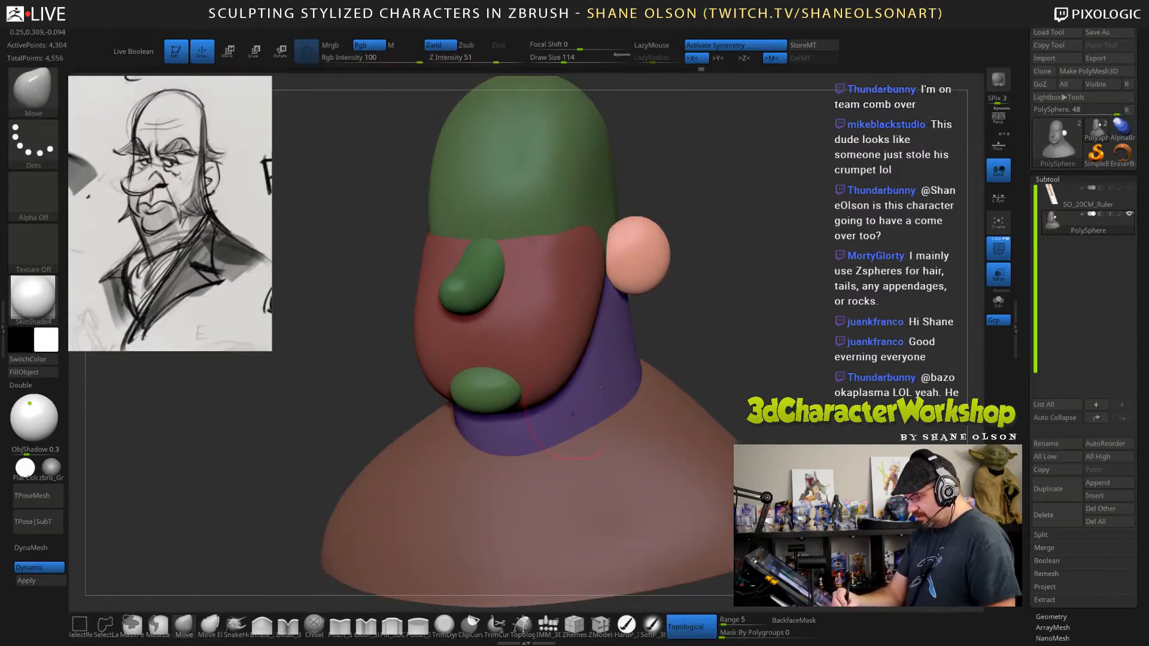
left_click_drag(751, 291, 773, 291)
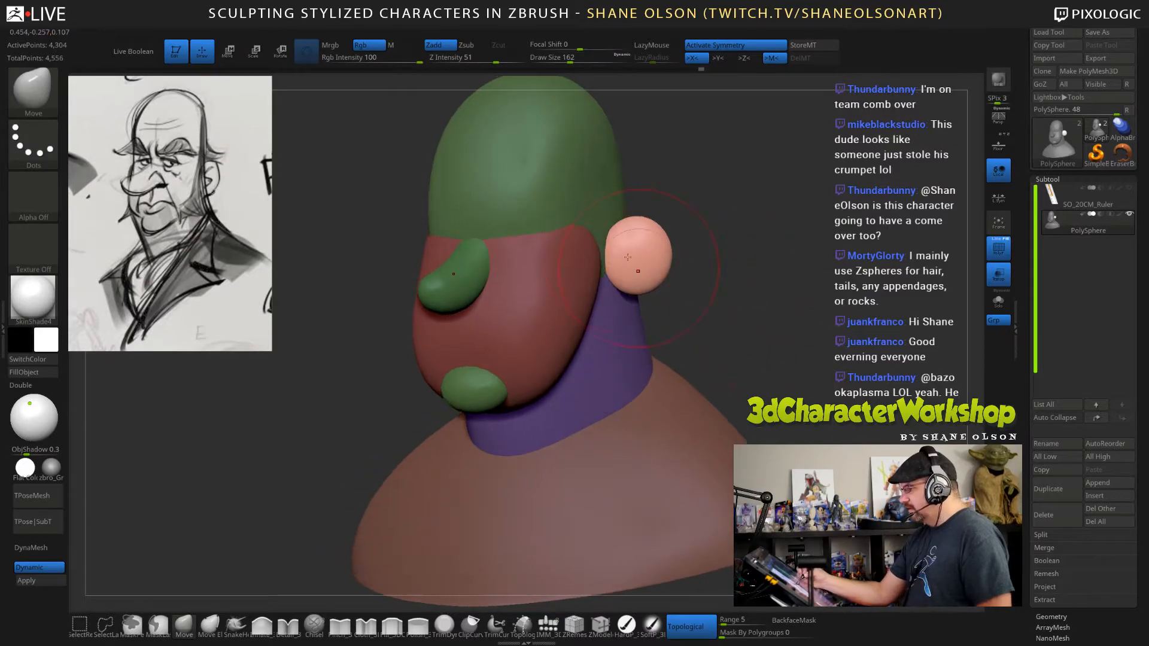
left_click_drag(659, 232, 647, 239)
left_click_drag(716, 216, 762, 219)
left_click_drag(629, 229, 623, 231)
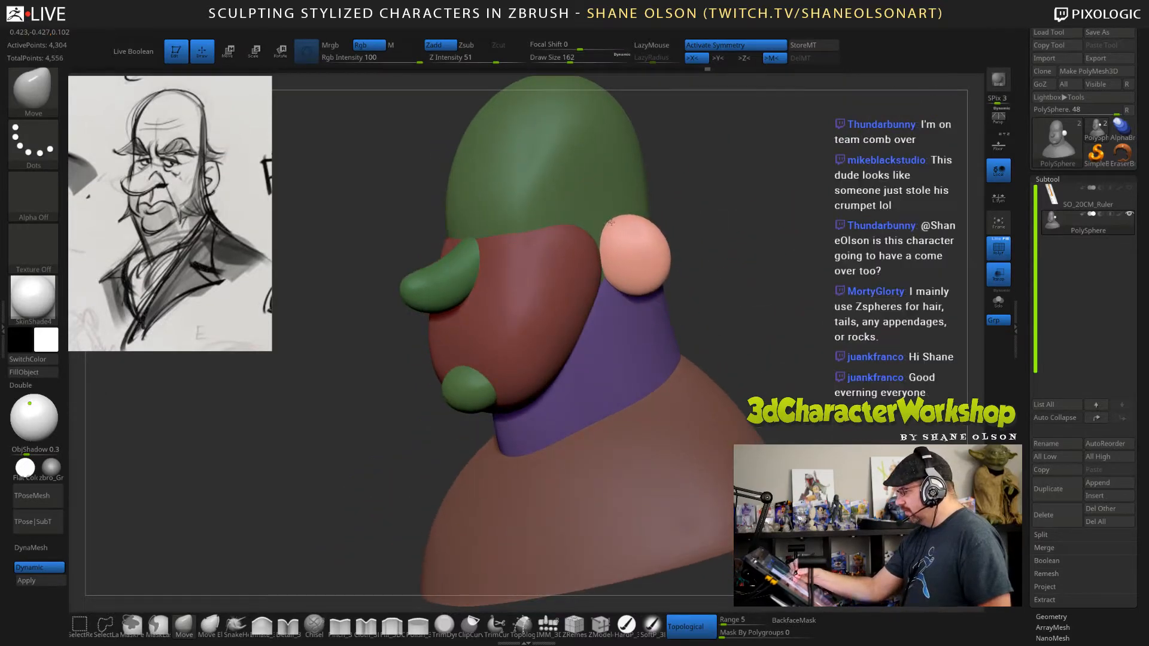
left_click_drag(640, 281, 629, 299)
left_click_drag(759, 279, 772, 309)
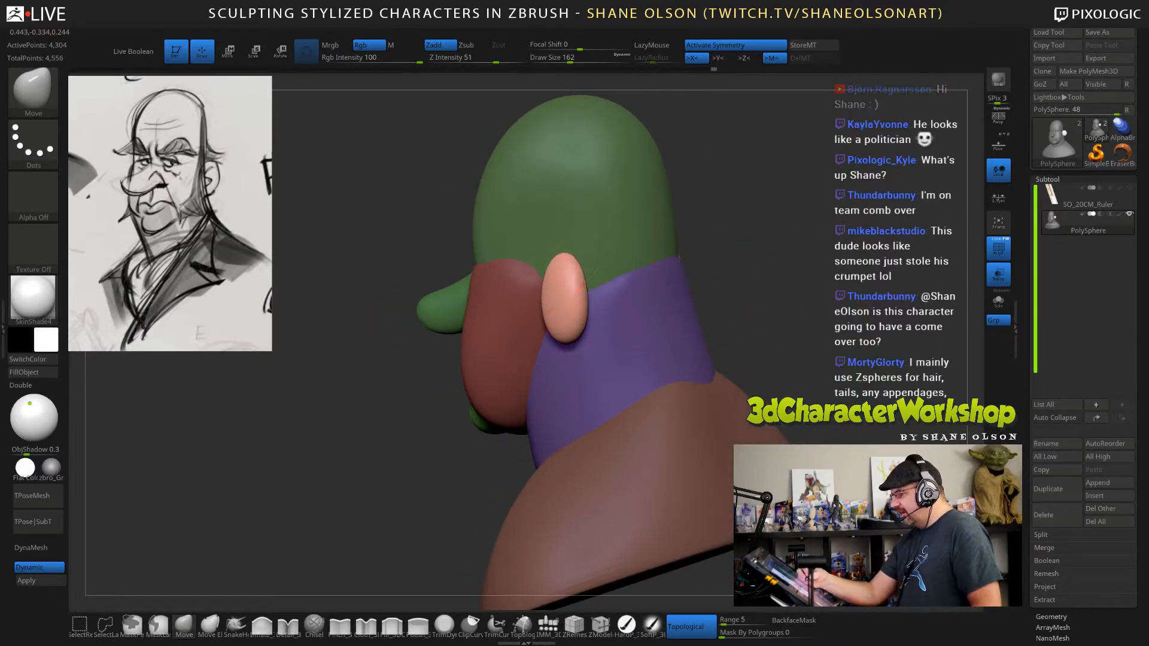
left_click_drag(561, 298, 550, 302)
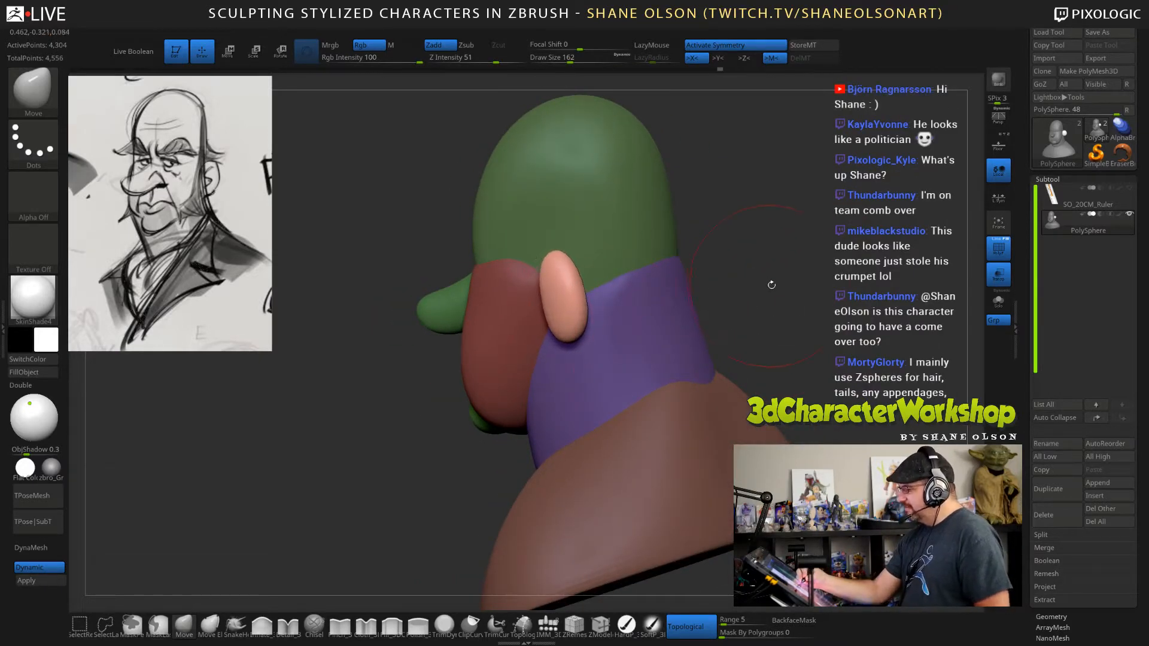
Refine the ear's front edge, top and outer rim with the Move brush at a draw size of 117.
key("s")
left_click_drag(768, 283, 703, 288)
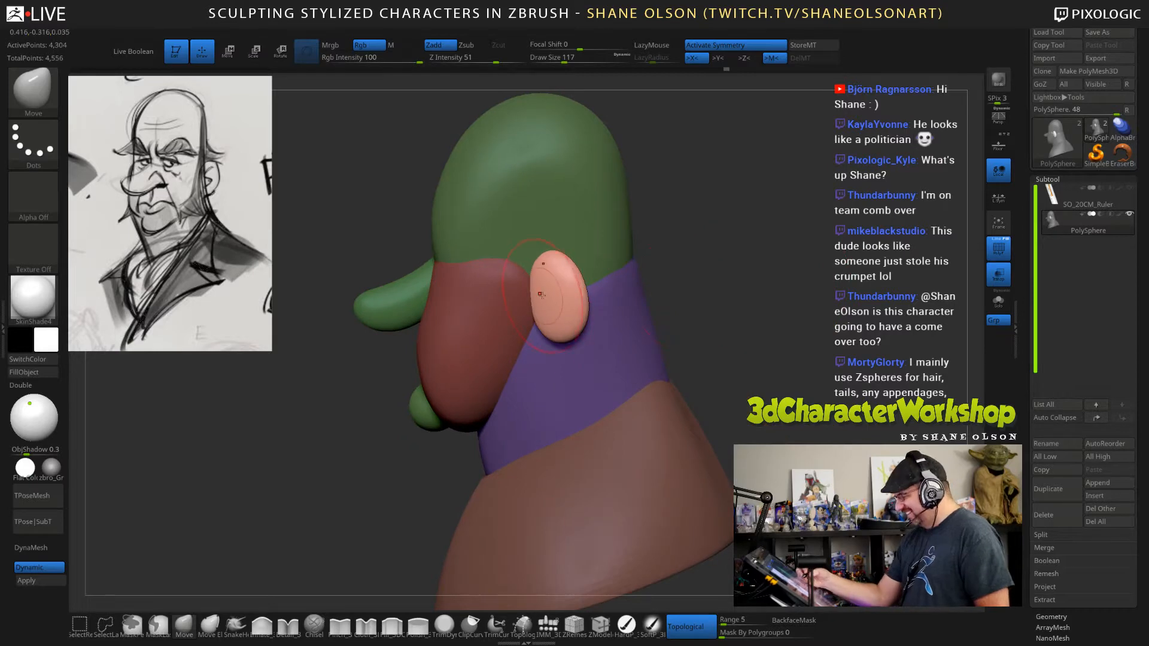
mouse_move(539, 295)
left_mouse_down()
mouse_move(556, 305)
mouse_move(546, 257)
left_mouse_up()
left_click_drag(741, 308, 558, 259)
left_click_drag(577, 306, 573, 305)
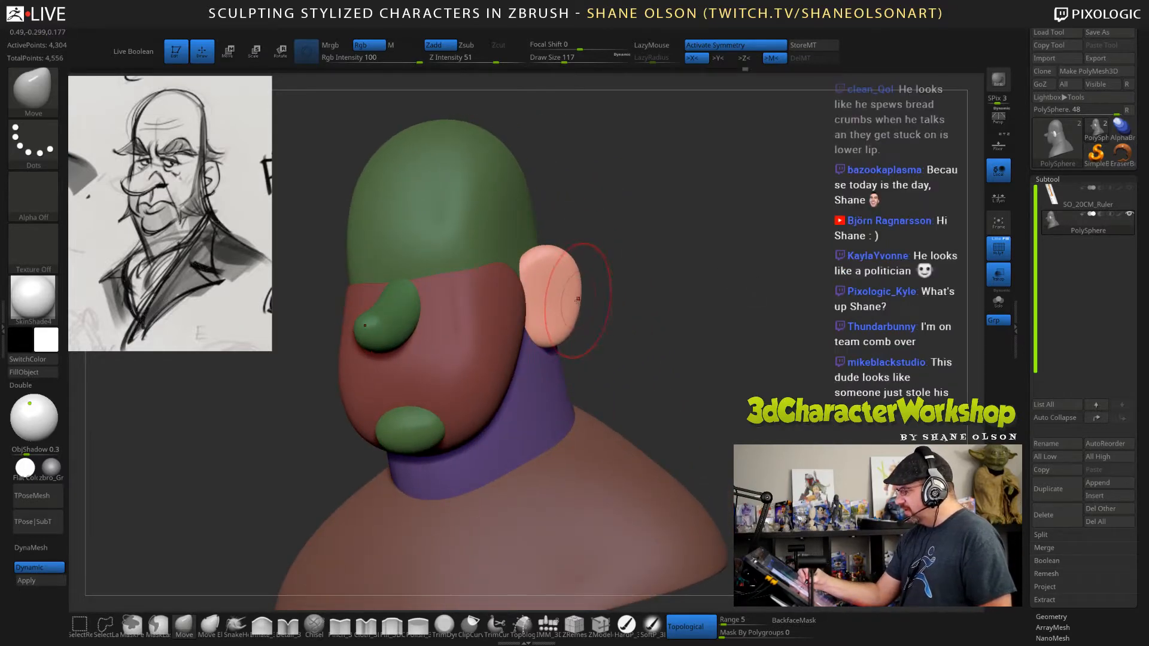
Adjust the ear's upper outer rim with the Move brush at a draw size of 69, and clear the mask from the bust.
key("s")
left_click_drag(579, 260, 569, 258)
mouse_move(679, 292)
left_mouse_down()
mouse_move(692, 315)
mouse_move(721, 316)
left_mouse_up()
left_click(732, 329, "ctrl")
left_click_drag(759, 359, 777, 356, "alt")
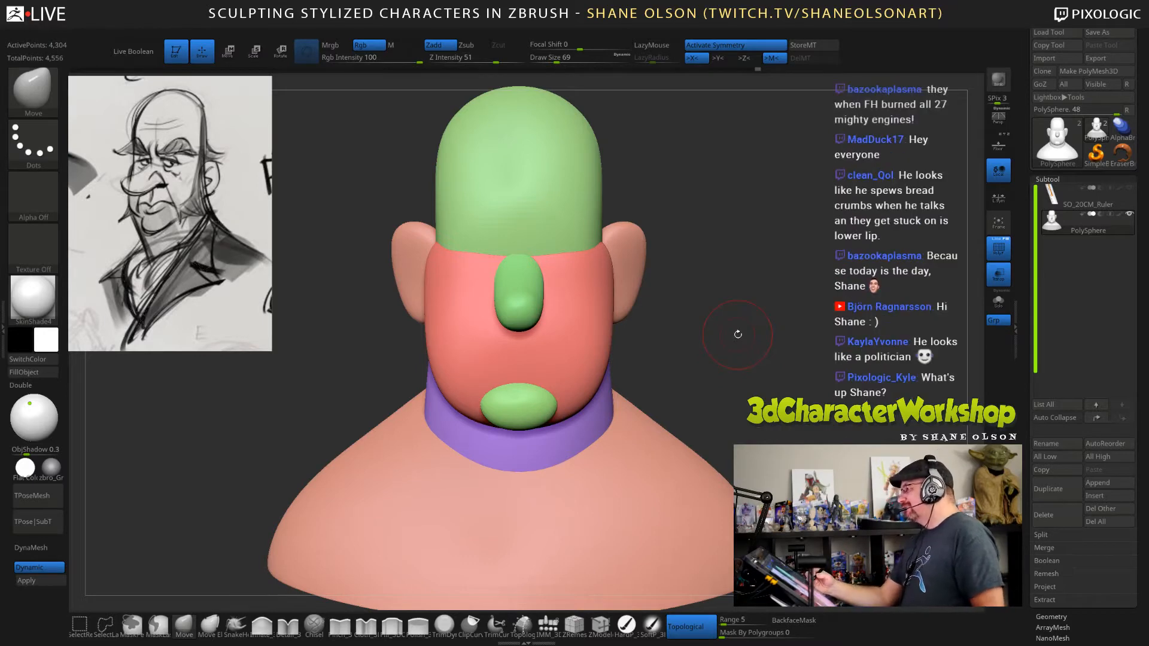
left_click_drag(758, 351, 780, 360, "alt")
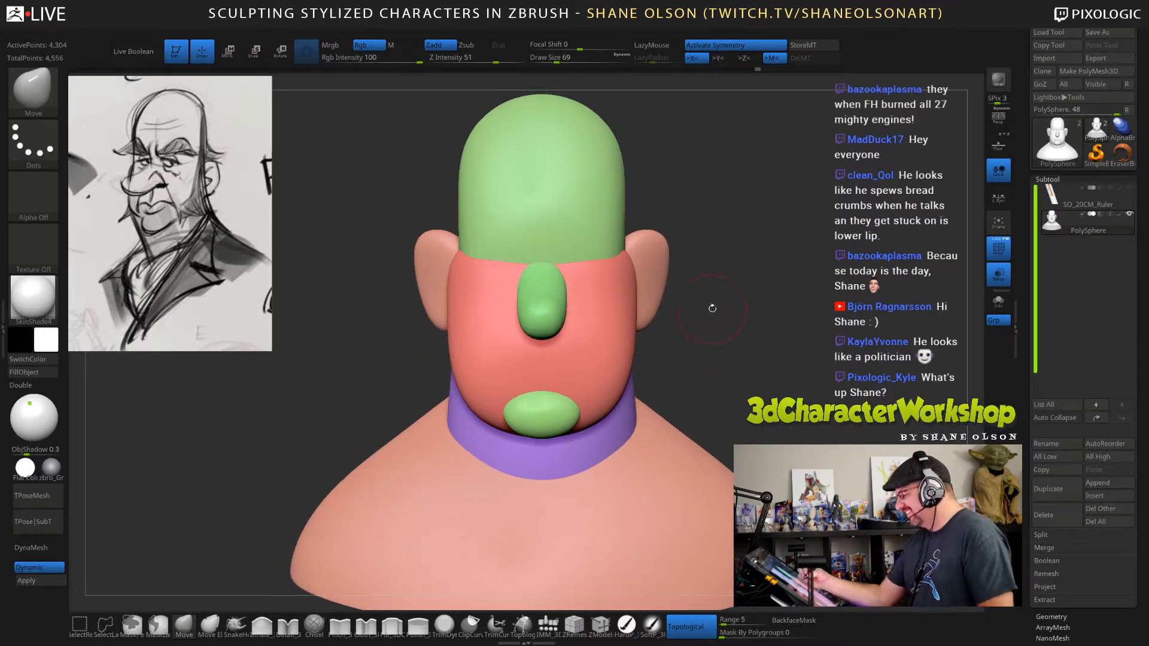
Pull the sides of the face slightly inward below the ears with the Move brush at draw size 170, undoing the last stroke.
key("s")
left_click_drag(706, 330, 721, 330)
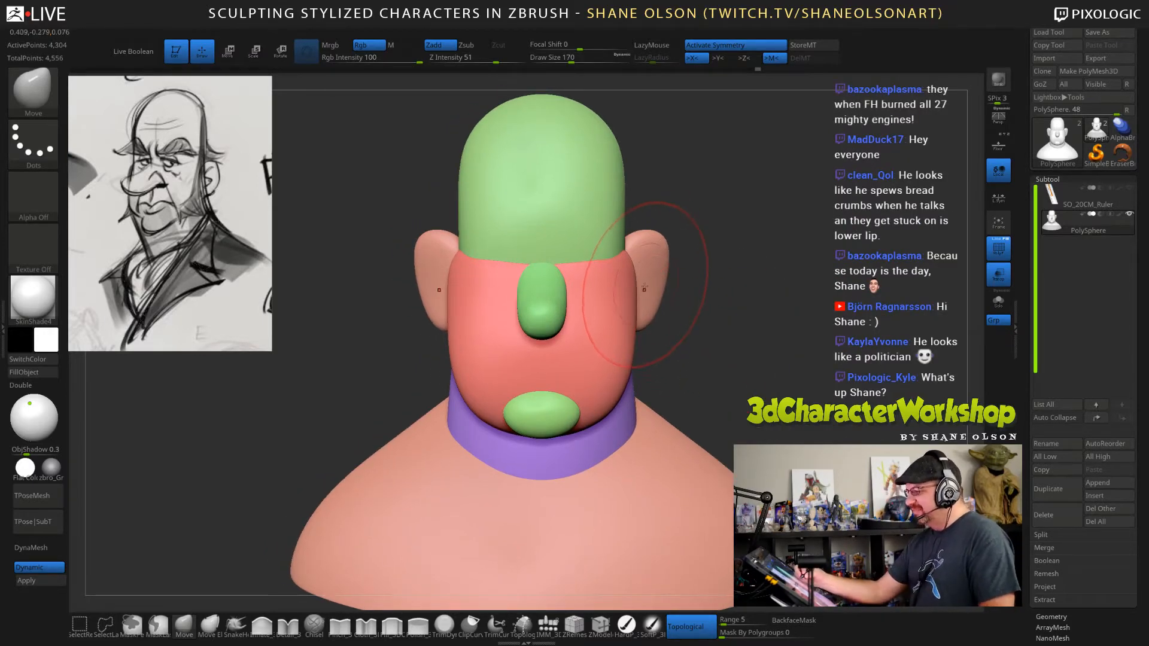
mouse_move(637, 284)
left_mouse_down()
mouse_move(627, 280)
mouse_move(627, 291)
left_mouse_up()
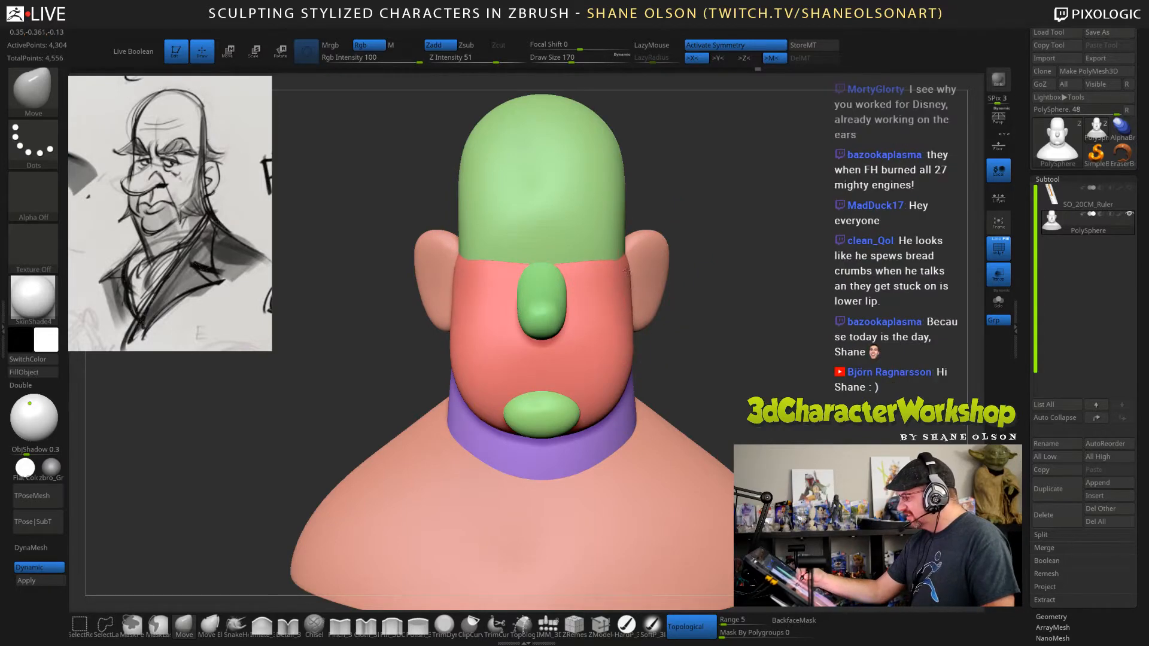
left_click_drag(632, 358, 628, 356)
left_click_drag(630, 275, 625, 272)
key("ctrl+z")
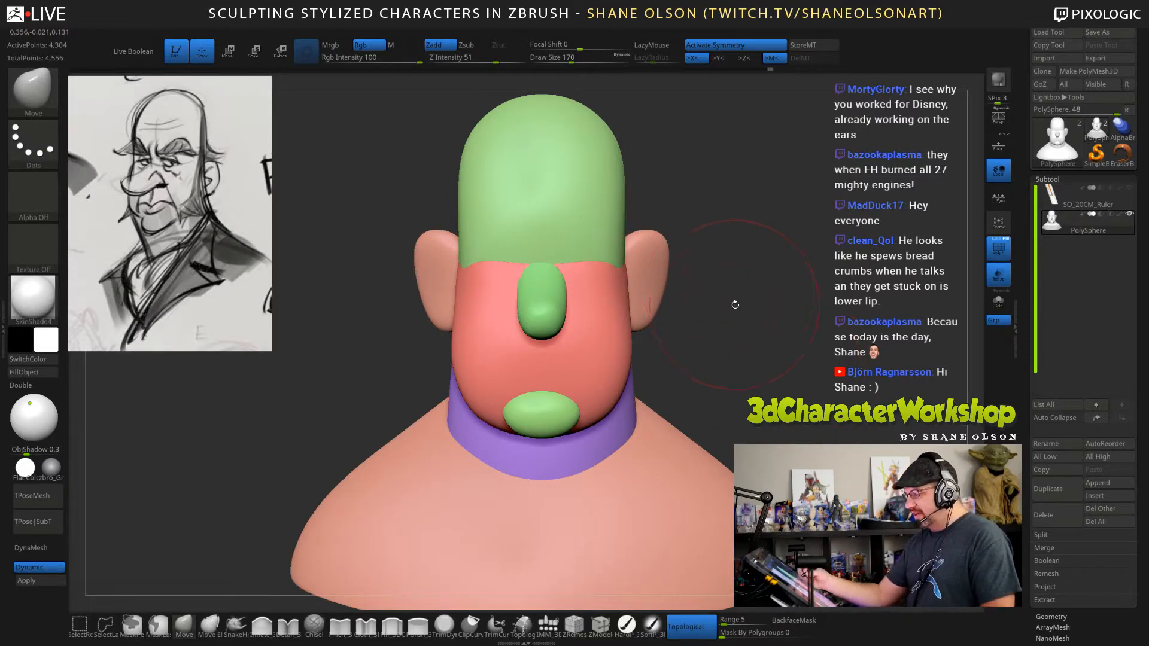
Adjust the cheek contour in three-quarter view with the Move brush at a draw size of 108.
mouse_move(738, 298)
left_mouse_down()
mouse_move(664, 293)
mouse_move(712, 292)
mouse_move(688, 299)
mouse_move(736, 321)
left_mouse_up()
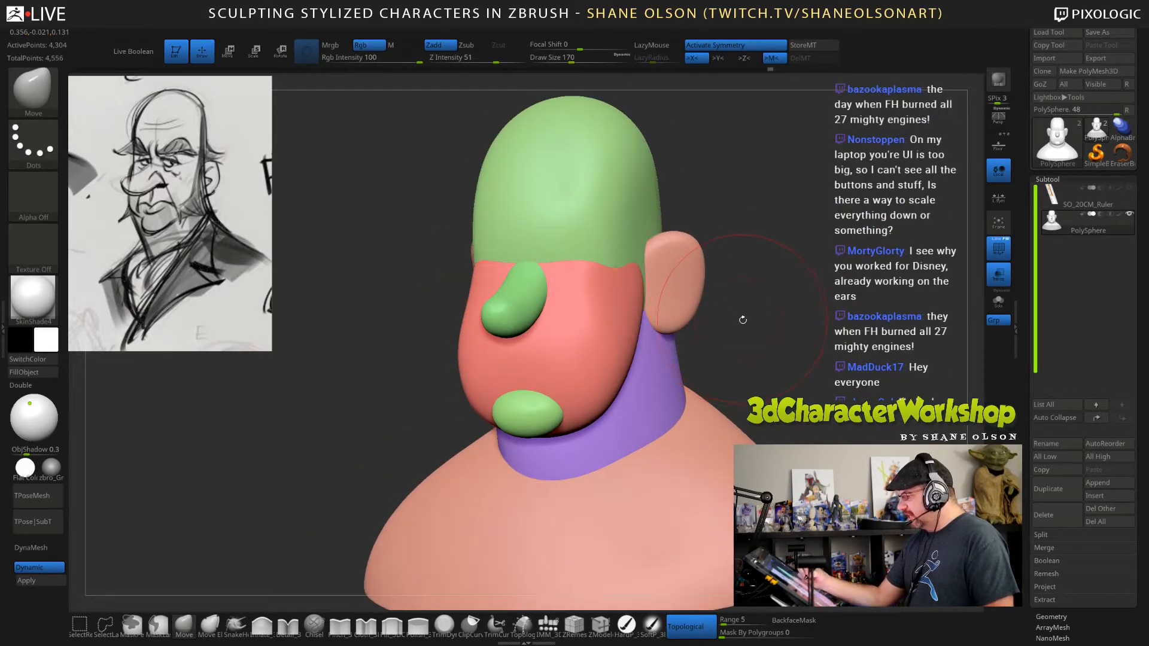
key("s")
left_click_drag(464, 354, 457, 350)
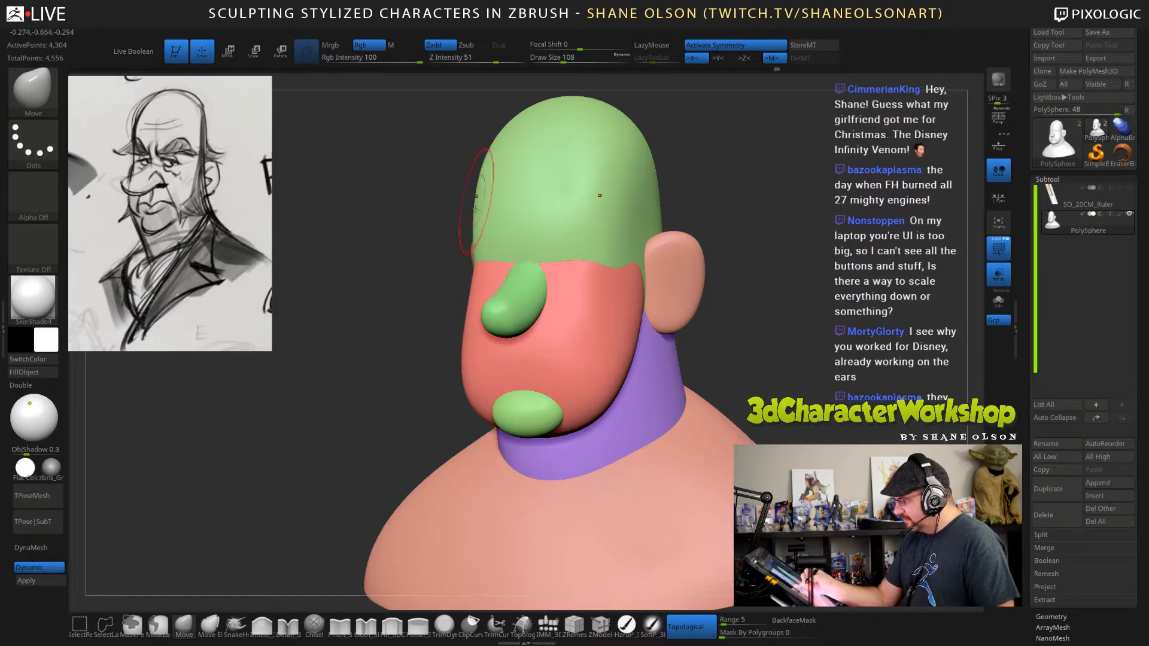
left_click_drag(779, 336, 815, 332)
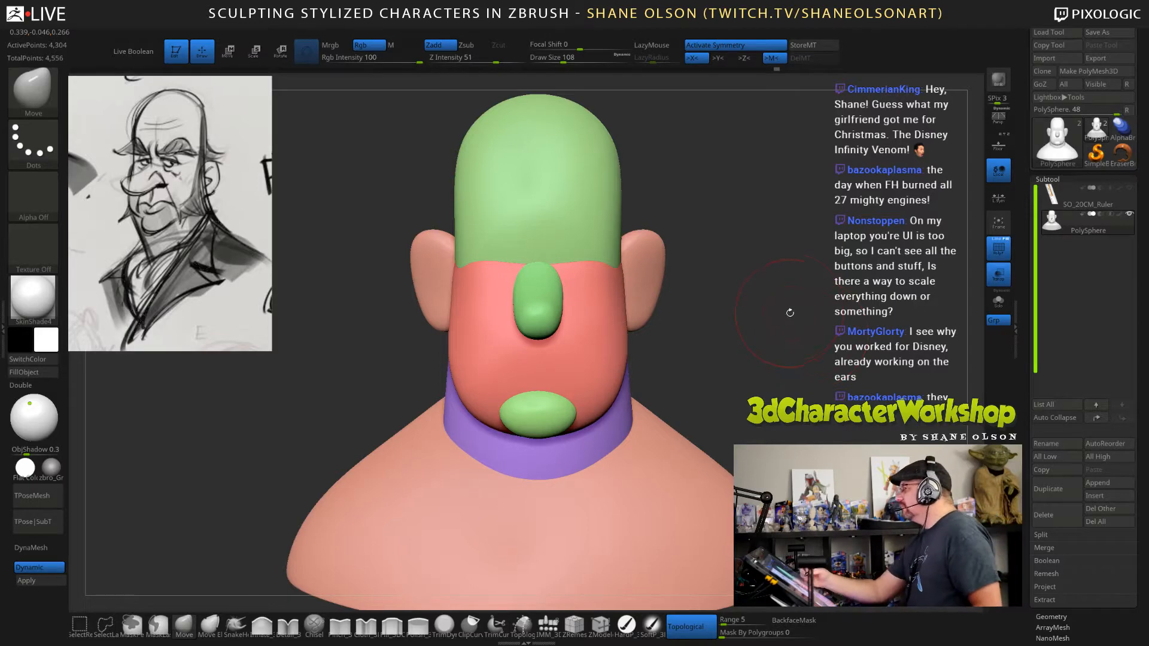
left_click_drag(791, 313, 785, 385)
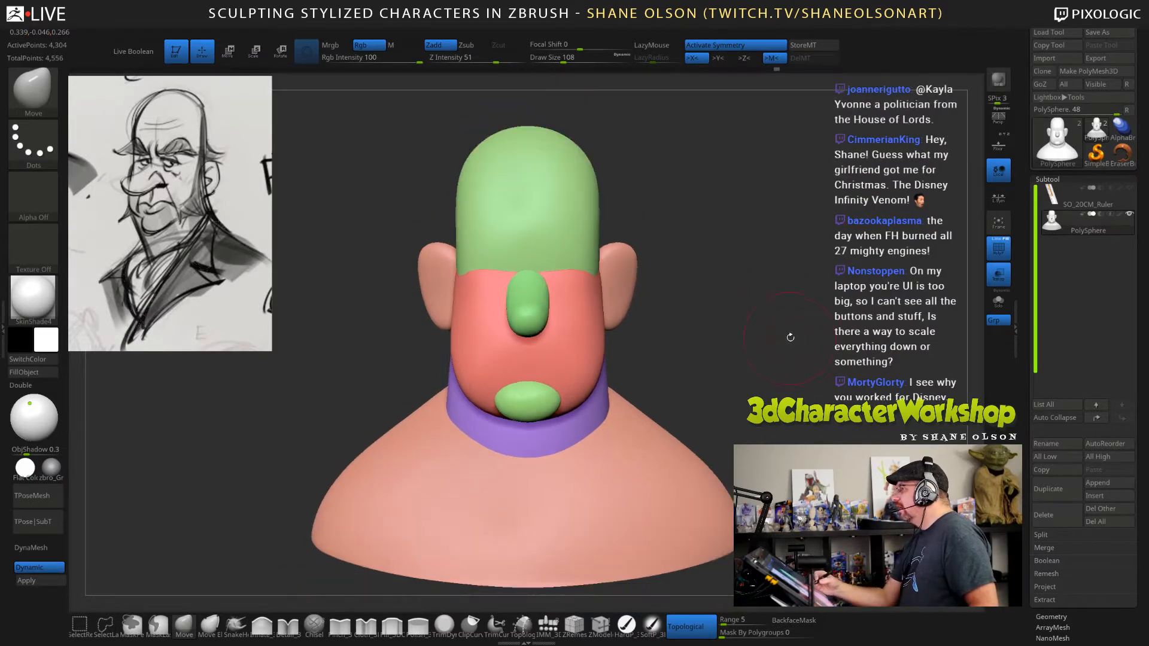
left_click_drag(789, 337, 785, 332)
Fine-tune the shape of the ears from the front with the Move brush at a draw size of 124.
mouse_move(762, 285)
left_mouse_down("alt")
mouse_move(767, 323)
mouse_move(780, 284)
left_mouse_up("alt")
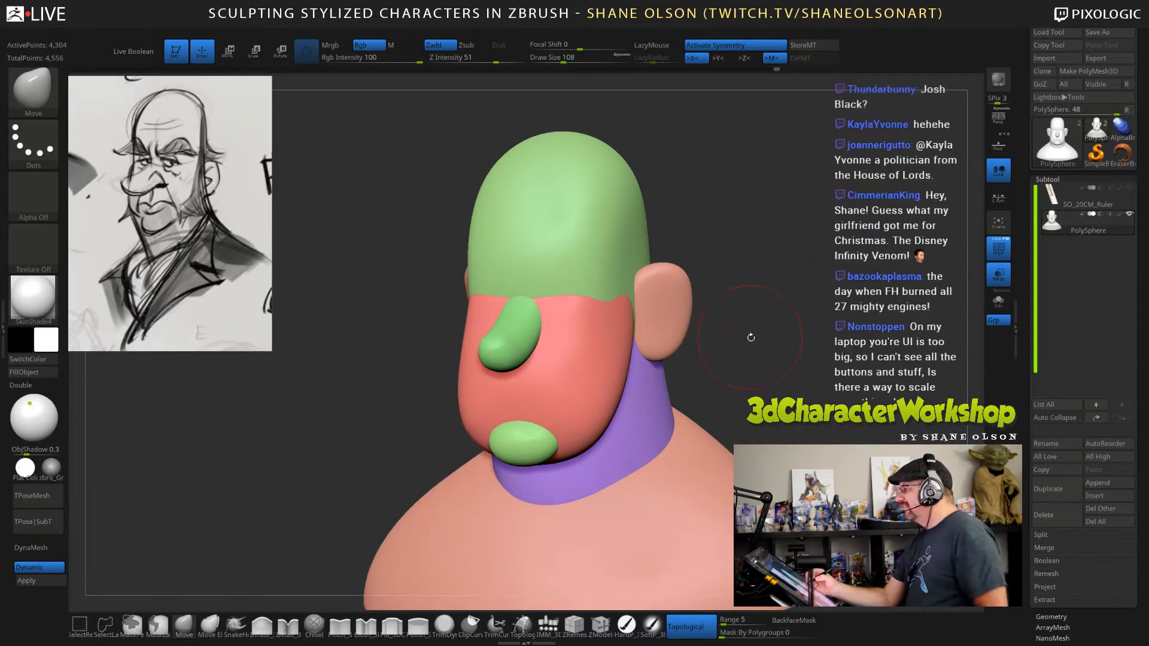
mouse_move(754, 335)
left_mouse_down()
mouse_move(721, 309)
mouse_move(745, 304)
mouse_move(704, 299)
left_mouse_up()
key("s")
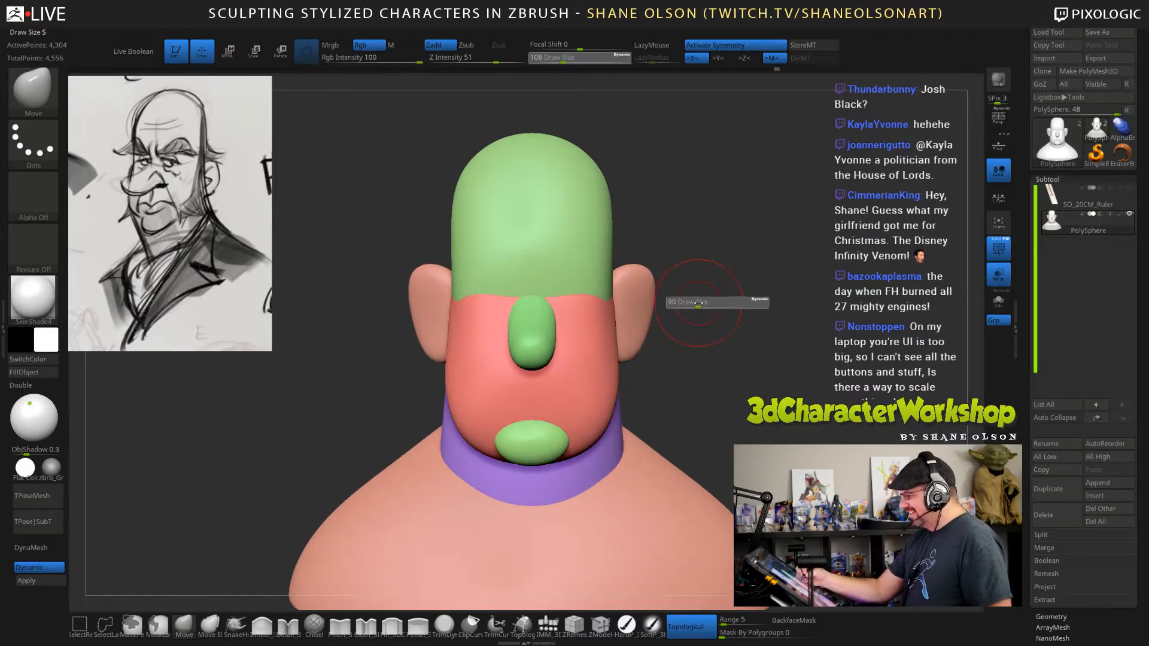
key("s")
left_click_drag(690, 261, 634, 271)
left_click_drag(667, 272, 647, 274)
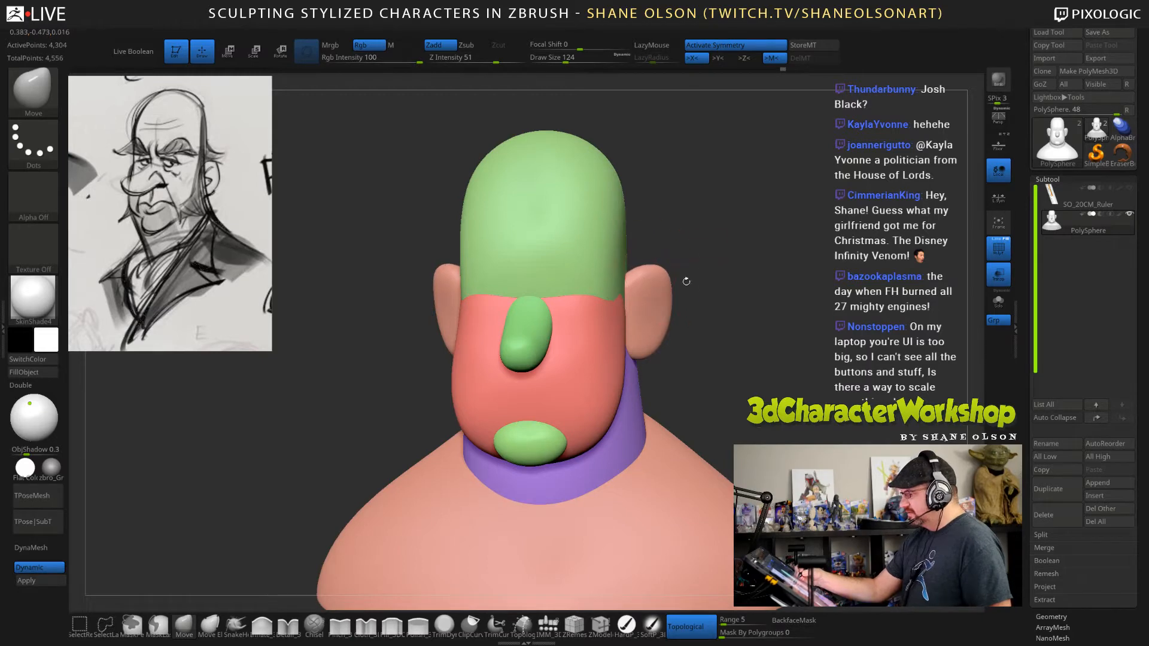
Reselect the Move brush and adjust the back surface of the ears from behind the head.
mouse_move(748, 317)
left_mouse_down()
mouse_move(616, 325)
mouse_move(665, 343)
left_mouse_up()
key("b")
key("m")
key("v")
mouse_move(786, 301)
left_mouse_down()
mouse_move(837, 302)
mouse_move(771, 299)
left_mouse_up()
left_click_drag(678, 291, 673, 293)
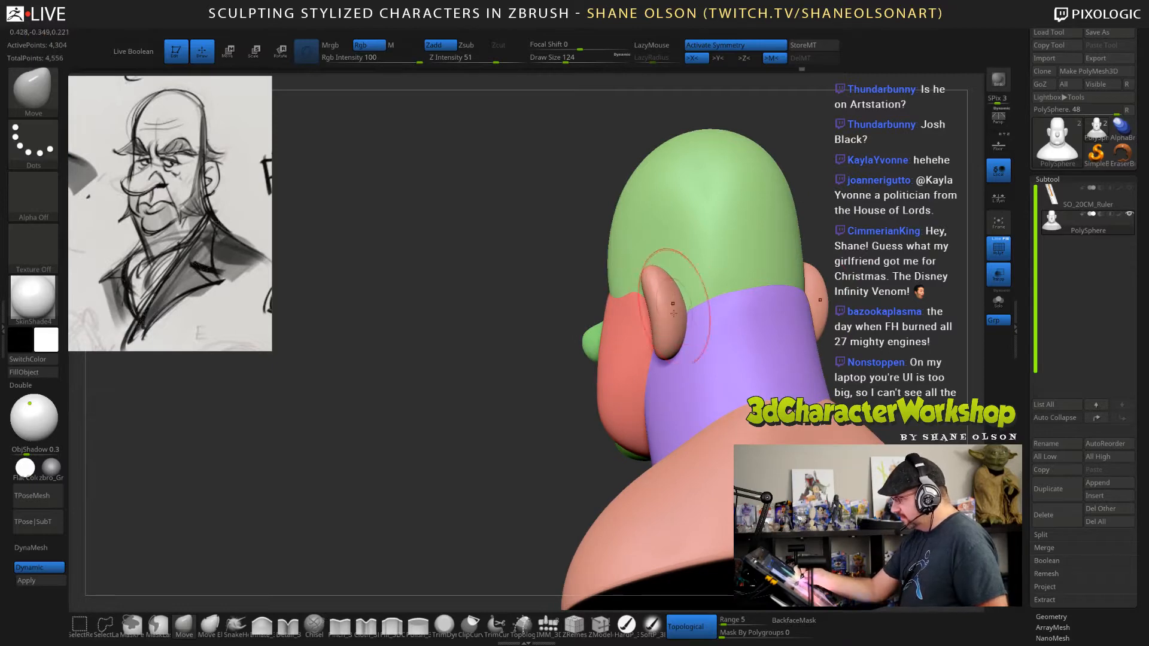
mouse_move(538, 326)
left_mouse_down()
mouse_move(795, 342)
mouse_move(796, 328)
left_mouse_up()
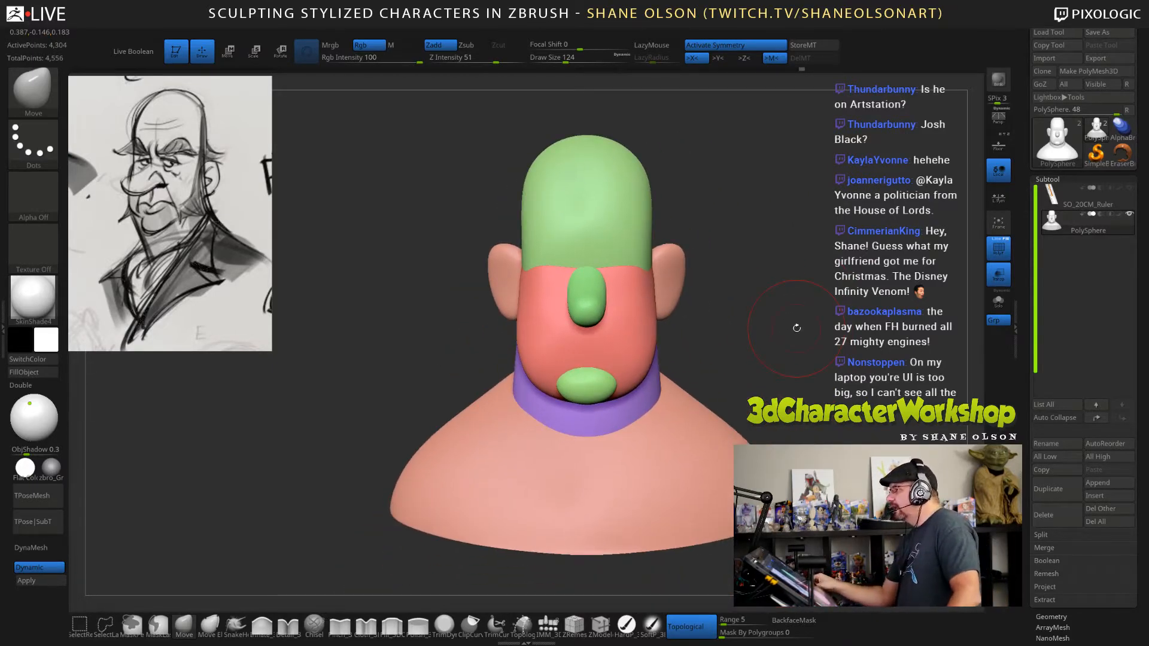
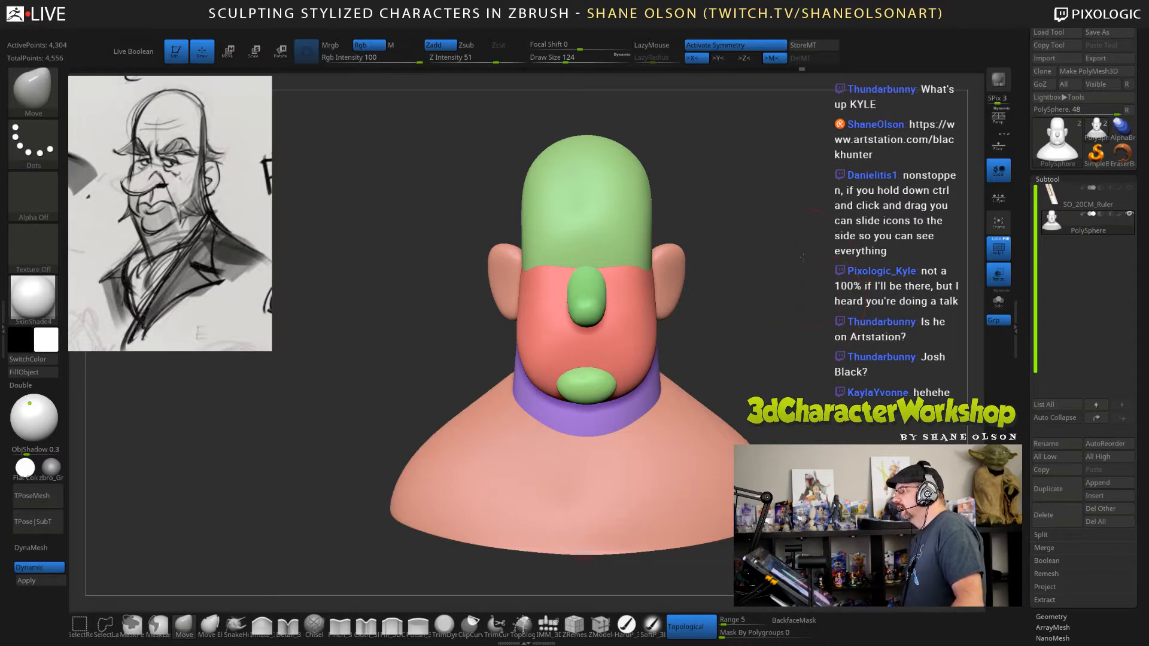
Reshape the profile of the cranium and the back of the neck from the side with the Move brush at draw size 280.
left_click_drag(802, 257, 746, 243)
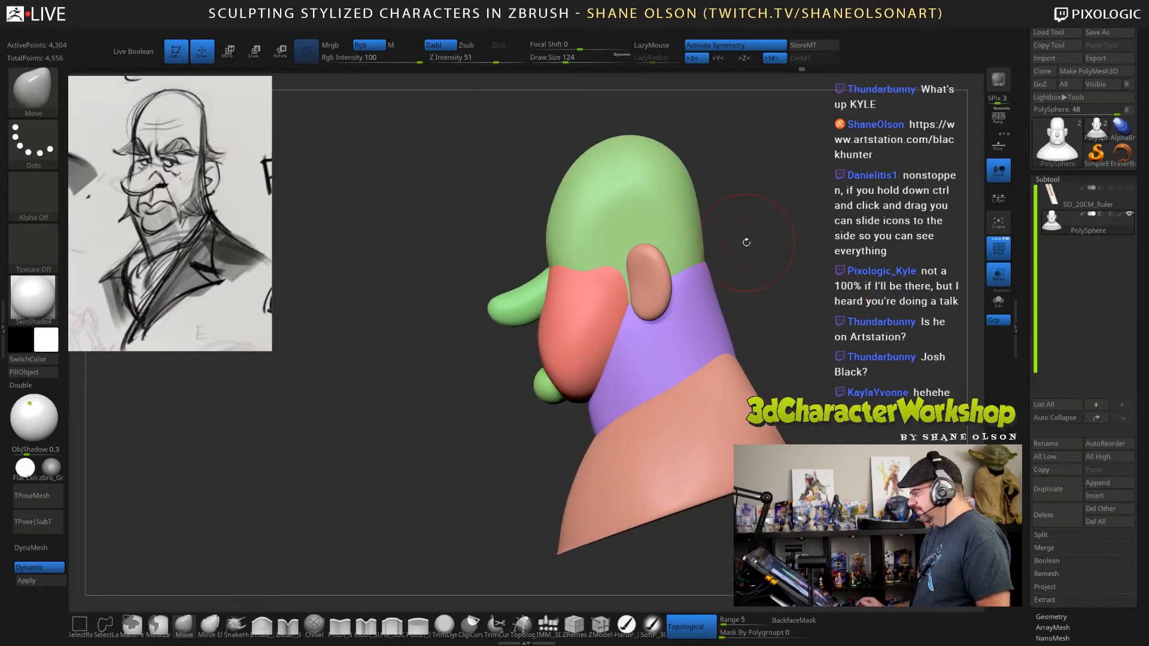
key("s")
mouse_move(726, 162)
left_mouse_down()
mouse_move(744, 162)
mouse_move(754, 231)
left_mouse_up()
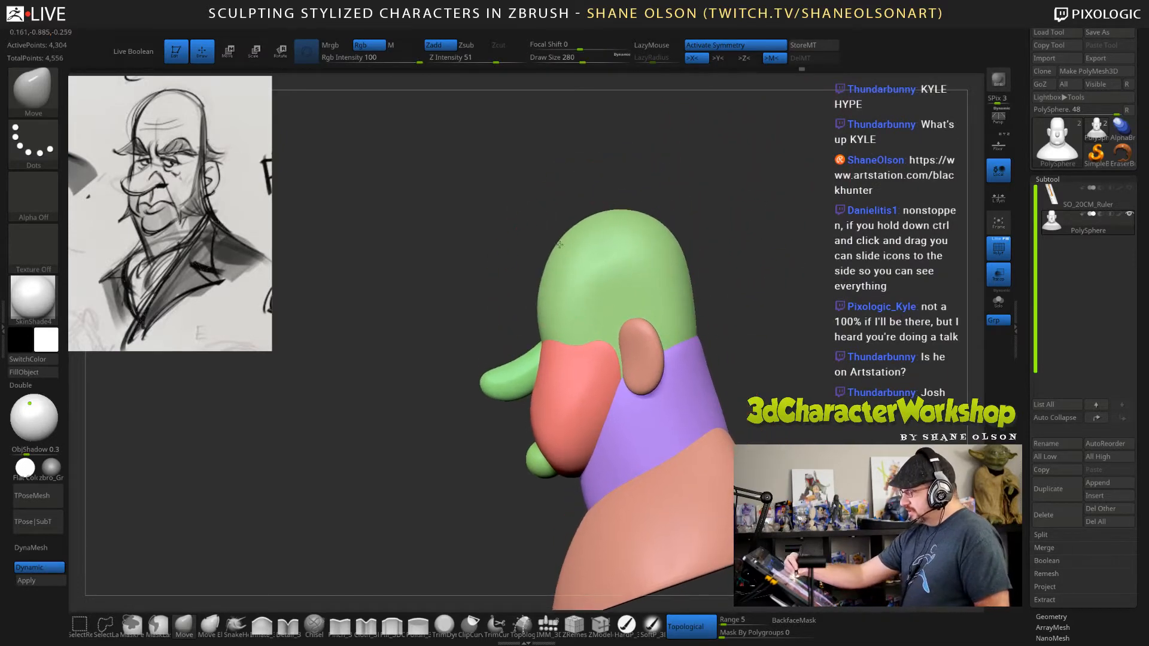
left_click_drag(559, 244, 552, 235)
mouse_move(670, 230)
left_mouse_down()
mouse_move(660, 223)
mouse_move(674, 254)
left_mouse_up()
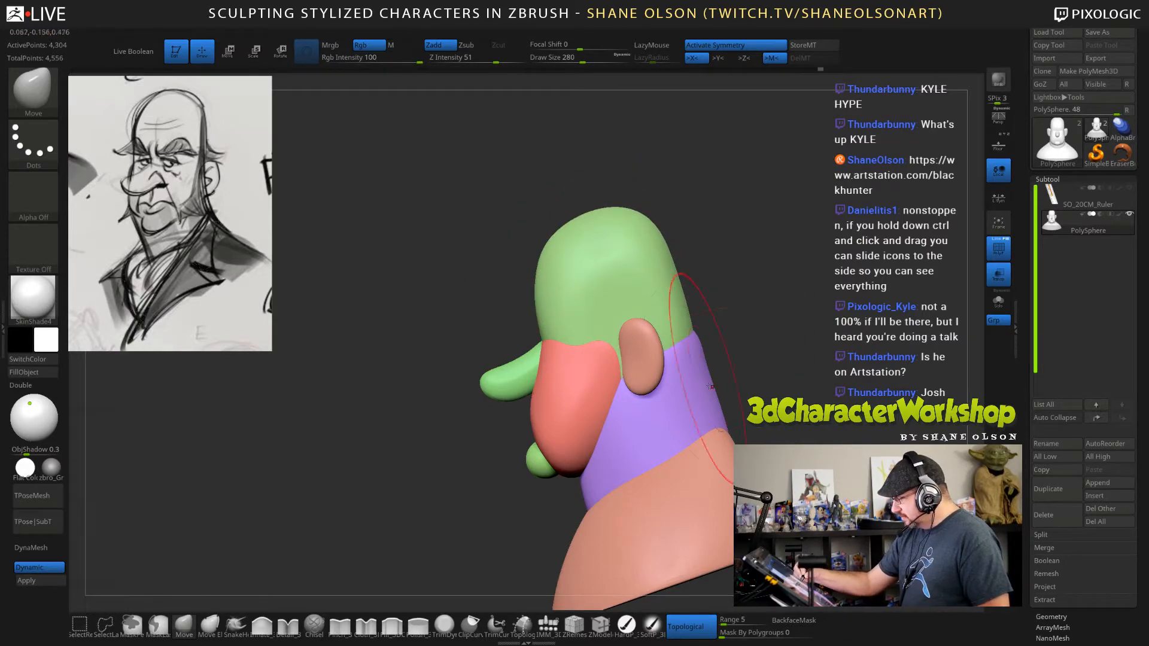
left_click_drag(710, 386, 707, 386)
Polish the back of the head, neck and upper shoulders with the Polish brush at draw size 194, undoing the unwanted smoothing stroke.
mouse_move(787, 359)
left_mouse_down()
mouse_move(771, 355)
mouse_move(818, 350)
left_mouse_up()
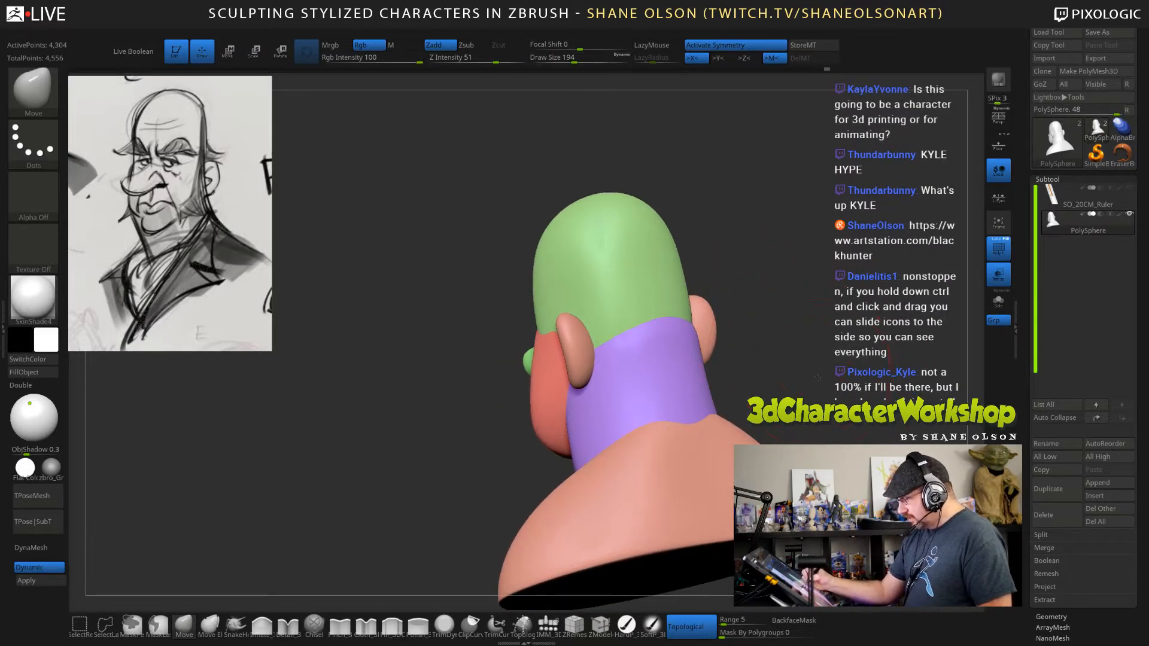
left_click(419, 625)
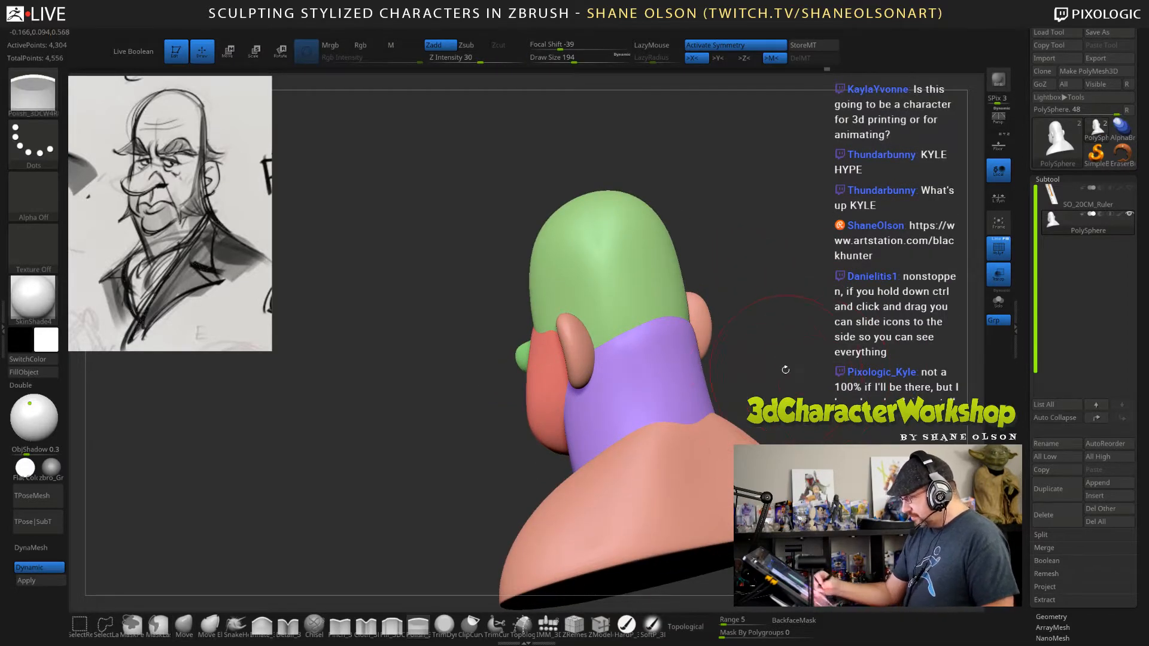
left_click_drag(785, 370, 756, 359)
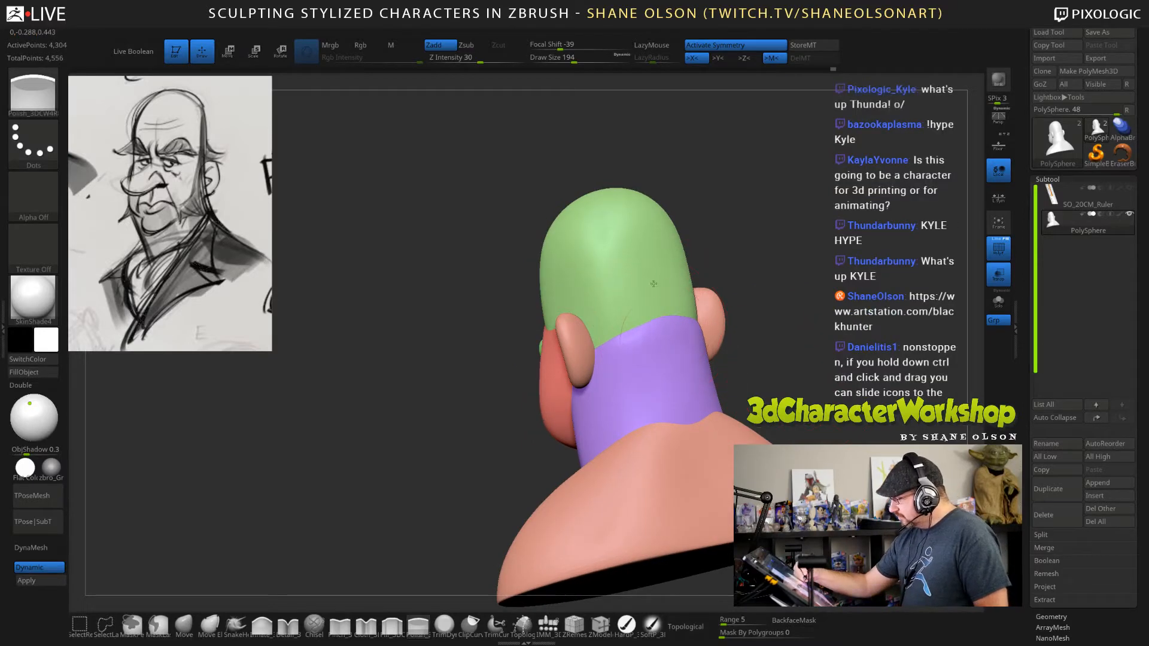
left_click_drag(816, 353, 656, 288)
left_click_drag(731, 344, 820, 360)
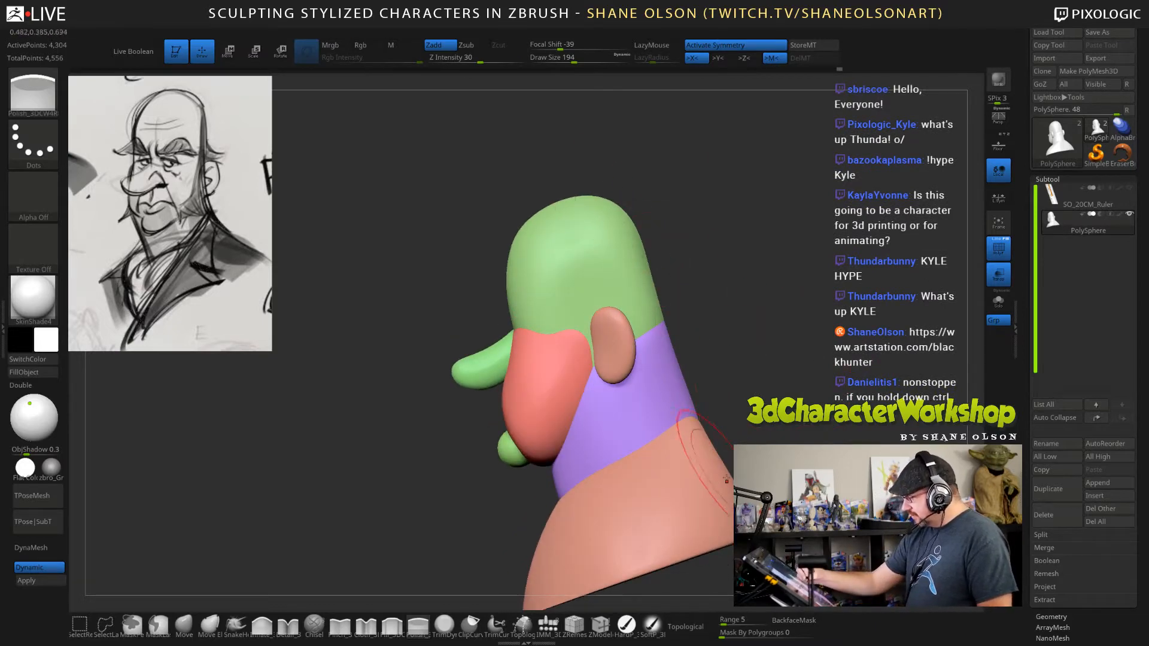
left_click_drag(833, 432, 733, 413)
left_click_drag(659, 315, 658, 456, "shift")
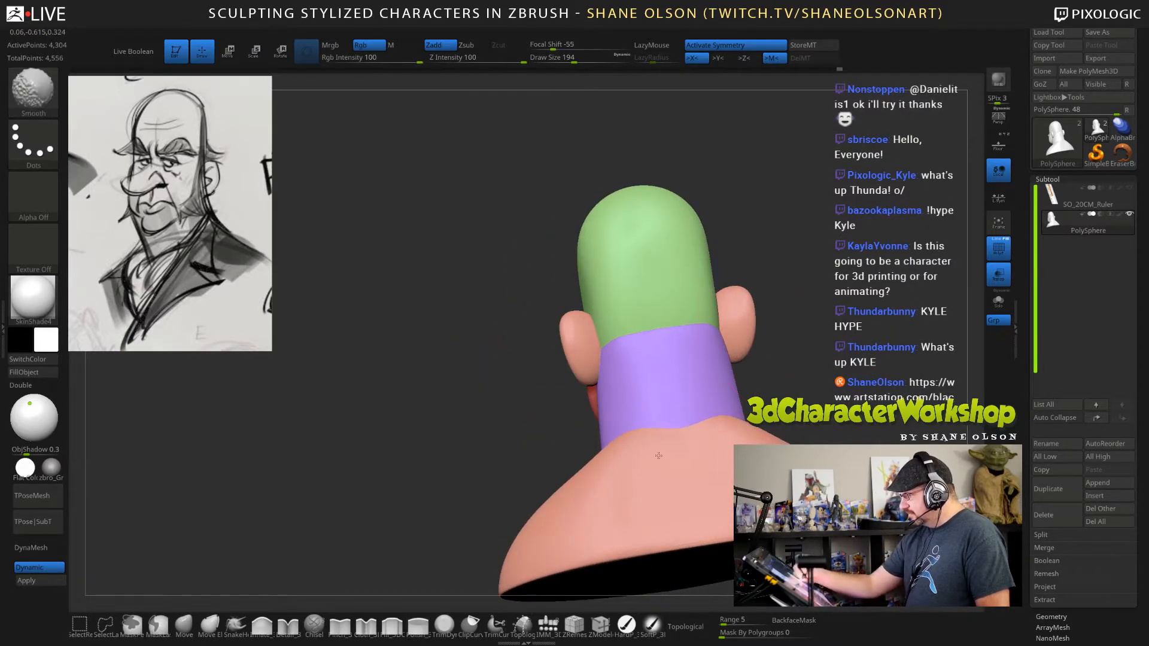
key("ctrl+z")
left_click_drag(824, 353, 781, 382)
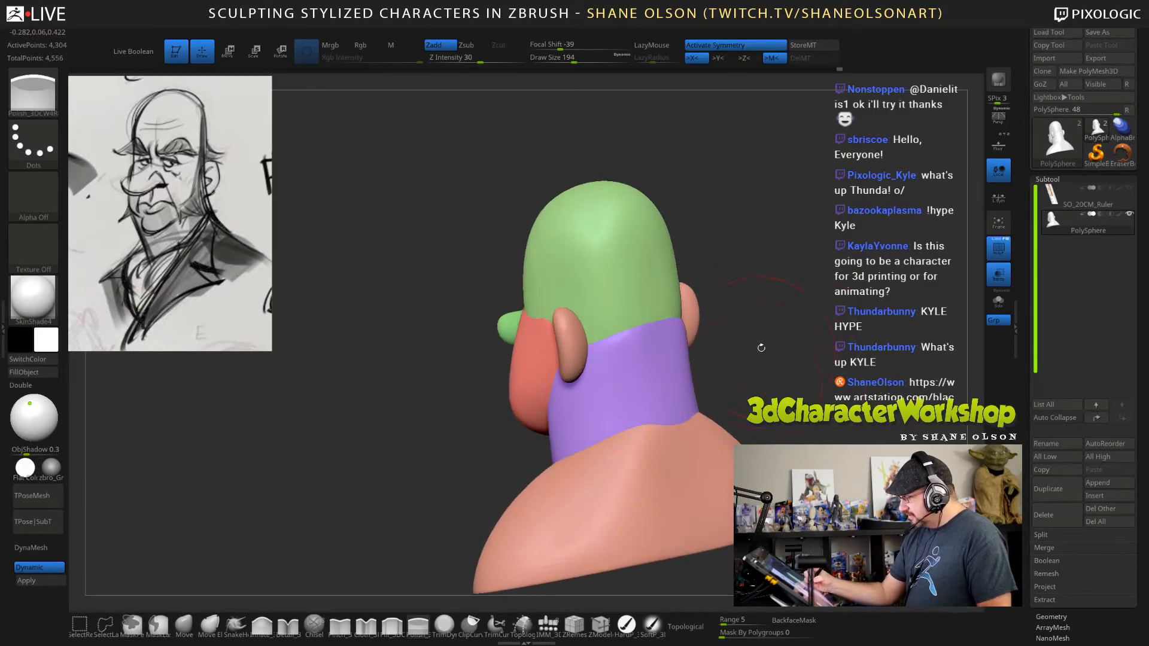
left_click_drag(763, 344, 733, 352)
right_click_drag(734, 353, 707, 372)
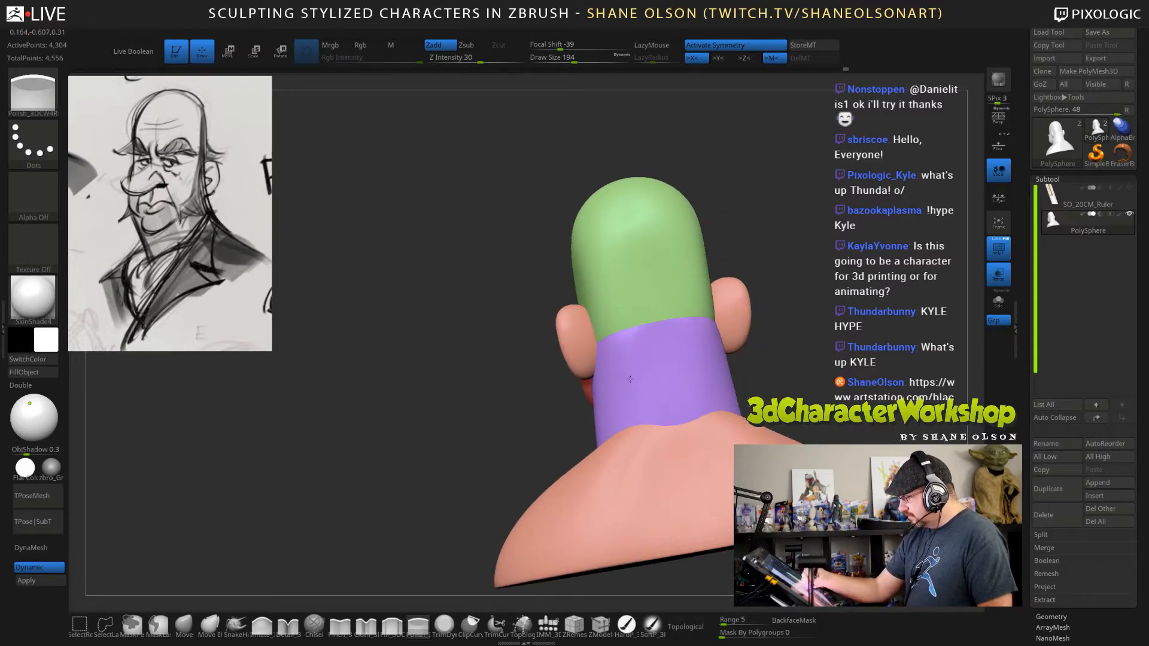
mouse_move(815, 336)
left_mouse_down()
mouse_move(814, 320)
mouse_move(816, 338)
mouse_move(814, 323)
mouse_move(798, 334)
left_mouse_up()
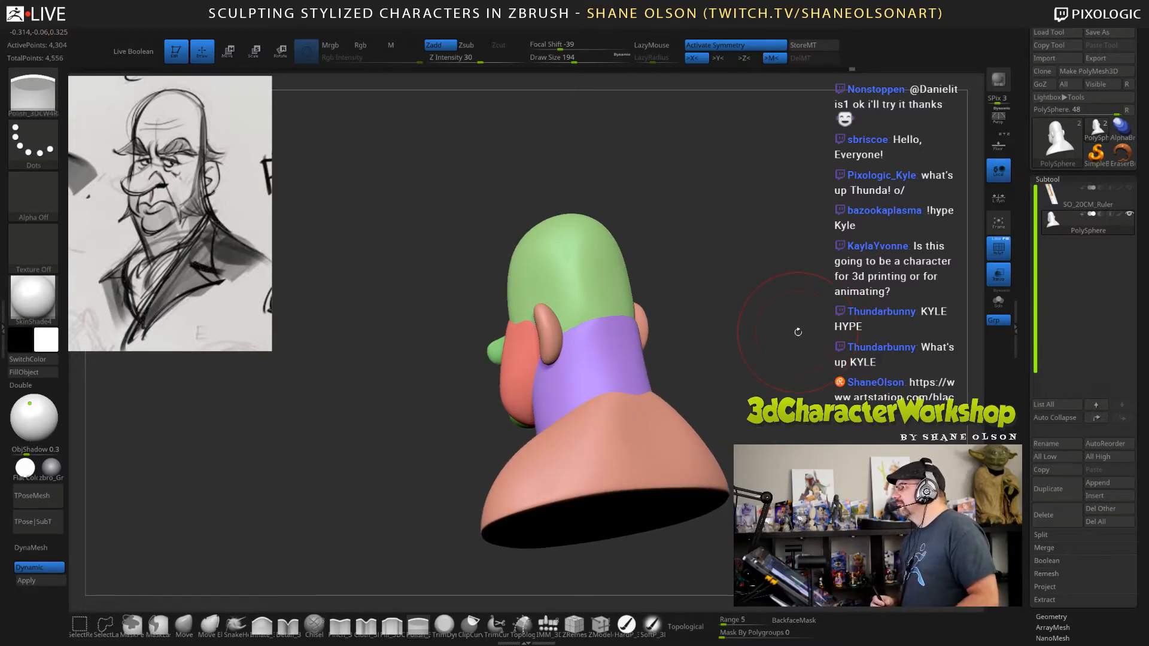
left_click_drag(777, 307, 791, 305, "alt")
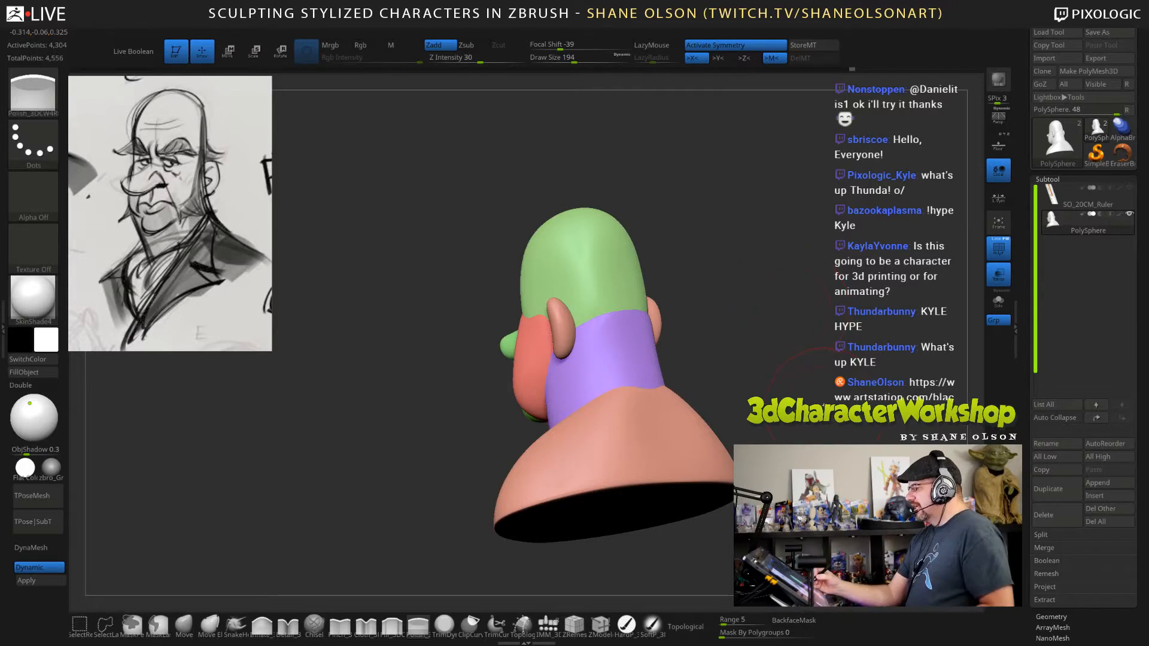
left_click_drag(823, 406, 864, 395)
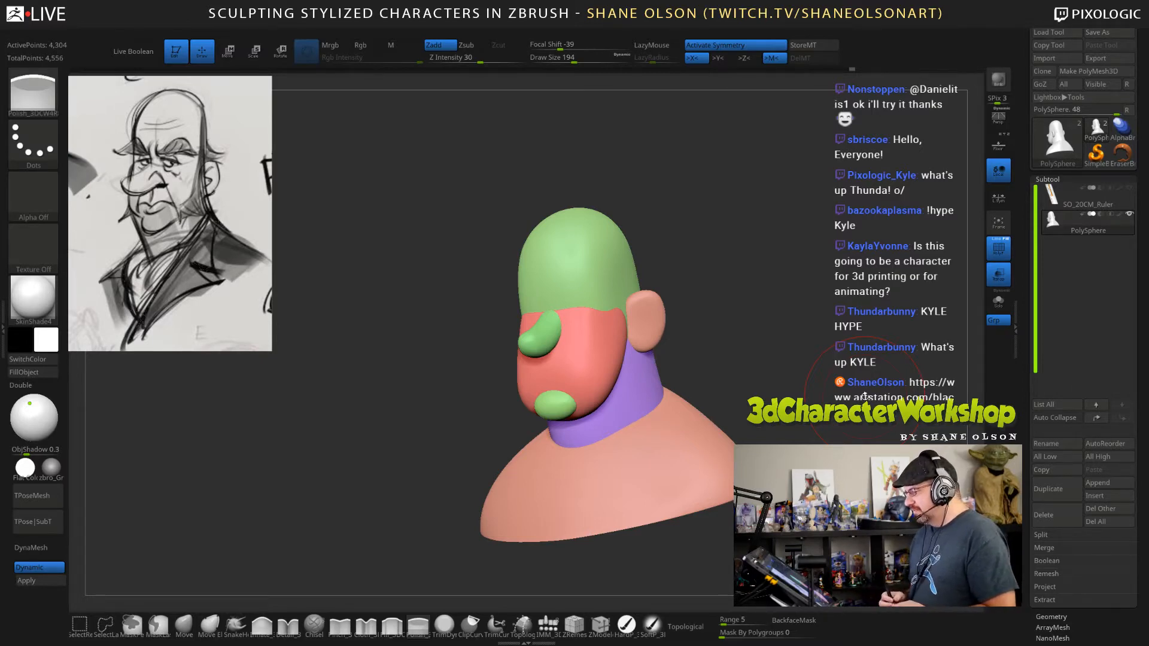
Adjust the upper sides of the cranium from the front with the Move brush at draw size 182.
key("s")
mouse_move(782, 329)
left_mouse_down()
mouse_move(798, 369)
mouse_move(781, 327)
left_mouse_up()
key("s")
left_click_drag(724, 254, 730, 256)
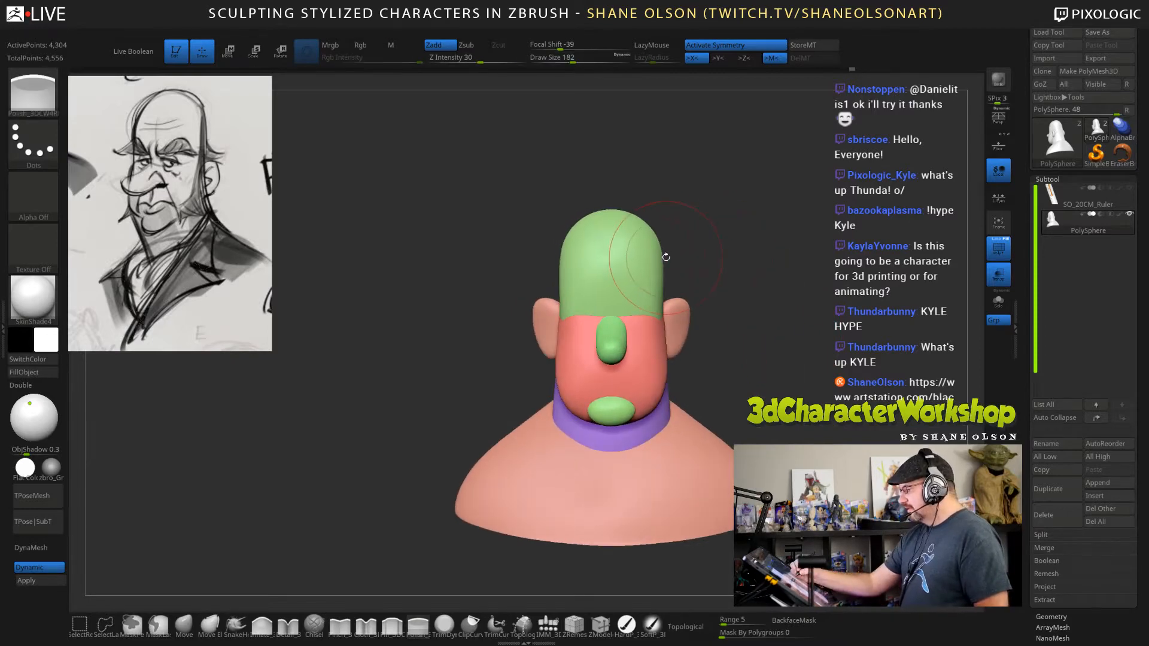
key("b")
key("m")
key("v")
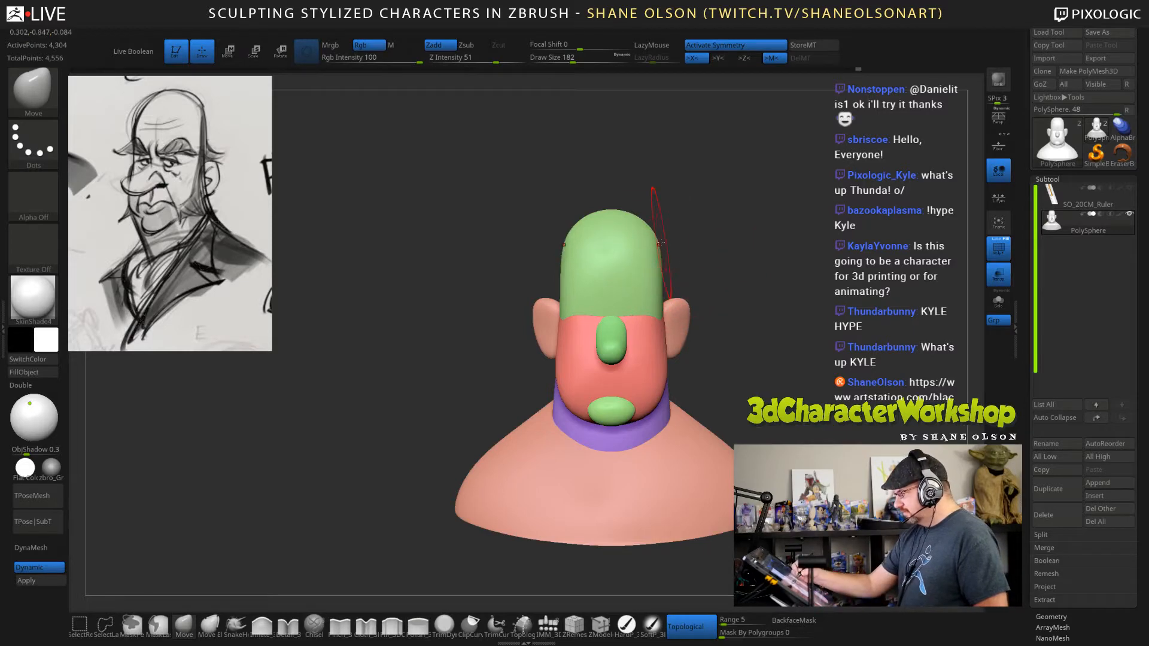
Insert a symmetrical pair of QuadSphere-3 primitives beside the nose with the IMM brush at draw size 53.
mouse_move(775, 293)
left_mouse_down()
mouse_move(796, 324)
mouse_move(778, 329)
mouse_move(804, 298)
mouse_move(800, 310)
left_mouse_up()
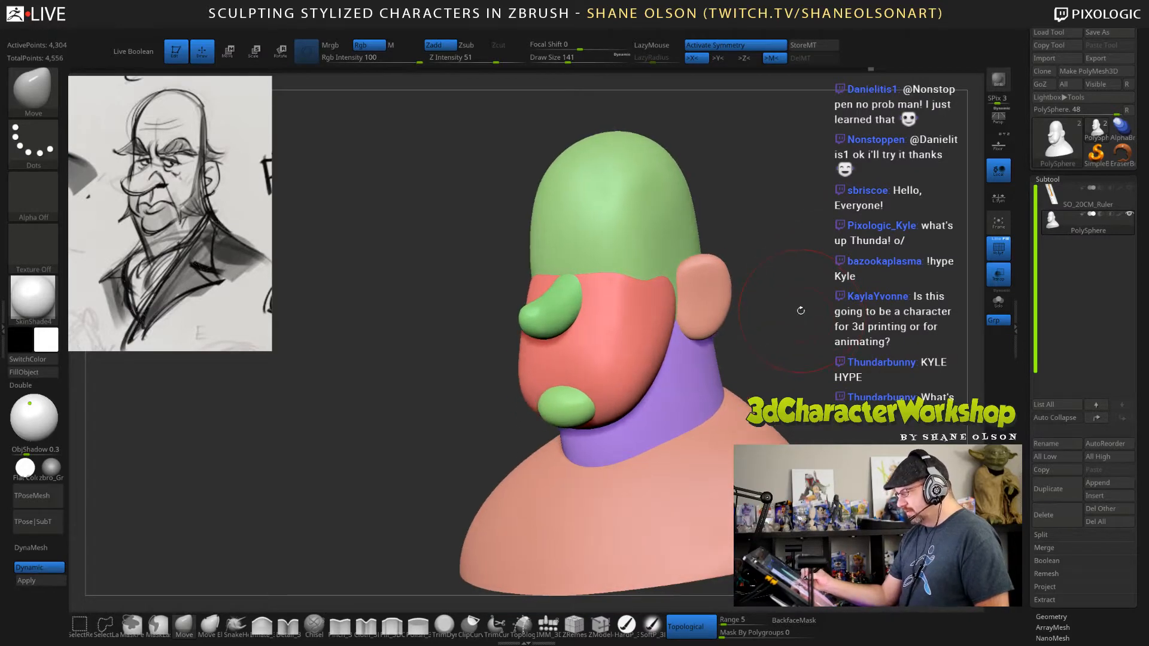
left_click(549, 623)
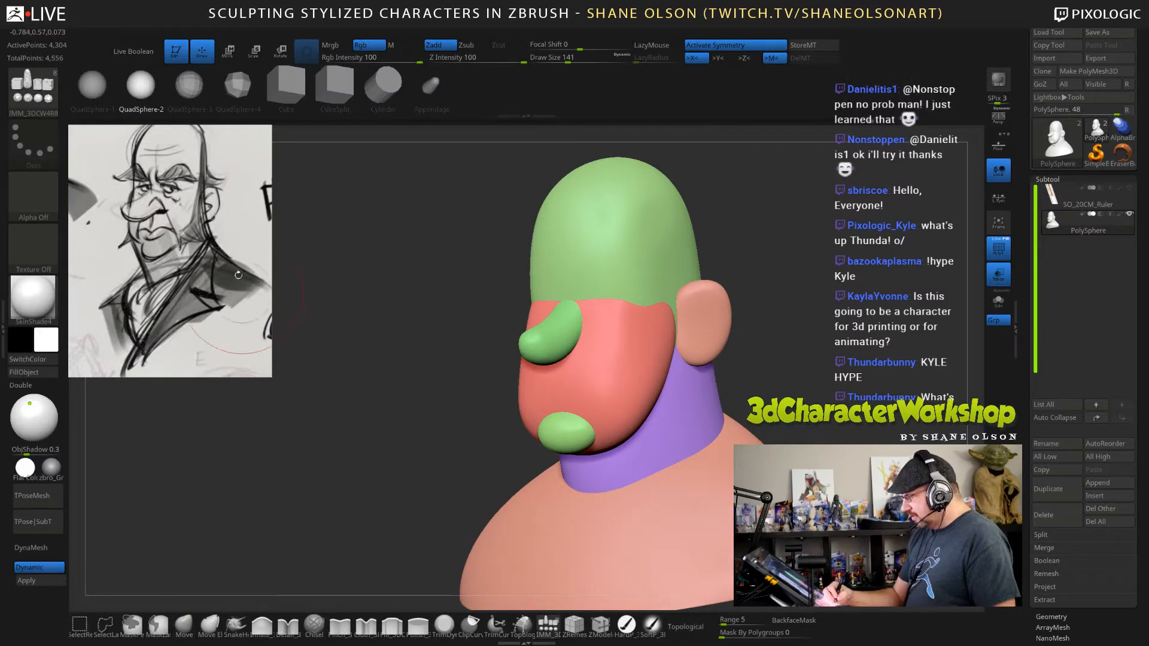
right_click_drag(665, 316, 672, 326, "ctrl")
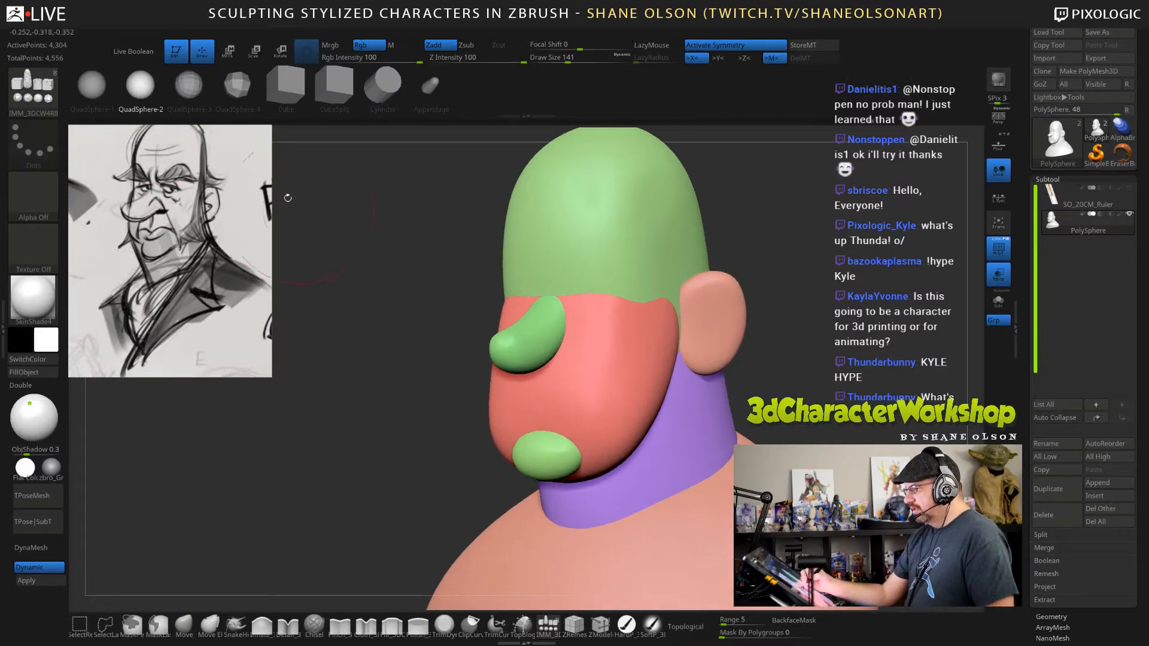
left_click(189, 86)
key("s")
left_click_drag(404, 329, 389, 331)
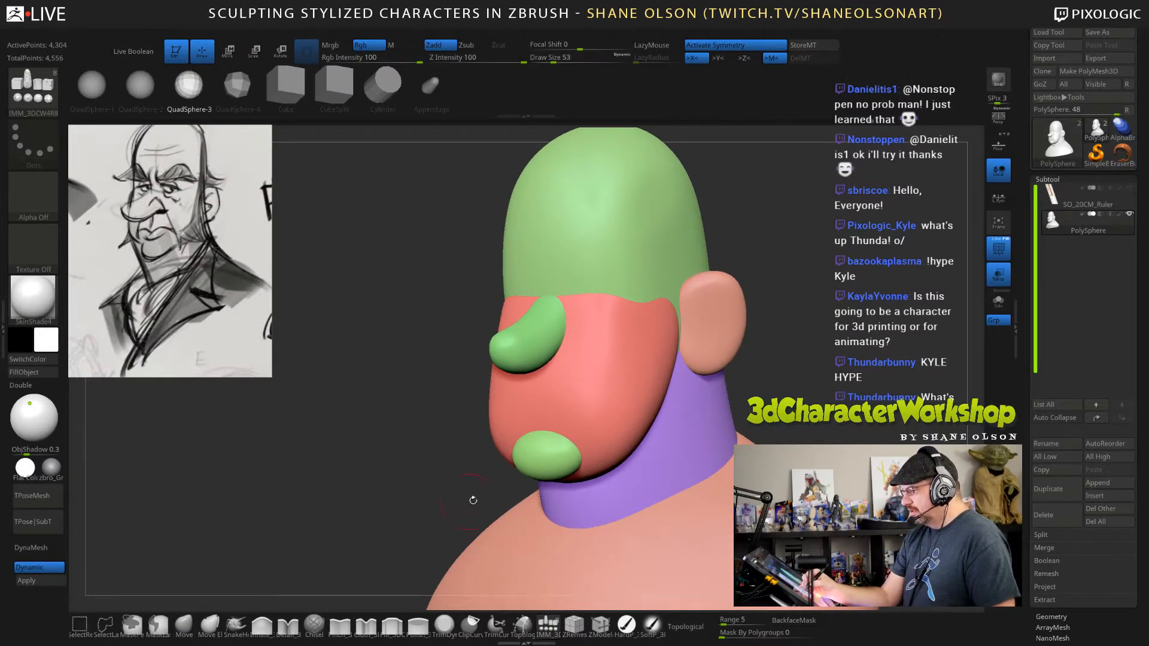
left_click_drag(571, 333, 563, 356)
left_click_drag(760, 374, 770, 386, "ctrl")
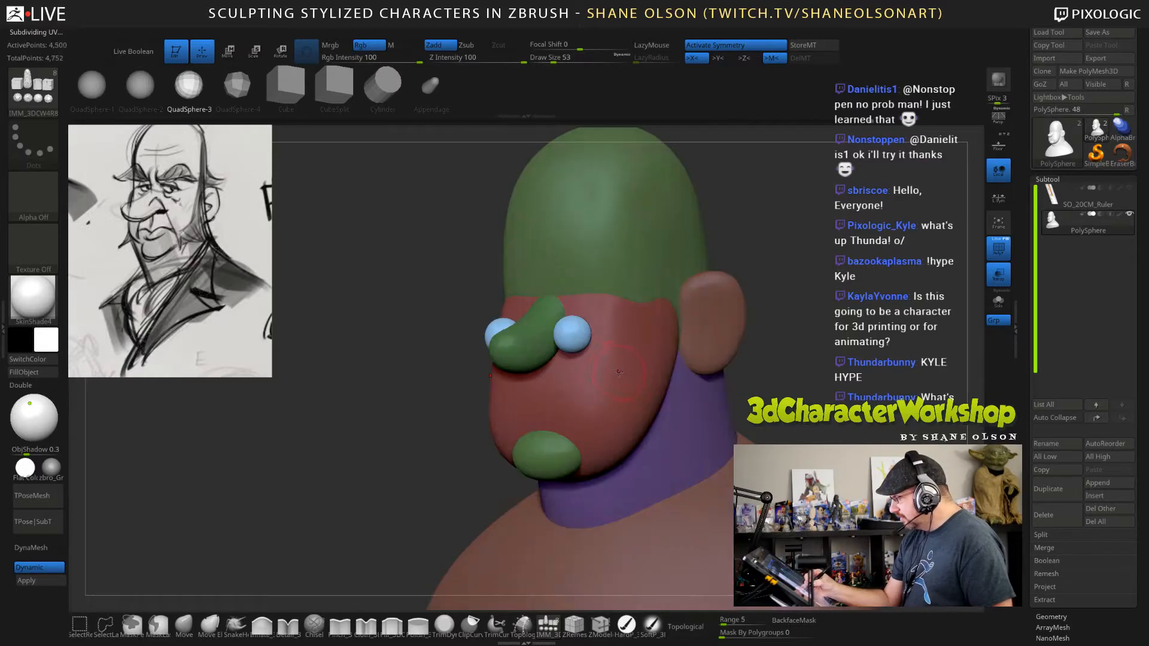
Reposition the inserted spheres from the front with the transform gizmo so they sit closer against the nose.
right_click_drag(664, 359, 720, 366)
key("w")
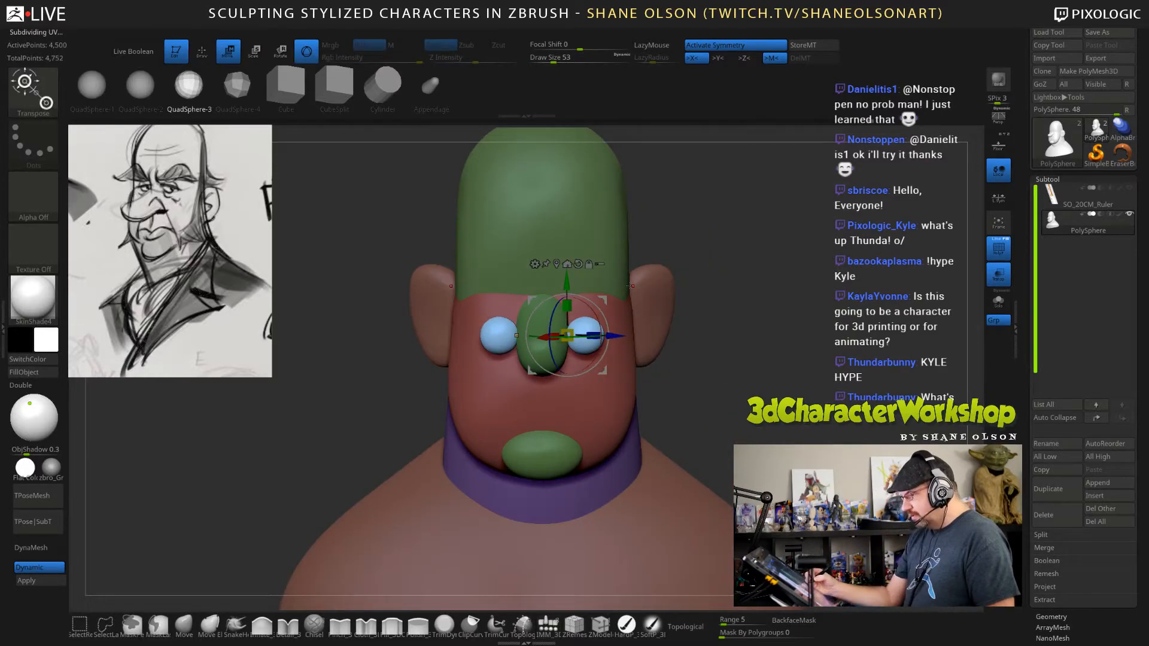
right_click_drag(628, 312, 633, 325, "ctrl")
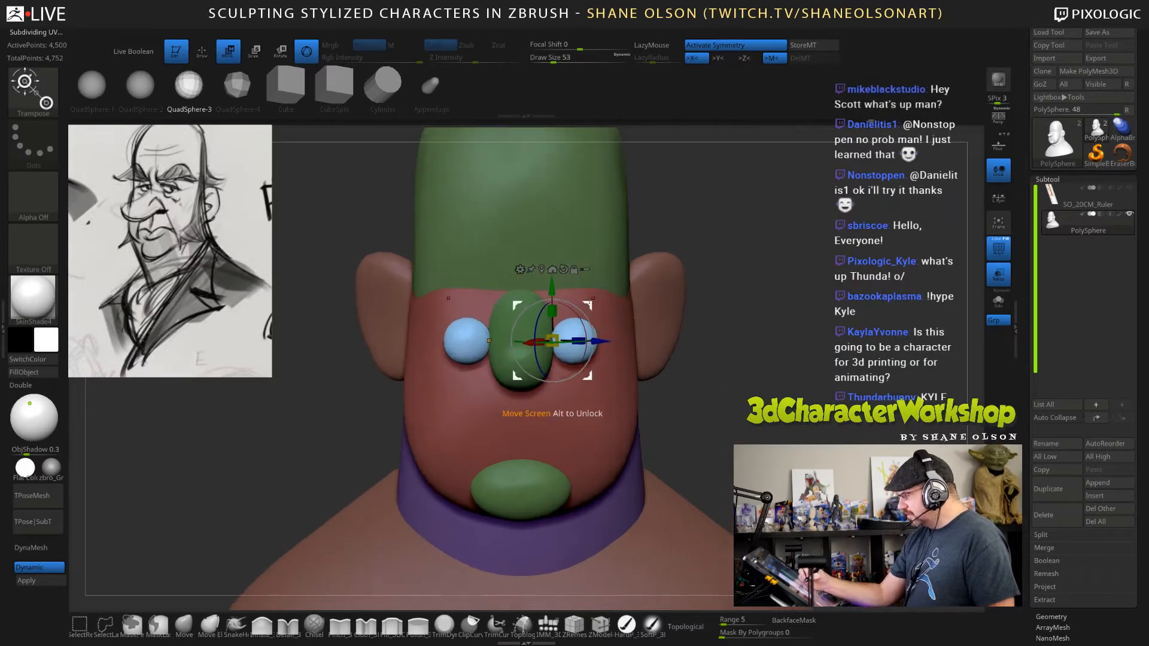
left_click_drag(584, 303, 579, 300)
mouse_move(763, 371)
right_mouse_down()
mouse_move(673, 374)
mouse_move(785, 383)
mouse_move(771, 413)
mouse_move(765, 395)
right_mouse_up()
Select the Move brush and start forming the blue spheres against the sides of the nose from several angles.
key("q")
left_click(184, 622)
right_click_drag(808, 427, 804, 405)
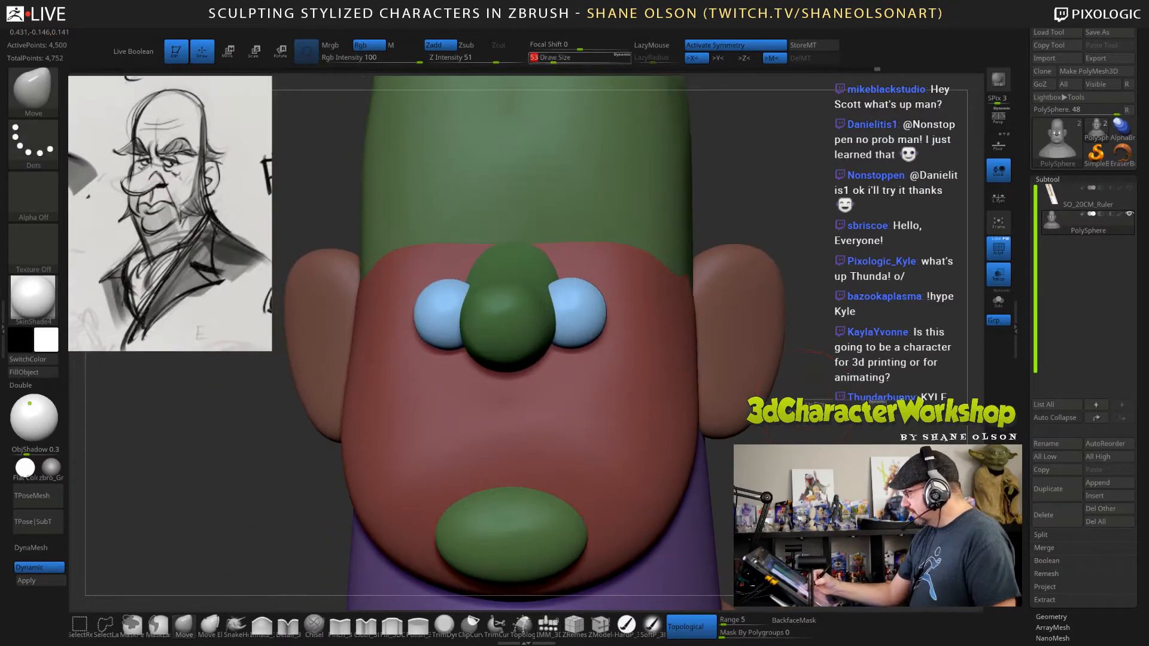
key("s")
left_click_drag(807, 405, 803, 405)
left_click_drag(579, 345, 584, 336)
right_click_drag(616, 367, 562, 279)
mouse_move(553, 289)
left_mouse_down()
mouse_move(581, 278)
mouse_move(536, 295)
mouse_move(583, 290)
left_mouse_up()
Turn off the brush's topological mode and pull the blue forms along the nose at draw size 77.
left_click(691, 627)
key("s")
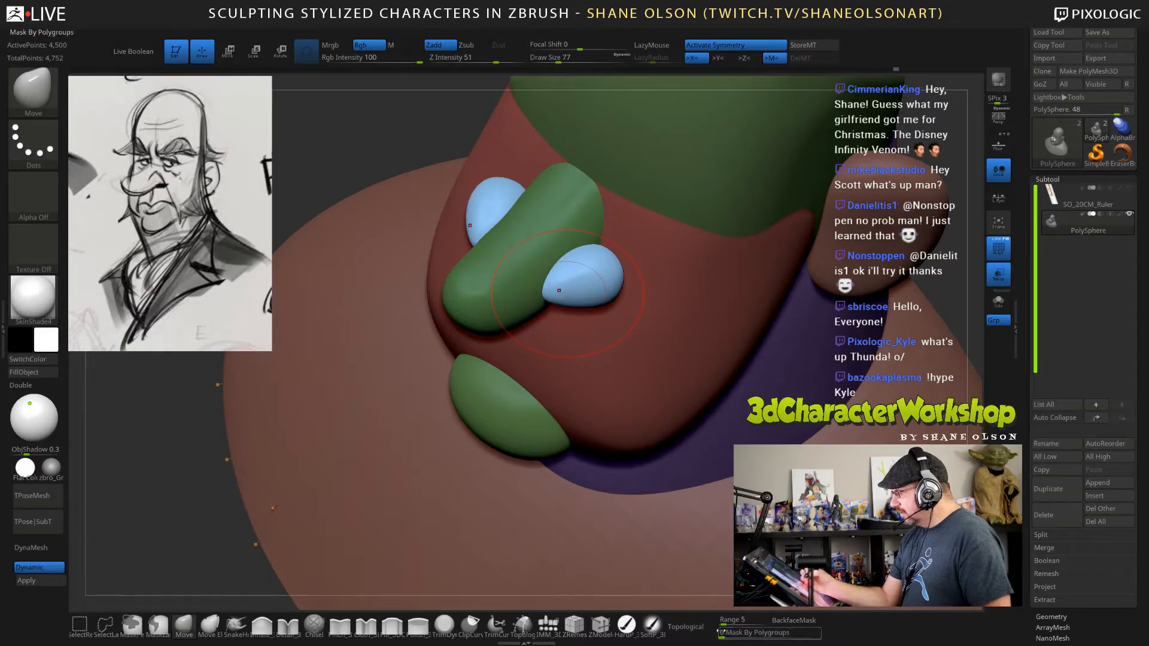
right_click_drag(625, 281, 633, 259)
left_click_drag(581, 274, 615, 256)
Smooth the blue forms at draw size 36 and shift them lower on the nose with the Move brush at draw size 182.
key("s")
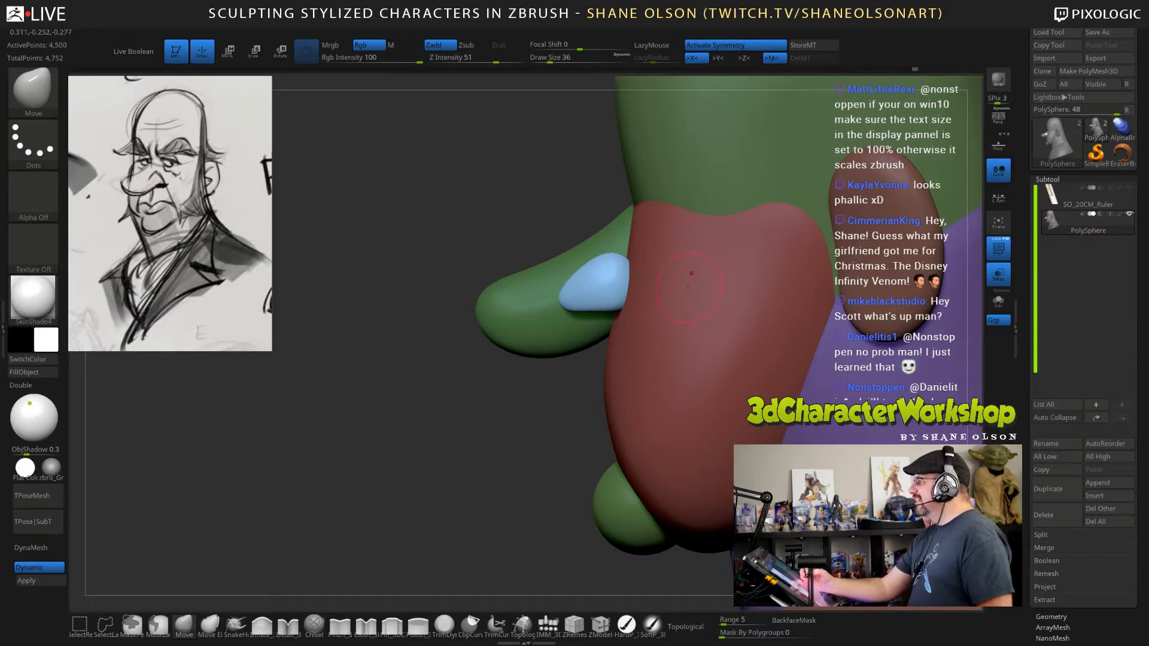
mouse_move(688, 287)
right_mouse_down("alt")
mouse_move(661, 293)
mouse_move(697, 296)
mouse_move(658, 296)
right_mouse_up("alt")
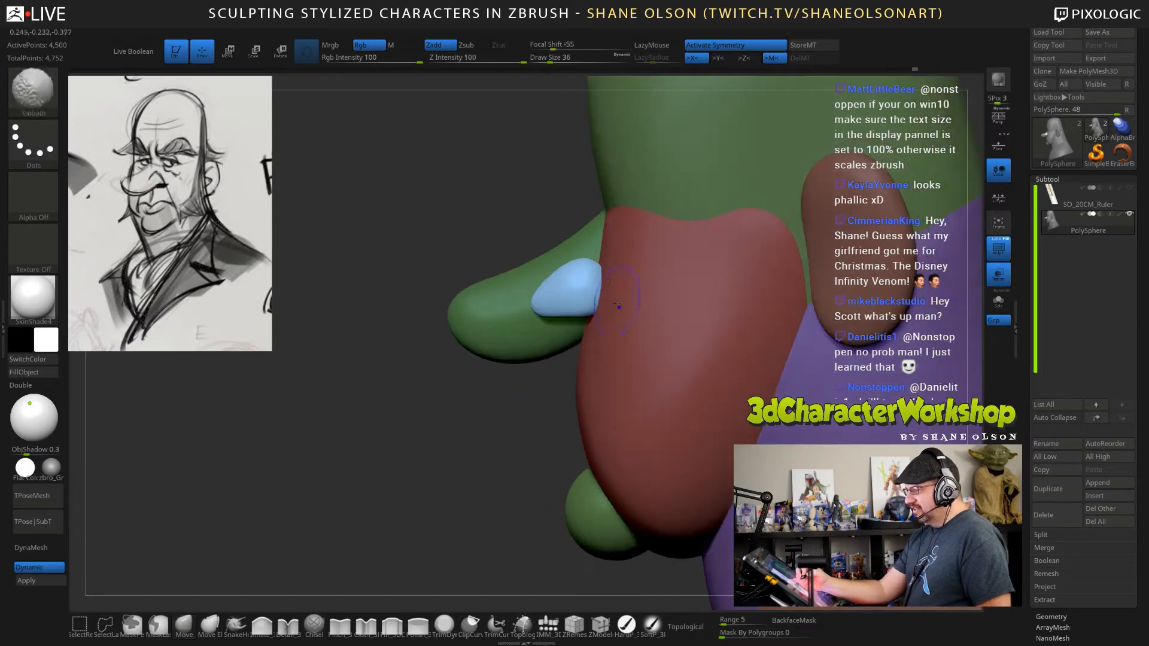
key("s")
key("s")
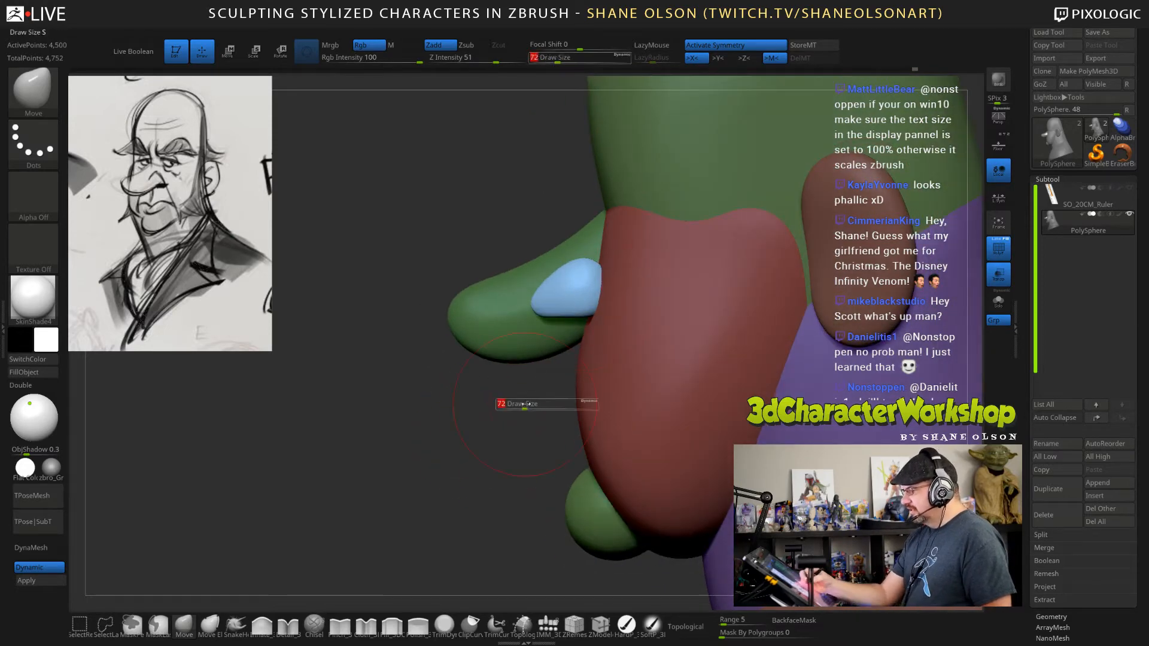
left_click_drag(525, 404, 541, 404)
left_click_drag(557, 300, 561, 323)
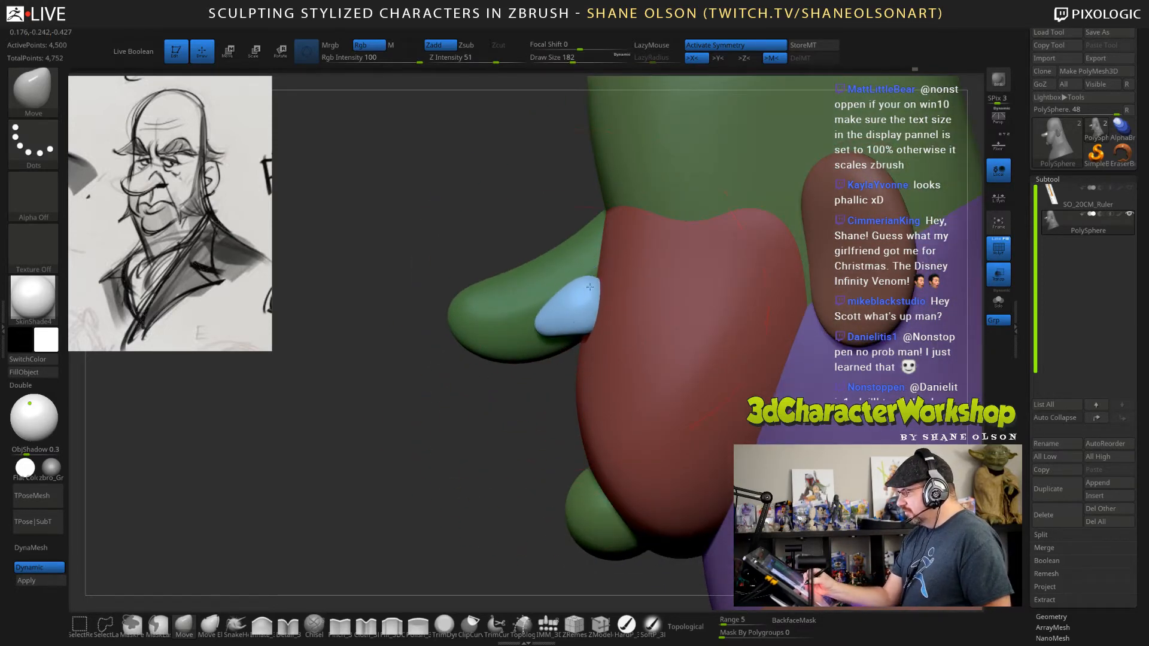
Adjust the front ends of the blue forms in three-quarter view with the Move brush at a smaller draw size.
key("s")
mouse_move(530, 403)
left_mouse_down()
mouse_move(504, 404)
mouse_move(581, 413)
mouse_move(569, 409)
left_mouse_up()
key("s")
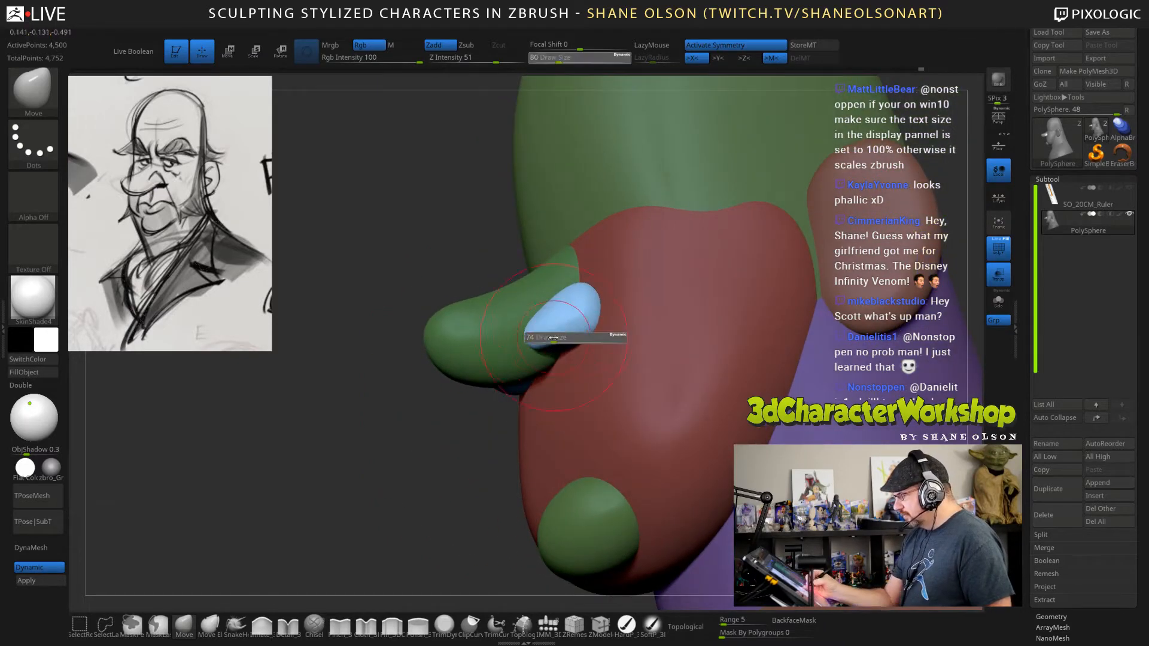
left_click_drag(560, 338, 541, 351)
left_click_drag(473, 416, 532, 412)
mouse_move(540, 277)
right_mouse_down()
mouse_move(586, 323)
mouse_move(584, 343)
right_mouse_up()
Round out the blue forms where they meet the nose from above with the Move brush, reducing the draw size to 38.
key("s")
left_click_drag(572, 309, 551, 325)
mouse_move(591, 322)
right_mouse_down()
mouse_move(579, 304)
mouse_move(587, 317)
right_mouse_up()
key("s")
left_click_drag(585, 311, 579, 312)
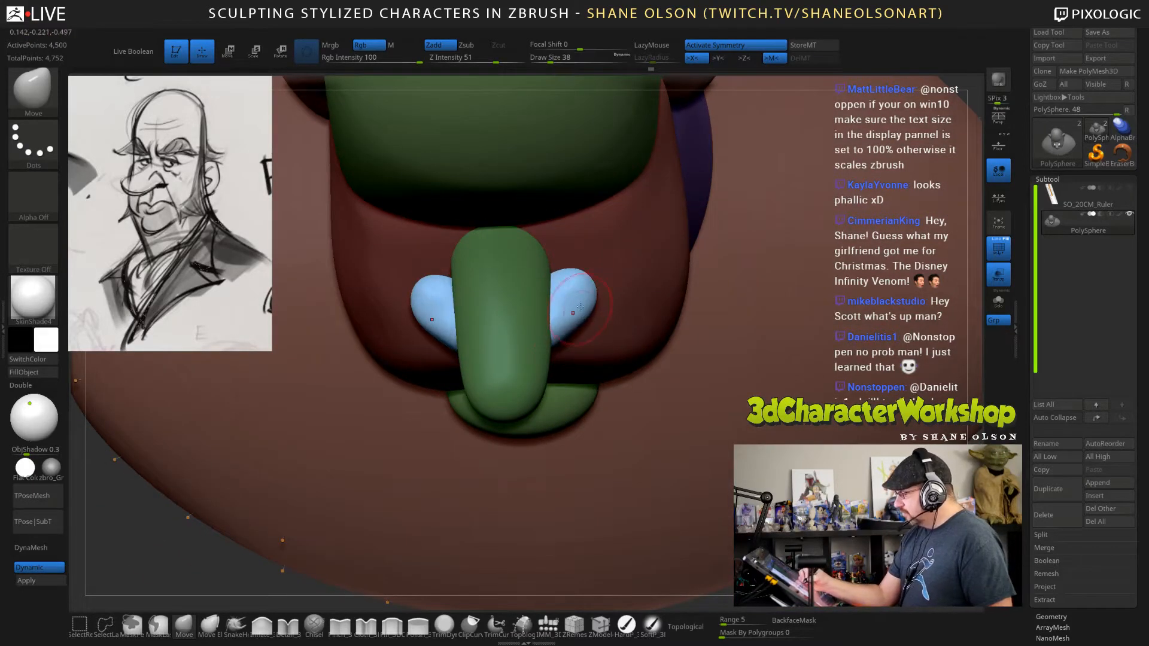
mouse_move(578, 314)
right_mouse_down()
mouse_move(608, 259)
mouse_move(611, 280)
right_mouse_up()
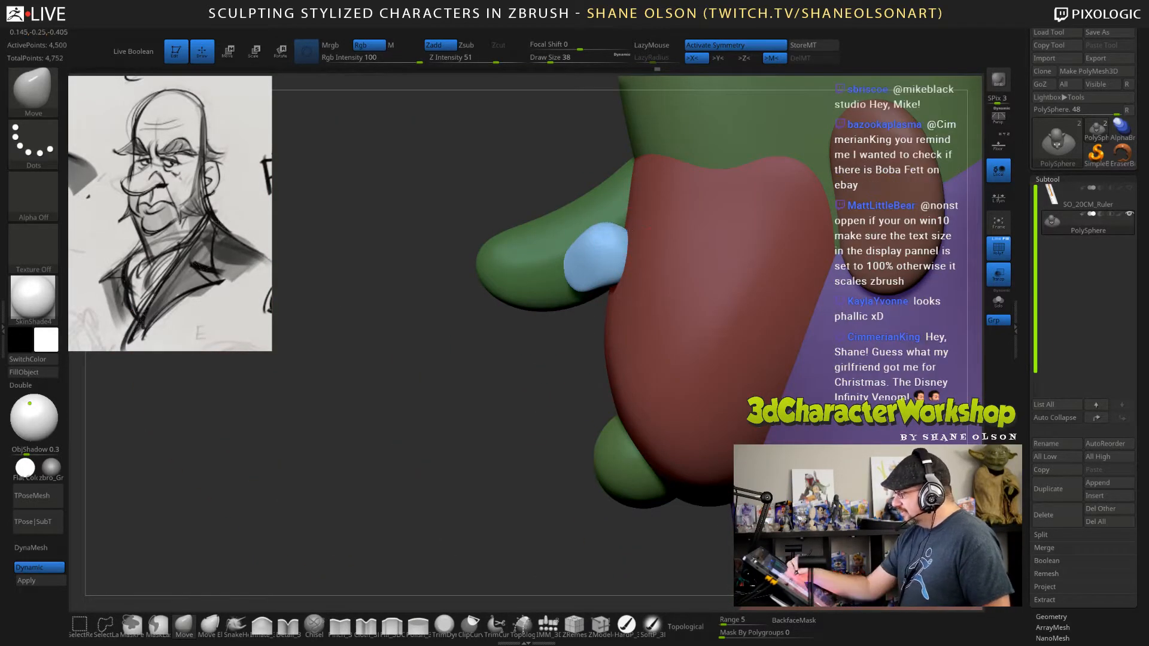
Adjust the rear edge of the blue forms from the side with the Move brush at draw size 96.
key("s")
left_click_drag(643, 269, 647, 250)
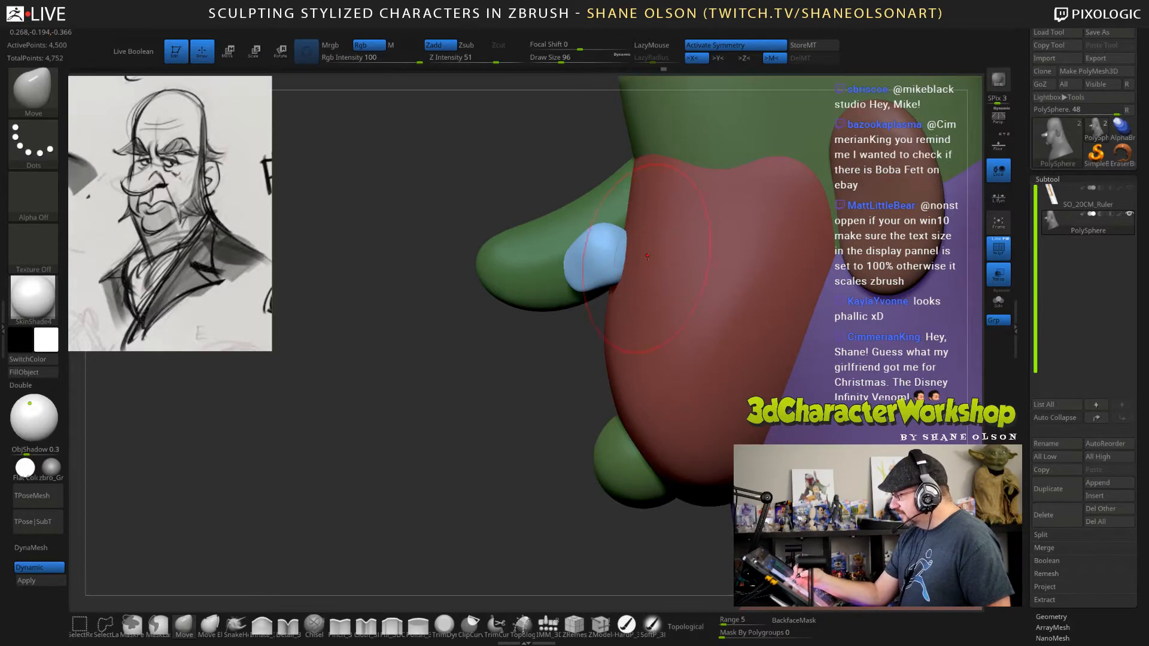
right_click_drag(650, 256, 826, 282)
Raise the lower front edge of the blue forms in three-quarter view with the Move brush at draw size 51.
key("s")
left_click_drag(833, 338, 824, 338)
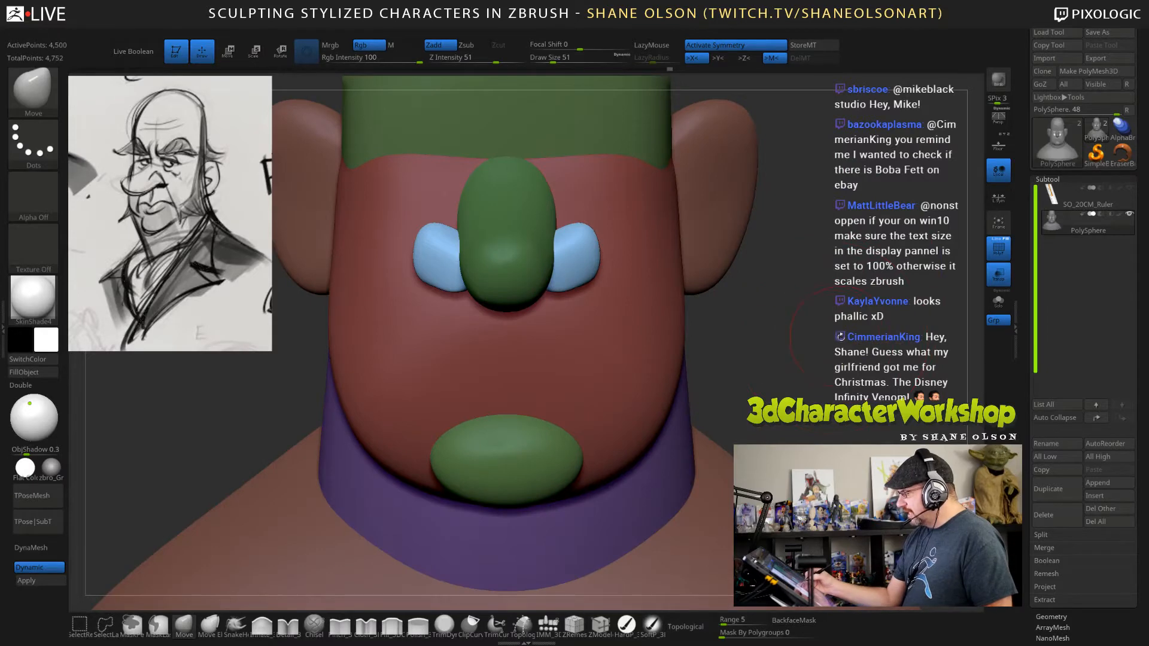
right_click_drag(870, 337, 779, 338)
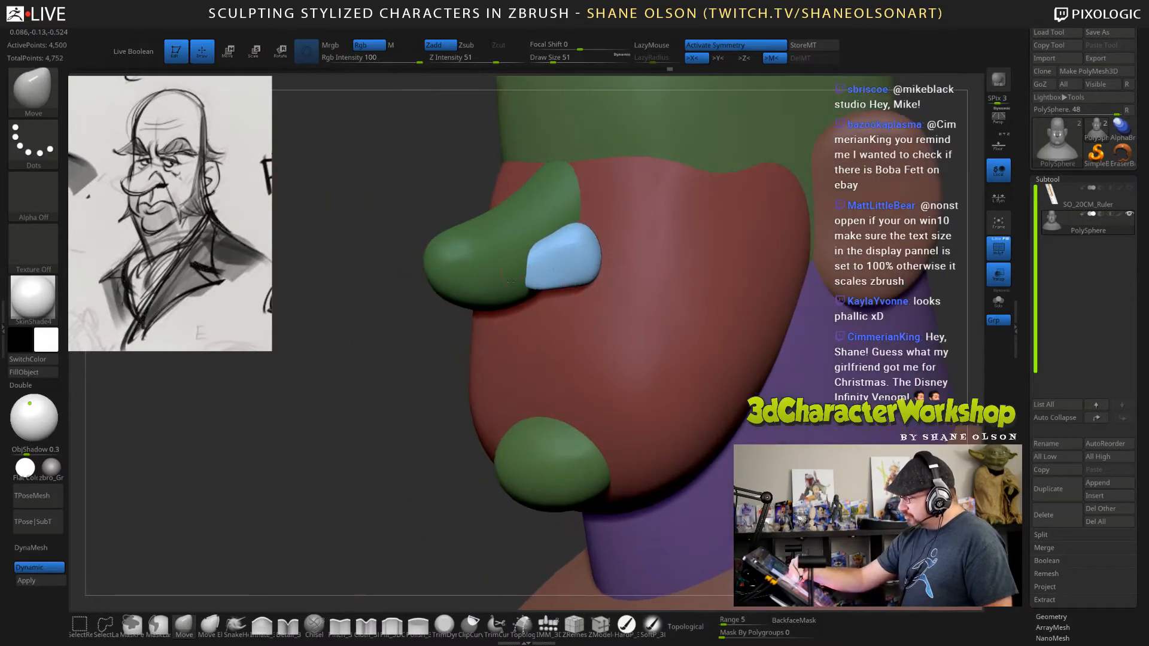
left_click_drag(553, 279, 547, 275)
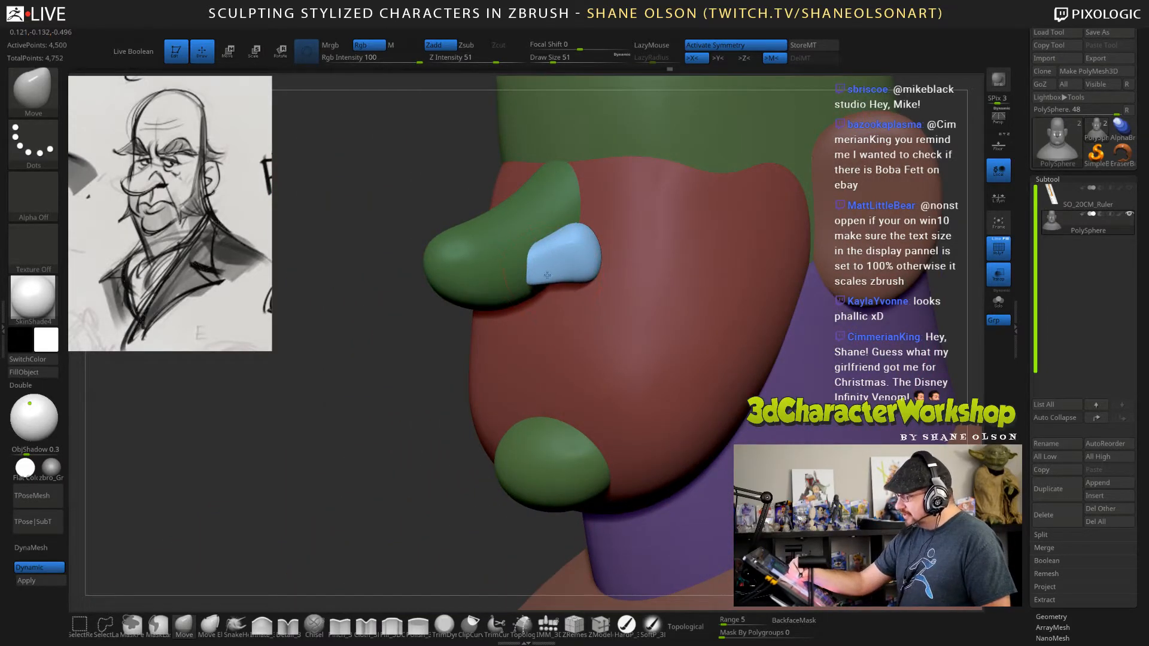
Turn off the polygroup colour display on the bust.
right_click_drag(706, 308, 763, 314)
left_click(815, 337, "ctrl")
right_click_drag(815, 353, 804, 318, "ctrl")
key("shift+f")
right_click_drag(830, 278, 820, 302)
Isolate the nose-side forms to examine their shape, and restore the whole bust to check it from the front and three-quarter view.
left_click(572, 290, "ctrl+shift")
mouse_move(610, 320)
right_mouse_down()
mouse_move(641, 355)
mouse_move(650, 280)
right_mouse_up()
left_click_drag(540, 272, 536, 266)
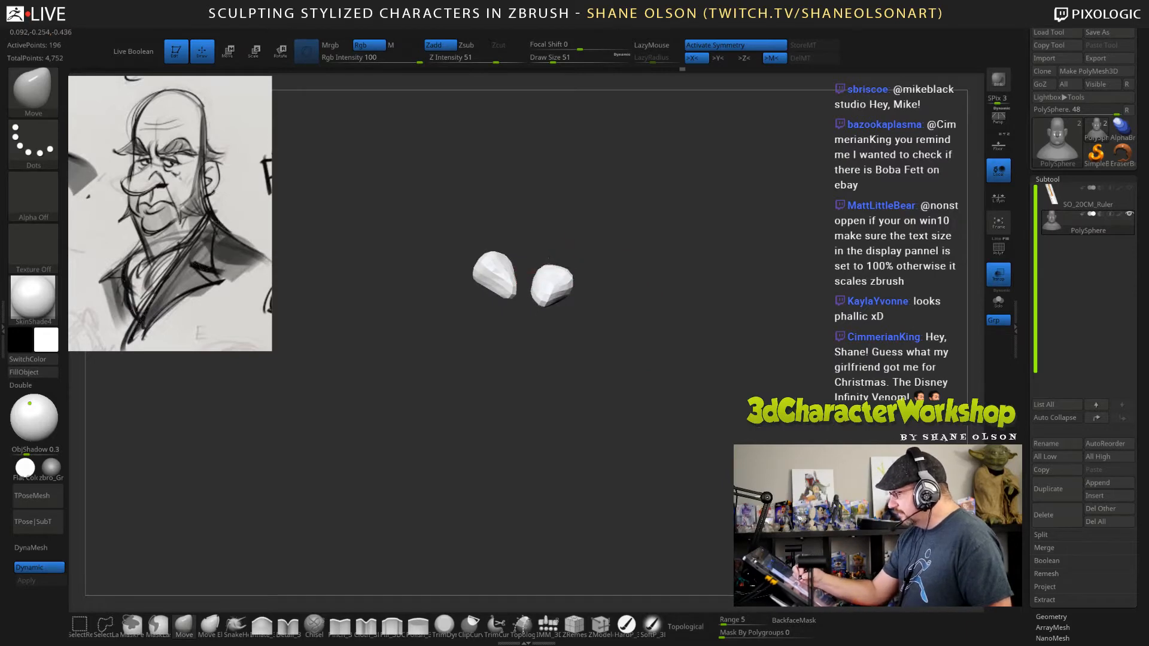
right_click_drag(674, 299, 678, 273)
left_click_drag(746, 305, 772, 345)
left_click(779, 341, "ctrl+shift")
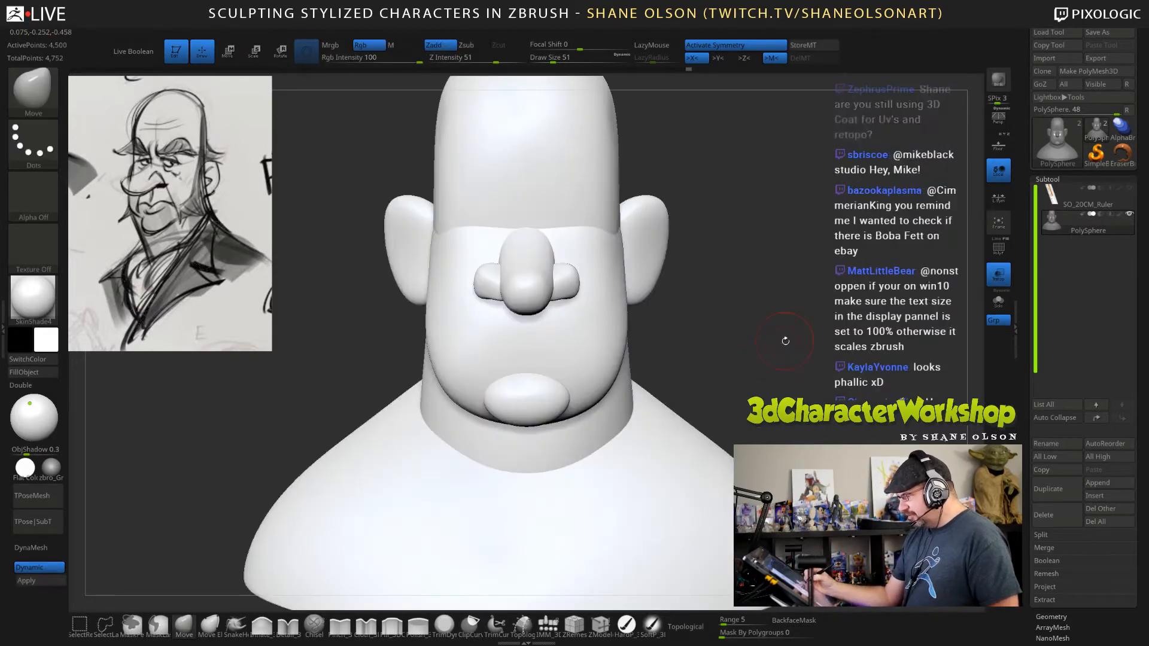
left_click_drag(843, 312, 817, 331)
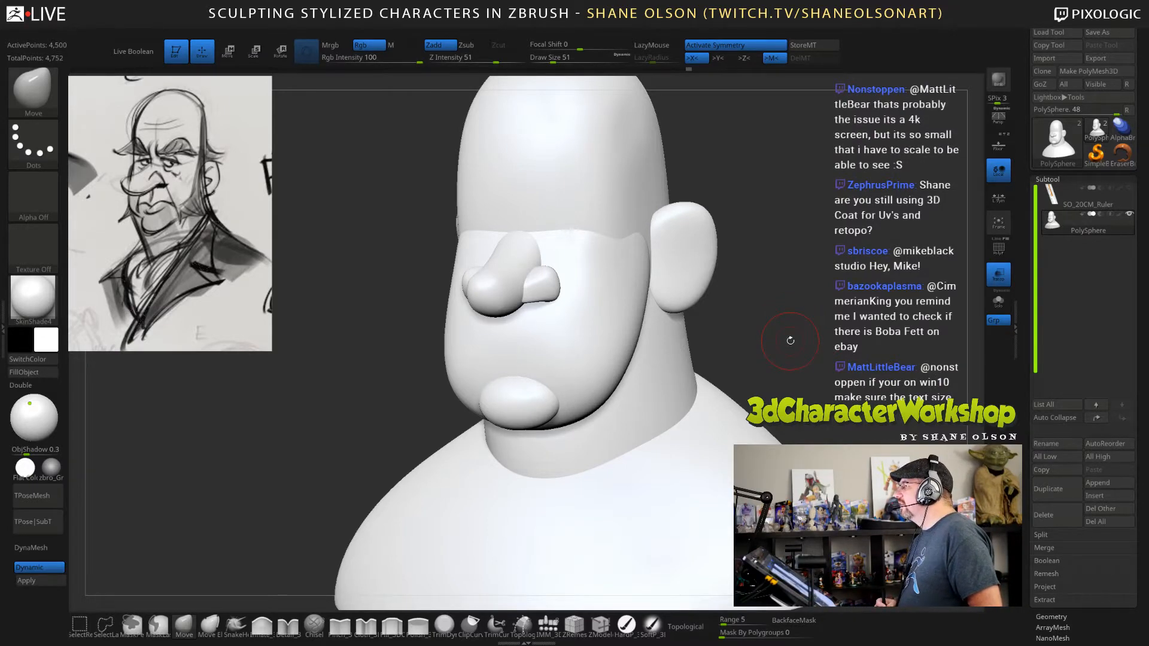
mouse_move(799, 291)
left_mouse_down()
mouse_move(787, 267)
mouse_move(786, 279)
left_mouse_up()
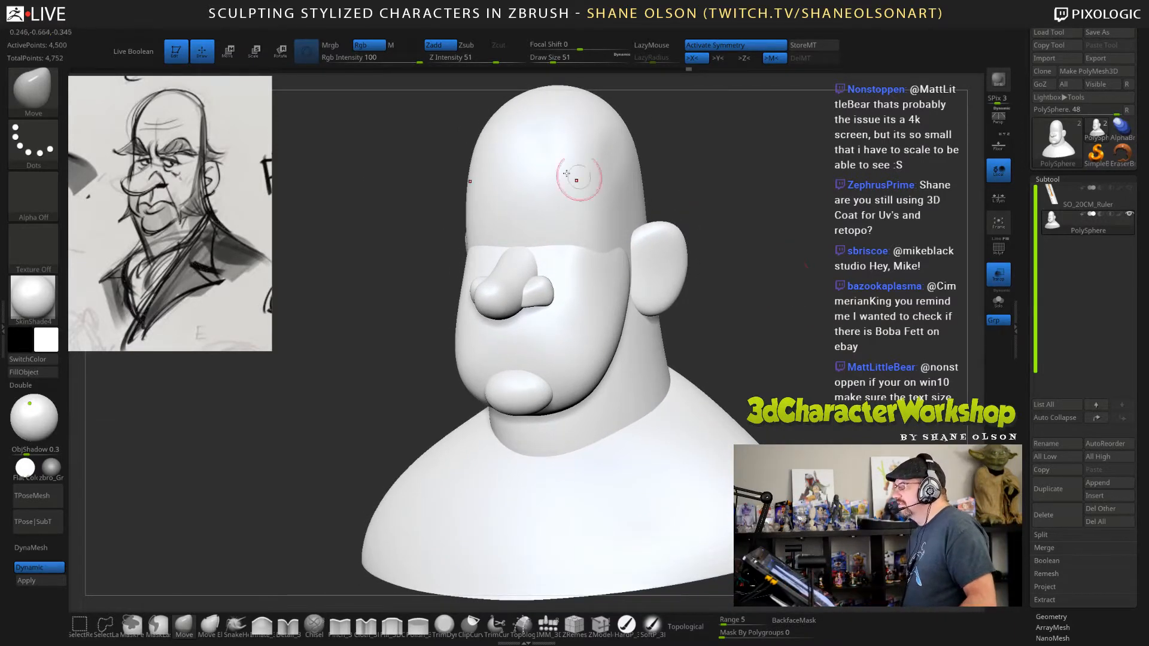
Open the interface preferences to show the UI Buttons Size setting.
left_click(421, 30)
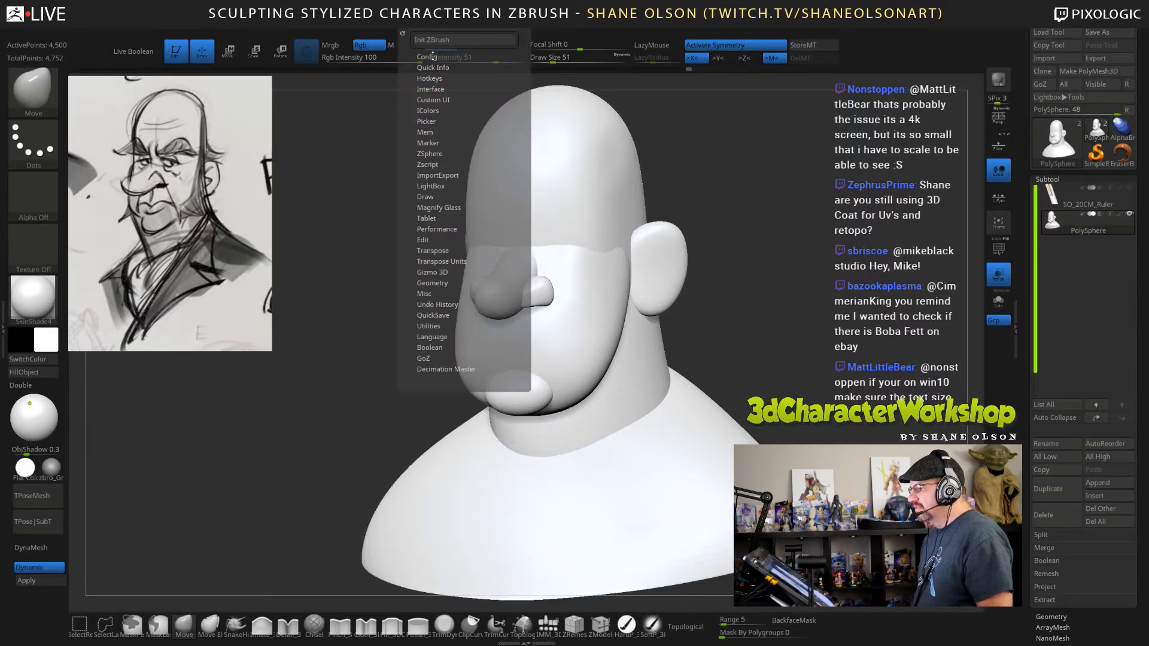
left_click(427, 56)
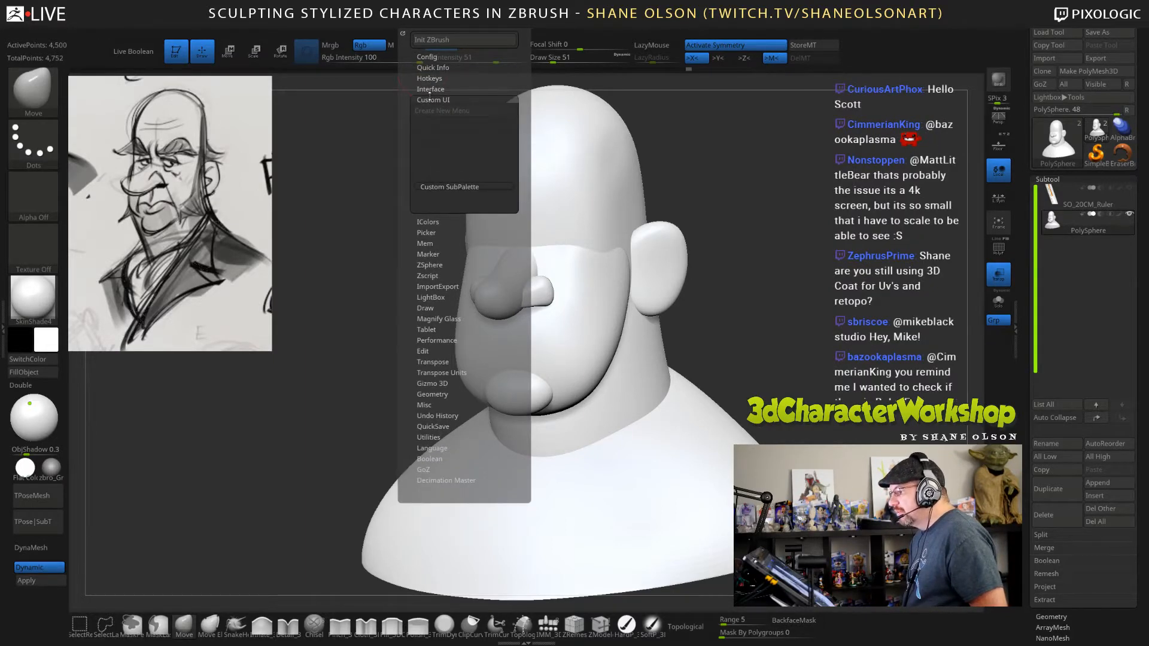
left_click(427, 56)
left_click(430, 88)
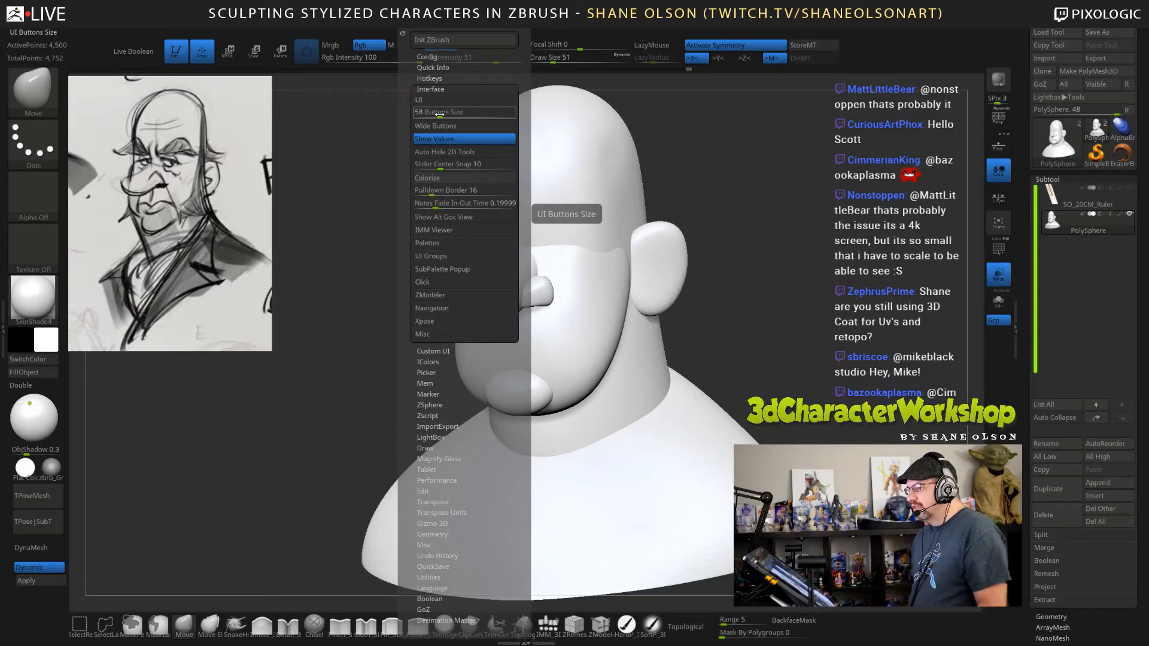
left_click_drag(440, 114, 438, 115)
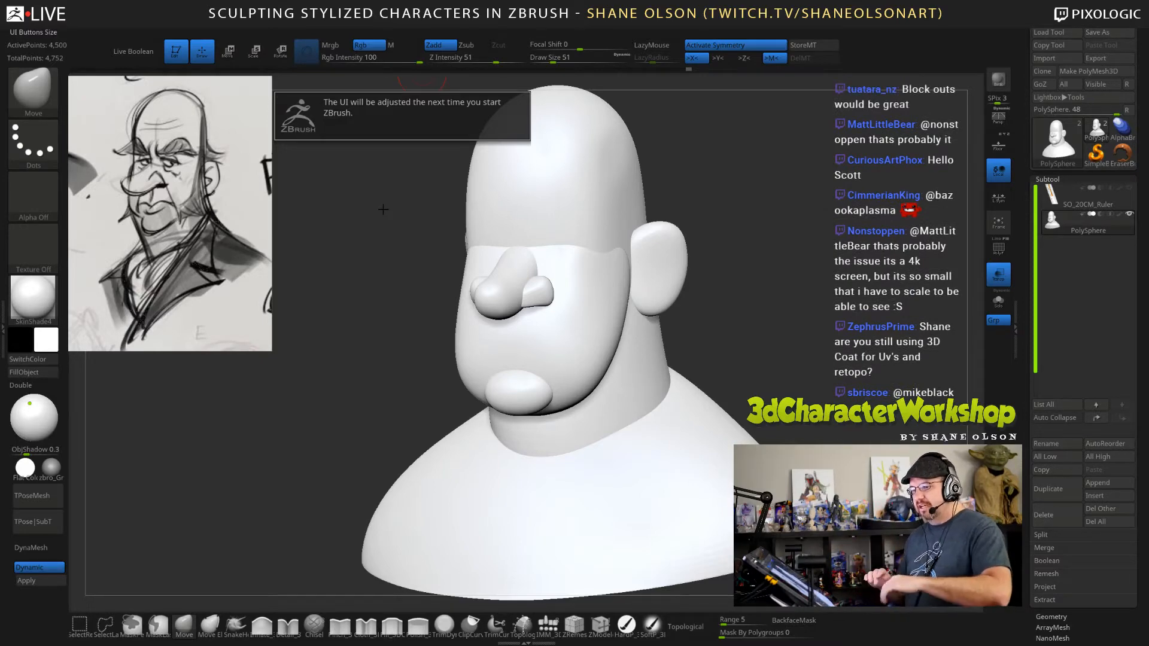
left_click(427, 31)
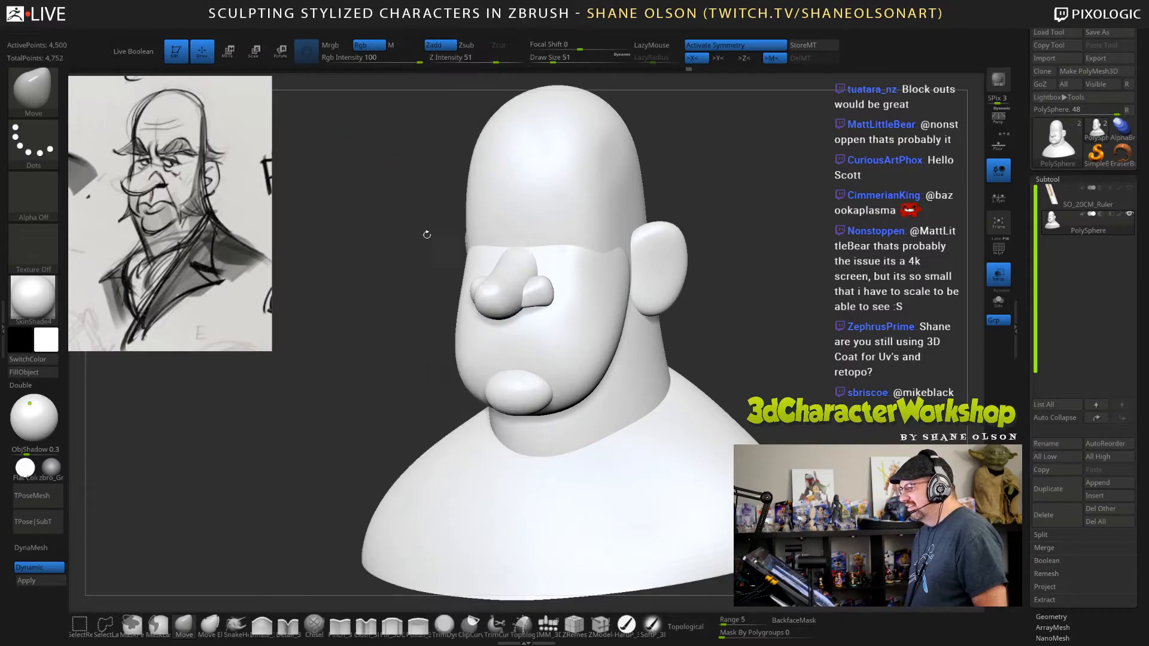
Switch dynamic subdivision off and back on to compare the low-resolution and smoothed bust.
left_click_drag(762, 179, 800, 300, "shift")
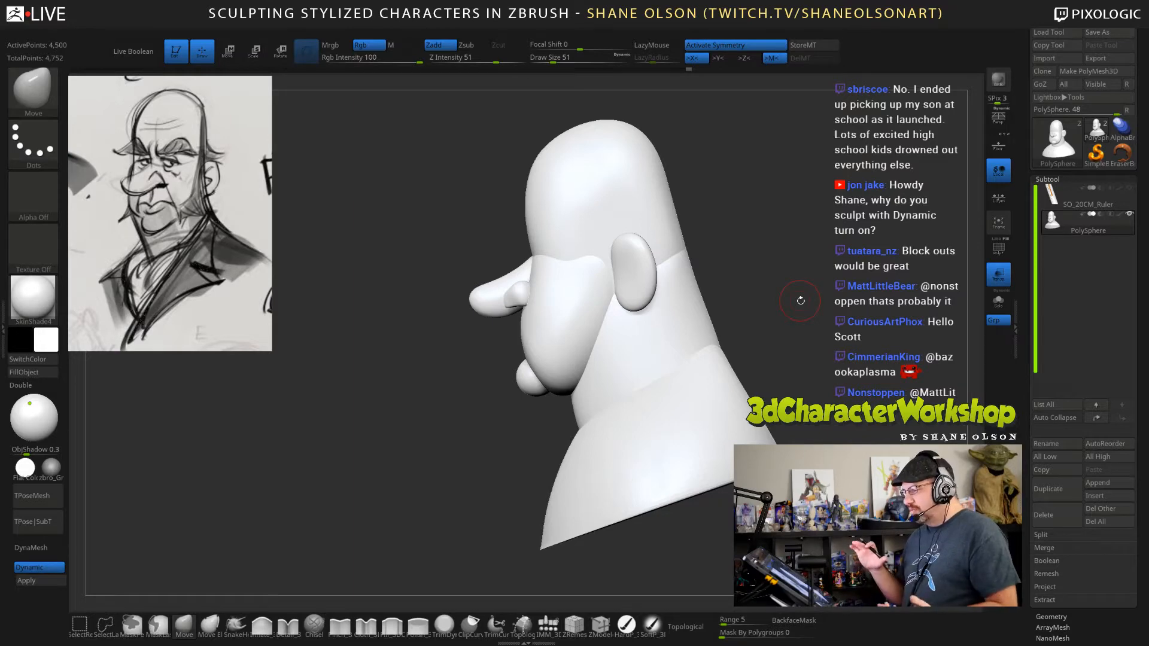
key("shift+d")
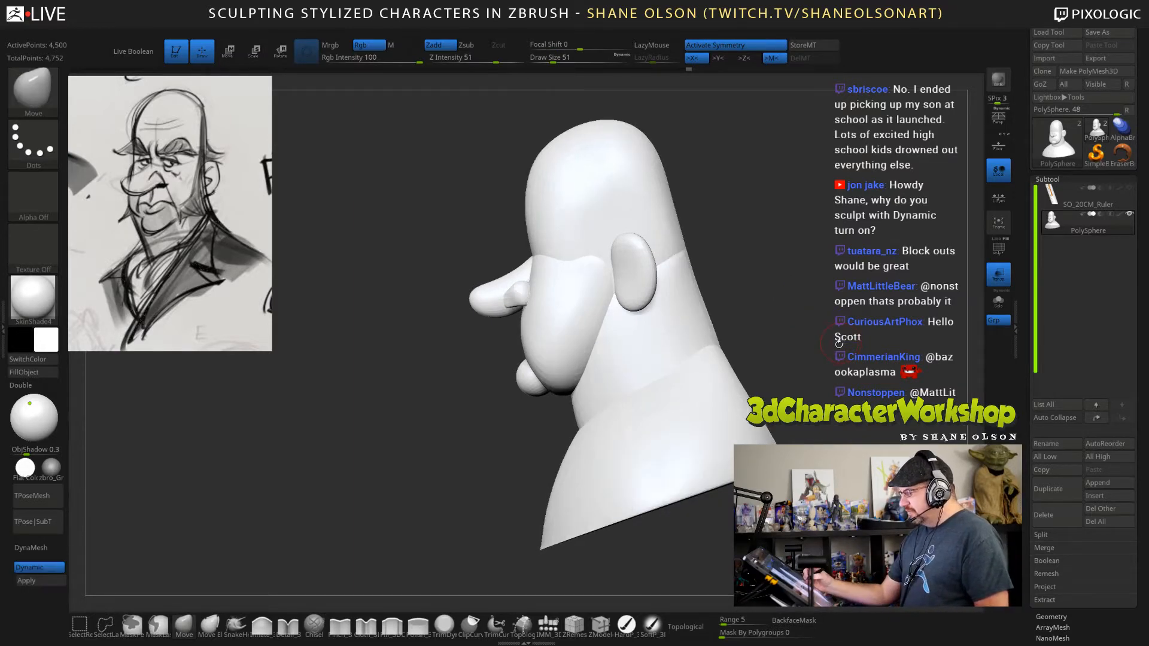
mouse_move(838, 344)
left_mouse_down()
mouse_move(852, 358)
mouse_move(846, 392)
mouse_move(821, 345)
left_mouse_up()
key("d")
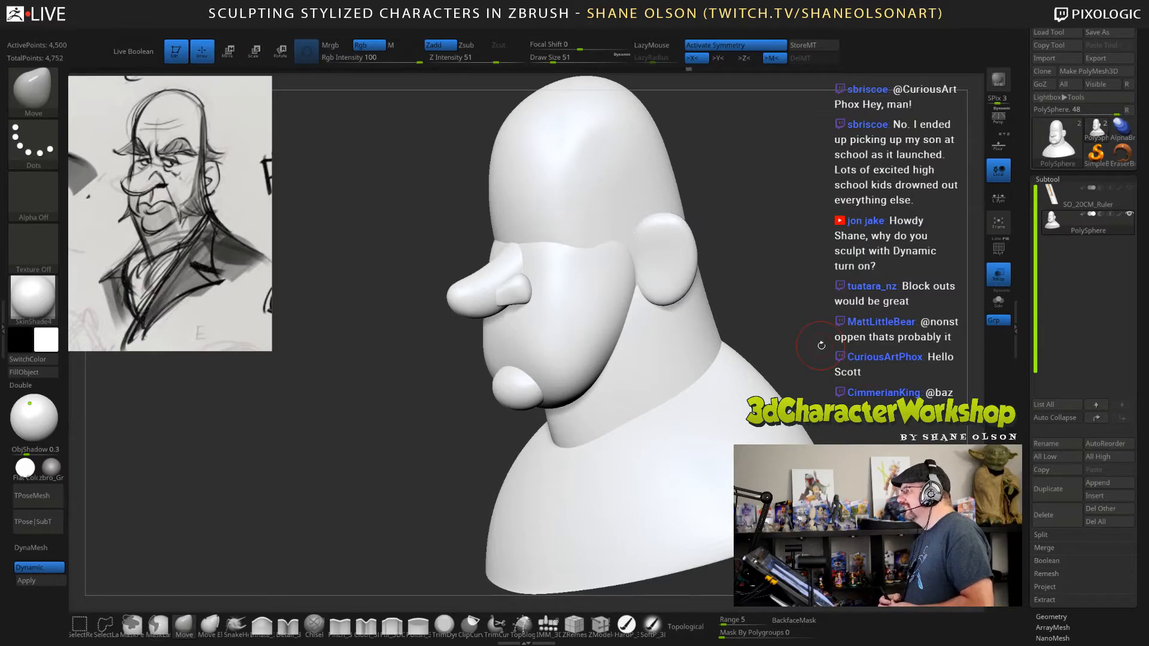
Enable topological masking for the Move brush and test it on the nose-side form from the side at draw size 99.
mouse_move(825, 334)
left_mouse_down()
mouse_move(813, 330)
mouse_move(829, 349)
mouse_move(508, 472)
left_mouse_up()
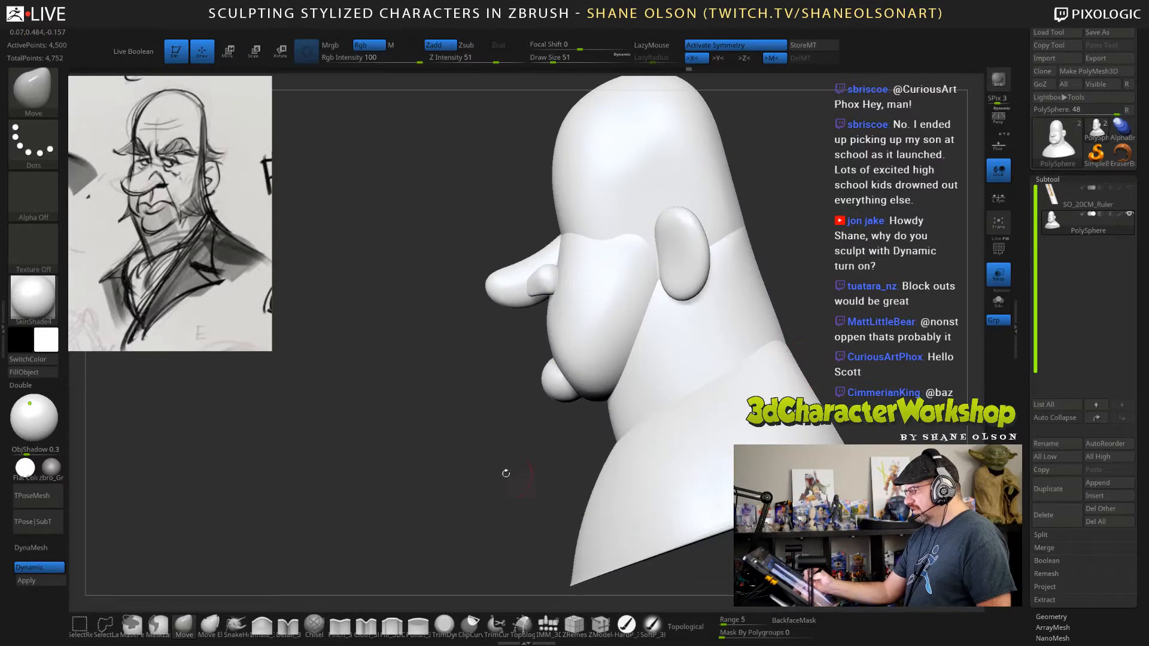
key("s")
left_click_drag(409, 445, 420, 445)
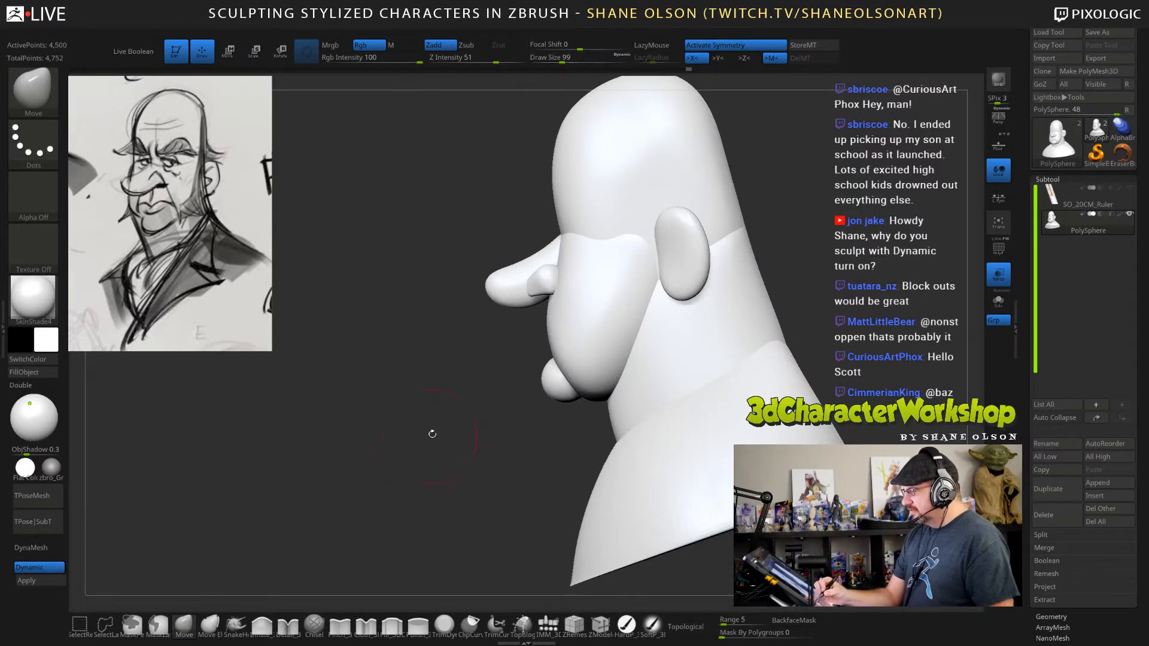
left_click_drag(542, 287, 550, 296)
key("ctrl+z")
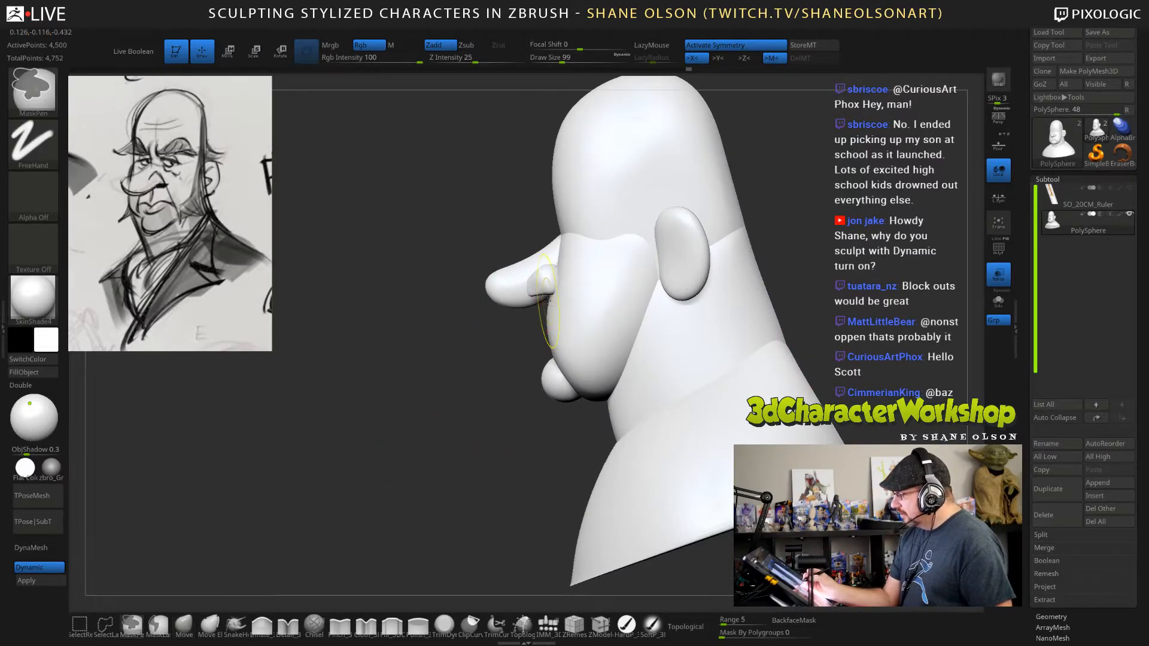
left_click(686, 627)
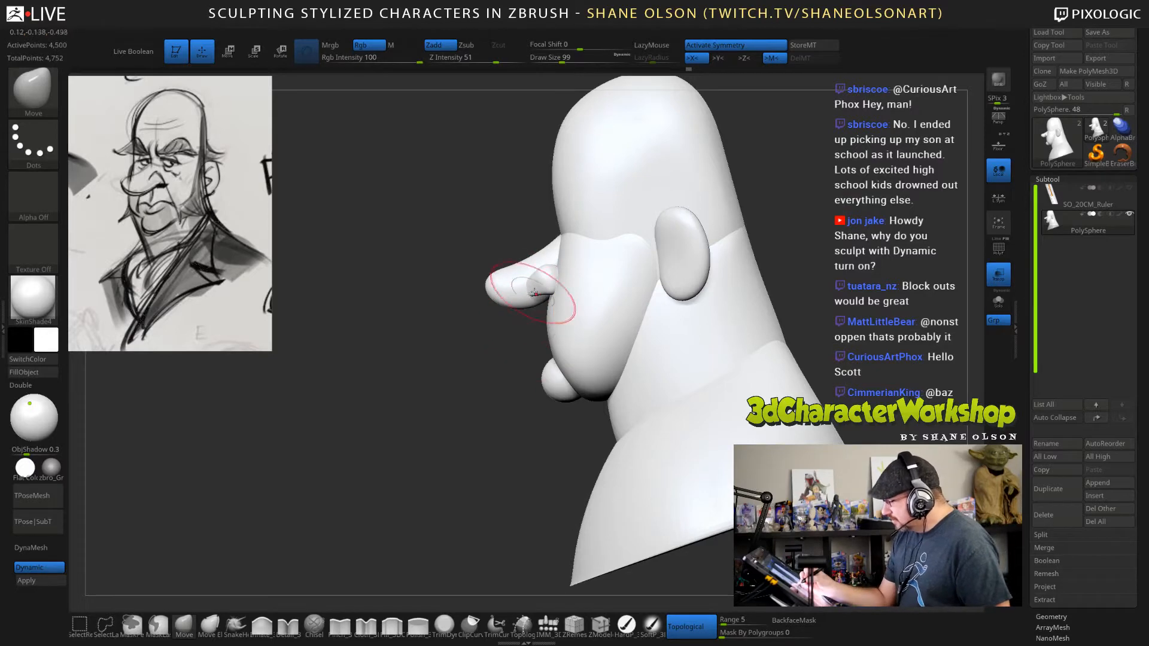
left_click_drag(533, 284, 533, 292)
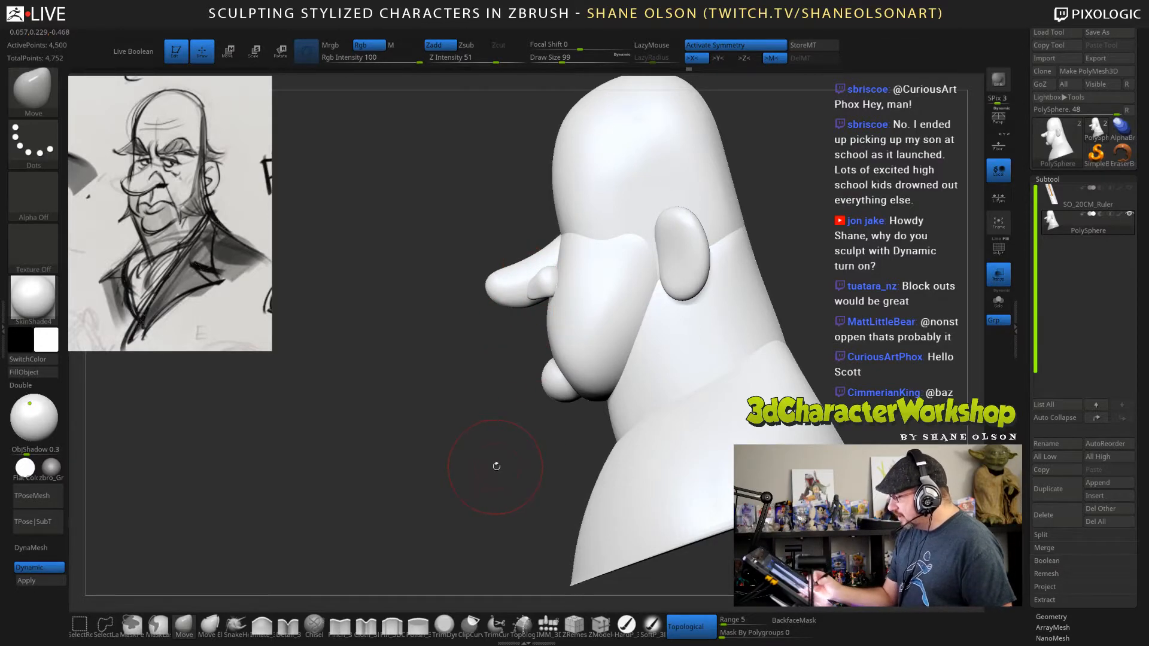
Taper the nose-side forms where they meet the nose with the topological Move brush, reducing the draw size to 36.
left_click_drag(492, 467, 543, 434)
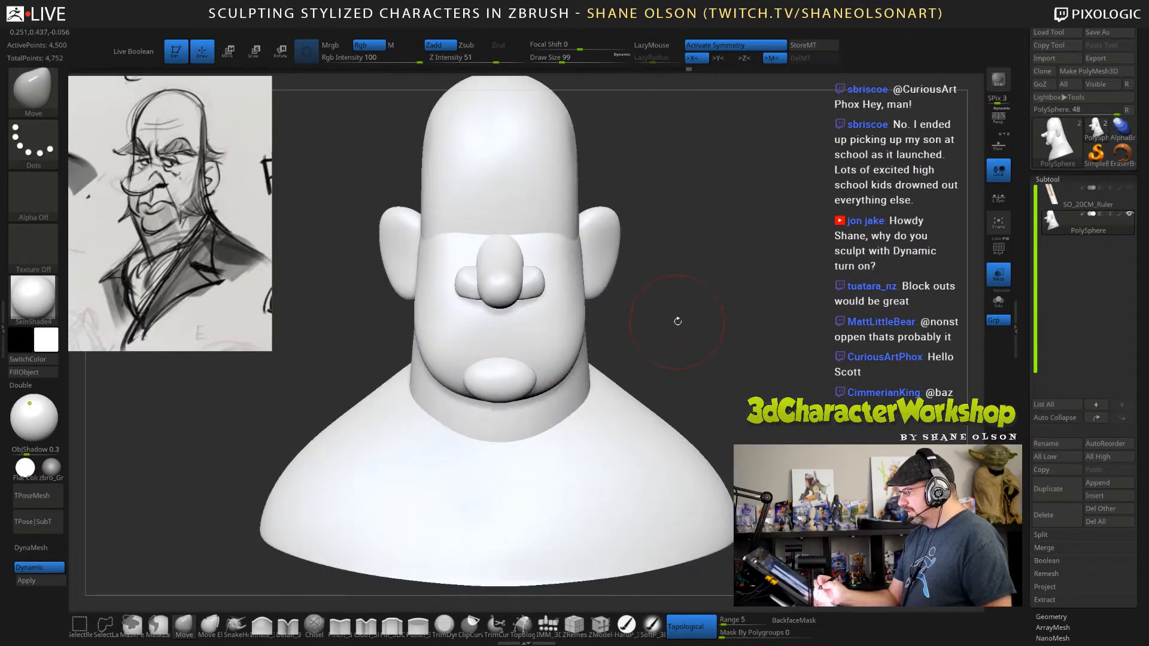
key("s")
left_click_drag(678, 321, 598, 321)
key("s")
left_click_drag(550, 269, 547, 266)
right_click_drag(589, 264, 611, 246)
left_click_drag(736, 310, 729, 333, "alt")
key("s")
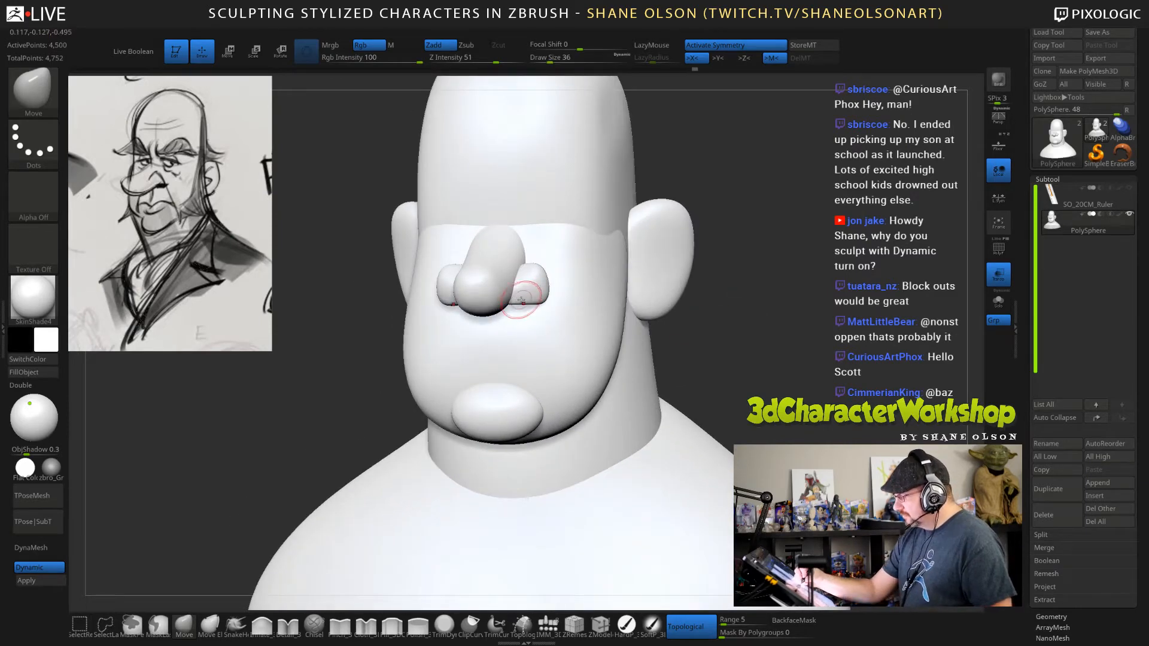
left_click_drag(526, 297, 532, 287)
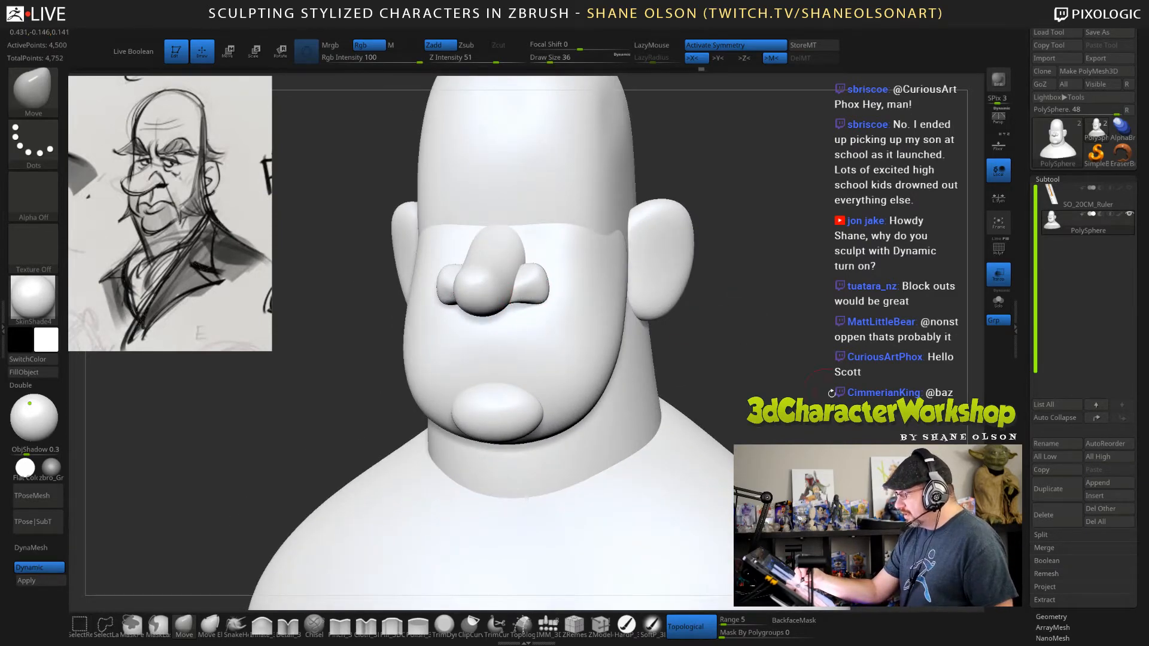
mouse_move(832, 393)
left_mouse_down()
mouse_move(860, 402)
mouse_move(848, 405)
mouse_move(834, 378)
mouse_move(719, 366)
left_mouse_up()
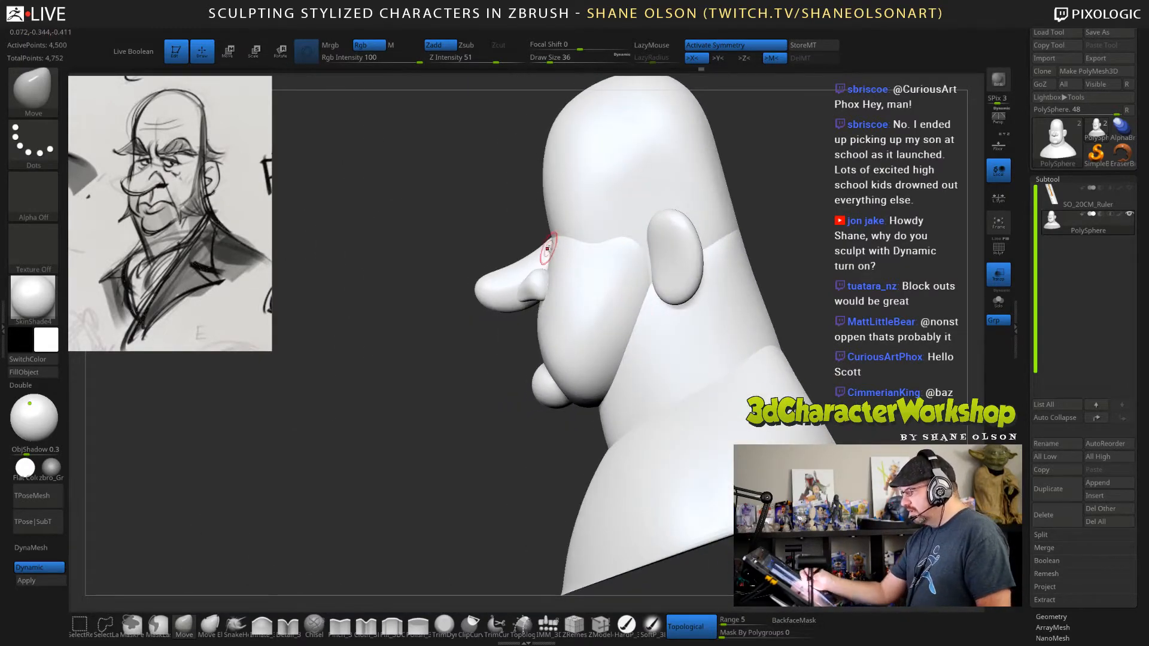
right_click_drag(620, 316, 643, 309)
Mask everything except the shoulders-and-ears polygroup with the Transpose gizmo active, and switch the bust to the gray material.
mouse_move(830, 424)
left_mouse_down("alt")
mouse_move(810, 399)
mouse_move(823, 428)
mouse_move(813, 410)
left_mouse_up("alt")
key("w")
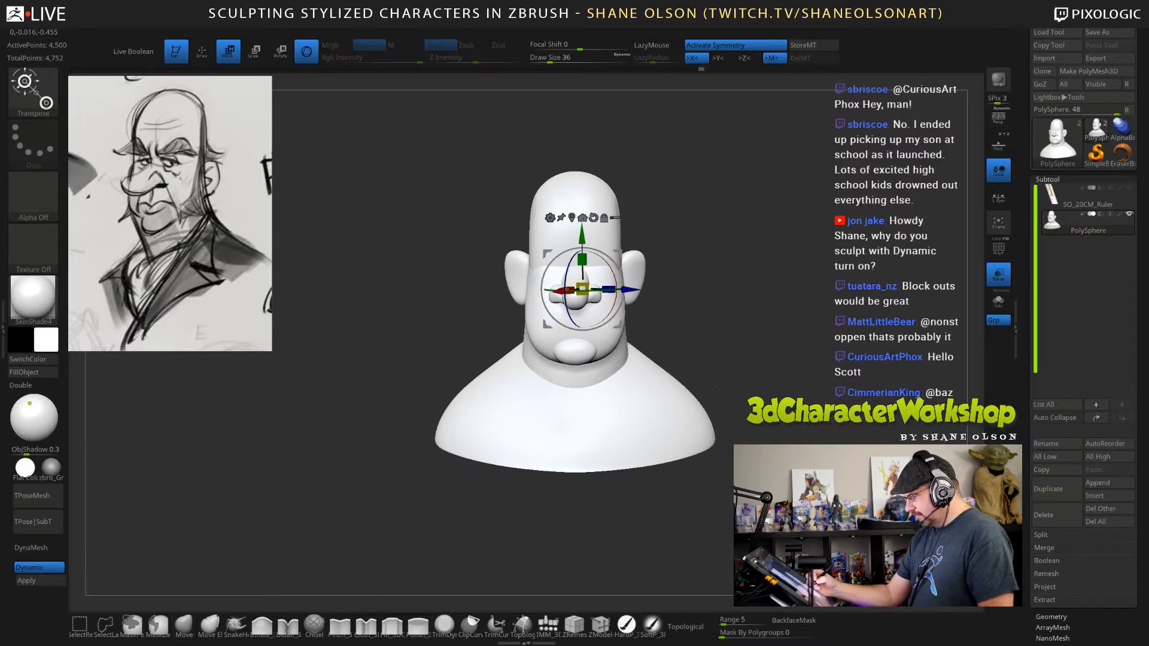
left_click(656, 419, "ctrl")
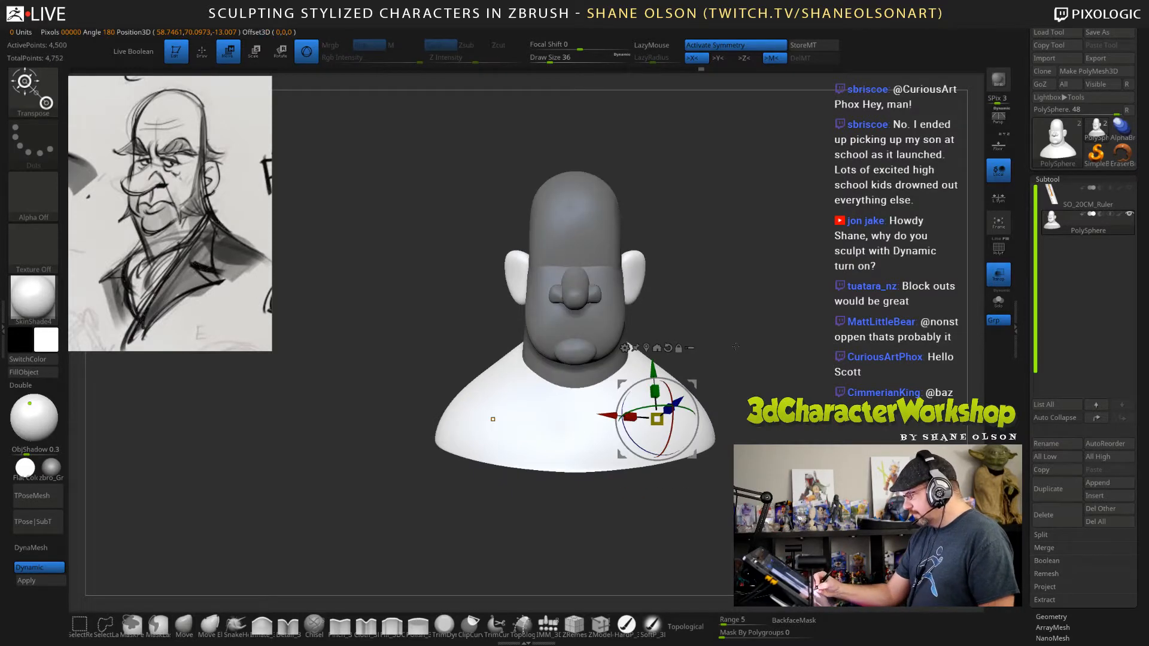
left_click(52, 467)
left_click_drag(837, 428, 742, 418)
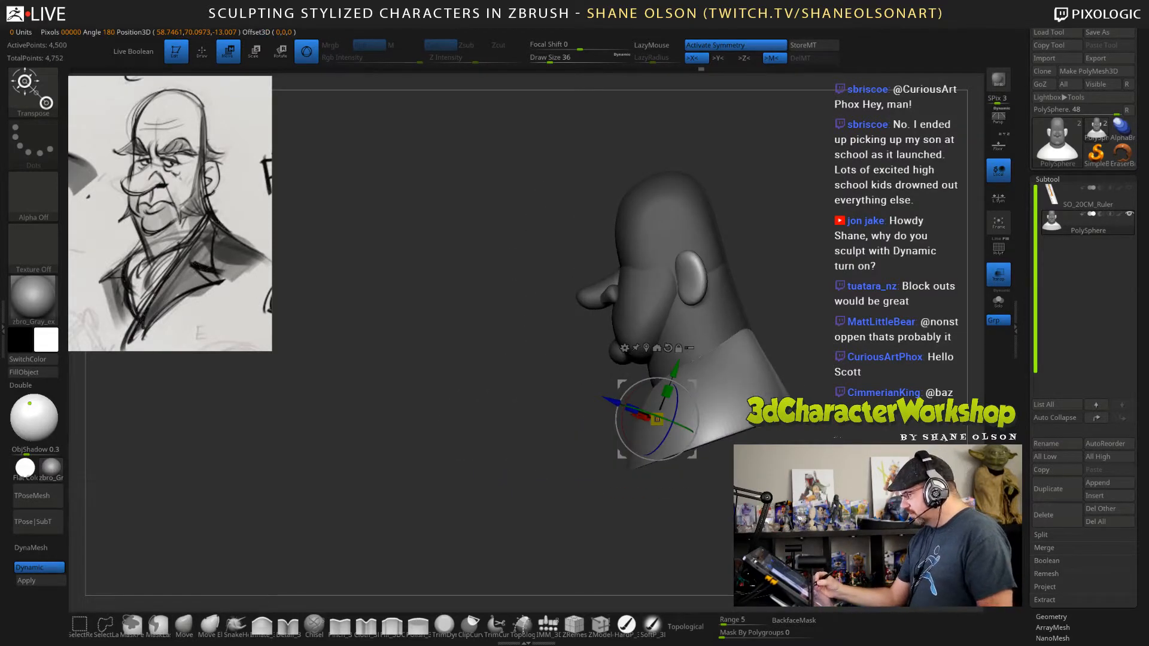
left_click_drag(836, 437, 780, 386, "alt")
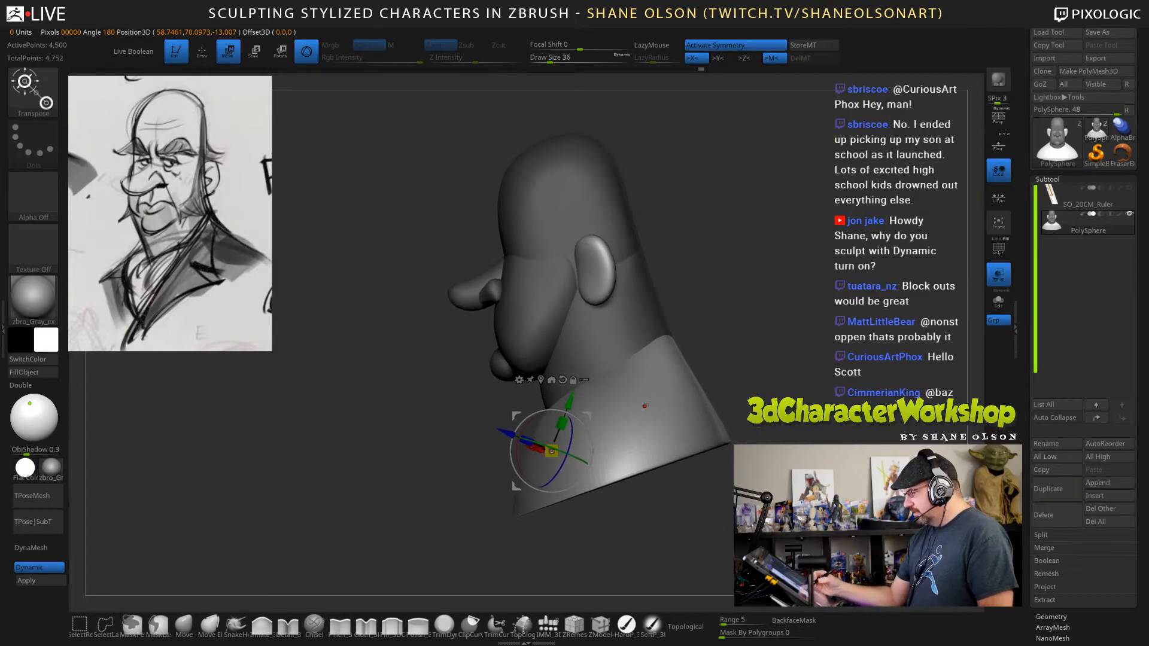
Centre the gizmo on the unmasked parts and try to transform the shoulders from the side.
left_click(541, 378, "alt")
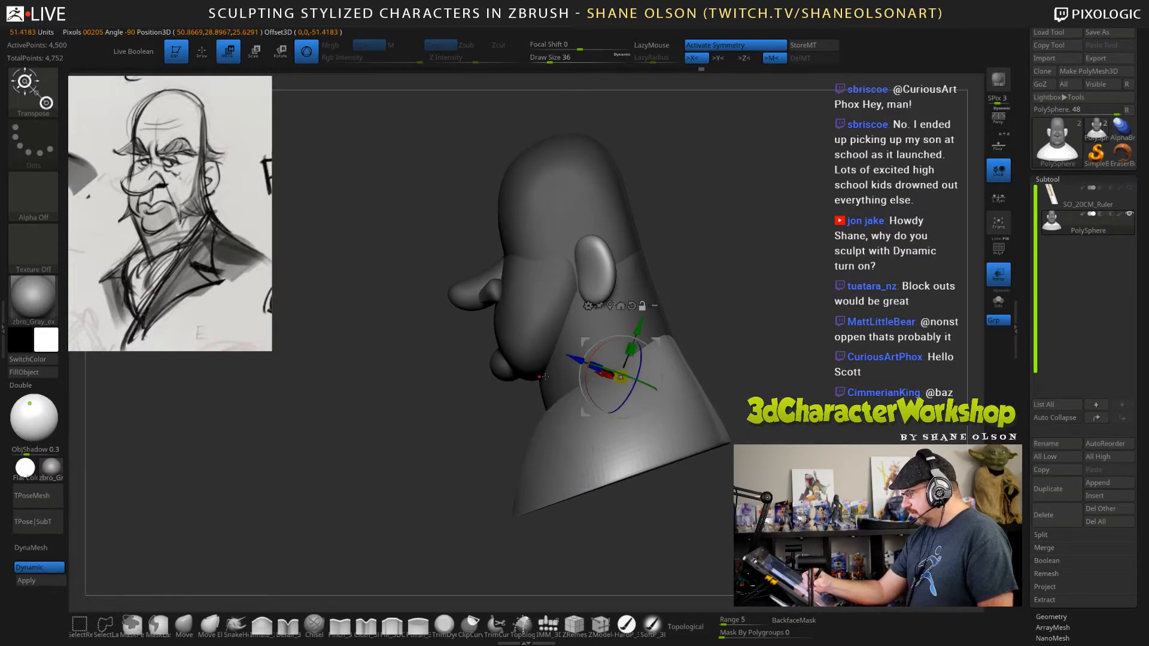
left_click(632, 306, "alt")
left_click_drag(766, 364, 741, 363, "alt")
left_click_drag(643, 343, 648, 351)
key("ctrl+z")
Show the polygroup colours and isolate the group shared by the ears and shoulders.
key("shift+f")
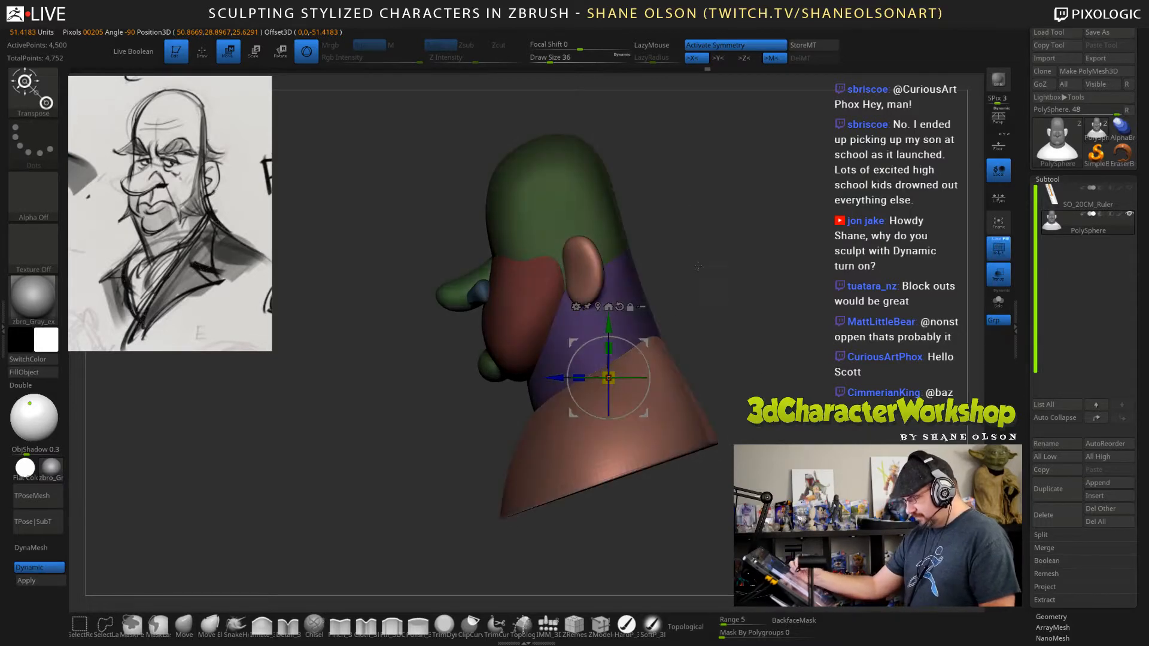
left_click_drag(652, 286, 772, 327)
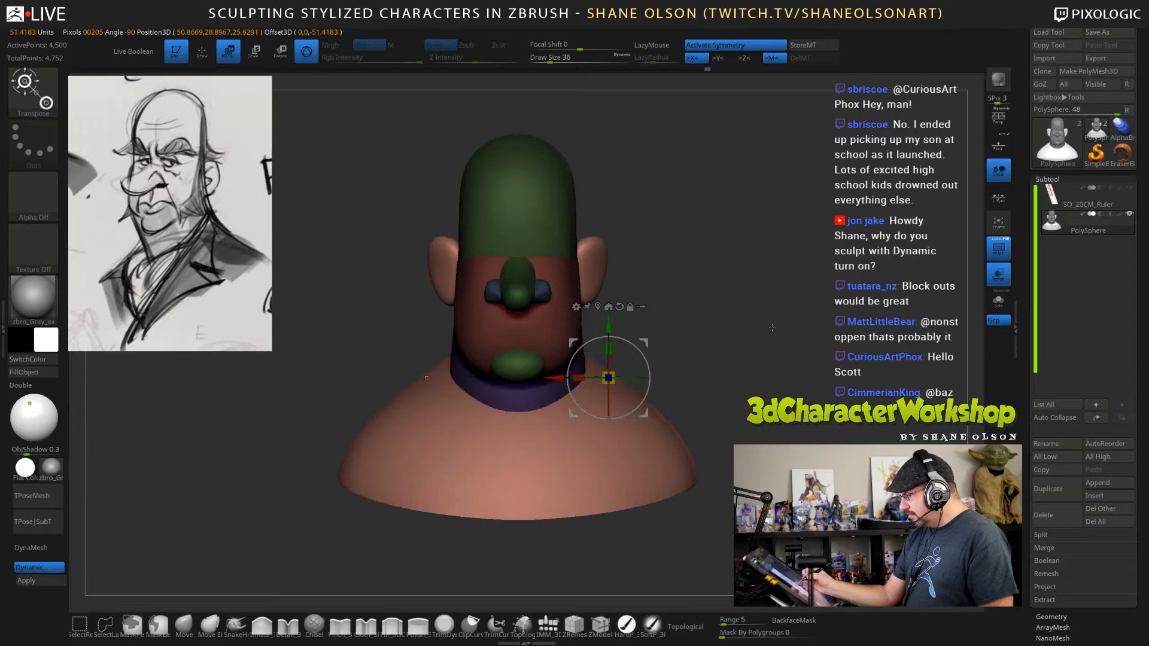
left_click(722, 291, "ctrl")
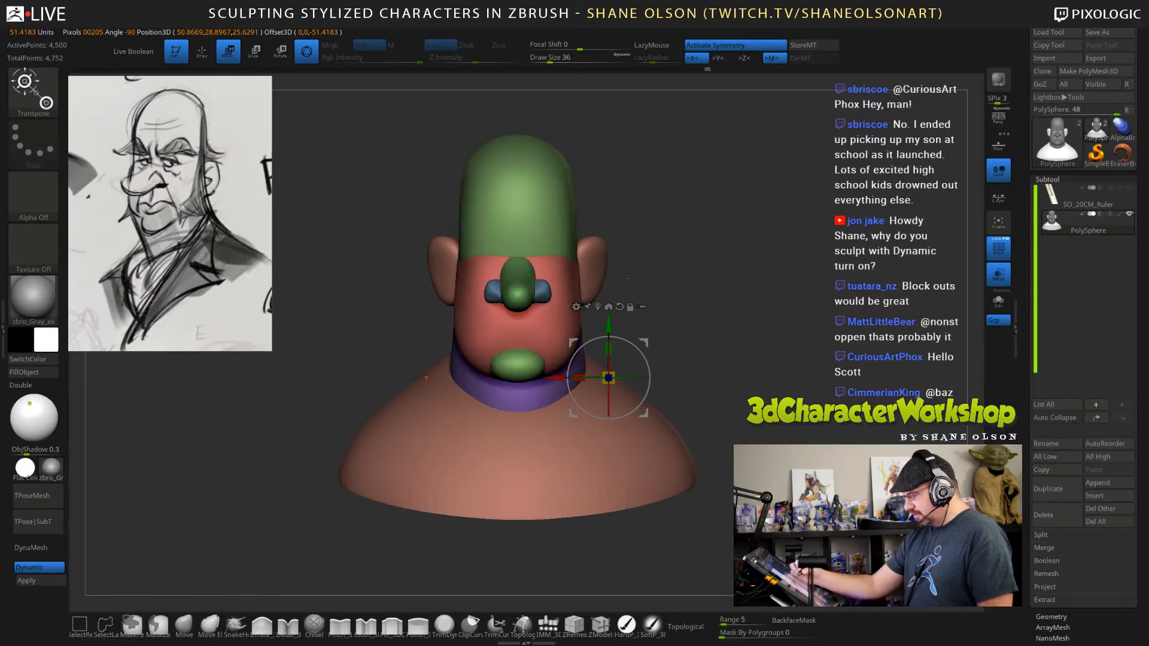
key("q")
left_click(605, 252, "ctrl+shift")
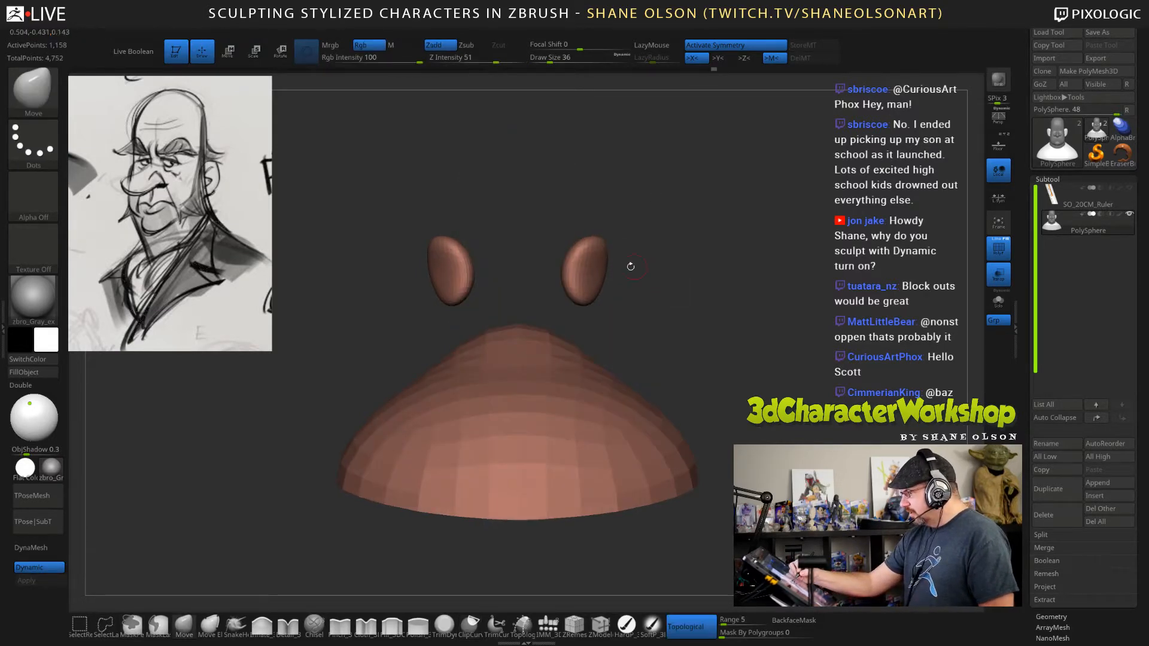
Mask the ears to give them their own polygroup, and show the whole bust again.
mouse_move(530, 187)
left_mouse_down("ctrl")
mouse_move(628, 320)
mouse_move(685, 323)
left_mouse_up("ctrl")
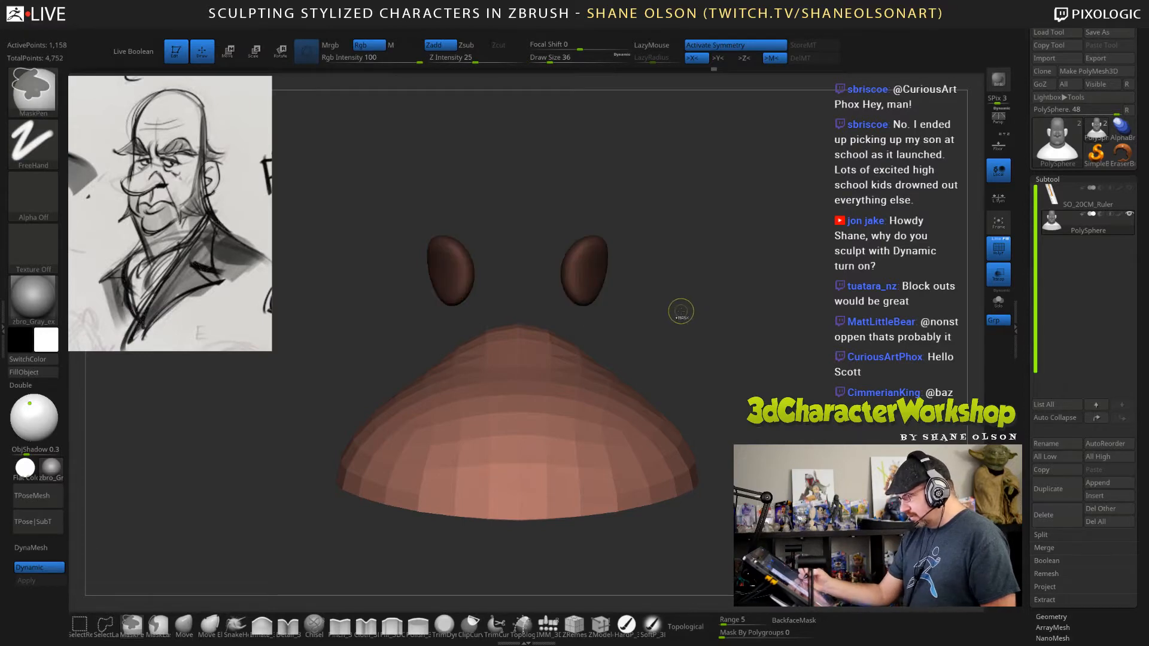
key("ctrl+w")
left_click(711, 307, "ctrl+shift")
left_click_drag(779, 364, 682, 374)
Mask everything except the shoulders and try to transform them with the Transpose gizmo from the side.
key("w")
left_click(654, 448, "ctrl")
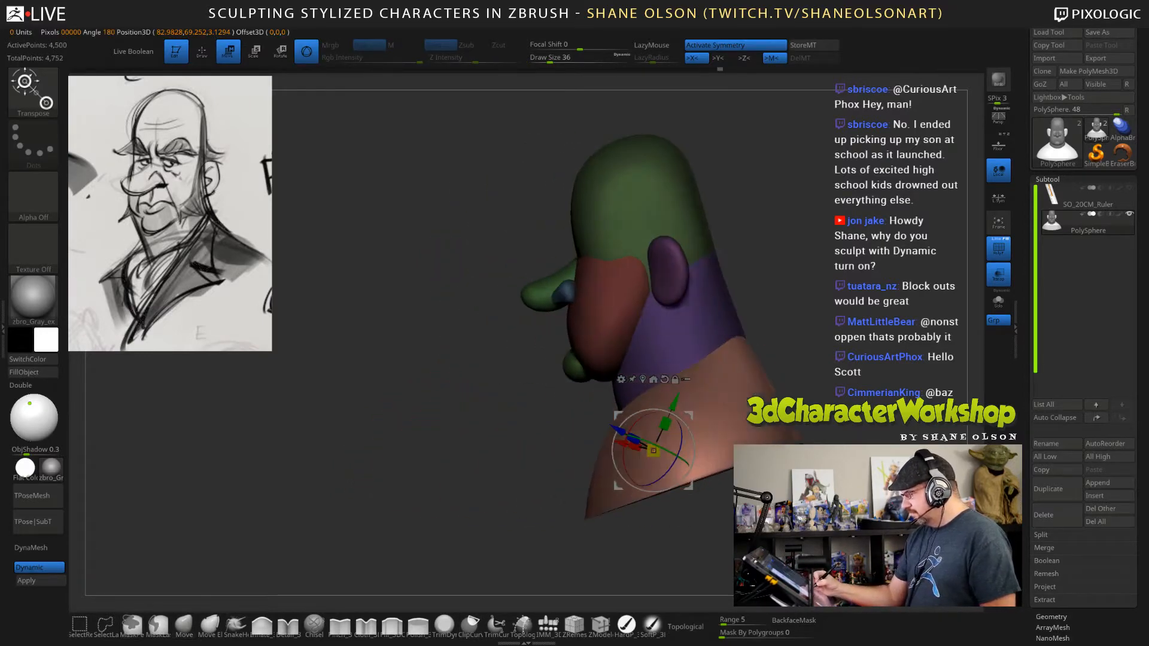
left_click(661, 381)
left_click(673, 370, "ctrl")
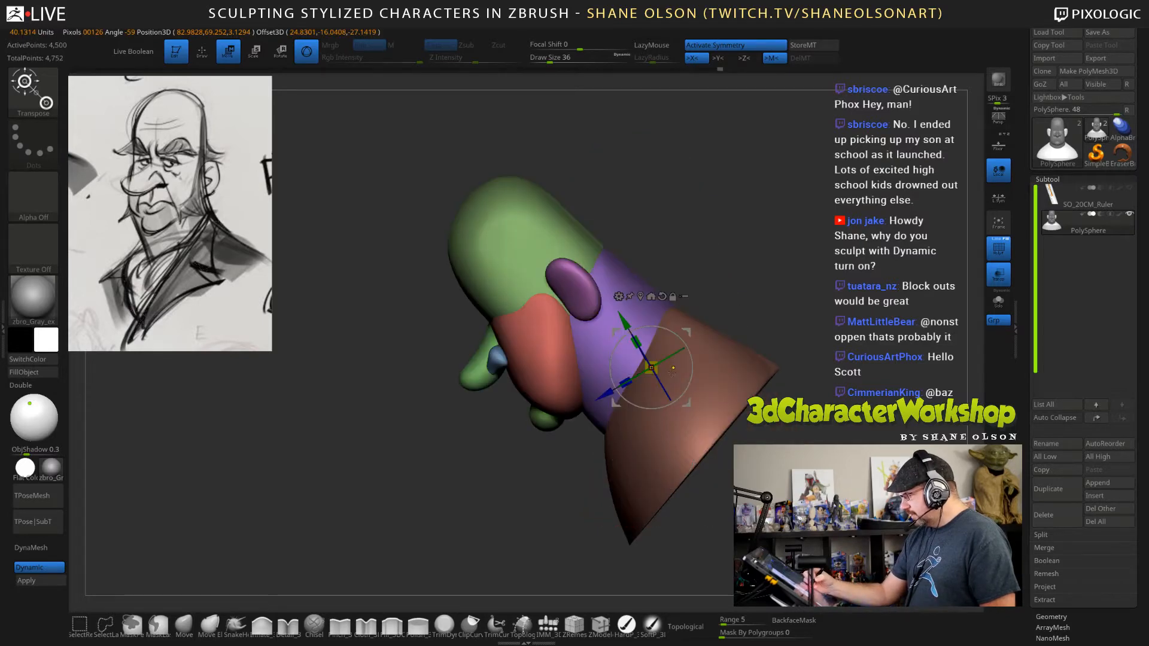
Isolate the ears and shoulders to check them from the side, and show the whole bust again.
left_click(715, 412, "ctrl+shift")
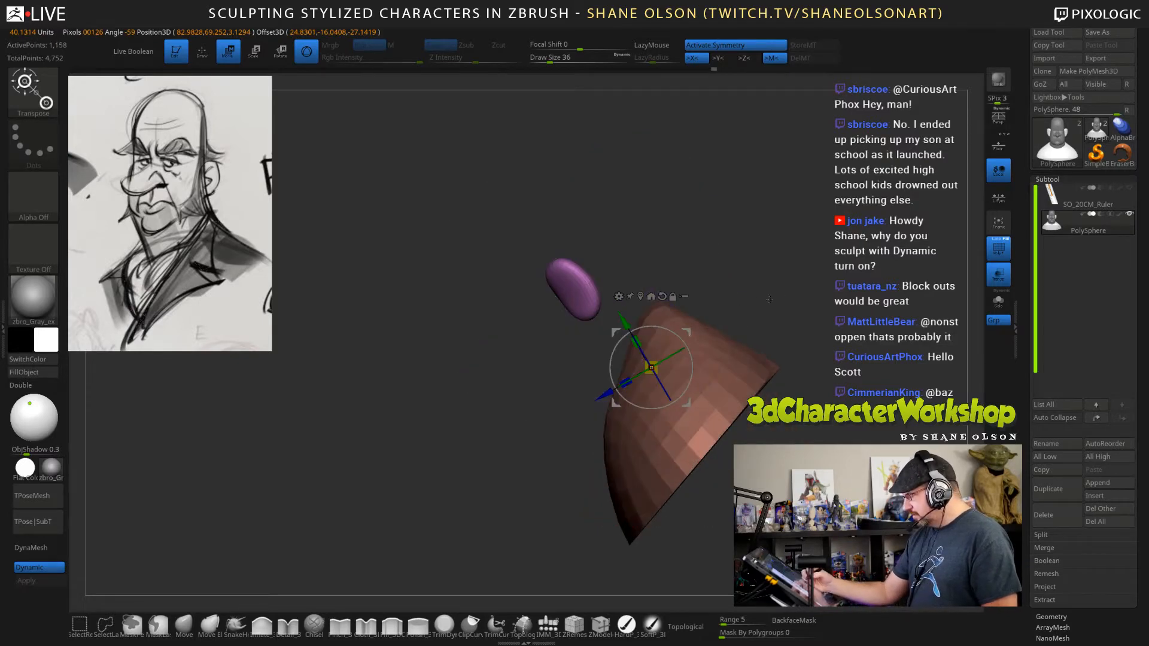
mouse_move(769, 309)
left_mouse_down()
mouse_move(844, 284)
mouse_move(814, 283)
left_mouse_up()
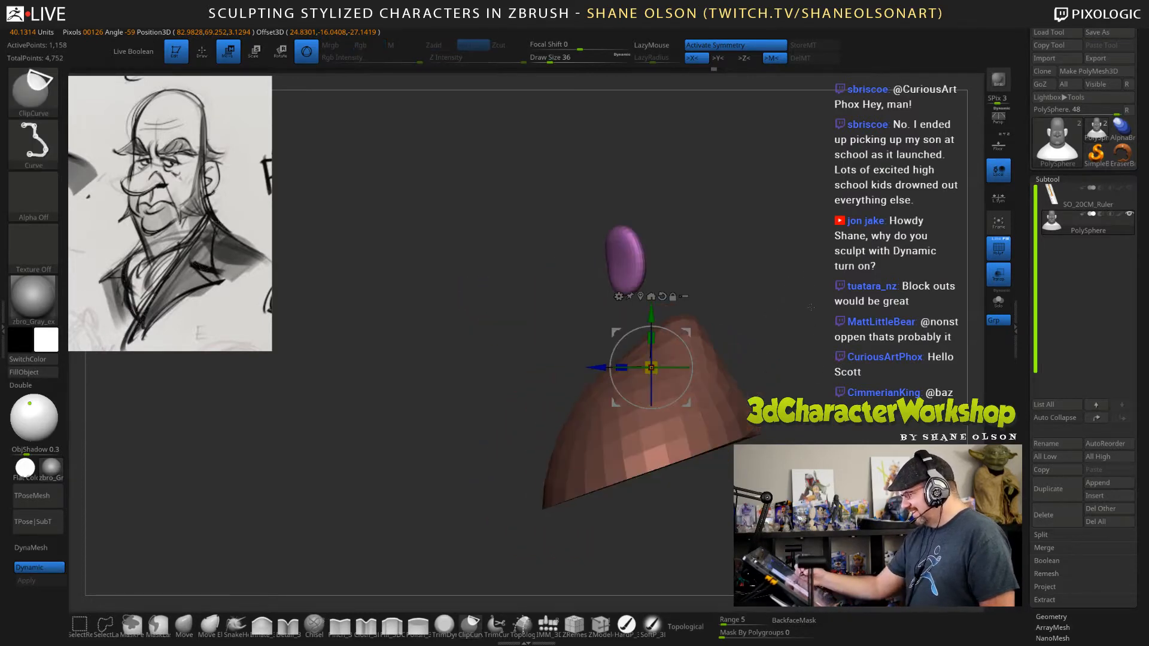
left_click_drag(838, 319, 796, 323, "alt")
key("q")
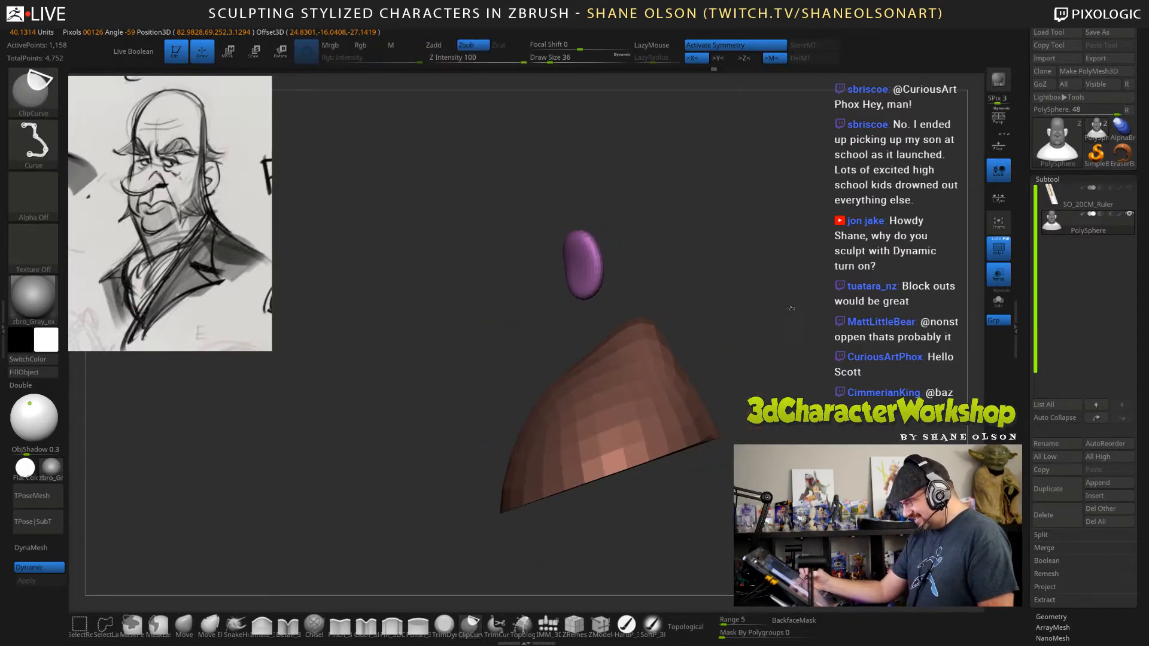
left_click(796, 323, "ctrl+shift")
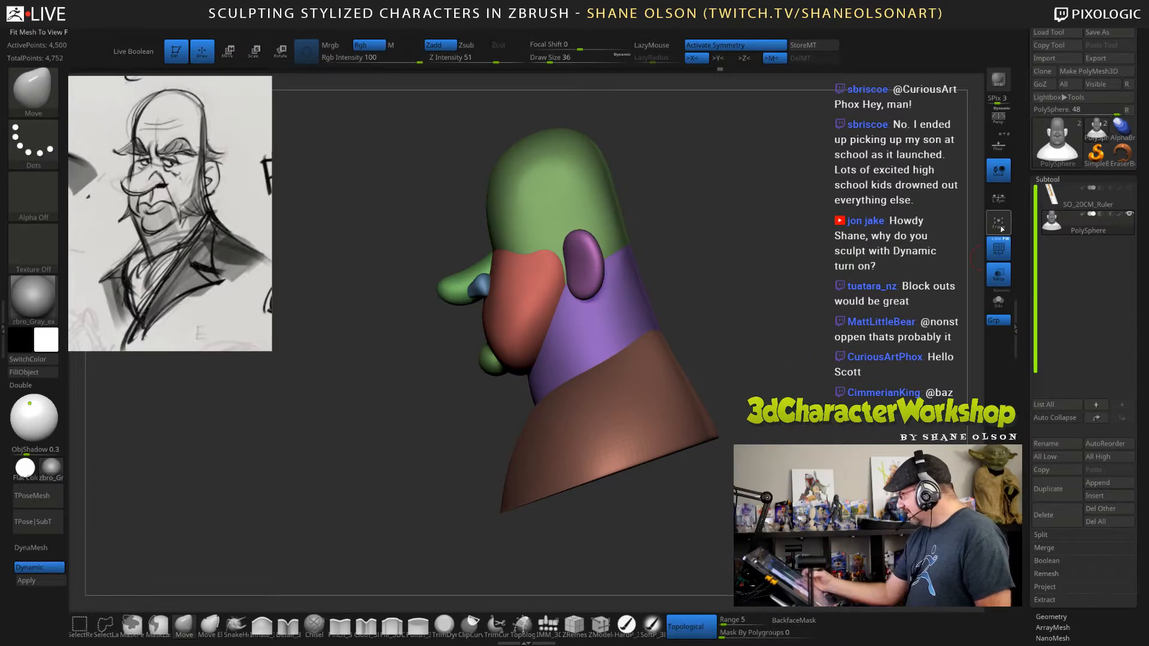
key("shift+p")
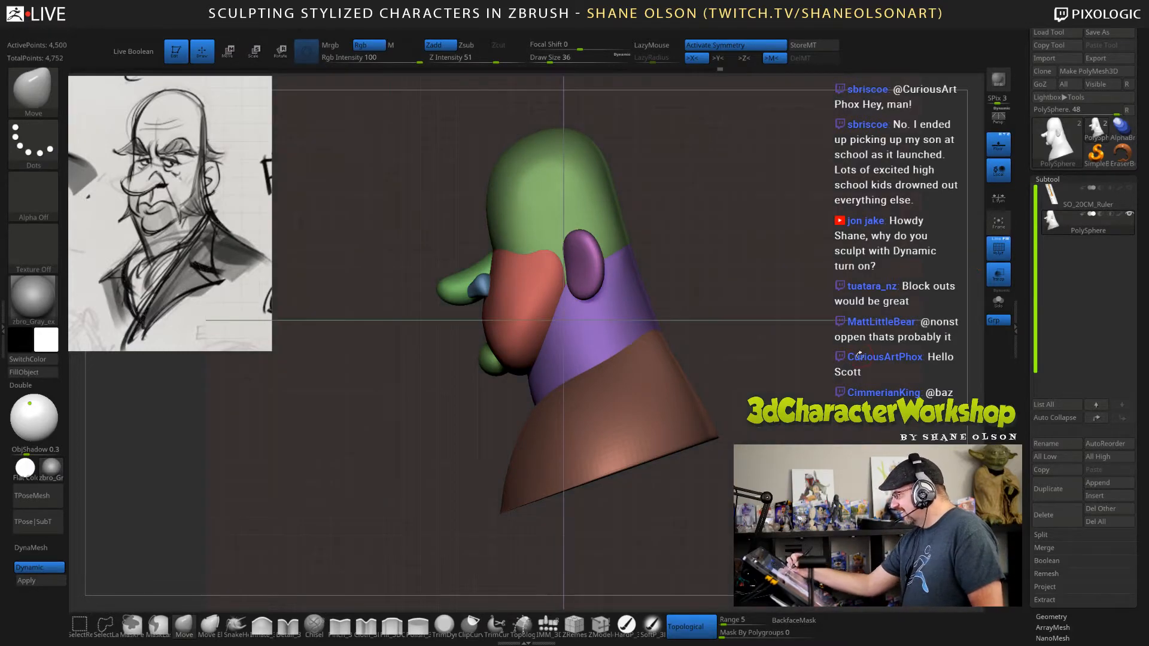
key("shift+p")
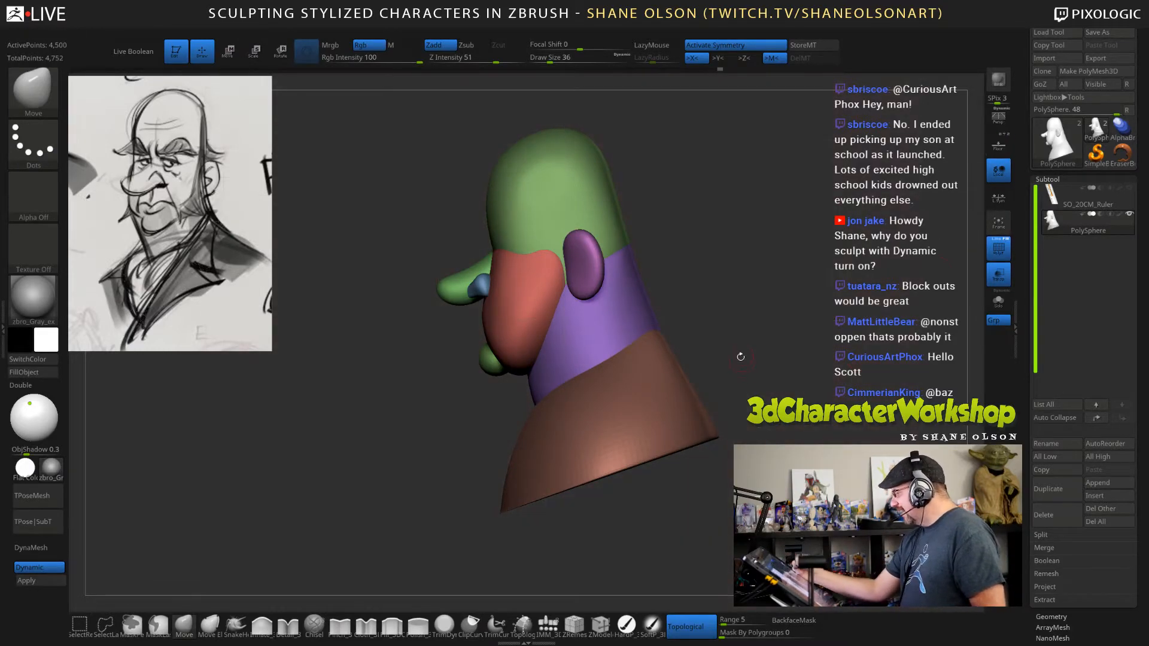
Place the Transpose gizmo on the shoulders and mask all other polygroups of the bust.
key("w")
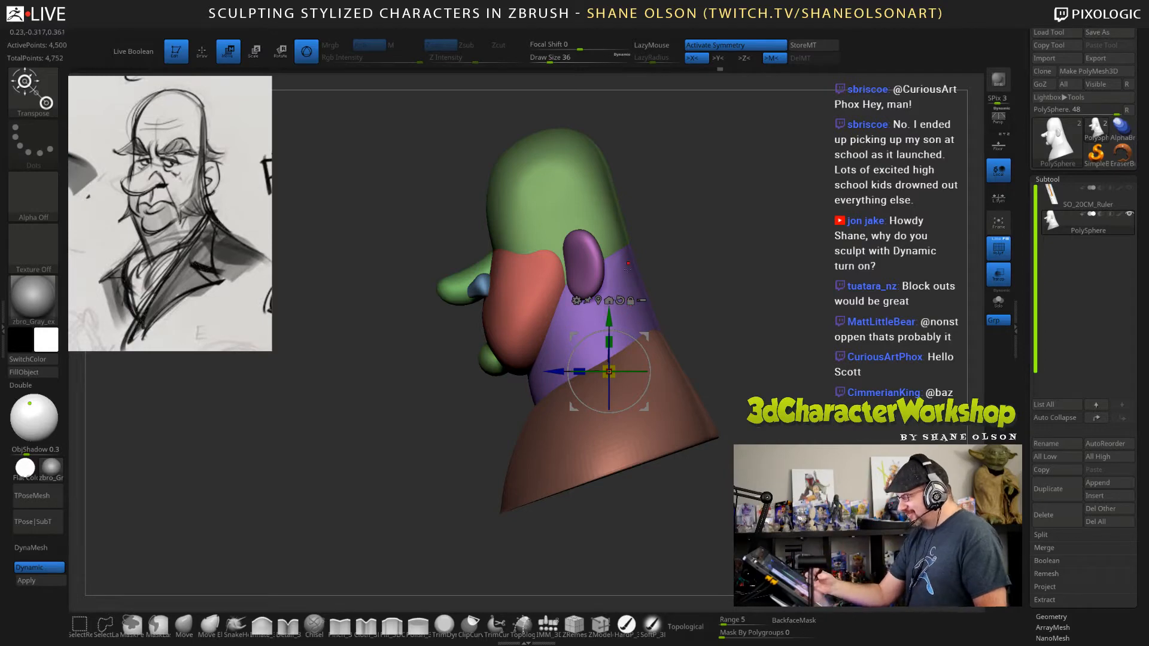
left_click(630, 301)
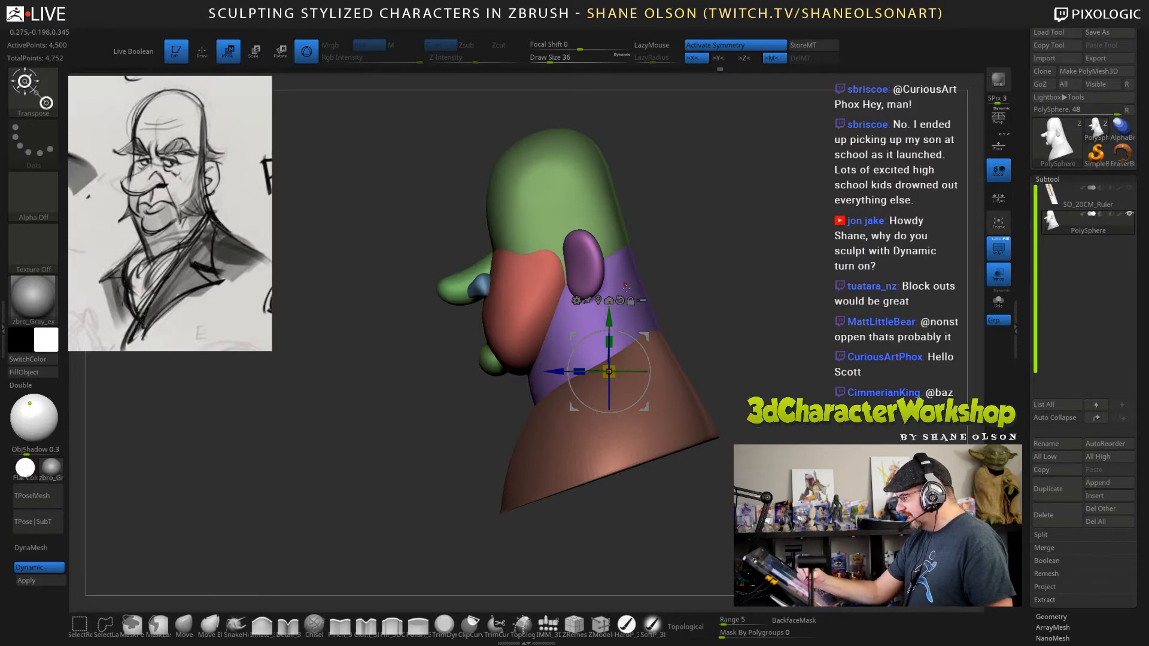
mouse_move(716, 307)
left_mouse_down()
mouse_move(759, 306)
mouse_move(720, 320)
left_mouse_up()
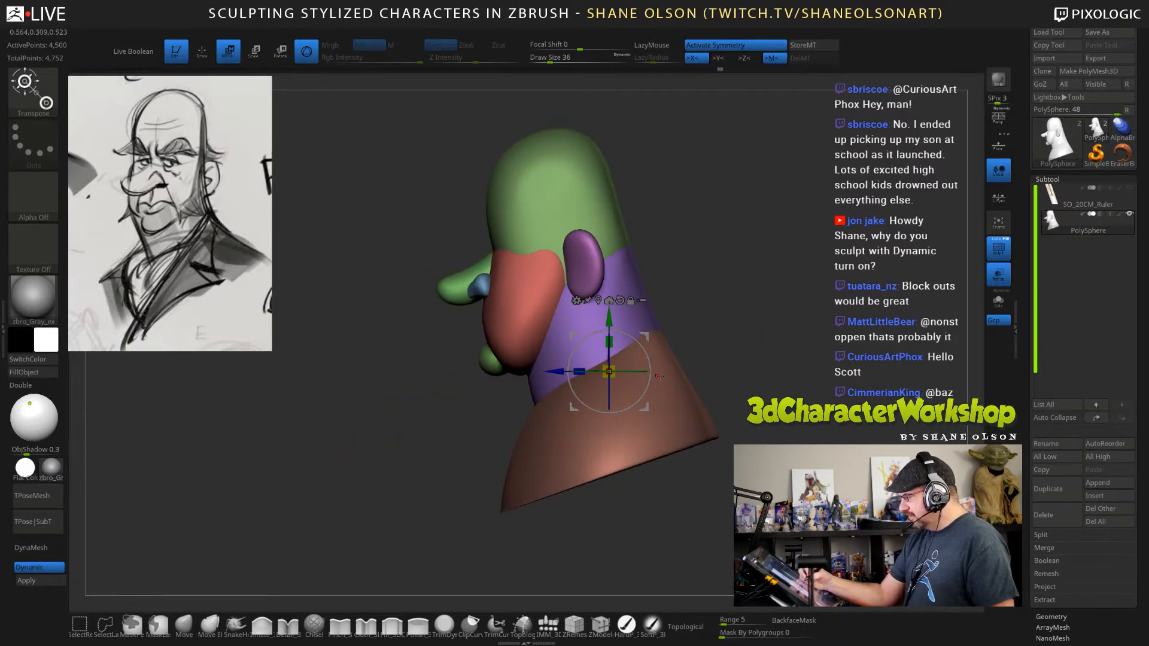
left_click(622, 438)
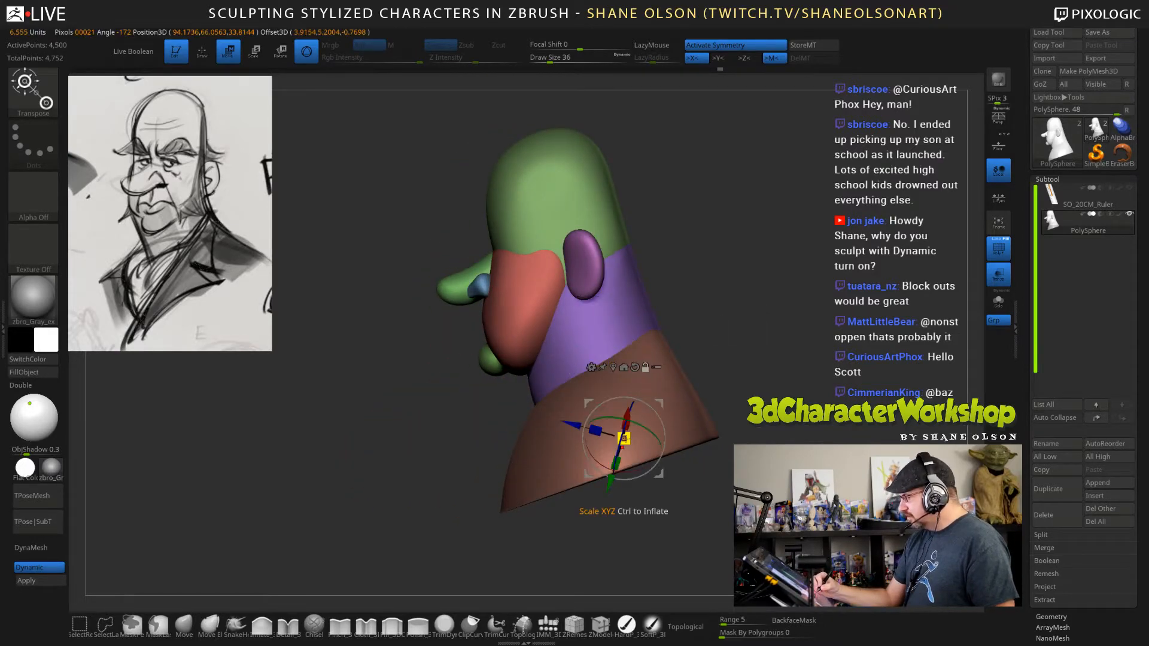
left_click(613, 382, "ctrl")
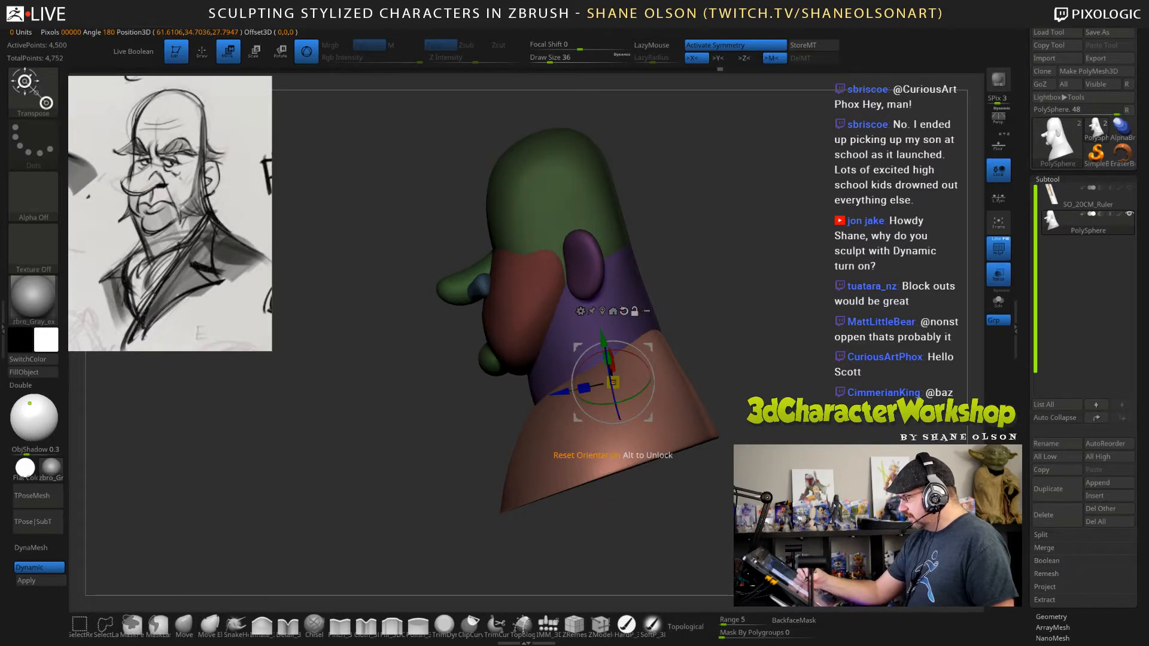
Reset the gizmo's orientation and lower the shoulders slightly, clear the mask, and return to draw mode.
left_click(624, 312, "alt")
left_click_drag(649, 347, 657, 358)
left_click_drag(725, 369, 802, 381)
left_click(815, 381, "ctrl")
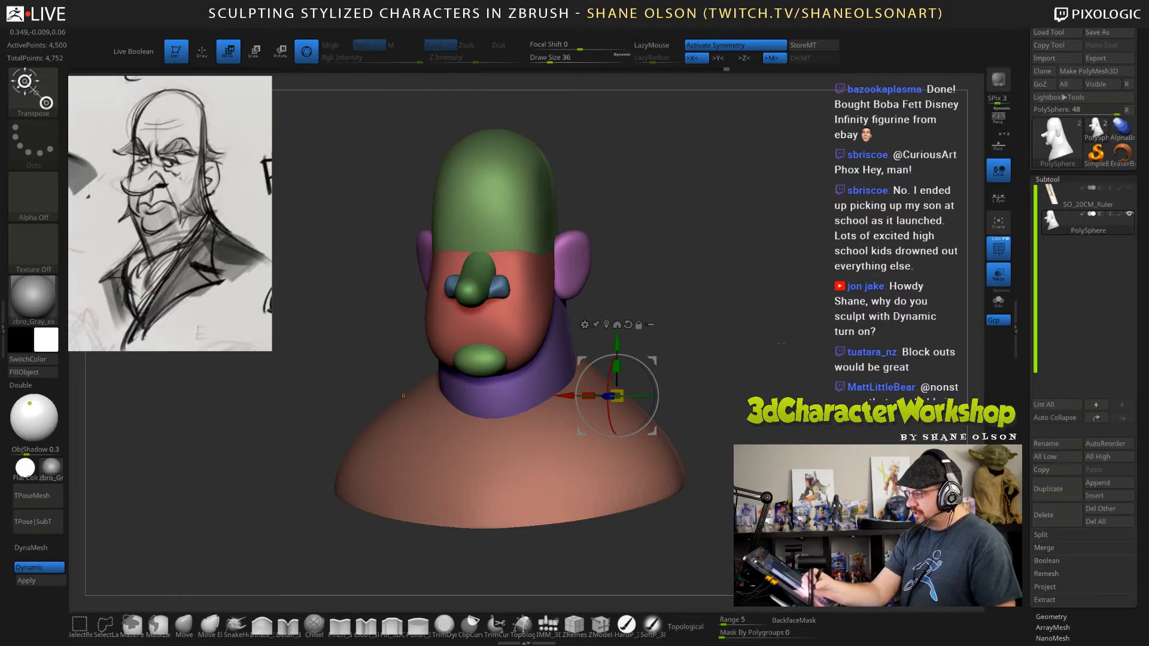
left_click_drag(711, 344, 764, 345)
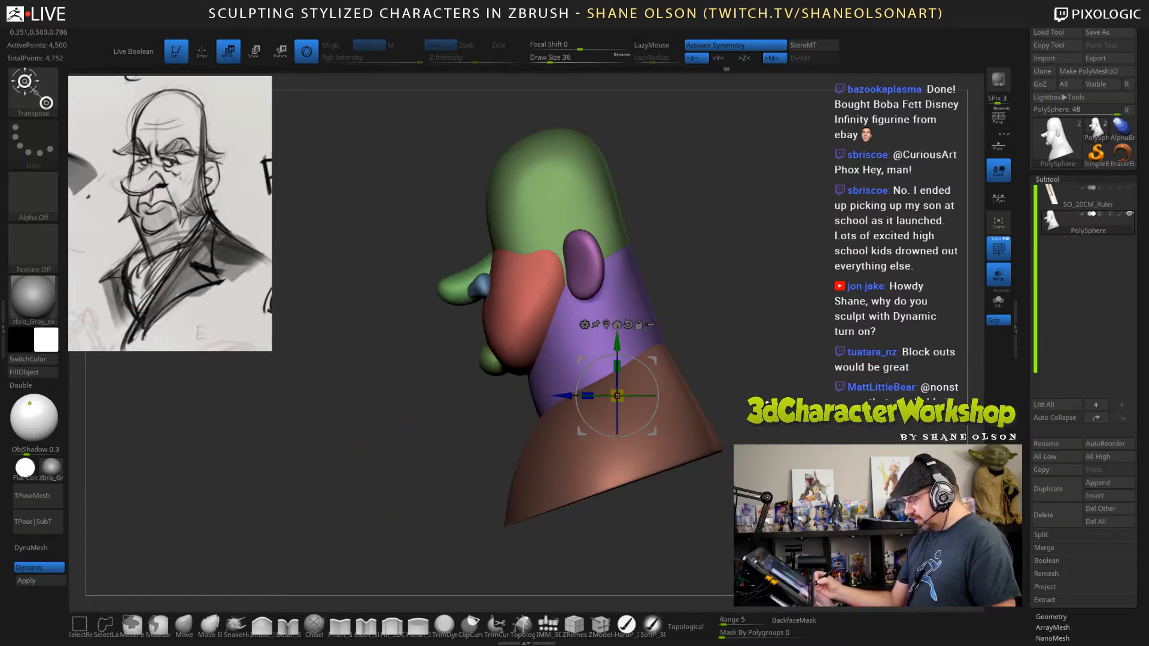
key("q")
mouse_move(766, 402)
left_mouse_down("shift")
mouse_move(809, 395)
mouse_move(802, 390)
left_mouse_up("shift")
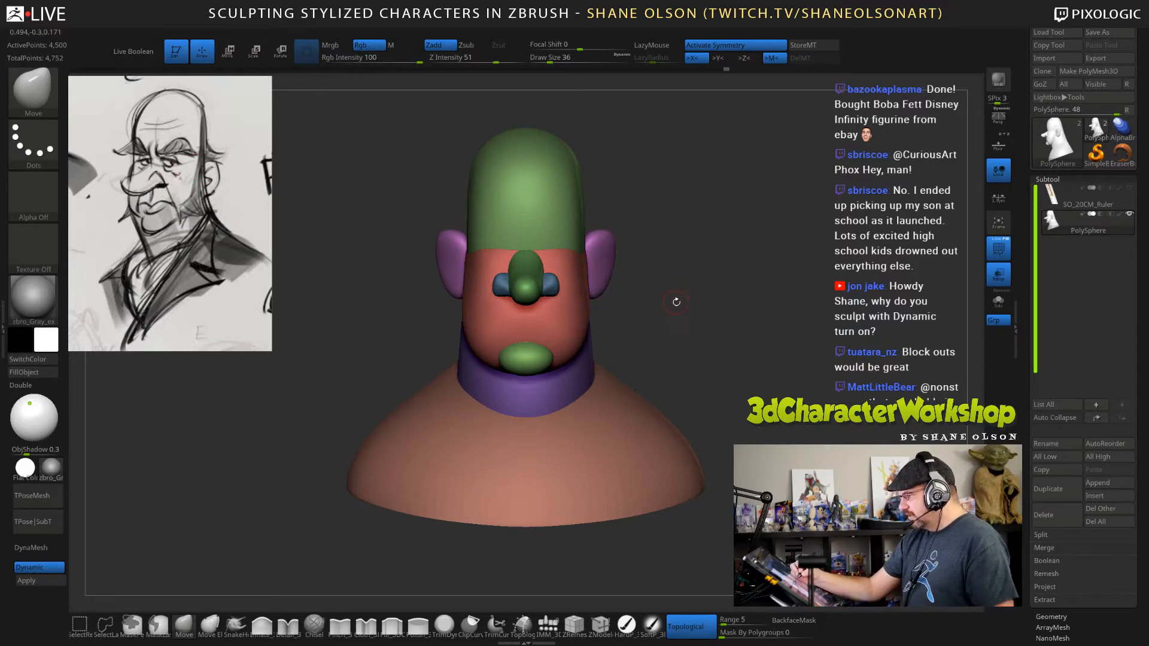
Mask everything except the ears and move both ears slightly down along the sides of the head.
key("ctrl")
key("ctrl")
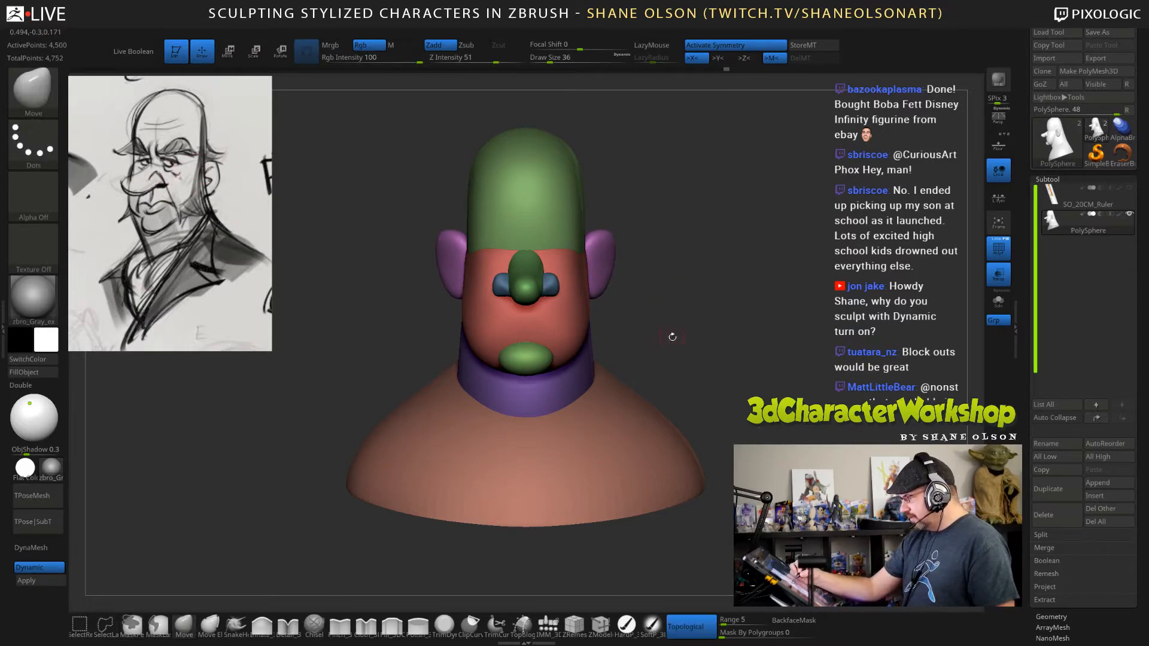
key("w")
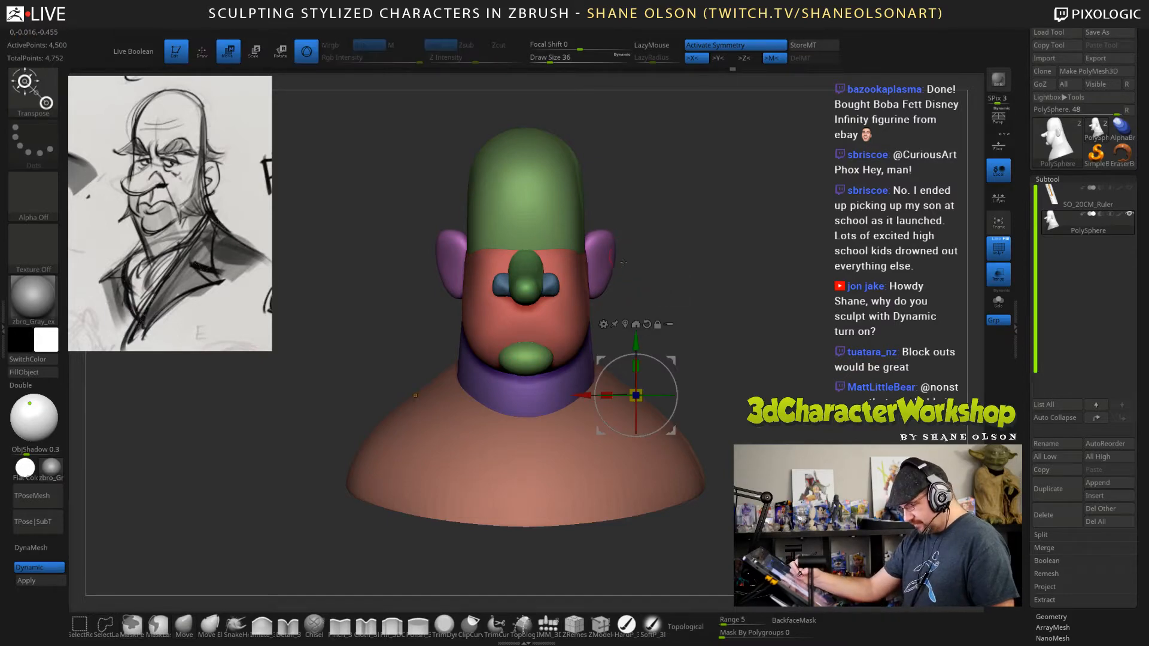
left_click(601, 246, "ctrl")
left_click(612, 175, "alt")
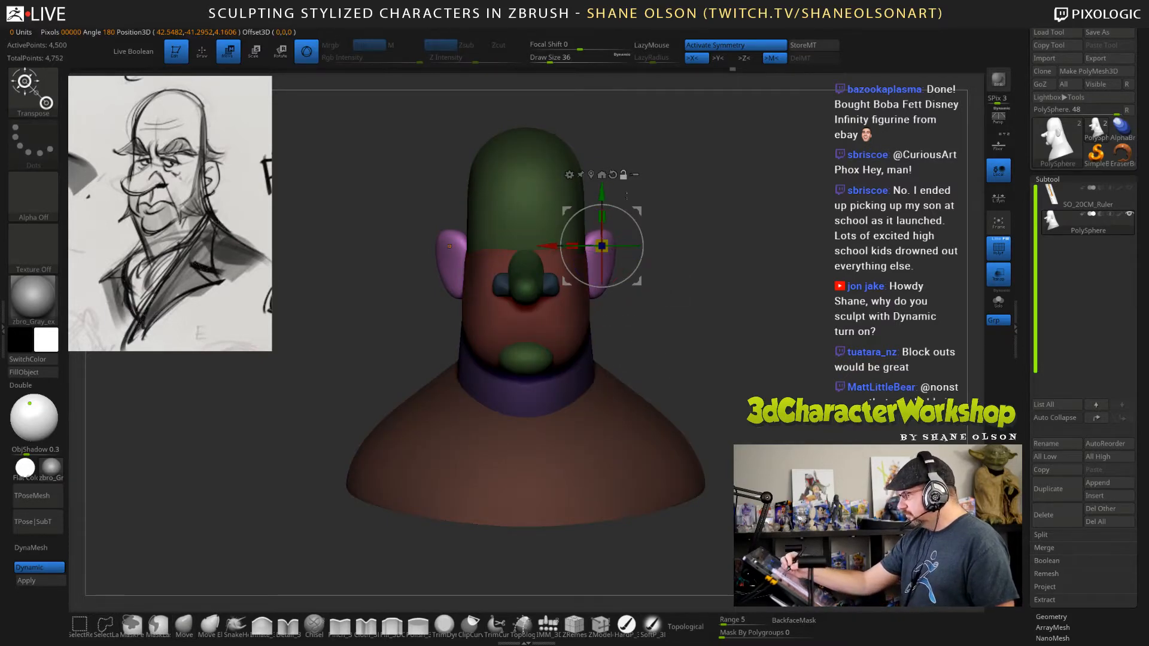
left_click_drag(603, 191, 603, 199)
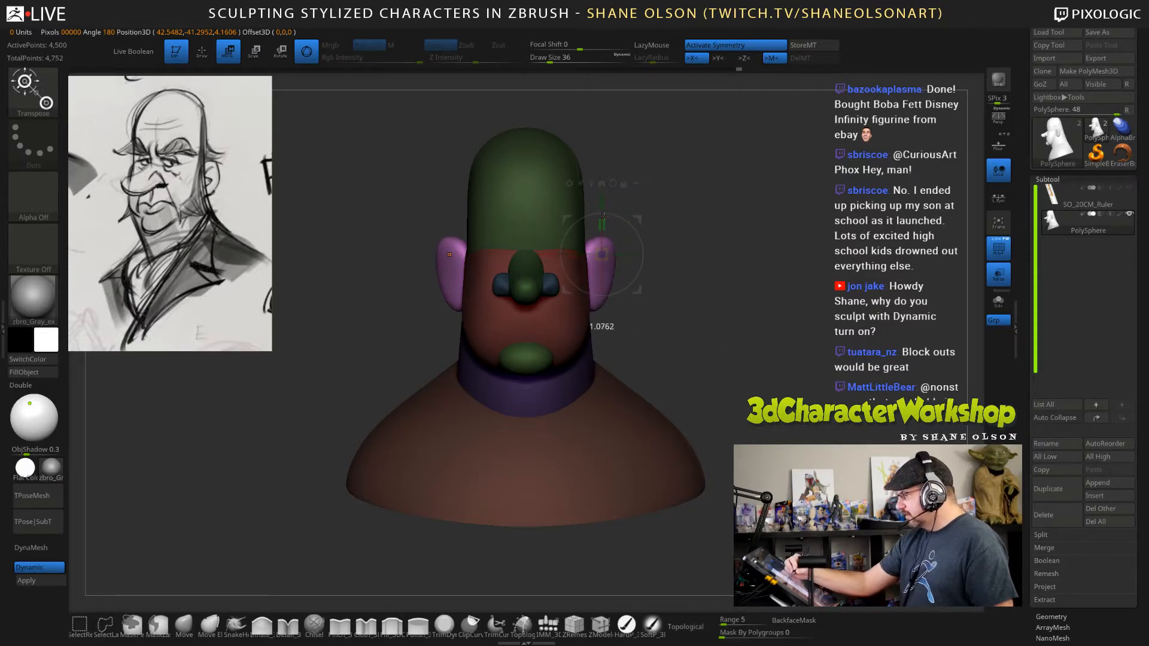
left_click_drag(602, 202, 601, 205)
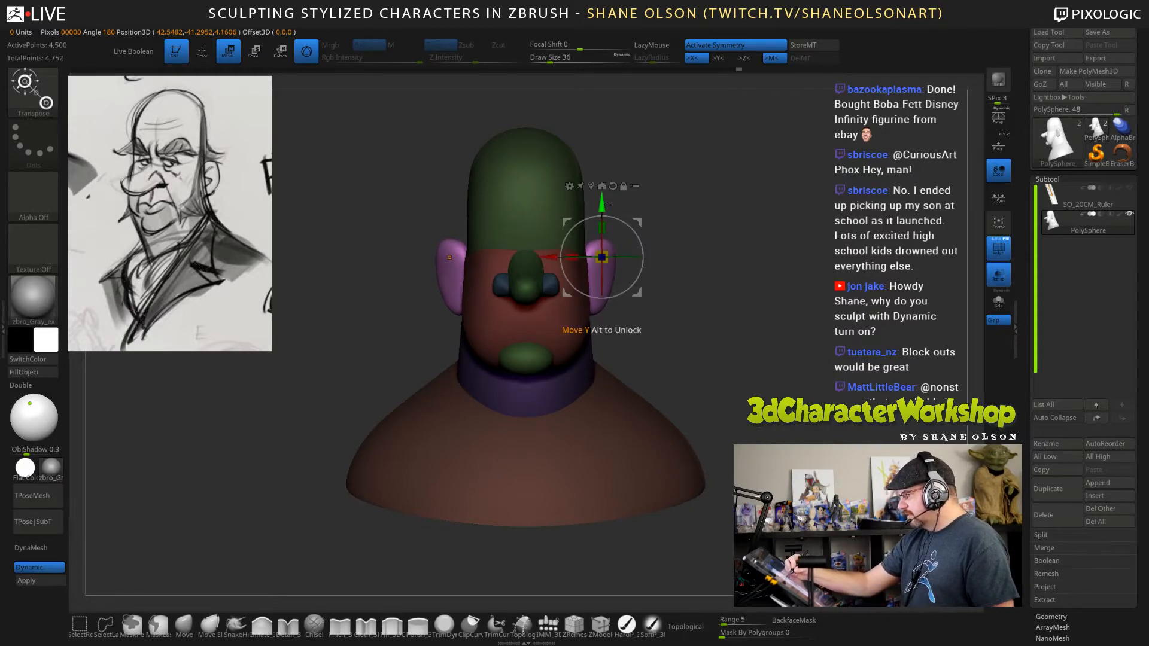
left_click_drag(784, 318, 713, 326)
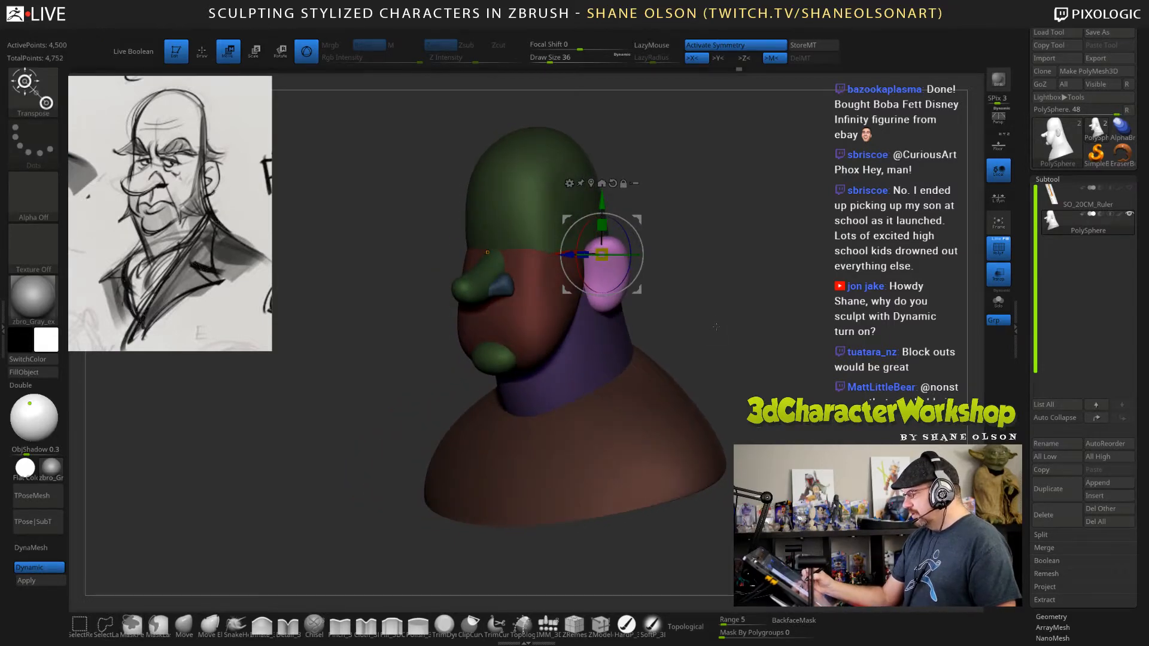
Return to the Move brush with a draw size of 166, and clear the mask from the bust.
key("q")
key("s")
left_click_drag(680, 282, 699, 283)
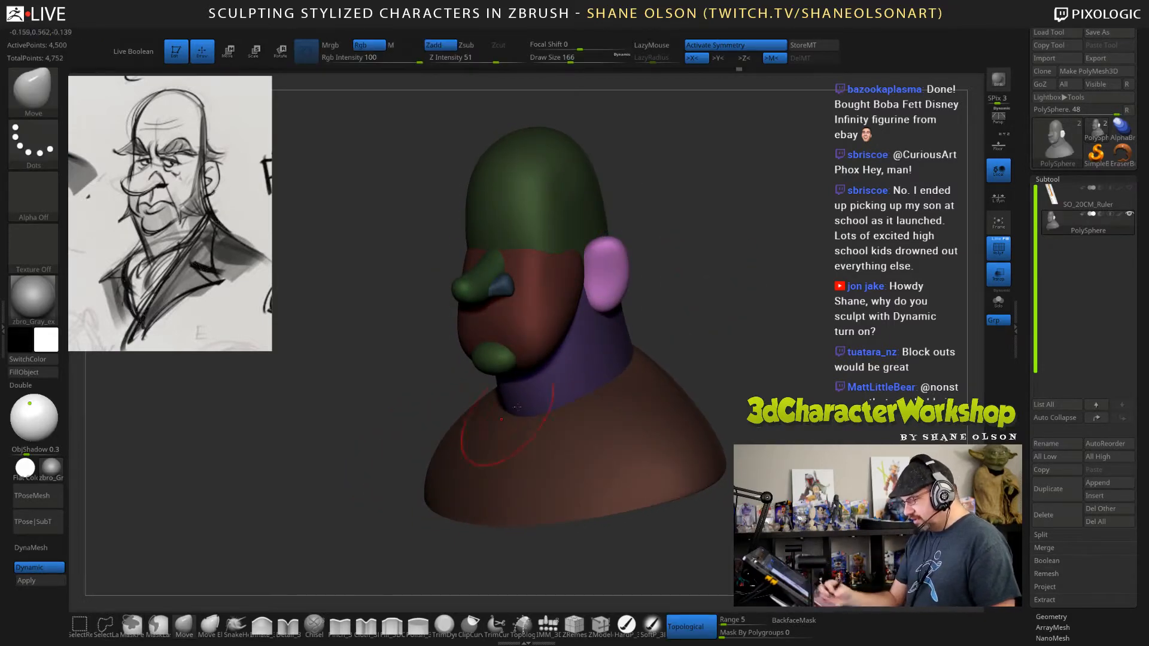
left_click_drag(720, 272, 776, 358)
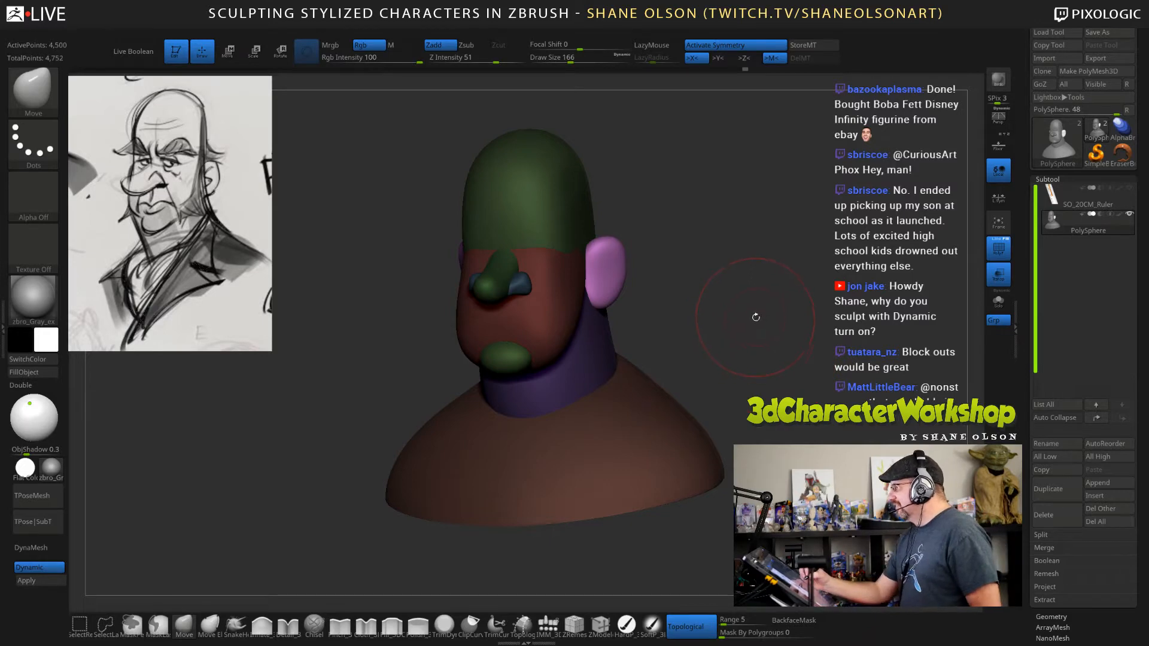
mouse_move(754, 317)
left_mouse_down("shift")
mouse_move(756, 332)
mouse_move(752, 302)
mouse_move(727, 329)
left_mouse_up("shift")
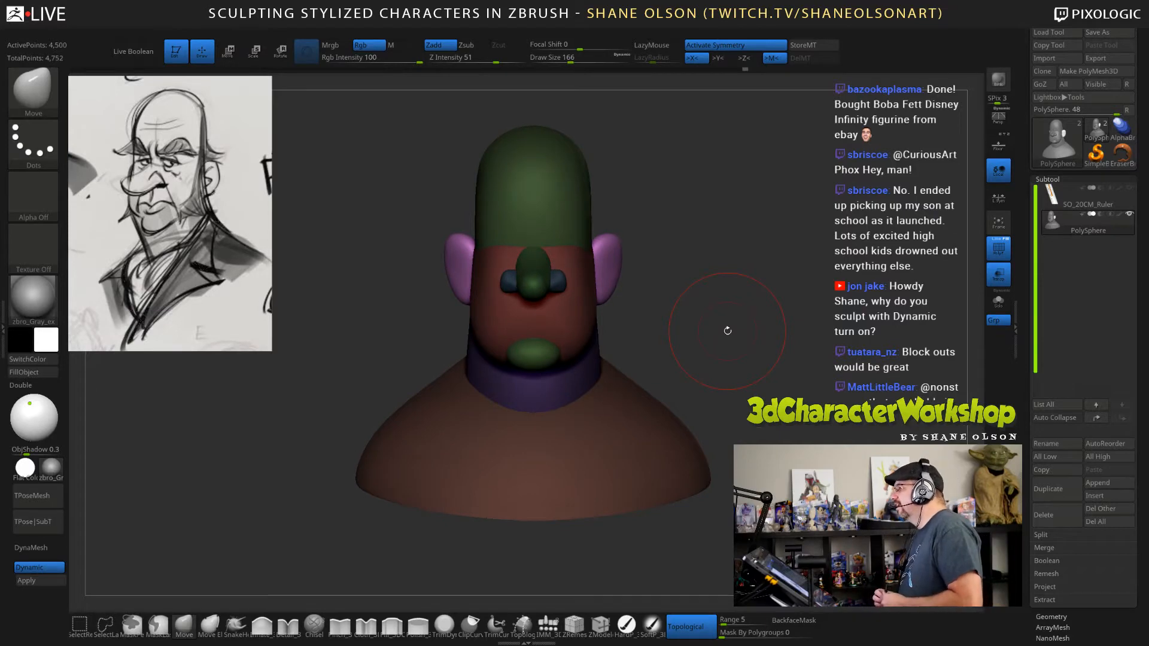
mouse_move(771, 284)
left_mouse_down()
mouse_move(748, 291)
mouse_move(728, 265)
mouse_move(777, 329)
mouse_move(790, 323)
left_mouse_up()
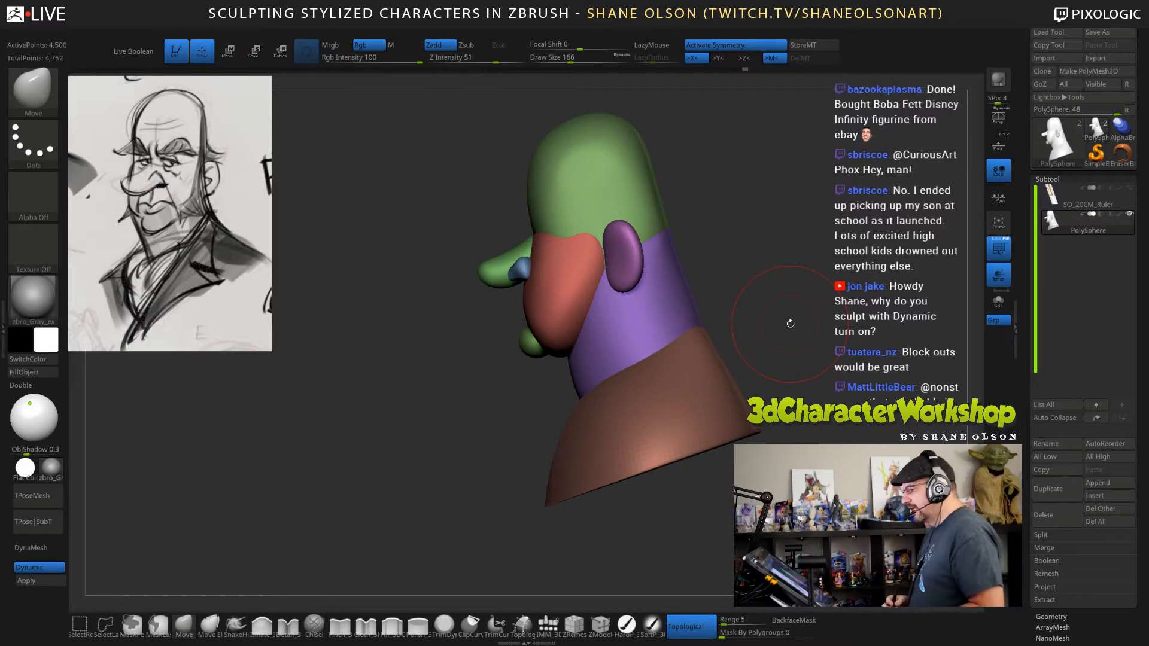
Mask everything except the shoulders, return to the Move brush, and turn off its Topological option.
mouse_move(790, 323)
left_mouse_down()
mouse_move(829, 330)
mouse_move(724, 326)
mouse_move(667, 308)
mouse_move(681, 309)
left_mouse_up()
left_click_drag(716, 500, 689, 496)
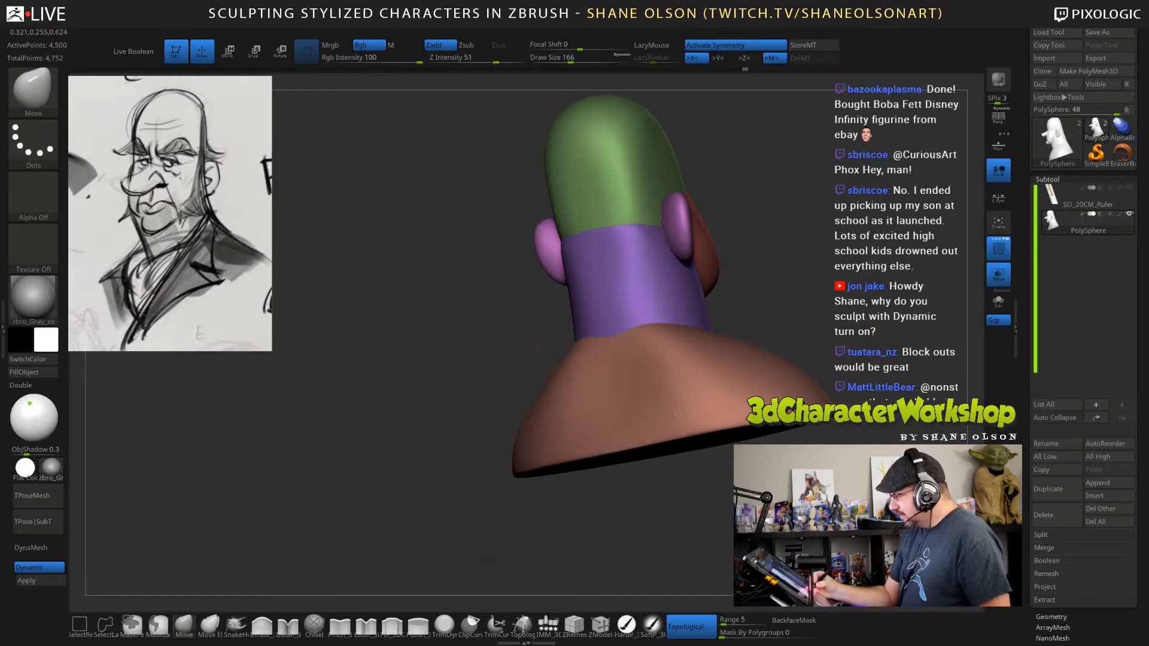
left_click_drag(787, 265, 757, 259)
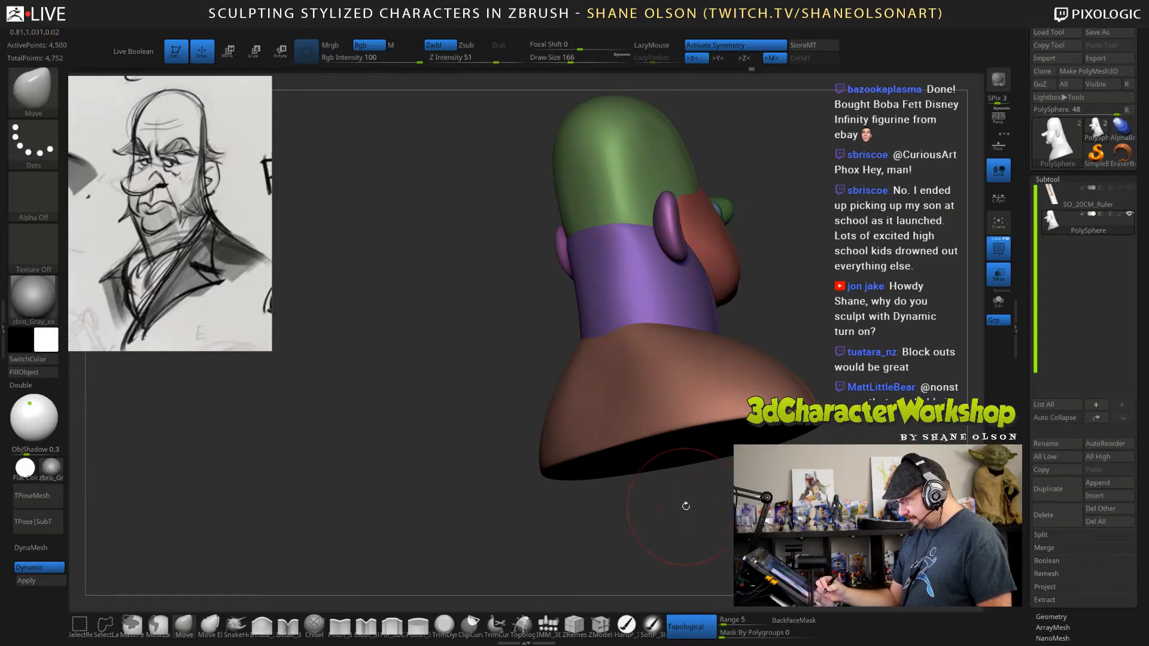
key("w")
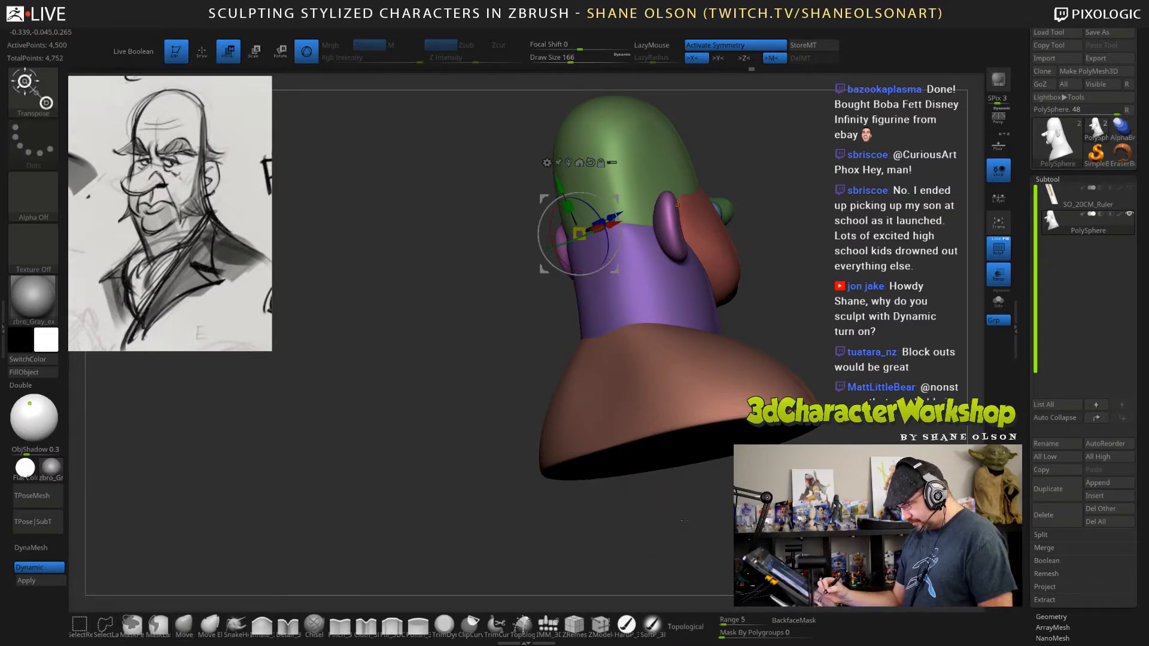
left_click(686, 528, "ctrl")
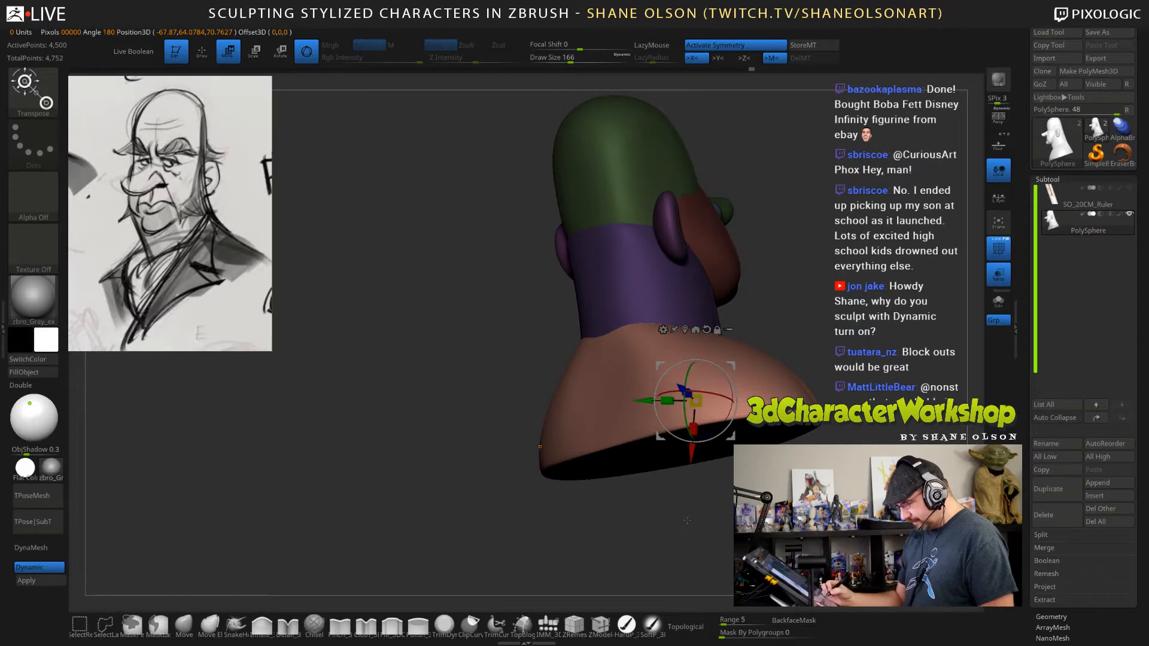
key("q")
left_click(701, 620)
Enlarge the Move brush to a draw size of 206 and work on the lower edge of the shoulders.
mouse_move(784, 526)
left_mouse_down()
mouse_move(805, 524)
mouse_move(724, 515)
left_mouse_up()
key("bracketright")
key("bracketright")
key("bracketright")
key("bracketright")
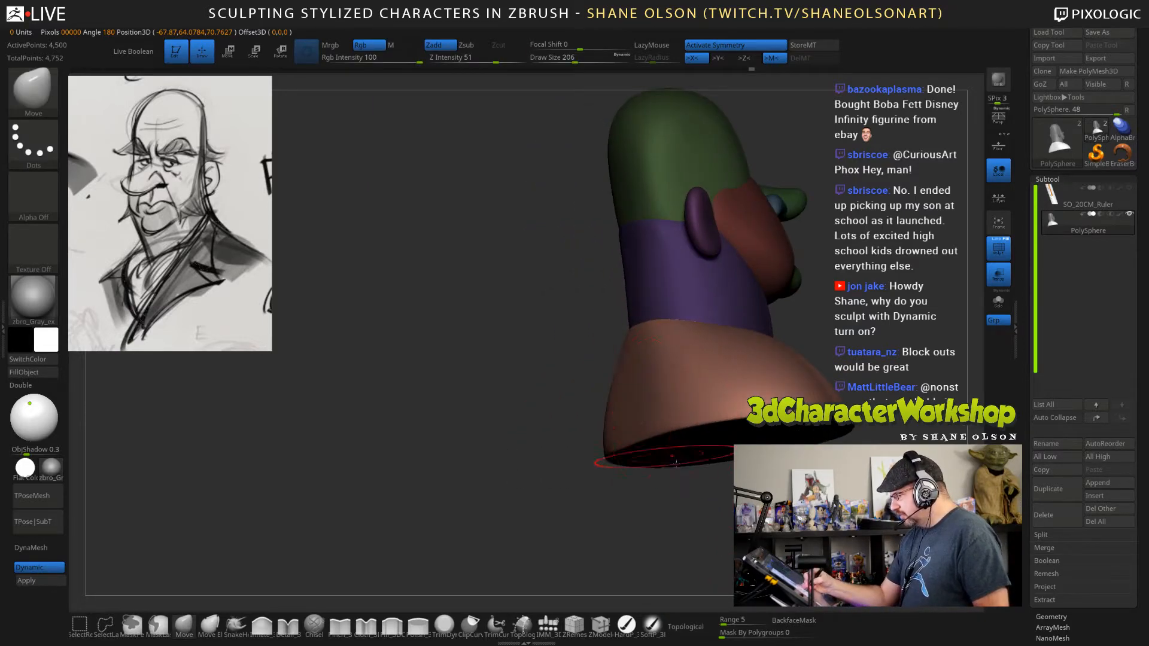
left_click_drag(720, 449, 712, 508)
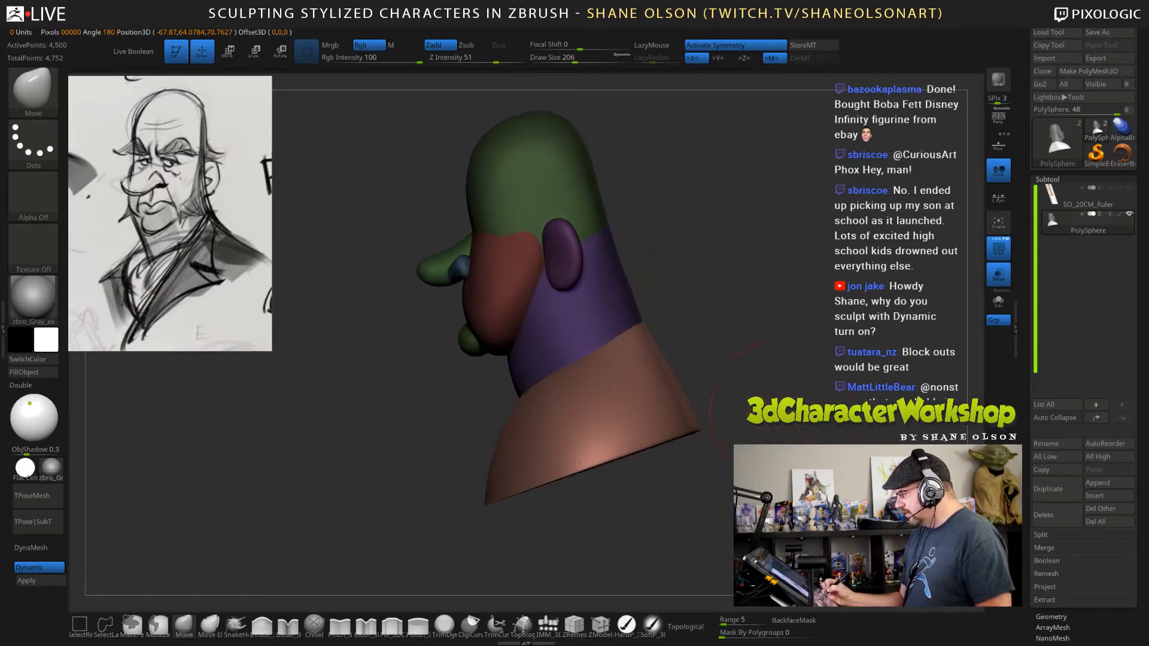
Clear the mask from the bust and set the Move brush's draw size to 170.
left_click_drag(790, 419, 804, 395)
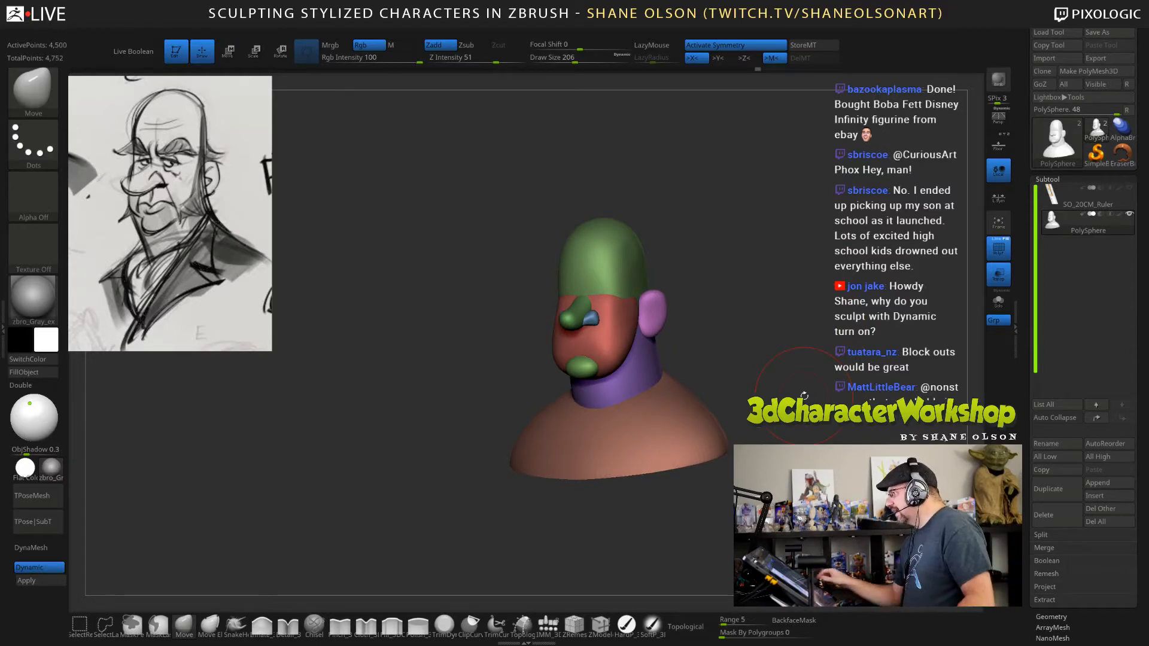
left_click_drag(810, 285, 864, 266)
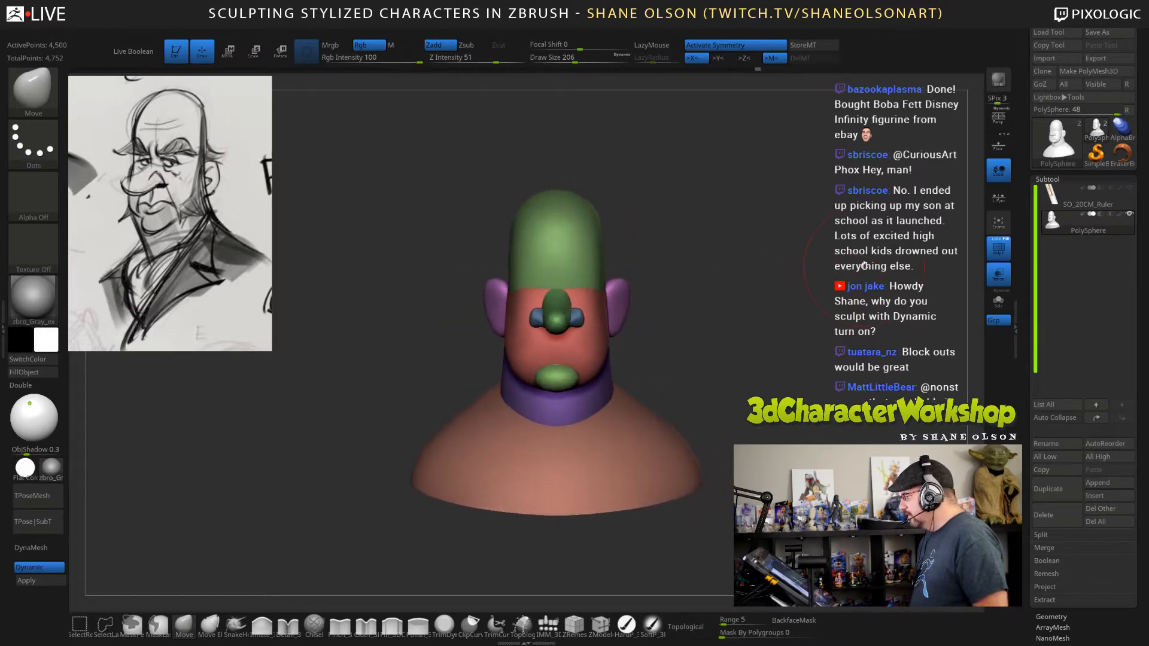
key("s")
left_click(852, 268)
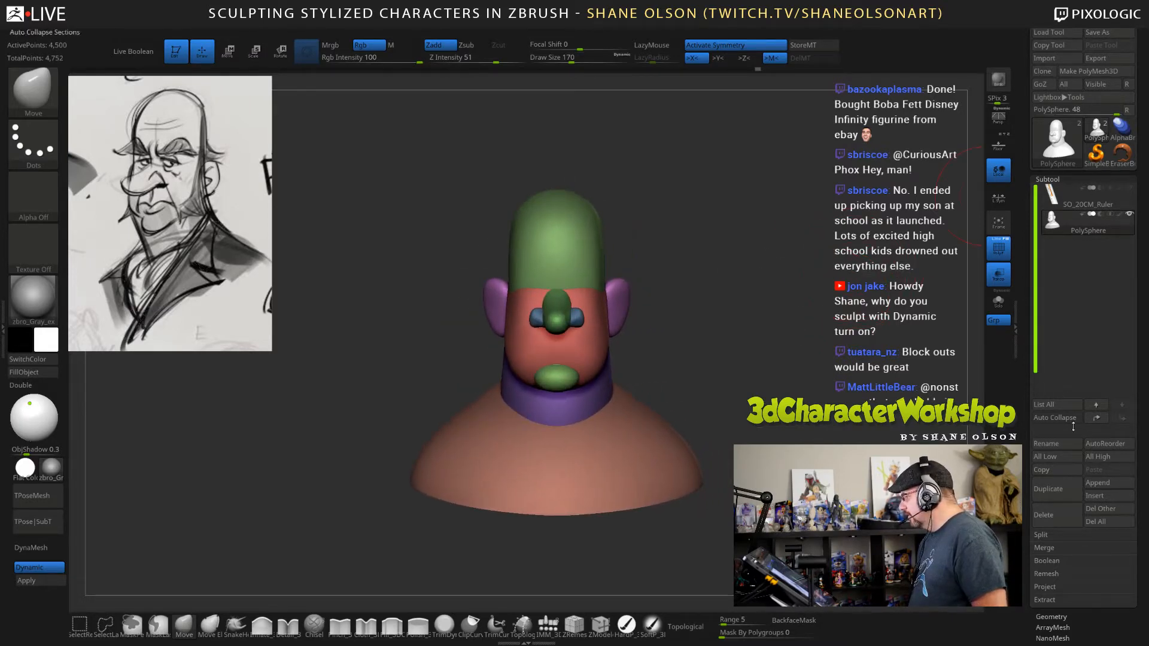
Duplicate the bust subtool and open the DynaMesh settings for the copy.
left_click(1056, 492)
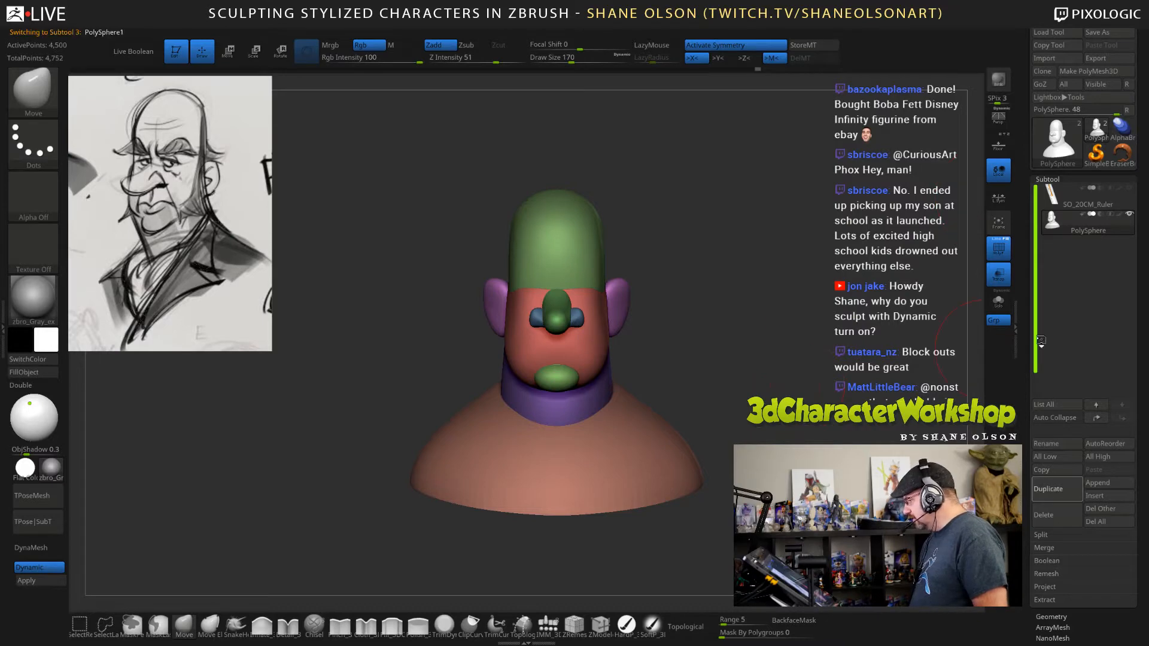
left_click_drag(814, 299, 750, 295, "alt")
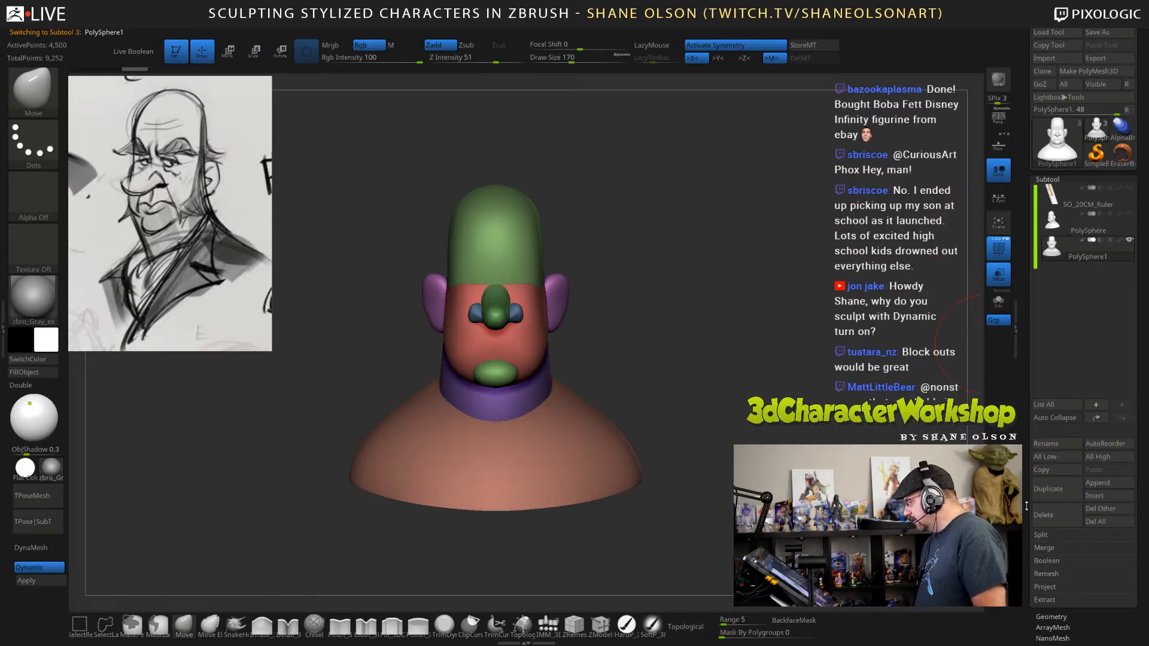
scroll(1026, 505, "down", 5)
left_click(1052, 476)
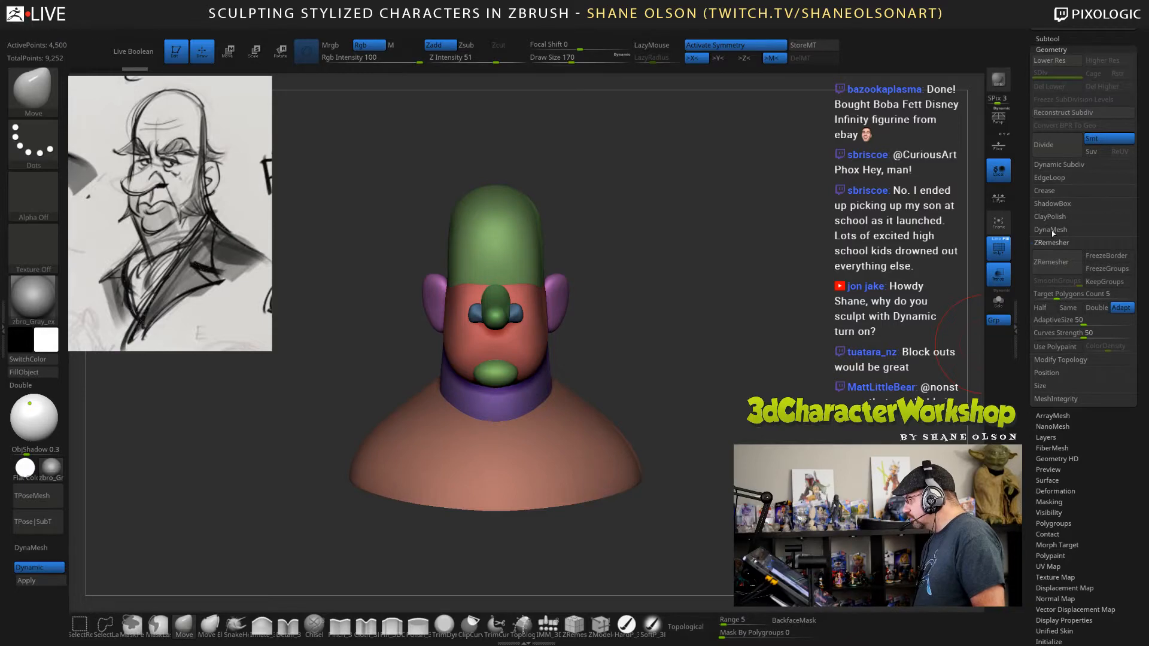
left_click(1051, 229)
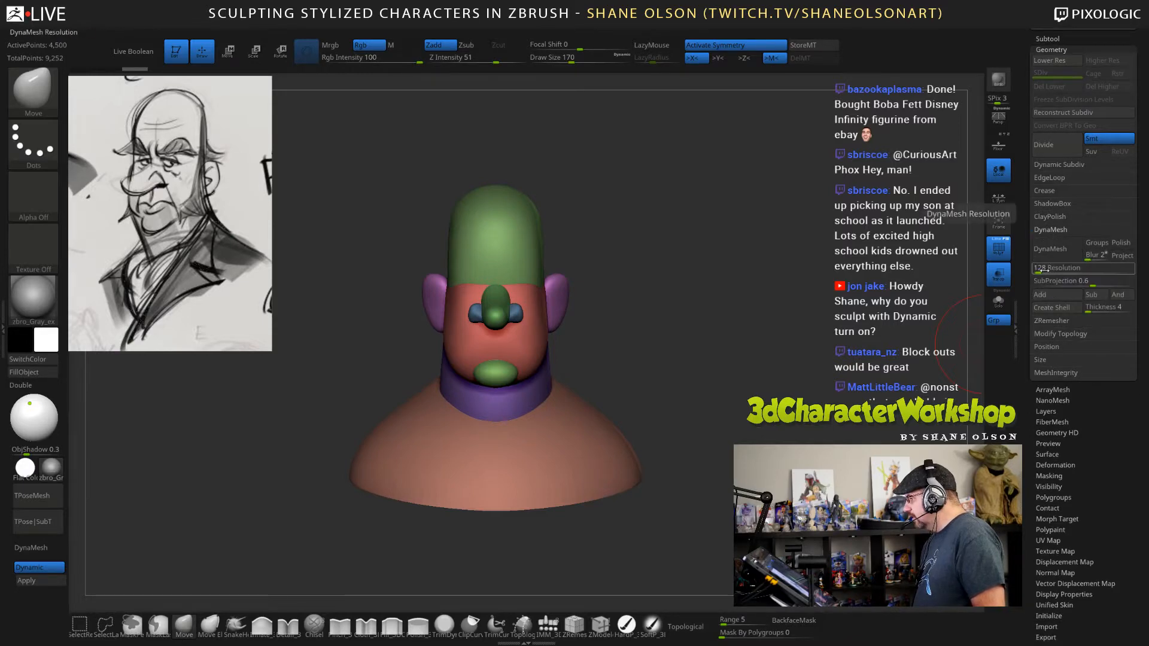
Apply the dynamic subdivision to the copied bust and divide it once more to subdivision level 4.
left_click(26, 580)
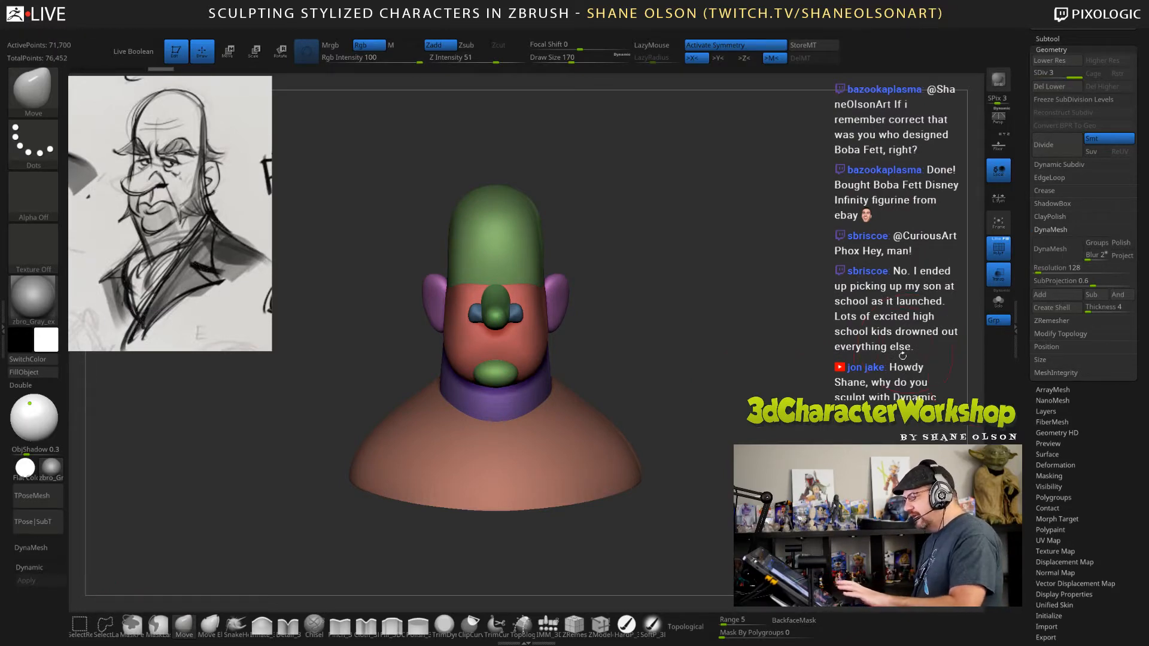
key("ctrl")
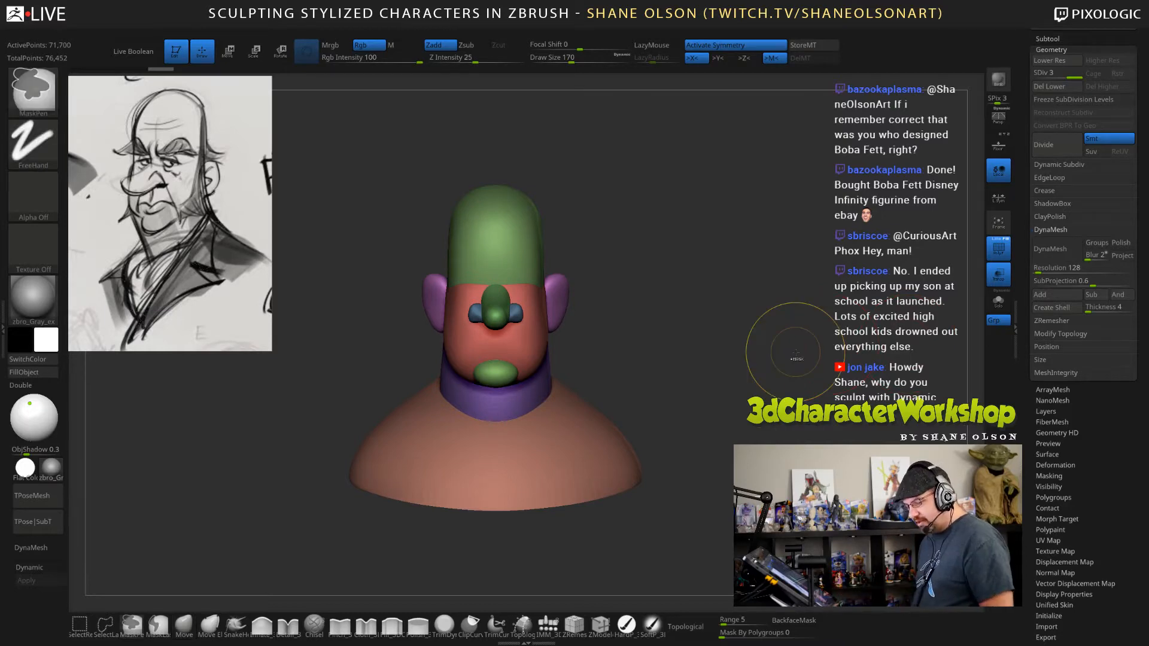
key("ctrl+o")
key("Escape")
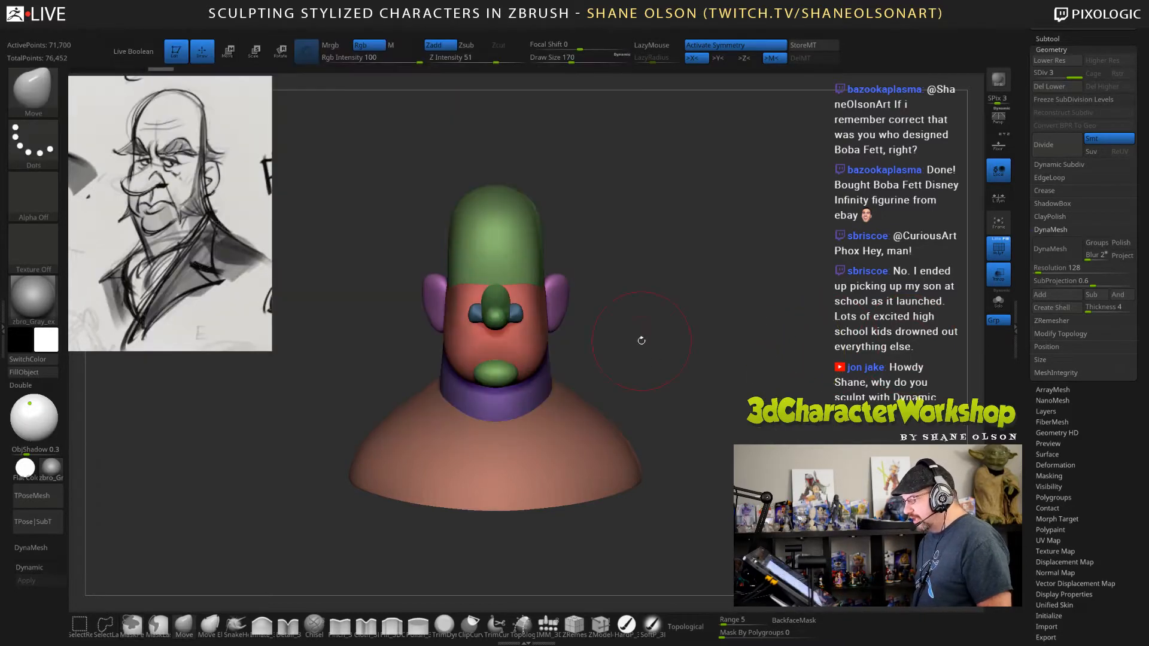
key("ctrl+d")
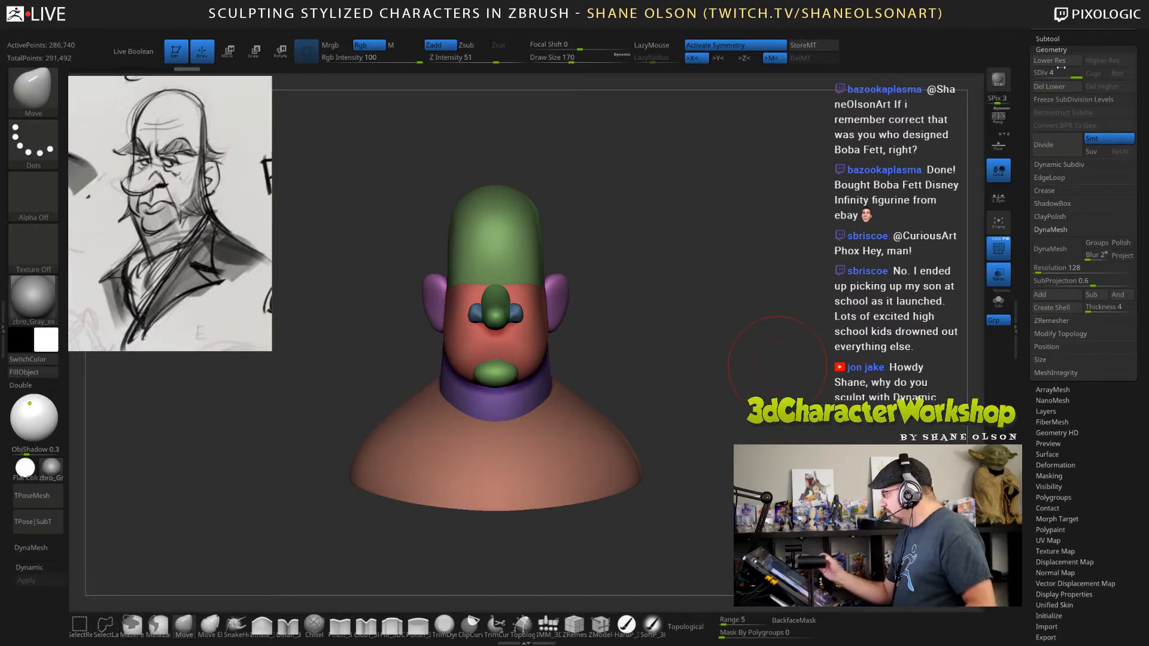
Reduce the Move brush's draw size to 148 for refining the subdivided bust.
left_click_drag(778, 365, 763, 388)
key("s")
left_click_drag(734, 334, 730, 335)
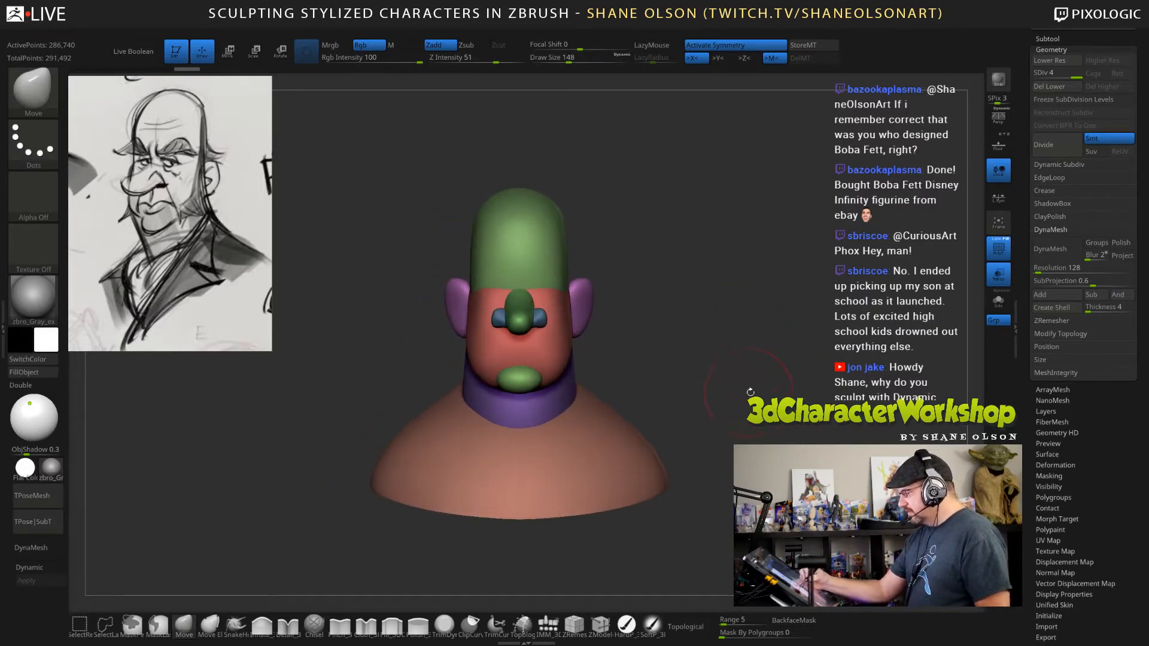
left_click_drag(756, 397, 776, 403, "alt")
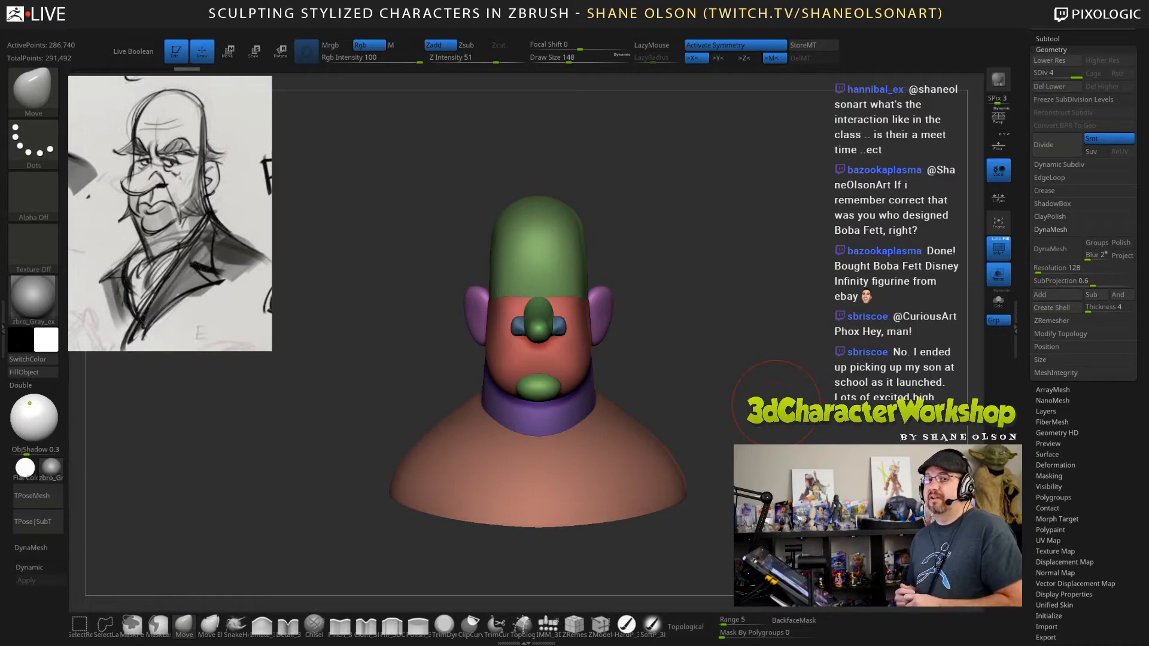
Smooth and adjust the head's form from a side angle, reducing the Move brush's draw size to 111 and then 69.
left_click_drag(723, 361, 677, 312)
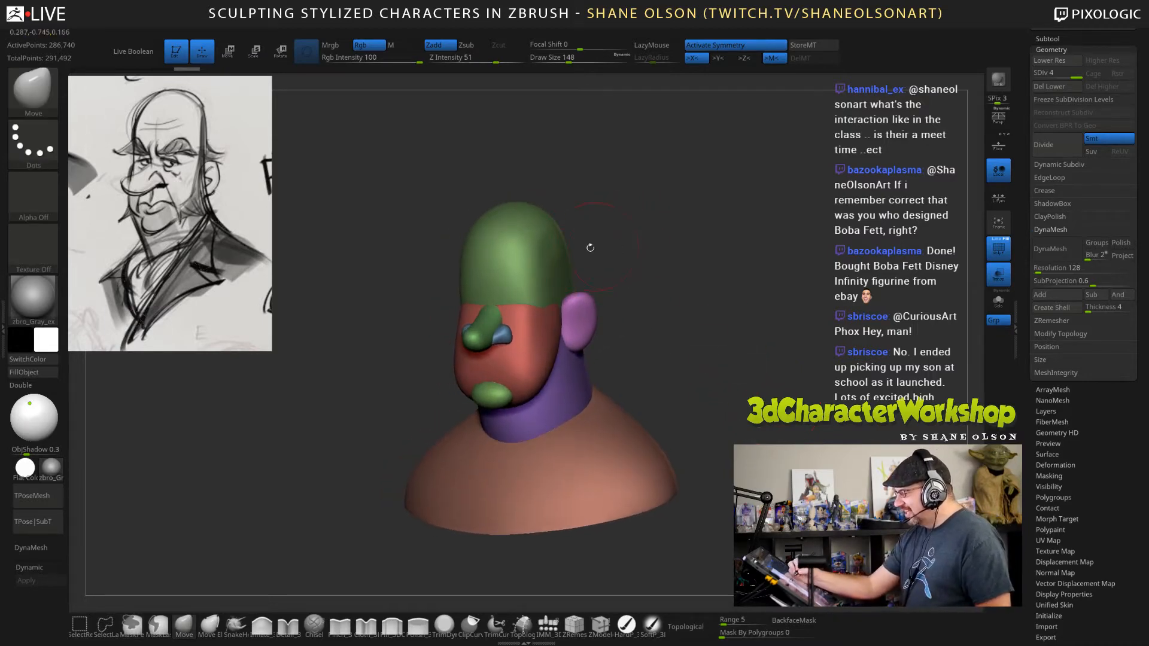
key("shift")
left_click_drag(694, 286, 596, 268)
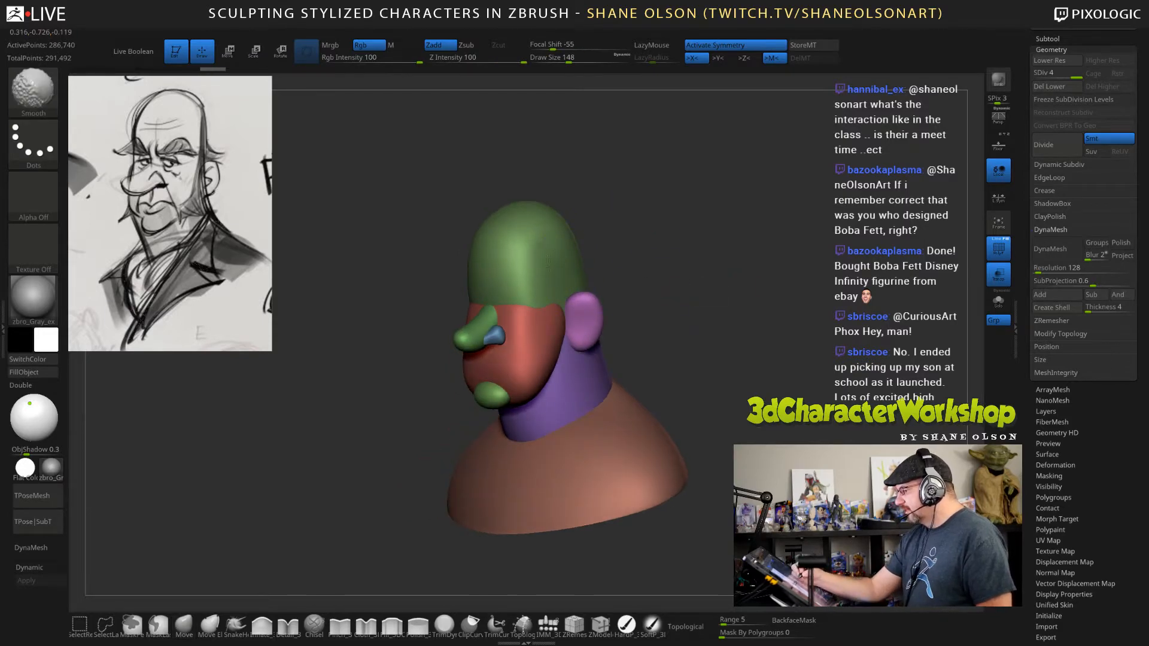
mouse_move(741, 320)
left_mouse_down("shift")
mouse_move(744, 341)
mouse_move(781, 347)
mouse_move(718, 394)
mouse_move(748, 361)
mouse_move(731, 366)
mouse_move(705, 340)
mouse_move(742, 363)
mouse_move(710, 344)
left_mouse_up("shift")
key("s")
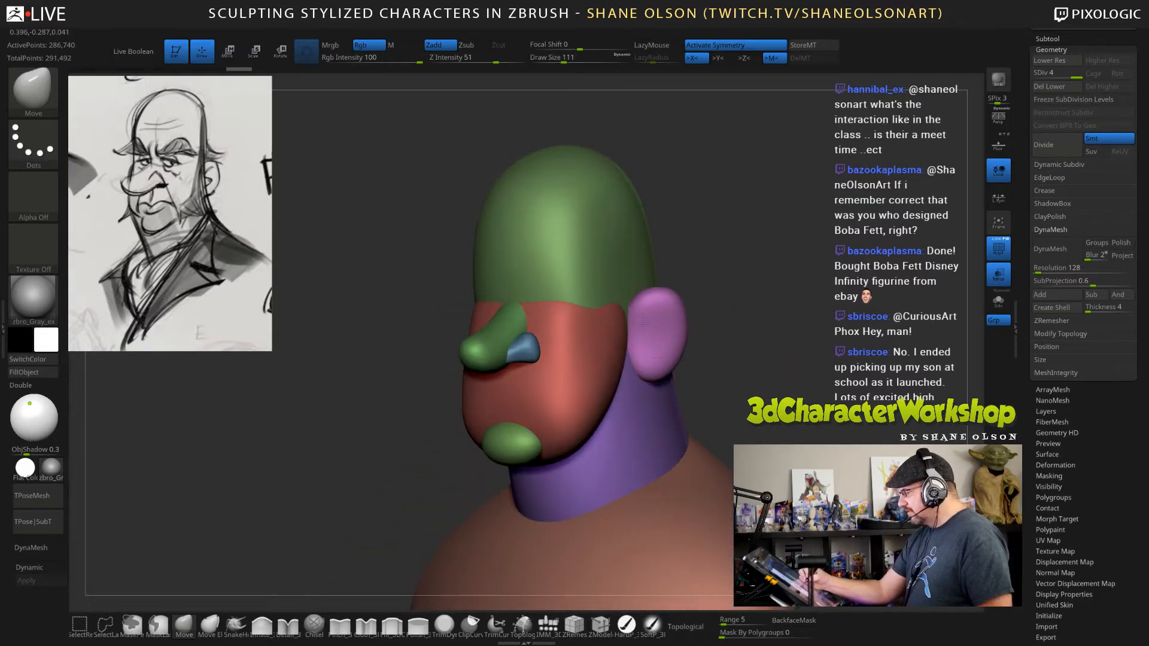
left_click_drag(759, 385, 775, 367, "shift")
key("s")
left_click_drag(777, 407, 758, 359, "alt")
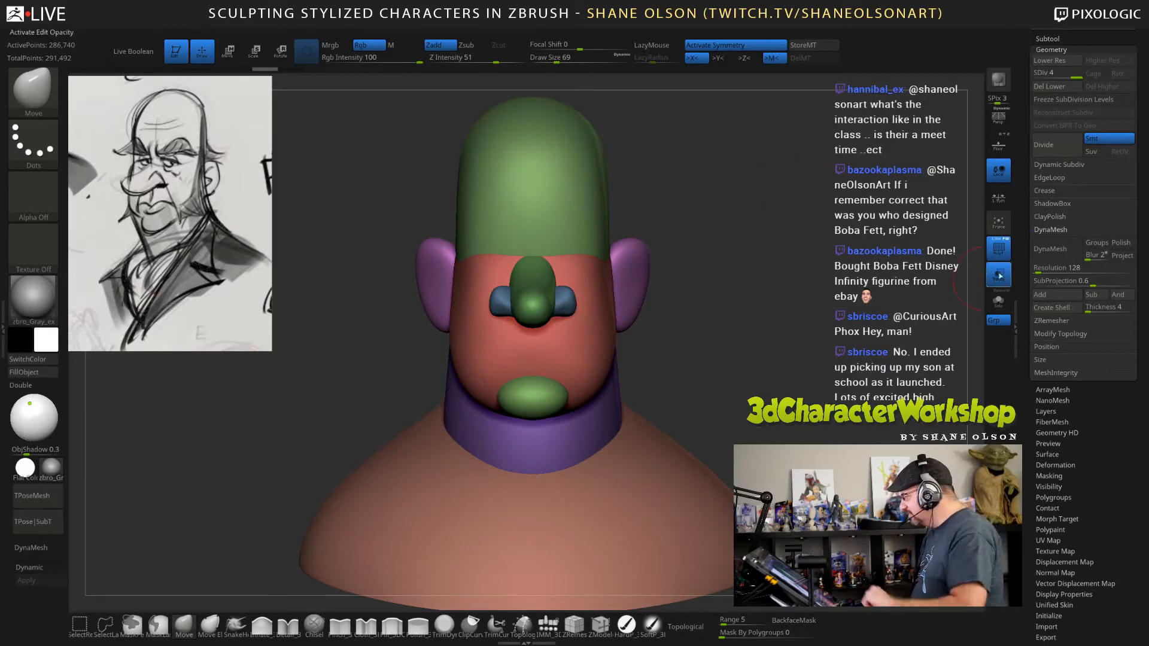
DynaMesh the bust at a resolution of 512 without freezing its subdivision levels.
left_click(1054, 267)
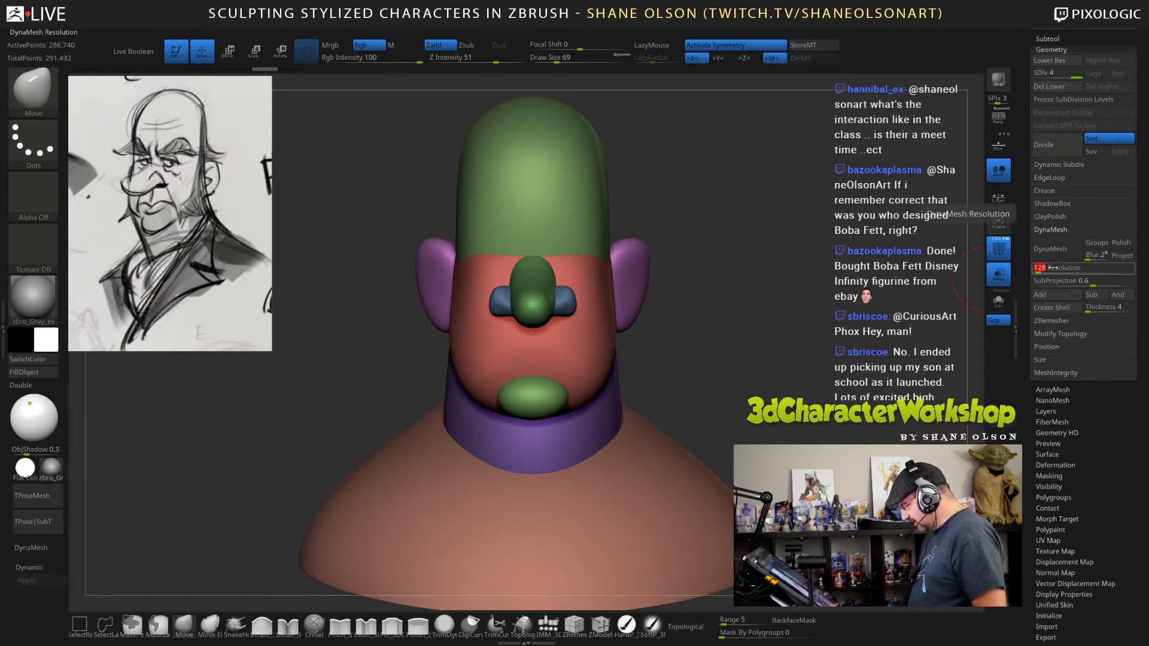
type("512")
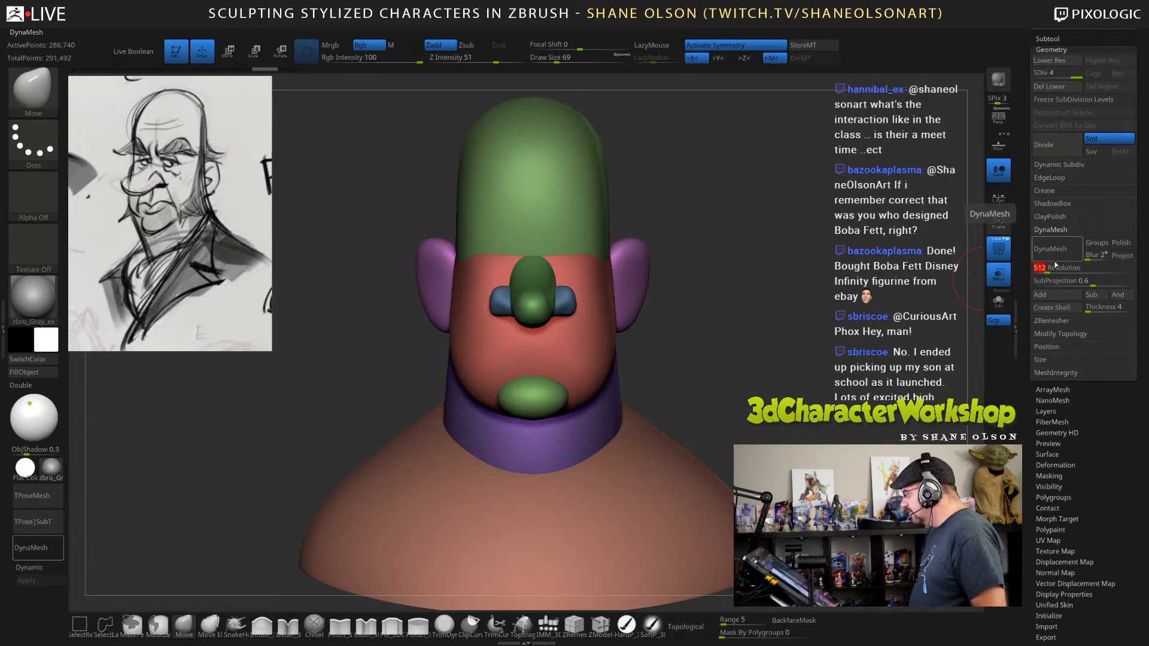
left_click(1053, 255)
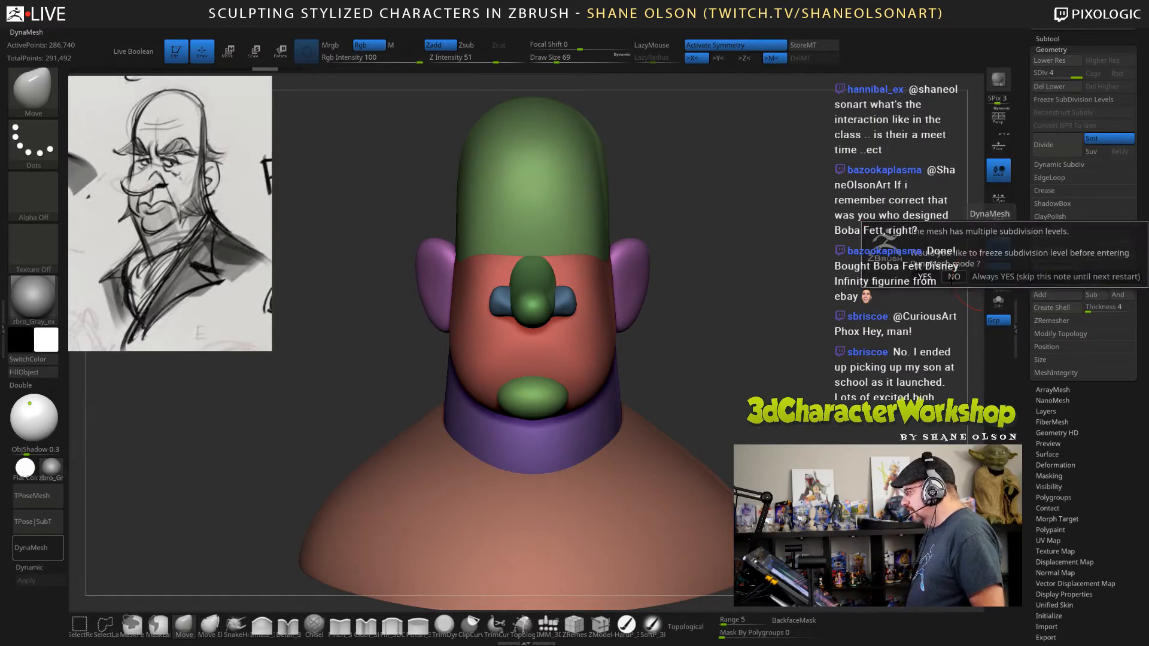
left_click(954, 276)
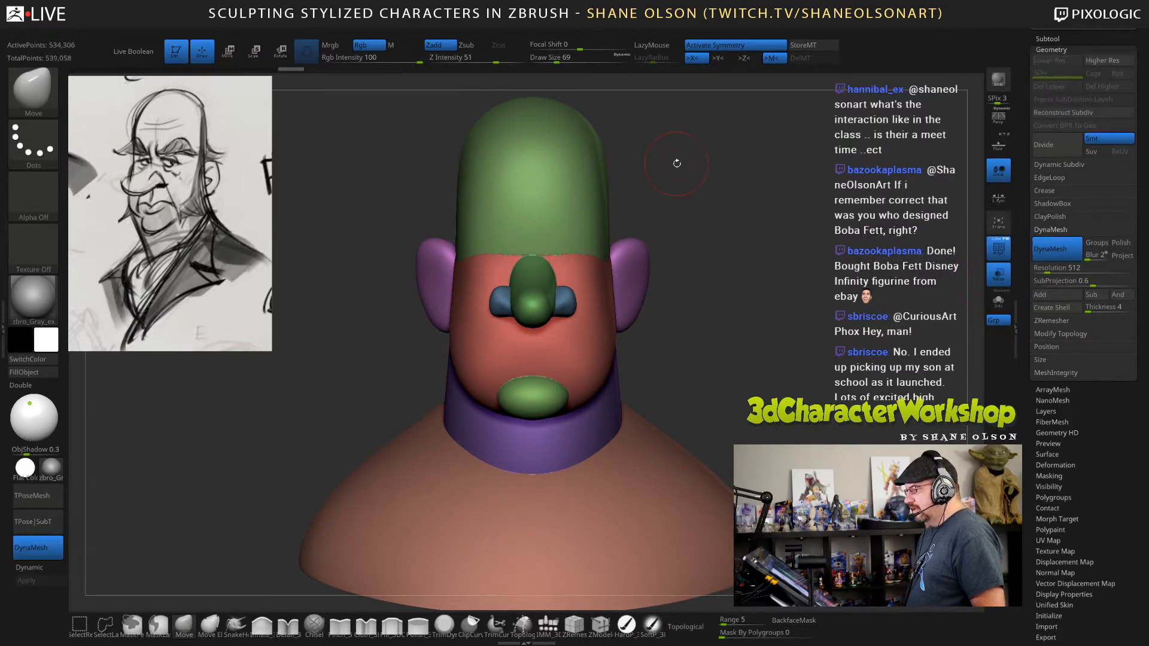
Turn off the PolyFrame display so the bust shows in plain gray.
left_click_drag(755, 243, 700, 252)
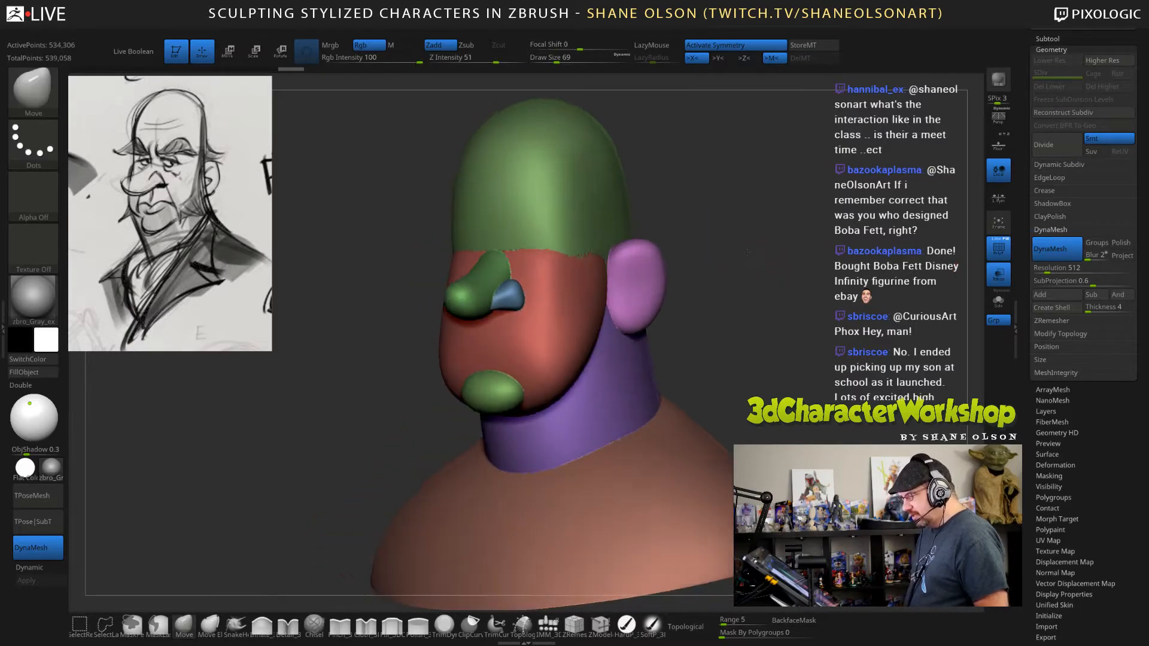
mouse_move(800, 272)
left_mouse_down("alt")
mouse_move(807, 254)
mouse_move(785, 260)
mouse_move(802, 259)
mouse_move(823, 232)
mouse_move(815, 260)
mouse_move(772, 266)
mouse_move(765, 289)
mouse_move(768, 264)
mouse_move(805, 282)
left_mouse_up("alt")
key("shift+f")
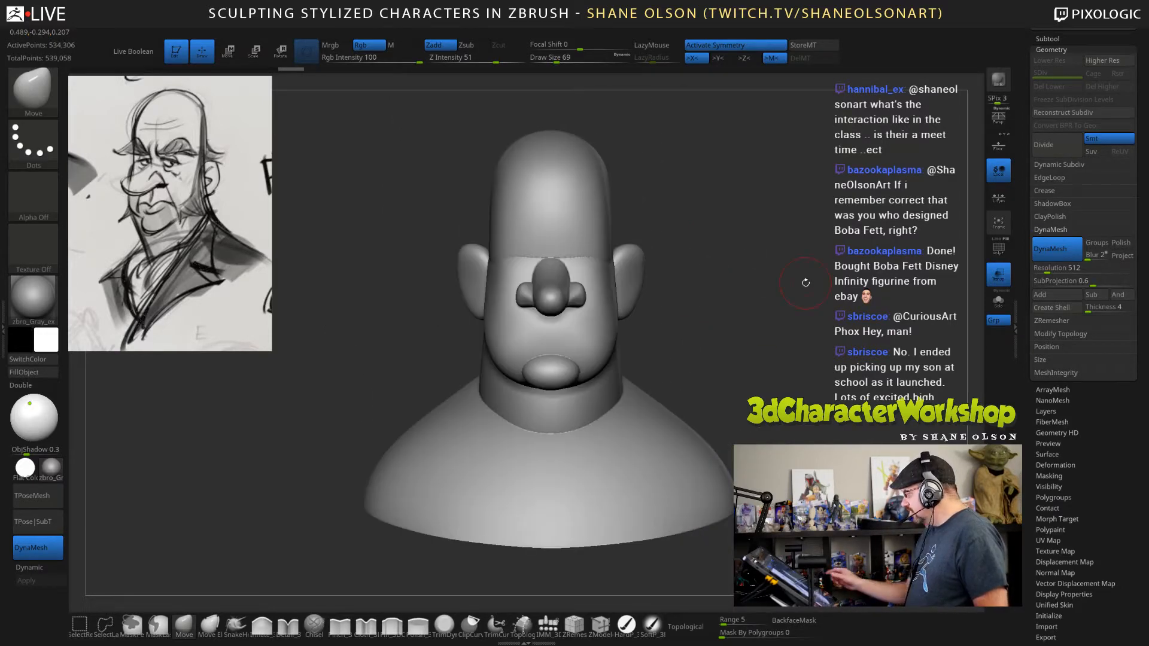
Try smoothing the seam across the brow and the joins around the nose and eyes.
mouse_move(751, 308)
left_mouse_down()
mouse_move(748, 294)
mouse_move(737, 354)
left_mouse_up()
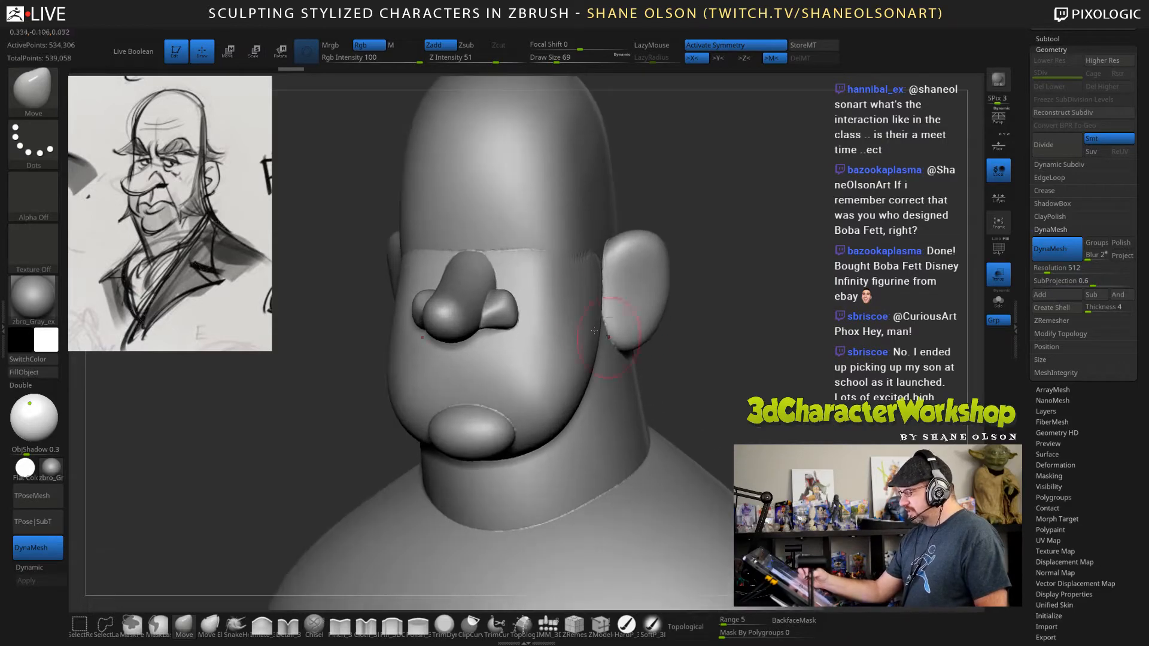
mouse_move(526, 249)
left_mouse_down("shift")
mouse_move(535, 259)
mouse_move(582, 253)
left_mouse_up("shift")
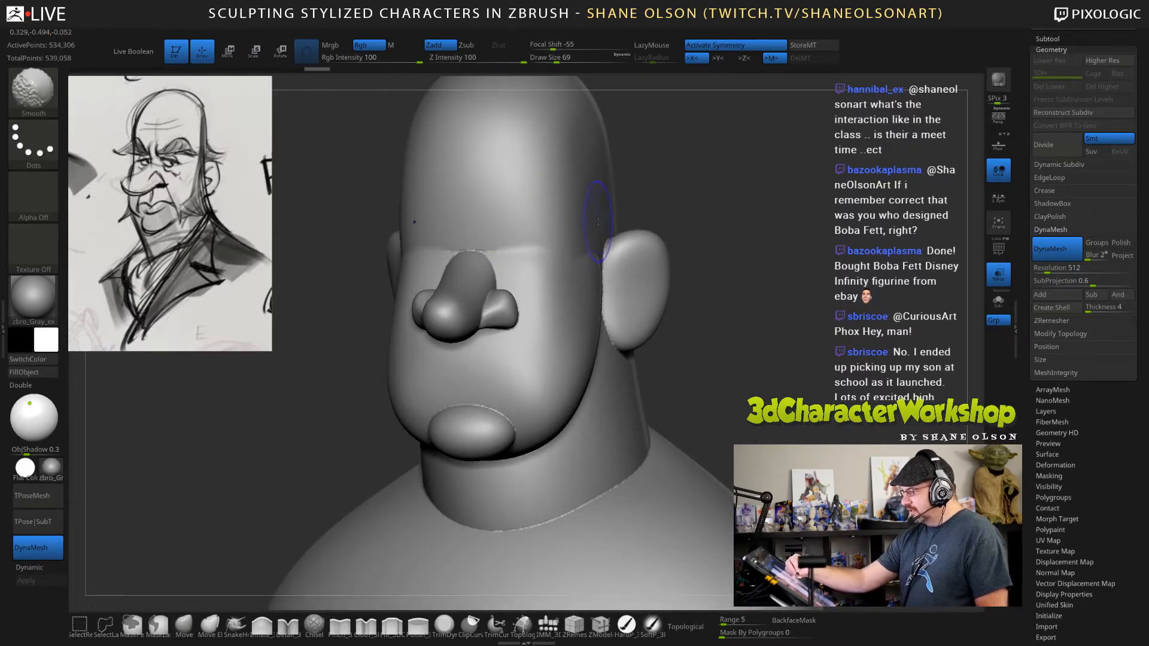
left_click_drag(501, 251, 474, 252, "shift")
left_click_drag(799, 349, 734, 357)
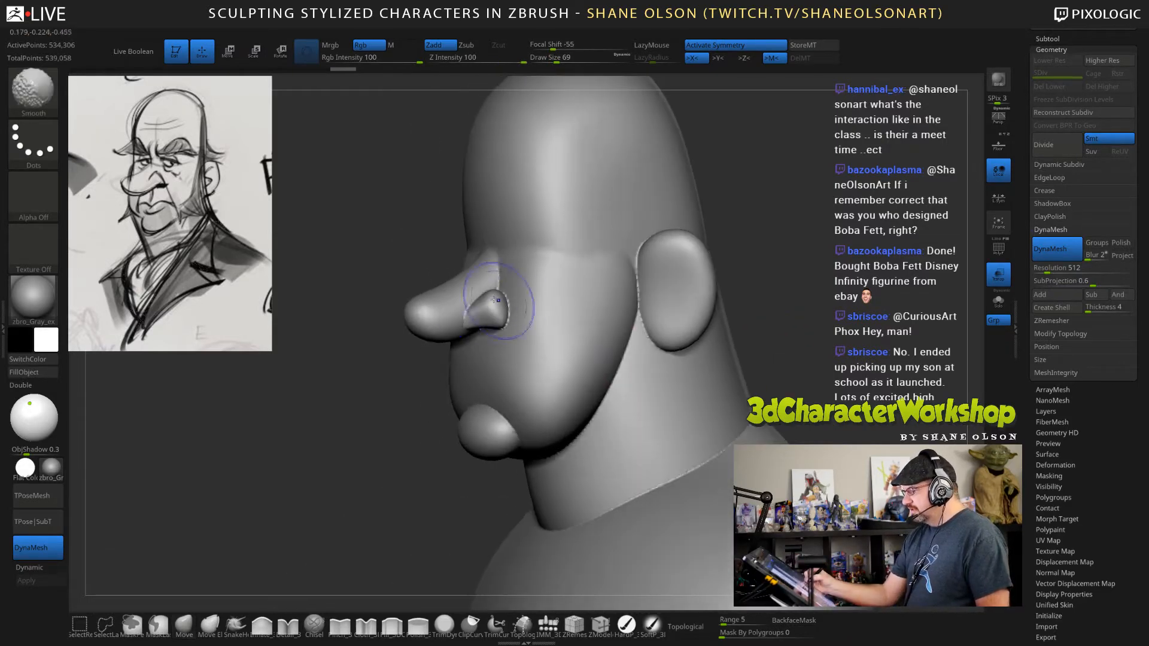
left_click_drag(496, 302, 488, 269, "shift")
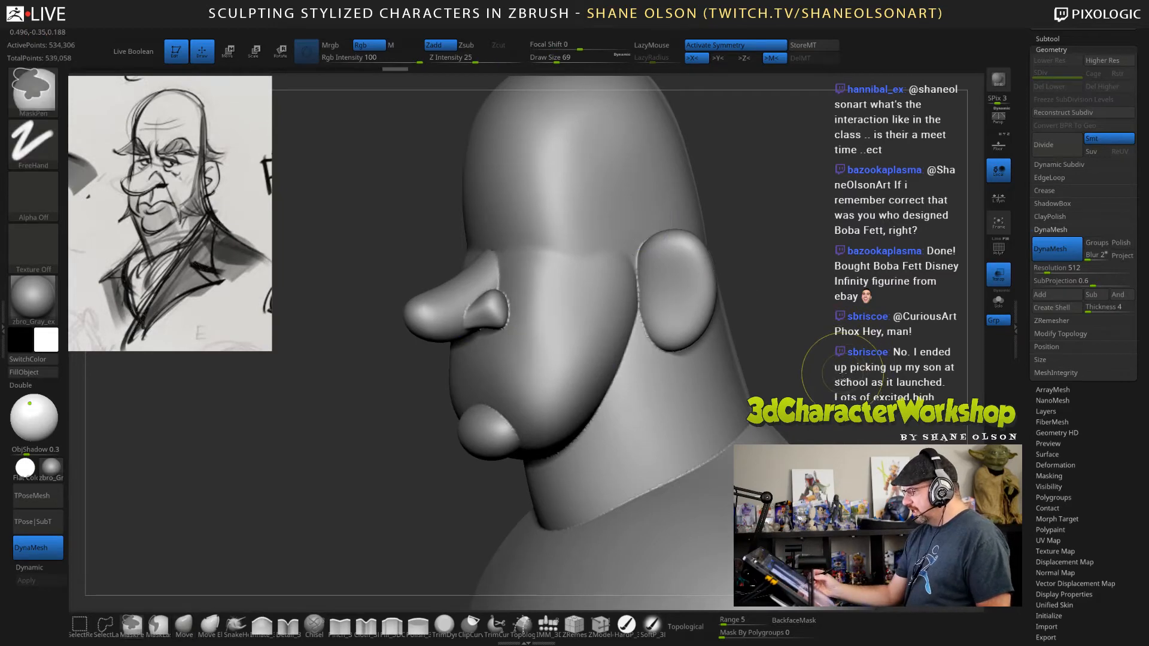
Step back through the undo history to before the DynaMesh, and return to the unsmoothed DynaMesh version.
key("ctrl+z")
key("ctrl+z")
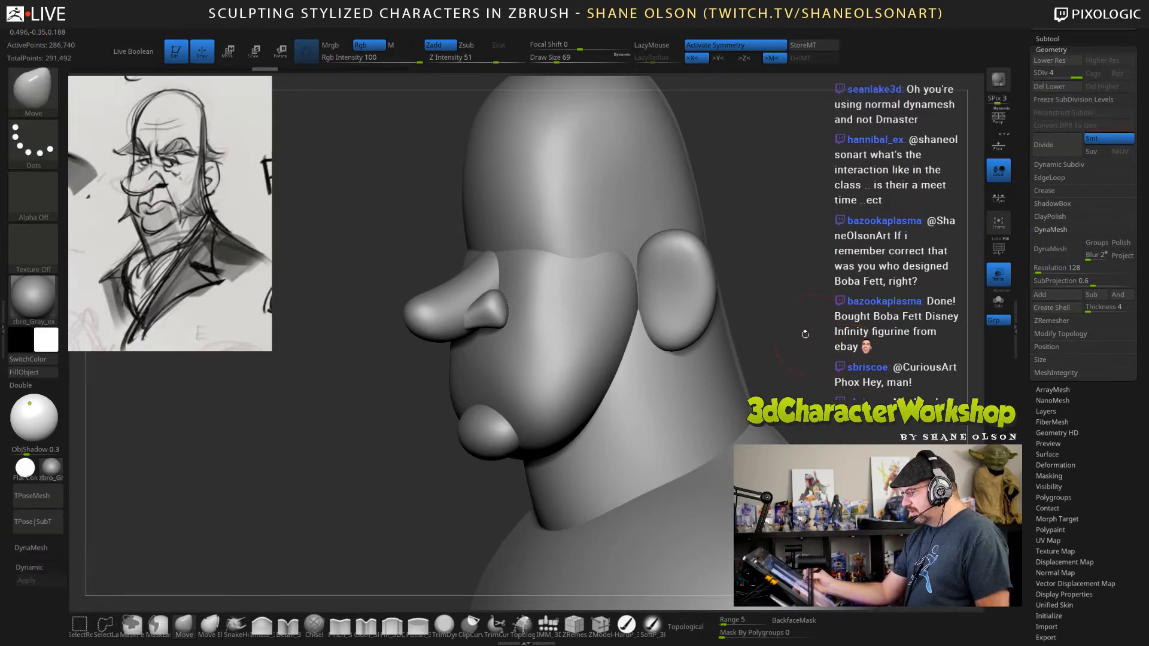
left_click(285, 69)
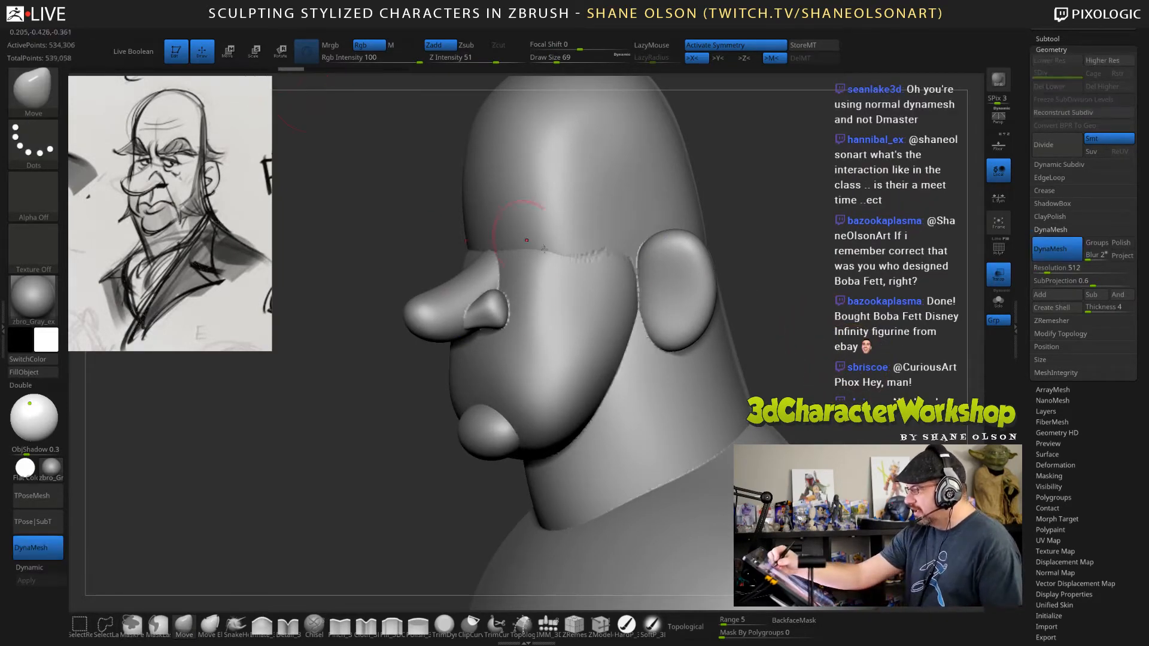
Set the draw size to 99 and smooth the seam where the forehead meets the face.
mouse_move(828, 335)
left_mouse_down()
mouse_move(815, 347)
mouse_move(808, 326)
mouse_move(782, 334)
left_mouse_up()
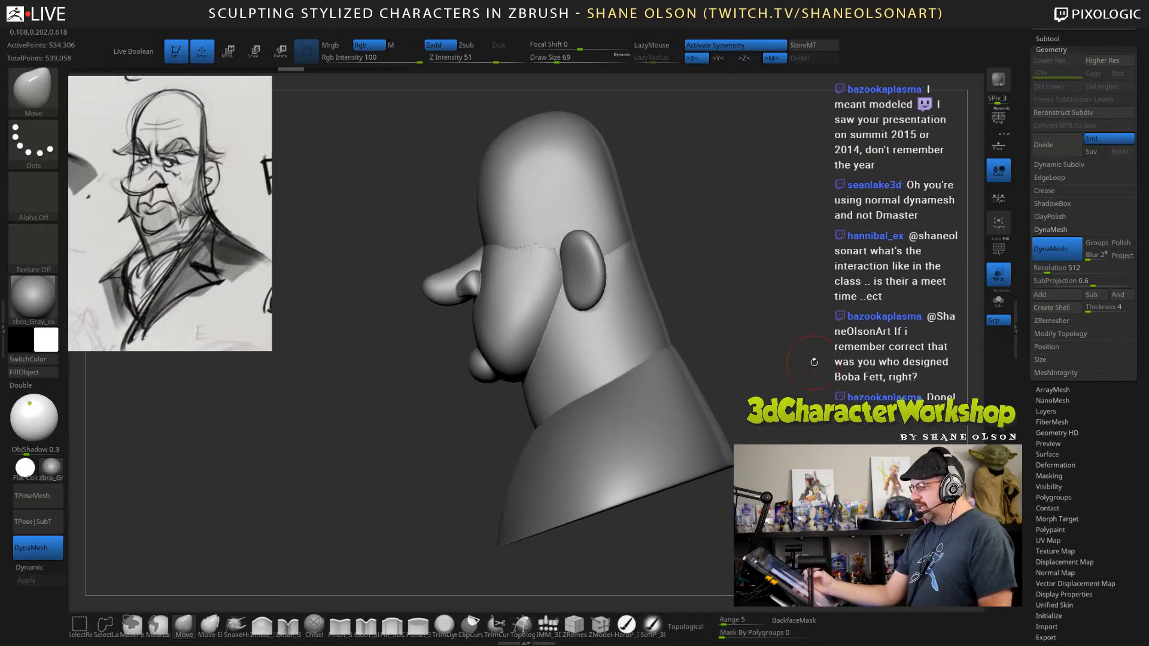
left_click_drag(813, 362, 823, 359)
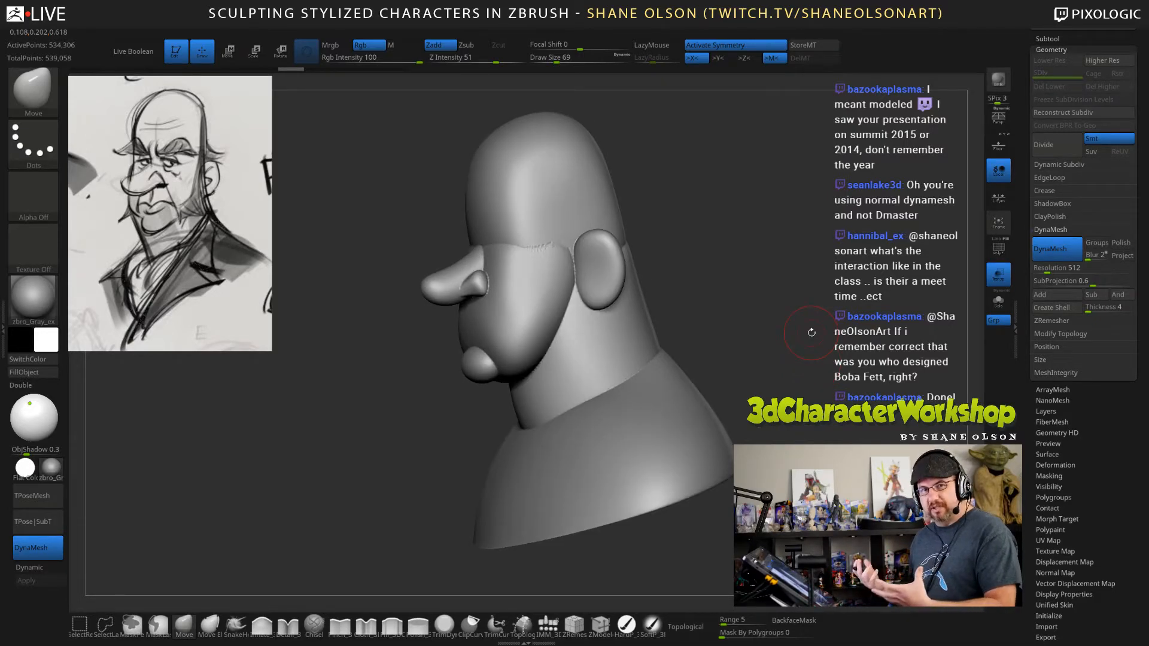
left_click_drag(817, 440, 841, 423)
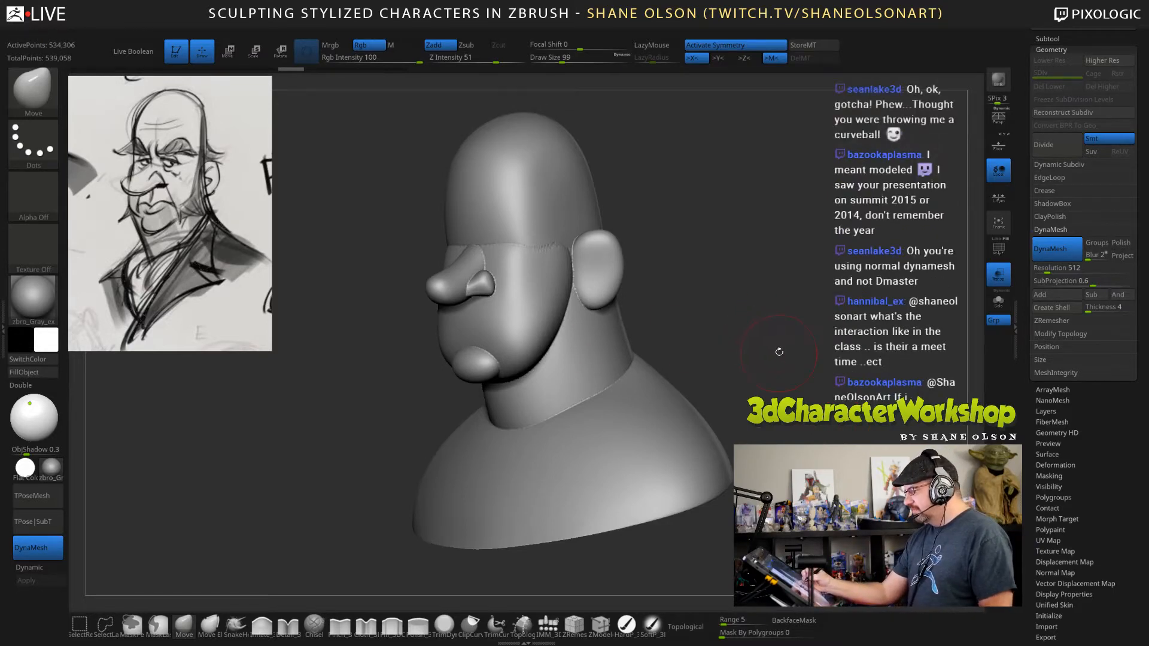
left_click_drag(777, 349, 790, 359)
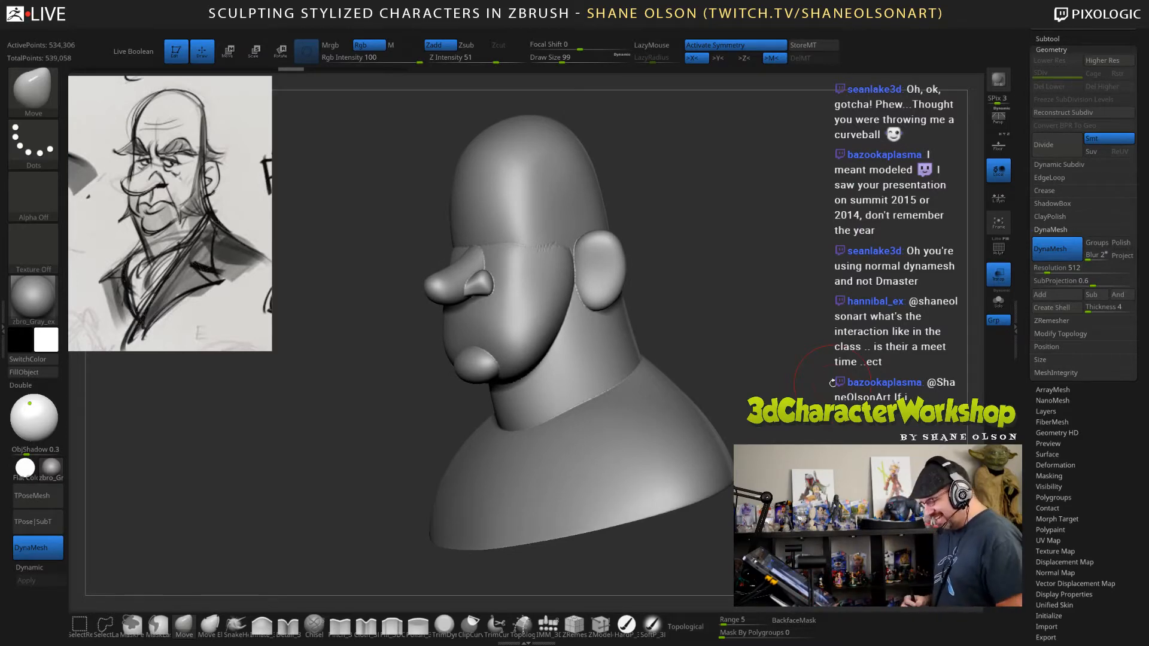
left_click_drag(539, 232, 513, 254, "shift")
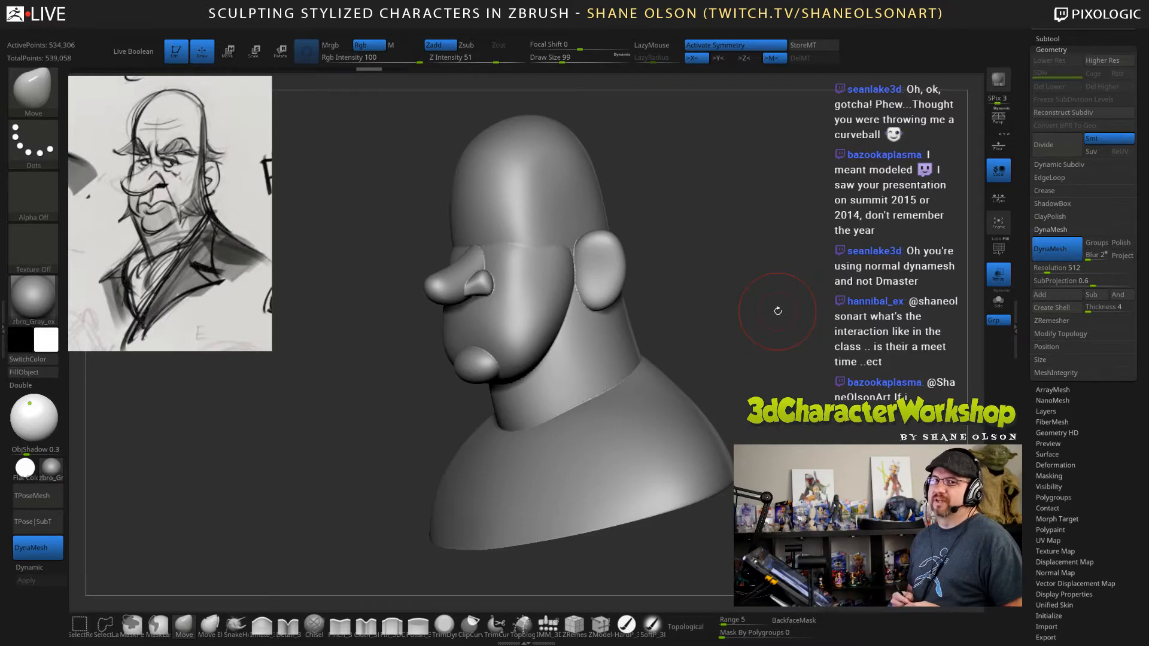
mouse_move(762, 359)
left_mouse_down()
mouse_move(745, 315)
mouse_move(766, 370)
mouse_move(794, 370)
mouse_move(787, 380)
mouse_move(697, 326)
mouse_move(741, 371)
mouse_move(755, 419)
left_mouse_up()
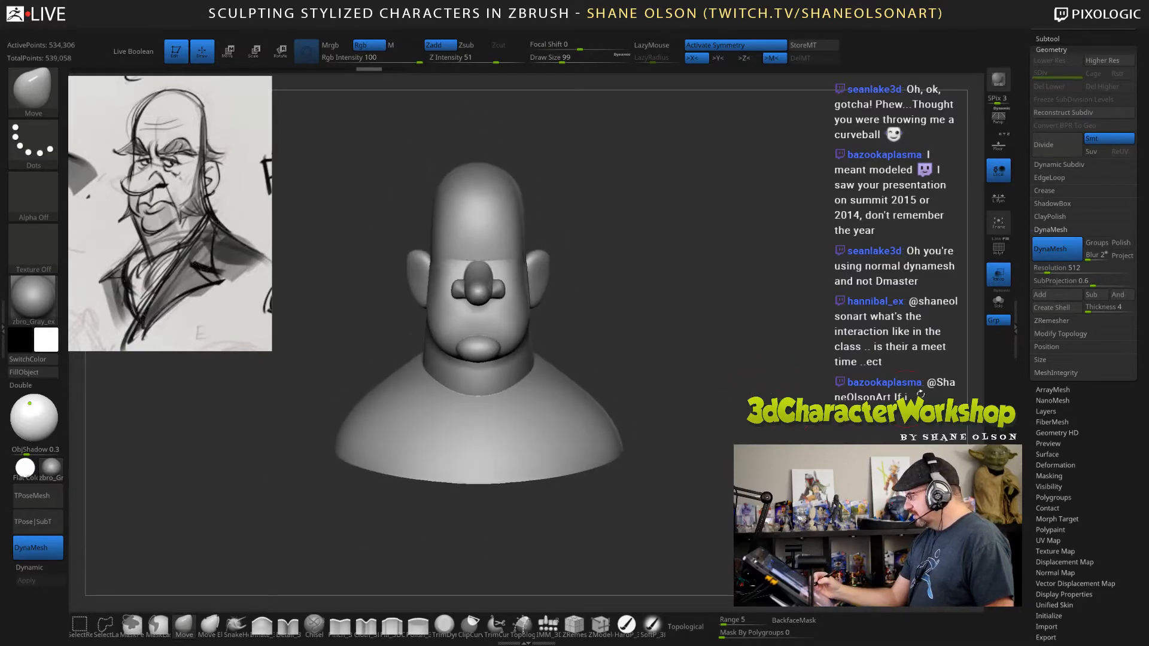
Turn off DynaMesh on the bust and duplicate the subtool as a new working copy.
left_click(1063, 250)
left_click_drag(1024, 178, 1023, 286)
left_click(1047, 147)
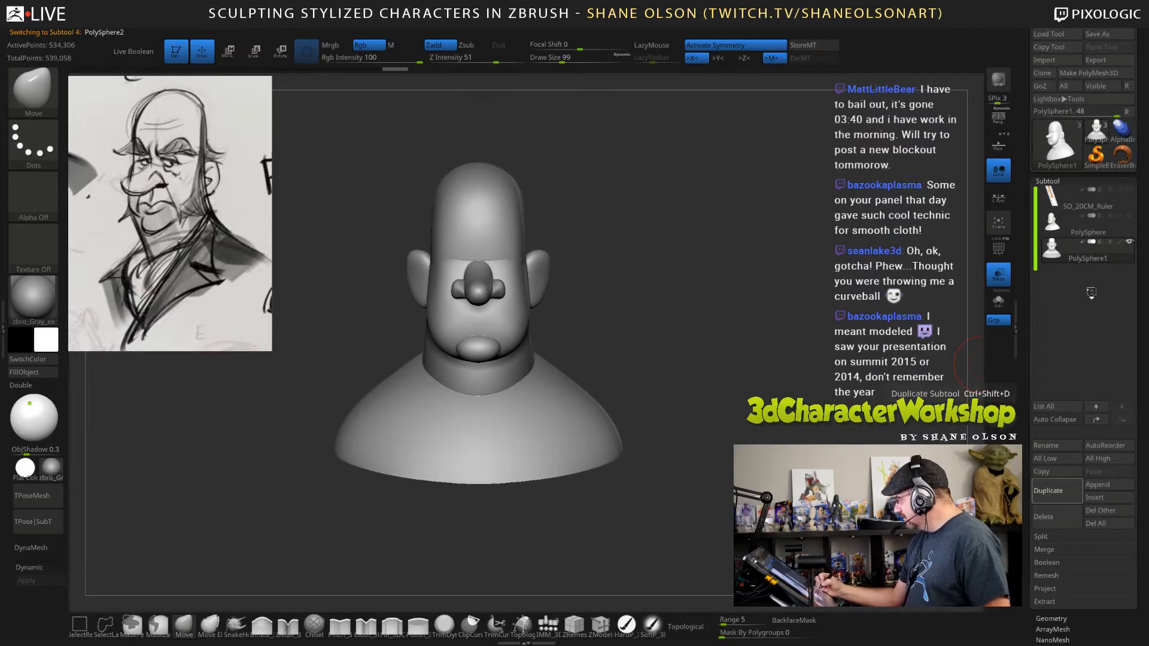
left_click(1048, 490)
left_click(1130, 246)
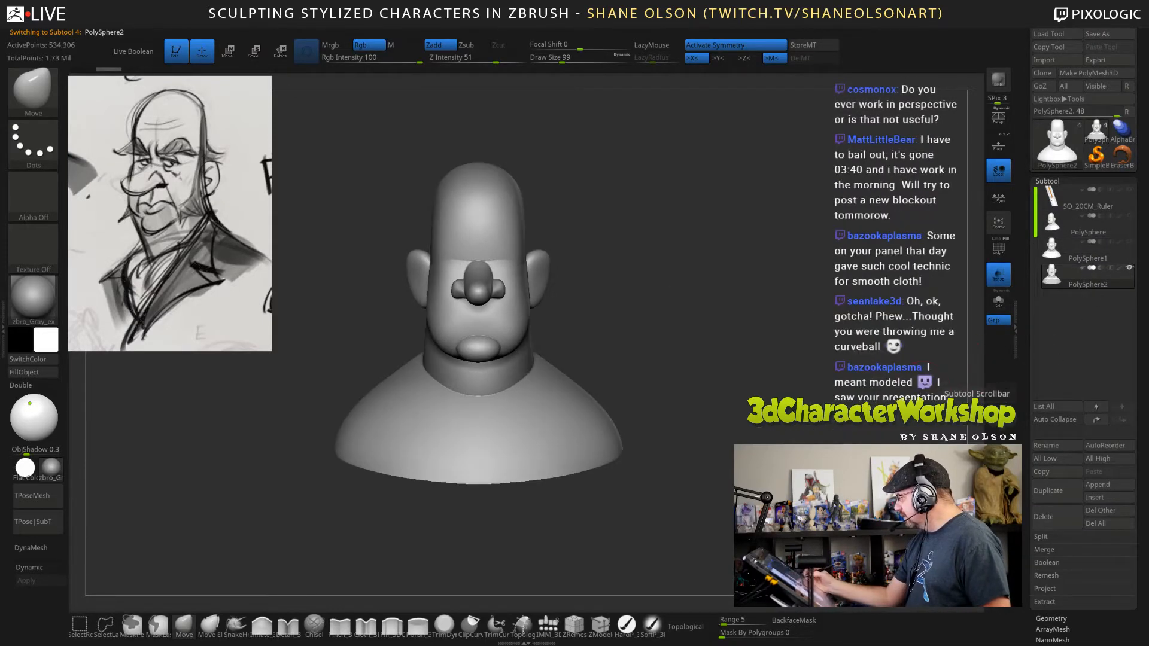
left_click_drag(820, 484, 823, 460, "alt")
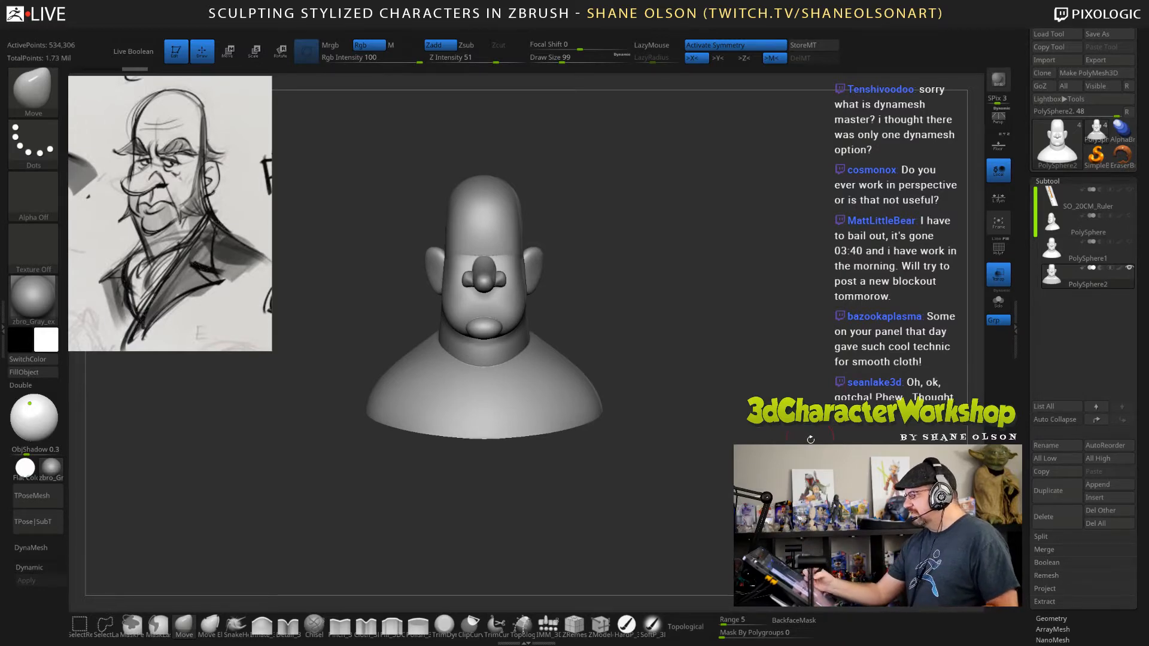
Switch the perspective view on and off to compare how the bust looks from the front and side.
left_click(1000, 122)
left_click_drag(778, 379, 778, 396)
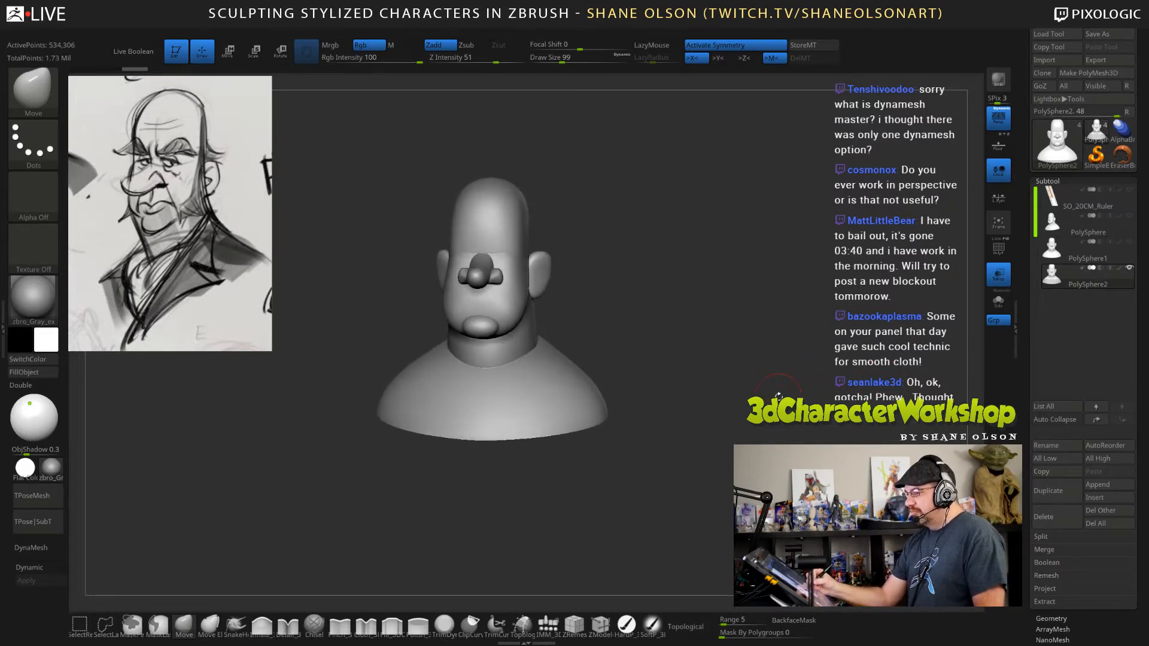
left_click(998, 120)
left_click_drag(754, 380, 797, 361)
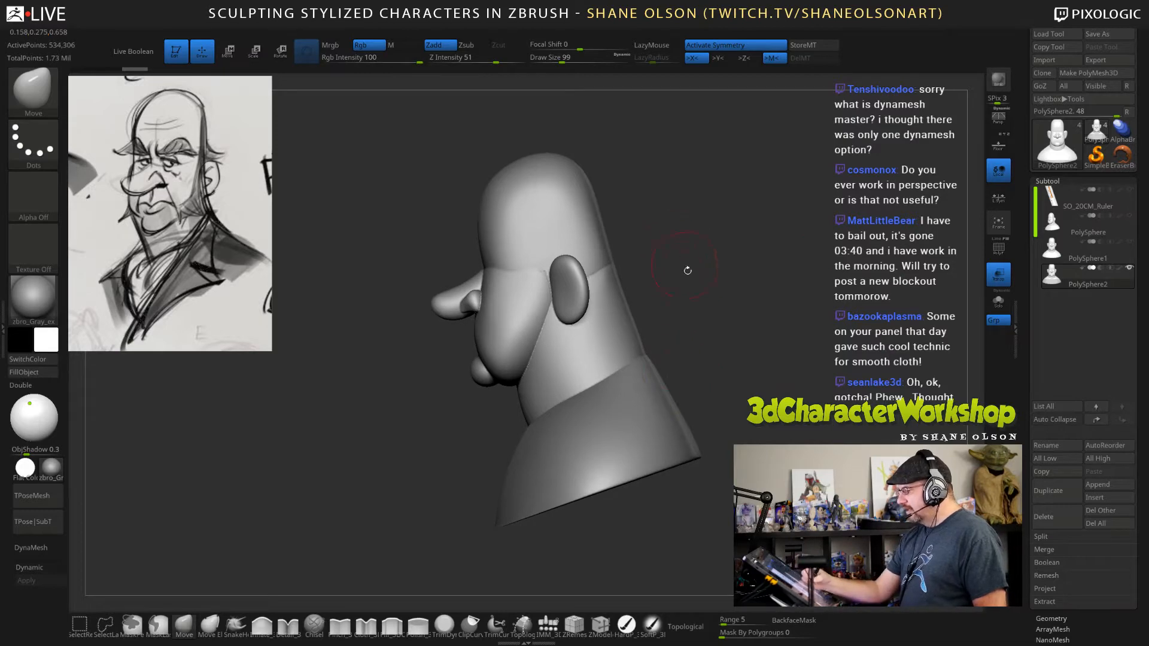
With perspective off, mask the back part of the bust from the side and clear the mask.
mouse_move(740, 143)
left_mouse_down("ctrl")
mouse_move(640, 493)
mouse_move(597, 534)
left_mouse_up("ctrl")
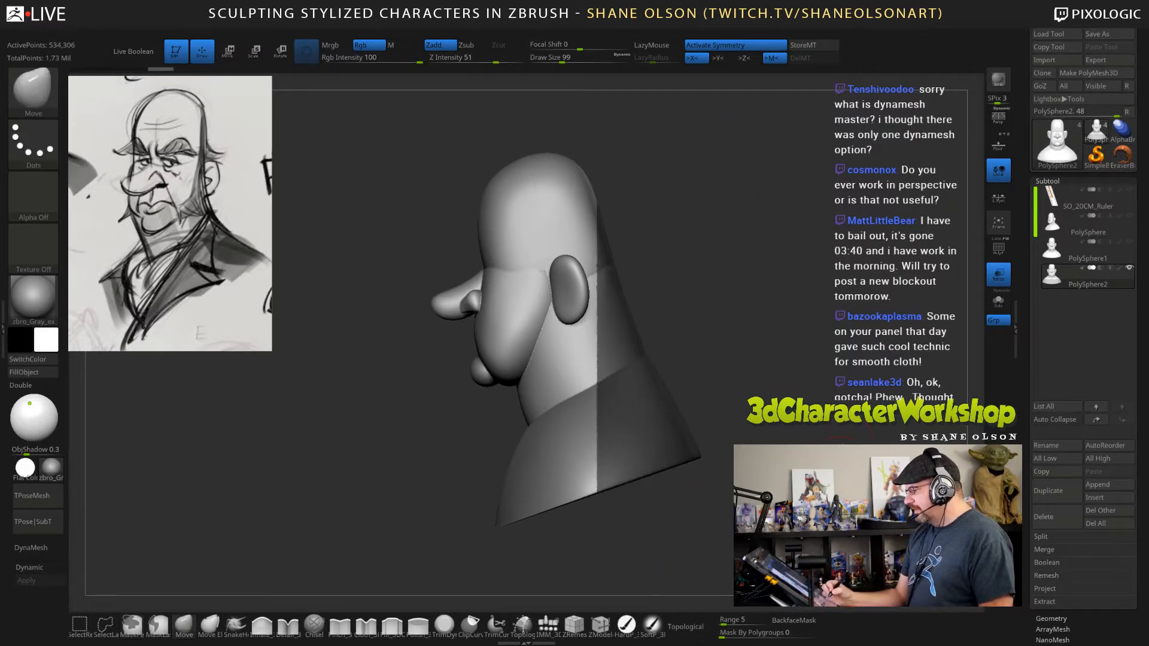
mouse_move(676, 527)
left_mouse_down()
mouse_move(587, 516)
mouse_move(759, 522)
mouse_move(679, 522)
left_mouse_up()
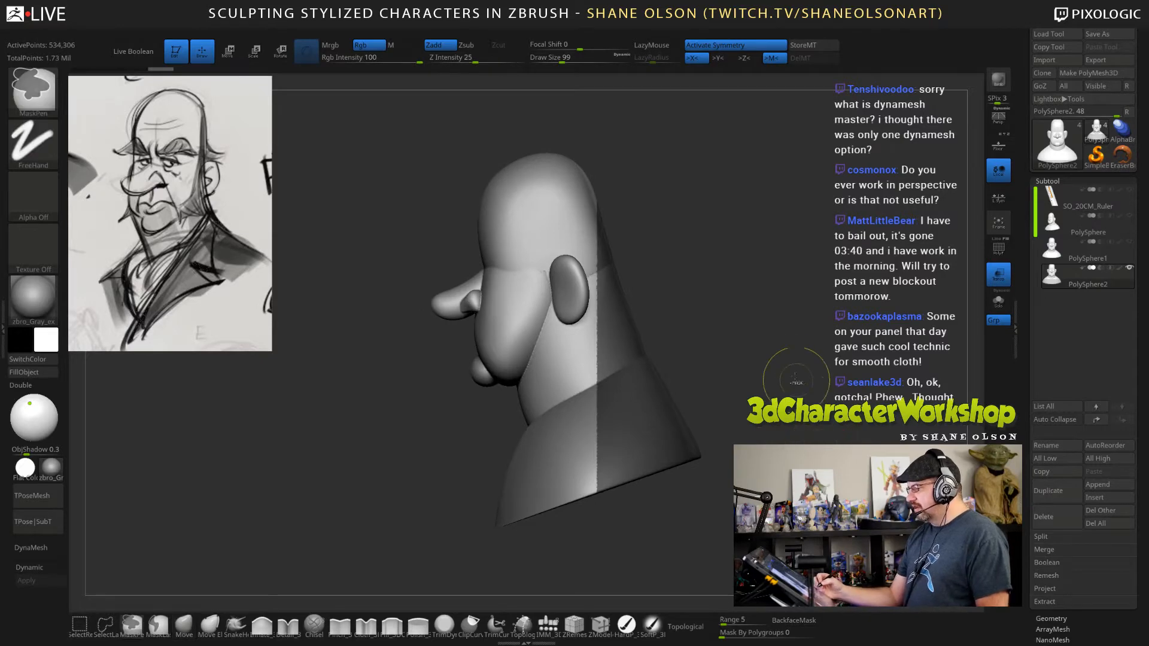
left_click_drag(793, 362, 806, 385, "ctrl")
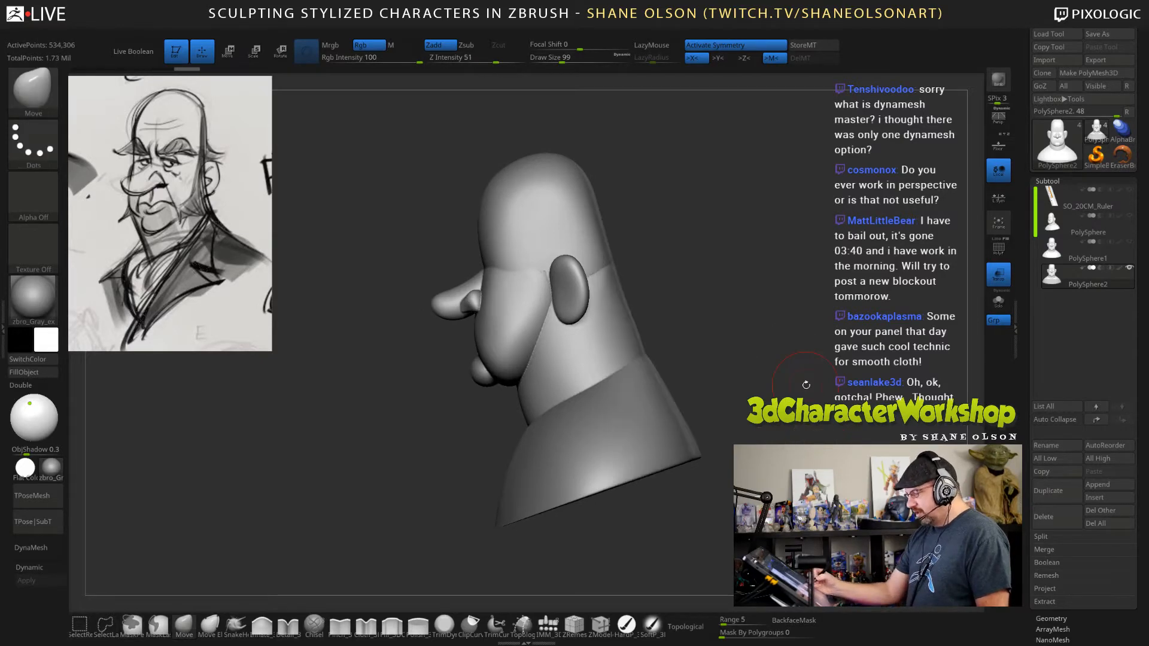
With perspective on, mask the back part of the bust to inspect the mask's edge, clear it, and switch perspective off.
left_click(1003, 121)
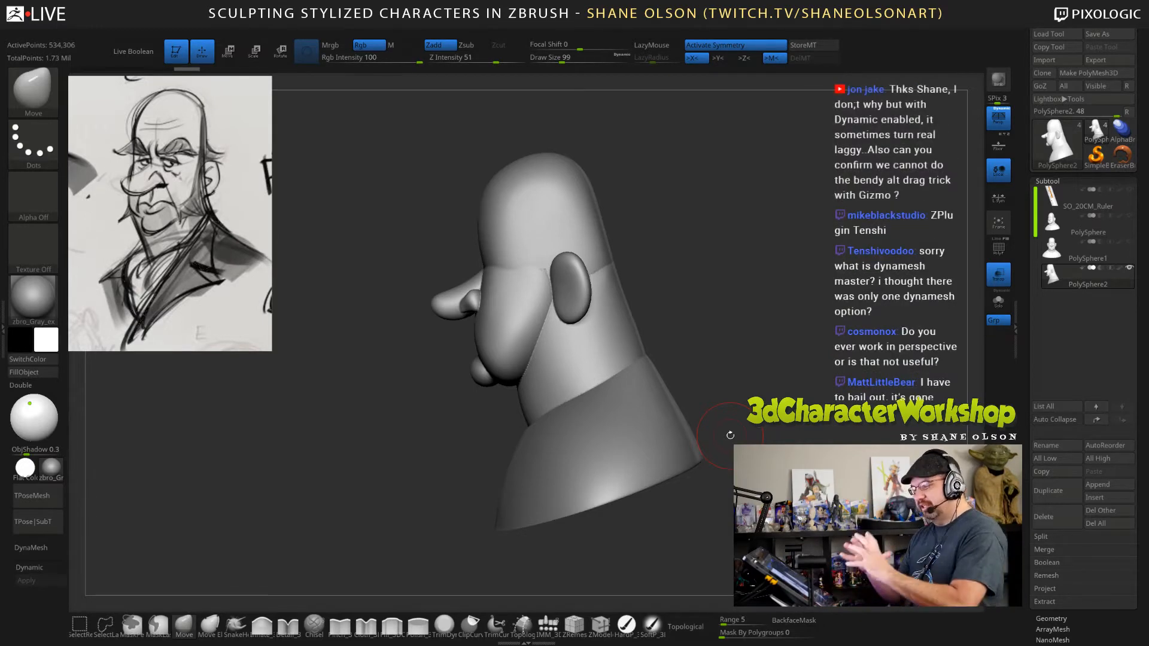
mouse_move(747, 155)
left_mouse_down("ctrl")
mouse_move(735, 333)
mouse_move(654, 525)
mouse_move(614, 542)
mouse_move(502, 535)
mouse_move(535, 541)
left_mouse_up("ctrl")
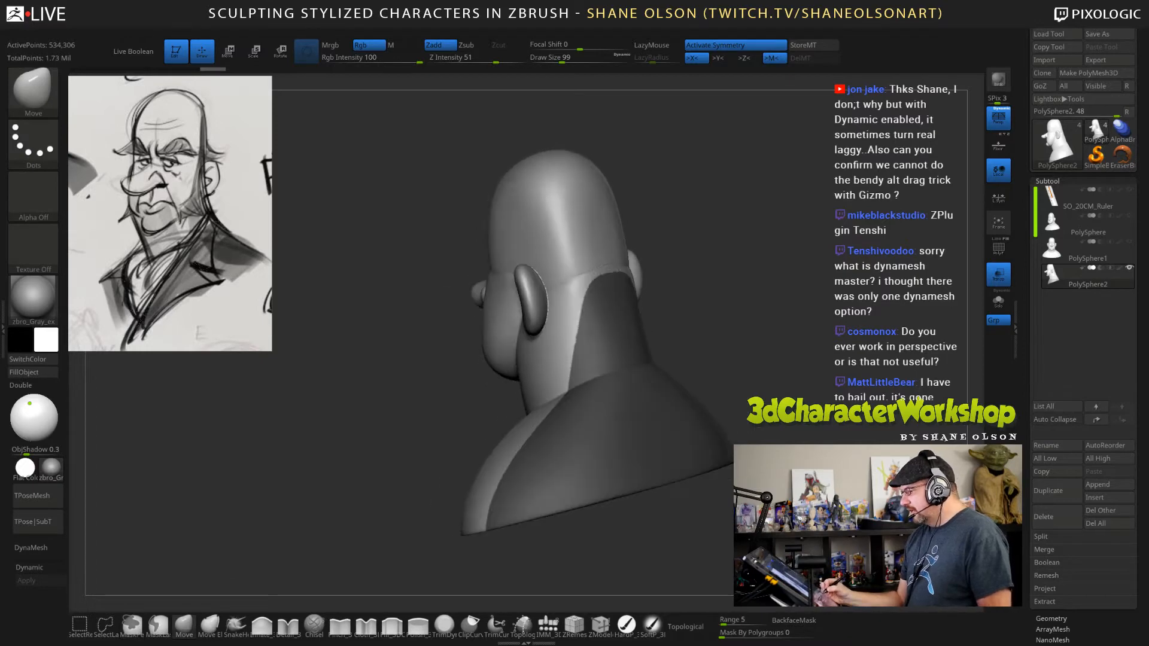
left_click_drag(688, 350, 728, 352)
mouse_move(736, 282)
left_mouse_down()
mouse_move(706, 287)
mouse_move(796, 316)
mouse_move(764, 332)
mouse_move(771, 348)
left_mouse_up()
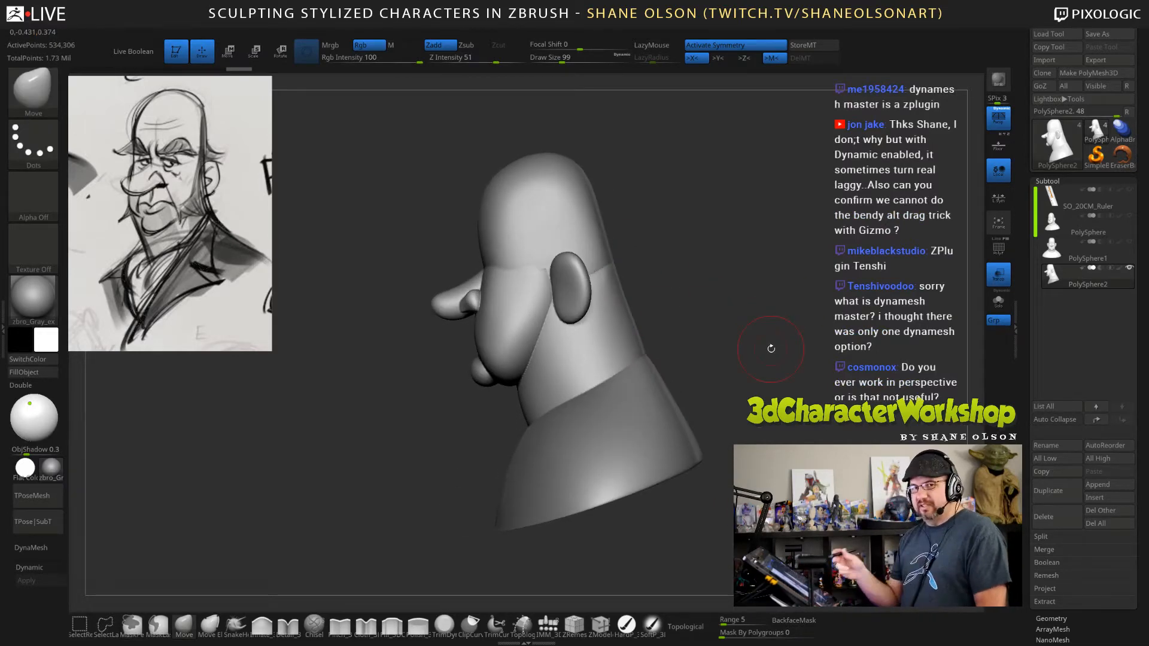
key("p")
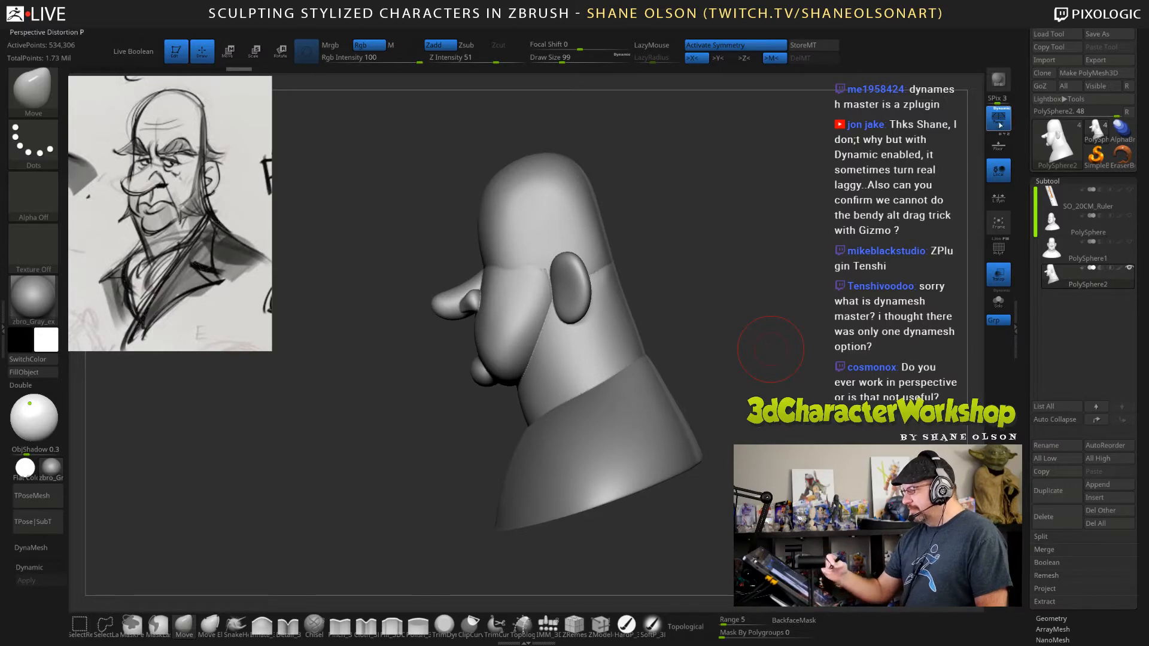
left_click_drag(754, 369, 757, 376)
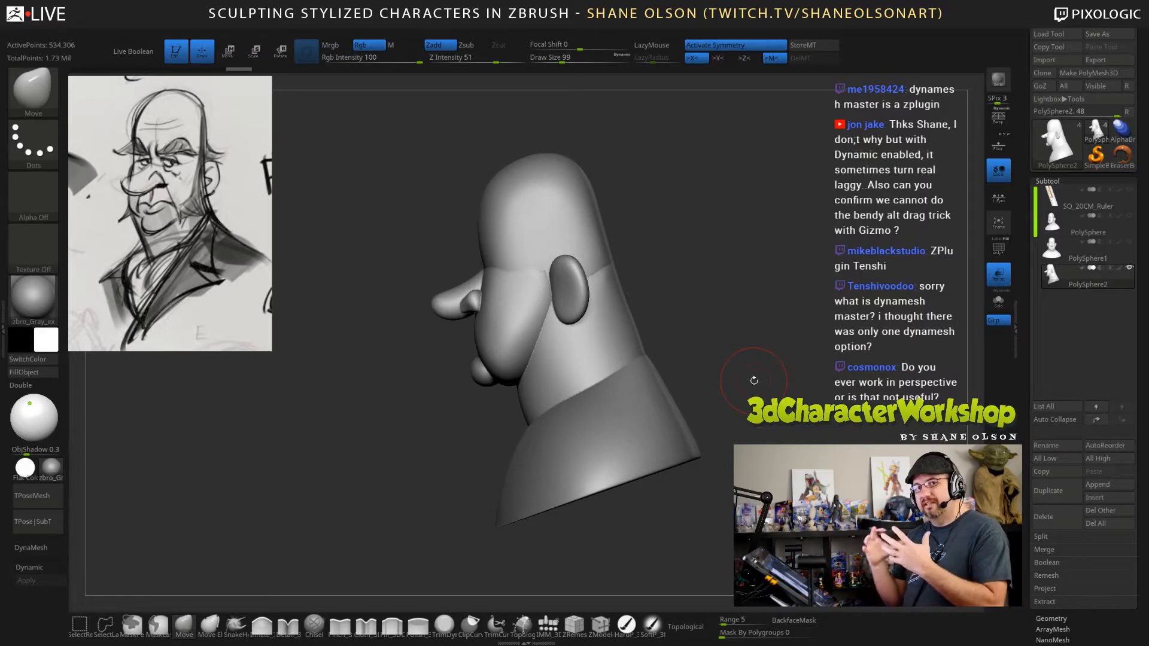
mouse_move(766, 309)
left_mouse_down()
mouse_move(793, 299)
mouse_move(765, 333)
mouse_move(787, 359)
left_mouse_up()
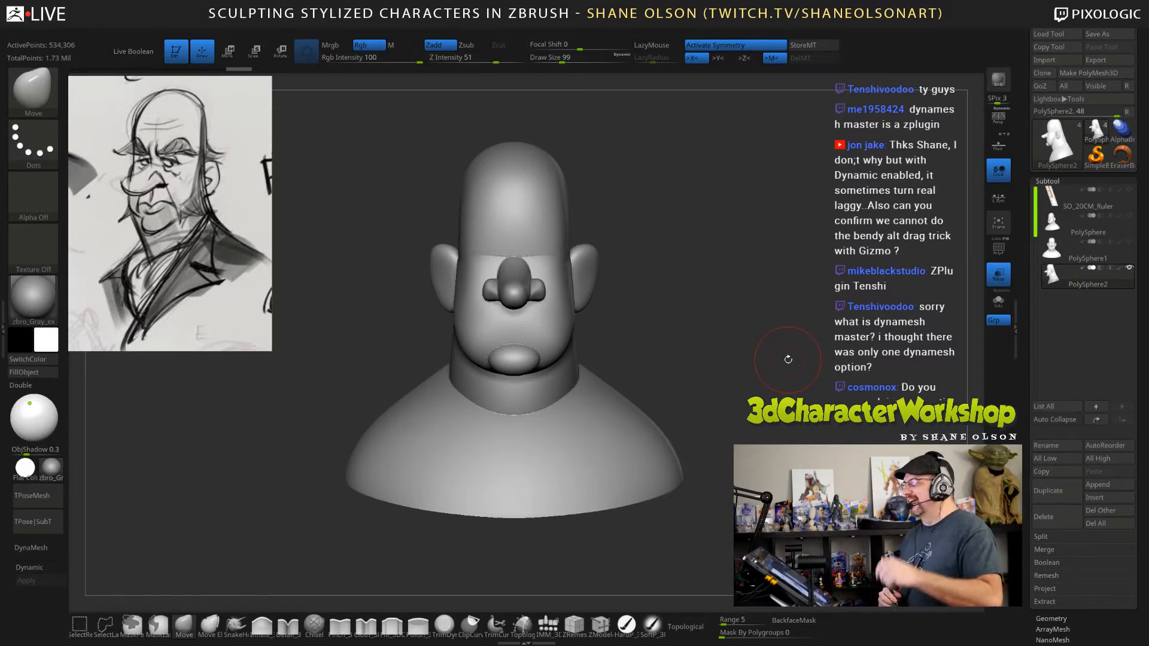
left_click_drag(758, 326, 782, 314, "alt")
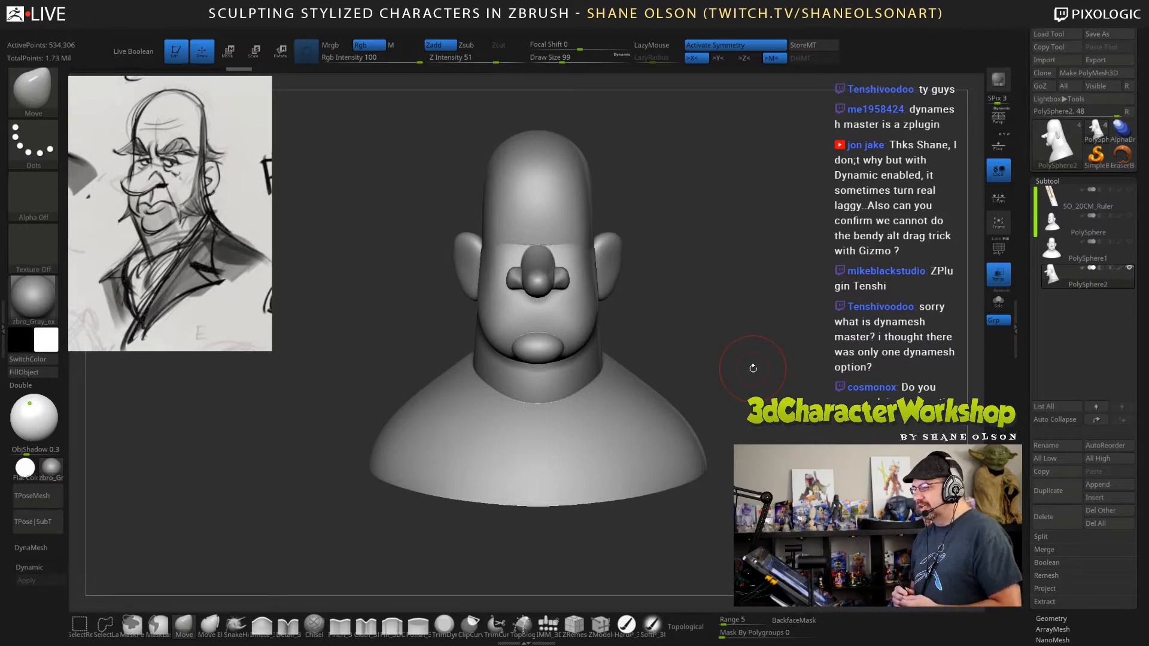
Open the DynaMesh Master plugin to review its options, close it, and return to draw mode.
left_click(3, 329)
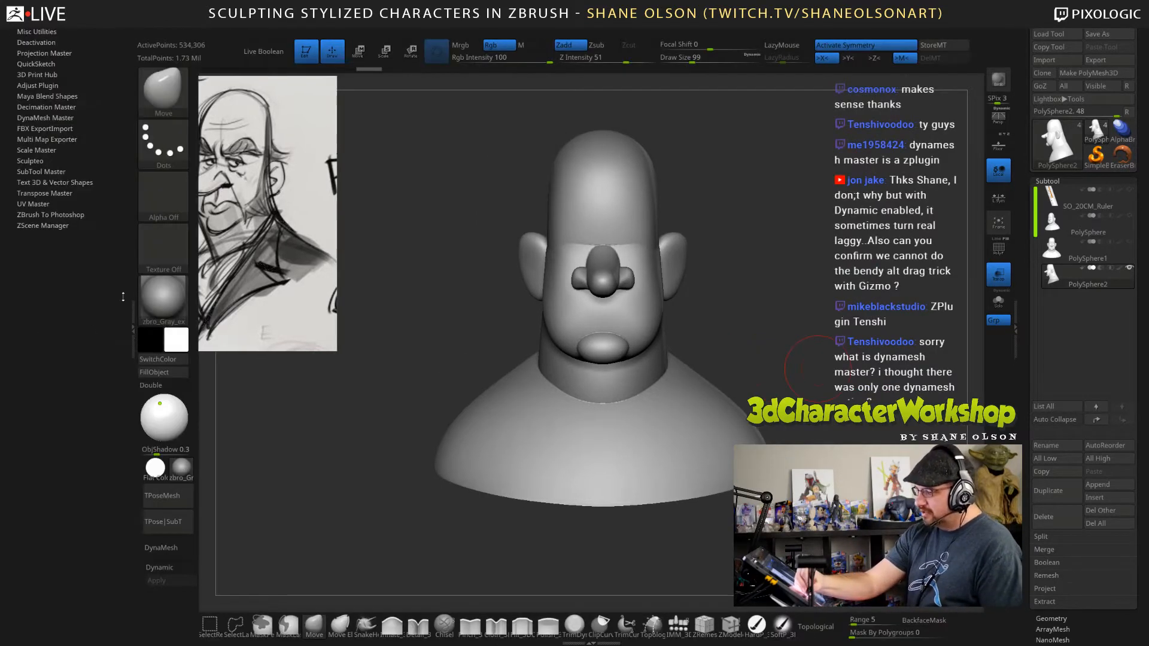
left_click(55, 118)
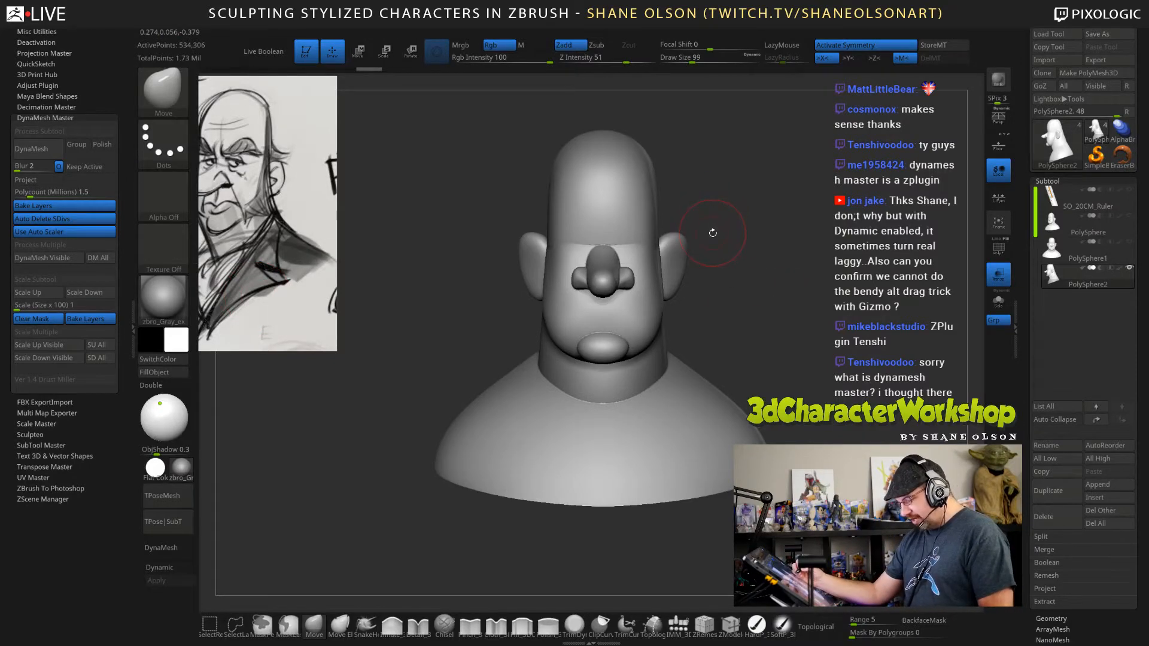
key("e")
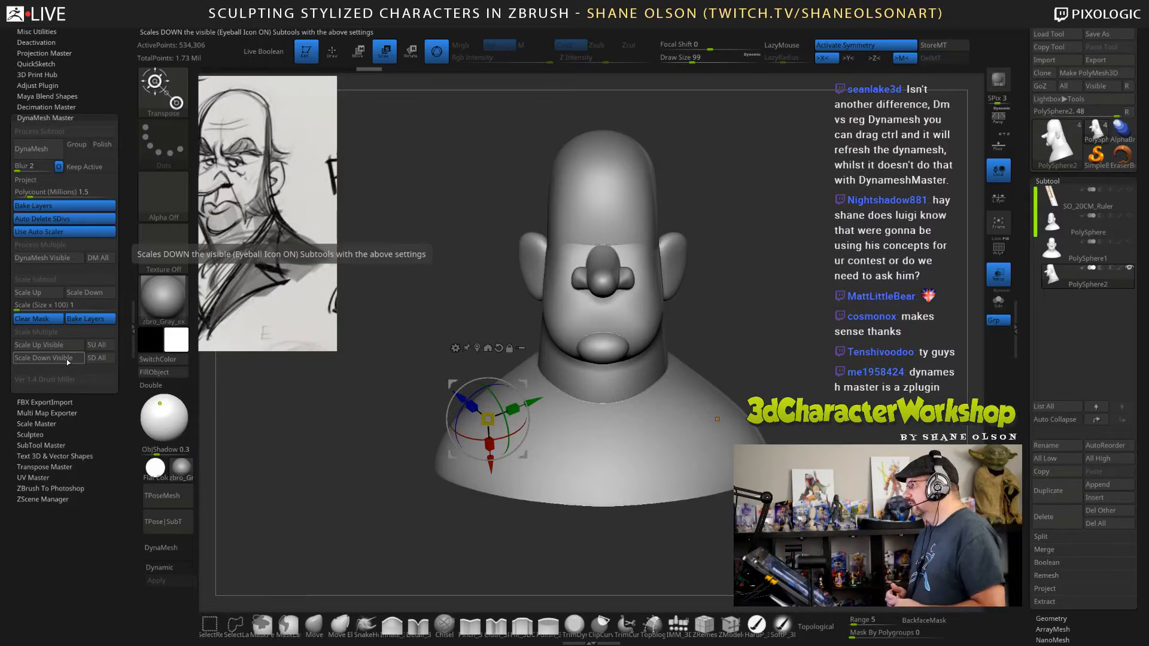
left_click(133, 315)
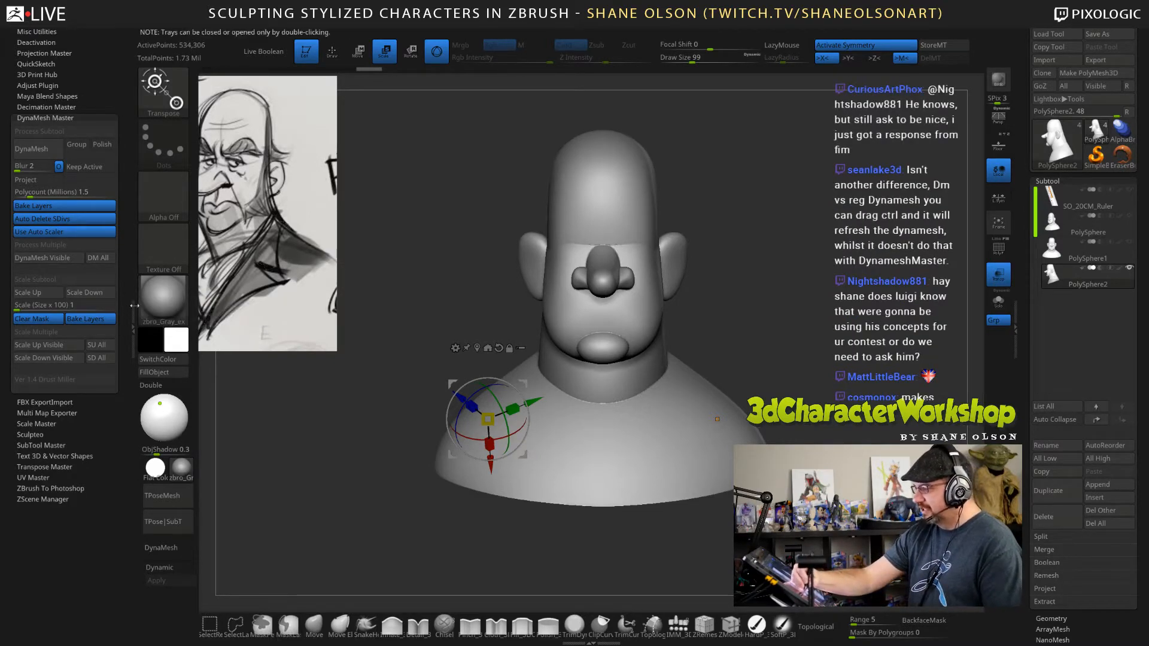
double_click(134, 306)
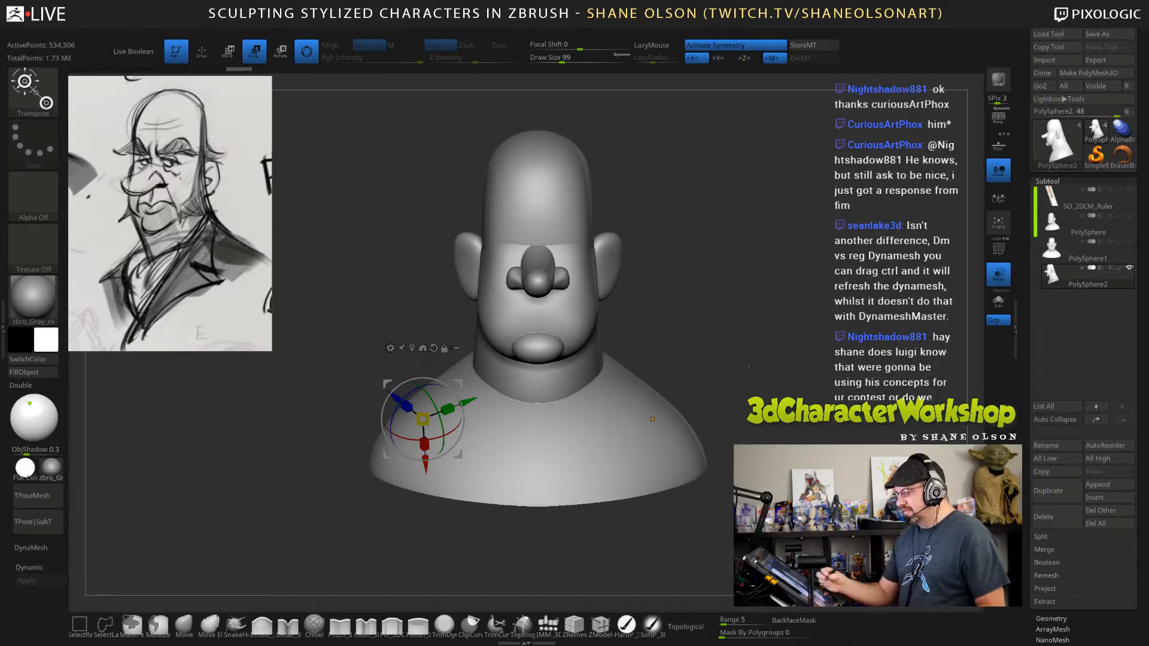
key("q")
mouse_move(762, 313)
left_mouse_down()
mouse_move(811, 323)
mouse_move(759, 331)
left_mouse_up()
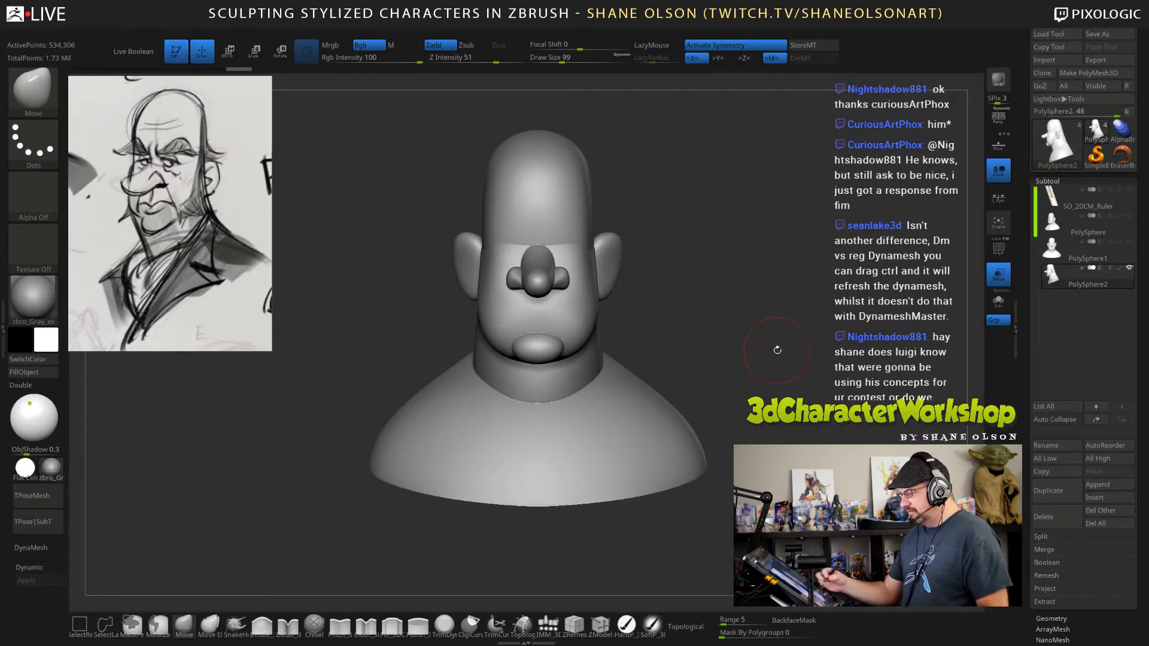
left_click_drag(796, 506, 758, 507)
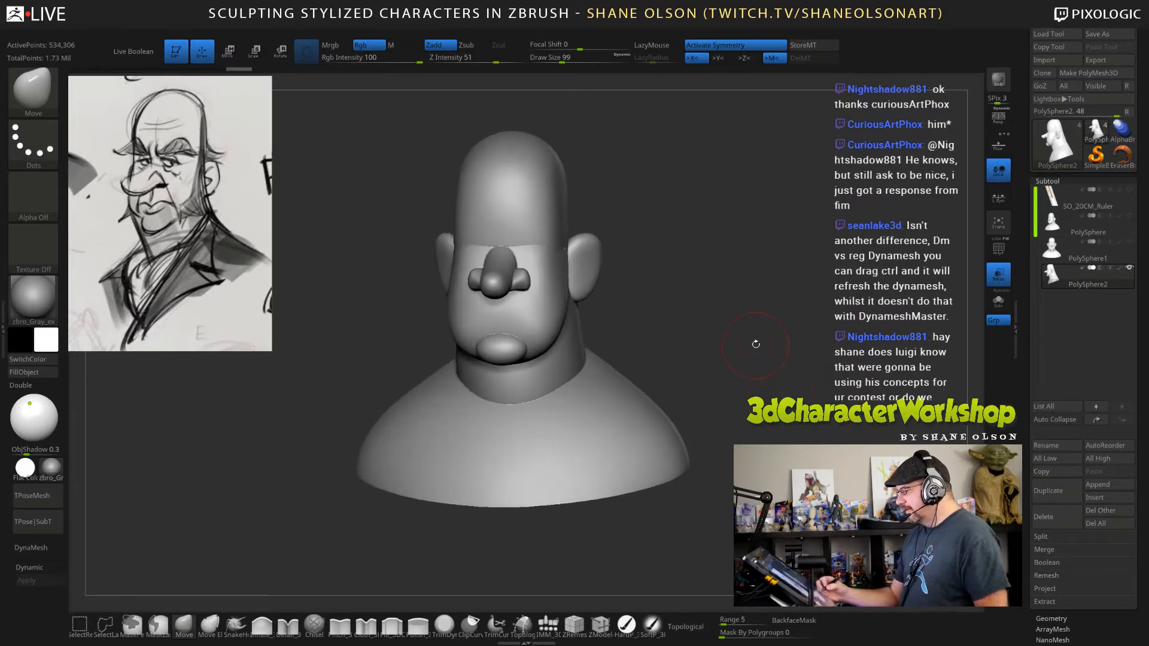
left_click_drag(744, 363, 771, 348)
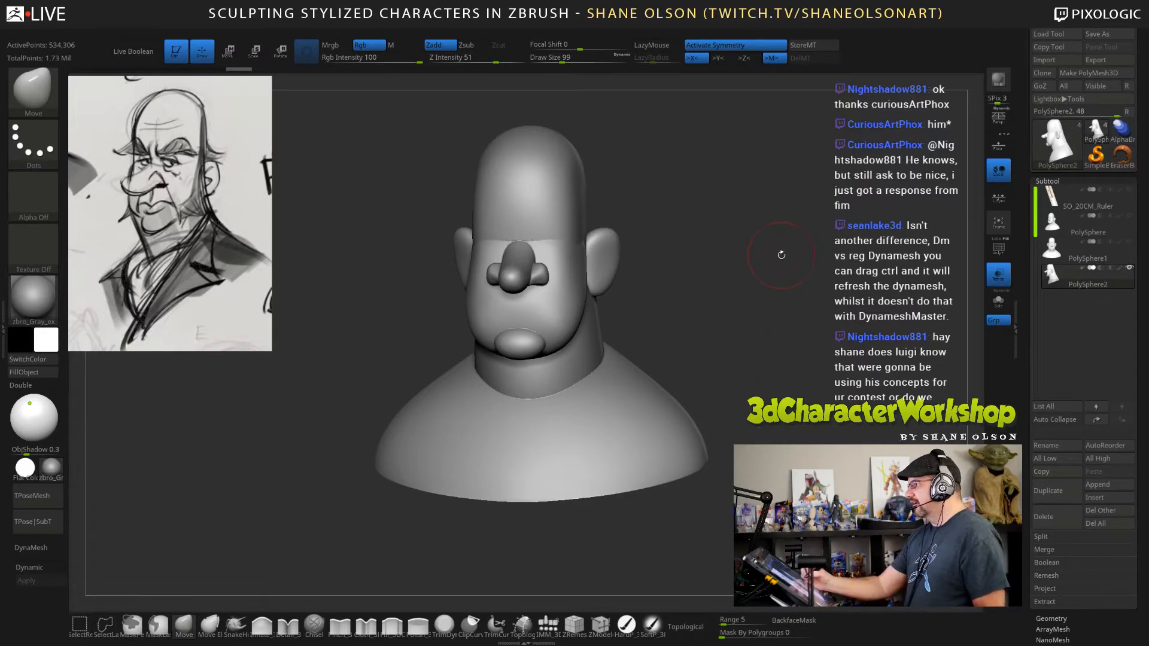
mouse_move(771, 347)
left_mouse_down()
mouse_move(789, 277)
mouse_move(790, 350)
mouse_move(767, 350)
left_mouse_up()
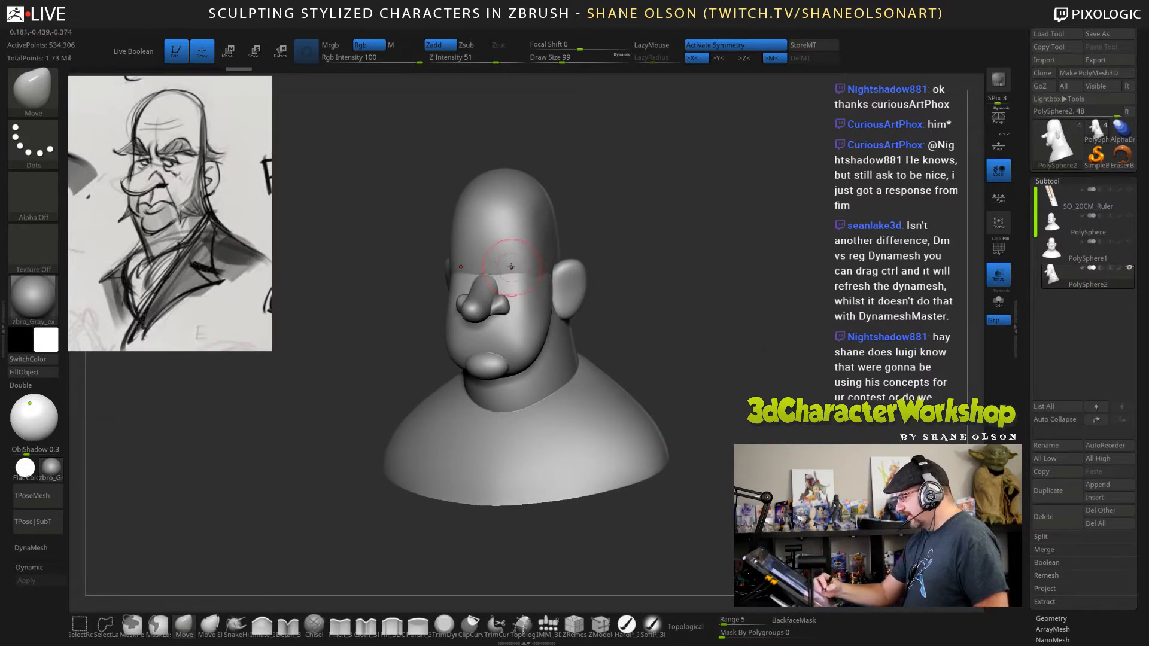
key("shift")
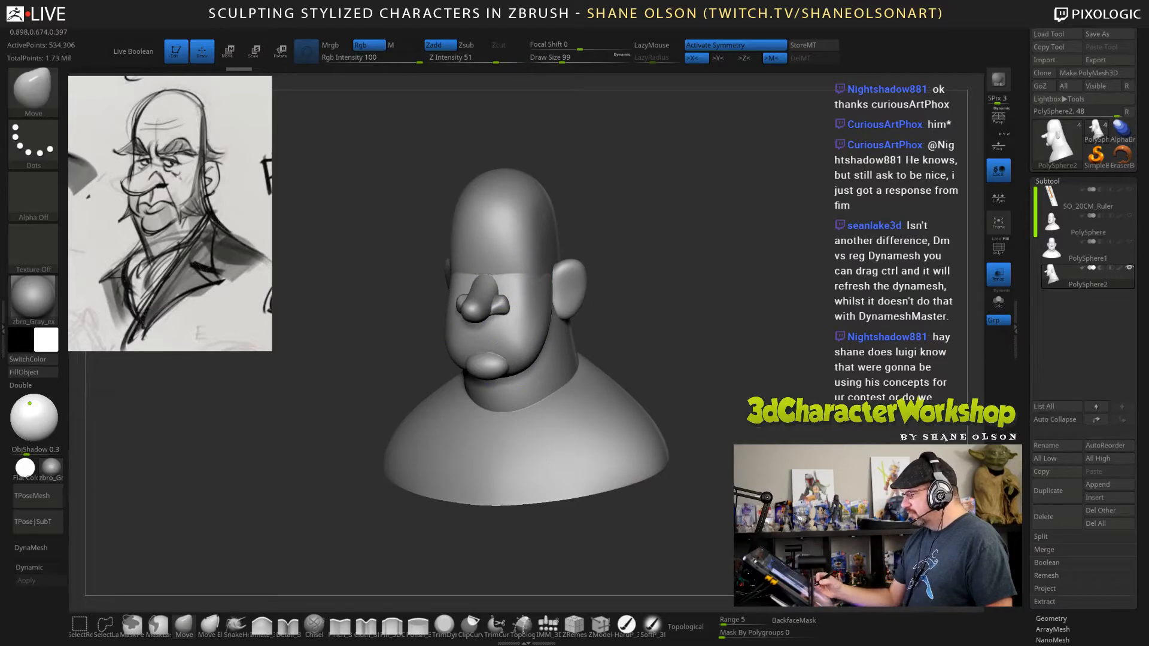
left_click_drag(748, 509, 742, 472, "alt")
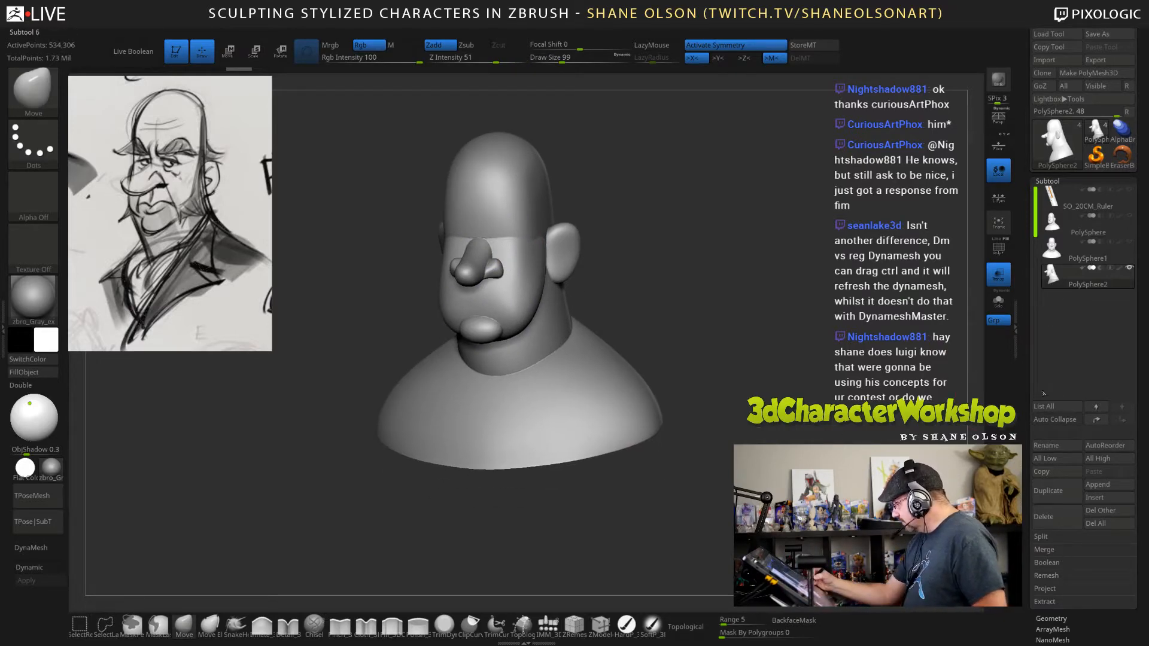
Set the ZRemesher target polygons count to 4 and display the bust's polygroups.
scroll(1047, 474, "down", 3)
left_click(1050, 497)
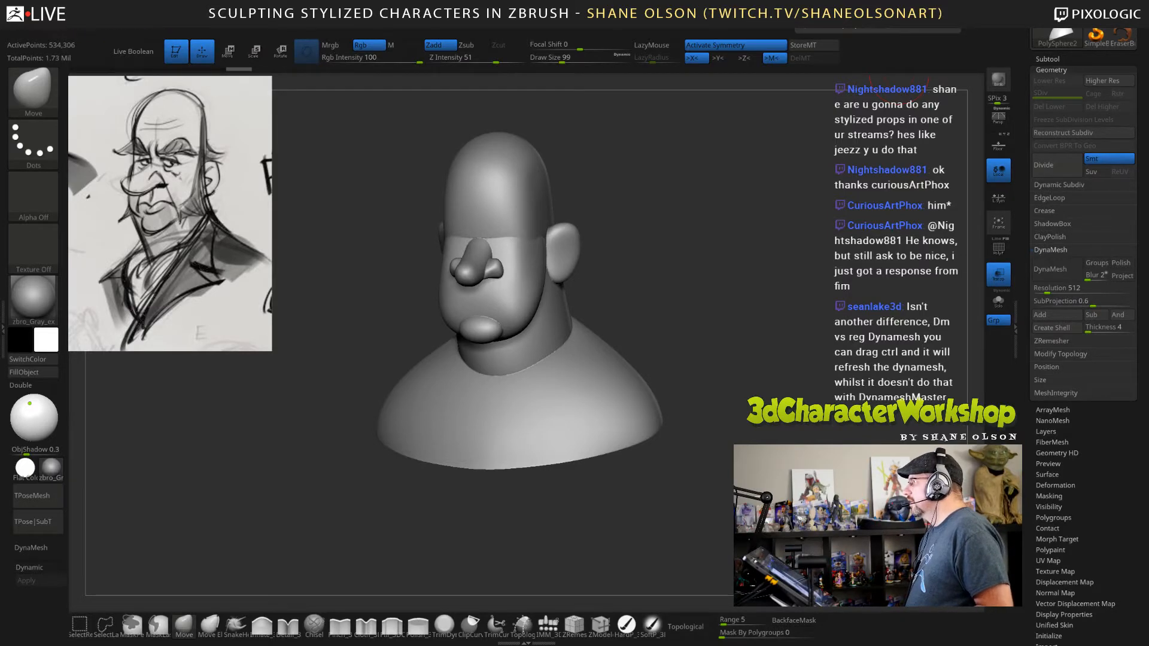
left_click_drag(670, 179, 681, 180)
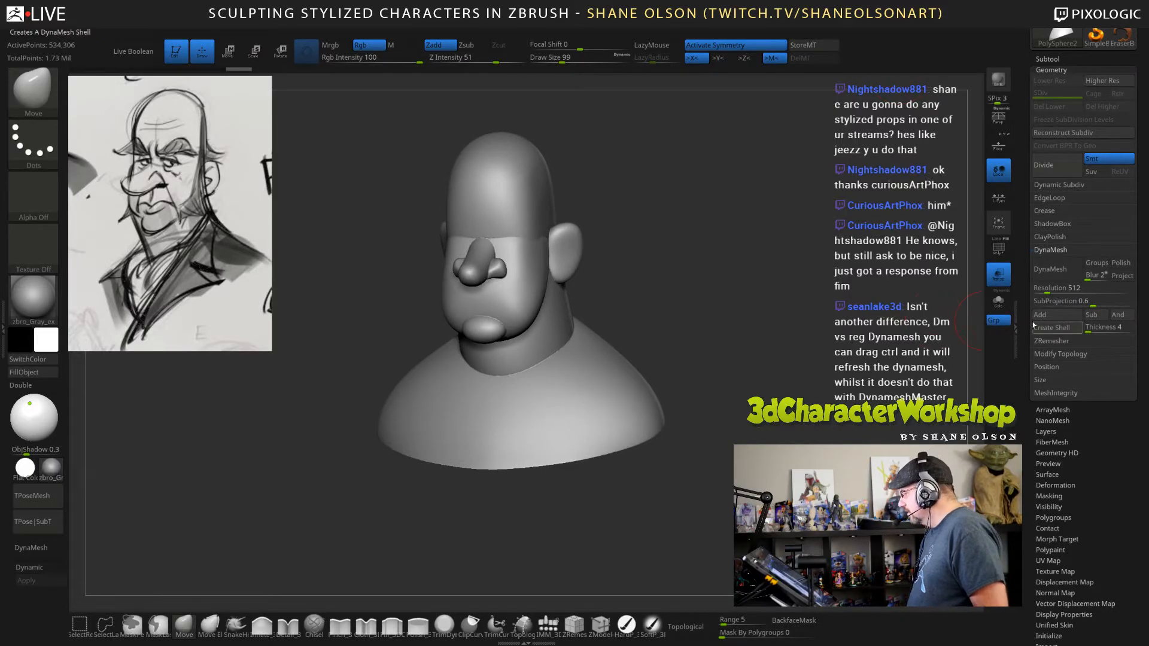
left_click(1050, 342)
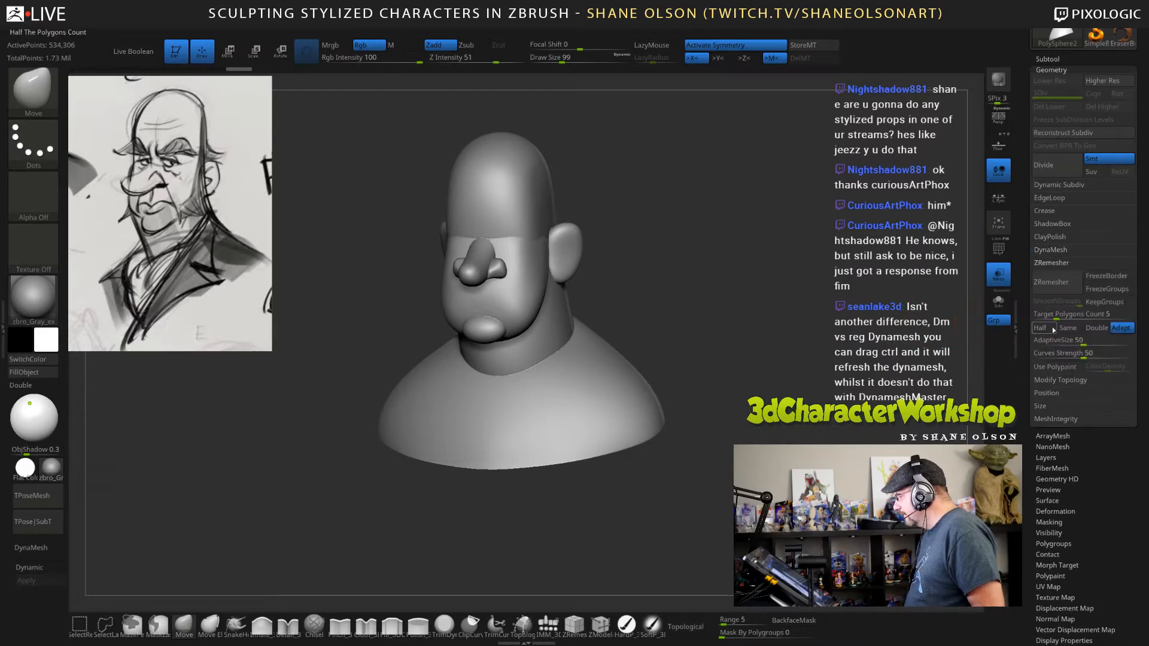
left_click(1071, 314)
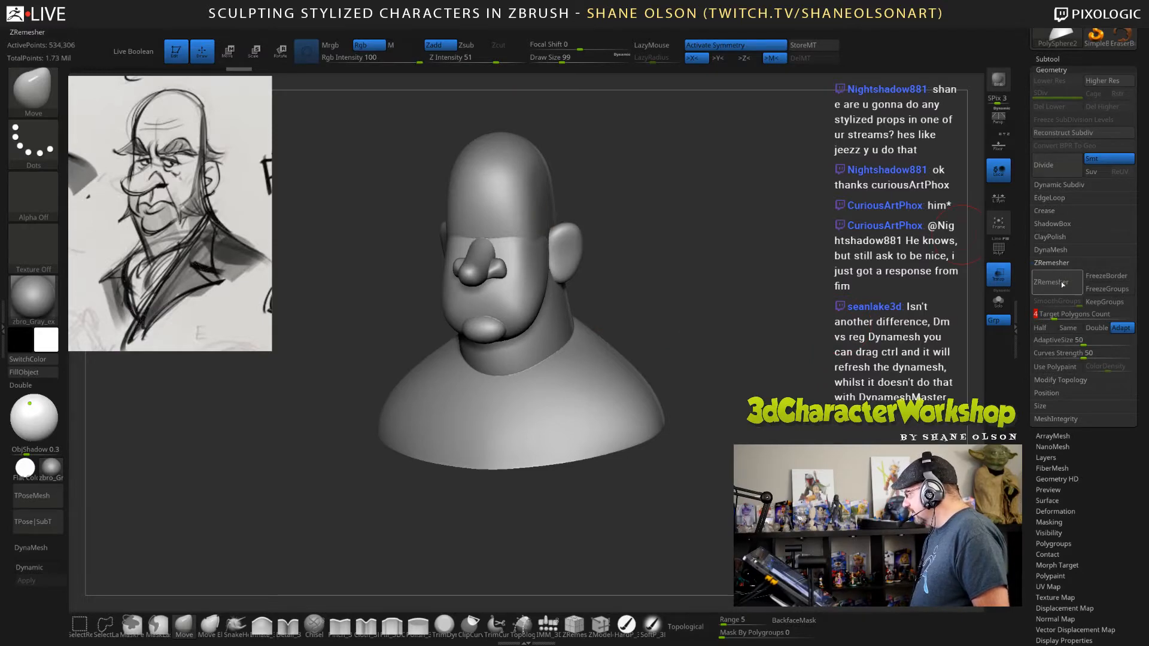
left_click_drag(742, 241, 715, 249)
key("shift+f")
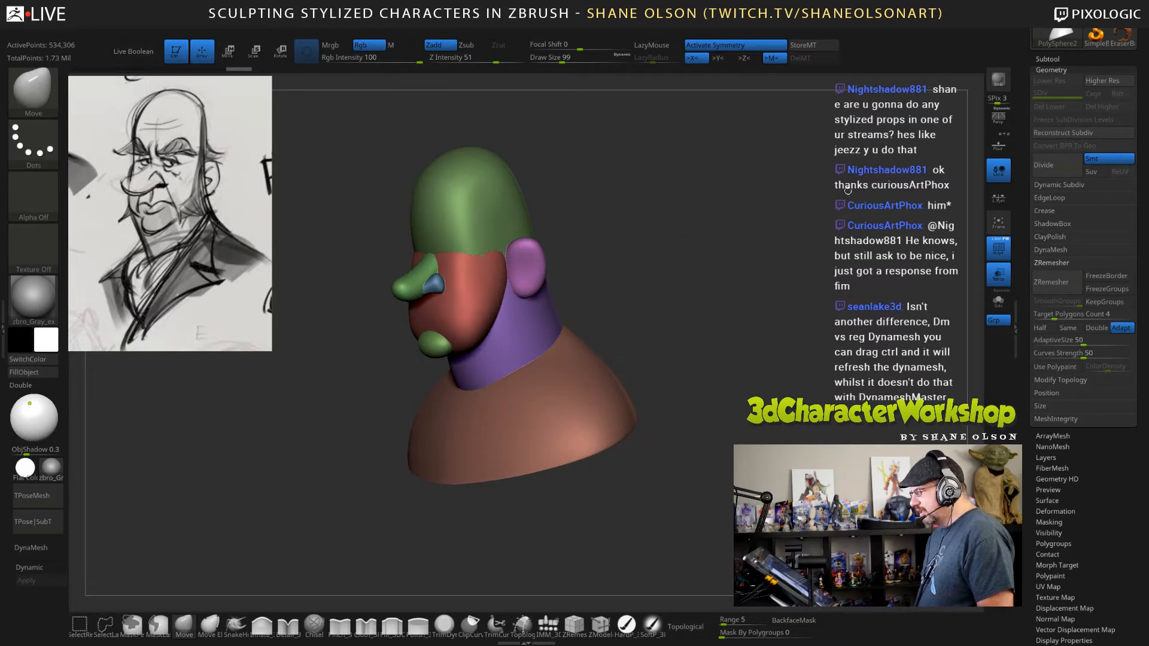
Save the tool as JoshHead in the Twitch folder.
left_click_drag(1026, 56, 1026, 178)
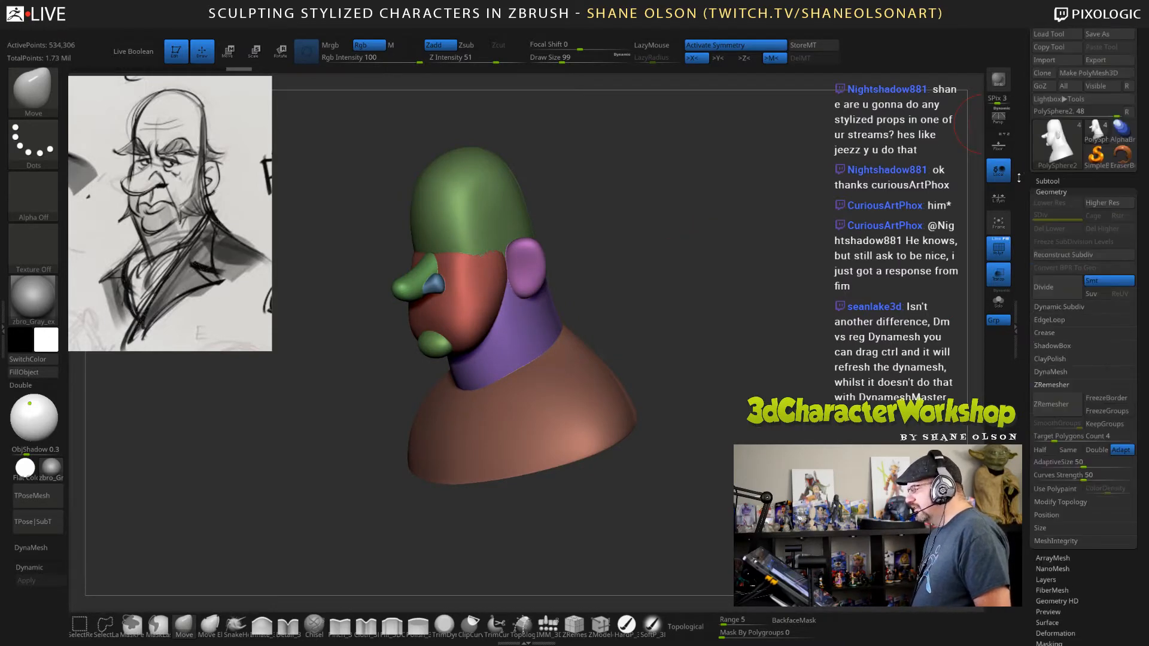
left_click(1109, 34)
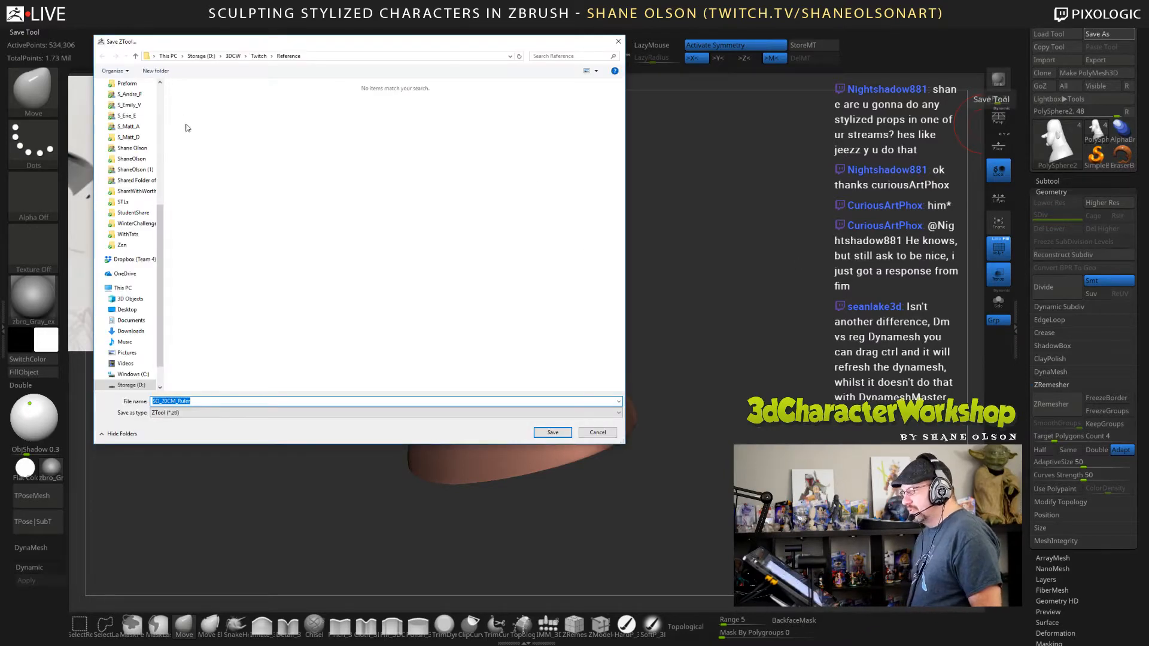
left_click(258, 56)
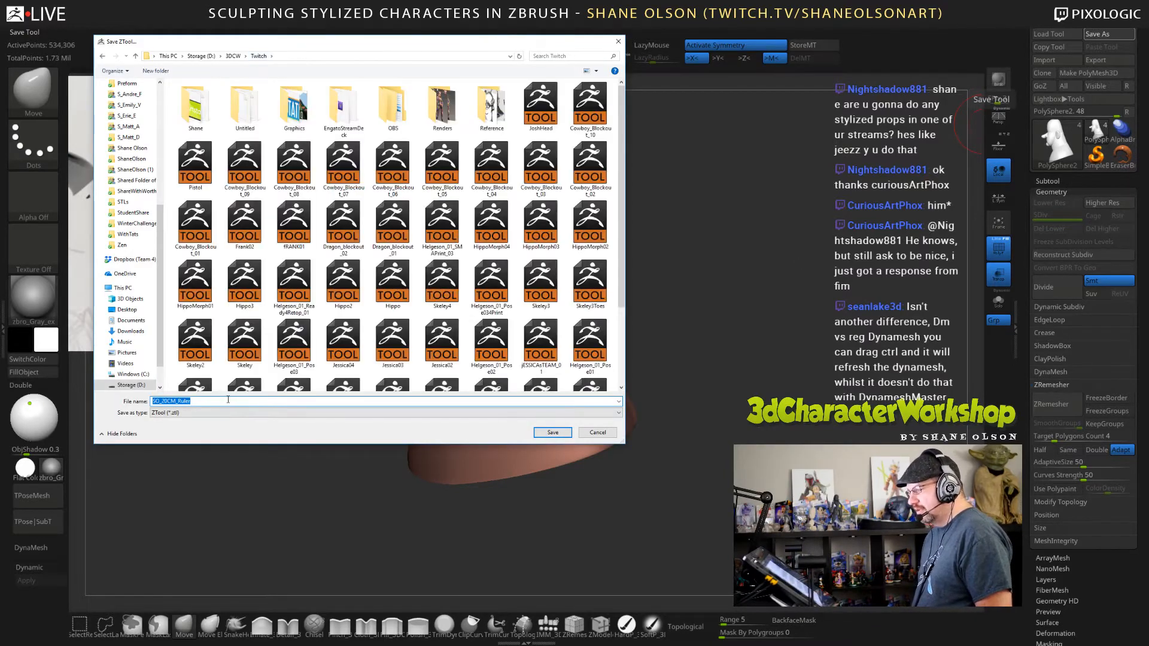
type("Josh")
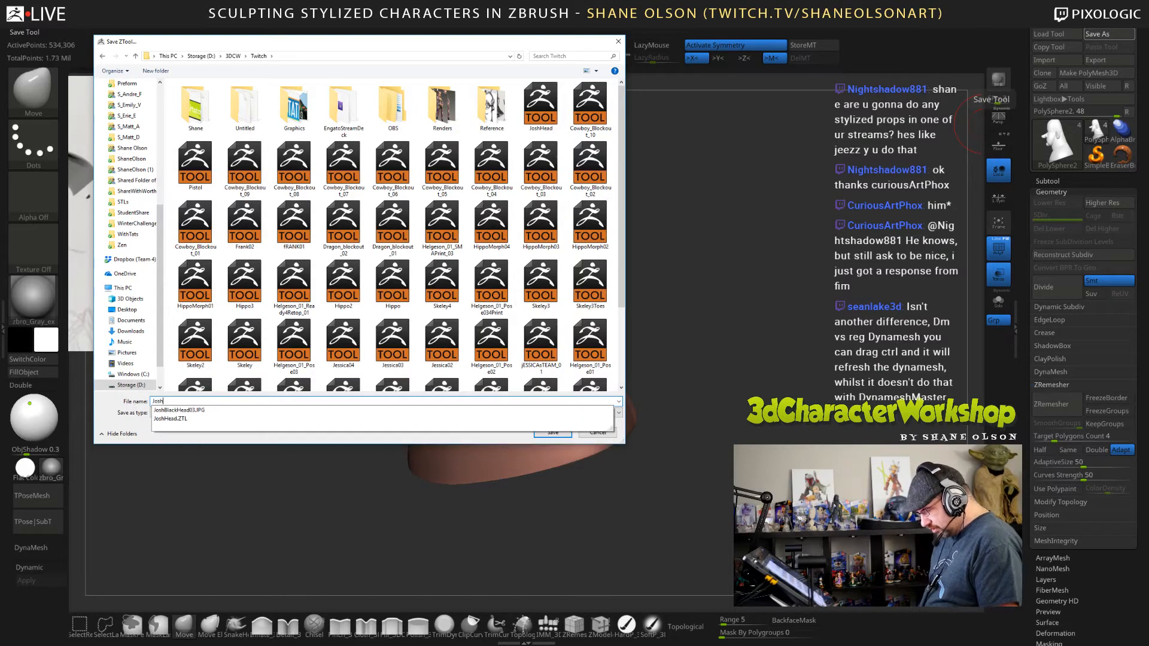
type("Head")
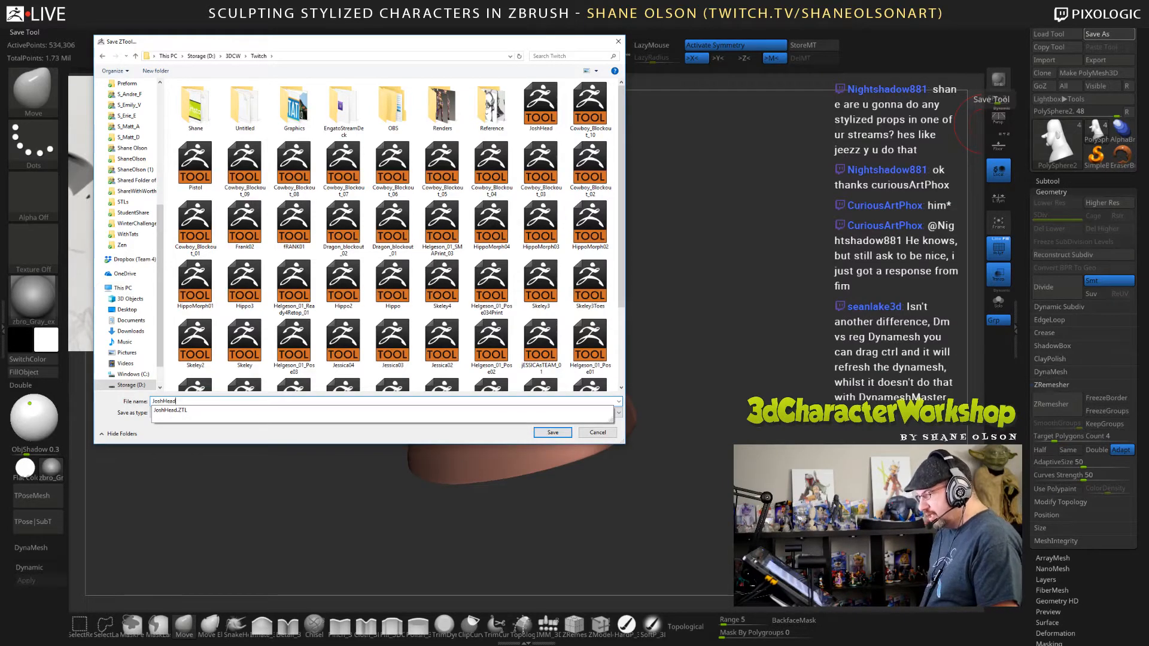
key("Return")
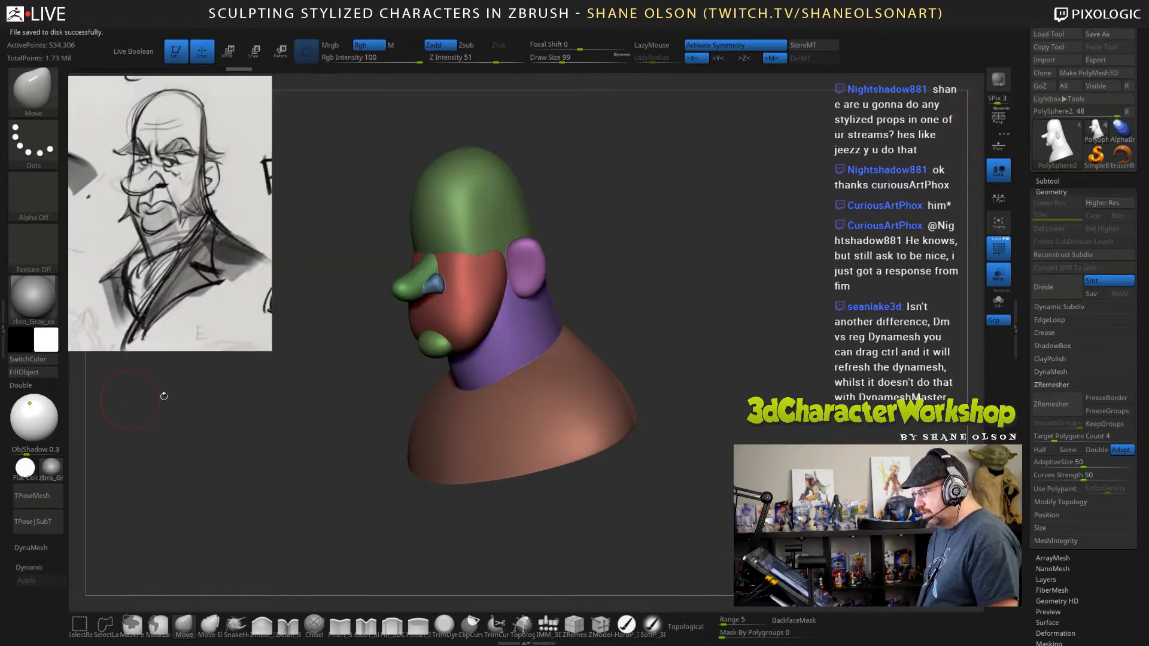
left_click_drag(668, 292, 766, 283, "alt")
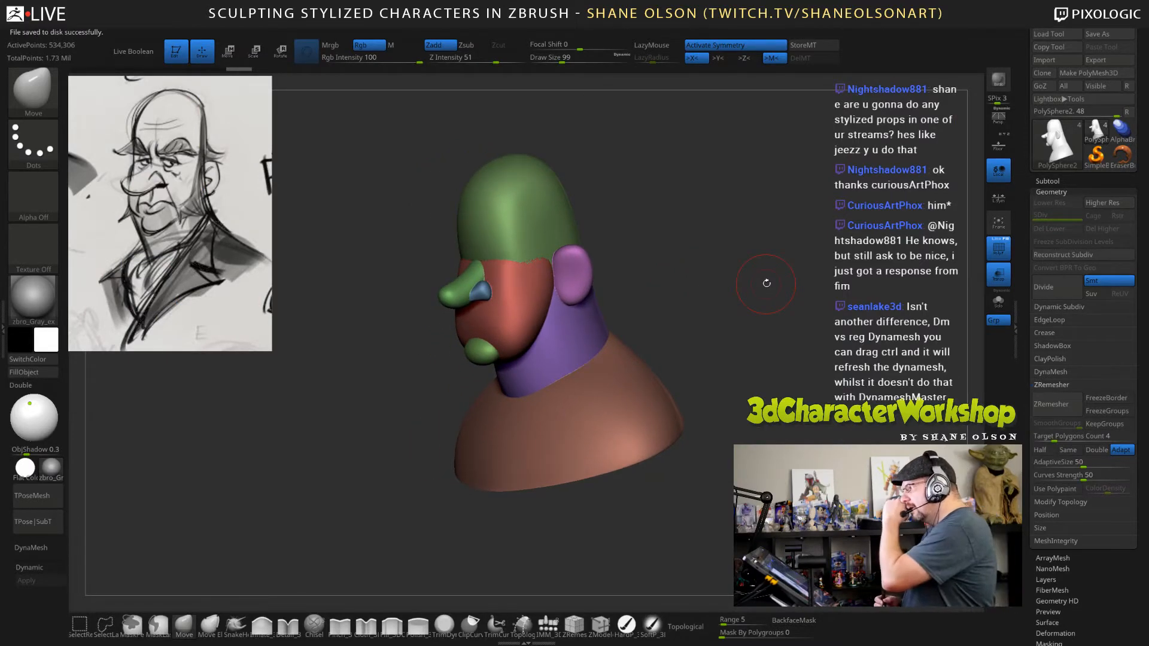
left_click_drag(768, 287, 781, 295, "alt")
key("space")
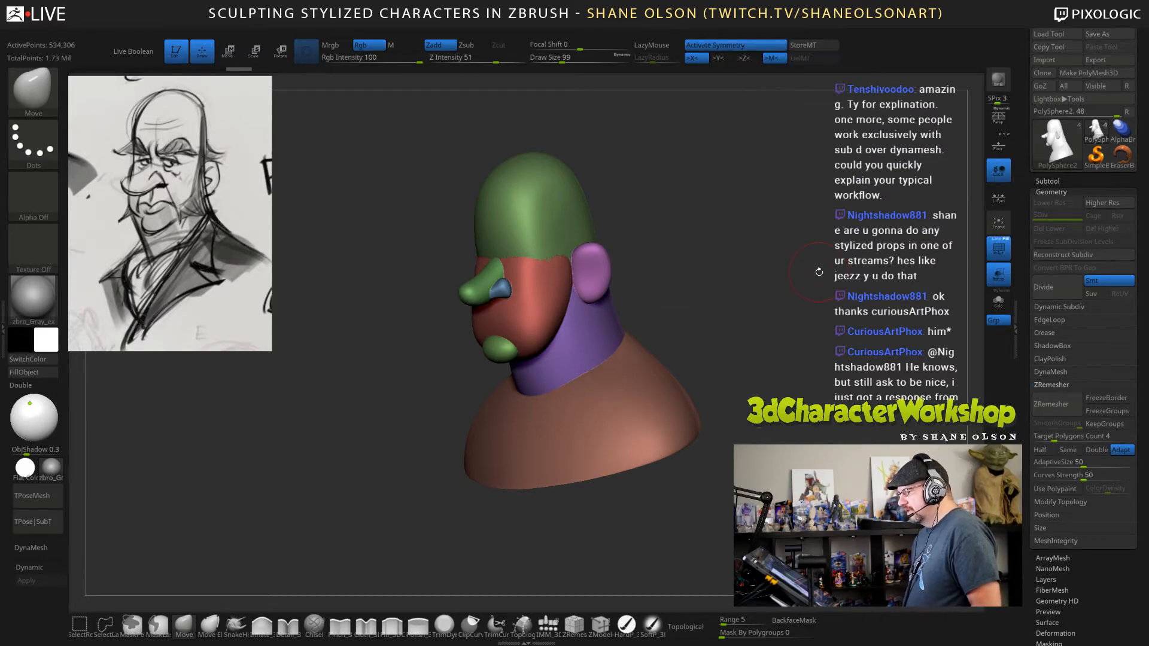
left_click_drag(746, 305, 759, 286)
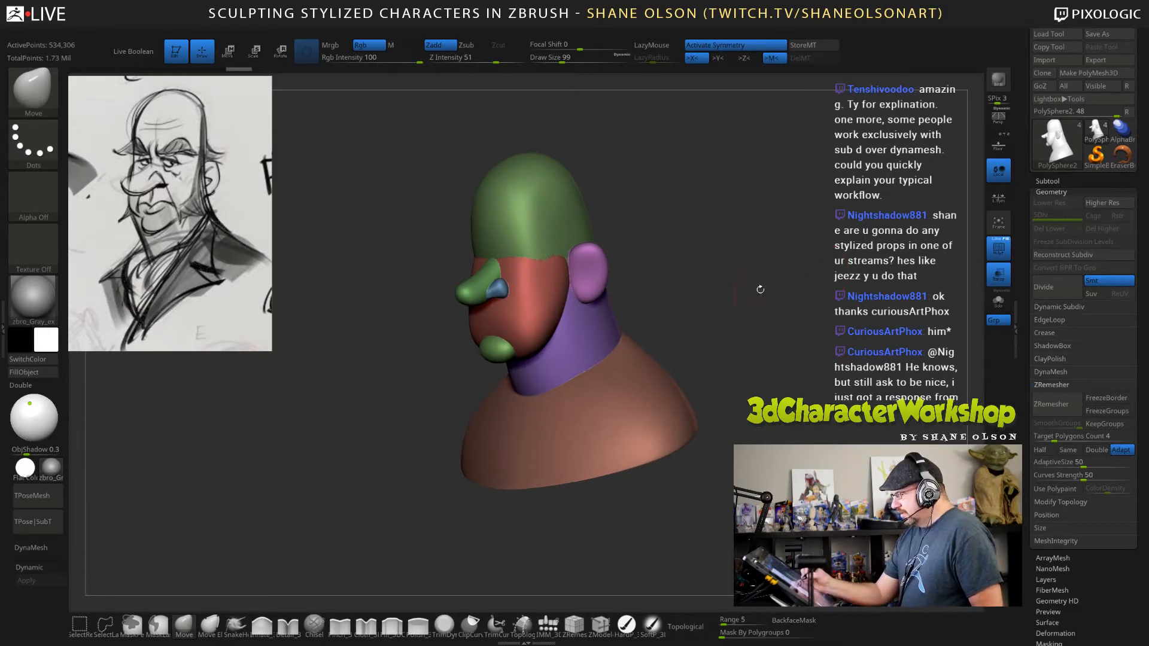
left_click_drag(823, 345, 818, 365)
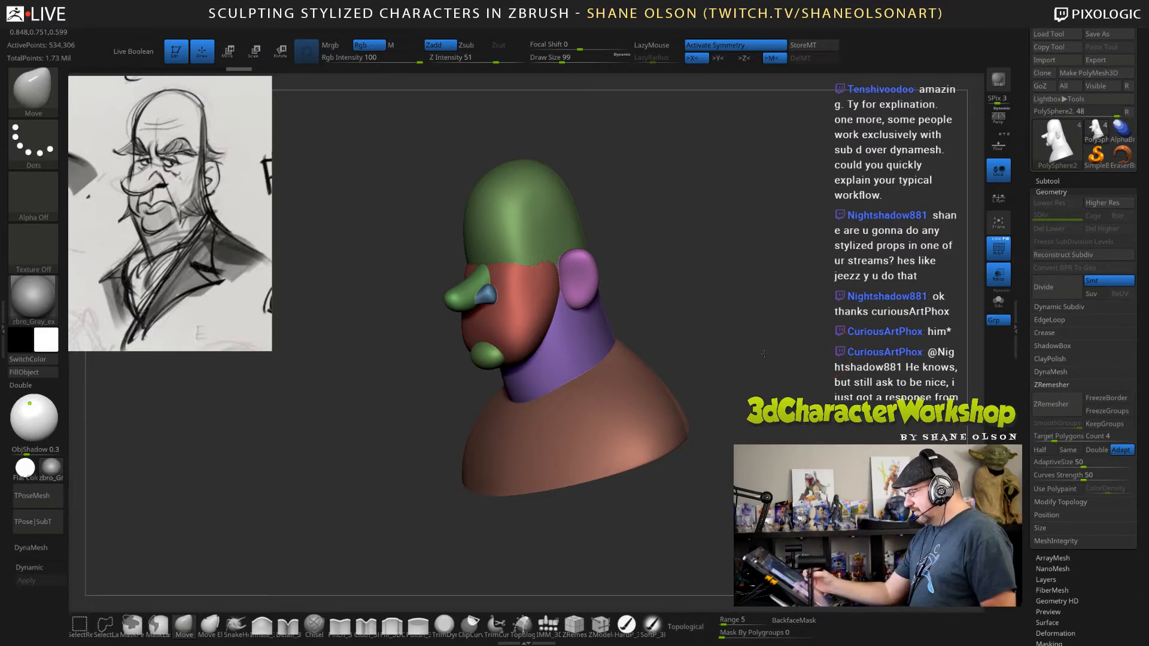
left_click_drag(821, 348, 799, 408, "alt")
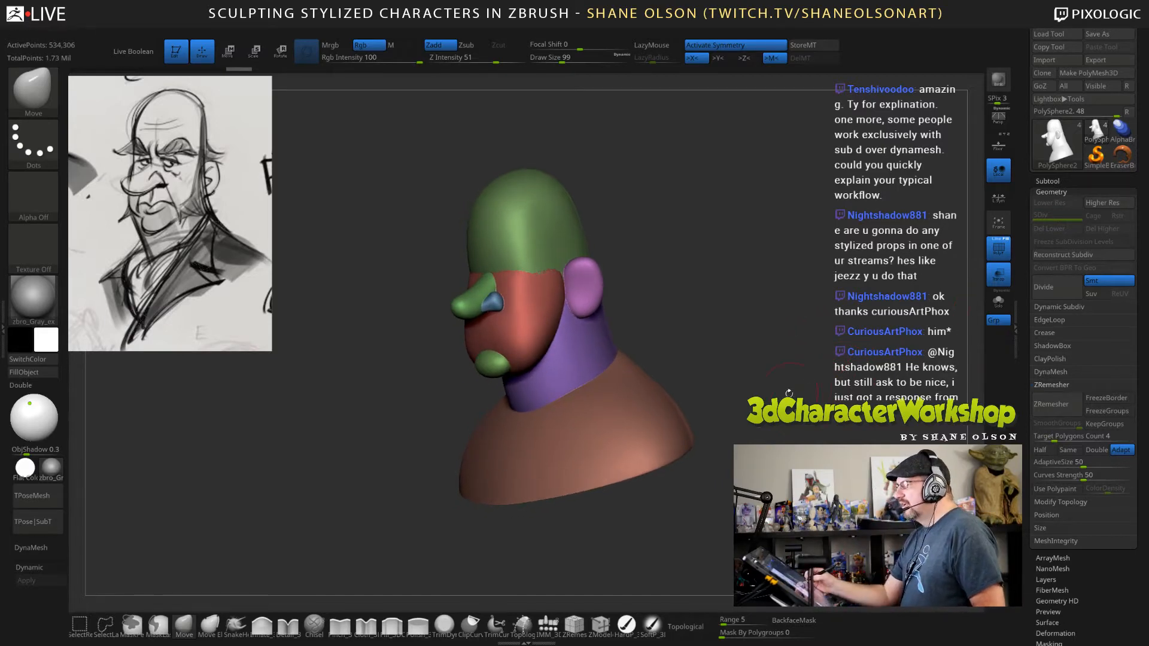
left_click_drag(788, 393, 912, 366)
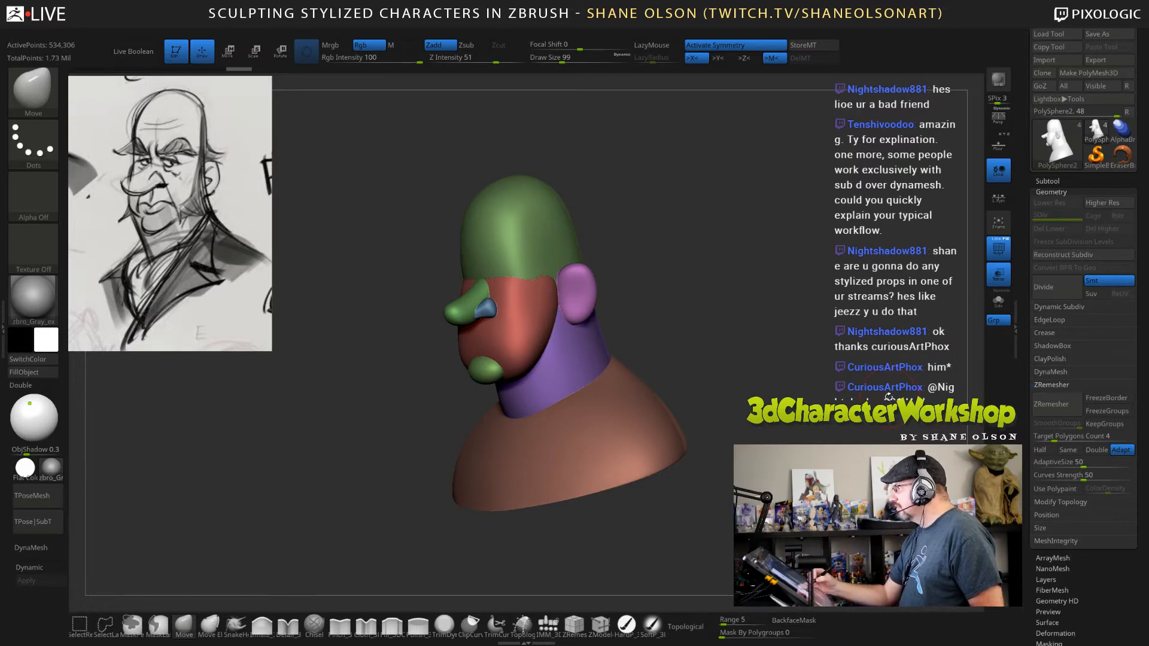
mouse_move(887, 392)
left_mouse_down("alt")
mouse_move(884, 378)
mouse_move(874, 417)
left_mouse_up("alt")
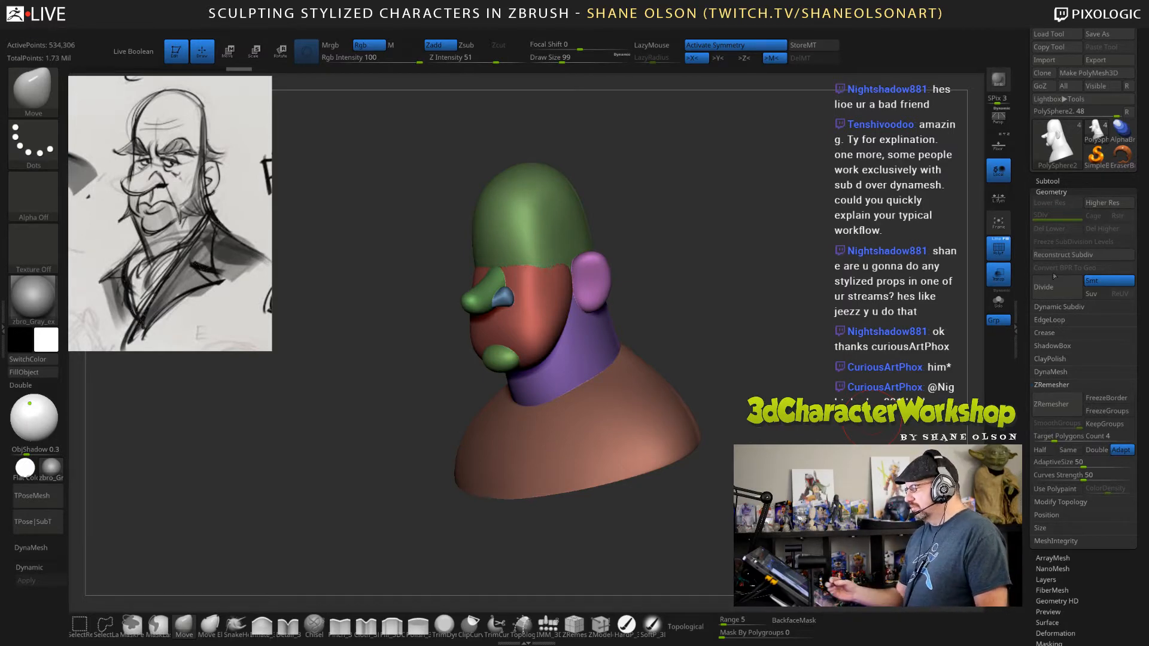
key("ctrl")
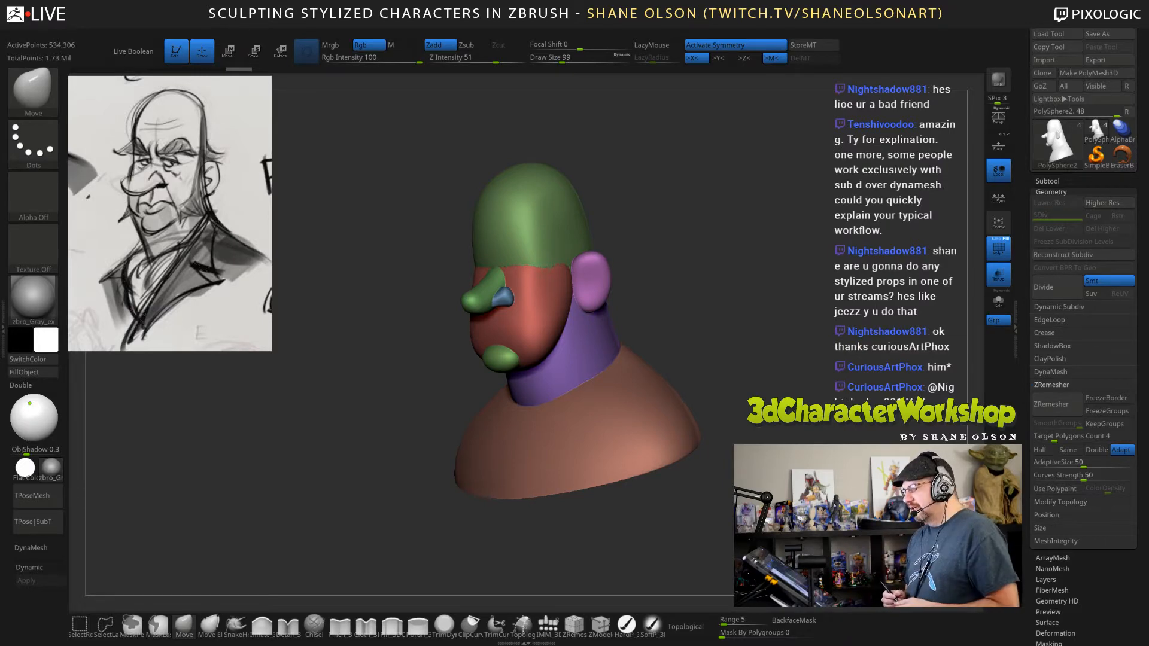
key("ctrl")
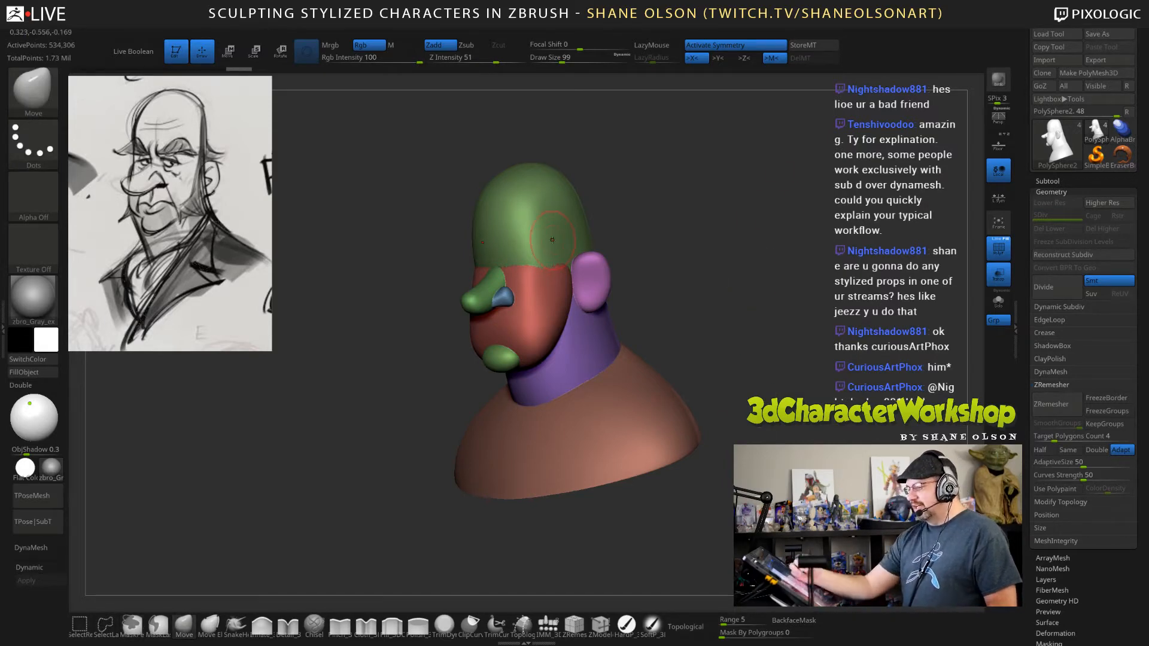
left_click_drag(811, 319, 819, 395)
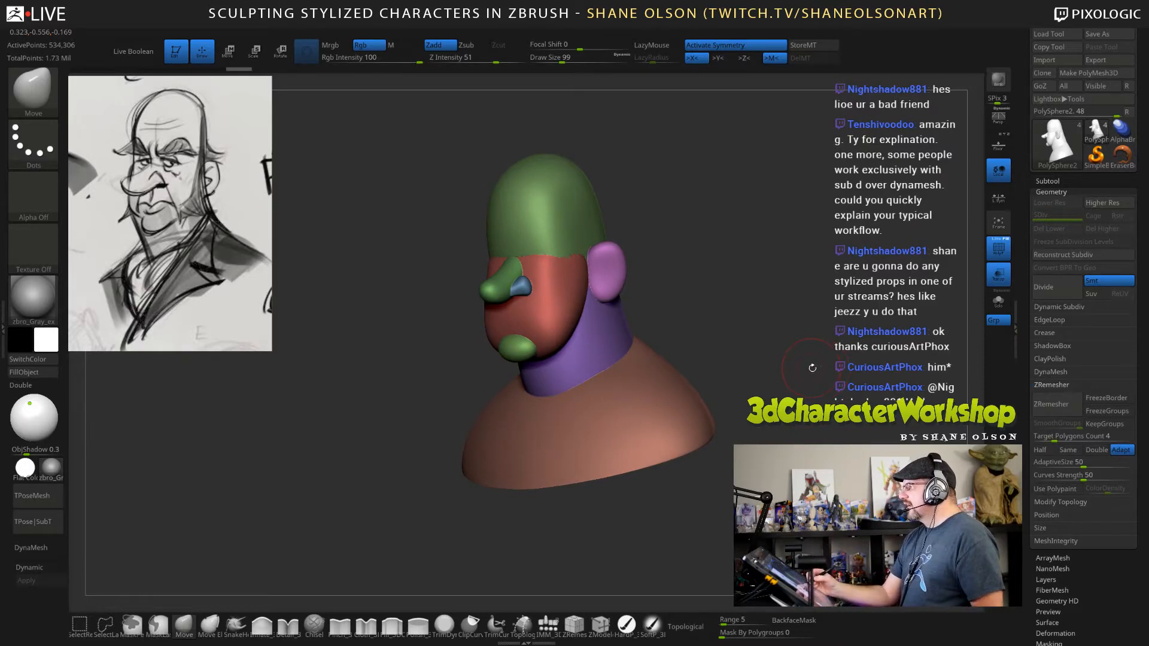
mouse_move(812, 365)
left_mouse_down()
mouse_move(822, 379)
mouse_move(809, 384)
left_mouse_up()
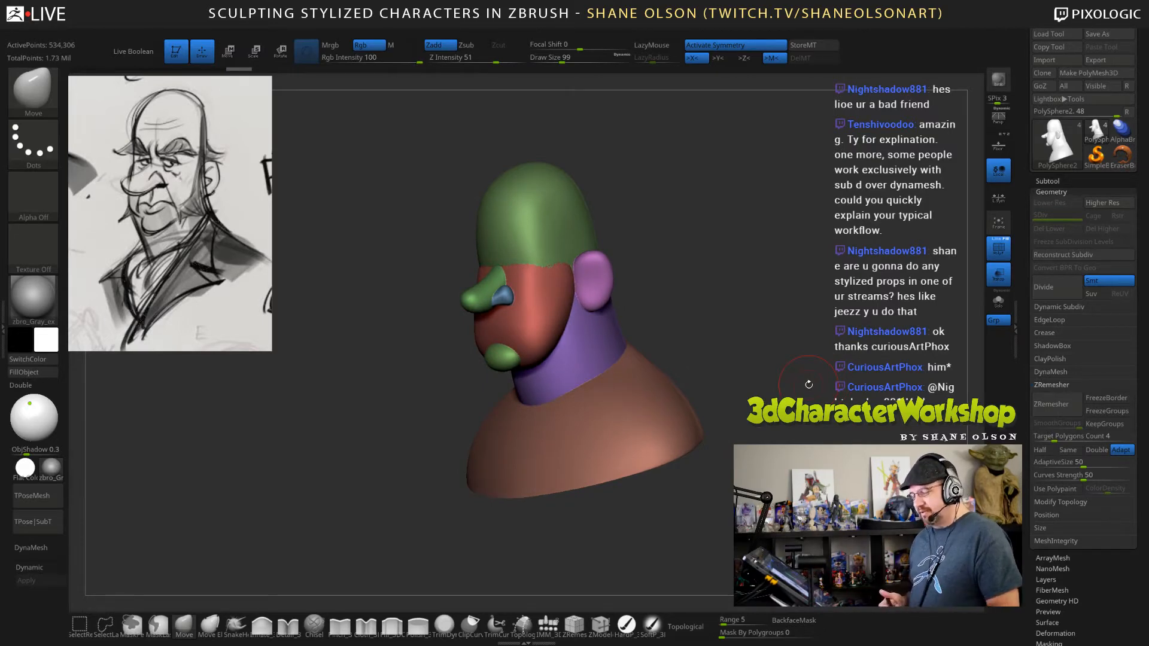
left_click_drag(780, 335, 816, 388)
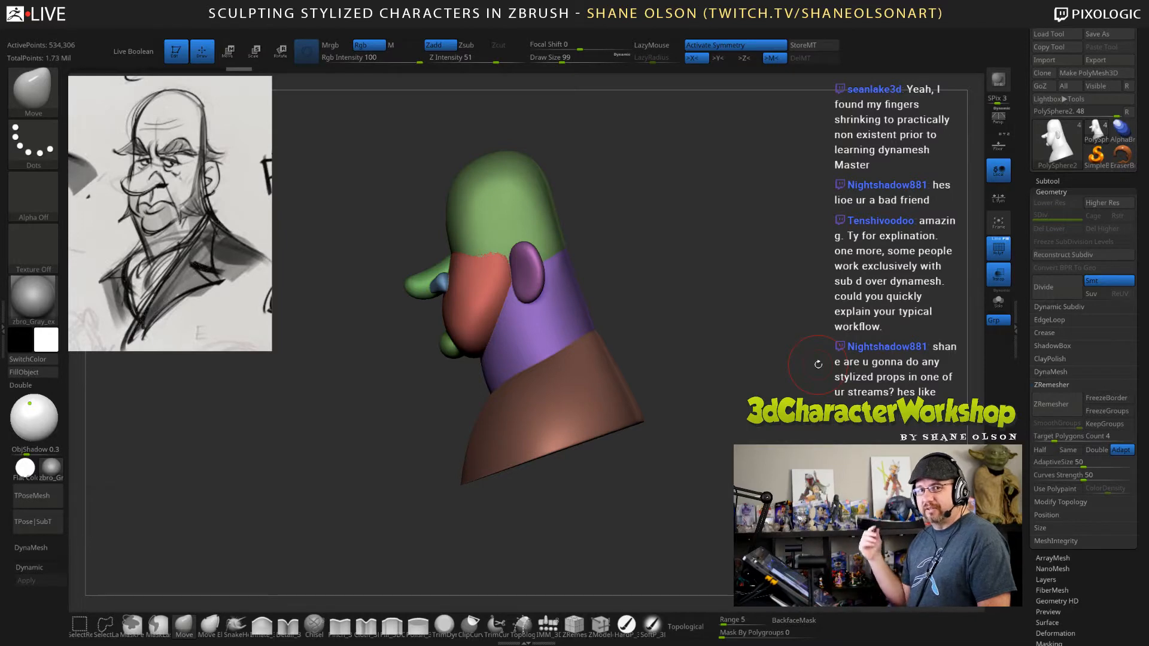
left_click_drag(781, 363, 844, 399, "alt")
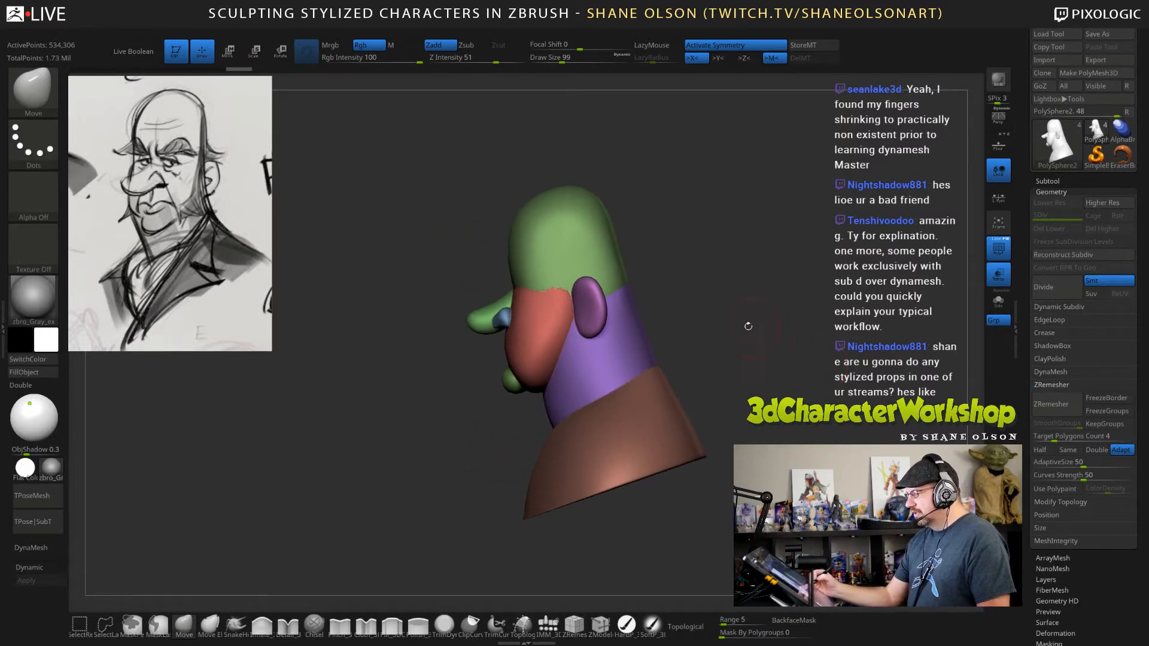
left_click_drag(732, 353, 784, 381, "alt")
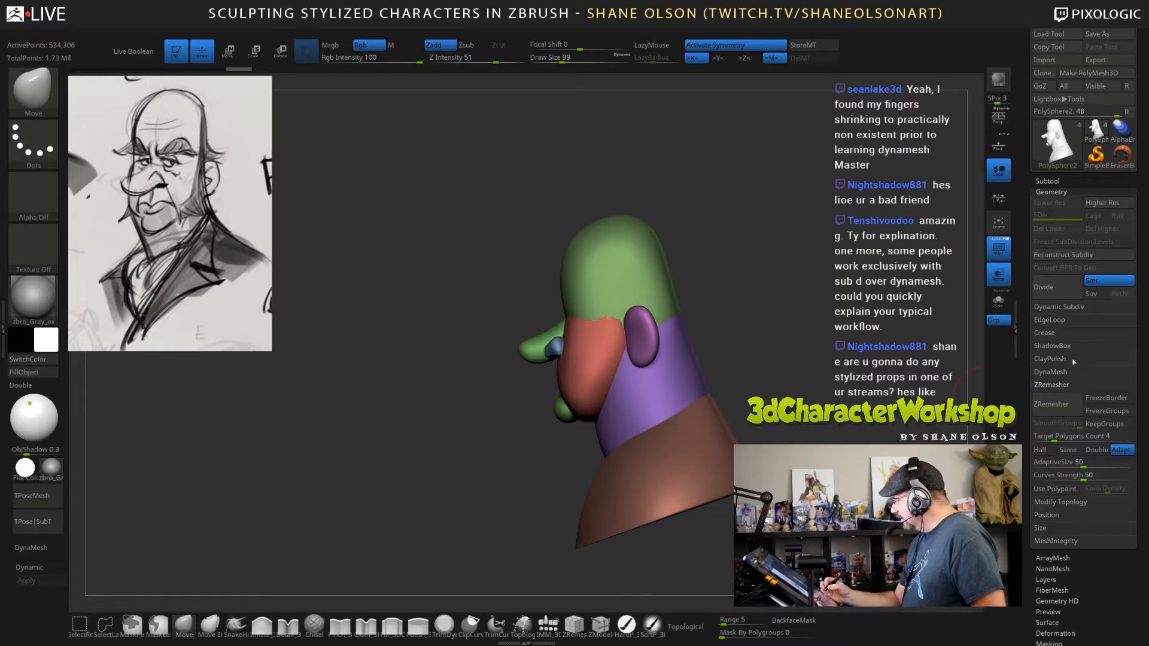
Remesh the bust with ZRemesher and display its wireframe.
left_click(1051, 404)
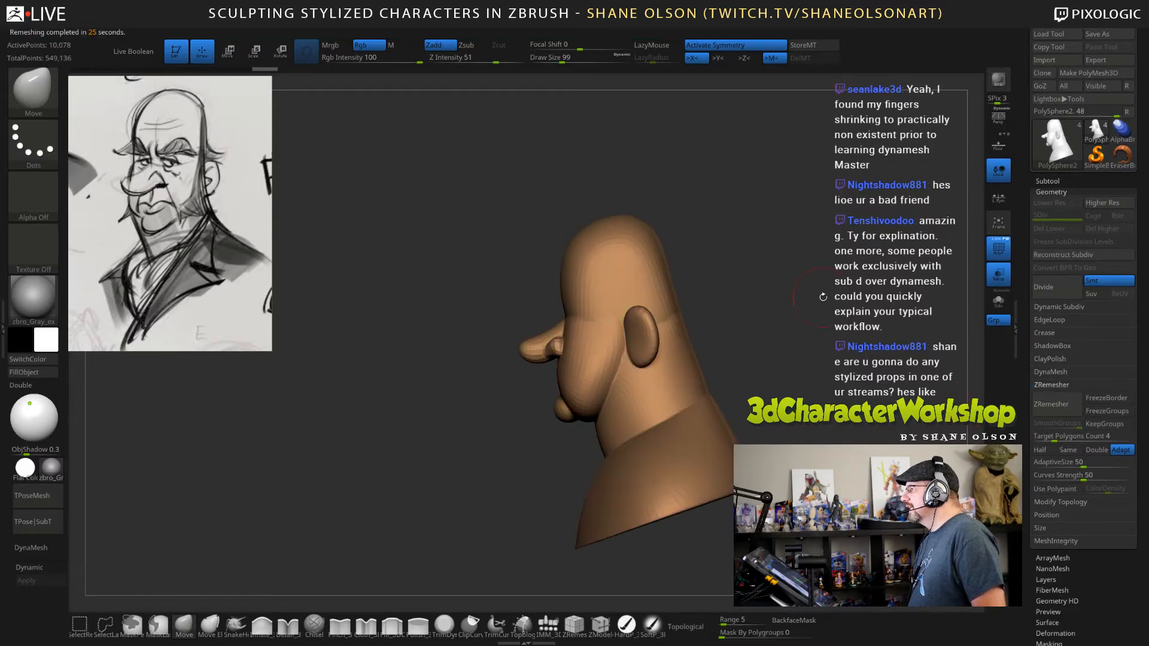
mouse_move(826, 260)
left_mouse_down()
mouse_move(840, 250)
mouse_move(746, 243)
mouse_move(850, 249)
left_mouse_up()
key("shift+f")
key("shift+f")
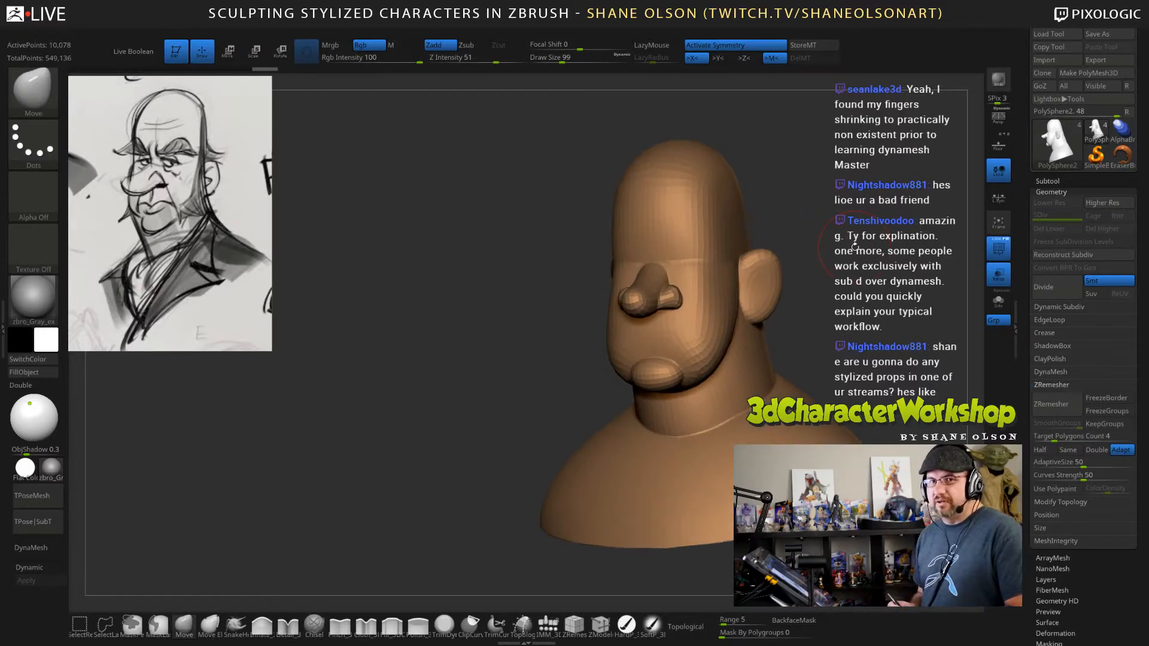
left_click_drag(832, 314, 818, 383)
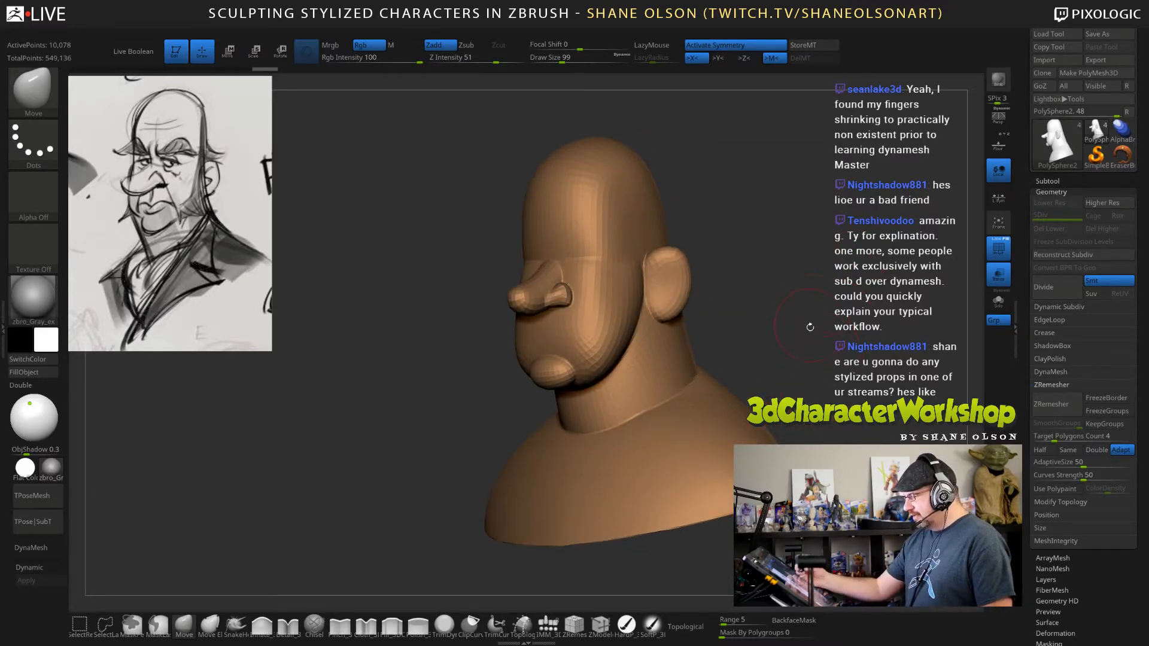
key("shift+f")
left_click_drag(818, 334, 867, 286, "alt")
key("shift+f")
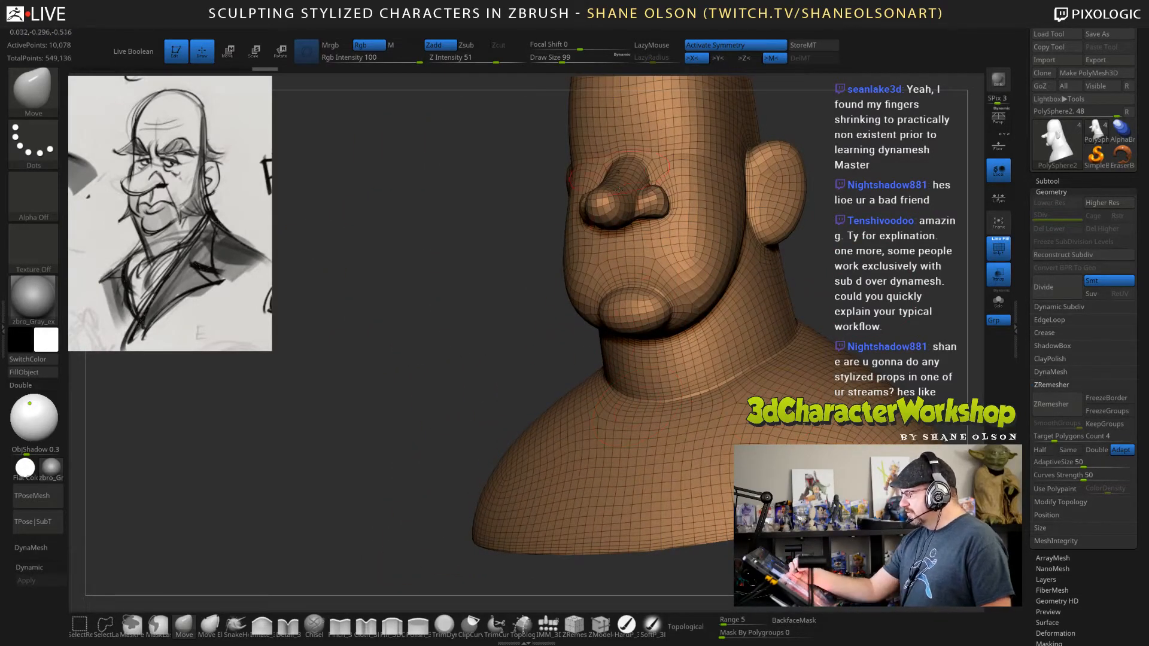
Examine the edge flow around the face, ears and neck of the remeshed bust, and undo the remesh.
left_click_drag(857, 272, 861, 306)
key("s")
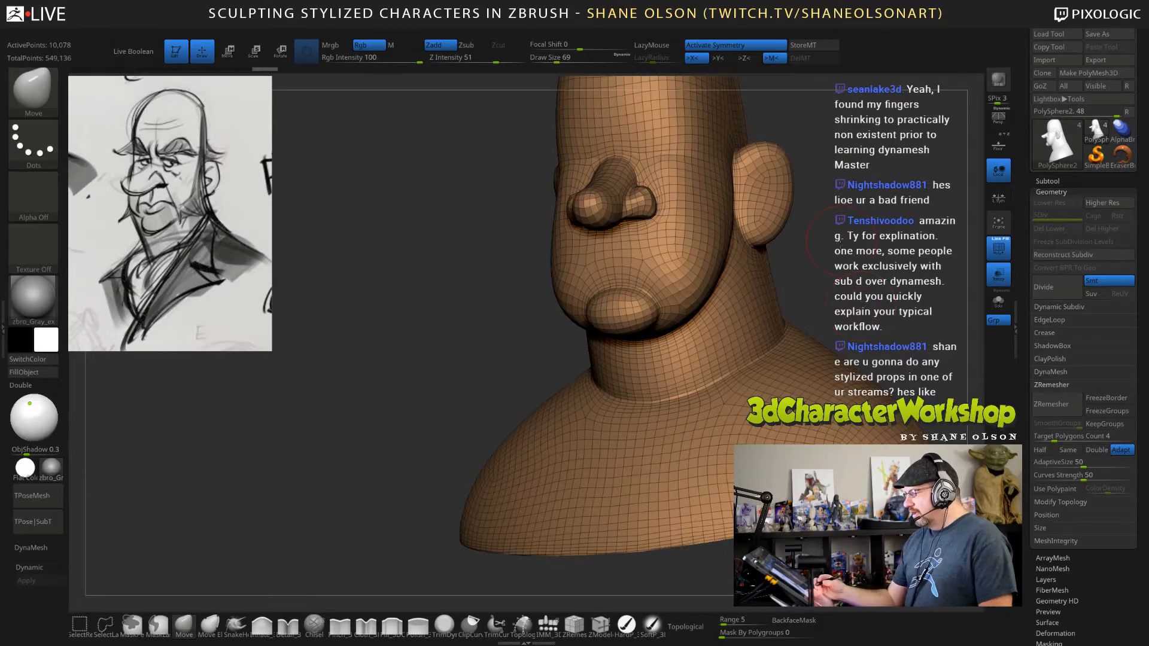
left_click_drag(819, 289, 769, 370)
key("s")
left_click_drag(783, 313, 780, 313)
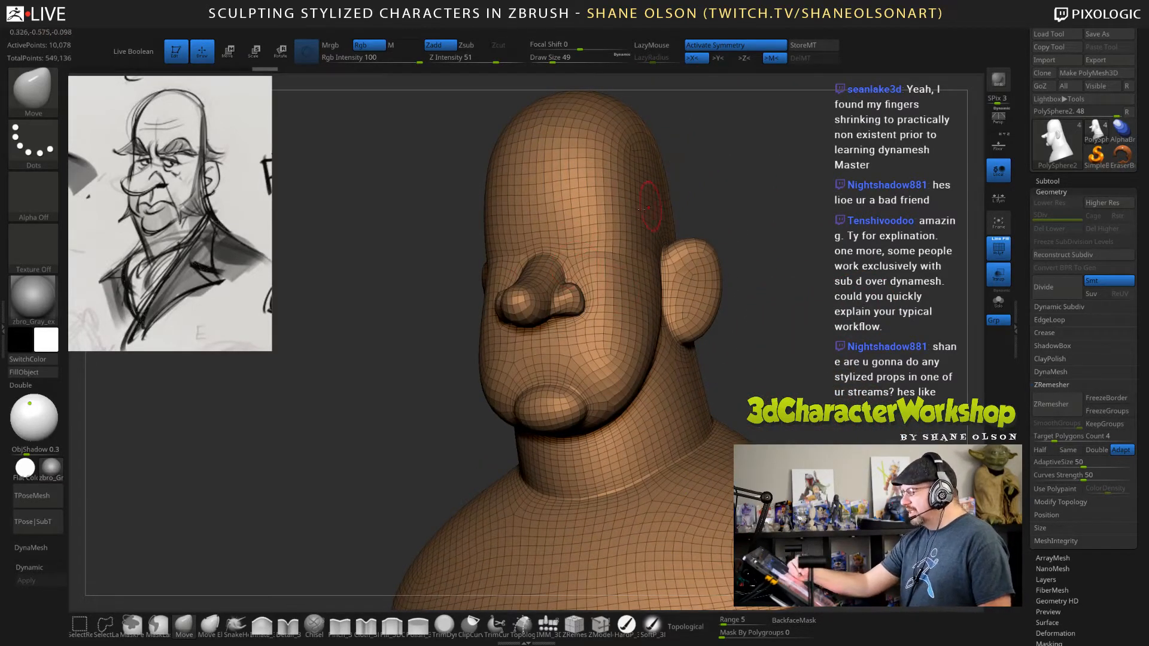
left_click_drag(849, 349, 832, 374)
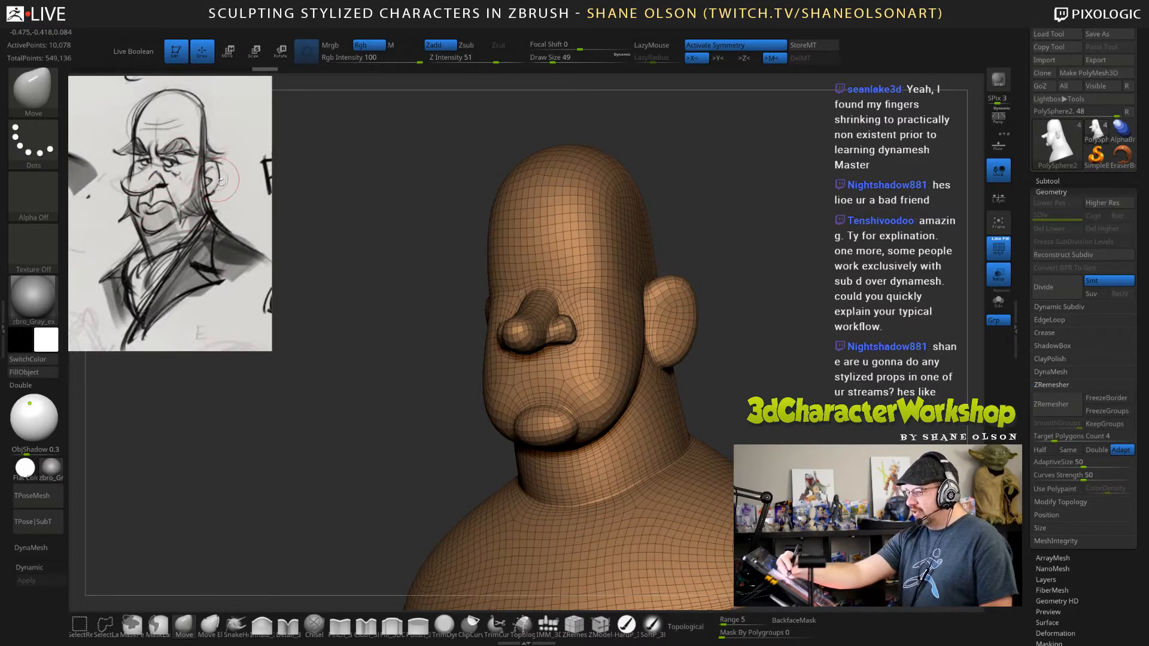
mouse_move(810, 385)
left_mouse_down()
mouse_move(778, 328)
mouse_move(811, 369)
mouse_move(655, 419)
left_mouse_up()
mouse_move(746, 387)
left_mouse_down()
mouse_move(824, 367)
mouse_move(784, 379)
mouse_move(781, 394)
mouse_move(779, 358)
left_mouse_up()
key("s")
key("s")
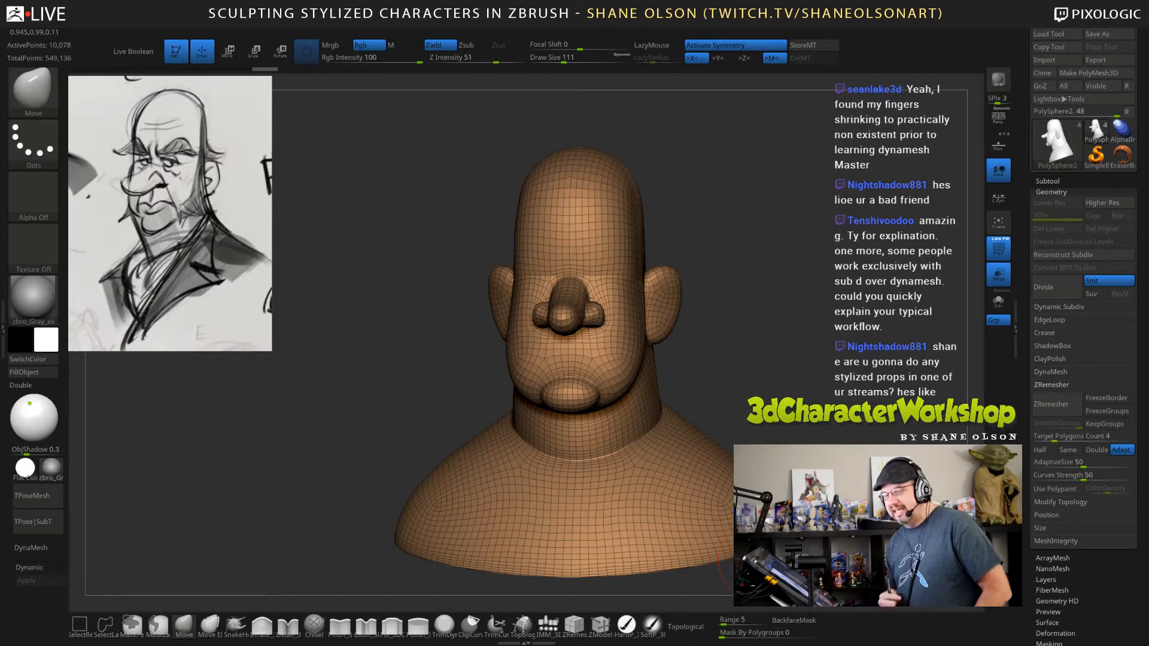
mouse_move(775, 377)
left_mouse_down()
mouse_move(781, 429)
mouse_move(796, 368)
left_mouse_up()
key("ctrl+z")
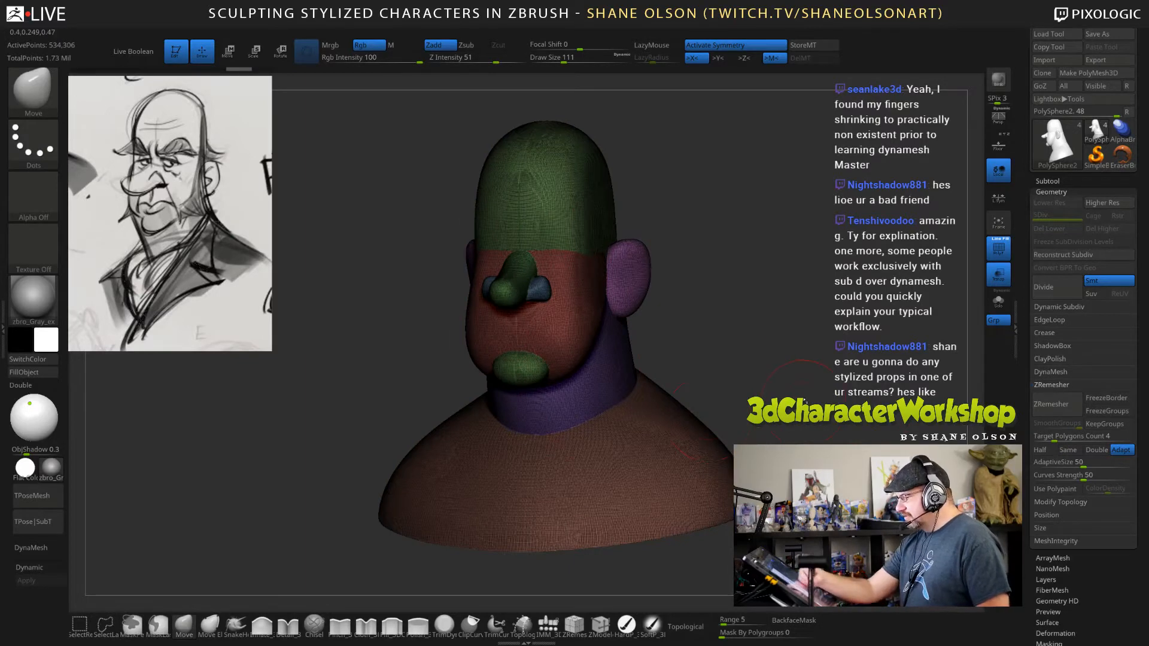
Enable KeepGroups with SmoothGroups at 0.6 and remesh the bust with ZRemesher.
left_click_drag(724, 374, 669, 370)
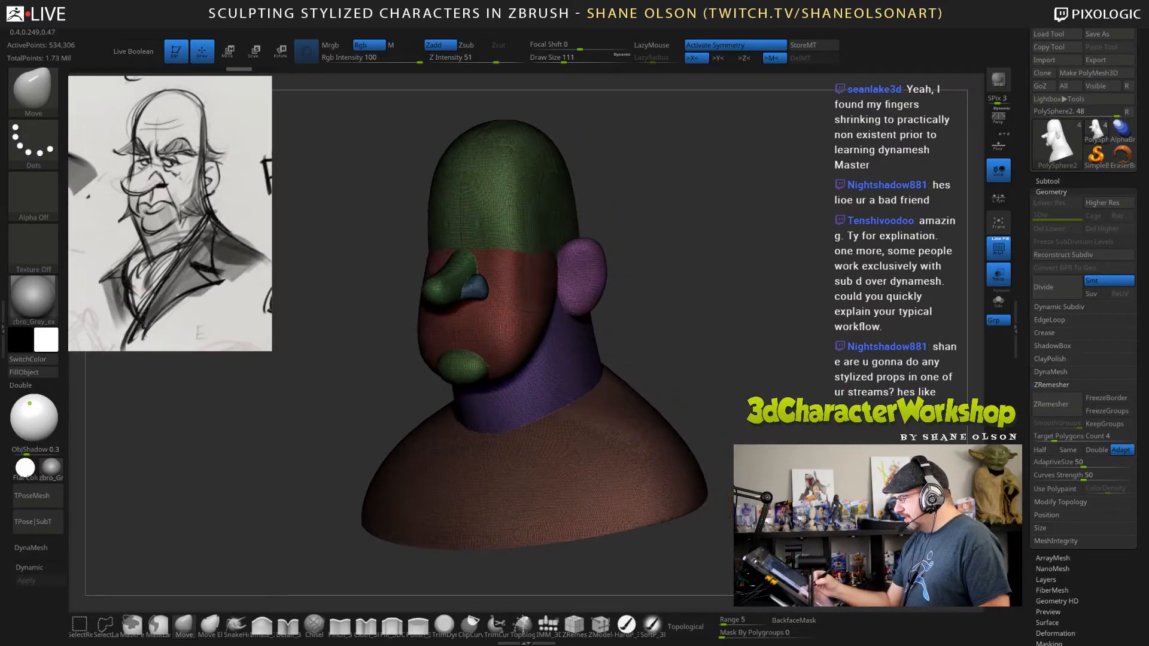
left_click(1106, 424)
left_click(1063, 426)
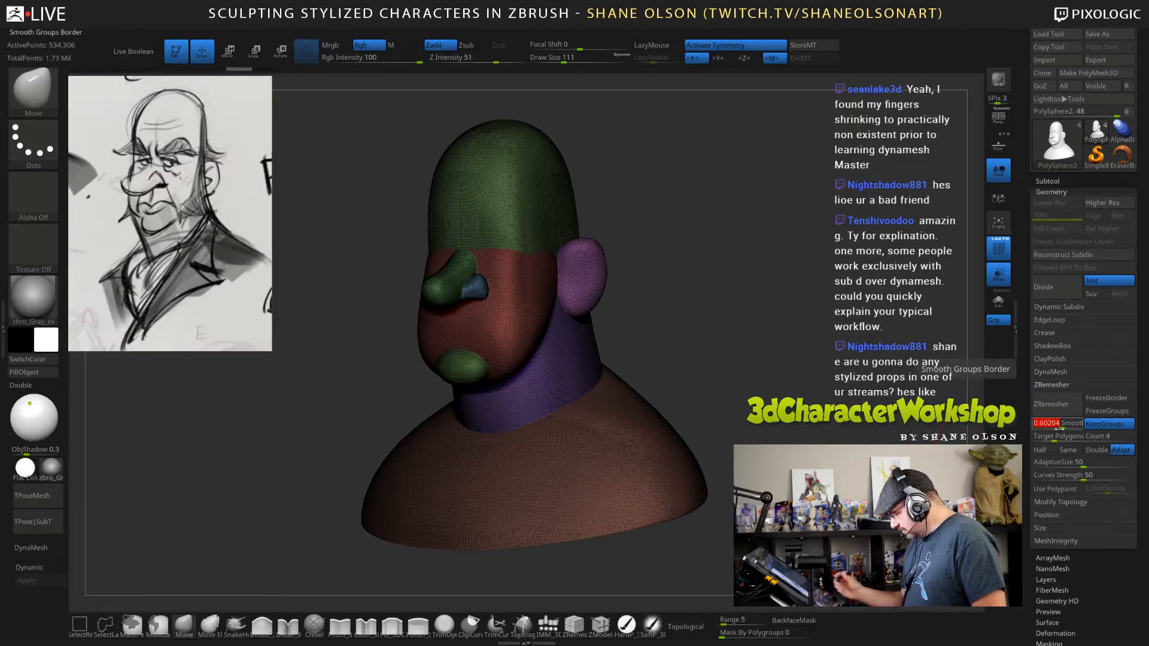
type("0.6")
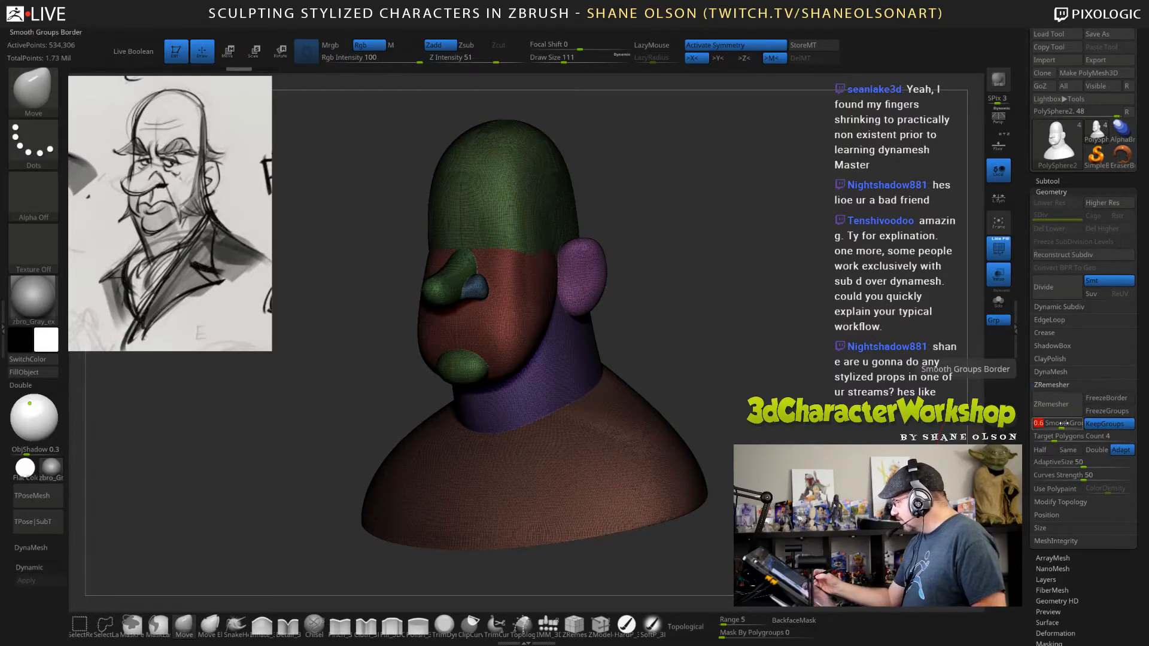
key("Return")
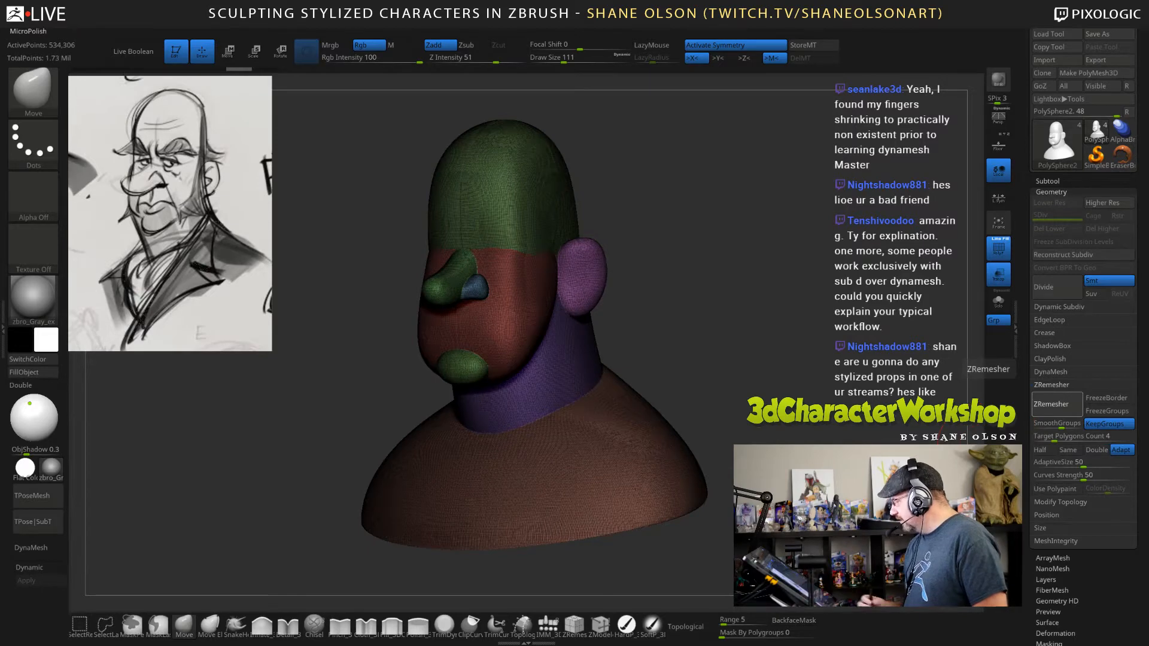
left_click(1051, 404)
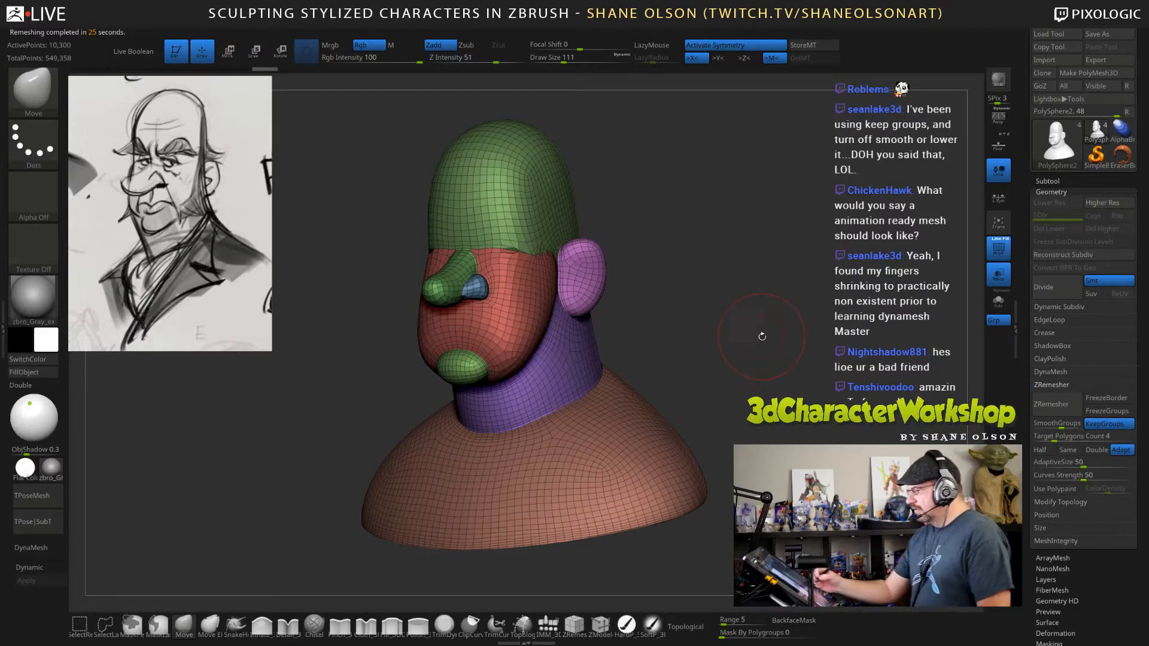
Examine the remeshed topology along the polygroup borders of the head, nose and ear.
left_click_drag(762, 335, 768, 404, "alt")
left_click_drag(781, 305, 773, 420, "alt")
key("s")
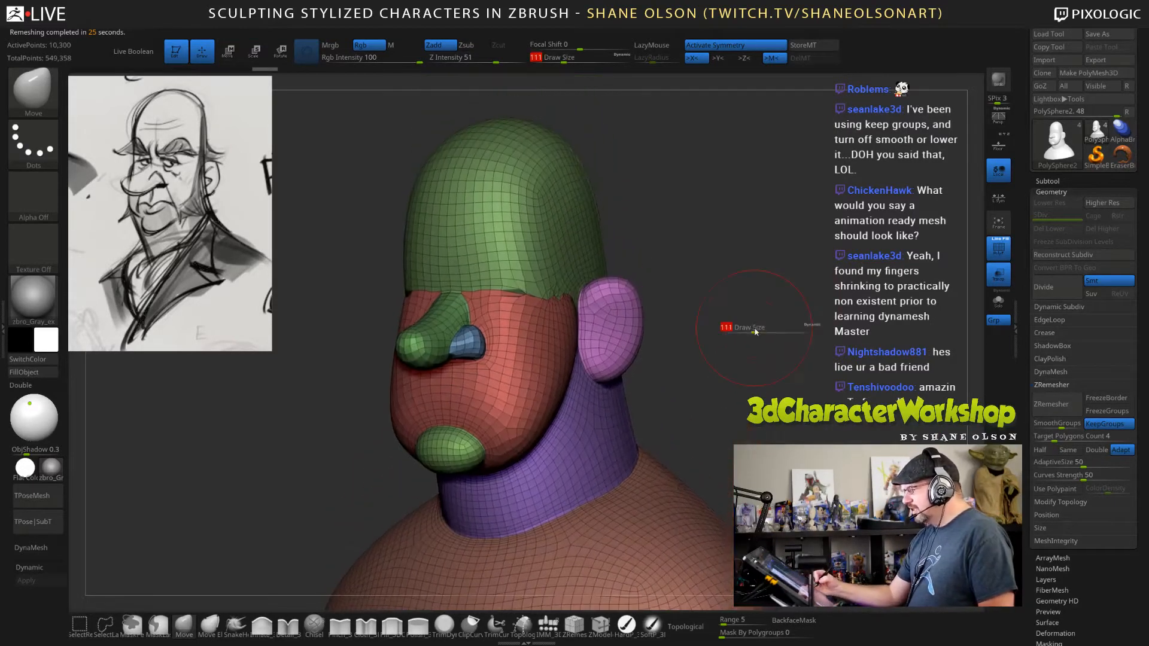
left_click(755, 331)
mouse_move(782, 339)
left_mouse_down()
mouse_move(716, 342)
mouse_move(808, 356)
left_mouse_up()
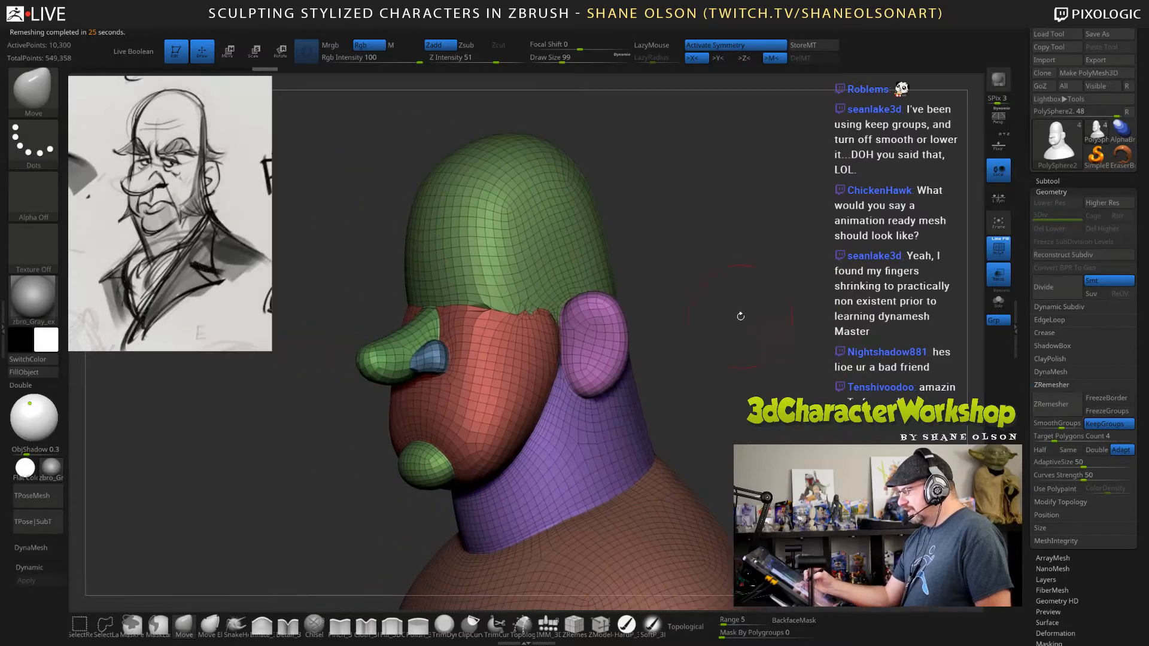
left_click_drag(740, 316, 744, 373, "alt")
left_click_drag(743, 244, 810, 419, "alt")
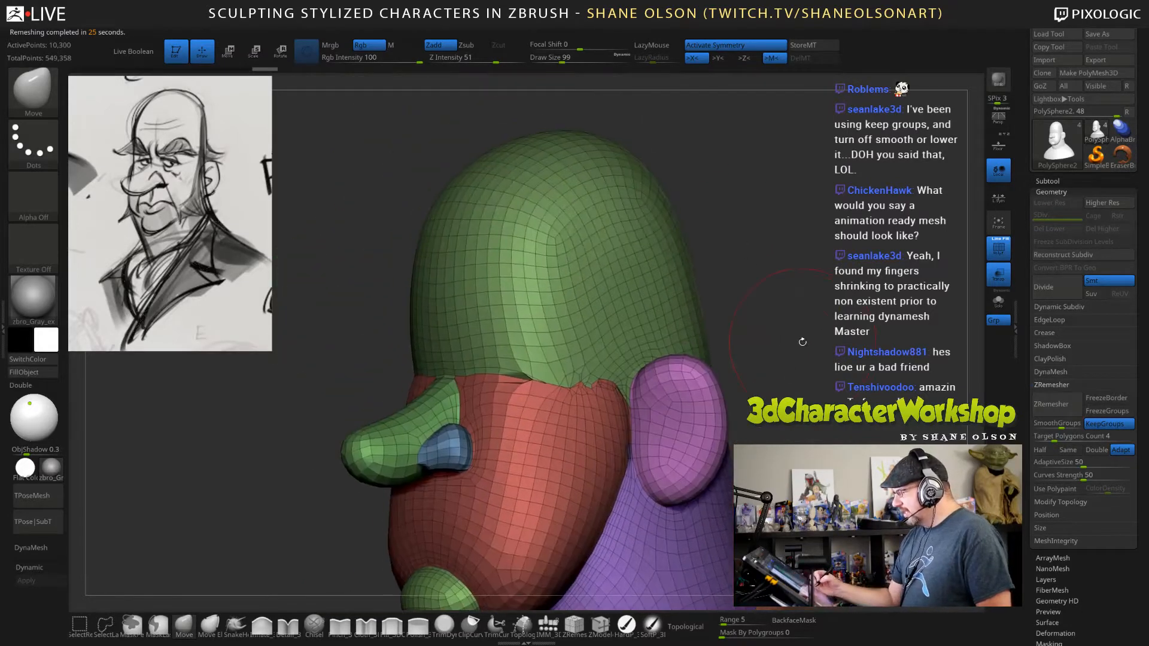
Reduce the draw size to 65 and try smoothing the jagged polygroup border between forehead and face near the ear.
key("s")
left_click(798, 341)
mouse_move(798, 345)
left_mouse_down("alt")
mouse_move(796, 333)
mouse_move(804, 353)
mouse_move(810, 324)
mouse_move(817, 335)
mouse_move(850, 294)
left_mouse_up("alt")
key("s")
left_click(810, 353)
mouse_move(335, 418)
left_mouse_down()
mouse_move(383, 412)
mouse_move(317, 419)
left_mouse_up()
left_click_drag(682, 194, 568, 179, "shift")
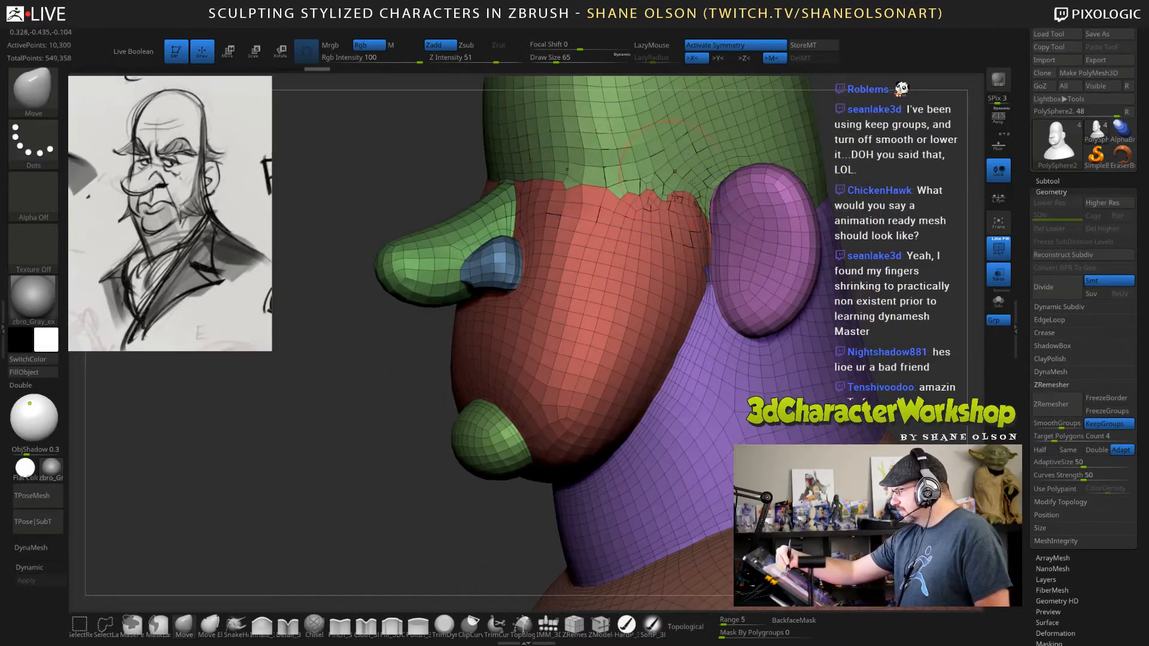
mouse_move(896, 250)
left_mouse_down()
mouse_move(828, 252)
mouse_move(859, 251)
left_mouse_up()
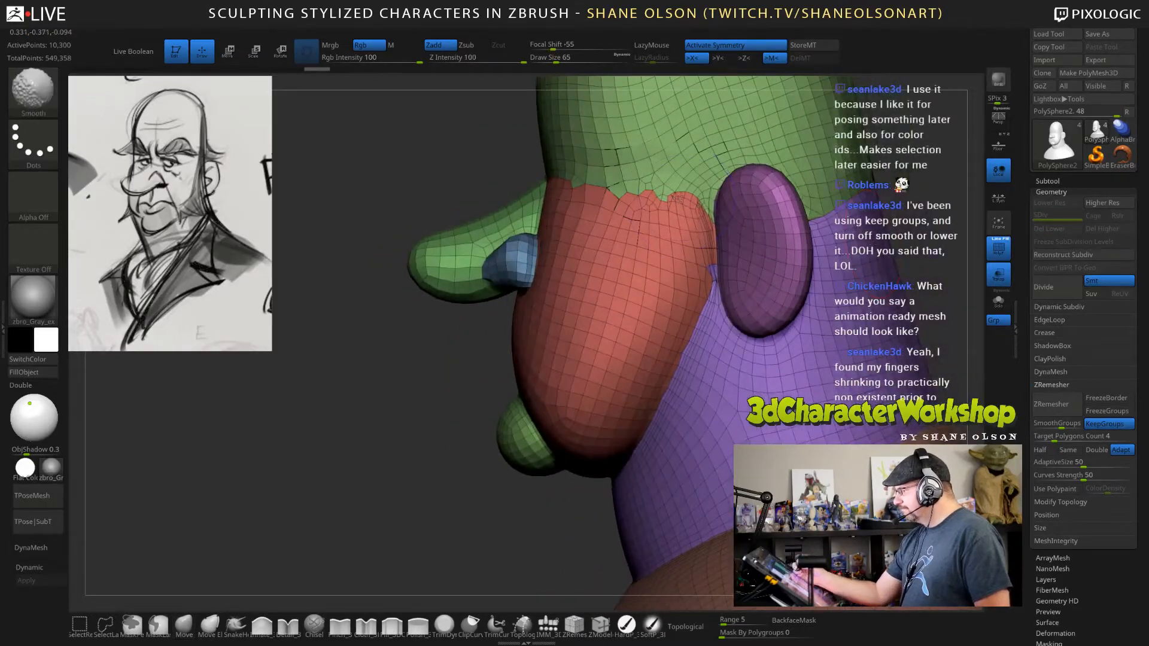
Try another smoothing stroke on the border beside the ear, and undo the strokes and the KeepGroups remesh.
left_click_drag(700, 209, 685, 200, "shift")
key("ctrl+z")
key("ctrl+z")
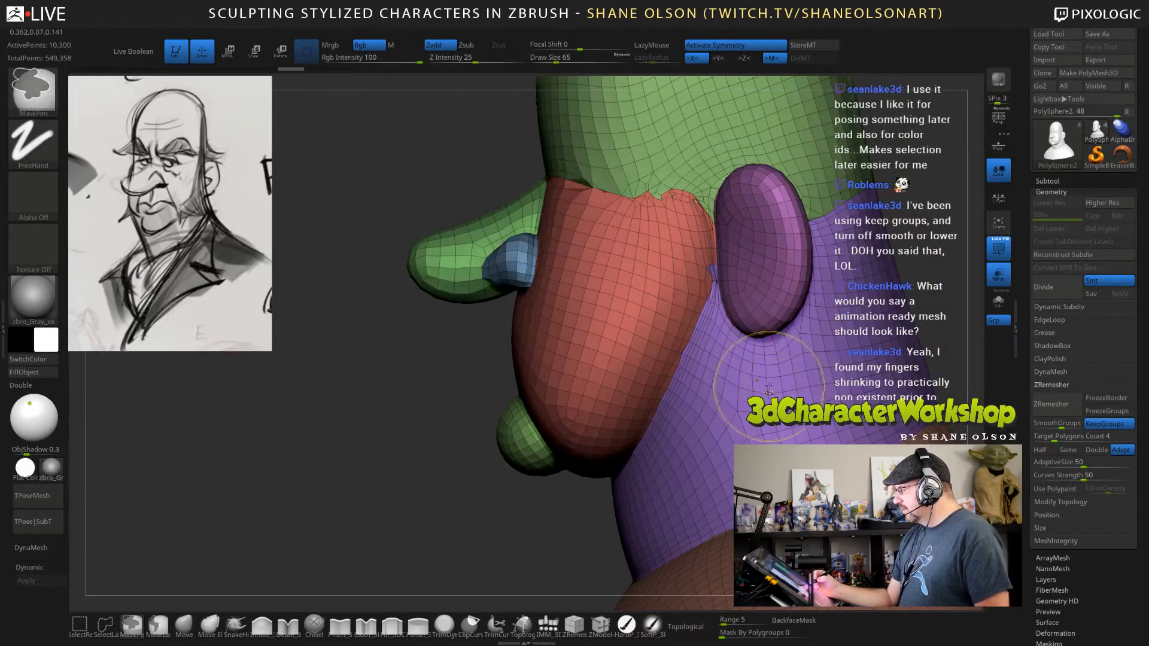
mouse_move(764, 384)
right_mouse_down()
mouse_move(758, 347)
mouse_move(652, 371)
mouse_move(786, 385)
right_mouse_up()
key("ctrl+z")
key("ctrl+z")
key("ctrl+z")
key("ctrl+z")
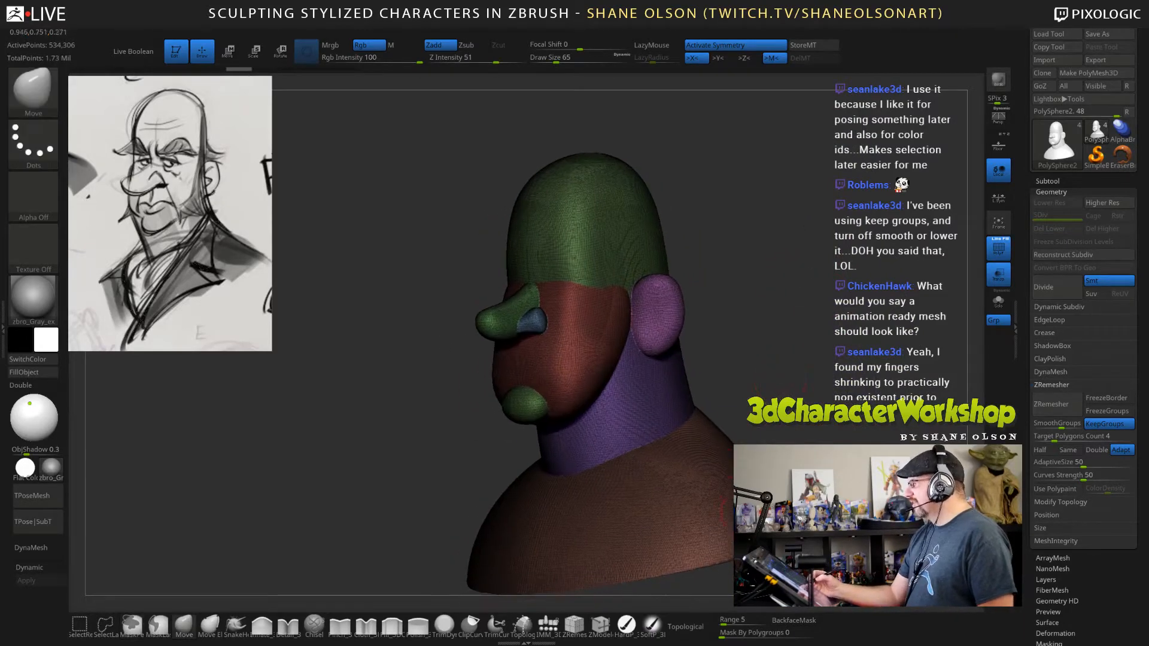
Turn off KeepGroups and remesh the bust with ZRemesher.
left_click(1100, 423)
left_click(1054, 404)
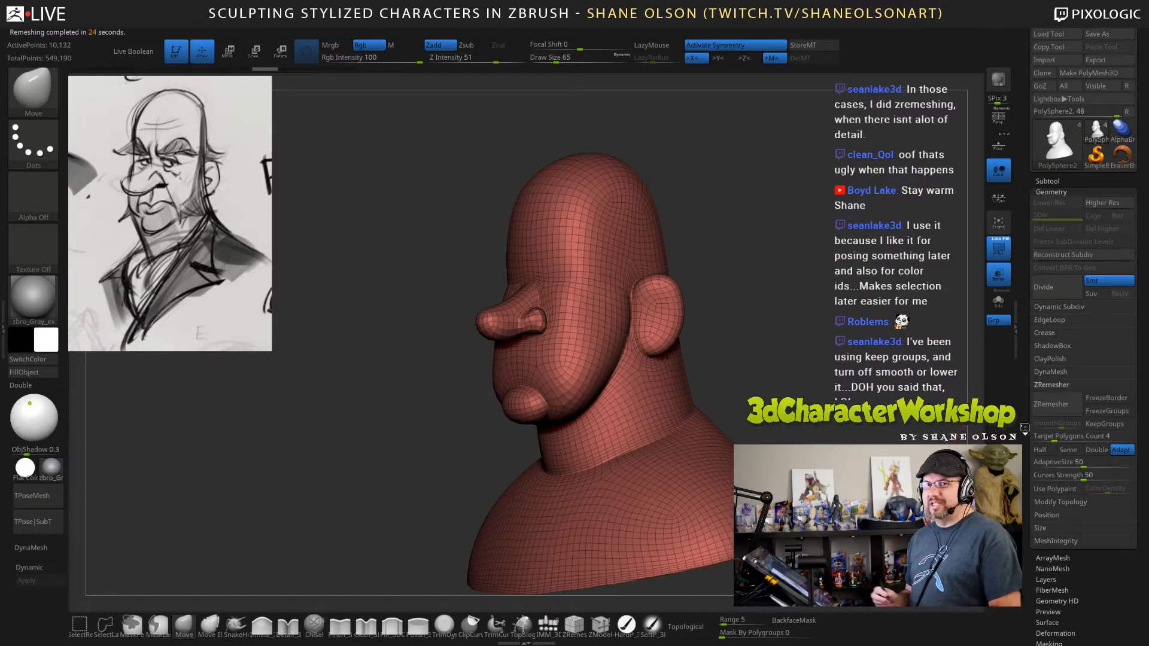
Examine the remeshed topology of the face, nose, ears and neck from front, three-quarter and side views.
left_click_drag(781, 321, 799, 321)
left_click_drag(788, 280, 817, 406, "alt")
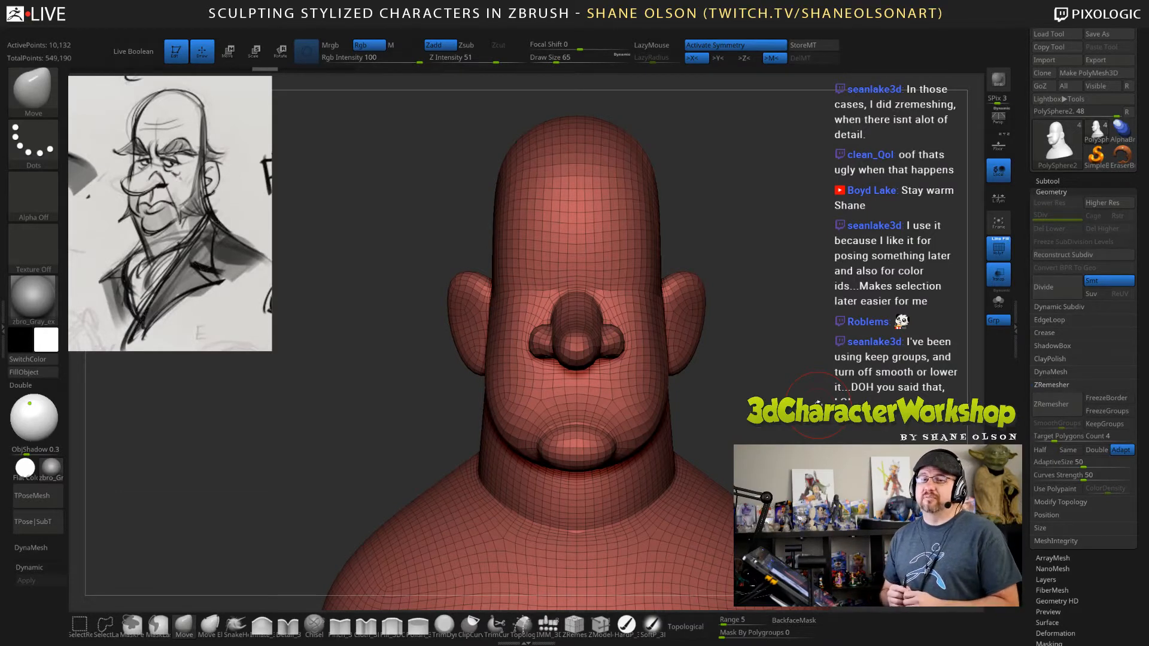
mouse_move(803, 368)
left_mouse_down()
mouse_move(813, 335)
mouse_move(798, 326)
mouse_move(778, 383)
mouse_move(727, 431)
left_mouse_up()
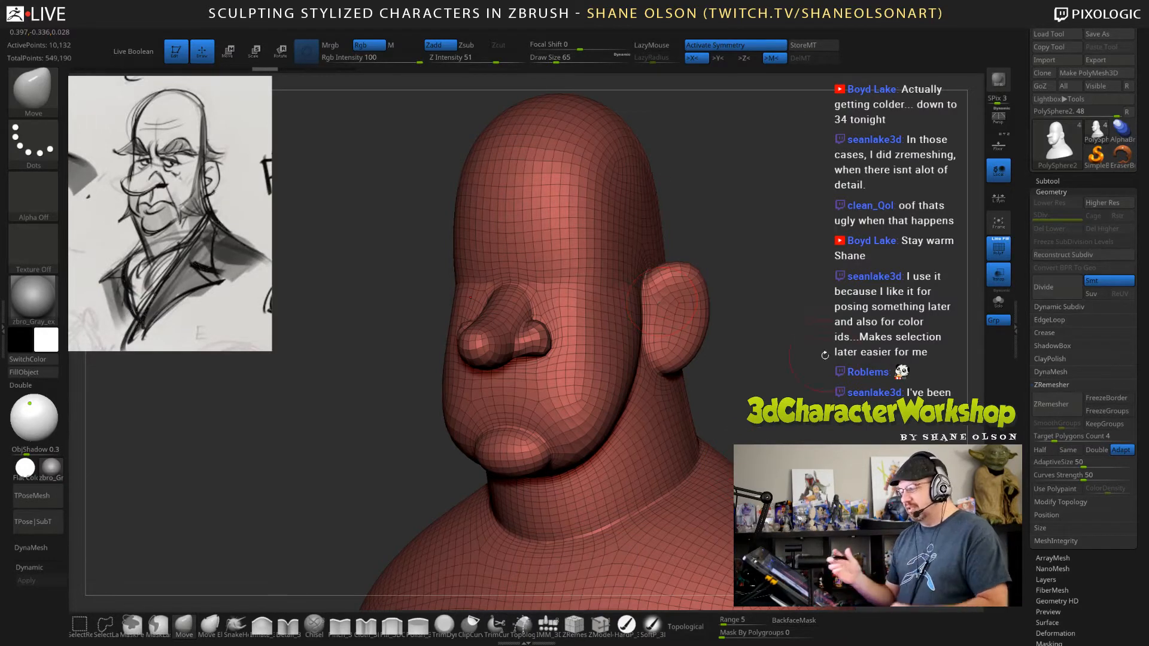
left_click_drag(828, 380, 722, 417)
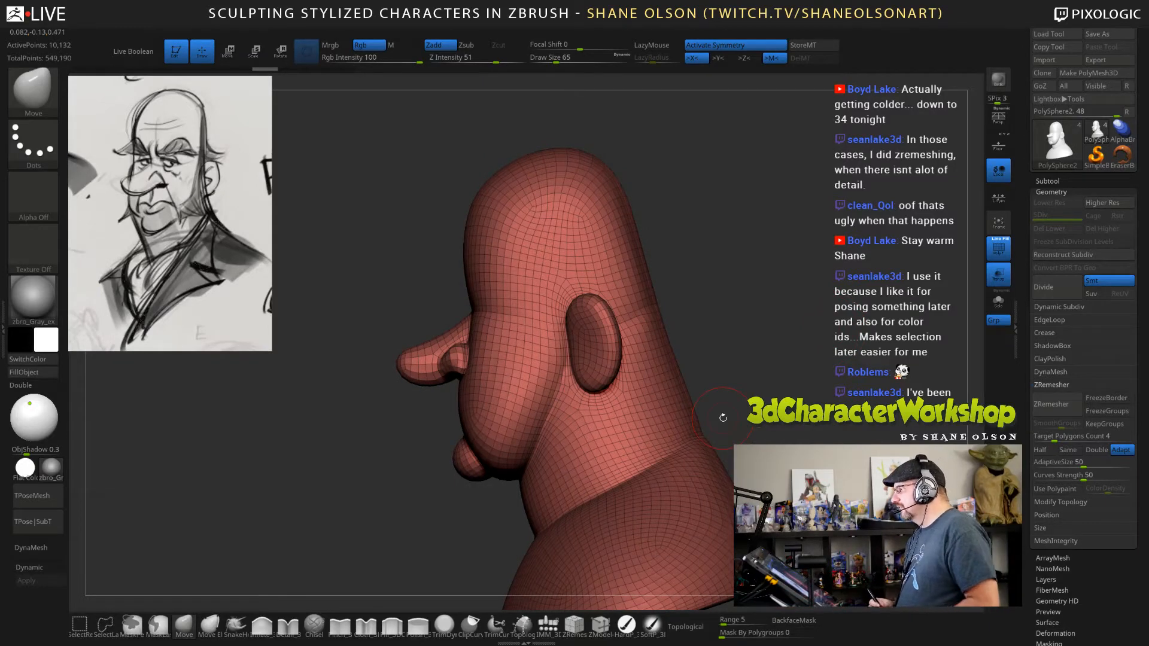
left_click_drag(770, 289, 763, 300)
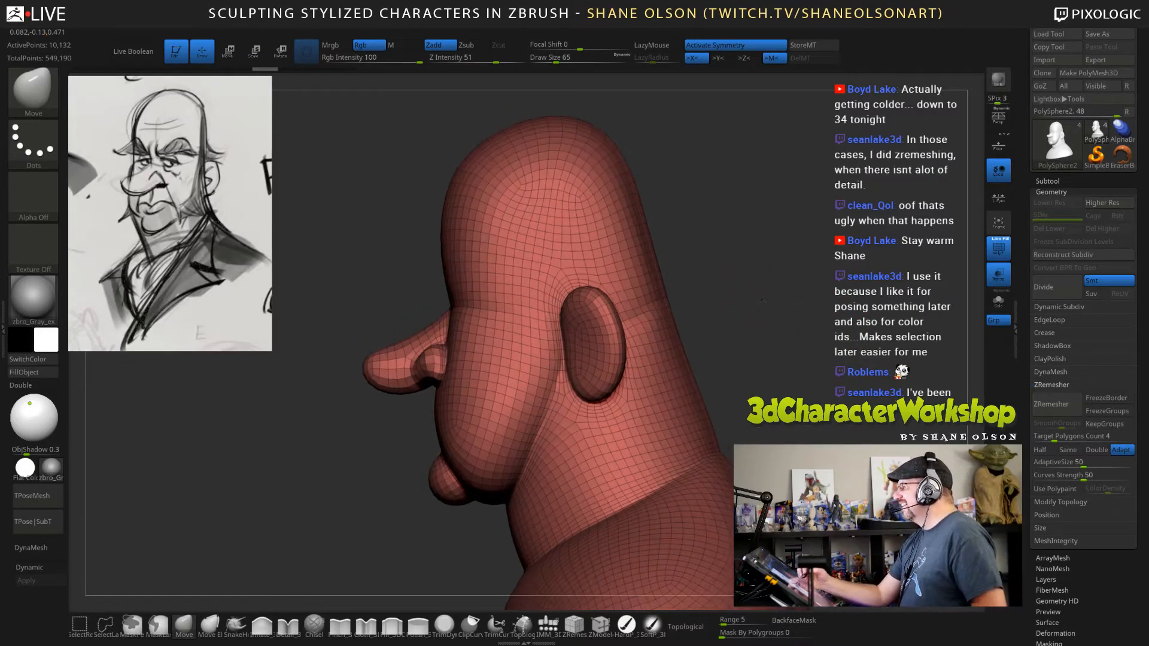
mouse_move(734, 261)
left_mouse_down()
mouse_move(746, 259)
mouse_move(737, 239)
mouse_move(738, 252)
mouse_move(710, 254)
mouse_move(795, 267)
left_mouse_up()
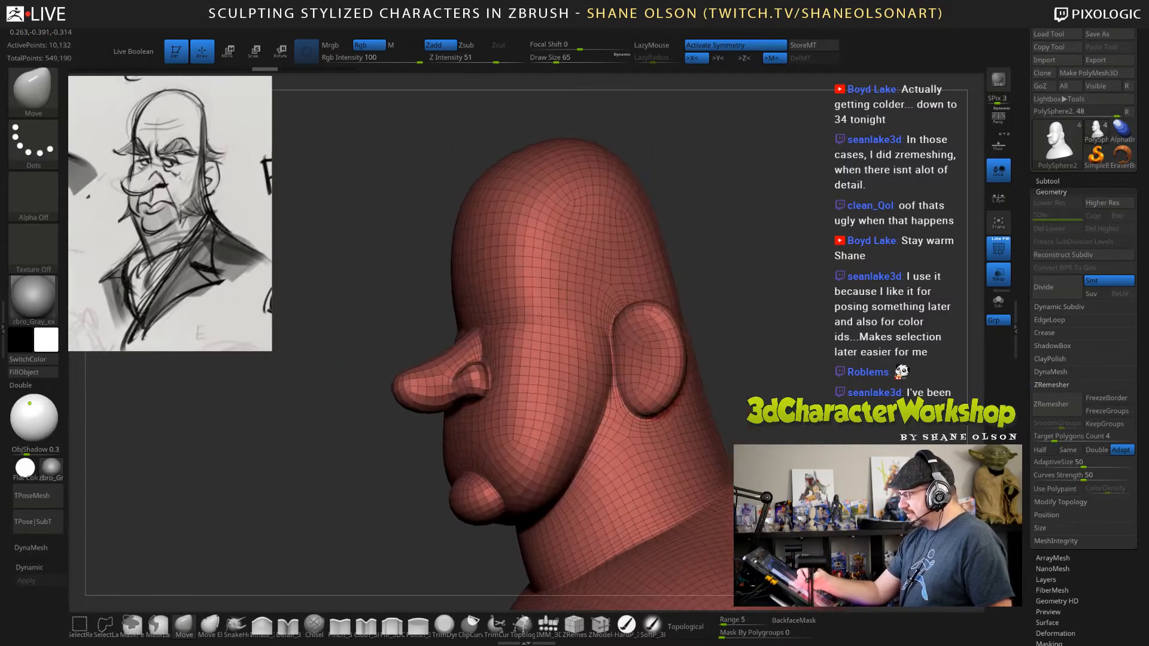
Reduce the draw size to 53 and push symmetrical eye sockets into the face beside the nose bridge with the Move brush.
key("s")
left_click_drag(503, 321, 500, 322)
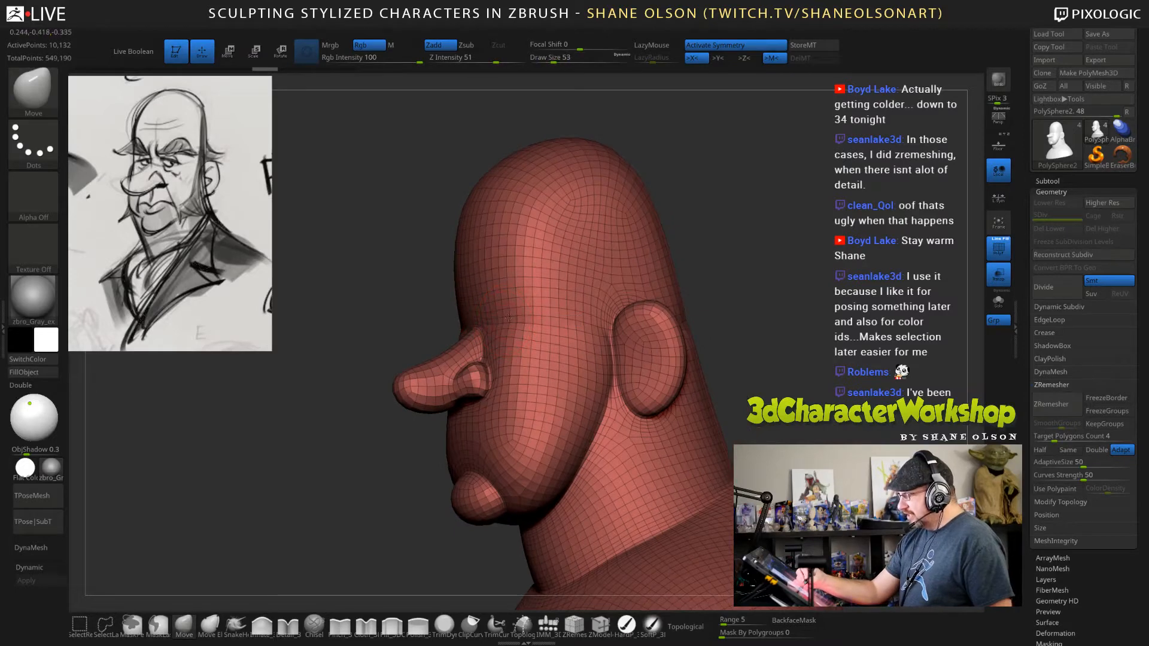
right_click_drag(519, 321, 508, 320)
right_click_drag(588, 321, 556, 310)
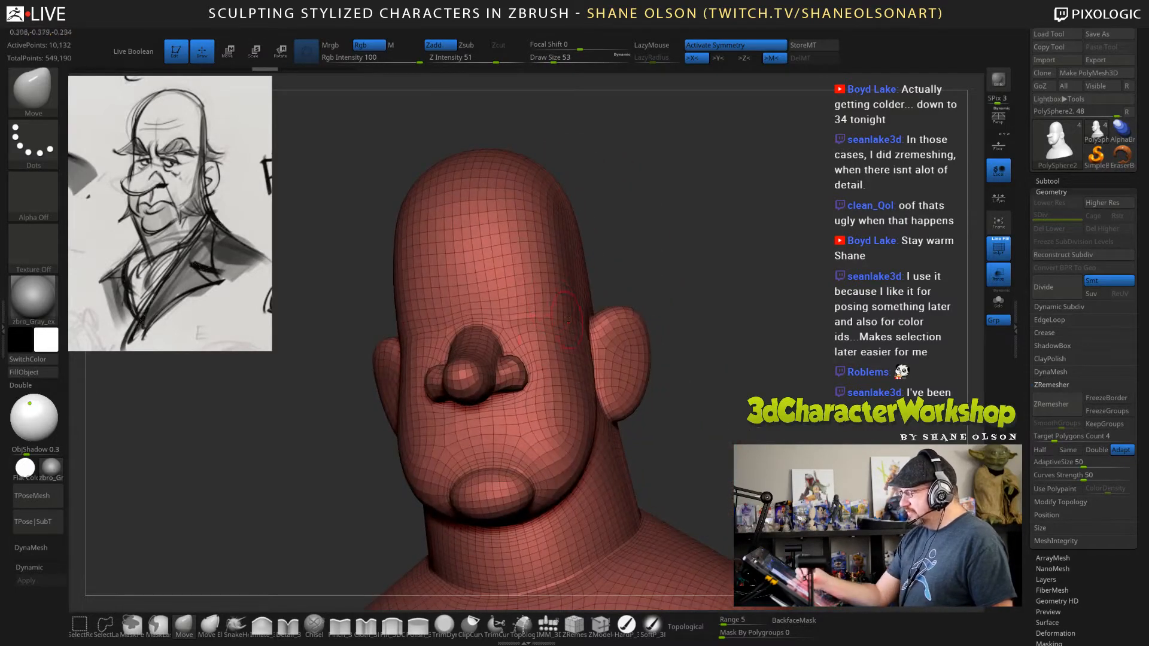
left_click_drag(838, 287, 712, 296)
mouse_move(512, 314)
right_mouse_down()
mouse_move(677, 274)
mouse_move(645, 246)
right_mouse_up()
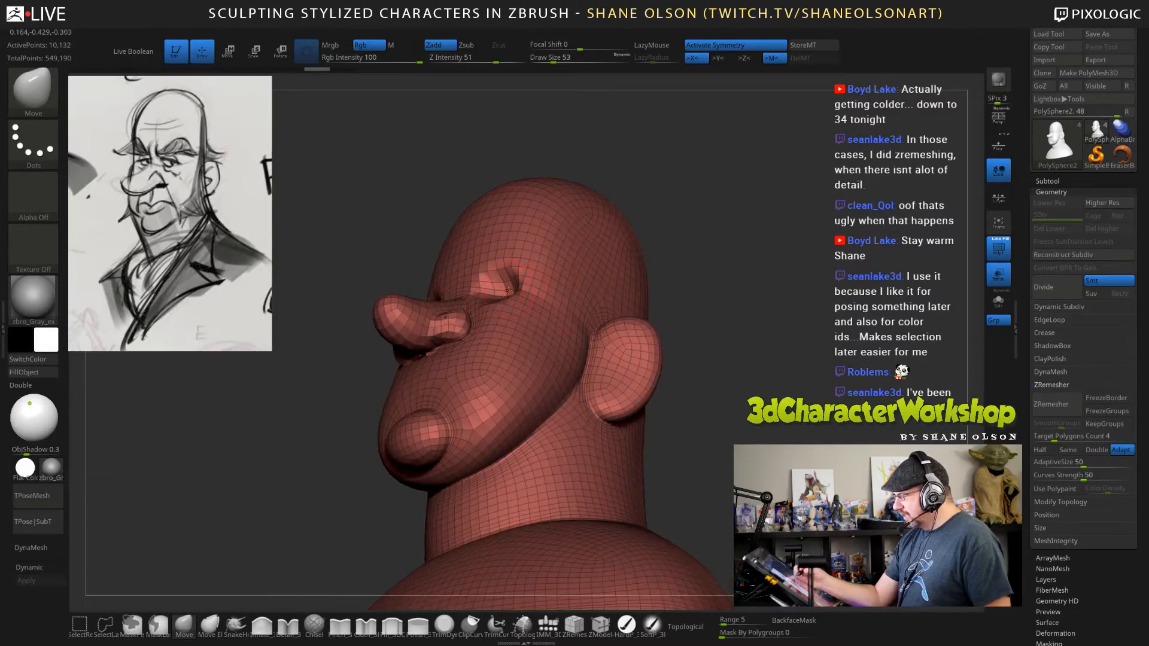
mouse_move(507, 293)
right_mouse_down()
mouse_move(601, 296)
mouse_move(515, 293)
right_mouse_up()
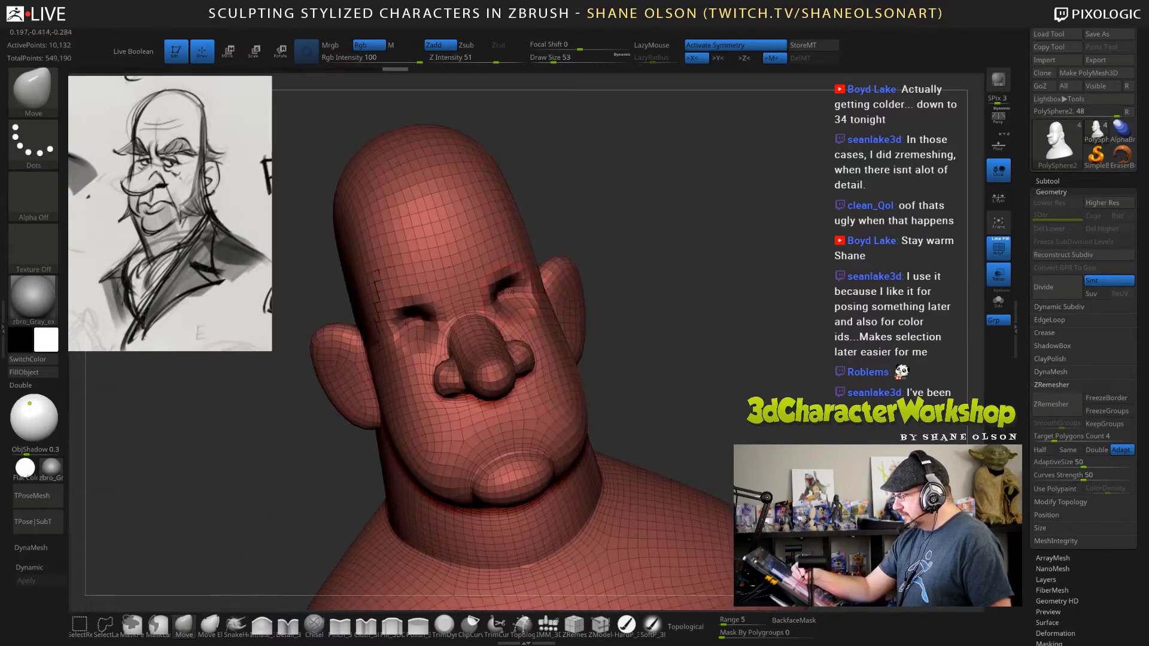
left_click_drag(685, 288, 601, 272)
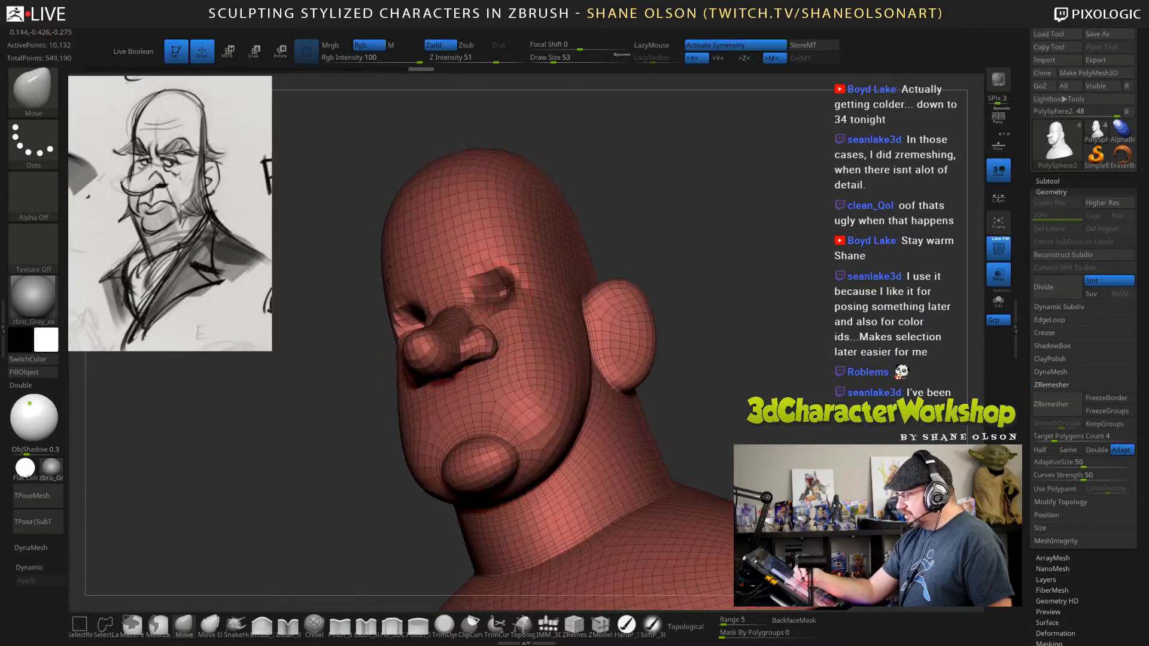
left_click_drag(706, 278, 822, 381)
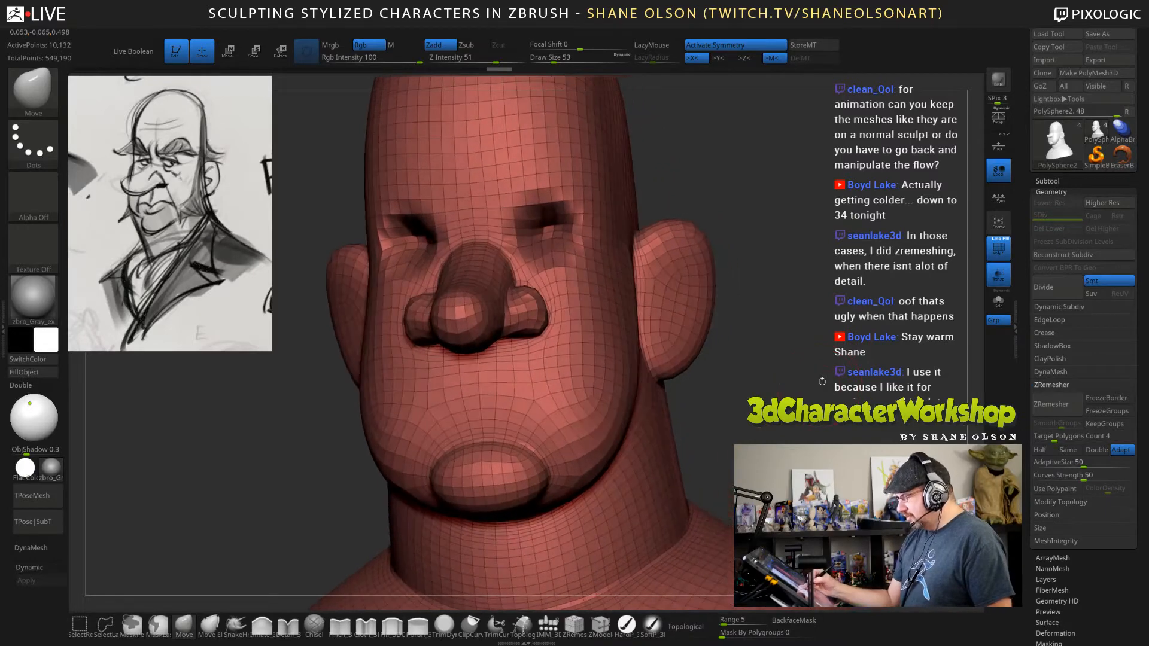
With ZModeler at draw size 19, use the PolyGroup action on single polygons to group a horizontal mouth strip below the nose.
left_click(600, 624)
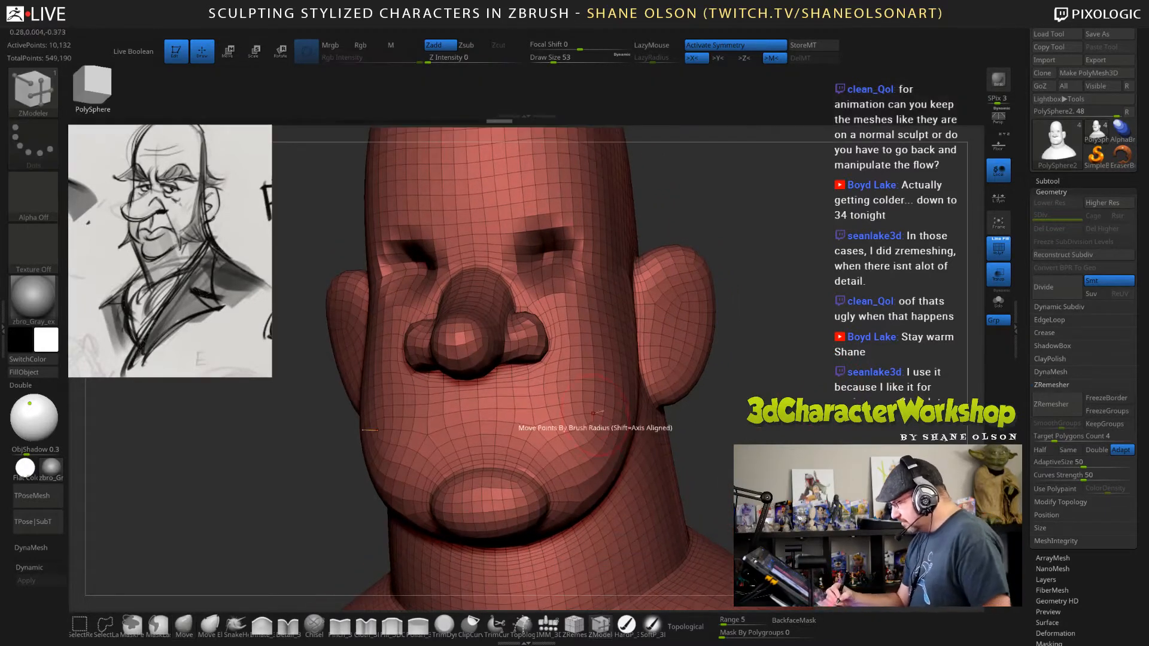
key("s")
left_click_drag(760, 429, 759, 429)
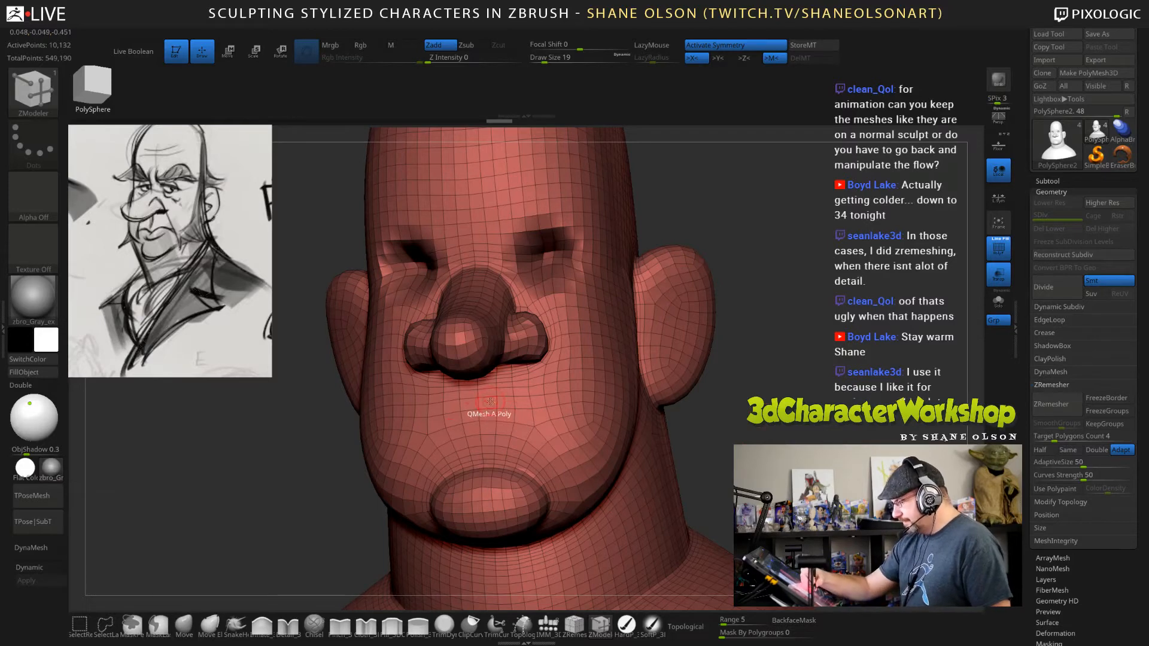
key("space")
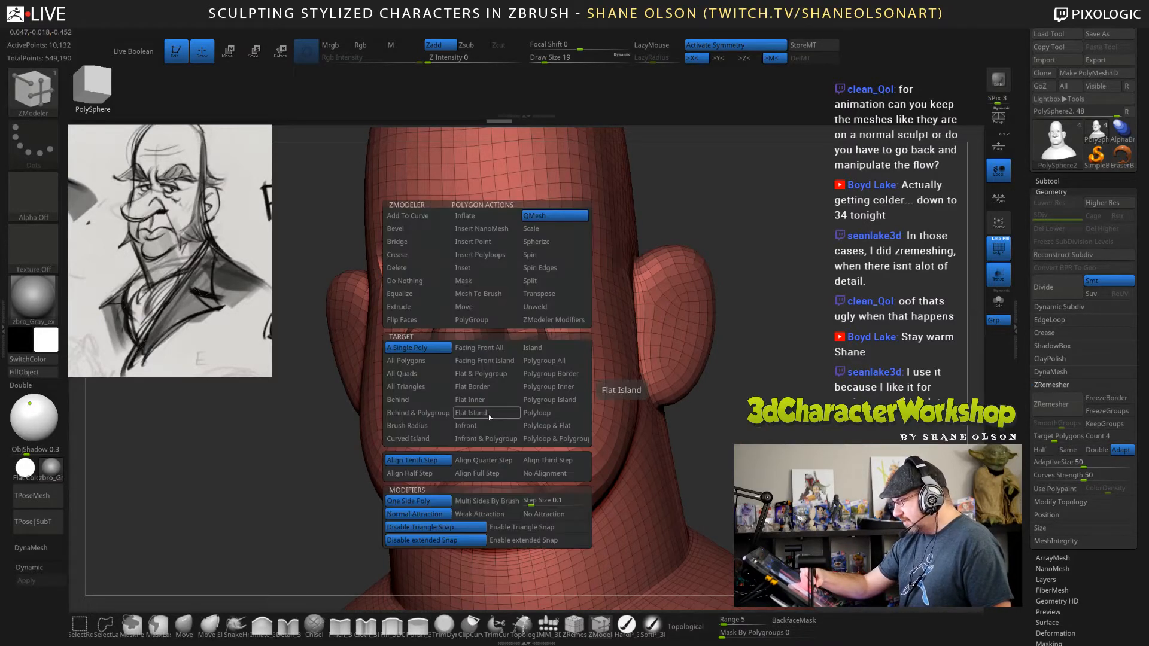
left_click(476, 321)
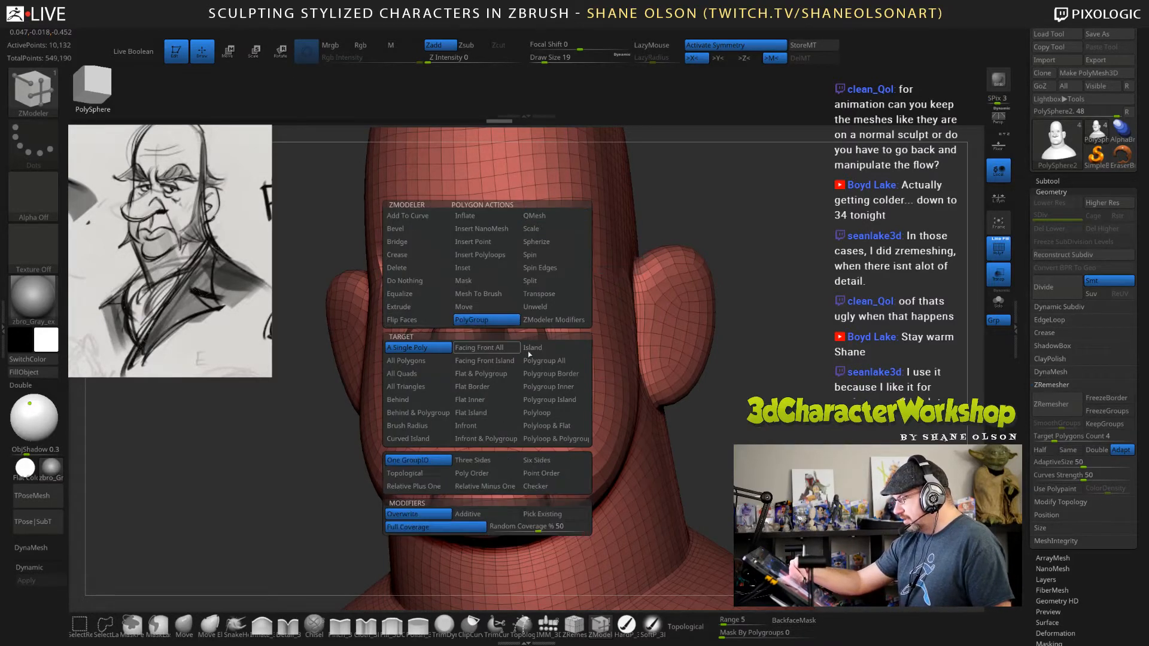
key("space")
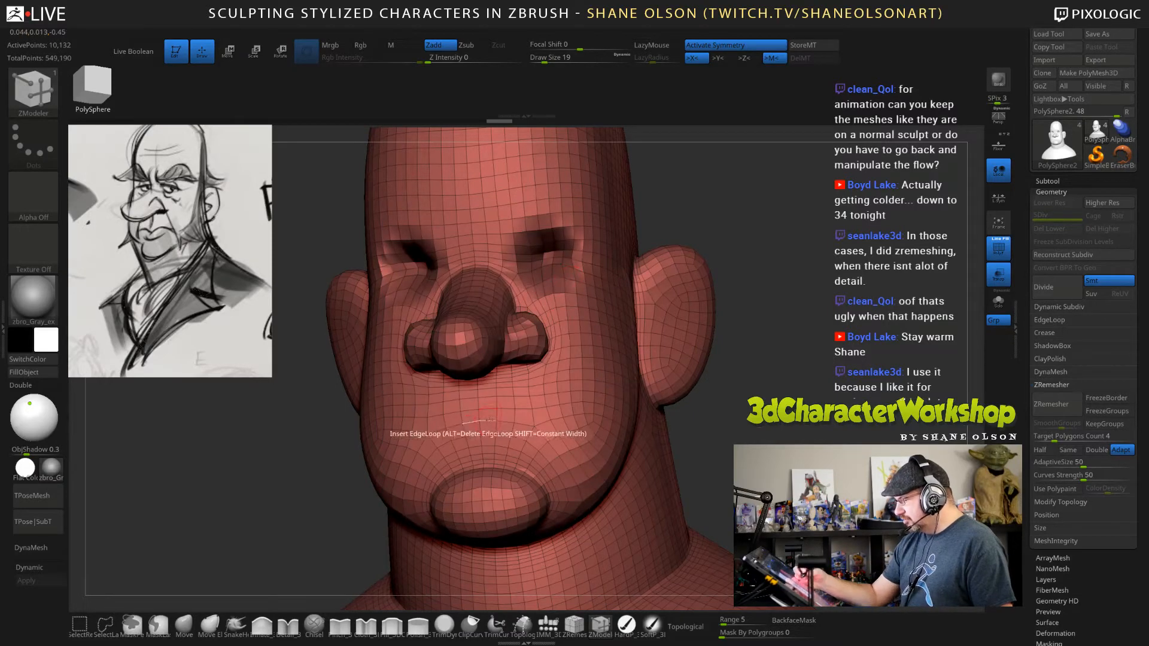
left_click_drag(490, 416, 542, 414)
left_click(543, 415)
Extrude the mouth strip inward twice using ZModeler's Extrude action with Polygroup All as the target.
left_click_drag(792, 431, 816, 434)
left_click_drag(688, 440, 658, 440)
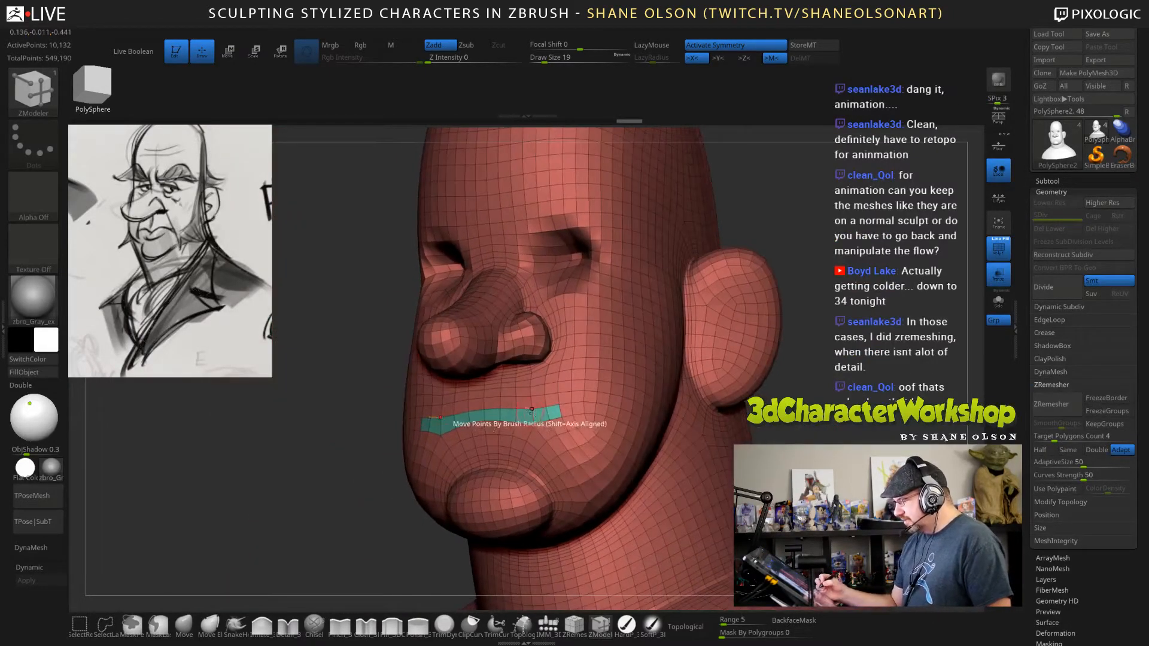
key("space")
left_click(434, 306)
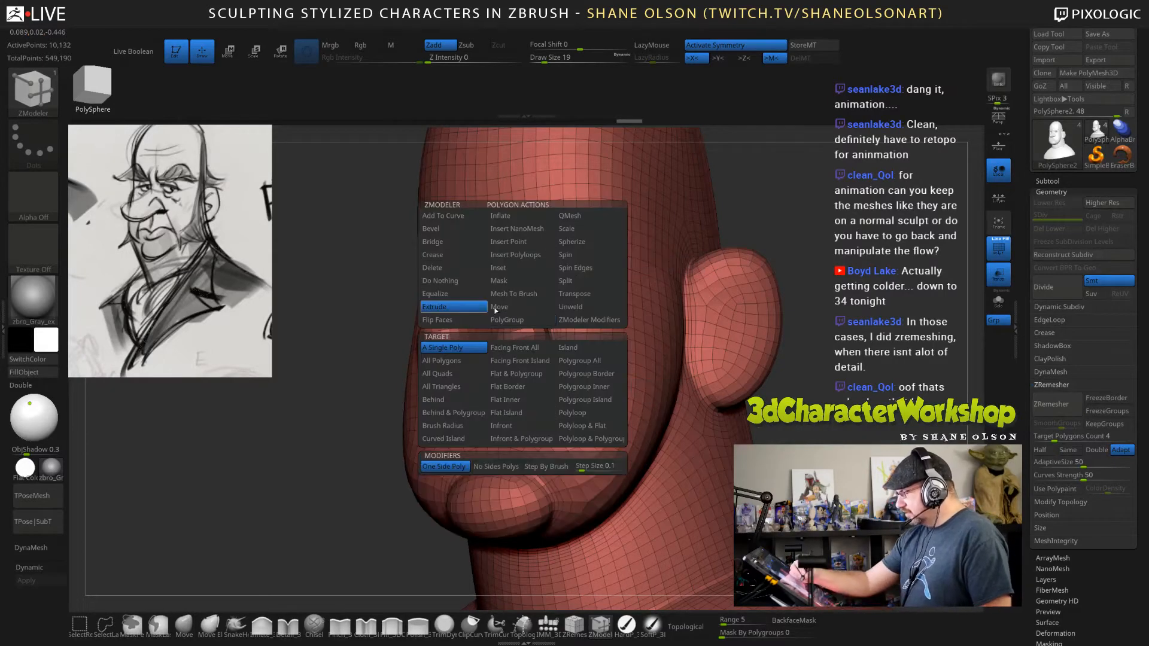
left_click(591, 362)
left_click_drag(841, 427, 744, 435)
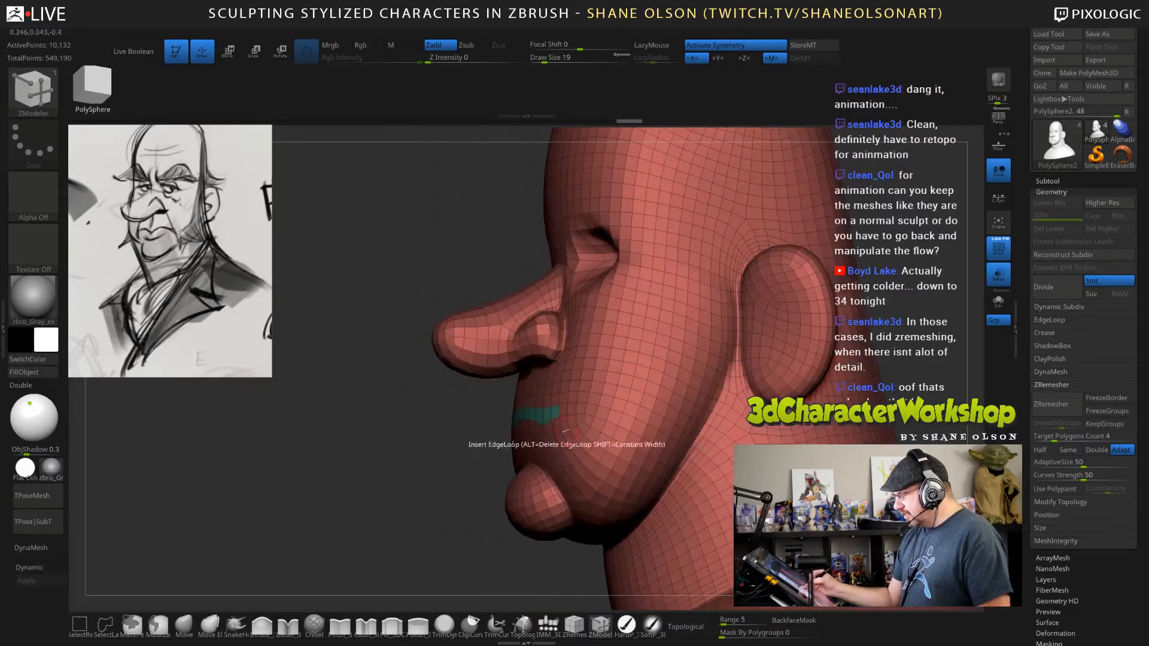
left_click_drag(540, 413, 576, 411)
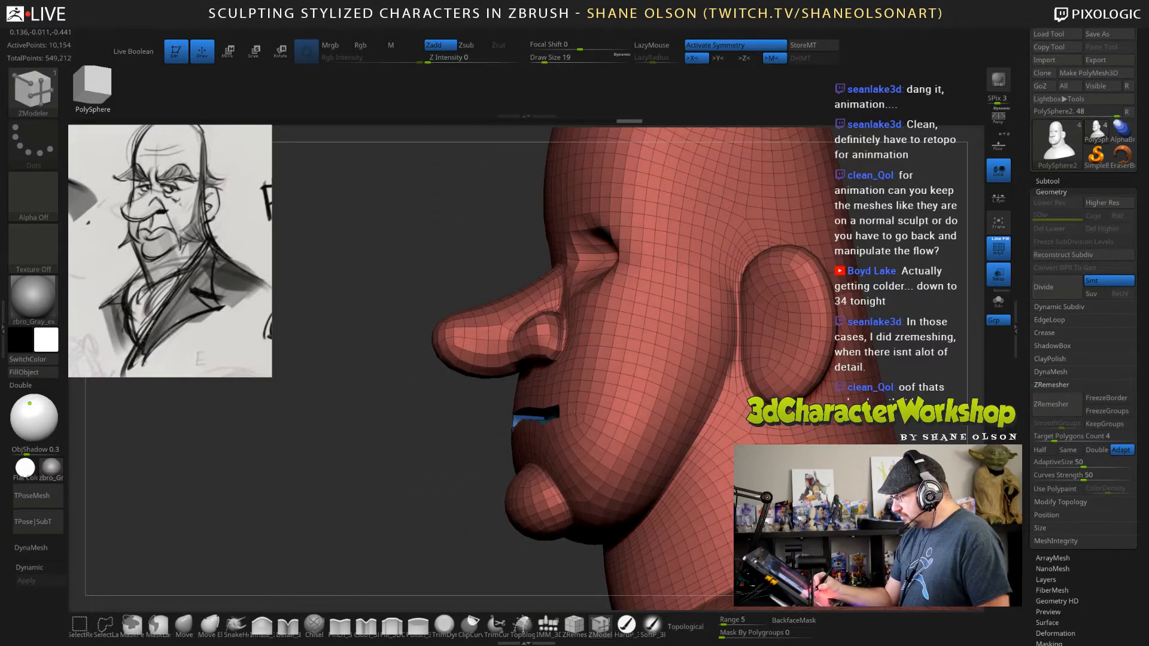
left_click_drag(503, 480, 563, 474)
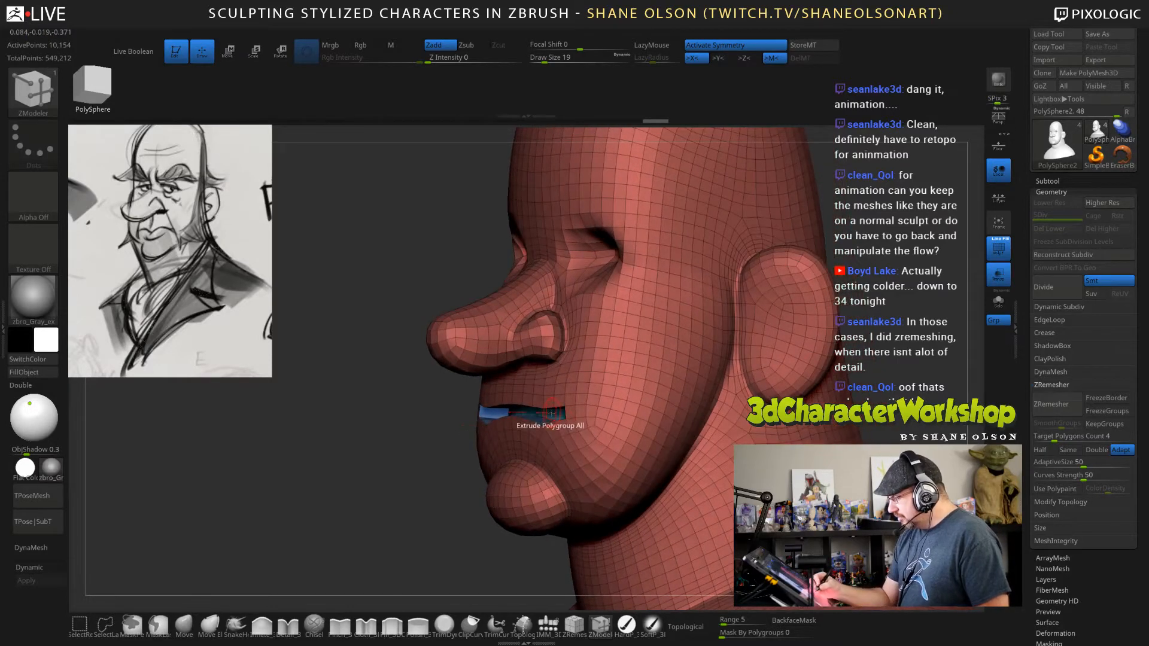
left_click_drag(551, 412, 575, 407)
Isolate the extruded mouth cavity and turn on double-sided display.
left_click_drag(449, 508, 731, 477)
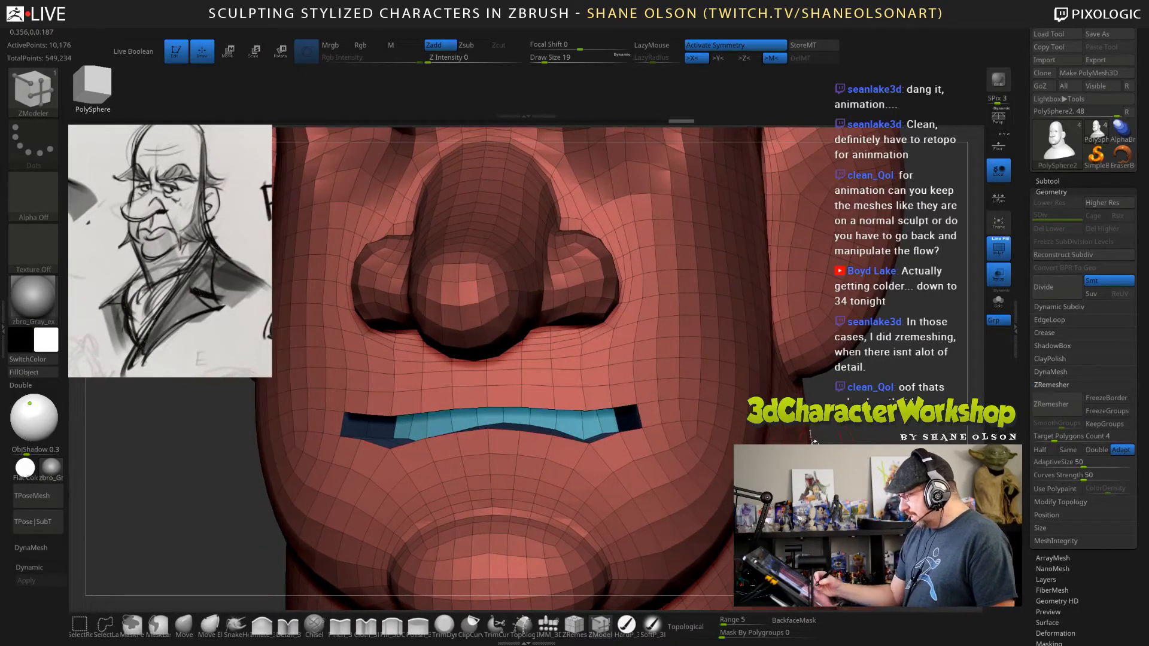
left_click(717, 431, "ctrl+alt+shift")
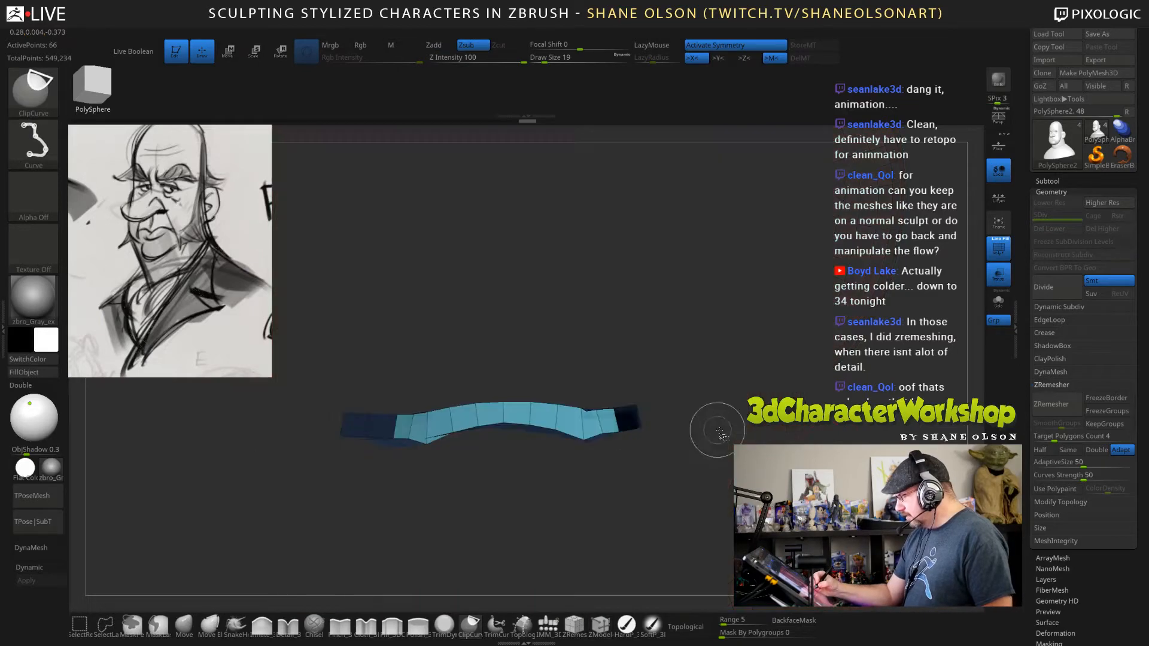
left_click_drag(717, 431, 643, 430)
left_click(44, 388)
mouse_move(430, 569)
left_mouse_down()
mouse_move(575, 562)
mouse_move(706, 503)
mouse_move(774, 432)
mouse_move(769, 394)
mouse_move(710, 428)
left_mouse_up()
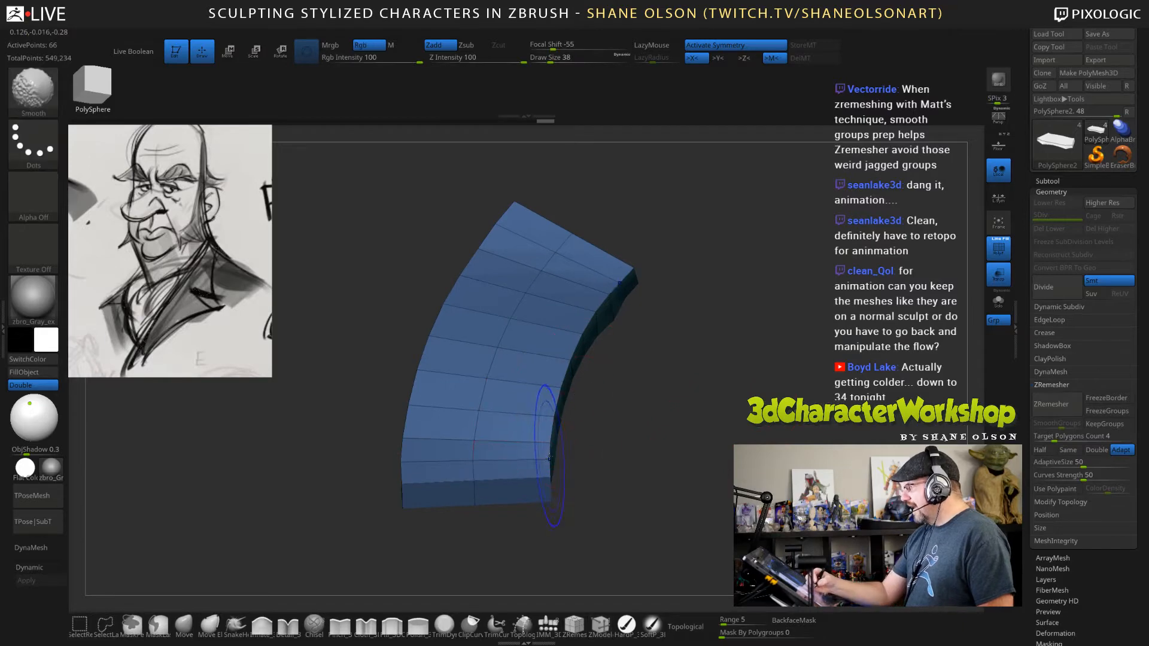
Undo the strong smoothing stroke, set the Smooth brush's Z intensity to 8, and smooth the inner corners of the mouth cavity.
left_click_drag(549, 457, 547, 462, "shift")
key("ctrl+z")
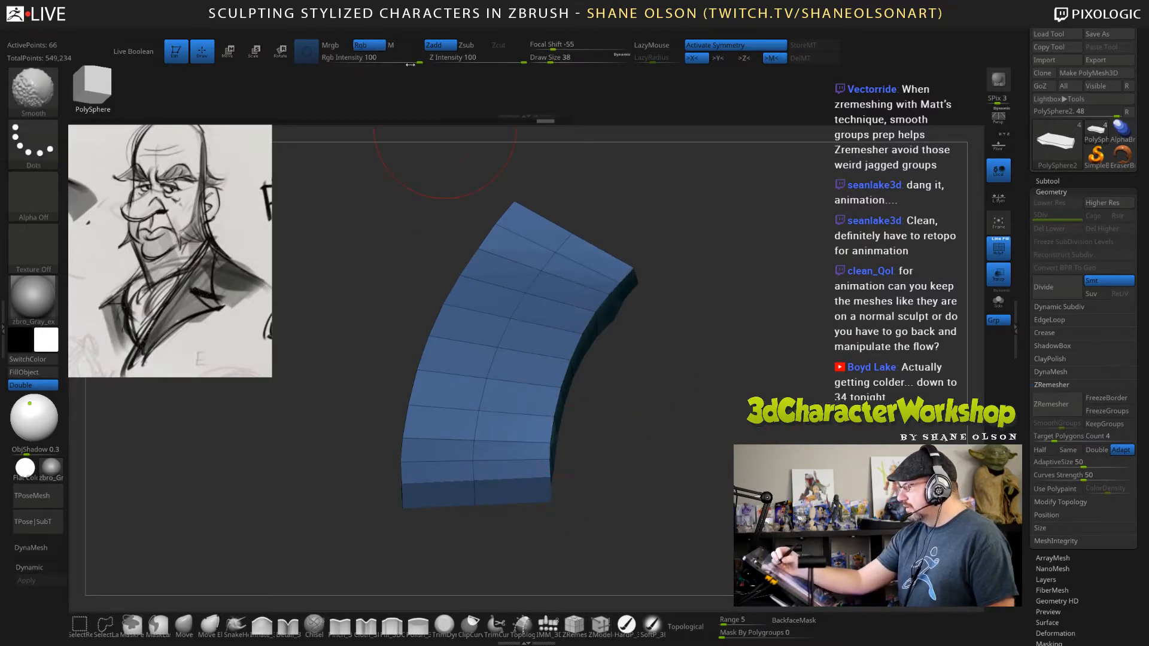
mouse_move(410, 64)
left_mouse_down()
mouse_move(358, 57)
mouse_move(458, 60)
left_mouse_up()
left_click_drag(620, 299, 546, 473, "shift")
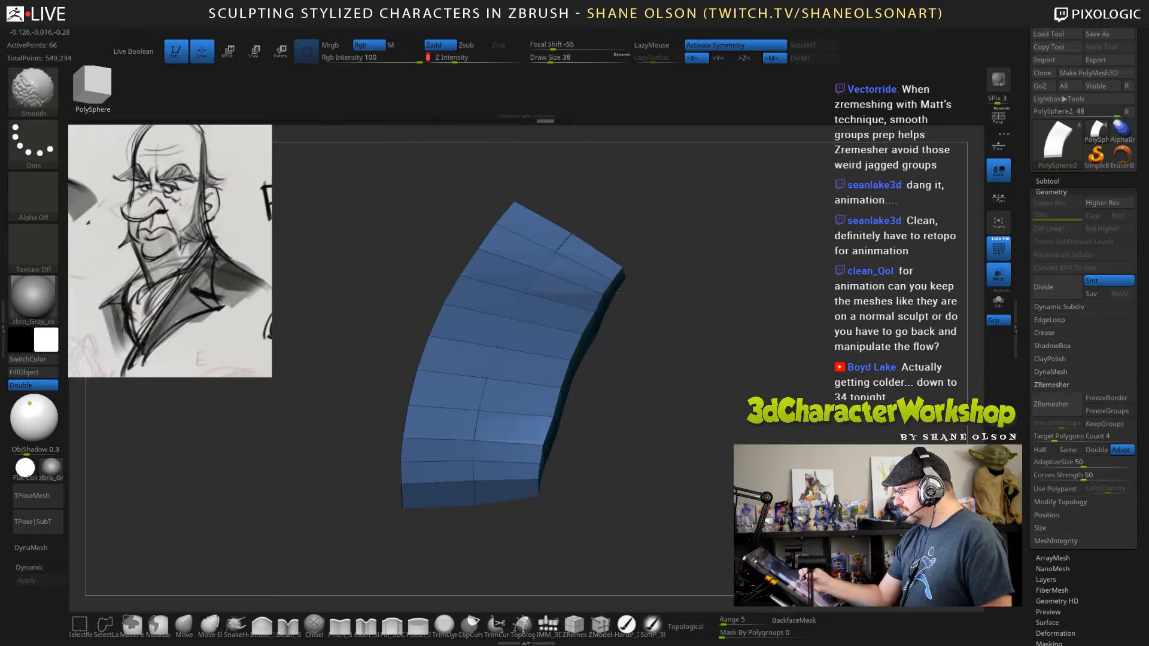
mouse_move(622, 264)
left_mouse_down("shift")
mouse_move(541, 470)
mouse_move(620, 282)
left_mouse_up("shift")
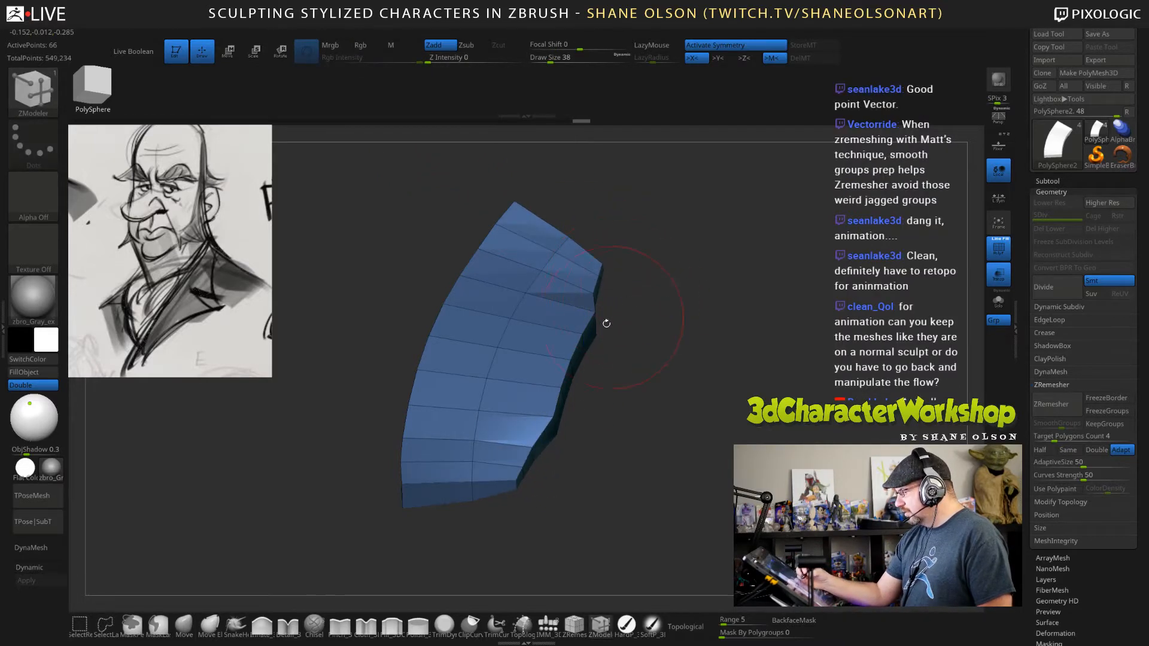
Expand the inner end of the mouth cavity with the Inflate brush and lightly smooth its back wall.
left_click(263, 625)
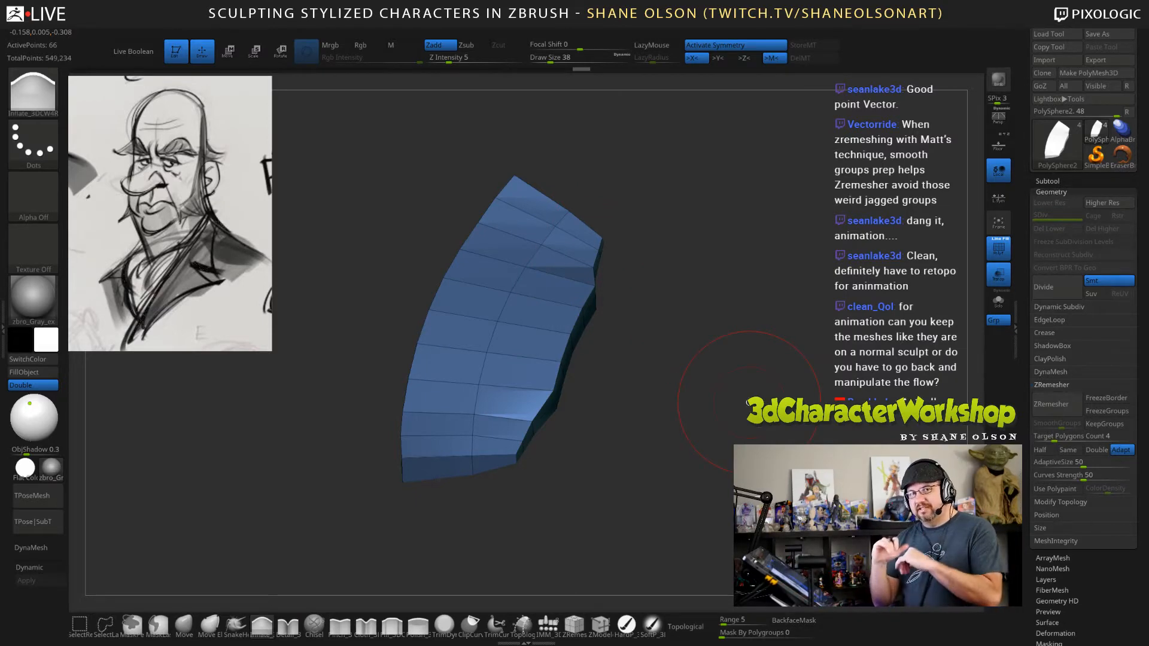
left_click_drag(715, 287, 703, 297)
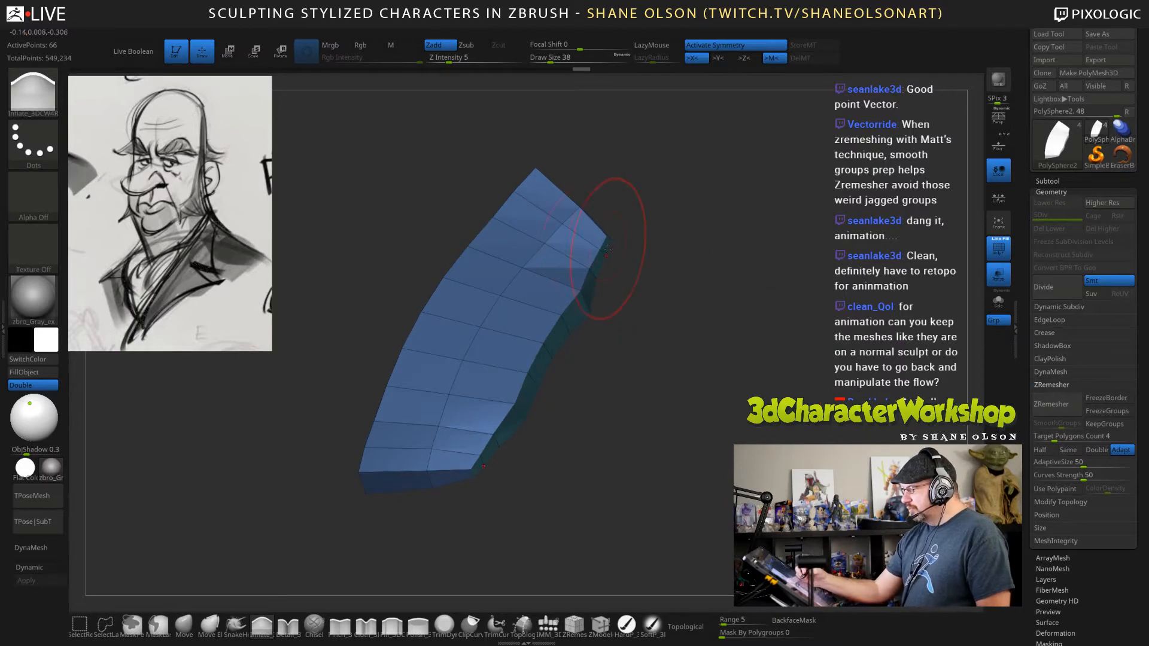
left_click_drag(603, 241, 609, 237)
left_click_drag(721, 308, 688, 322)
left_click_drag(778, 363, 785, 392)
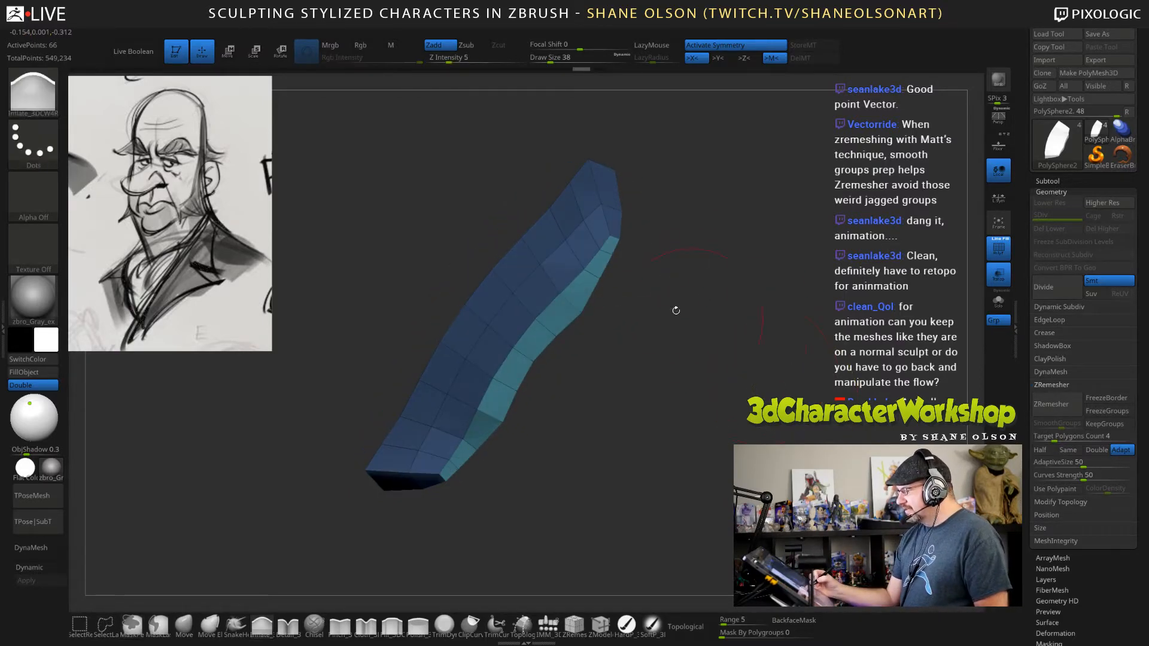
left_click_drag(606, 259, 452, 482)
left_click_drag(687, 405, 712, 373)
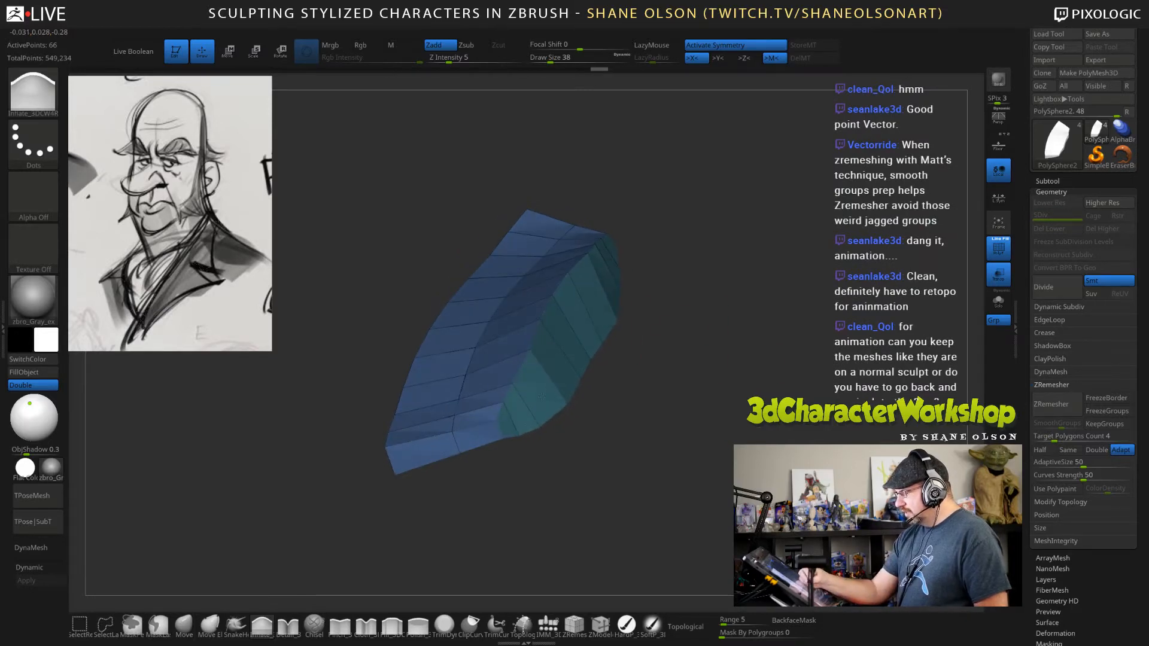
mouse_move(541, 397)
left_mouse_down()
mouse_move(589, 317)
mouse_move(566, 407)
left_mouse_up()
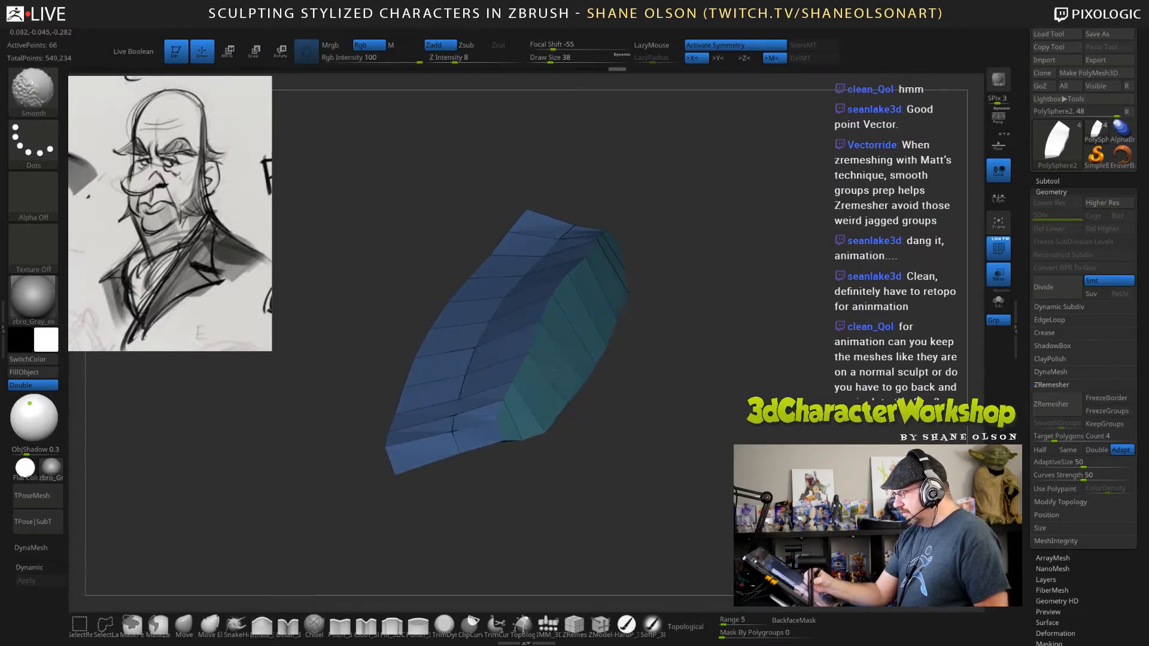
Flatten the inner end of the mouth cavity with a straight ClipCurve cut across its back, viewed from the side.
left_click_drag(683, 434, 698, 385, "shift")
left_click_drag(713, 385, 750, 369, "alt")
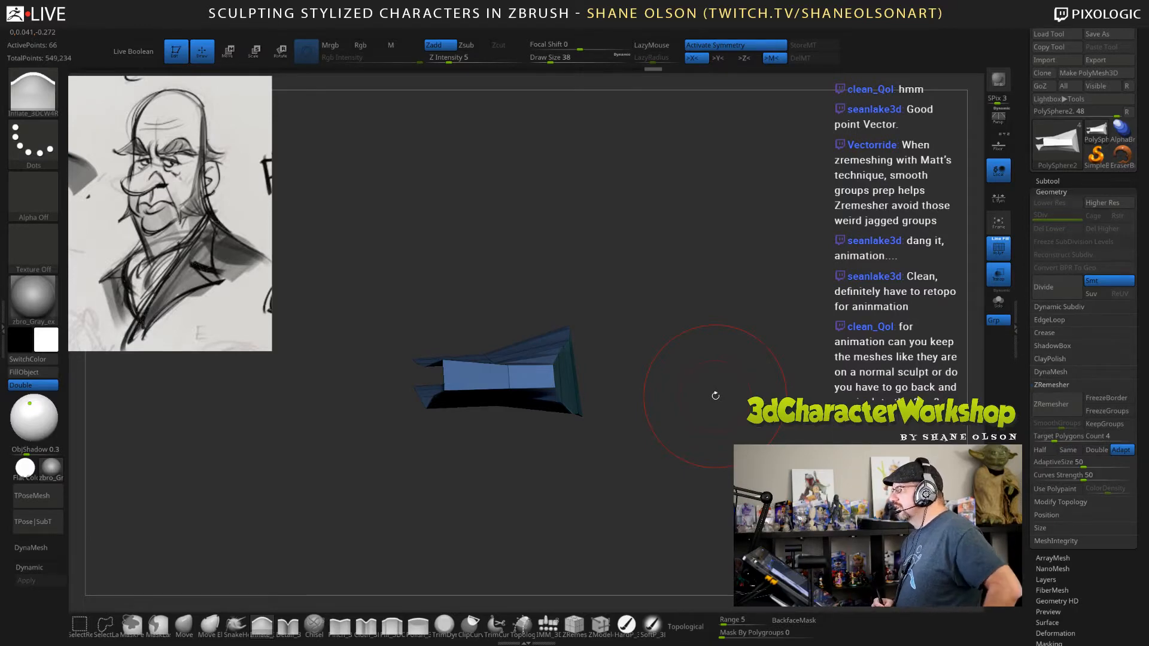
left_click_drag(741, 393, 737, 399)
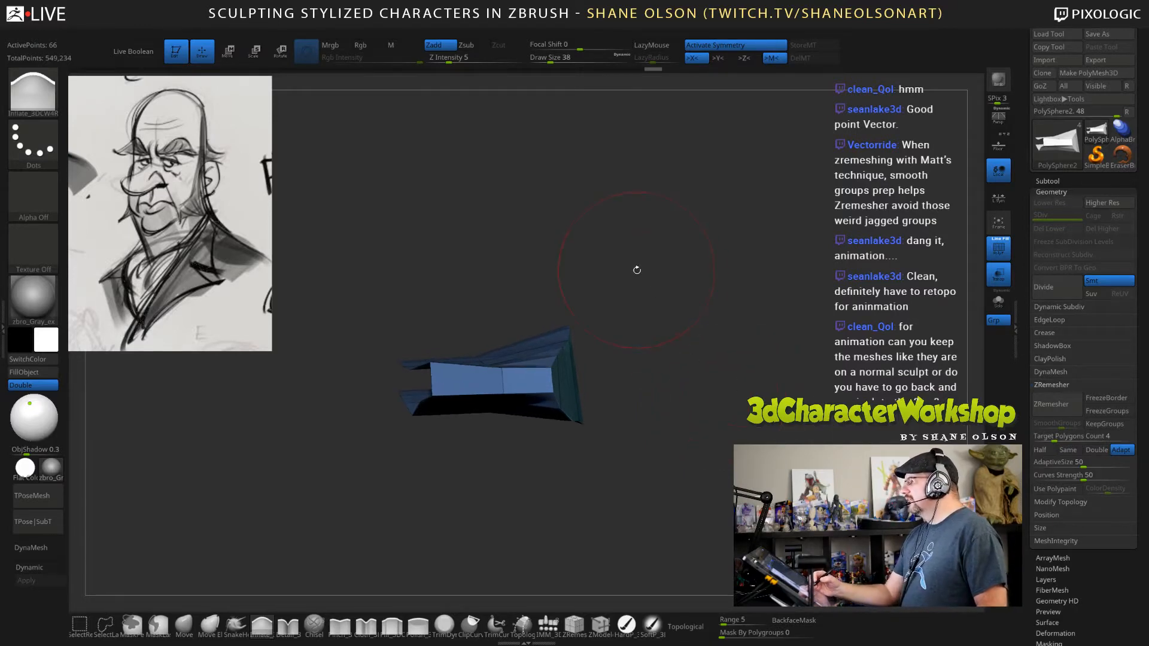
mouse_move(636, 270)
left_mouse_down()
mouse_move(666, 278)
mouse_move(636, 268)
left_mouse_up()
key("s")
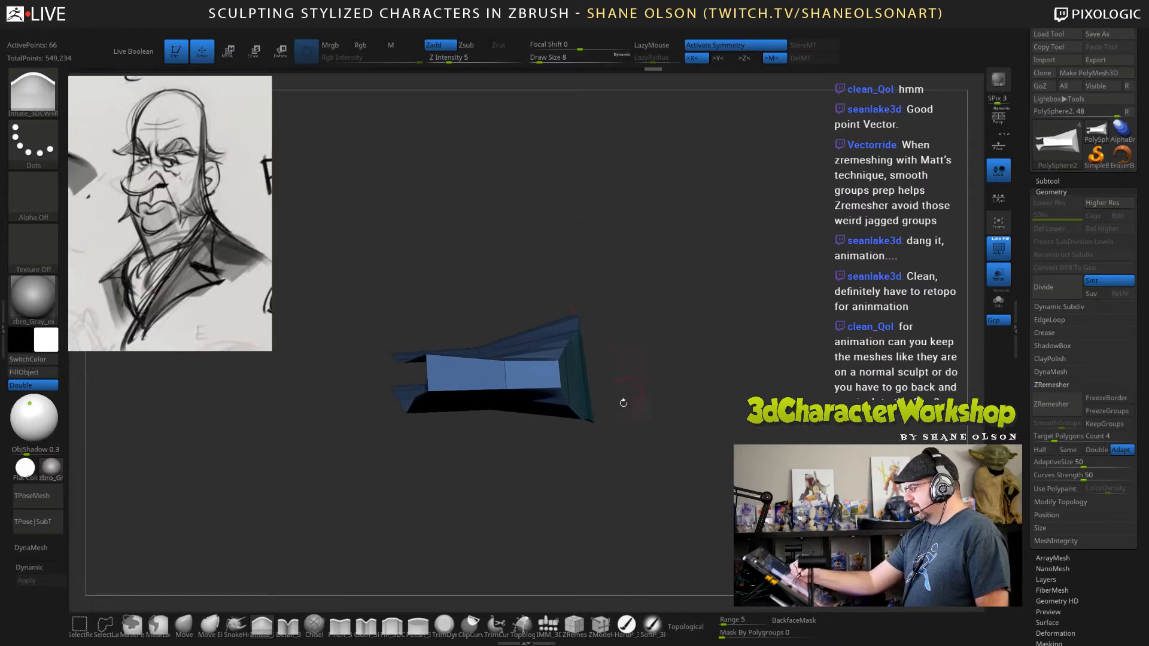
key("s")
left_click_drag(650, 341, 658, 341)
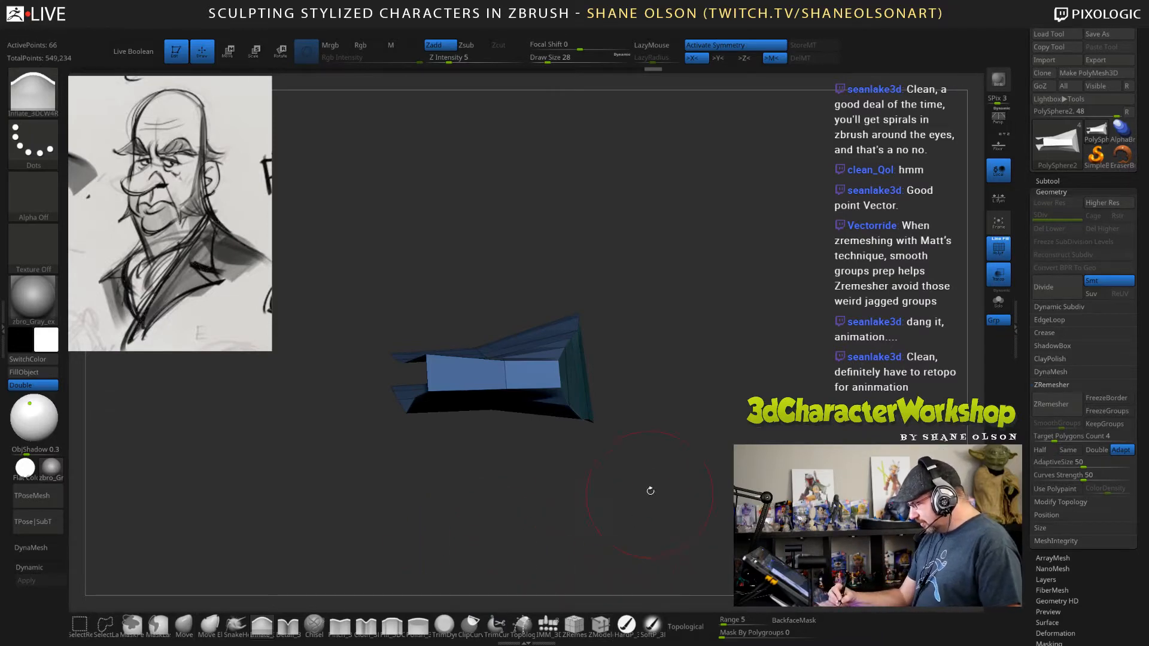
left_click(470, 624)
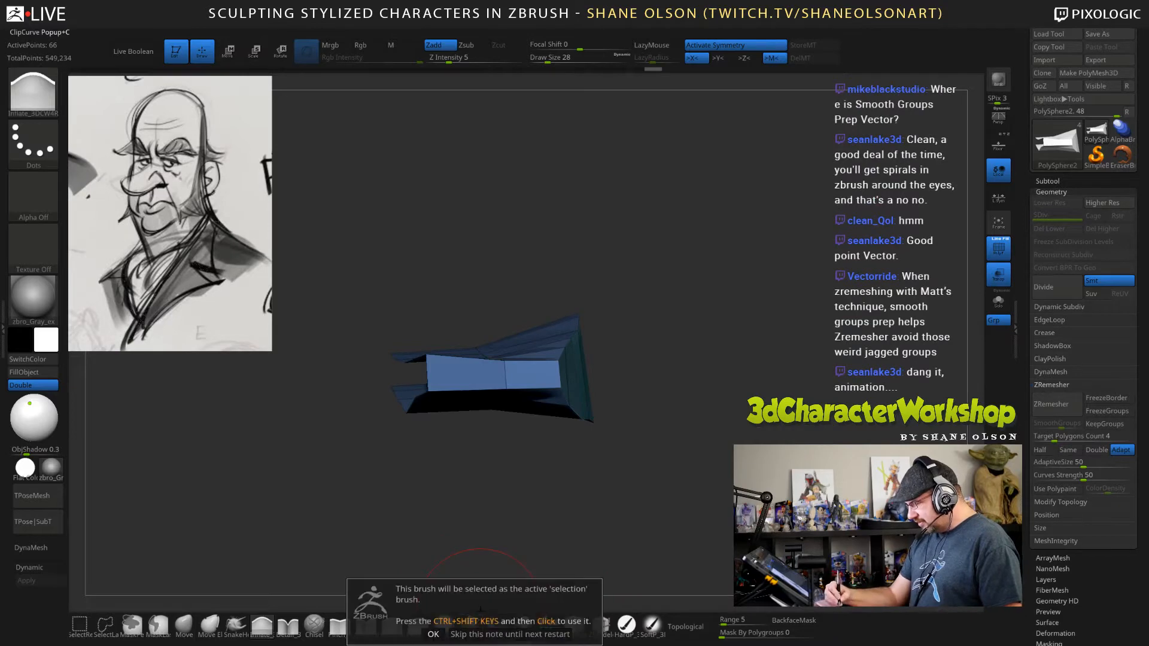
left_click(433, 634)
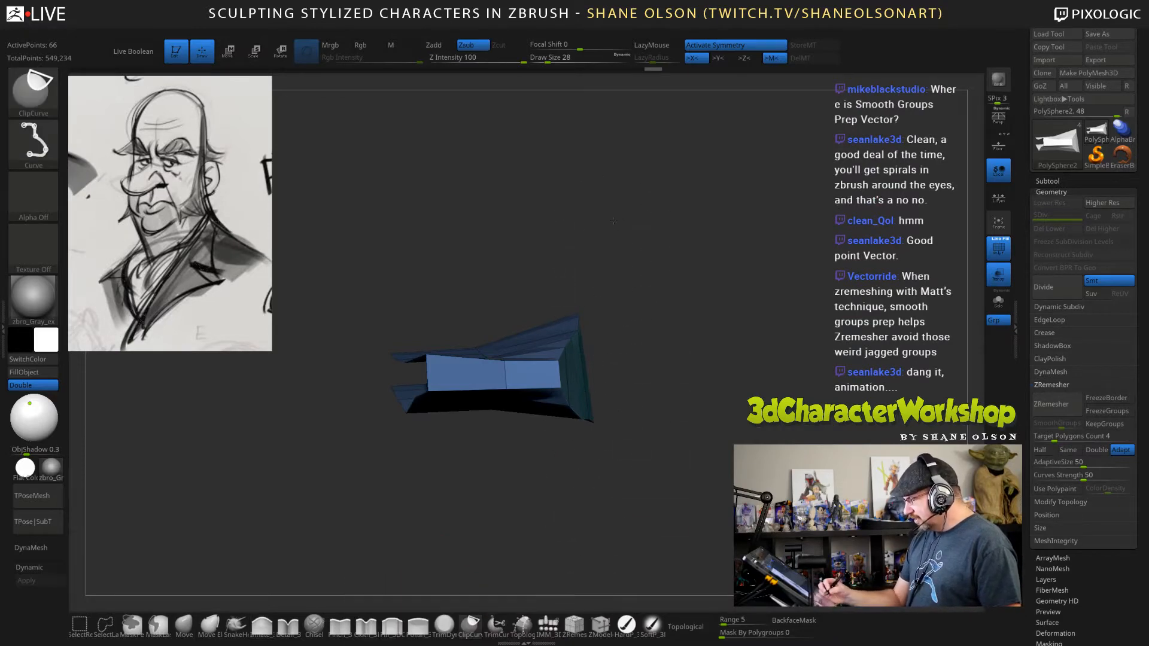
mouse_move(613, 221)
left_mouse_down("ctrl+shift")
mouse_move(587, 526)
mouse_move(616, 538)
mouse_move(559, 540)
left_mouse_up("ctrl+shift")
key("ctrl+z")
key("ctrl+shift+z")
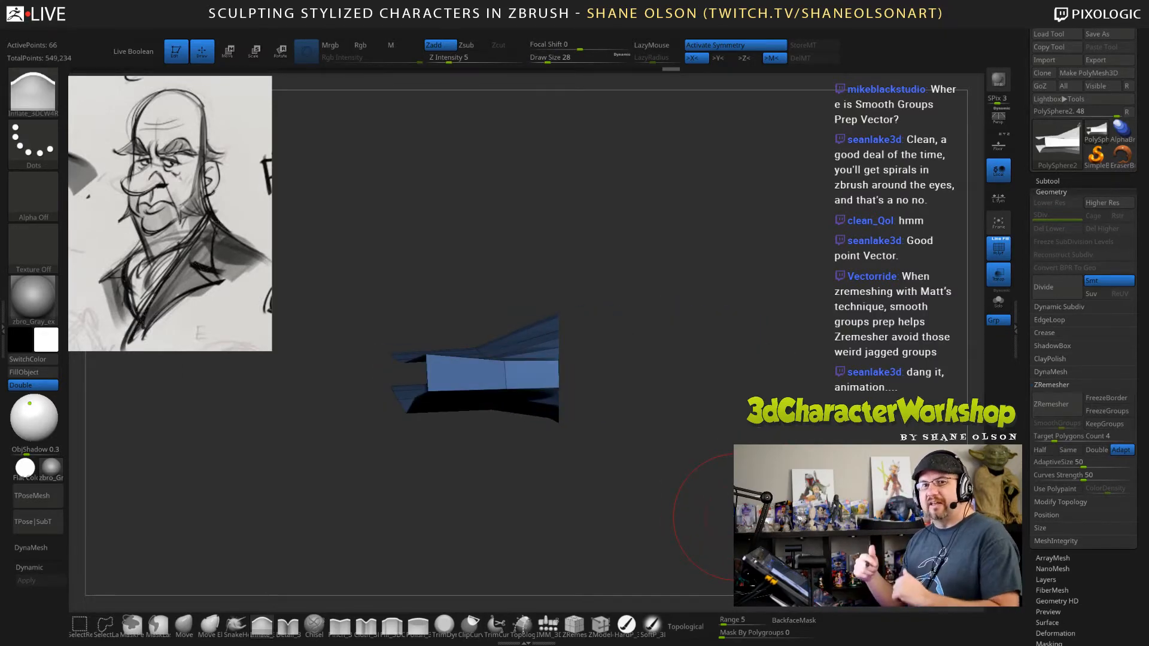
Extrude the flattened back of the mouth cavity inward twice with ZModeler, using the Polygroup All target.
mouse_move(703, 411)
left_mouse_down()
mouse_move(743, 396)
mouse_move(717, 407)
left_mouse_up()
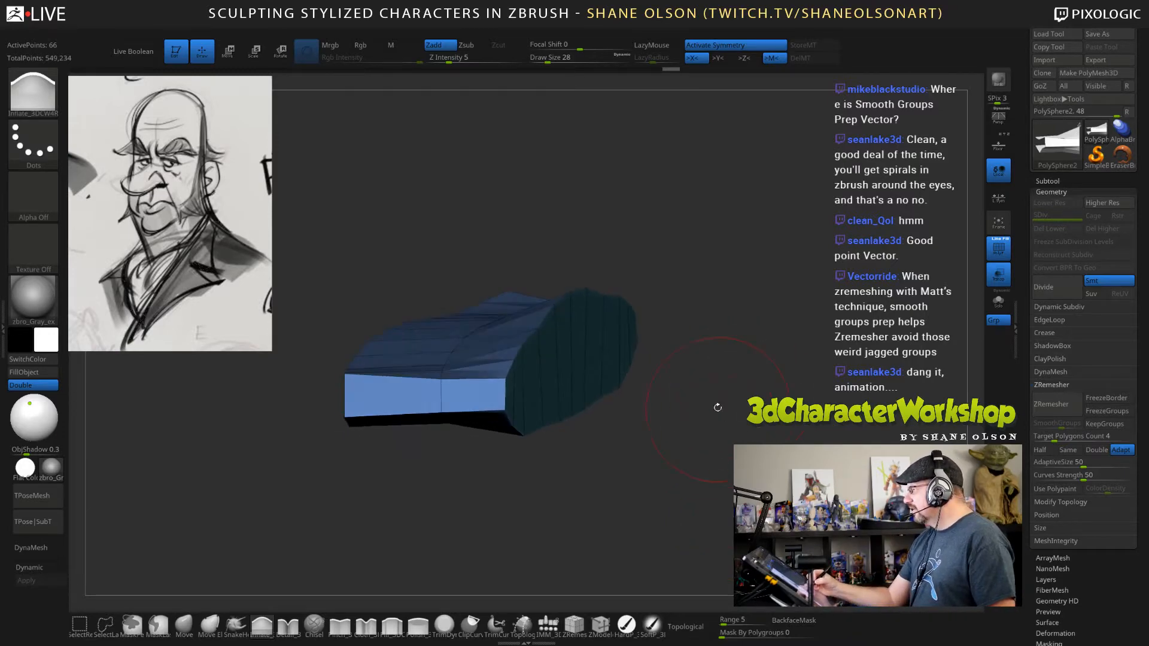
left_click_drag(615, 395, 590, 462)
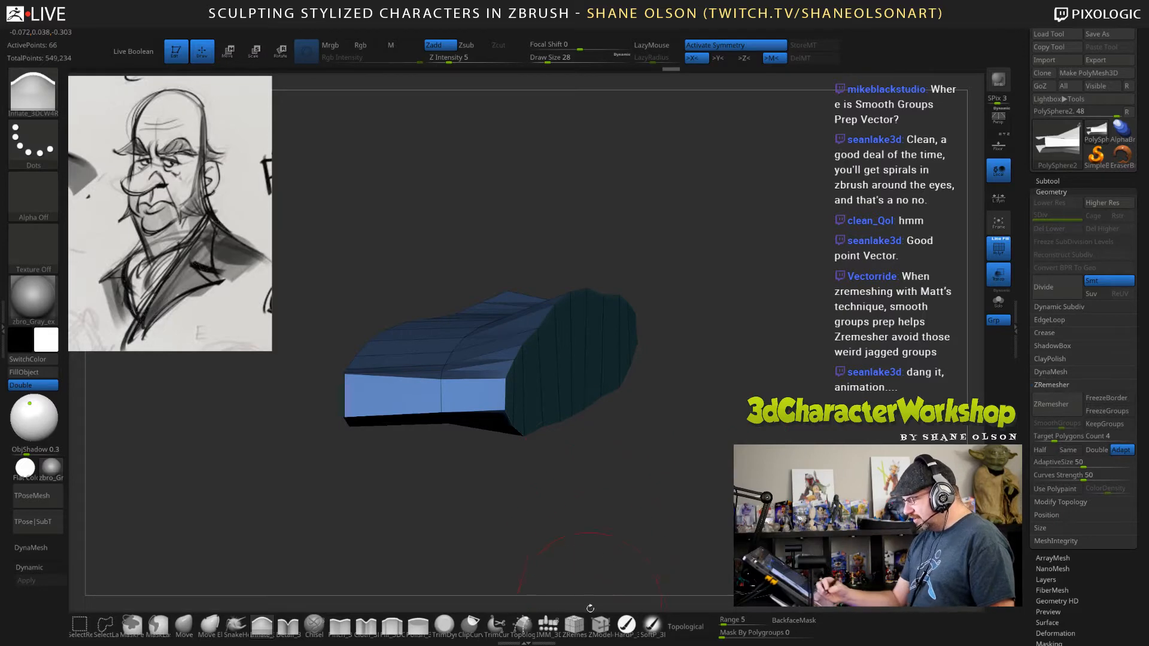
left_click(600, 625)
left_click_drag(655, 433, 650, 417)
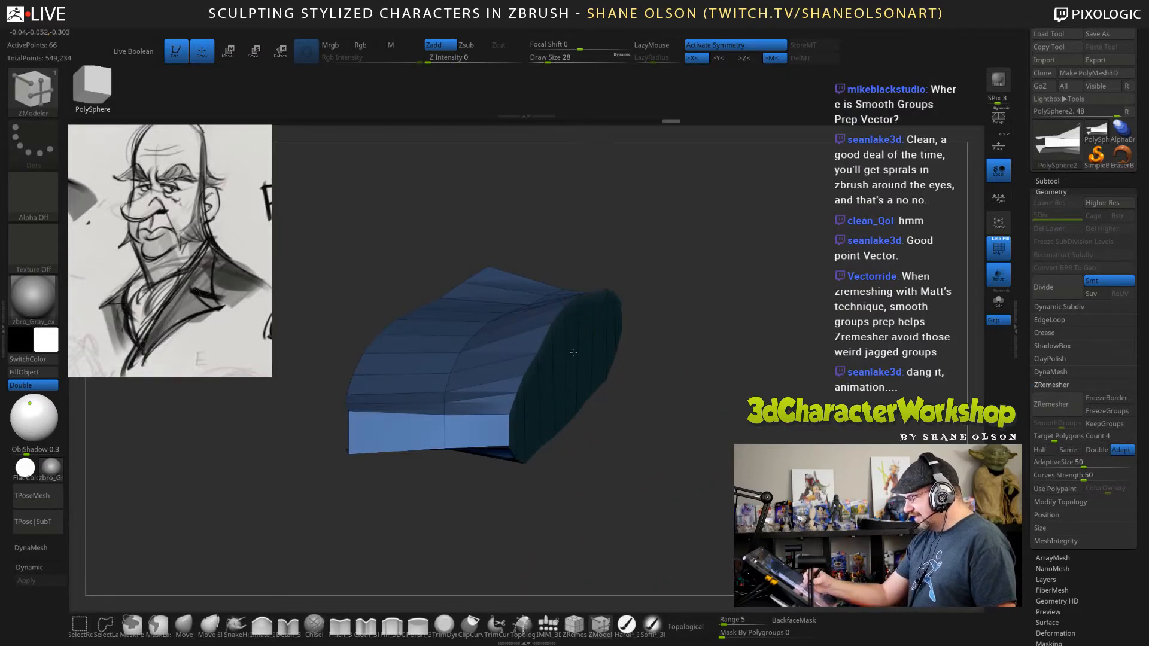
left_click_drag(573, 353, 666, 359)
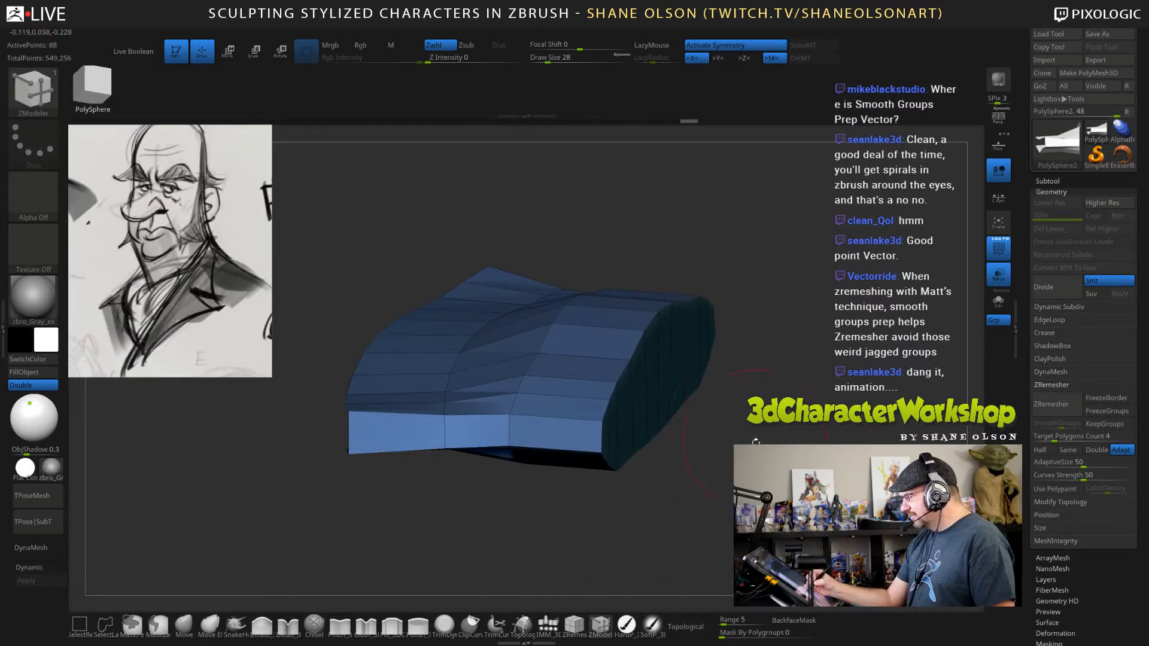
left_click_drag(755, 441, 747, 488)
left_click_drag(666, 378, 723, 388)
mouse_move(757, 458)
left_mouse_down()
mouse_move(755, 500)
mouse_move(761, 448)
mouse_move(802, 438)
left_mouse_up()
Set the draw size to 67 and smooth the back edges of the newly extruded mouth cavity.
key("s")
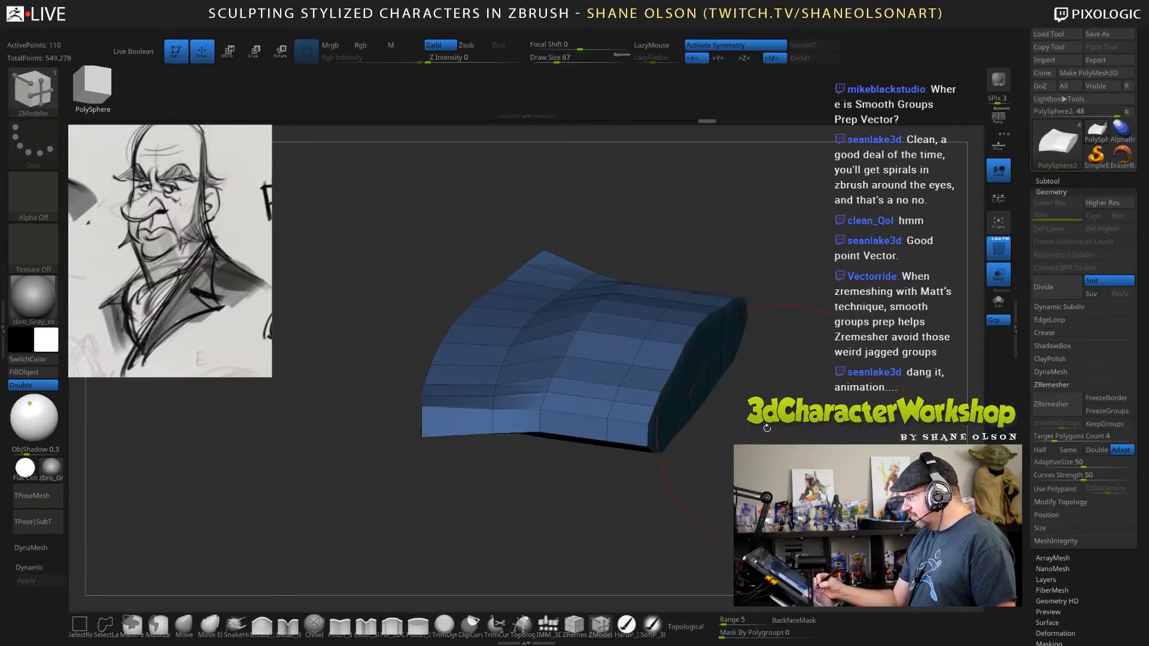
left_click_drag(670, 422, 697, 386, "shift")
left_click_drag(652, 428, 688, 383, "shift")
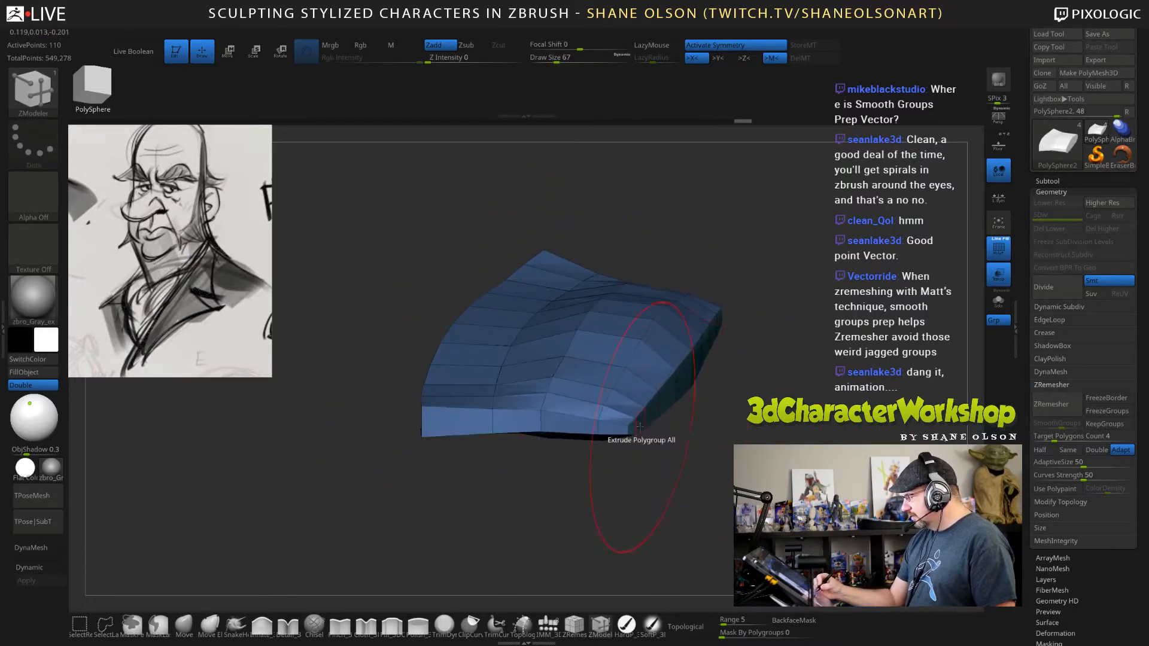
left_click_drag(639, 426, 694, 371, "shift")
left_click_drag(559, 464, 562, 513)
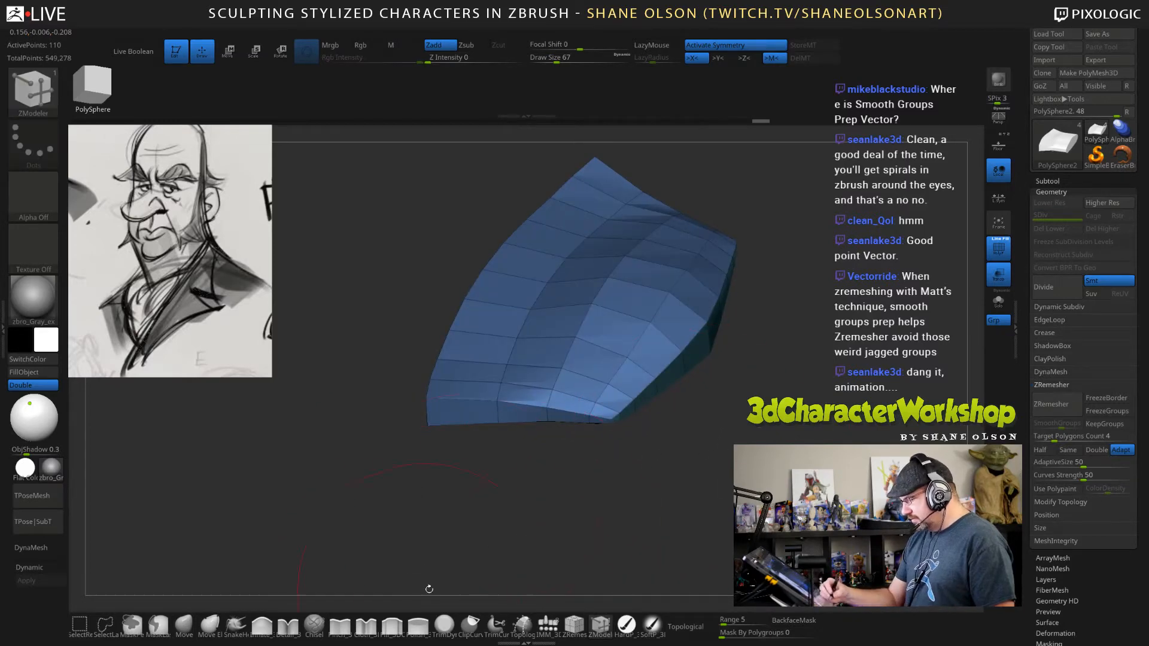
Expand the inner part of the mouth cavity with the Inflate brush and lightly smooth its surface.
left_click(263, 624)
mouse_move(715, 239)
left_mouse_down()
mouse_move(709, 281)
mouse_move(616, 358)
mouse_move(685, 299)
mouse_move(676, 263)
mouse_move(631, 353)
mouse_move(669, 349)
mouse_move(694, 299)
mouse_move(703, 317)
mouse_move(712, 275)
left_mouse_up()
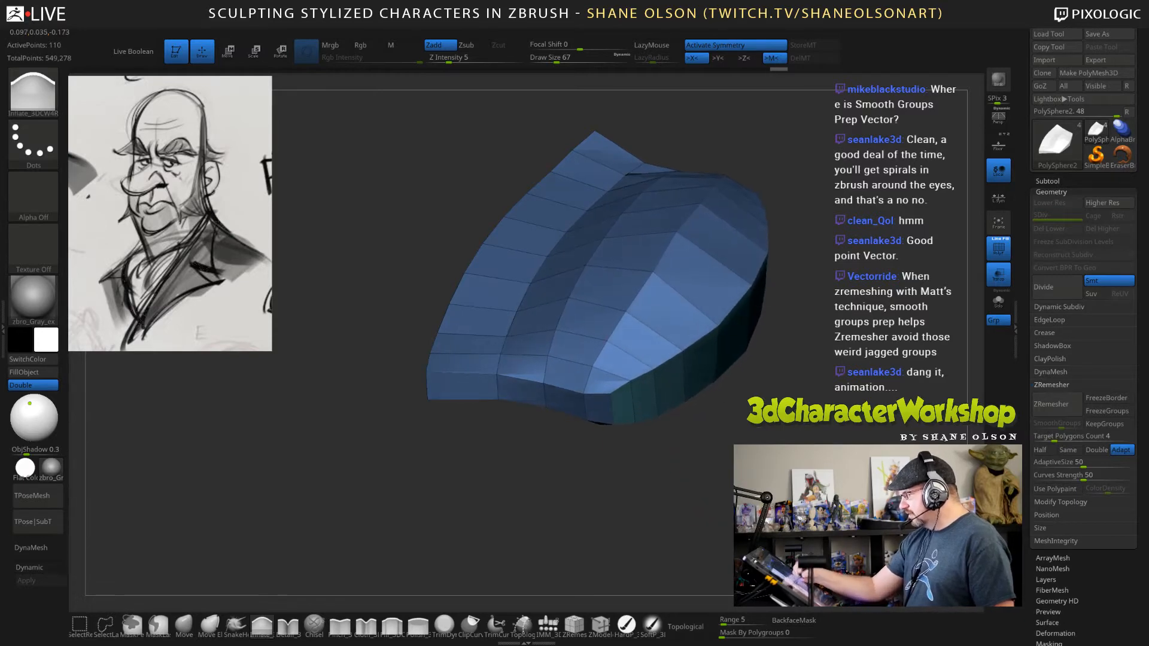
left_click_drag(705, 473, 709, 407)
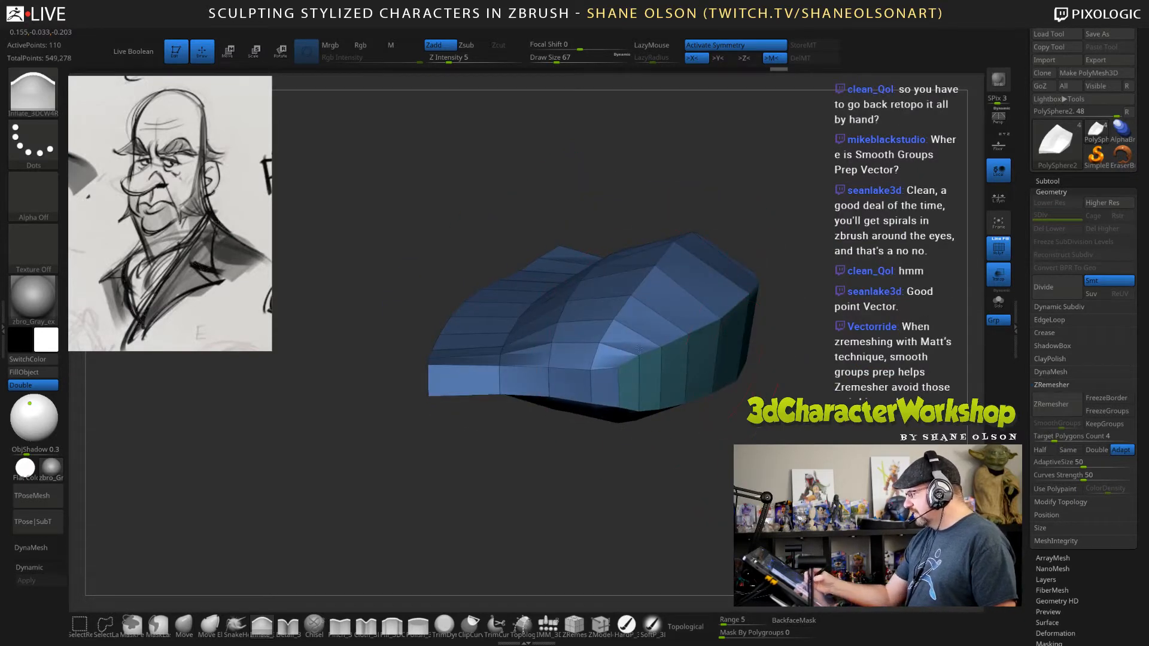
left_click_drag(646, 361, 622, 364, "shift")
left_click_drag(717, 439, 756, 379)
left_click_drag(733, 299, 750, 269, "shift")
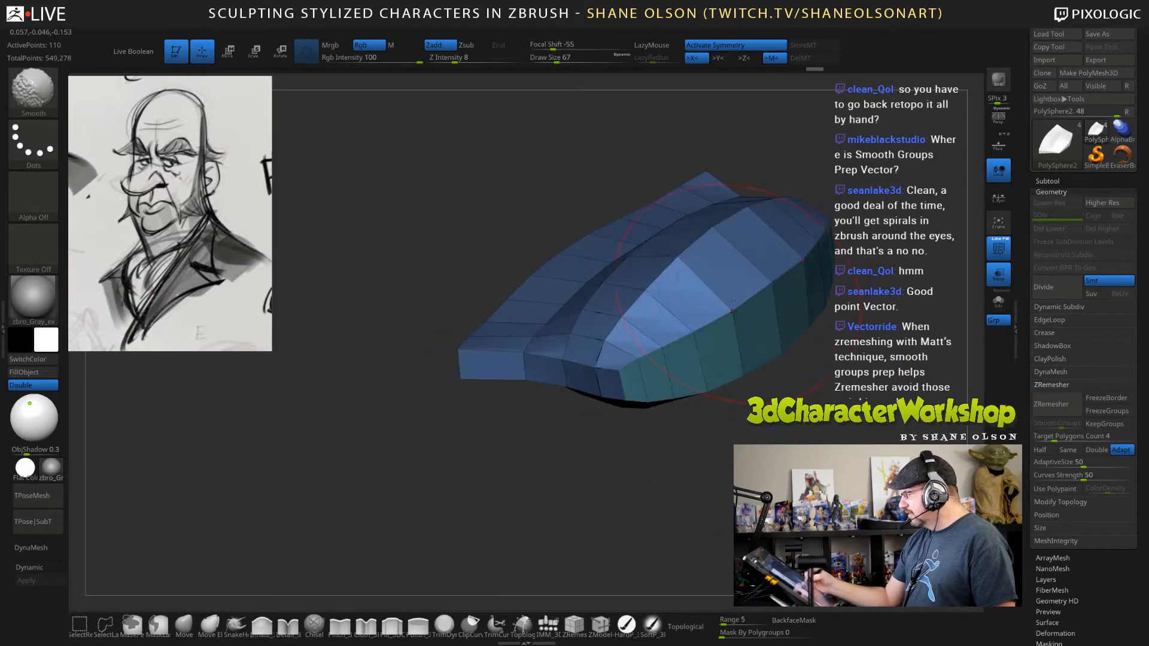
mouse_move(763, 392)
left_mouse_down()
mouse_move(783, 441)
mouse_move(780, 415)
mouse_move(788, 436)
mouse_move(818, 438)
mouse_move(787, 435)
mouse_move(802, 426)
mouse_move(823, 436)
left_mouse_up()
Reduce the draw size to 47 and unhide the rest of the bust around the mouth cavity.
key("bracketleft")
key("bracketleft")
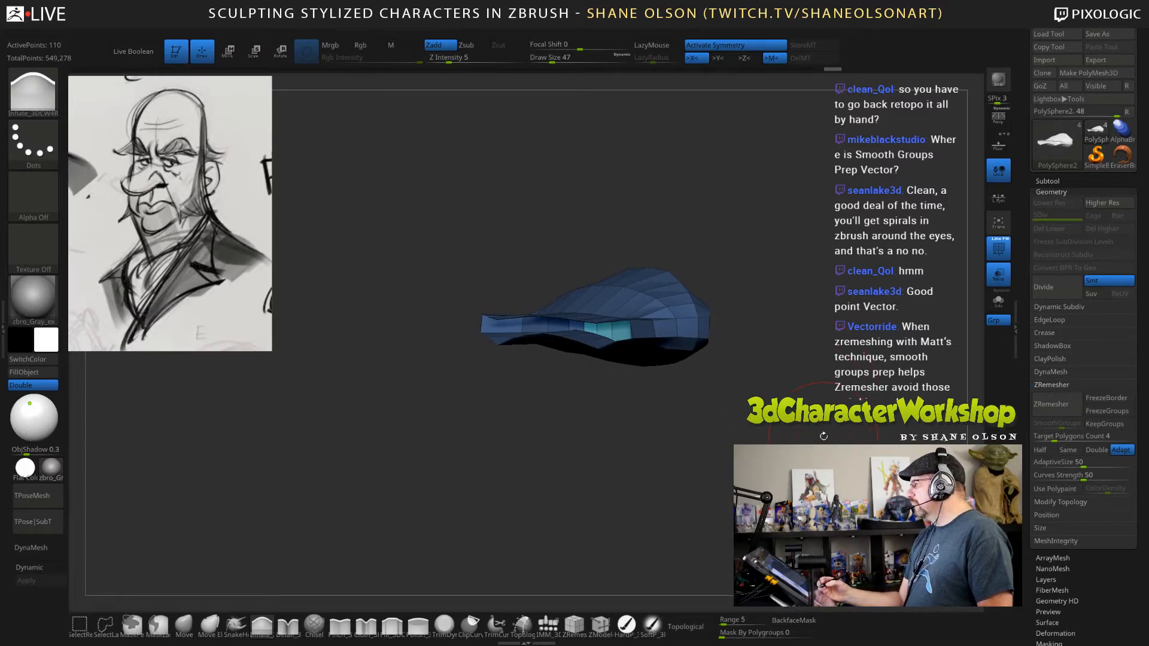
left_click_drag(717, 453, 768, 433)
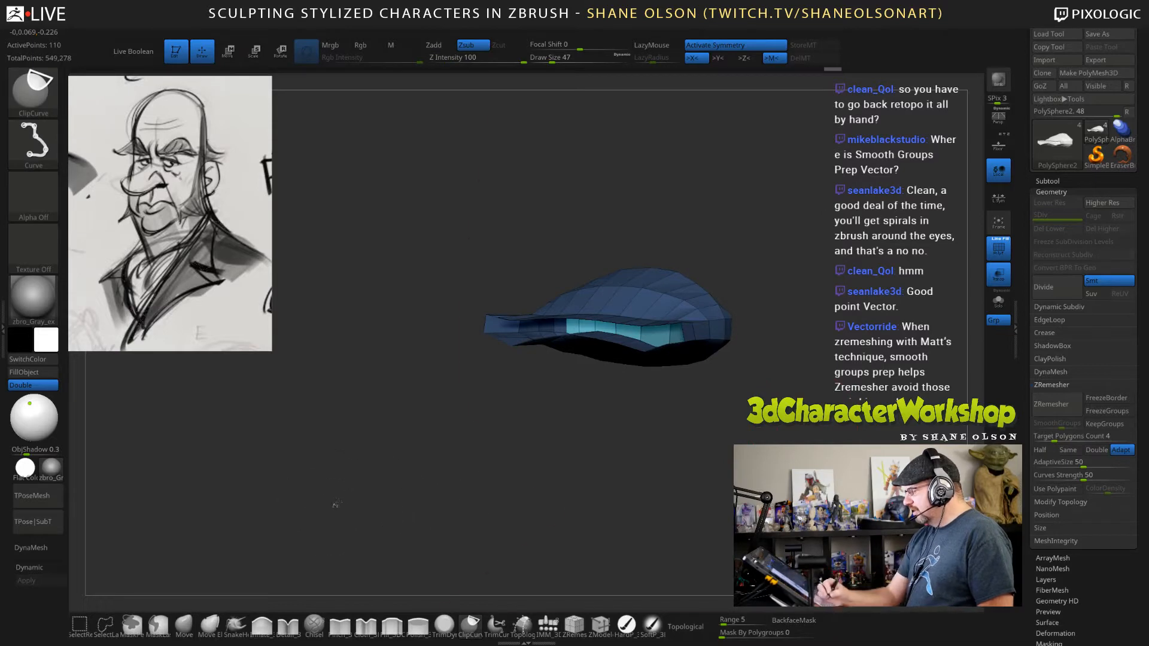
left_click(337, 506, "ctrl+shift")
mouse_move(427, 478)
left_mouse_down()
mouse_move(404, 456)
mouse_move(425, 456)
left_mouse_up()
Reshape the corners of the mouth opening on the bust with the Move brush at draw size 23.
left_click(184, 625)
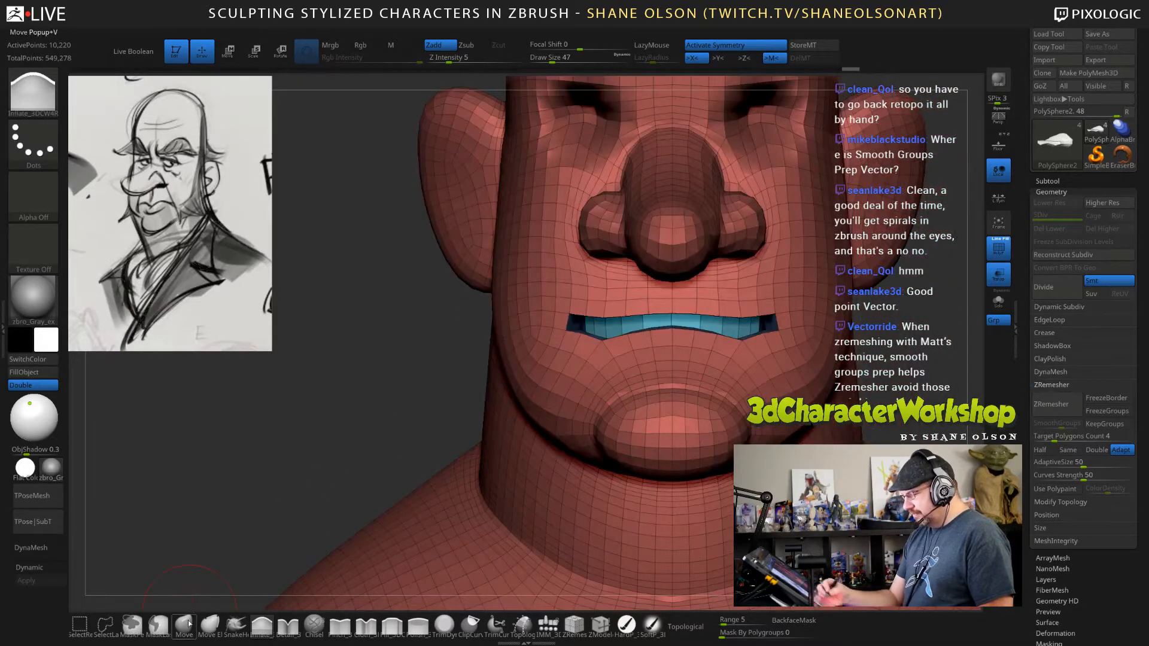
key("s")
left_click_drag(749, 356, 747, 355)
left_click_drag(743, 343, 745, 336)
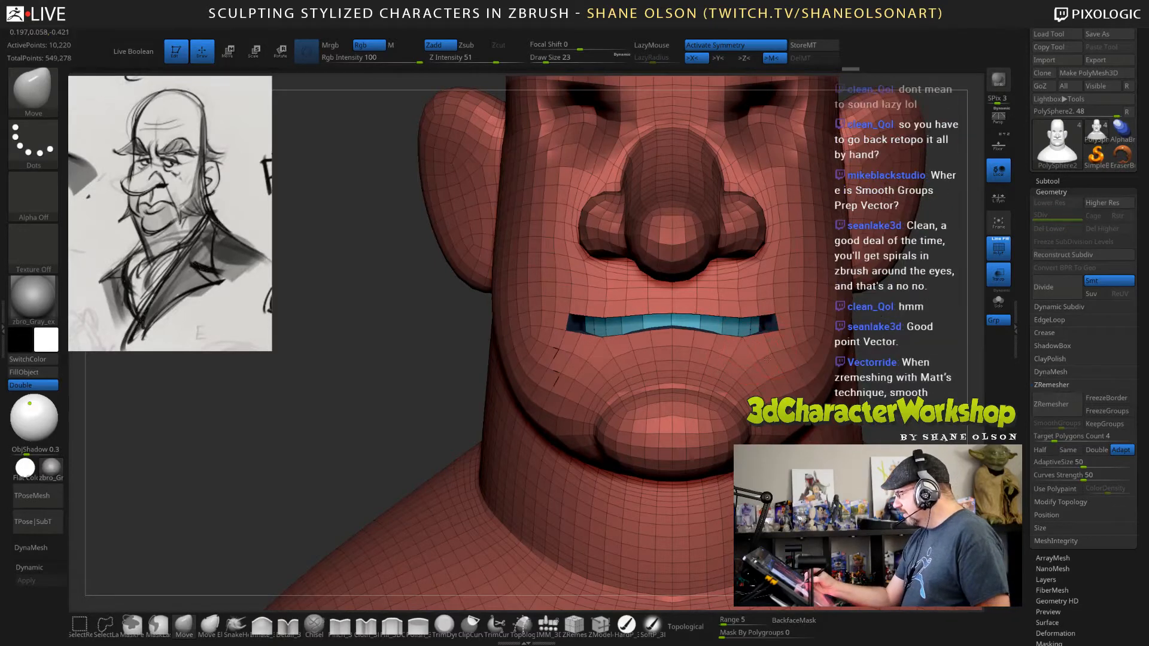
mouse_move(431, 407)
left_mouse_down()
mouse_move(353, 403)
mouse_move(428, 408)
left_mouse_up()
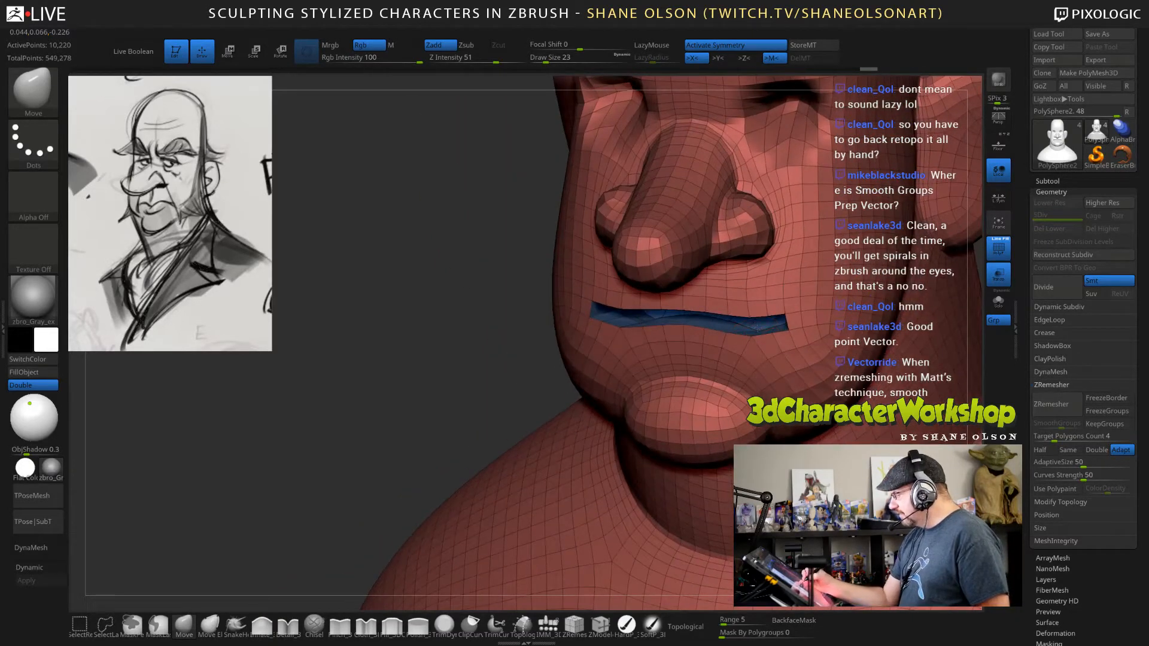
mouse_move(768, 319)
left_mouse_down("shift")
mouse_move(712, 315)
mouse_move(759, 319)
mouse_move(740, 334)
left_mouse_up("shift")
mouse_move(383, 407)
left_mouse_down()
mouse_move(436, 400)
mouse_move(419, 386)
left_mouse_up()
left_click_drag(779, 353, 694, 344, "alt")
left_click_drag(855, 327, 828, 370)
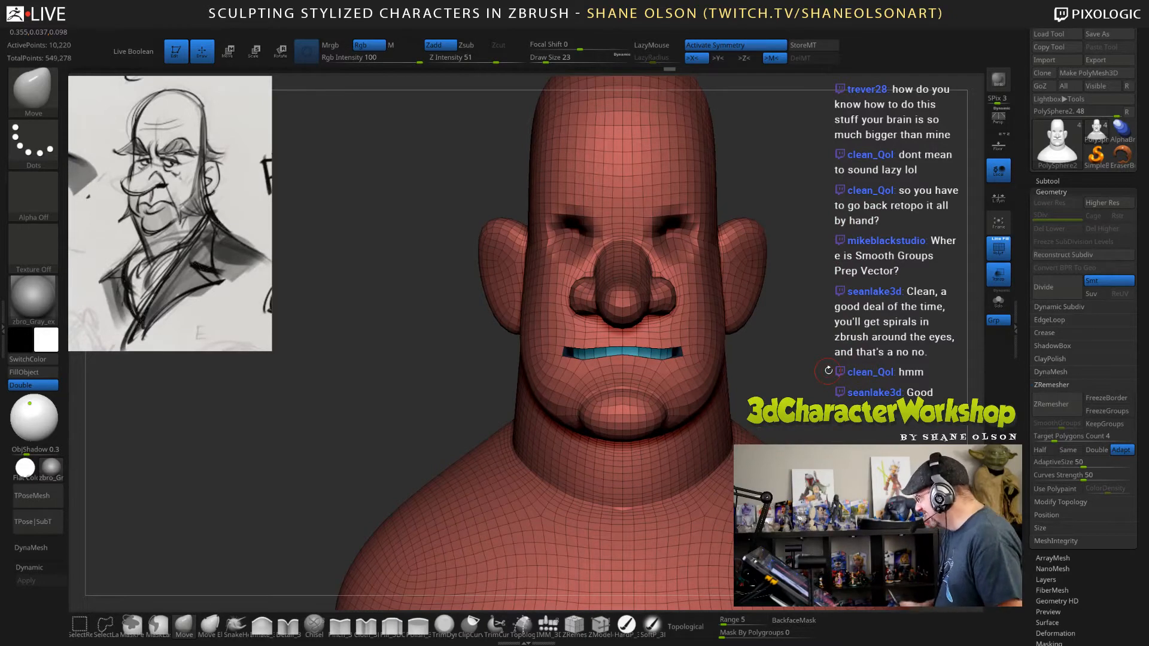
Carve the eye sockets and the area beneath them deeper with the Detail brush in Zsub mode at draw size 39.
left_click_drag(809, 317, 691, 463)
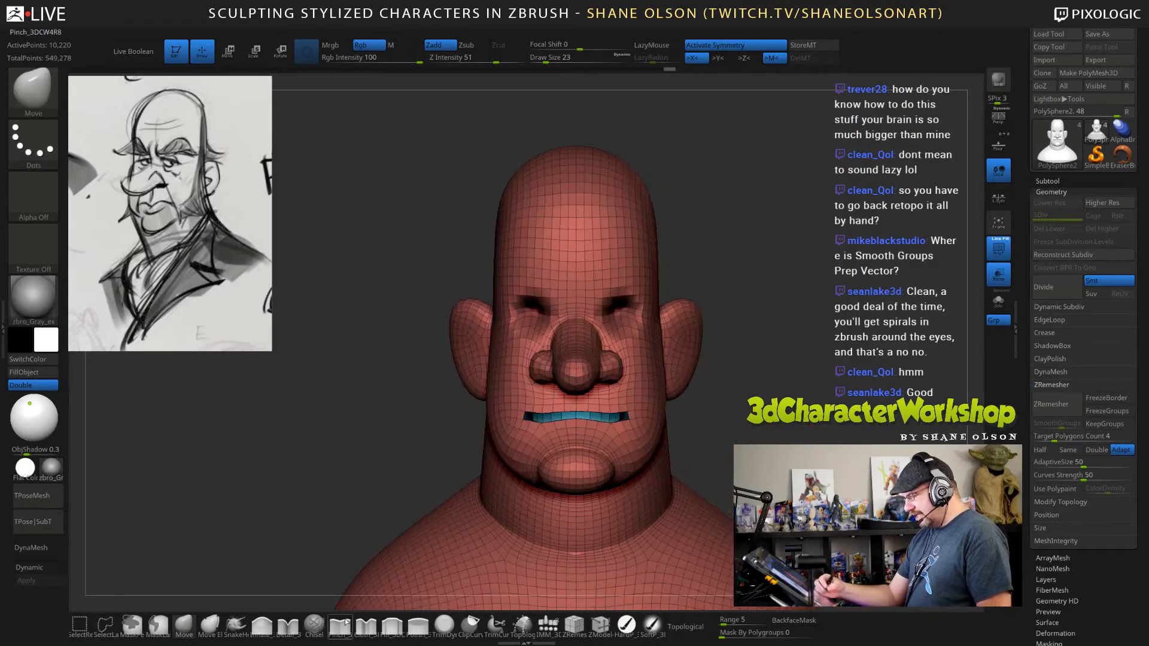
left_click(288, 625)
mouse_move(755, 339)
left_mouse_down()
mouse_move(778, 242)
mouse_move(800, 208)
mouse_move(776, 204)
left_mouse_up()
key("s")
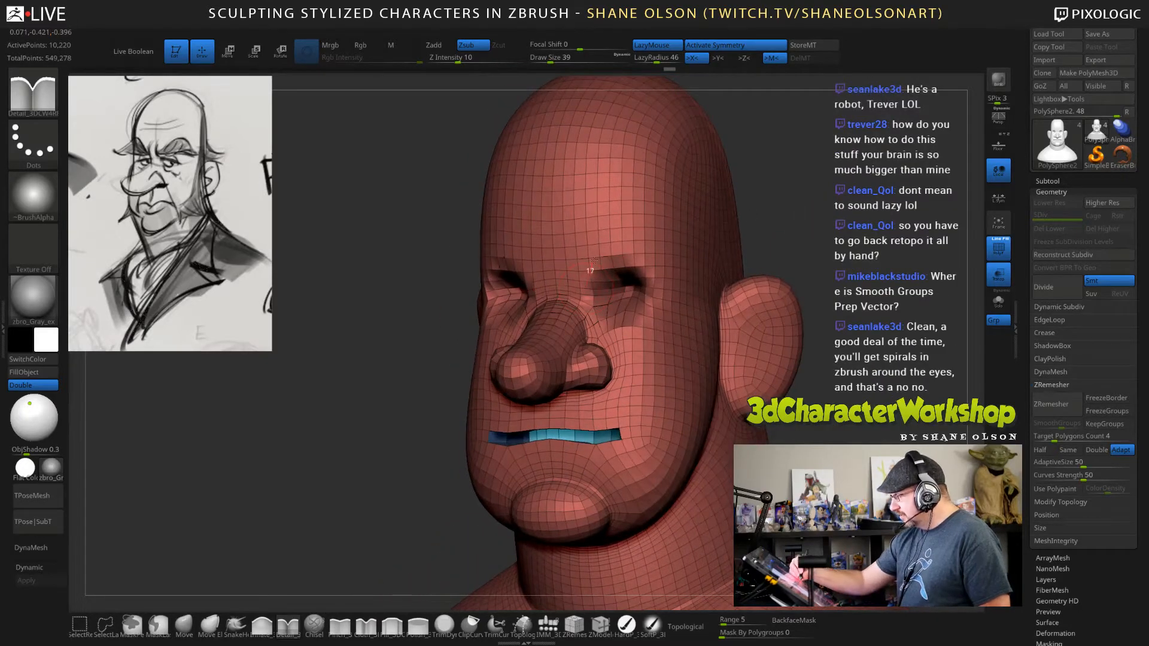
mouse_move(594, 261)
left_mouse_down()
mouse_move(648, 272)
mouse_move(649, 314)
mouse_move(630, 327)
mouse_move(655, 303)
left_mouse_up()
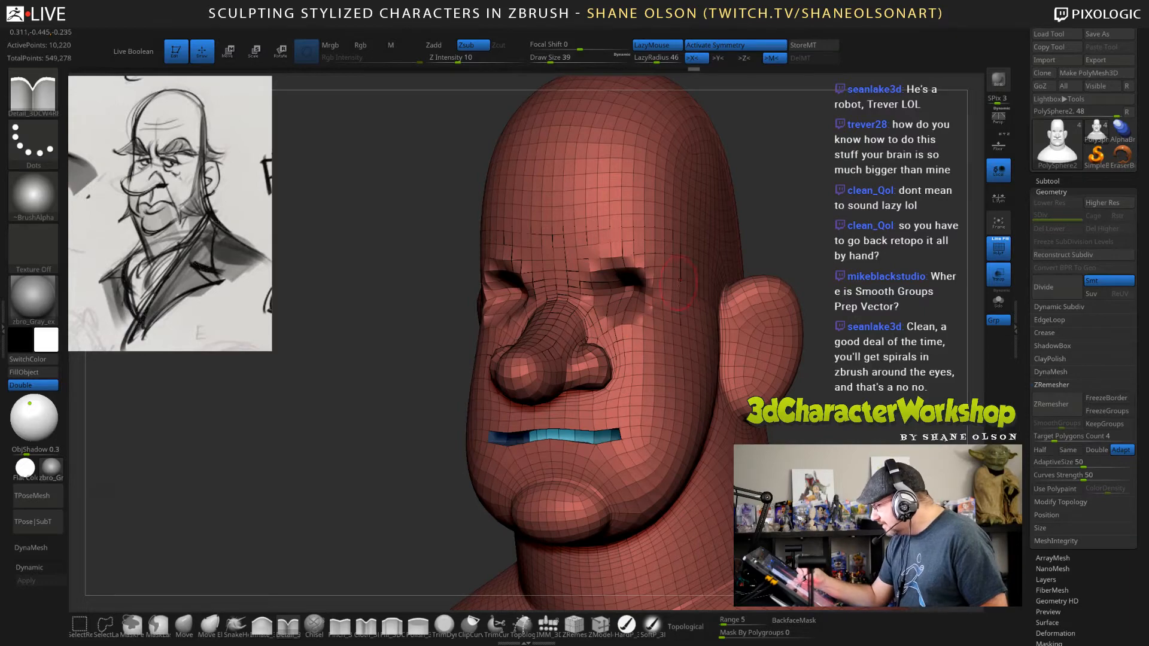
mouse_move(814, 312)
left_mouse_down()
mouse_move(735, 312)
mouse_move(849, 326)
left_mouse_up()
left_click_drag(591, 298, 603, 230)
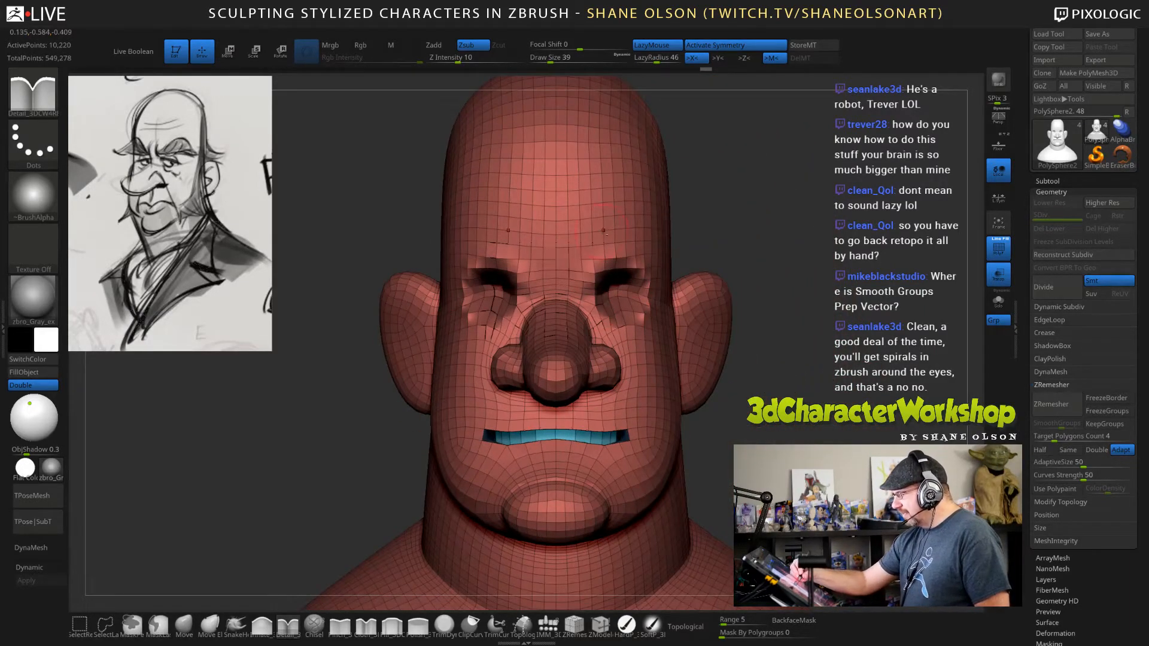
left_click_drag(843, 381, 851, 332)
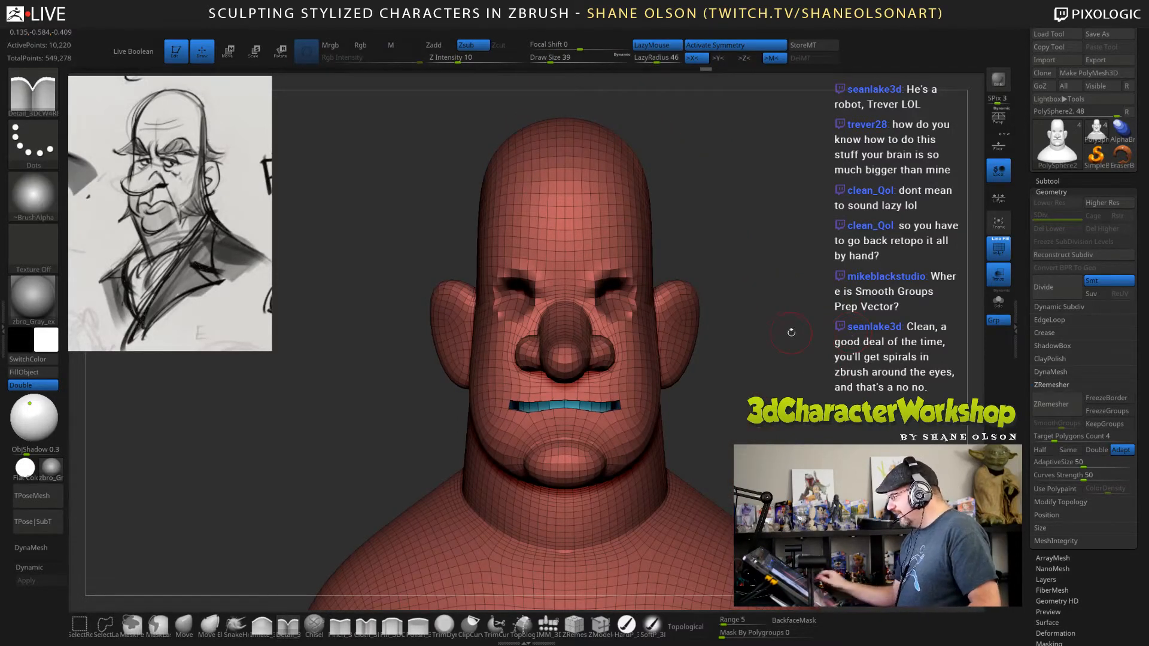
Try ZRemeshing the whole bust with a target polygon count of 5.
left_click(1067, 398)
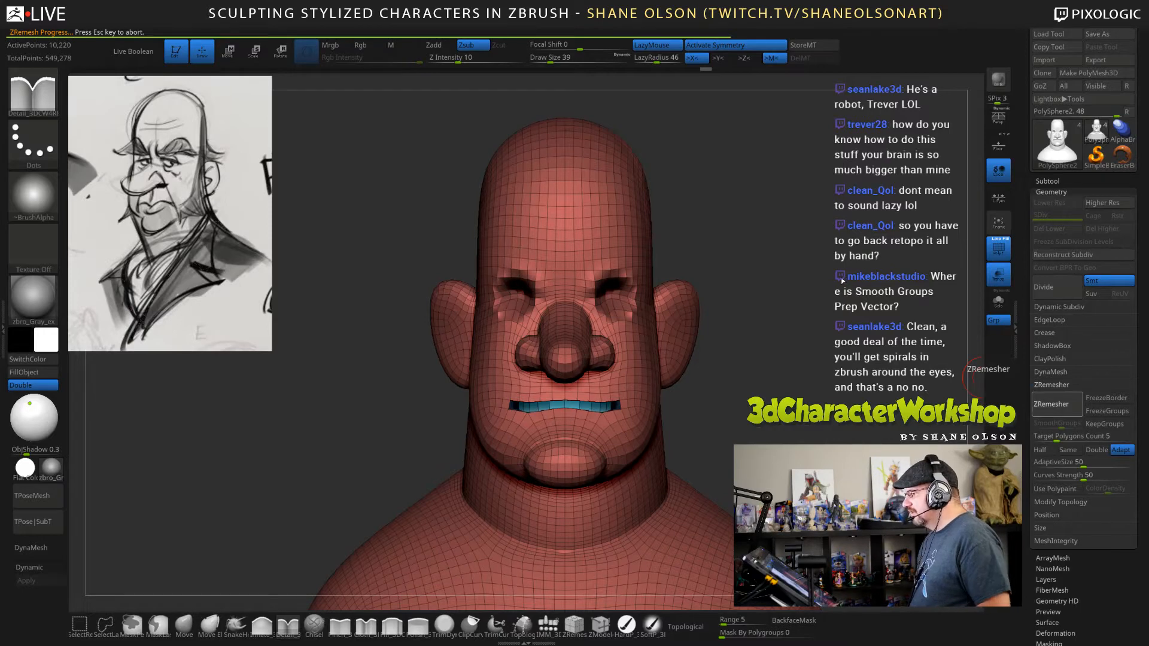
left_click_drag(834, 277, 828, 270)
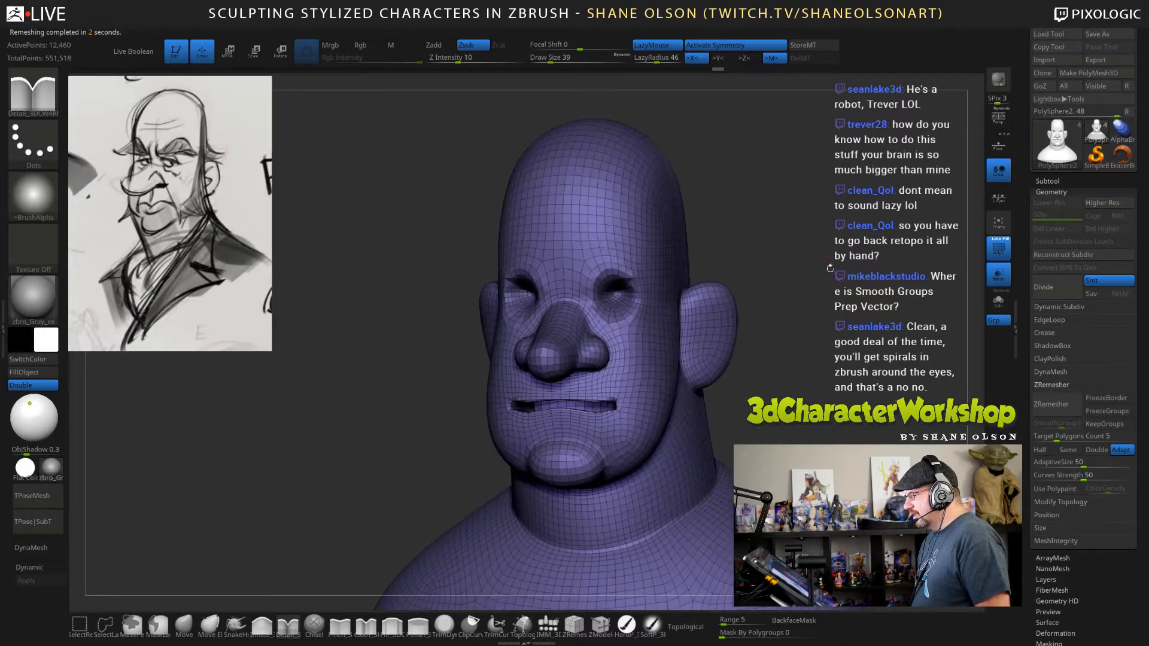
key("ctrl+z")
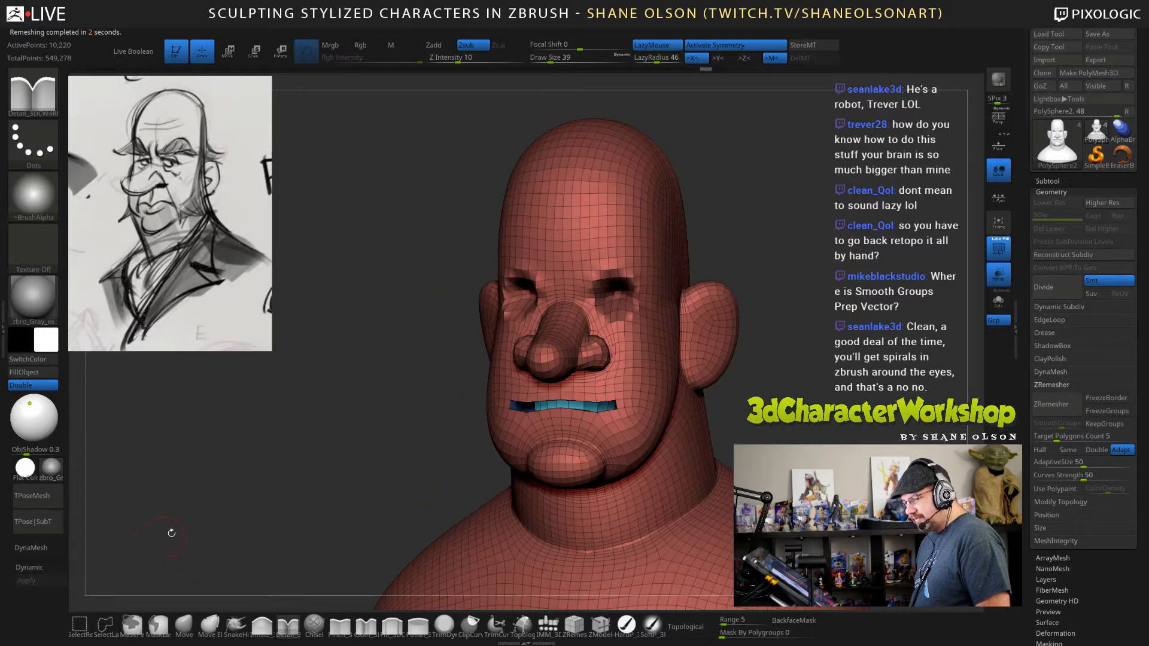
Turn on dynamic subdivision for the bust and apply it as real subdivision levels.
key("d")
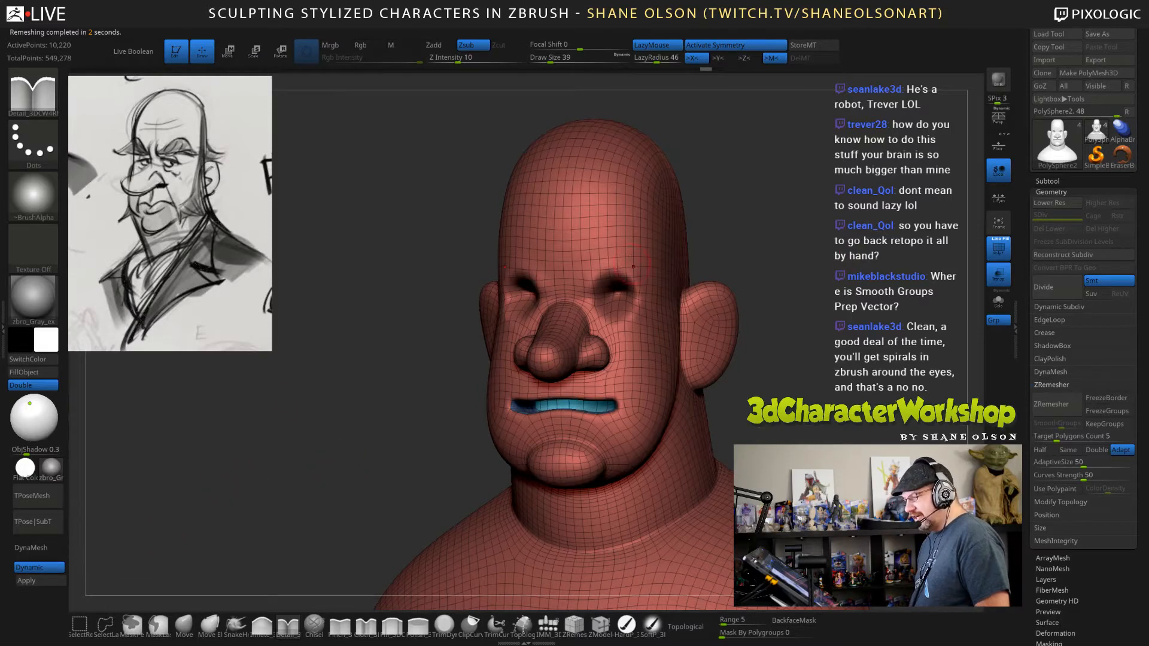
left_click(26, 580)
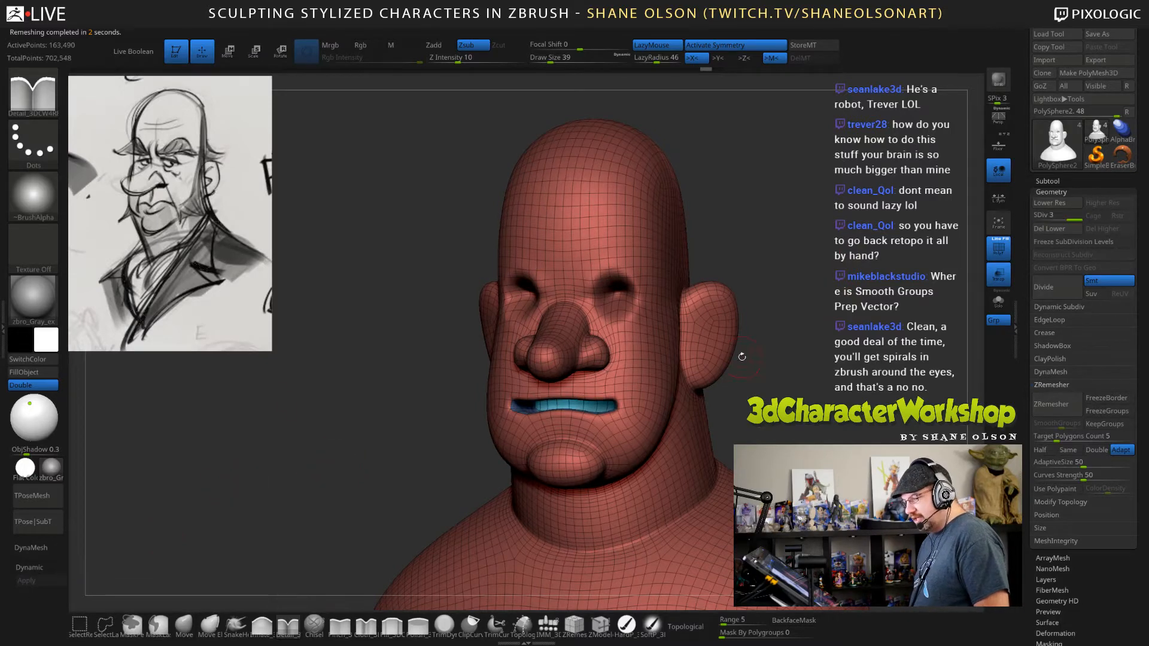
left_click_drag(857, 318, 857, 319, "shift")
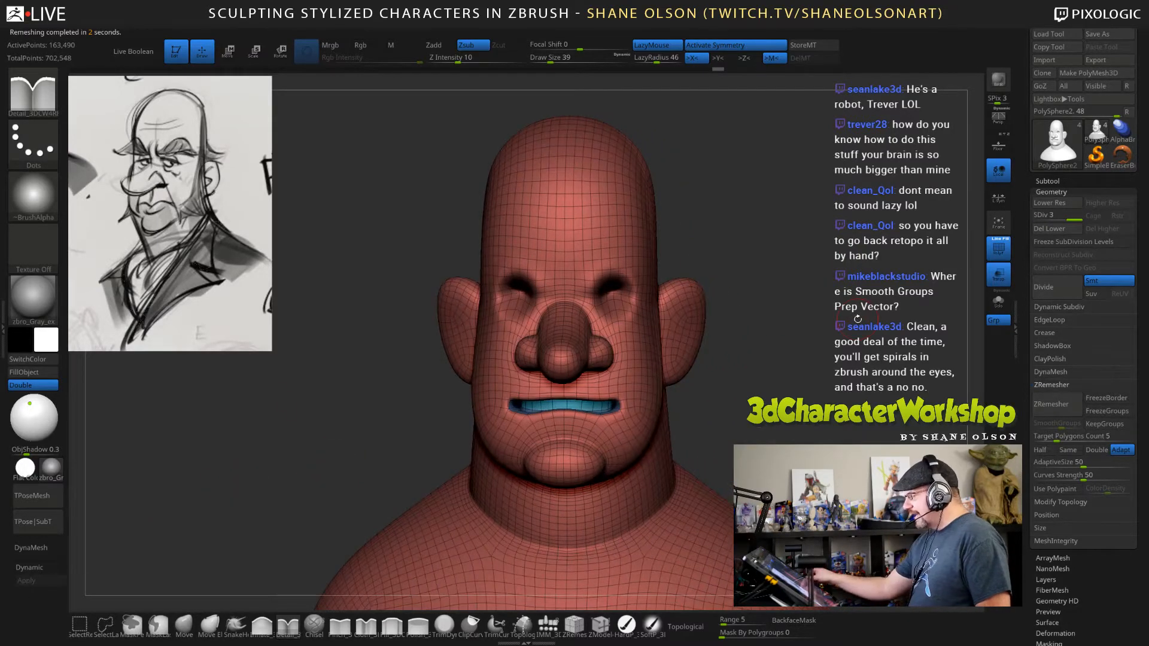
mouse_move(780, 296)
left_mouse_down()
mouse_move(782, 359)
mouse_move(733, 353)
left_mouse_up()
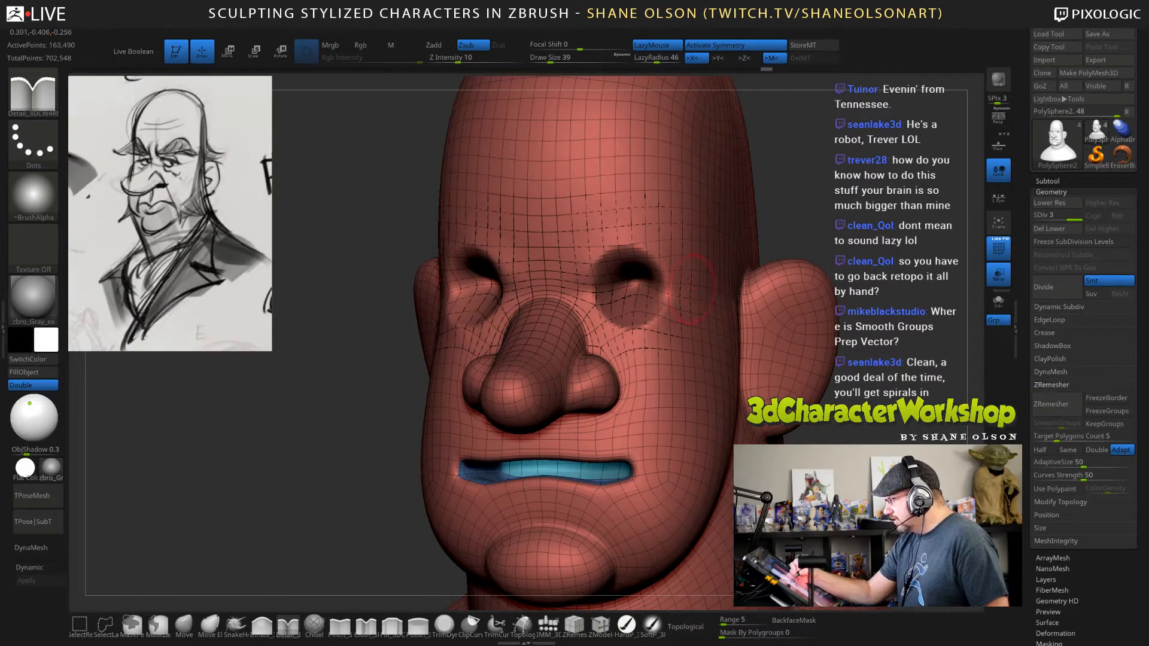
Carve brow creases above the eye sockets and folds across the cheeks below them with the Detail brush in Zsub mode at draw size 39.
right_click_drag(684, 280, 684, 252, "ctrl")
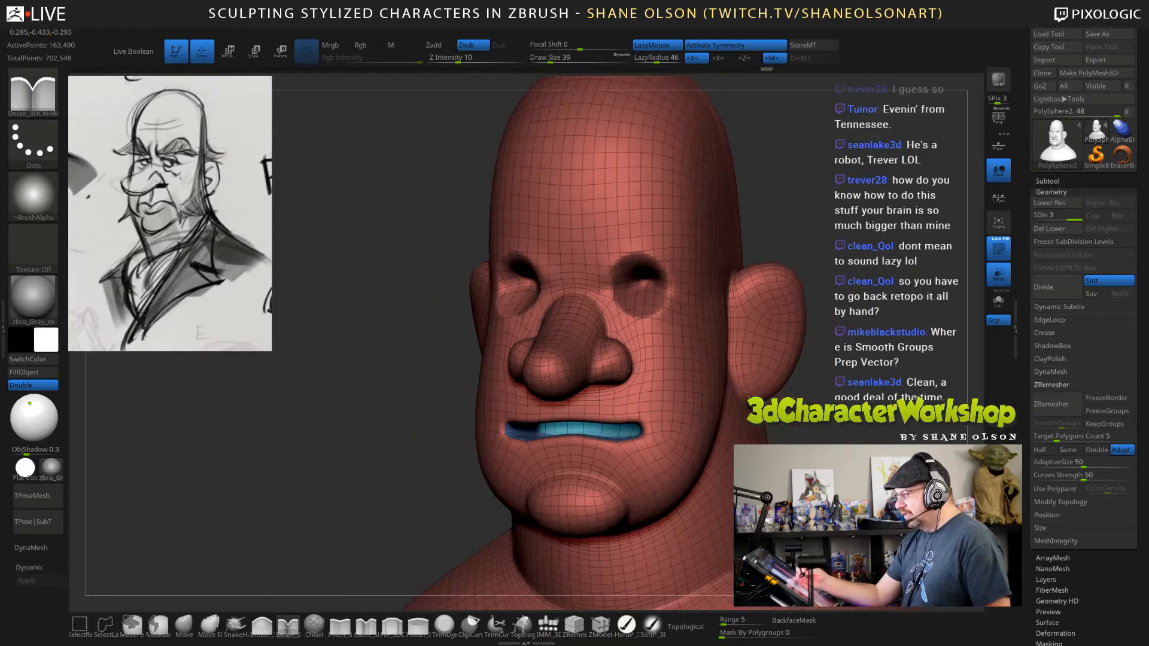
left_click_drag(593, 237, 705, 228)
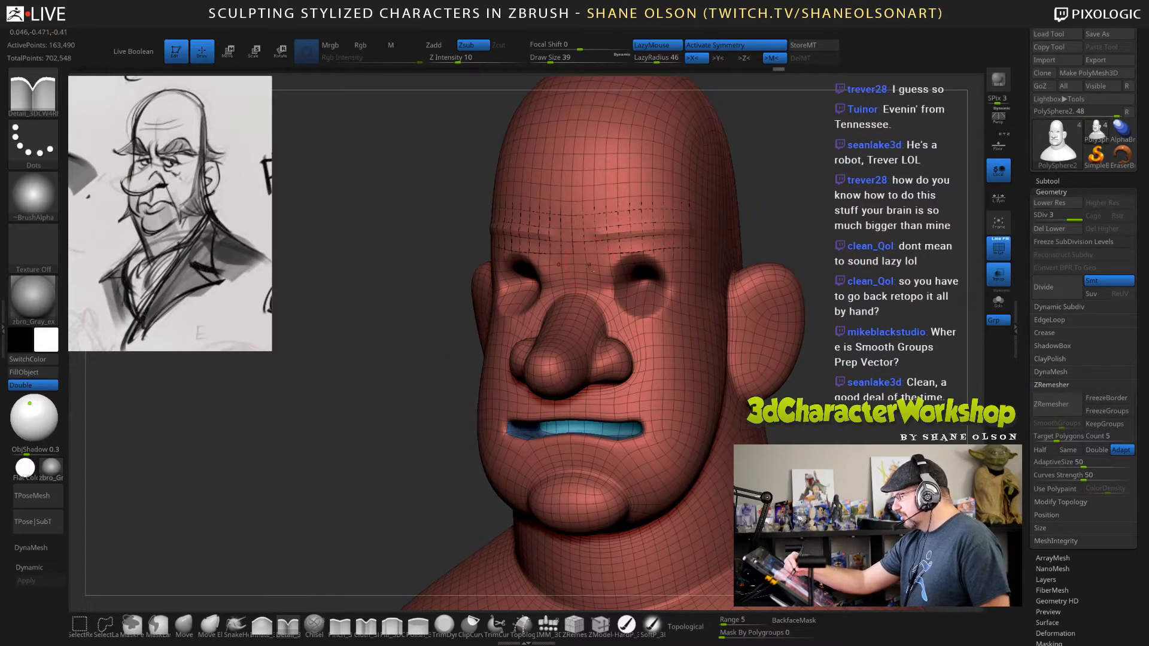
left_click_drag(590, 262, 611, 229)
right_click_drag(725, 237, 695, 259)
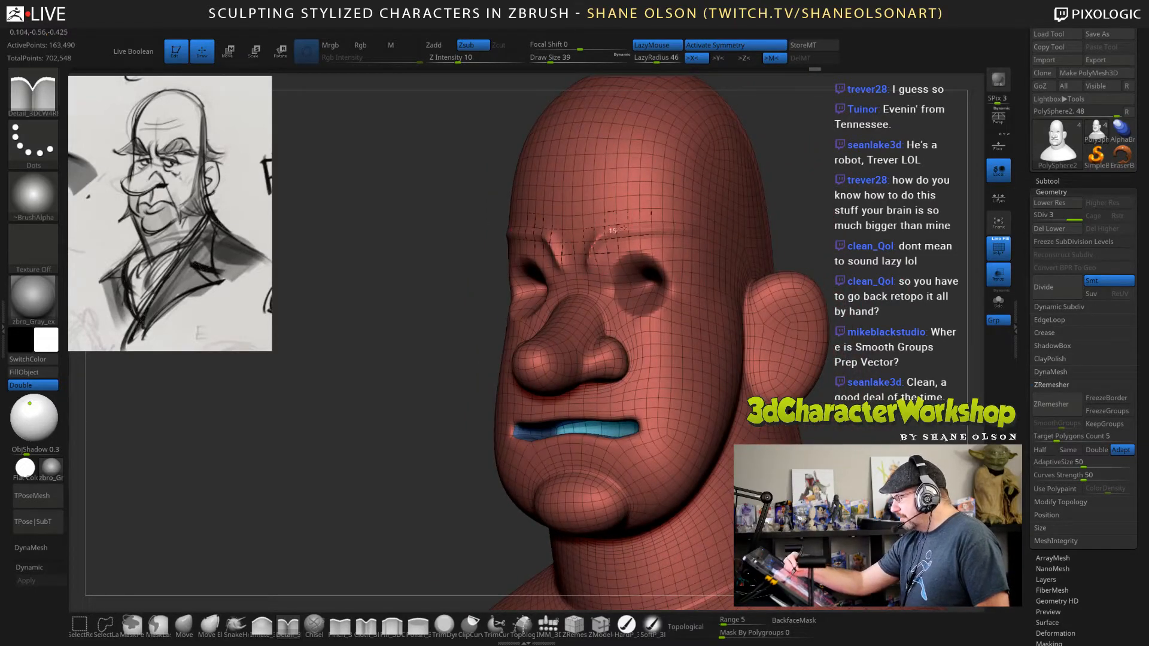
left_click_drag(615, 229, 677, 227)
mouse_move(720, 294)
right_mouse_down()
mouse_move(777, 293)
mouse_move(726, 290)
mouse_move(598, 327)
mouse_move(645, 332)
right_mouse_up()
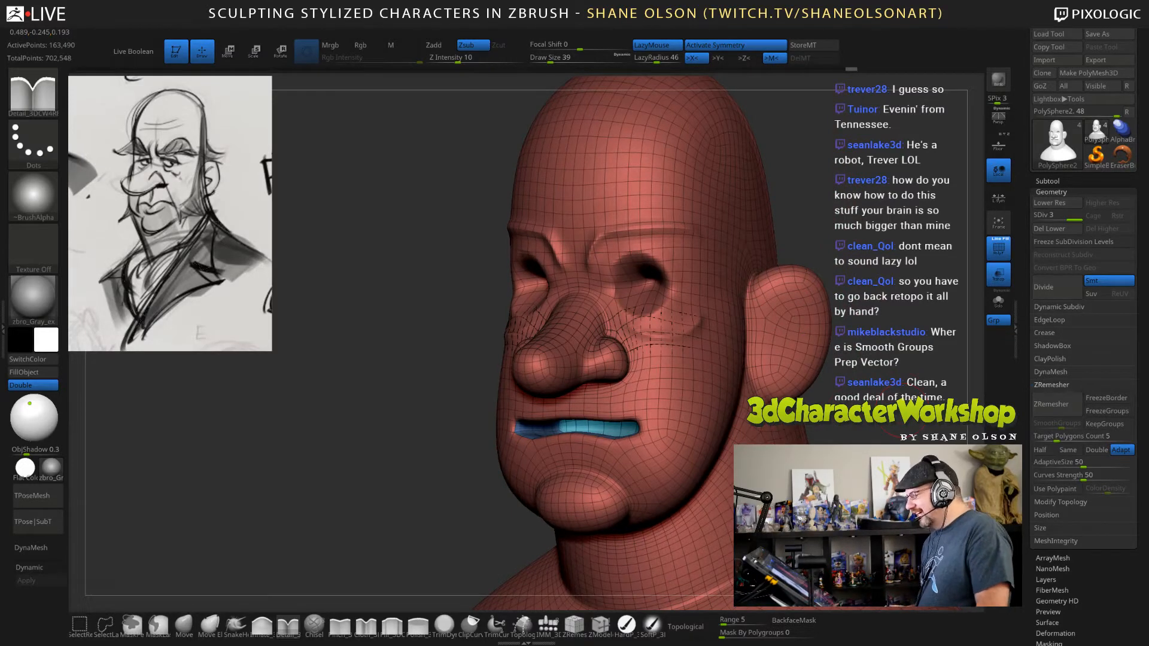
Run ZRemesher on the bust with the carved brow and cheek creases, using a target polygon count of 5.
right_click_drag(873, 387, 748, 378)
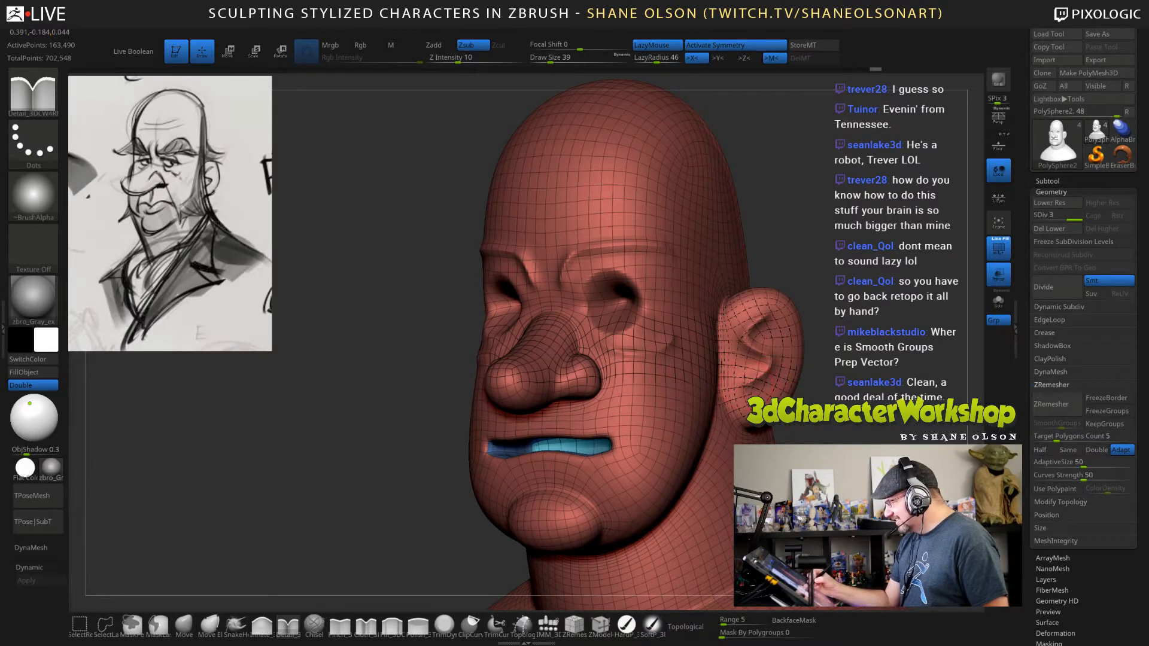
mouse_move(819, 269)
left_mouse_down()
mouse_move(670, 275)
mouse_move(811, 272)
mouse_move(798, 266)
left_mouse_up()
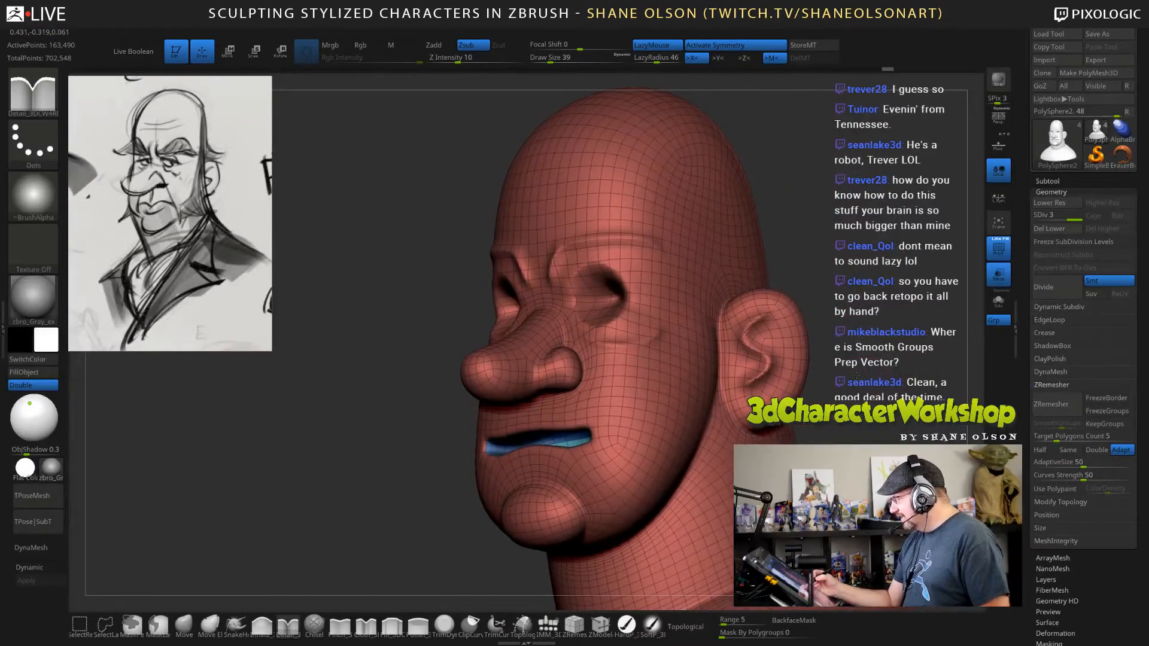
left_click_drag(838, 478, 793, 411, "alt")
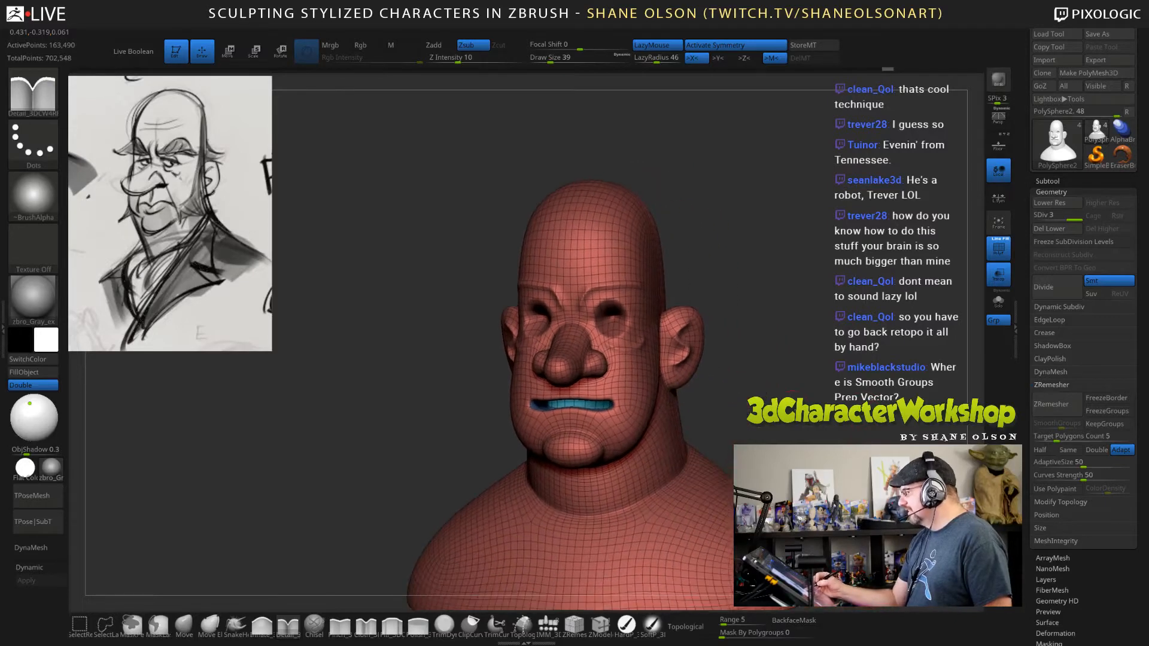
left_click(1053, 404)
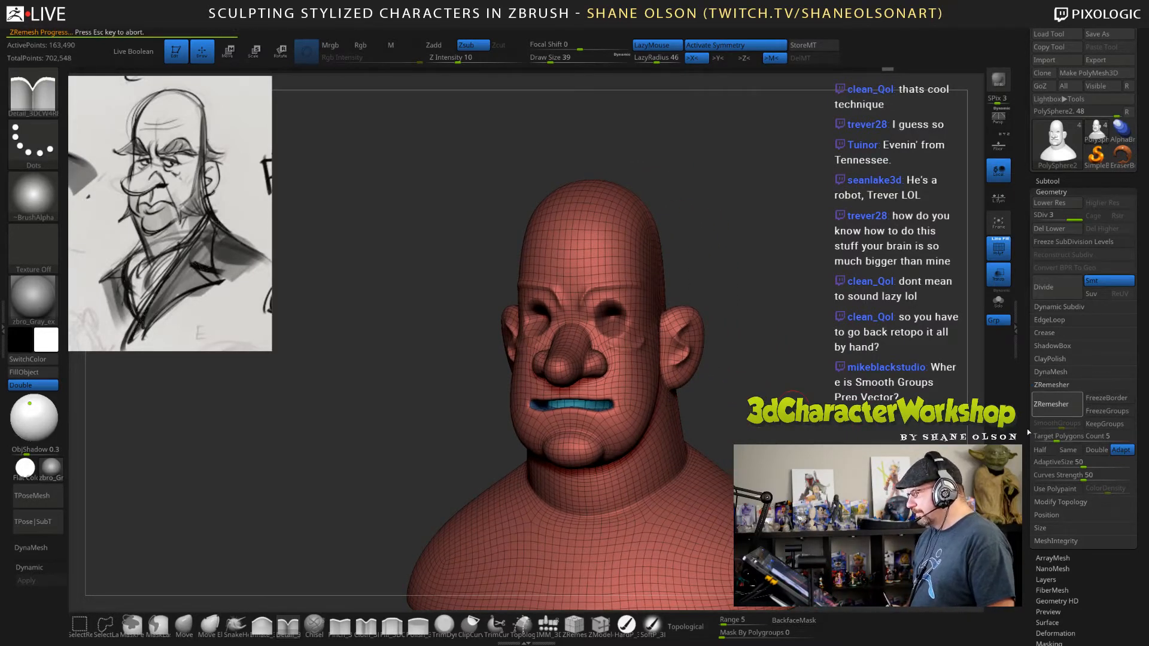
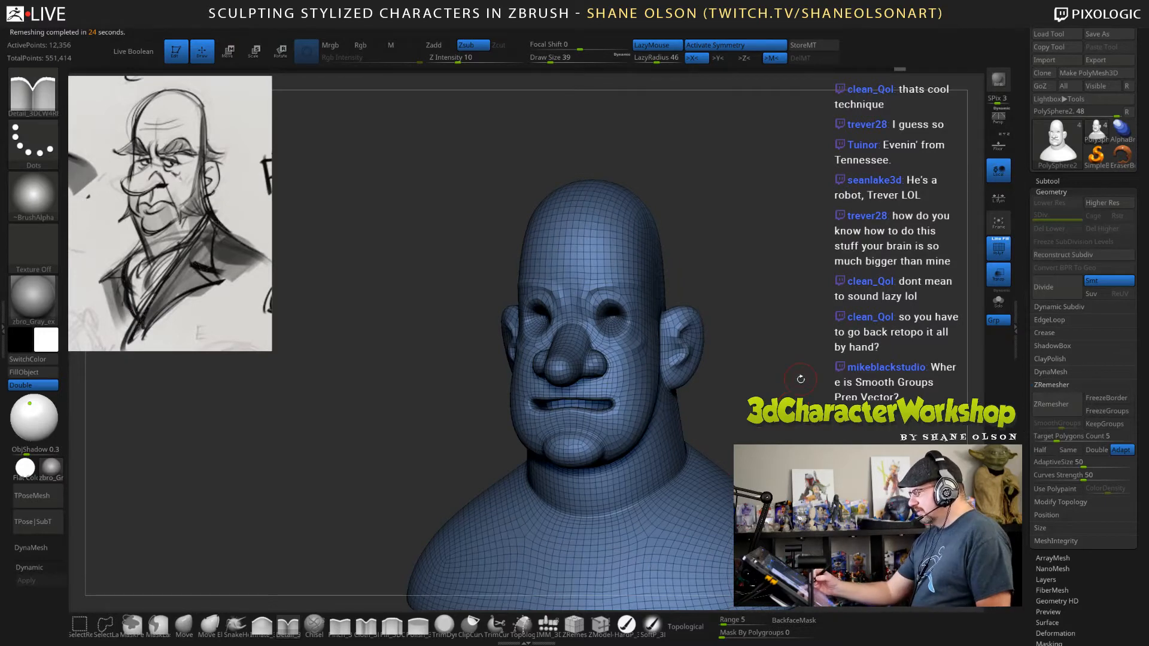
Examine the remeshed topology around the eye sockets, brow, cheeks and mouth from several sides.
mouse_move(800, 379)
left_mouse_down()
mouse_move(853, 383)
mouse_move(802, 392)
mouse_move(823, 427)
mouse_move(799, 426)
mouse_move(818, 430)
mouse_move(766, 423)
mouse_move(867, 418)
mouse_move(842, 433)
left_mouse_up()
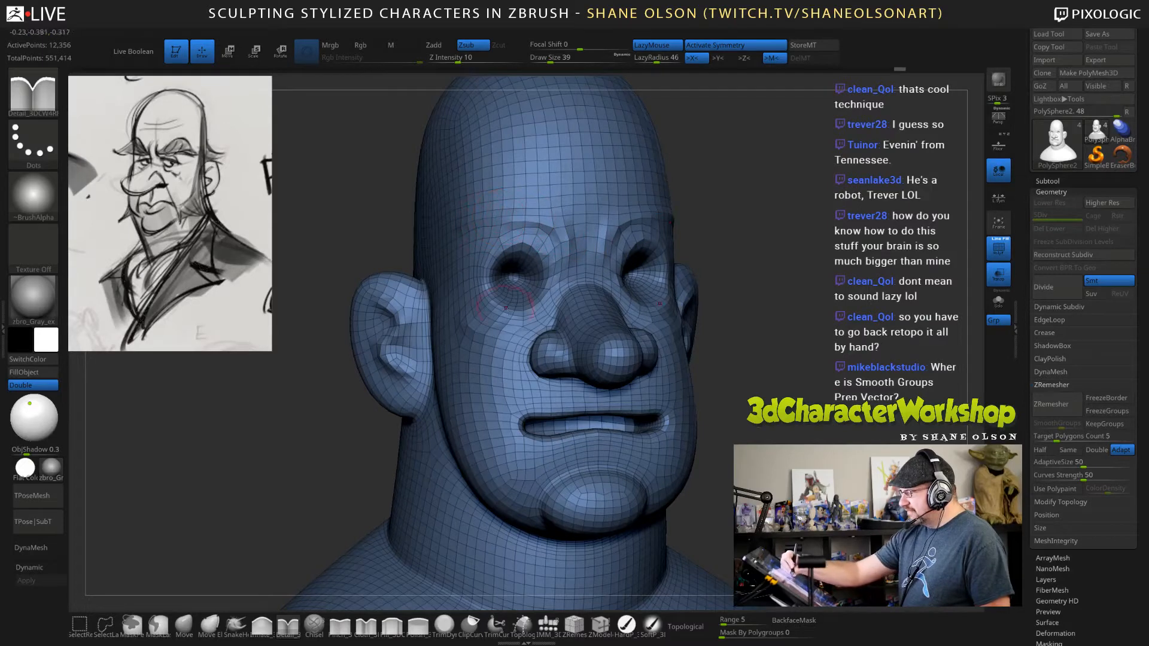
left_click_drag(732, 350, 639, 356)
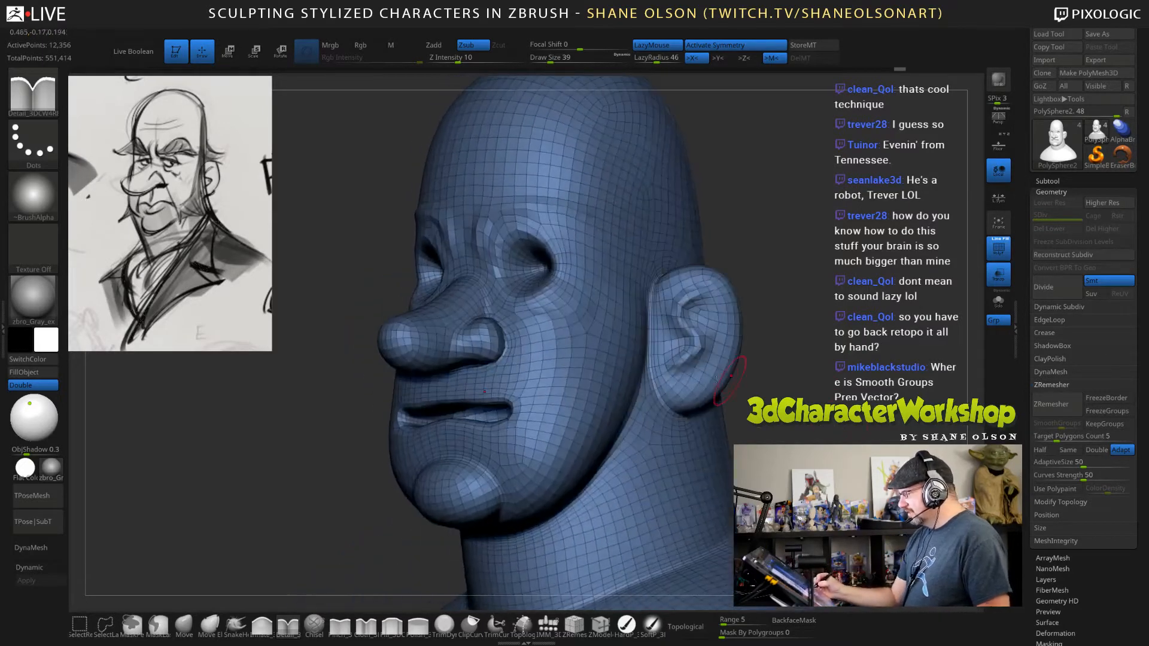
left_click_drag(755, 317, 783, 336)
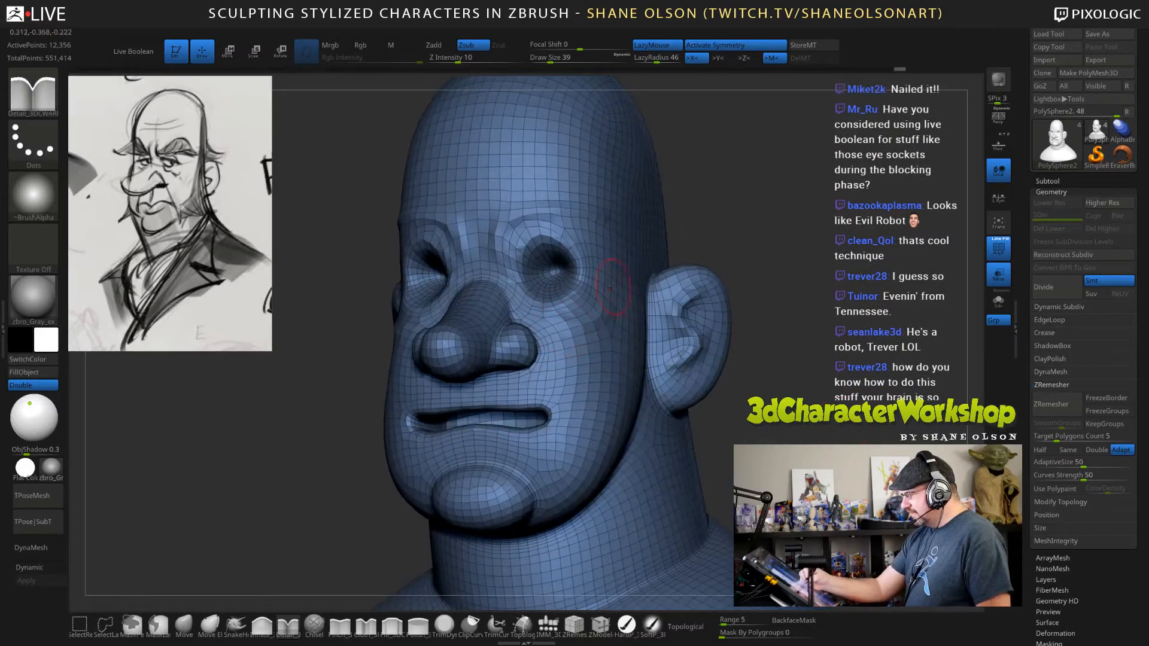
mouse_move(854, 432)
left_mouse_down("alt")
mouse_move(837, 413)
mouse_move(859, 415)
mouse_move(846, 426)
left_mouse_up("alt")
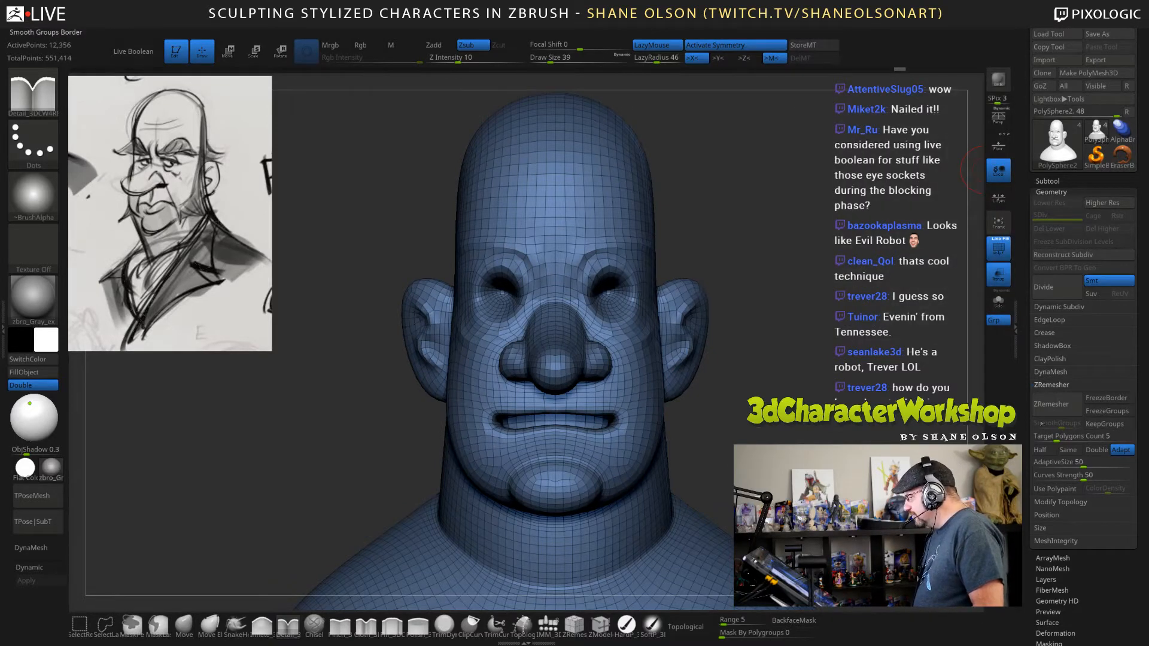
Try ZRemesher's Keep Groups option with Smooth Groups at about 0.3, and switch Keep Groups back off.
left_click(1104, 424)
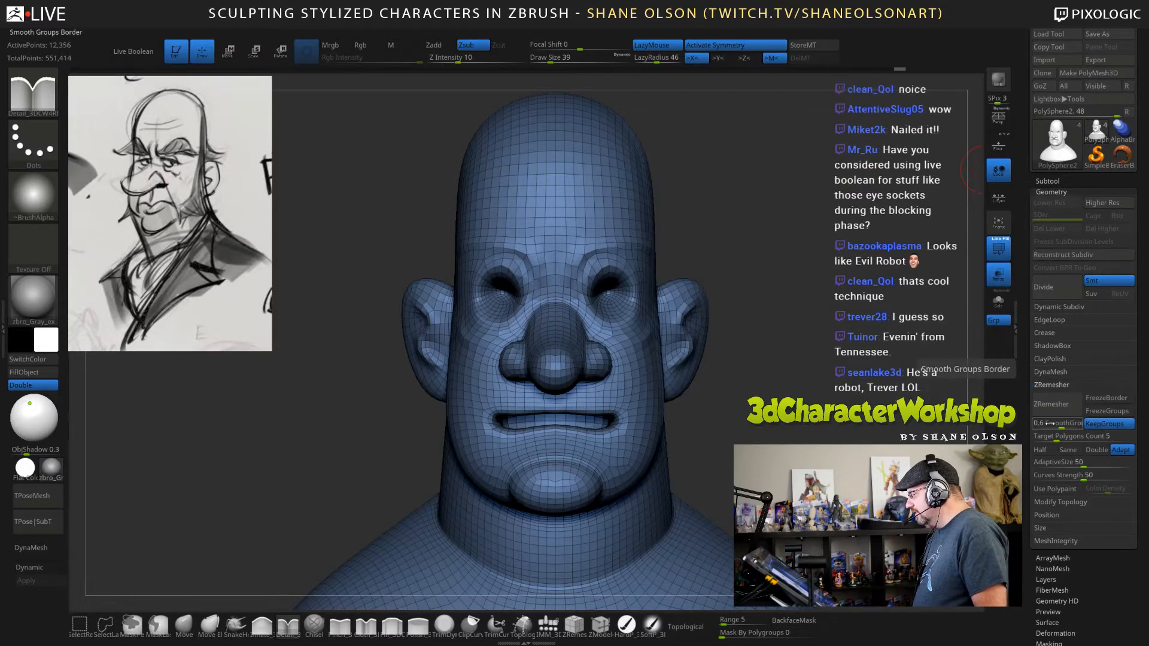
left_click_drag(1056, 423, 1045, 423)
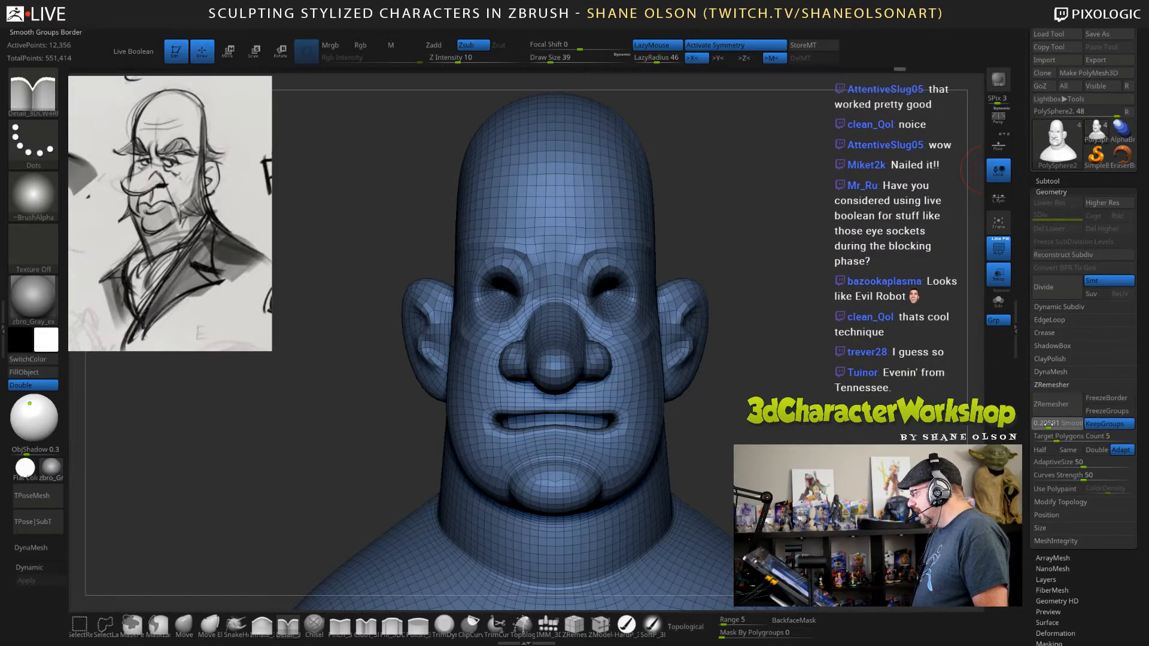
left_click(1047, 424)
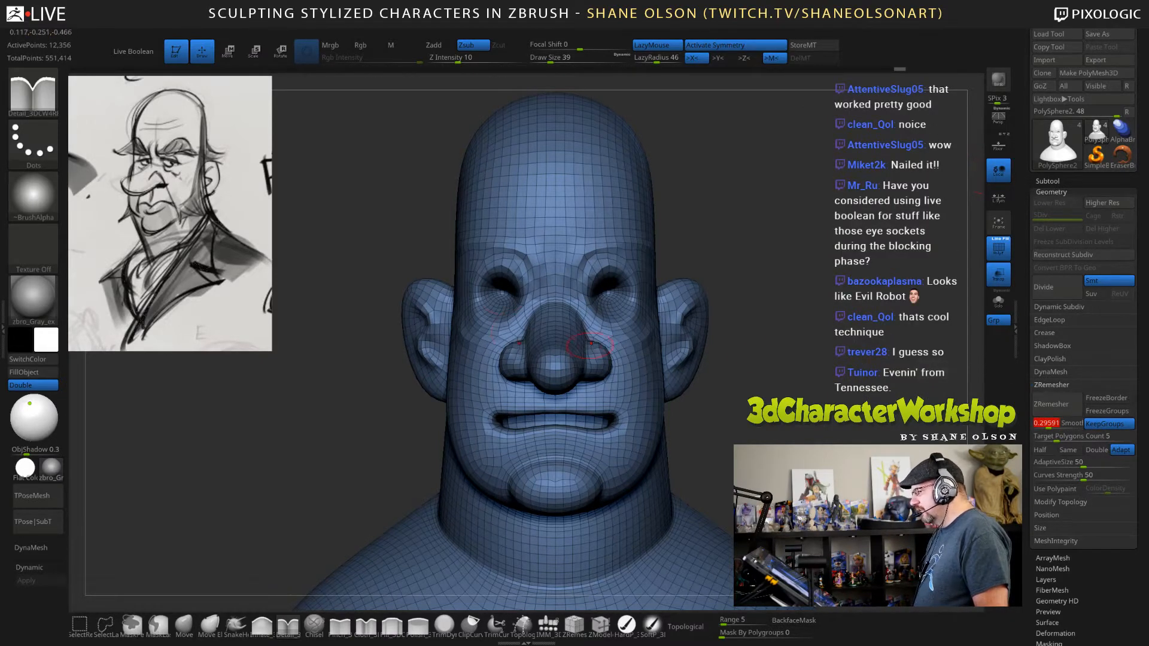
left_click(1103, 423)
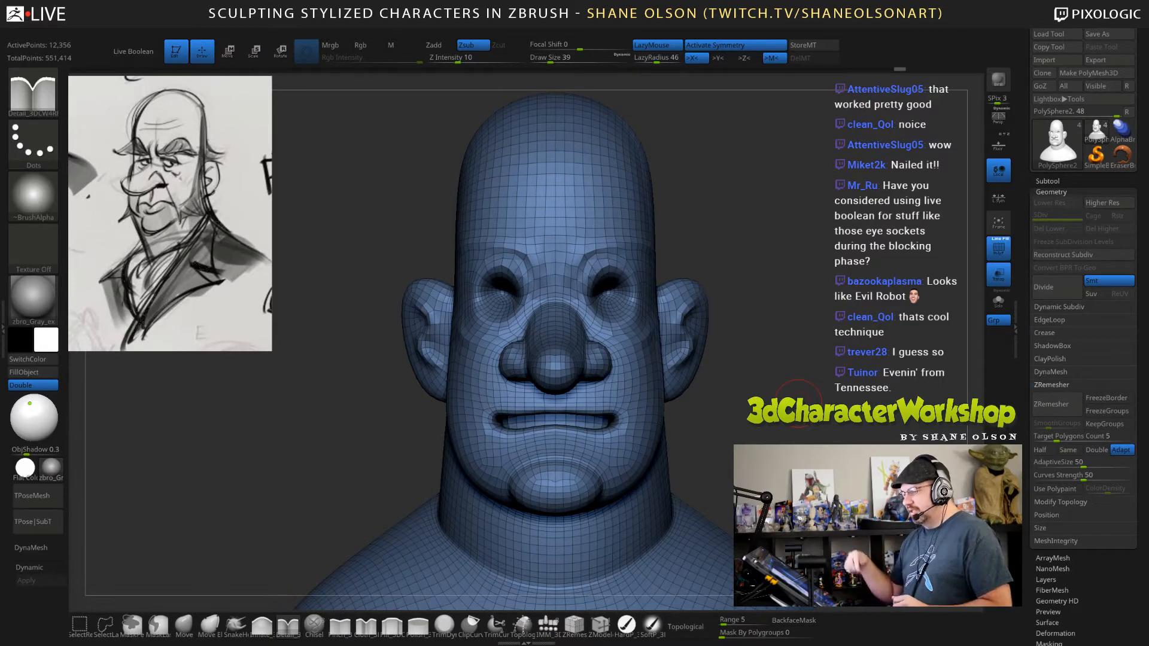
Set the Detail brush's draw size to 67 and turn on dynamic subdivision for the bust.
mouse_move(792, 339)
left_mouse_down()
mouse_move(796, 287)
mouse_move(811, 325)
mouse_move(833, 312)
mouse_move(777, 289)
mouse_move(857, 271)
left_mouse_up()
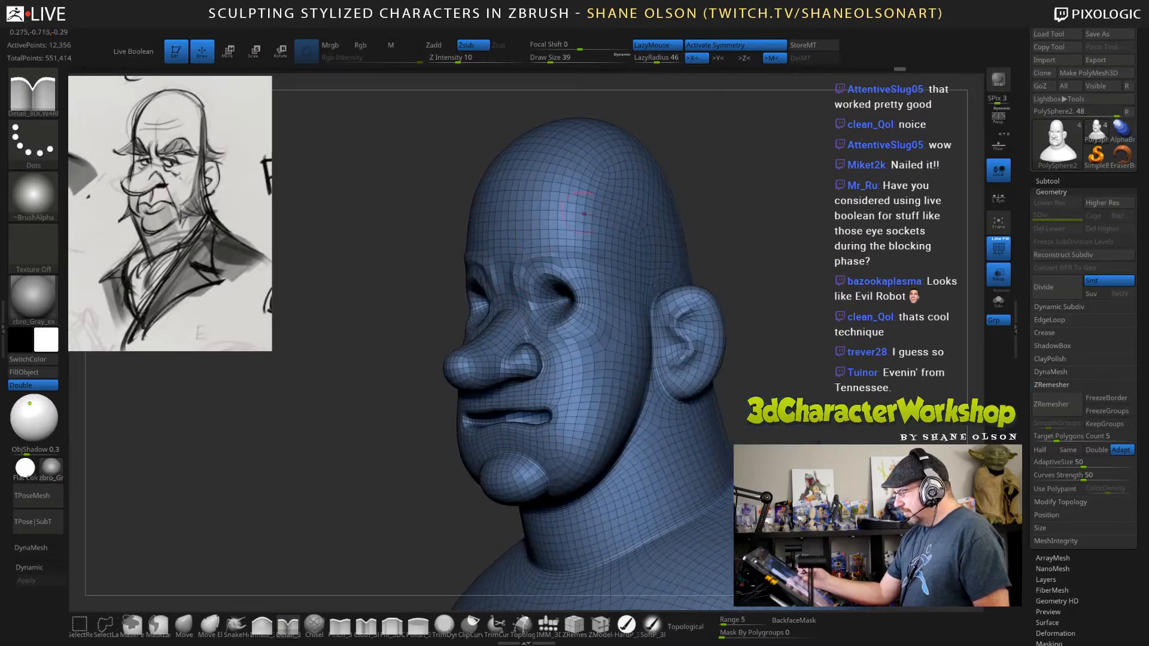
key("s")
left_click_drag(792, 258, 799, 259)
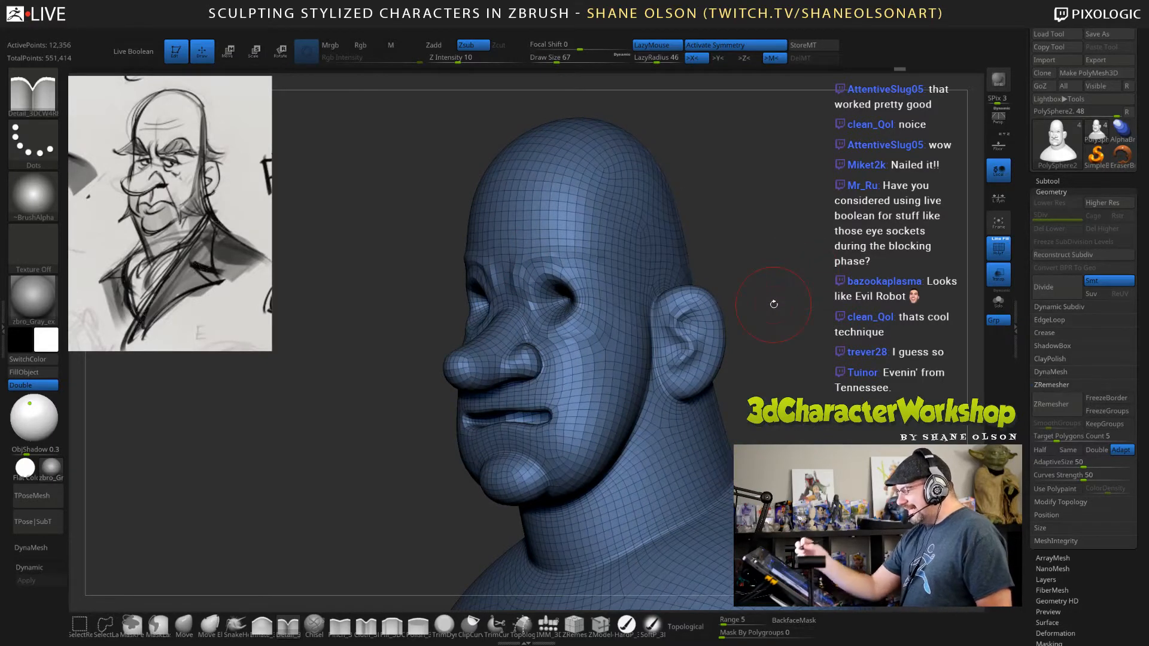
mouse_move(819, 362)
left_mouse_down()
mouse_move(831, 361)
mouse_move(784, 426)
mouse_move(724, 335)
mouse_move(663, 286)
left_mouse_up()
key("d")
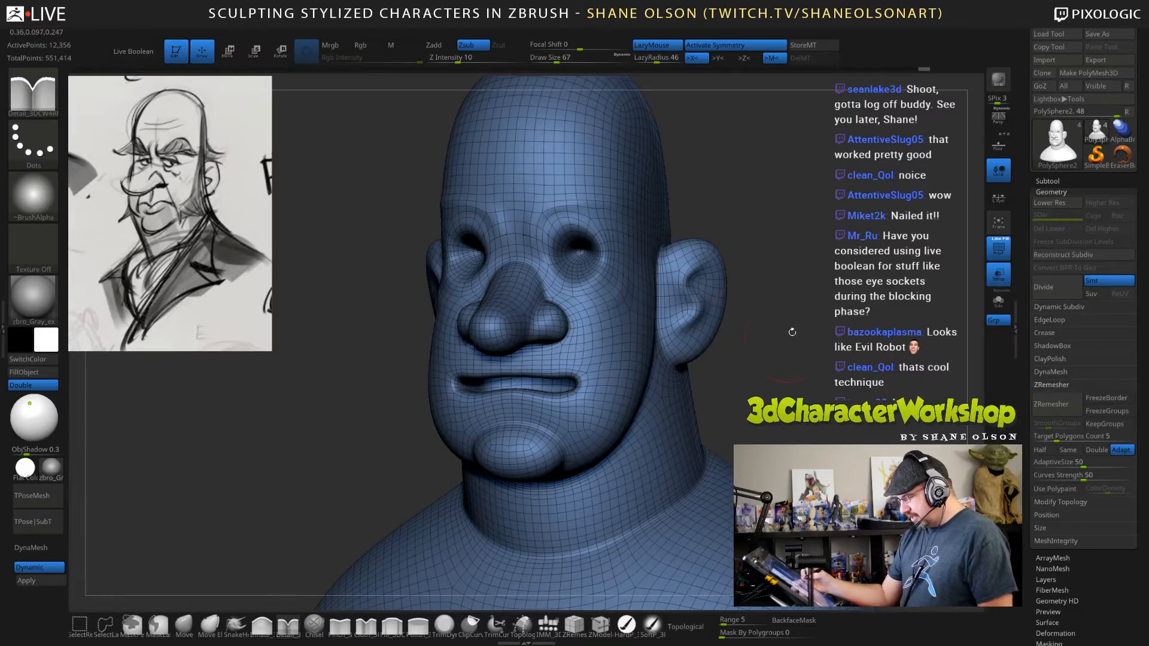
Raise the Smooth brush's Z intensity to 76.
left_click_drag(457, 58, 489, 56, "shift")
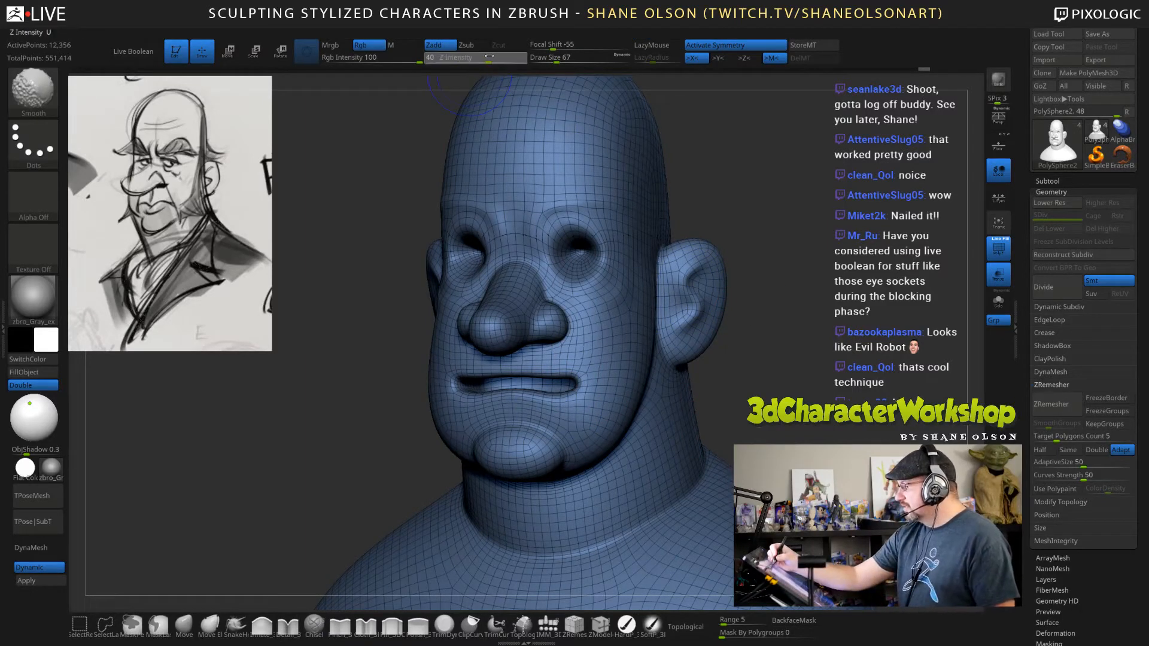
left_click_drag(788, 269, 788, 290, "alt")
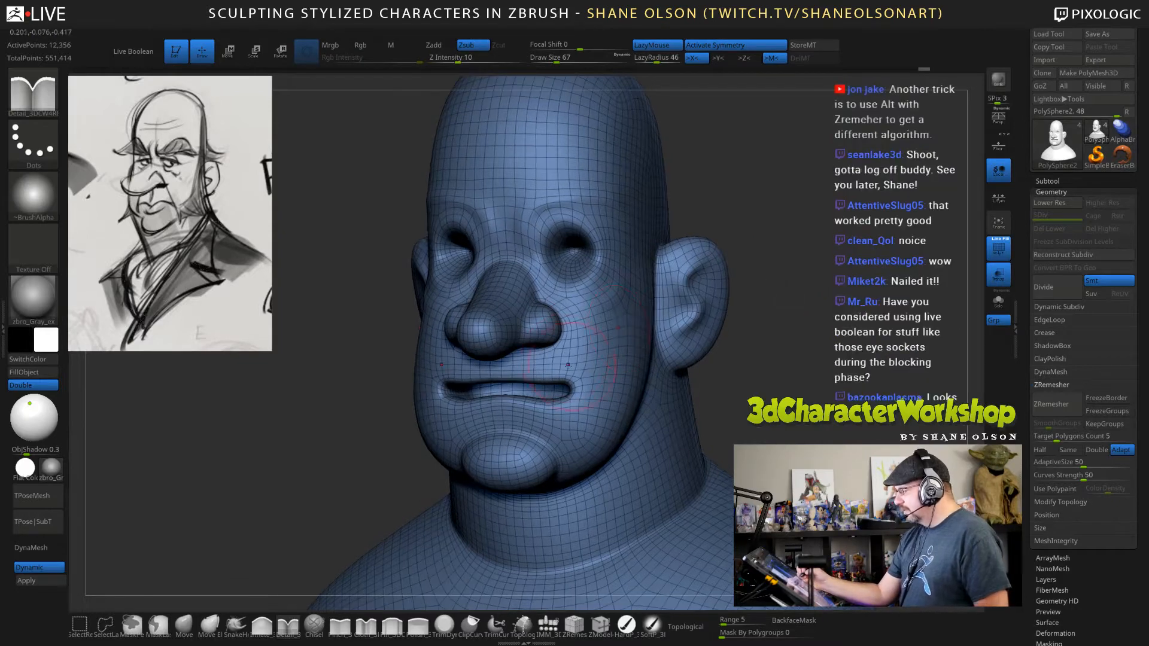
left_click_drag(781, 375, 737, 400)
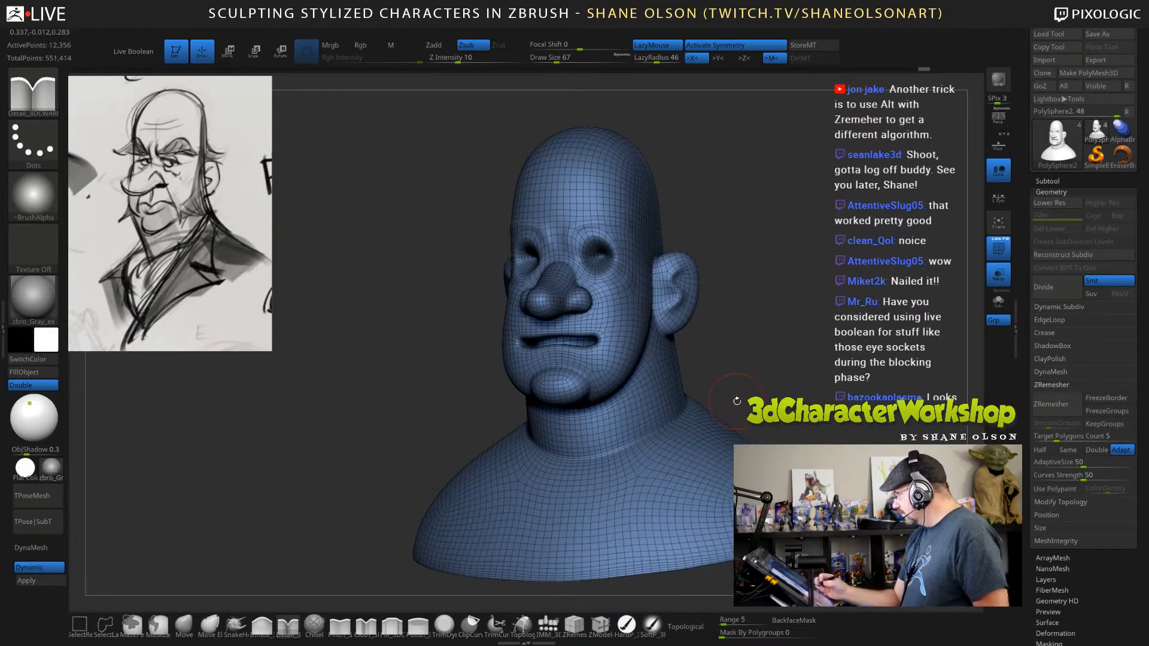
Save the tool as JoshHead03 in the Twitch folder, overwriting the existing file.
left_click(1047, 180)
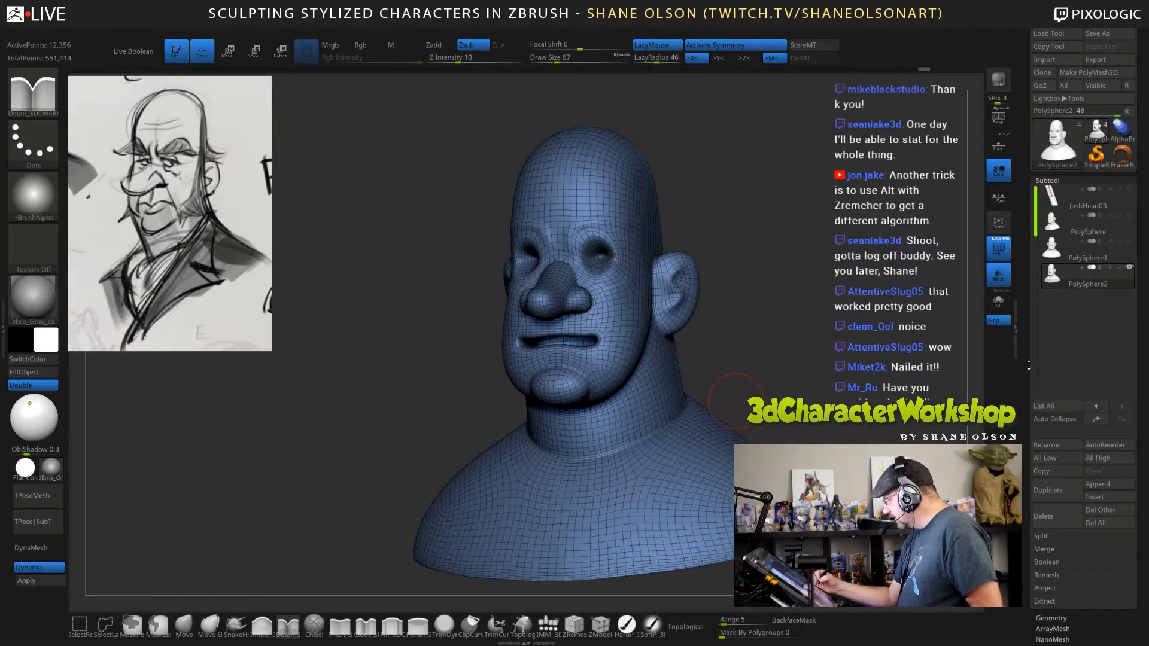
left_click(1051, 617)
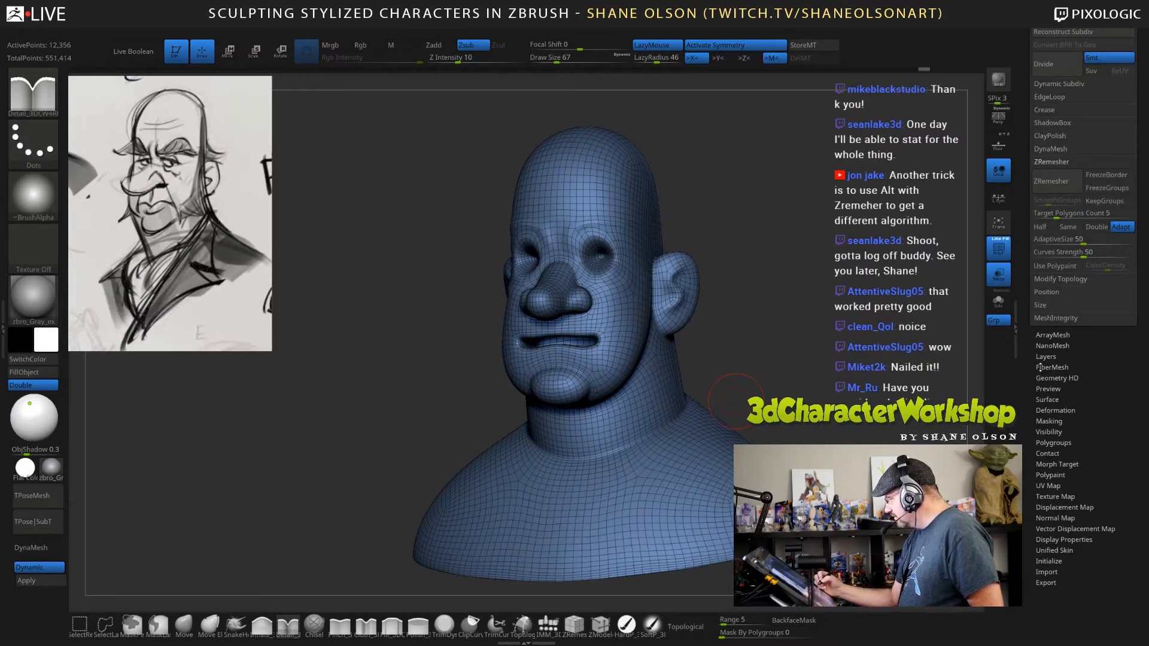
scroll(1040, 367, "up", 5)
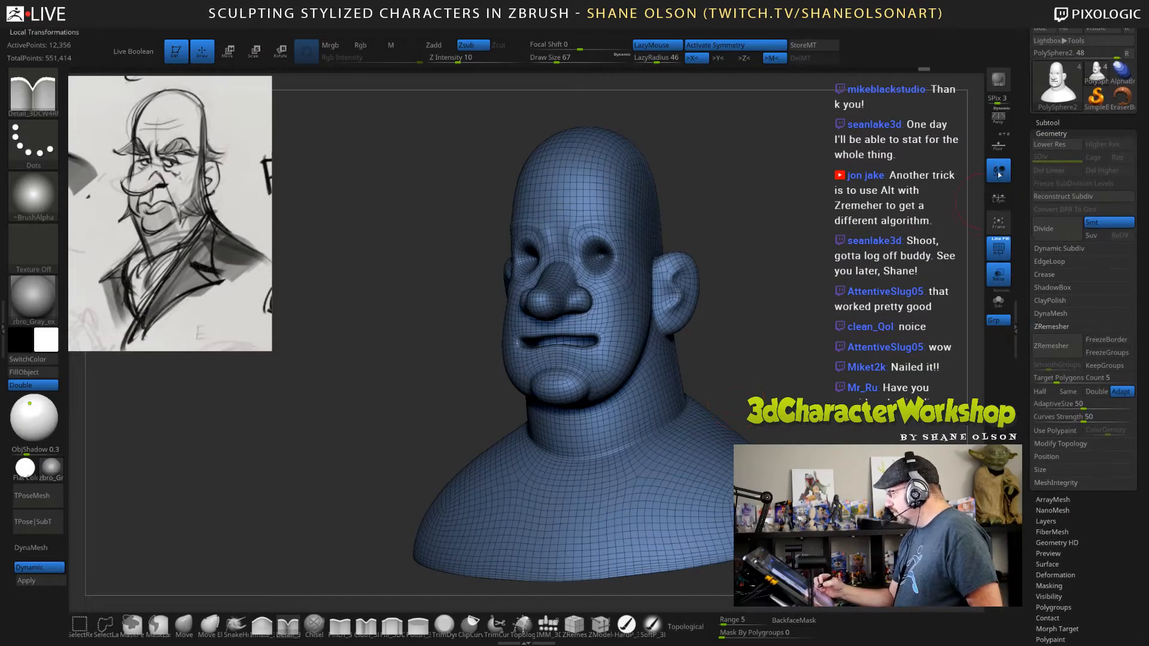
scroll(1071, 90, "up", 3)
left_click(1108, 33)
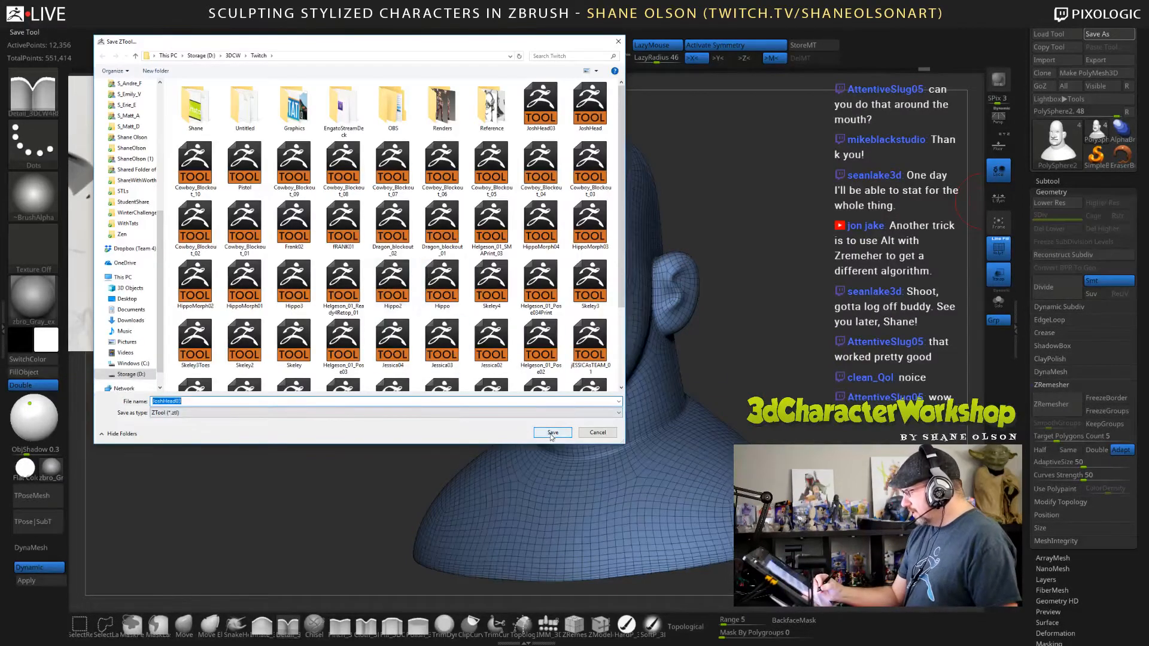
left_click(551, 433)
left_click(607, 330)
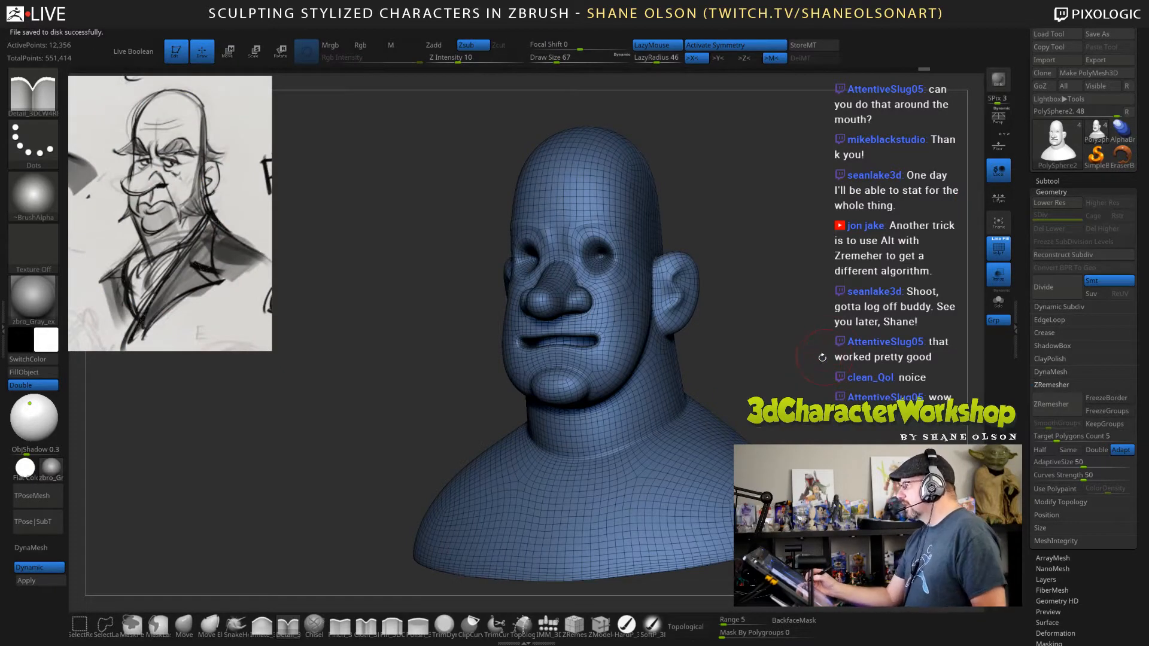
Carve the creases at the base of the neck and around the chin with the Detail brush in Zsub mode at draw size 67.
left_click_drag(794, 350, 773, 374)
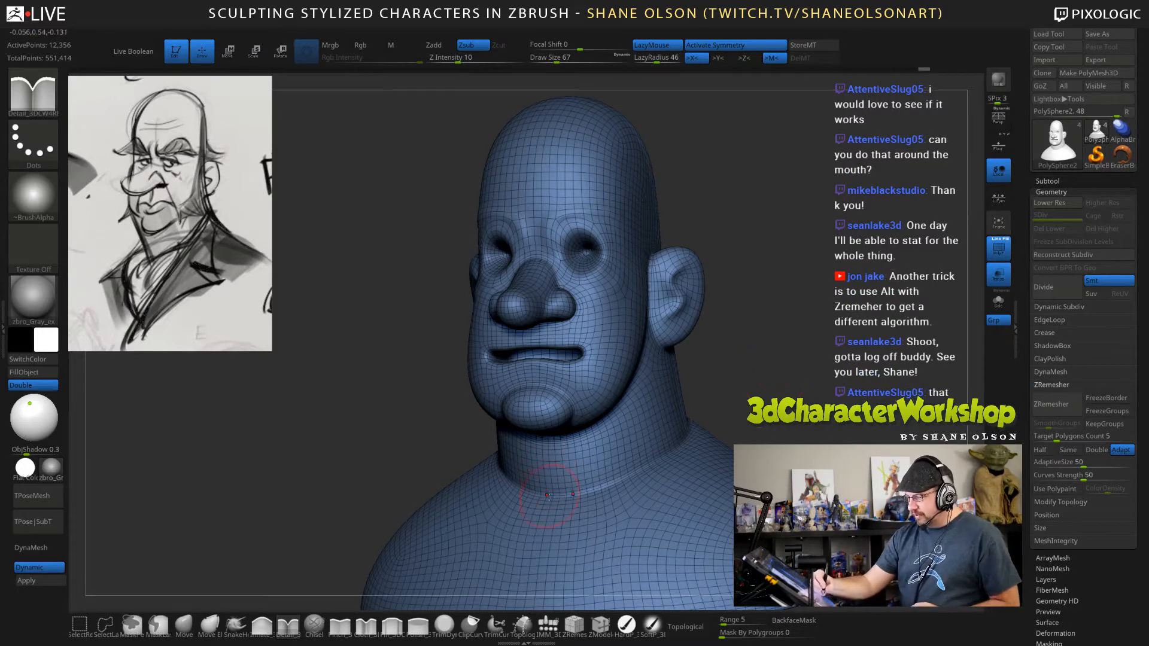
right_click_drag(589, 479, 553, 487)
mouse_move(675, 437)
right_mouse_down()
mouse_move(664, 433)
mouse_move(670, 456)
mouse_move(658, 460)
mouse_move(703, 458)
mouse_move(675, 423)
mouse_move(674, 380)
right_mouse_up()
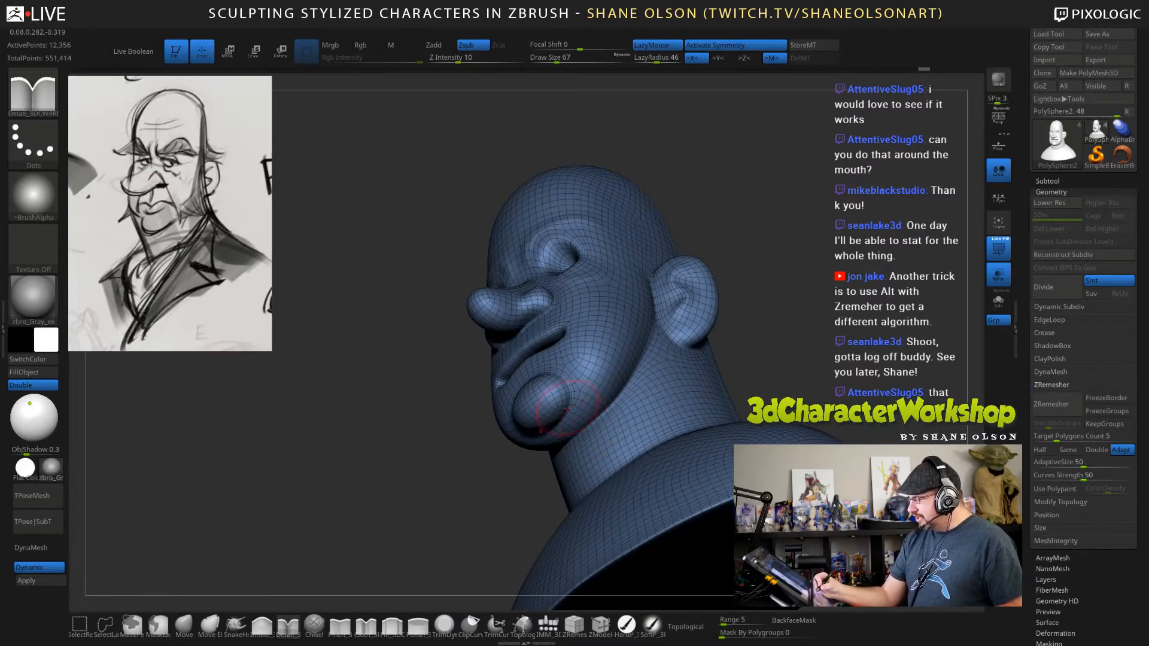
right_click_drag(510, 386, 612, 368)
right_click_drag(604, 328, 593, 369)
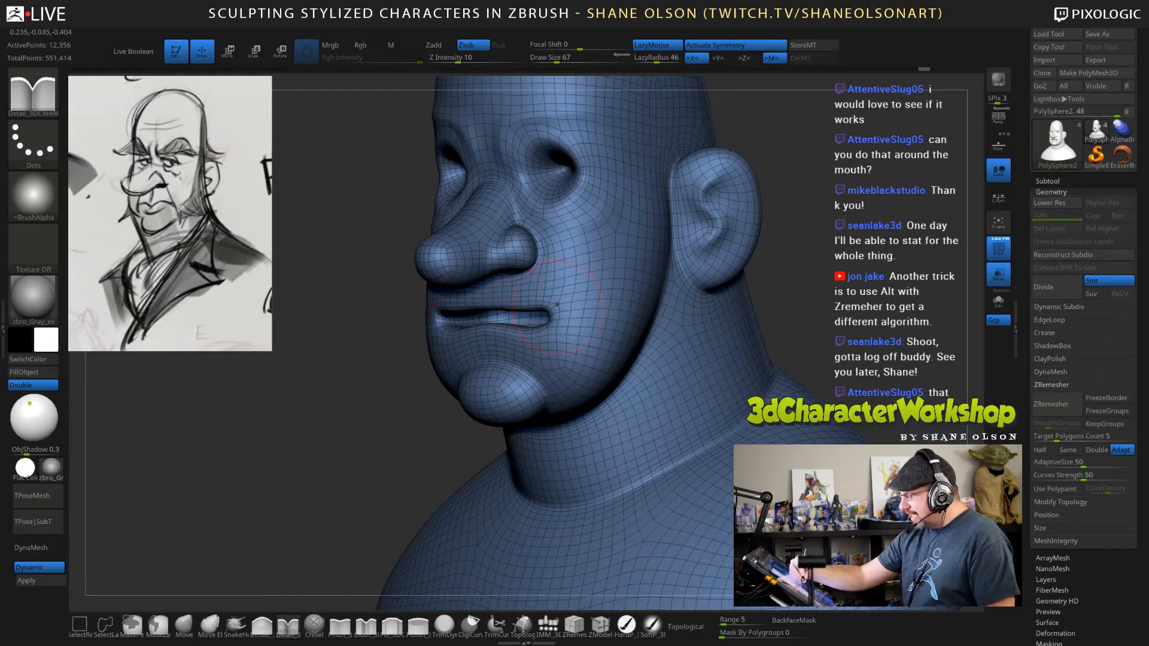
Refine the corners of the mouth with the Detail brush in Zsub mode at draw size 41 and the Inflate brush at Z intensity 5.
mouse_move(587, 347)
right_mouse_down()
mouse_move(681, 338)
mouse_move(713, 351)
right_mouse_up()
key("s")
left_click_drag(712, 351, 706, 350)
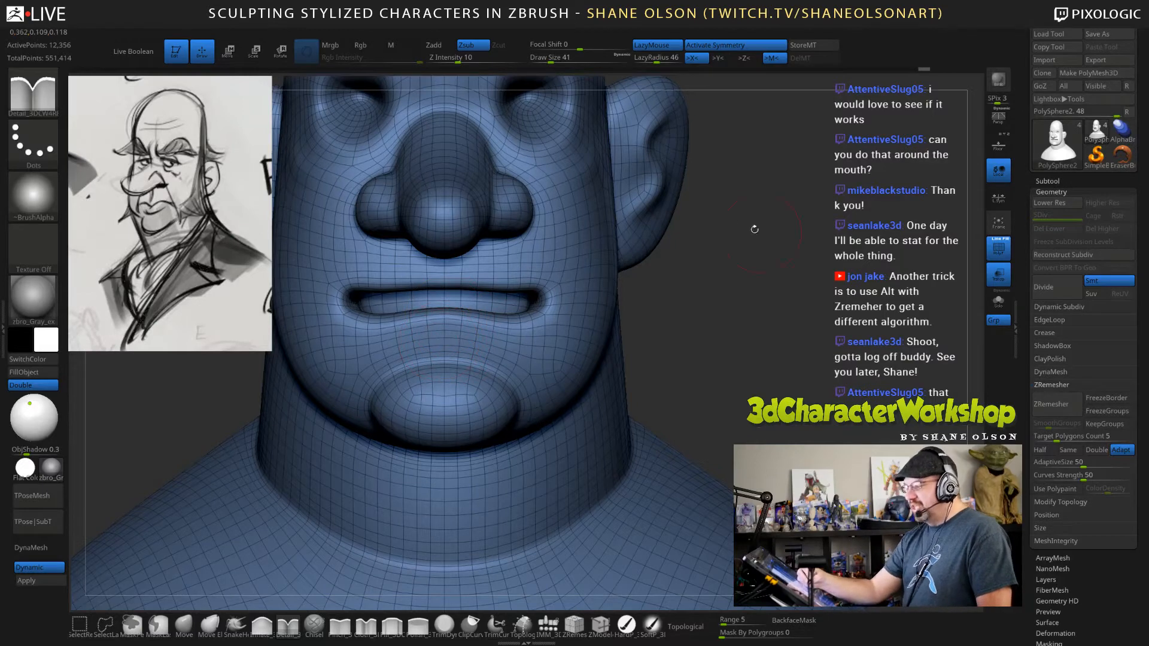
left_click_drag(785, 378, 755, 384)
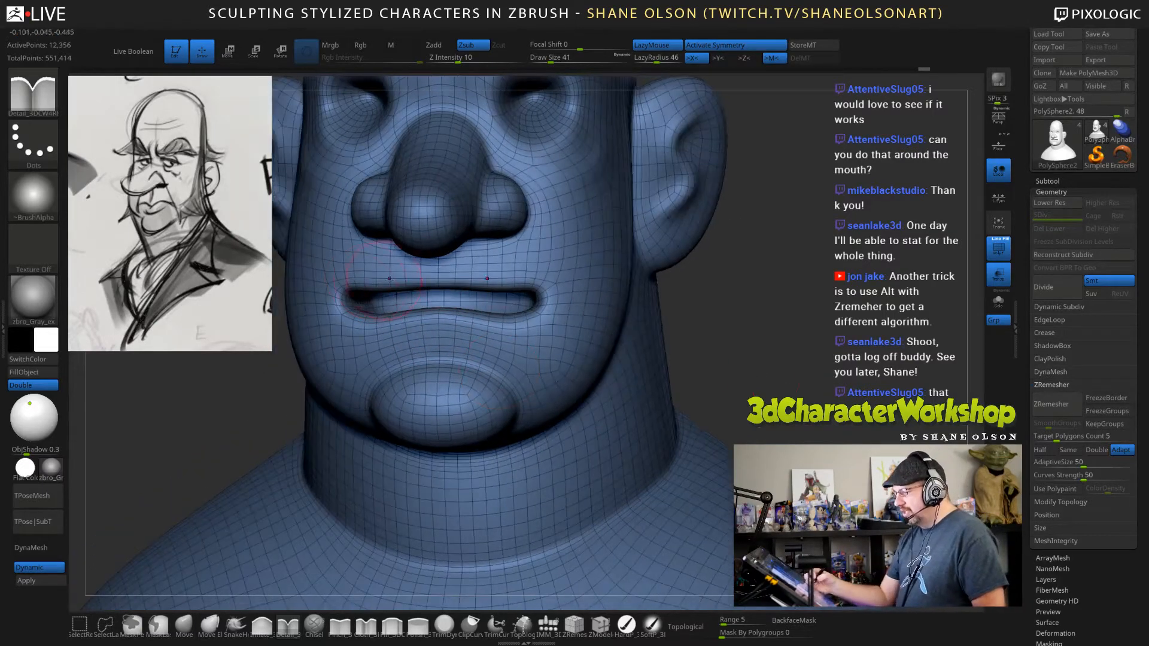
left_click_drag(768, 345, 682, 340)
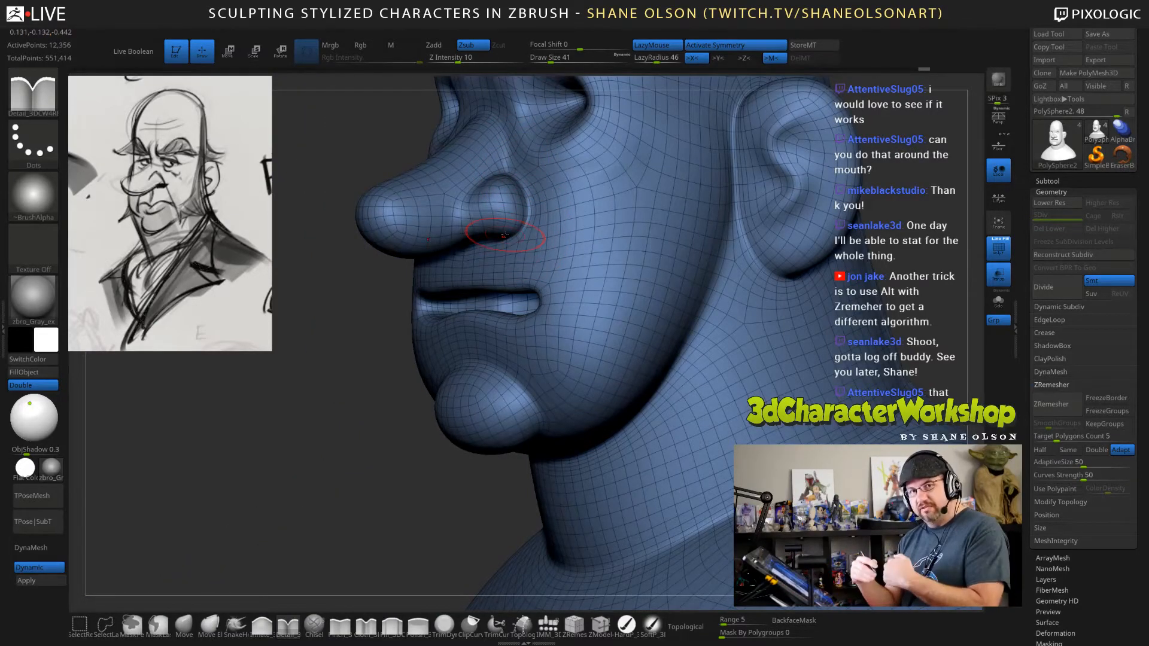
right_click_drag(643, 257, 637, 234, "ctrl")
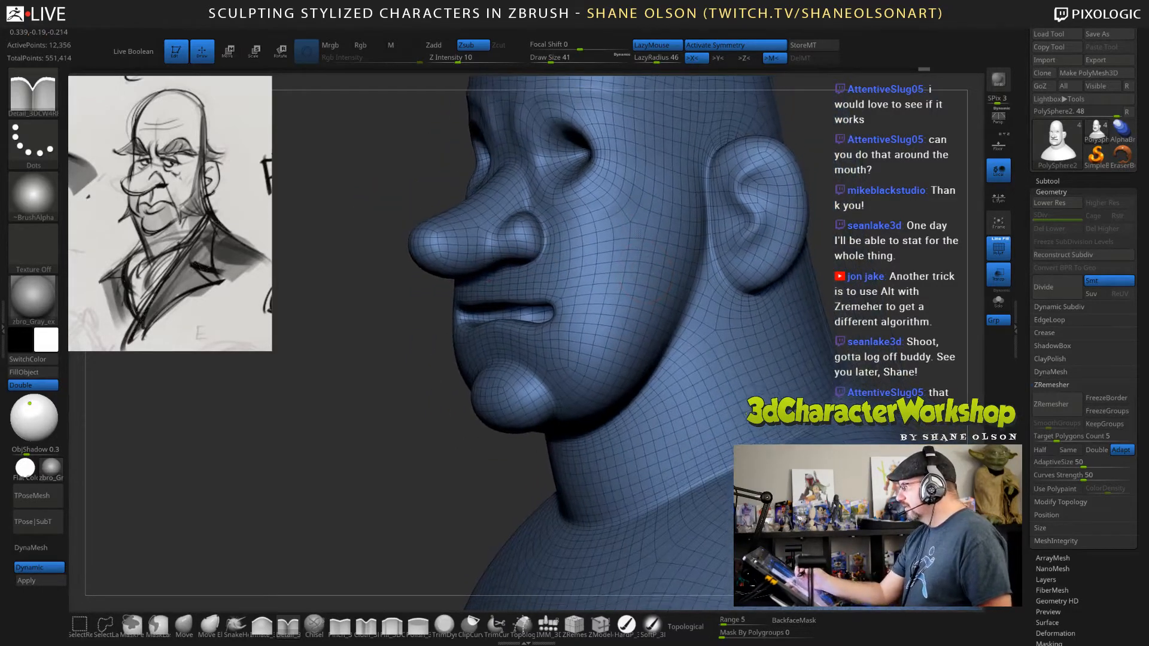
mouse_move(603, 335)
right_mouse_down()
mouse_move(592, 314)
mouse_move(664, 284)
right_mouse_up()
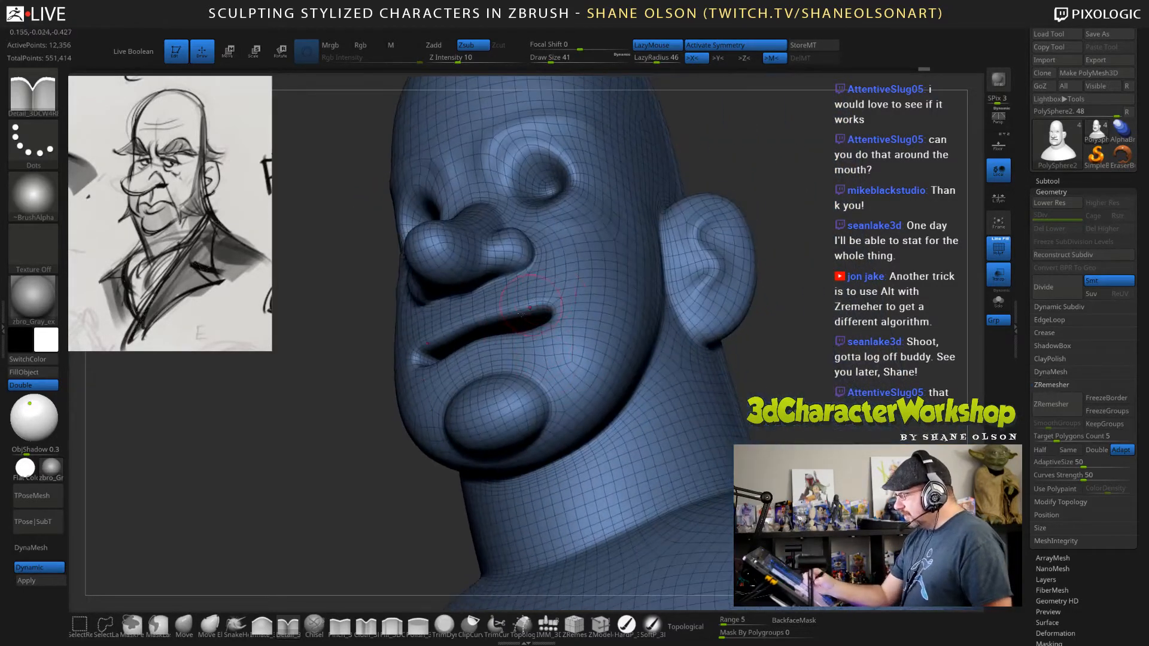
mouse_move(533, 323)
right_mouse_down()
mouse_move(563, 348)
mouse_move(533, 332)
right_mouse_up()
left_click(261, 624)
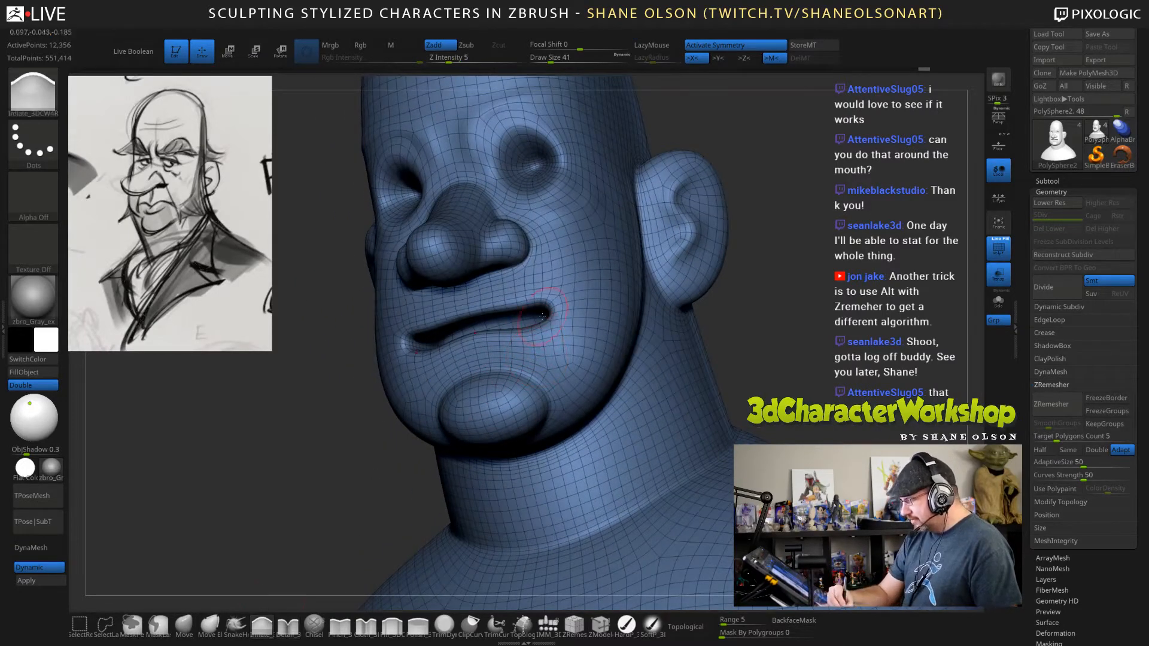
right_click_drag(736, 309, 812, 332, "shift")
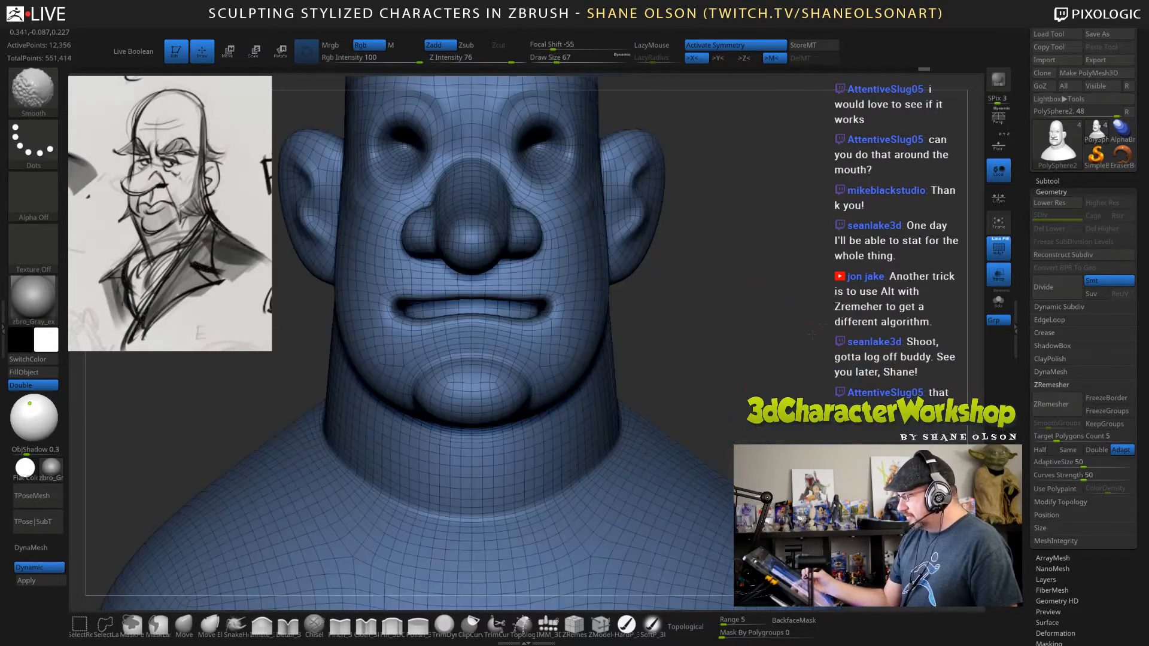
right_click_drag(800, 371, 792, 366)
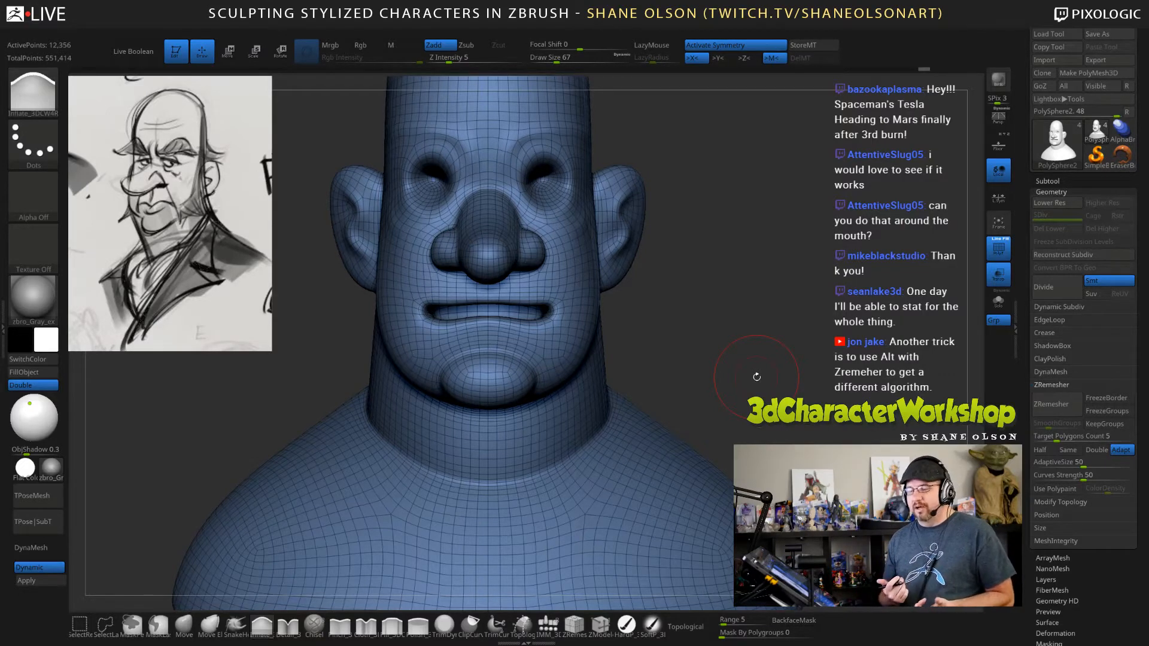
Pull the lower lip up to narrow the mouth opening with the Move brush at draw size 96 and Topological masking on.
left_click(182, 625)
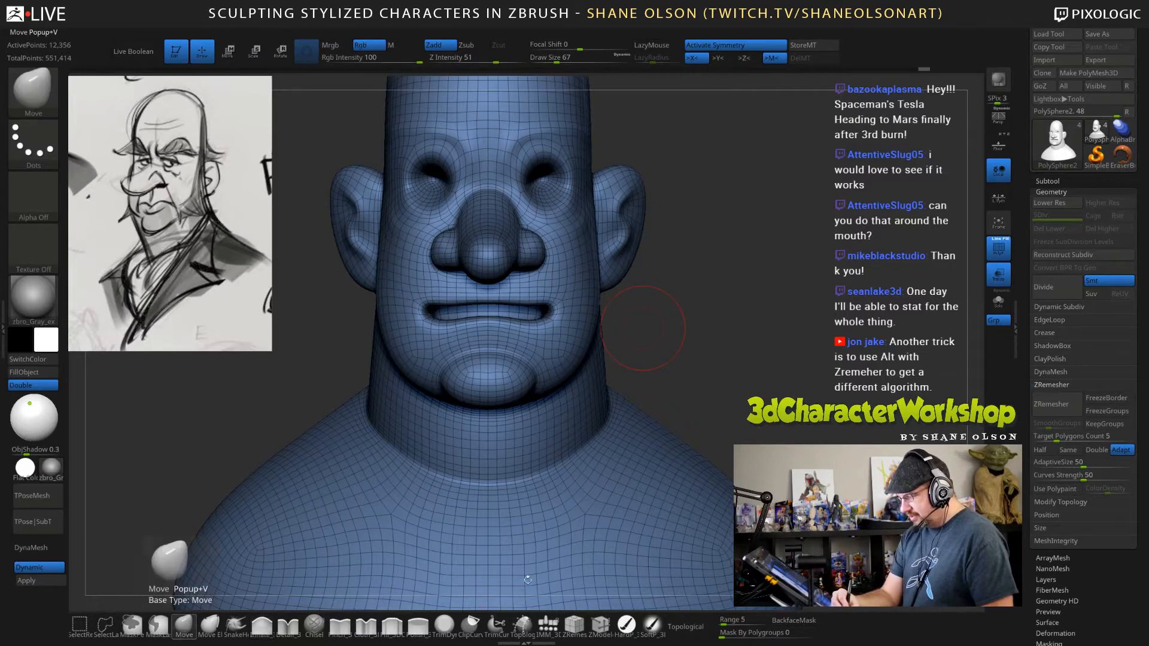
key("s")
left_click_drag(726, 345, 729, 346)
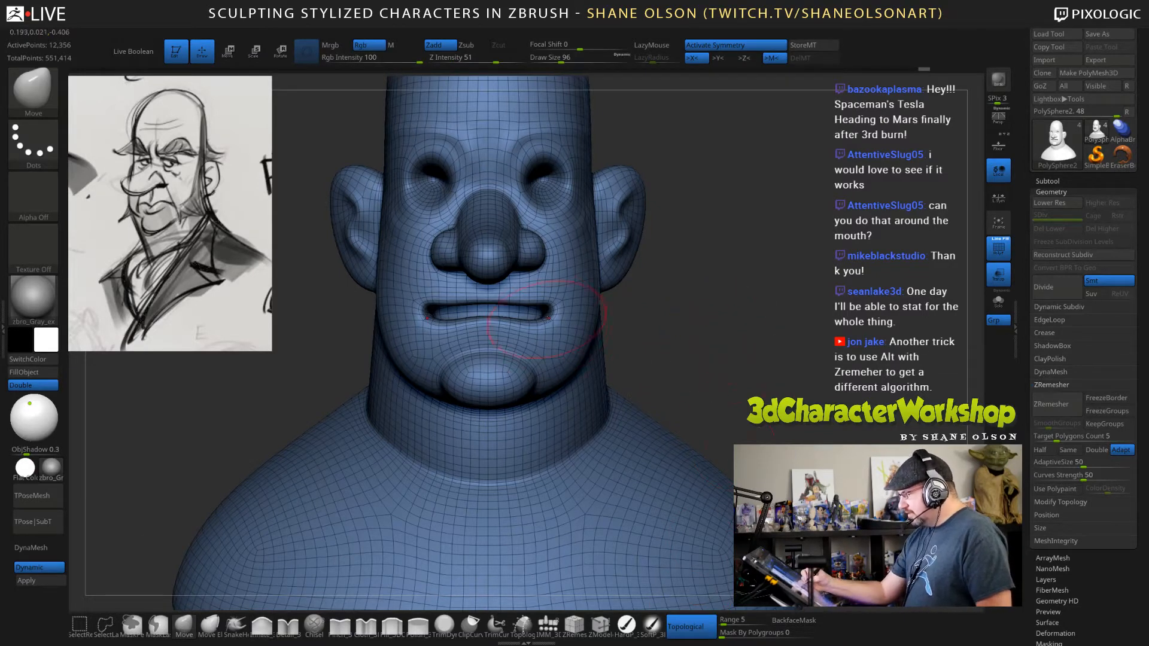
left_click_drag(543, 321, 519, 290)
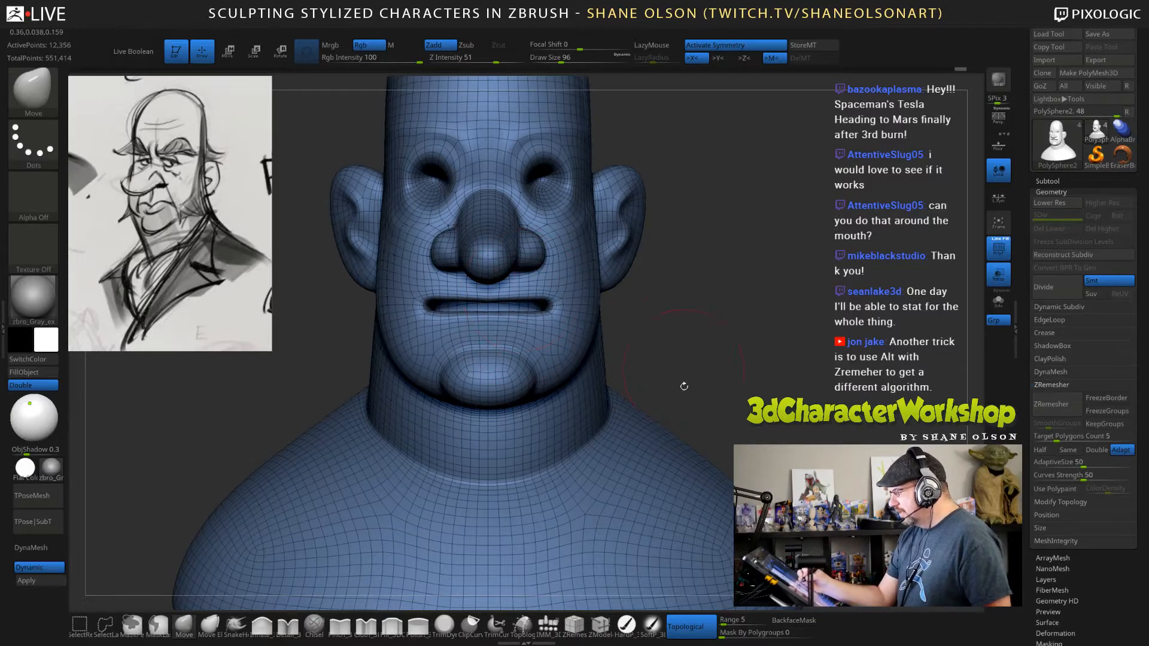
Bend the mouth line into a frown with the Move brush at draw size 56 and the Topological range set to 3.
left_click_drag(684, 386, 685, 439, "alt")
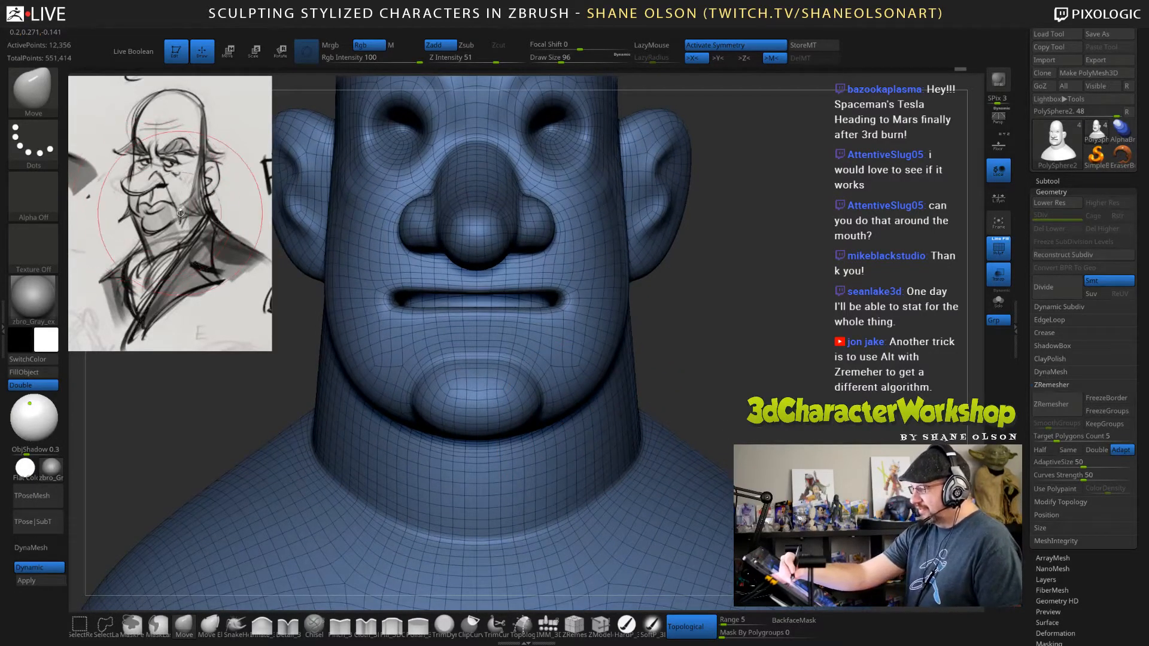
key("s")
left_click_drag(766, 372, 758, 372)
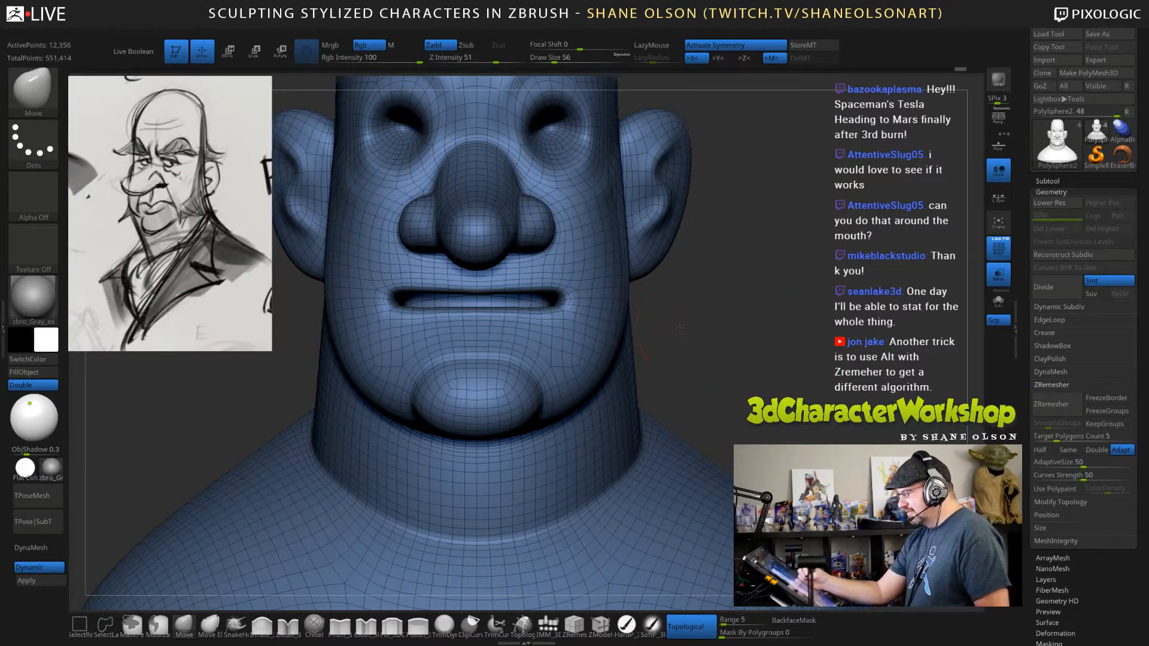
mouse_move(680, 328)
left_mouse_down()
mouse_move(587, 299)
mouse_move(576, 317)
mouse_move(501, 315)
mouse_move(542, 283)
left_mouse_up()
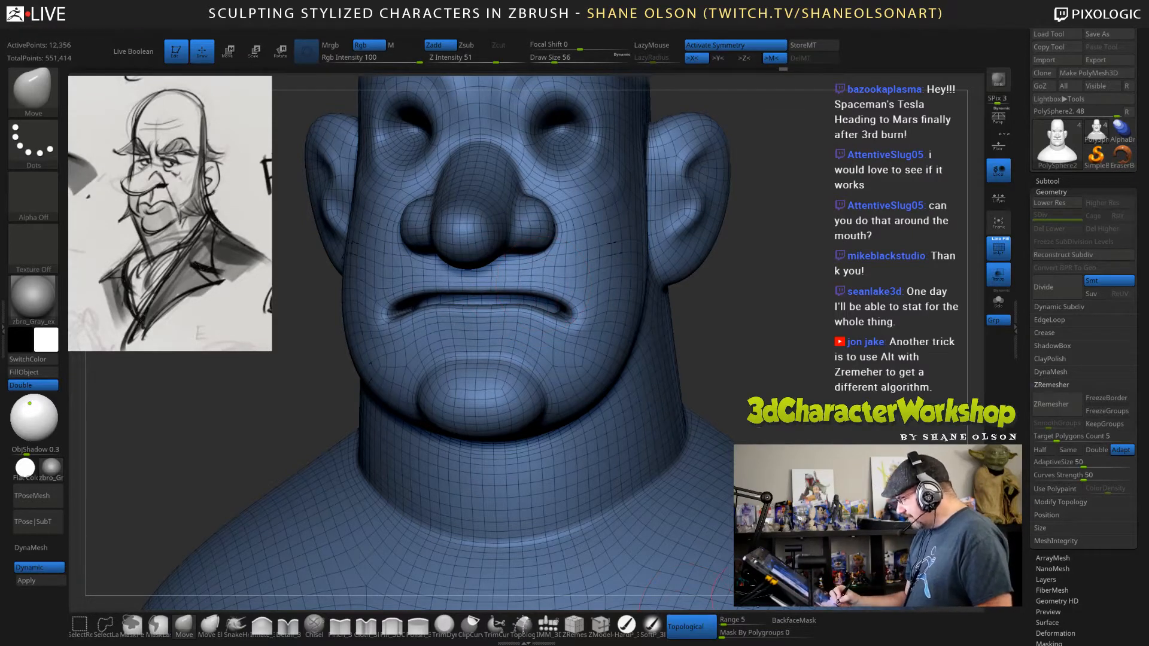
left_click(735, 623)
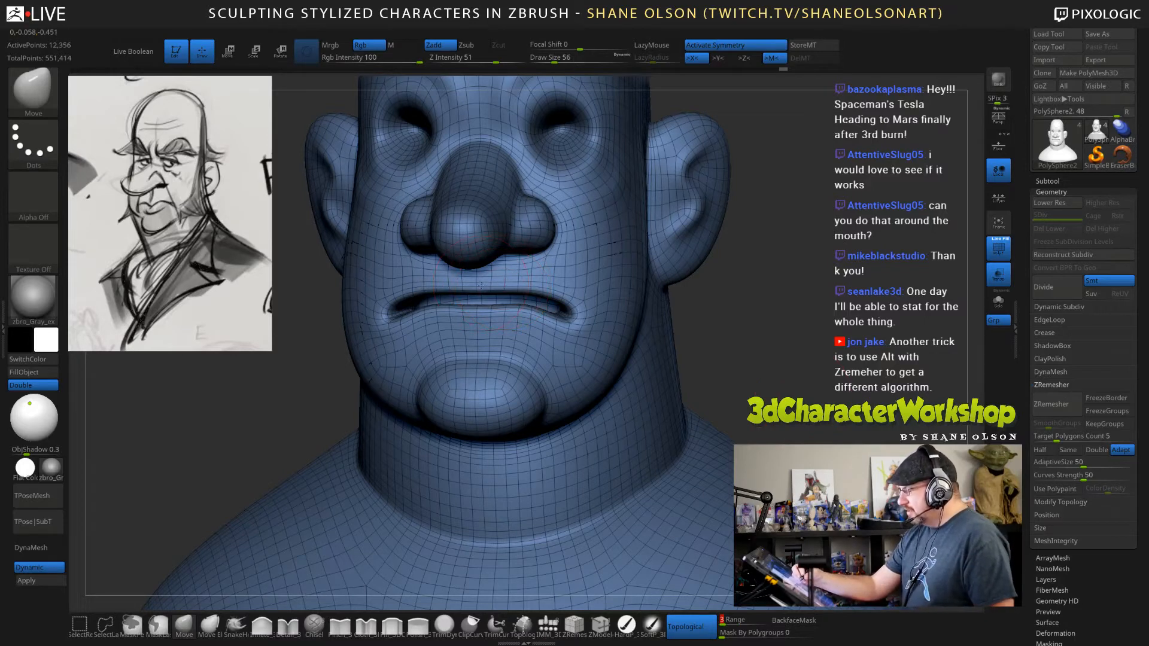
mouse_move(480, 285)
right_mouse_down()
mouse_move(563, 271)
mouse_move(534, 295)
right_mouse_up()
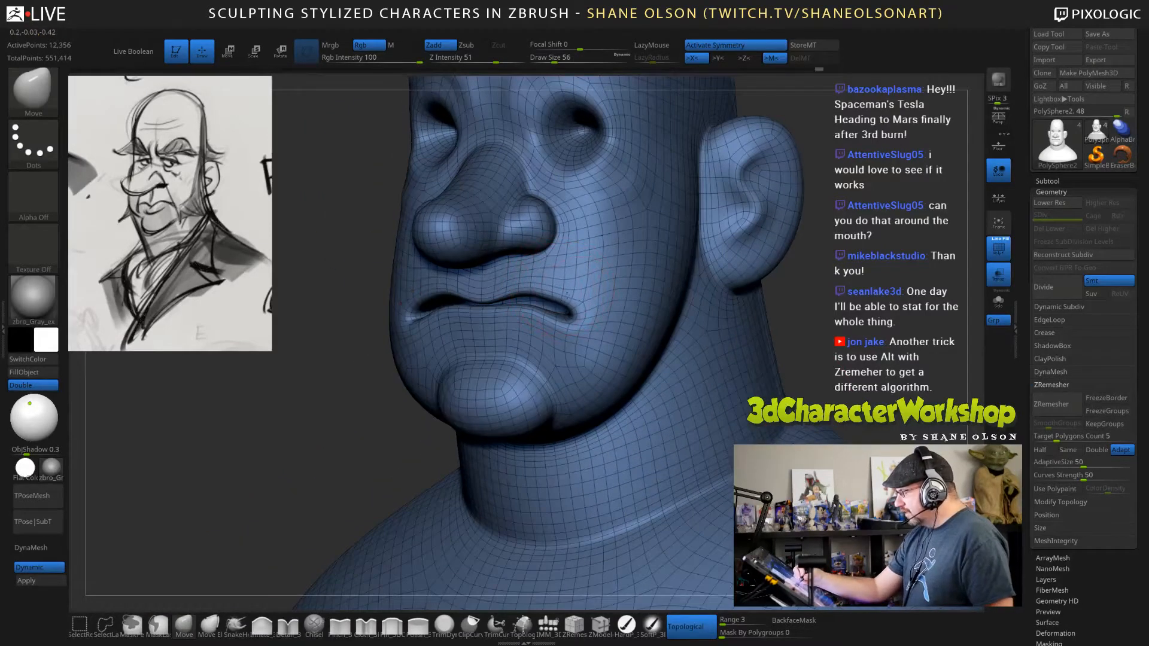
Adjust the lips and mouth corners in side view with the Move brush at draw size 105.
mouse_move(563, 299)
right_mouse_down()
mouse_move(589, 326)
mouse_move(538, 358)
right_mouse_up()
key("s")
left_click_drag(495, 413, 505, 414)
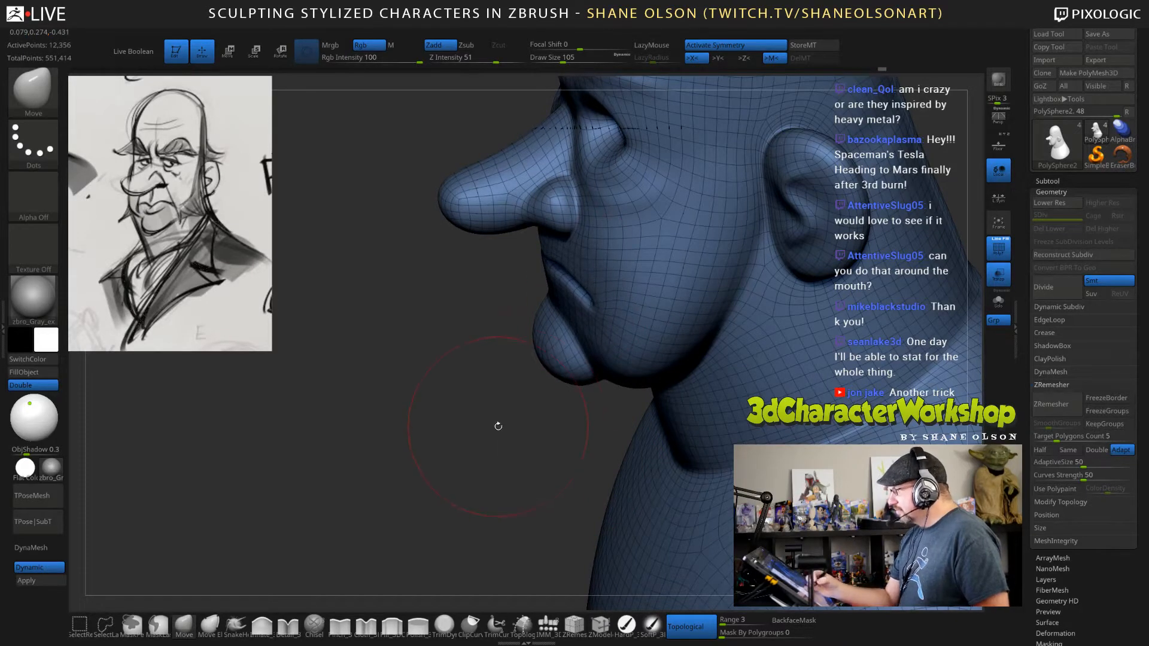
right_click_drag(498, 429, 499, 428)
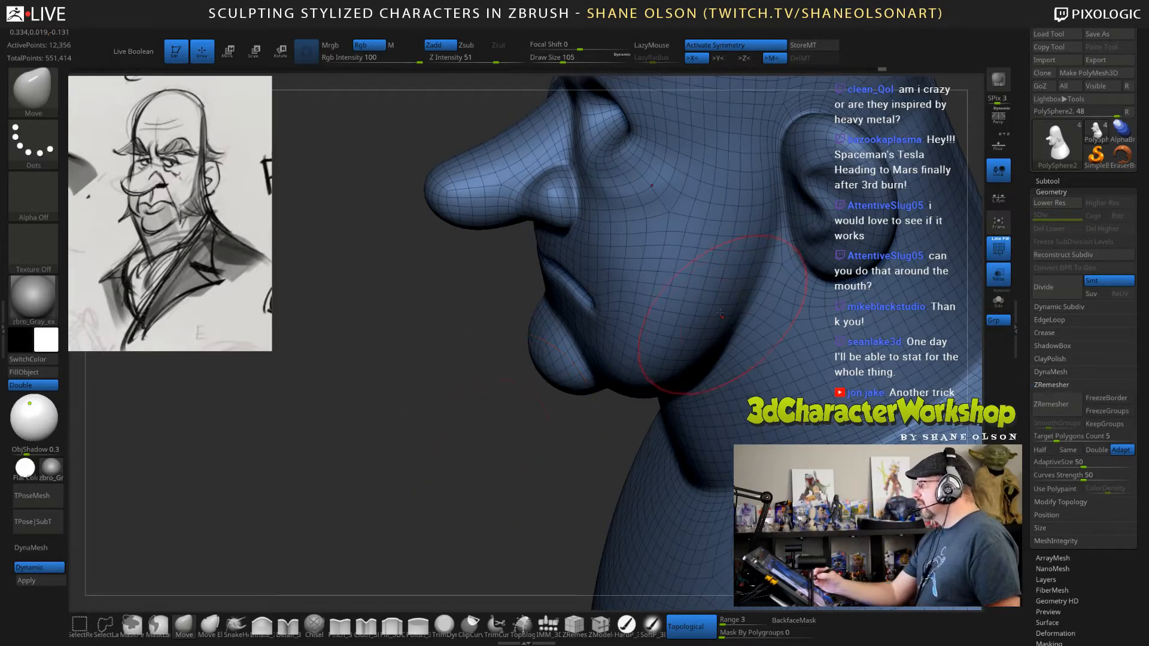
right_click_drag(720, 314, 481, 426)
Refine the position of the mouth corners from the side with the Move brush at draw size 80.
key("s")
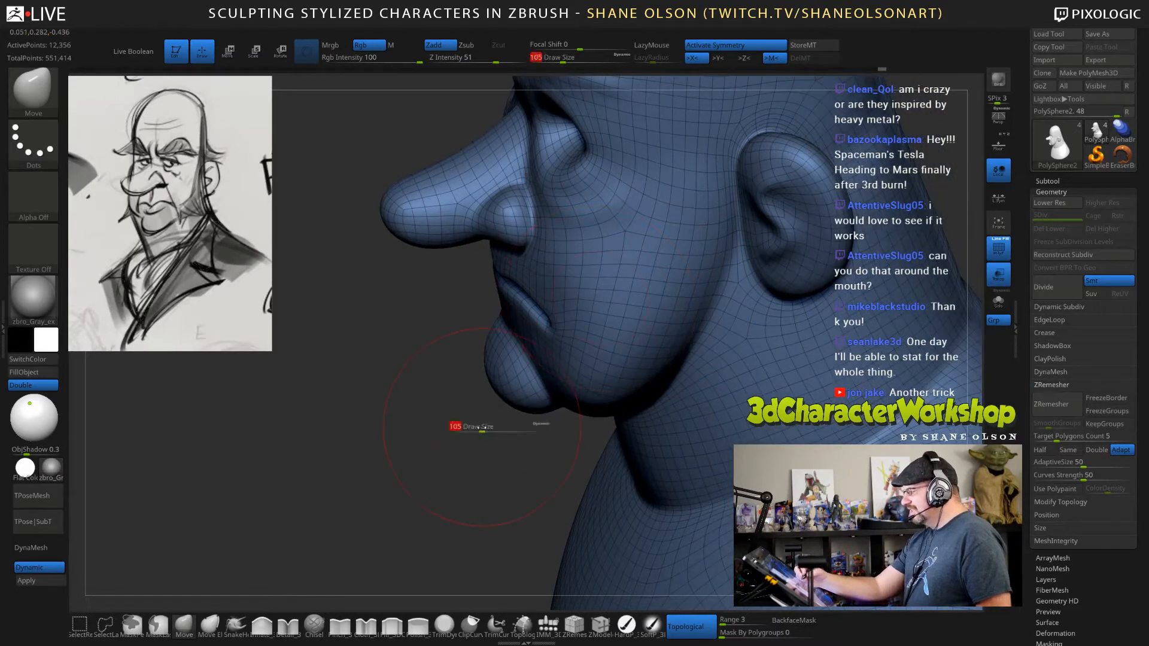
left_click_drag(482, 428, 477, 428)
left_click_drag(530, 317, 535, 328)
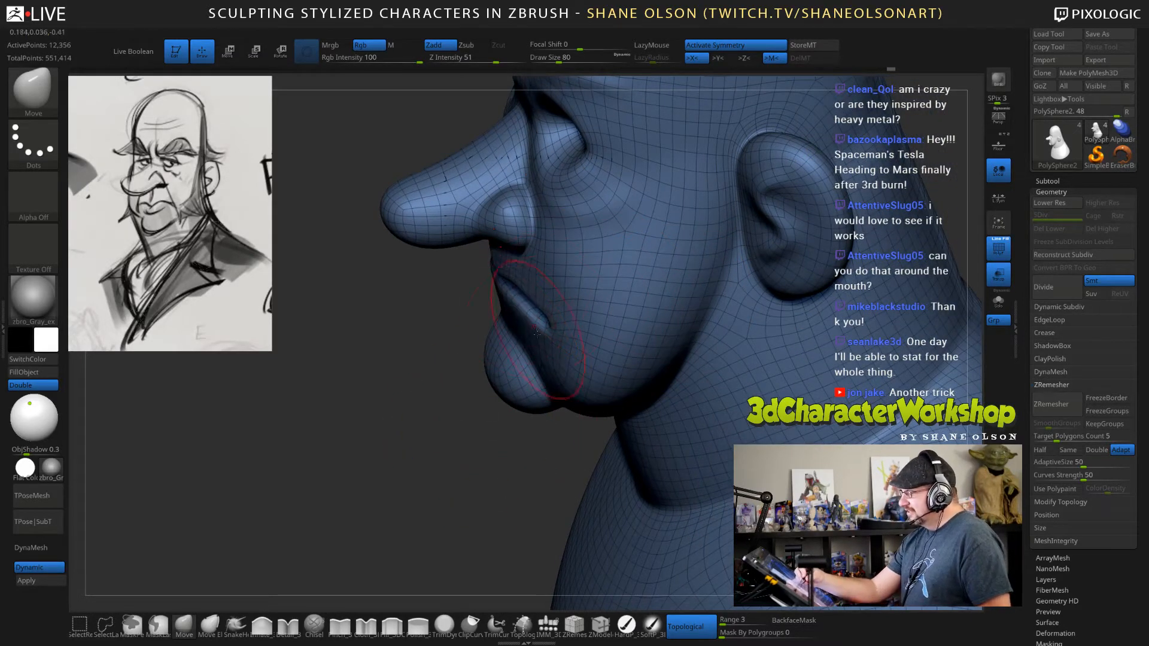
right_click_drag(464, 419, 482, 332)
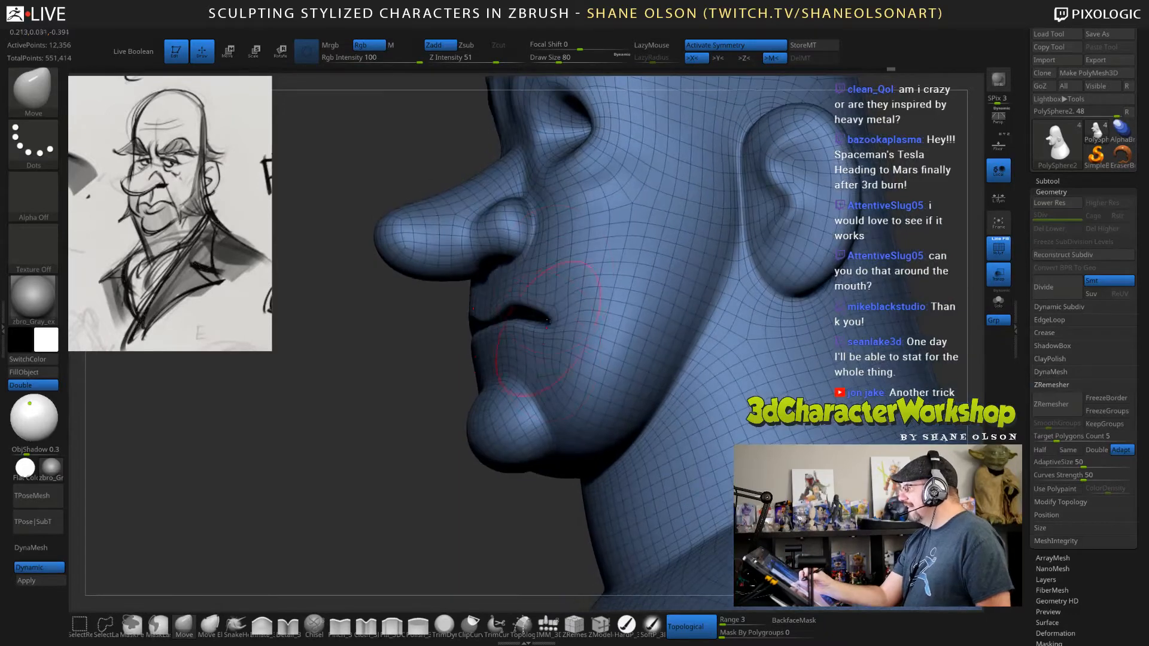
mouse_move(546, 281)
right_mouse_down()
mouse_move(574, 278)
mouse_move(552, 346)
mouse_move(501, 296)
right_mouse_up()
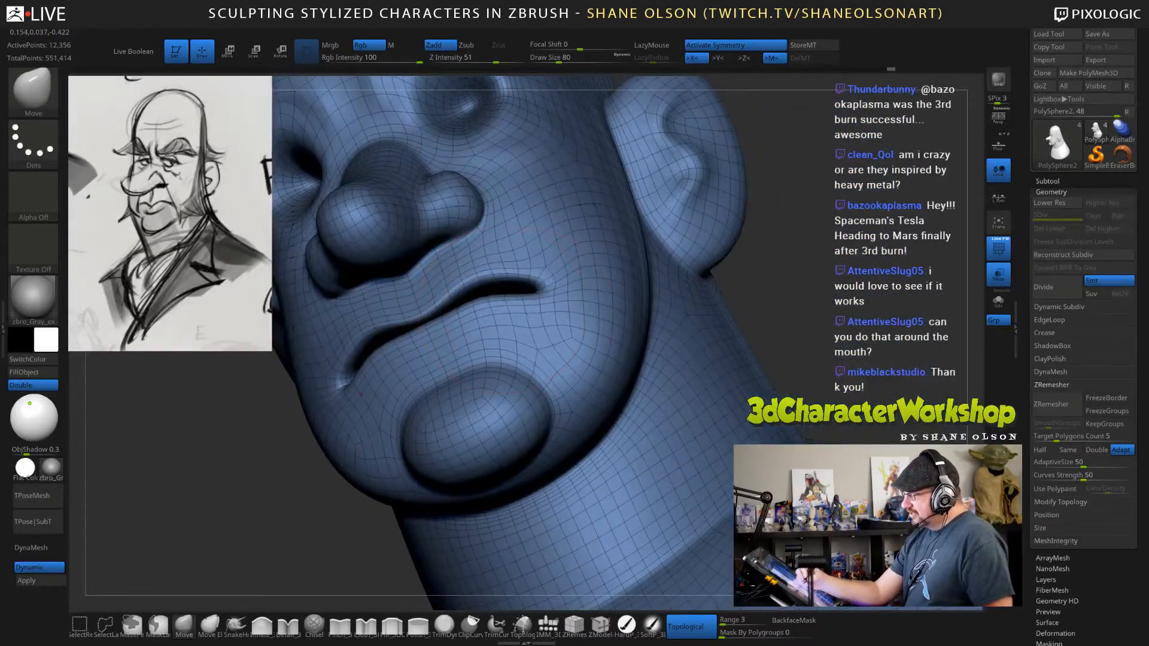
Bring the upper and lower lips together along the mouth line with the Move brush at draw size 67.
left_click_drag(502, 296, 524, 304)
key("s")
right_click_drag(523, 303, 506, 329)
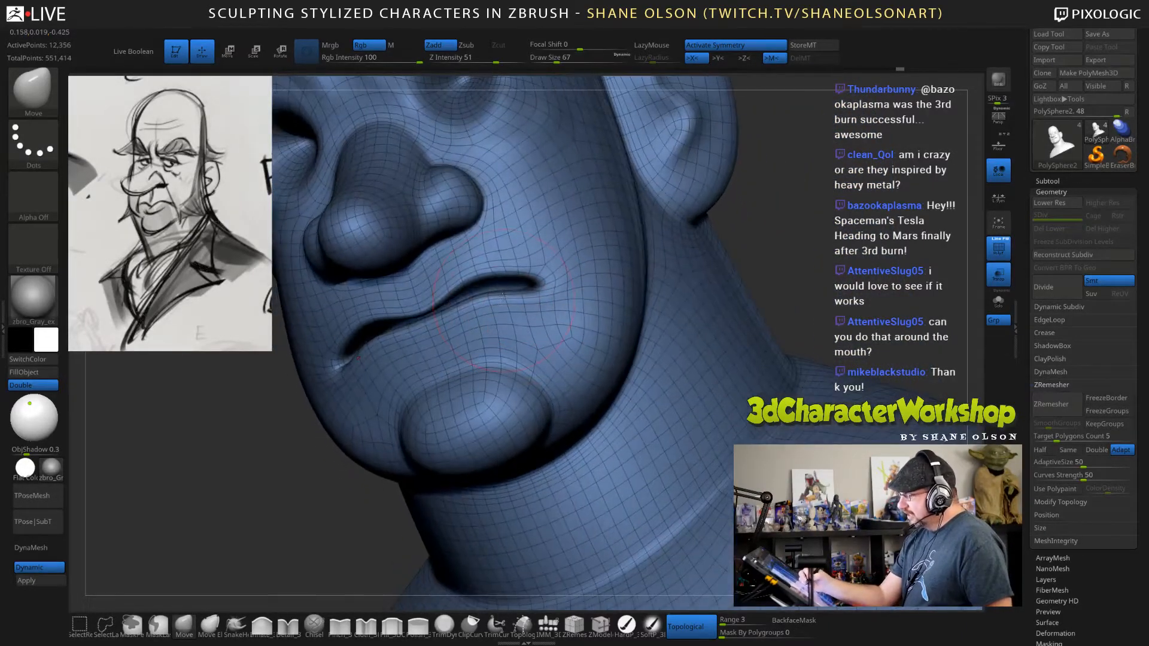
left_click_drag(503, 294, 521, 291)
right_click_drag(483, 302, 657, 298)
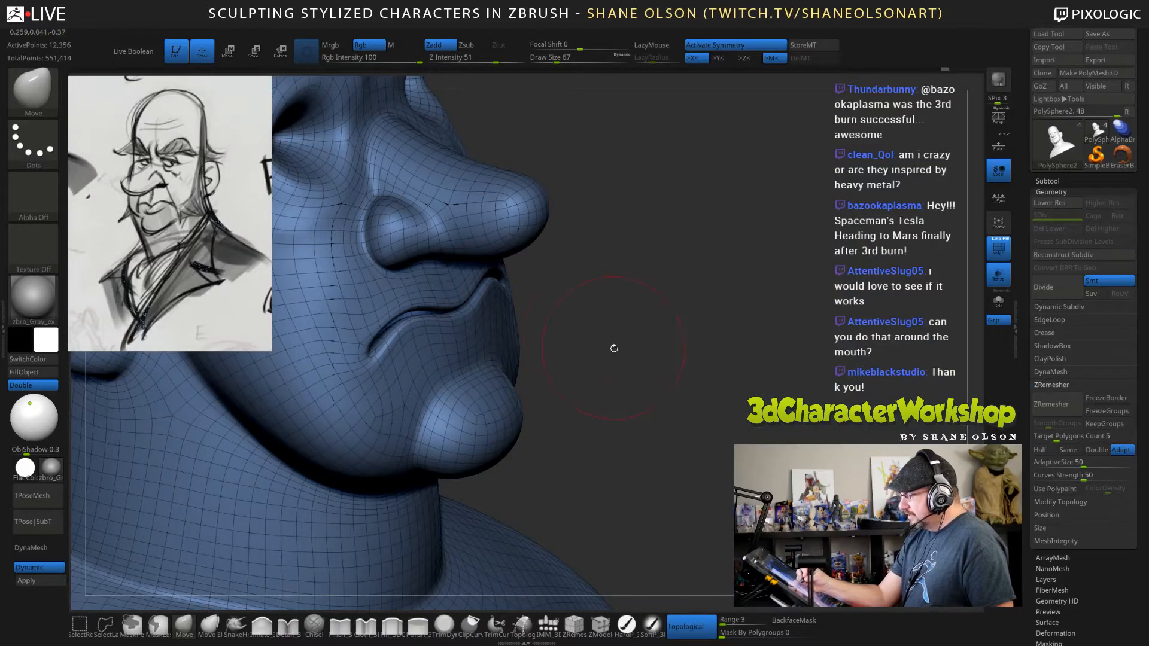
right_click_drag(613, 343, 551, 316)
mouse_move(512, 258)
left_mouse_down()
mouse_move(478, 273)
mouse_move(517, 272)
mouse_move(534, 286)
left_mouse_up()
right_click_drag(601, 299, 768, 298)
Swell the lip edges to tighten the mouth line with the Inflate brush at Z intensity 5 and draw size 28.
left_click(262, 625)
key("s")
left_click_drag(703, 315, 682, 315)
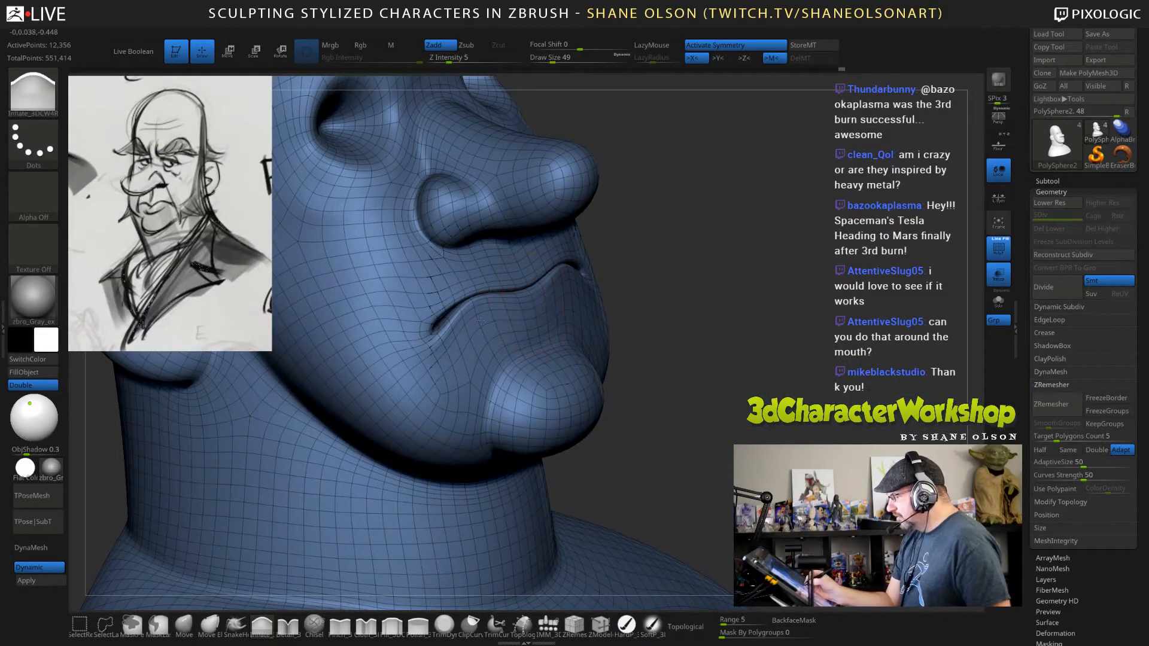
key("s")
left_click_drag(481, 317, 458, 317)
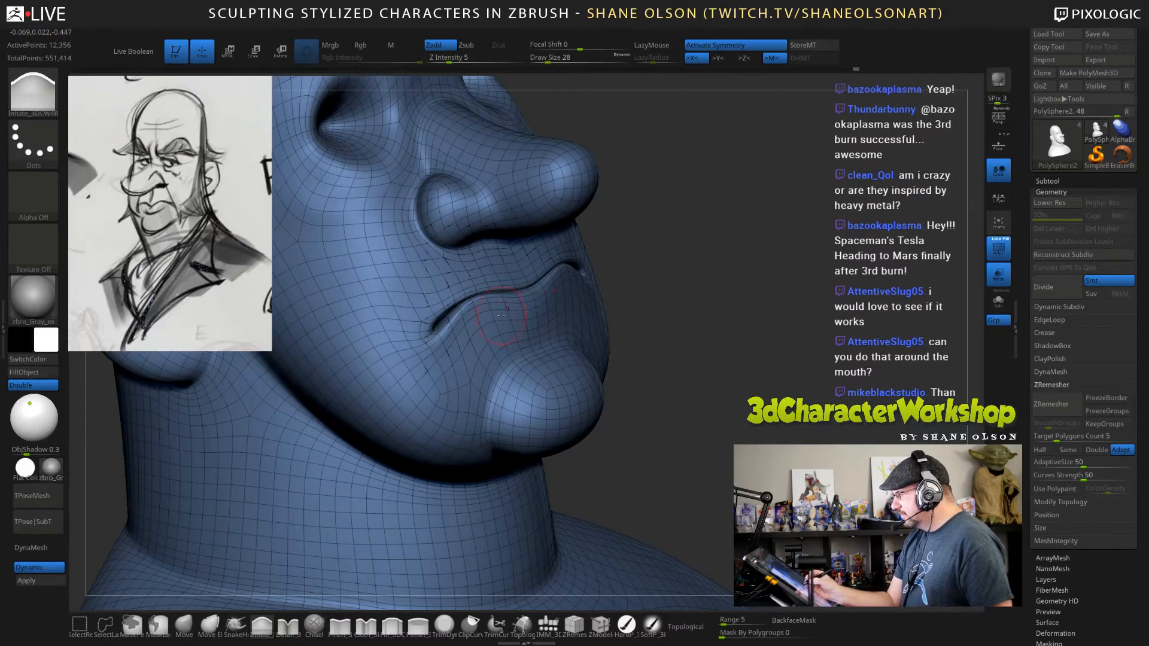
right_click_drag(713, 340, 719, 349)
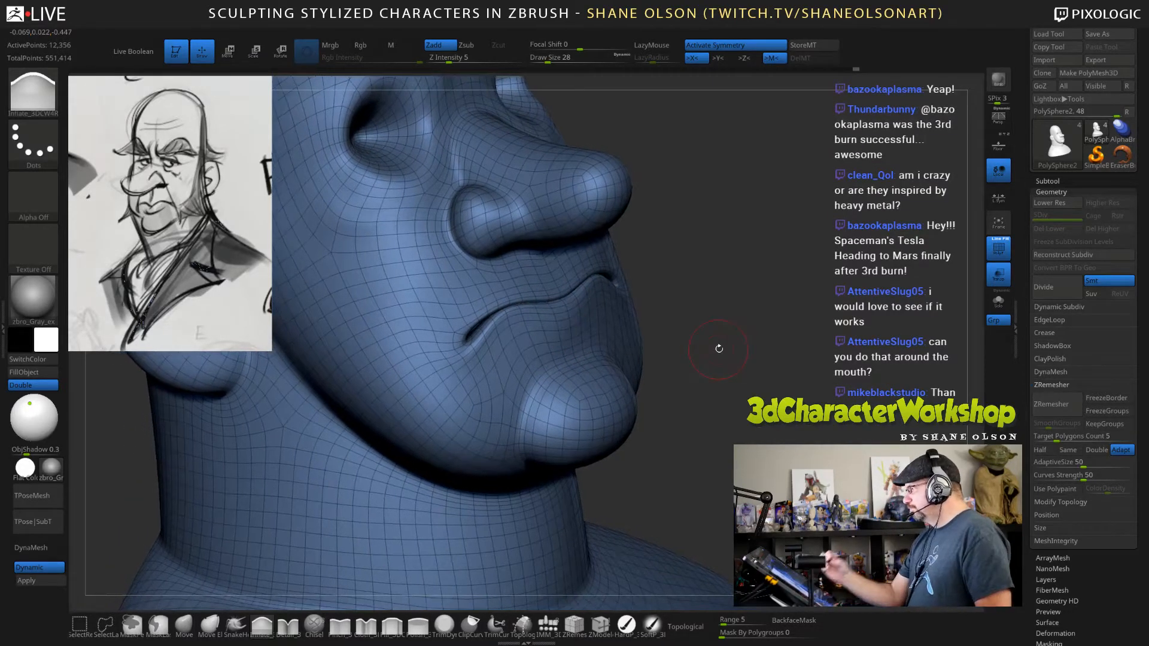
Turn off dynamic subdivision and build up the lower lip with the Inflate brush at Z intensity 9 and draw size 34.
left_click_drag(745, 555, 755, 555)
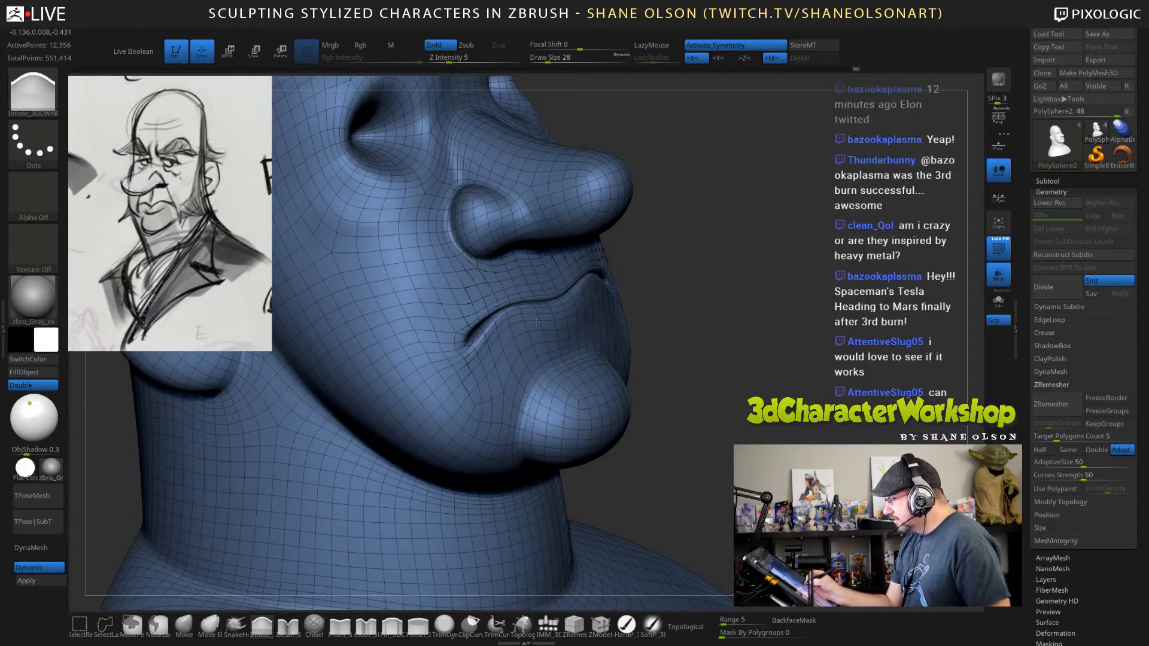
type("10")
key("Return")
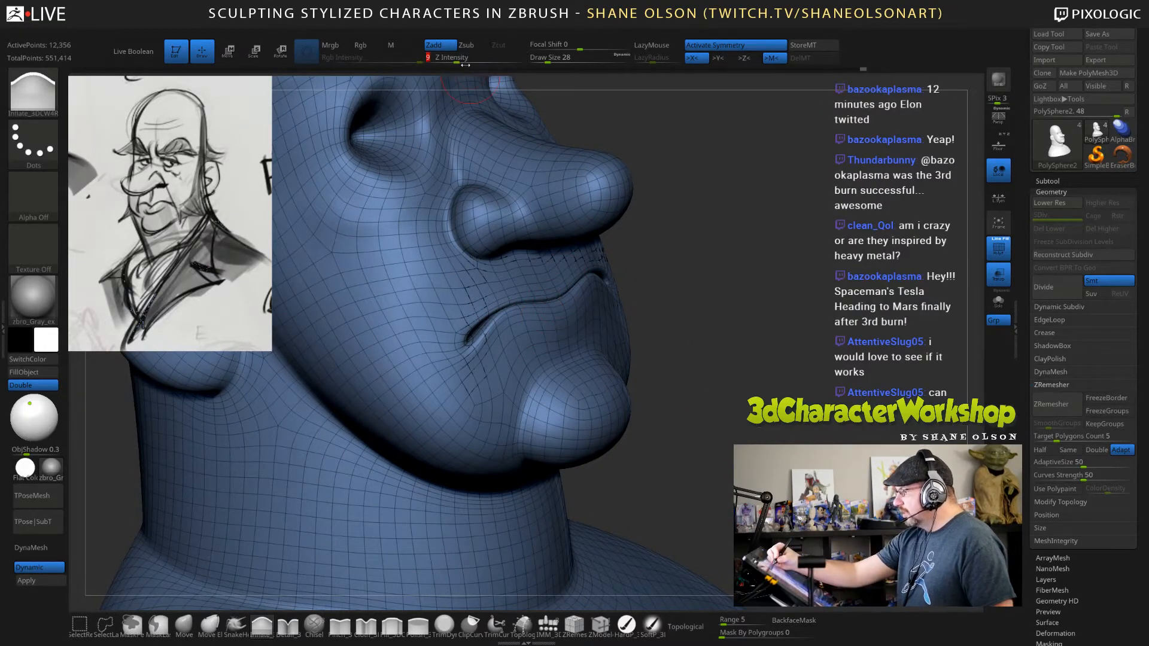
key("shift+d")
left_click_drag(747, 379, 773, 383, "alt")
left_click_drag(528, 335, 585, 324)
key("s")
mouse_move(708, 340)
left_mouse_down()
mouse_move(687, 340)
mouse_move(798, 319)
mouse_move(740, 318)
left_mouse_up()
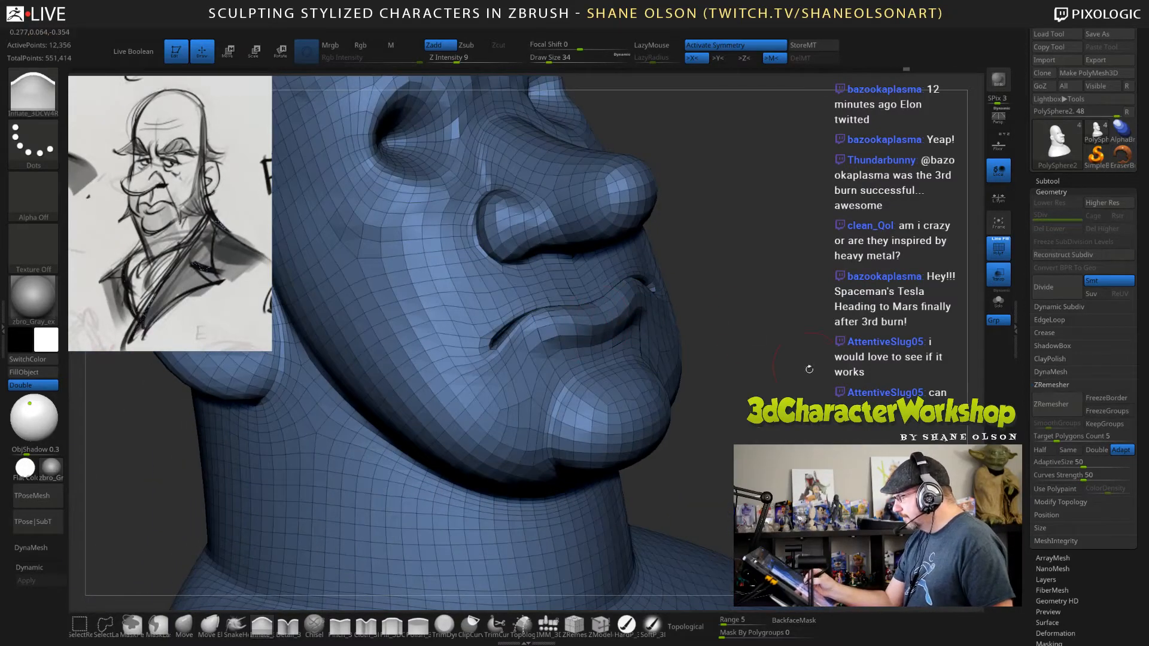
mouse_move(808, 369)
left_mouse_down()
mouse_move(759, 367)
mouse_move(798, 373)
mouse_move(808, 361)
left_mouse_up()
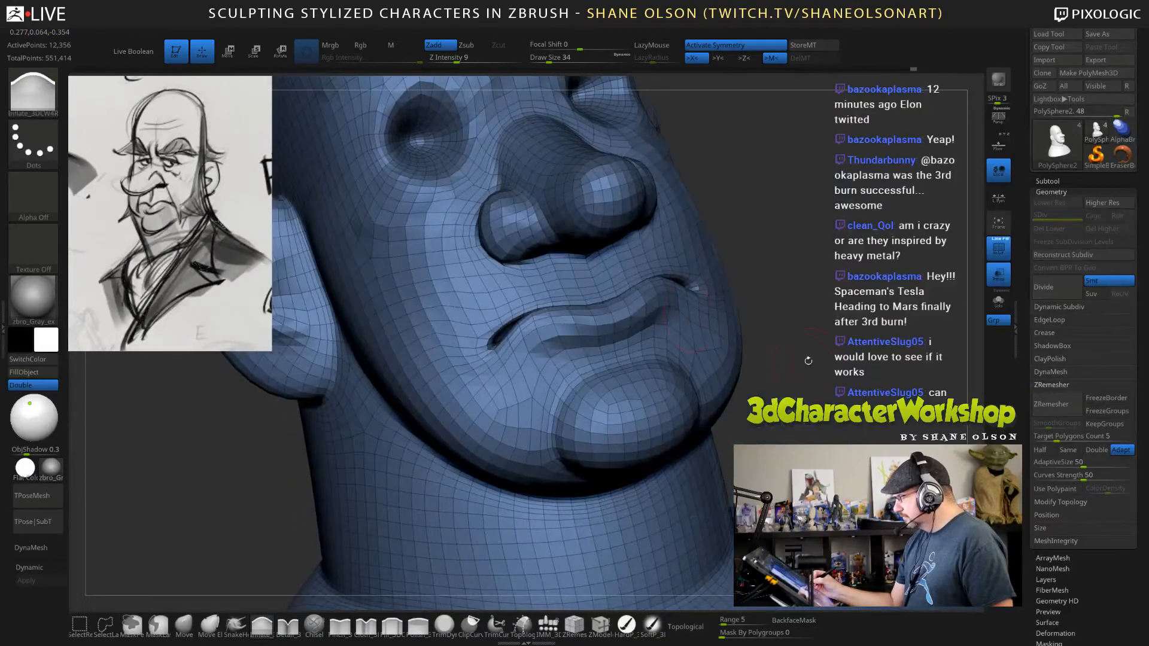
mouse_move(823, 317)
left_mouse_down("shift")
mouse_move(865, 338)
mouse_move(835, 348)
left_mouse_up("shift")
Inflate the flesh around the corners of the mouth with the Inflate brush at draw size 53.
key("s")
left_click(879, 321)
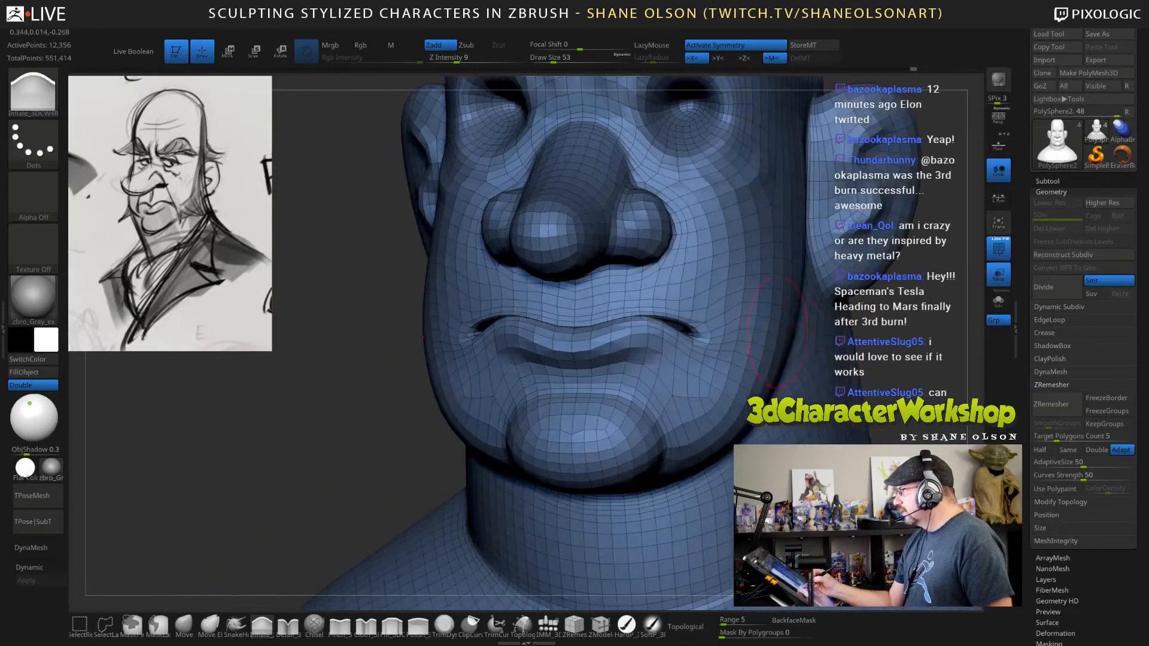
left_click_drag(686, 330, 710, 338)
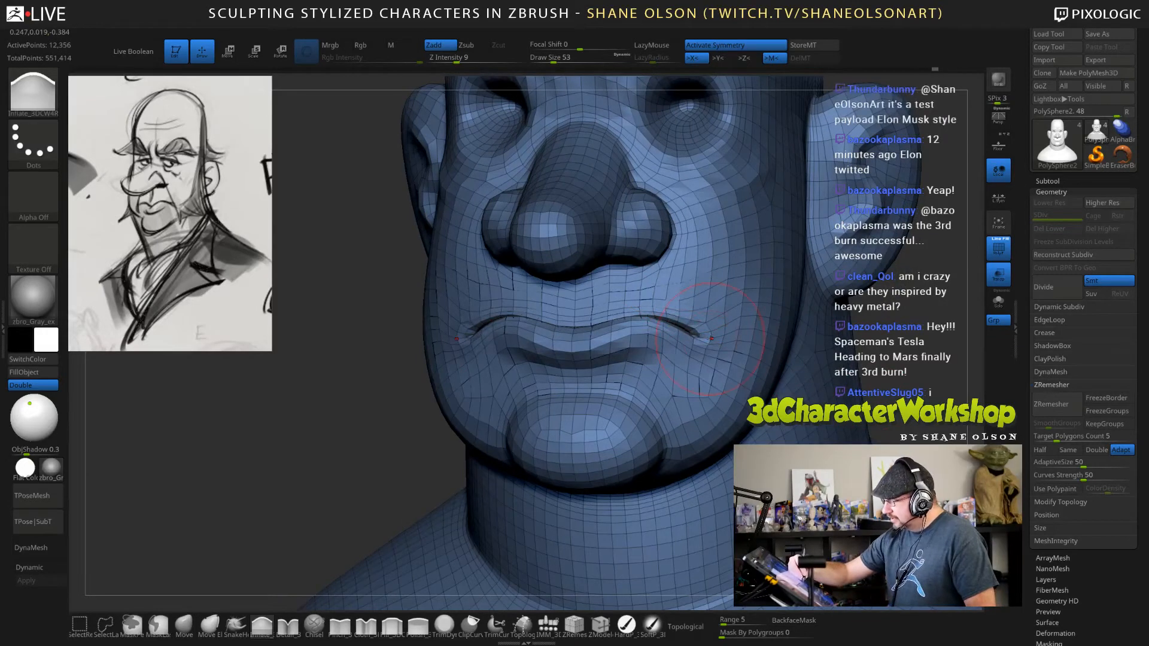
mouse_move(724, 325)
right_mouse_down("shift")
mouse_move(739, 321)
mouse_move(718, 327)
right_mouse_up("shift")
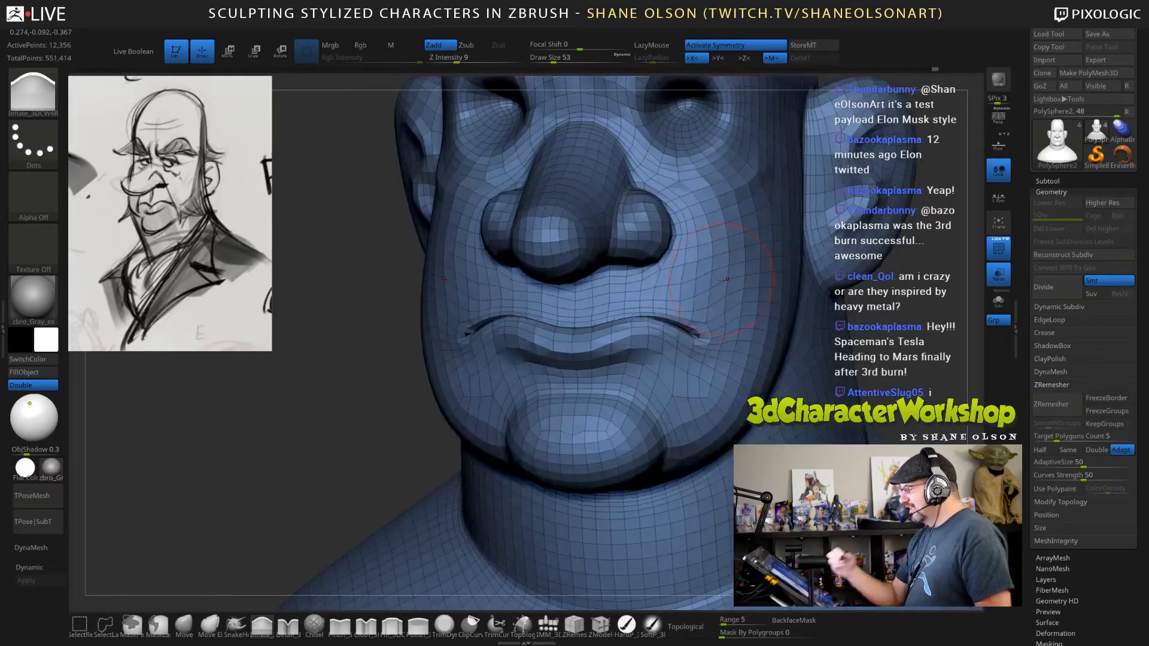
mouse_move(724, 313)
right_mouse_down()
mouse_move(693, 293)
mouse_move(706, 289)
right_mouse_up()
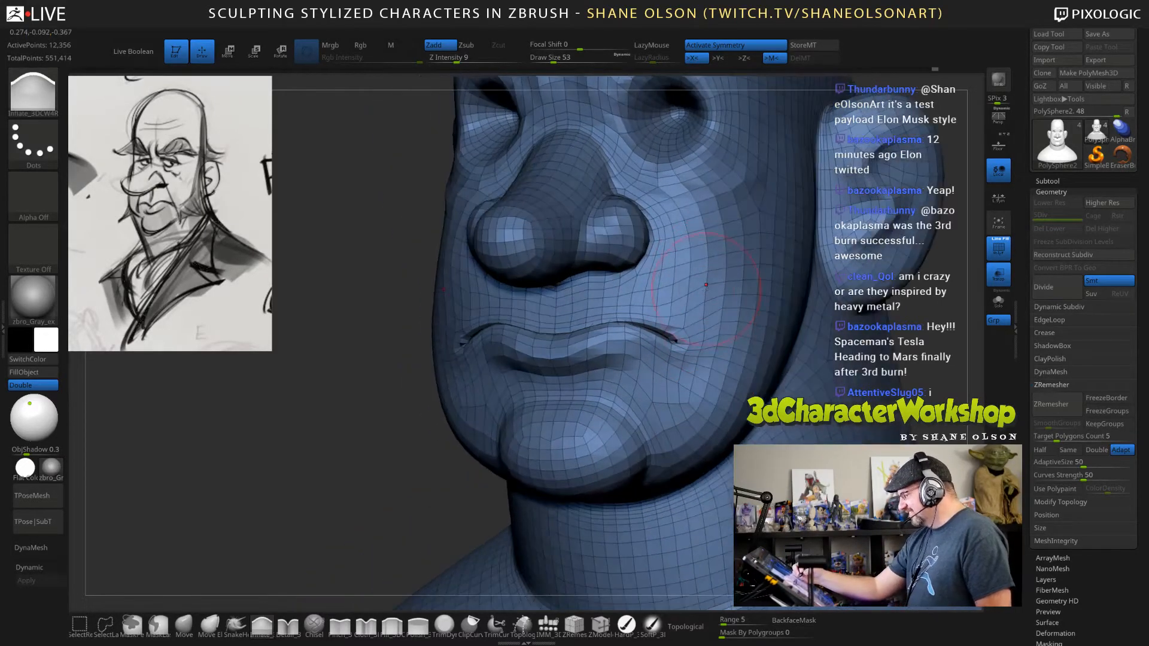
Fine-tune the corners of the mouth with the Move brush at draw size 28.
left_click(183, 626)
key("s")
left_click_drag(328, 471, 334, 448)
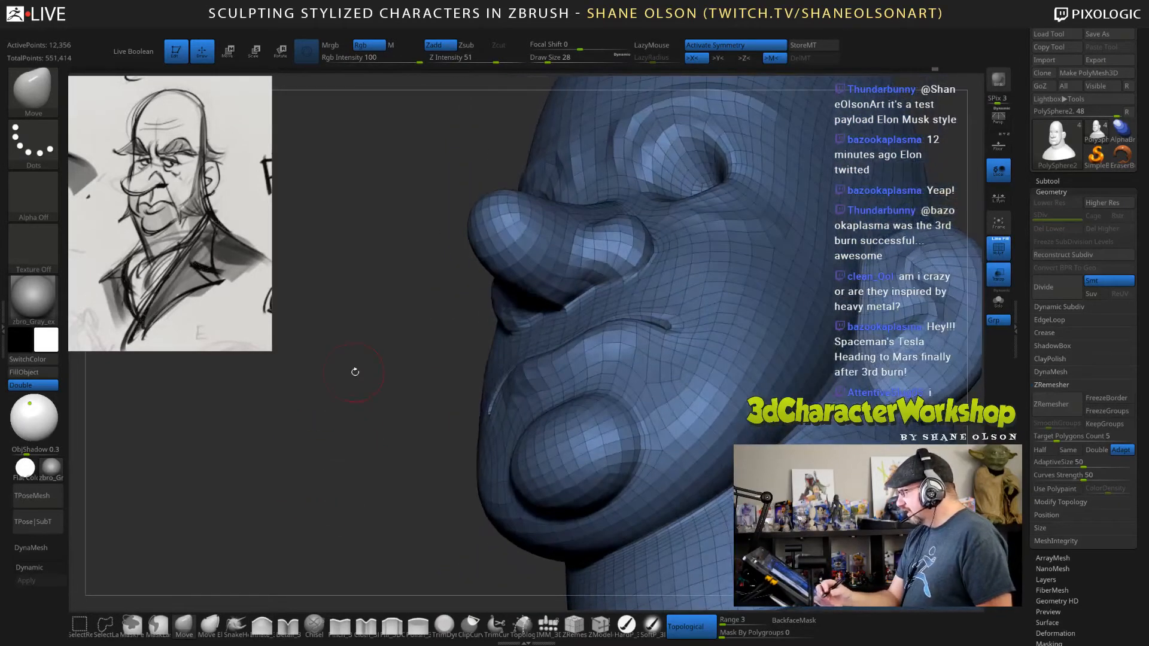
left_click_drag(355, 372, 198, 210)
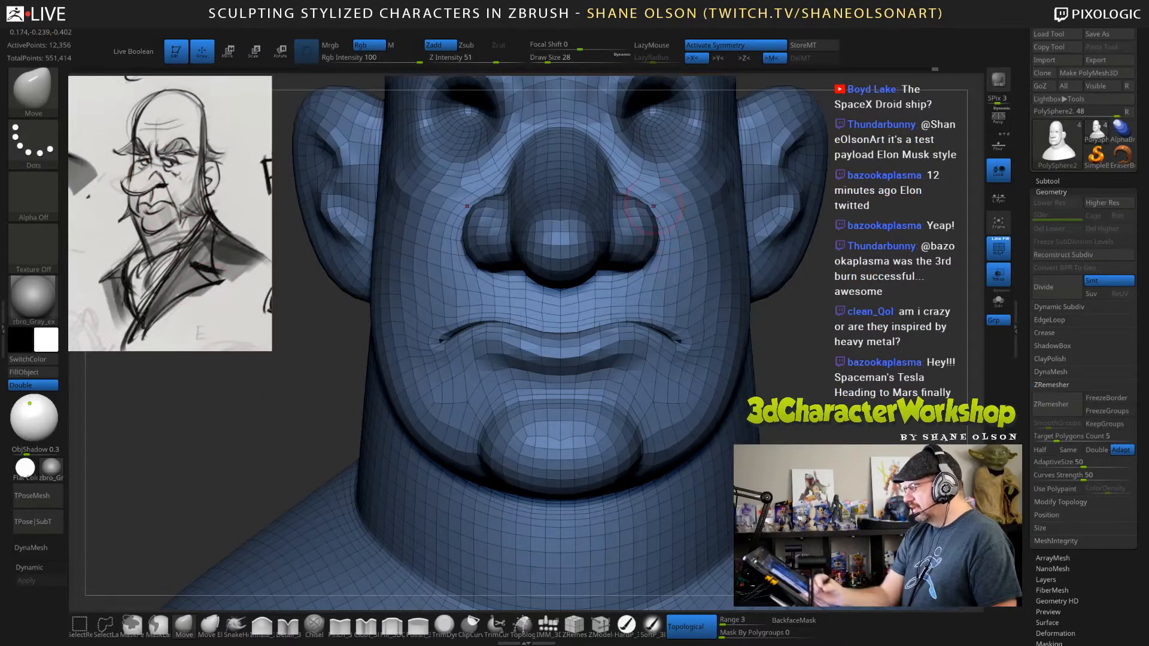
left_click_drag(872, 358, 867, 245)
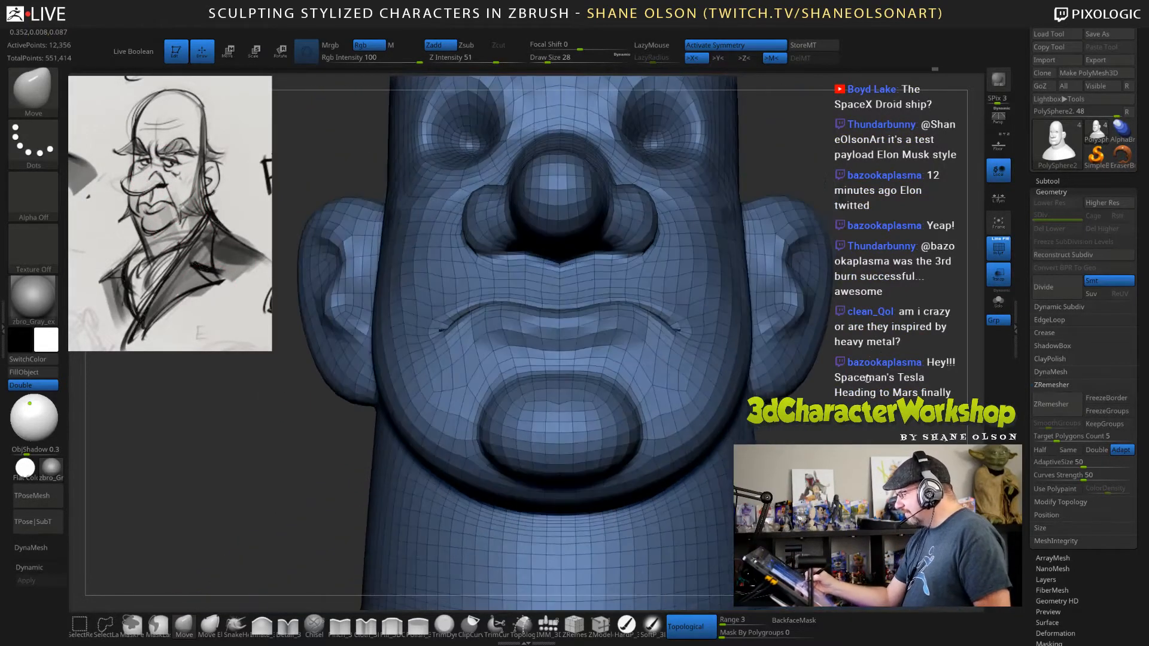
Shift the mouth corners into a clean downward curve from below with the Move brush at draw size 56.
key("s")
mouse_move(866, 384)
left_mouse_down()
mouse_move(807, 237)
mouse_move(818, 211)
left_mouse_up()
key("s")
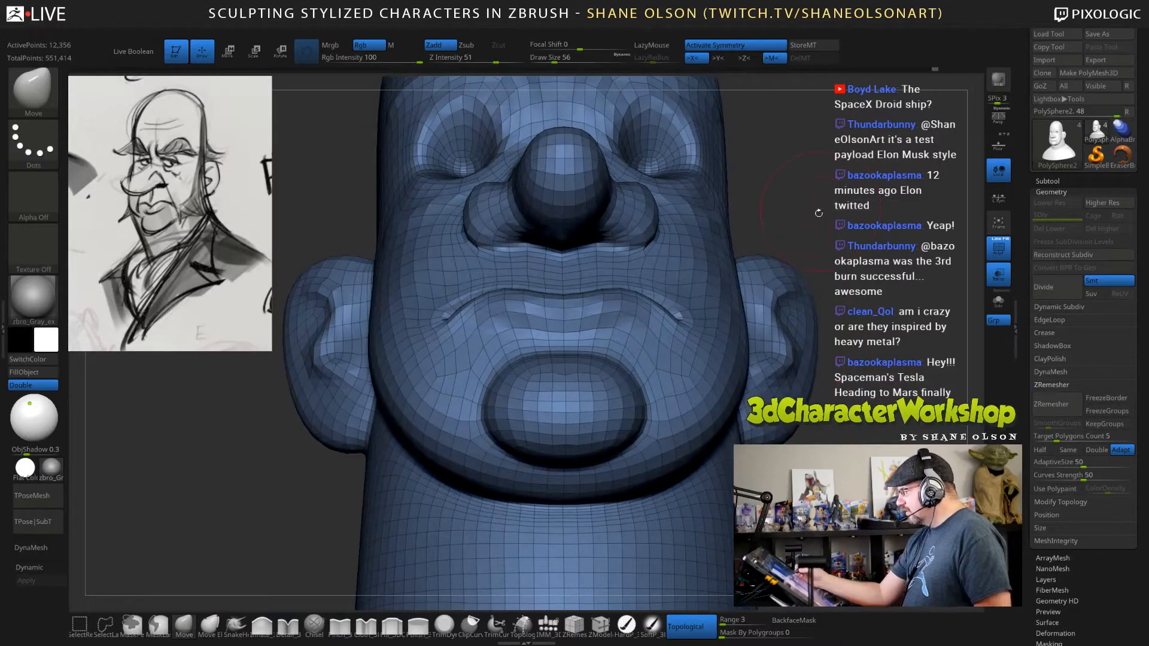
left_click_drag(678, 319, 682, 310)
mouse_move(874, 238)
left_mouse_down()
mouse_move(804, 255)
mouse_move(869, 253)
left_mouse_up()
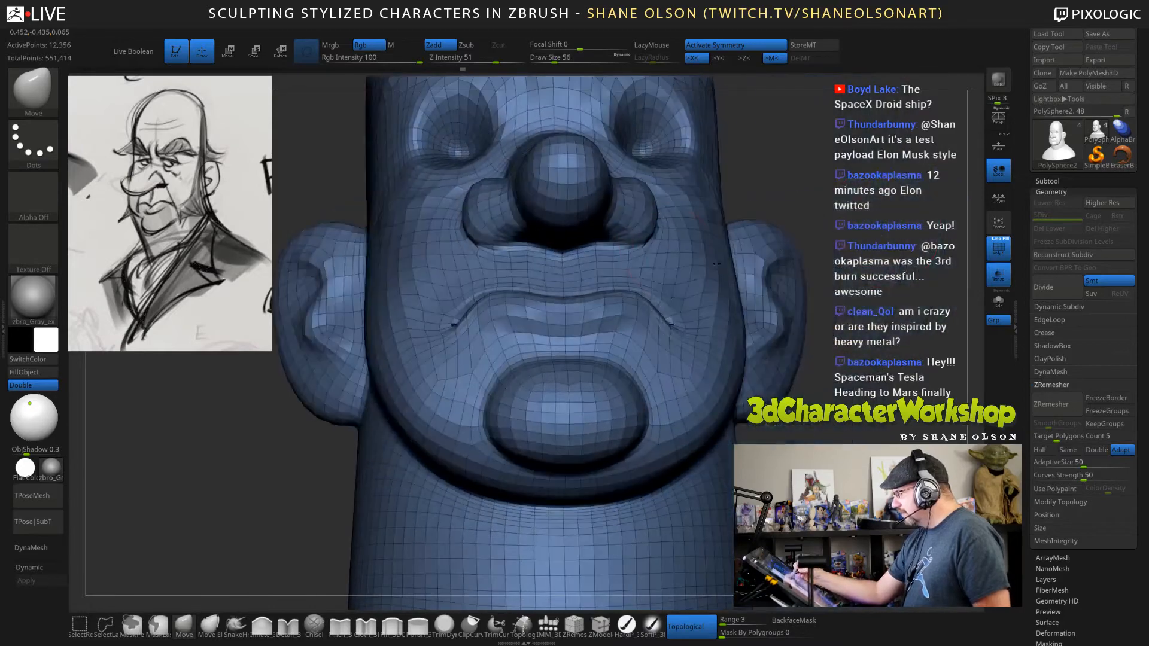
Examine the mouth and overall head proportions from the front and three-quarter views.
mouse_move(891, 369)
left_mouse_down()
mouse_move(782, 374)
mouse_move(775, 360)
left_mouse_up()
key("shift")
key("shift")
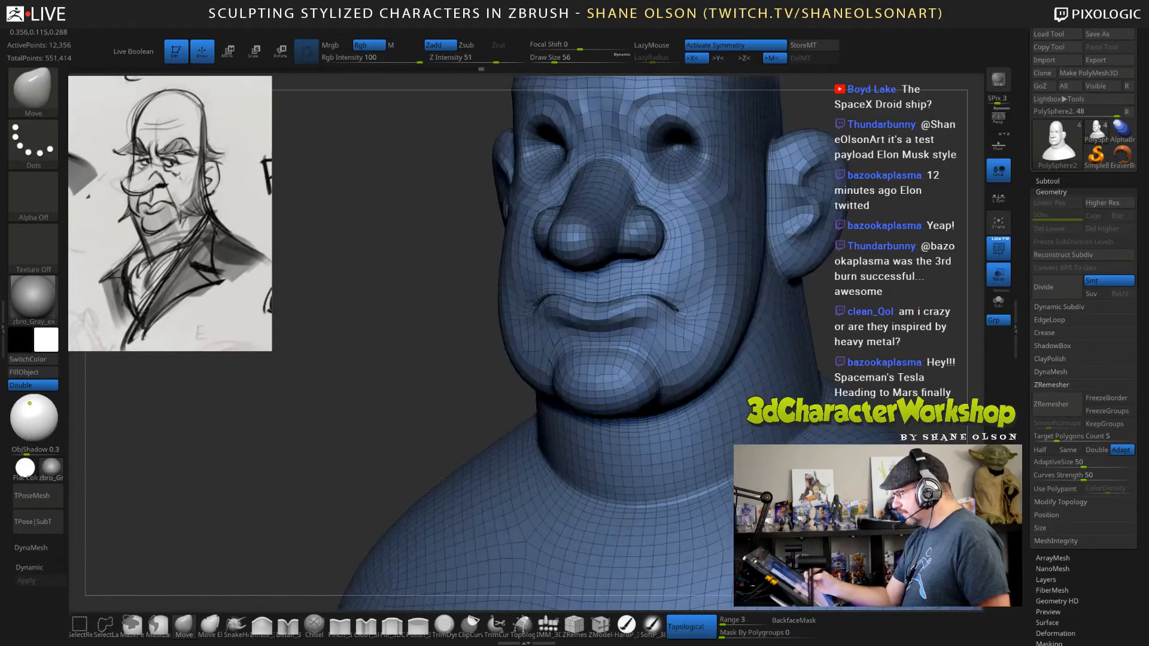
key("f")
mouse_move(871, 325)
left_mouse_down()
mouse_move(793, 328)
mouse_move(951, 335)
mouse_move(876, 337)
left_mouse_up()
left_click_drag(806, 279, 778, 350, "alt")
left_click_drag(797, 239, 789, 293, "alt")
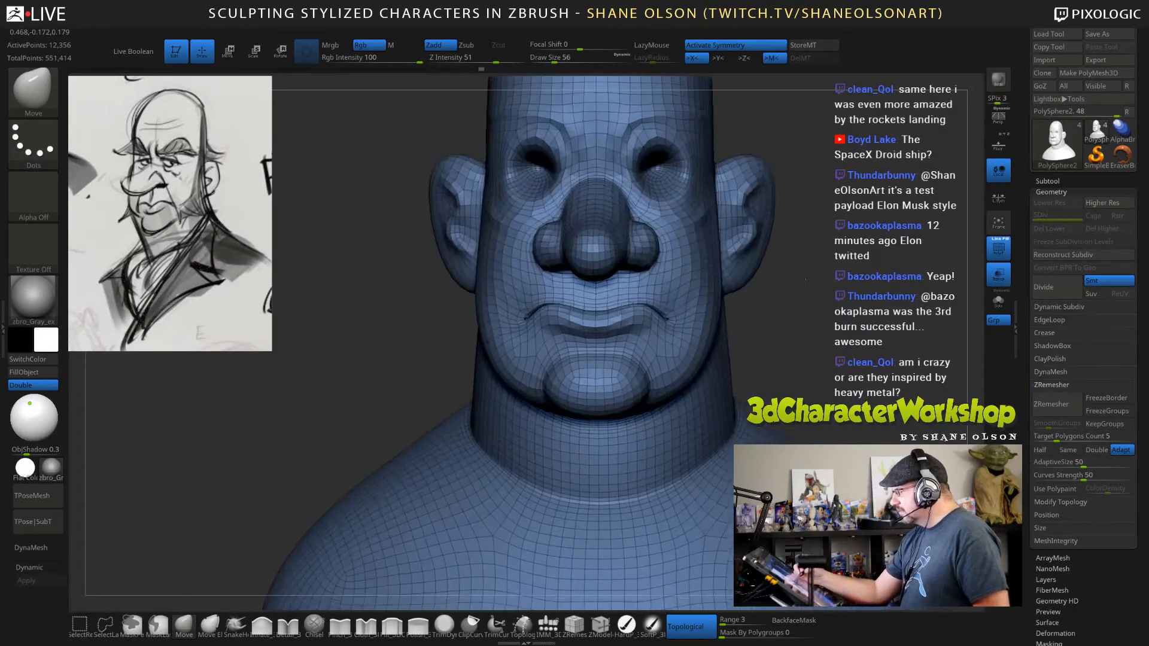
mouse_move(839, 174)
left_mouse_down("alt")
mouse_move(810, 273)
mouse_move(828, 258)
mouse_move(781, 357)
left_mouse_up("alt")
Reshape the inner folds and front edge of the ears from the side with the Move brush at draw size 56.
key("s")
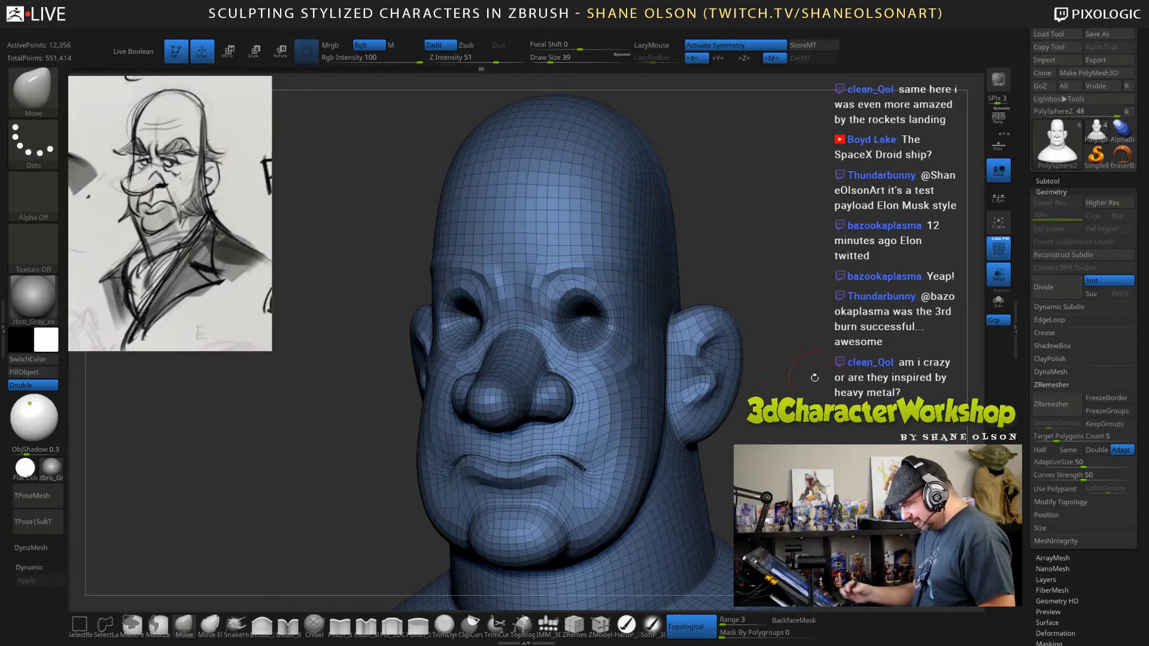
mouse_move(814, 377)
left_mouse_down()
mouse_move(802, 389)
mouse_move(796, 350)
left_mouse_up()
key("s")
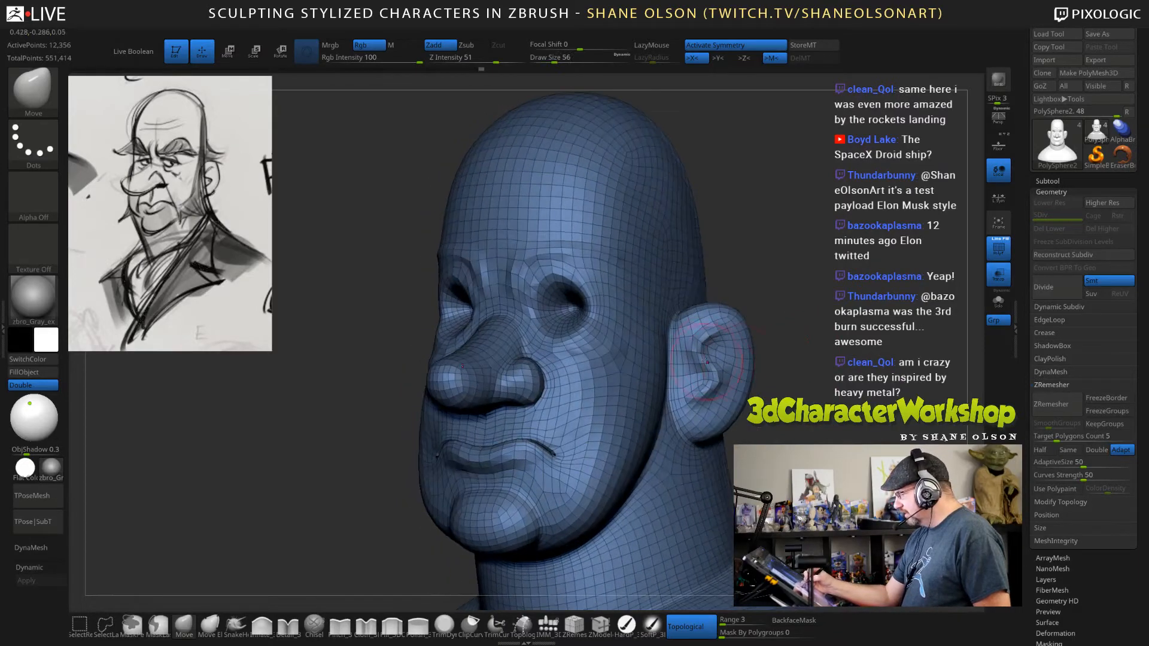
left_click_drag(706, 360, 693, 353)
mouse_move(862, 370)
left_mouse_down()
mouse_move(783, 390)
mouse_move(706, 353)
left_mouse_up()
right_click_drag(721, 347, 784, 351)
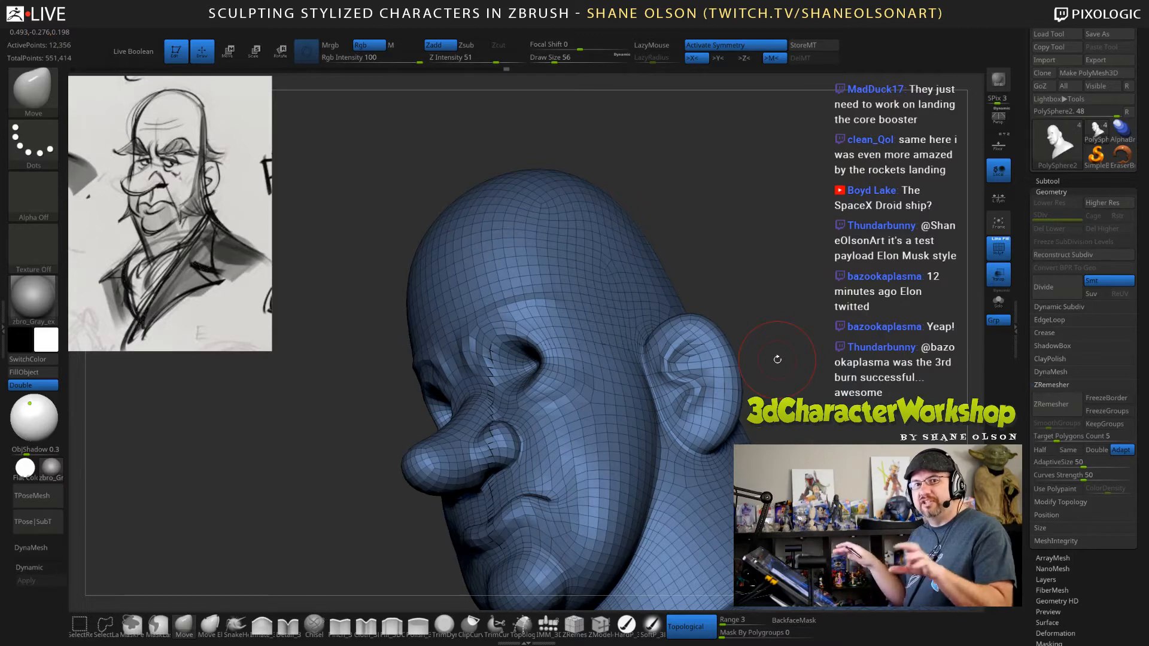
mouse_move(786, 373)
right_mouse_down()
mouse_move(808, 356)
mouse_move(738, 376)
mouse_move(771, 381)
mouse_move(712, 390)
right_mouse_up()
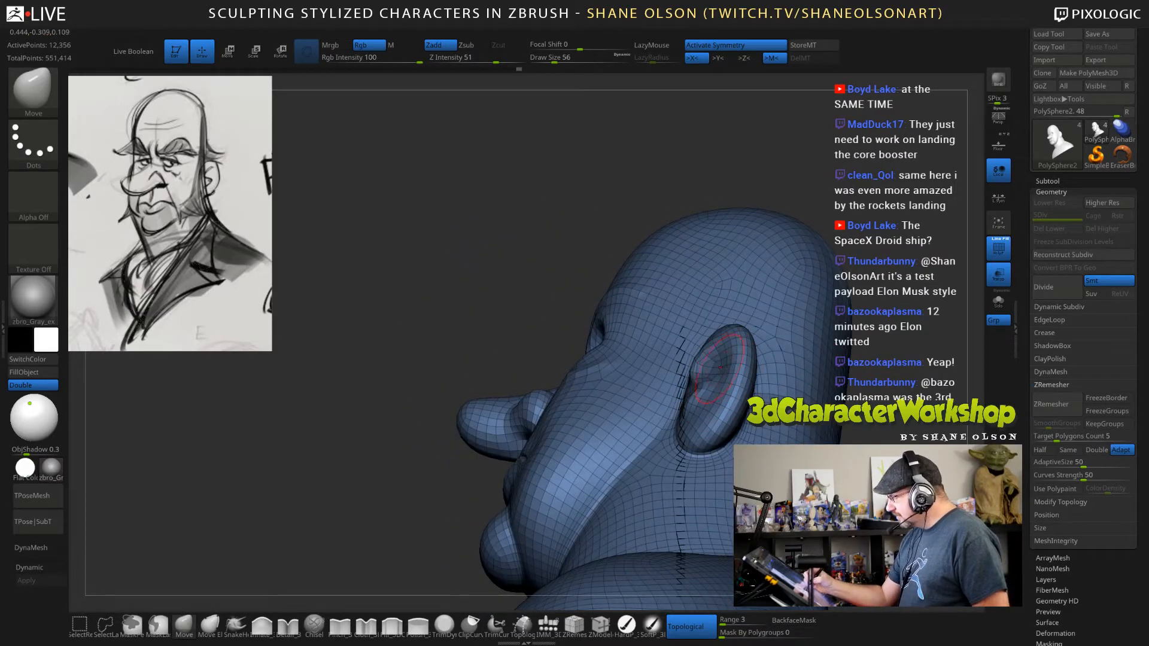
right_click_drag(721, 373, 712, 395)
Refine the inner rim of the ears from the front and behind with the Move brush at draw size 43.
key("s")
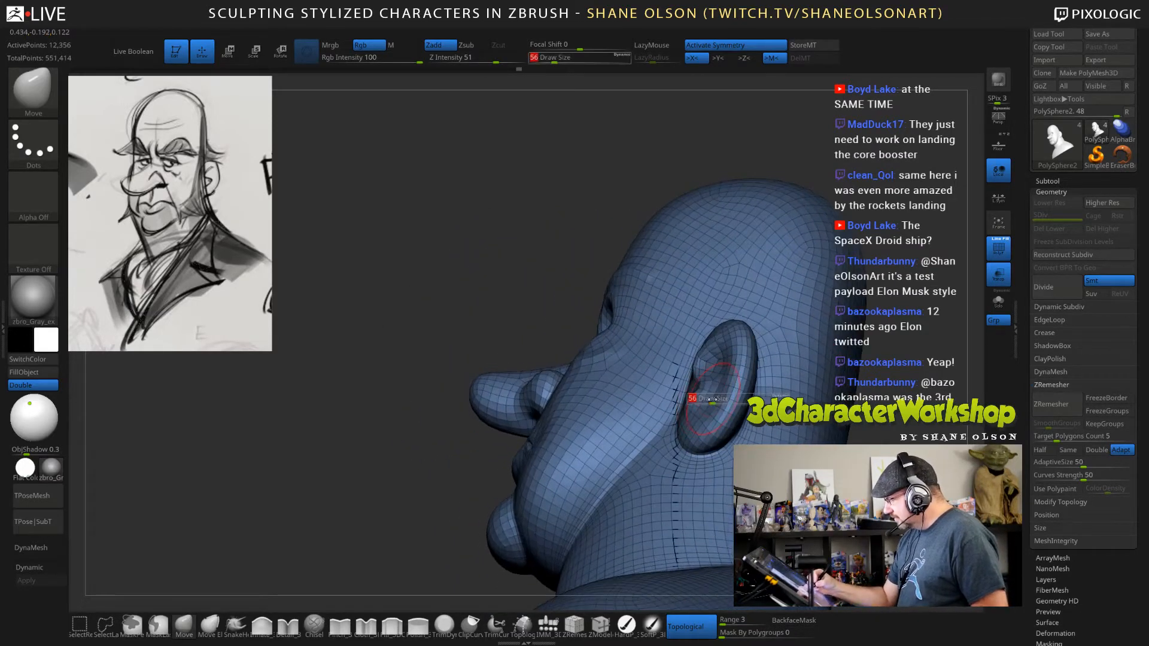
left_click_drag(712, 399, 716, 386)
mouse_move(726, 374)
right_mouse_down()
mouse_move(708, 394)
mouse_move(730, 368)
mouse_move(703, 360)
right_mouse_up()
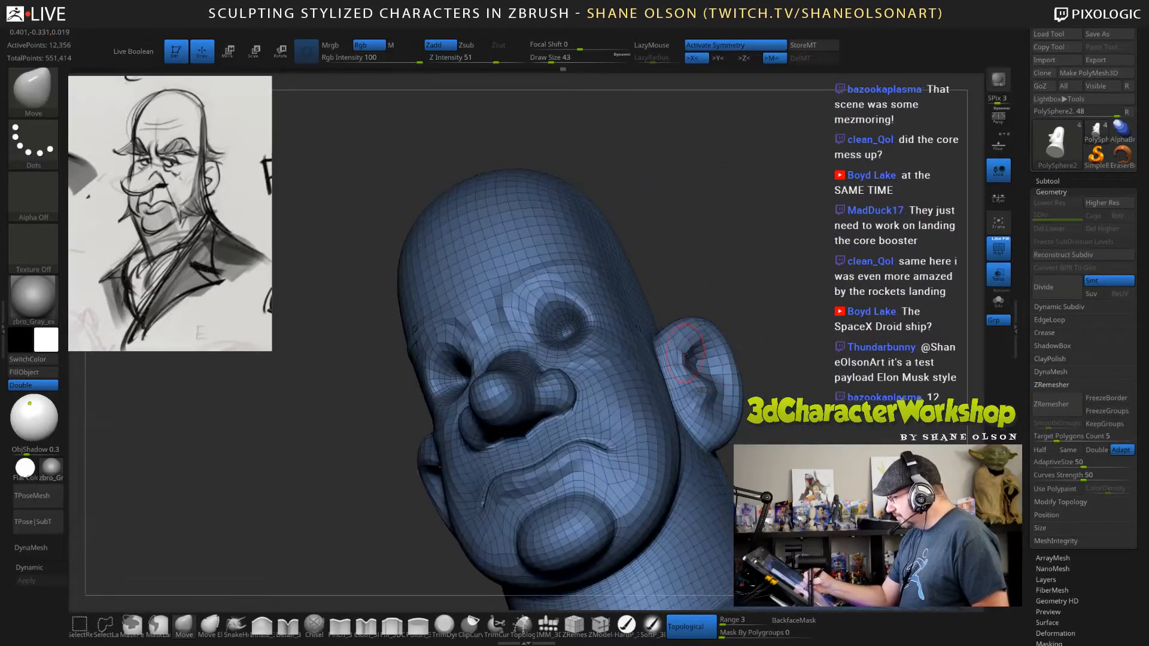
right_click_drag(820, 342, 698, 363)
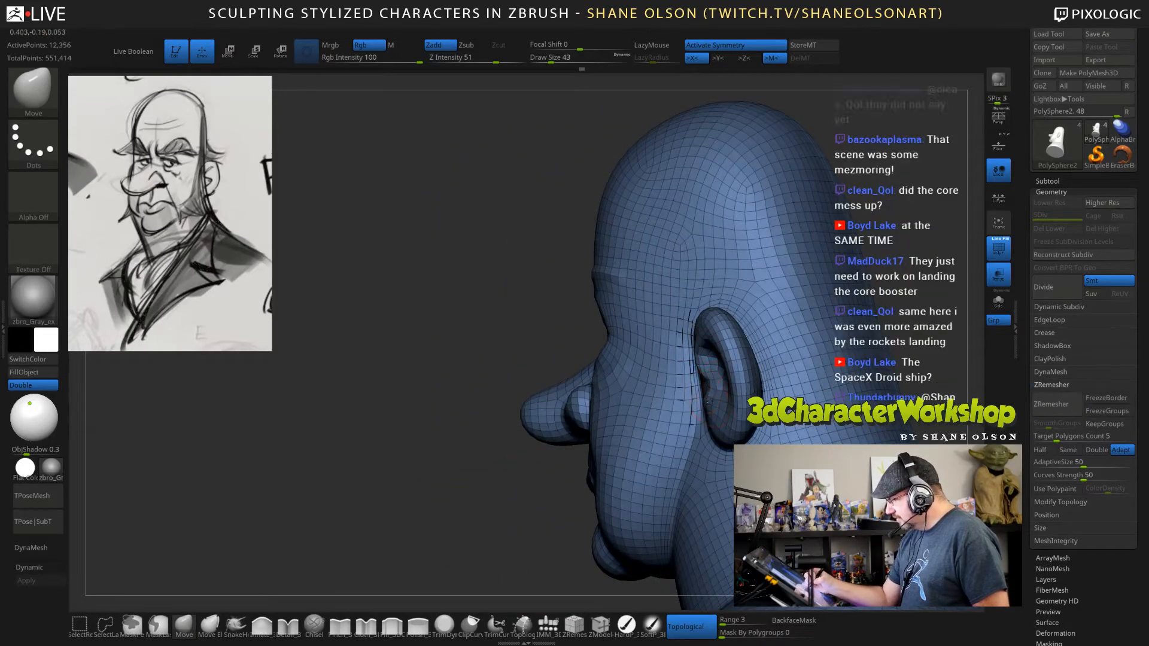
right_click_drag(707, 383, 825, 374)
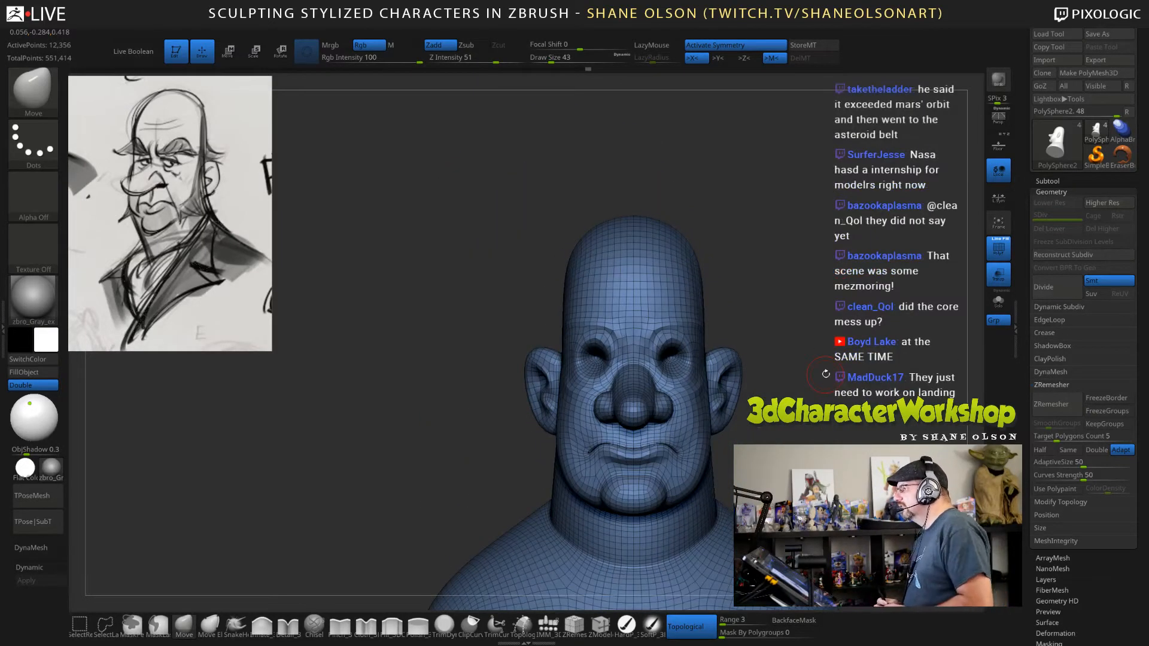
Smooth the area where the ears join the side of the head with the Smooth brush at draw size 43.
mouse_move(813, 351)
right_mouse_down("ctrl")
mouse_move(799, 381)
mouse_move(770, 356)
mouse_move(785, 409)
right_mouse_up("ctrl")
key("shift")
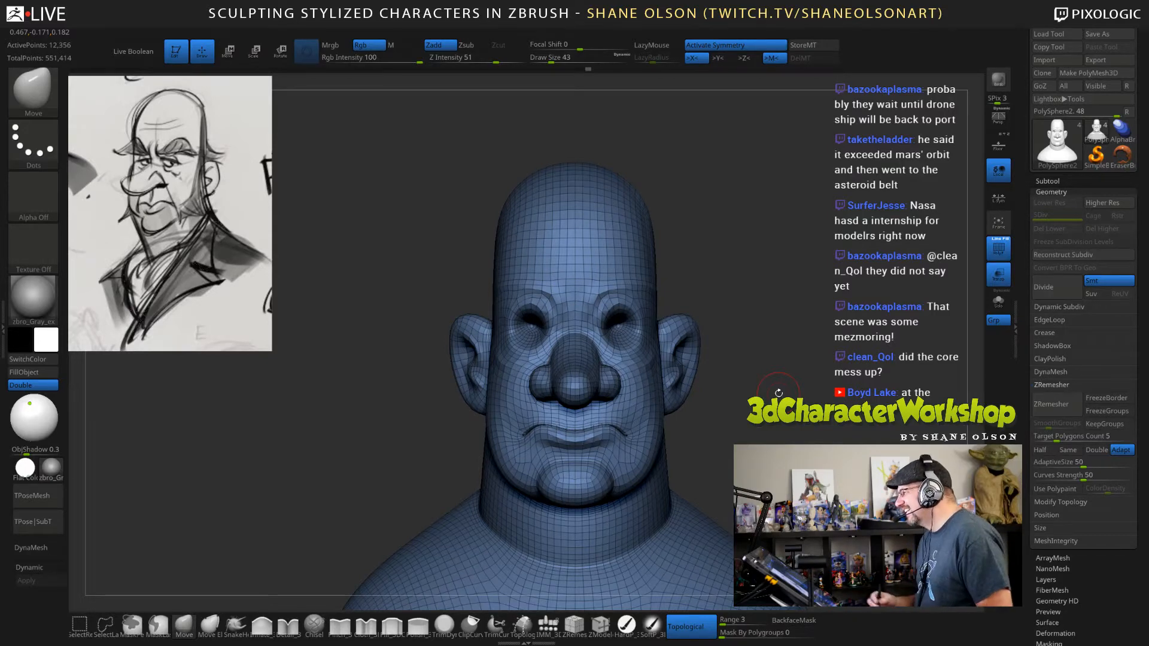
mouse_move(778, 393)
right_mouse_down()
mouse_move(771, 371)
mouse_move(757, 372)
mouse_move(815, 374)
mouse_move(796, 374)
right_mouse_up()
key("shift")
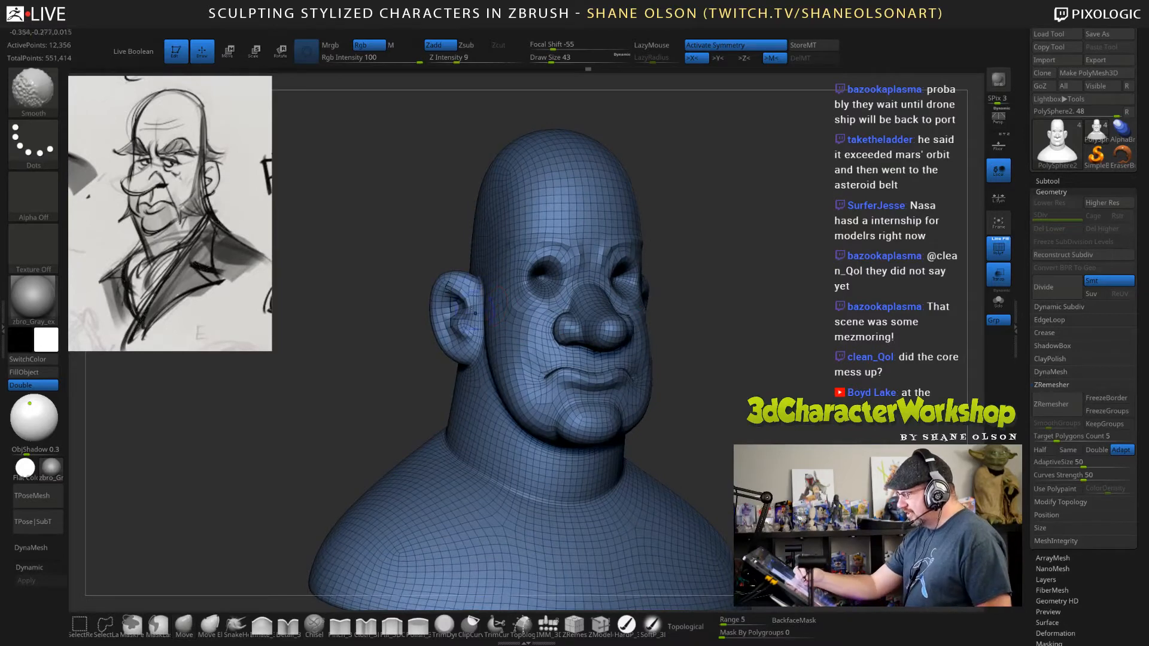
left_click_drag(475, 313, 467, 329, "shift")
mouse_move(795, 372)
right_mouse_down()
mouse_move(694, 359)
mouse_move(779, 429)
mouse_move(677, 357)
right_mouse_up()
left_click_drag(560, 298, 554, 317, "shift")
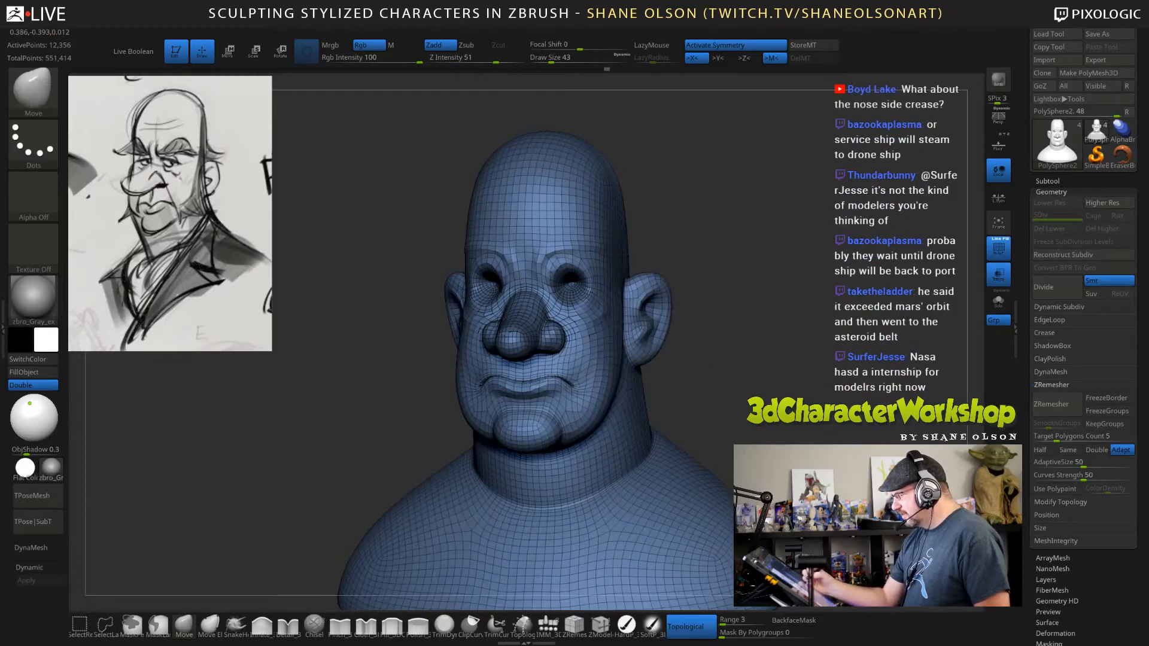
mouse_move(682, 365)
right_mouse_down()
mouse_move(763, 383)
mouse_move(667, 367)
right_mouse_up()
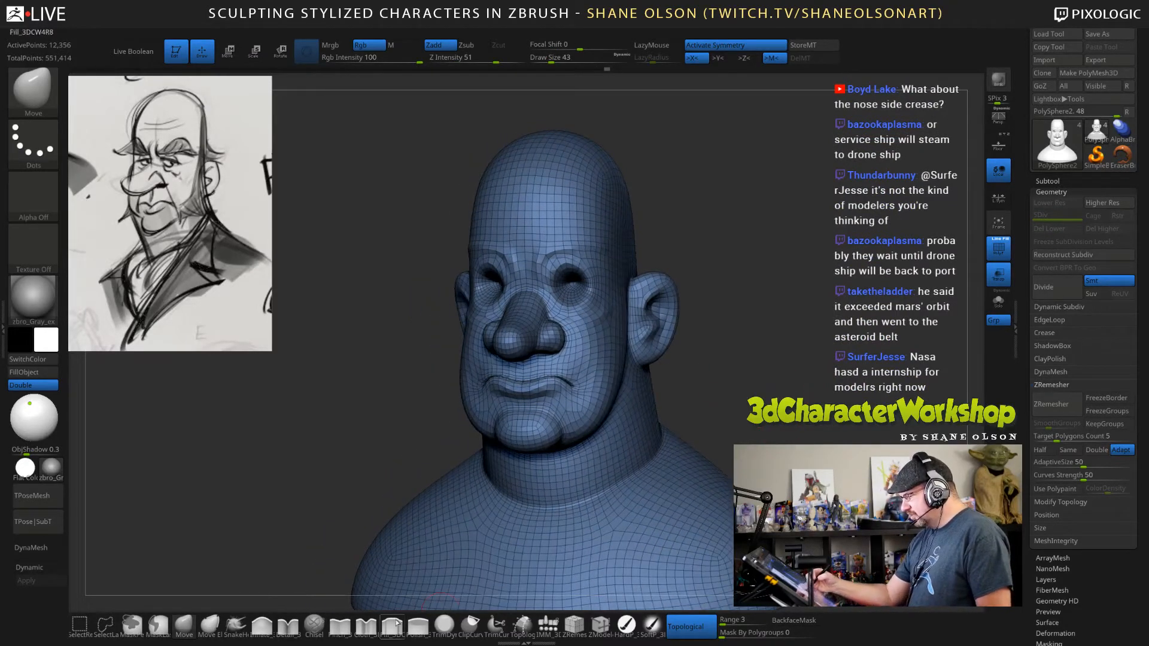
Duplicate the PolySphere2 subtool to keep a copy of the low-resolution bust.
left_click(1047, 181)
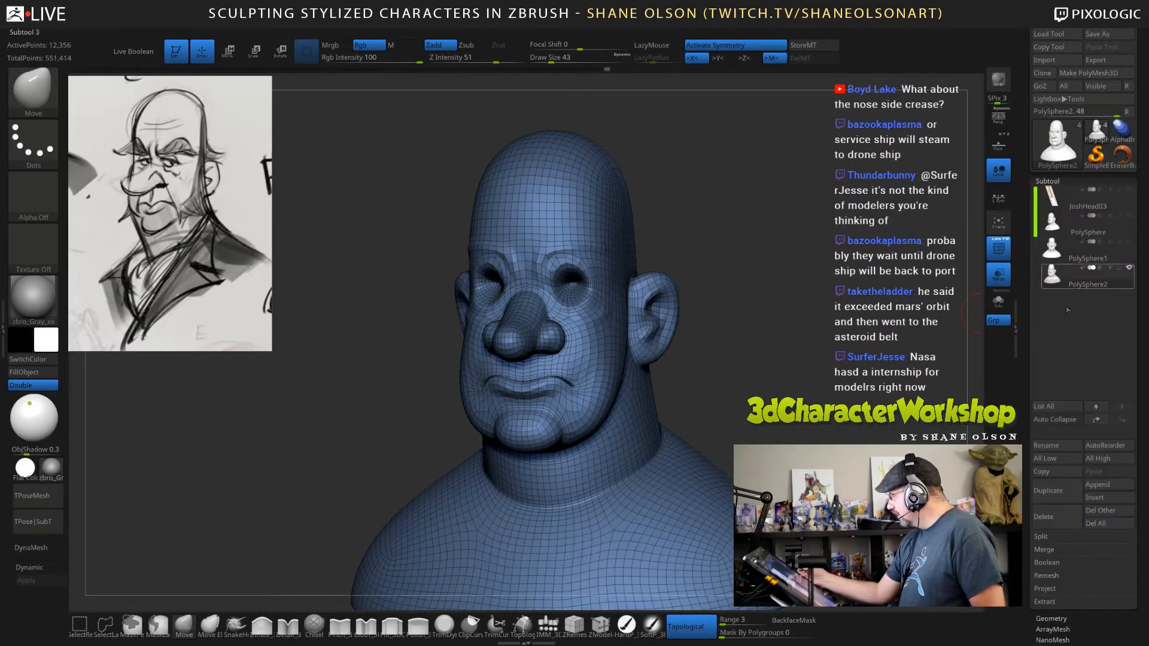
left_click(1054, 489)
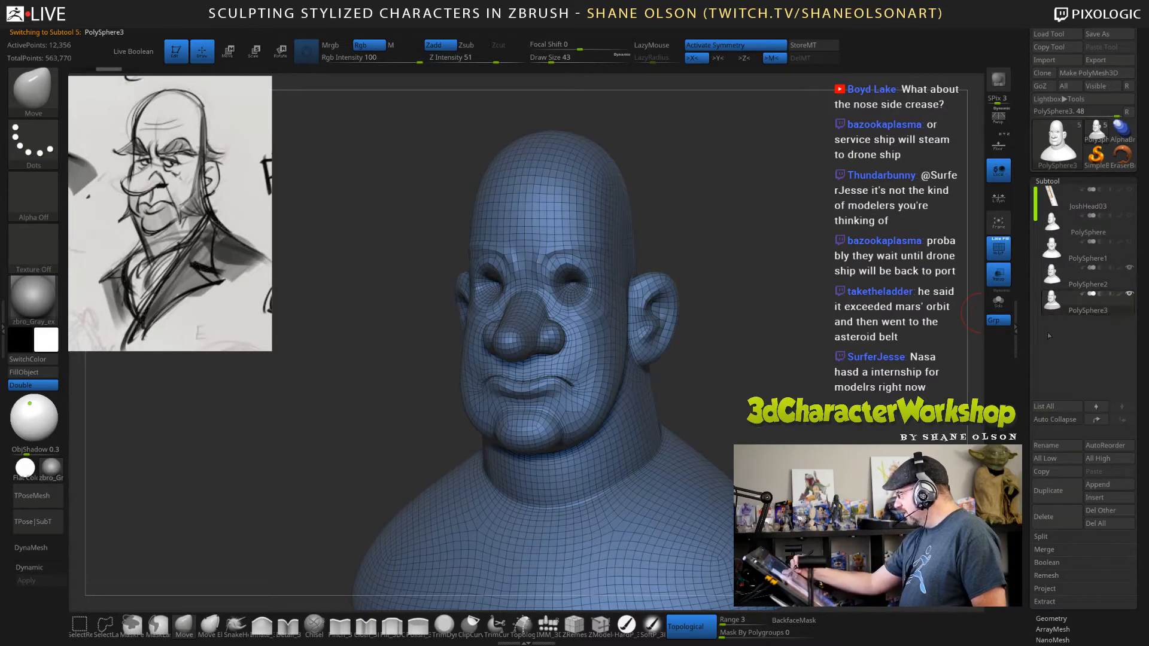
mouse_move(797, 341)
left_mouse_down()
mouse_move(794, 383)
mouse_move(716, 410)
left_mouse_up()
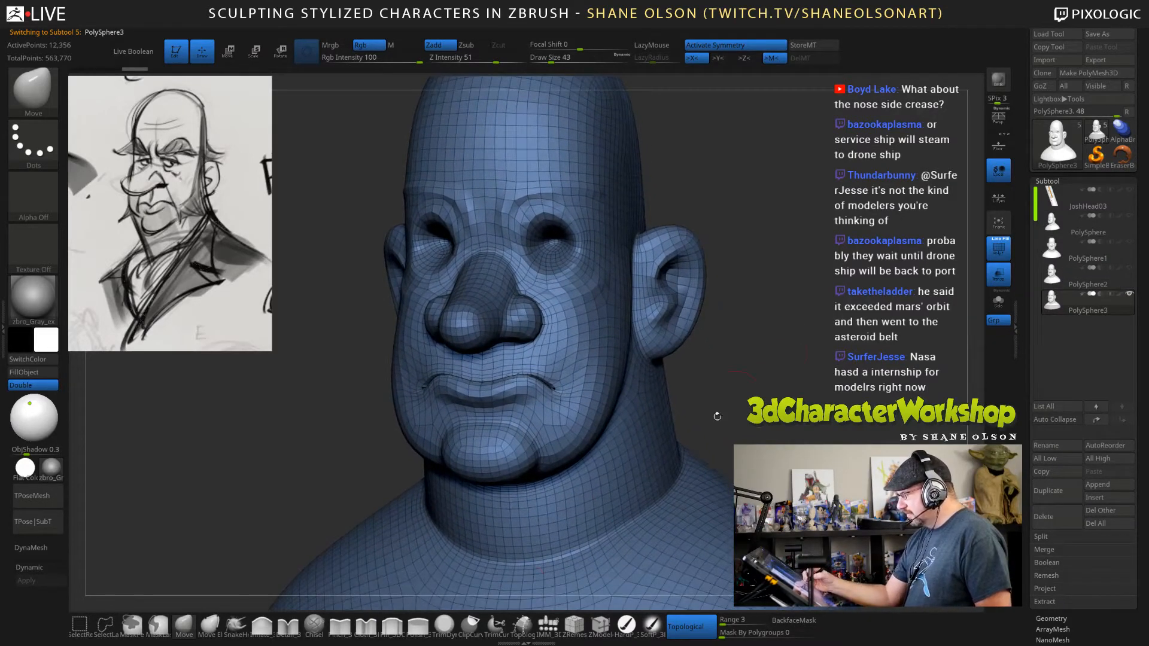
Choose the Detail_3DCW4R8 brush and apply dynamic subdivision to the duplicated bust as real geometry.
left_click(291, 629)
key("d")
key("ctrl")
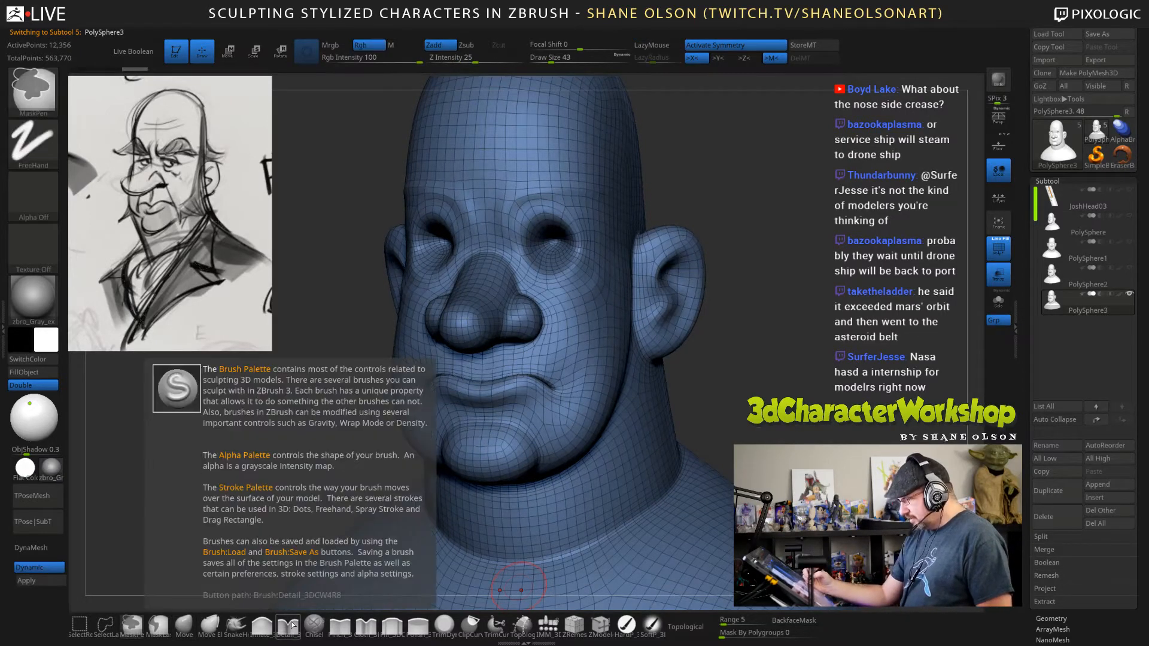
left_click(58, 582)
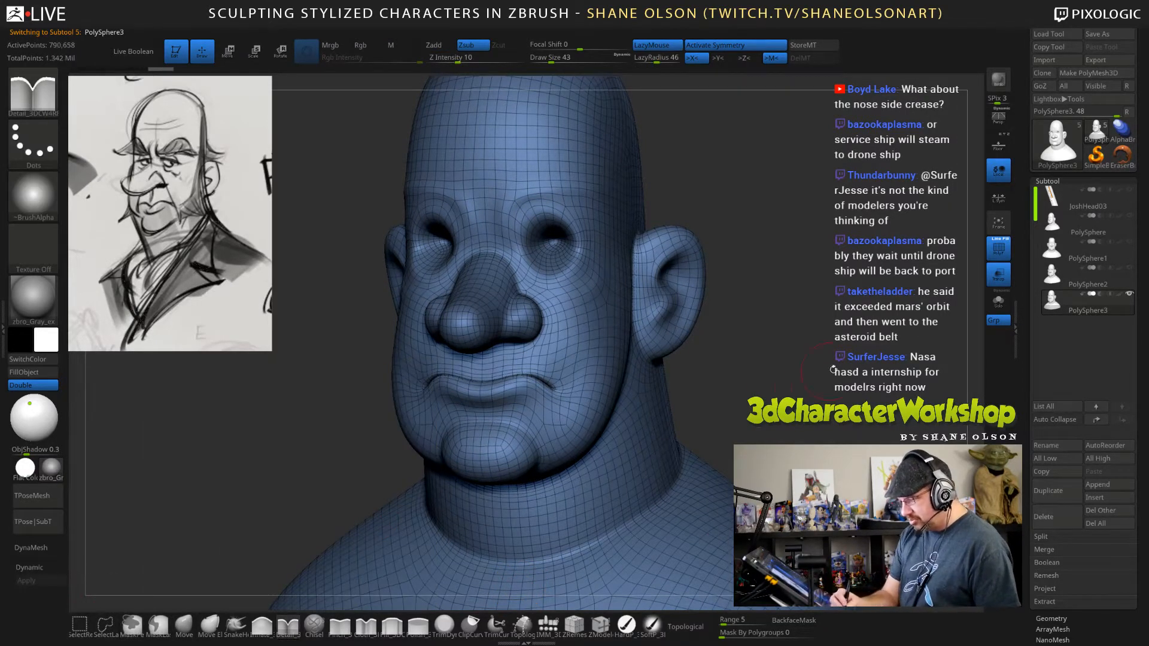
Carve a laugh-line crease from the nose wings down past the mouth corners with the Detail_3DCW4R8 brush at draw size 26.
left_click_drag(833, 369, 730, 388)
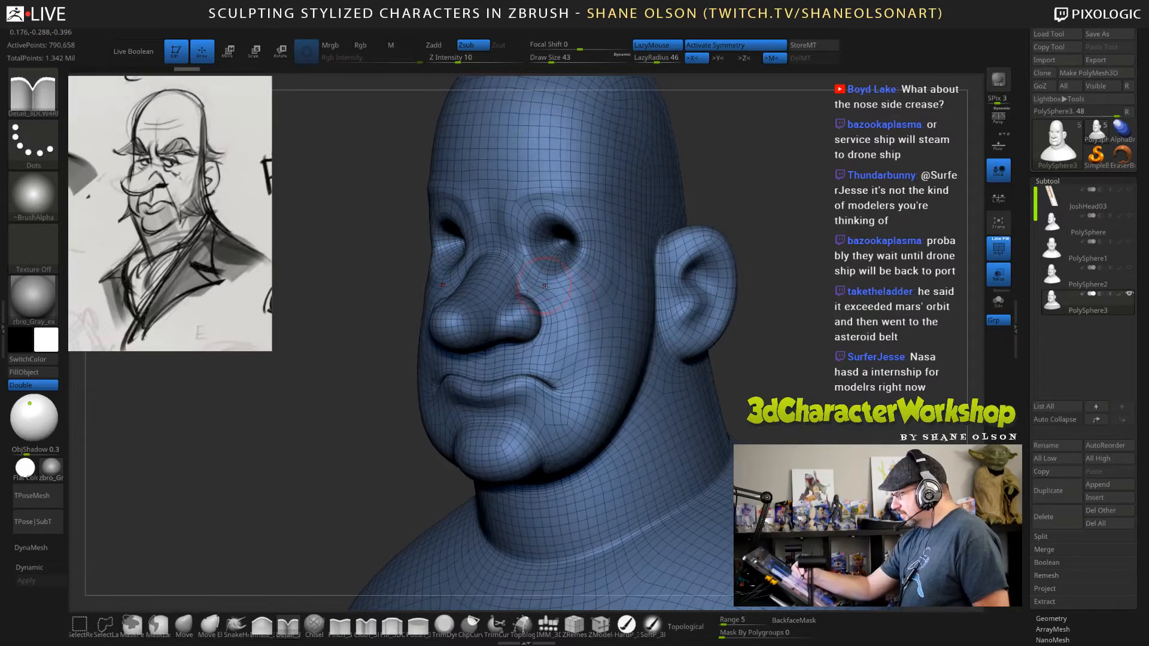
left_click_drag(596, 284, 600, 281)
mouse_move(772, 404)
left_mouse_down()
mouse_move(859, 413)
mouse_move(840, 395)
mouse_move(747, 389)
left_mouse_up()
key("s")
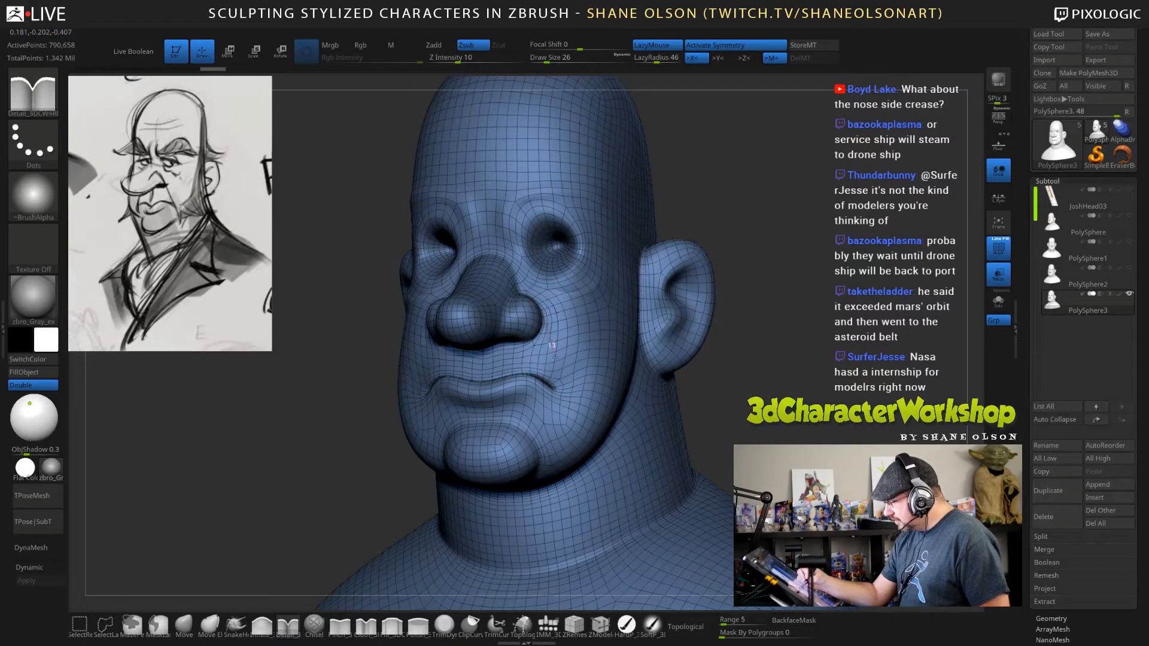
left_click_drag(567, 404, 568, 410)
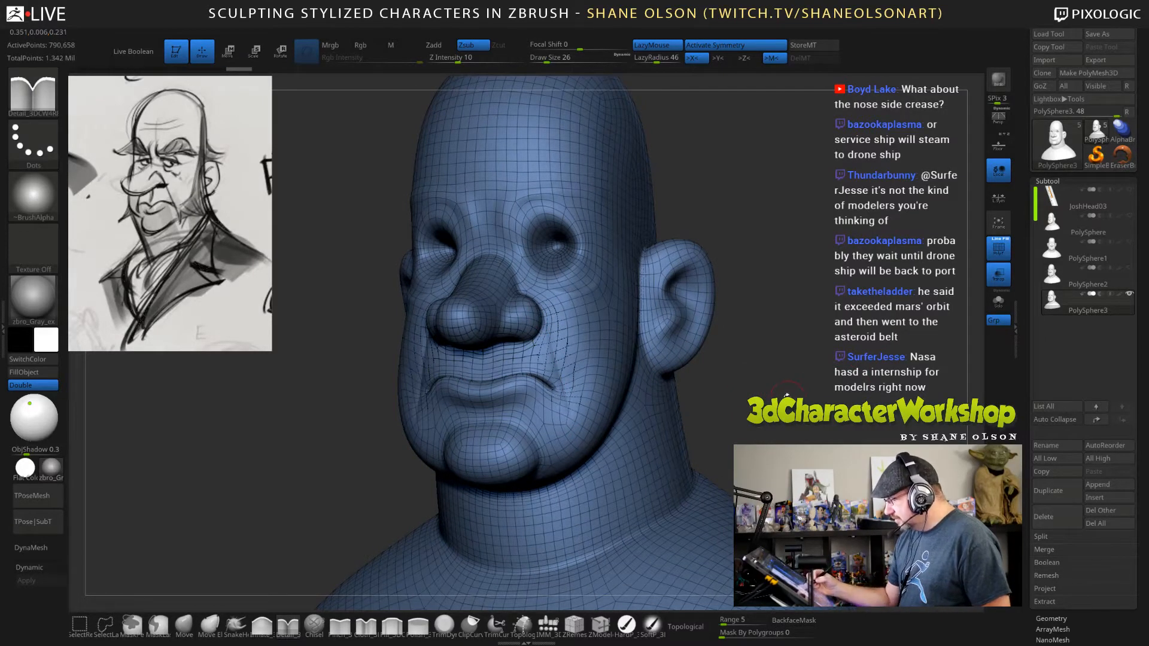
key("ctrl+z")
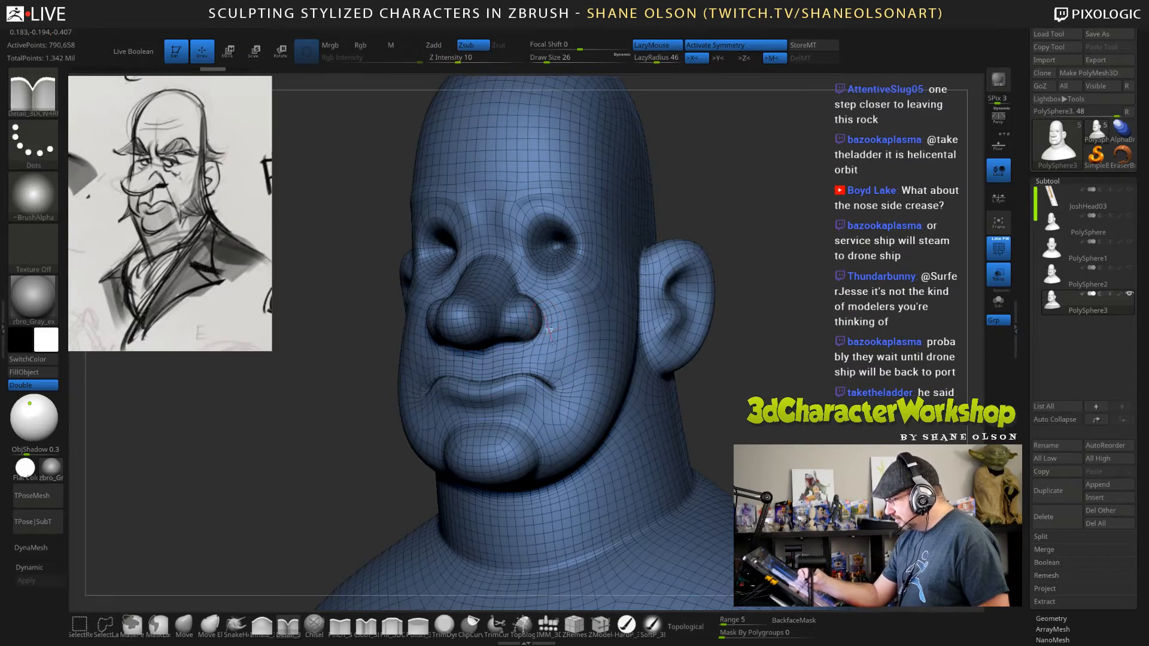
left_click_drag(553, 343, 582, 442)
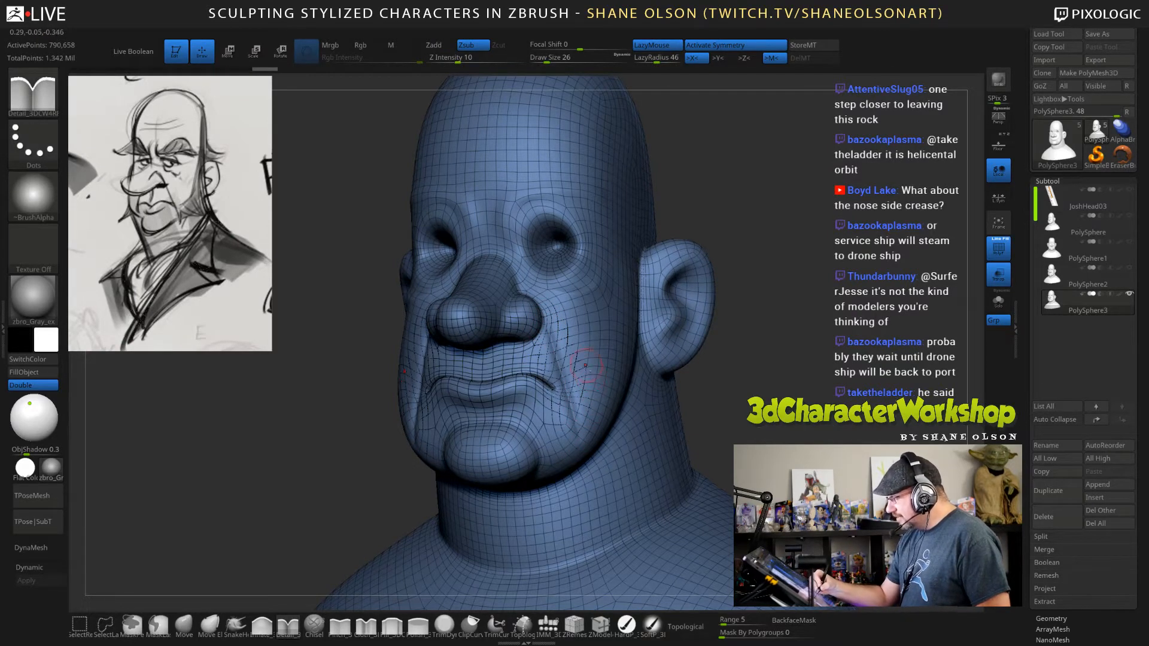
right_click_drag(582, 367, 574, 412, "ctrl")
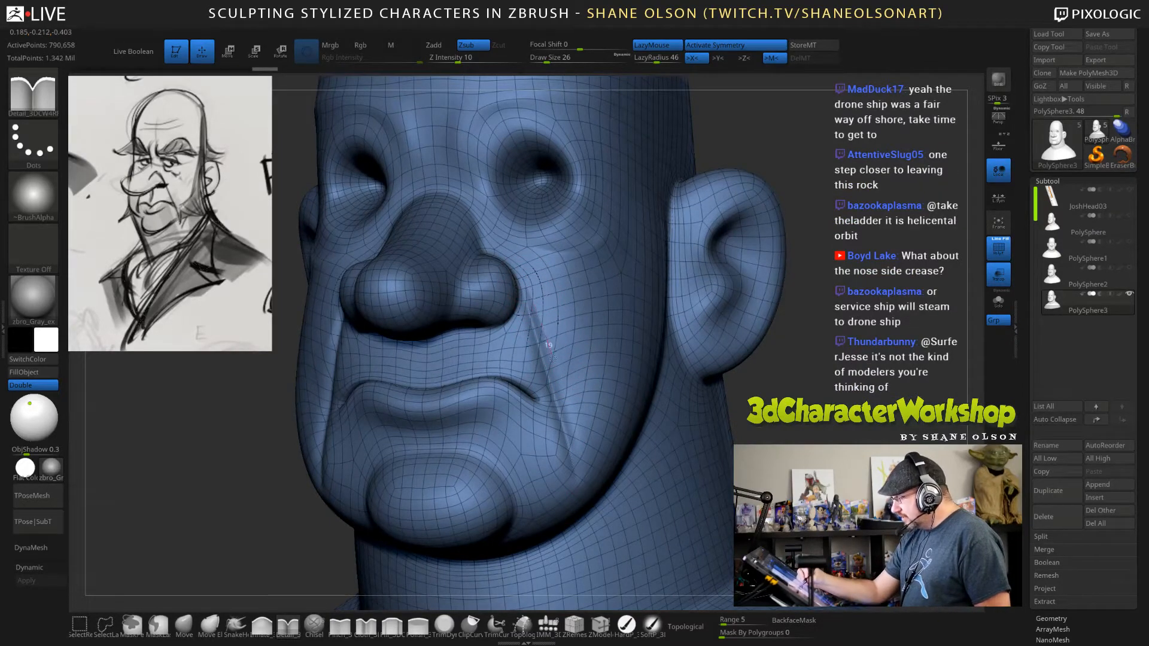
Deepen the laugh-line creases with repeated strokes from beside the nose down to the jowls.
left_click_drag(552, 357, 583, 469)
mouse_move(676, 520)
right_mouse_down()
mouse_move(577, 509)
mouse_move(647, 518)
right_mouse_up()
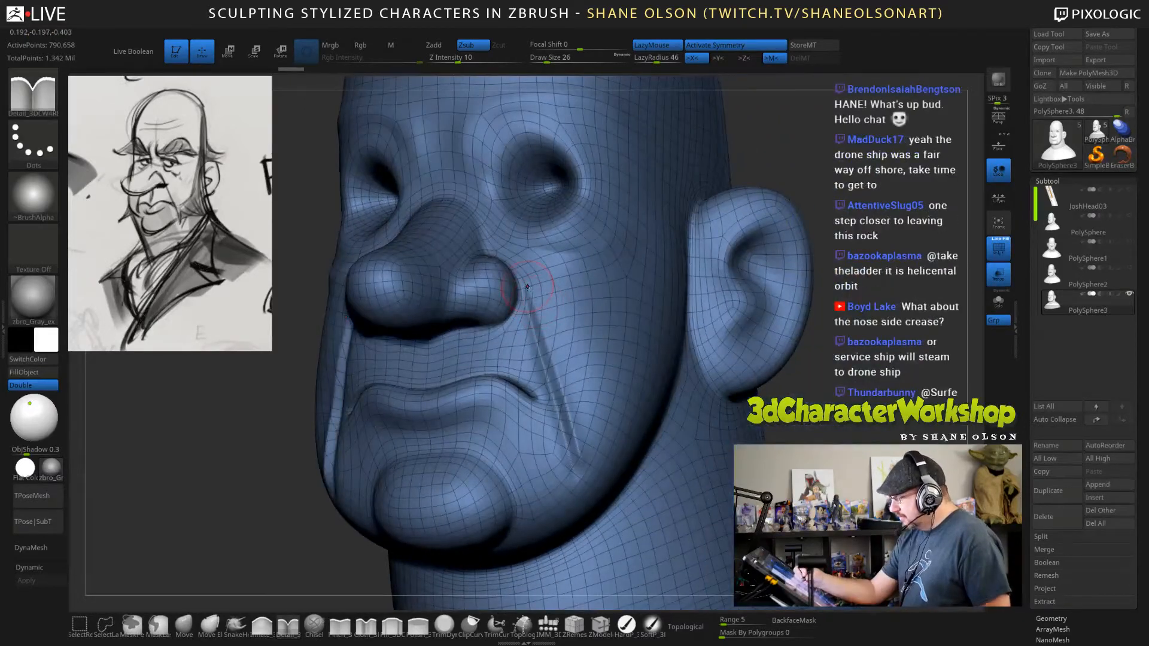
left_click_drag(560, 386, 582, 468)
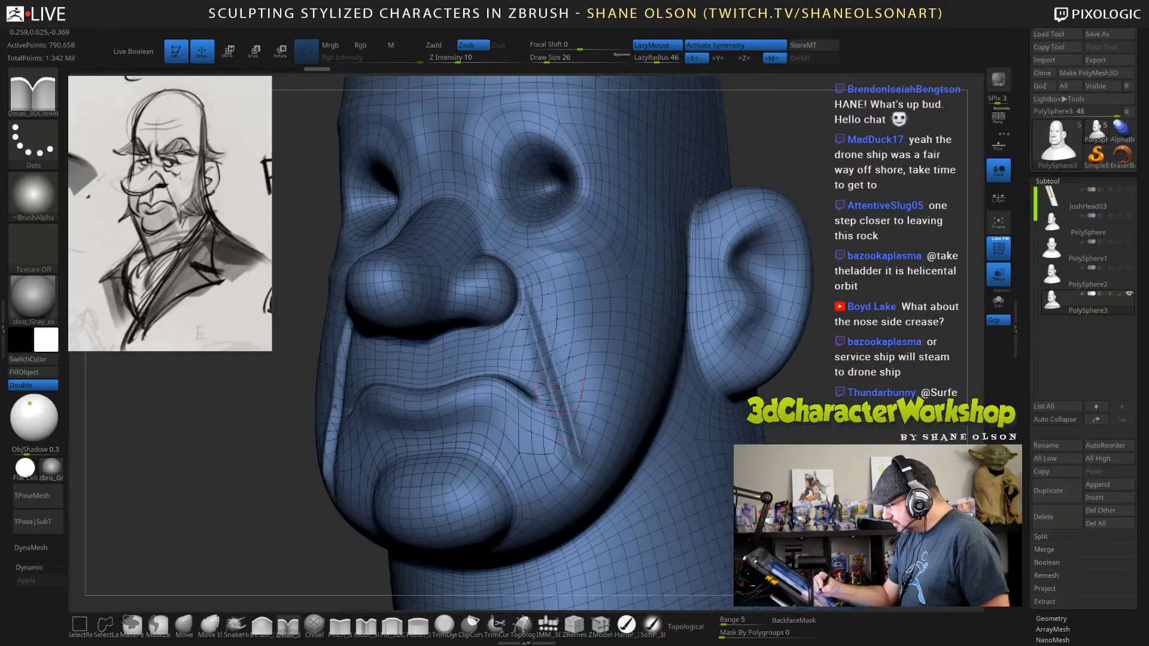
left_click_drag(522, 296, 578, 469)
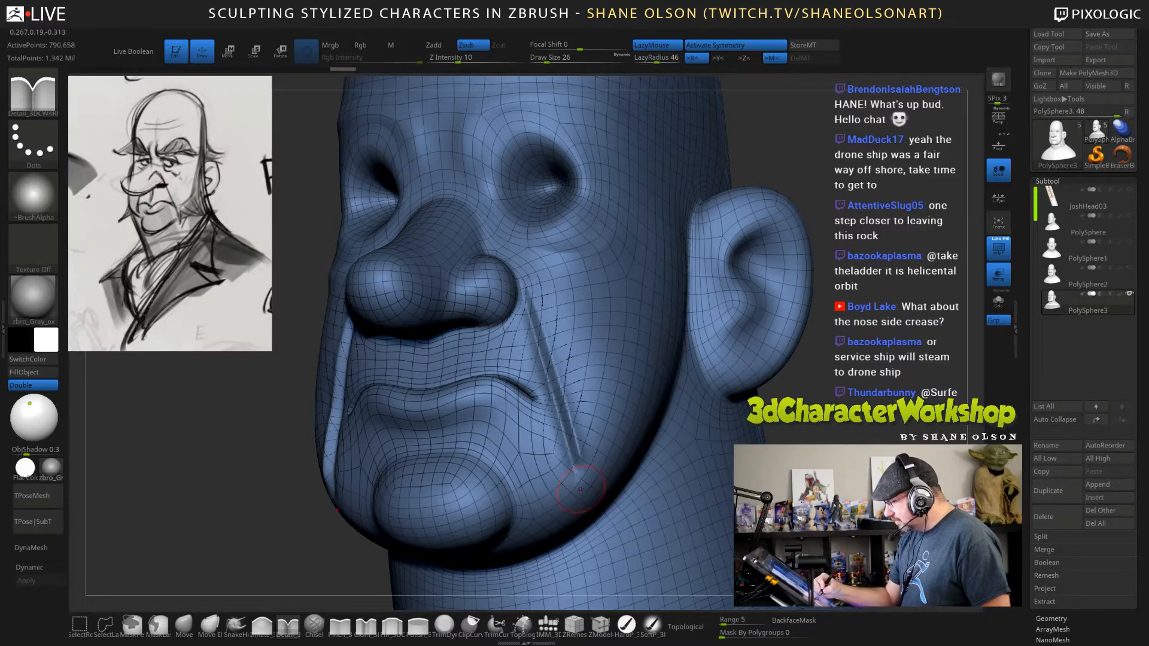
mouse_move(589, 494)
right_mouse_down()
mouse_move(662, 440)
mouse_move(785, 436)
mouse_move(688, 487)
mouse_move(685, 444)
mouse_move(748, 438)
mouse_move(722, 432)
right_mouse_up()
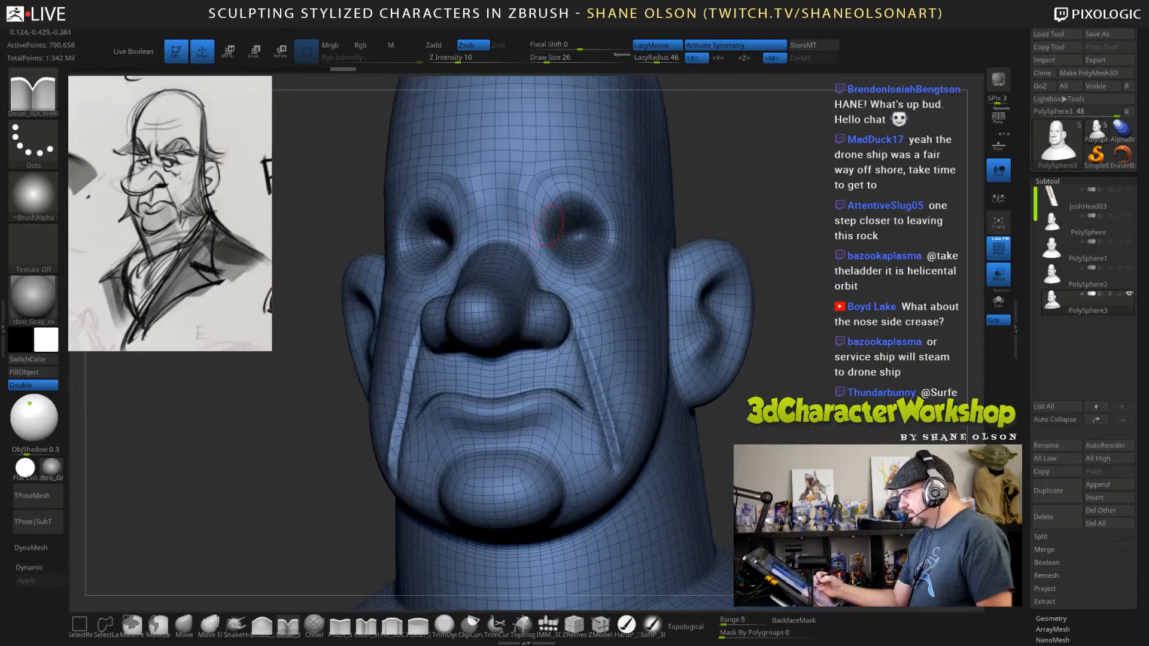
Carve defining creases around the eye socket rims and along the upper and lower eyelid folds at draw size 26.
mouse_move(540, 234)
left_mouse_down()
mouse_move(559, 191)
mouse_move(612, 230)
left_mouse_up()
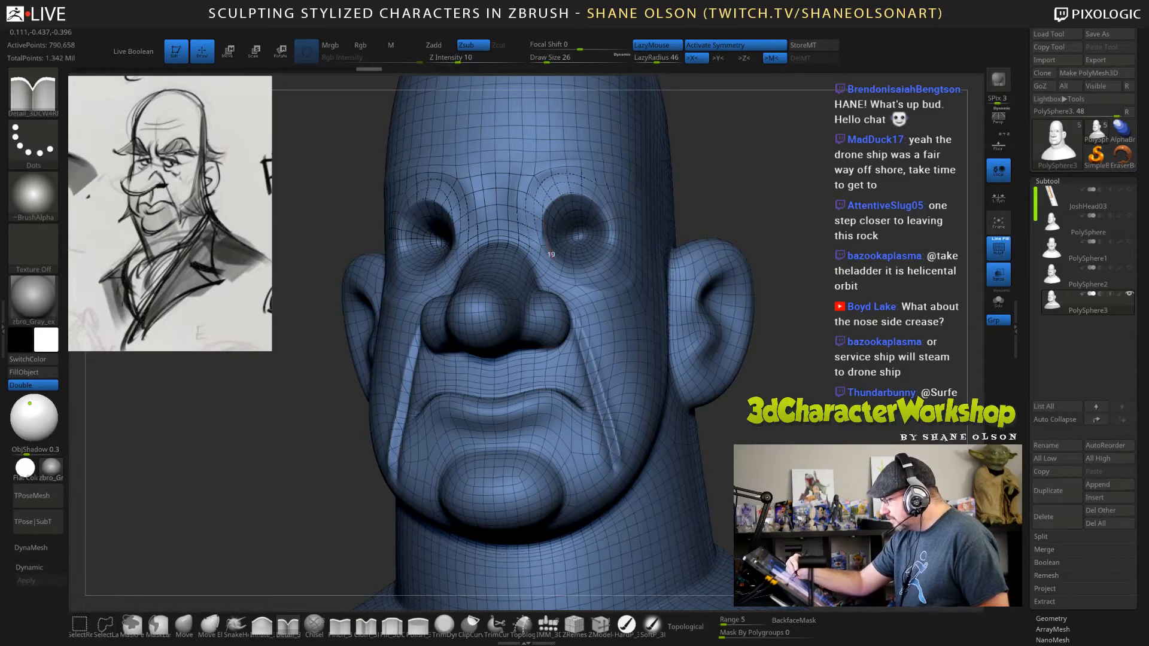
mouse_move(551, 255)
left_mouse_down()
mouse_move(565, 268)
mouse_move(599, 262)
mouse_move(615, 214)
mouse_move(599, 201)
left_mouse_up()
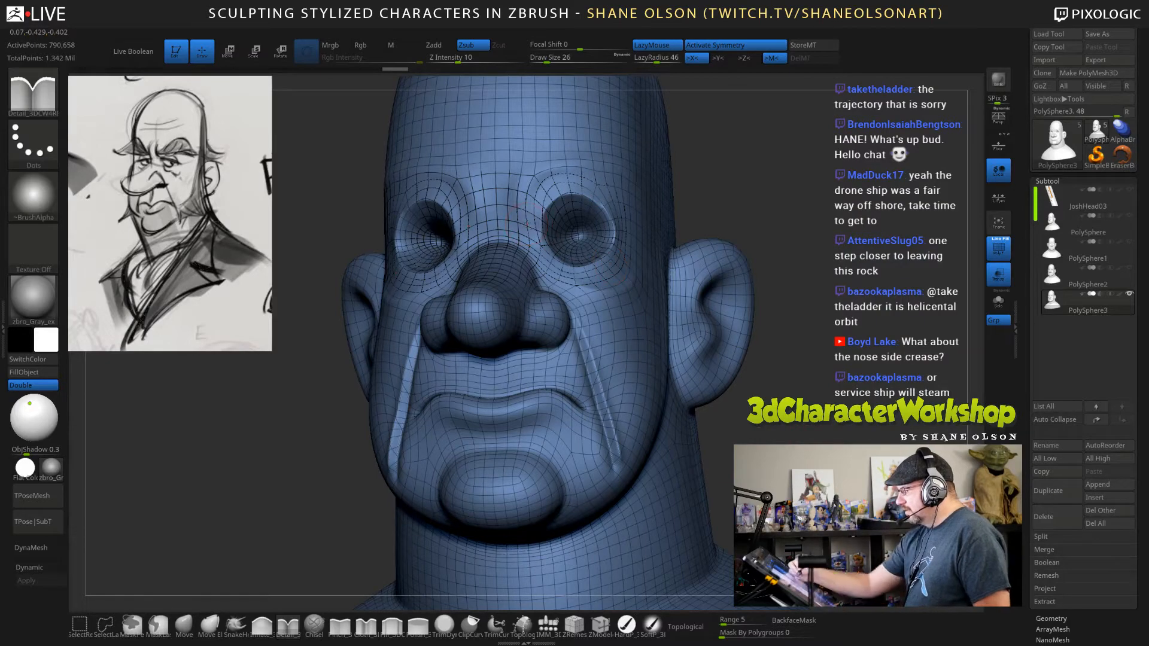
mouse_move(532, 232)
left_mouse_down()
mouse_move(527, 184)
mouse_move(550, 164)
mouse_move(592, 165)
left_mouse_up()
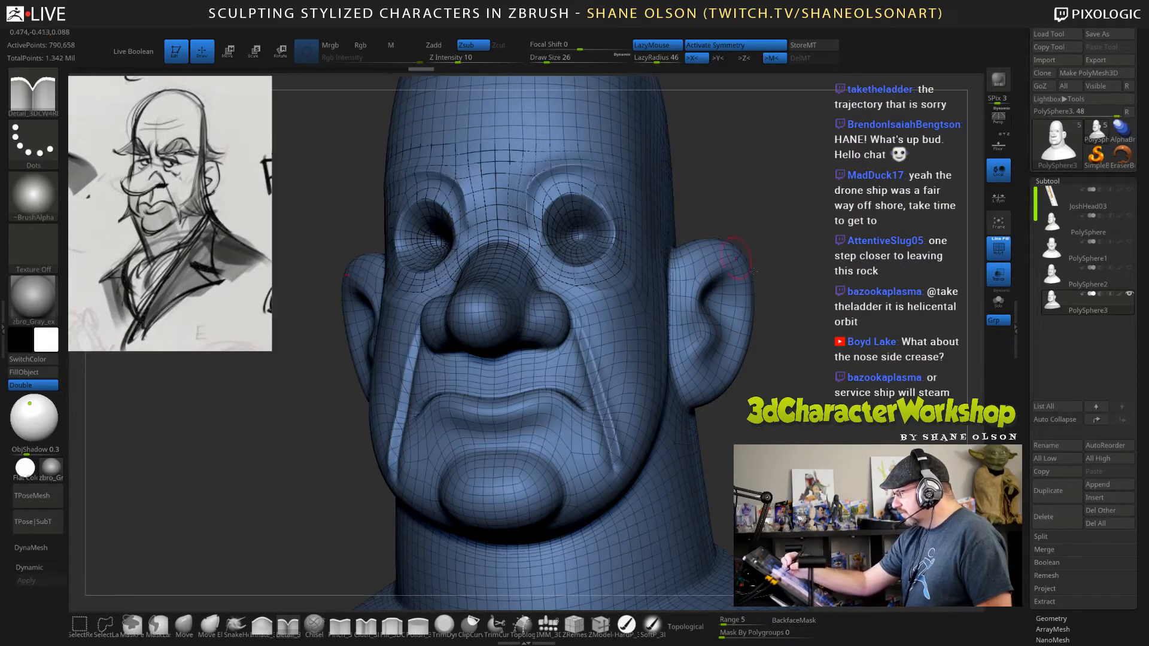
mouse_move(783, 263)
left_mouse_down()
mouse_move(885, 265)
mouse_move(724, 268)
left_mouse_up()
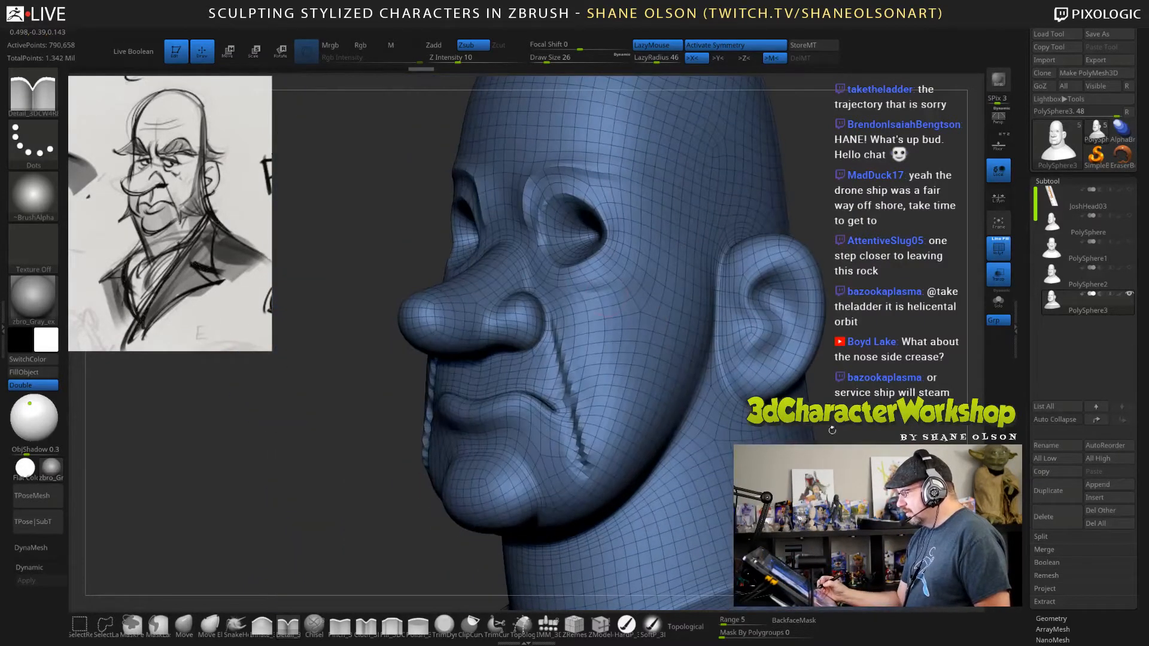
left_click_drag(573, 290, 639, 246)
mouse_move(805, 251)
left_mouse_down()
mouse_move(891, 204)
mouse_move(885, 150)
left_mouse_up()
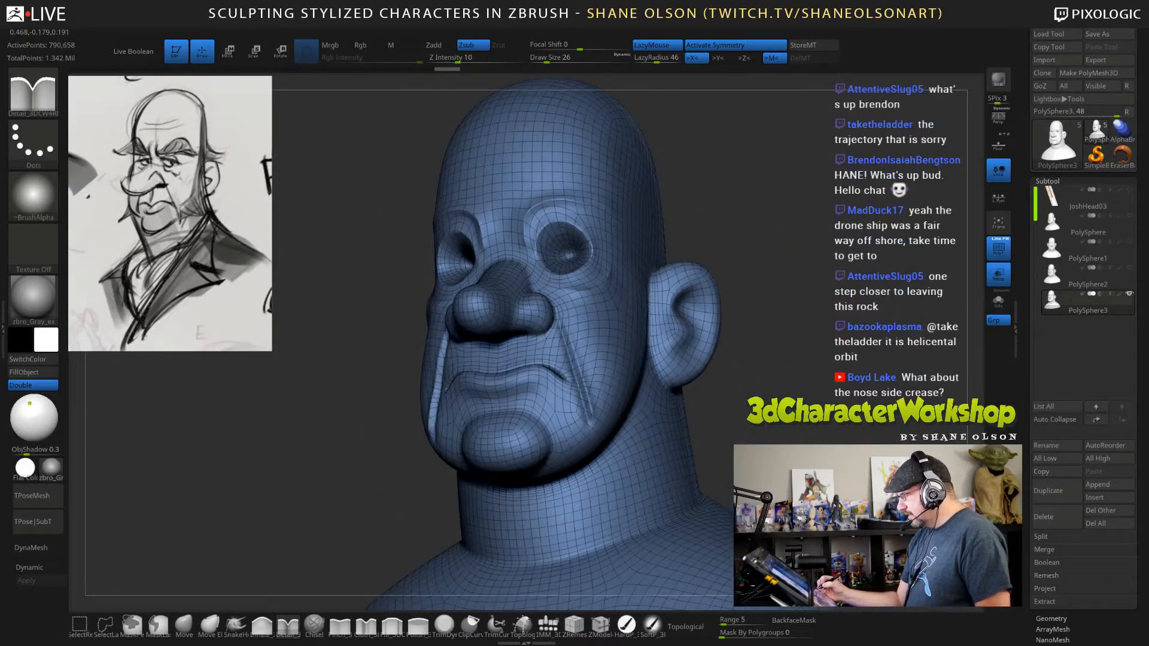
left_click_drag(1030, 618, 1030, 486)
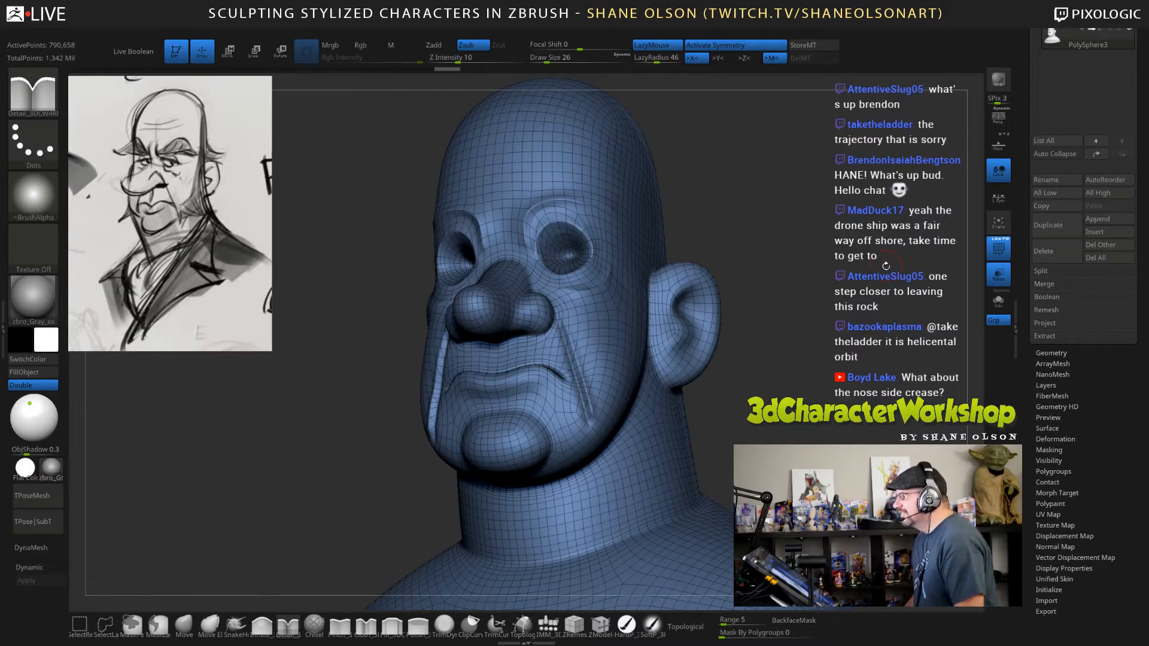
mouse_move(888, 282)
left_mouse_down()
mouse_move(921, 264)
mouse_move(907, 264)
left_mouse_up()
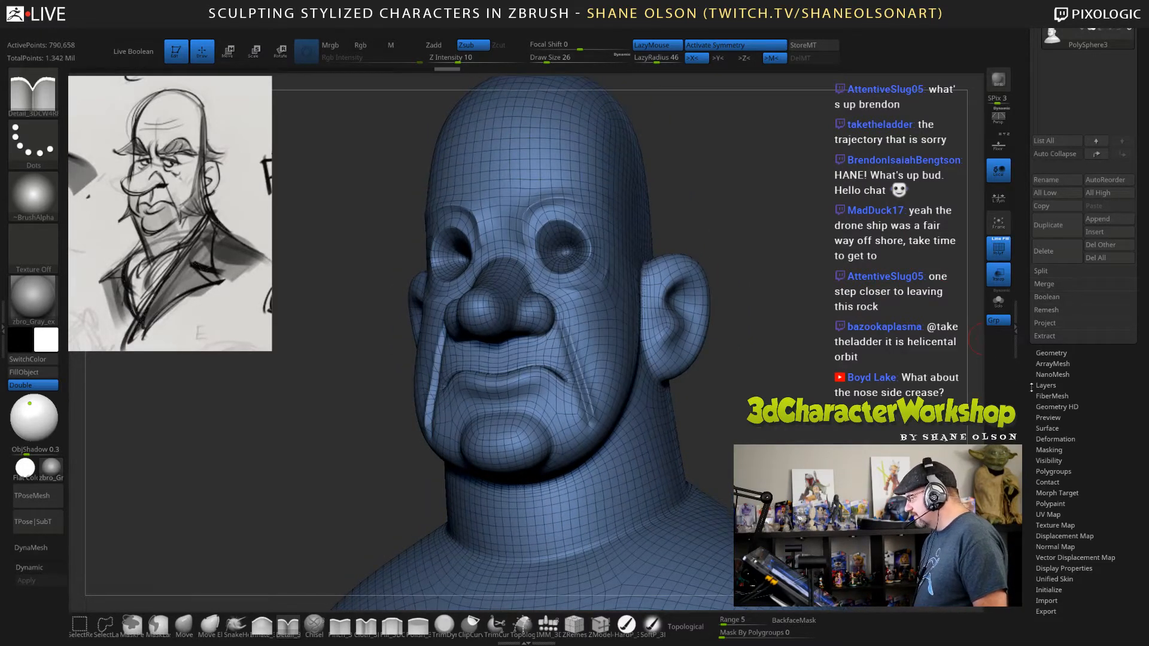
left_click_drag(1027, 379, 1029, 368)
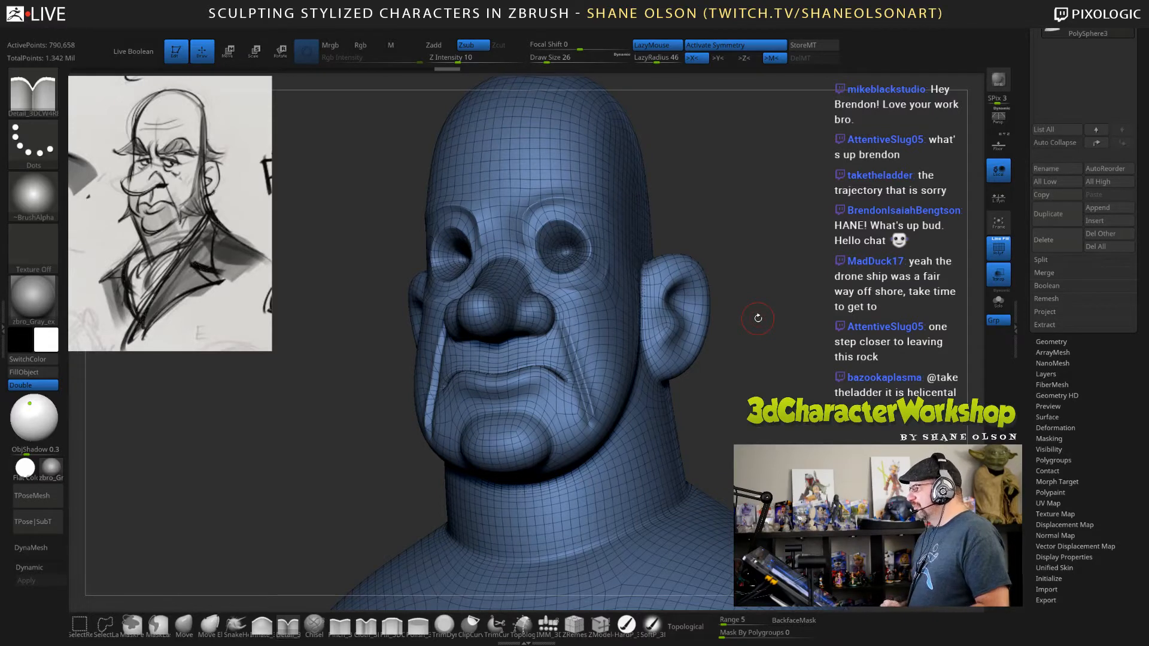
Enlarge the draw size to 88 and remesh the creased bust with ZRemesher.
left_click_drag(829, 266, 824, 267)
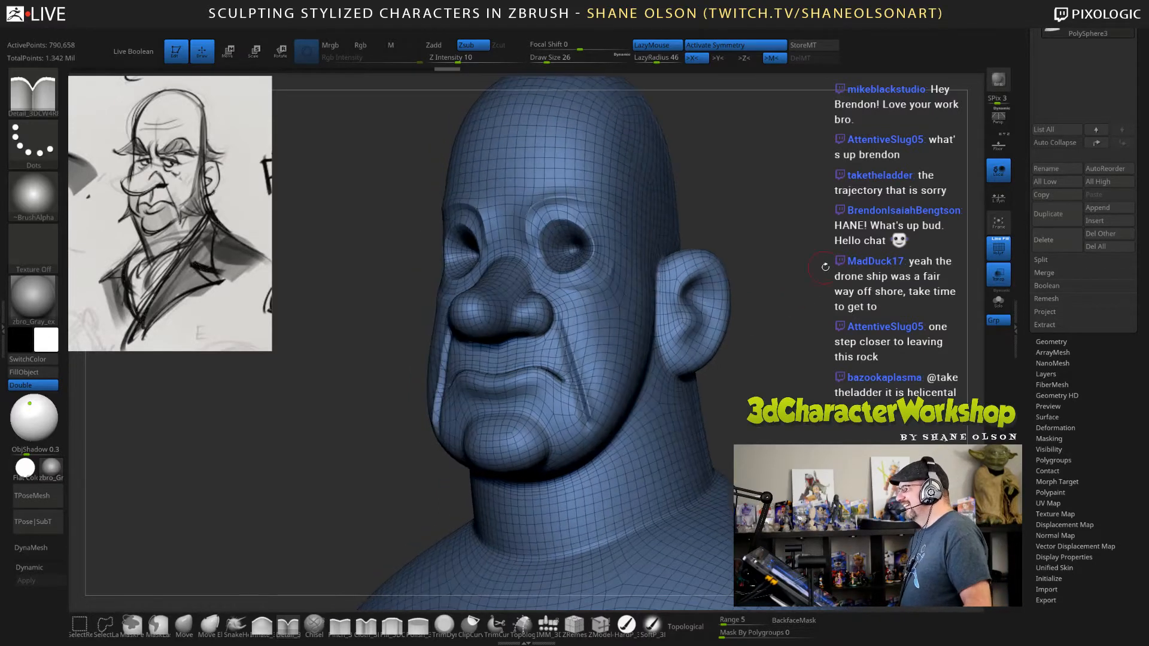
key("s")
left_click_drag(865, 339, 868, 341)
key("s")
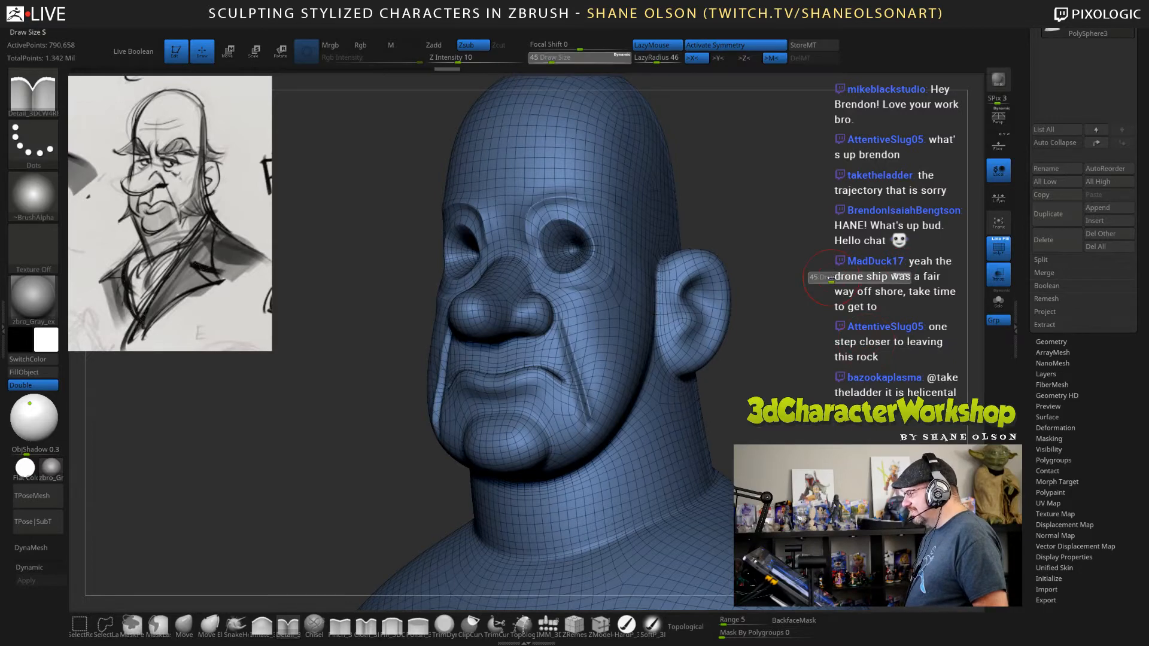
left_click_drag(838, 277, 836, 279)
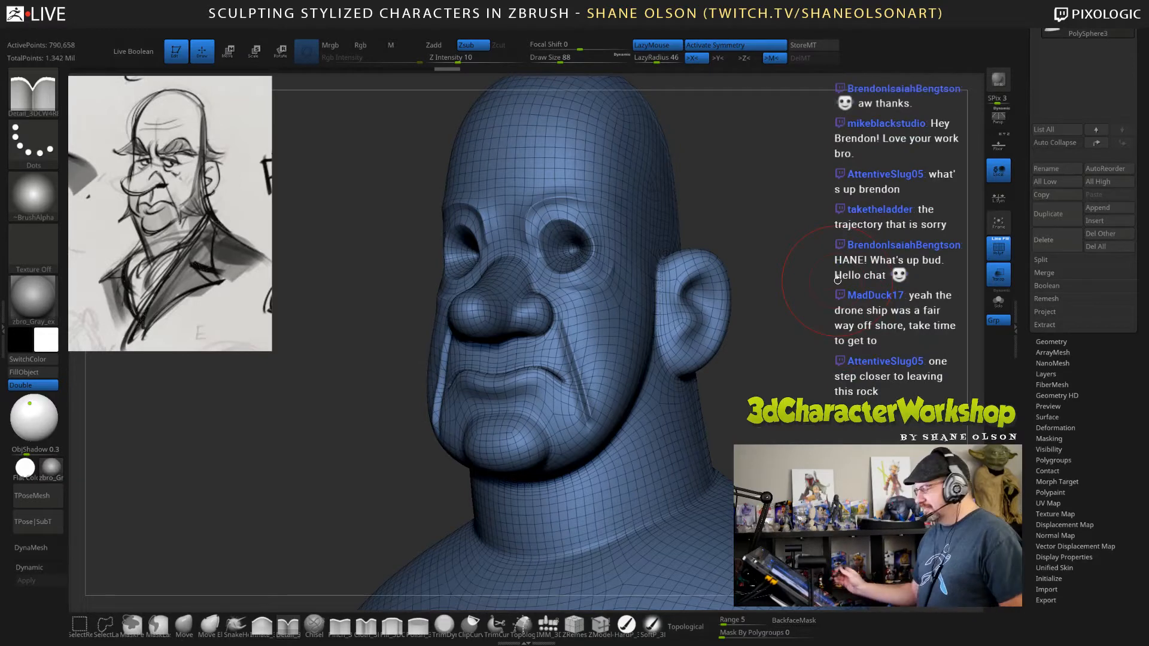
left_click_drag(837, 280, 812, 256)
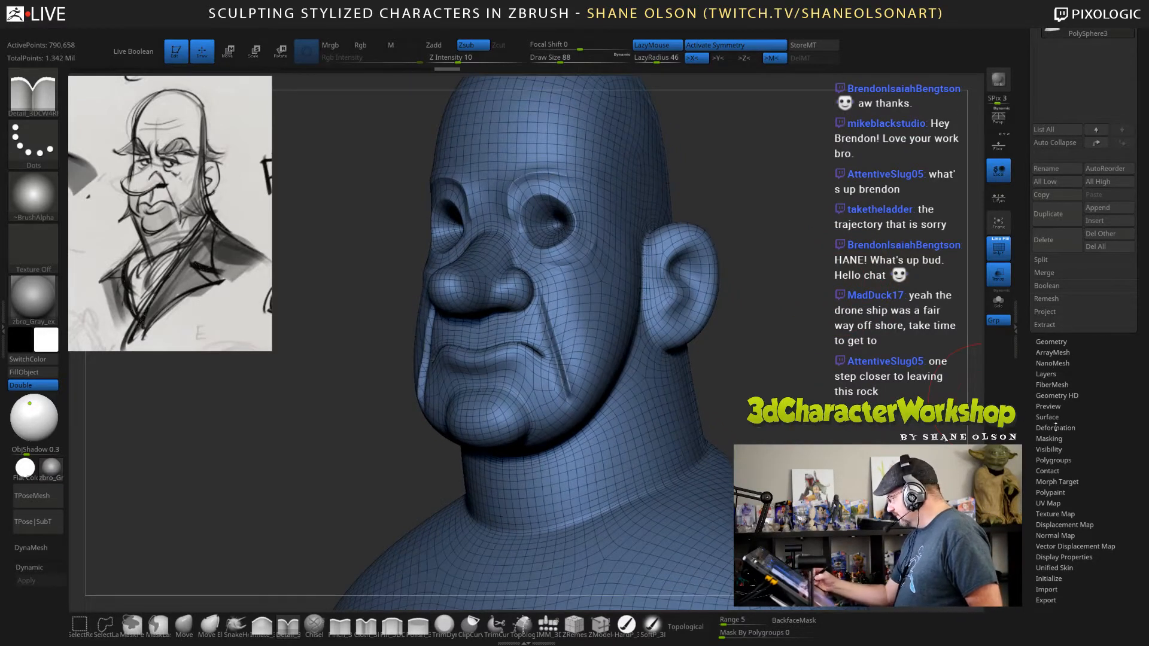
left_click(1050, 342)
scroll(1068, 335, "up", 3)
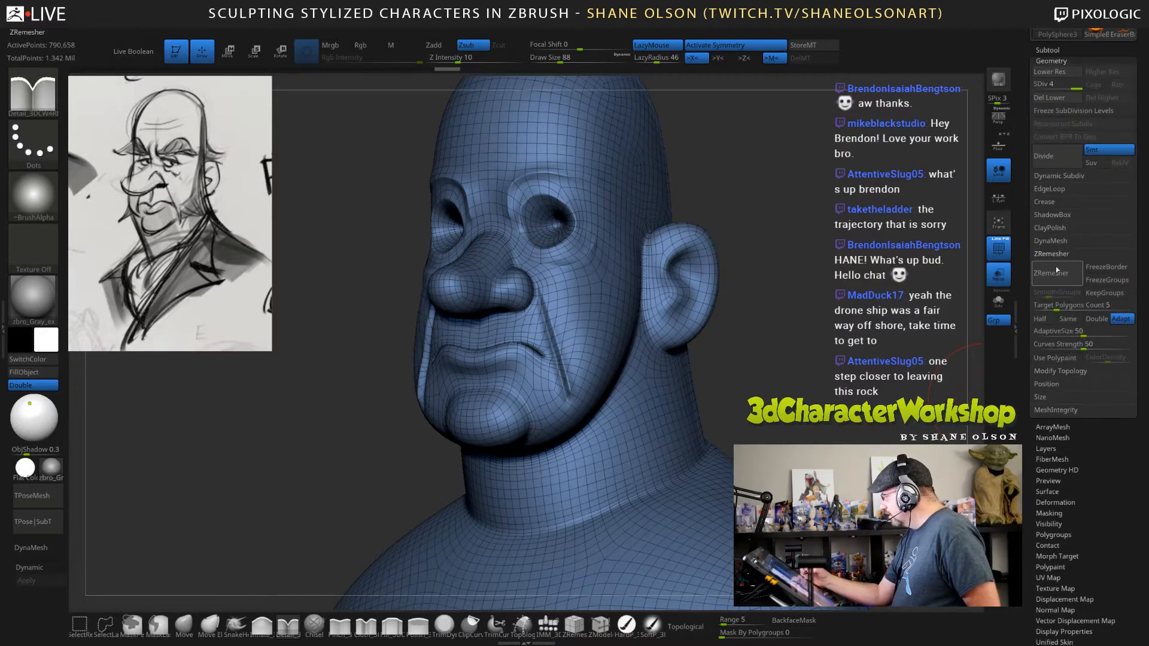
left_click(1057, 275)
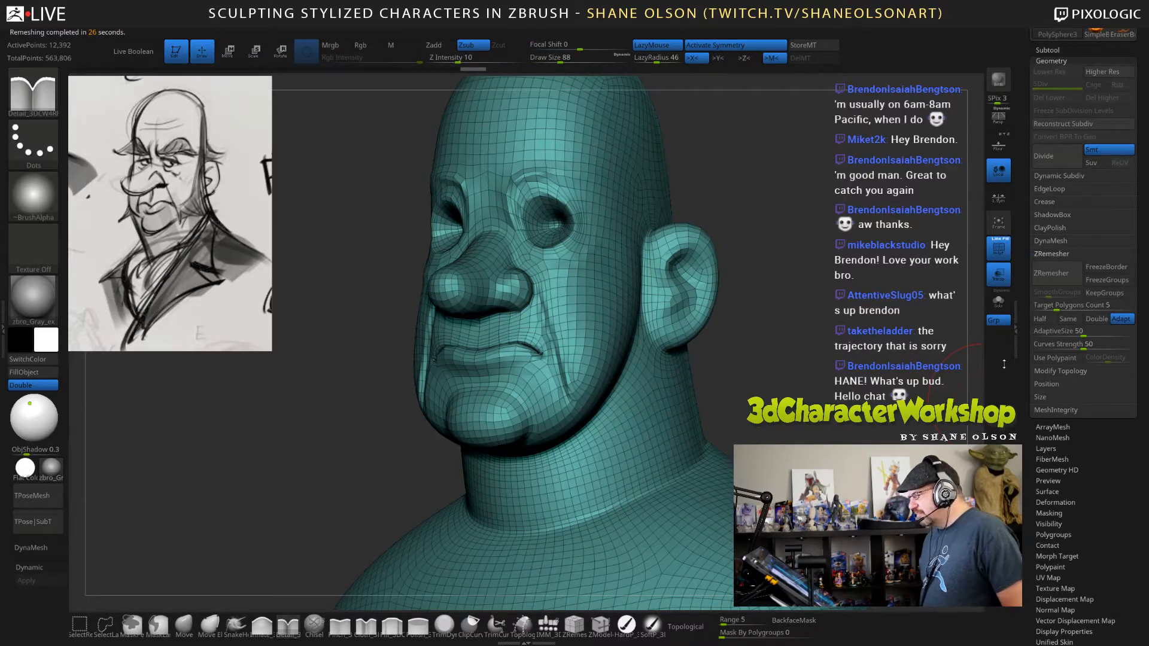
Examine how the remeshed edge flow follows the laugh lines, nose wings and mouth corners.
mouse_move(789, 335)
left_mouse_down()
mouse_move(820, 327)
mouse_move(791, 384)
mouse_move(871, 380)
mouse_move(860, 352)
left_mouse_up()
key("s")
left_click(801, 379)
key("s")
left_click(839, 380)
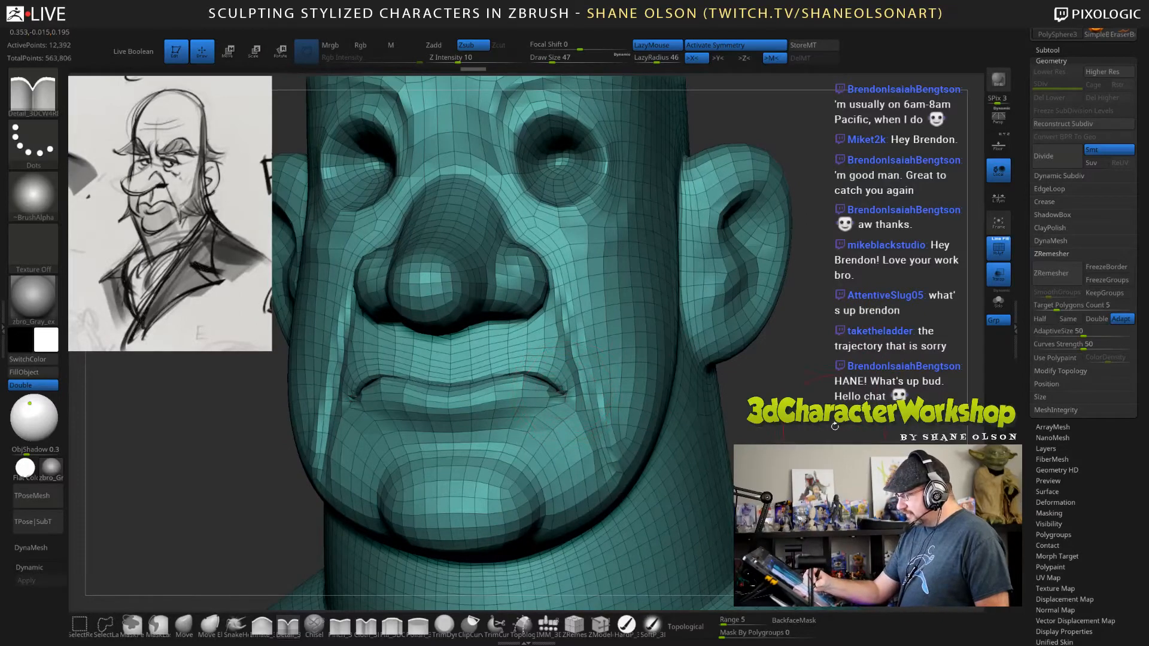
mouse_move(792, 419)
left_mouse_down()
mouse_move(891, 424)
mouse_move(755, 421)
left_mouse_up()
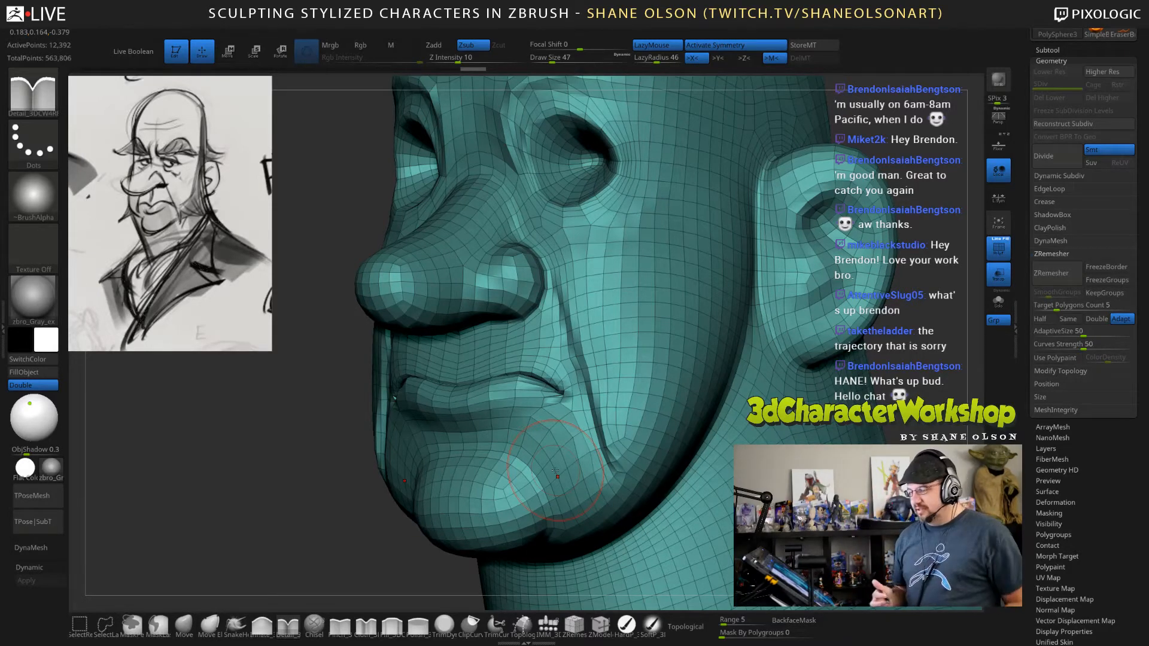
mouse_move(575, 387)
right_mouse_down()
mouse_move(675, 370)
mouse_move(551, 235)
right_mouse_up()
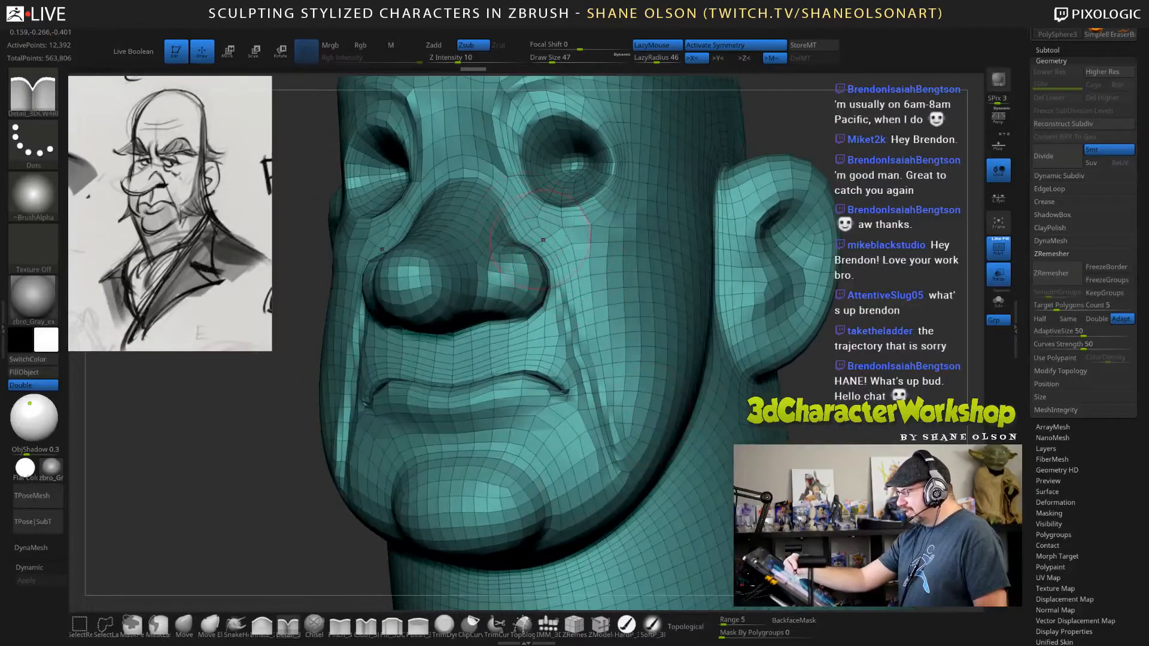
mouse_move(566, 297)
right_mouse_down()
mouse_move(602, 337)
mouse_move(601, 479)
mouse_move(584, 503)
right_mouse_up()
Undo the remesh and drop the bust to subdivision level 1.
key("ctrl+d")
key("shift+d")
key("shift+d")
key("shift+d")
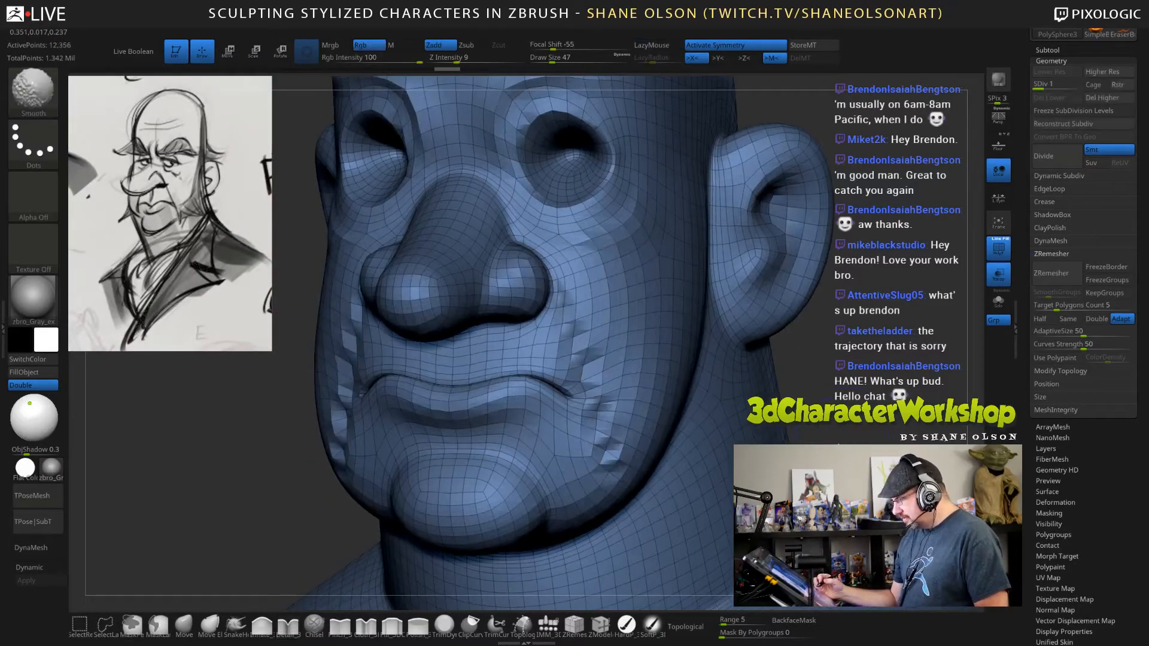
Rework the mouth corners at subdivision level 1, smoothing and carving them with draw size 31.
key("s")
key("shift")
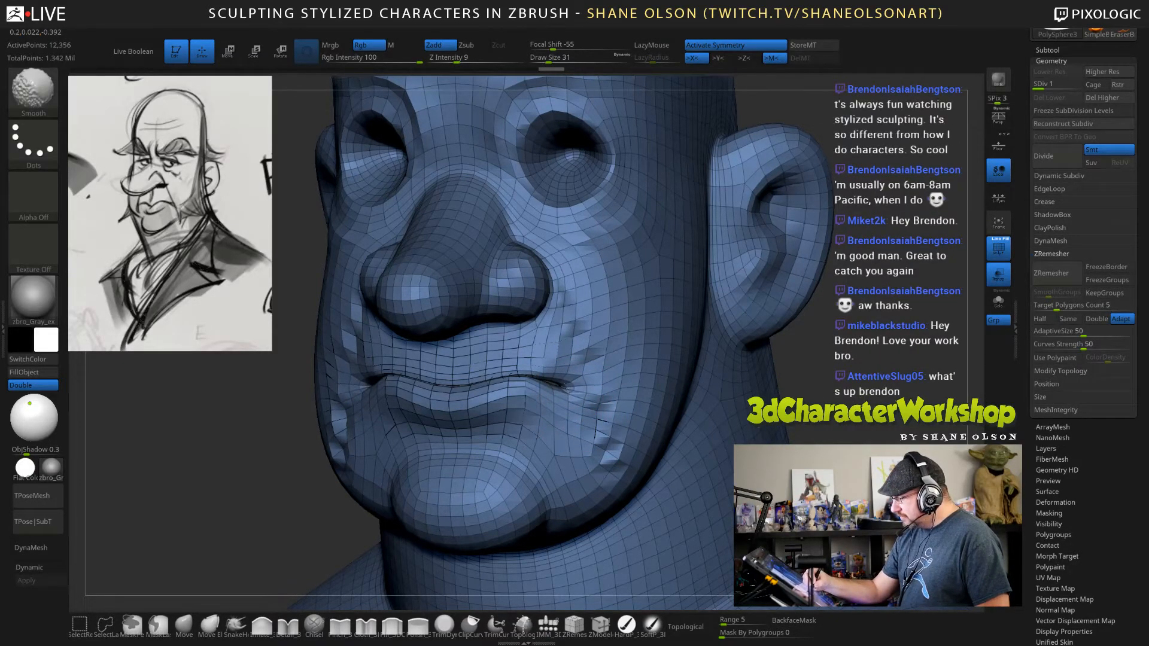
left_click_drag(551, 382, 571, 398)
key("shift")
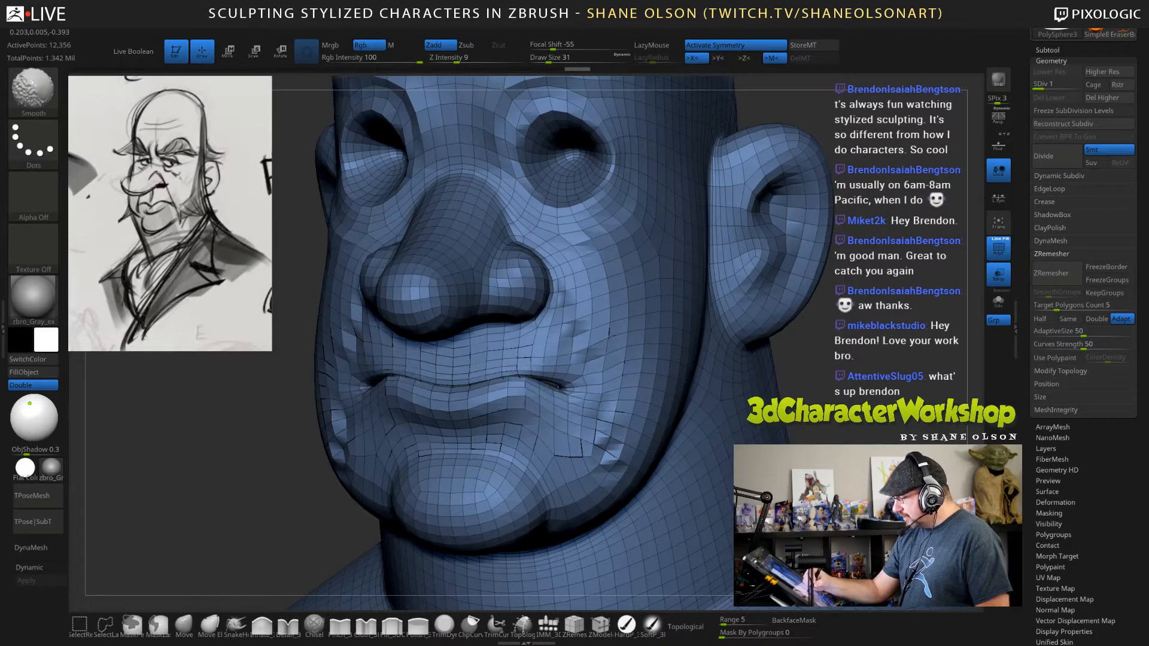
mouse_move(558, 382)
left_mouse_down("shift")
mouse_move(575, 347)
mouse_move(564, 389)
left_mouse_up("shift")
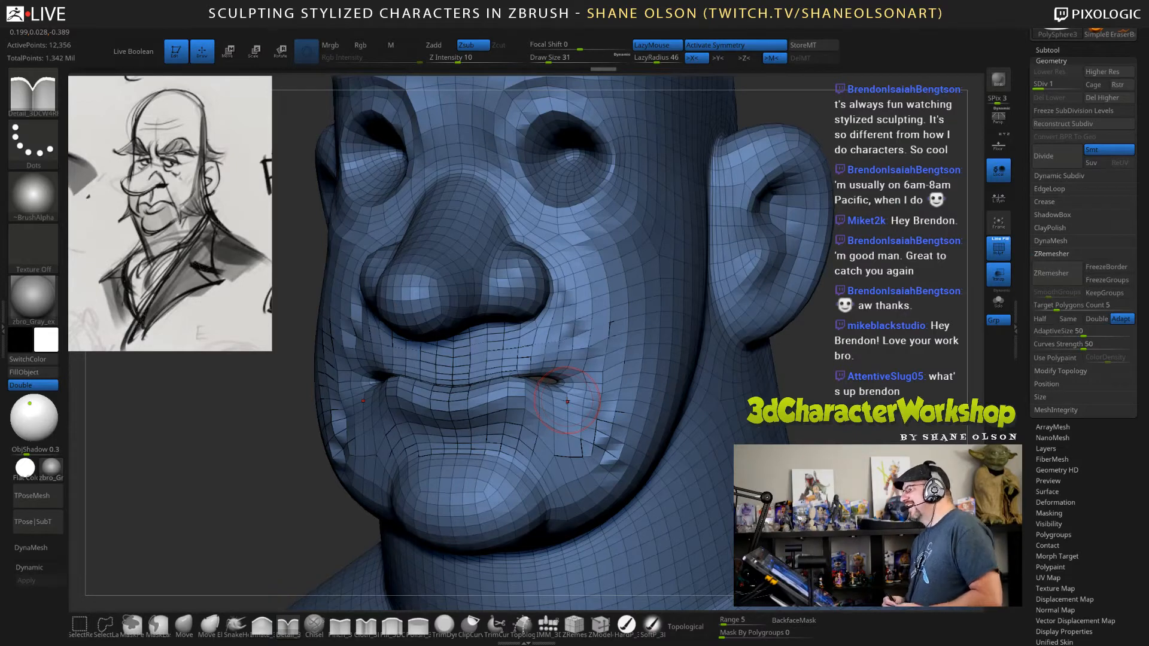
left_click_drag(834, 354, 817, 354)
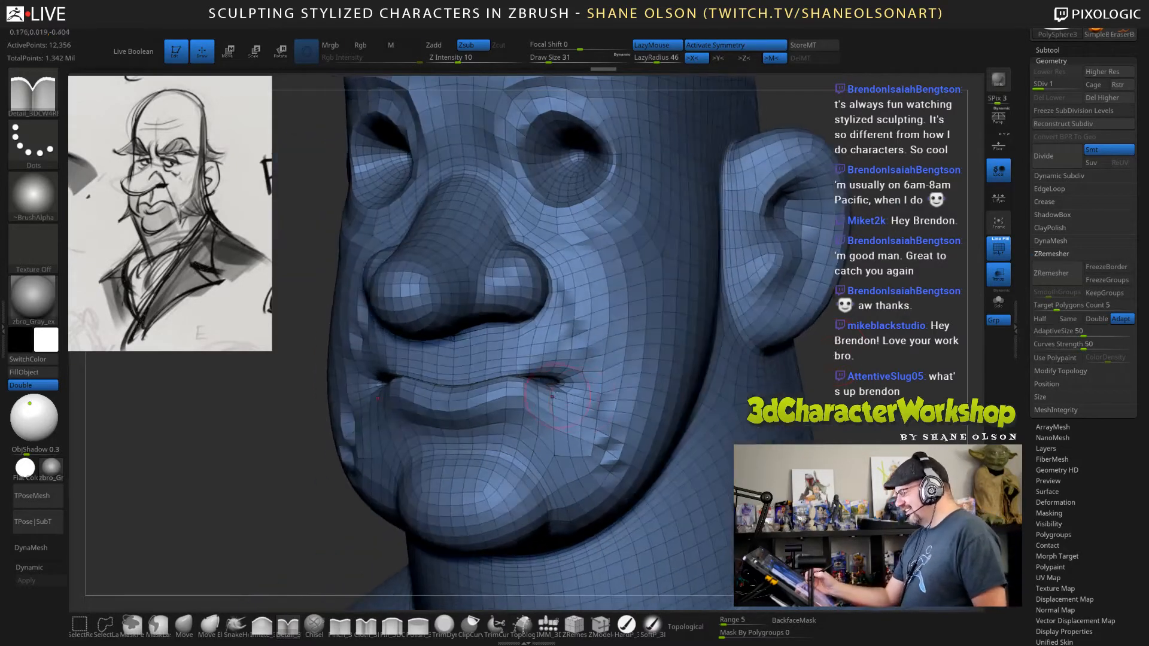
mouse_move(533, 385)
left_mouse_down("shift")
mouse_move(423, 373)
mouse_move(567, 388)
mouse_move(570, 447)
left_mouse_up("shift")
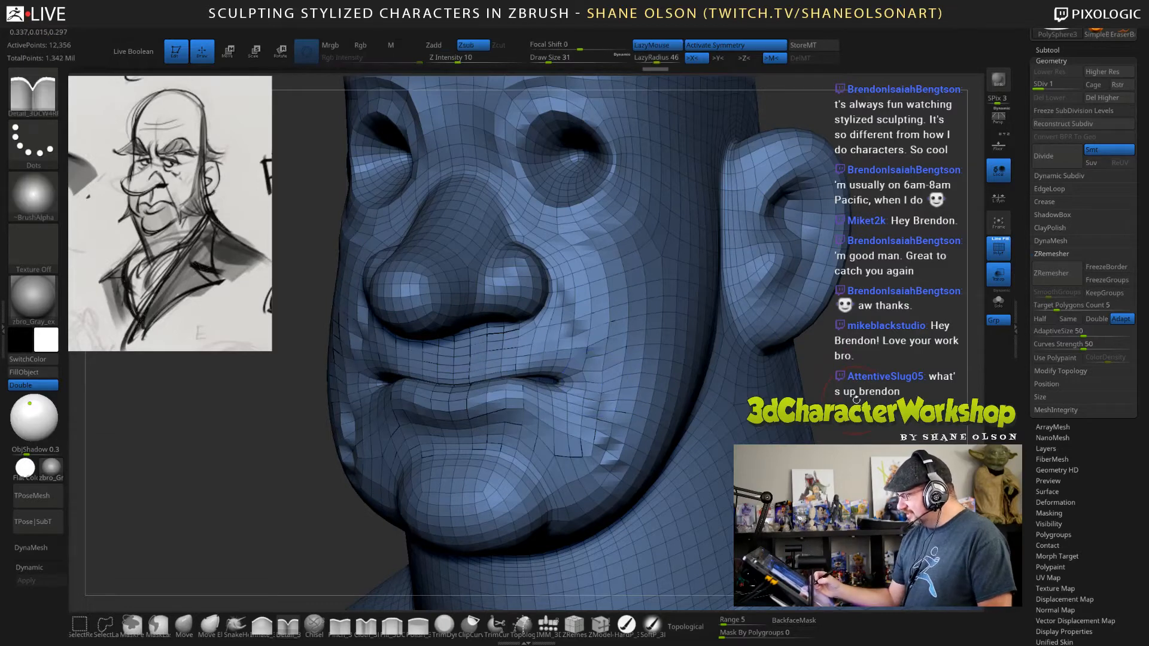
Raise the bust to subdivision level 4 and check the reworked mouth corners.
key("d")
key("d")
key("d")
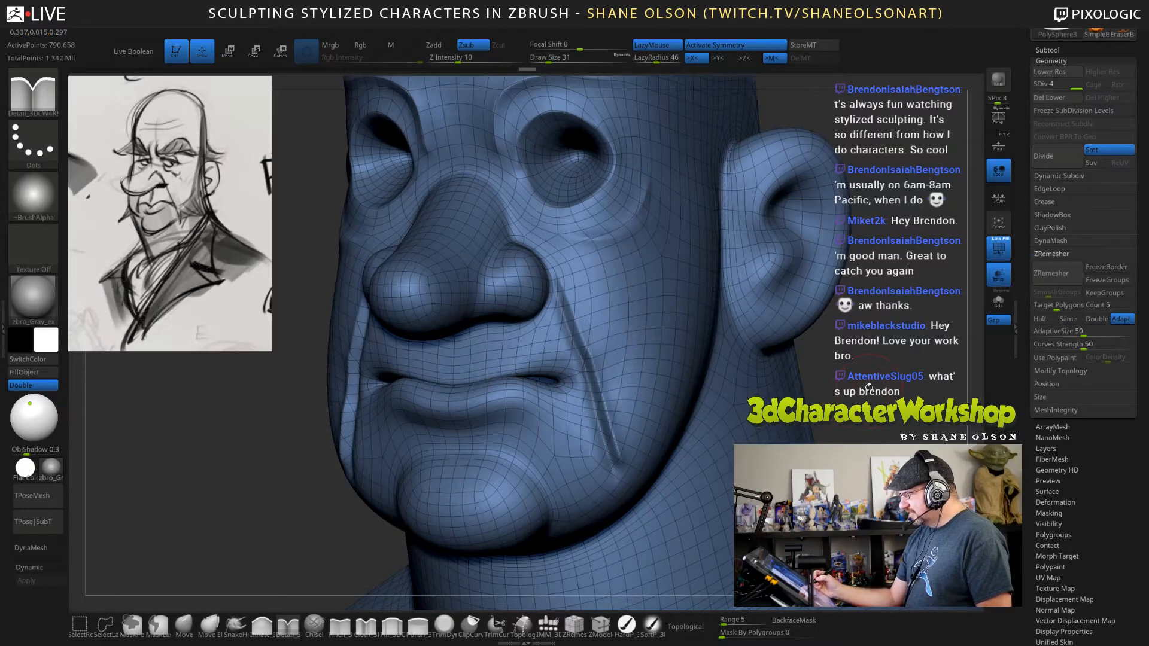
left_click_drag(869, 388, 777, 386)
left_click_drag(866, 385, 857, 378, "alt")
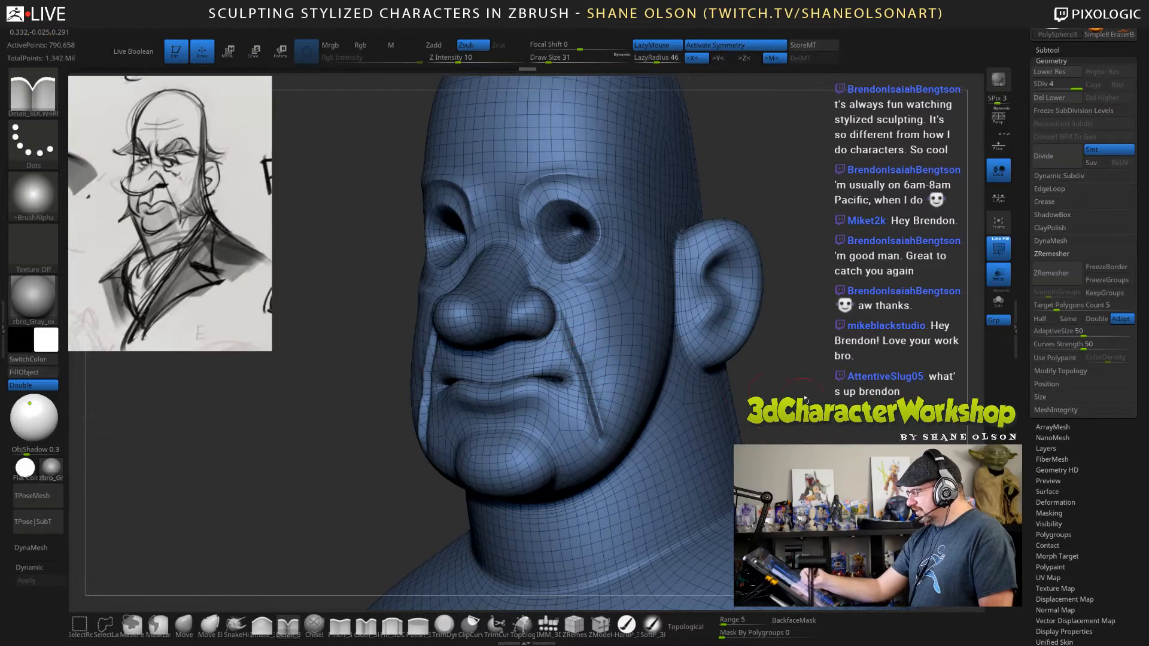
Refine the laugh-line creases from beside the nose down to the jowls with carving and smoothing at draw size 31.
left_click_drag(771, 389, 794, 425)
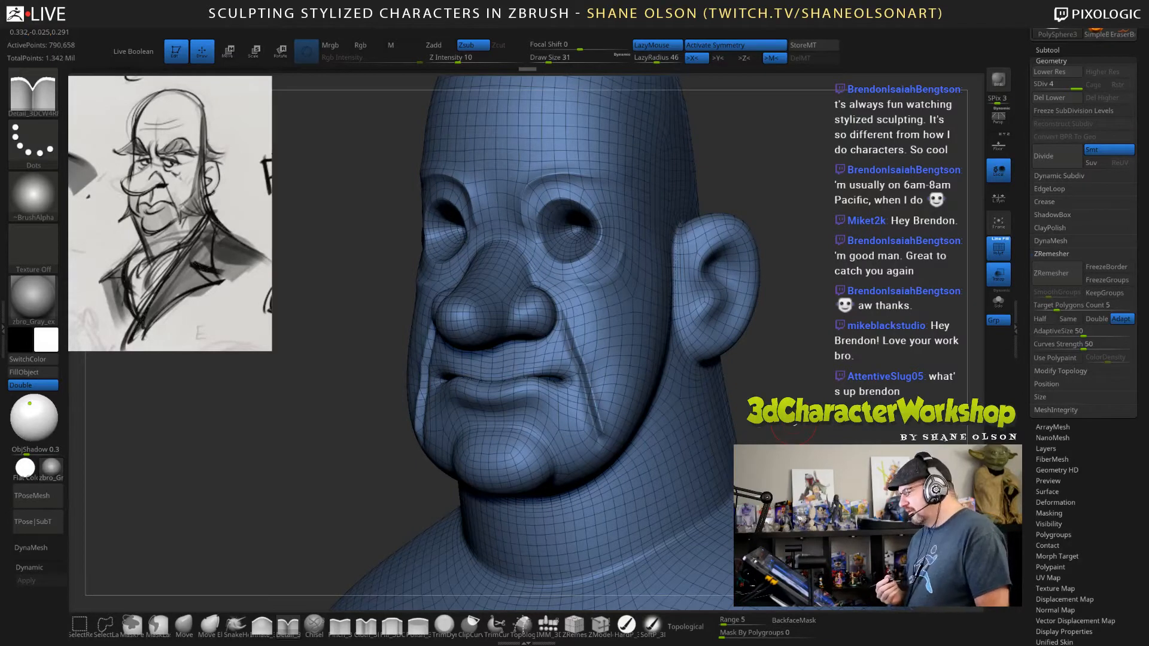
left_click_drag(793, 425, 783, 425)
left_click_drag(572, 344, 604, 435, "shift")
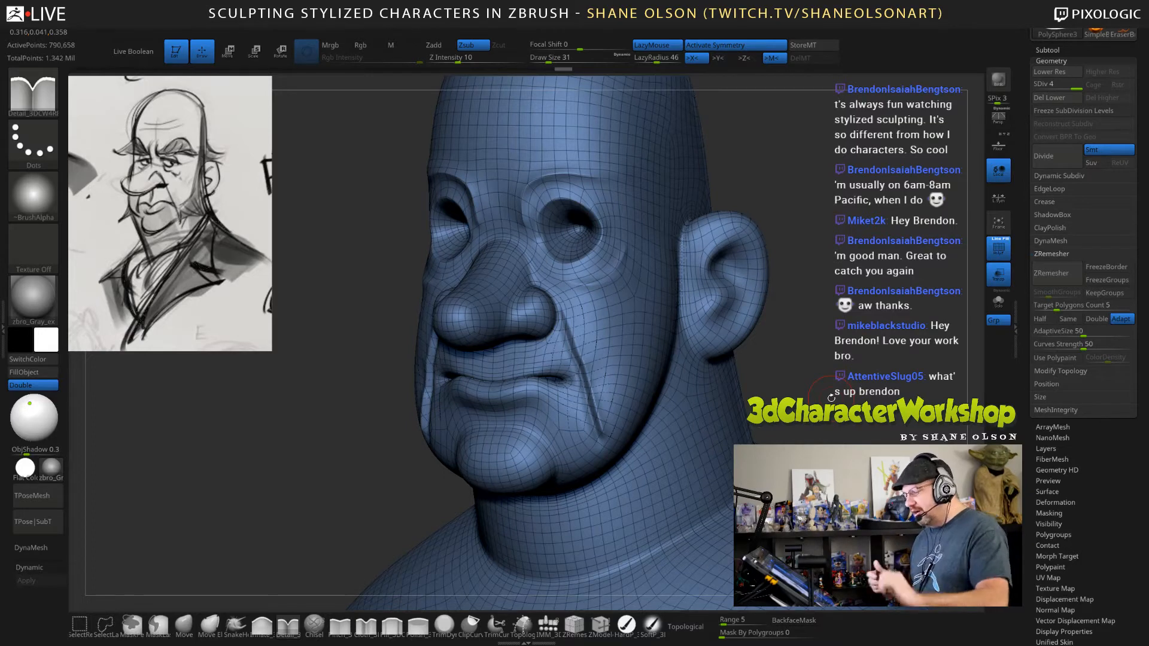
left_click_drag(837, 401, 860, 402)
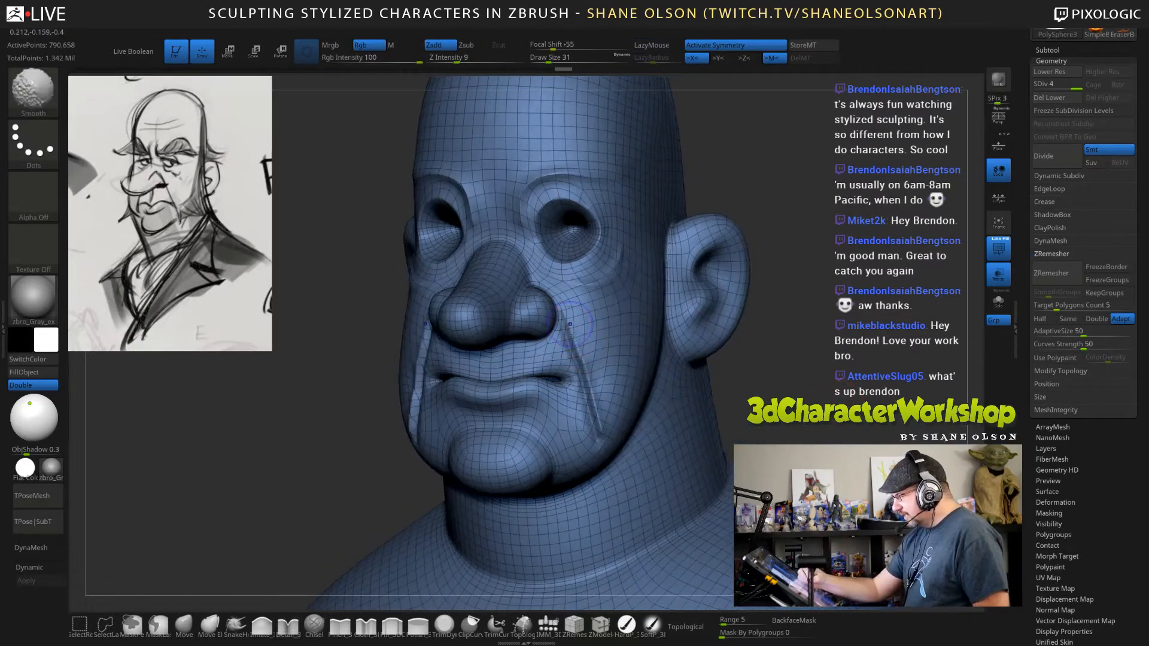
mouse_move(795, 419)
left_mouse_down()
mouse_move(862, 411)
mouse_move(816, 410)
mouse_move(846, 421)
mouse_move(829, 448)
left_mouse_up()
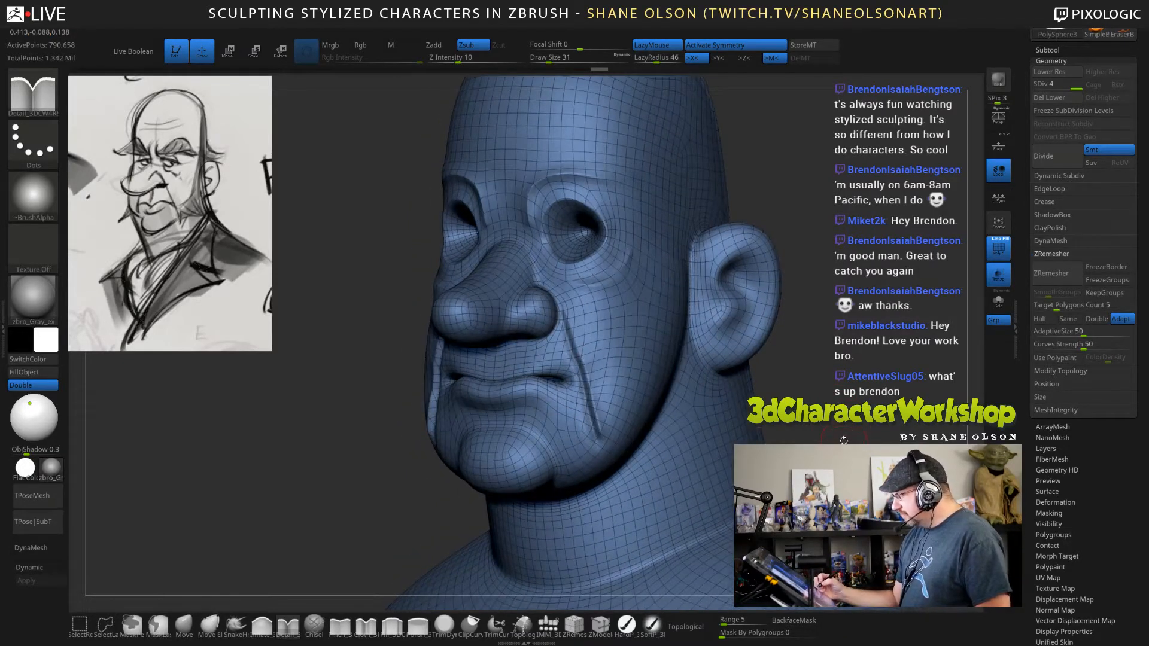
Save the project and remesh the refined bust with ZRemesher.
key("ctrl+s")
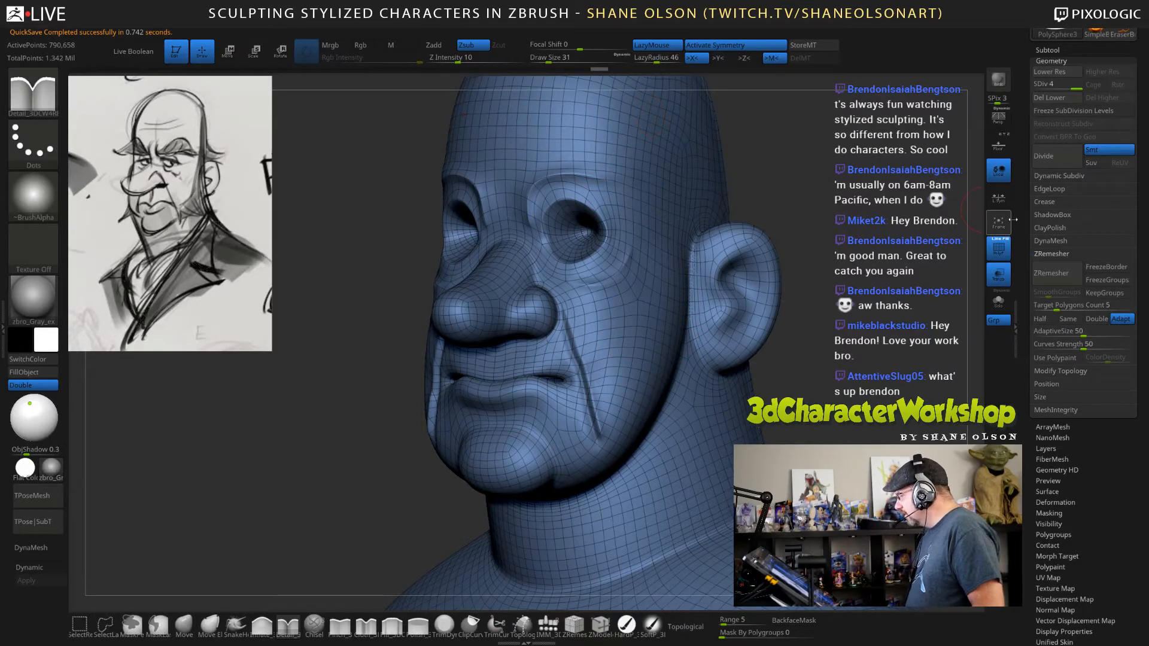
left_click(1067, 274)
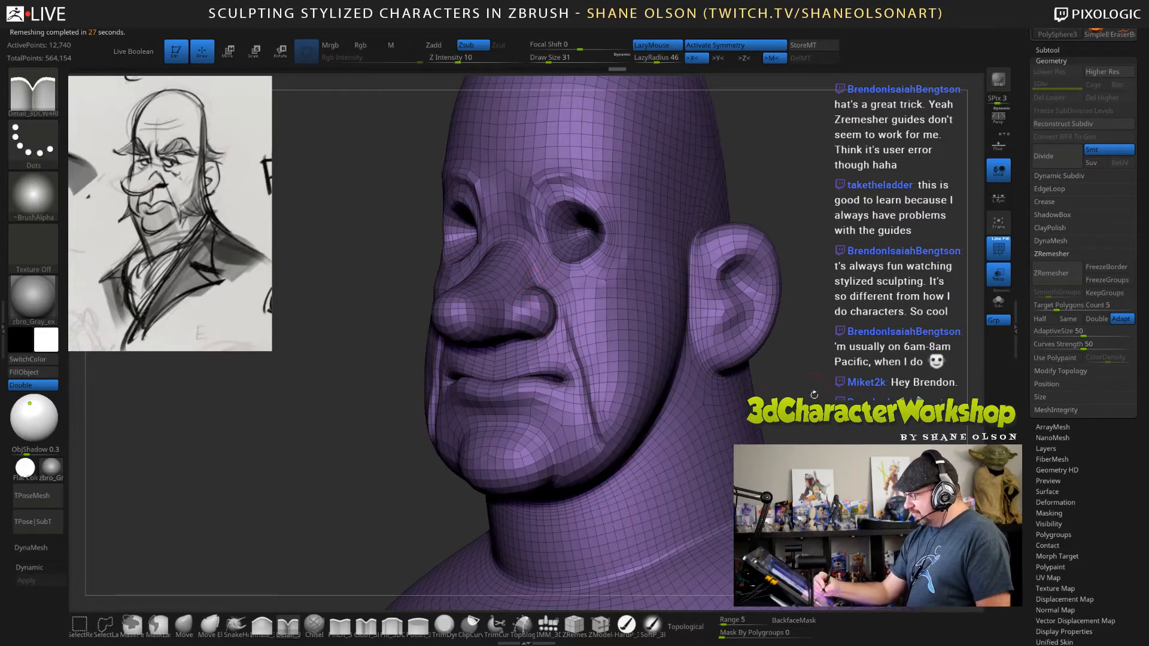
left_click_drag(813, 394, 565, 386)
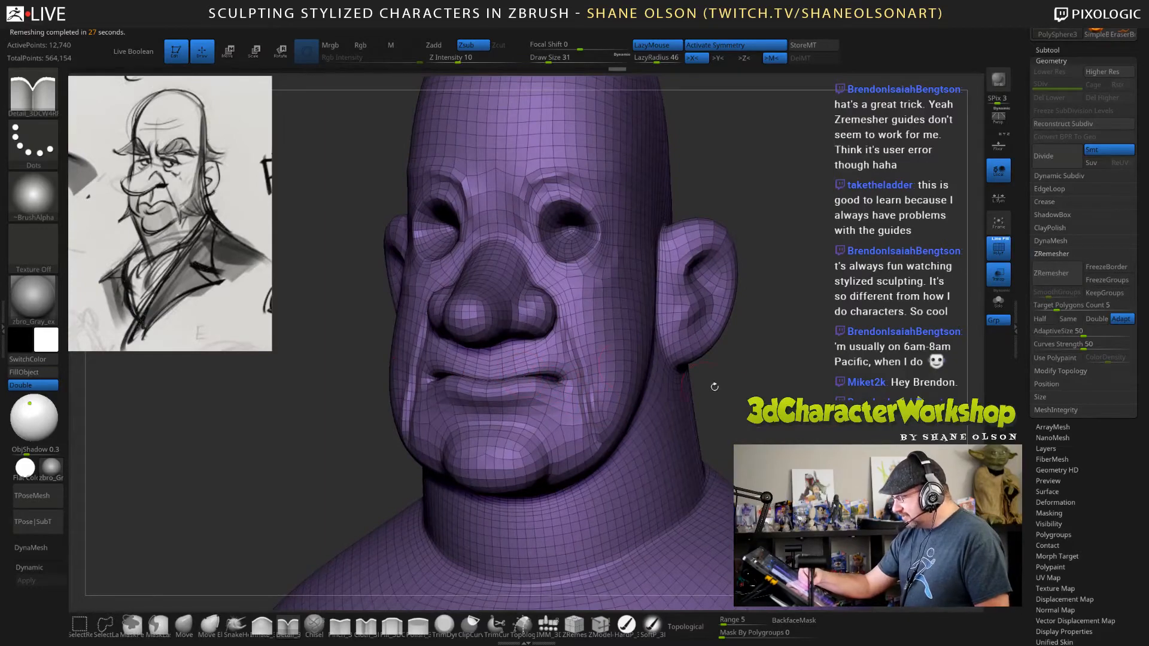
left_click_drag(714, 386, 561, 378)
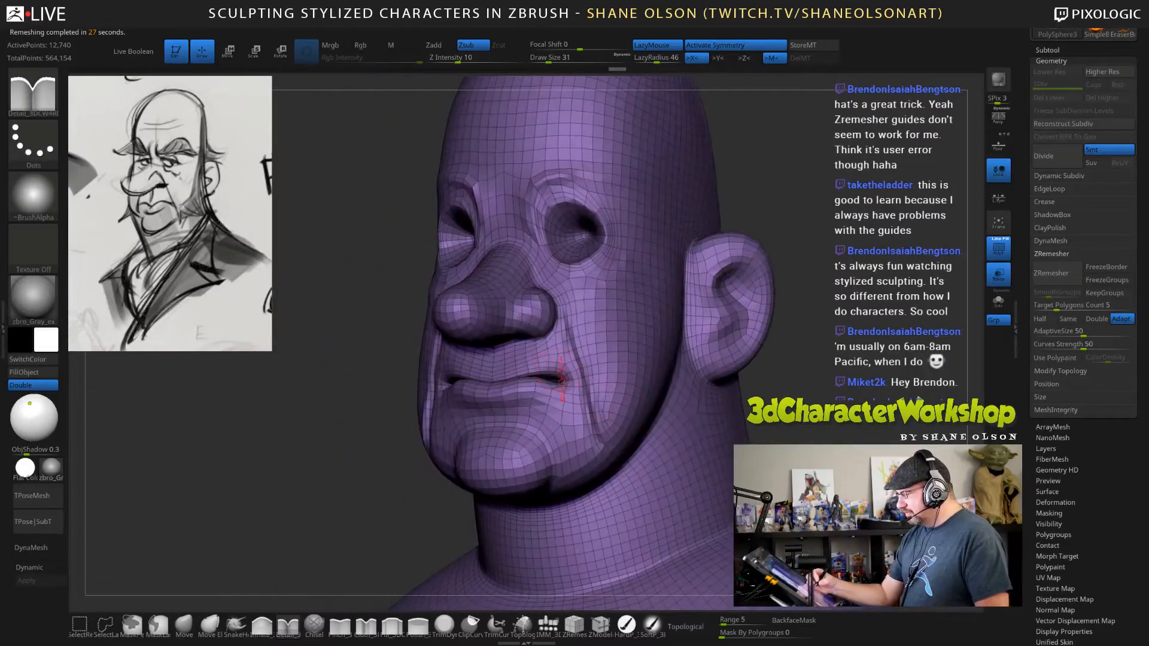
Hide the wireframe and preview the remeshed bust with dynamic subdivision, returning to the base mesh.
mouse_move(769, 374)
left_mouse_down()
mouse_move(892, 380)
mouse_move(911, 400)
mouse_move(841, 402)
mouse_move(845, 413)
mouse_move(849, 392)
left_mouse_up()
key("d")
key("shift+f")
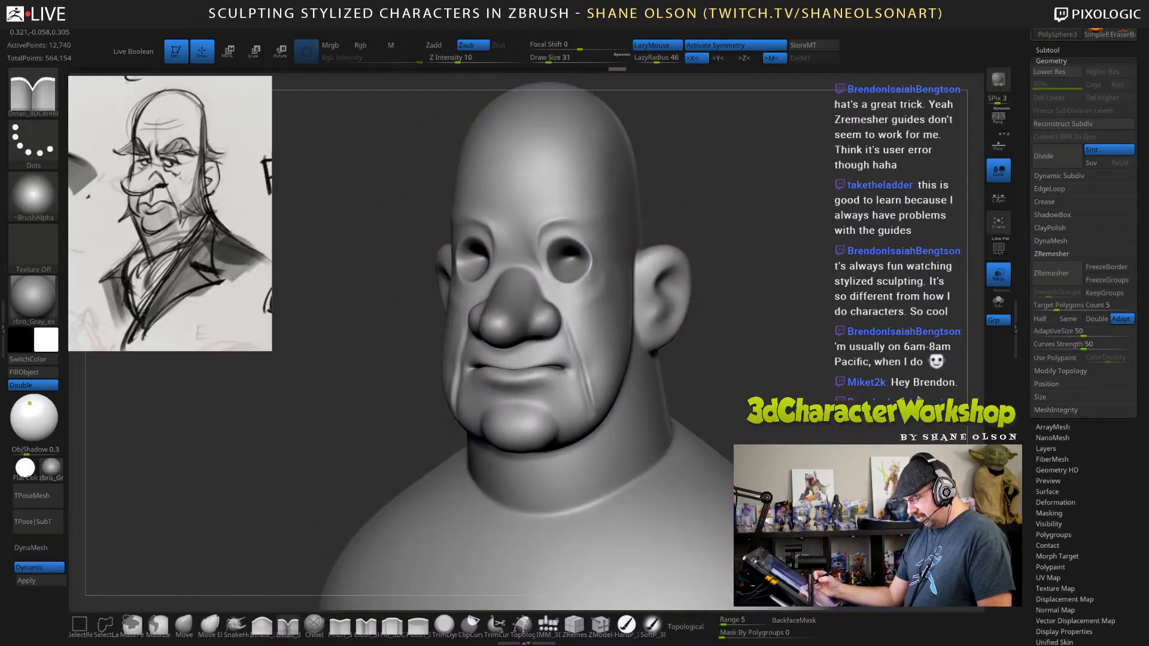
mouse_move(678, 387)
left_mouse_down()
mouse_move(828, 378)
mouse_move(683, 381)
left_mouse_up()
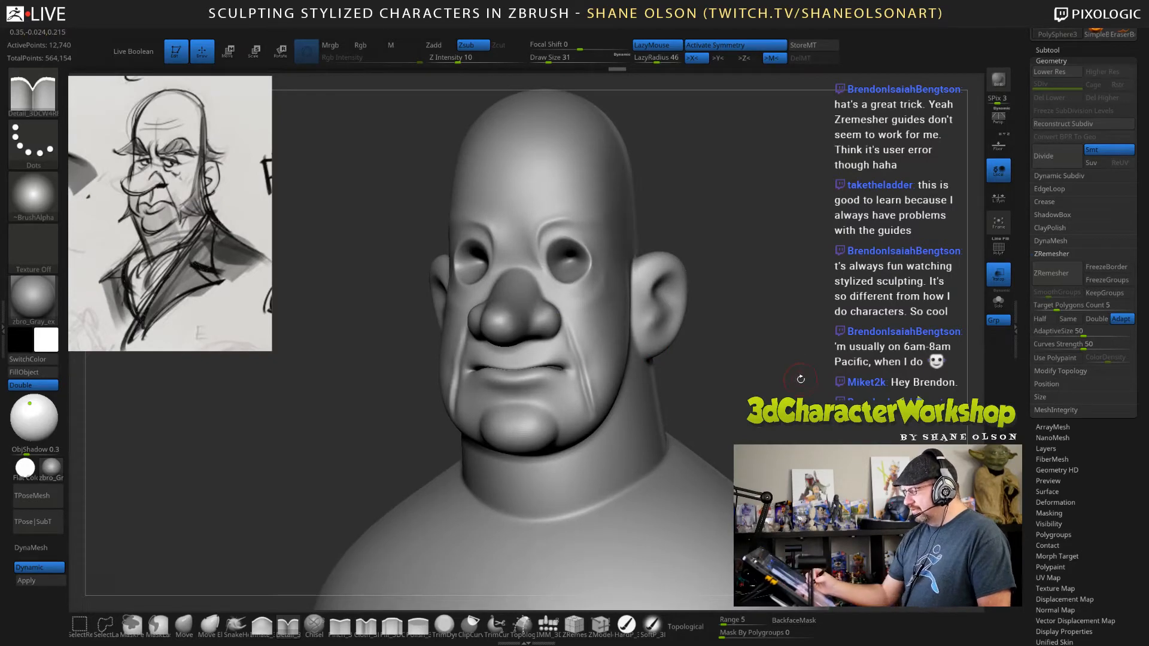
key("shift+d")
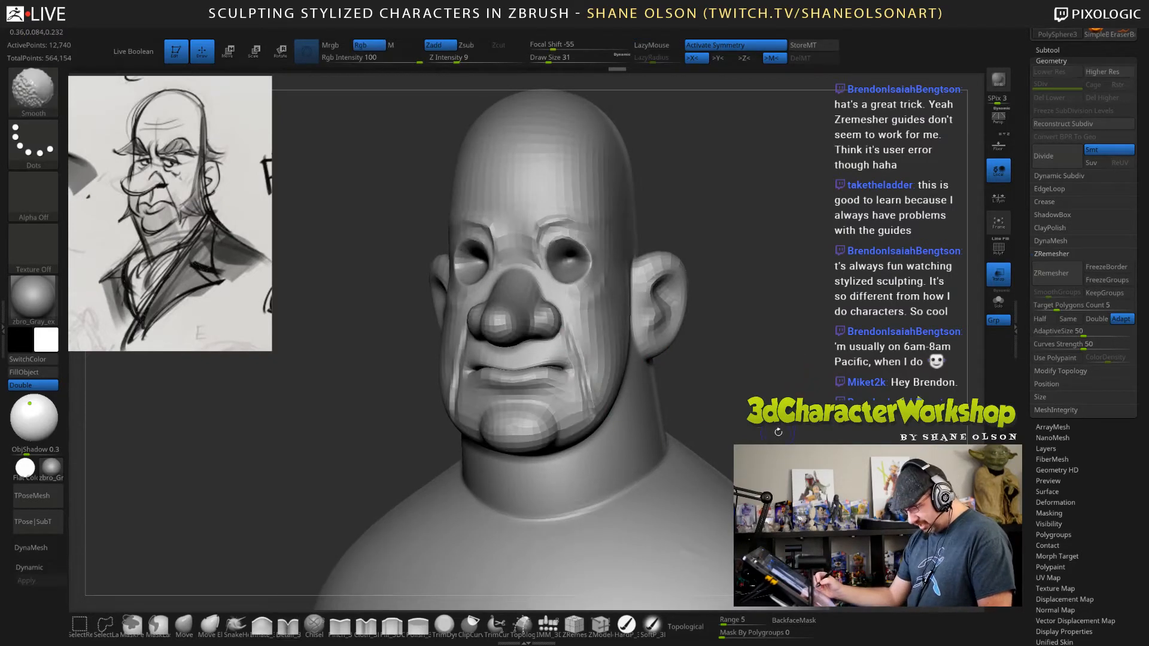
Smooth out the laugh-line and brow creases on the remeshed face at draw size 51.
key("s")
left_click_drag(697, 387, 701, 388)
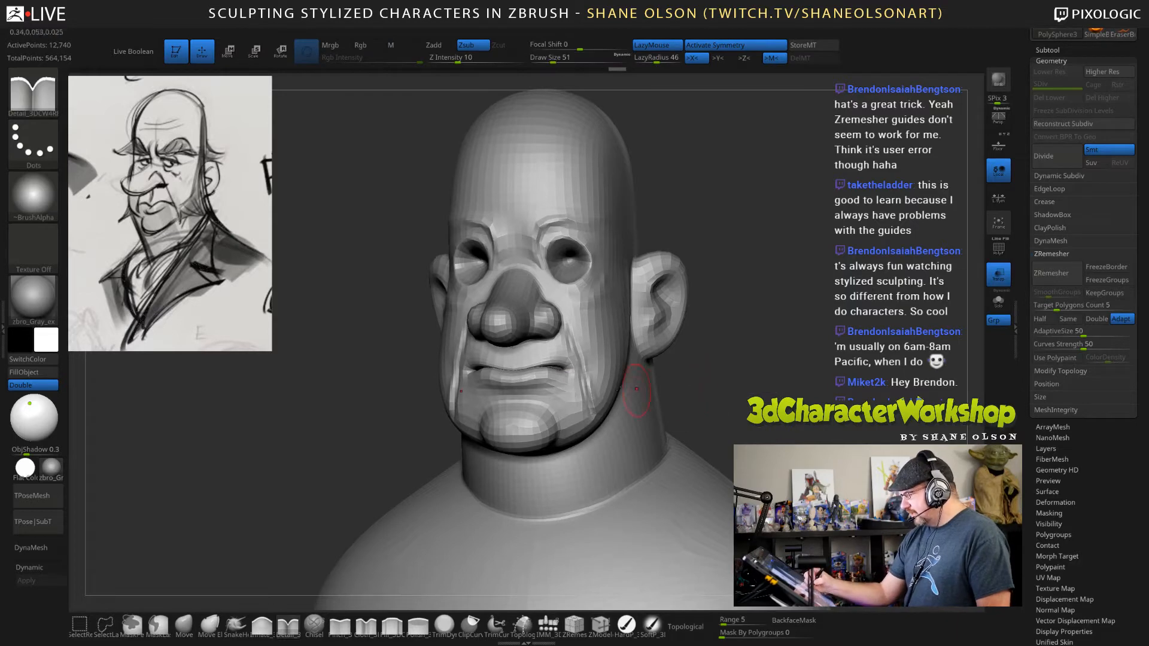
mouse_move(573, 311)
left_mouse_down("shift")
mouse_move(579, 368)
mouse_move(580, 335)
left_mouse_up("shift")
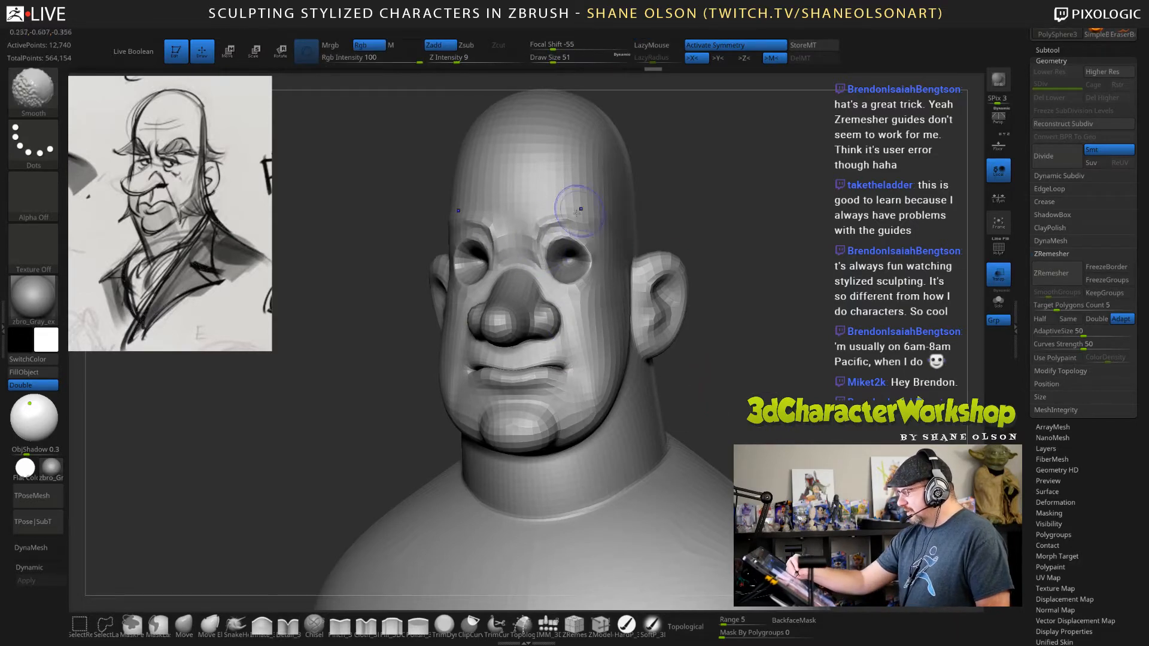
left_click_drag(545, 231, 563, 228)
left_click_drag(804, 347, 628, 335)
mouse_move(591, 400)
left_mouse_down("shift")
mouse_move(601, 365)
mouse_move(638, 390)
left_mouse_up("shift")
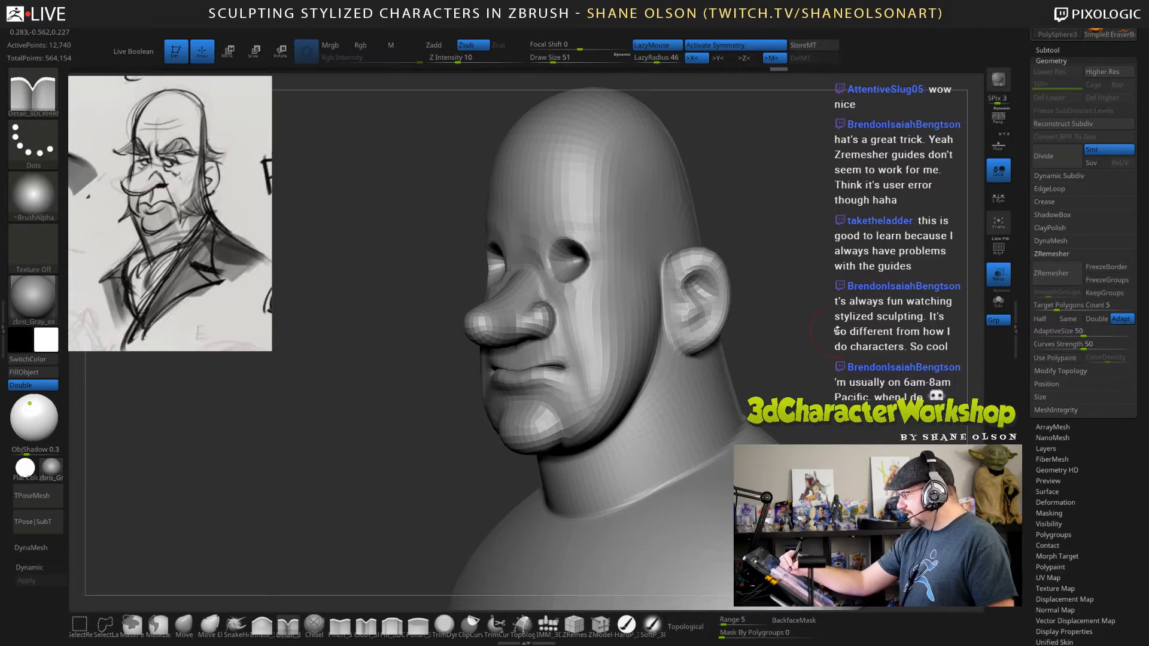
Turn on dynamic subdivision for the smoothed bust and choose the Inflate_3DCW4R8 brush at draw size 74.
mouse_move(837, 330)
left_mouse_down()
mouse_move(898, 326)
mouse_move(892, 302)
mouse_move(826, 329)
mouse_move(821, 351)
left_mouse_up()
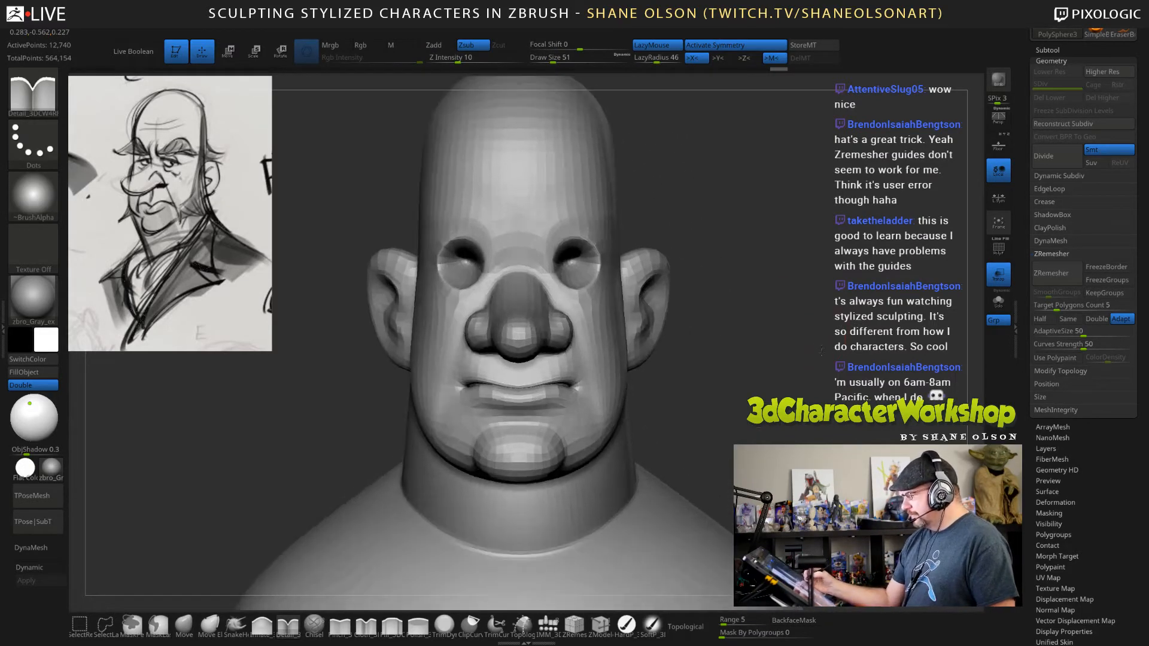
left_click_drag(819, 400, 820, 383)
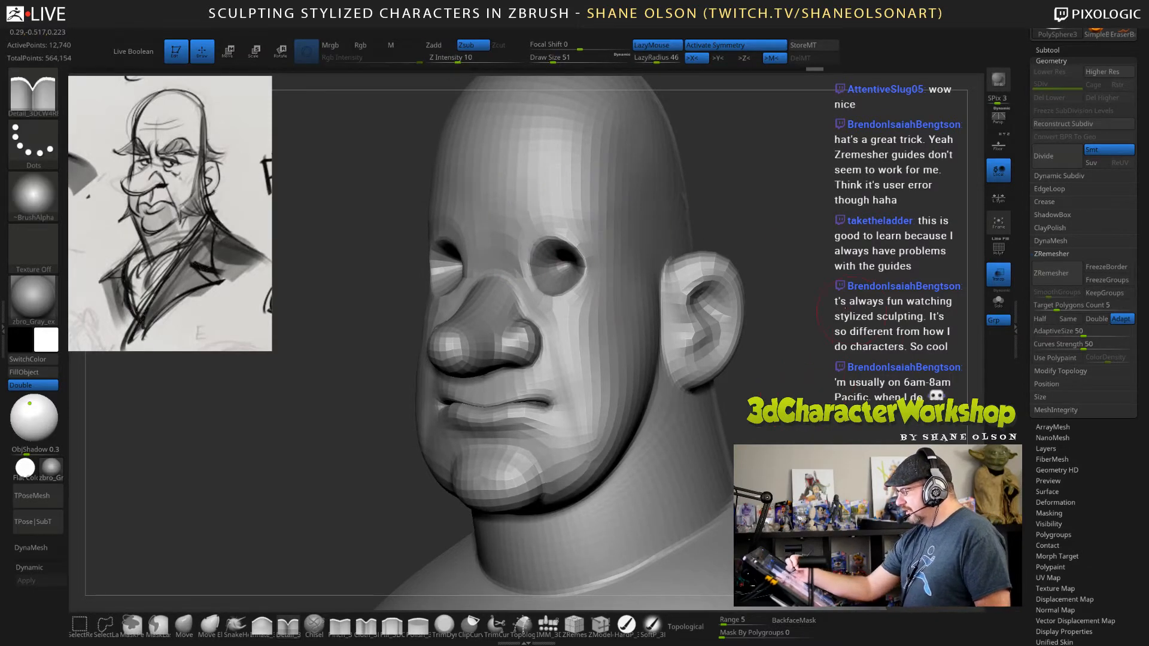
mouse_move(861, 311)
left_mouse_down()
mouse_move(817, 312)
mouse_move(871, 313)
mouse_move(861, 370)
mouse_move(817, 397)
mouse_move(850, 396)
left_mouse_up()
key("d")
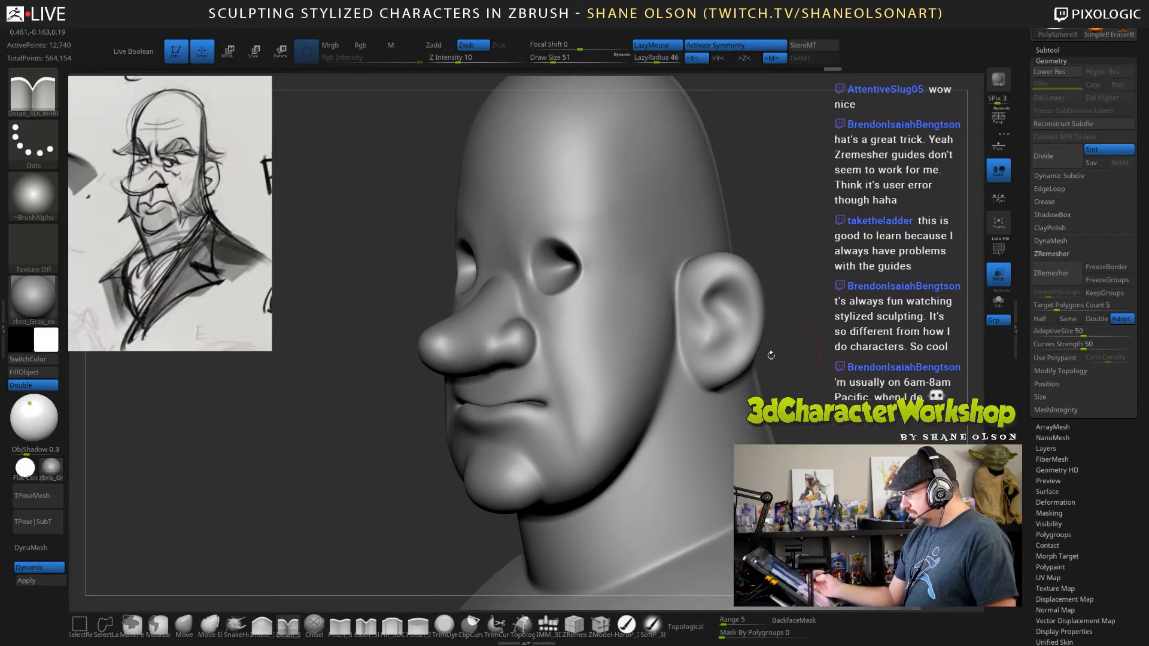
left_click(261, 625)
key("s")
left_click_drag(324, 459, 329, 456)
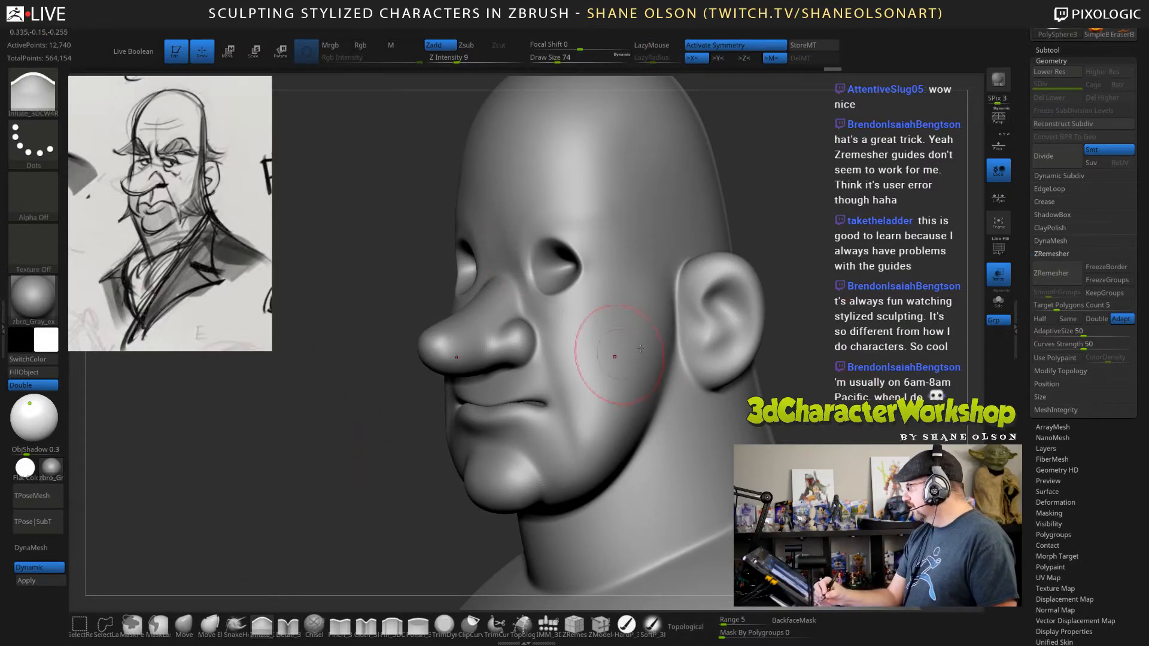
Carve a vertical philtrum groove between the nose and upper lip with a subtractive brush at draw size 19.
mouse_move(826, 348)
left_mouse_down("alt")
mouse_move(821, 332)
mouse_move(793, 338)
left_mouse_up("alt")
mouse_move(524, 402)
left_mouse_down()
mouse_move(487, 408)
mouse_move(542, 400)
left_mouse_up()
mouse_move(854, 375)
left_mouse_down()
mouse_move(829, 375)
mouse_move(858, 374)
left_mouse_up()
mouse_move(774, 362)
left_mouse_down()
mouse_move(819, 373)
mouse_move(734, 374)
mouse_move(754, 382)
left_mouse_up()
key("s")
key("s")
left_click(366, 626)
key("s")
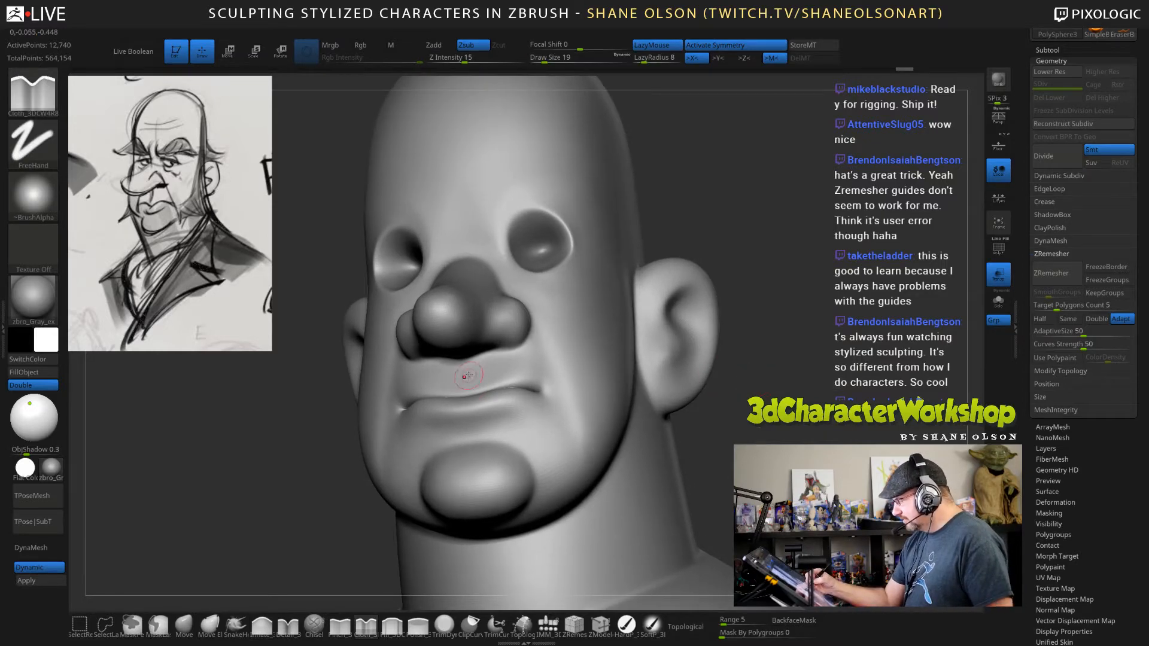
left_click_drag(463, 364, 466, 393)
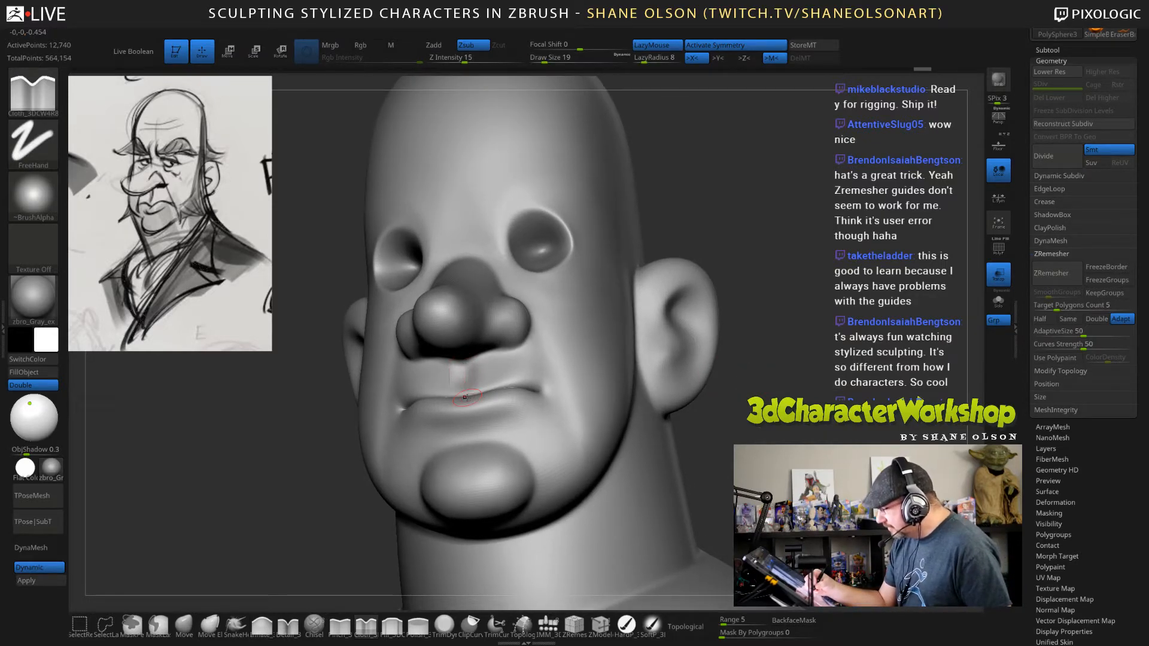
mouse_move(785, 392)
left_mouse_down()
mouse_move(721, 395)
mouse_move(753, 395)
left_mouse_up()
left_click_drag(545, 395, 526, 390)
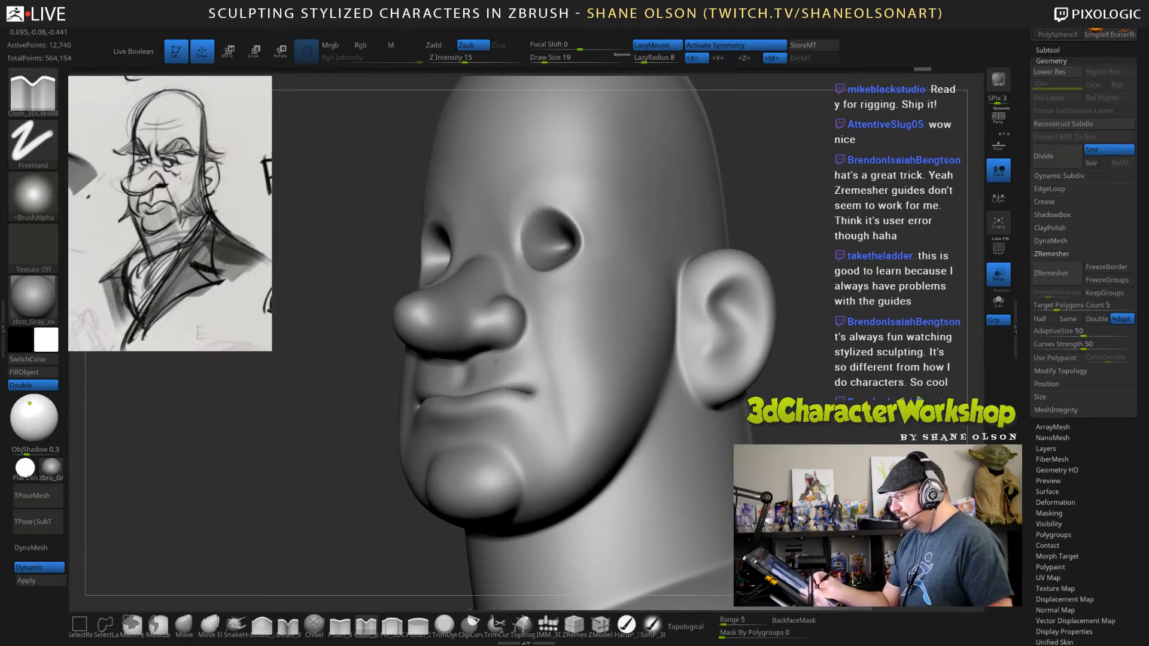
Switch to the Move brush with topological masking off and reshape the mouth and surrounding cheek at draw size 102.
mouse_move(742, 478)
left_mouse_down()
mouse_move(761, 491)
mouse_move(742, 498)
left_mouse_up()
left_click(185, 625)
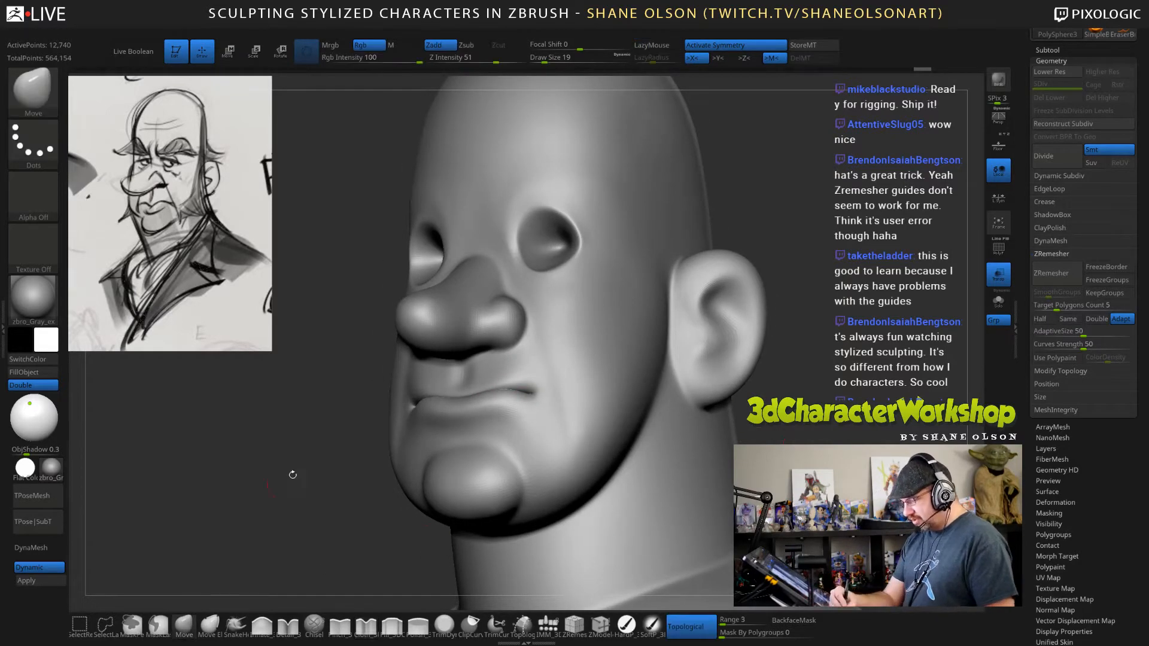
key("s")
left_click_drag(304, 473, 315, 473)
left_click_drag(325, 516, 312, 512)
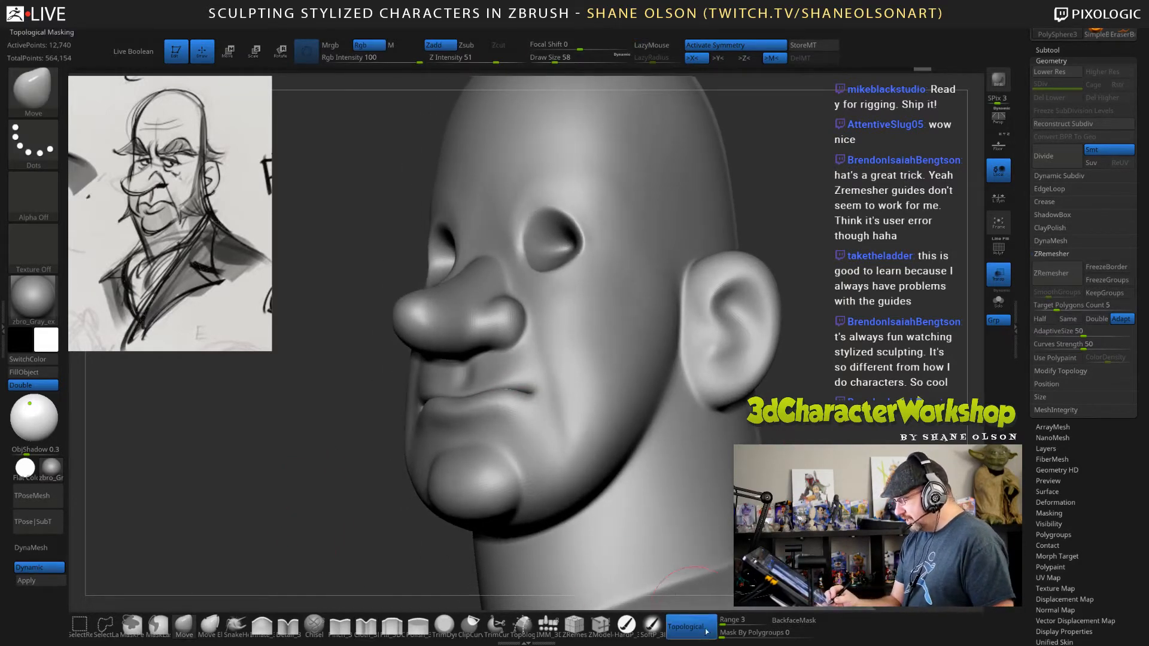
key("s")
left_click_drag(367, 476, 386, 477)
mouse_move(501, 405)
left_mouse_down()
mouse_move(499, 416)
mouse_move(476, 408)
left_mouse_up()
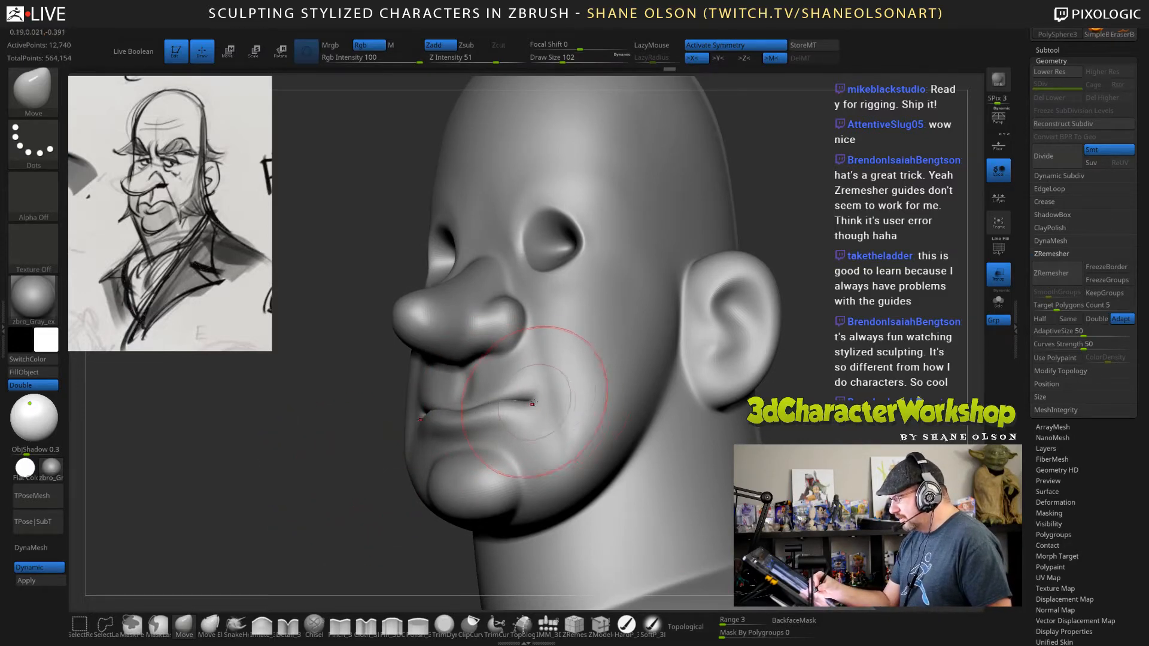
mouse_move(585, 403)
right_mouse_down()
mouse_move(543, 399)
mouse_move(611, 389)
right_mouse_up()
Pull the mouth corners down into a frown with the Move brush at draw size 60.
key("s")
left_click_drag(561, 397, 539, 403)
right_click_drag(556, 395, 589, 408)
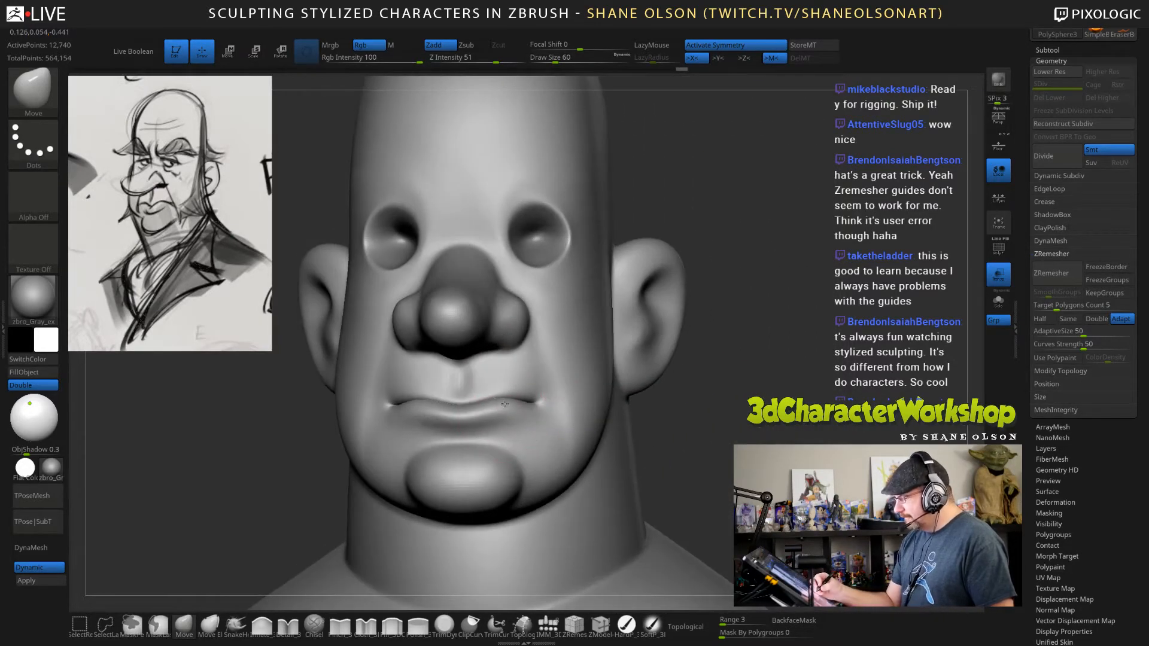
left_click_drag(504, 404, 540, 411)
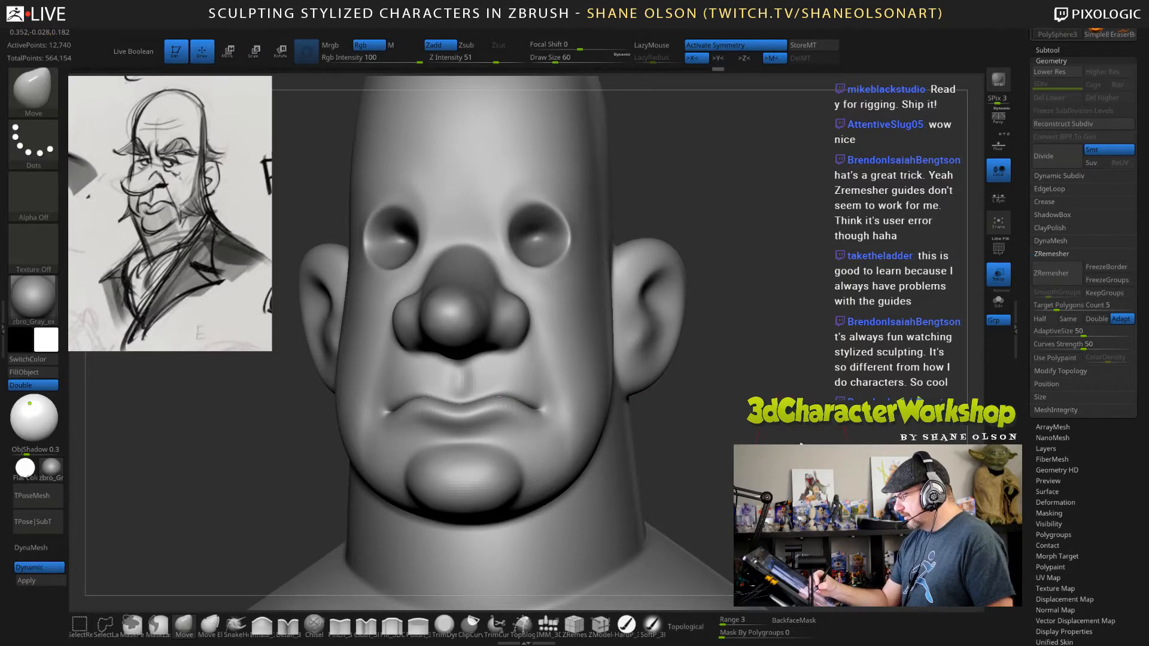
Refine the upper lip and the ridges beside the philtrum with the Move brush at draw size 32.
mouse_move(800, 444)
right_mouse_down()
mouse_move(694, 389)
mouse_move(598, 359)
mouse_move(553, 410)
mouse_move(554, 395)
mouse_move(573, 388)
mouse_move(572, 363)
mouse_move(523, 374)
mouse_move(598, 352)
right_mouse_up()
key("s")
left_click_drag(503, 364, 497, 364)
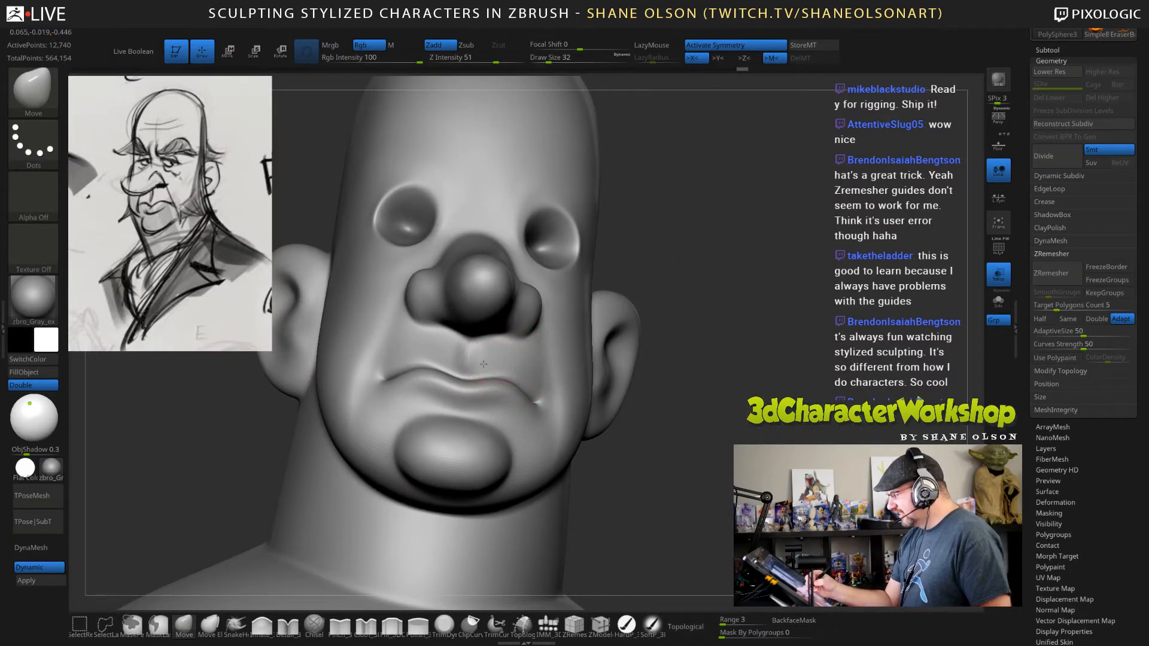
right_click_drag(484, 363, 486, 371)
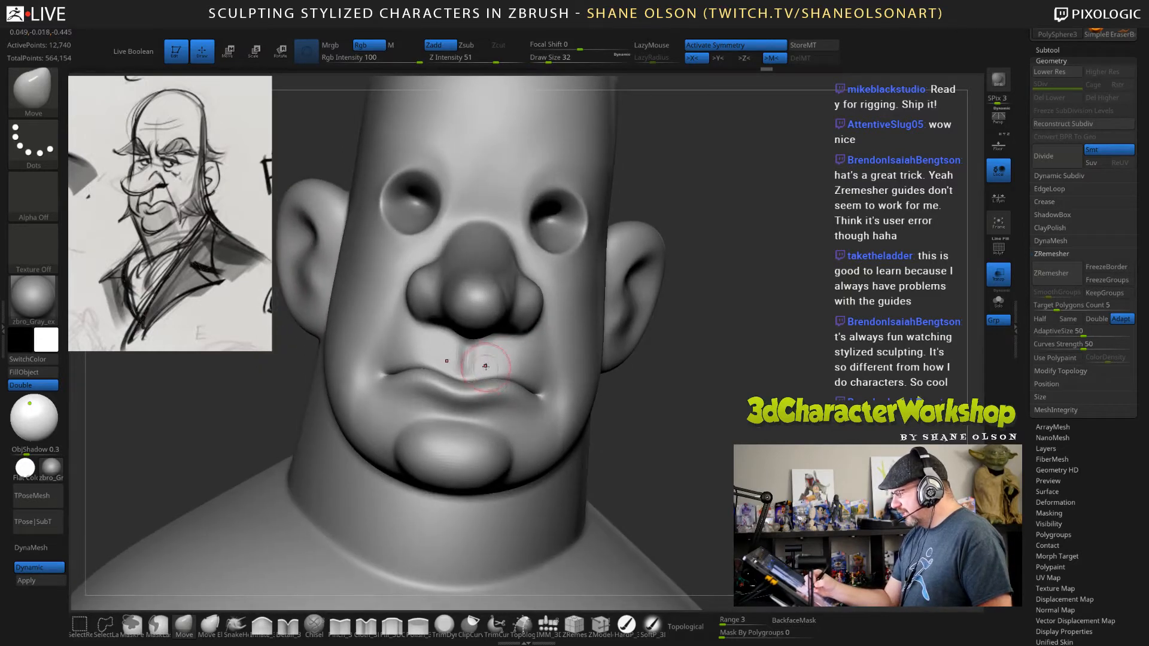
left_click_drag(486, 366, 478, 353)
right_click_drag(503, 359, 487, 354)
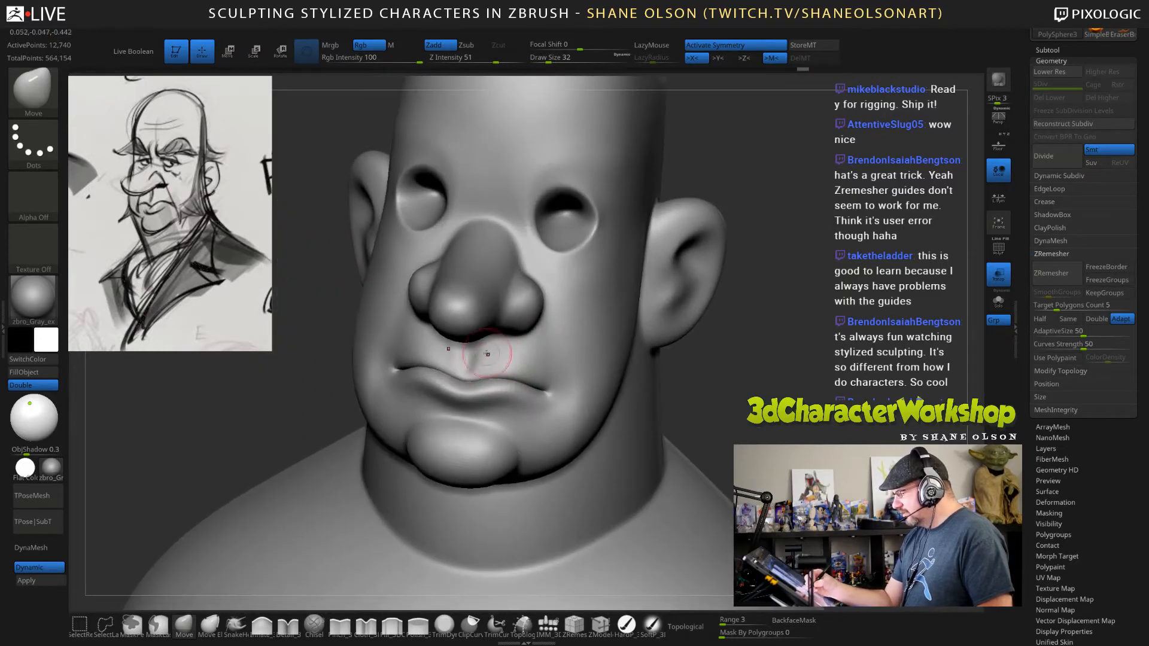
left_click_drag(565, 387, 562, 383)
right_click_drag(562, 383, 485, 361)
left_click_drag(485, 345, 490, 347)
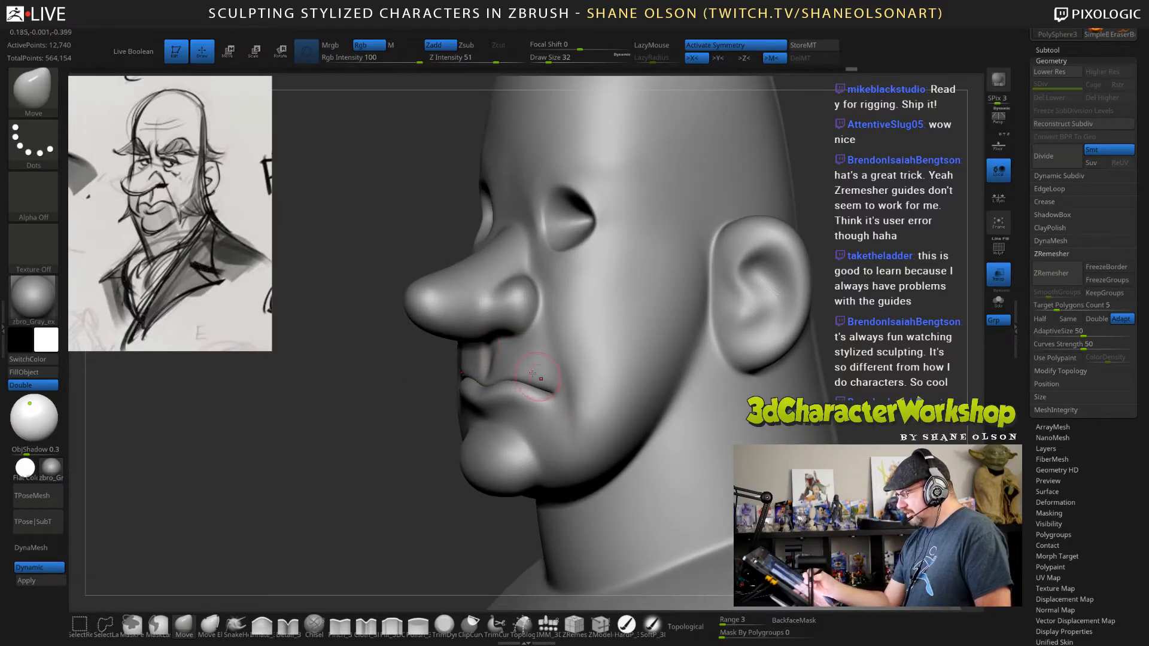
Shape the nostril undersides and the base of the nose above the philtrum with the Move brush.
mouse_move(519, 355)
right_mouse_down()
mouse_move(471, 361)
mouse_move(503, 347)
right_mouse_up()
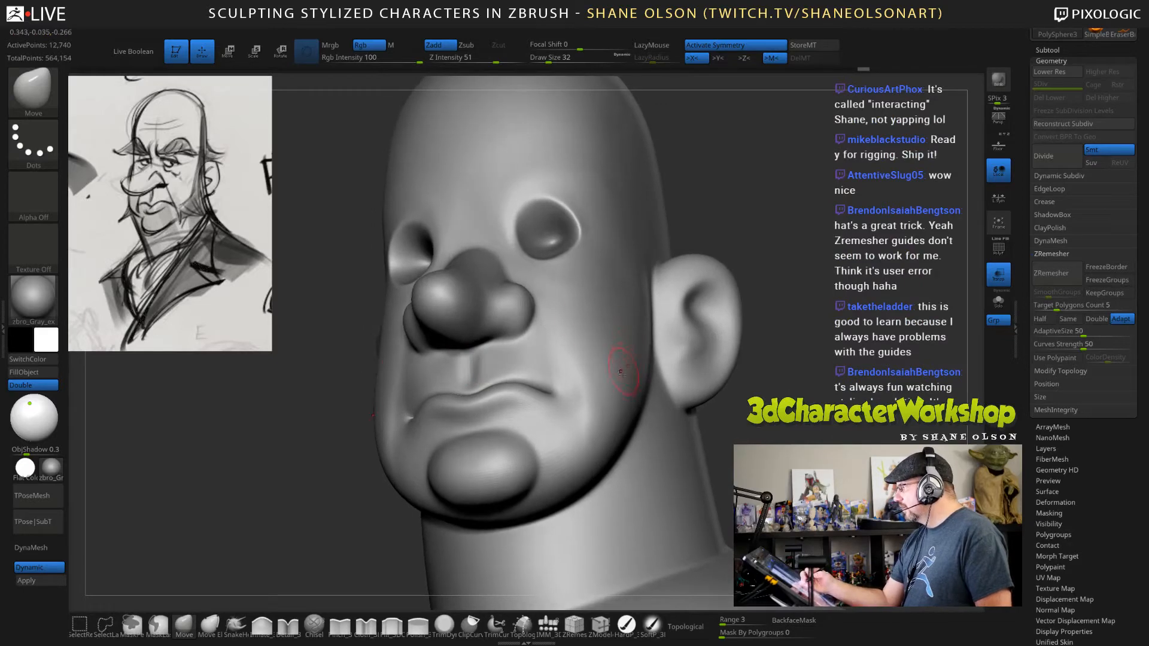
left_click_drag(502, 338, 505, 333)
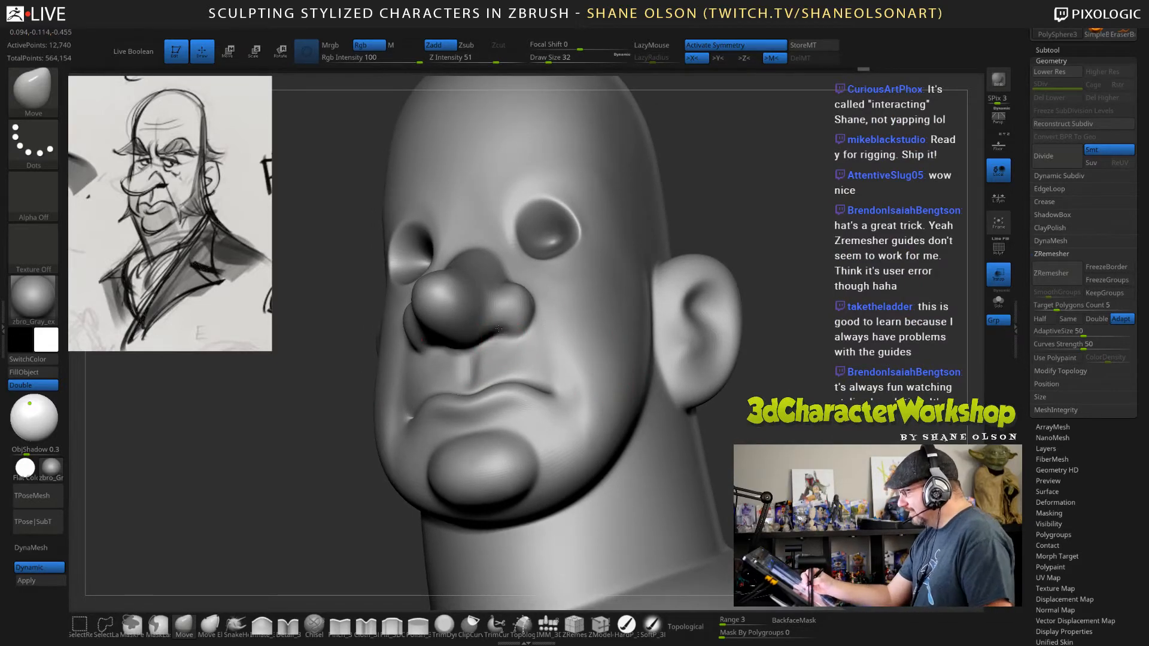
mouse_move(522, 338)
right_mouse_down()
mouse_move(539, 282)
mouse_move(507, 330)
right_mouse_up()
left_click_drag(507, 330, 509, 317)
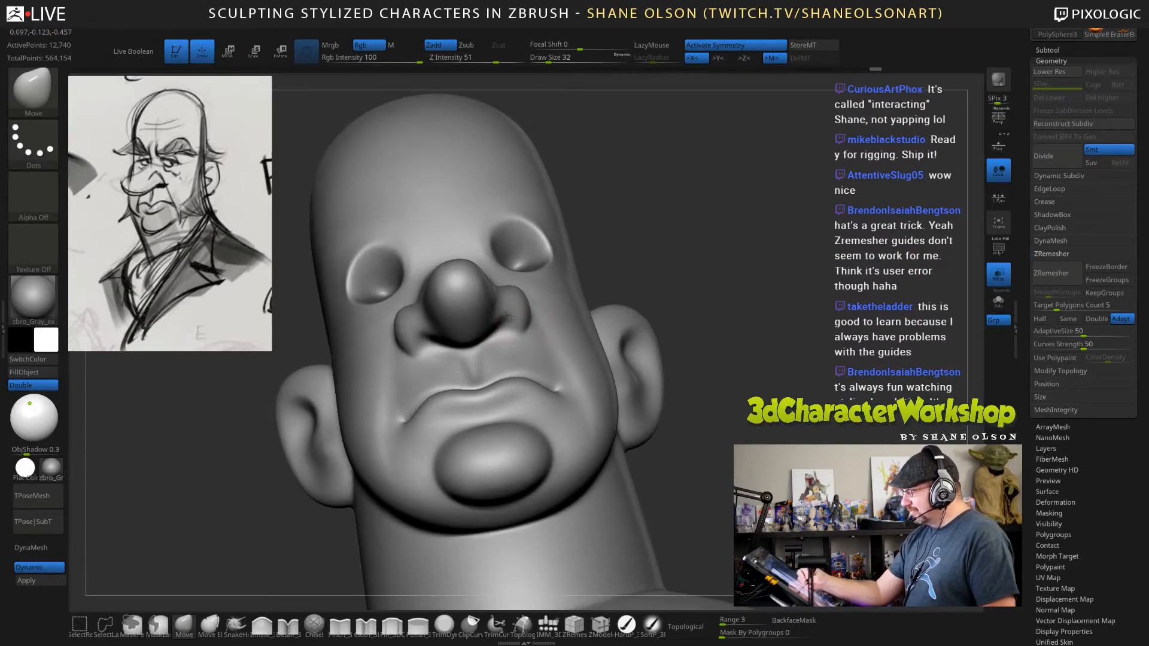
right_click_drag(508, 337, 468, 364)
left_click_drag(522, 329, 519, 336)
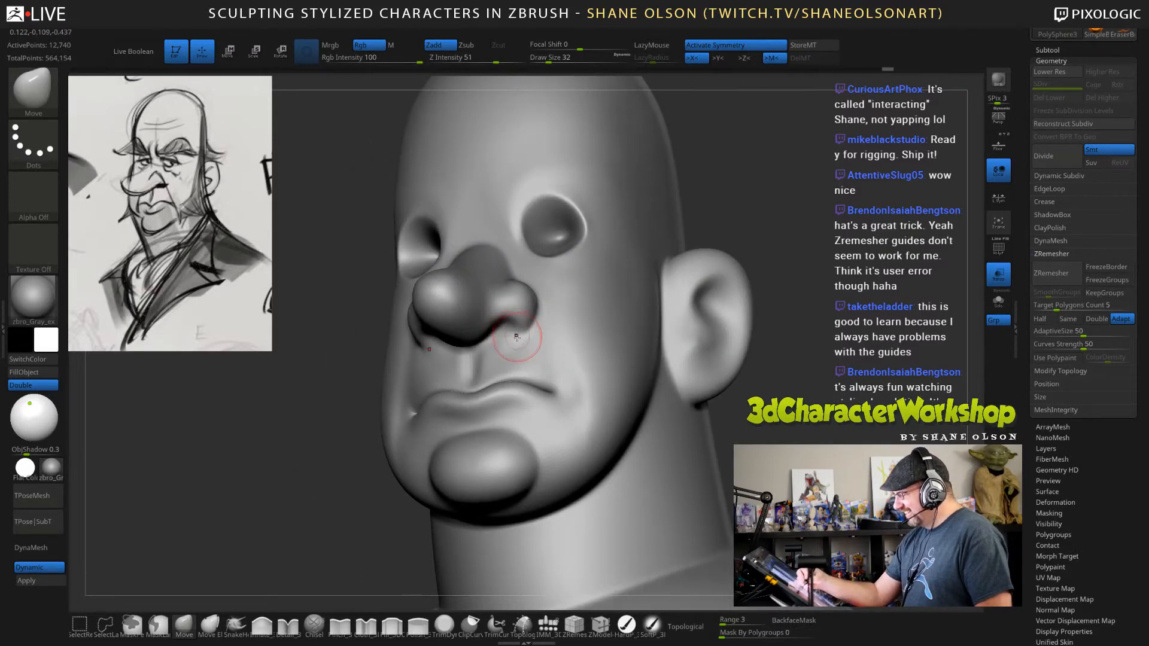
mouse_move(520, 336)
right_mouse_down()
mouse_move(503, 351)
mouse_move(506, 330)
mouse_move(478, 350)
right_mouse_up()
Set the object shadow intensity to 0.
left_click_drag(251, 425, 224, 460)
left_click_drag(738, 417, 813, 450)
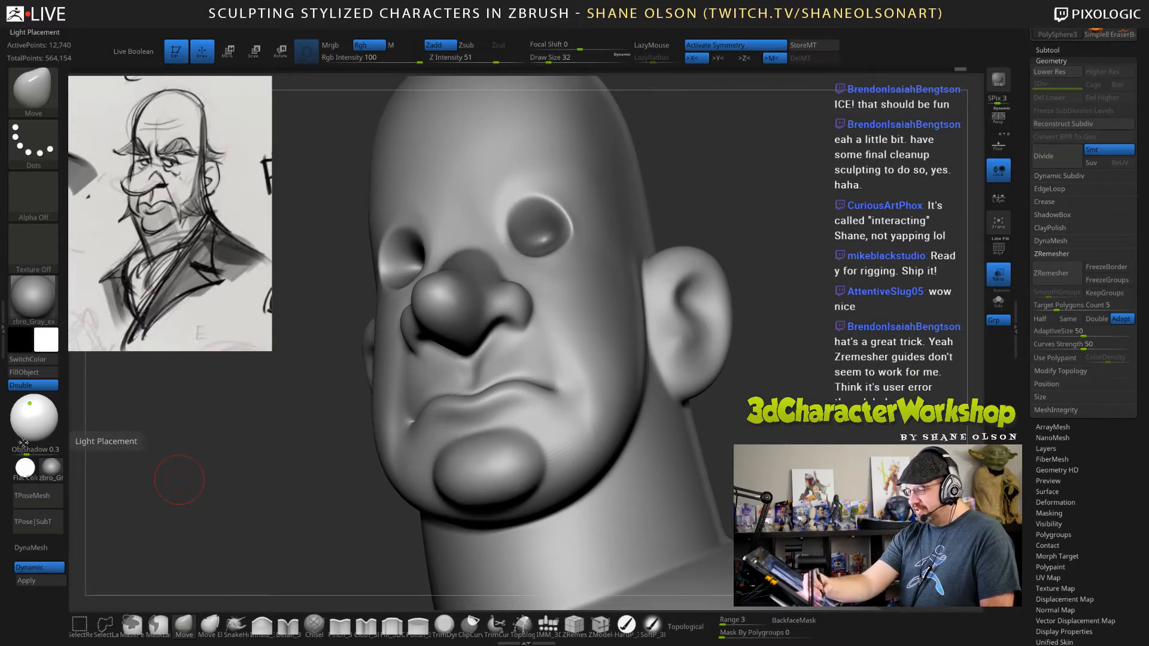
left_click_drag(26, 450, 18, 450)
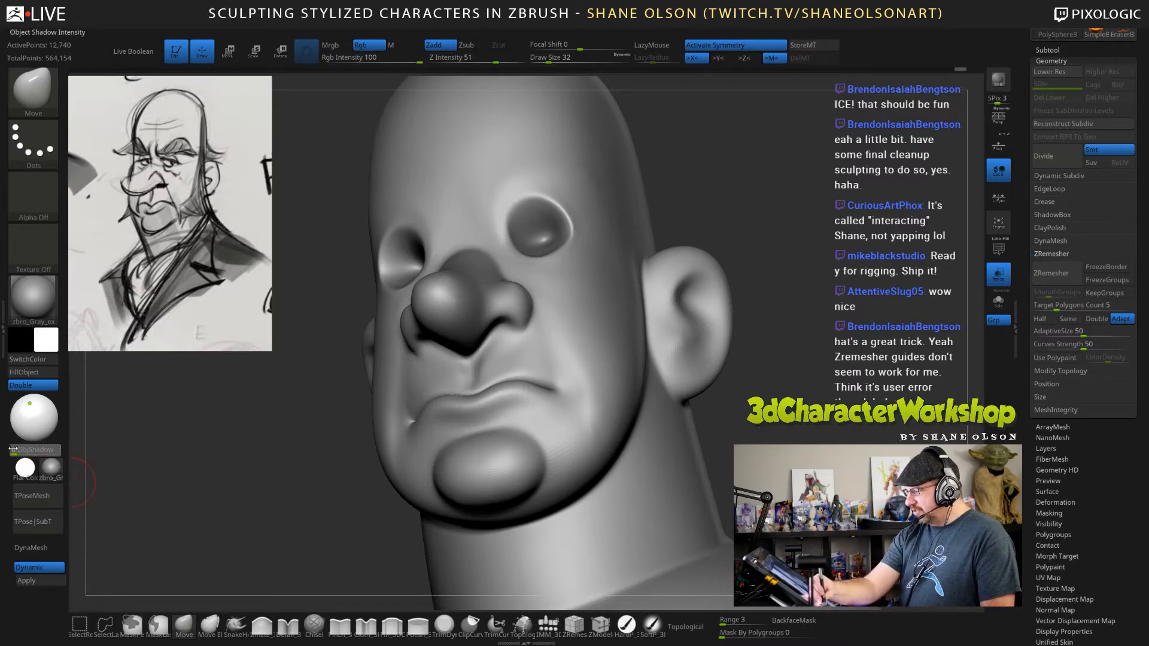
Adjust the philtrum edges with the Move brush and smooth the area beneath the nose.
left_click_drag(239, 461, 256, 386)
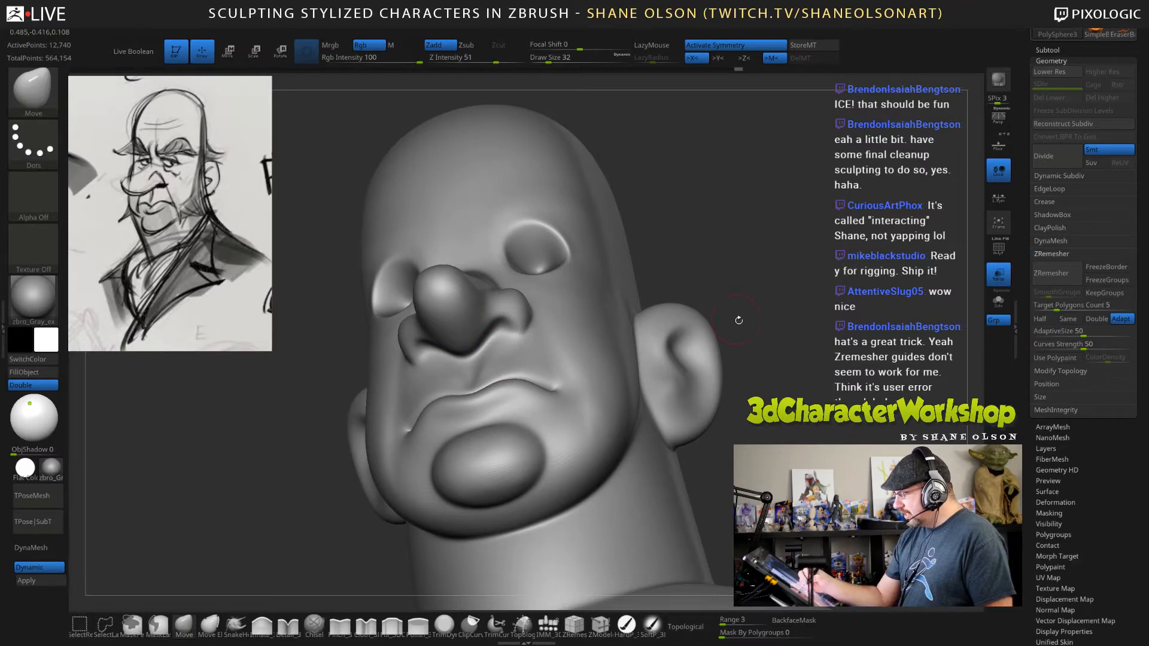
left_click_drag(737, 321, 764, 360)
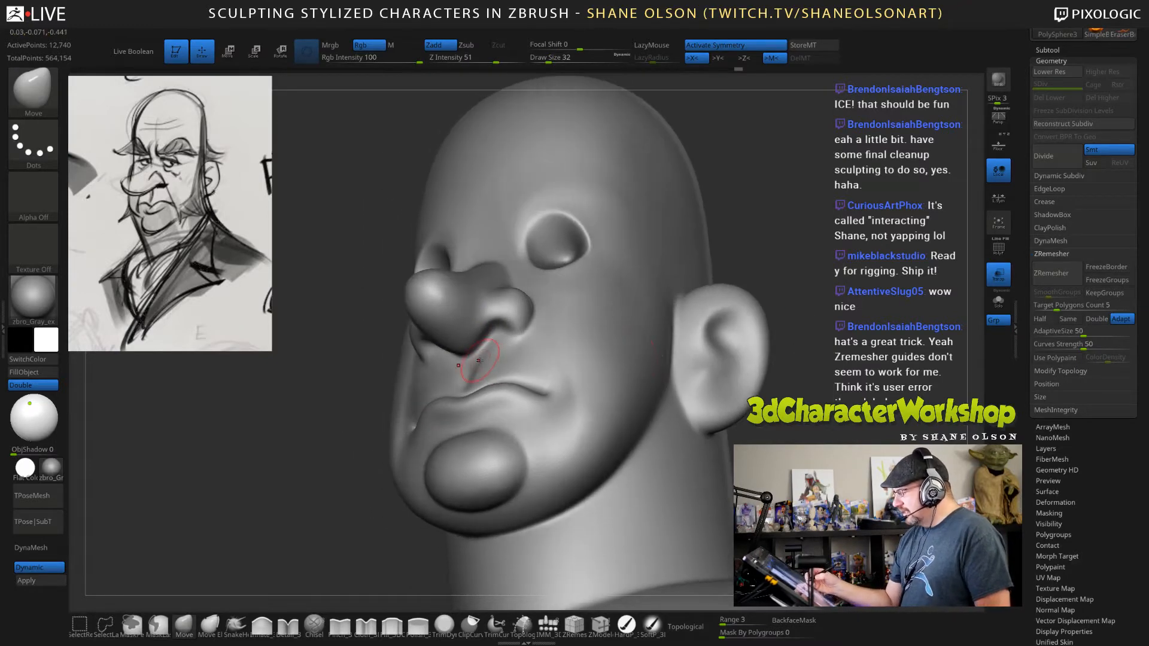
key("shift")
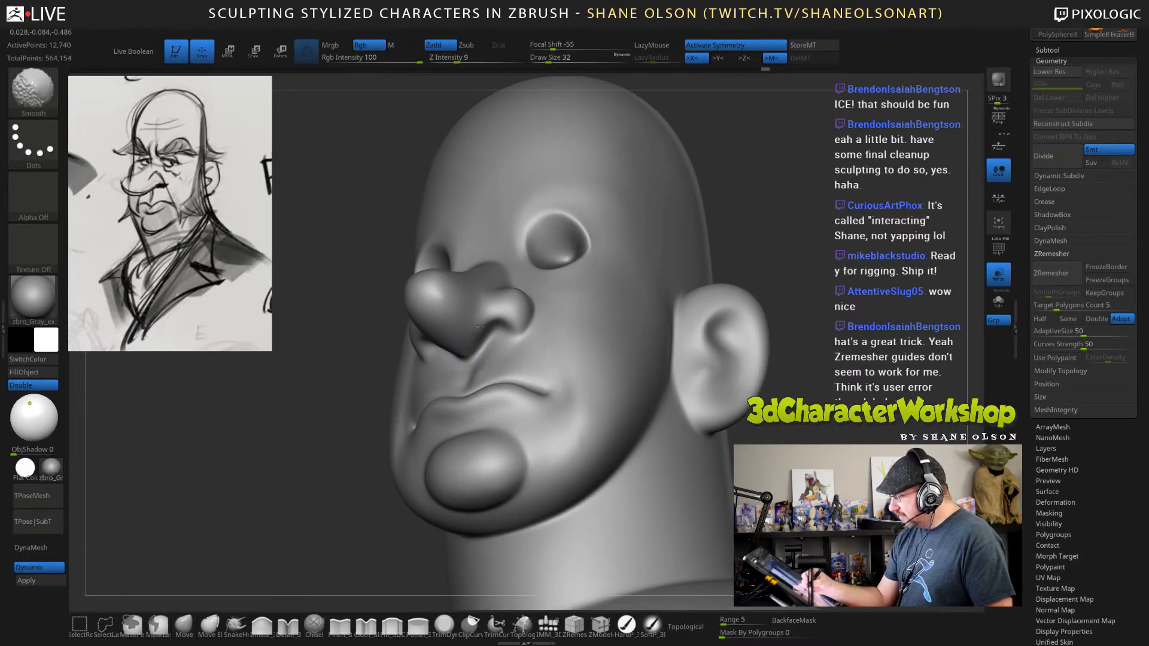
left_click_drag(478, 323, 485, 335, "shift")
mouse_move(784, 353)
left_mouse_down()
mouse_move(847, 350)
mouse_move(747, 359)
left_mouse_up()
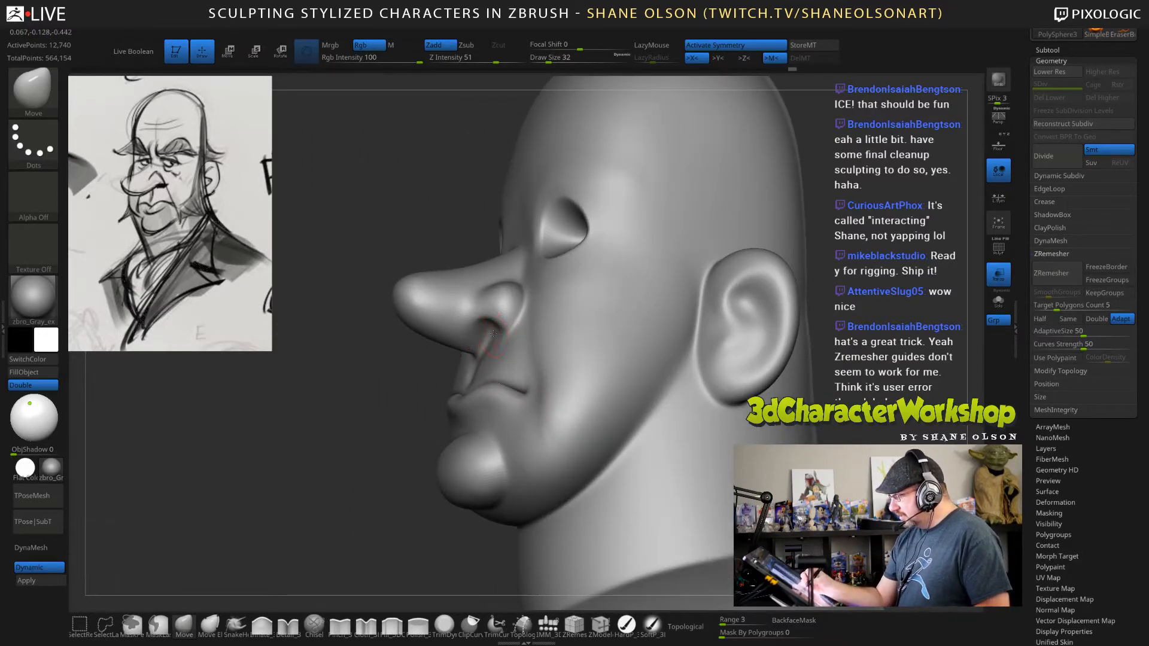
Push in the nostril openings under the nose wings with the Move brush at draw sizes 16 and 28.
left_click_drag(493, 334, 497, 328)
left_click_drag(829, 353, 897, 348)
key("s")
left_click_drag(490, 333, 484, 330)
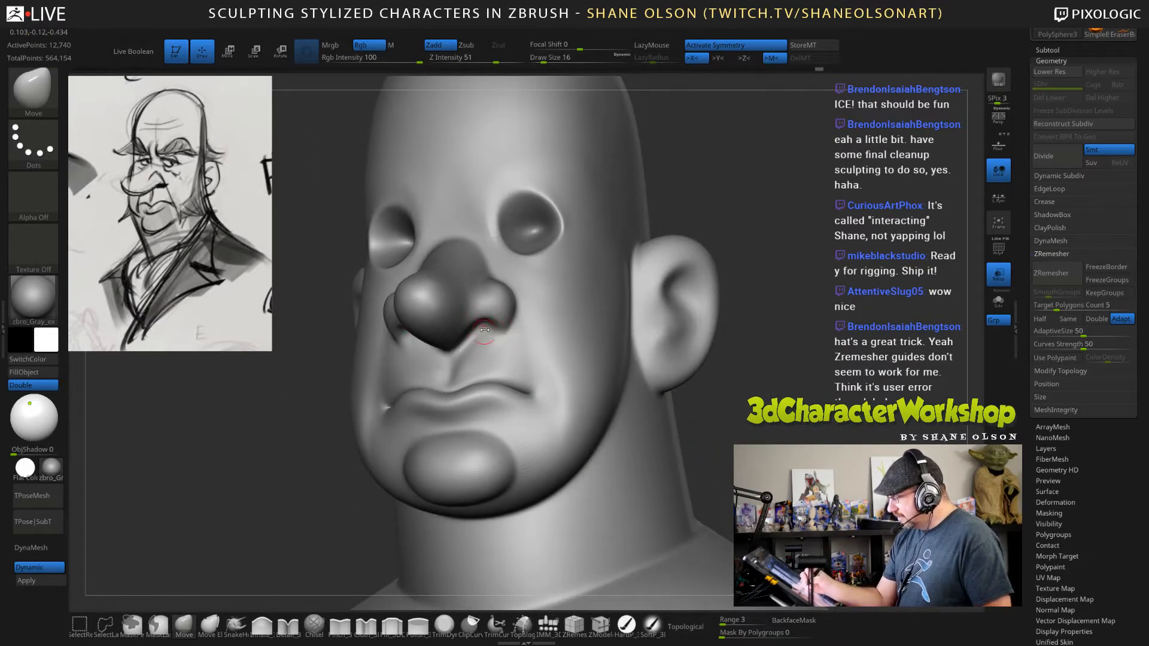
mouse_move(790, 353)
left_mouse_down()
mouse_move(844, 344)
mouse_move(778, 338)
left_mouse_up()
key("s")
left_click_drag(478, 331, 483, 330)
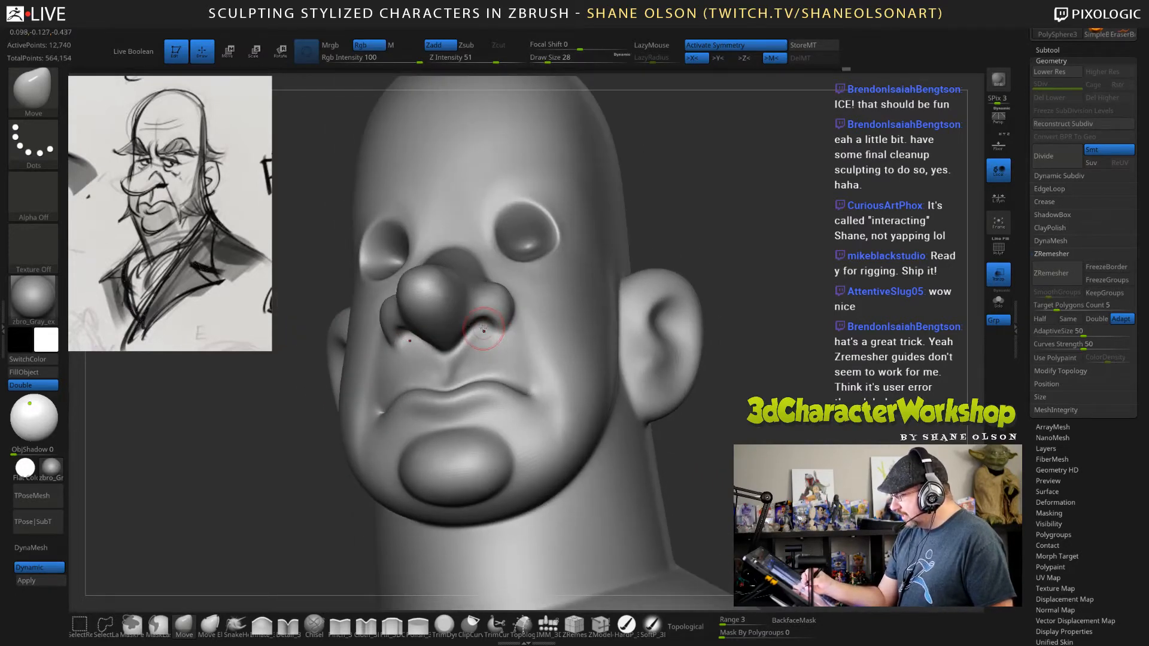
Sharpen the laugh-line crease from beside the nostril down toward the jaw with the Pinch brush at draw size 39.
right_click_drag(513, 374, 546, 349)
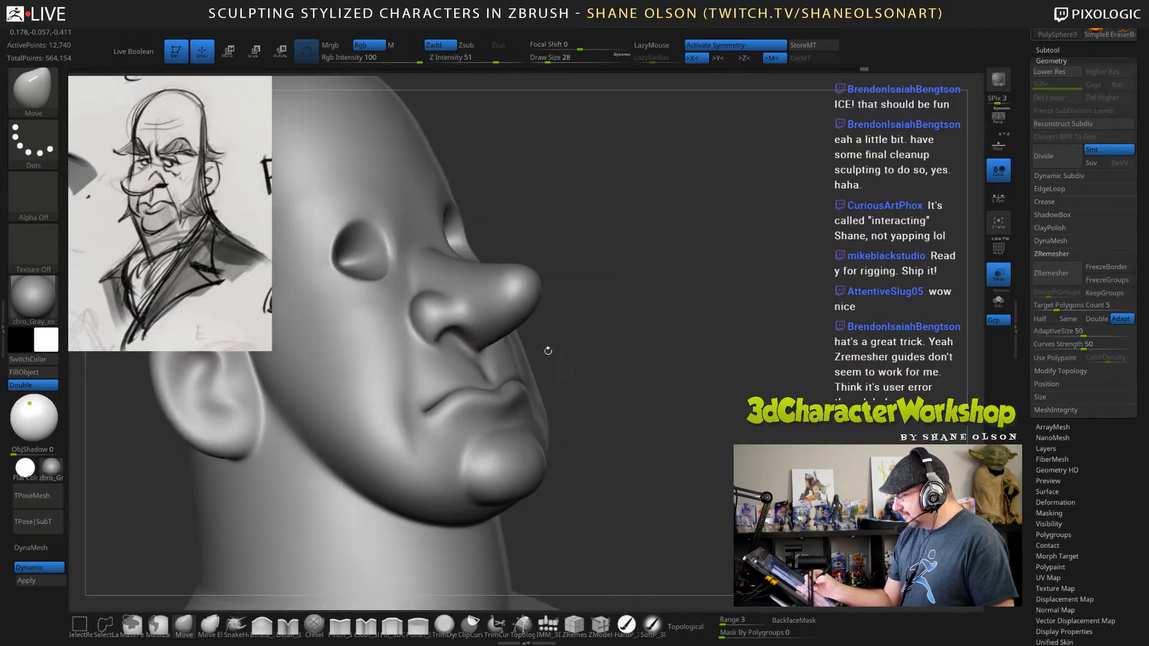
mouse_move(630, 395)
right_mouse_down()
mouse_move(545, 385)
mouse_move(619, 383)
mouse_move(443, 364)
mouse_move(574, 359)
right_mouse_up()
right_click_drag(742, 413, 679, 352, "ctrl")
mouse_move(780, 326)
right_mouse_down("ctrl")
mouse_move(784, 369)
mouse_move(815, 369)
right_mouse_up("ctrl")
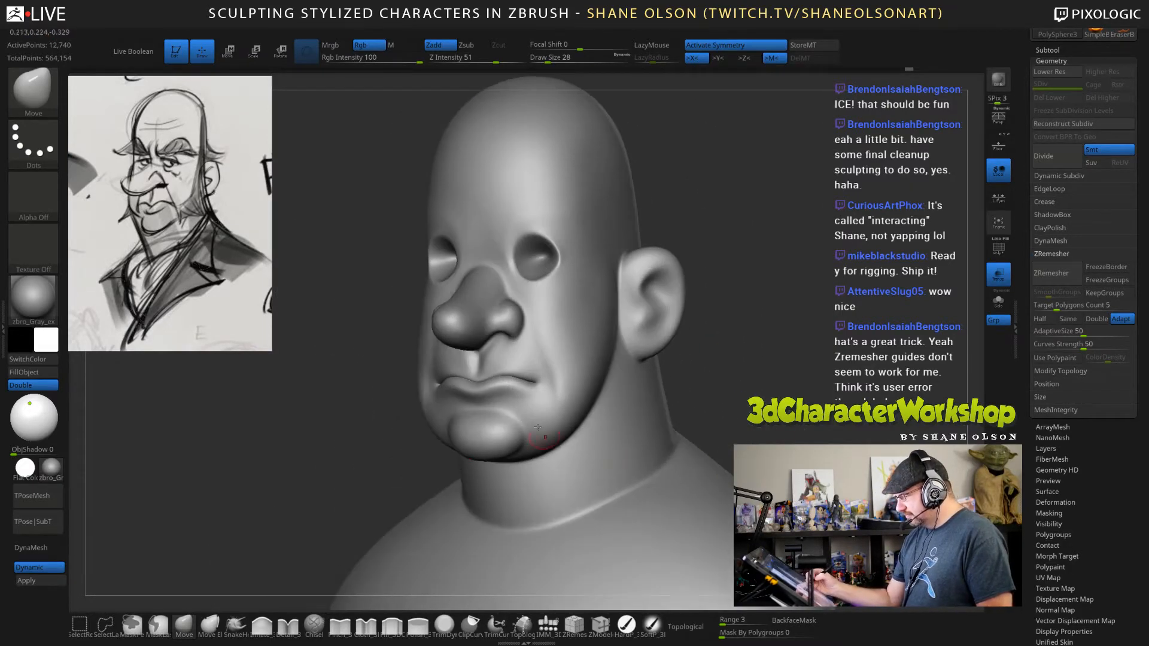
left_click(339, 626)
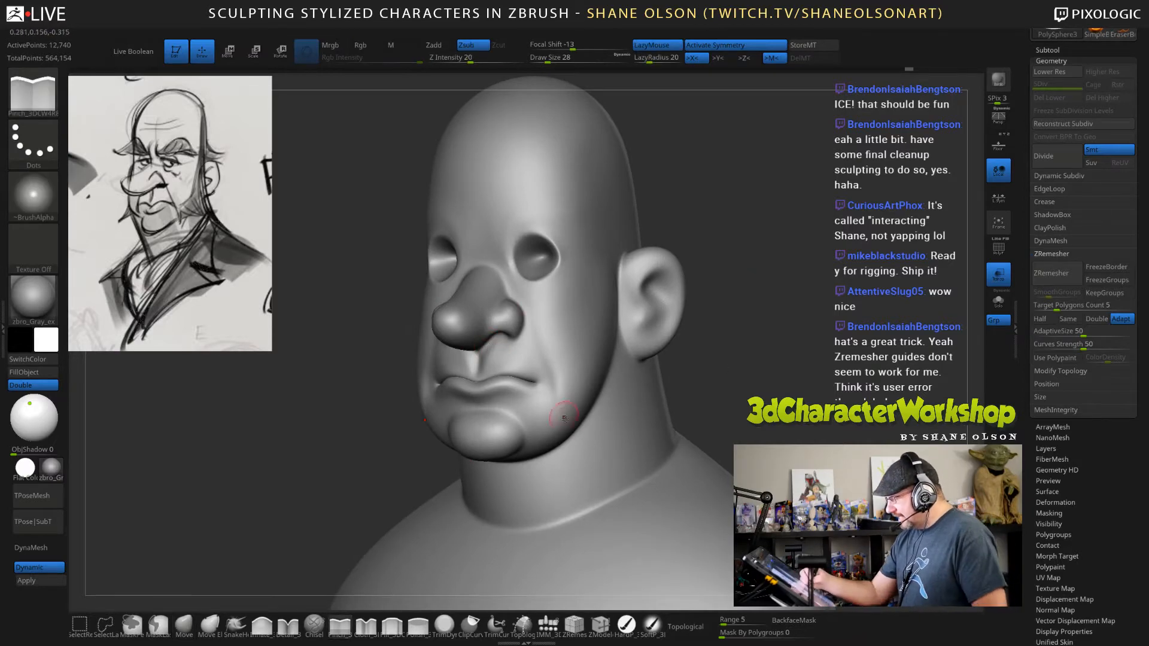
key("shift")
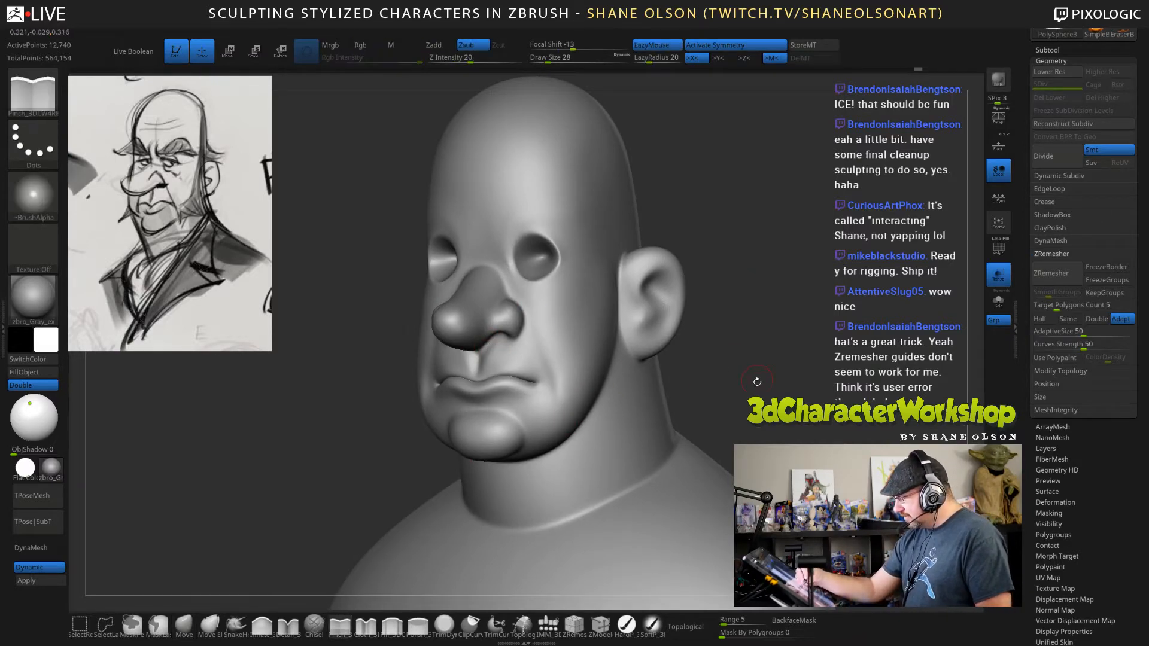
mouse_move(756, 382)
right_mouse_down("ctrl")
mouse_move(755, 402)
mouse_move(745, 401)
right_mouse_up("ctrl")
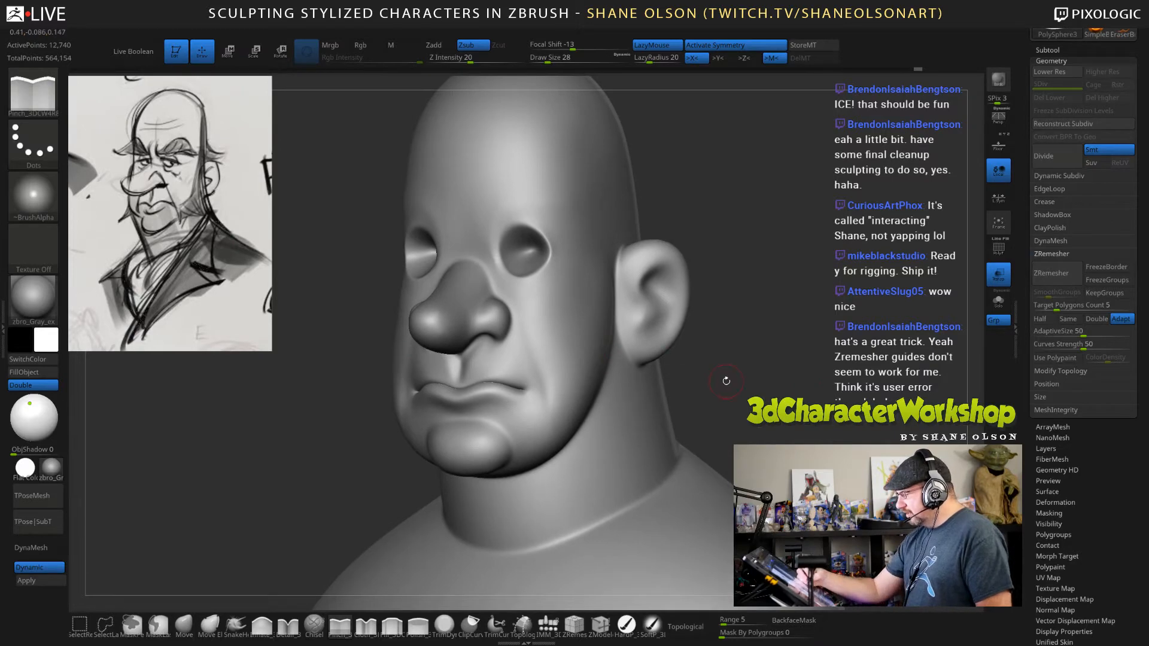
key("s")
left_click_drag(726, 381, 731, 381)
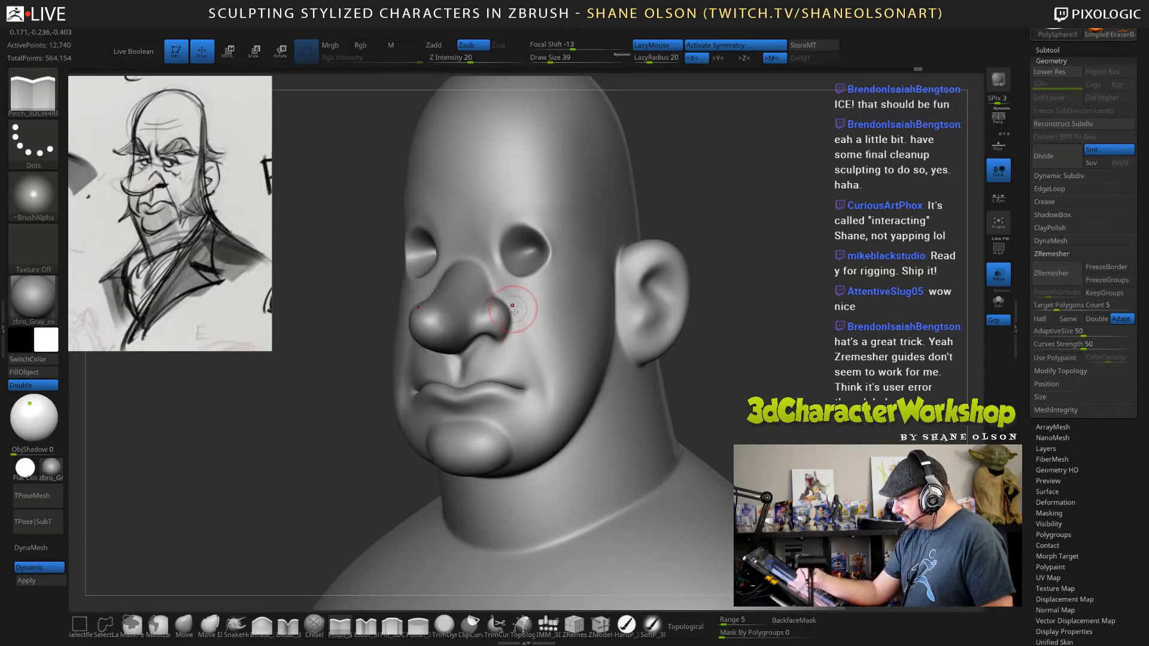
left_click_drag(513, 309, 516, 324)
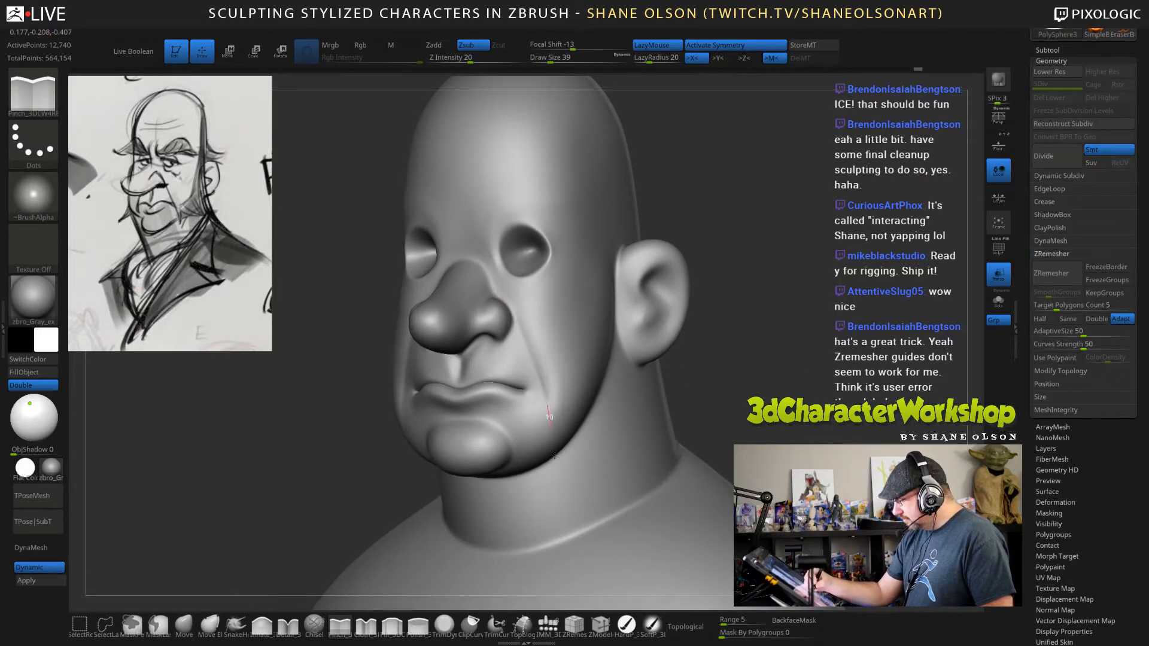
mouse_move(725, 383)
right_mouse_down()
mouse_move(718, 395)
mouse_move(722, 386)
right_mouse_up()
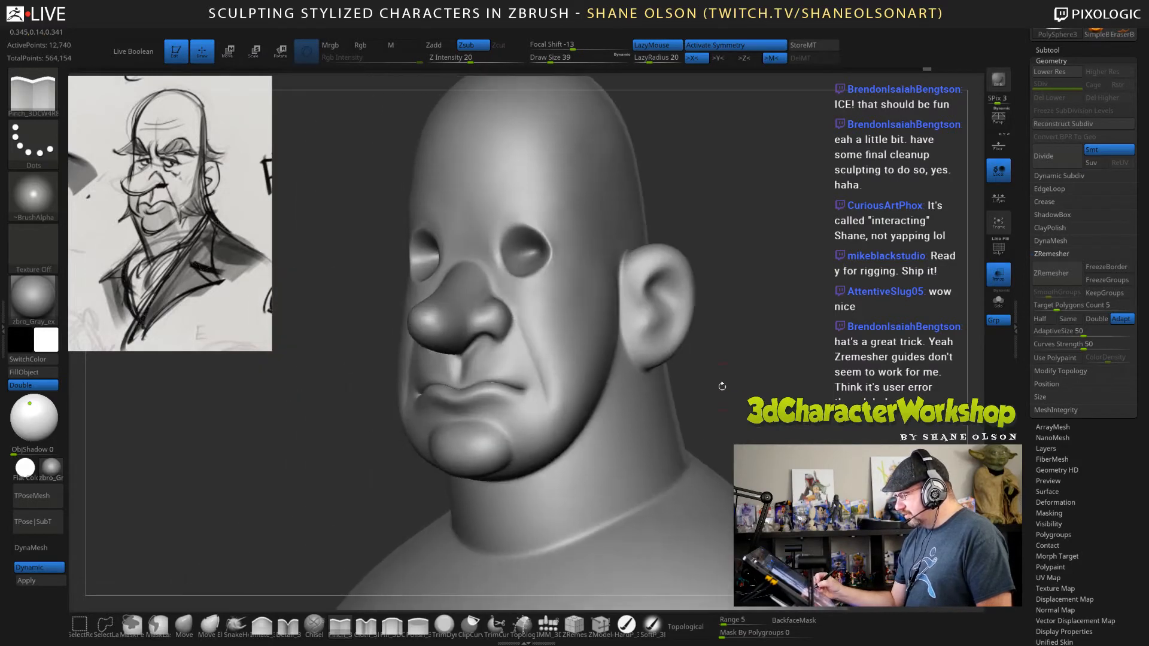
left_click_drag(518, 330, 525, 345)
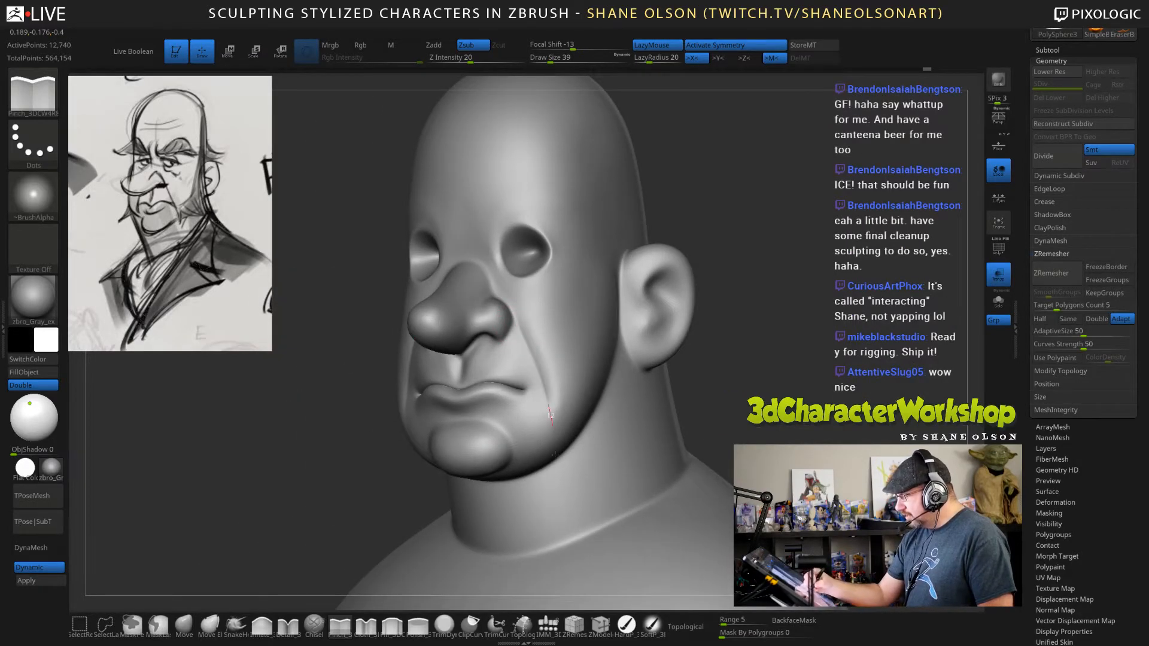
left_click_drag(552, 422, 562, 461)
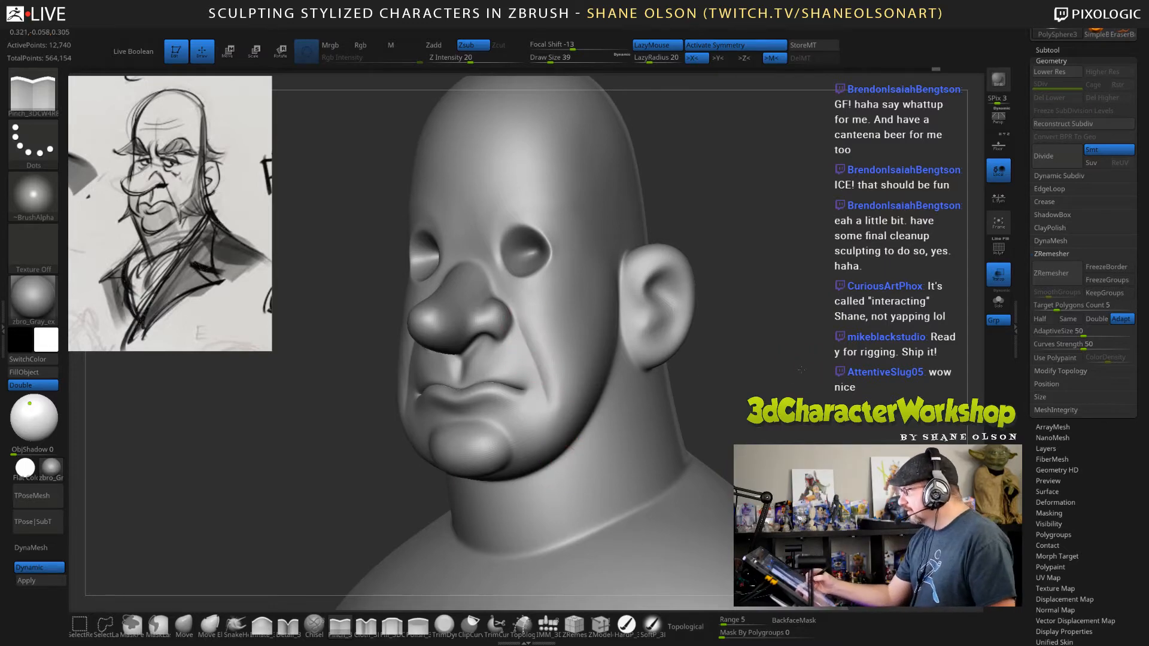
mouse_move(801, 370)
left_mouse_down()
mouse_move(807, 339)
mouse_move(792, 314)
left_mouse_up()
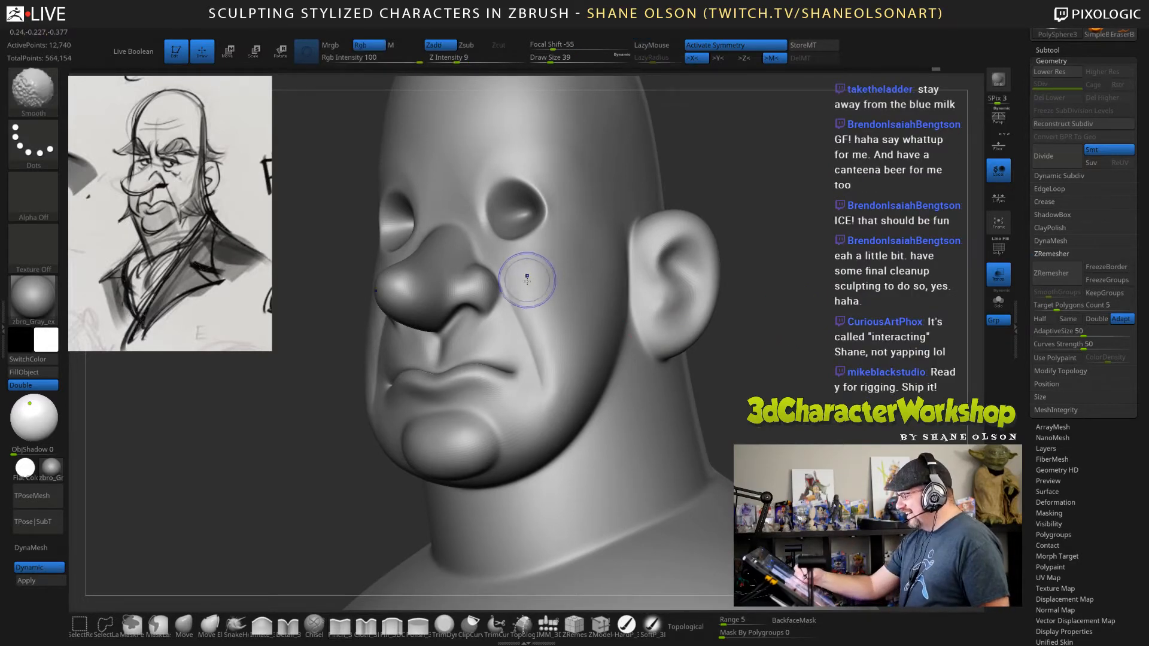
Sharpen the laugh-line crease beside the nose with the Pinch brush at draw size 39 and smooth its lower end.
left_click_drag(508, 295, 523, 327)
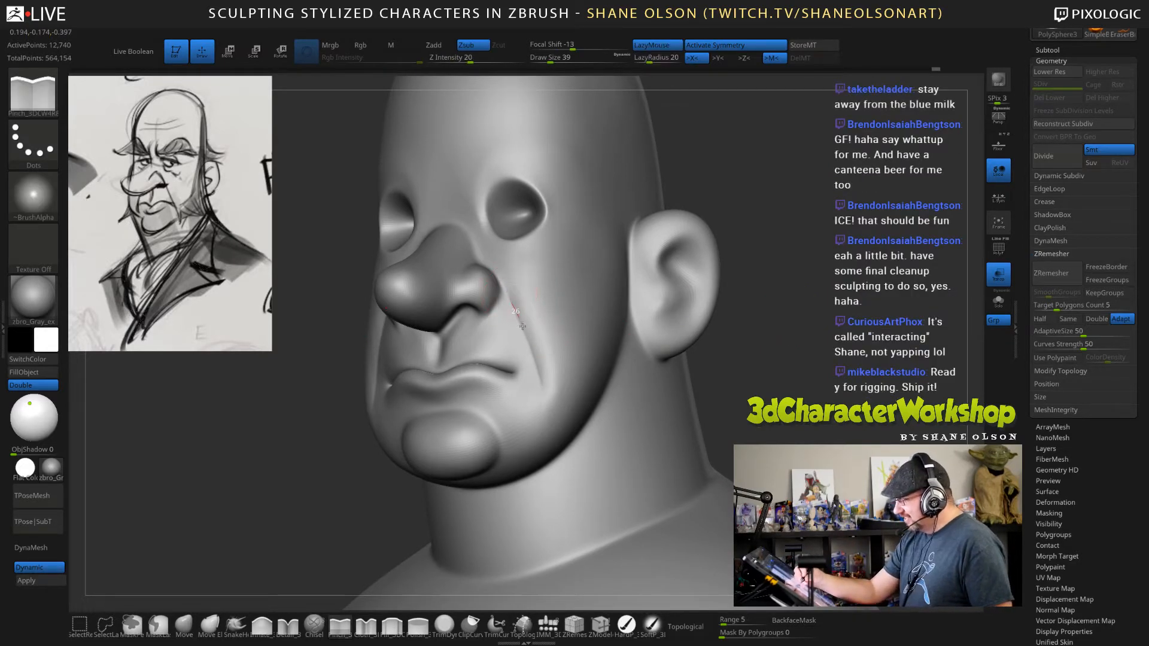
left_click_drag(549, 400, 553, 380)
key("shift")
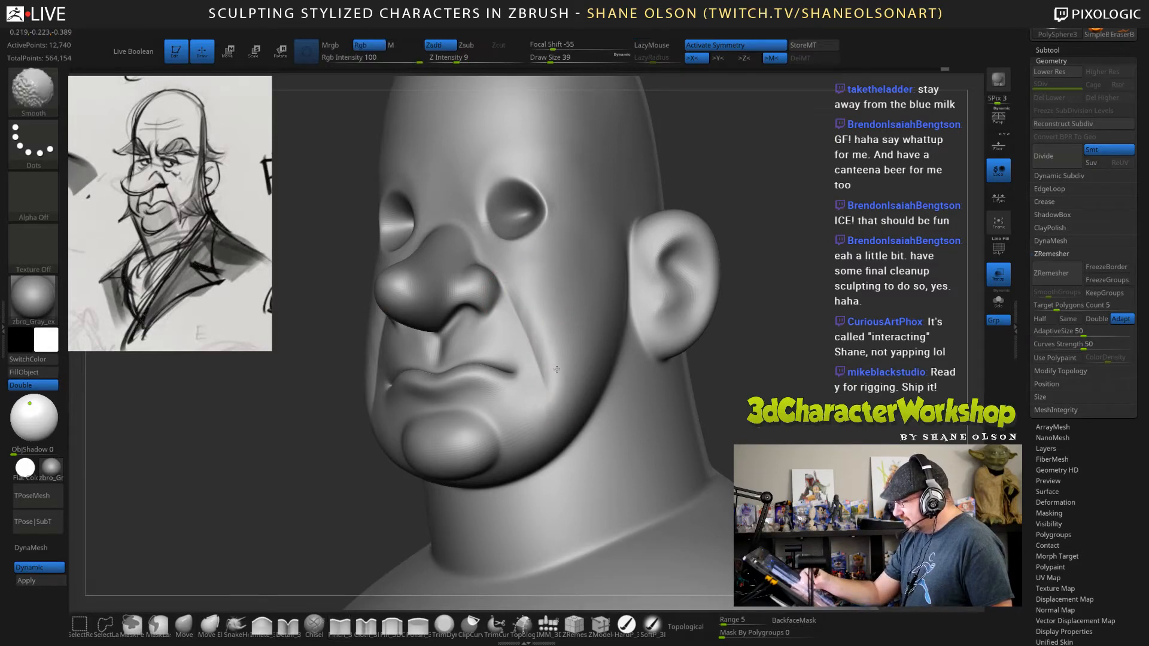
Examine the head's topology with the wireframe displayed, comparing the lowest subdivision level with the higher one.
mouse_move(790, 389)
left_mouse_down()
mouse_move(837, 392)
mouse_move(794, 394)
mouse_move(722, 356)
left_mouse_up()
key("shift+f")
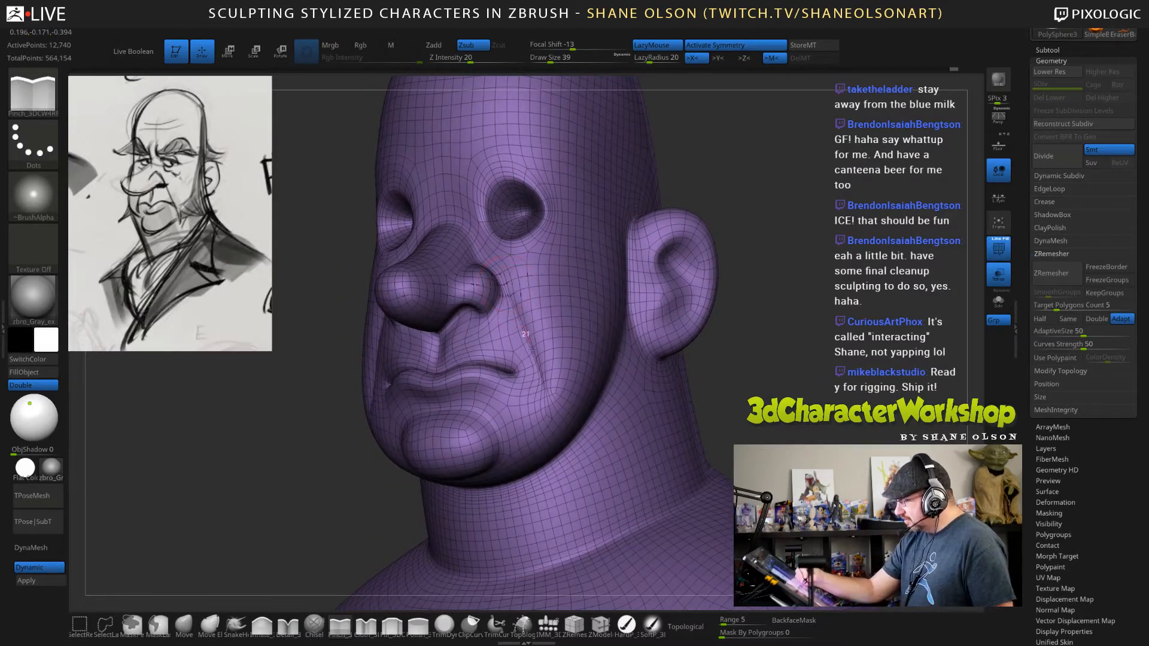
mouse_move(744, 416)
left_mouse_down()
mouse_move(807, 407)
mouse_move(739, 409)
left_mouse_up()
left_click_drag(809, 397, 859, 393)
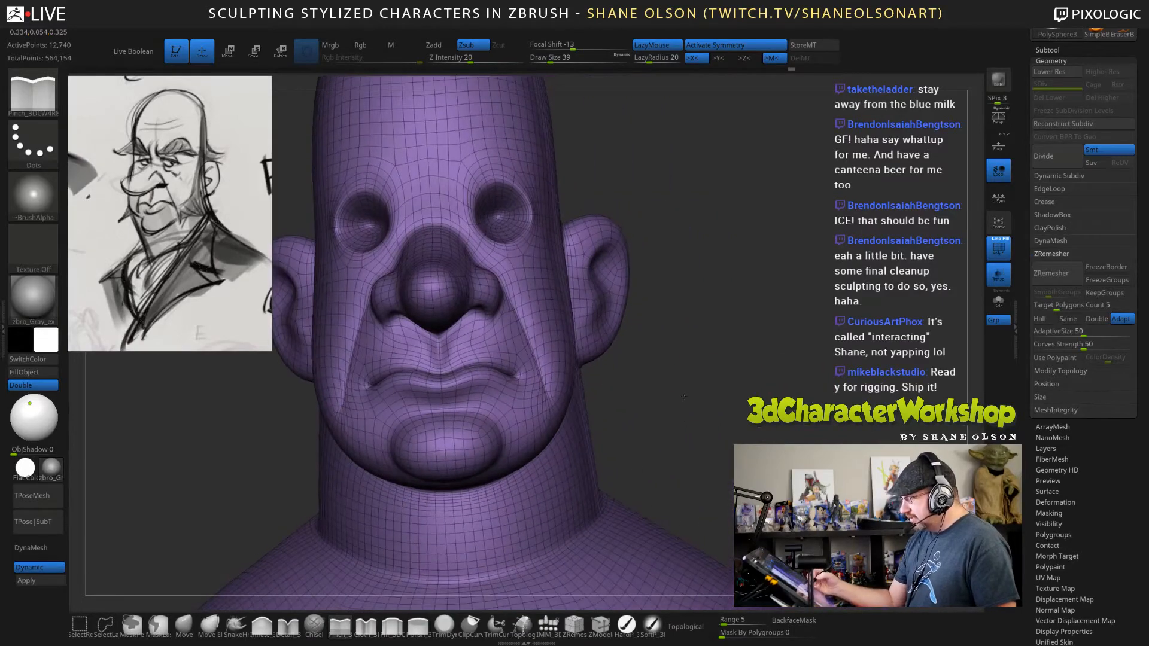
mouse_move(748, 365)
left_mouse_down("alt")
mouse_move(734, 398)
mouse_move(714, 400)
left_mouse_up("alt")
key("s")
left_click_drag(714, 400, 688, 395)
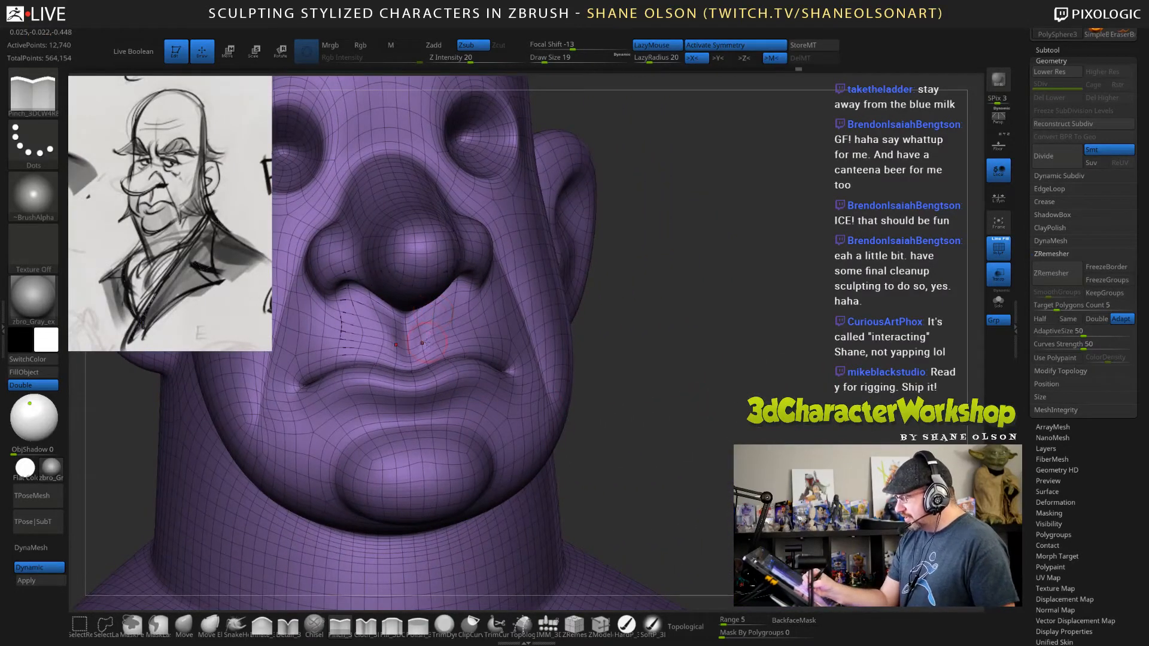
key("shift+d")
left_click_drag(761, 479, 812, 426, "alt")
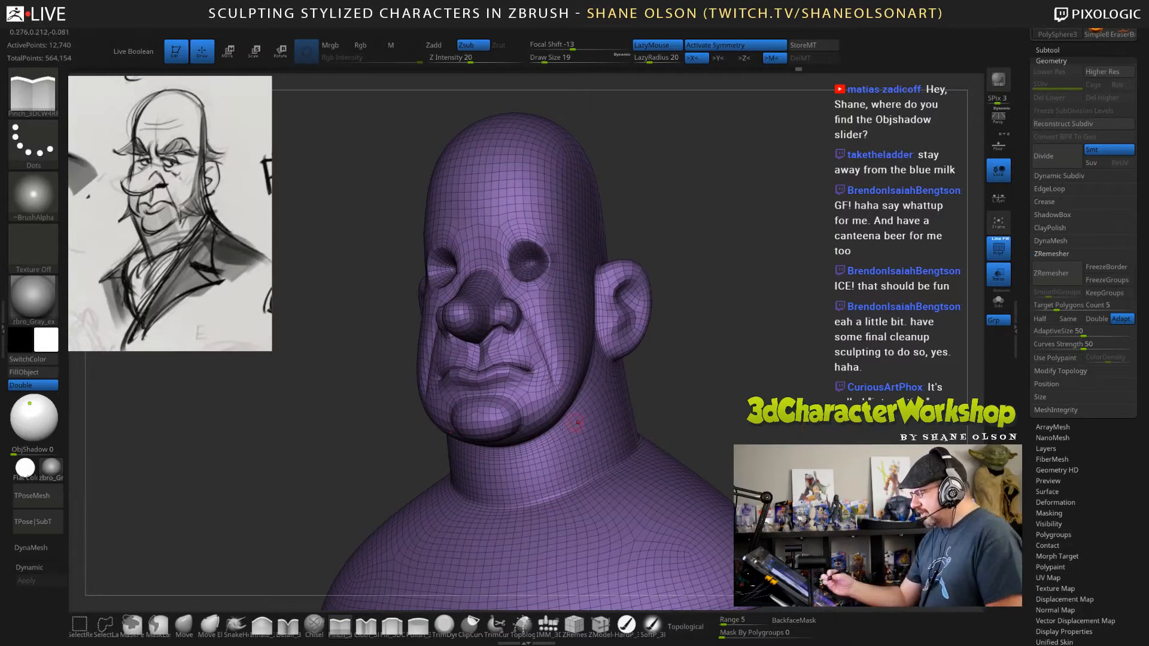
key("shift")
left_click_drag(840, 432, 794, 436)
key("d")
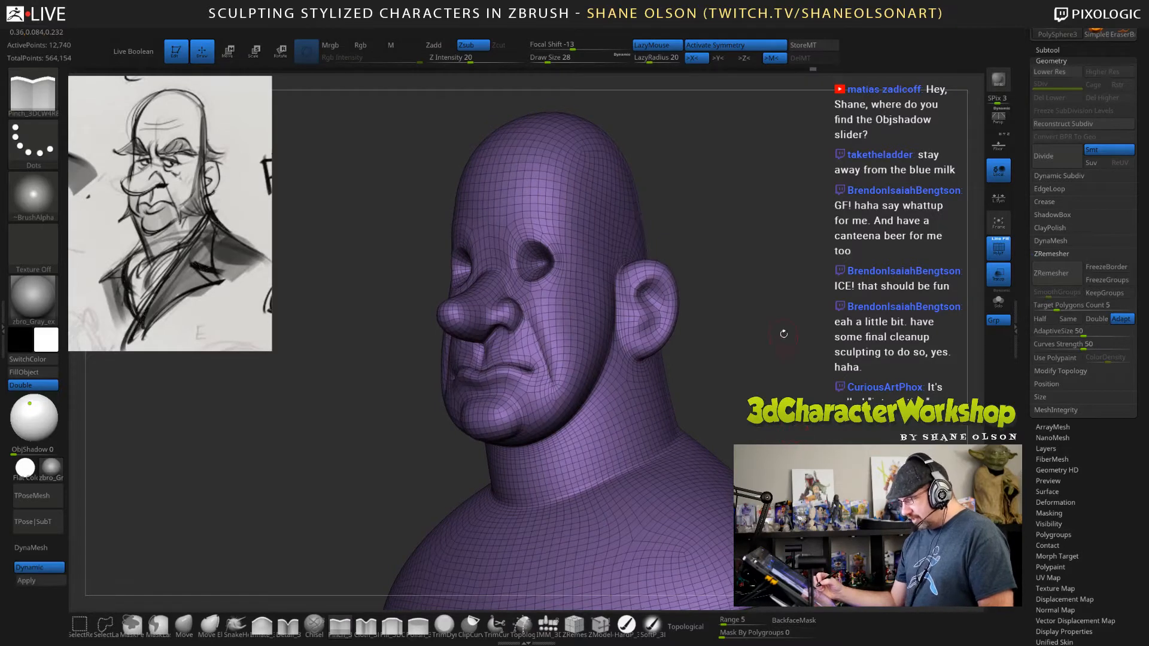
key("shift+f")
Adjust the cheek and jaw contour below the front of the ear with the Move brush at draw size 114.
mouse_move(820, 389)
left_mouse_down()
mouse_move(769, 404)
mouse_move(823, 394)
mouse_move(804, 352)
mouse_move(782, 370)
left_mouse_up()
key("shift")
key("s")
left_click(184, 626)
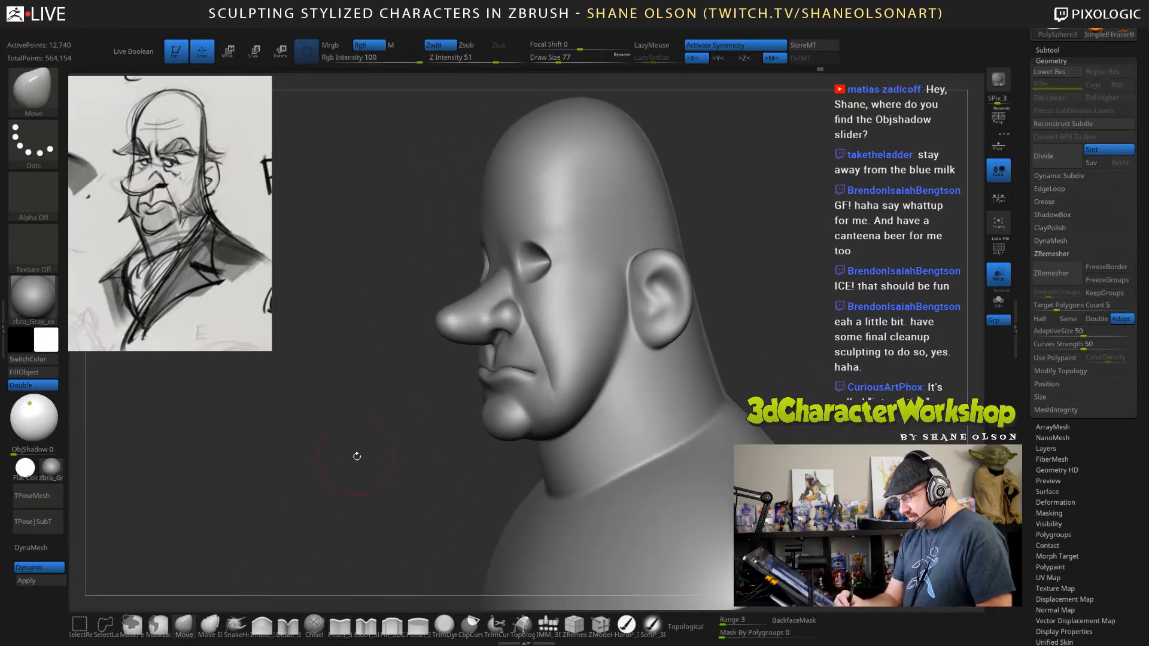
key("s")
left_click_drag(361, 456, 367, 455)
mouse_move(605, 375)
left_mouse_down()
mouse_move(626, 335)
mouse_move(621, 373)
mouse_move(601, 392)
mouse_move(628, 359)
left_mouse_up()
left_click_drag(634, 337, 639, 336)
mouse_move(764, 339)
left_mouse_down()
mouse_move(823, 345)
mouse_move(776, 348)
left_mouse_up()
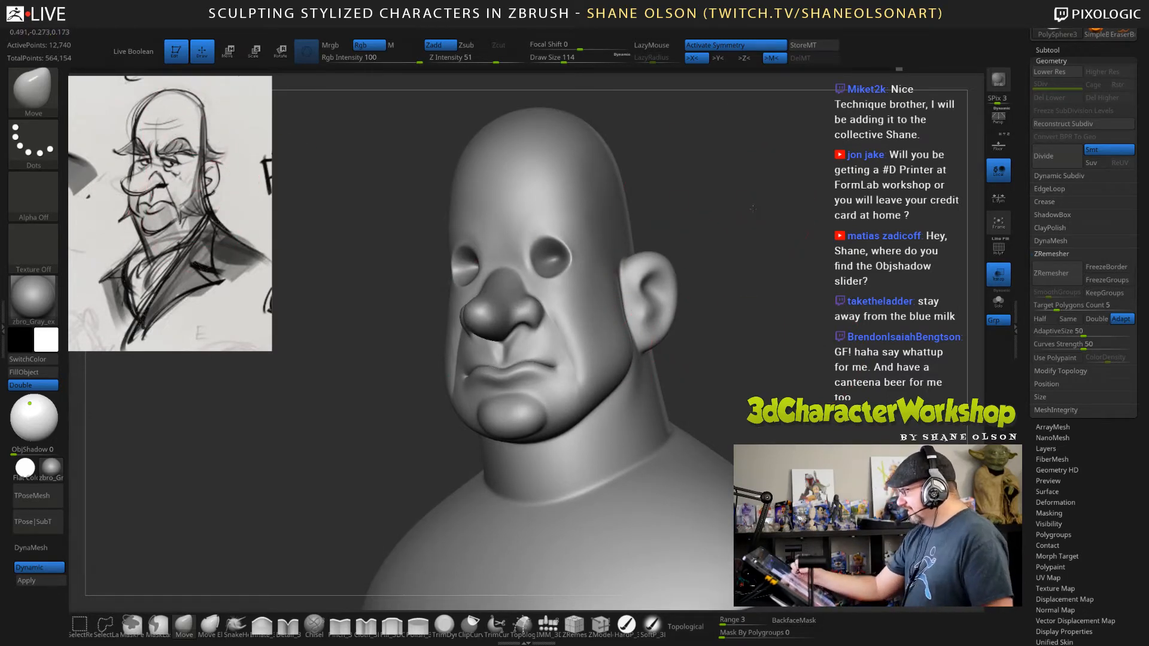
Adjust the brow above the inner edge of the eye sockets with the Move brush at draw size 80.
left_click_drag(752, 208, 590, 131)
mouse_move(712, 376)
left_mouse_down()
mouse_move(820, 372)
mouse_move(799, 358)
mouse_move(795, 366)
left_mouse_up()
key("s")
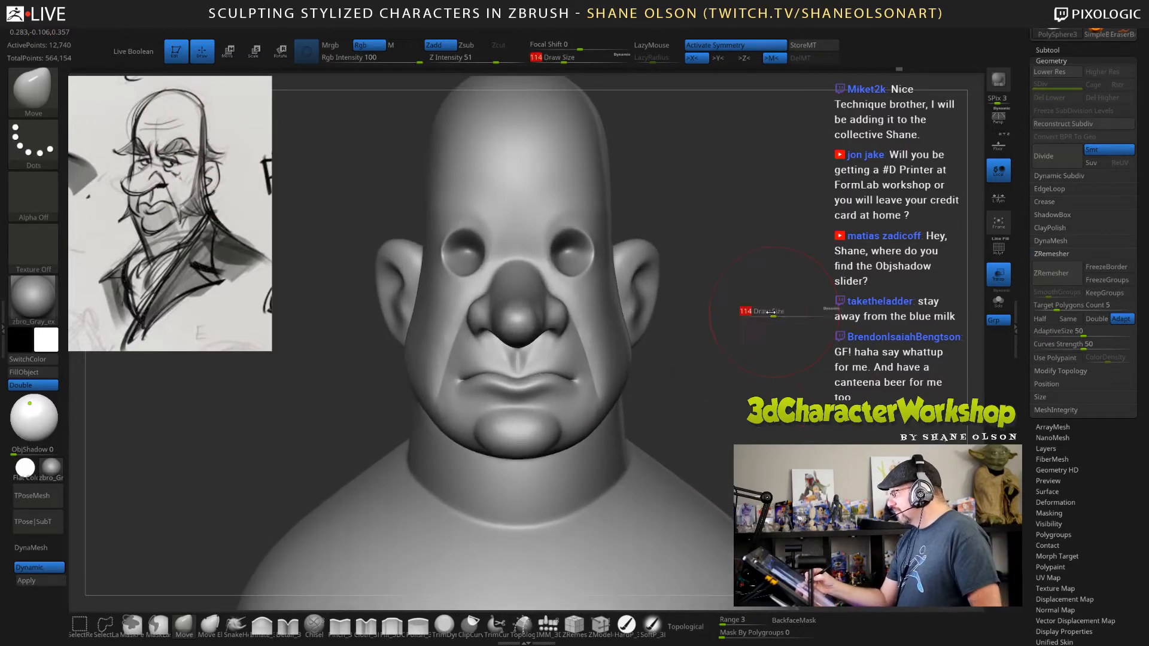
left_click_drag(773, 312, 769, 313)
left_click_drag(542, 221, 555, 222, "shift")
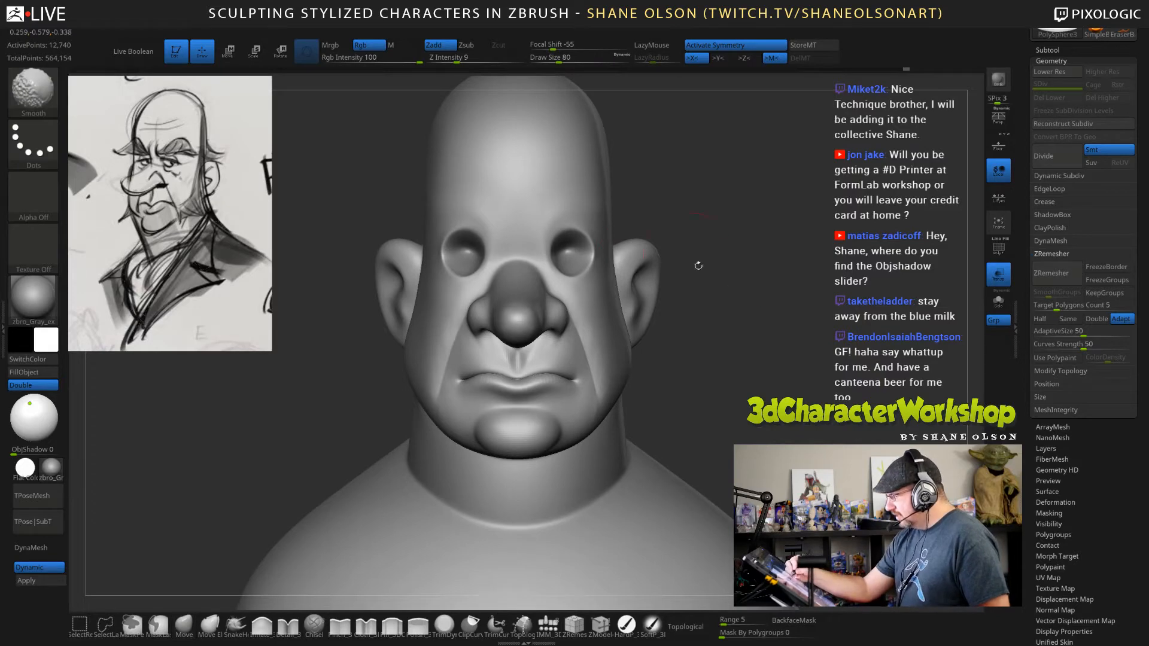
left_click_drag(800, 402, 771, 389)
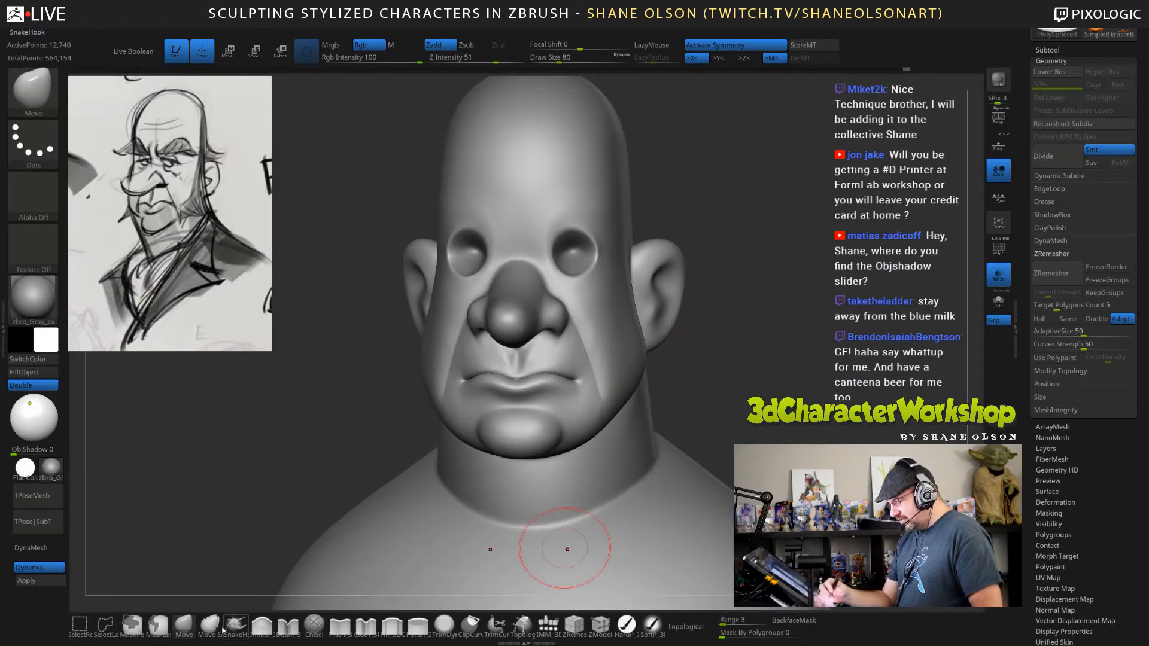
Insert a QuadSphere-1 eyeball in the eye socket and move it back into the head.
left_click(548, 625)
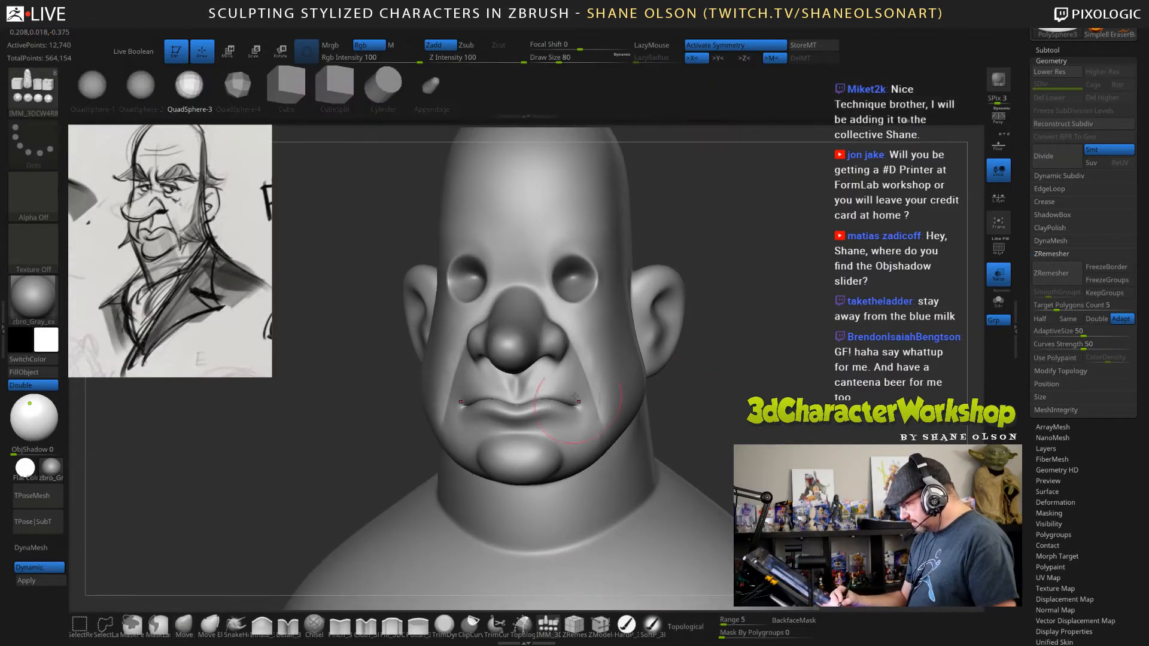
left_click(105, 94)
left_click_drag(573, 279, 574, 308)
left_click_drag(739, 400, 647, 399)
key("w")
left_click_drag(572, 279, 598, 279)
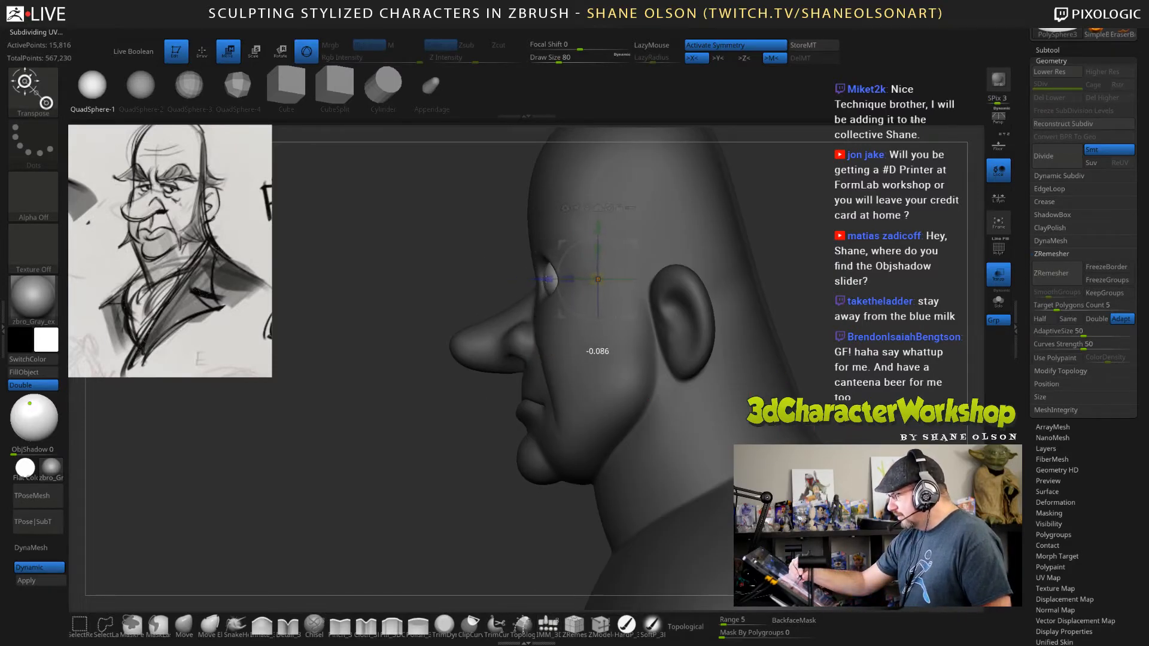
Split the unmasked eyeballs into their own subtool and turn off transparency.
left_click_drag(780, 364, 834, 357)
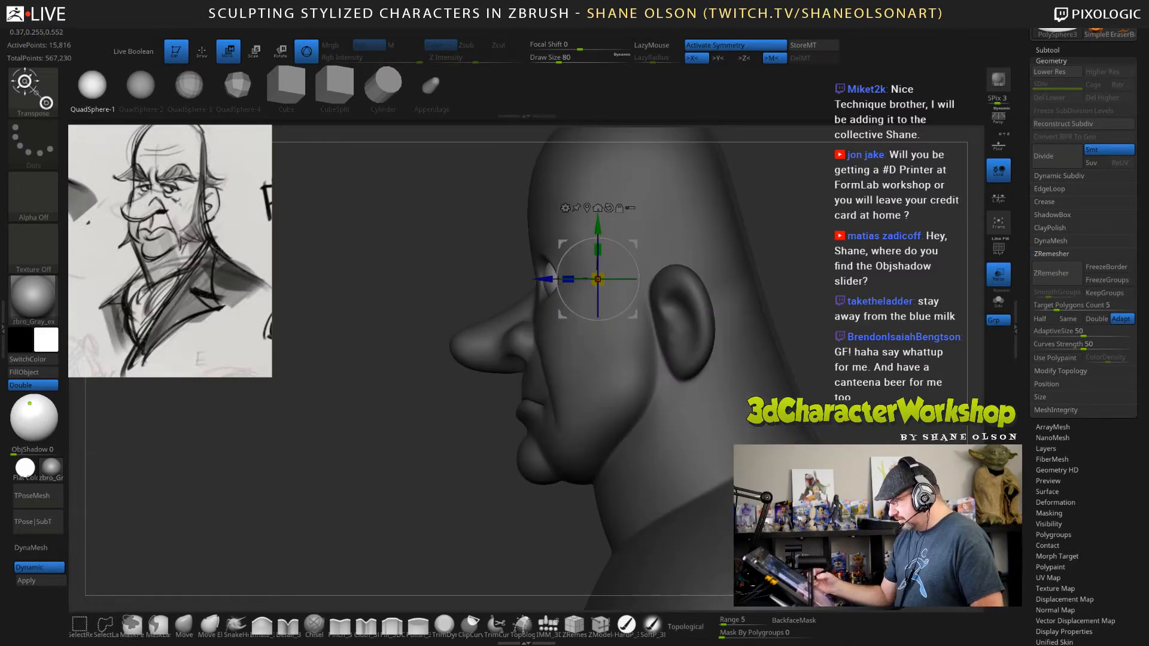
key("3")
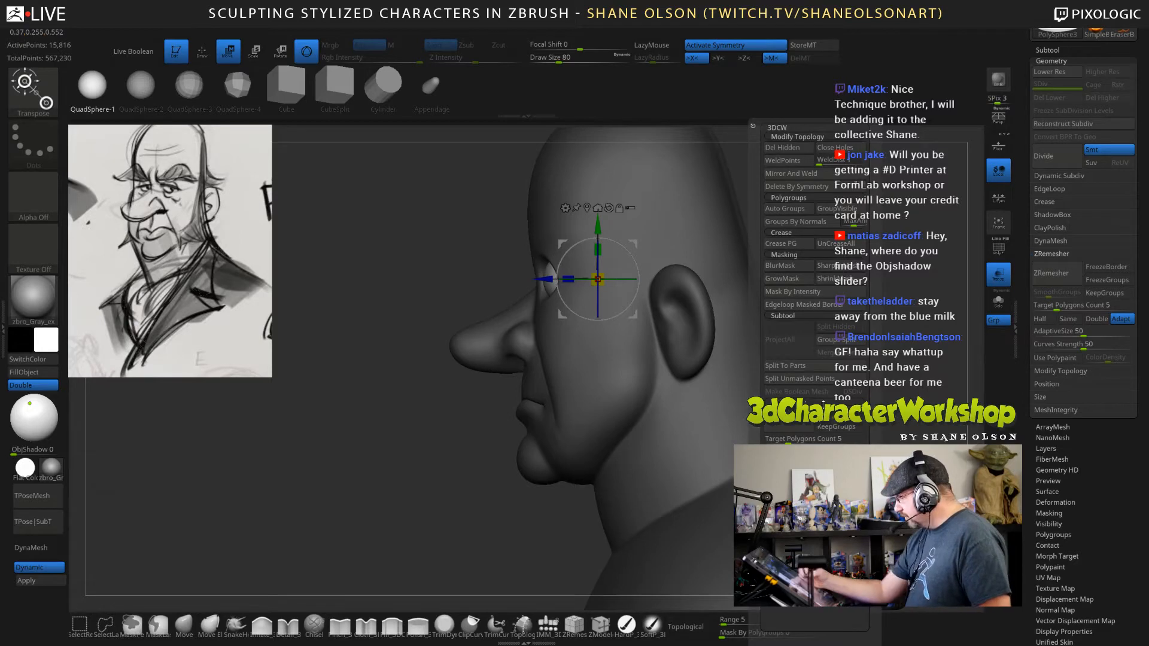
left_click(824, 381)
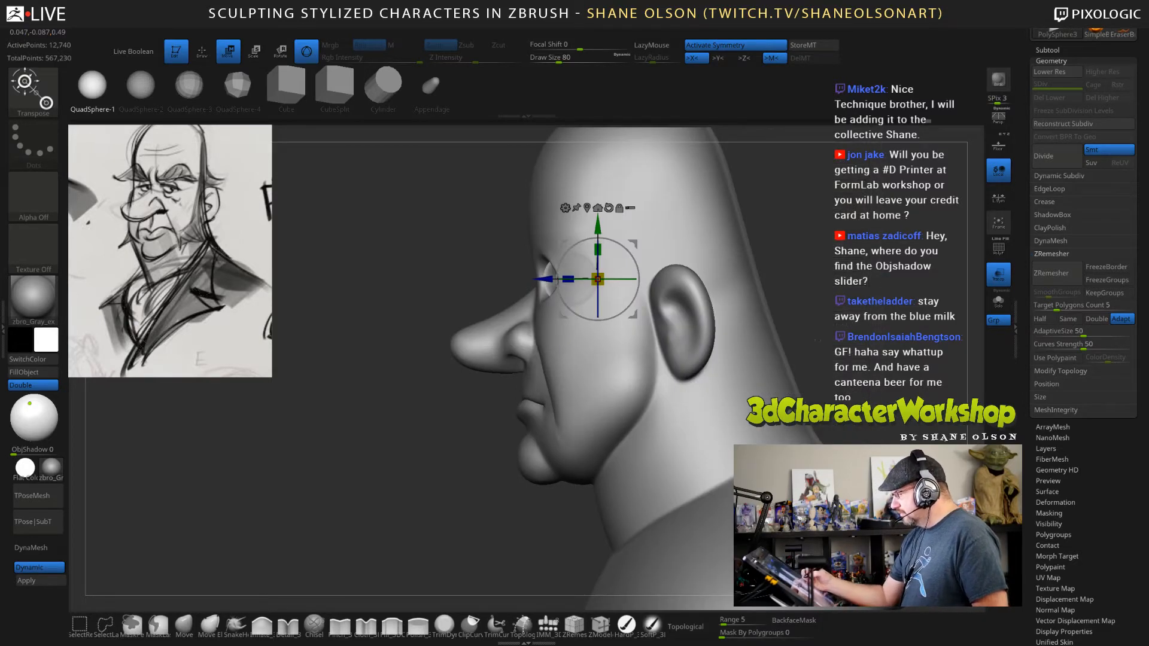
left_click(998, 275)
left_click_drag(827, 293, 789, 306, "alt")
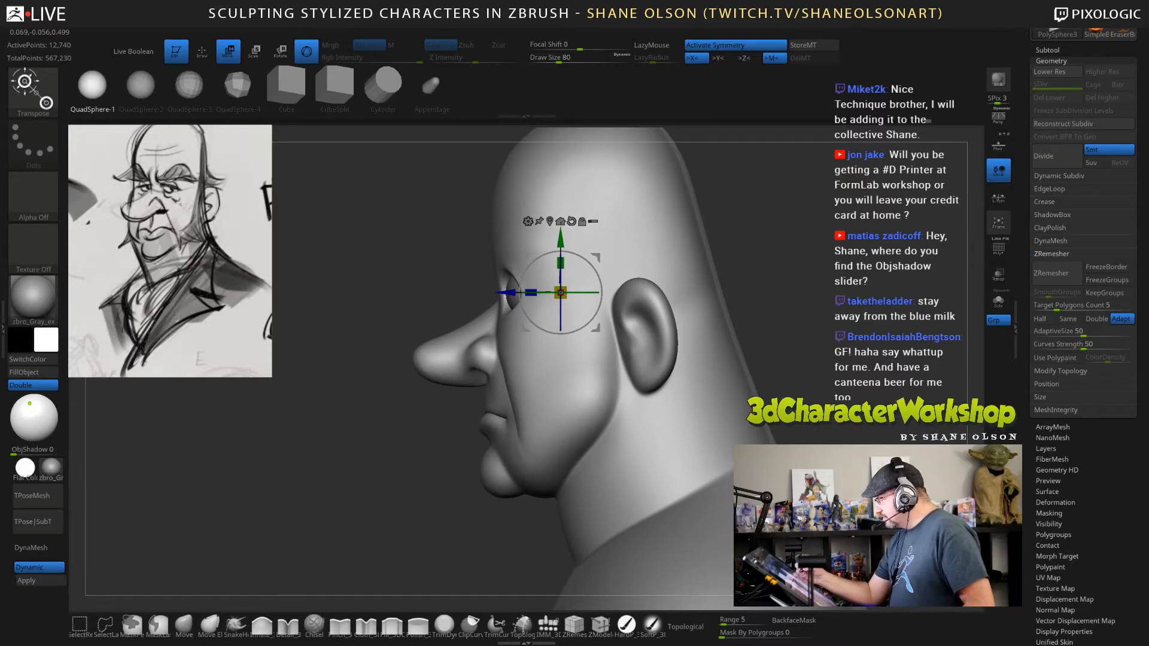
left_click_drag(790, 306, 745, 345)
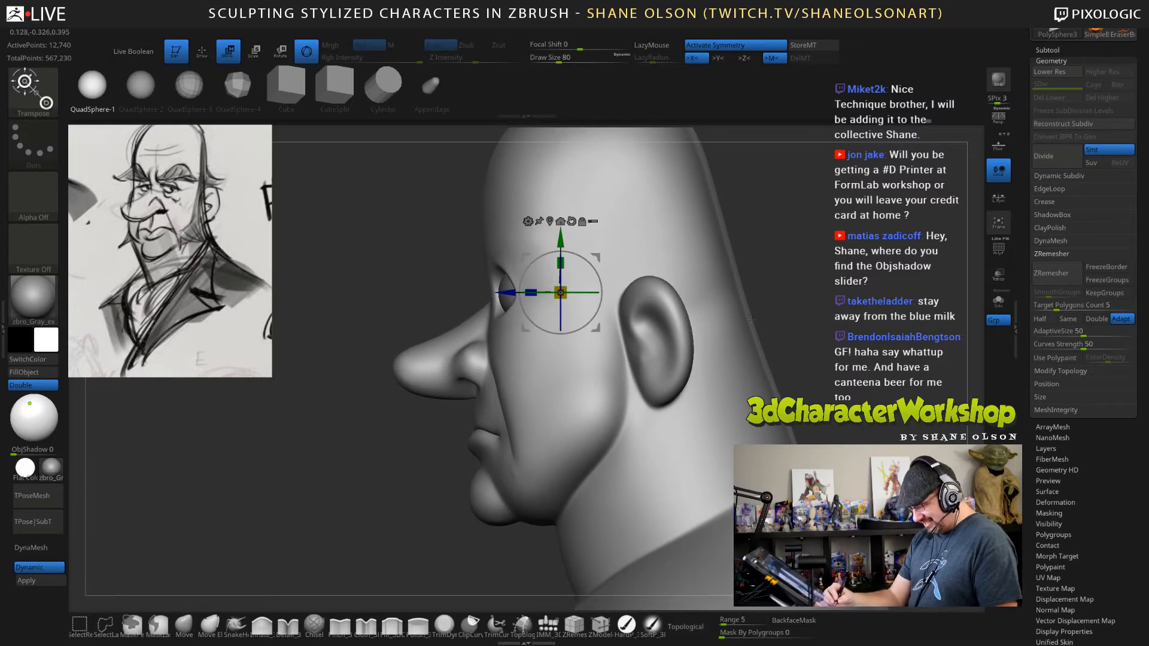
Lower the head to its lowest subdivision level and pull the eye socket rims back around the eyeballs with the Move brush at draw size 127.
key("q")
key("s")
left_click(813, 285)
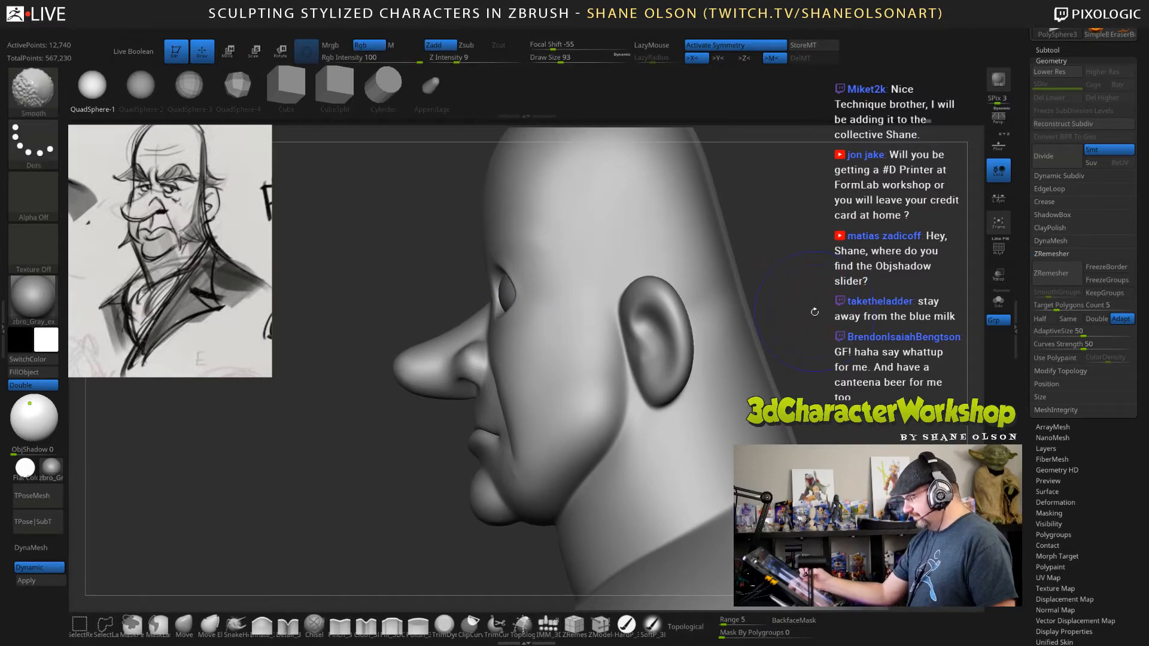
key("shift+d")
left_click(183, 626)
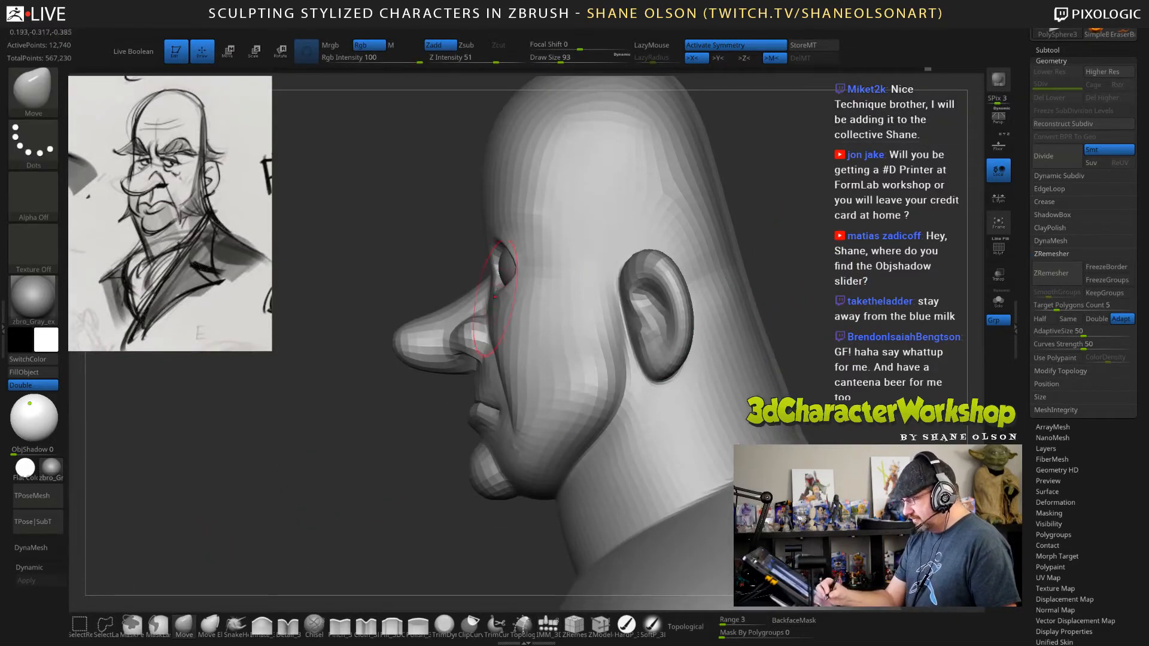
key("s")
left_click(373, 436)
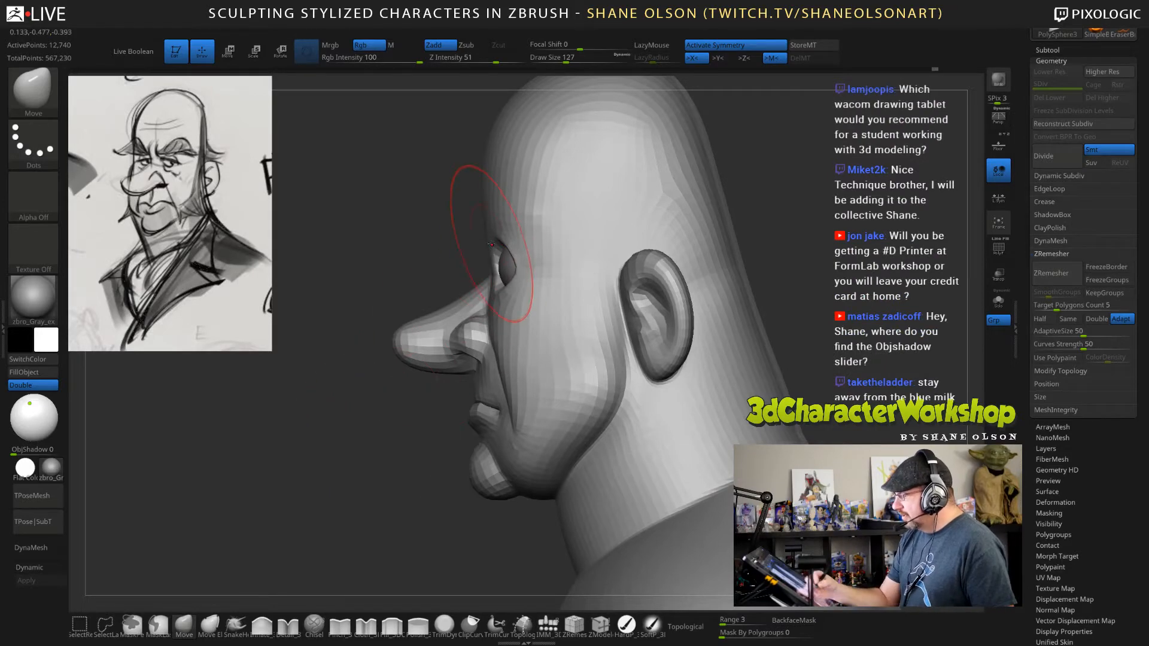
mouse_move(494, 247)
left_mouse_down()
mouse_move(502, 232)
mouse_move(489, 266)
mouse_move(515, 265)
left_mouse_up()
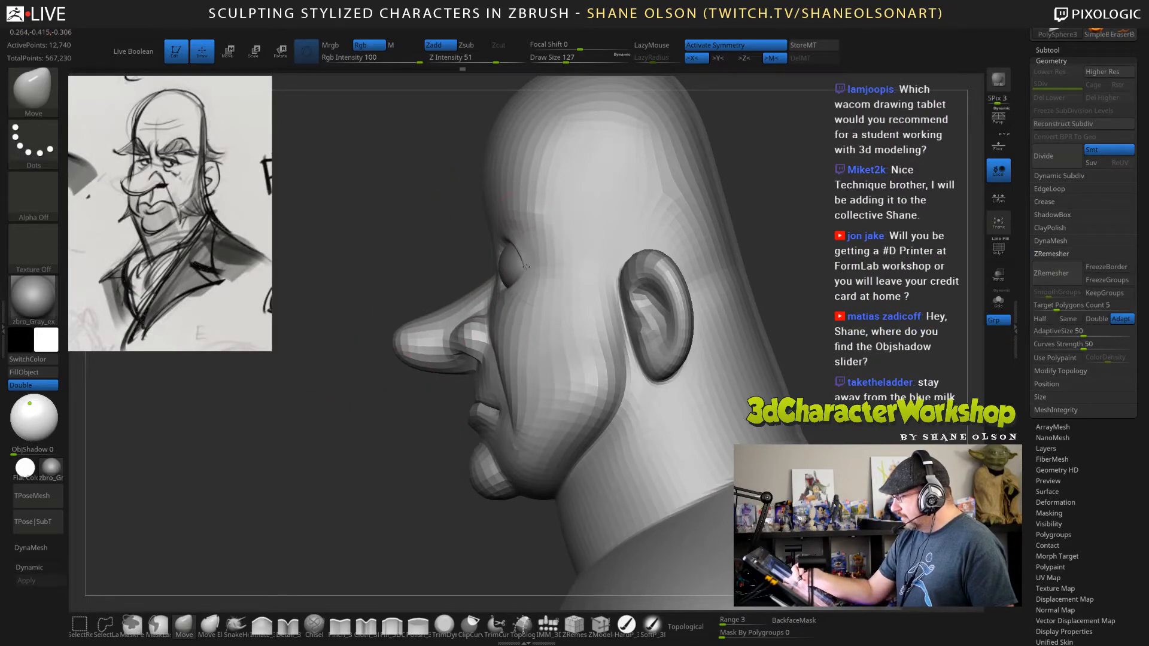
mouse_move(537, 266)
right_mouse_down()
mouse_move(628, 266)
mouse_move(582, 267)
right_mouse_up()
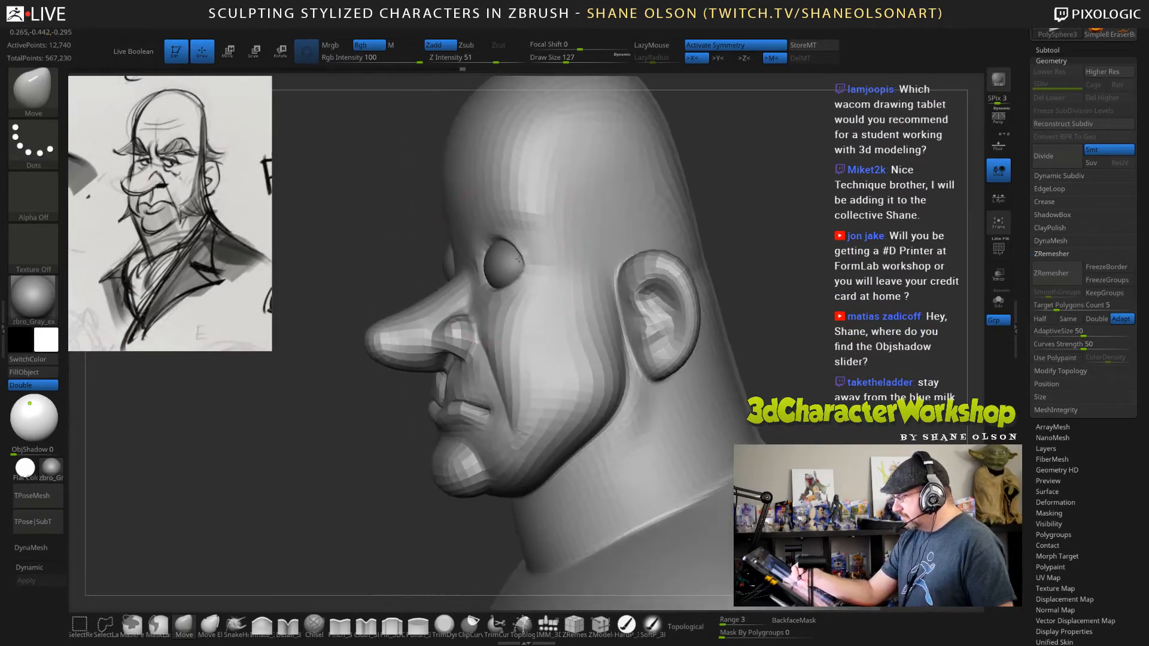
left_click_drag(517, 258, 527, 258)
Pull the upper ears in closer to the head with the Move brush at draw size 130.
mouse_move(824, 262)
left_mouse_down()
mouse_move(894, 264)
mouse_move(811, 265)
mouse_move(842, 230)
mouse_move(815, 223)
left_mouse_up()
key("s")
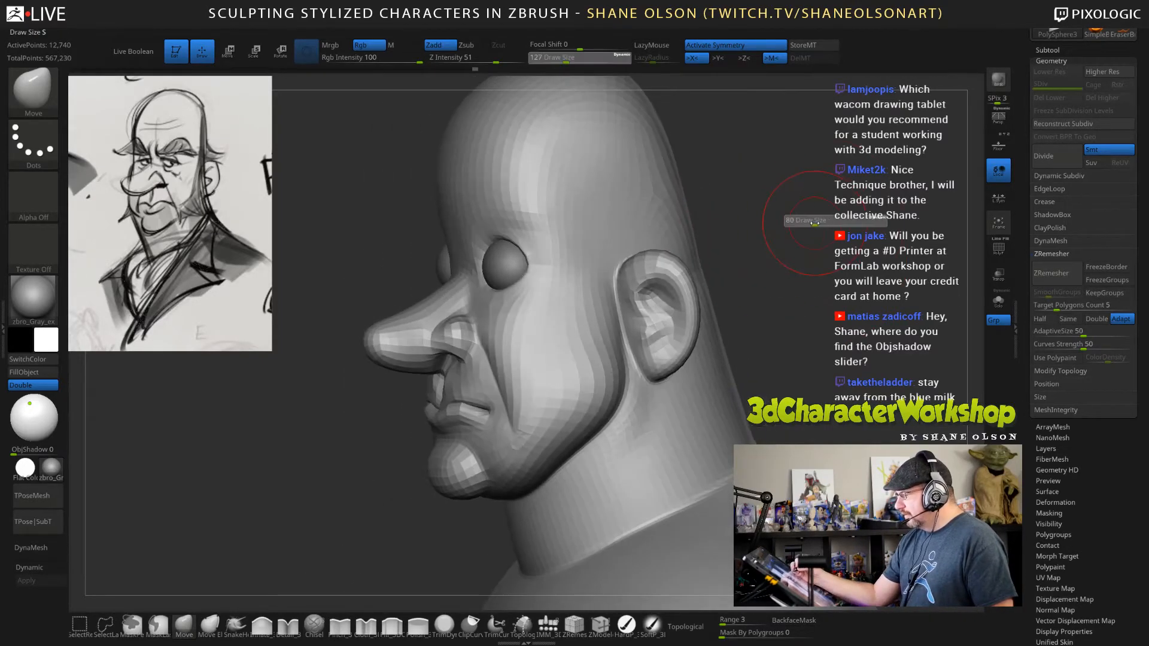
key("space")
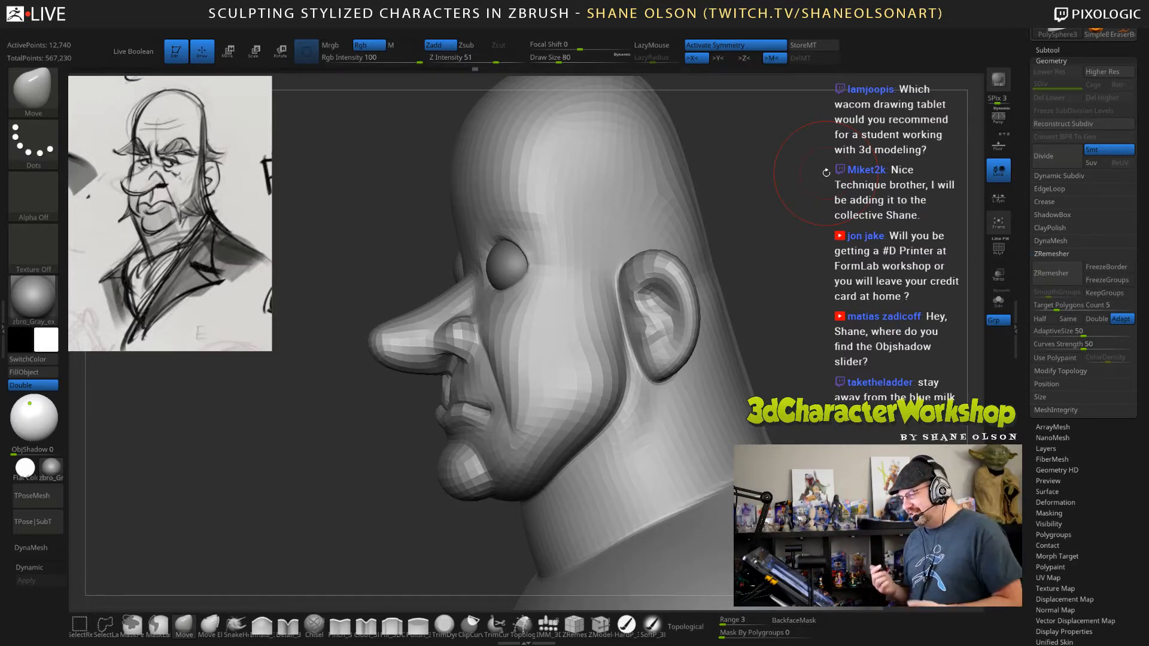
mouse_move(811, 314)
left_mouse_down()
mouse_move(823, 321)
mouse_move(811, 311)
left_mouse_up()
key("s")
left_click(809, 316)
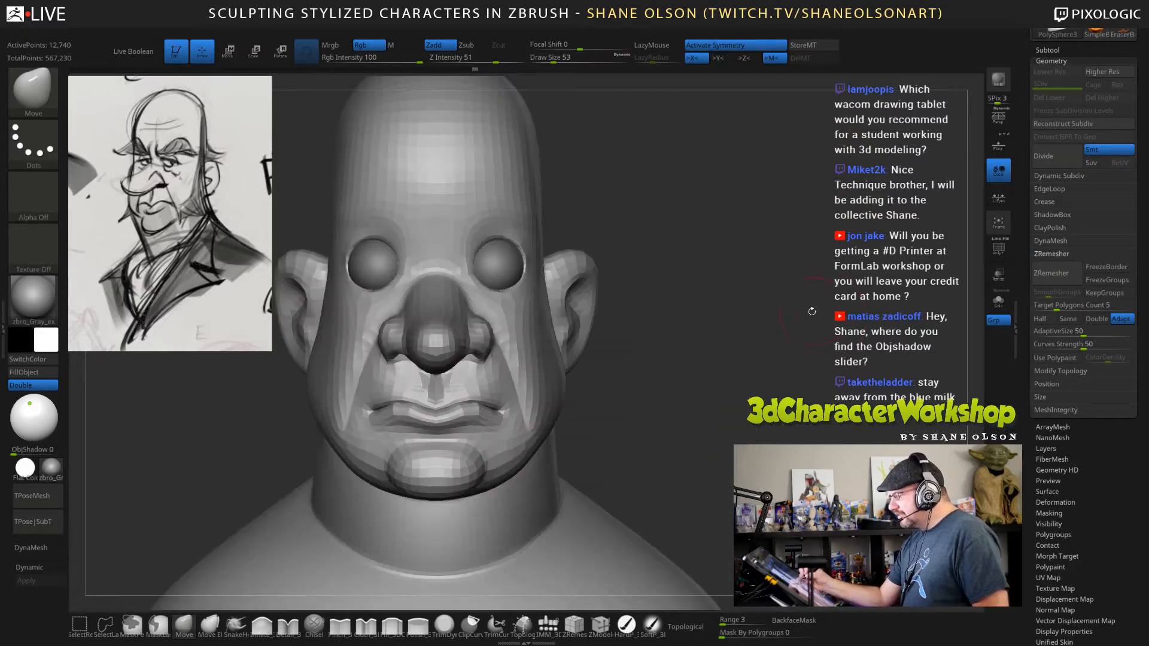
left_click_drag(702, 298, 762, 277, "alt")
key("s")
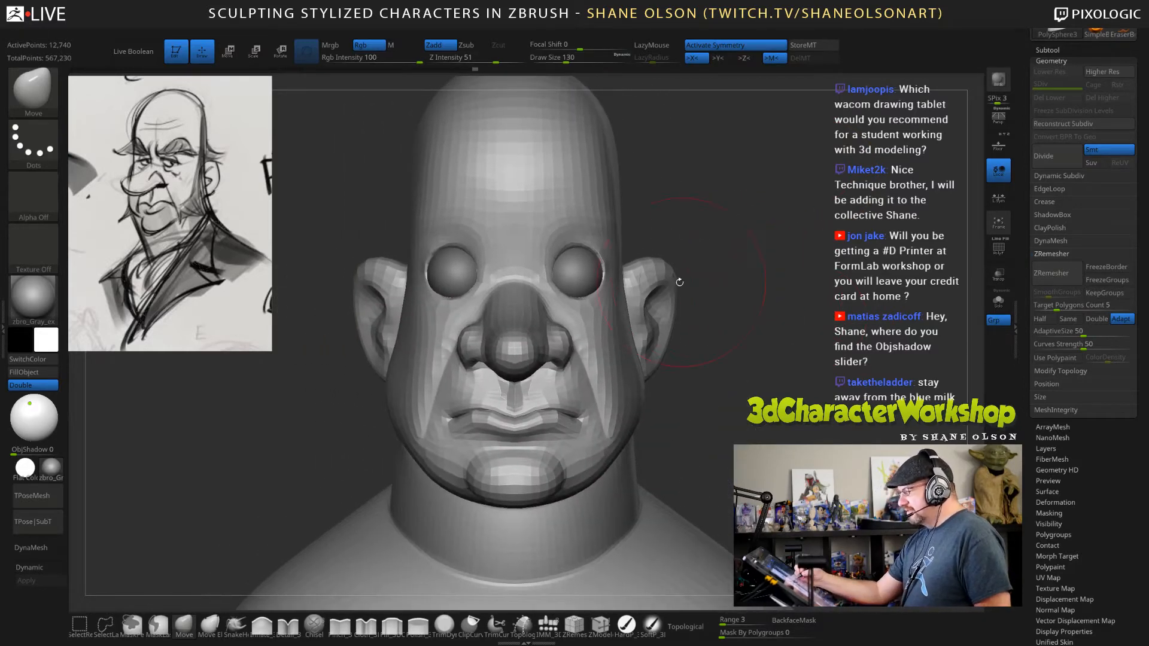
left_click_drag(662, 272, 646, 279)
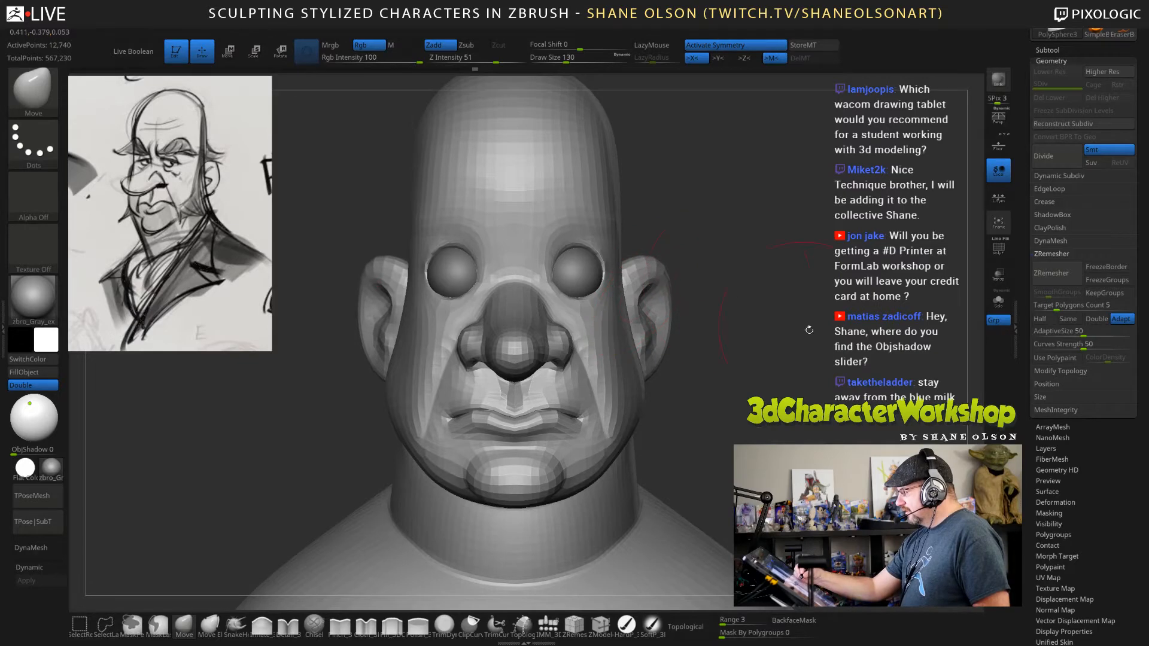
Reshape the upper front edge of the ear with the Move brush at draw size 88.
mouse_move(808, 329)
left_mouse_down()
mouse_move(865, 247)
mouse_move(797, 256)
mouse_move(828, 186)
left_mouse_up()
key("s")
left_click_drag(828, 186, 736, 243)
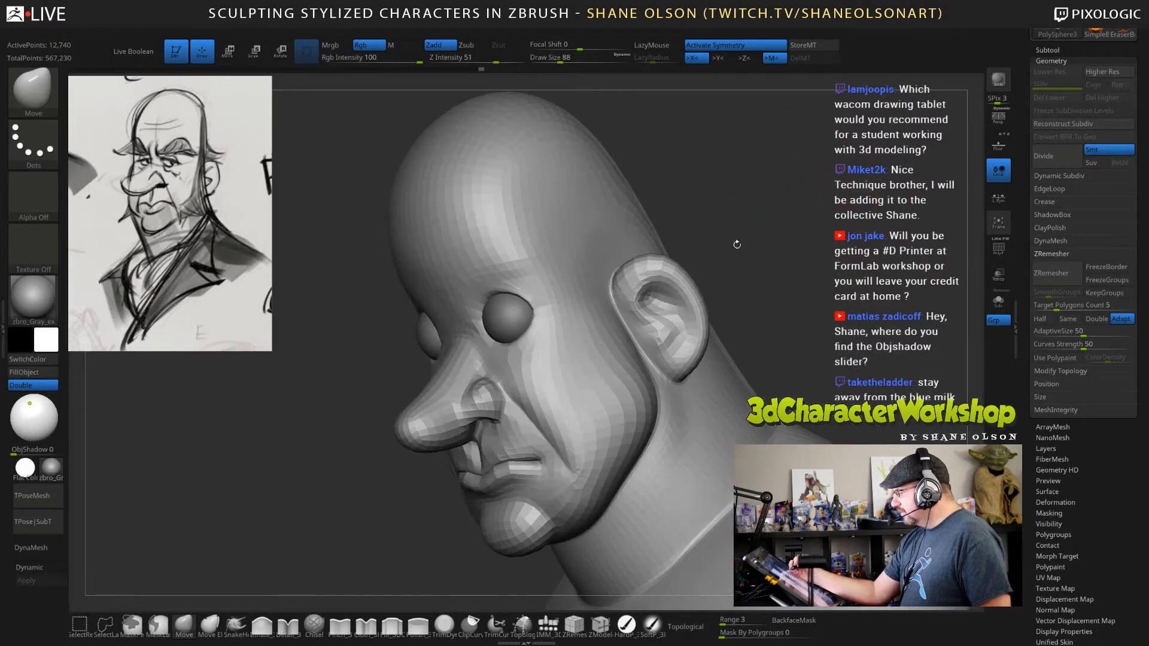
left_click_drag(642, 292, 651, 279)
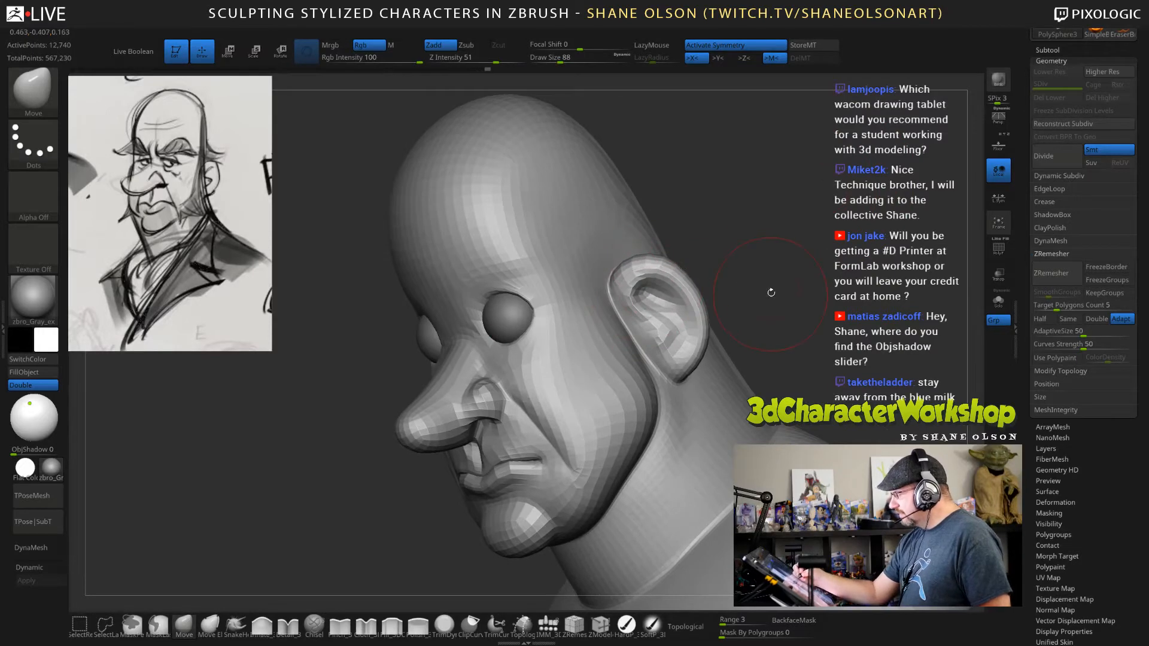
Shape the brow over the top of the eyeballs with the Move brush at draw size 85.
left_click_drag(774, 253, 738, 244)
key("s")
mouse_move(738, 244)
left_mouse_down()
mouse_move(674, 253)
mouse_move(685, 287)
left_mouse_up()
key("s")
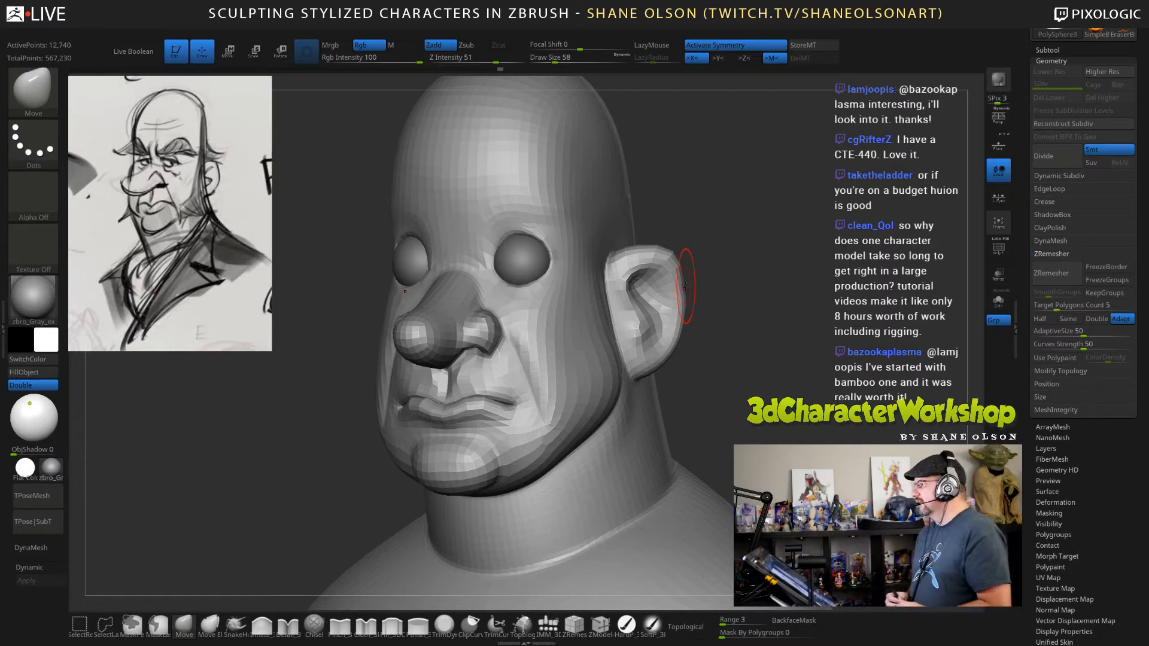
left_click_drag(799, 350, 808, 348)
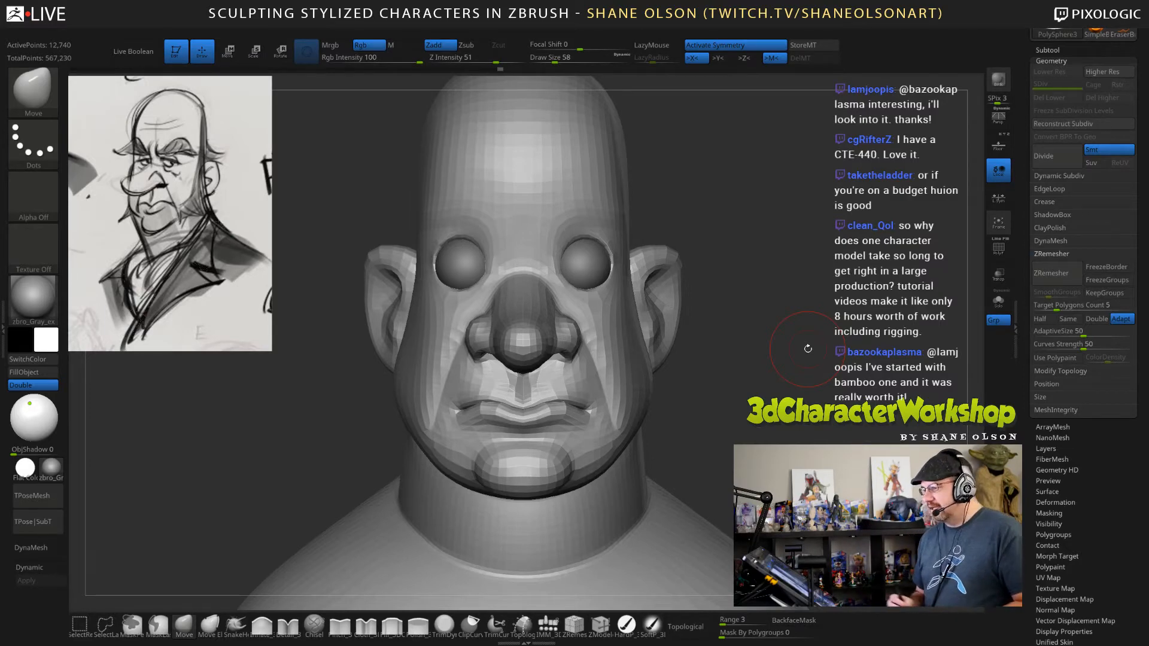
mouse_move(807, 348)
left_mouse_down()
mouse_move(782, 334)
mouse_move(812, 331)
mouse_move(808, 318)
mouse_move(761, 350)
mouse_move(688, 355)
left_mouse_up()
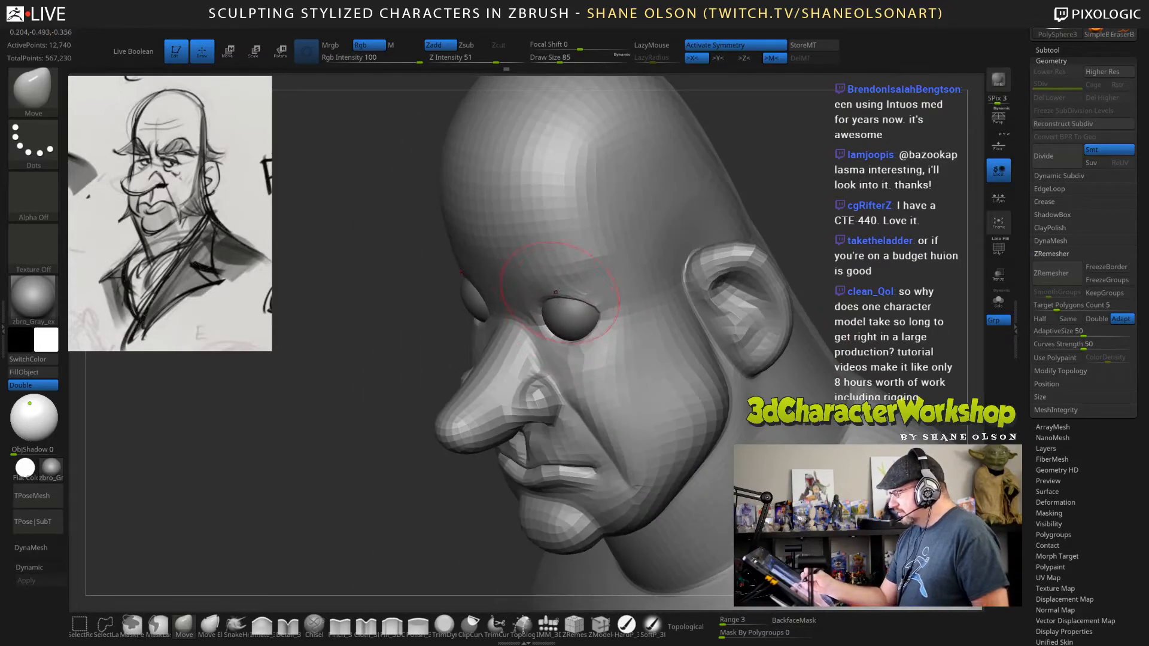
left_click_drag(550, 267, 556, 266)
right_click_drag(612, 291, 554, 299)
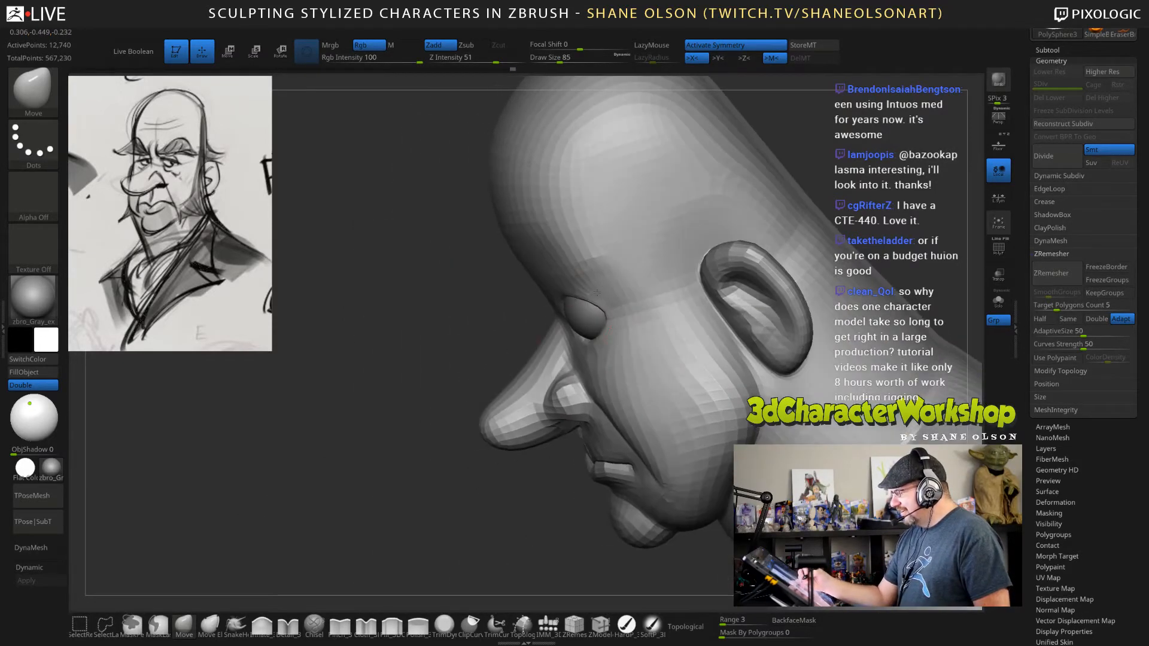
Refine the upper eye socket rim where it meets the brow with the Move brush, reducing the draw size to 58.
left_click_drag(571, 303, 577, 300)
right_click_drag(590, 307, 649, 294)
key("s")
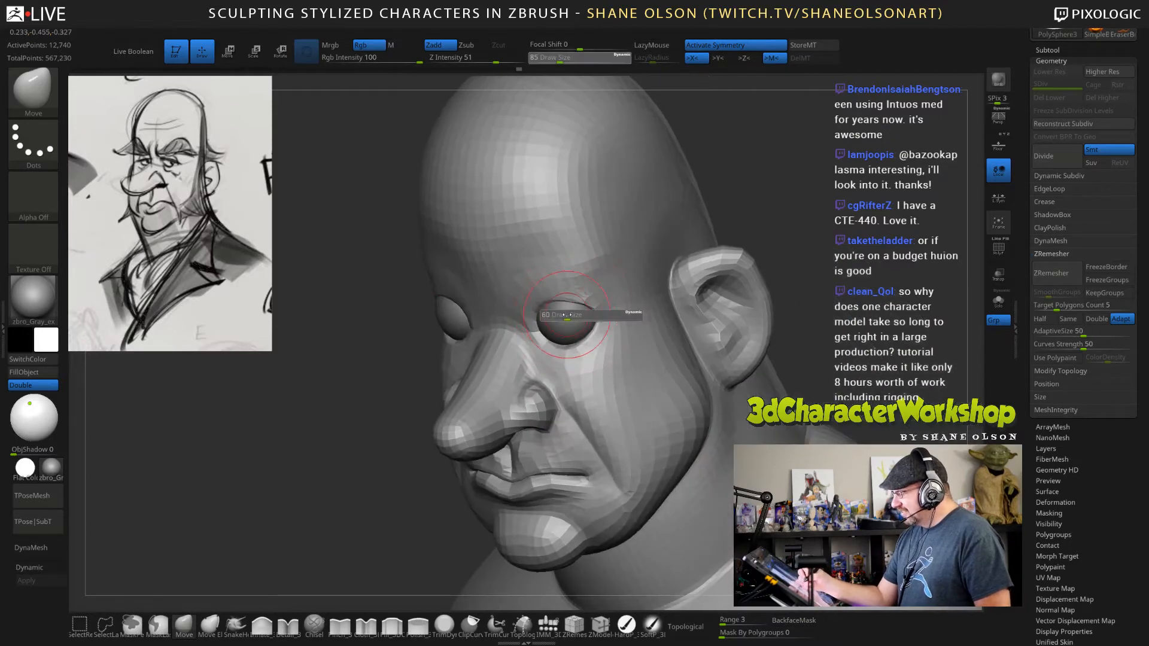
left_click_drag(569, 317, 546, 307)
right_click_drag(592, 306, 658, 303)
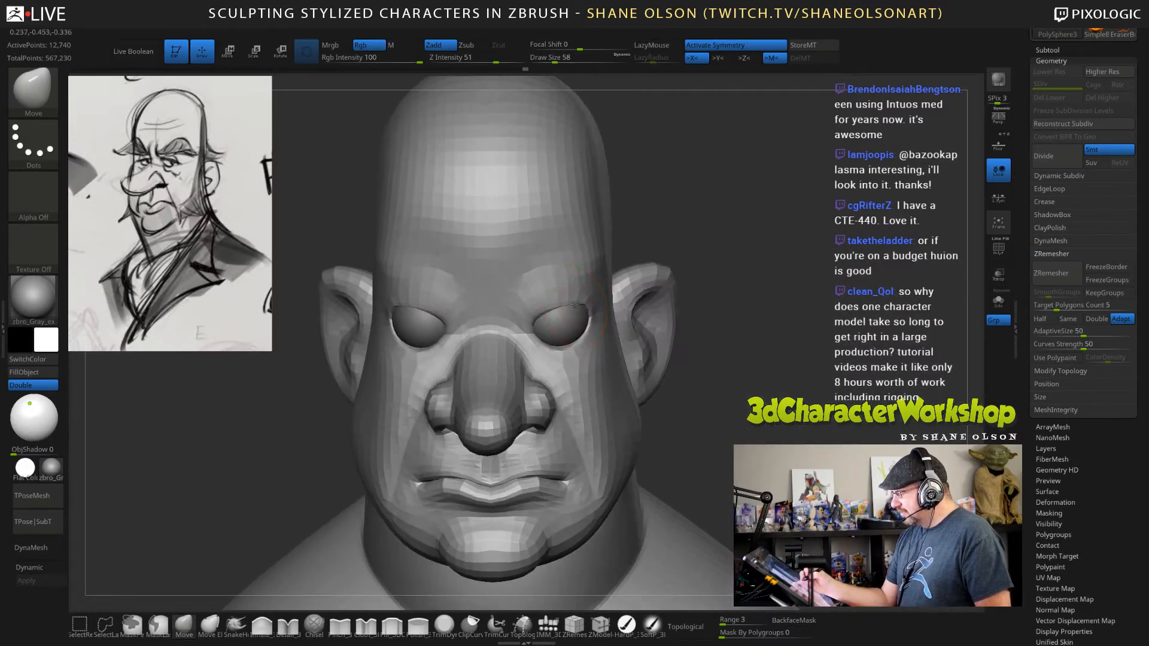
left_click_drag(569, 308, 571, 304)
right_click_drag(628, 302, 575, 305)
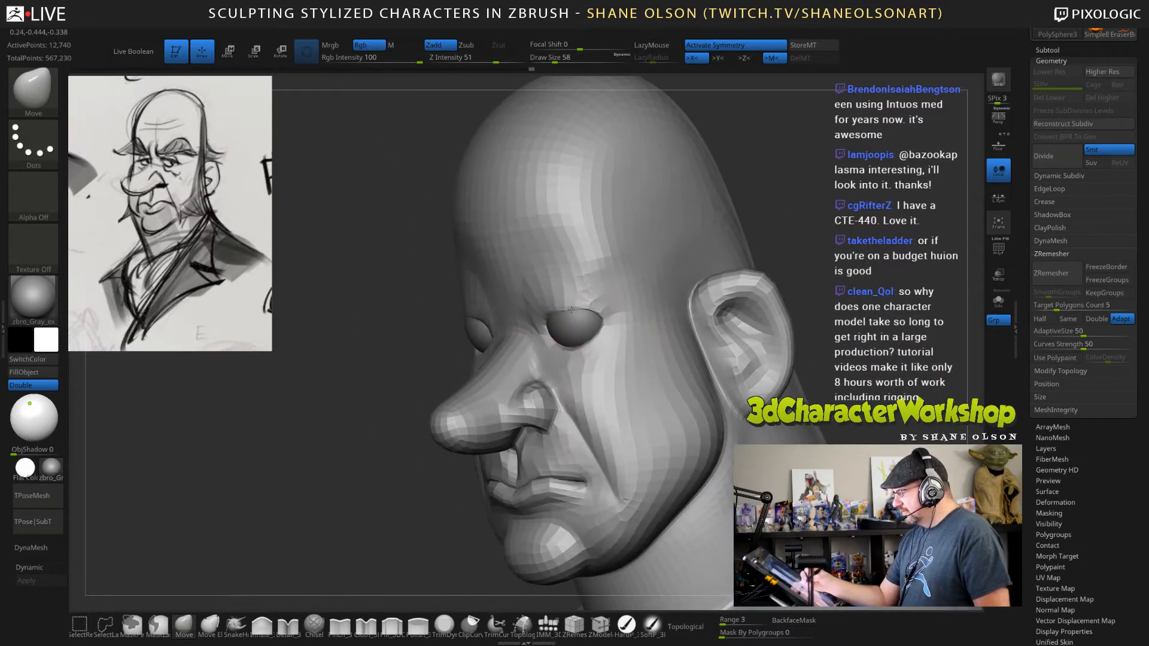
Pull the outer upper part of the eye socket rim into shape around the eyeball at draw size 58.
left_click_drag(583, 309, 587, 312)
right_click_drag(591, 315, 612, 296)
left_click_drag(602, 315, 607, 309)
mouse_move(732, 244)
right_mouse_down("ctrl")
mouse_move(708, 344)
mouse_move(722, 277)
right_mouse_up("ctrl")
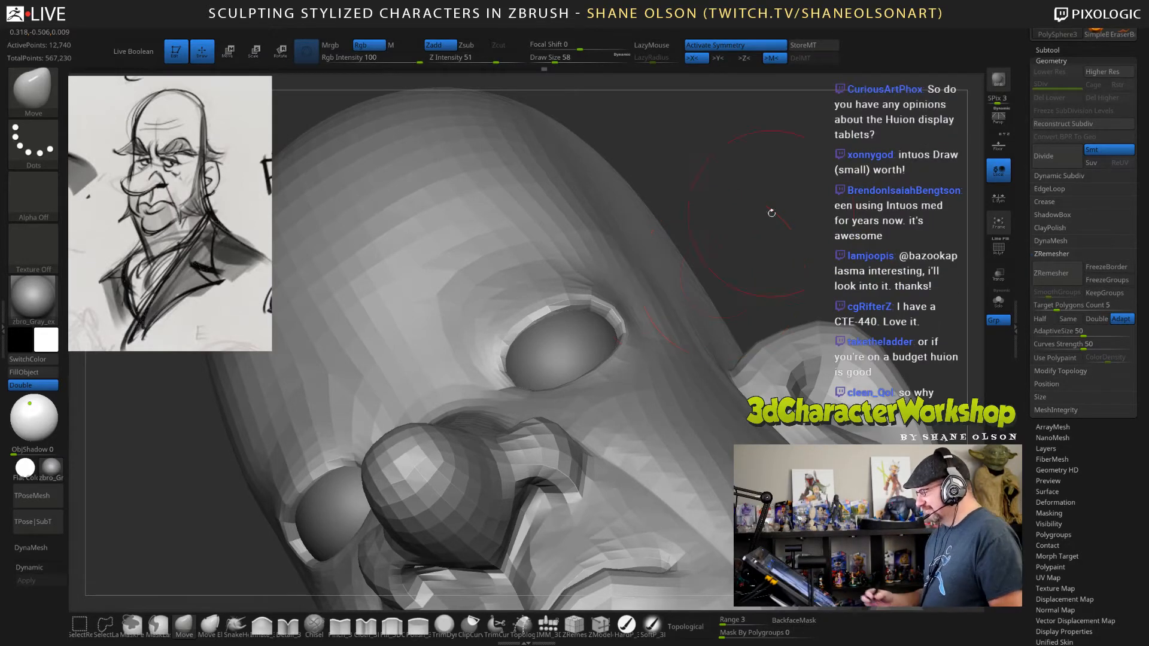
left_click_drag(616, 313, 604, 299)
left_click_drag(787, 221, 719, 269)
Smooth the brow area beside the eye and adjust the outer eye corner with the Move brush at draw size 43.
left_click_drag(387, 263, 590, 283)
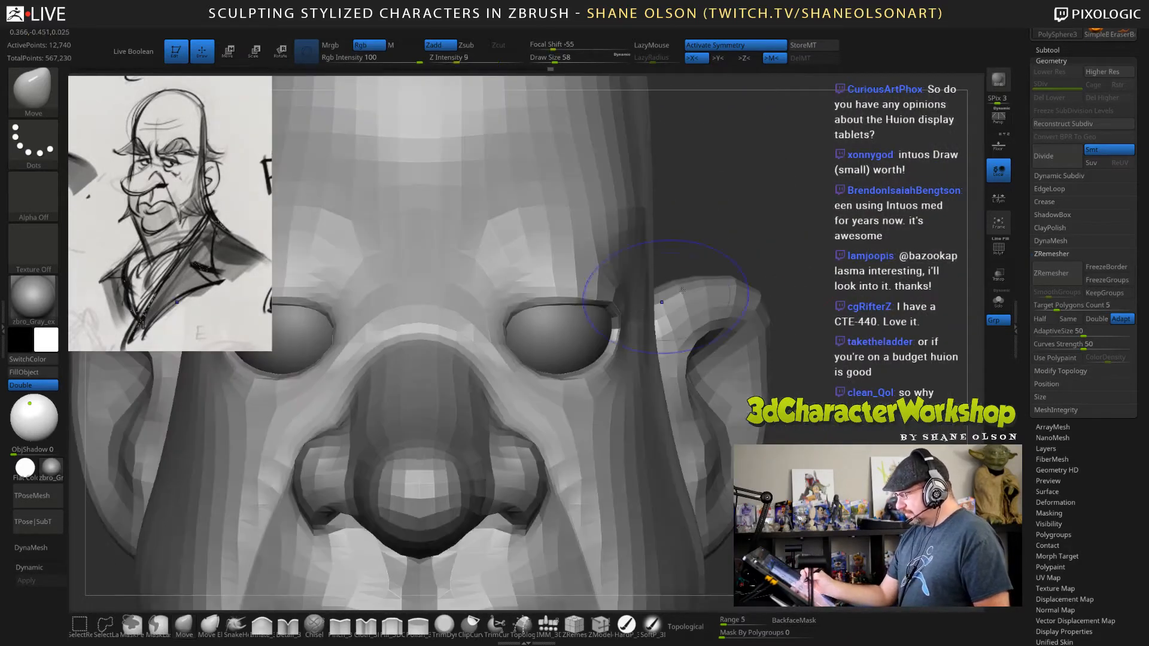
left_click_drag(781, 222, 721, 205)
key("s")
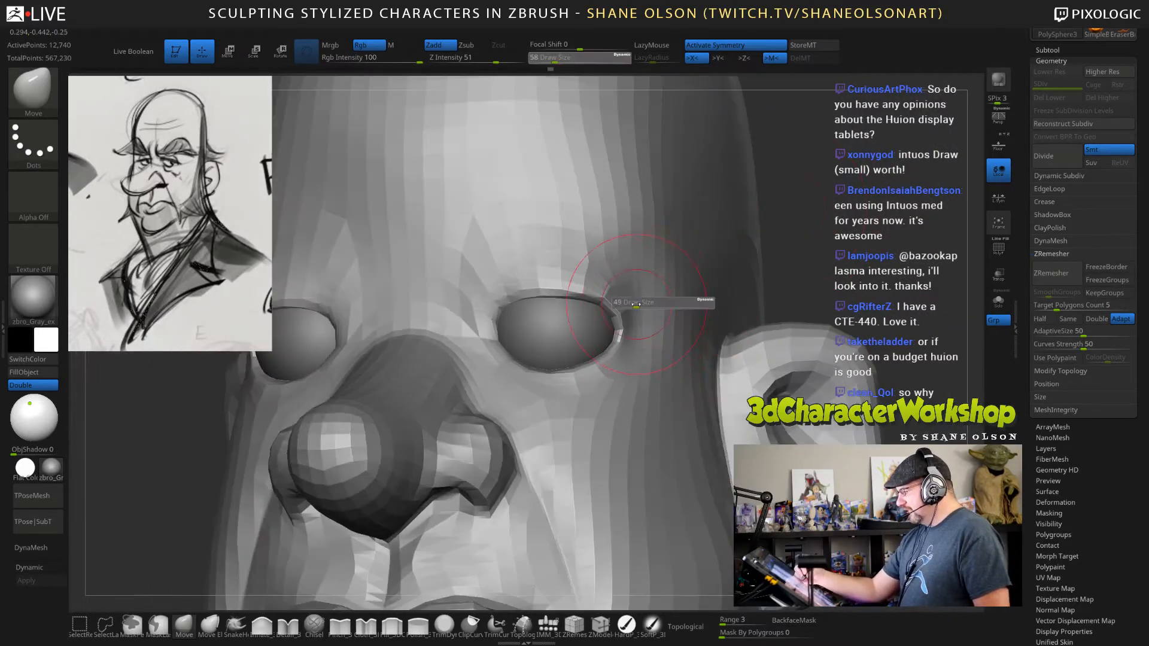
left_click_drag(639, 304, 635, 304)
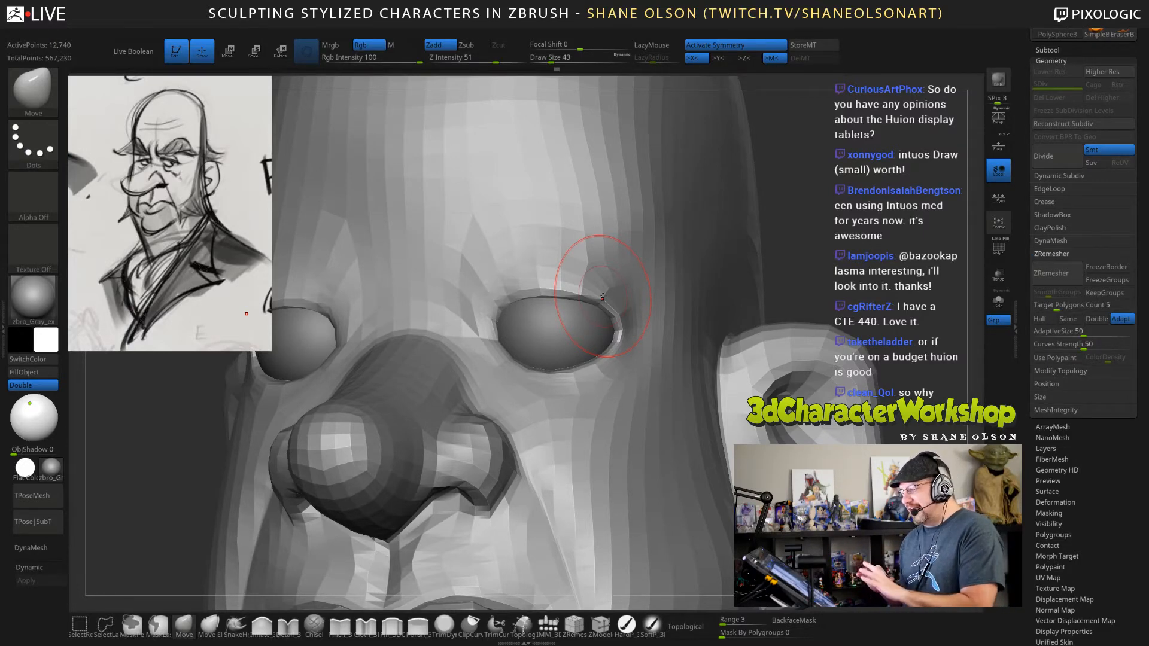
left_click_drag(846, 247, 797, 254)
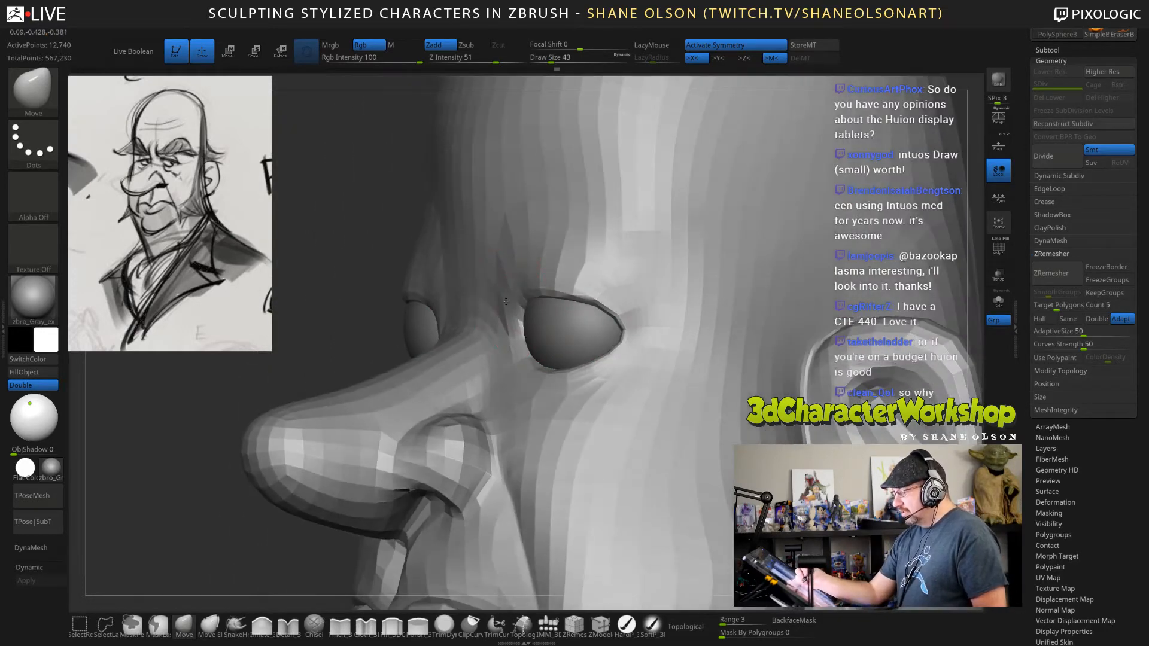
Shape the inner corner of the eye socket beside the nose bridge with the Move brush at draw size 26.
key("s")
left_click_drag(510, 294, 503, 294)
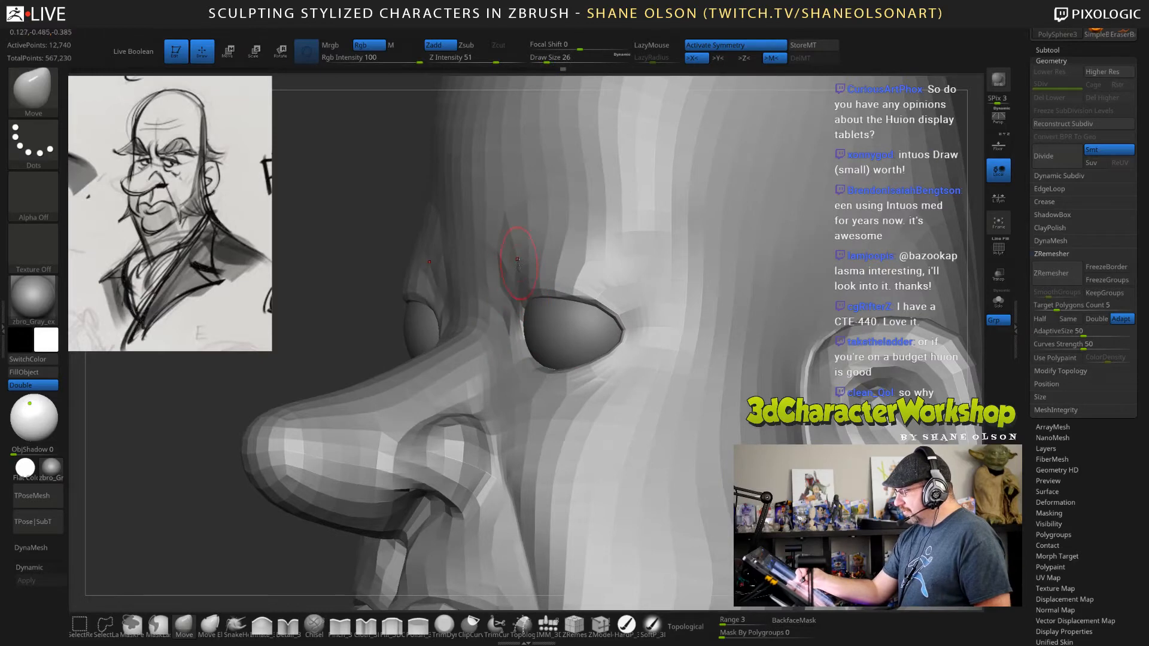
left_click_drag(335, 239, 374, 240)
left_click_drag(513, 304, 510, 305)
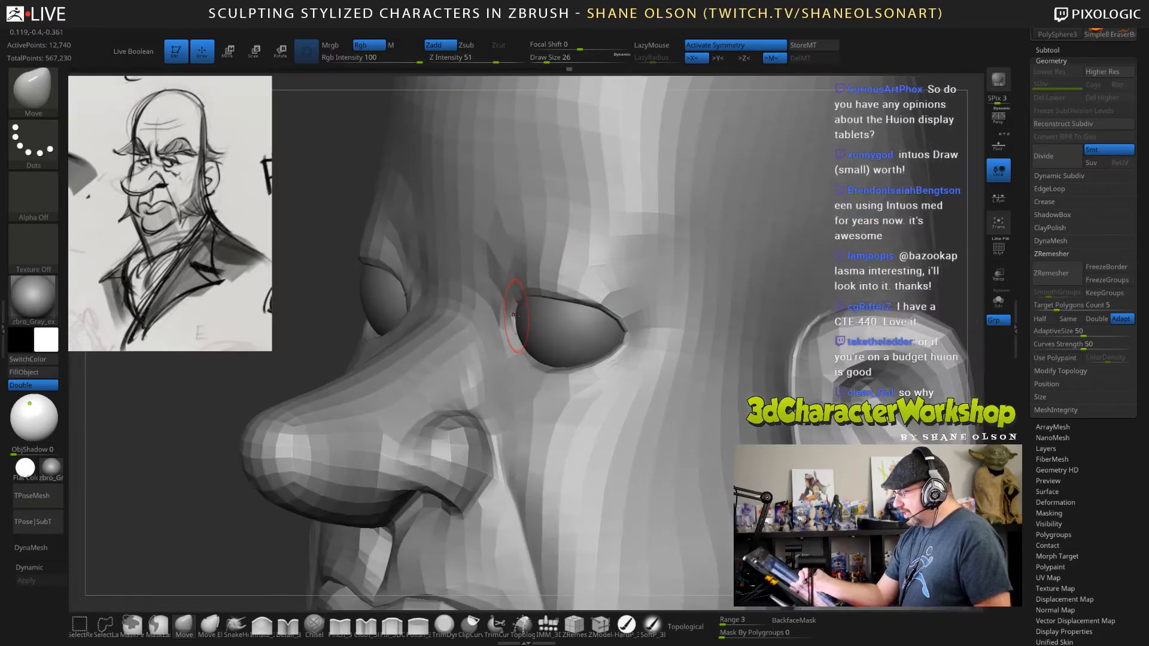
left_click_drag(323, 239, 371, 269)
Adjust the outer half of the upper eye rim with the Move brush at draw sizes 26 and 41.
right_click_drag(623, 298, 610, 288)
left_click_drag(606, 292, 609, 289)
mouse_move(604, 288)
right_mouse_down()
mouse_move(569, 293)
mouse_move(640, 282)
right_mouse_up()
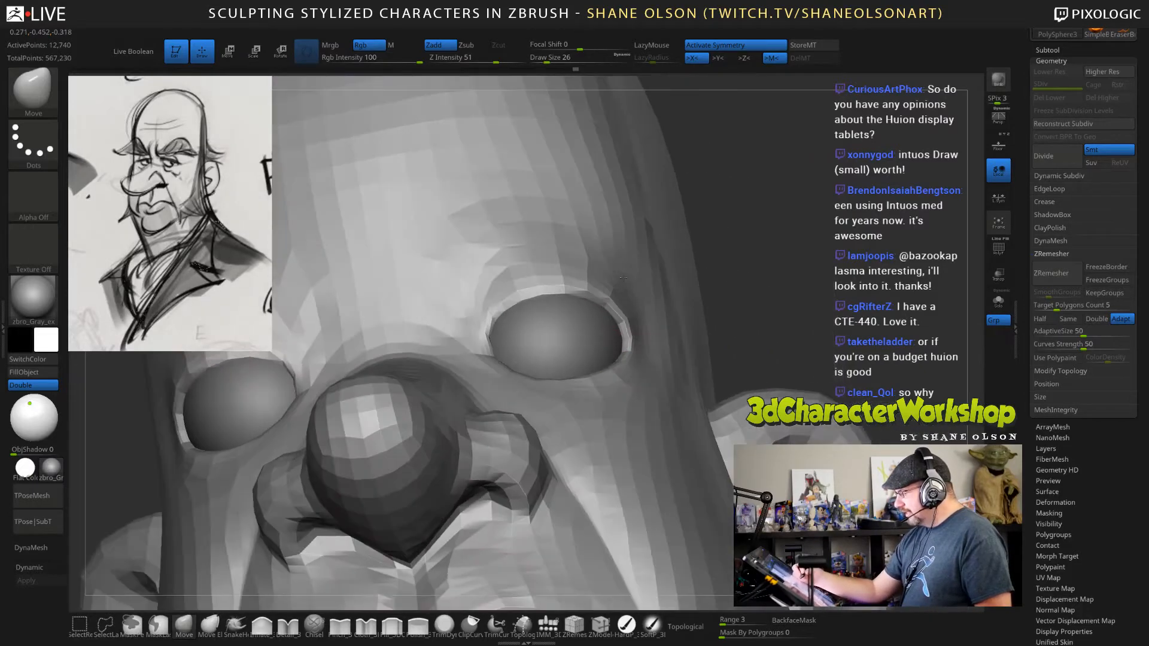
key("s")
left_click_drag(628, 322, 622, 326)
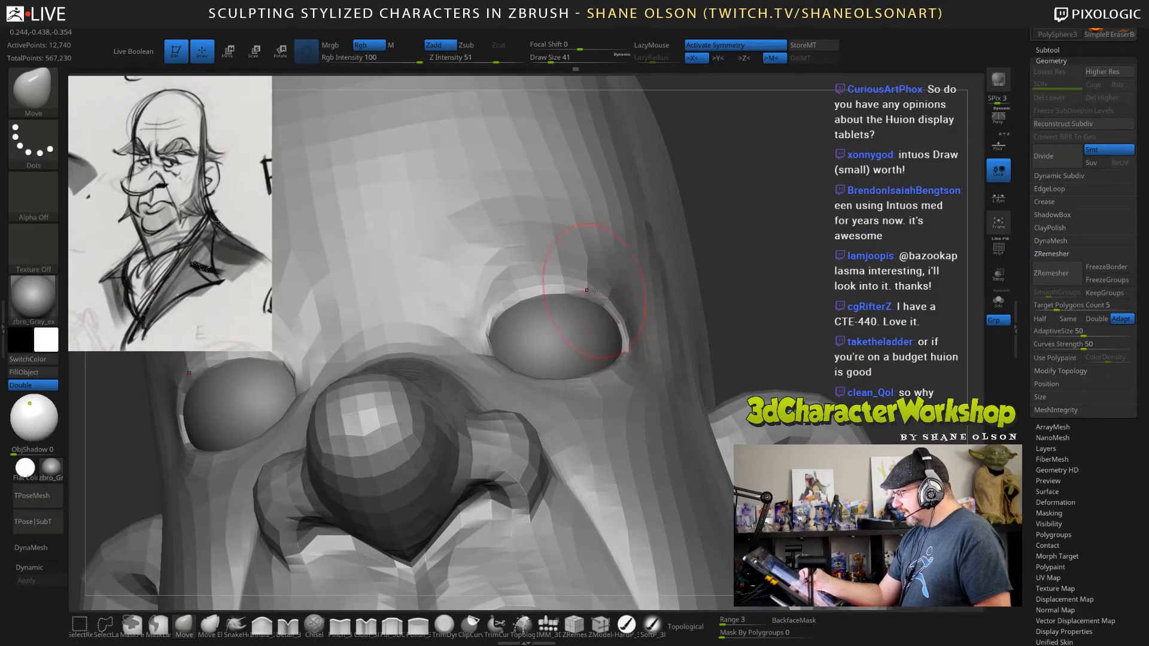
right_click_drag(628, 288, 523, 371)
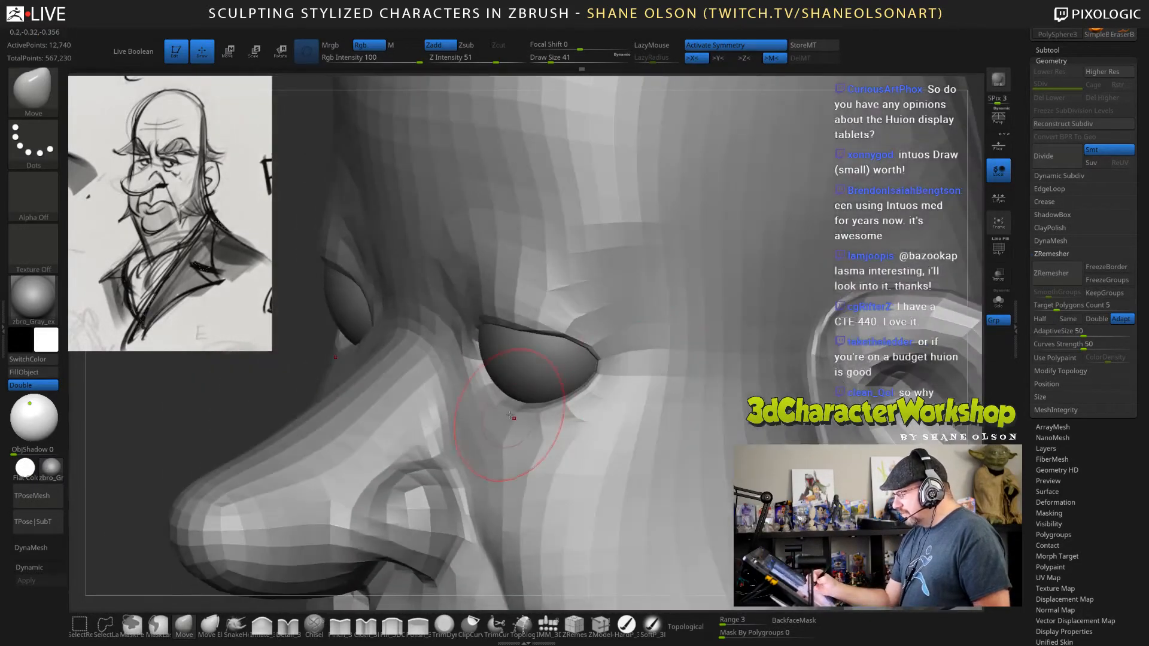
Fit the lower eye socket rim and the skin above the eye to the eyeball at draw size 41.
right_click_drag(535, 414, 493, 409)
left_click_drag(532, 405, 527, 397)
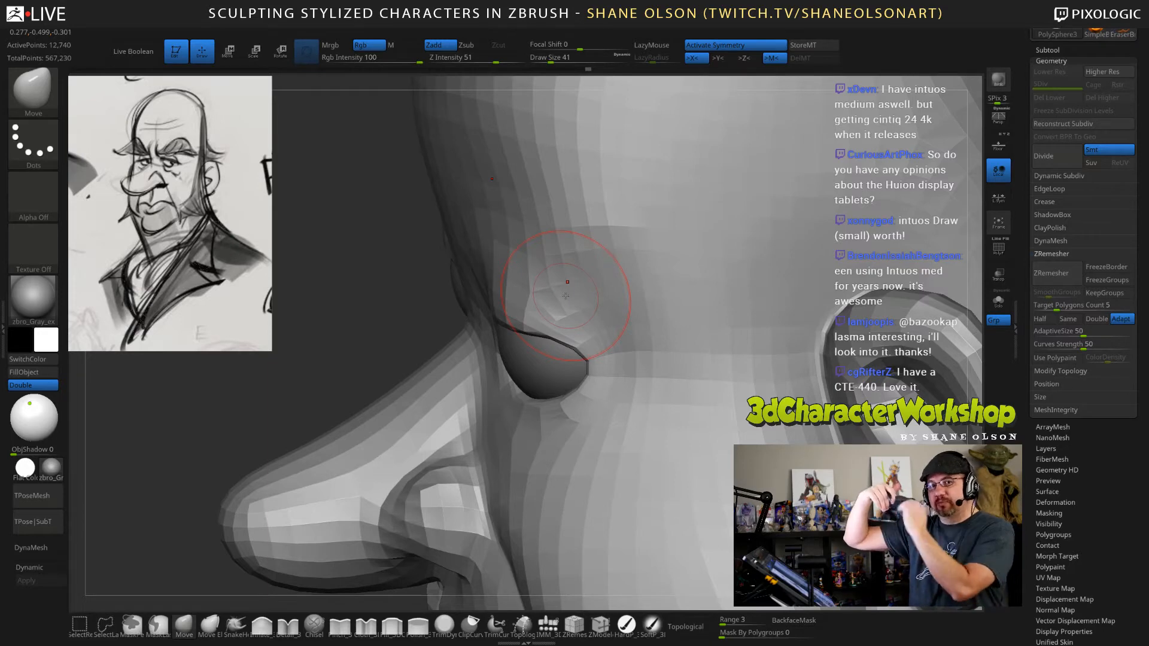
mouse_move(565, 295)
right_mouse_down()
mouse_move(601, 267)
mouse_move(515, 246)
right_mouse_up()
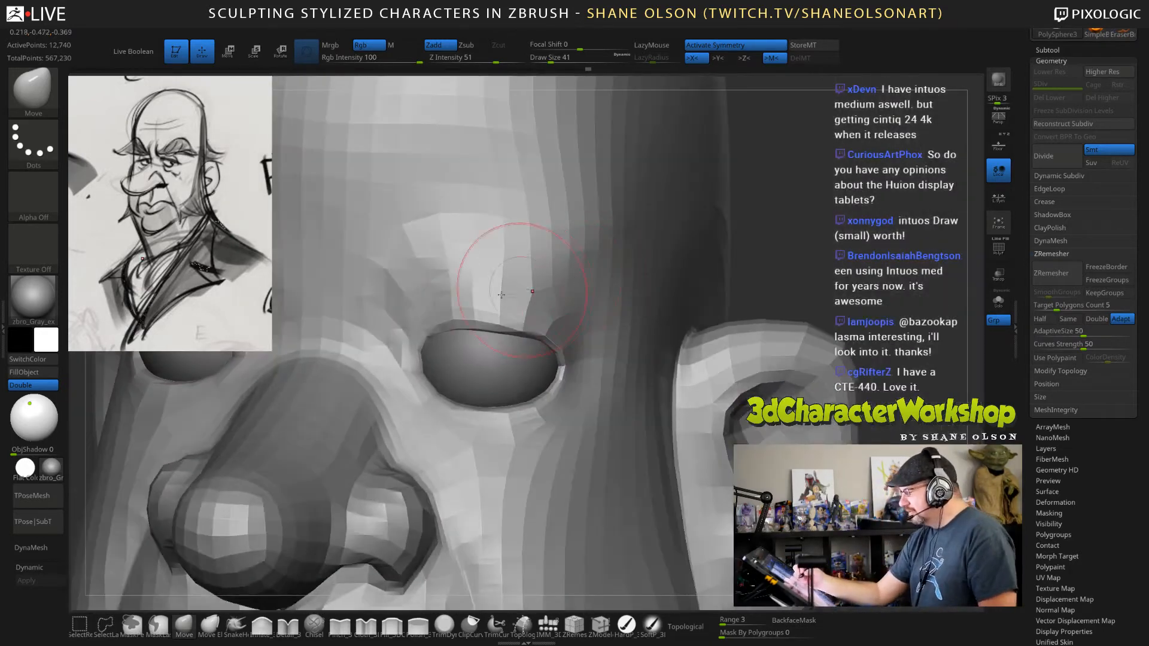
right_click_drag(602, 327, 571, 312)
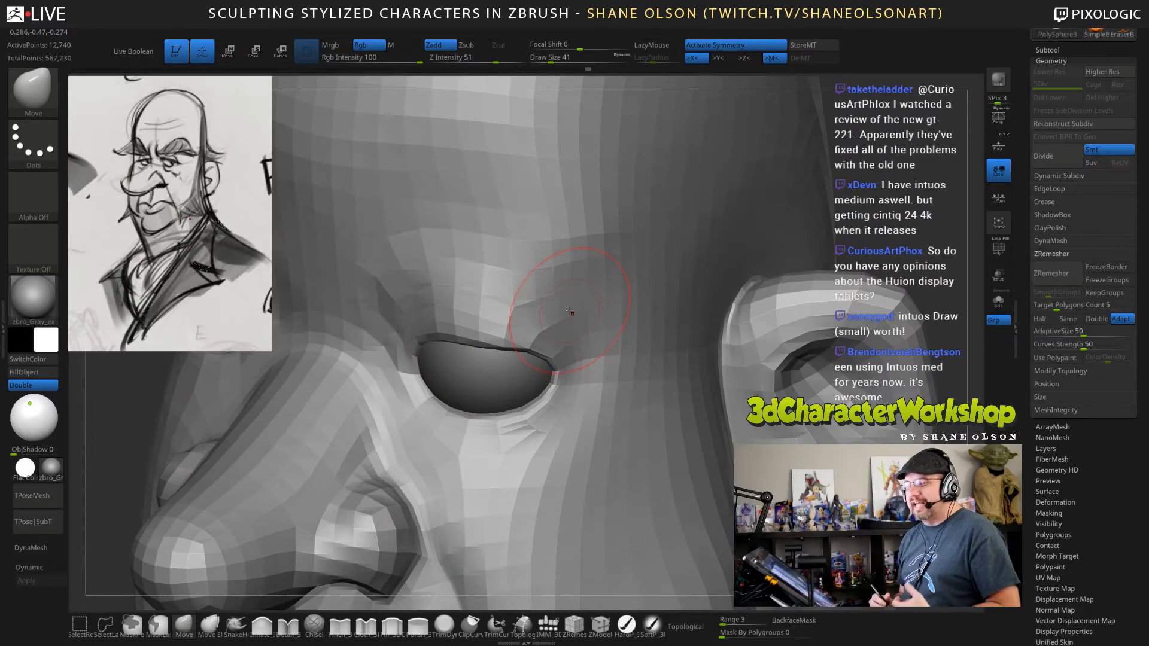
Reshape the inner end of the upper eye rim near the nose bridge with the Move brush at draw size 36.
right_click_drag(569, 312, 631, 347)
right_click_drag(527, 452, 535, 410)
right_click_drag(431, 359, 435, 390)
key("s")
left_click_drag(436, 392, 429, 392)
left_click_drag(411, 389, 417, 388)
right_click_drag(429, 368, 464, 377)
key("s")
mouse_move(464, 377)
left_mouse_down()
mouse_move(434, 383)
mouse_move(450, 356)
left_mouse_up()
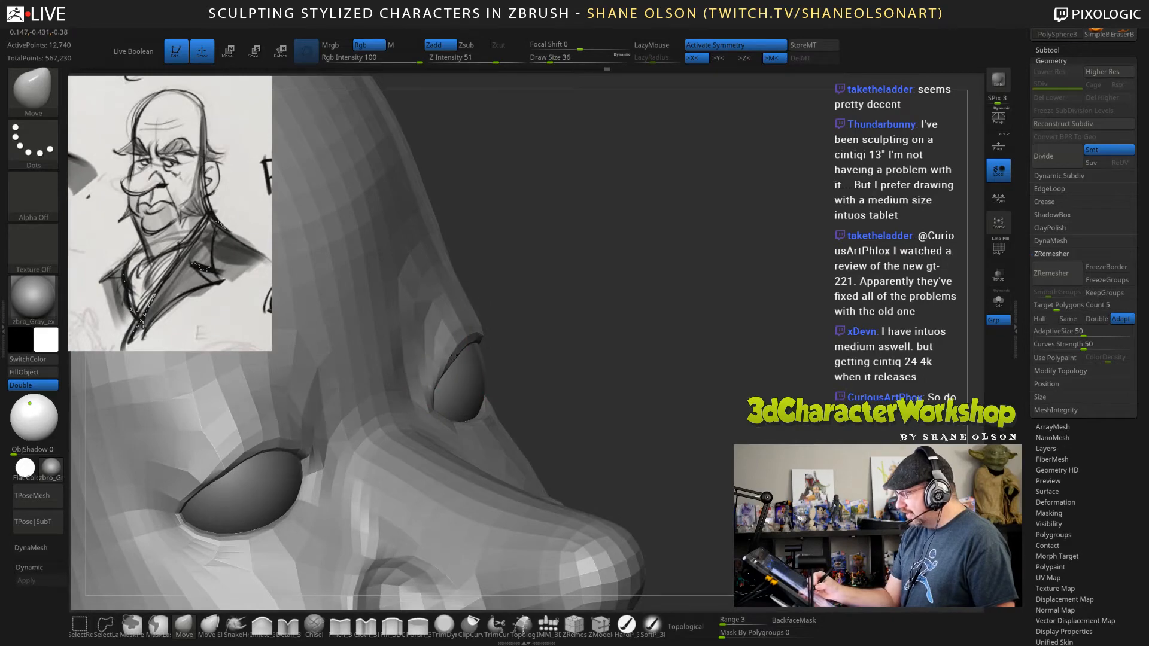
Fine-tune the eye opening's rim with the Move brush at draw size 18.
mouse_move(642, 337)
right_mouse_down()
mouse_move(631, 351)
mouse_move(522, 323)
right_mouse_up()
key("s")
left_click_drag(522, 323, 515, 323)
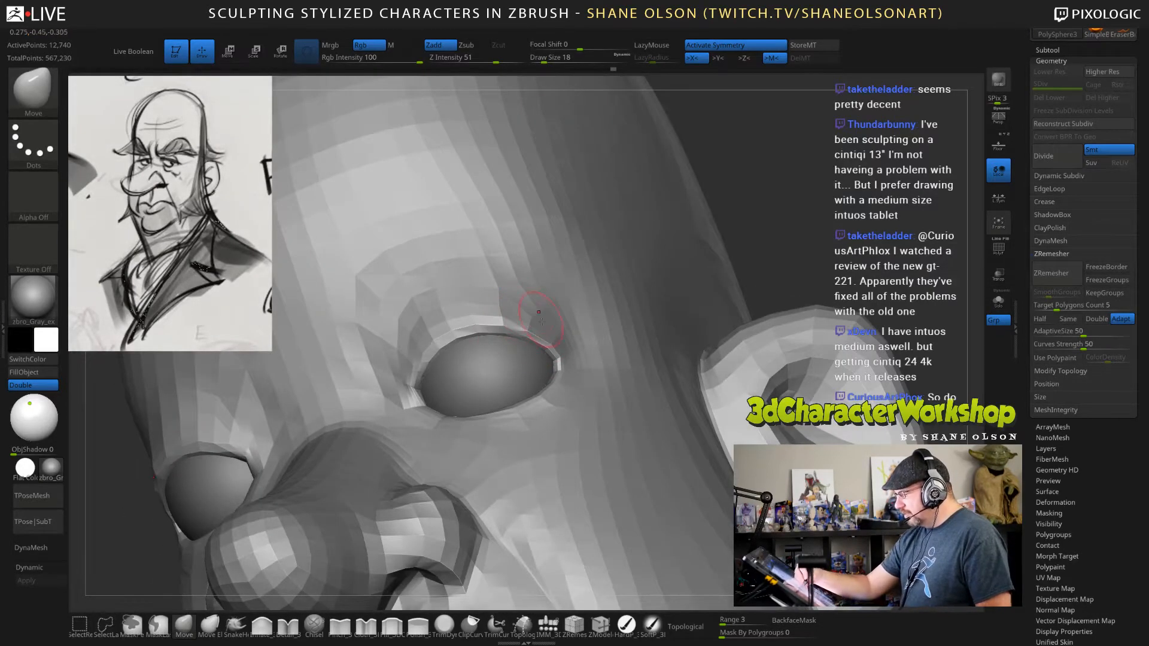
right_click_drag(427, 351, 459, 407)
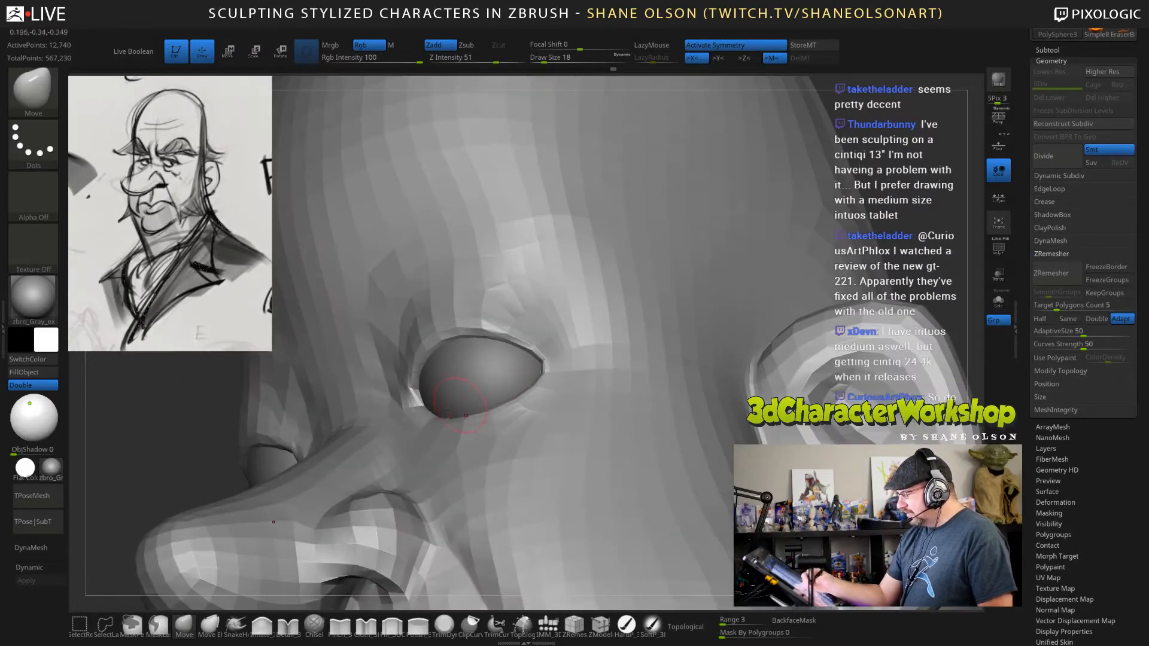
Turn on the dynamic subdivision preview and sharpen the upper eyelid edge with the Pinch brush at draw size 12.
key("d")
right_click_drag(557, 411, 567, 400)
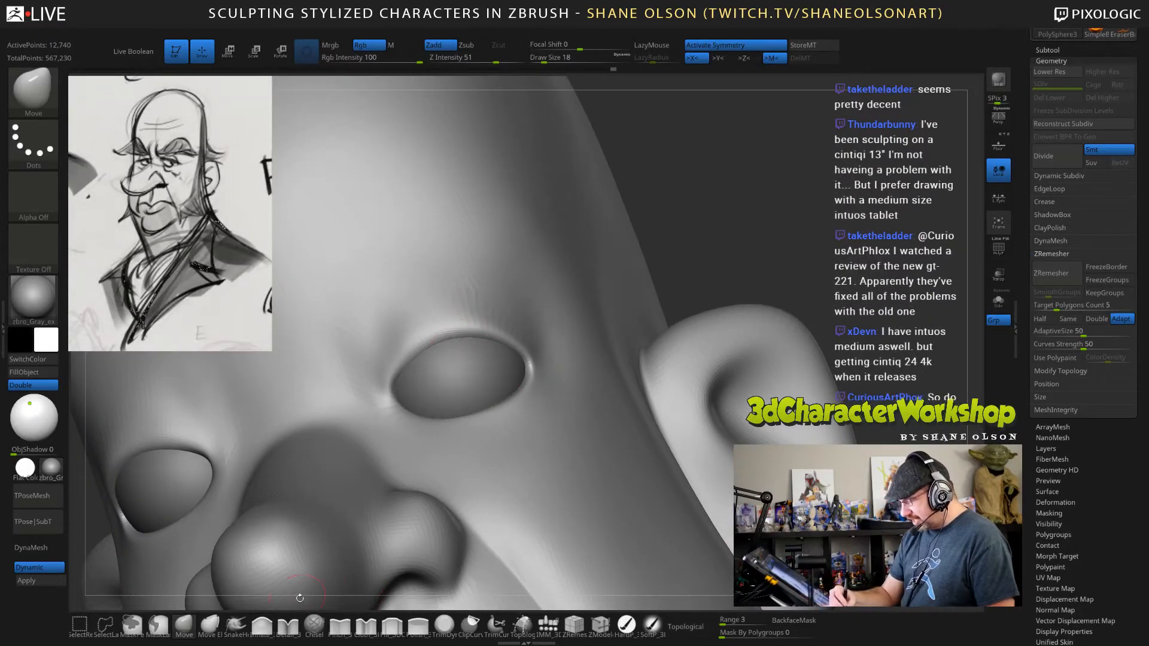
left_click(339, 625)
key("s")
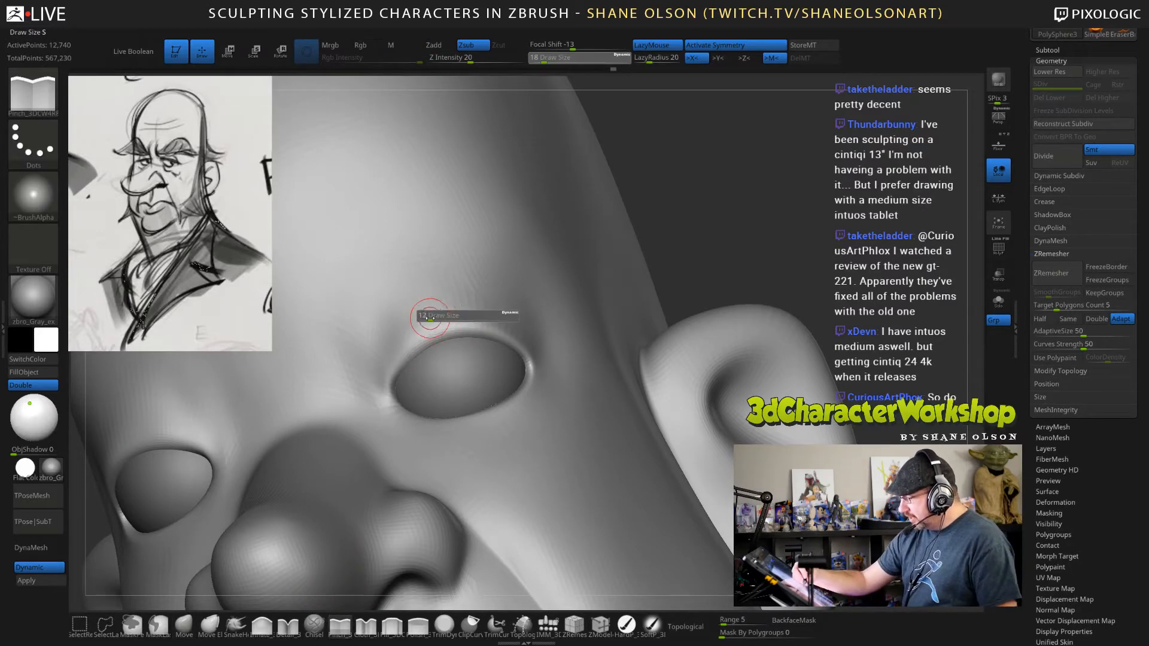
left_click(428, 314)
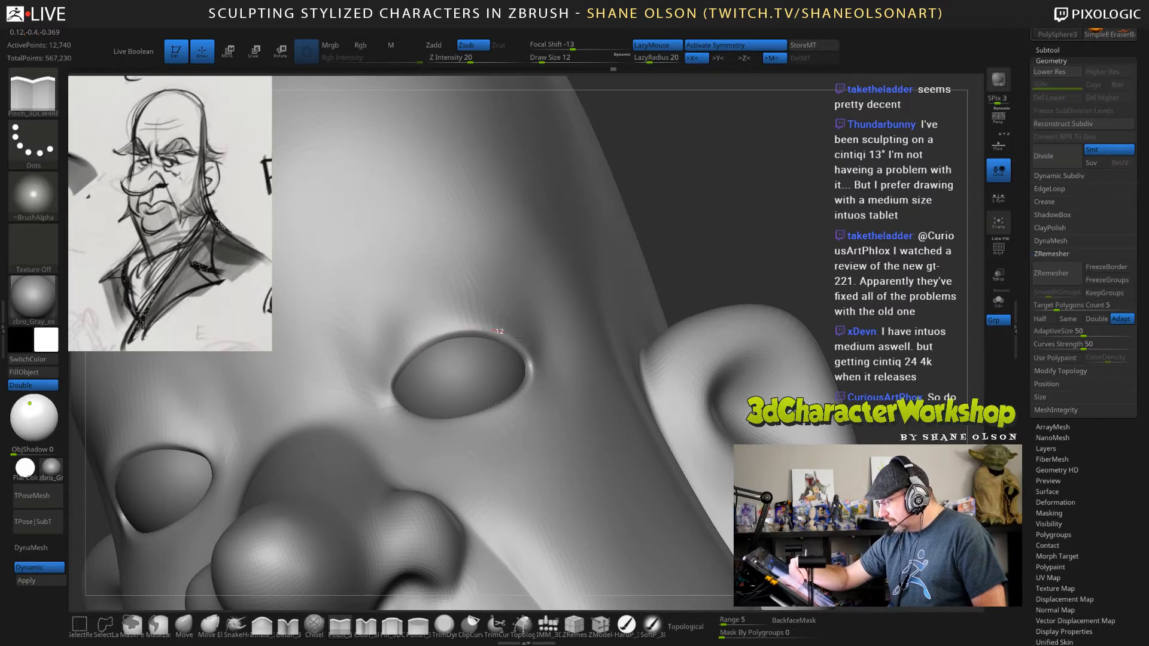
right_click_drag(541, 333, 381, 387)
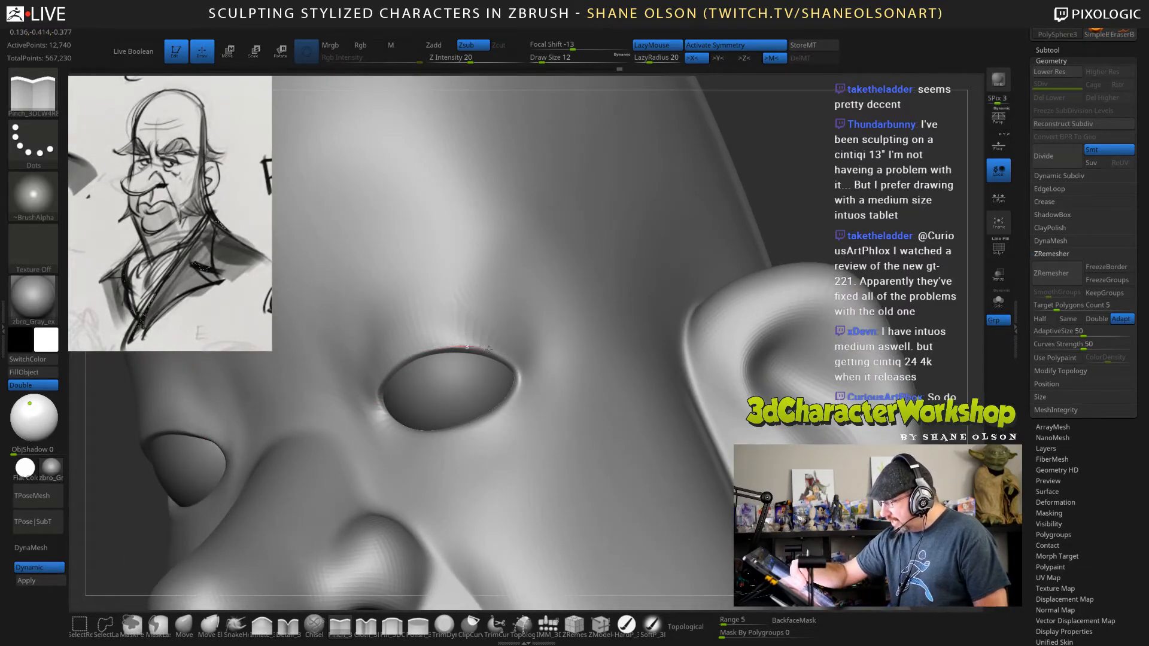
Tighten the skin above the inner half of the upper eyelid with the Pinch brush at draw size 31.
mouse_move(569, 375)
right_mouse_down()
mouse_move(616, 370)
mouse_move(572, 379)
mouse_move(556, 368)
right_mouse_up()
key("s")
left_click_drag(456, 317, 466, 318)
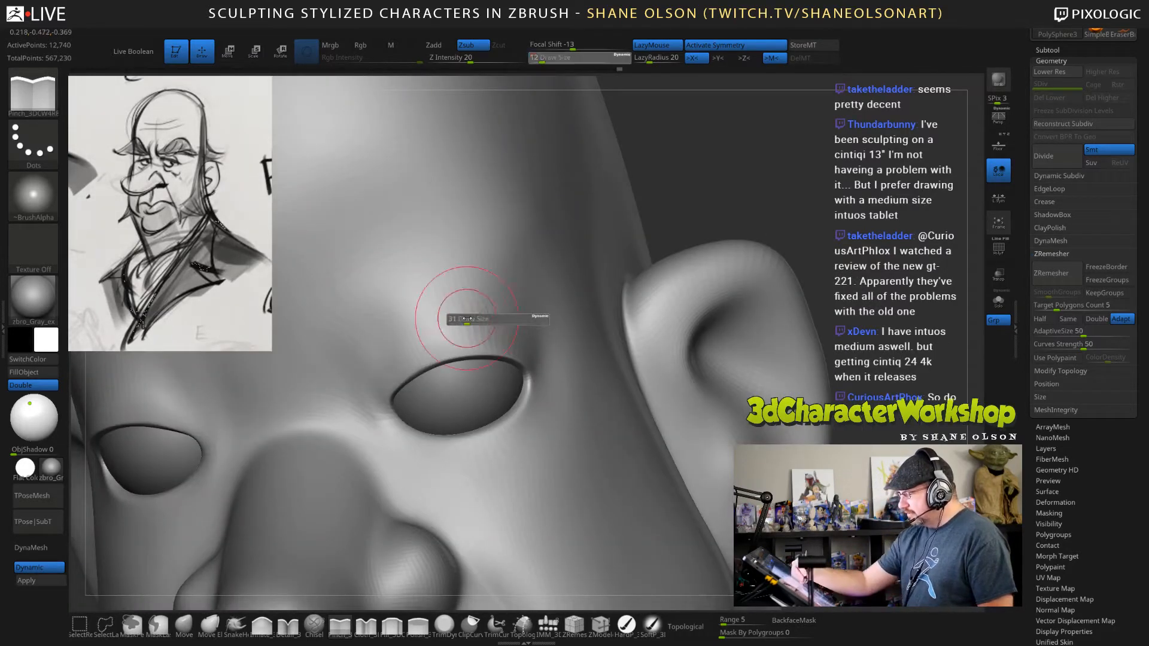
left_click_drag(393, 343, 454, 312, "shift")
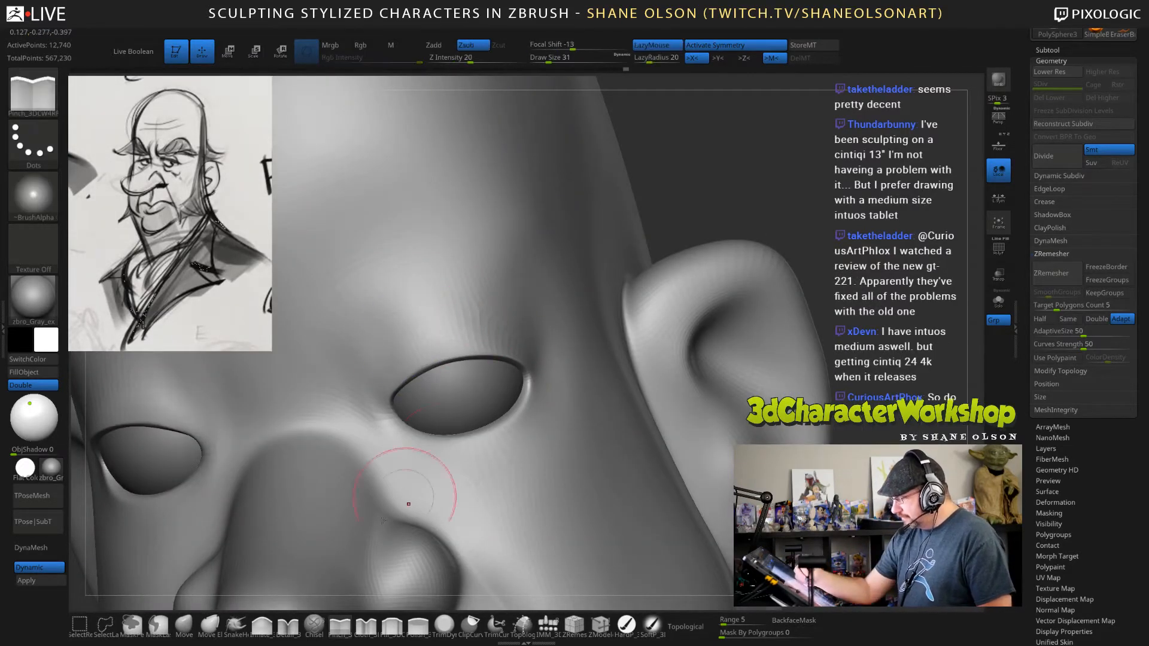
Try carving an eyelid fold above the eye with the Detail brush at draw size 31 and Z intensity 10.
left_click(288, 626)
mouse_move(593, 311)
right_mouse_down()
mouse_move(584, 366)
mouse_move(571, 365)
right_mouse_up()
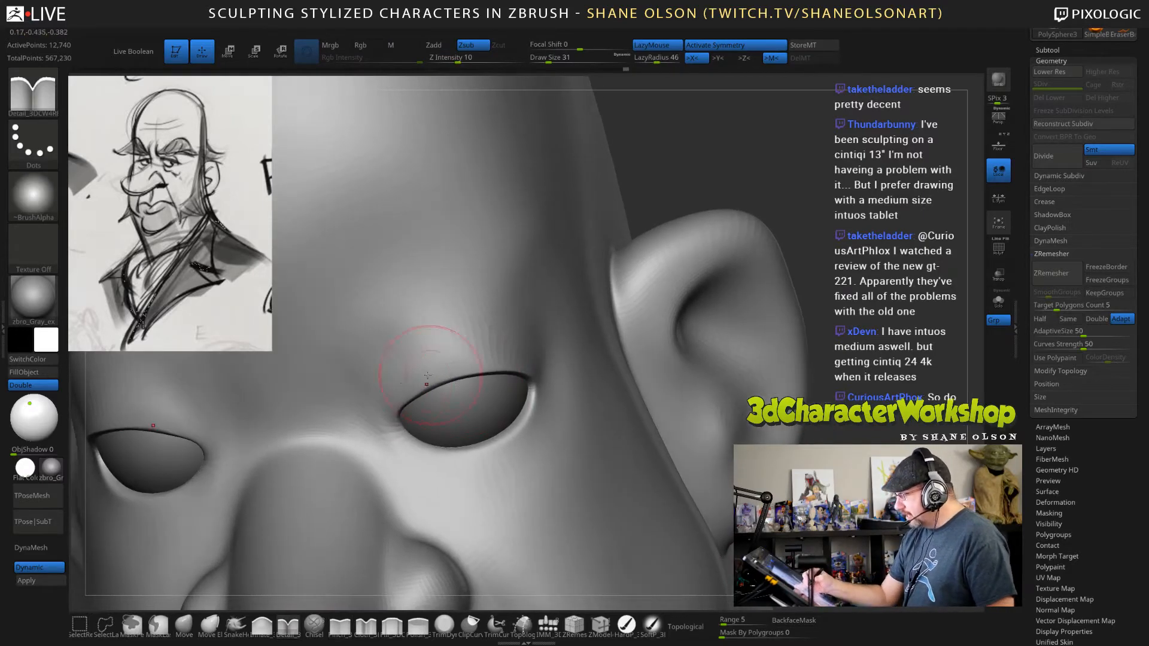
mouse_move(403, 363)
left_mouse_down()
mouse_move(492, 344)
mouse_move(509, 352)
left_mouse_up()
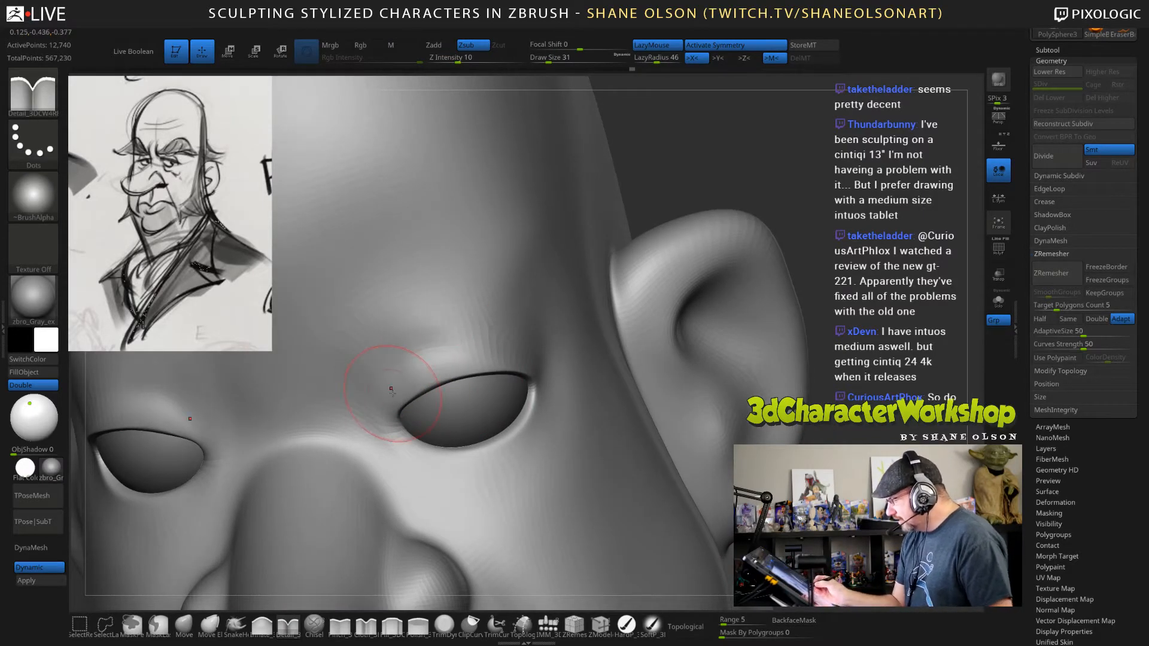
mouse_move(390, 388)
left_mouse_down()
mouse_move(422, 359)
mouse_move(499, 345)
mouse_move(394, 370)
mouse_move(420, 346)
mouse_move(460, 329)
mouse_move(492, 332)
left_mouse_up()
right_click_drag(565, 371, 544, 422, "shift")
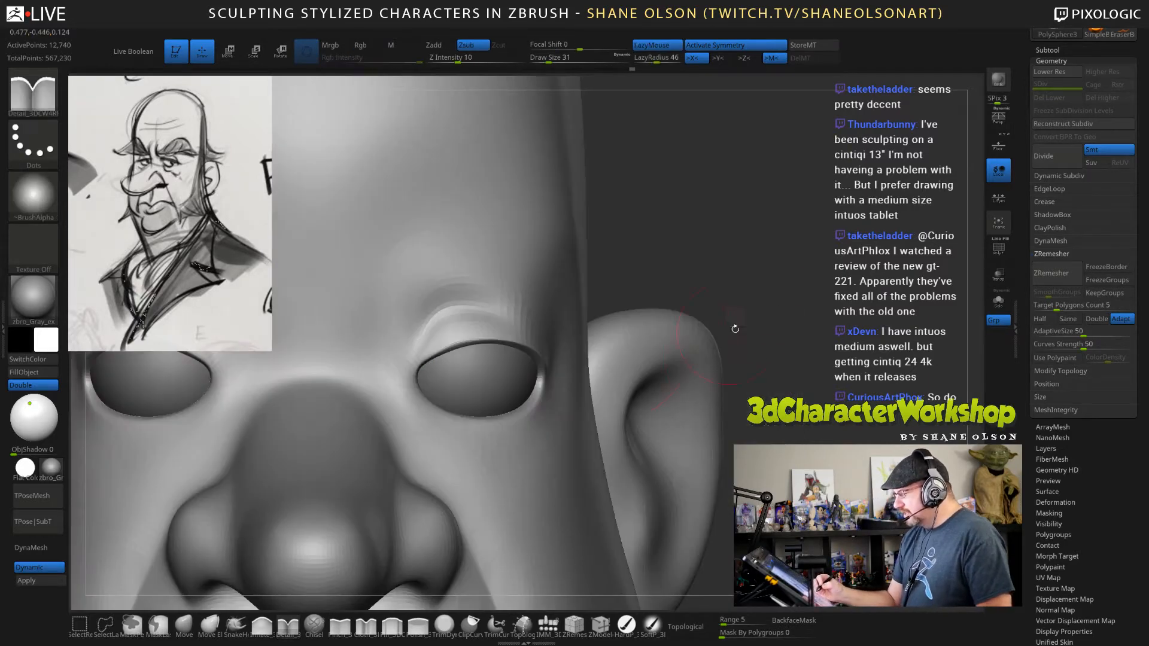
right_click_drag(735, 328, 690, 321)
mouse_move(394, 333)
left_mouse_down()
mouse_move(392, 377)
mouse_move(403, 323)
left_mouse_up()
left_click_drag(483, 307, 538, 350)
right_click_drag(692, 282, 712, 277, "shift")
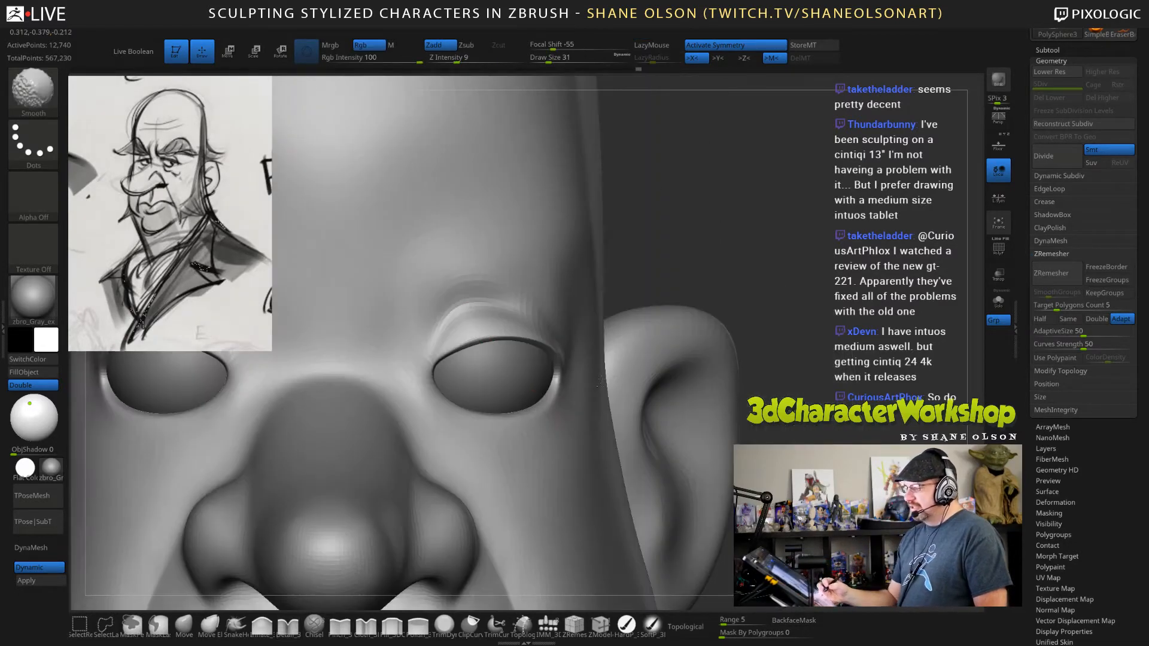
Undo the eyelid fold strokes above the eye.
key("ctrl+z")
key("ctrl+z")
key("ctrl+z")
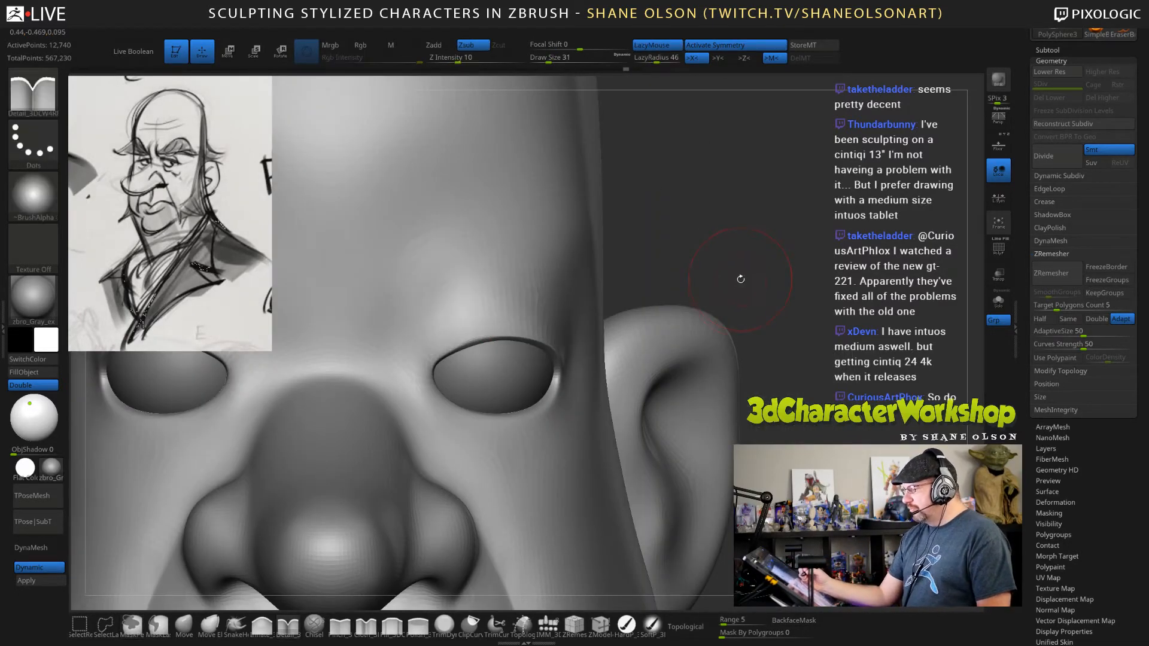
right_click_drag(735, 225, 633, 263)
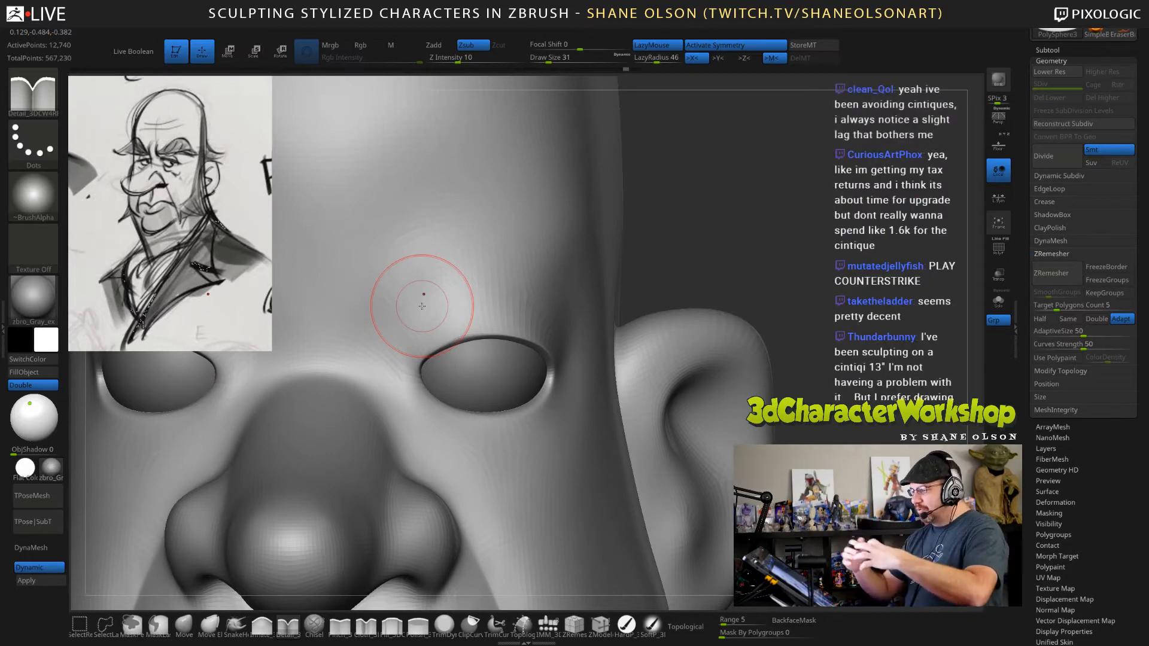
left_click_drag(683, 223, 660, 230)
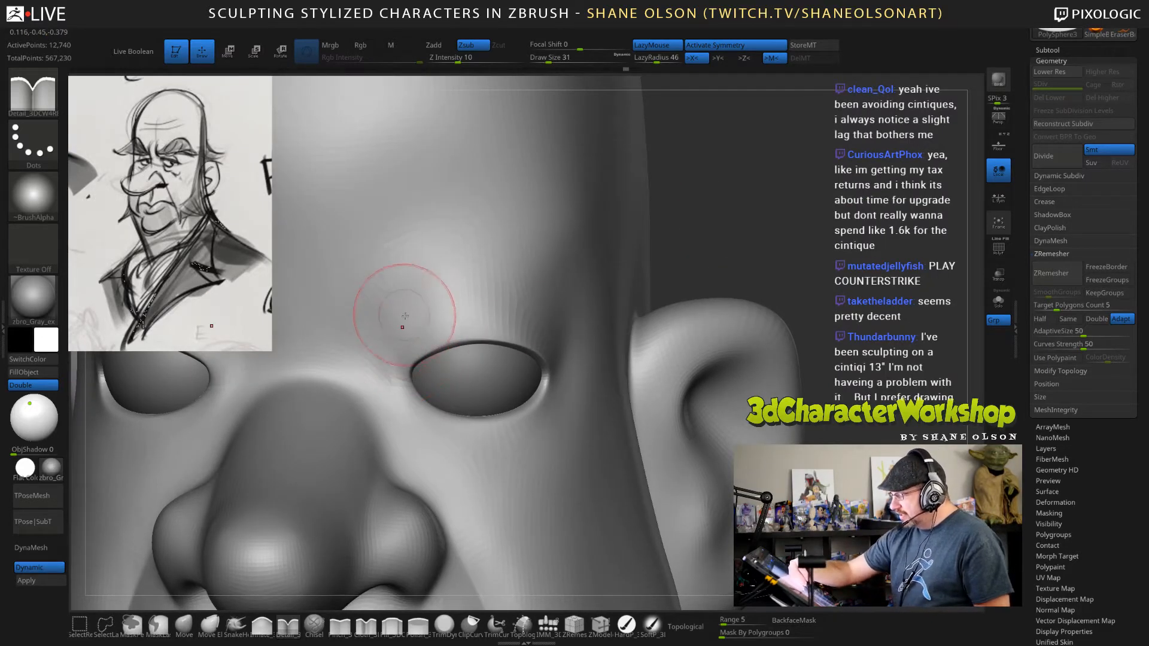
Try another eyelid crease from the inner eye corner over the eye at draw size 31, and undo it.
right_click_drag(405, 316, 402, 348)
mouse_move(389, 370)
left_mouse_down()
mouse_move(400, 336)
mouse_move(478, 288)
mouse_move(531, 318)
left_mouse_up()
mouse_move(579, 395)
right_mouse_down()
mouse_move(603, 382)
mouse_move(603, 368)
right_mouse_up()
key("ctrl+z")
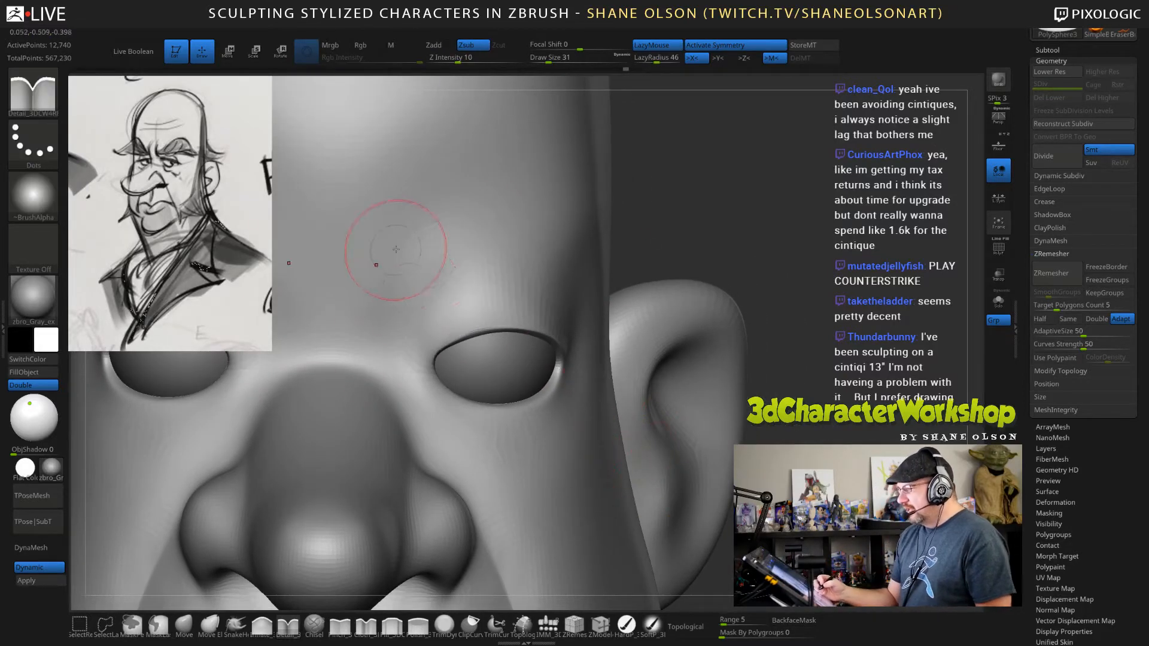
Carve an eyelid fold from the inner eye corner over the eye with the Detail brush at draw size 26.
left_click_drag(636, 242, 649, 238, "shift")
left_click_drag(784, 234, 728, 228)
key("s")
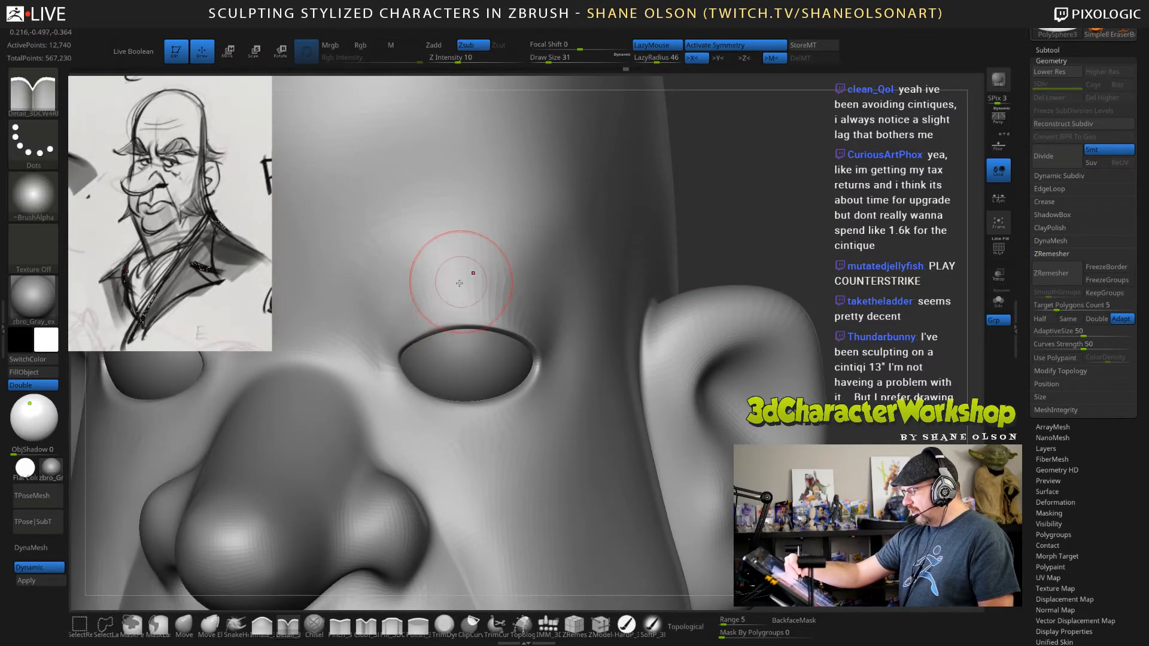
key("s")
left_click_drag(389, 316, 385, 316)
mouse_move(378, 358)
left_mouse_down()
mouse_move(392, 313)
mouse_move(436, 286)
left_mouse_up()
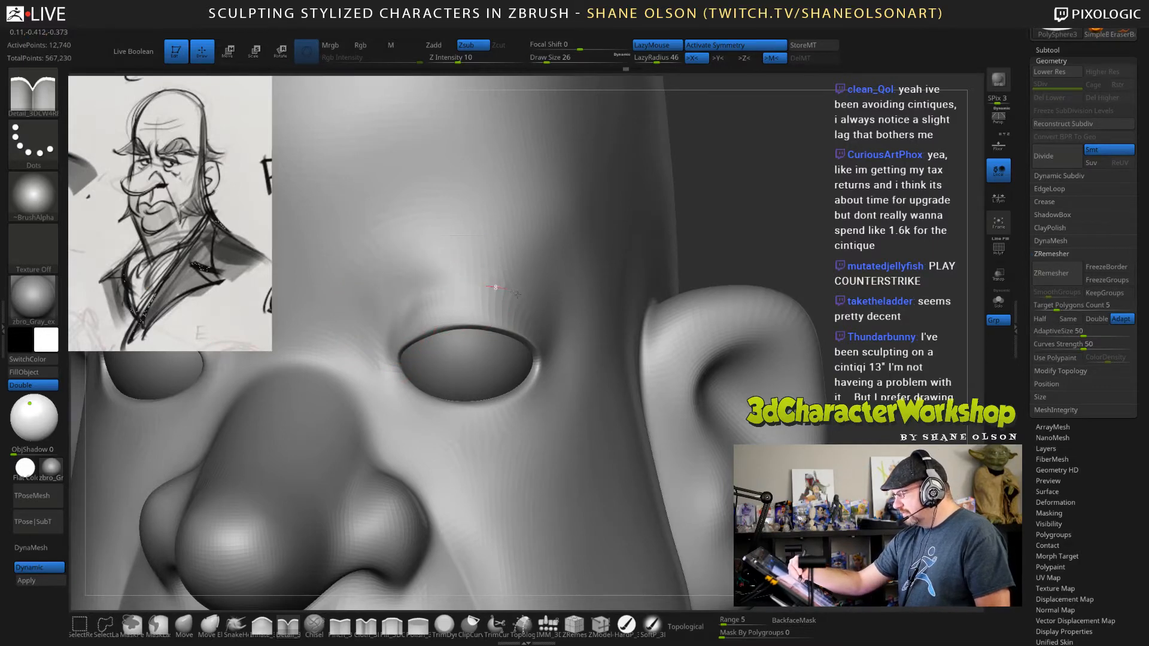
left_click_drag(517, 294, 520, 296)
left_click_drag(393, 323, 414, 294)
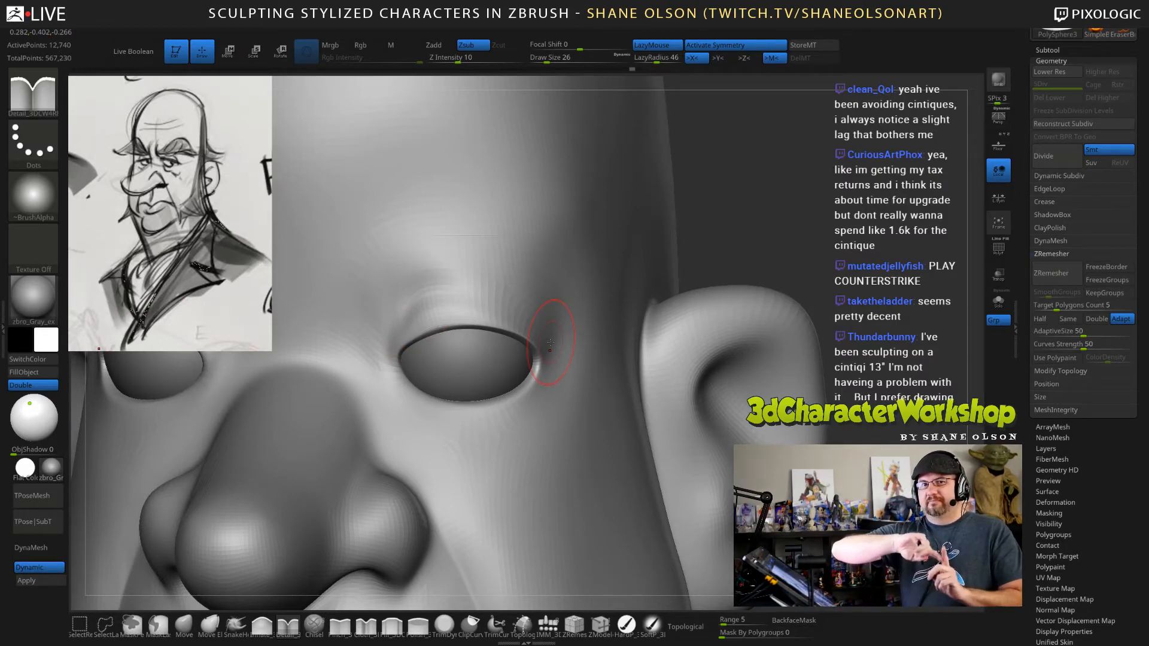
Extend the eyelid fold over the eye towards the outer corner and deepen its outer half with the Detail brush.
left_click_drag(780, 244, 714, 267)
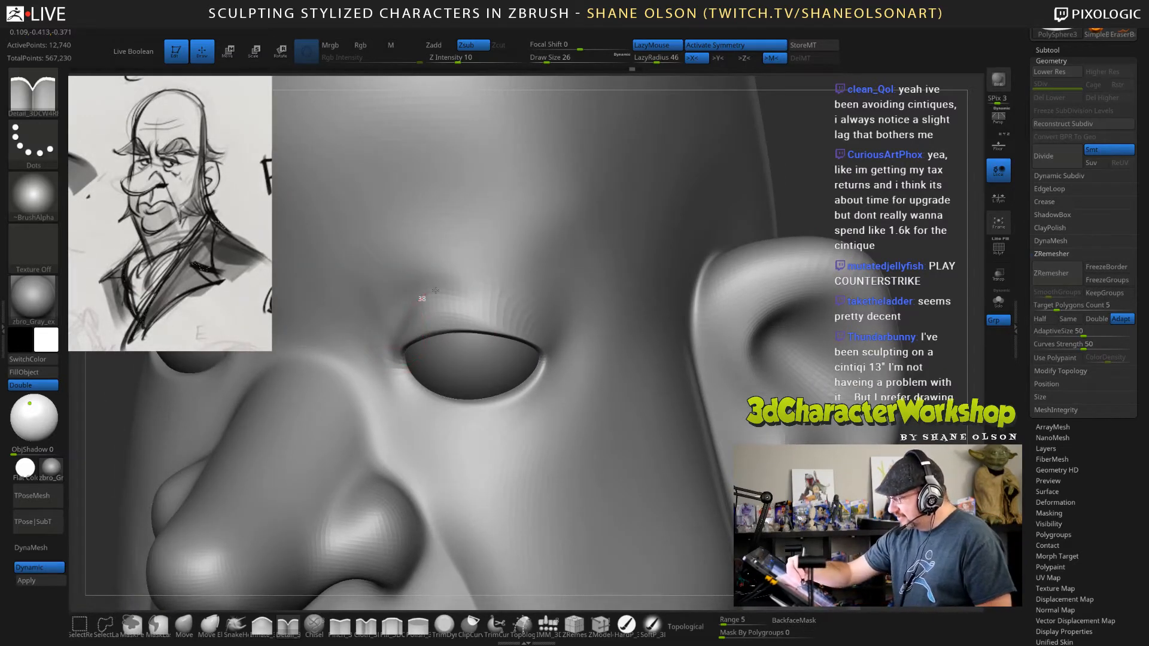
mouse_move(470, 291)
left_mouse_down()
mouse_move(491, 294)
mouse_move(578, 369)
left_mouse_up()
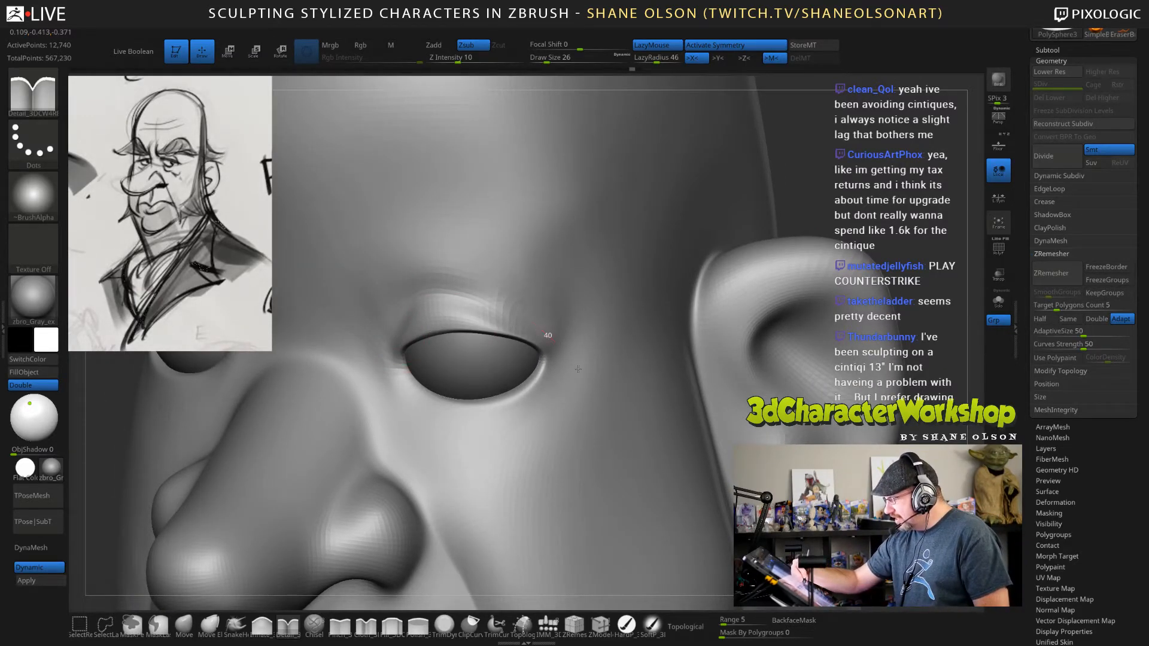
mouse_move(607, 378)
right_mouse_down()
mouse_move(658, 341)
mouse_move(600, 359)
right_mouse_up()
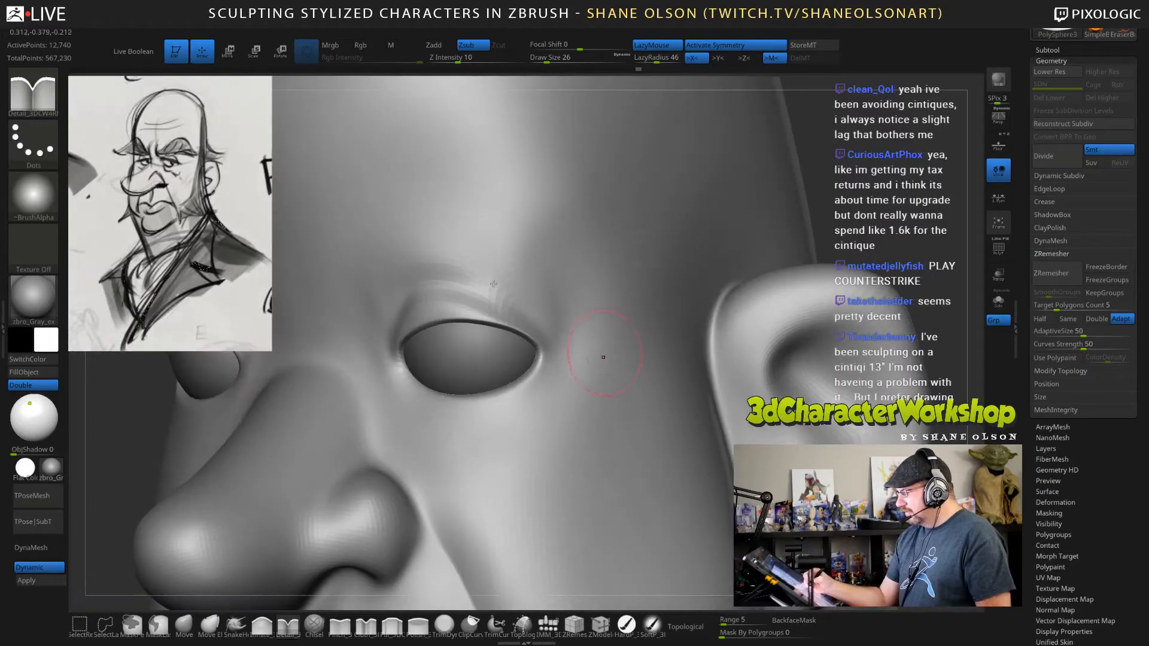
left_click_drag(453, 281, 476, 286)
left_click_drag(579, 340, 593, 354)
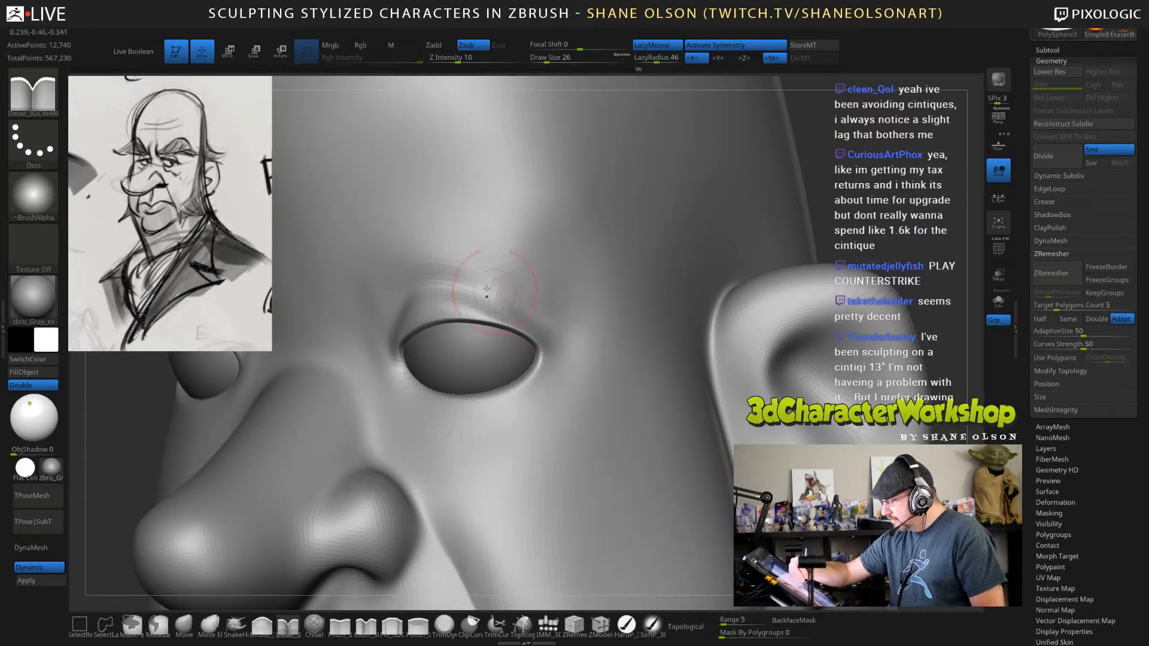
left_click_drag(457, 283, 507, 300)
left_click_drag(586, 344, 589, 347)
left_click_drag(462, 279, 508, 298)
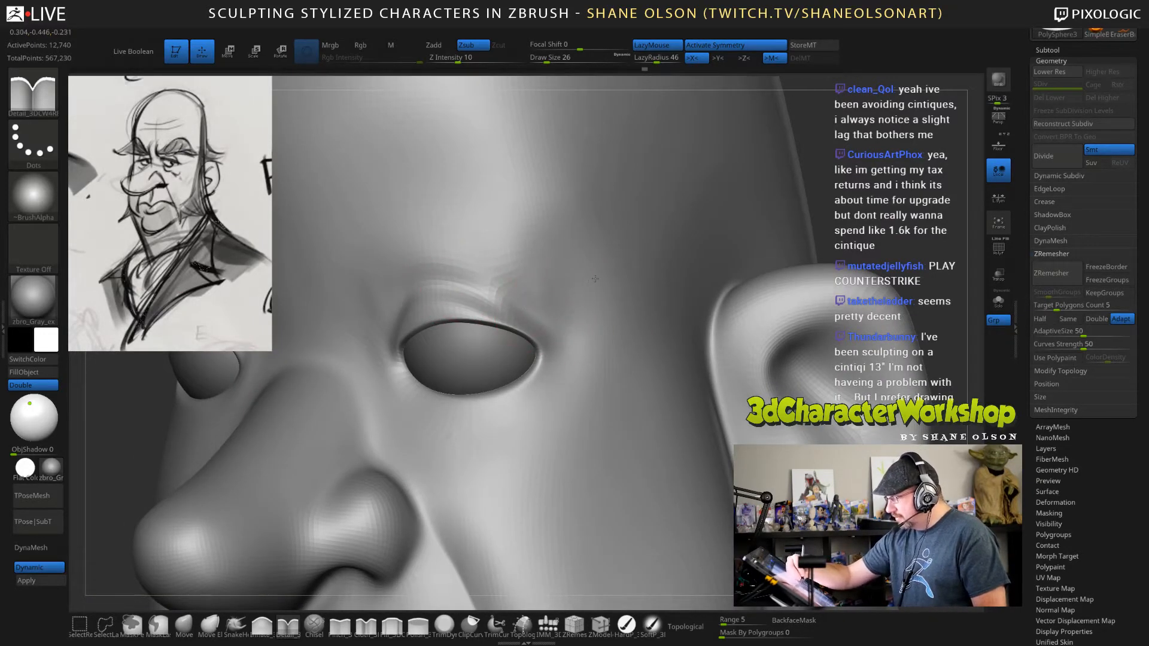
Reinforce the crease above the inner half of the upper eyelid at draw size 26.
mouse_move(595, 279)
right_mouse_down()
mouse_move(652, 281)
mouse_move(617, 282)
right_mouse_up()
mouse_move(413, 307)
left_mouse_down("shift")
mouse_move(429, 266)
mouse_move(479, 268)
left_mouse_up("shift")
mouse_move(715, 326)
right_mouse_down("ctrl")
mouse_move(725, 241)
mouse_move(793, 254)
mouse_move(789, 323)
right_mouse_up("ctrl")
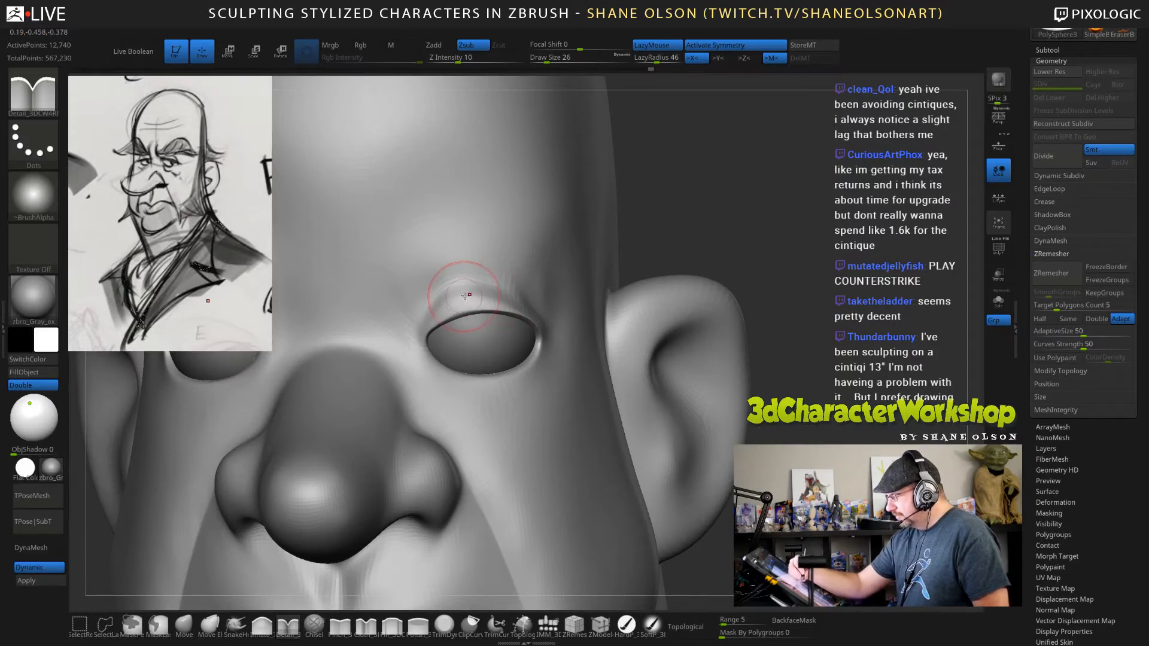
left_click_drag(438, 300, 454, 301, "shift")
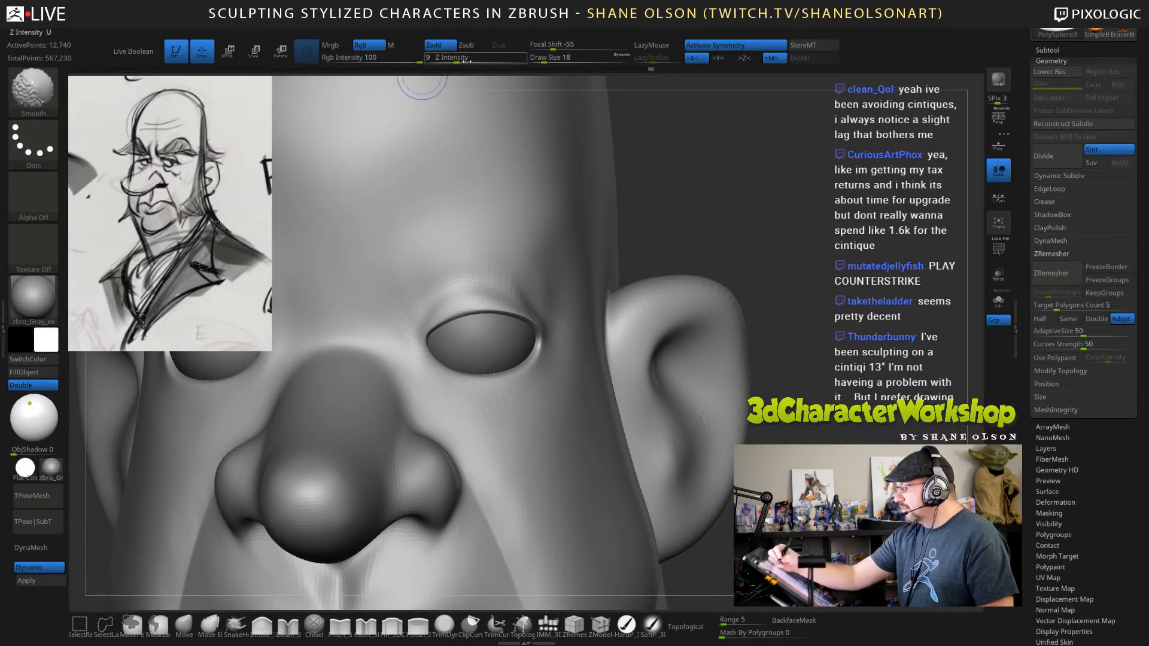
Set the Smooth brush's Z intensity to 32 and soften the outer eyelid fold on the lowest subdivision level at draw size 15.
left_click_drag(466, 61, 482, 61, "shift")
left_click_drag(717, 207, 700, 212)
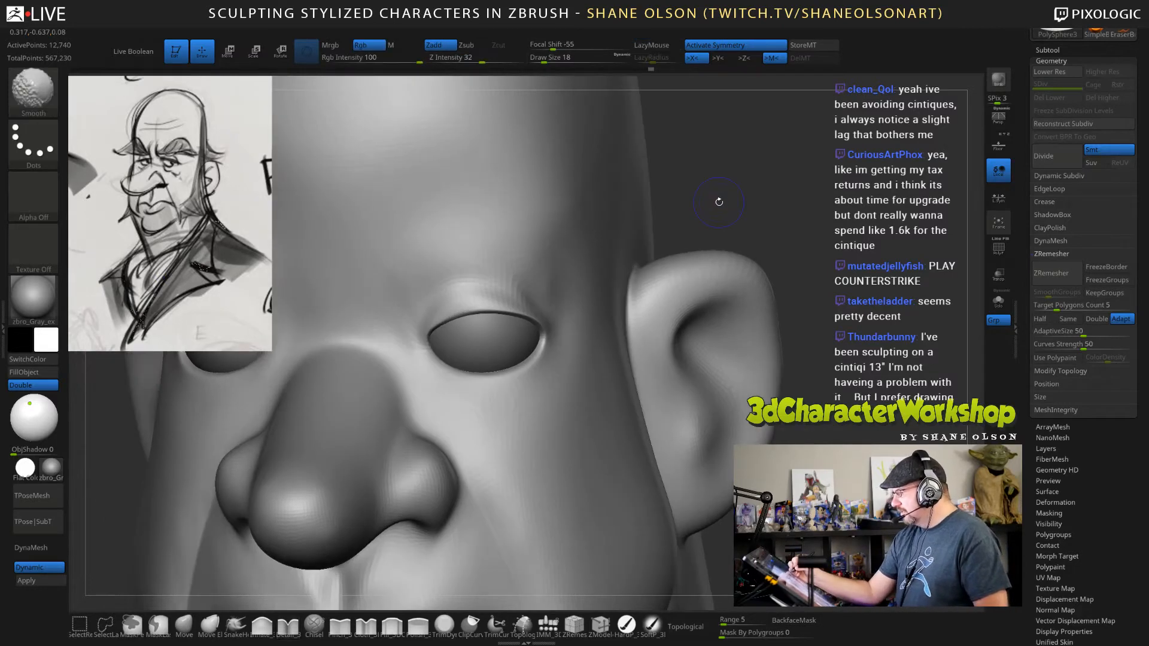
key("shift+d")
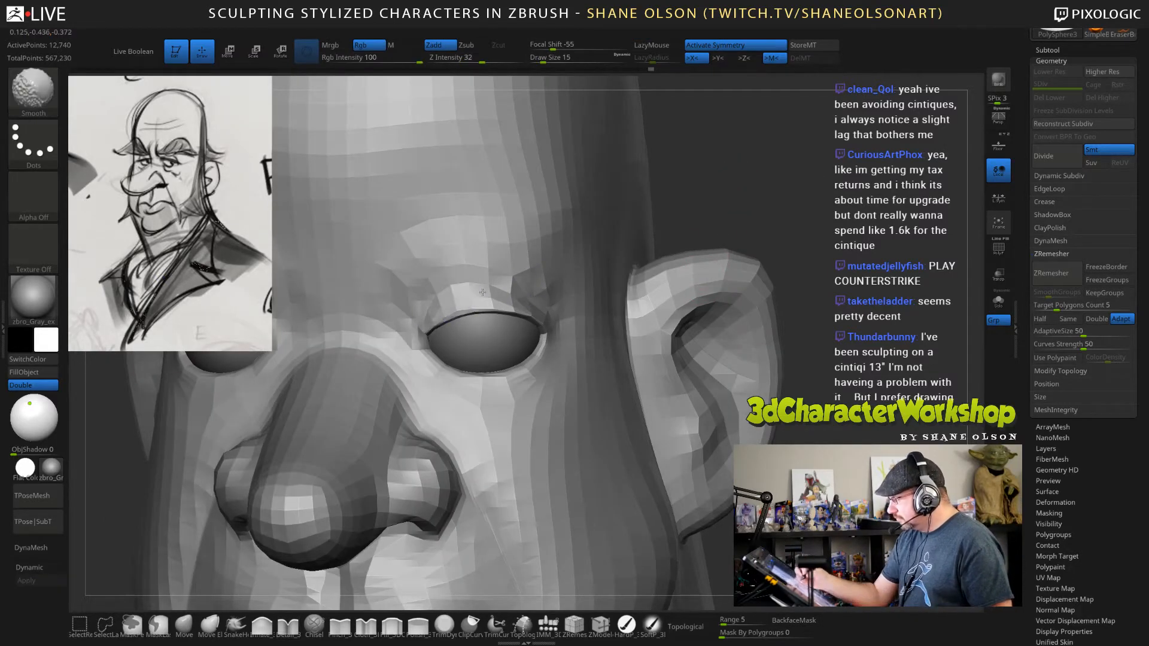
left_click_drag(713, 195, 671, 220)
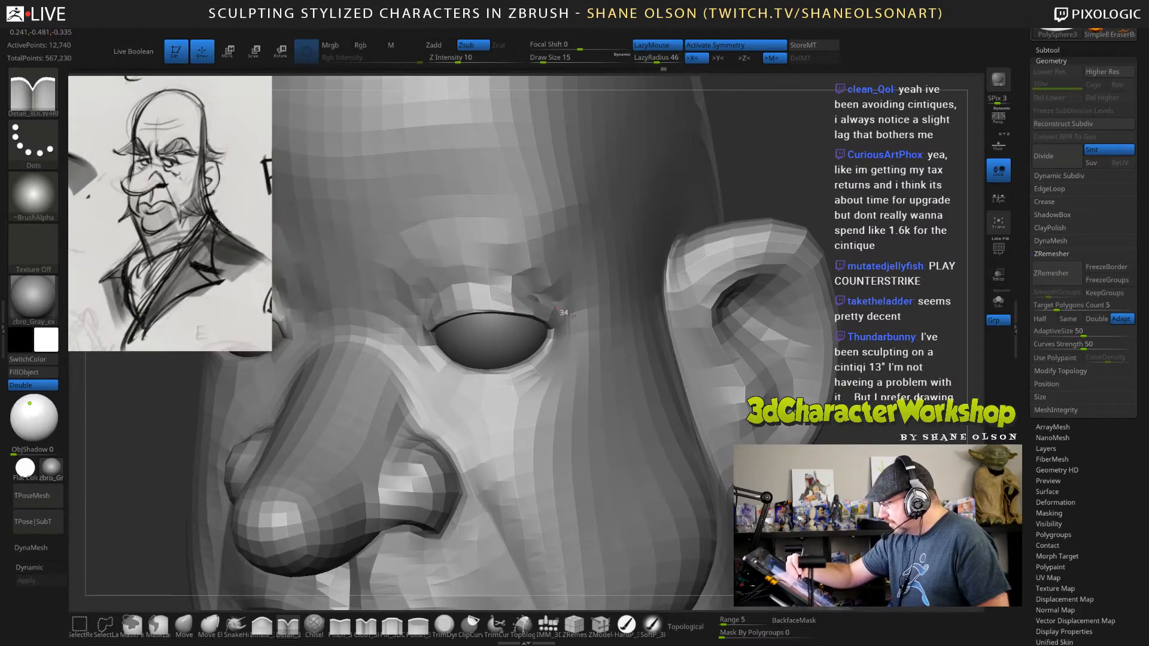
right_click_drag(572, 315, 536, 310)
left_click_drag(555, 275, 516, 277, "shift")
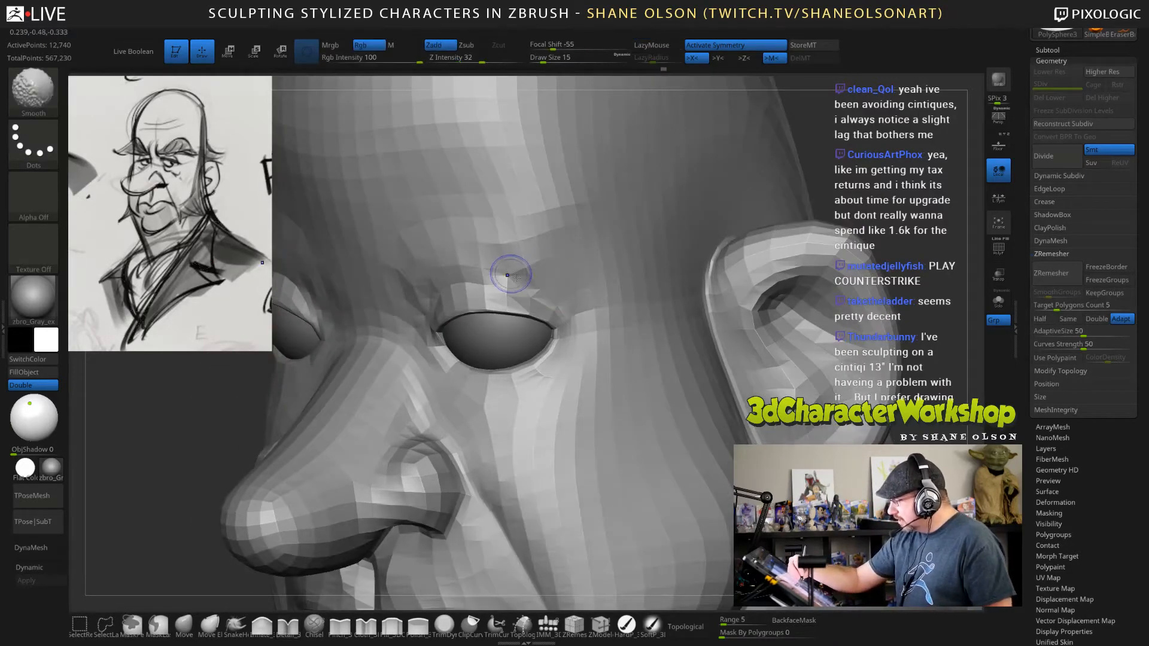
right_click_drag(507, 274, 609, 269)
Reshape the fold above the outer half of the eye with the Move brush at draw size 25.
left_click(183, 624)
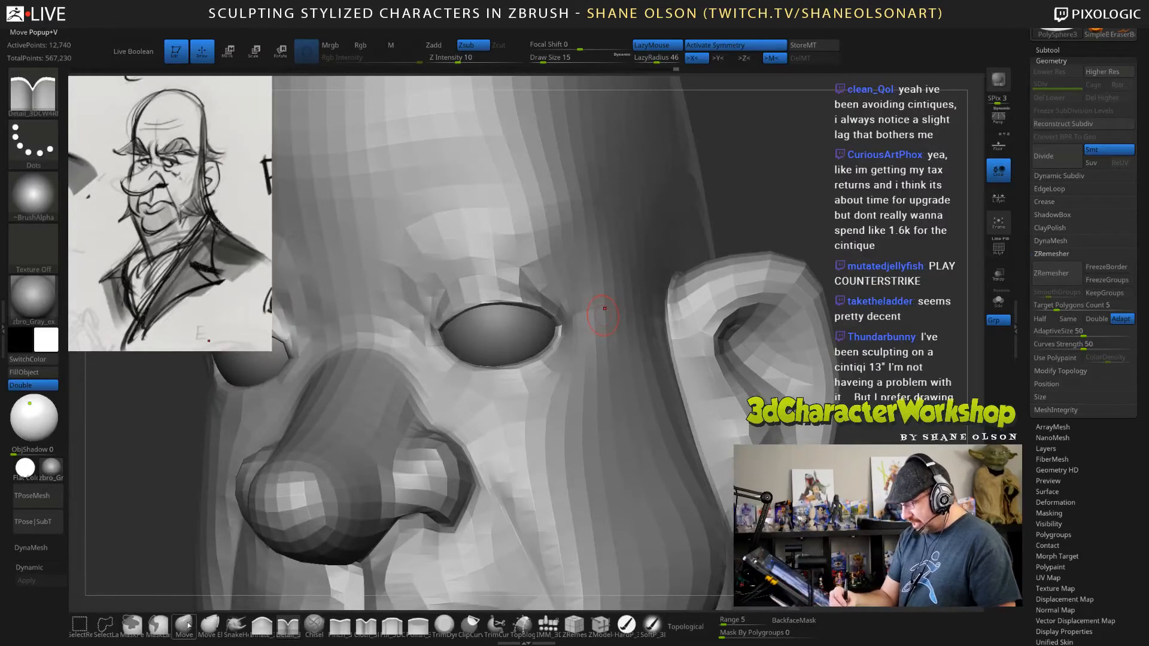
mouse_move(558, 273)
right_mouse_down()
mouse_move(539, 284)
mouse_move(451, 267)
right_mouse_up()
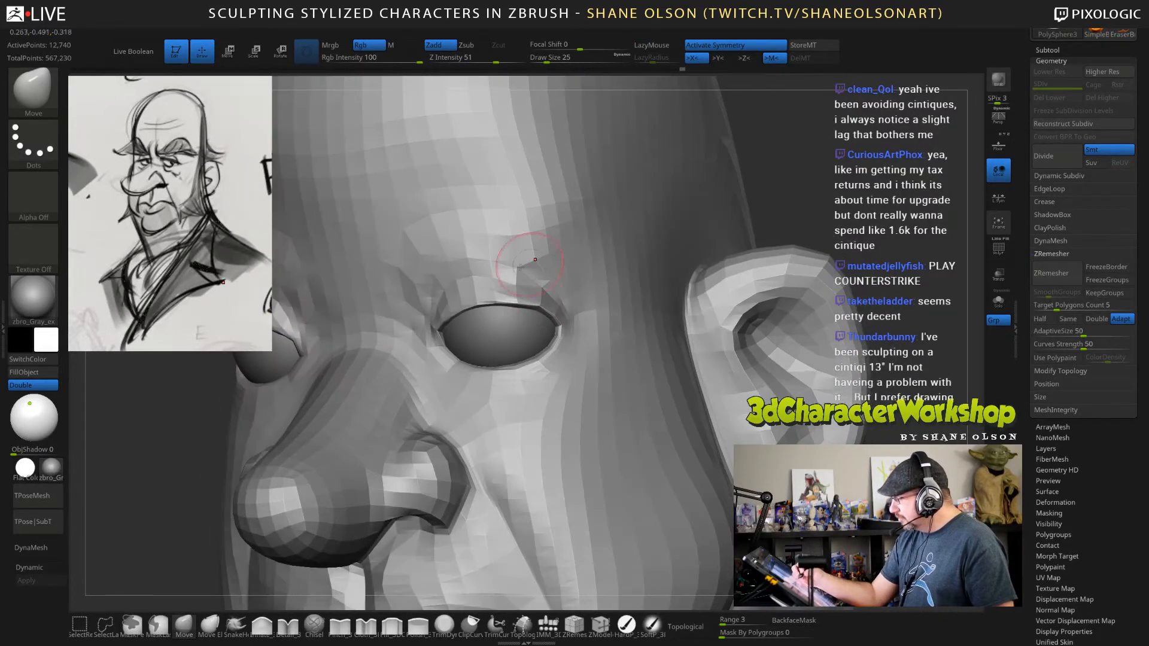
right_click_drag(614, 261, 812, 190)
Display the polygon wireframe to examine the topology around the eye, and hide the wireframe lines while keeping the polygroup colours.
left_click(1000, 256)
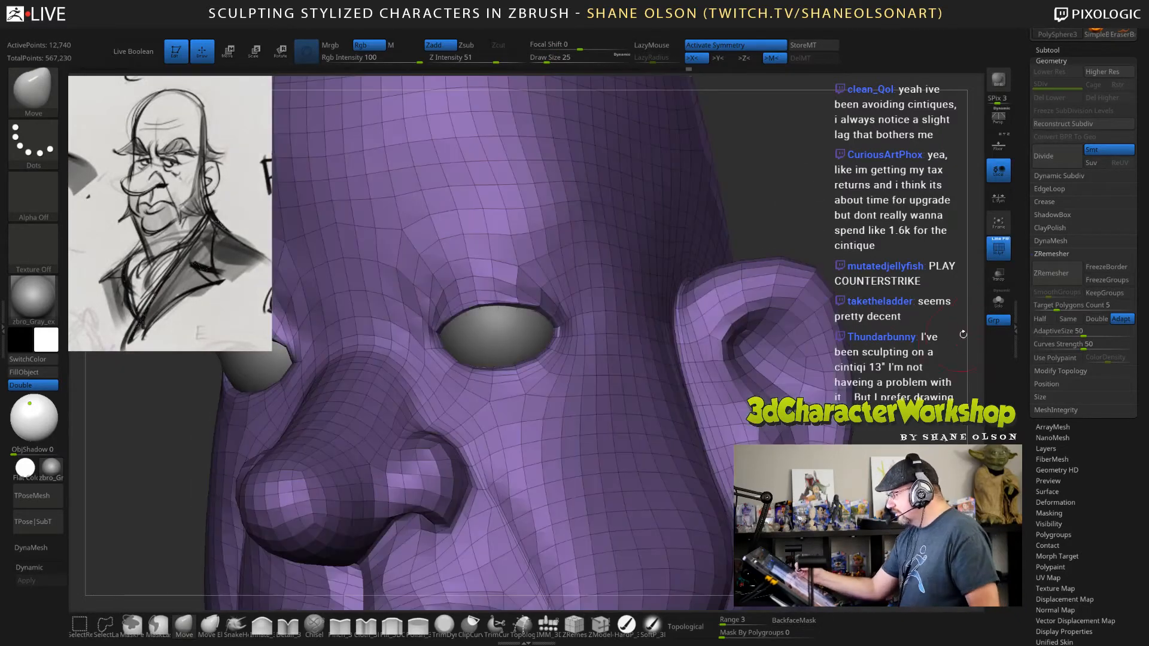
right_click_drag(863, 345, 829, 402, "ctrl")
left_click(993, 240)
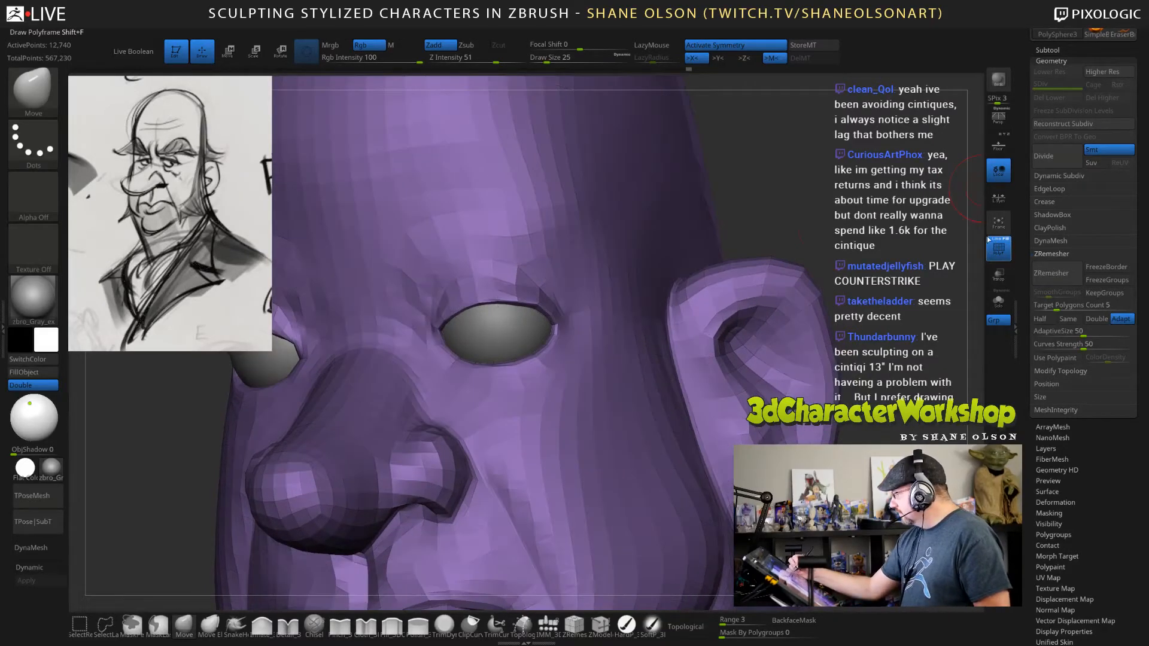
right_click_drag(833, 216, 814, 245)
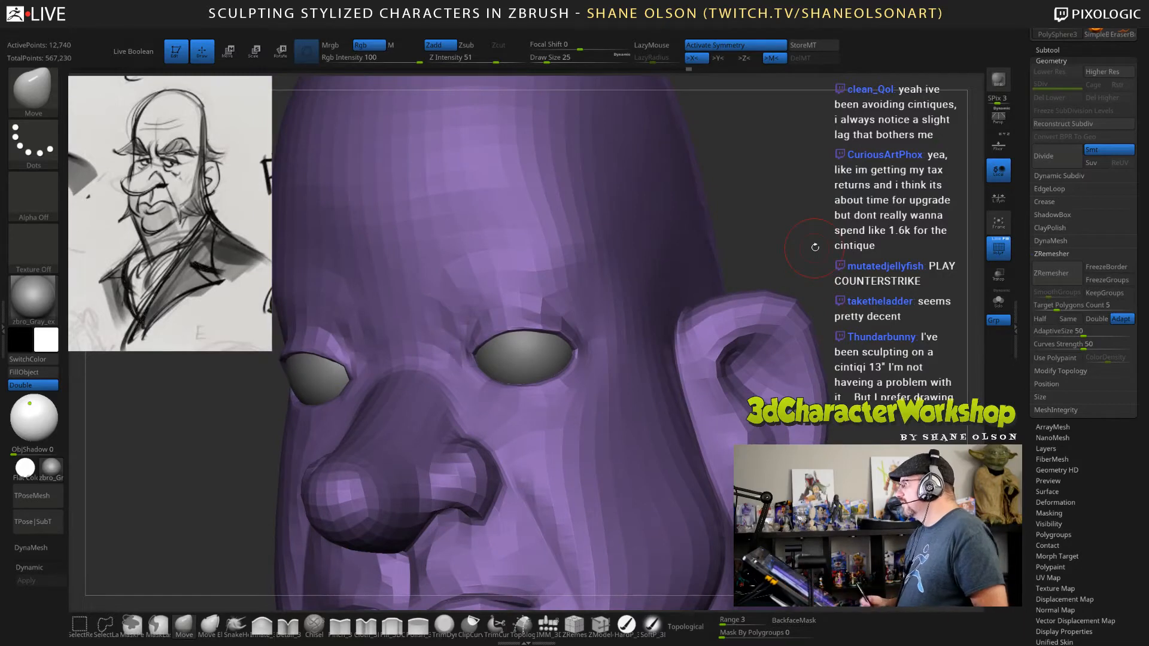
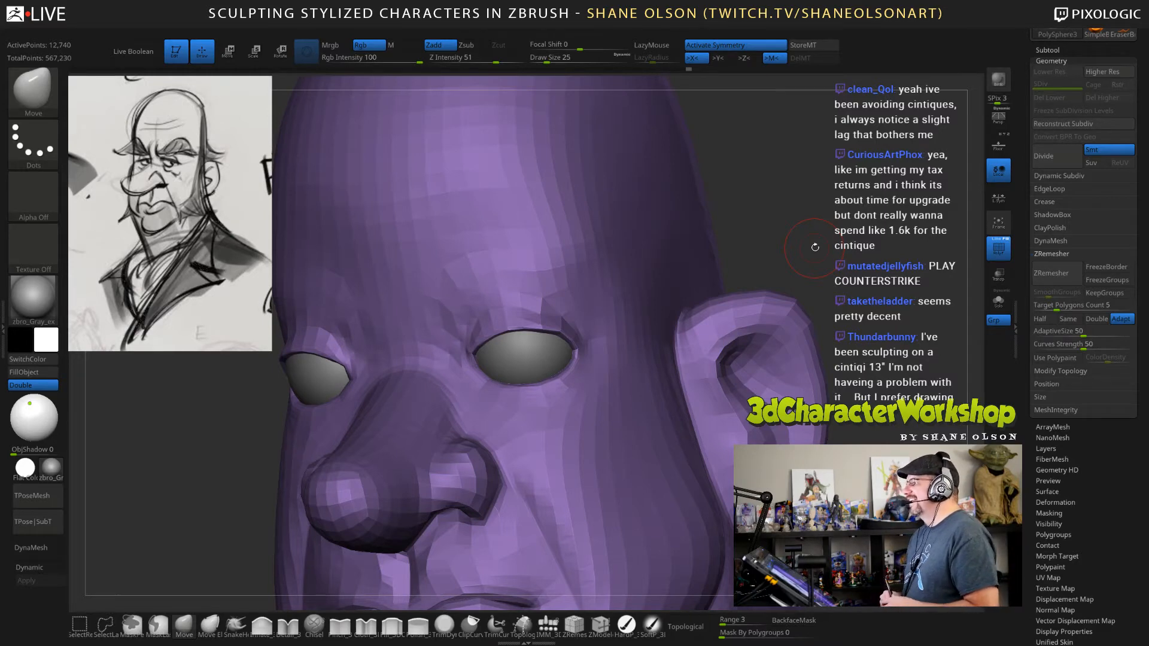
Reshape the brow and the area above the upper eyelids with the Move brush, setting the draw size to 34.
mouse_move(815, 247)
left_mouse_down()
mouse_move(818, 182)
mouse_move(783, 193)
left_mouse_up()
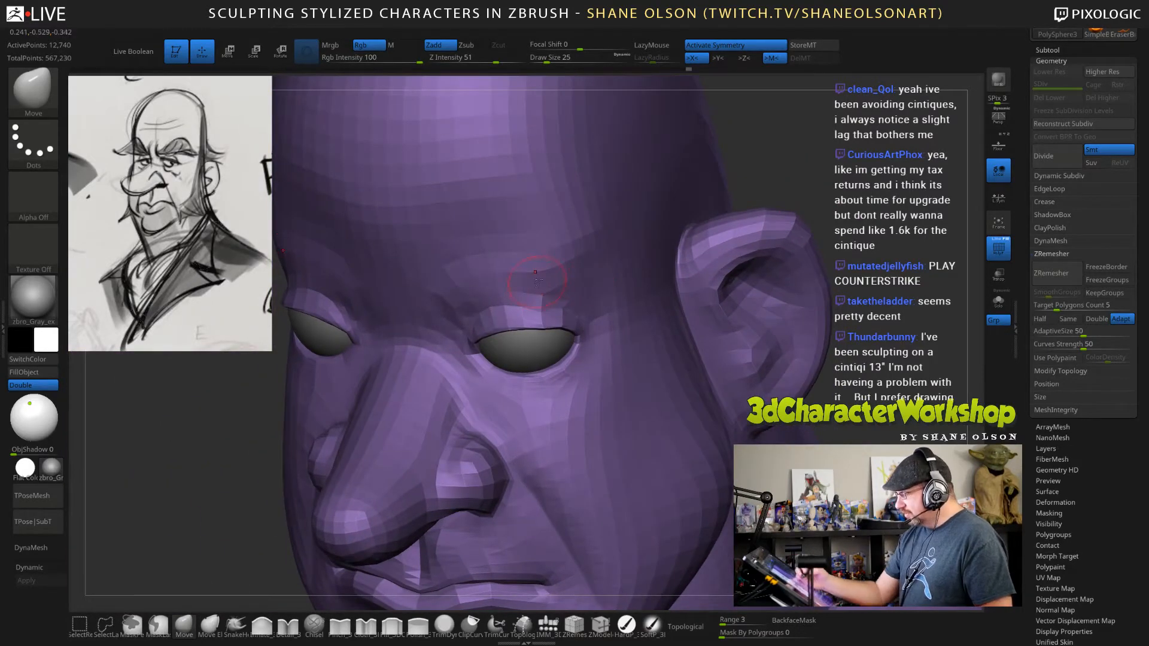
right_click_drag(537, 282, 519, 284)
left_click_drag(534, 304, 544, 278)
right_click_drag(567, 282, 530, 289)
key("s")
left_click_drag(571, 296, 582, 293)
right_click_drag(542, 290, 569, 294)
key("s")
left_click_drag(570, 295, 575, 295)
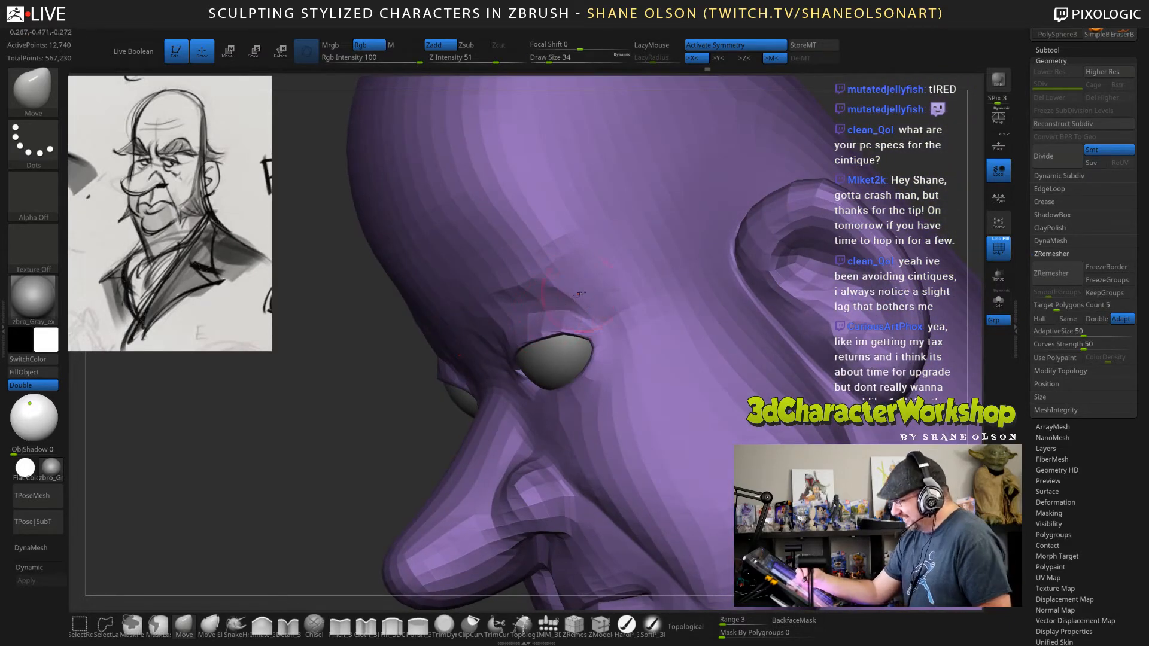
mouse_move(565, 302)
right_mouse_down()
mouse_move(643, 261)
mouse_move(576, 305)
mouse_move(715, 329)
mouse_move(757, 278)
right_mouse_up()
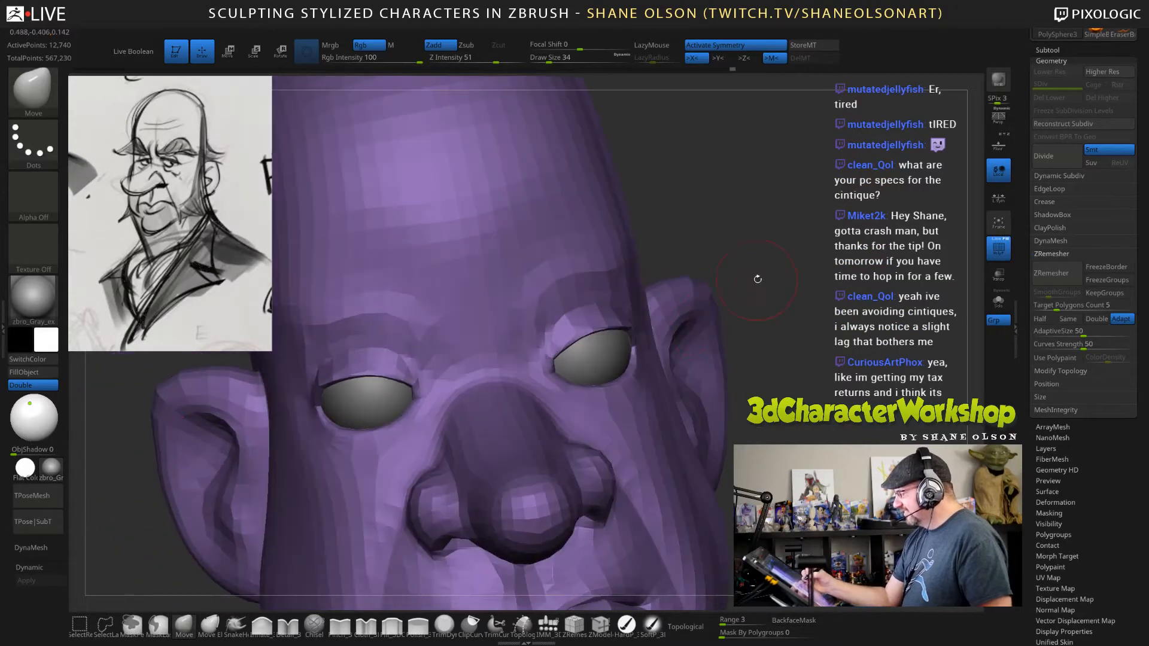
Refine the inner upper eyelids with the Move brush at draw size 18, and adjust the brow at size 31.
left_click_drag(775, 240, 758, 229)
key("s")
left_click_drag(553, 359, 553, 361)
key("s")
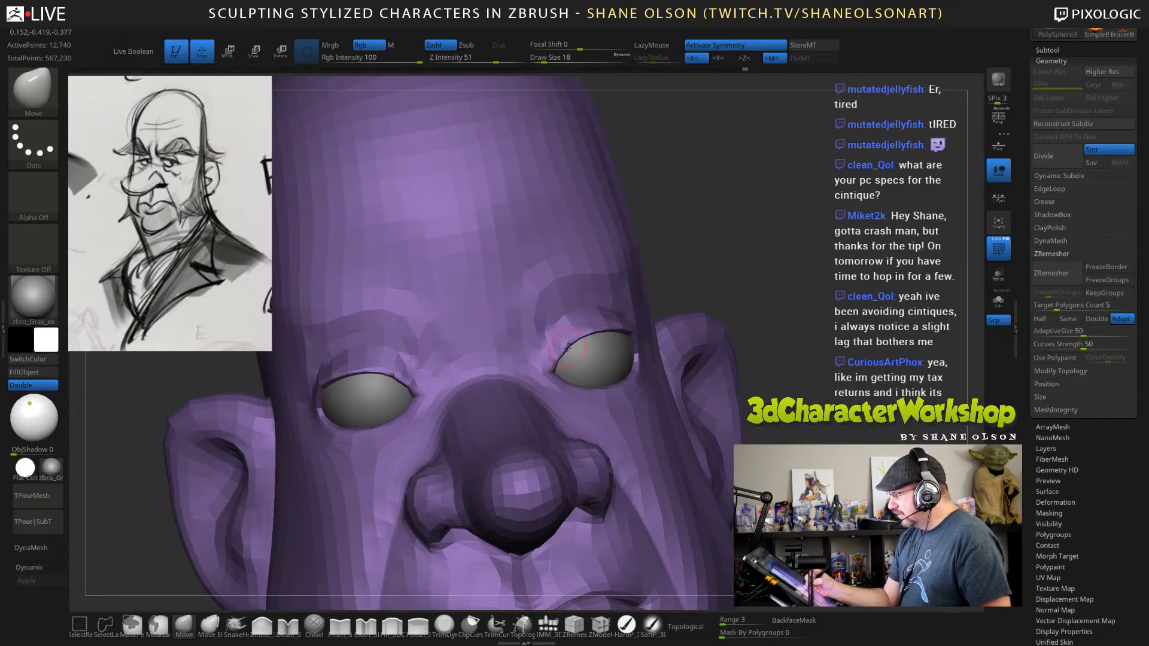
mouse_move(780, 332)
left_mouse_down()
mouse_move(760, 290)
mouse_move(755, 320)
mouse_move(769, 329)
left_mouse_up()
key("s")
left_click_drag(551, 317, 569, 290, "shift")
mouse_move(855, 256)
left_mouse_down("shift")
mouse_move(801, 277)
mouse_move(851, 253)
left_mouse_up("shift")
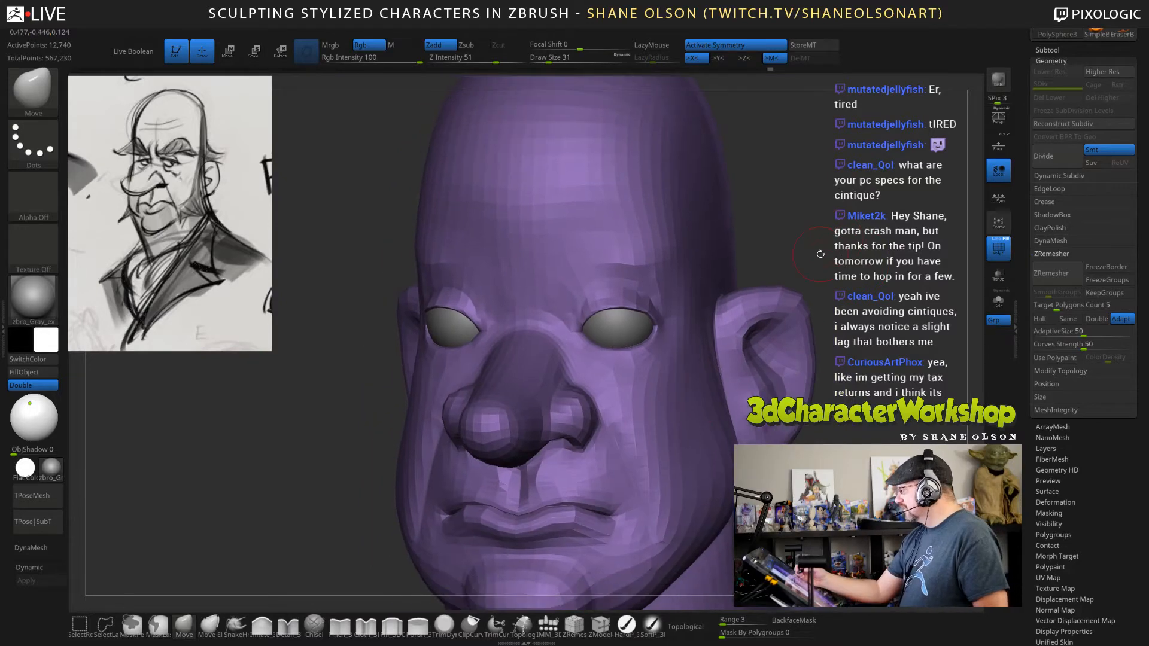
Build up the area between the brows with the Inflate brush and preview the head with Dynamic Subdiv.
left_click(262, 625)
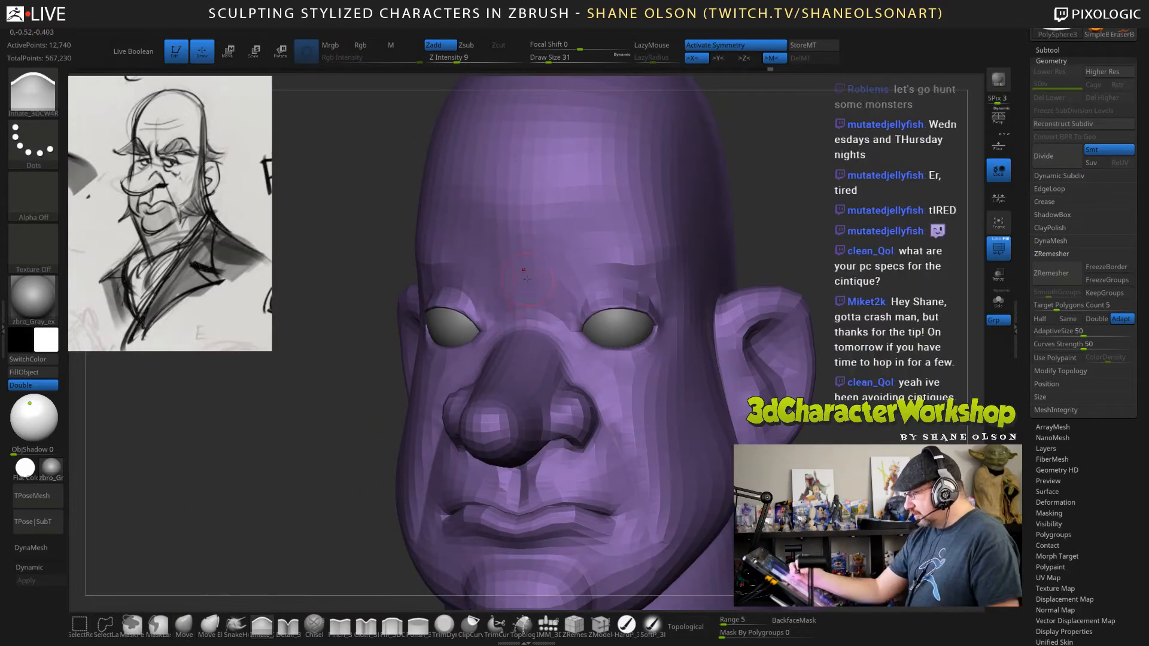
left_click_drag(523, 272, 524, 234)
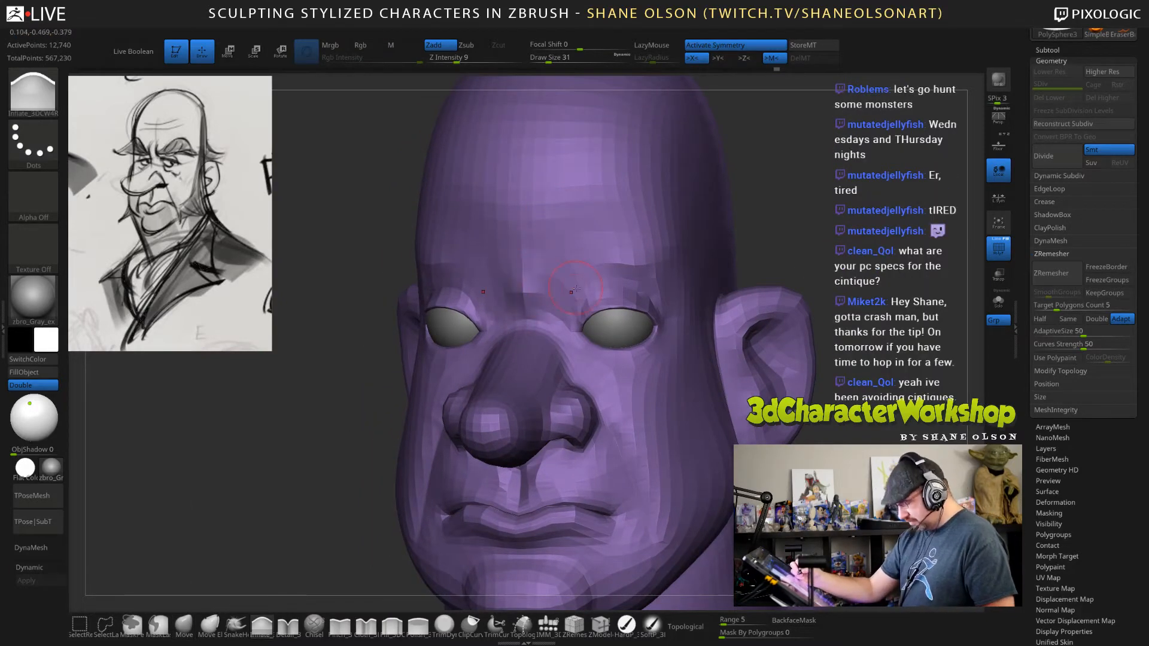
key("d")
key("ctrl")
key("ctrl")
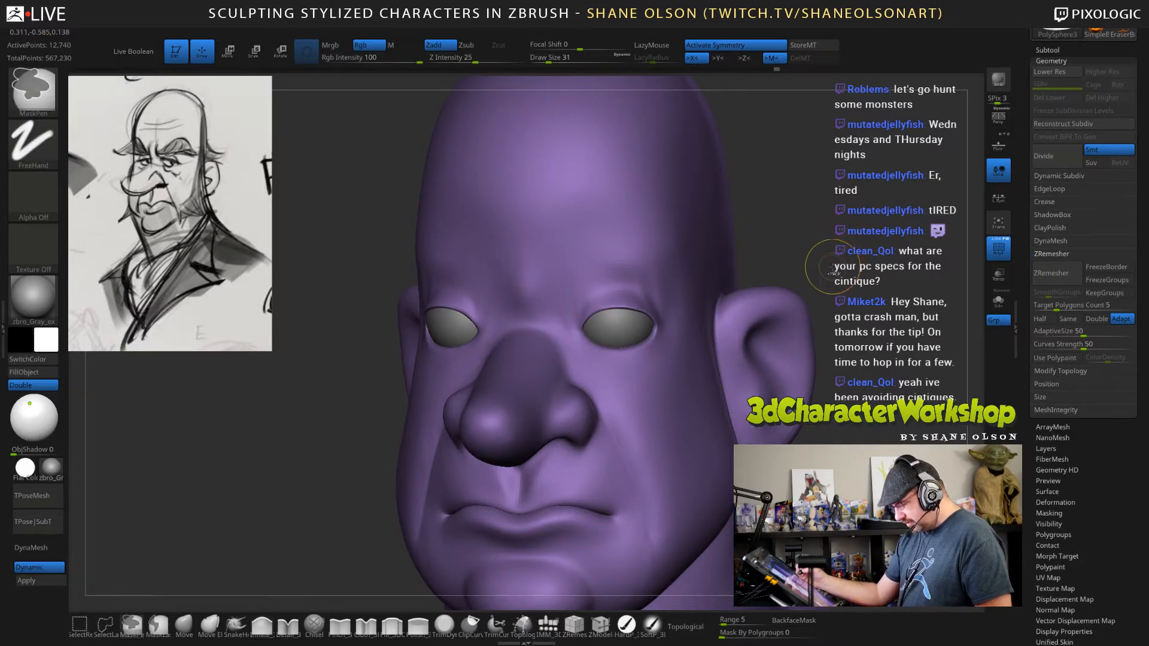
key("shift")
key("shift+d")
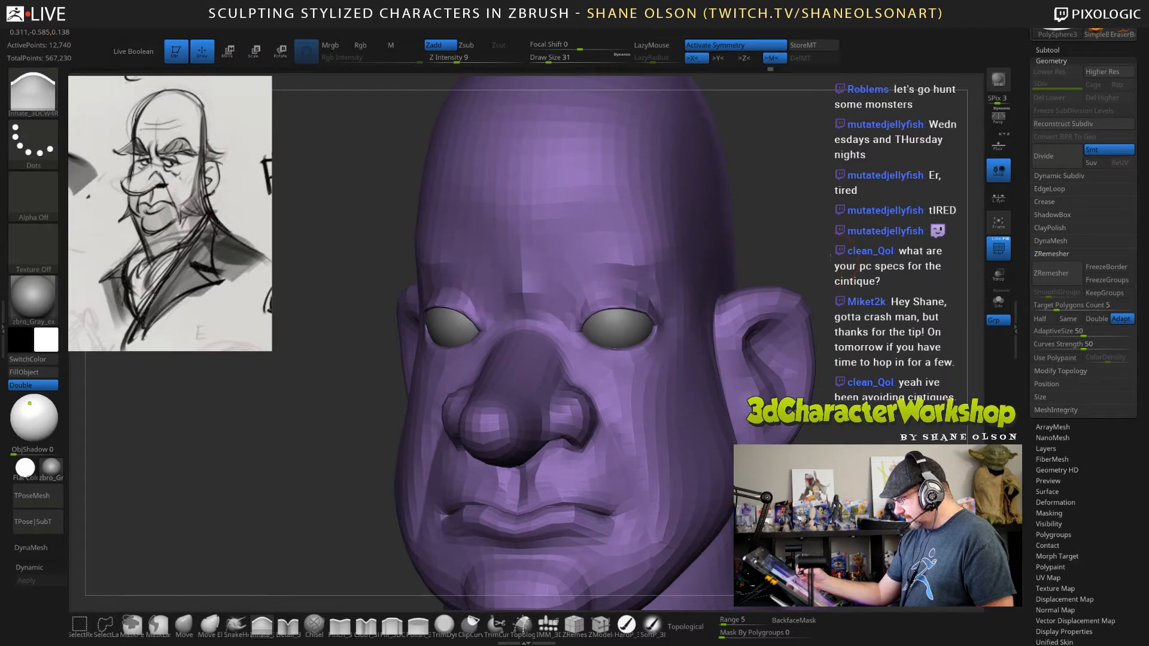
left_click_drag(831, 259, 822, 284)
left_click_drag(823, 407, 819, 394, "alt")
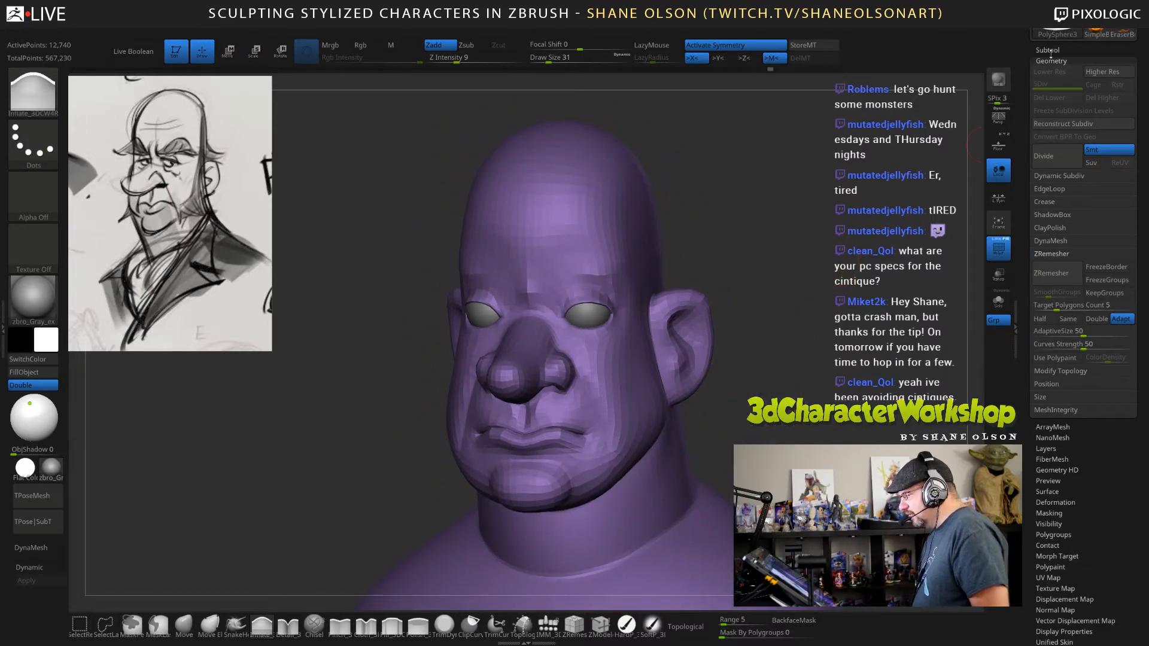
Save the tool as a ZTool file in the Twitch folder.
left_click_drag(1026, 58, 1028, 189)
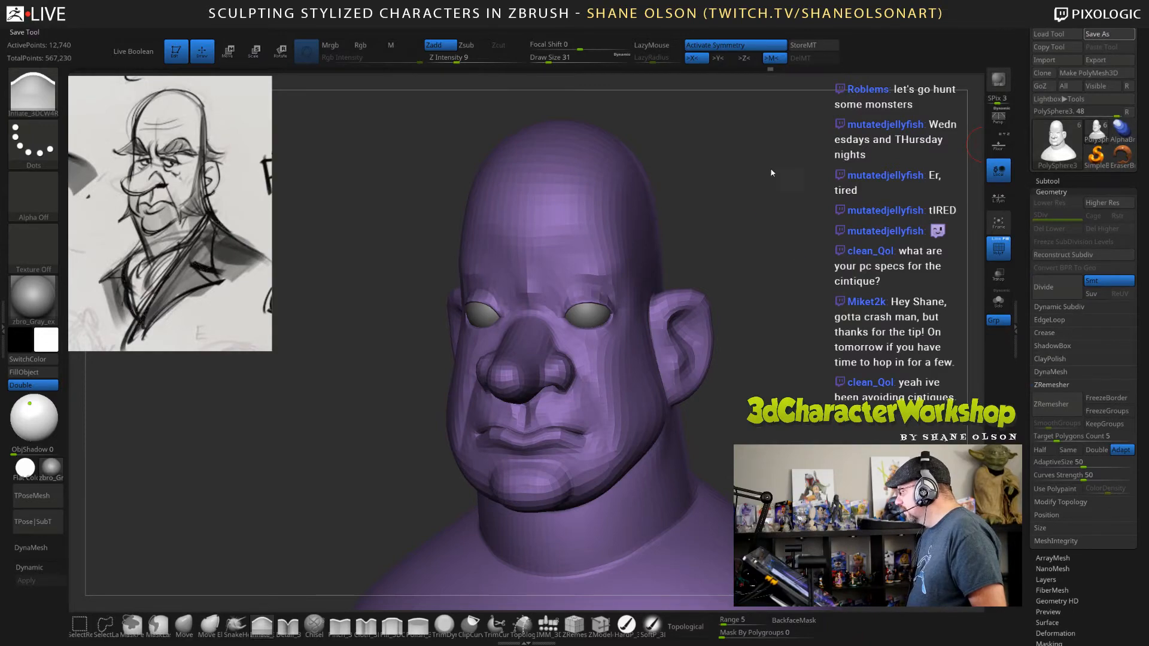
left_click(566, 431)
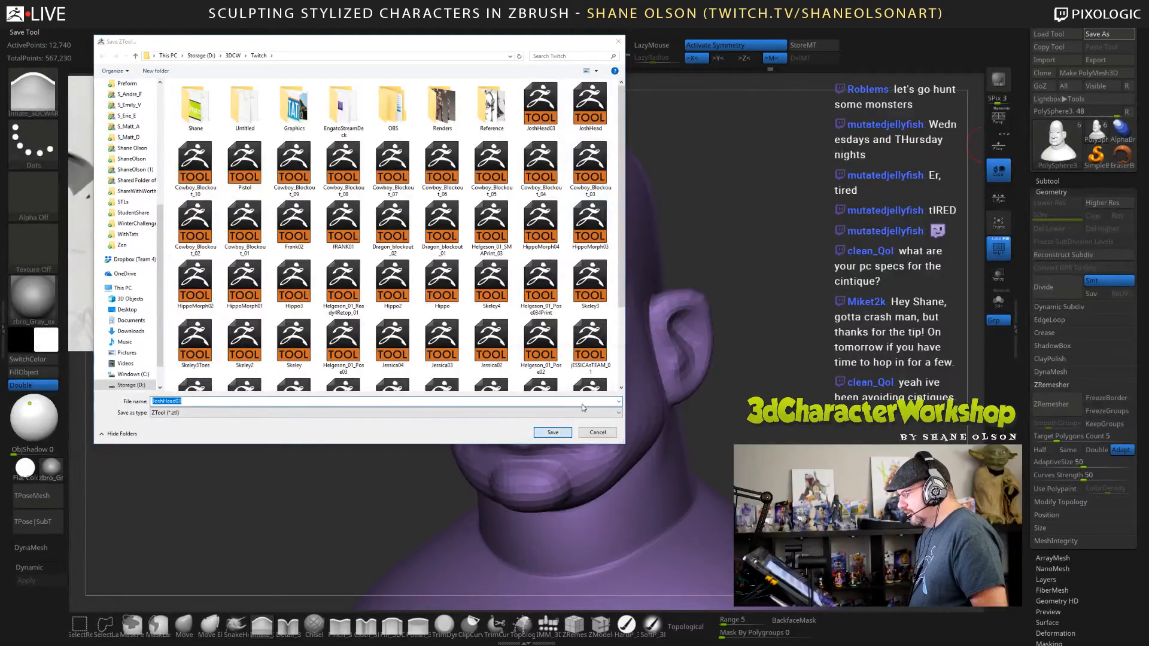
left_click(598, 330)
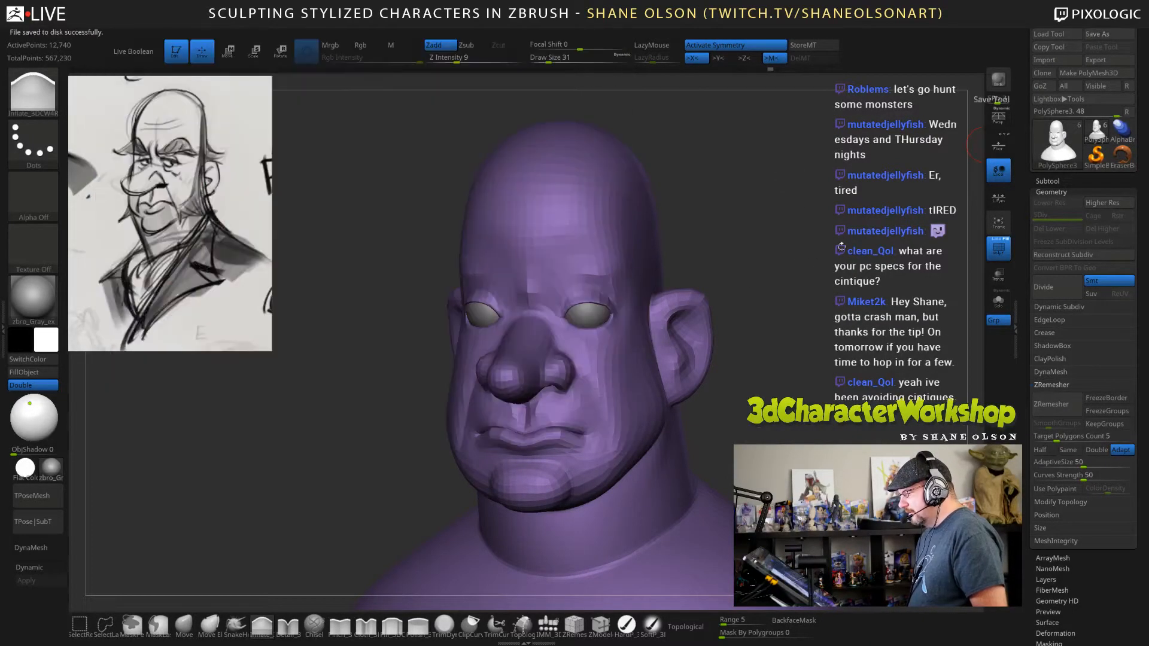
Duplicate the PolySphere3 head subtool.
left_click(1049, 182)
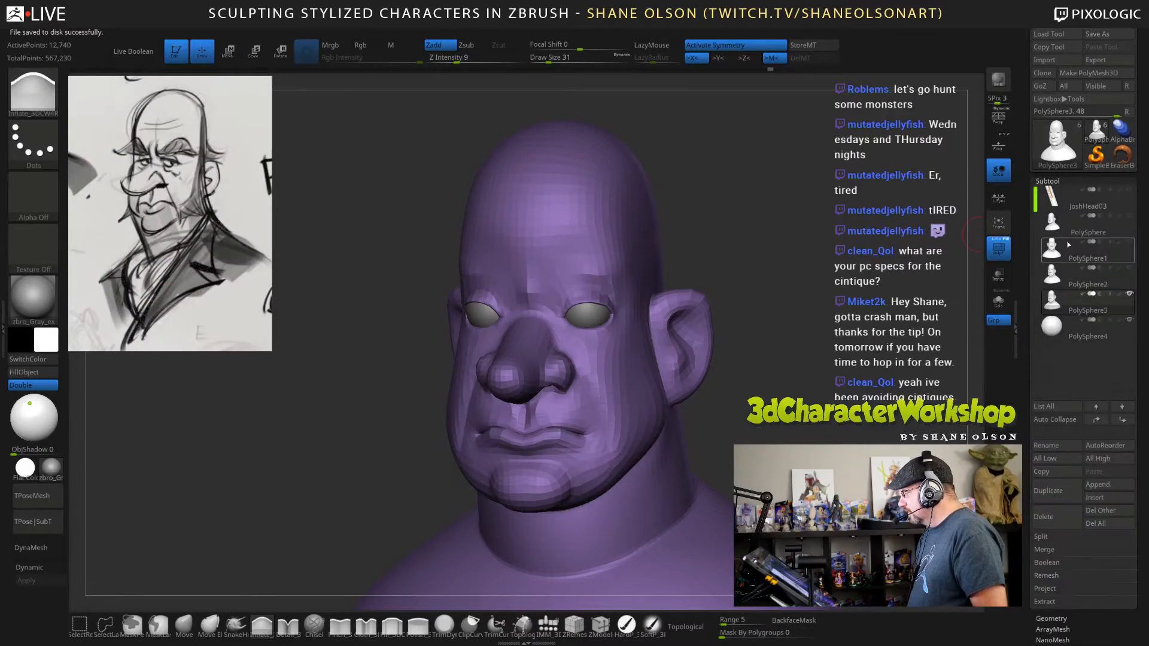
left_click(1055, 303)
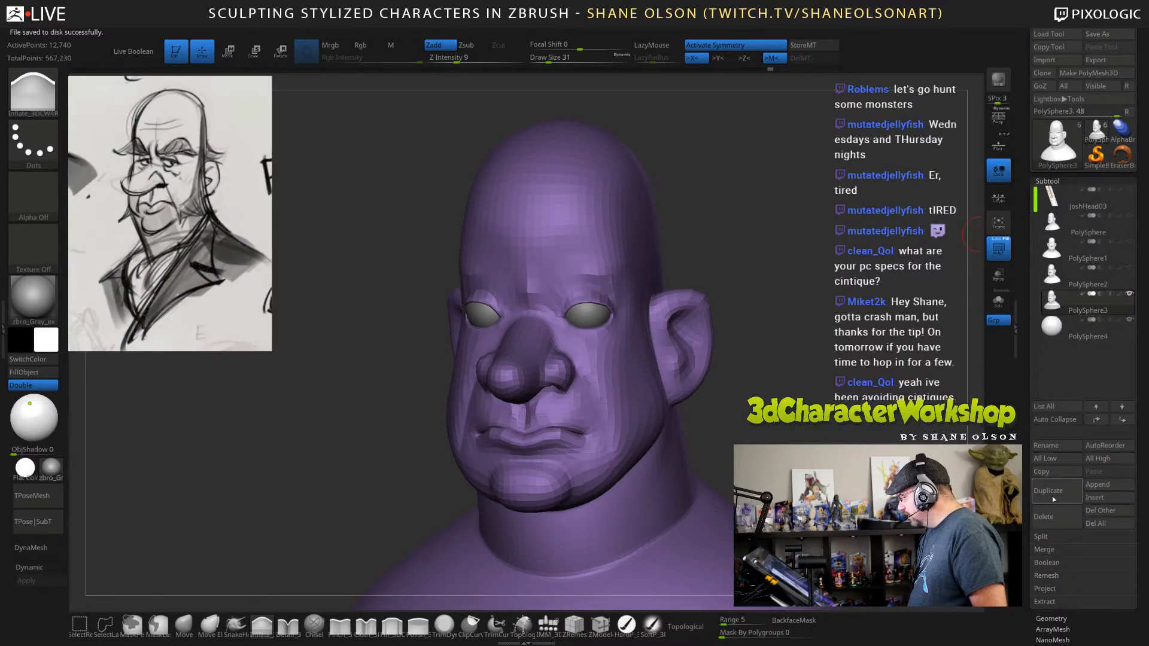
left_click(1051, 496)
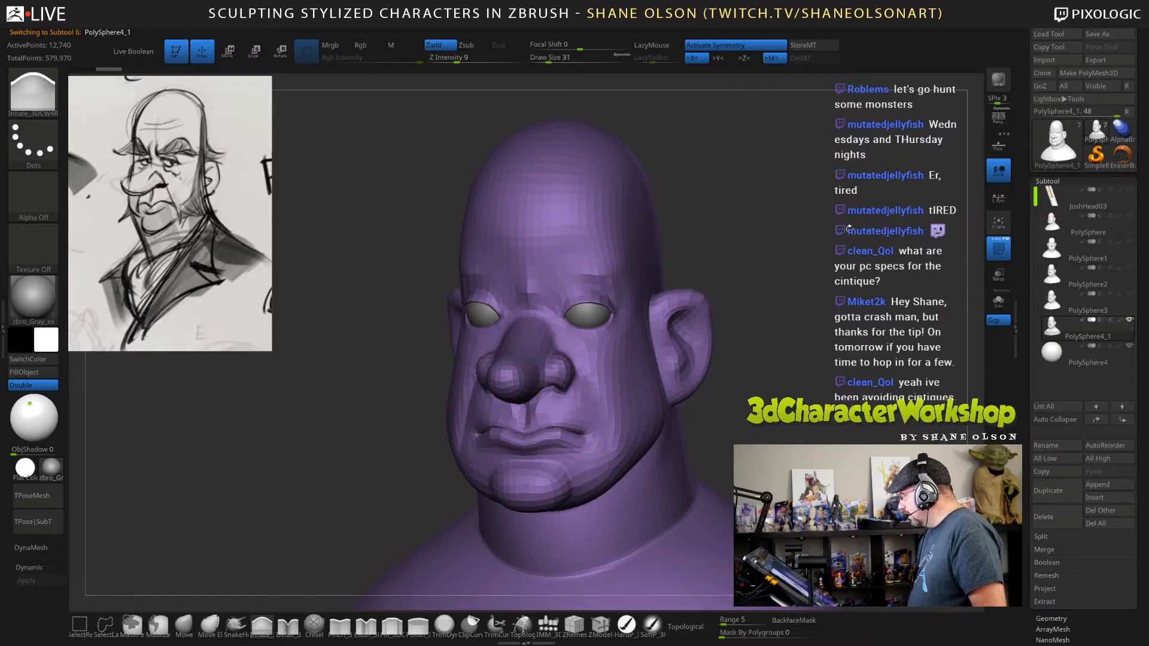
Inflate the centre of the brow and the inner brow ridges on the duplicated head at draw size 49.
right_click_drag(582, 392, 581, 439, "ctrl")
right_click_drag(827, 278, 829, 218, "ctrl")
right_click_drag(808, 343, 826, 339)
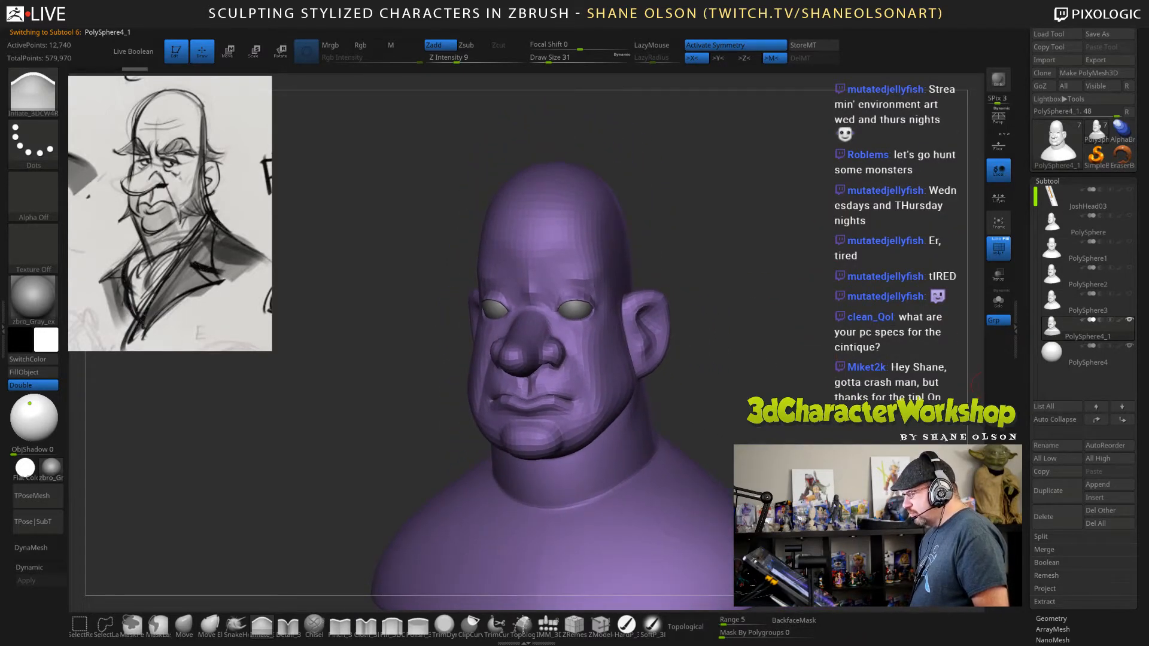
left_click_drag(1071, 385, 1071, 221)
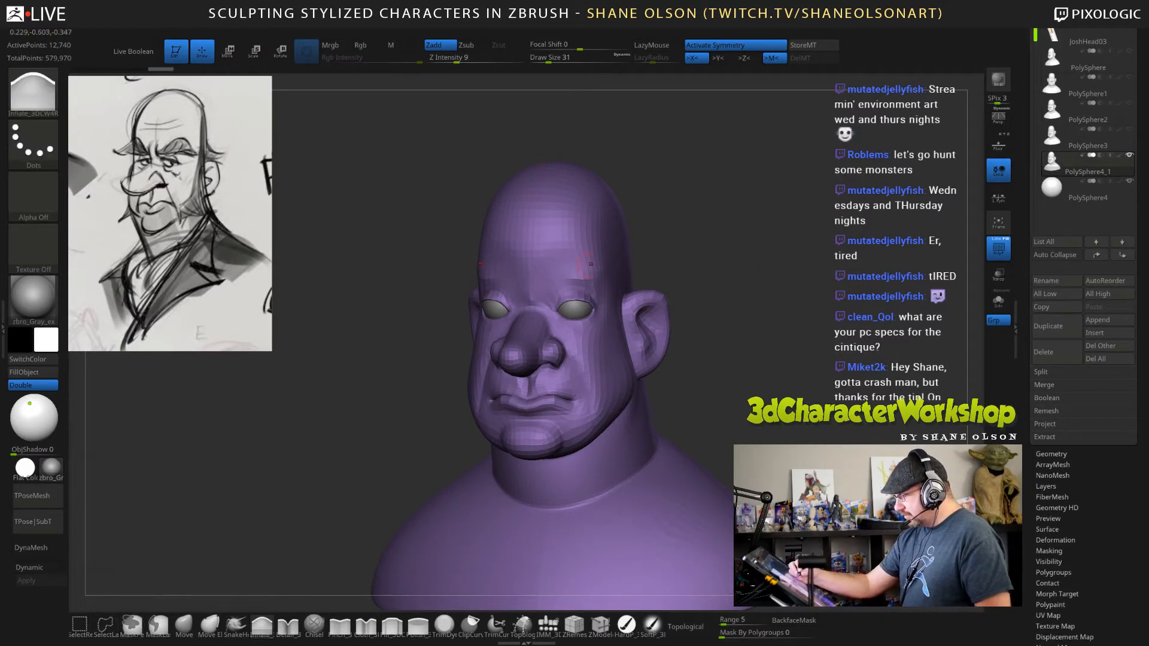
key("s")
left_click_drag(287, 509, 292, 509)
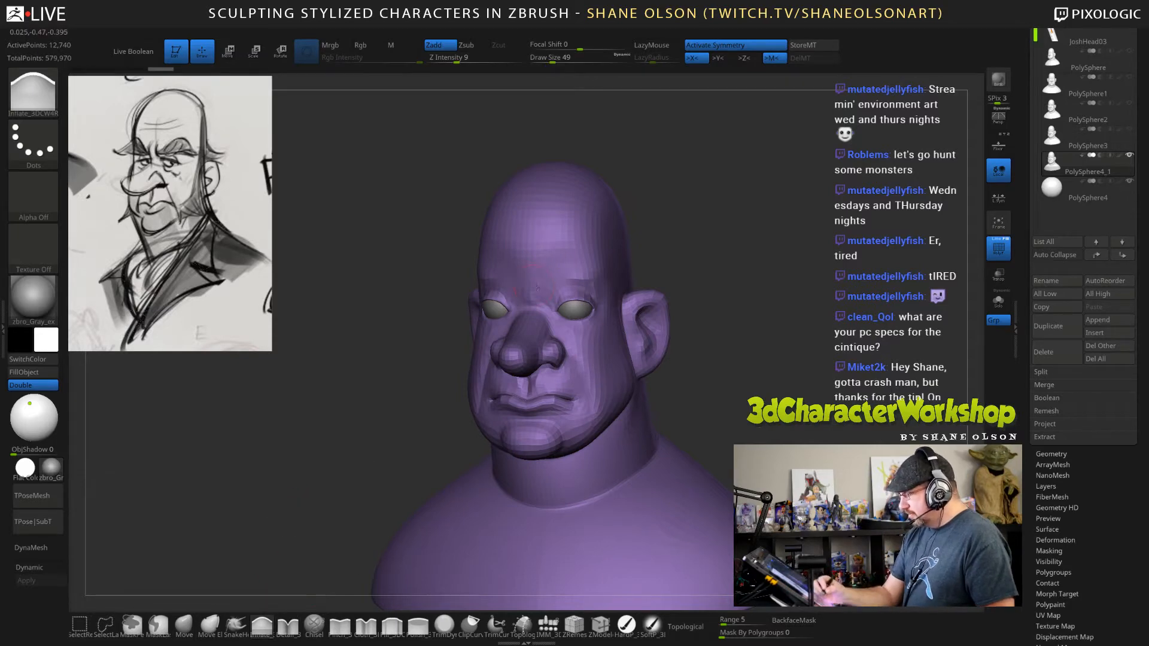
left_click_drag(537, 288, 529, 272)
left_click_drag(710, 264, 705, 267)
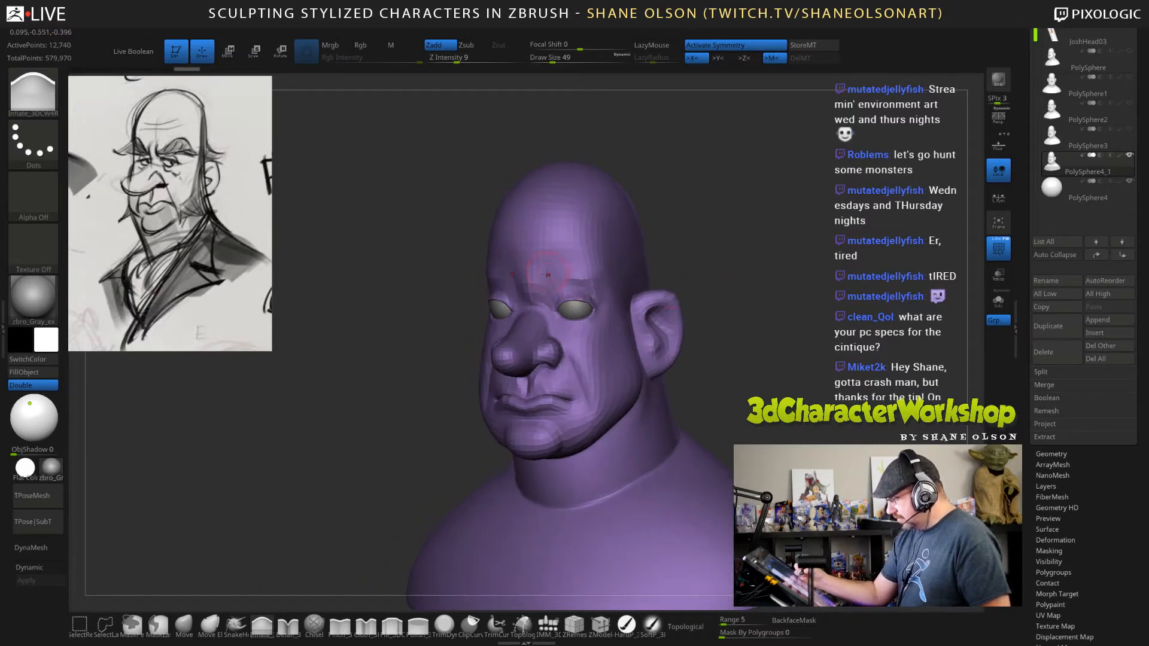
left_click_drag(547, 275, 589, 280)
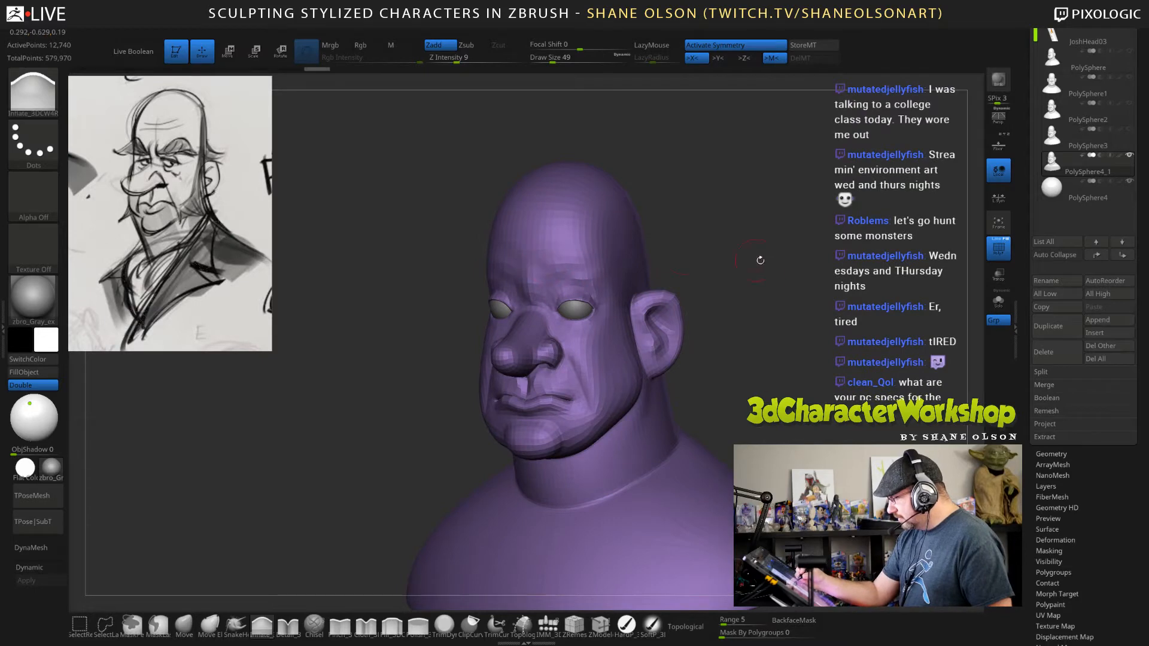
Thicken the brow ridges outward over the eyes and fill out the nose bridge between them with the Inflate brush.
left_click_drag(760, 260, 703, 263)
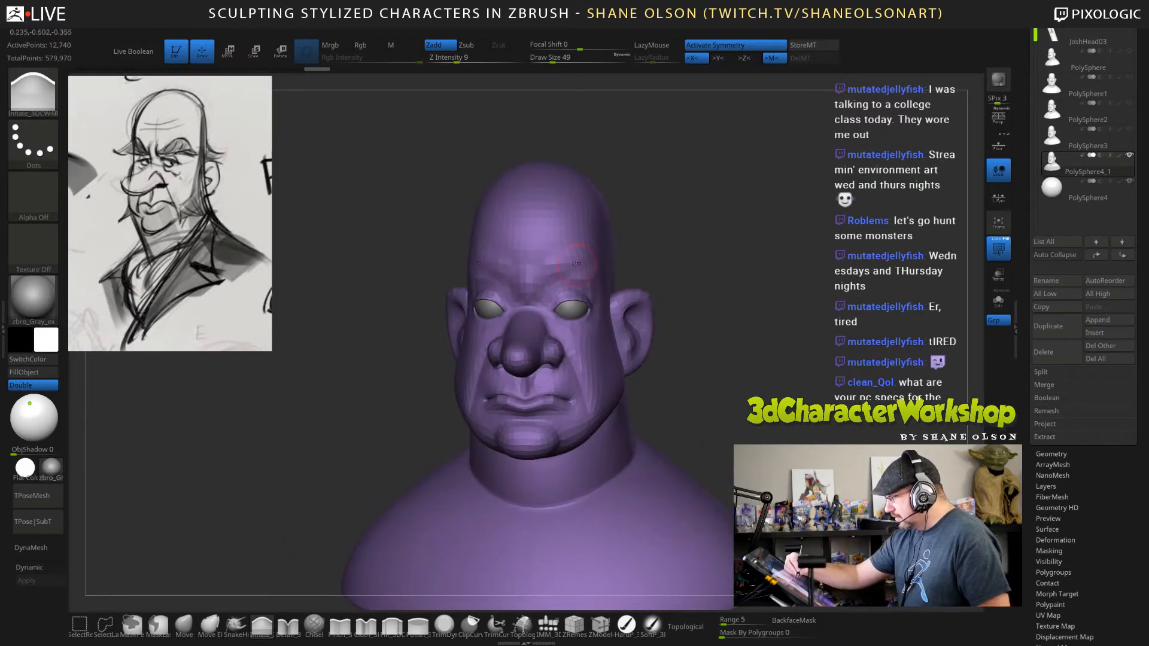
mouse_move(576, 264)
left_mouse_down()
mouse_move(553, 267)
mouse_move(577, 266)
left_mouse_up()
mouse_move(549, 268)
left_mouse_down()
mouse_move(583, 267)
mouse_move(553, 264)
left_mouse_up()
left_click_drag(748, 261, 644, 265)
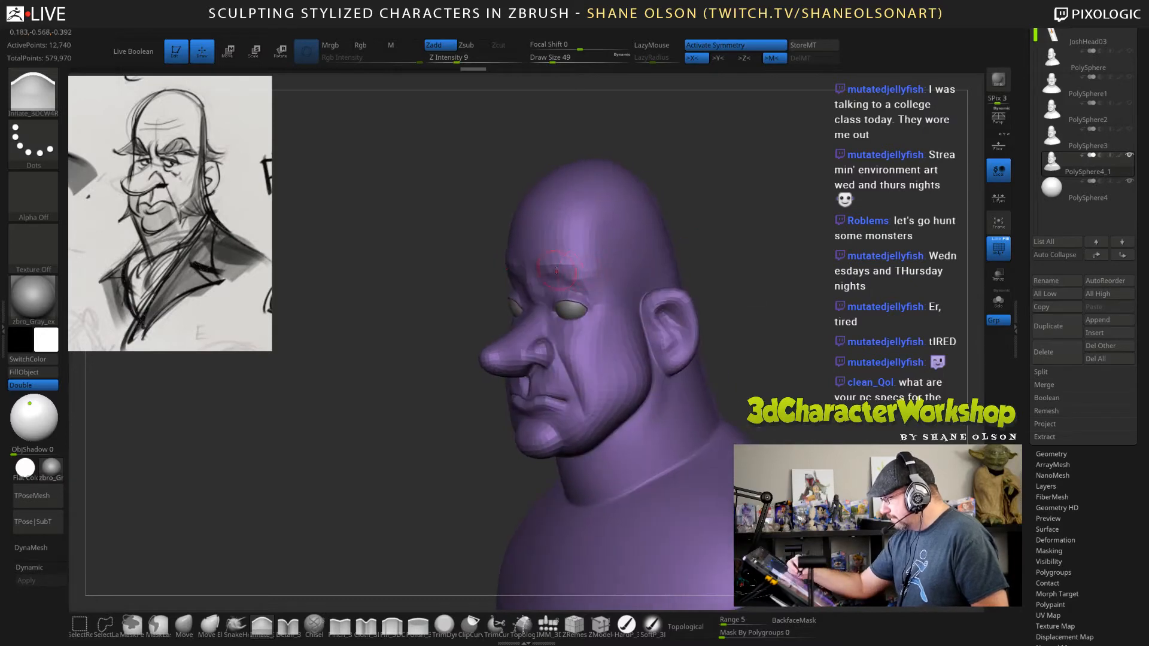
mouse_move(756, 277)
left_mouse_down()
mouse_move(847, 269)
mouse_move(807, 263)
left_mouse_up()
left_click_drag(553, 279, 574, 272)
left_click_drag(674, 267, 747, 289)
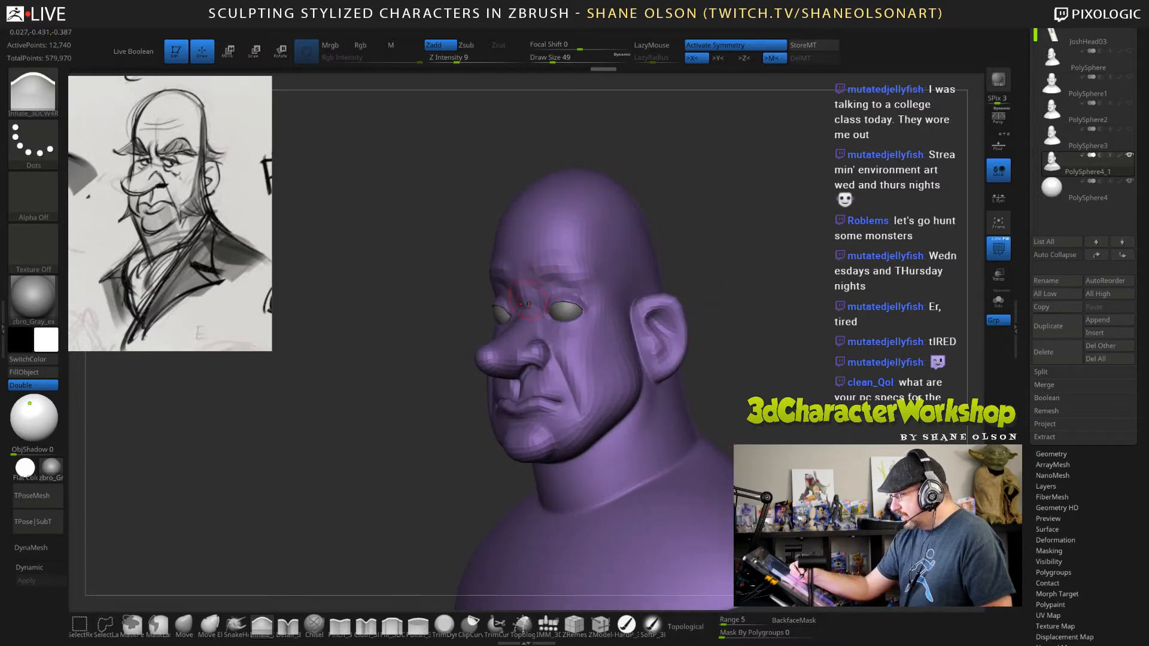
left_click_drag(525, 293, 525, 274)
left_click_drag(837, 328, 790, 411)
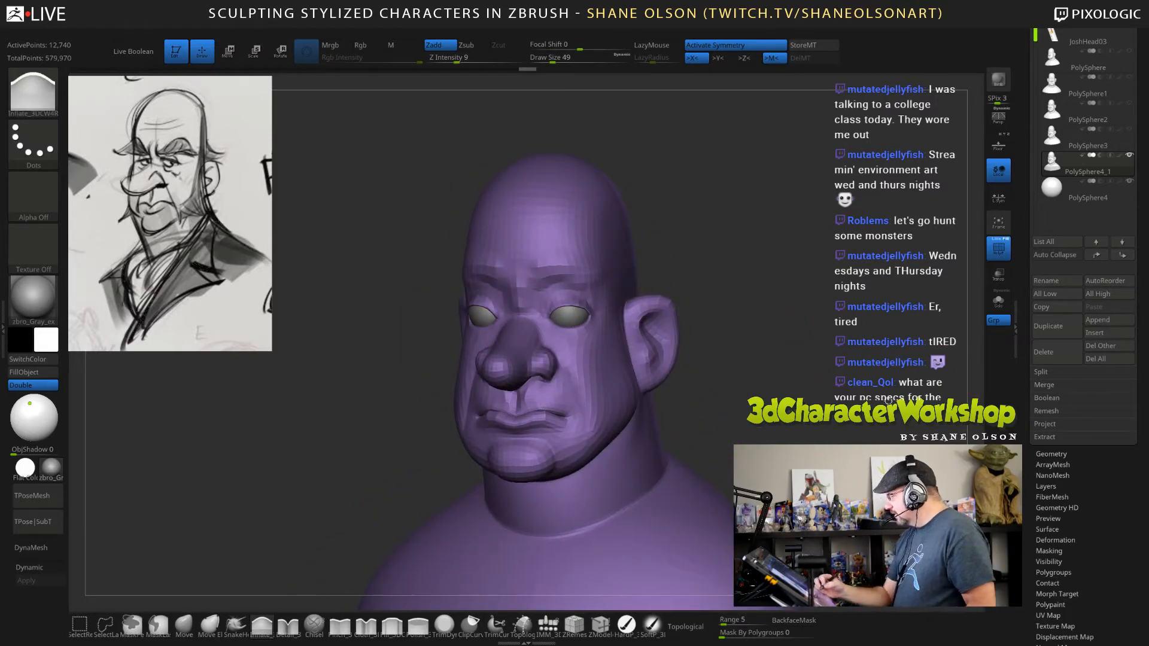
left_click_drag(840, 440, 819, 405)
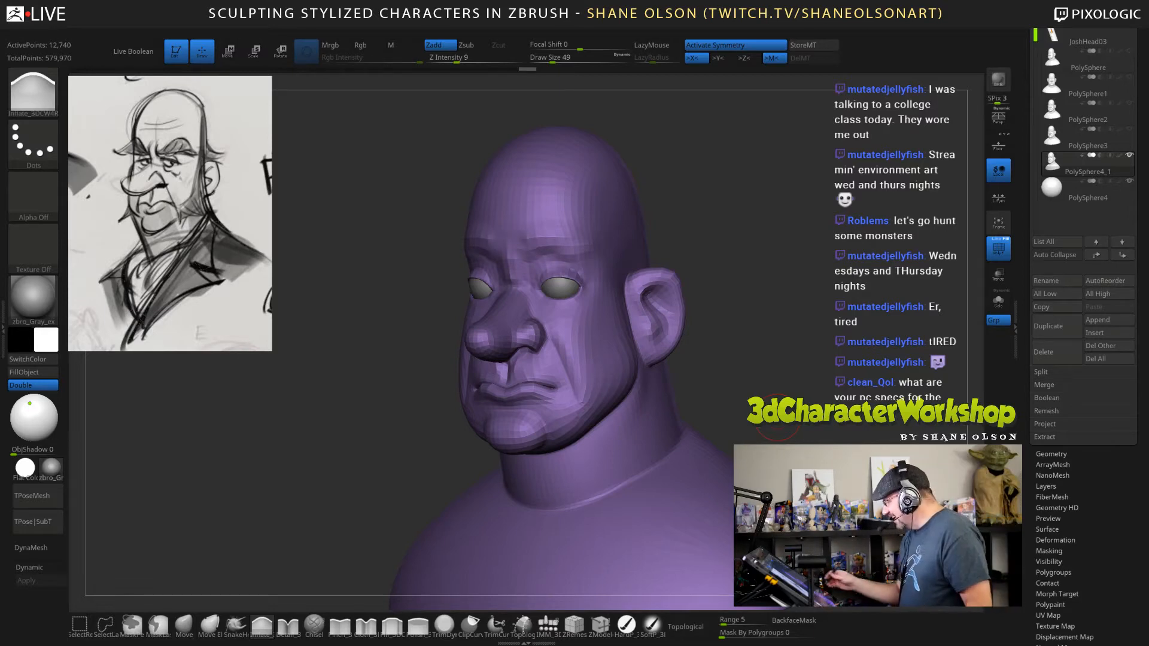
mouse_move(833, 330)
left_mouse_down()
mouse_move(864, 318)
mouse_move(879, 253)
mouse_move(819, 280)
left_mouse_up()
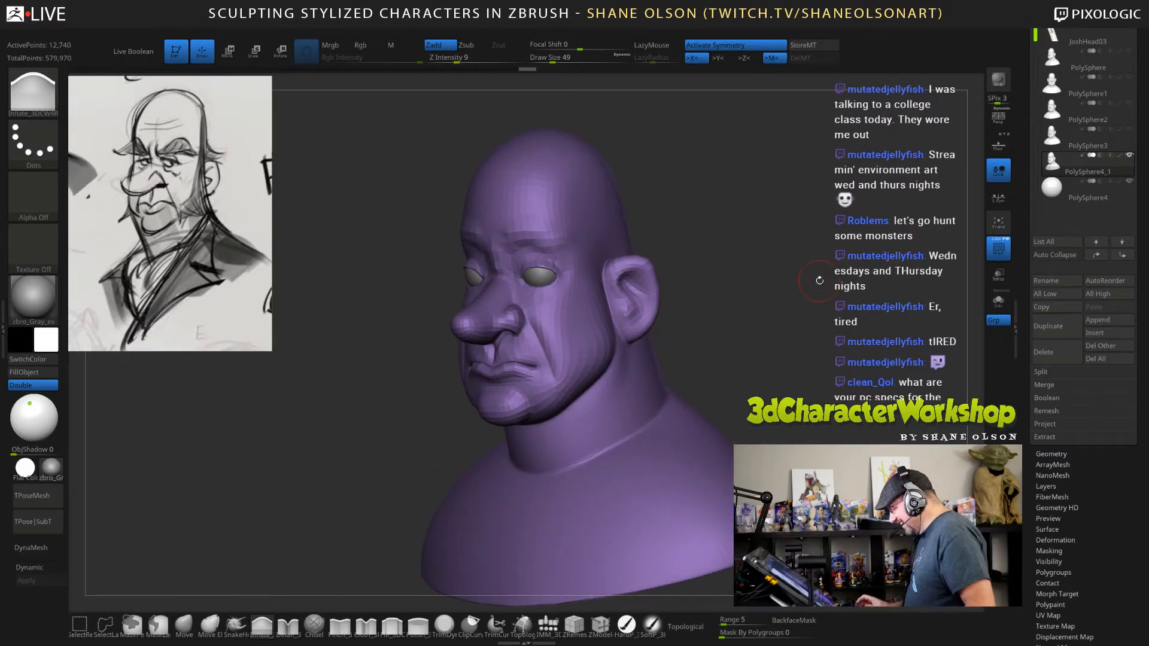
left_click_drag(819, 280, 821, 281)
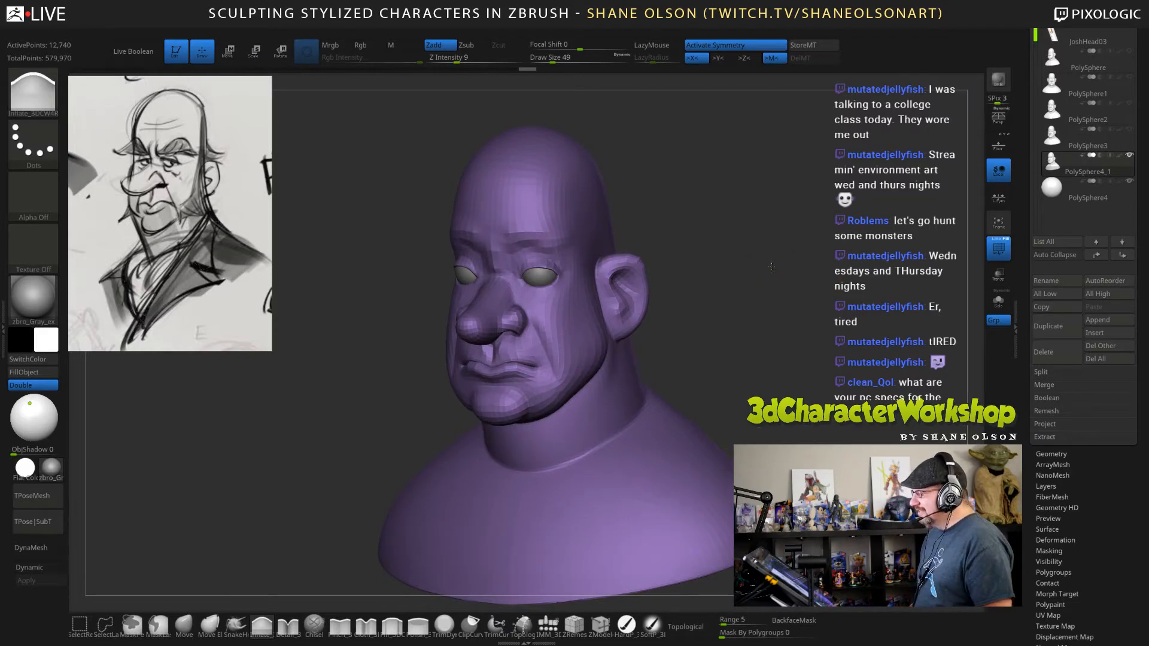
left_click_drag(715, 270, 726, 267)
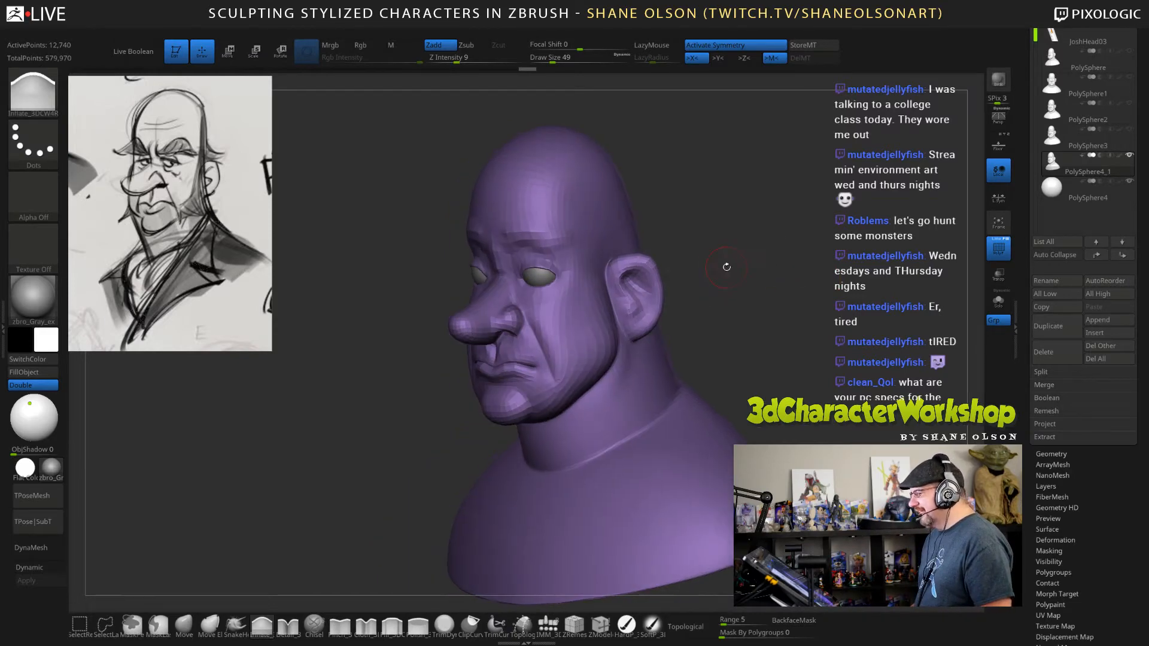
Try to ZRemesh the duplicated head with a target polygons count of 7, and undo the mesh changes.
left_click(1062, 453)
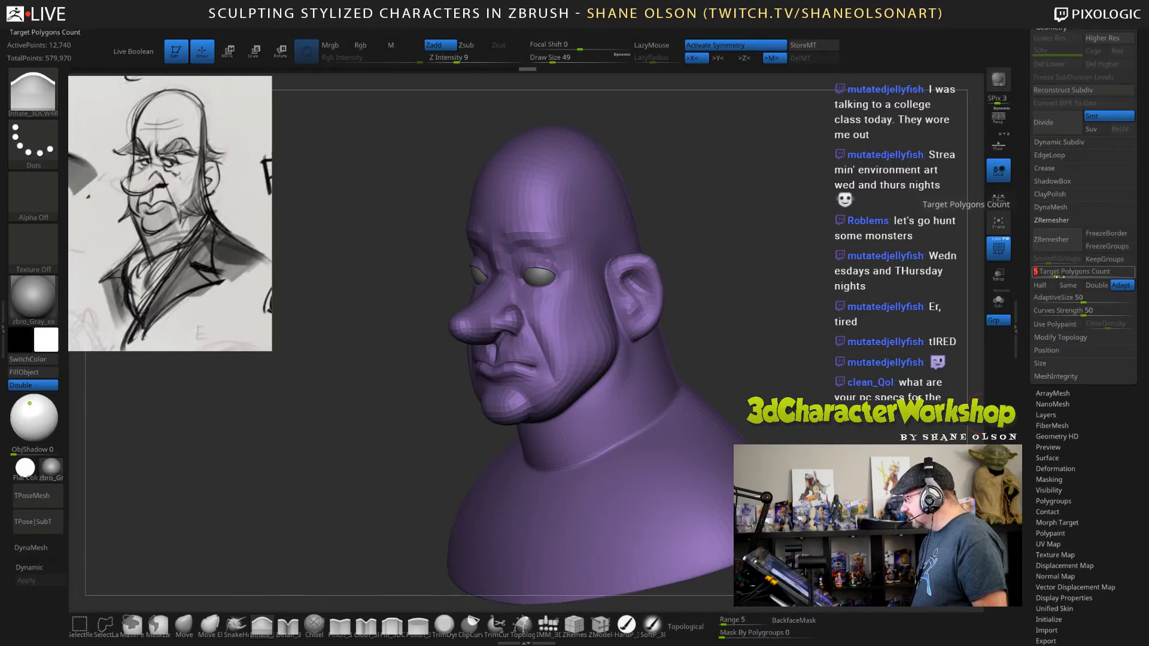
left_click(1051, 239)
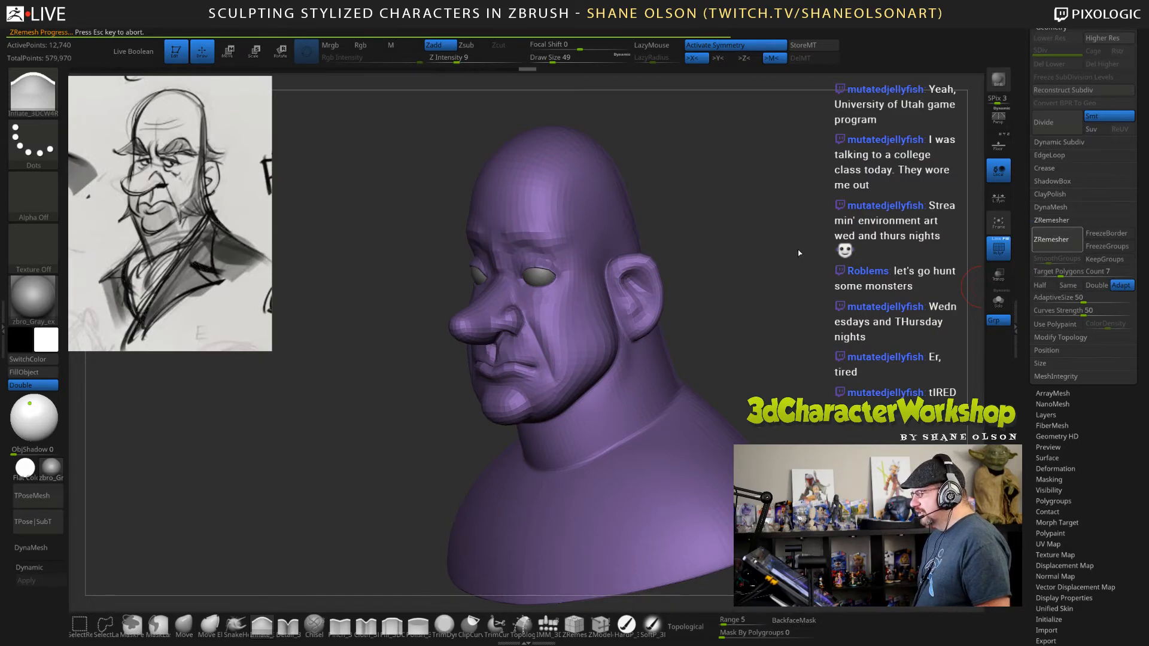
key("ctrl")
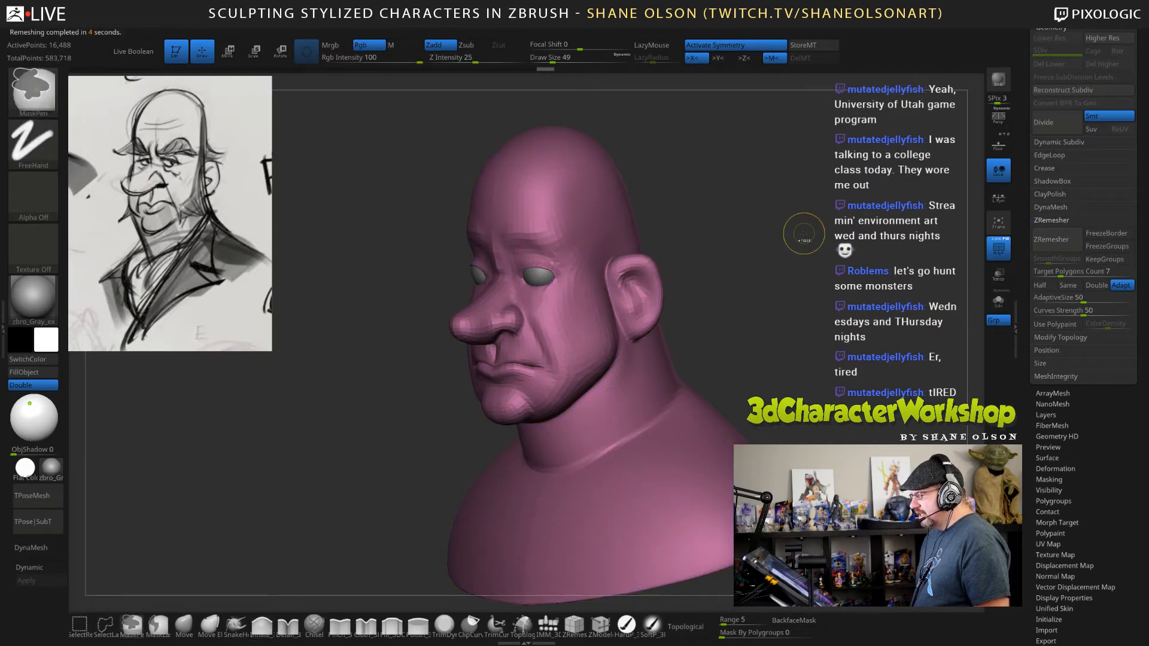
key("ctrl+z")
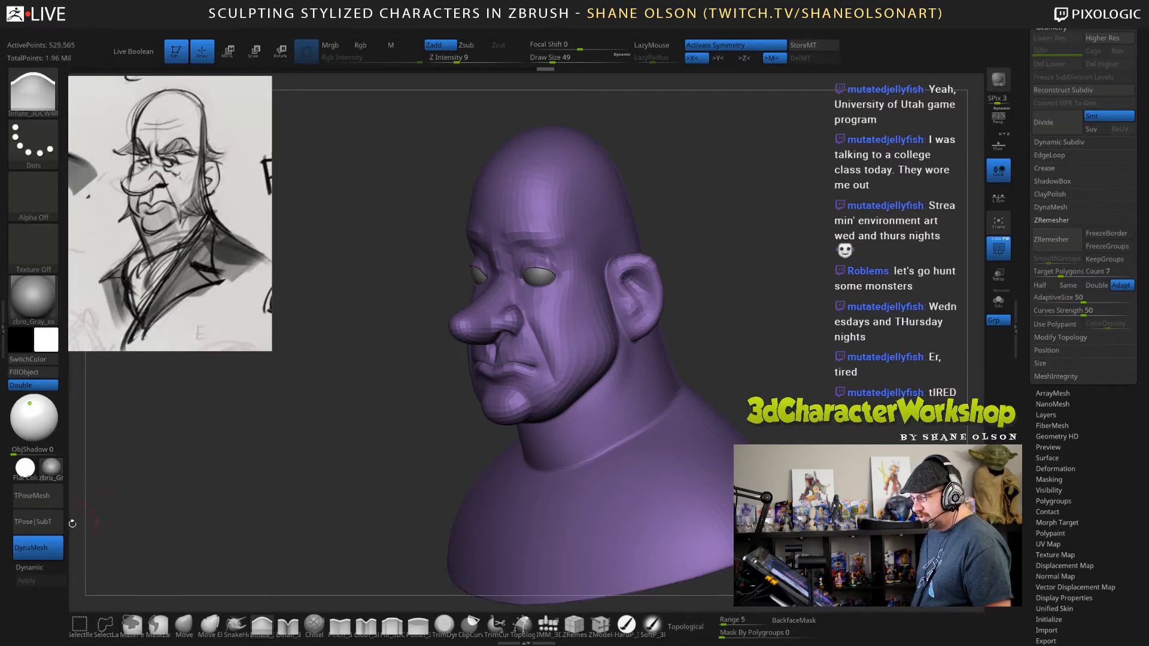
key("ctrl+z")
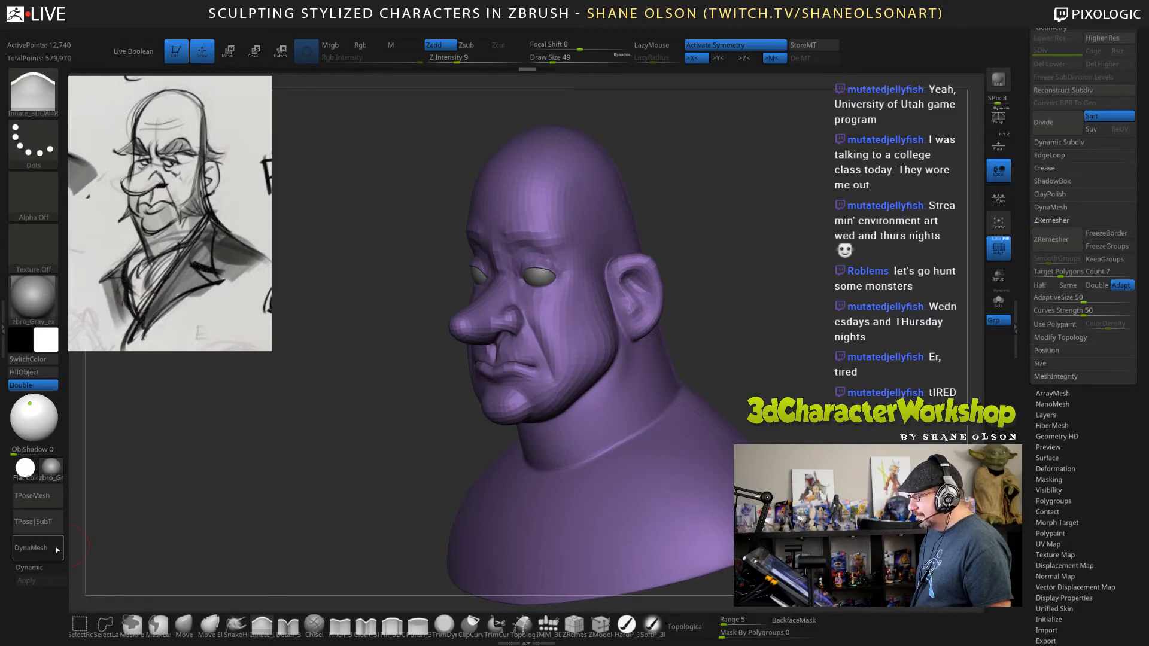
Apply Dynamic Subdiv to the head as real subdivision levels, and smooth the brow area above the eyes.
left_click(48, 568)
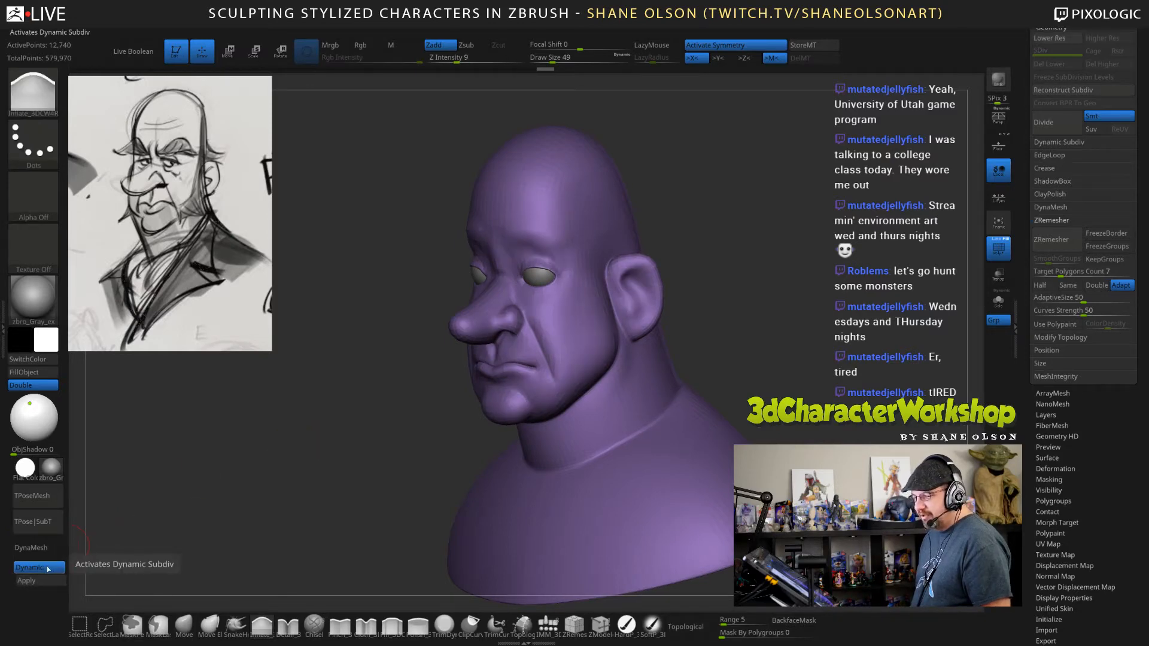
left_click(27, 580)
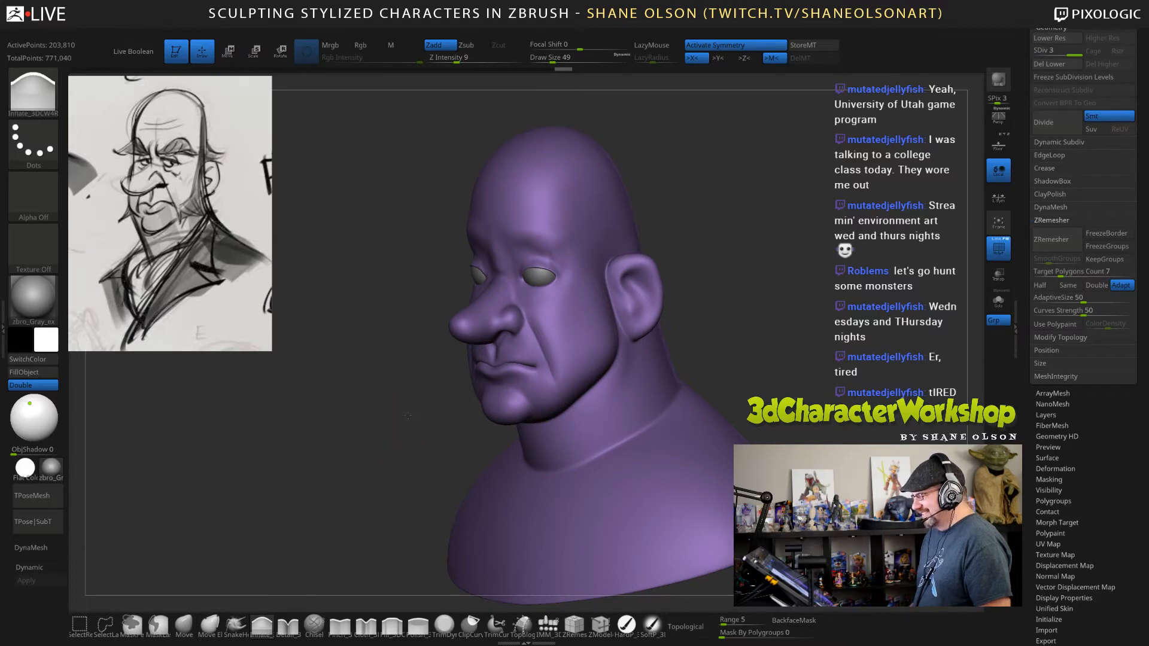
left_click_drag(407, 415, 414, 473)
key("shift")
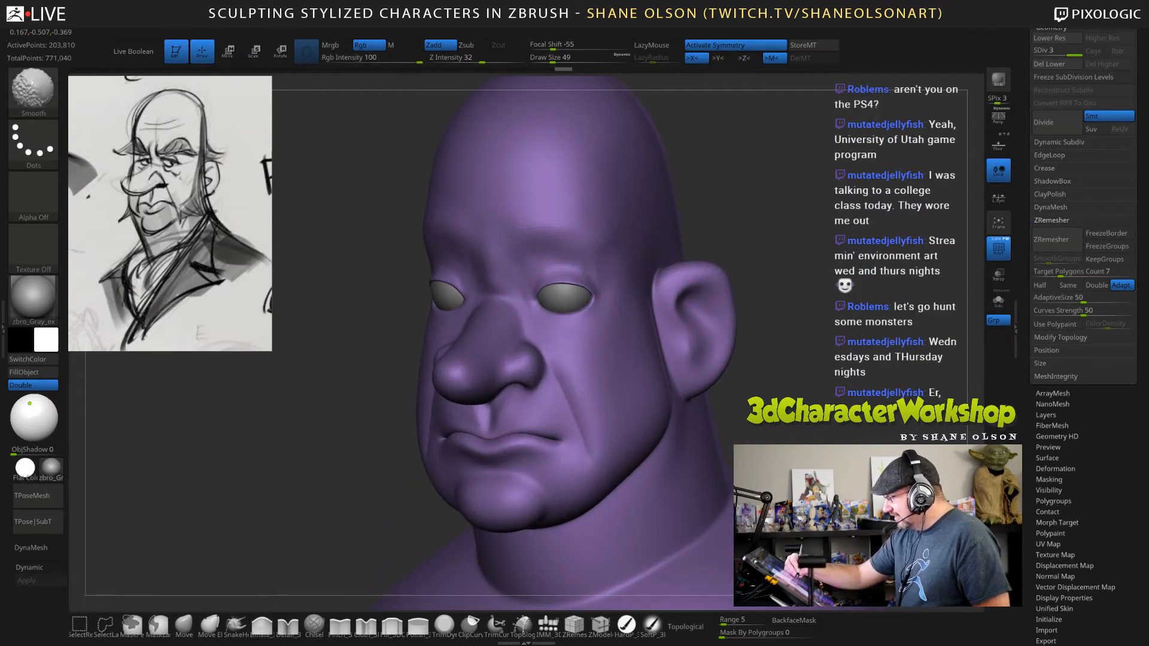
left_click_drag(528, 250, 554, 223, "shift")
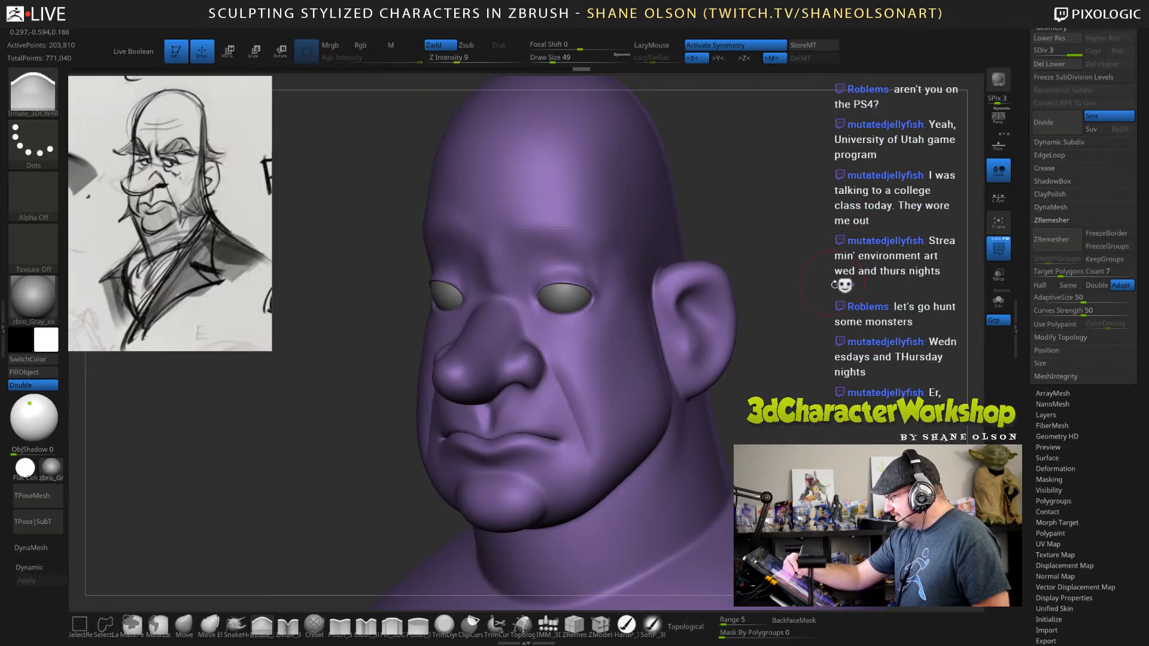
left_click_drag(818, 274, 830, 271)
key("shift")
left_click_drag(594, 261, 600, 276, "shift")
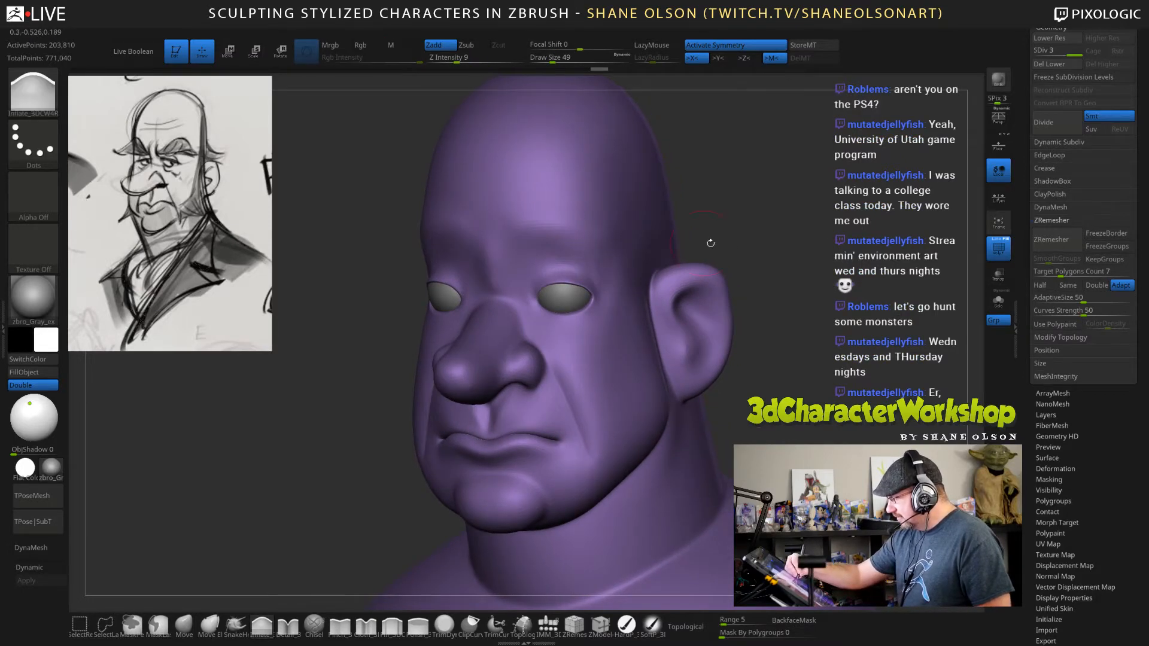
left_click_drag(790, 266, 775, 268)
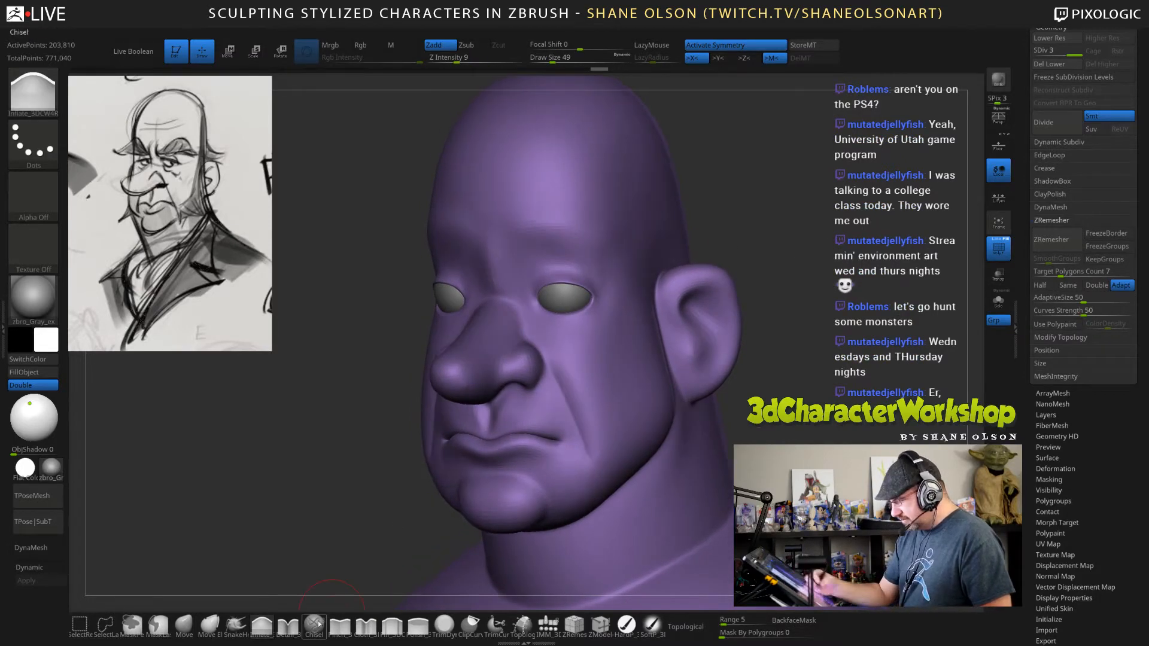
Carve the brow creases over the eyes and the vertical frown lines between them with the Detail brush at draw size 38.
left_click(287, 625)
key("s")
left_click_drag(744, 205, 739, 205)
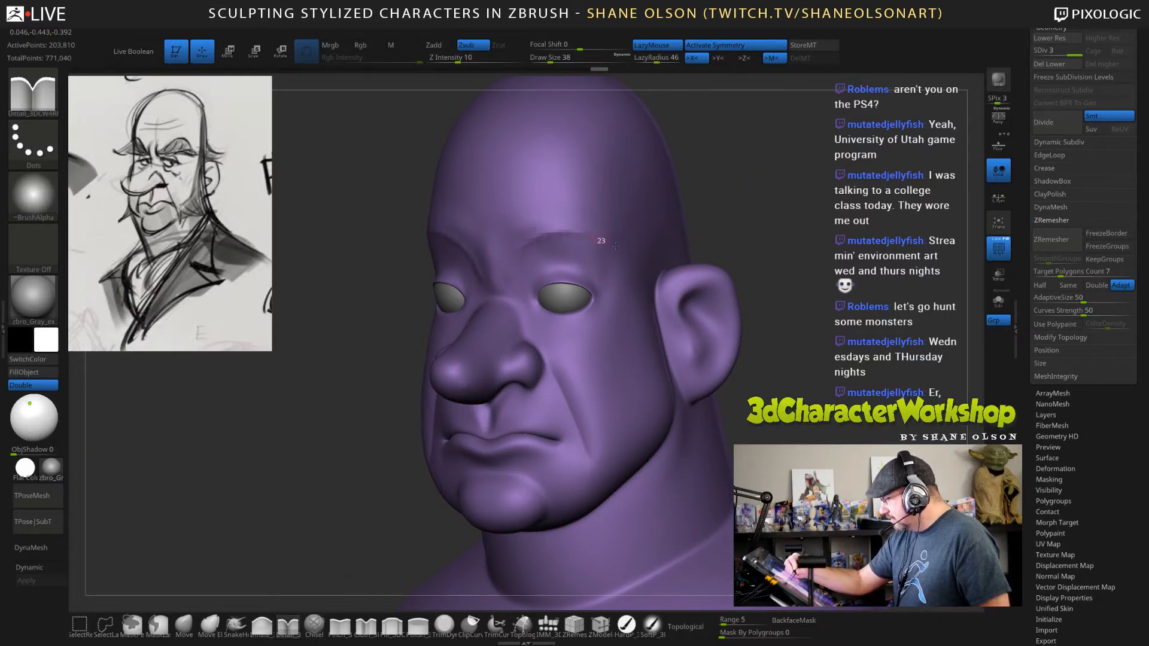
mouse_move(530, 242)
left_mouse_down()
mouse_move(600, 237)
mouse_move(580, 231)
mouse_move(591, 233)
left_mouse_up()
mouse_move(769, 271)
left_mouse_down()
mouse_move(903, 314)
mouse_move(809, 324)
mouse_move(810, 289)
left_mouse_up()
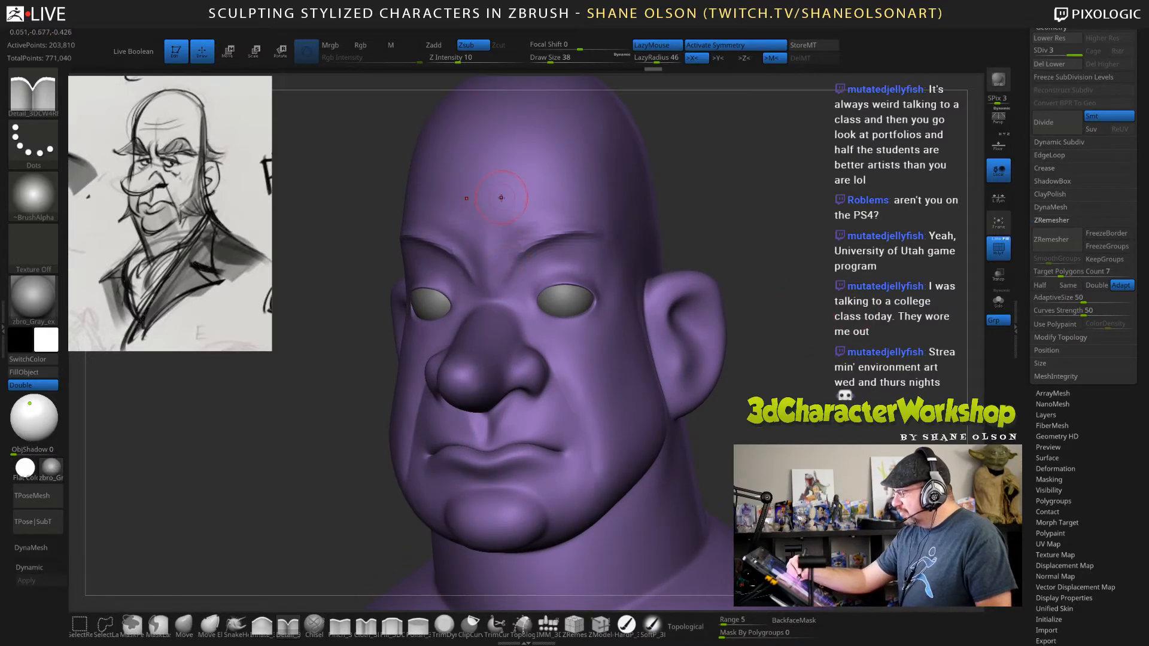
left_click_drag(509, 262, 507, 284)
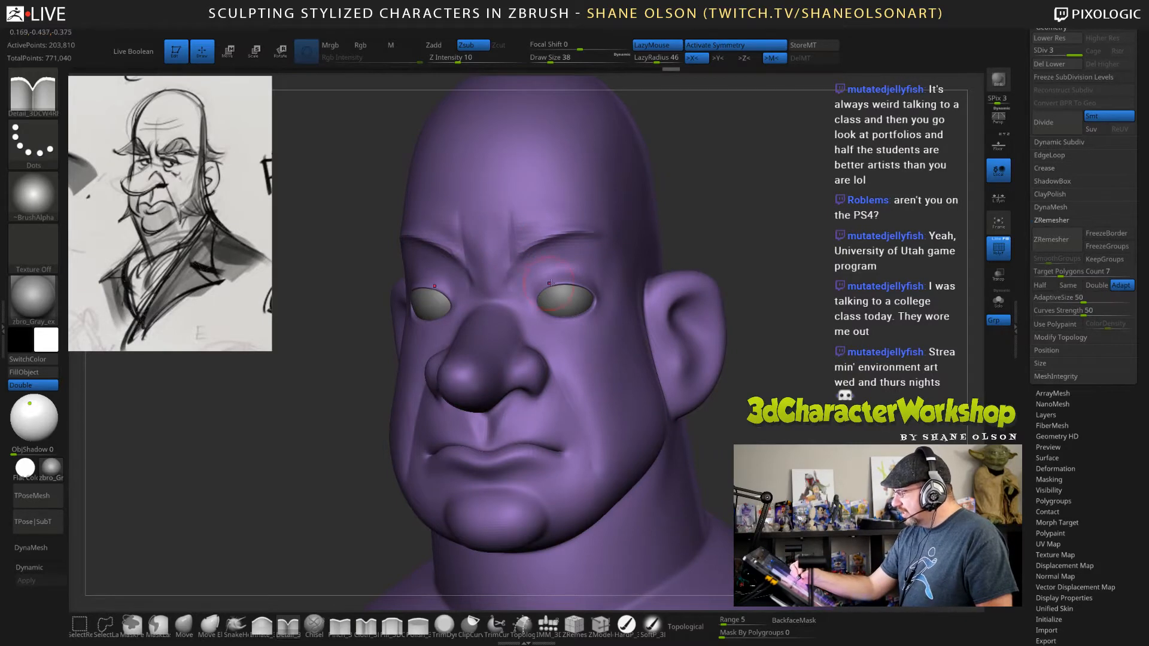
left_click_drag(732, 280, 741, 303)
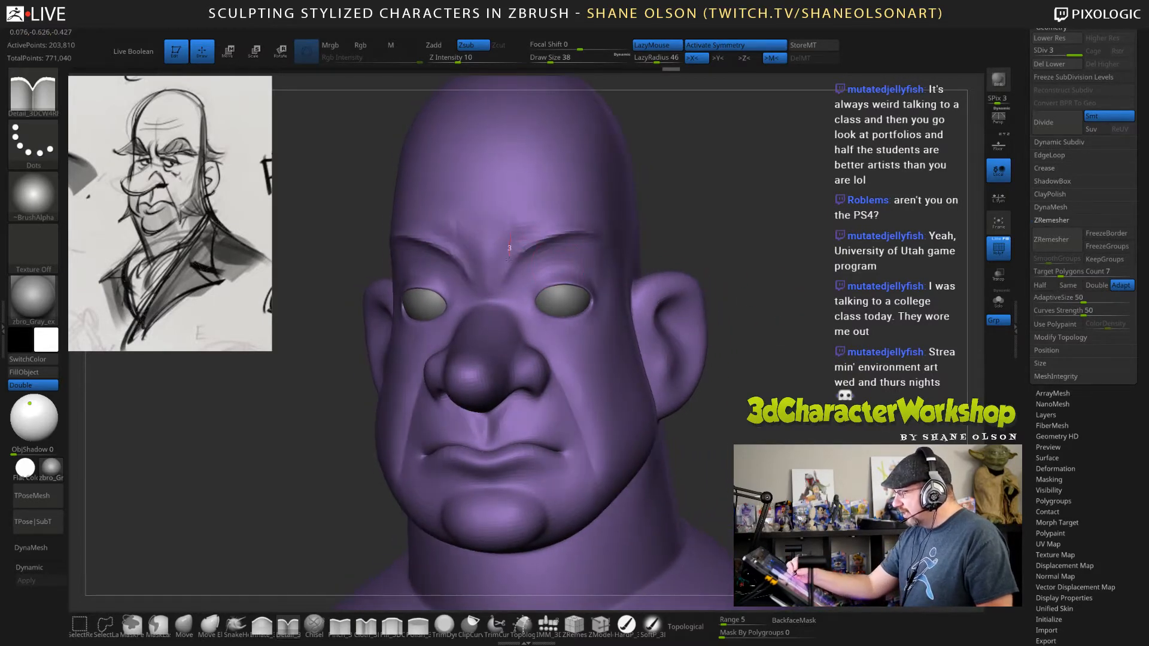
Carve a fold above the upper eyelids, following the lid to the outer eye corners, and undo the stray stroke.
left_click_drag(802, 350, 828, 371)
left_click_drag(550, 268, 566, 267)
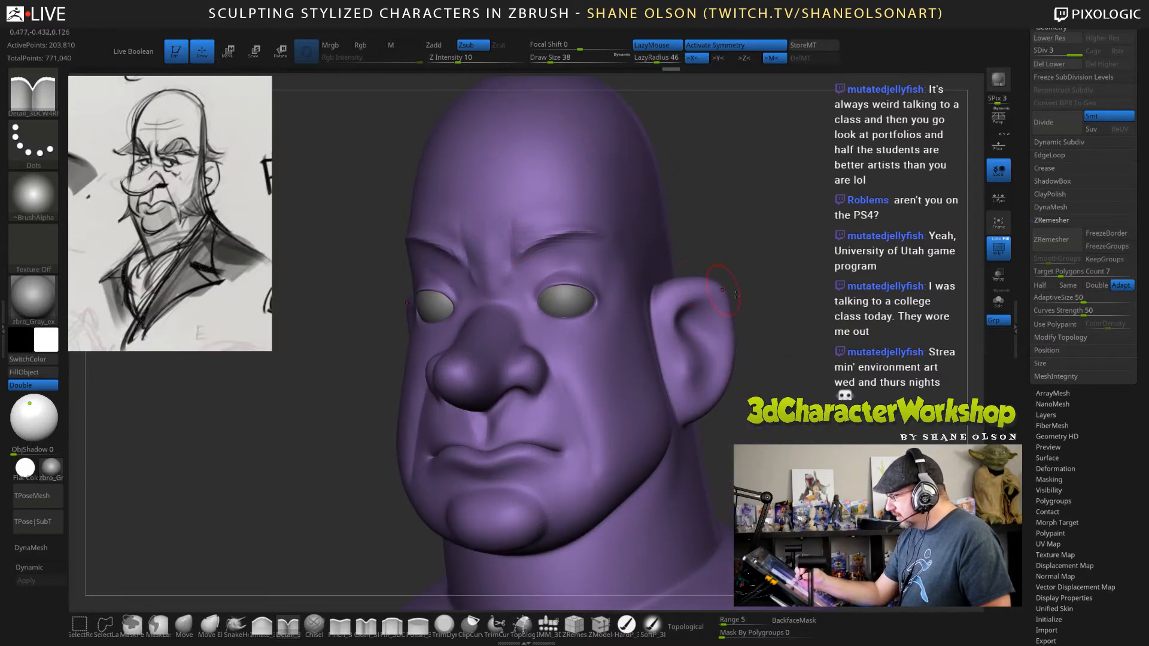
left_click_drag(820, 332, 768, 348)
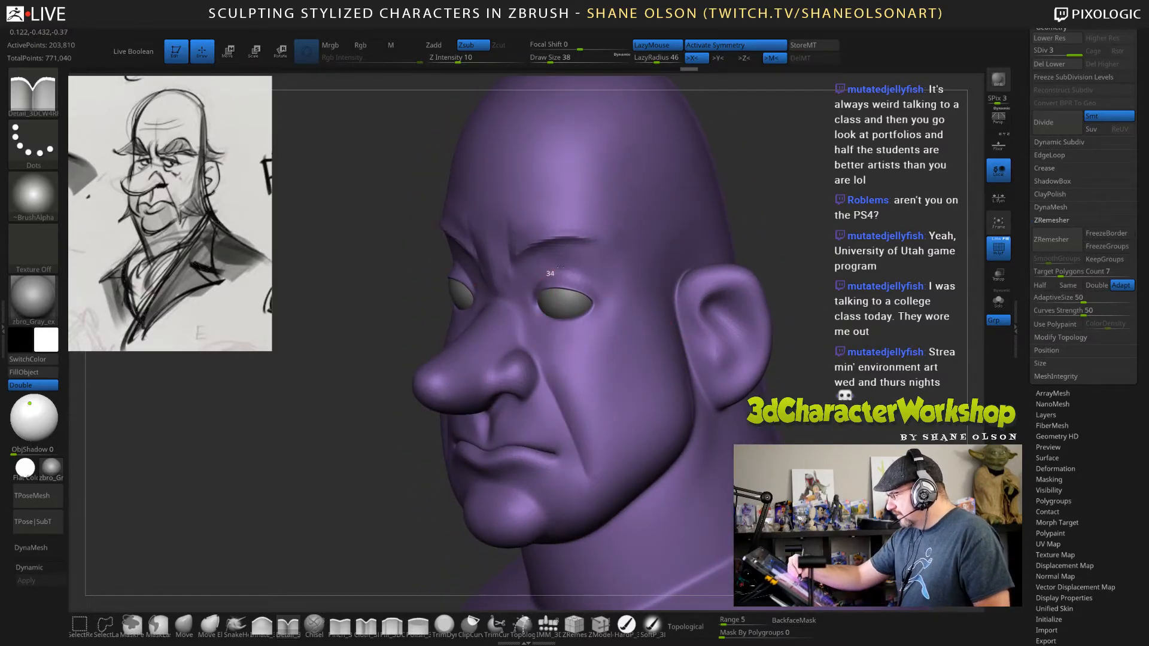
left_click_drag(572, 270, 608, 291)
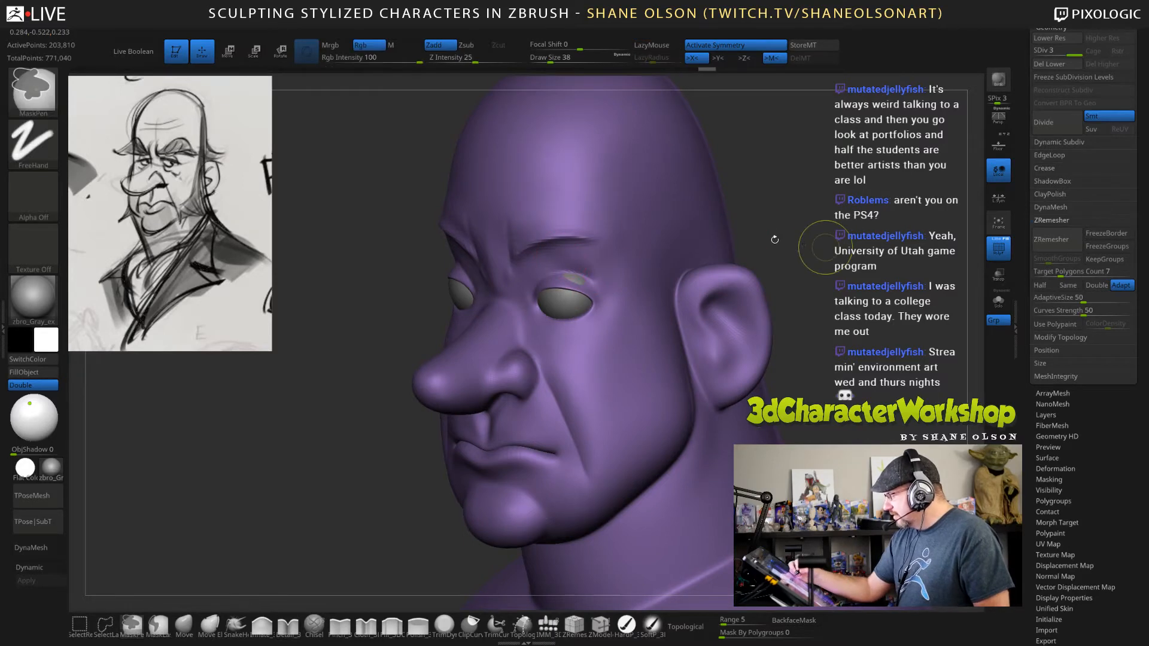
key("ctrl+z")
left_click_drag(590, 273, 611, 292)
Carve a crease under the lower eyelids, and undo the extra stroke beneath the outer eye corners.
mouse_move(799, 293)
left_mouse_down()
mouse_move(916, 294)
mouse_move(853, 299)
left_mouse_up()
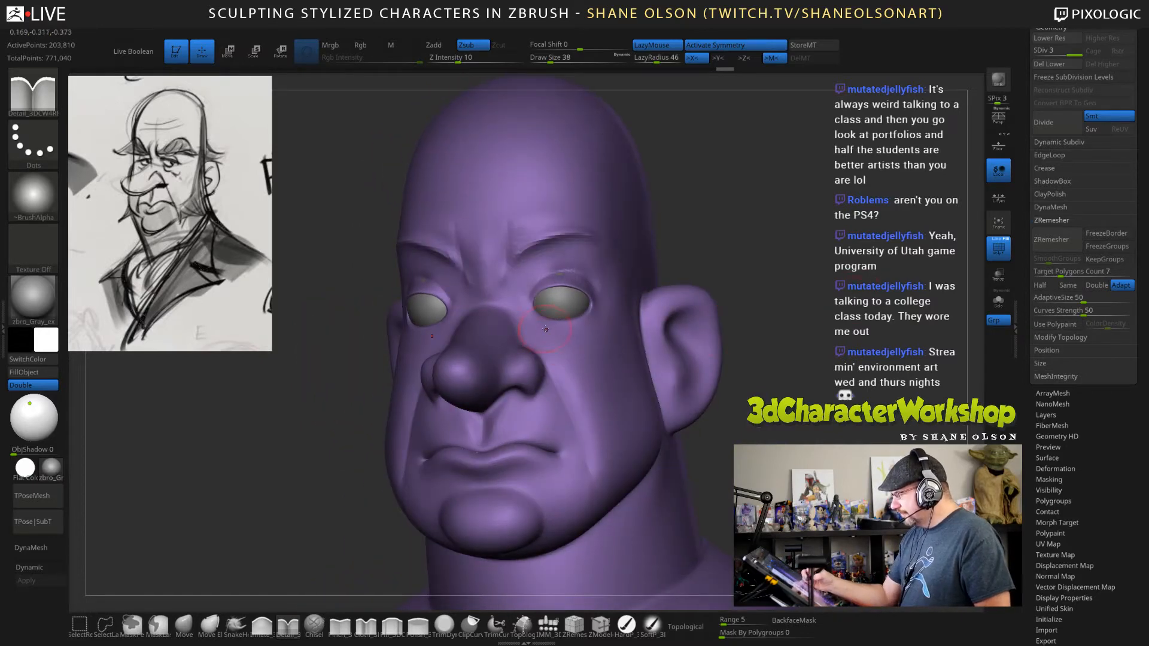
mouse_move(560, 334)
left_mouse_down()
mouse_move(543, 322)
mouse_move(599, 318)
left_mouse_up()
mouse_move(754, 317)
left_mouse_down()
mouse_move(897, 320)
mouse_move(855, 325)
mouse_move(808, 349)
mouse_move(817, 351)
left_mouse_up()
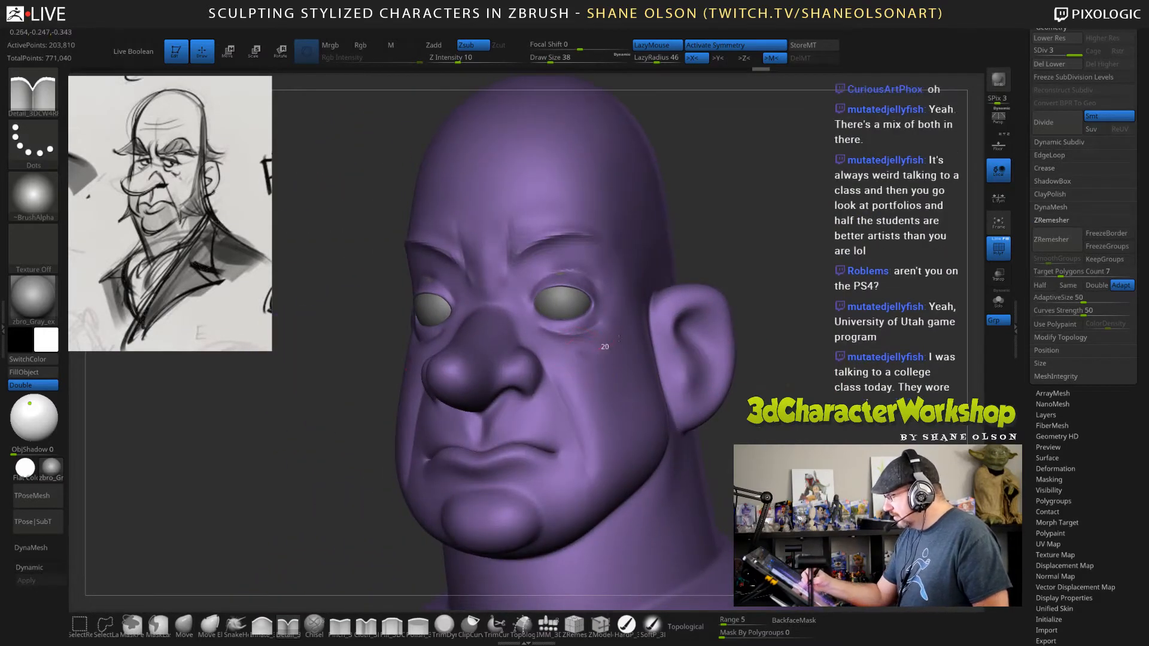
left_click_drag(619, 338, 627, 335)
key("ctrl+z")
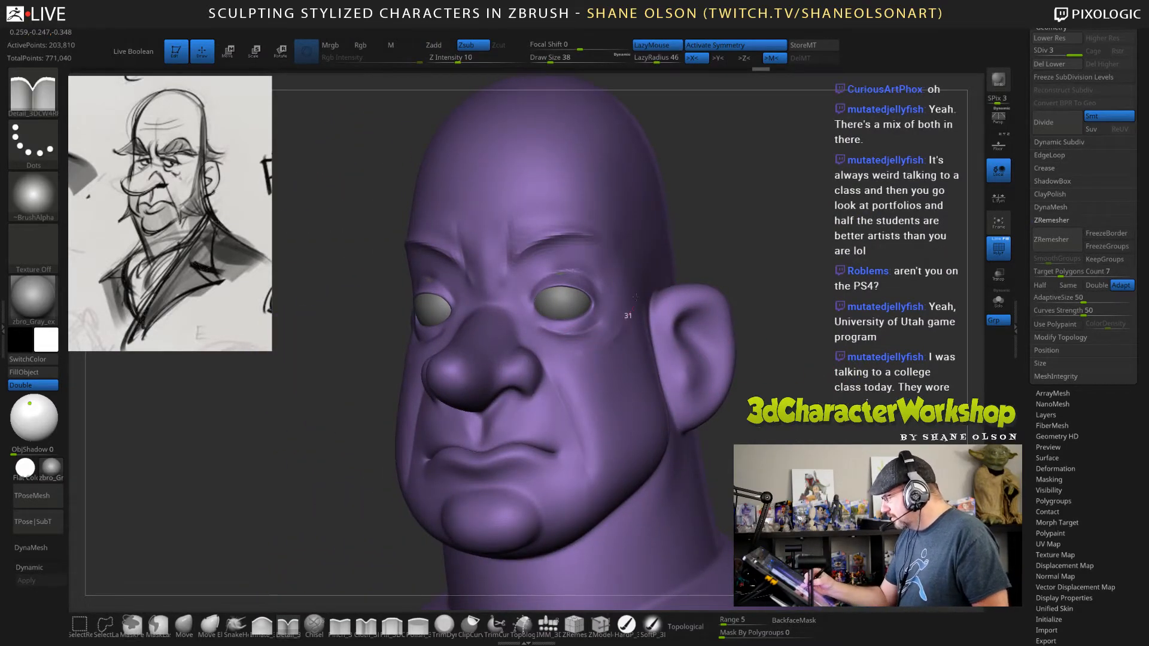
Carve a curved eye socket groove from under the brow around the outer eye corners toward the cheeks.
left_click_drag(636, 296, 637, 293)
mouse_move(848, 398)
left_mouse_down()
mouse_move(867, 399)
mouse_move(803, 386)
left_mouse_up()
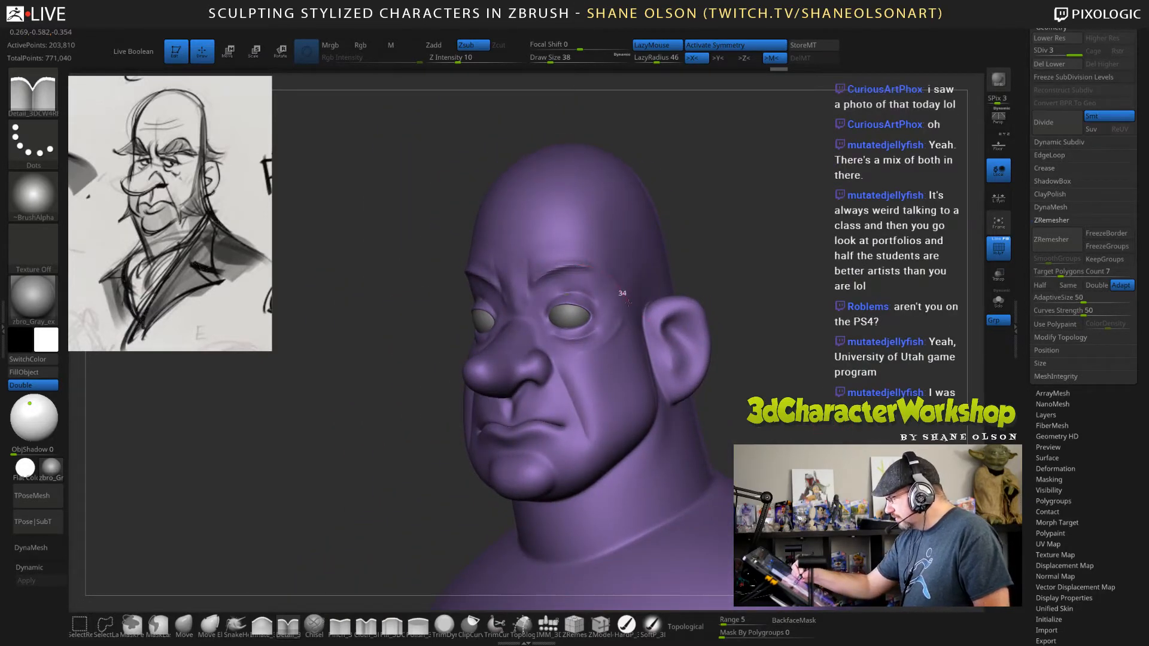
left_click_drag(624, 328, 623, 332)
mouse_move(803, 388)
left_mouse_down()
mouse_move(837, 390)
mouse_move(781, 389)
left_mouse_up()
mouse_move(581, 264)
left_mouse_down()
mouse_move(604, 269)
mouse_move(634, 304)
left_mouse_up()
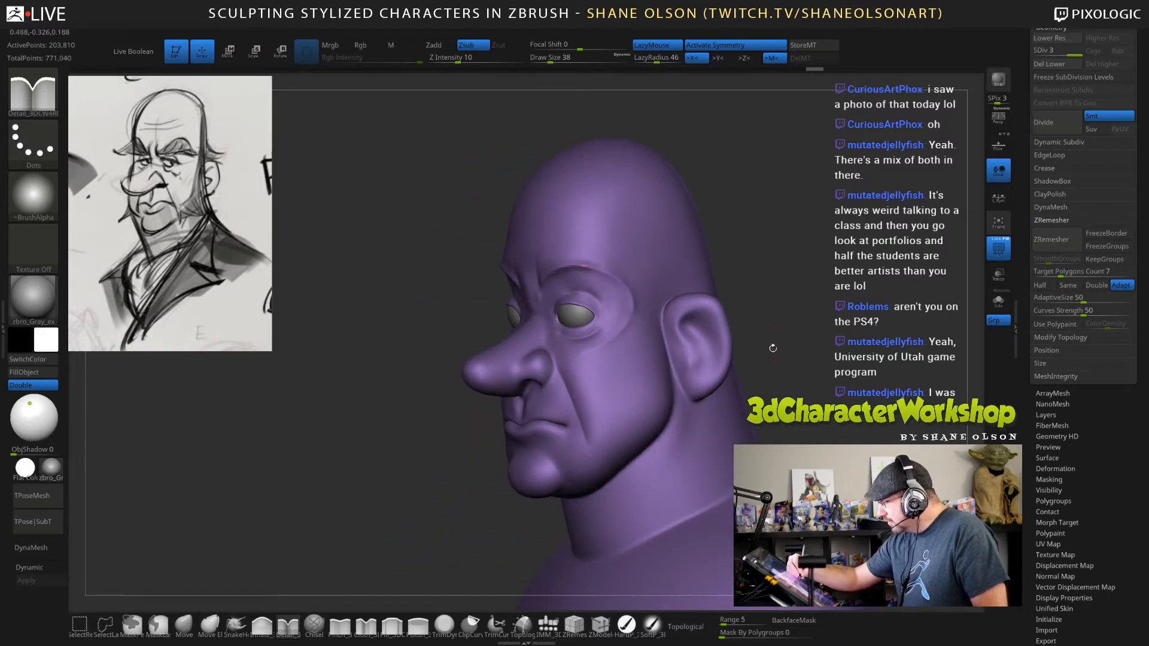
Try to carve the inner eye socket grooves between the nose bridge and the eyes, undoing the strokes.
mouse_move(772, 347)
left_mouse_down()
mouse_move(848, 380)
mouse_move(834, 379)
left_mouse_up()
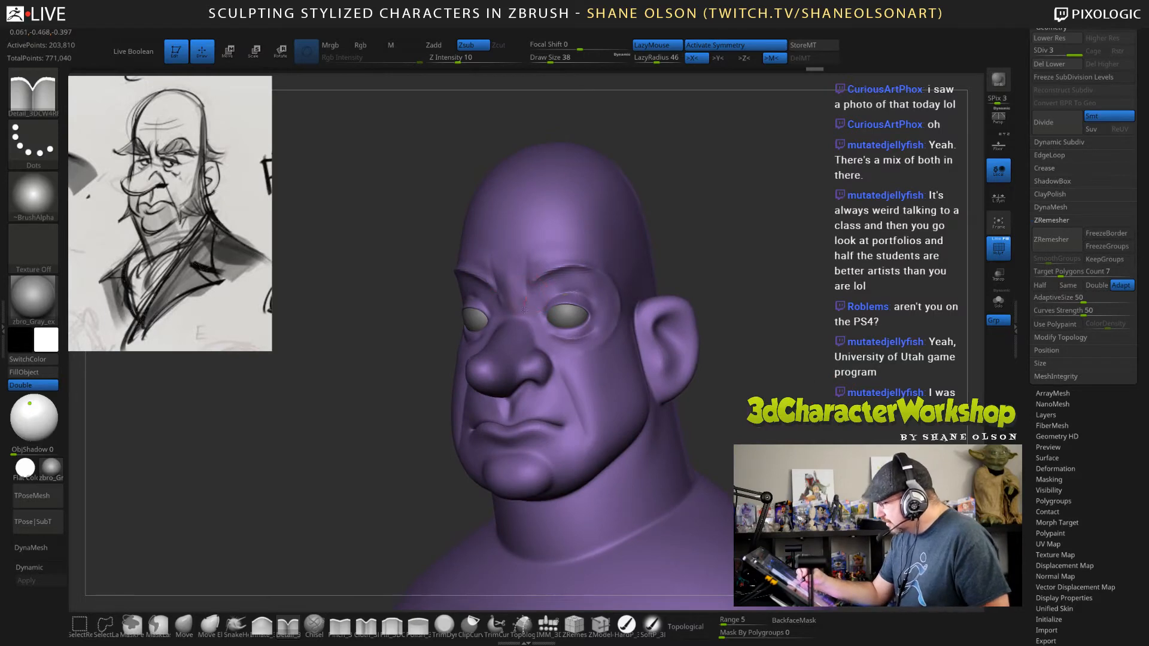
left_click_drag(542, 339, 547, 343)
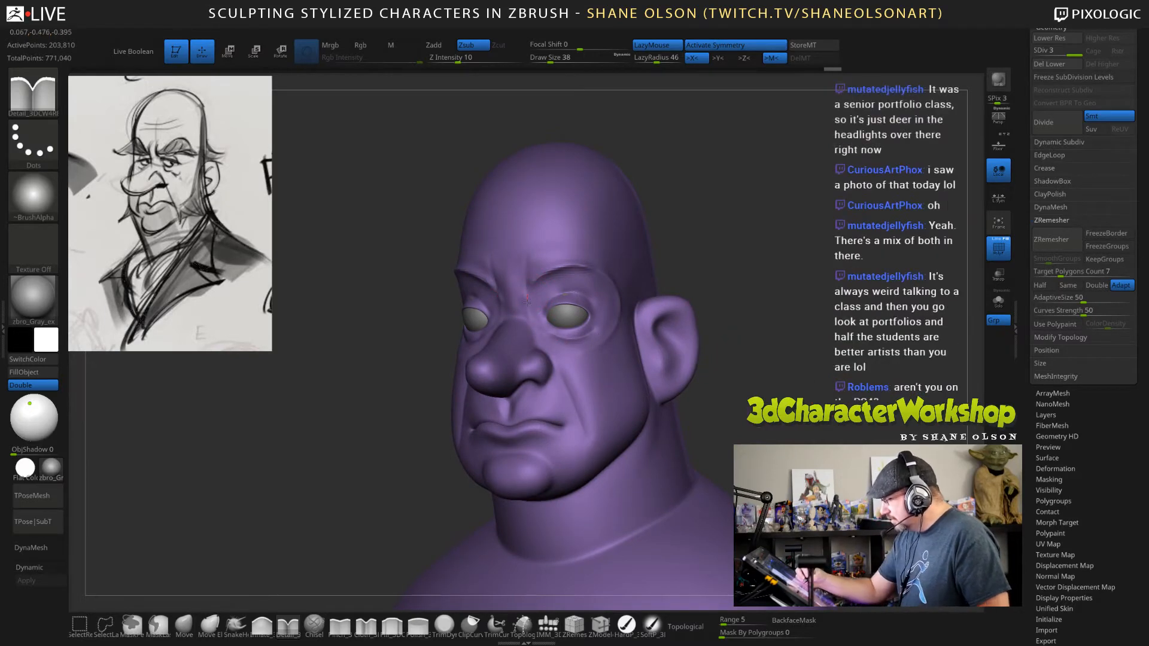
mouse_move(529, 299)
left_mouse_down()
mouse_move(544, 336)
mouse_move(561, 340)
left_mouse_up()
mouse_move(726, 361)
left_mouse_down()
mouse_move(643, 366)
mouse_move(715, 366)
left_mouse_up()
left_click_drag(780, 393, 787, 393)
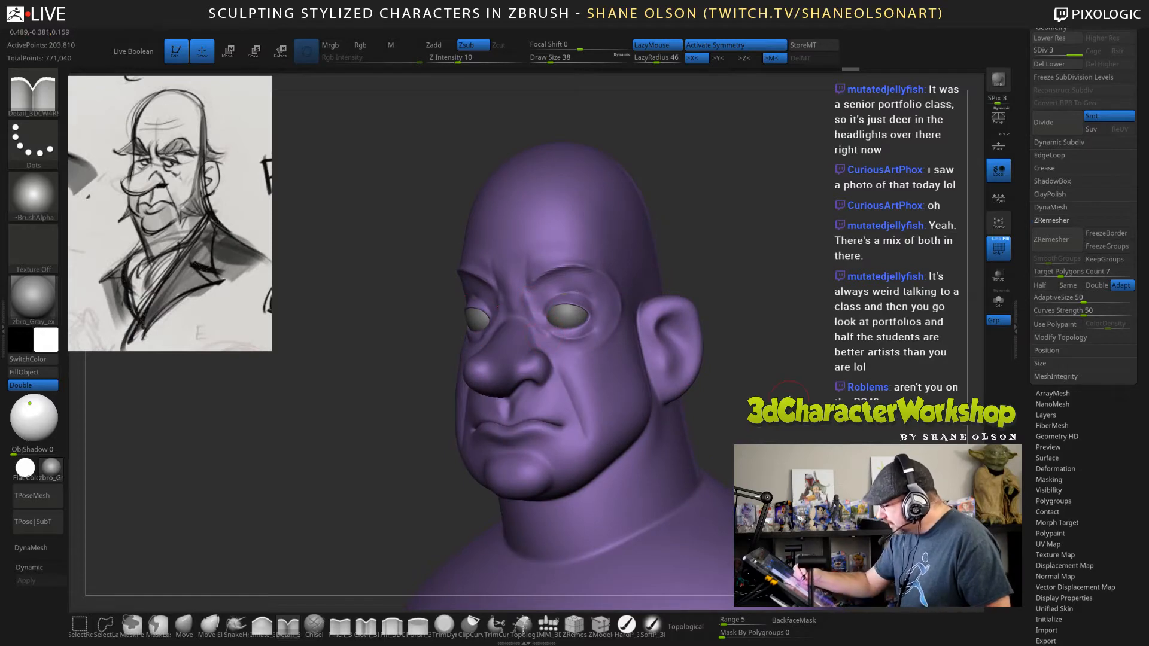
left_click_drag(726, 334, 712, 362)
key("ctrl+z")
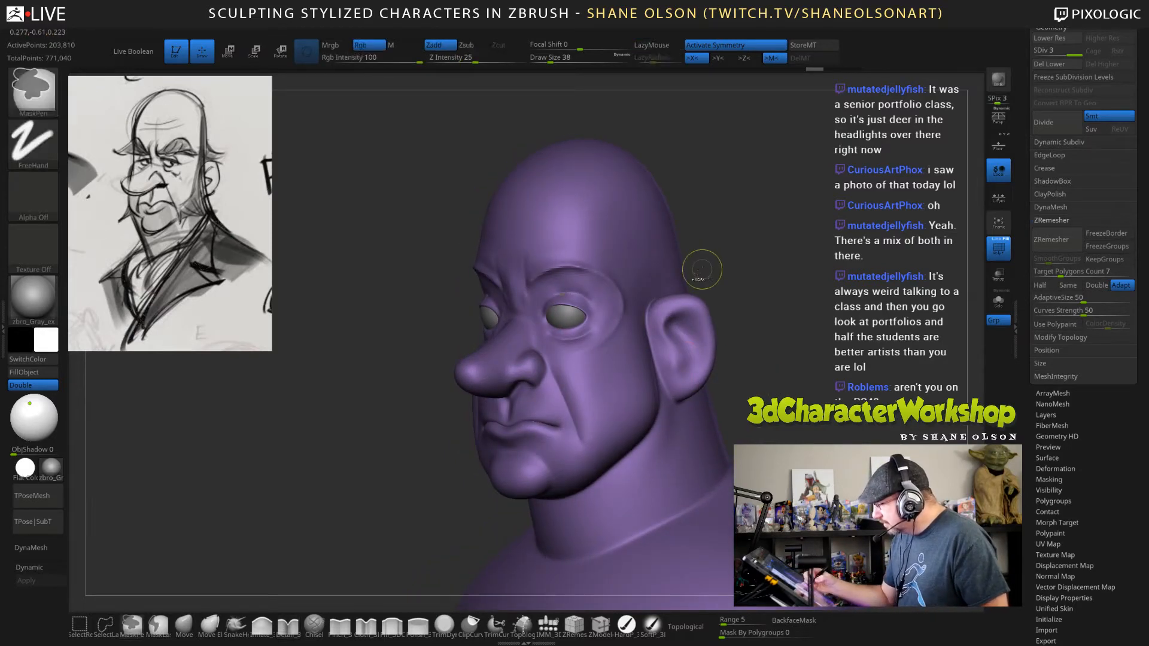
key("ctrl+z")
mouse_move(527, 292)
left_mouse_down()
mouse_move(533, 323)
mouse_move(575, 346)
left_mouse_up()
key("ctrl+z")
Carve the lower eye socket groove from beside the nose along the underside of the eyes.
left_click_drag(856, 378, 927, 372)
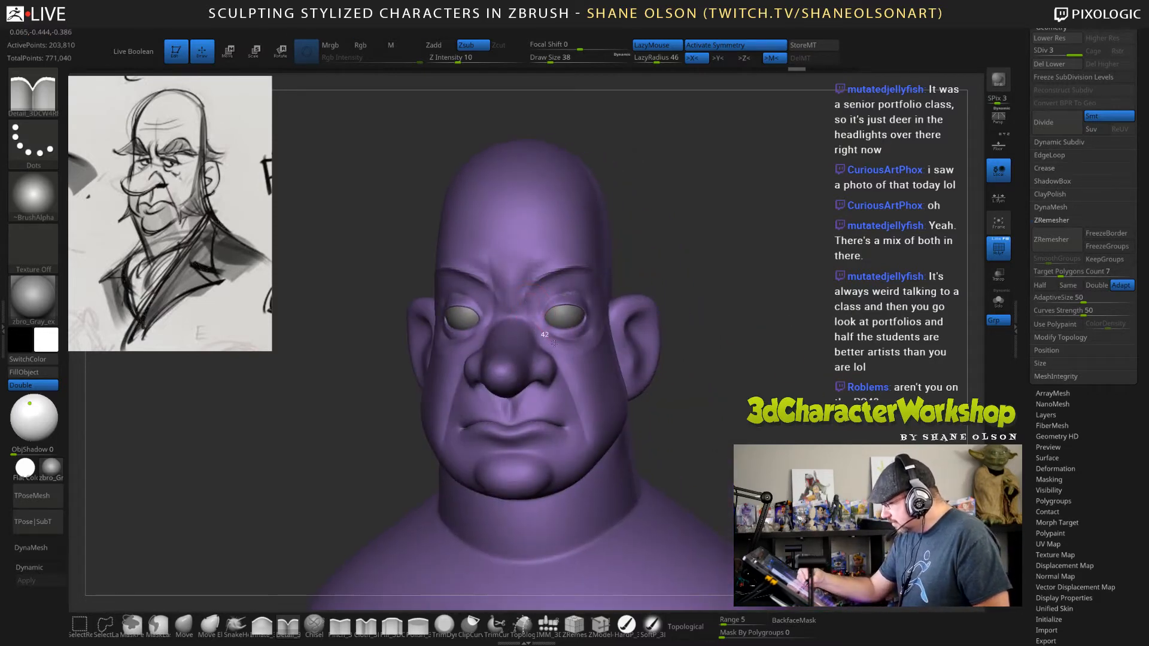
left_click_drag(554, 344, 569, 344)
left_click_drag(862, 422, 797, 432)
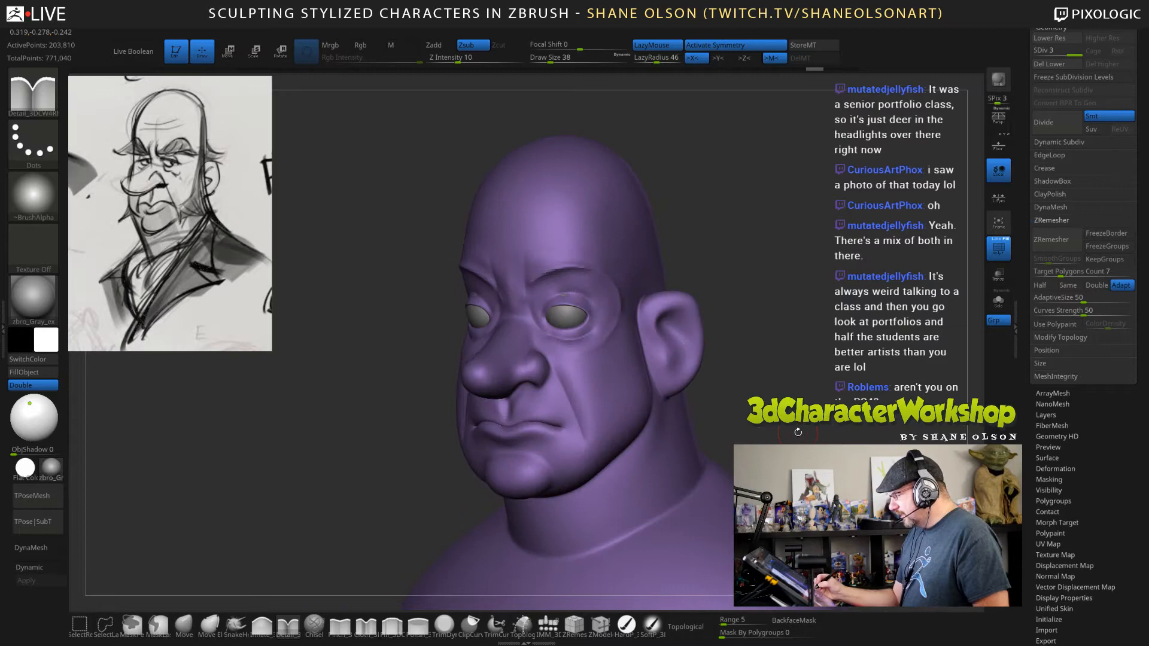
Try to ZRemesh the newly detailed head with a target polygons count of 7.
left_click(1066, 271)
type("7")
key("Return")
left_click(1062, 246)
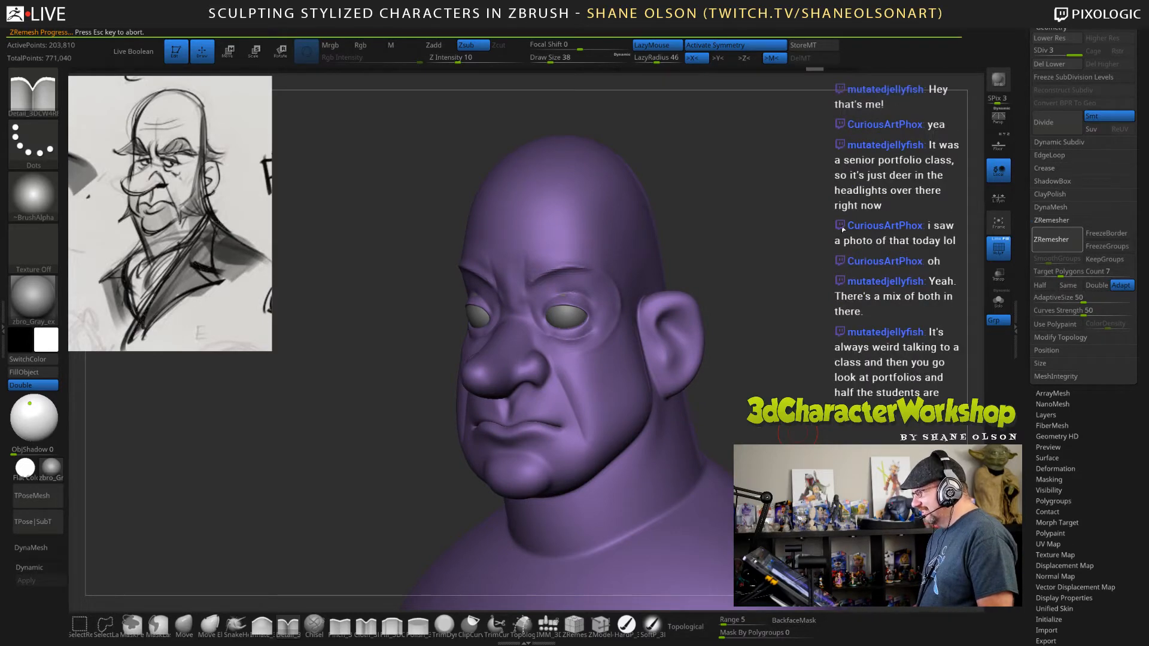
Isolate the head with Solo and display its polyframe to examine the remeshed topology around the eyelids.
mouse_move(841, 237)
left_mouse_down("shift")
mouse_move(831, 234)
mouse_move(843, 344)
left_mouse_up("shift")
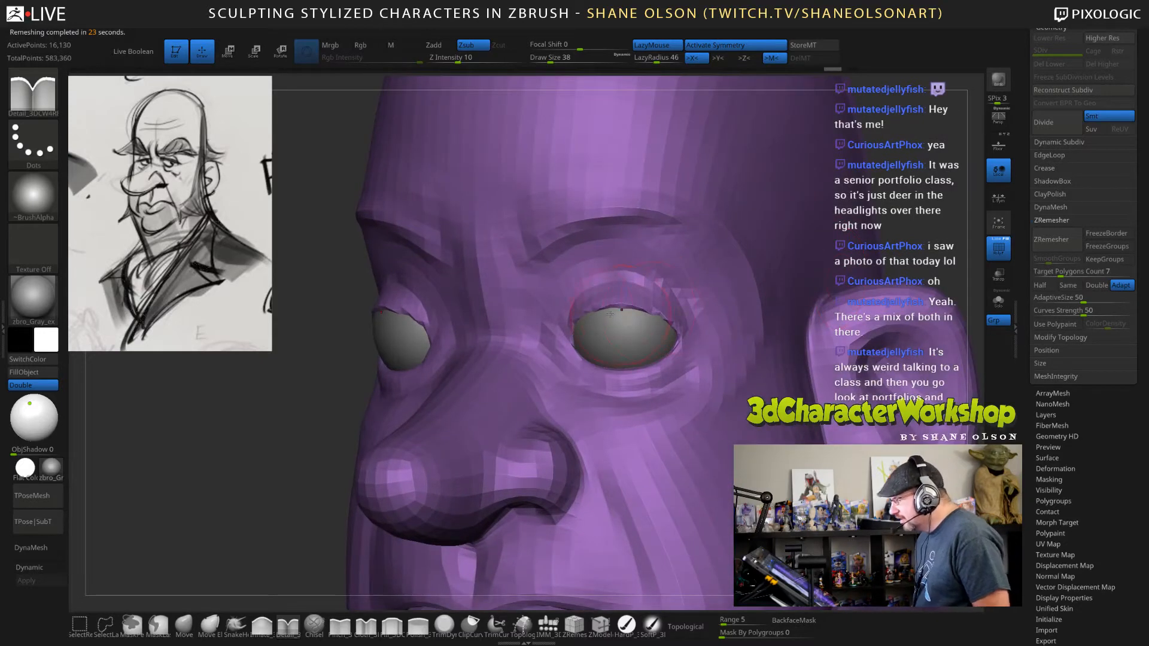
left_click_drag(902, 195, 935, 200)
left_click(997, 301)
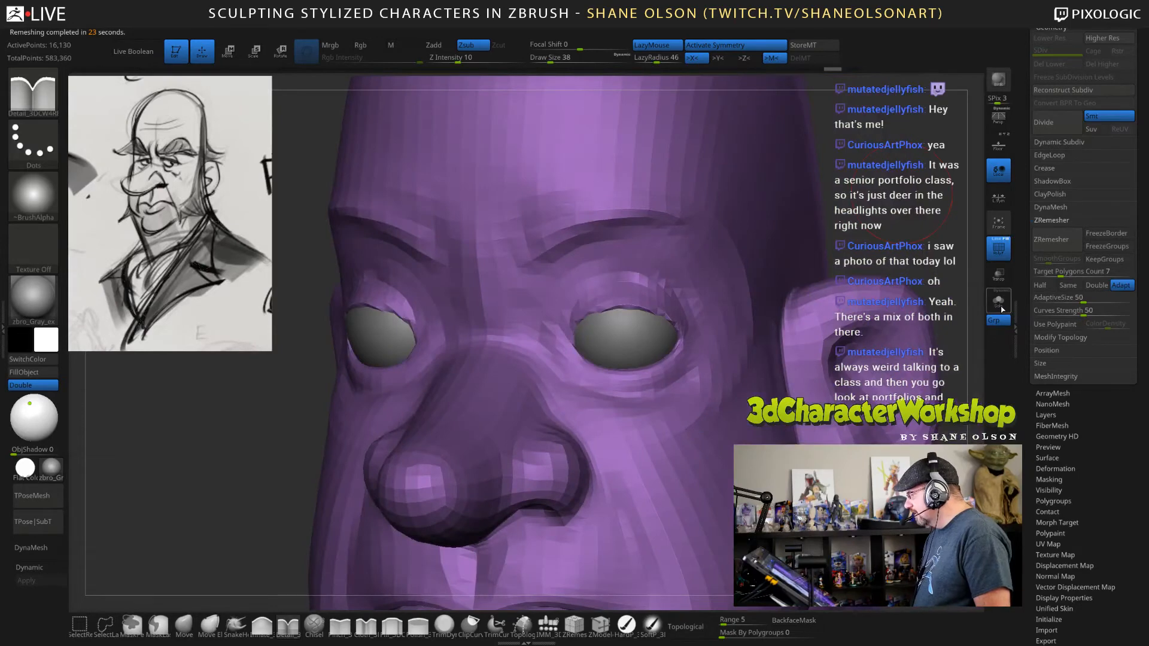
key("shift+f")
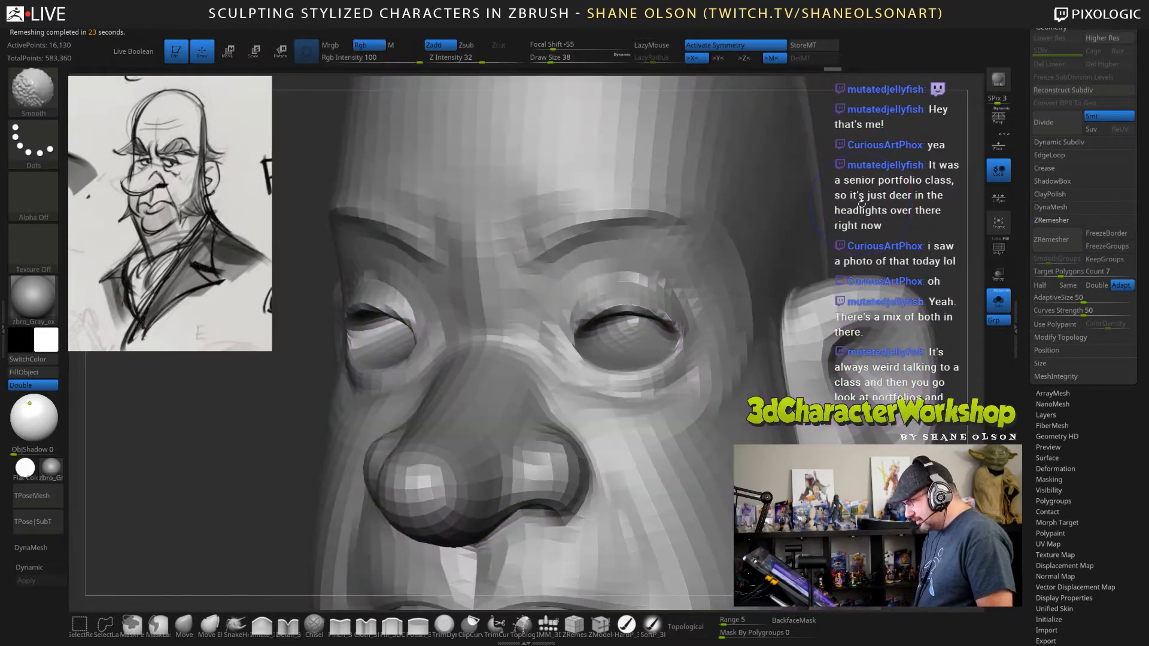
key("shift+f")
left_click(996, 241)
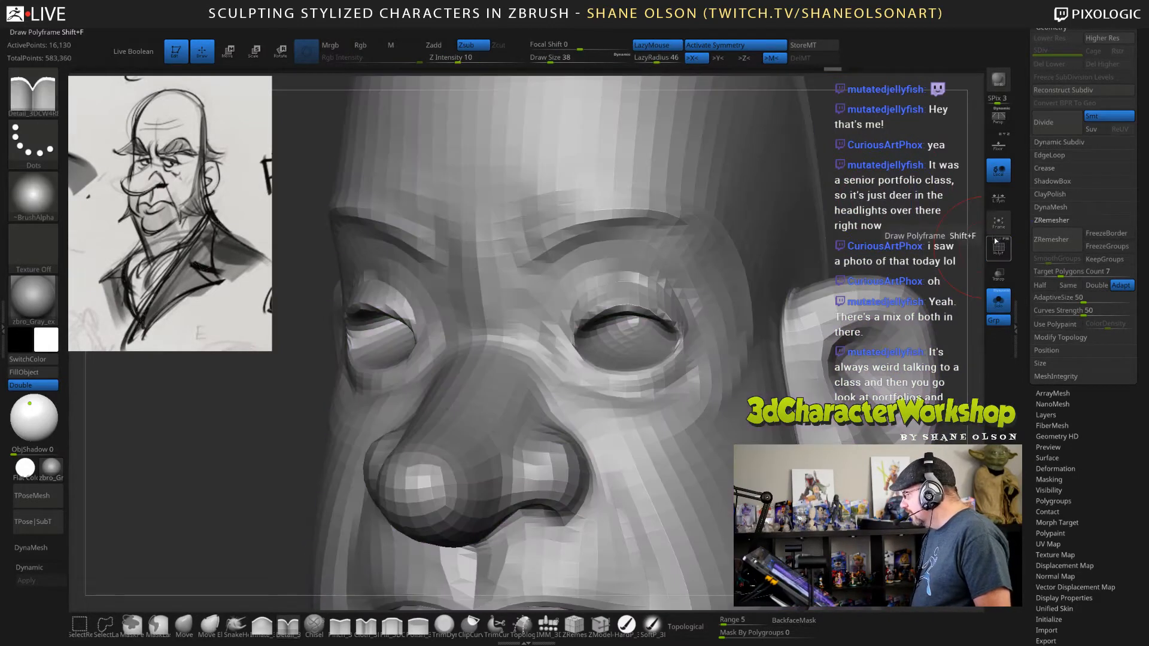
left_click(995, 241)
left_click(994, 239)
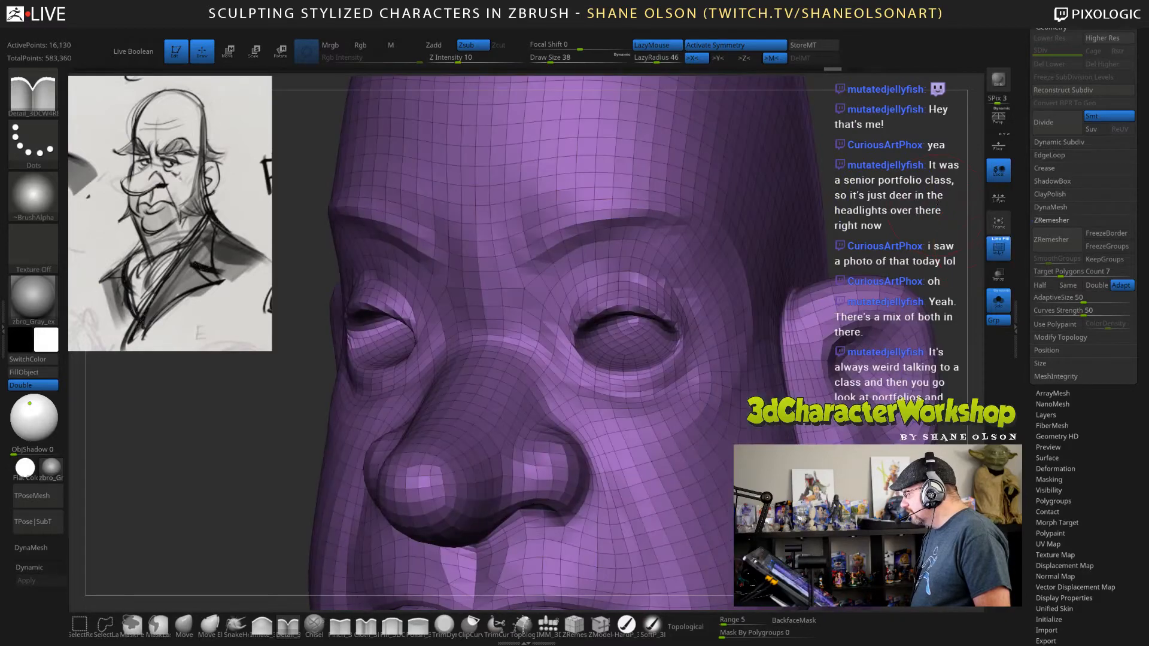
Undo the ZRemesh to bring back the subdivided head.
left_click_drag(951, 239, 898, 198)
left_click_drag(964, 254, 671, 311)
key("ctrl+z")
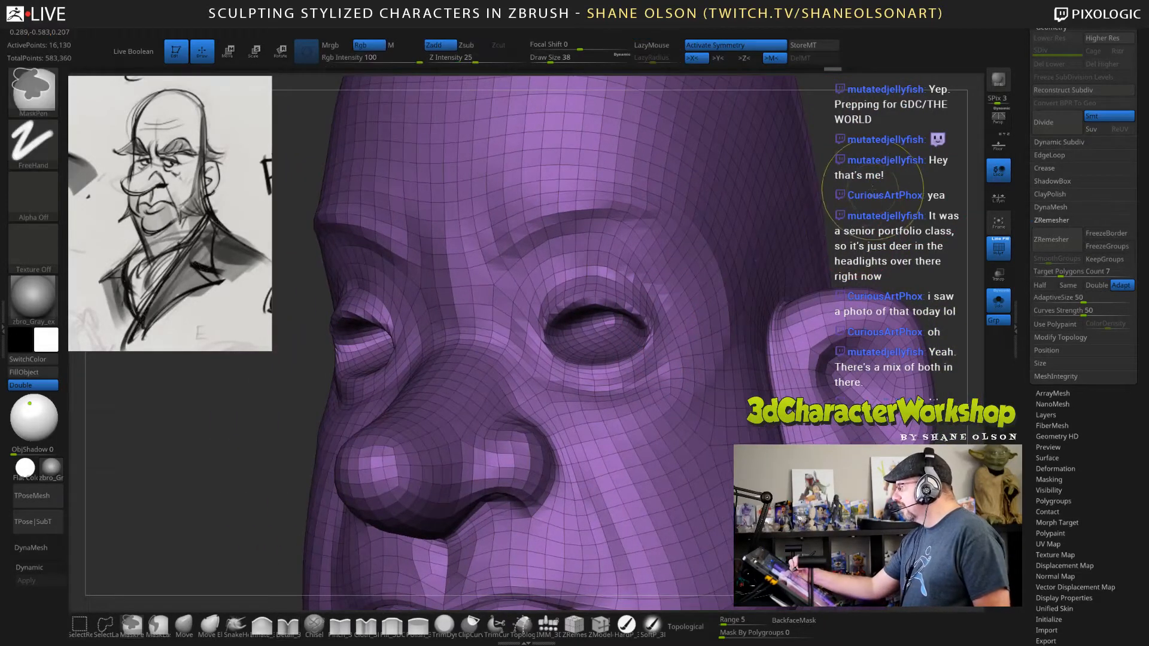
key("ctrl+z")
Smooth the eyelid rims and inner eye sockets at subdivision level 2, and return the head to level 3.
left_click_drag(866, 210, 893, 203)
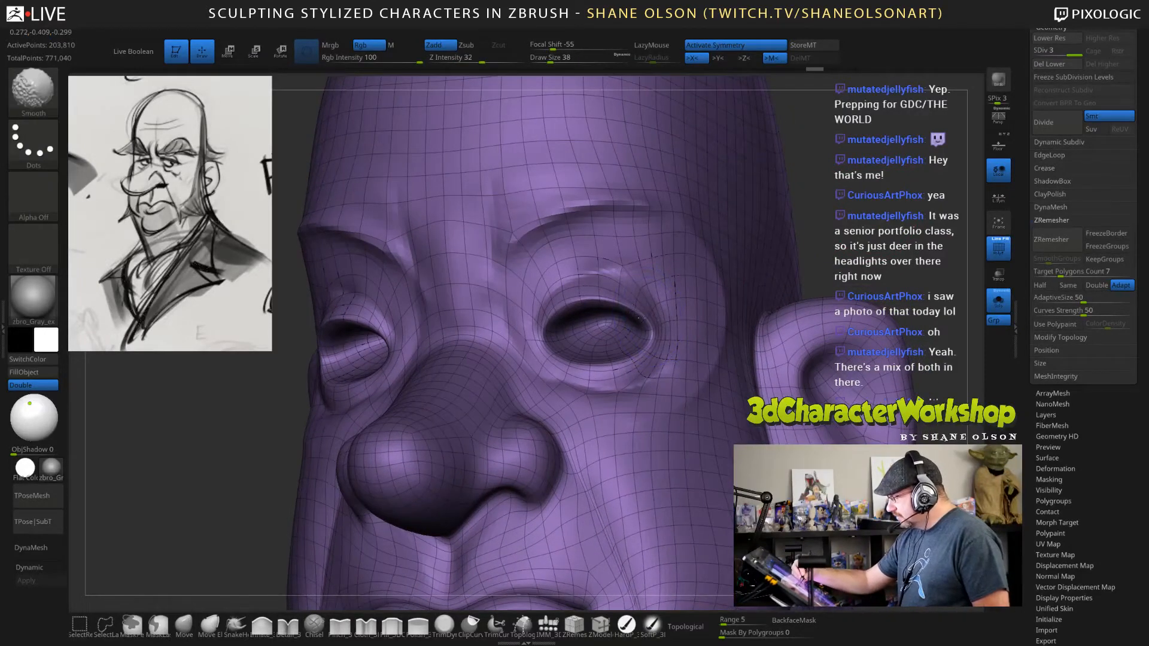
key("shift+d")
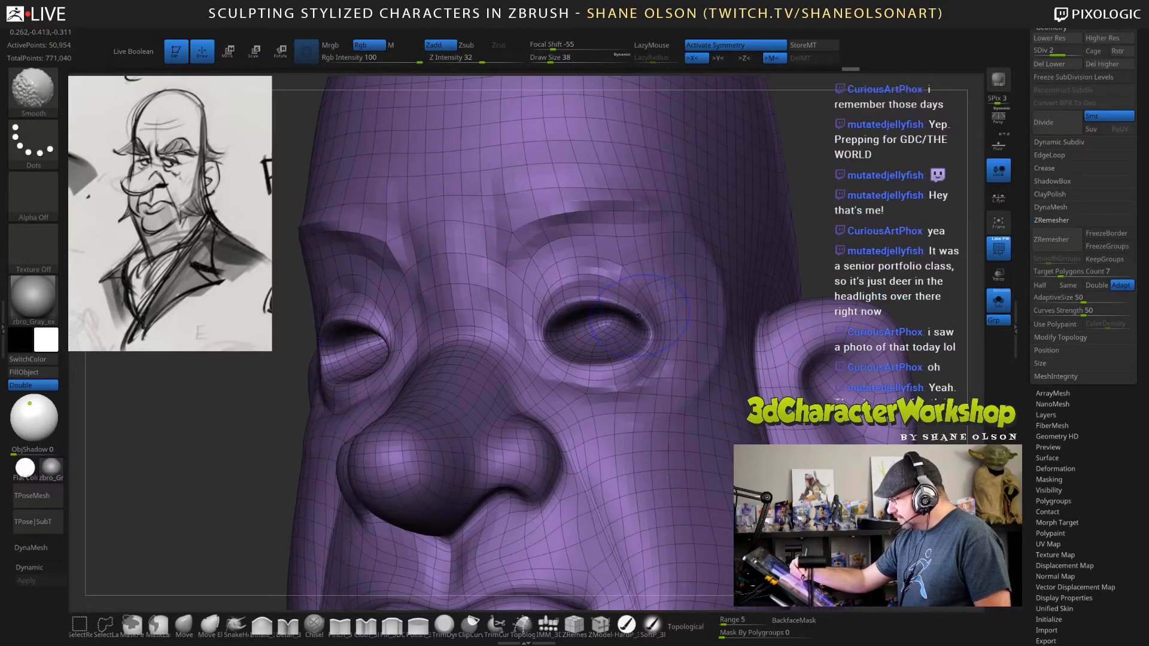
mouse_move(630, 310)
left_mouse_down("shift")
mouse_move(645, 326)
mouse_move(569, 299)
mouse_move(549, 335)
left_mouse_up("shift")
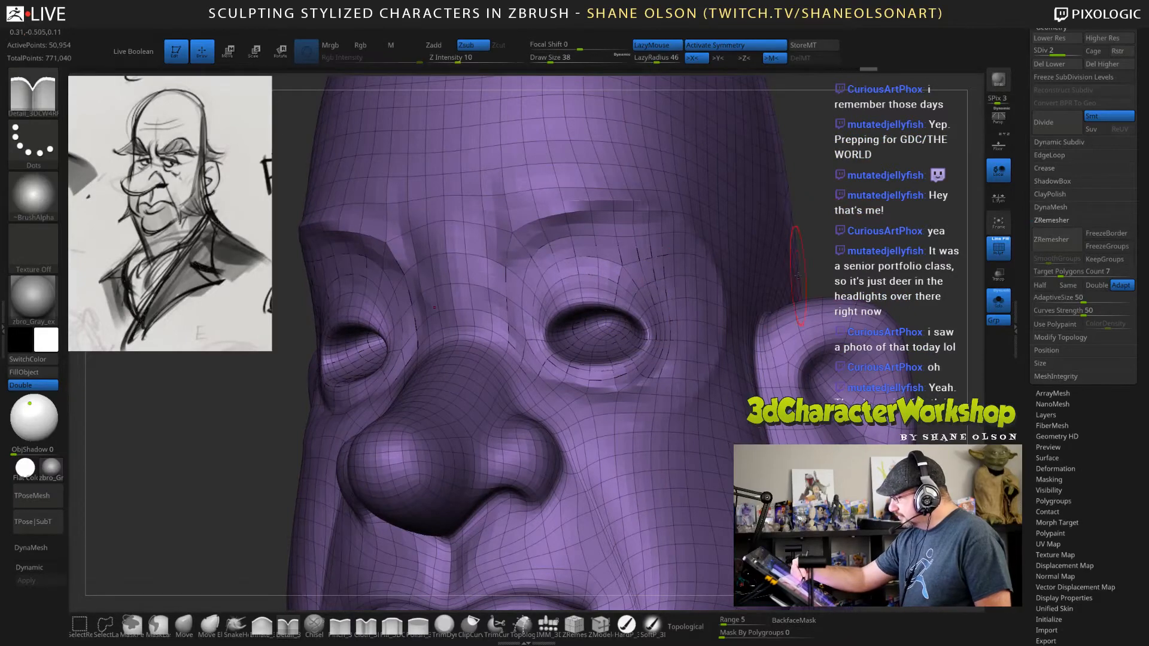
mouse_move(806, 239)
left_mouse_down()
mouse_move(852, 212)
mouse_move(792, 236)
left_mouse_up()
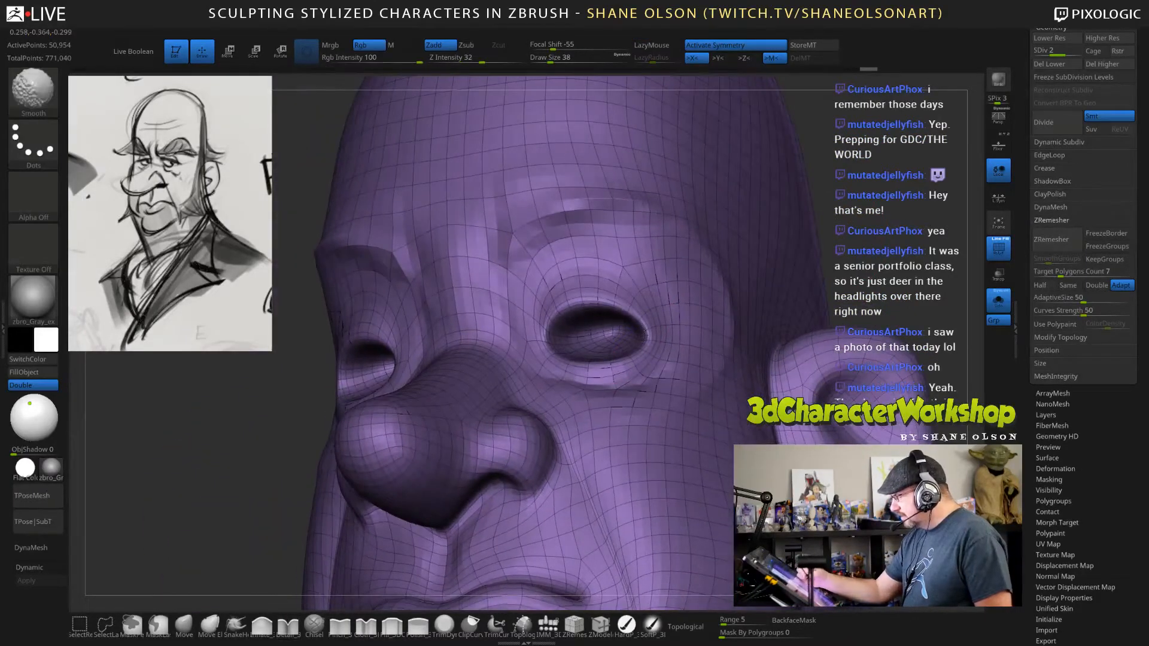
left_click_drag(549, 357, 551, 326, "shift")
left_click_drag(927, 273, 971, 284)
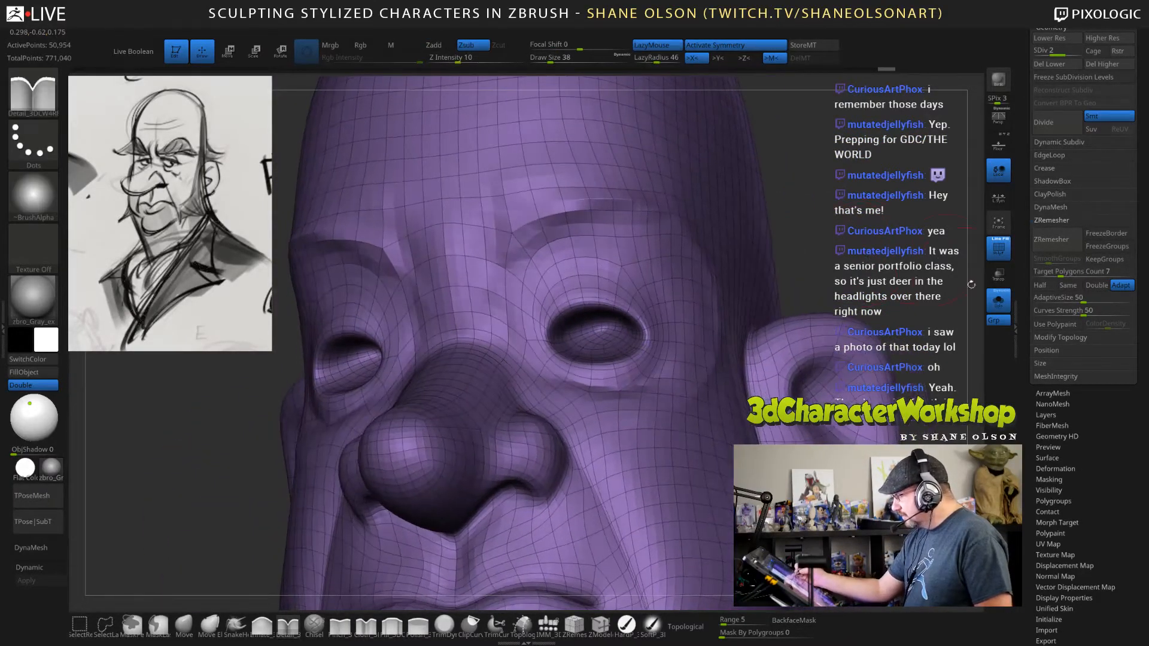
key("d")
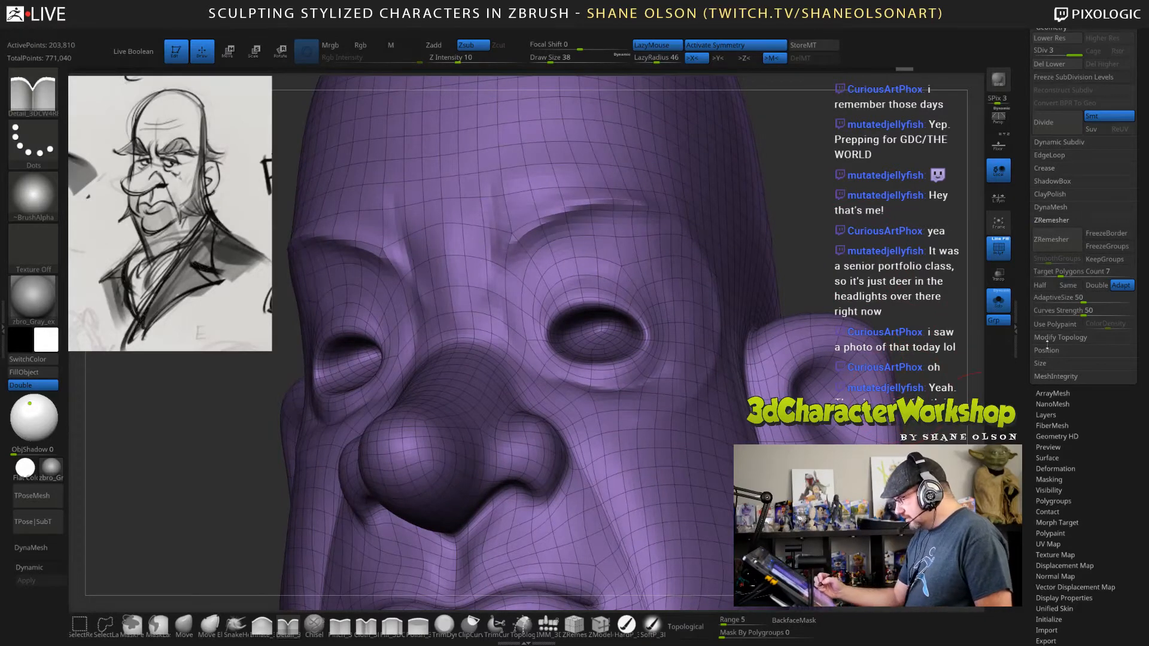
ZRemesh the head with a target polygons count of 7 and smooth across the remeshed eye openings.
left_click(1054, 247)
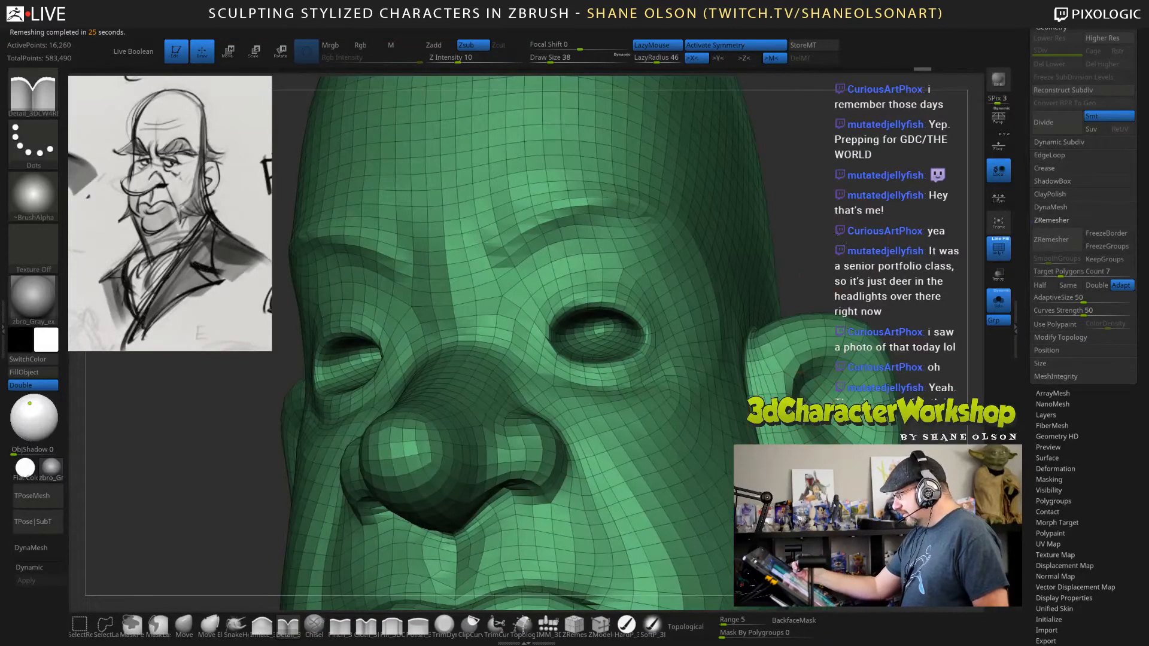
left_click_drag(836, 242, 777, 245)
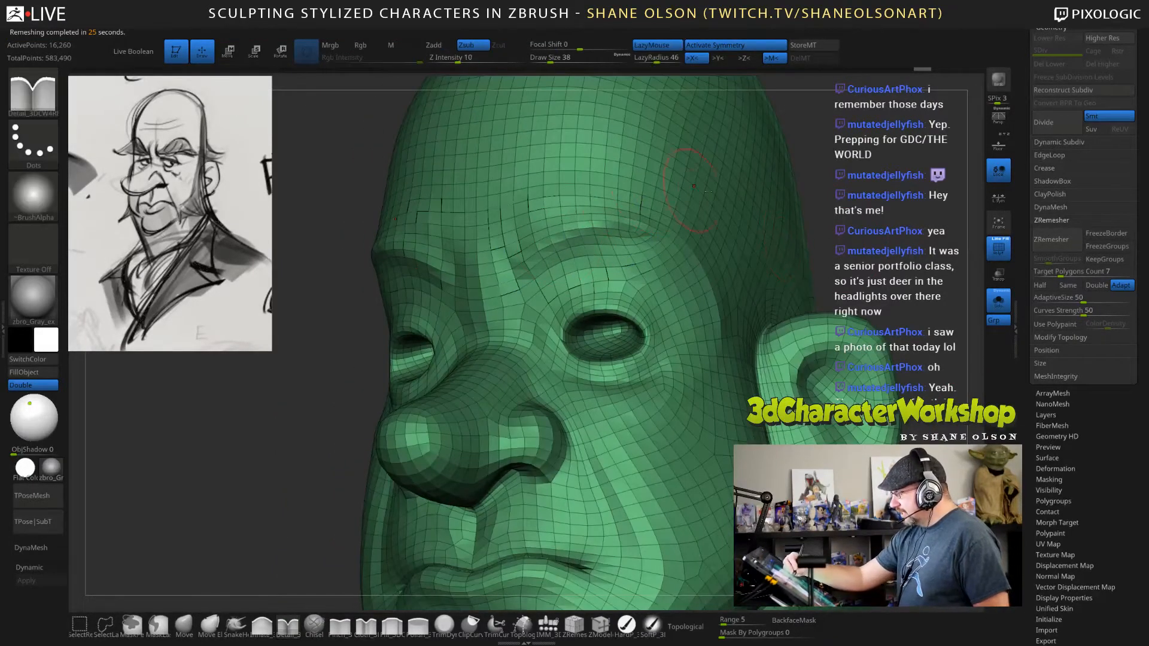
mouse_move(858, 224)
left_mouse_down()
mouse_move(921, 230)
mouse_move(811, 242)
left_mouse_up()
mouse_move(567, 332)
left_mouse_down("shift")
mouse_move(571, 359)
mouse_move(626, 362)
mouse_move(638, 330)
left_mouse_up("shift")
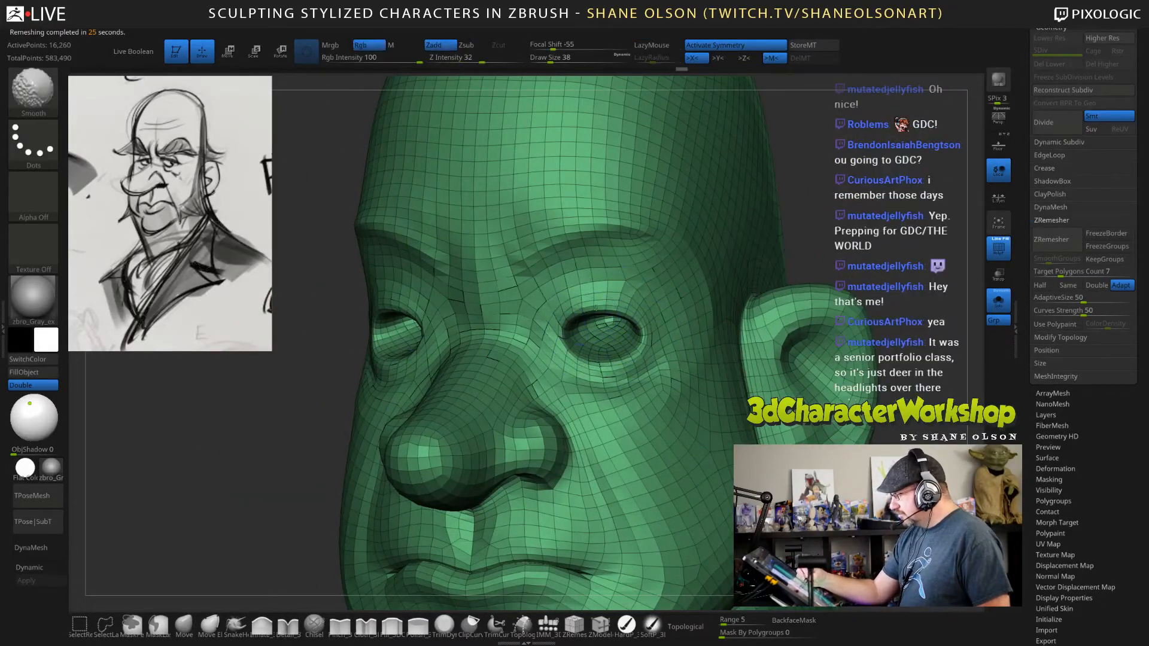
left_click_drag(838, 233, 933, 224)
Turn off Solo to bring back the eyeballs and reshape the eyelids around them using the Move brush at draw size 82.
mouse_move(858, 401)
left_mouse_down("alt")
mouse_move(856, 329)
mouse_move(795, 371)
mouse_move(598, 395)
left_mouse_up("alt")
left_click(1000, 303)
left_click(189, 621)
key("s")
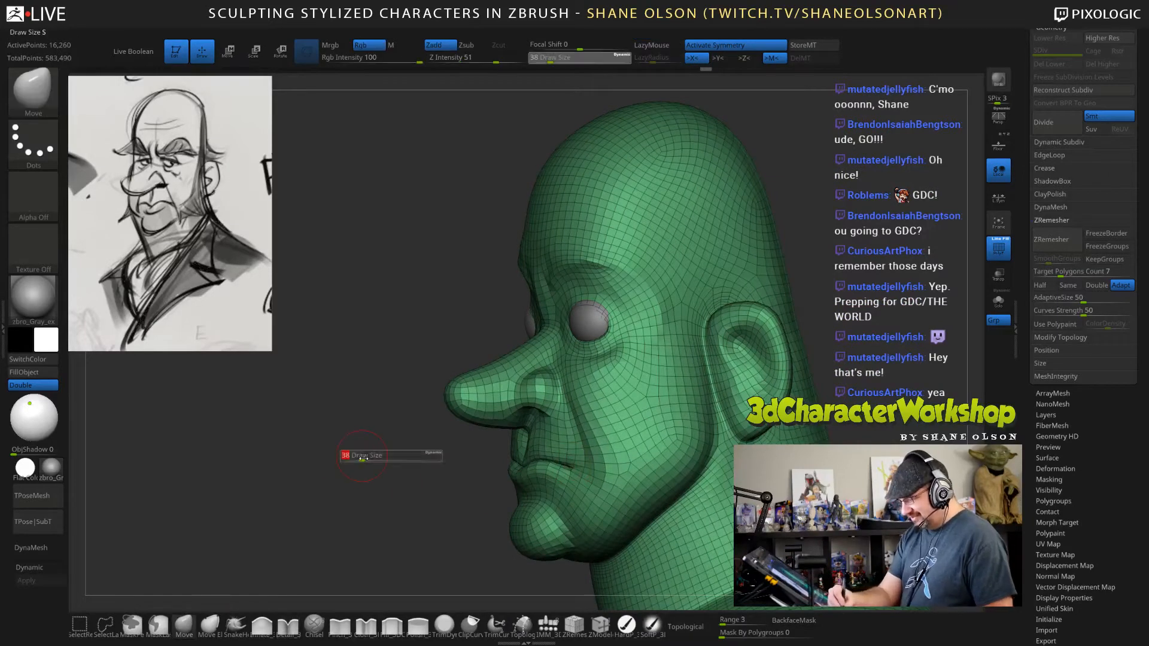
left_click_drag(361, 455, 371, 451)
left_click_drag(592, 307, 587, 313)
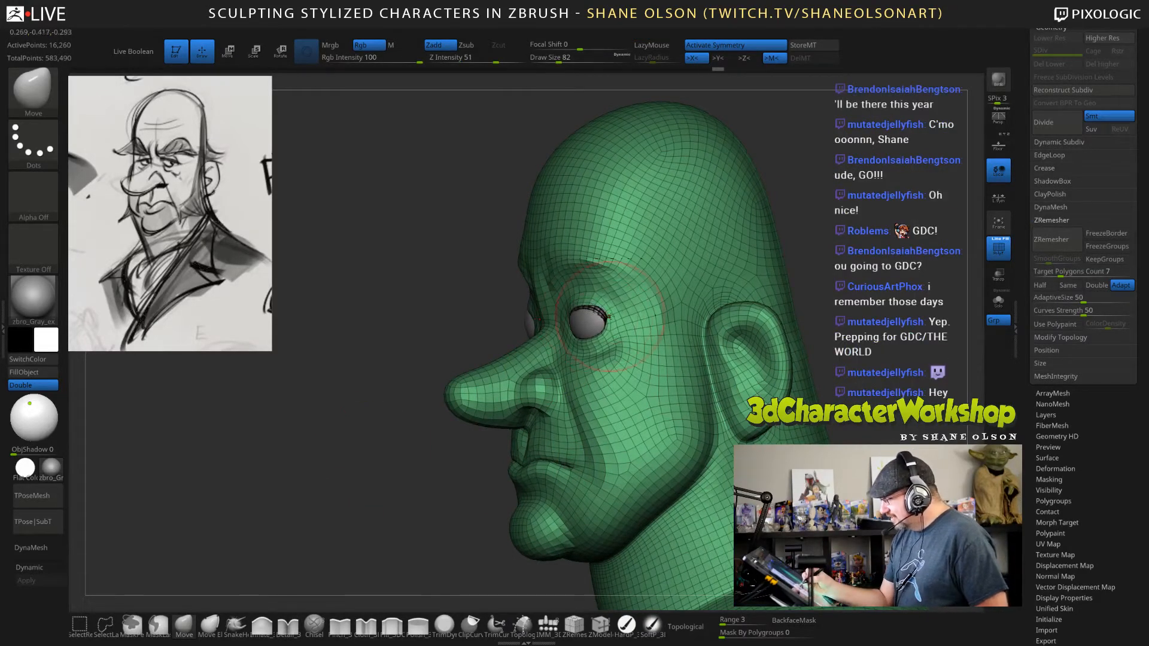
right_click_drag(622, 336, 590, 342)
Fit the upper and lower eyelid edges more closely to the eyeball using the Move brush at draw size 45.
key("s")
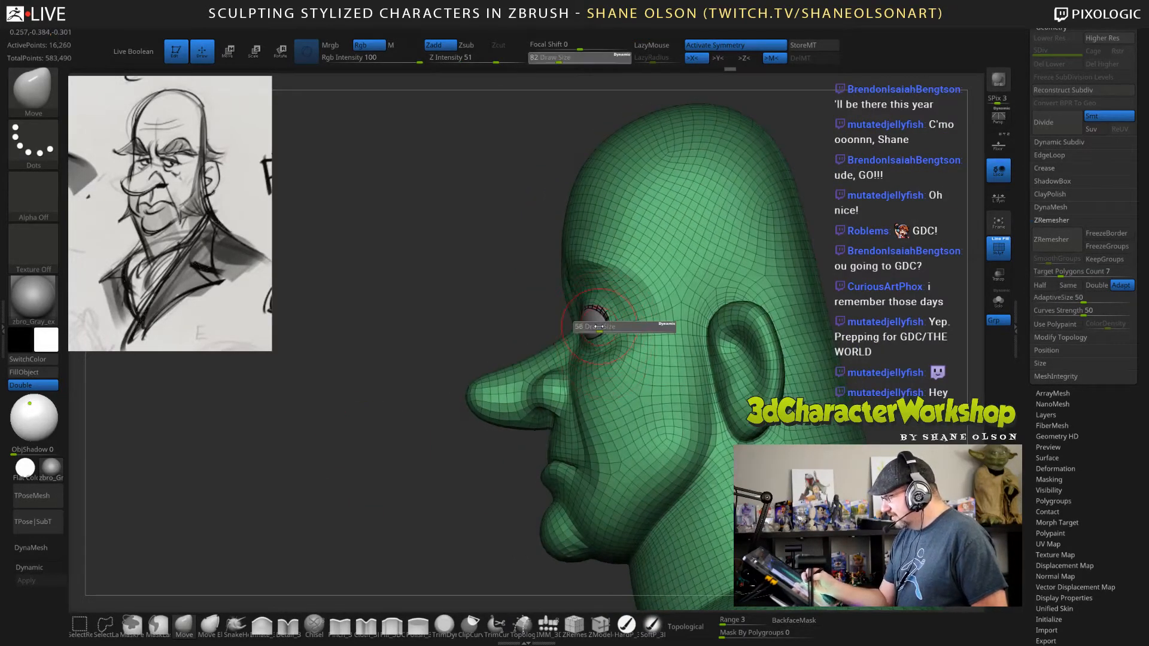
left_click_drag(600, 328, 593, 328)
mouse_move(598, 326)
right_mouse_down()
mouse_move(717, 292)
mouse_move(763, 248)
mouse_move(771, 278)
mouse_move(622, 305)
right_mouse_up()
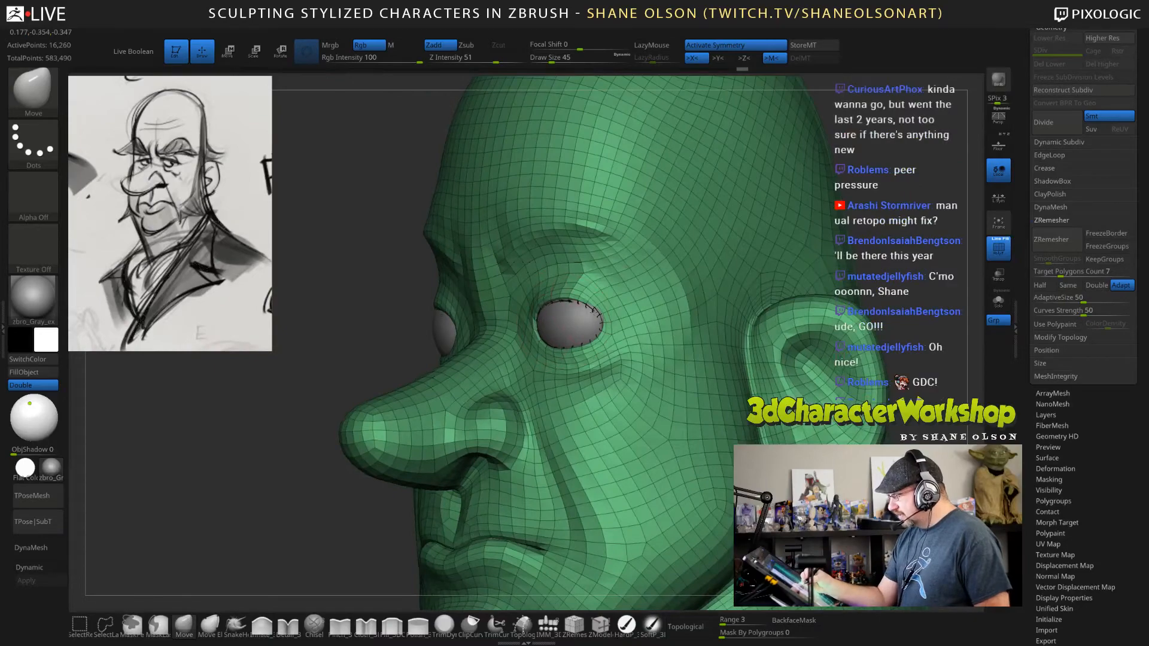
right_click_drag(541, 335, 578, 356)
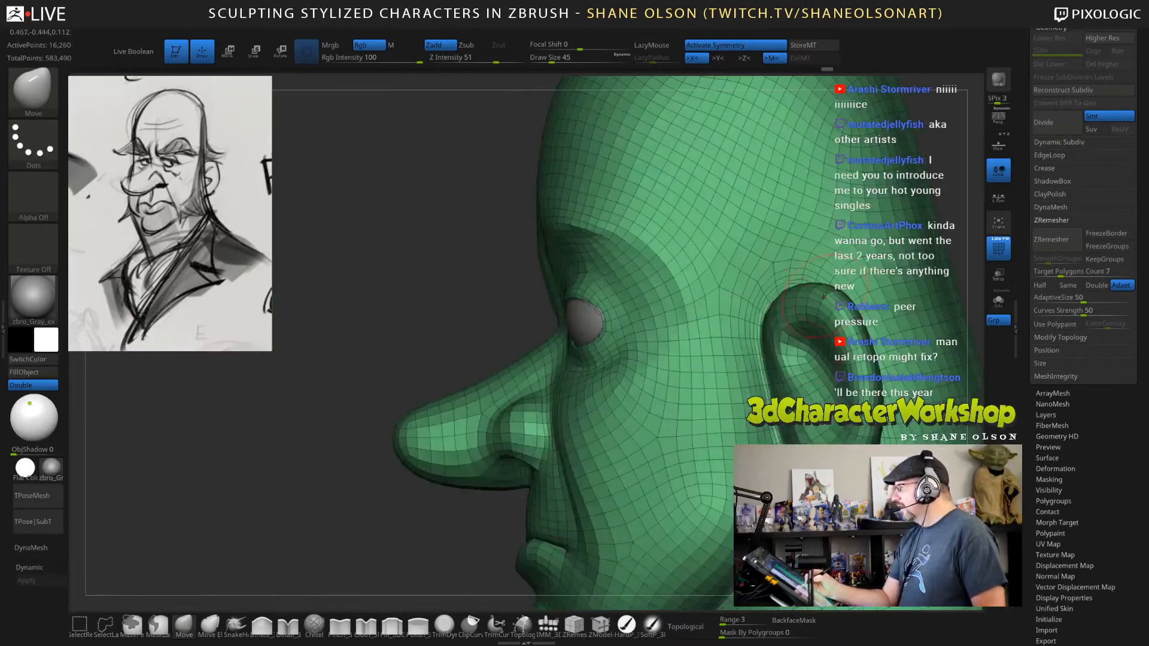
Preview the head with Dynamic Subdiv and pinch along the lower eyelid rim.
right_click_drag(772, 389, 727, 365, "ctrl")
key("d")
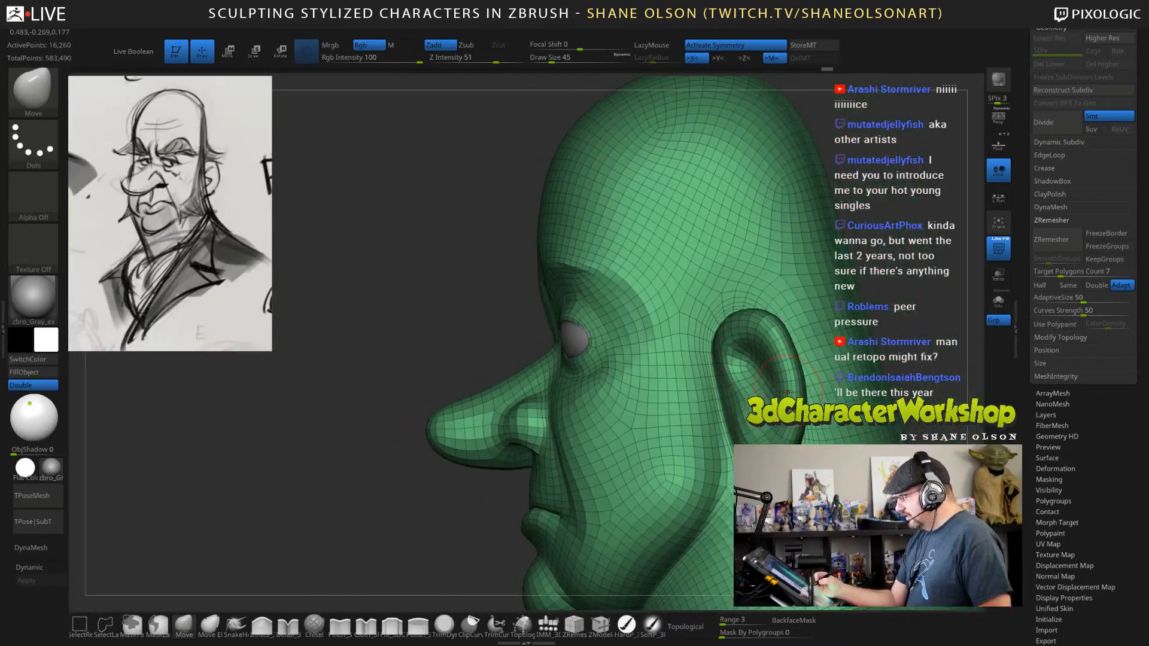
right_click_drag(898, 279, 944, 289)
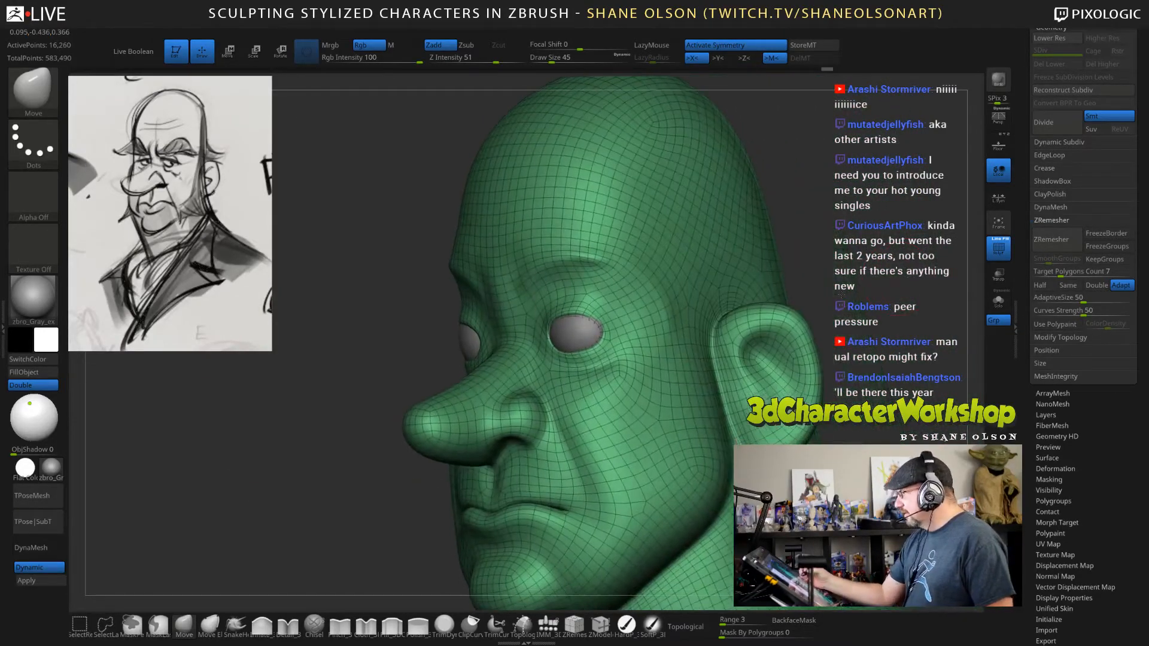
right_click_drag(880, 341, 775, 330, "ctrl")
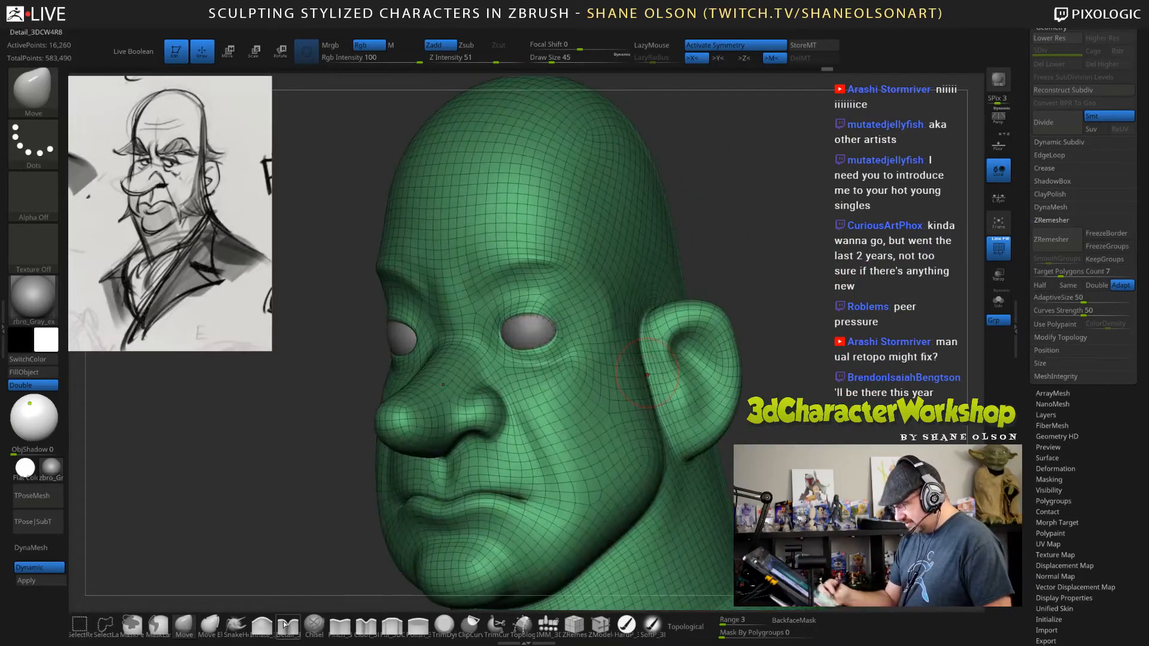
left_click(339, 626)
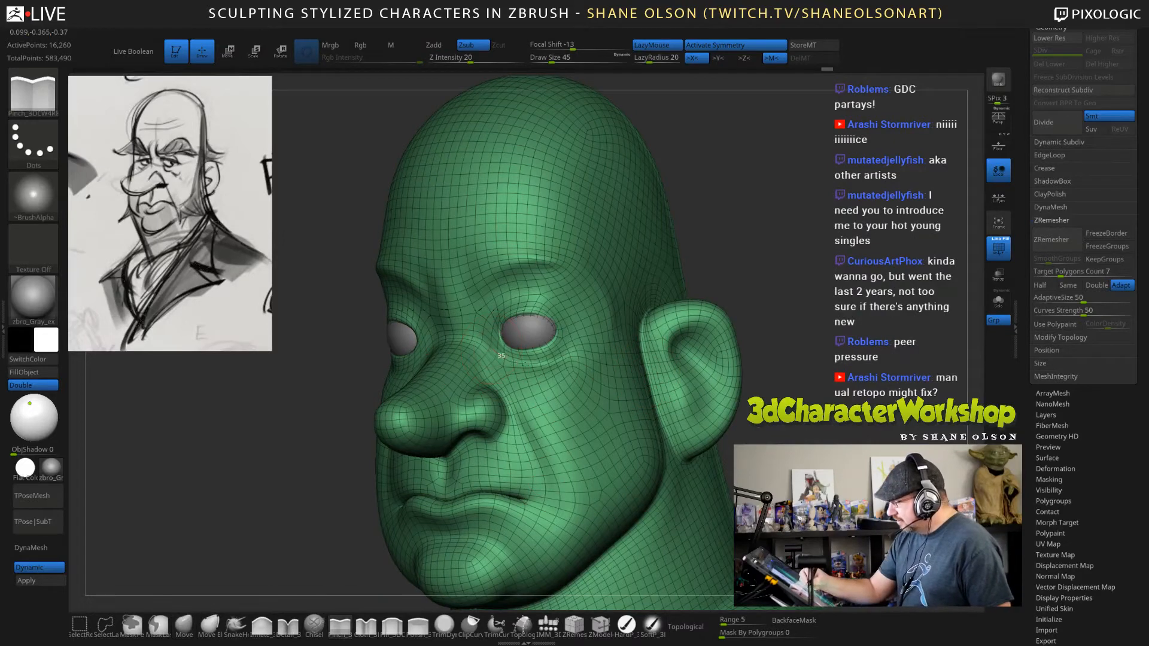
mouse_move(500, 348)
left_mouse_down()
mouse_move(532, 361)
mouse_move(561, 354)
mouse_move(566, 340)
left_mouse_up()
Hide the polyframe and pinch the eyelid rim and upper lid fold at draw size 34 and Z Intensity 11.
key("shift+d")
key("s")
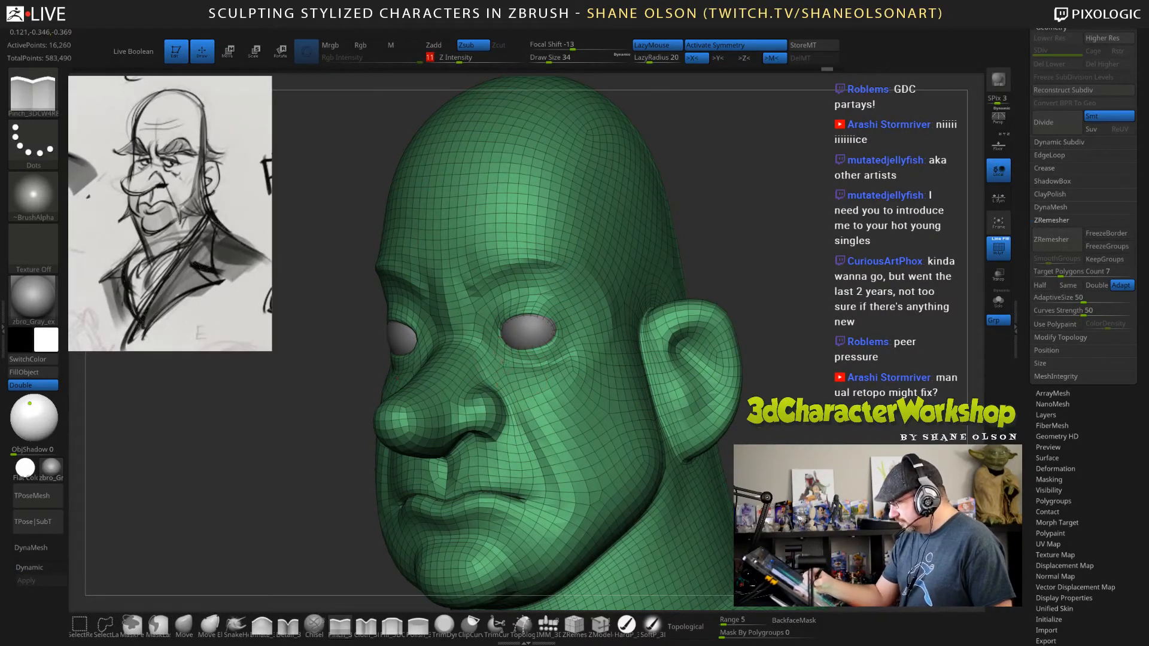
key("shift+f")
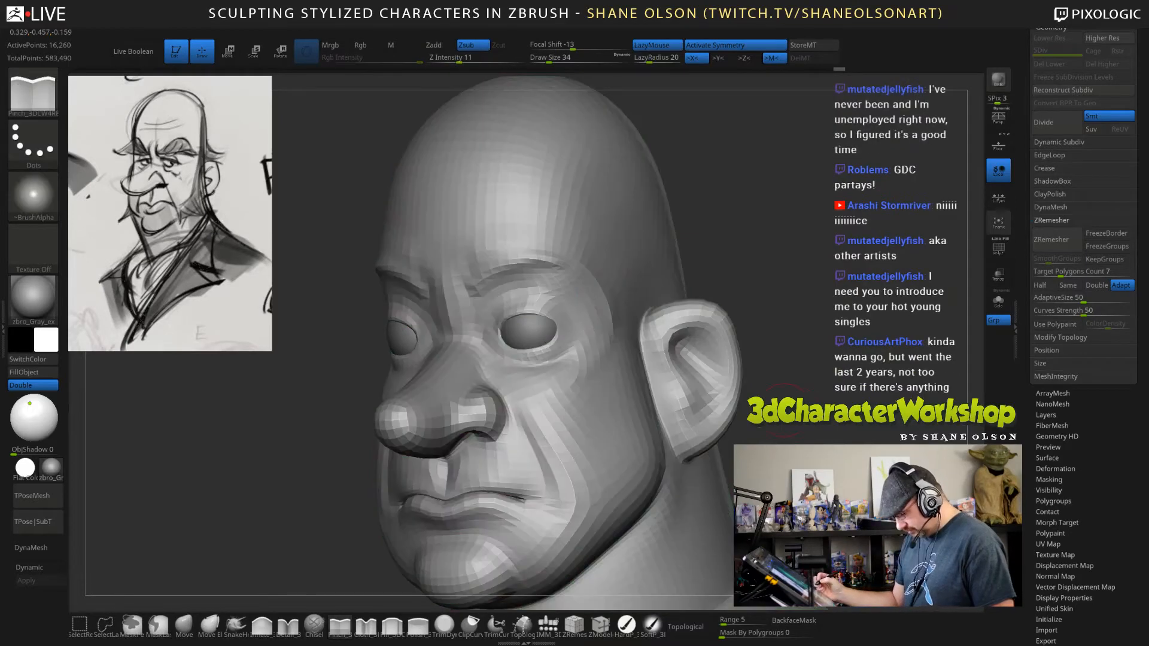
key("d")
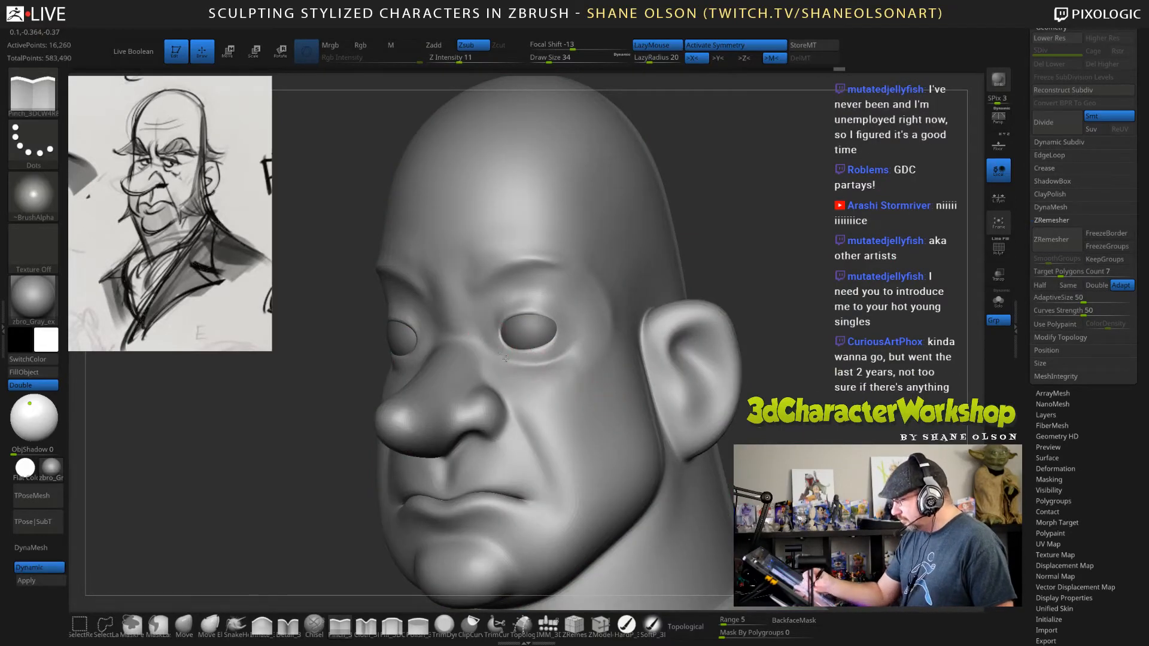
left_click_drag(585, 341, 615, 310)
right_click_drag(463, 298, 499, 315)
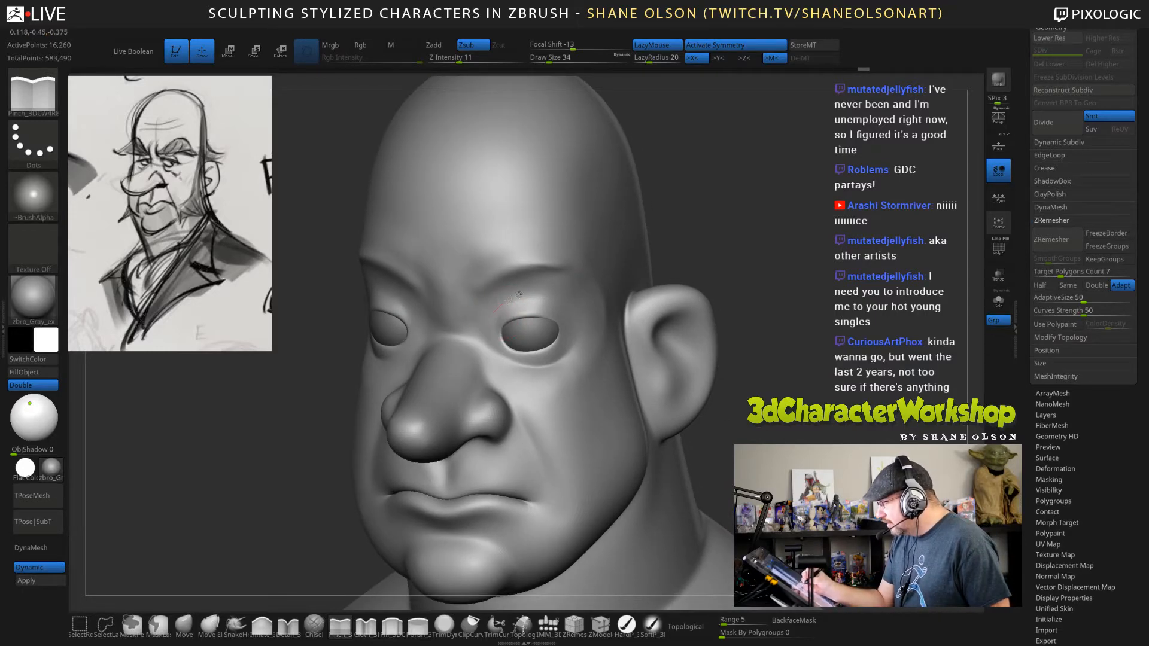
left_click_drag(555, 295, 567, 299)
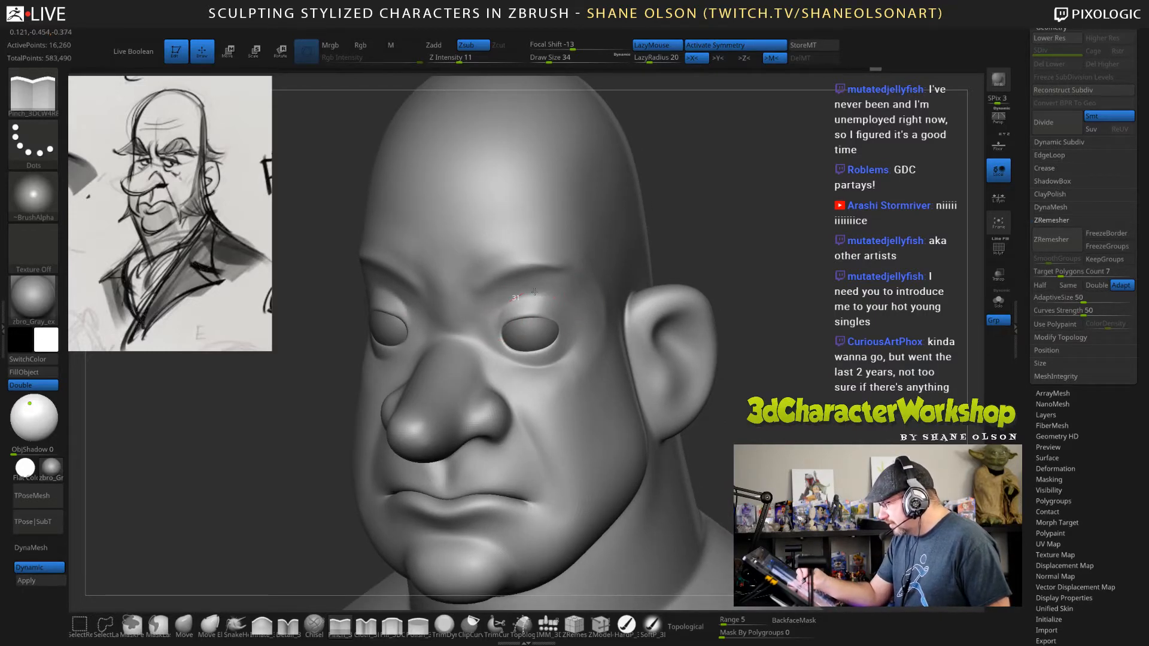
Pinch the upper eyelid edge from the inner corner to the outer corner at draw size 22.
mouse_move(771, 265)
left_mouse_down("alt")
mouse_move(784, 225)
mouse_move(767, 209)
left_mouse_up("alt")
key("s")
left_click(780, 229)
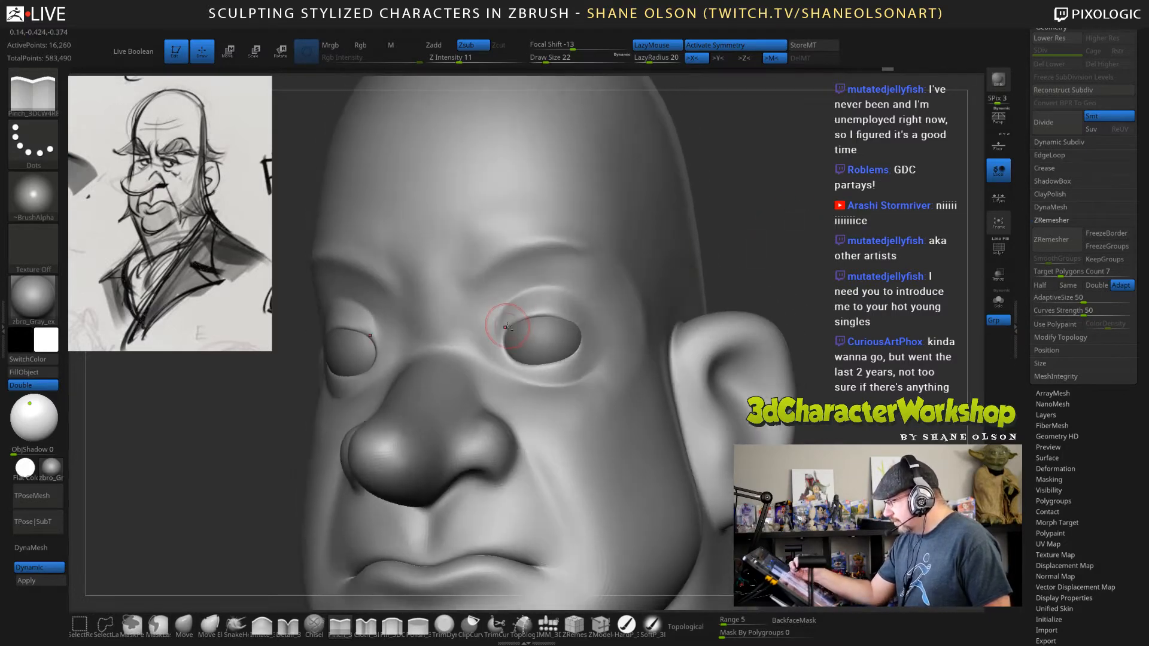
left_click_drag(505, 326, 522, 314)
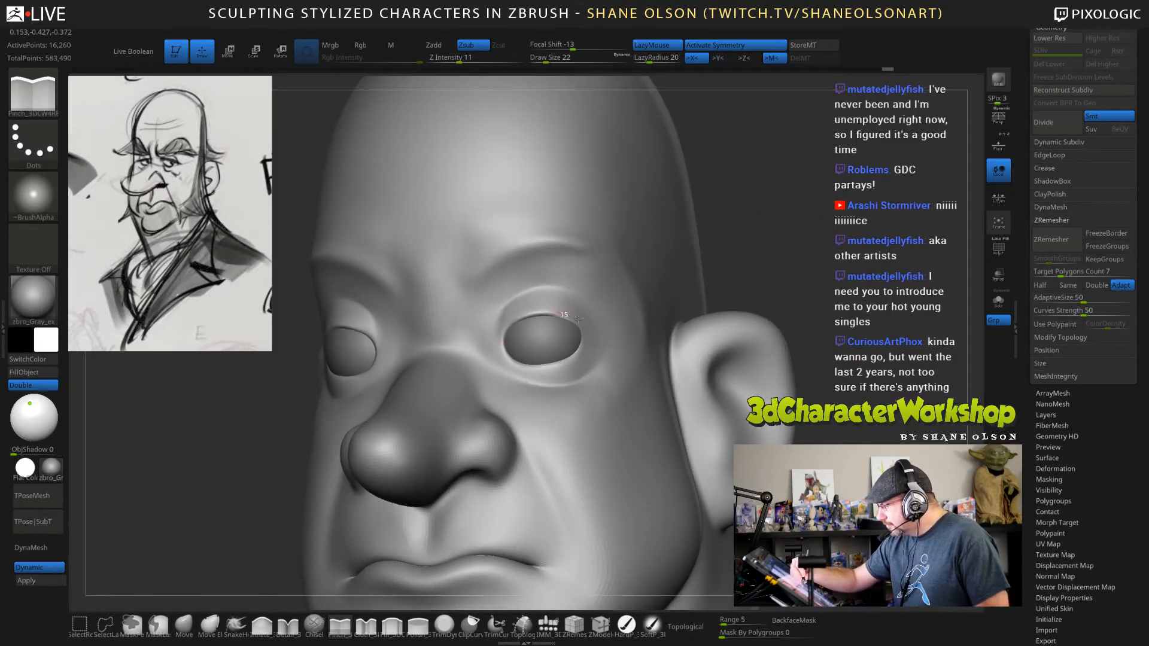
mouse_move(740, 286)
left_mouse_down()
mouse_move(615, 317)
mouse_move(576, 344)
left_mouse_up()
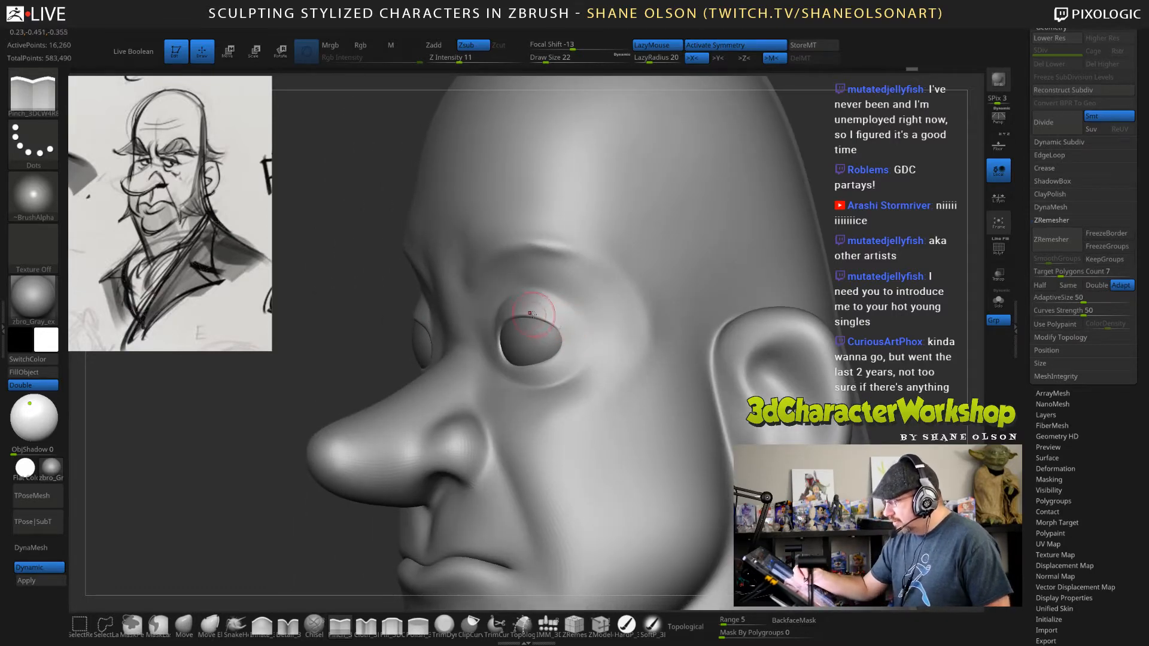
left_click_drag(531, 315, 575, 344)
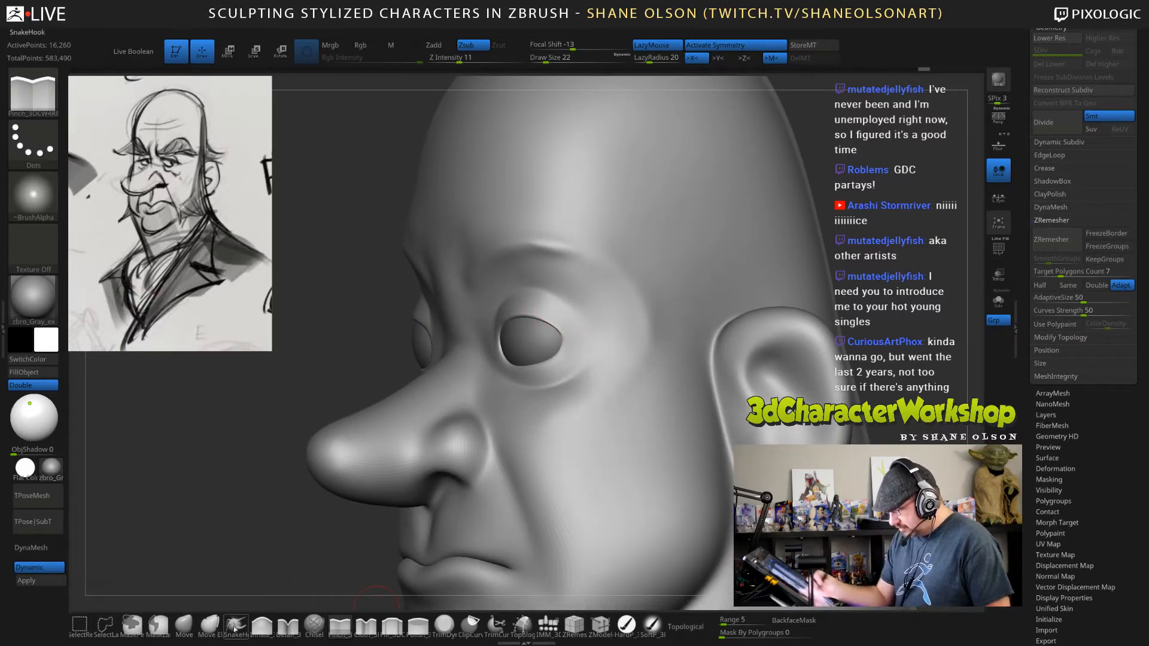
Refine the outer corners and inner edges of the eye openings using the Move brush at draw size 26.
left_click(184, 625)
key("s")
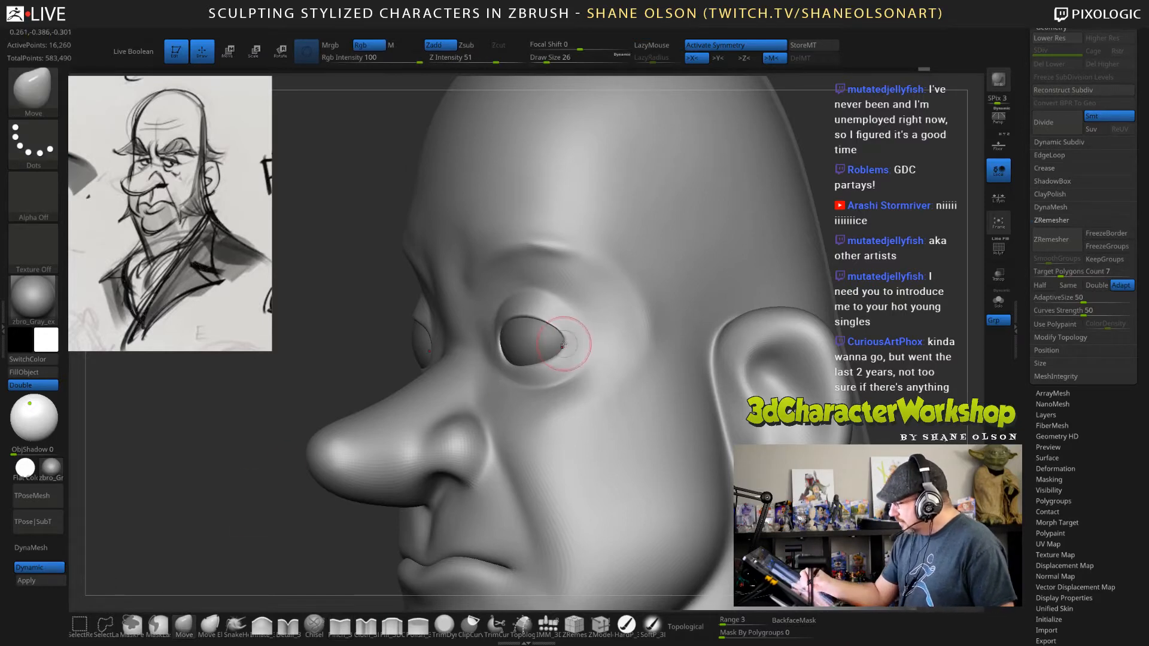
right_click_drag(563, 326, 573, 312)
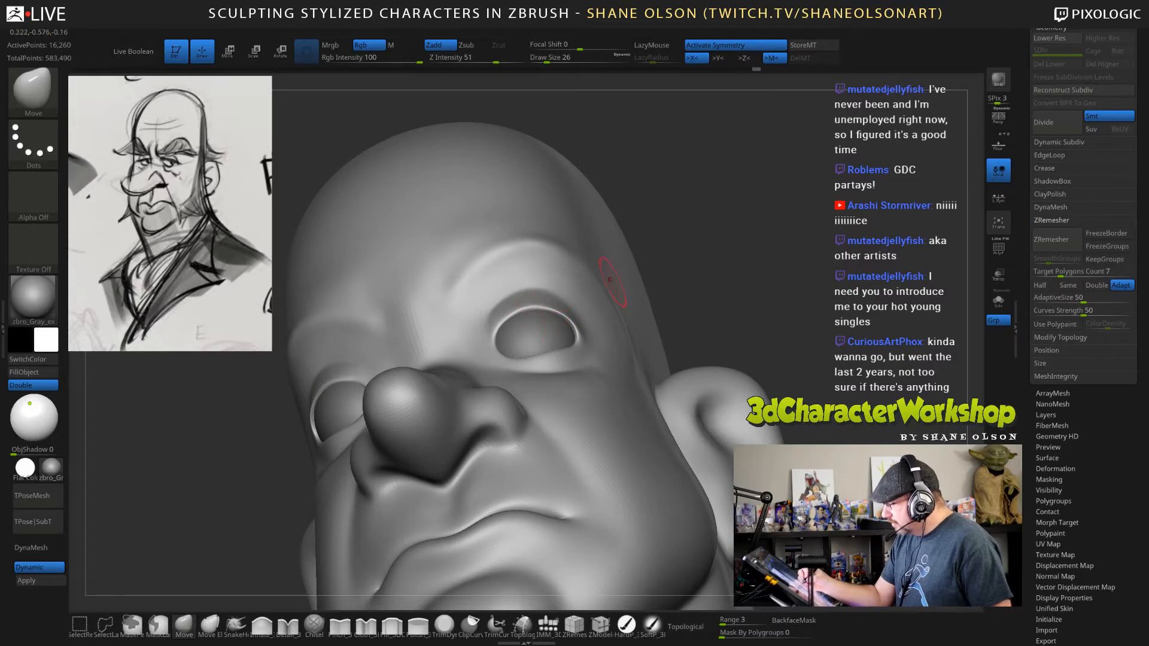
right_click_drag(542, 326, 533, 338)
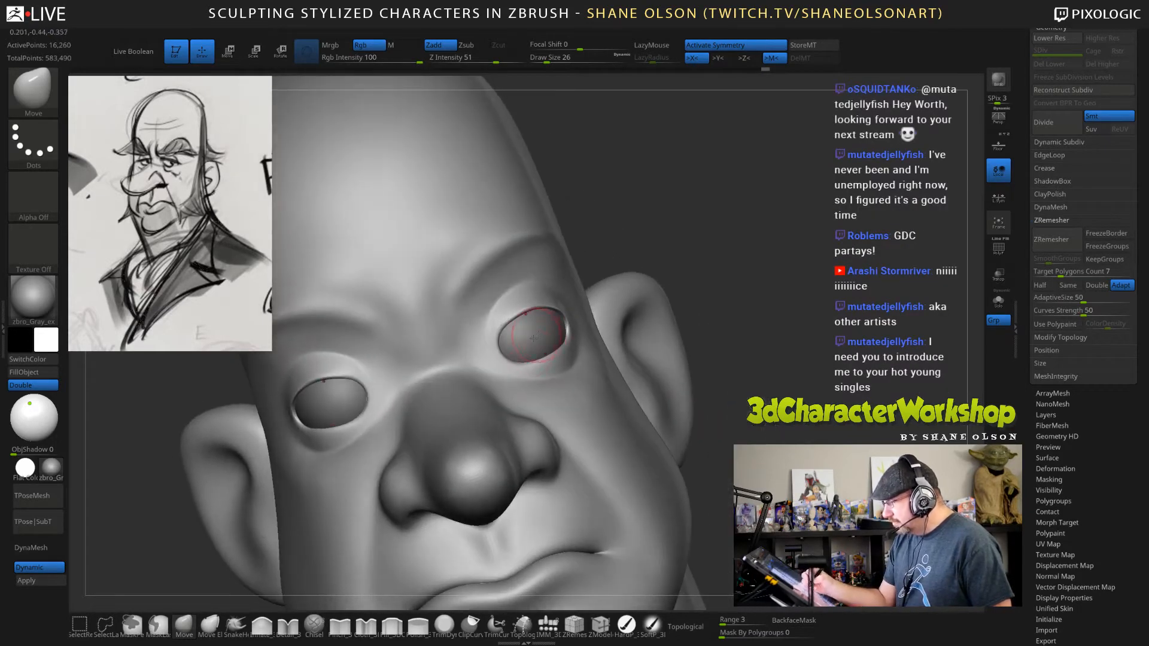
left_click_drag(495, 350, 497, 328)
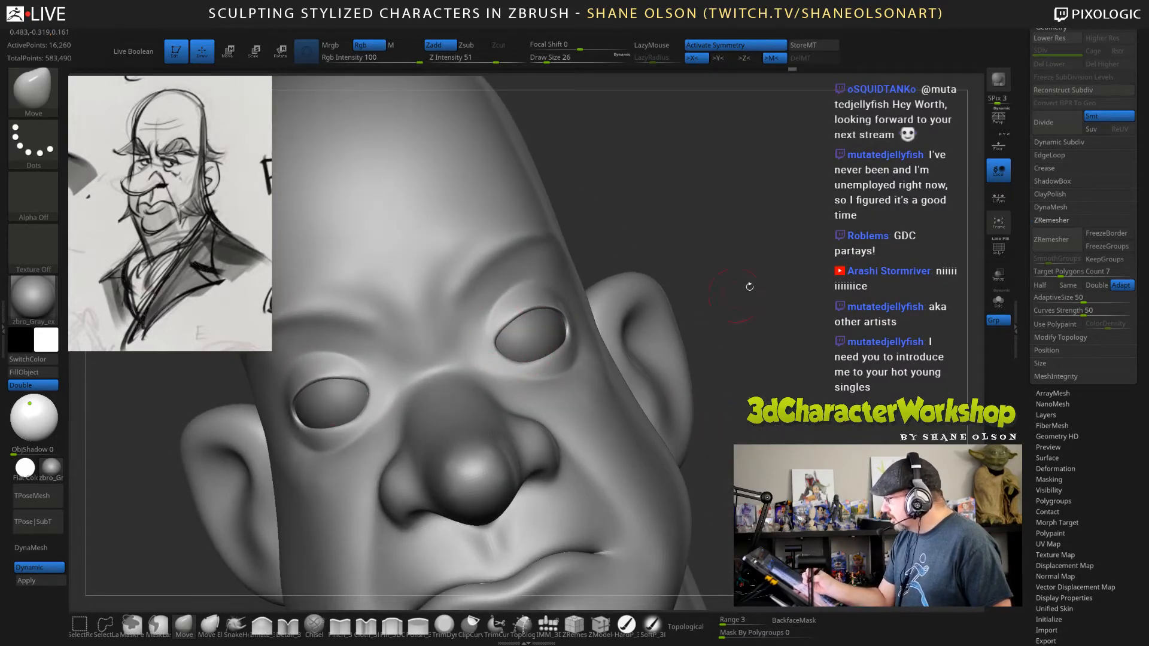
Pull the upper eyelids down over the eyeballs using the Move brush at draw size 53.
left_click_drag(771, 282, 626, 347)
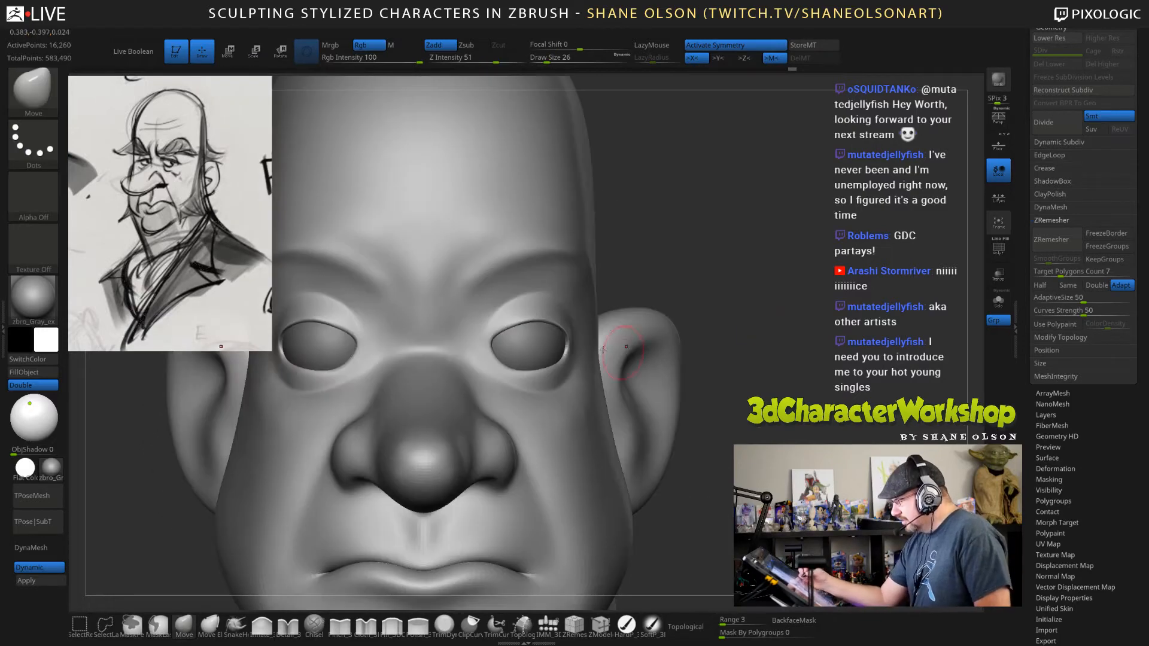
left_click_drag(669, 248, 619, 275)
key("s")
left_click_drag(552, 312, 540, 320)
Lower and flatten the upper eyelid edges at draw size 39 and smooth the lids near their outer corners.
left_click_drag(685, 244, 619, 254)
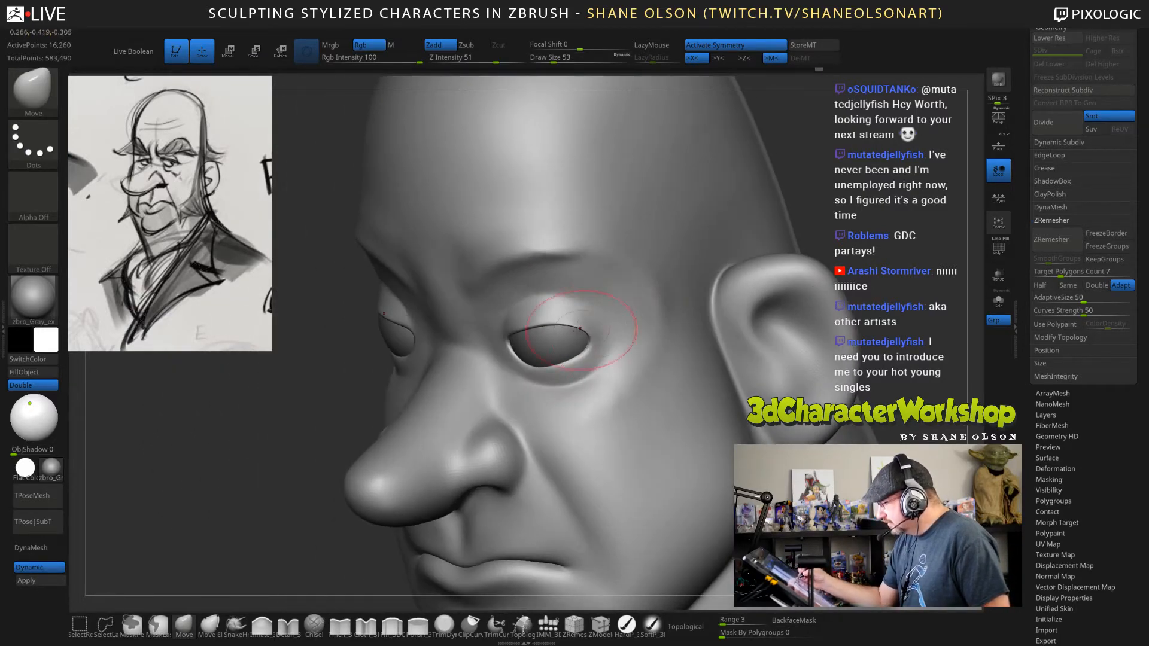
key("s")
left_click_drag(559, 320, 547, 325)
right_click_drag(624, 344, 697, 294)
left_click_drag(618, 291, 592, 305, "shift")
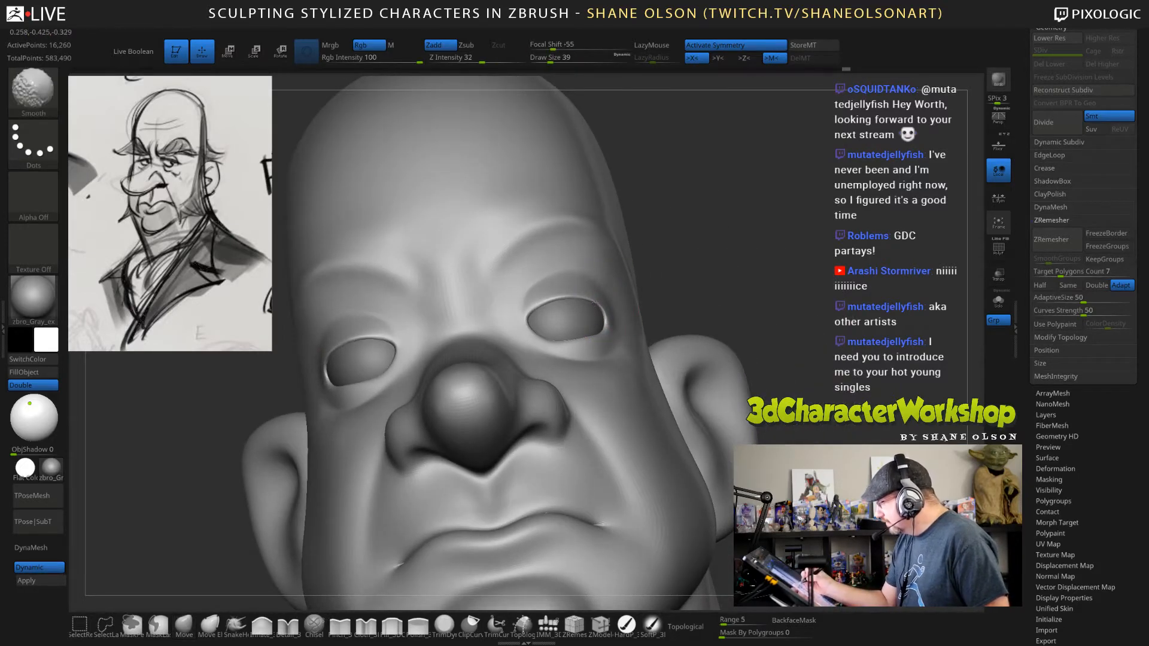
right_click_drag(594, 303, 710, 302)
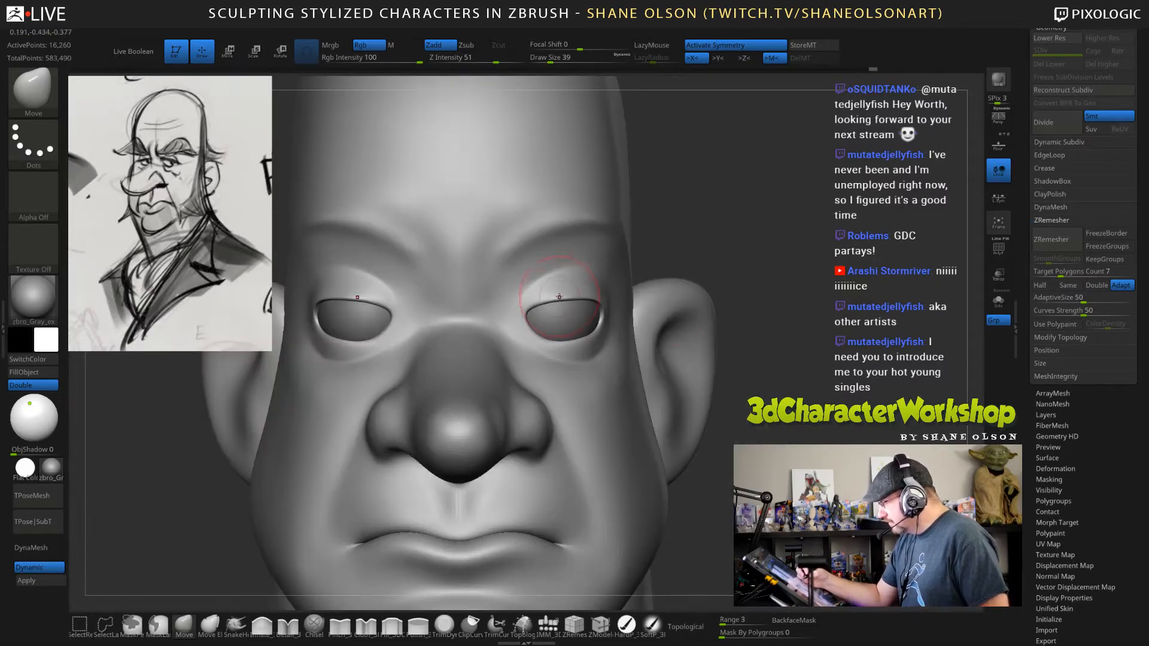
Reshape the upper eyelid edges with the Move brush, refining their outer corners at draw size 23.
mouse_move(559, 299)
left_mouse_down()
mouse_move(527, 302)
mouse_move(533, 293)
left_mouse_up()
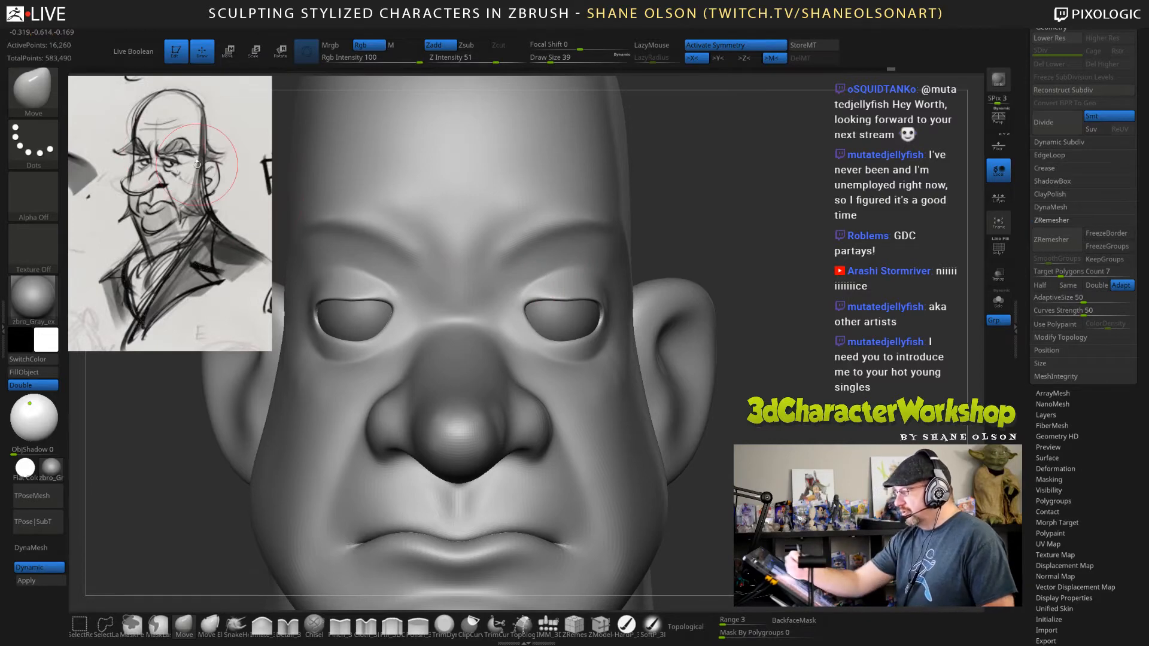
left_click_drag(805, 290, 709, 292)
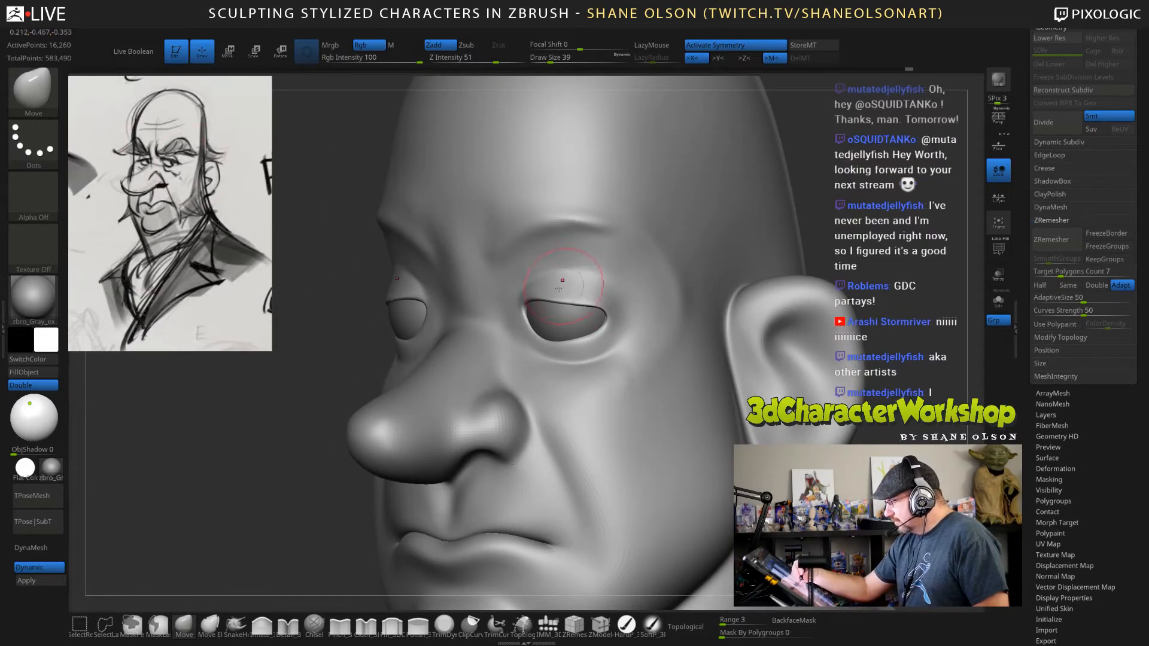
key("s")
left_click_drag(604, 303, 603, 302)
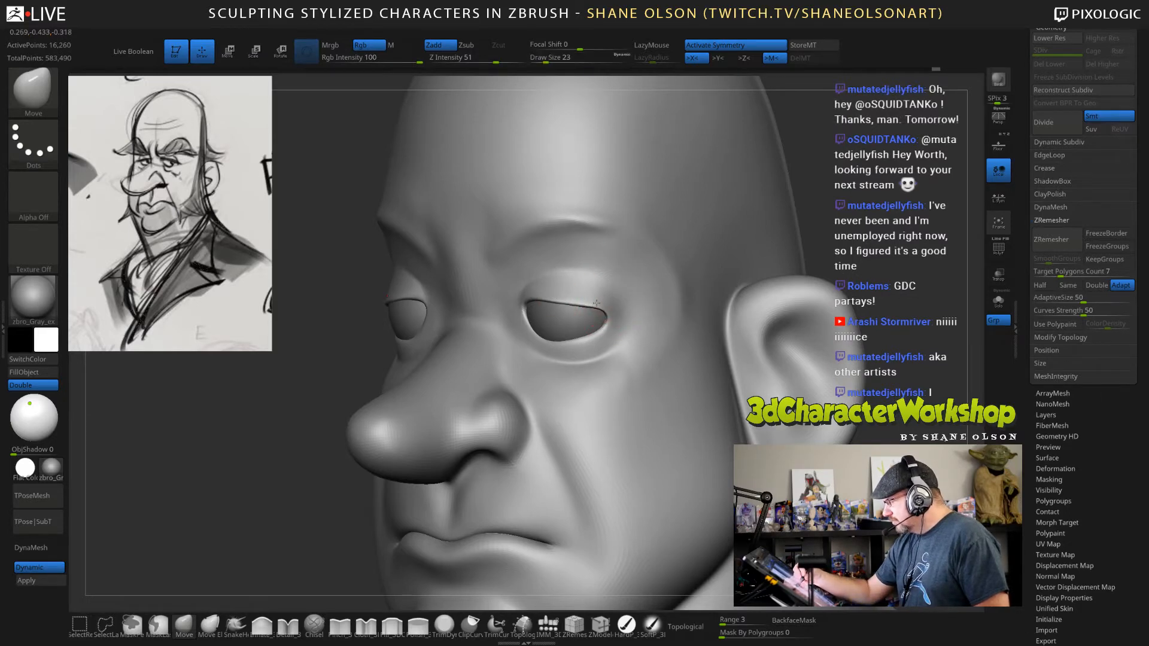
right_click_drag(688, 316, 607, 322)
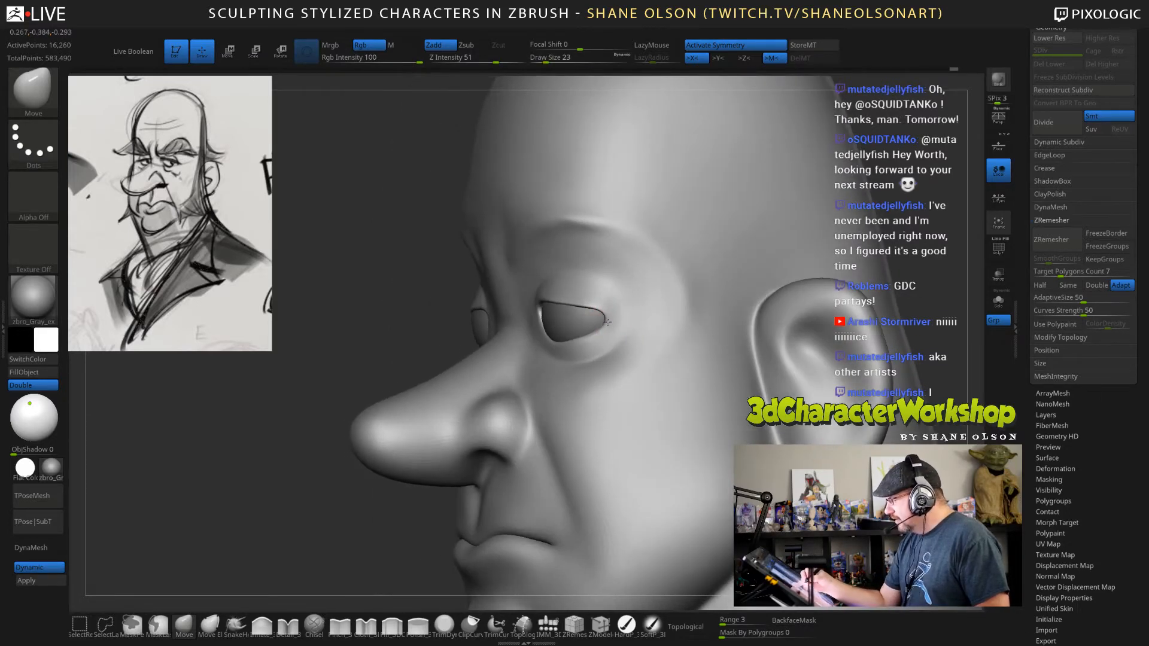
left_click_drag(611, 309, 604, 300)
right_click_drag(632, 310, 652, 300)
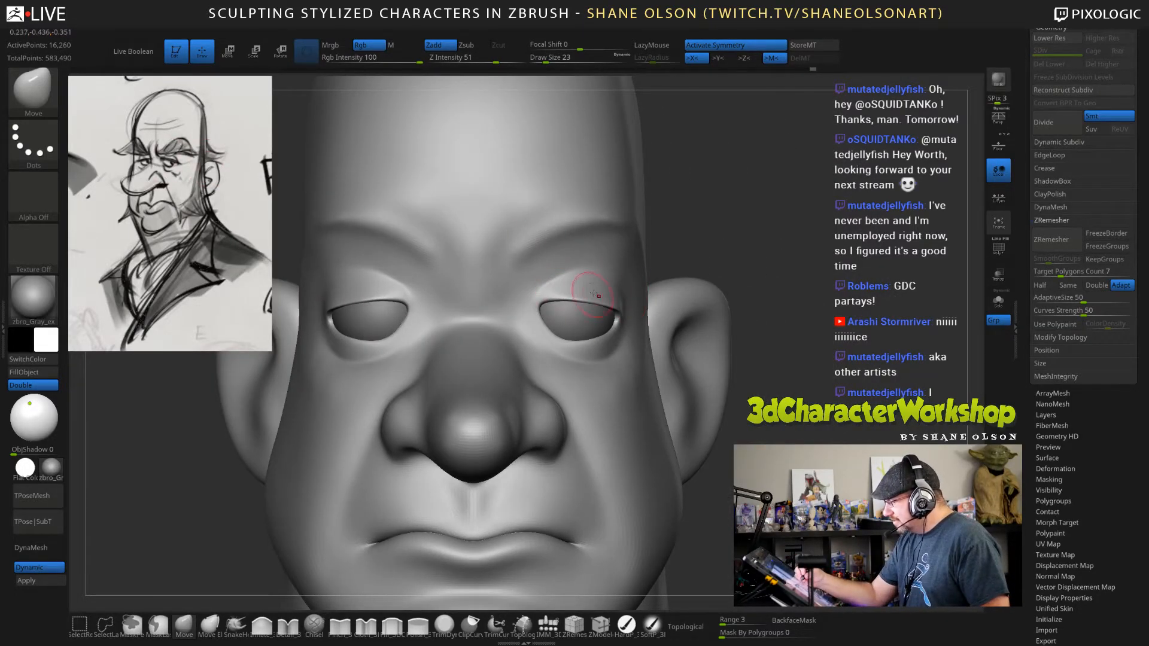
Smooth the inner brow area above the bridge of the nose at draw size 39.
right_click_drag(728, 232, 584, 275)
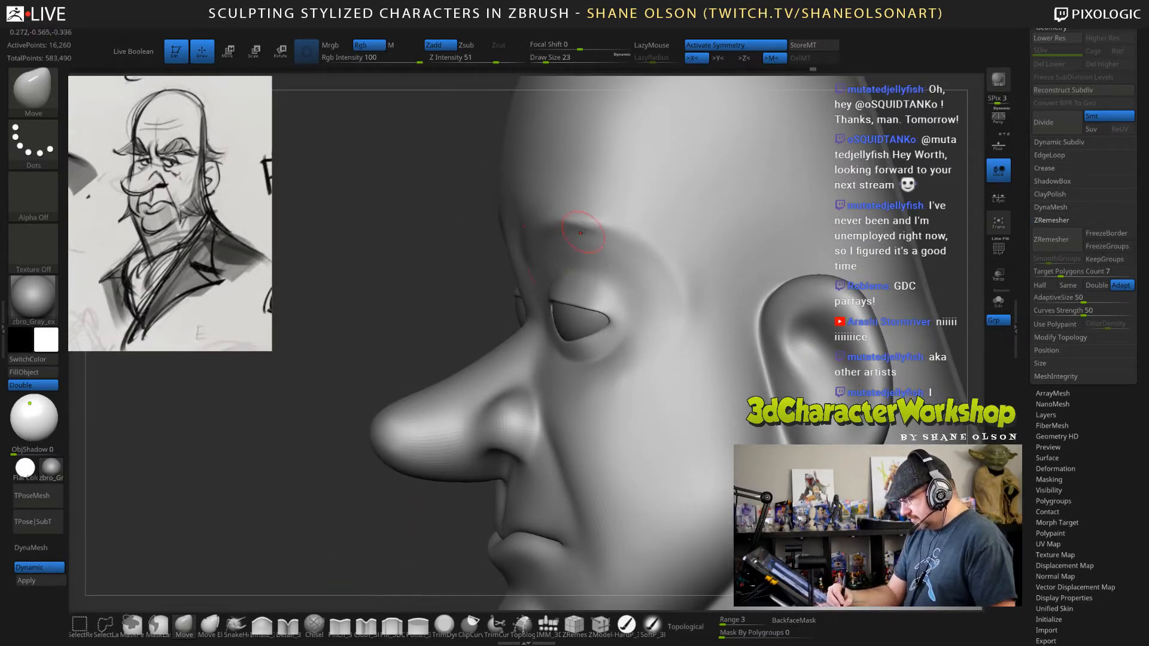
left_click_drag(359, 523, 381, 513)
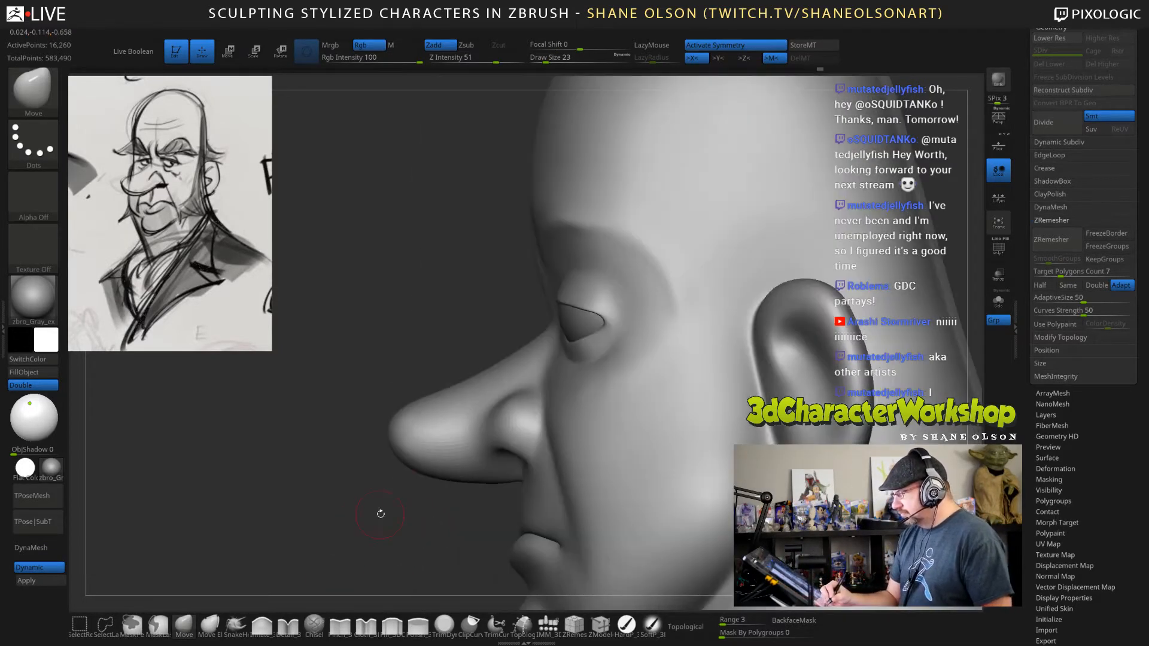
right_click_drag(778, 272, 730, 295, "ctrl")
key("shift")
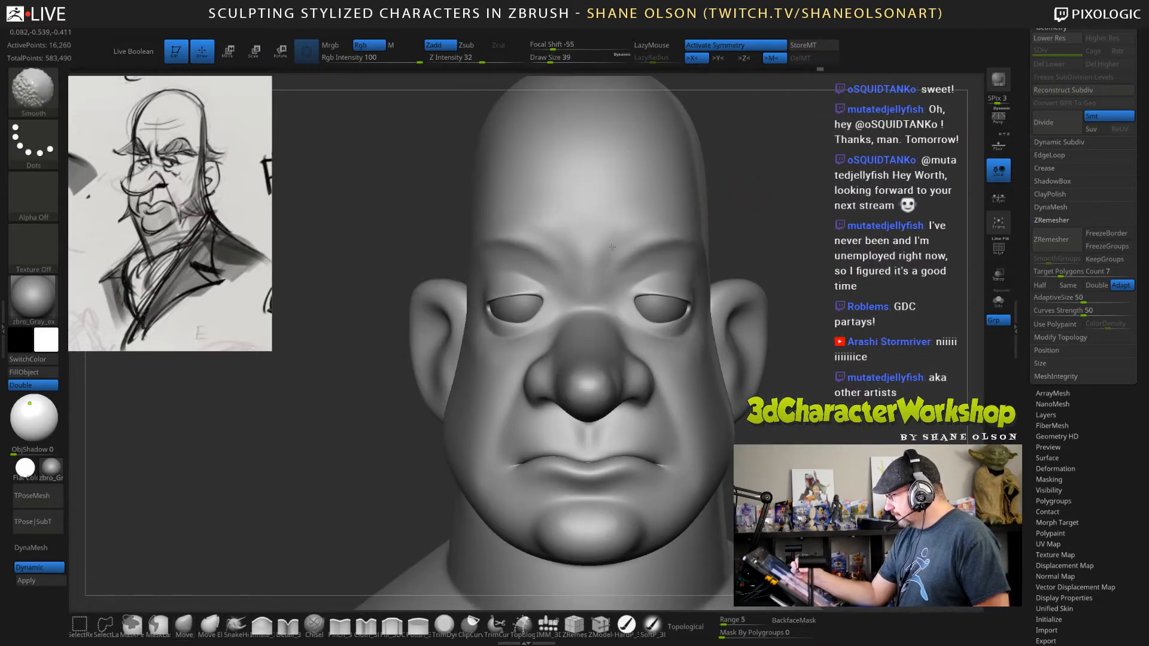
right_click_drag(665, 213, 628, 243)
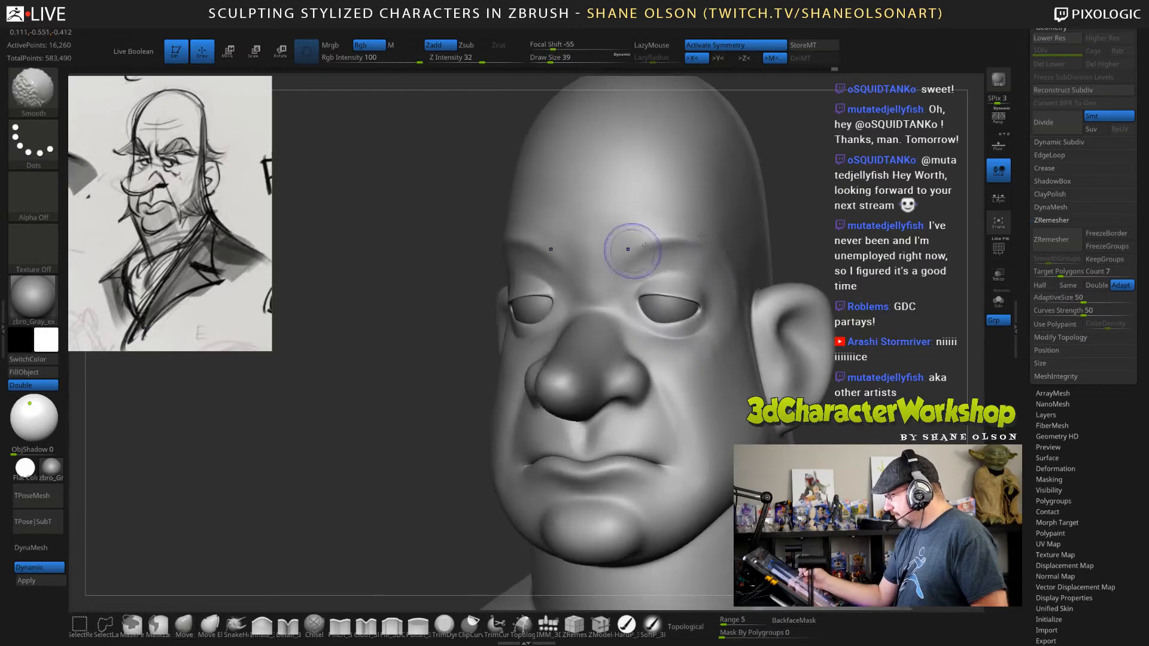
right_click_drag(808, 251, 861, 321)
Define the brow ridges from their inner ends outward using the Pinch brush at draw size 39 and Z intensity 11.
left_click(348, 632)
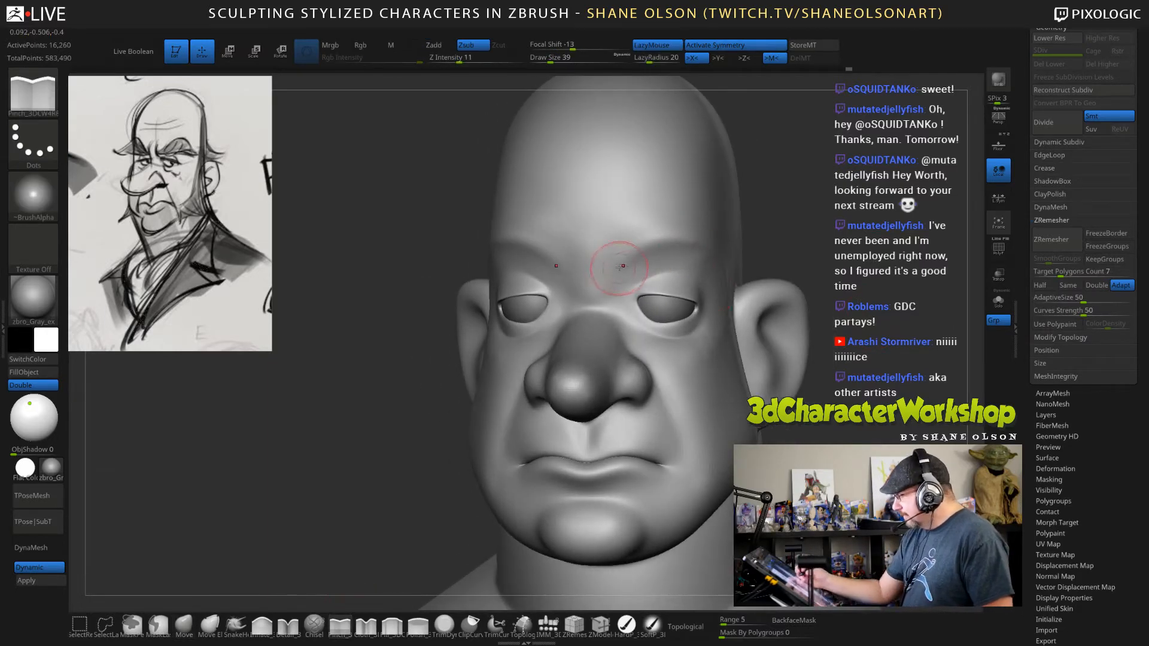
right_click_drag(812, 265, 670, 262)
left_click_drag(630, 260, 669, 240)
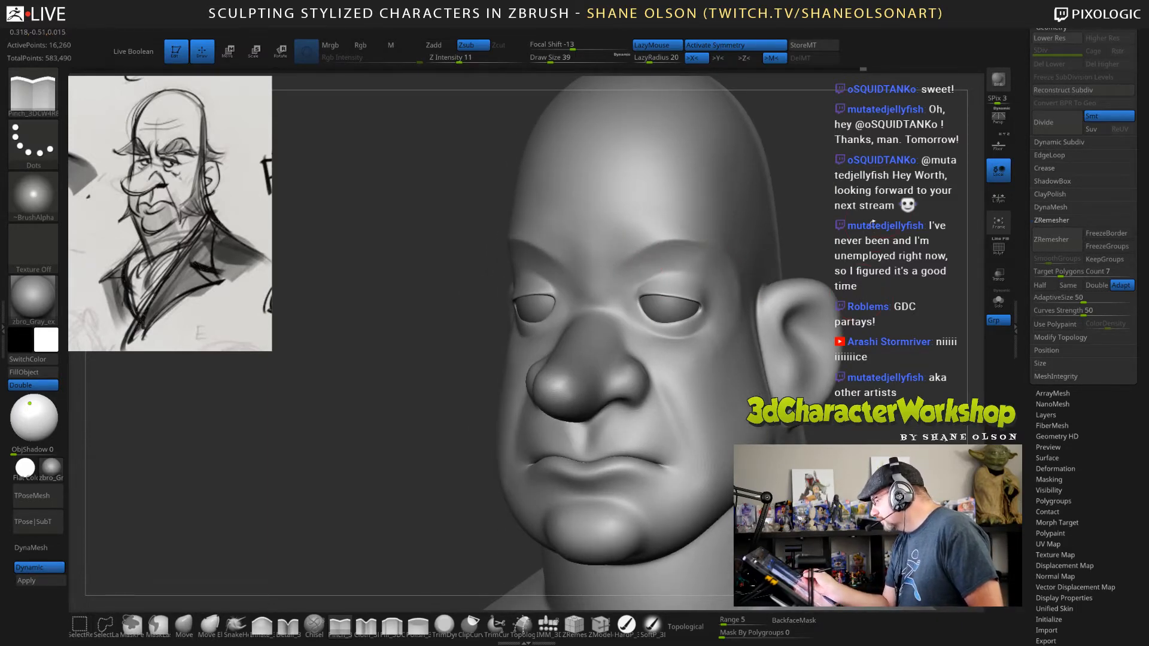
mouse_move(872, 223)
left_mouse_down()
mouse_move(969, 223)
mouse_move(856, 226)
left_mouse_up()
left_click_drag(721, 359, 721, 351, "shift")
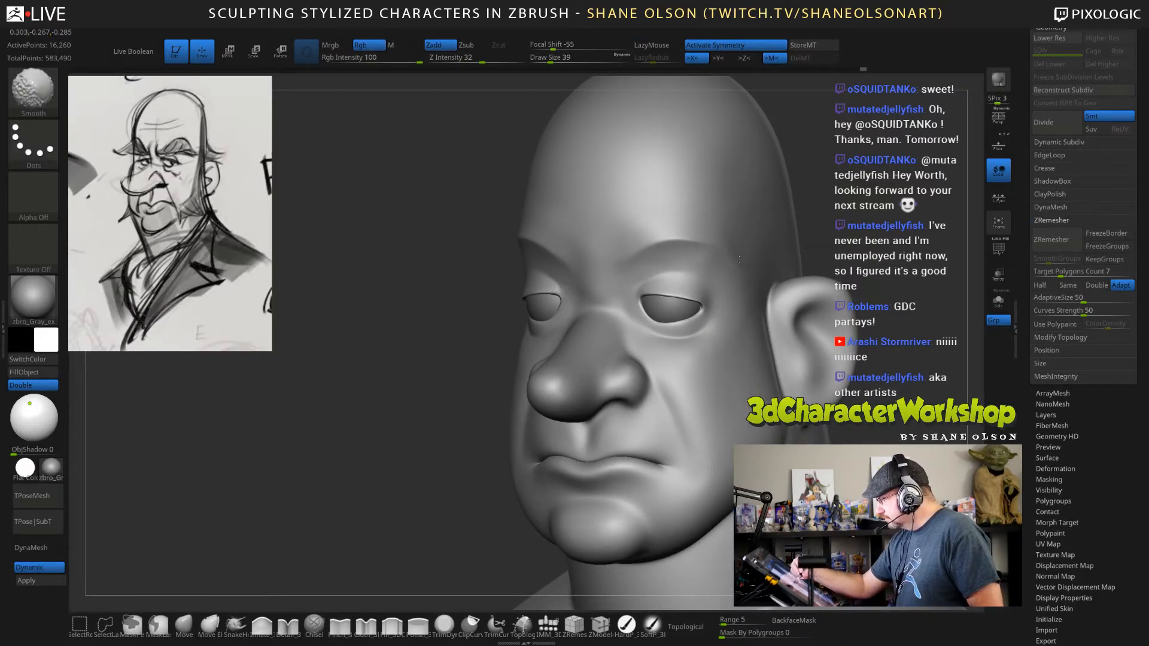
mouse_move(869, 239)
left_mouse_down()
mouse_move(885, 234)
mouse_move(871, 230)
left_mouse_up()
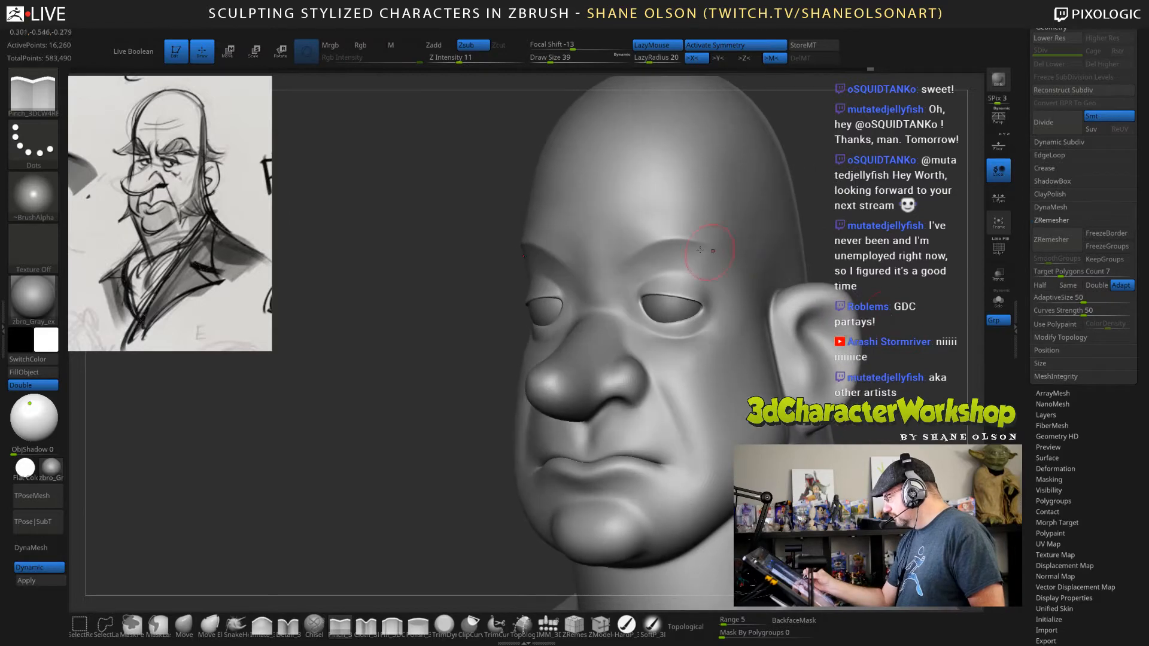
left_click_drag(665, 240, 701, 243)
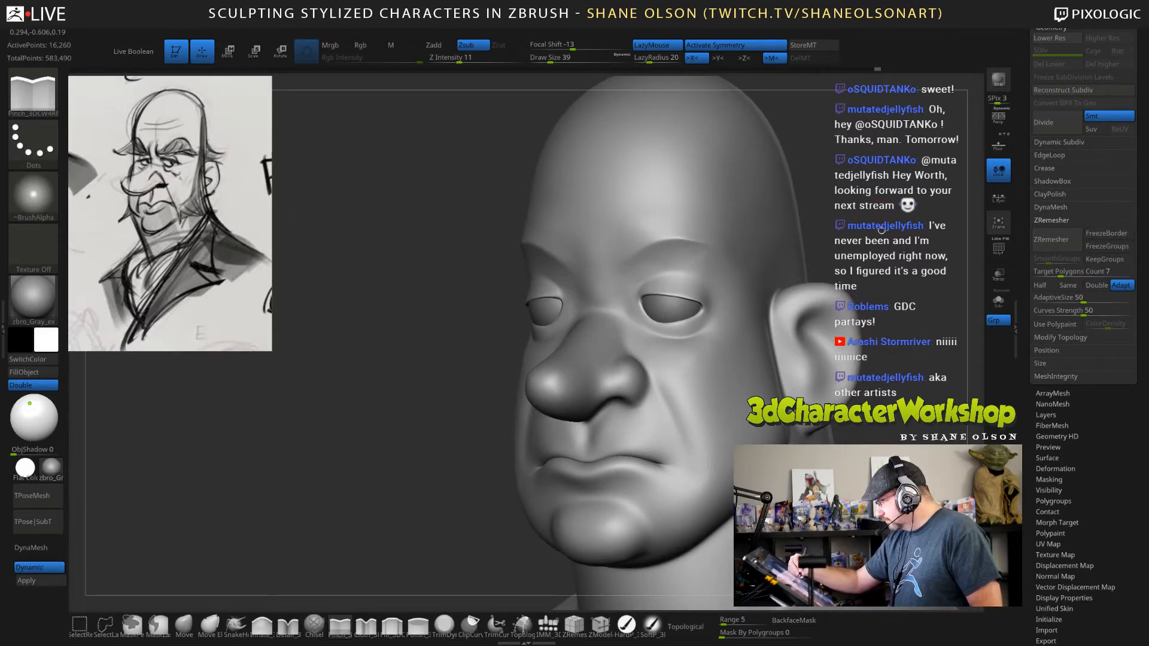
Pinch the inner ends of the brows above the nose bridge.
left_click_drag(880, 228, 782, 314)
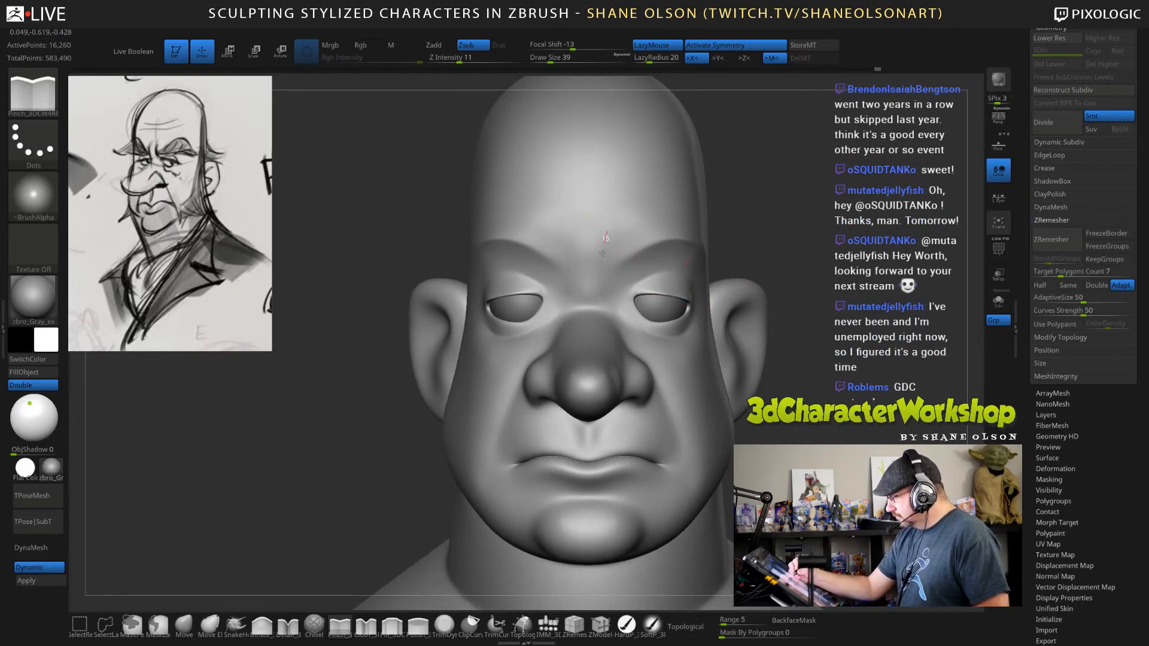
mouse_move(627, 268)
left_mouse_down()
mouse_move(643, 263)
mouse_move(608, 260)
left_mouse_up()
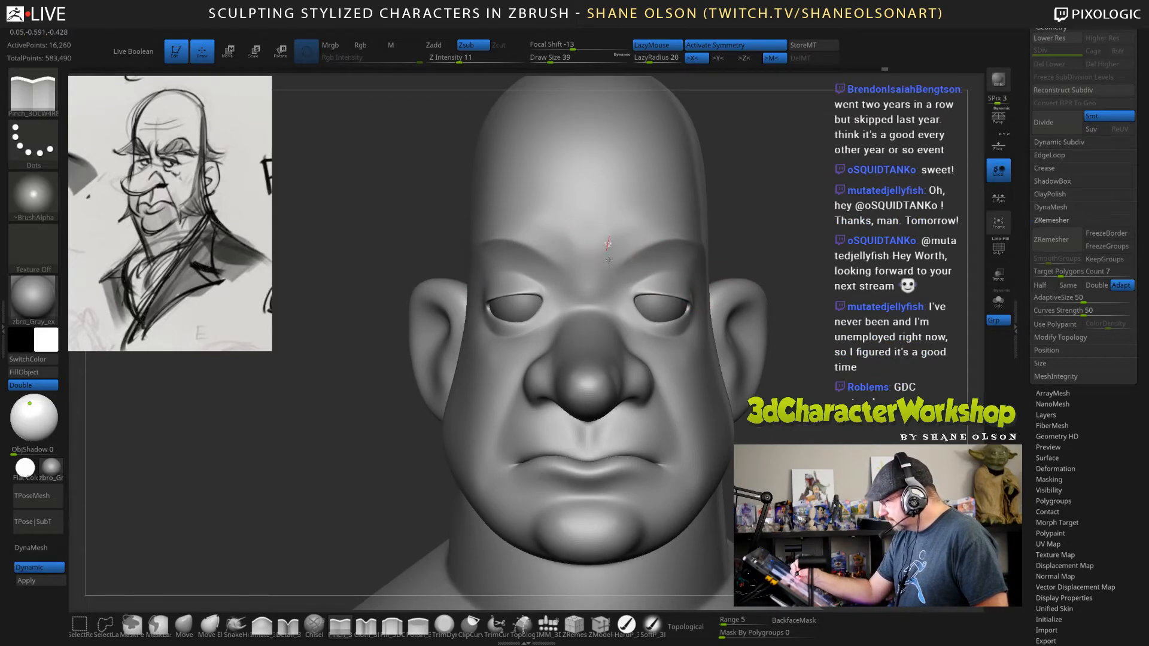
left_click_drag(815, 260, 772, 281)
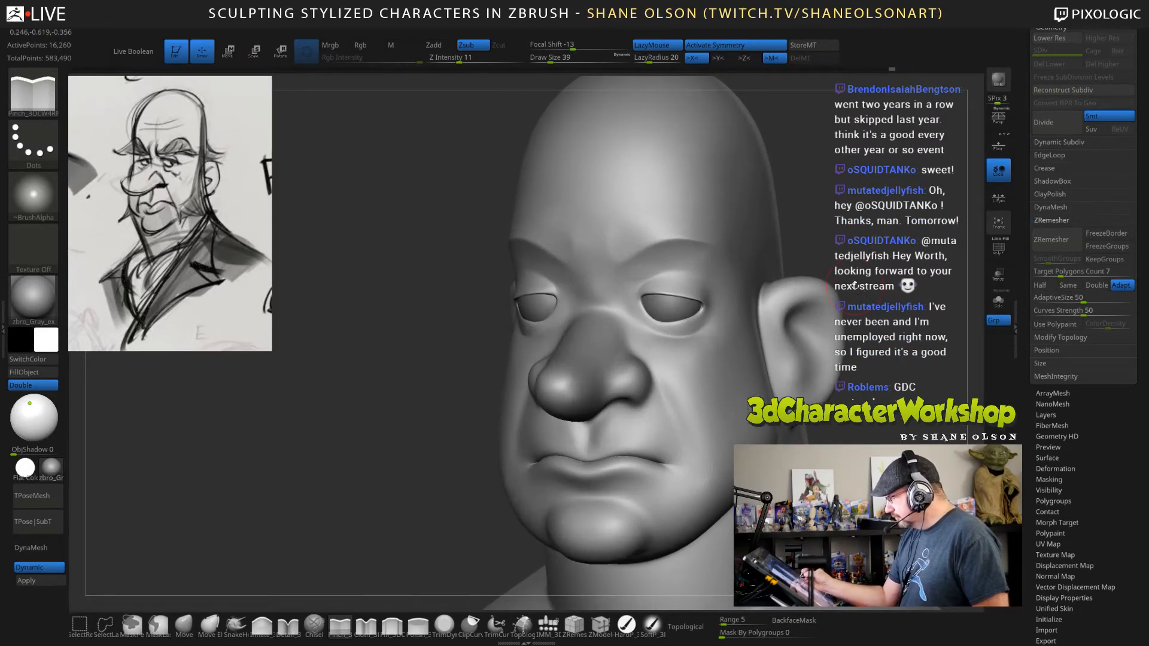
Build up the inner and middle brow ridges using the Inflate brush at draw size 39 and Z intensity 9.
left_click(263, 631)
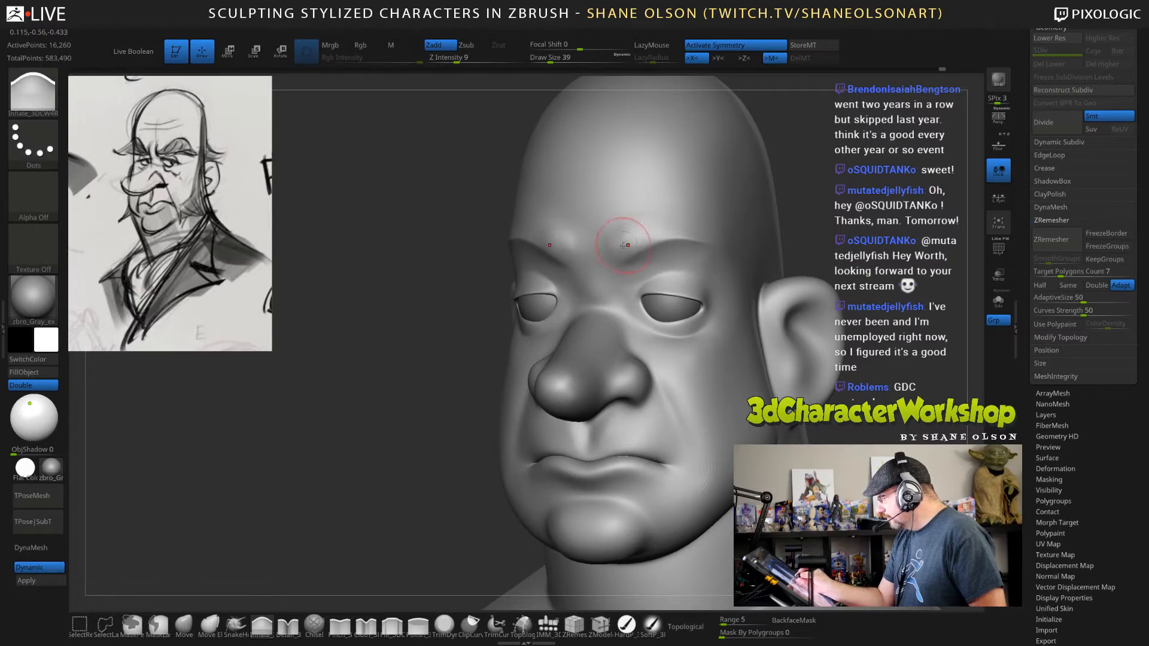
left_click_drag(653, 224, 711, 235)
left_click_drag(455, 299, 365, 300)
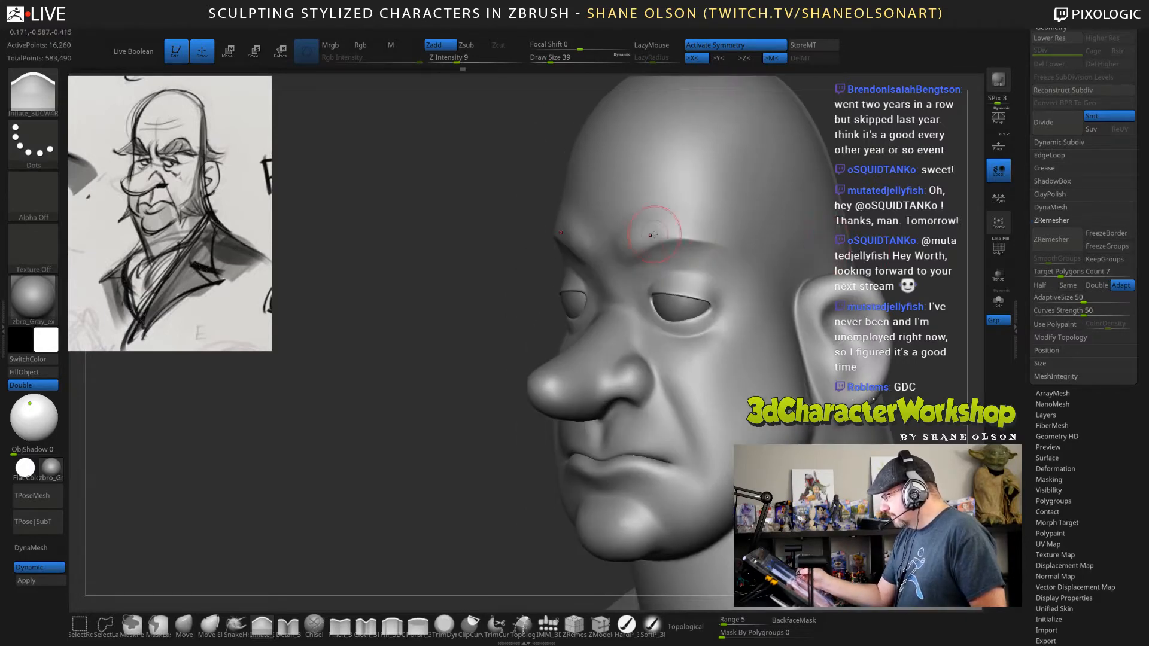
left_click_drag(651, 223, 682, 234)
left_click_drag(461, 299, 492, 299)
key("space")
left_click(597, 297)
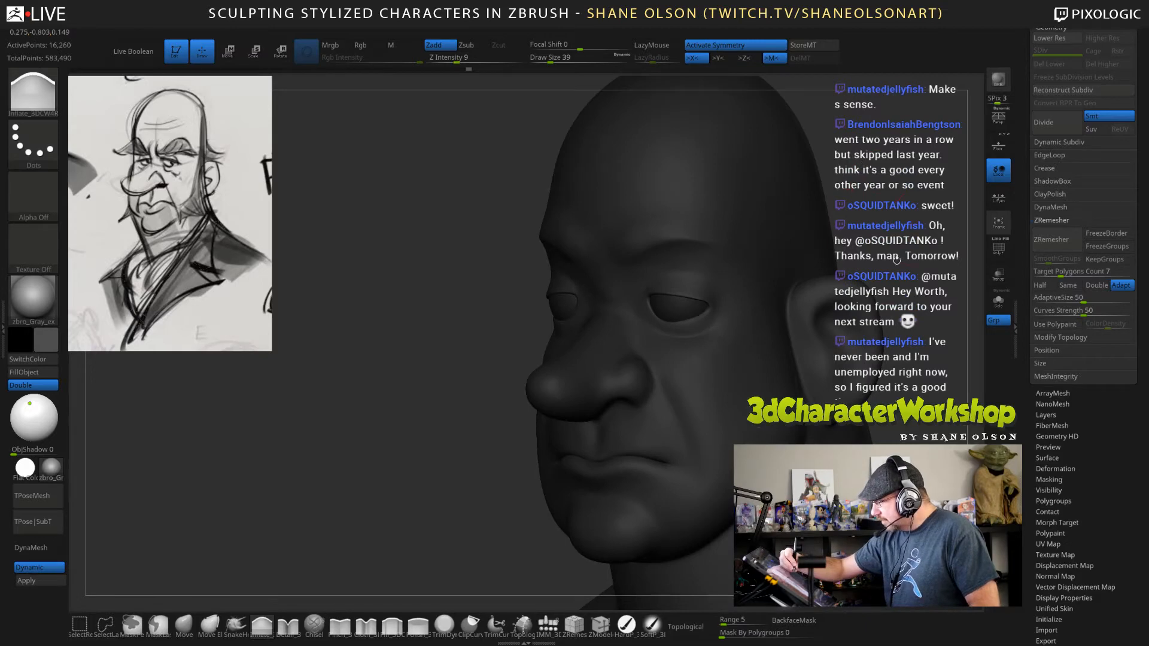
left_click(46, 339)
left_click(20, 240)
Inflate the area beneath the outer brows and smooth its transition toward the temples.
mouse_move(383, 311)
left_mouse_down()
mouse_move(458, 311)
mouse_move(401, 311)
left_mouse_up()
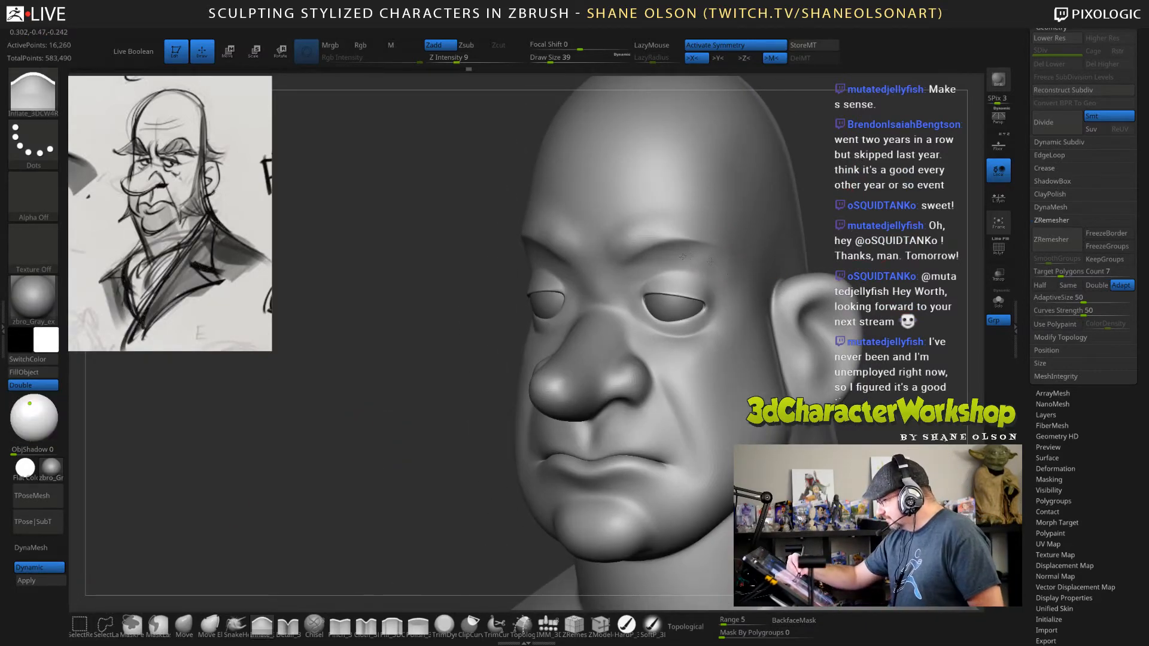
left_click_drag(745, 302, 741, 305)
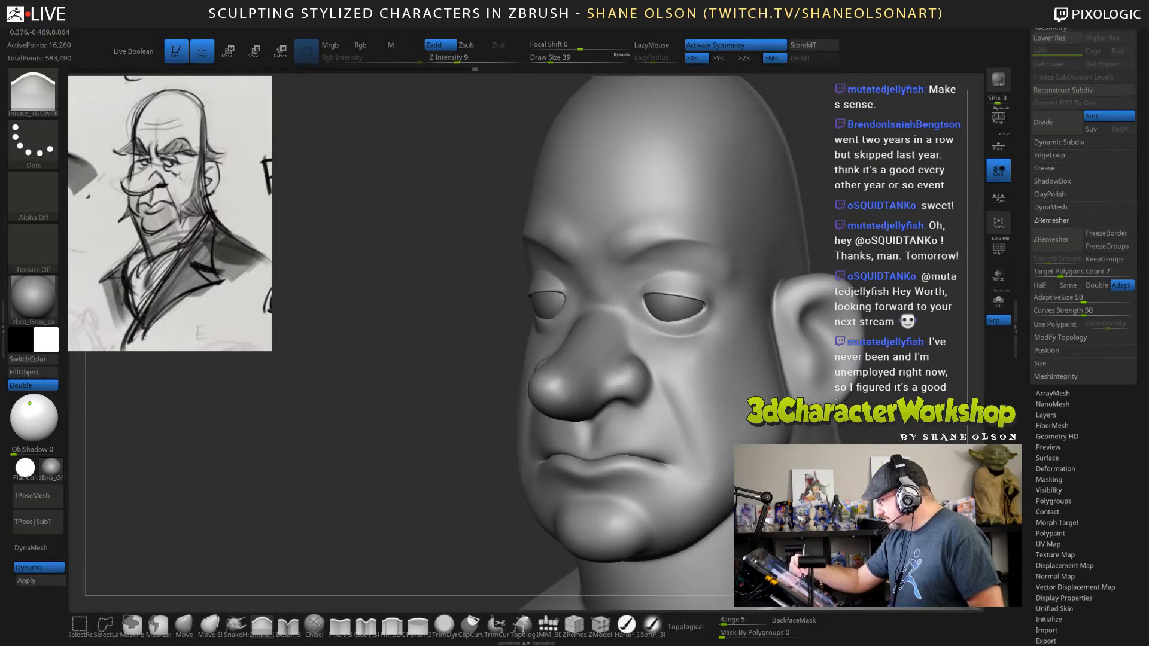
right_click_drag(741, 299, 688, 296)
left_click_drag(662, 290, 647, 279, "shift")
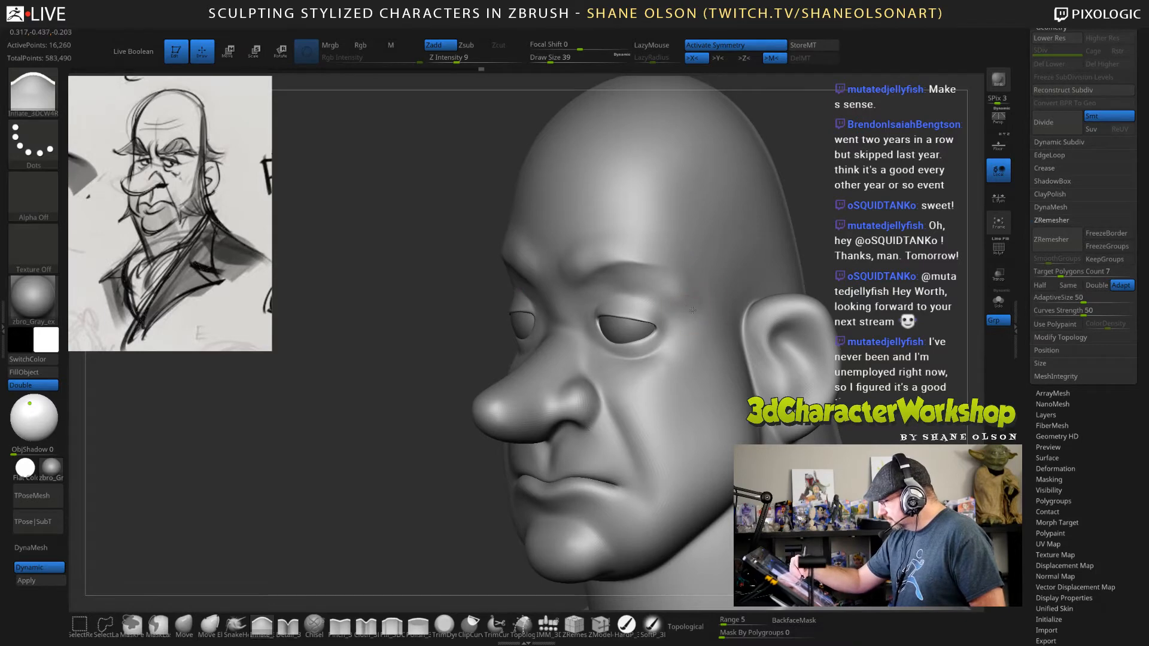
key("shift")
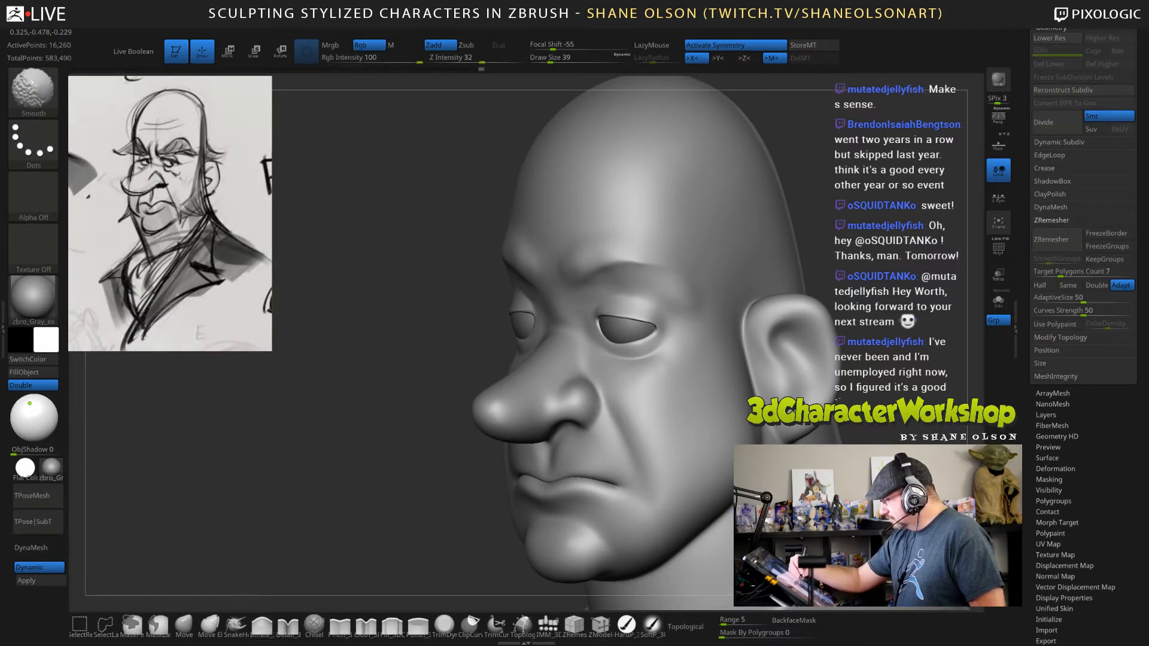
left_click_drag(507, 59, 501, 59, "shift")
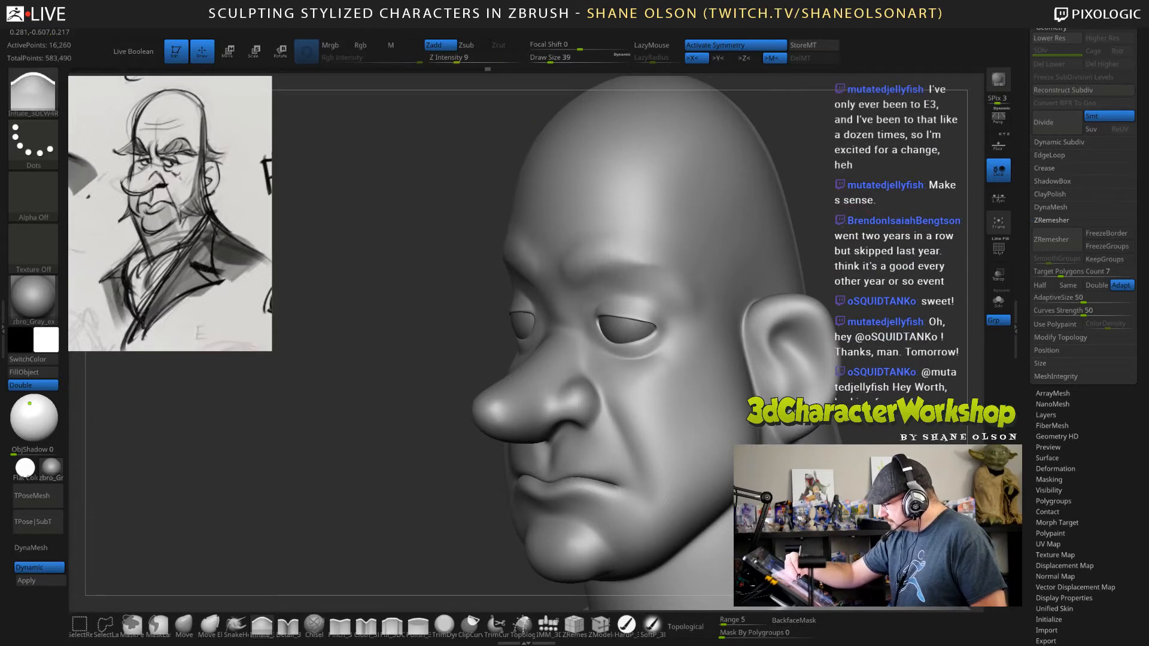
mouse_move(810, 236)
left_mouse_down()
mouse_move(860, 214)
mouse_move(831, 251)
left_mouse_up()
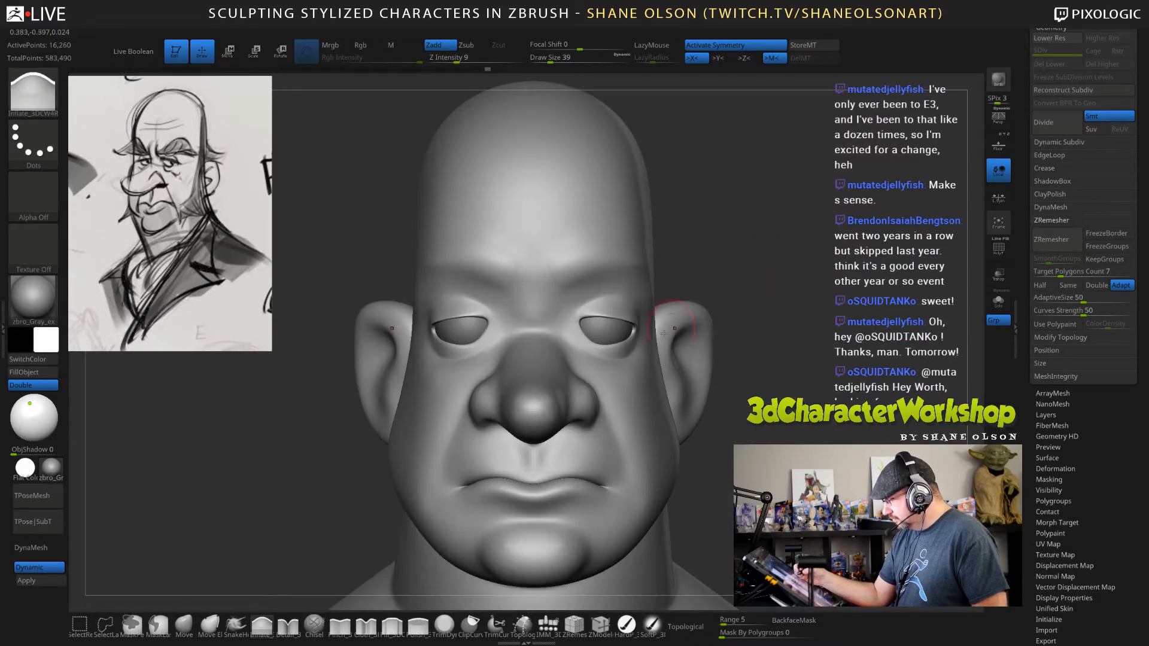
Carve vertical frown creases at the inner ends of the brows using the Detail brush at draw size 29 and Z intensity 10.
left_click(288, 626)
key("s")
left_click_drag(767, 259, 757, 263)
left_click_drag(549, 249, 560, 316)
left_click_drag(757, 229, 697, 232)
left_click_drag(554, 240, 557, 296)
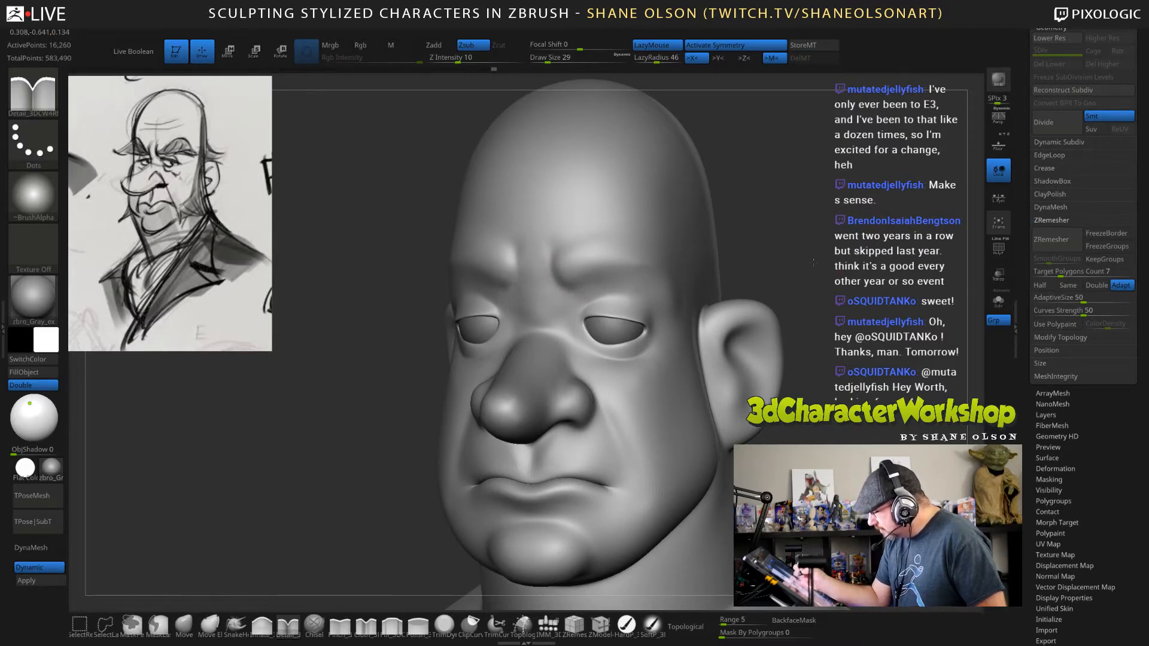
left_click_drag(813, 262, 733, 263)
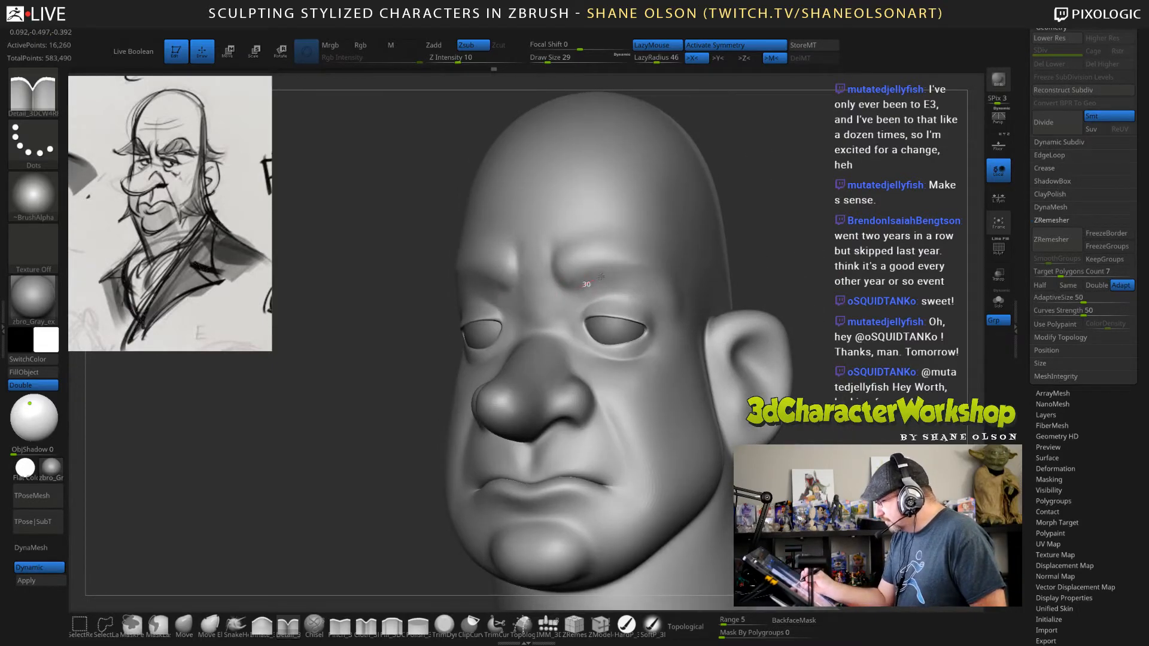
left_click_drag(601, 277, 606, 273)
mouse_move(861, 242)
left_mouse_down()
mouse_move(812, 241)
mouse_move(852, 254)
mouse_move(792, 251)
left_mouse_up()
Try to carve an eye-bag crease below the lower eyelids using the Detail brush, with and without LazyMouse.
mouse_move(567, 326)
left_mouse_down()
mouse_move(567, 342)
mouse_move(649, 353)
left_mouse_up()
key("ctrl+z")
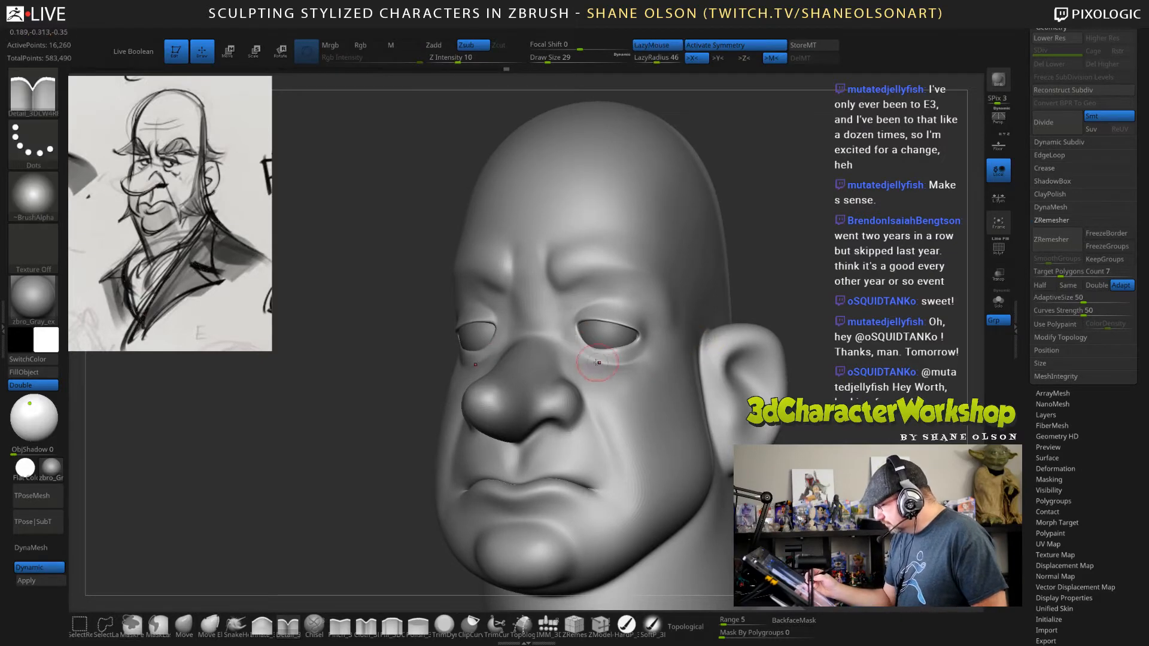
mouse_move(568, 339)
left_mouse_down()
mouse_move(629, 364)
mouse_move(592, 363)
mouse_move(606, 374)
left_mouse_up()
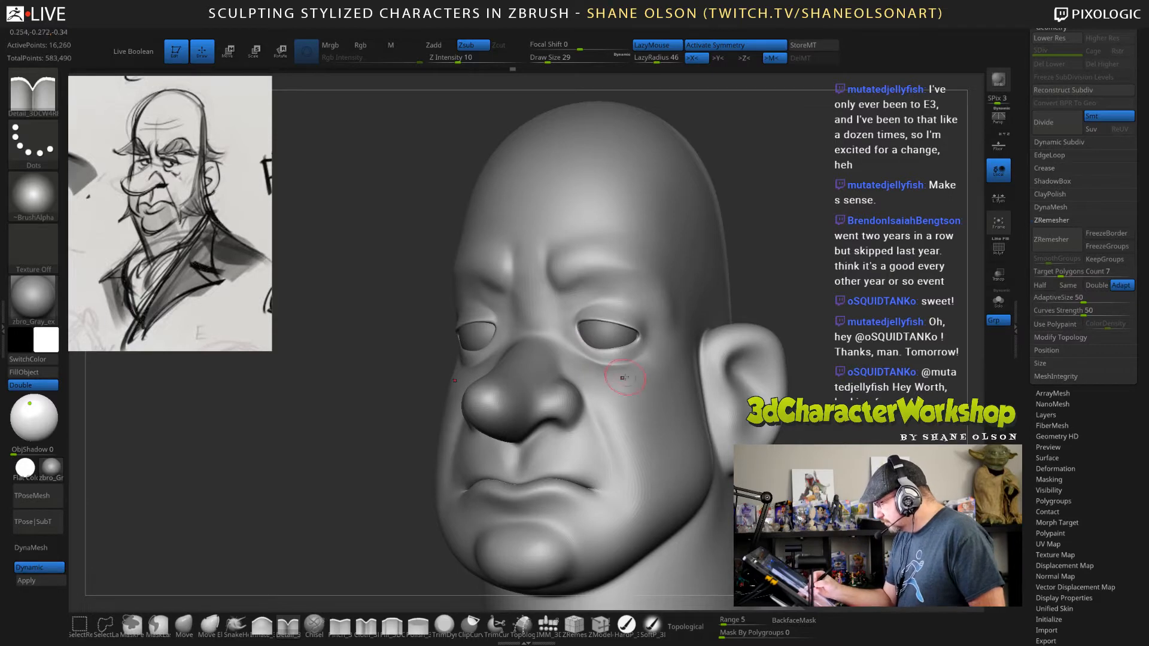
key("l")
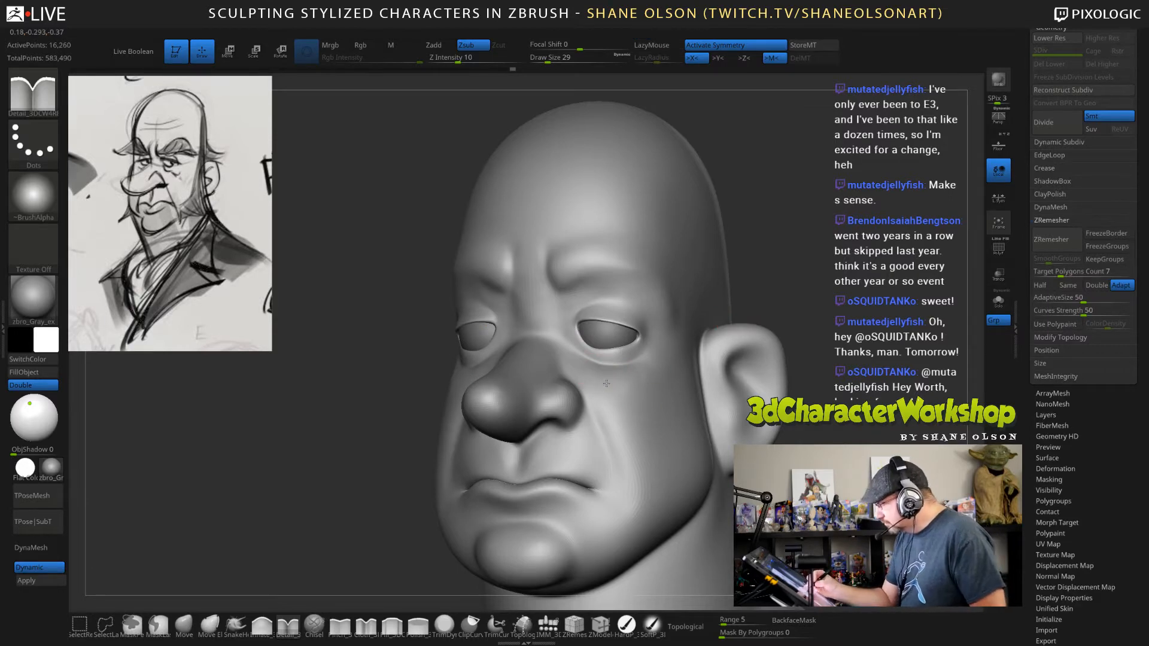
key("l")
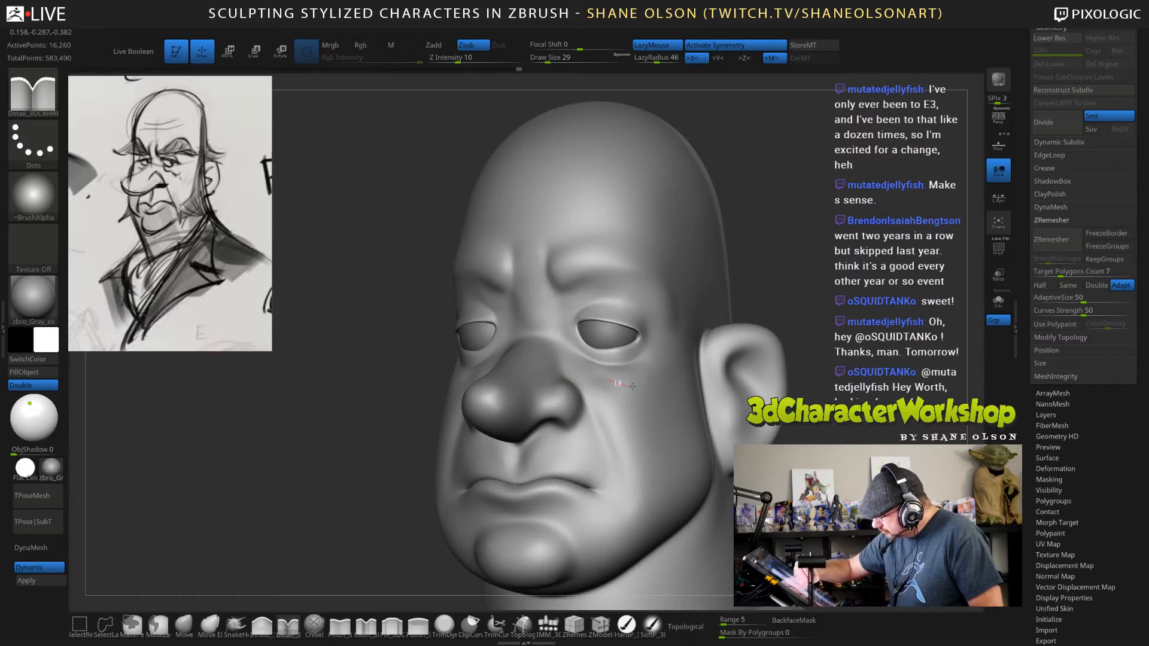
left_click_drag(632, 387, 642, 388)
mouse_move(757, 311)
left_mouse_down()
mouse_move(891, 335)
mouse_move(850, 443)
mouse_move(745, 434)
left_mouse_up()
key("ctrl+z")
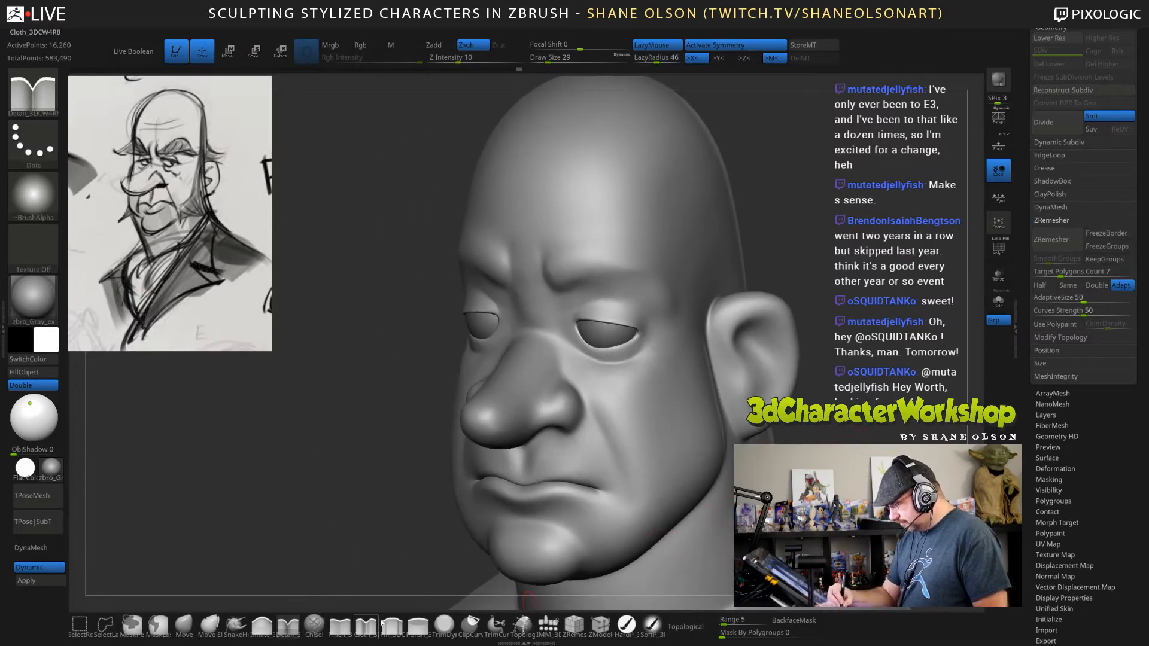
Quick-save the head sculpt.
left_click(383, 623)
mouse_move(792, 237)
left_mouse_down()
mouse_move(804, 257)
mouse_move(874, 293)
mouse_move(800, 320)
left_mouse_up()
key("ctrl+s")
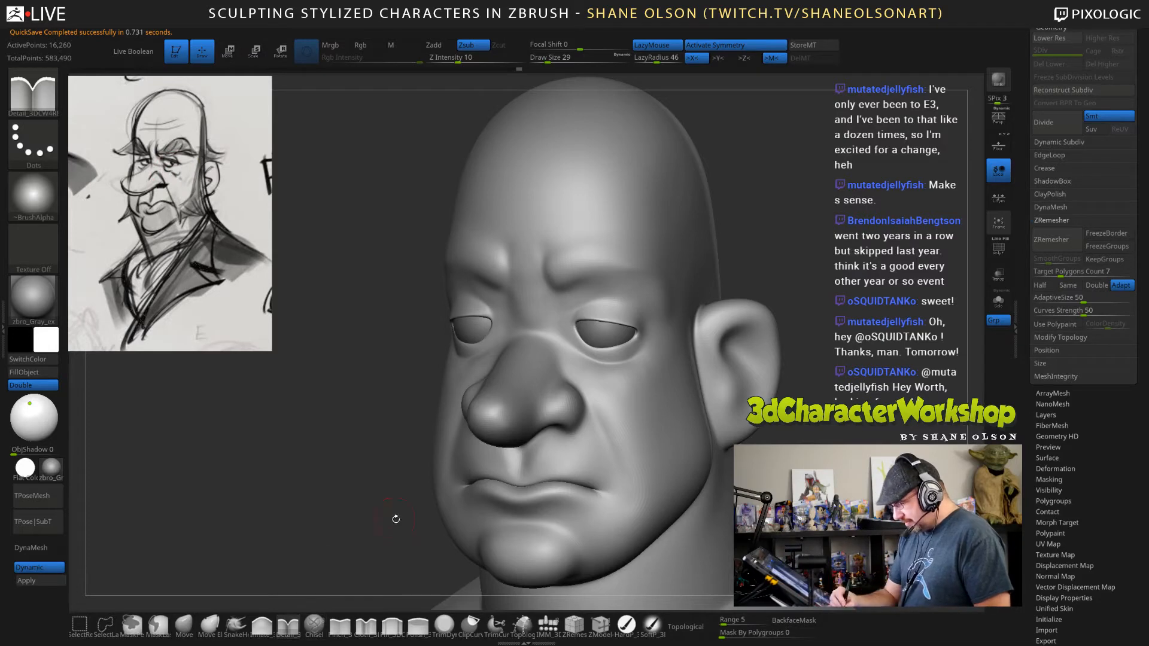
Switch to the ClayBuildup brush, test a vertical stroke between the brows and undo it.
left_click(262, 625)
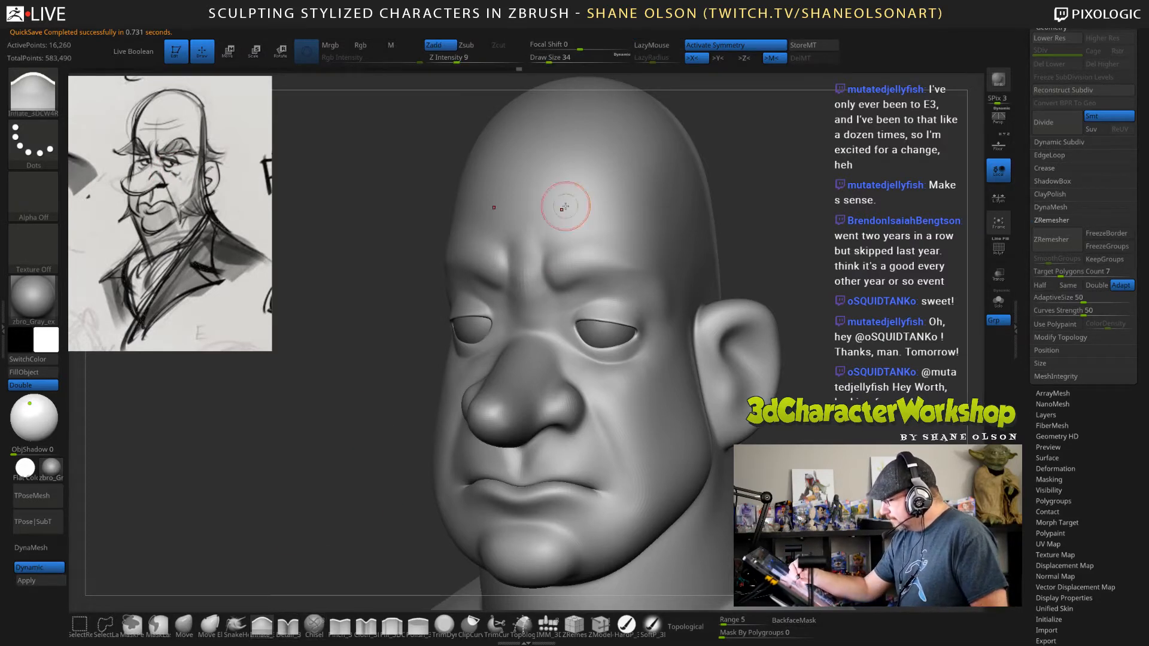
left_click(392, 623)
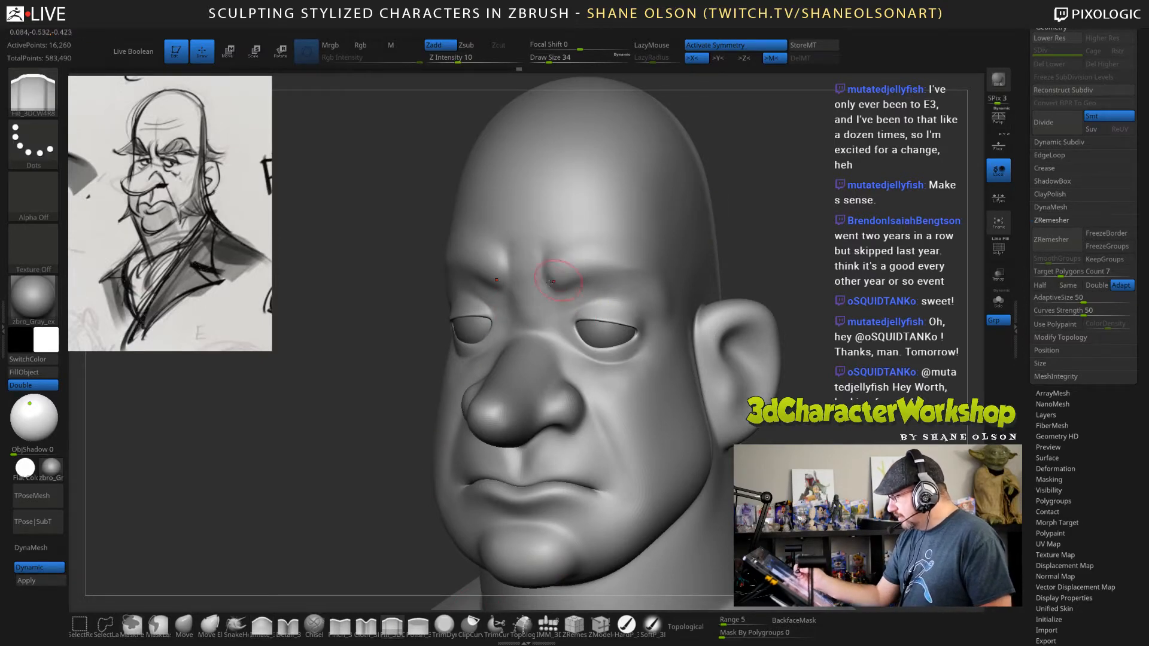
key("b")
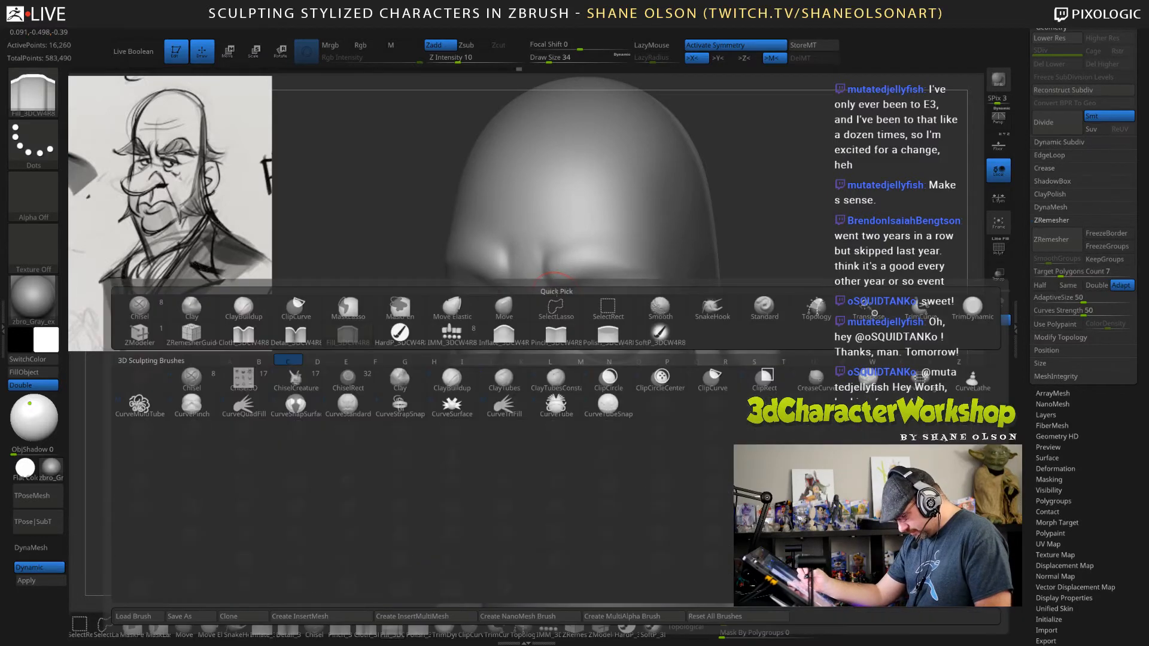
key("c")
key("b")
left_click_drag(538, 222, 535, 297)
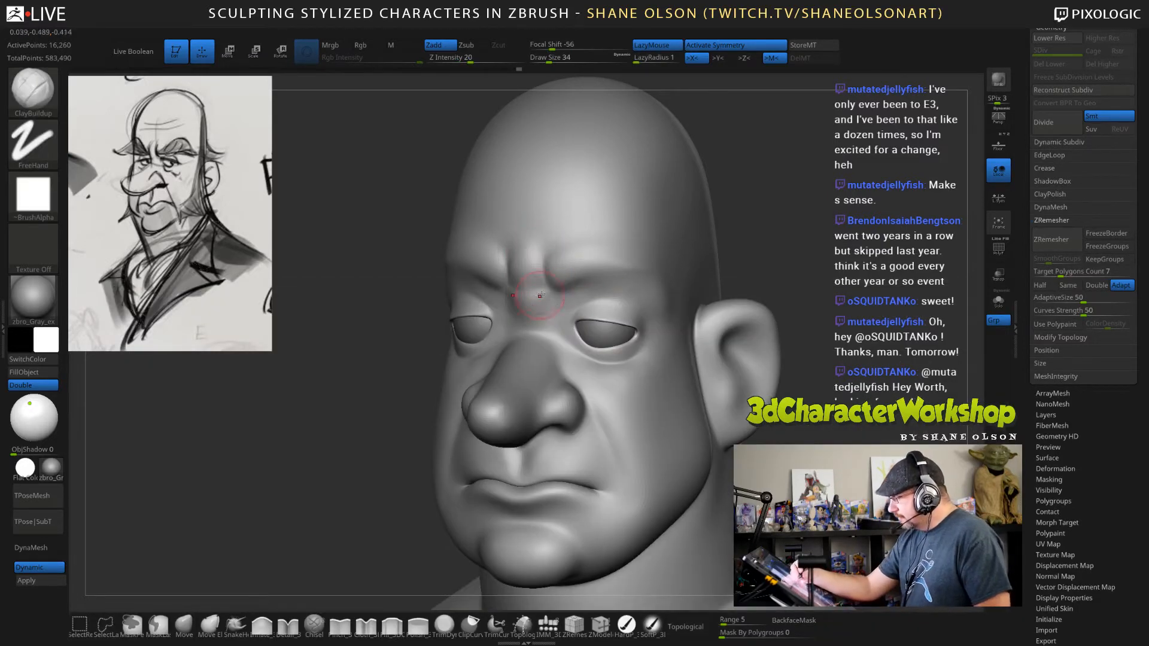
key("ctrl+z")
key("ctrl+z")
Display the head's wireframe and set the ClayBuildup brush to draw size 26 and Z intensity 11.
key("shift+f")
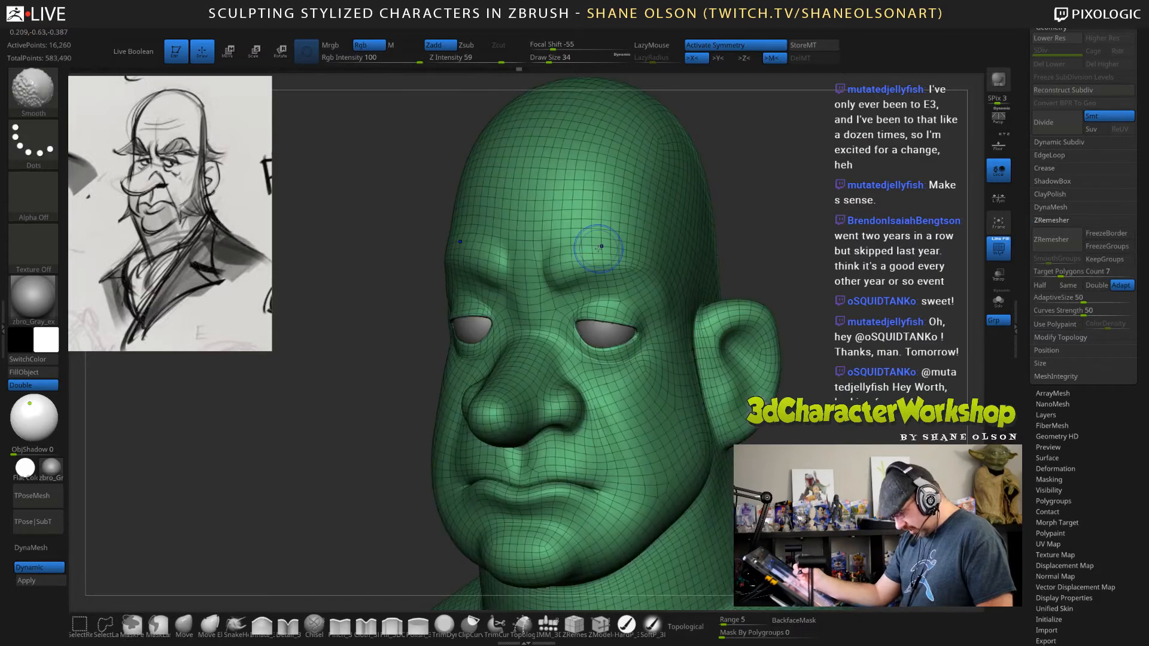
left_click_drag(742, 239, 808, 237)
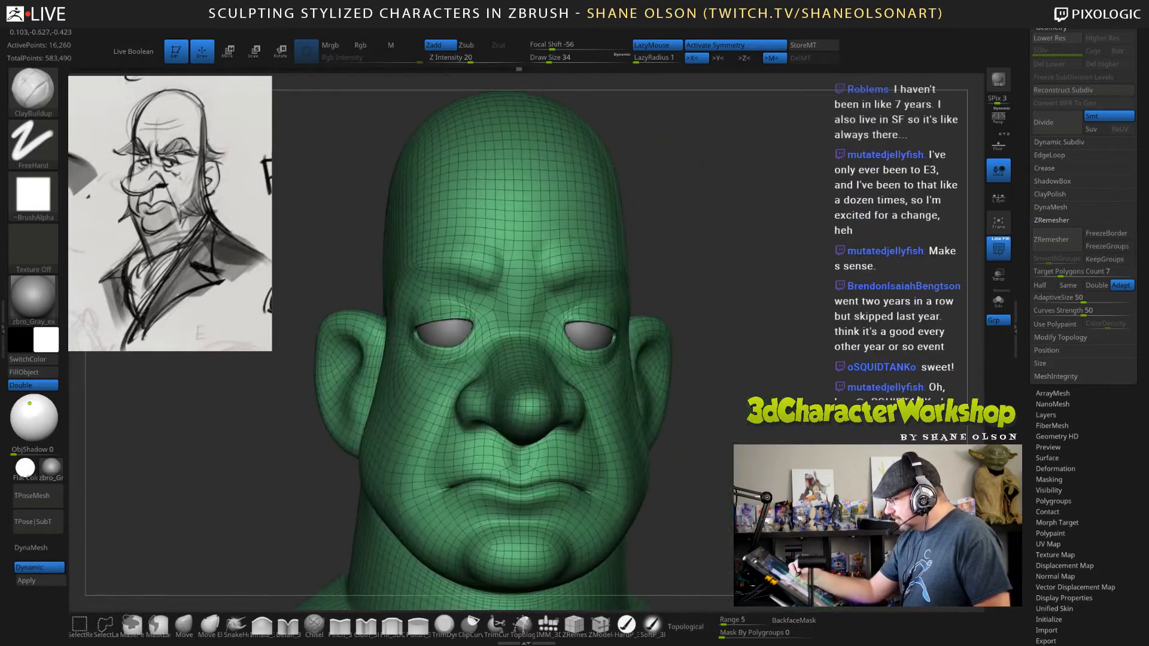
key("s")
left_click_drag(689, 241, 686, 241)
left_click_drag(472, 59, 459, 59)
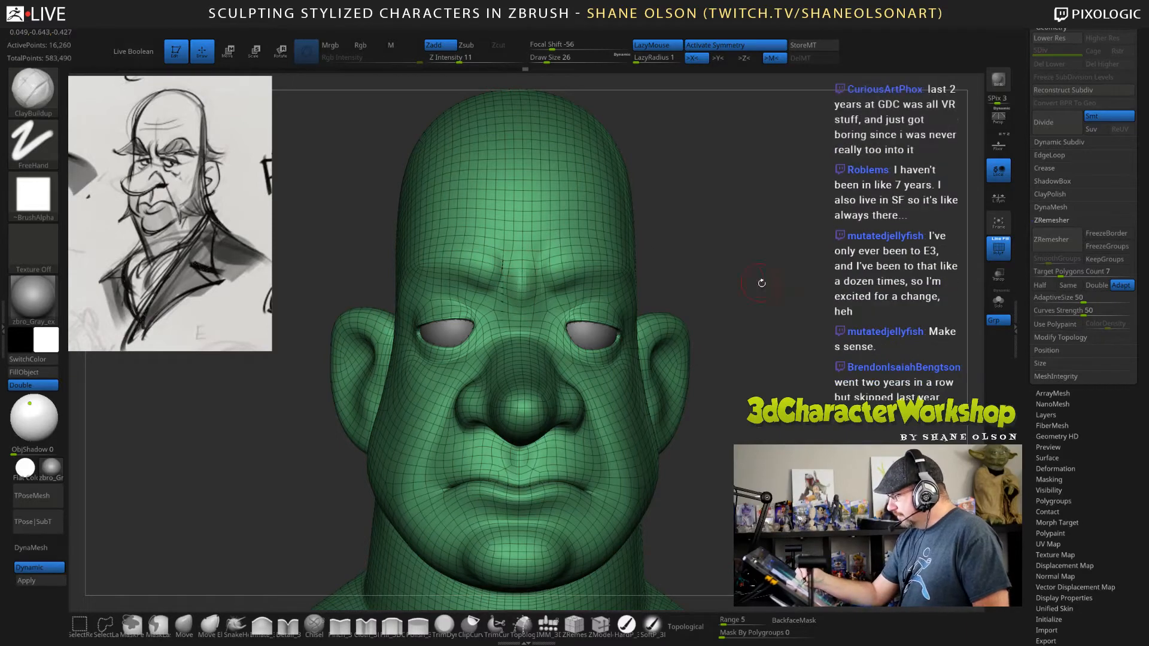
left_click_drag(761, 283, 517, 304)
Set the Smooth brush's Z intensity to 7 and soften the surface between the brows.
key("shift")
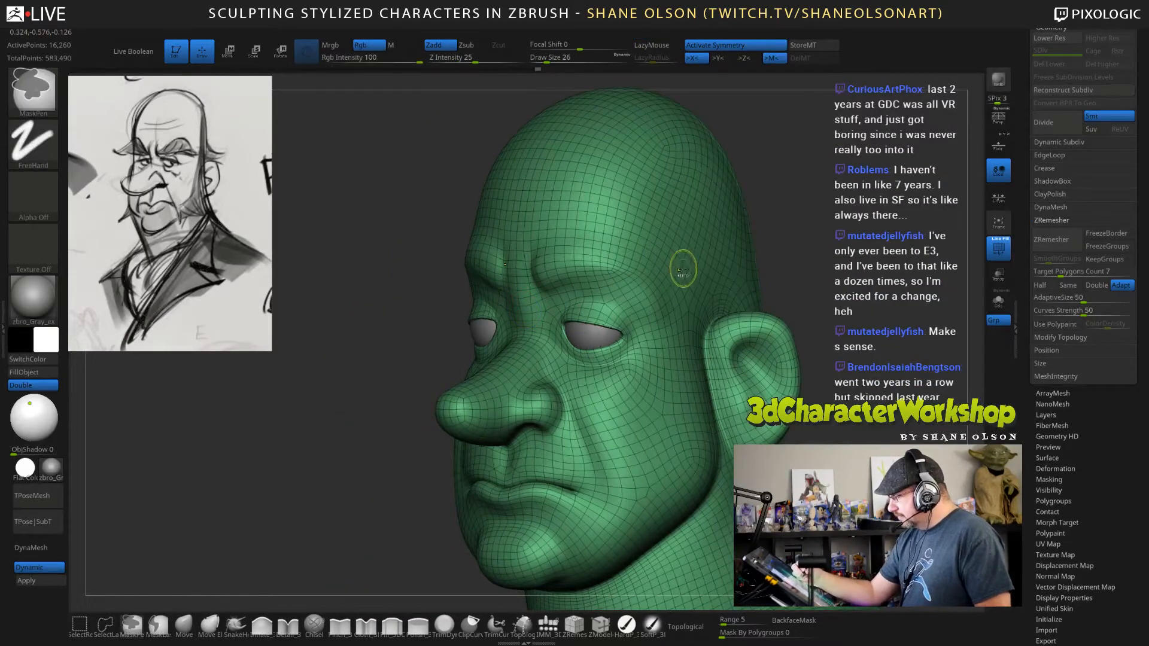
left_click_drag(471, 58, 455, 58)
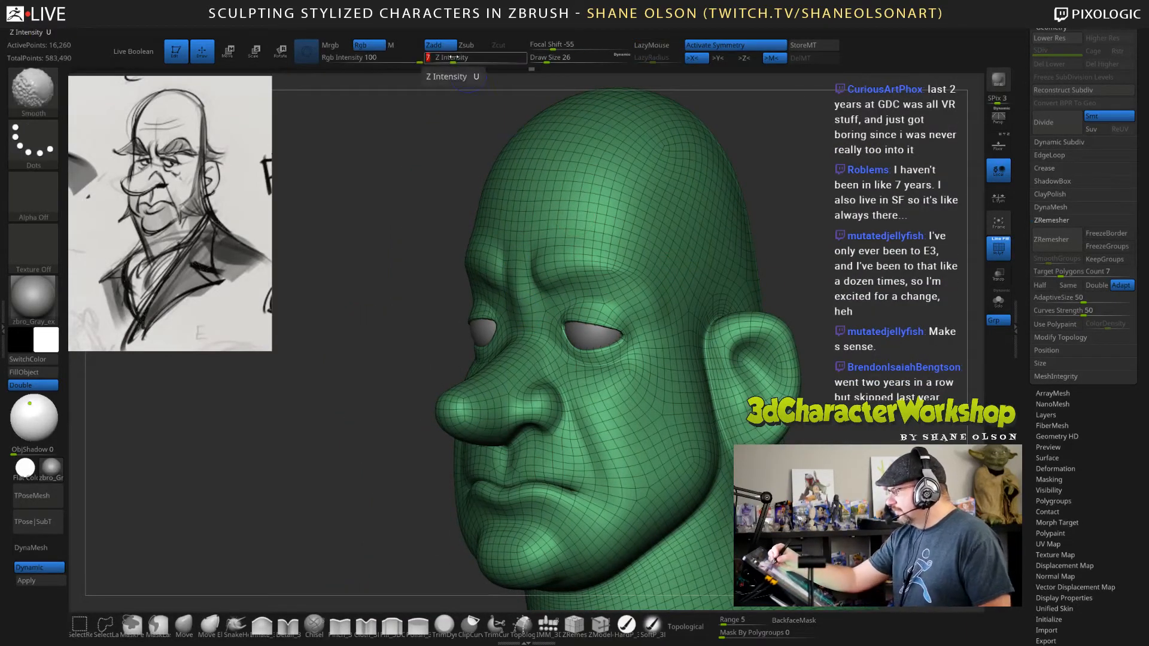
left_click_drag(828, 235, 825, 342)
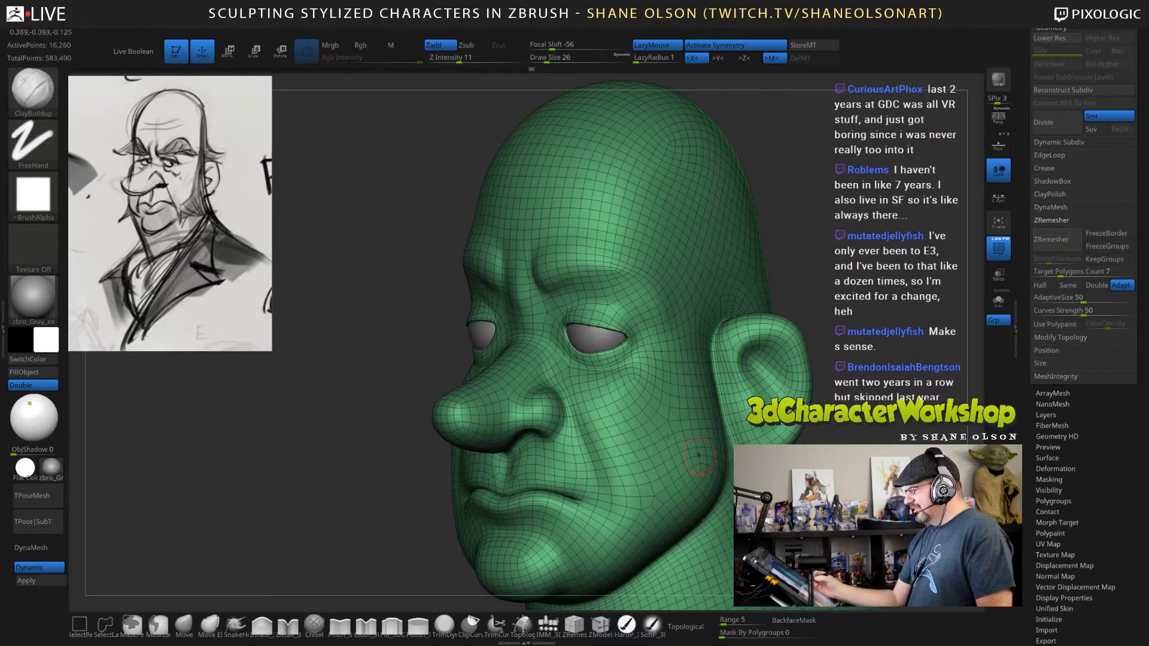
left_click_drag(764, 258, 828, 263)
key("shift")
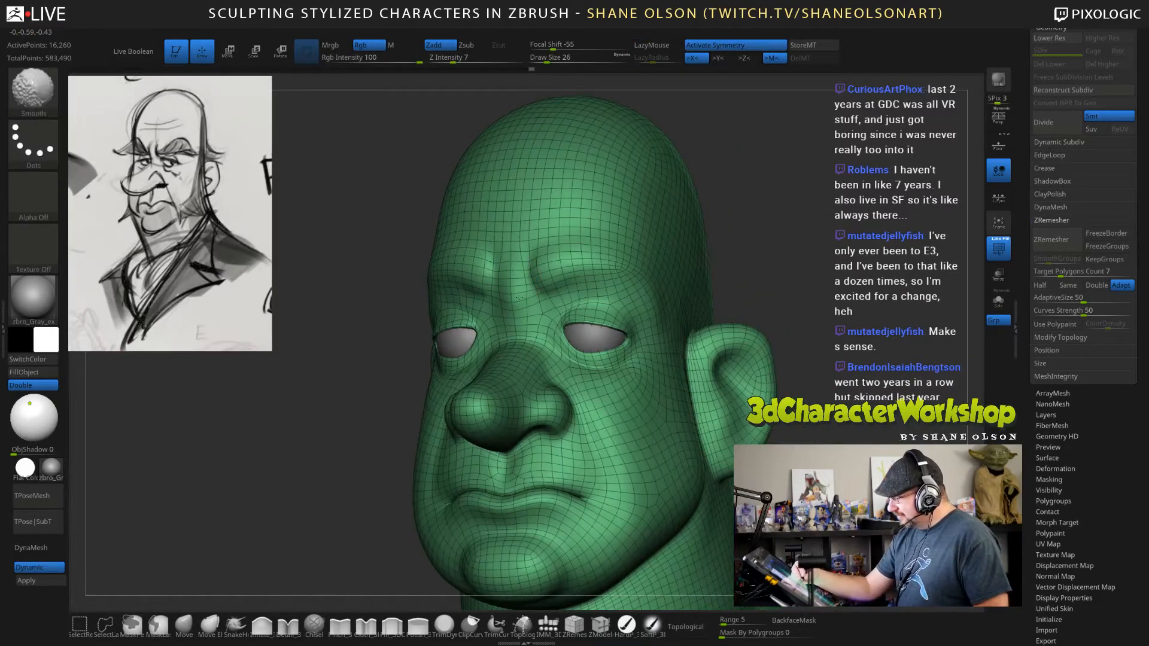
Hide the wireframe and build up vertical frown folds between the brows with the ClayBuildup brush.
key("shift+f")
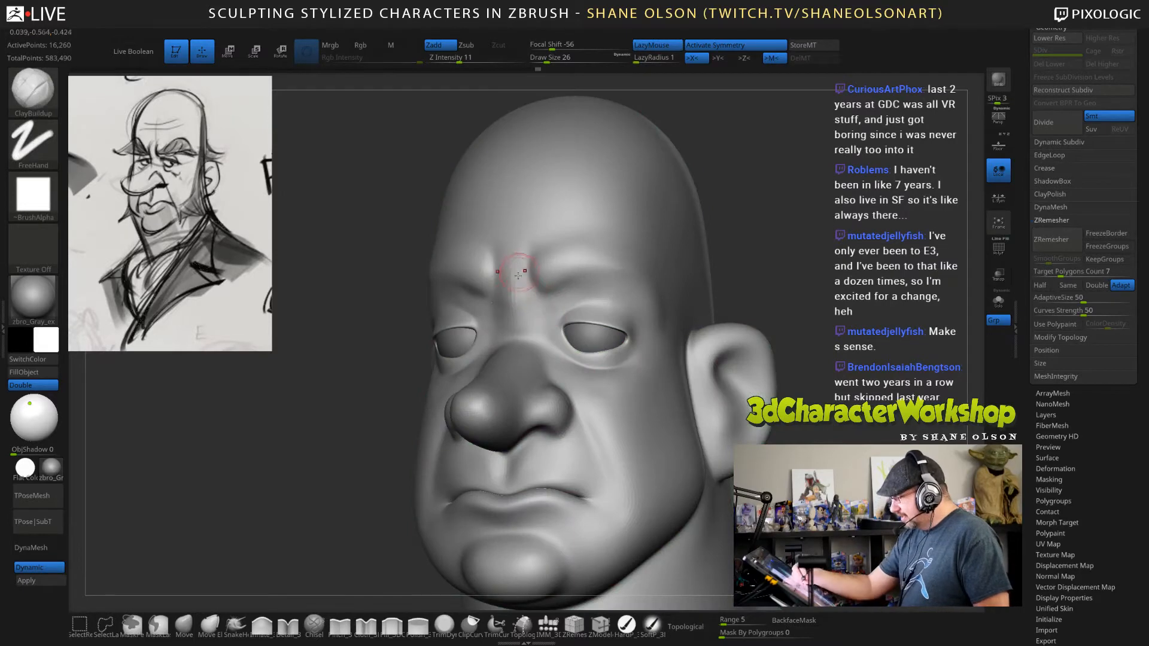
mouse_move(513, 259)
left_mouse_down()
mouse_move(516, 247)
mouse_move(528, 295)
left_mouse_up()
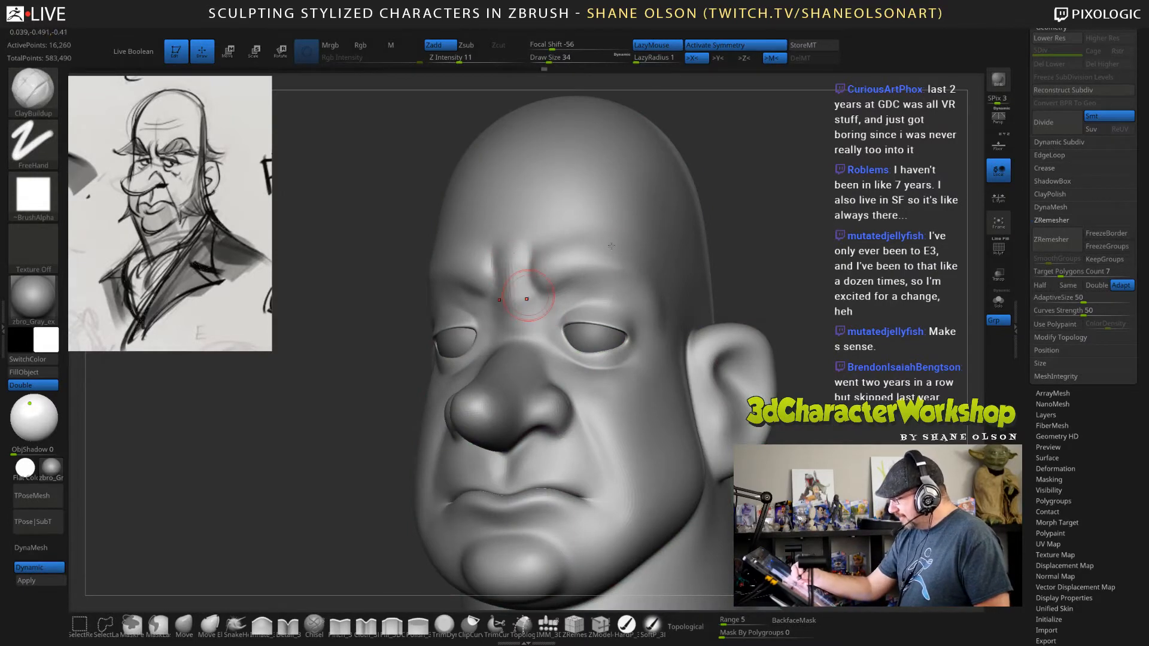
left_click_drag(793, 259, 597, 302)
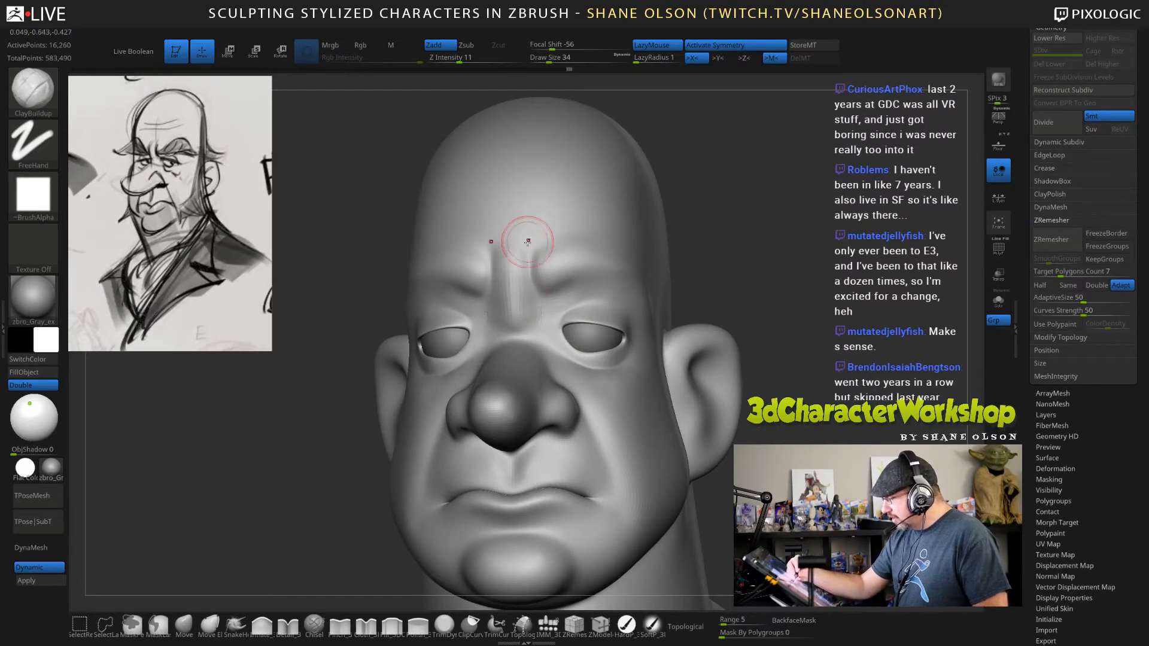
Inflate the brow ridges and frown folds using the Inflate brush at draw size 47 and Z intensity 9, smoothing the transitions.
left_click(261, 625)
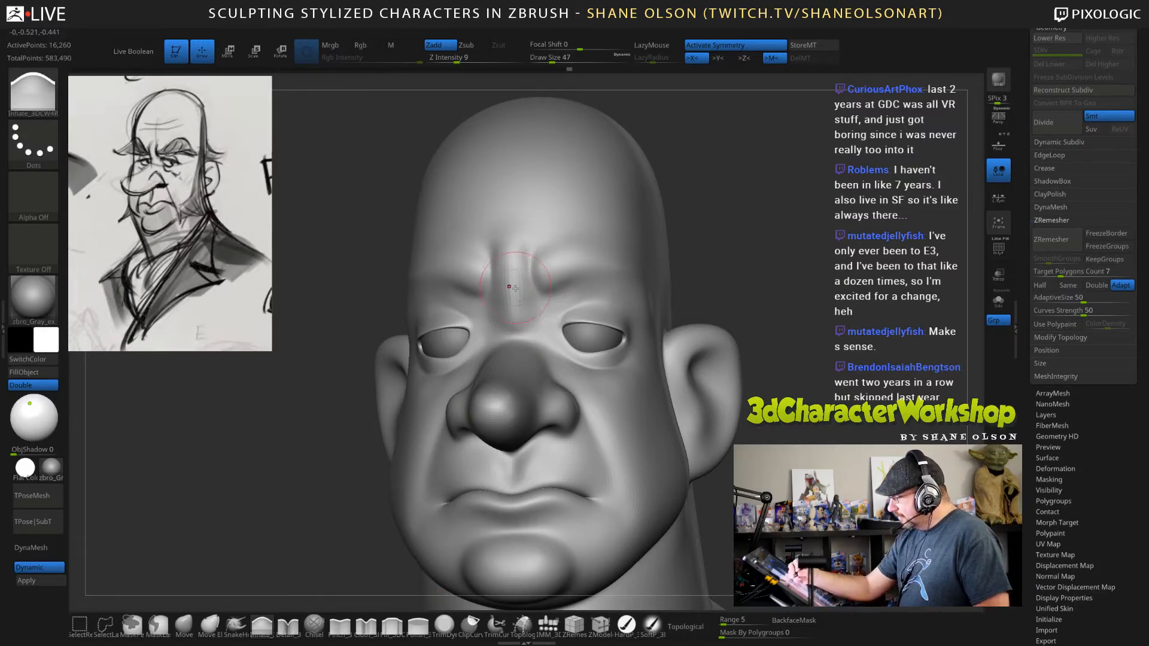
left_click_drag(557, 262, 615, 250)
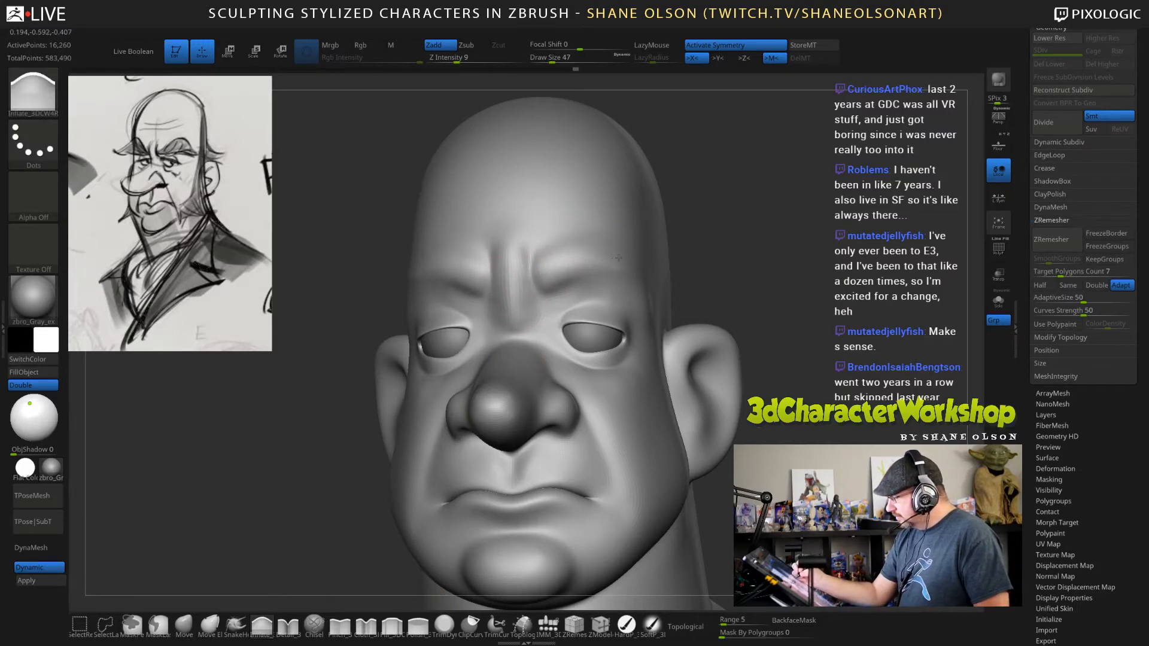
left_click_drag(785, 228, 709, 232)
left_click_drag(574, 264, 631, 253)
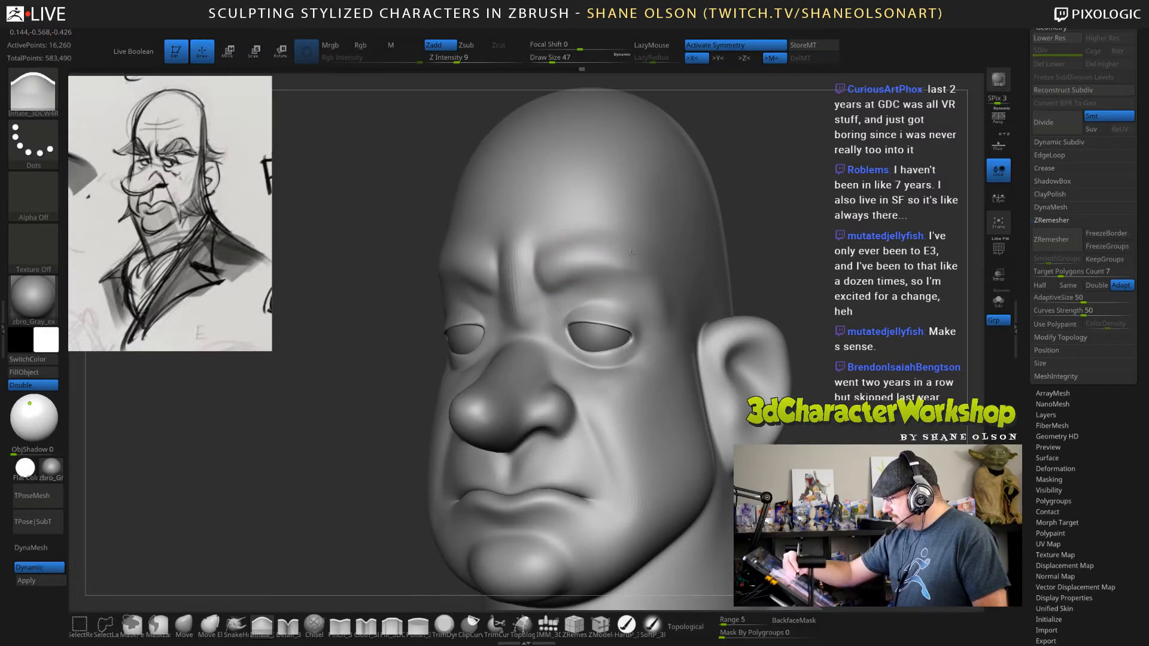
mouse_move(541, 252)
left_mouse_down("shift")
mouse_move(527, 287)
mouse_move(536, 219)
left_mouse_up("shift")
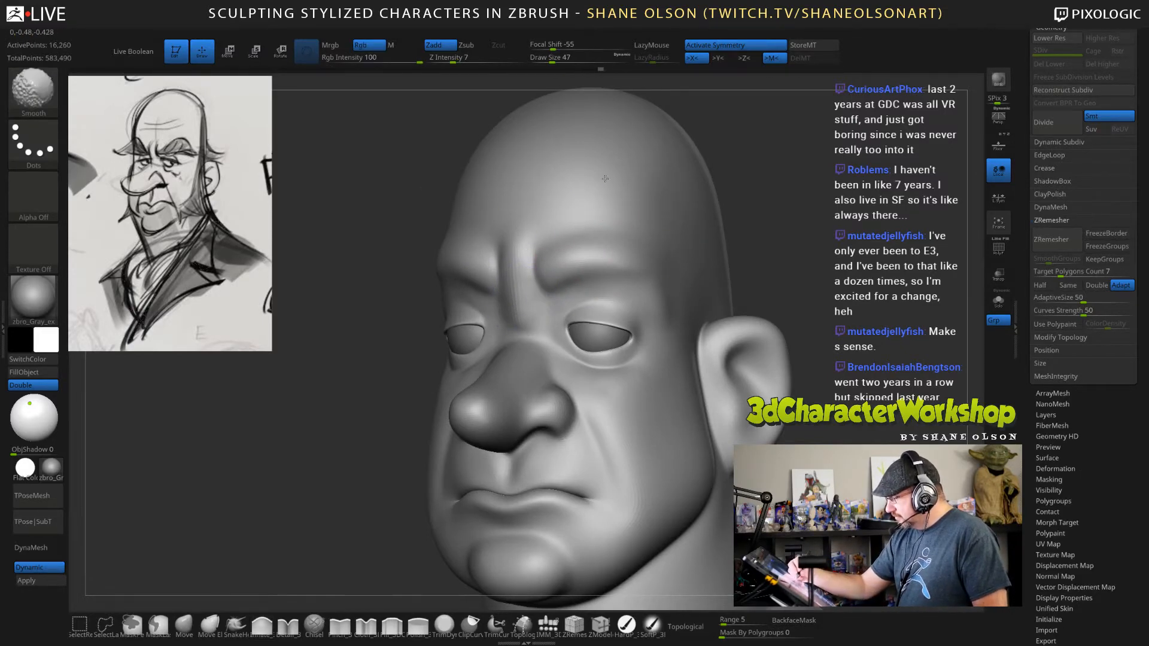
mouse_move(779, 198)
left_mouse_down()
mouse_move(721, 209)
mouse_move(753, 210)
left_mouse_up()
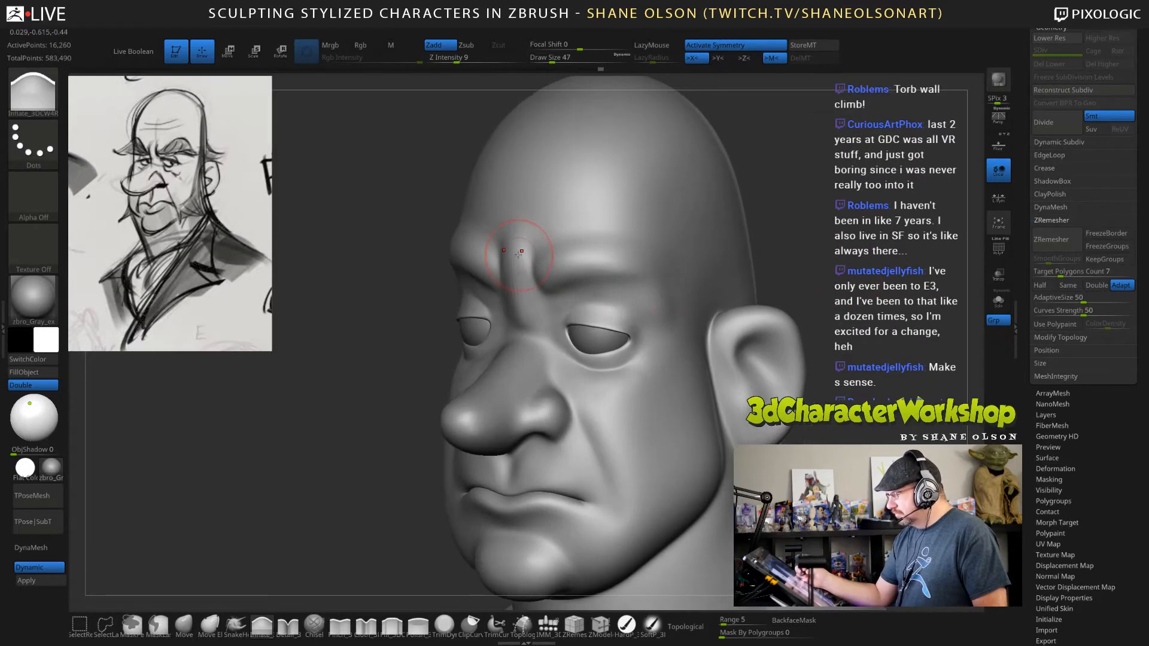
left_click_drag(519, 291, 512, 289)
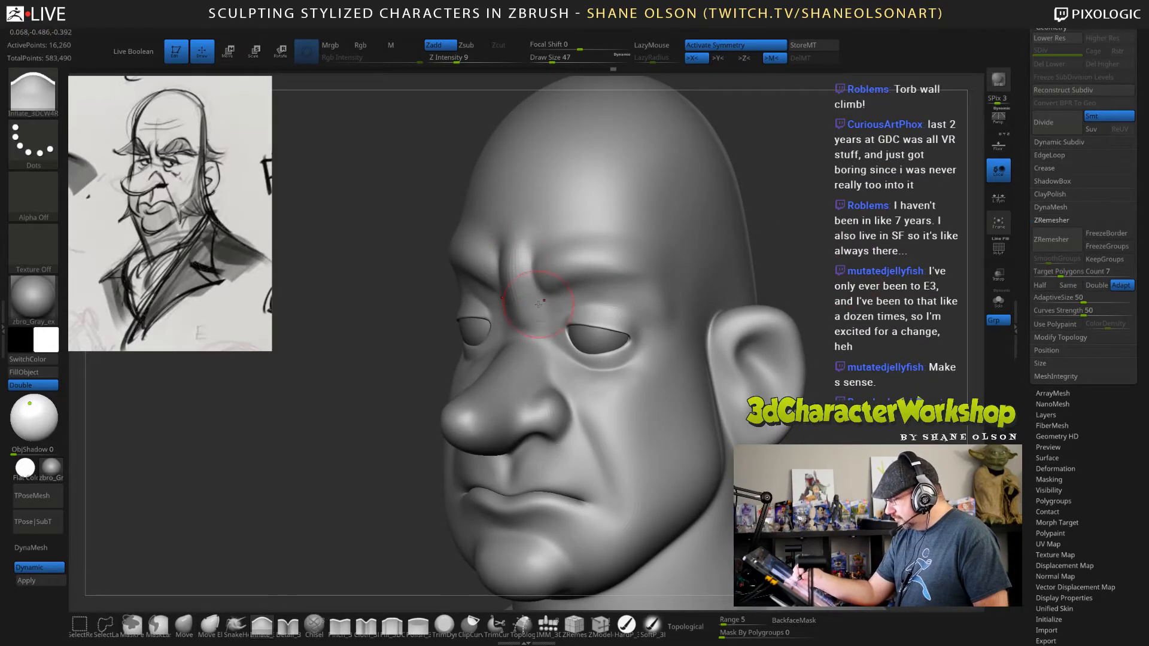
Pull the outer part of the lower eyelids downward using the Move brush at draw size 39.
mouse_move(875, 261)
left_mouse_down()
mouse_move(798, 266)
mouse_move(942, 237)
left_mouse_up()
mouse_move(768, 382)
left_mouse_down("alt")
mouse_move(784, 353)
mouse_move(813, 362)
left_mouse_up("alt")
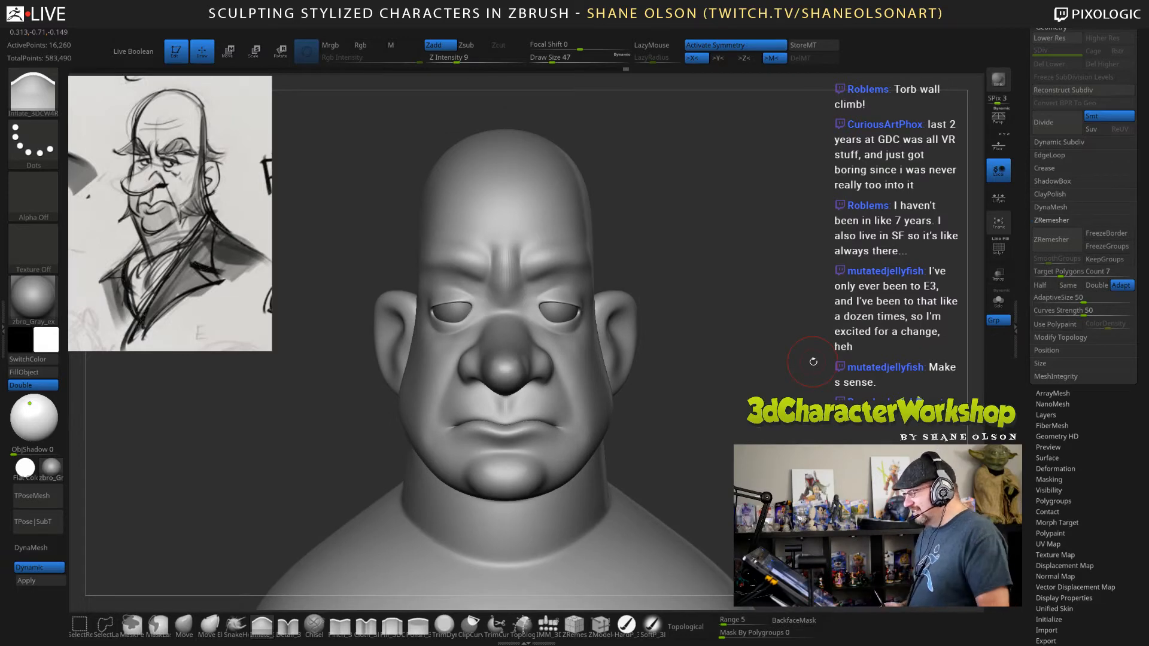
mouse_move(706, 328)
left_mouse_down()
mouse_move(707, 311)
mouse_move(685, 303)
mouse_move(731, 306)
mouse_move(722, 313)
left_mouse_up()
left_click(183, 626)
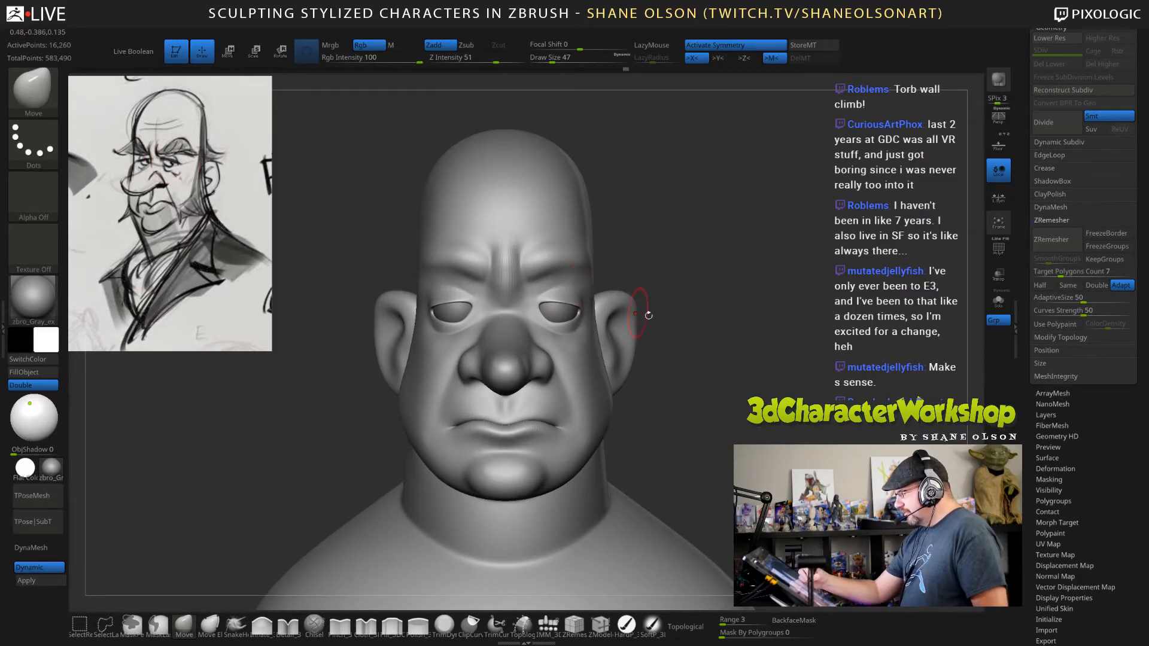
left_click_drag(775, 383, 692, 327)
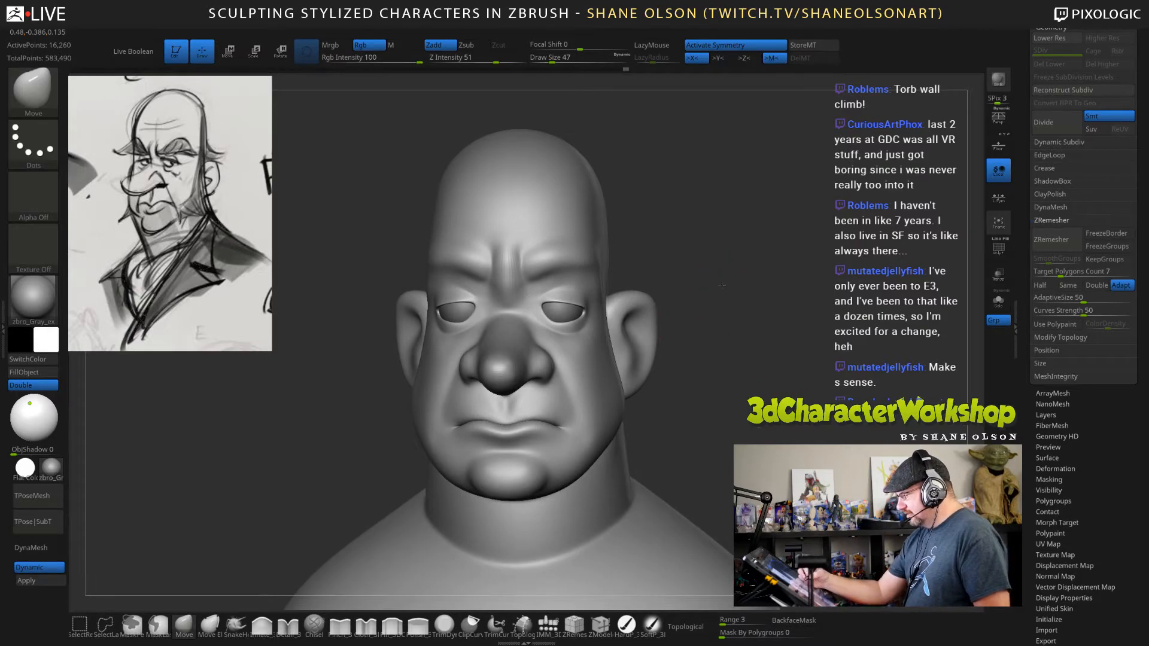
left_click_drag(722, 286, 716, 274)
key("s")
left_click_drag(715, 320, 710, 280)
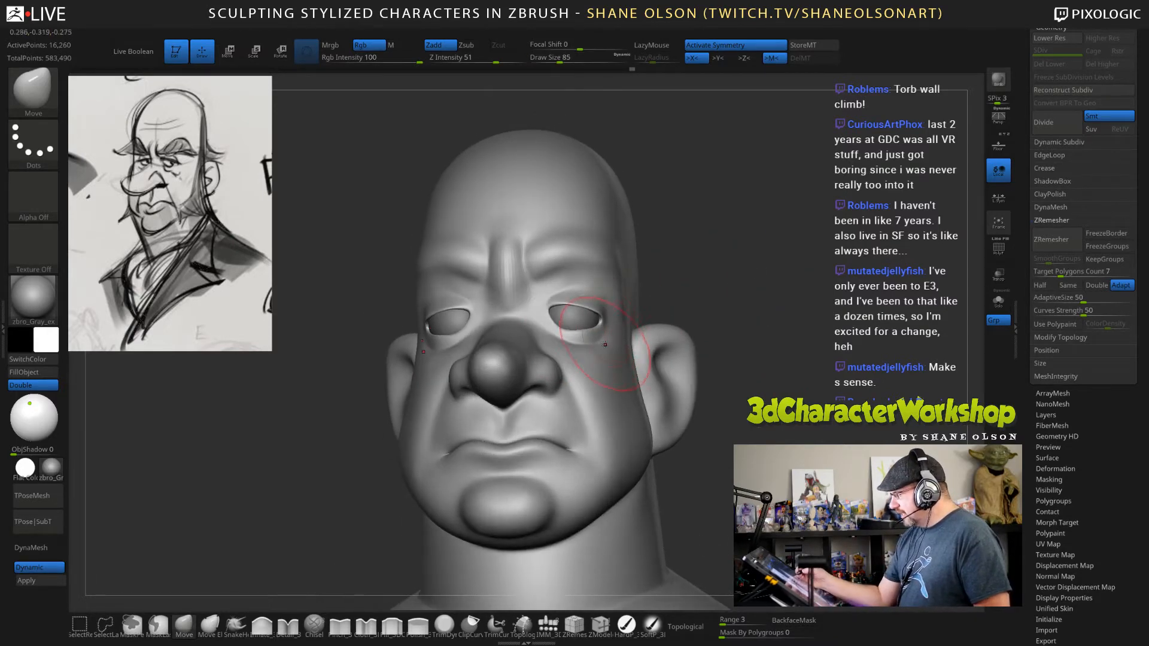
key("s")
left_click_drag(601, 330, 560, 329)
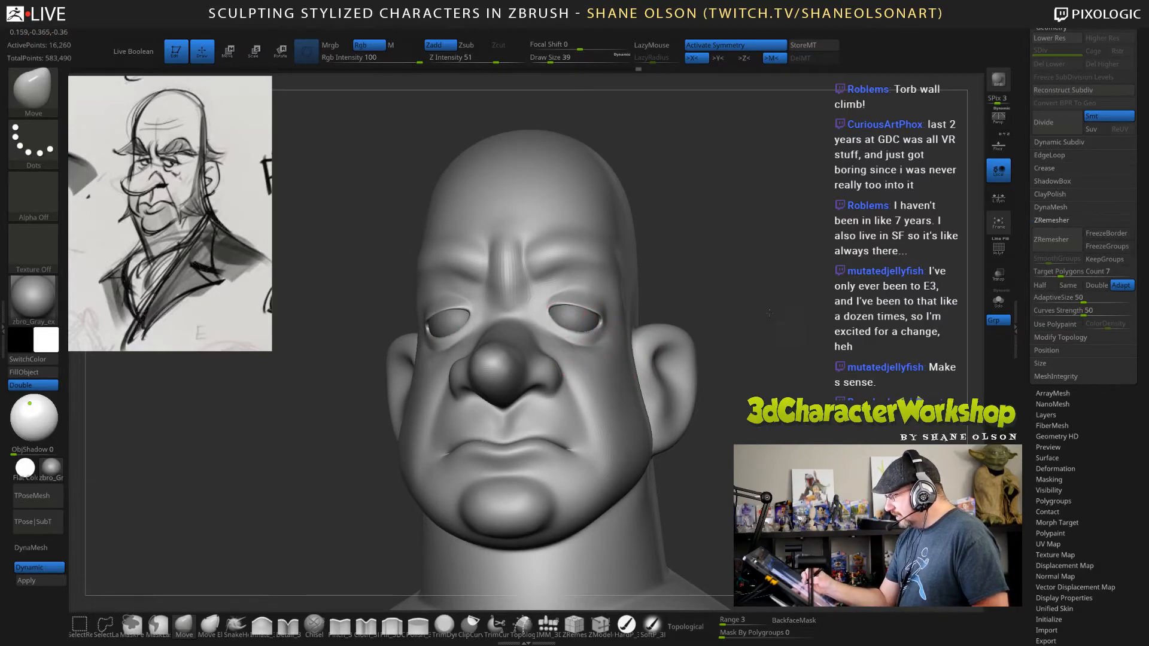
Lower the inner part of the lower eyelids slightly with the Move brush to refine the droopy eye shape.
left_click_drag(742, 321, 652, 328)
left_click_drag(560, 339, 564, 345)
mouse_move(846, 338)
left_mouse_down()
mouse_move(876, 337)
mouse_move(863, 312)
left_mouse_up()
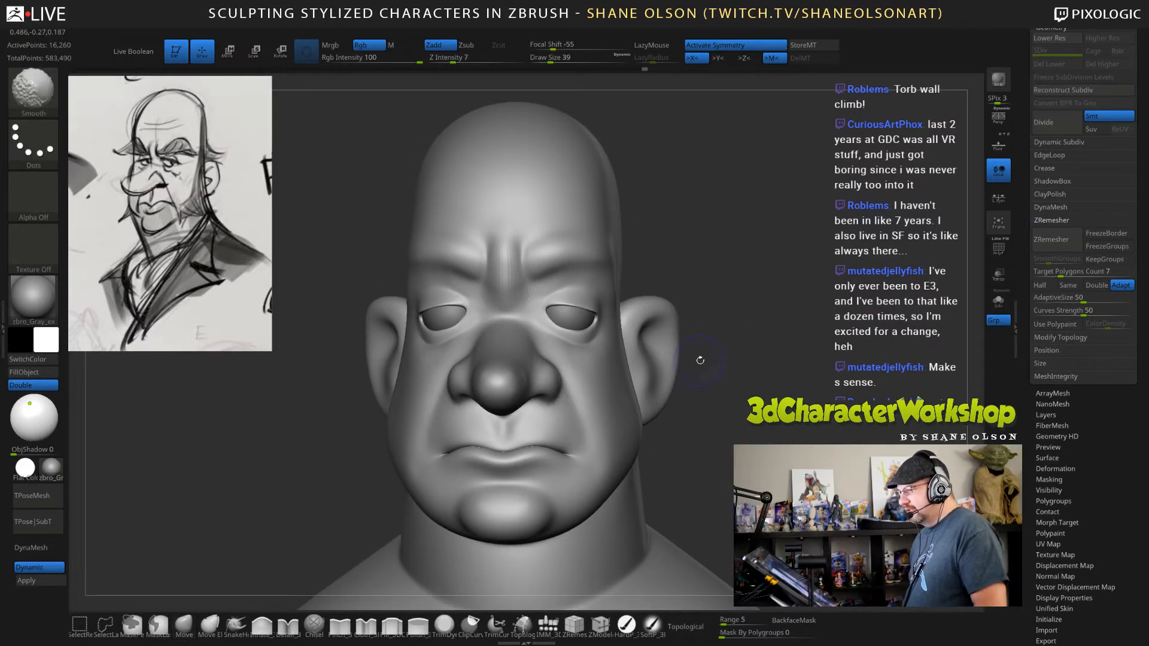
left_click_drag(724, 364, 741, 373, "shift")
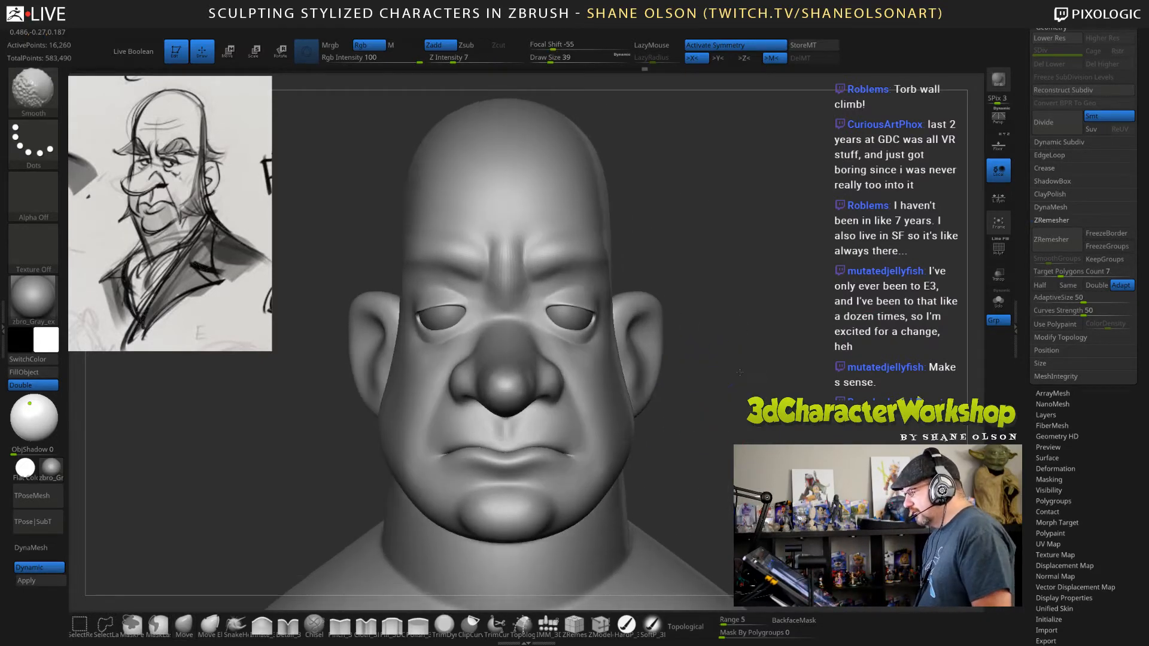
Select the eyeball subtool and save the character as a ZTool file in the Twitch folder.
left_click(573, 308, "alt")
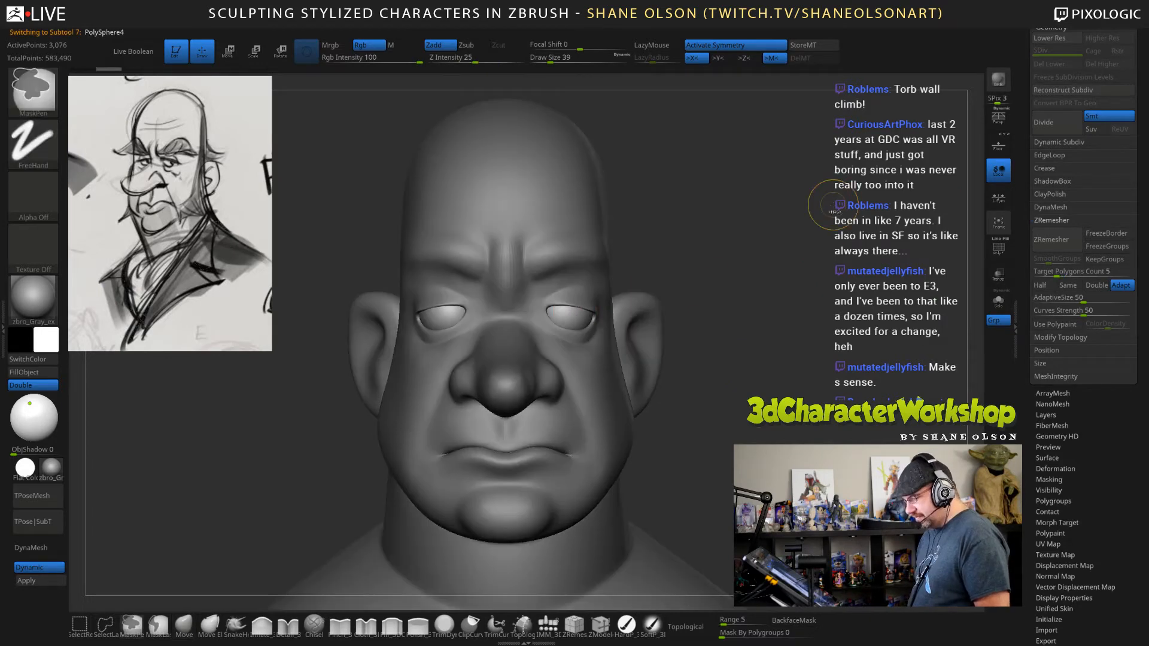
scroll(1053, 90, "up", 5)
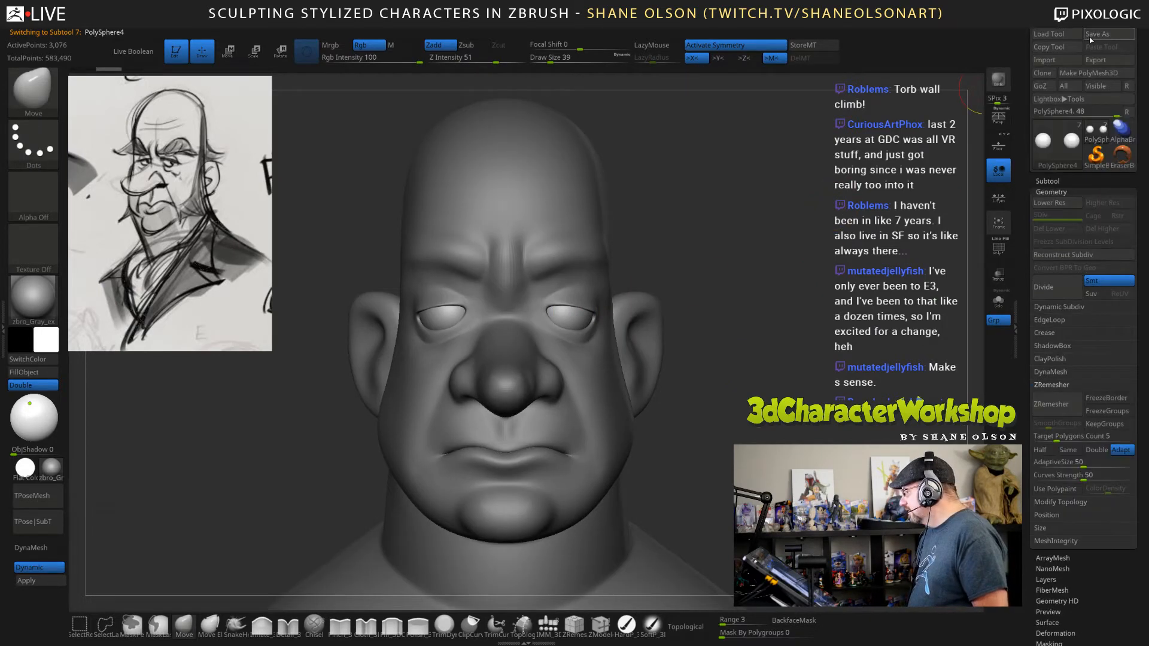
key("ctrl+shift+s")
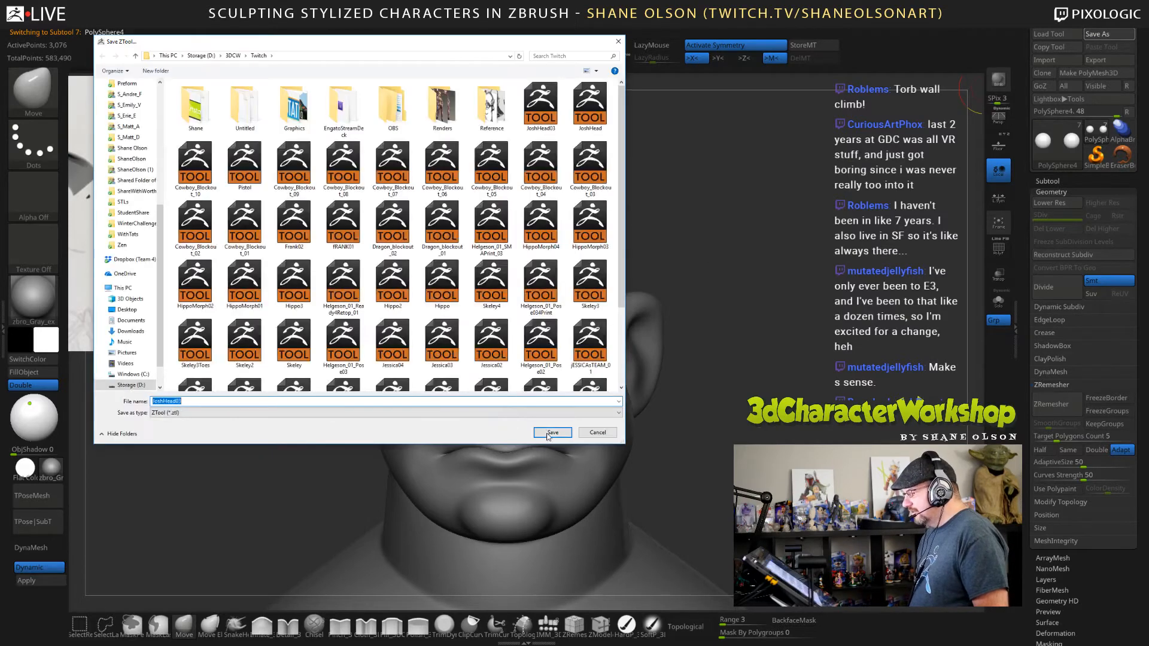
left_click(562, 434)
left_click(600, 330)
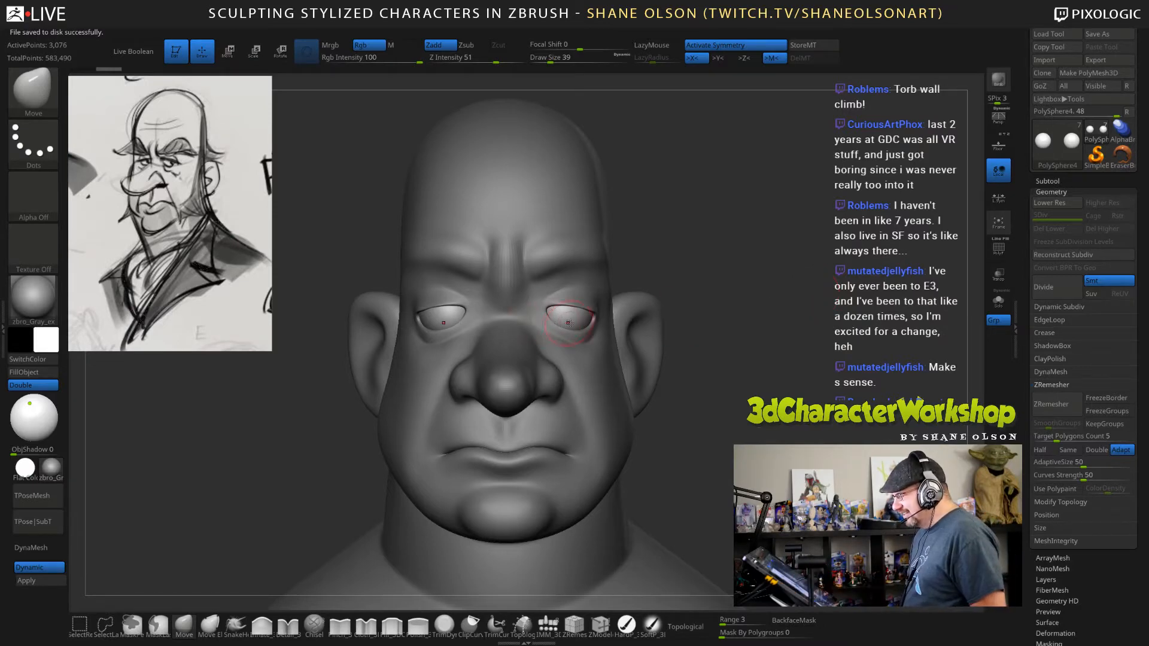
Move the eyeballs slightly closer together, using transparency to check their placement, and reselect the head subtool.
key("w")
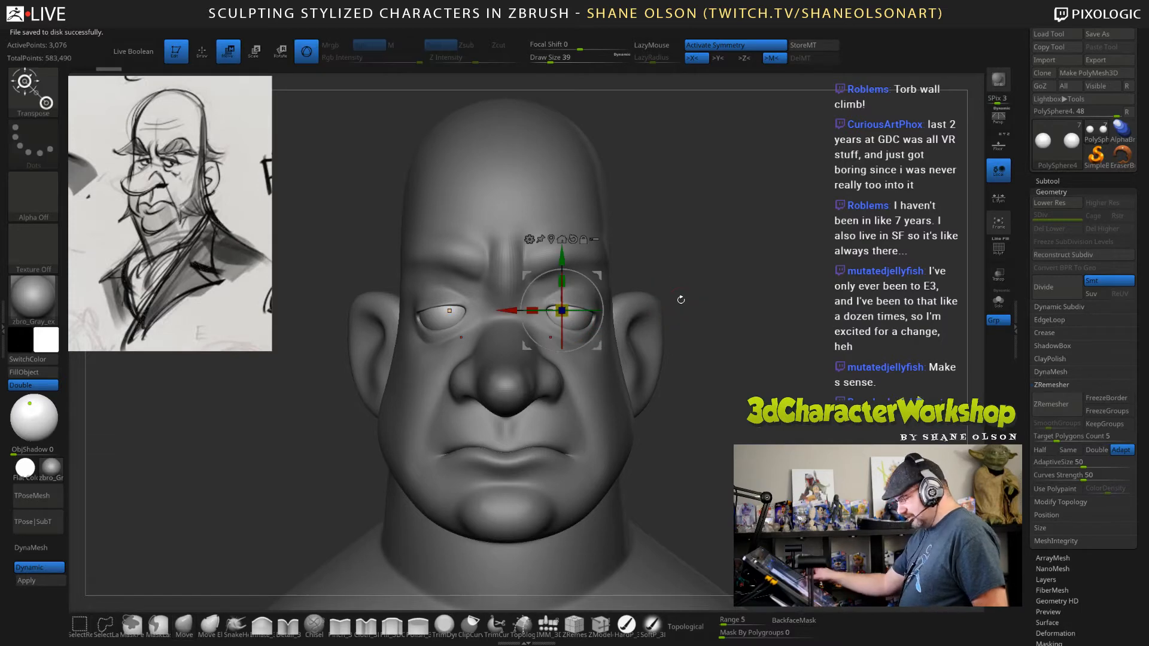
left_click_drag(513, 307, 503, 308)
left_click(1003, 280)
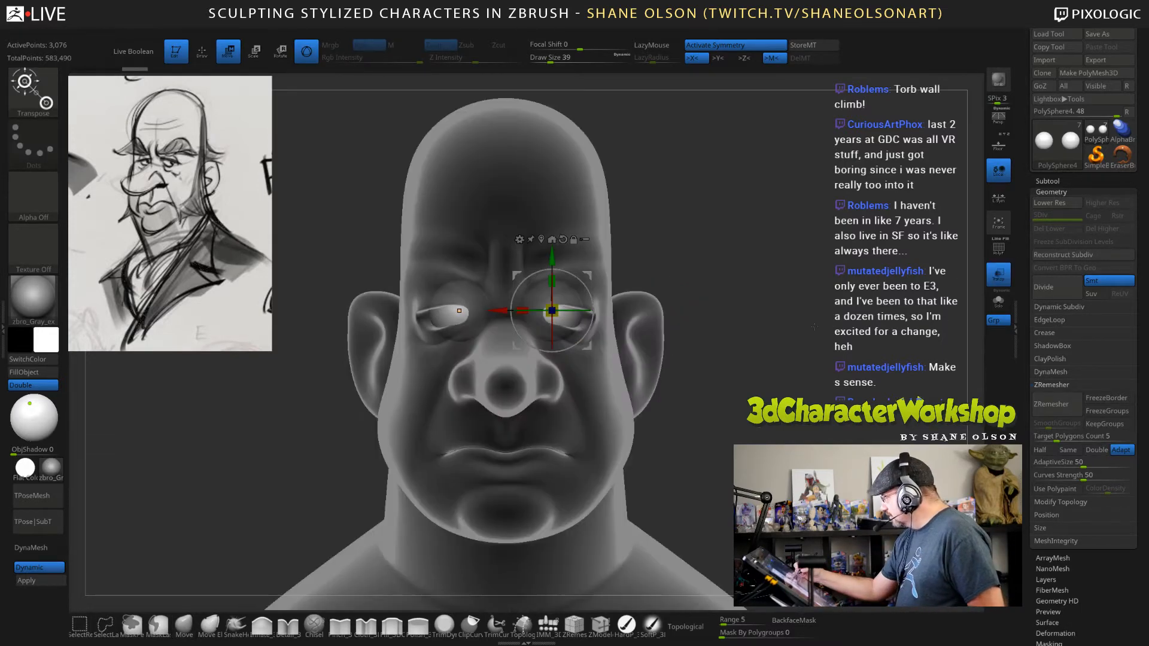
left_click_drag(507, 310, 508, 310)
left_click(998, 274)
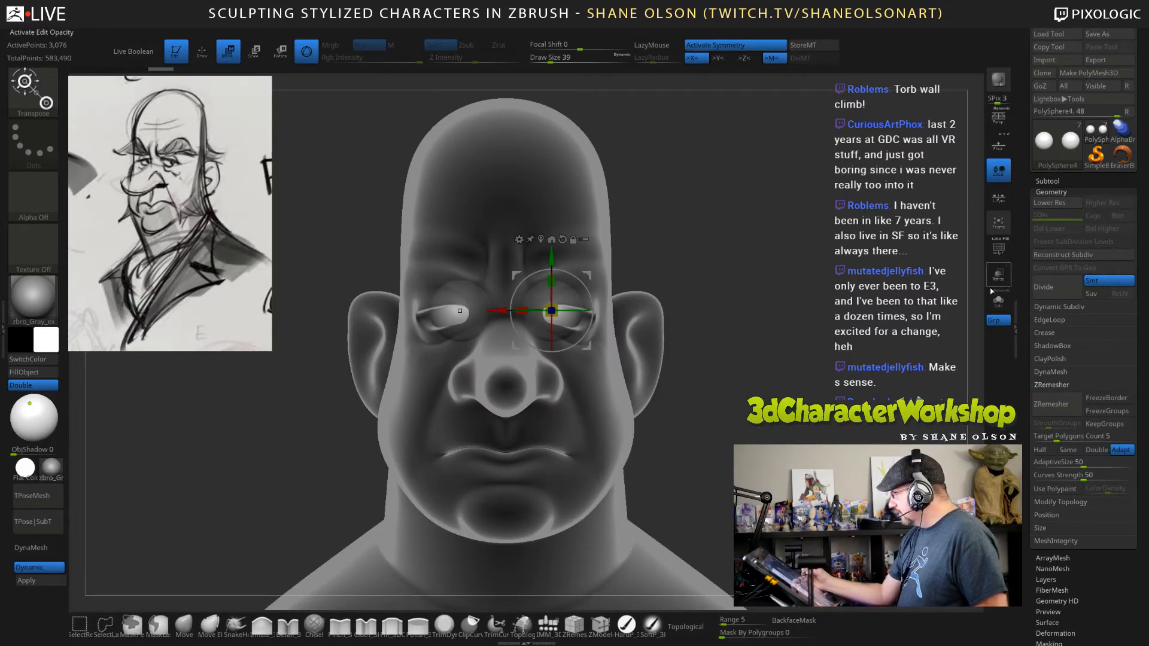
left_click(607, 403, "alt")
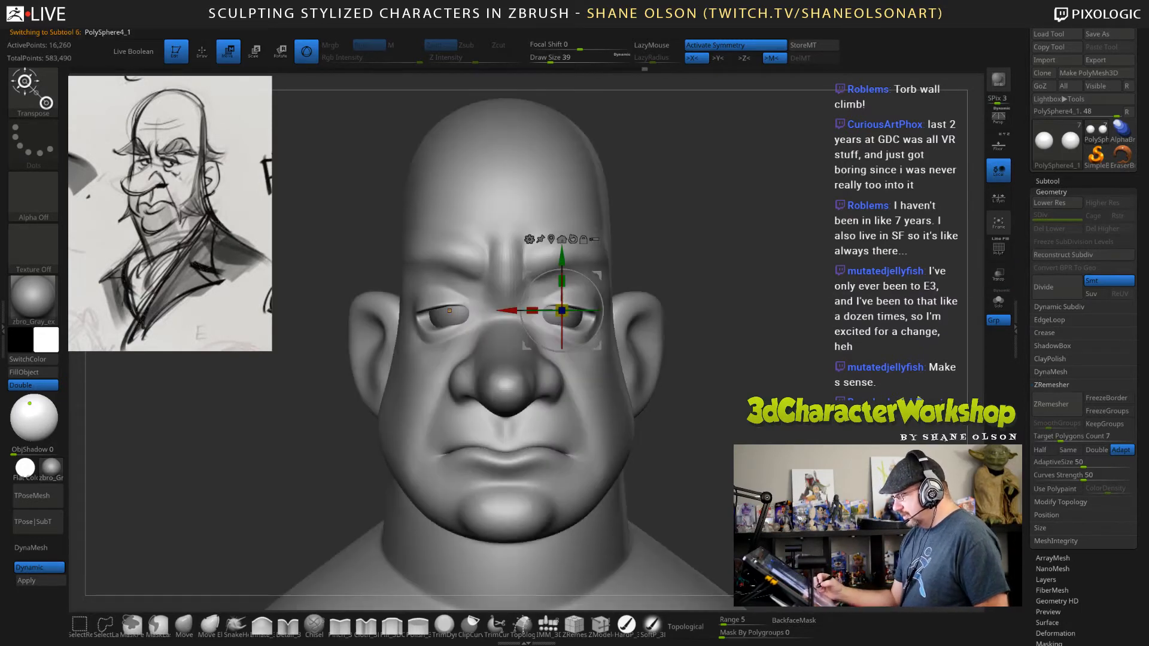
Turn off the head's dynamic subdivision preview and shift the eye openings closer together with the Move brush at draw size 124.
key("shift+d")
left_click(184, 624)
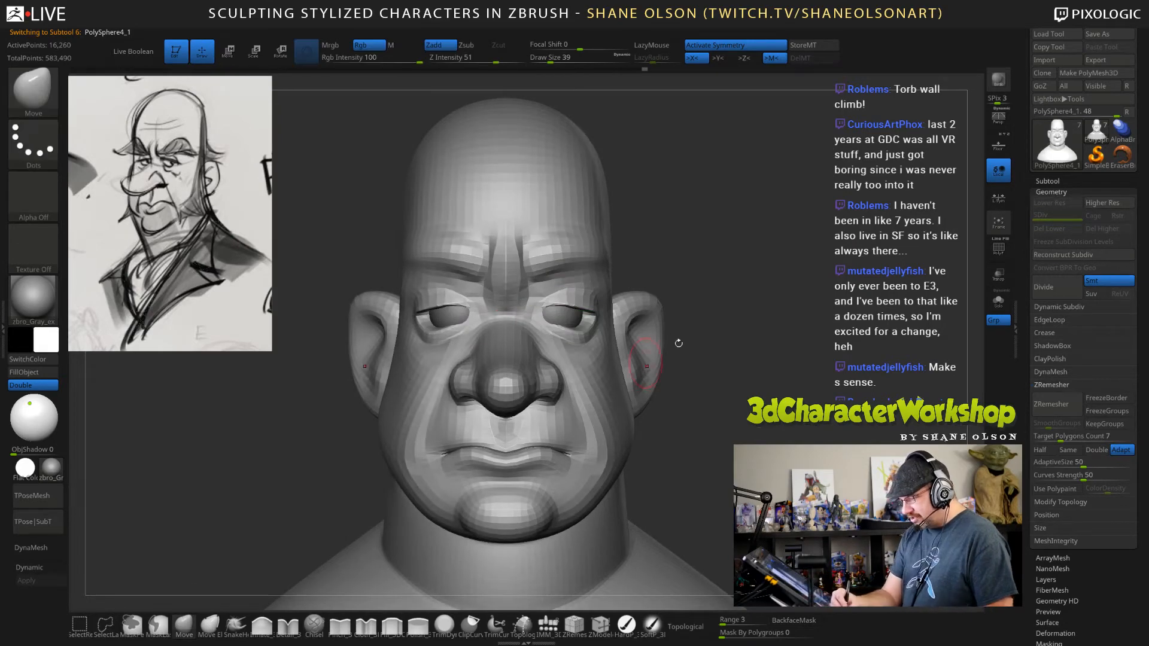
key("s")
left_click_drag(740, 322, 739, 322)
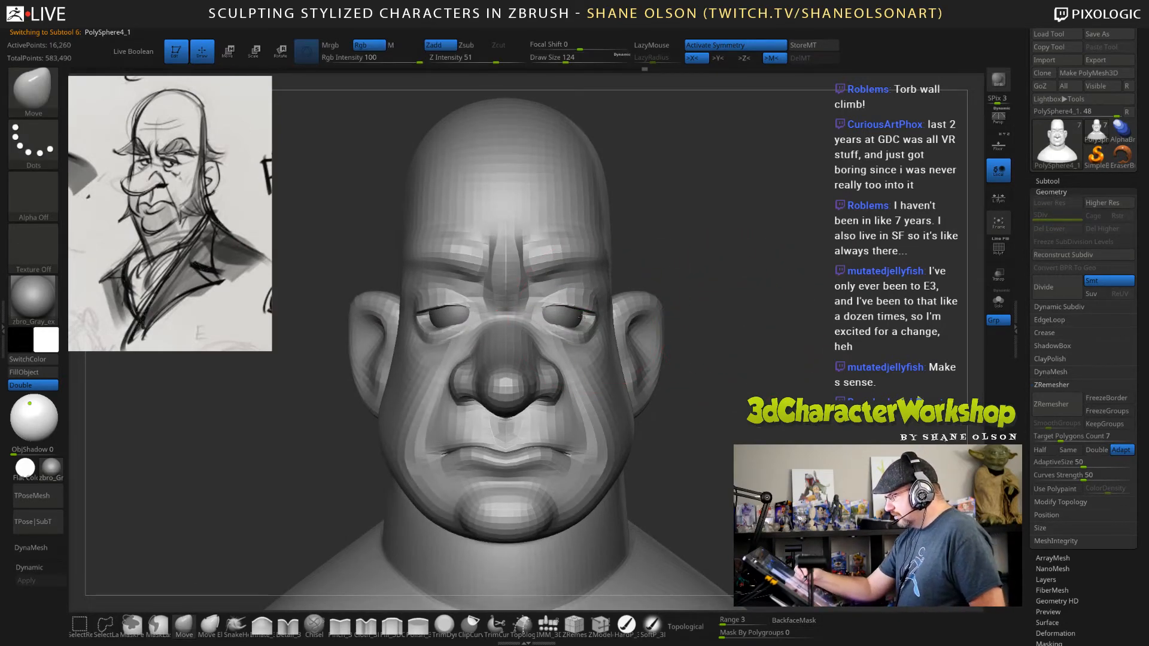
left_click_drag(582, 315, 542, 310)
Reshape the outer eye corners and upper eyelids using the Move brush at draw sizes 85 and 58.
key("s")
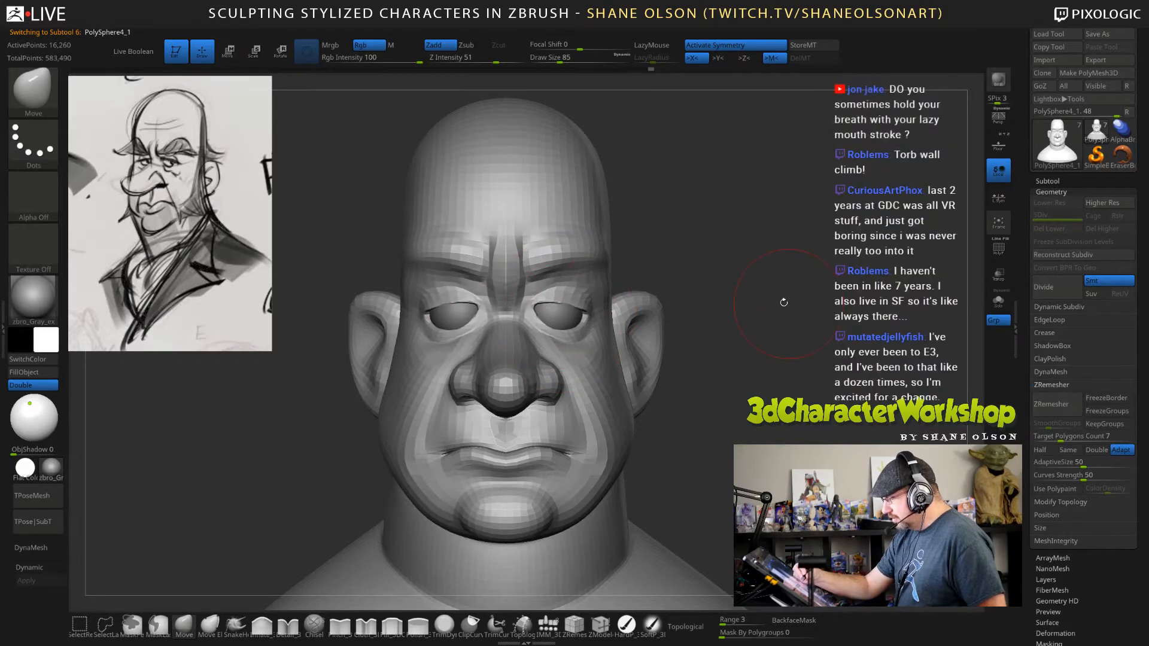
left_click_drag(784, 302, 664, 302)
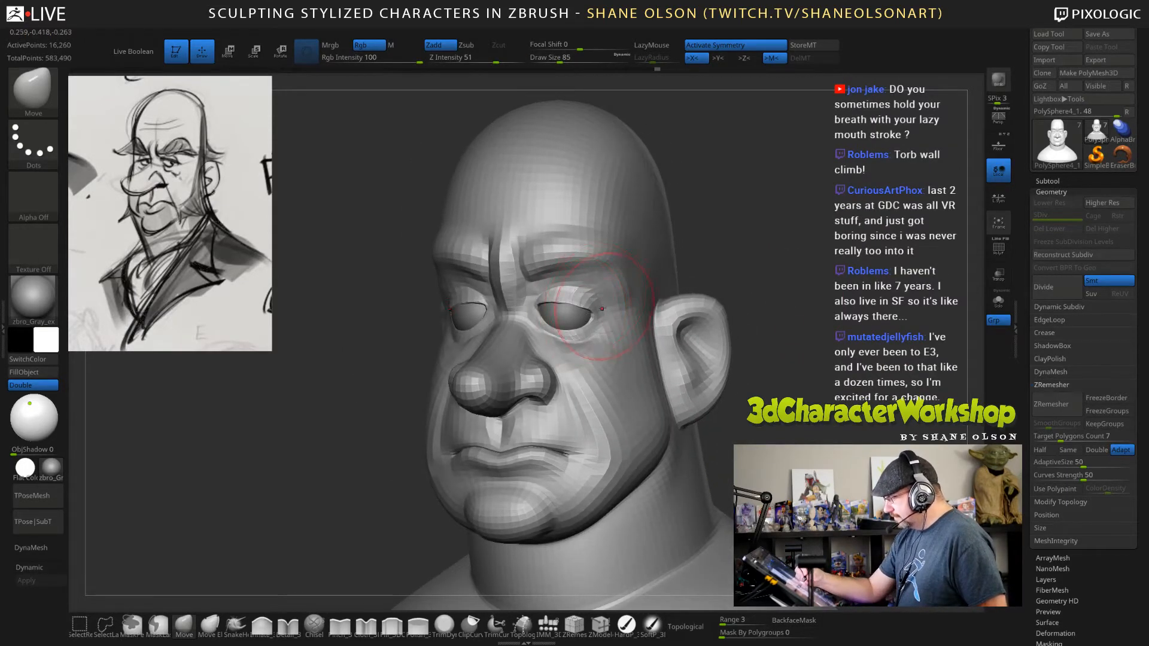
mouse_move(601, 309)
right_mouse_down()
mouse_move(569, 308)
mouse_move(611, 287)
mouse_move(598, 323)
right_mouse_up()
mouse_move(778, 230)
left_mouse_down()
mouse_move(779, 219)
mouse_move(773, 227)
left_mouse_up()
key("s")
left_click_drag(541, 325, 544, 314)
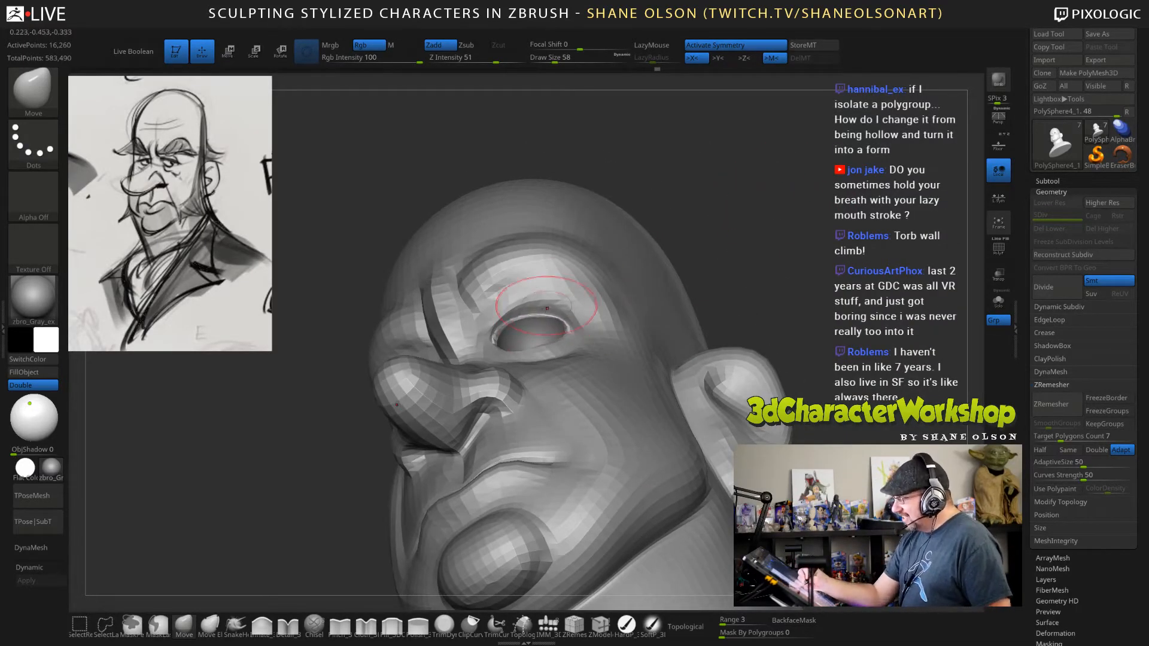
left_click_drag(670, 230, 715, 283)
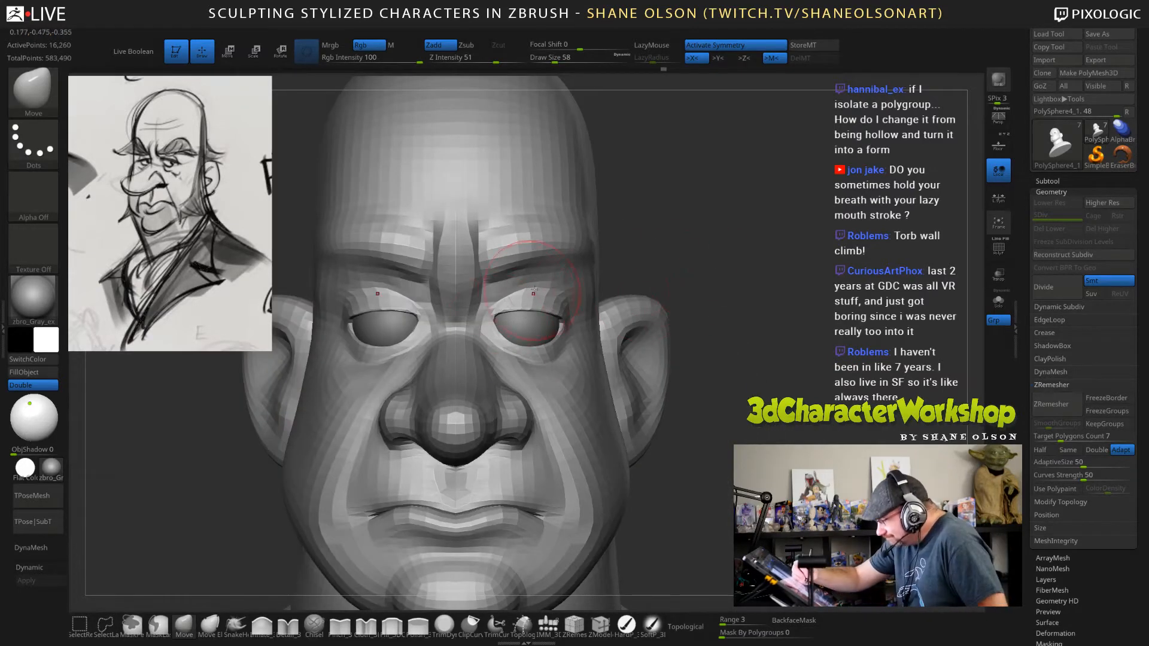
left_click_drag(811, 318, 718, 264)
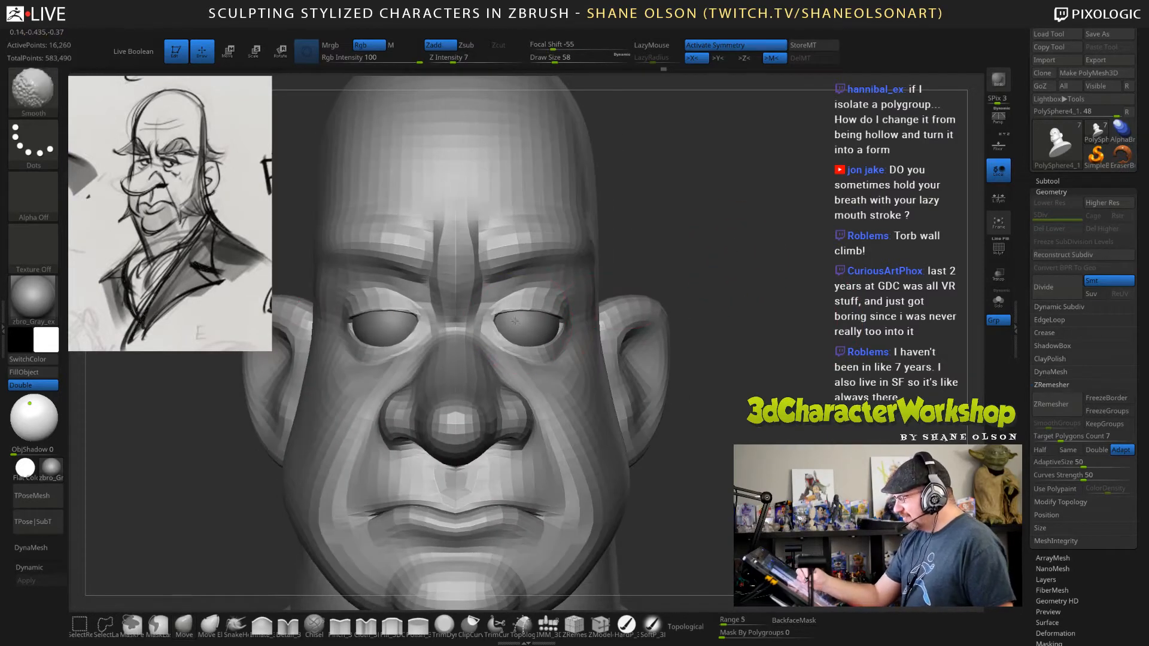
Fit the inner eye corners and lower eyelids against the eyeballs with the Move brush at draw size 47.
key("[")
left_click_drag(499, 319, 496, 311)
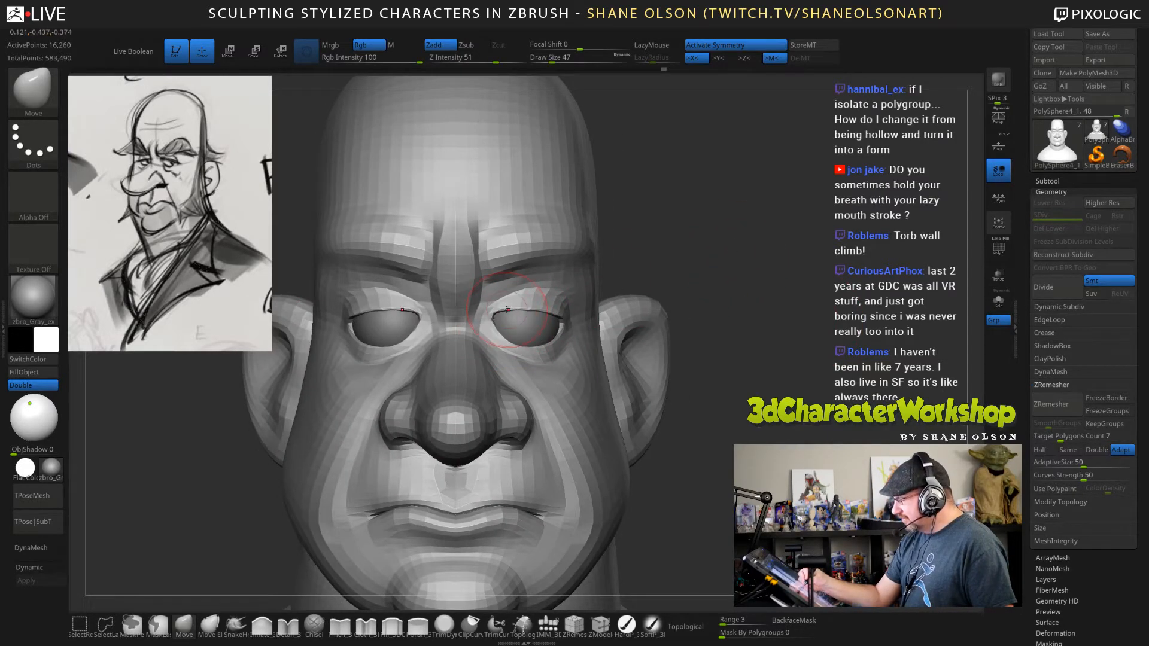
left_click_drag(732, 259, 685, 280)
left_click_drag(552, 343, 555, 336)
left_click_drag(731, 267, 676, 270)
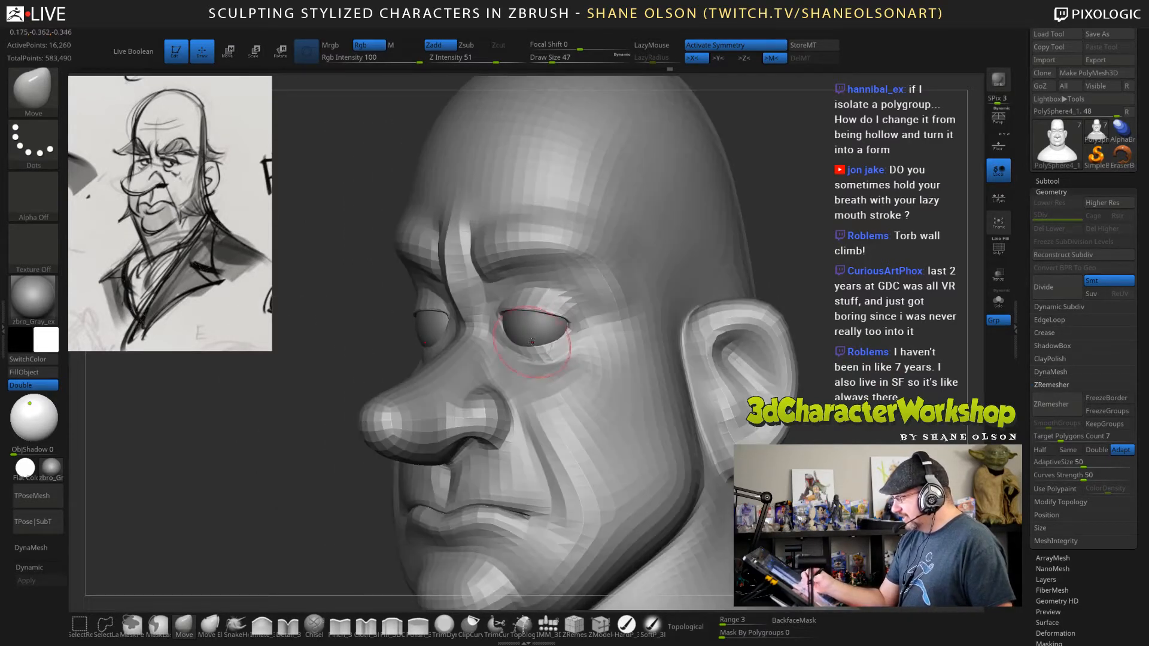
left_click_drag(529, 342, 536, 323)
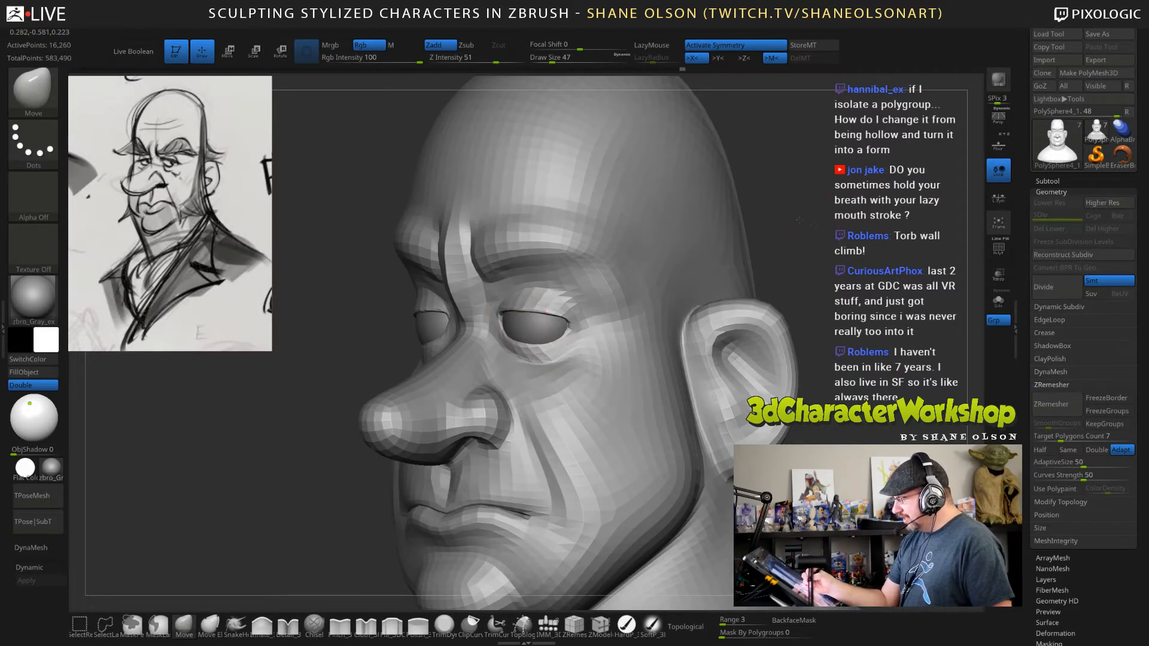
Nudge the eyelid edges into a tighter fit with the Move brush at draw size 23.
left_click_drag(755, 232, 822, 222)
left_click_drag(725, 308, 711, 315, "shift")
key("s")
left_click_drag(540, 337, 538, 333)
left_click_drag(743, 298, 682, 287)
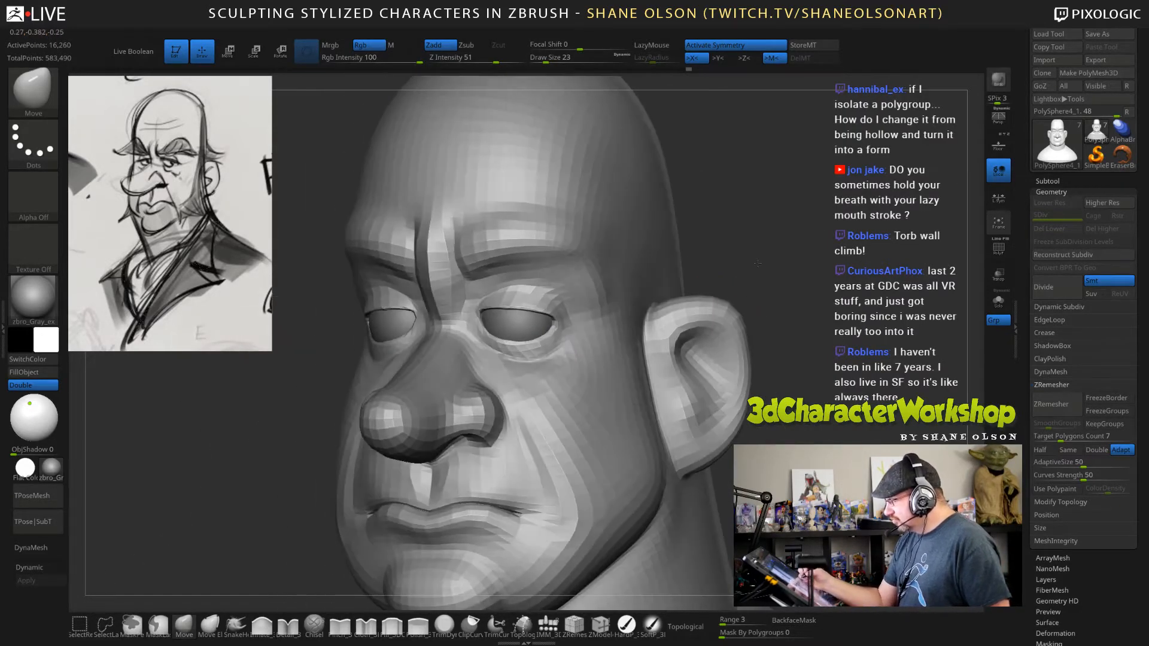
key("s")
mouse_move(763, 247)
left_mouse_down()
mouse_move(817, 279)
mouse_move(801, 286)
left_mouse_up()
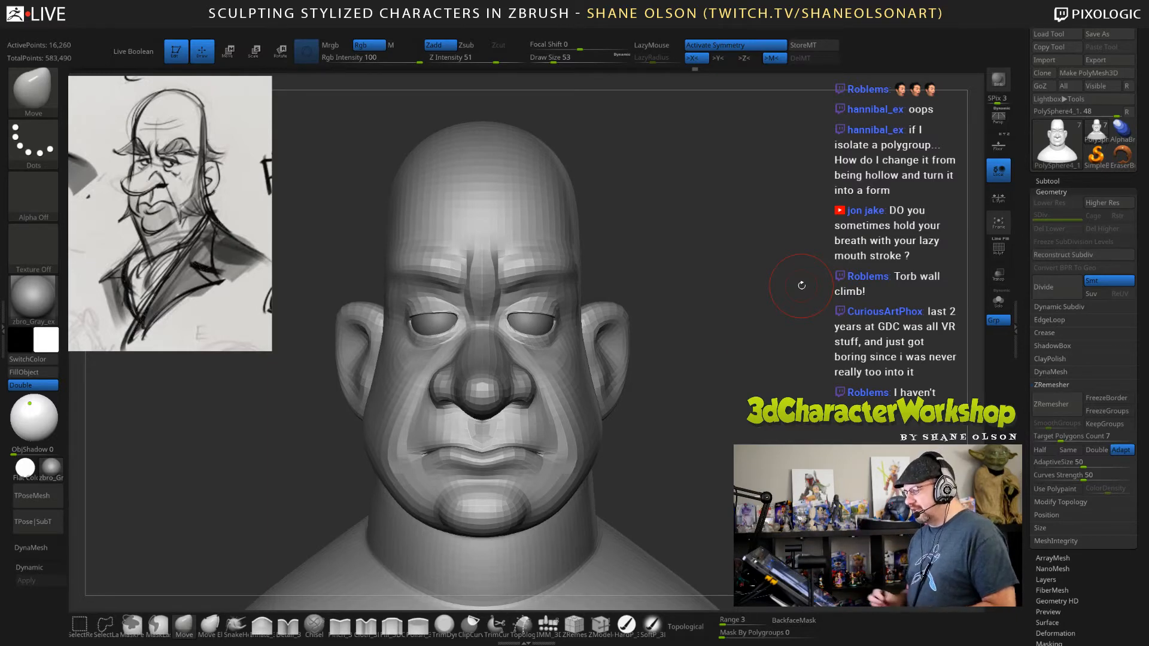
Shape the outer upper eyelids and the area below the brows with the Move brush at draw size 32.
left_click_drag(801, 286, 716, 319)
mouse_move(707, 244)
left_mouse_down("alt")
mouse_move(717, 290)
mouse_move(718, 244)
mouse_move(743, 239)
left_mouse_up("alt")
key("s")
left_click_drag(553, 298, 551, 283)
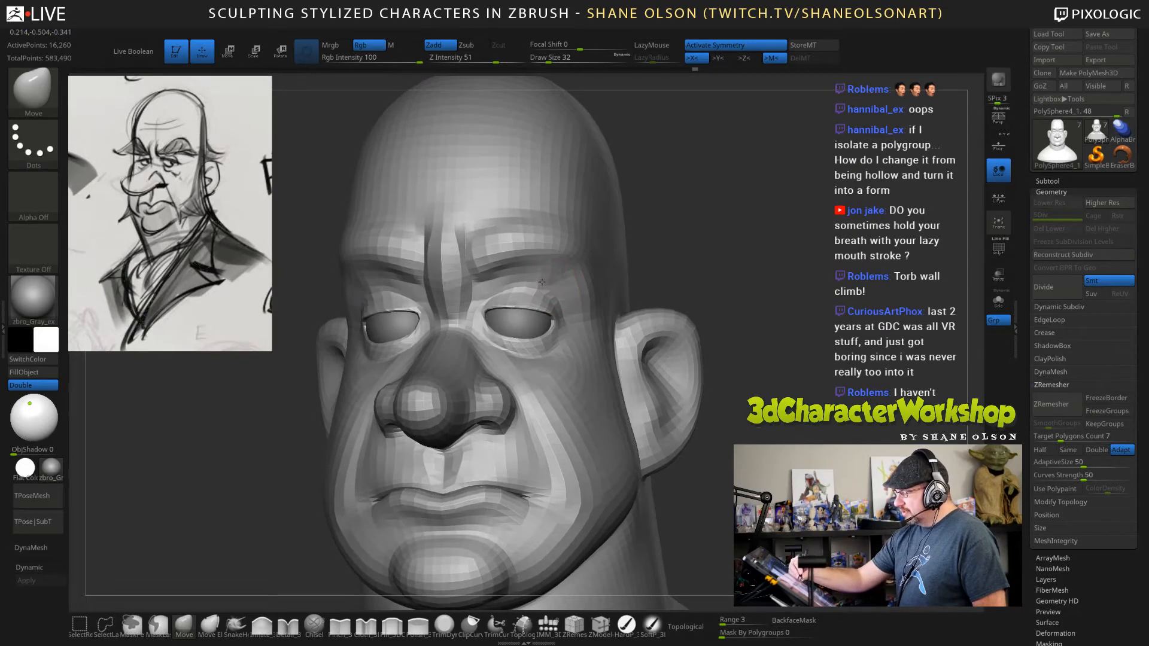
mouse_move(676, 294)
left_mouse_down()
mouse_move(652, 300)
mouse_move(661, 290)
left_mouse_up()
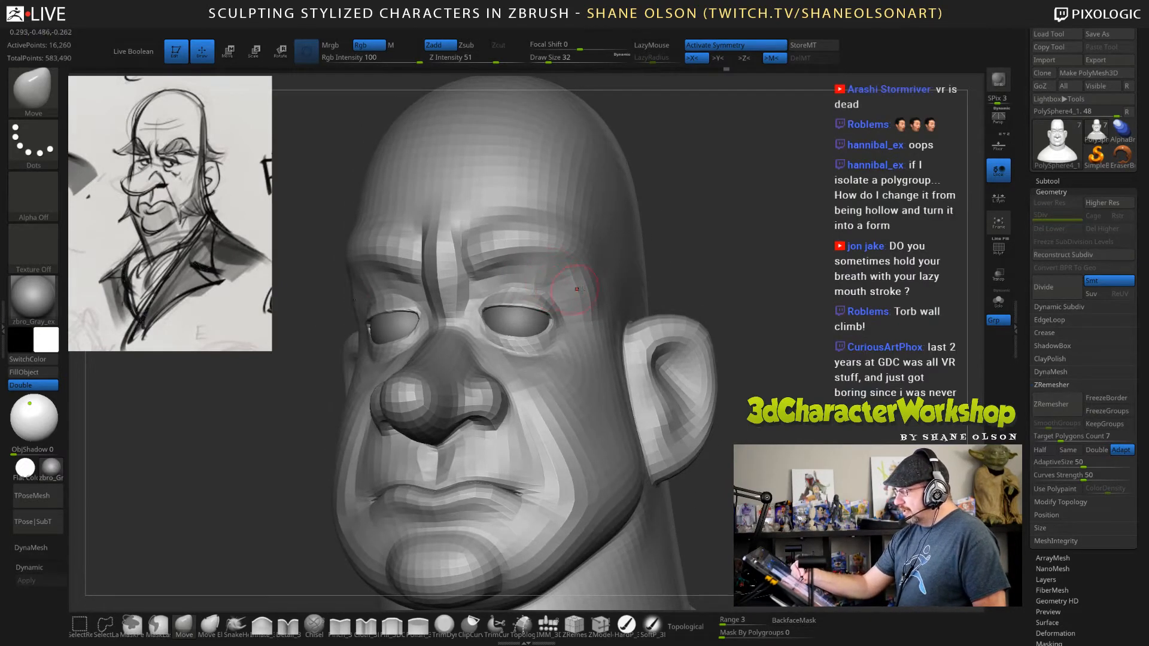
left_click_drag(788, 327, 682, 333)
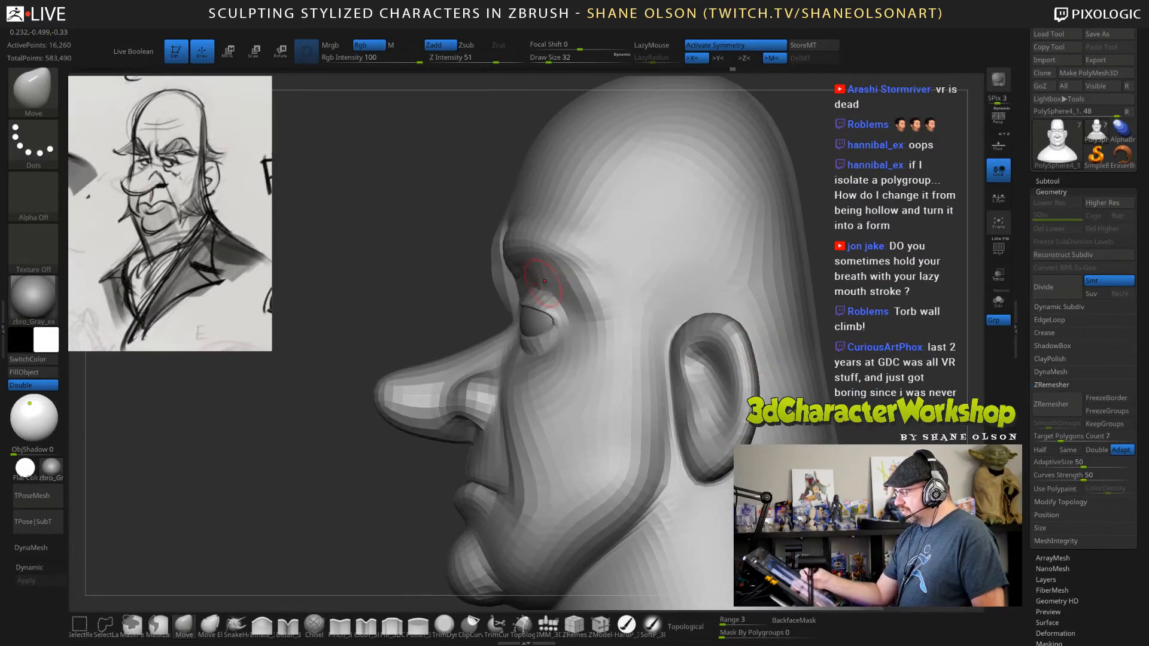
left_click_drag(446, 272, 553, 237)
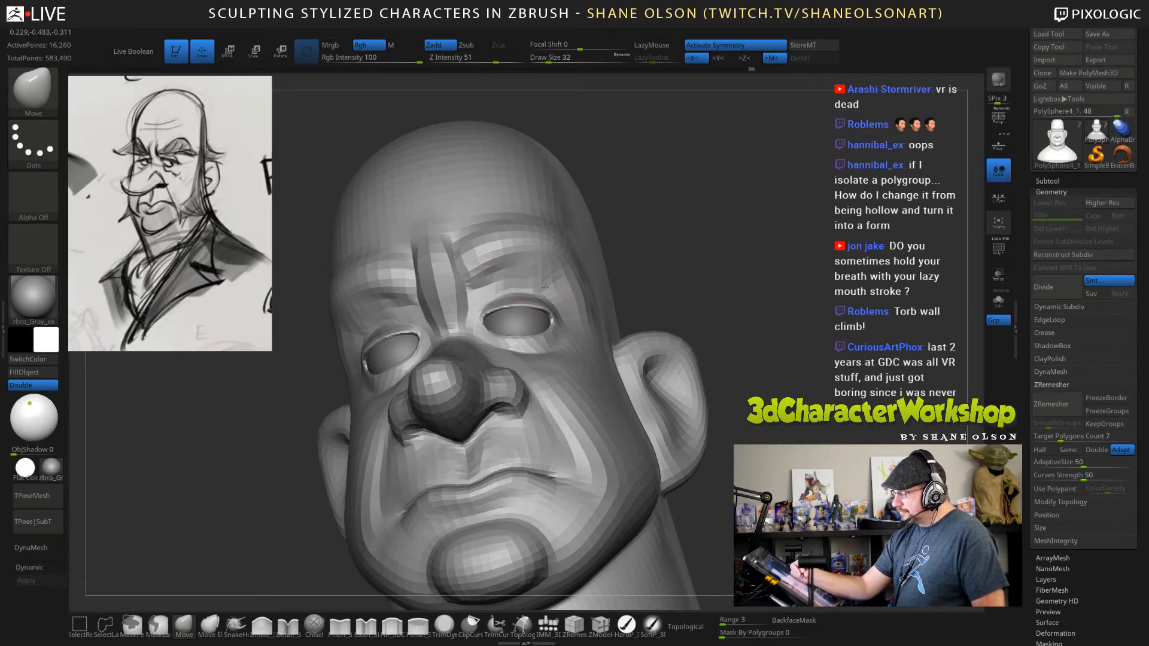
Pull the inner brows down and inward toward the nose bridge with the Move brush at draw size 88.
left_click(1051, 320)
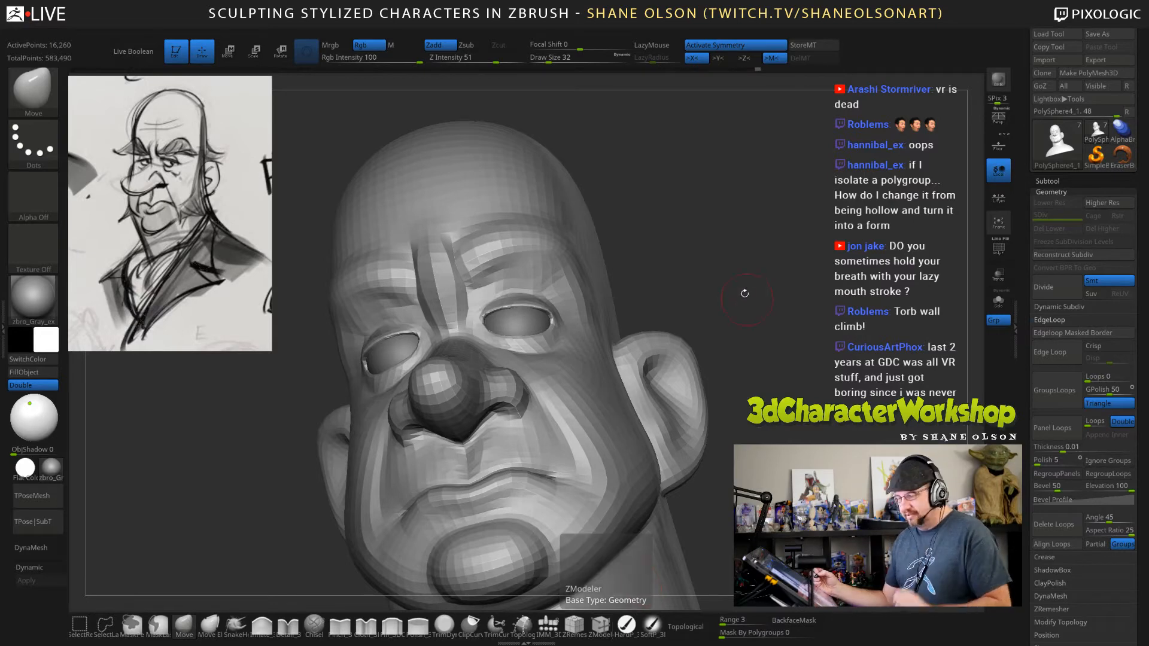
mouse_move(743, 289)
left_mouse_down()
mouse_move(751, 217)
mouse_move(761, 245)
mouse_move(768, 225)
left_mouse_up()
key("f")
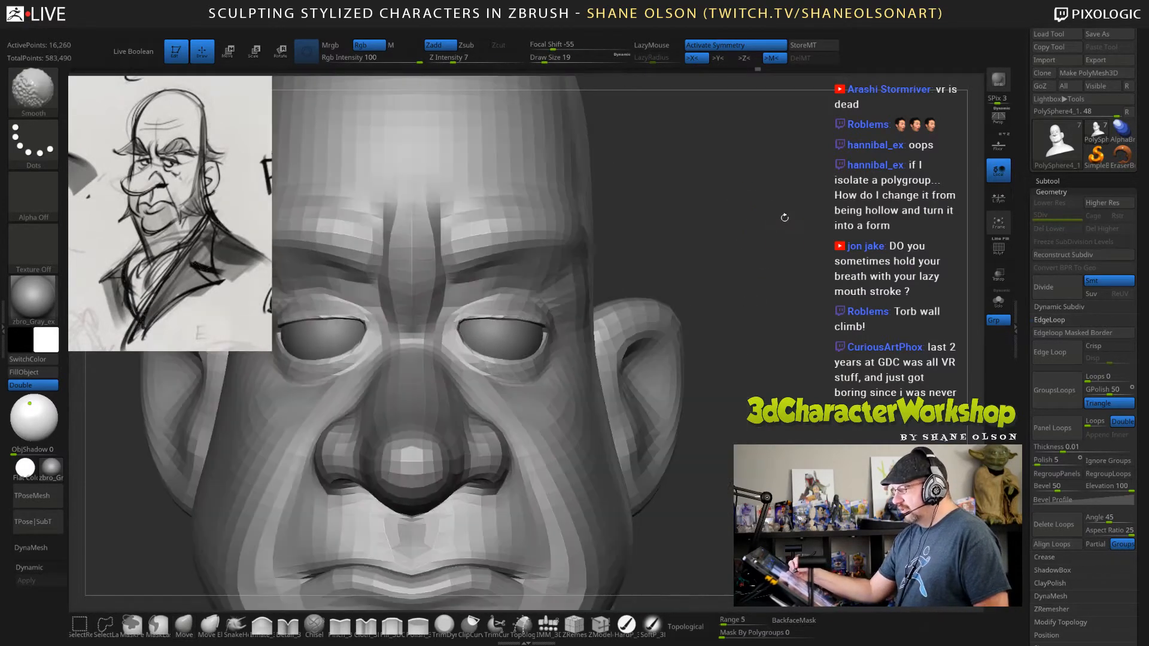
key("s")
left_click_drag(688, 225, 709, 229)
left_click_drag(507, 247, 480, 266)
left_click_drag(658, 238, 496, 236)
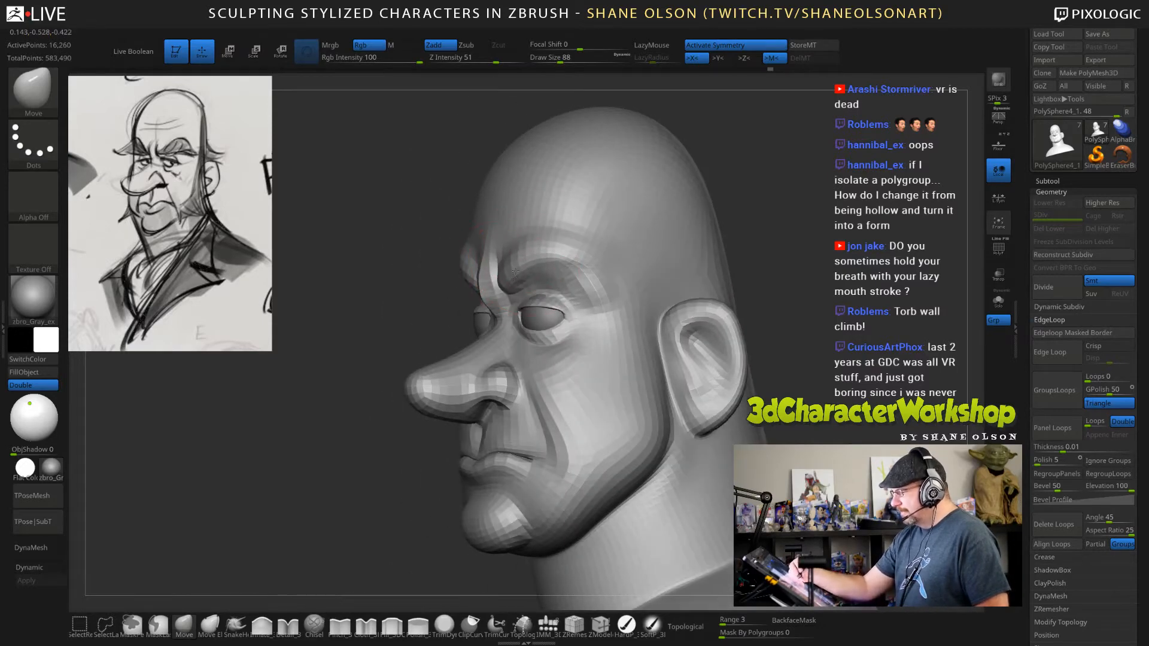
Continue shaping the angry brow from several angles and refine the inner upper eyelids with the Move brush at draw size 28.
key("s")
mouse_move(556, 319)
left_mouse_down()
mouse_move(535, 302)
mouse_move(552, 263)
left_mouse_up()
mouse_move(400, 281)
left_mouse_down()
mouse_move(521, 287)
mouse_move(710, 257)
mouse_move(700, 323)
left_mouse_up()
key("s")
key("s")
left_click_drag(557, 302, 505, 317)
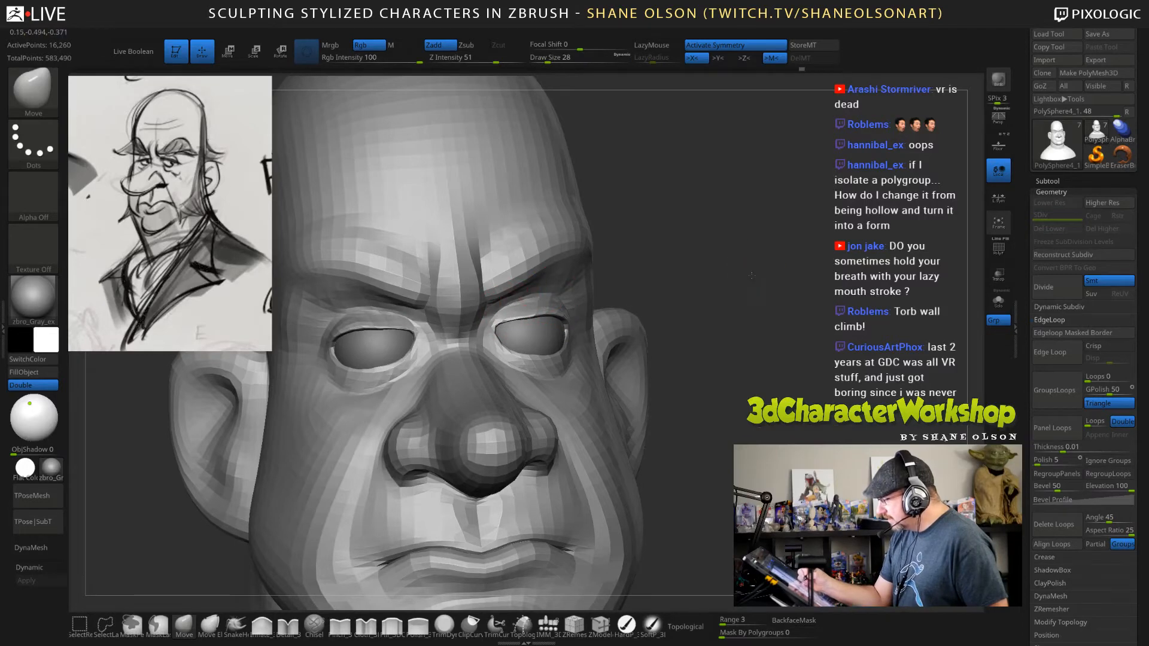
Reshape the outer brow ridges into a lower, flatter line with the Move brush at draw size 60.
left_click_drag(709, 268, 747, 274, "shift")
key("s")
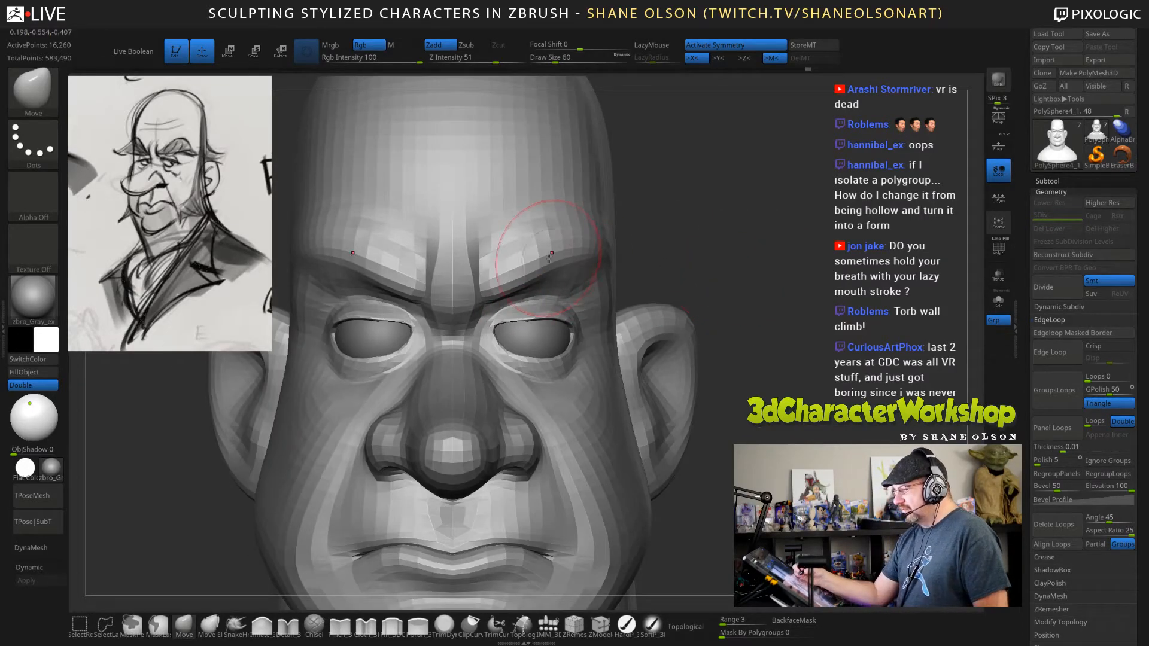
left_click_drag(547, 260, 576, 244)
mouse_move(647, 223)
left_mouse_down()
mouse_move(577, 229)
mouse_move(636, 265)
mouse_move(585, 268)
left_mouse_up()
mouse_move(875, 232)
left_mouse_down("shift")
mouse_move(918, 234)
mouse_move(885, 236)
left_mouse_up("shift")
left_click_drag(549, 254, 567, 256)
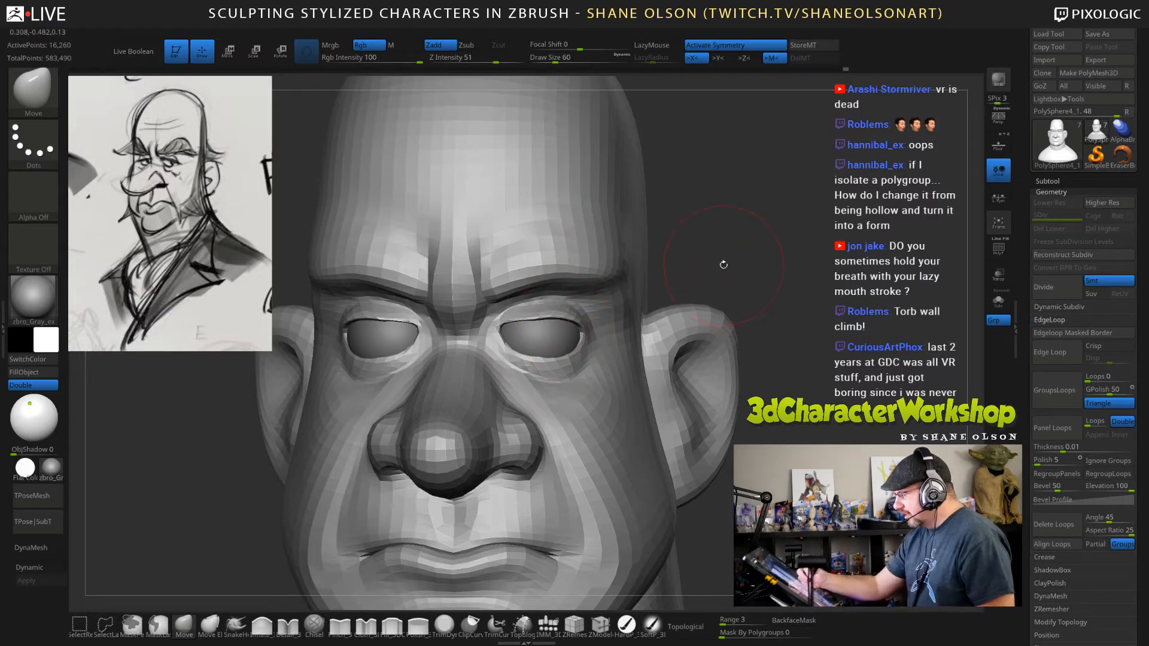
left_click_drag(671, 277, 617, 278)
Adjust the upper eyelid contour beneath the brow ridge with the Move brush at draw size 38.
key("s")
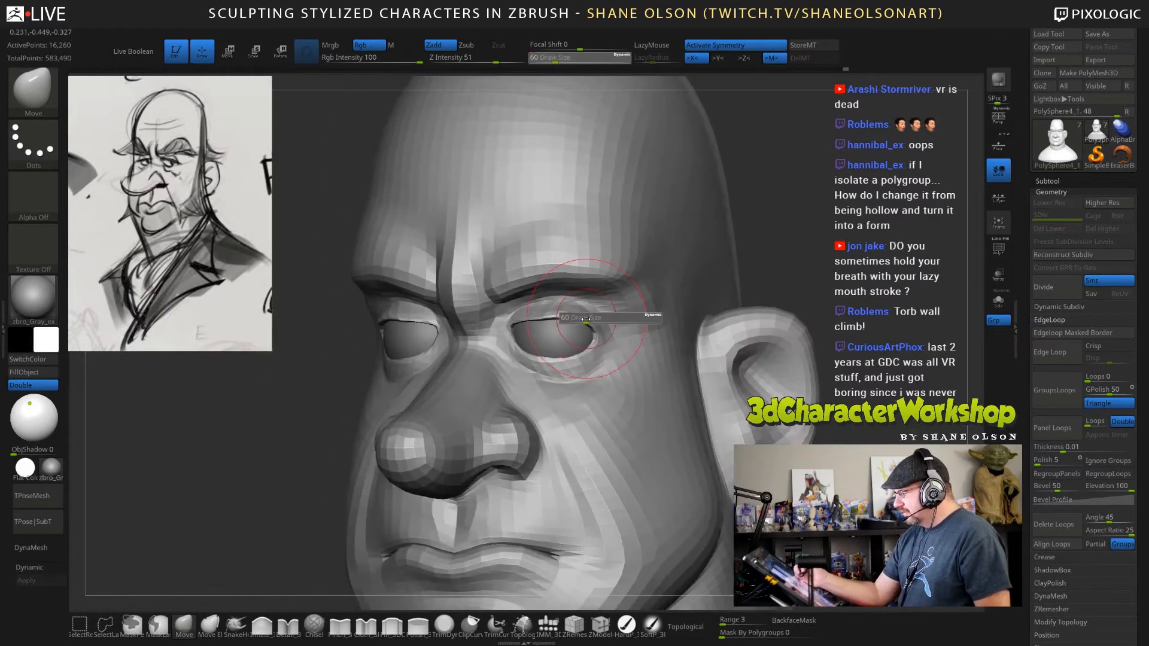
left_click_drag(654, 315, 643, 315)
left_click_drag(520, 312, 516, 318)
right_click_drag(562, 312, 516, 310)
right_click_drag(589, 303, 672, 282)
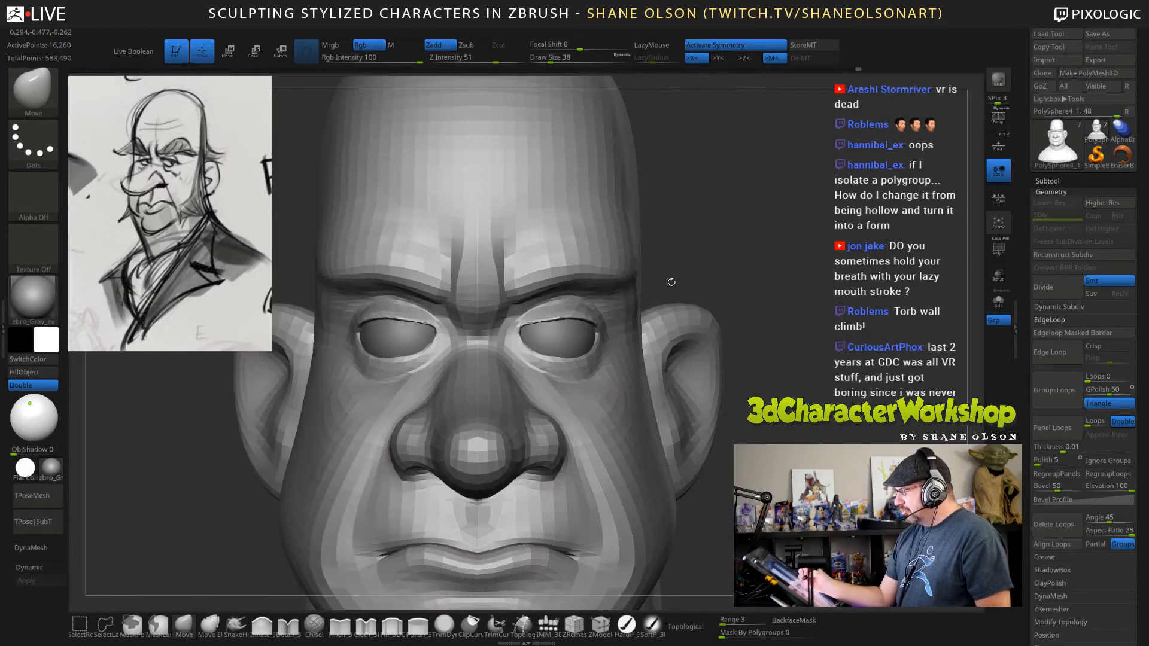
Adjust the frown folds between the brows with the Move brush at draw size 60.
key("s")
left_click_drag(733, 246, 738, 245)
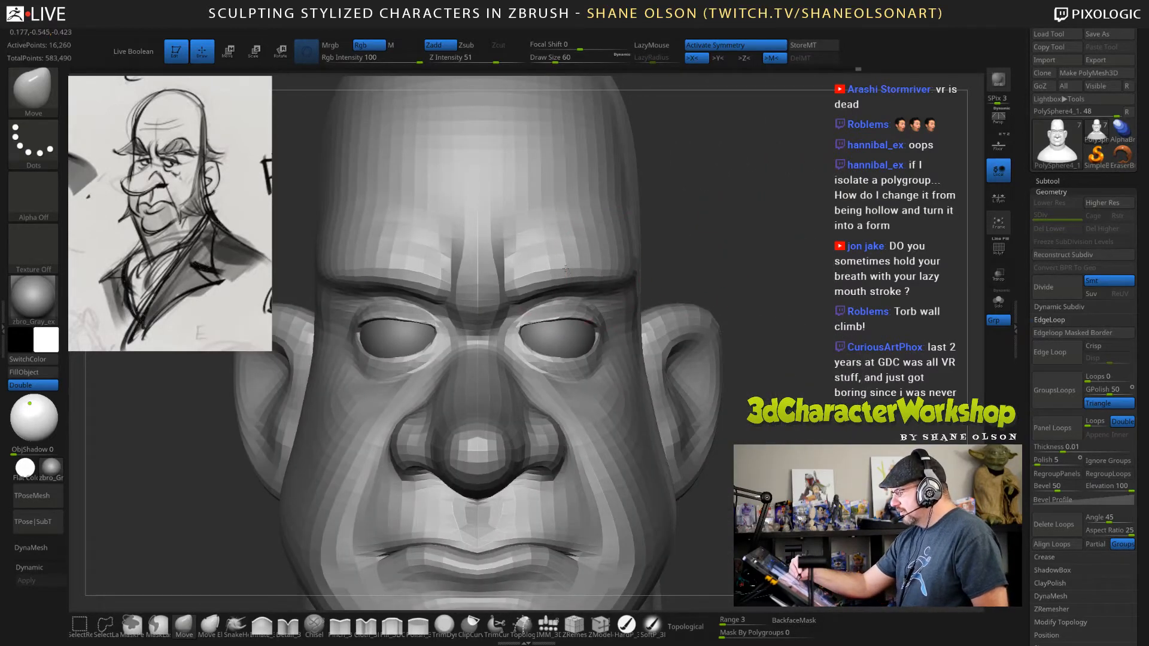
right_click_drag(487, 251, 446, 252)
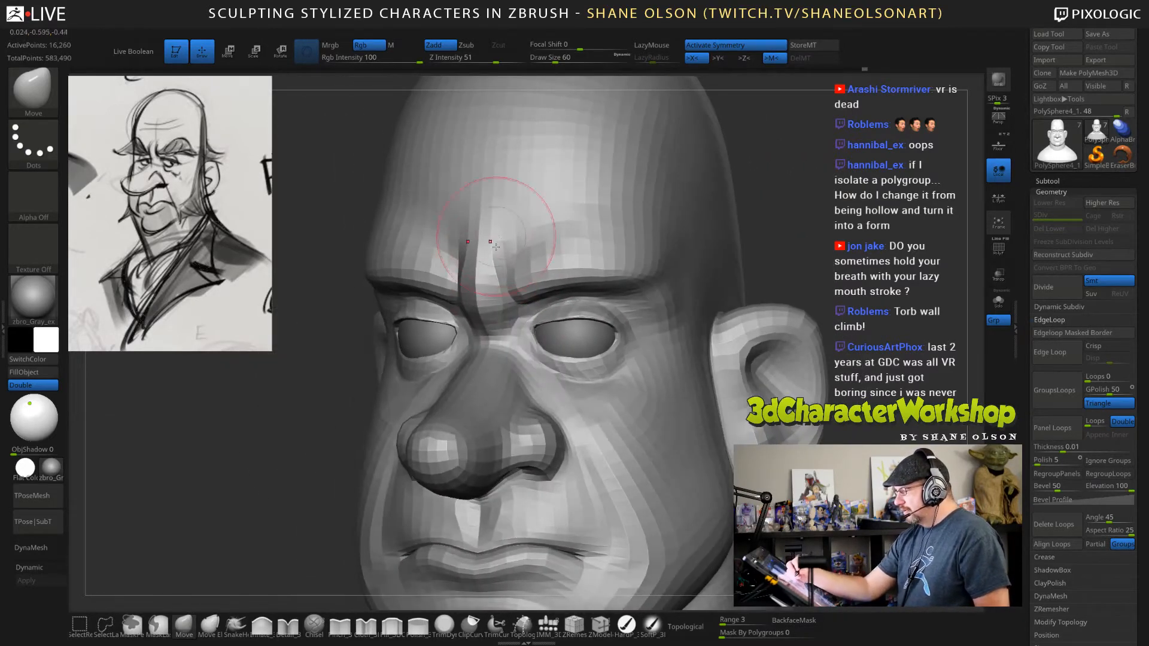
mouse_move(848, 256)
right_mouse_down("ctrl")
mouse_move(807, 253)
mouse_move(820, 361)
mouse_move(667, 296)
mouse_move(637, 310)
mouse_move(649, 325)
right_mouse_up("ctrl")
Adjust the broad proportions at the sides of the head with the Move brush at draw size 224.
key("s")
left_click_drag(502, 283, 536, 284)
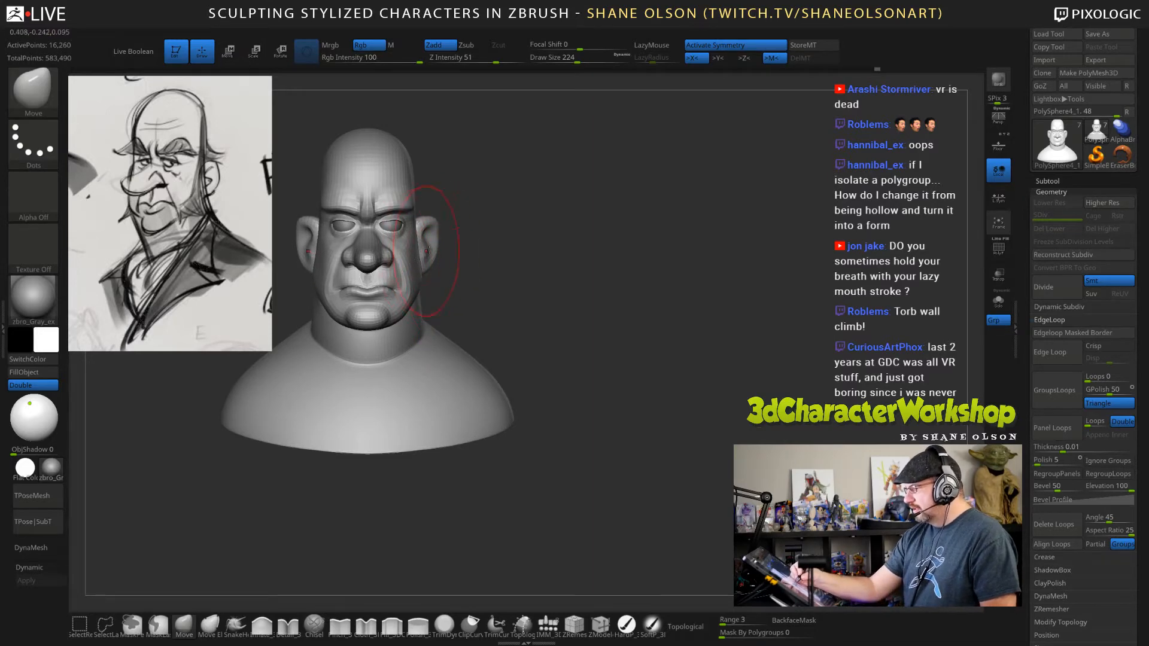
left_click_drag(462, 195, 419, 205)
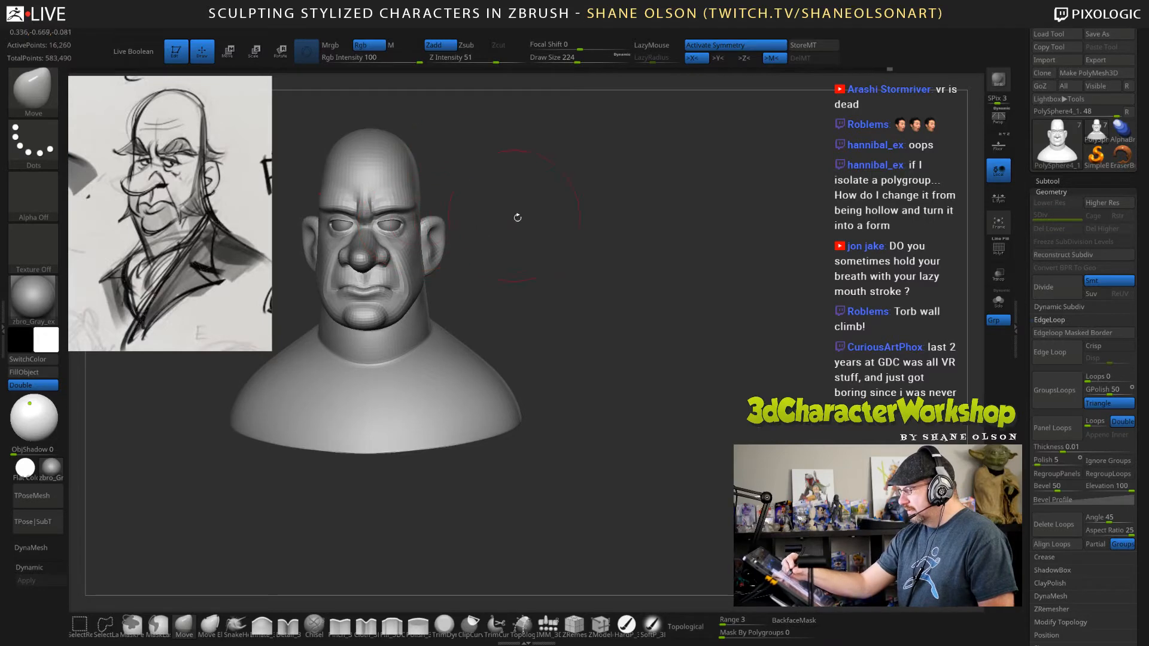
mouse_move(517, 217)
left_mouse_down()
mouse_move(508, 235)
mouse_move(510, 210)
mouse_move(507, 220)
left_mouse_up()
key("s")
Reshape the area where the front of the ears meets the jaw with the Move brush at draw size 60.
mouse_move(589, 217)
left_mouse_down("alt")
mouse_move(656, 297)
mouse_move(677, 366)
left_mouse_up("alt")
left_click_drag(744, 368, 716, 387)
mouse_move(729, 426)
left_mouse_down("alt")
mouse_move(731, 383)
mouse_move(643, 355)
mouse_move(659, 353)
left_mouse_up("alt")
key("s")
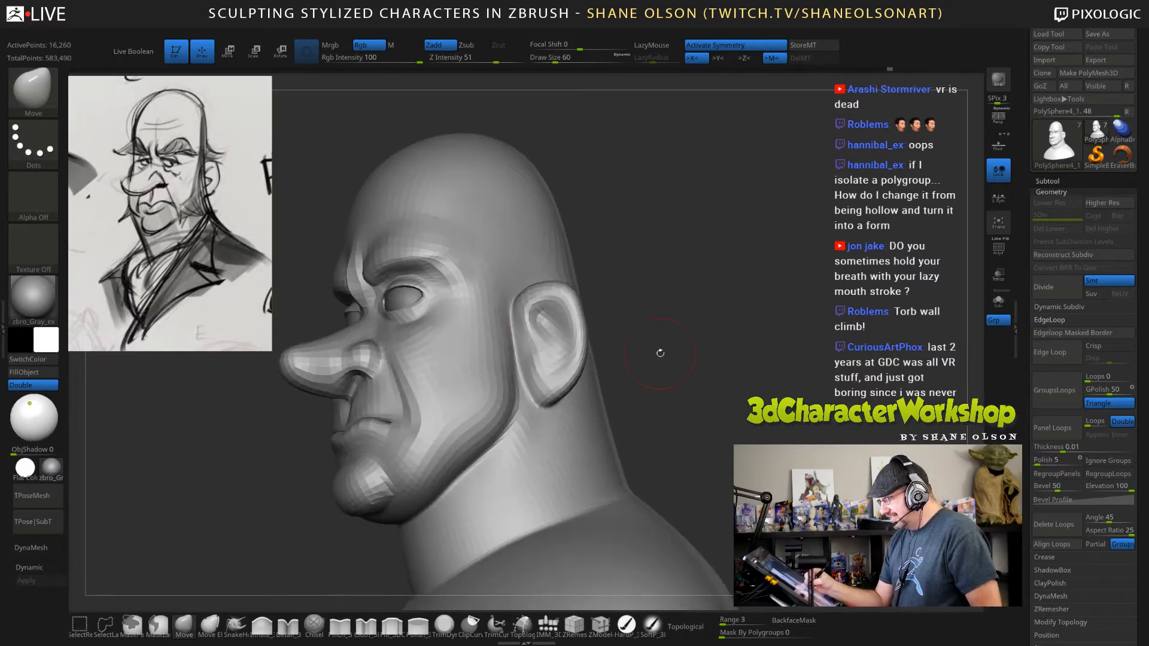
mouse_move(516, 341)
left_mouse_down("shift")
mouse_move(518, 366)
mouse_move(516, 347)
left_mouse_up("shift")
mouse_move(669, 329)
left_mouse_down()
mouse_move(675, 305)
mouse_move(677, 315)
left_mouse_up()
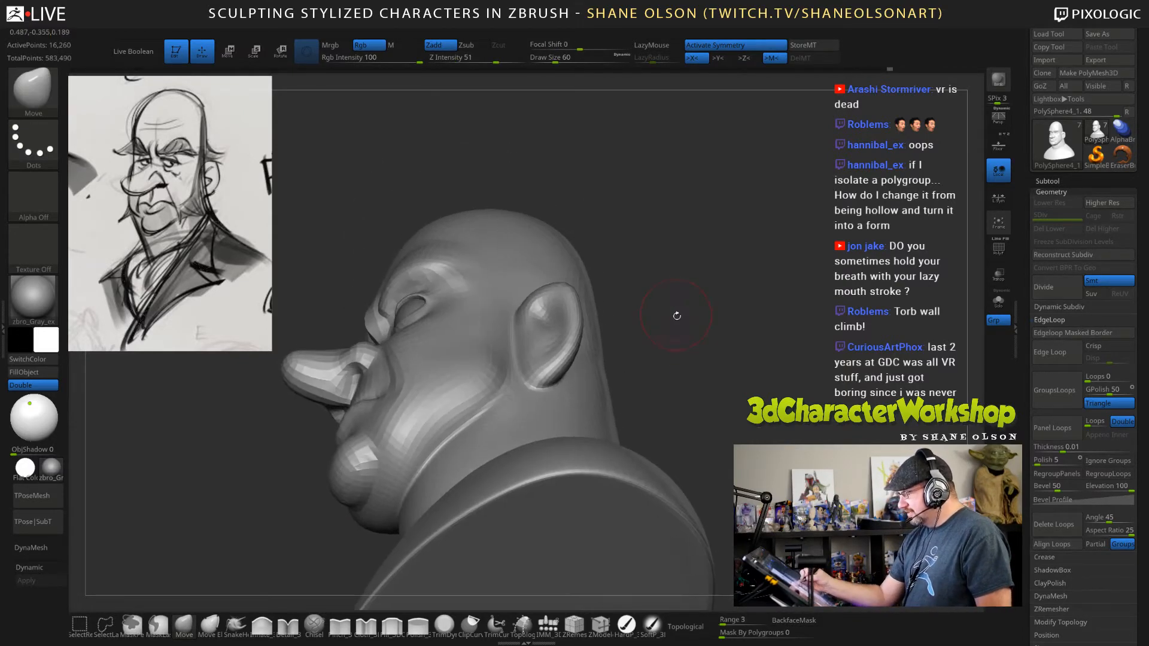
mouse_move(538, 347)
right_mouse_down()
mouse_move(540, 258)
mouse_move(551, 386)
mouse_move(518, 343)
right_mouse_up()
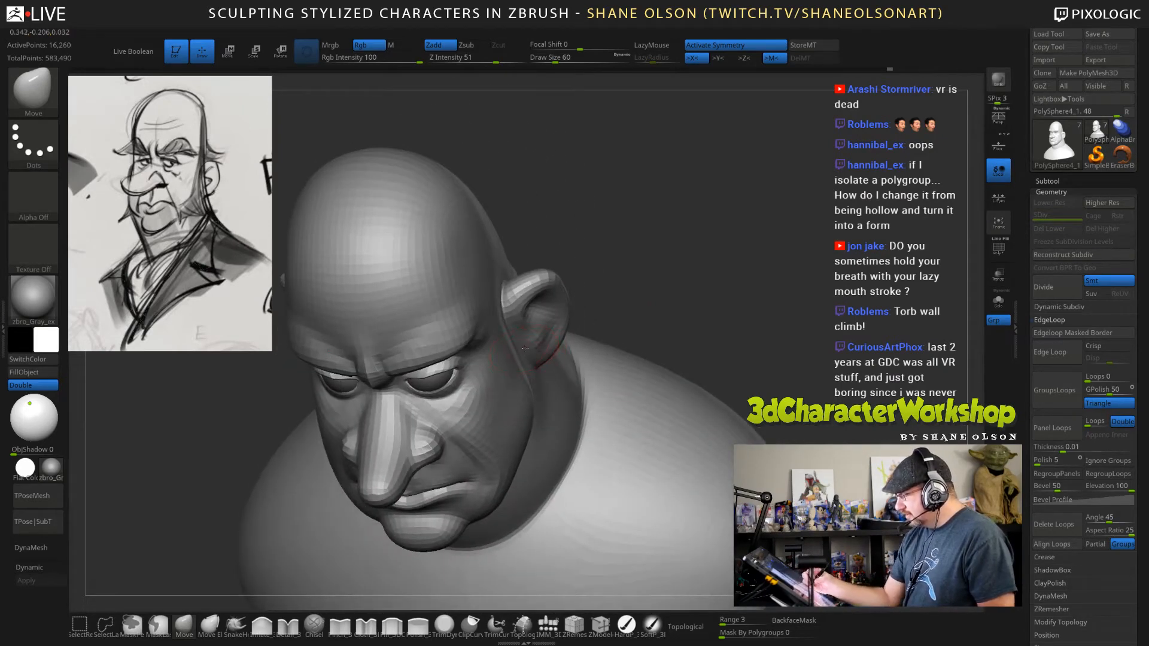
left_click_drag(513, 330, 517, 328)
left_click_drag(639, 321, 618, 323)
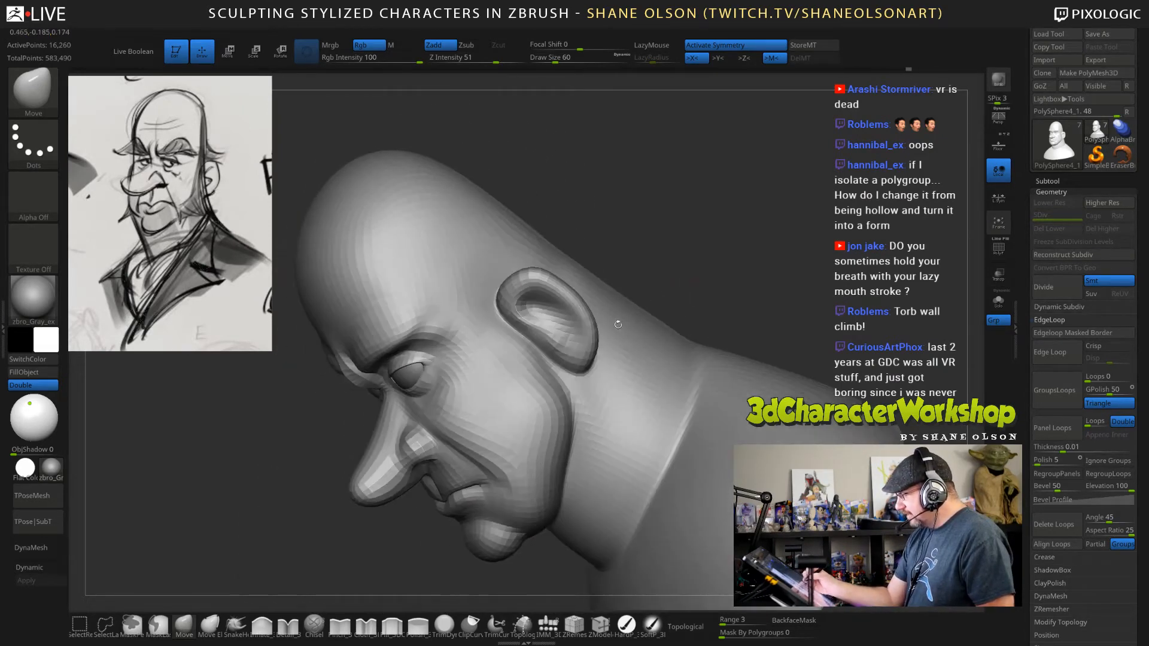
Refine the front edge and lobe attachment of the ears with the Move brush, reducing its draw size to 38.
left_click_drag(534, 354, 529, 346, "shift")
right_click_drag(537, 356, 542, 345)
key("s")
left_click_drag(539, 345, 534, 345)
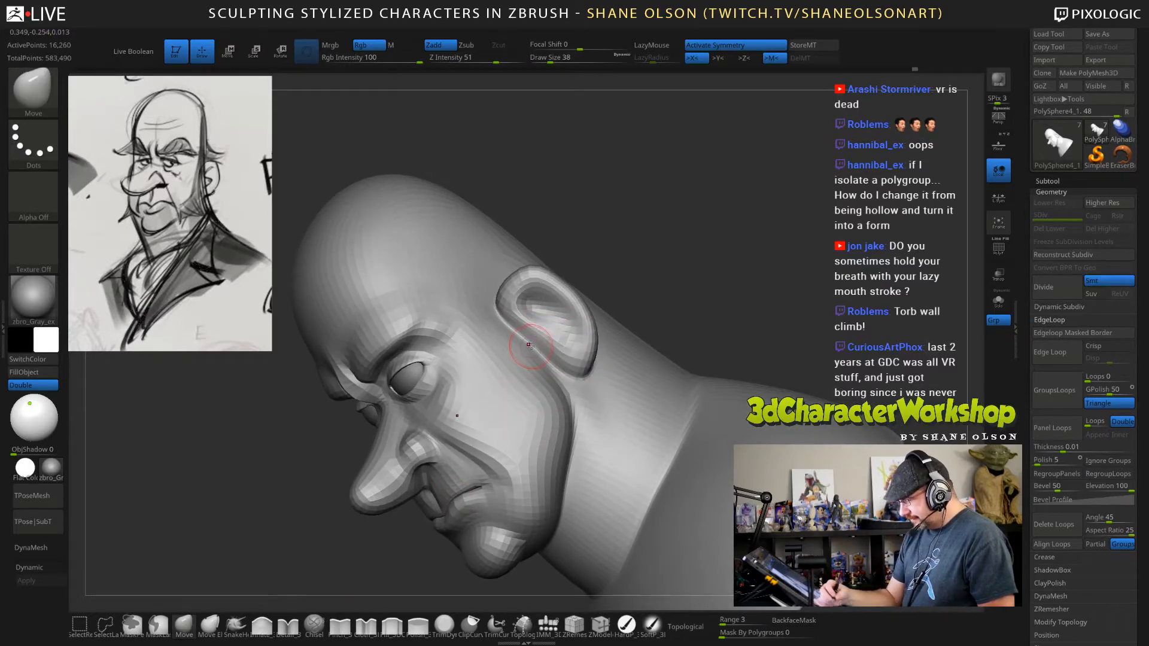
Fill the crease around the earlobe bases with the Fill brush at draw size 38, and turn on dynamic subdivision.
left_click(393, 626)
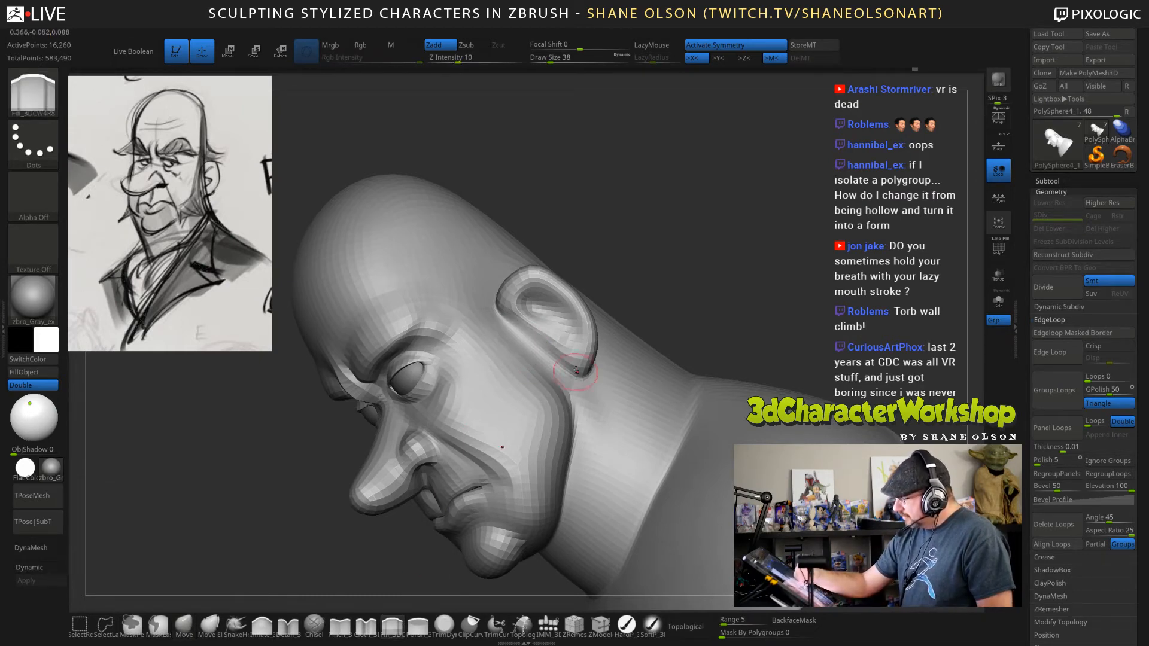
left_click_drag(695, 294, 706, 263)
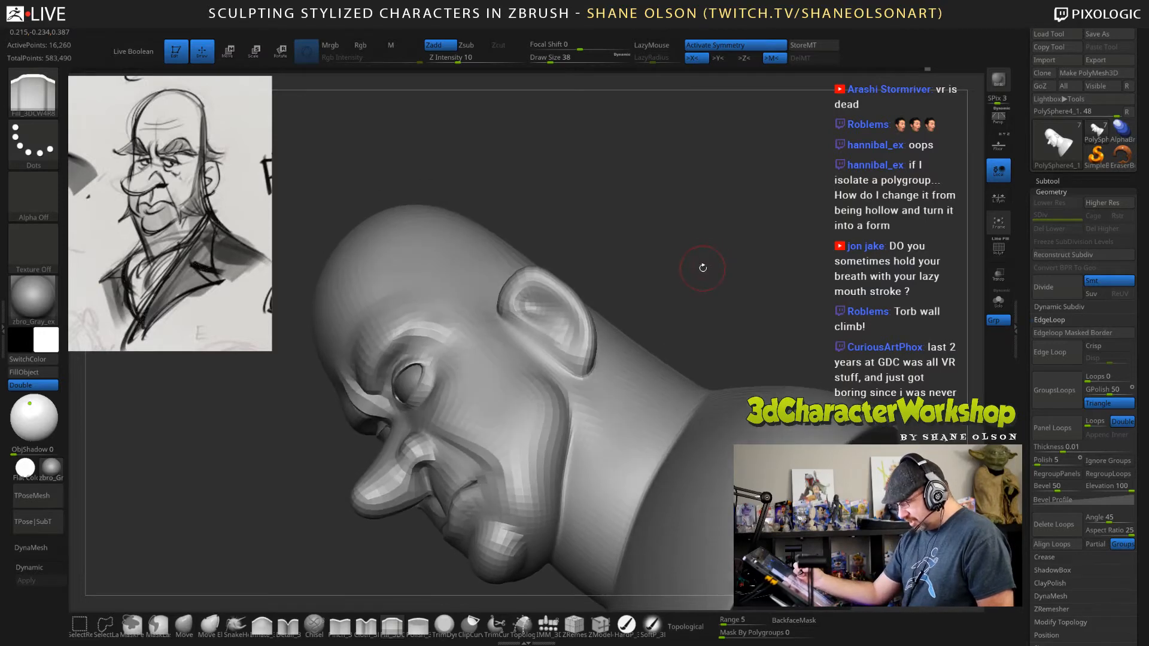
key("d")
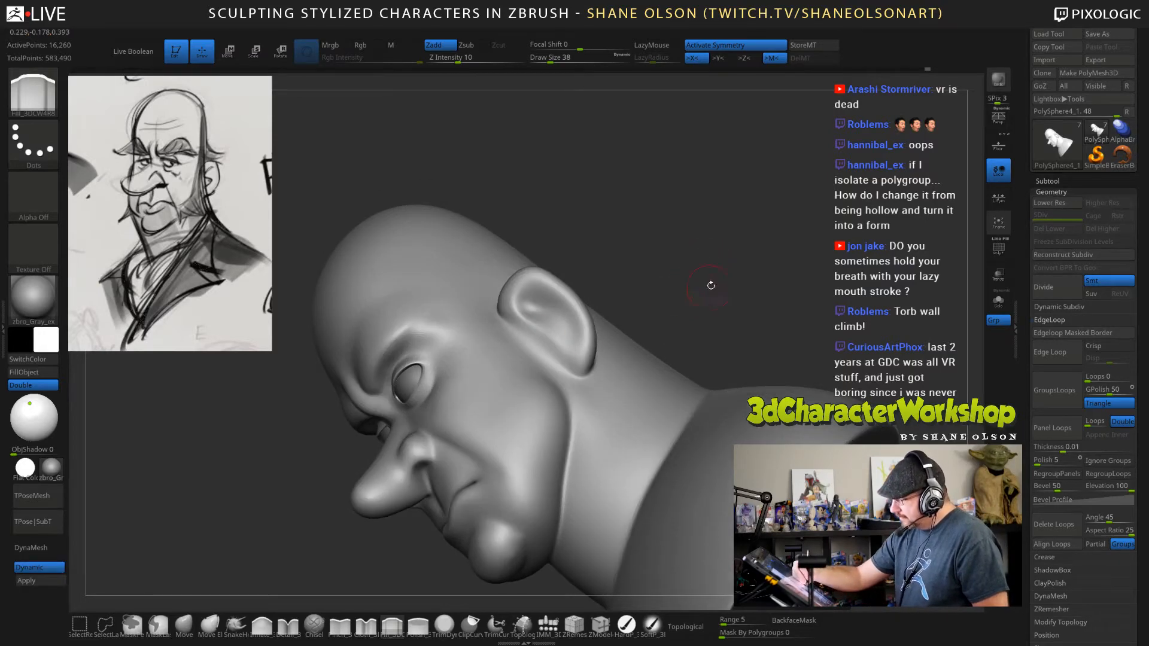
mouse_move(710, 285)
left_mouse_down()
mouse_move(670, 311)
mouse_move(691, 279)
mouse_move(649, 287)
mouse_move(692, 277)
mouse_move(687, 238)
mouse_move(676, 245)
left_mouse_up()
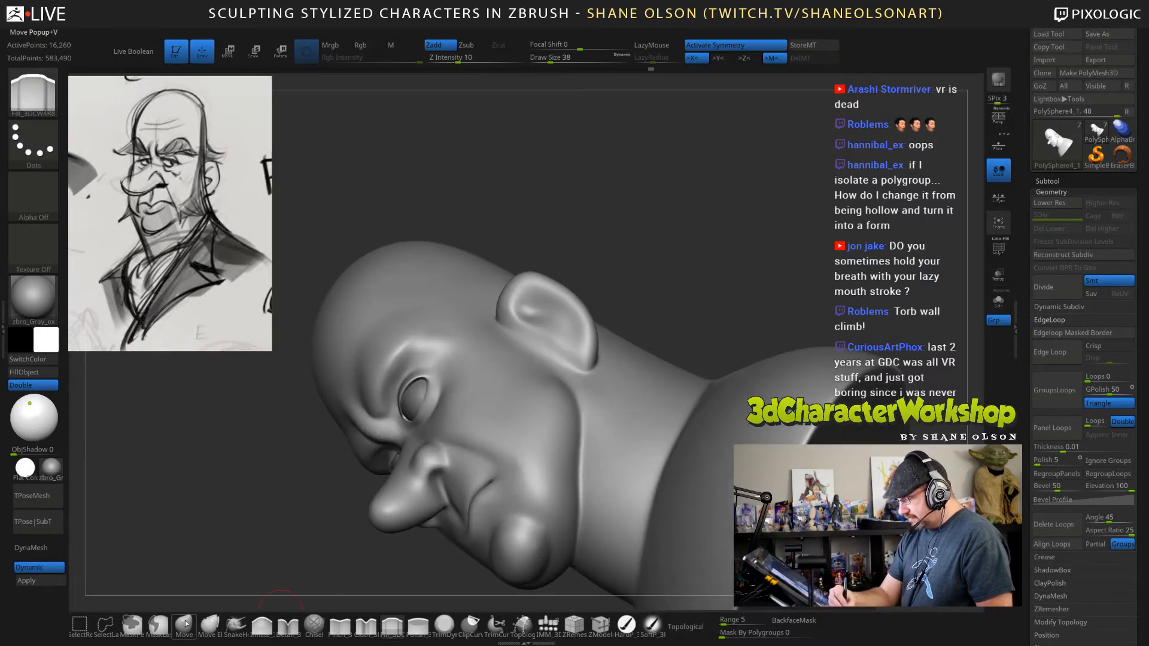
Build up the area in front of the ears with the Inflate brush at draw size 67.
left_click(254, 627)
left_click_drag(589, 290, 591, 321)
key("s")
left_click(533, 343)
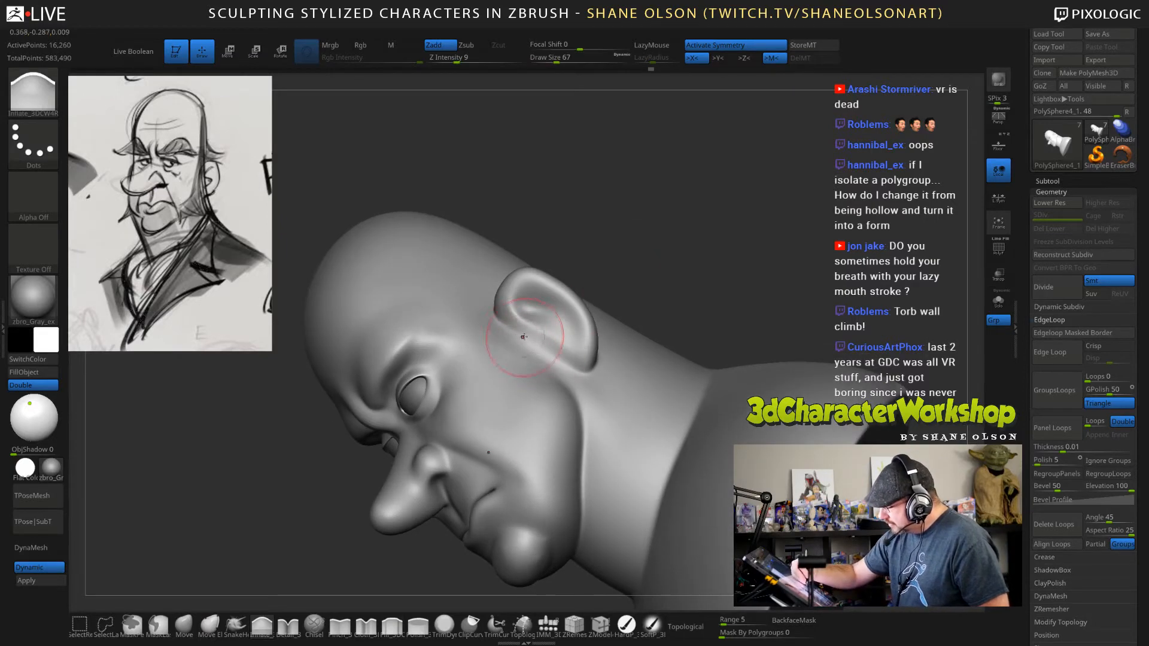
left_click_drag(524, 337, 536, 341)
Touch up the transition between the earlobes and the jaw with the Inflate brush at draw size 43.
key("s")
left_click(533, 339)
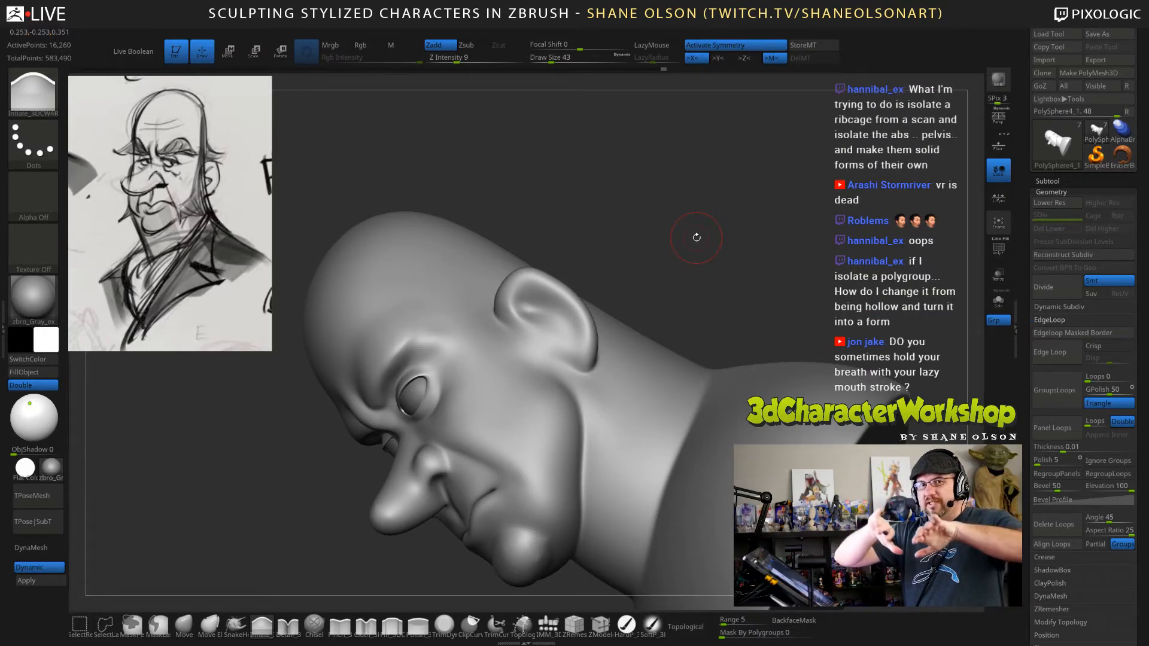
left_click_drag(697, 237, 658, 281)
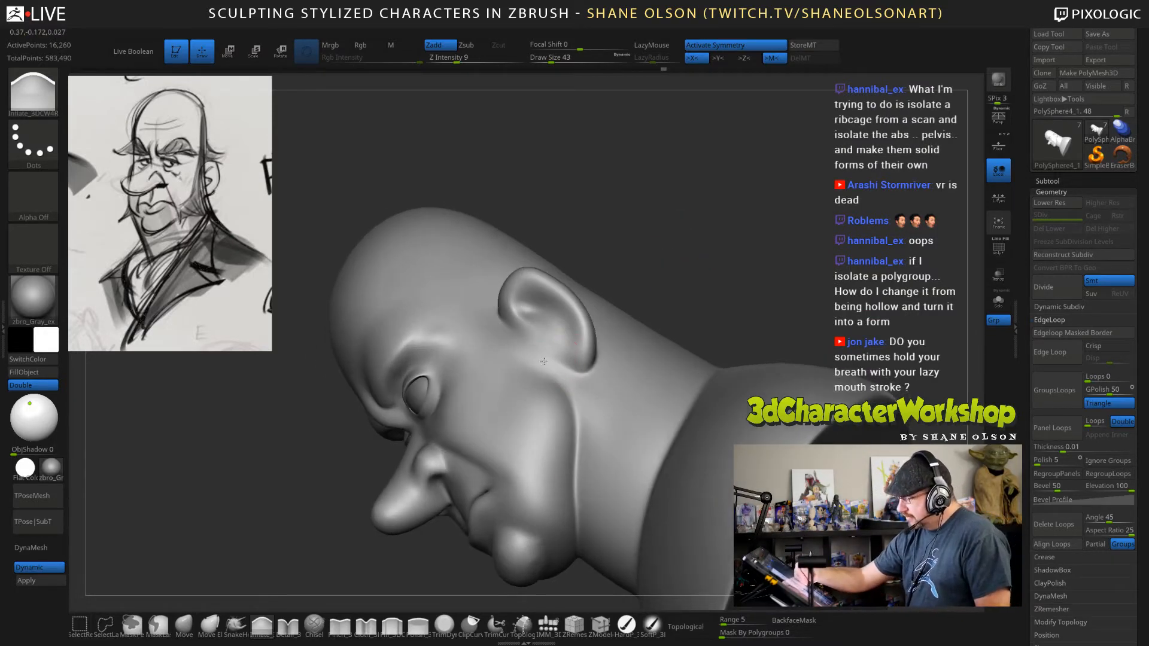
left_click_drag(706, 235, 526, 320)
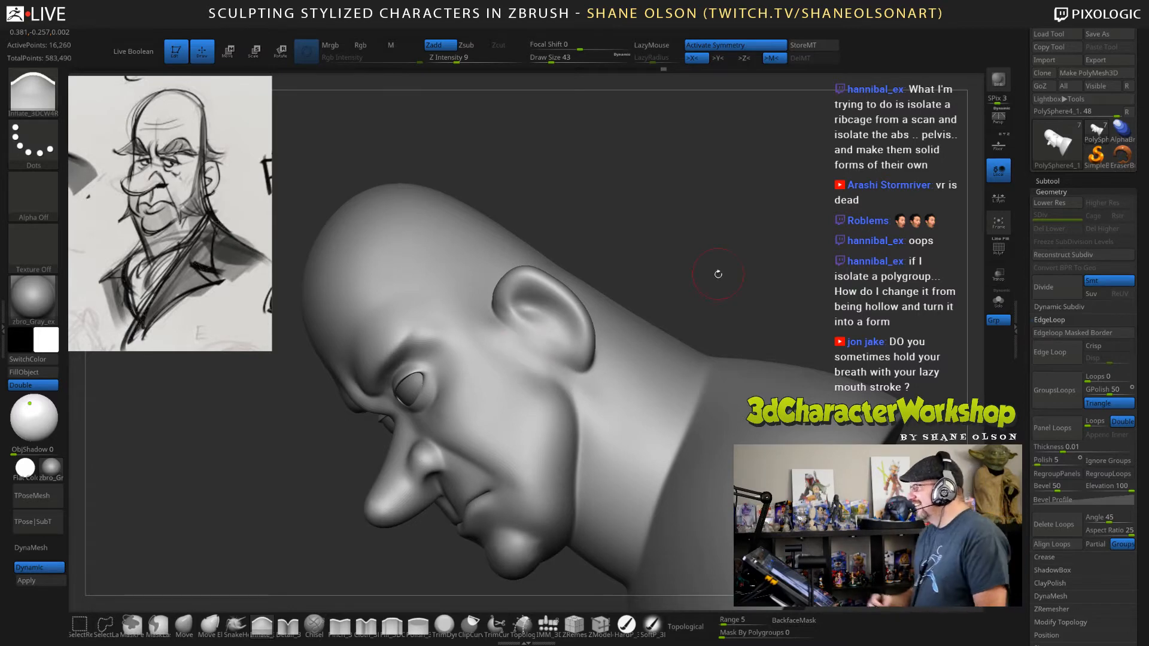
left_click_drag(715, 272, 714, 244)
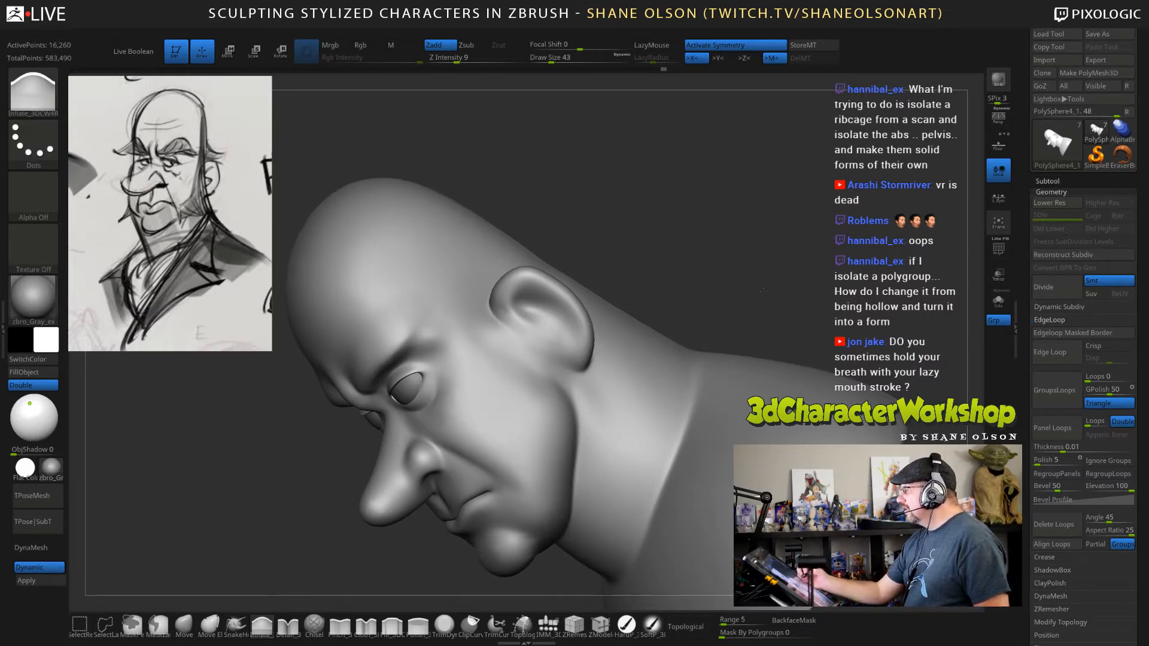
left_click_drag(770, 290, 783, 270)
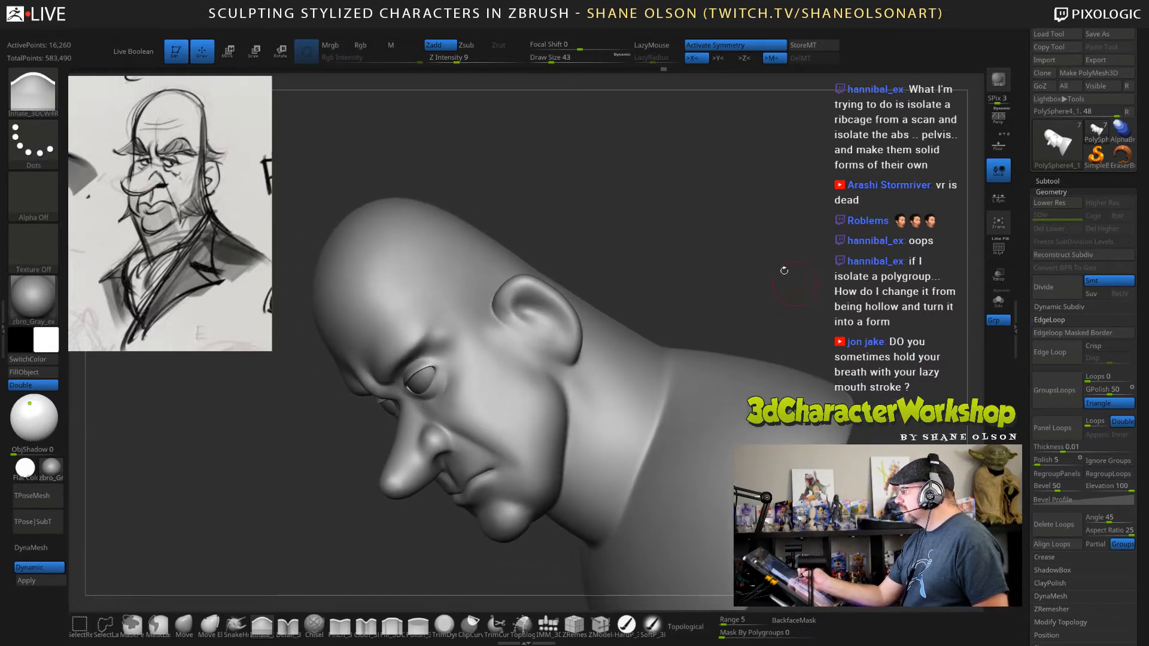
mouse_move(734, 237)
left_mouse_down()
mouse_move(624, 308)
mouse_move(650, 295)
mouse_move(582, 262)
mouse_move(551, 299)
left_mouse_up()
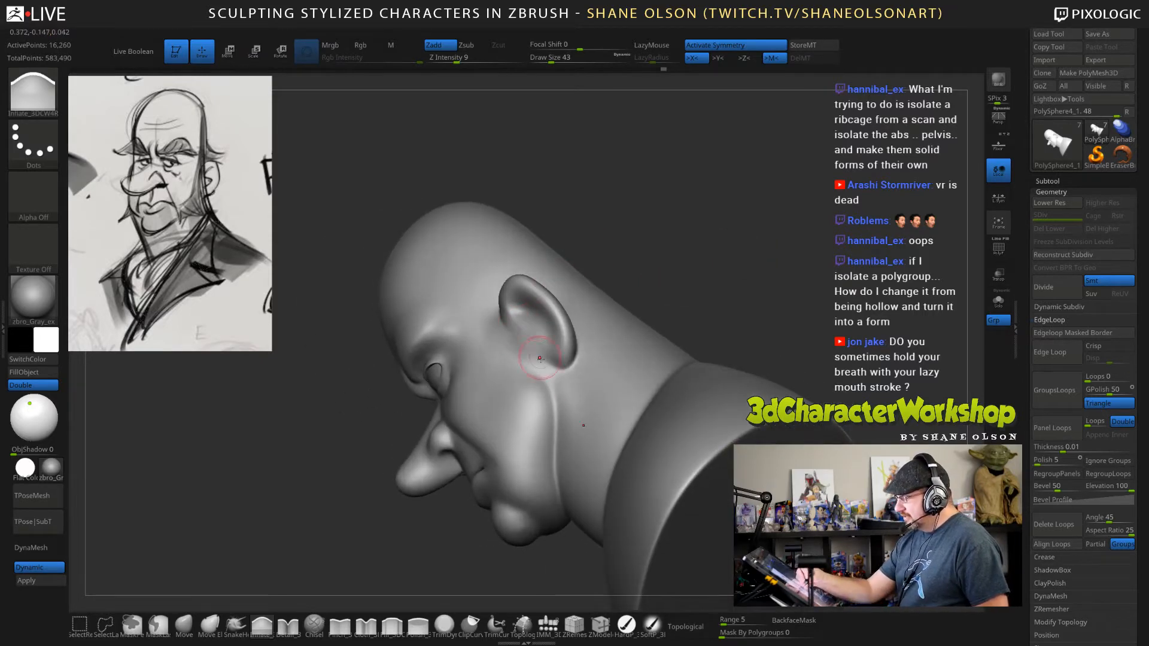
left_click_drag(721, 261, 726, 264)
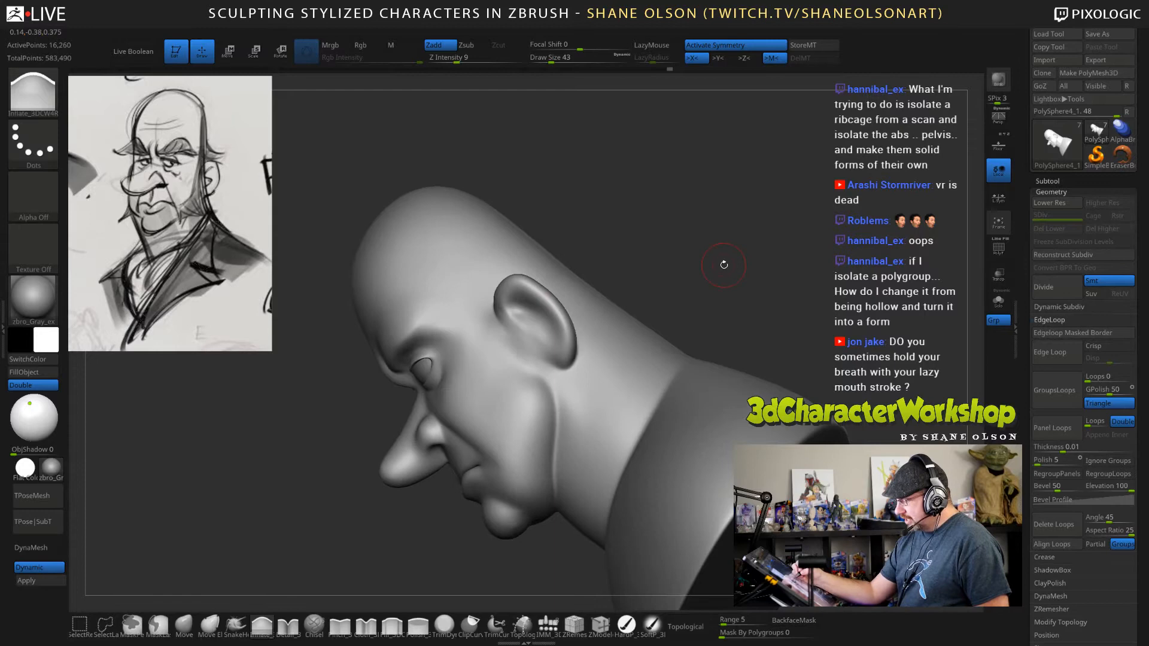
Reshape the rear edge of the jaw below the ears with the Move brush, enlarging its draw size to 88.
left_click(183, 625)
left_click_drag(275, 502, 326, 500)
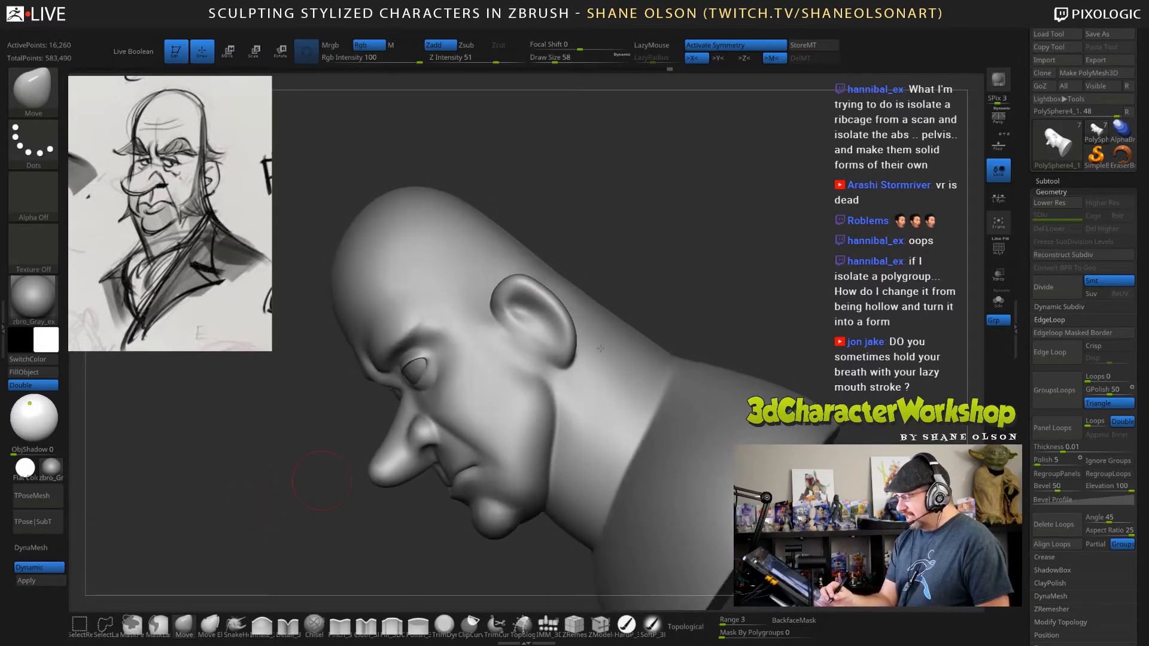
key("s")
left_click_drag(686, 286, 692, 286)
left_click_drag(521, 393, 541, 388)
mouse_move(641, 242)
left_mouse_down()
mouse_move(692, 245)
mouse_move(629, 252)
mouse_move(526, 307)
left_mouse_up()
left_click_drag(688, 227, 640, 240)
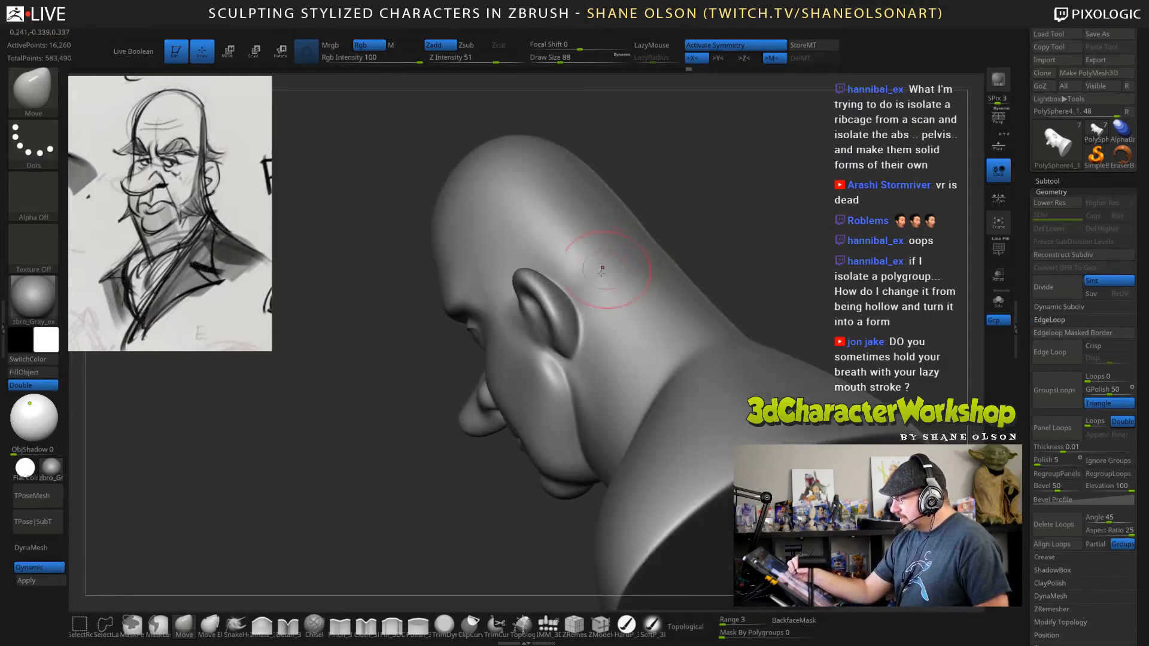
Adjust the back rim of the ears with the Move brush at draw size 65.
key("s")
left_click_drag(582, 286, 538, 278)
right_click_drag(591, 249, 598, 299)
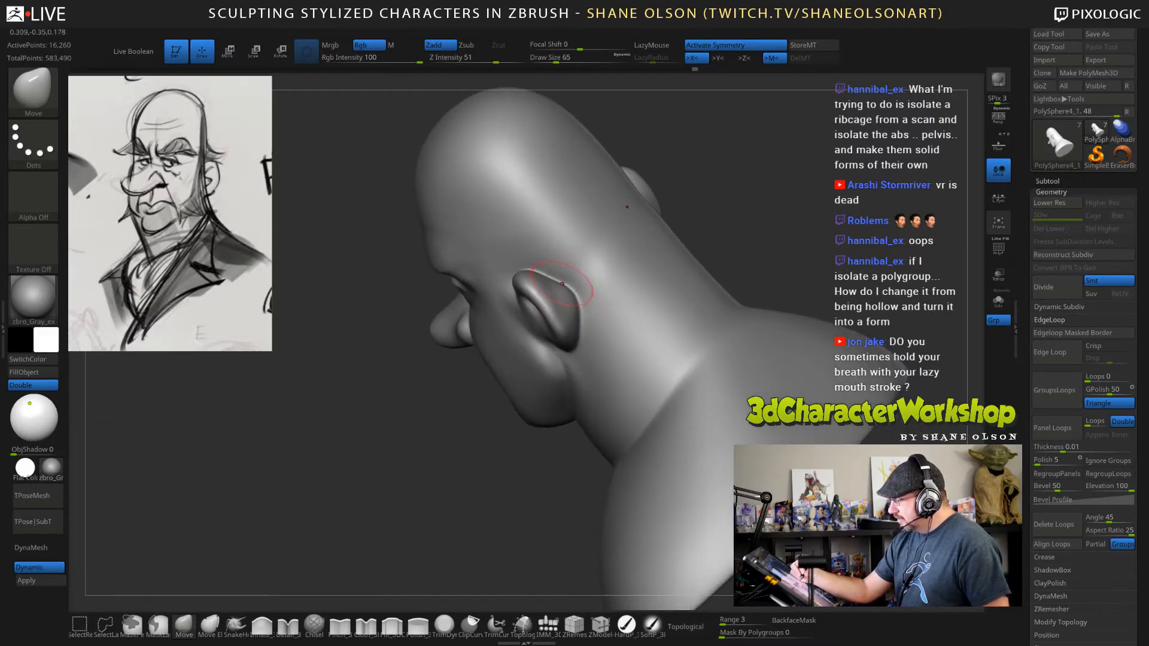
left_click_drag(564, 290, 568, 287)
right_click_drag(572, 302, 570, 310)
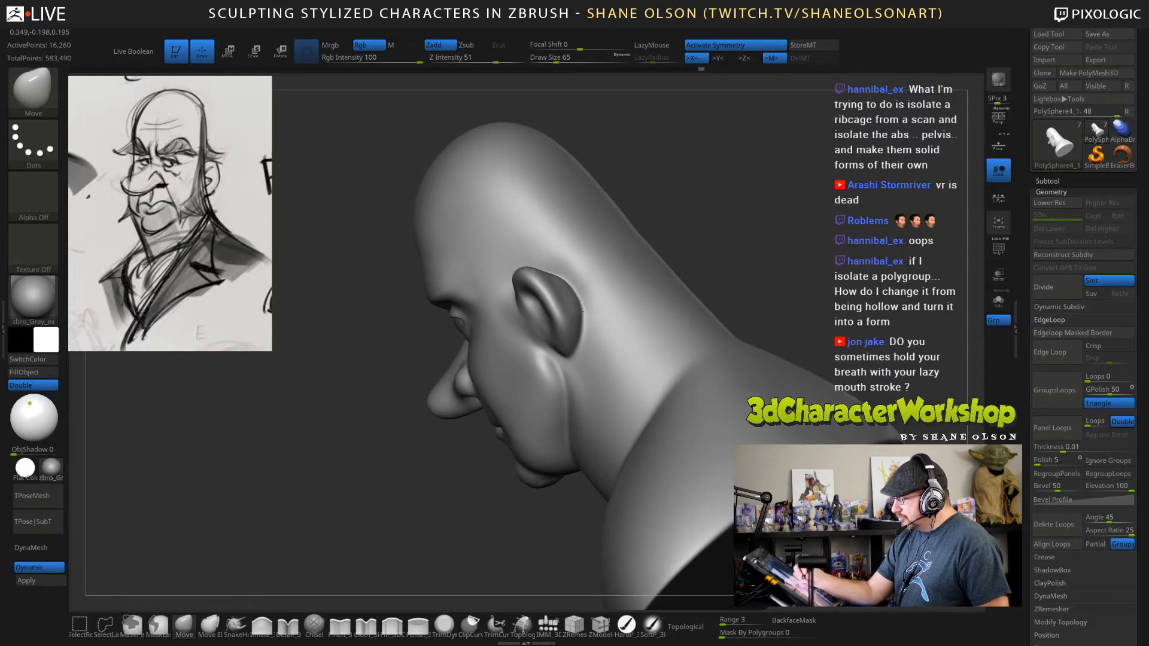
right_click_drag(662, 258, 699, 255)
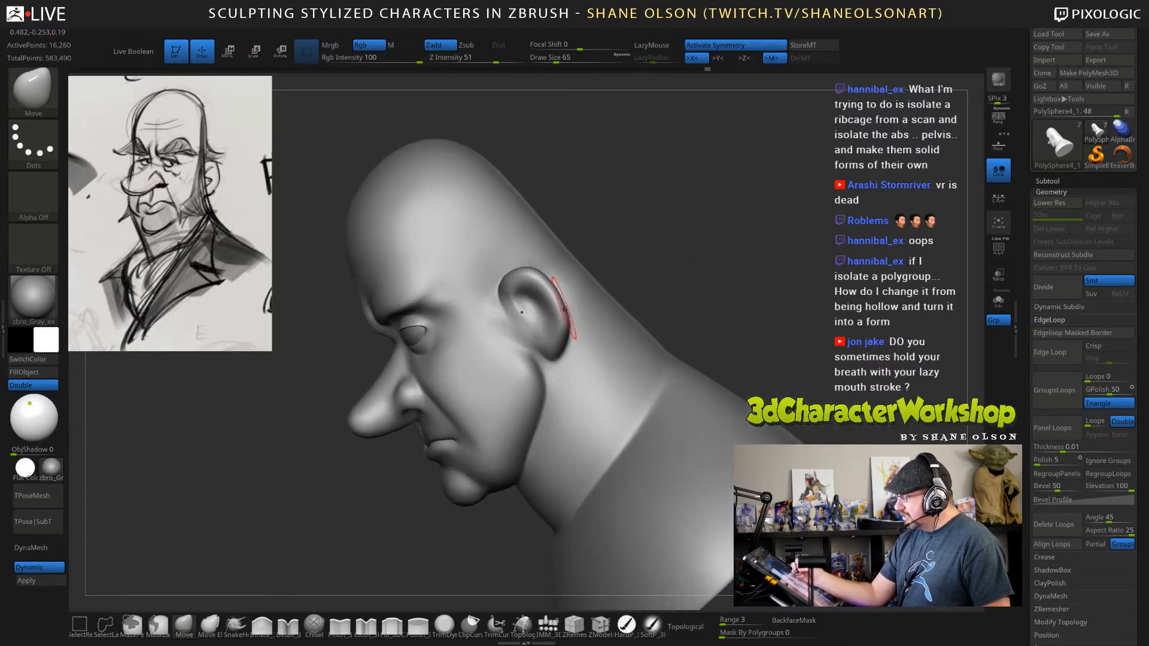
left_click_drag(564, 312, 559, 307)
right_click_drag(616, 271, 666, 245)
Rework the lower front attachment of the ears with the Move brush, trying draw size 108 and reducing it to 67.
key("s")
left_click_drag(666, 243, 670, 243)
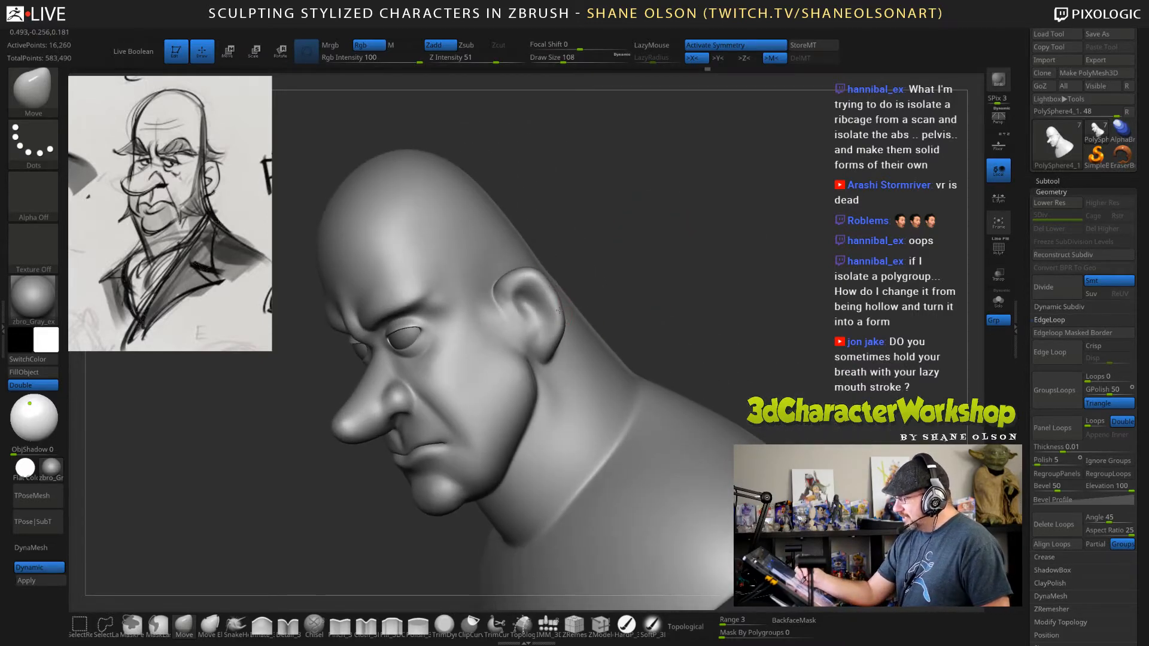
right_click_drag(667, 283, 646, 258)
key("s")
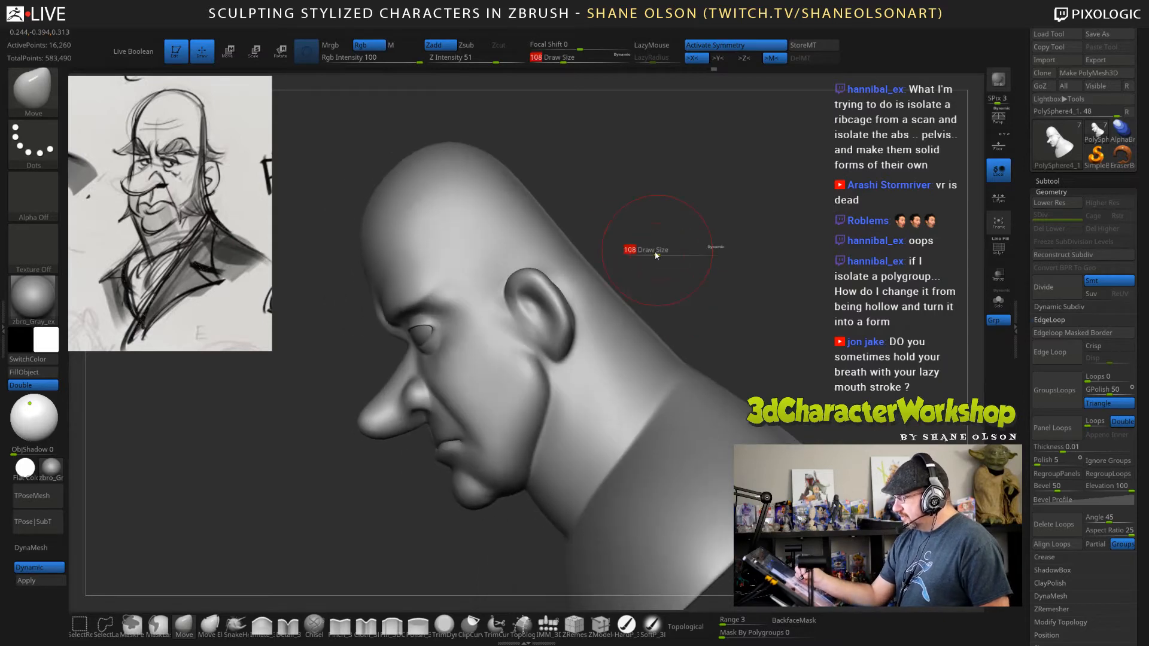
left_click_drag(656, 253, 651, 253)
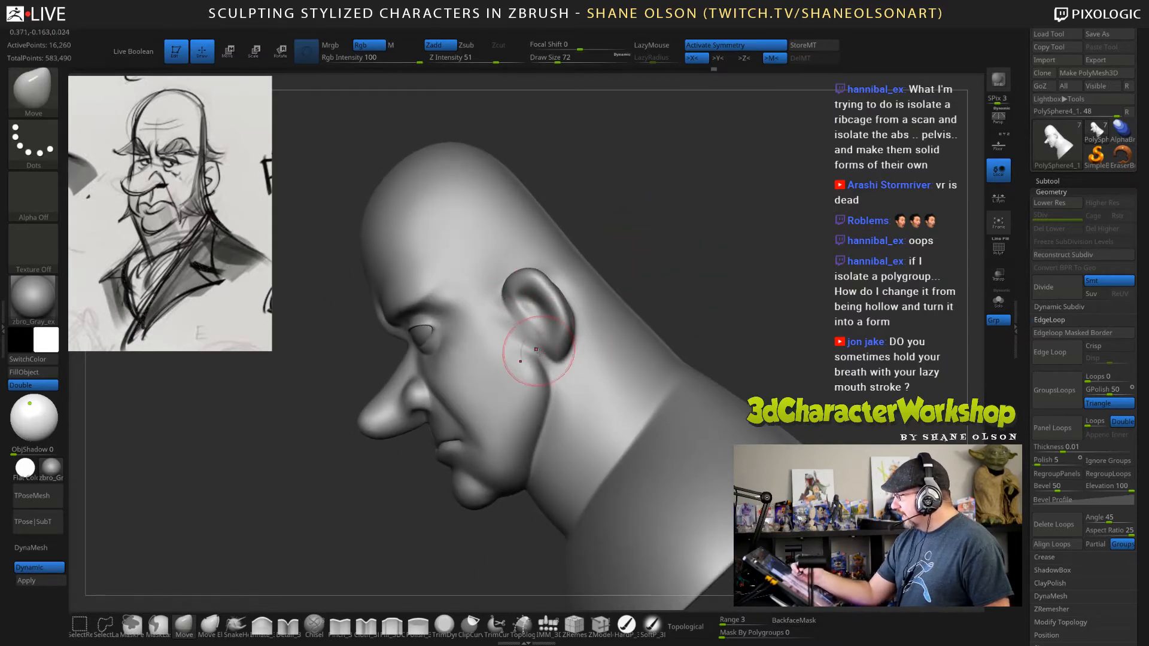
key("s")
left_click_drag(521, 339, 517, 339)
left_click_drag(518, 347, 552, 374, "shift")
key("s")
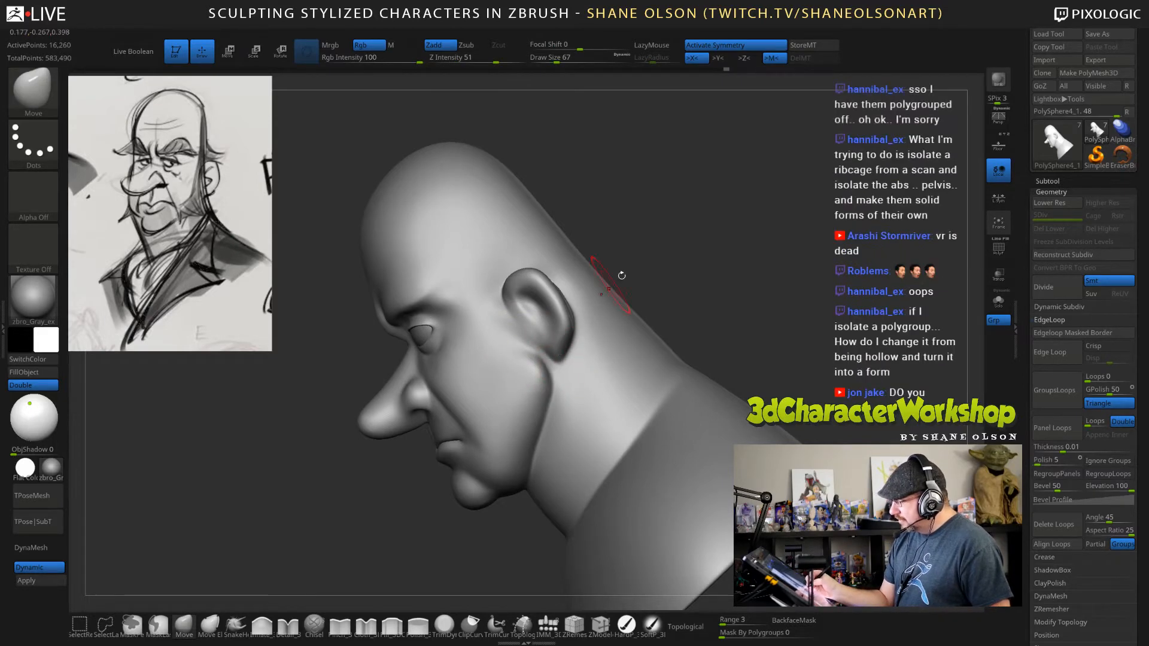
Refine the earlobe shape with the Move brush at draw size 67, and smooth the cheek area in front of the lobes.
left_click_drag(621, 276, 620, 335, "alt")
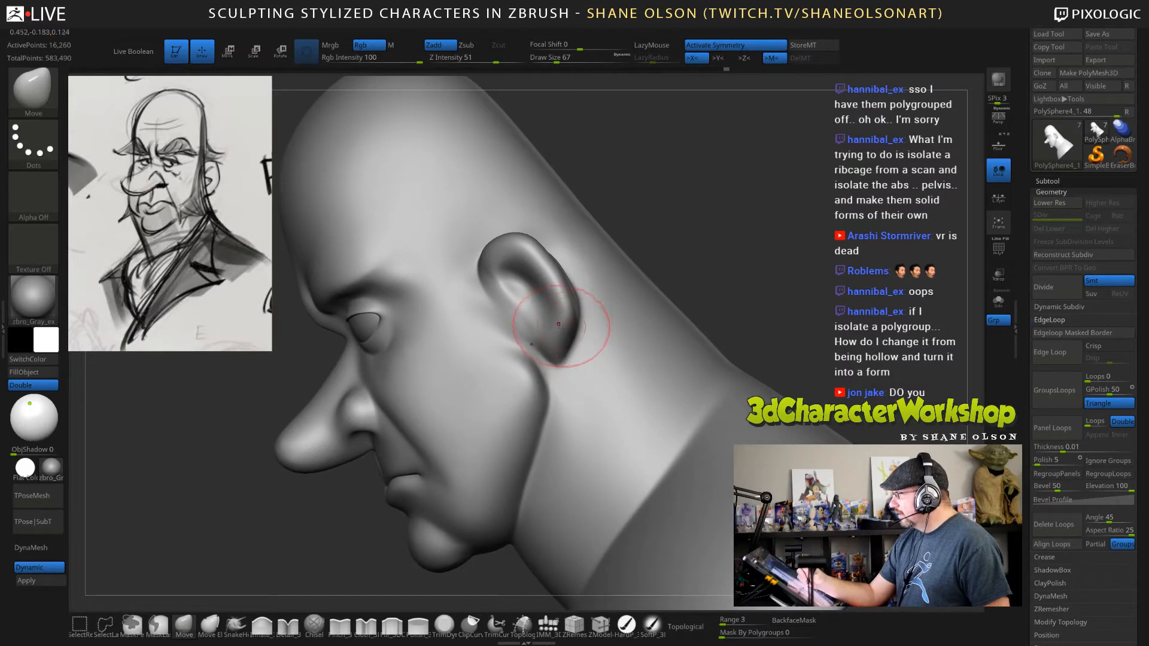
right_click_drag(551, 329, 557, 339, "alt")
mouse_move(560, 370)
left_mouse_down()
mouse_move(549, 358)
mouse_move(566, 361)
left_mouse_up()
mouse_move(669, 283)
left_mouse_down()
mouse_move(724, 219)
mouse_move(739, 218)
left_mouse_up()
mouse_move(673, 255)
left_mouse_down()
mouse_move(721, 242)
mouse_move(655, 254)
left_mouse_up()
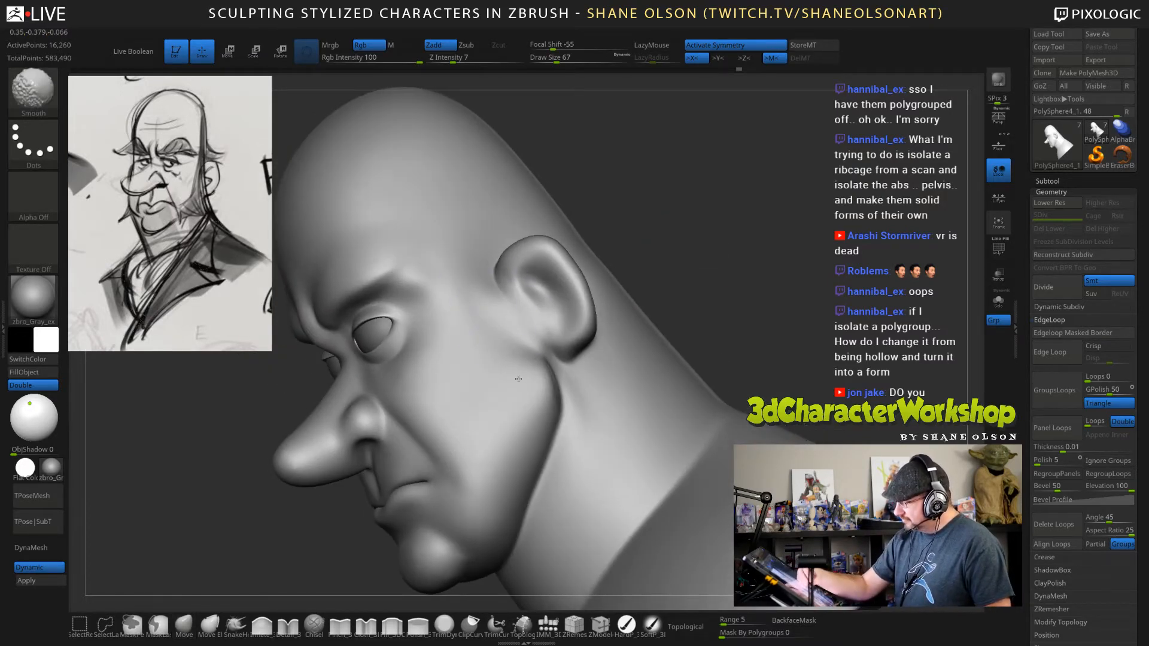
mouse_move(787, 343)
left_mouse_down("shift")
mouse_move(803, 342)
mouse_move(787, 341)
mouse_move(804, 338)
mouse_move(808, 323)
mouse_move(775, 329)
mouse_move(808, 326)
mouse_move(758, 302)
left_mouse_up("shift")
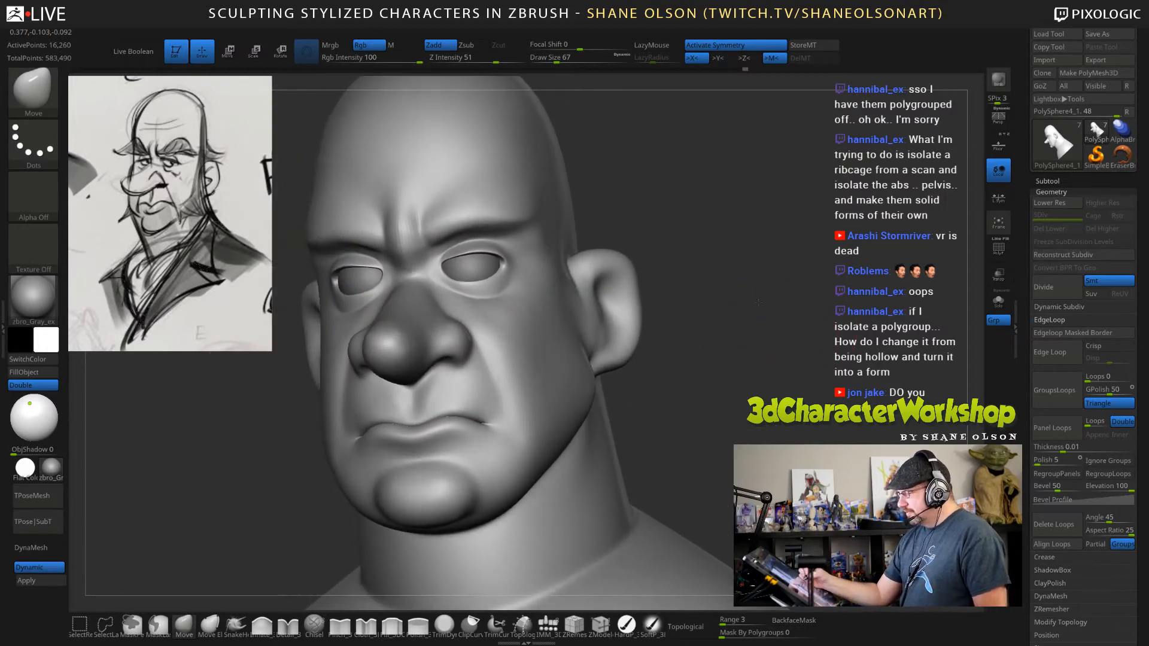
Adjust the upper eyelids with the Move brush, reducing its draw size to 36.
left_click_drag(743, 261, 736, 242)
left_click_drag(533, 255, 532, 250)
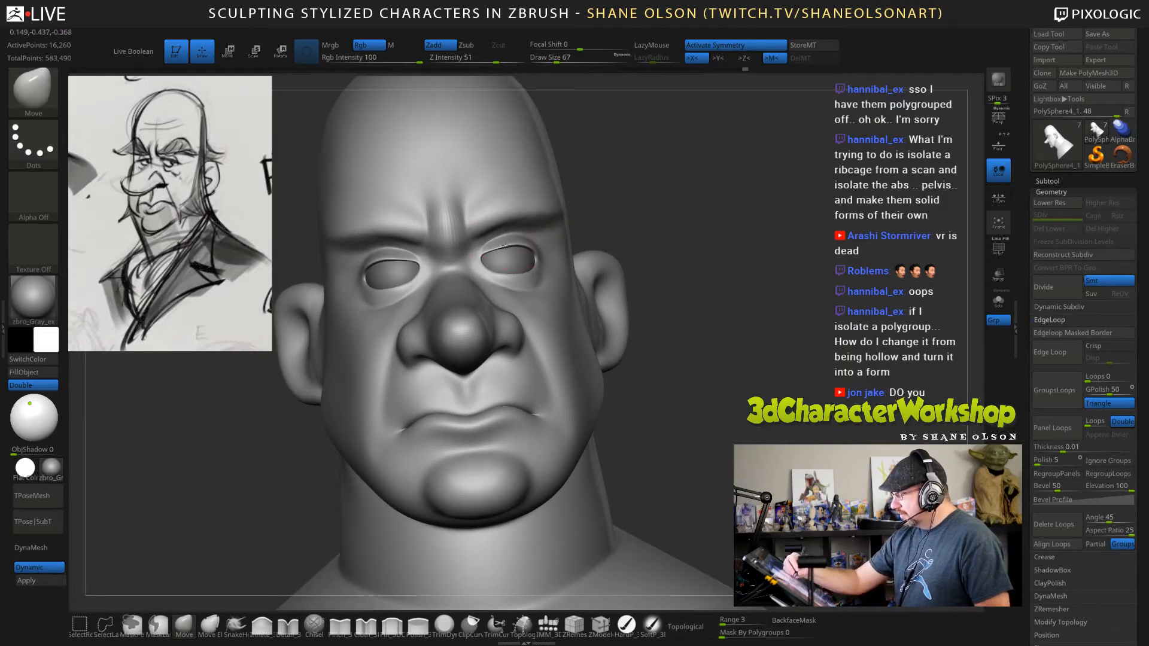
left_click_drag(640, 183, 609, 153)
key("s")
left_click_drag(528, 255, 495, 247)
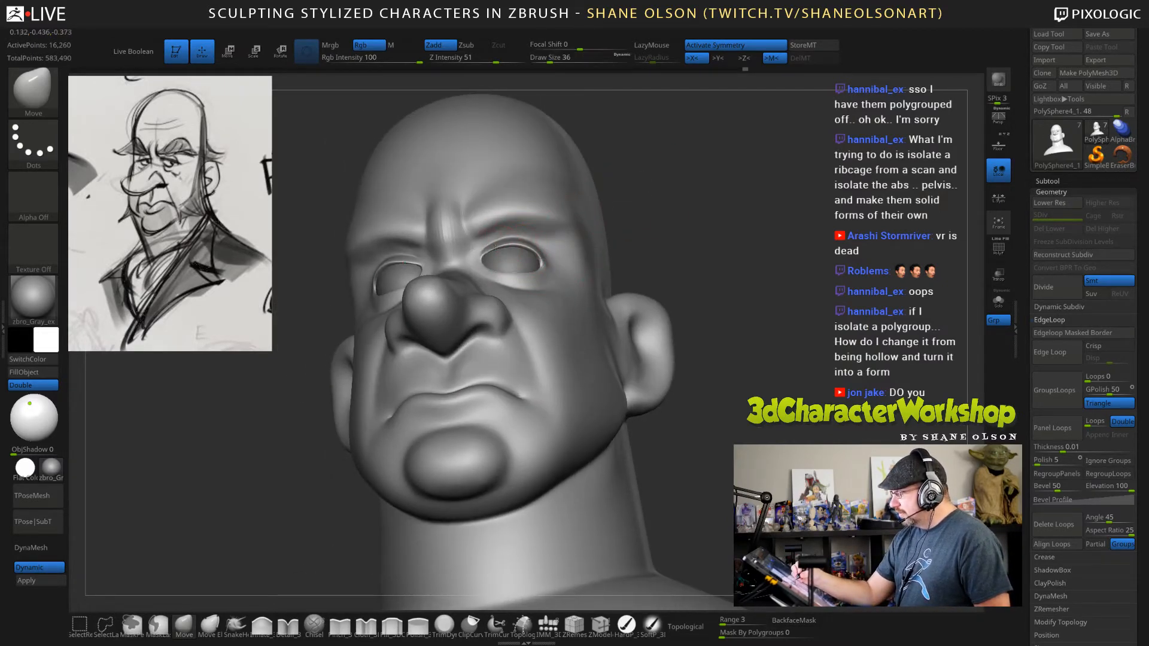
left_click_drag(686, 183, 694, 253)
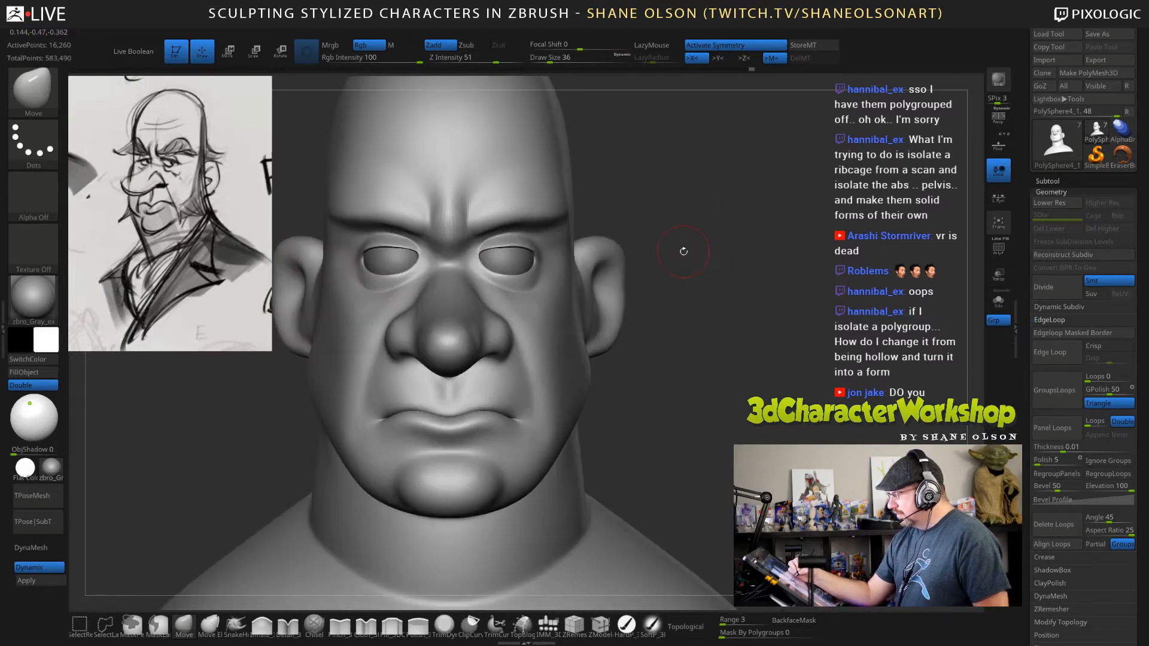
Reshape the outer part of the upper eyelids with the Move brush at draw size 56.
left_click_drag(703, 329, 726, 335, "alt")
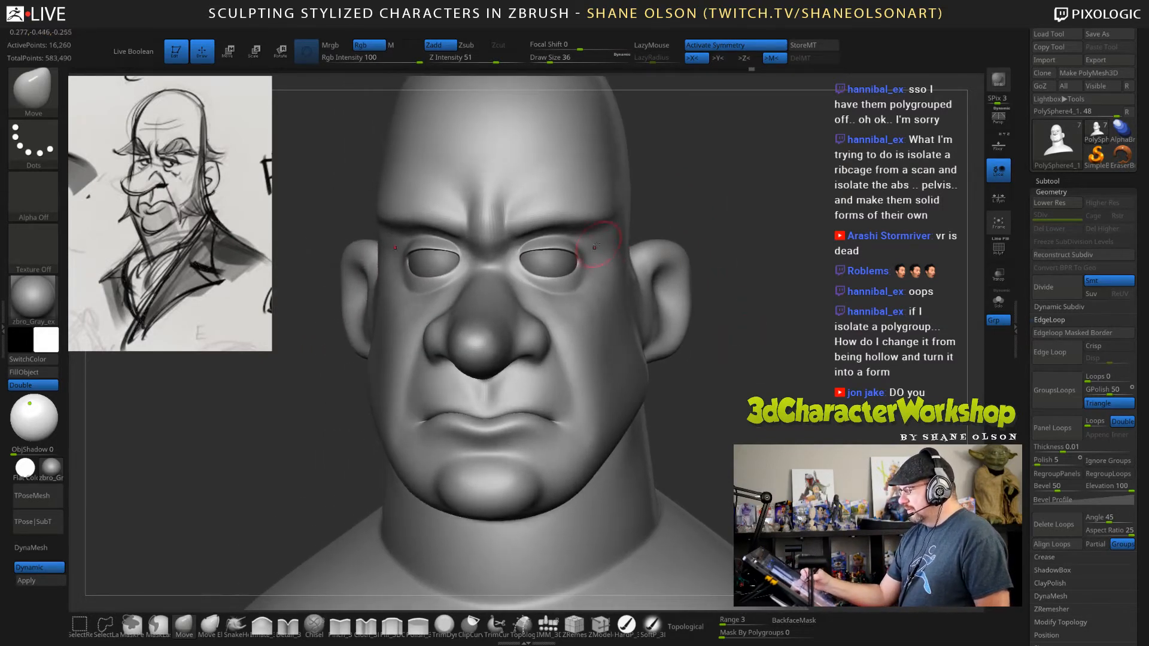
key("s")
left_click_drag(594, 246, 599, 246)
left_click_drag(742, 329, 693, 330)
left_click_drag(568, 251, 575, 256)
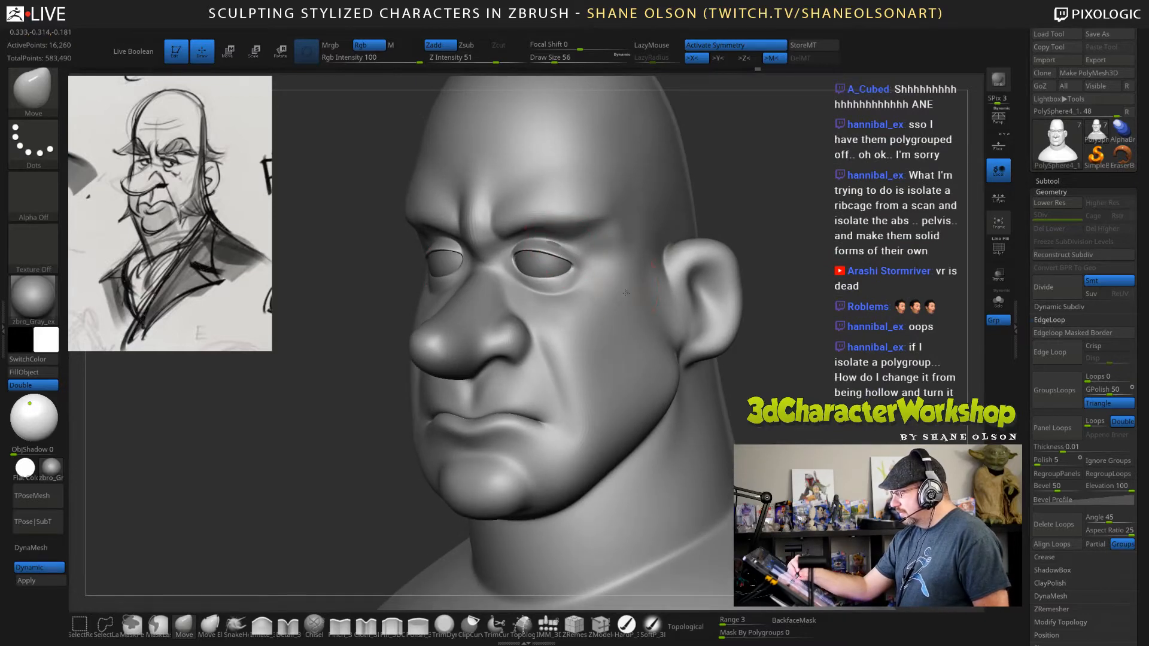
left_click_drag(772, 311, 688, 312)
left_click_drag(557, 245, 564, 243)
left_click_drag(747, 287, 856, 288)
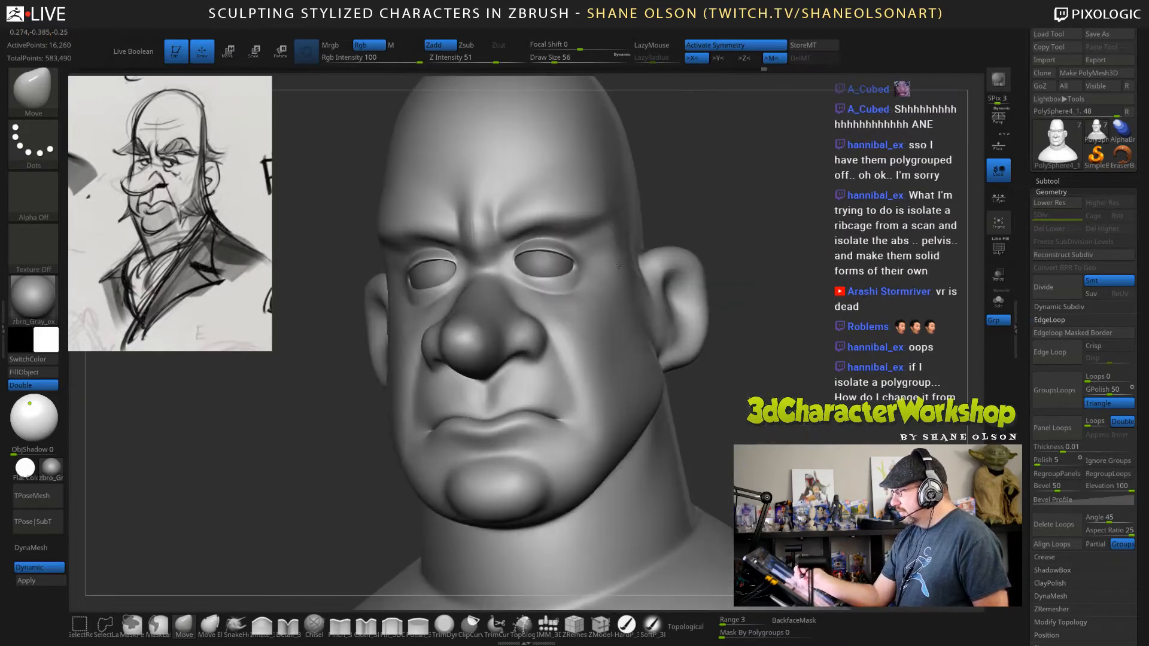
Refine the inner and outer corners of the eyes from below and from the side with the Move brush at draw size 41.
left_click_drag(677, 239, 741, 274, "shift")
key("s")
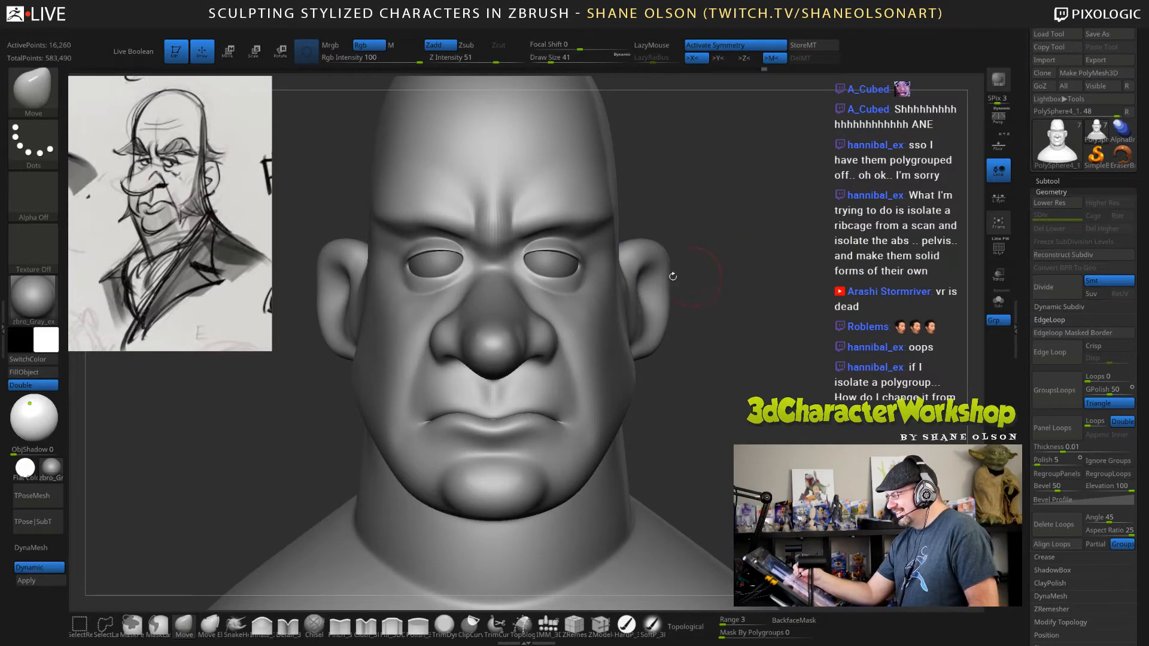
mouse_move(784, 331)
left_mouse_down("alt")
mouse_move(755, 180)
mouse_move(771, 233)
left_mouse_up("alt")
left_click_drag(771, 233, 739, 206)
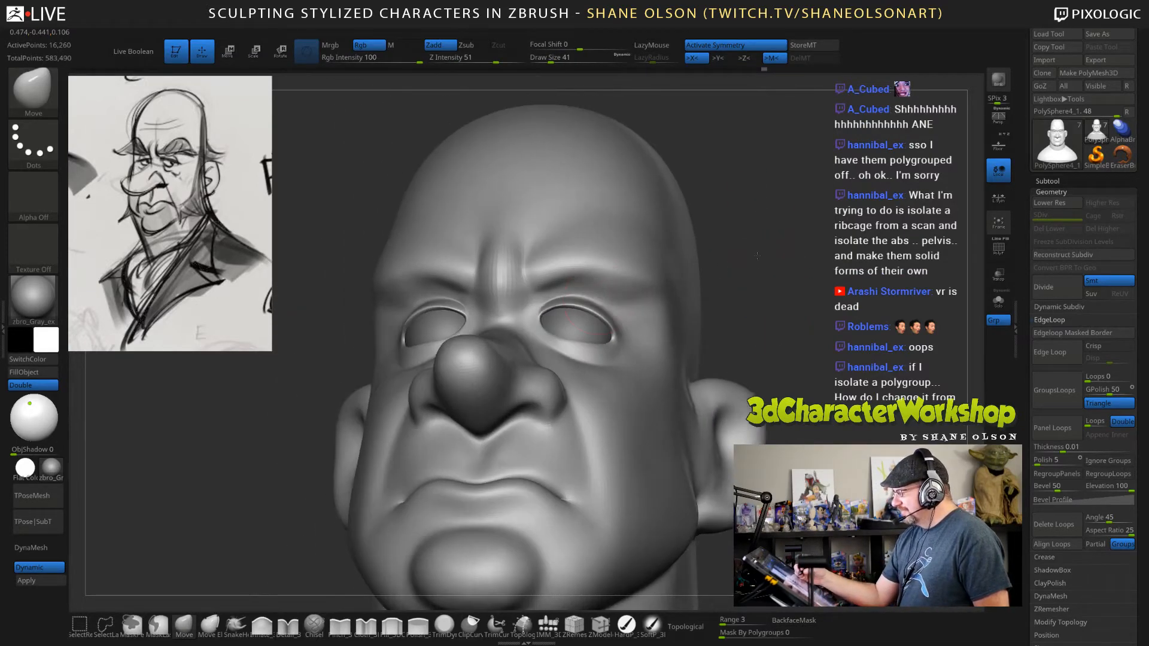
mouse_move(862, 314)
left_mouse_down()
mouse_move(802, 356)
mouse_move(862, 353)
mouse_move(787, 365)
left_mouse_up()
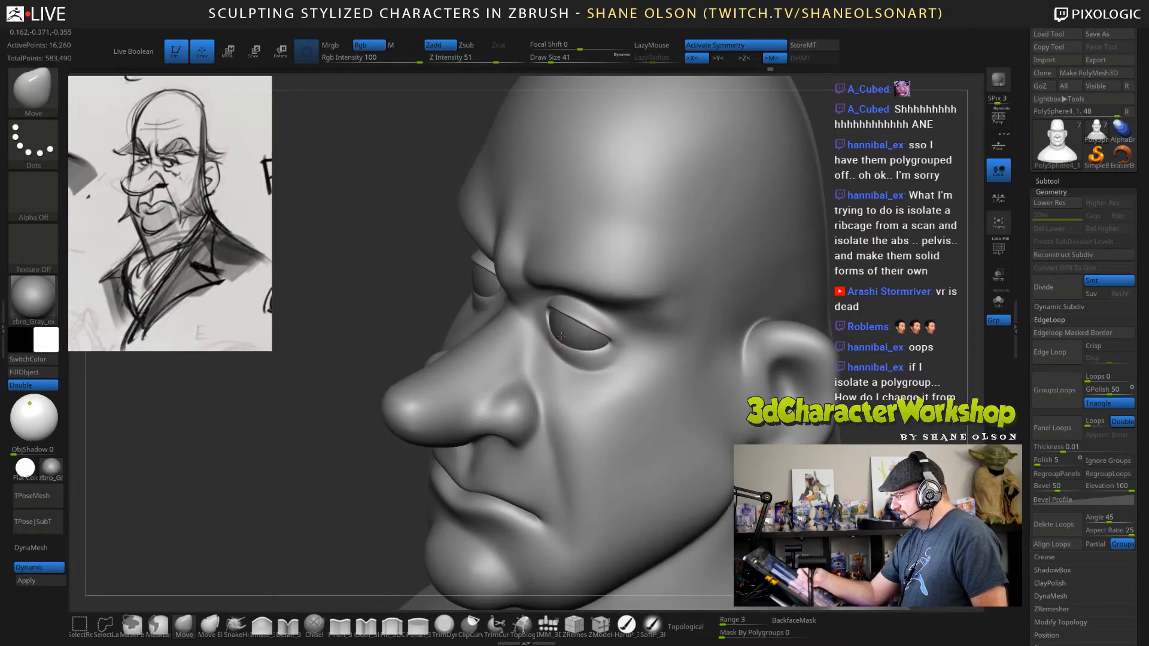
left_click_drag(611, 346, 615, 348)
left_click_drag(855, 347, 883, 386)
left_click_drag(551, 324, 548, 324)
mouse_move(829, 344)
left_mouse_down()
mouse_move(867, 332)
mouse_move(799, 328)
left_mouse_up()
Refine the shape of the eyelids with the Move brush at draw size 21.
key("s")
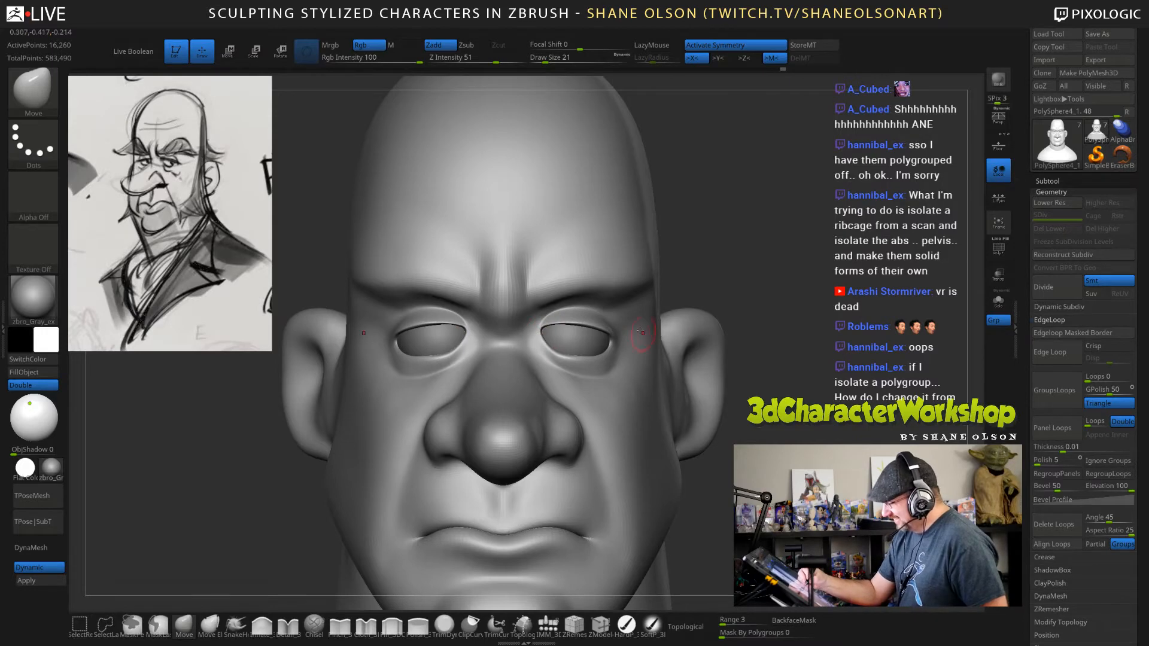
right_click_drag(619, 291, 586, 344)
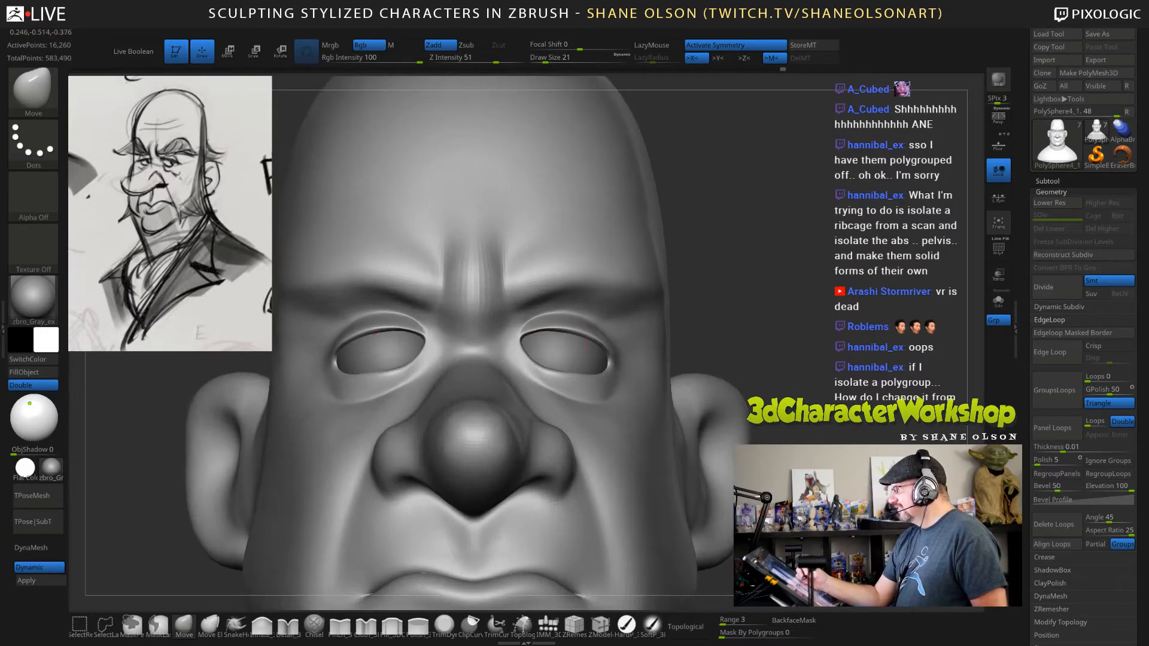
key("shift")
mouse_move(800, 353)
left_mouse_down("shift")
mouse_move(808, 360)
mouse_move(782, 268)
left_mouse_up("shift")
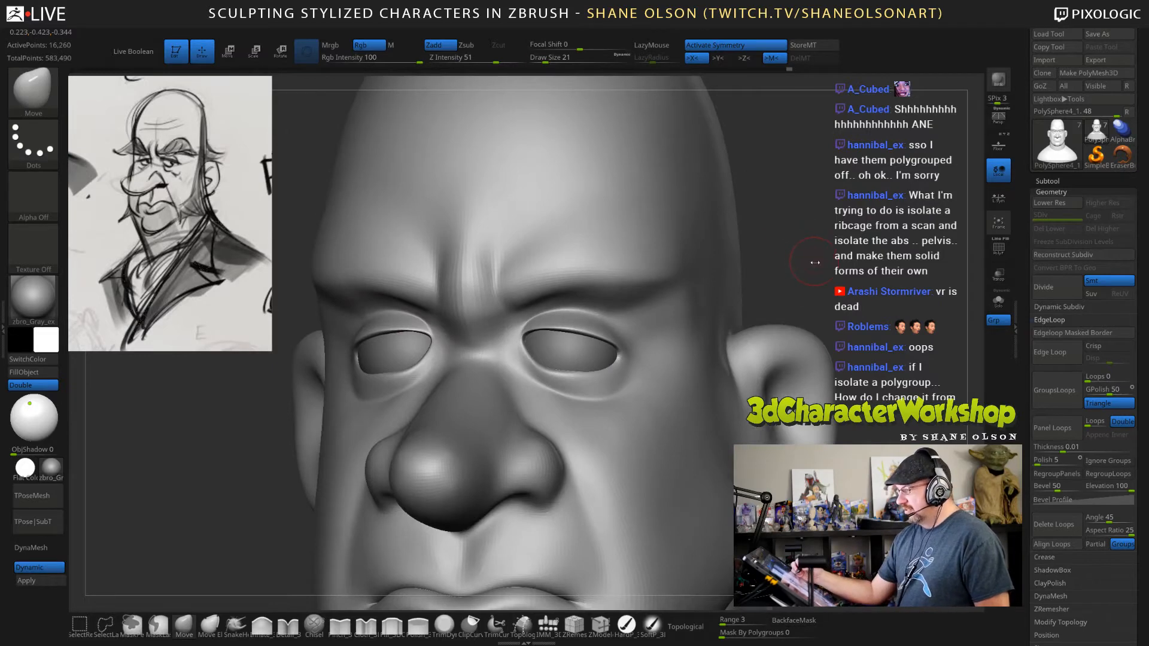
Reshape the outer brow area above the eyes with the Move brush at draw size 34, and smooth it.
key("s")
left_click_drag(620, 315, 626, 315)
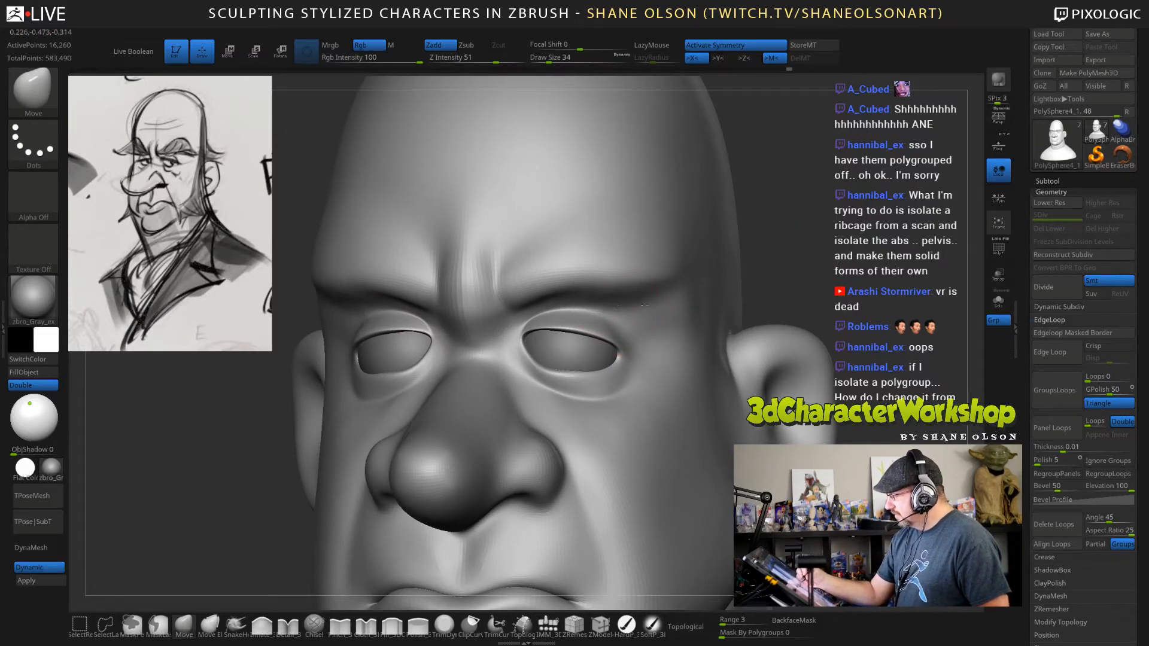
mouse_move(789, 287)
left_mouse_down("alt")
mouse_move(784, 263)
mouse_move(762, 266)
left_mouse_up("alt")
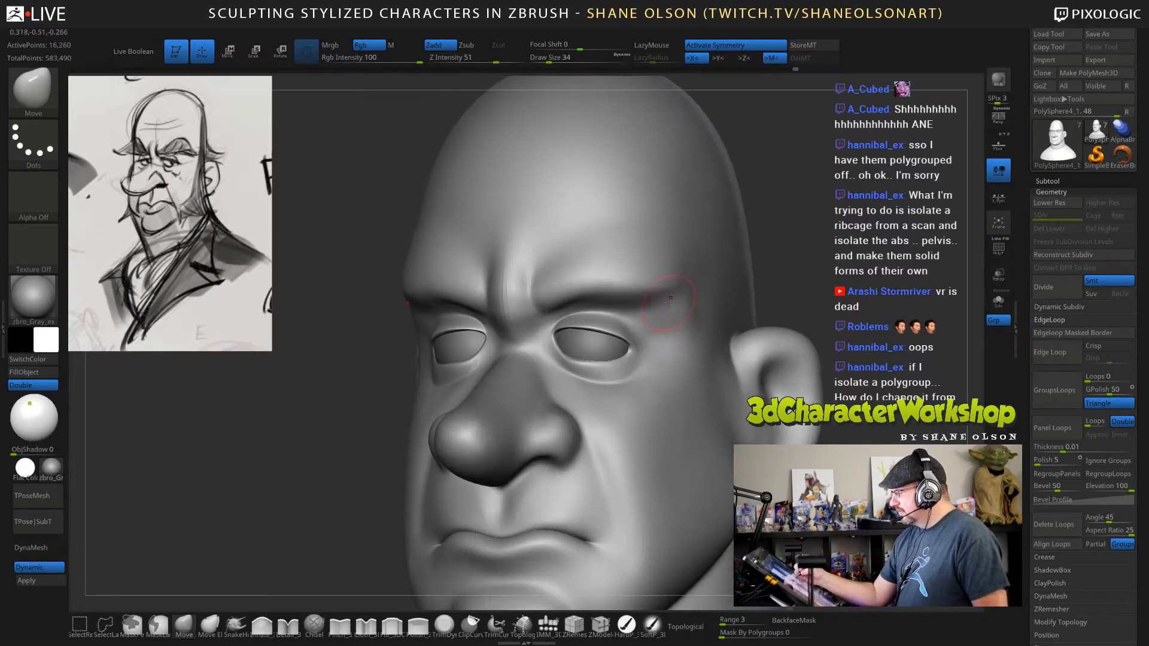
key("shift")
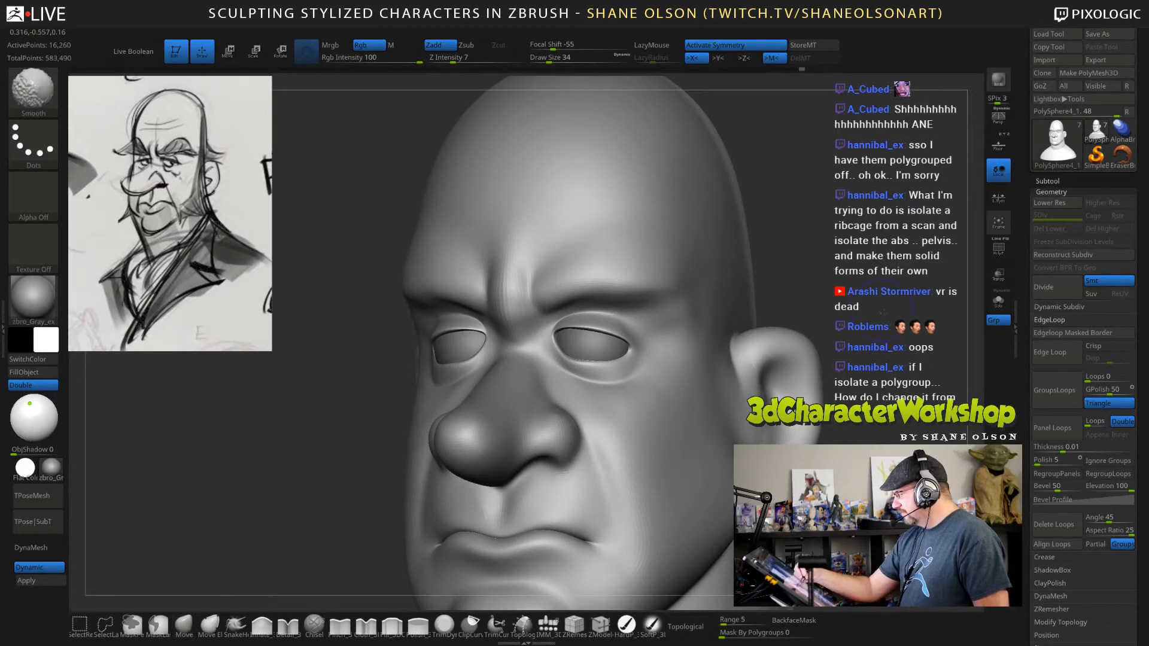
left_click_drag(883, 313, 897, 318, "shift")
left_click_drag(862, 413, 850, 366, "alt")
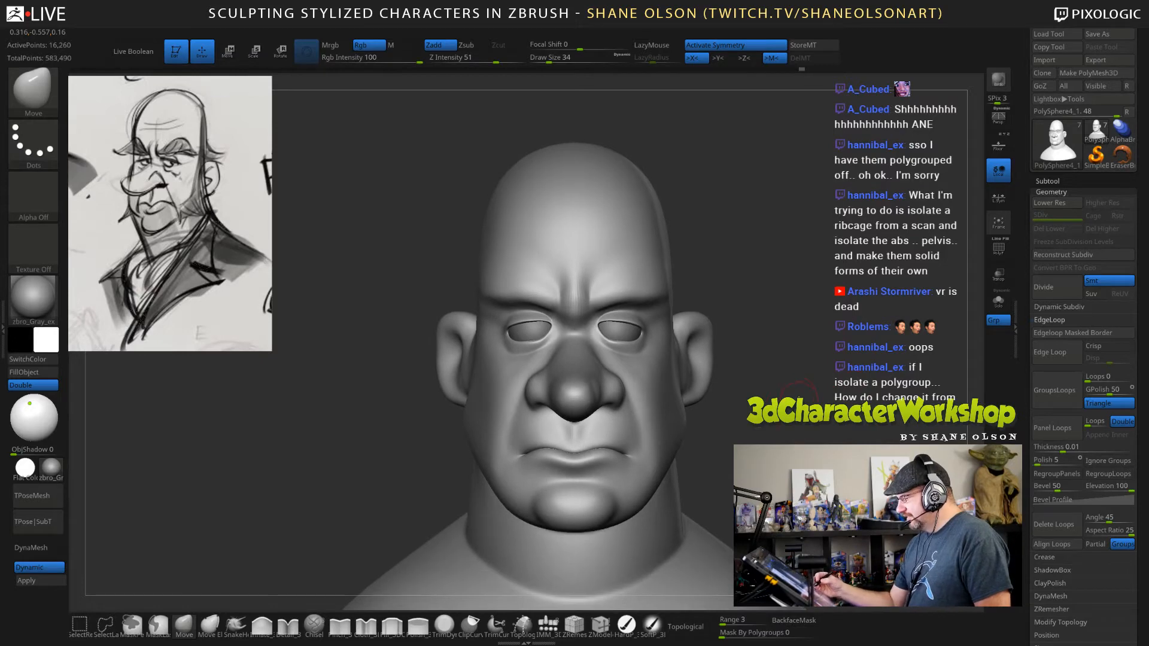
Adjust the outer eye corners and the nose bridge between the eyes with the Move brush at draw size 34.
left_click_drag(795, 393, 751, 428, "alt")
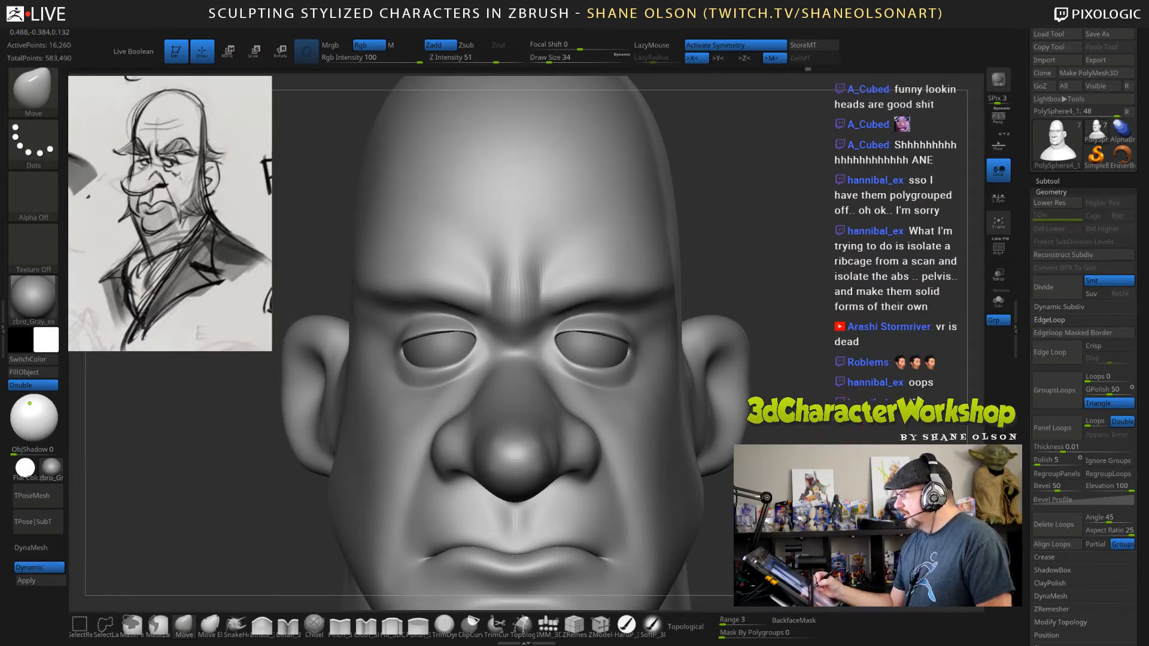
mouse_move(834, 425)
left_mouse_down("alt")
mouse_move(851, 392)
mouse_move(751, 395)
left_mouse_up("alt")
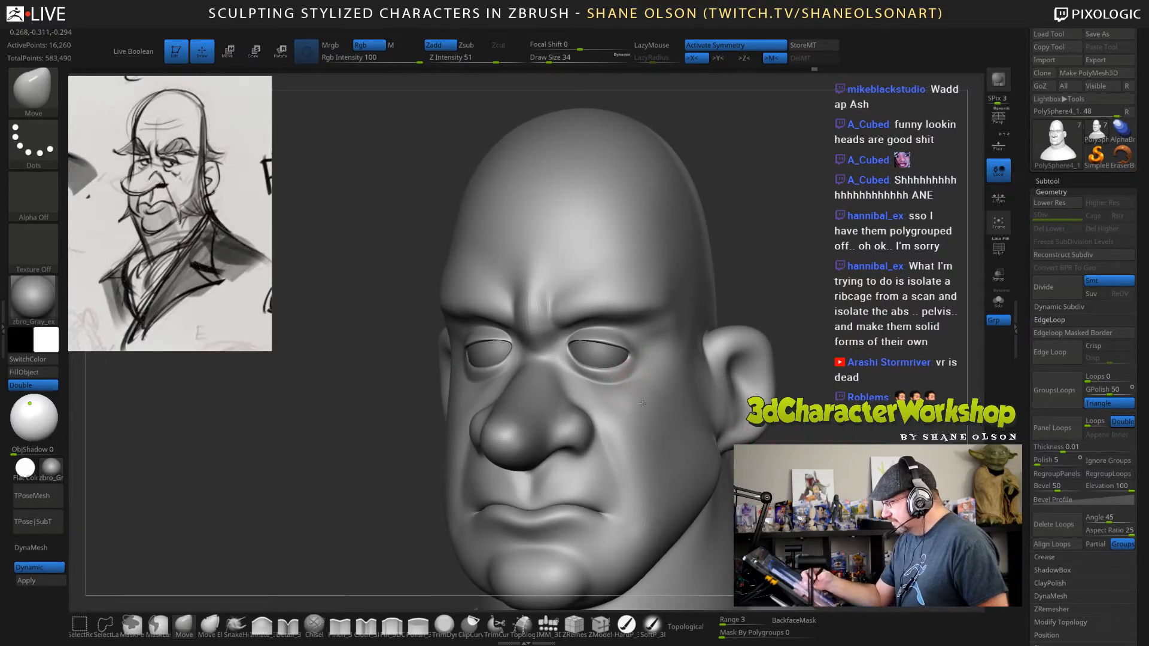
left_click_drag(829, 392, 831, 416, "alt")
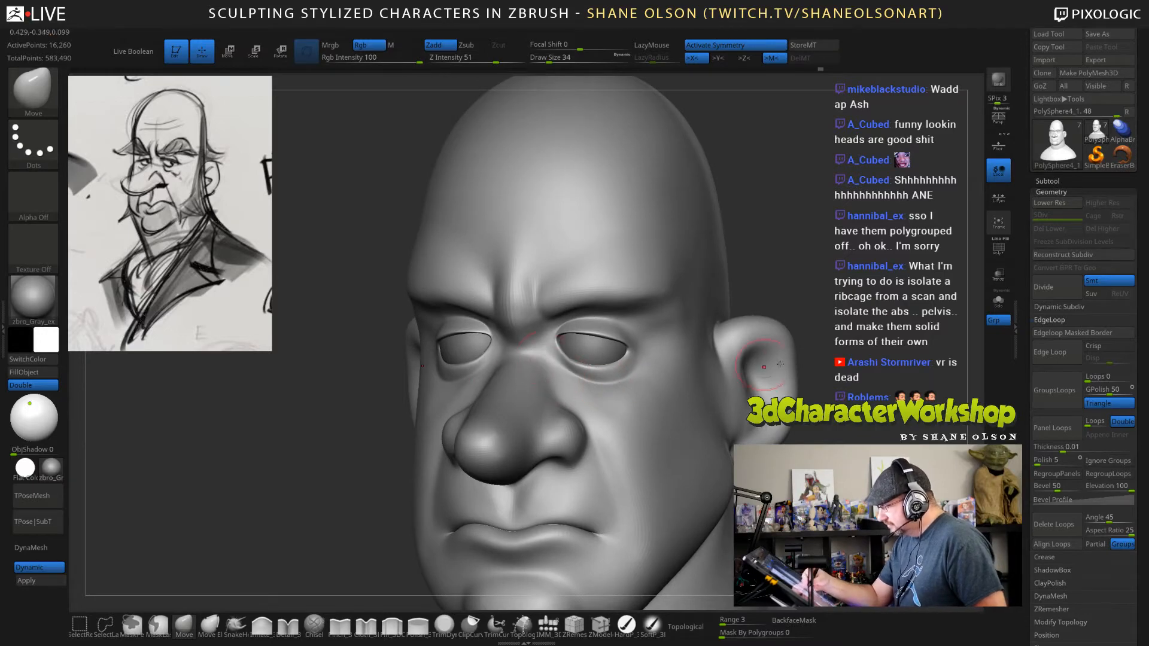
left_click_drag(824, 366, 768, 366)
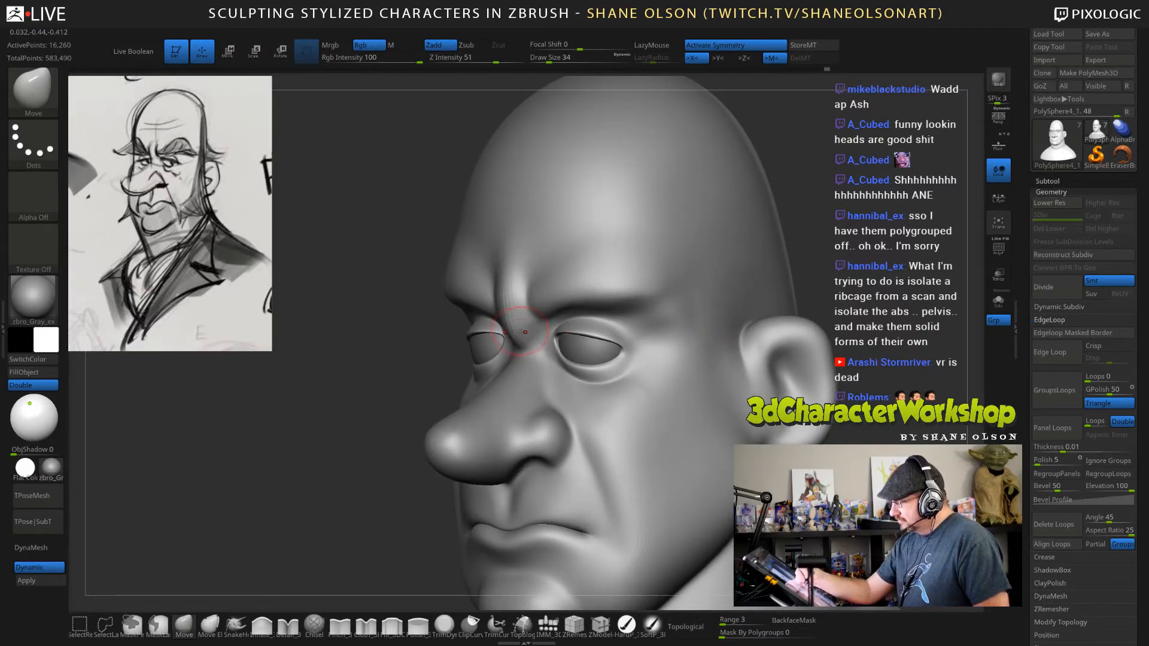
left_click_drag(829, 337, 866, 298)
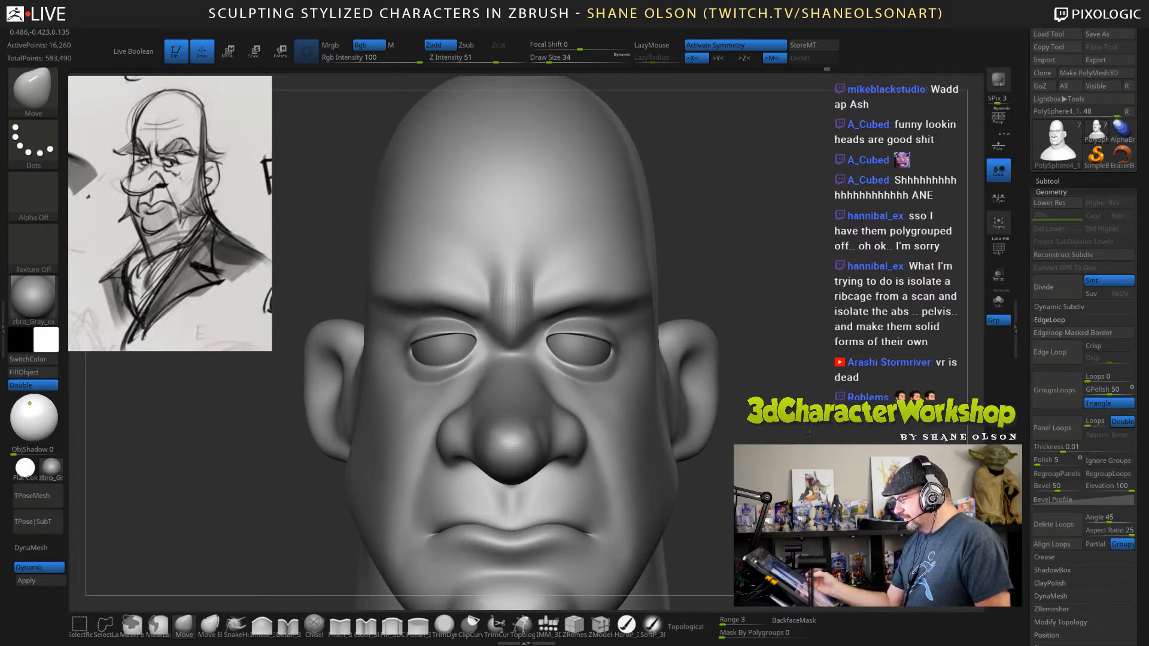
left_click_drag(816, 437, 781, 396, "alt")
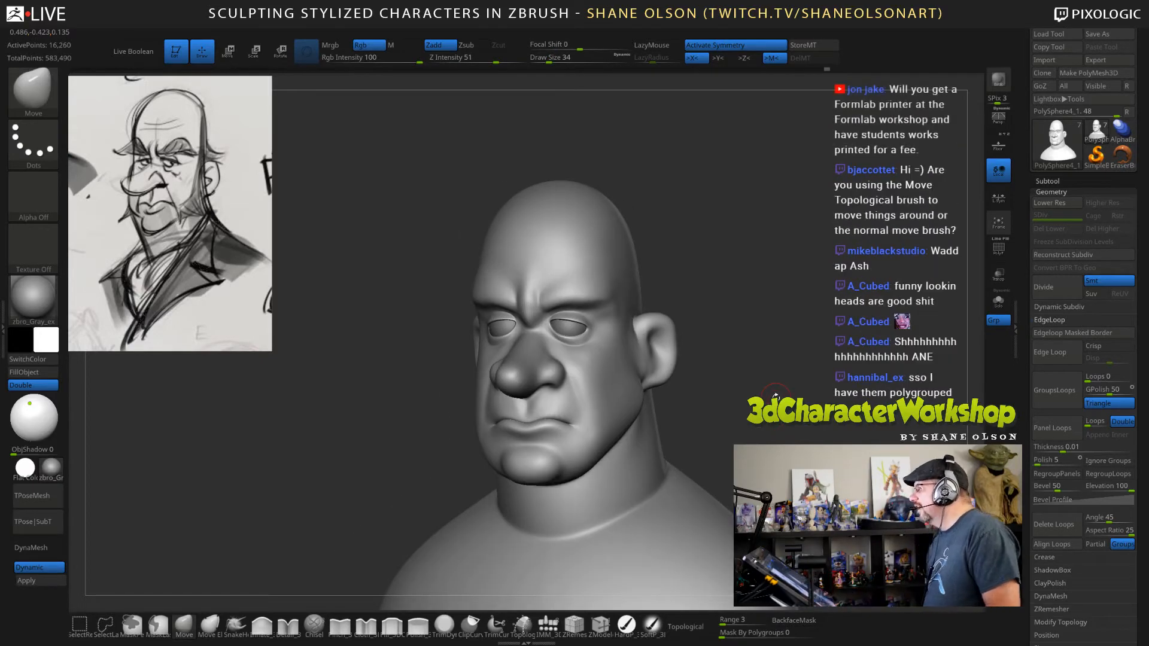
Adjust the jaw and lower-face silhouette with the Move brush, raising its draw size to 88.
mouse_move(757, 390)
left_mouse_down()
mouse_move(659, 406)
mouse_move(678, 402)
left_mouse_up()
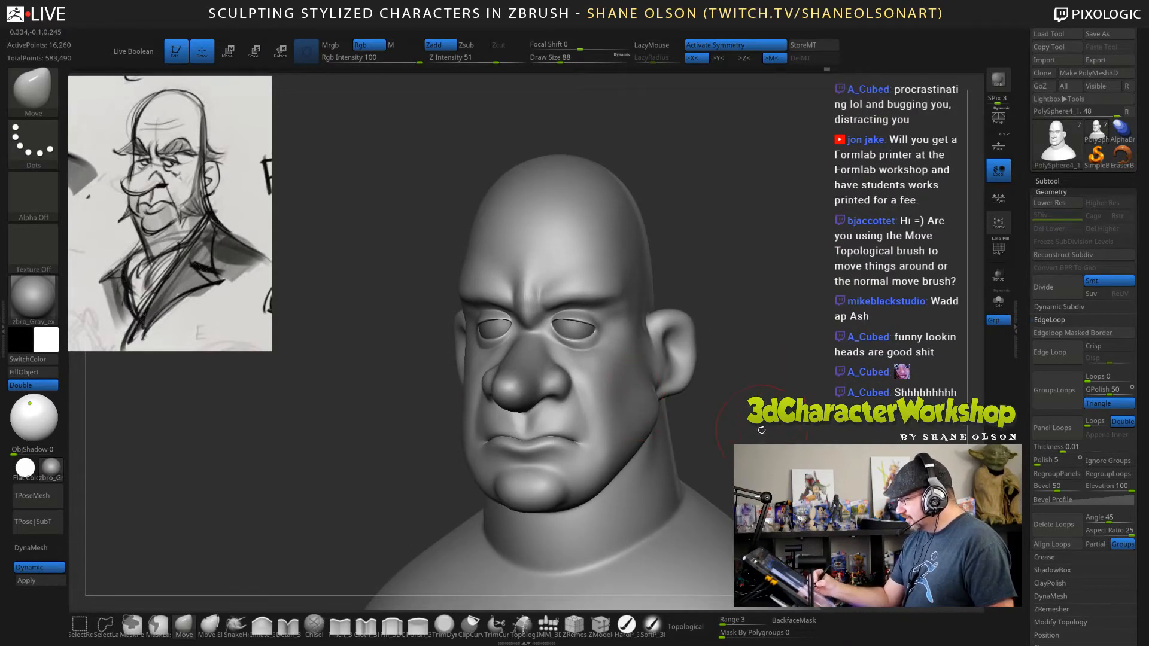
mouse_move(761, 429)
left_mouse_down()
mouse_move(627, 420)
mouse_move(656, 432)
left_mouse_up()
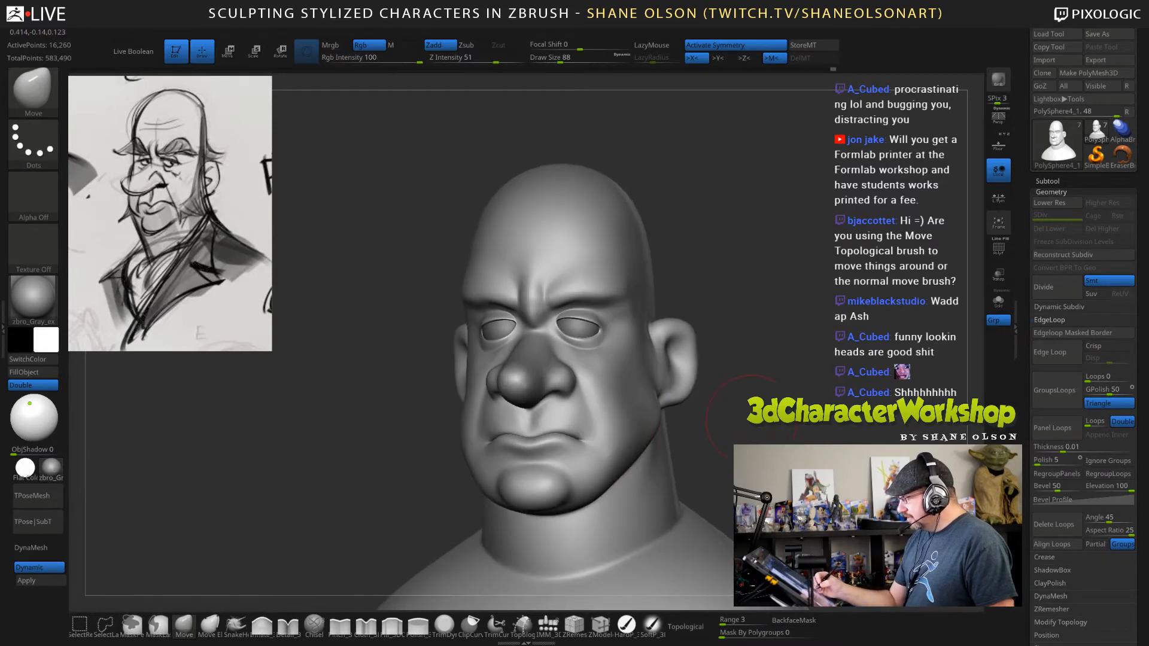
mouse_move(752, 420)
left_mouse_down()
mouse_move(648, 422)
mouse_move(666, 411)
left_mouse_up()
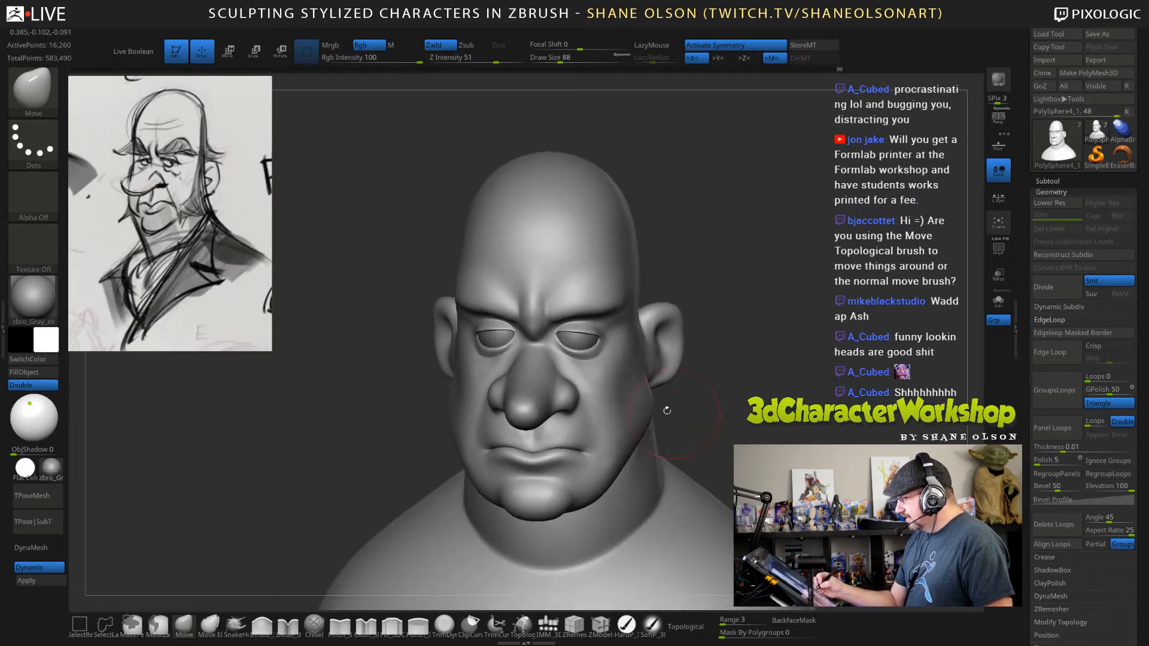
mouse_move(740, 440)
left_mouse_down()
mouse_move(733, 402)
mouse_move(712, 401)
mouse_move(753, 396)
left_mouse_up()
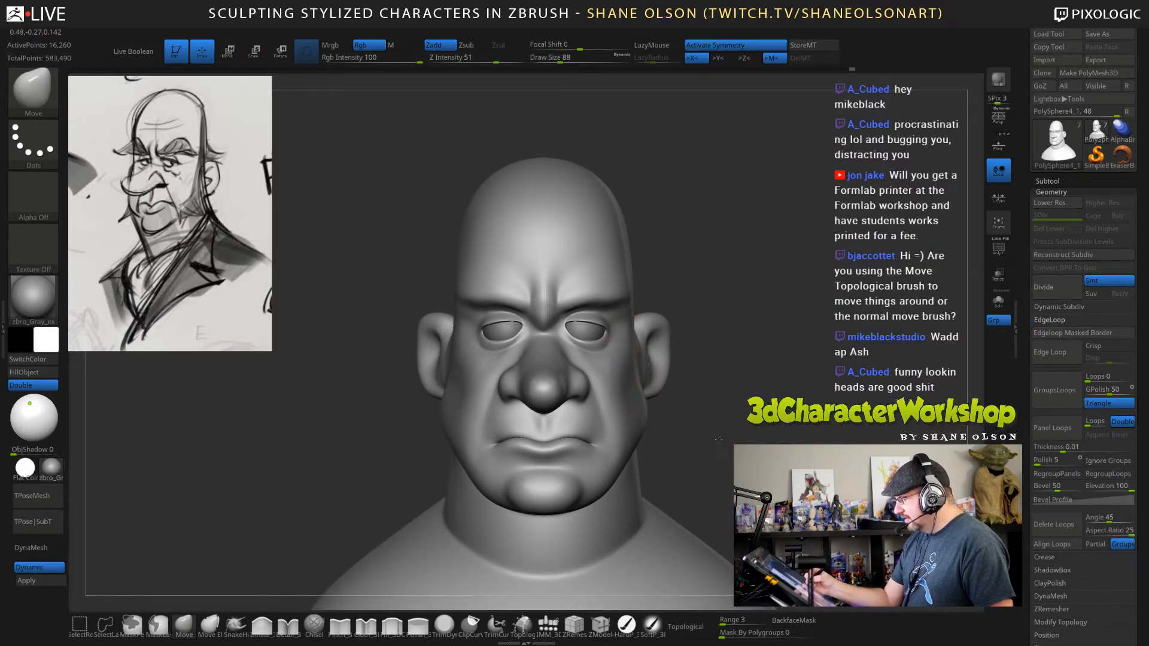
left_click_drag(716, 416, 741, 377)
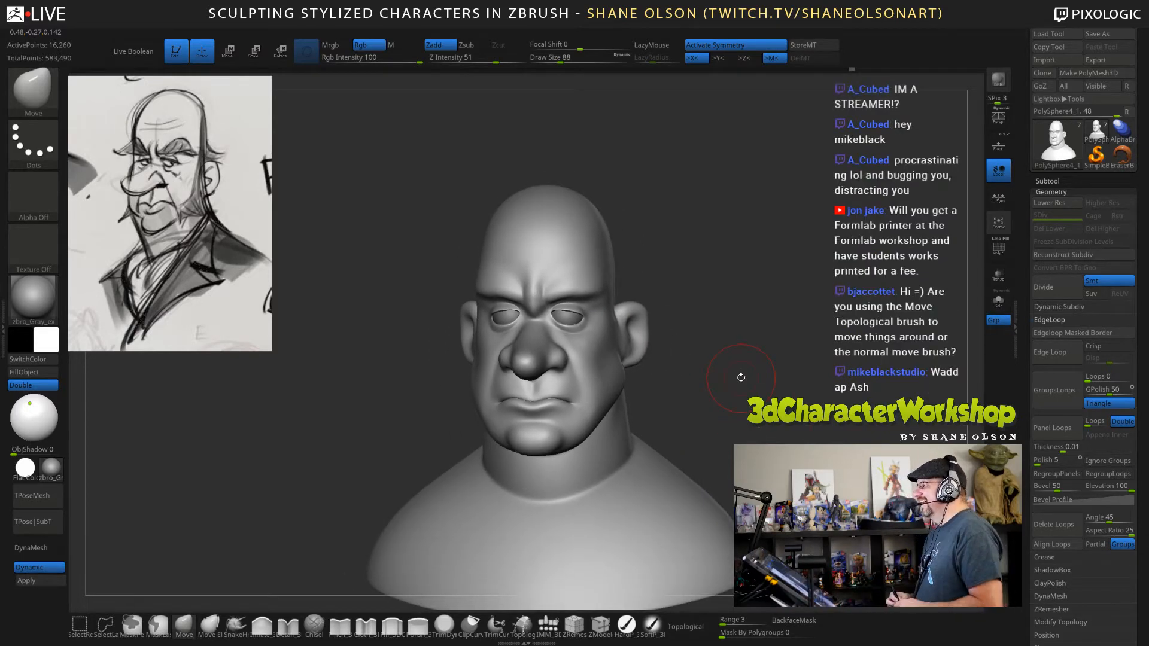
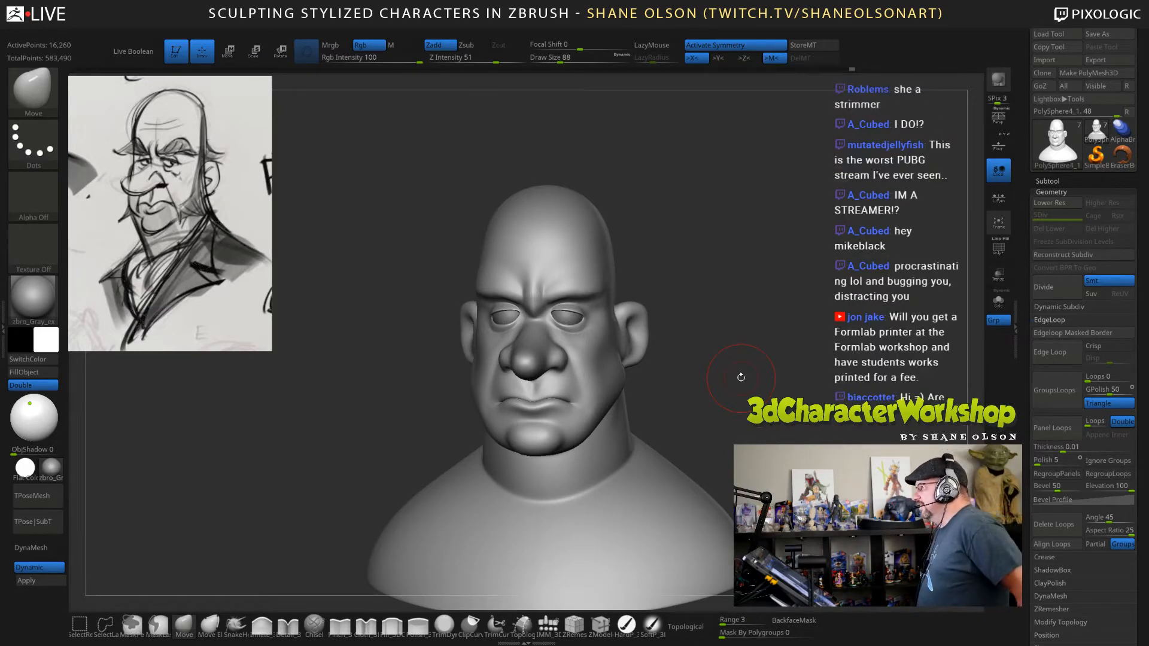
Smooth the neck below the ear and reshape the rear jaw corner with the Move brush at draw size 151.
mouse_move(776, 343)
left_mouse_down()
mouse_move(784, 356)
mouse_move(772, 372)
mouse_move(705, 416)
mouse_move(682, 382)
mouse_move(741, 365)
mouse_move(746, 376)
mouse_move(605, 383)
left_mouse_up()
key("shift")
key("shift")
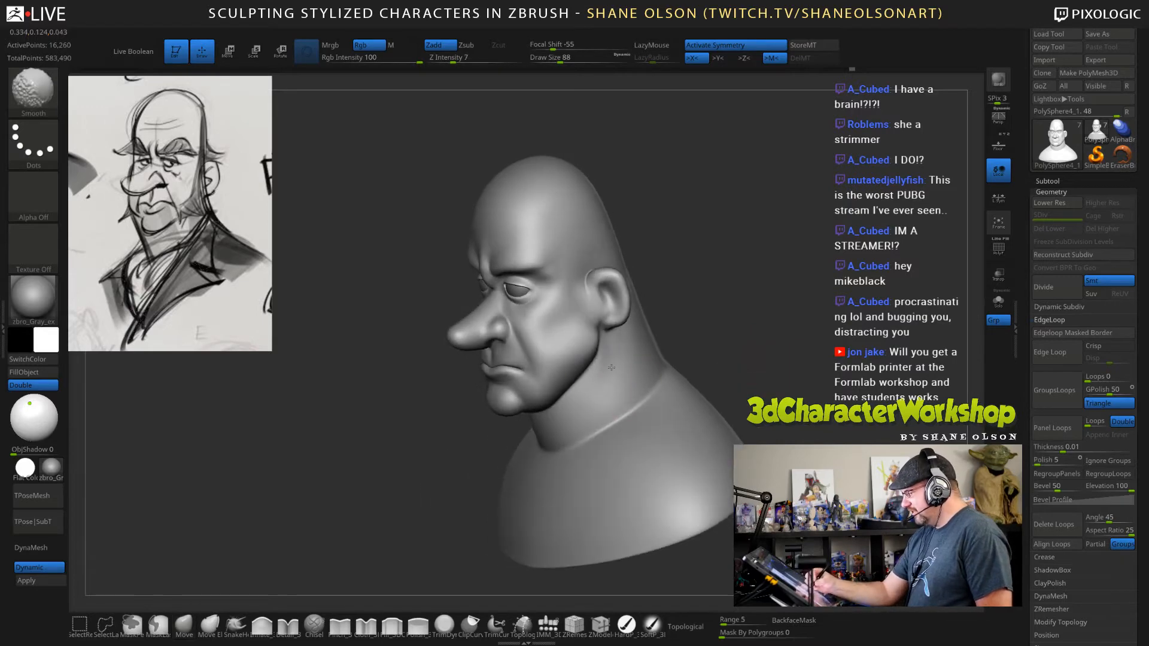
mouse_move(731, 329)
left_mouse_down()
mouse_move(739, 334)
mouse_move(740, 319)
mouse_move(717, 334)
left_mouse_up()
key("s")
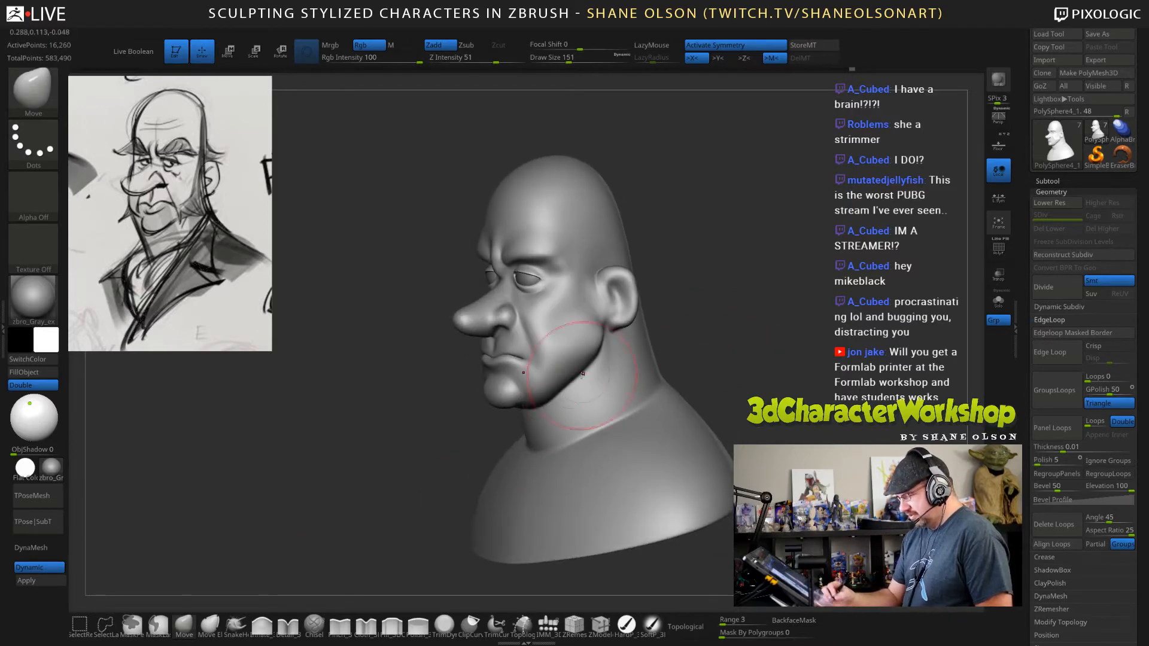
left_click_drag(576, 377, 589, 365)
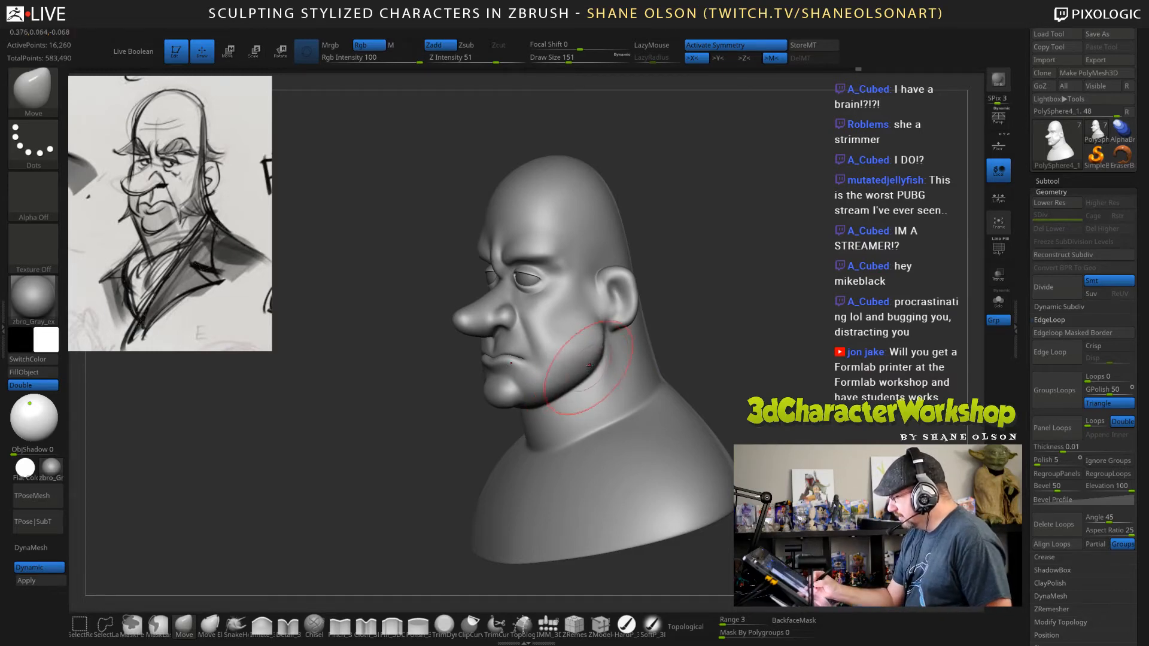
Adjust the throat under the chin and the side of the neck with the Move brush at draw size 151.
left_click_drag(737, 337, 704, 351)
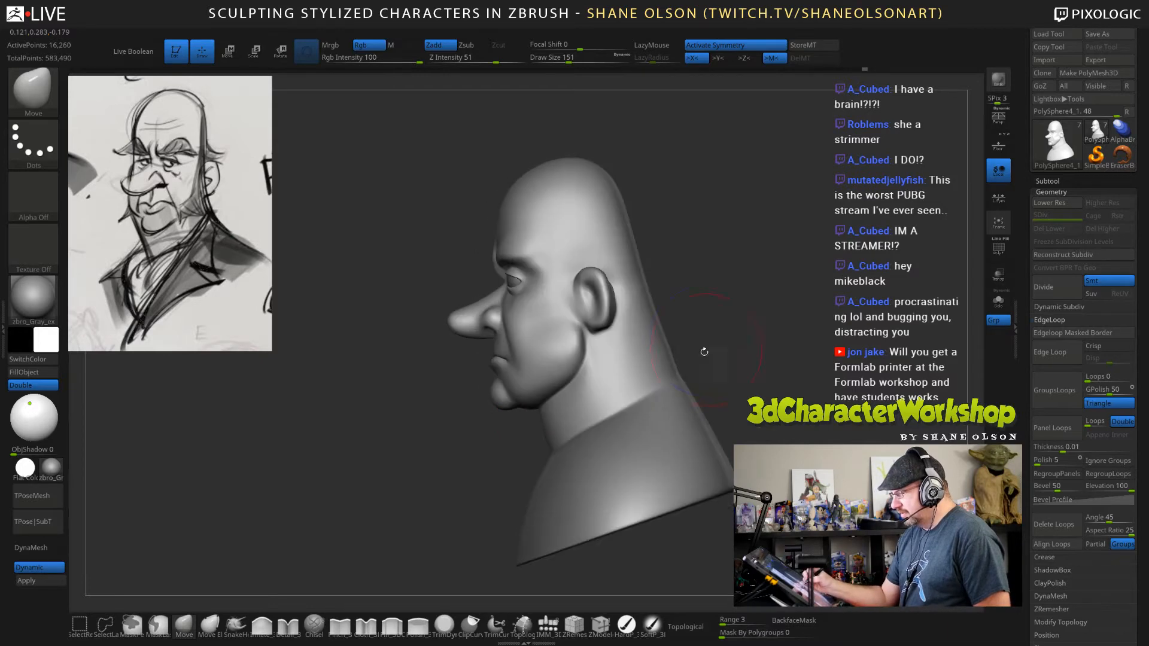
left_click_drag(537, 410, 532, 413)
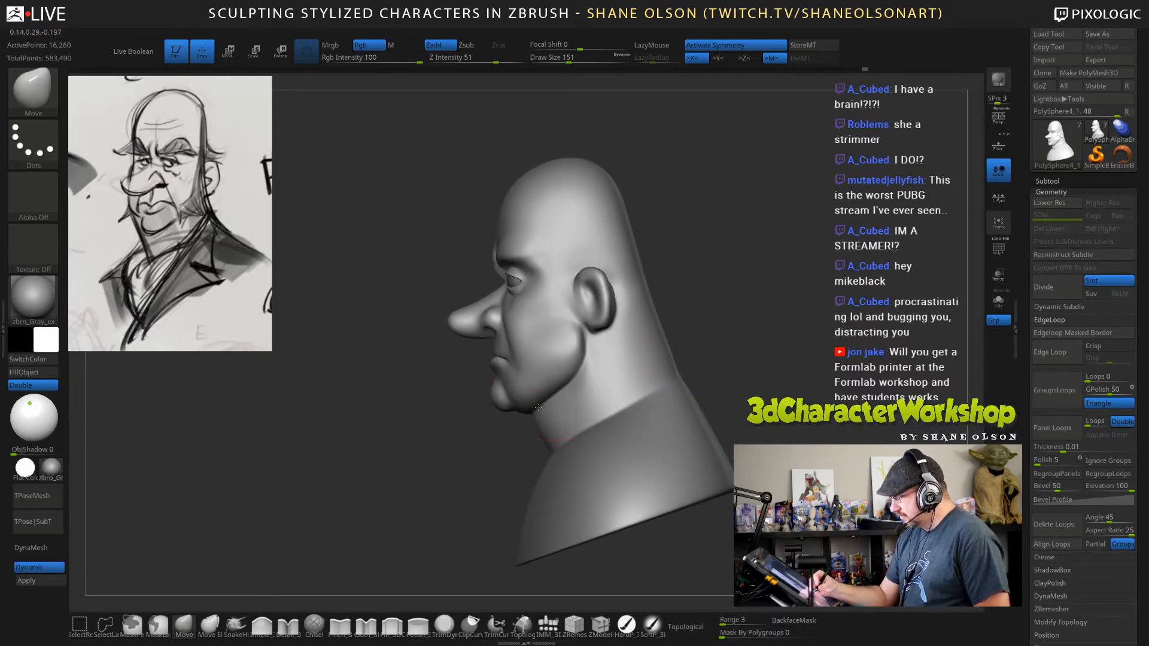
mouse_move(753, 324)
left_mouse_down()
mouse_move(761, 306)
mouse_move(722, 353)
mouse_move(698, 347)
left_mouse_up()
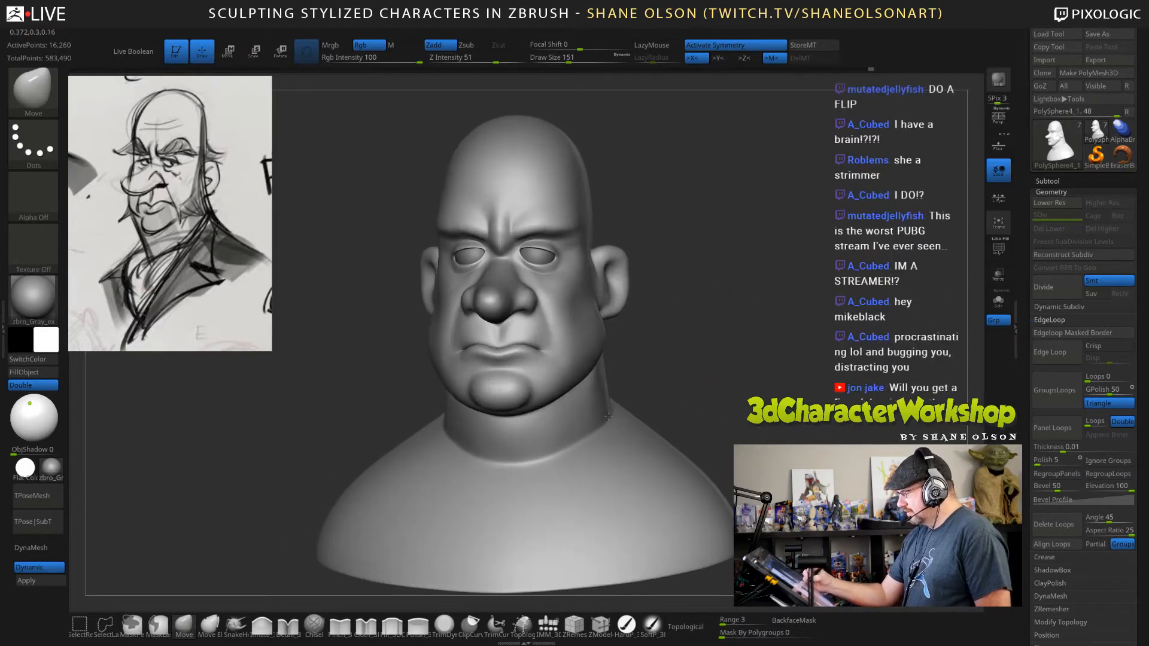
left_click_drag(602, 415, 619, 417)
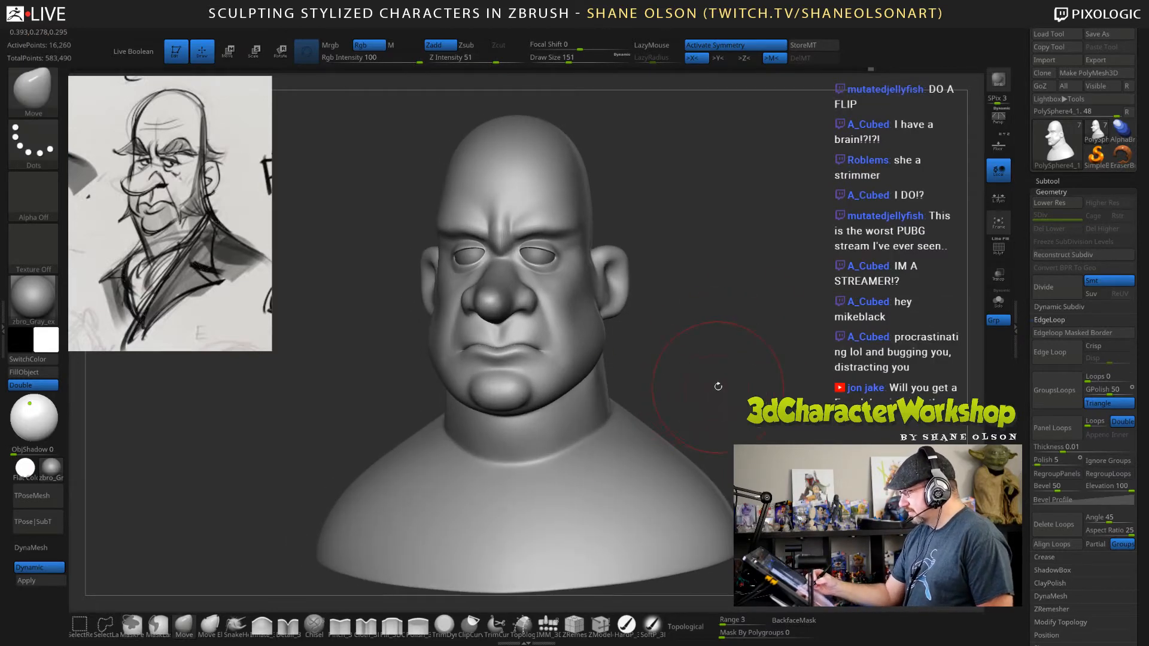
Turn off dynamic subdivision and reshape the neck base where it meets the shoulders with the Move brush at draw sizes 194 and 151.
key("shift+d")
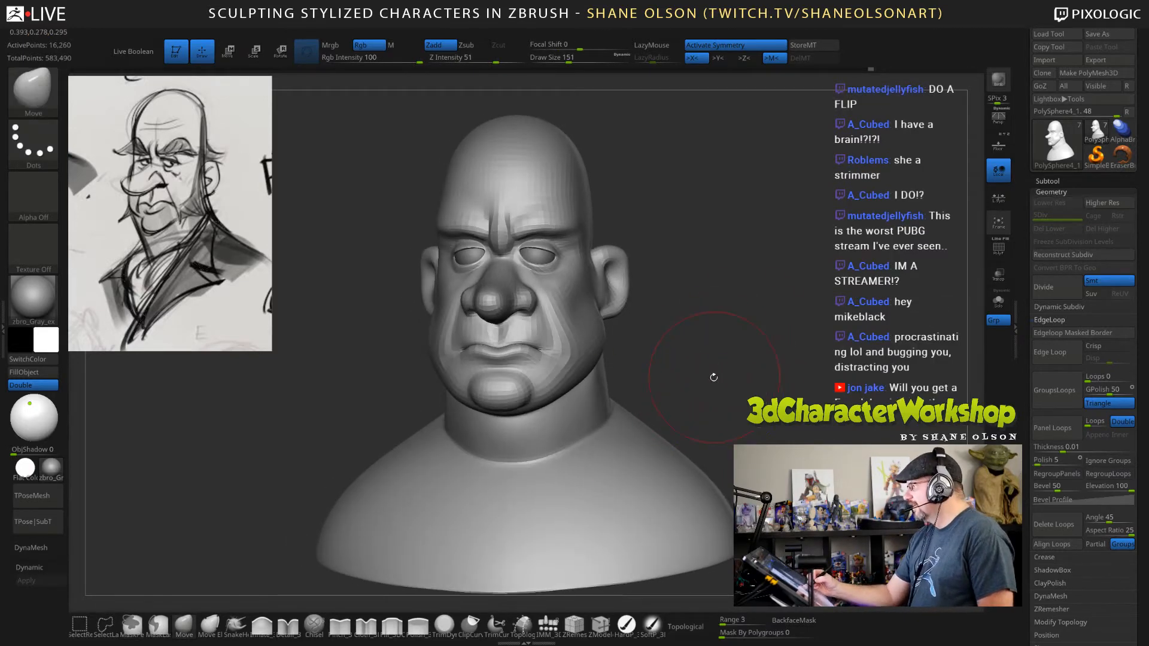
key("s")
left_click_drag(716, 392, 718, 392)
left_click_drag(610, 462, 615, 453)
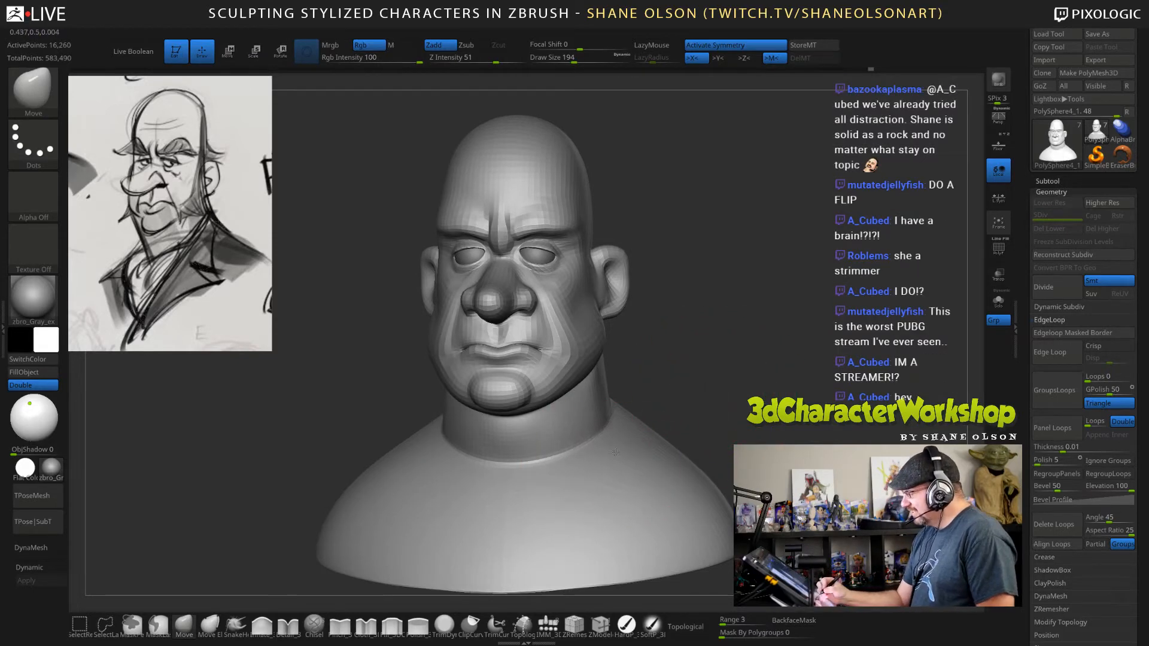
mouse_move(744, 389)
left_mouse_down()
mouse_move(772, 341)
mouse_move(740, 314)
mouse_move(725, 341)
left_mouse_up()
key("s")
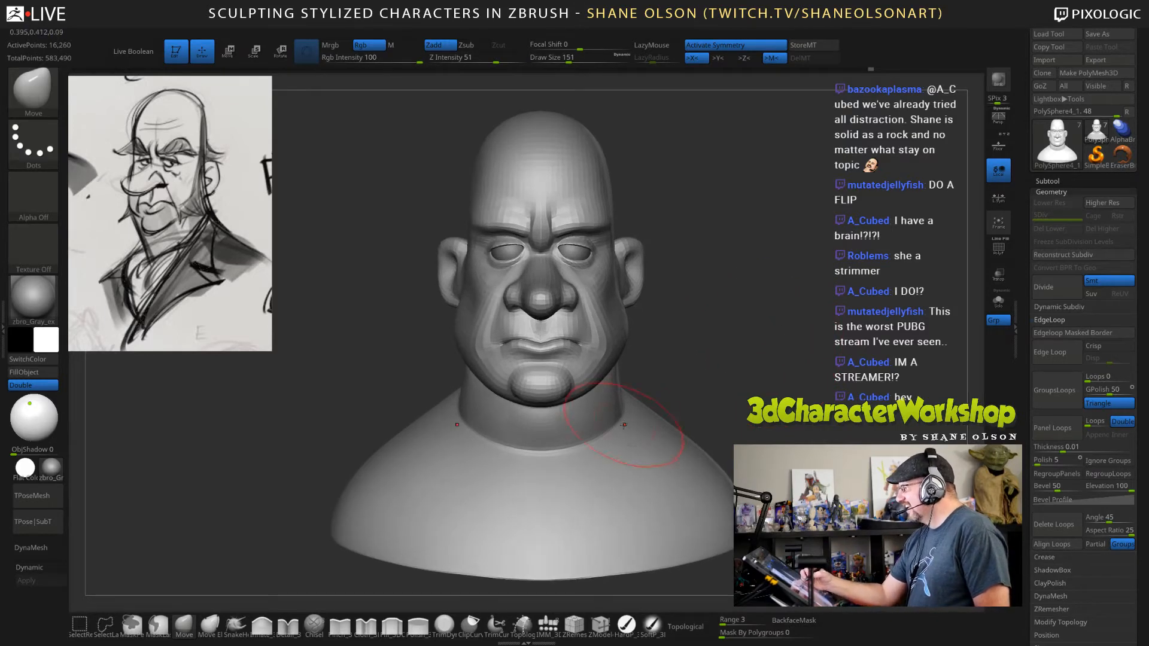
left_click_drag(617, 441, 623, 445)
Reshape the neckline across the upper chest and around the side with the Move brush at draw size 151, and smooth it.
left_click_drag(772, 355, 723, 382)
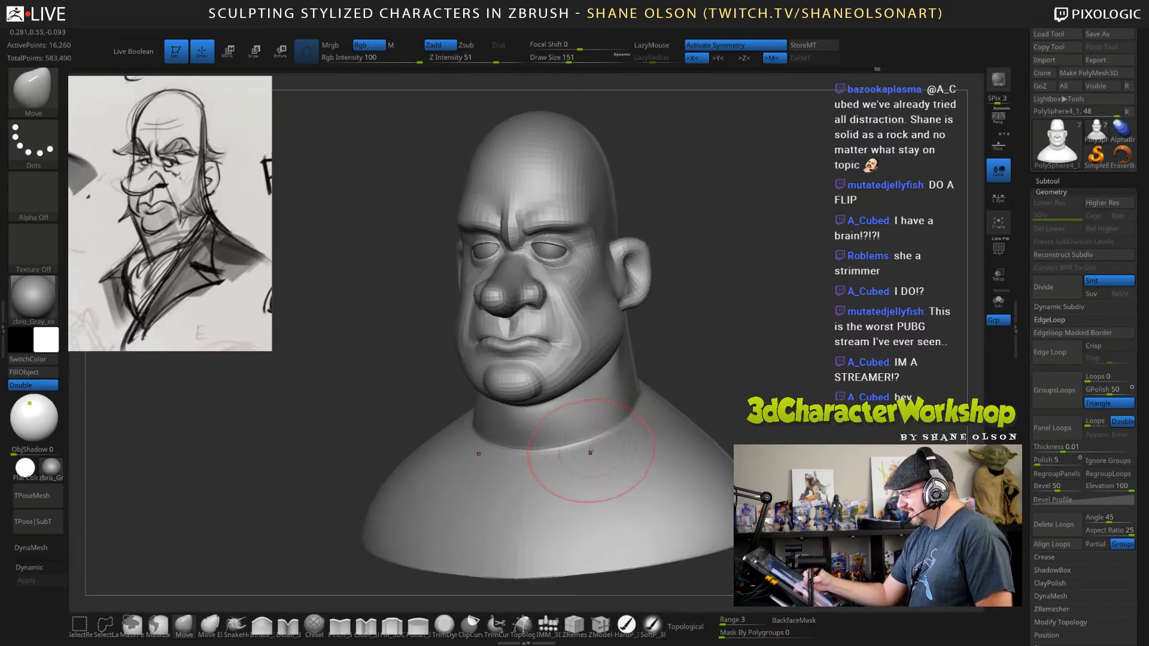
left_click_drag(589, 453, 586, 457)
left_click_drag(788, 354, 784, 413)
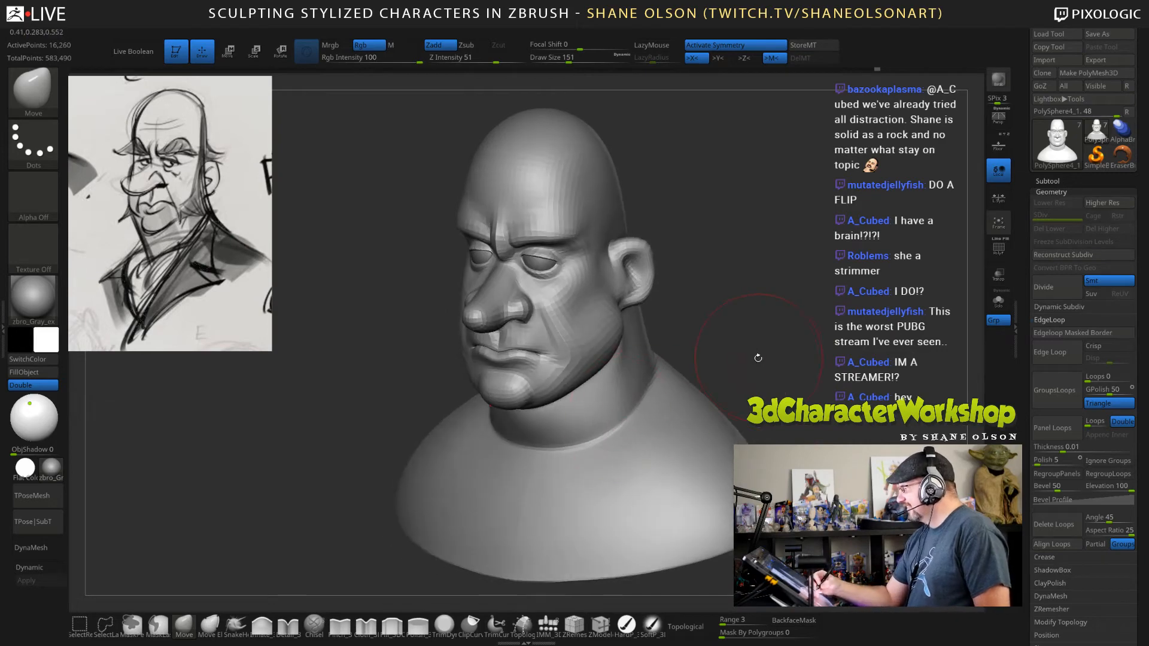
left_click_drag(758, 358, 622, 418)
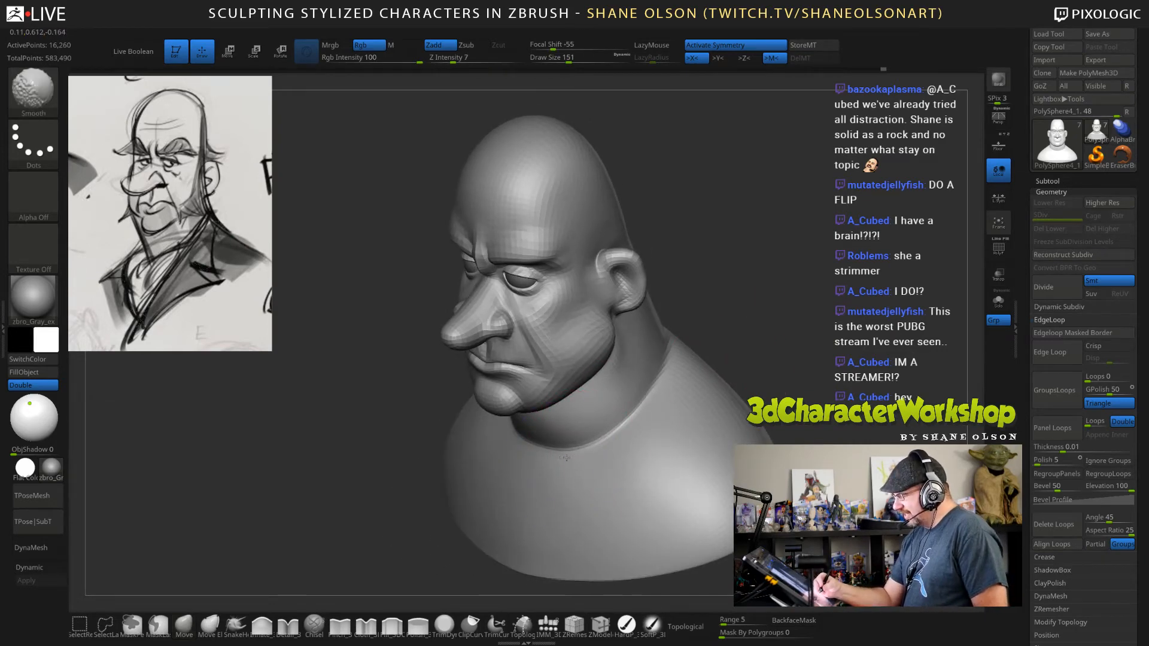
left_click_drag(803, 330, 766, 305)
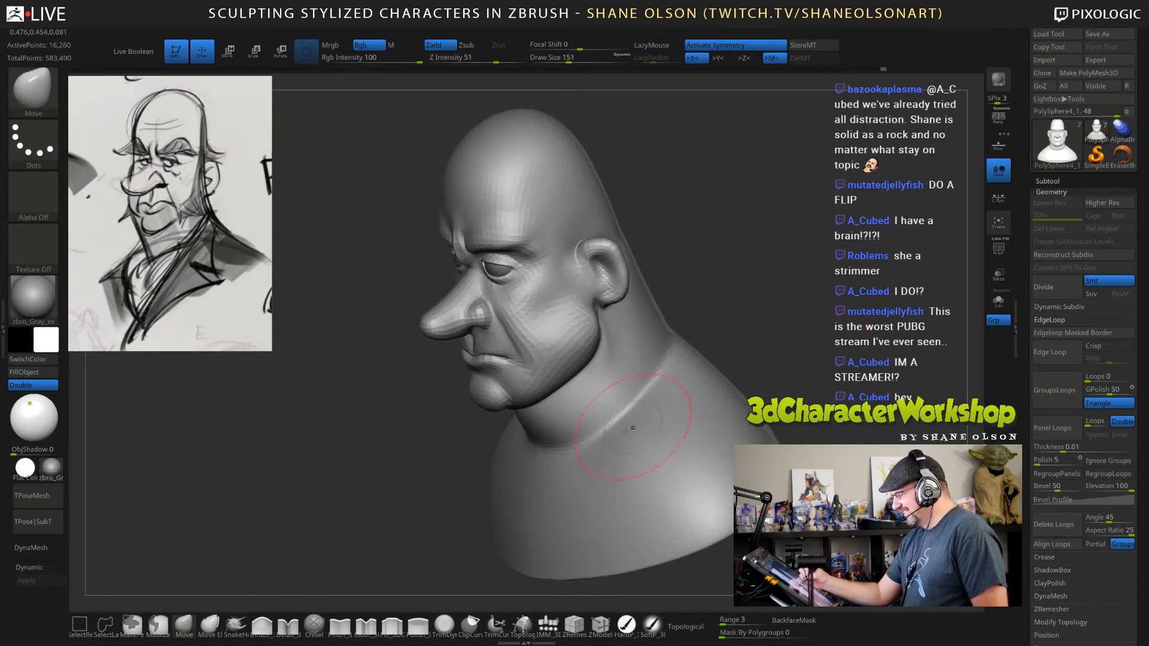
left_click_drag(586, 438, 666, 379, "shift")
Smooth the side of the neck behind the jaw at draw size 117 and turn dynamic subdivision back on.
left_click_drag(685, 320, 757, 332)
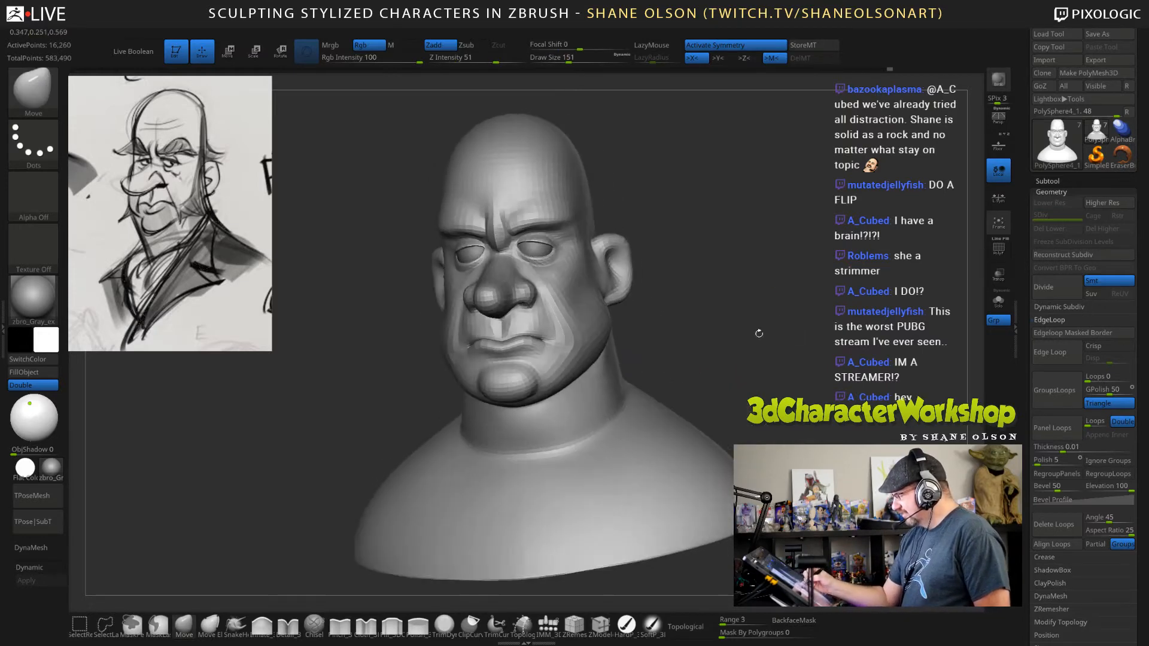
left_click_drag(790, 376, 771, 351)
left_click_drag(660, 359, 637, 349, "shift")
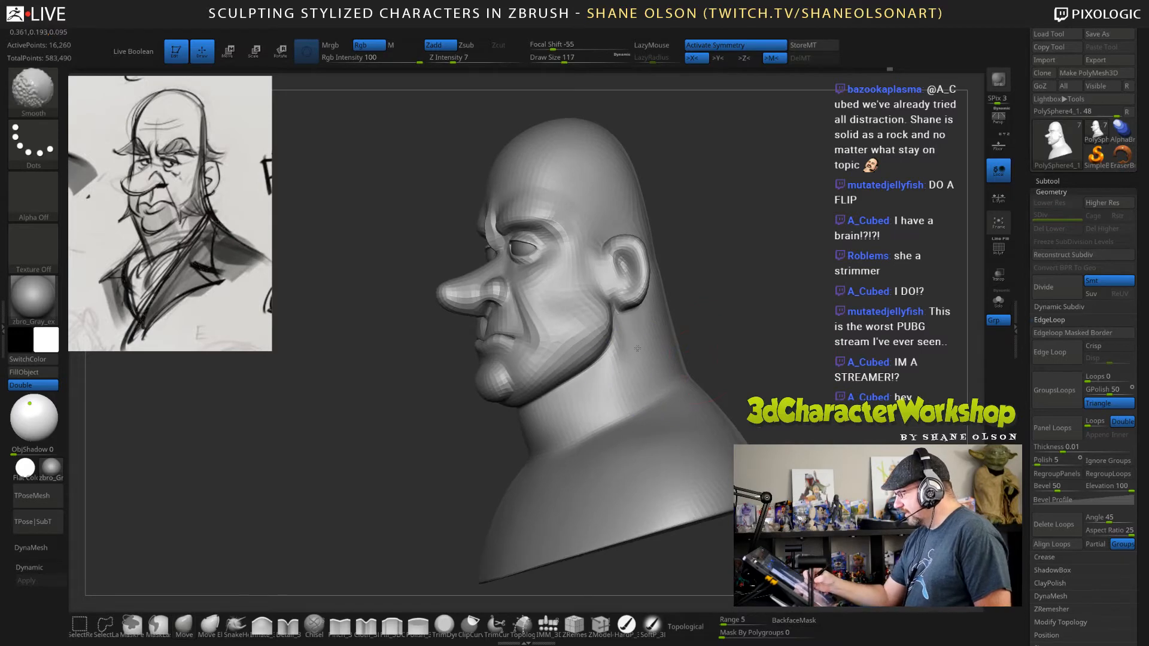
mouse_move(688, 320)
left_mouse_down()
mouse_move(769, 321)
mouse_move(765, 374)
mouse_move(781, 279)
left_mouse_up()
key("d")
Reshape the front of the ear around its opening with the Move brush at draw sizes 77 and 56.
key("s")
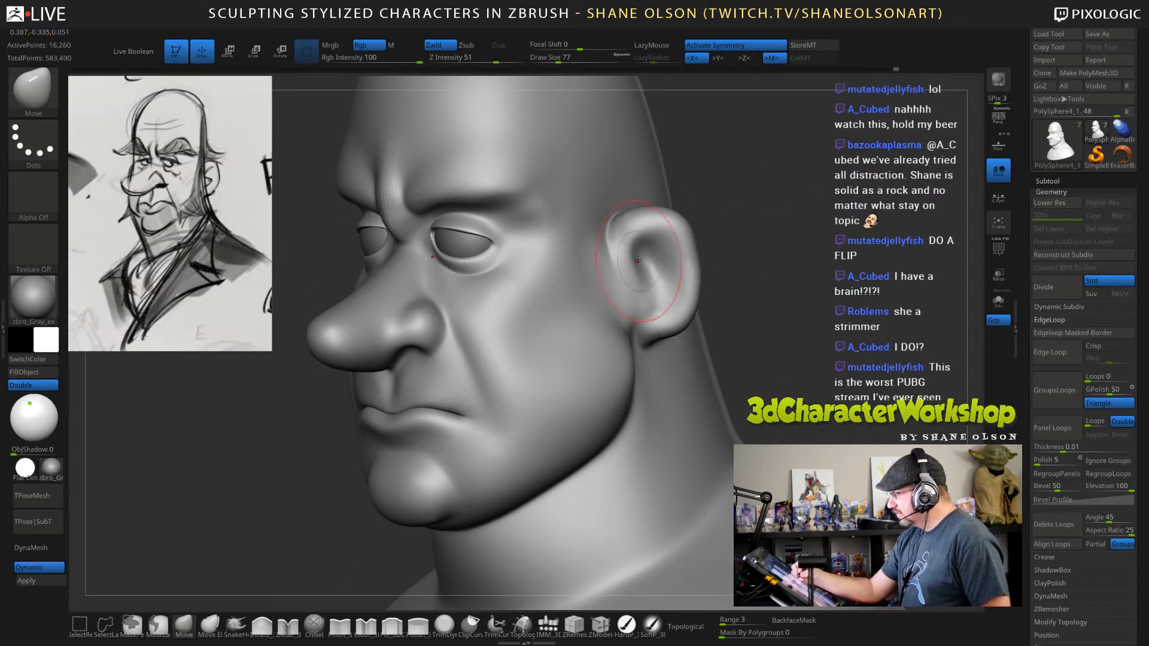
key("s")
left_click_drag(637, 259, 633, 260)
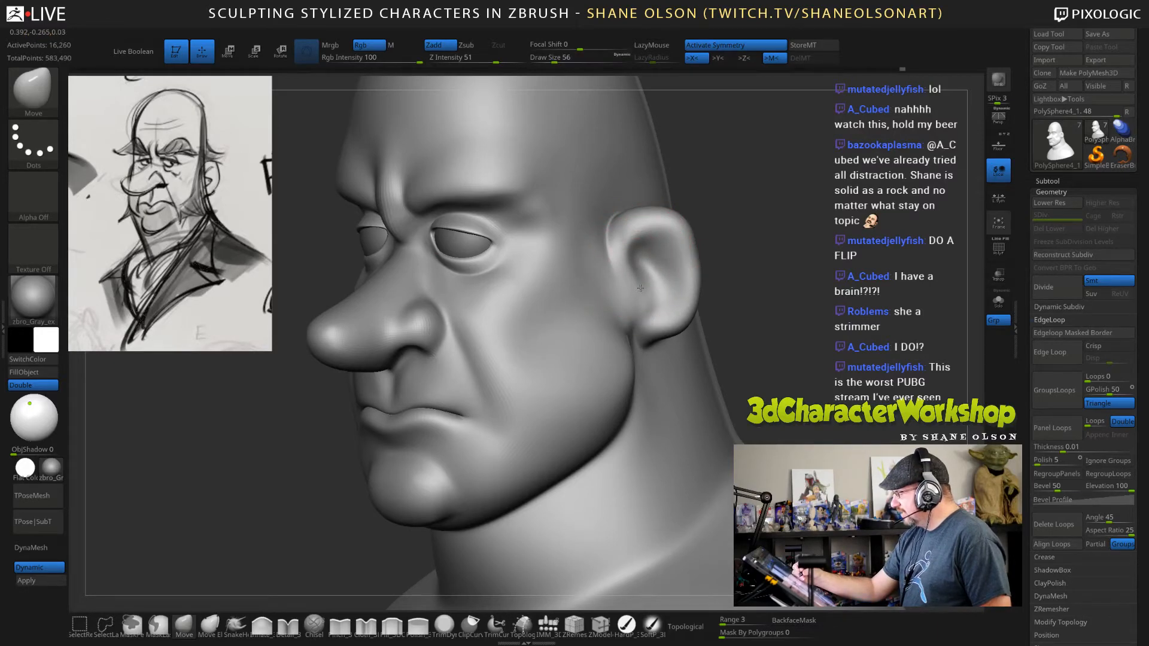
right_click_drag(652, 289, 755, 296)
Push in the ear's lower inner hollow above the lobe with the Move brush at draw size 26.
key("s")
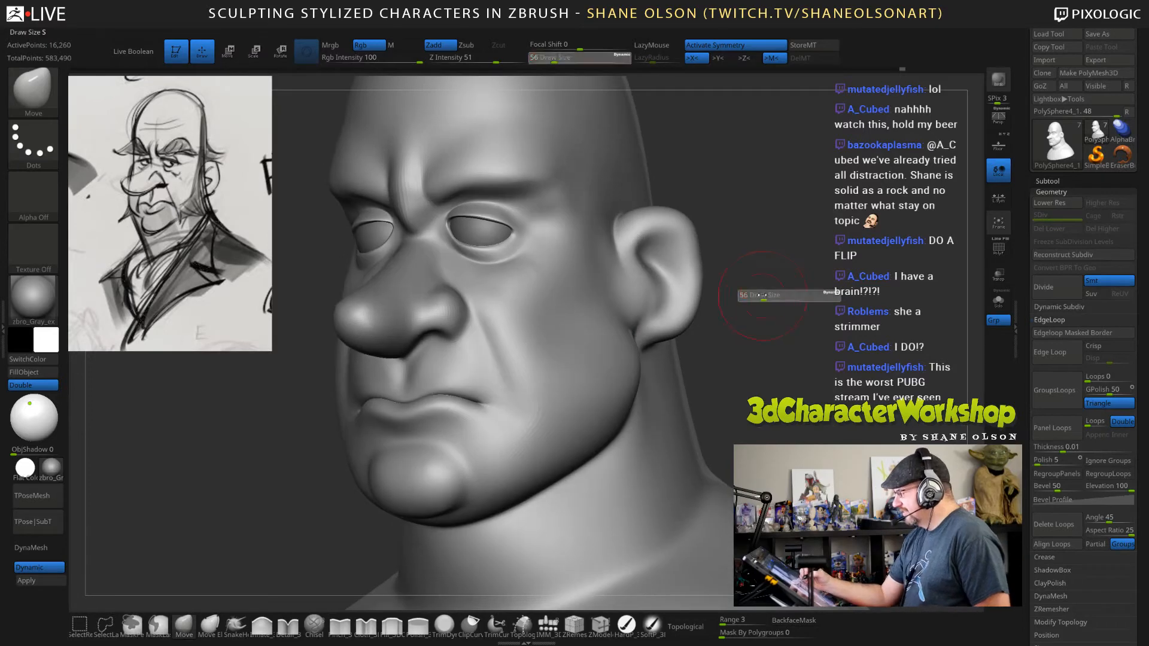
left_click_drag(761, 294, 756, 294)
mouse_move(733, 323)
right_mouse_down()
mouse_move(763, 228)
mouse_move(706, 240)
mouse_move(694, 306)
right_mouse_up()
key("s")
left_click_drag(658, 309, 654, 310)
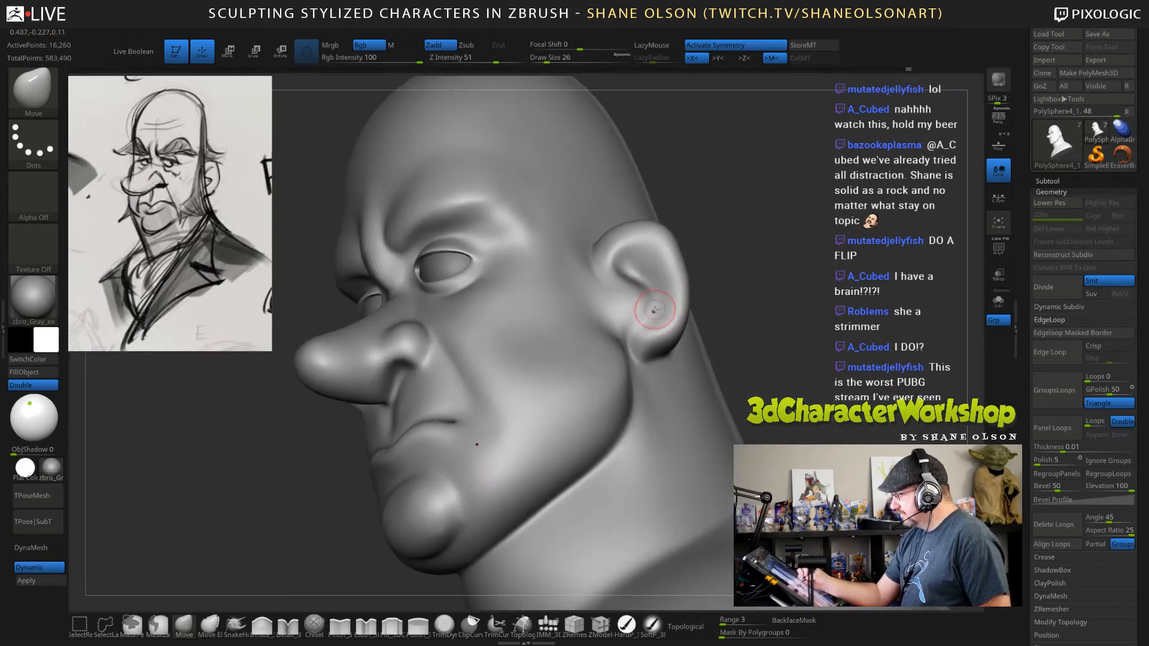
right_click_drag(658, 302, 657, 310)
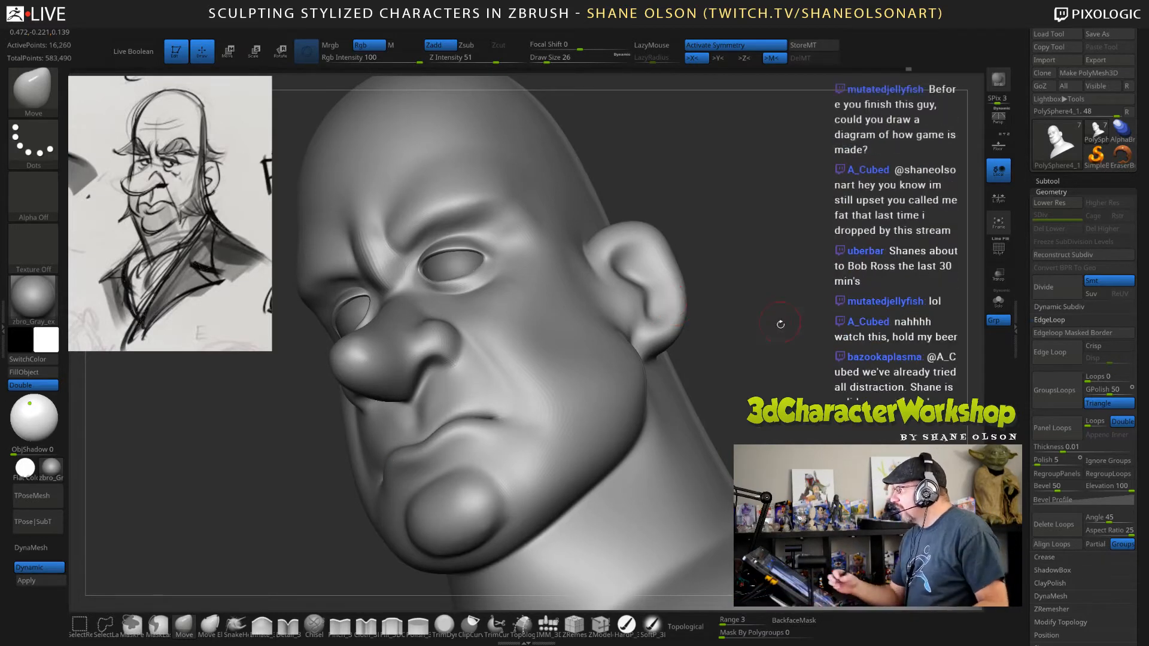
Define the inner ear fold and the small flap at the ear opening with the Move brush at draw sizes 36 and 26.
mouse_move(783, 345)
left_mouse_down()
mouse_move(690, 317)
mouse_move(730, 298)
mouse_move(744, 335)
mouse_move(641, 320)
left_mouse_up()
key("s")
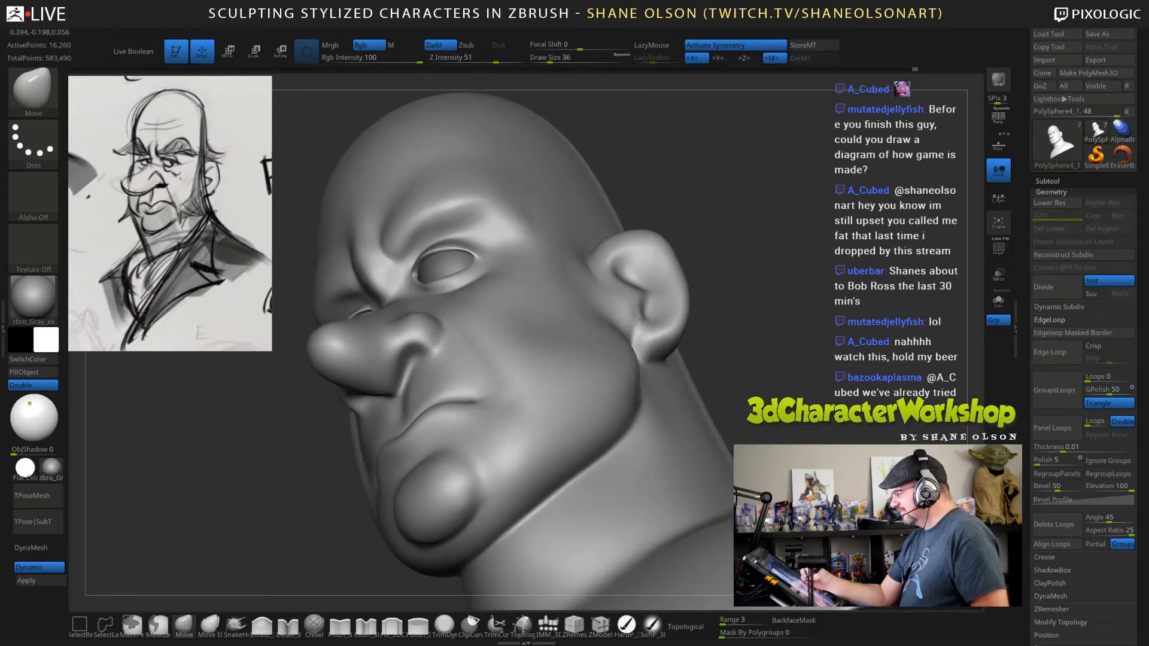
mouse_move(715, 293)
left_mouse_down()
mouse_move(703, 277)
mouse_move(652, 296)
left_mouse_up()
key("s")
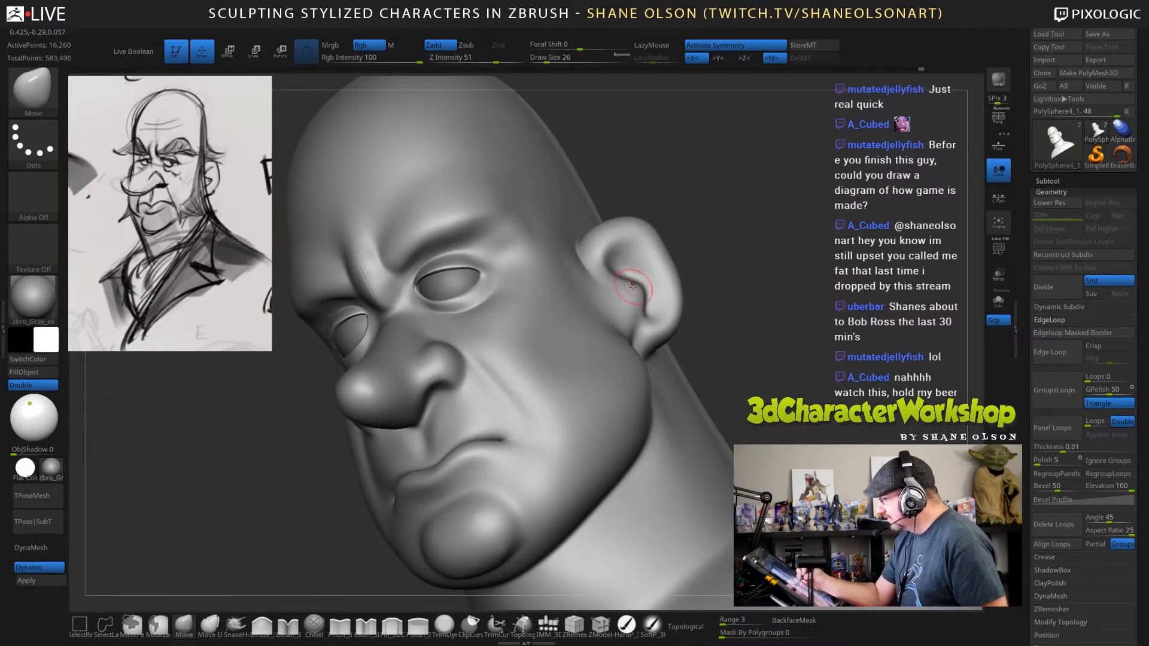
left_click_drag(746, 307, 672, 298)
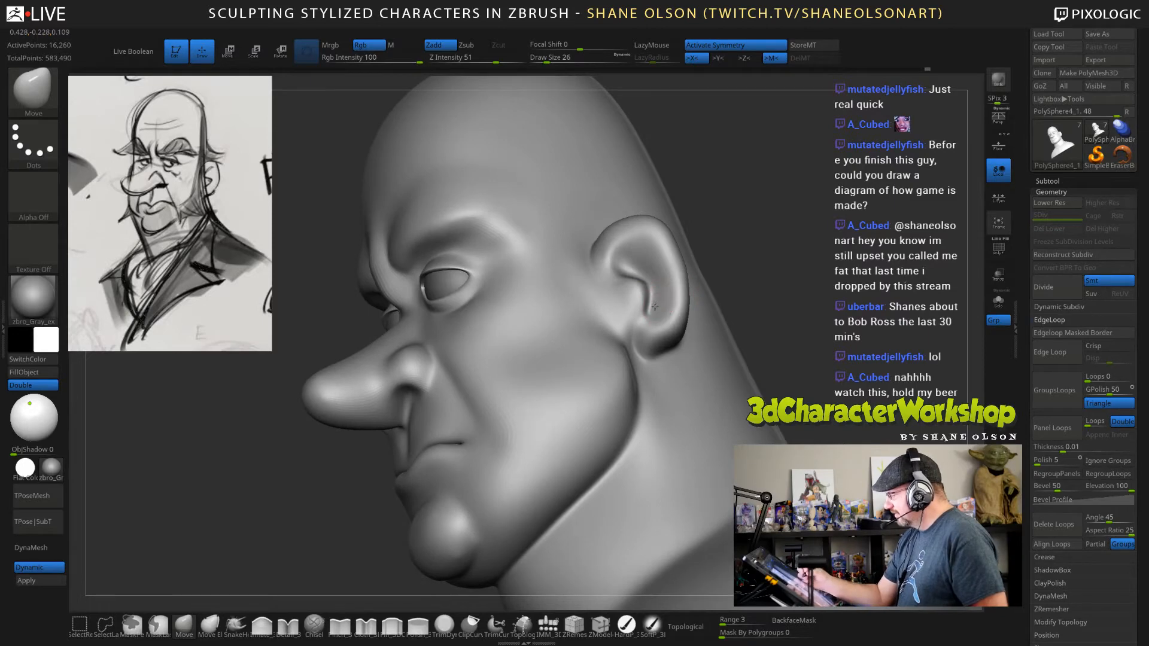
left_click_drag(718, 263, 657, 303)
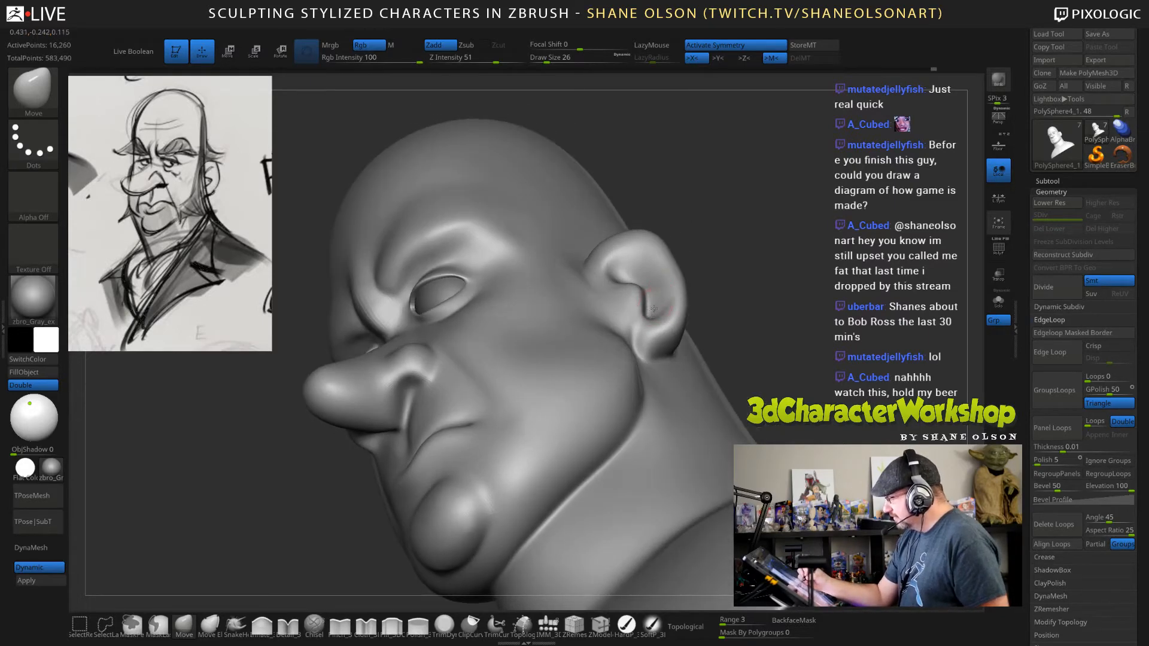
Reshape the earlobe and its attachment to the jaw with the Move brush at draw size 49.
left_click_drag(765, 335, 794, 279)
key("s")
left_click_drag(777, 293, 760, 257)
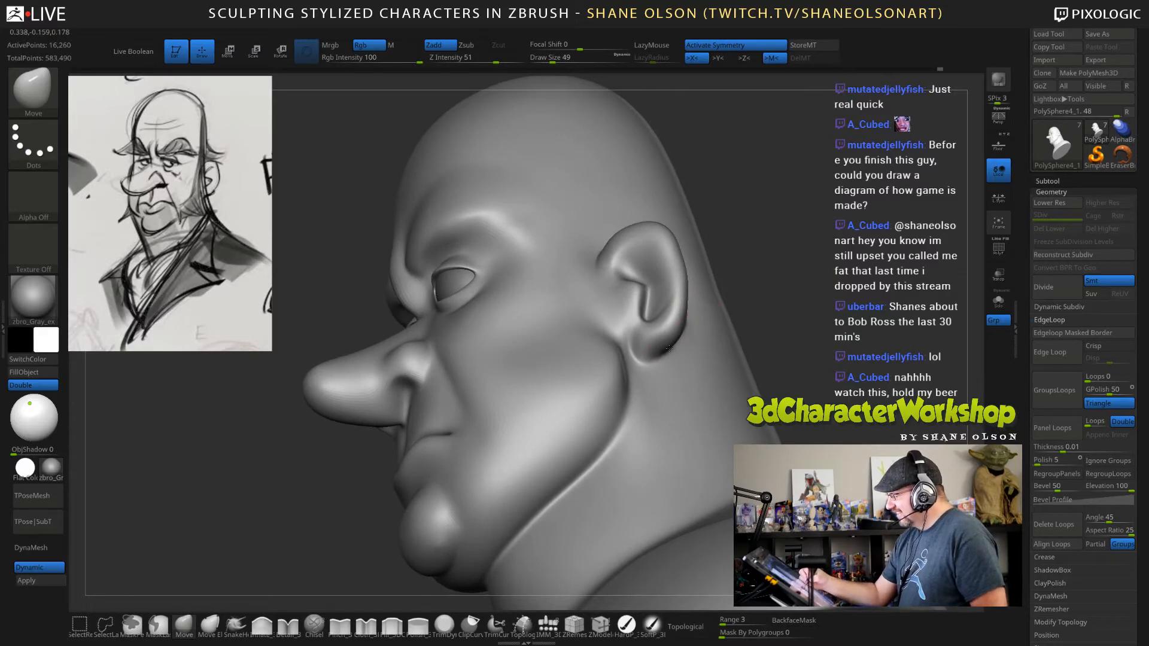
left_click_drag(653, 359, 652, 352)
left_click_drag(751, 299, 793, 302)
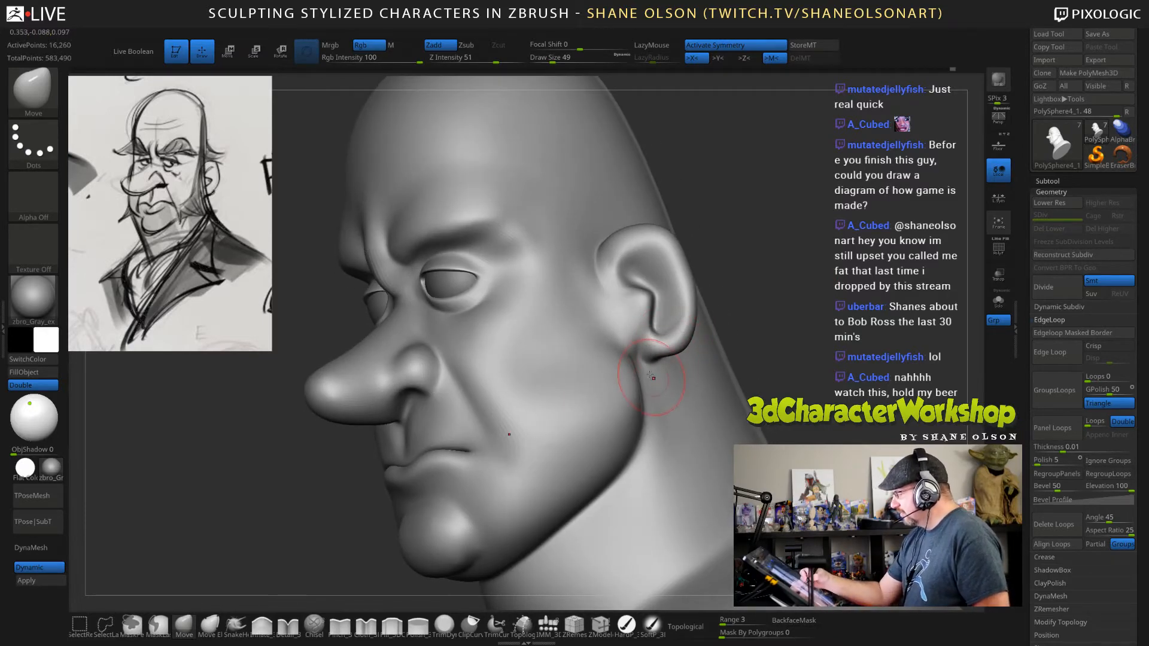
left_click_drag(651, 375, 653, 366)
Adjust the ear's outer rim with the Move brush at draw size 49.
left_click_drag(784, 299, 748, 300)
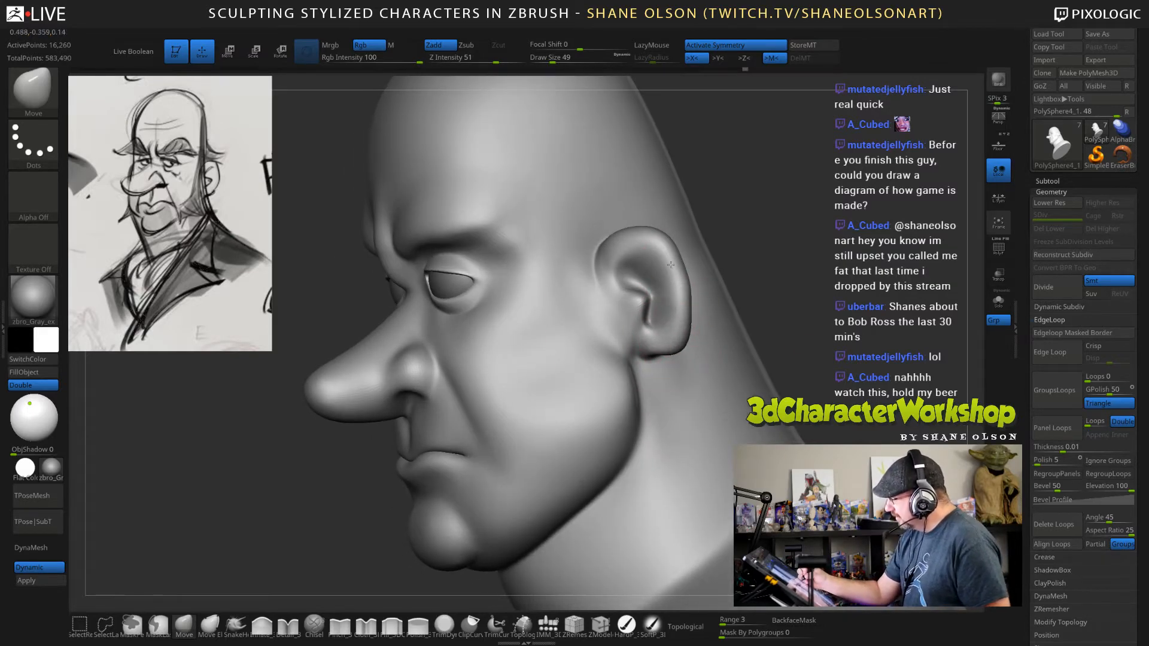
left_click_drag(750, 221, 852, 268)
mouse_move(676, 269)
left_mouse_down()
mouse_move(704, 268)
mouse_move(634, 263)
left_mouse_up()
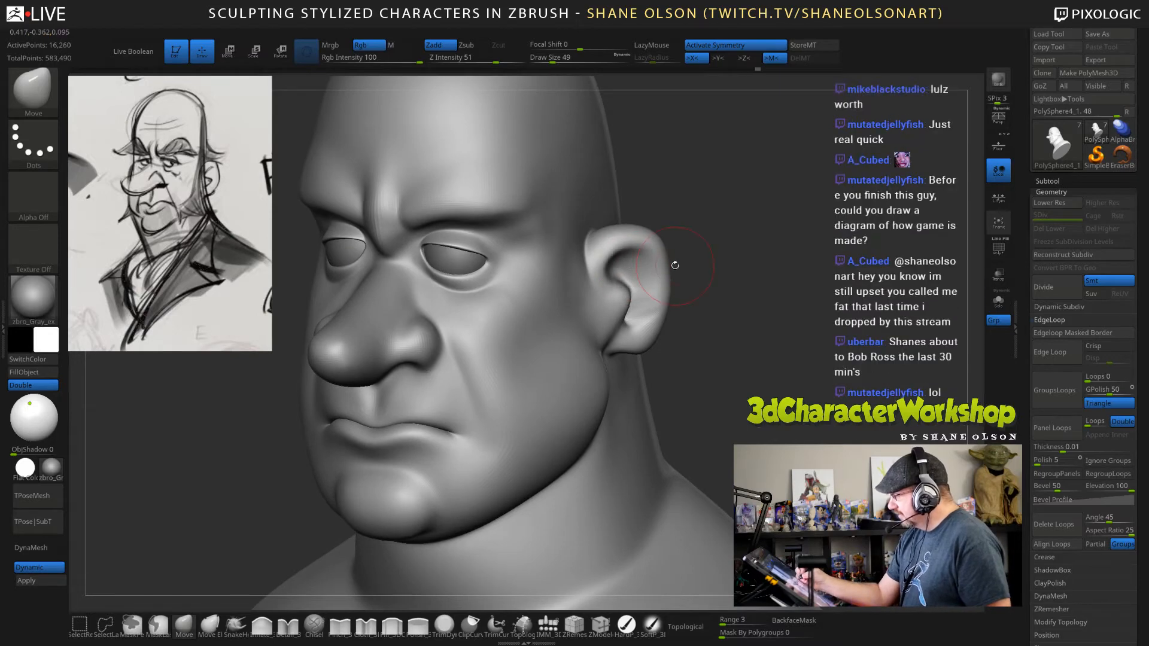
Refine the inner ear hollow and the ridge beside the ear opening with the Move brush at draw size 36.
key("s")
left_click(715, 258)
left_click_drag(735, 257, 723, 260)
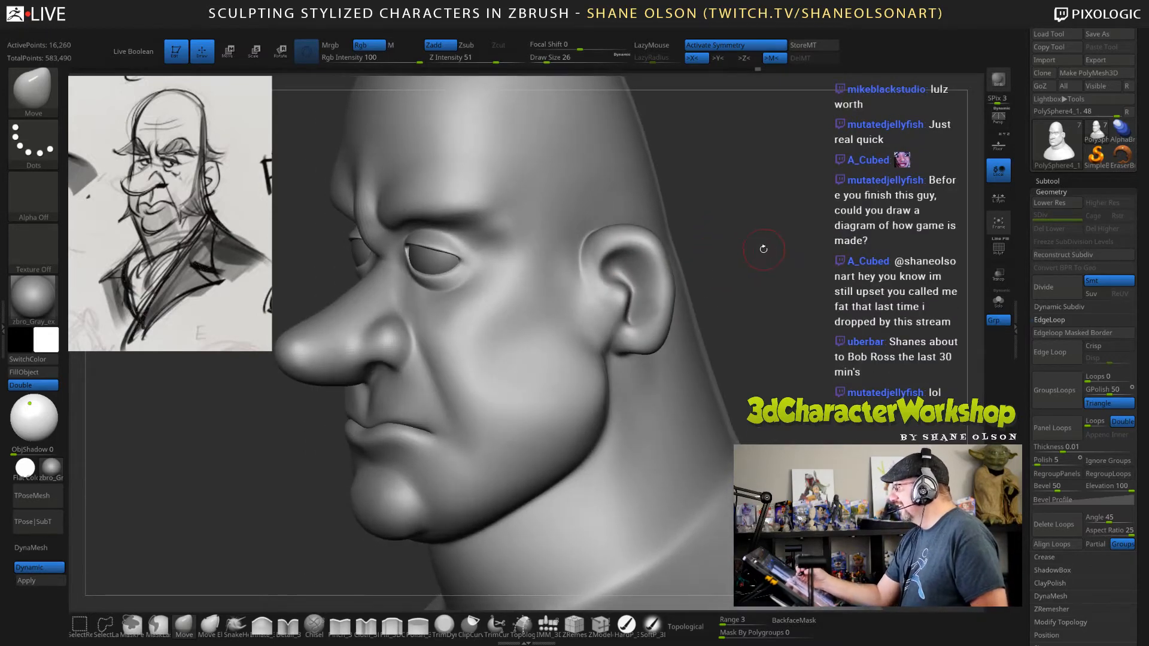
key("s")
left_click(768, 249)
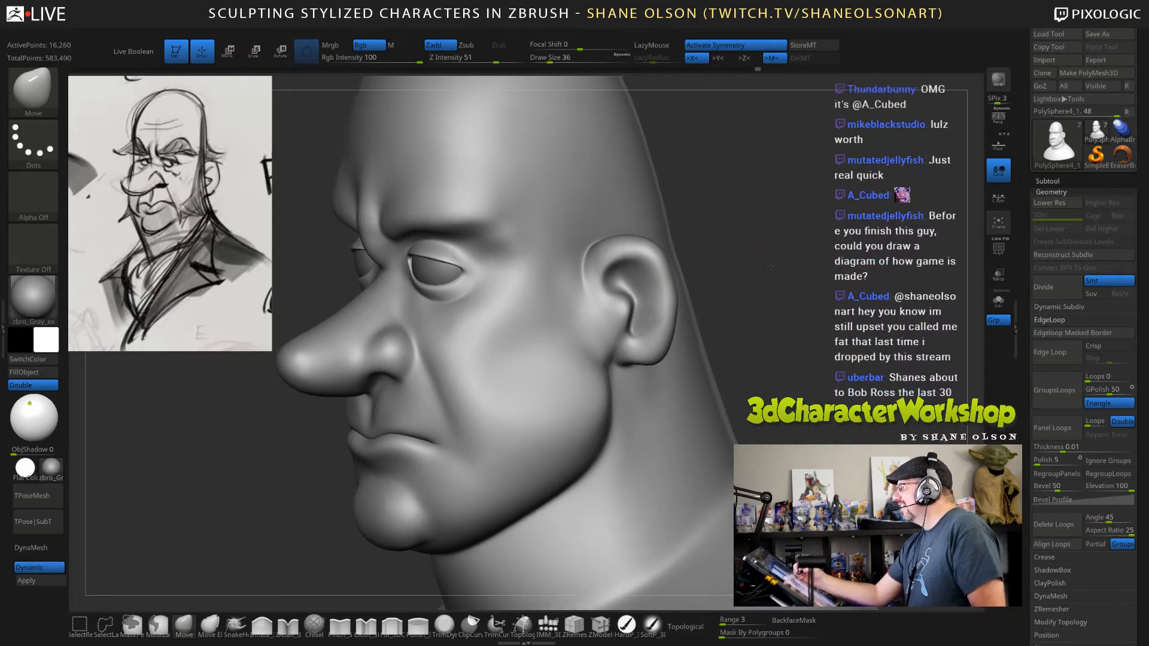
mouse_move(767, 247)
left_mouse_down()
mouse_move(770, 268)
mouse_move(773, 256)
mouse_move(724, 263)
mouse_move(776, 278)
mouse_move(621, 281)
left_mouse_up()
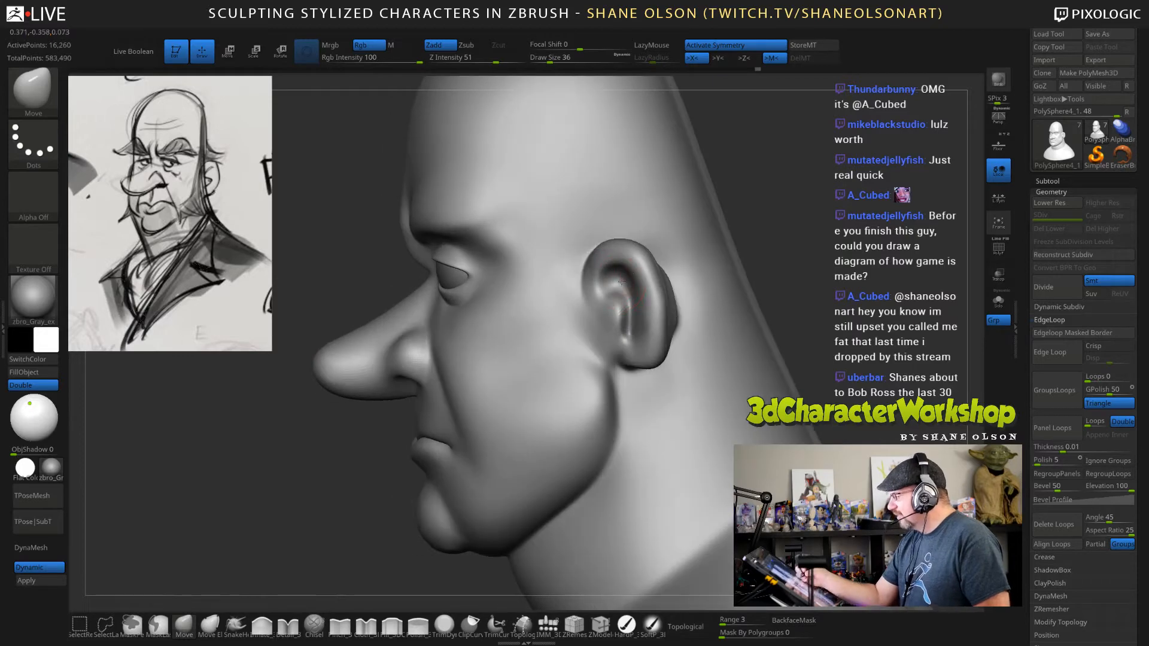
right_click_drag(627, 270, 691, 276)
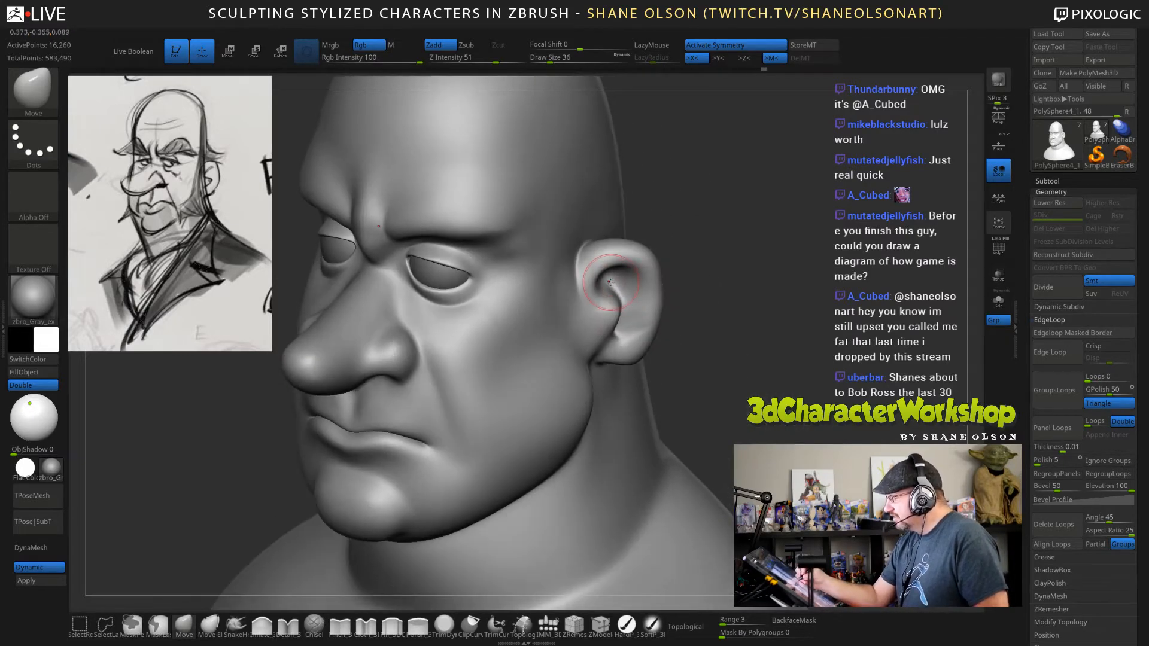
right_click_drag(609, 281, 618, 290)
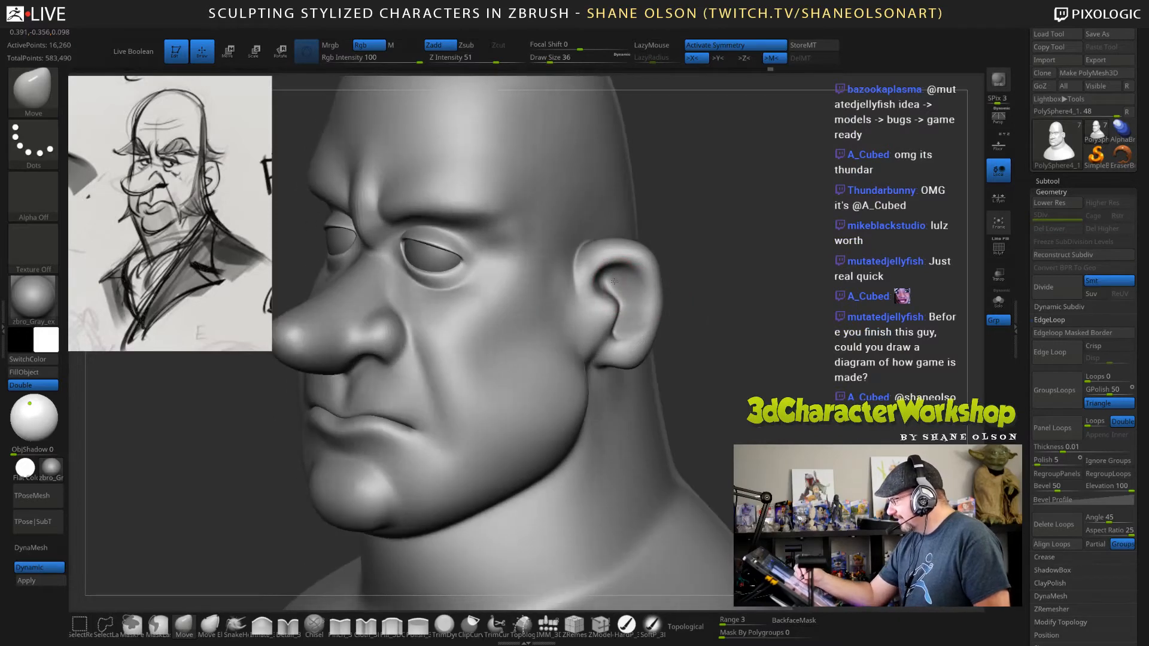
mouse_move(709, 285)
right_mouse_down()
mouse_move(628, 296)
mouse_move(664, 321)
mouse_move(620, 314)
right_mouse_up()
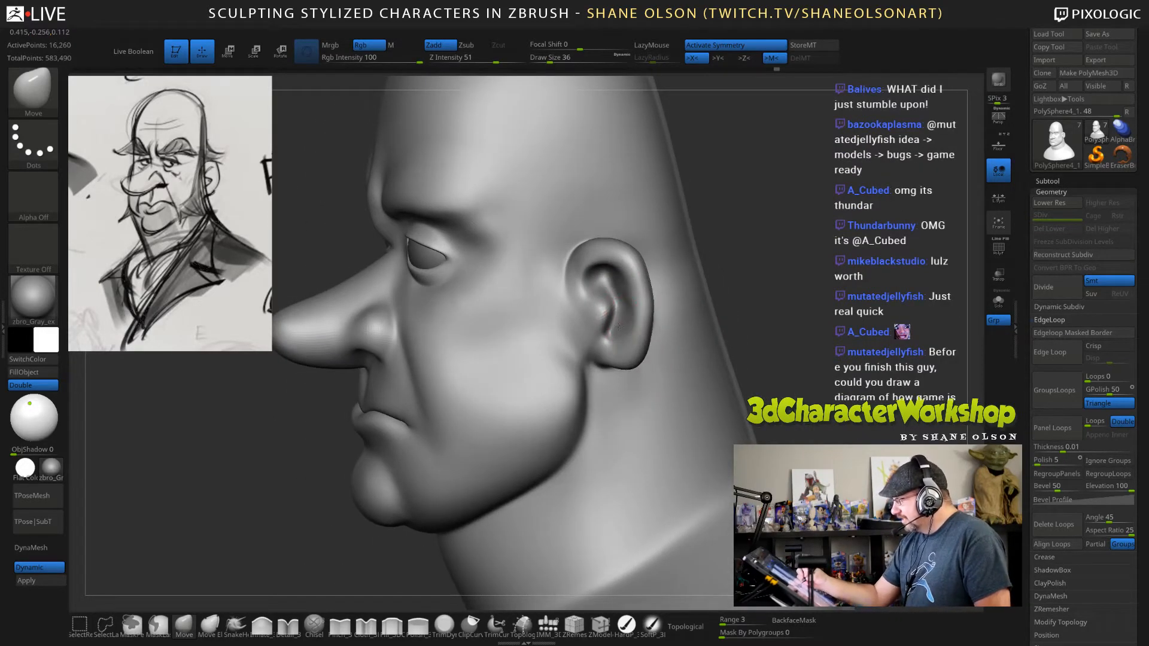
Smooth the ear's inner hollow and the earlobe's attachment to the jaw, using draw sizes 36 and 32.
left_click_drag(736, 293, 677, 307)
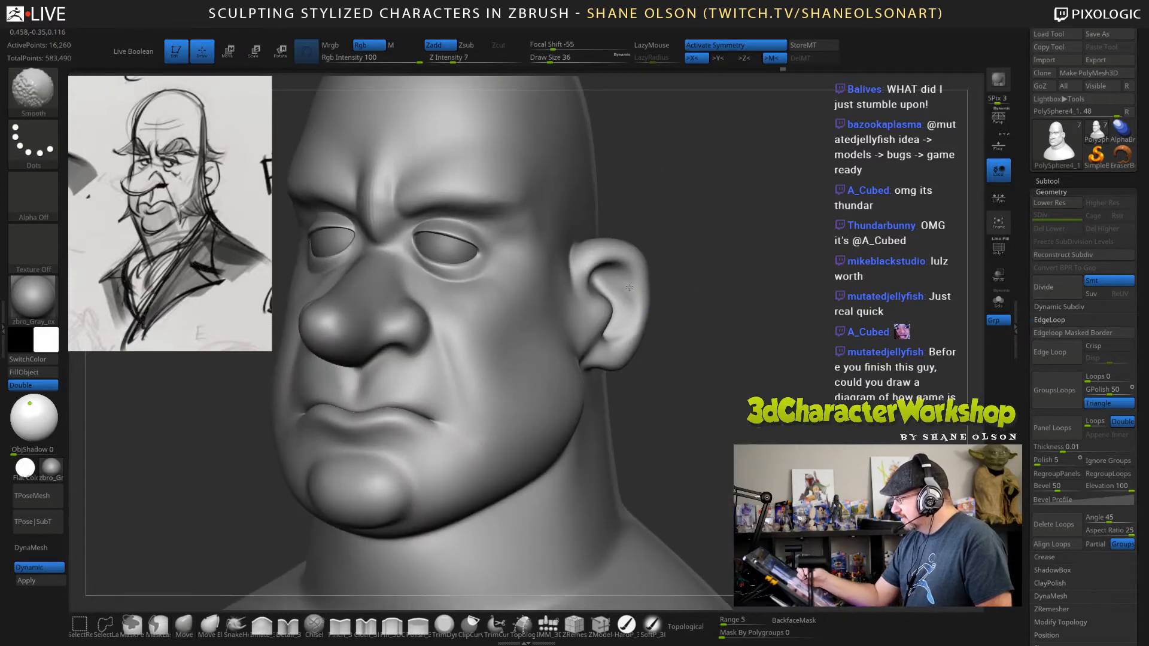
left_click_drag(746, 343, 688, 333, "shift")
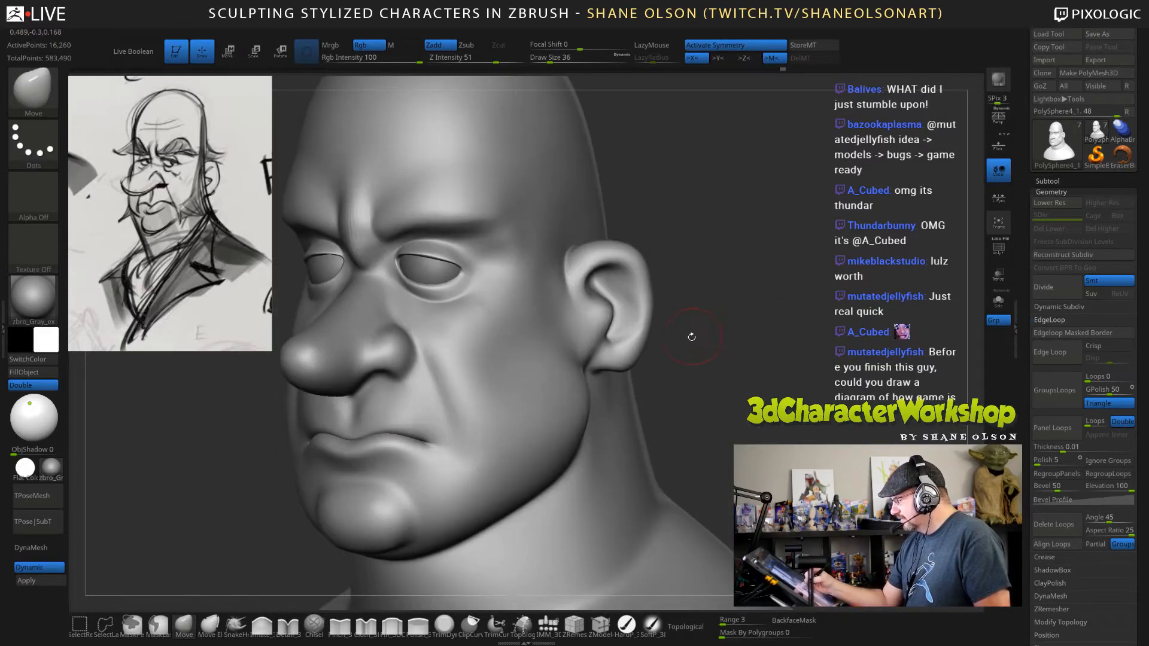
key("shift")
key("shift+f")
key("shift+f")
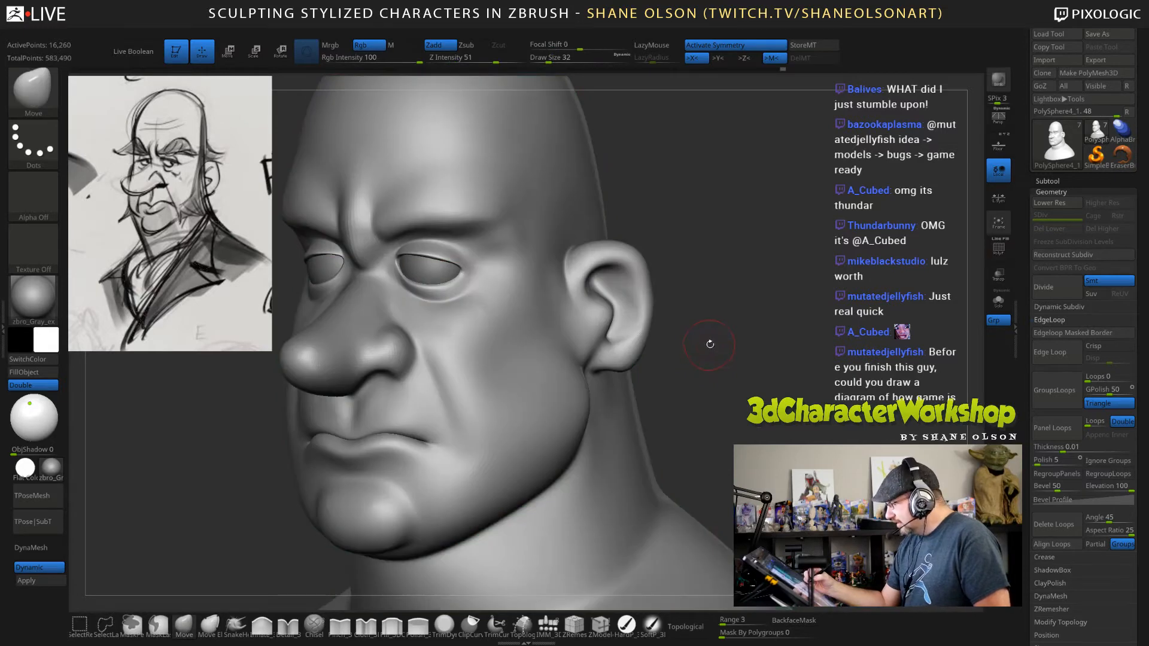
left_click_drag(709, 343, 701, 378, "alt")
key("shift")
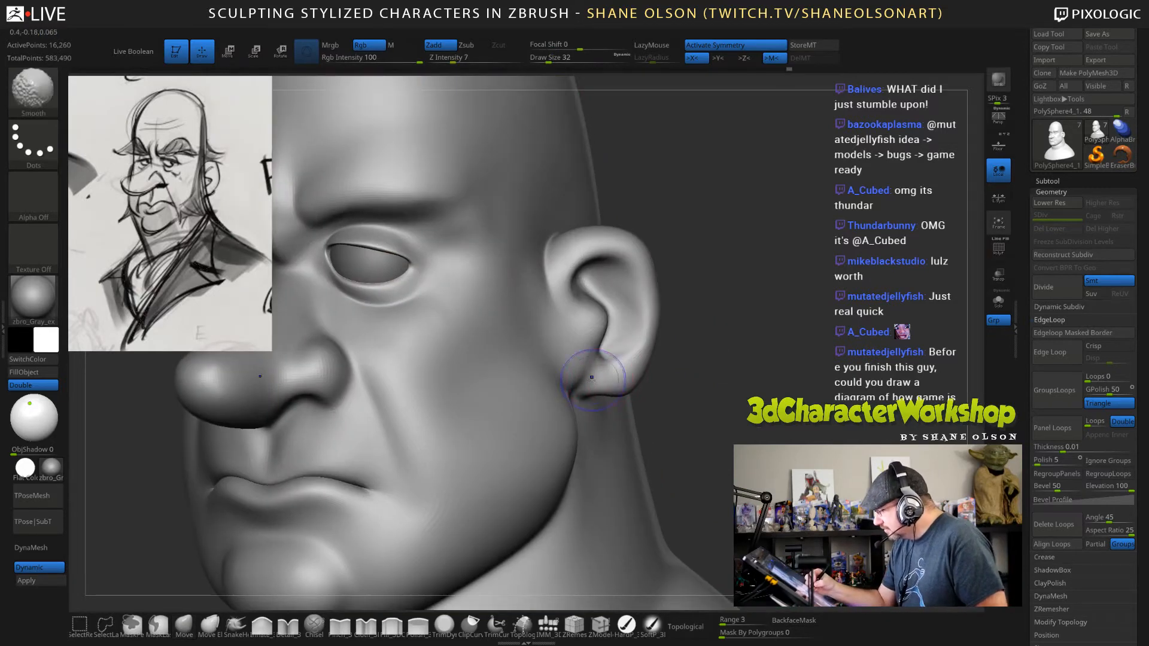
left_click_drag(747, 386, 723, 380)
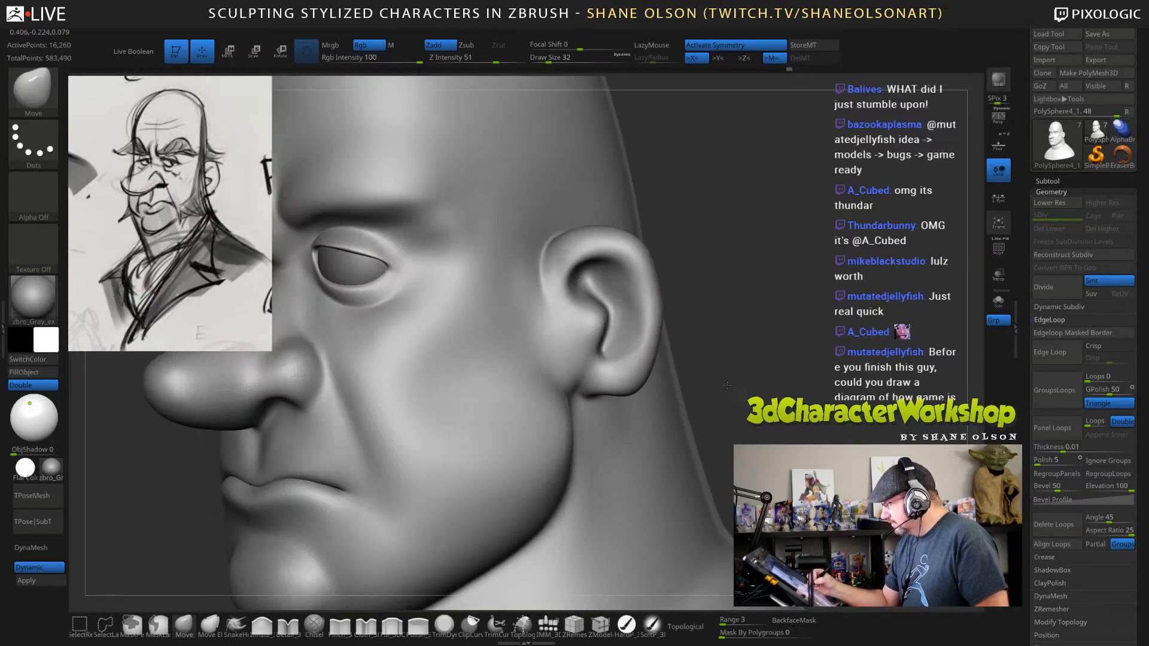
Pull the earlobe slightly lower with the Move brush at draw size 36.
key("s")
left_click(724, 359)
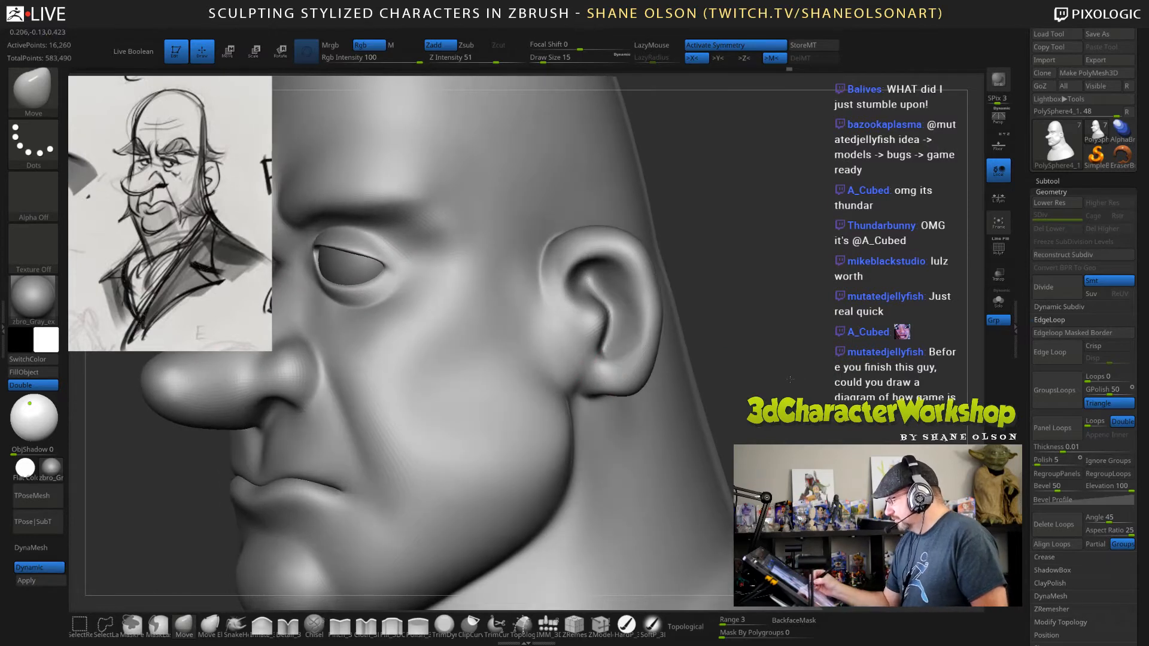
key("s")
left_click(798, 380)
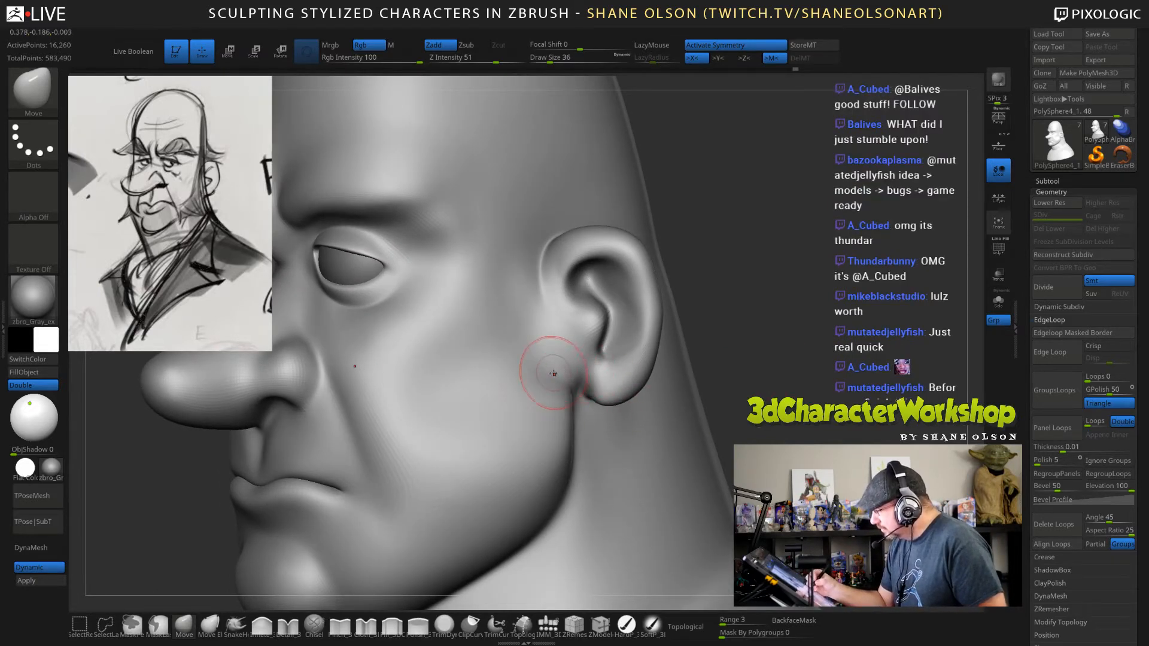
Adjust the back edge of the jaw below the ear with the Move brush at draw size 82.
key("s")
left_click_drag(778, 373, 787, 373)
left_click_drag(562, 457, 570, 459)
left_click_drag(777, 373, 688, 382)
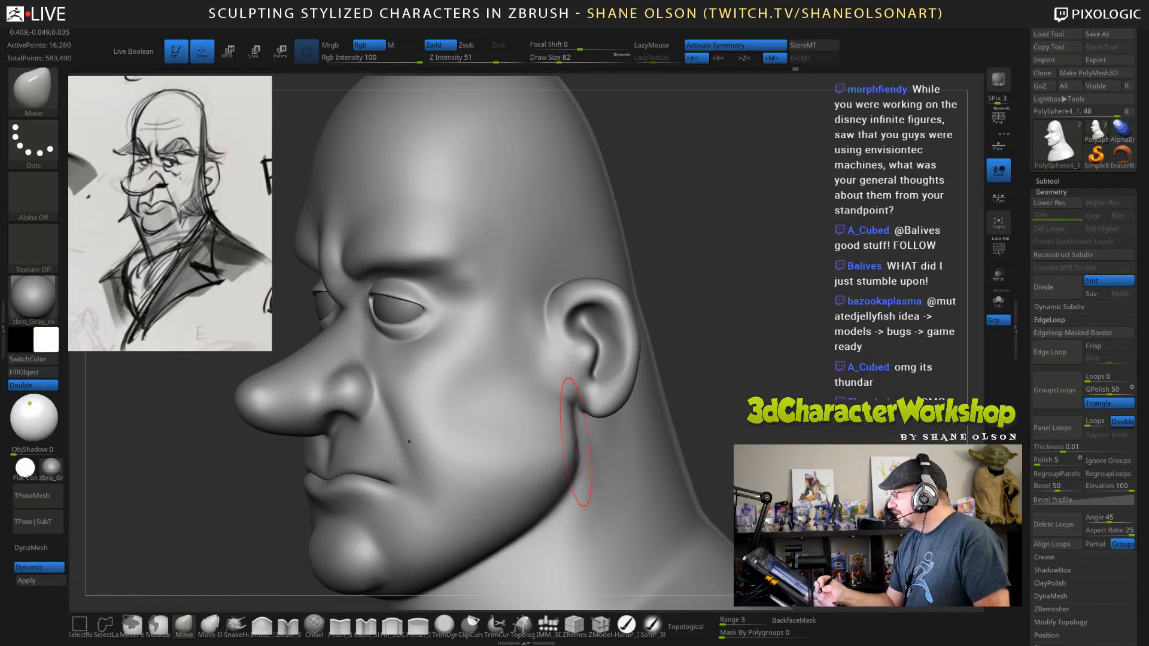
left_click_drag(658, 389, 737, 378)
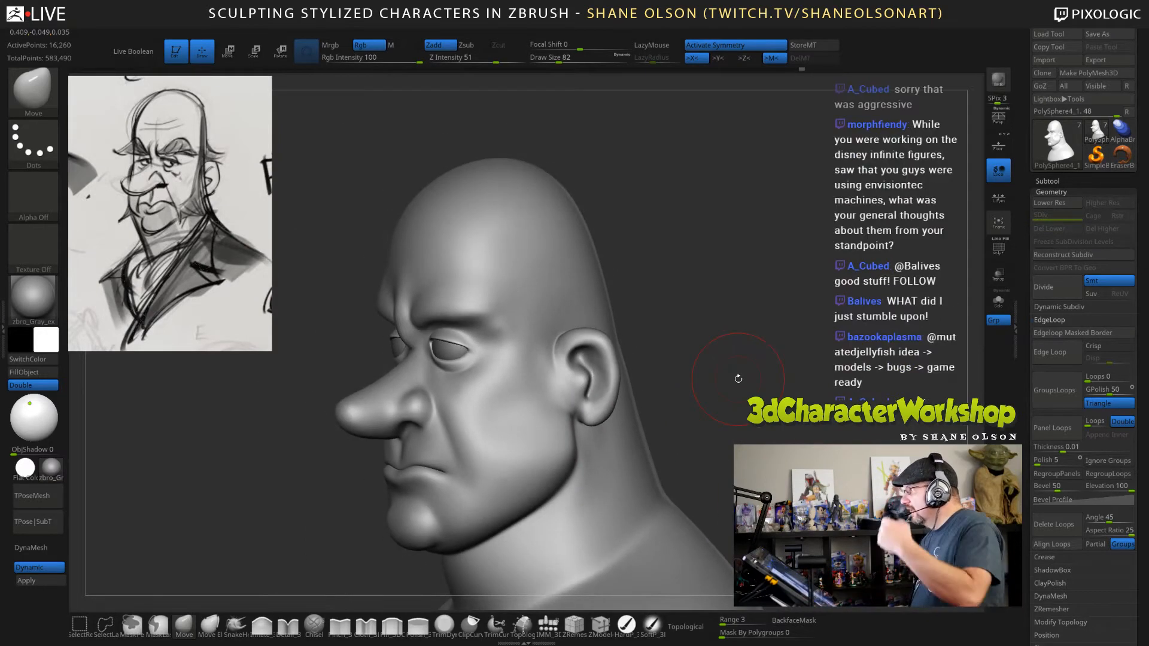
left_click_drag(743, 373, 709, 398)
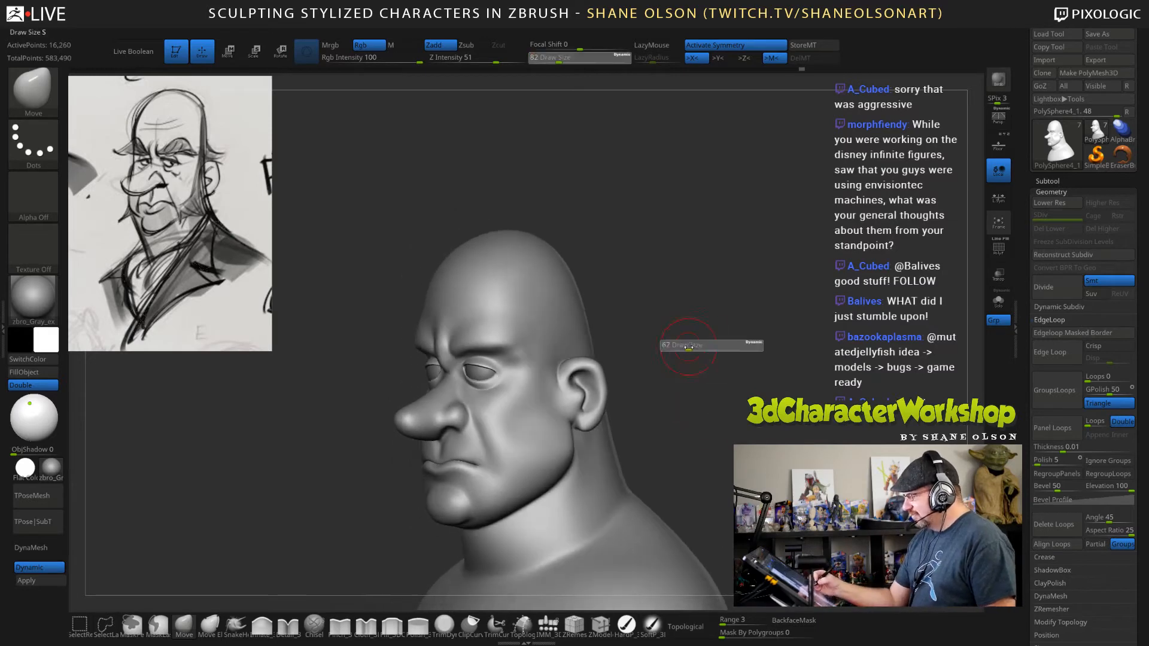
Smooth the side of the head and refine the jaw with the Smooth and Move brushes at draw size 67.
key("shift")
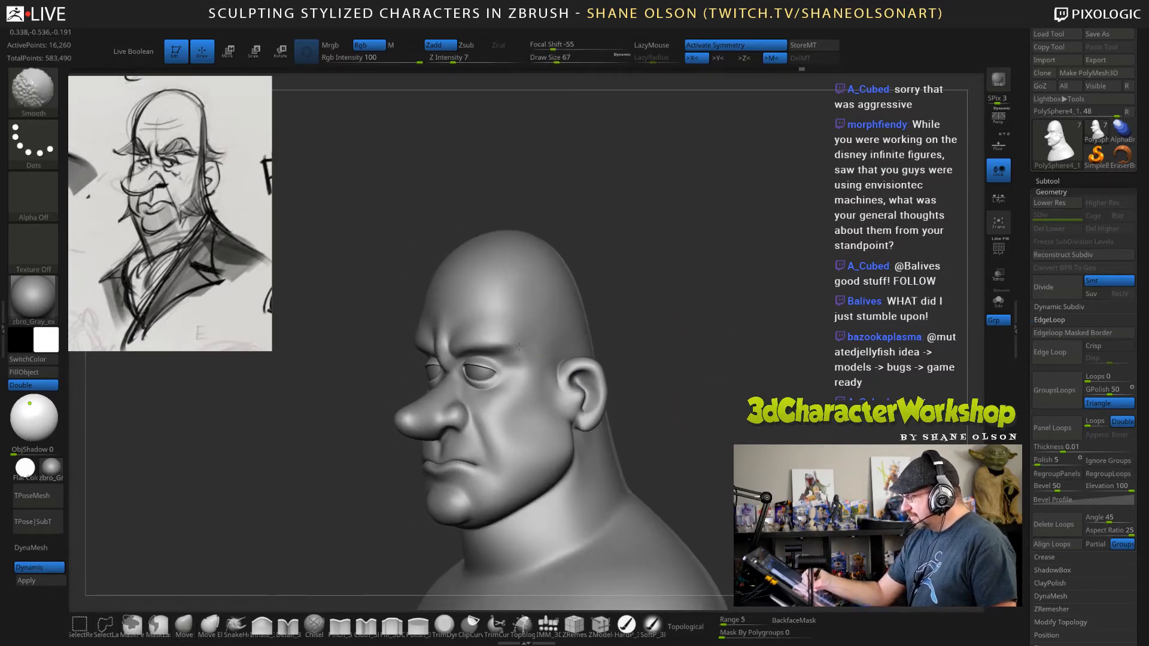
mouse_move(726, 359)
left_mouse_down()
mouse_move(709, 363)
mouse_move(731, 357)
mouse_move(718, 356)
mouse_move(756, 372)
mouse_move(782, 364)
mouse_move(787, 392)
mouse_move(745, 391)
left_mouse_up()
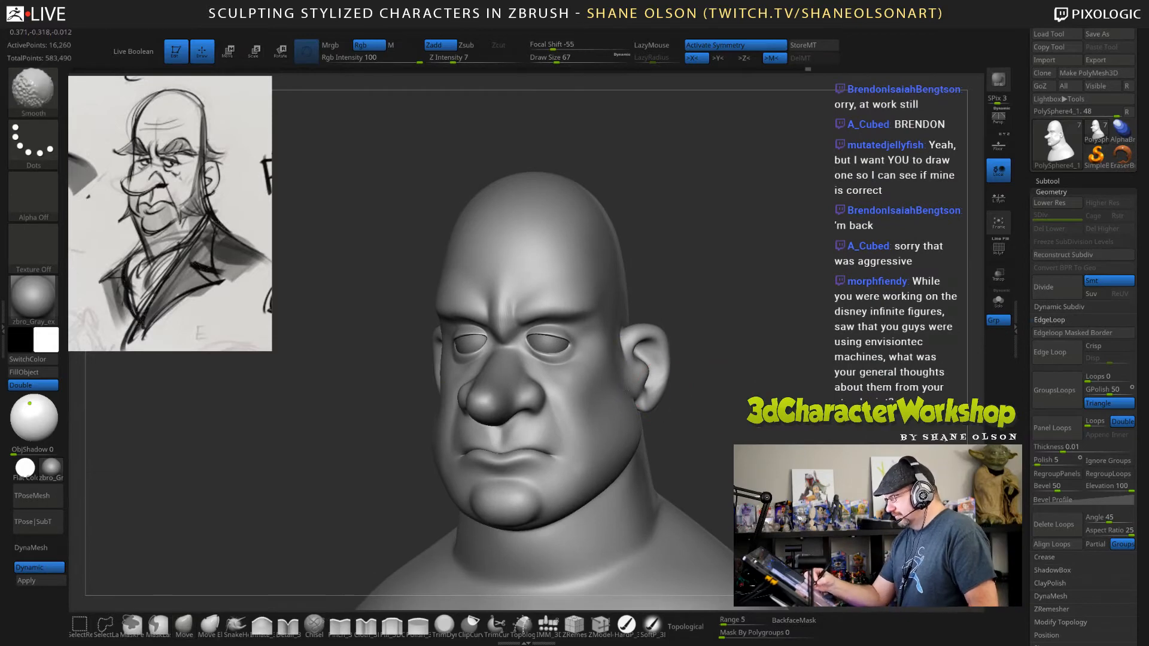
left_click_drag(775, 428, 765, 417, "alt")
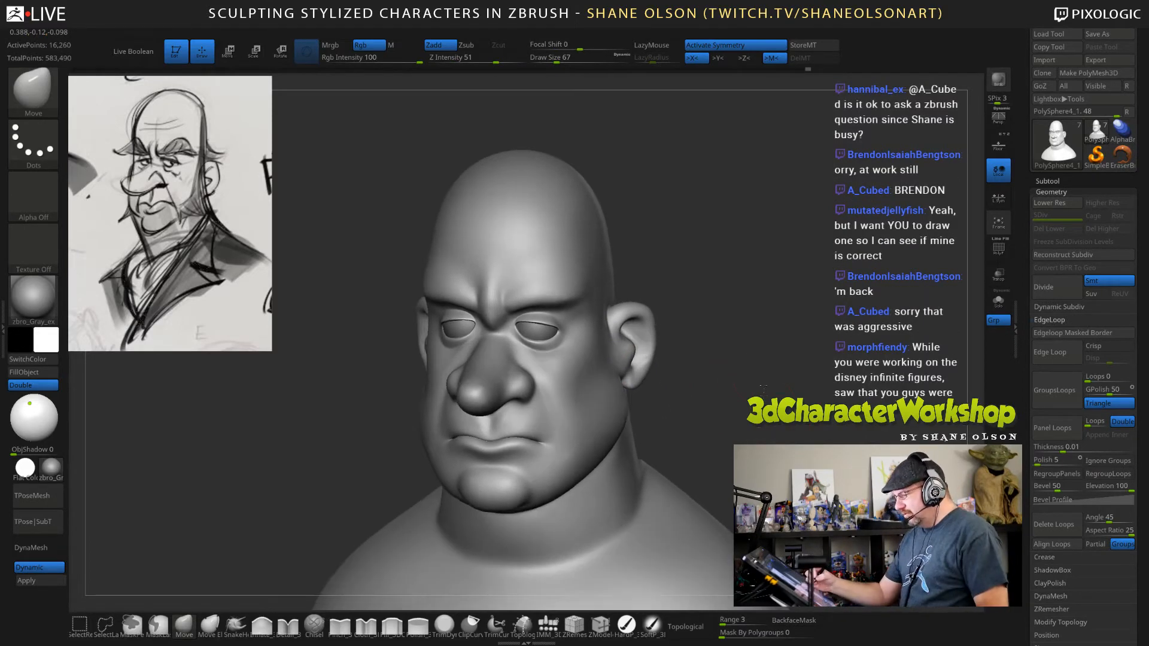
mouse_move(765, 367)
left_mouse_down("alt")
mouse_move(766, 378)
mouse_move(778, 343)
mouse_move(779, 374)
left_mouse_up("alt")
Carve the philtrum between the nose and upper lip with the Pinch brush at draw size 28, turning LazyMouse off.
key("s")
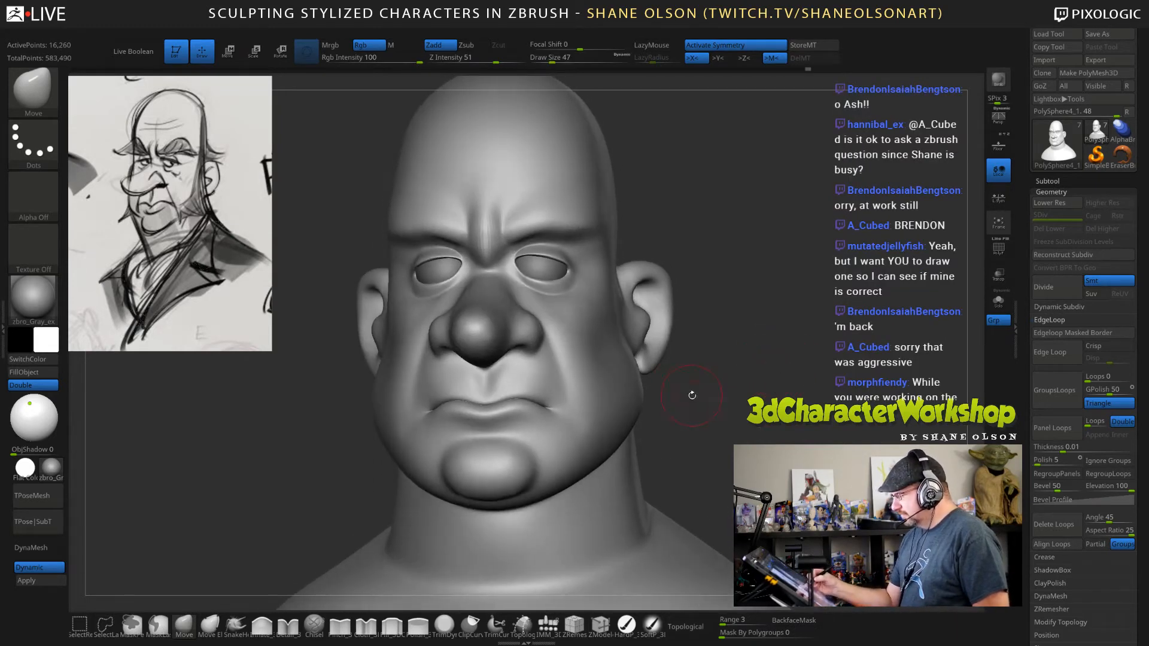
key("s")
left_click_drag(688, 395, 682, 395)
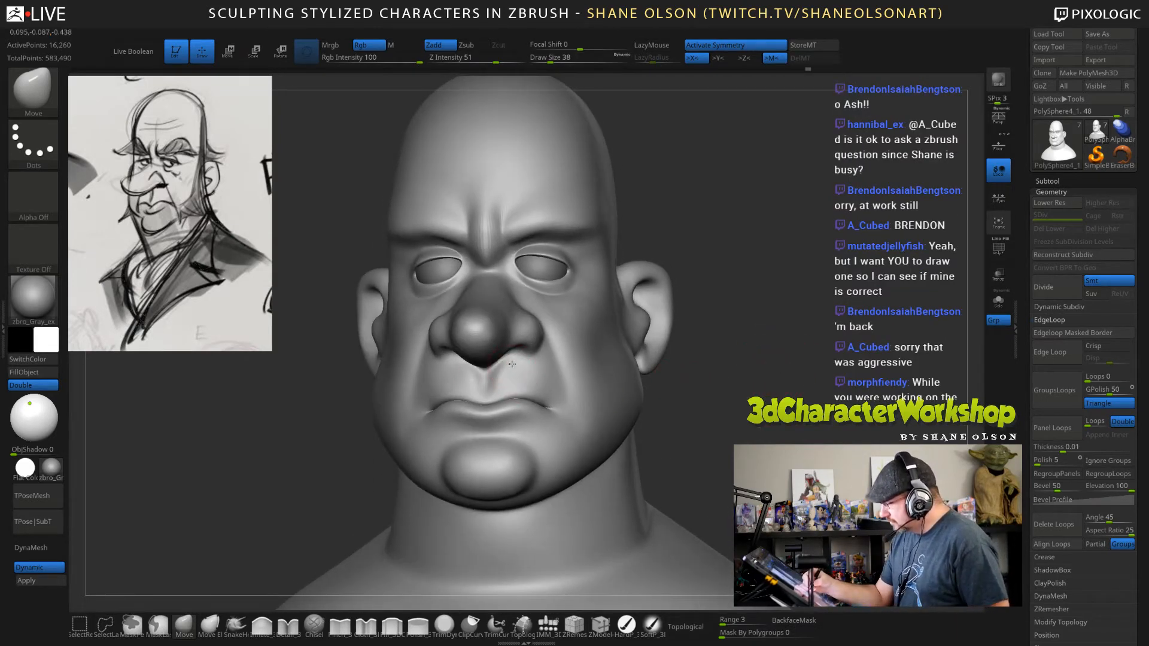
left_click(340, 625)
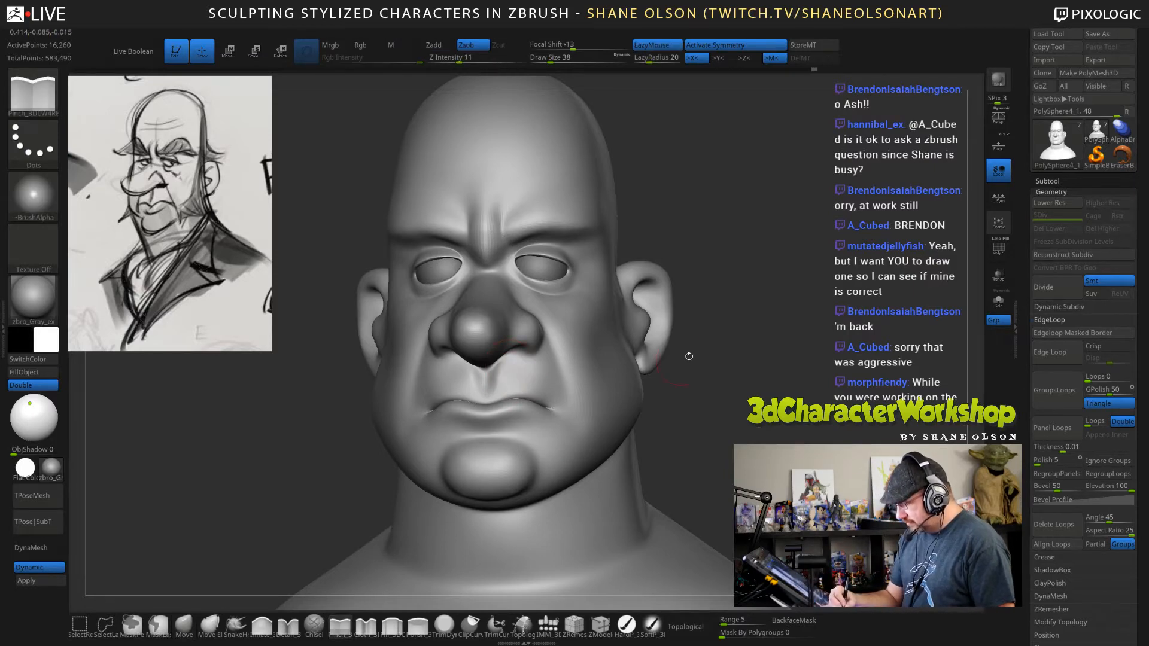
key("s")
mouse_move(704, 360)
left_mouse_down()
mouse_move(715, 361)
mouse_move(676, 358)
left_mouse_up()
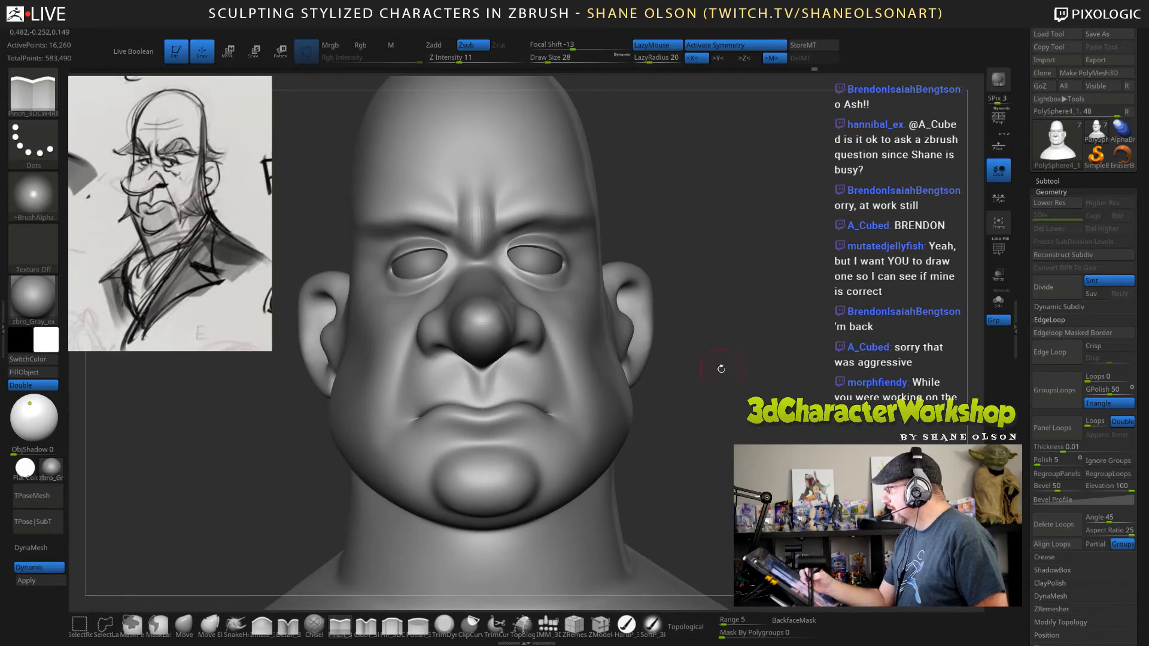
left_click_drag(720, 369, 759, 420)
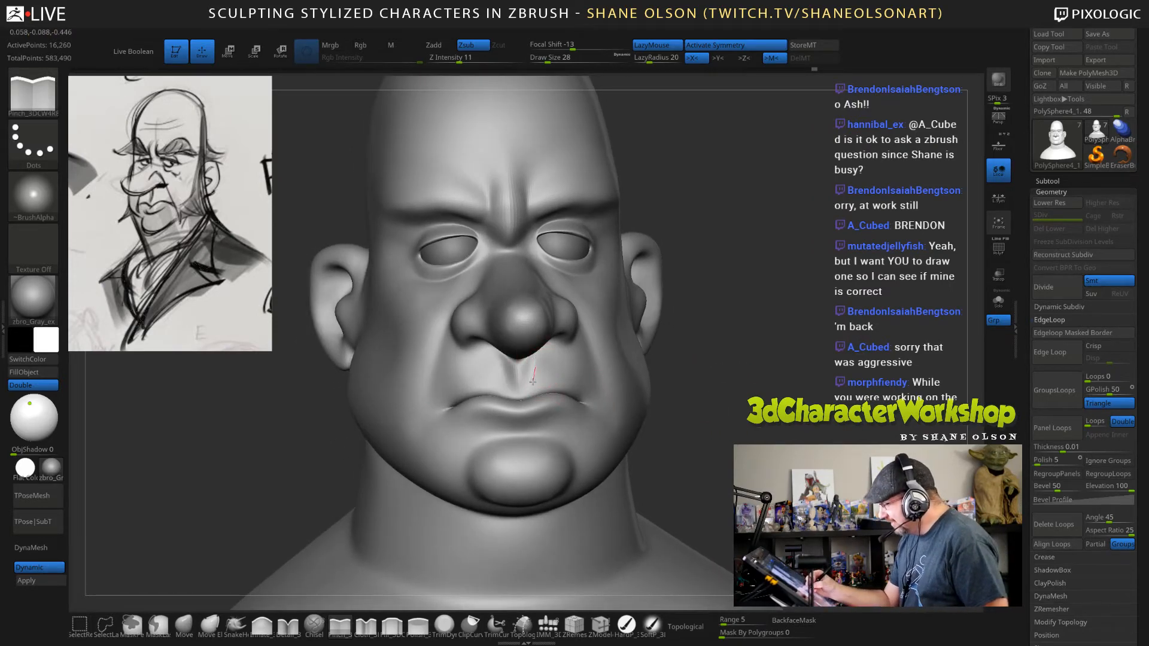
left_click_drag(535, 363, 526, 398)
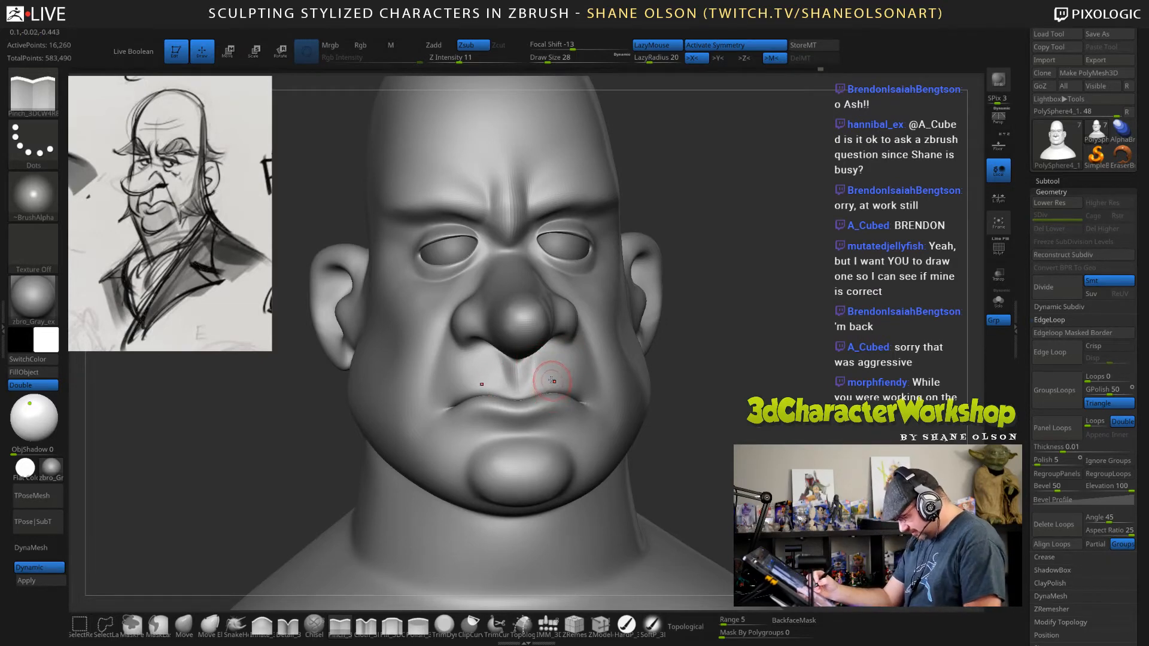
key("l")
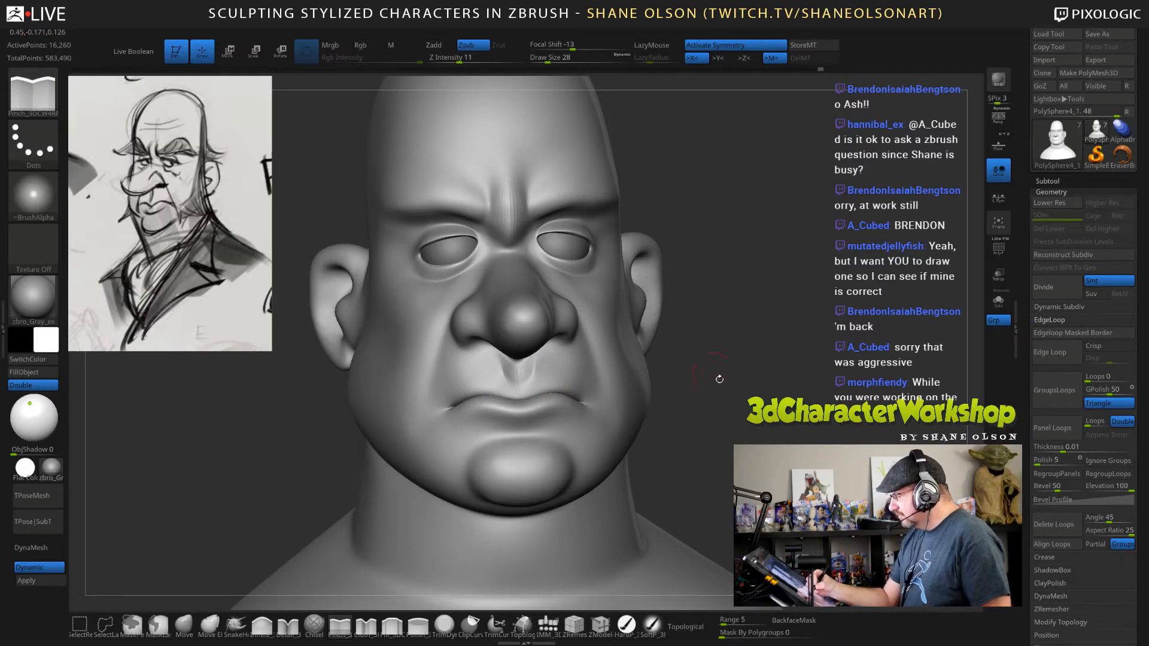
Sharpen the fold running from the nostril past the mouth corner with the Pinch brush at draw size 32, with LazyMouse on.
left_click_drag(719, 379, 595, 331)
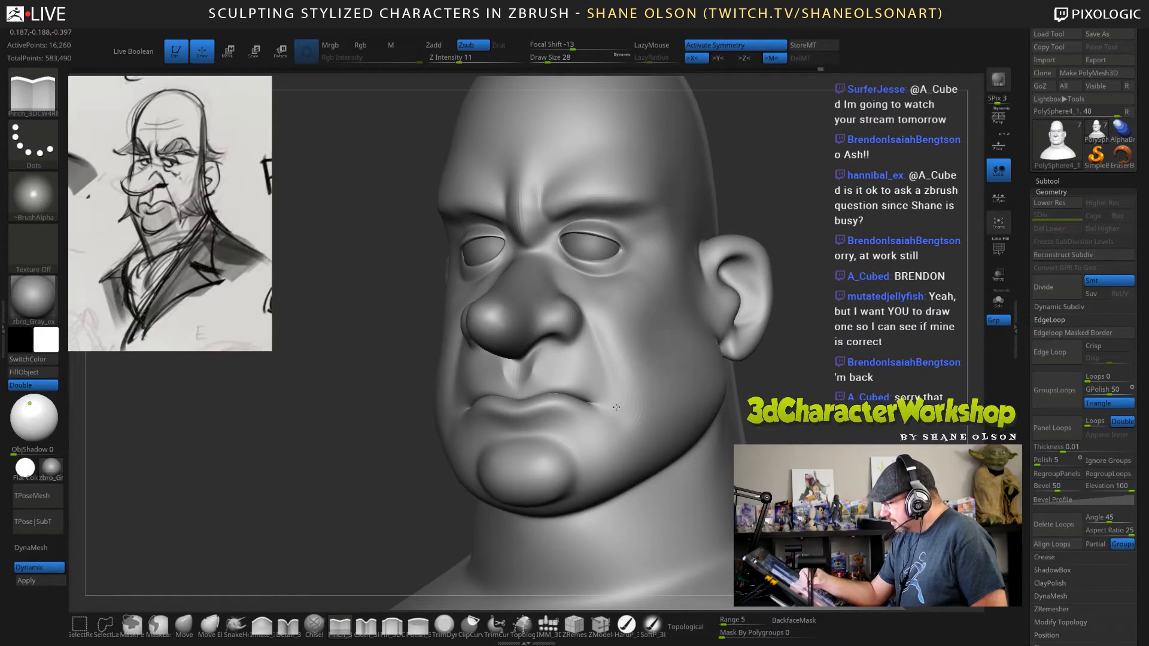
key("]")
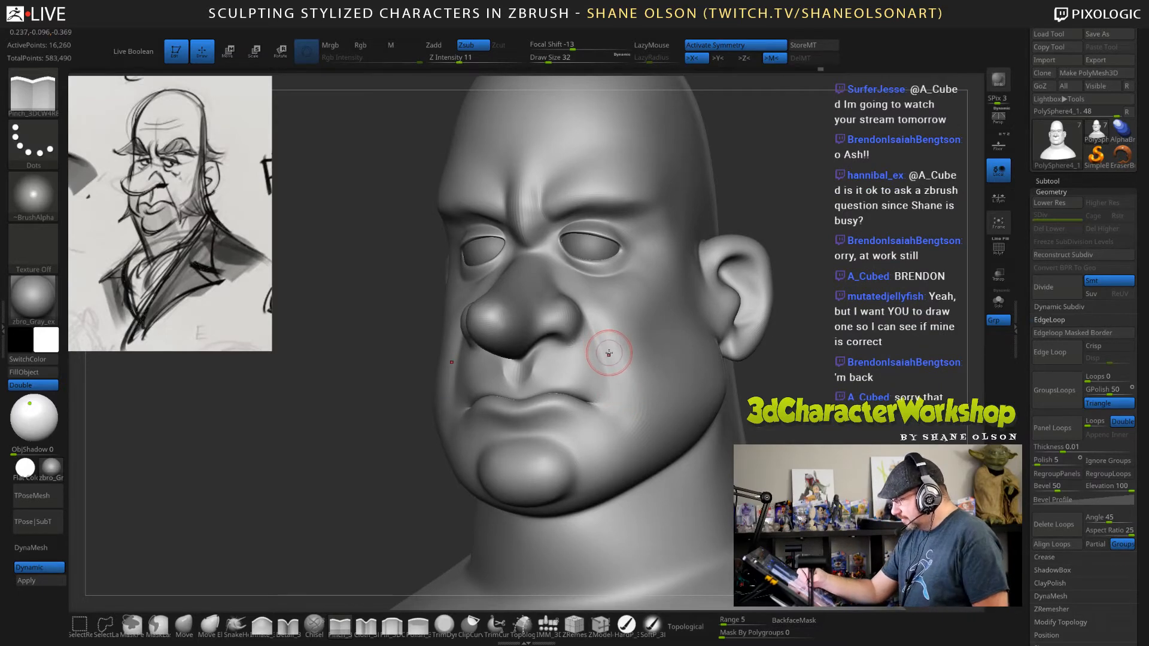
key("l")
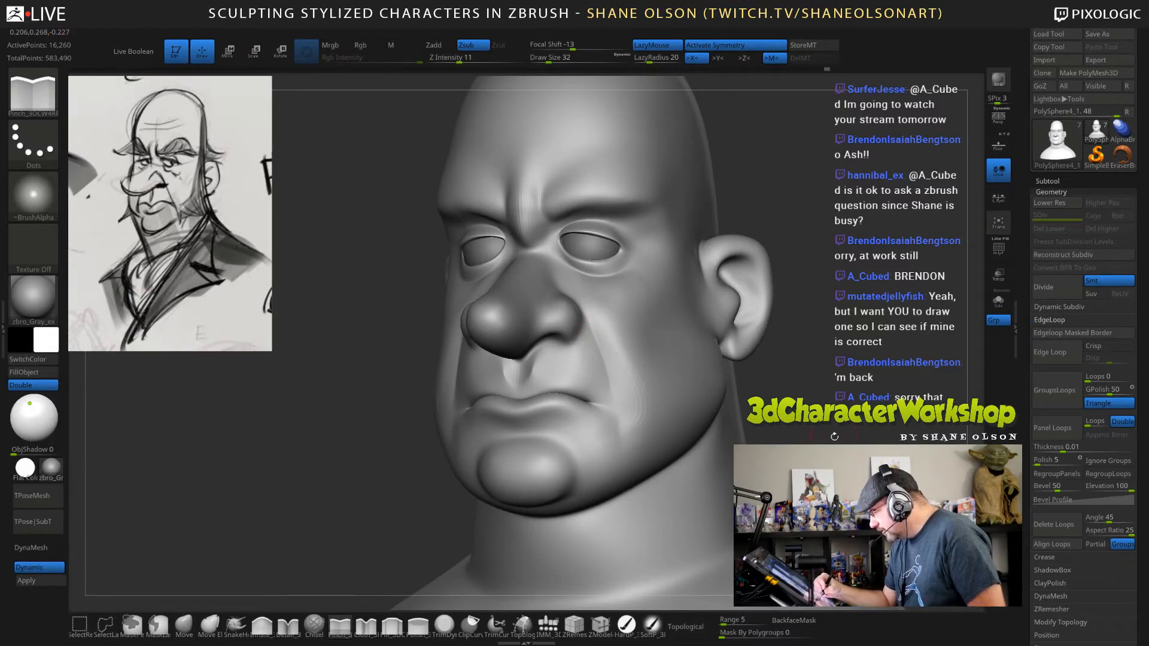
mouse_move(834, 436)
left_mouse_down()
mouse_move(940, 436)
mouse_move(838, 432)
left_mouse_up()
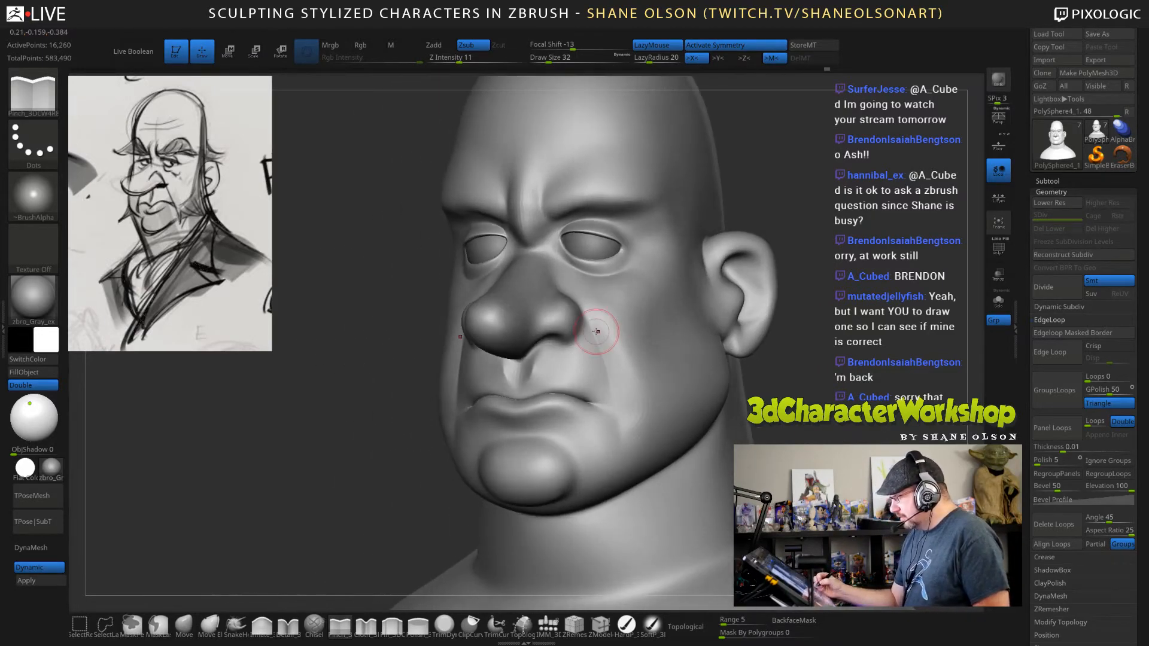
left_click_drag(596, 330, 609, 376)
left_click_drag(639, 436, 645, 421)
mouse_move(829, 436)
left_mouse_down()
mouse_move(796, 436)
mouse_move(832, 438)
left_mouse_up()
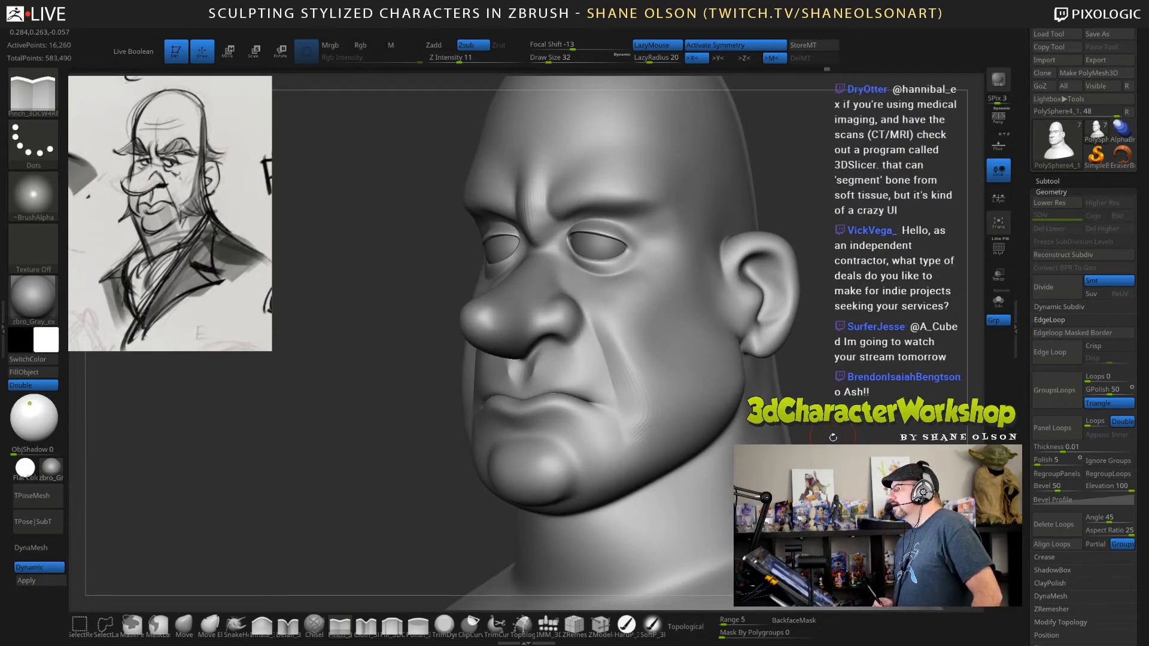
Soften the cheek beside the nose-to-mouth fold with the Smooth brush at draw size 62.
left_click_drag(842, 305, 825, 335)
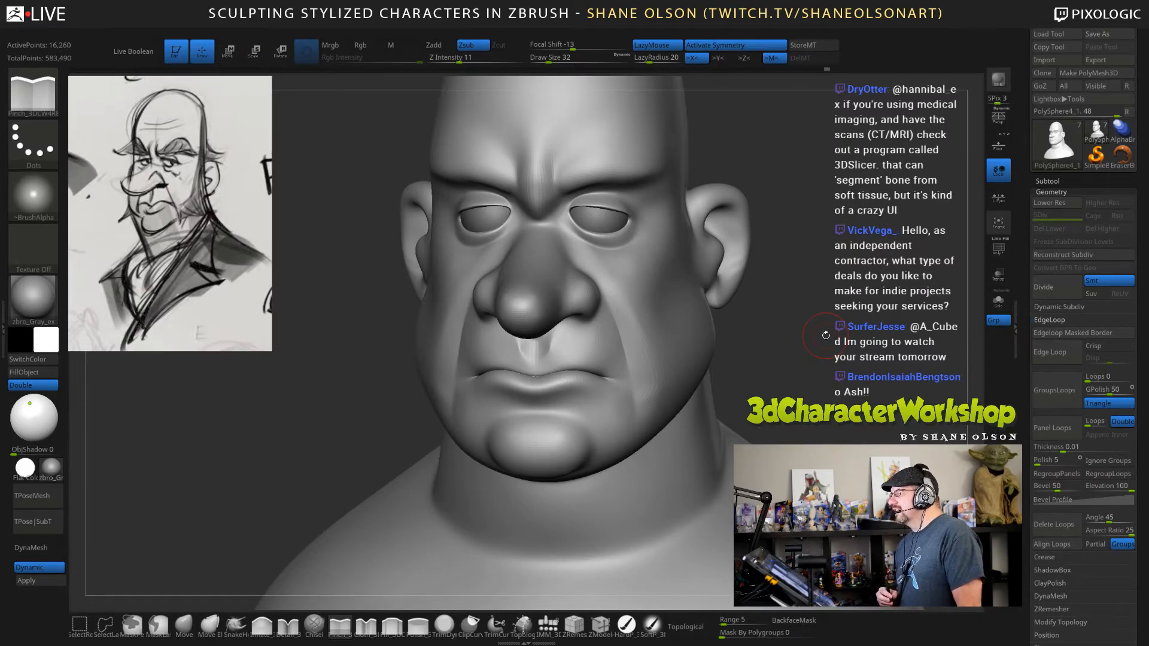
left_click_drag(814, 358, 792, 356)
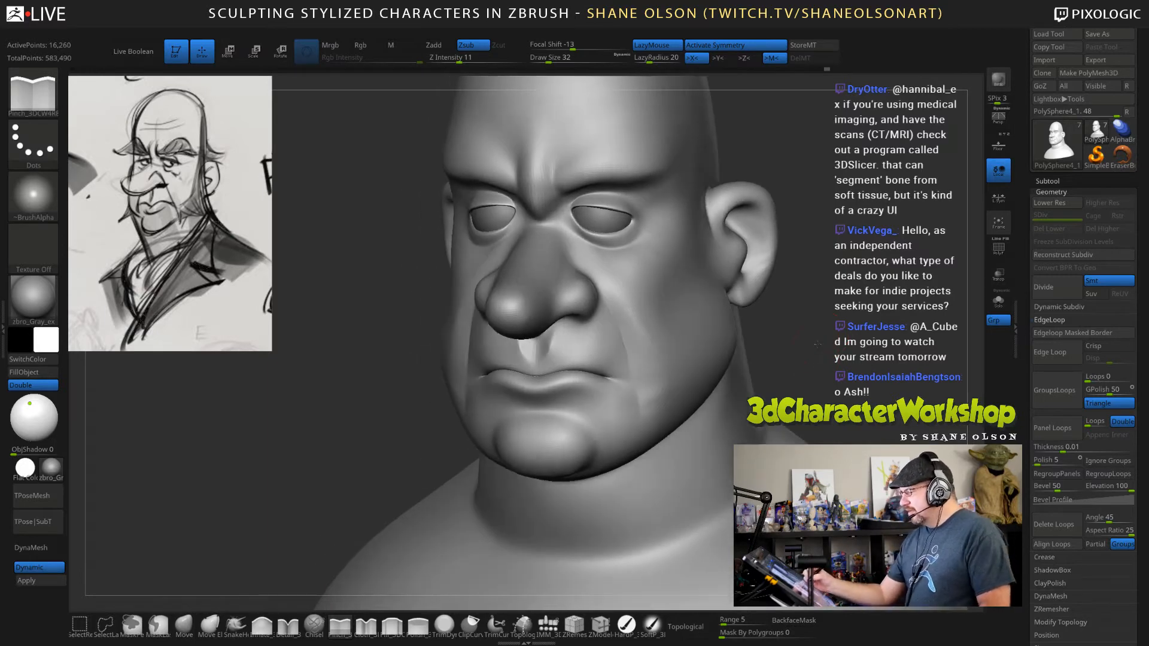
key("shift")
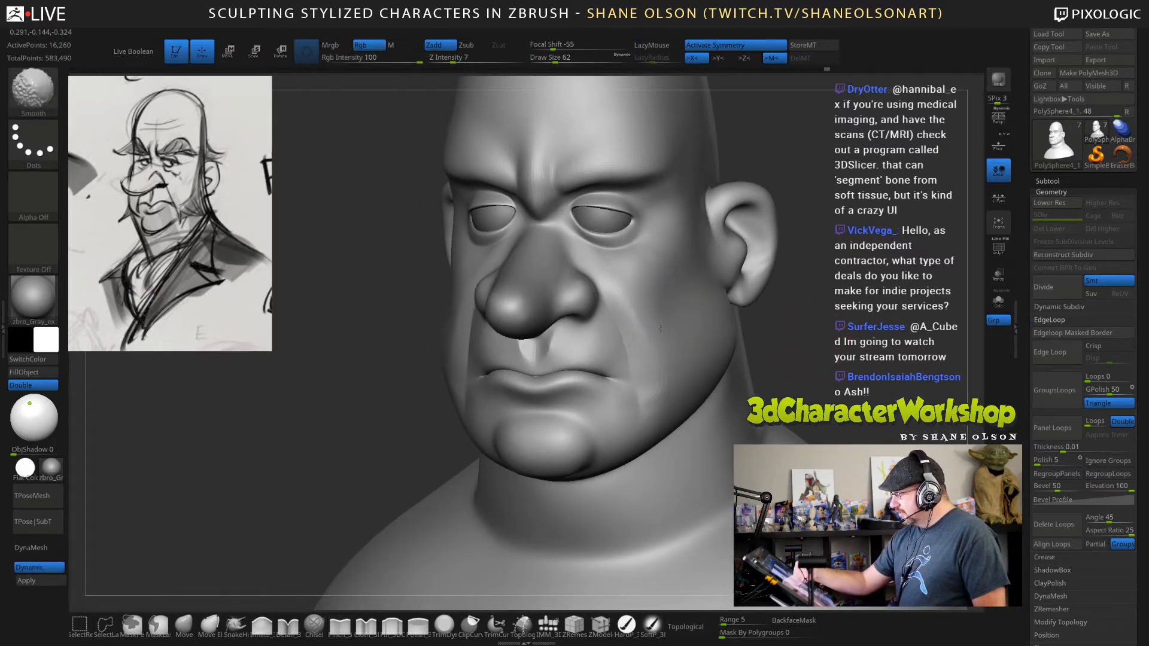
mouse_move(808, 353)
left_mouse_down()
mouse_move(846, 352)
mouse_move(814, 344)
mouse_move(812, 315)
left_mouse_up()
key("shift")
Add volume at the outer end of the brow with the Inflate brush at draw size 49 and smooth it into the temple.
left_click(261, 625)
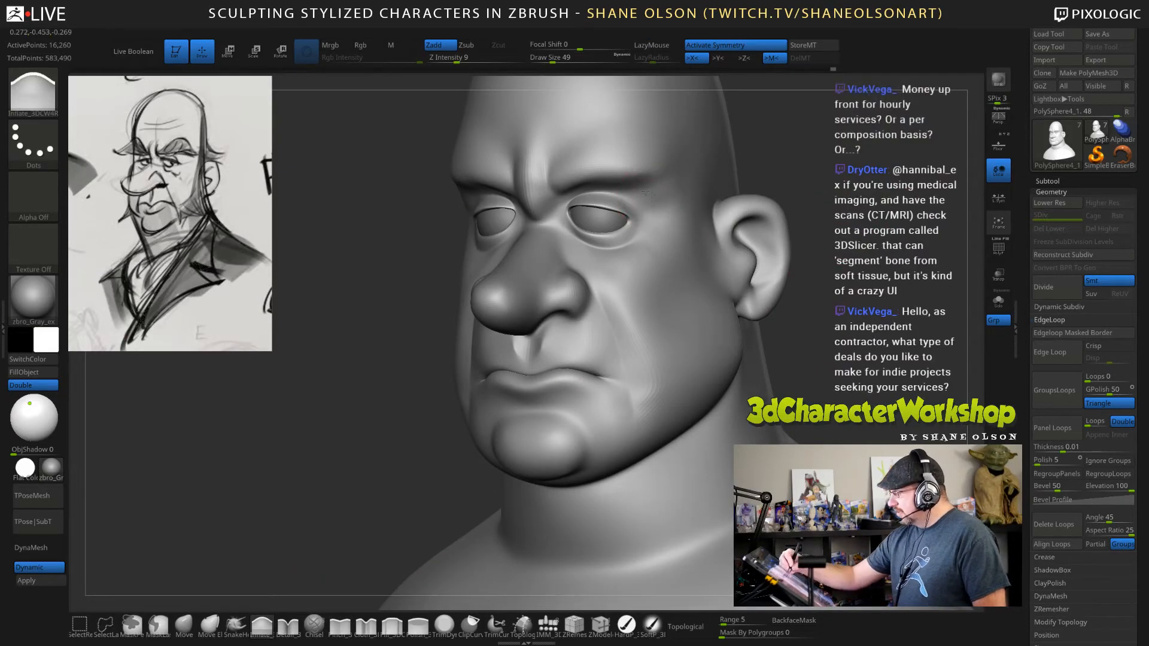
left_click_drag(786, 170, 717, 177)
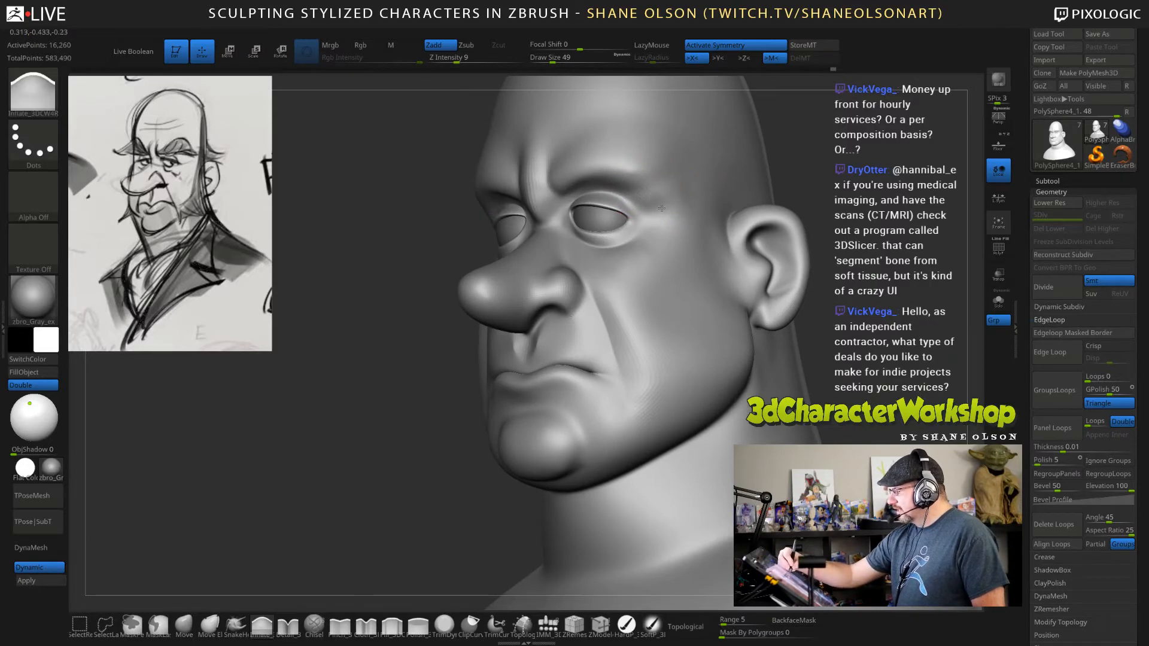
left_click_drag(670, 204, 661, 198)
left_click_drag(826, 184, 757, 187)
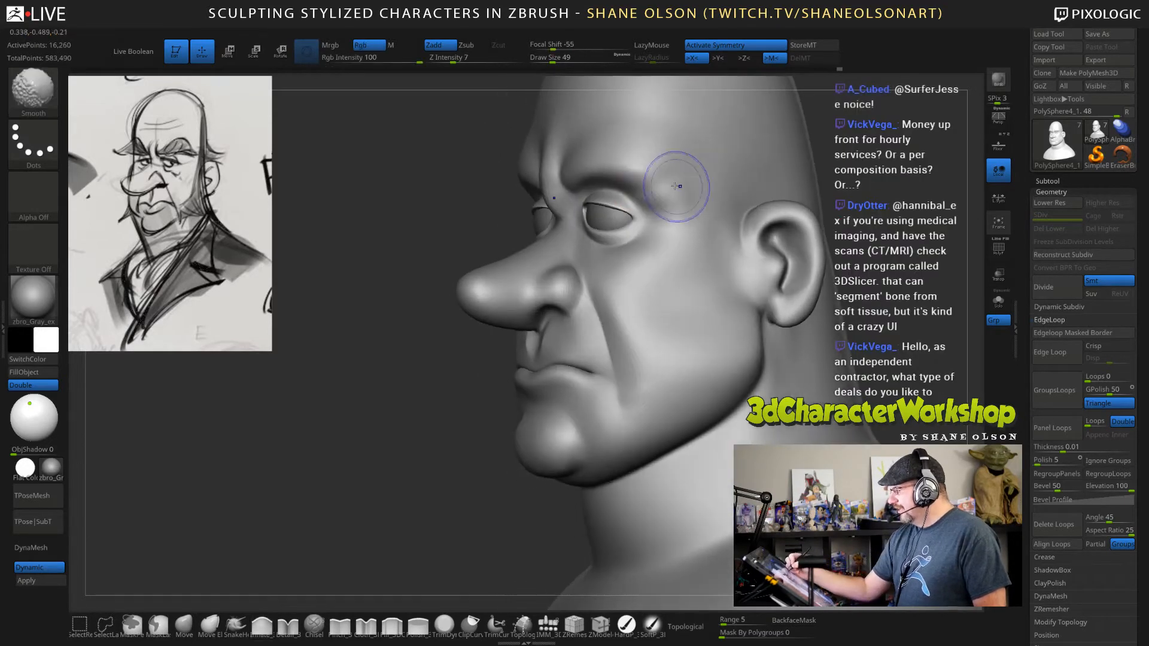
left_click_drag(677, 187, 668, 194, "shift")
Refine the fullness between the eye's outer corner and the temple with the Inflate brush at draw size 49.
left_click_drag(826, 194, 892, 174)
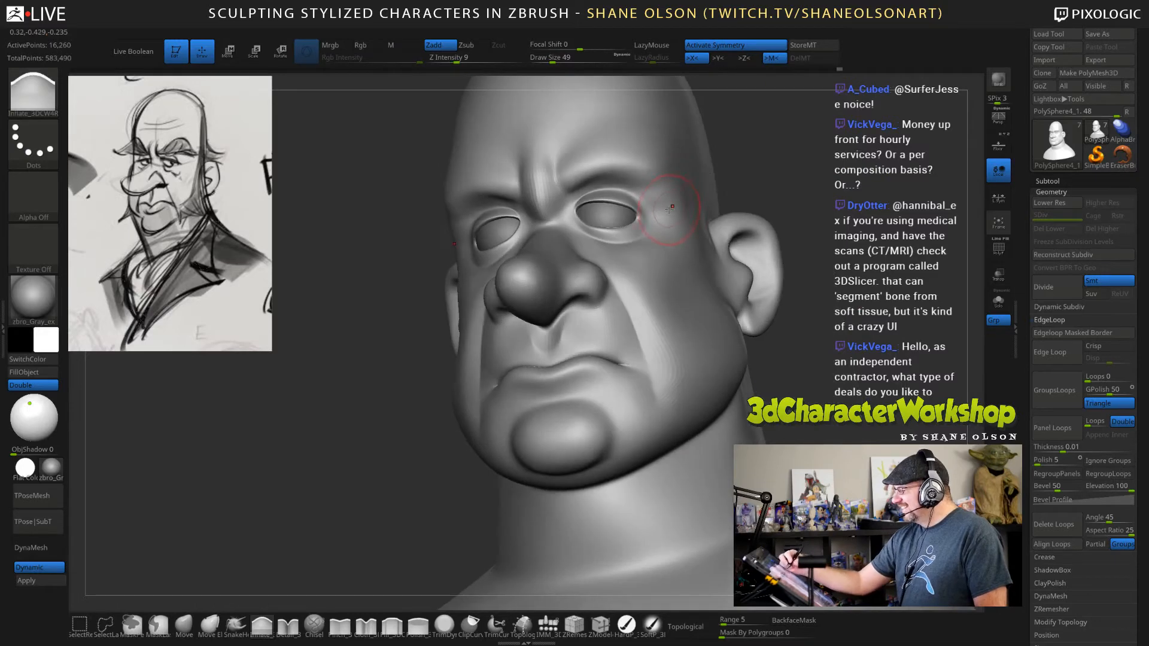
left_click_drag(823, 190, 754, 162)
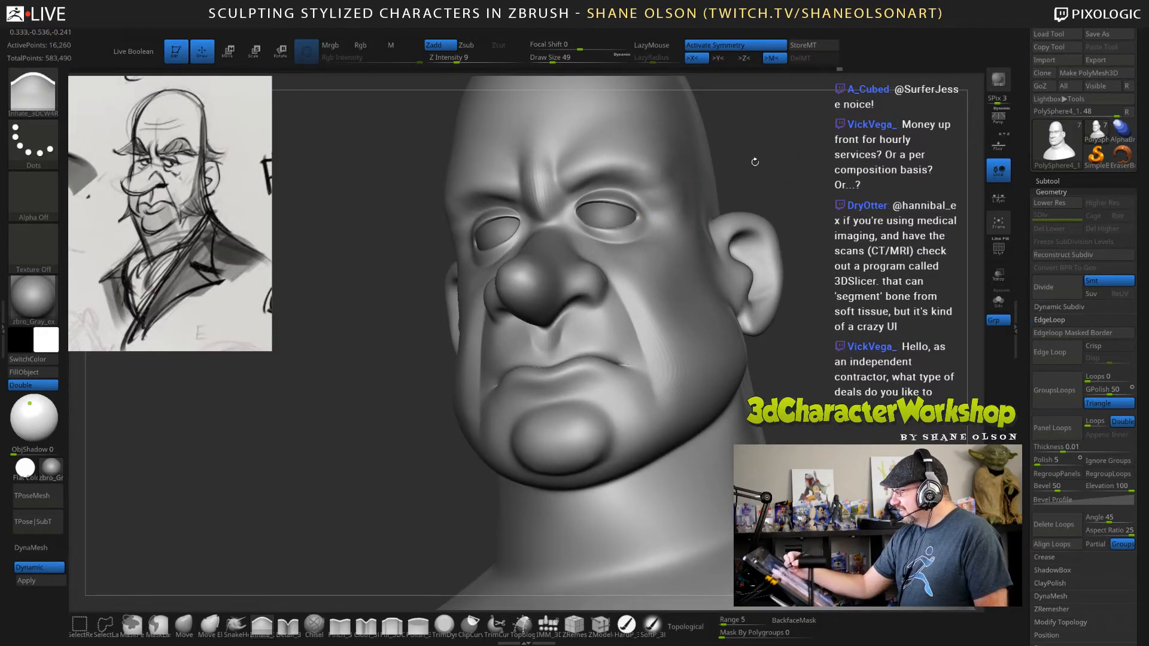
left_click_drag(668, 196, 664, 184, "shift")
mouse_move(808, 174)
left_mouse_down()
mouse_move(725, 199)
mouse_move(663, 184)
mouse_move(684, 171)
mouse_move(673, 180)
left_mouse_up()
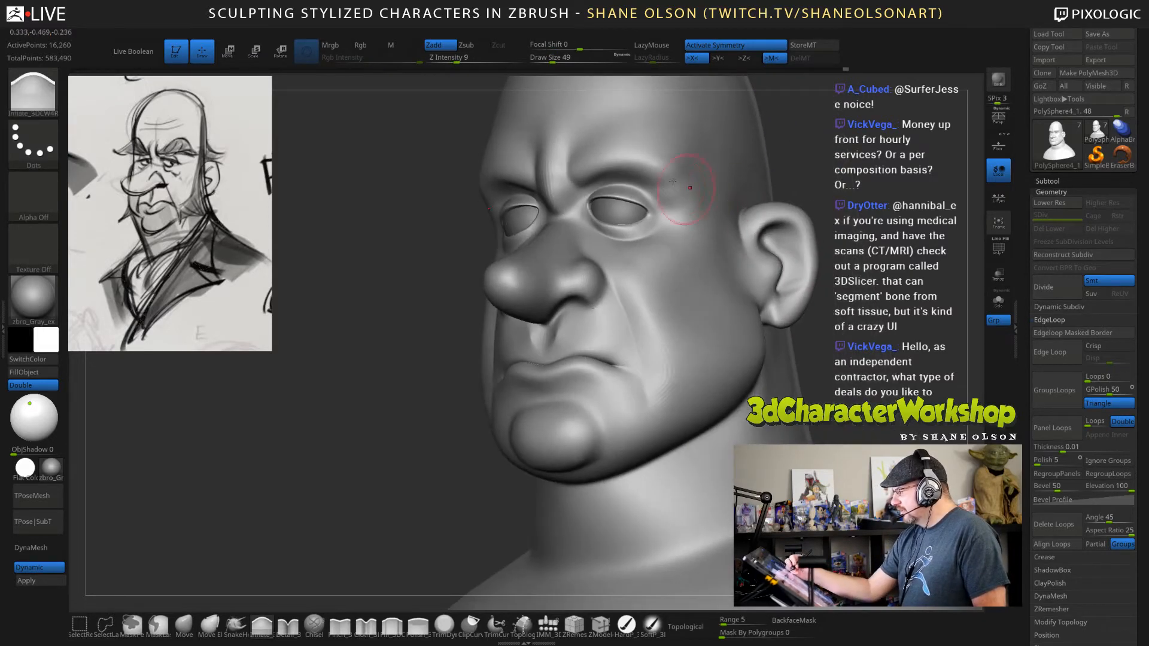
left_click_drag(819, 202, 699, 210)
left_click_drag(772, 175, 676, 252)
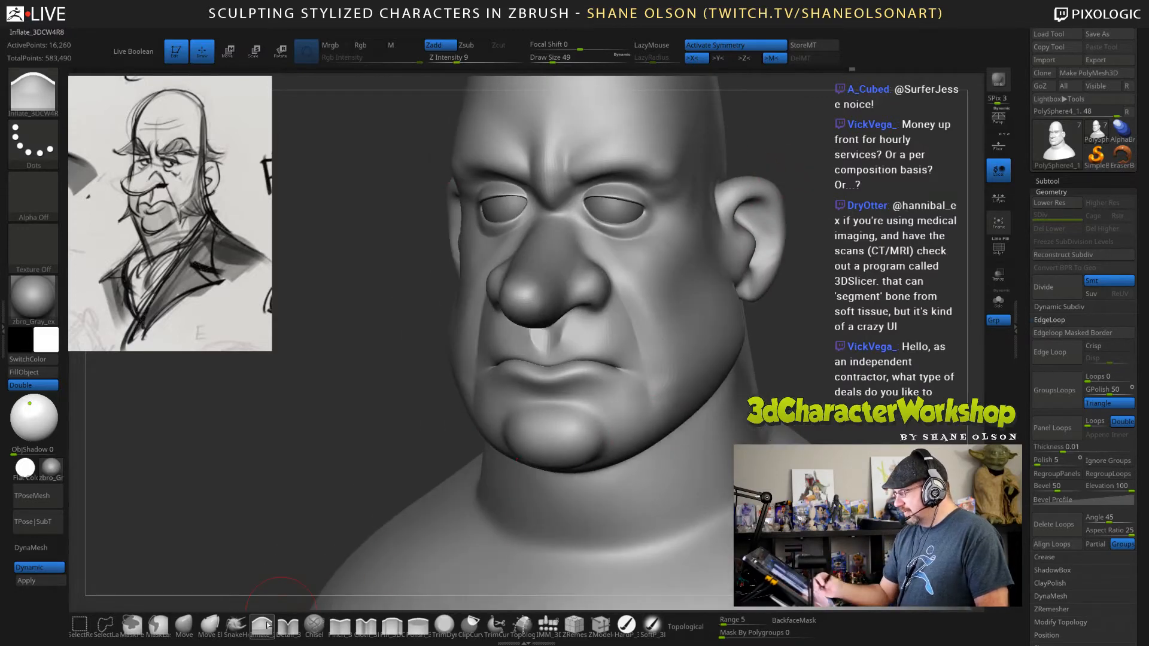
Sharpen the form at the brow's outer end beside the temple with the Pinch brush at about draw size 51, and smooth it.
left_click(340, 626)
left_click_drag(864, 313, 831, 311)
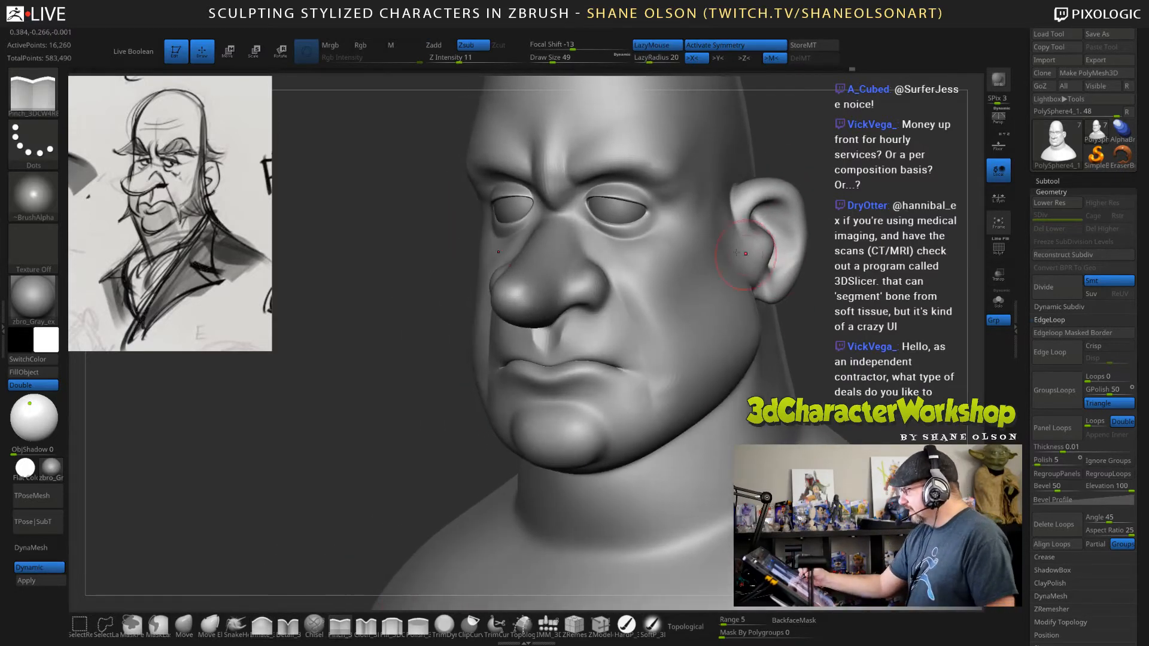
key("s")
left_click_drag(680, 218, 700, 205)
mouse_move(833, 211)
left_mouse_down()
mouse_move(740, 214)
mouse_move(777, 246)
mouse_move(845, 269)
mouse_move(854, 299)
mouse_move(829, 303)
mouse_move(859, 248)
mouse_move(823, 288)
left_mouse_up()
key("s")
left_click_drag(827, 240, 810, 225)
key("s")
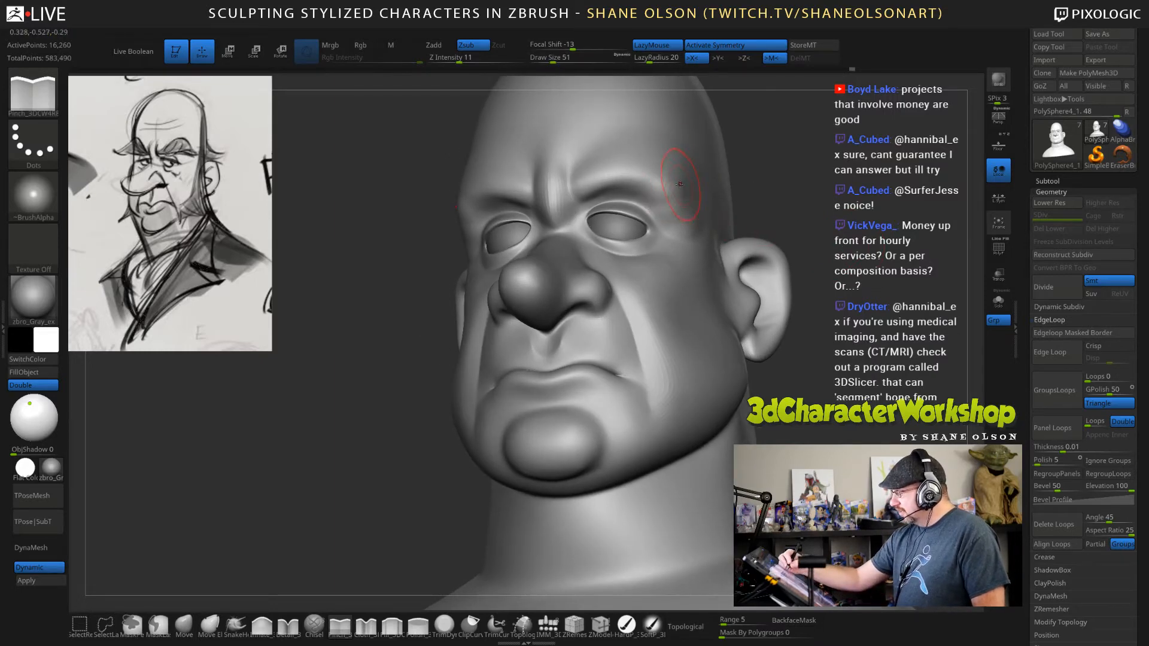
key("s")
left_click_drag(674, 186, 669, 186)
key("shift")
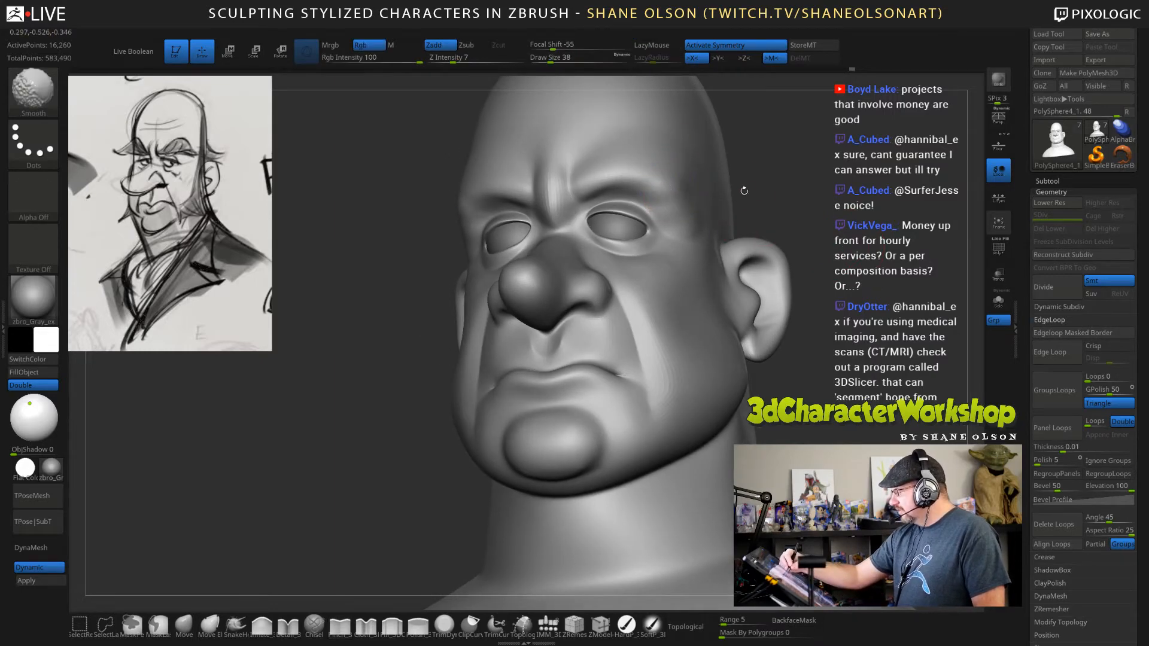
Reshape the outer brow and temple with the Move brush, varying the draw size between 62, 85 and 65.
mouse_move(837, 272)
left_mouse_down()
mouse_move(760, 281)
mouse_move(885, 292)
mouse_move(847, 275)
left_mouse_up()
left_click(189, 623)
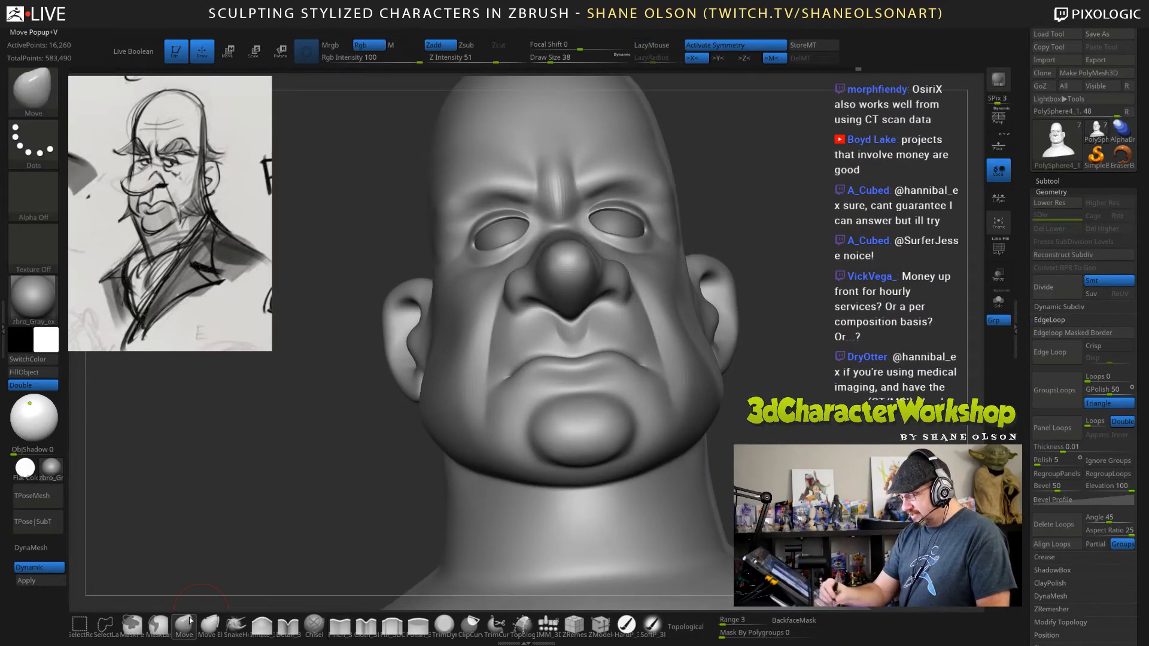
key("s")
left_click_drag(736, 193, 741, 194)
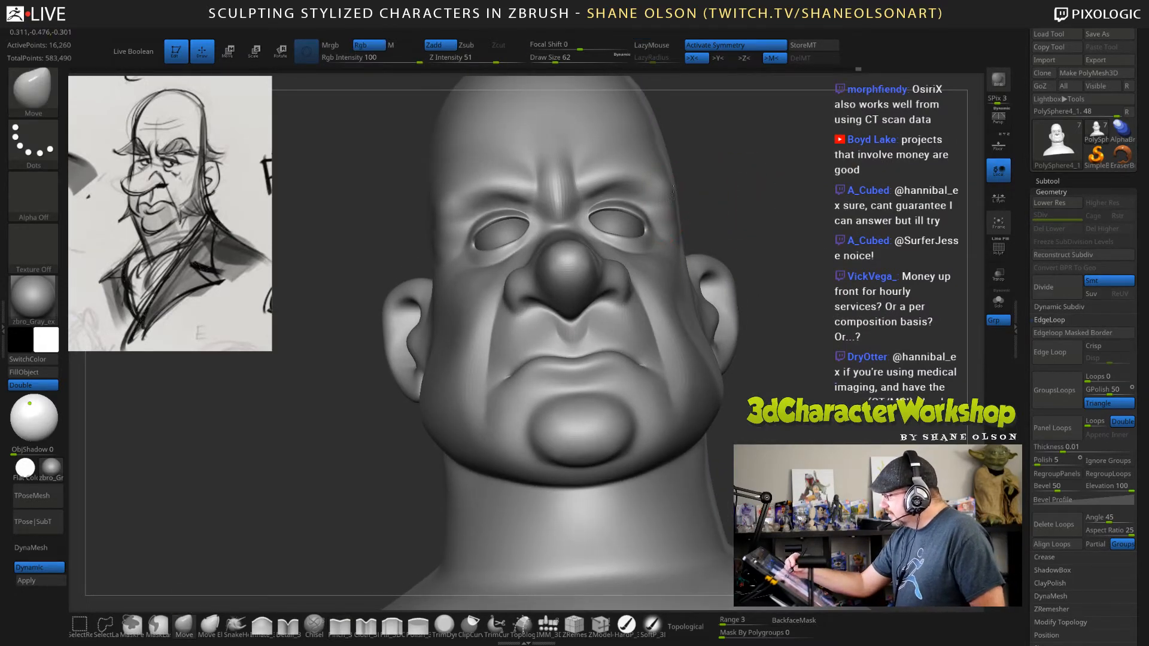
mouse_move(666, 184)
left_mouse_down()
mouse_move(662, 215)
mouse_move(802, 334)
mouse_move(760, 293)
left_mouse_up()
key("s")
left_click_drag(497, 188, 502, 188)
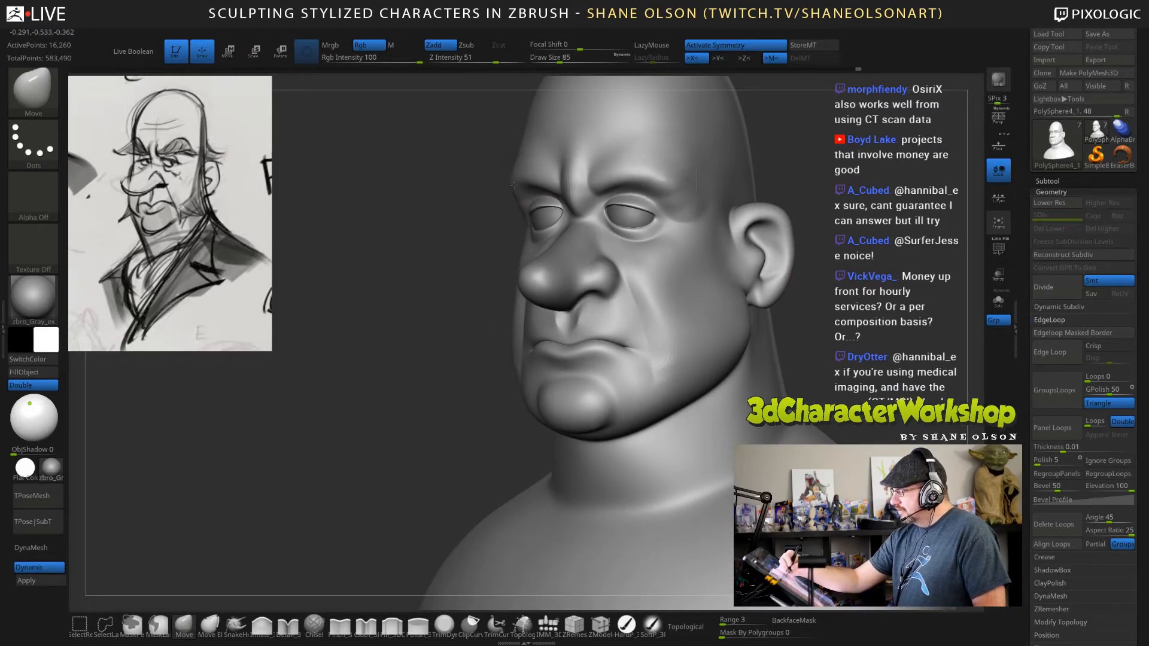
mouse_move(724, 191)
left_mouse_down()
mouse_move(754, 185)
mouse_move(746, 174)
left_mouse_up()
key("s")
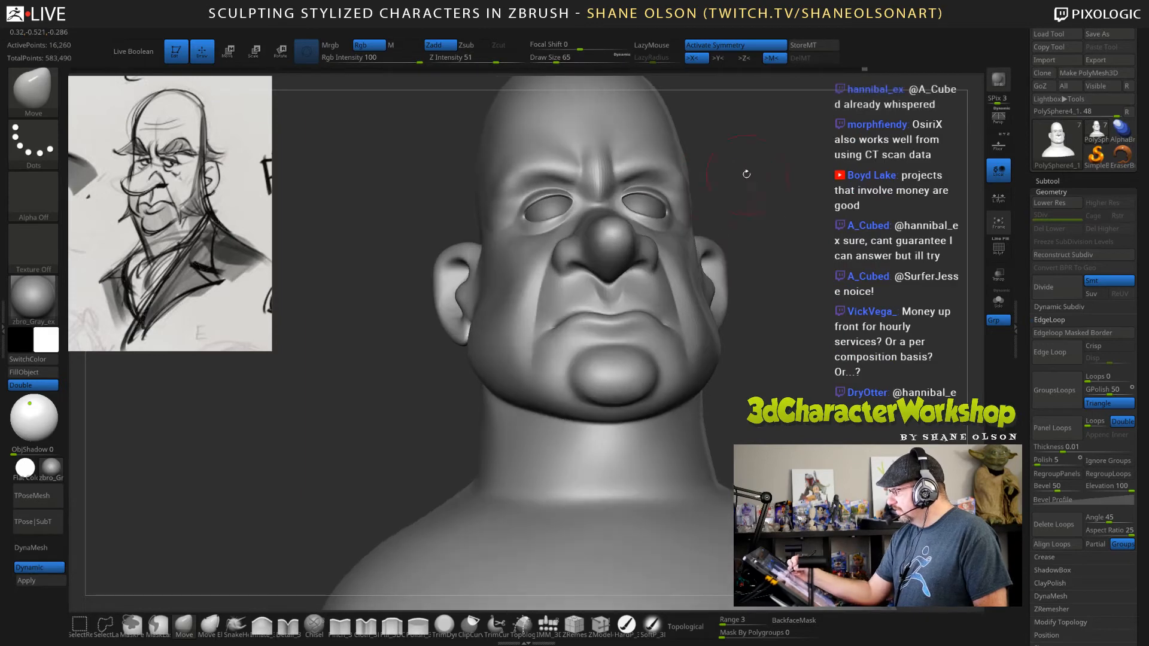
Adjust the line of the brow above the eyes with the Move brush at draw size 65.
left_click_drag(841, 264, 811, 307)
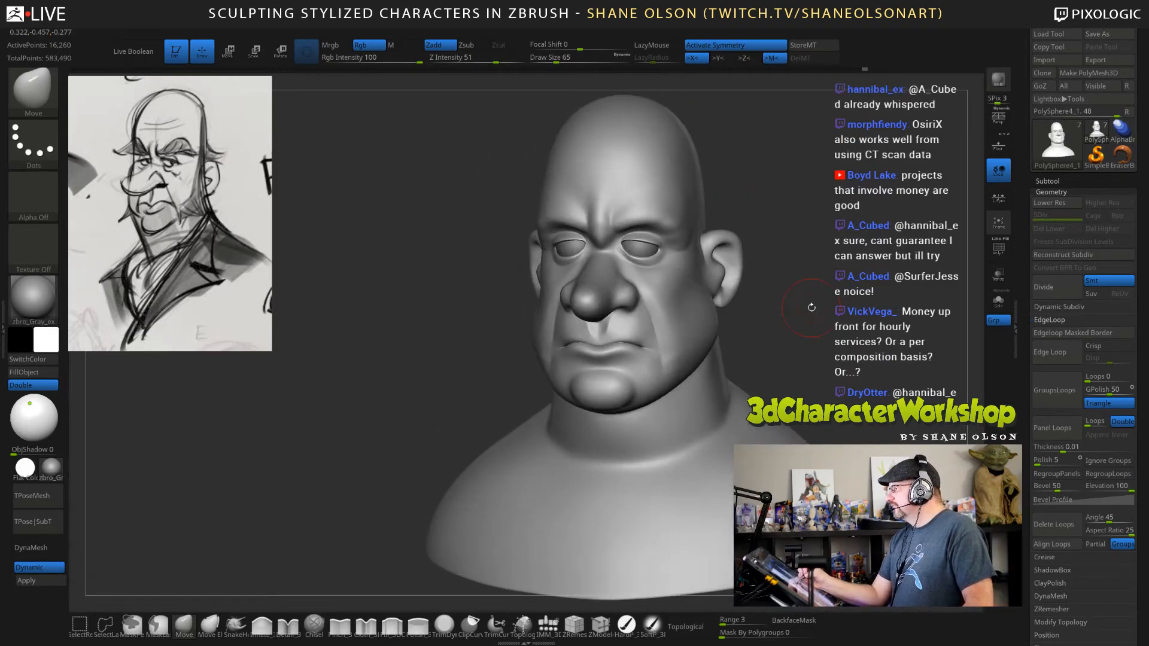
left_click_drag(780, 246, 782, 272)
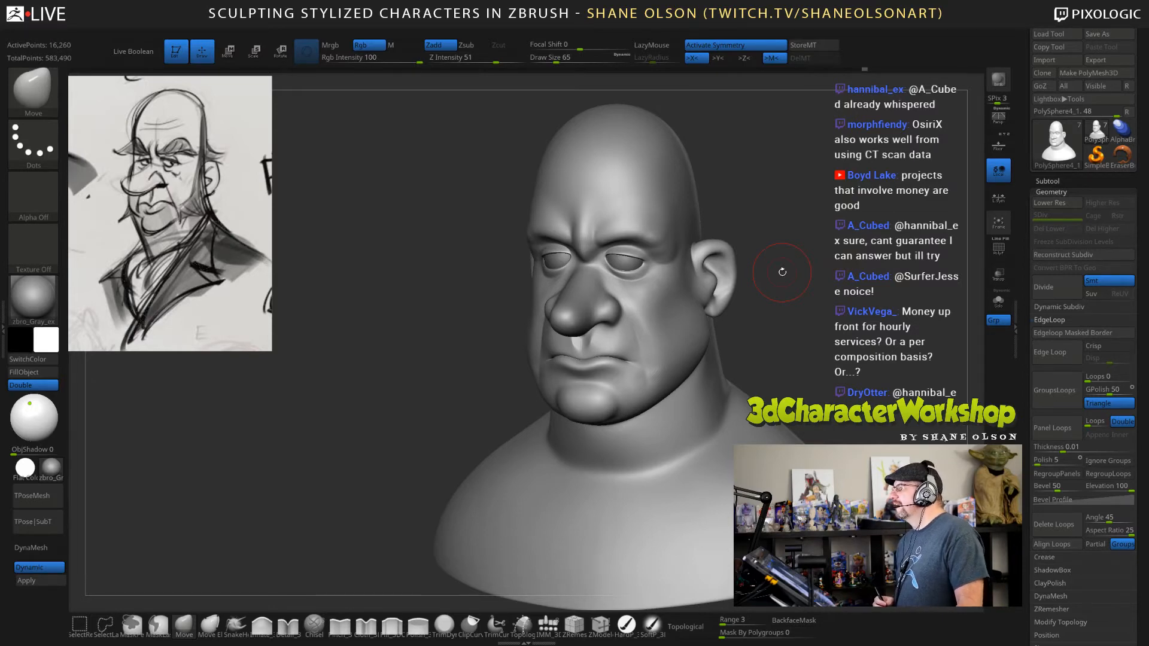
mouse_move(815, 251)
left_mouse_down()
mouse_move(792, 247)
mouse_move(804, 269)
left_mouse_up()
left_click_drag(791, 393, 741, 389)
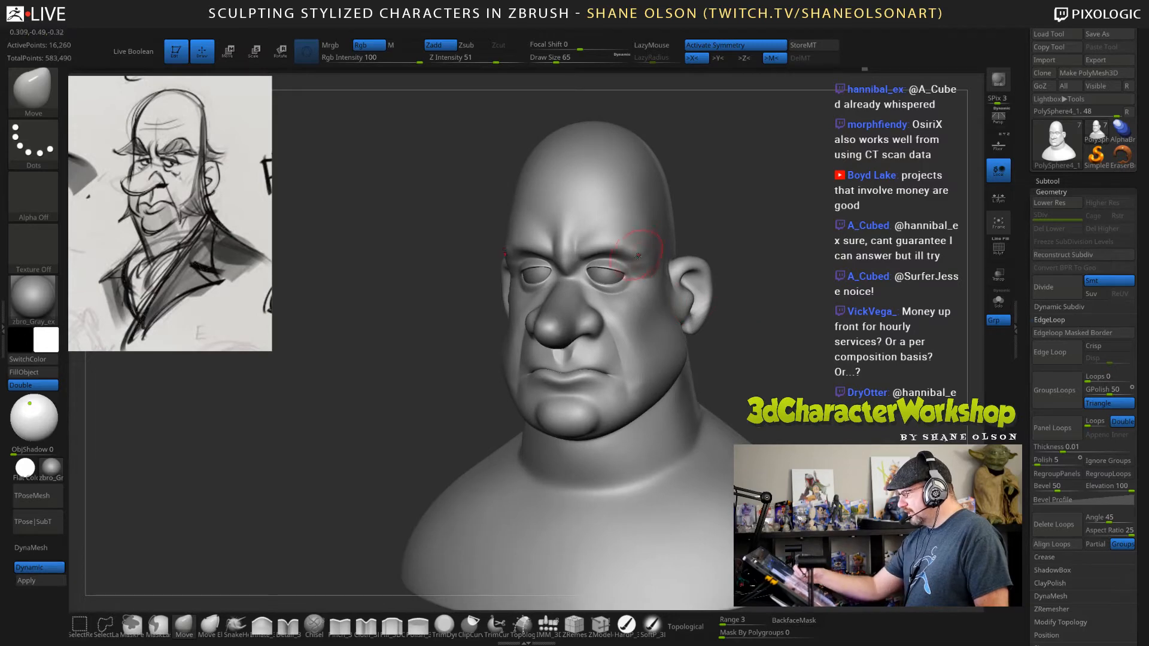
mouse_move(840, 354)
left_mouse_down()
mouse_move(876, 338)
mouse_move(822, 326)
mouse_move(819, 365)
mouse_move(815, 341)
left_mouse_up()
key("shift")
key("shift")
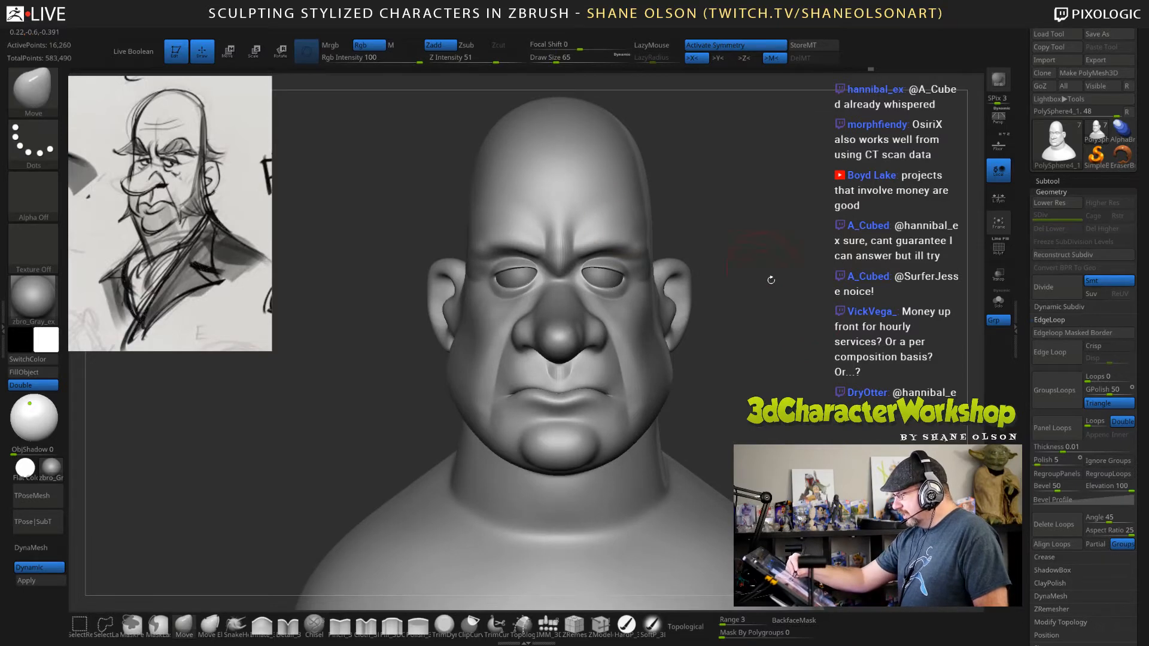
left_click_drag(771, 280, 690, 248)
mouse_move(620, 243)
left_mouse_down()
mouse_move(624, 231)
mouse_move(640, 242)
mouse_move(591, 234)
left_mouse_up()
Check the face from below and refine the jawline beside the chin with the Move brush at draw size 45.
left_click_drag(776, 278, 801, 359)
left_click_drag(872, 491, 884, 358)
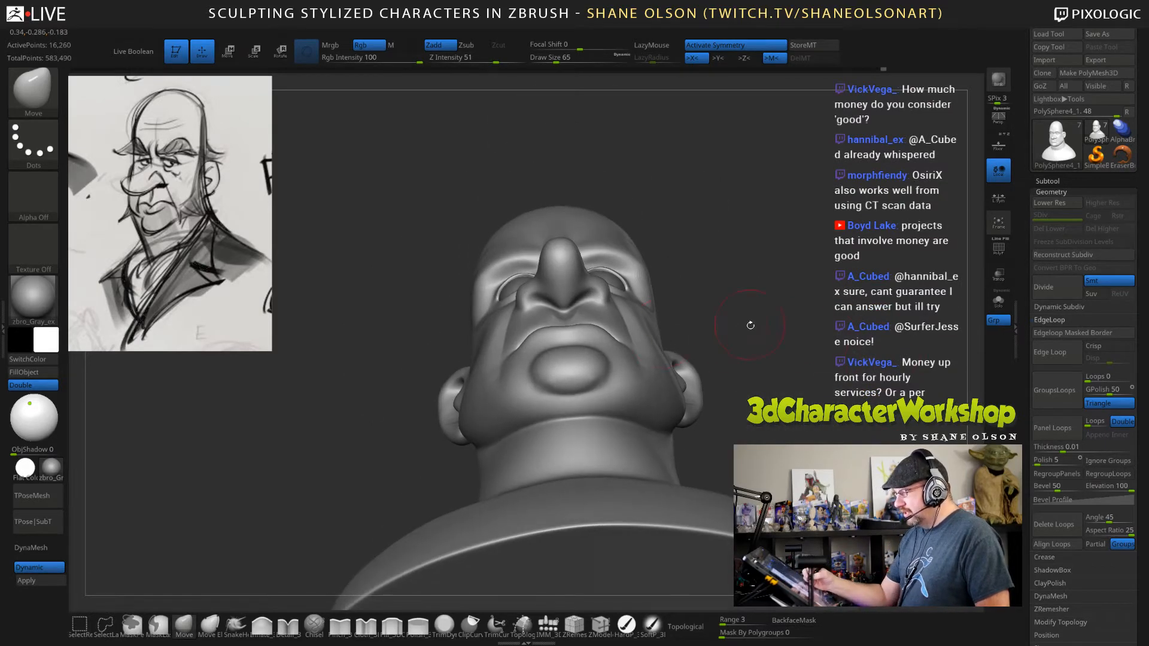
mouse_move(750, 325)
left_mouse_down()
mouse_move(781, 394)
mouse_move(788, 349)
mouse_move(765, 430)
mouse_move(706, 454)
left_mouse_up()
key("bracketleft")
key("bracketleft")
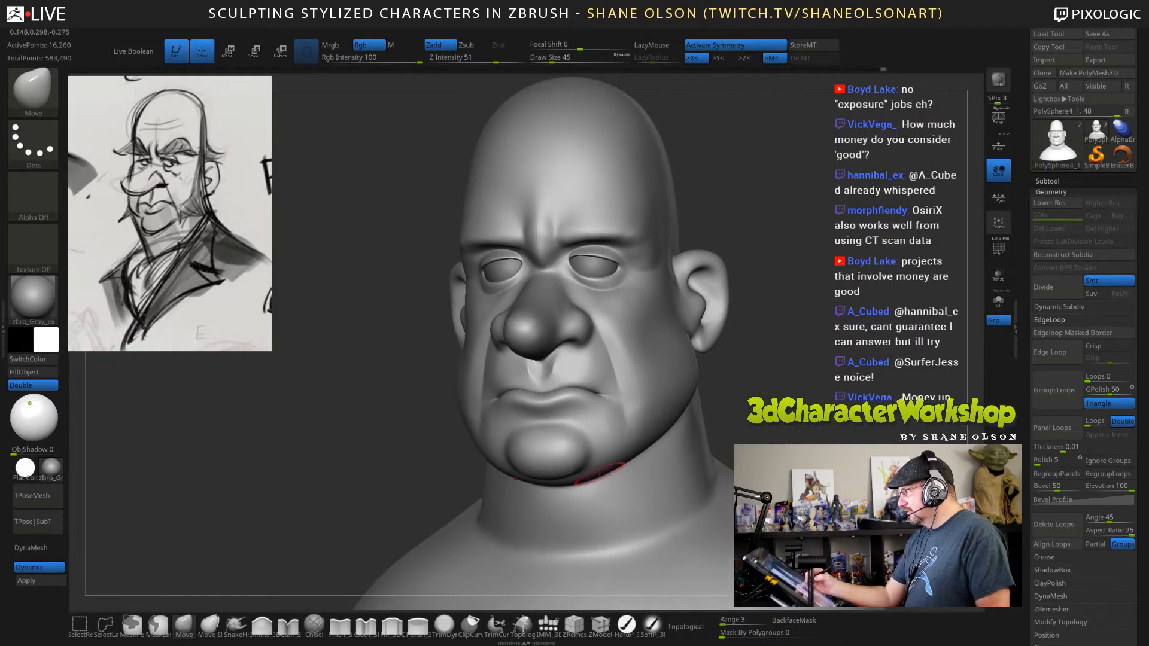
Add fullness to the lips with the Inflate brush at draw size 45.
left_click(263, 625)
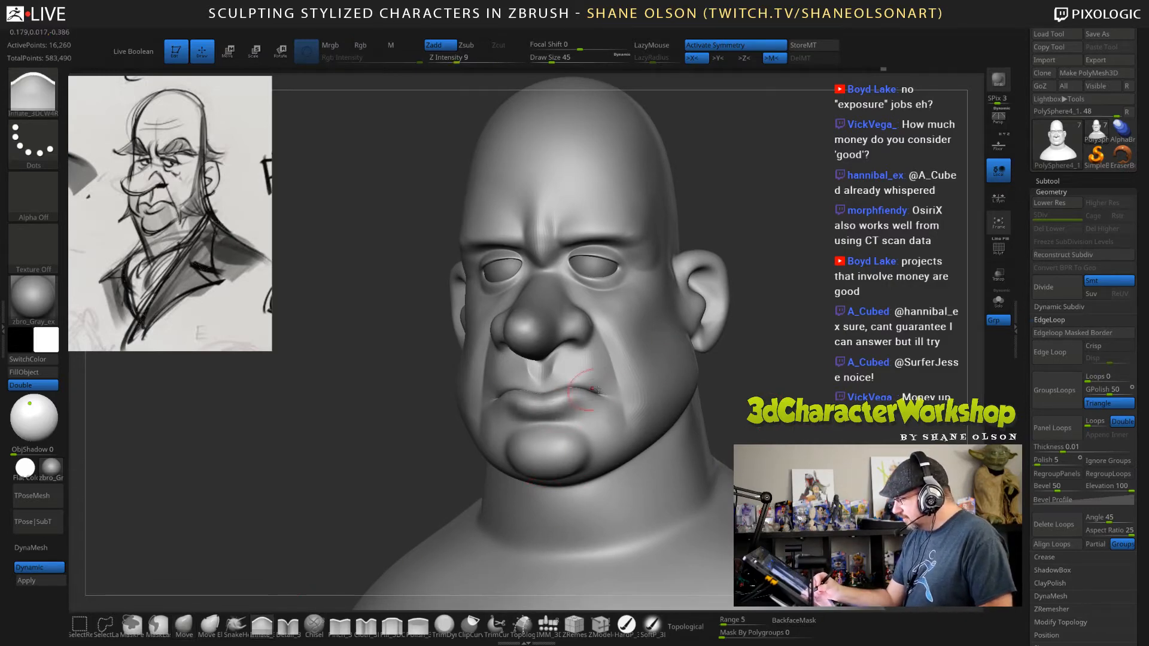
mouse_move(551, 402)
right_mouse_down()
mouse_move(626, 409)
mouse_move(688, 382)
mouse_move(844, 376)
mouse_move(859, 361)
right_mouse_up()
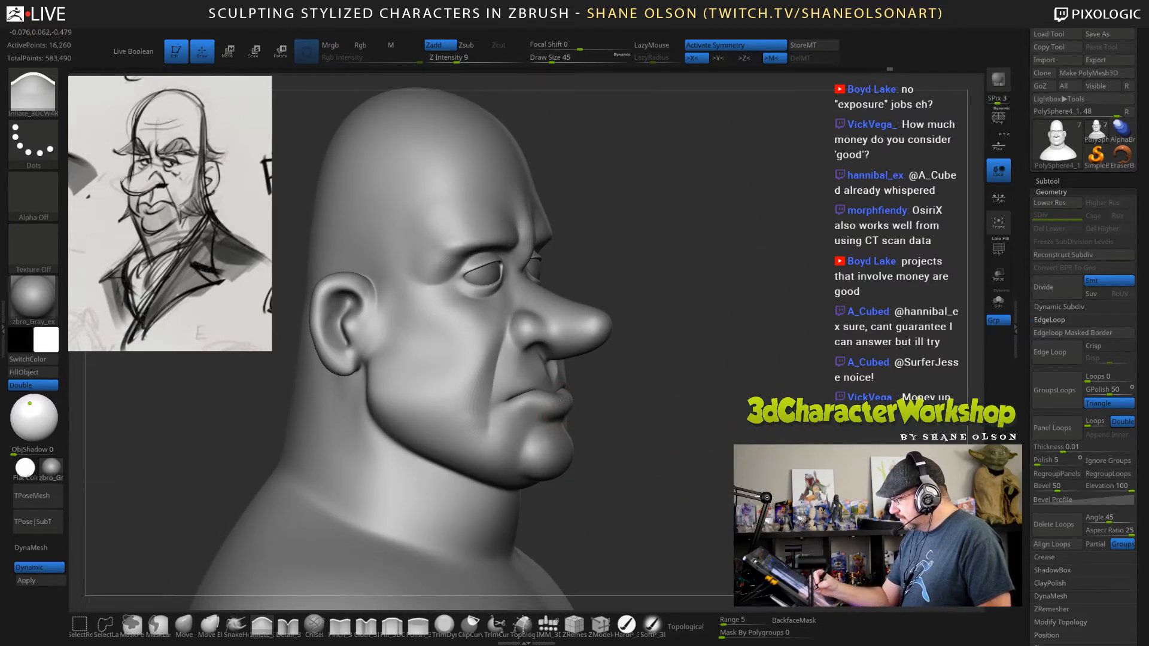
left_click_drag(660, 387, 553, 390)
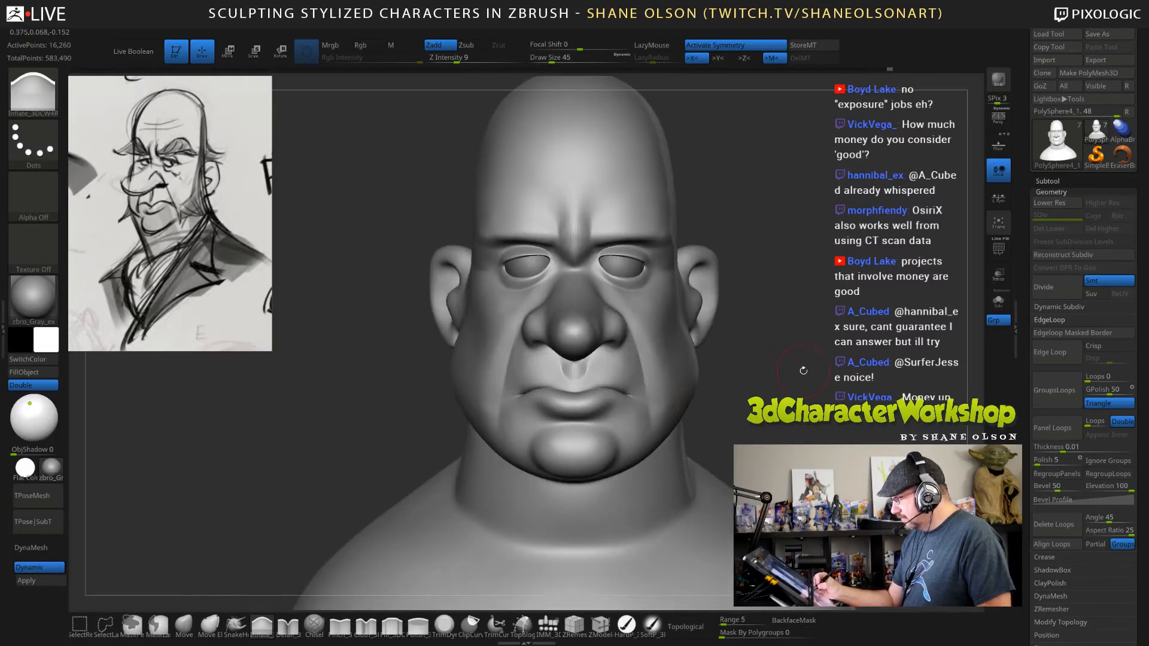
left_click_drag(804, 370, 759, 371)
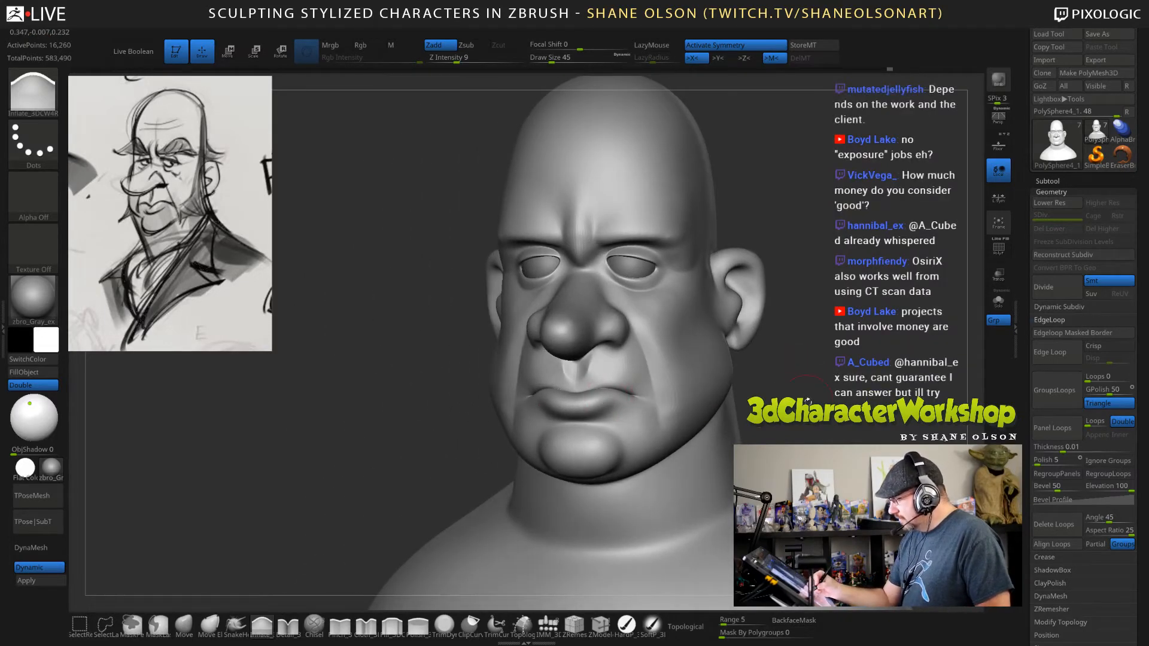
mouse_move(807, 401)
left_mouse_down("shift")
mouse_move(823, 392)
mouse_move(801, 403)
mouse_move(799, 388)
mouse_move(760, 383)
left_mouse_up("shift")
Adjust the nose bridge in side view with the Move brush at draw size 82, and reduce the draw size to 56.
key("s")
left_click_drag(528, 442, 563, 416)
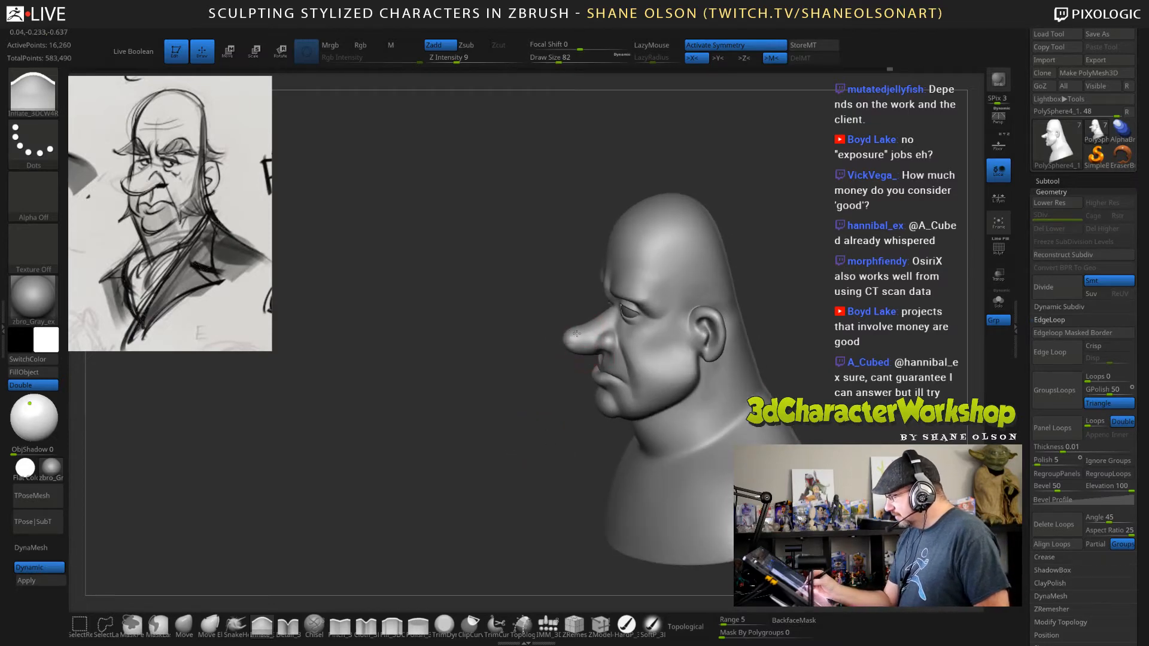
mouse_move(818, 318)
left_mouse_down()
mouse_move(809, 309)
mouse_move(821, 338)
mouse_move(838, 326)
mouse_move(842, 340)
mouse_move(836, 358)
mouse_move(813, 355)
left_mouse_up()
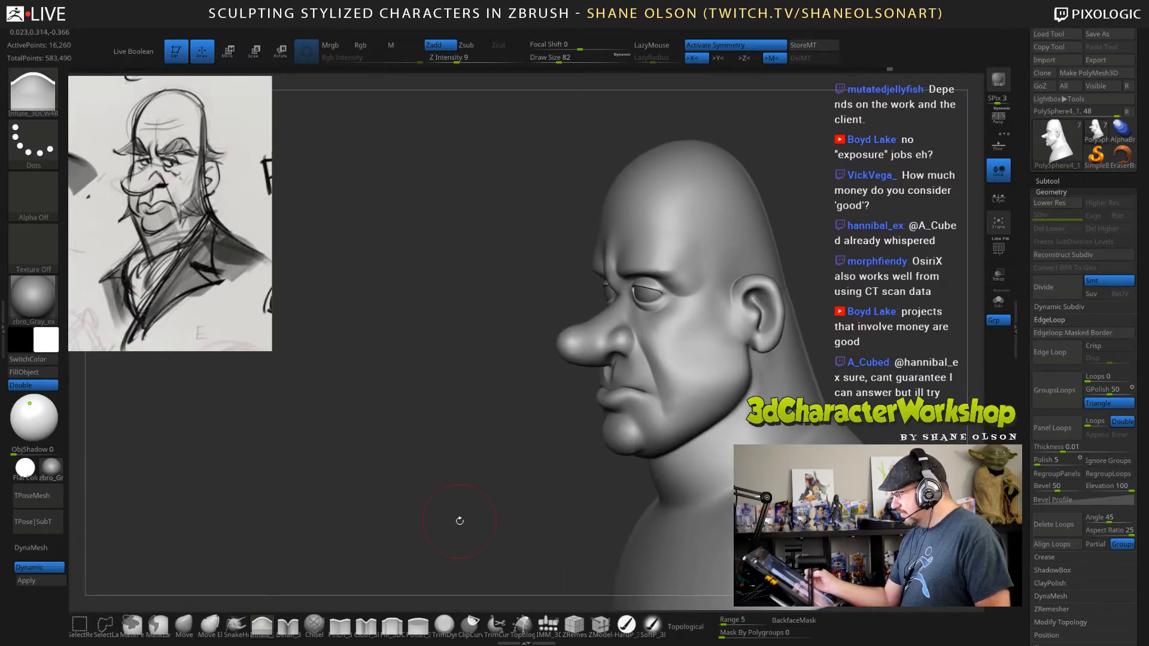
left_click(185, 623)
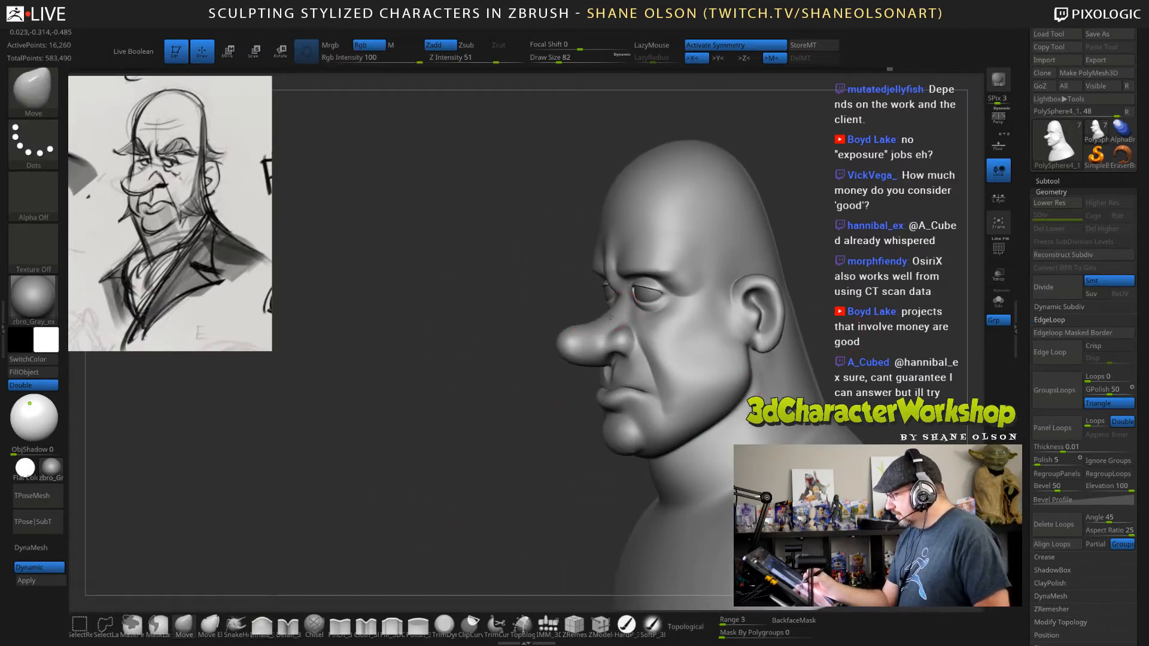
left_click_drag(595, 324, 594, 320)
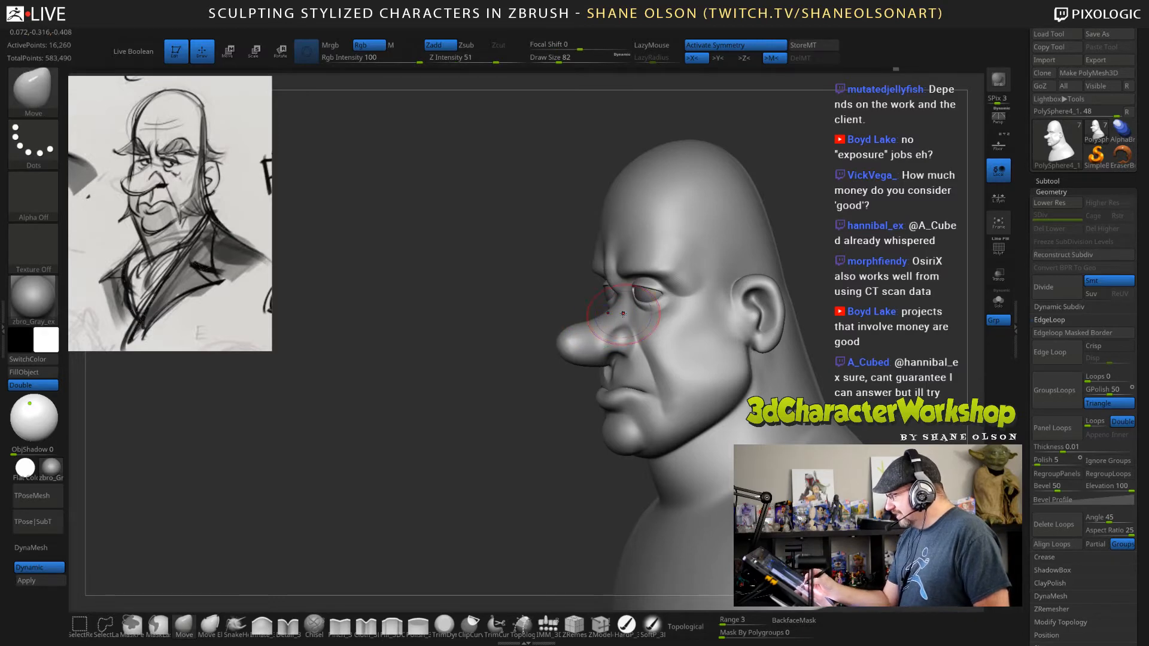
left_click_drag(522, 479, 589, 482)
key("s")
mouse_move(817, 311)
left_mouse_down("alt")
mouse_move(831, 335)
mouse_move(845, 308)
left_mouse_up("alt")
left_click_drag(599, 603, 335, 603)
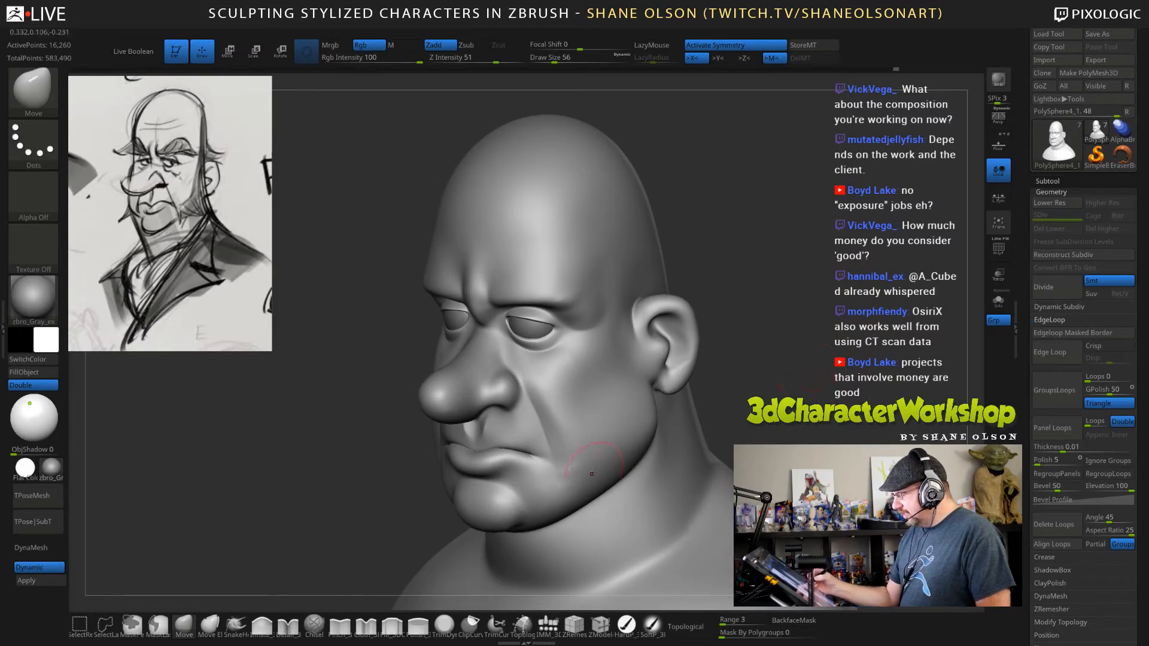
Carve the crease above the nostril wing where the nose meets the cheek, using the Detail brush at draw size 36.
left_click(288, 625)
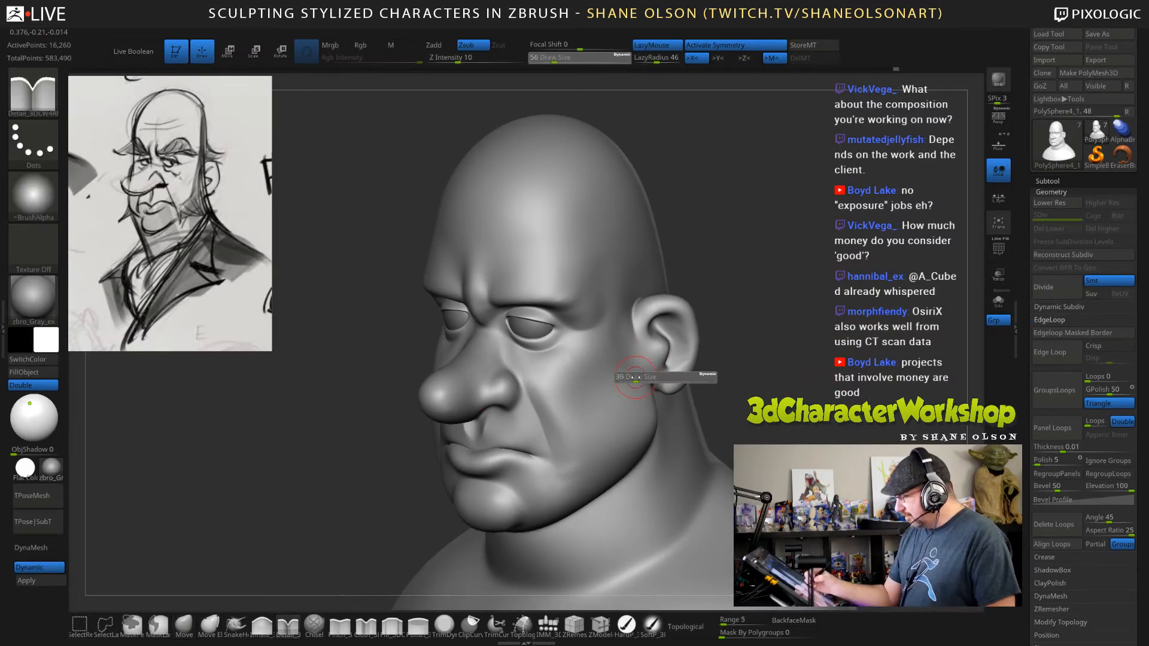
right_click_drag(587, 407, 587, 438)
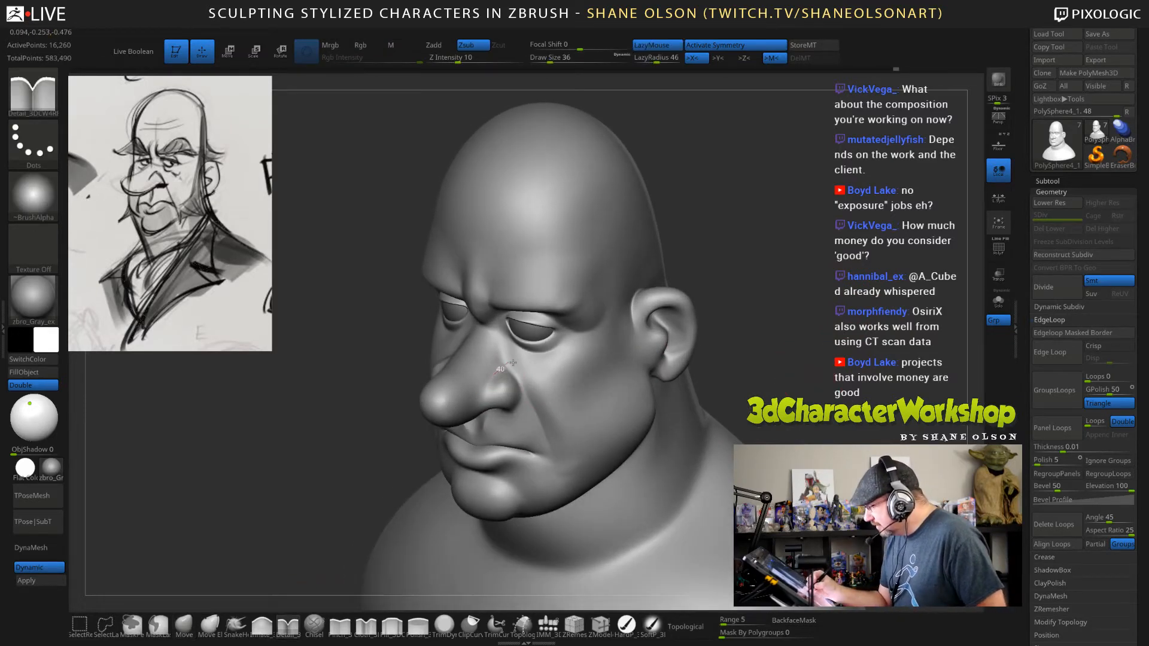
left_click_drag(523, 367, 514, 368)
left_click_drag(514, 367, 525, 382)
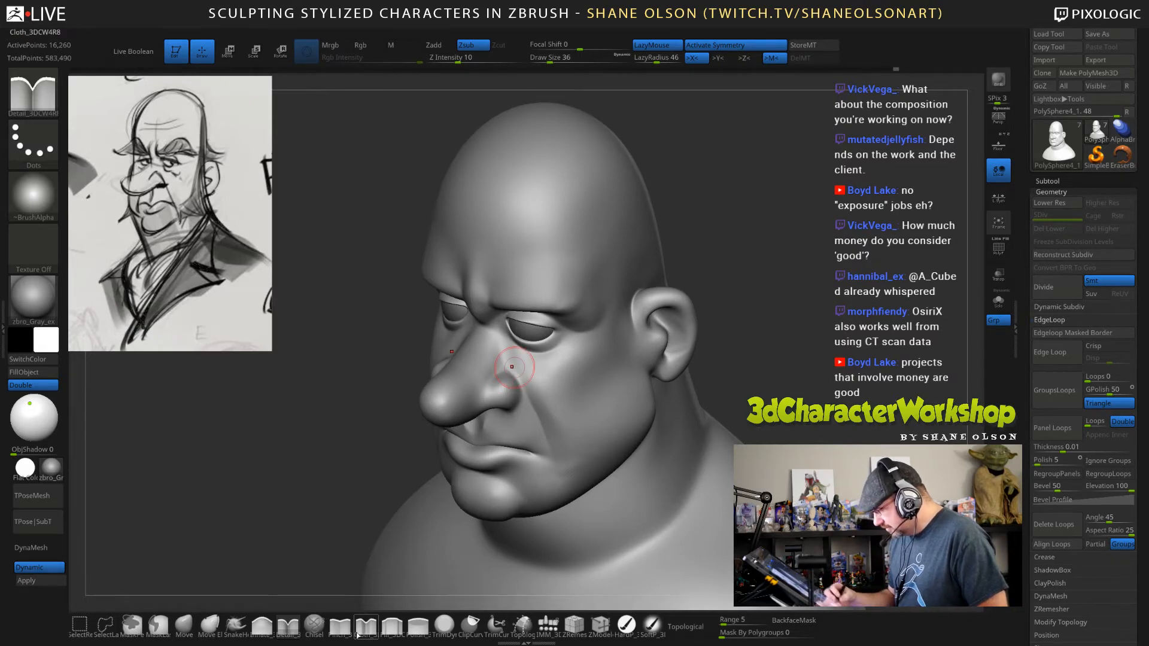
left_click(340, 625)
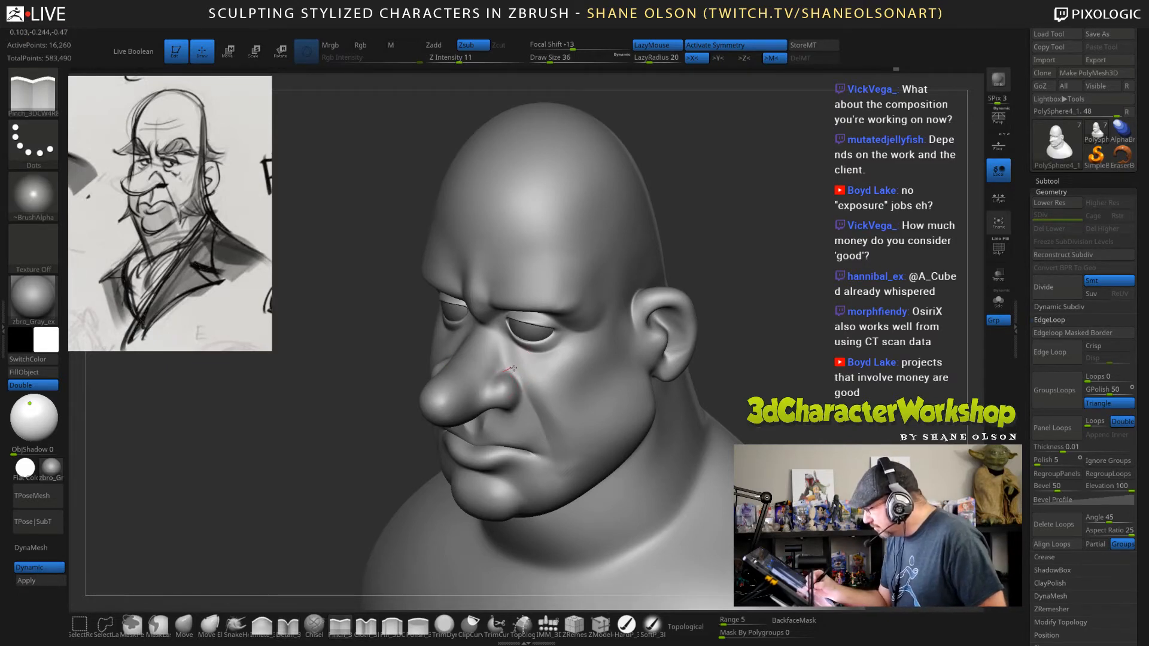
left_click(287, 636)
left_click_drag(357, 495, 326, 490)
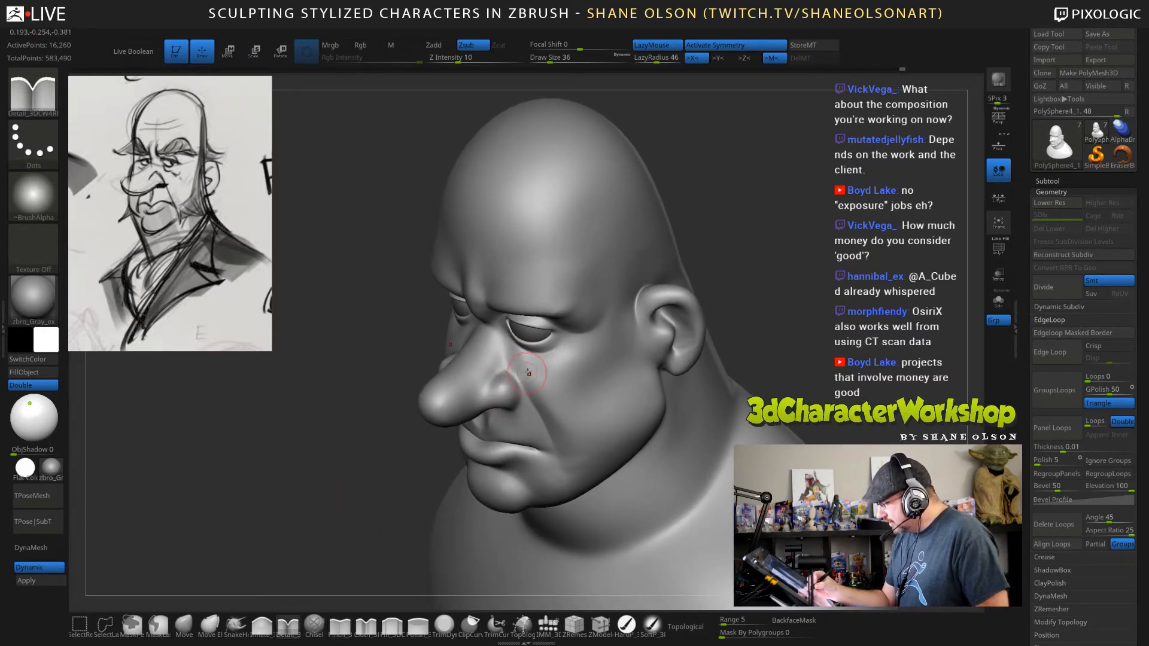
Deepen the crease around the nostril wing with the Detail brush at Z Intensity 19, with LazyMouse off.
key("l")
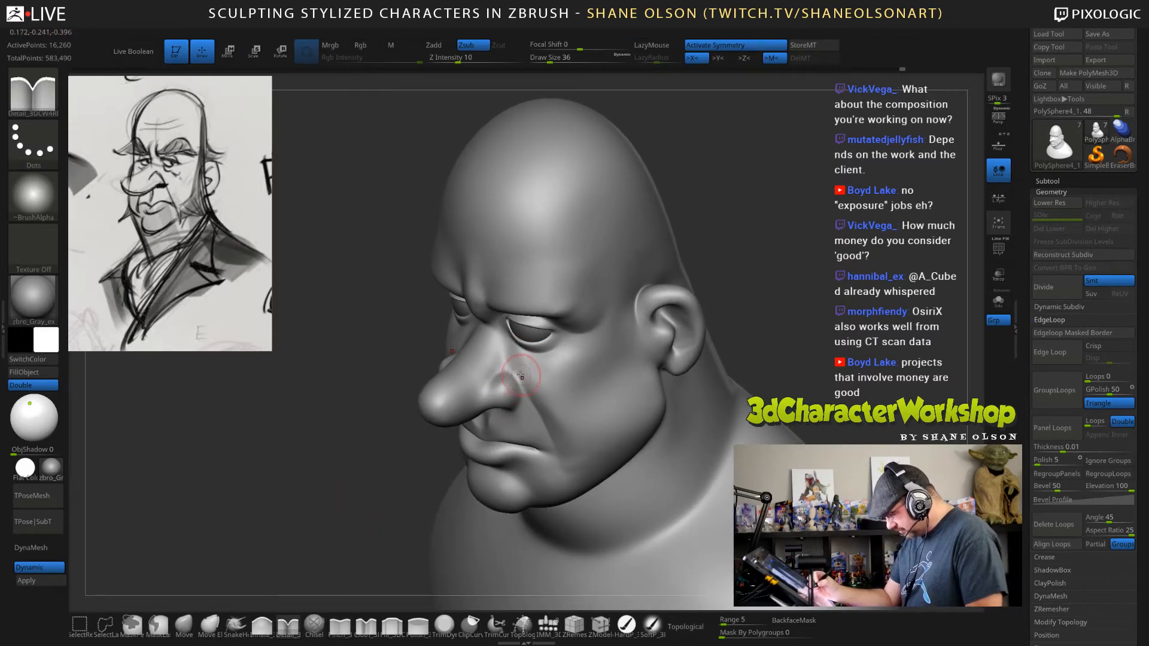
left_click(469, 59)
left_click_drag(365, 454, 326, 470)
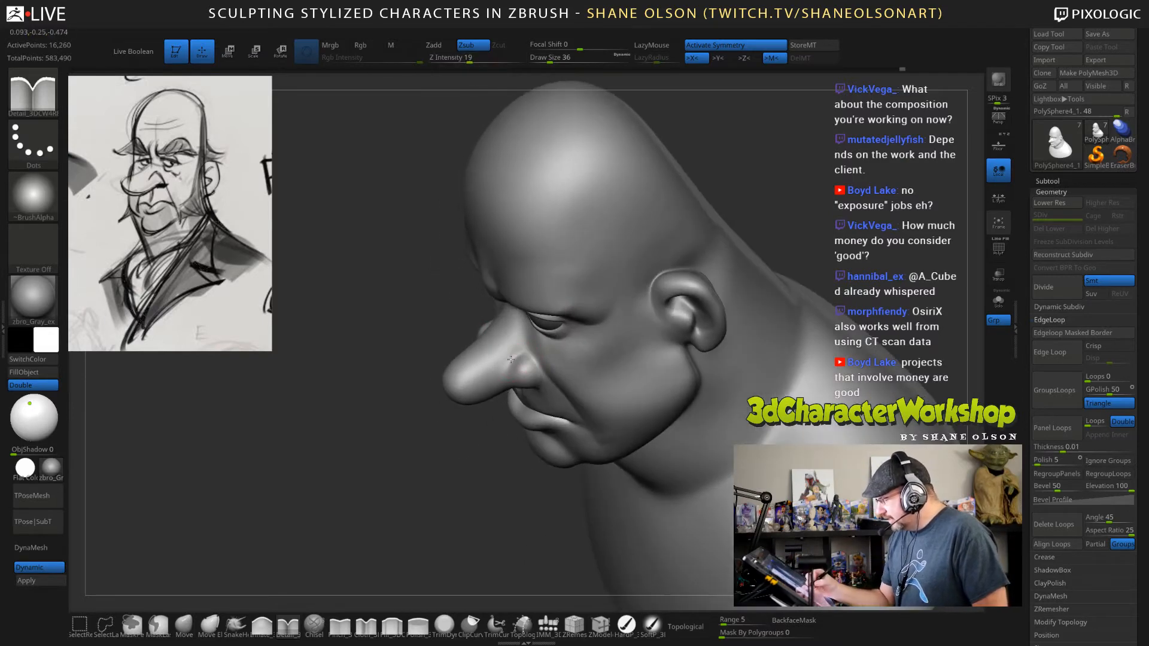
left_click_drag(551, 357, 569, 366, "shift")
mouse_move(382, 467)
left_mouse_down()
mouse_move(368, 448)
mouse_move(426, 446)
left_mouse_up()
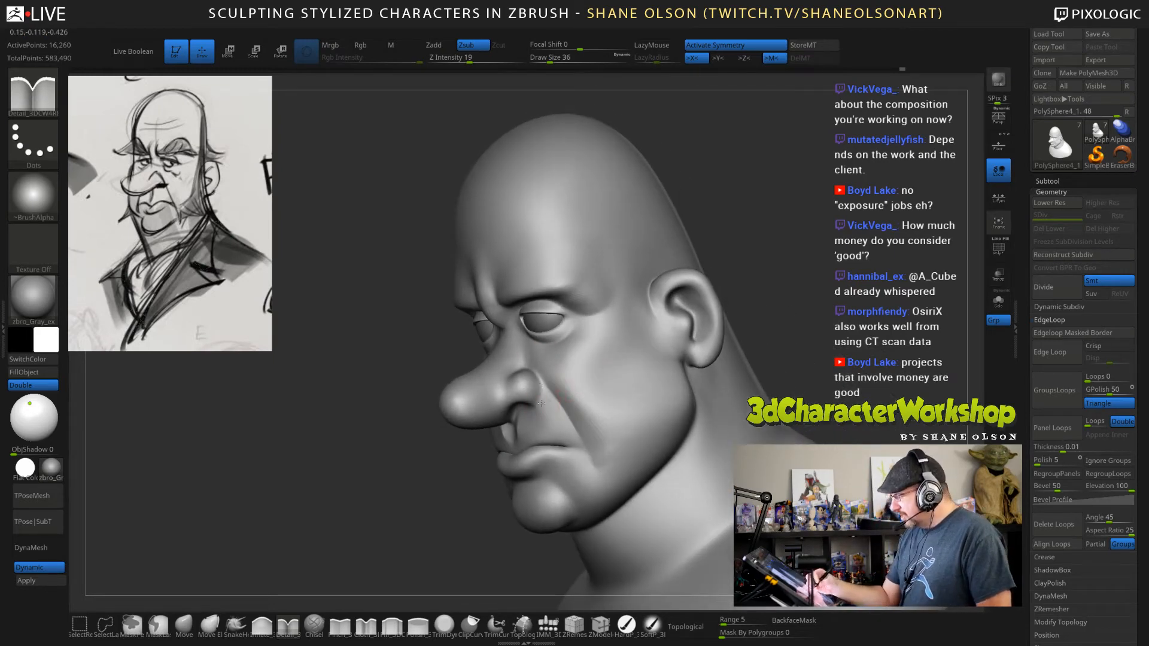
left_click_drag(748, 350, 777, 341)
Reshape the base of the nostril above the upper lip using the Move brush at draw size 56.
left_click(184, 625)
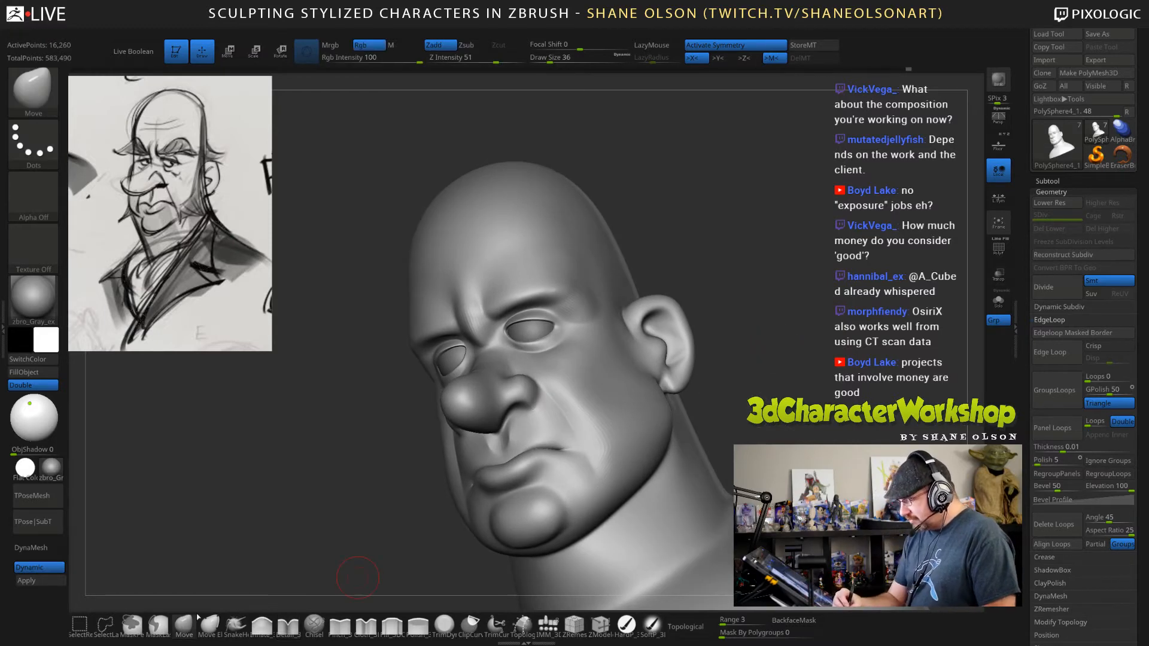
key("s")
left_click_drag(416, 508, 434, 506)
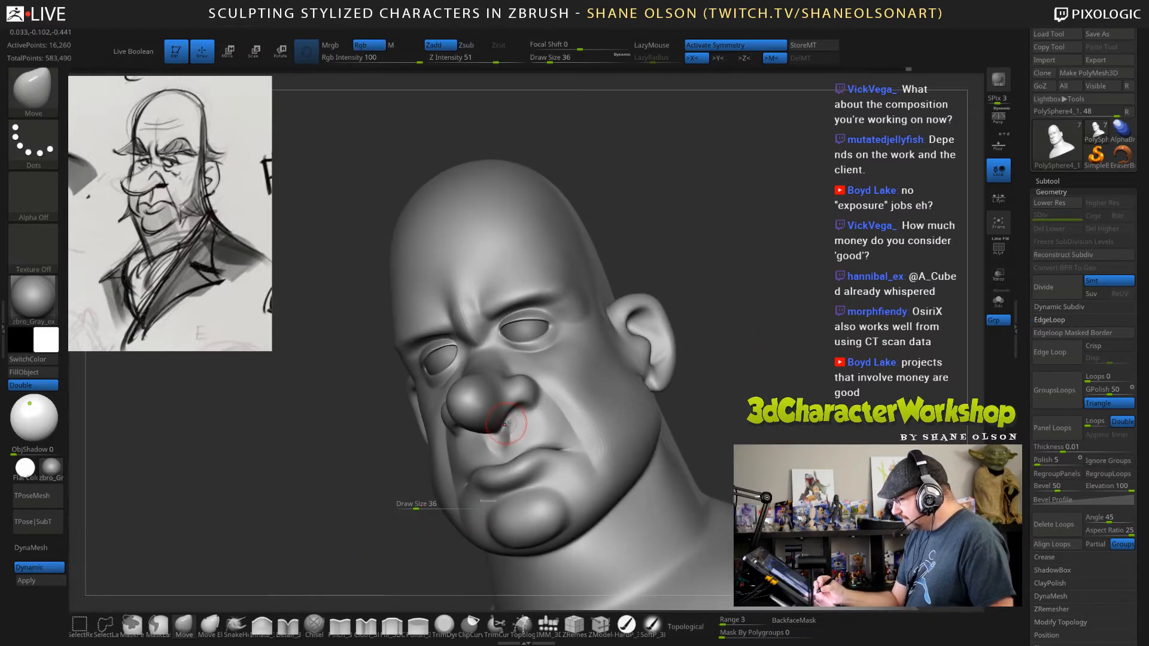
left_click_drag(712, 364, 706, 366)
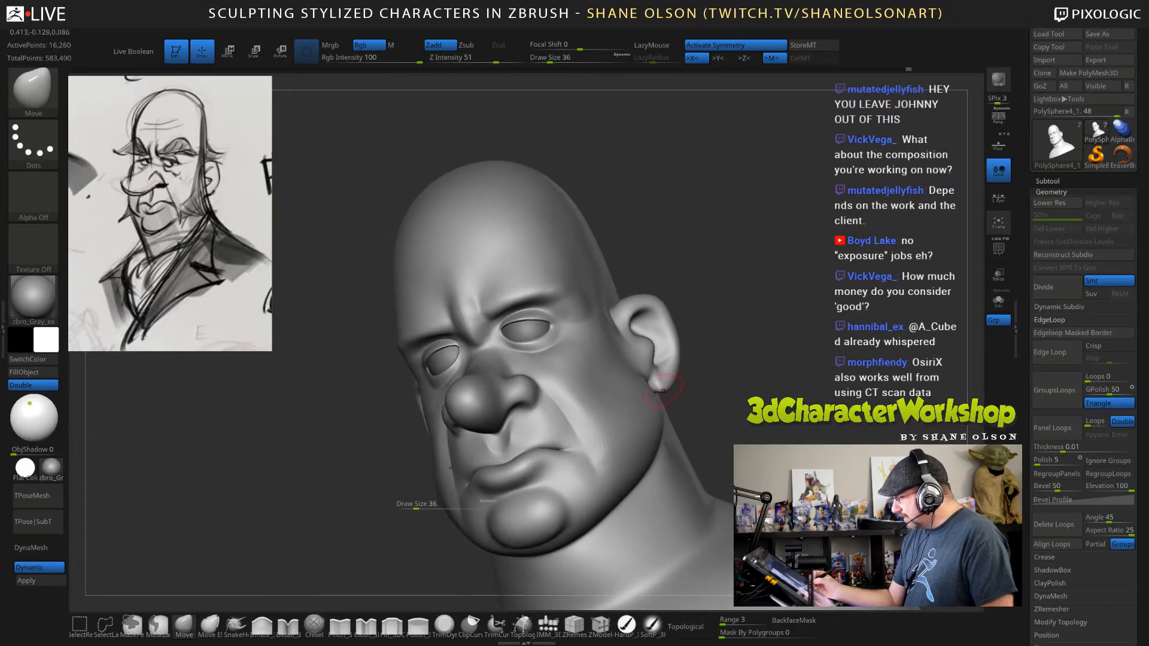
key("s")
left_click_drag(505, 442, 508, 423)
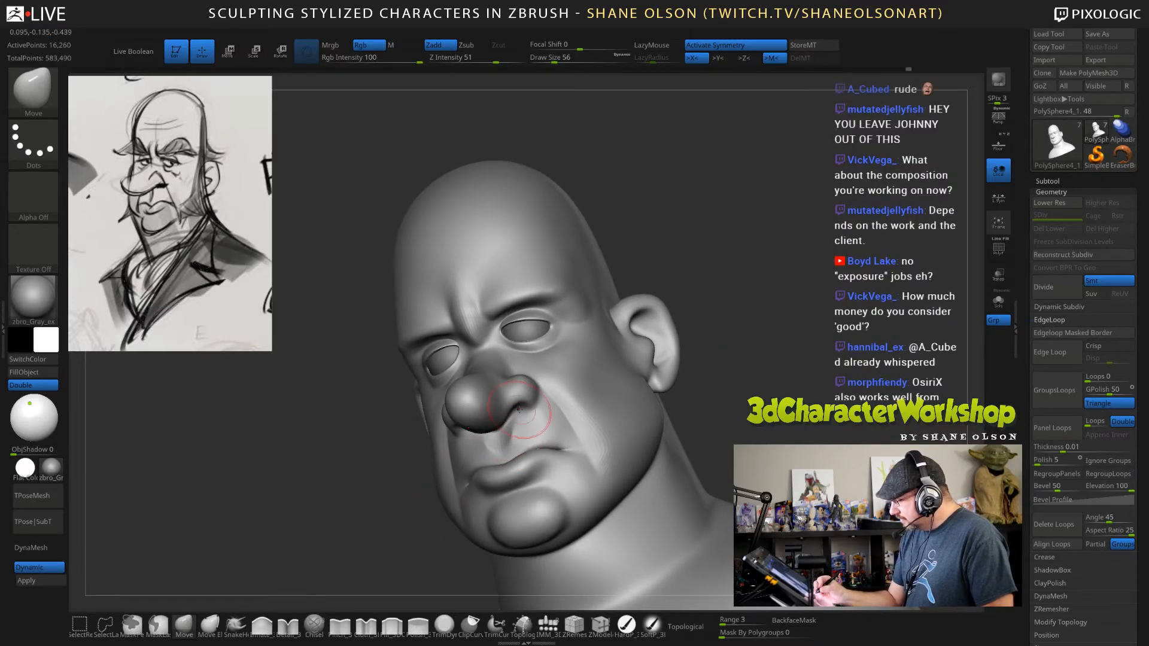
Refine the nostril's underside and upper-lip profile in side view with the Move brush, reducing the draw size to 38.
left_click_drag(389, 472, 293, 464)
mouse_move(520, 417)
right_mouse_down()
mouse_move(510, 432)
mouse_move(545, 429)
right_mouse_up()
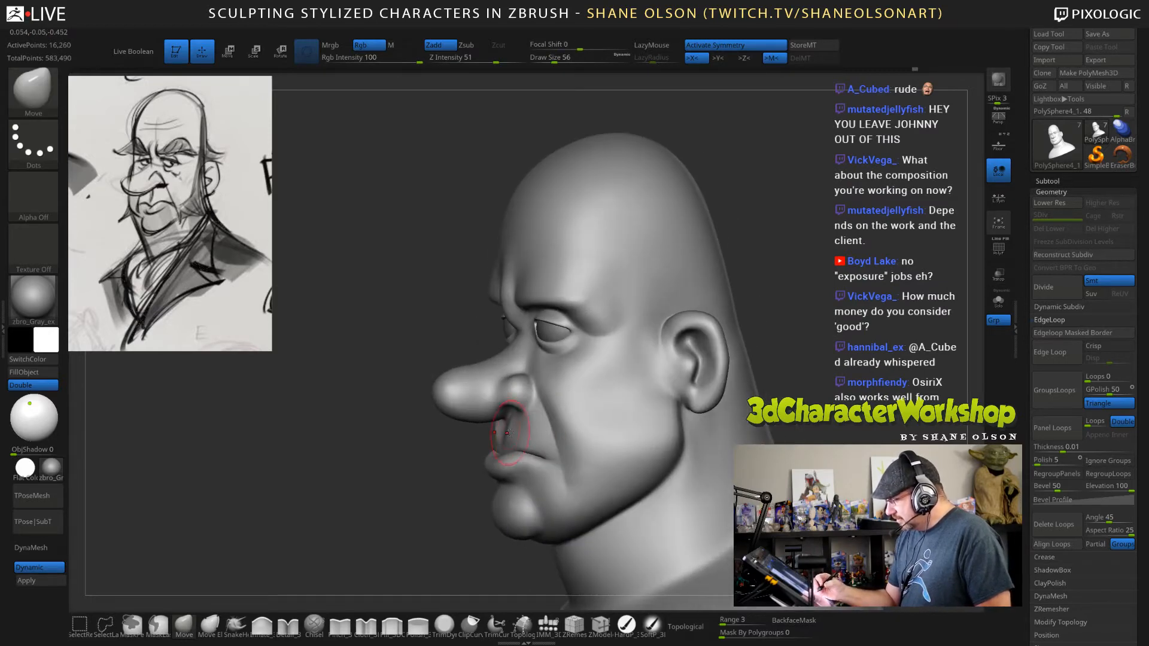
key("s")
left_click_drag(511, 428, 506, 428)
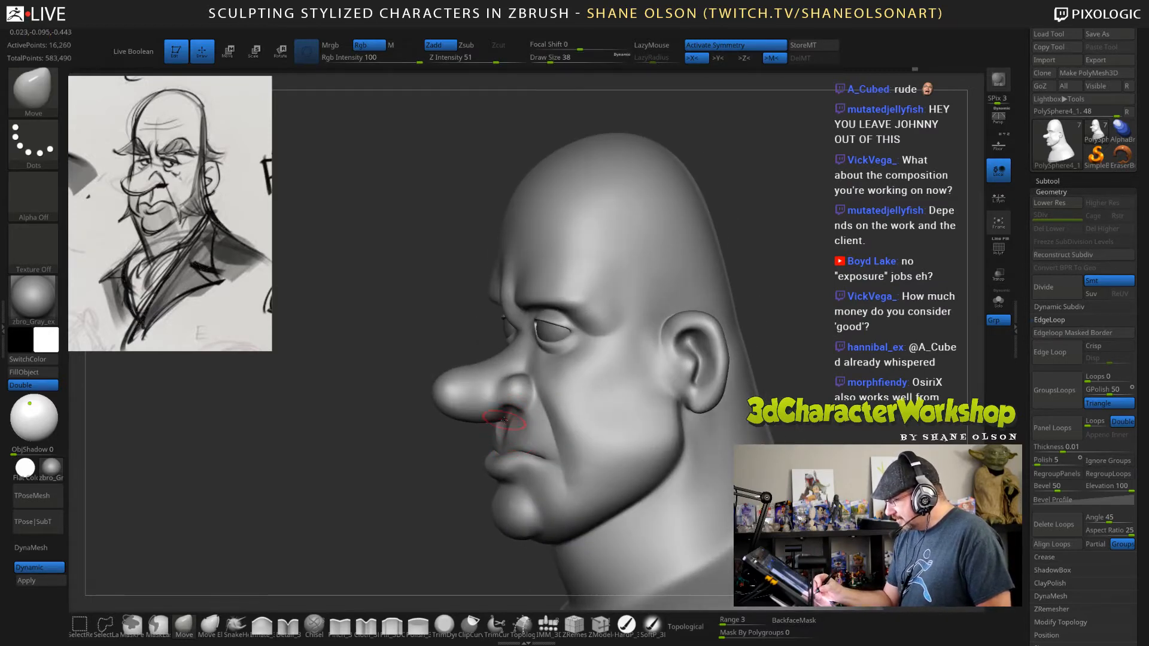
Carve the creases at the inner brow and inner eye corner using the Detail brush at draw size 38.
mouse_move(827, 364)
left_mouse_down()
mouse_move(867, 367)
mouse_move(793, 349)
left_mouse_up()
left_click(288, 625)
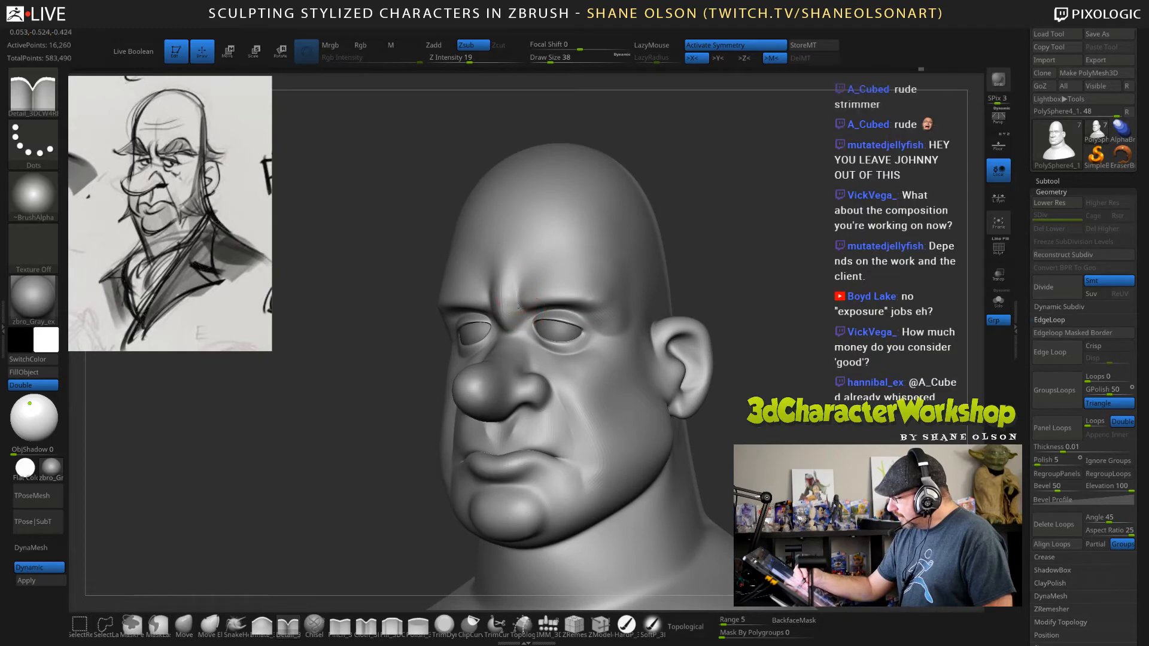
left_click_drag(733, 296, 759, 300)
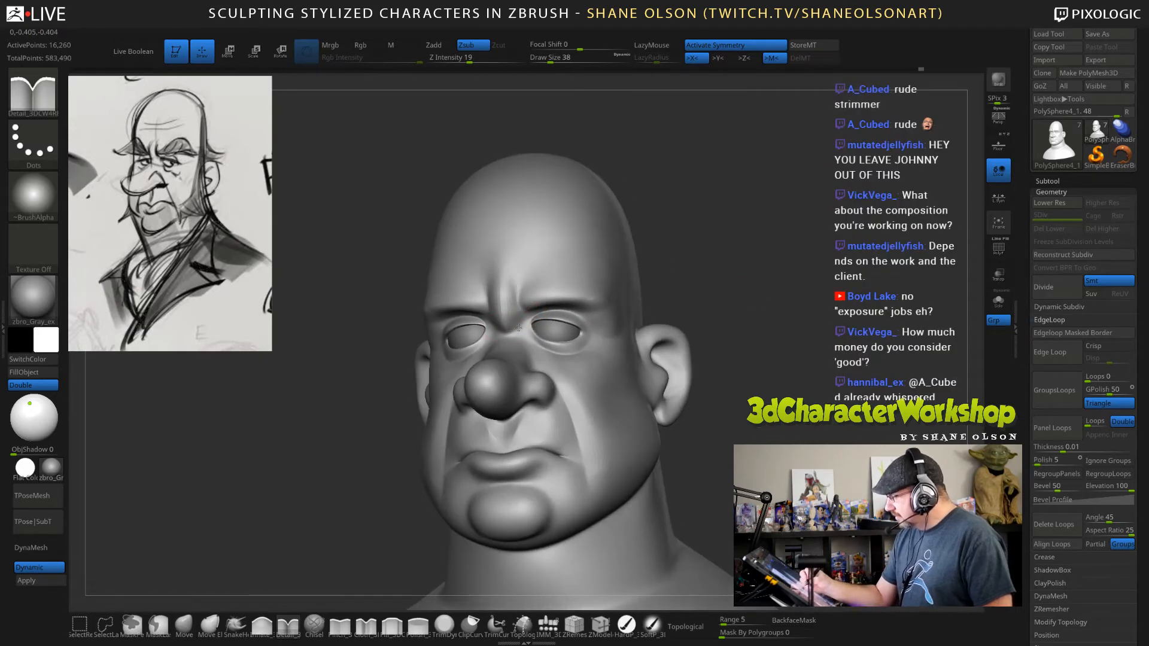
mouse_move(752, 356)
left_mouse_down()
mouse_move(772, 363)
mouse_move(752, 362)
left_mouse_up()
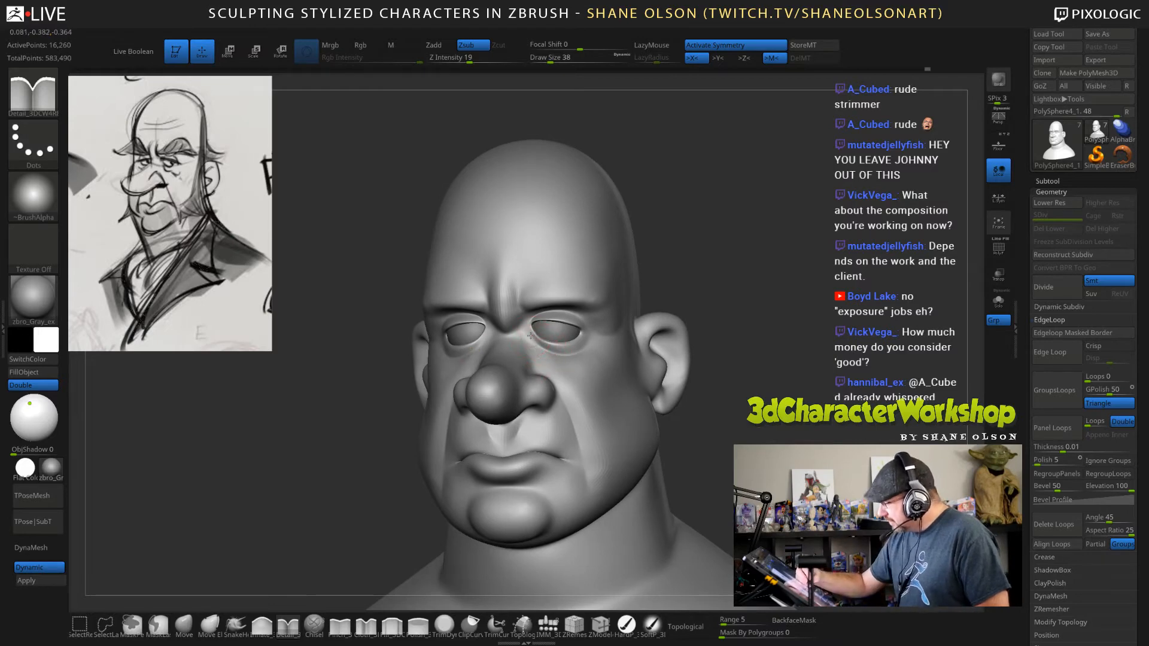
left_click_drag(768, 395, 712, 392)
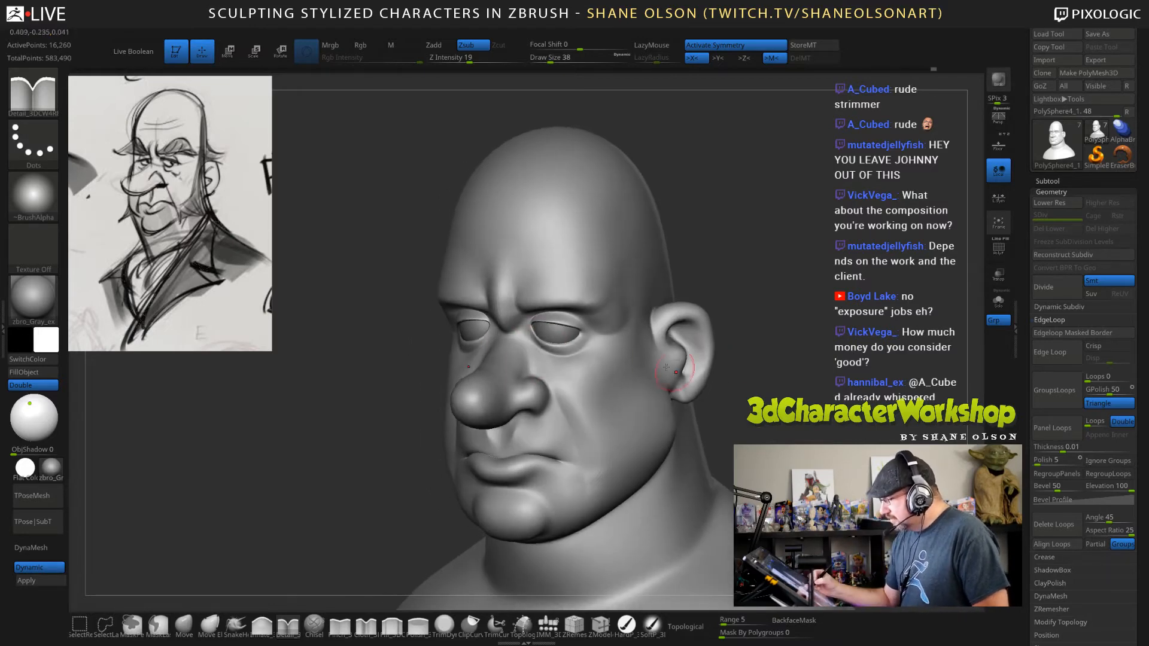
Adjust the nostril wings from a high top view with the Move brush at draw size 82.
mouse_move(765, 419)
left_mouse_down()
mouse_move(834, 428)
mouse_move(807, 407)
mouse_move(795, 428)
mouse_move(768, 390)
mouse_move(759, 408)
left_mouse_up()
left_click(184, 625)
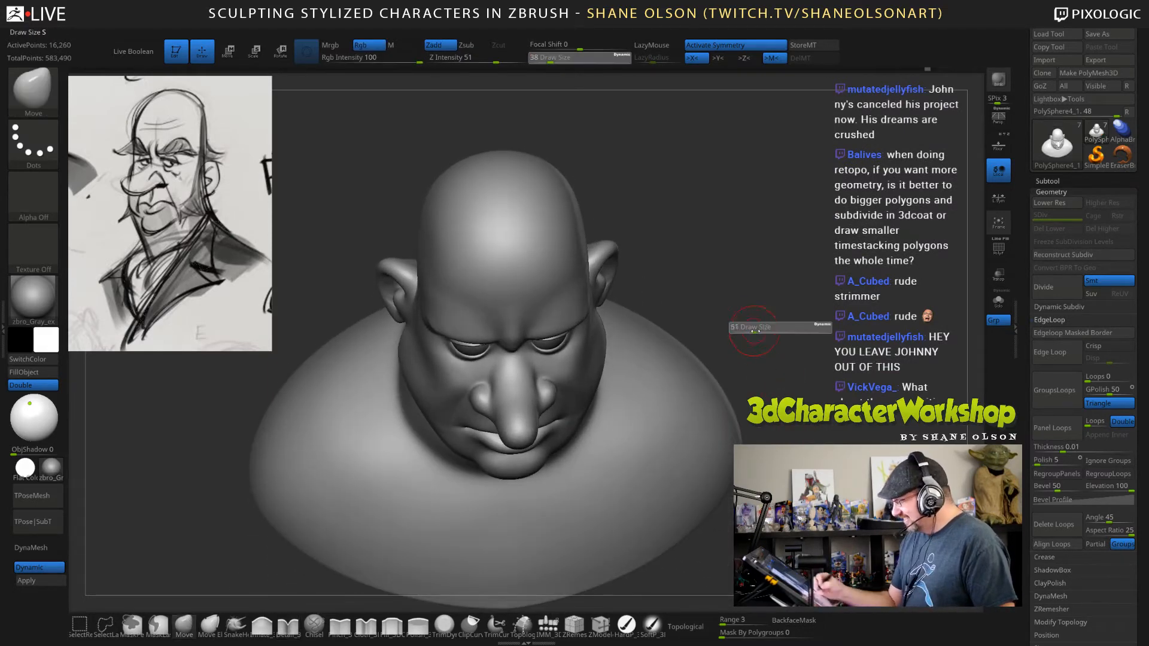
left_click_drag(532, 411, 538, 412)
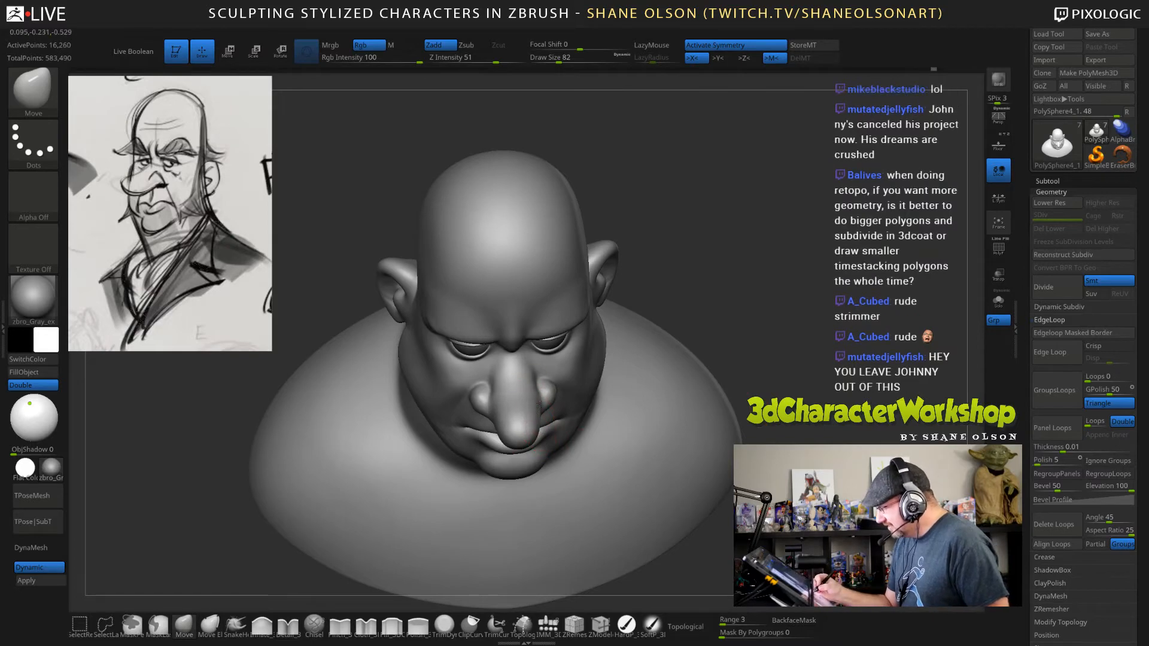
Examine the head's proportions from below, from the front and in three-quarter view against the reference sketch.
left_click_drag(779, 414, 790, 327)
left_click_drag(802, 397, 806, 385)
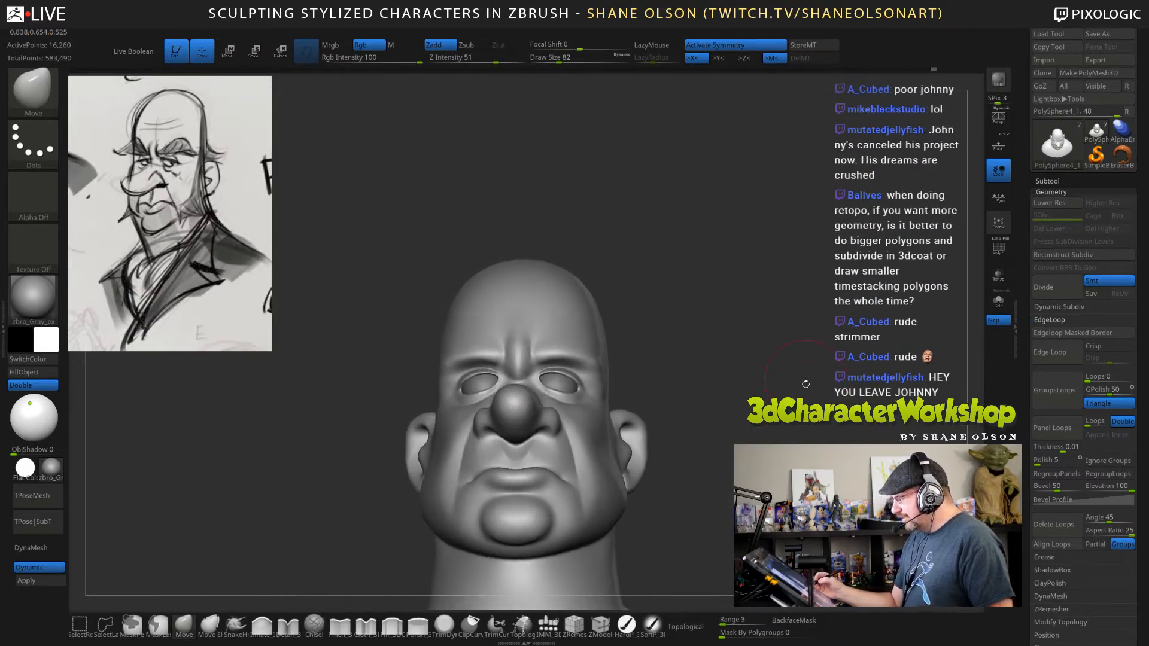
mouse_move(897, 388)
left_mouse_down()
mouse_move(828, 391)
mouse_move(838, 383)
mouse_move(818, 381)
mouse_move(821, 398)
mouse_move(856, 391)
left_mouse_up()
left_click_drag(803, 427, 806, 399, "alt")
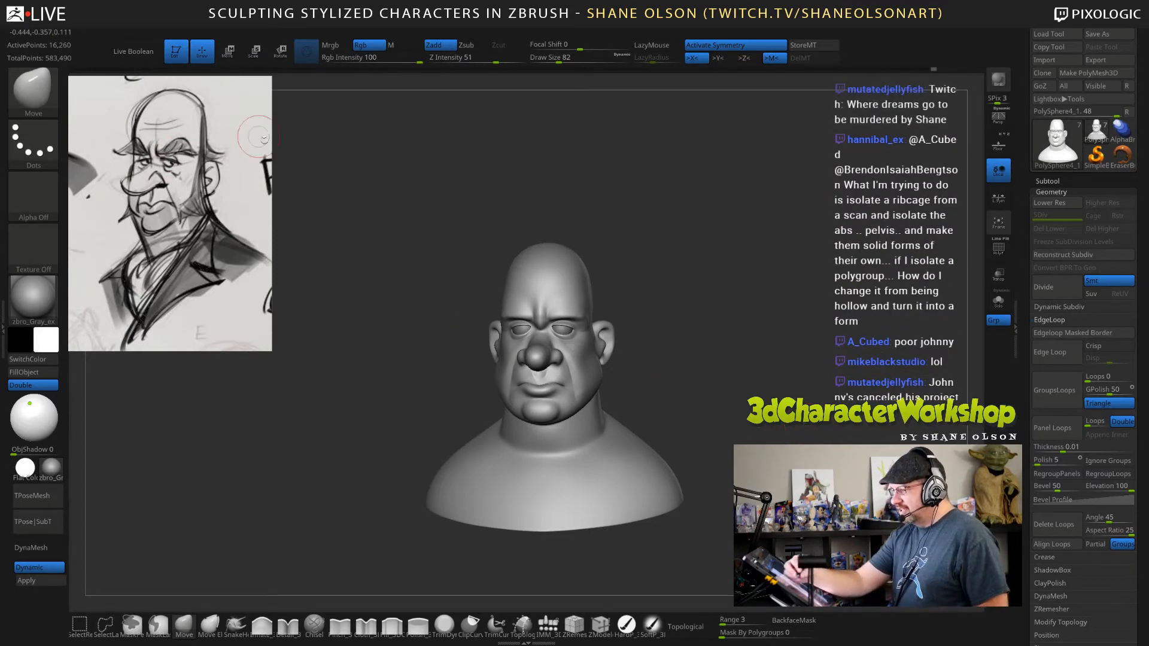
left_click_drag(731, 272, 768, 394, "alt")
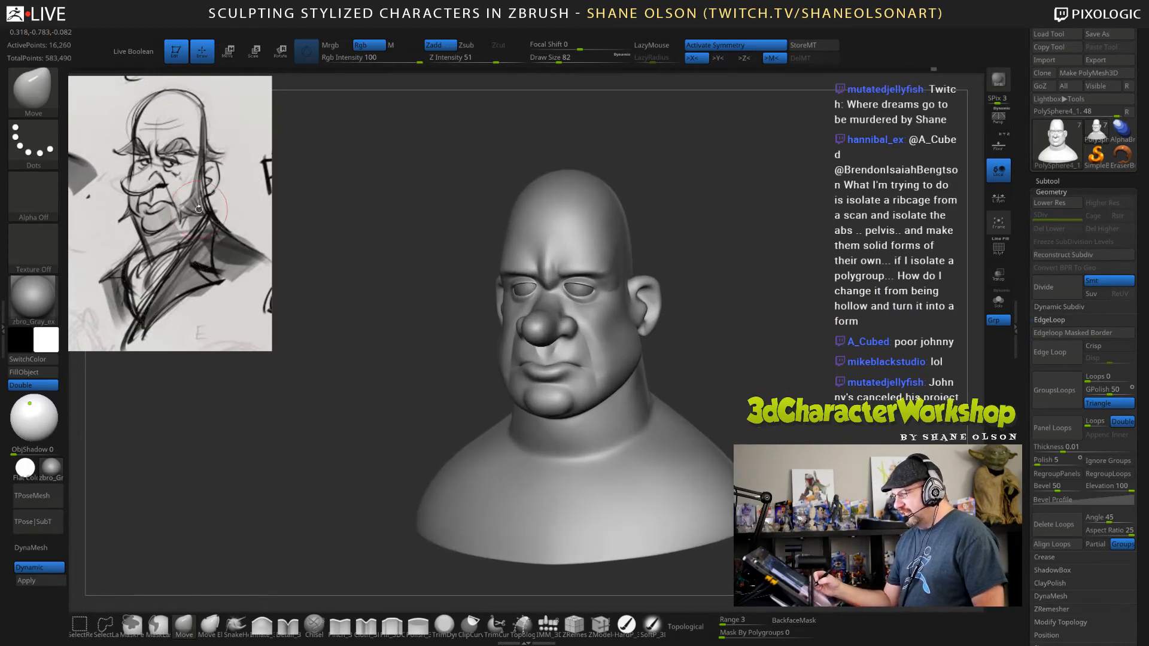
left_click_drag(765, 342, 746, 365)
key("s")
left_click_drag(788, 286, 784, 287)
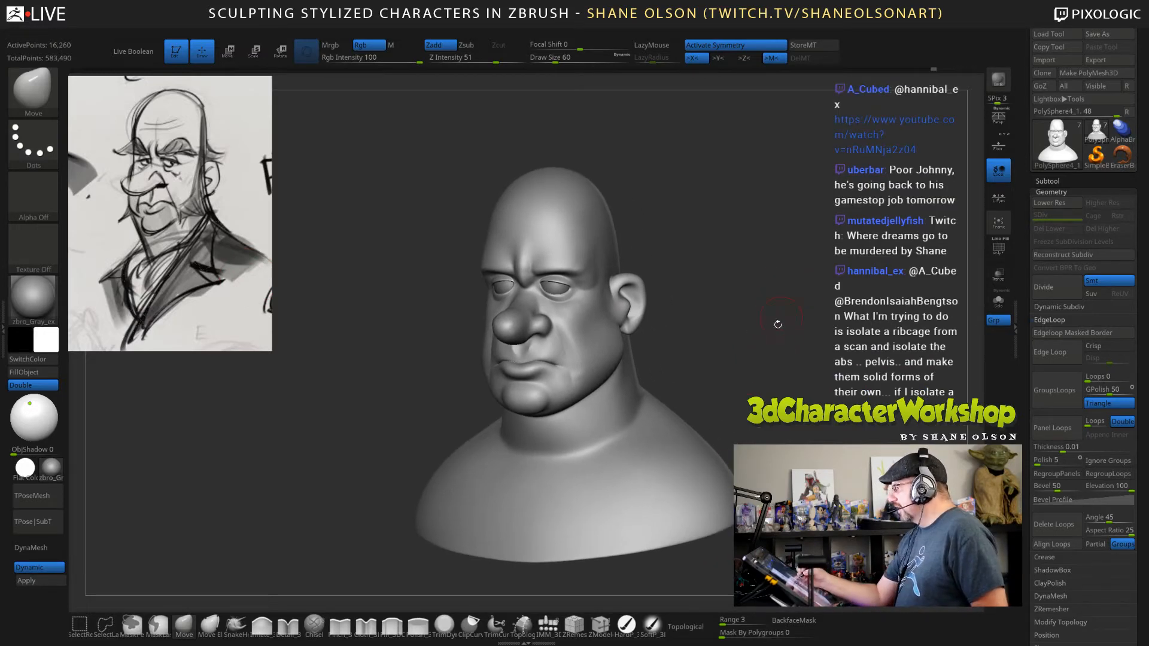
left_click_drag(752, 352, 760, 363, "alt")
Draw the eyebrow's inner and lower edge along the brow ridge to the temple with the Topology brush at draw size 25.
left_click(522, 624)
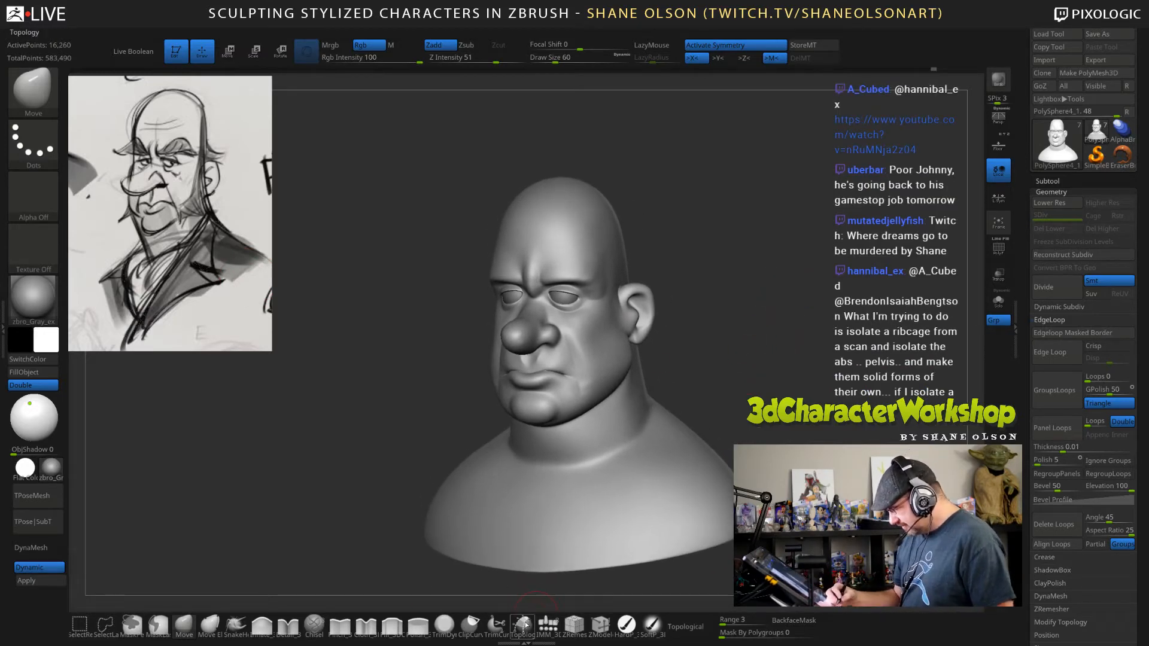
left_click_drag(793, 294, 784, 302)
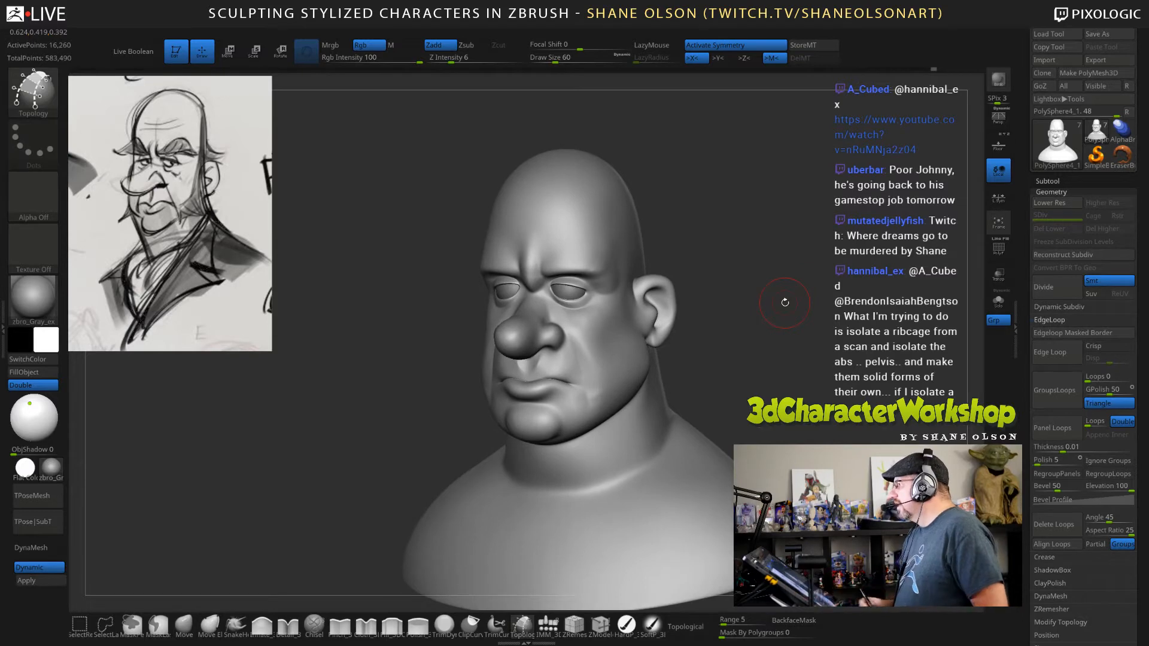
left_click_drag(787, 361, 772, 332, "alt")
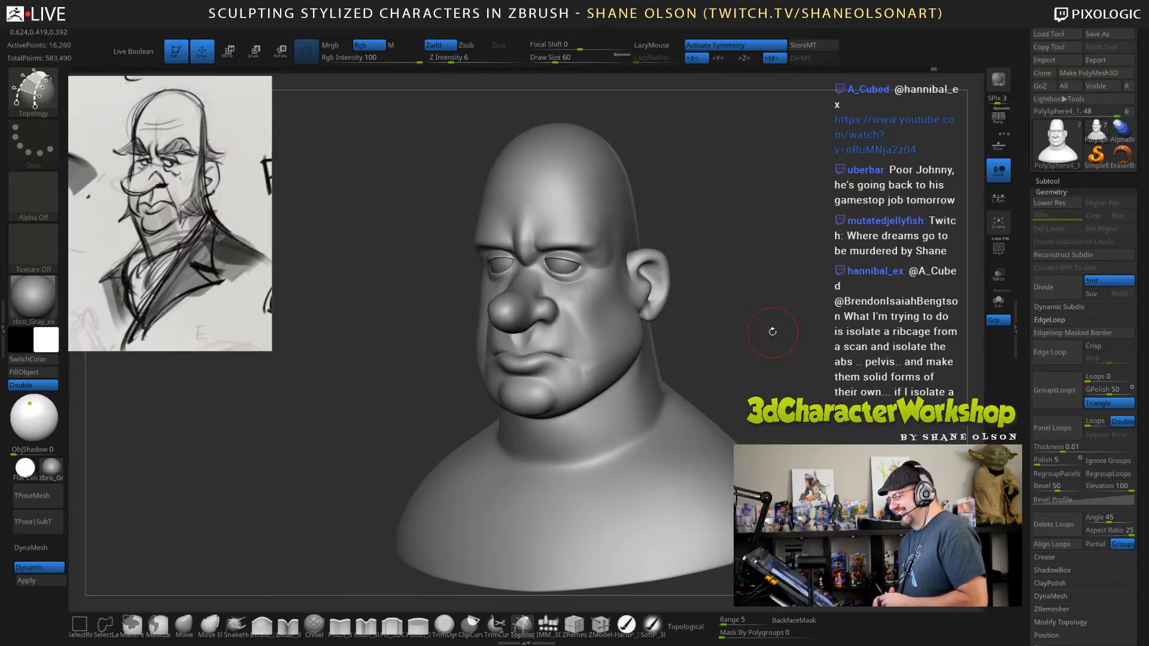
left_click_drag(728, 262, 733, 317, "alt")
left_click_drag(764, 259, 744, 330, "alt")
mouse_move(766, 284)
left_mouse_down("alt")
mouse_move(752, 310)
mouse_move(771, 307)
mouse_move(778, 353)
left_mouse_up("alt")
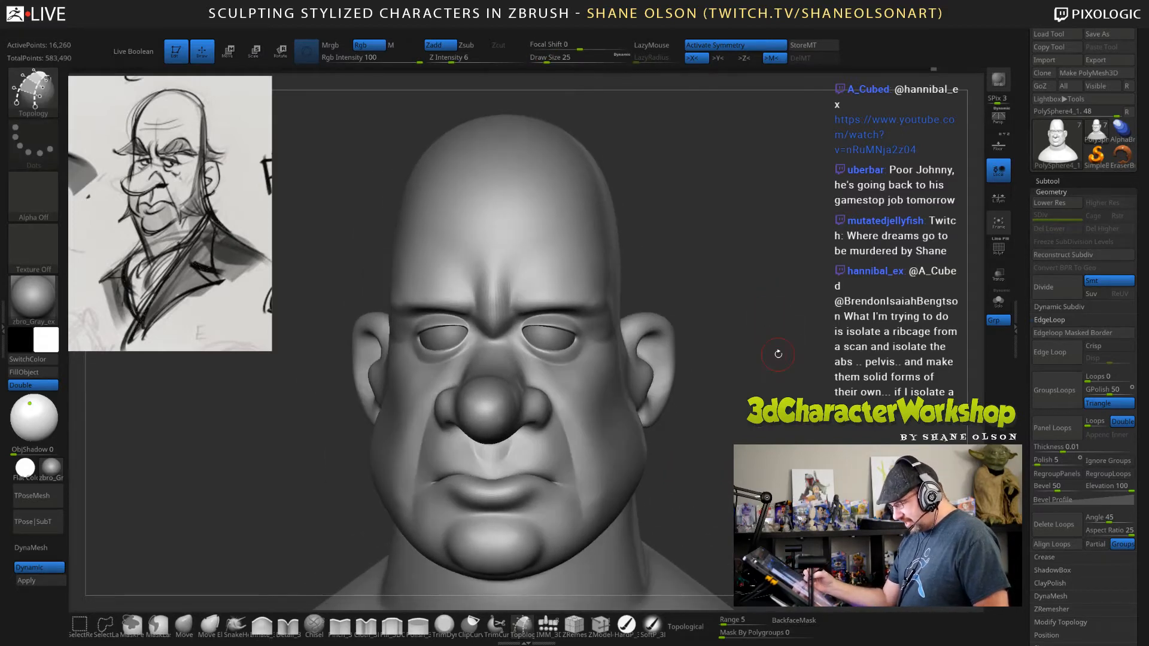
left_click_drag(686, 518, 674, 523)
left_click_drag(701, 460, 669, 454)
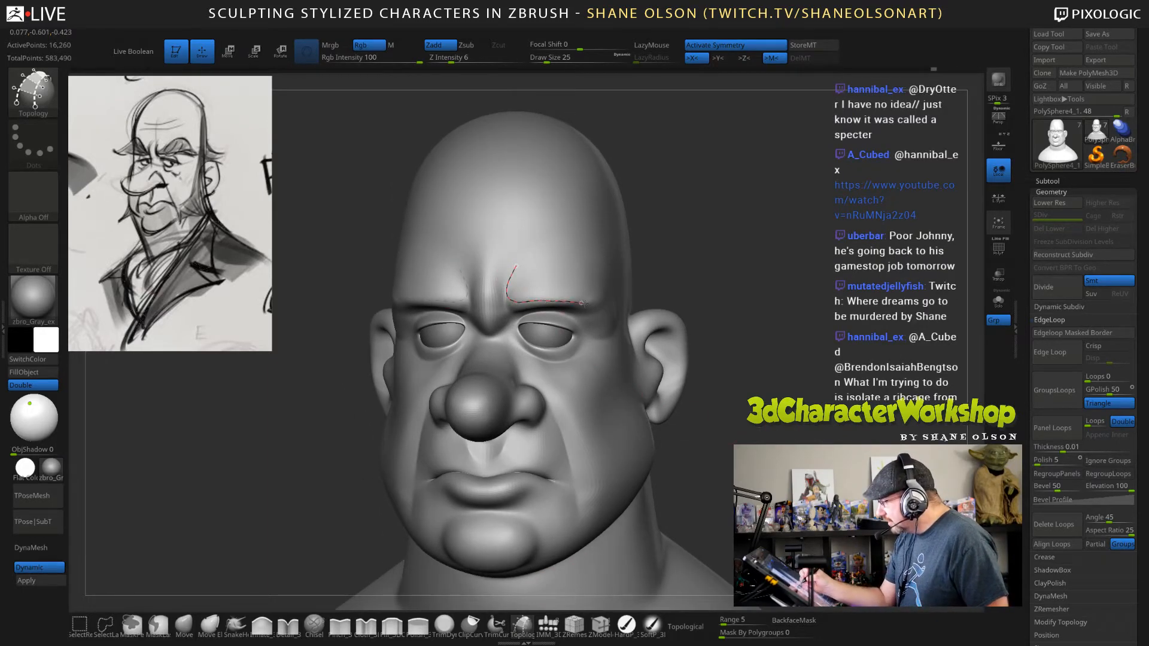
left_click_drag(752, 378, 676, 374)
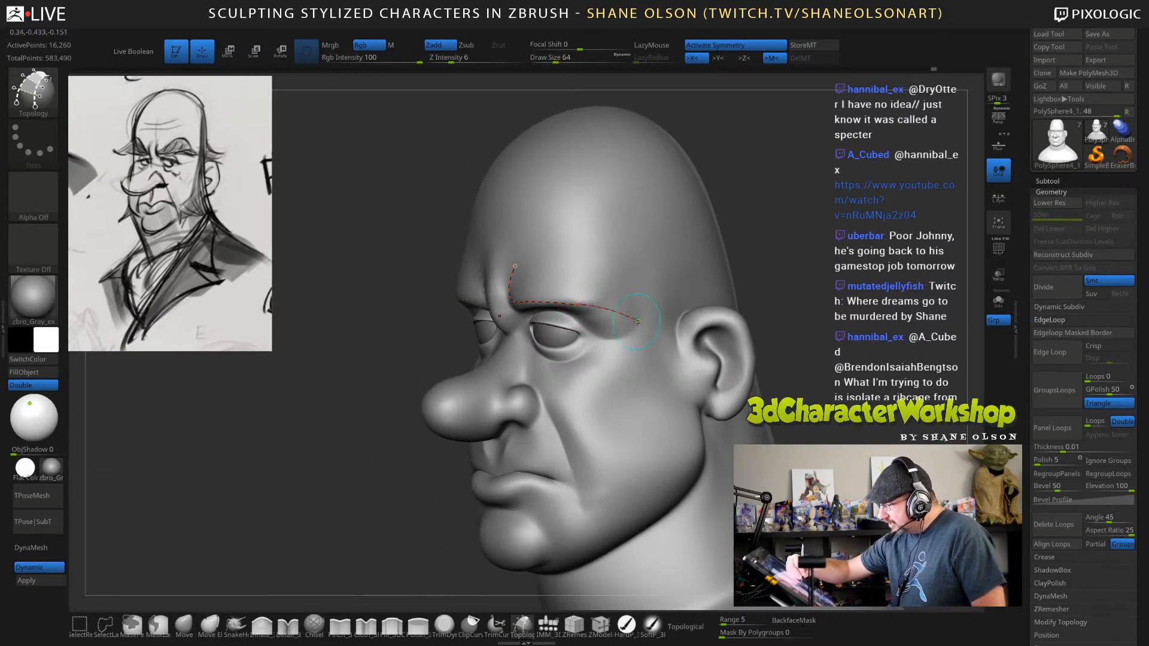
Draw the eyebrow's arched upper edge from the inner tip over the brow to the lower edge's outer end.
mouse_move(782, 264)
left_mouse_down()
mouse_move(863, 333)
mouse_move(833, 330)
left_mouse_up()
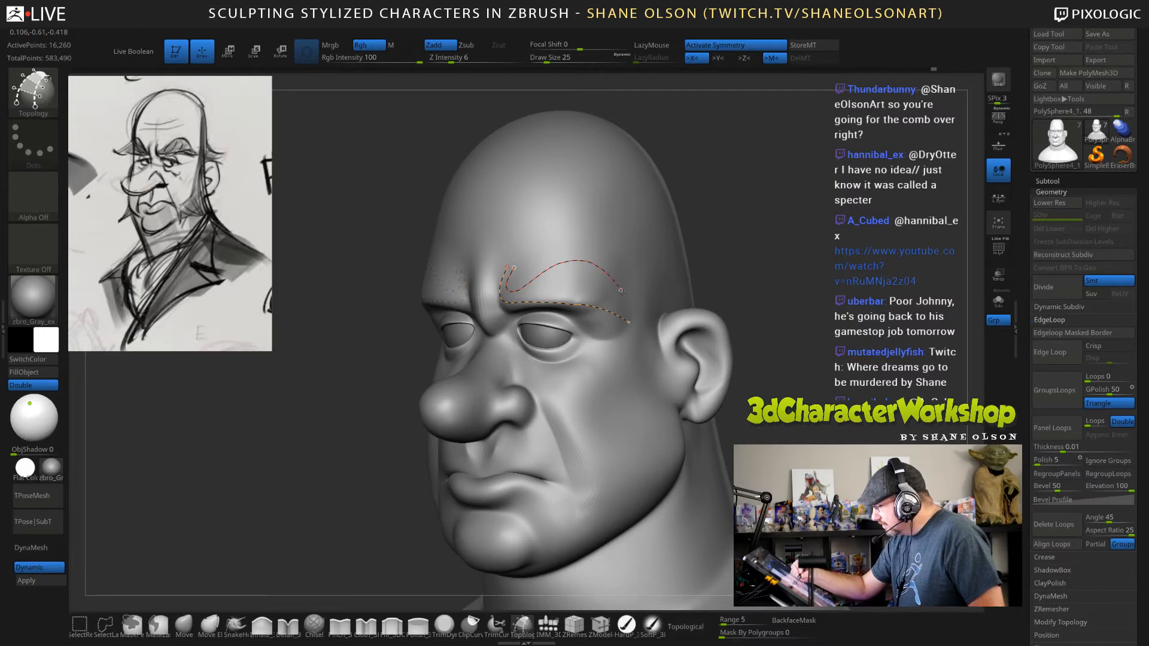
mouse_move(819, 376)
left_mouse_down()
mouse_move(916, 361)
mouse_move(835, 362)
left_mouse_up()
mouse_move(826, 314)
left_mouse_down()
mouse_move(828, 334)
mouse_move(780, 326)
left_mouse_up()
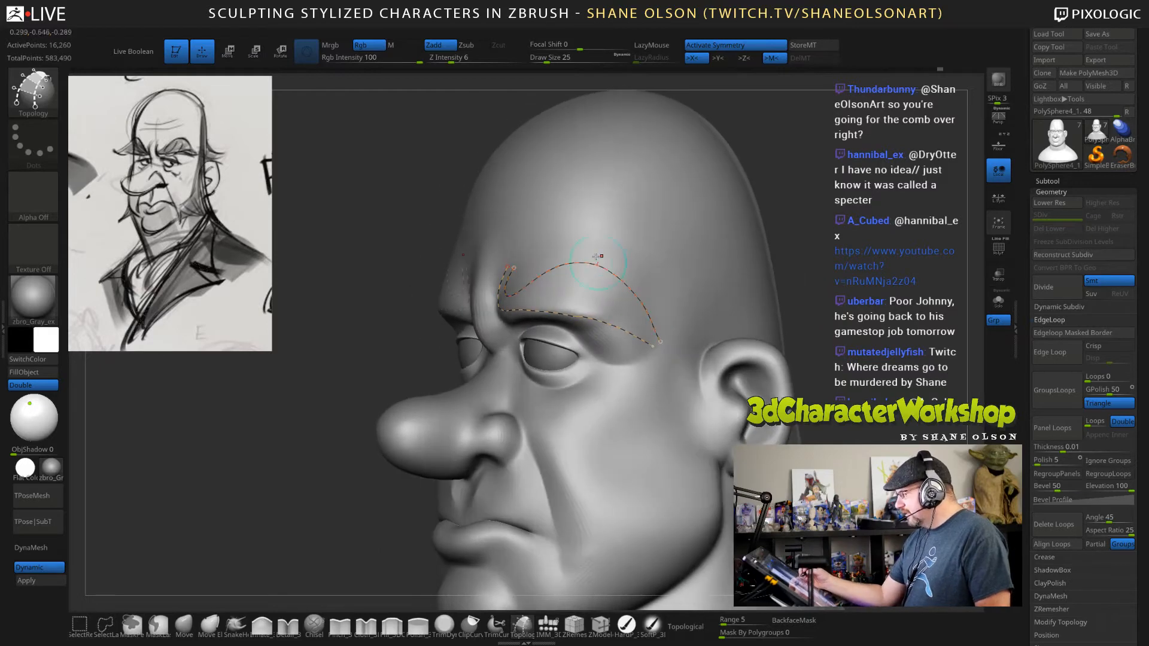
Divide the outer half of the eyebrow outline with Topology cross curves running from above the arch past the lower edge.
key("space")
left_click(611, 237)
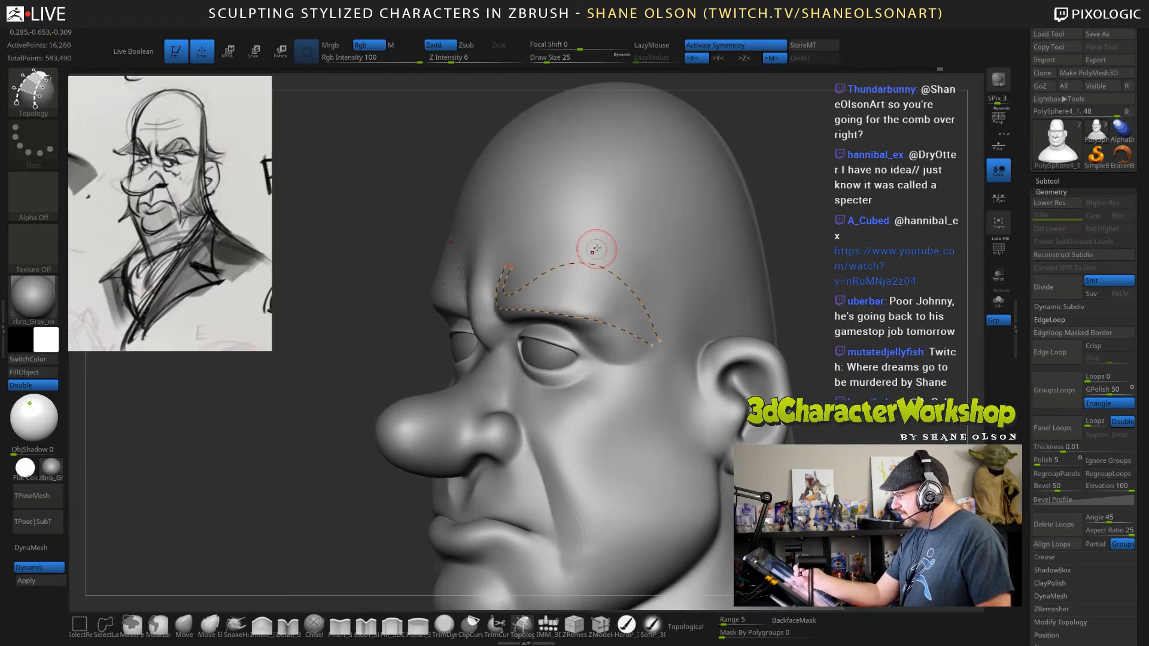
left_click_drag(596, 247, 576, 321)
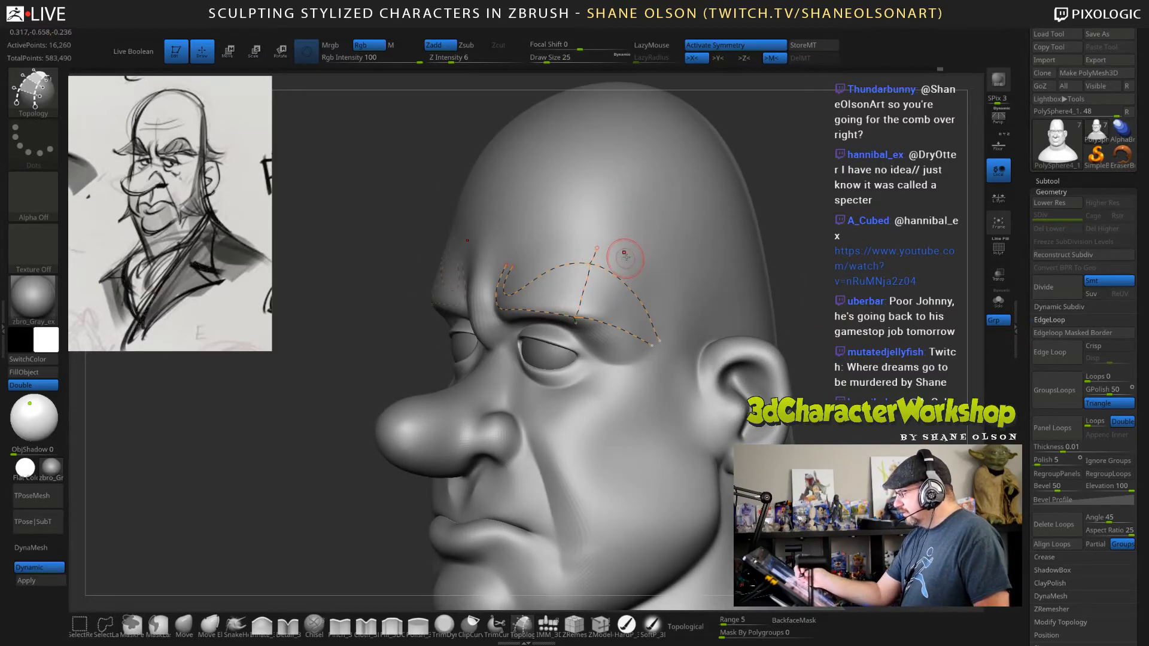
right_click_drag(633, 250, 621, 244)
mouse_move(626, 256)
left_mouse_down()
mouse_move(603, 332)
mouse_move(645, 287)
mouse_move(617, 339)
left_mouse_up()
right_click_drag(701, 293, 686, 294)
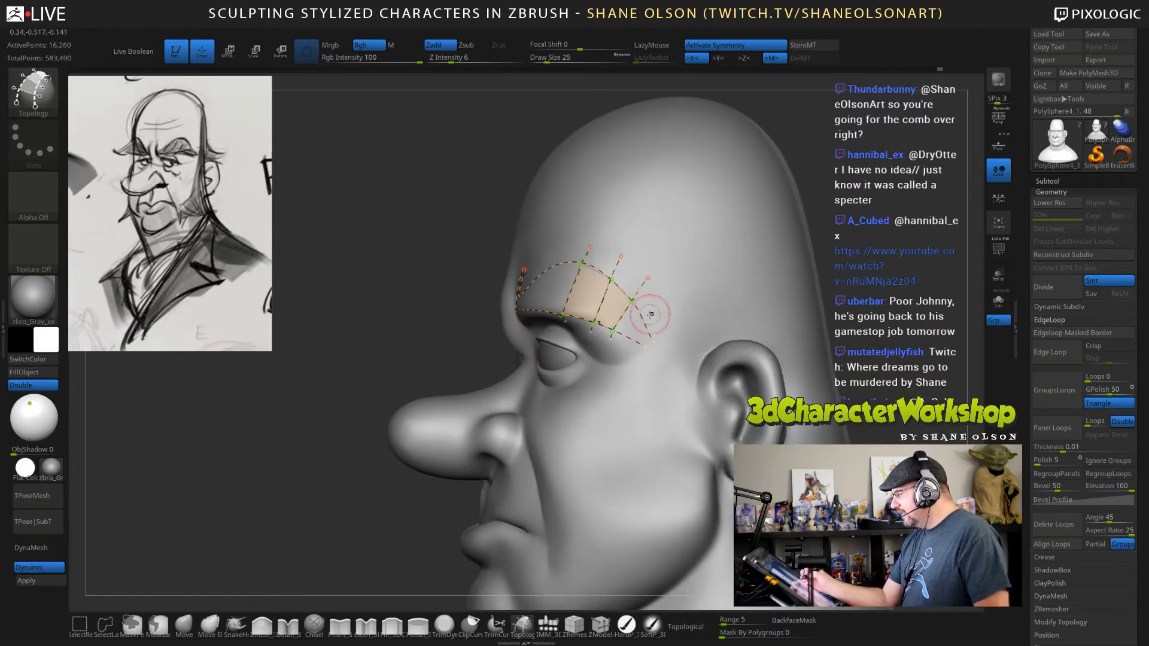
left_click_drag(663, 315, 633, 351)
Add Topology cross curves through the inner half of the eyebrow and across its upturned inner tip.
right_click_drag(700, 307, 738, 310)
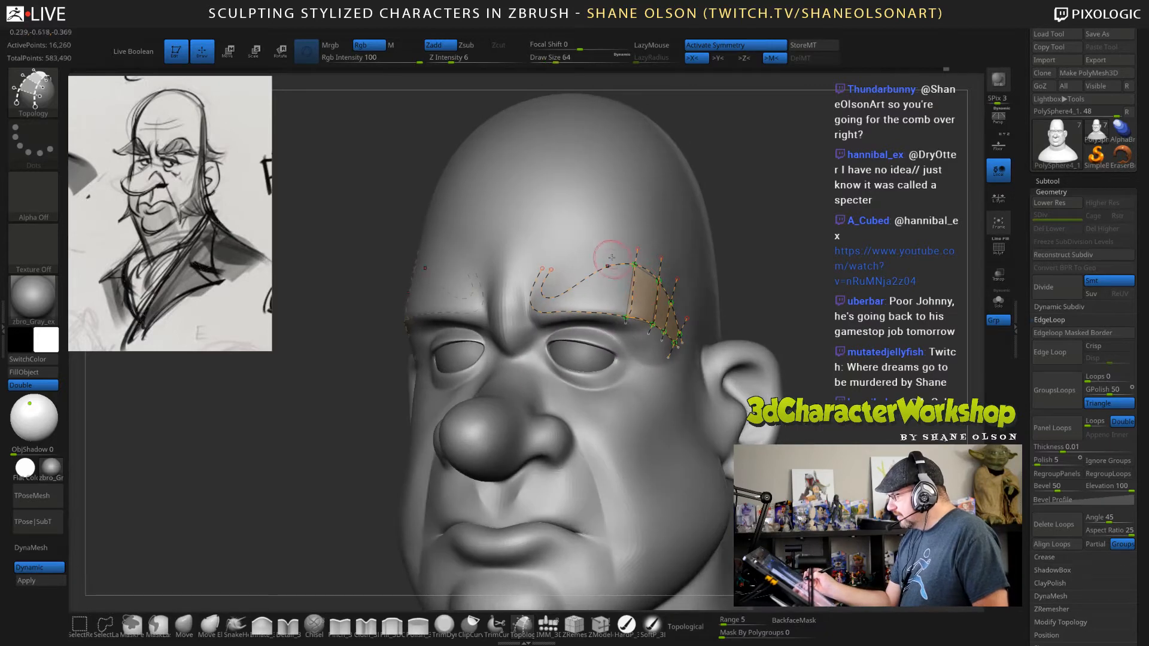
left_click_drag(597, 311, 600, 322)
left_click_drag(581, 261, 577, 319)
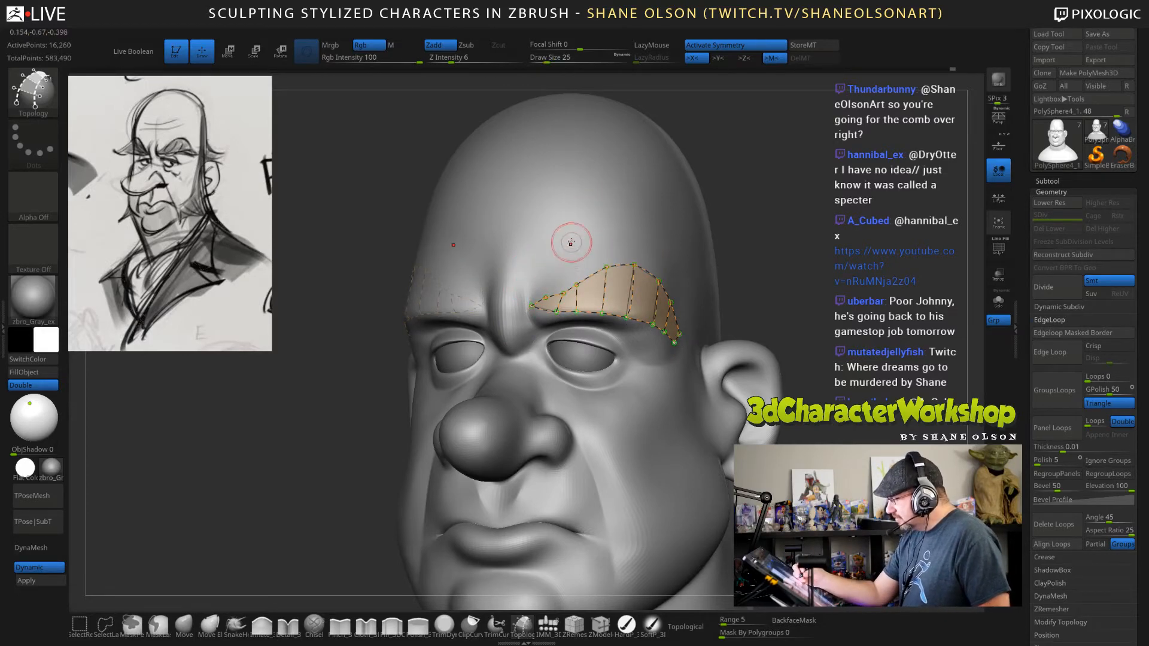
key("ctrl")
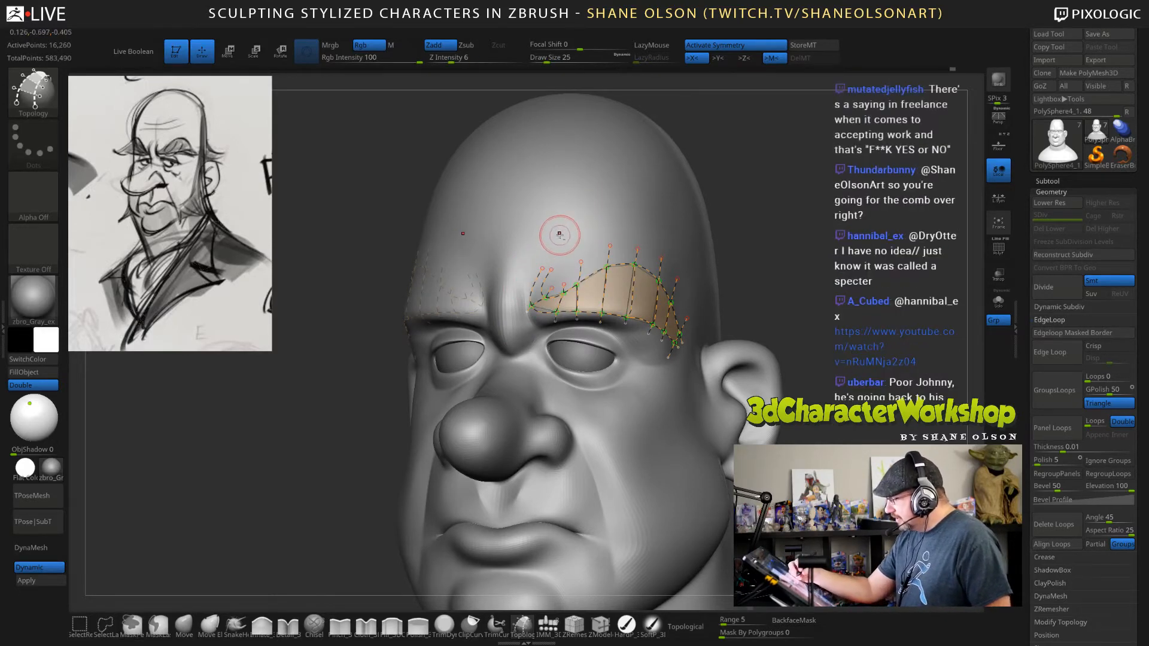
right_click_drag(559, 233, 560, 269, "ctrl")
mouse_move(574, 292)
left_mouse_down()
mouse_move(542, 315)
mouse_move(510, 310)
mouse_move(520, 286)
left_mouse_up()
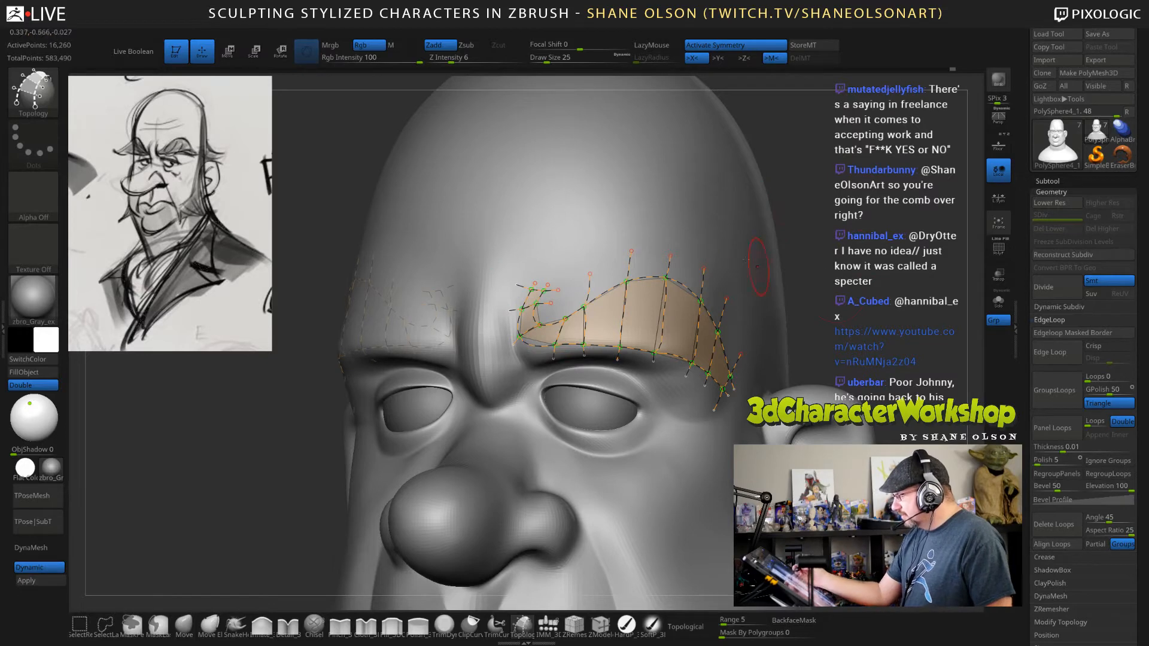
Check the eyebrow's topology patch from the front and set the Topology brush's draw size to 39.
left_click(791, 287)
left_click_drag(862, 225, 719, 505)
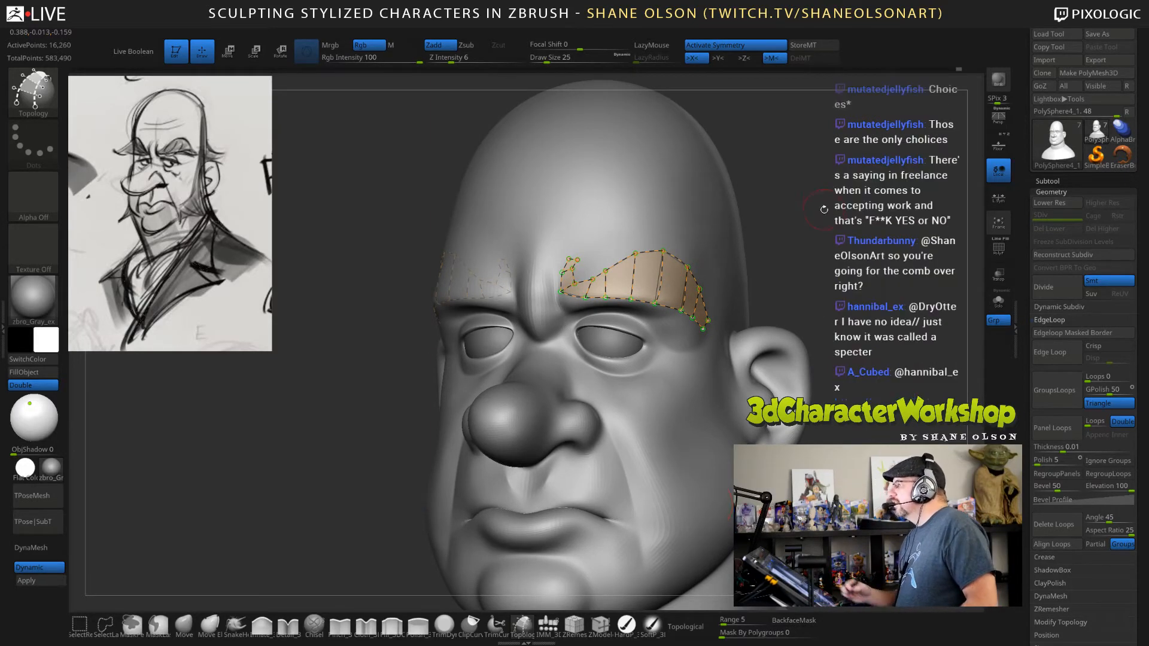
left_click_drag(814, 226, 809, 213, "alt")
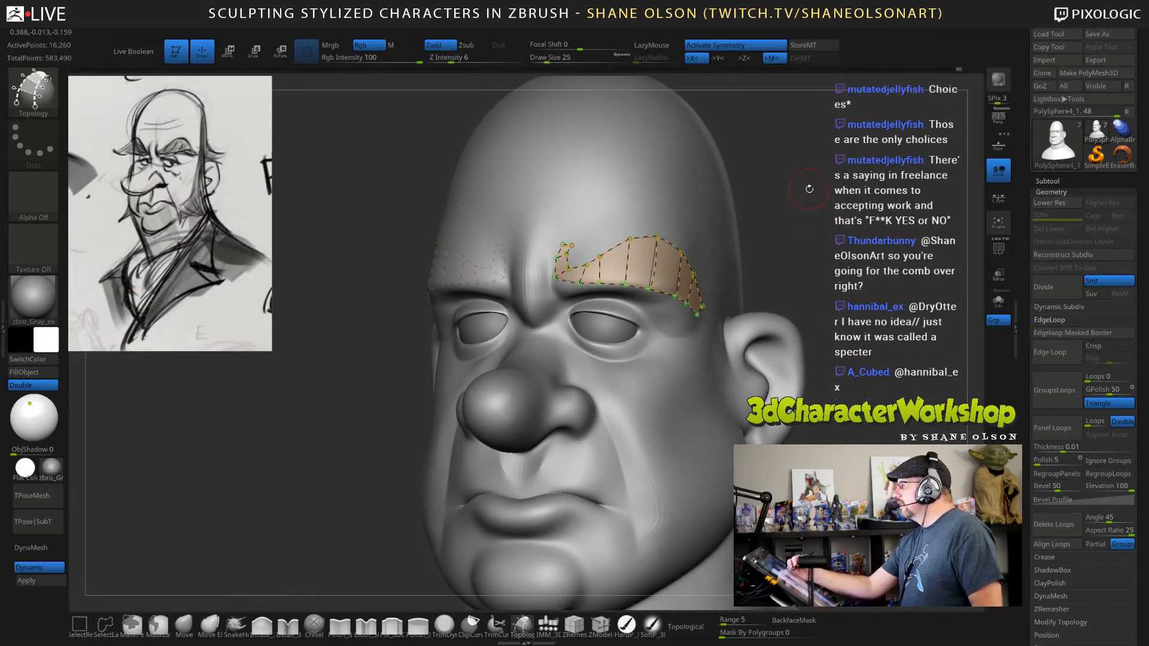
mouse_move(813, 197)
left_mouse_down("alt")
mouse_move(805, 241)
mouse_move(865, 239)
mouse_move(813, 236)
mouse_move(810, 220)
mouse_move(812, 242)
left_mouse_up("alt")
key("s")
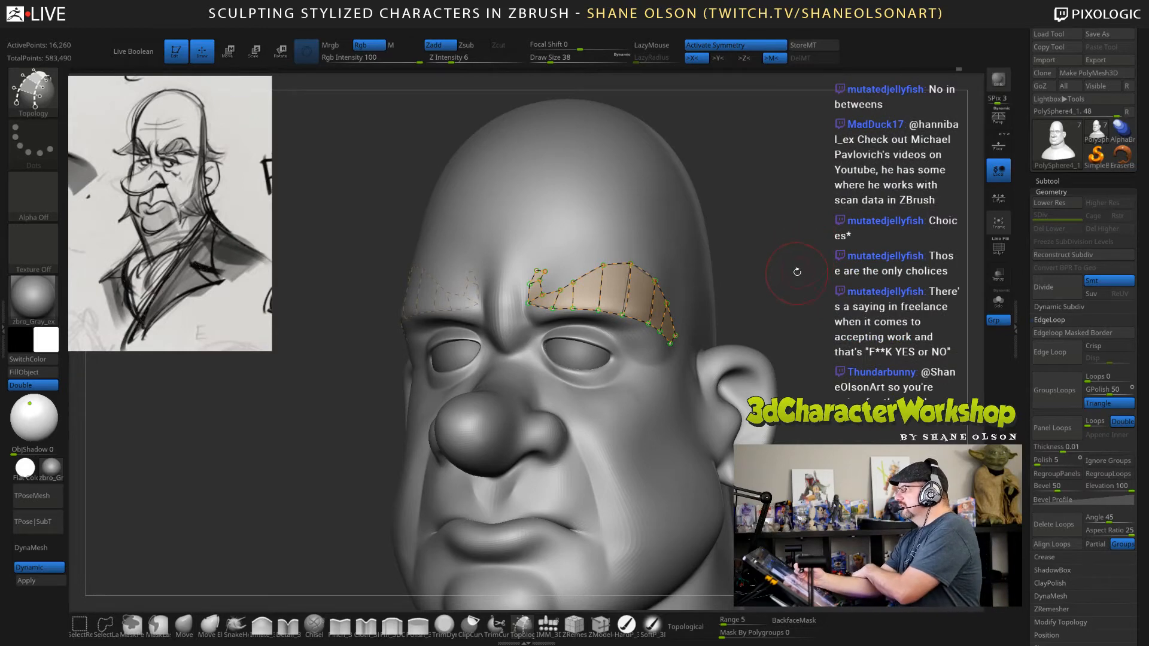
key("s")
left_click_drag(776, 259, 773, 262)
key("s")
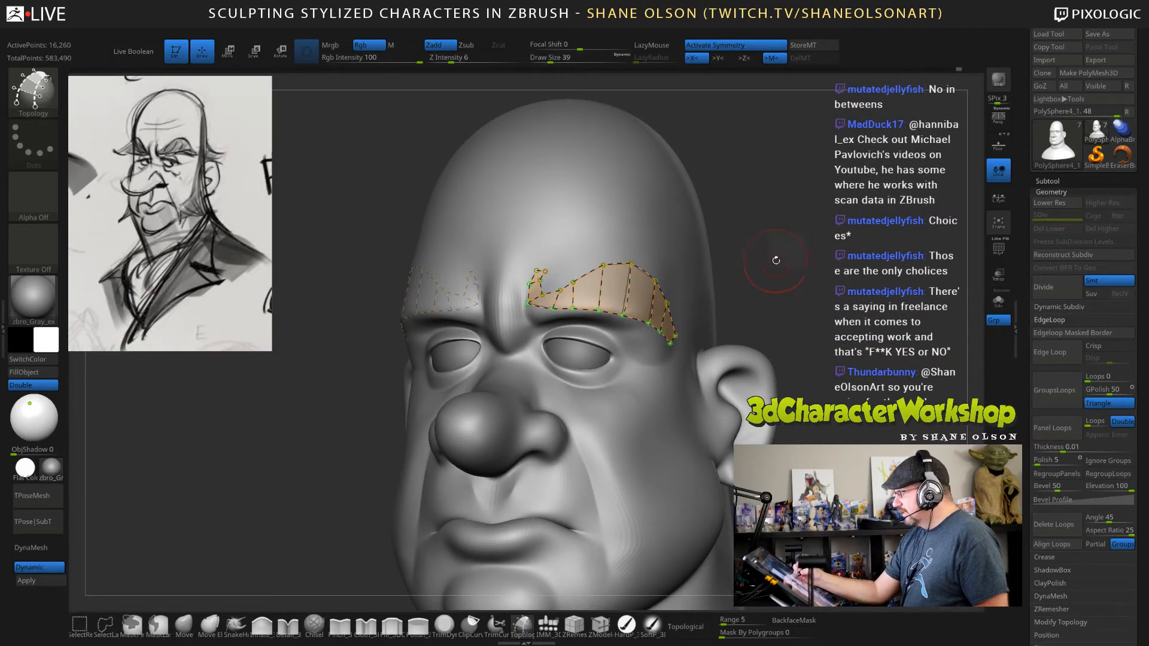
Generate the thickened, mirrored eyebrow geometry from the Topology curves on the brow and inspect it from the front.
left_click(646, 231)
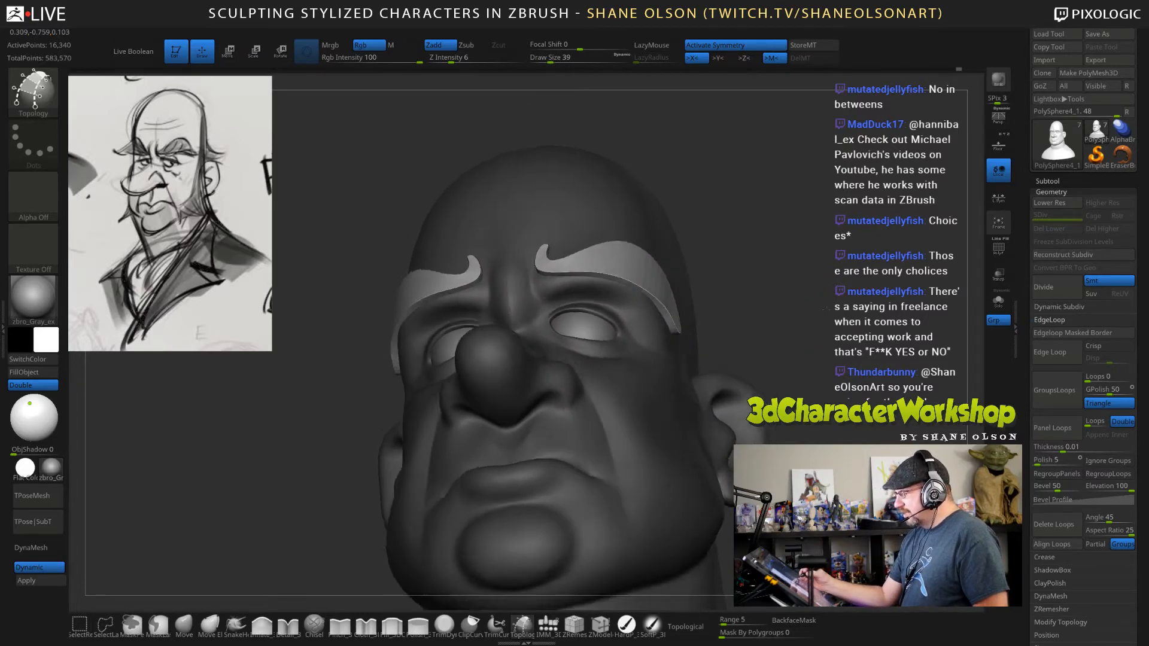
left_click_drag(839, 308, 885, 311)
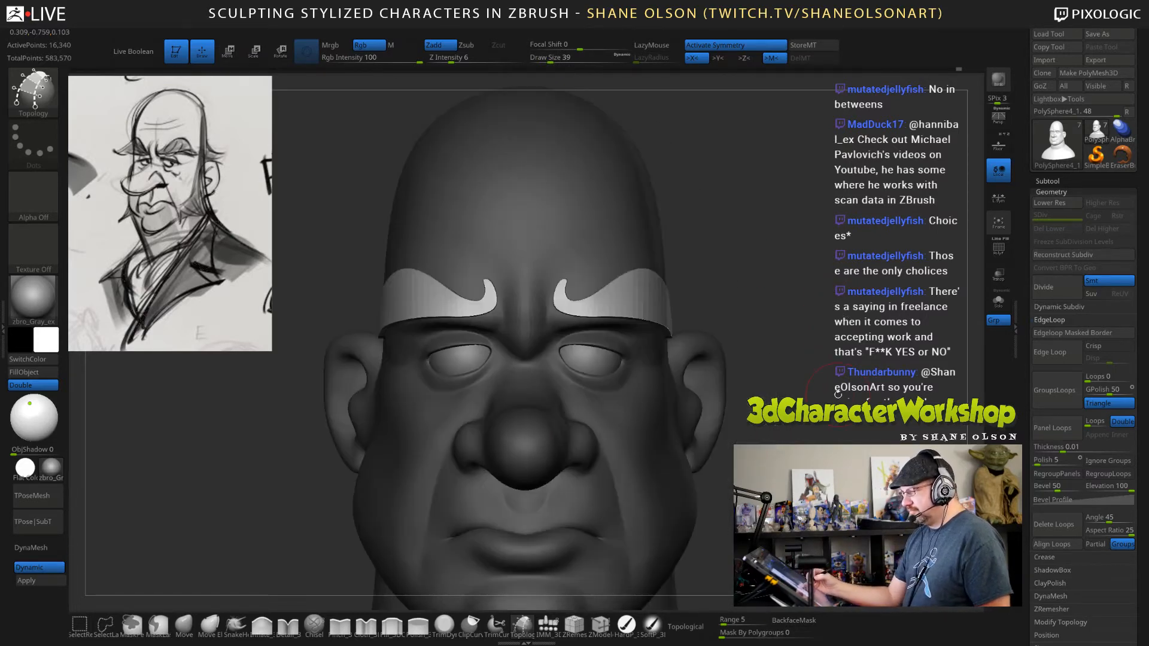
left_click_drag(838, 394, 801, 345)
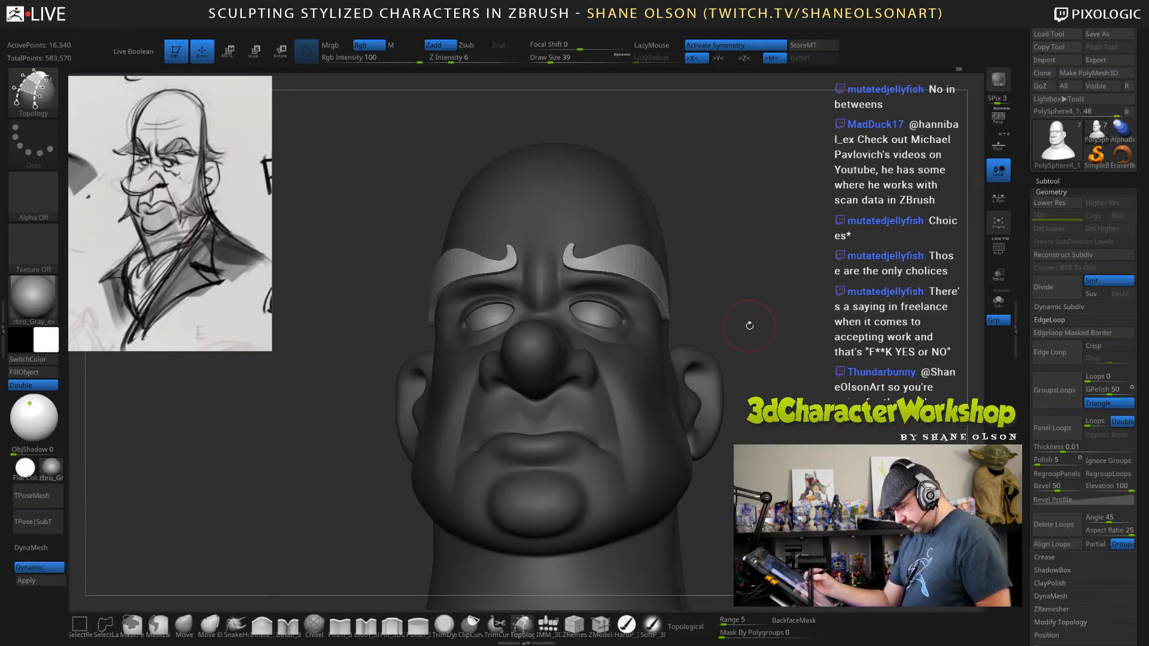
Split the unmasked eyebrows off the head into their own subtool, select that subtool and display its polyframe.
key("1")
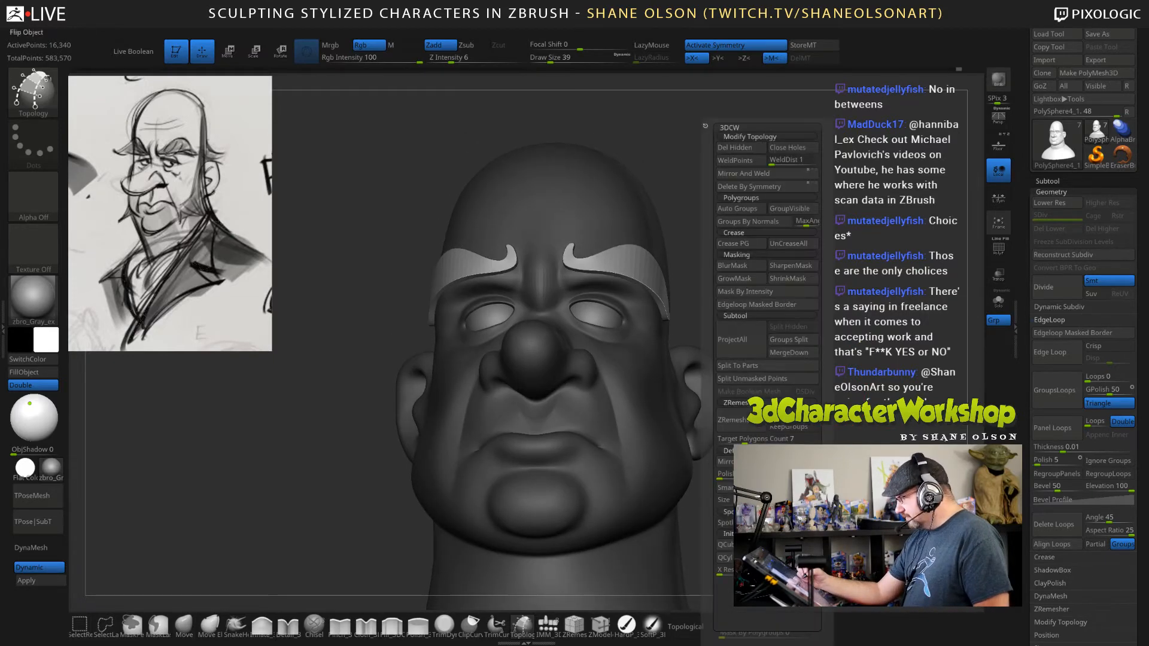
left_click(783, 380)
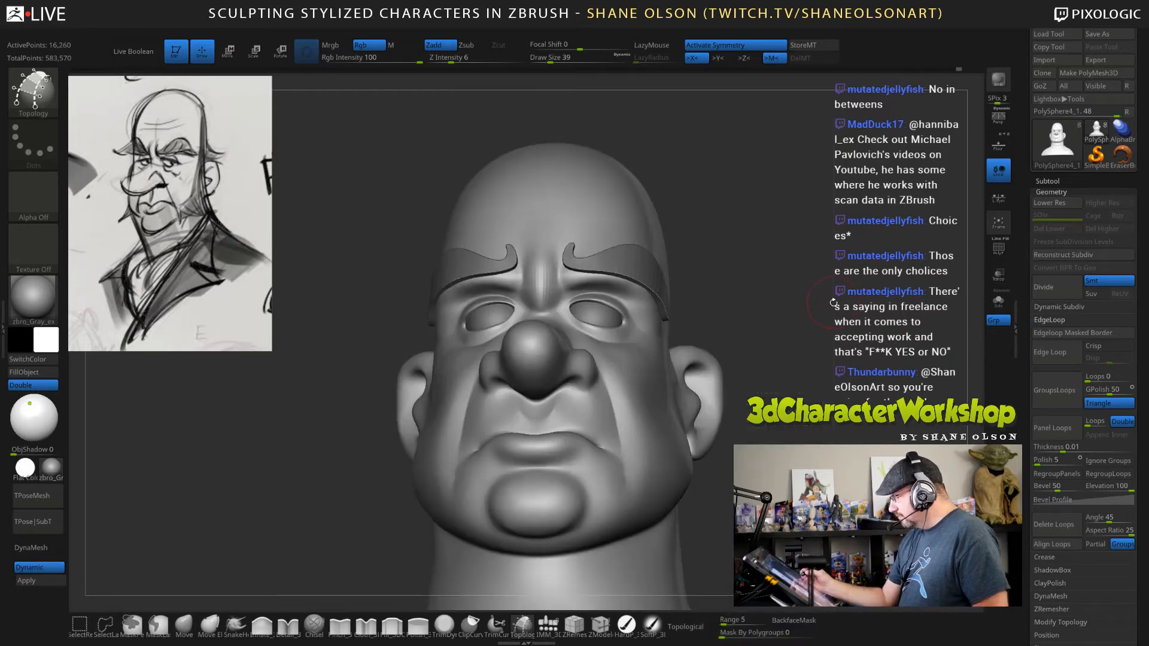
key("Down")
key("shift+f")
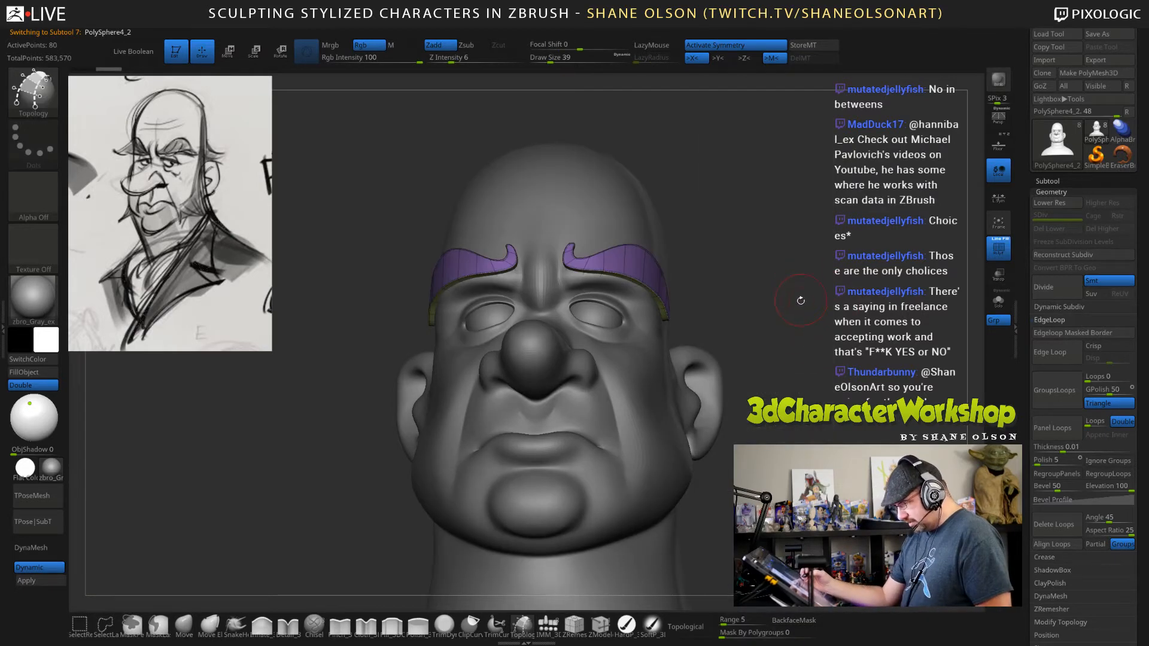
Set the draw size to 29 and isolate the eyebrow subtool with Solo.
left_click_drag(799, 300, 763, 283, "alt")
key("s")
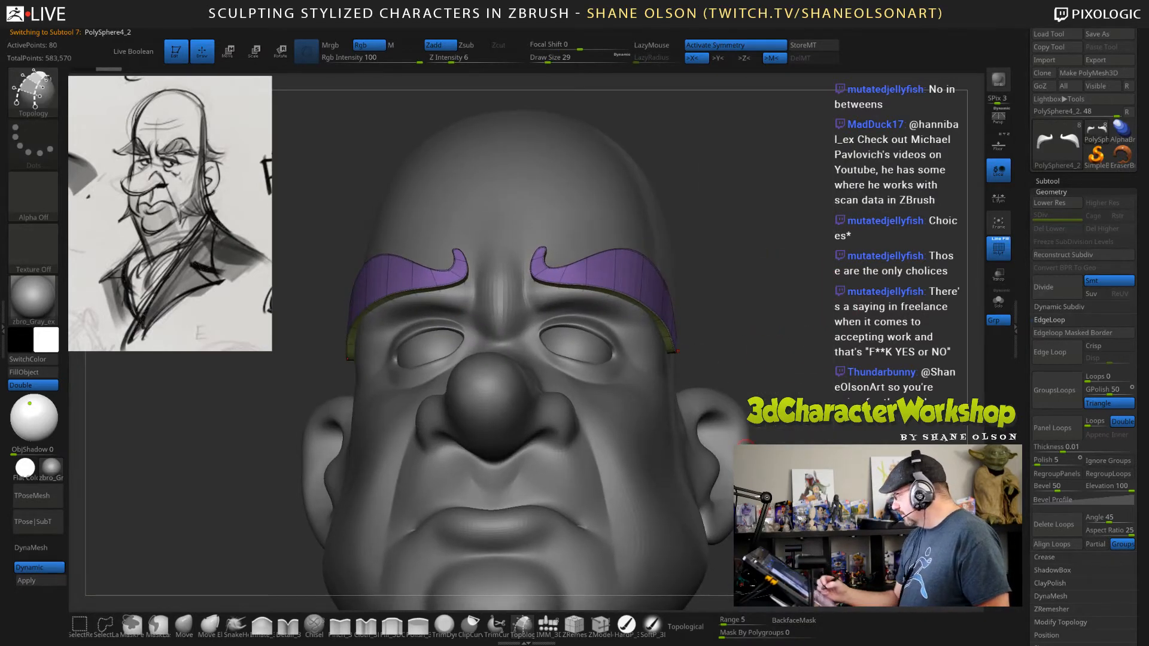
left_click(996, 304)
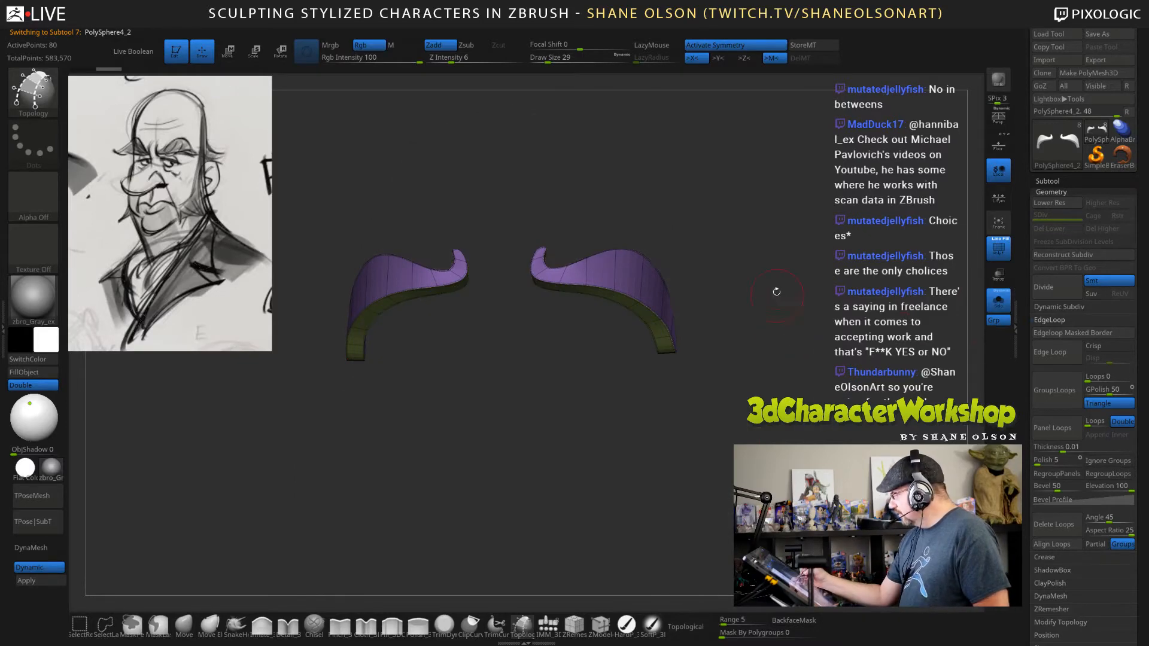
left_click_drag(774, 290, 779, 379)
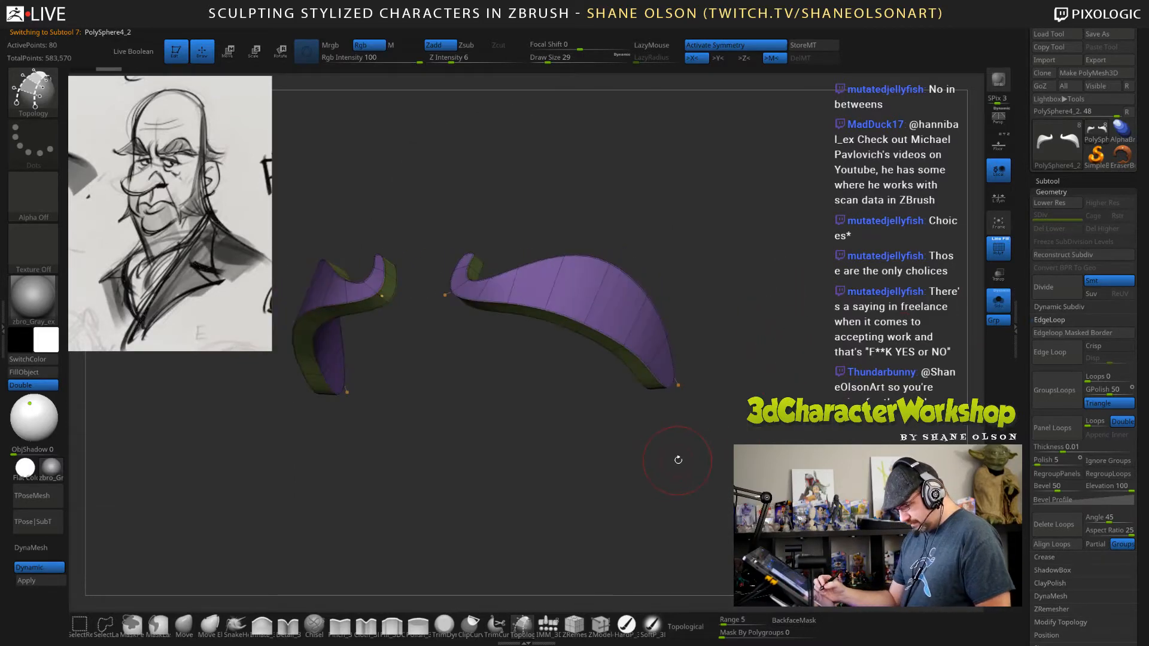
With ZModeler's Crease edge action targeting EdgeLoop Partial, uncrease the edge loop along the eyebrow's front lower rim.
left_click(601, 624)
left_click_drag(764, 328, 794, 336)
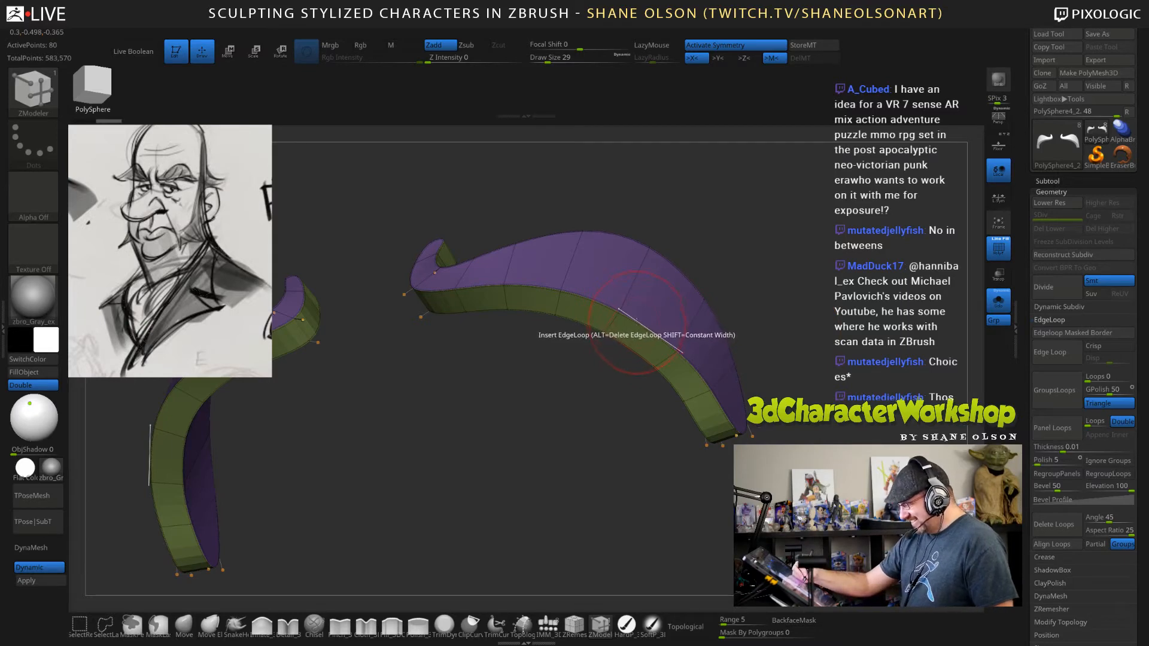
left_click_drag(749, 298, 737, 301)
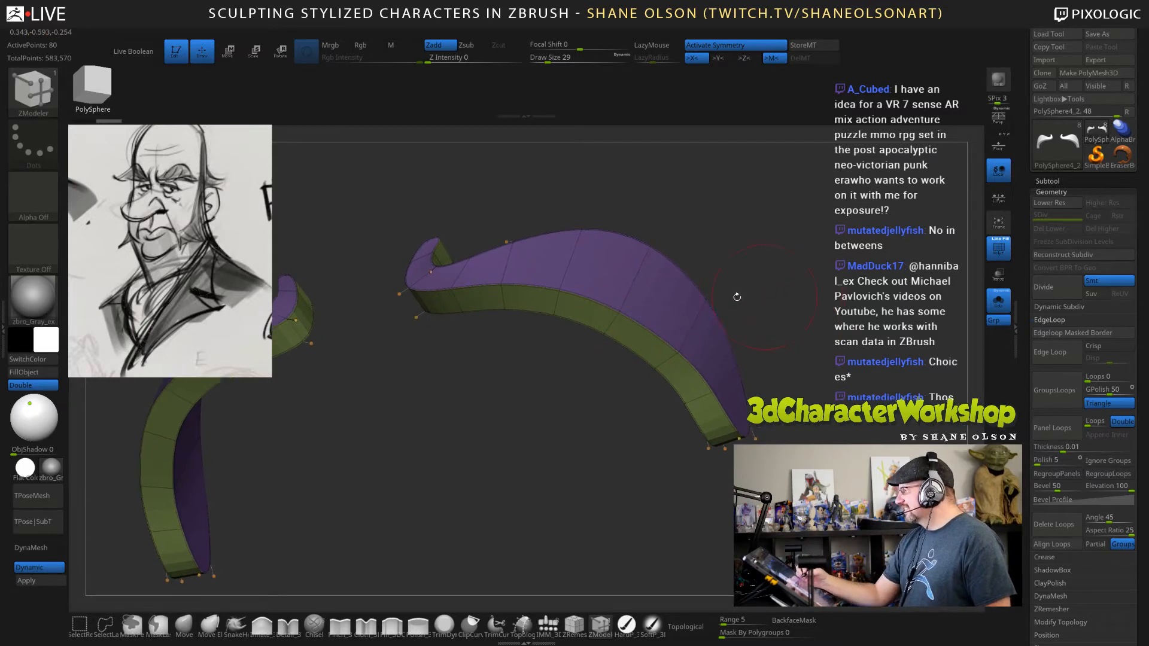
key("space")
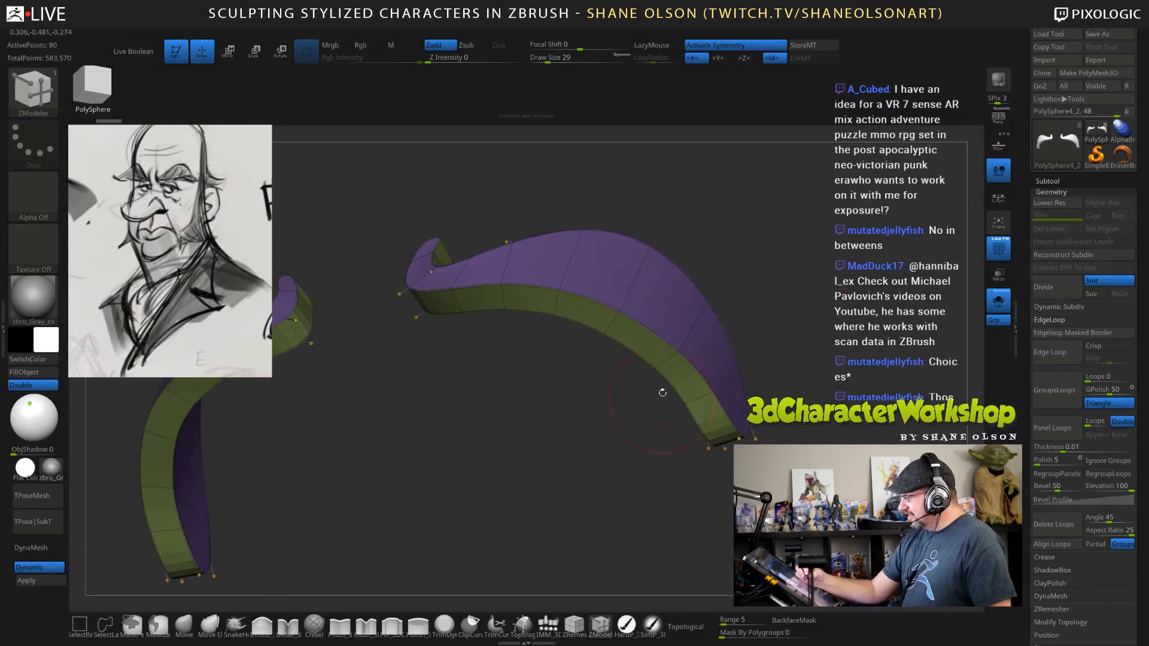
key("space")
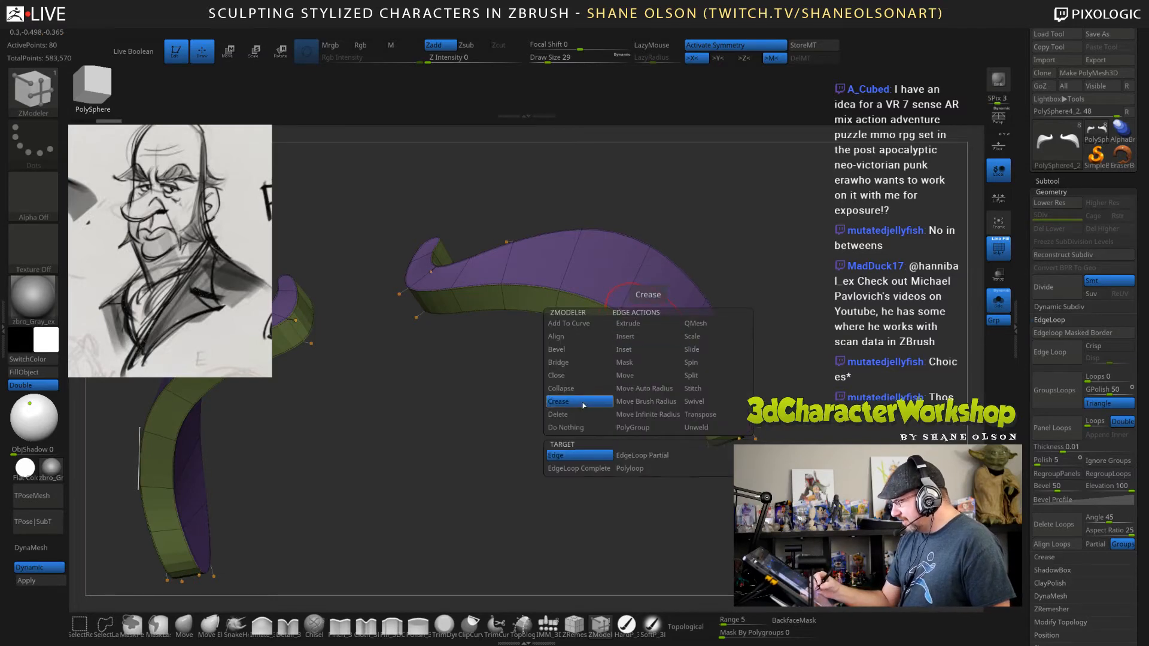
left_click(650, 456)
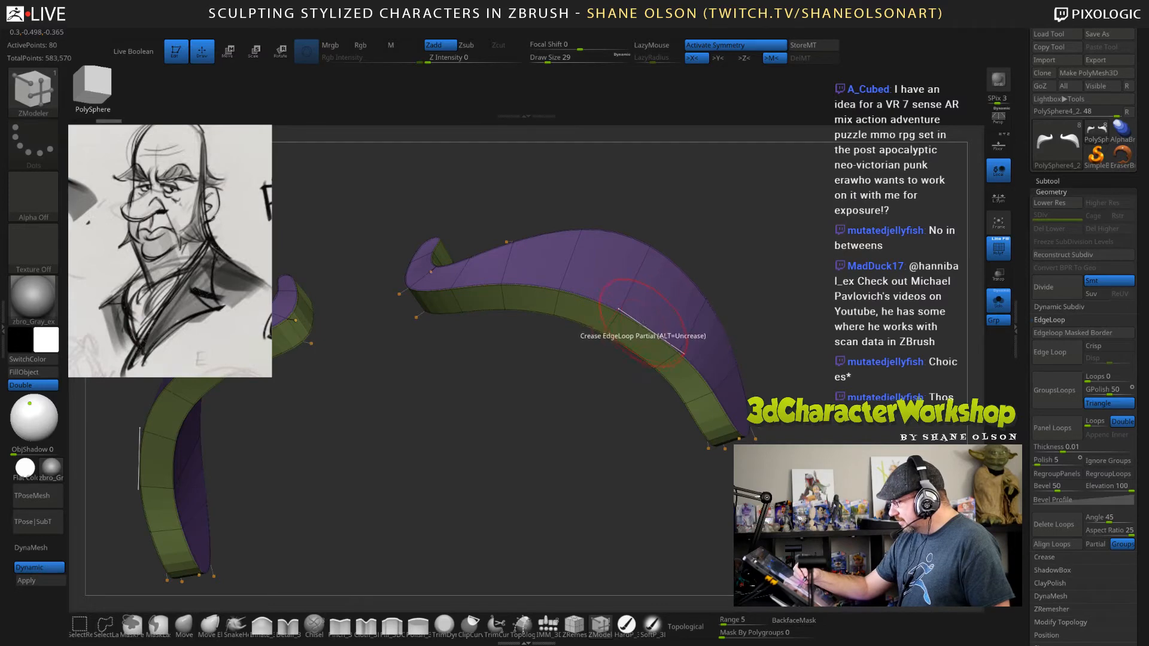
left_click(644, 328)
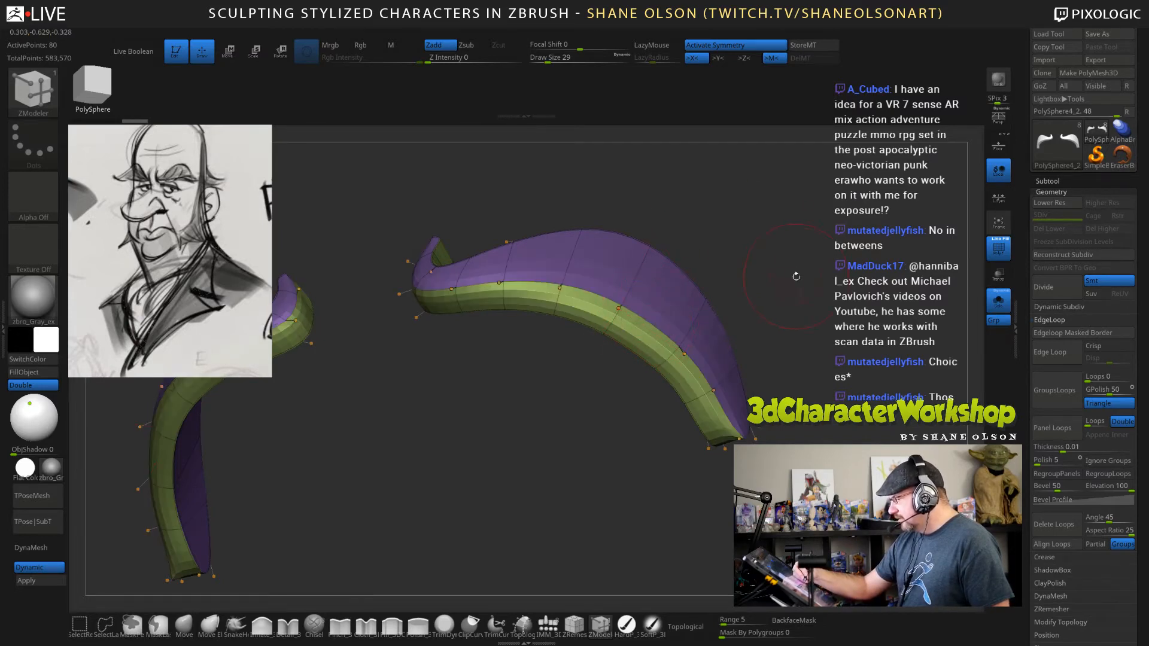
Uncrease the remaining edge loops on the eyebrow's back side and inner hook, using draw size 17 for the tight areas.
left_click_drag(802, 278, 628, 313)
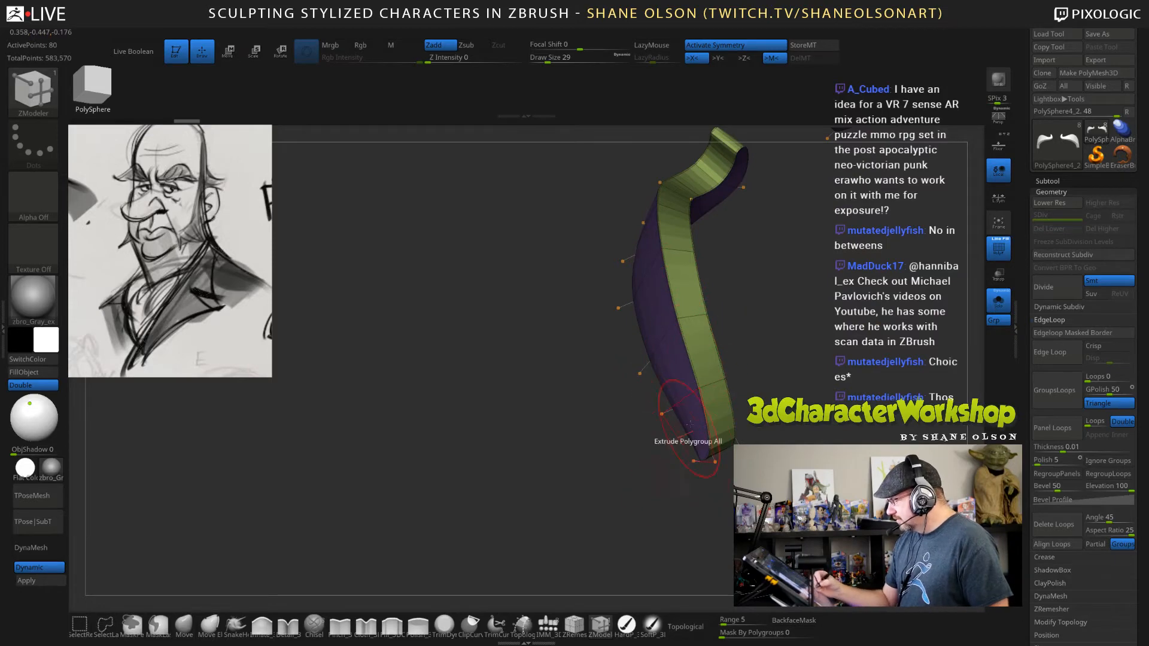
left_click_drag(676, 445, 682, 508)
left_click(688, 397)
left_click_drag(520, 514, 134, 340)
mouse_move(706, 285)
left_mouse_down("alt")
mouse_move(792, 333)
mouse_move(671, 310)
mouse_move(537, 377)
left_mouse_up("alt")
key("s")
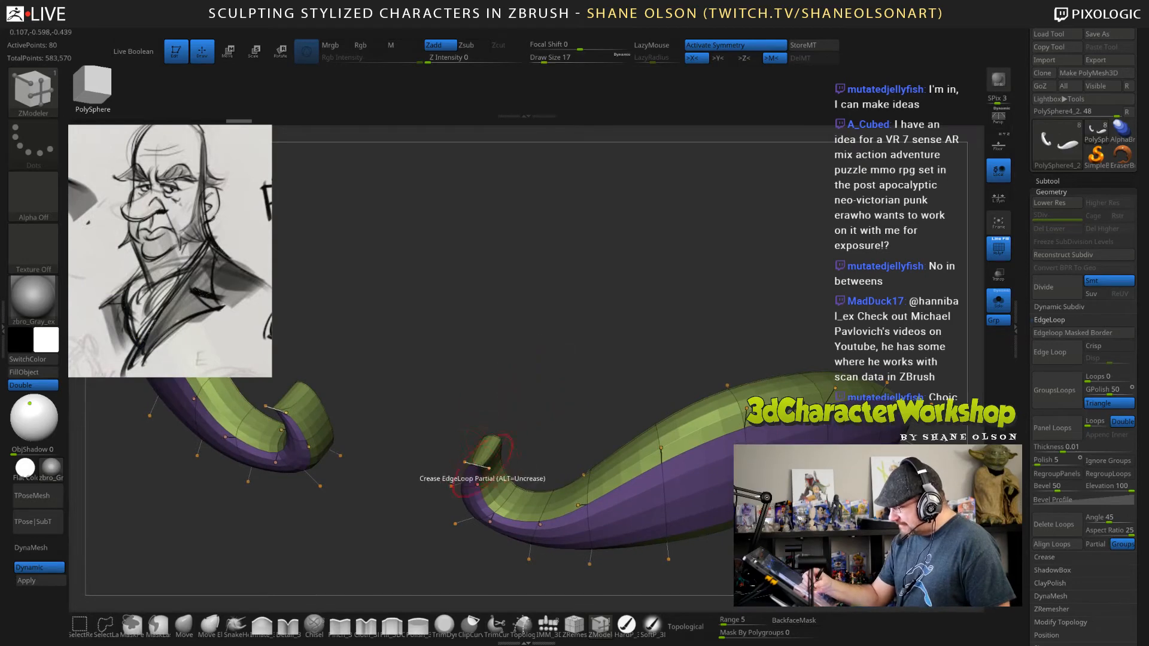
left_click(478, 464)
left_click_drag(634, 361, 769, 441)
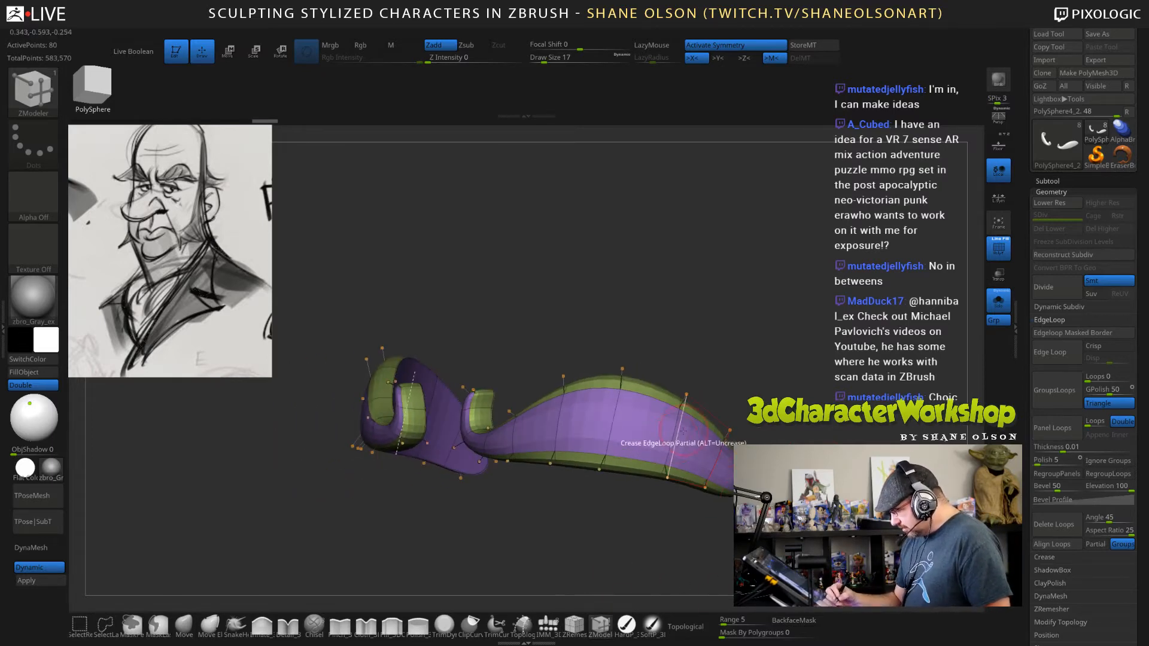
Switch ZModeler's edge action to Insert and add an edge loop running lengthwise through the middle of the eyebrows.
key("space")
left_click(660, 346)
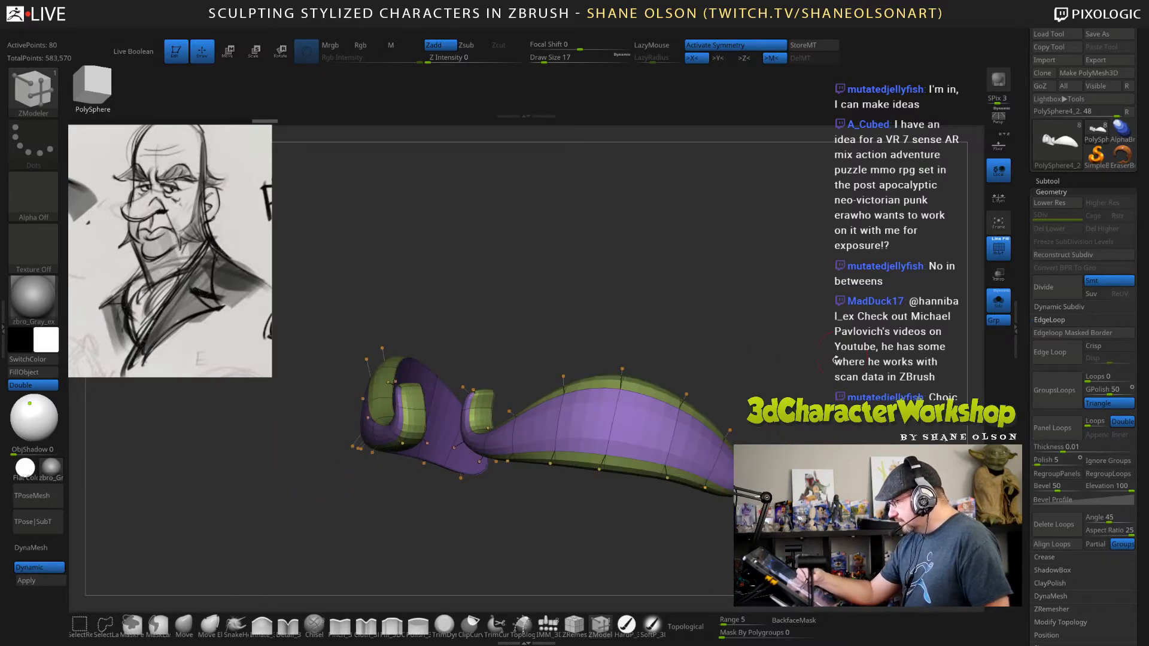
left_click(675, 438)
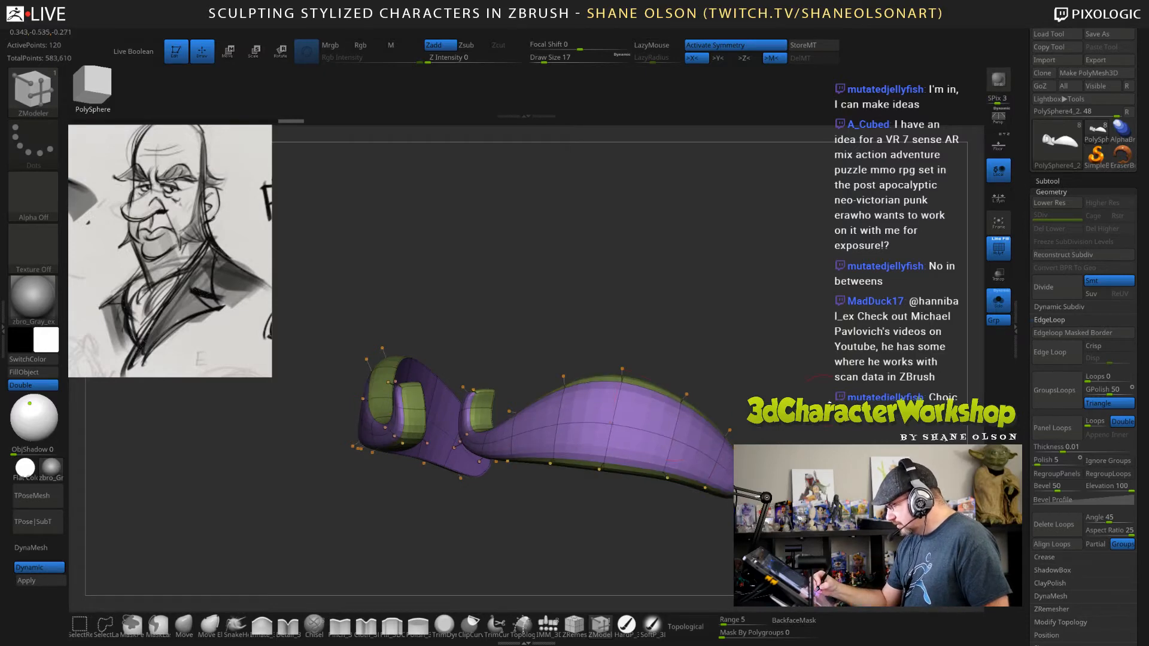
Puff up the middle of the eyebrows with the Inflate brush at draw size 22.
mouse_move(828, 403)
left_mouse_down()
mouse_move(589, 431)
mouse_move(556, 467)
mouse_move(675, 523)
left_mouse_up()
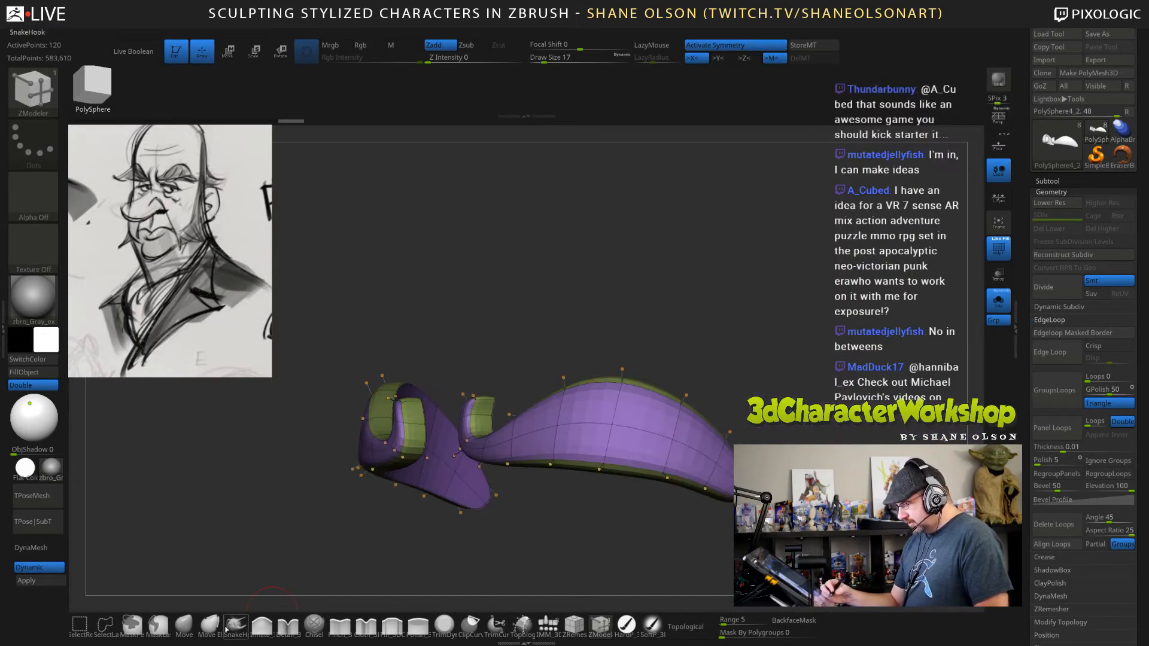
left_click(262, 625)
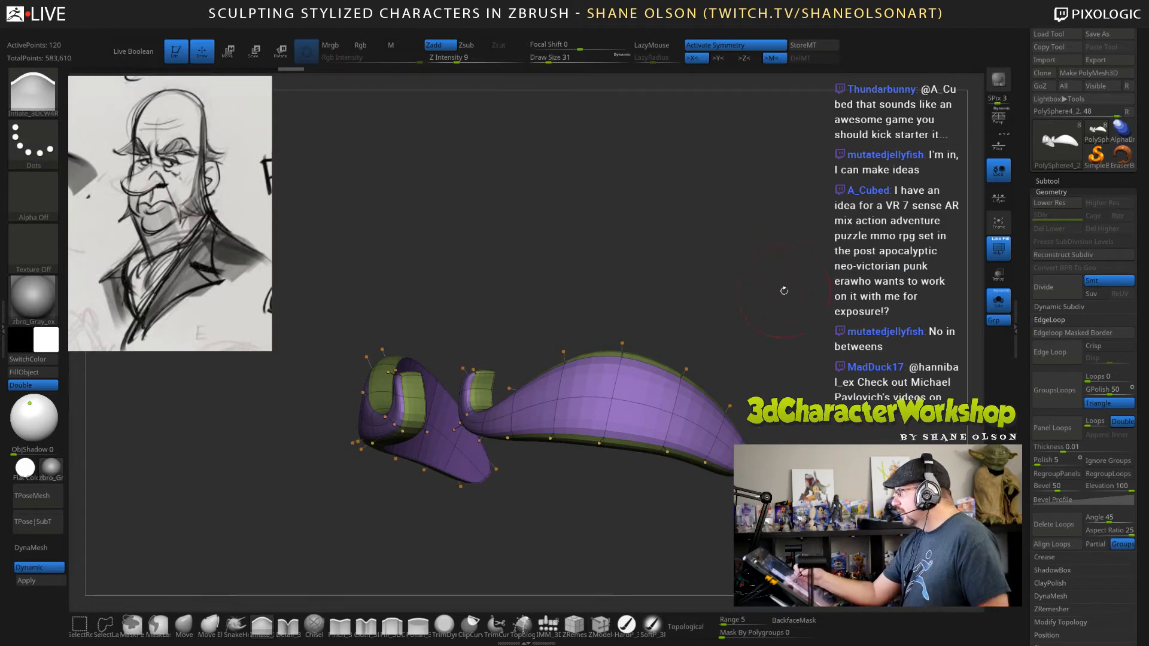
key("s")
left_click_drag(810, 329, 775, 395)
right_click(772, 410)
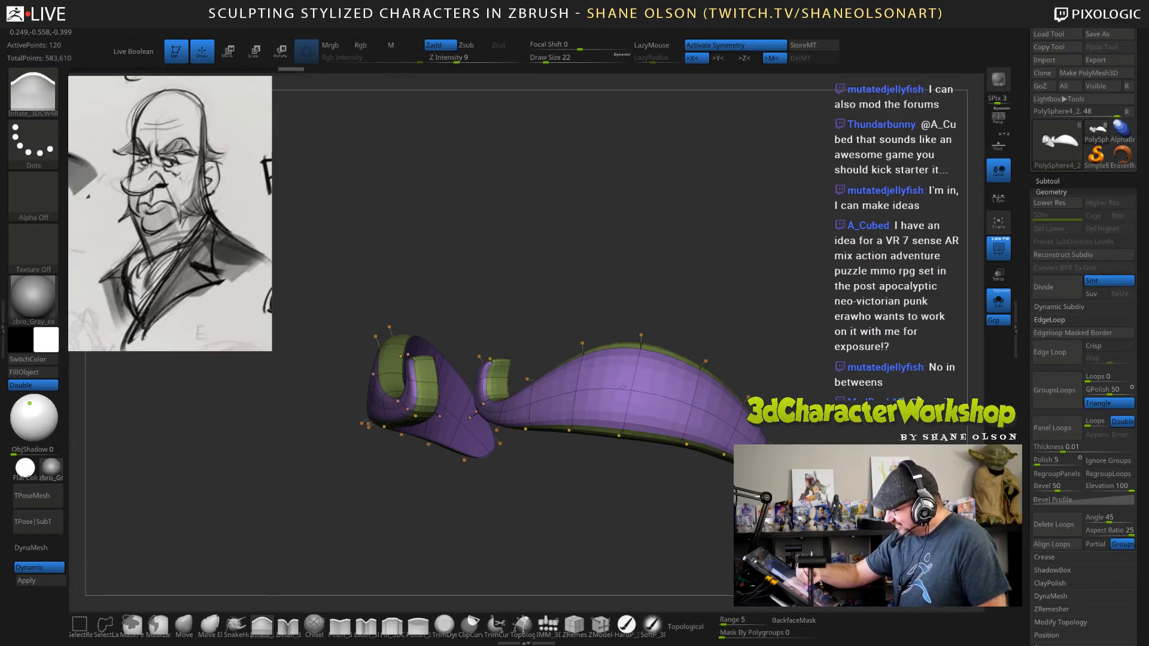
left_click_drag(784, 330, 812, 404)
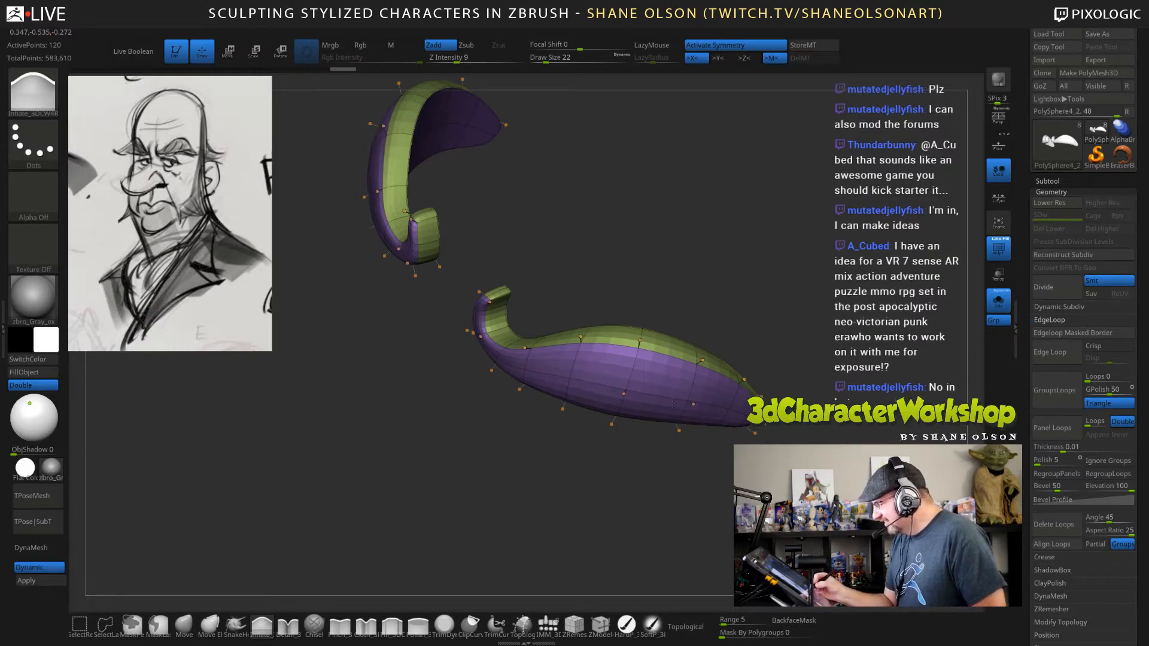
mouse_move(783, 413)
left_mouse_down()
mouse_move(787, 446)
mouse_move(780, 397)
left_mouse_up()
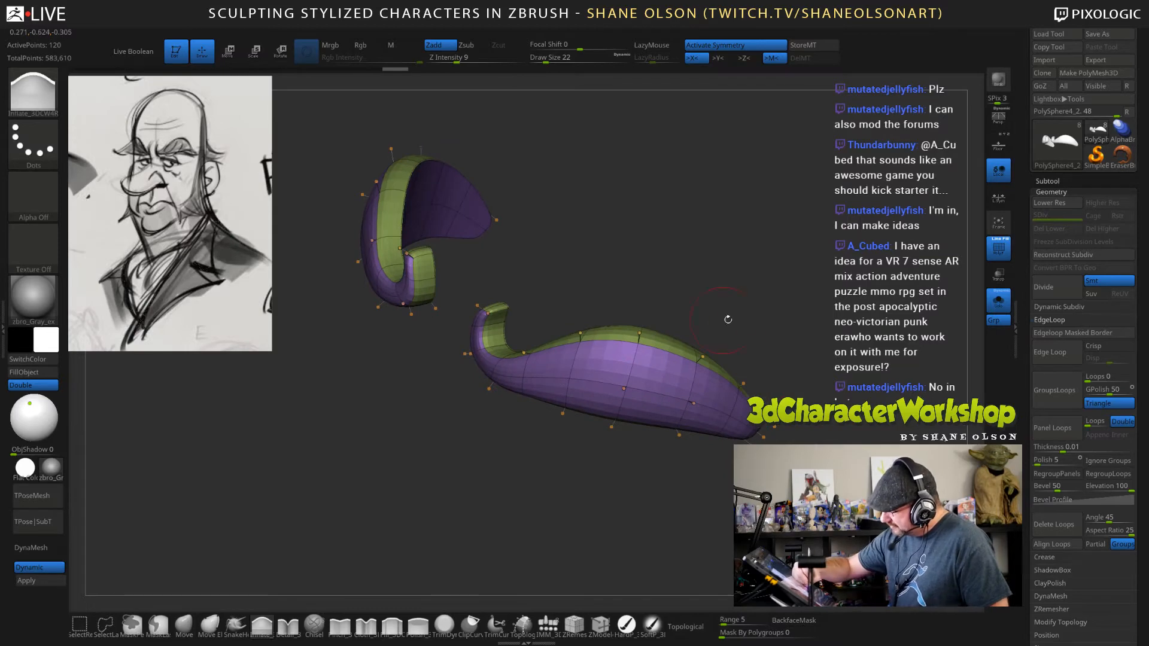
left_click_drag(727, 319, 901, 362)
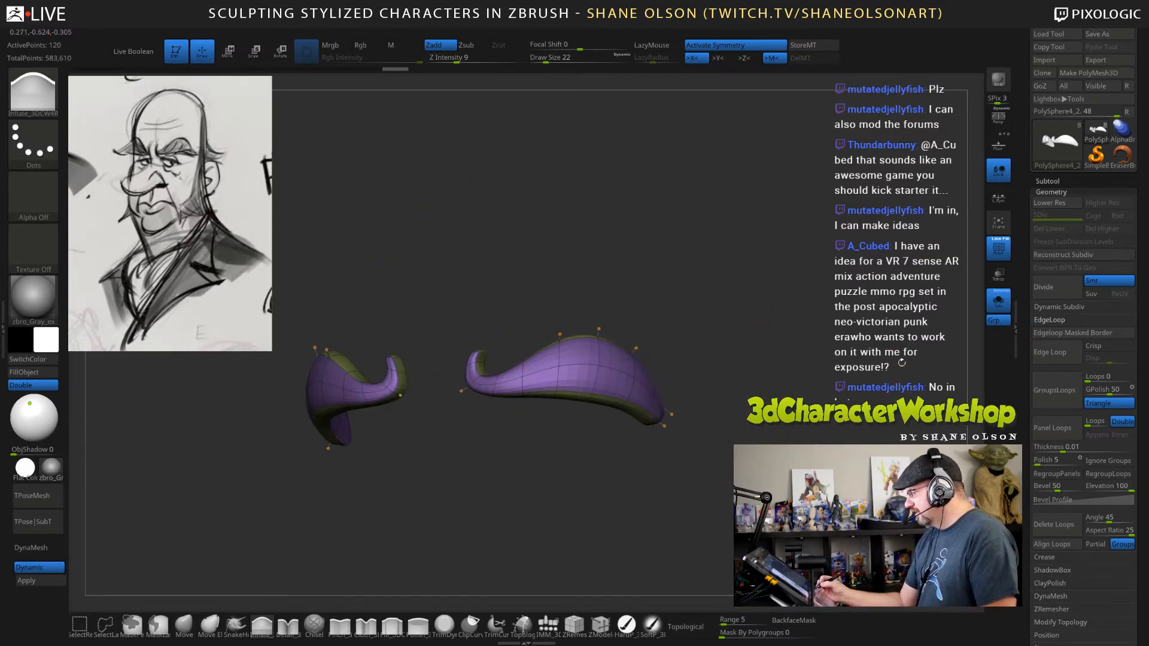
Turn off Solo and the polyframe to show the eyebrows on the full head.
left_click(998, 301)
mouse_move(803, 412)
left_mouse_down("alt")
mouse_move(802, 380)
mouse_move(825, 348)
mouse_move(817, 465)
mouse_move(788, 431)
left_mouse_up("alt")
key("shift+f")
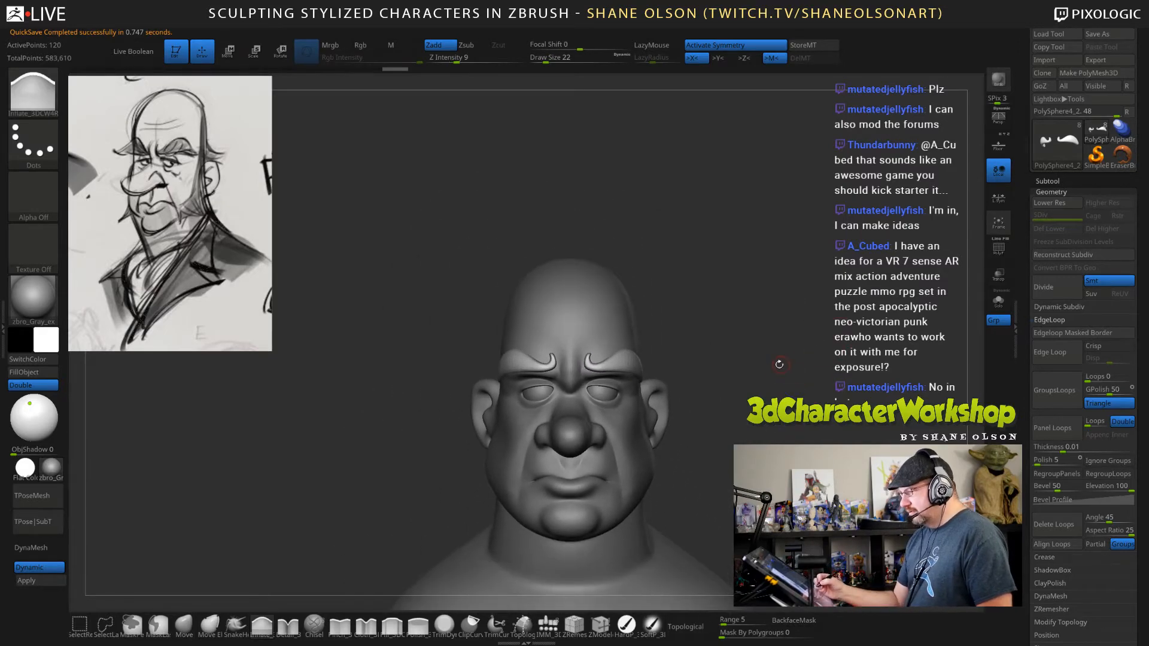
Nudge the eyebrows' inner tips toward the center of the brow with the Move brush at draw size 93.
left_click(185, 624)
mouse_move(719, 323)
left_mouse_down()
mouse_move(739, 324)
mouse_move(707, 323)
mouse_move(719, 317)
left_mouse_up()
key("s")
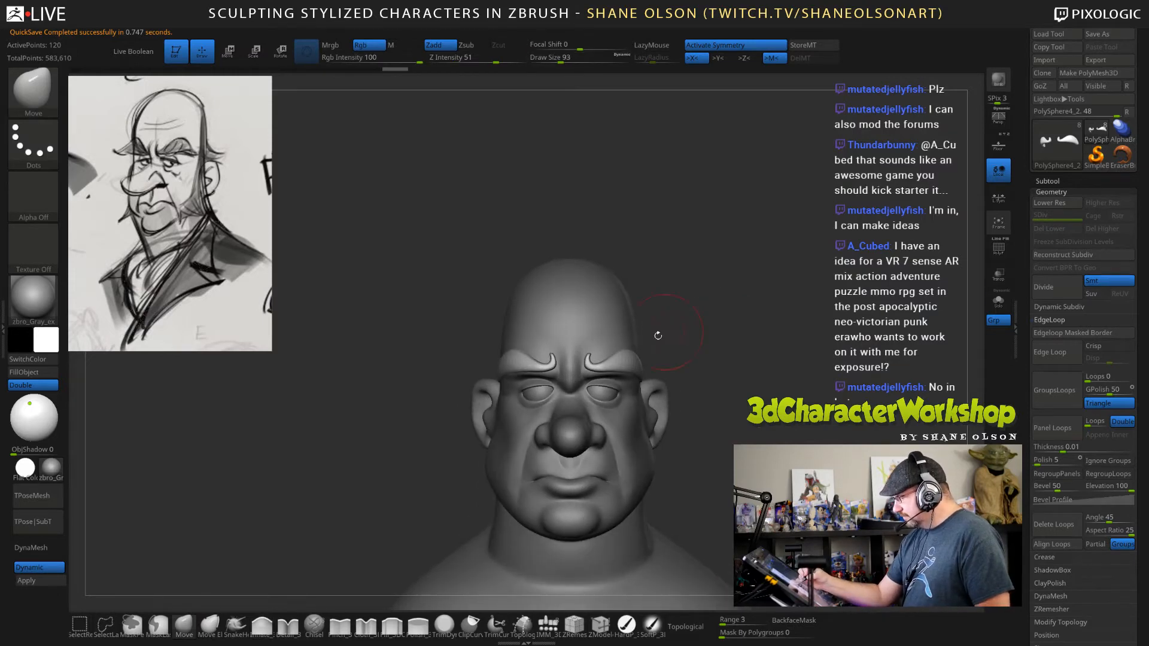
left_click_drag(592, 362, 590, 362)
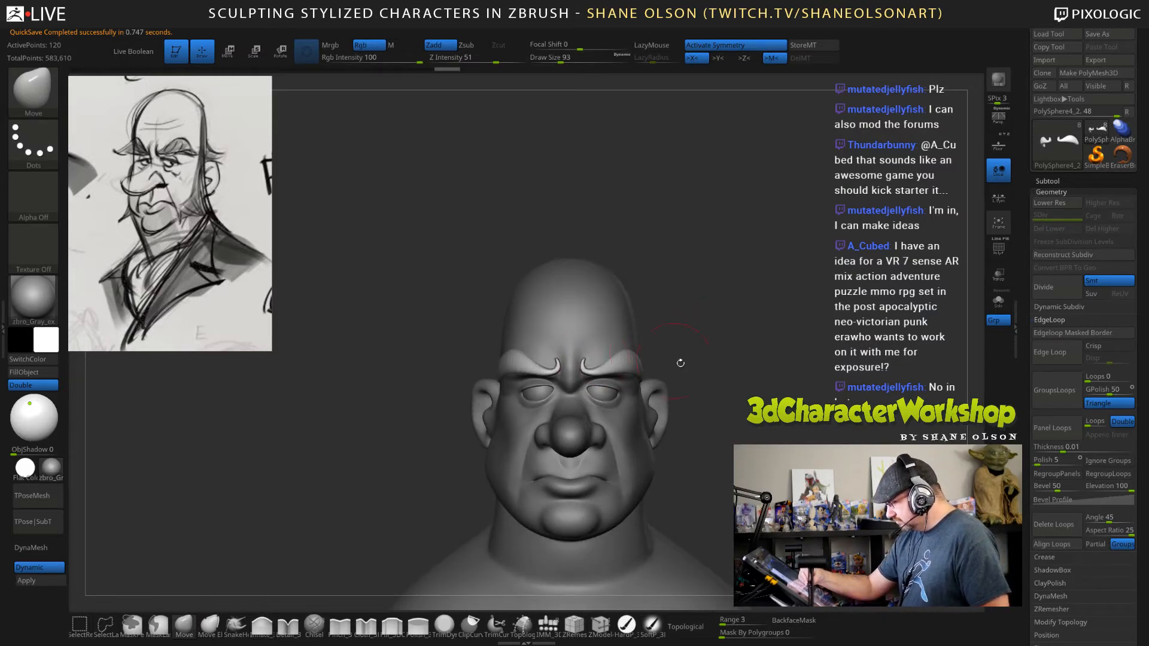
Pull the eyebrows' arches upward with the Move brush from a three-quarter view.
left_click_drag(745, 405, 633, 374)
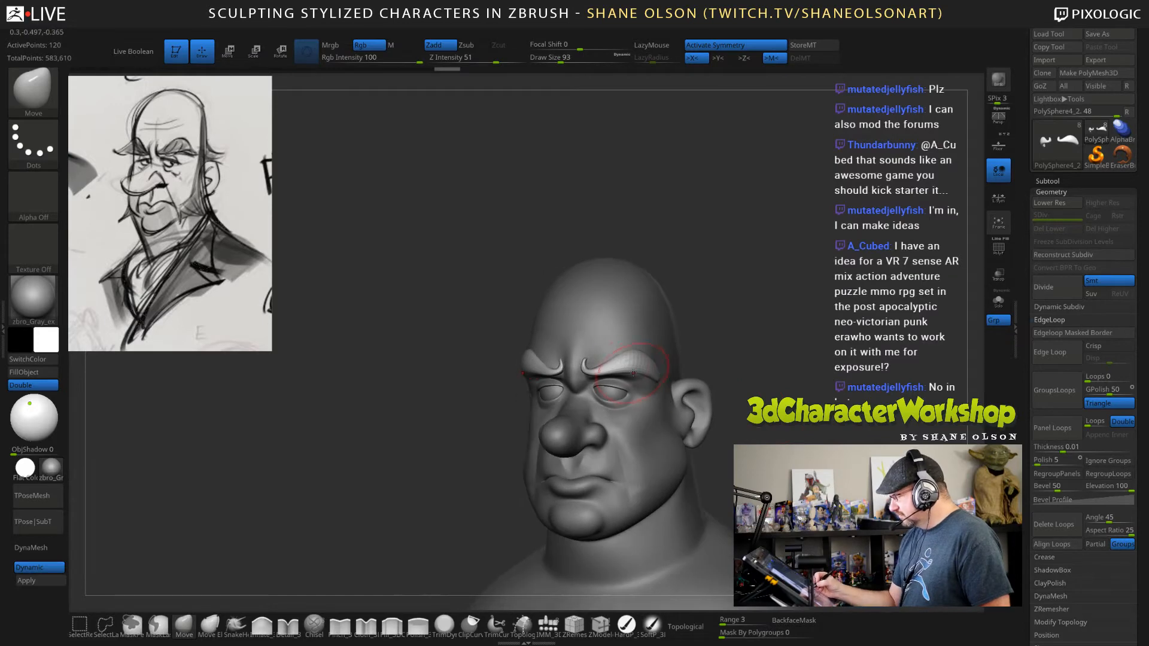
left_click_drag(785, 351, 767, 349)
left_click_drag(630, 356, 631, 350)
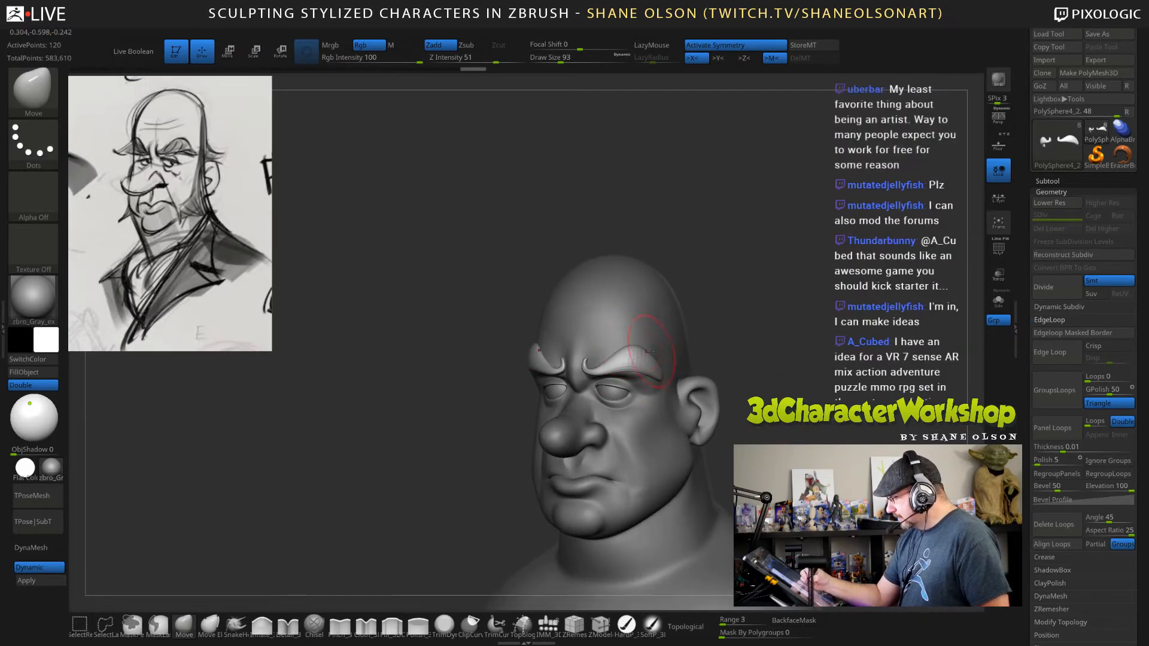
left_click_drag(779, 380, 741, 374)
mouse_move(781, 308)
left_mouse_down("alt")
mouse_move(820, 324)
mouse_move(759, 303)
left_mouse_up("alt")
Set the Move brush's draw size to 67 and adjust the eyebrows' outer ends against the brow.
key("s")
mouse_move(778, 327)
left_mouse_down("alt")
mouse_move(766, 326)
mouse_move(771, 342)
left_mouse_up("alt")
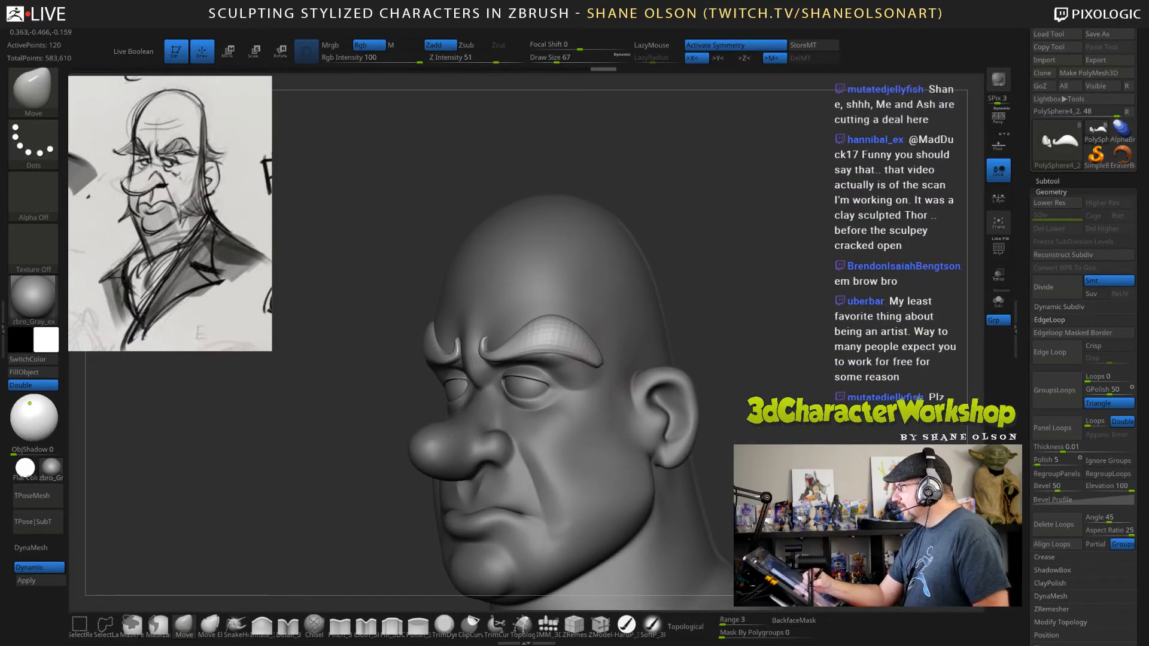
left_click_drag(600, 360, 596, 360, "shift")
mouse_move(727, 353)
left_mouse_down()
mouse_move(774, 315)
mouse_move(676, 356)
mouse_move(628, 358)
left_mouse_up()
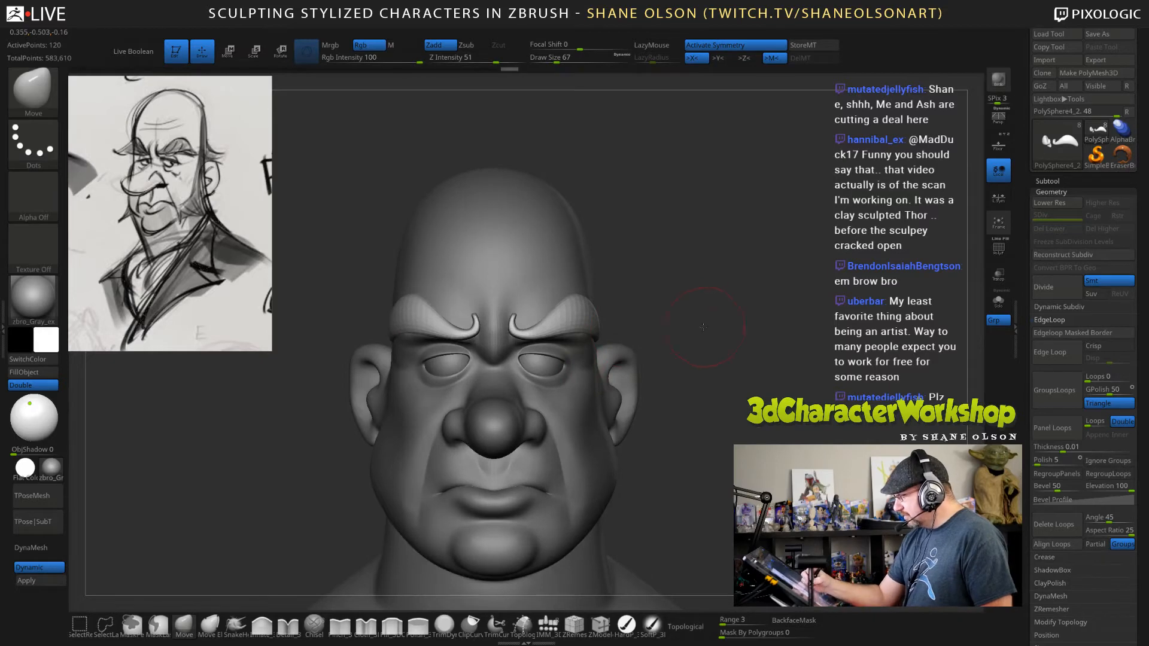
Make the head the active subtool and view it at a three-quarter angle.
left_click_drag(703, 327, 600, 381)
left_click(600, 381, "alt")
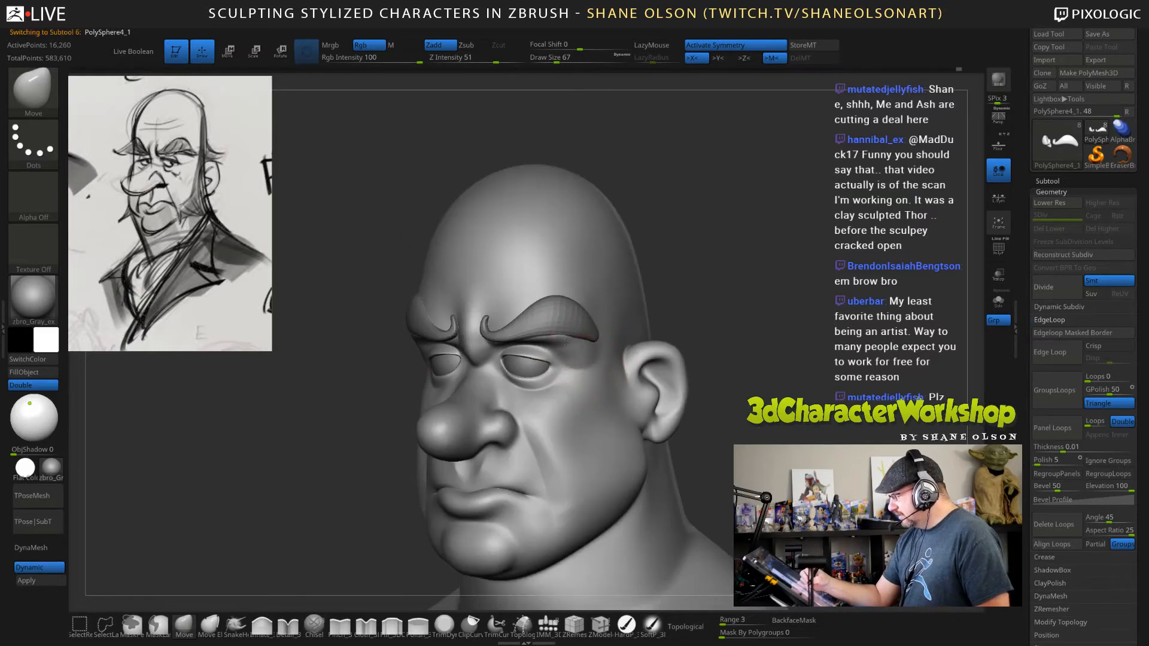
left_click_drag(663, 341, 692, 363)
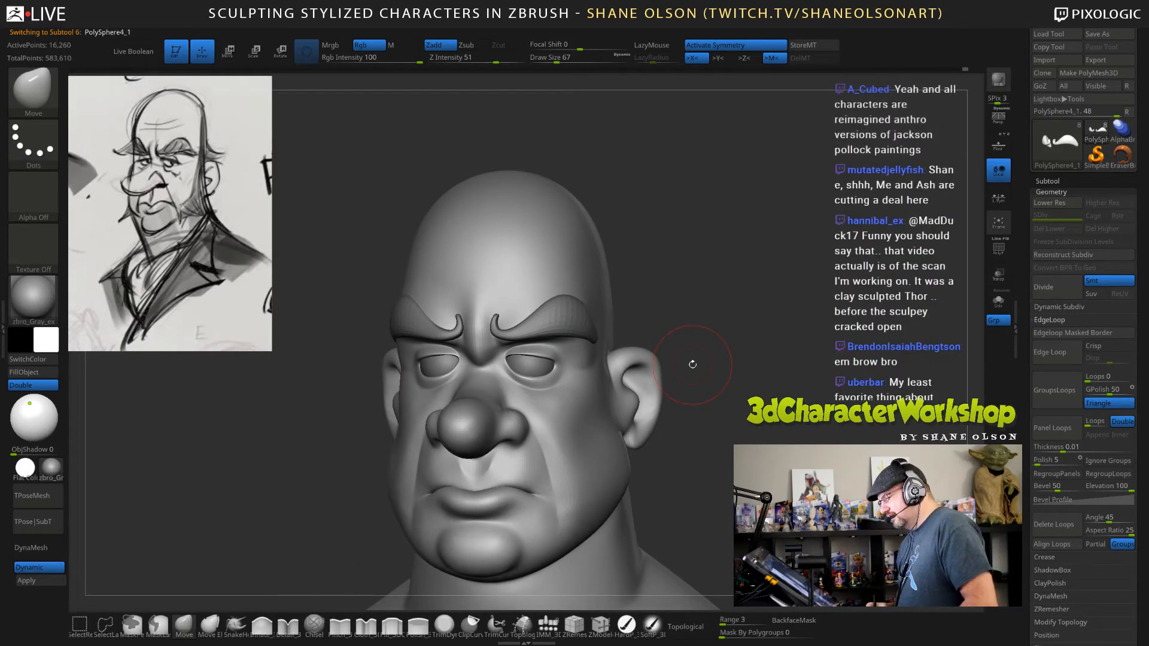
Reshape the head's brow beneath the eyebrows with the Move brush at draw size 108.
mouse_move(738, 436)
left_mouse_down()
mouse_move(744, 316)
mouse_move(753, 343)
left_mouse_up()
key("s")
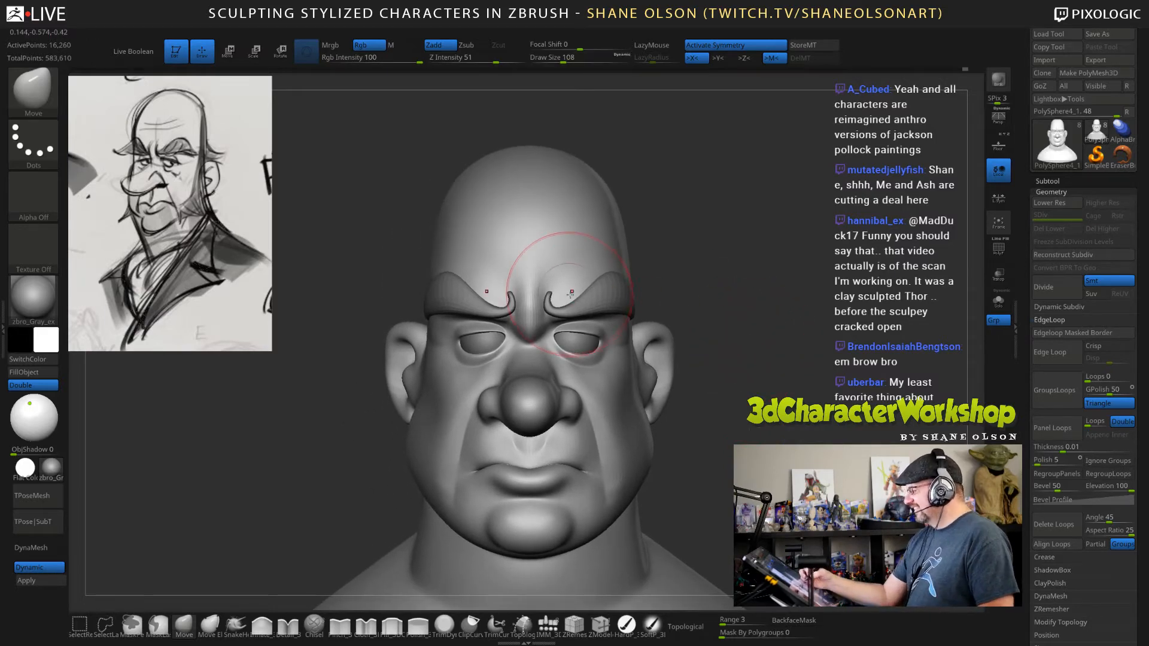
left_click_drag(610, 292, 570, 301)
left_click_drag(731, 353, 673, 352)
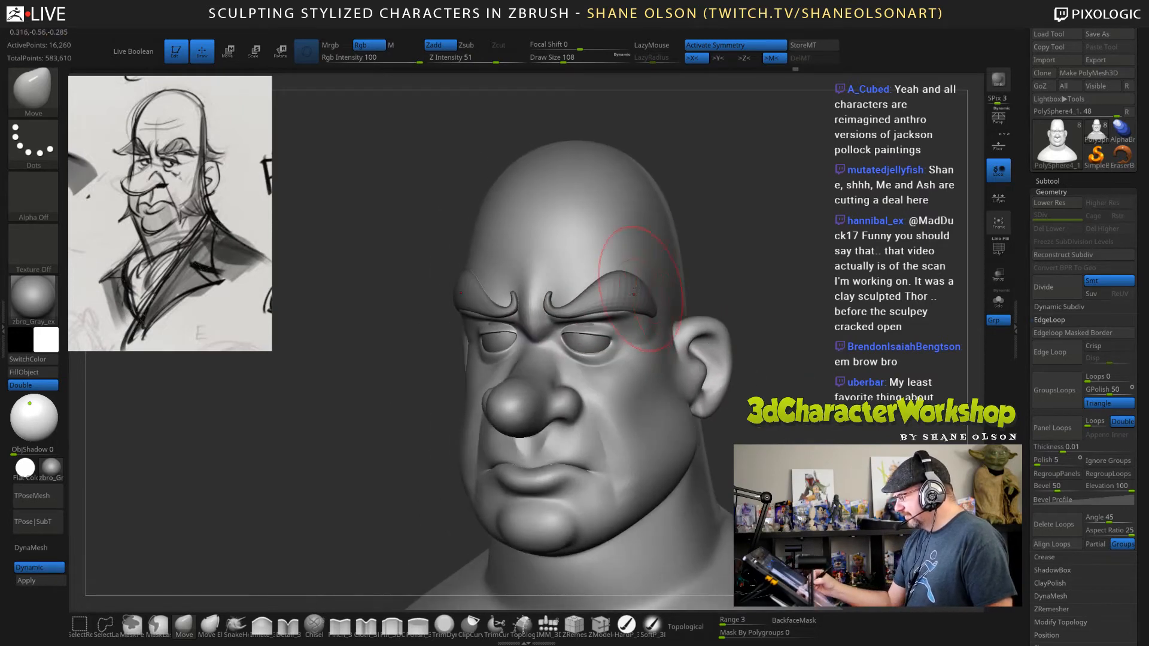
left_click_drag(636, 297, 638, 301)
left_click_drag(727, 308, 639, 301)
Refine the head's brow surface around the eyebrows' outer halves with the Move brush at draw size 72.
key("s")
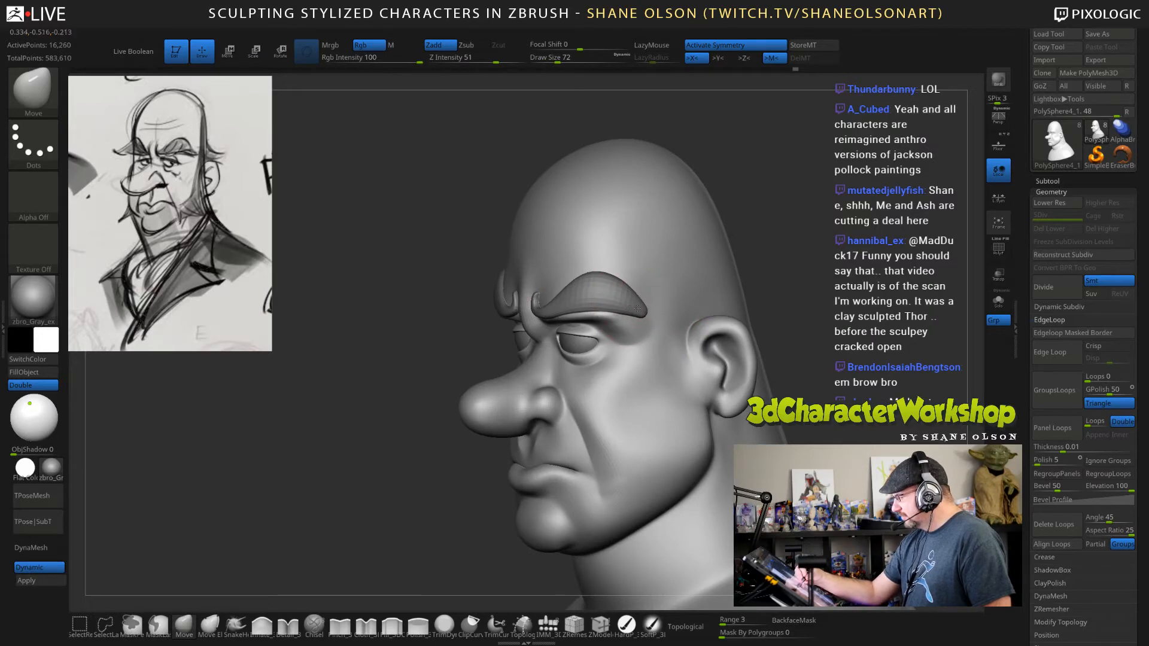
right_click_drag(697, 337, 708, 336, "shift")
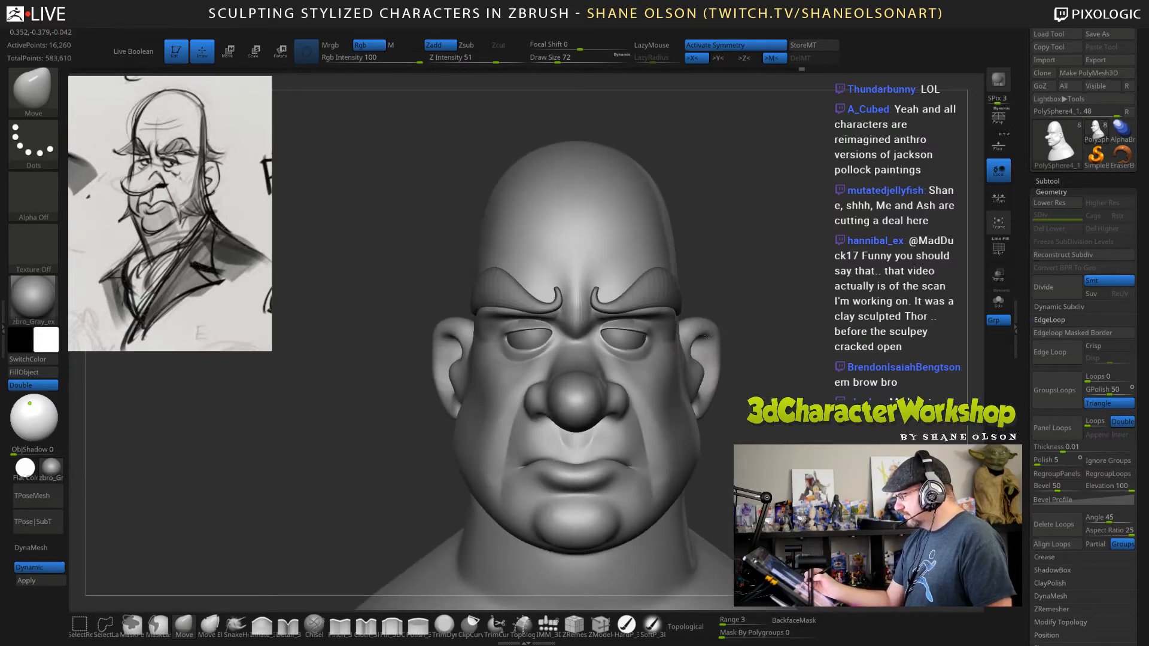
left_click(658, 294, "alt")
key("s")
left_click_drag(658, 293, 659, 298)
Make the eyebrows the active subtool and adjust them near their inner curls with the Move brush at draw size 47.
left_click_drag(767, 290, 723, 289)
key("s")
left_click_drag(641, 289, 625, 290)
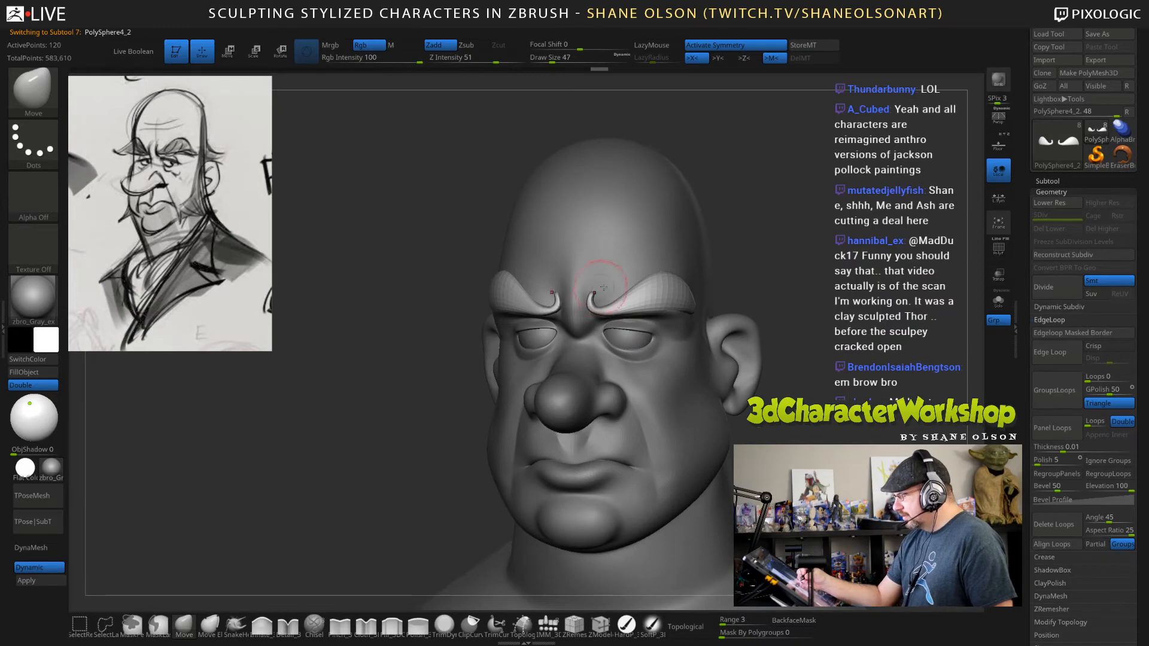
Make the head the active subtool and adjust the brow ridge above the eyes from below with the Move brush at draw size 41.
mouse_move(761, 289)
left_mouse_down()
mouse_move(705, 291)
mouse_move(729, 292)
mouse_move(743, 262)
left_mouse_up()
key("s")
left_click_drag(695, 302, 697, 274)
left_click(672, 310, "alt")
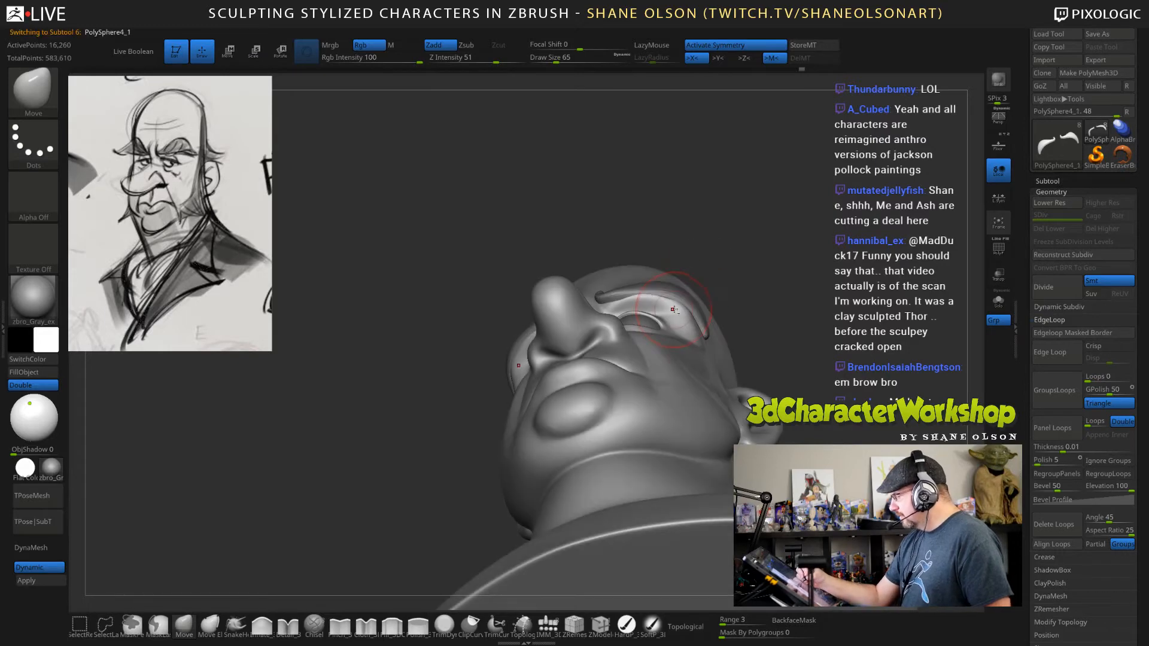
key("s")
left_click_drag(657, 294, 652, 294)
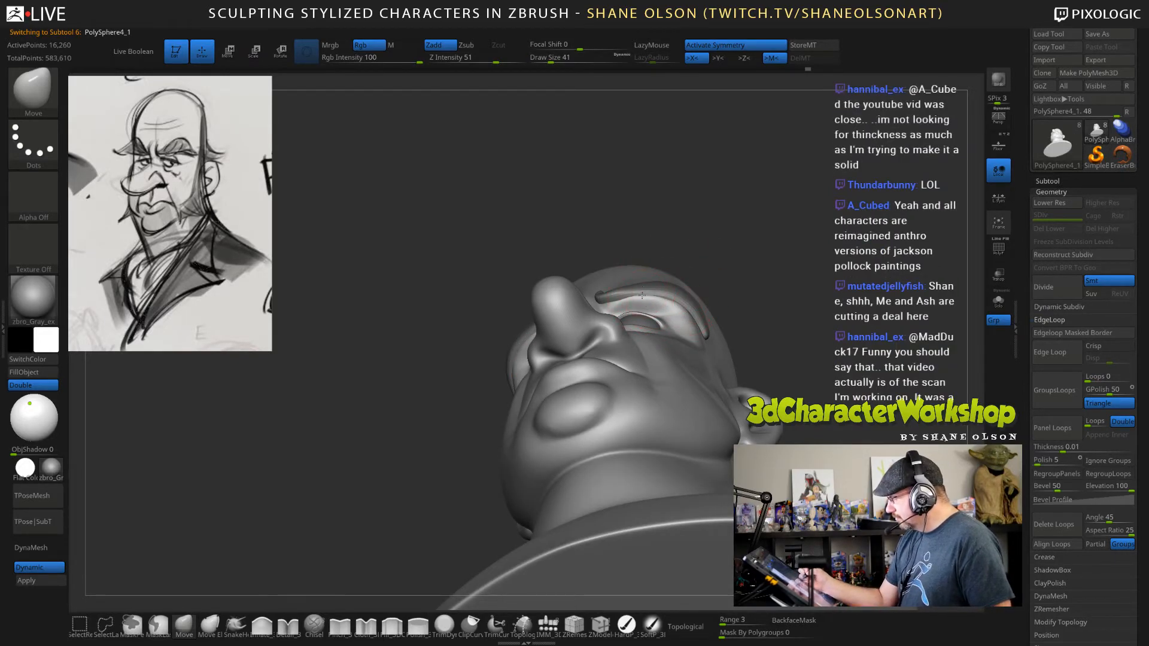
Smooth the head's surface between the eyes and the eyebrows, and adjust the outer eye corners with the Move brush.
left_click_drag(784, 282, 680, 311)
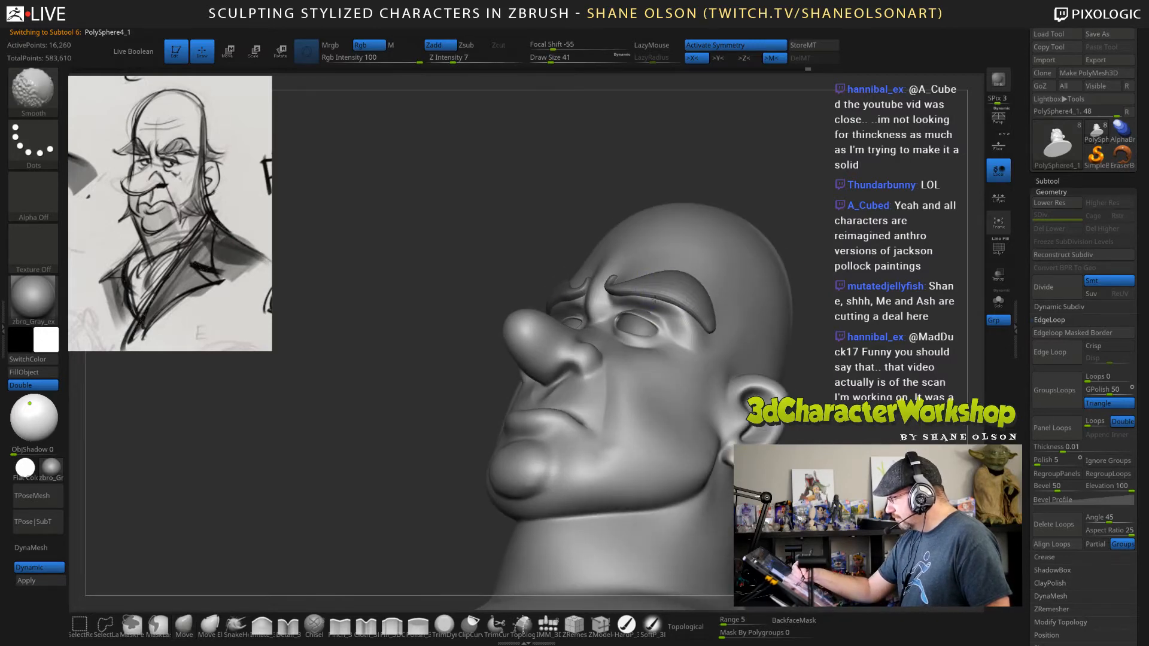
right_click(670, 383)
mouse_move(705, 308)
right_mouse_down()
mouse_move(670, 383)
mouse_move(687, 330)
mouse_move(675, 314)
right_mouse_up()
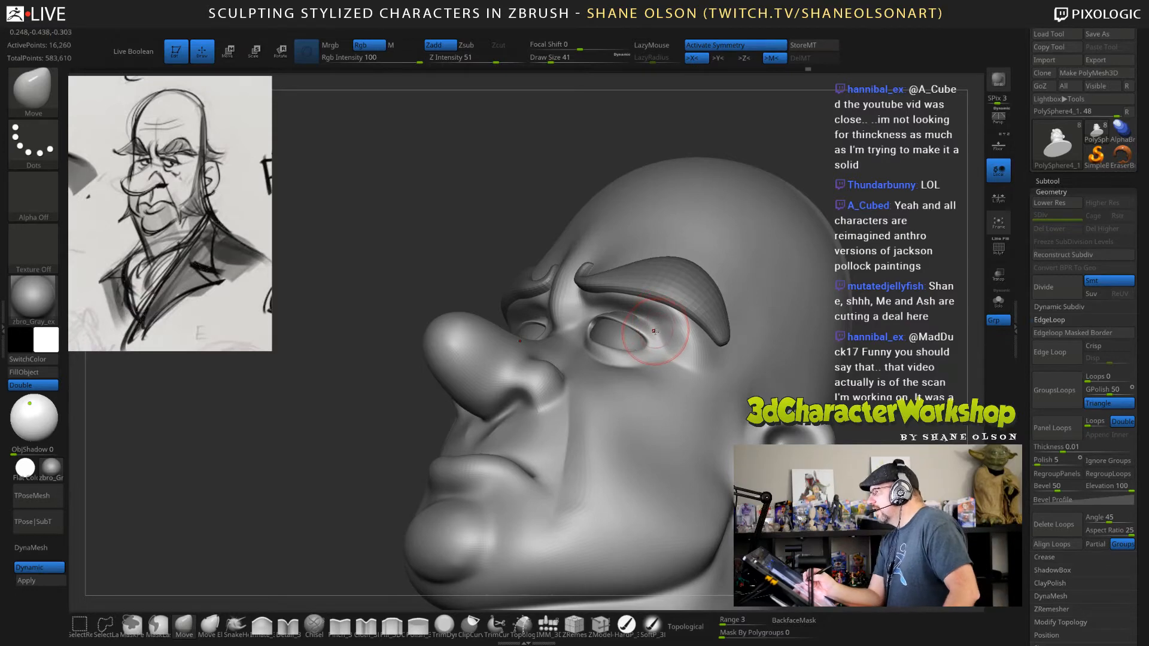
Build up the folds above and beside the eyes with the Inflate brush at draw size 29.
left_click(261, 625)
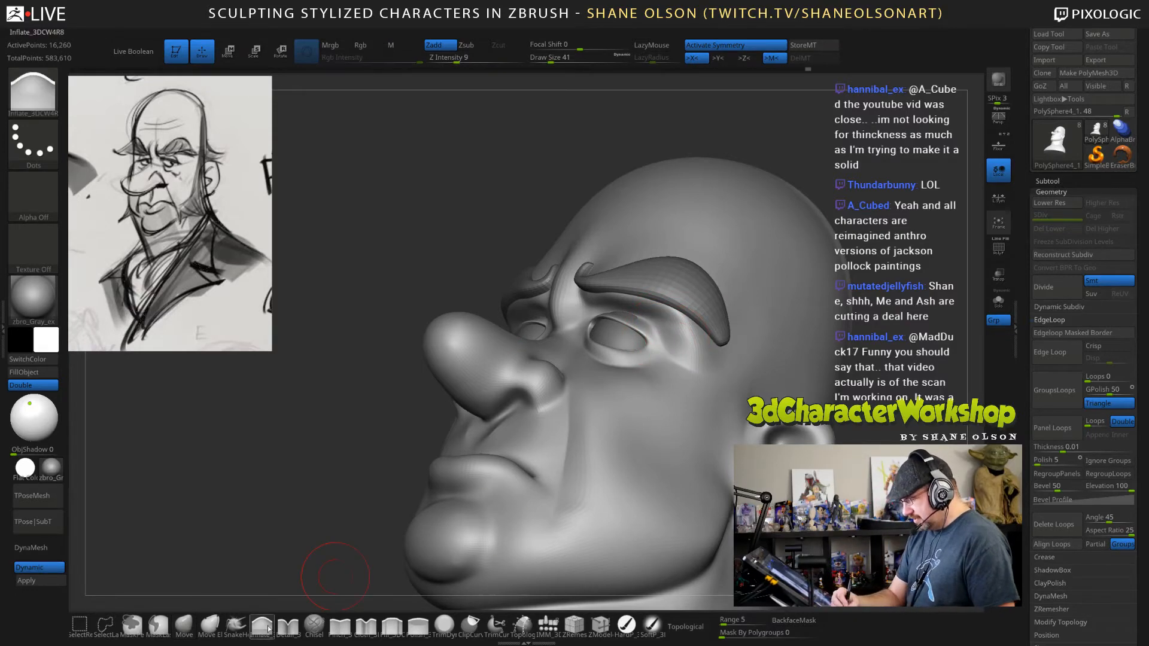
right_click_drag(655, 354, 635, 328)
key("s")
left_click_drag(635, 323, 630, 326)
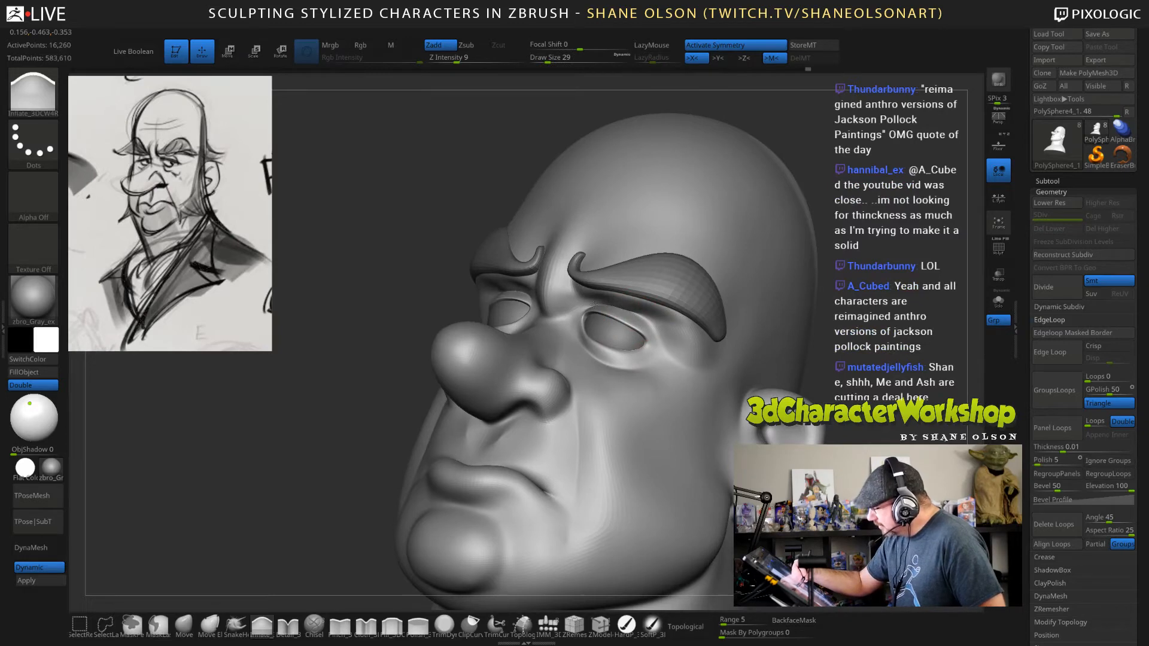
right_click_drag(717, 327, 690, 327)
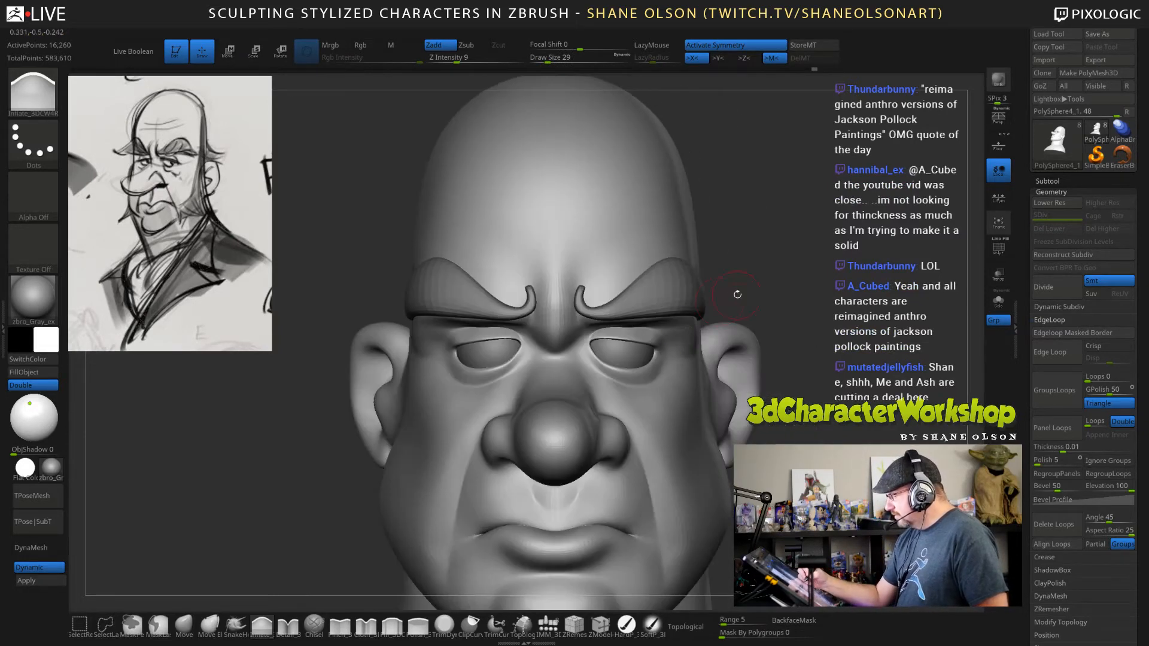
right_click_drag(737, 294, 582, 327)
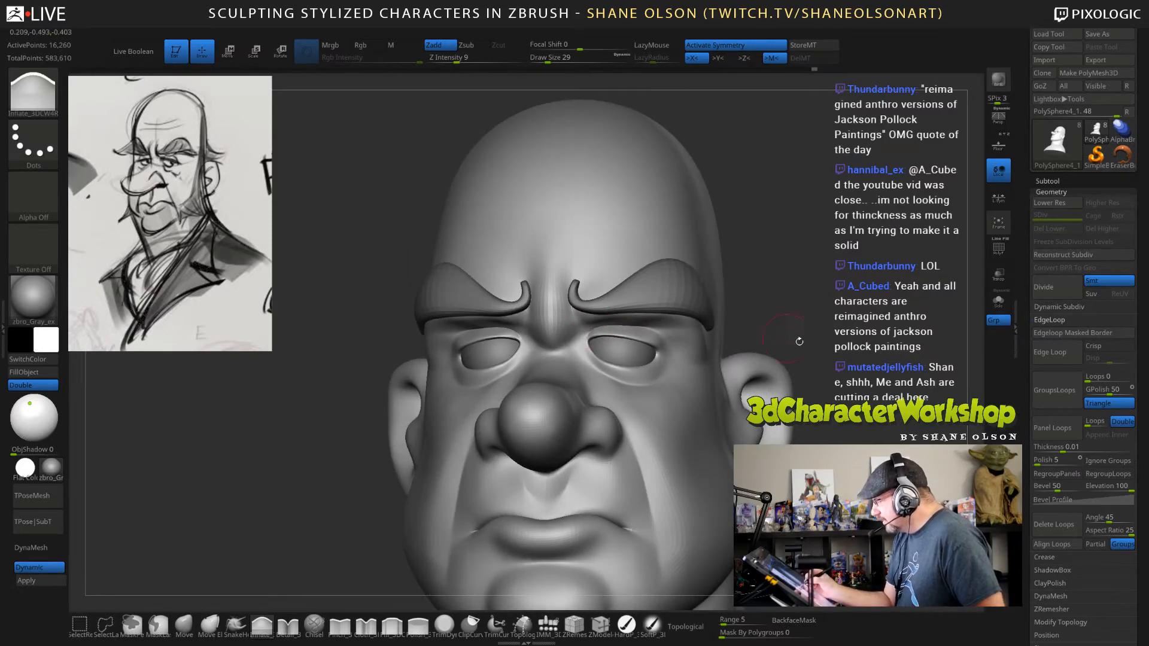
right_click_drag(798, 341, 670, 323)
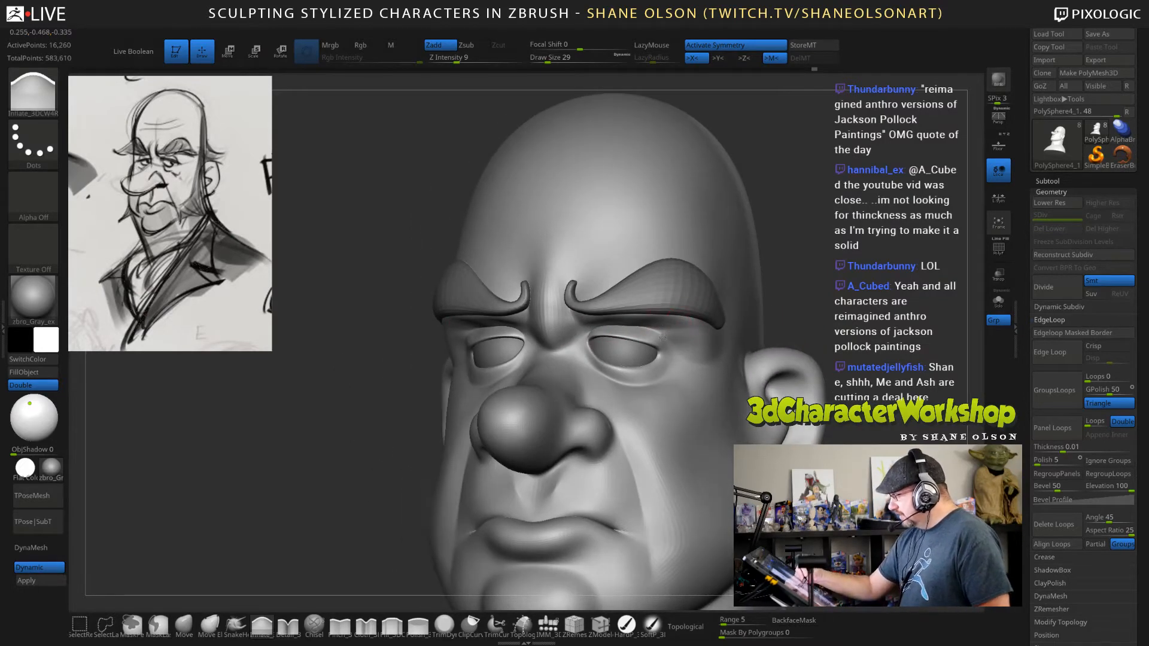
Make the eyebrows the active subtool and choose the SnakeHook brush.
right_click_drag(829, 317, 841, 383, "shift")
right_click_drag(778, 365, 753, 383)
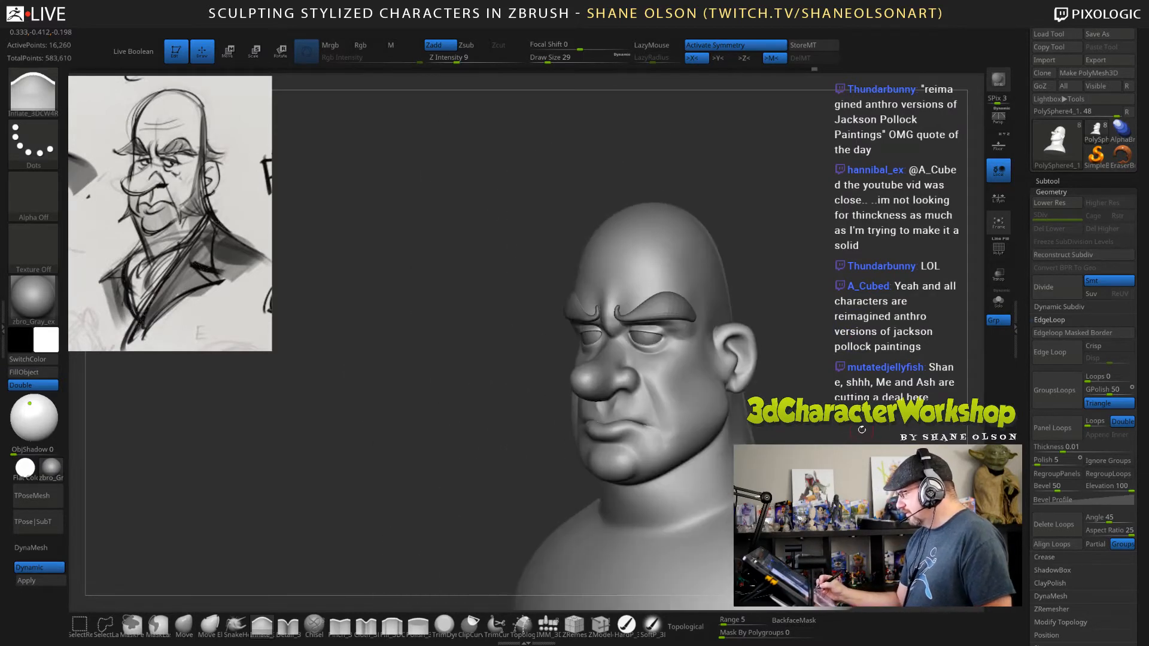
right_click_drag(861, 418, 784, 407, "alt")
right_click_drag(784, 407, 786, 290, "ctrl")
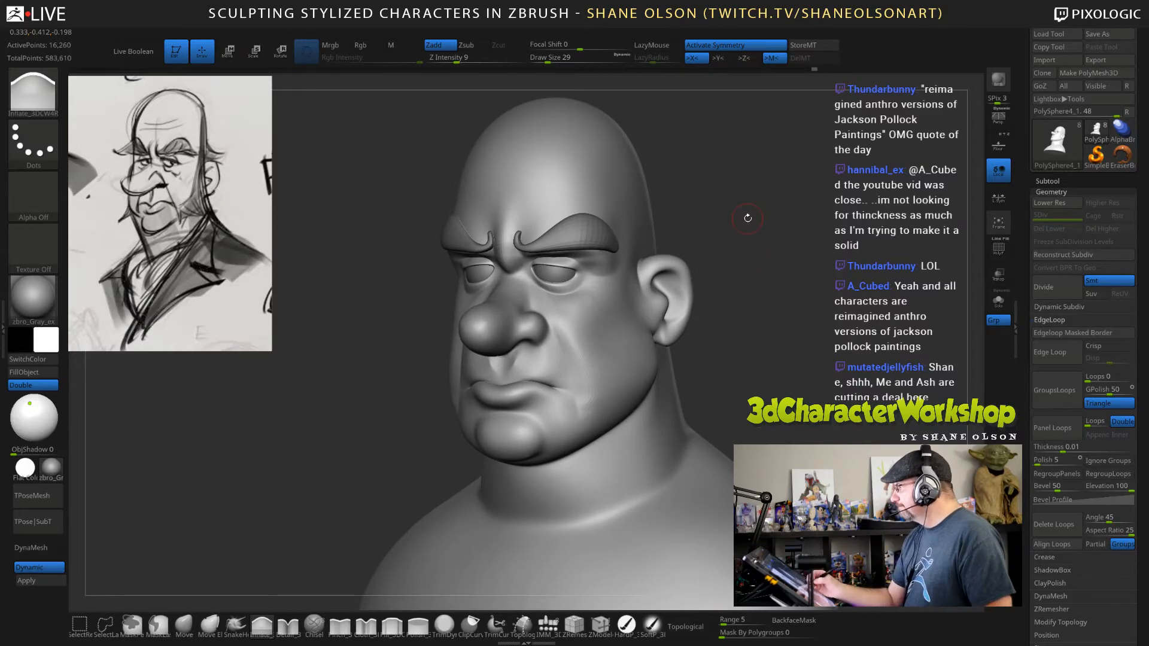
right_click_drag(748, 248, 748, 248, "ctrl")
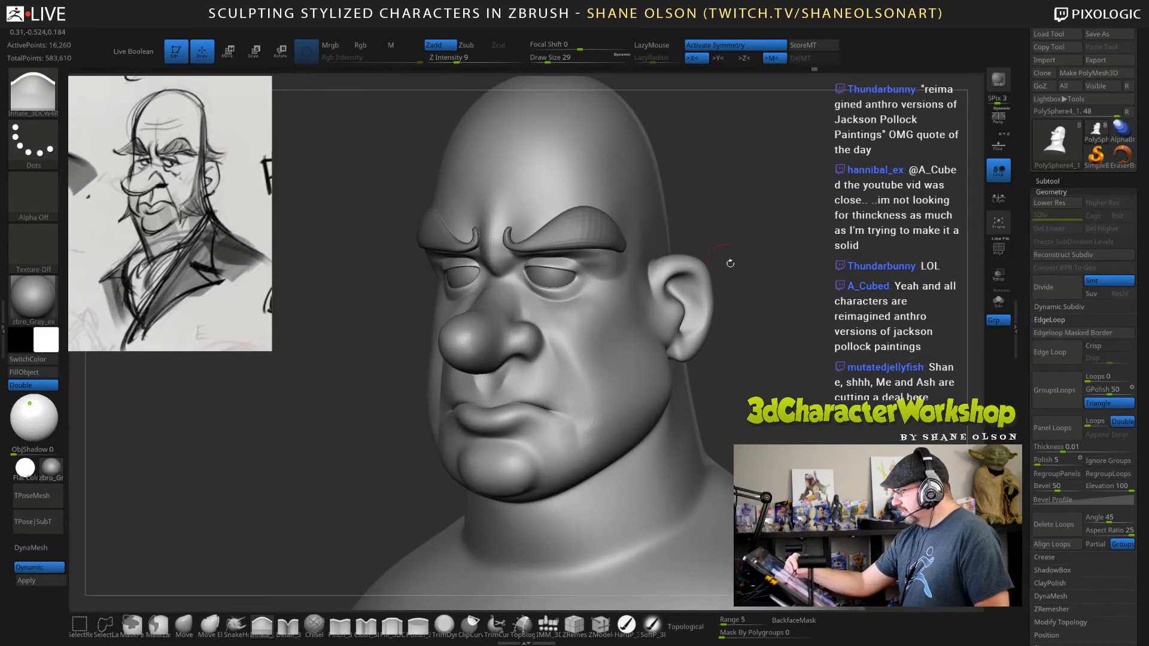
left_click(592, 228, "alt")
left_click_drag(774, 264, 769, 191)
left_click(236, 624)
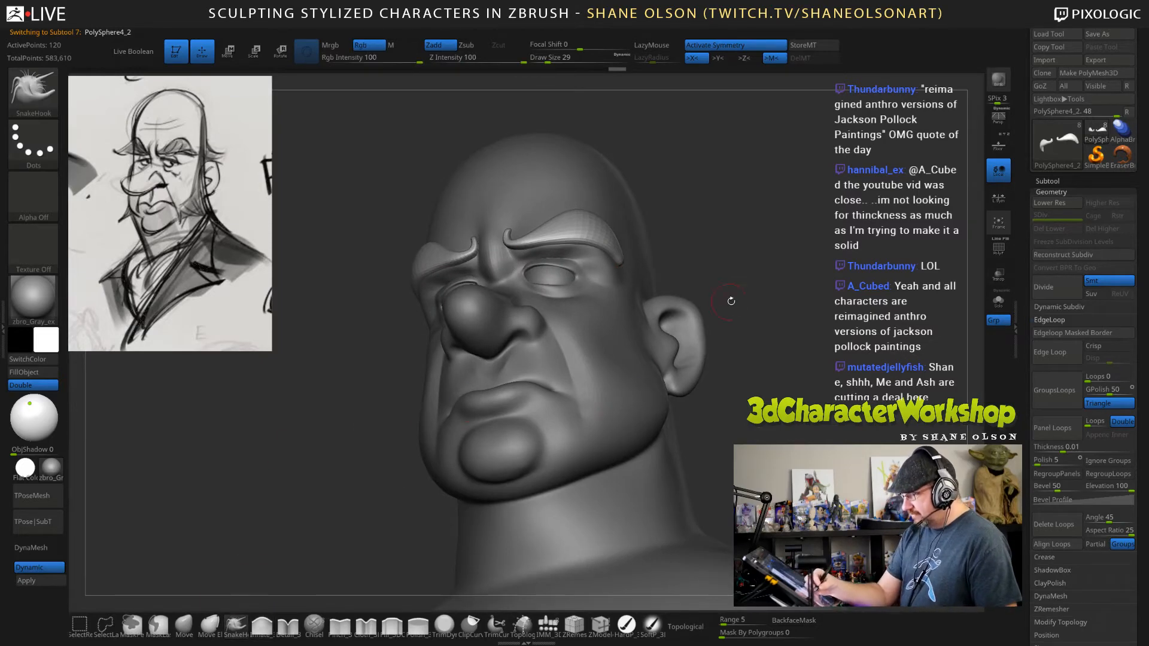
Pull the eyebrows' outer ends away from the temples with the SnakeHook brush at draw size 67.
mouse_move(731, 301)
left_mouse_down()
mouse_move(729, 259)
mouse_move(704, 291)
mouse_move(691, 287)
mouse_move(712, 275)
left_mouse_up()
key("]")
key("s")
mouse_move(603, 323)
left_mouse_down()
mouse_move(610, 304)
mouse_move(589, 292)
left_mouse_up()
mouse_move(705, 289)
left_mouse_down()
mouse_move(698, 269)
mouse_move(680, 263)
mouse_move(629, 282)
mouse_move(622, 300)
left_mouse_up()
key("s")
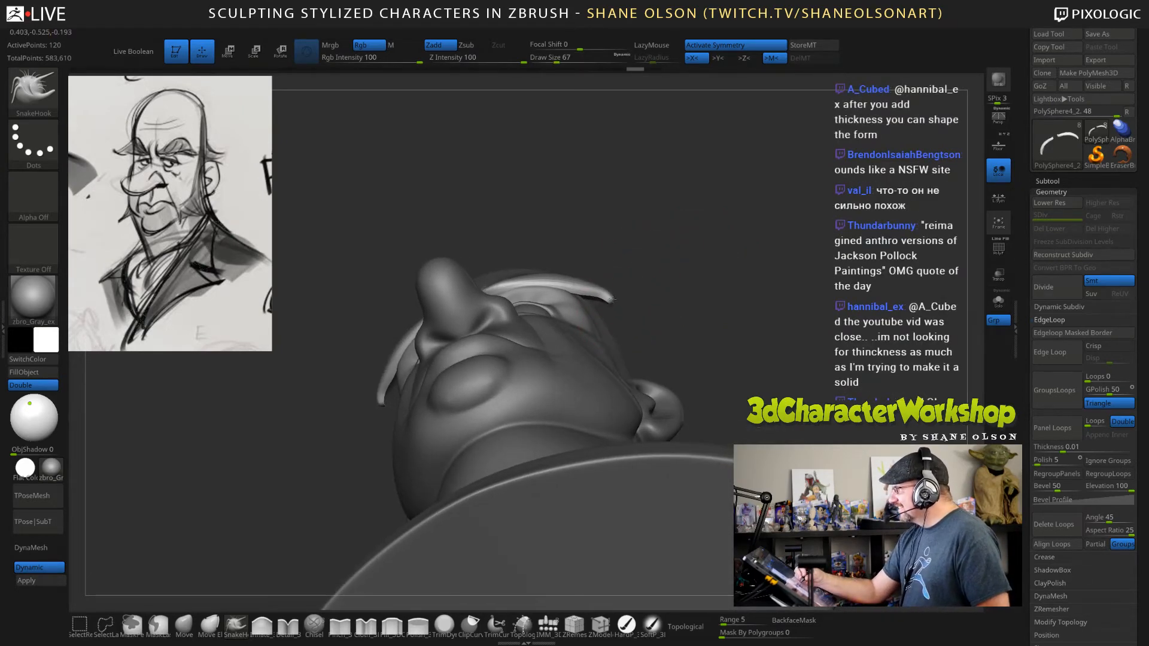
mouse_move(606, 291)
left_mouse_down("shift")
mouse_move(589, 288)
mouse_move(604, 289)
left_mouse_up("shift")
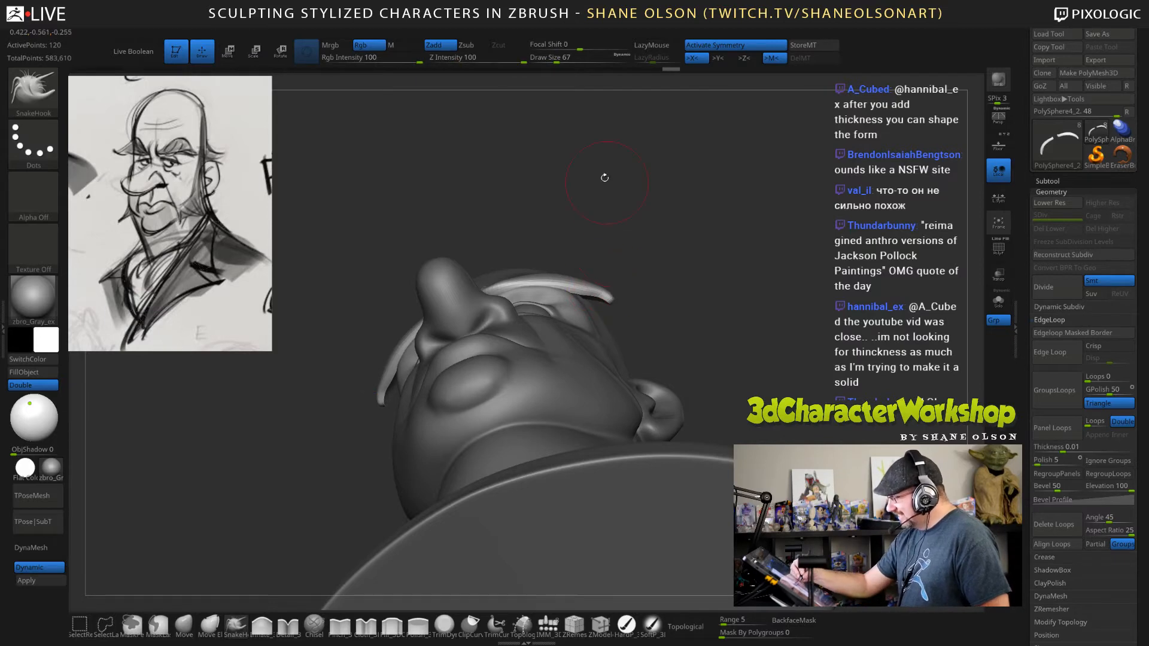
Set the Smooth brush's Z Intensity to 4 and smooth the eyebrows' outer ends at draw size 56.
left_click(469, 59, "shift")
type("6s")
mouse_move(679, 285)
left_mouse_down()
mouse_move(634, 296)
mouse_move(638, 309)
mouse_move(616, 278)
left_mouse_up()
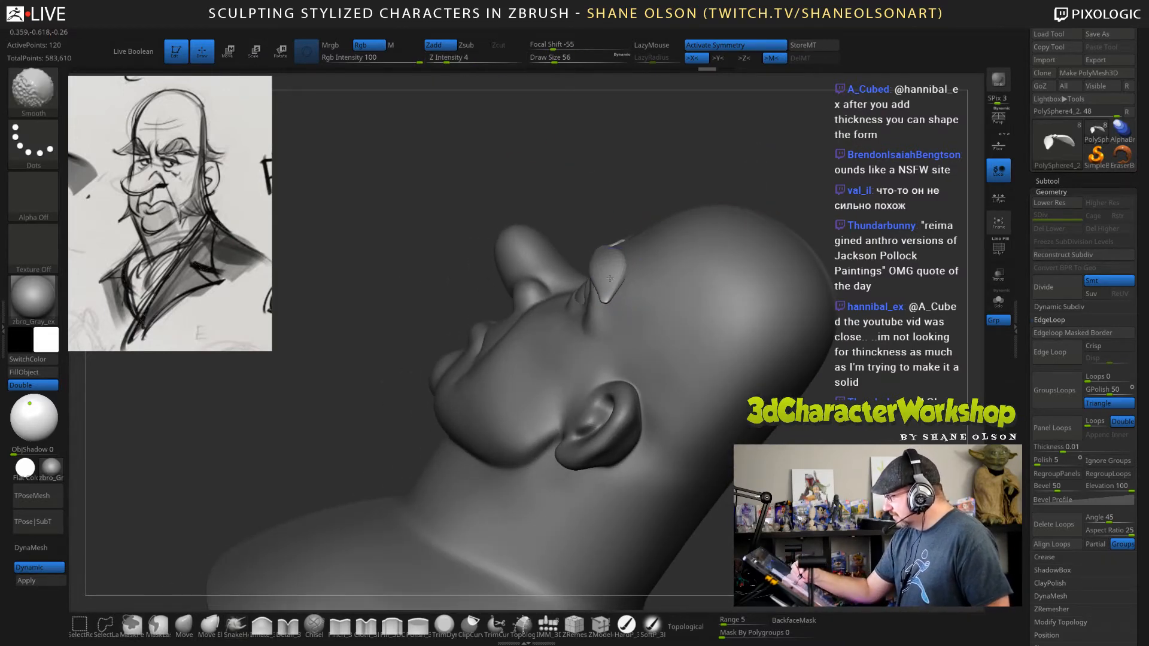
Thicken the eyebrows' outer ends with the Inflate brush at draw size 56.
left_click(261, 625)
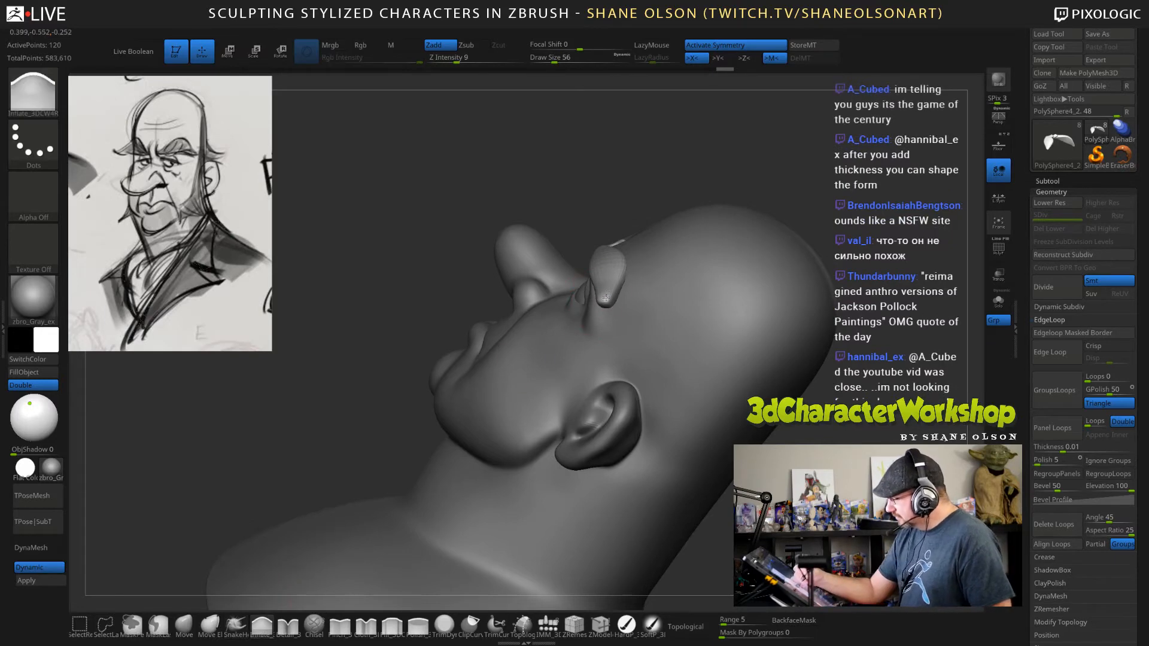
right_click_drag(644, 286, 680, 313)
left_click_drag(613, 287, 606, 290, "shift")
left_click_drag(778, 356, 820, 412)
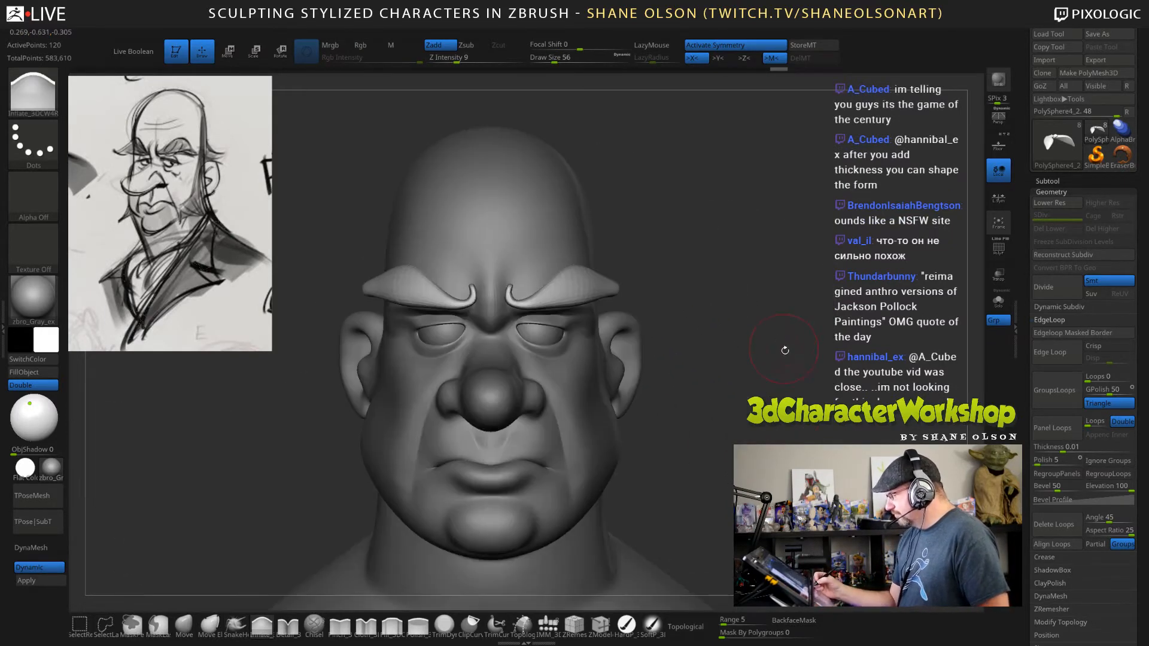
left_click_drag(784, 350, 726, 254)
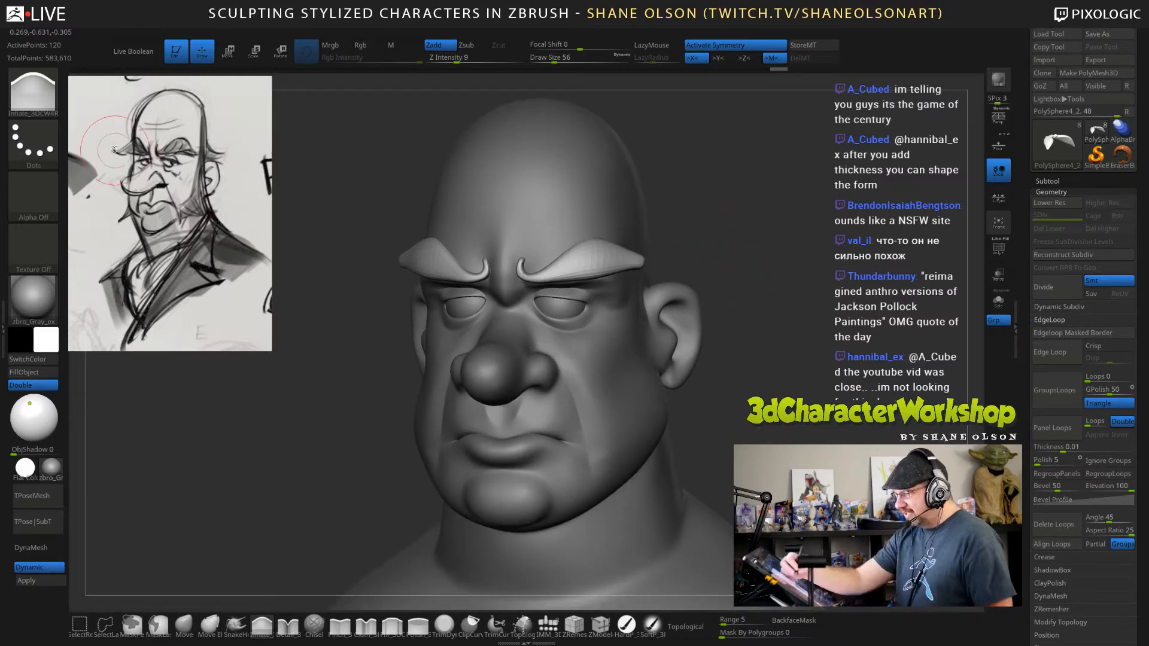
Switch to the SnakeHook brush and work on the eyebrows' outer tips from a three-quarter view.
key("s")
left_click_drag(743, 244, 664, 252)
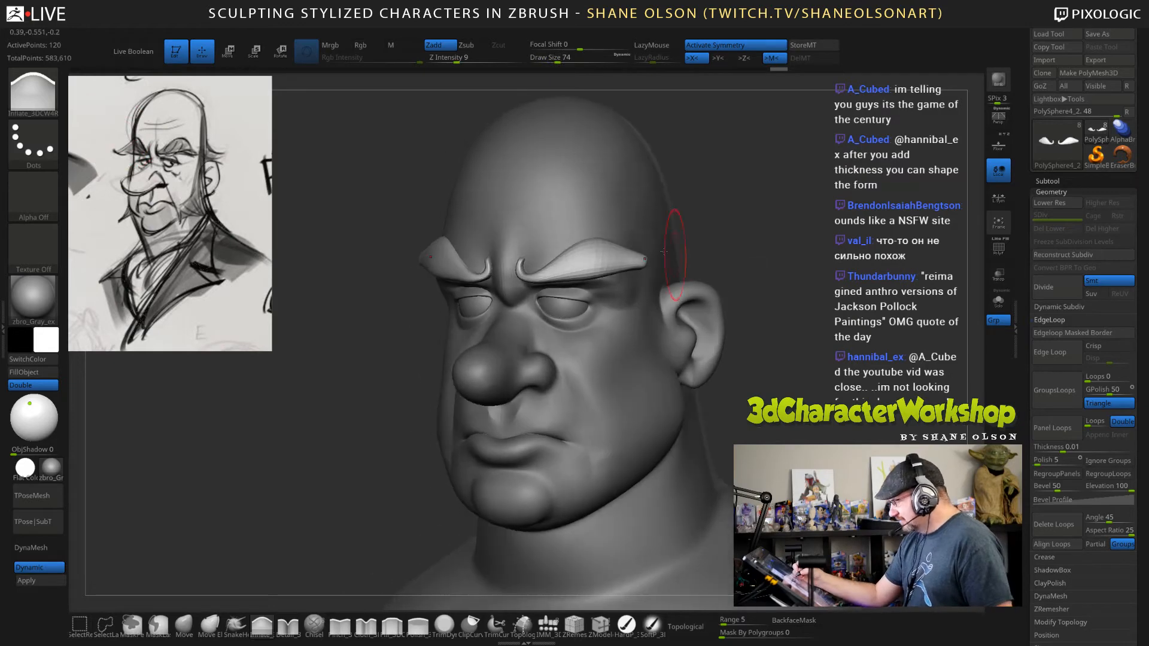
left_click(235, 622)
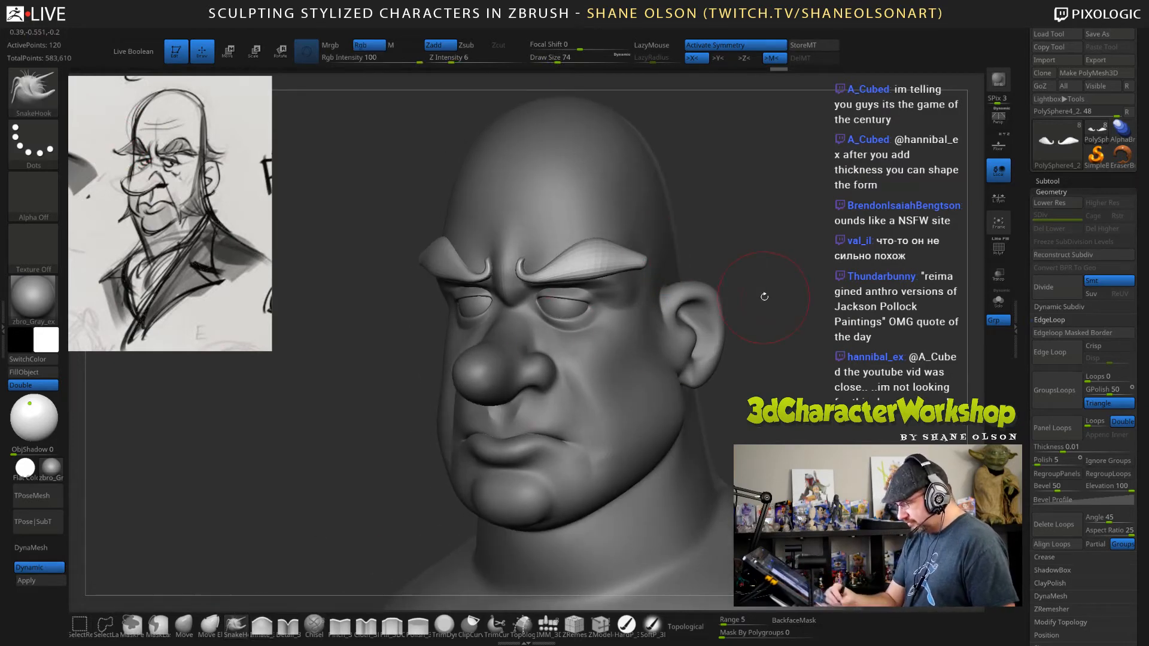
mouse_move(764, 296)
left_mouse_down()
mouse_move(763, 274)
mouse_move(759, 295)
mouse_move(739, 271)
left_mouse_up()
key("s")
left_click_drag(646, 277, 619, 288)
right_click(630, 278)
Adjust the eyebrows' outer tips with the SnakeHook brush at draw sizes 41 and 62.
key("s")
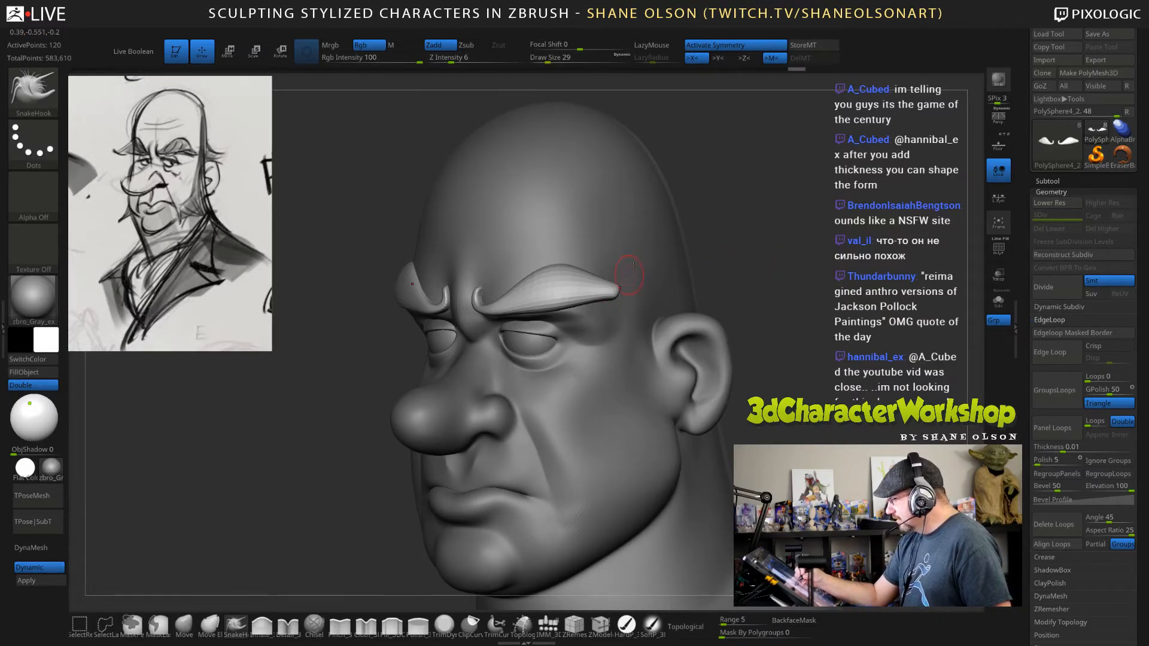
key("s")
left_click_drag(638, 266, 650, 266)
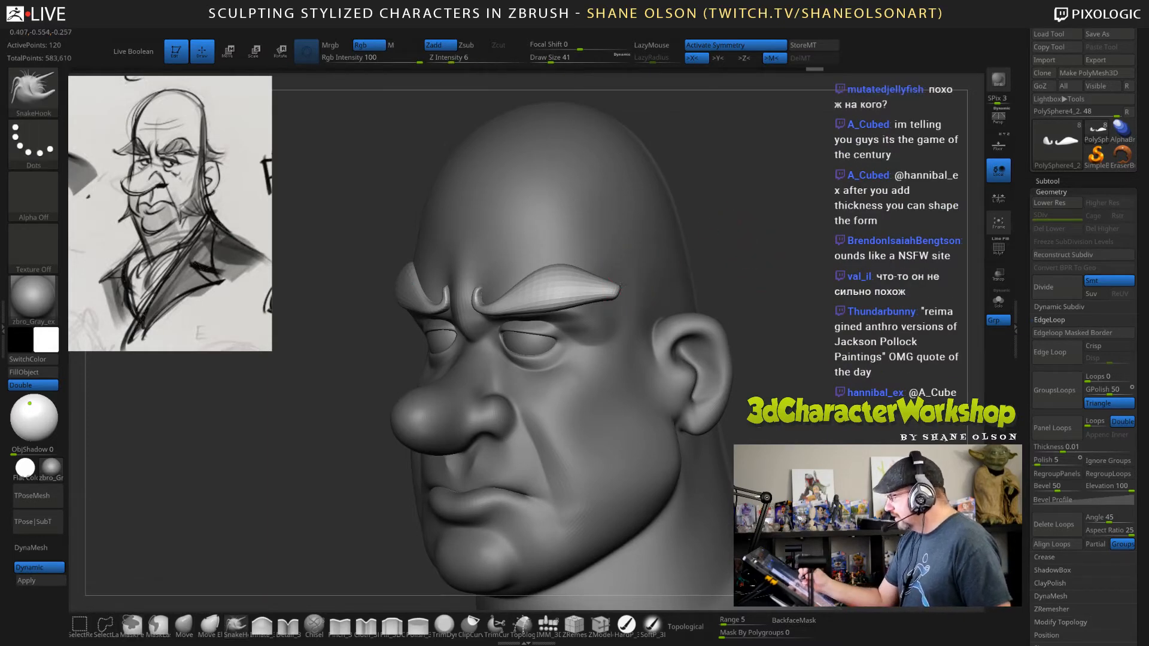
left_click_drag(748, 253, 776, 260, "alt")
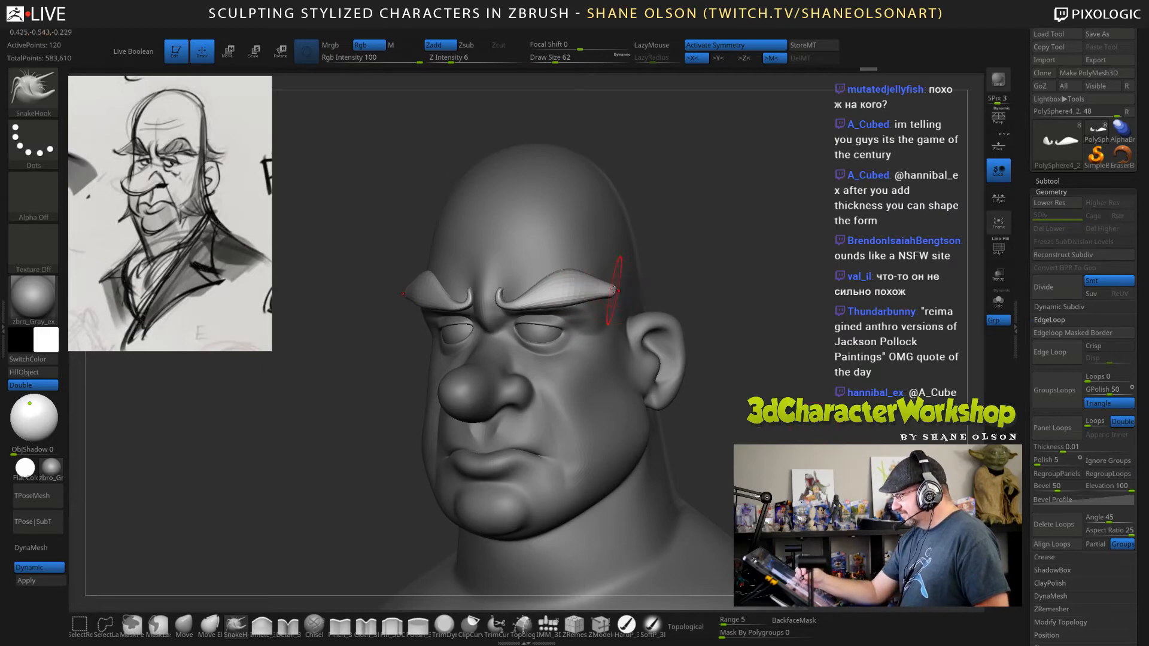
left_click_drag(613, 290, 618, 285)
left_click_drag(774, 375, 807, 359)
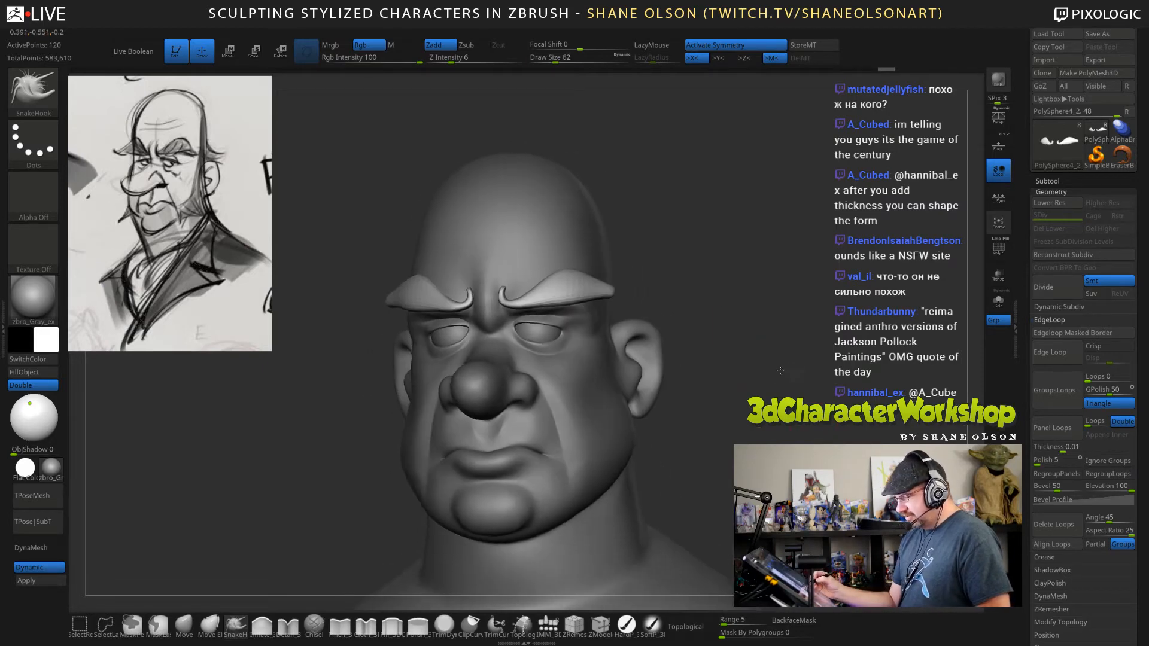
Raise the SnakeHook brush's Z Intensity to 100 and draw the eyebrows' outer ends into points at draw size 34.
left_click_drag(454, 57, 485, 56)
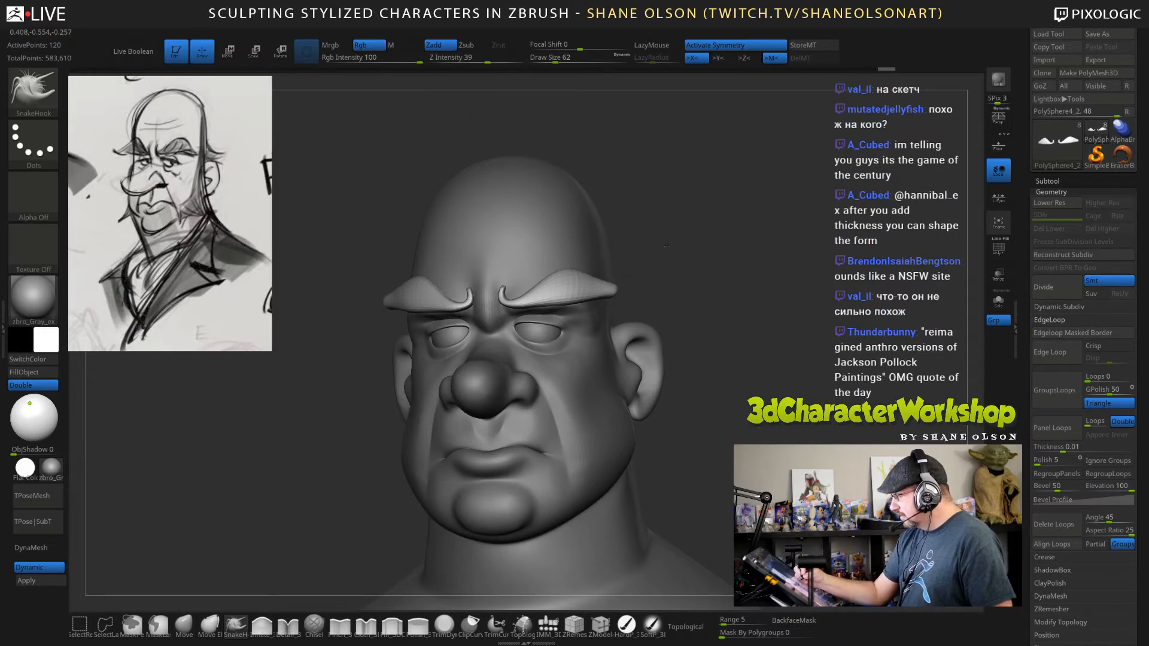
left_click(523, 58)
left_click_drag(765, 316, 743, 311)
key("s")
left_click_drag(740, 269, 696, 278)
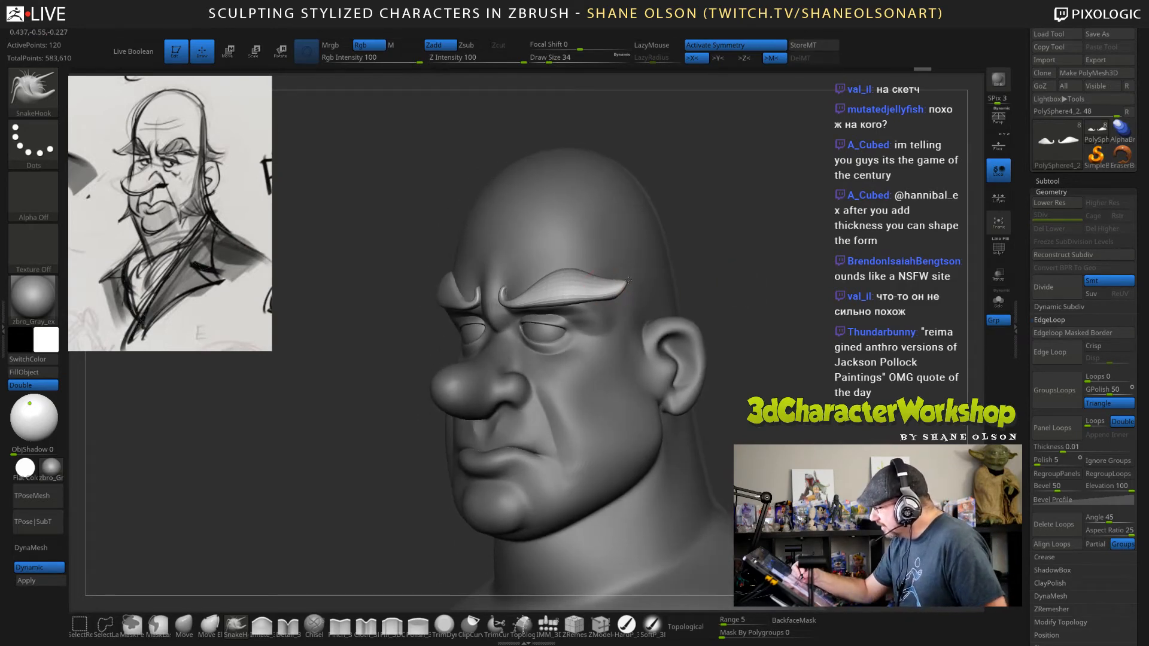
left_click_drag(618, 276, 609, 288)
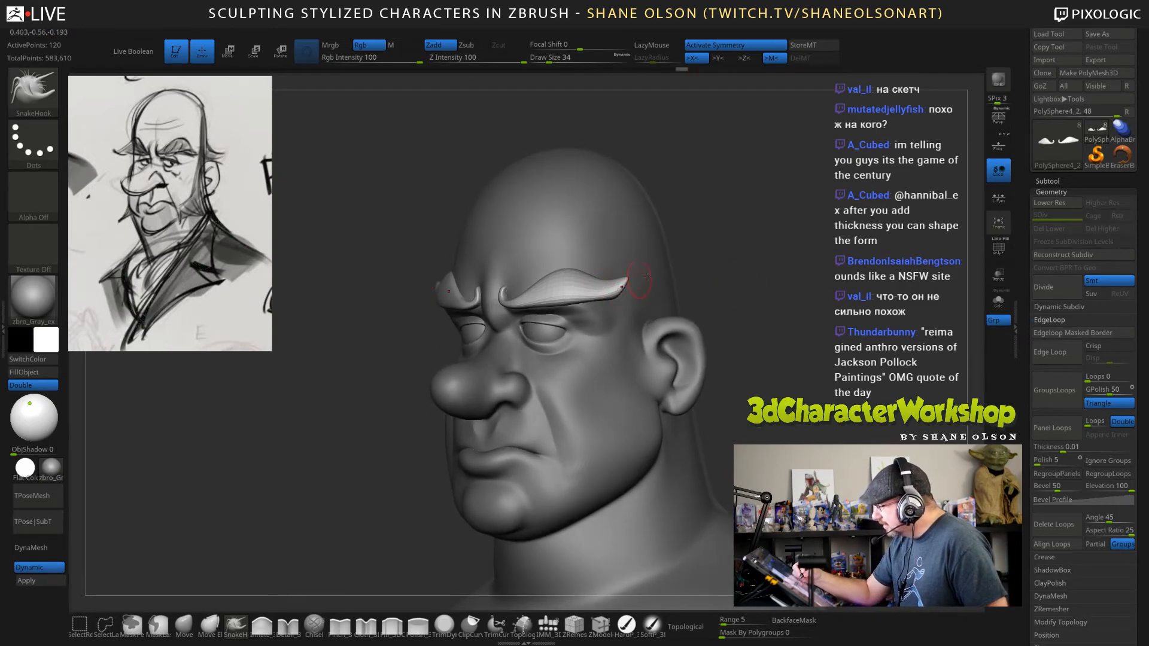
Sweep the eyebrows' pointed outer tips upward with the SnakeHook brush at draw size 43.
left_click_drag(758, 307, 713, 305)
mouse_move(741, 263)
left_mouse_down()
mouse_move(783, 256)
mouse_move(722, 250)
left_mouse_up()
key("s")
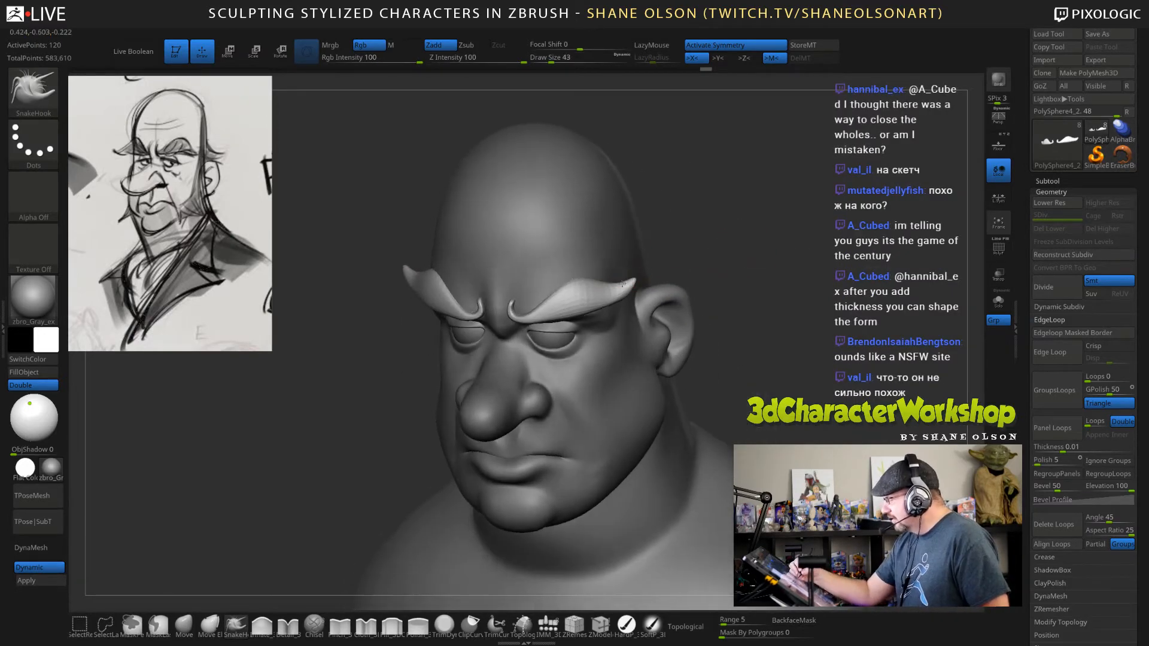
left_click_drag(622, 284, 618, 289)
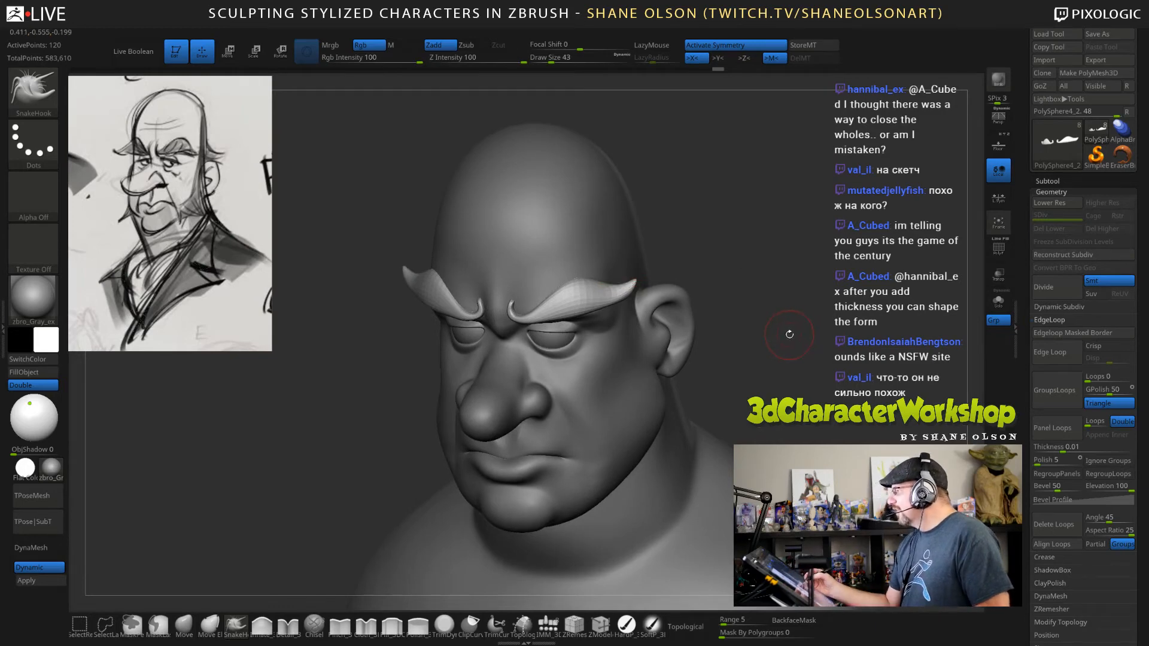
Refine the eyebrows' pointed outer tips with the SnakeHook brush at draw size 31 from a three-quarter view.
mouse_move(778, 272)
left_mouse_down()
mouse_move(725, 273)
mouse_move(712, 244)
left_mouse_up()
key("s")
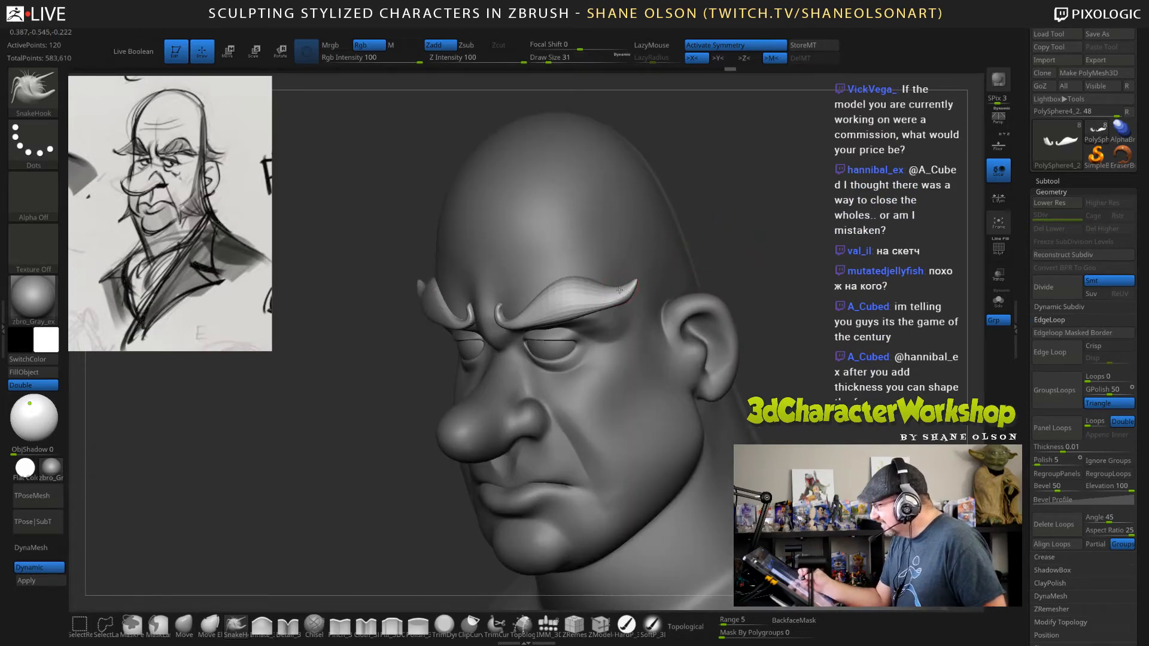
left_click_drag(619, 290, 626, 297)
left_click_drag(771, 258, 644, 298)
mouse_move(838, 276)
left_mouse_down()
mouse_move(627, 332)
mouse_move(636, 319)
left_mouse_up()
key("shift")
key("shift")
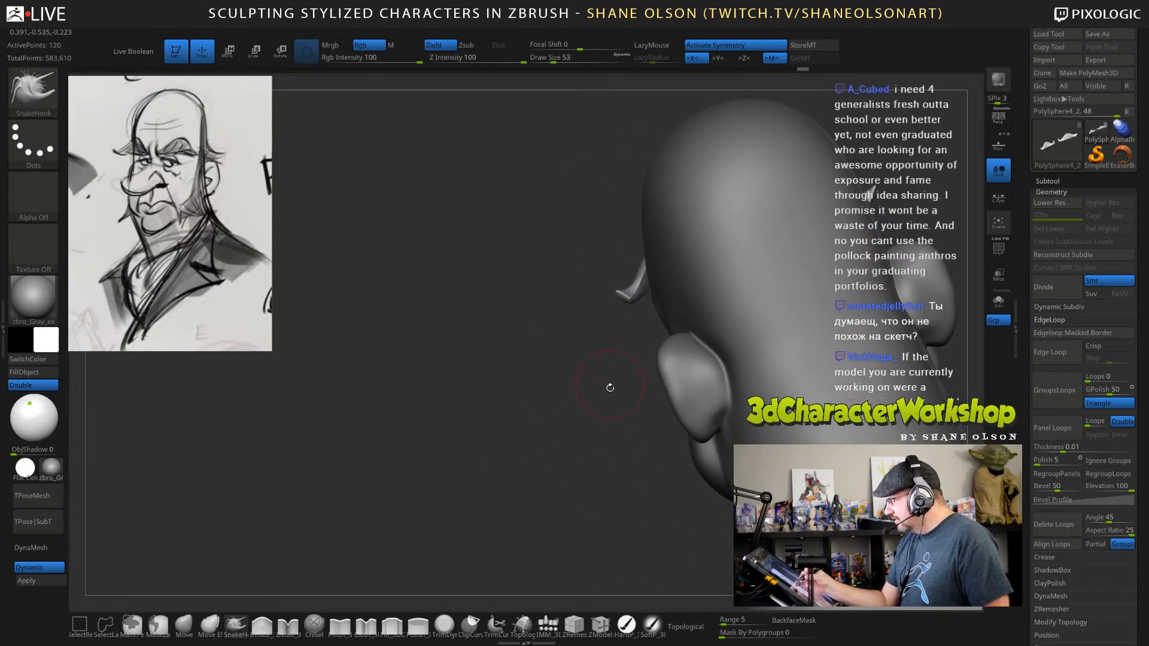
left_click_drag(610, 387, 657, 365)
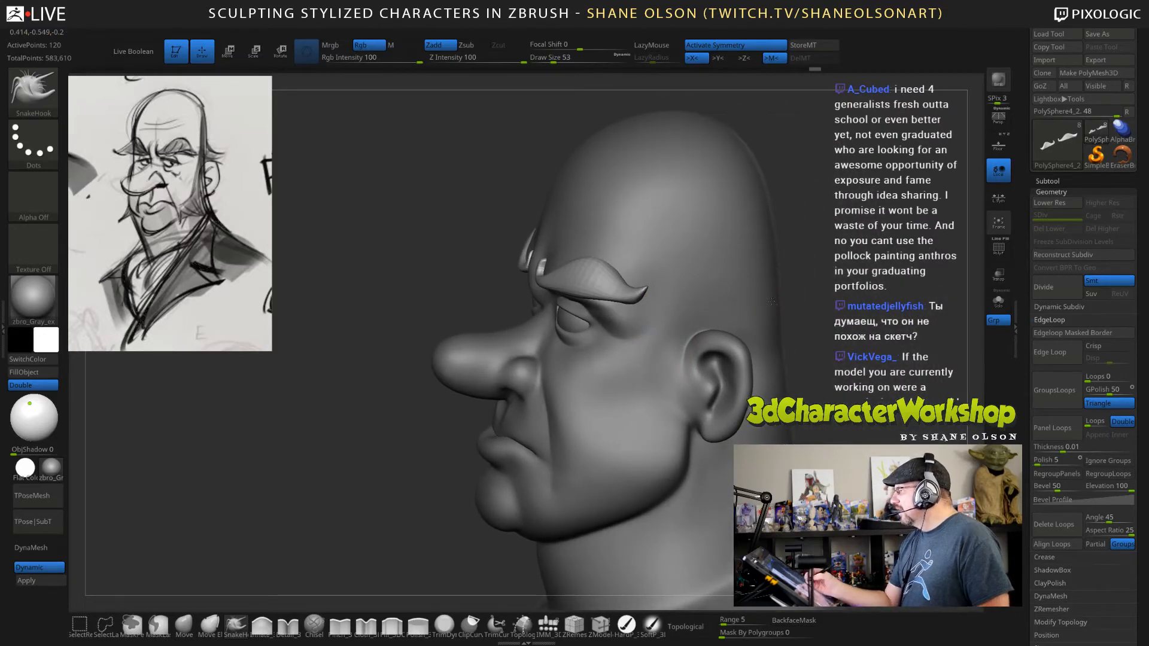
mouse_move(771, 301)
left_mouse_down("alt")
mouse_move(761, 292)
mouse_move(820, 336)
mouse_move(771, 317)
left_mouse_up("alt")
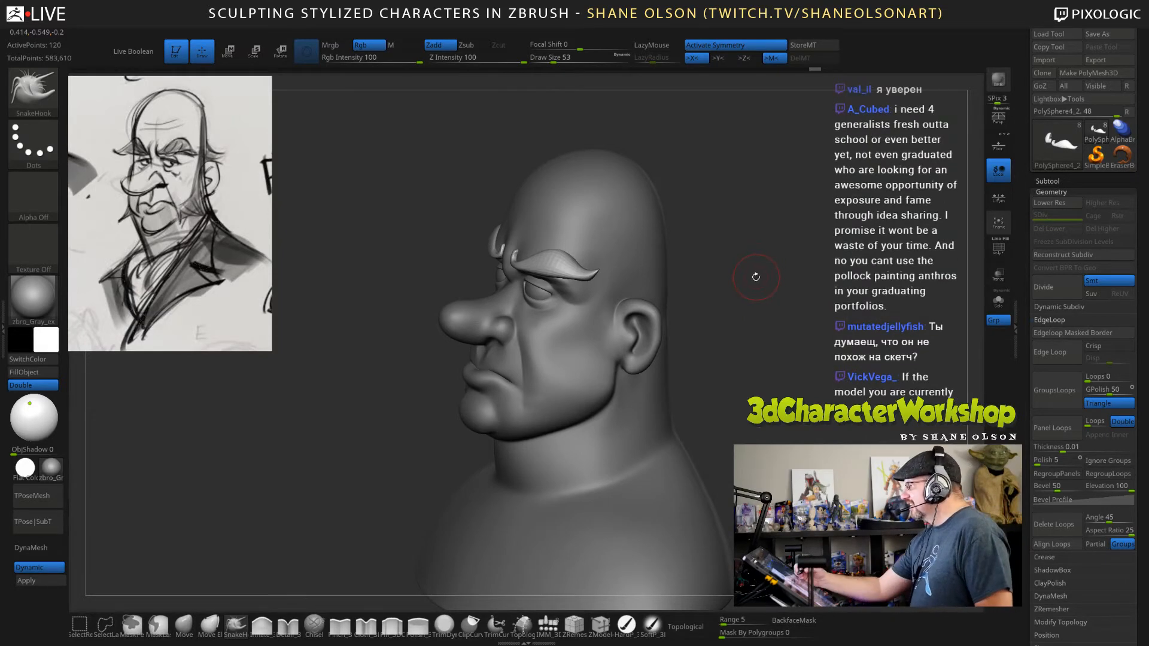
Pull the eyebrows' outer tips into shape from behind the head with the SnakeHook brush at draw size 31.
mouse_move(753, 274)
left_mouse_down()
mouse_move(760, 312)
mouse_move(708, 275)
mouse_move(688, 287)
mouse_move(766, 313)
mouse_move(610, 287)
left_mouse_up()
left_click_drag(533, 209, 466, 214)
key("s")
left_click_drag(539, 218, 534, 219)
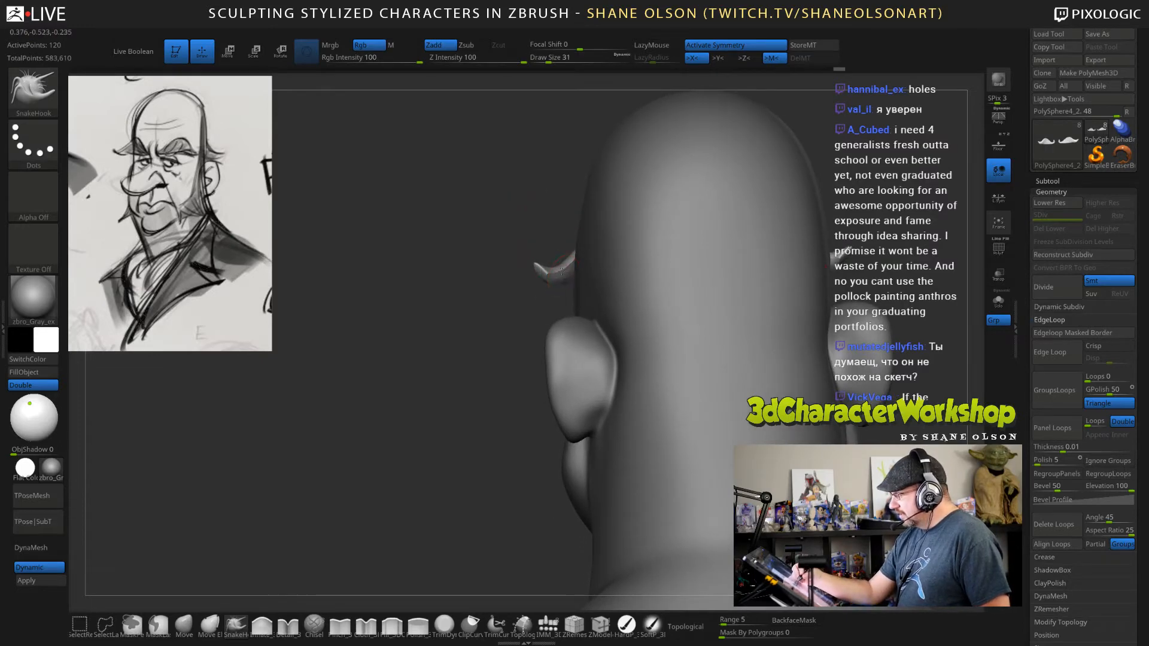
left_click_drag(561, 269, 557, 264)
mouse_move(506, 276)
left_mouse_down()
mouse_move(544, 255)
mouse_move(527, 281)
mouse_move(616, 291)
mouse_move(509, 288)
mouse_move(664, 287)
mouse_move(589, 278)
left_mouse_up()
key("shift")
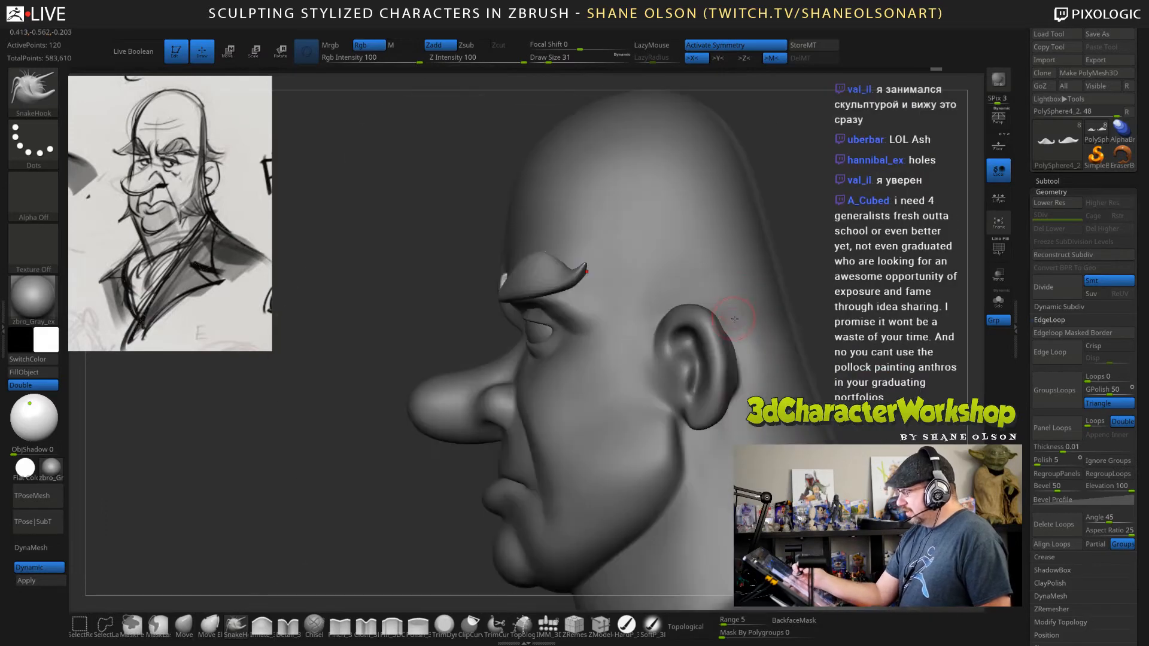
Adjust the eyebrows' arches from the front with the SnakeHook brush at draw size 45.
mouse_move(750, 289)
left_mouse_down()
mouse_move(718, 311)
mouse_move(745, 344)
mouse_move(815, 381)
left_mouse_up()
key("s")
left_click_drag(740, 287, 745, 286)
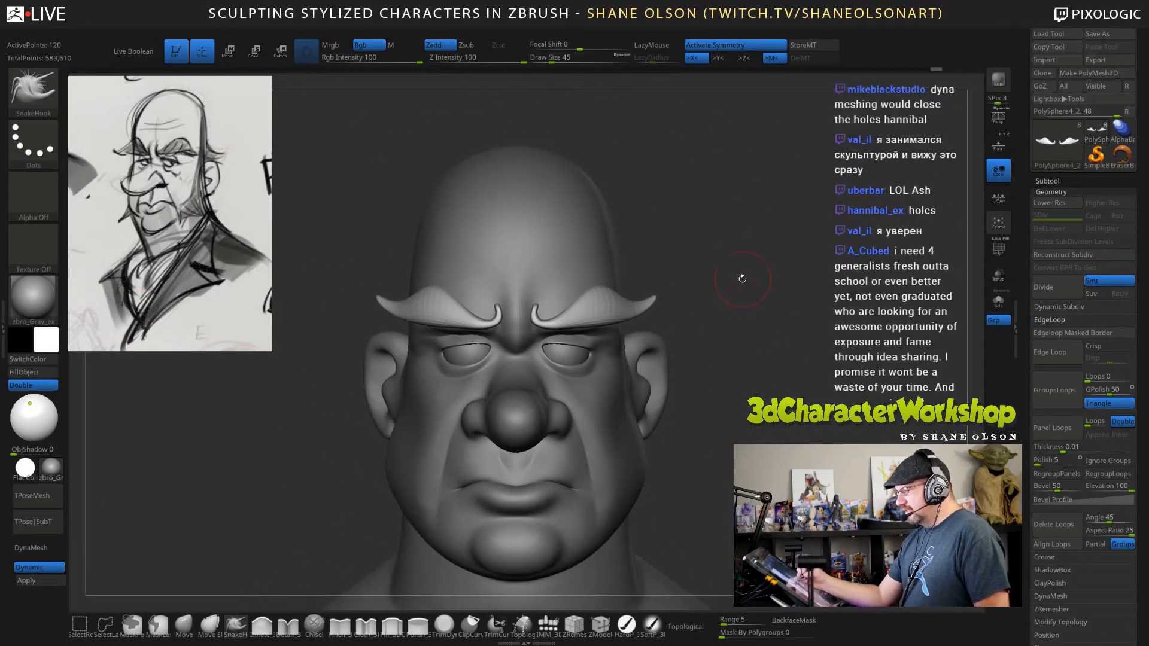
left_click_drag(578, 307, 557, 314)
left_click_drag(733, 314, 697, 314)
left_click_drag(592, 307, 600, 308)
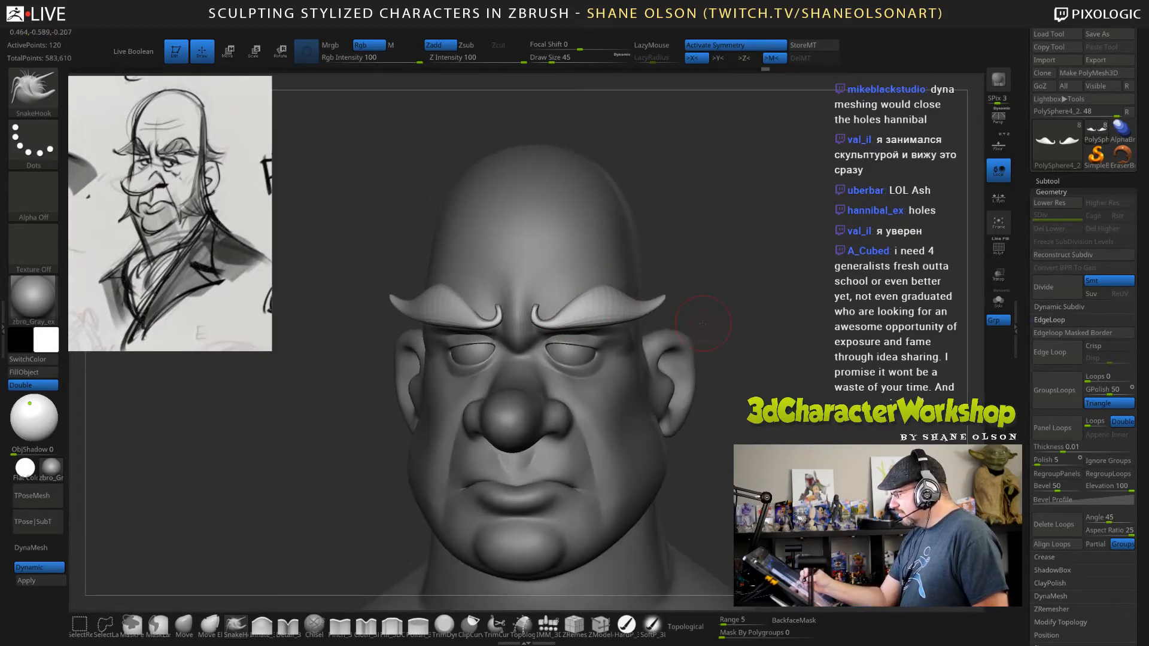
Isolate the eyebrow subtool in Solo mode and display its wireframe and polygroups.
left_click_drag(702, 324, 628, 291)
left_click_drag(830, 315, 874, 353)
left_click(998, 301)
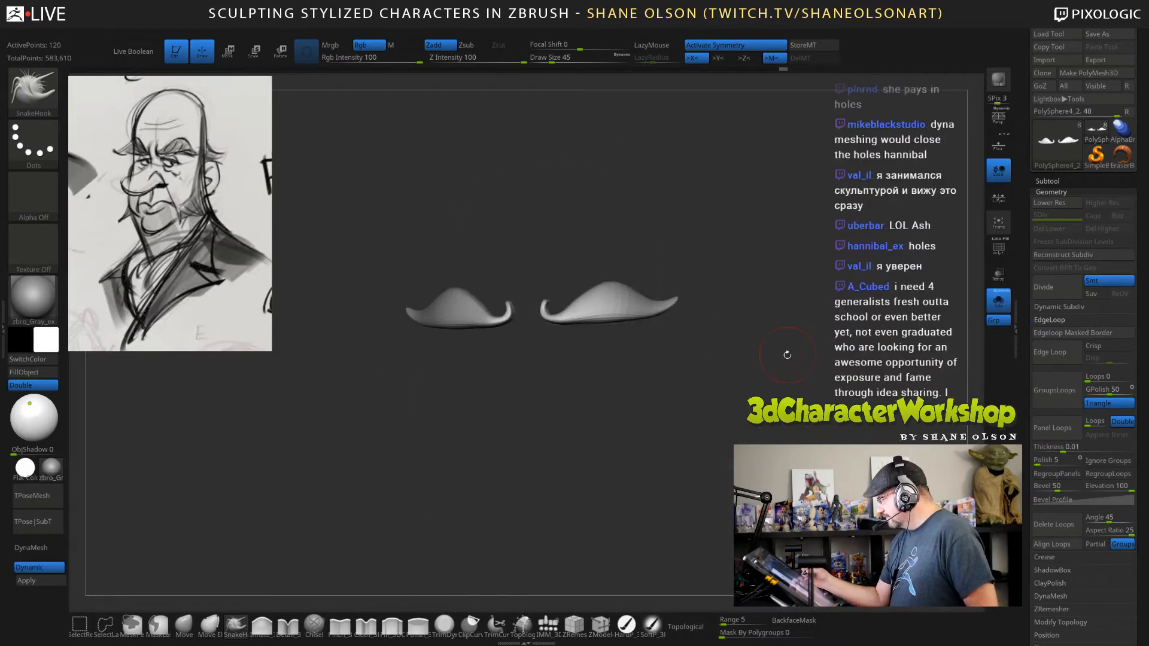
mouse_move(718, 335)
left_mouse_down()
mouse_move(749, 319)
mouse_move(687, 375)
mouse_move(685, 406)
left_mouse_up()
key("[")
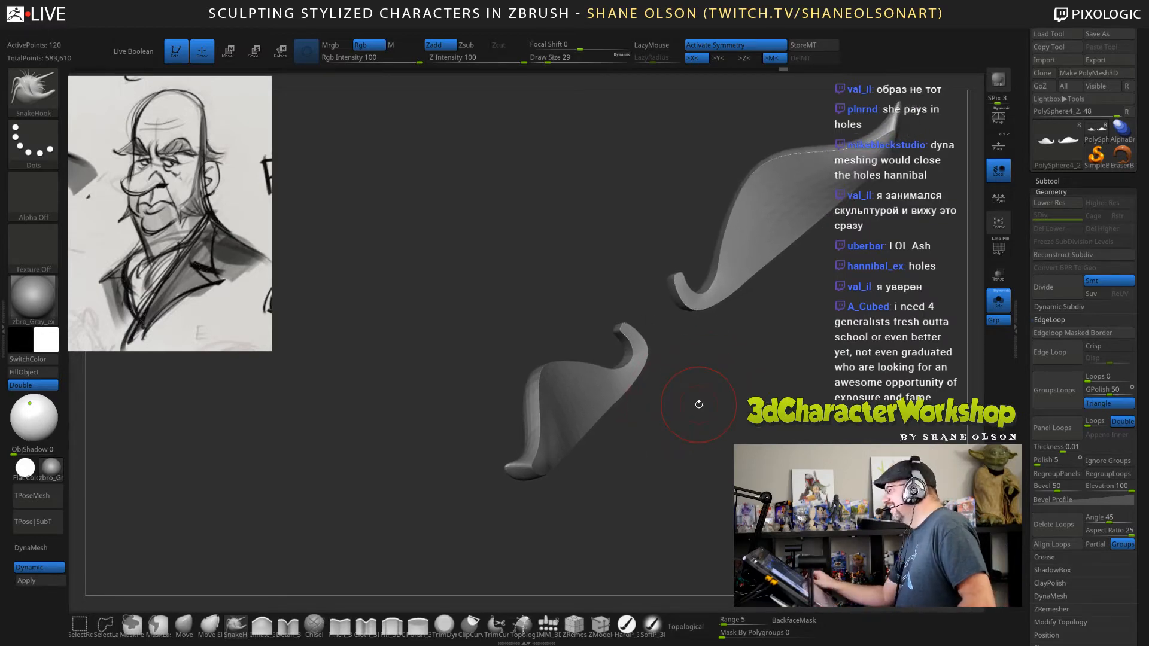
mouse_move(674, 446)
left_mouse_down()
mouse_move(651, 444)
mouse_move(645, 455)
left_mouse_up()
key("shift+f")
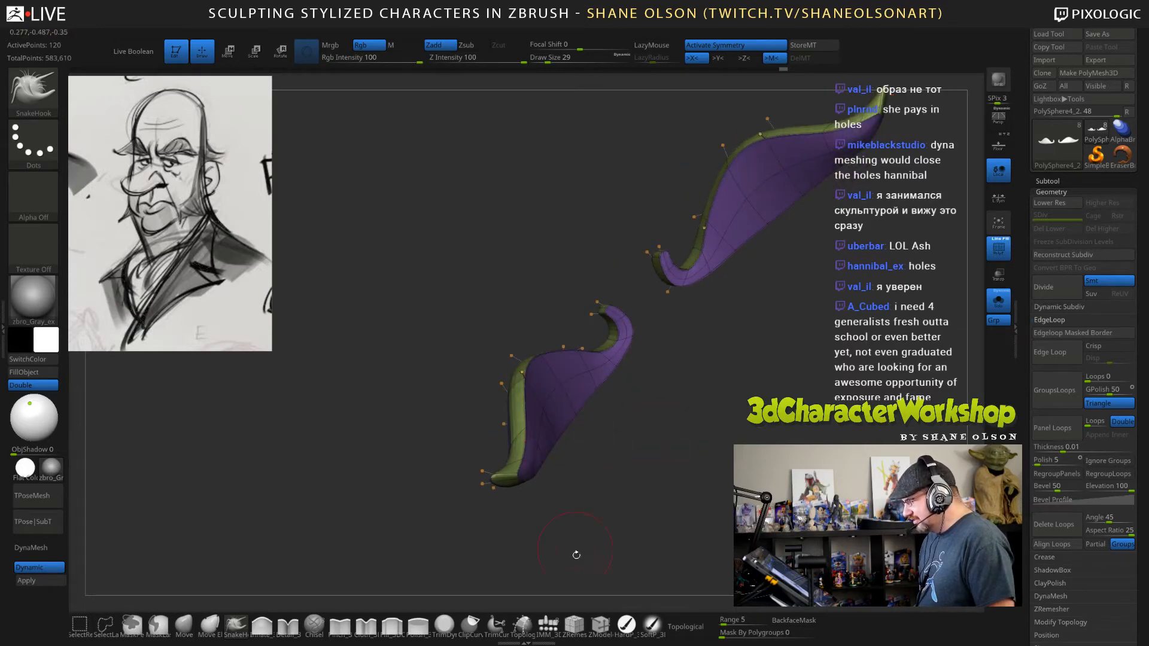
Crease the eyebrow's border edge loop with ZModeler, using the Crease edge action with the EdgeLoop Complete target.
left_click(600, 625)
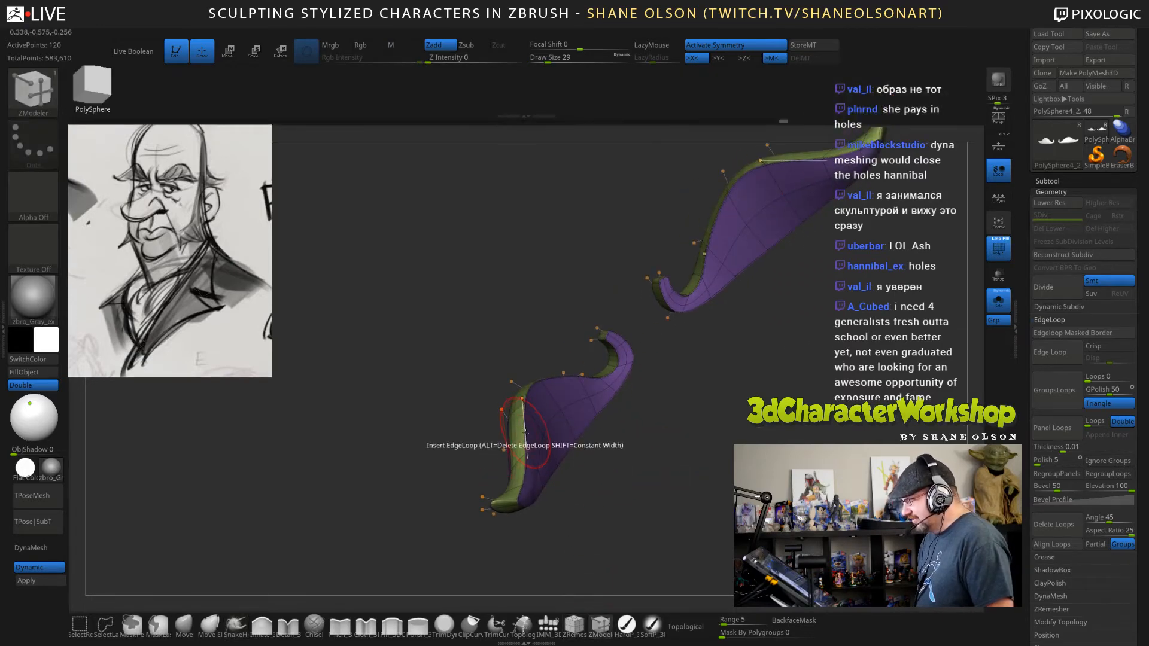
key("space")
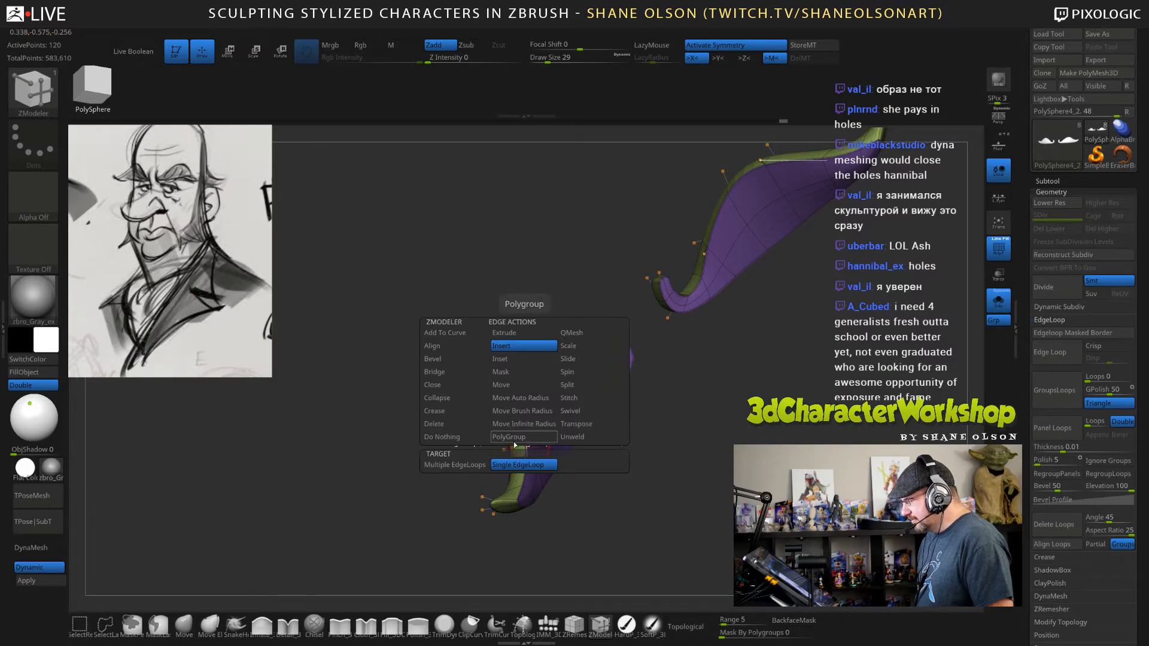
left_click(454, 411)
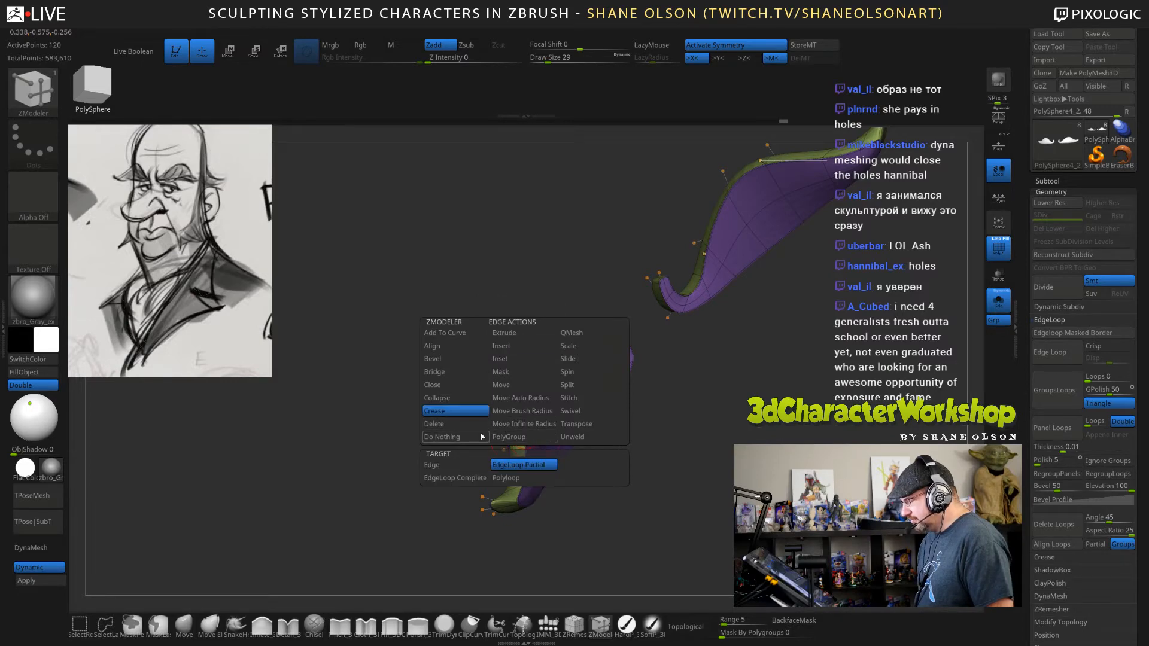
left_click(479, 478)
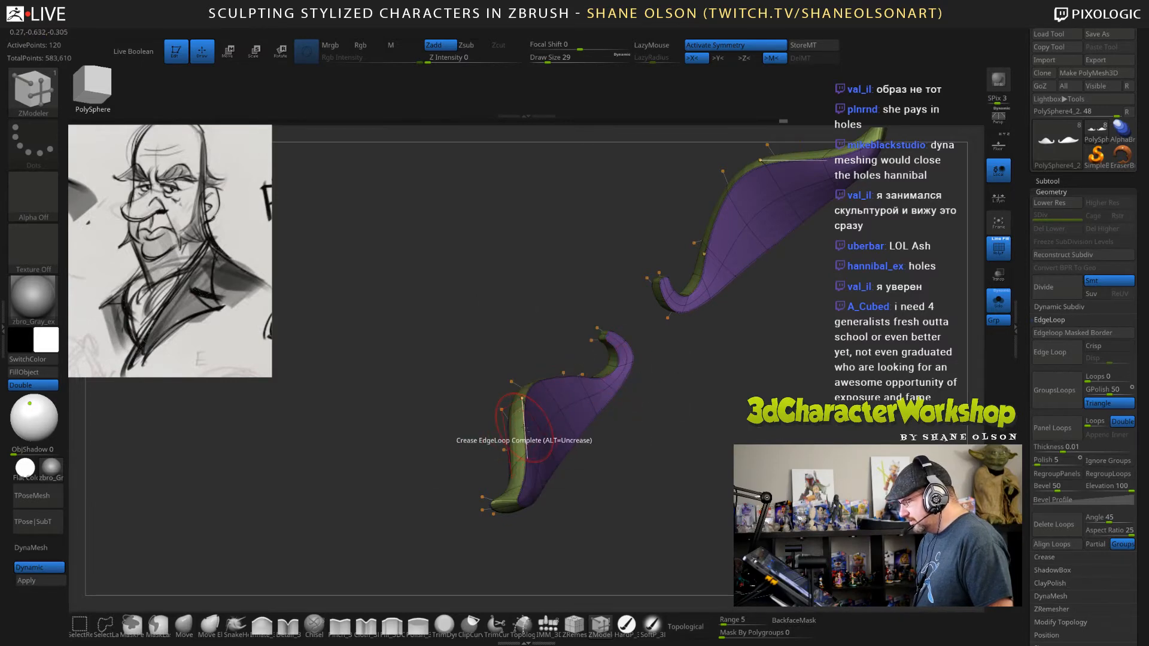
left_click(525, 427)
Check the eyebrows' creased edges from several angles, bring the whole head back into view and hide the wireframe.
left_click_drag(604, 457, 675, 424)
left_click_drag(795, 375, 957, 344)
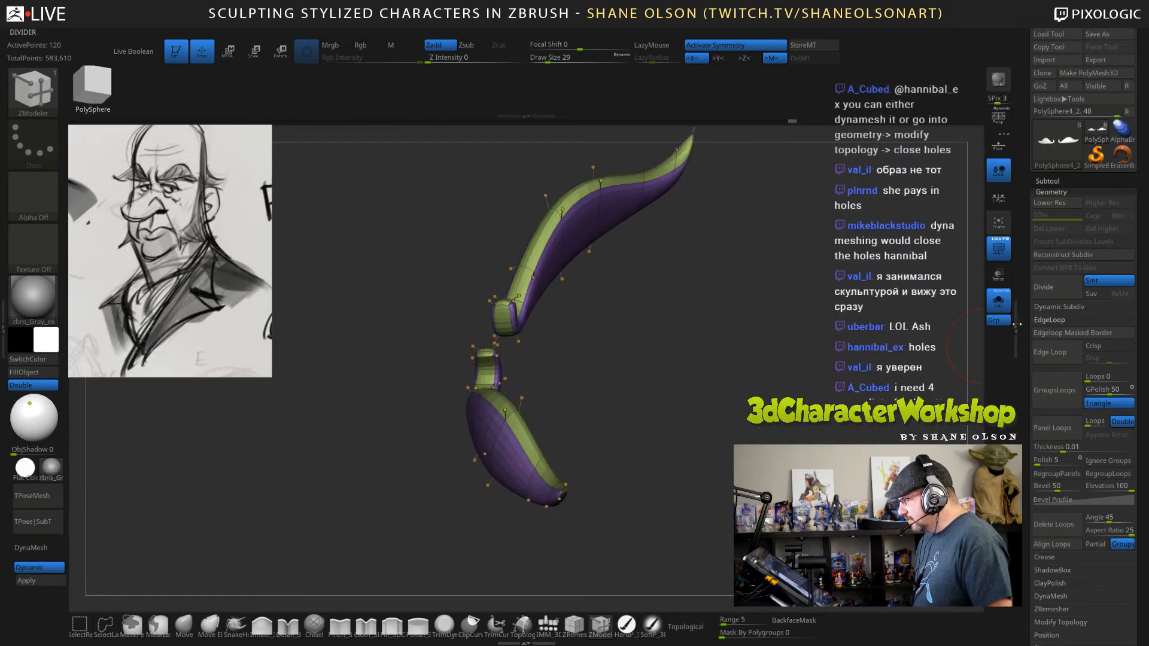
left_click_drag(793, 363, 755, 366)
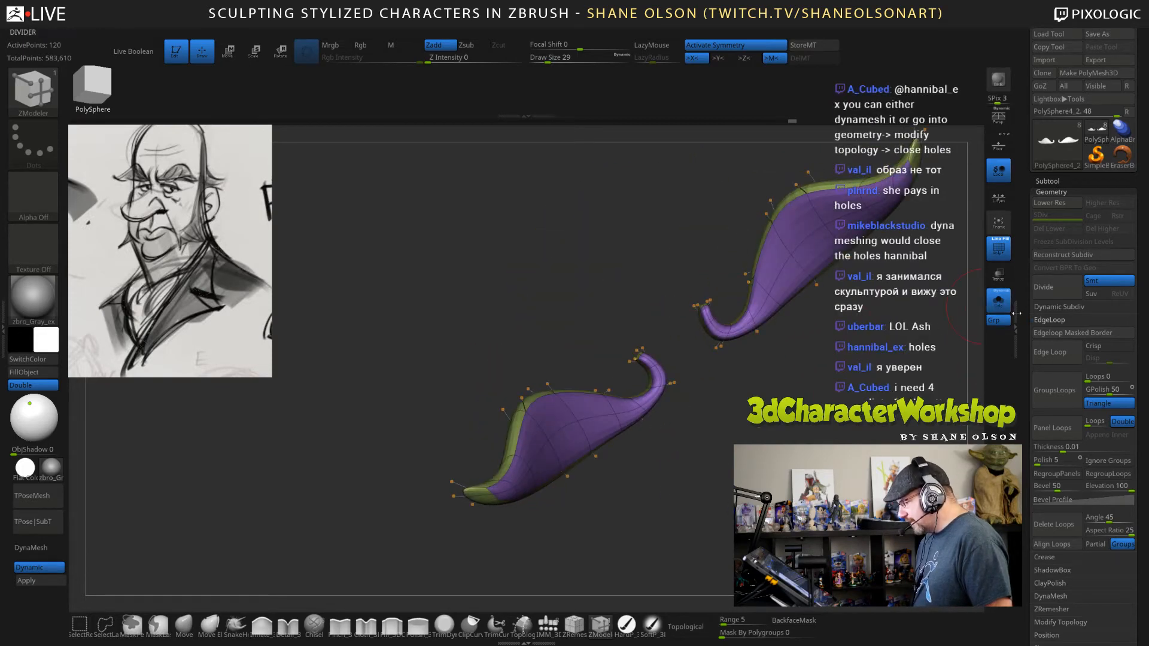
left_click(998, 299)
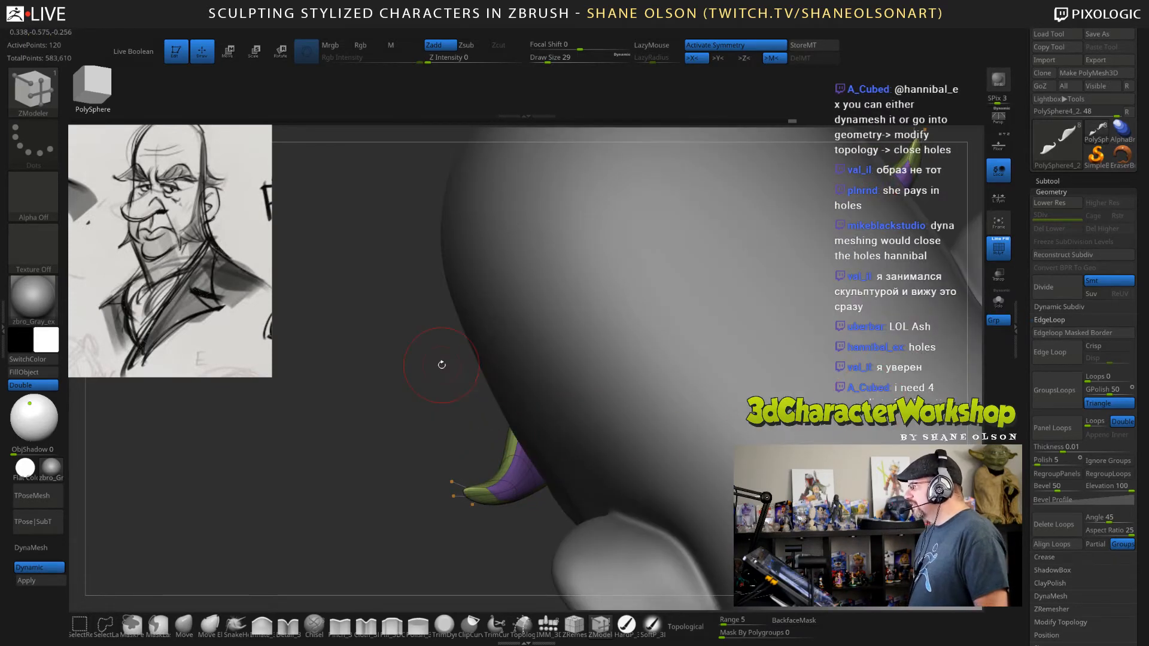
mouse_move(441, 365)
left_mouse_down()
mouse_move(503, 337)
mouse_move(432, 326)
left_mouse_up()
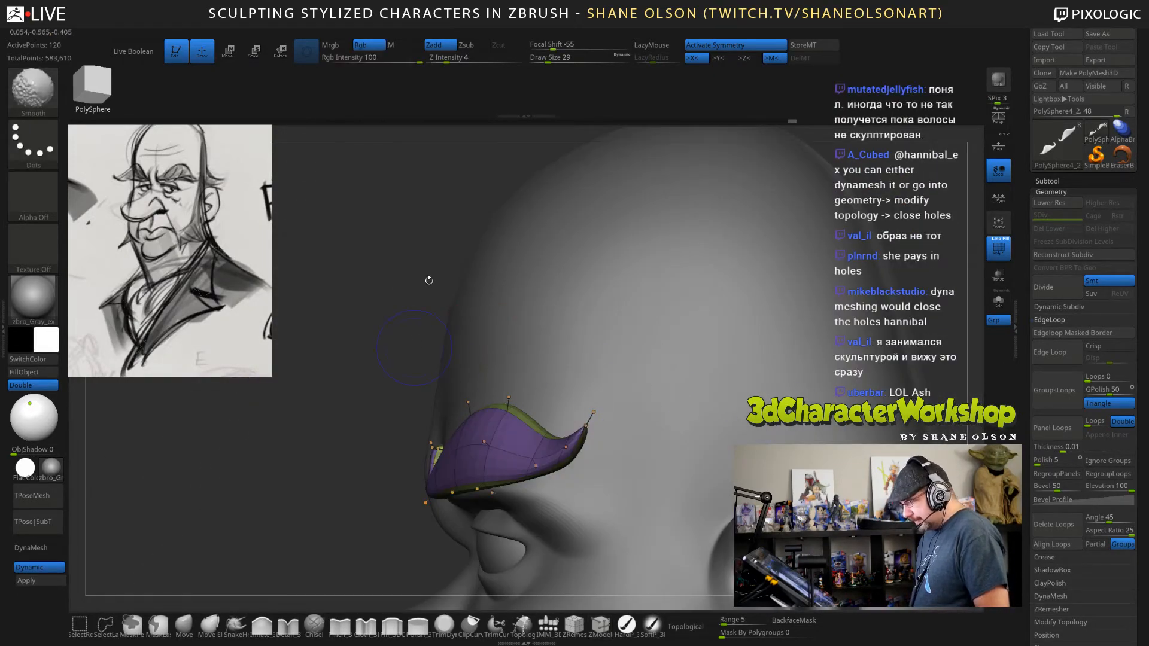
mouse_move(429, 280)
left_mouse_down()
mouse_move(789, 342)
mouse_move(697, 385)
mouse_move(728, 359)
left_mouse_up()
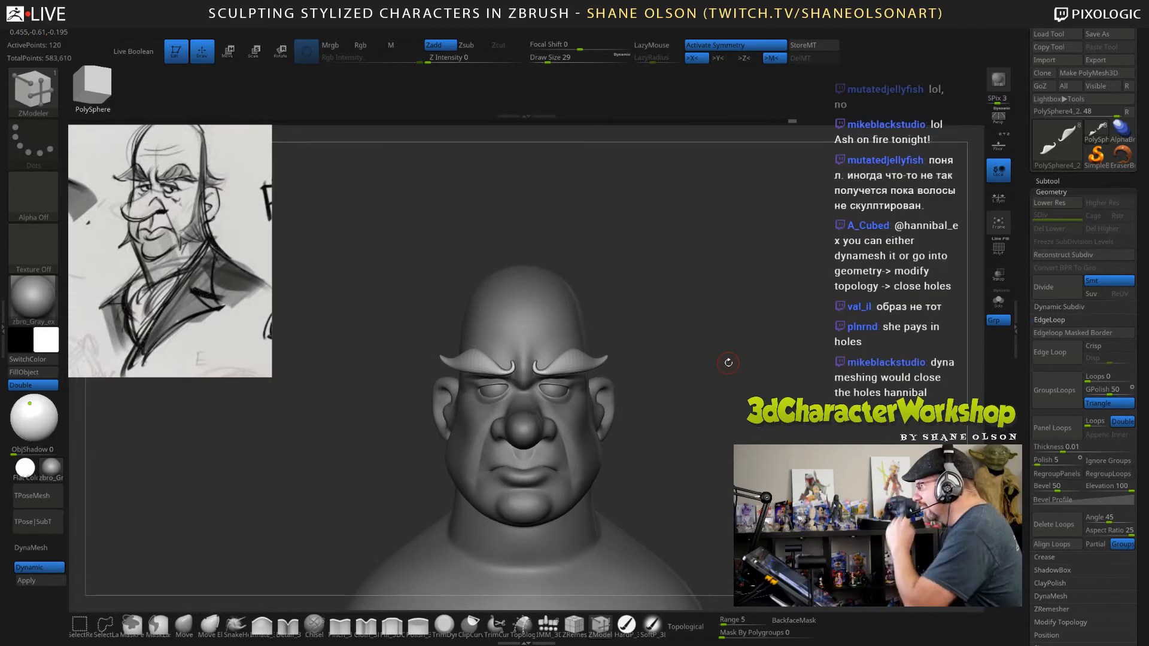
Switch to the Move brush and reposition the eyebrows' outer ends at draw size 99.
mouse_move(739, 379)
left_mouse_down("alt")
mouse_move(737, 394)
mouse_move(750, 323)
mouse_move(770, 357)
mouse_move(764, 315)
mouse_move(774, 317)
left_mouse_up("alt")
key("s")
key("s")
left_click(186, 626)
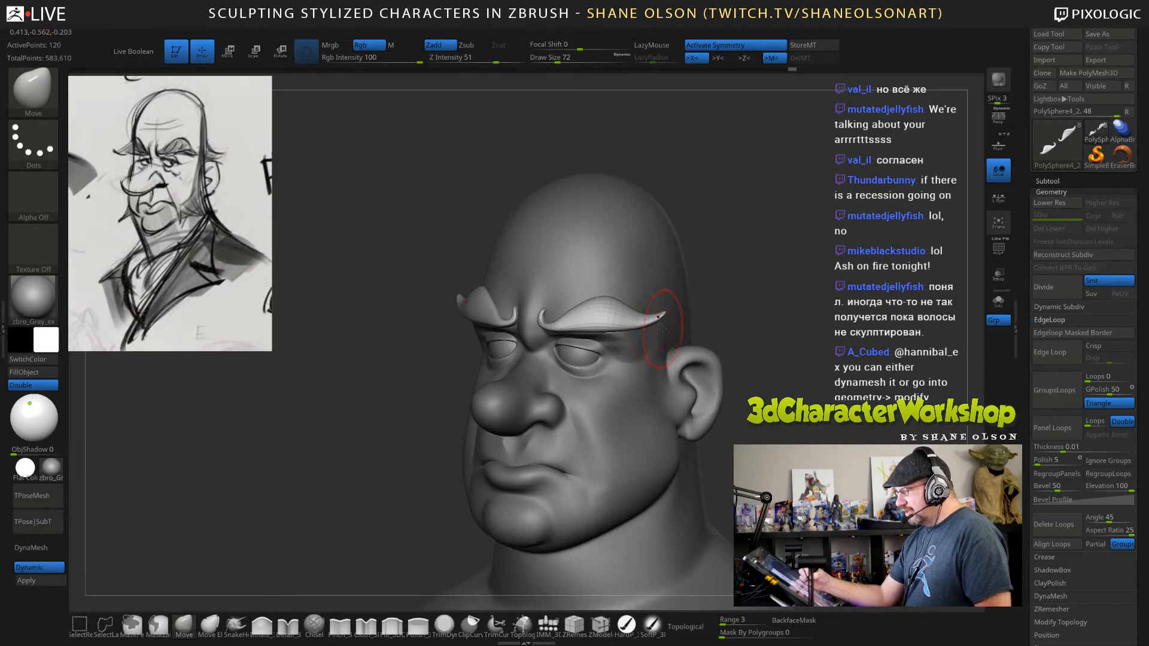
key("s")
left_click_drag(646, 323, 602, 324)
mouse_move(635, 295)
right_mouse_down()
mouse_move(656, 297)
mouse_move(640, 296)
right_mouse_up()
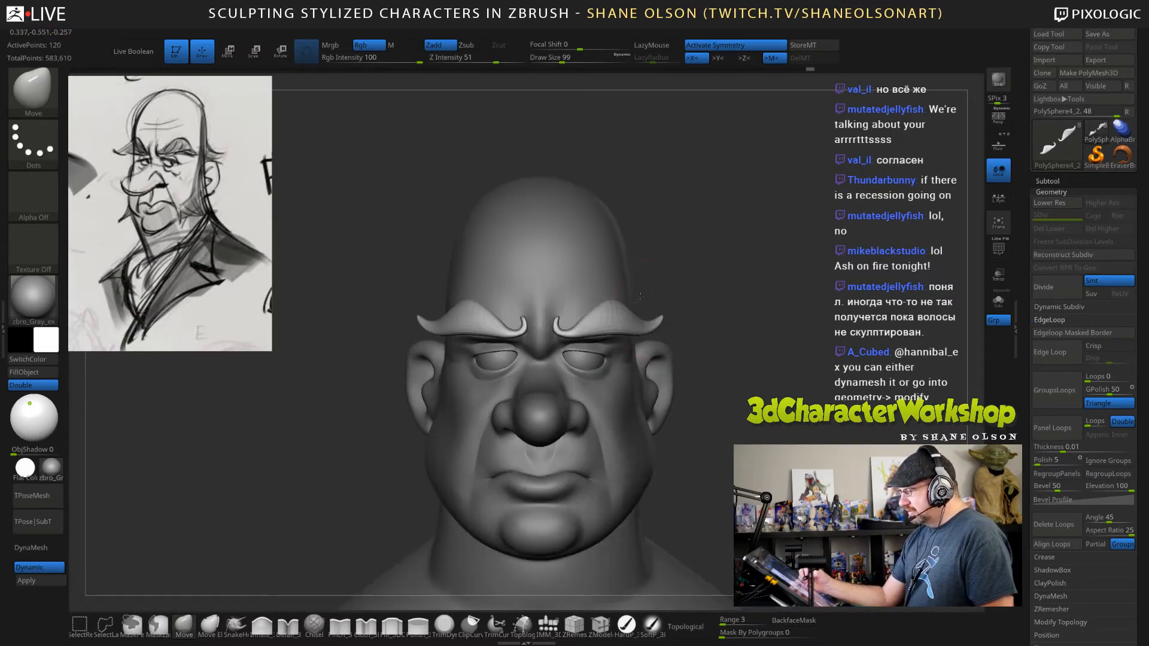
Fine-tune the eyebrows' outer ends with the Move brush at draw sizes 47 and 77.
key("s")
mouse_move(712, 313)
left_mouse_down()
mouse_move(723, 293)
mouse_move(701, 266)
left_mouse_up()
key("s")
left_click_drag(727, 306, 702, 308)
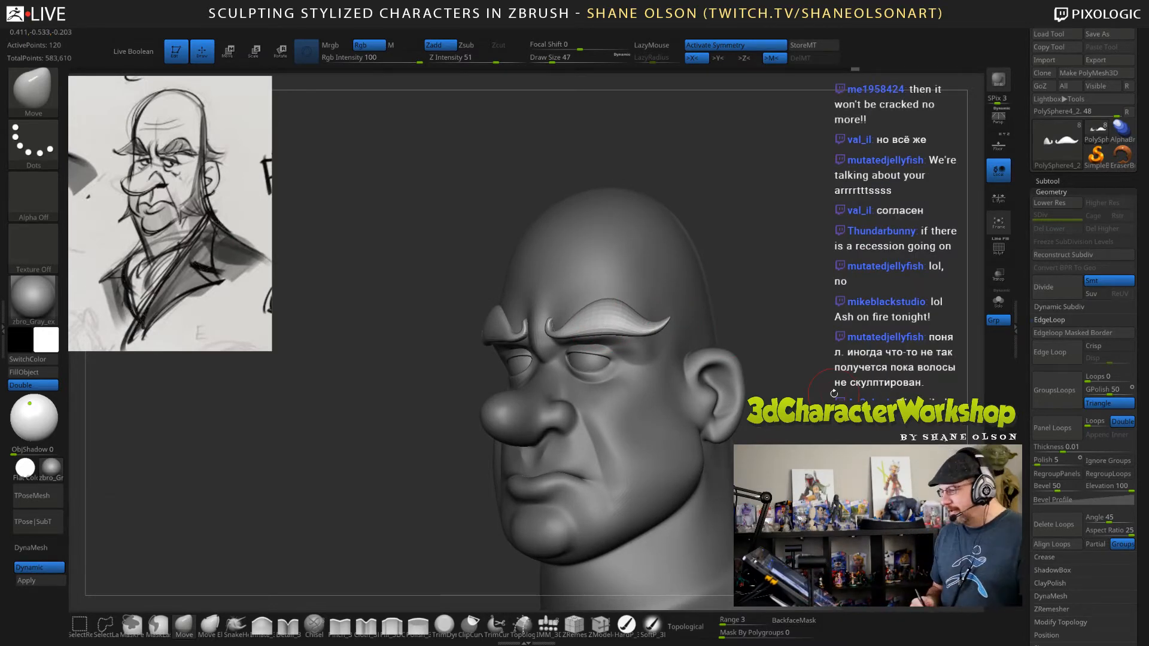
key("s")
left_click_drag(771, 361, 777, 361)
left_click_drag(665, 323, 669, 320)
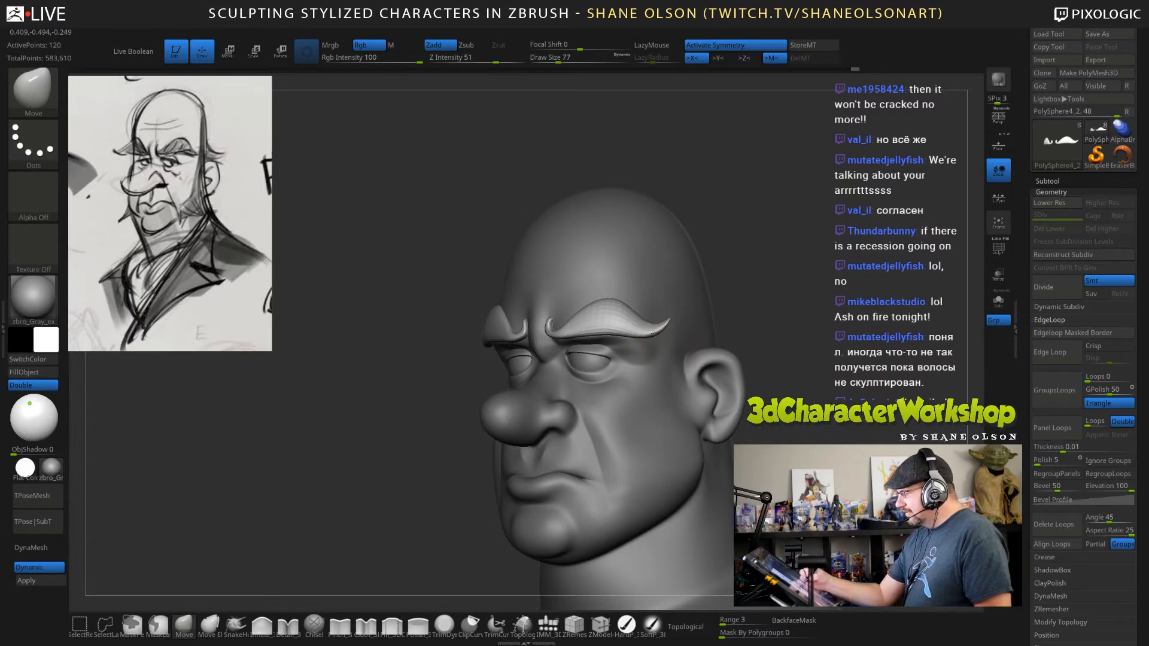
Thicken the eyebrows' outer tips with the Inflate brush at draw sizes 60 and 41, undoing the first oversized stroke.
left_click(261, 624)
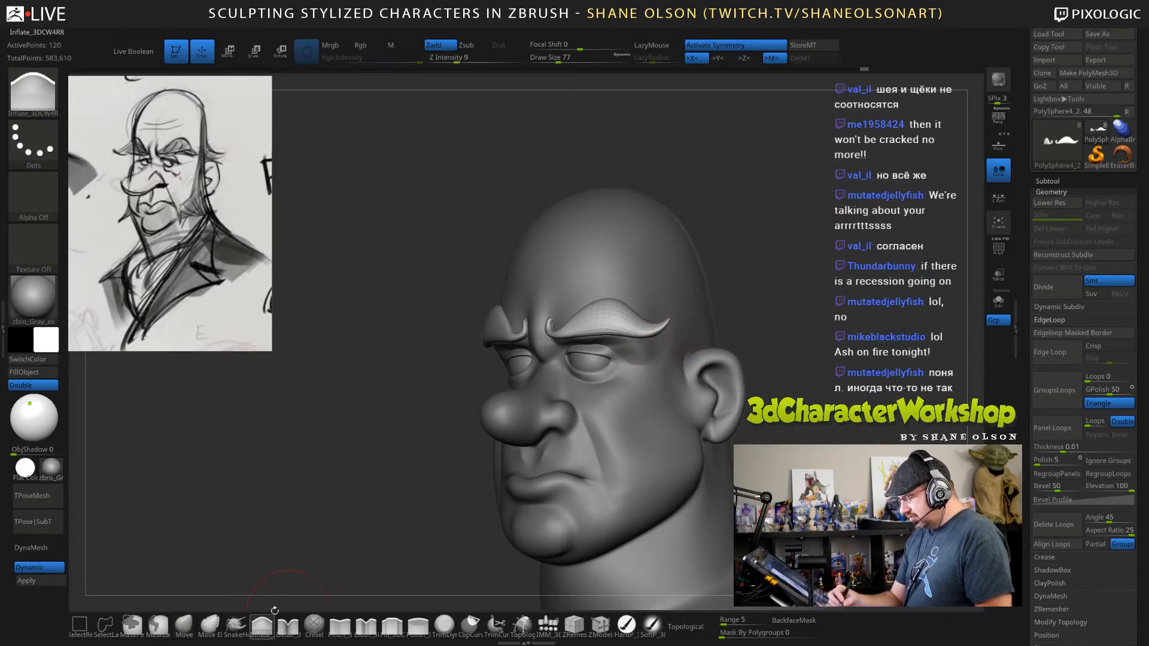
left_click_drag(662, 322, 665, 323)
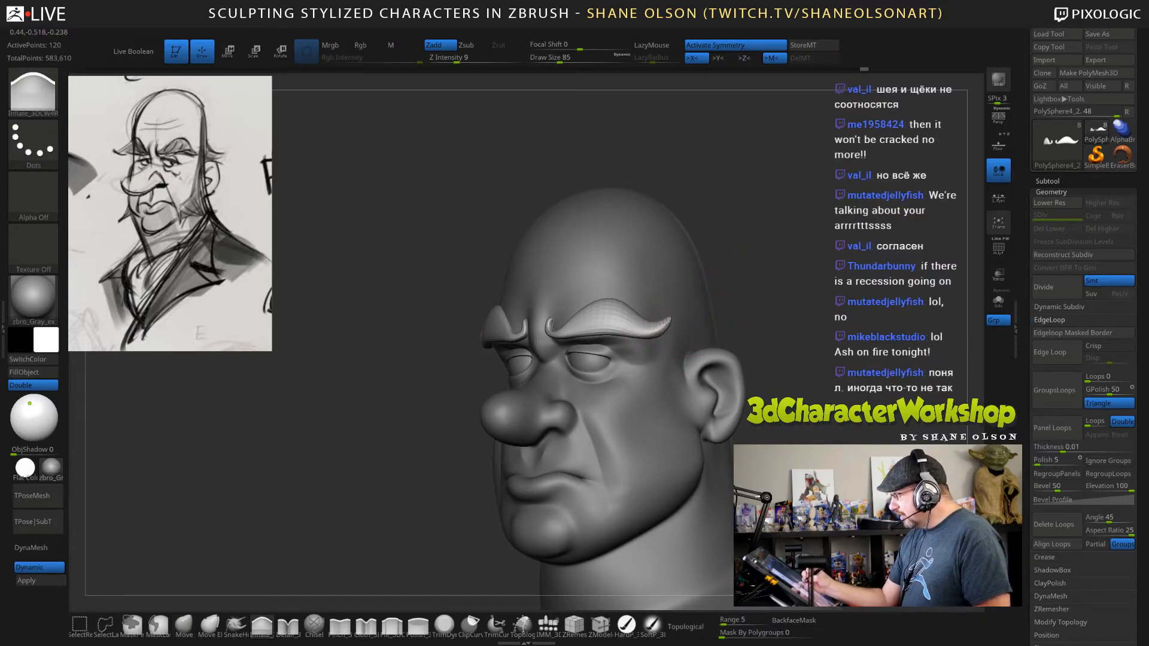
key("ctrl+z")
key("s")
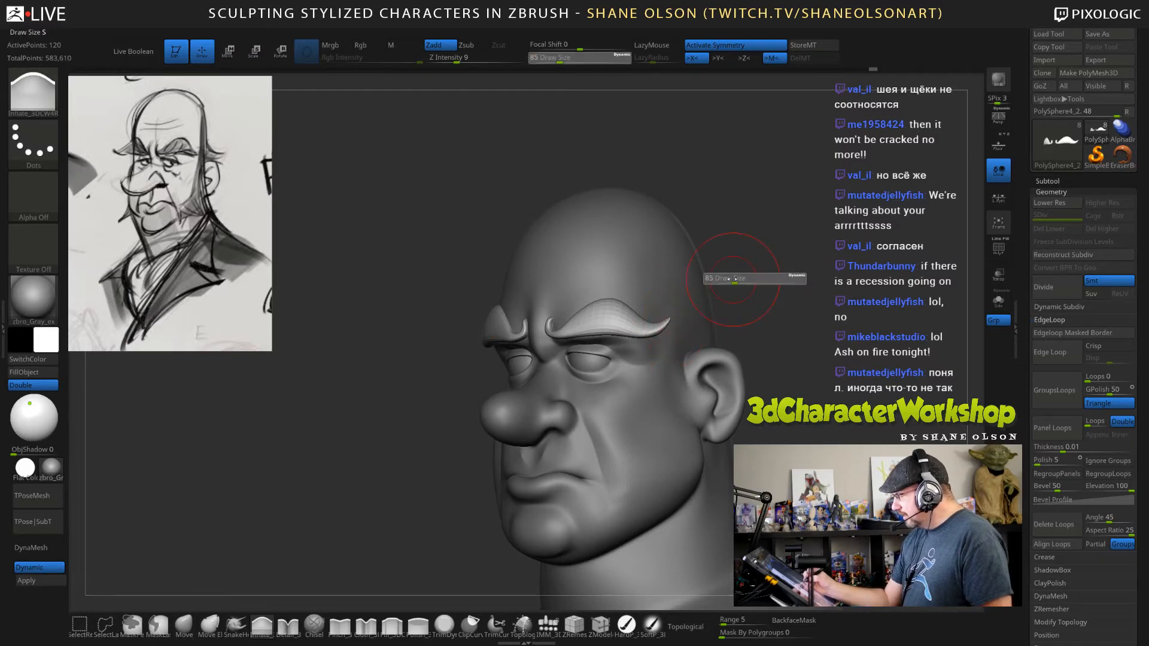
mouse_move(736, 282)
left_mouse_down()
mouse_move(779, 302)
mouse_move(766, 371)
left_mouse_up()
key("space")
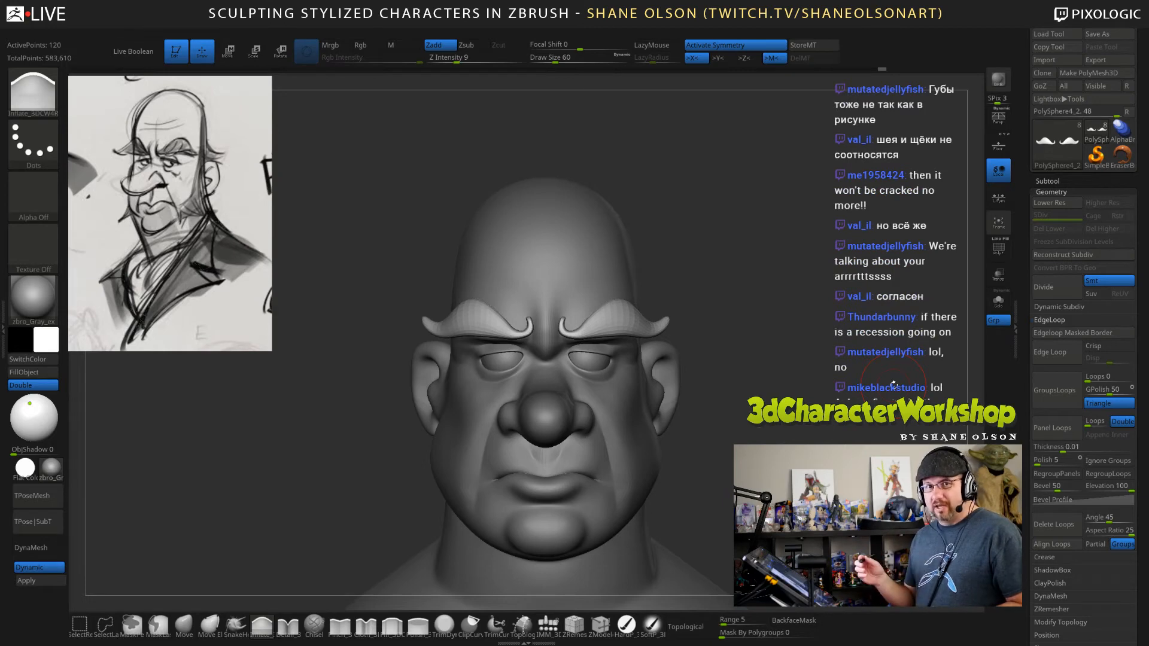
left_click_drag(789, 353, 746, 279)
key("s")
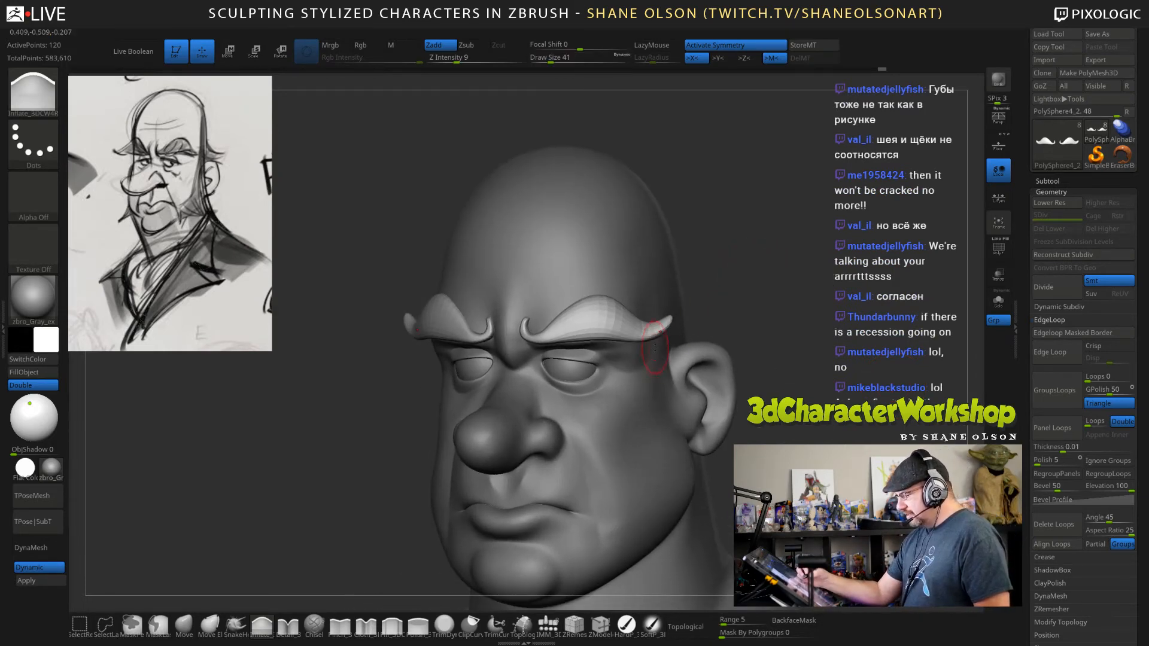
Return to the Move brush and refine the eyebrows' thickened outer tips at draw sizes 26 and 47.
key("b")
key("m")
key("v")
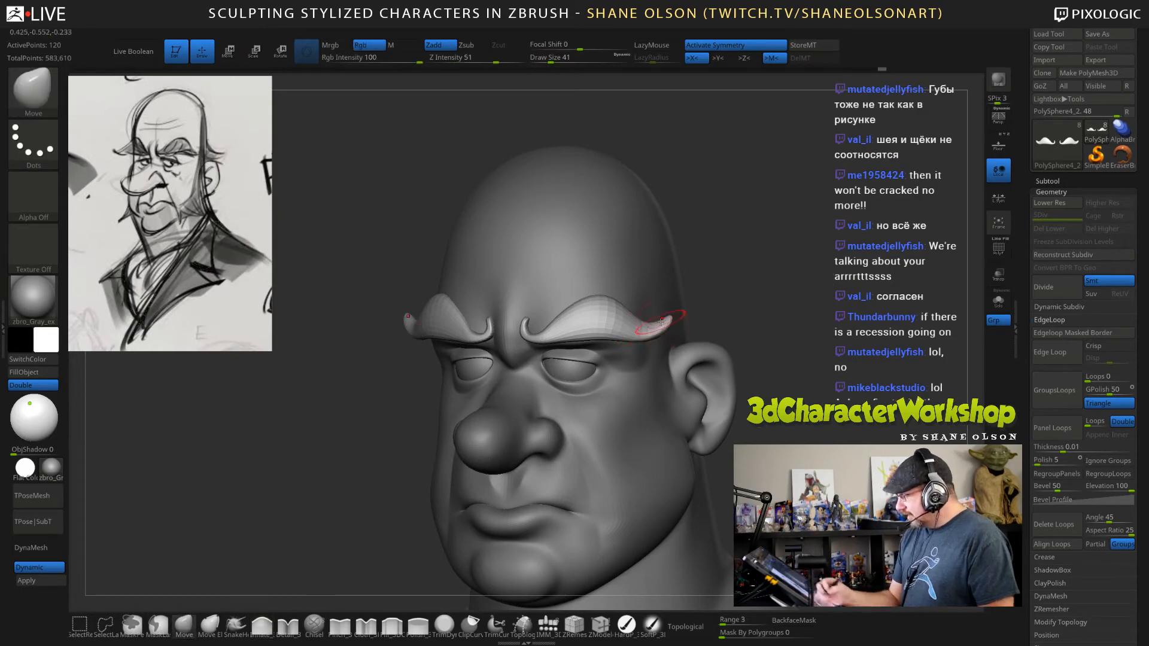
key("s")
left_click(725, 276)
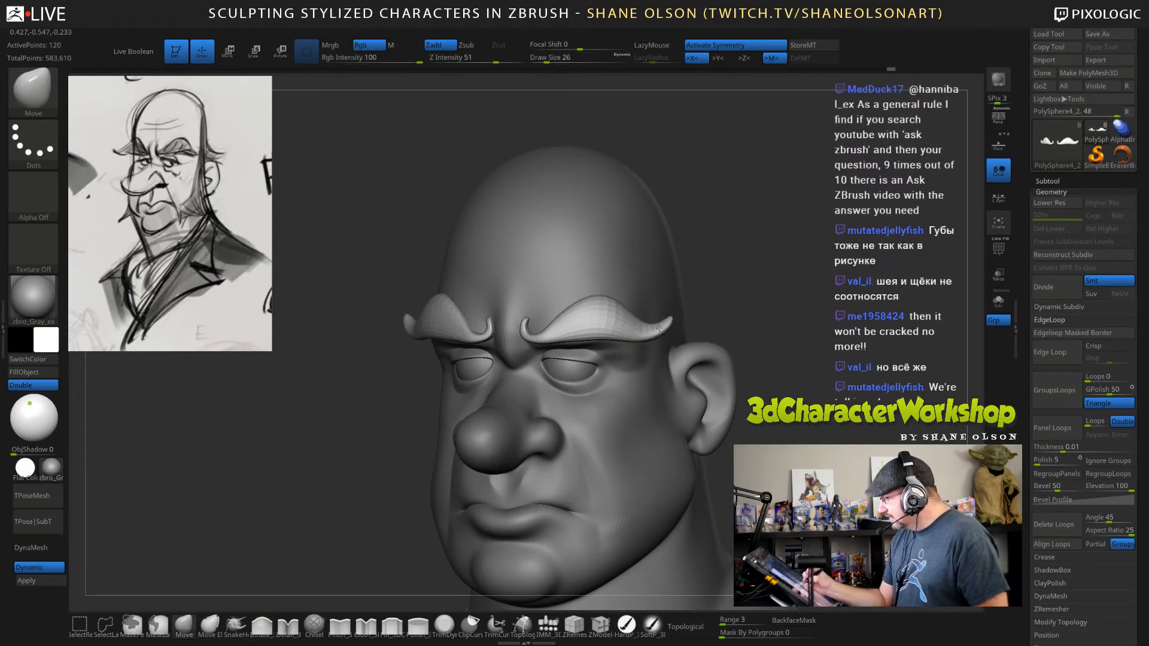
mouse_move(778, 293)
left_mouse_down()
mouse_move(833, 281)
mouse_move(782, 290)
left_mouse_up()
key("s")
left_click_drag(673, 321, 653, 324)
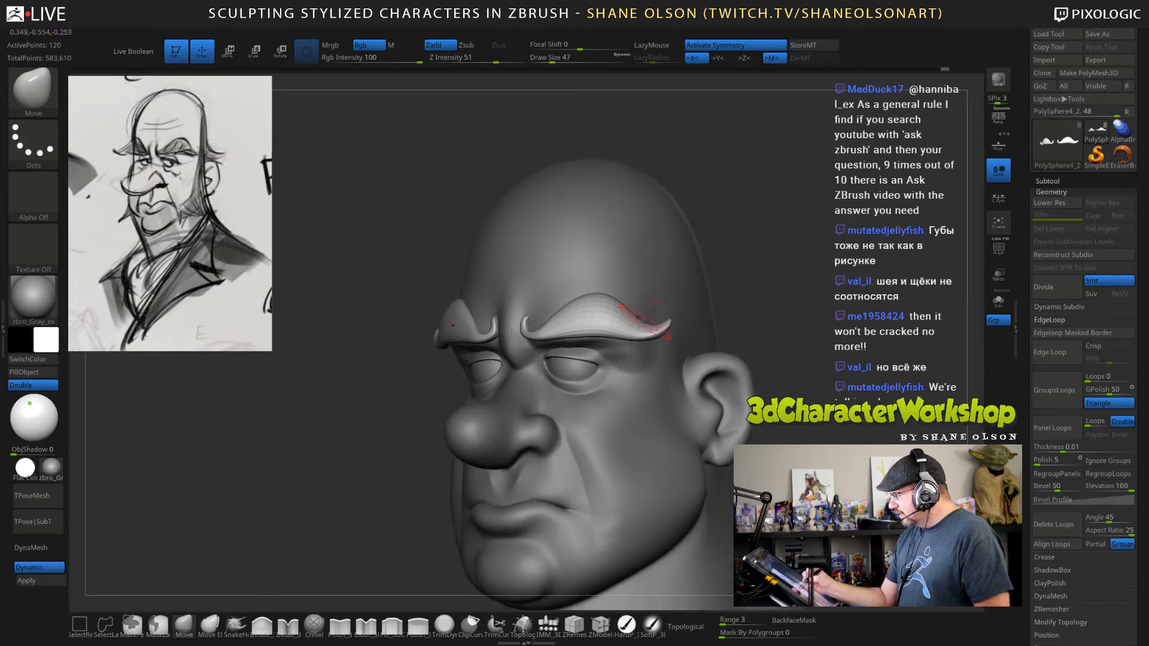
Shift the eyebrows' outer halves with the Move brush, enlarging it to draw size 130 for broader adjustments.
mouse_move(784, 321)
left_mouse_down()
mouse_move(796, 322)
mouse_move(781, 321)
mouse_move(771, 299)
mouse_move(806, 284)
left_mouse_up()
key("s")
left_click_drag(643, 320, 641, 327)
left_click_drag(824, 366, 757, 321)
left_click_drag(614, 317, 623, 322)
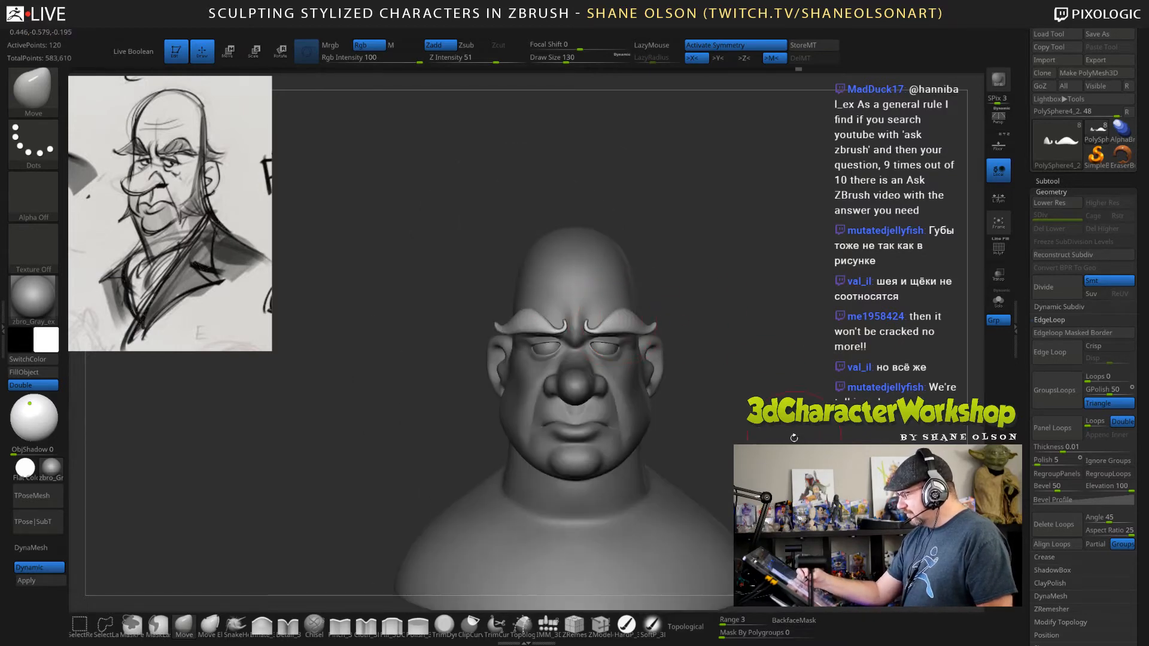
Set the Move brush's draw size to 99 and make the head the active subtool from a side view.
mouse_move(794, 437)
left_mouse_down()
mouse_move(778, 437)
mouse_move(789, 418)
mouse_move(772, 435)
left_mouse_up()
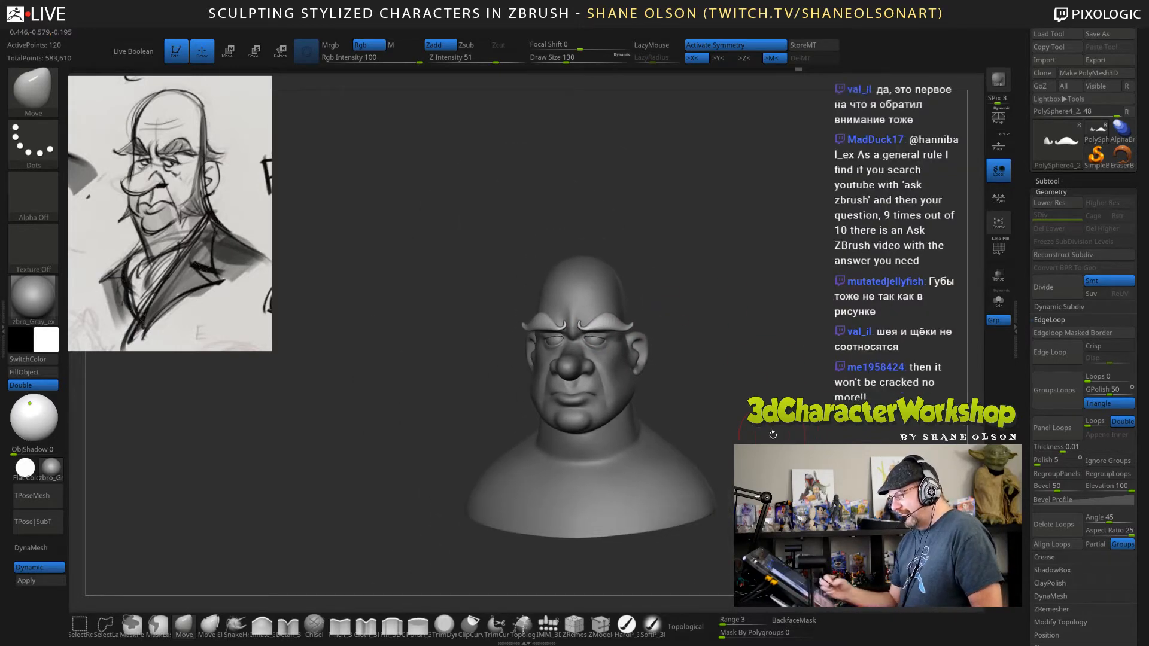
mouse_move(847, 318)
left_mouse_down()
mouse_move(805, 316)
mouse_move(809, 339)
mouse_move(803, 301)
mouse_move(833, 320)
mouse_move(802, 318)
left_mouse_up()
key("s")
mouse_move(733, 291)
left_mouse_down("alt")
mouse_move(745, 281)
mouse_move(725, 295)
left_mouse_up("alt")
left_click(613, 370, "alt")
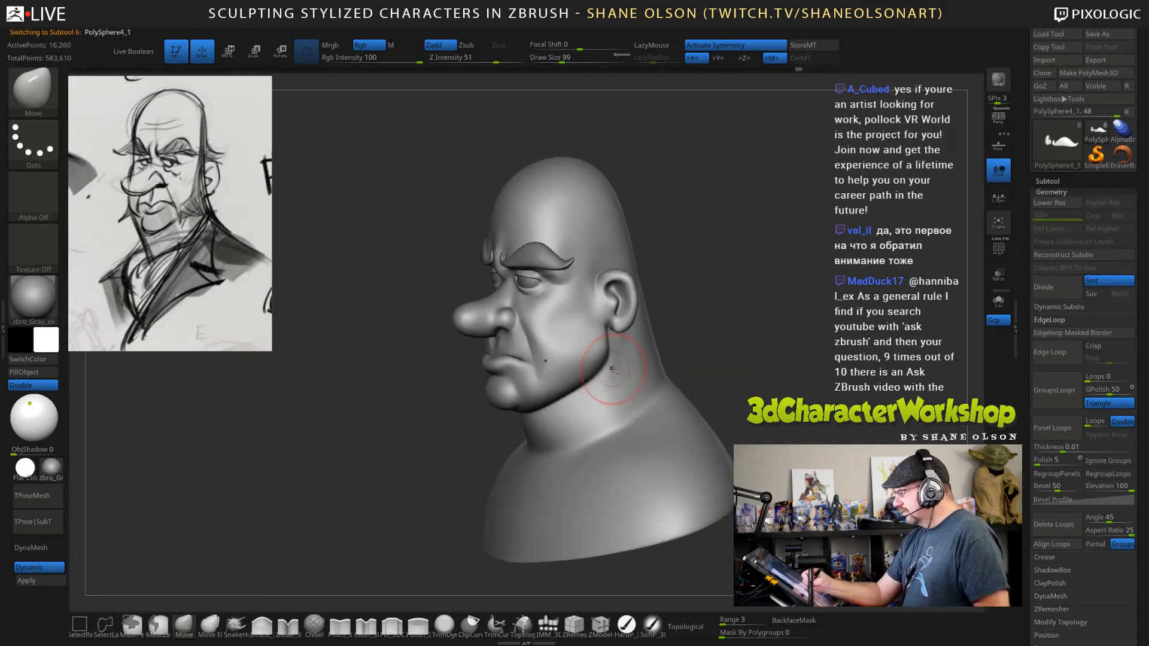
Switch from the Move brush to the Topology brush and set its draw size to 56 for work on the side of the head.
mouse_move(737, 346)
left_mouse_down()
mouse_move(753, 358)
mouse_move(757, 325)
mouse_move(721, 340)
mouse_move(666, 312)
left_mouse_up()
key("s")
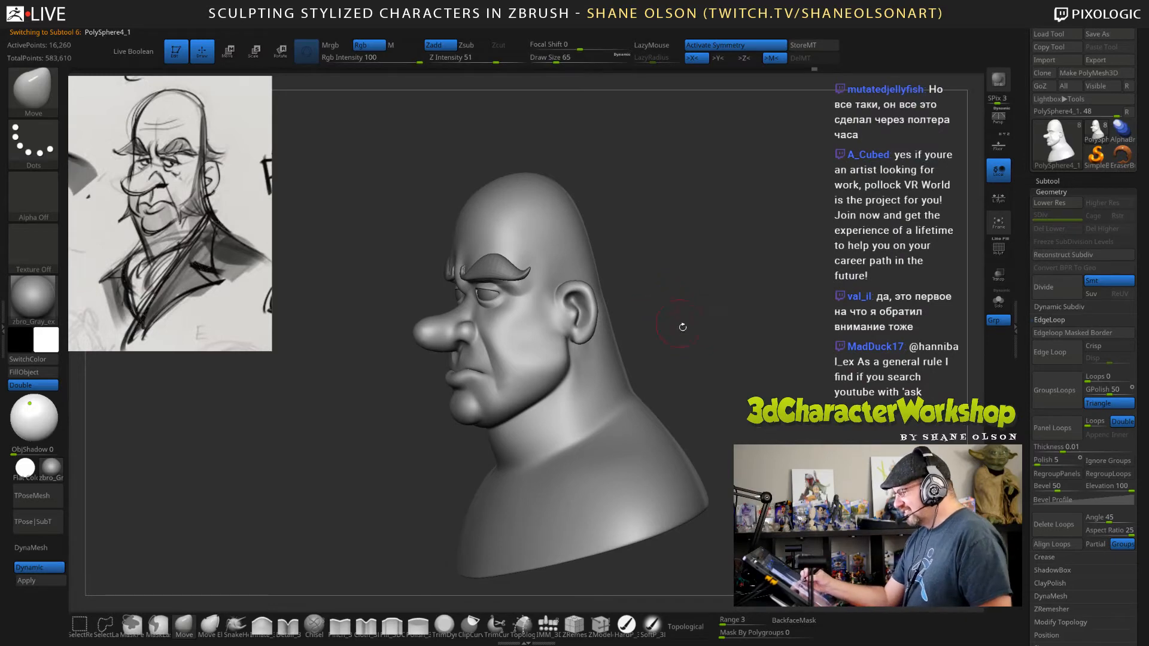
left_click_drag(699, 371, 695, 357, "alt")
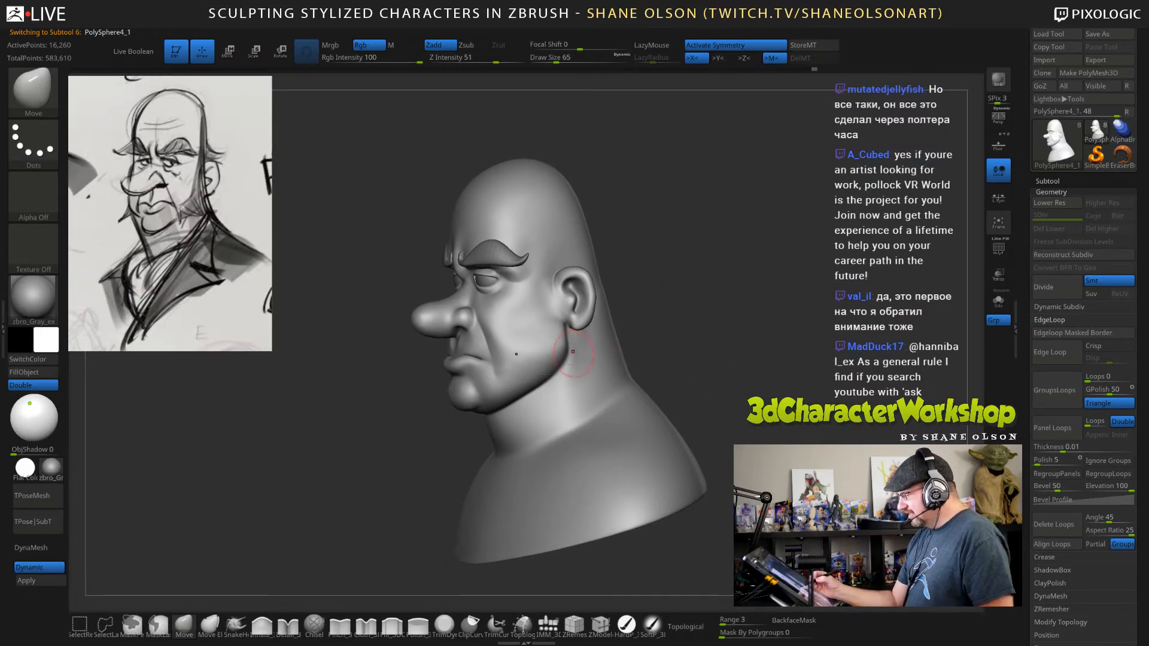
left_click(521, 624)
key("s")
left_click_drag(730, 308, 729, 308)
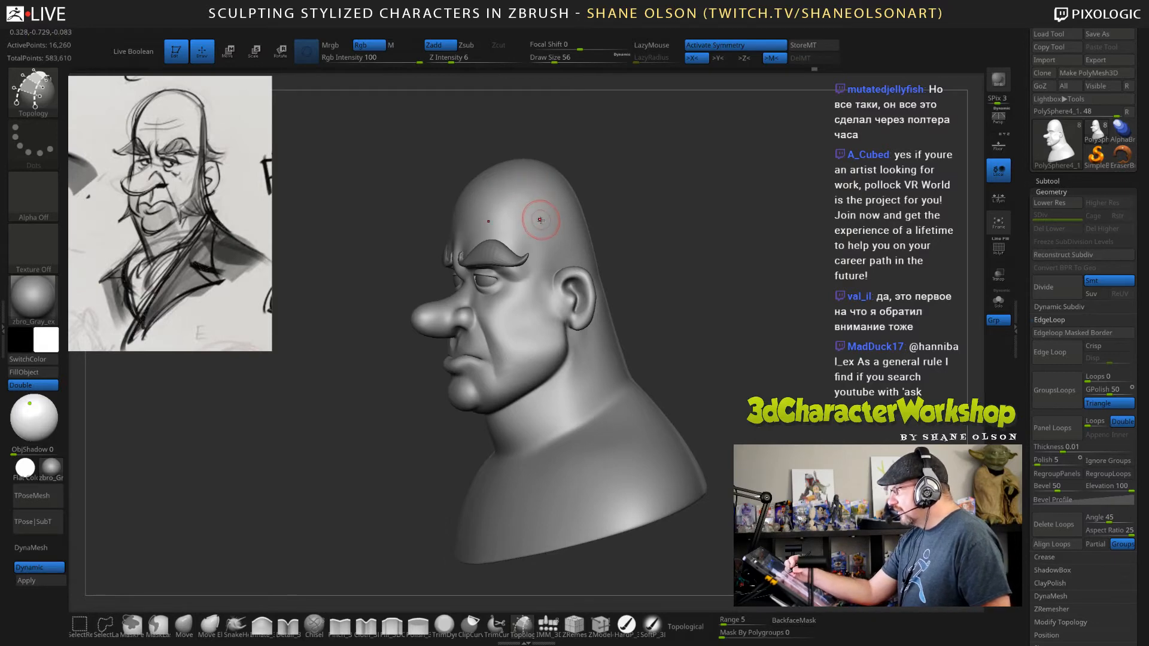
Draw two roughly parallel topology curves from the crown down in front of the ear, one curving across the cheek and one following the jawline.
right_click_drag(542, 194, 538, 185, "alt")
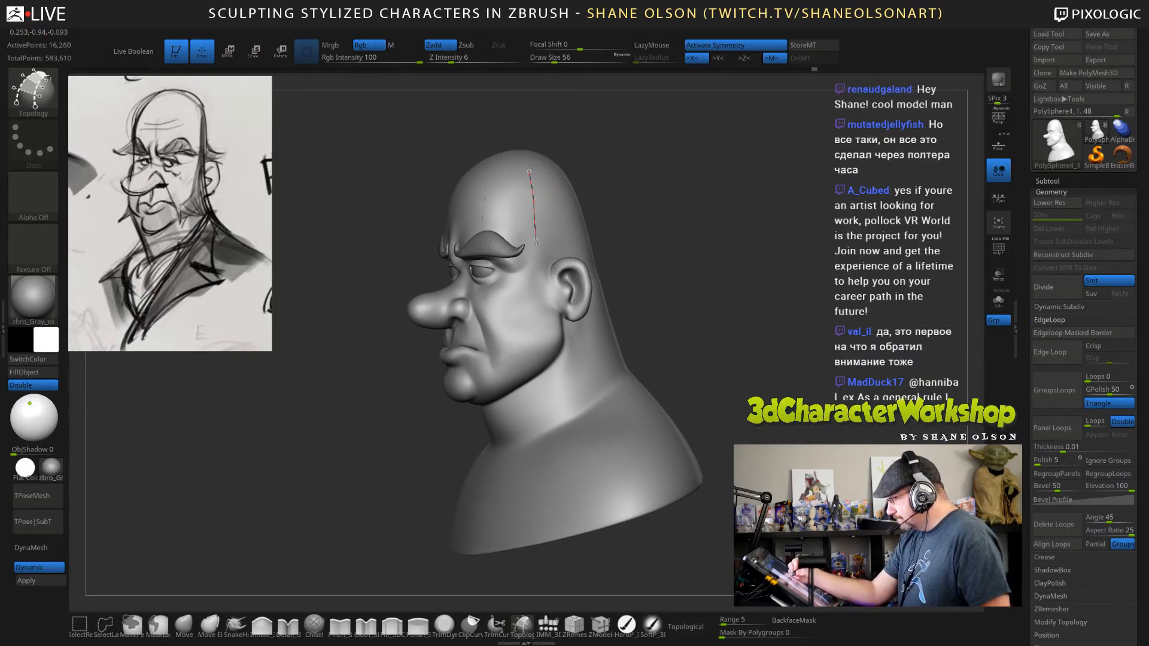
left_click_drag(539, 274, 540, 308)
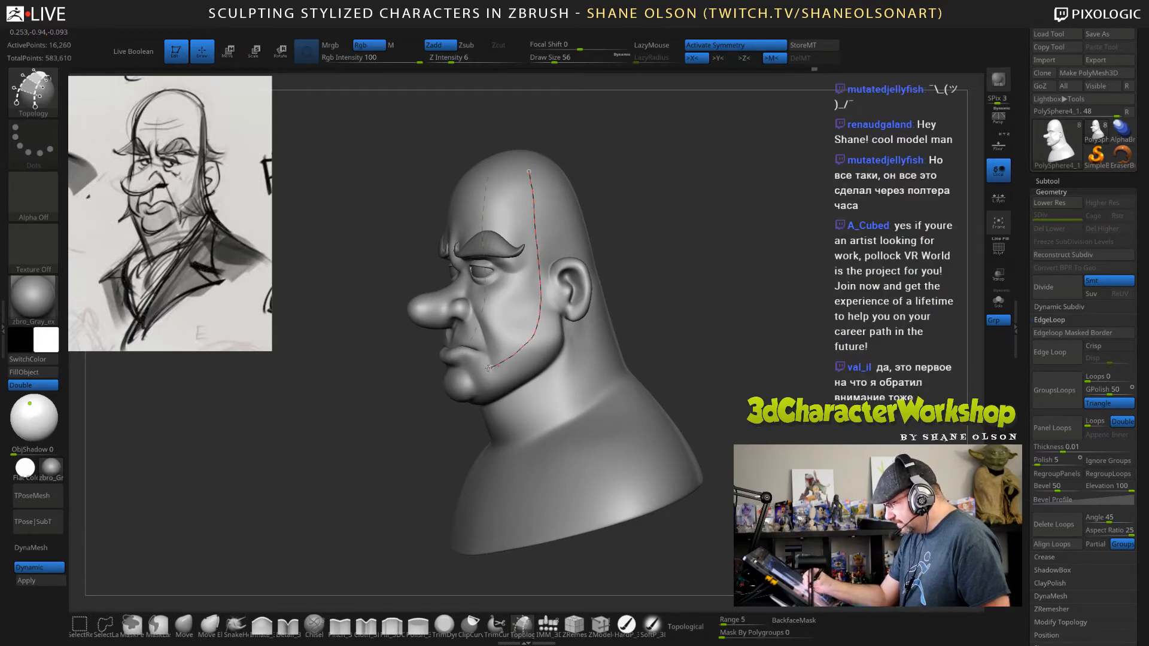
left_click_drag(738, 354, 735, 333)
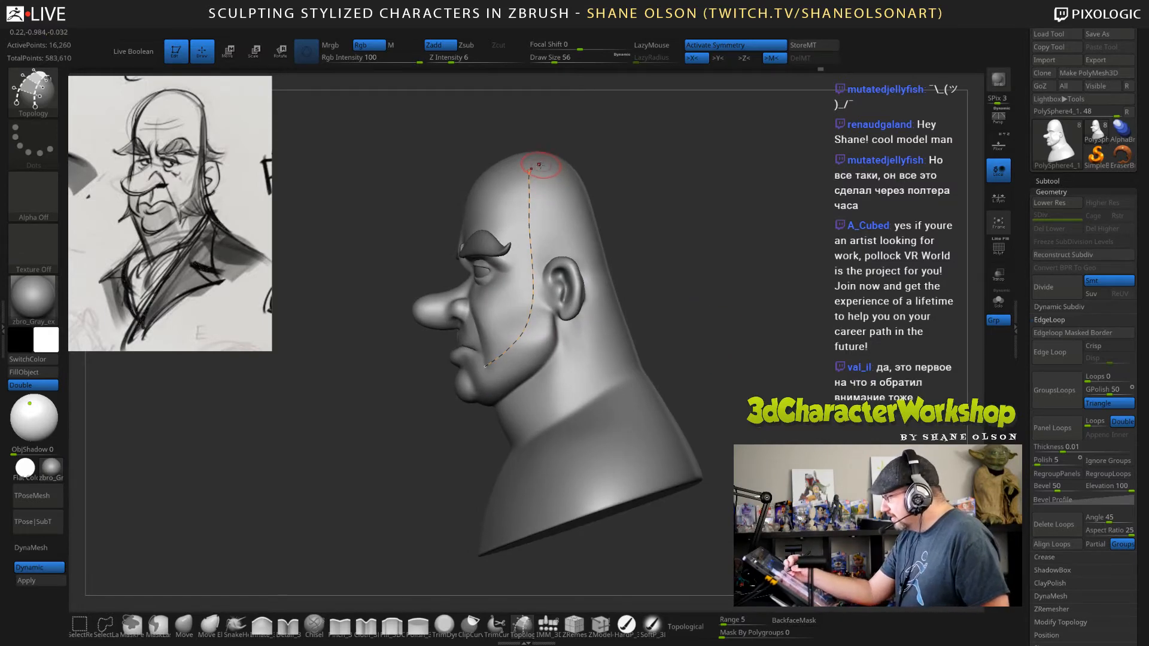
left_click_drag(541, 166, 541, 194)
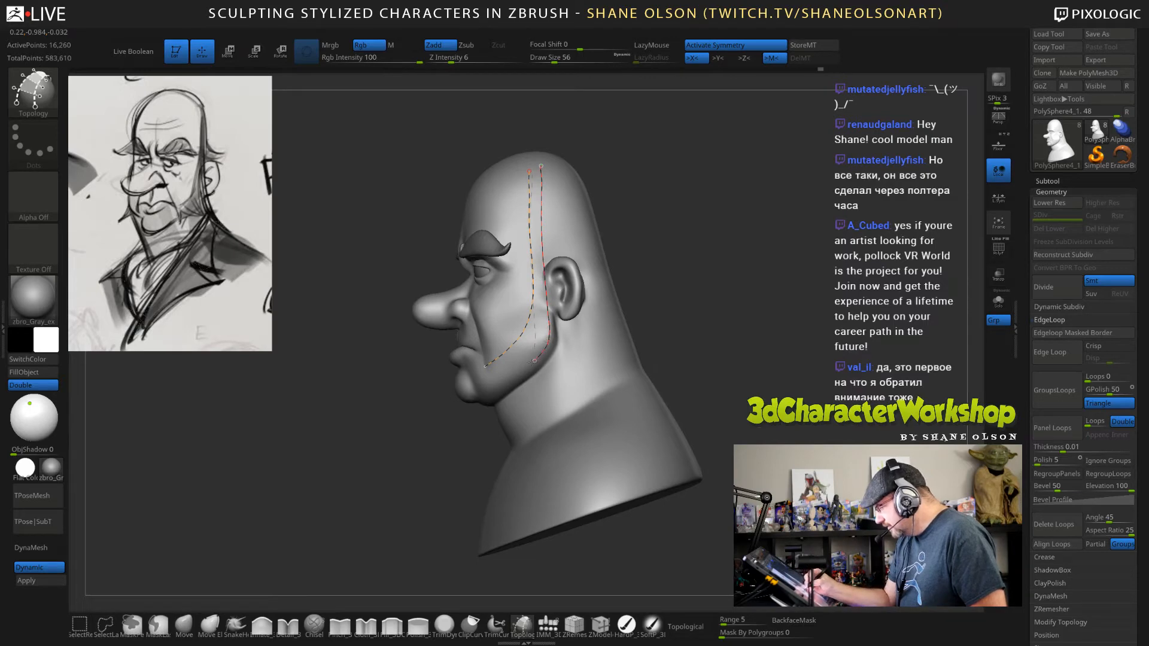
left_click_drag(682, 374, 759, 382)
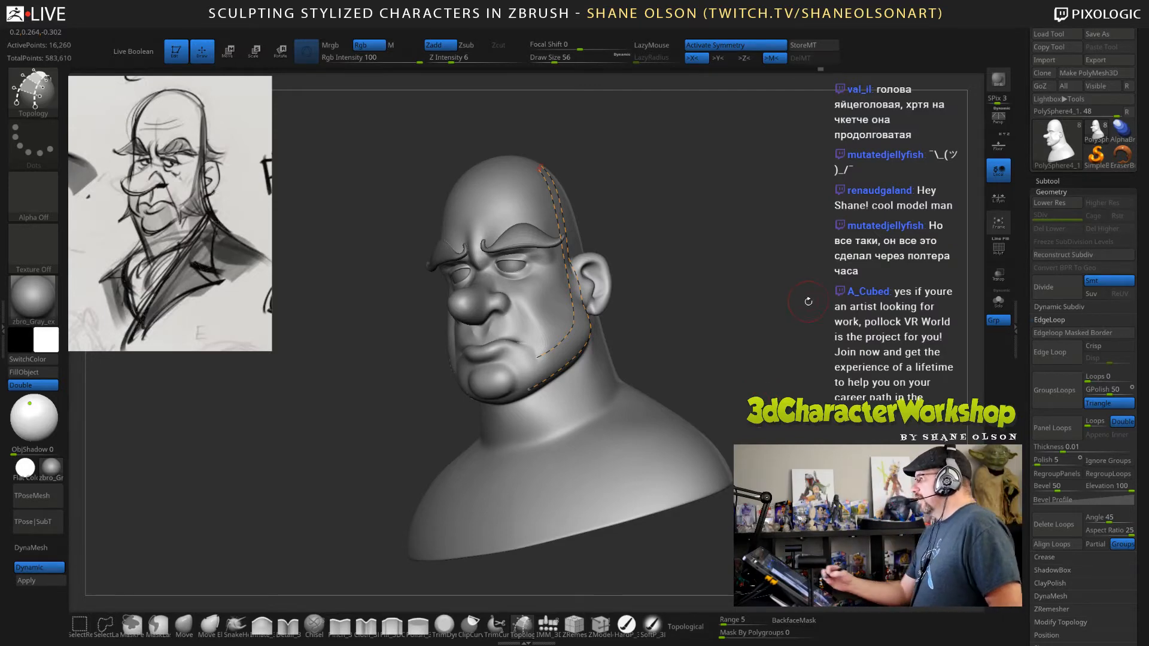
left_click_drag(808, 302, 739, 311)
key("ctrl+z")
left_click_drag(795, 342, 738, 240)
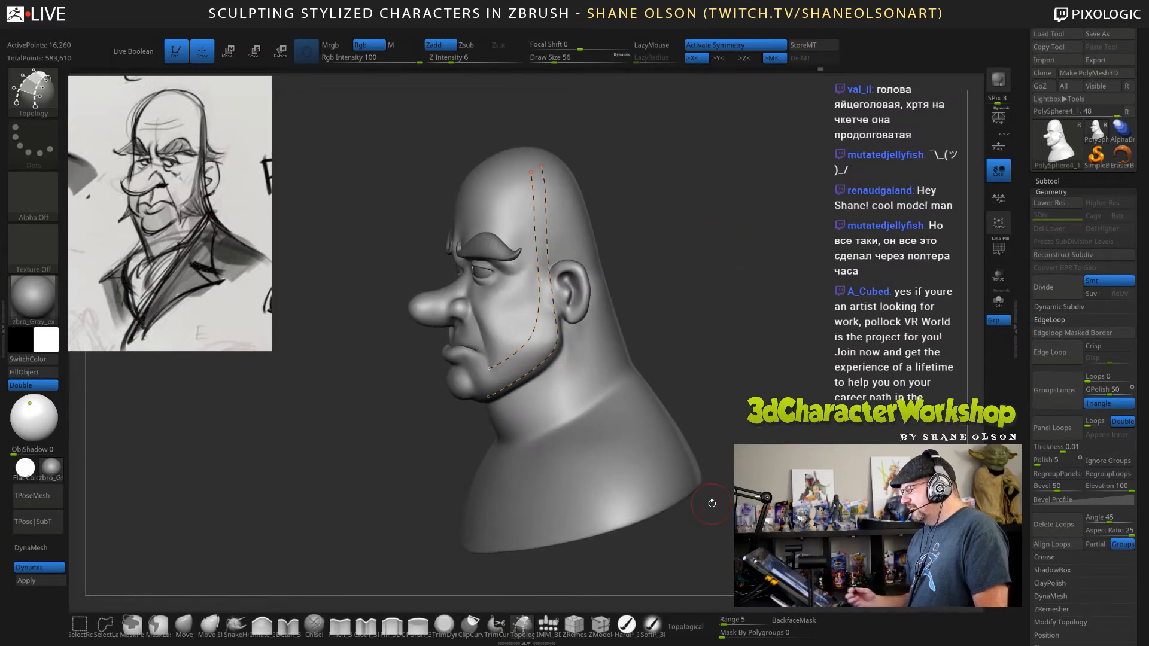
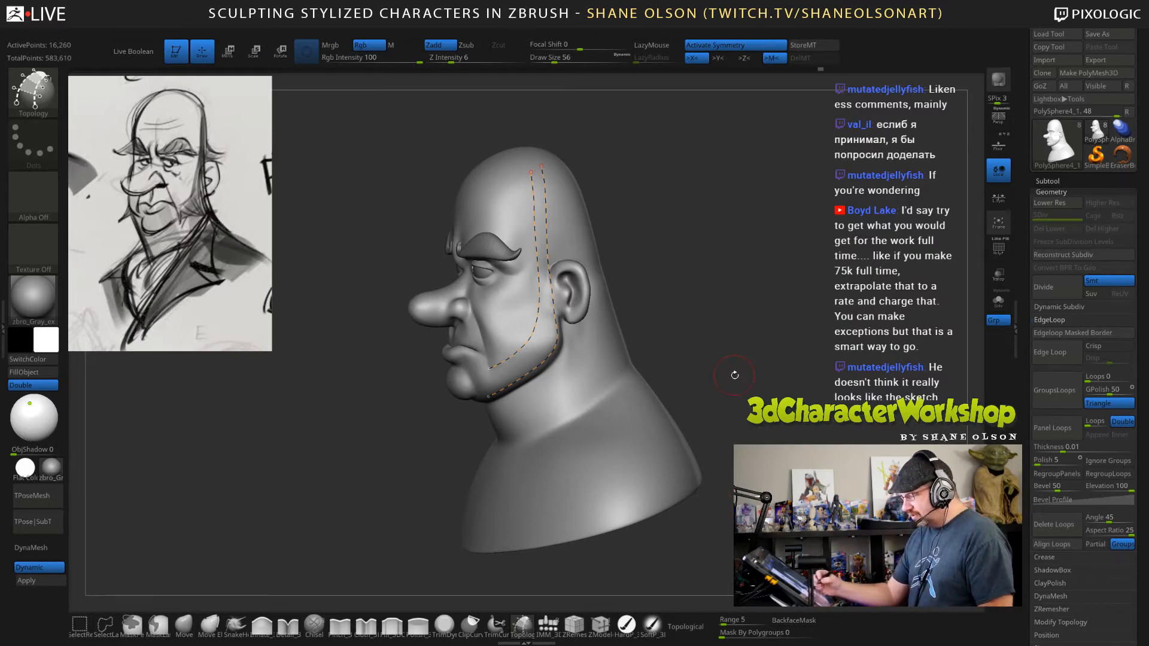
Draw short topology curves crossing the two long curves at intervals from the crown down to the ear.
left_click_drag(735, 375, 748, 365)
mouse_move(741, 299)
left_mouse_down("alt")
mouse_move(744, 326)
mouse_move(779, 333)
mouse_move(761, 313)
left_mouse_up("alt")
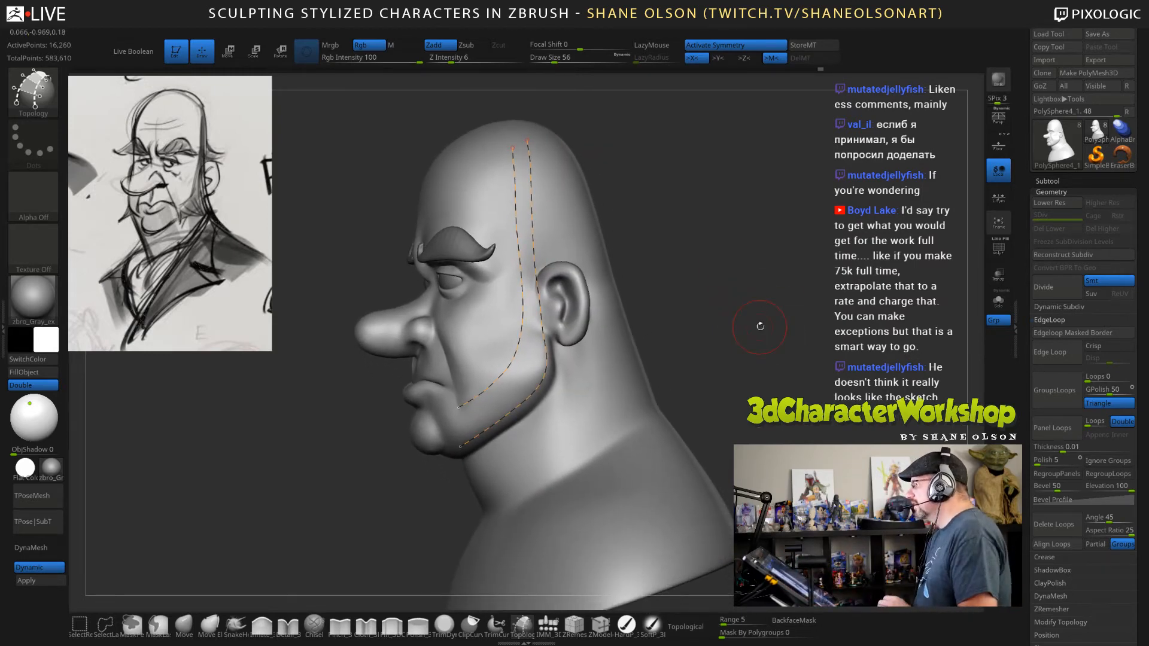
mouse_move(744, 297)
left_mouse_down()
mouse_move(777, 330)
mouse_move(780, 354)
mouse_move(752, 329)
mouse_move(661, 325)
mouse_move(740, 340)
mouse_move(742, 366)
left_mouse_up()
left_click_drag(496, 205, 579, 206)
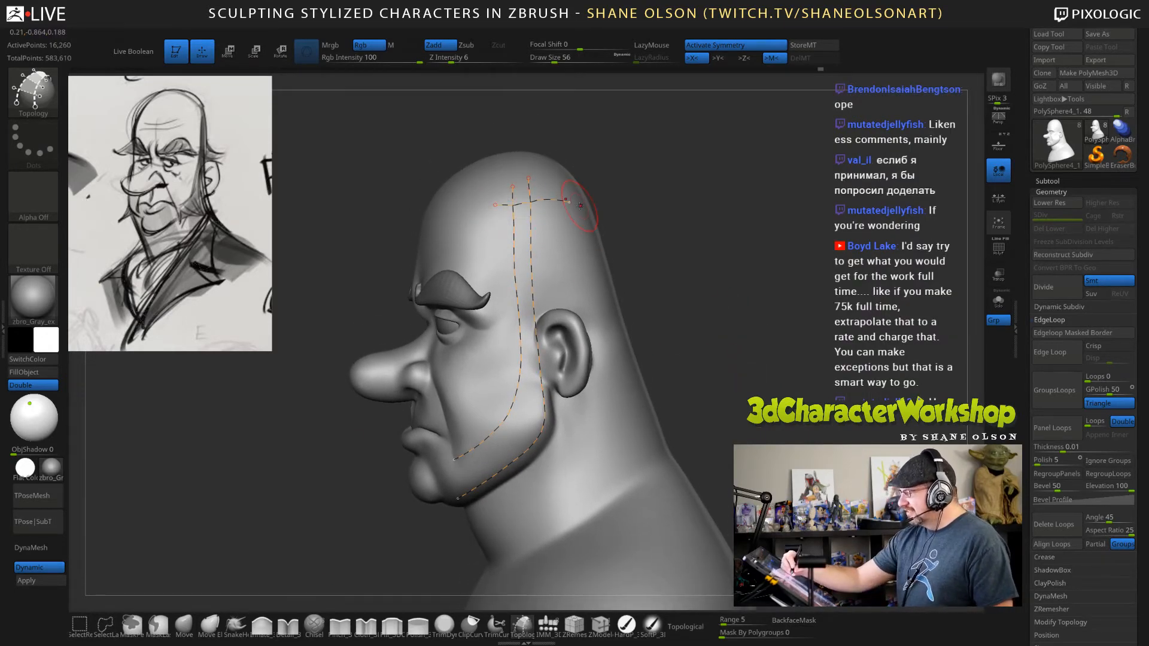
left_click_drag(742, 339, 649, 305)
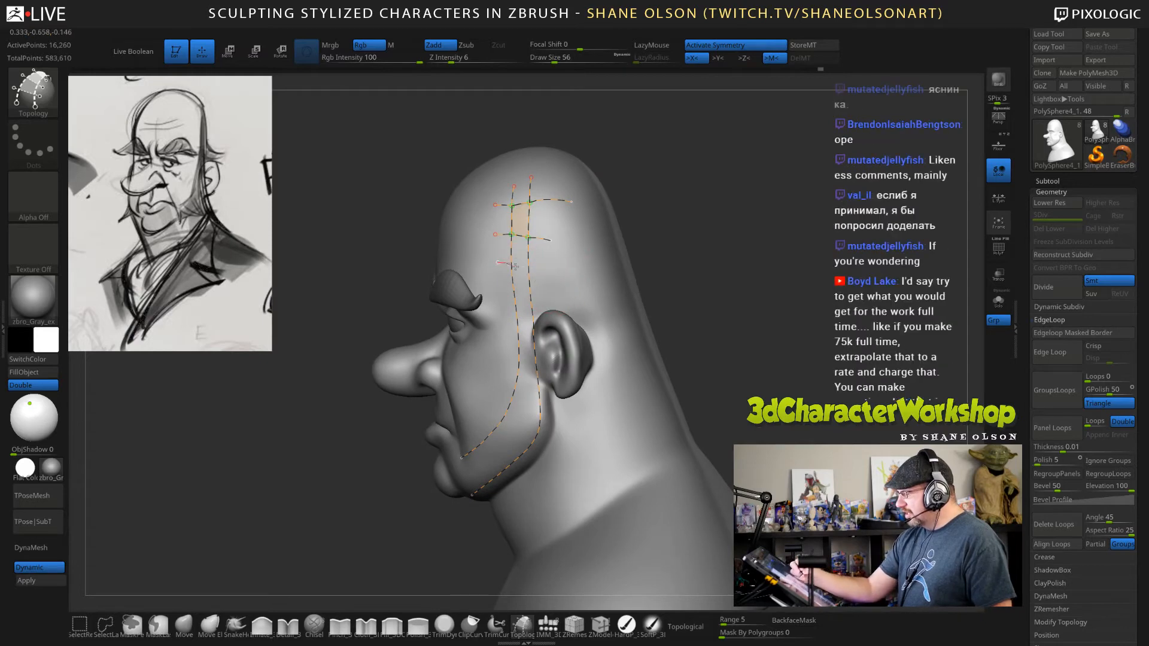
mouse_move(498, 262)
left_mouse_down()
mouse_move(553, 275)
mouse_move(546, 339)
left_mouse_up()
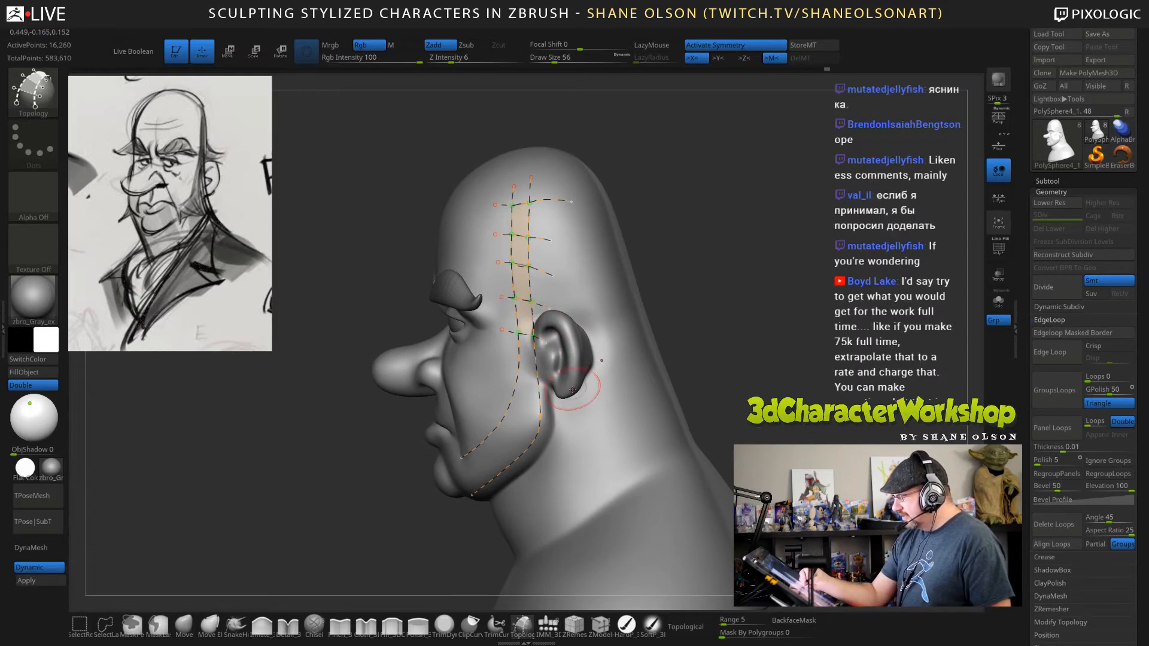
Continue the crossing topology curves from the ear around the jaw corner and along the jawline to the strip's front end.
mouse_move(664, 371)
left_mouse_down()
mouse_move(724, 391)
mouse_move(706, 392)
left_mouse_up()
mouse_move(500, 361)
left_mouse_down()
mouse_move(545, 378)
mouse_move(551, 422)
left_mouse_up()
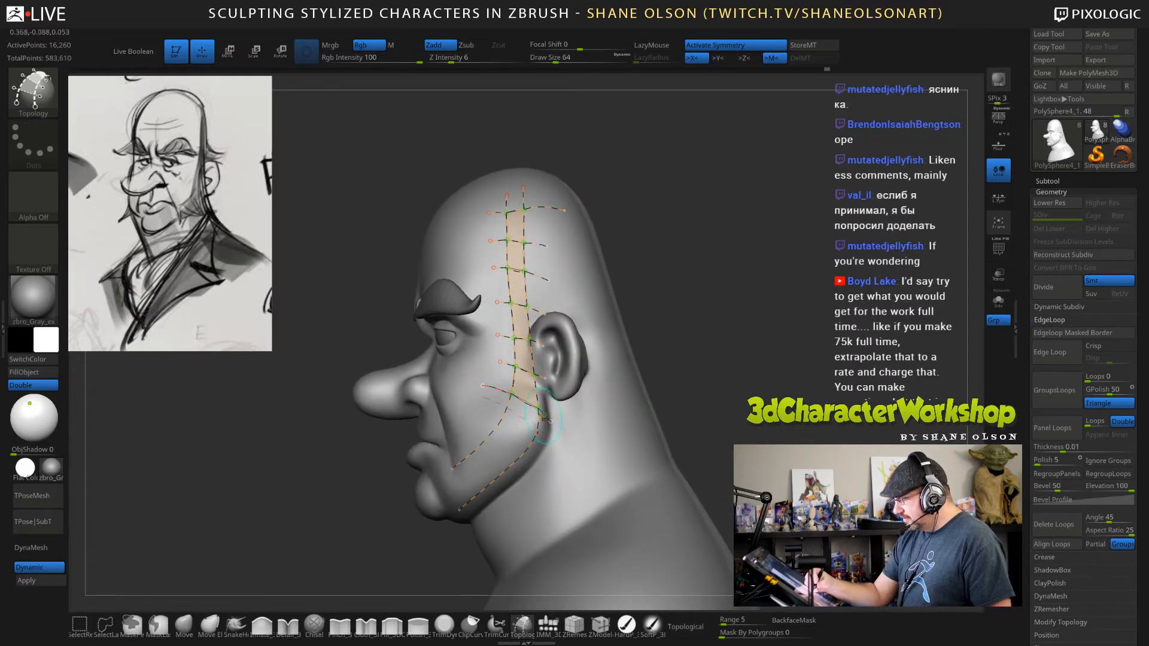
left_click_drag(487, 405, 538, 453)
left_click_drag(475, 426, 524, 484)
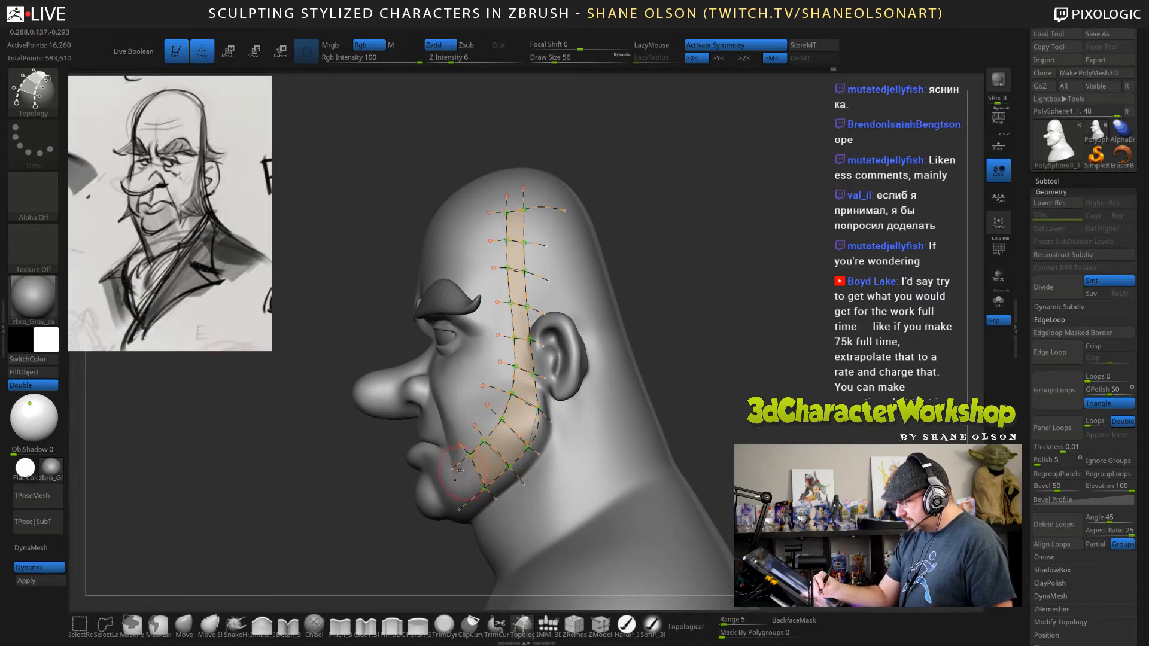
Set the Topology brush's draw size to 85 and generate the thick sideburn strip mesh from the topology curves.
mouse_move(670, 433)
left_mouse_down()
mouse_move(742, 436)
mouse_move(746, 453)
left_mouse_up()
left_click_drag(624, 506, 629, 524)
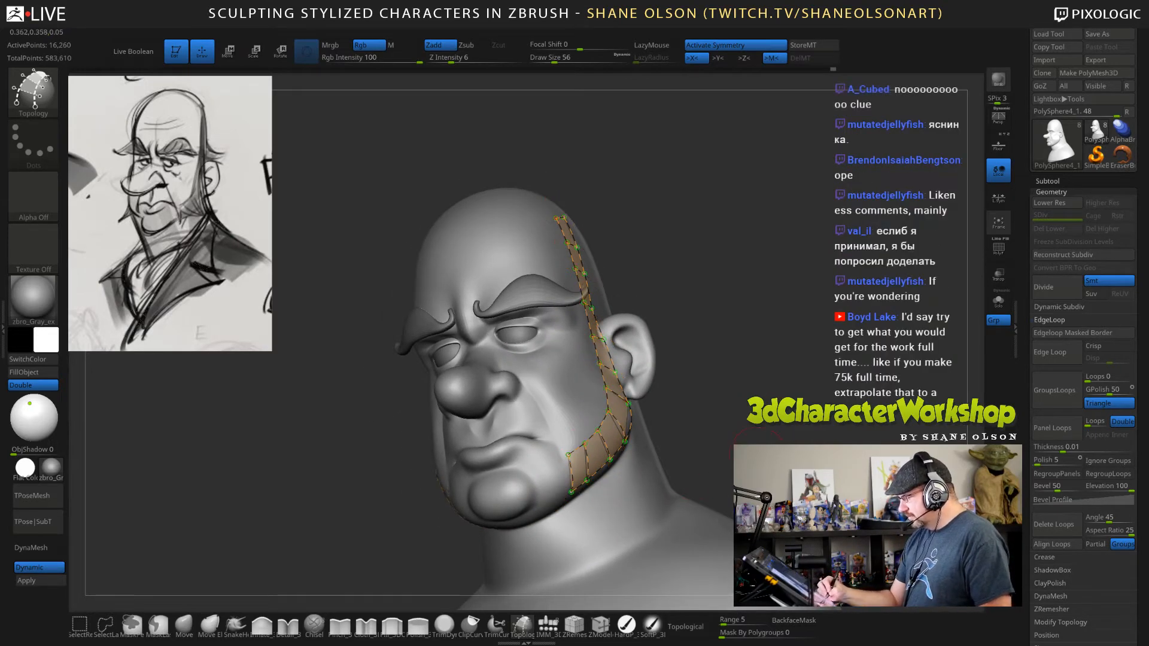
mouse_move(710, 475)
right_mouse_down()
mouse_move(652, 467)
mouse_move(685, 446)
mouse_move(678, 428)
right_mouse_up()
mouse_move(665, 453)
right_mouse_down()
mouse_move(763, 460)
mouse_move(700, 462)
mouse_move(685, 424)
mouse_move(669, 455)
right_mouse_up()
left_click(700, 462)
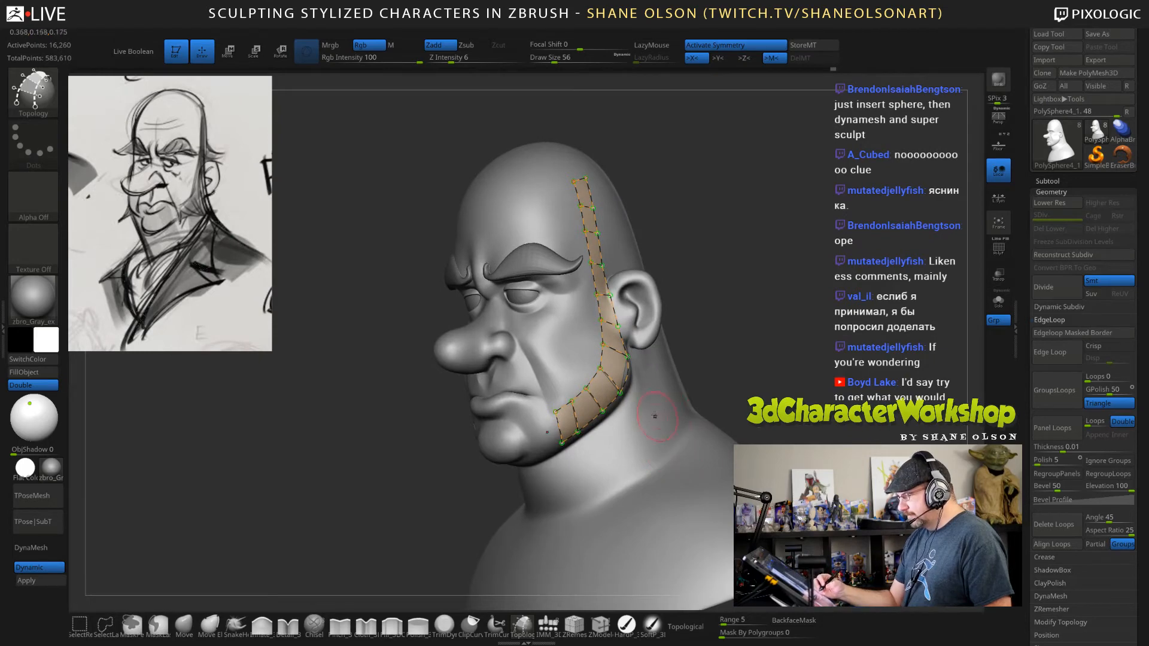
key("s")
left_click_drag(568, 351, 573, 350)
left_click(573, 350)
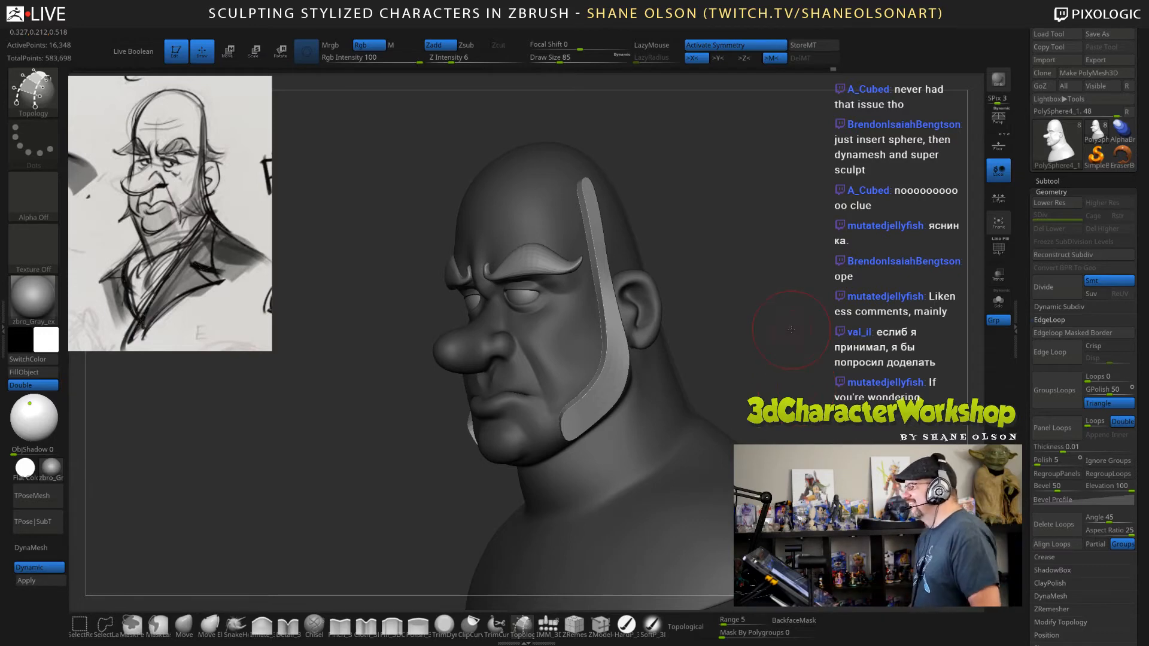
Inspect the sideburn strips from several angles against the reference sketch, setting the draw size to 65.
left_click_drag(783, 338, 794, 293, "alt")
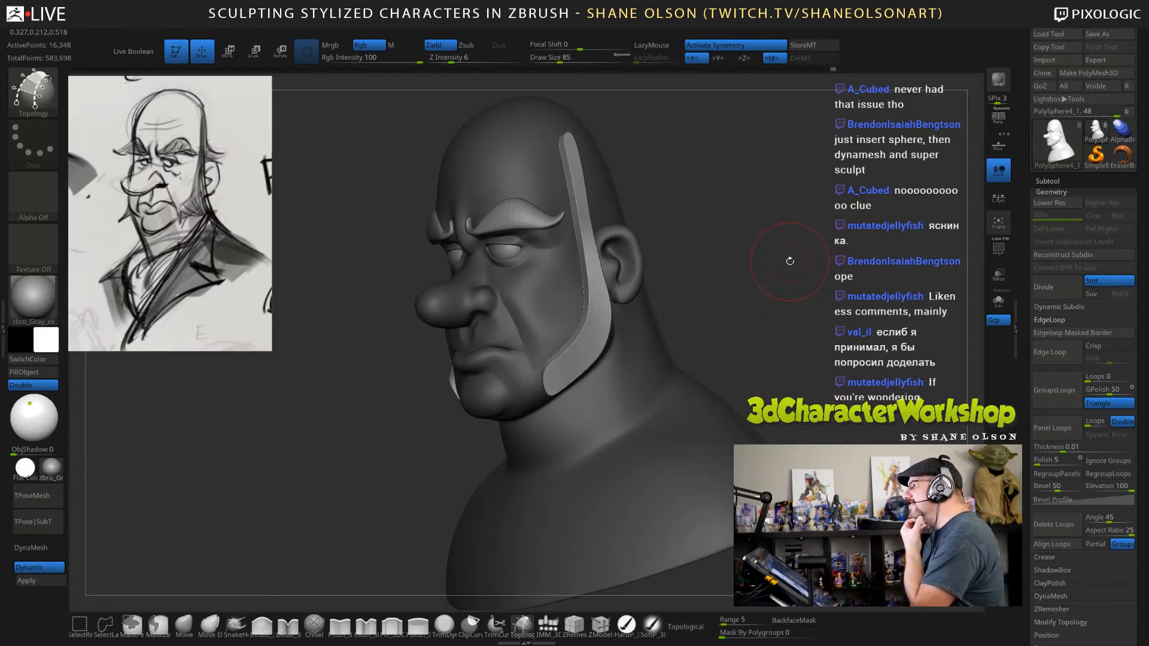
mouse_move(787, 242)
left_mouse_down()
mouse_move(876, 237)
mouse_move(763, 239)
mouse_move(785, 247)
left_mouse_up()
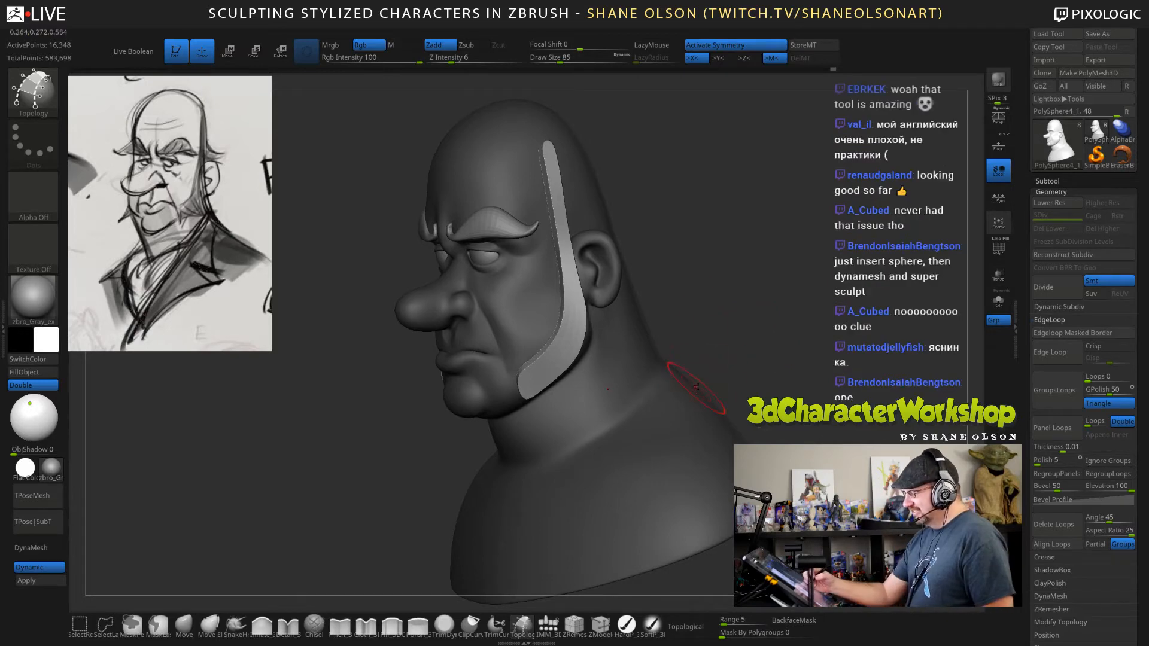
left_click_drag(748, 329, 752, 344, "alt")
key("s")
left_click_drag(749, 306, 743, 306)
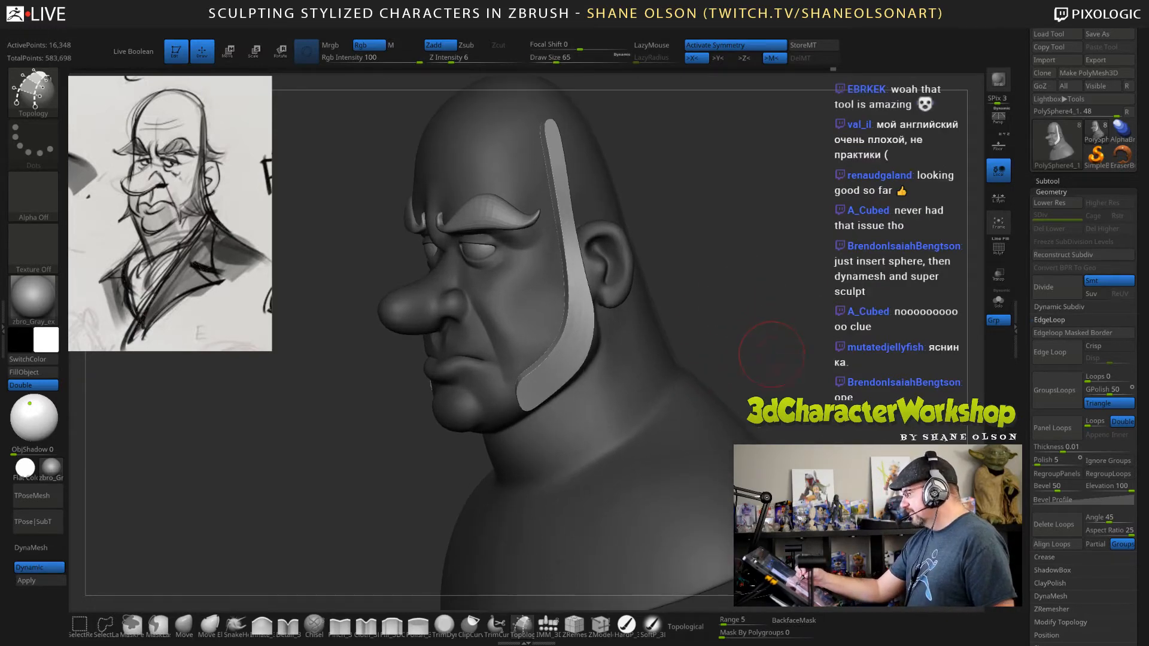
mouse_move(771, 354)
left_mouse_down()
mouse_move(759, 341)
mouse_move(773, 345)
left_mouse_up()
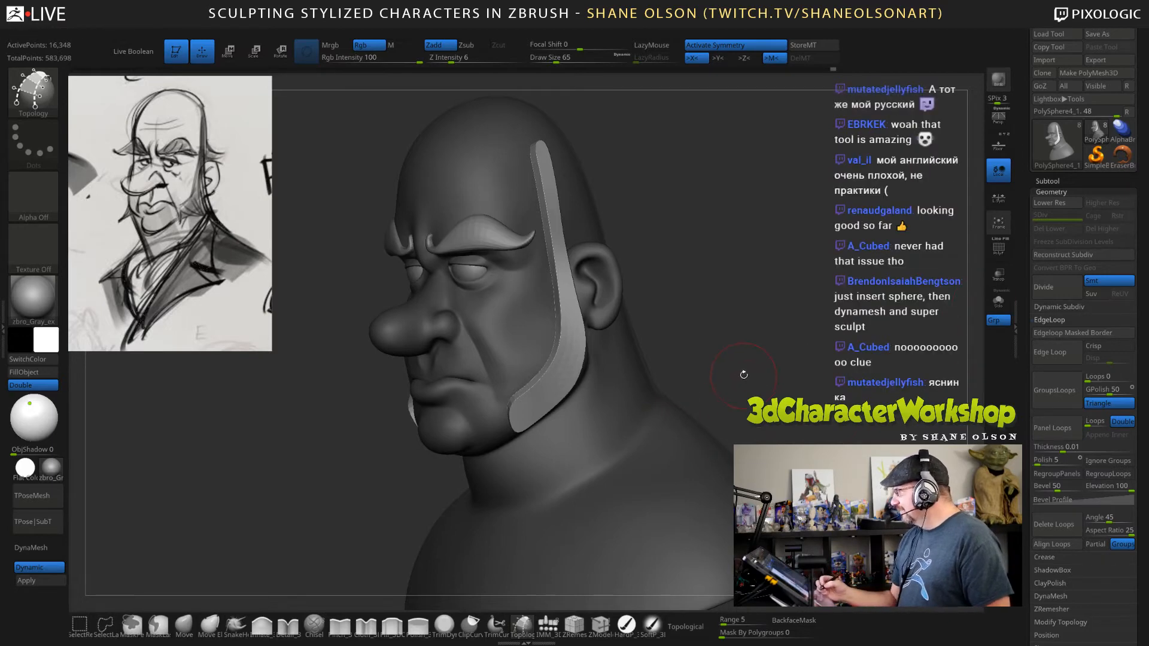
left_click_drag(746, 379, 720, 412)
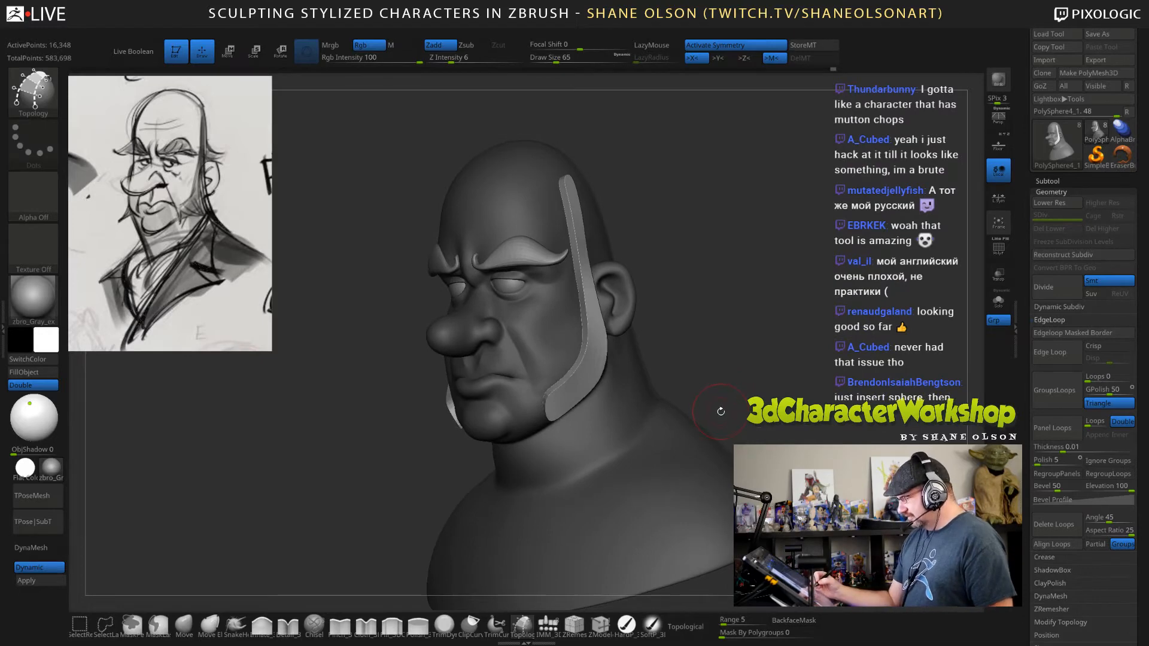
Turn on the polyframe display, split the unmasked sideburn strips from the head, and make them the active subtool.
key("shift+f")
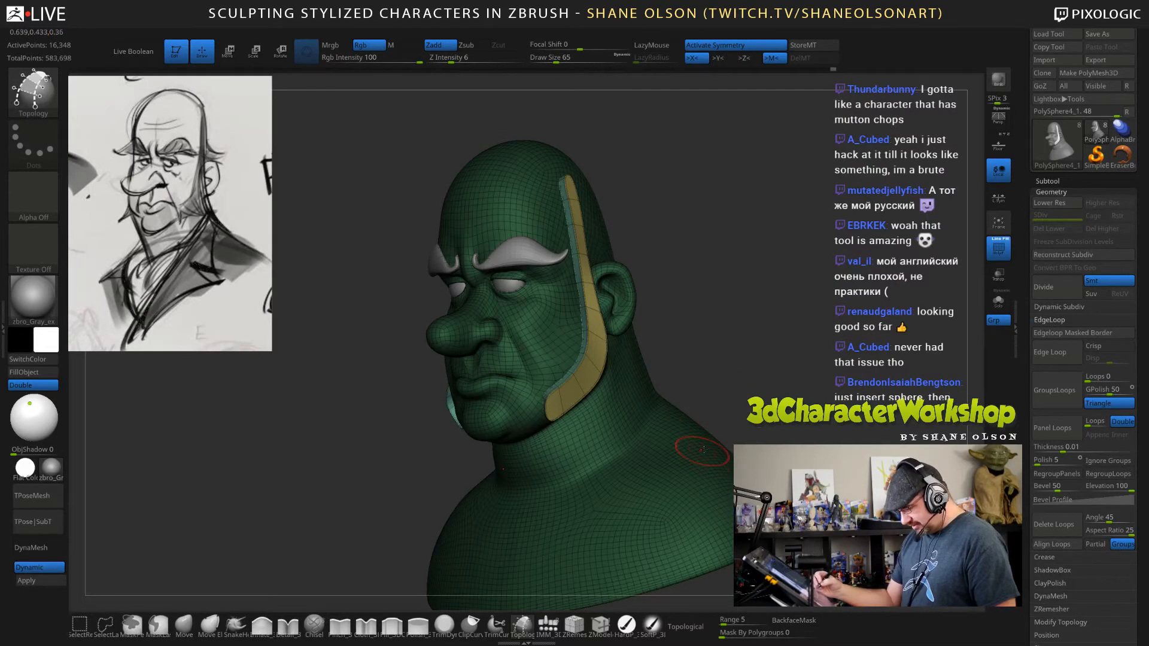
key("space")
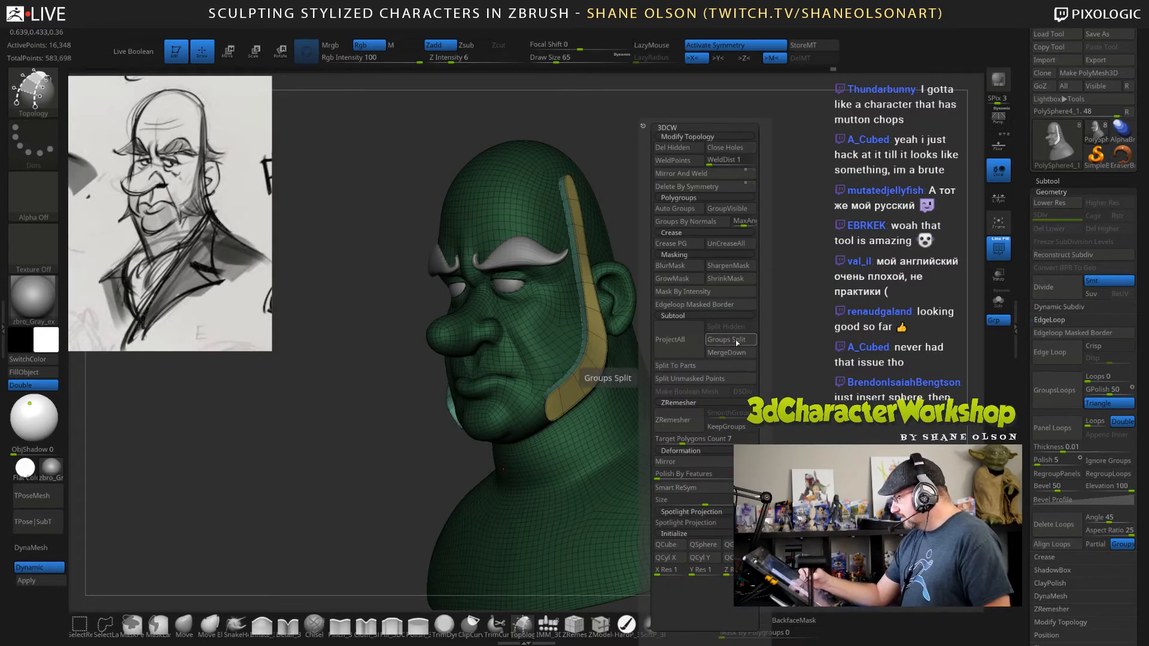
left_click(729, 379)
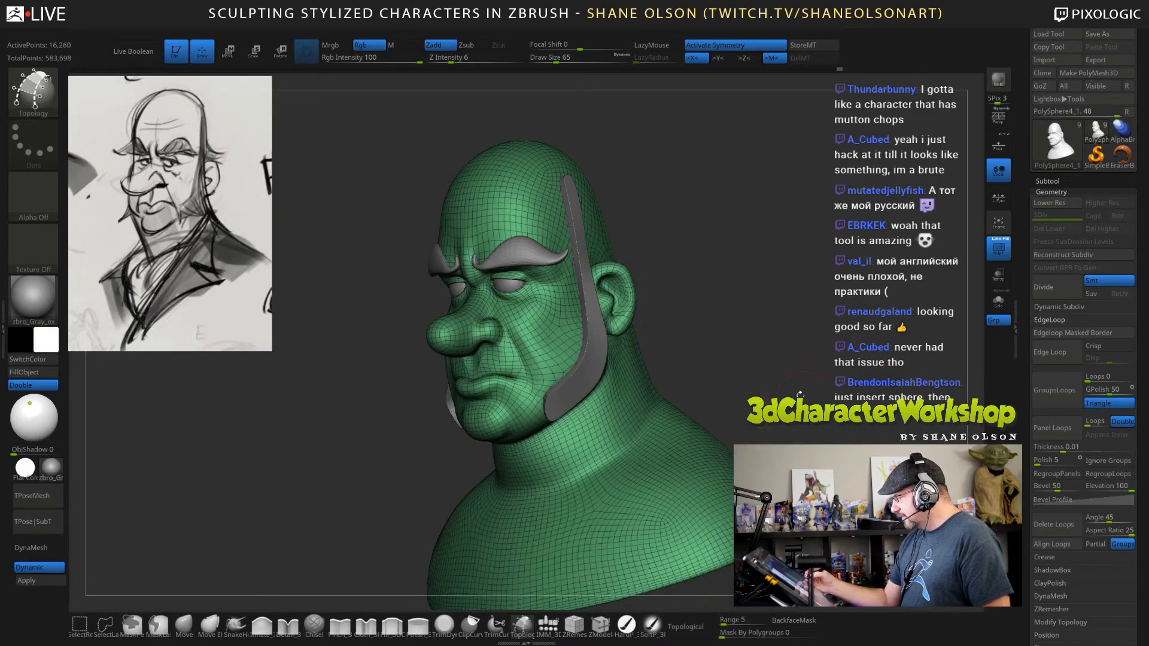
left_click_drag(800, 394, 855, 392)
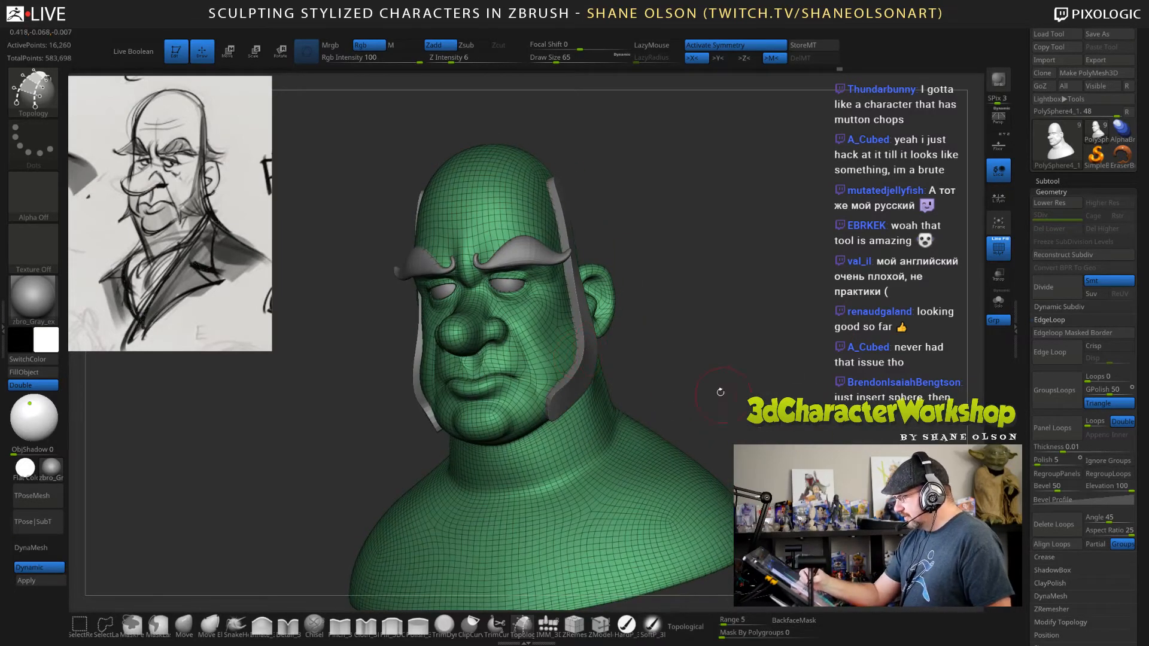
left_click(591, 357, "alt")
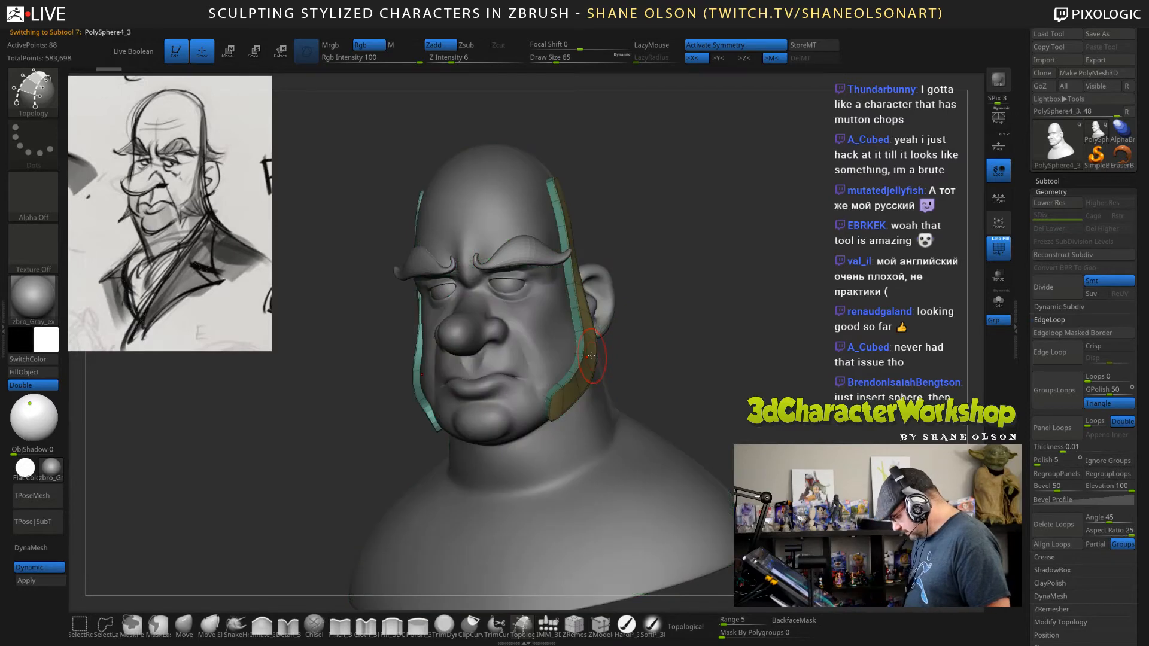
Switch to the Move brush and set its draw size to 36 for shaping the sideburns.
left_click_drag(734, 349, 761, 296)
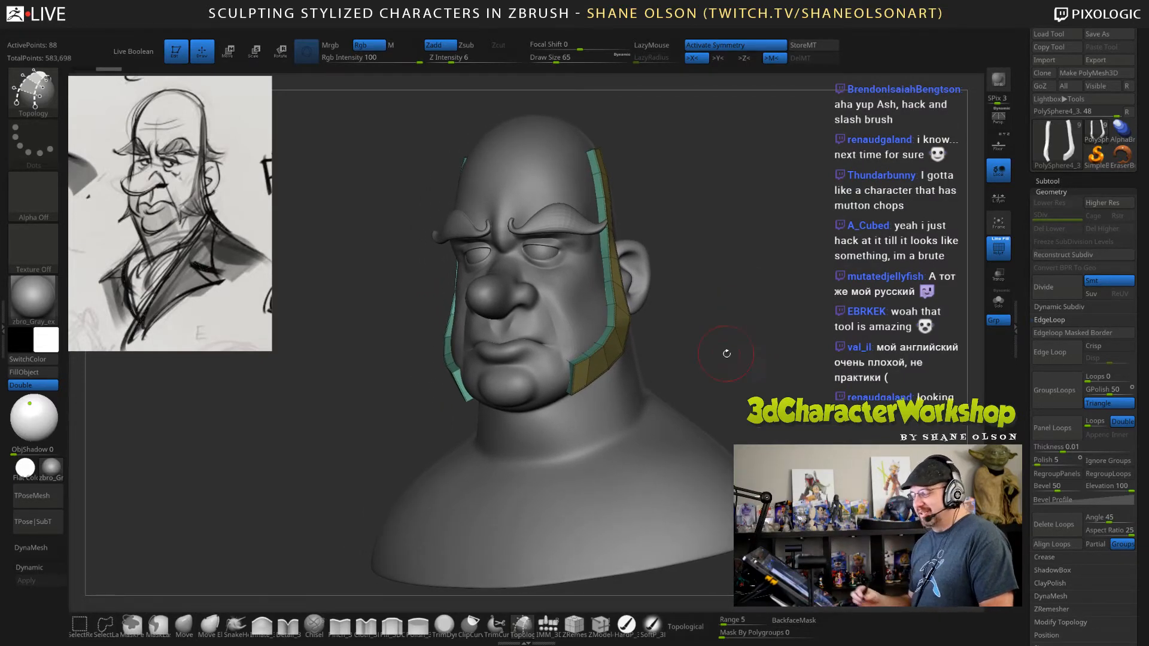
left_click_drag(727, 353, 740, 367)
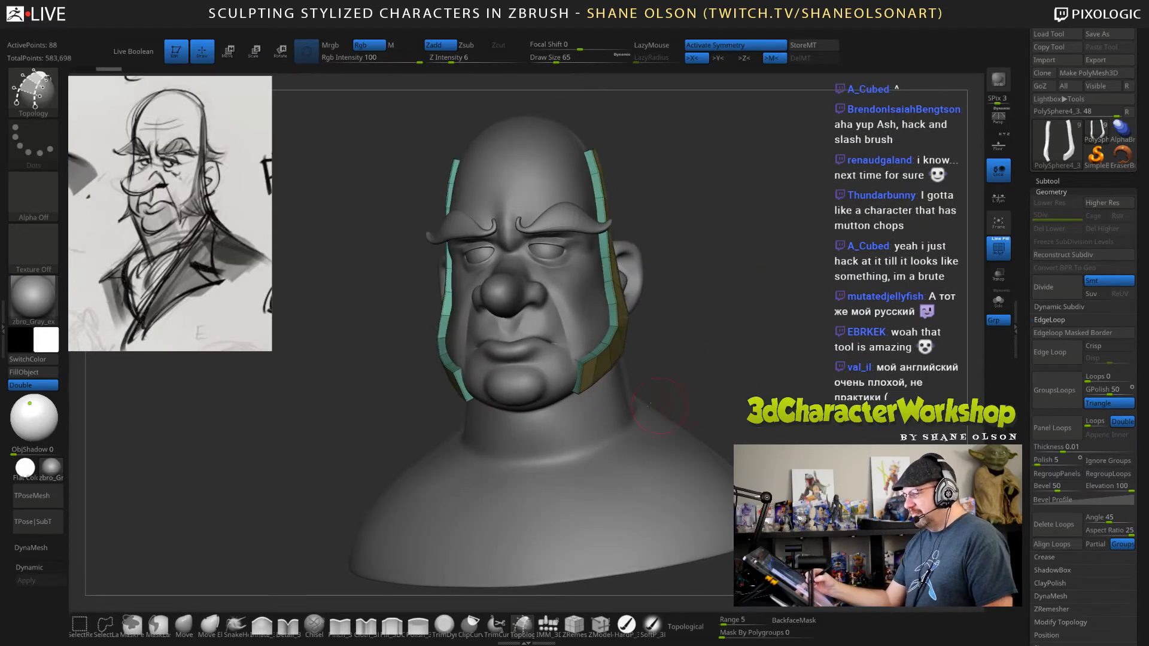
left_click(185, 626)
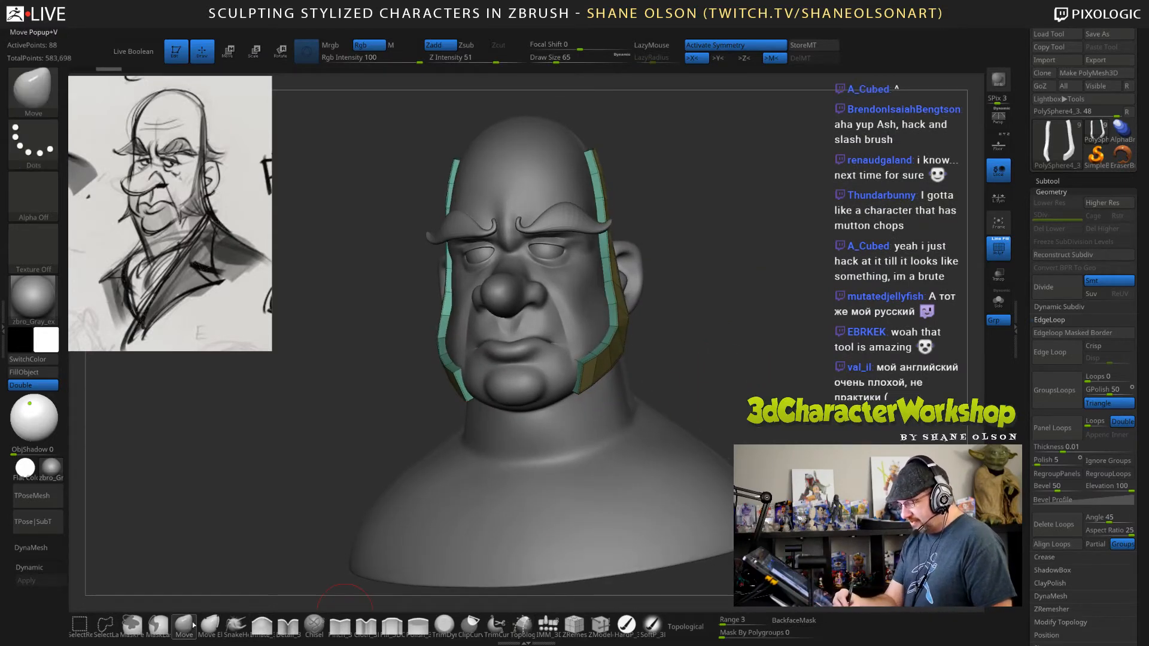
left_click_drag(736, 370, 714, 363, "alt")
key("s")
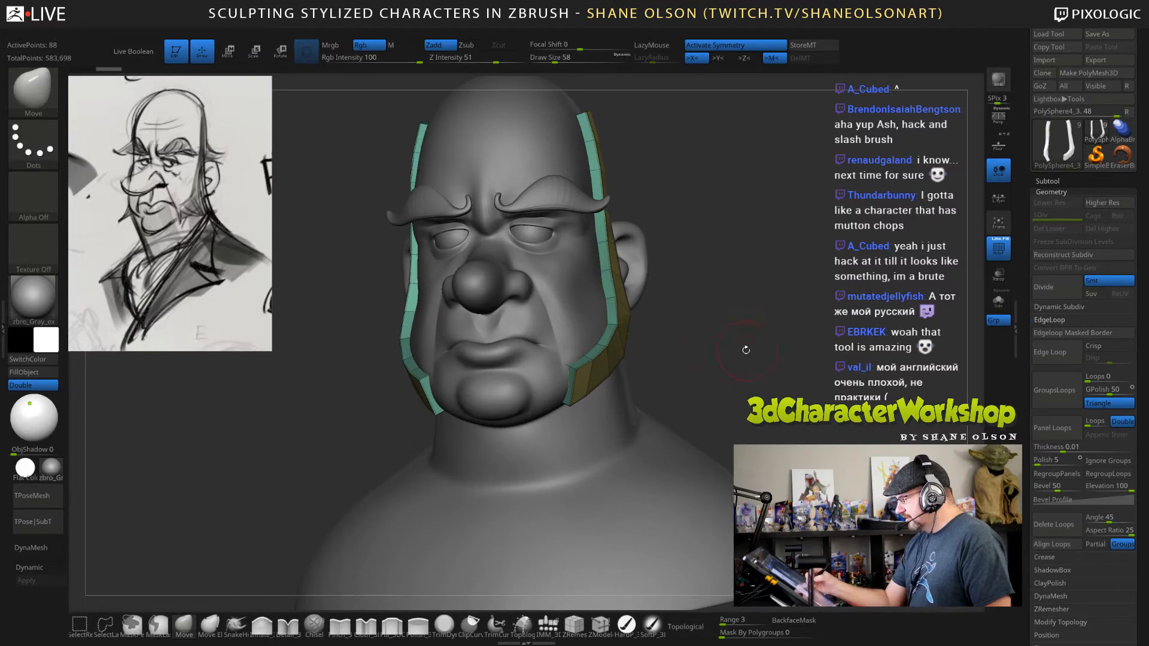
key("space")
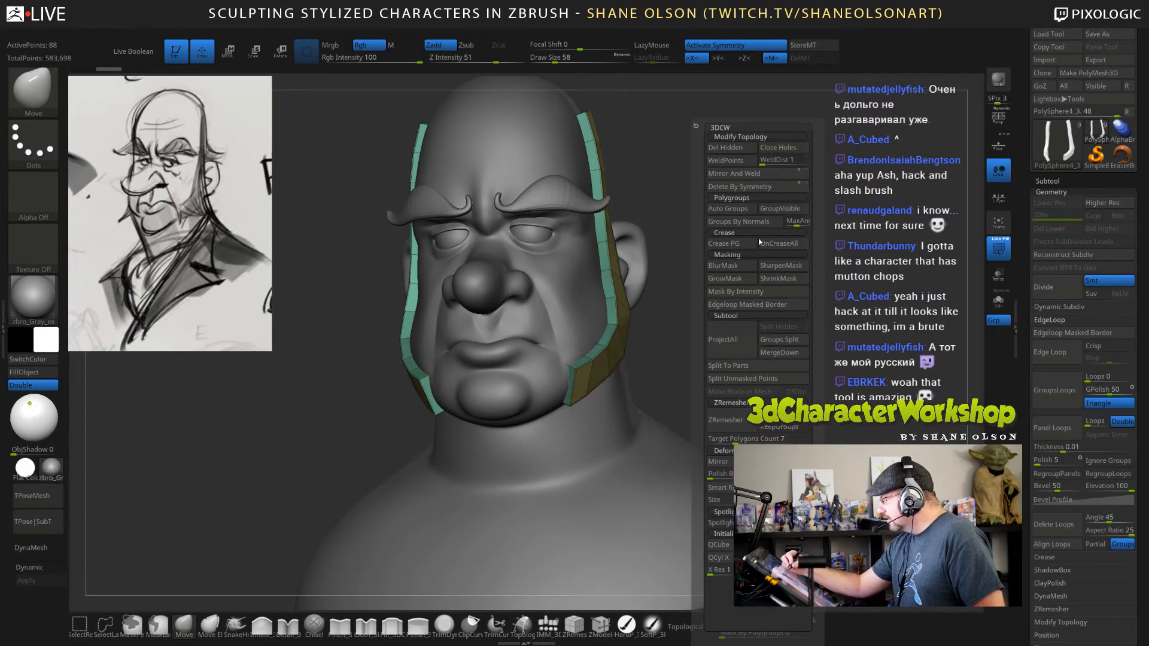
mouse_move(777, 359)
left_mouse_down()
mouse_move(731, 364)
mouse_move(752, 366)
mouse_move(728, 356)
mouse_move(739, 343)
left_mouse_up()
key("s")
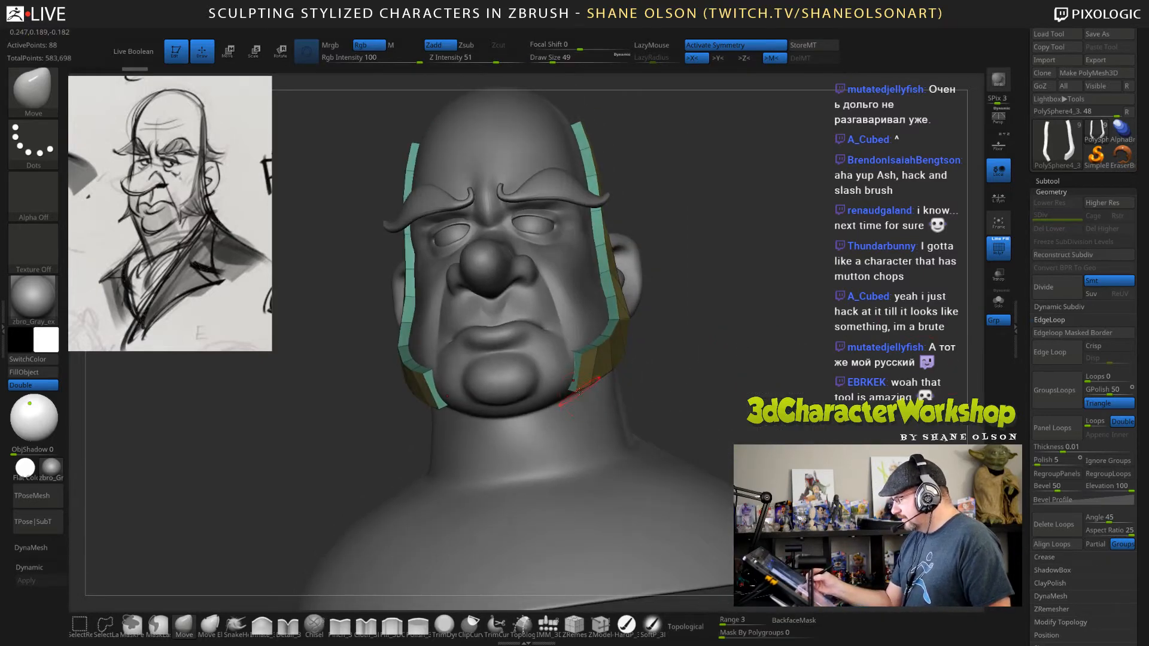
key("s")
Pull the sideburns' lower back edges outward with the Move brush to widen them along the jaw below the ears.
mouse_move(580, 391)
left_mouse_down()
mouse_move(603, 392)
mouse_move(619, 371)
left_mouse_up()
left_click_drag(730, 361, 632, 343)
mouse_move(707, 343)
left_mouse_down()
mouse_move(661, 336)
mouse_move(650, 349)
left_mouse_up()
left_click_drag(803, 286, 771, 301)
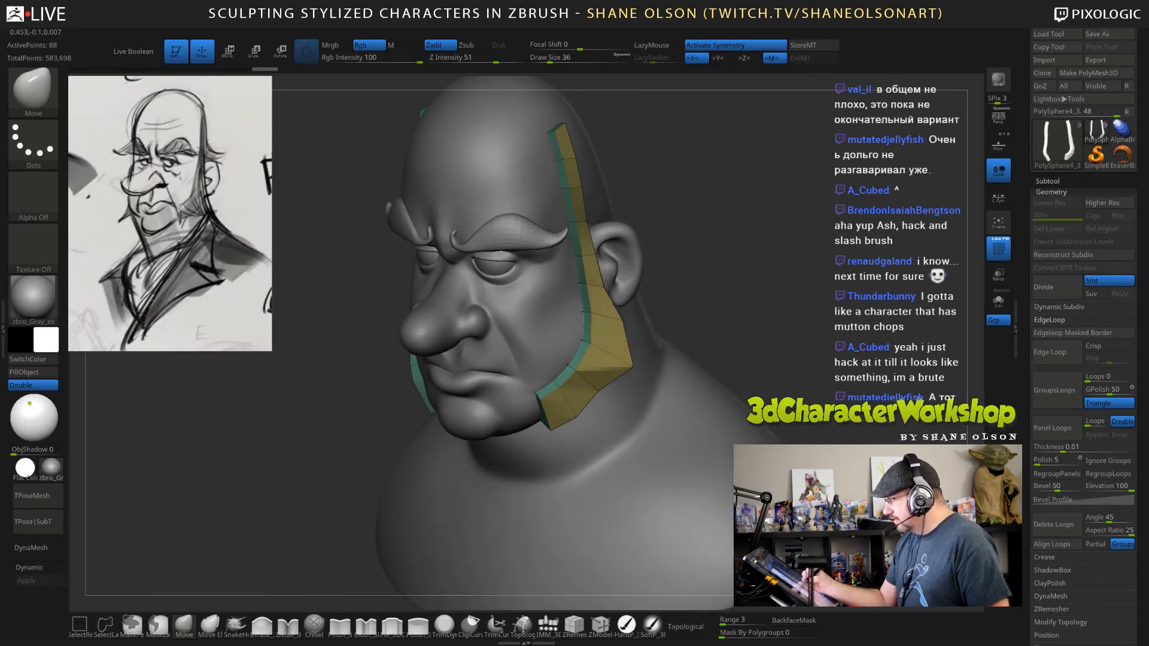
left_click_drag(657, 381, 658, 357)
left_click_drag(597, 390, 646, 401)
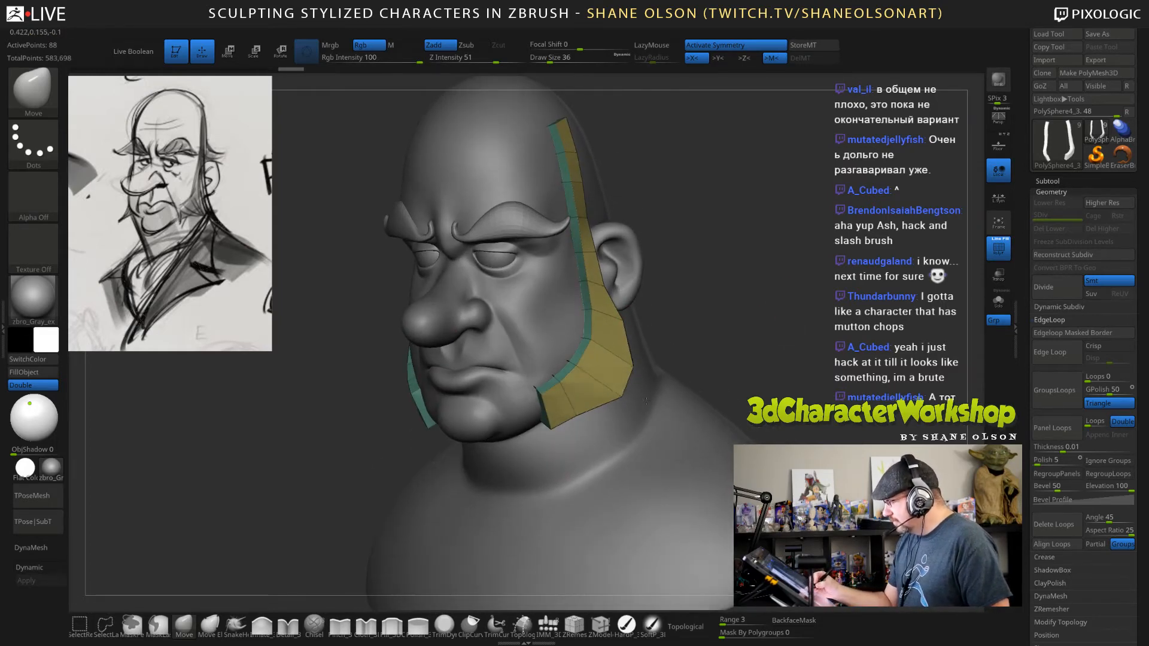
Set the Move brush's draw size to 90 and reshape the back and lower edges of the sideburns around the jaw.
left_click_drag(726, 377, 740, 285)
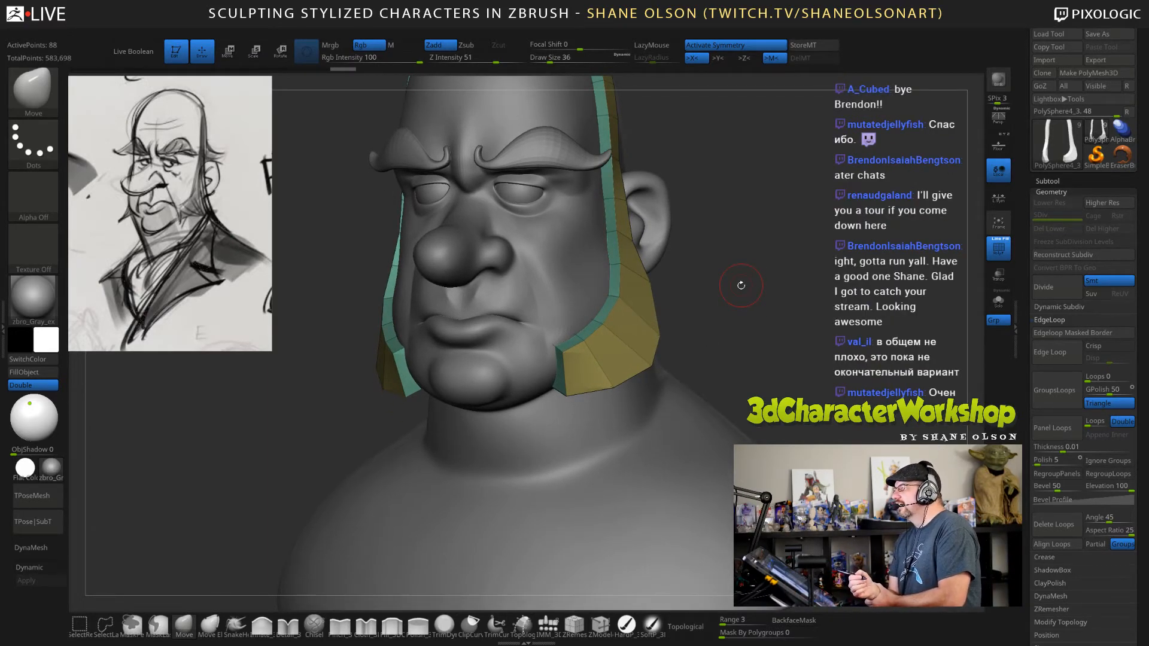
left_click_drag(737, 305, 644, 352)
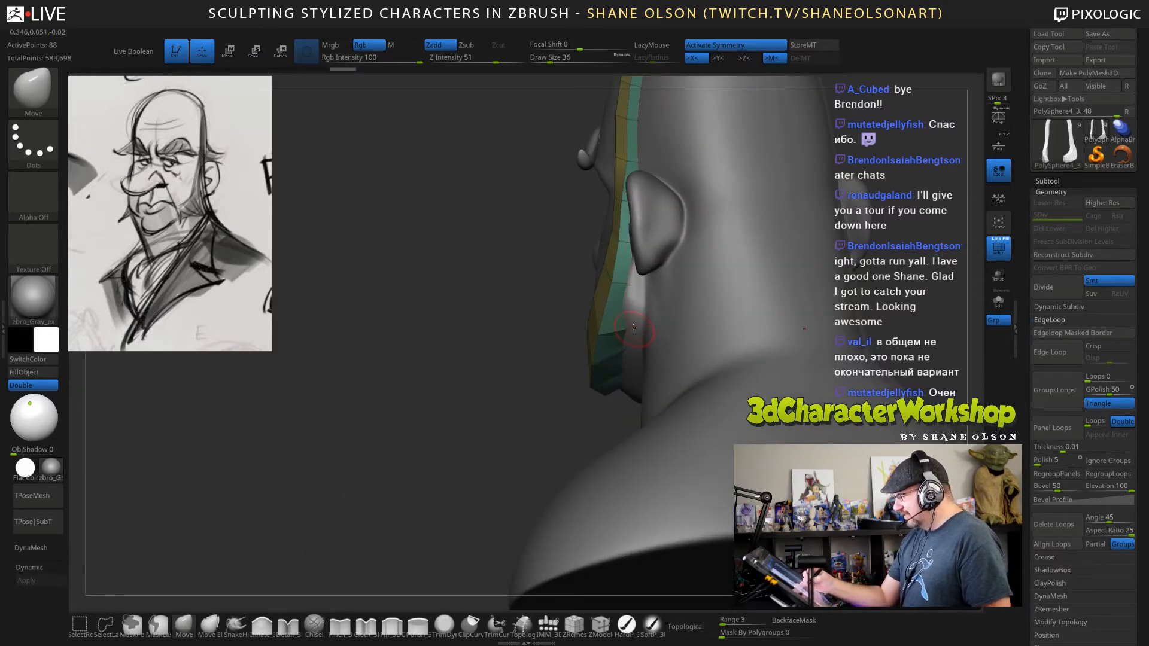
right_click_drag(634, 329, 657, 321)
key("s")
mouse_move(657, 321)
left_mouse_down()
mouse_move(667, 321)
mouse_move(630, 356)
left_mouse_up()
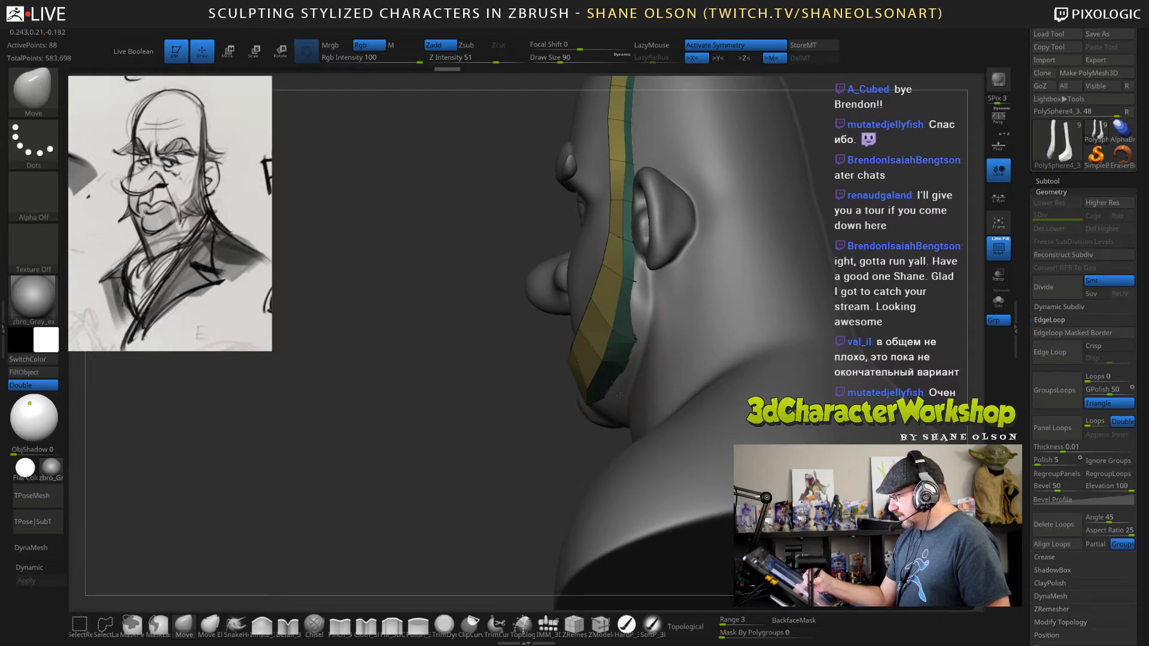
right_click_drag(619, 395, 679, 362)
left_click_drag(611, 391, 608, 399)
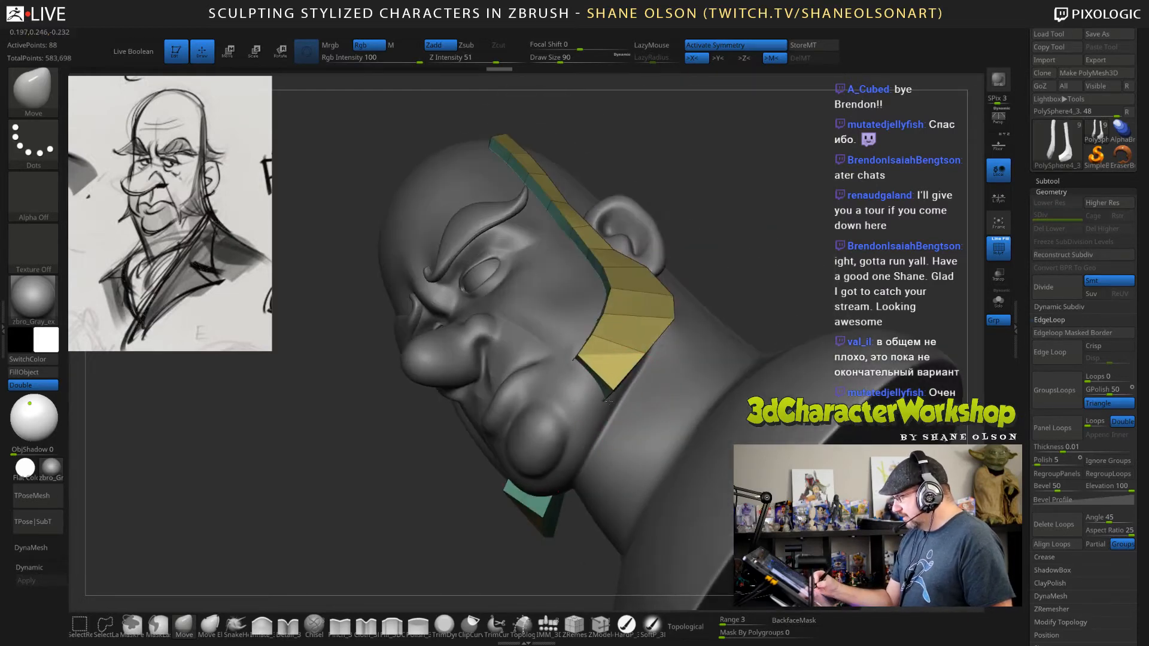
right_click_drag(607, 400, 628, 304)
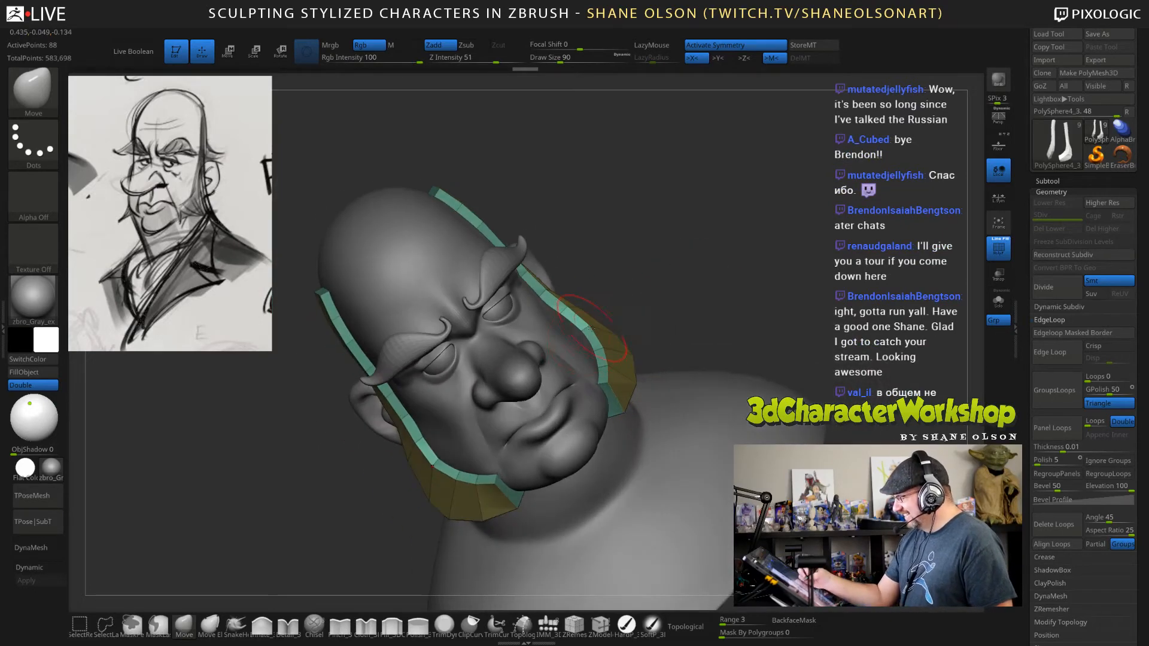
Set the Move brush's draw size to 114 and fit the sideburns' inner edges and upper ends closer to the head.
key("s")
left_click_drag(591, 327, 588, 327)
mouse_move(652, 280)
left_mouse_down()
mouse_move(573, 258)
mouse_move(543, 267)
left_mouse_up()
key("s")
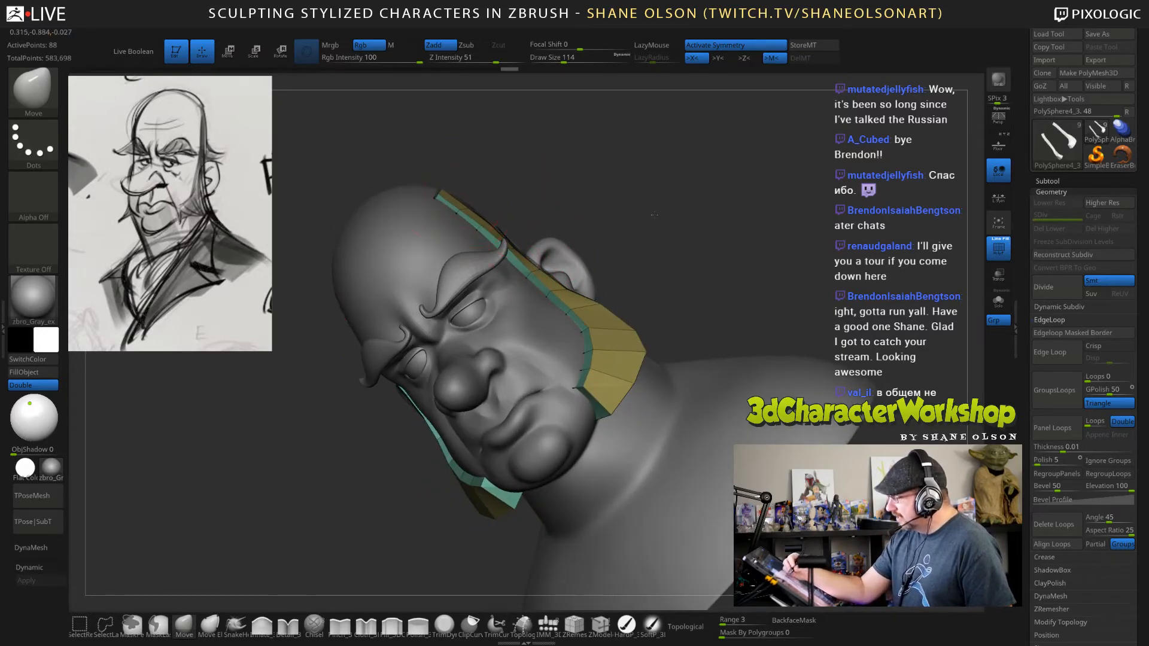
left_click_drag(654, 214, 678, 198)
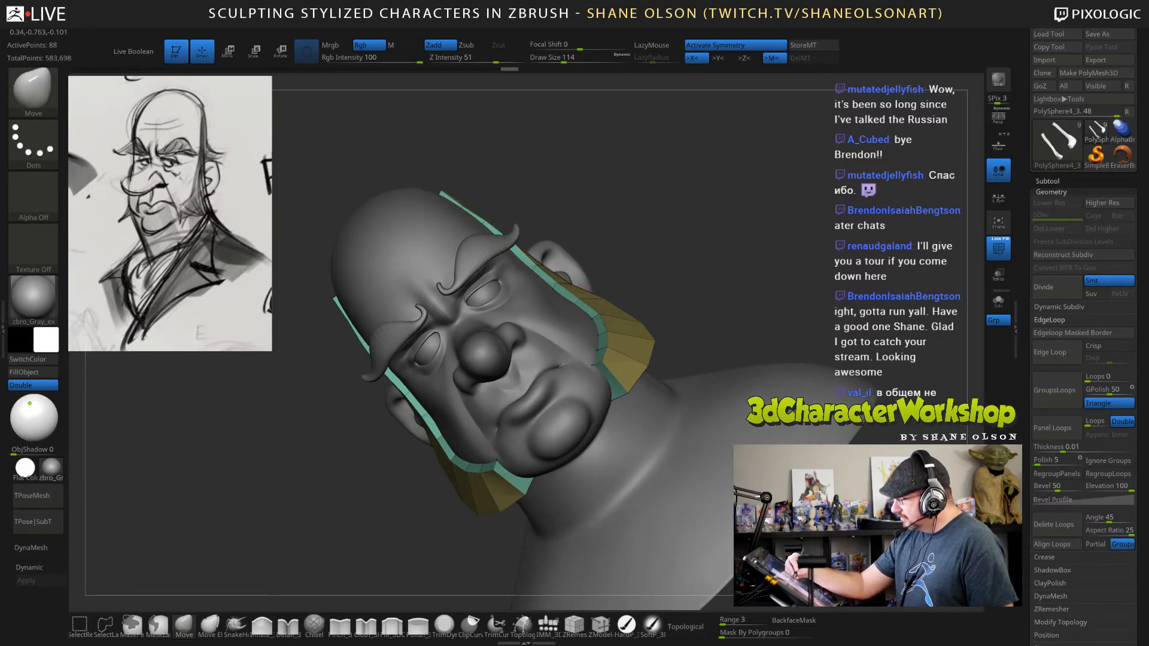
left_click_drag(463, 207, 467, 203)
Set the Move brush's draw size to 60 and refine the sideburns' narrow upper ends and lower back edges.
mouse_move(602, 225)
left_mouse_down()
mouse_move(693, 312)
mouse_move(655, 358)
mouse_move(751, 377)
mouse_move(709, 397)
mouse_move(681, 392)
left_mouse_up()
key("s")
key("s")
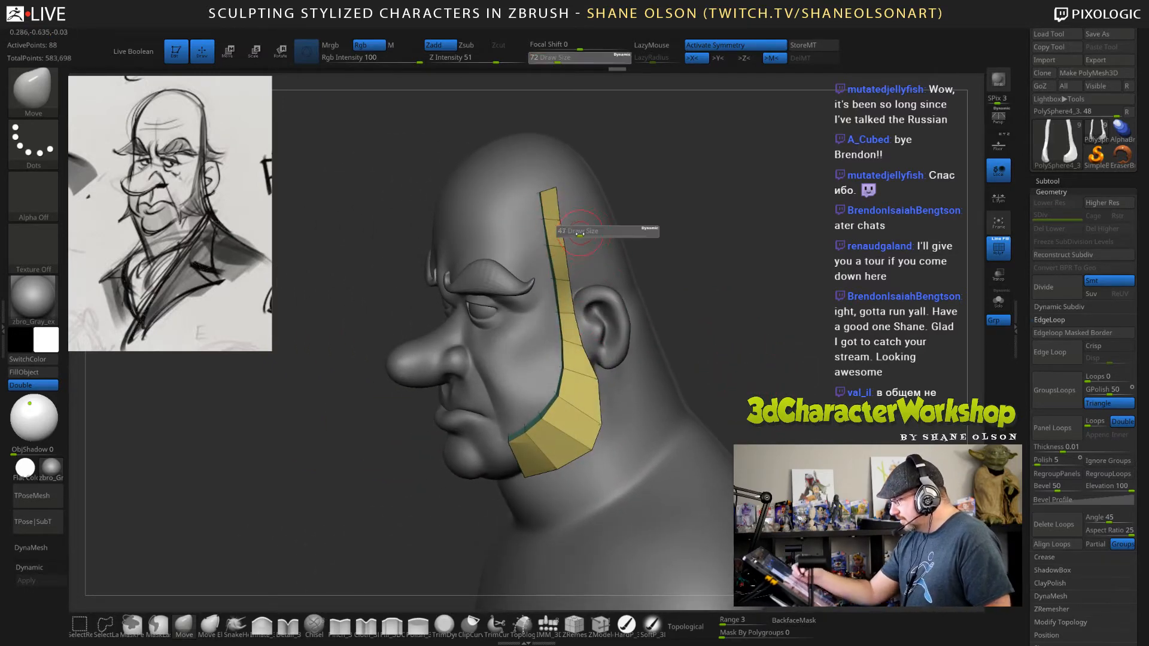
left_click_drag(589, 231, 573, 232)
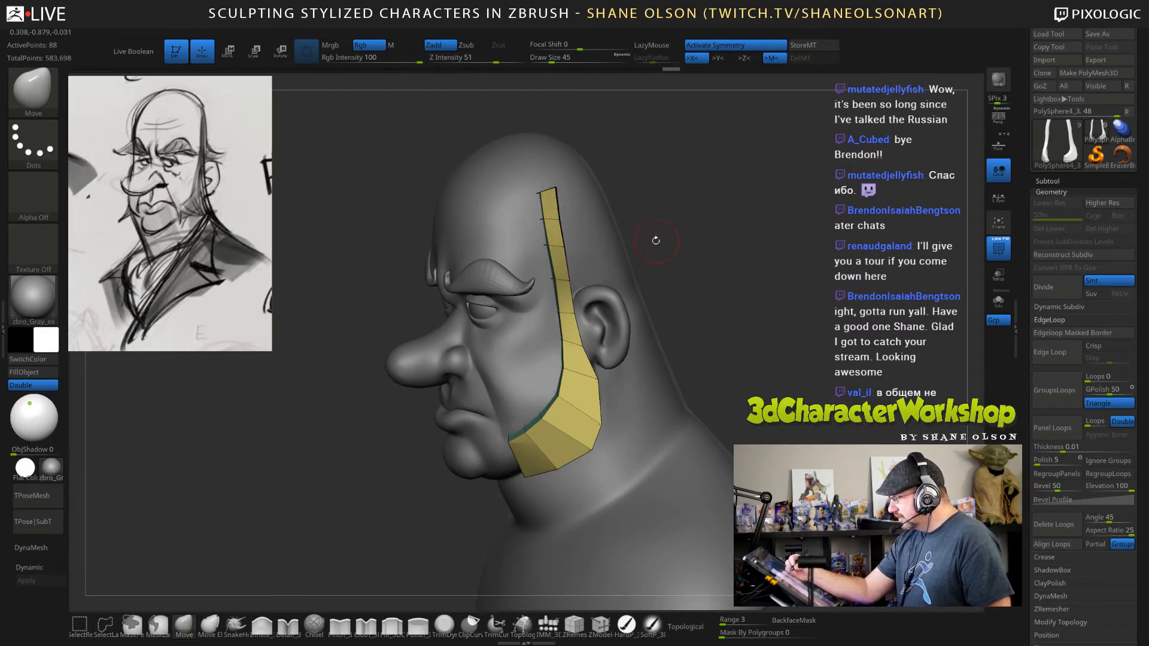
key("s")
left_click_drag(557, 188, 560, 188)
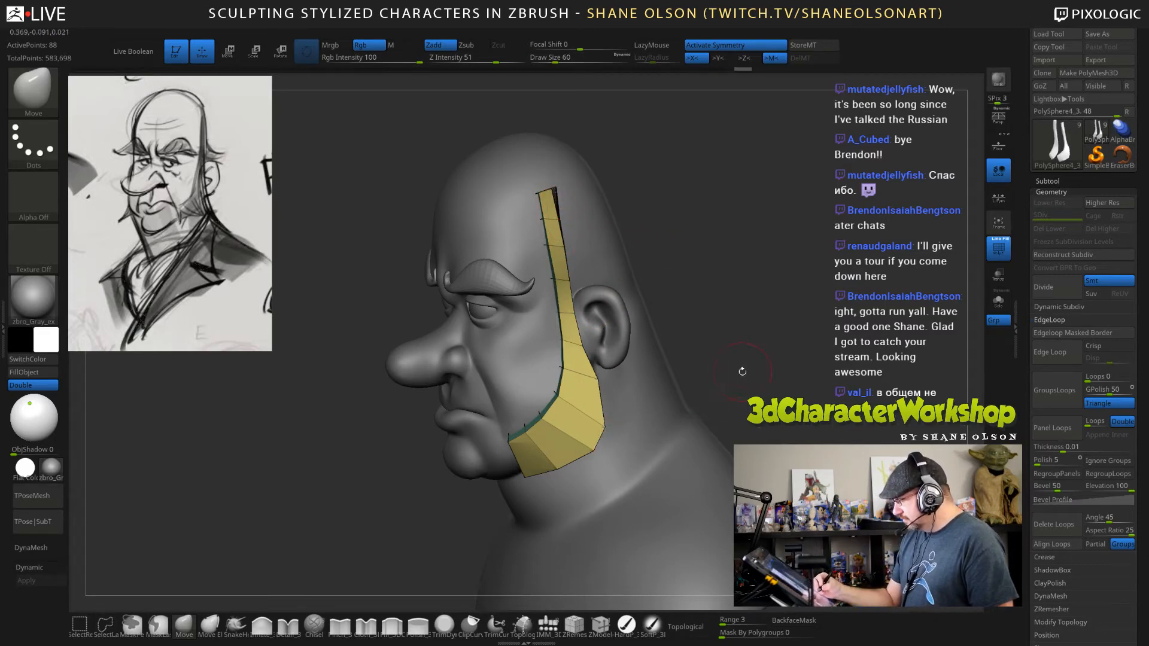
Adjust the bottom corners and outer back edges of the sideburns beside the jaw with the Move brush.
left_click_drag(742, 372, 738, 379)
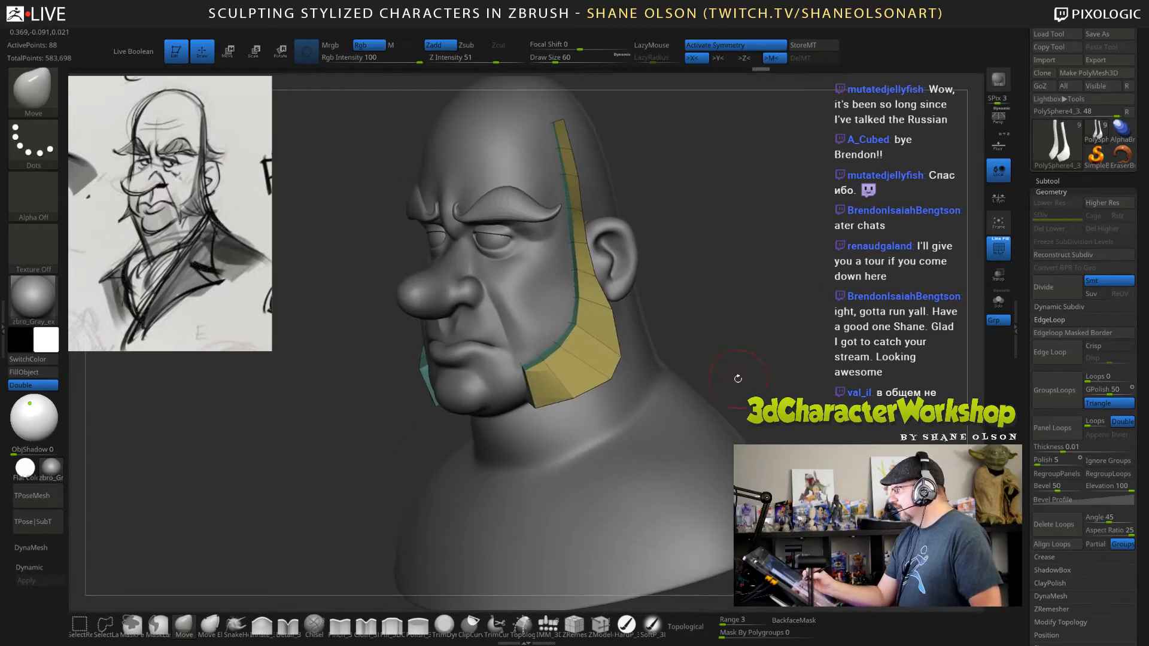
left_click_drag(752, 330, 677, 286)
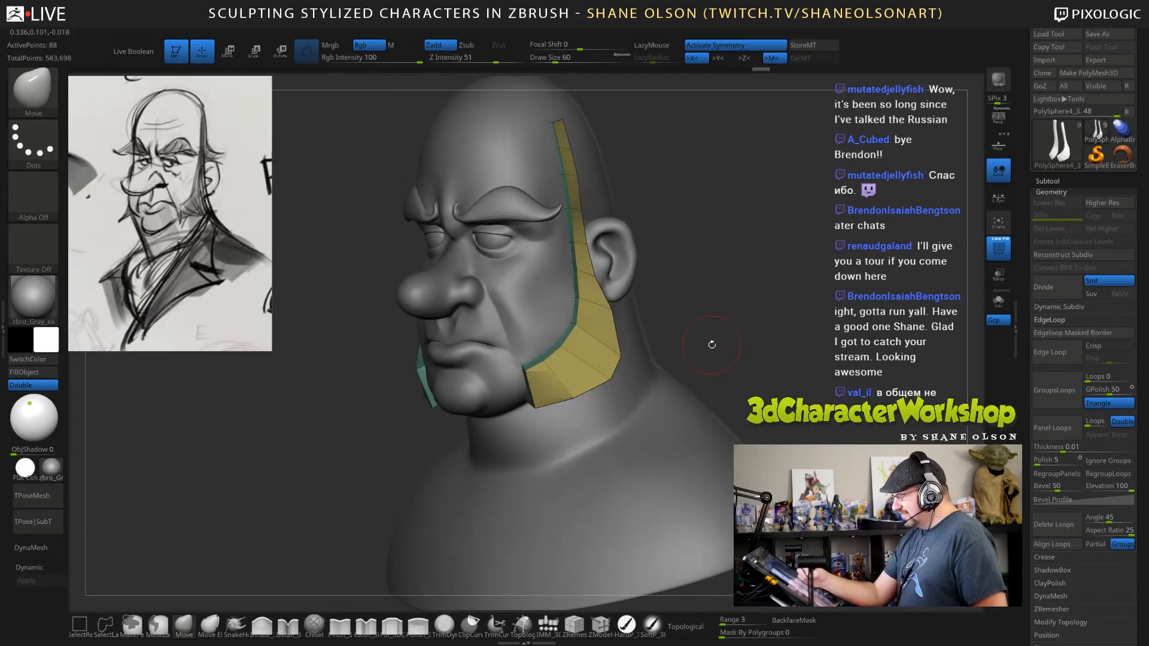
mouse_move(711, 345)
left_mouse_down()
mouse_move(726, 357)
mouse_move(579, 413)
mouse_move(573, 393)
mouse_move(590, 396)
left_mouse_up()
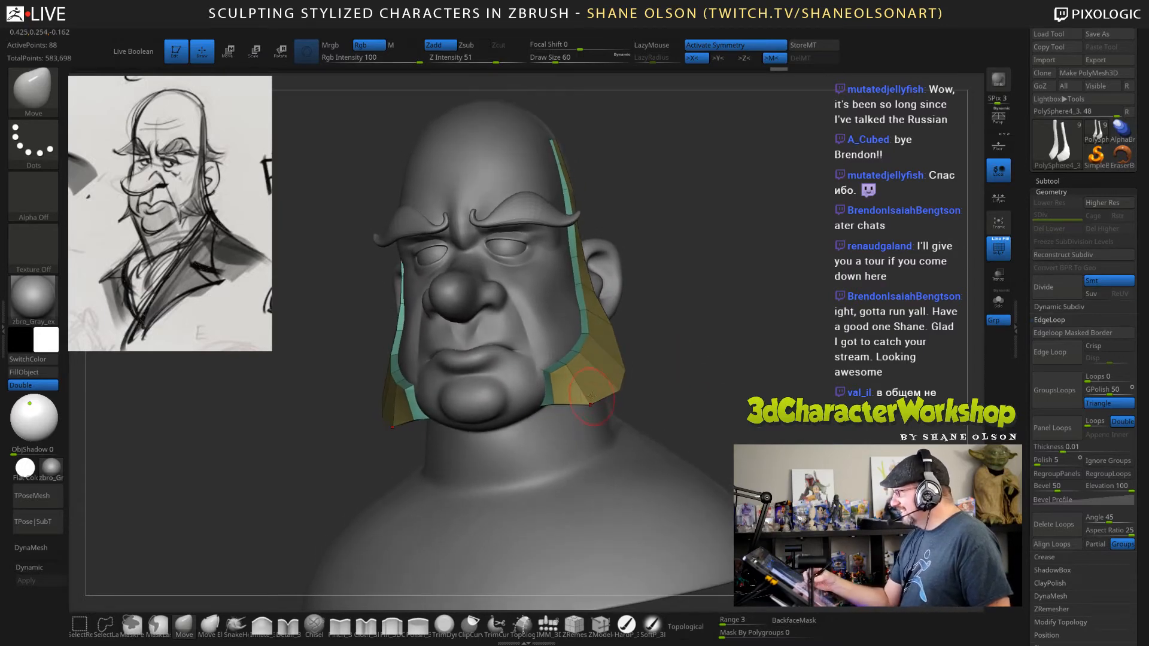
left_click_drag(757, 367, 611, 326)
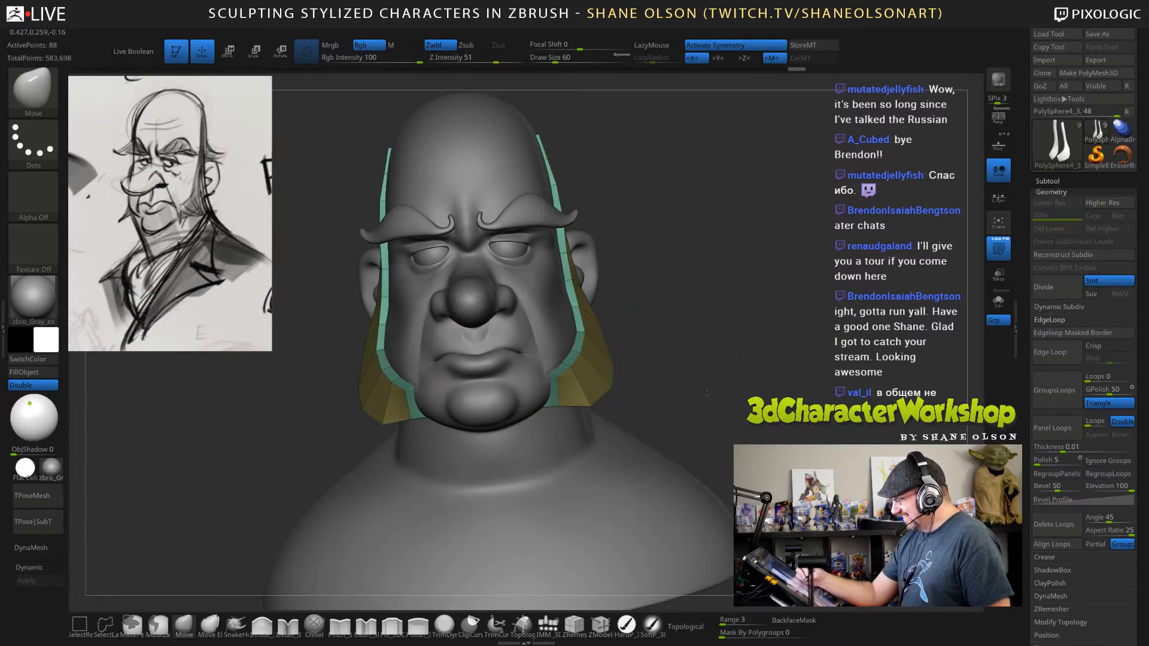
Set ZModeler's edge action to Insert and add a lengthwise edge loop through the sideburns.
left_click(600, 625)
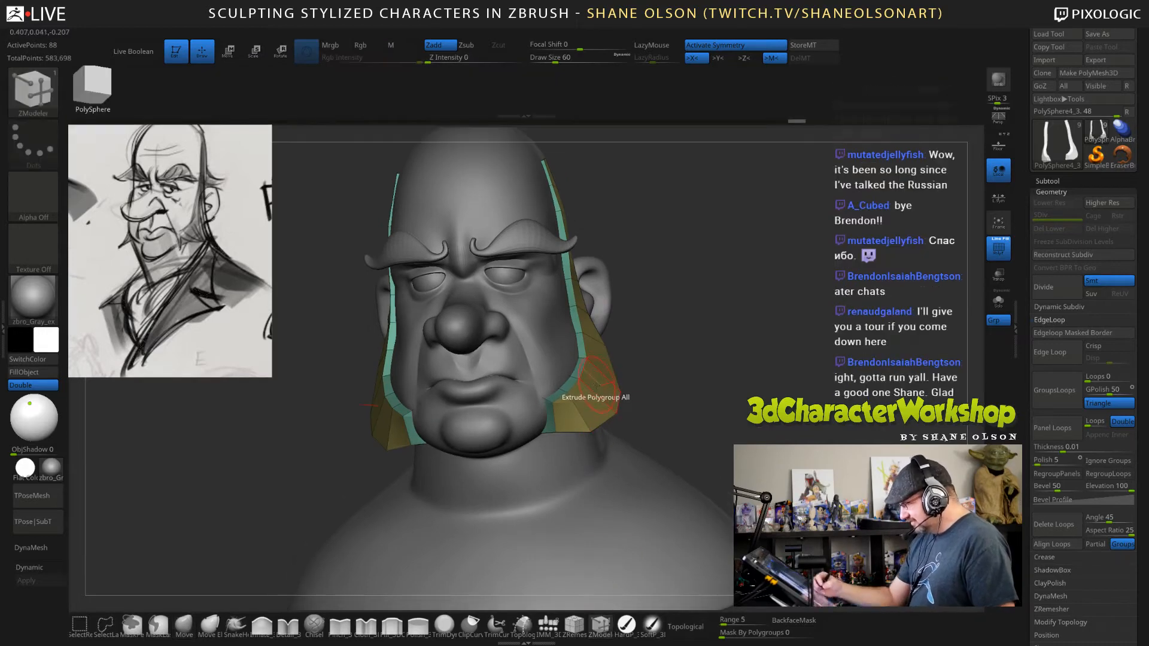
key("space")
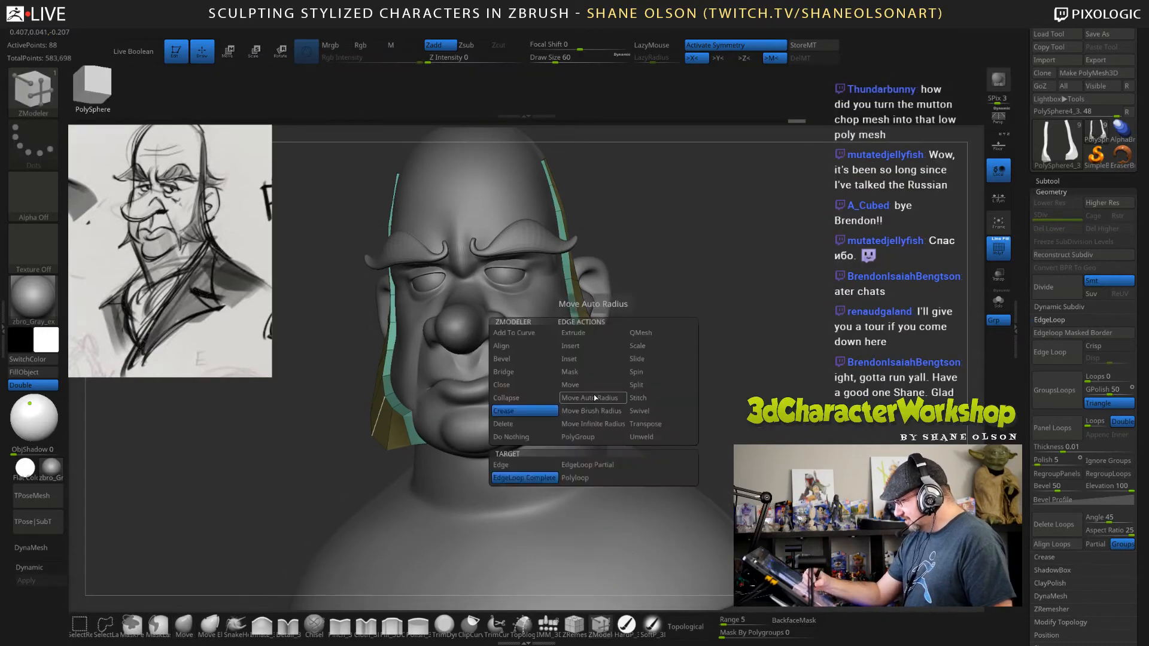
left_click(579, 356)
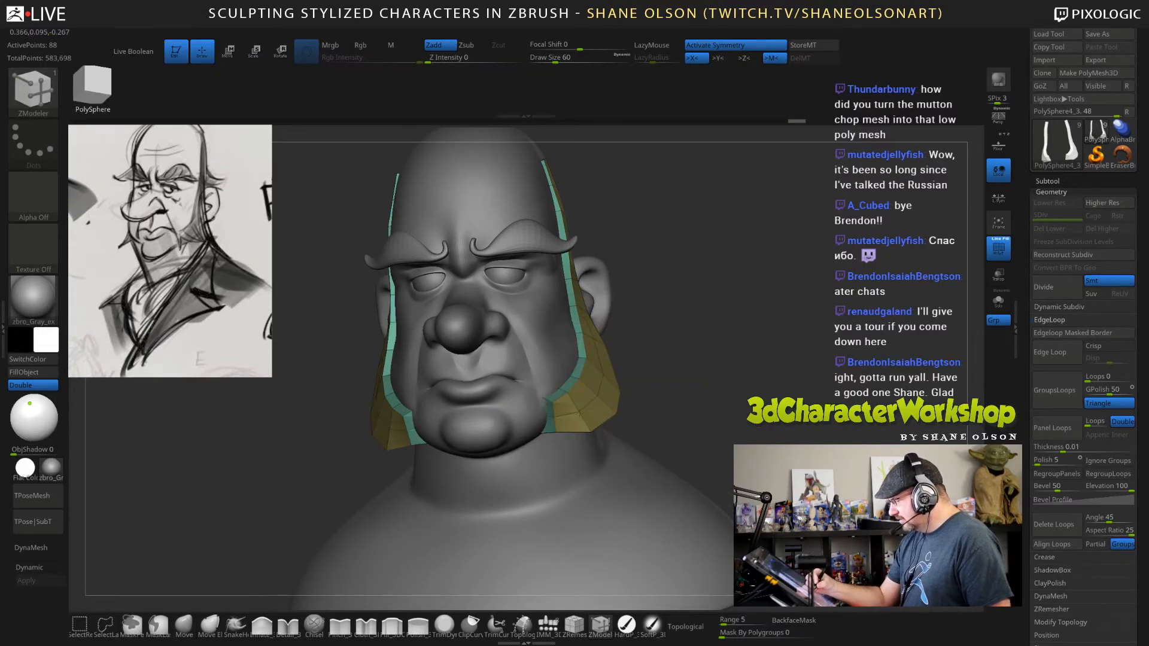
left_click_drag(739, 403, 737, 392)
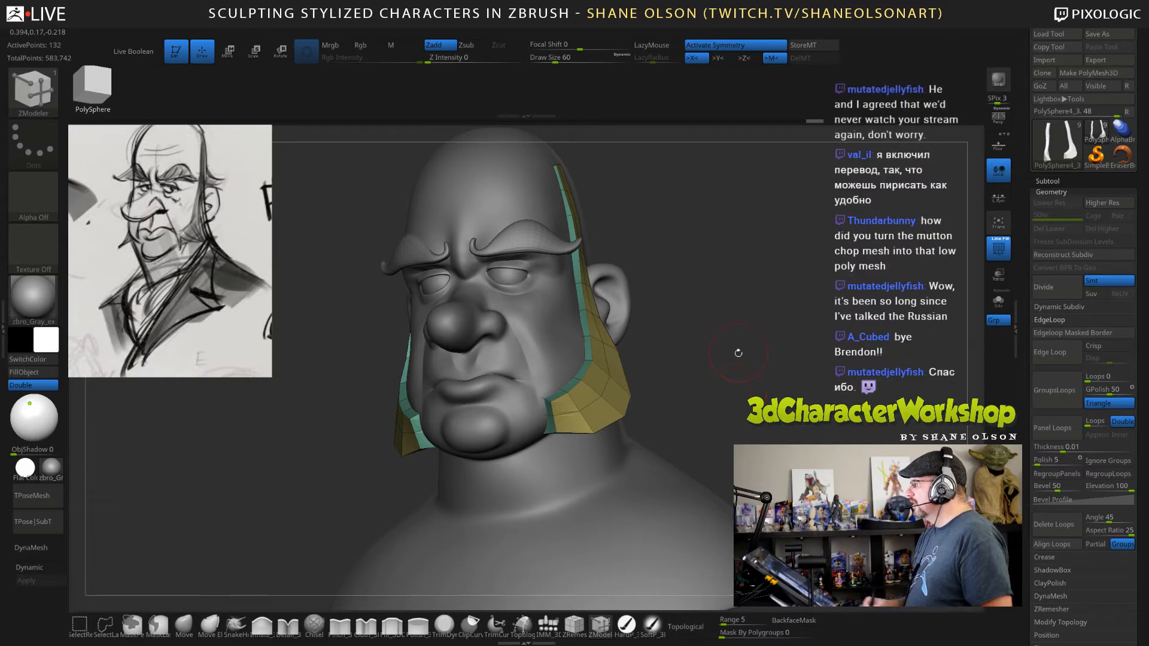
mouse_move(738, 353)
left_mouse_down()
mouse_move(758, 379)
mouse_move(762, 356)
mouse_move(753, 366)
left_mouse_up()
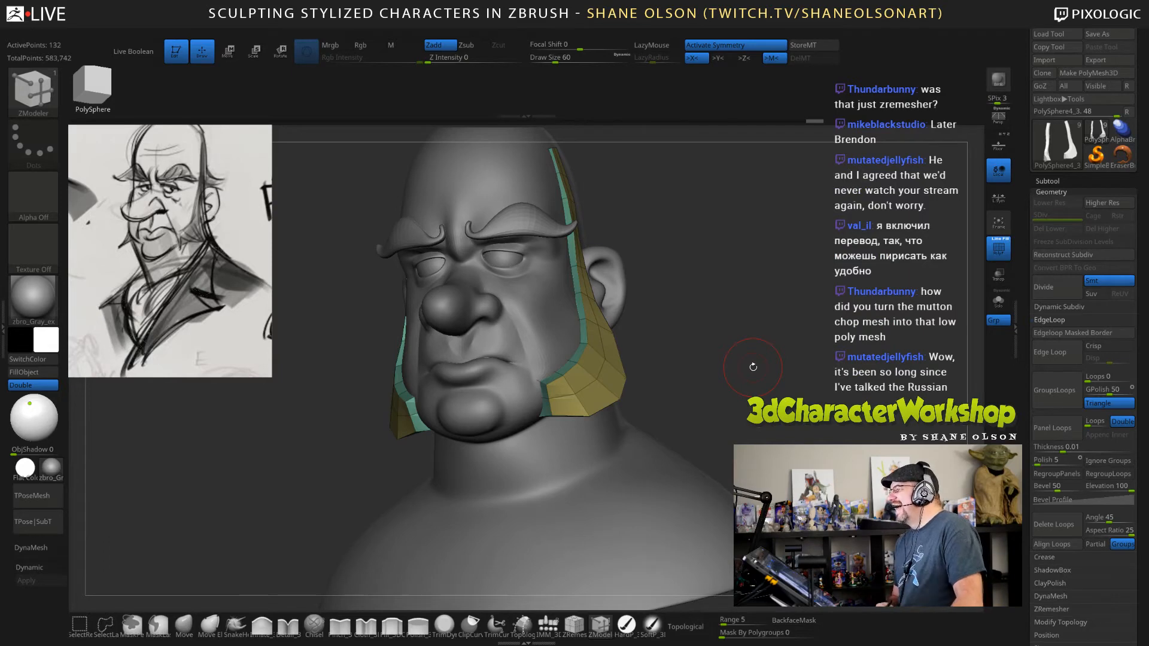
left_click_drag(752, 322, 748, 458)
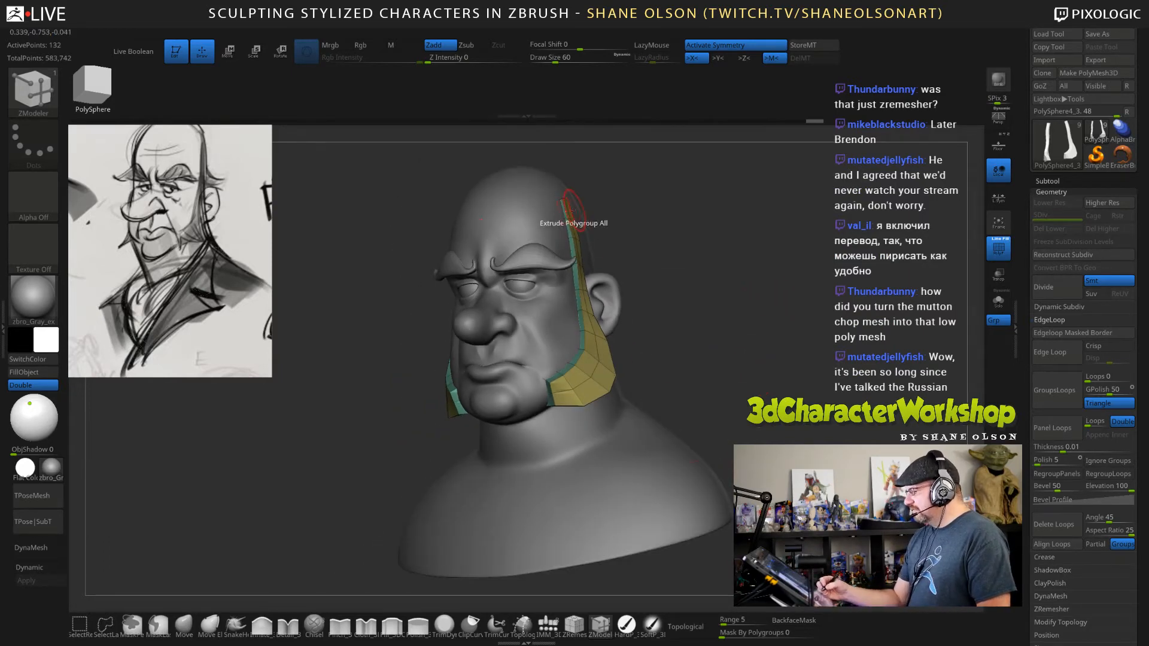
Select the bust mesh, draw a small grid of crossing lines on the shoulder with the Topology brush, and generate a patch from it.
left_click(524, 626)
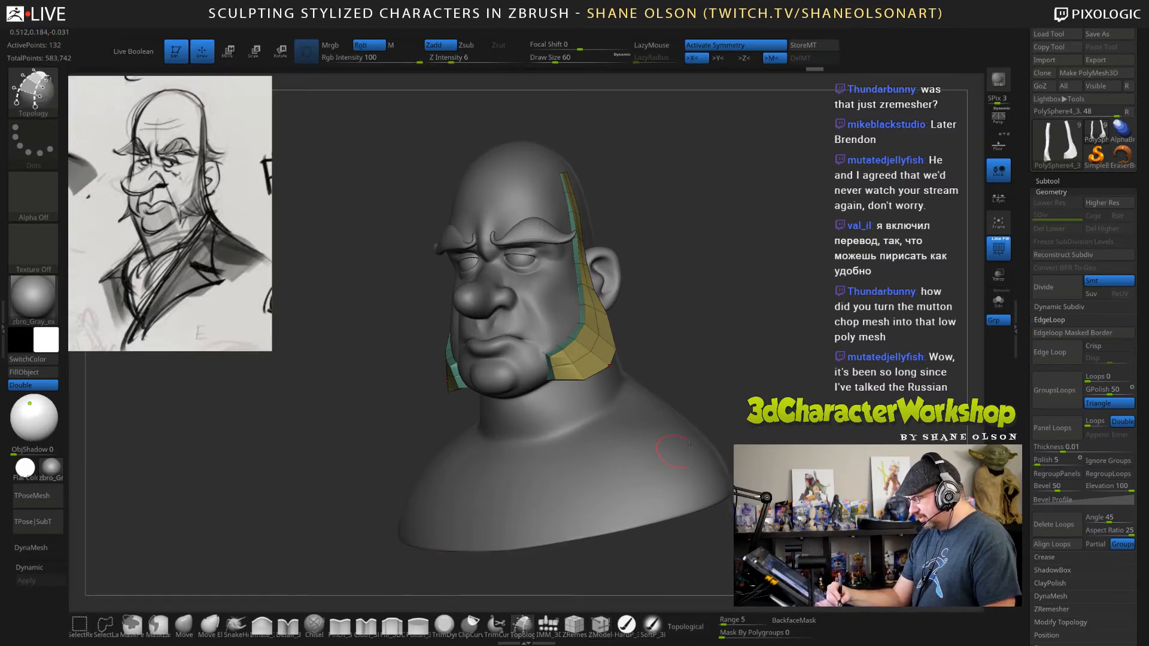
left_click_drag(717, 406, 716, 430)
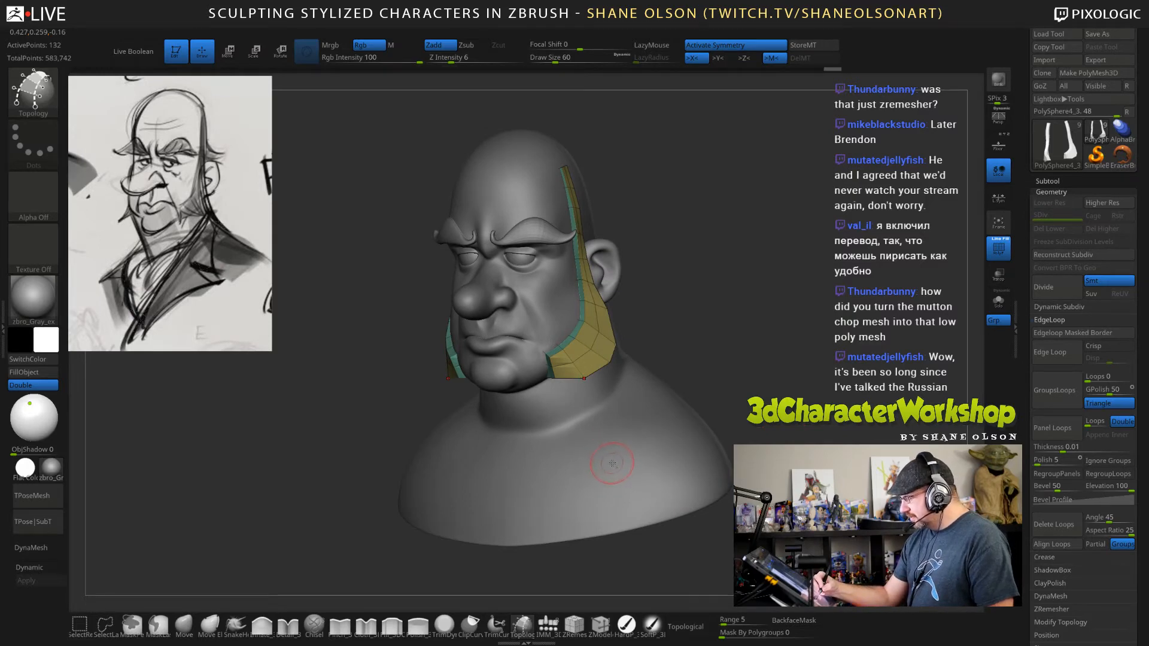
left_click(610, 466, "alt")
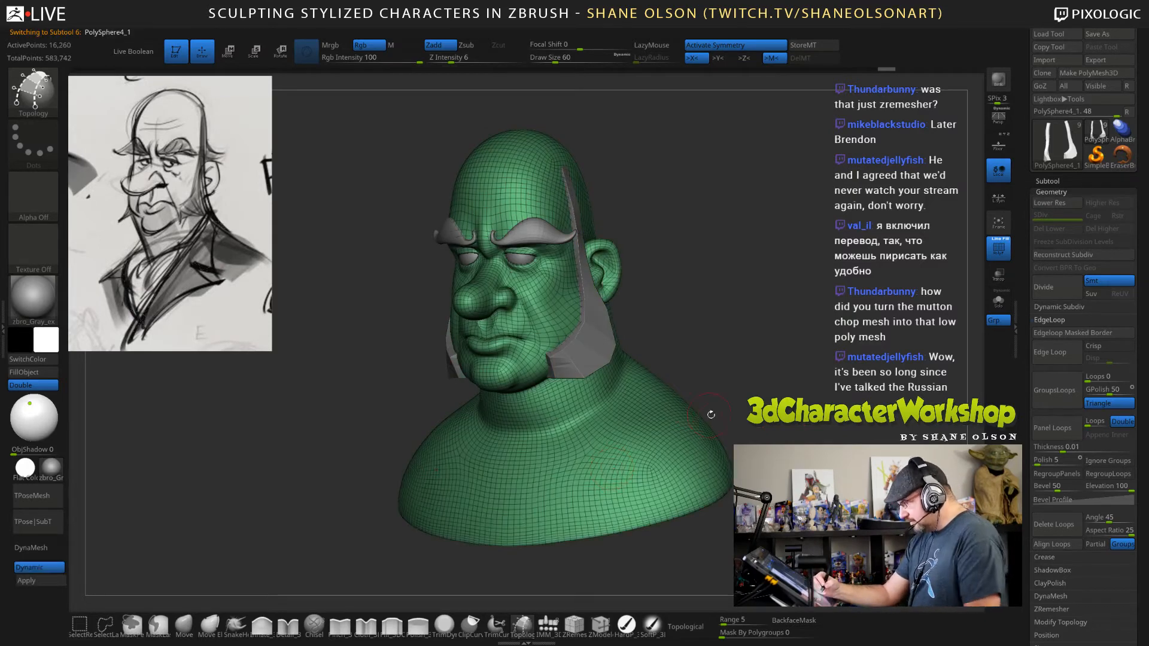
key("shift+f")
left_click_drag(722, 428, 669, 474)
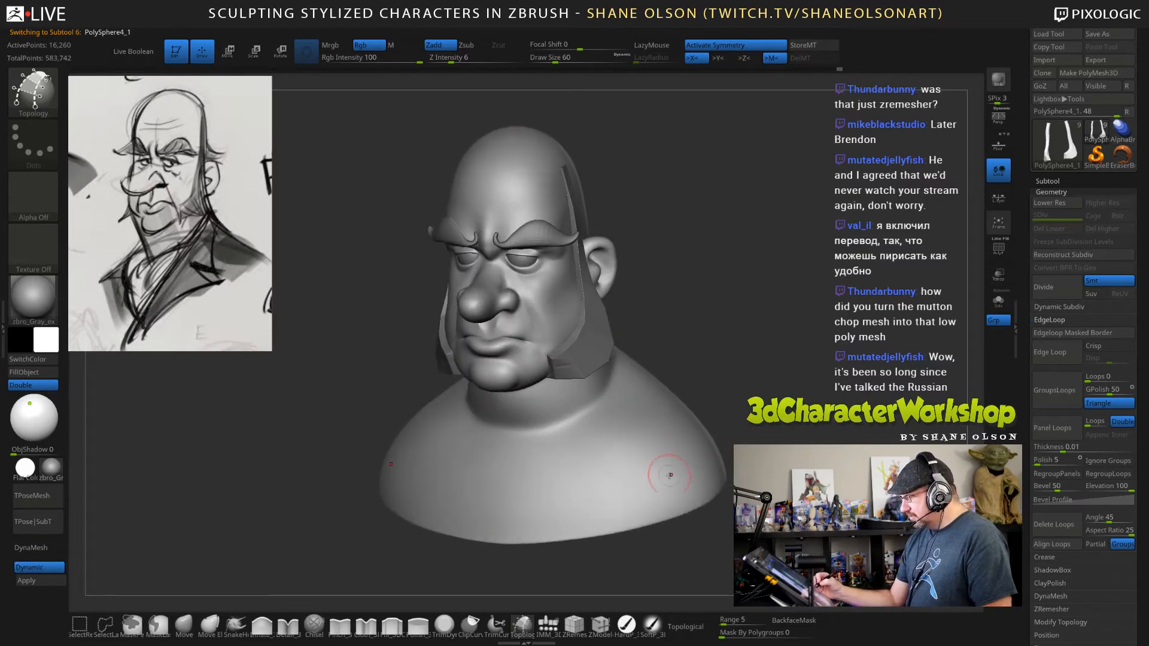
mouse_move(594, 433)
left_mouse_down()
mouse_move(630, 484)
mouse_move(656, 399)
left_mouse_up()
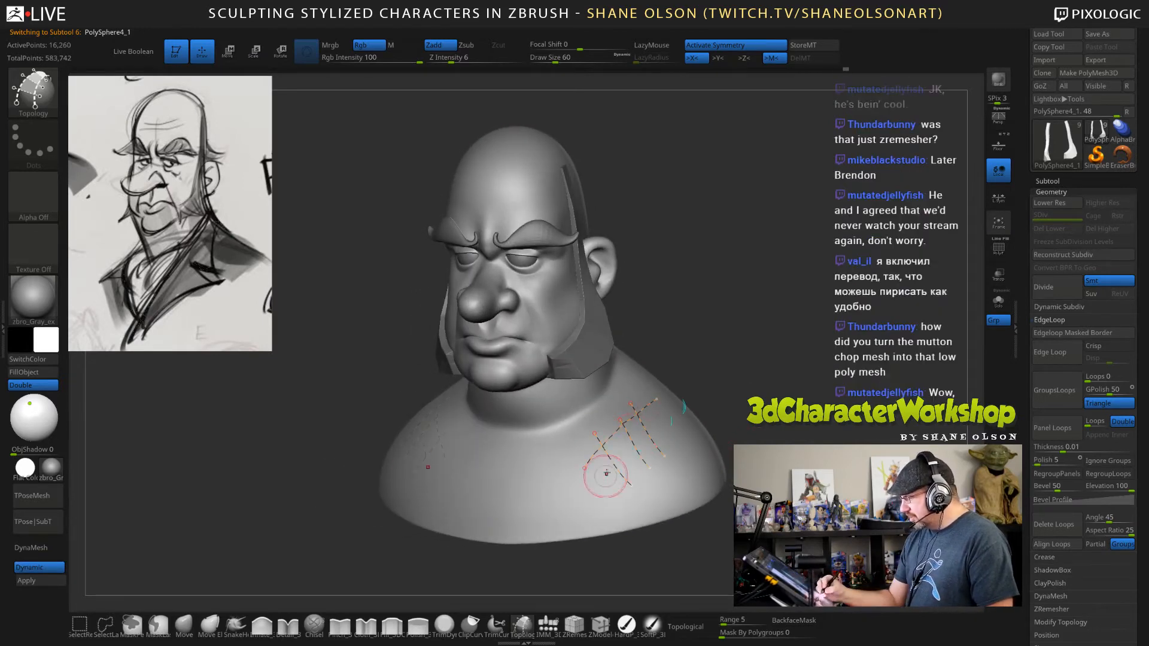
left_click_drag(606, 476, 660, 419)
left_click_drag(615, 492, 664, 440)
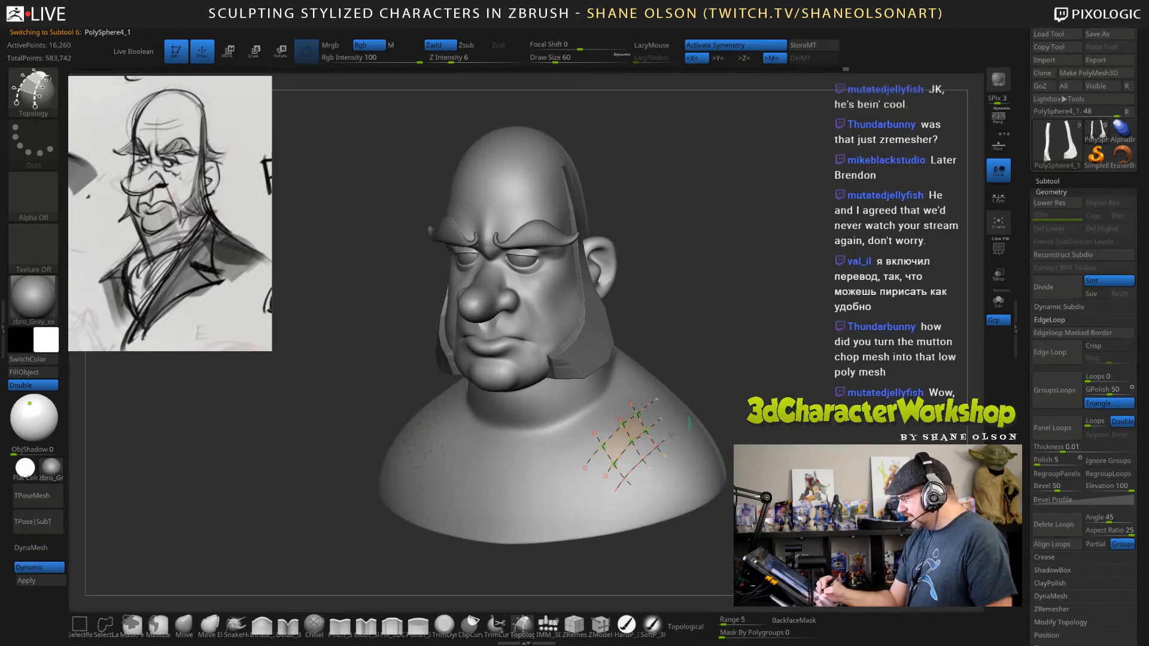
left_click(692, 472)
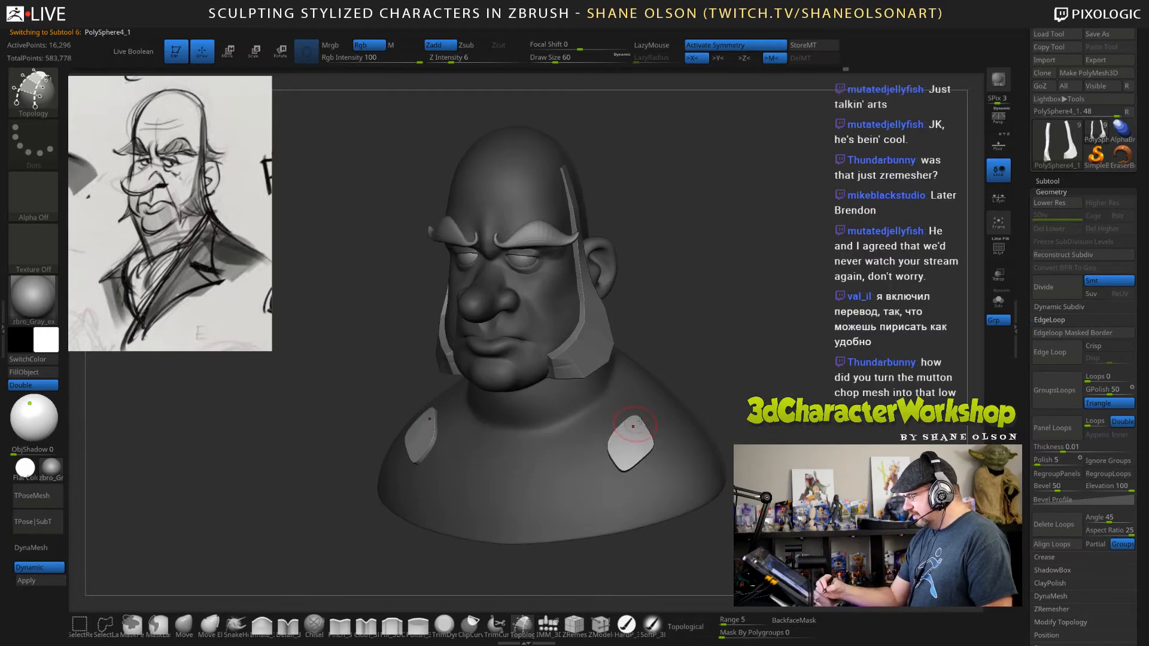
Undo the shoulder patch and make the sideburns the active subtool again with the wireframe shown.
key("shift+f")
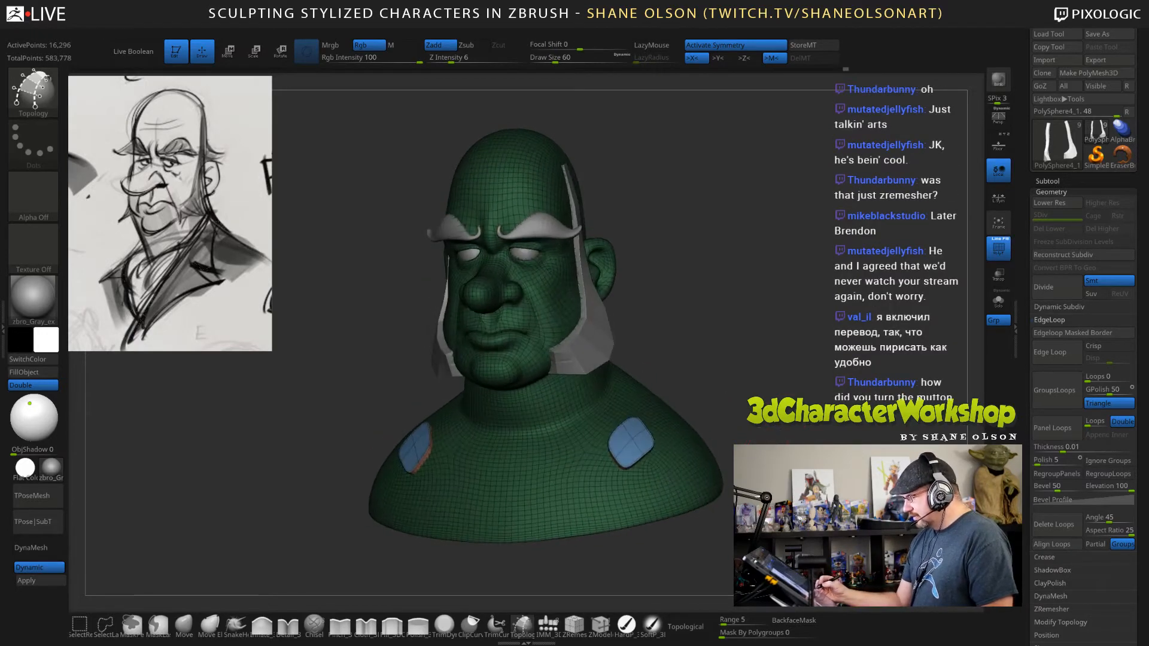
key("ctrl+z")
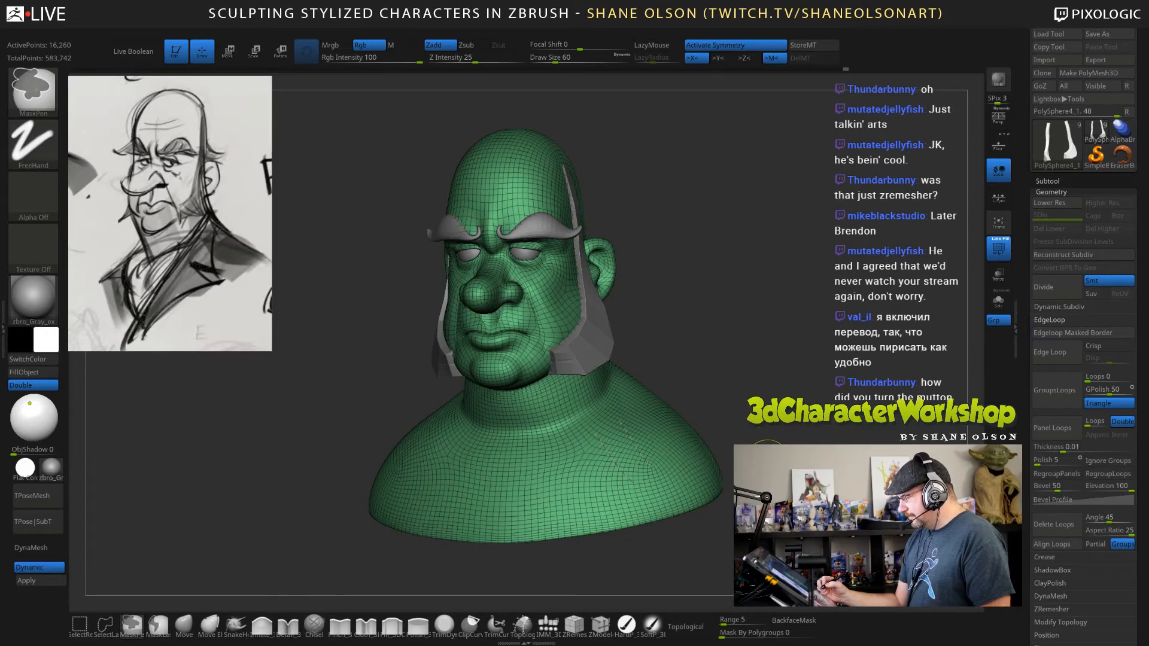
left_click_drag(703, 352, 588, 361)
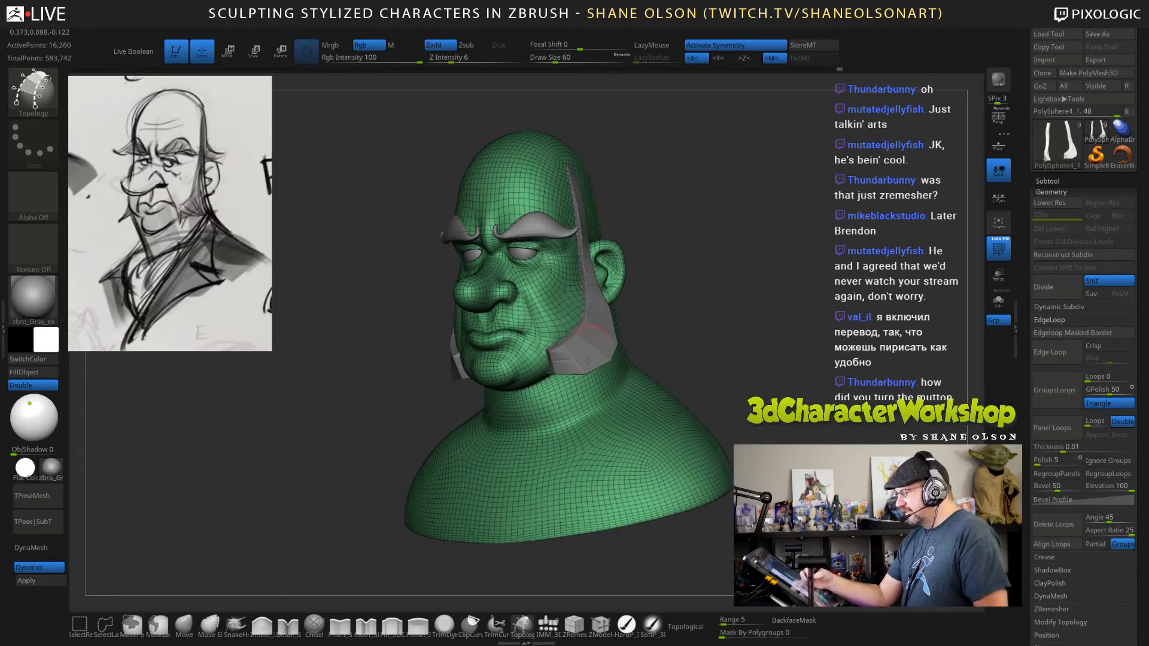
left_click_drag(716, 373, 664, 366)
left_click_drag(715, 305, 688, 341, "alt")
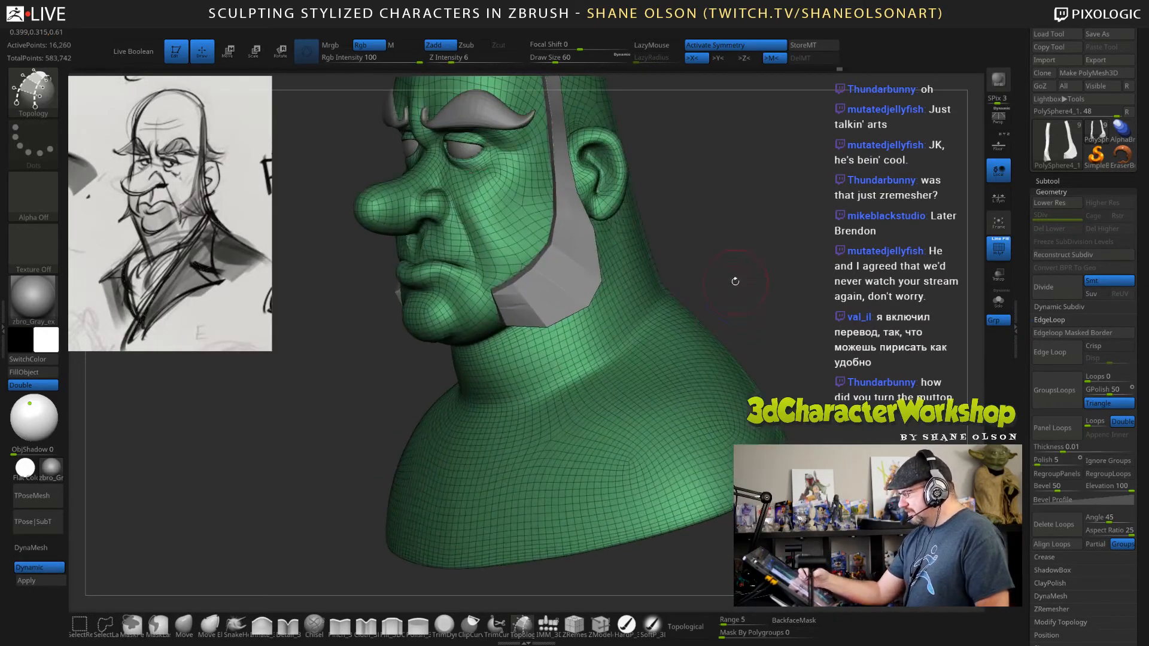
key("shift+f")
left_click(576, 269, "alt")
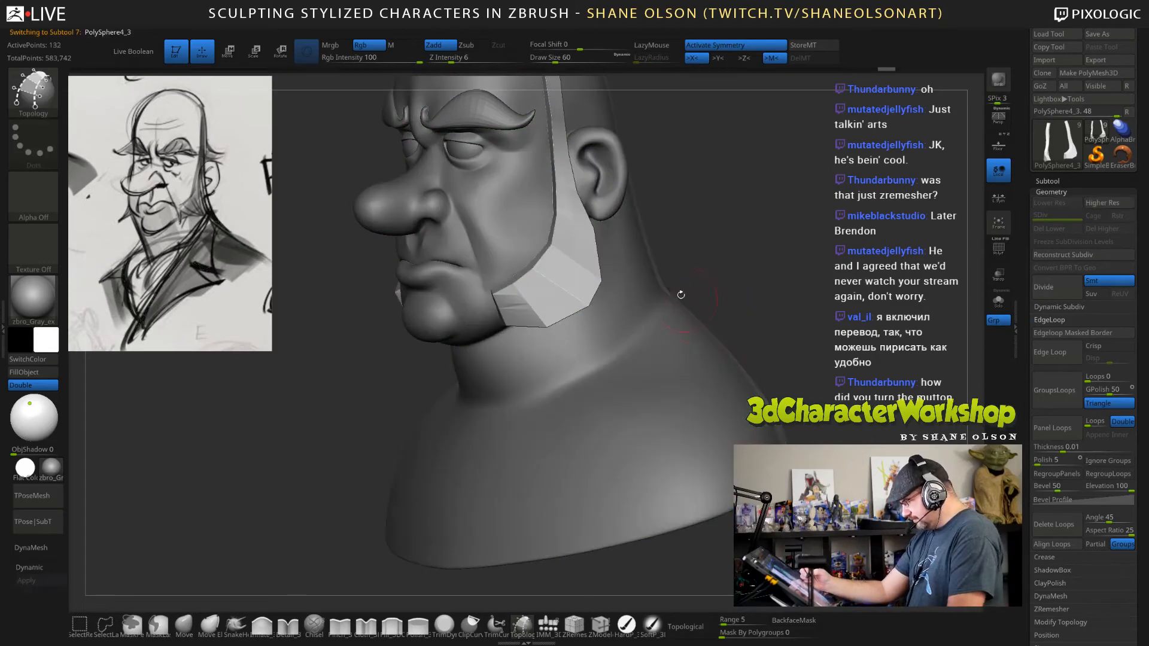
key("shift+f")
mouse_move(661, 274)
left_mouse_down()
mouse_move(746, 291)
mouse_move(723, 297)
left_mouse_up()
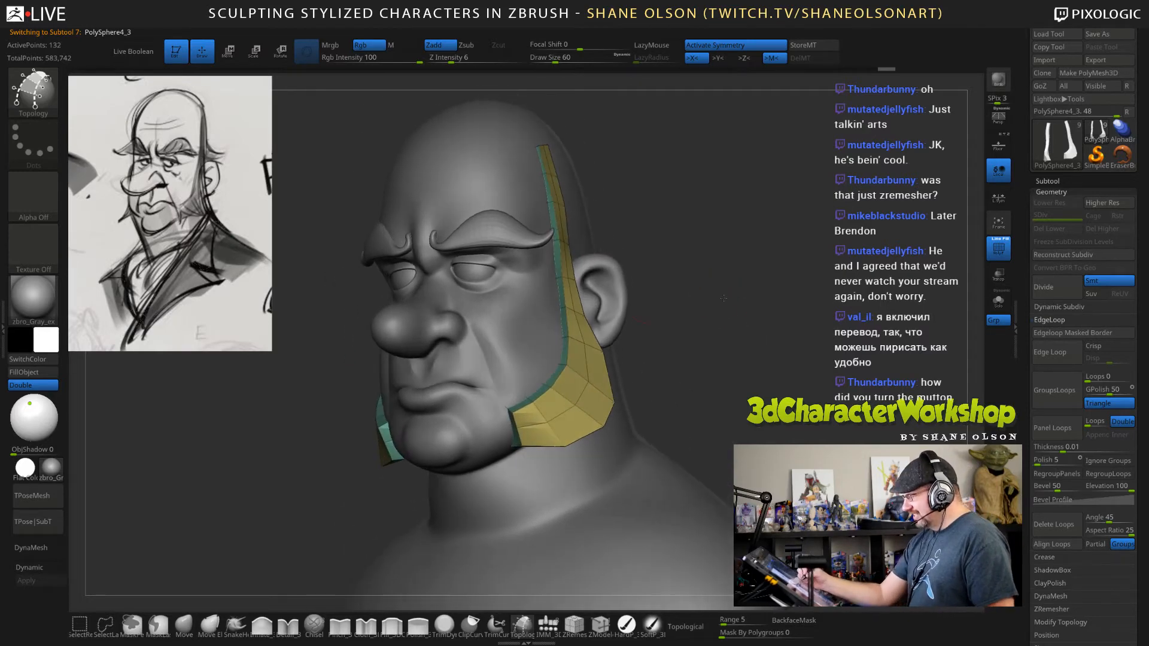
Switch to the Move brush with draw size 56 and adjust the sideburns' upper ends.
left_click(183, 624)
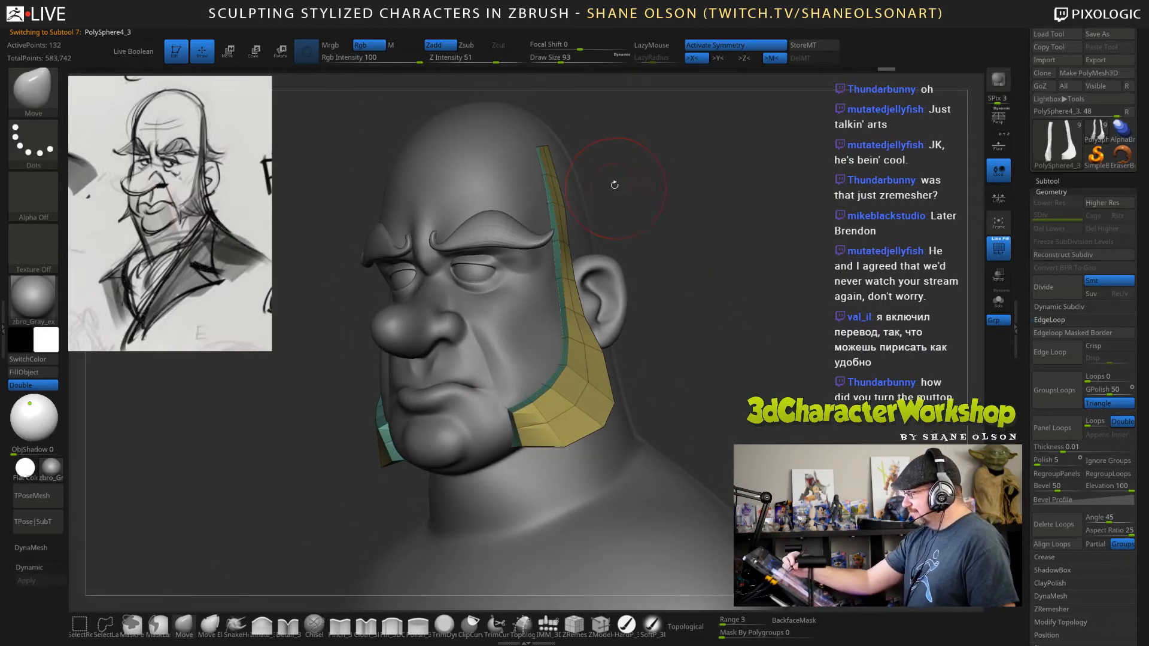
key("s")
left_click_drag(576, 202, 570, 204)
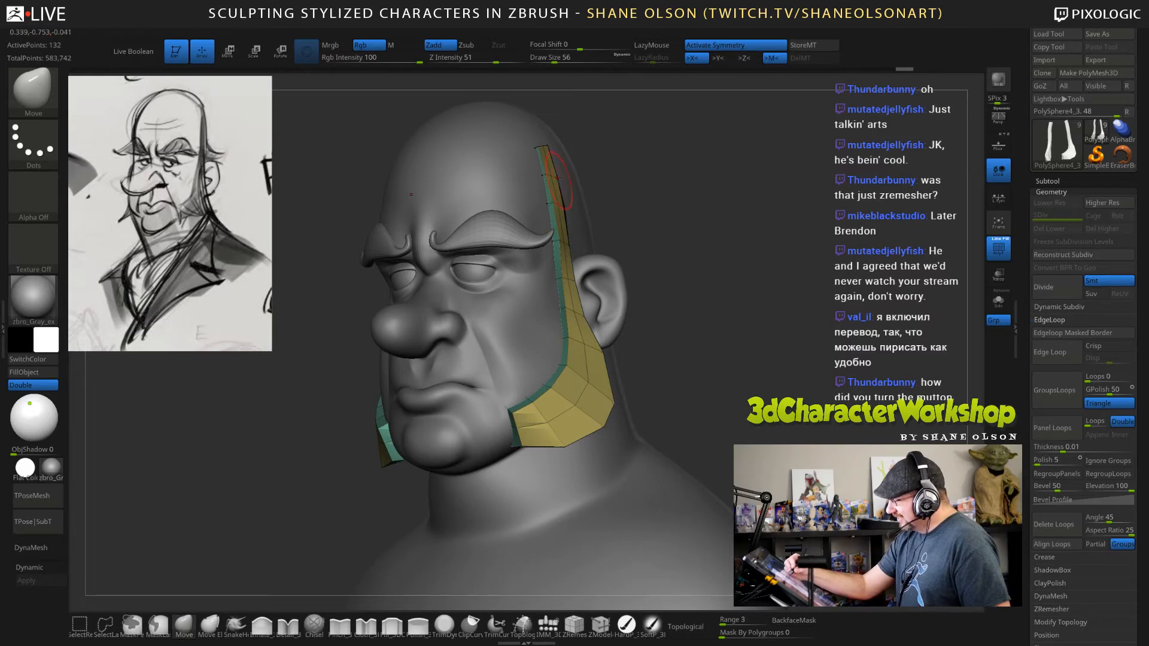
Set the Move brush's draw size to 88 and pull the sideburns' back edges outward just below the ears.
left_click_drag(763, 301, 598, 308)
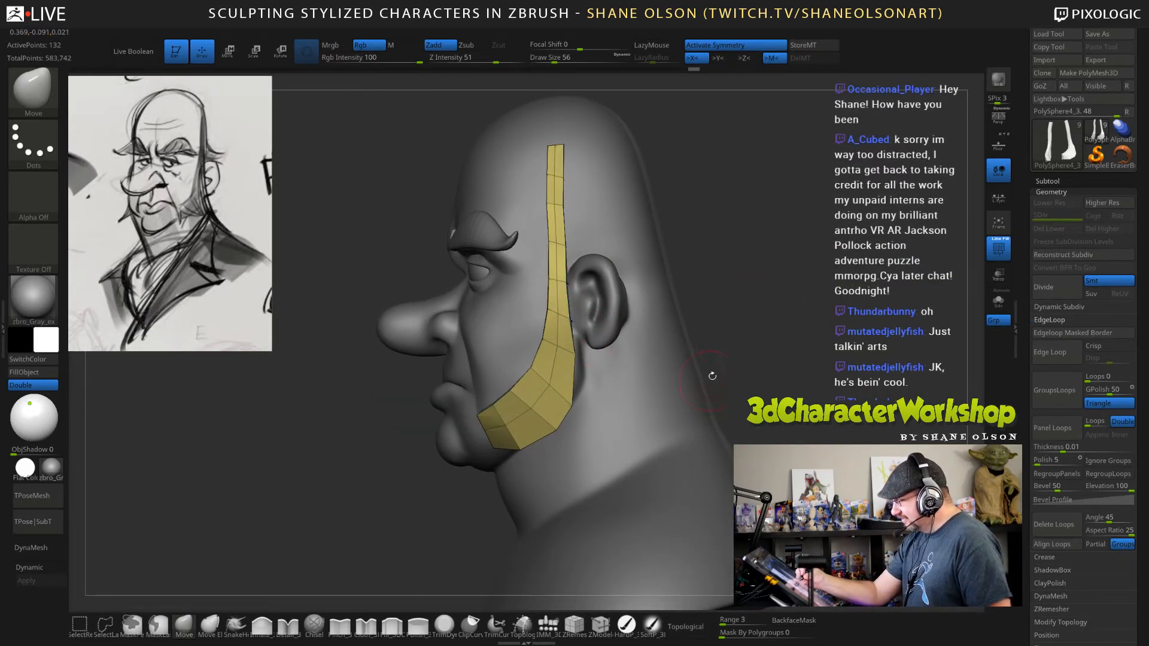
key("s")
left_click_drag(725, 339, 732, 339)
left_click_drag(568, 363, 572, 363)
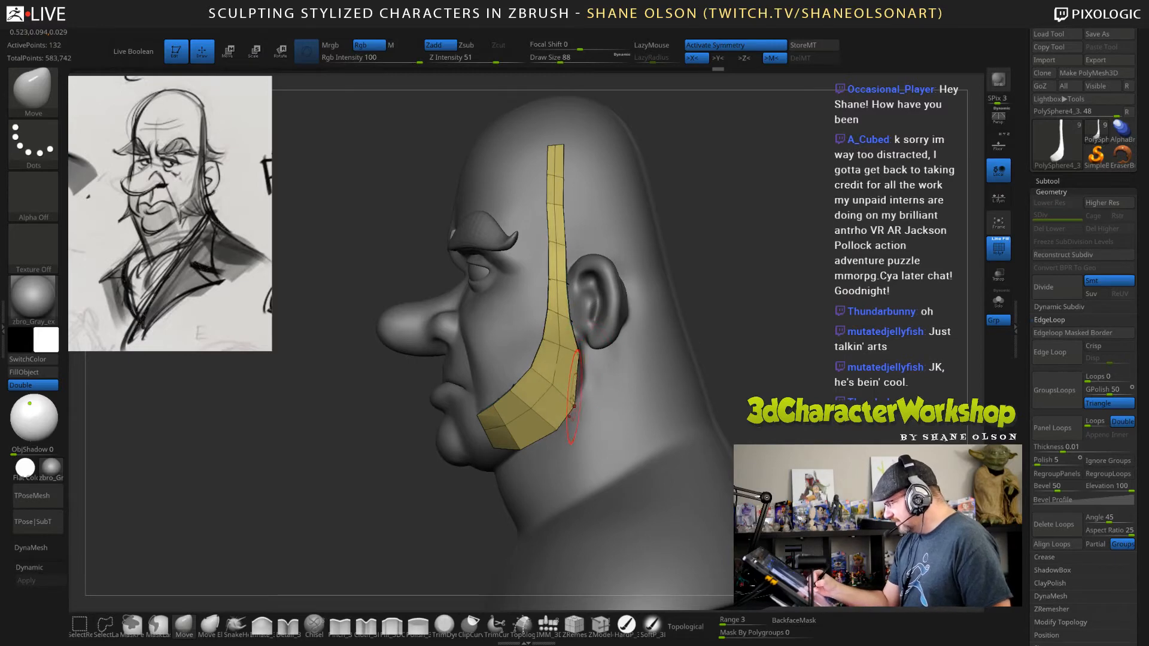
Set the Move brush's draw size to 62 and refine the sideburns' edges in front of the ears.
mouse_move(661, 383)
left_mouse_down()
mouse_move(716, 369)
mouse_move(658, 401)
mouse_move(731, 362)
mouse_move(685, 359)
mouse_move(734, 344)
mouse_move(685, 321)
left_mouse_up()
key("s")
left_click(596, 293)
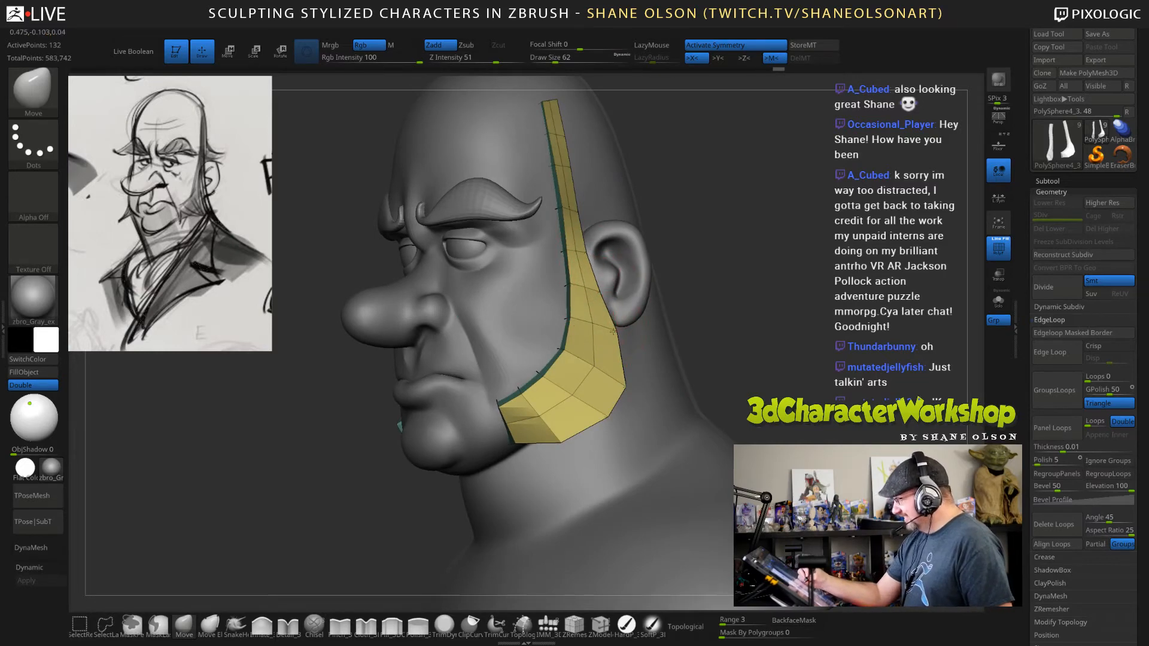
Insert edge loops across the wide lower part of the sideburns with ZModeler.
left_click_drag(761, 381, 688, 383)
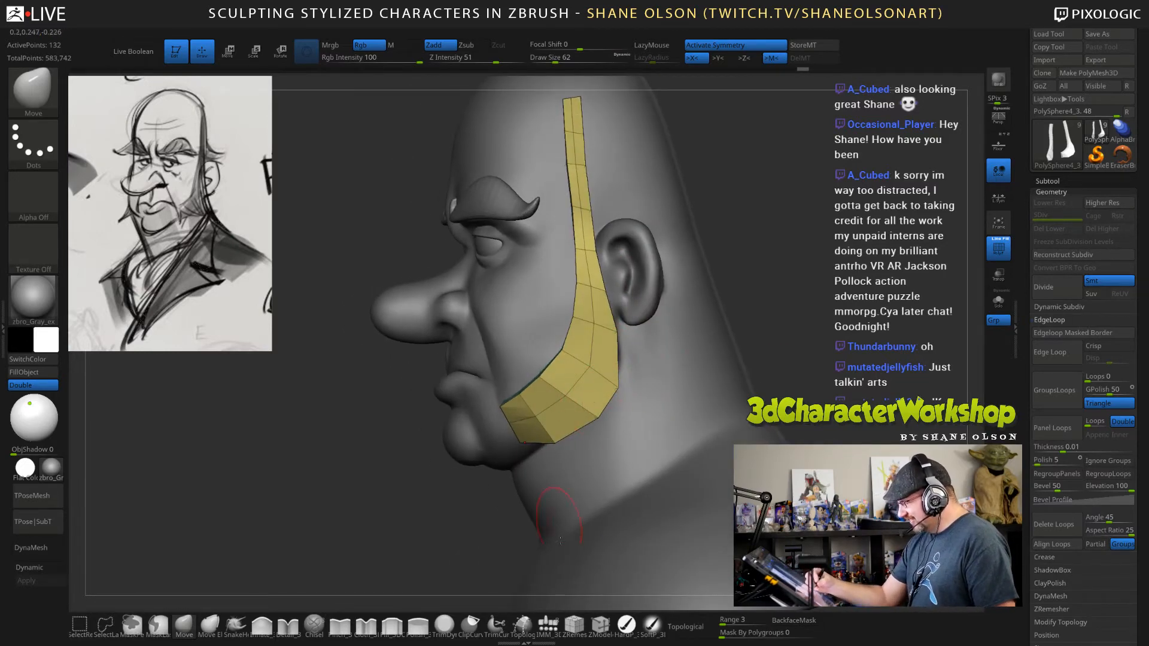
key("b")
key("z")
key("m")
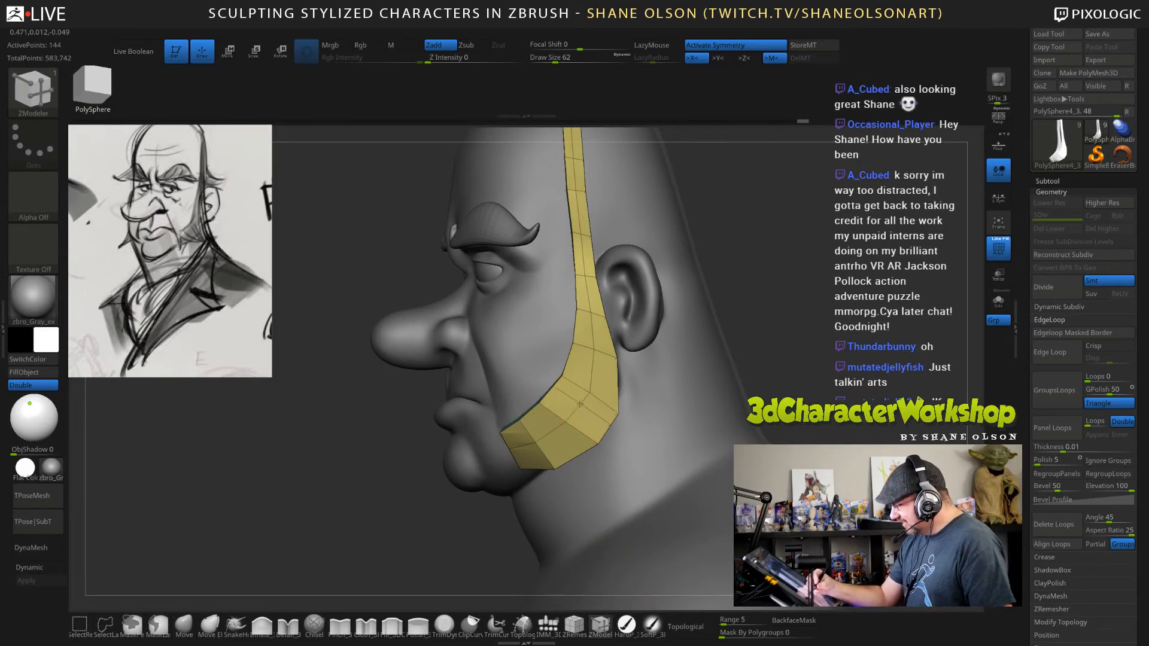
left_click(592, 368)
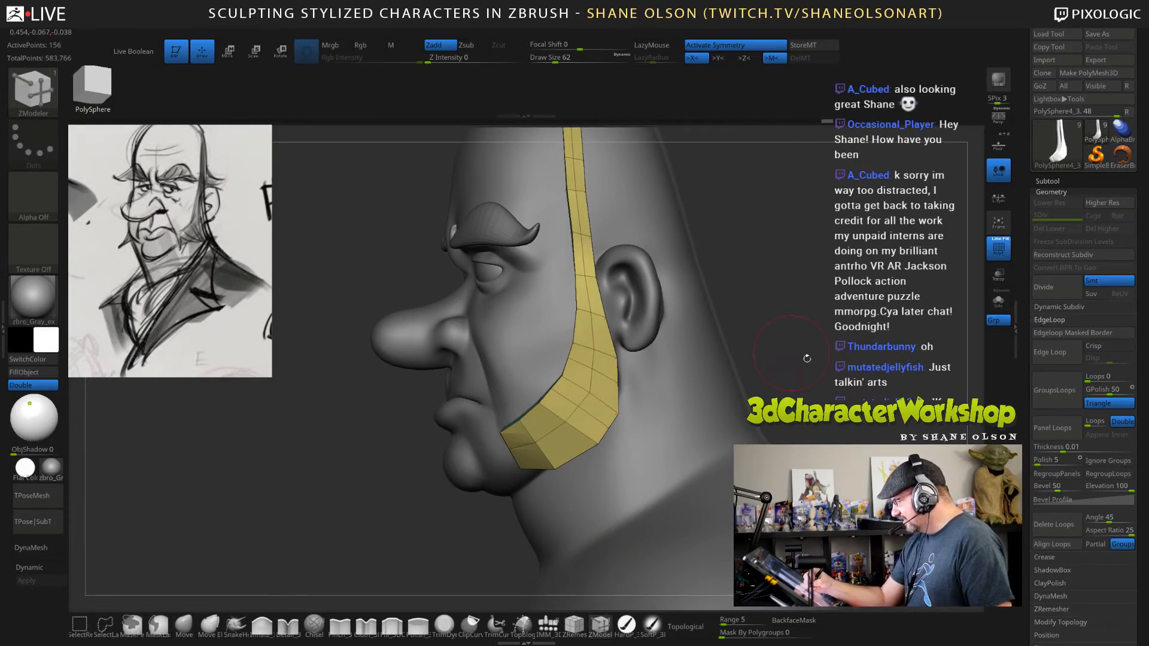
left_click_drag(807, 358, 867, 361)
left_click(552, 430)
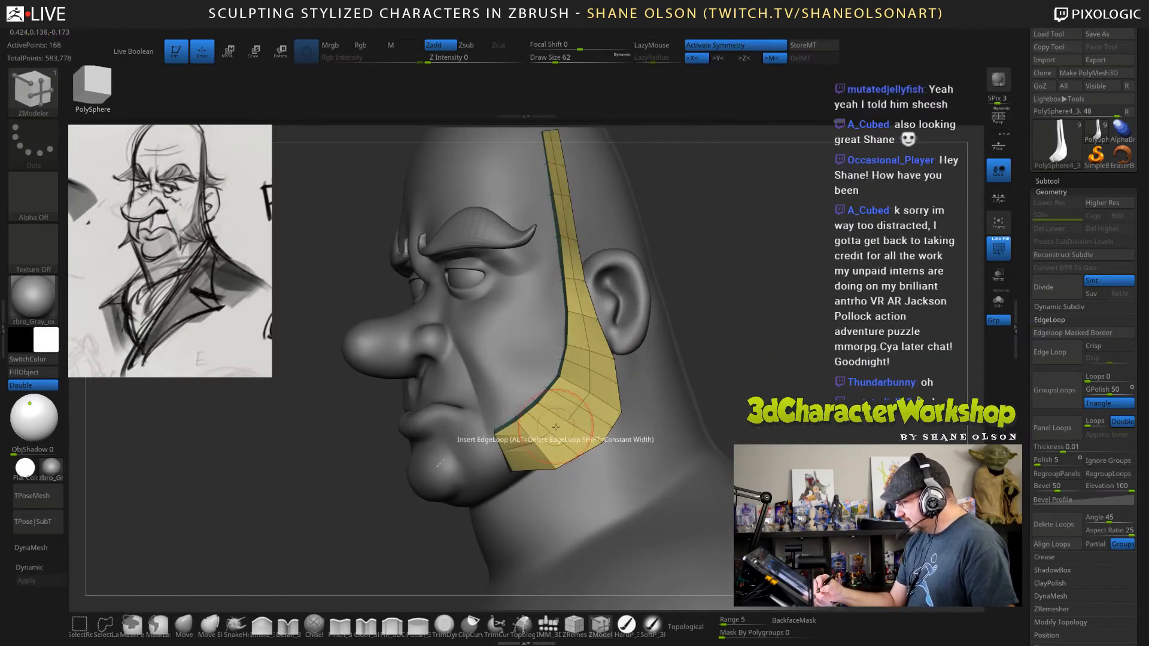
Switch to the Move brush with draw size 62 and pull the sideburns' lower back corners outward.
mouse_move(755, 353)
left_mouse_down()
mouse_move(769, 335)
mouse_move(786, 339)
mouse_move(766, 325)
mouse_move(763, 343)
left_mouse_up()
key("s")
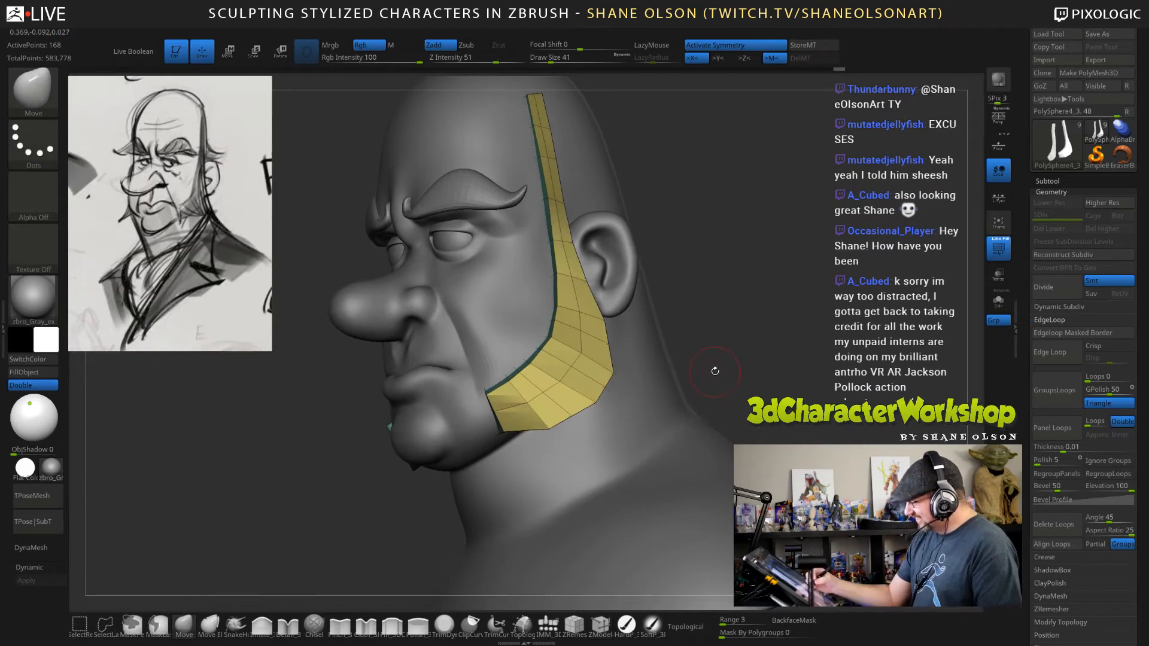
left_click_drag(704, 353, 736, 344)
key("s")
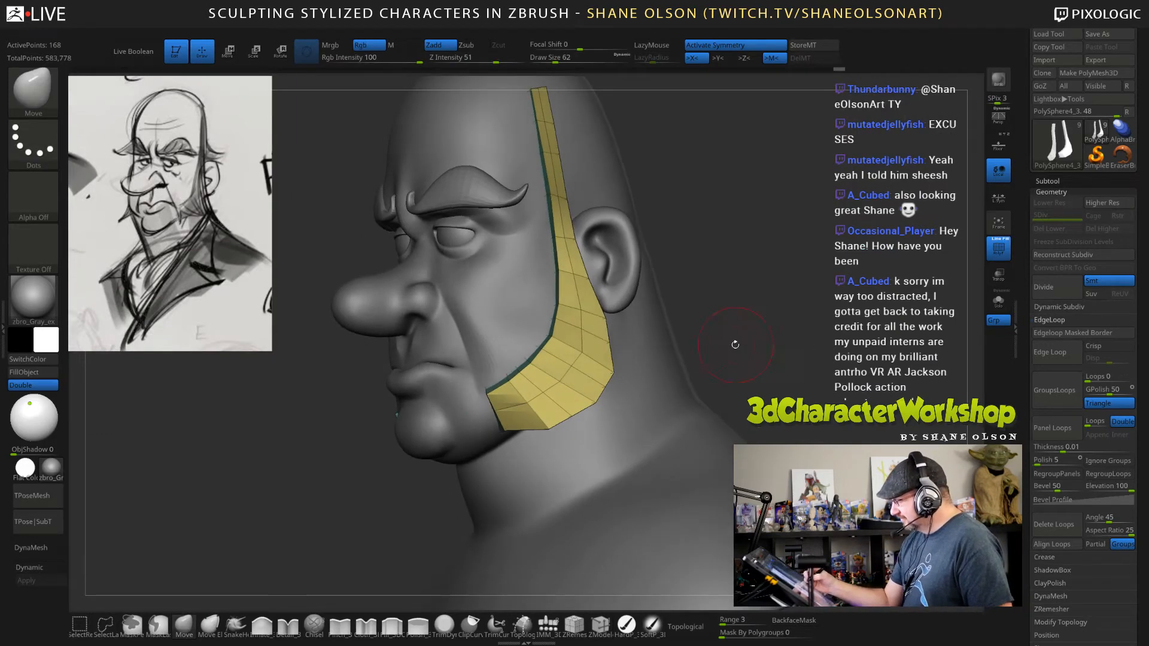
left_click_drag(606, 390, 626, 403)
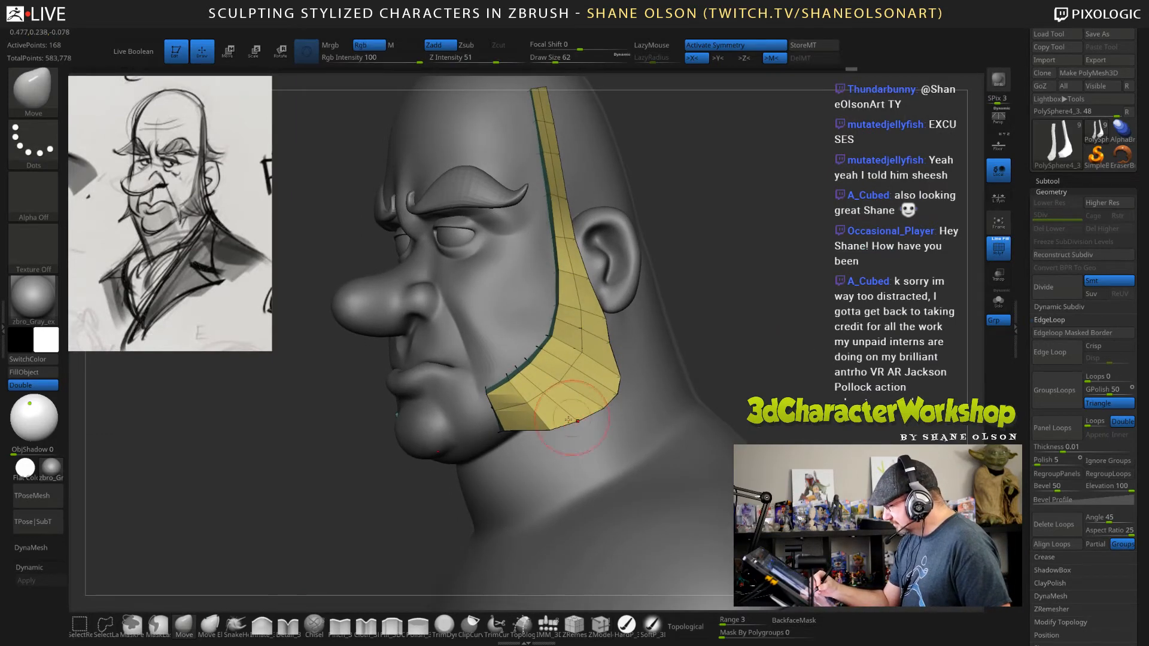
Reshape the front and bottom edges of the sideburns' wide lower part along the jaw with the Move brush.
right_click_drag(543, 393, 541, 412, "ctrl")
left_click_drag(506, 418, 498, 398)
right_click_drag(590, 383, 567, 387)
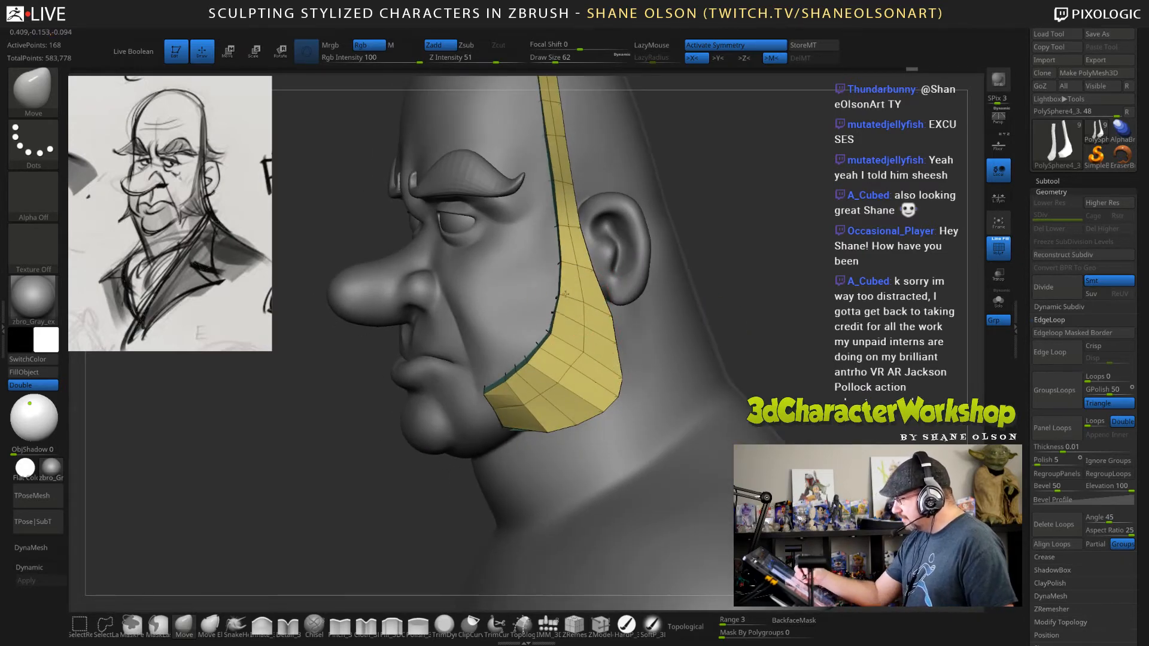
right_click_drag(571, 293, 566, 319, "alt")
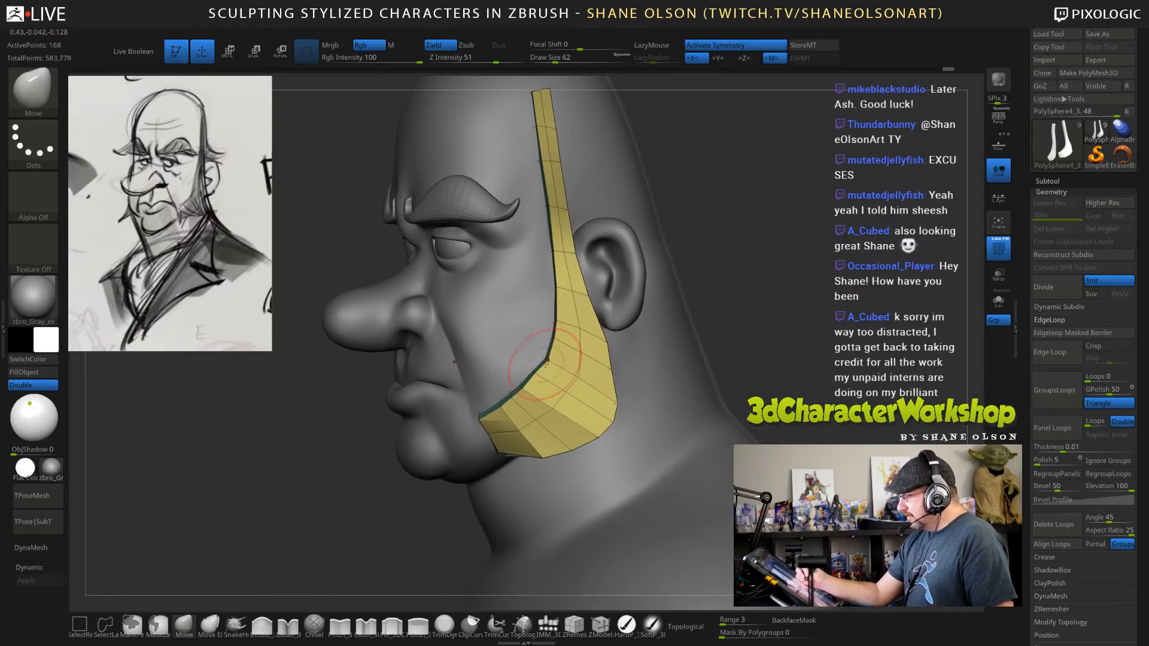
mouse_move(551, 363)
right_mouse_down()
mouse_move(559, 383)
mouse_move(544, 408)
right_mouse_up()
mouse_move(544, 410)
left_mouse_down("shift")
mouse_move(568, 353)
mouse_move(548, 435)
left_mouse_up("shift")
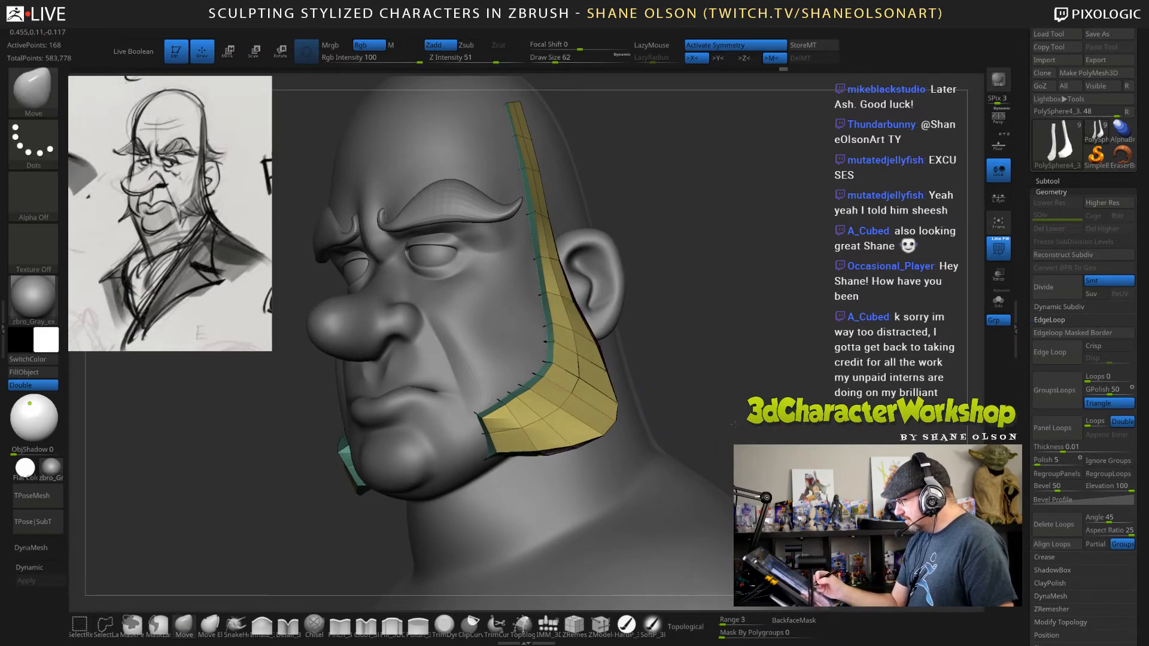
right_click_drag(601, 428, 577, 432)
mouse_move(584, 433)
left_mouse_down("shift")
mouse_move(590, 383)
mouse_move(574, 409)
left_mouse_up("shift")
Smooth the sideburns along their length, from the narrow upper strip to the wide lower part.
right_click_drag(770, 358, 652, 367)
right_click_drag(720, 381, 610, 390)
mouse_move(751, 341)
right_mouse_down()
mouse_move(726, 329)
mouse_move(731, 354)
right_mouse_up()
left_click_drag(569, 240, 521, 120, "shift")
right_click_drag(730, 354, 668, 353)
mouse_move(521, 121)
left_mouse_down("shift")
mouse_move(564, 264)
mouse_move(601, 320)
left_mouse_up("shift")
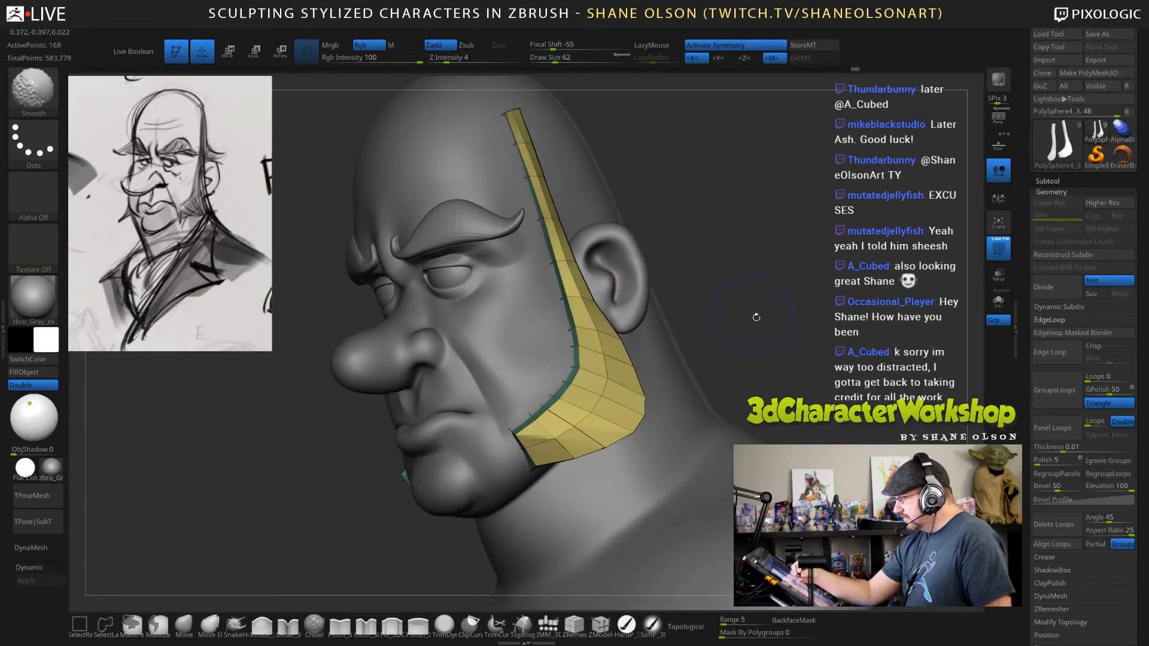
right_click_drag(756, 317, 807, 316)
left_click_drag(578, 263, 607, 359, "shift")
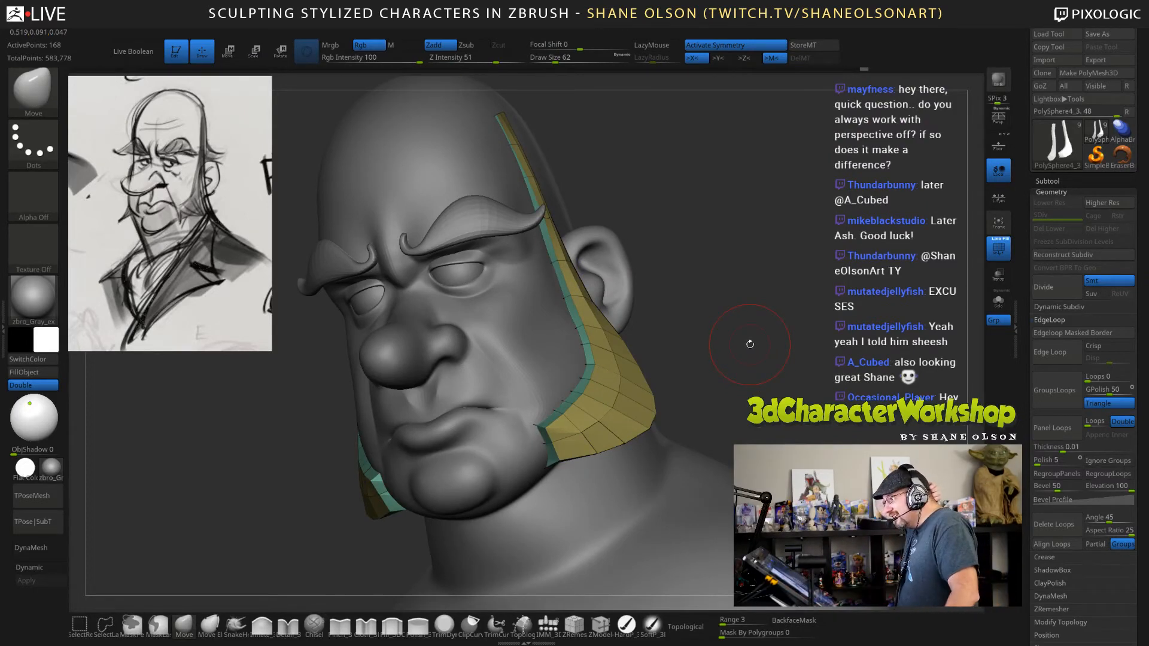
Smooth the sideburns' front edges where they bend toward the chin.
right_click_drag(750, 344, 788, 335)
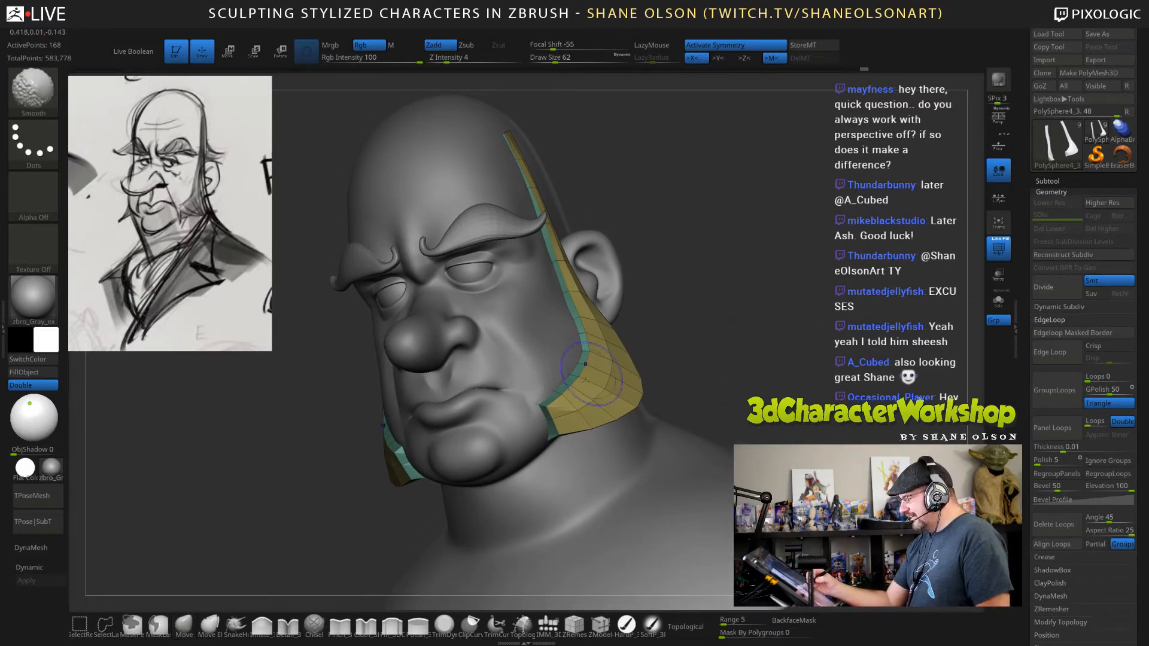
mouse_move(745, 387)
left_mouse_down("alt")
mouse_move(744, 359)
mouse_move(770, 395)
left_mouse_up("alt")
left_click_drag(575, 326, 582, 407, "shift")
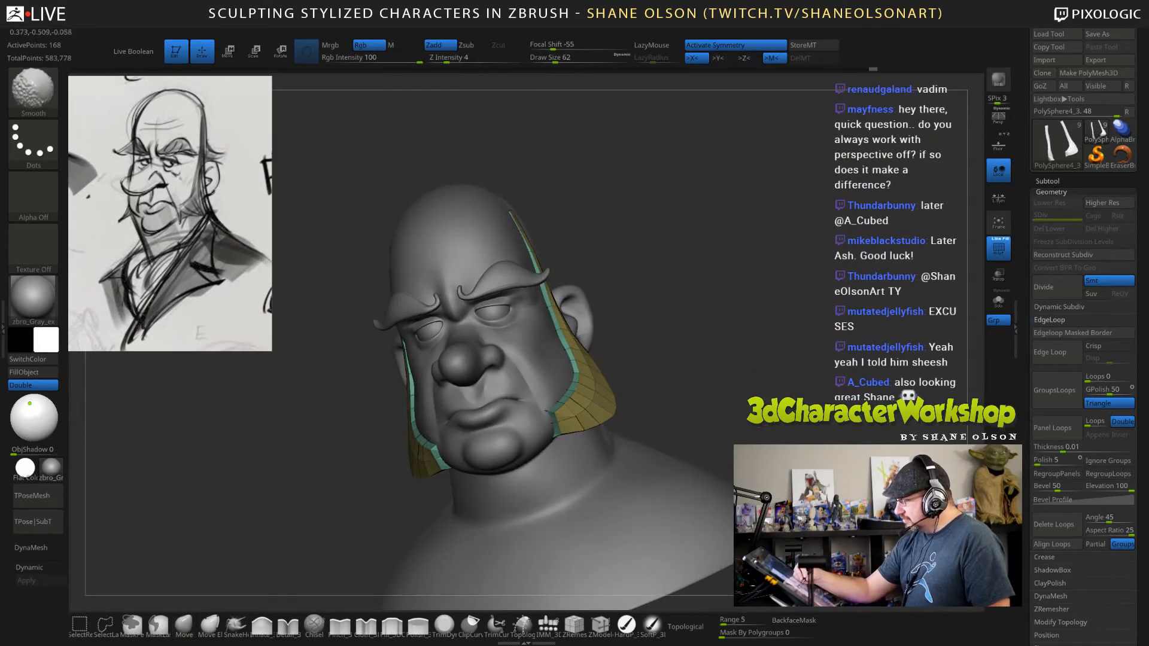
left_click_drag(745, 379, 728, 415)
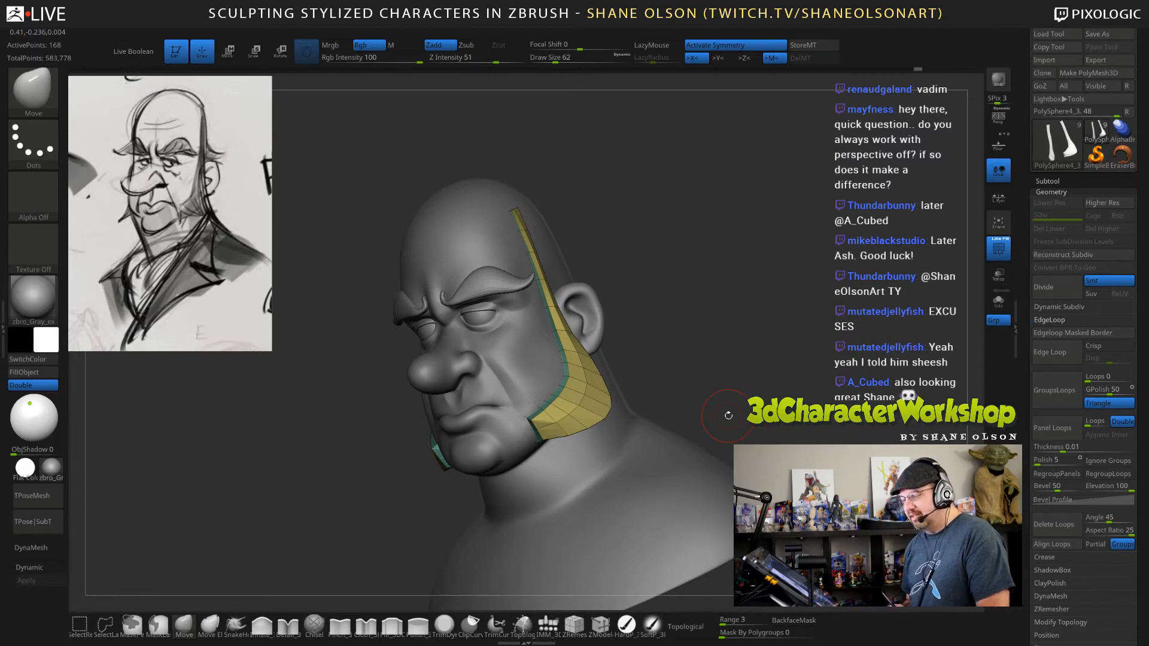
left_click_drag(728, 415, 727, 413, "shift")
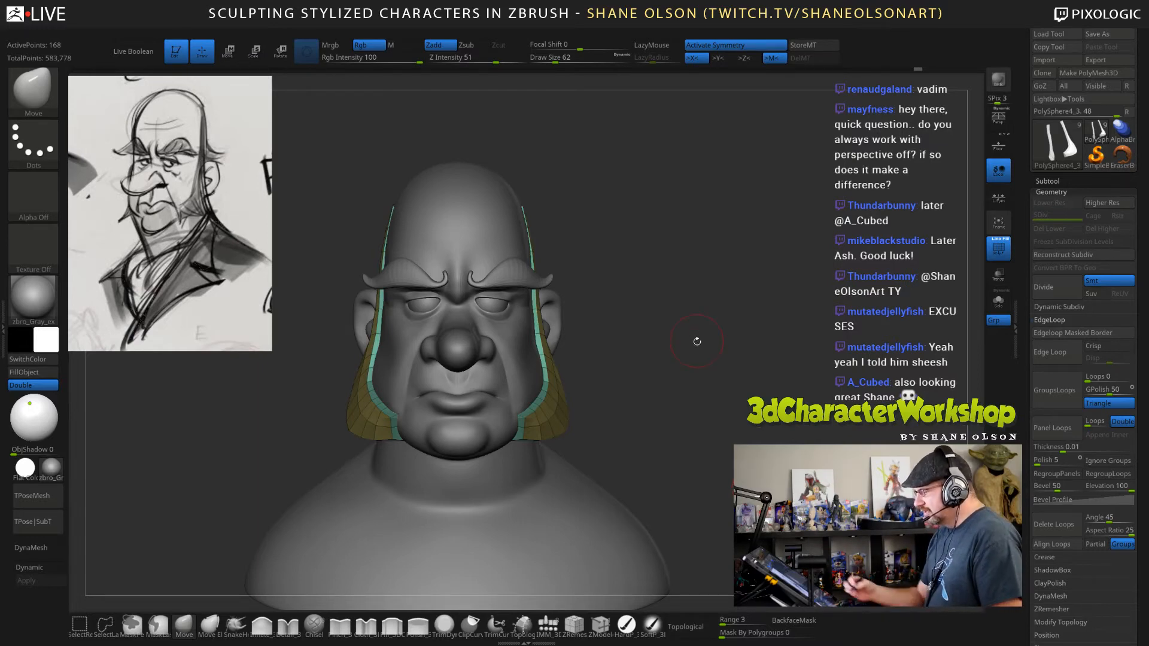
Set the draw size to 85 and smooth the sideburns in front of and just below the ears.
left_click_drag(698, 345, 717, 365)
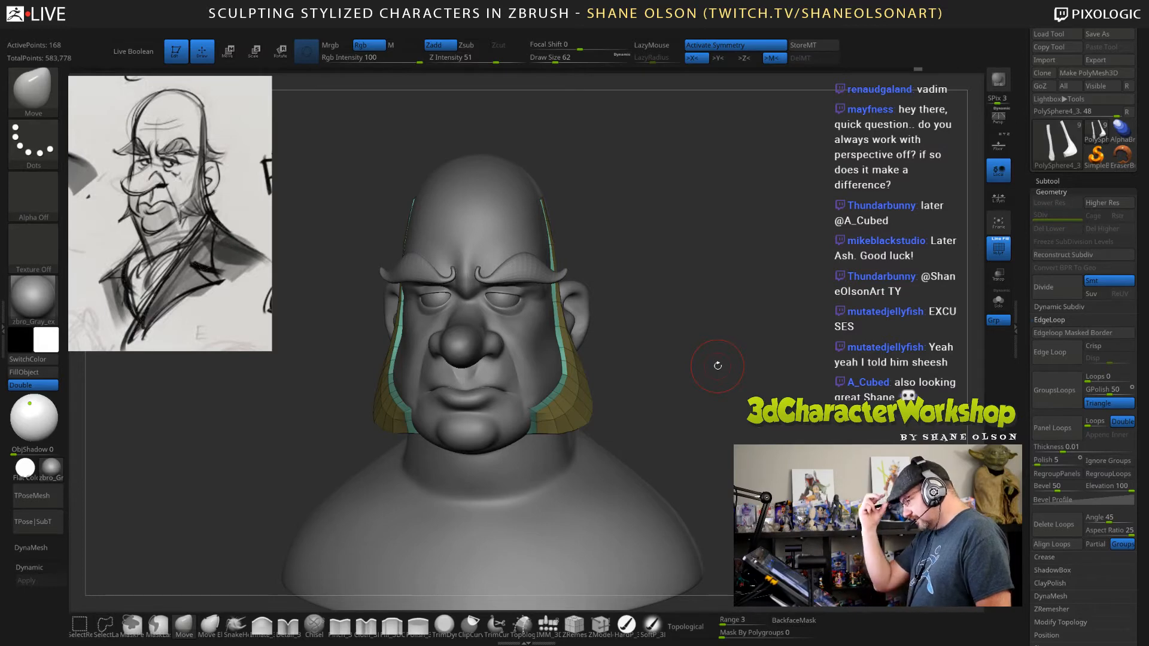
left_click_drag(687, 368, 679, 346)
key("s")
mouse_move(565, 312)
left_mouse_down("shift")
mouse_move(562, 255)
mouse_move(576, 351)
left_mouse_up("shift")
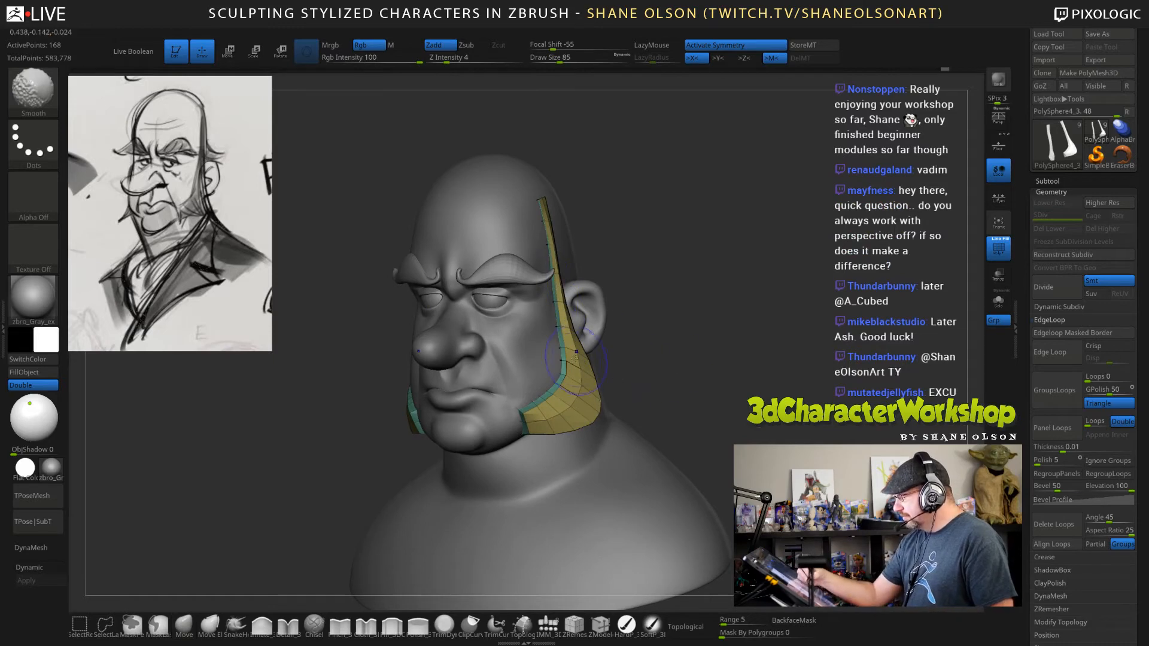
mouse_move(726, 409)
left_mouse_down()
mouse_move(666, 402)
mouse_move(727, 405)
left_mouse_up()
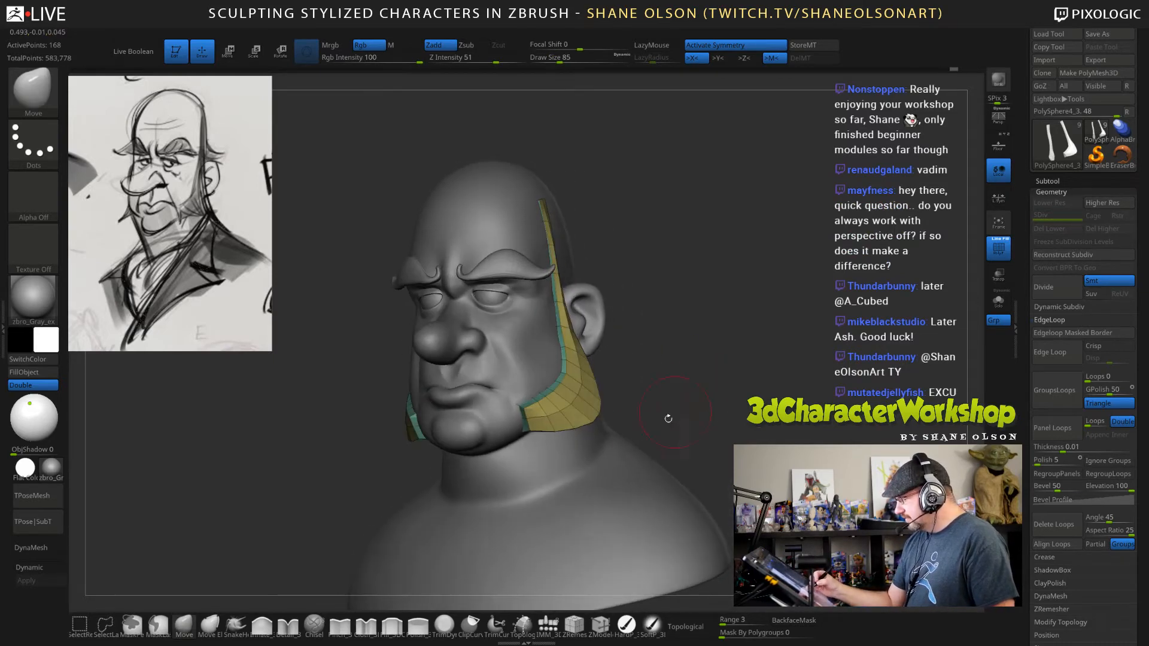
Hide the polygon frame and turn on dynamic subdivision for the sideburns.
key("shift+f")
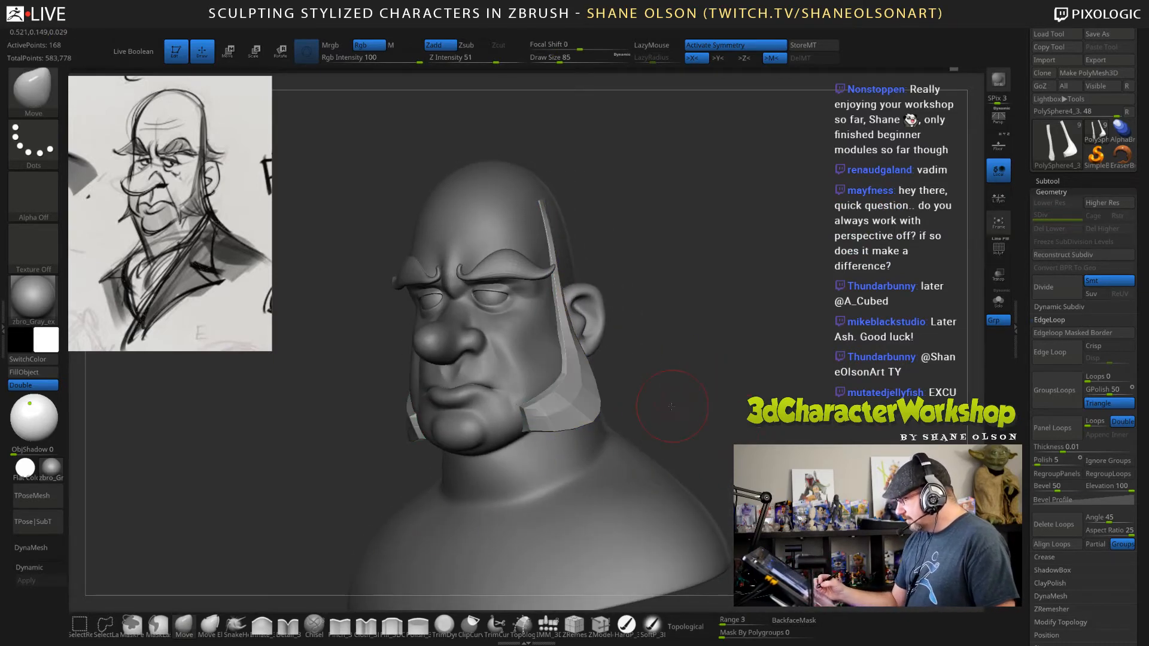
left_click_drag(669, 417, 601, 413)
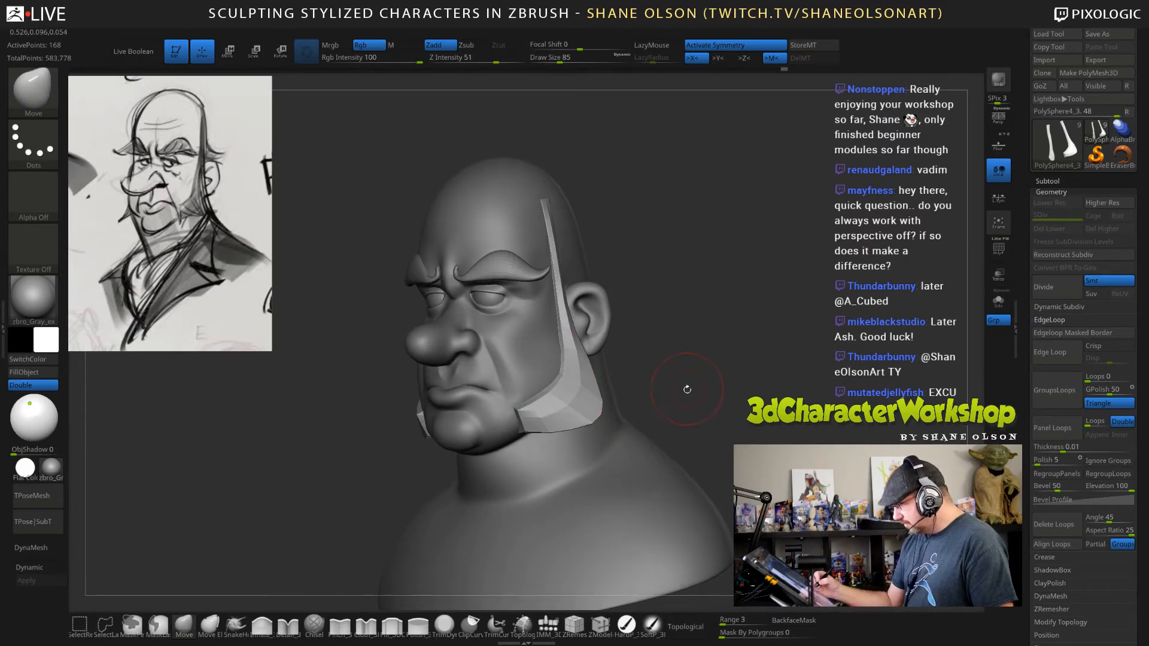
left_click_drag(700, 392, 616, 418)
left_click(52, 568)
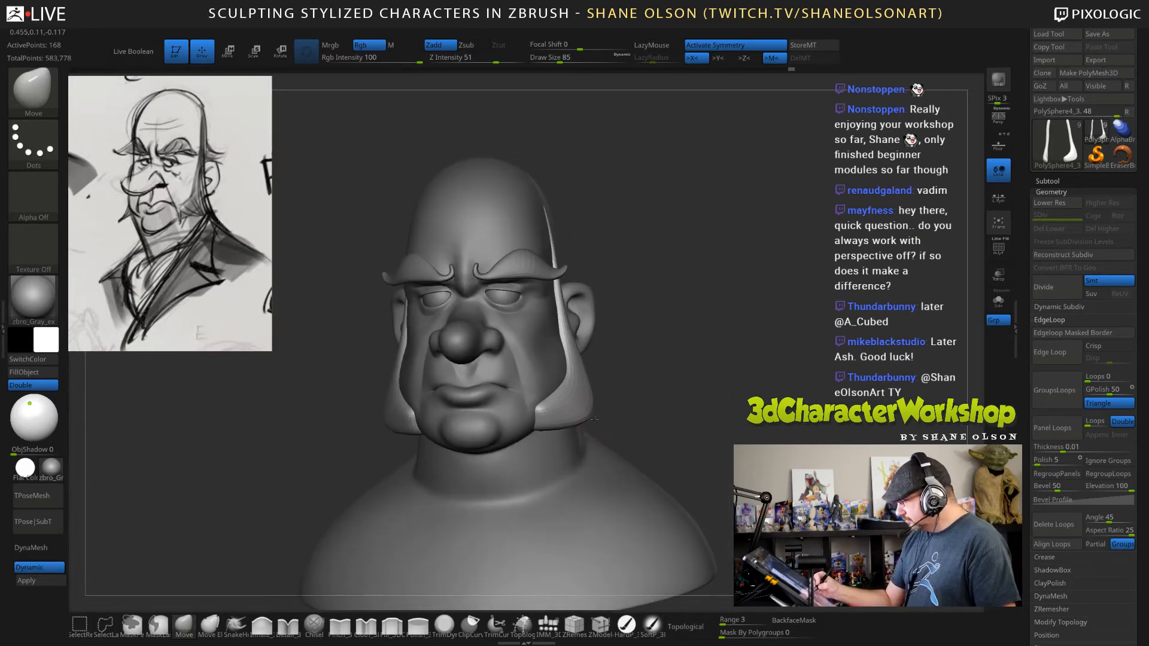
Examine the smoothed sideburns from the front and side, and compare the head with perspective on and off.
left_click_drag(658, 386, 598, 407)
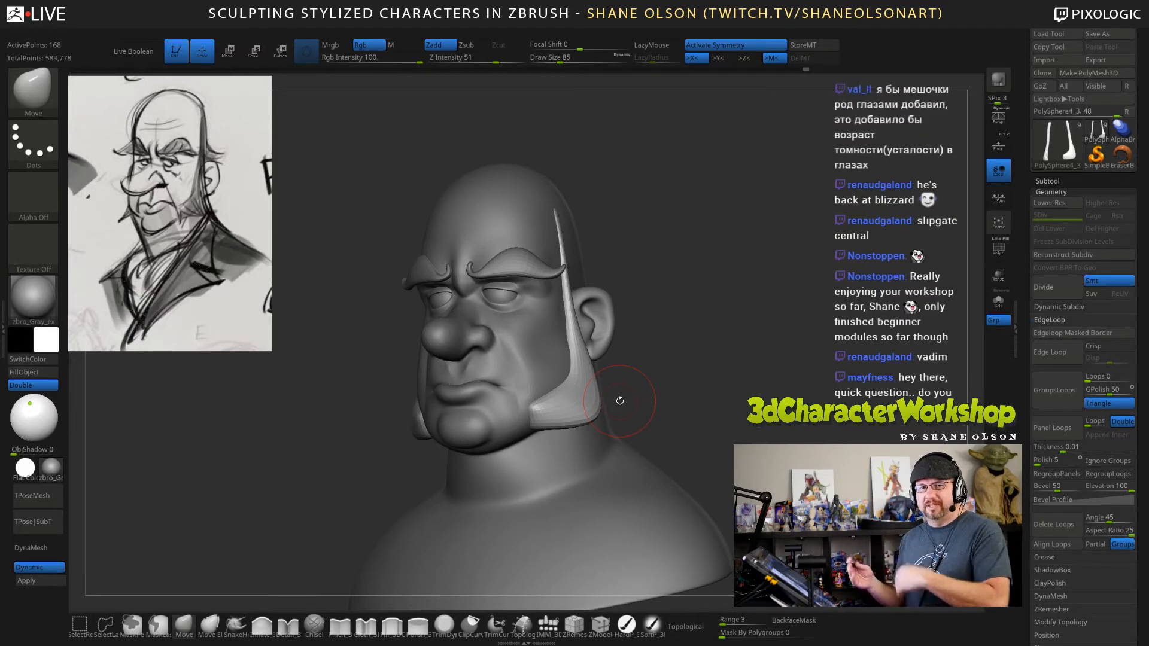
left_click_drag(620, 400, 789, 437)
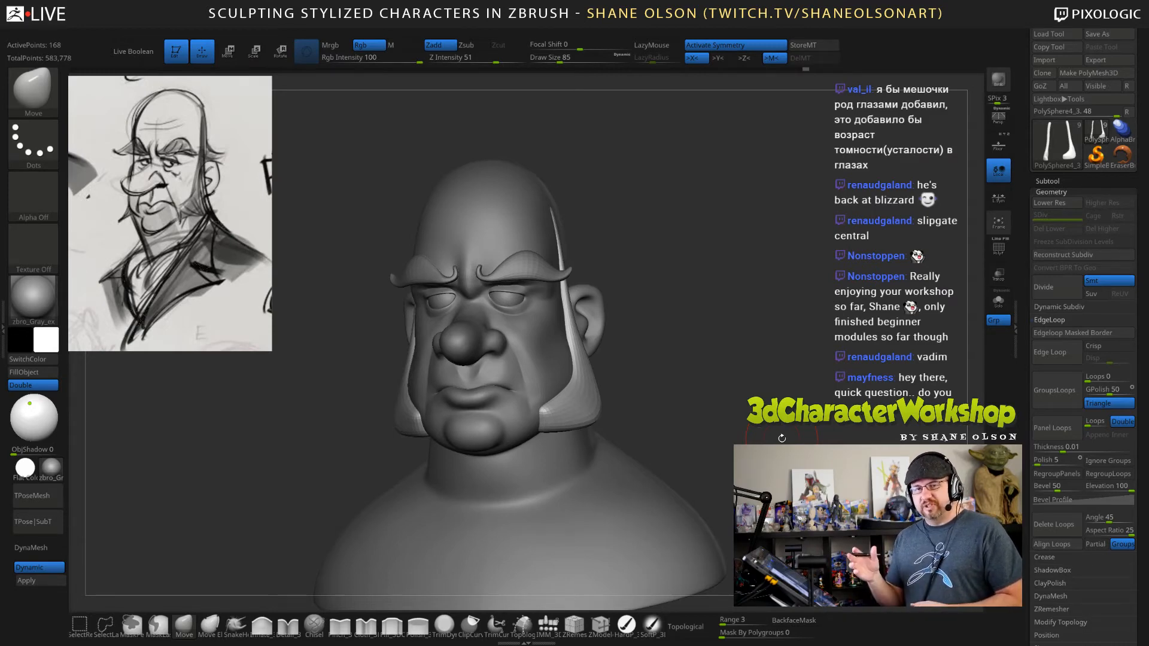
left_click_drag(855, 442, 764, 384)
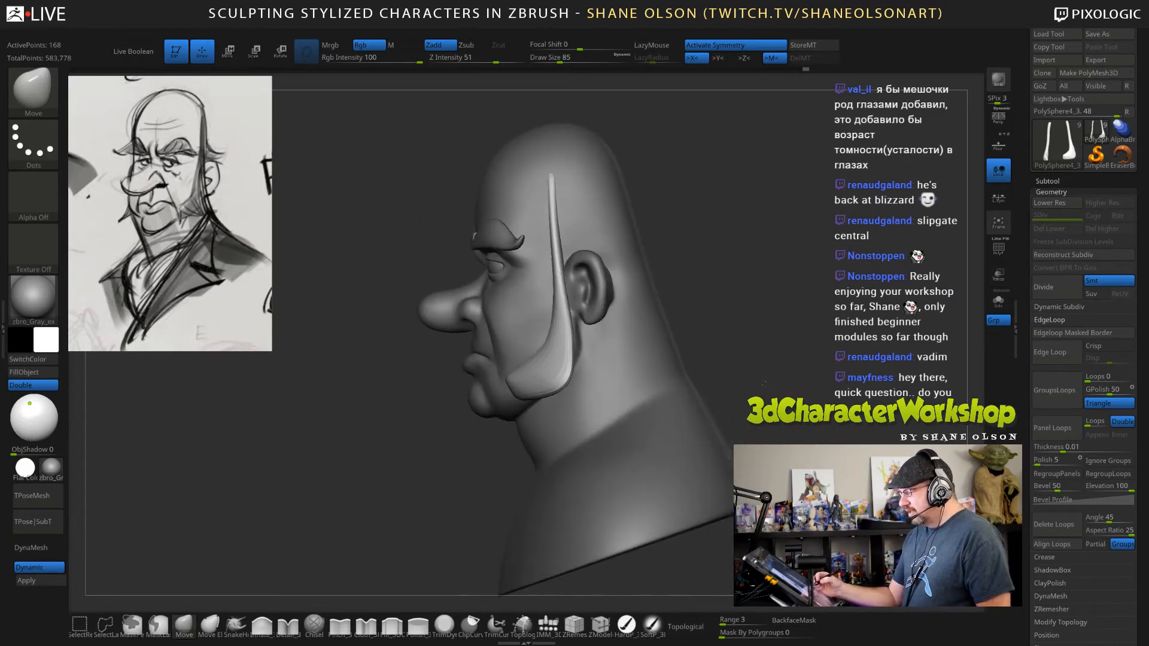
key("ctrl")
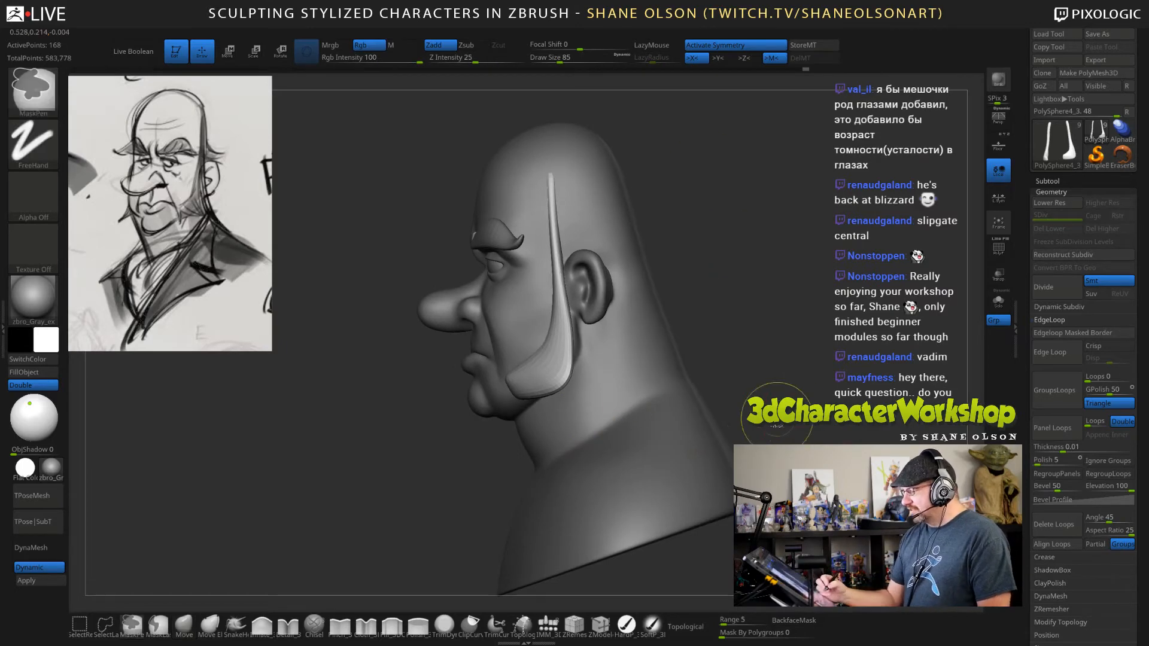
left_click_drag(697, 199, 519, 168, "ctrl")
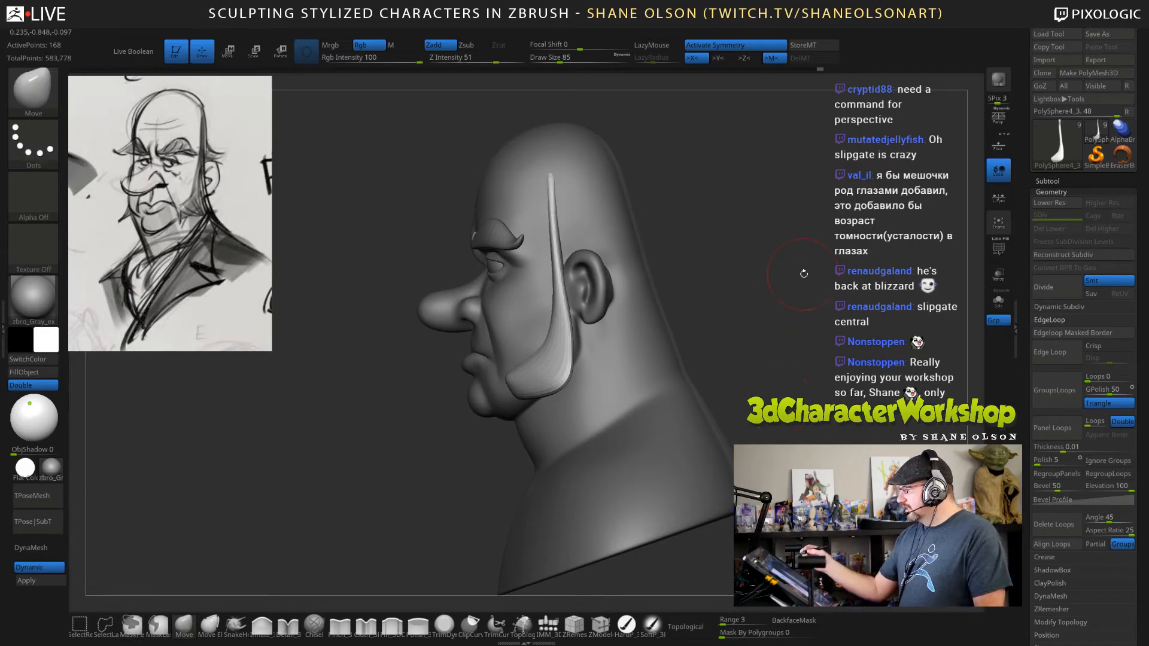
key("p")
left_click_drag(774, 328, 748, 365)
key("p")
key("p")
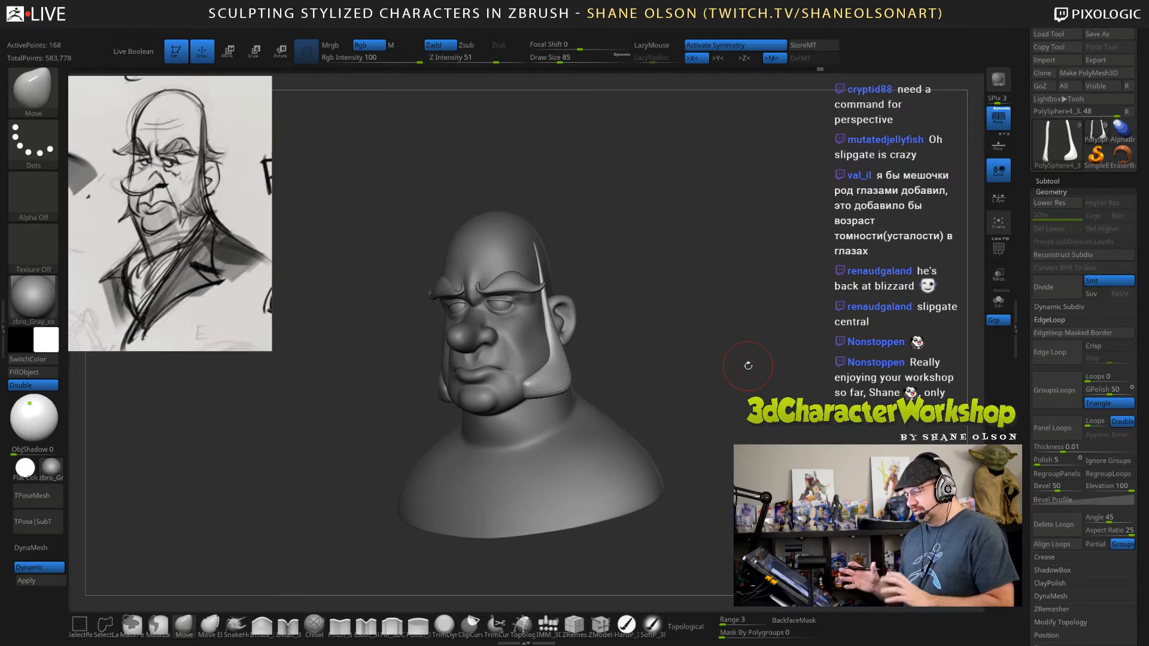
left_click_drag(702, 415, 757, 428)
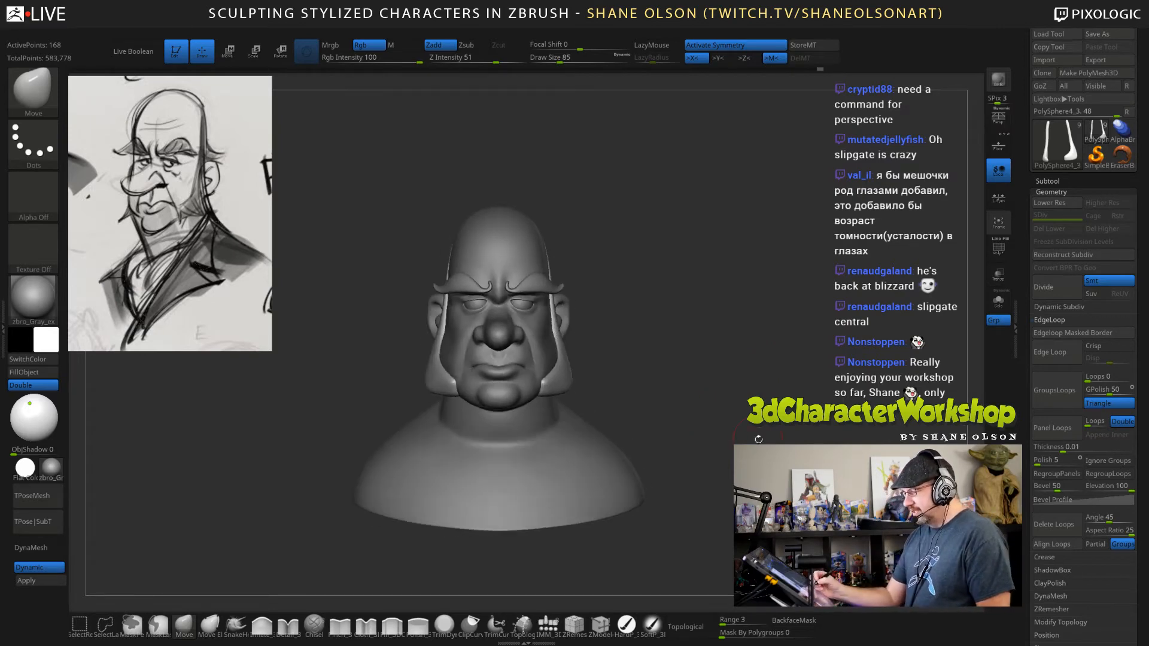
key("p")
left_click_drag(742, 388, 729, 365)
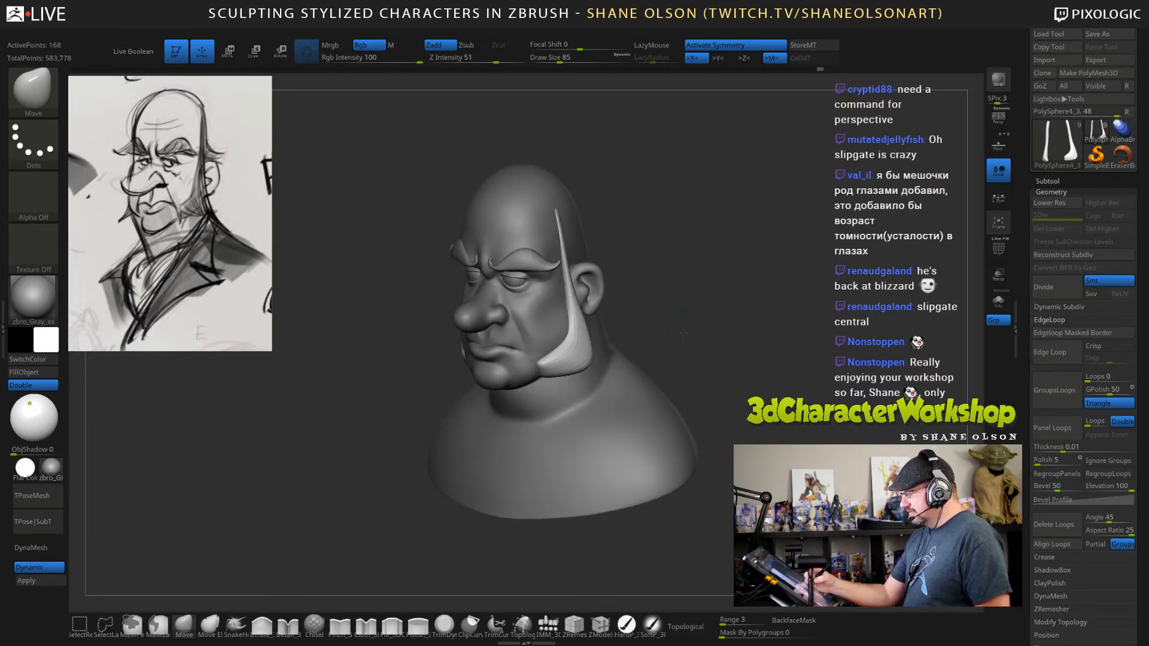
Refine the sideburns' lower back corners and outer edges with the Move brush at draw size 85.
left_click_drag(683, 325, 683, 359, "alt")
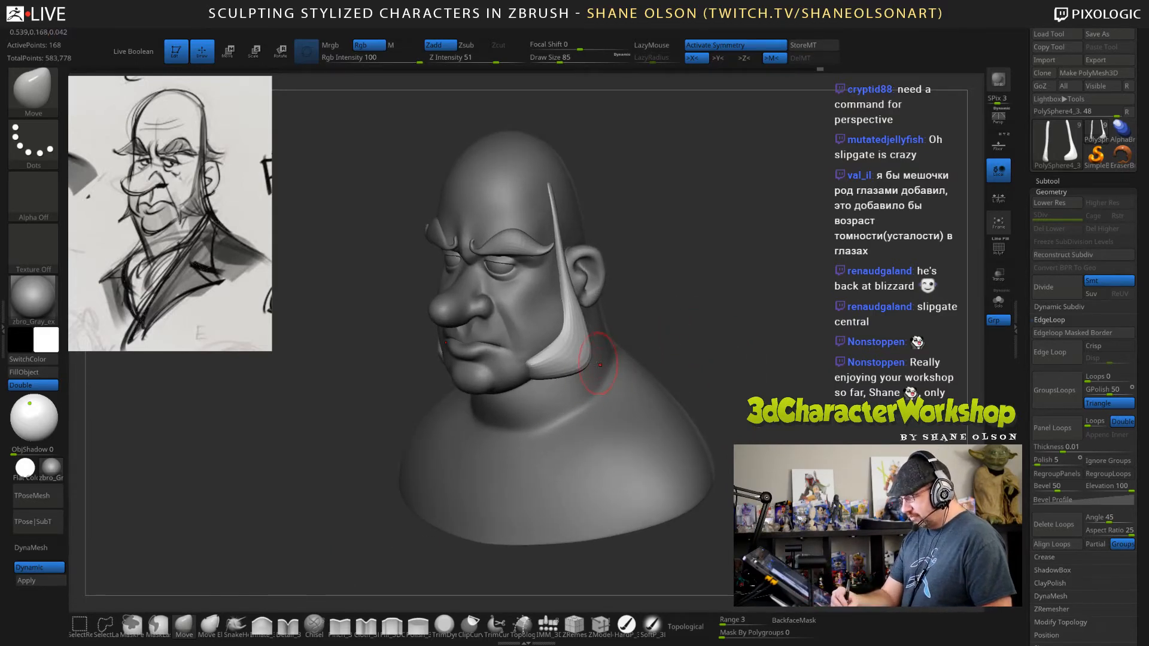
left_click_drag(581, 360, 589, 362)
left_click_drag(699, 317, 666, 322)
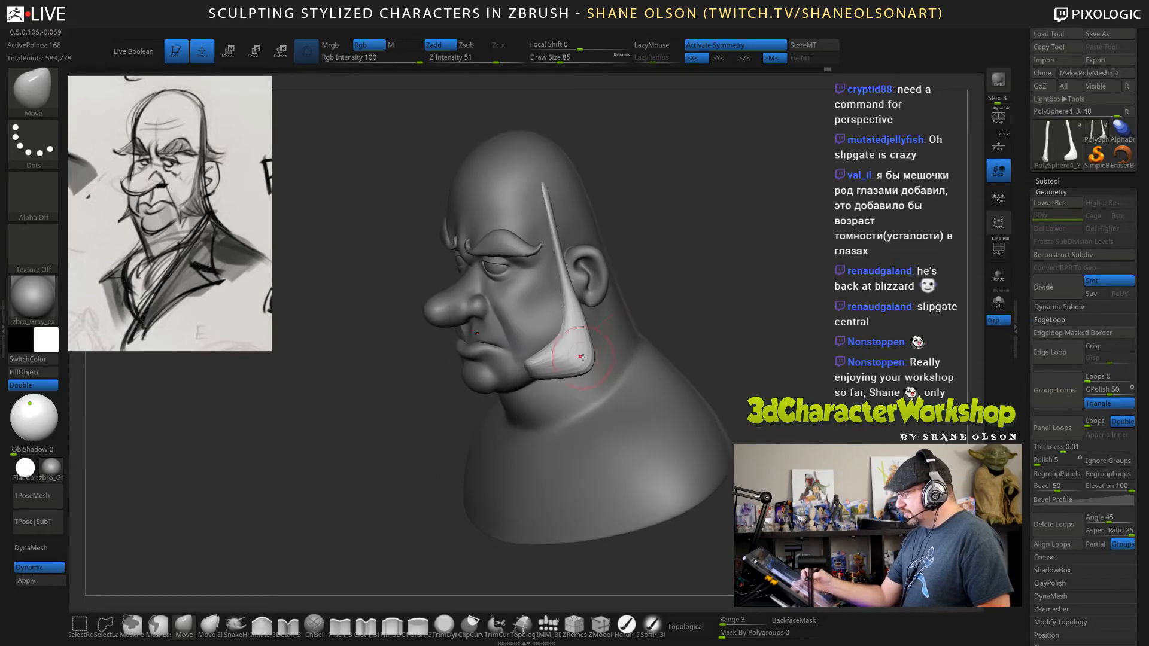
mouse_move(580, 353)
left_mouse_down()
mouse_move(579, 316)
mouse_move(585, 356)
left_mouse_up()
left_click_drag(682, 359, 760, 383)
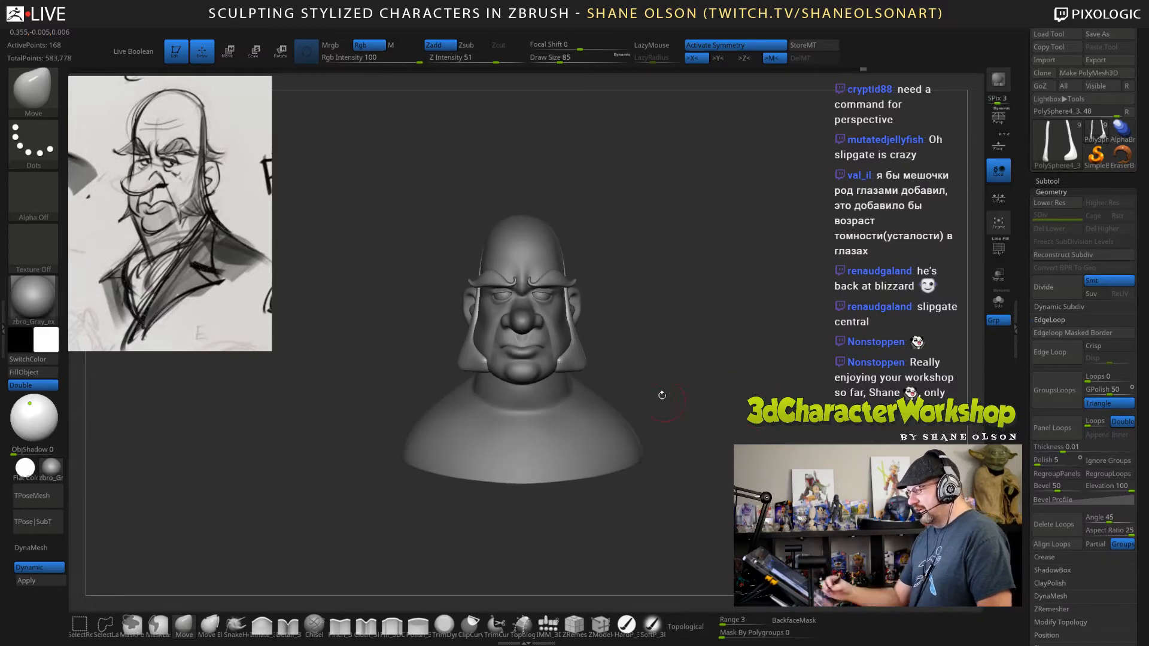
left_click_drag(662, 394, 682, 402, "alt")
left_click_drag(576, 367, 594, 345)
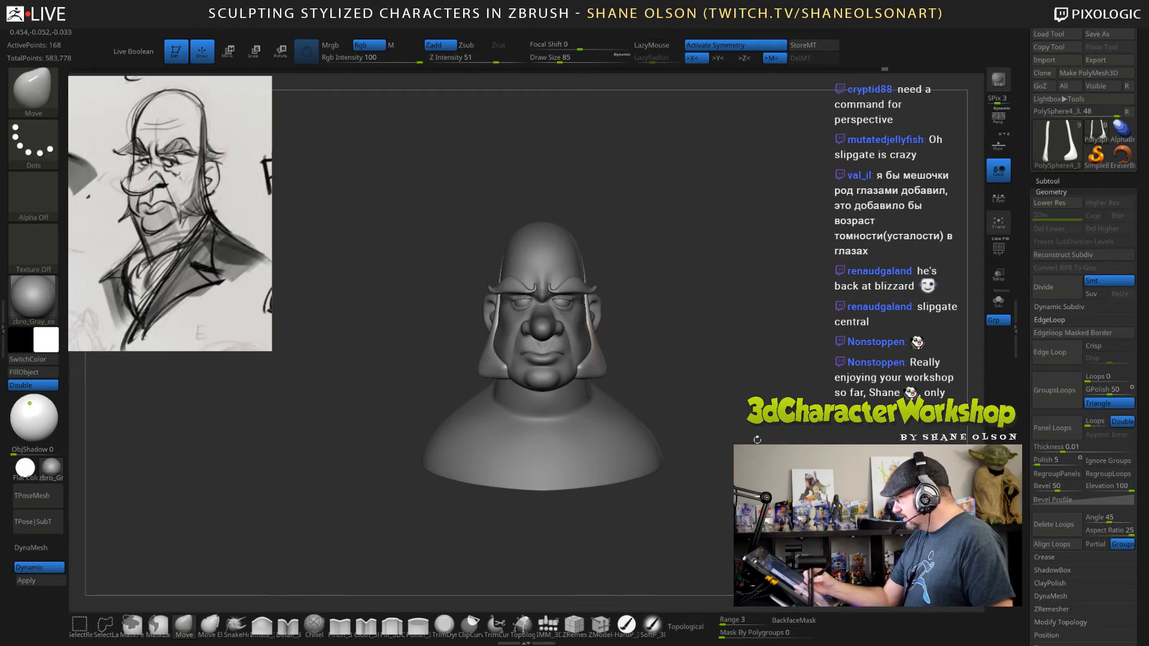
Select the head mesh and adjust the cheeks beside the mouth with the Move brush at draw size 162.
left_click(566, 358, "alt")
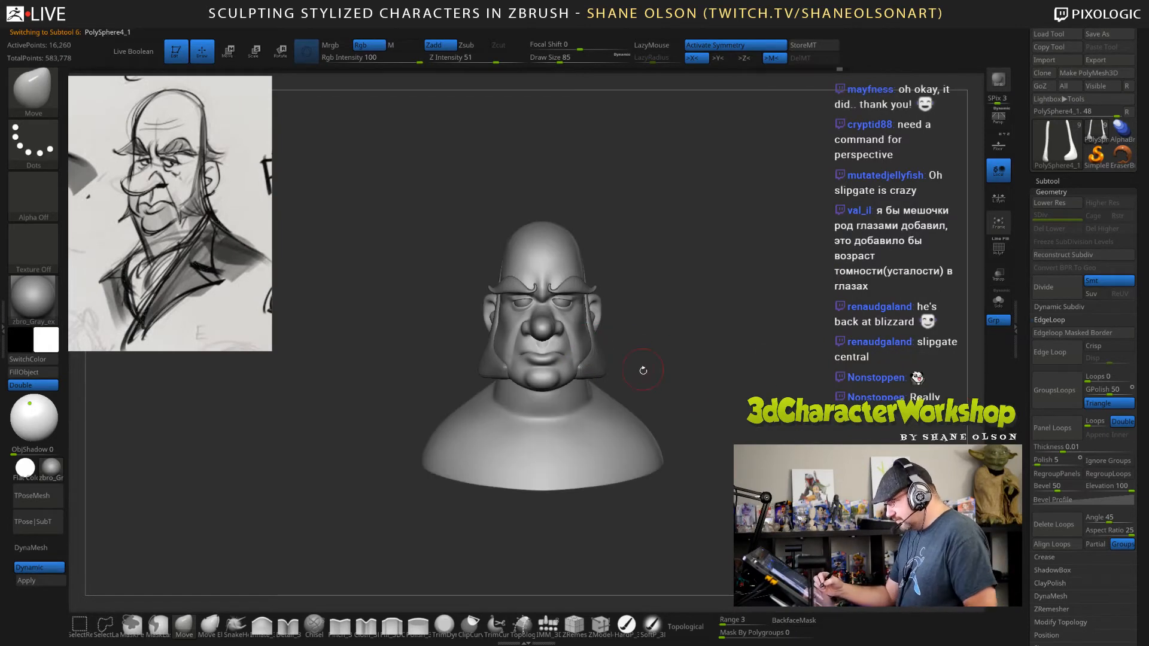
key("s")
left_click_drag(310, 490, 323, 489)
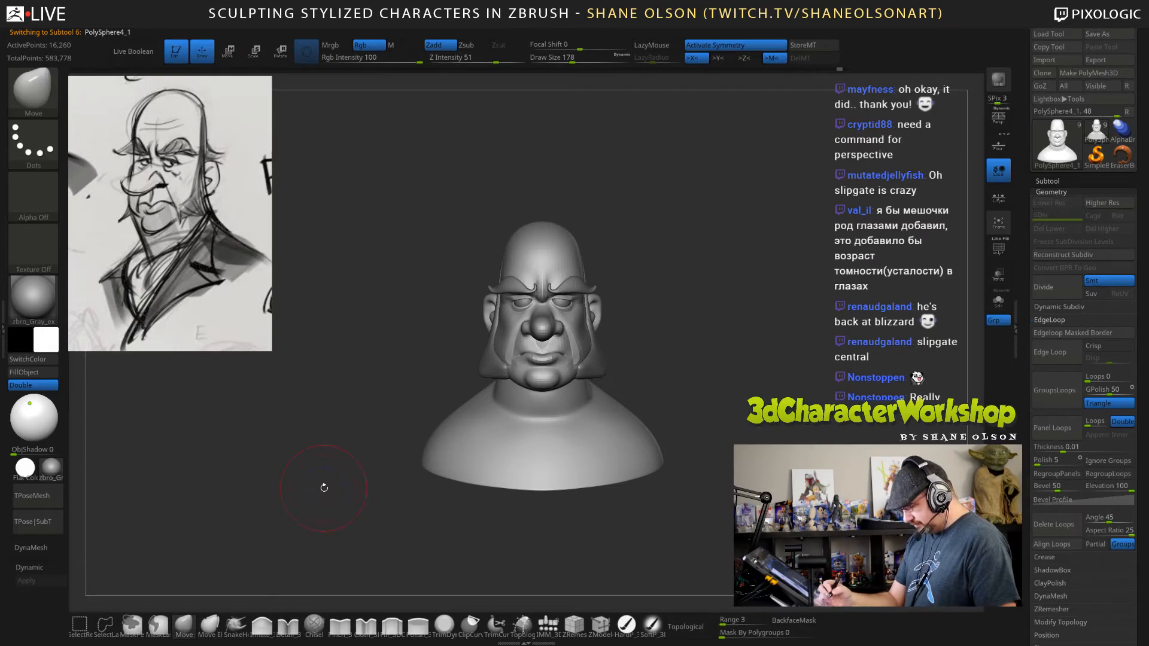
mouse_move(629, 346)
left_mouse_down()
mouse_move(596, 363)
mouse_move(652, 335)
left_mouse_up()
key("bracketright")
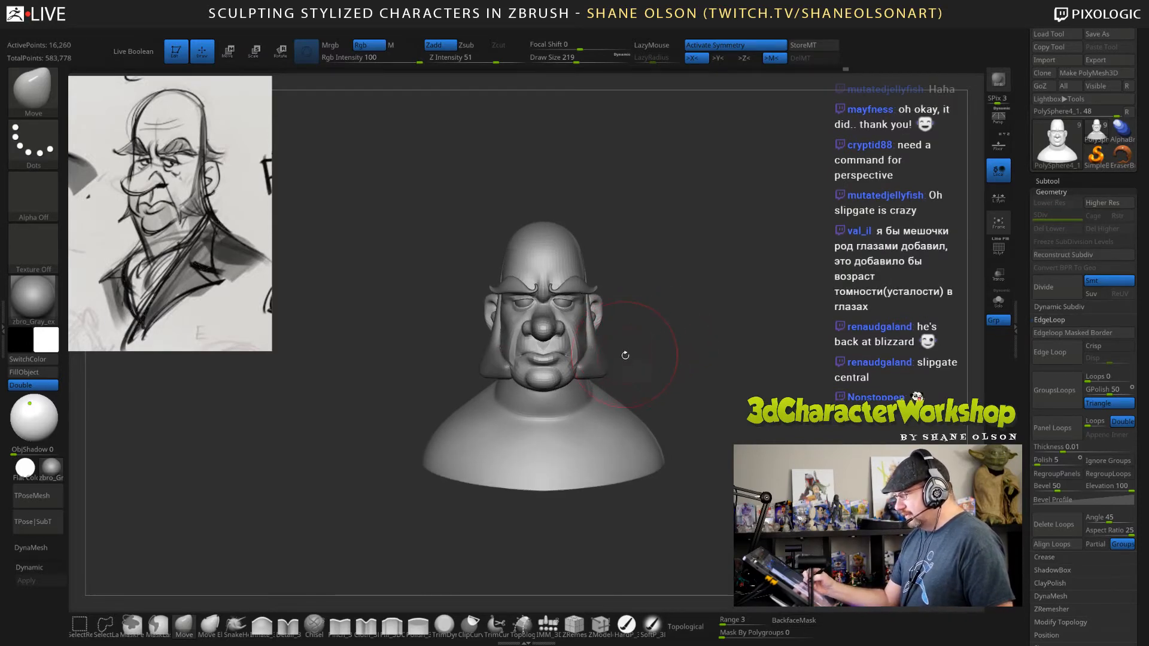
mouse_move(631, 332)
left_mouse_down("alt")
mouse_move(665, 322)
mouse_move(670, 338)
mouse_move(723, 334)
mouse_move(706, 336)
left_mouse_up("alt")
key("s")
left_click(657, 325)
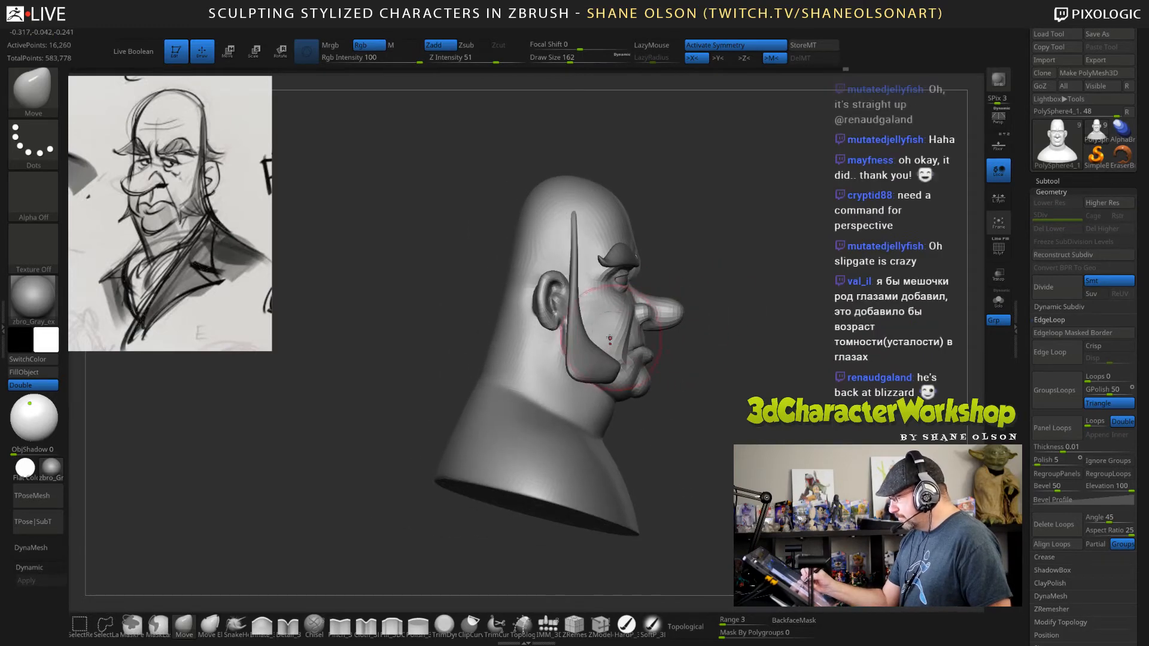
left_click_drag(615, 350, 621, 349)
left_click_drag(689, 354, 709, 352)
left_click_drag(617, 353, 622, 350)
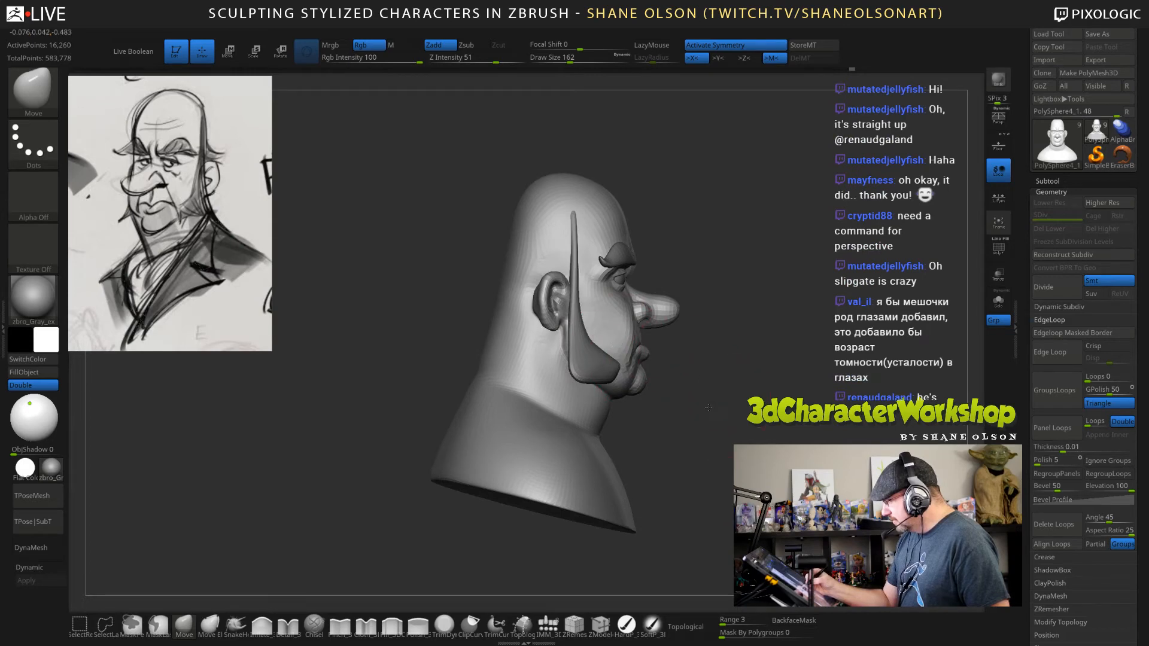
Examine the cheeks and sideburns from both sides and the front.
left_click_drag(688, 365, 694, 403)
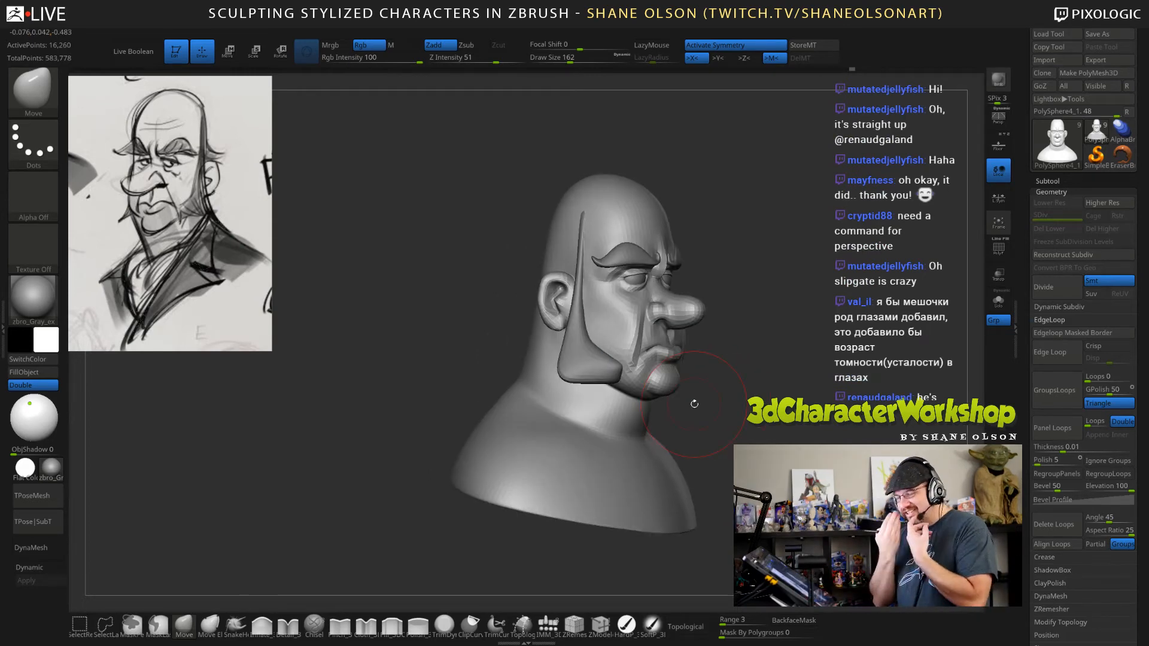
left_click_drag(764, 359, 580, 359)
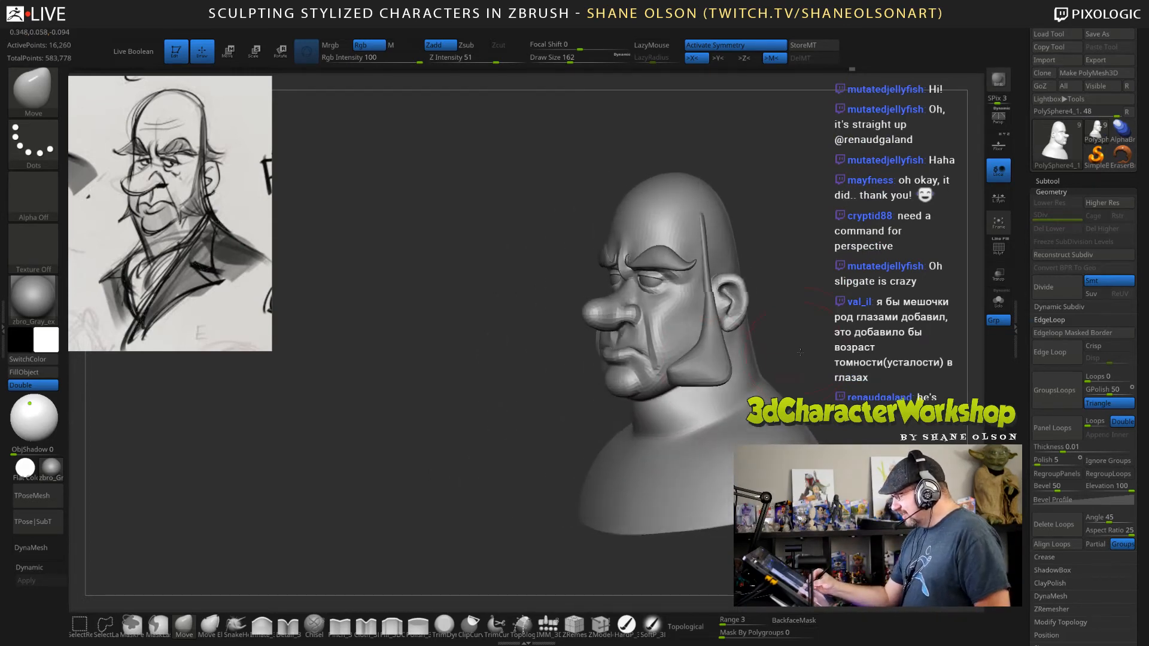
key("s")
mouse_move(800, 352)
left_mouse_down()
mouse_move(814, 344)
mouse_move(796, 340)
mouse_move(834, 342)
mouse_move(781, 375)
mouse_move(775, 367)
left_mouse_up()
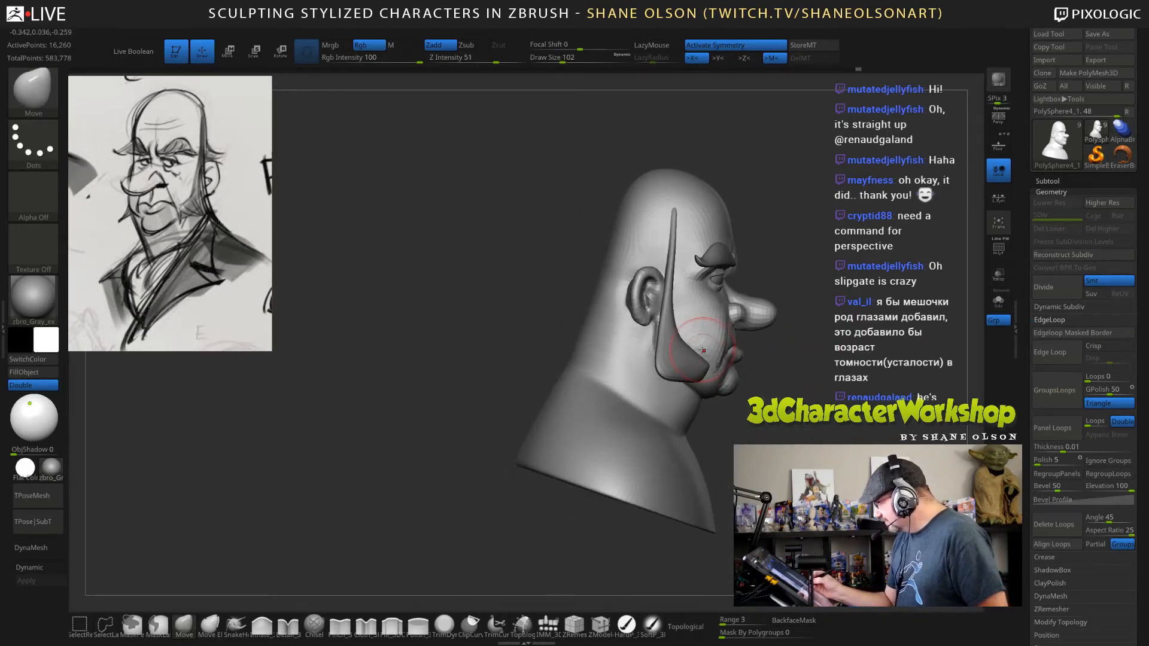
mouse_move(798, 407)
left_mouse_down()
mouse_move(743, 405)
mouse_move(764, 400)
left_mouse_up()
mouse_move(807, 339)
left_mouse_down()
mouse_move(844, 352)
mouse_move(784, 363)
left_mouse_up()
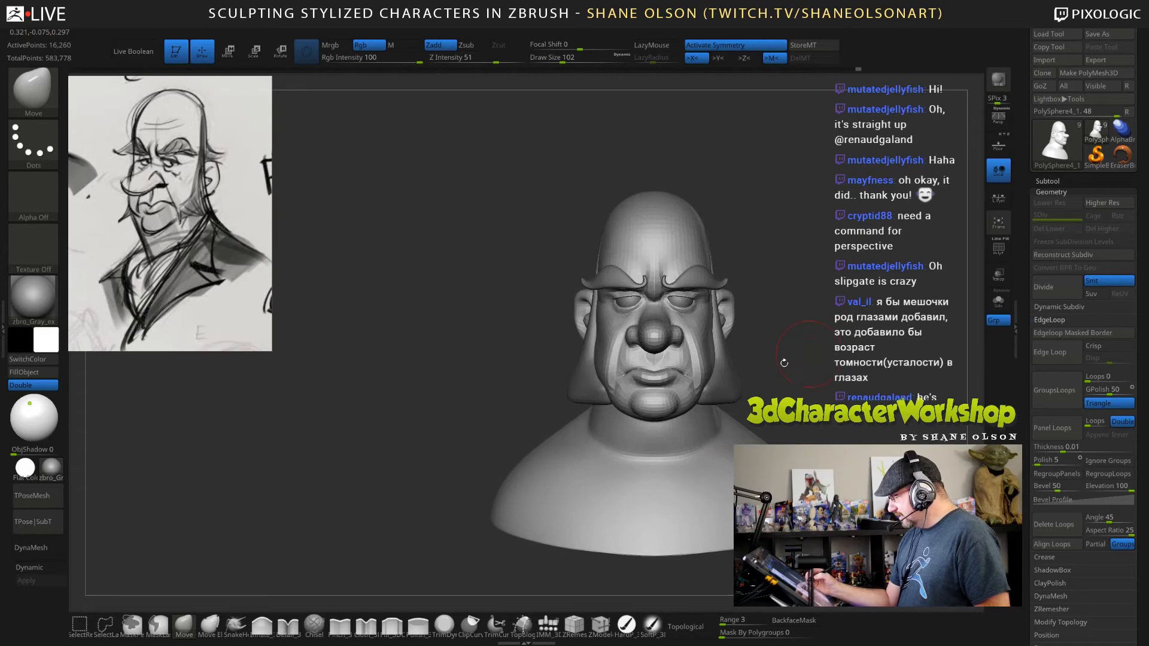
Select the sideburns and reshape their flared lower corners with the Move brush at draw size 130.
left_click(728, 386, "alt")
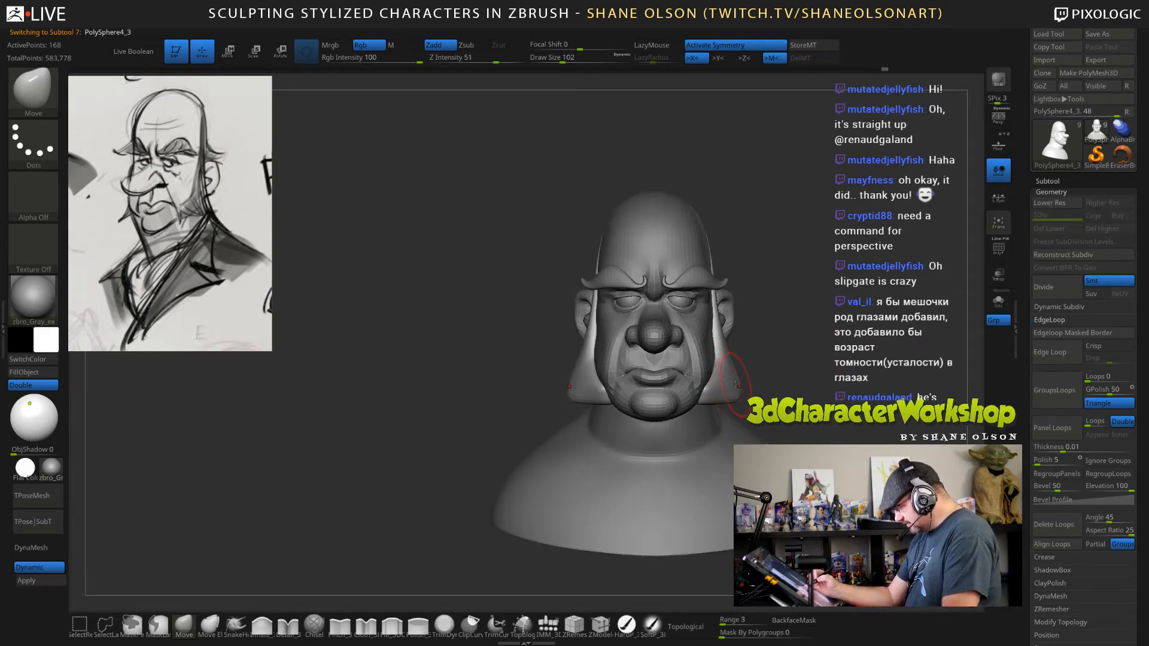
key("s")
left_click(779, 360)
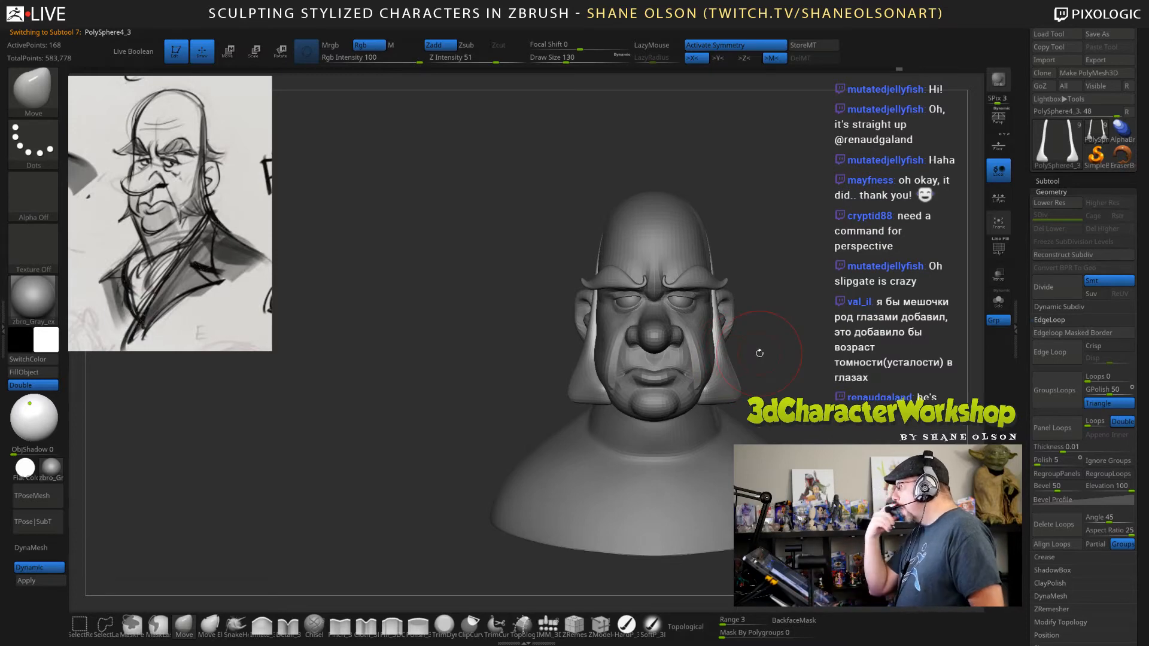
mouse_move(788, 378)
left_mouse_down()
mouse_move(729, 341)
mouse_move(692, 345)
left_mouse_up()
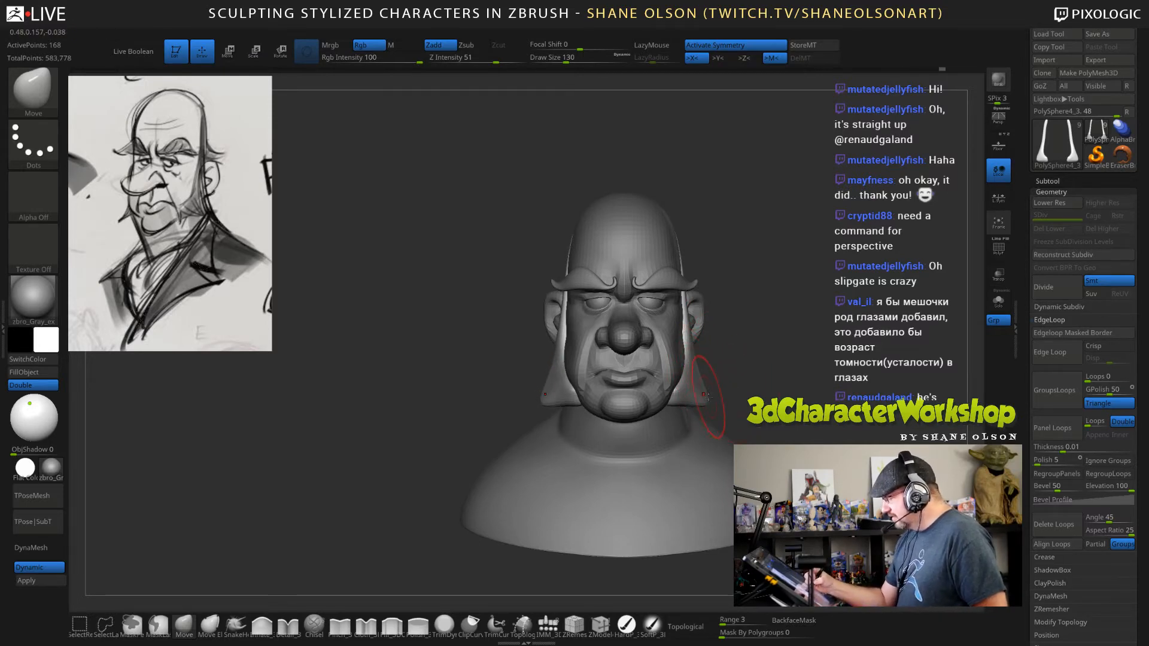
left_click_drag(760, 393, 690, 418)
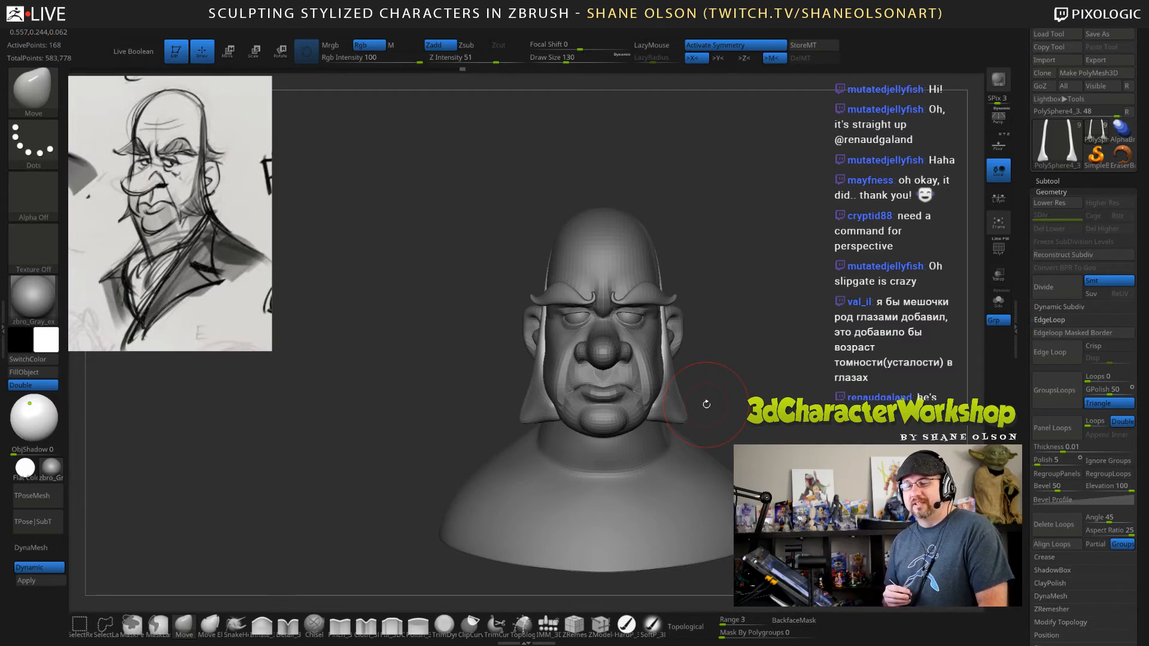
Refine the sideburns' lower tips from a low angle with the Move brush at draw size 96.
left_click_drag(706, 404, 744, 351)
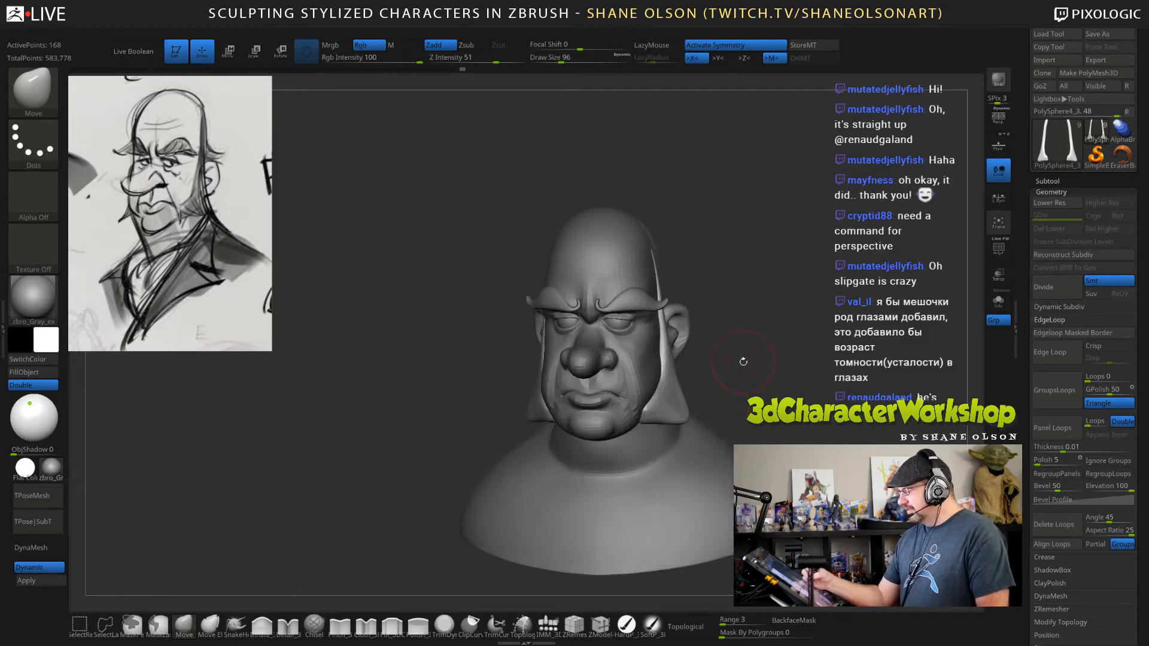
mouse_move(743, 390)
left_mouse_down("alt")
mouse_move(742, 419)
mouse_move(665, 392)
mouse_move(669, 405)
mouse_move(732, 380)
mouse_move(764, 383)
mouse_move(742, 392)
left_mouse_up("alt")
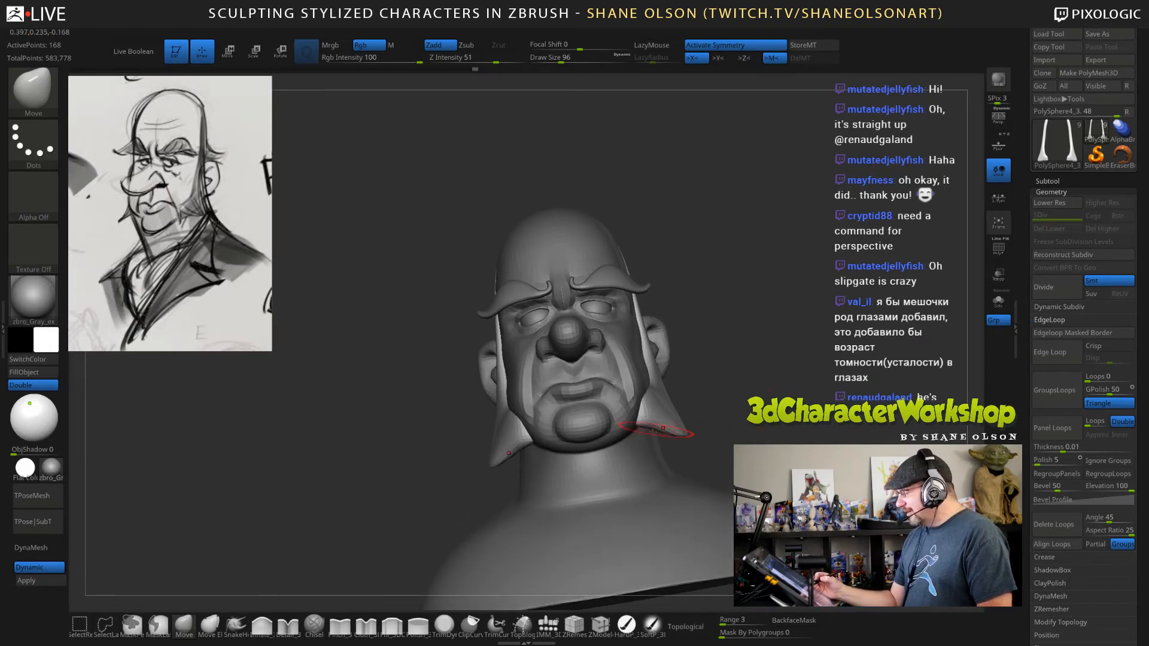
left_click_drag(664, 427, 662, 431)
mouse_move(727, 410)
left_mouse_down()
mouse_move(806, 390)
mouse_move(675, 425)
mouse_move(729, 414)
left_mouse_up()
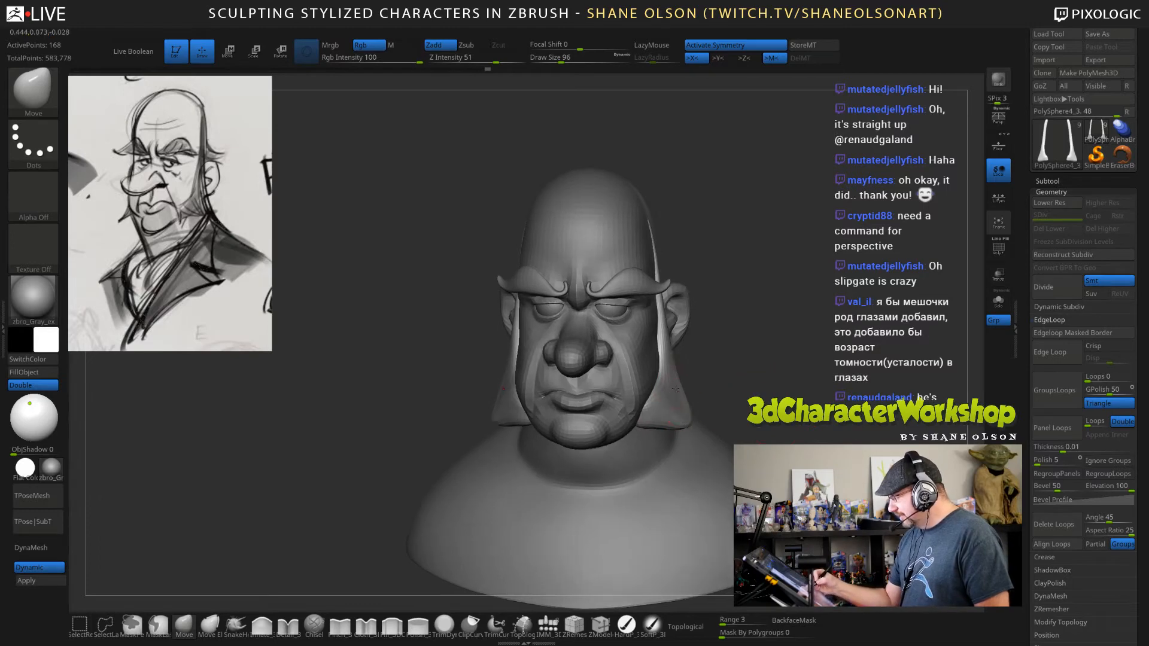
mouse_move(722, 372)
left_mouse_down()
mouse_move(708, 373)
mouse_move(770, 368)
mouse_move(752, 325)
mouse_move(755, 347)
left_mouse_up()
Adjust the sideburns' edges beside the ears with the Move brush at draw size 117.
key("s")
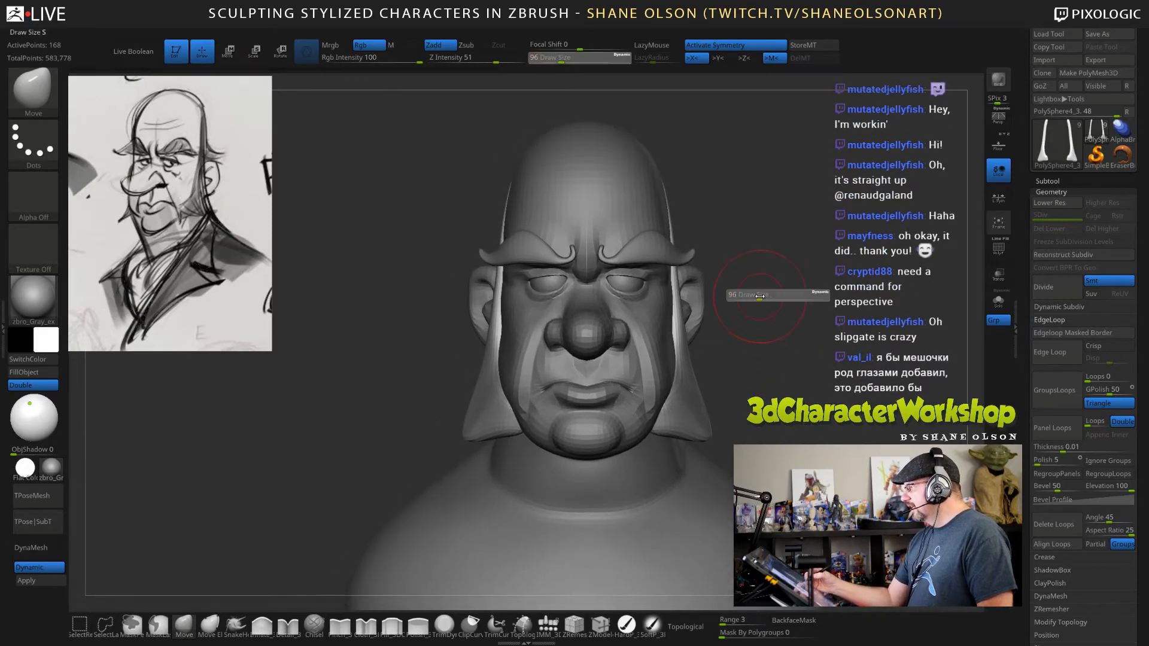
left_click_drag(758, 296, 762, 296)
left_click_drag(685, 323, 679, 323)
left_click_drag(679, 278, 676, 276)
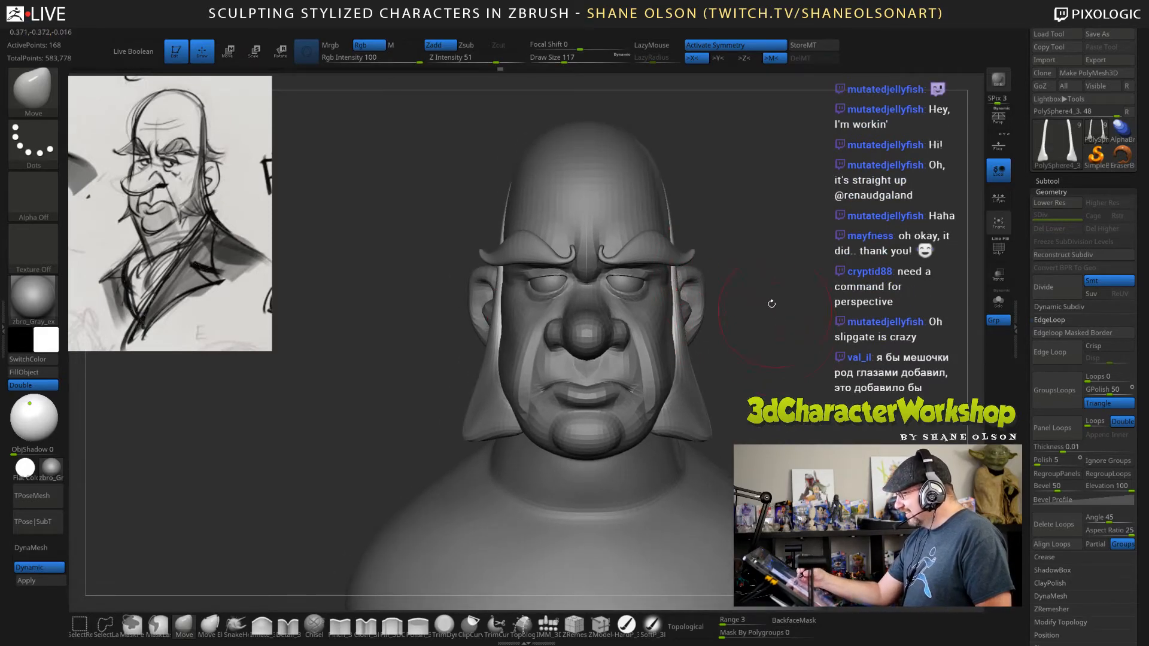
Select the head mesh and adjust the sides of the face with the Move brush, reducing the draw size to 124.
left_click_drag(794, 343, 760, 275, "alt")
left_click(646, 193, "alt")
key("s")
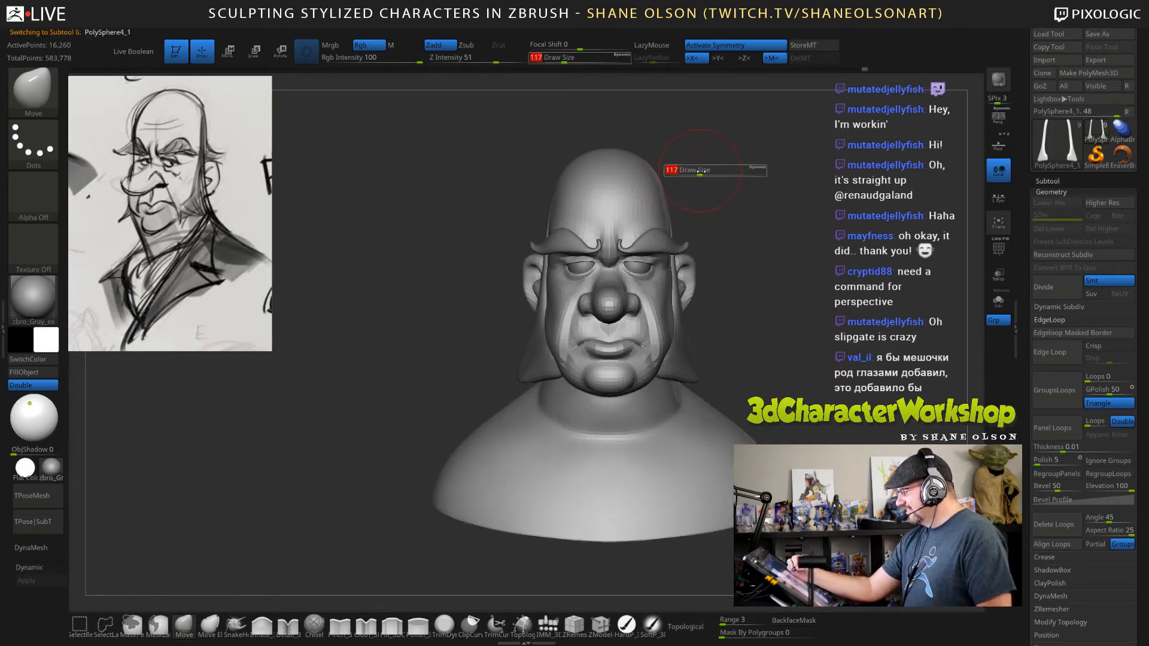
left_click_drag(698, 171, 704, 171)
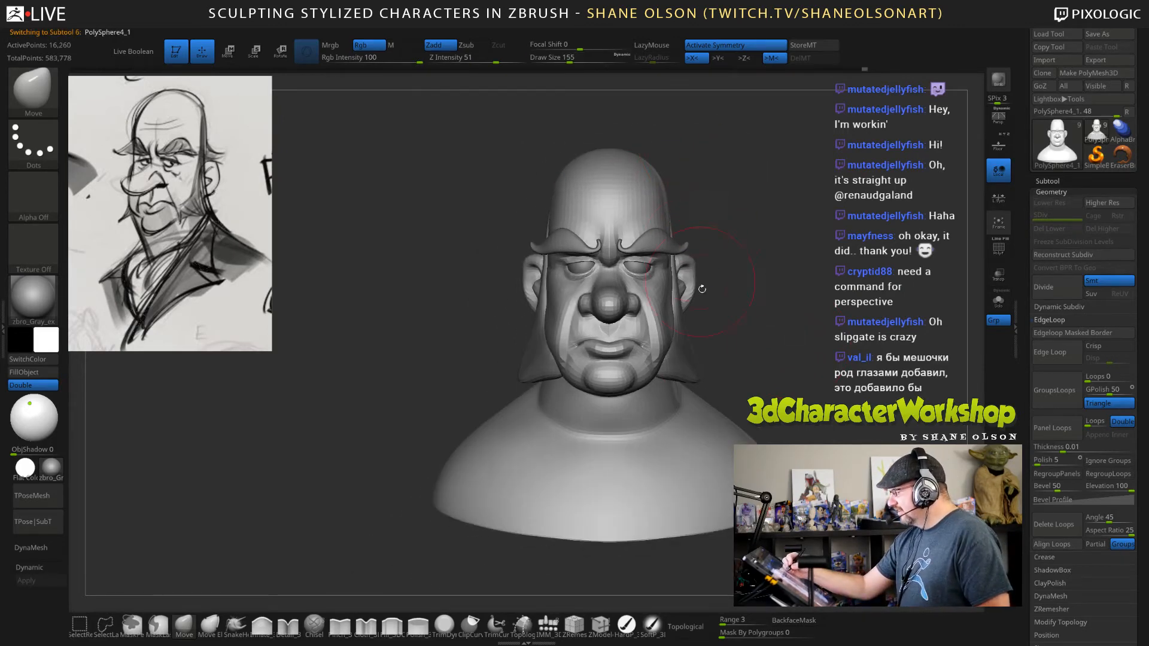
key("s")
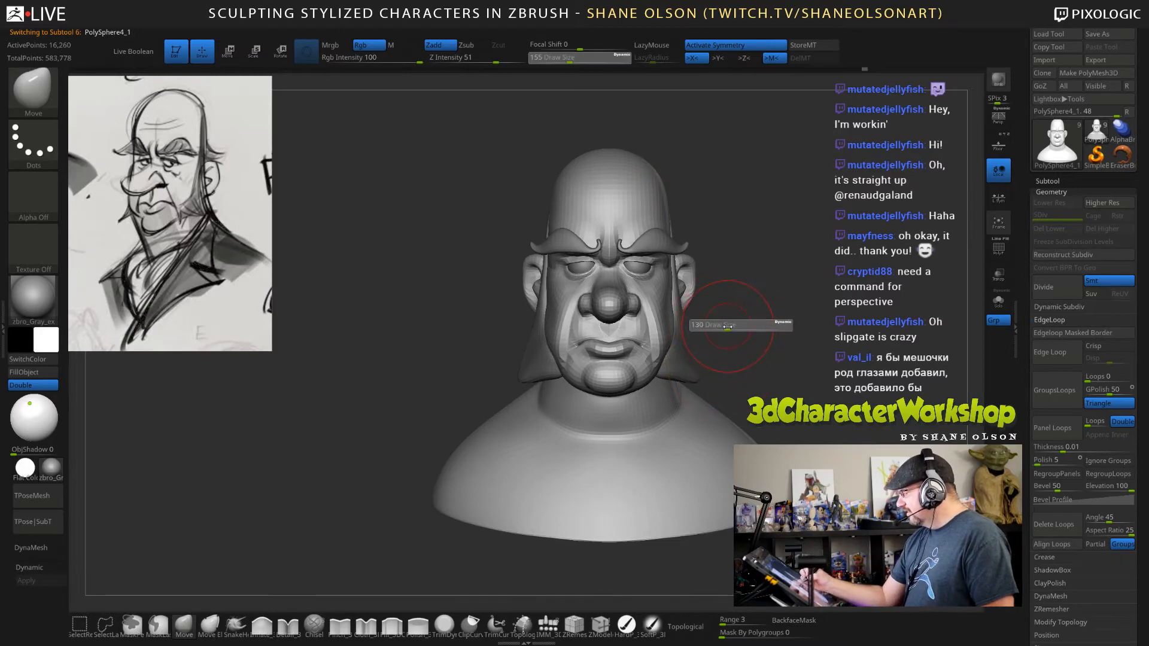
left_click_drag(731, 324, 663, 353)
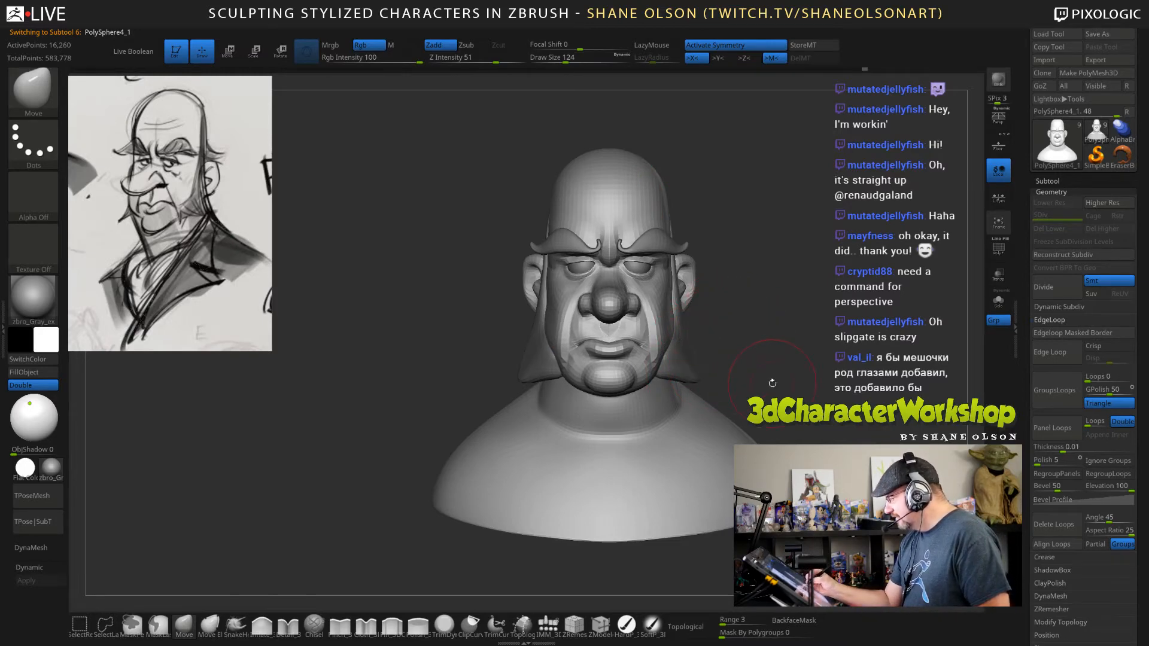
Adjust the chin and throat in profile with the Move brush at draw size 124.
left_click_drag(779, 374, 679, 406)
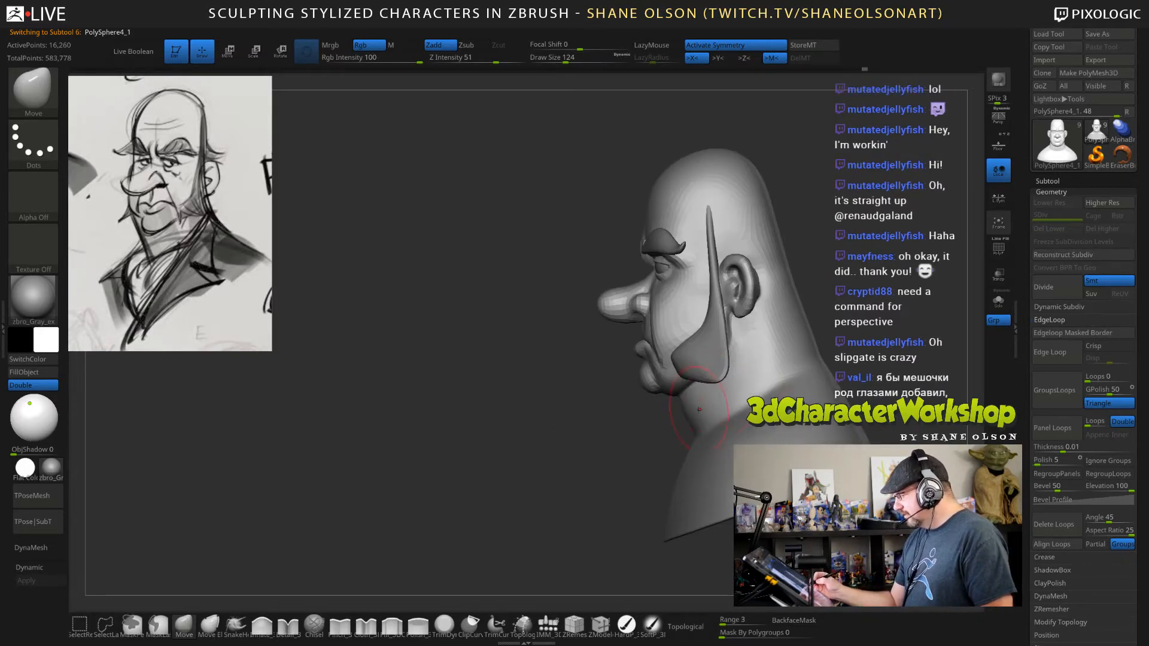
left_click_drag(607, 438, 627, 433, "alt")
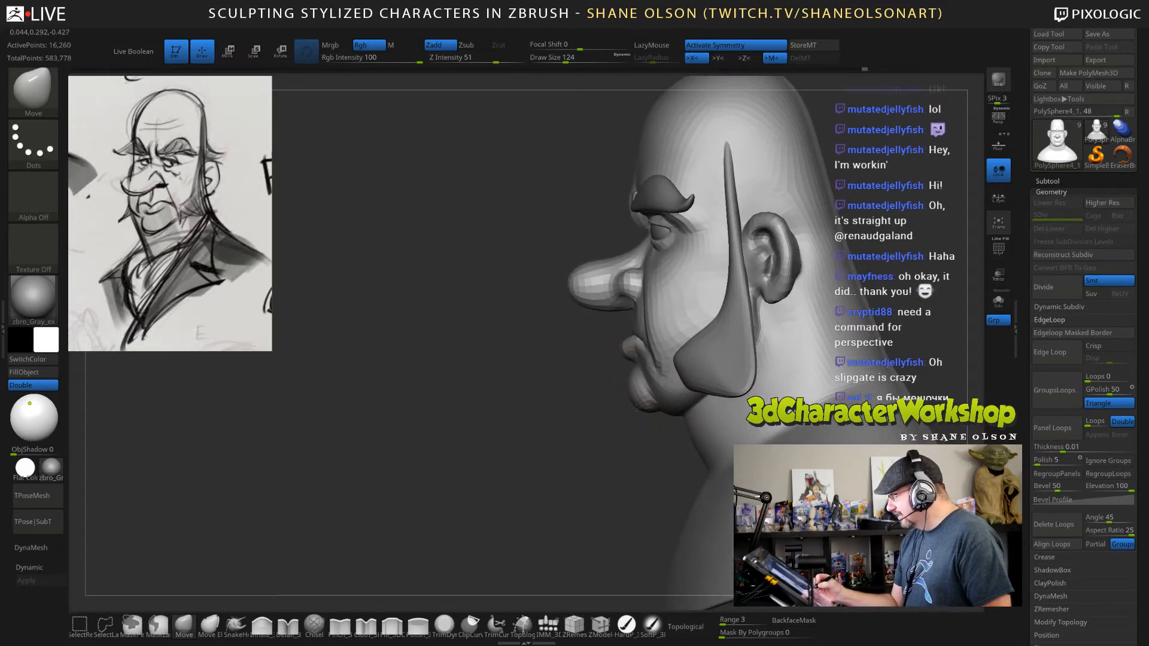
left_click_drag(598, 474, 556, 469, "alt")
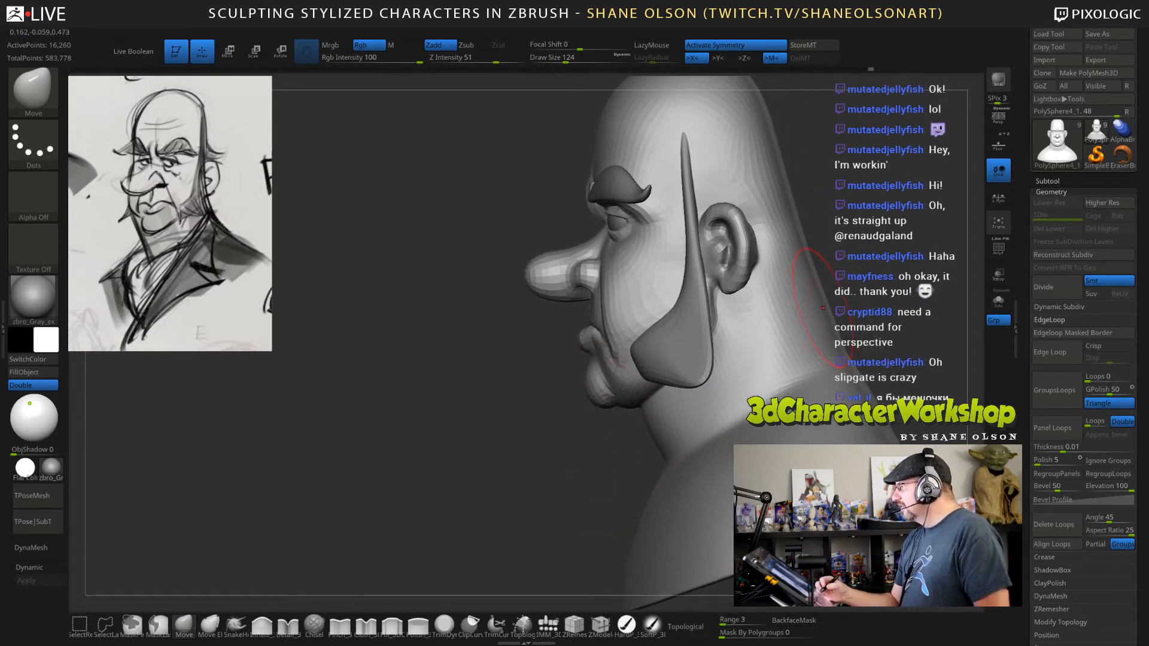
left_click_drag(619, 426, 601, 426, "alt")
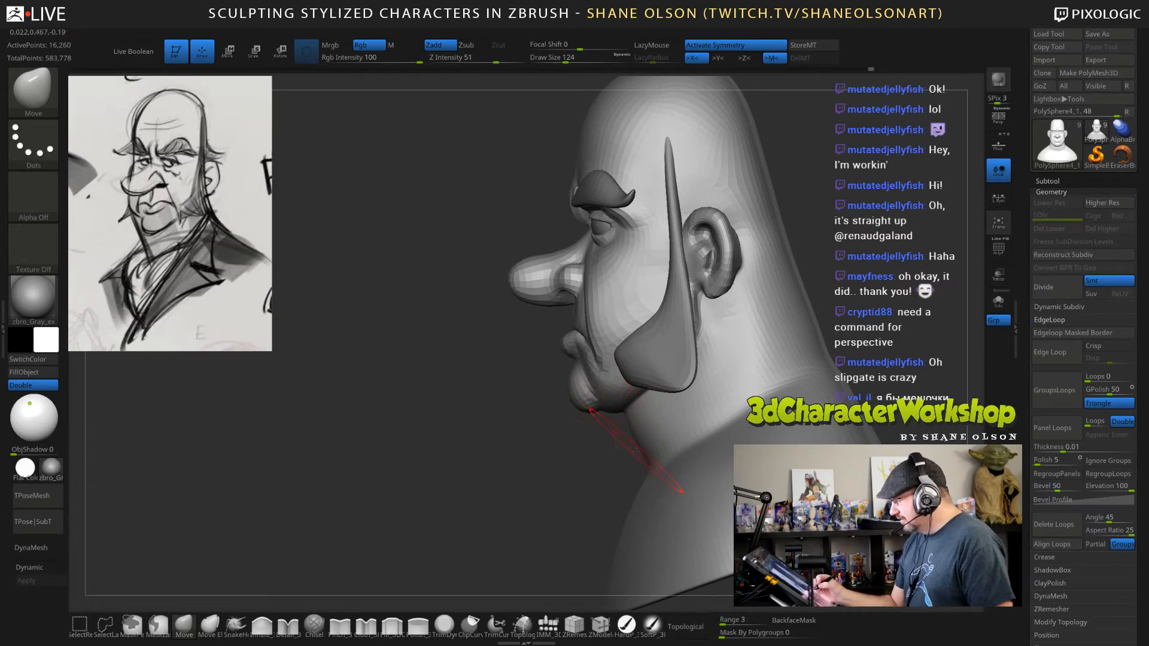
left_click_drag(581, 488, 583, 383, "alt")
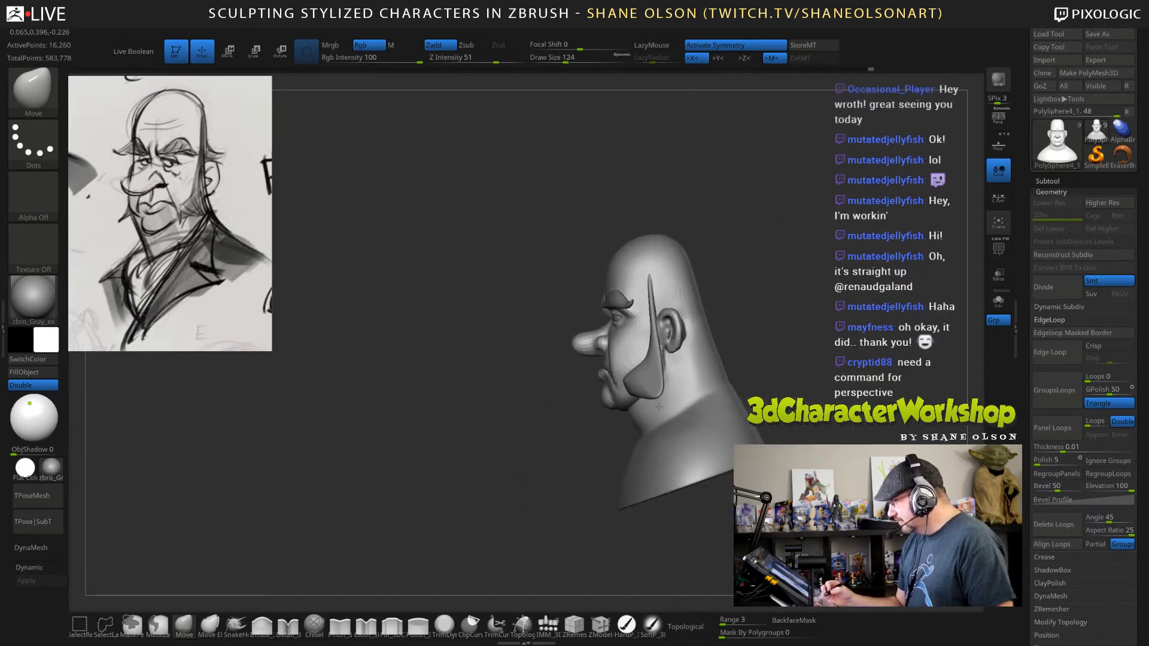
left_click_drag(706, 347, 760, 362)
Turn on dynamic subdivision for the head mesh and frame the face closely.
key("d")
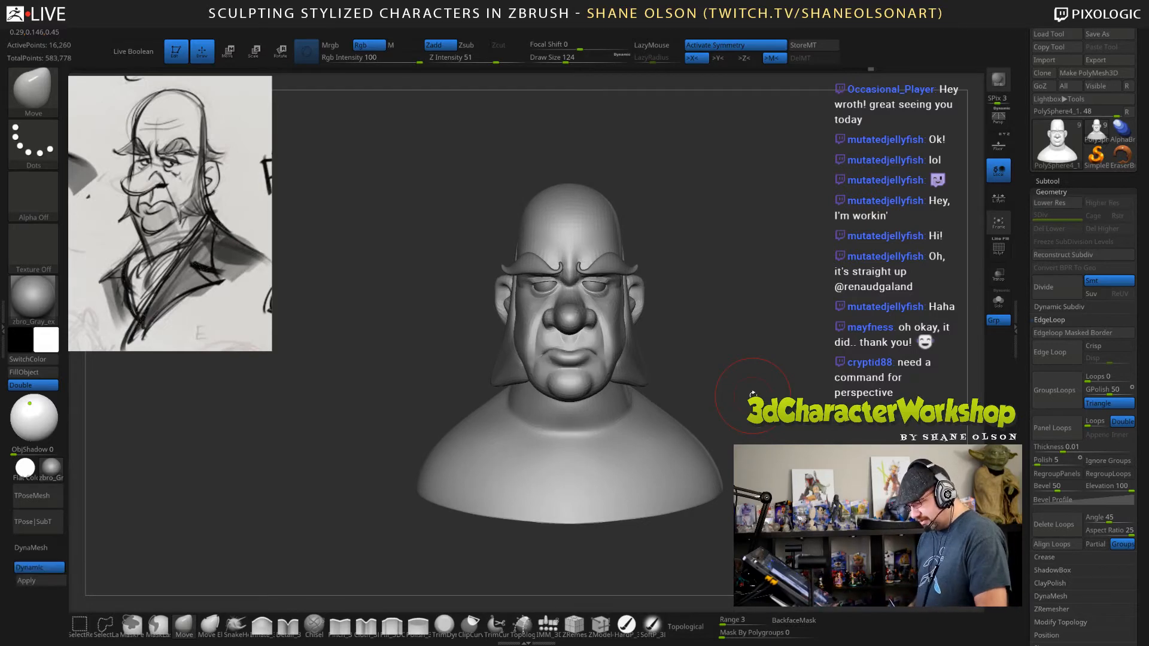
left_click_drag(778, 413, 736, 399)
left_click_drag(715, 277, 717, 220, "alt")
left_click_drag(718, 219, 764, 253)
Shape the temples beside the outer eye corners with the Move brush at draw sizes 43 and 32.
key("s")
left_click_drag(764, 253, 747, 253)
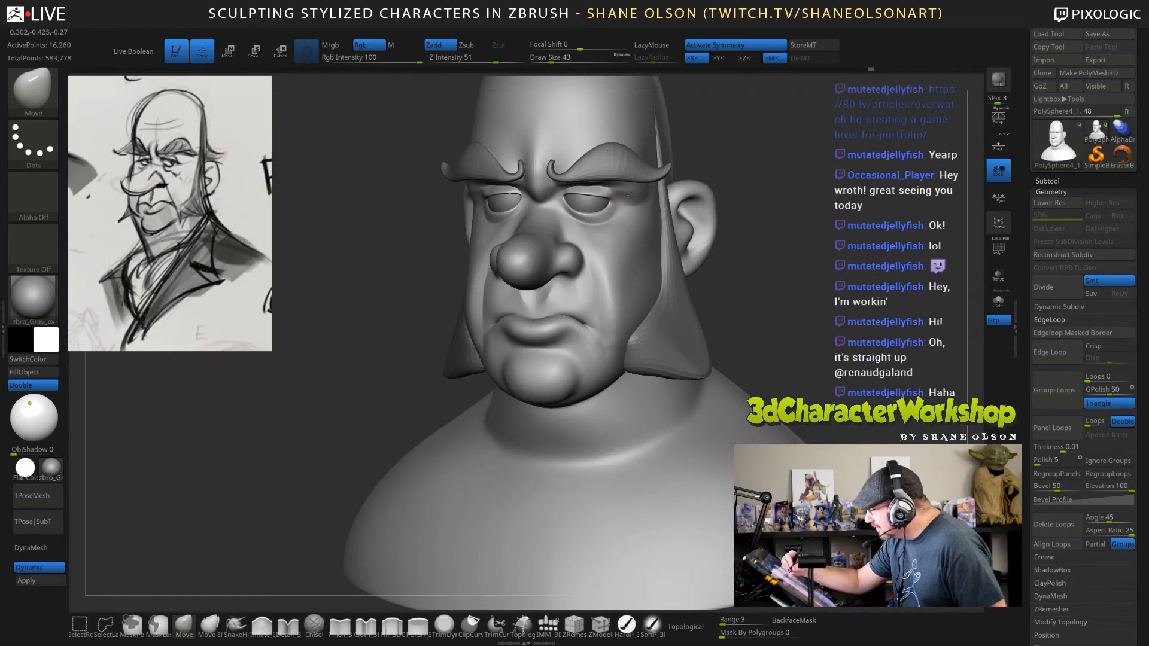
left_click_drag(801, 272, 840, 273)
key("s")
left_click_drag(644, 204, 640, 203)
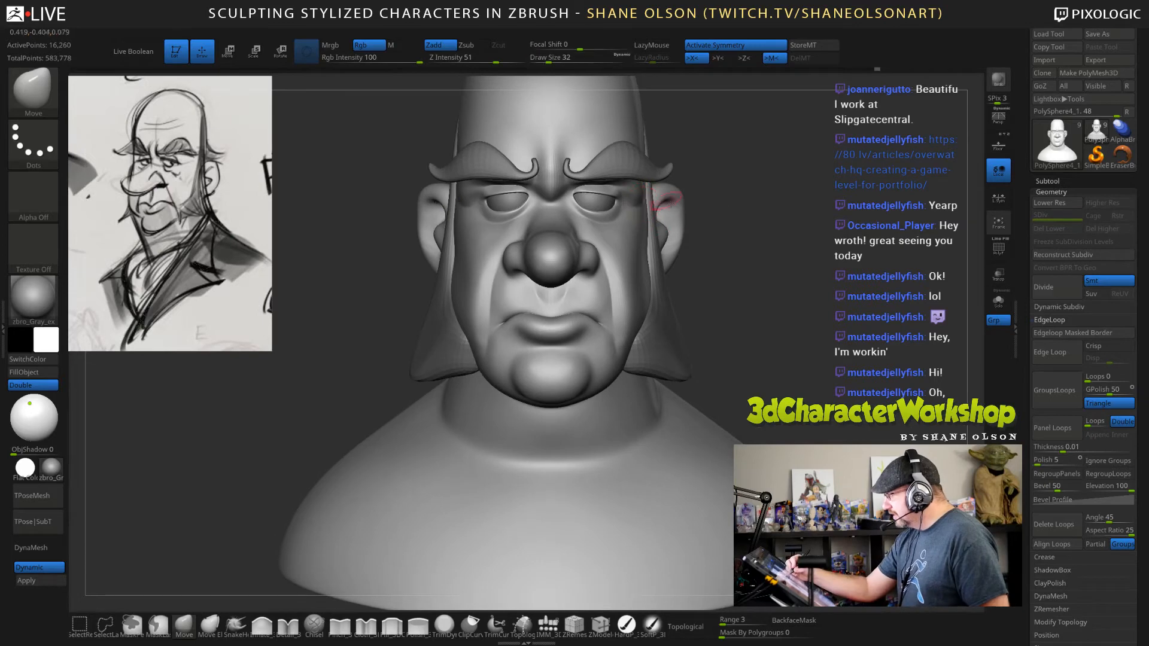
left_click_drag(738, 264, 675, 259)
right_click_drag(675, 259, 672, 267, "alt")
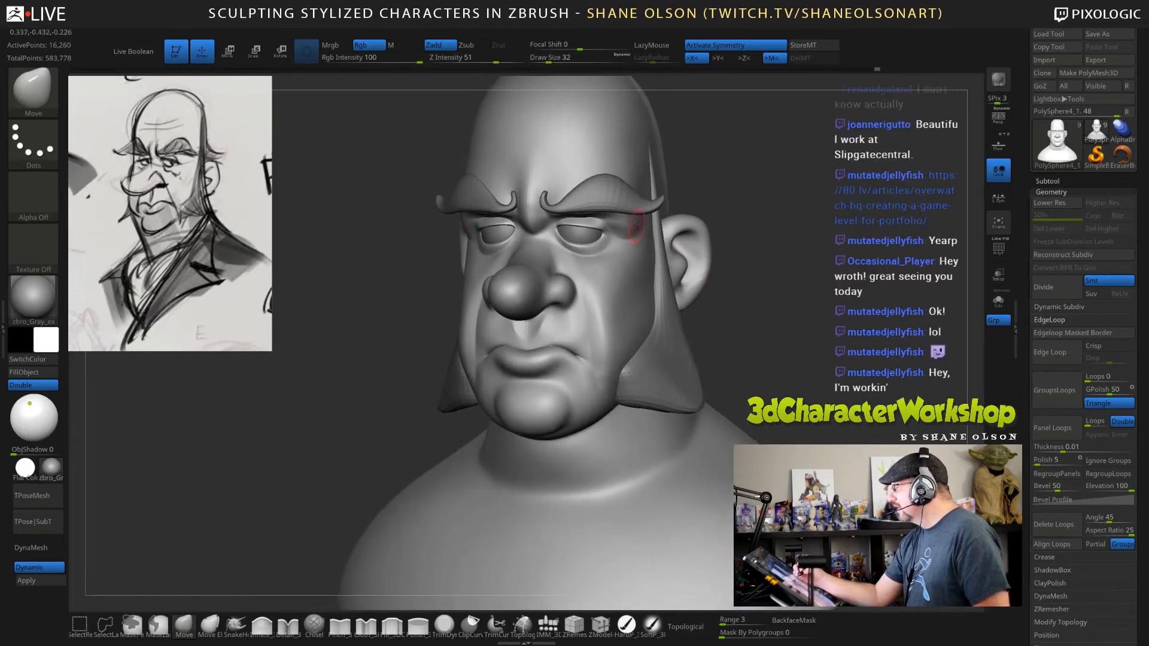
right_click_drag(630, 223, 622, 237)
Refine the outer eye area beneath the eyebrows with the Move brush at draw size 26.
key("bracketleft")
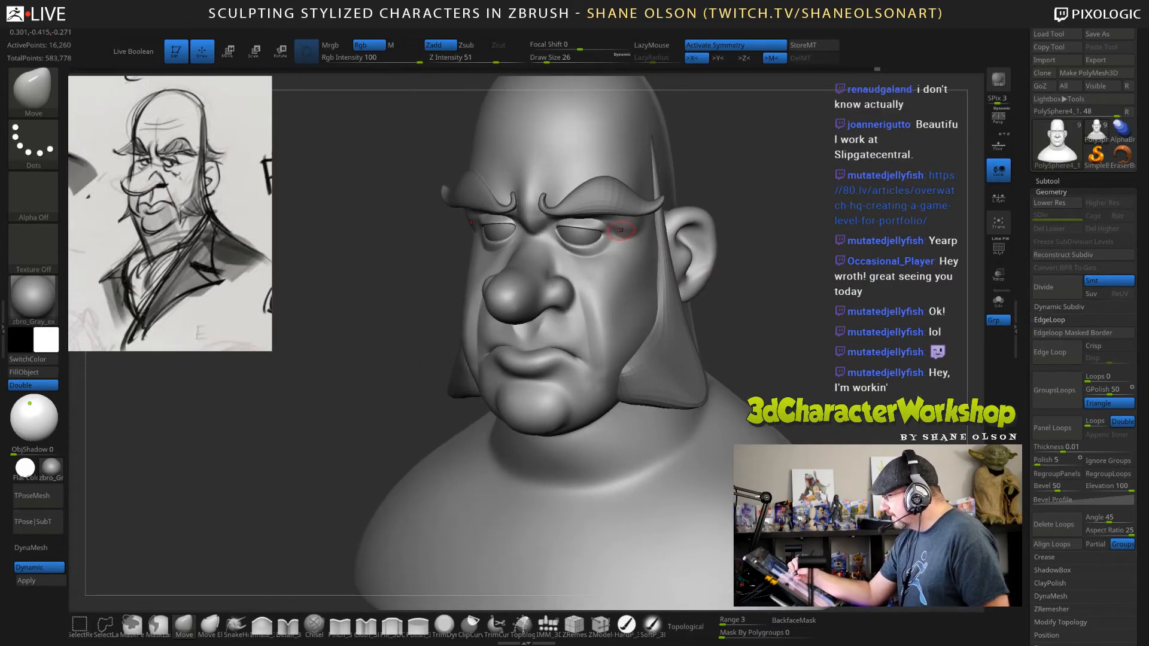
mouse_move(634, 222)
right_mouse_down()
mouse_move(622, 195)
mouse_move(655, 203)
mouse_move(638, 215)
right_mouse_up()
mouse_move(747, 237)
right_mouse_down("shift")
mouse_move(788, 335)
mouse_move(748, 240)
mouse_move(604, 212)
right_mouse_up("shift")
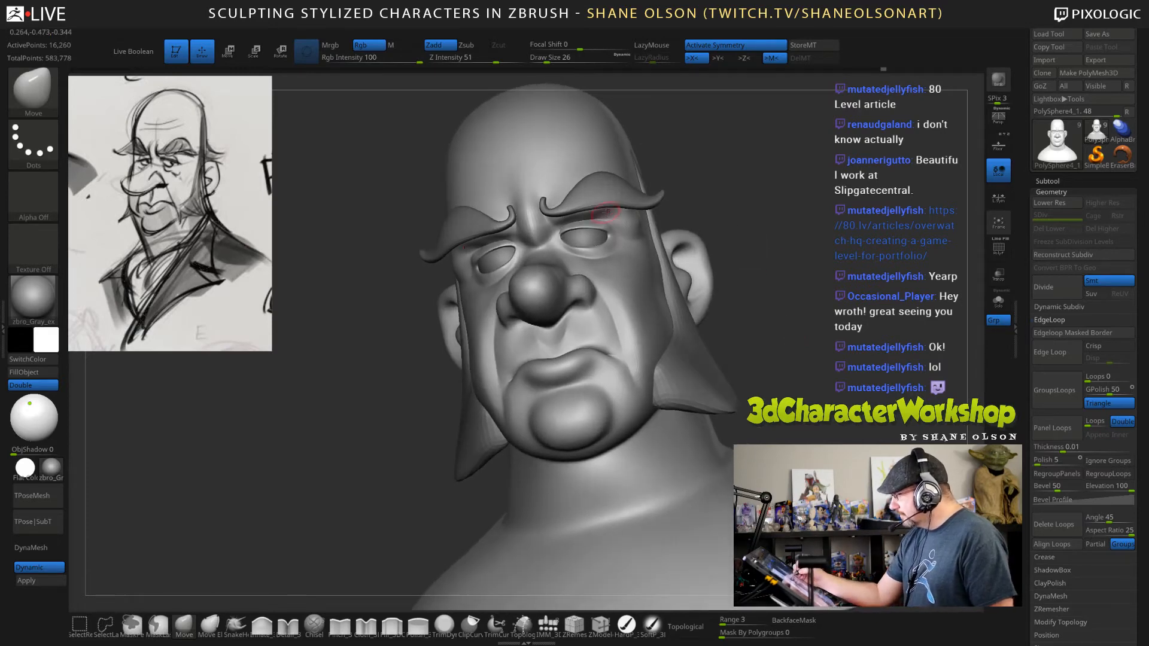
right_click_drag(763, 289, 780, 386, "shift")
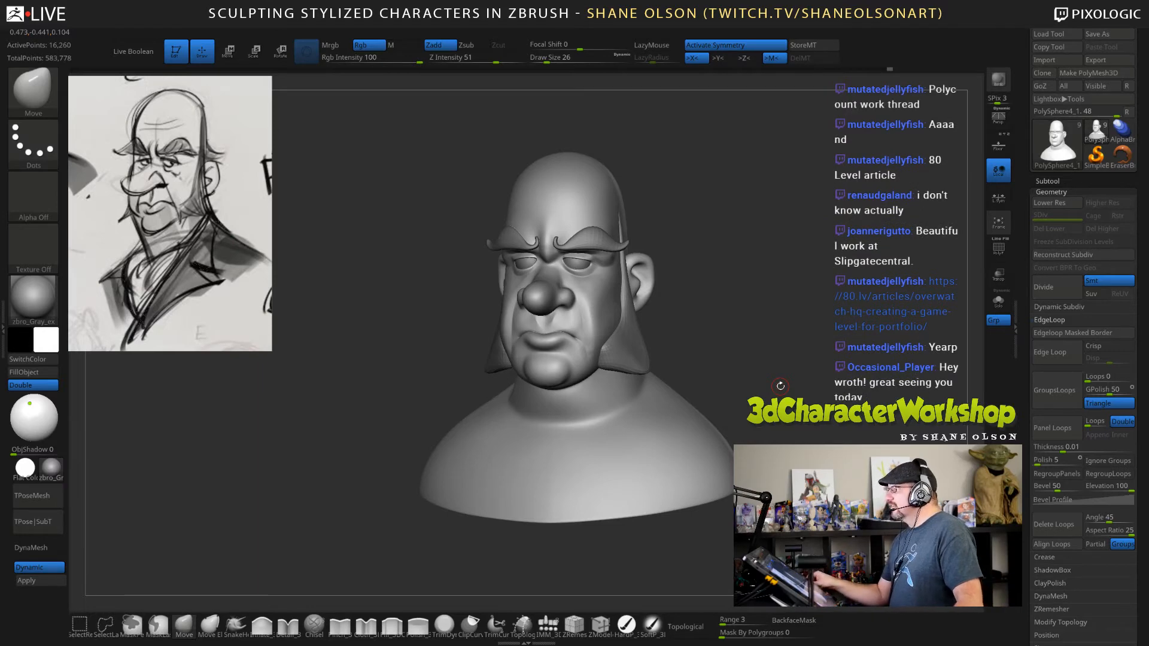
right_click_drag(802, 352, 799, 310)
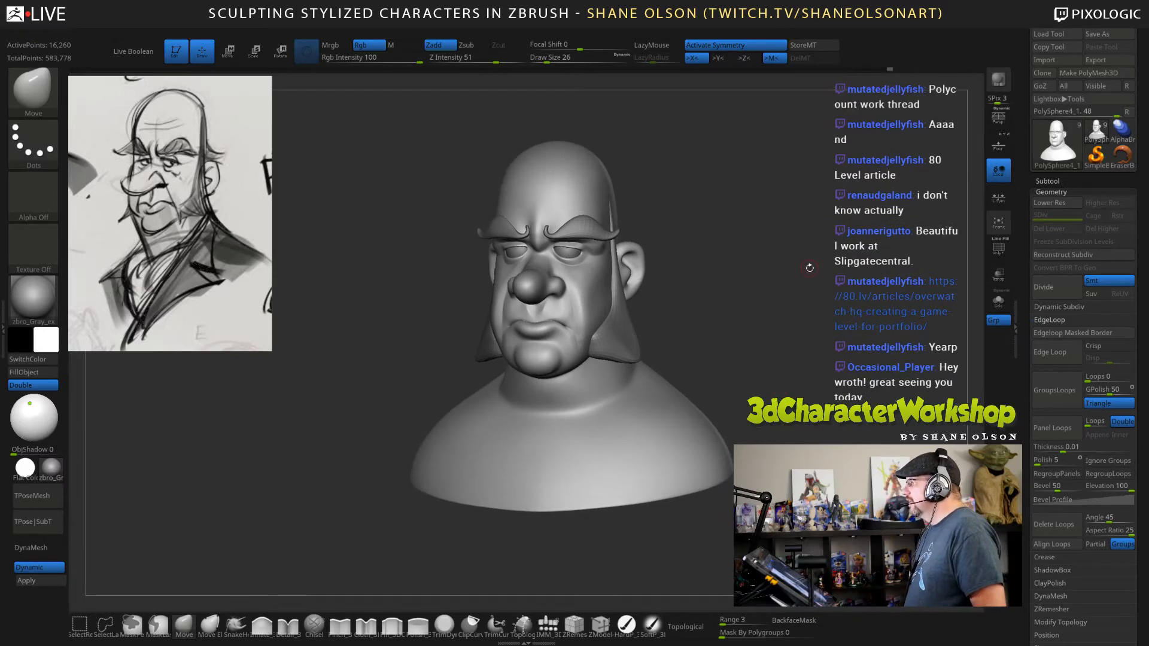
Adjust the jaw and cheek outline from the front with the Move brush at draw sizes 99 and 134.
mouse_move(809, 267)
right_mouse_down()
mouse_move(800, 302)
mouse_move(806, 274)
mouse_move(777, 302)
mouse_move(705, 289)
mouse_move(726, 300)
mouse_move(693, 305)
right_mouse_up()
key("s")
left_click_drag(694, 306, 707, 310)
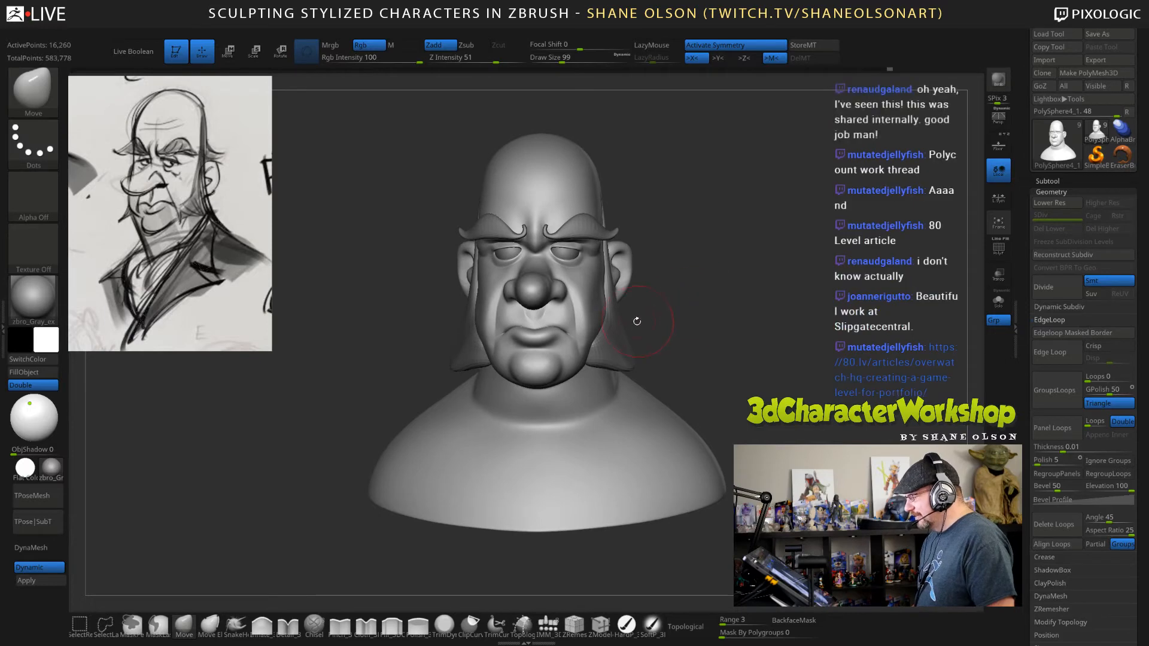
key("s")
left_click_drag(616, 325, 621, 326)
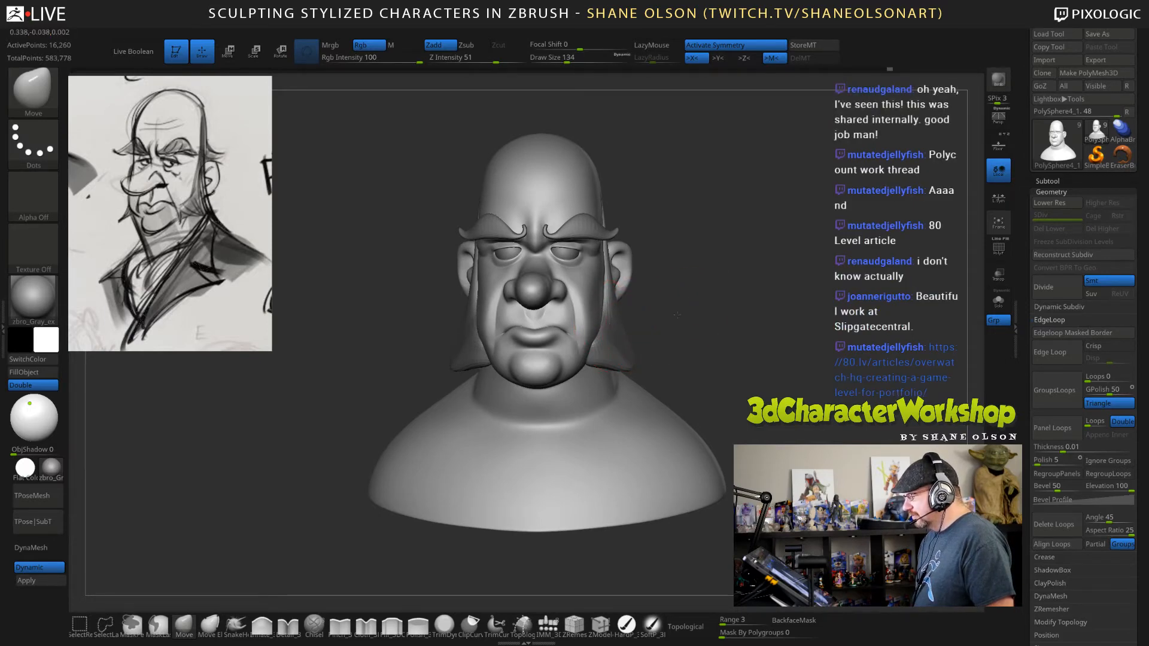
Select the sideburns, adjust their lower ends with the Move brush at draw size 260, and switch to the eyebrows.
left_click(625, 308, "alt")
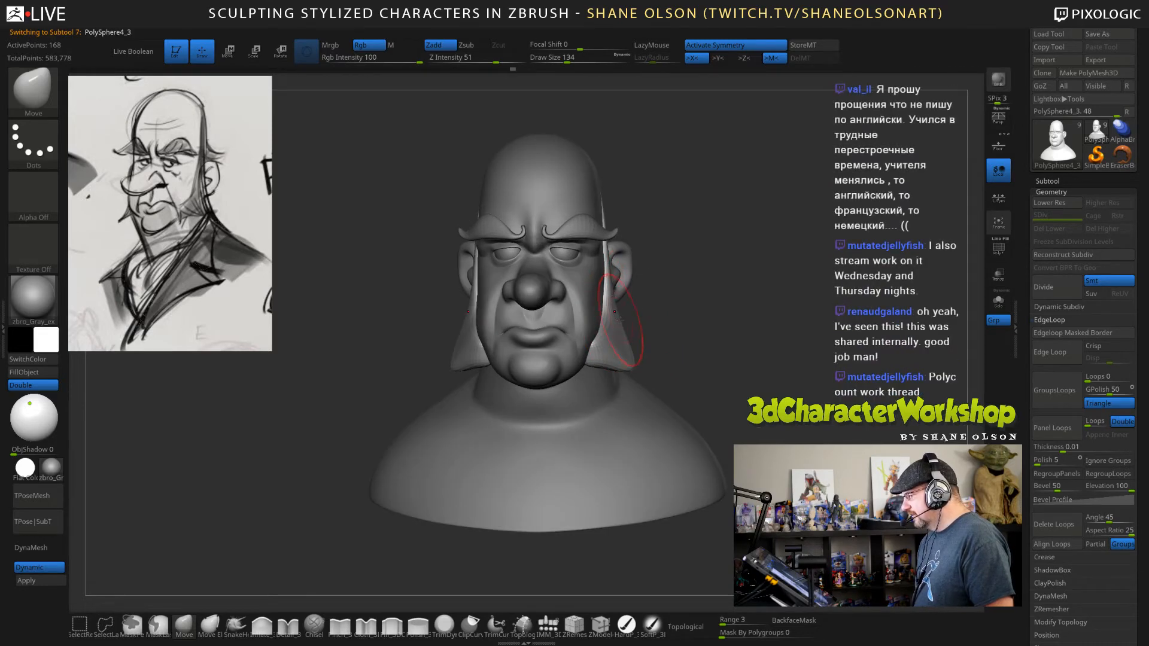
mouse_move(670, 315)
left_mouse_down()
mouse_move(774, 317)
mouse_move(717, 304)
mouse_move(706, 323)
mouse_move(769, 299)
mouse_move(756, 298)
left_mouse_up()
key("s")
left_click(757, 293)
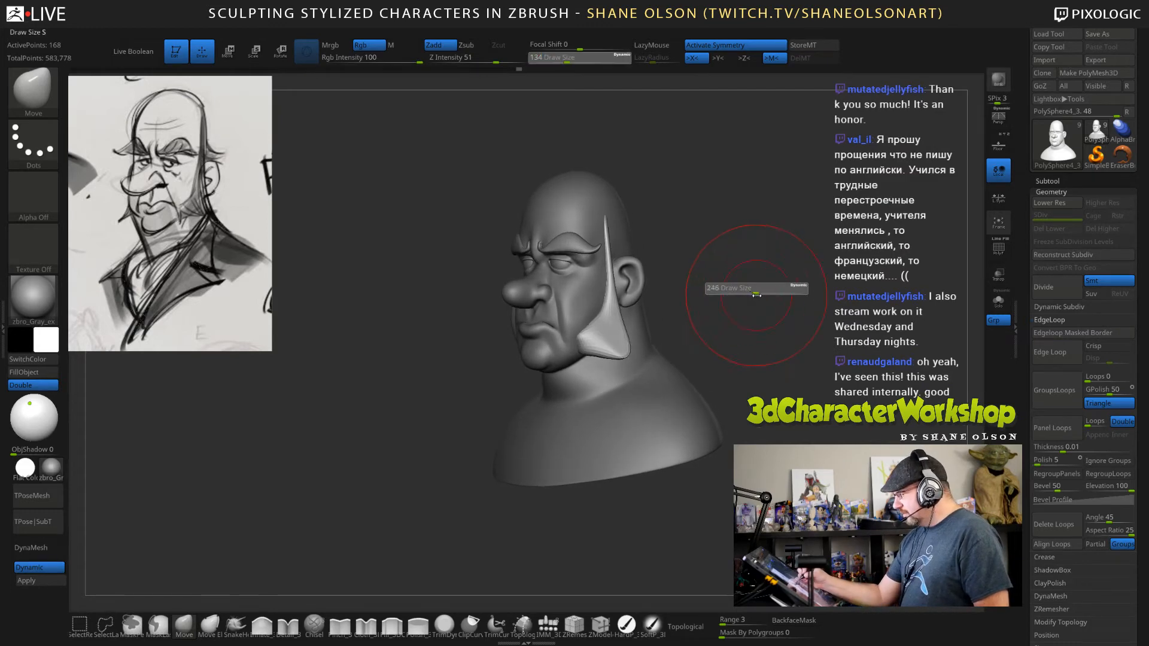
left_click(636, 386, "alt")
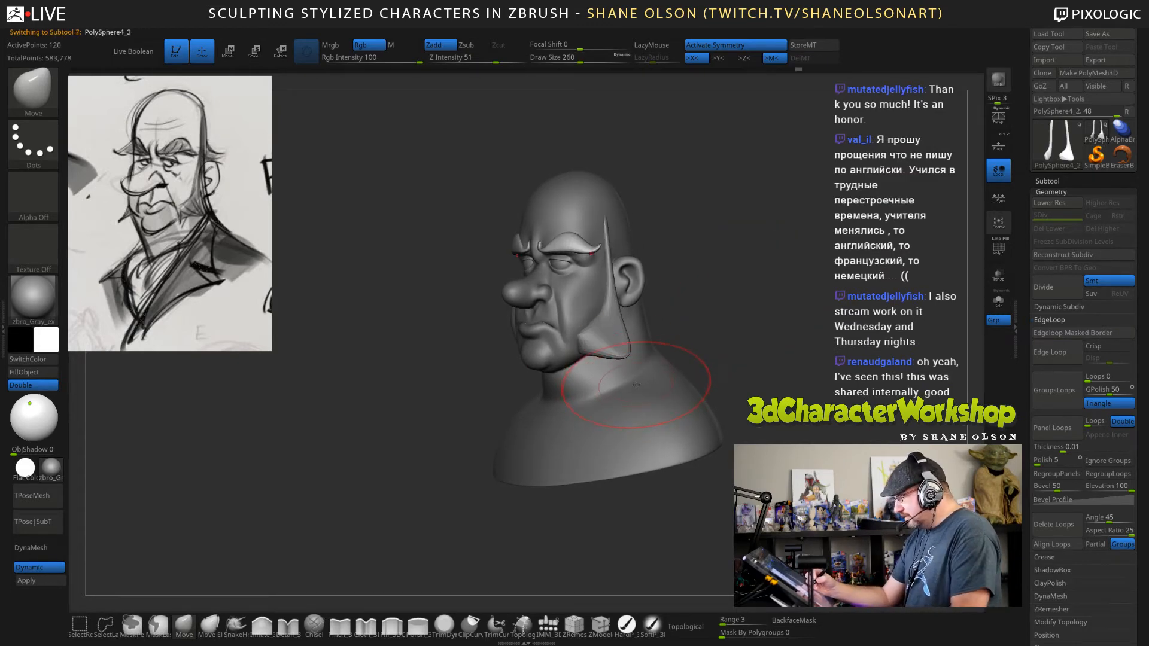
Select the head and adjust the lower face around the mouth with the Move brush at draw sizes 280 and 120.
left_click(652, 372, "alt")
left_click_drag(744, 355, 744, 353)
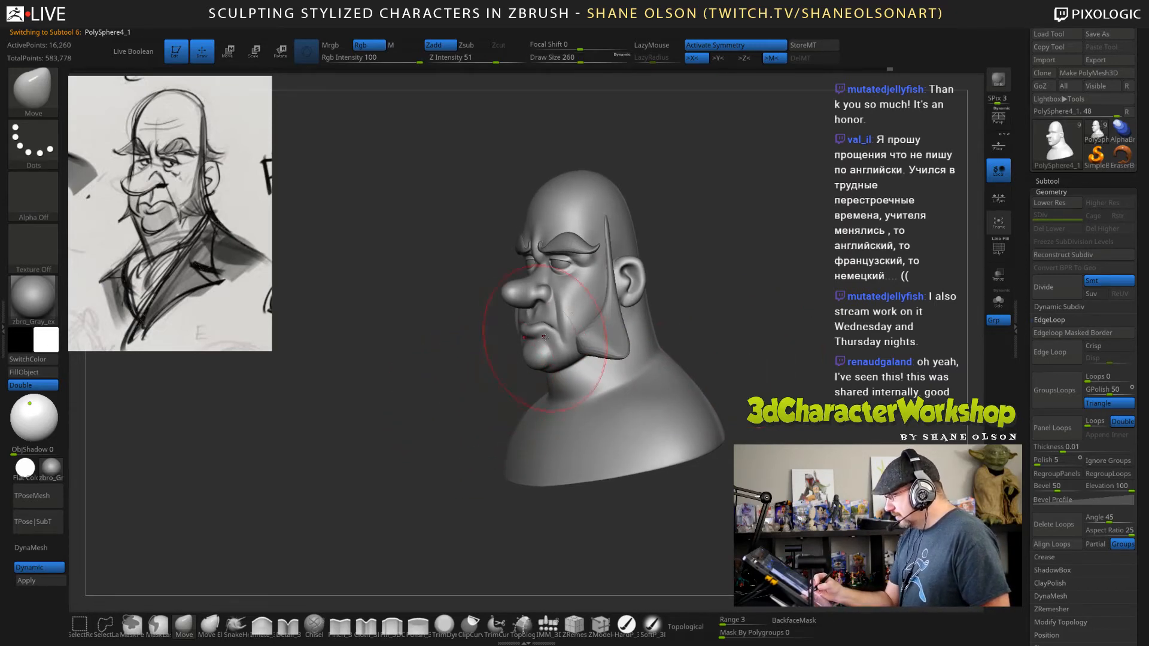
mouse_move(498, 375)
left_mouse_down()
mouse_move(491, 345)
mouse_move(522, 334)
mouse_move(498, 353)
mouse_move(513, 351)
left_mouse_up()
key("s")
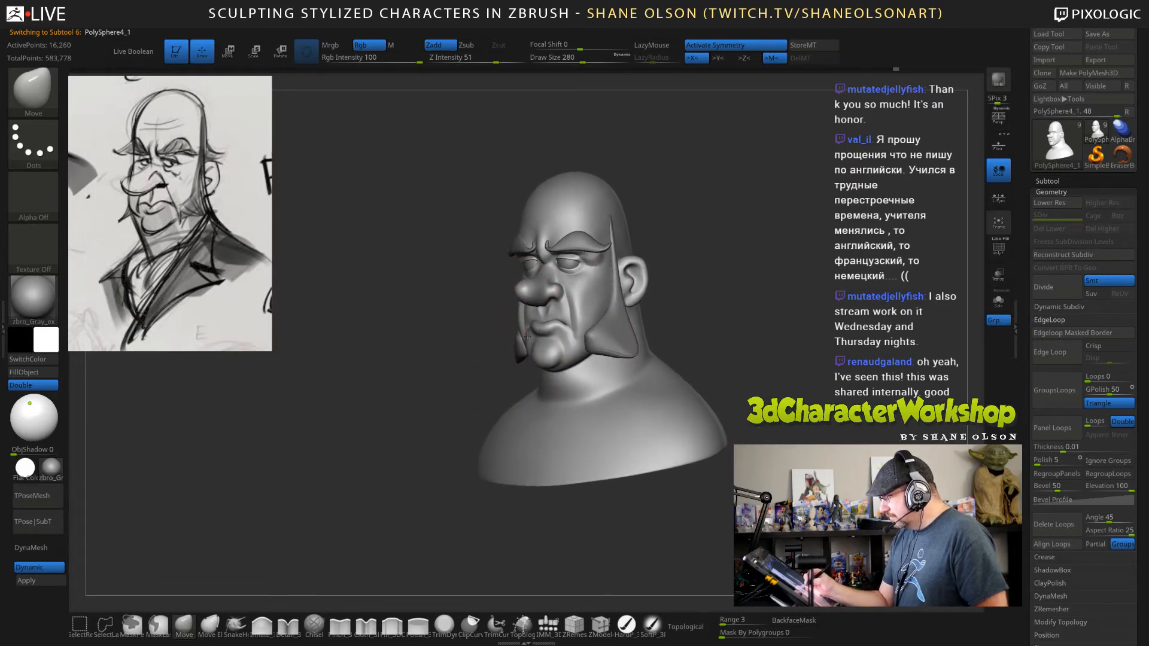
mouse_move(736, 313)
left_mouse_down()
mouse_move(734, 323)
mouse_move(717, 318)
left_mouse_up()
key("s")
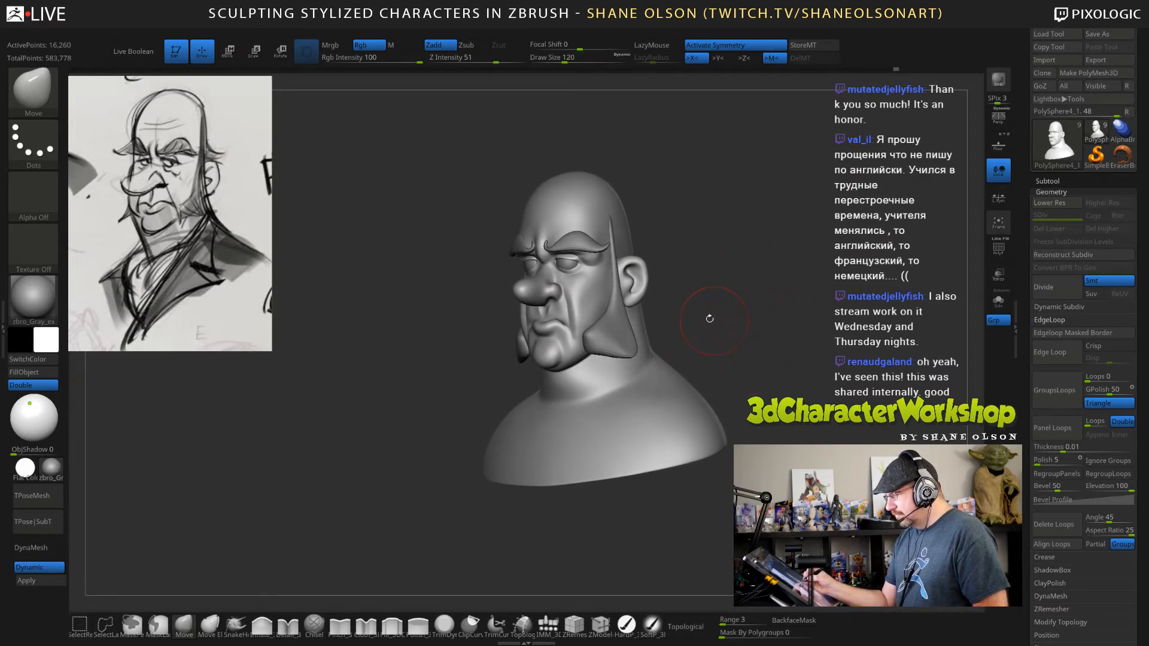
mouse_move(523, 328)
right_mouse_down()
mouse_move(563, 318)
mouse_move(590, 341)
right_mouse_up()
Refine the mouth corners and the jaw in front of the sideburns with the Move brush at draw sizes 72 and 45.
key("s")
left_click(564, 318)
type("72")
key("Return")
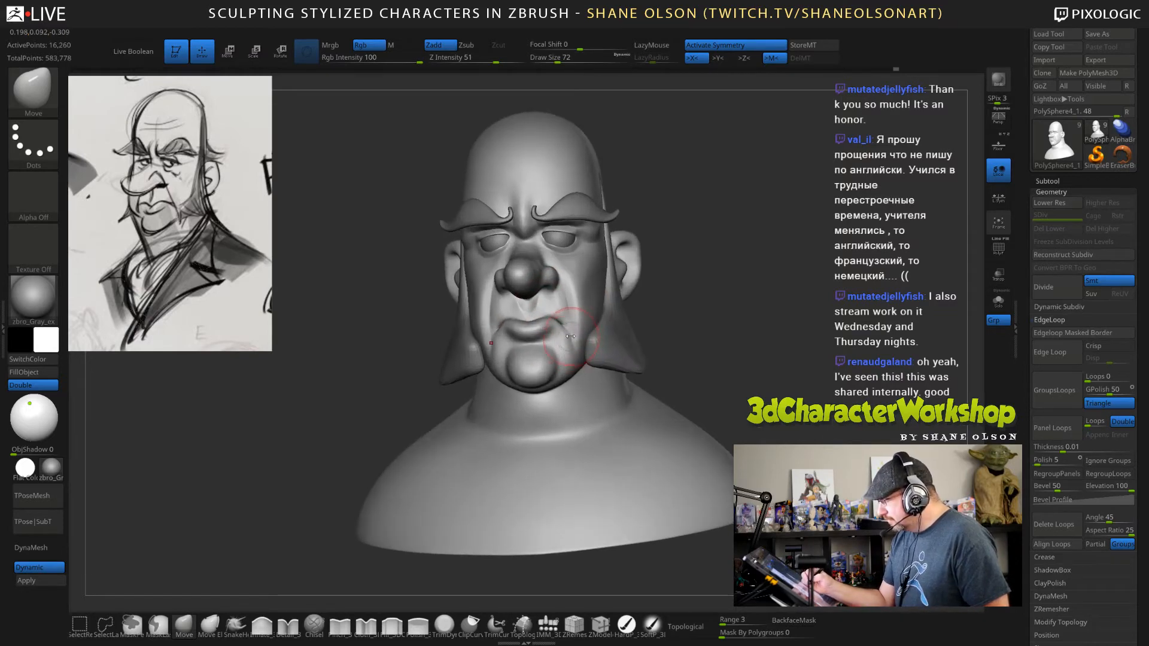
key("s")
left_click_drag(589, 340, 581, 340)
right_click_drag(566, 328, 542, 310)
key("s")
left_click_drag(541, 310, 544, 316)
key("s")
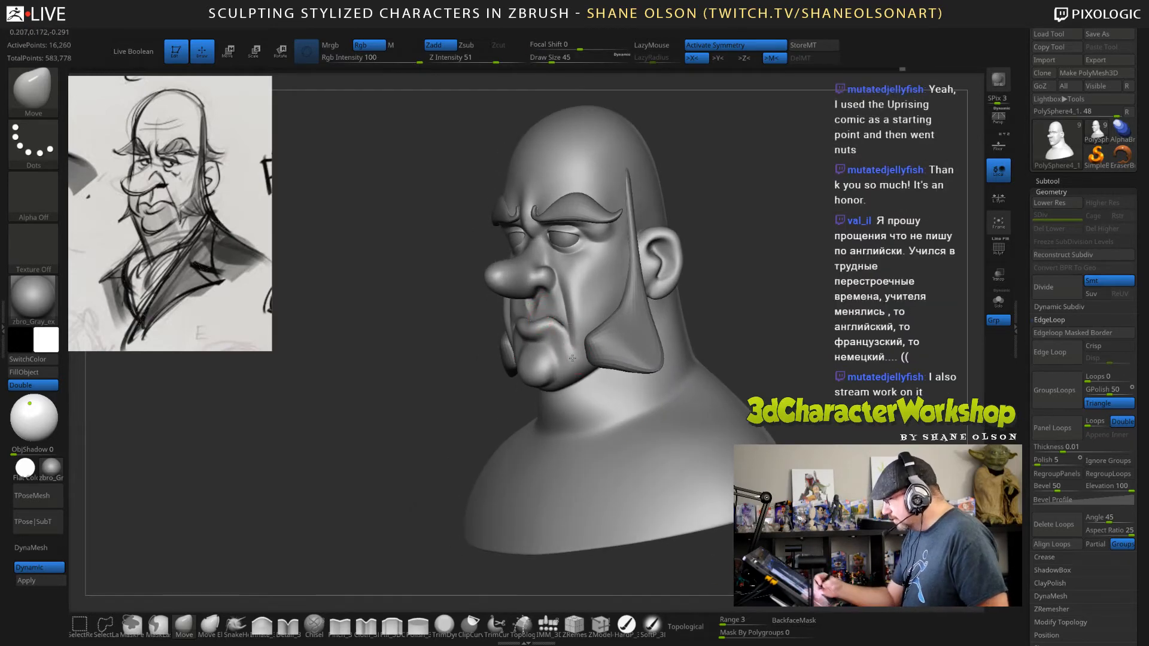
right_click_drag(556, 359, 587, 364)
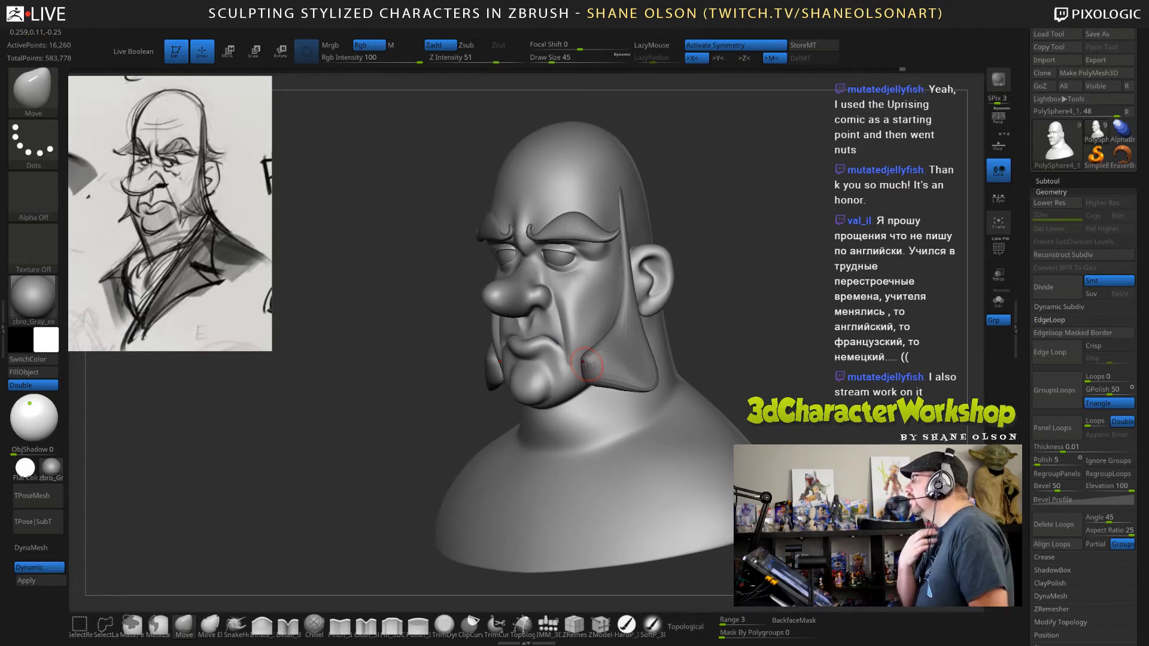
Adjust the upper lip and the creases beside the mouth with the Move brush at draw sizes 72 and 49.
left_click_drag(759, 310, 616, 332)
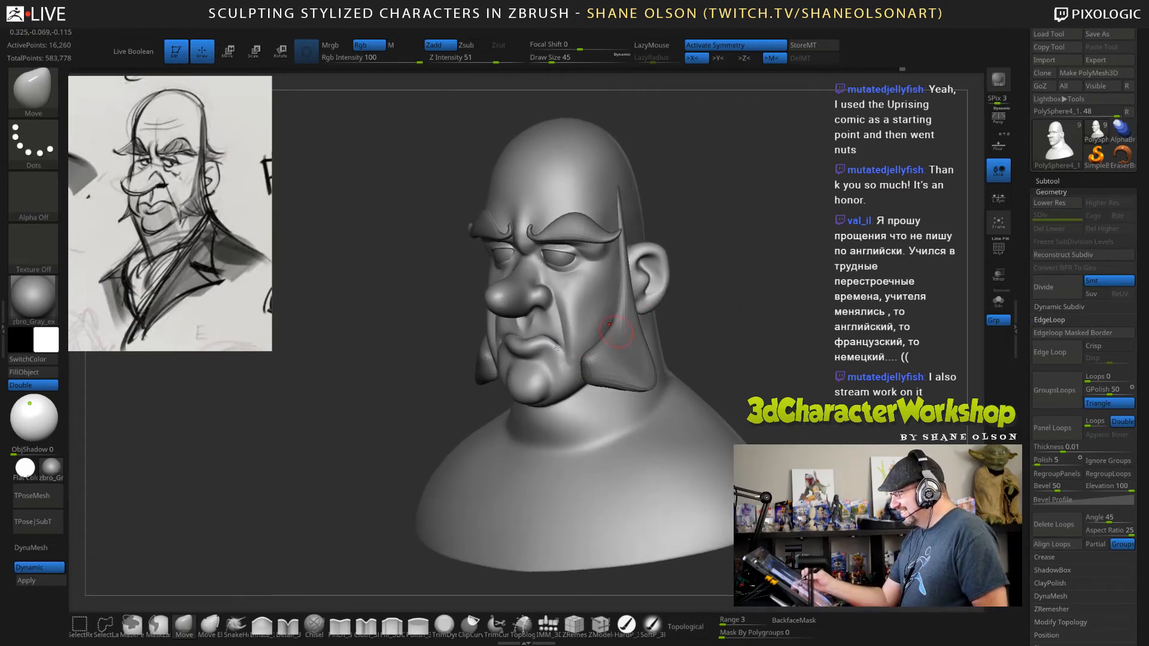
key("s")
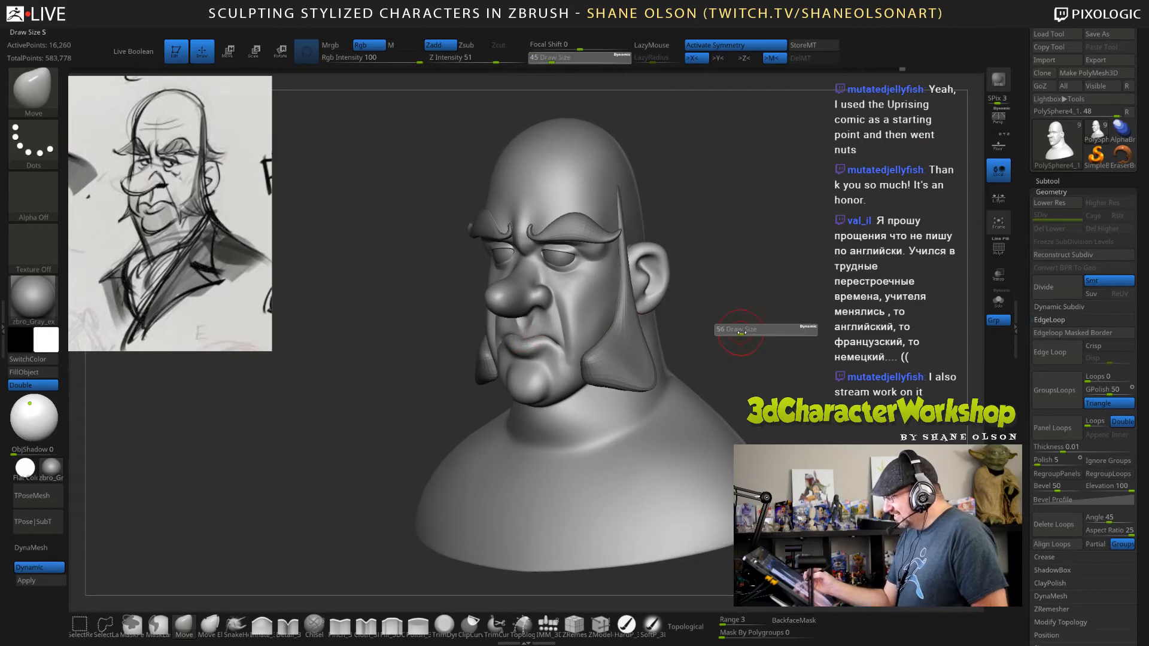
left_click(743, 336)
left_click_drag(741, 342, 701, 347)
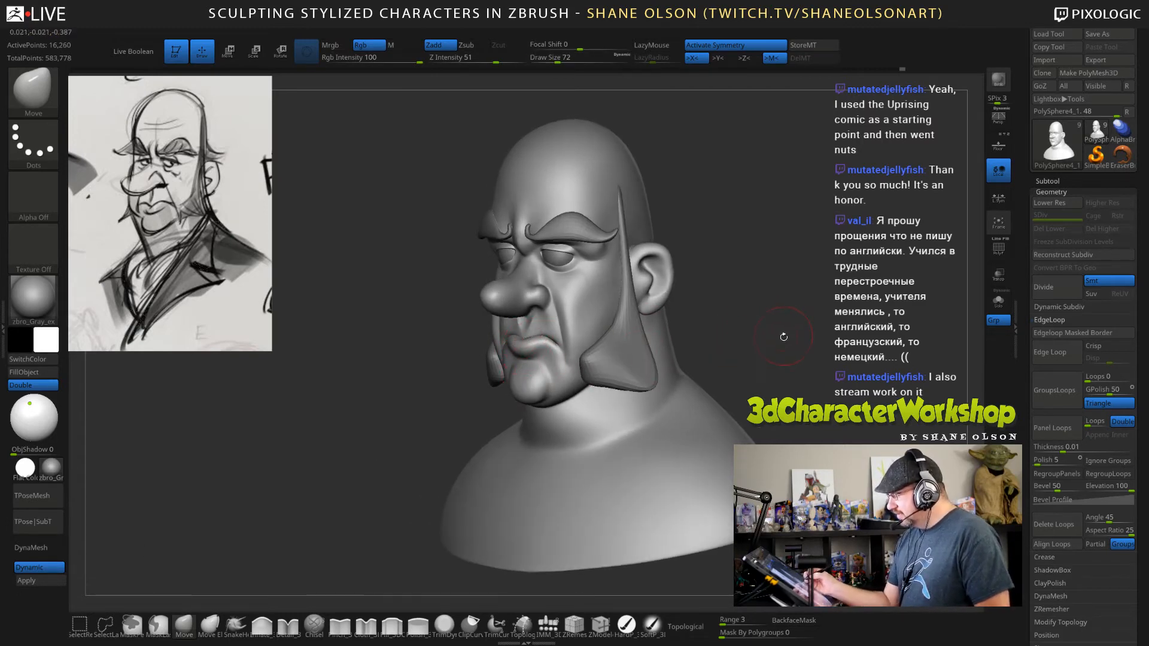
left_click_drag(783, 337, 735, 328)
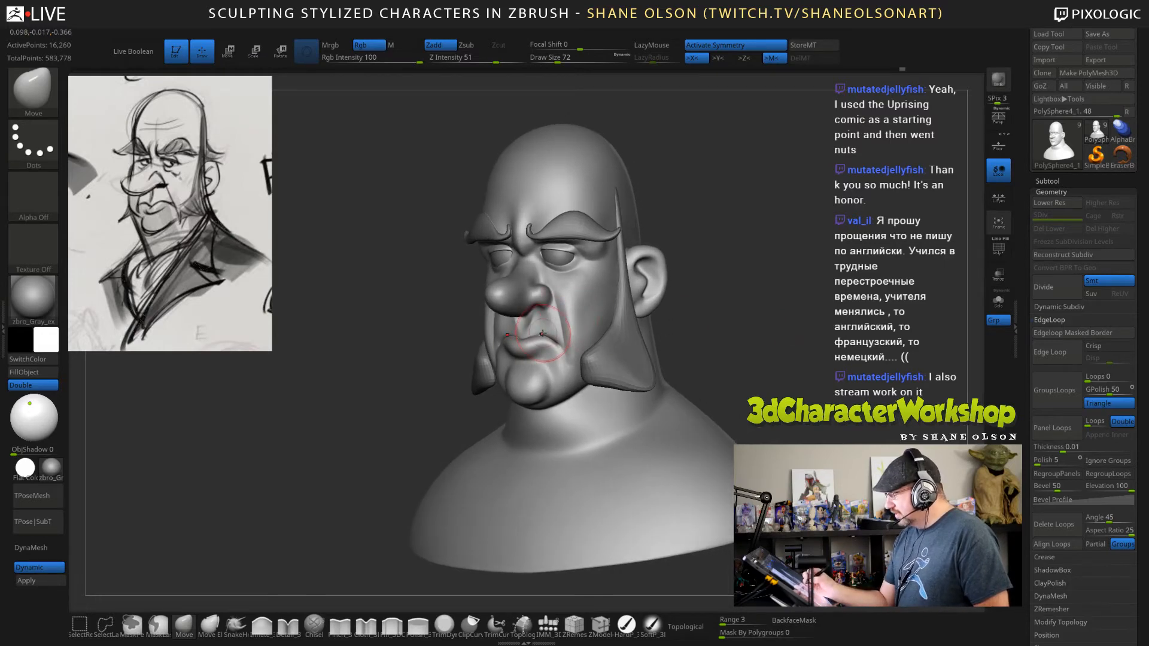
key("s")
left_click(677, 295)
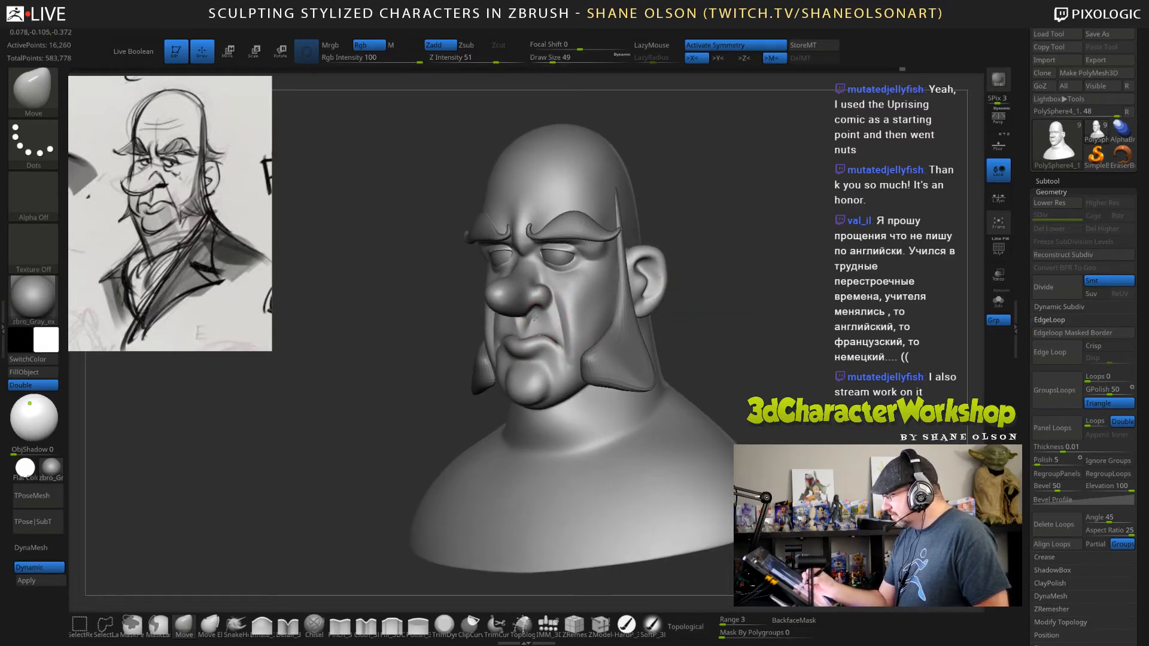
left_click_drag(756, 345, 733, 345, "shift")
key("s")
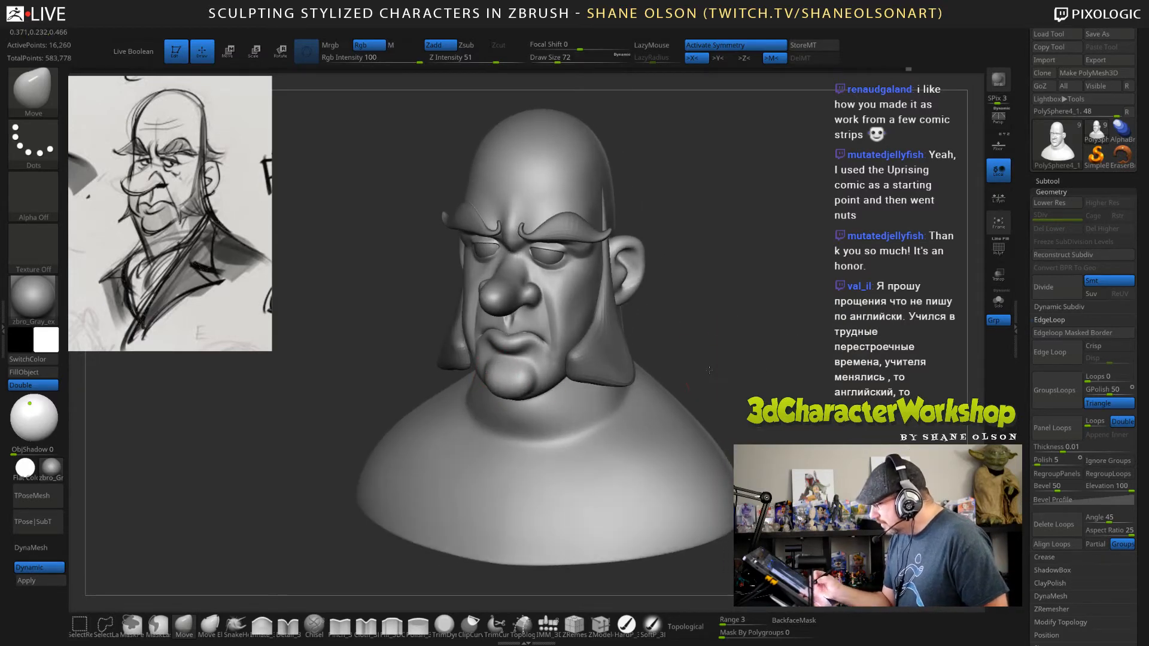
mouse_move(709, 370)
left_mouse_down()
mouse_move(688, 372)
mouse_move(709, 396)
left_mouse_up()
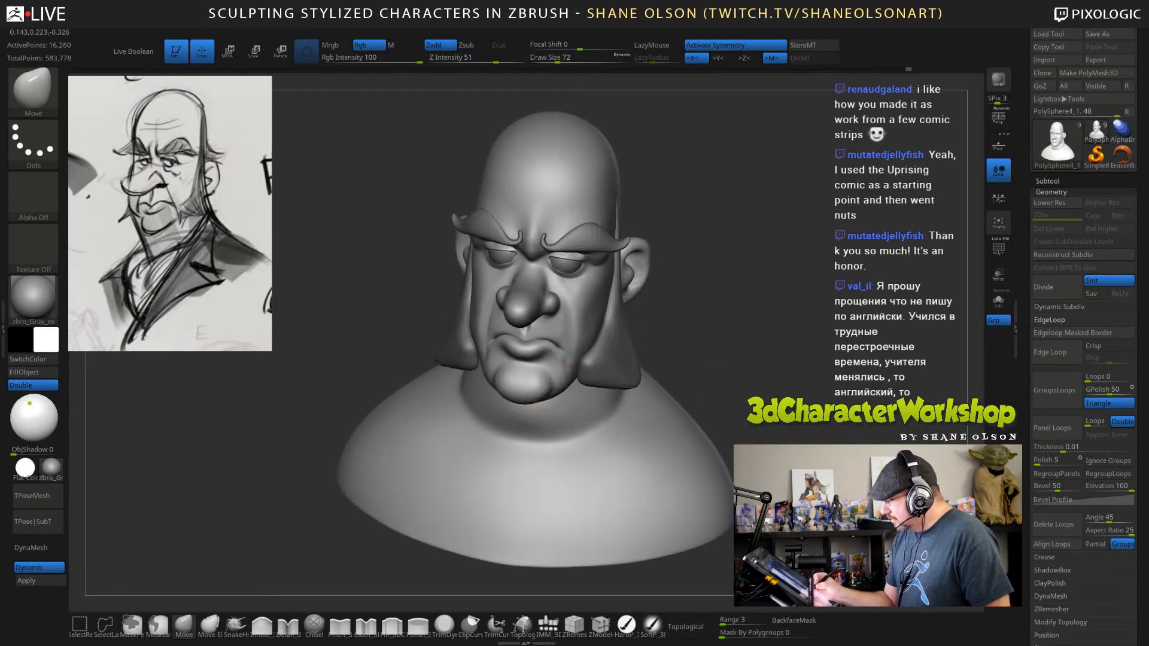
mouse_move(772, 368)
left_mouse_down()
mouse_move(795, 364)
mouse_move(775, 374)
left_mouse_up()
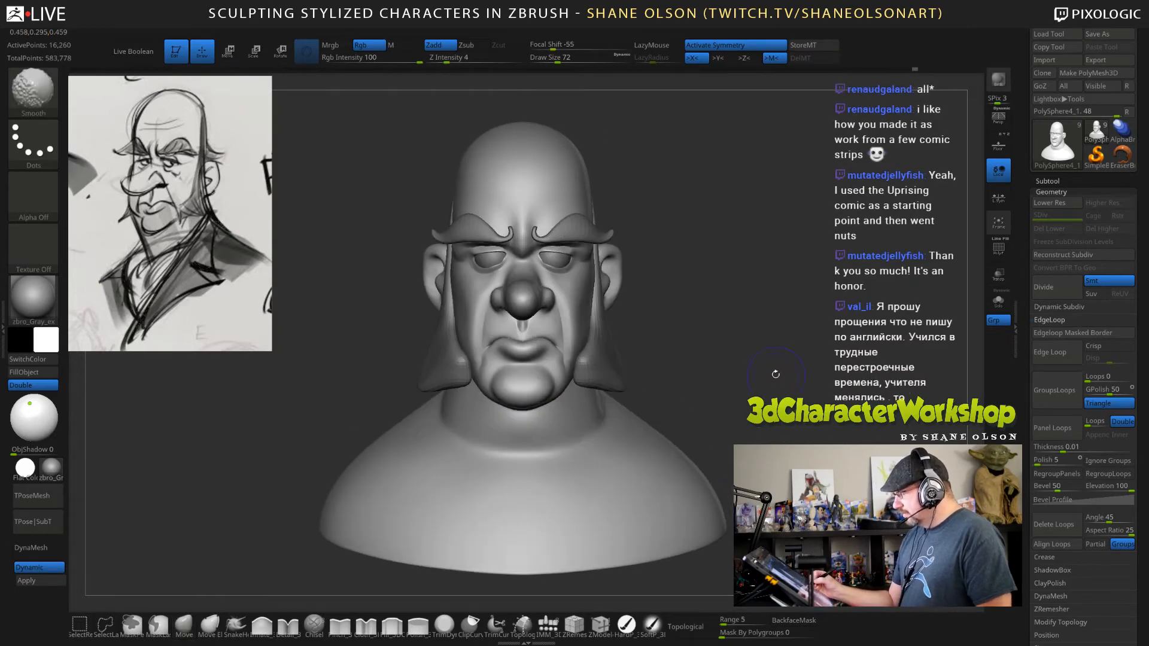
left_click_drag(676, 359, 635, 357)
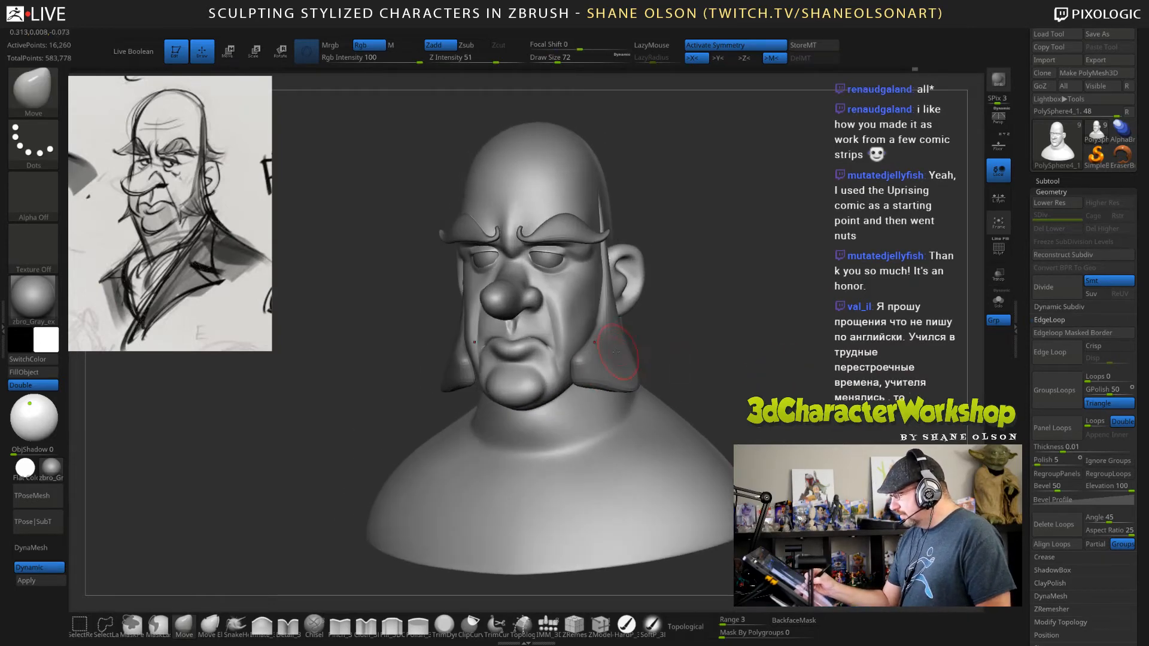
Select the sideburns and reshape their lower front edges with the Move brush at draw size 120, reducing the size to 82.
left_click(613, 359, "alt")
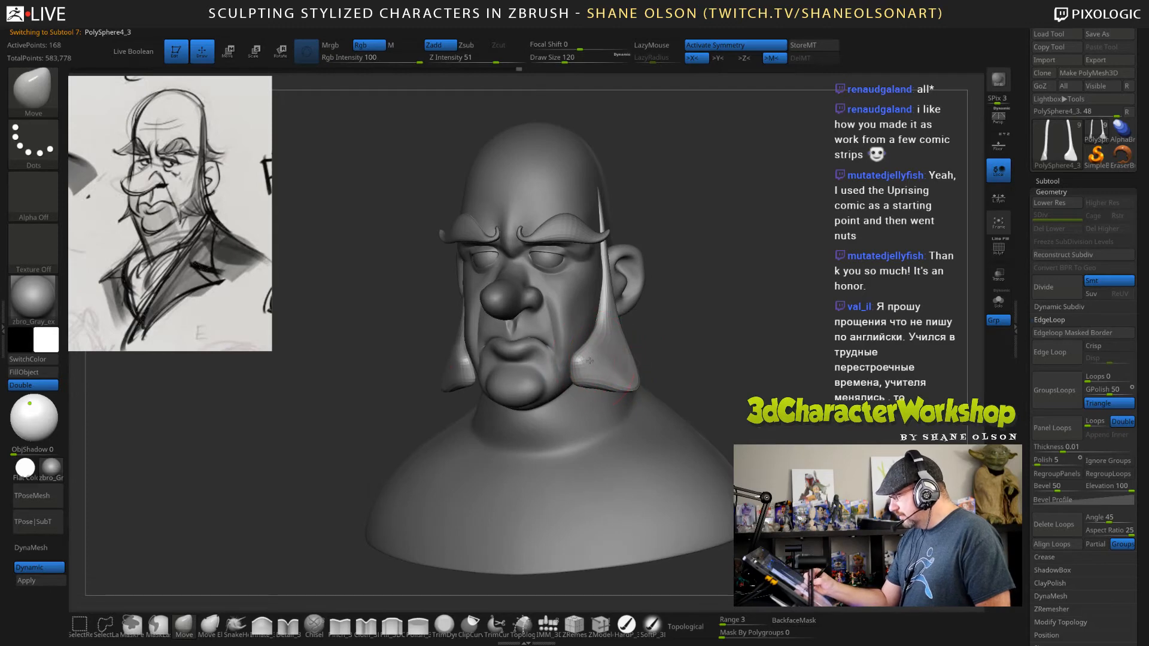
left_click_drag(601, 341, 606, 338)
left_click_drag(664, 358, 701, 357)
left_click_drag(591, 356, 595, 347)
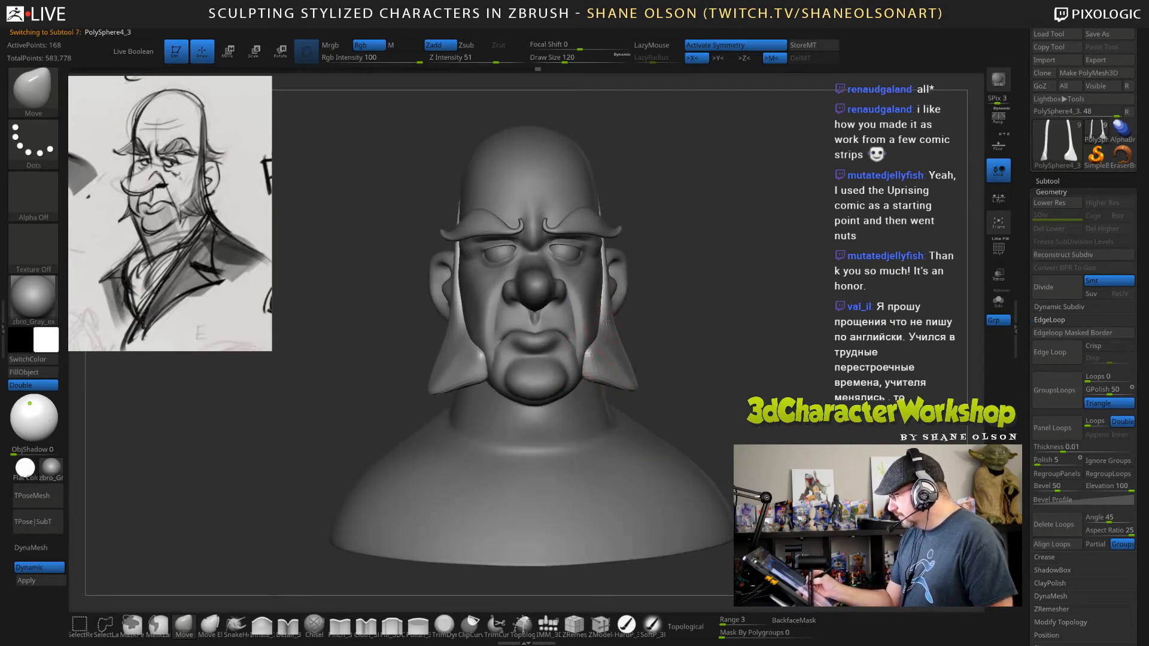
mouse_move(736, 314)
left_mouse_down("alt")
mouse_move(729, 332)
mouse_move(720, 323)
mouse_move(732, 307)
mouse_move(721, 313)
left_mouse_up("alt")
key("s")
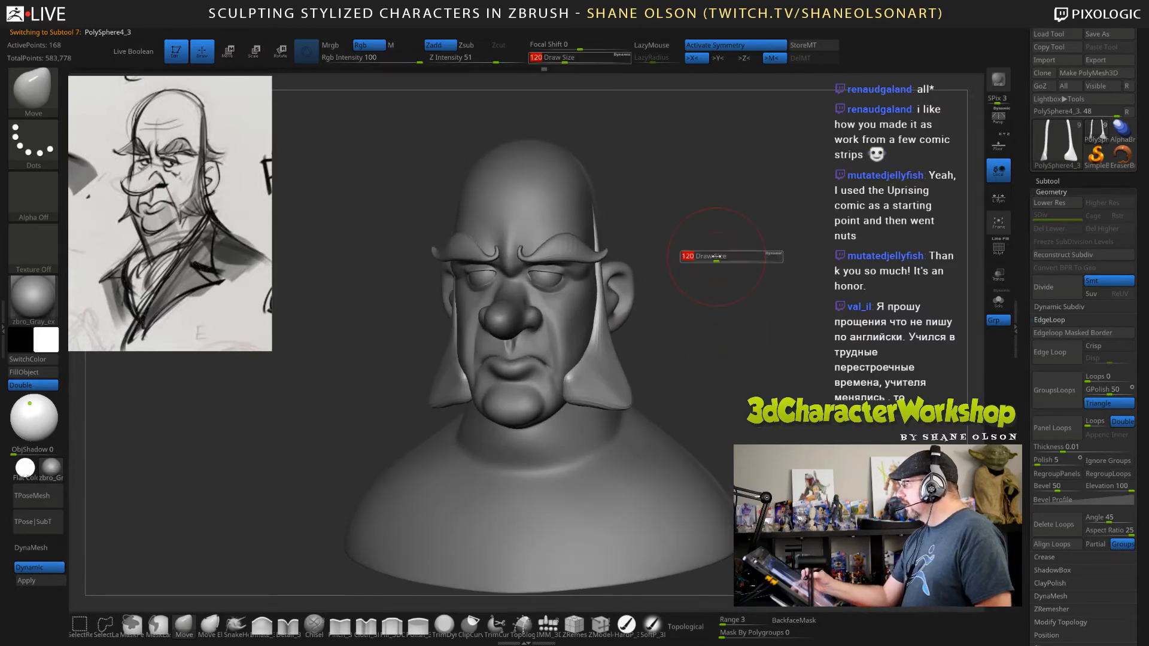
left_click_drag(716, 259, 711, 258)
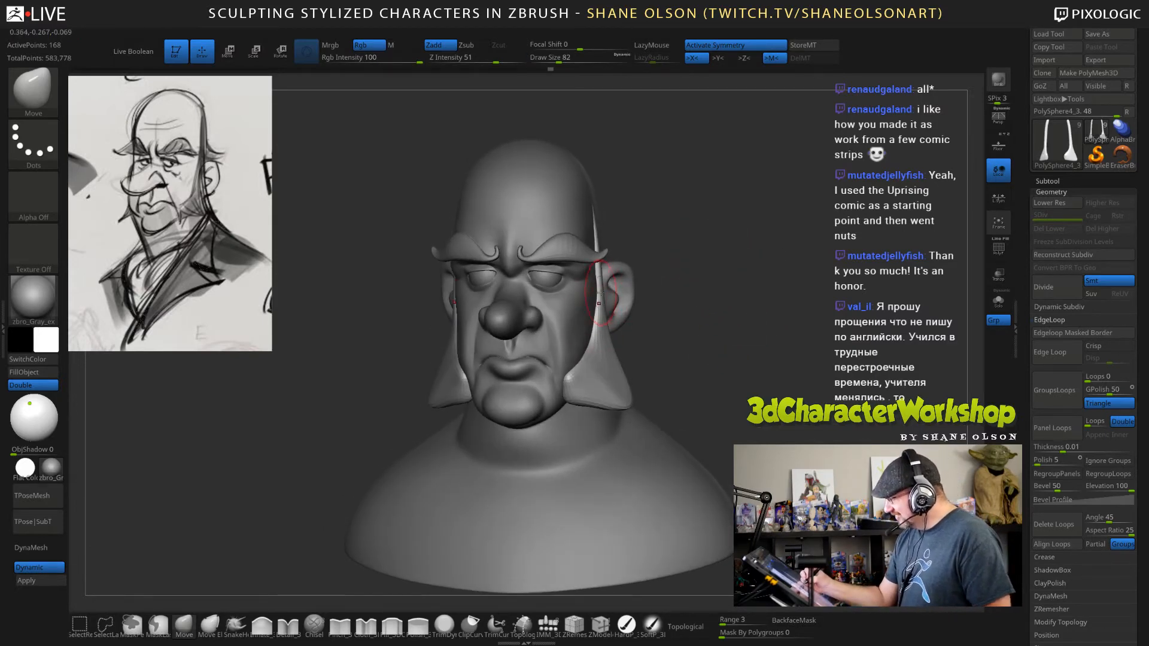
Select the head and pull the shoulder ends outward with the Move brush at draw size 242.
left_click(598, 292, "alt")
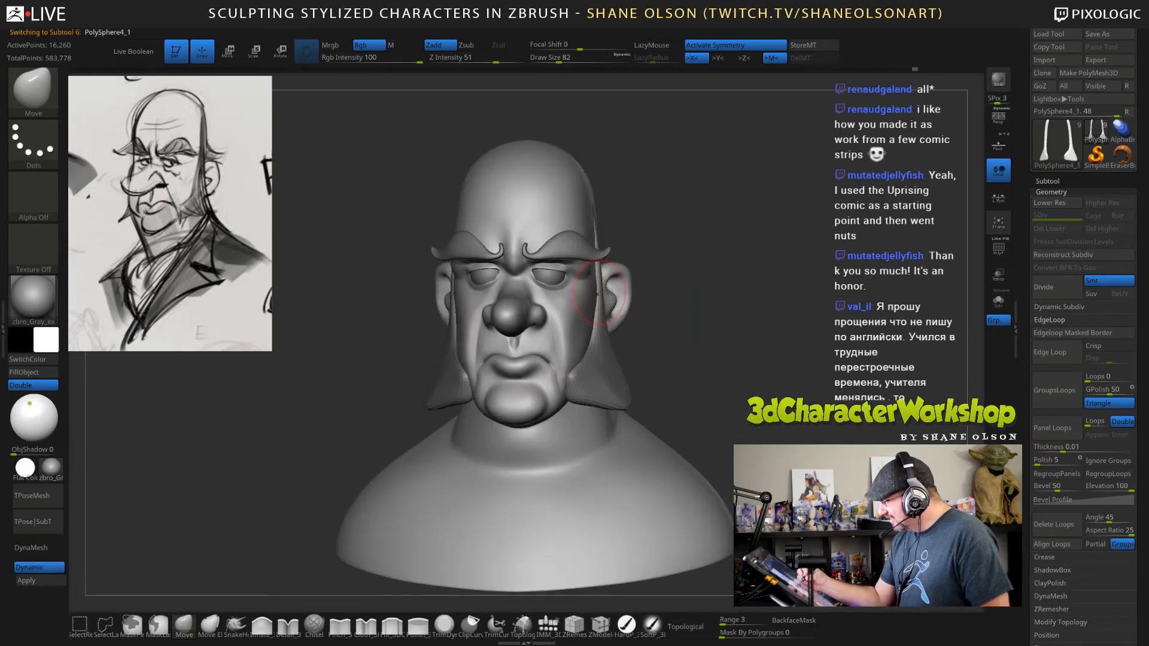
left_click_drag(730, 347, 700, 311)
mouse_move(735, 385)
left_mouse_down("alt")
mouse_move(723, 411)
mouse_move(720, 386)
mouse_move(729, 385)
left_mouse_up("alt")
key("s")
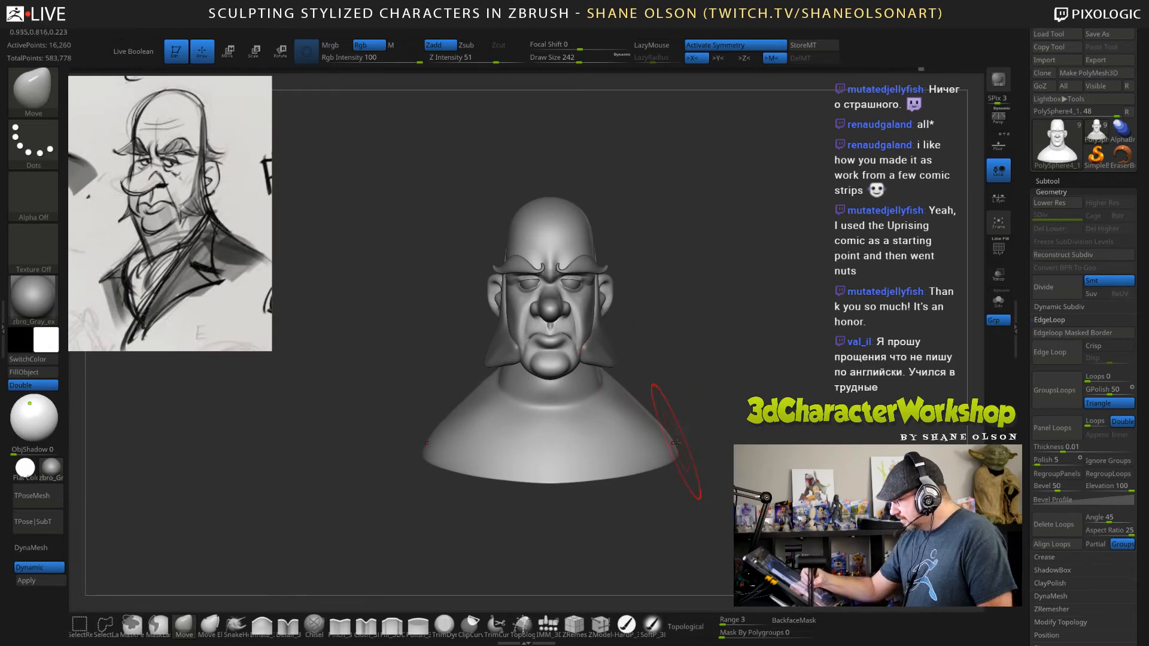
left_click_drag(679, 447, 684, 444)
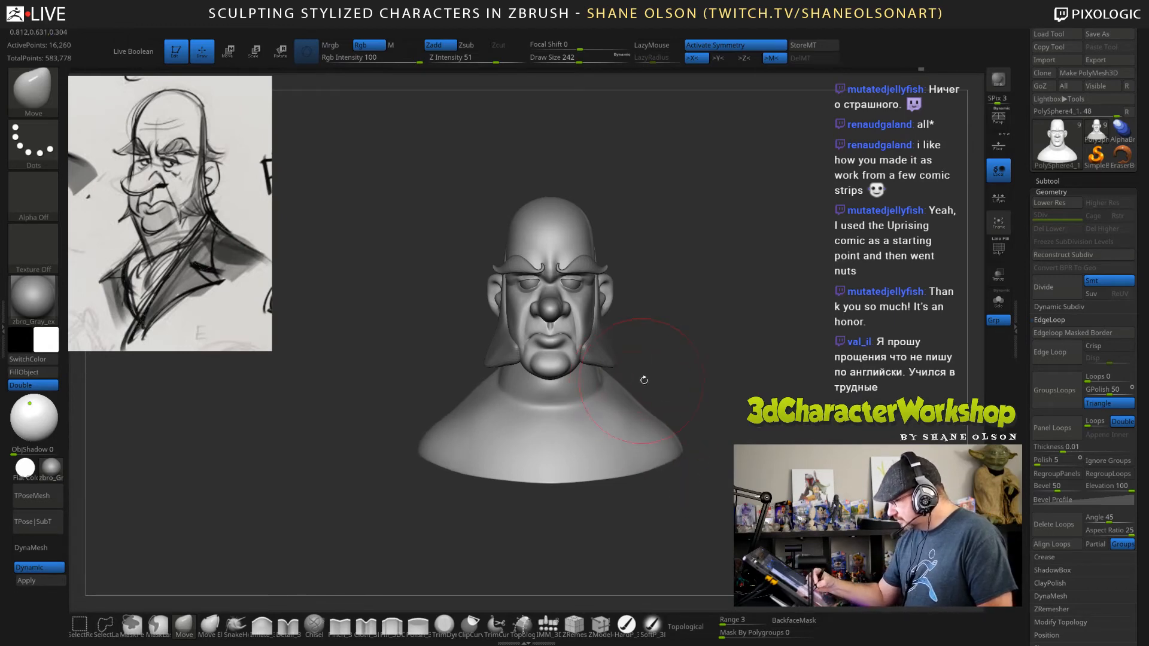
Adjust the shoulders and upper back from behind with the Move brush at draw size 242.
left_click_drag(643, 379, 785, 390)
left_click_drag(657, 384, 637, 413, "alt")
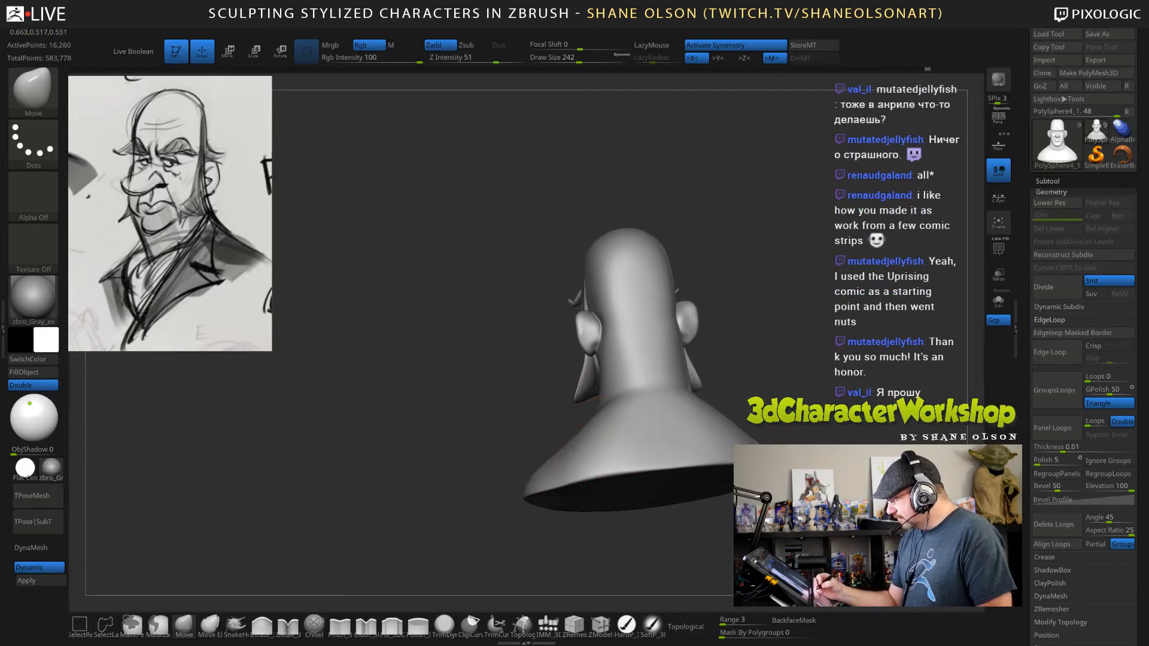
right_click_drag(594, 454, 596, 479)
left_click_drag(605, 404, 585, 436)
Reshape and smooth the back of the neck at draw size 194 on the lowest subdivision level, and return to a higher level.
key("shift")
key("shift+d")
key("s")
left_click_drag(597, 440, 632, 400, "shift")
mouse_move(632, 399)
right_mouse_down()
mouse_move(670, 392)
mouse_move(631, 380)
right_mouse_up()
key("shift")
mouse_move(636, 319)
left_mouse_down("shift")
mouse_move(639, 352)
mouse_move(641, 341)
left_mouse_up("shift")
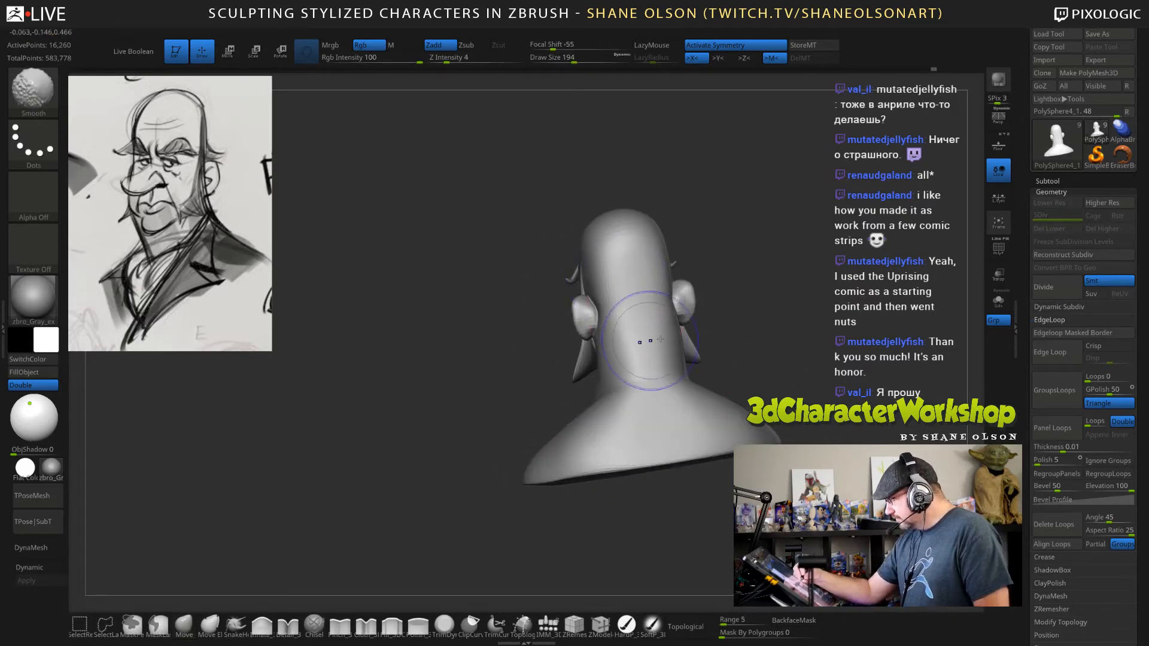
mouse_move(641, 341)
right_mouse_down()
mouse_move(774, 396)
mouse_move(800, 362)
mouse_move(763, 382)
mouse_move(766, 400)
mouse_move(755, 386)
right_mouse_up()
key("d")
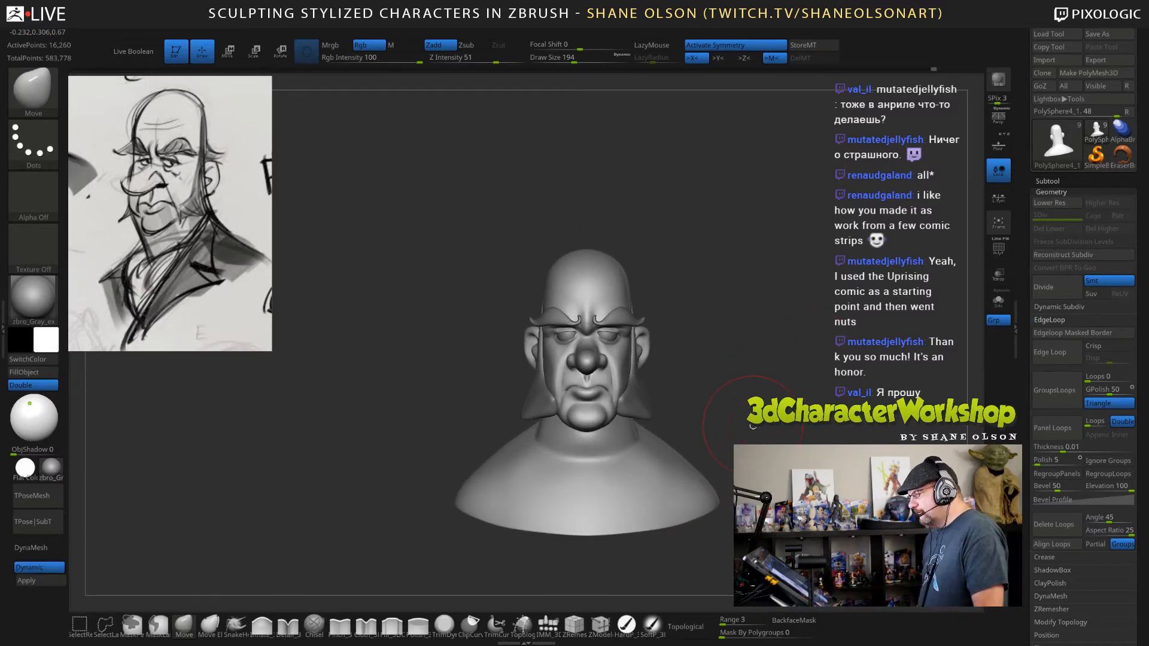
Adjust the eye area beneath the eyebrows from the front with the Move brush at draw size 49.
right_click_drag(716, 365, 754, 359, "ctrl")
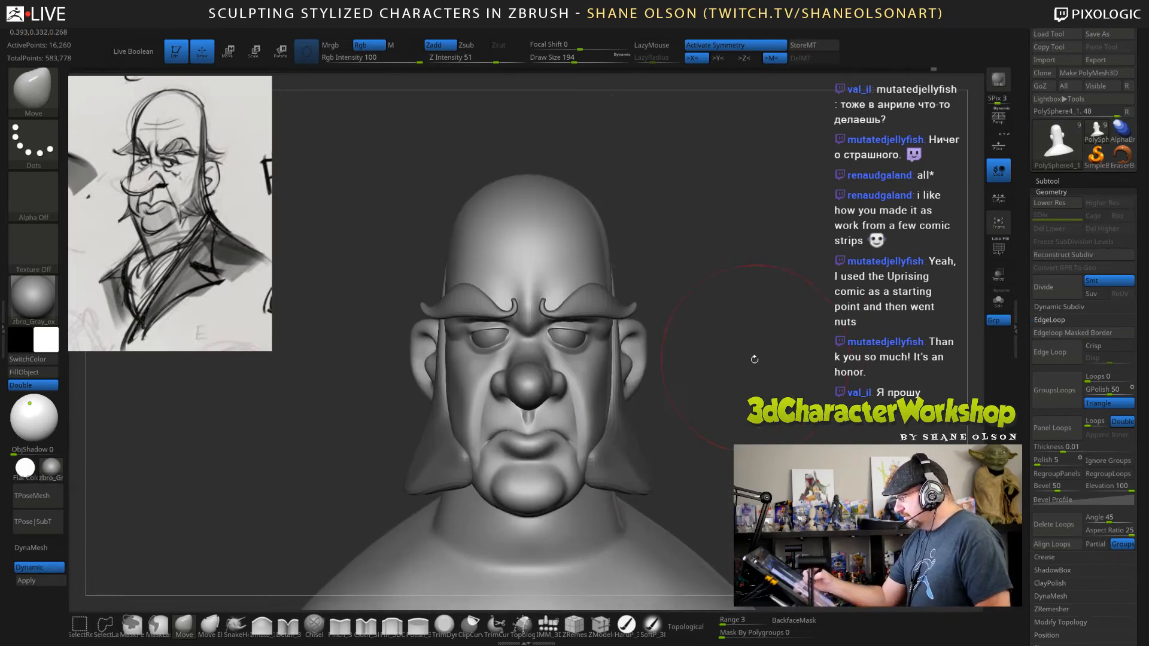
key("s")
left_click_drag(727, 375, 710, 374)
right_click_drag(718, 369, 754, 347, "ctrl")
key("s")
left_click_drag(755, 347, 744, 347)
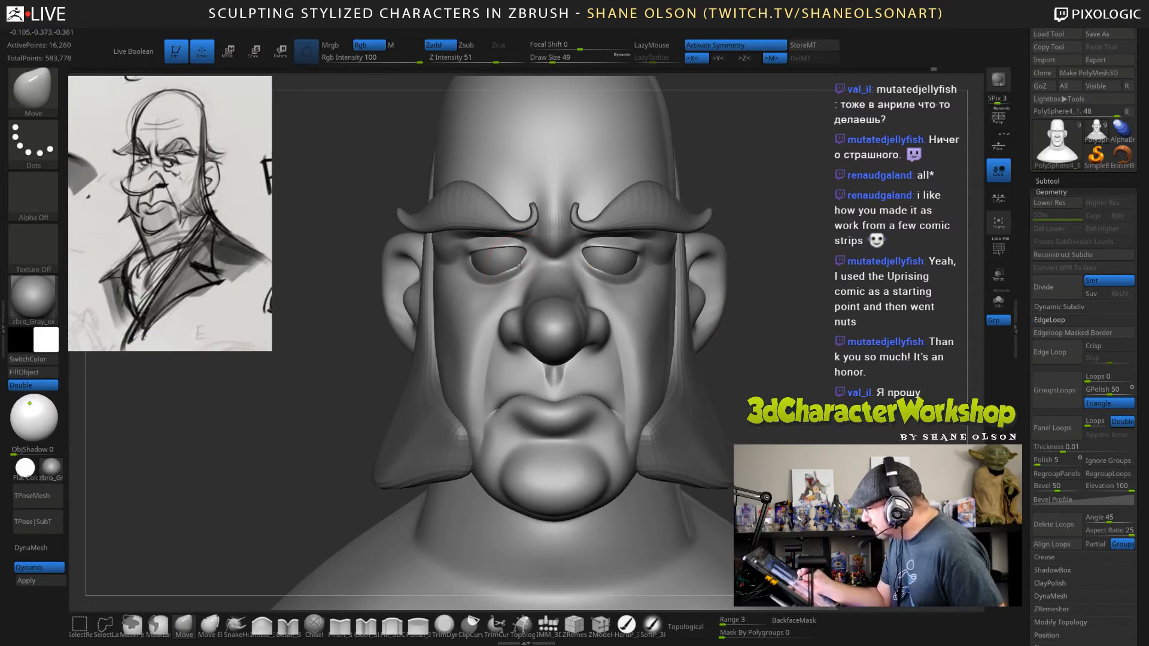
right_click_drag(505, 274, 576, 266)
Refine the inner ends of the upper eyelids with the Move brush at draw size 18.
key("s")
left_click_drag(581, 265, 570, 261)
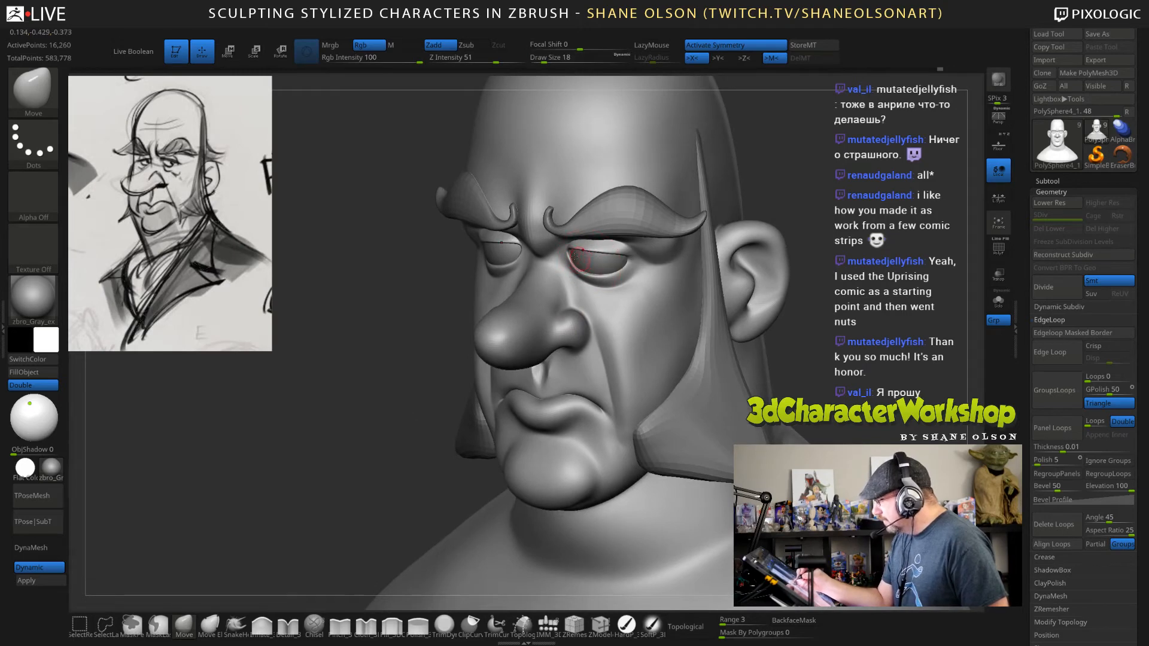
mouse_move(580, 245)
right_mouse_down()
mouse_move(718, 317)
mouse_move(803, 337)
mouse_move(791, 358)
right_mouse_up()
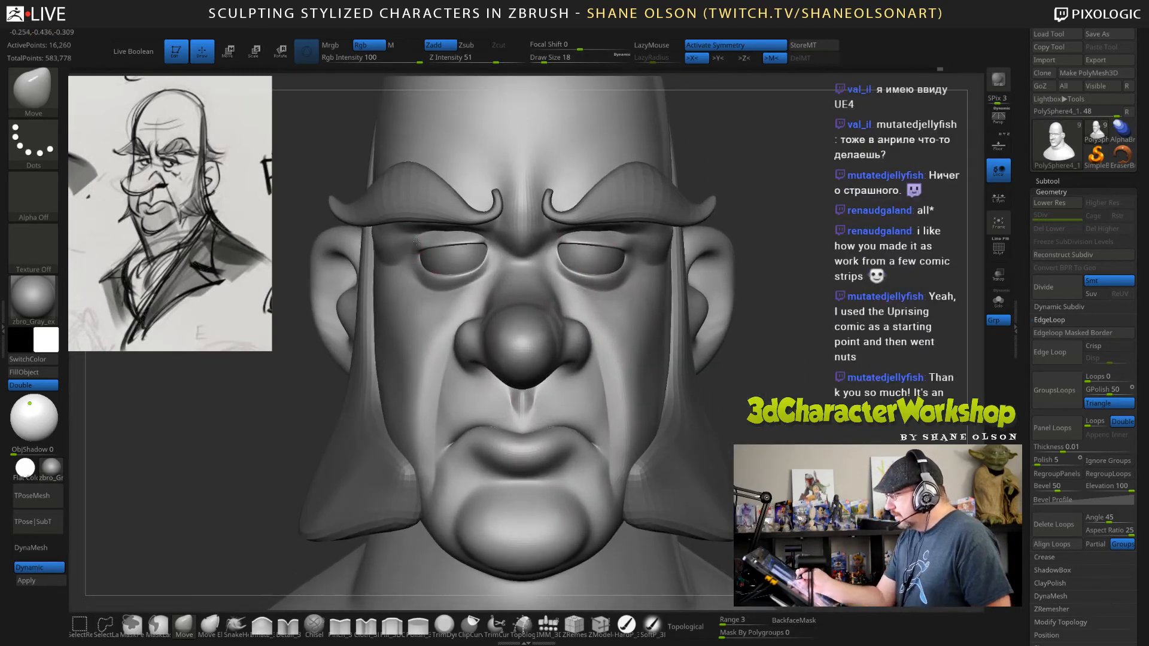
Shape the upper eyelids and inner eye corners with the Move brush at draw sizes 28 and 25.
key("s")
left_click_drag(424, 242, 427, 242)
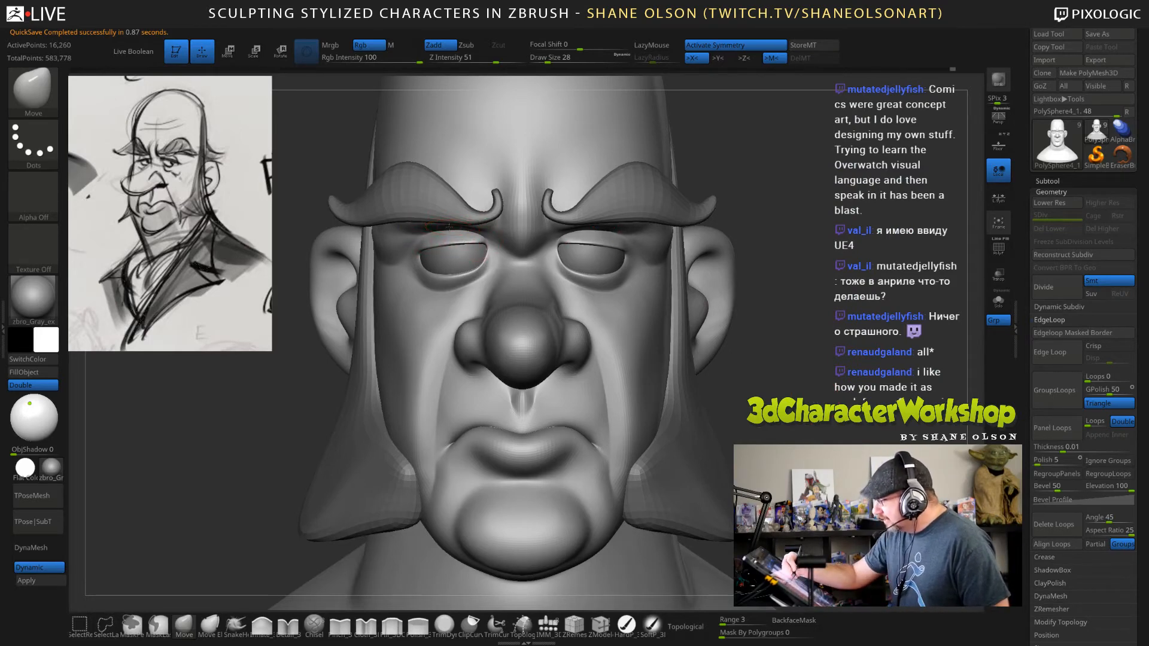
left_click_drag(797, 354, 789, 361)
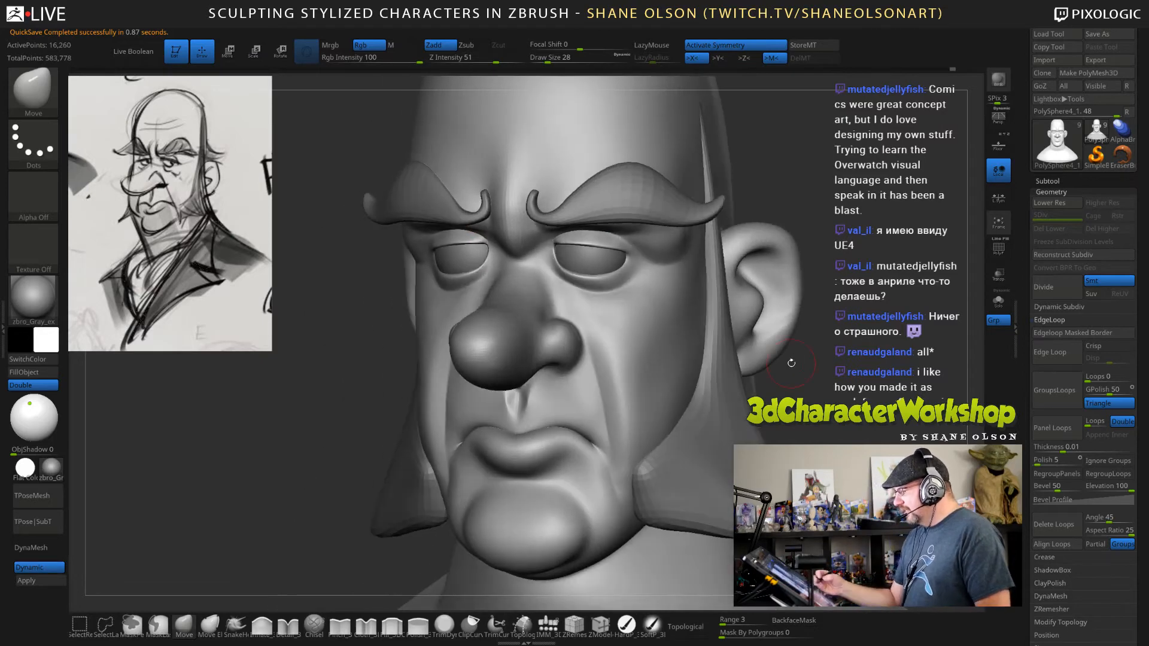
key("bracketleft")
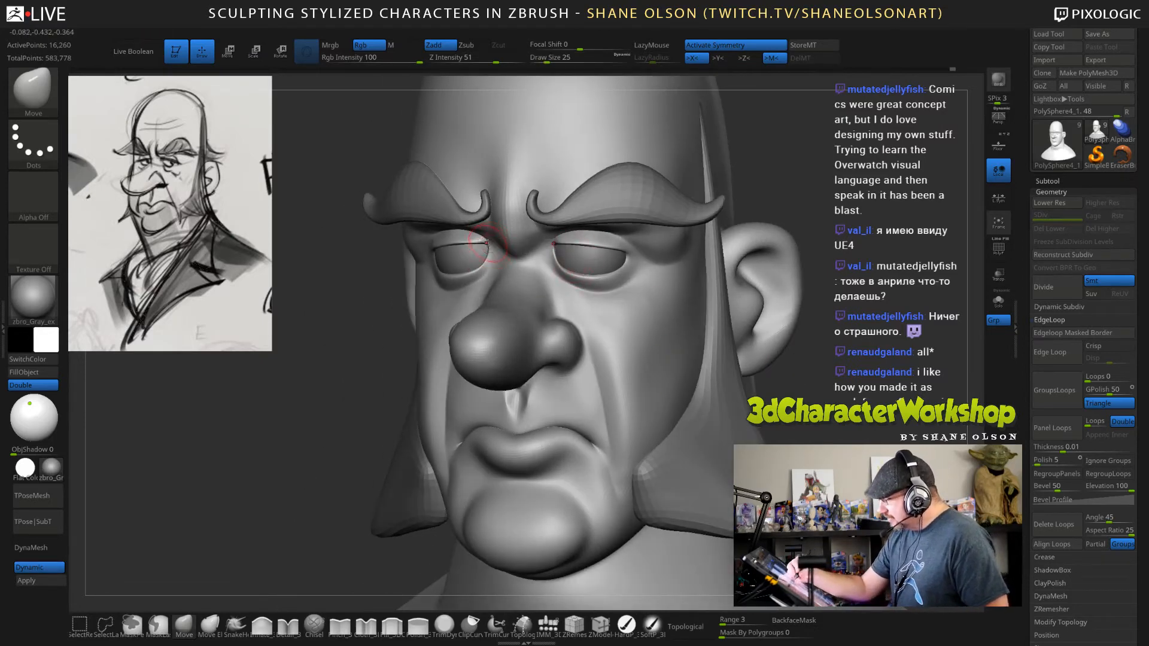
mouse_move(804, 346)
left_mouse_down()
mouse_move(761, 338)
mouse_move(833, 351)
mouse_move(860, 392)
mouse_move(820, 368)
mouse_move(815, 377)
left_mouse_up()
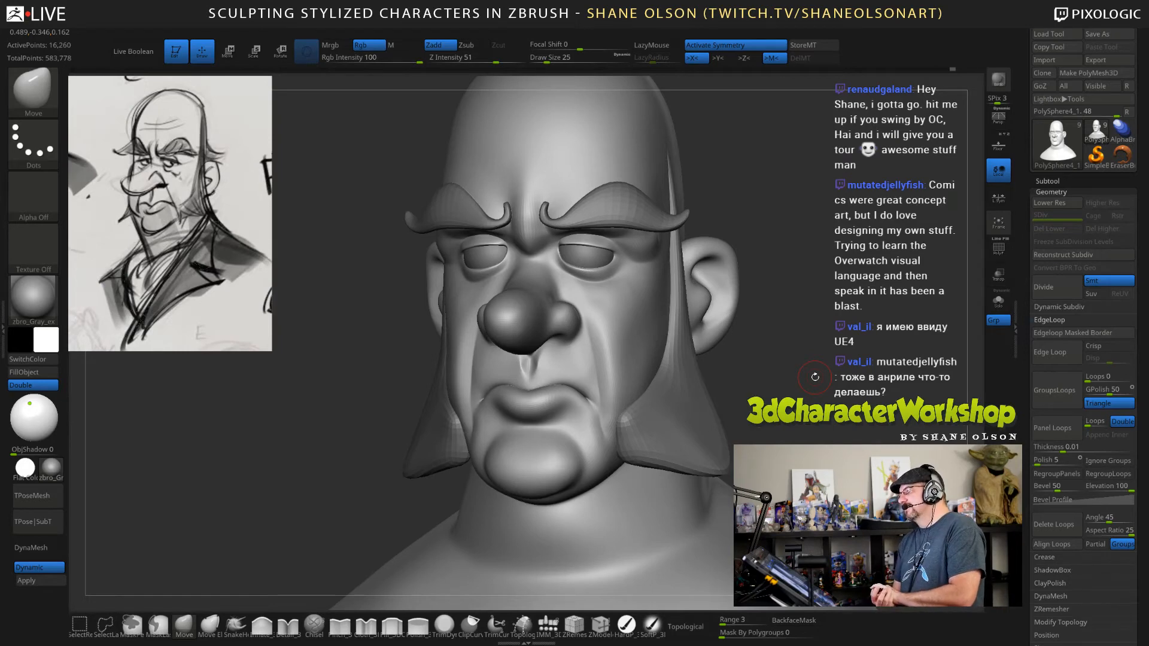
mouse_move(784, 386)
left_mouse_down()
mouse_move(792, 344)
mouse_move(792, 392)
mouse_move(803, 395)
left_mouse_up()
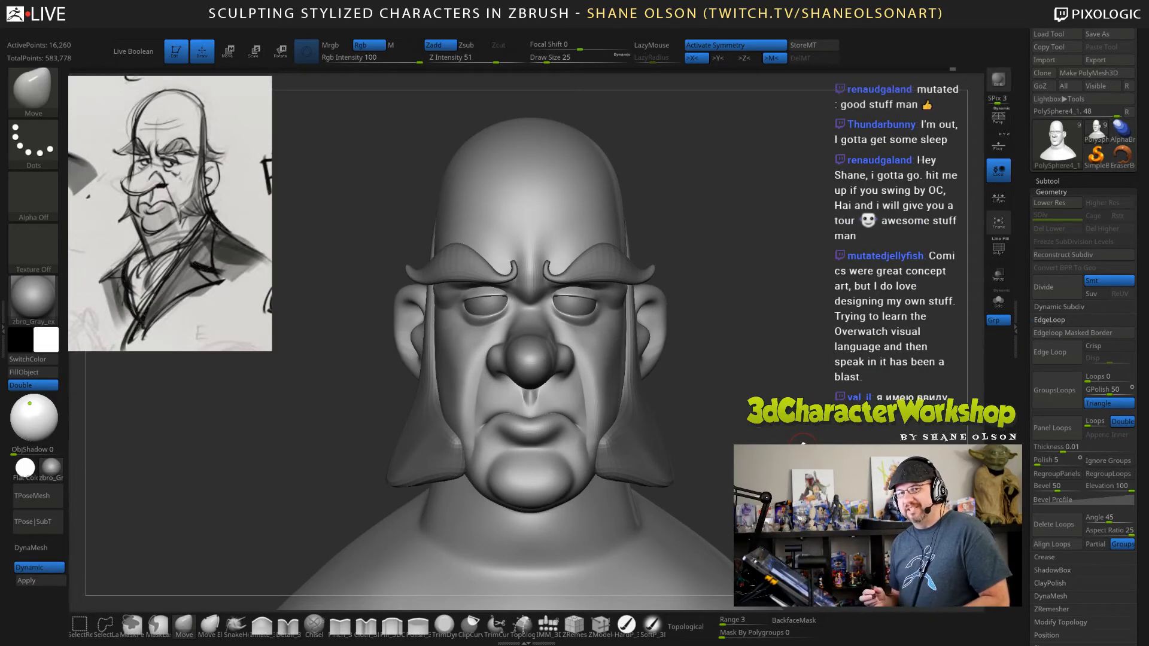
left_click_drag(757, 413, 748, 442, "alt")
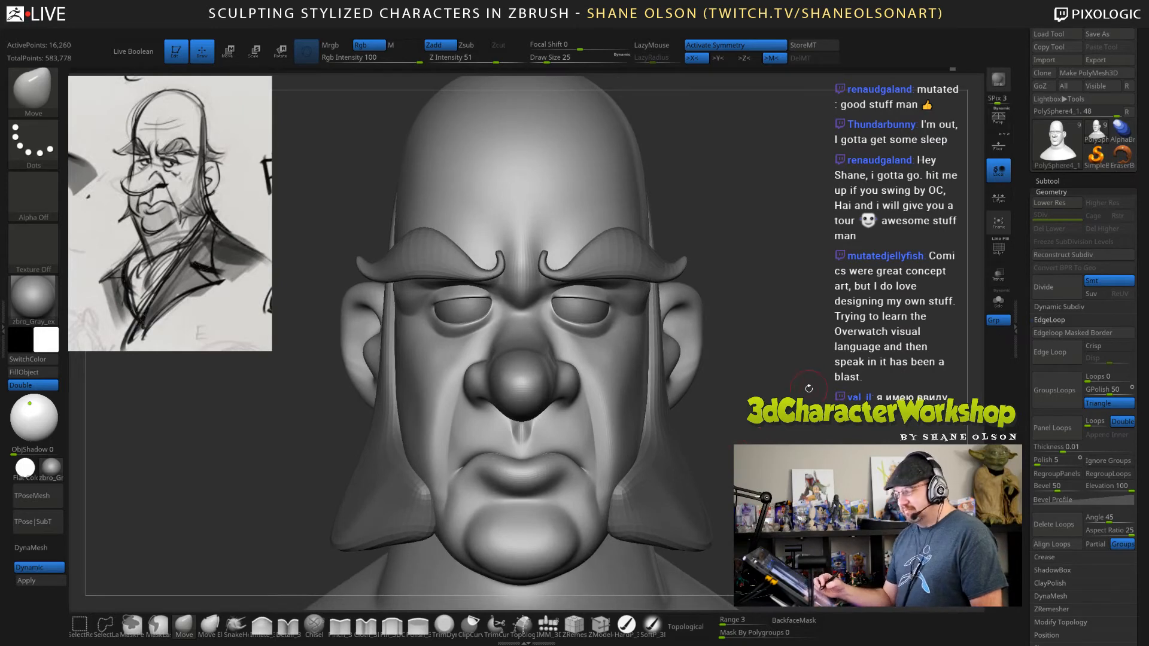
Draw two lengthwise curves along the character's upper eyelid with the Topology brush at draw size 16.
left_click_drag(809, 388, 710, 468)
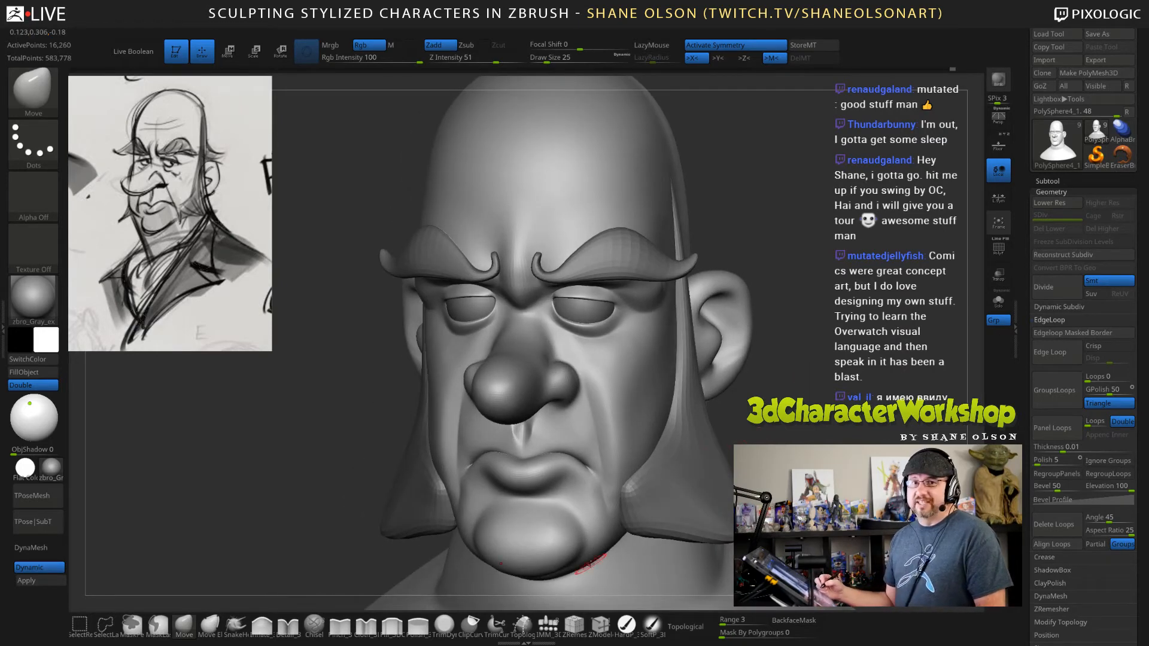
left_click(522, 625)
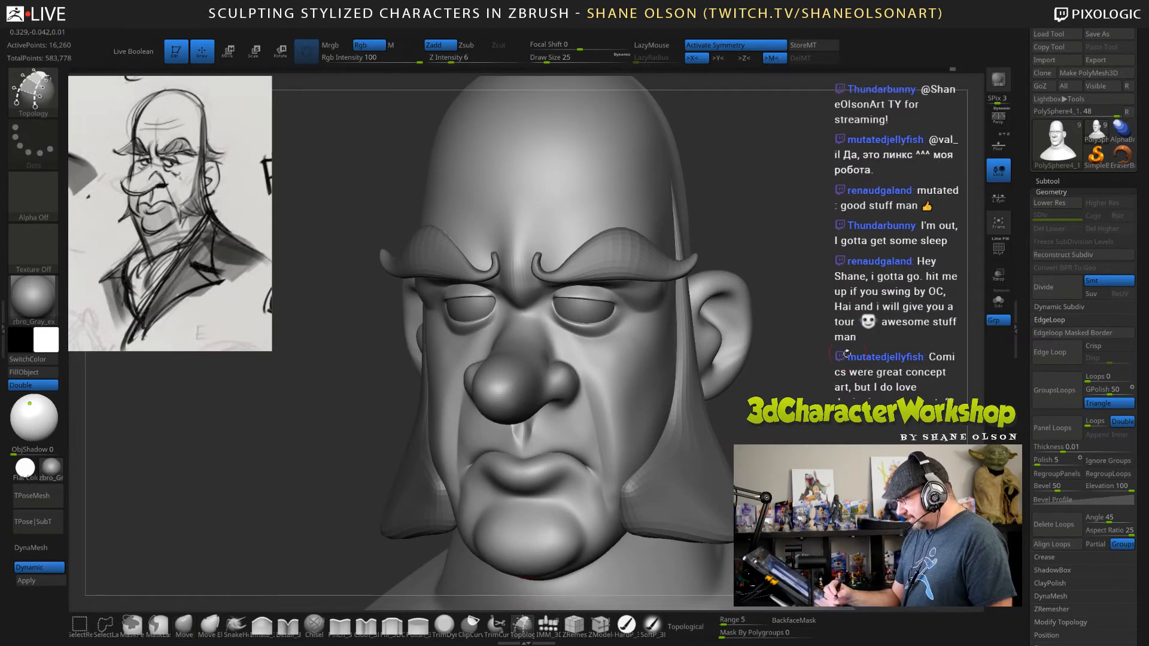
mouse_move(846, 353)
left_mouse_down("alt")
mouse_move(857, 371)
mouse_move(831, 389)
left_mouse_up("alt")
key("s")
left_click_drag(817, 392, 808, 406, "alt")
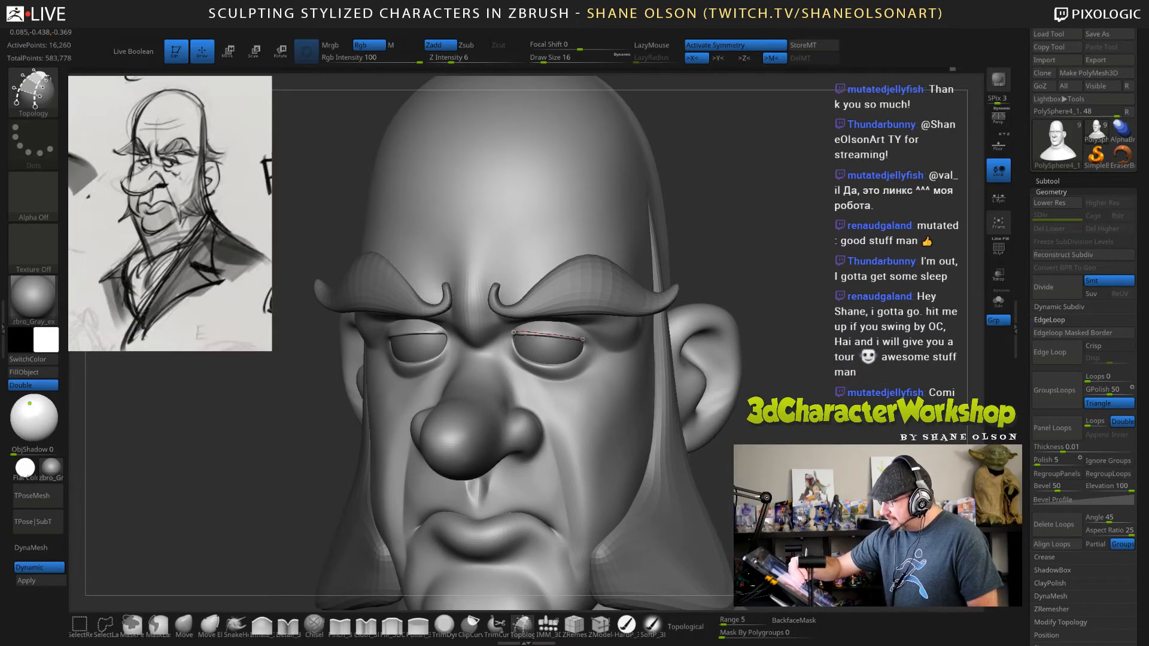
left_click_drag(592, 342, 594, 342)
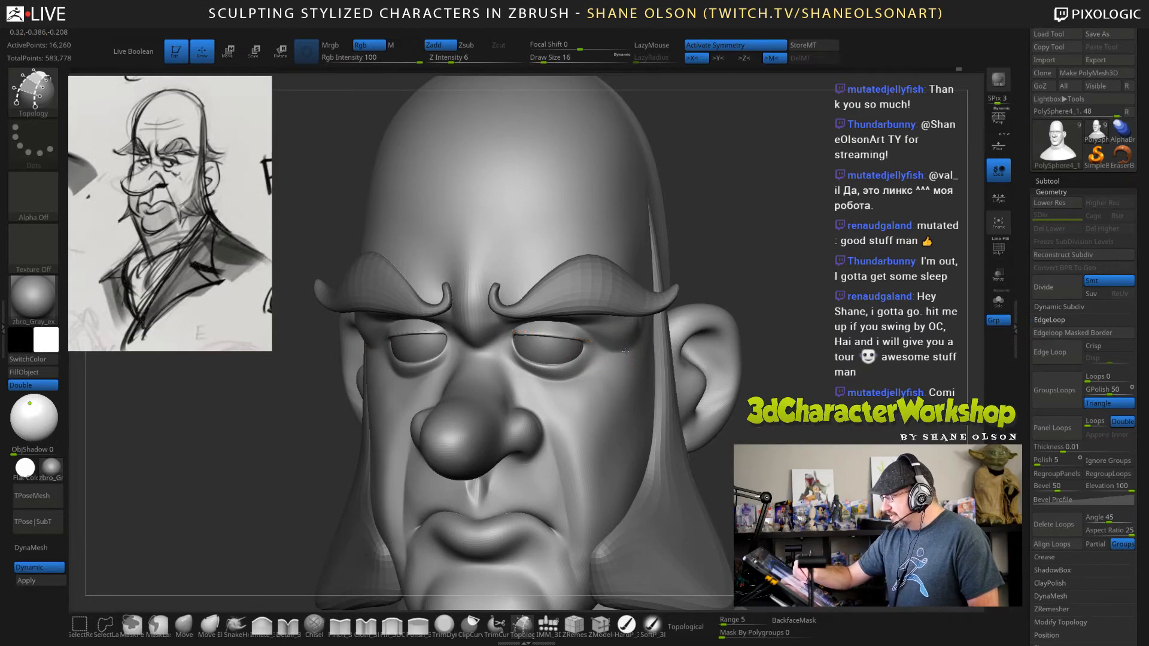
left_click_drag(798, 359, 791, 386, "alt")
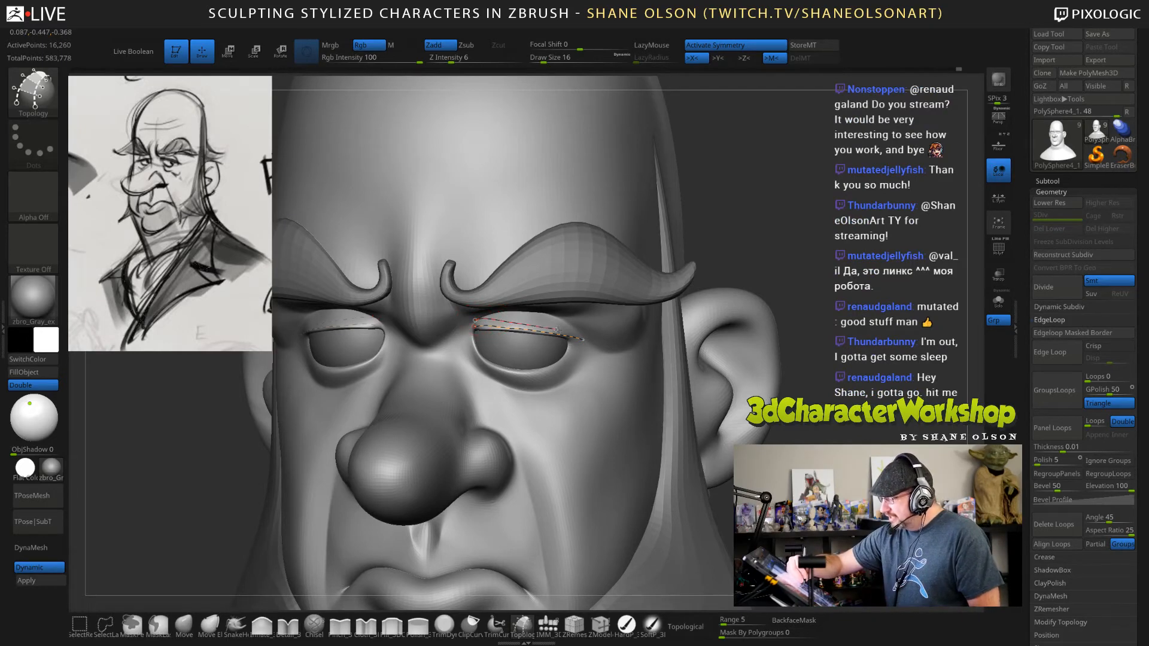
left_click_drag(590, 335, 591, 335)
Draw cross curves between the two upper eyelid curves at draw size 16 and trim their overhanging ends.
left_click_drag(802, 359, 756, 344)
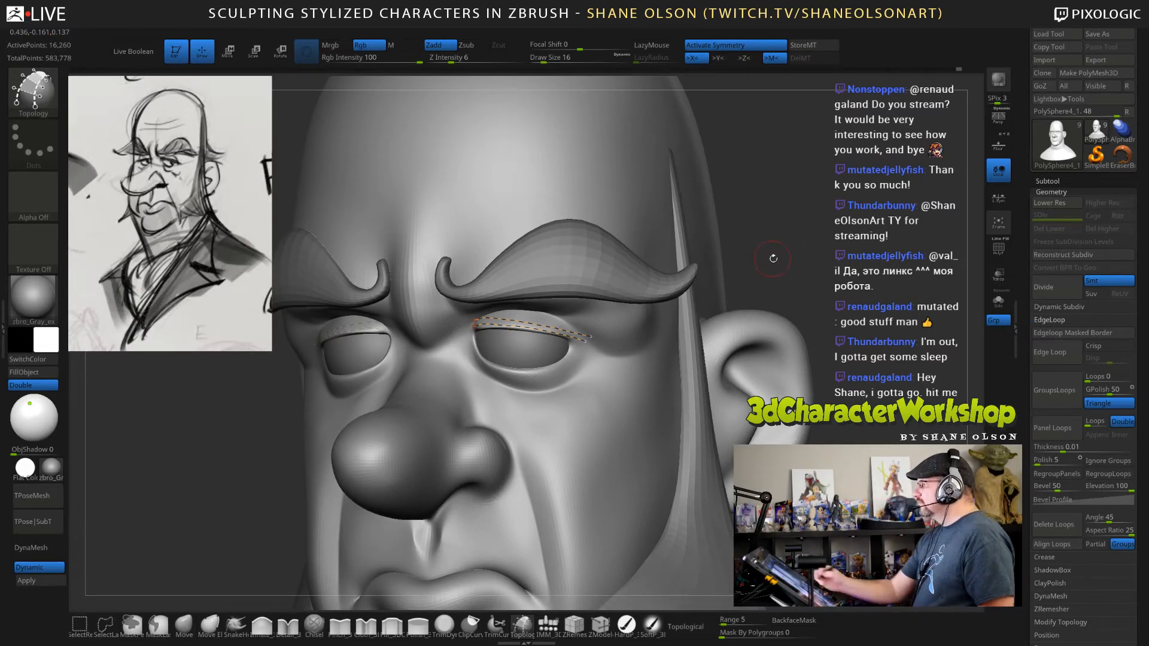
left_click_drag(772, 259, 727, 262)
left_click_drag(543, 306, 543, 333)
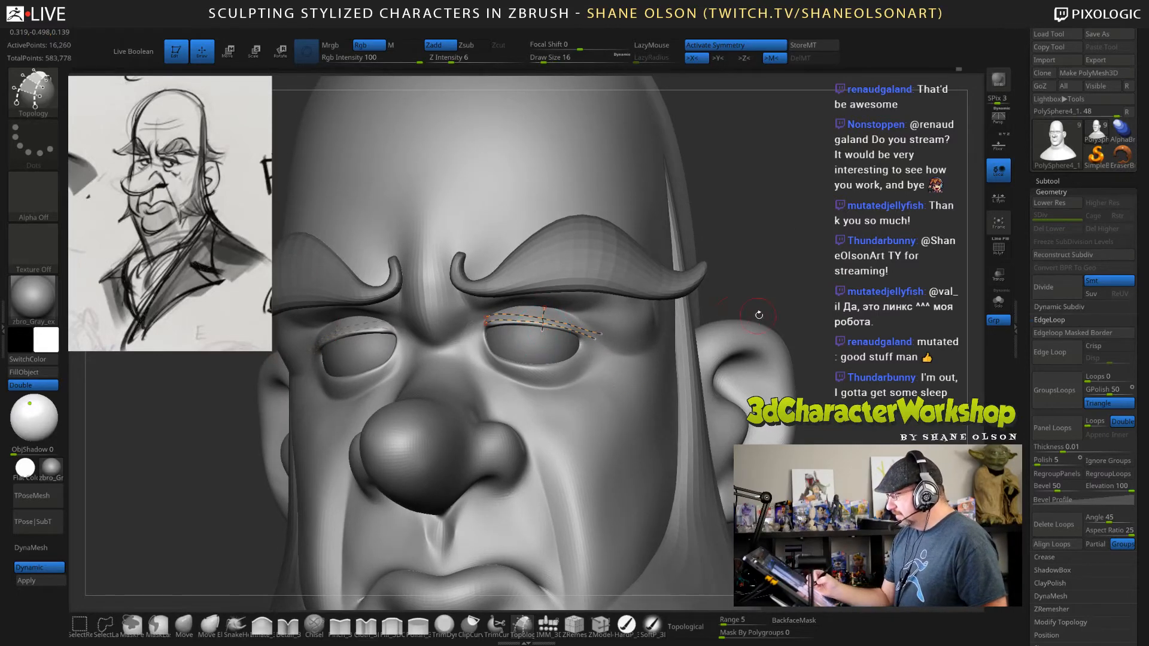
mouse_move(759, 315)
left_mouse_down()
mouse_move(591, 325)
mouse_move(593, 350)
left_mouse_up()
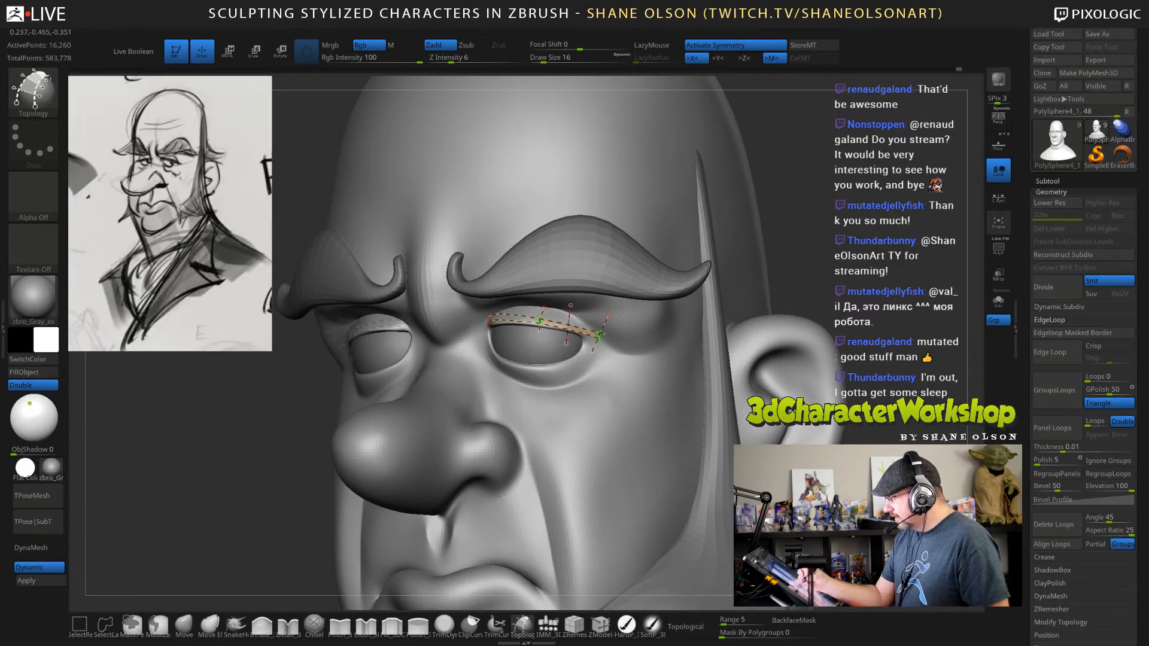
right_click_drag(569, 290, 657, 293)
left_click_drag(482, 297, 468, 343)
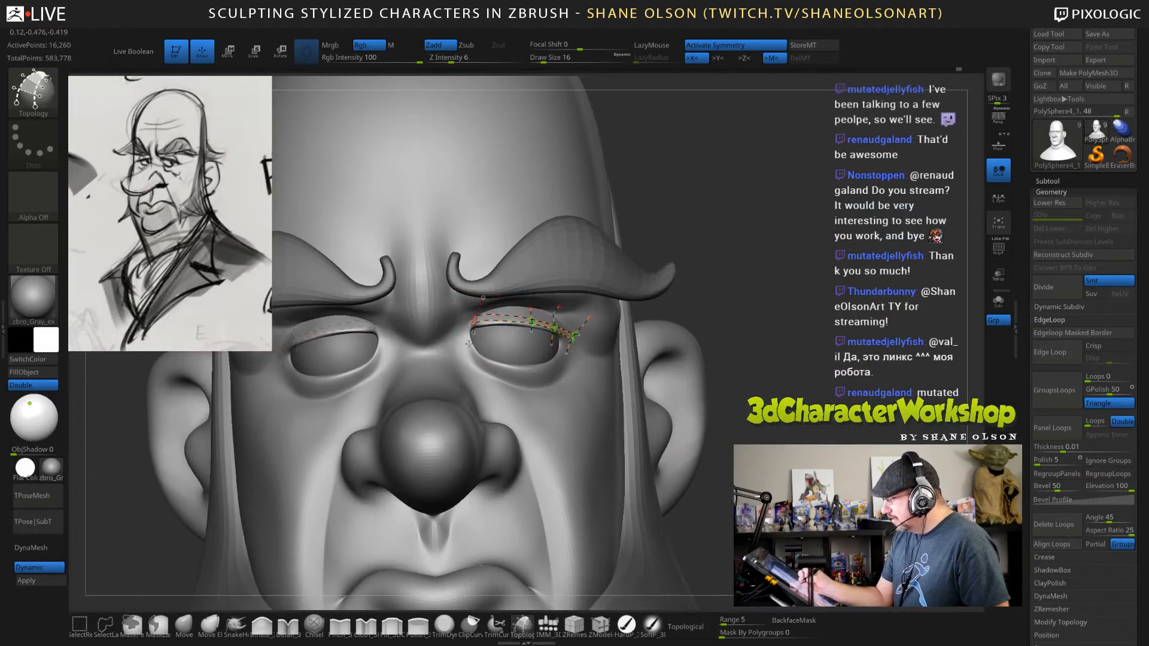
left_click_drag(504, 300, 501, 339)
mouse_move(677, 353)
right_mouse_down()
mouse_move(589, 353)
mouse_move(610, 353)
right_mouse_up()
right_click_drag(676, 391, 667, 387)
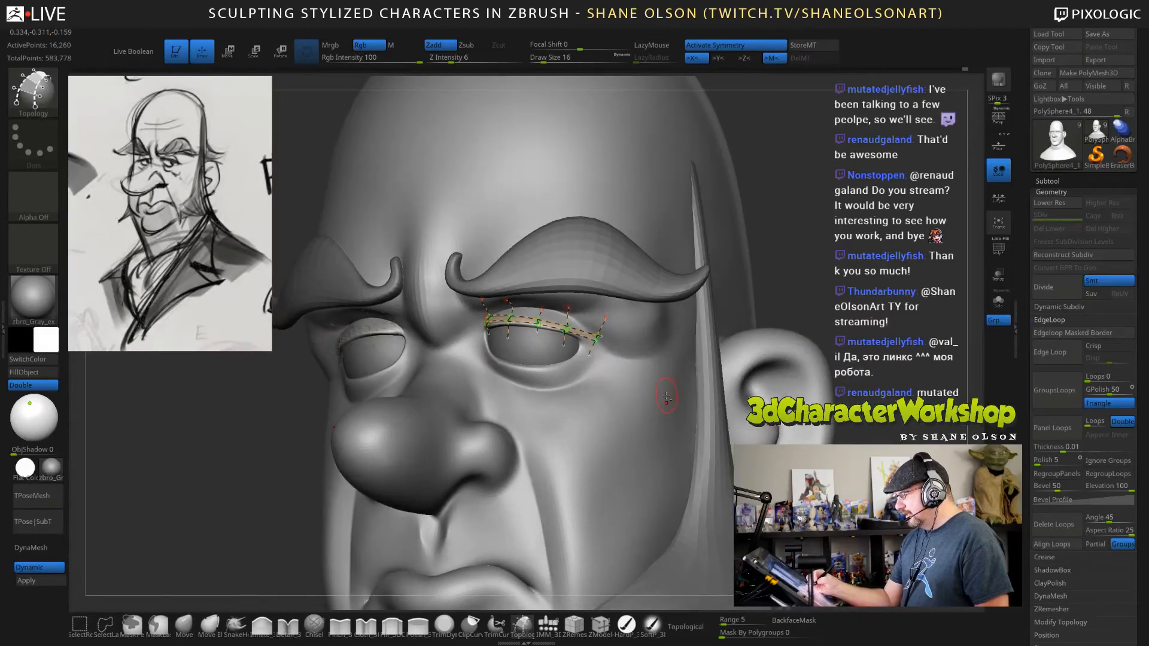
left_click_drag(667, 397, 680, 421, "alt")
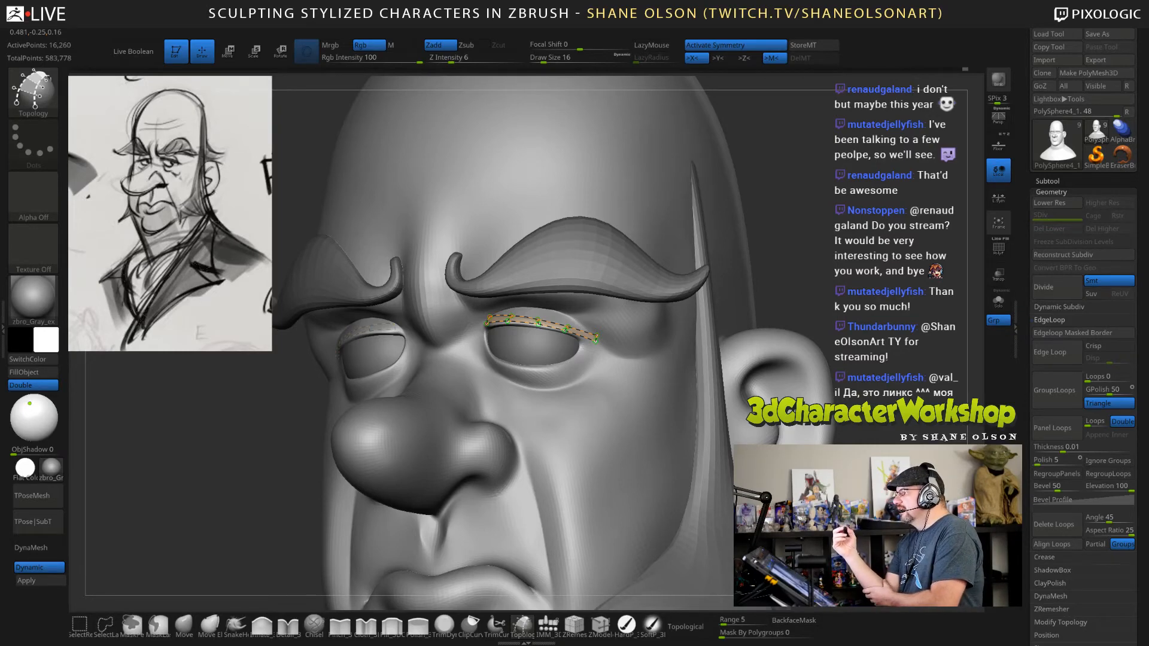
Add intermediate cross curves along the upper eyelid strip with the Topology brush at draw size 11.
right_click_drag(637, 384, 624, 325)
key("s")
left_click_drag(625, 326, 622, 326)
right_click_drag(631, 372, 661, 394, "alt")
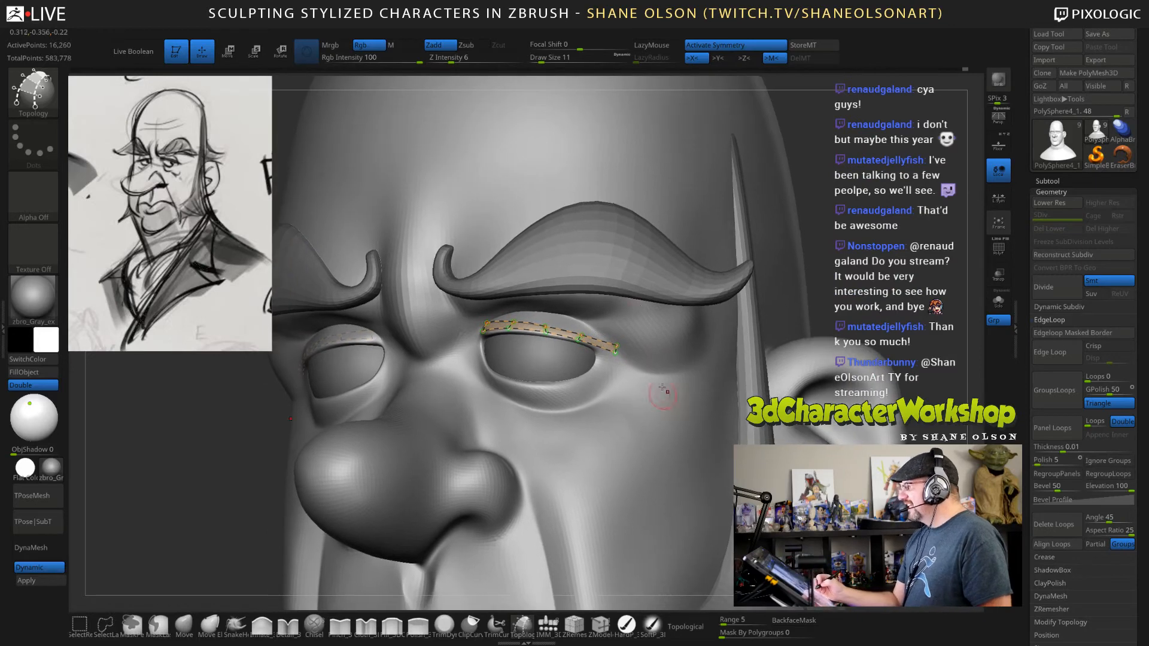
left_click(639, 319)
right_click_drag(639, 318, 624, 297)
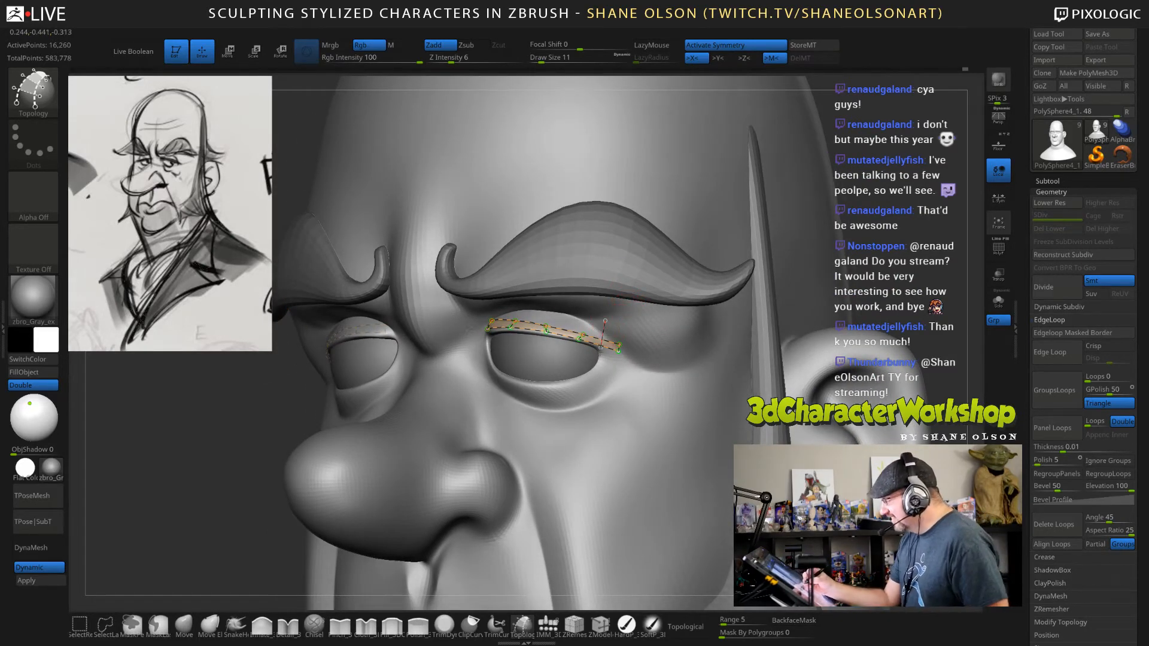
left_click_drag(570, 310, 560, 356)
left_click_drag(534, 308, 526, 344)
right_click_drag(543, 382, 592, 384)
left_click_drag(501, 308, 495, 358)
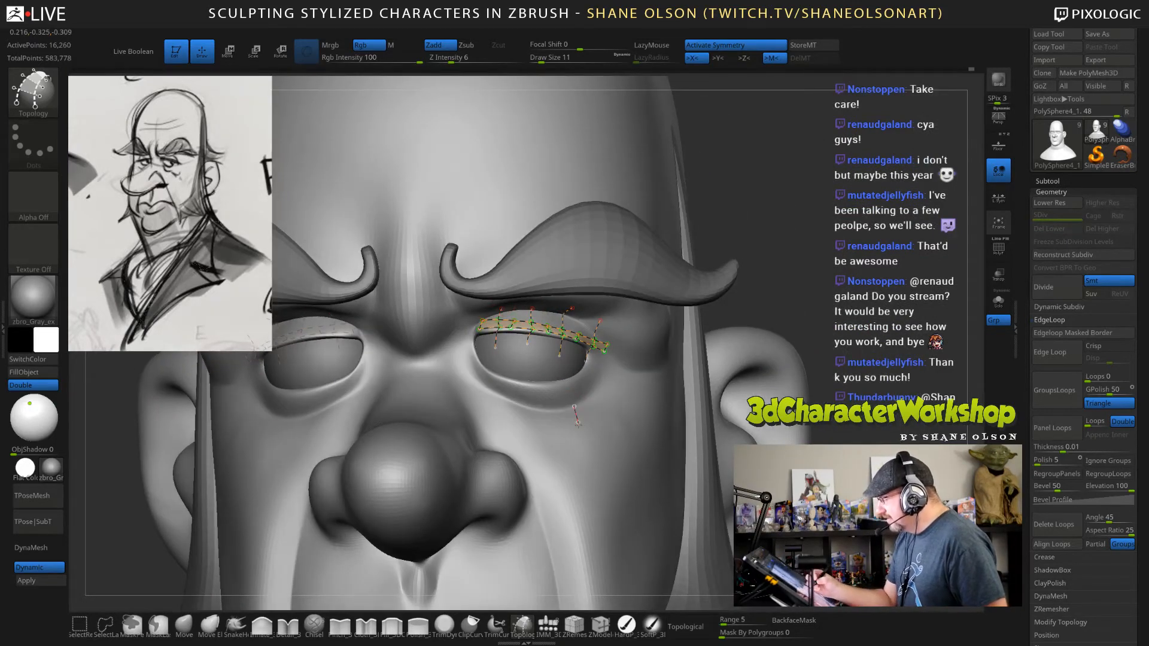
Trim the excess curve ends and generate the upper eyelid strip geometry at draw size 16.
left_click_drag(577, 423, 579, 426, "alt")
right_click_drag(578, 424, 419, 423)
key("s")
left_click_drag(639, 410, 643, 413)
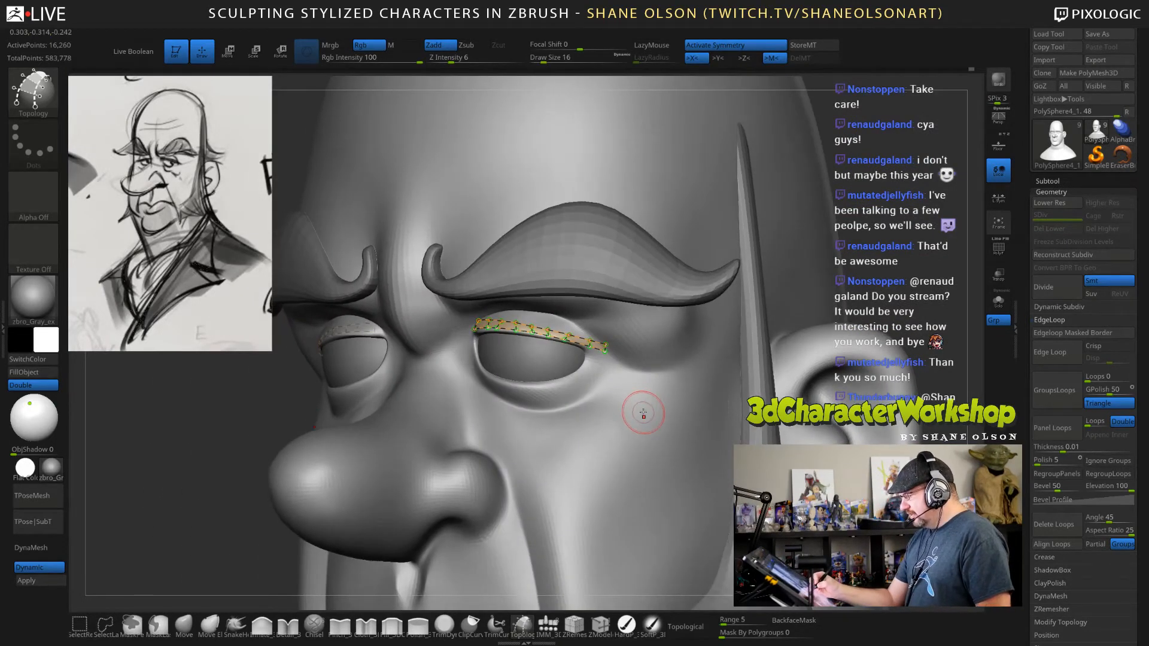
left_click(643, 412)
right_click_drag(664, 458, 202, 498)
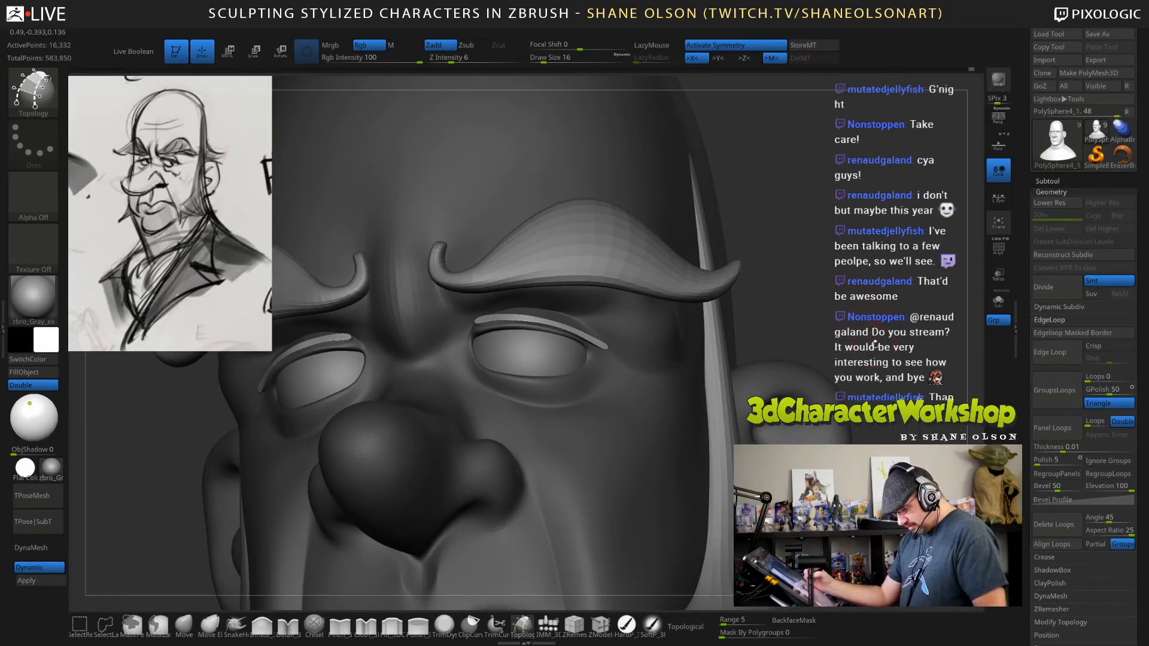
Separate the new eyelid strips into their own subtool with Groups Split and make that subtool active.
key("space")
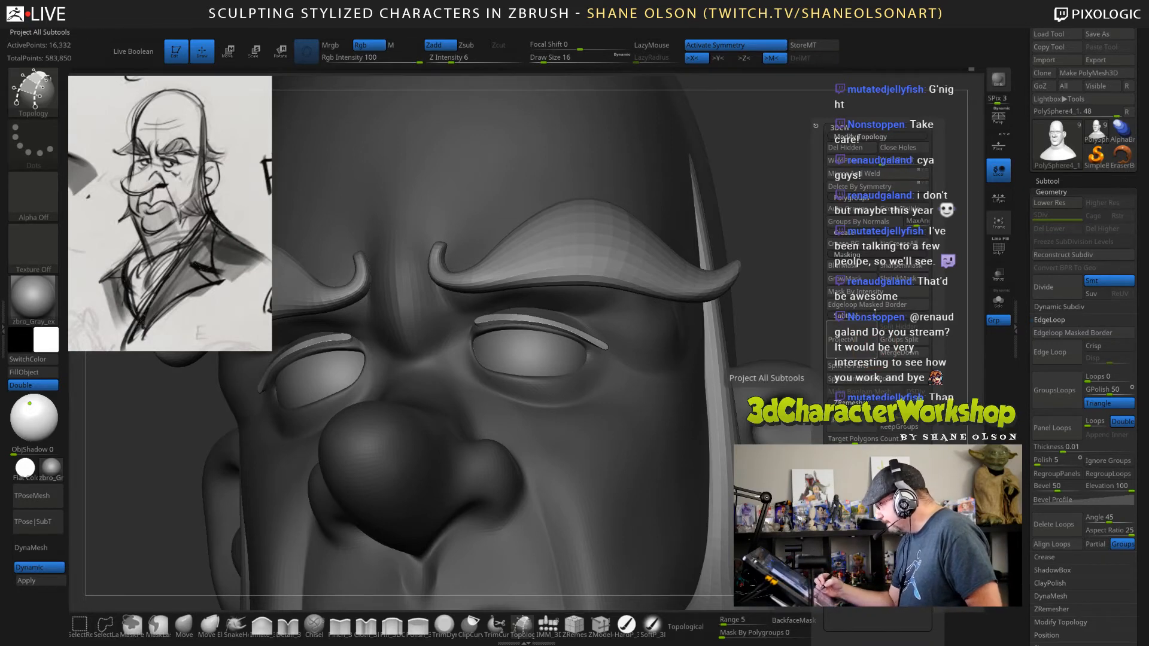
left_click(901, 341)
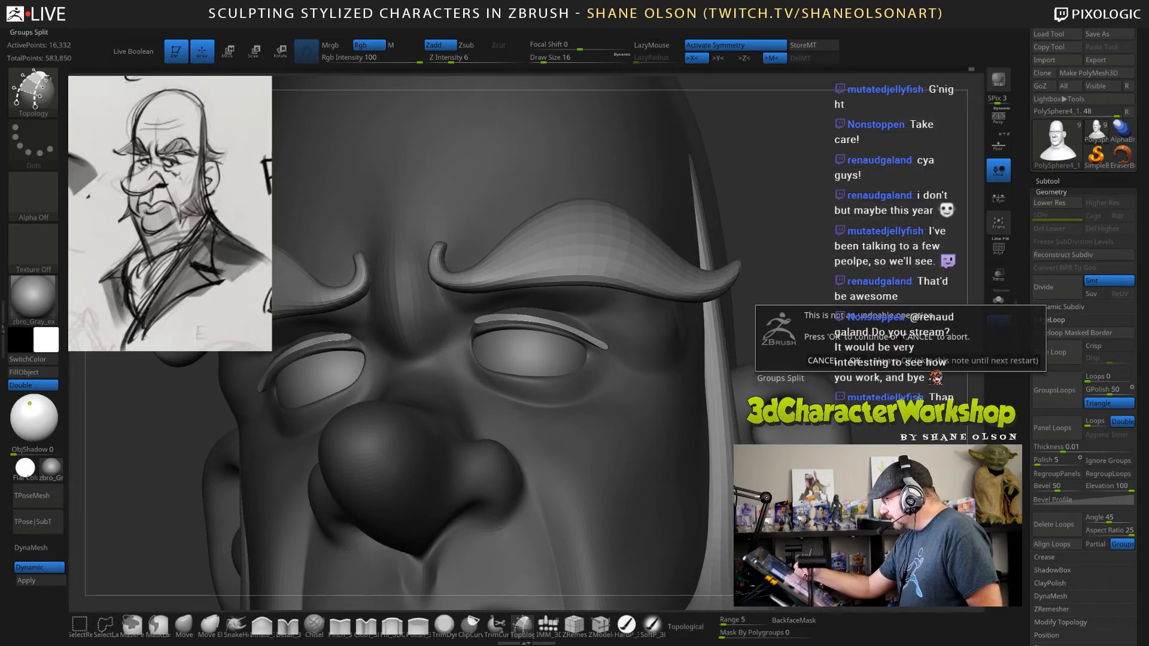
left_click(852, 360)
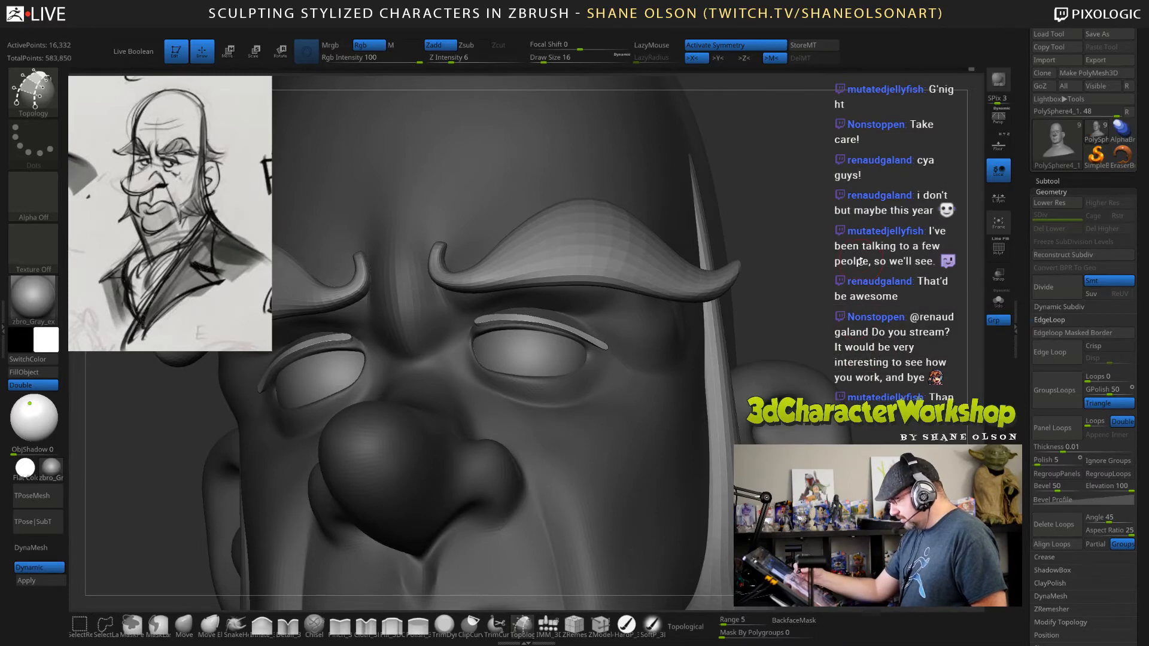
key("space")
left_click(880, 380)
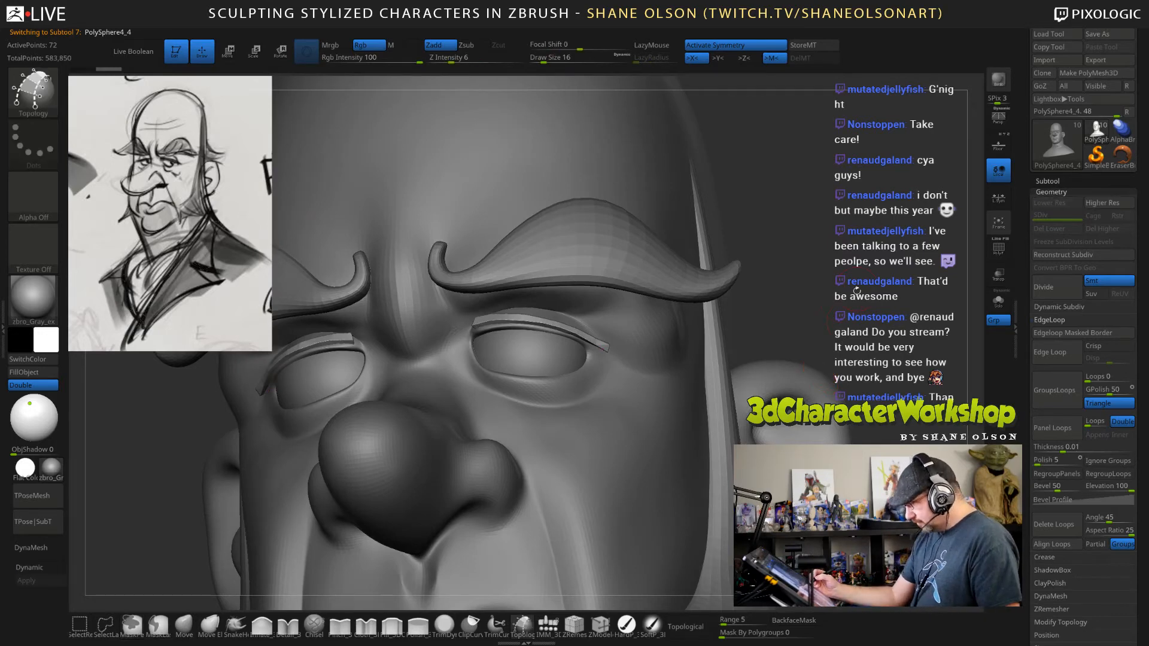
Reposition the outer portions of the eyelid strips around the eyes with the Move brush at draw size 62.
left_click_drag(844, 297, 842, 218, "alt")
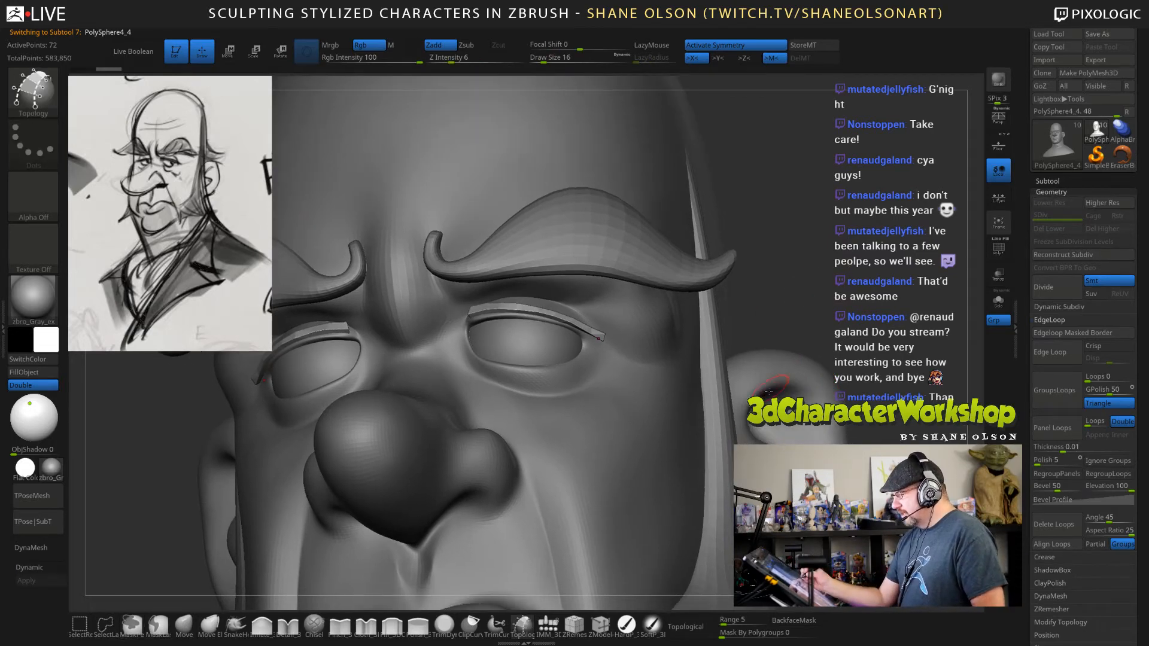
left_click_drag(830, 267, 827, 263)
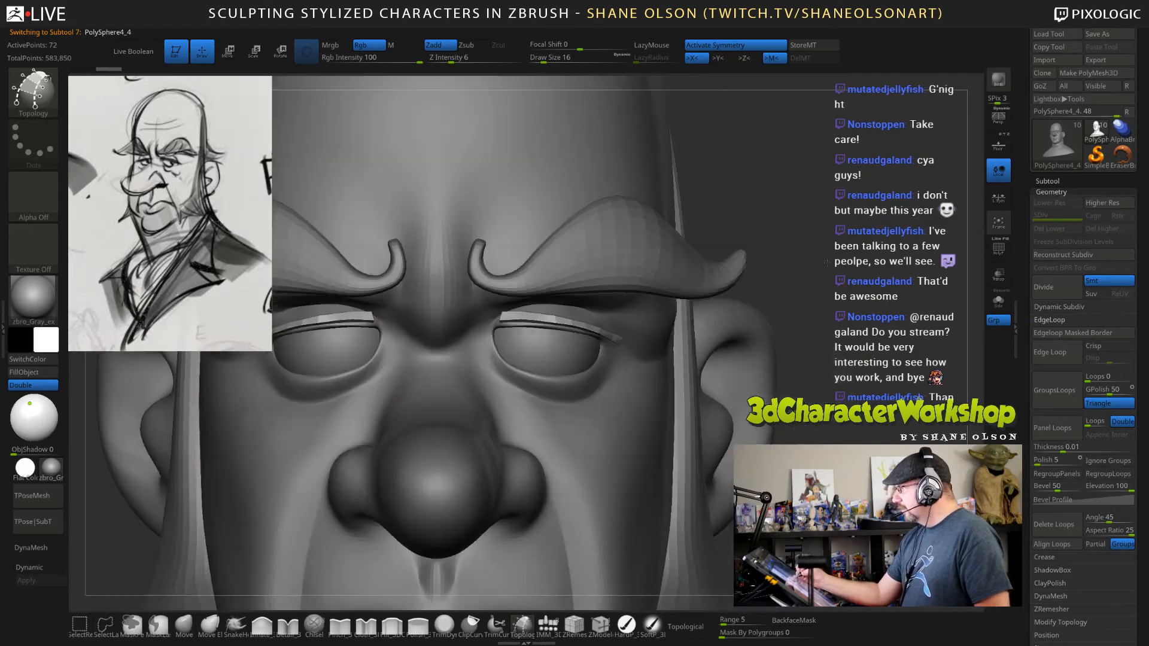
left_click_drag(822, 174, 869, 193, "alt")
key("s")
left_click(845, 192)
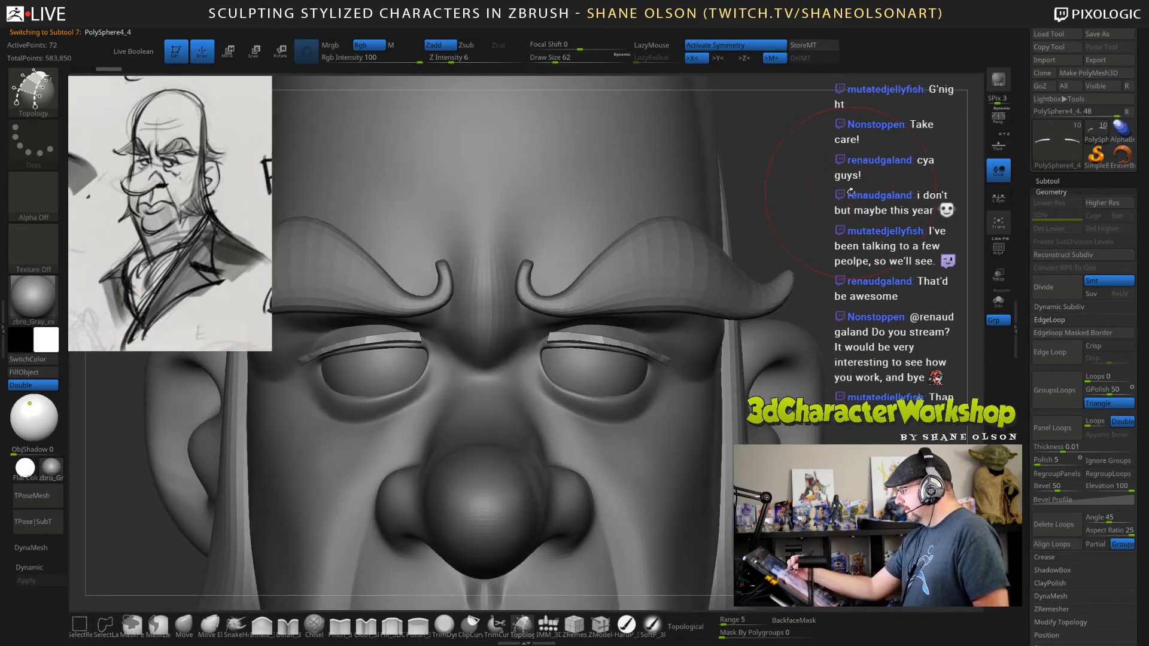
left_click(184, 625)
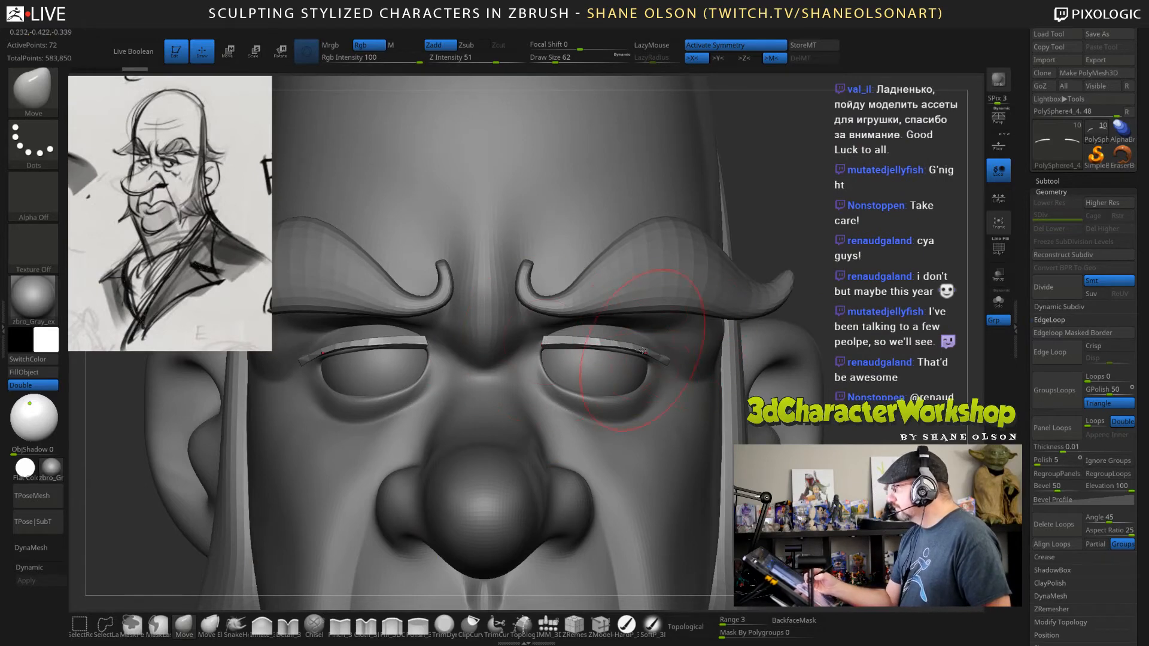
left_click_drag(643, 351, 641, 346)
right_click_drag(697, 343, 693, 341)
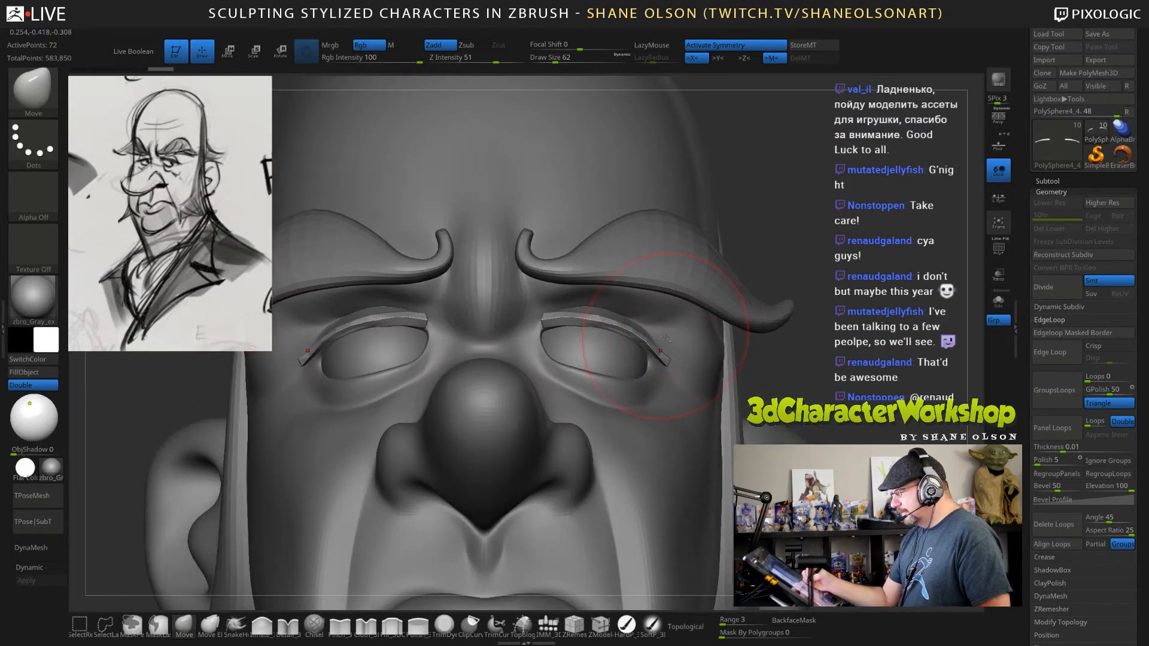
right_click_drag(666, 338, 682, 328, "alt")
left_click_drag(694, 329, 655, 313)
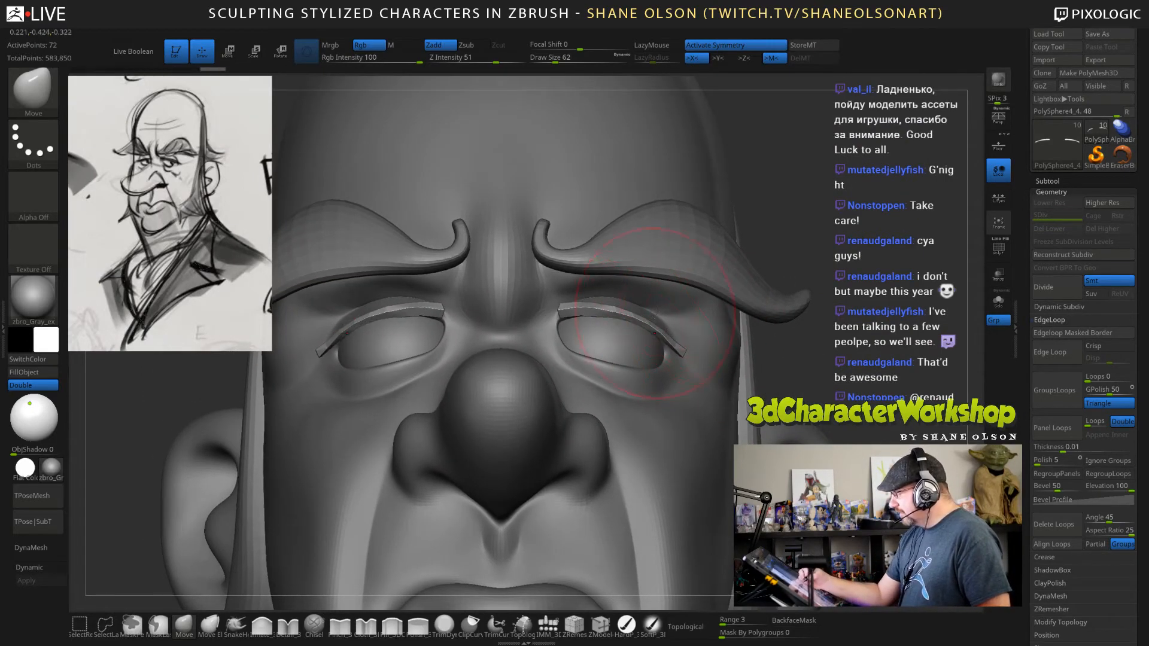
Refine the curvature and outer tips of the eyelid strips with the Move brush at draw size 62.
right_click_drag(655, 313, 620, 311)
left_click_drag(603, 300, 601, 304)
right_click_drag(649, 304, 679, 290)
left_click_drag(653, 326, 668, 338)
mouse_move(688, 335)
right_mouse_down()
mouse_move(658, 338)
mouse_move(700, 377)
right_mouse_up()
left_click_drag(679, 359, 678, 363)
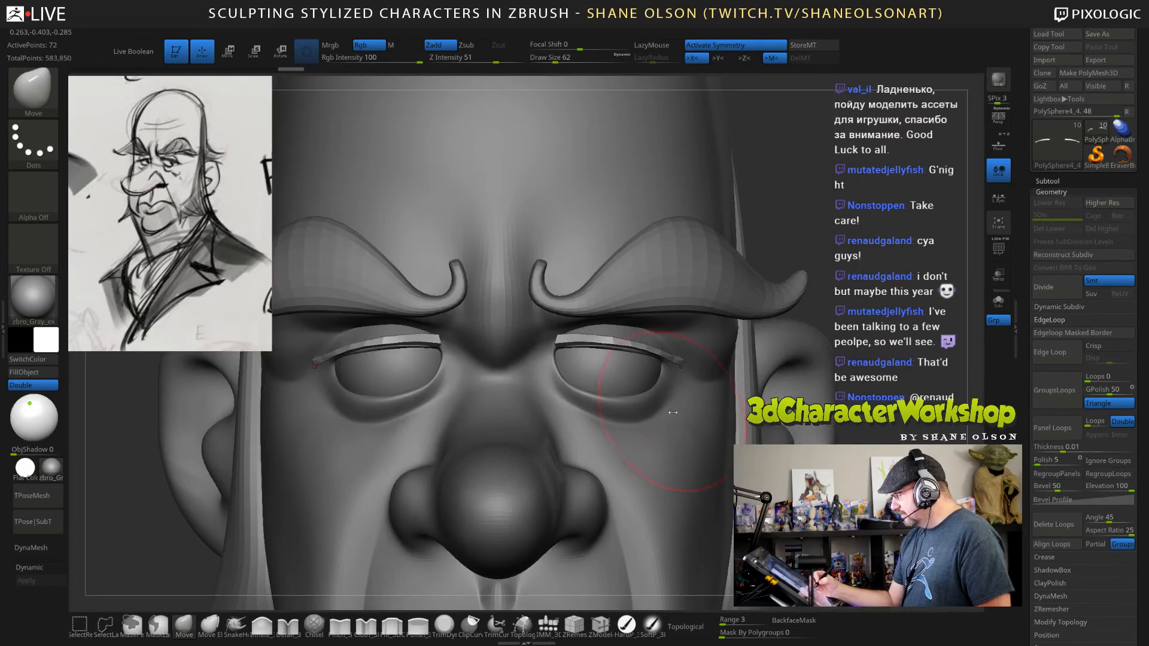
Adjust the inner ends of the eyelid strips with the Move brush at draw sizes 34 and 18.
key("s")
left_click_drag(673, 411, 665, 412)
left_click_drag(564, 345, 562, 339)
key("s")
left_click_drag(585, 291, 579, 291)
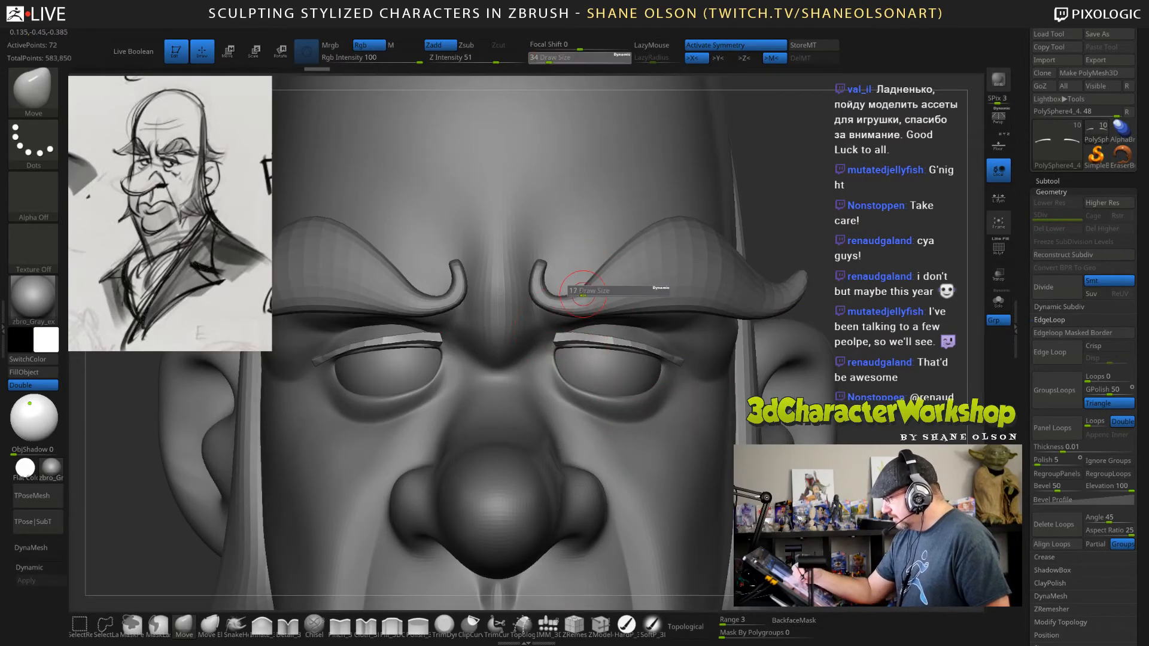
left_click_drag(559, 328, 561, 322)
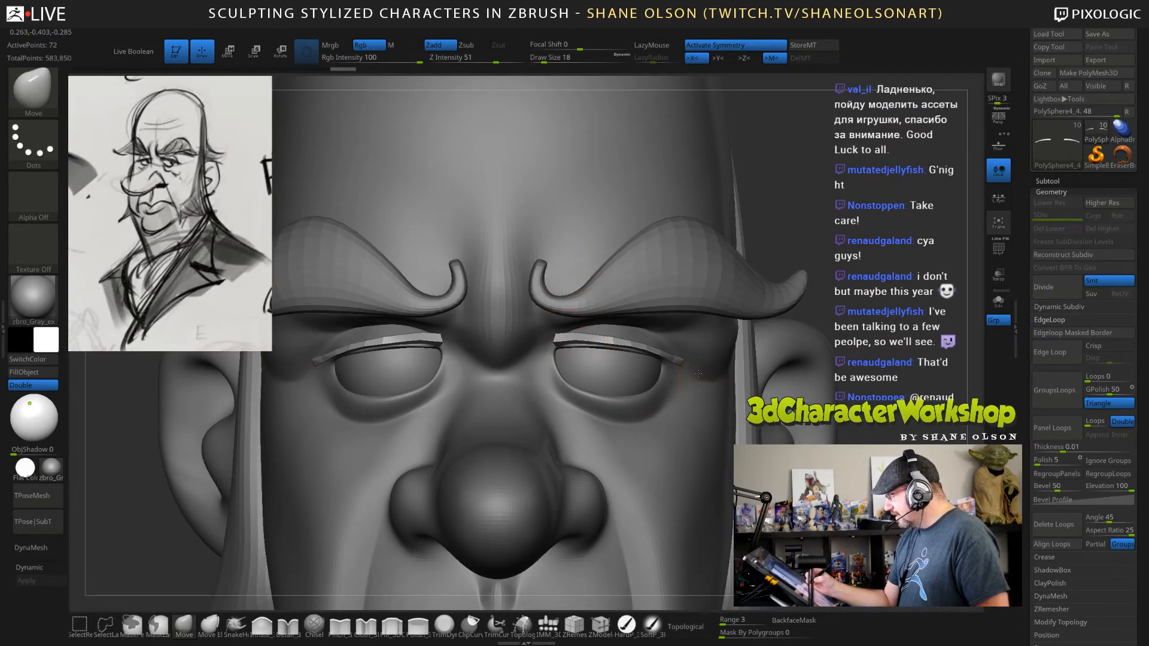
Fit the outer ends of the eyelid strips to the face from below, using draw sizes 18 and 51.
right_click_drag(698, 373, 718, 333)
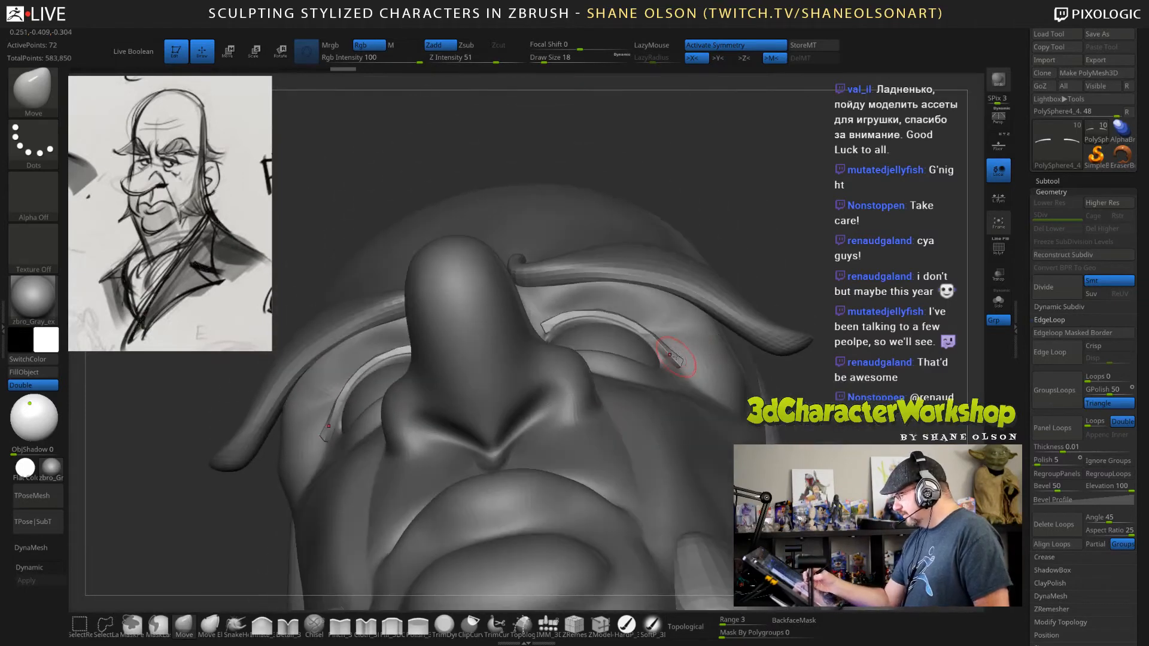
left_click_drag(676, 357, 701, 357)
key("s")
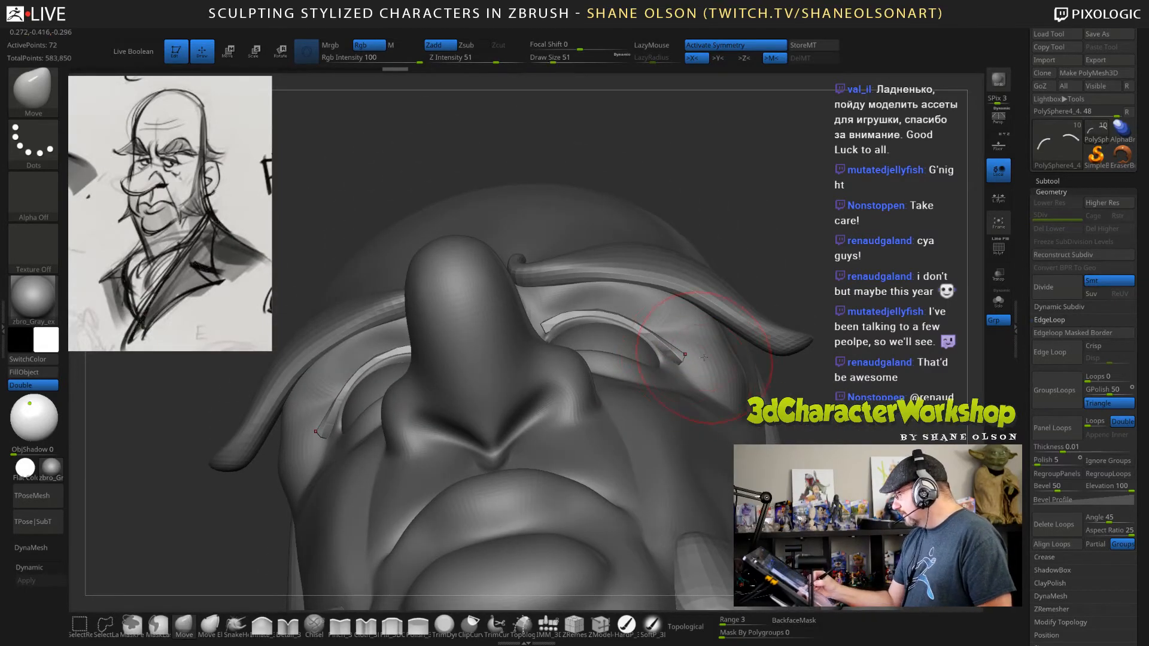
right_click_drag(704, 357, 711, 333)
right_click_drag(742, 295, 674, 344)
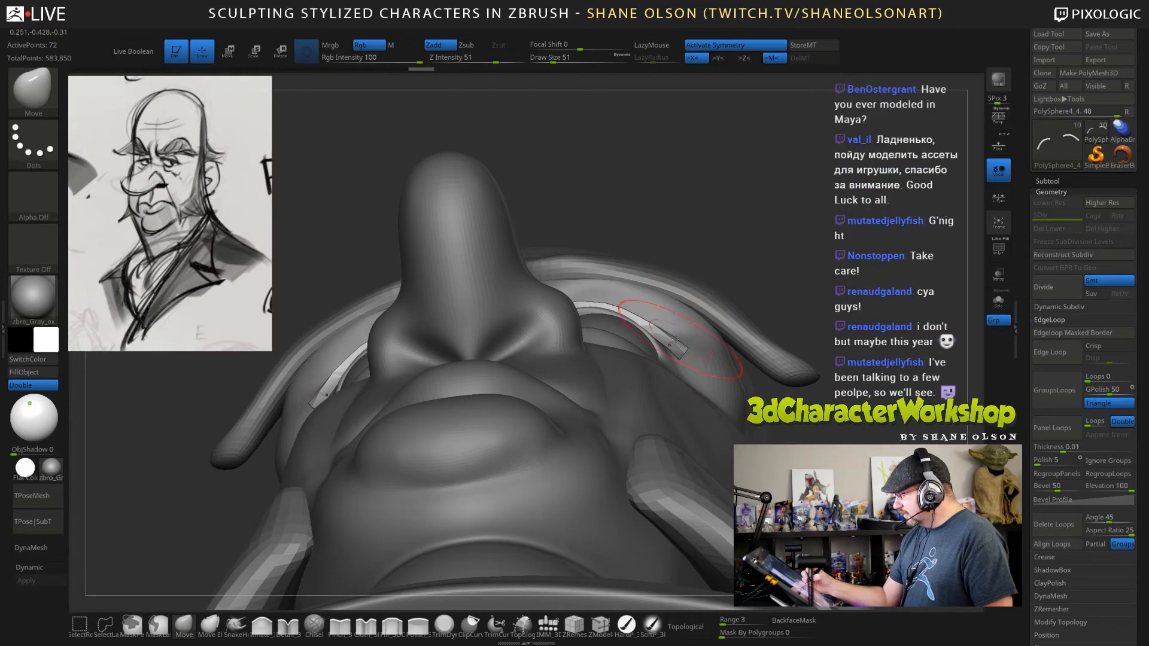
right_click_drag(746, 246, 720, 351)
Set the Move brush to draw size 12 and isolate the eyelid strips in Solo mode.
key("s")
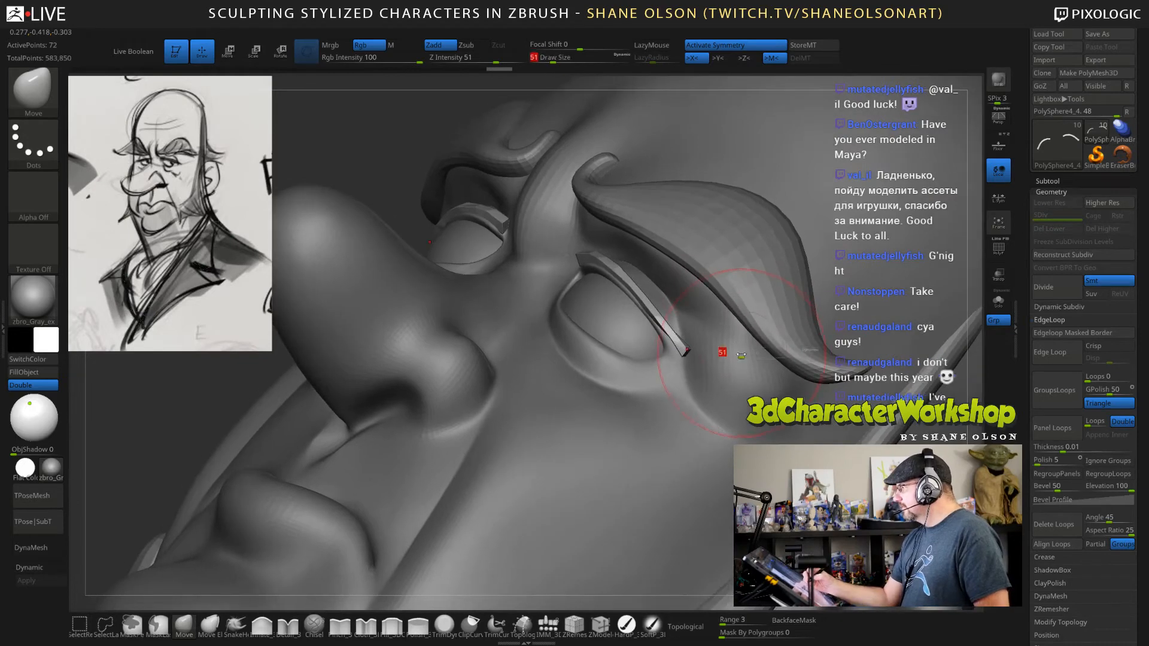
left_click(730, 354)
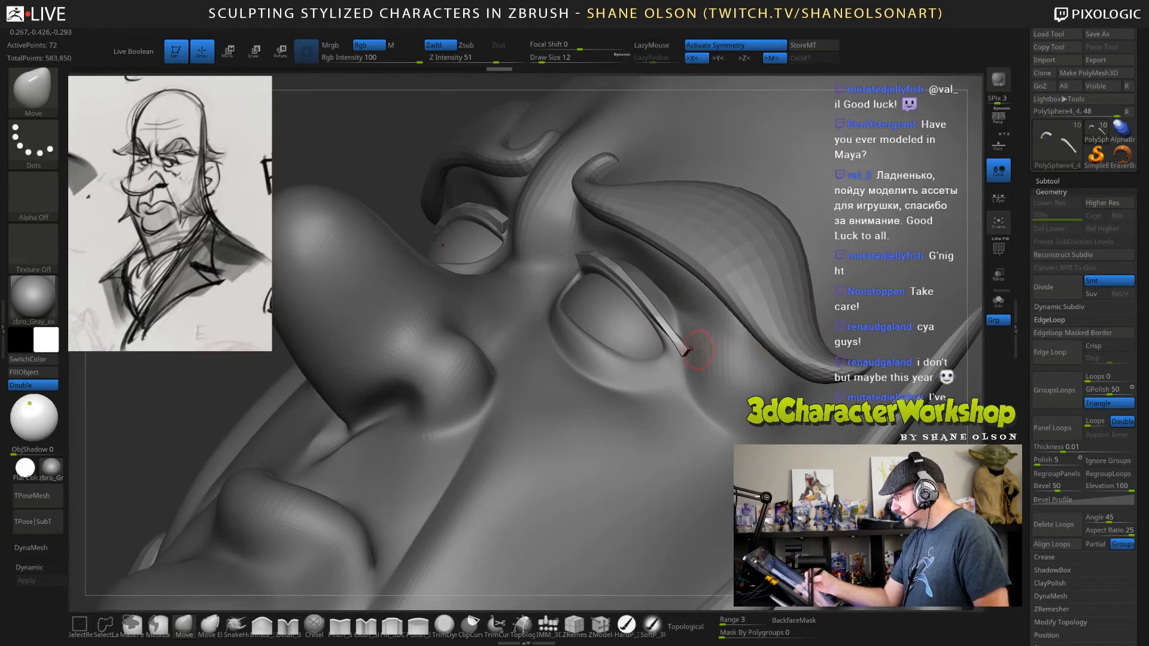
left_click(997, 303)
right_click_drag(897, 371, 674, 382)
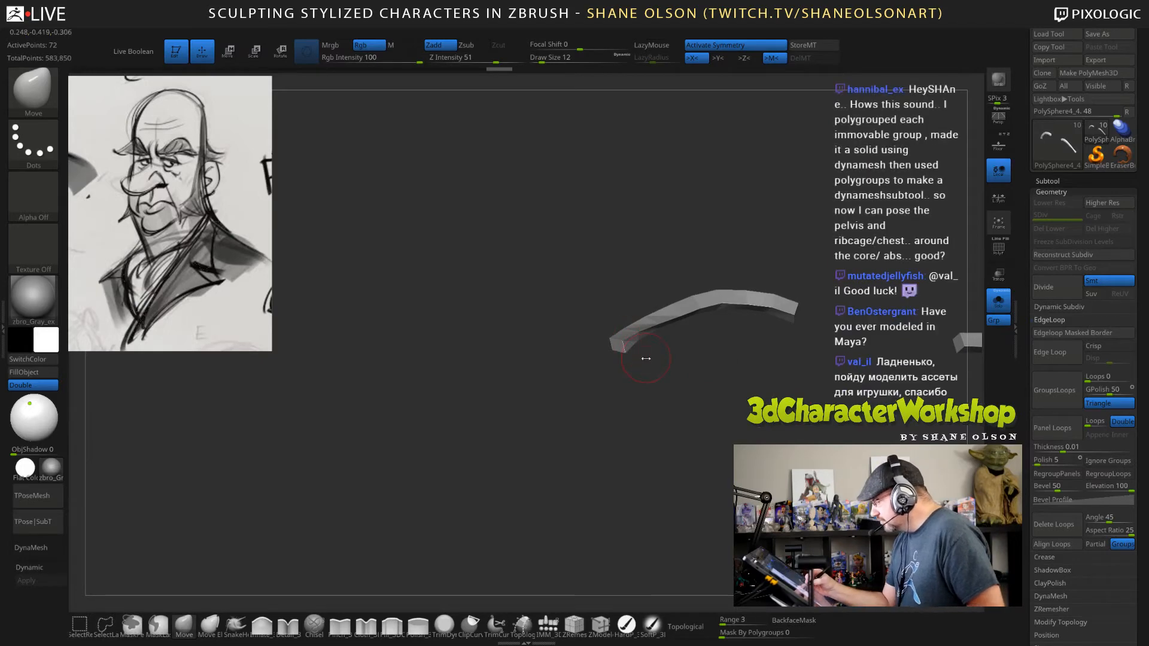
Set the Move brush to draw size 5 and adjust the corner points at one end of the eyelid strips.
key("s")
left_click_drag(629, 353, 624, 351)
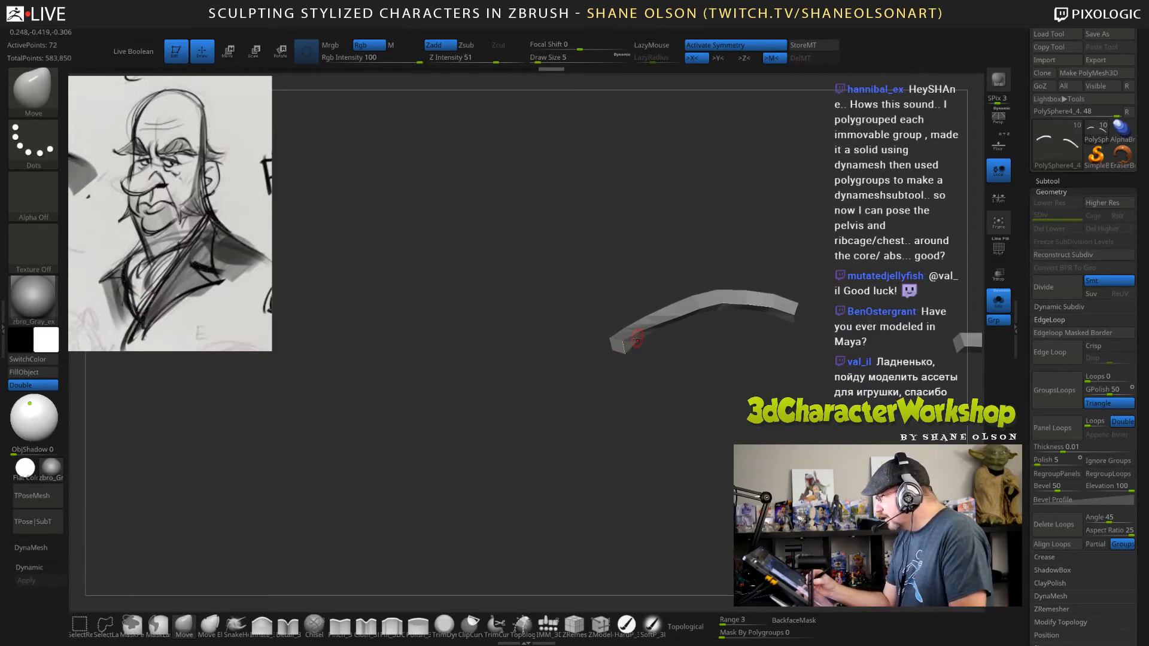
right_click_drag(634, 346, 615, 396)
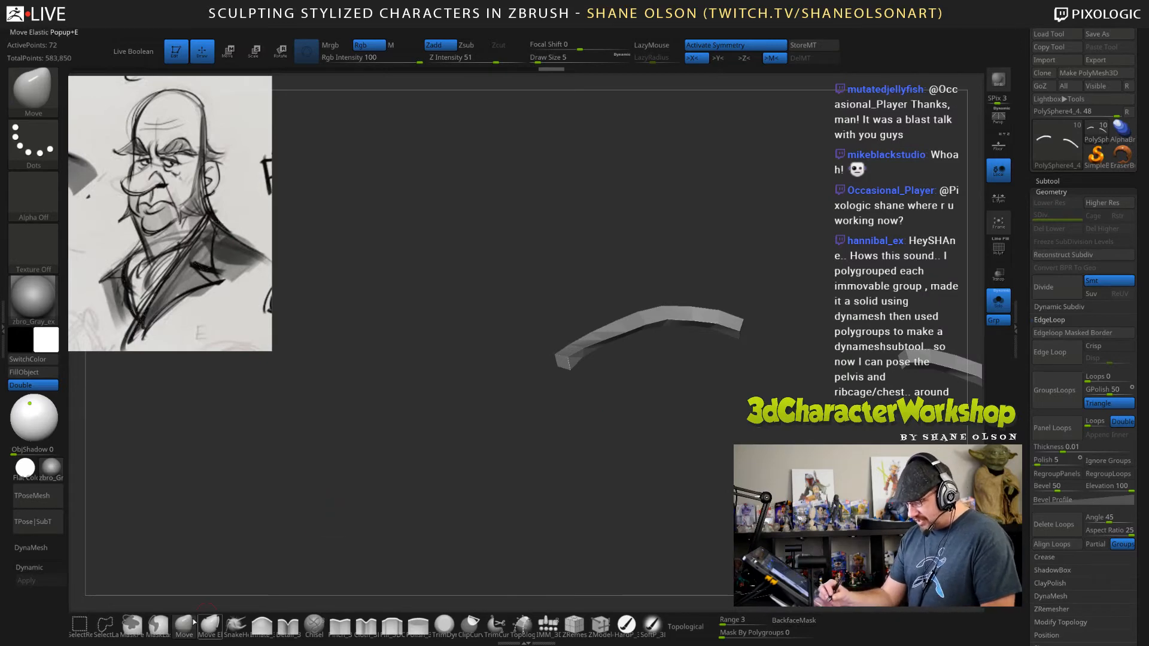
Turn on topological masking for the Move brush and set its draw size to 7.
key("s")
left_click_drag(283, 487, 265, 489)
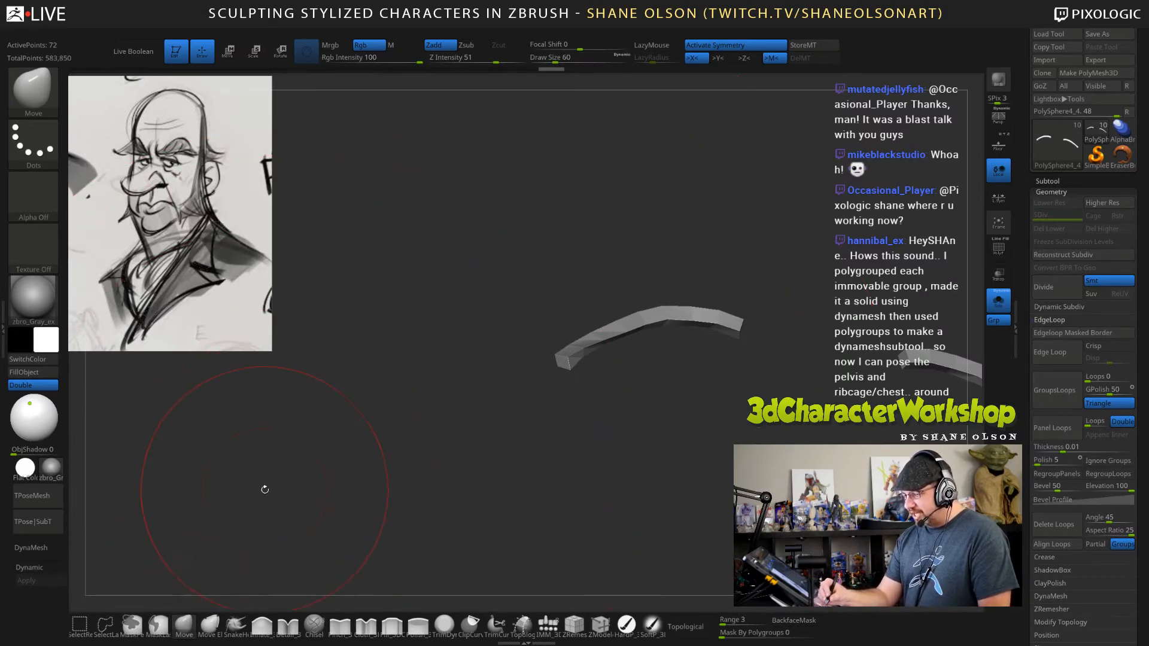
left_click(694, 627)
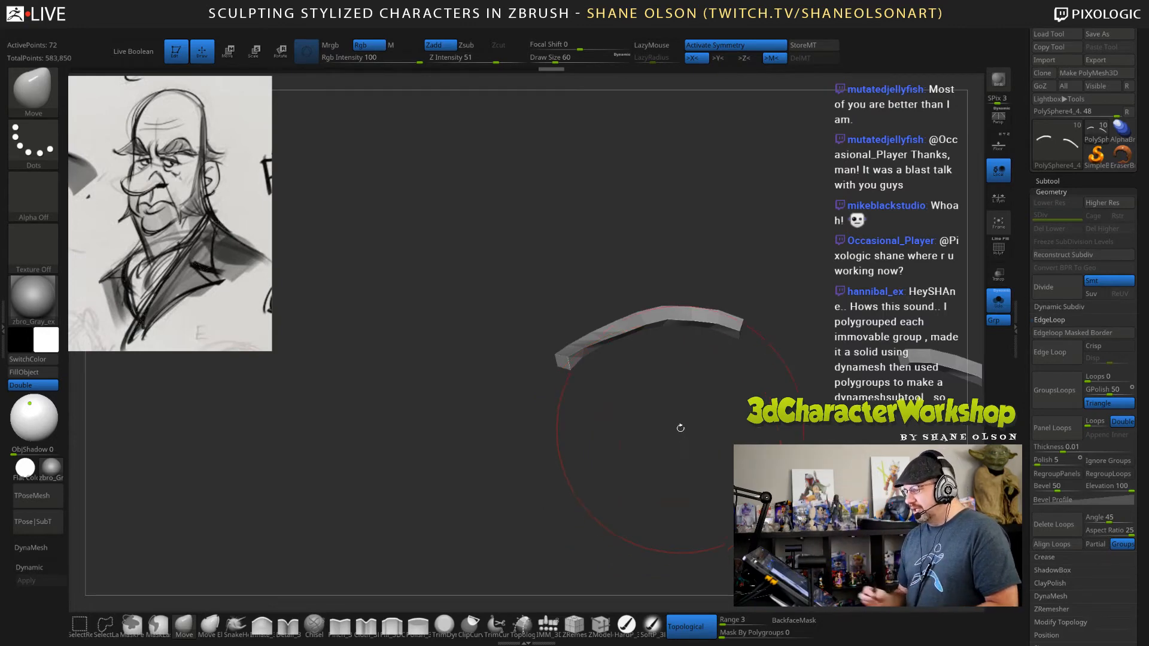
mouse_move(680, 427)
left_mouse_down()
mouse_move(628, 428)
mouse_move(659, 481)
mouse_move(594, 421)
left_mouse_up()
key("s")
key("s")
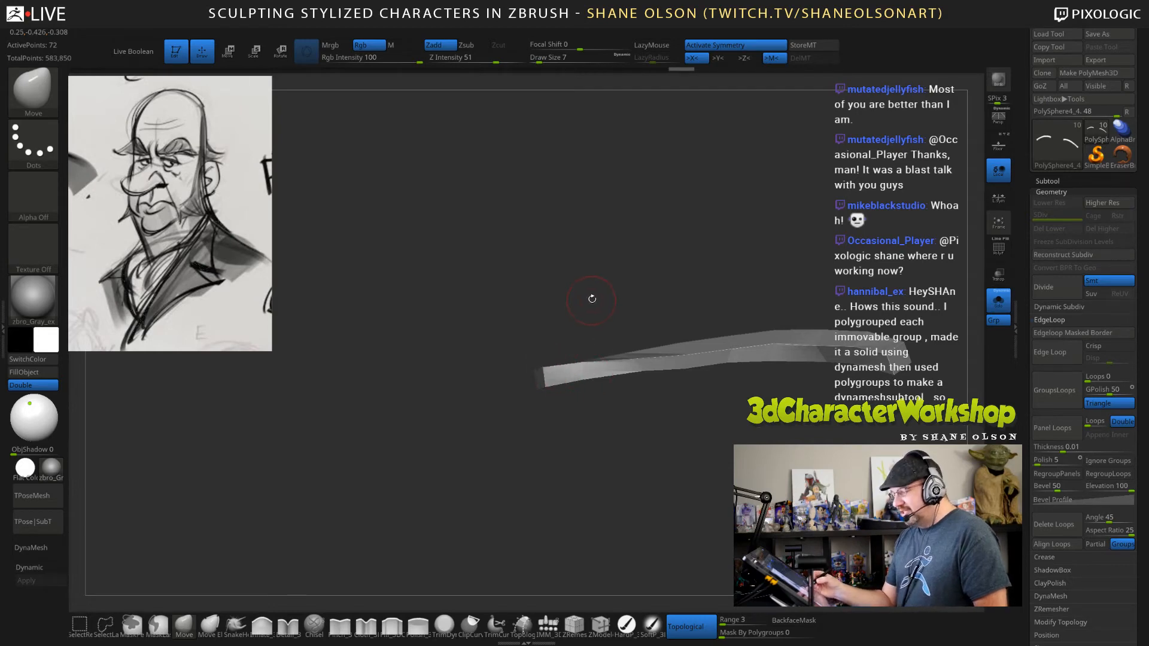
Straighten the end corners of the eyelid strips with the Move brush at draw size 7.
key("s")
left_click_drag(590, 298, 586, 298)
key("s")
mouse_move(568, 341)
left_mouse_down()
mouse_move(544, 369)
mouse_move(584, 365)
mouse_move(583, 387)
mouse_move(632, 421)
mouse_move(616, 386)
mouse_move(744, 316)
mouse_move(704, 371)
left_mouse_up()
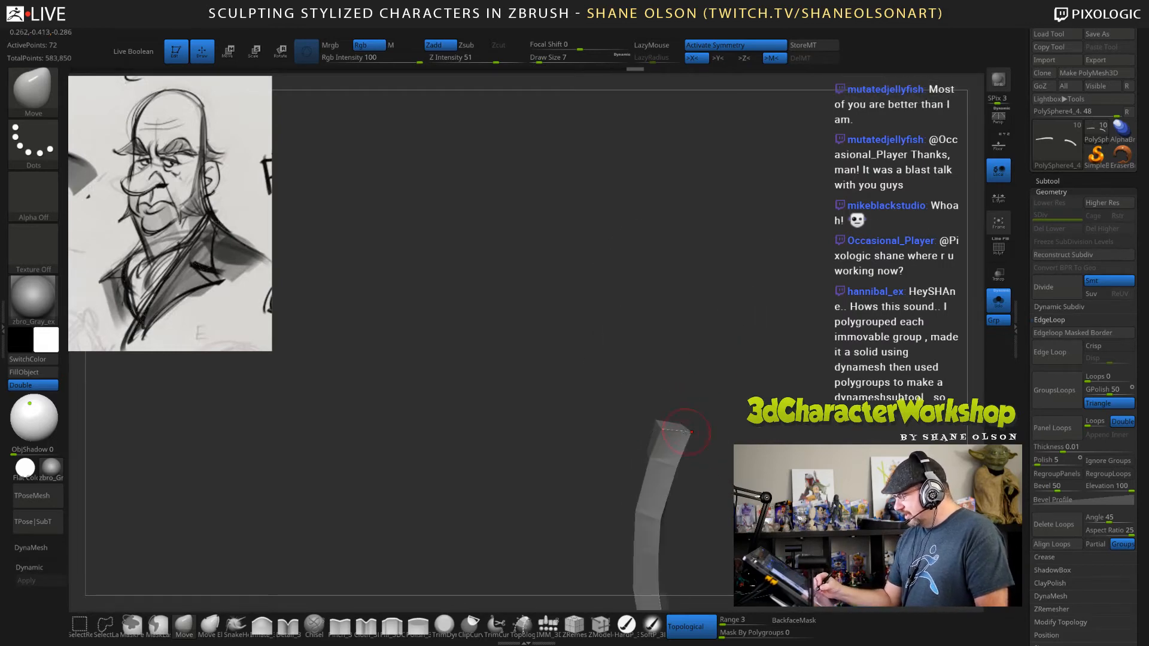
left_click_drag(655, 422, 650, 425)
mouse_move(702, 379)
left_mouse_down()
mouse_move(682, 509)
mouse_move(692, 466)
mouse_move(674, 450)
mouse_move(652, 480)
mouse_move(672, 479)
mouse_move(670, 449)
mouse_move(715, 439)
mouse_move(740, 356)
left_mouse_up()
left_click_drag(651, 449, 645, 452)
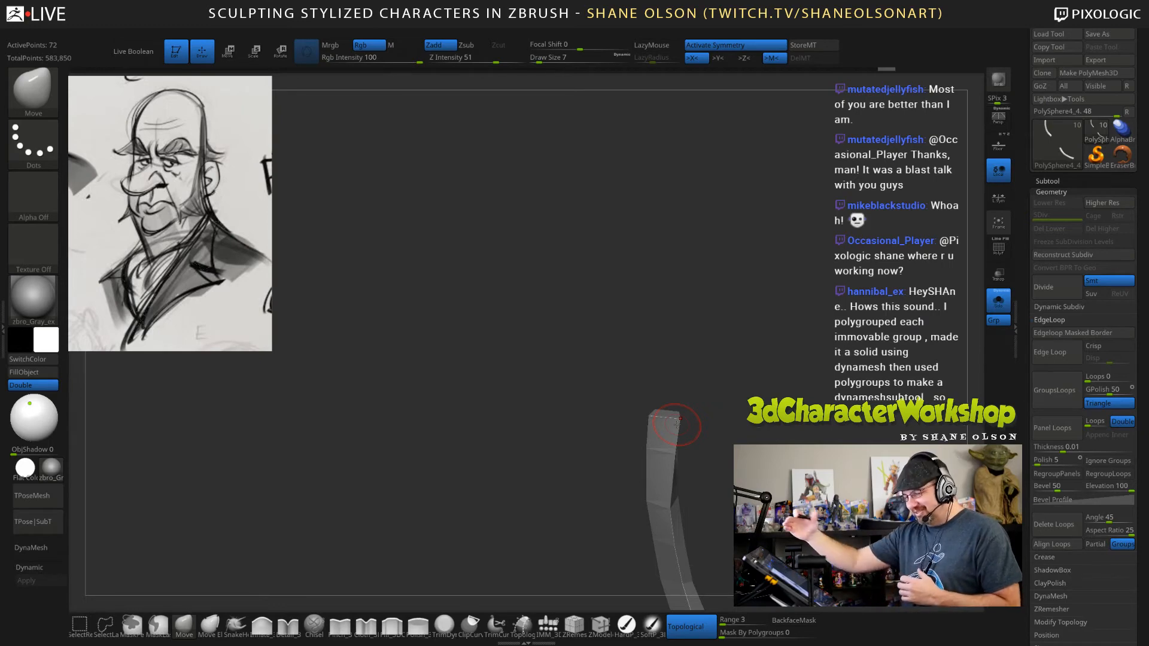
Display the polygon wireframe and even out the curve along the eyelid strips' broad face with the Move brush.
mouse_move(727, 461)
left_mouse_down()
mouse_move(745, 424)
mouse_move(731, 363)
left_mouse_up()
mouse_move(610, 359)
left_mouse_down()
mouse_move(663, 340)
mouse_move(677, 366)
mouse_move(703, 317)
mouse_move(761, 289)
mouse_move(731, 303)
left_mouse_up()
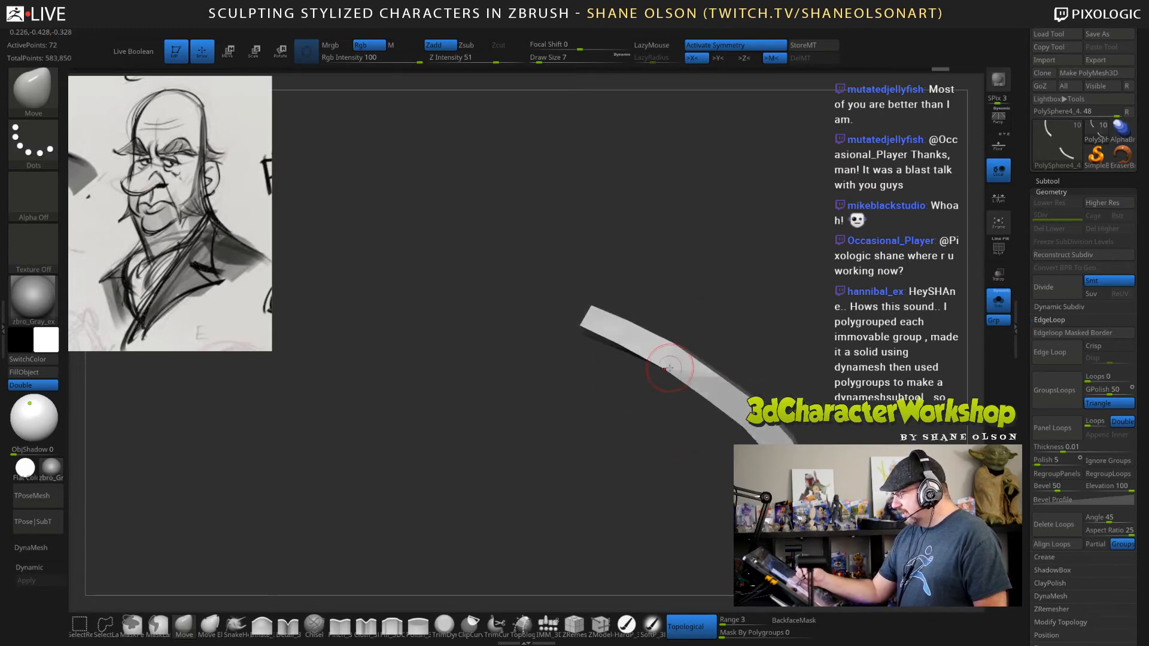
left_click_drag(667, 371, 671, 362)
key("shift+f")
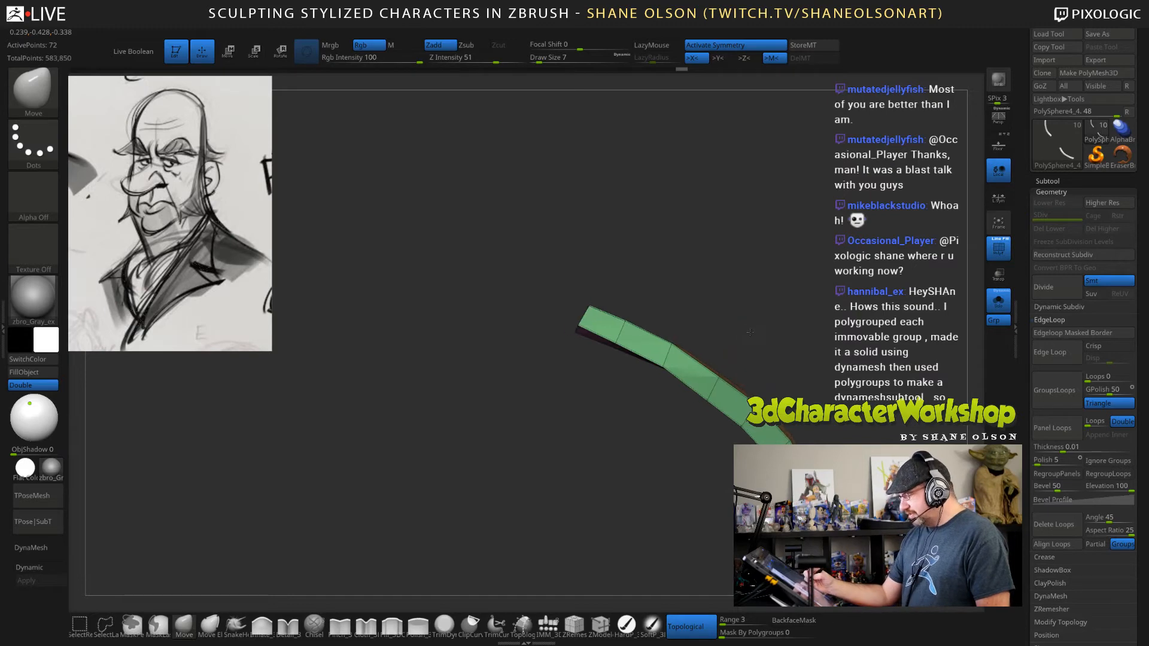
left_click_drag(760, 340, 629, 326)
left_click_drag(670, 372, 673, 366)
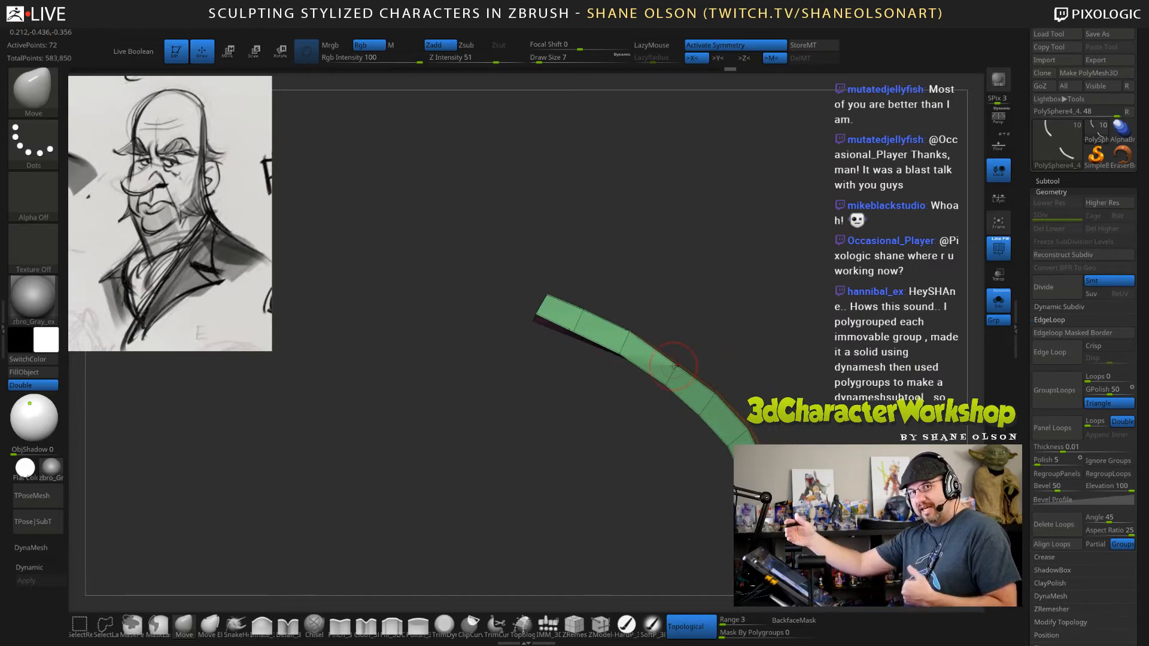
mouse_move(743, 375)
left_mouse_down()
mouse_move(726, 363)
mouse_move(740, 336)
left_mouse_up()
left_click_drag(623, 362, 530, 325)
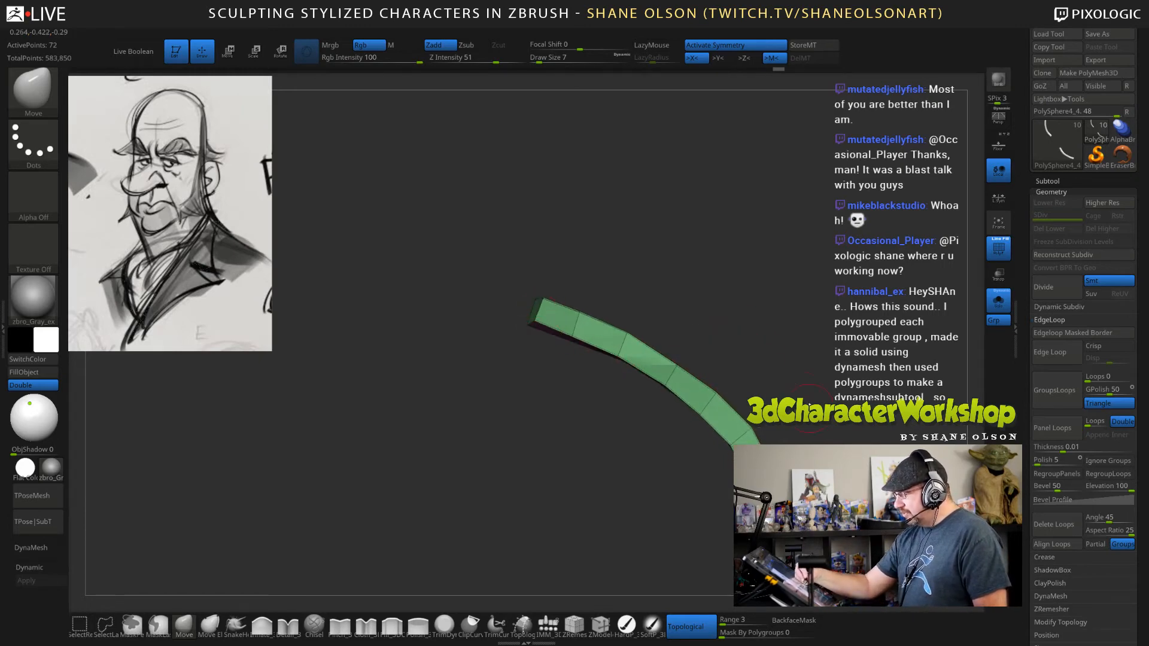
Refine the narrow edge of the eyelid strips with the Move brush at draw size 6.
left_click_drag(808, 407, 430, 388)
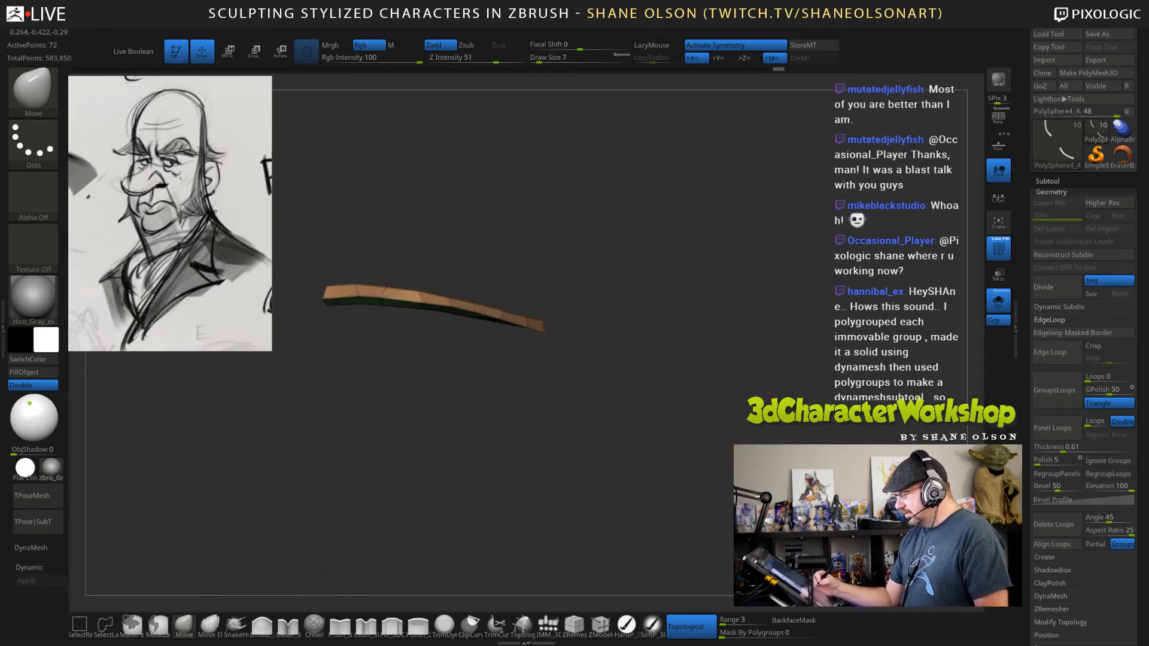
left_click_drag(586, 363, 664, 409, "alt")
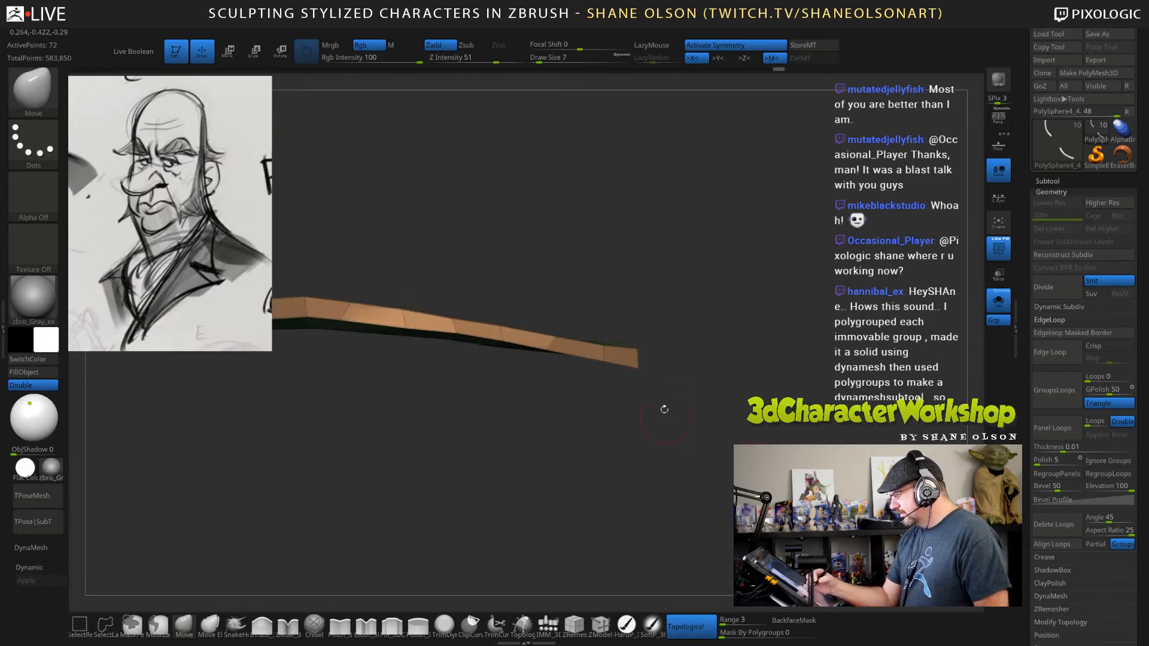
left_click_drag(689, 312, 758, 359, "alt")
key("s")
left_click(683, 322)
left_click_drag(688, 323, 678, 323)
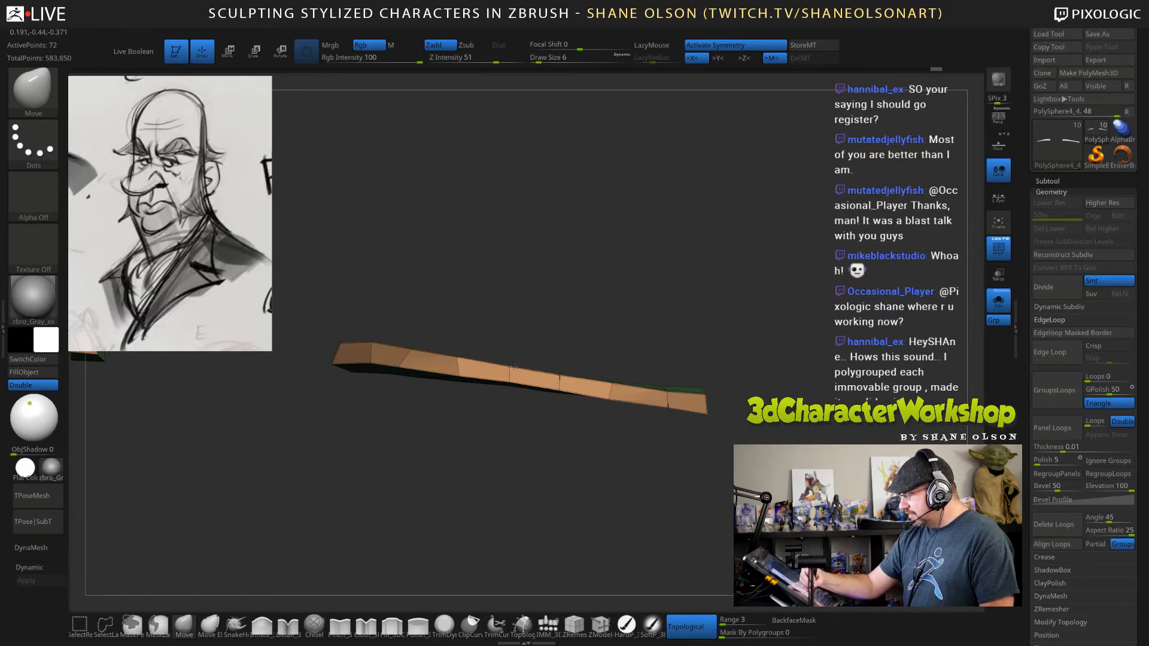
left_click_drag(709, 462, 606, 466)
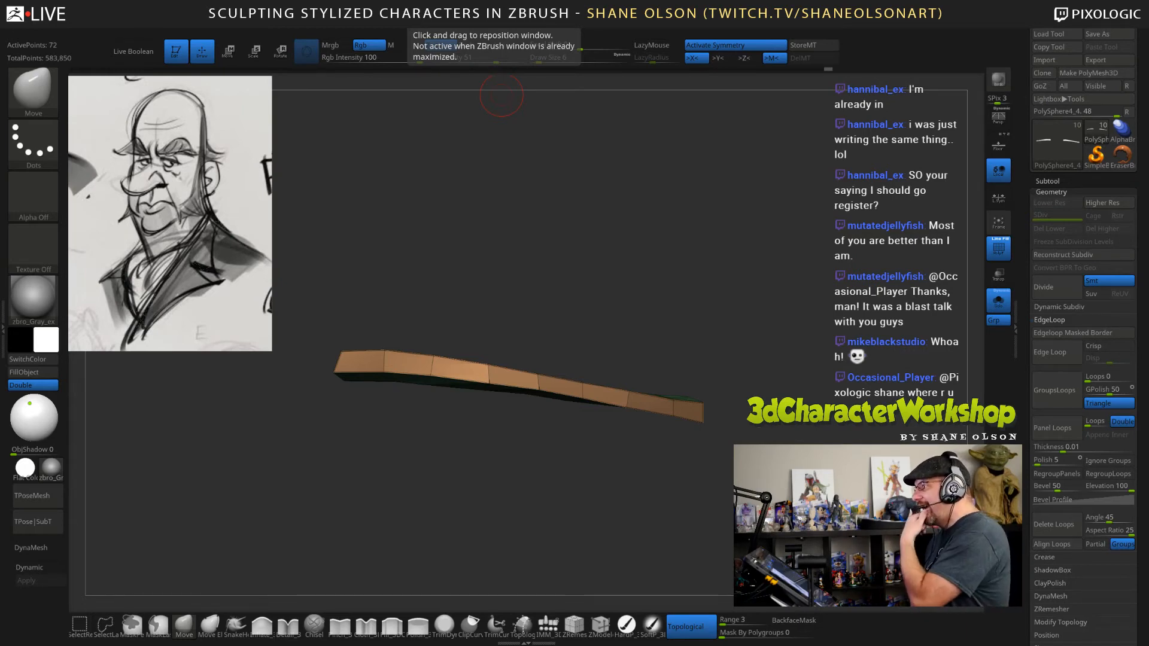
Switch to the 3D Character Workshop site in the browser and open Early ZBrush Beginner Walkthrough Part 3 from the Getting Started module.
left_click_drag(412, 2, 326, 1)
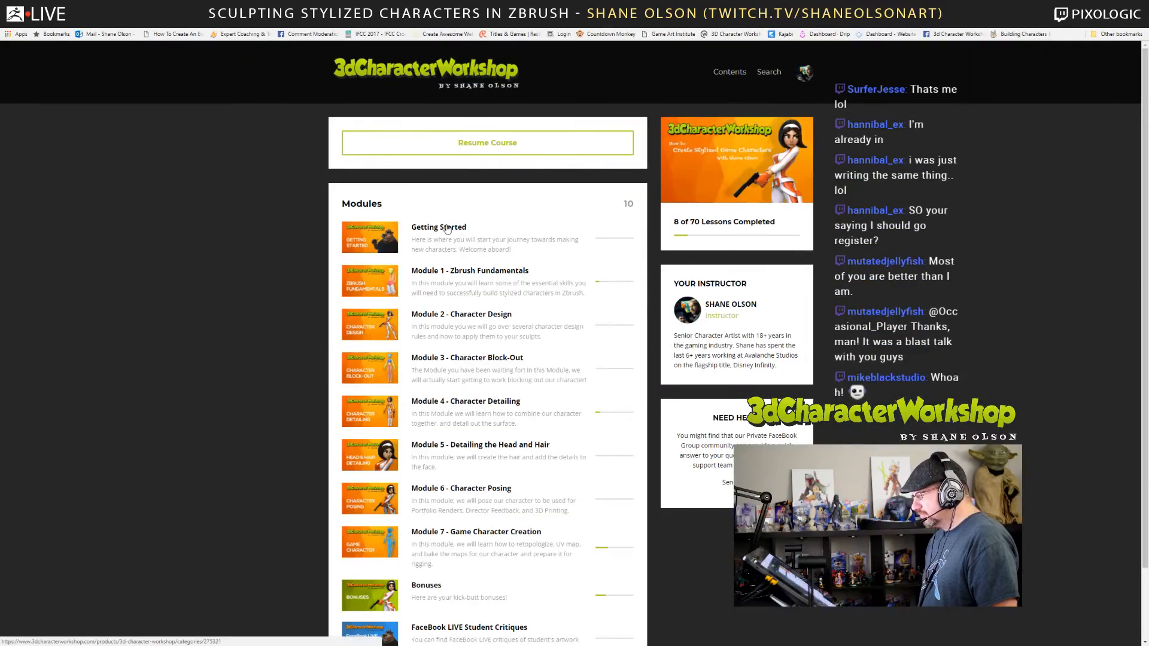
scroll(280, 256, "down", 3)
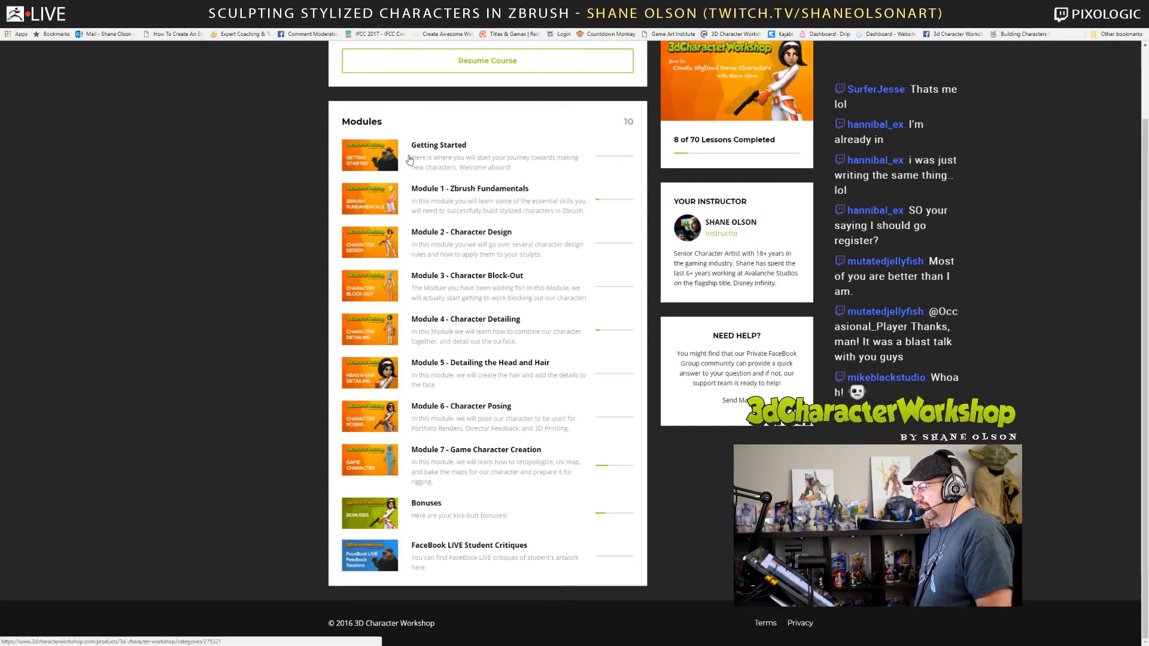
left_click(409, 160)
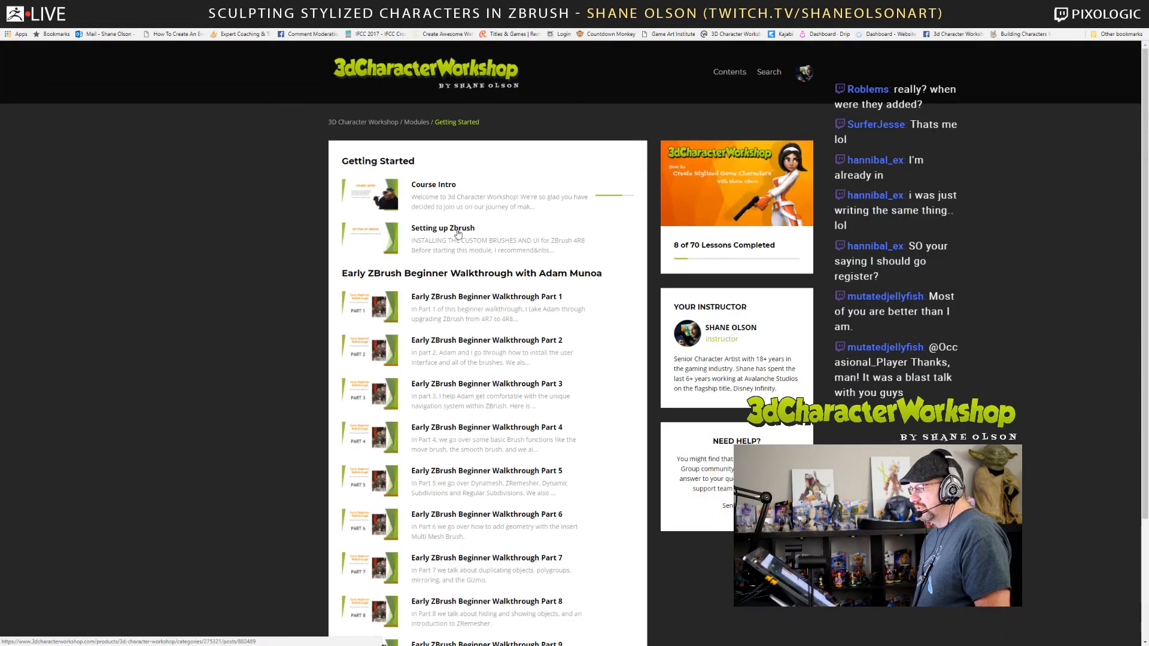
scroll(441, 183, "down", 3)
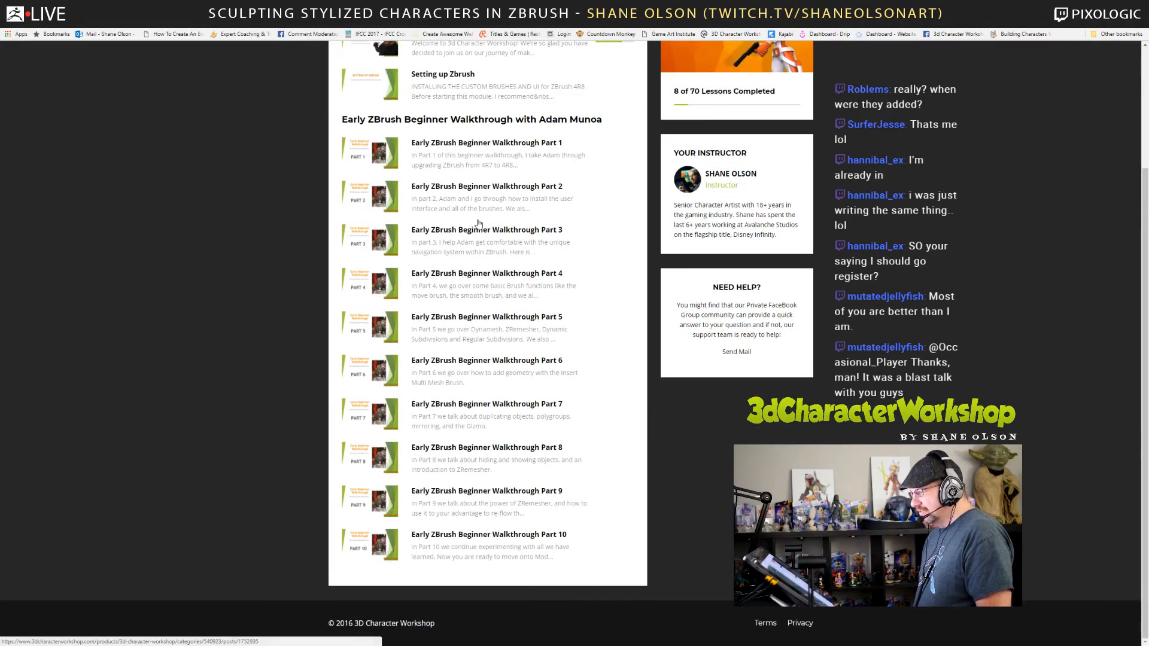
left_click(468, 235)
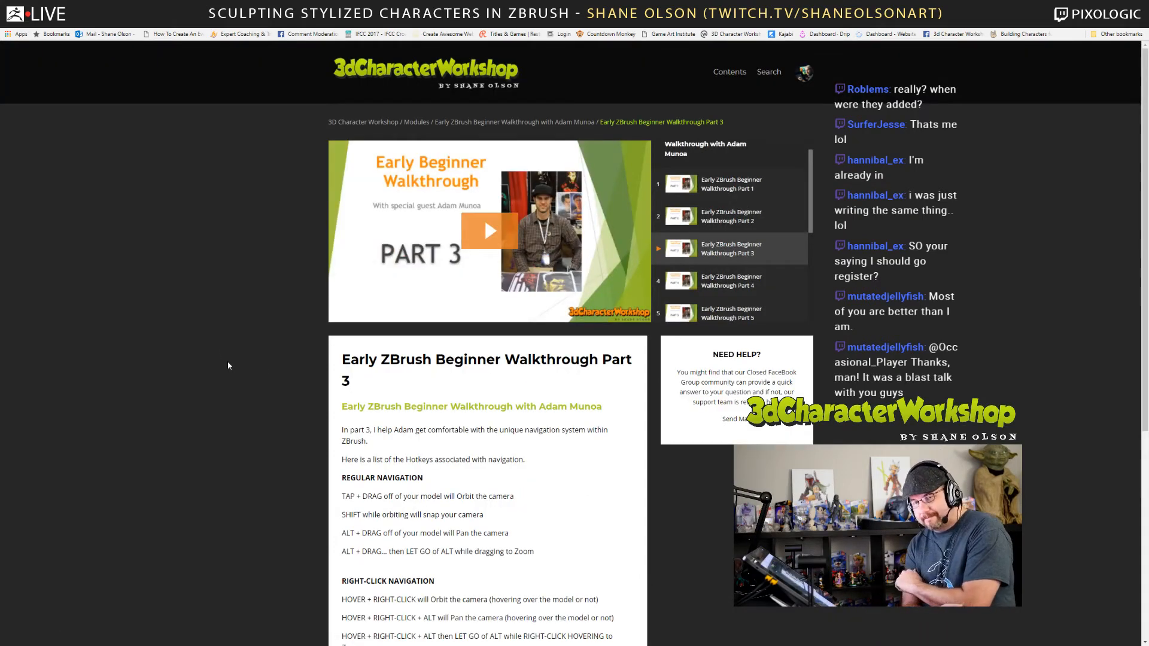
Preview the Part 3 walkthrough video, pausing it around 10:20 and skipping ahead to about 16:32.
left_click(508, 228)
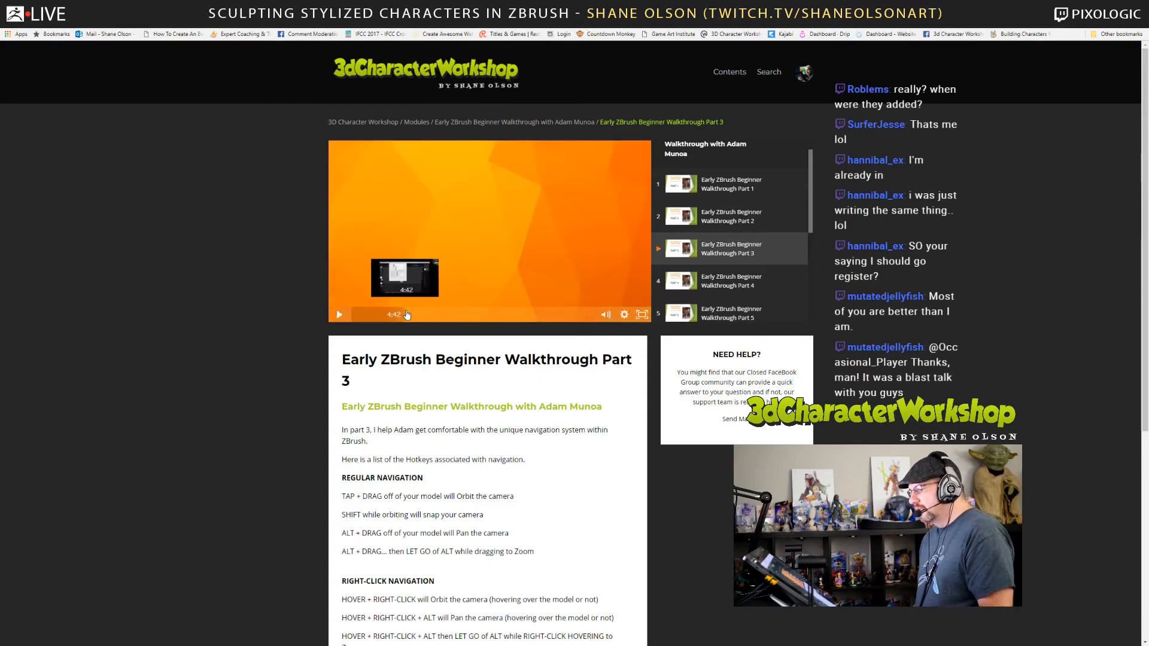
left_click(411, 315)
left_click(478, 314)
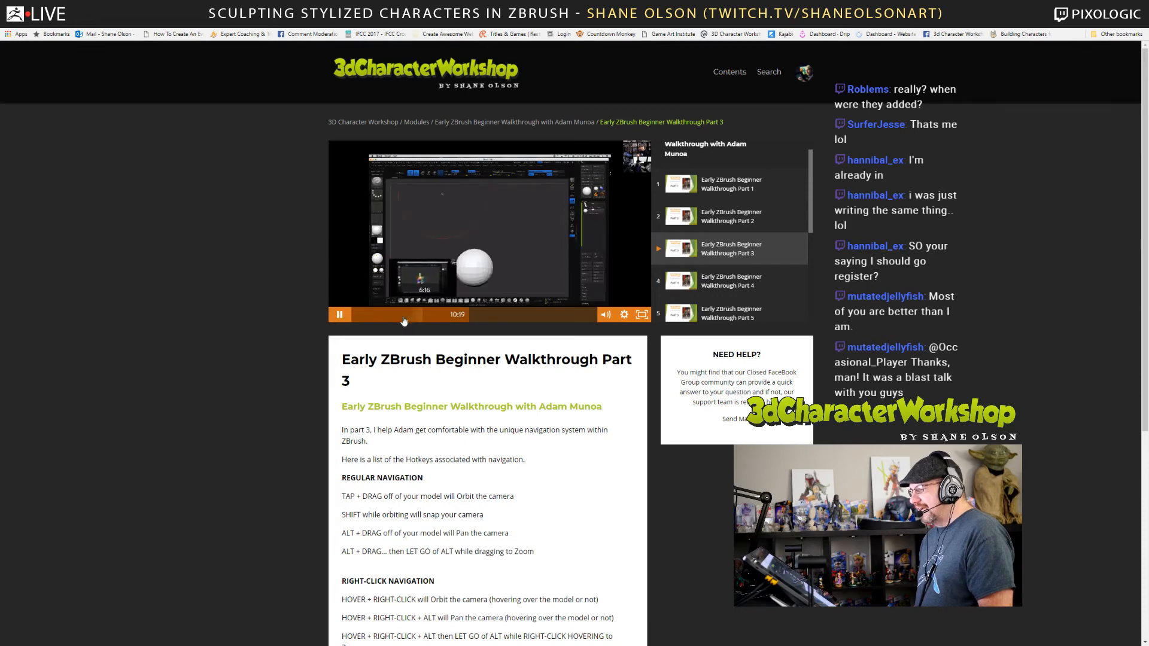
left_click(339, 315)
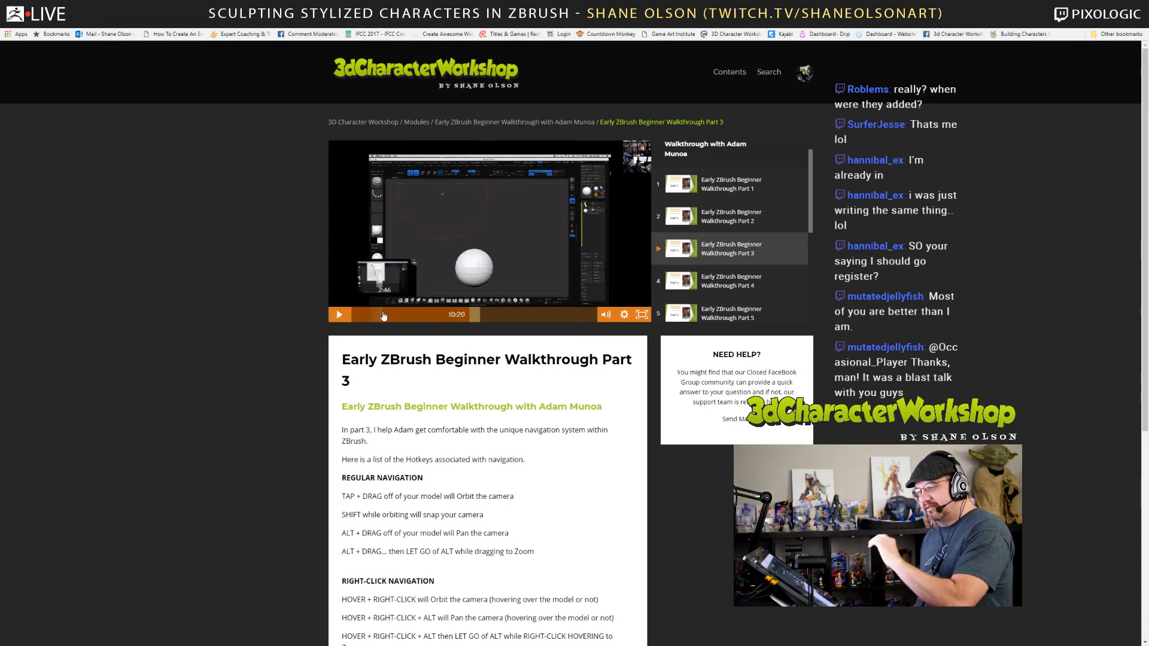
left_click(540, 315)
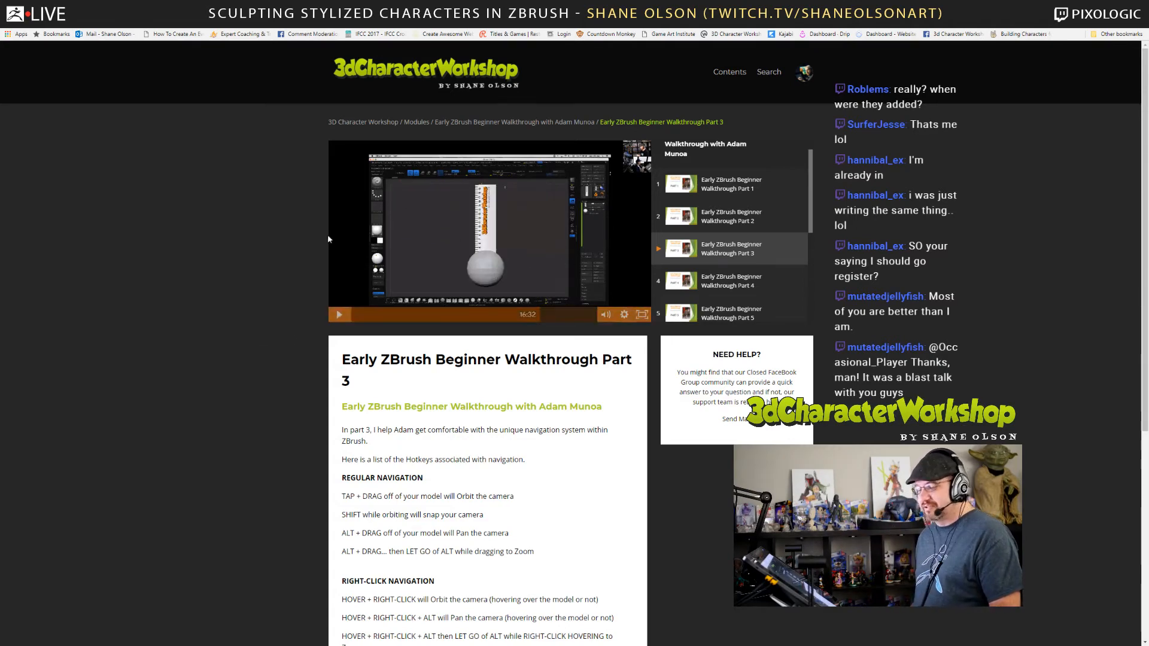
Look over the navigation hotkeys in the Part 3 lesson notes and return to the Getting Started lesson list.
scroll(450, 404, "down", 2)
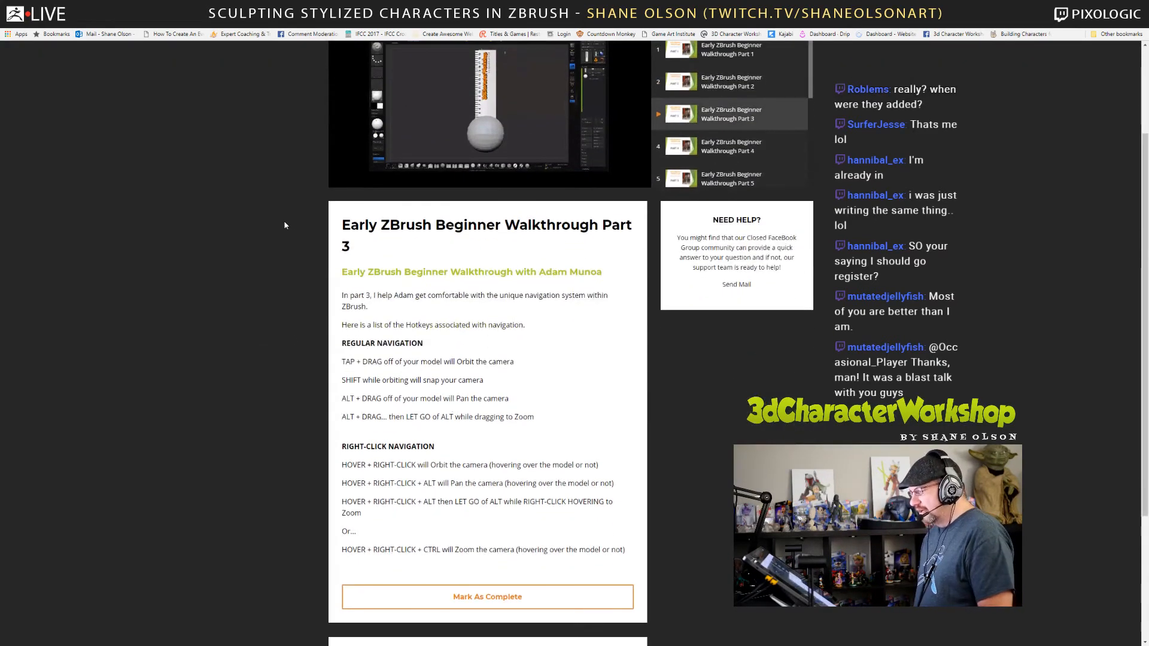
scroll(285, 225, "up", 2)
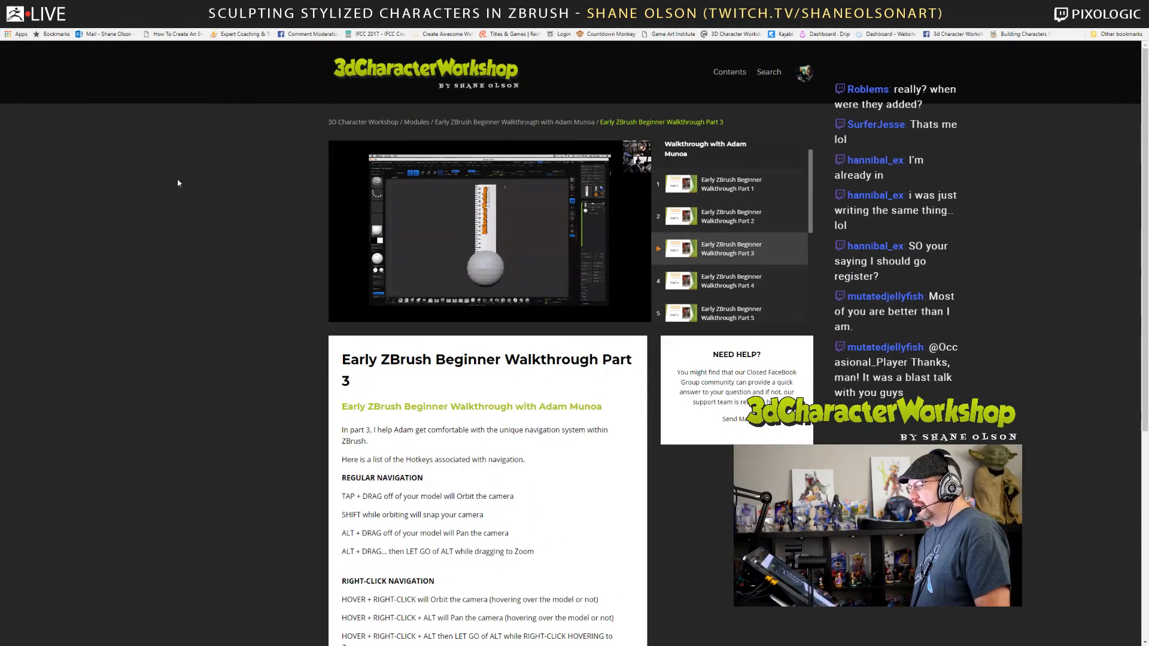
scroll(206, 189, "down", 10)
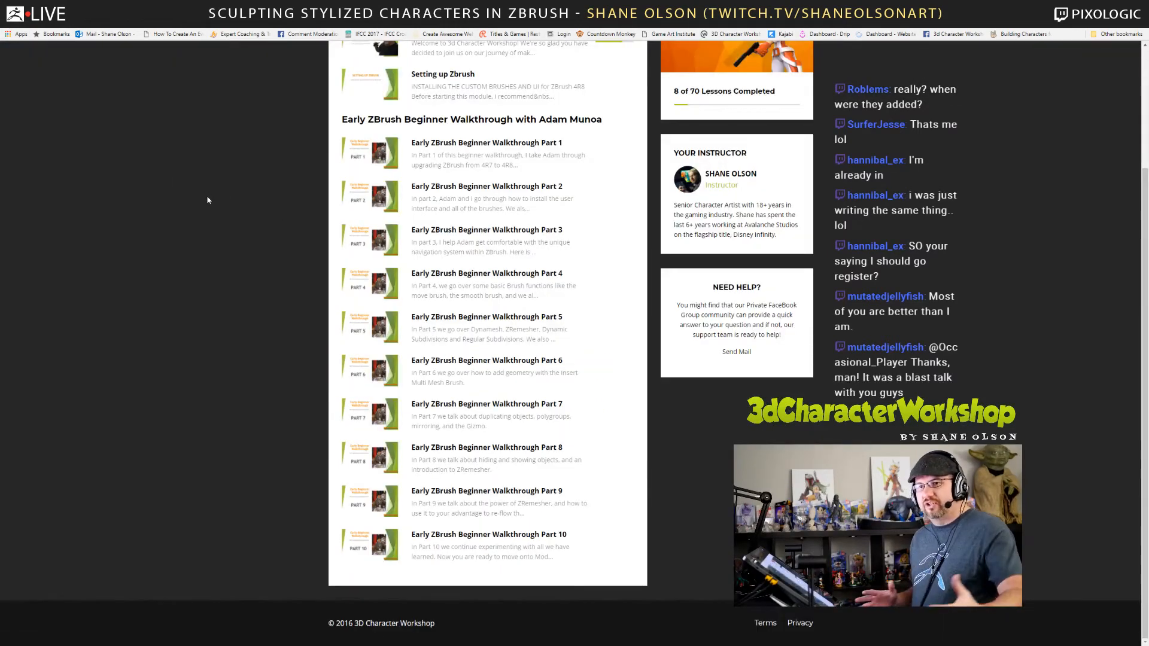
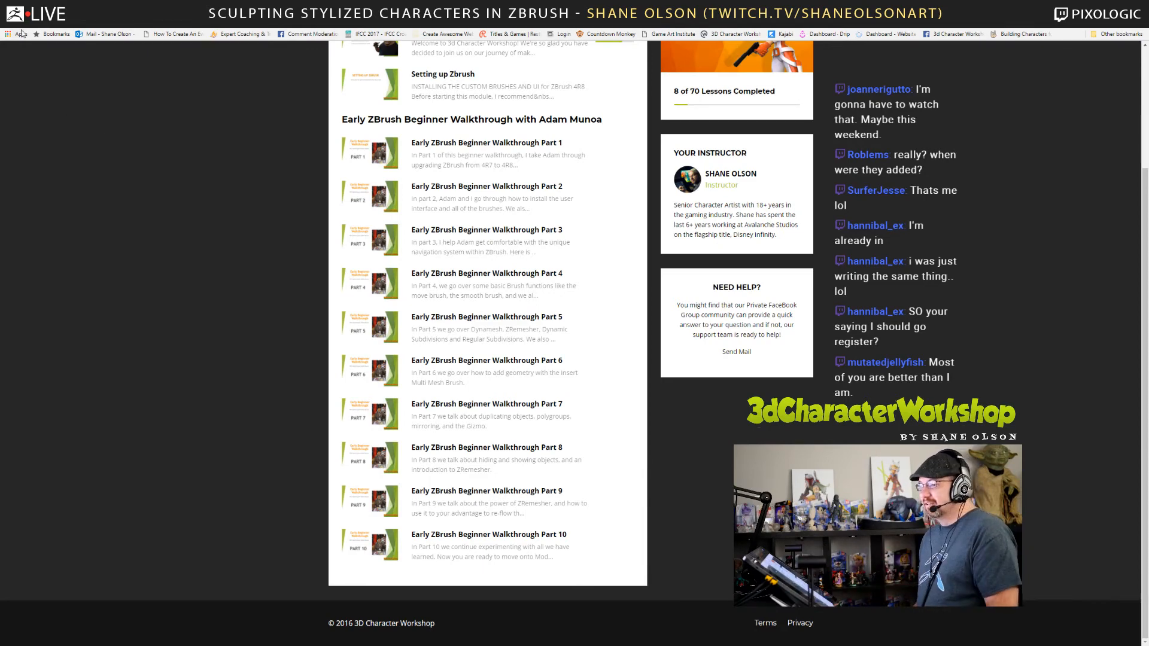
Return to the course's module list and open the Bonuses module.
key("alt+Left")
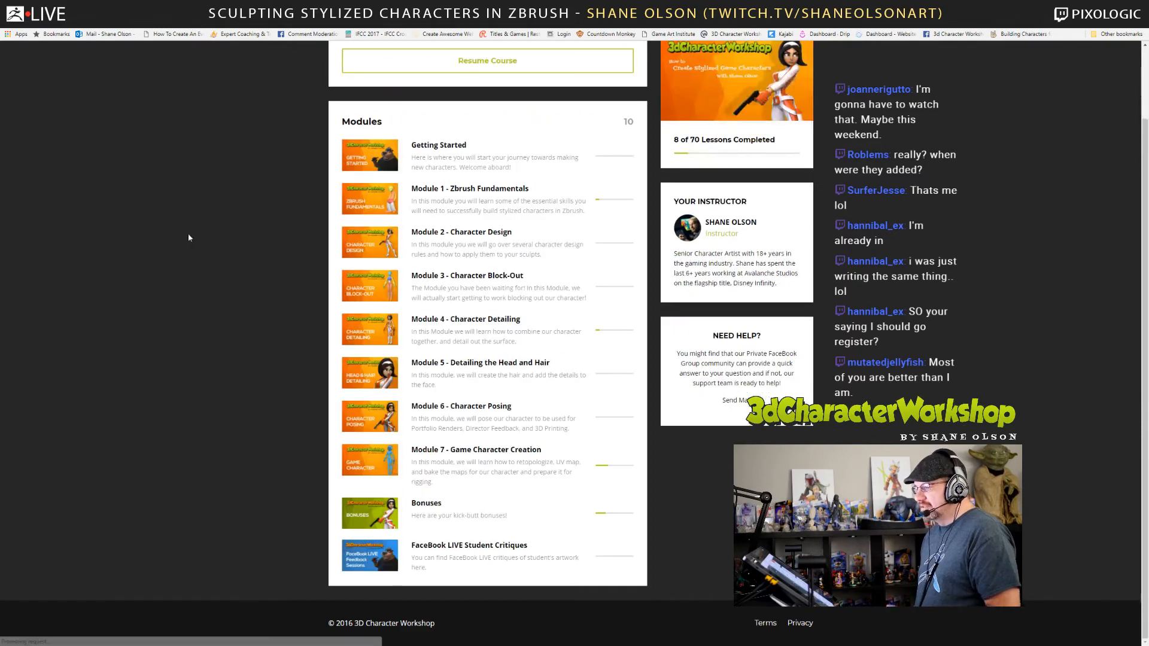
scroll(258, 309, "up", 2)
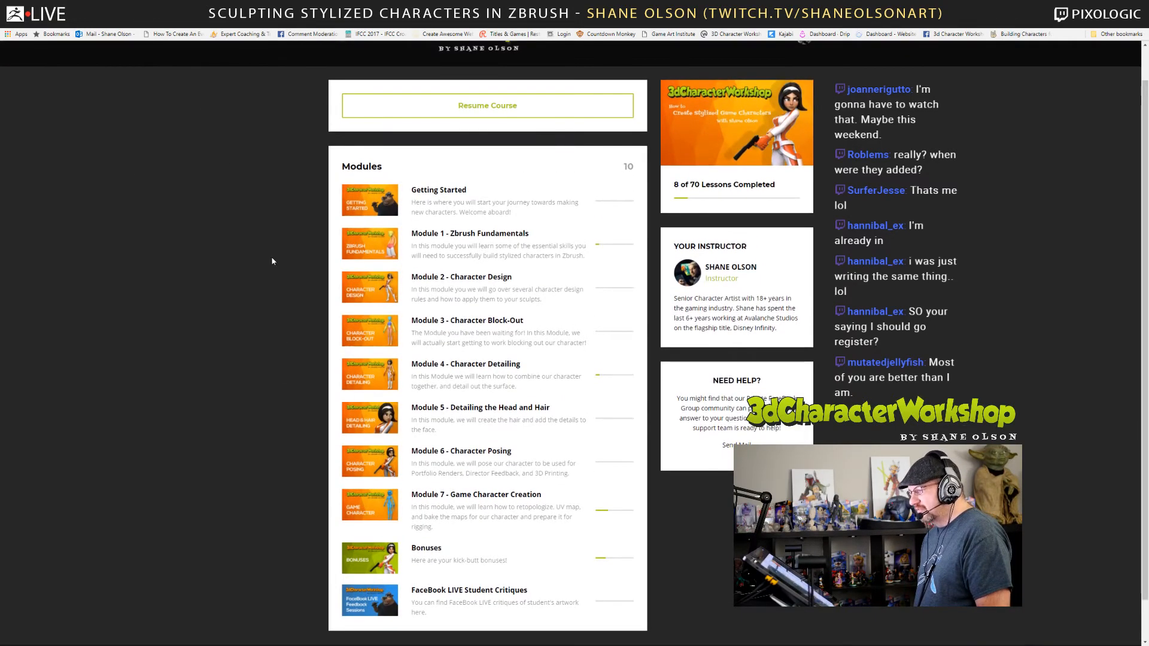
scroll(273, 262, "down", 2)
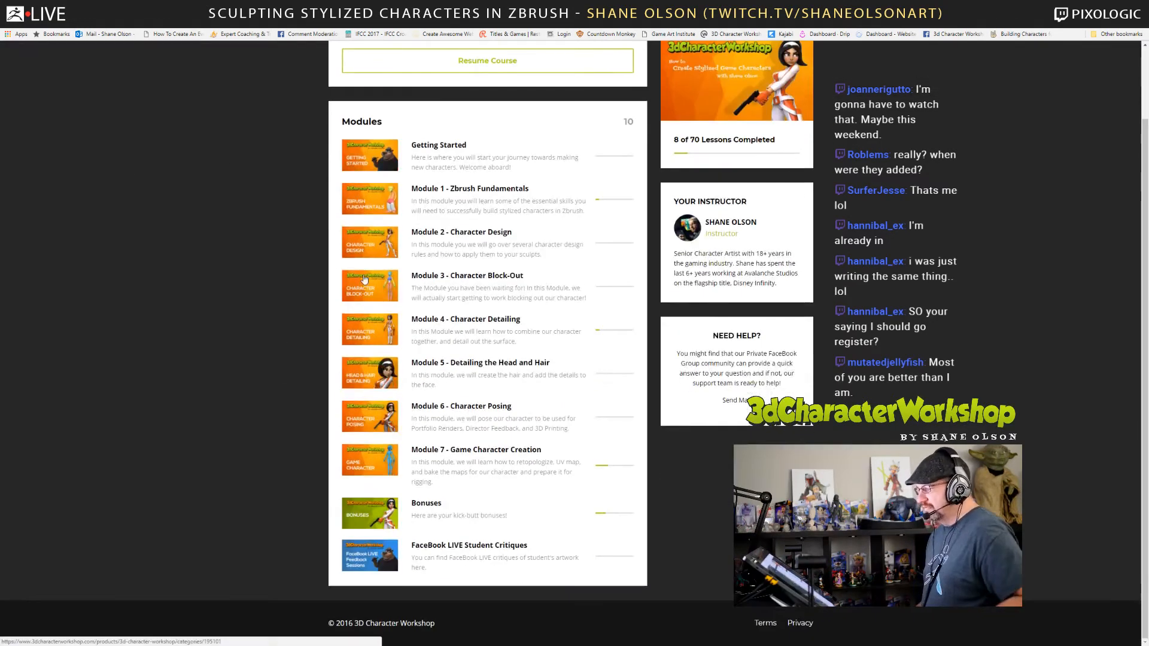
scroll(311, 221, "up", 2)
scroll(383, 210, "down", 2)
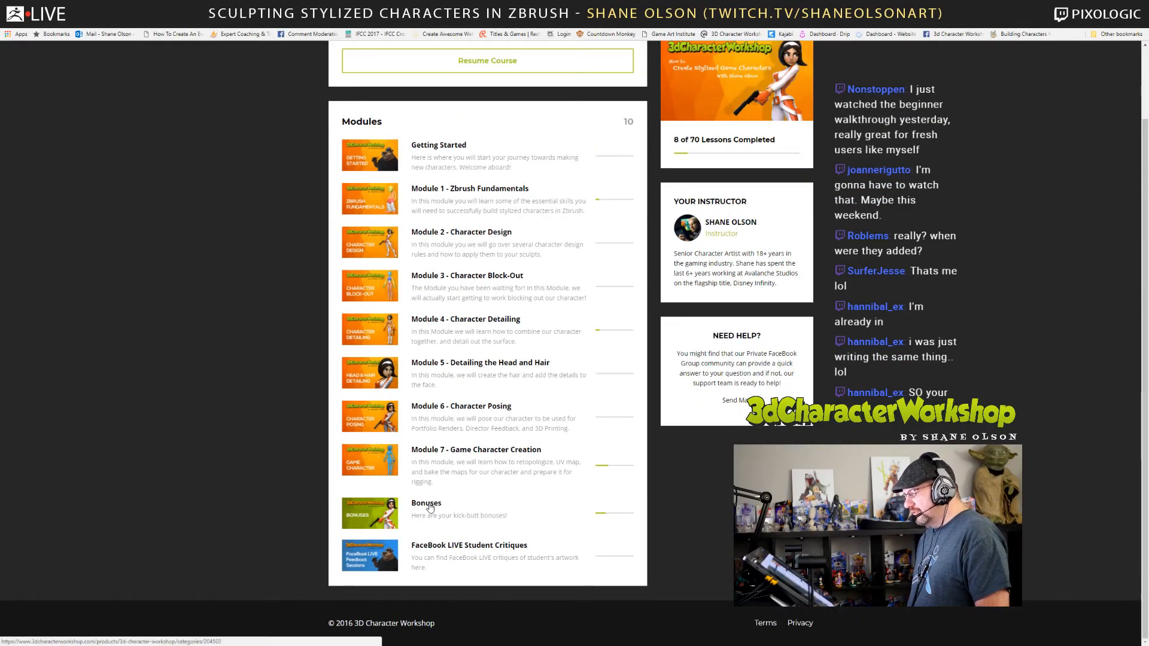
left_click(443, 510)
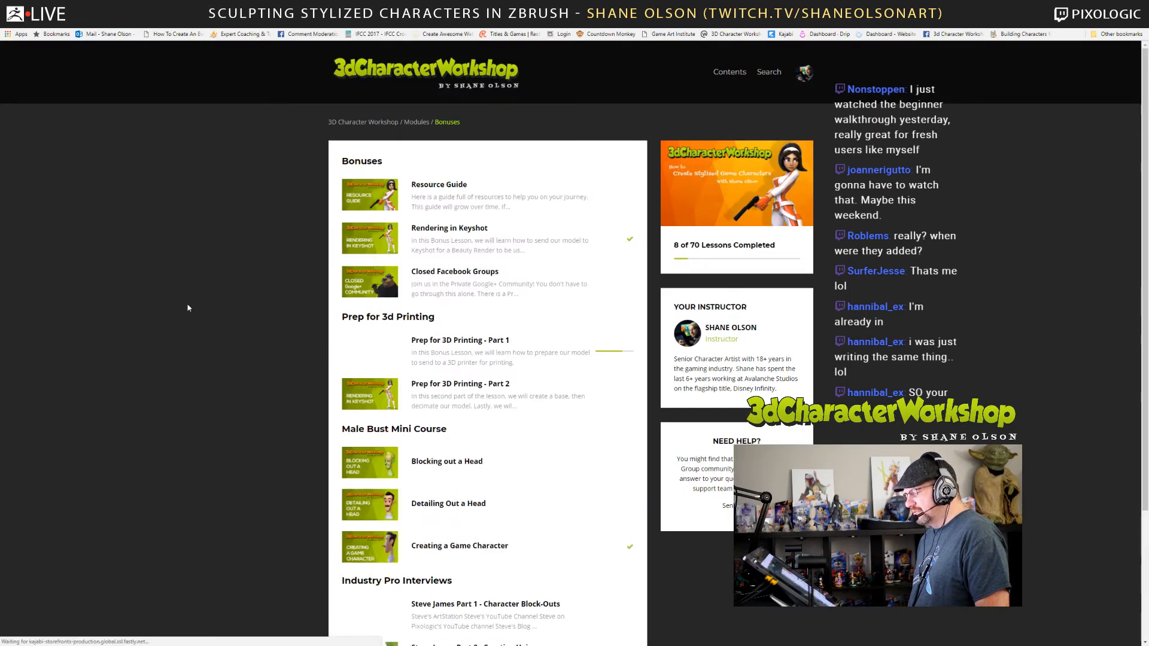
Look over the Bonuses lessons, from the Resource Guide and 3D printing prep to the Industry Pro Interviews.
scroll(194, 307, "down", 1)
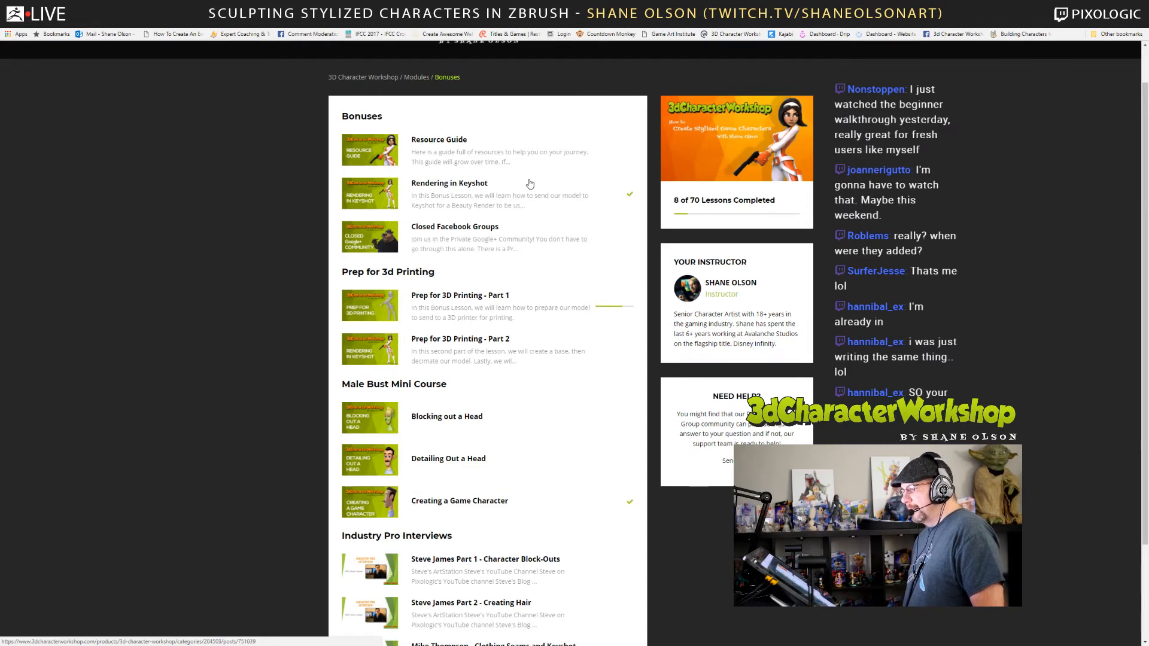
scroll(451, 299, "down", 2)
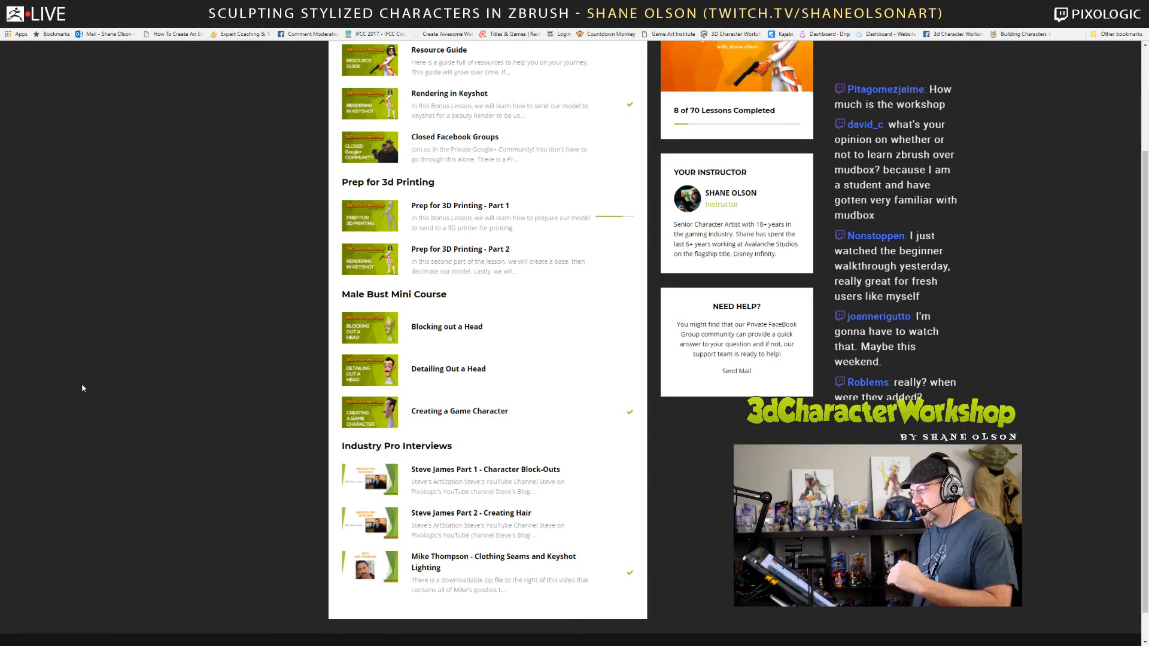
scroll(135, 143, "up", 2)
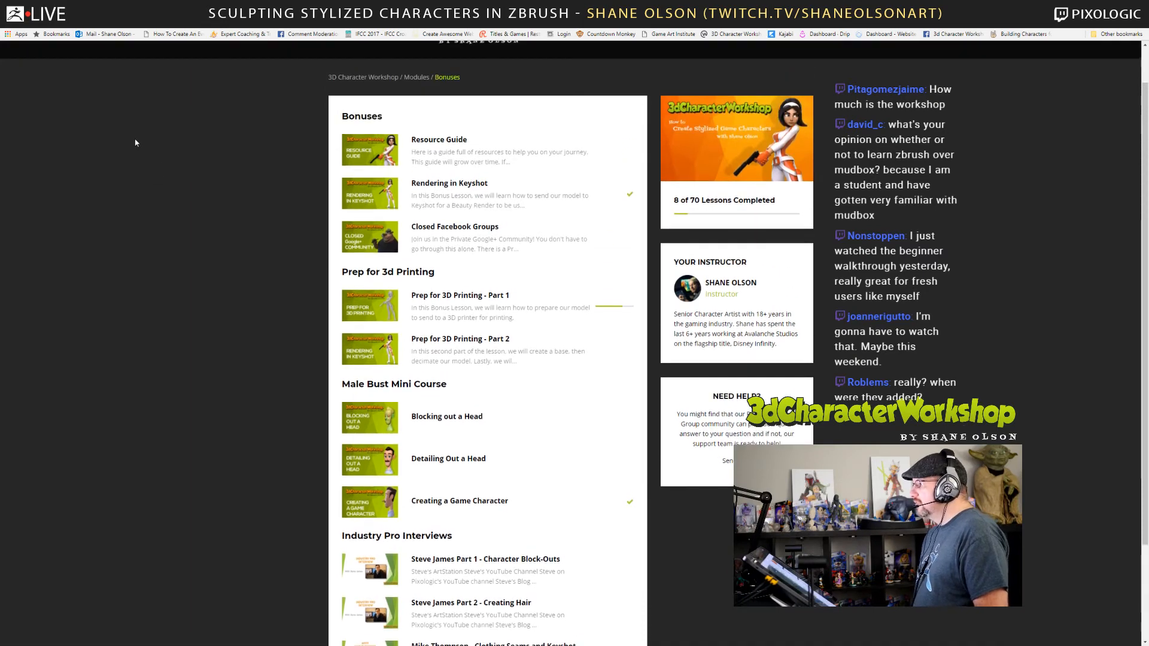
scroll(135, 143, "up", 1)
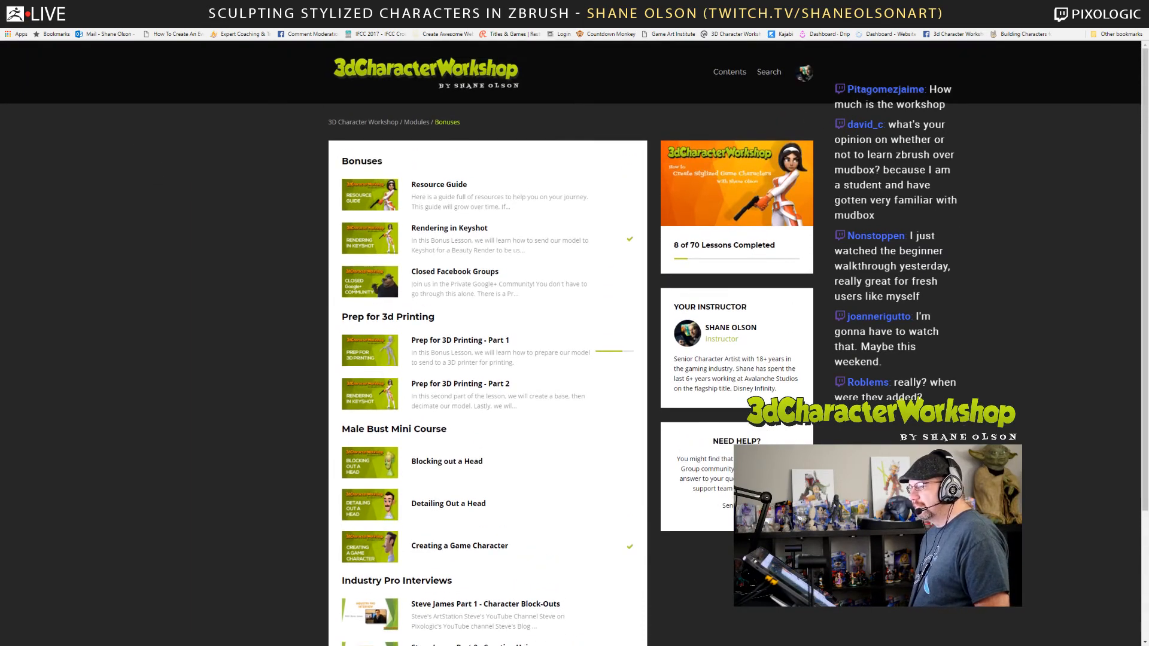
Open the 3dcharacterworkshop.com home page in a new browser tab.
left_click(222, 6)
left_click(210, 6)
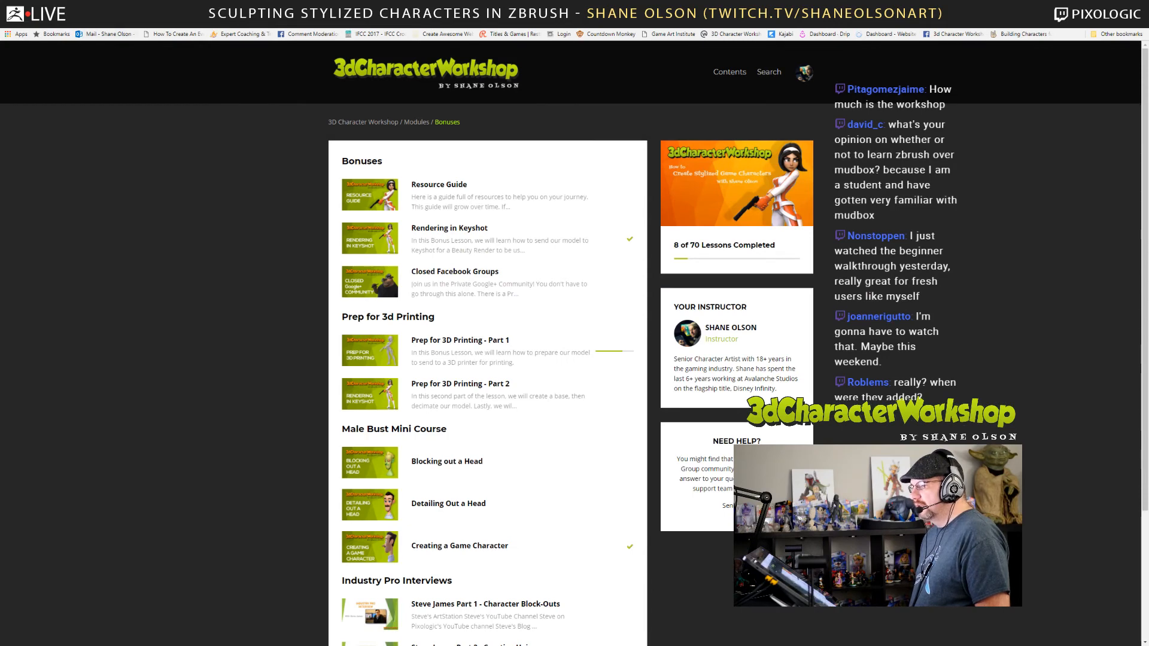
key("ctrl+t")
type("3dc")
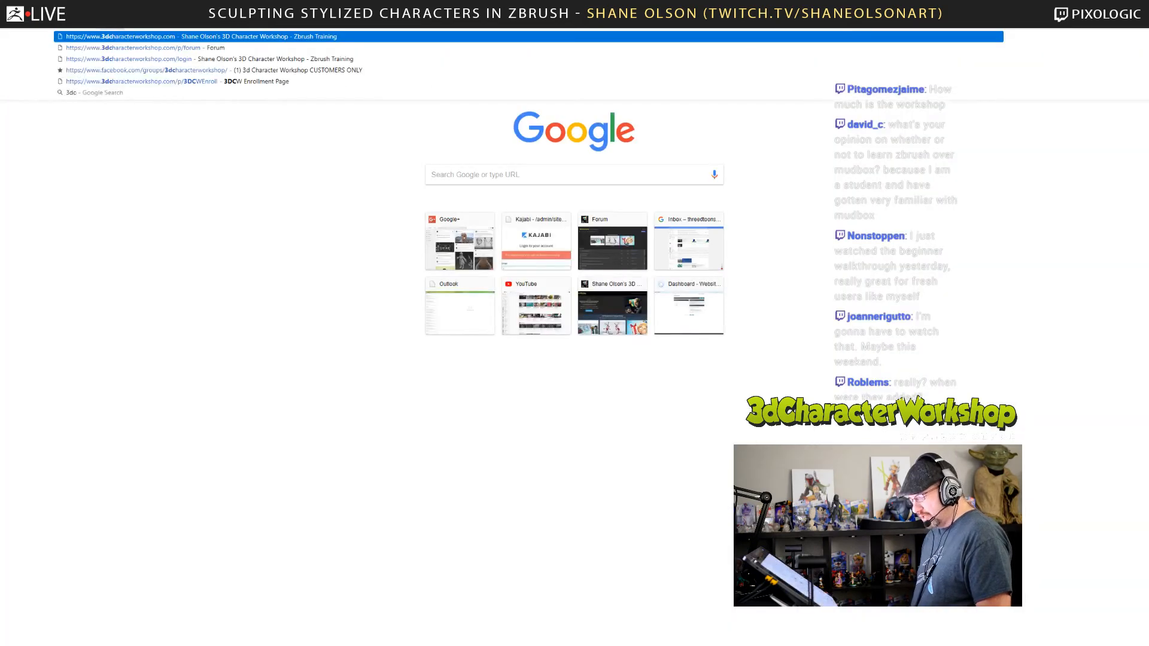
key("Return")
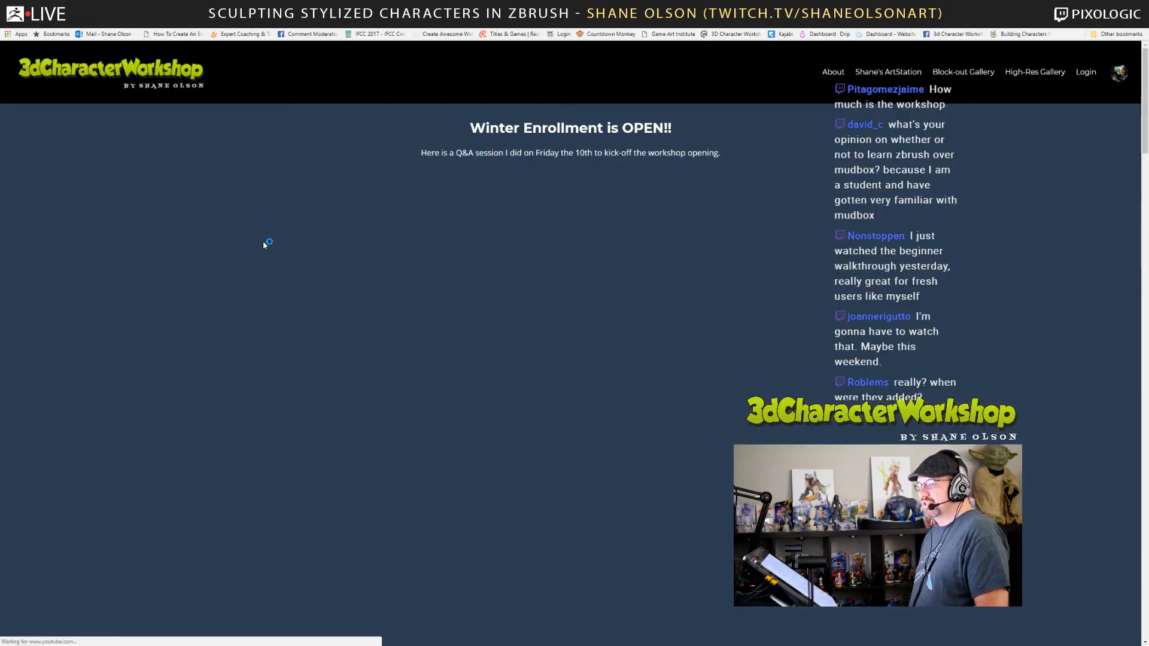
Examine the home page's Winter Enrollment section, including the Q&A video, enrollment page link and closing countdown.
scroll(578, 245, "down", 5)
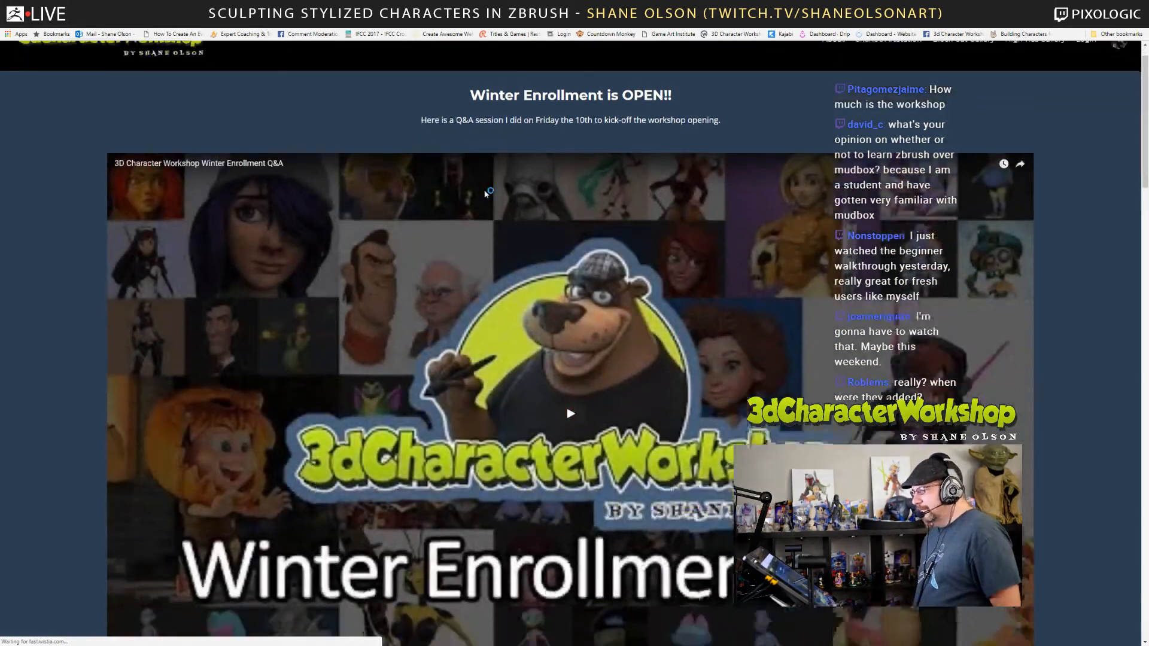
scroll(578, 245, "up", 5)
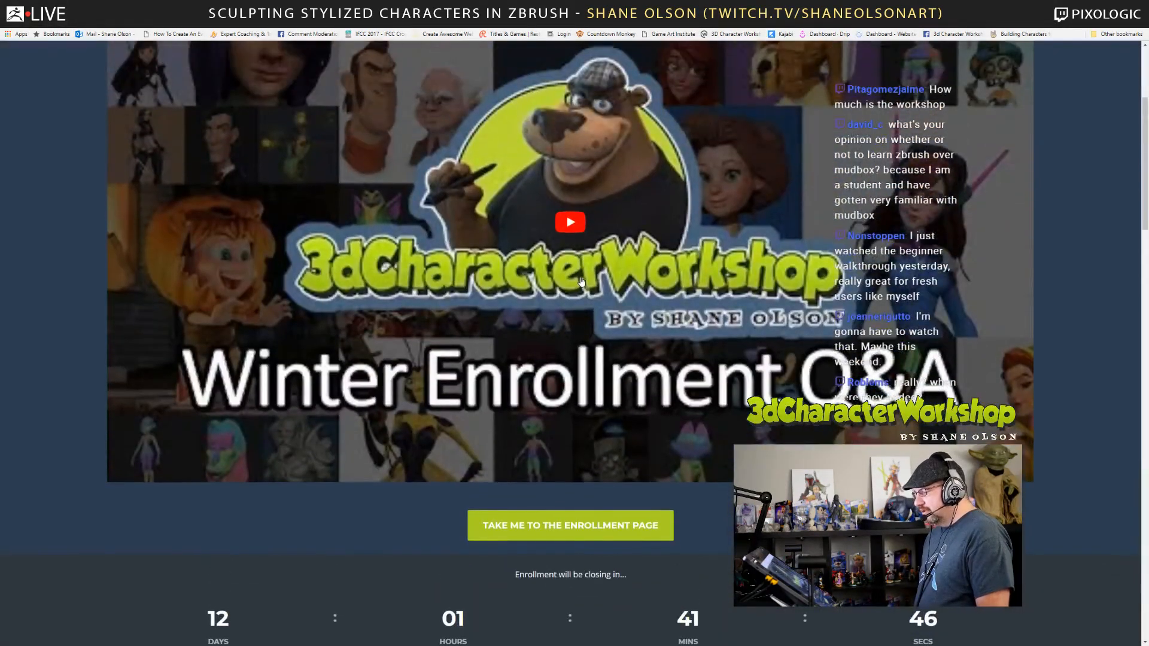
scroll(588, 215, "down", 2)
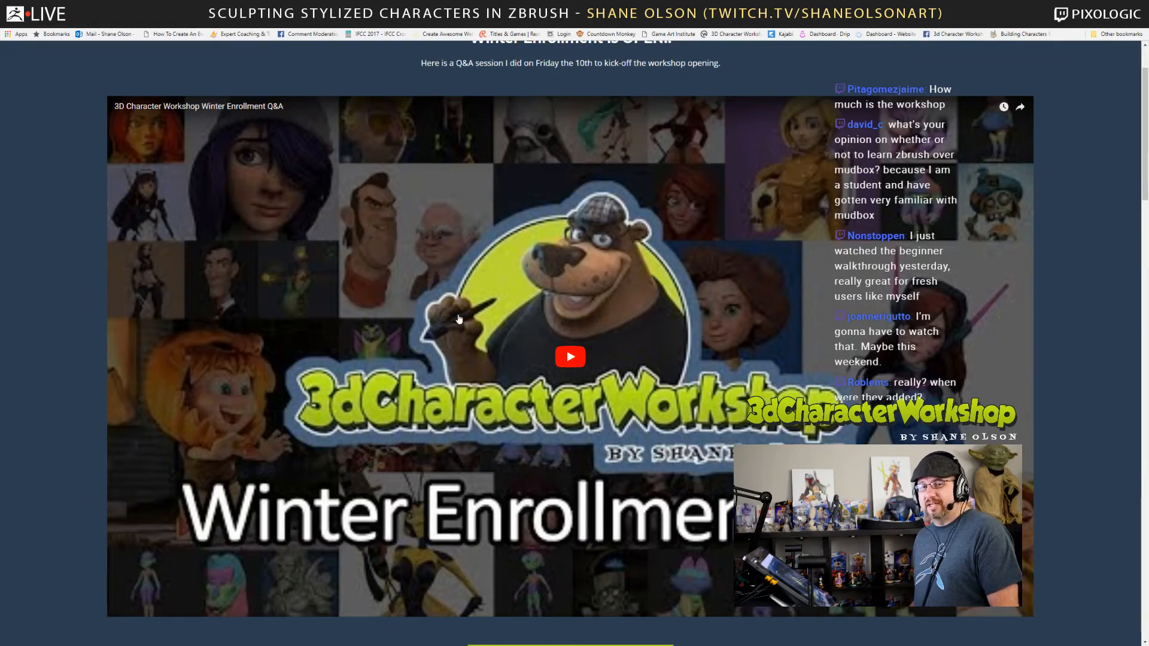
scroll(459, 319, "down", 1)
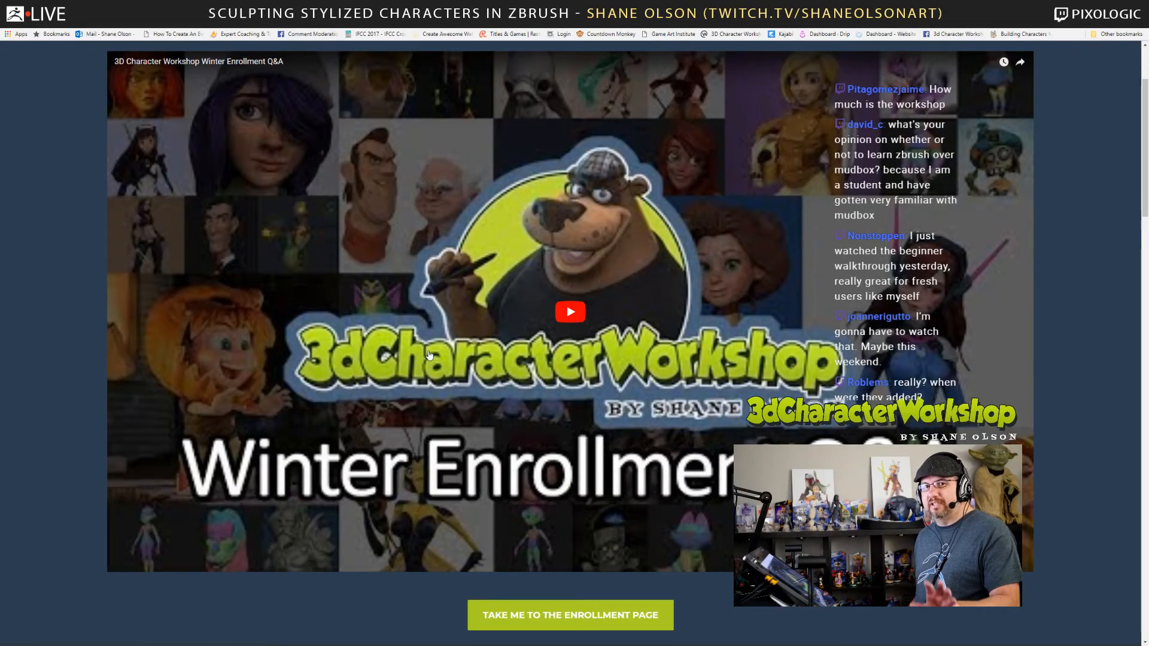
scroll(429, 357, "down", 1)
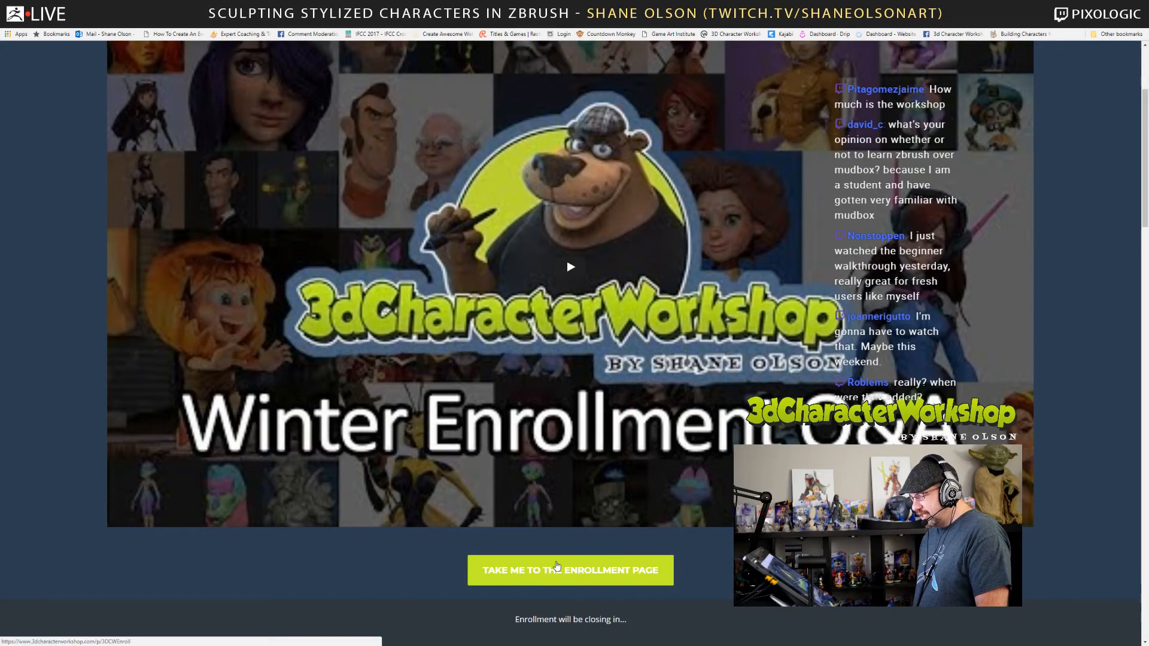
scroll(557, 565, "down", 3)
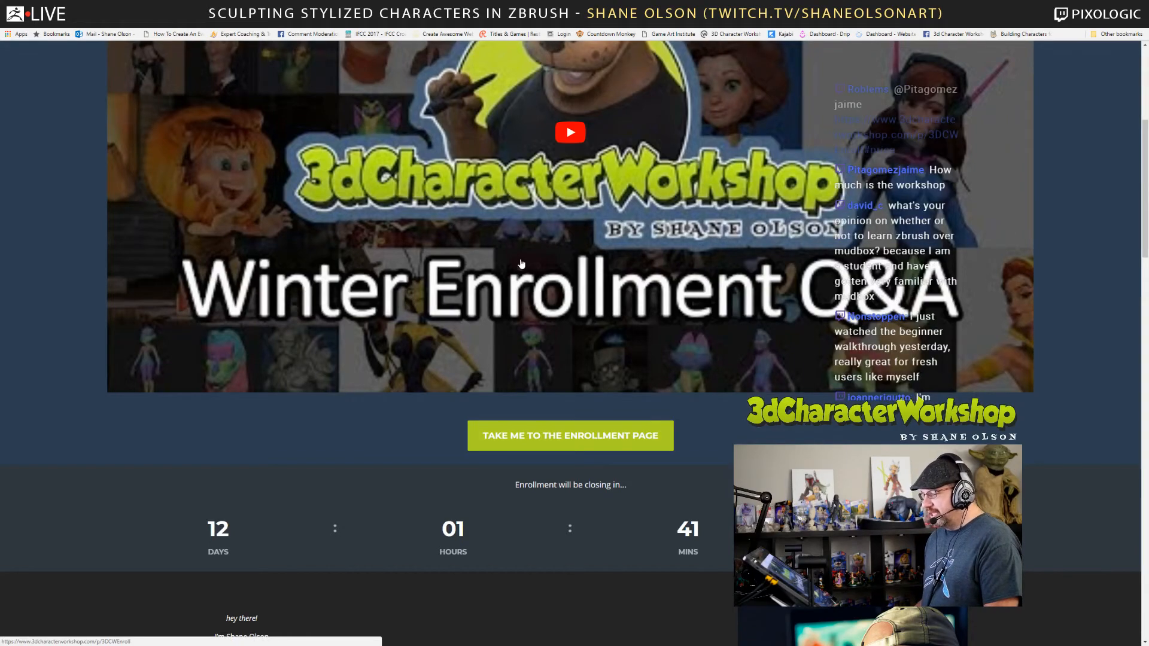
scroll(476, 153, "up", 5)
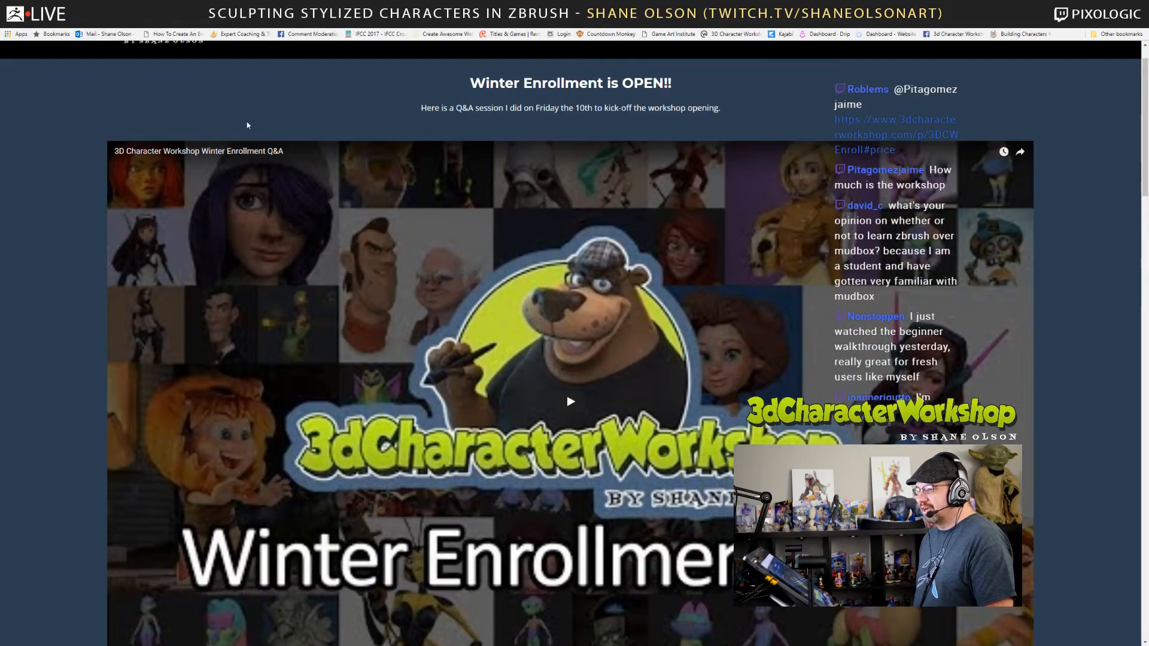
scroll(249, 123, "down", 12)
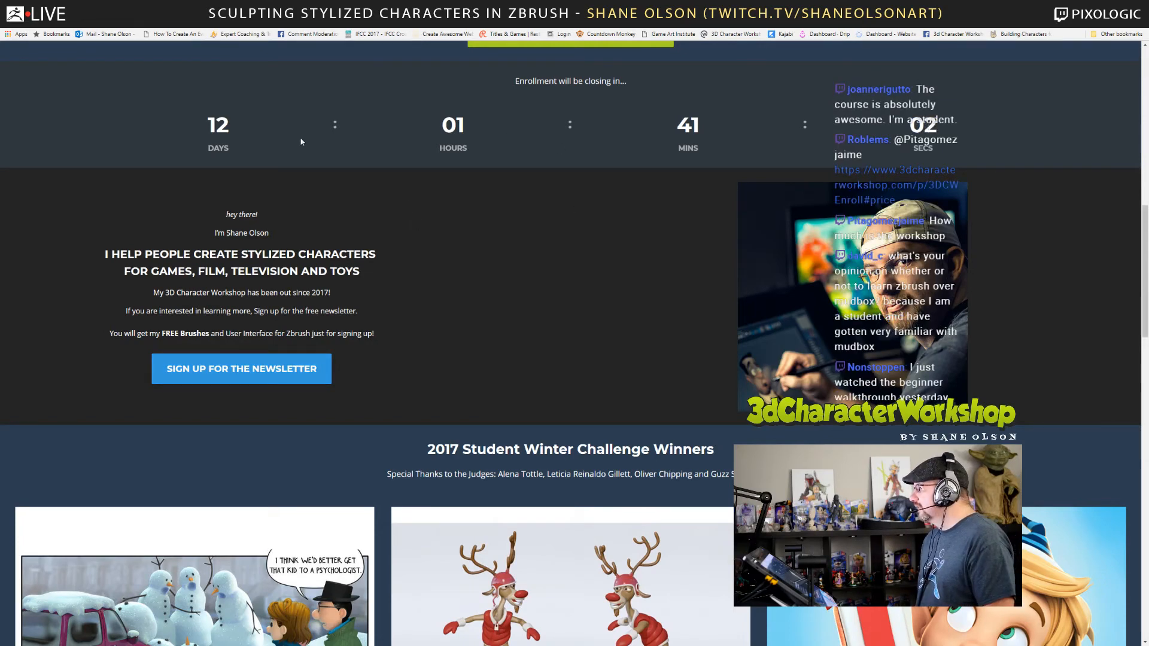
Switch back to ZBrush and inspect the isolated eyelid strip from several angles, with and without the polyframe.
left_click(383, 8)
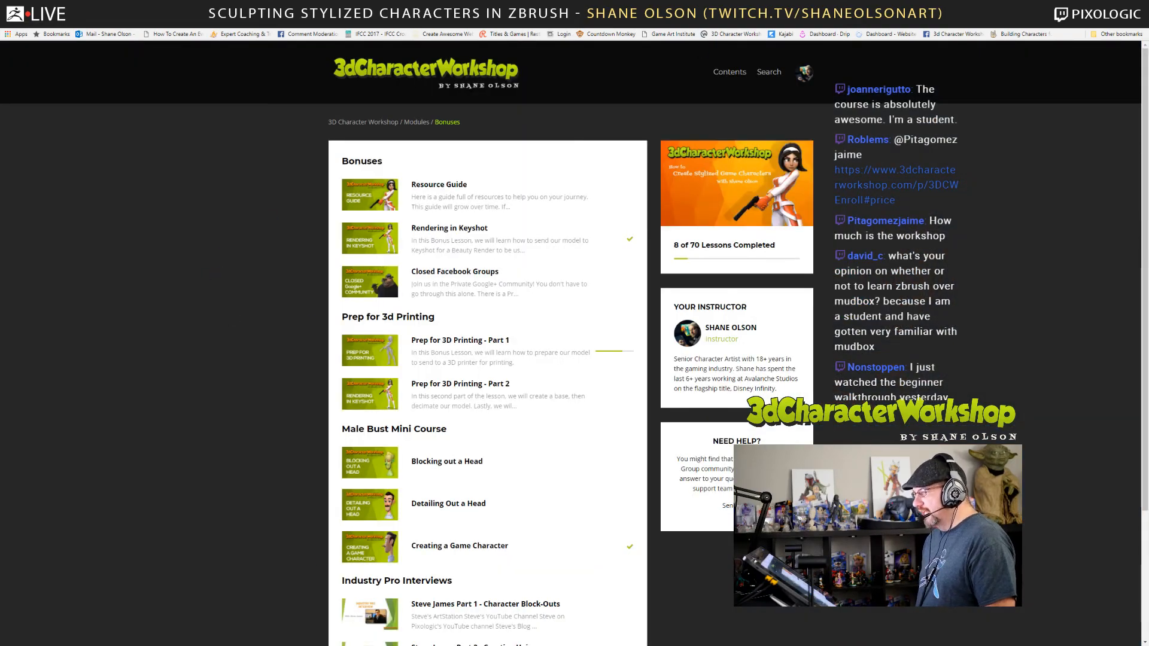
mouse_move(742, 9)
left_mouse_down()
mouse_move(737, 86)
mouse_move(737, 1)
left_mouse_up()
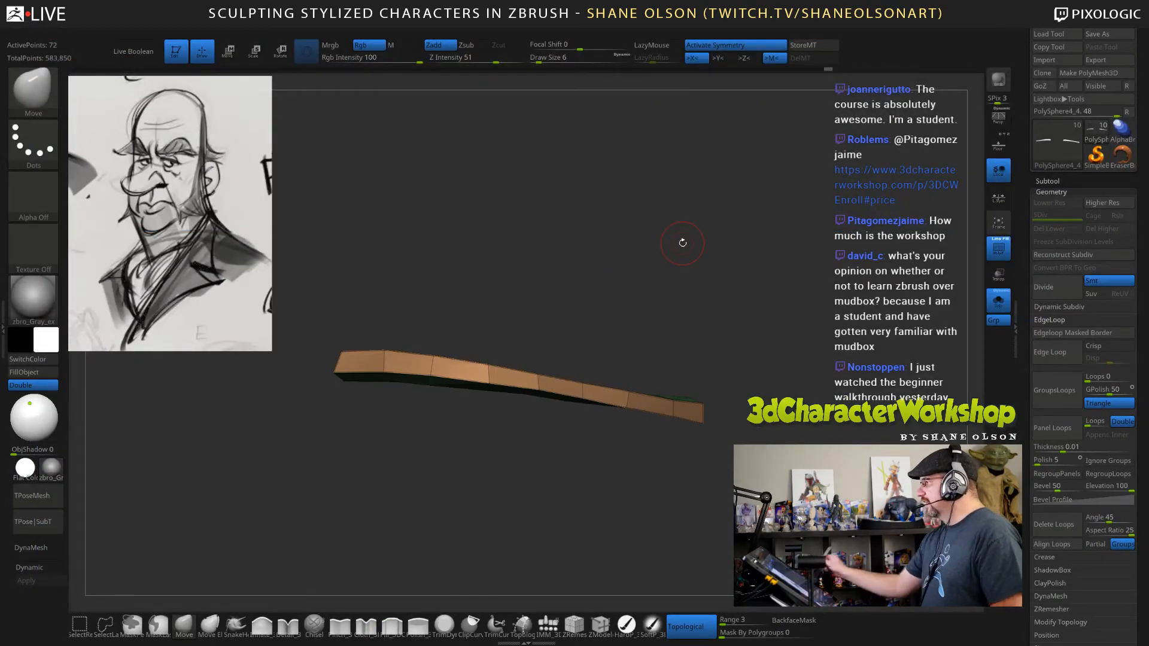
left_click_drag(795, 299, 782, 341)
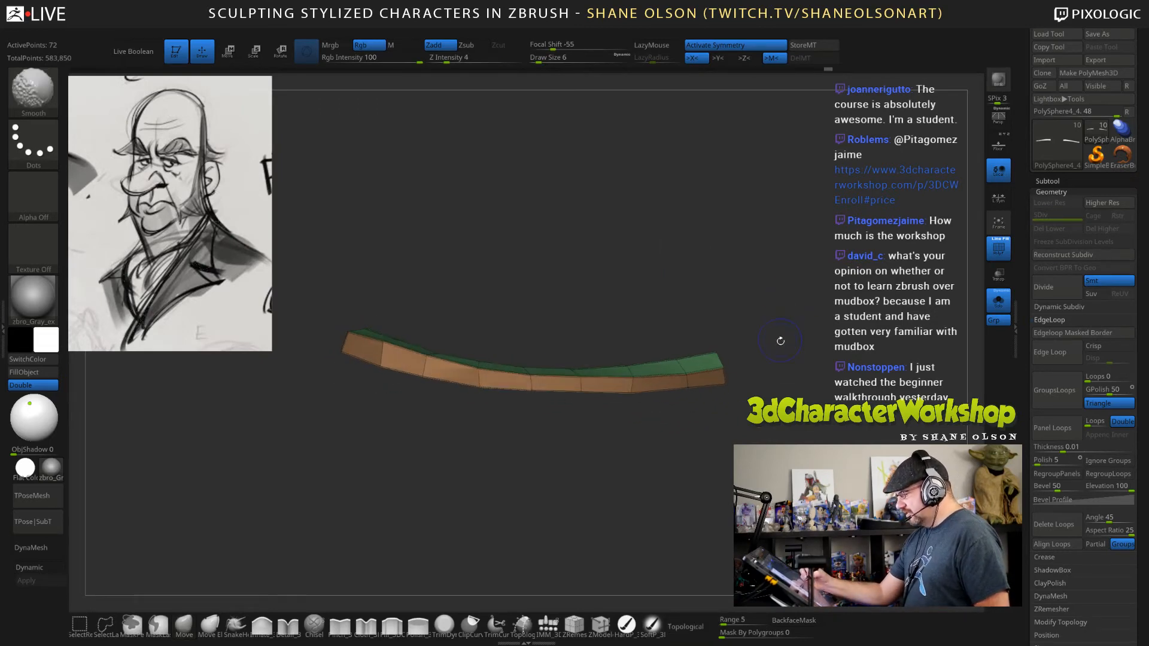
key("shift+f")
mouse_move(777, 428)
left_mouse_down()
mouse_move(774, 412)
mouse_move(791, 461)
mouse_move(758, 461)
left_mouse_up()
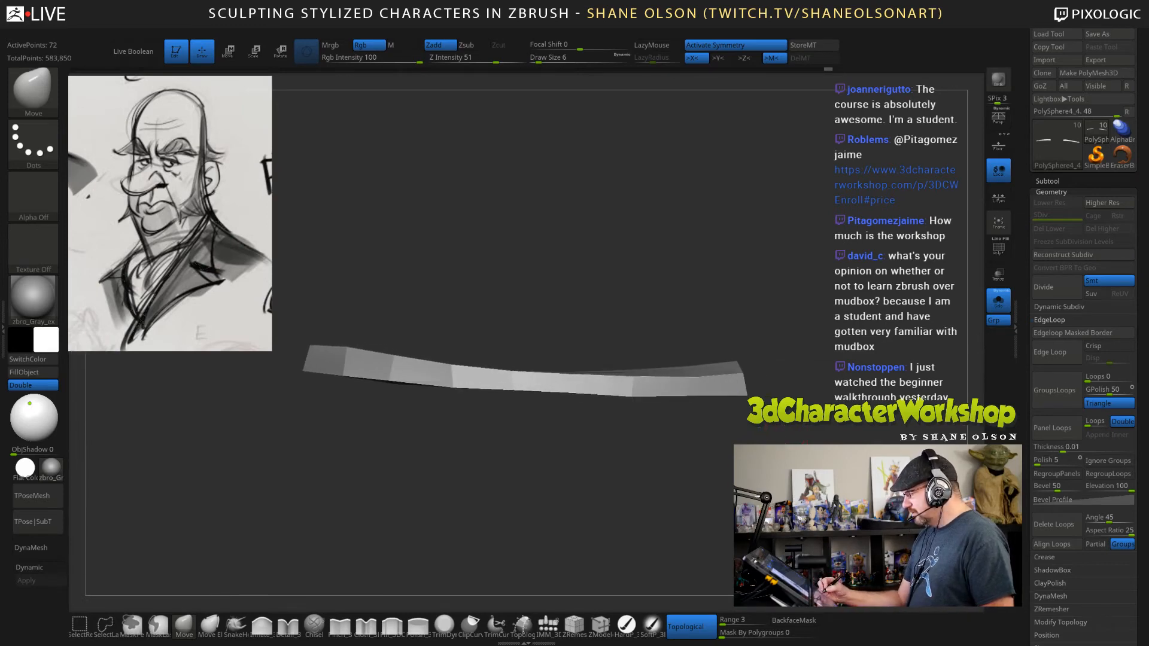
left_click_drag(765, 359, 757, 460)
key("shift+f")
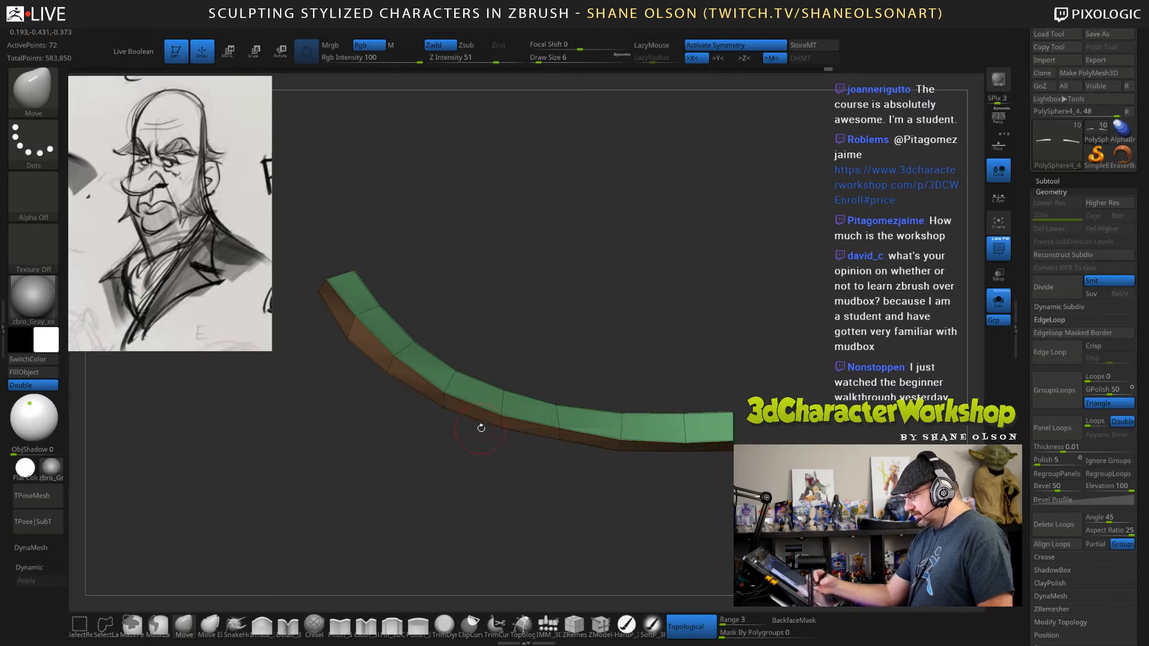
Select the ZModeler brush and set its edge action to Crease.
key("b")
key("z")
key("m")
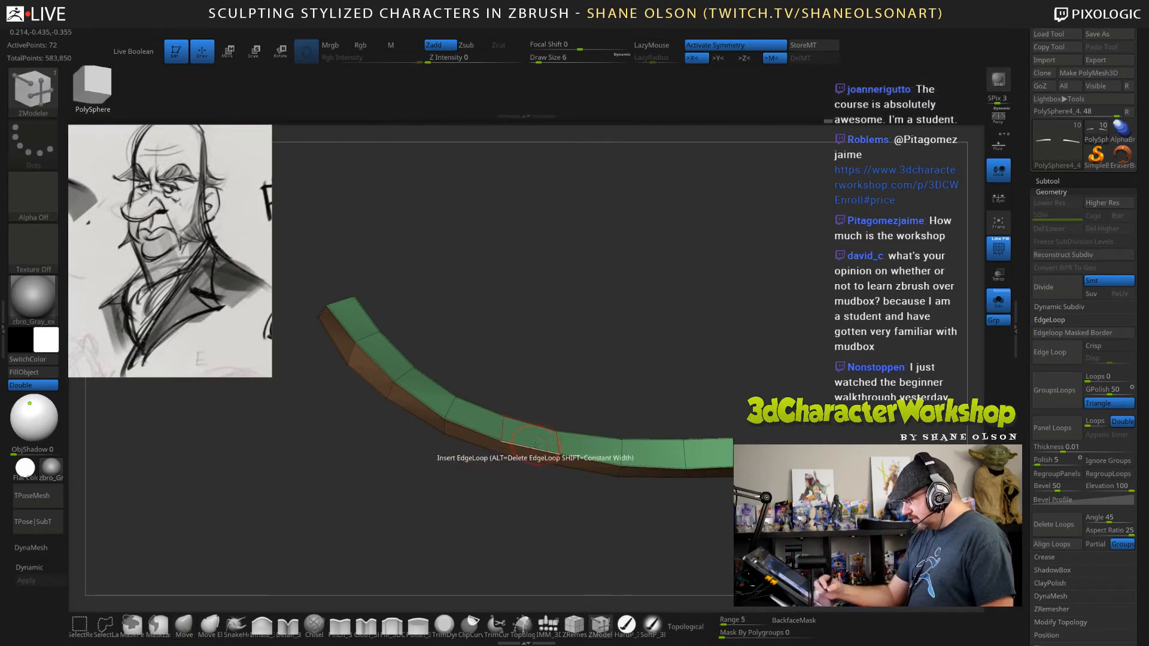
key("space")
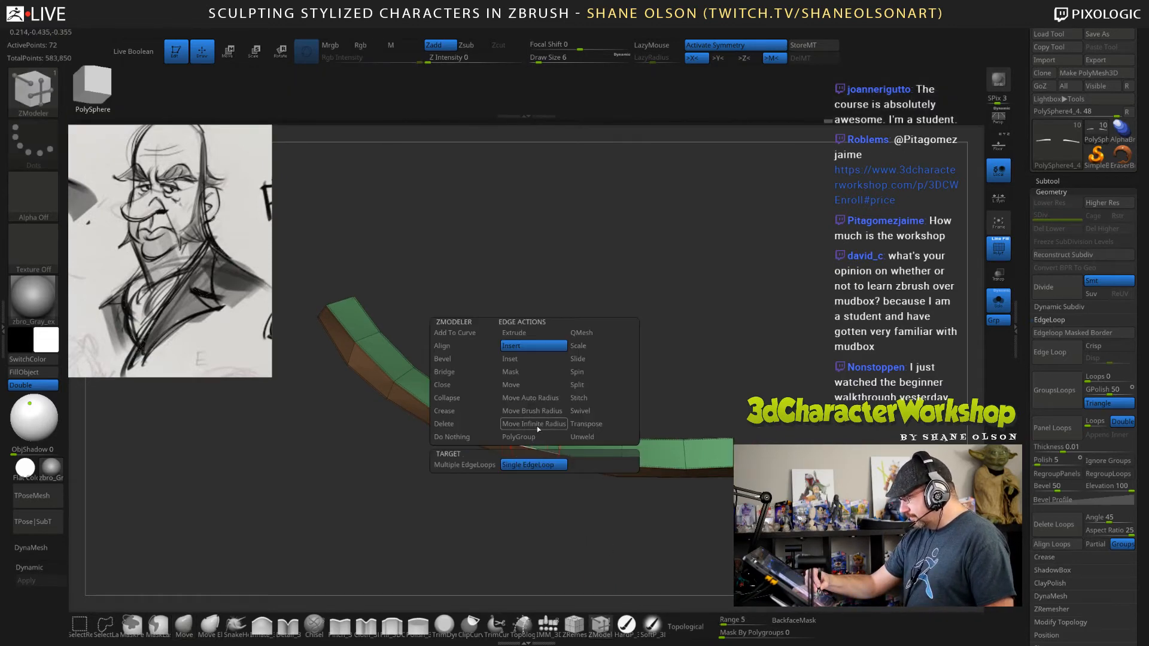
left_click(454, 411)
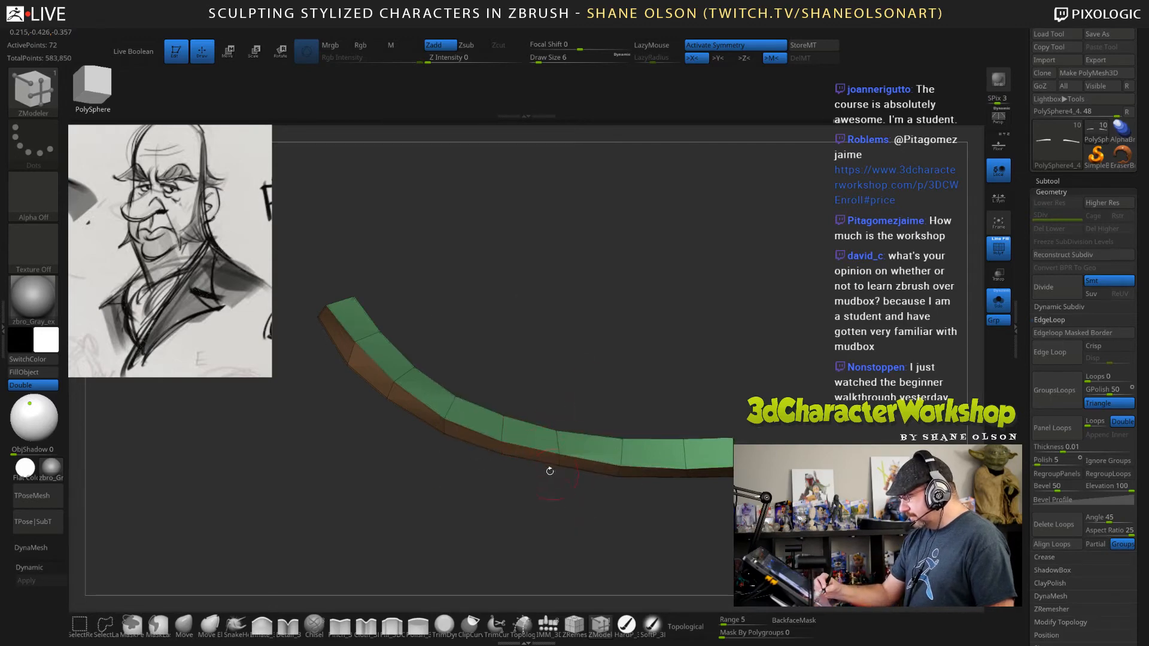
Turn on Dynamic Subdivision for the eyelid strips, set the draw size to 7 and hide the polyframe.
left_click_drag(573, 527, 640, 552)
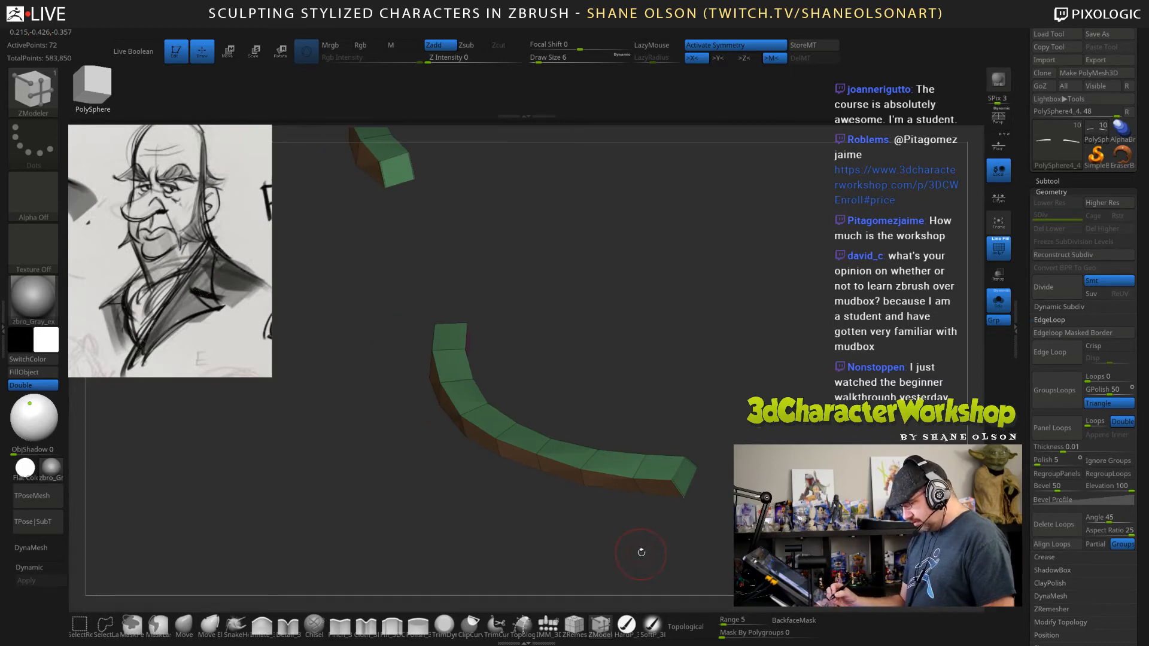
left_click_drag(722, 481, 739, 453)
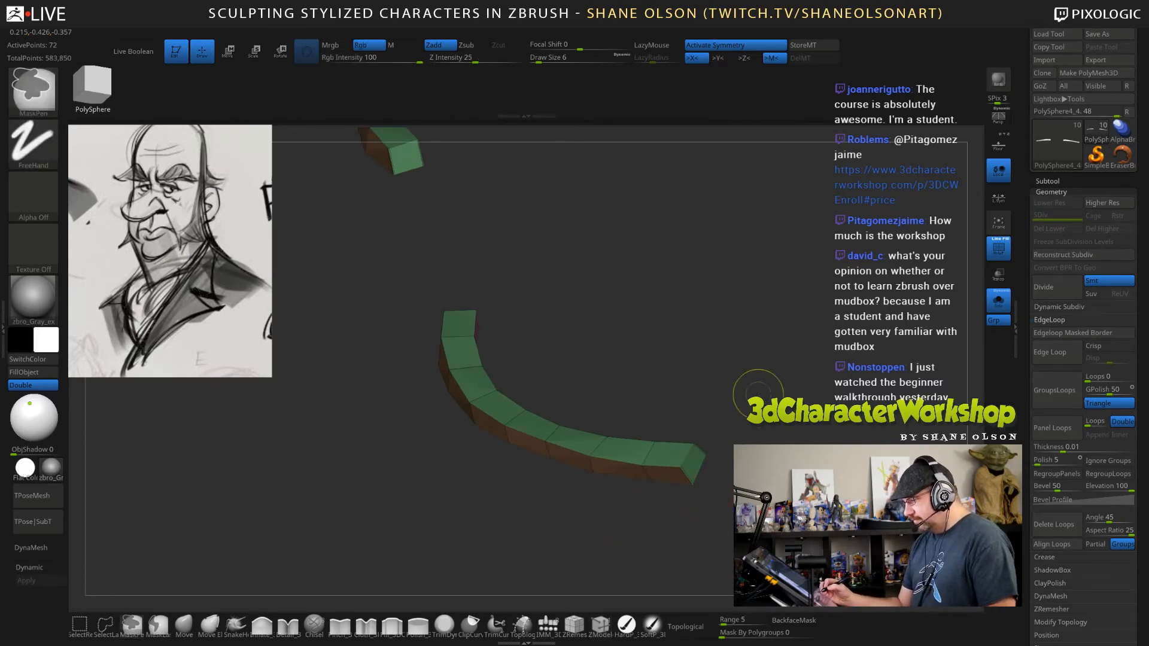
left_click(51, 568)
mouse_move(630, 508)
left_mouse_down()
mouse_move(760, 429)
mouse_move(676, 468)
mouse_move(728, 423)
mouse_move(701, 426)
mouse_move(697, 472)
mouse_move(661, 513)
left_mouse_up()
key("]")
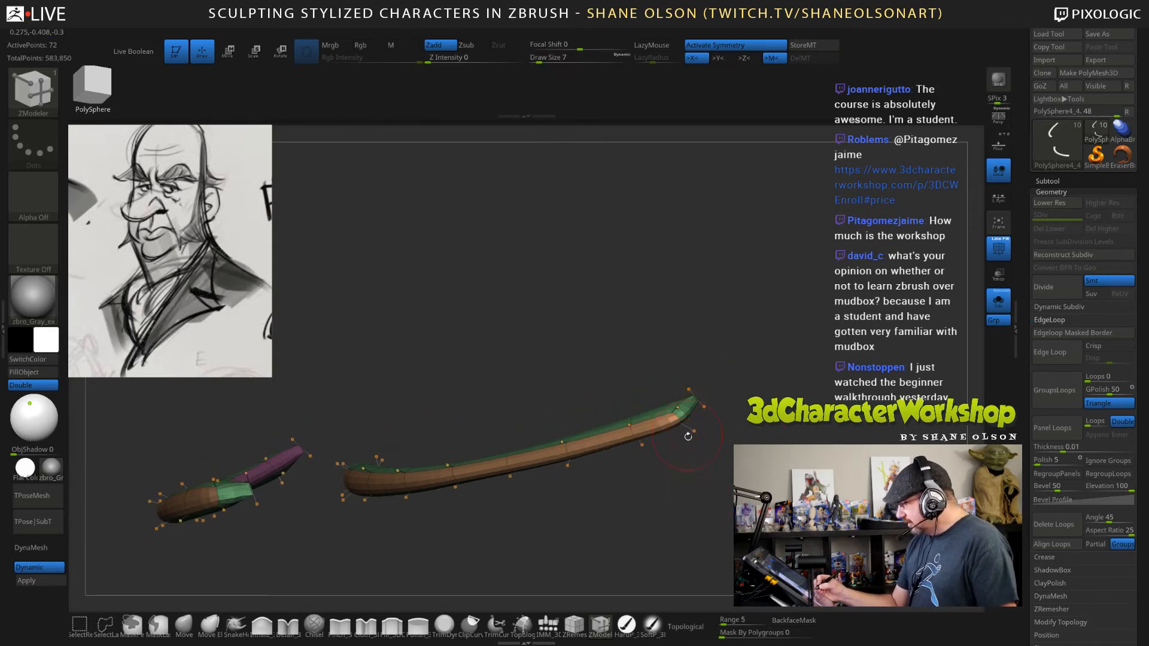
left_click_drag(719, 440, 723, 482)
key("shift+f")
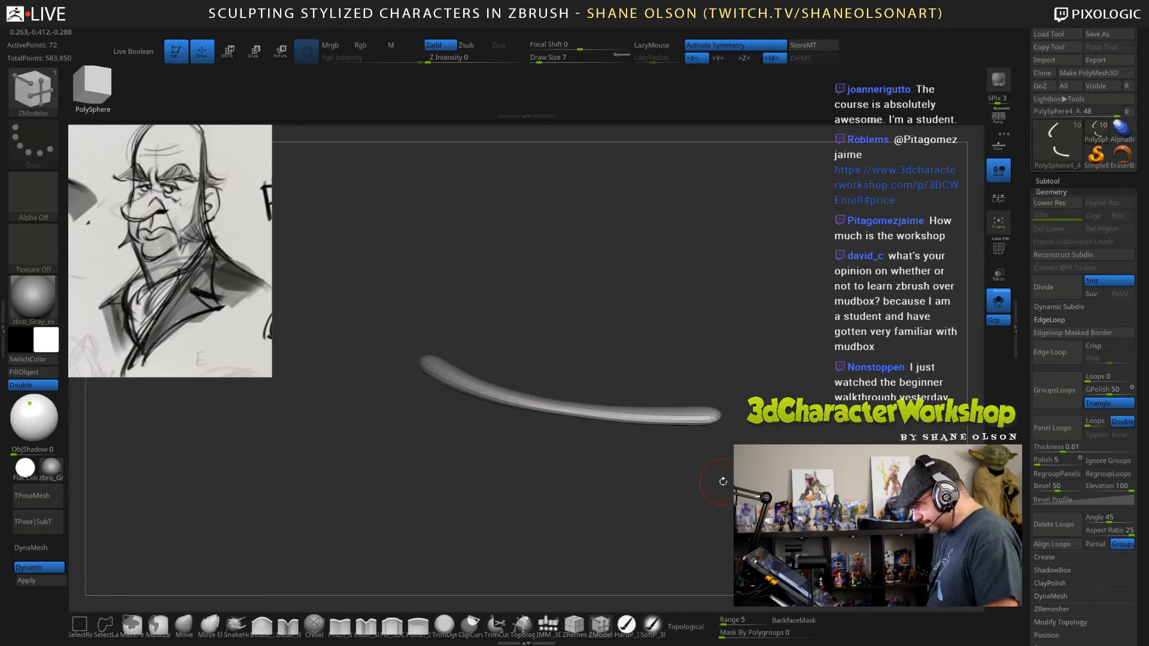
Turn off Solo mode and check the smoothed eyelid strips on the full head.
left_click(998, 301)
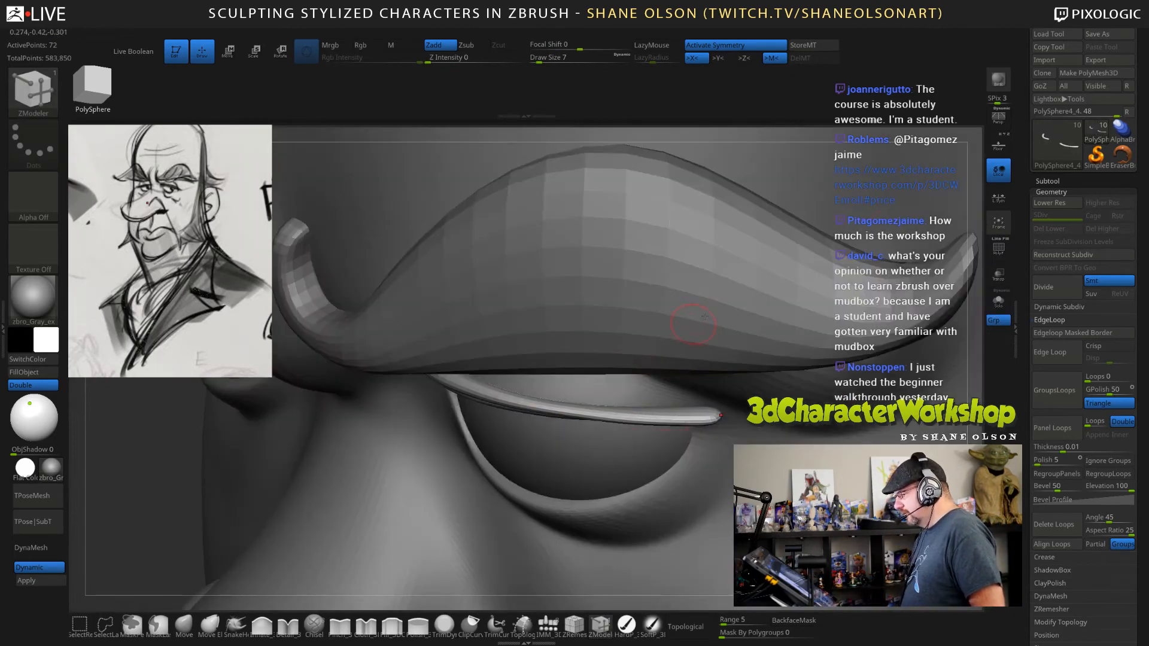
left_click_drag(981, 284, 760, 312, "alt")
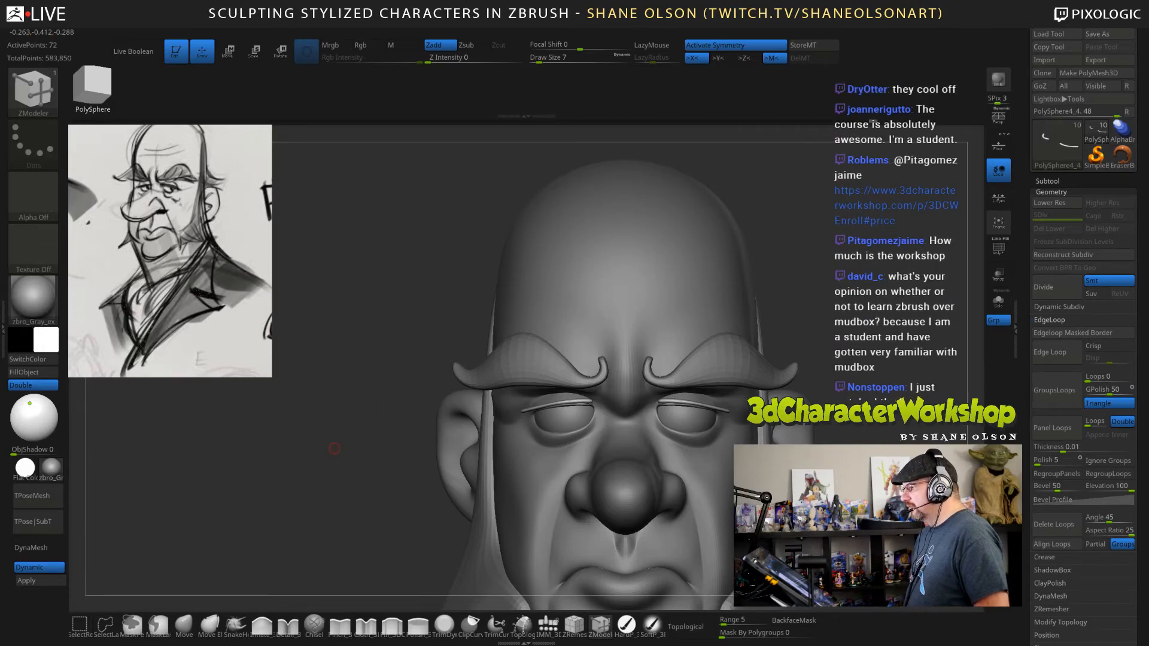
Switch to the Chrome browser and open the High-Res Gallery from the 3dCharacterWorkshop home page.
left_click_drag(431, 0, 503, 58)
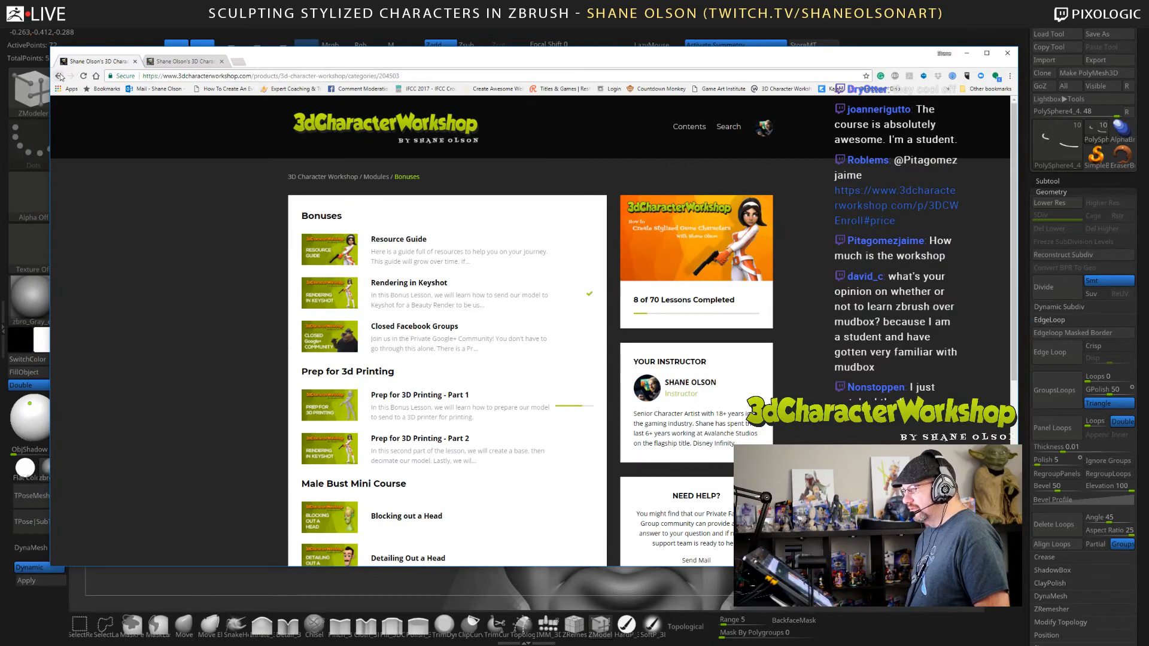
left_click(174, 61)
scroll(922, 169, "up", 10)
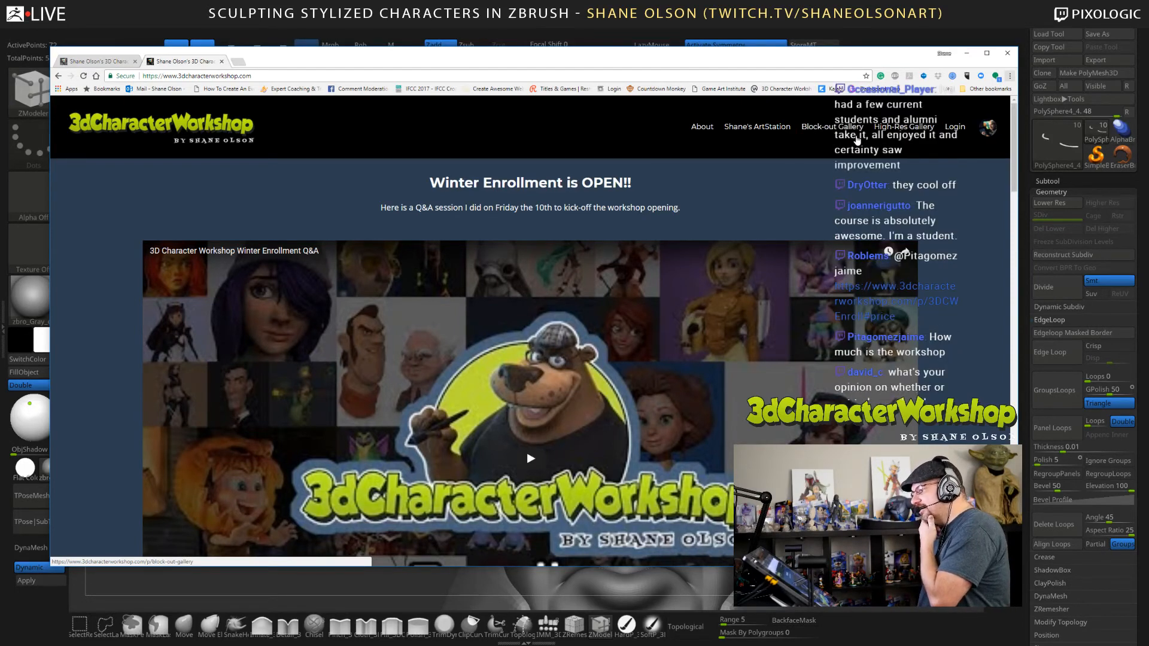
left_click(907, 130)
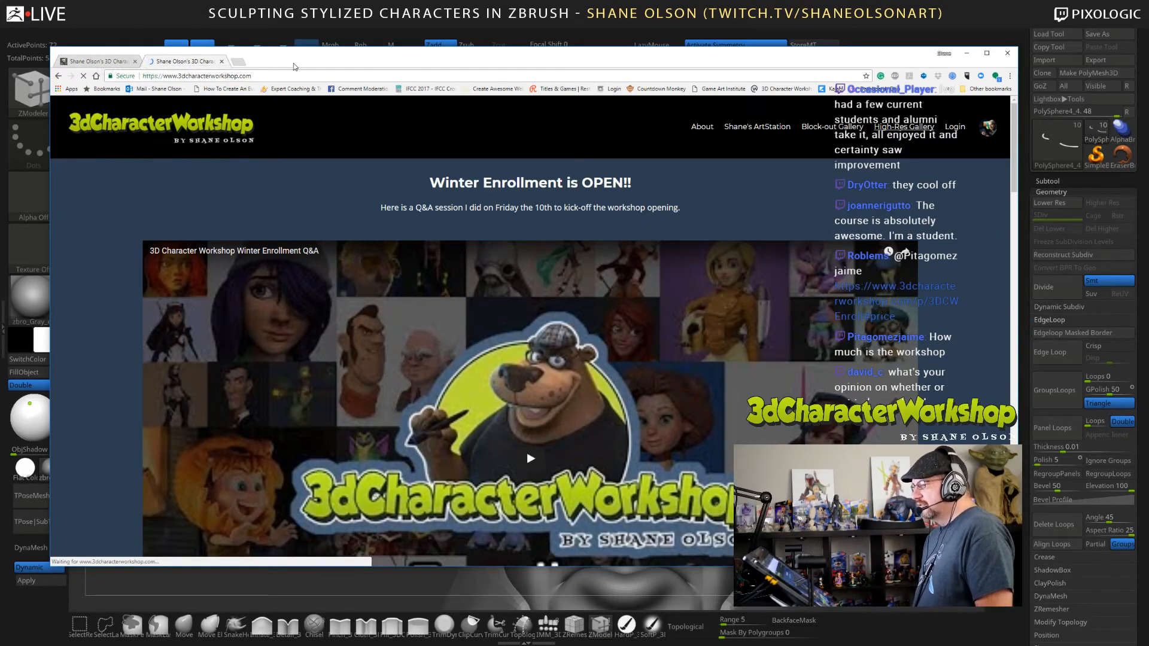
mouse_move(300, 63)
left_mouse_down()
mouse_move(413, 0)
mouse_move(342, 0)
mouse_move(315, 73)
left_mouse_up()
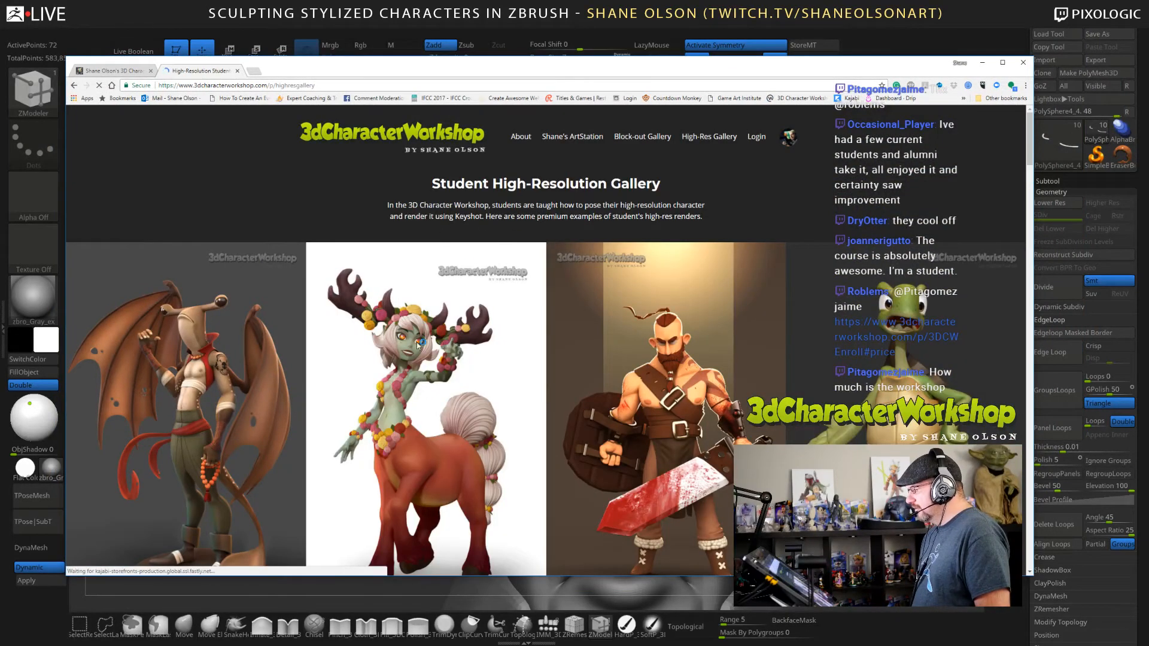
Examine the student character renders down the length of the high-resolution gallery page.
scroll(231, 407, "down", 5)
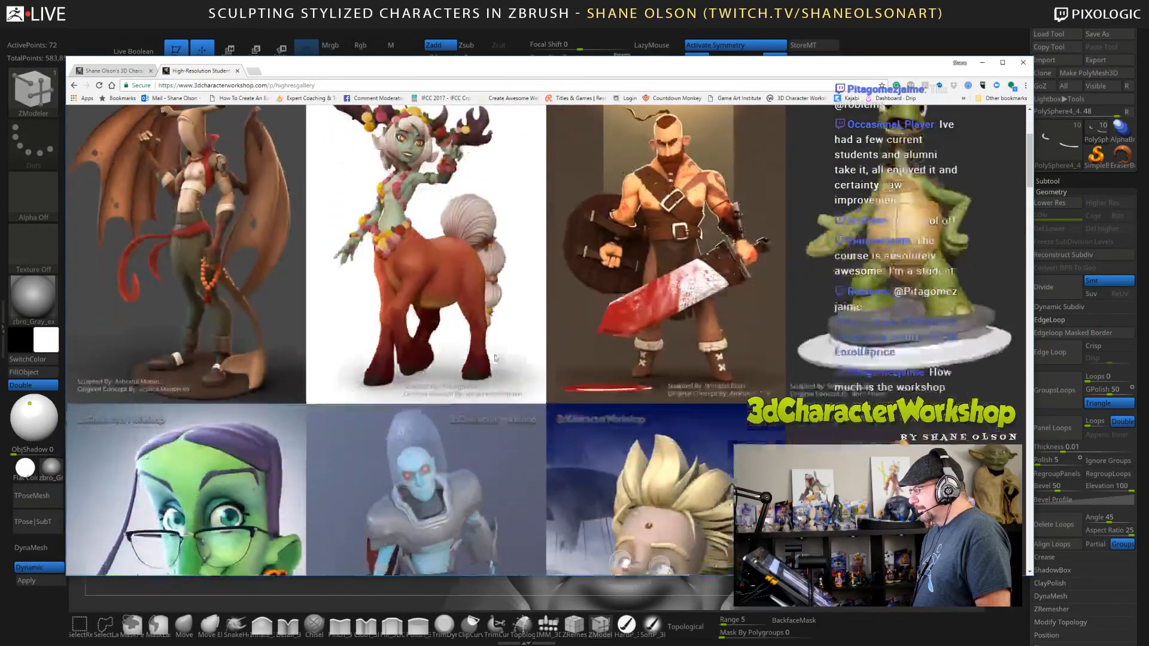
scroll(493, 358, "down", 5)
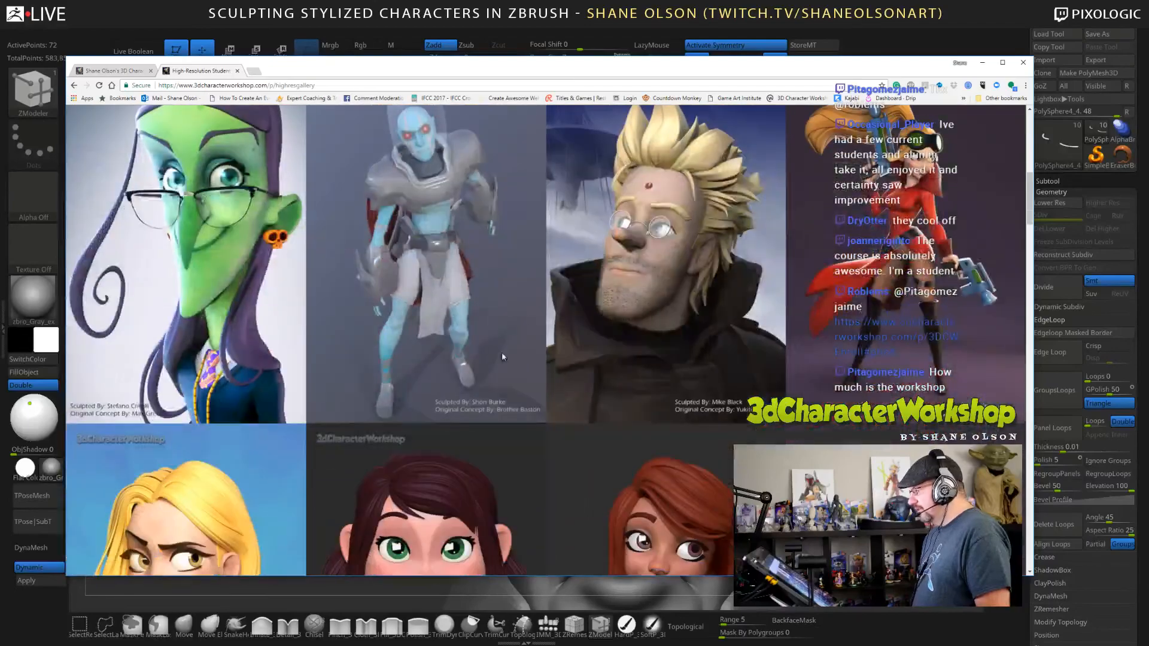
scroll(668, 350, "down", 8)
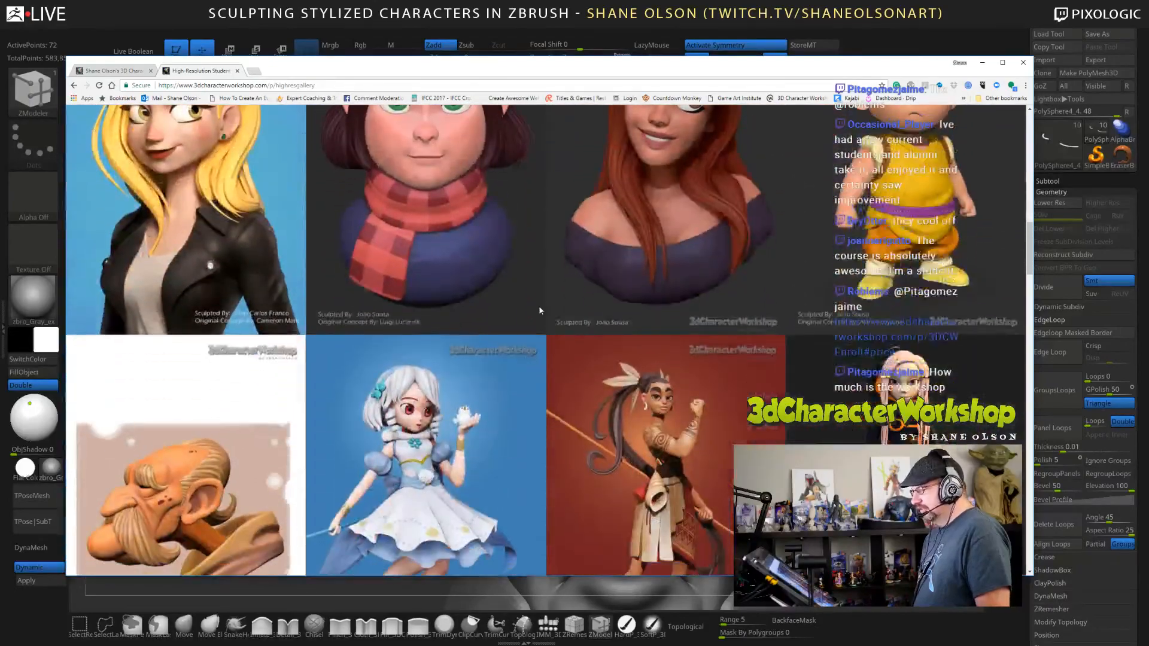
scroll(538, 317, "down", 6)
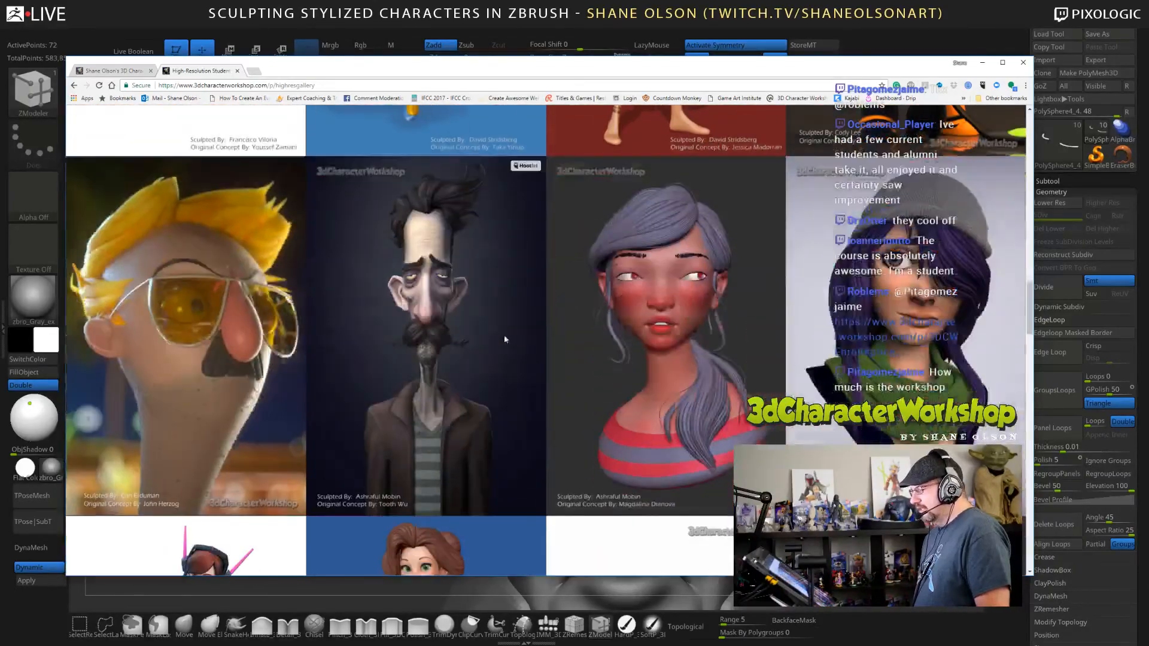
scroll(576, 317, "down", 4)
scroll(576, 319, "down", 3)
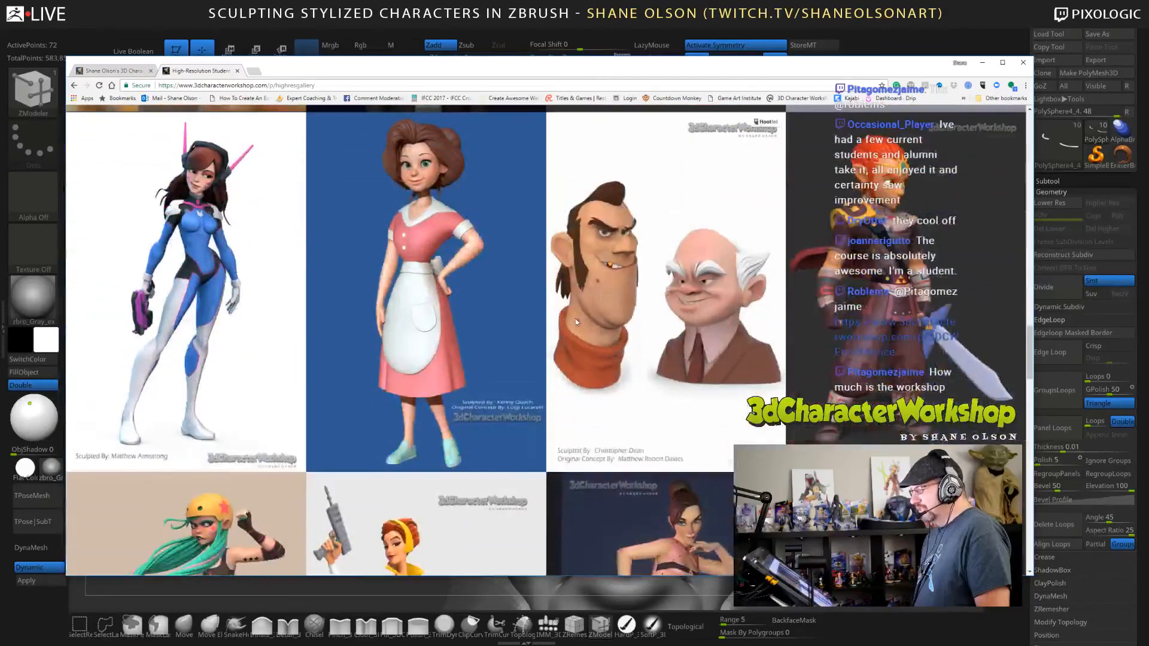
scroll(576, 320, "up", 4)
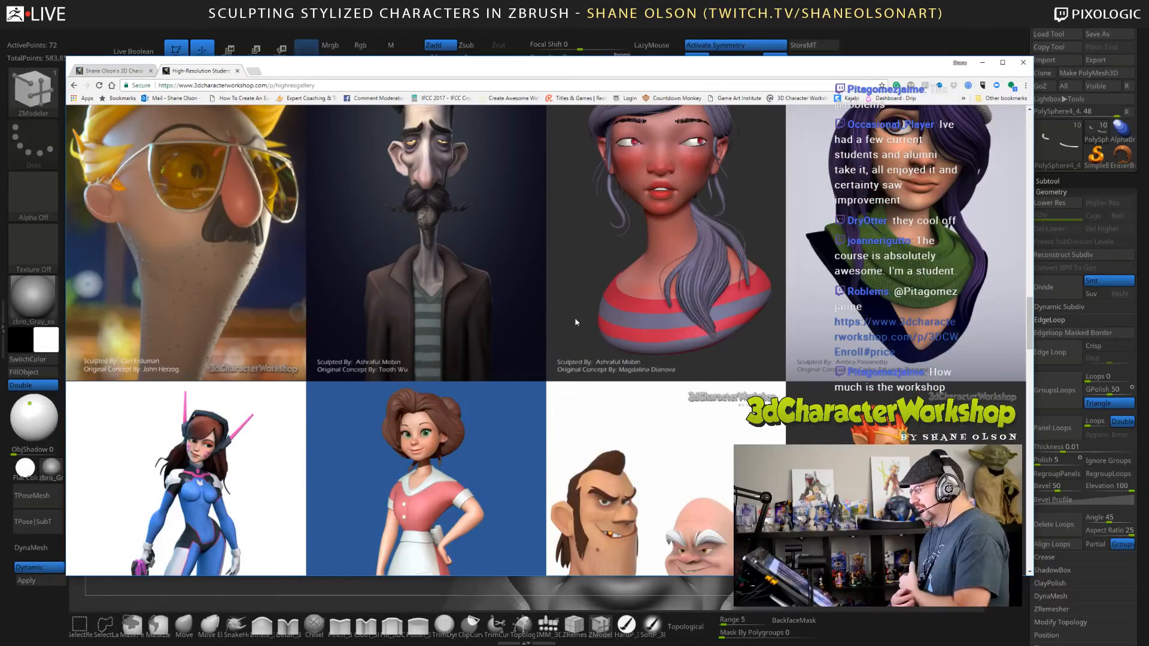
scroll(576, 322, "down", 5)
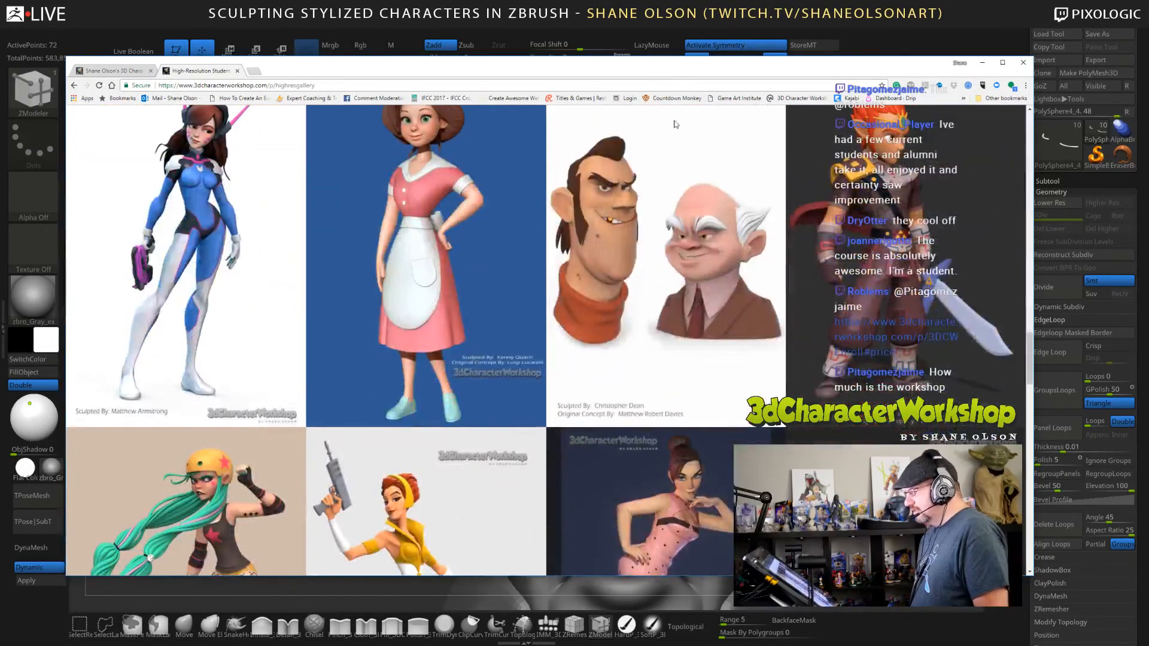
Switch back to ZBrush and thicken the upper eyelid strips with the Inflate brush at draw size 23.
left_click_drag(667, 70, 685, 0)
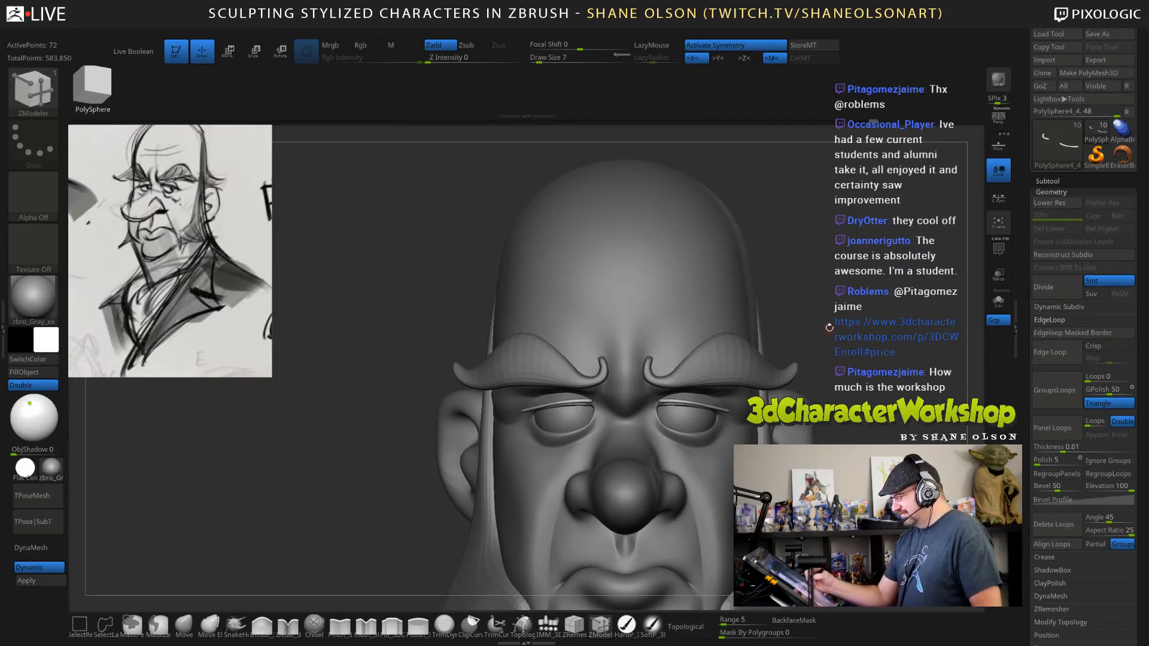
mouse_move(829, 327)
left_mouse_down()
mouse_move(833, 310)
mouse_move(772, 380)
left_mouse_up()
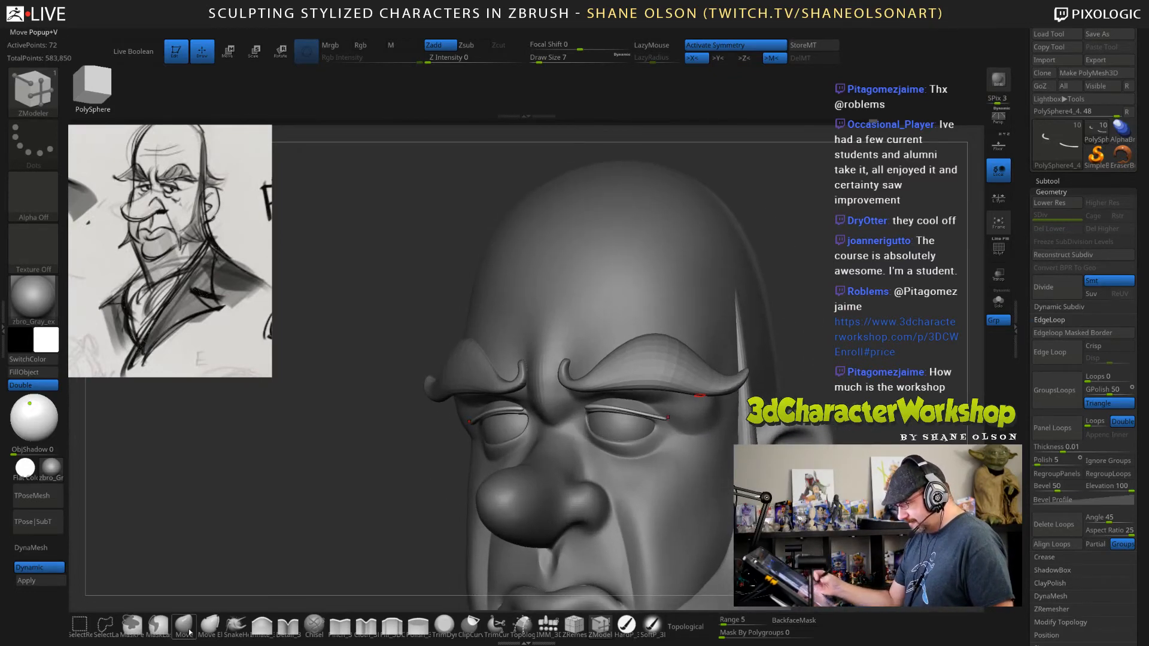
left_click(262, 625)
key("s")
left_click_drag(627, 377, 636, 378)
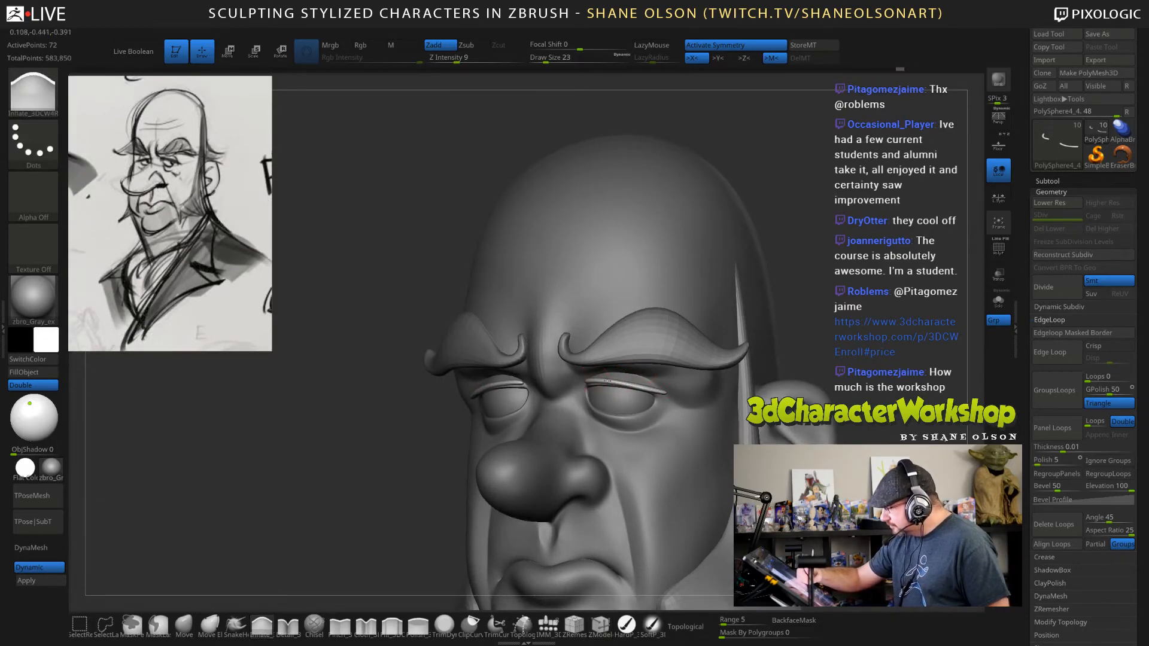
Adjust the shape of the upper eyelid strips with the Move brush at draw size 47.
left_click(185, 625)
key("s")
left_click_drag(307, 532, 352, 510)
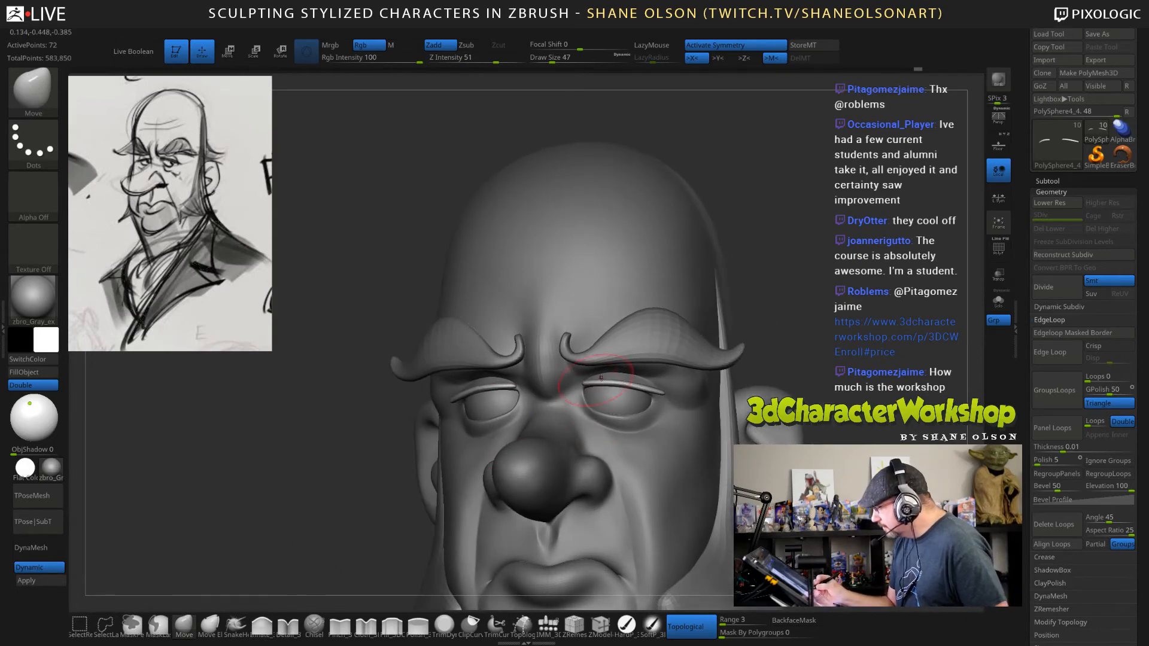
right_click_drag(658, 392, 642, 371)
Make the sideburns the active subtool, set the Move brush's draw size to 85 and compare them with the sketch.
right_click_drag(699, 429, 789, 432)
right_click_drag(808, 509, 736, 378, "ctrl")
left_click(635, 399, "alt")
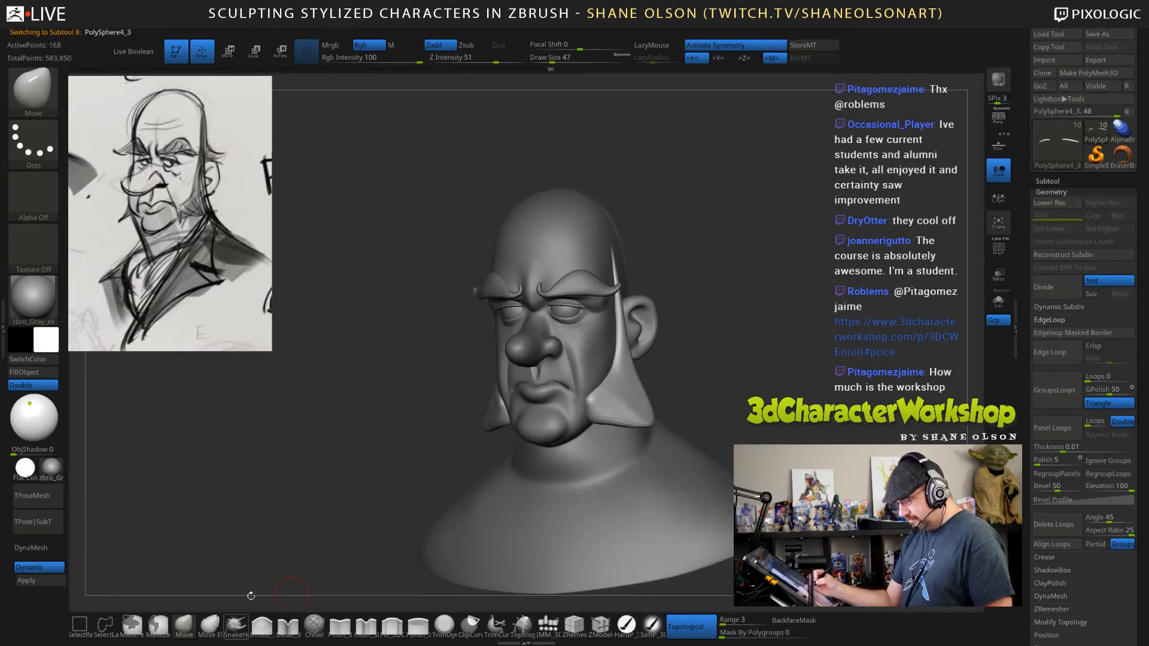
key("s")
left_click_drag(736, 361, 744, 361)
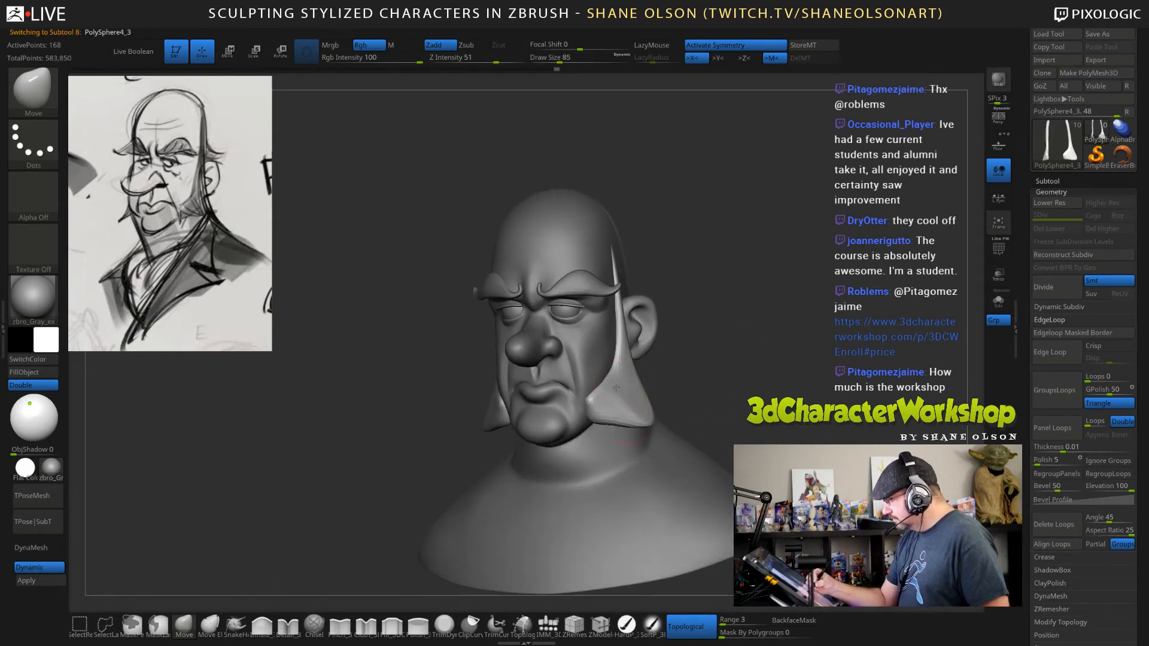
mouse_move(720, 382)
right_mouse_down()
mouse_move(771, 386)
mouse_move(744, 382)
right_mouse_up()
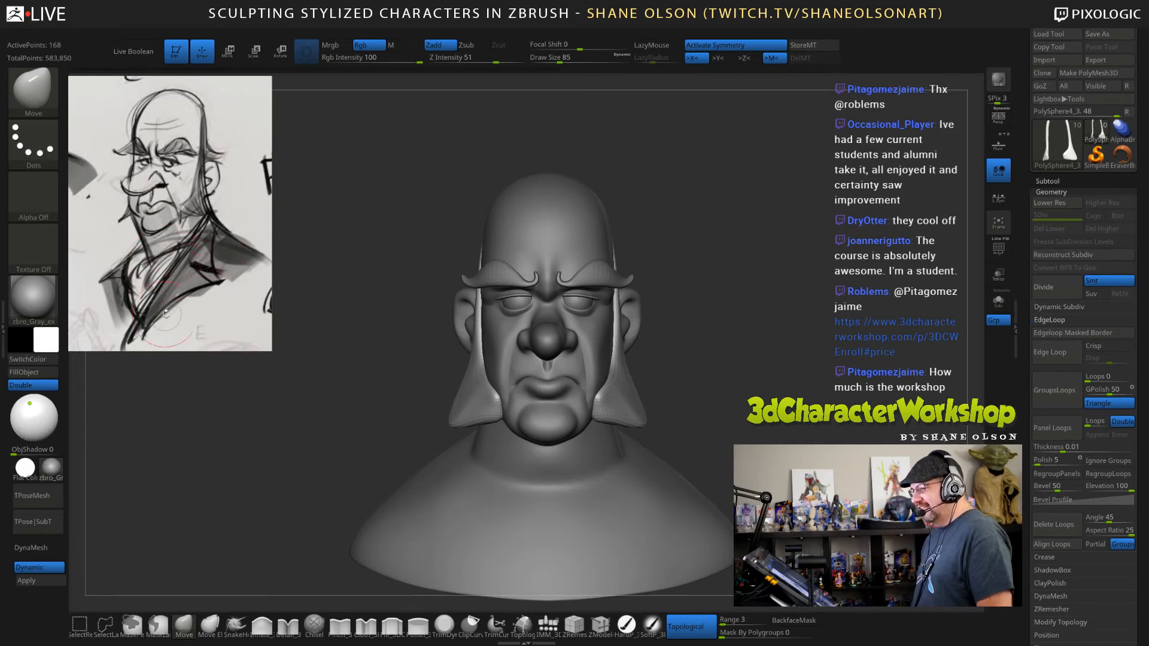
left_click_drag(686, 322, 305, 368)
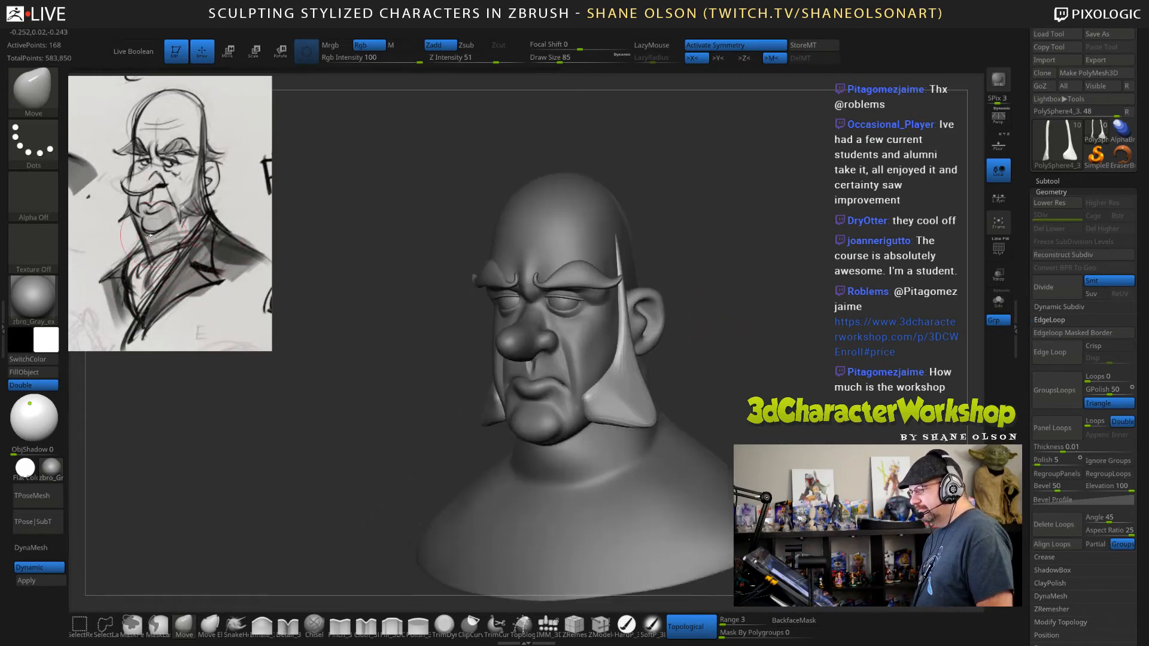
Make the head the active subtool and set the Move brush's draw size to 224.
left_click_drag(725, 317, 722, 312)
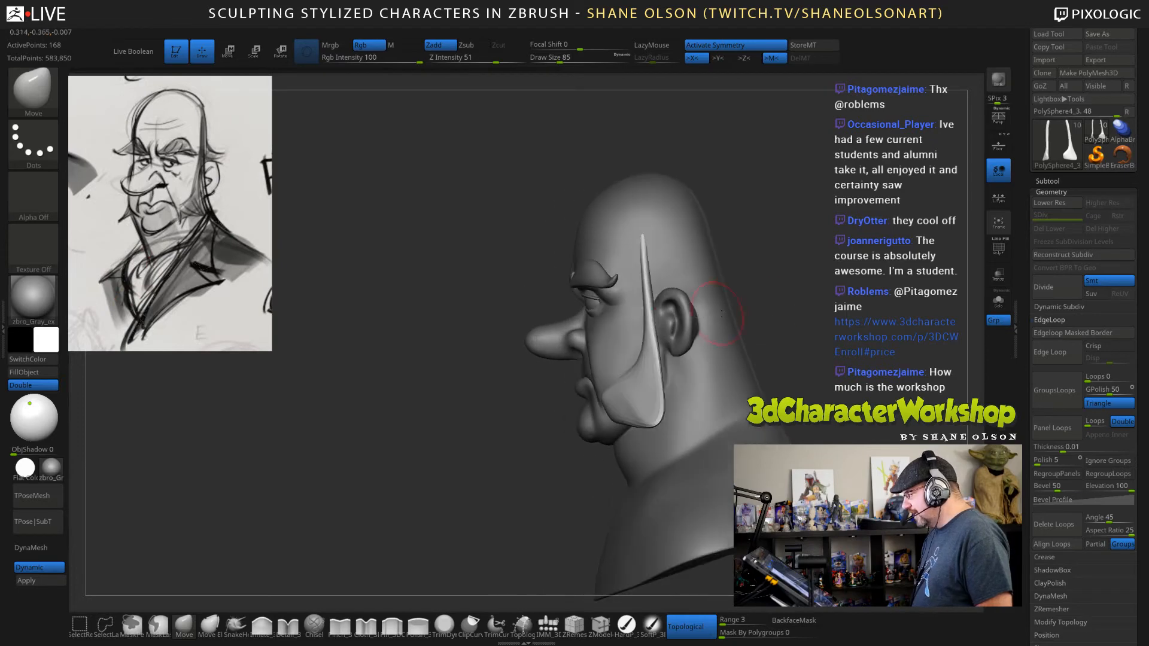
left_click(701, 369, "alt")
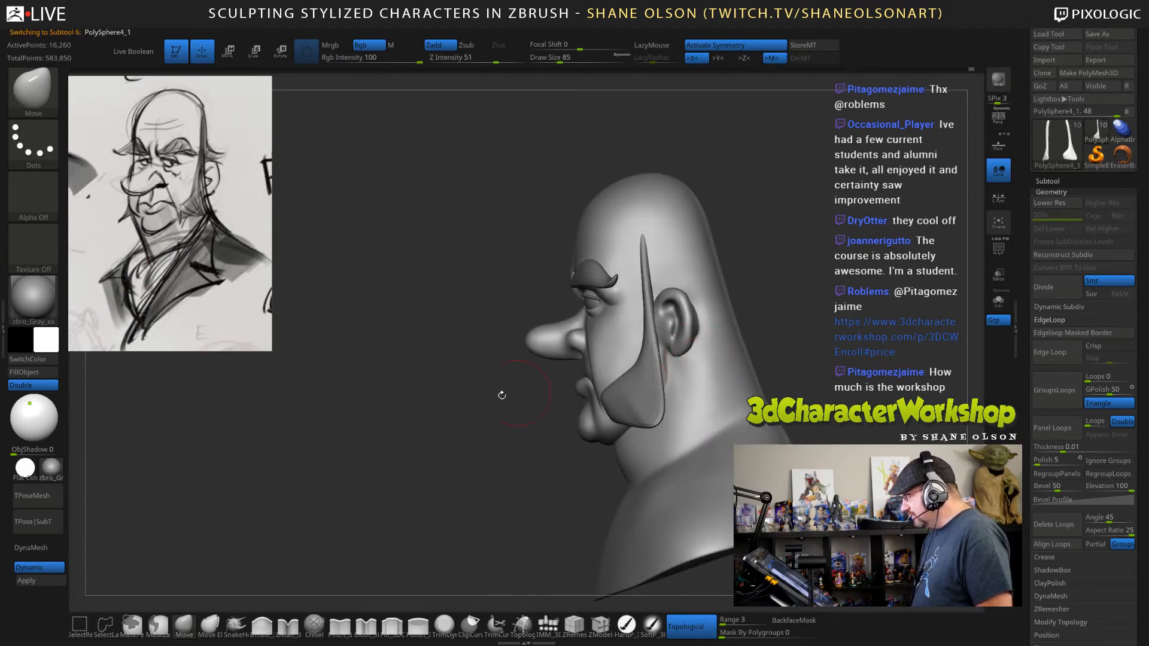
key("s")
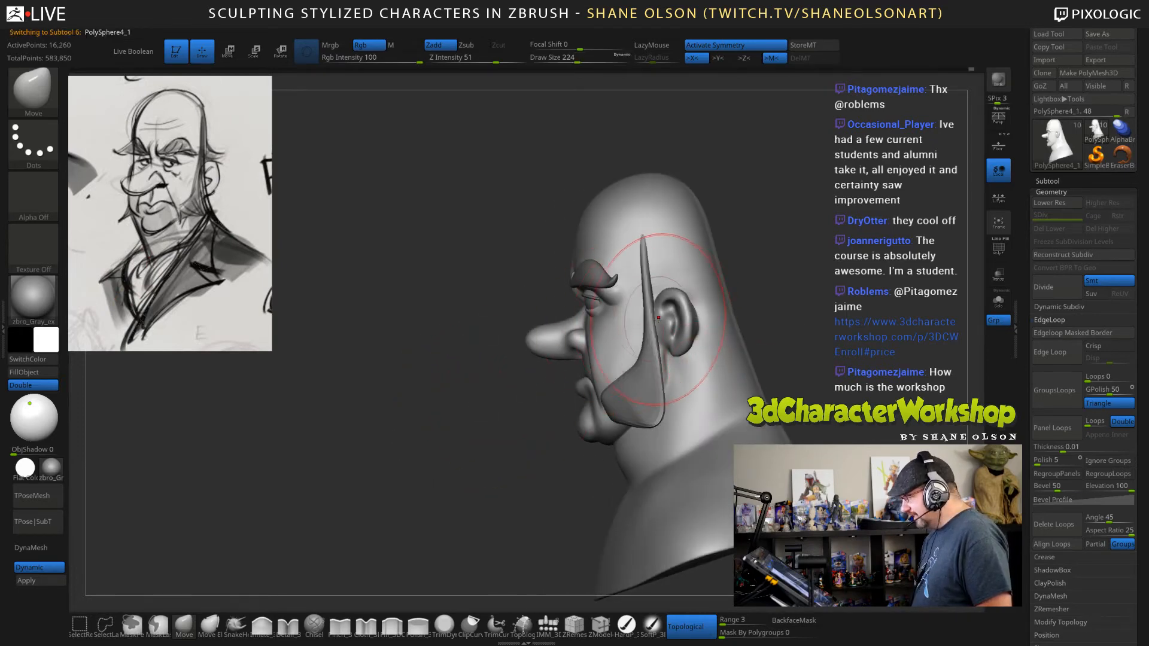
Try to pull the ear backward on the head in side view, then undo the change.
left_click_drag(675, 322, 709, 311)
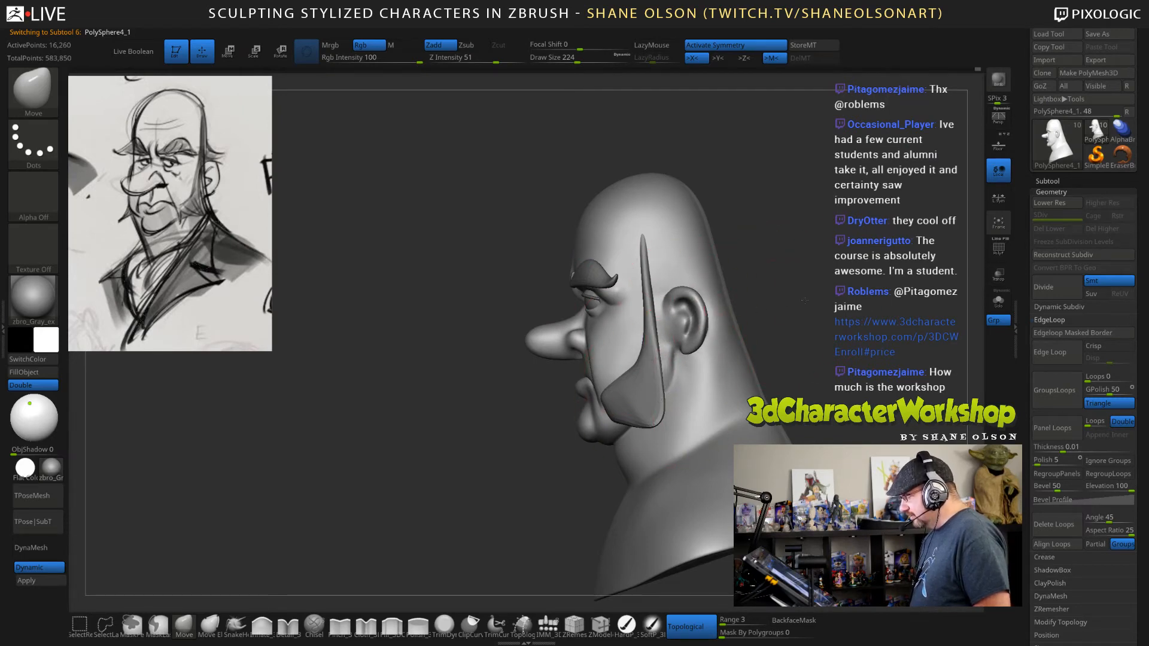
mouse_move(798, 306)
left_mouse_down()
mouse_move(841, 309)
mouse_move(796, 339)
mouse_move(807, 341)
mouse_move(720, 309)
left_mouse_up()
key("ctrl")
key("ctrl+z")
key("ctrl+z")
Refine the head around the ear and neck with the Move brush at draw sizes 194 and 155.
key("s")
left_click_drag(619, 449, 609, 450)
left_click_drag(675, 361, 681, 358)
mouse_move(625, 421)
left_mouse_down()
mouse_move(766, 323)
mouse_move(760, 238)
mouse_move(759, 279)
mouse_move(699, 301)
left_mouse_up()
key("s")
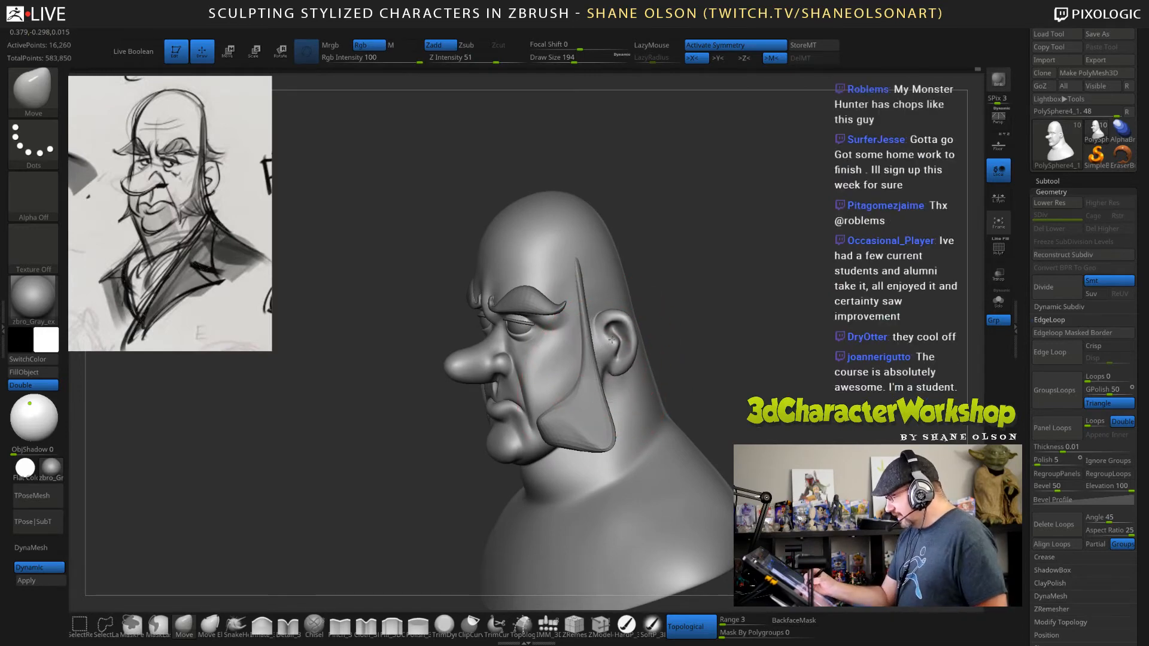
mouse_move(727, 338)
left_mouse_down()
mouse_move(681, 318)
mouse_move(750, 314)
left_mouse_up()
key("s")
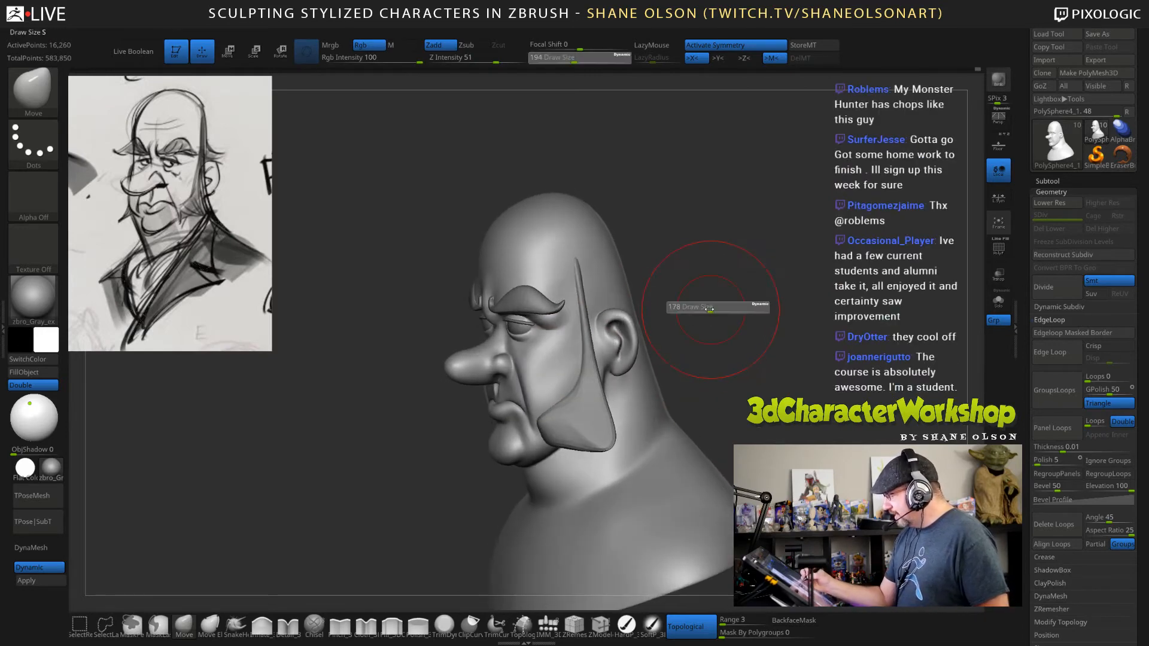
left_click(707, 308)
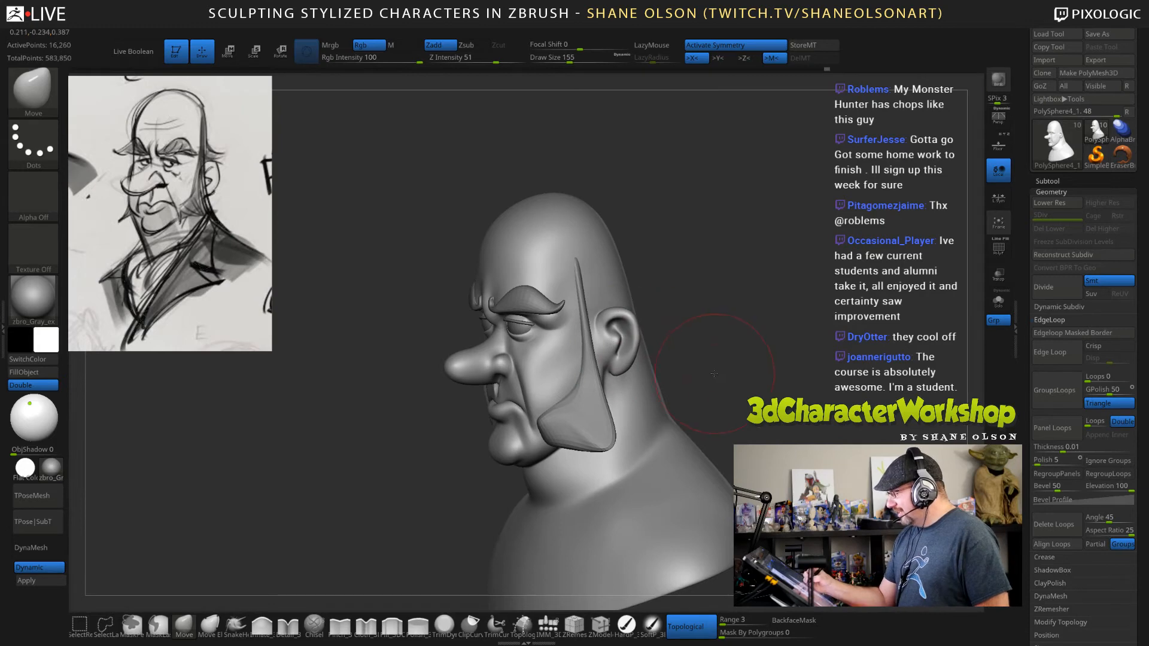
left_click_drag(658, 349, 611, 416)
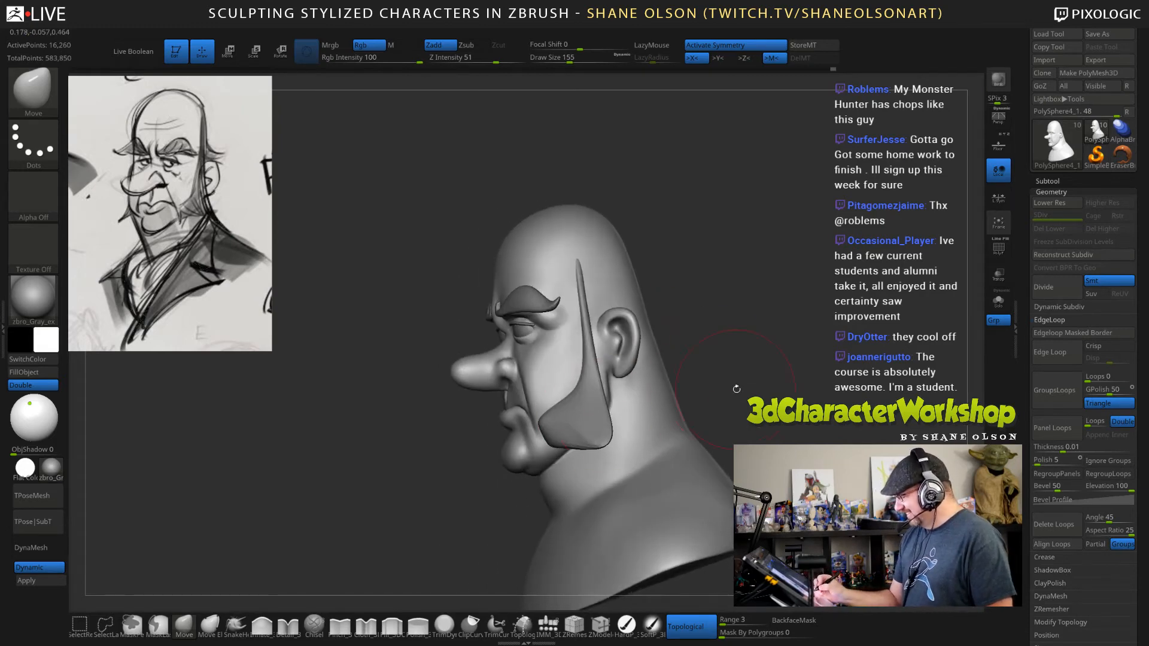
Make the sideburns the active subtool and reshape them with the Move brush at draw size 265.
left_click_drag(737, 389, 604, 407)
left_click(600, 407, "alt")
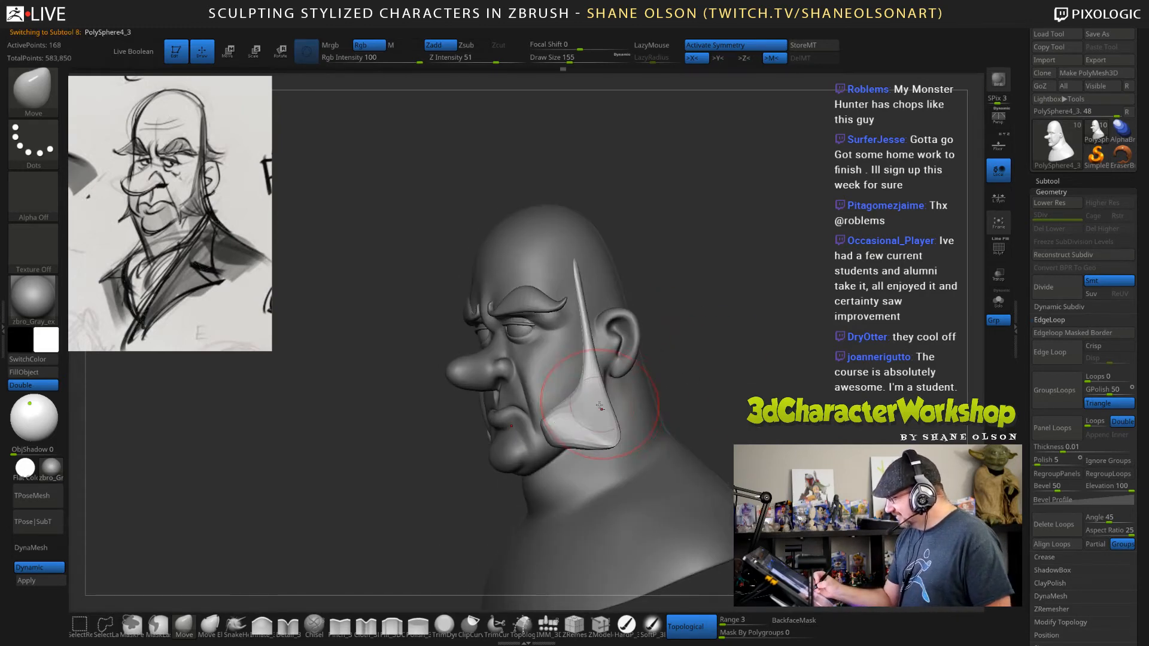
left_click_drag(720, 293, 722, 285)
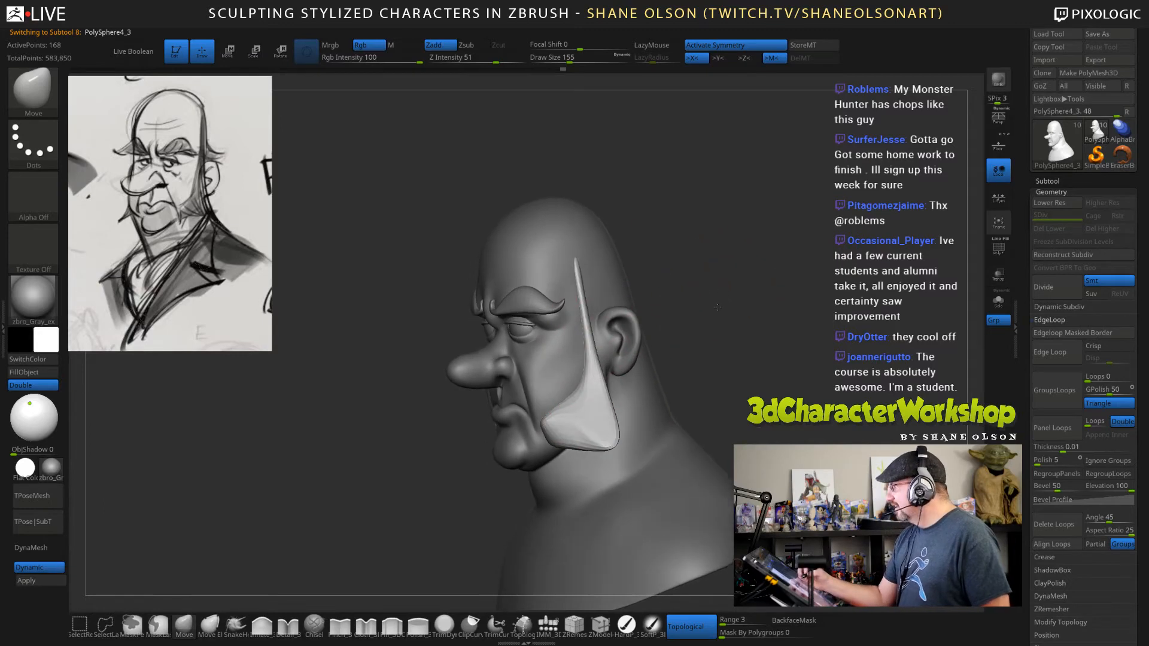
key("s")
left_click(730, 251)
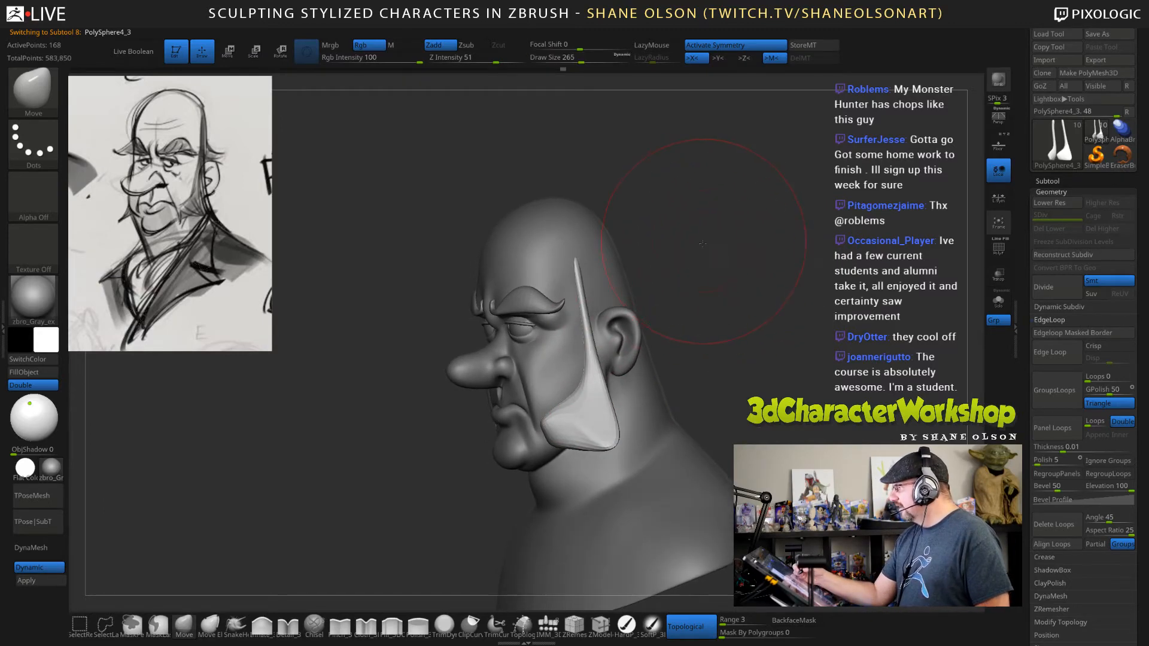
left_click_drag(702, 243, 700, 240)
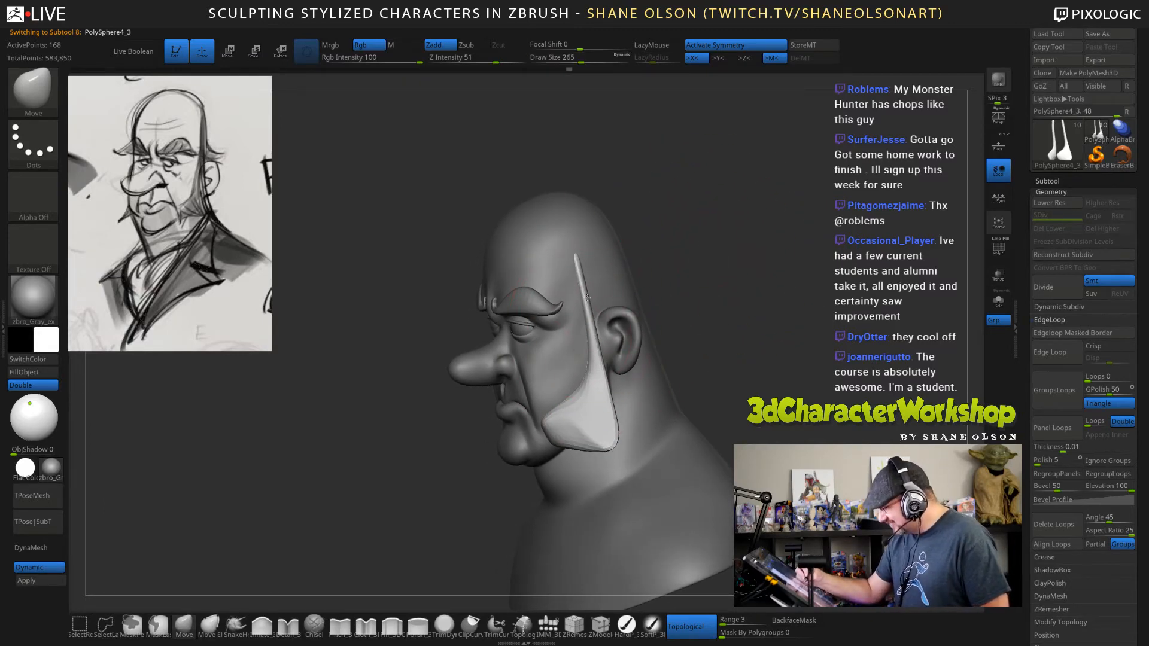
mouse_move(688, 302)
left_mouse_down()
mouse_move(679, 289)
mouse_move(703, 368)
mouse_move(678, 418)
mouse_move(702, 406)
left_mouse_up()
Reshape the lower ends of the sideburns with the Move brush at draw sizes 141 and 90.
key("s")
key("s")
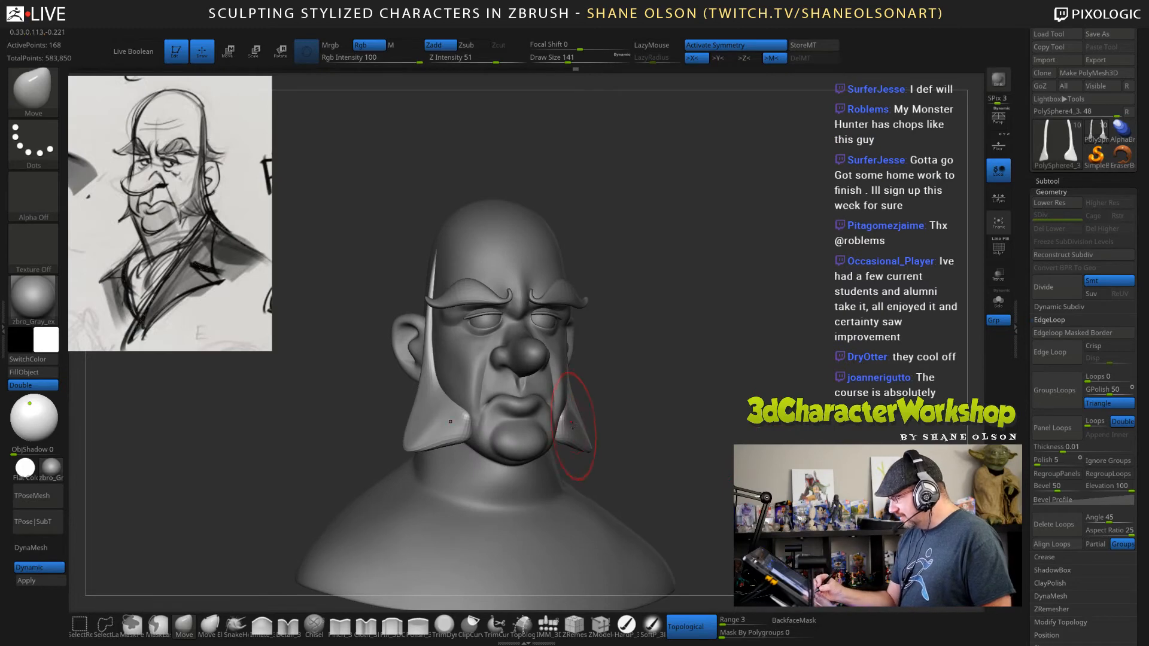
key("s")
left_click_drag(659, 454, 648, 427)
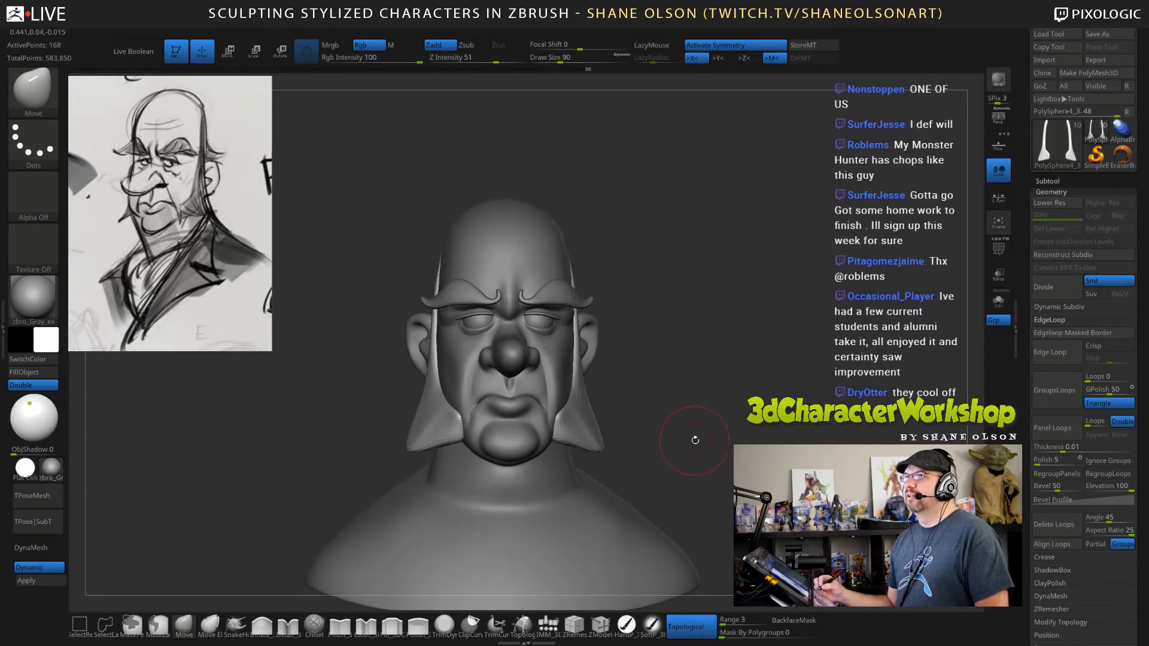
left_click_drag(695, 439, 594, 417)
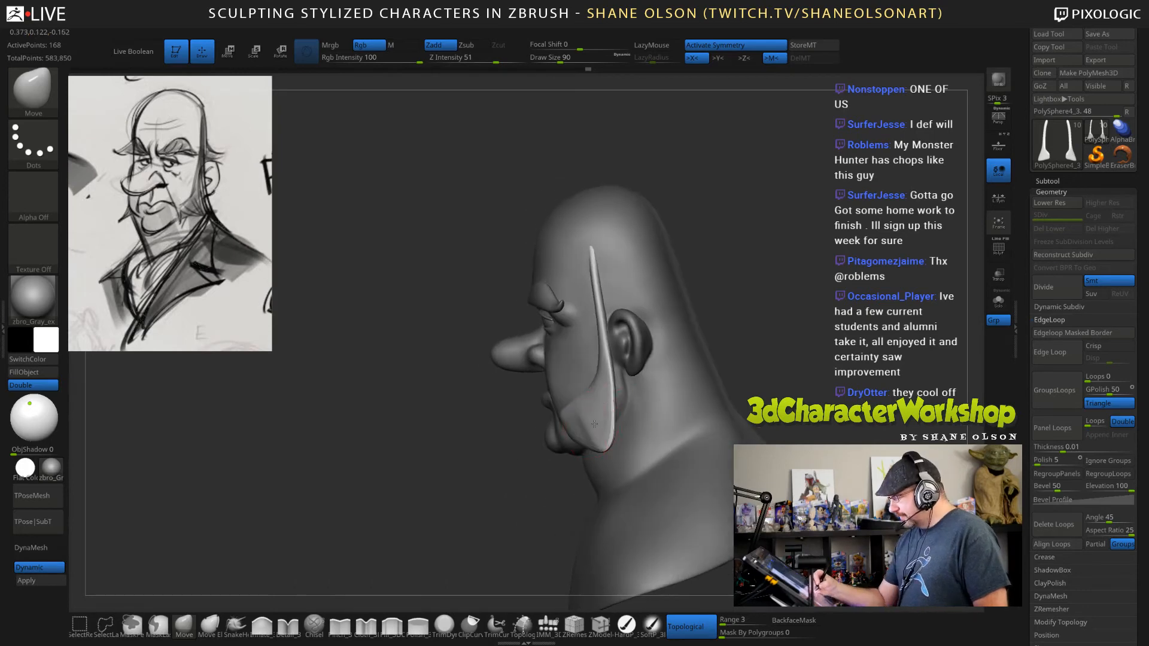
left_click_drag(534, 447, 584, 436)
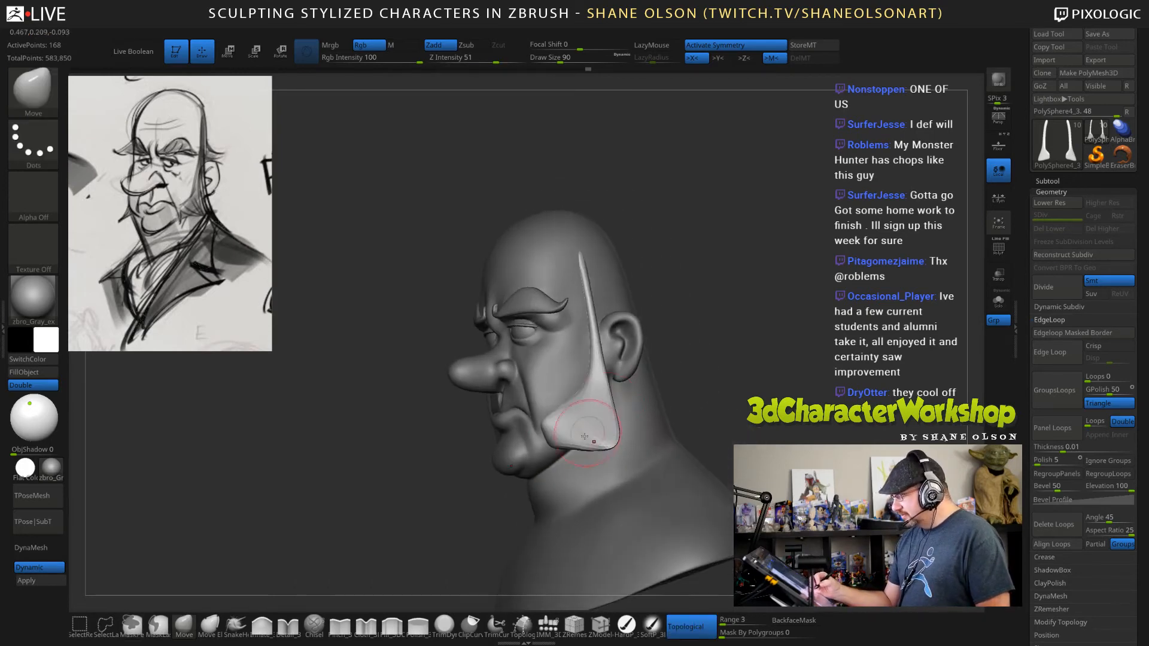
Adjust the flare of the sideburns along the jaw with the Move brush at draw size 120.
left_click_drag(741, 400, 743, 386)
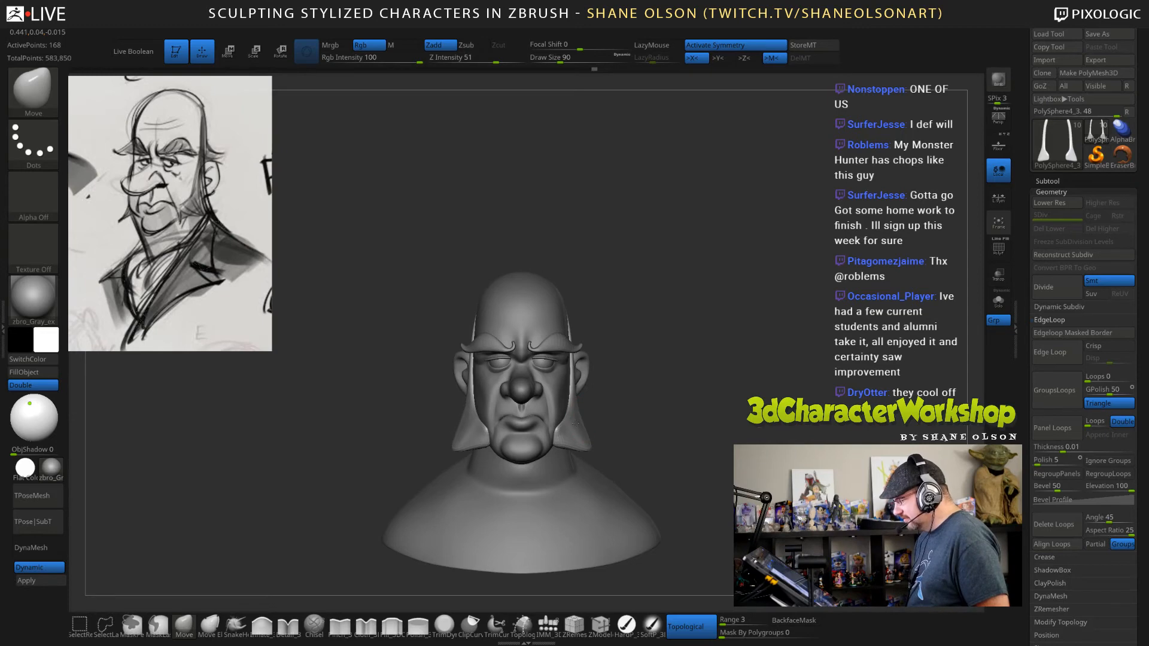
left_click_drag(664, 395, 478, 424)
key("s")
mouse_move(551, 429)
left_mouse_down()
mouse_move(616, 412)
mouse_move(578, 393)
left_mouse_up()
mouse_move(802, 289)
left_mouse_down()
mouse_move(886, 299)
mouse_move(843, 305)
left_mouse_up()
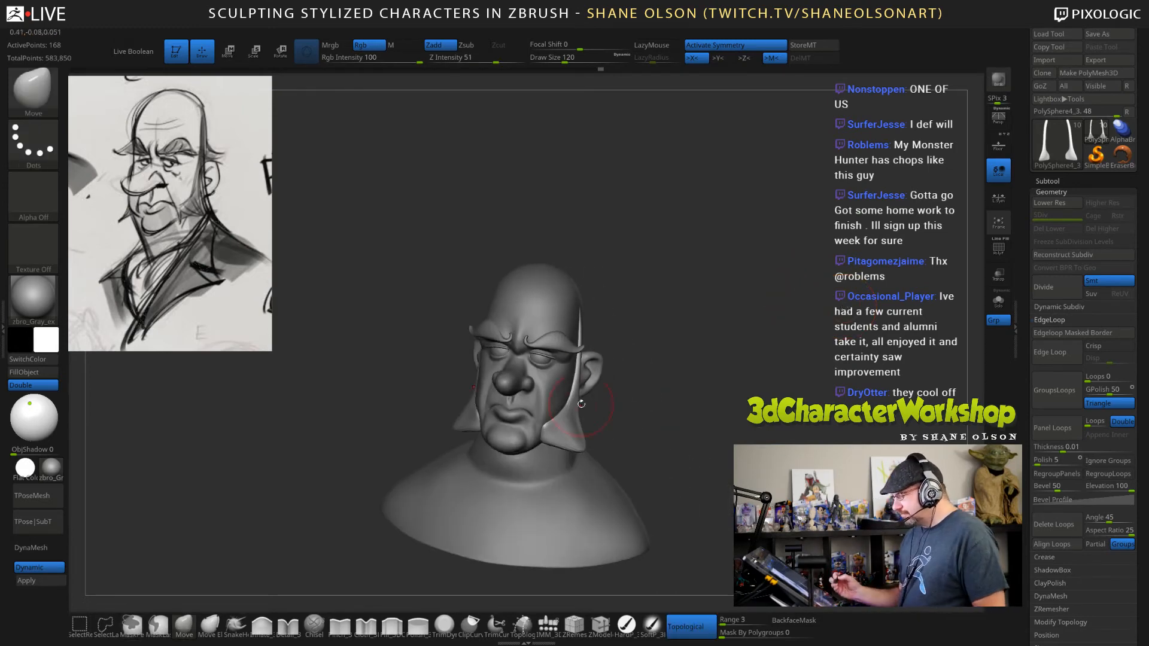
mouse_move(644, 425)
left_mouse_down()
mouse_move(686, 440)
mouse_move(739, 412)
mouse_move(753, 486)
left_mouse_up()
Apply the dynamic subdivision to the sideburns and rebuild their mesh with ZRemesher.
key("d")
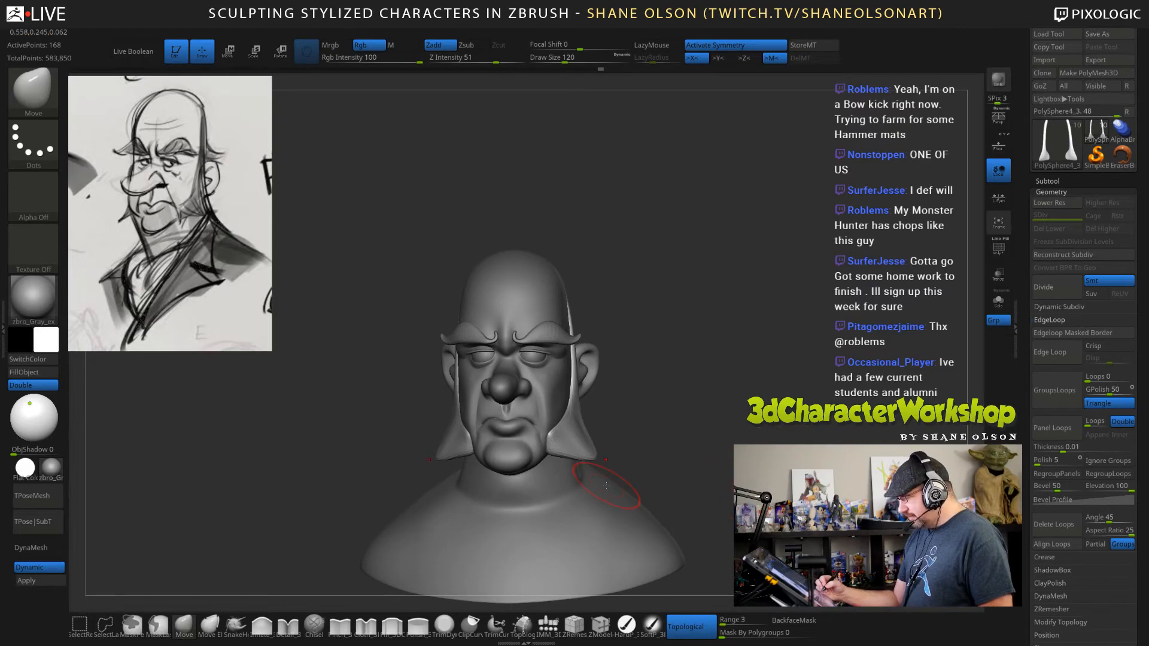
left_click(53, 584)
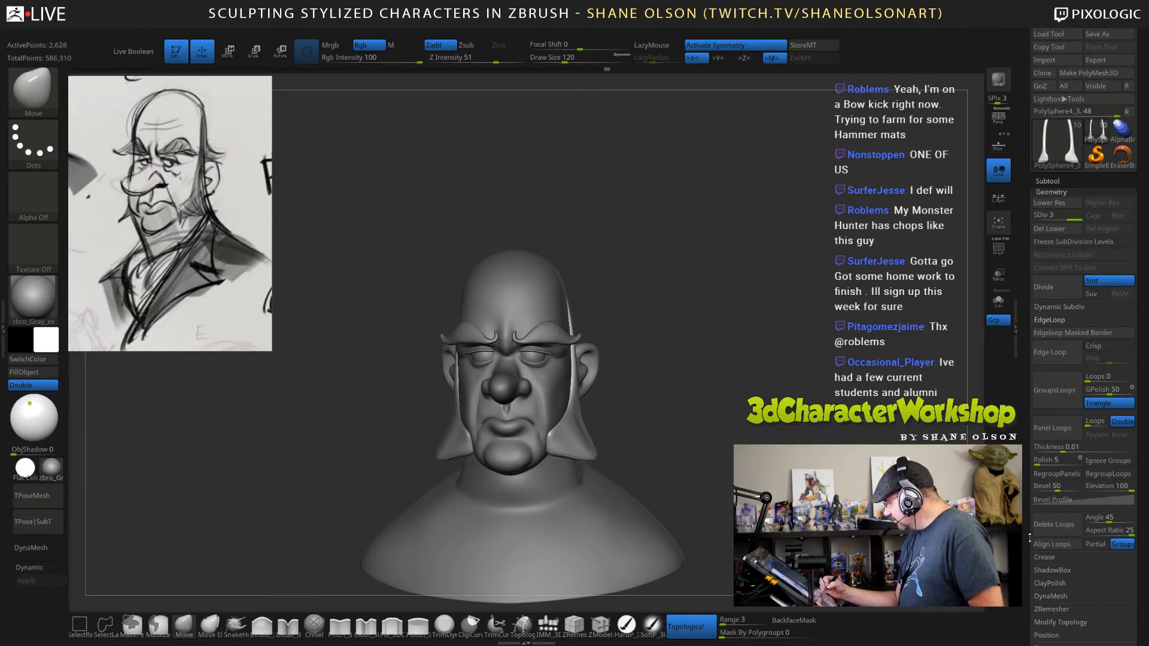
left_click_drag(1029, 538, 1032, 472)
left_click(1051, 465)
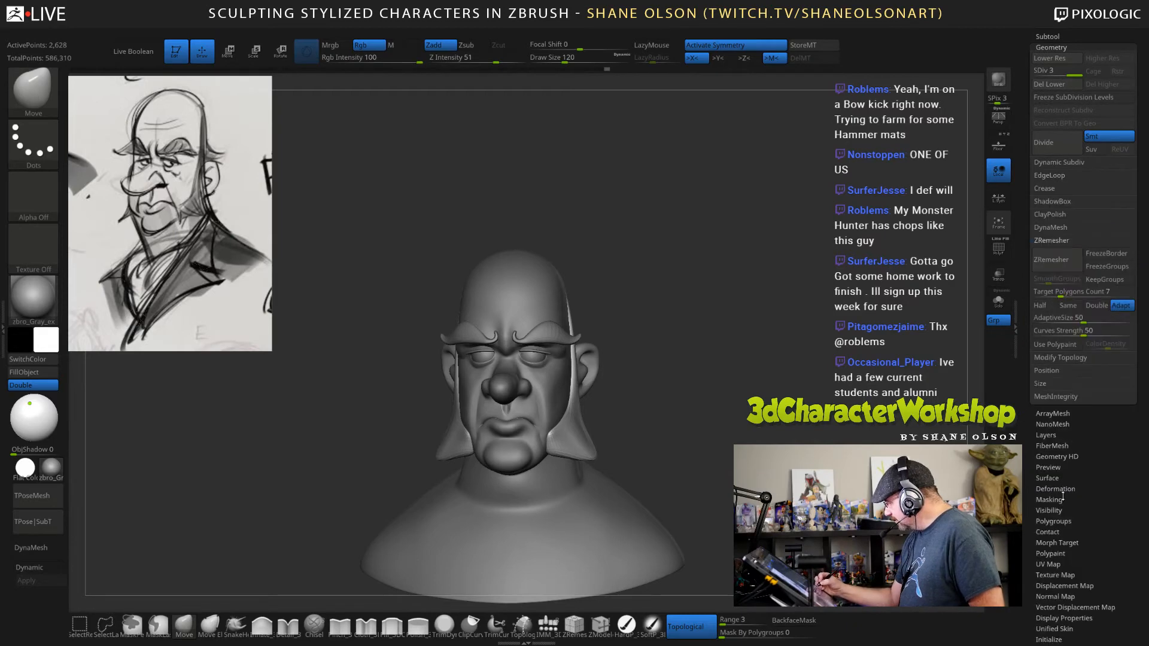
left_click(1062, 305)
left_click(1051, 259)
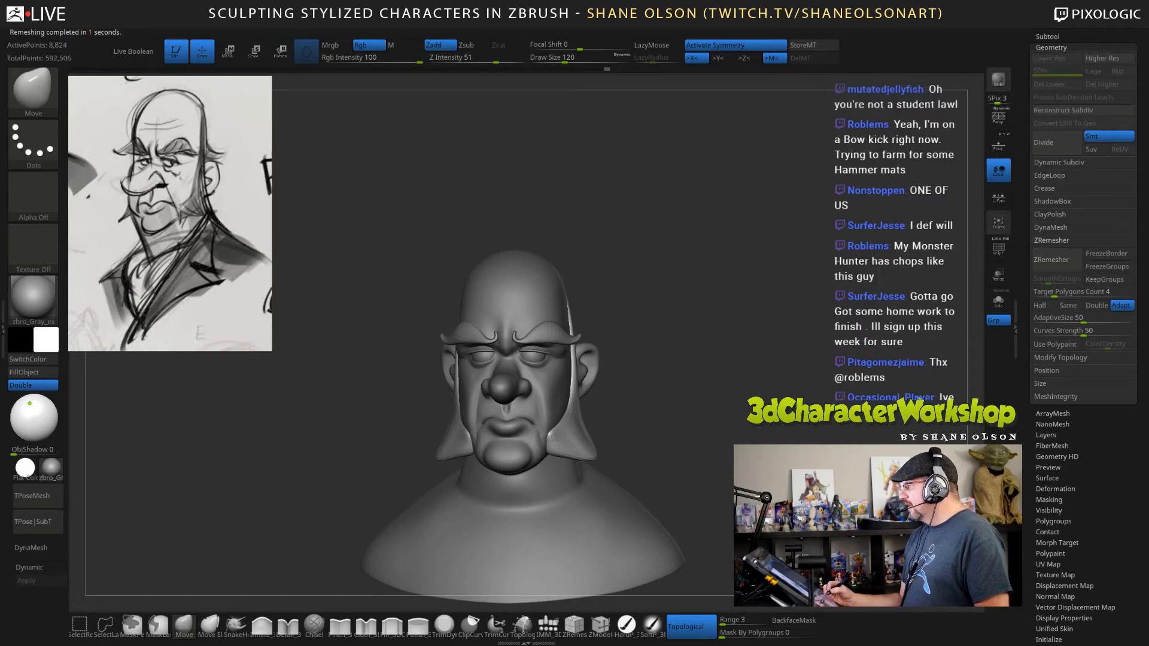
Smooth the sideburns with the Smooth brush, setting its Z intensity to 42.
left_click_drag(774, 404, 769, 393)
mouse_move(750, 338)
left_mouse_down("alt")
mouse_move(752, 366)
mouse_move(760, 346)
left_mouse_up("alt")
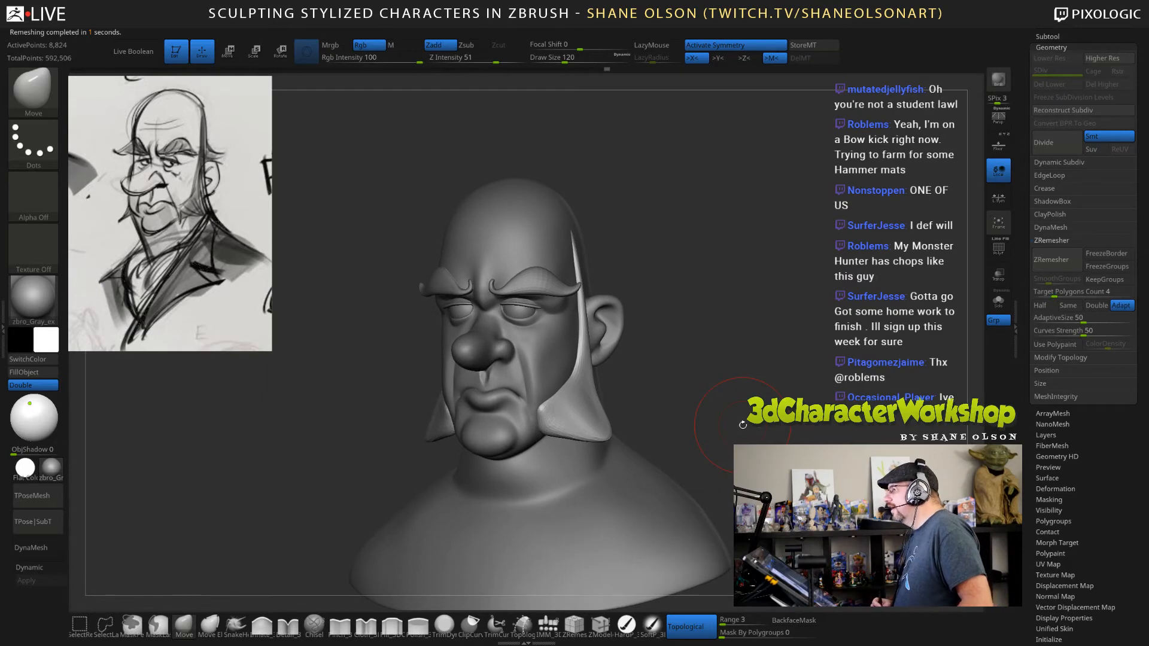
left_click_drag(732, 360, 722, 362)
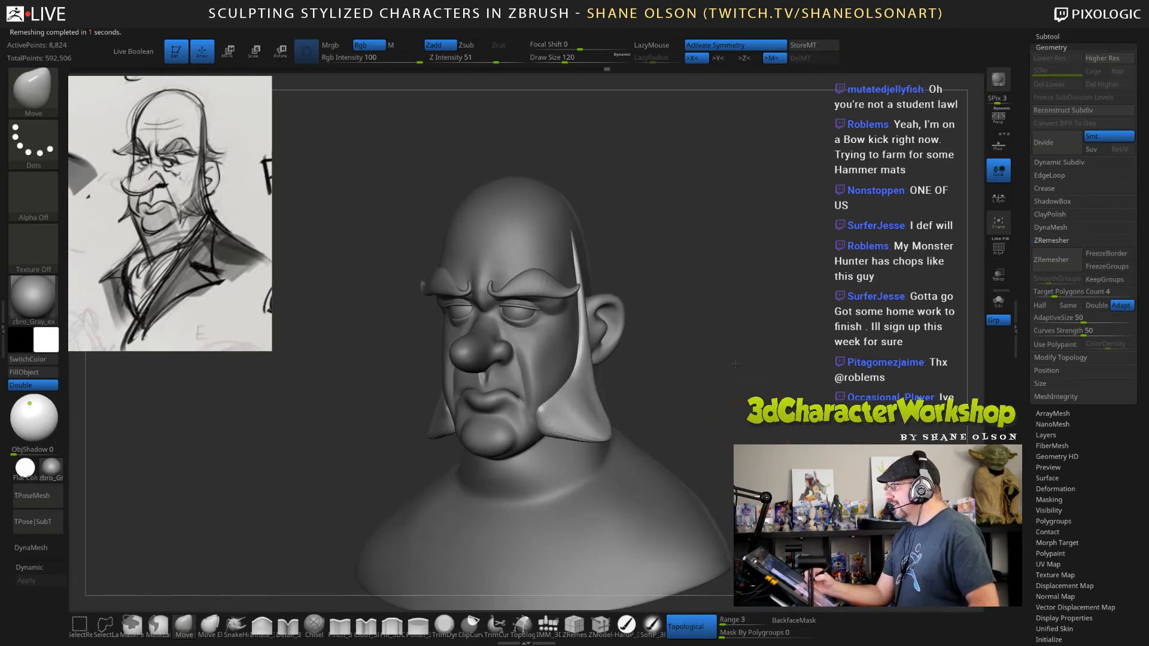
left_click_drag(573, 408, 589, 405, "shift")
left_click(489, 58, "shift")
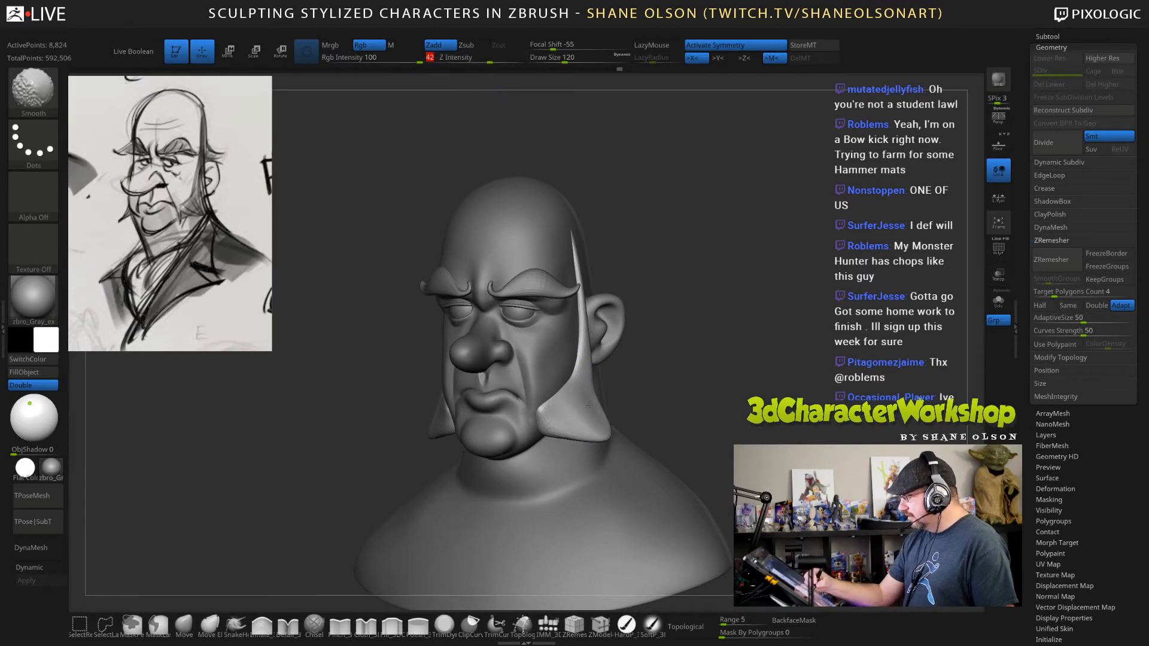
left_click_drag(768, 389, 707, 392)
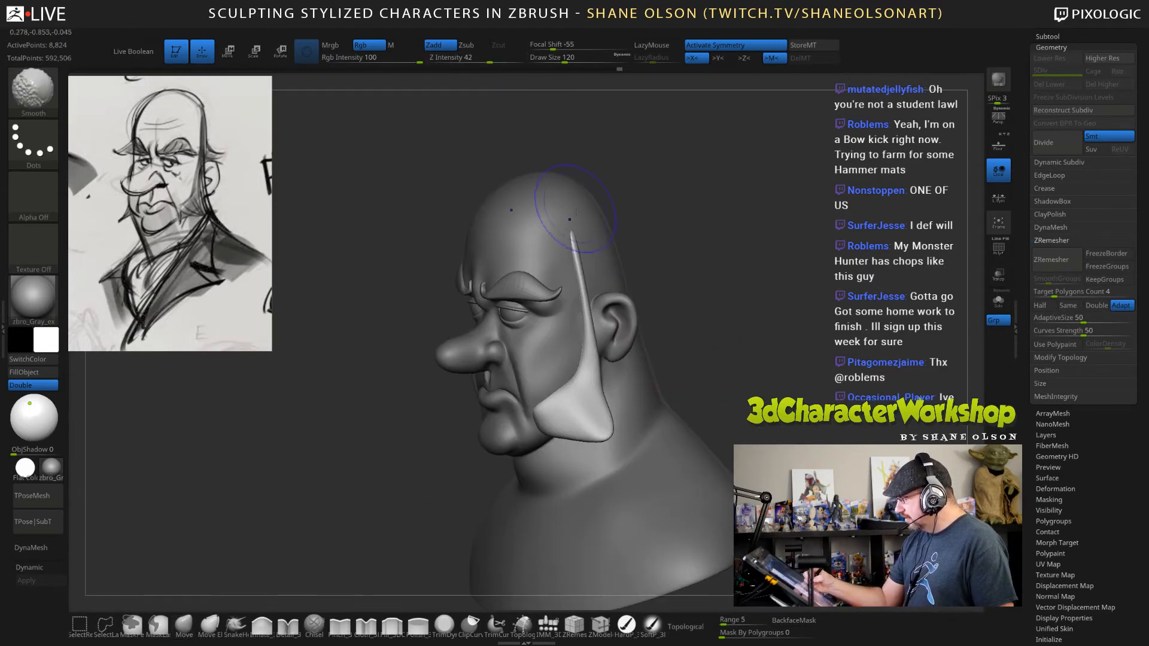
Refine and smooth the sideburns' outline beside the jaw, using the Move brush at draw size 74.
key("s")
left_click_drag(724, 354, 679, 365)
mouse_move(592, 404)
left_mouse_down()
mouse_move(601, 389)
mouse_move(759, 385)
mouse_move(691, 390)
left_mouse_up()
key("shift")
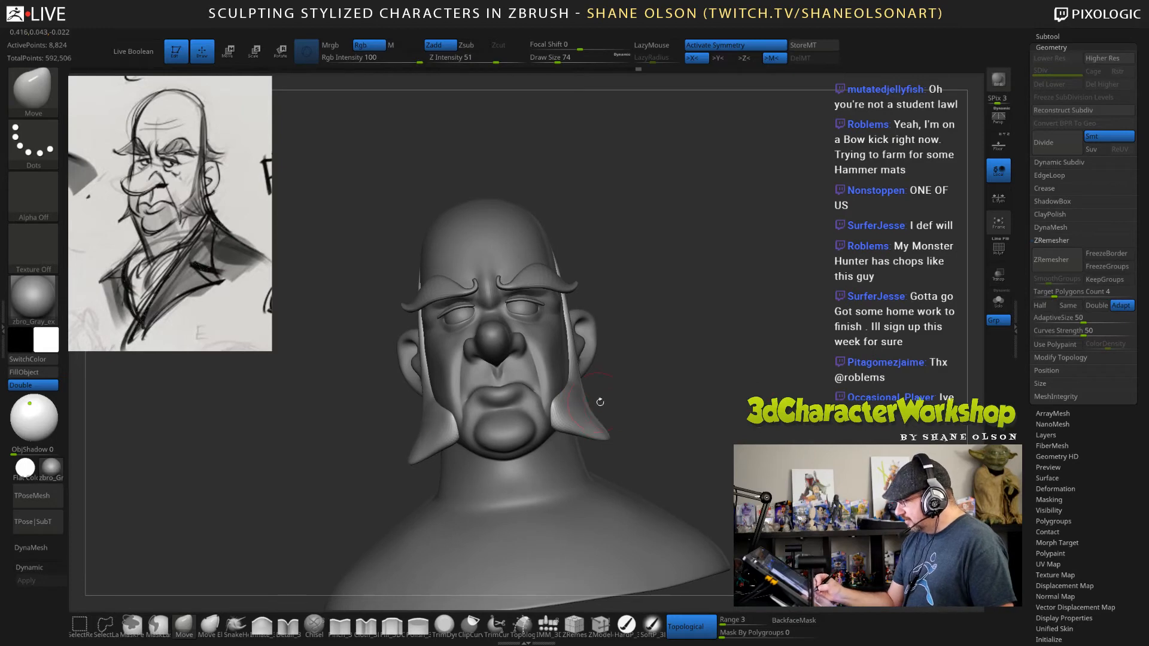
left_click_drag(600, 402, 664, 391)
key("shift")
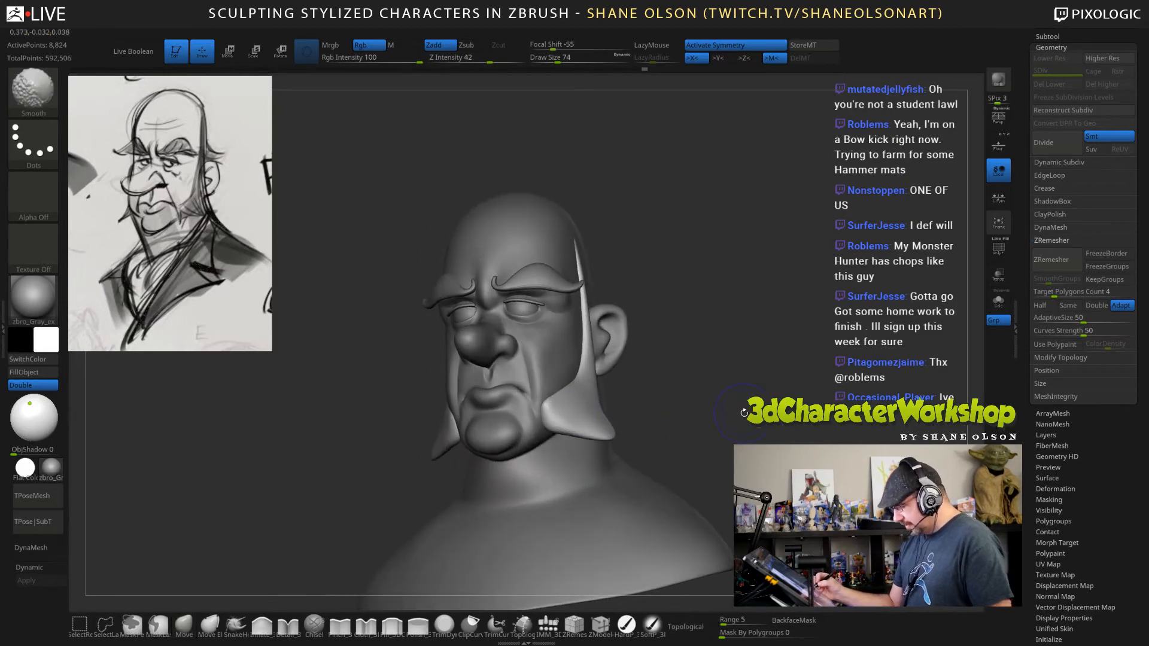
Turn on dynamic subdivision for the sideburns and reshape their rear edge with the Move brush at draw sizes 162 and 120.
key("shift+f")
key("shift+f")
mouse_move(718, 415)
left_mouse_down()
mouse_move(755, 420)
mouse_move(731, 424)
mouse_move(742, 370)
mouse_move(716, 381)
left_mouse_up()
key("d")
key("s")
mouse_move(682, 313)
left_mouse_down()
mouse_move(715, 334)
mouse_move(698, 316)
left_mouse_up()
key("s")
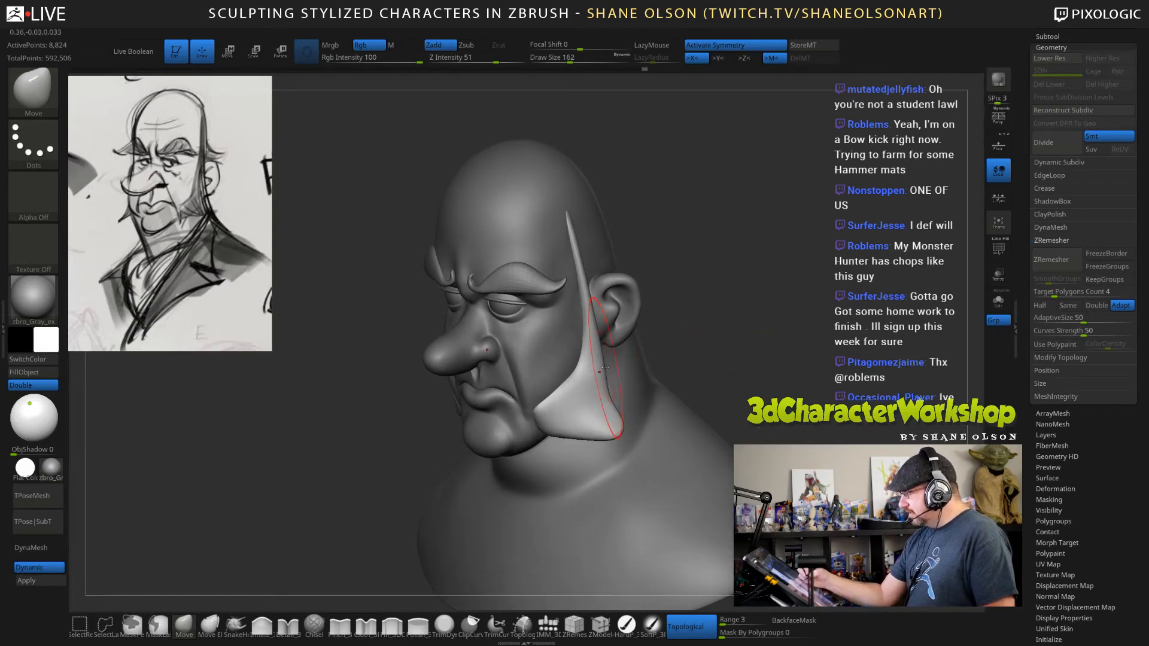
mouse_move(605, 366)
left_mouse_down()
mouse_move(593, 366)
mouse_move(607, 397)
left_mouse_up()
key("s")
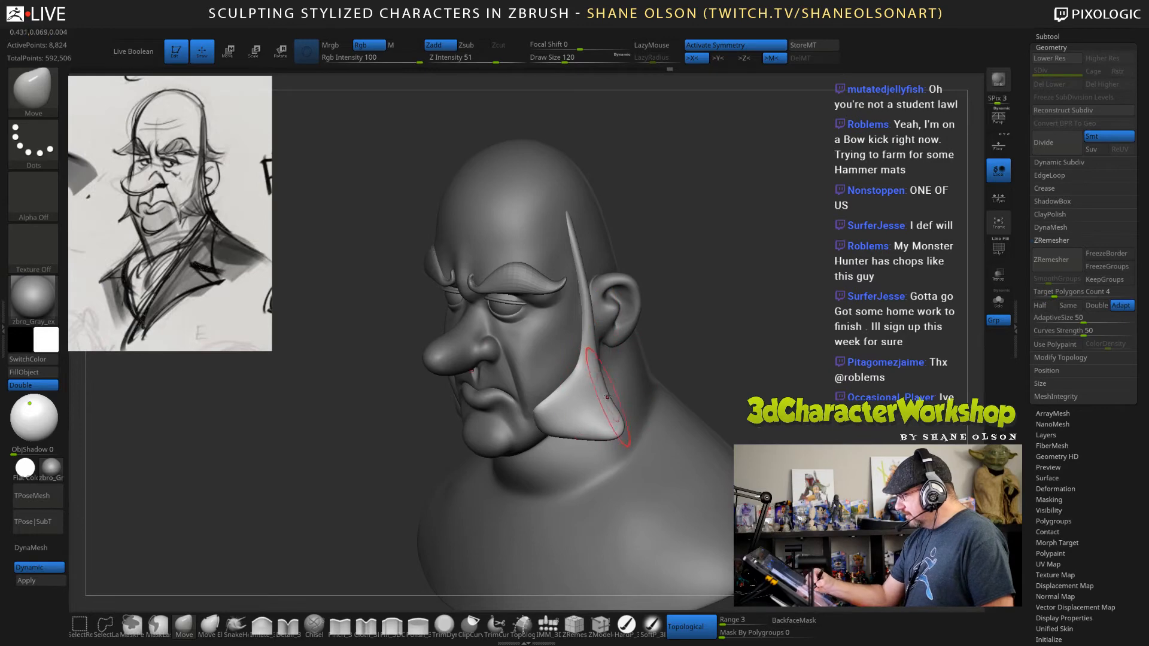
left_click_drag(767, 368, 764, 440)
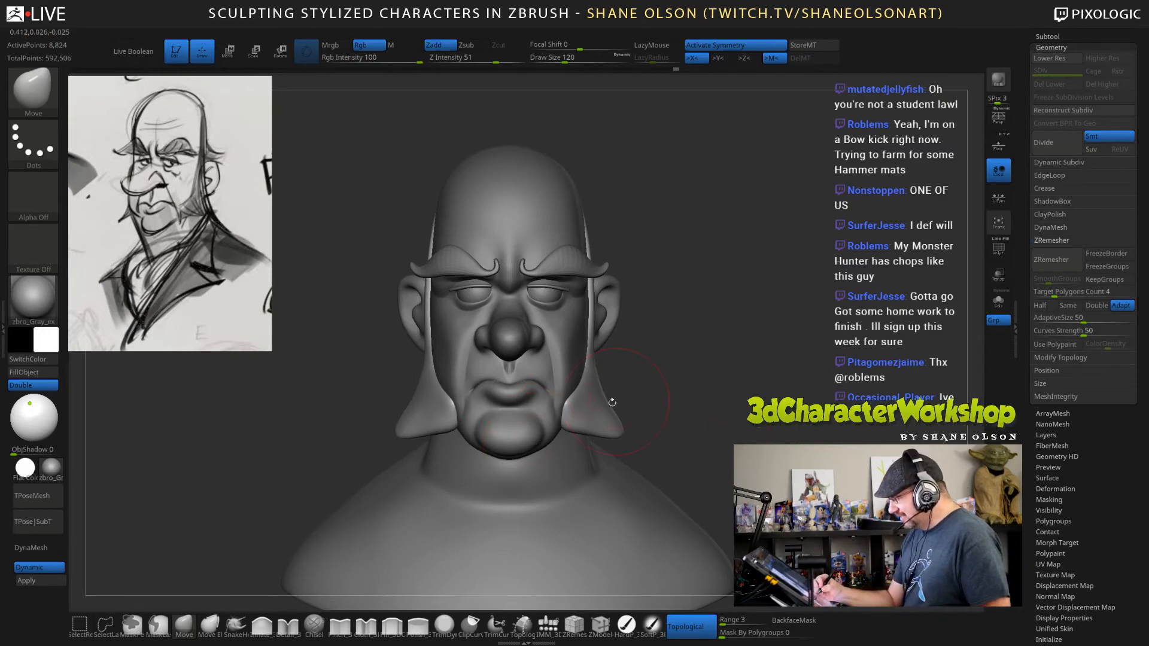
Make the head the active subtool and adjust the chin with the Move brush at draw size 85.
left_click(539, 424, "alt")
key("s")
left_click(657, 381)
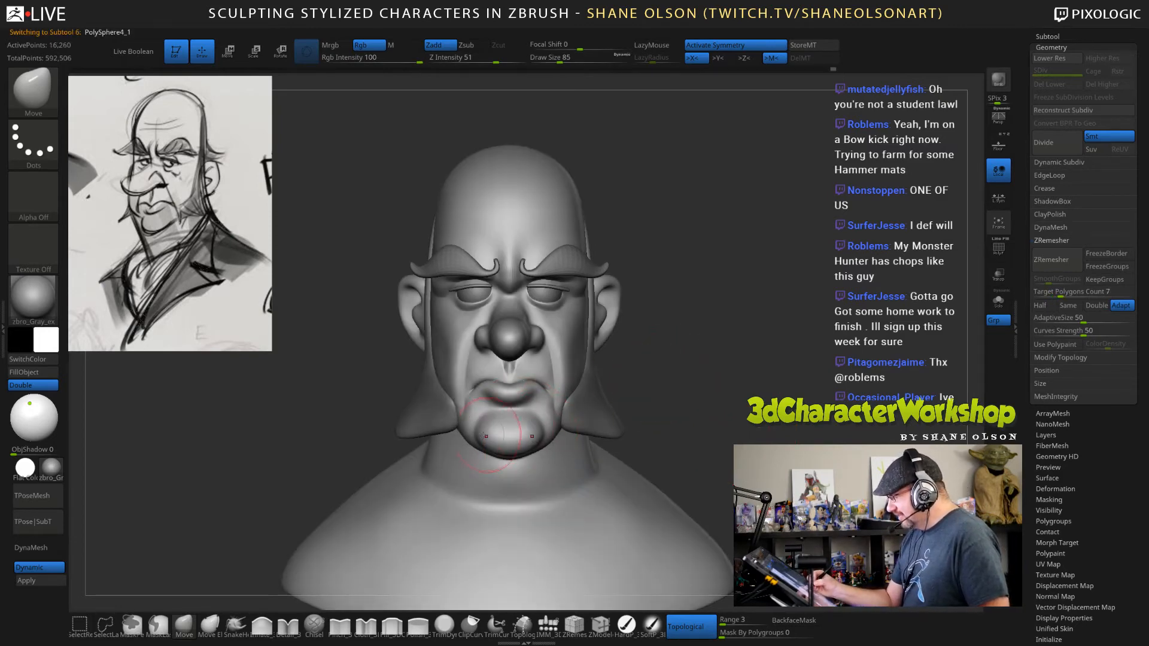
left_click_drag(465, 432, 470, 430)
left_click_drag(715, 391, 712, 420)
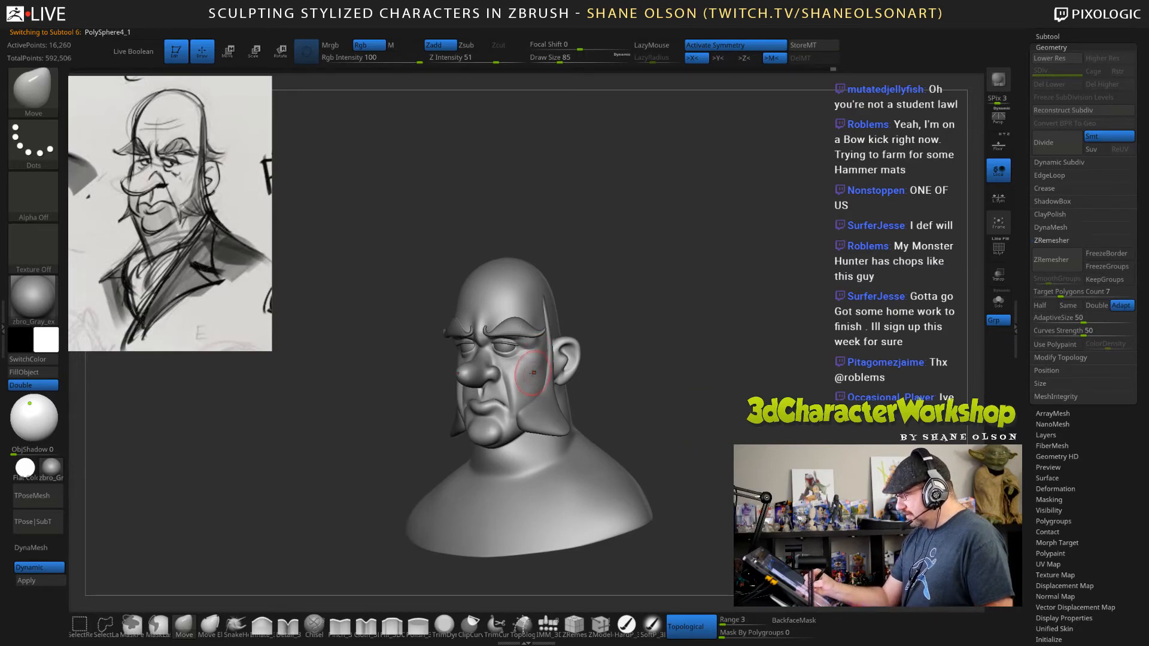
Reshape the nose tip with the Move brush at draw size 141, and refine its side at size 51.
left_click_drag(604, 366, 673, 404)
key("s")
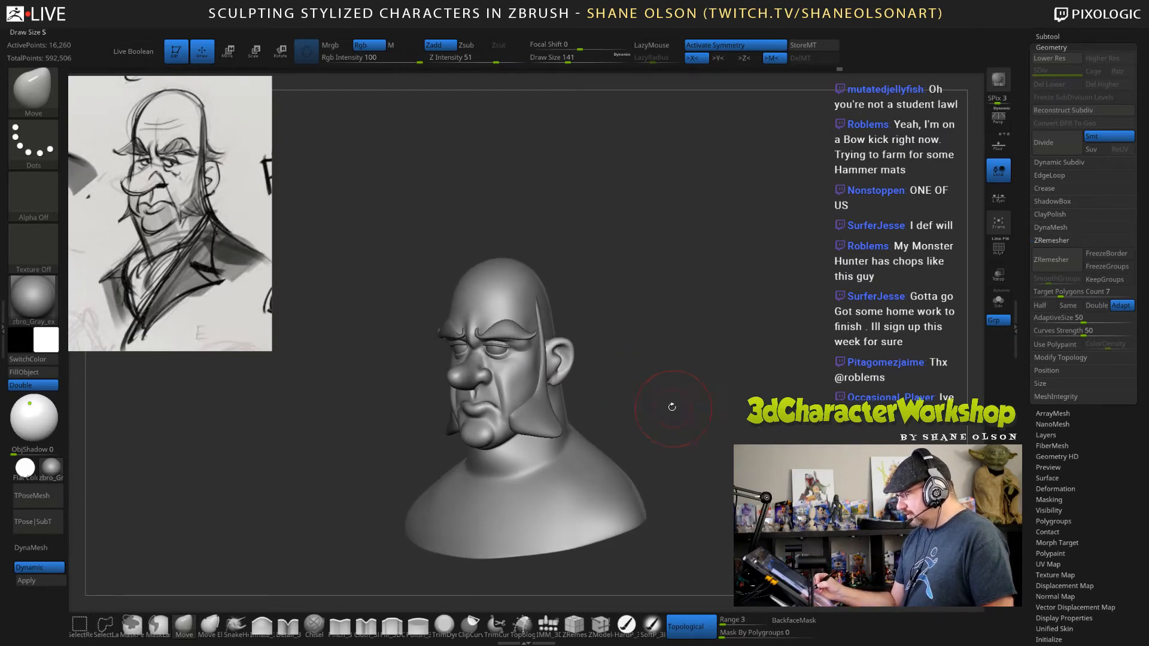
mouse_move(461, 386)
left_mouse_down()
mouse_move(455, 376)
mouse_move(470, 382)
left_mouse_up()
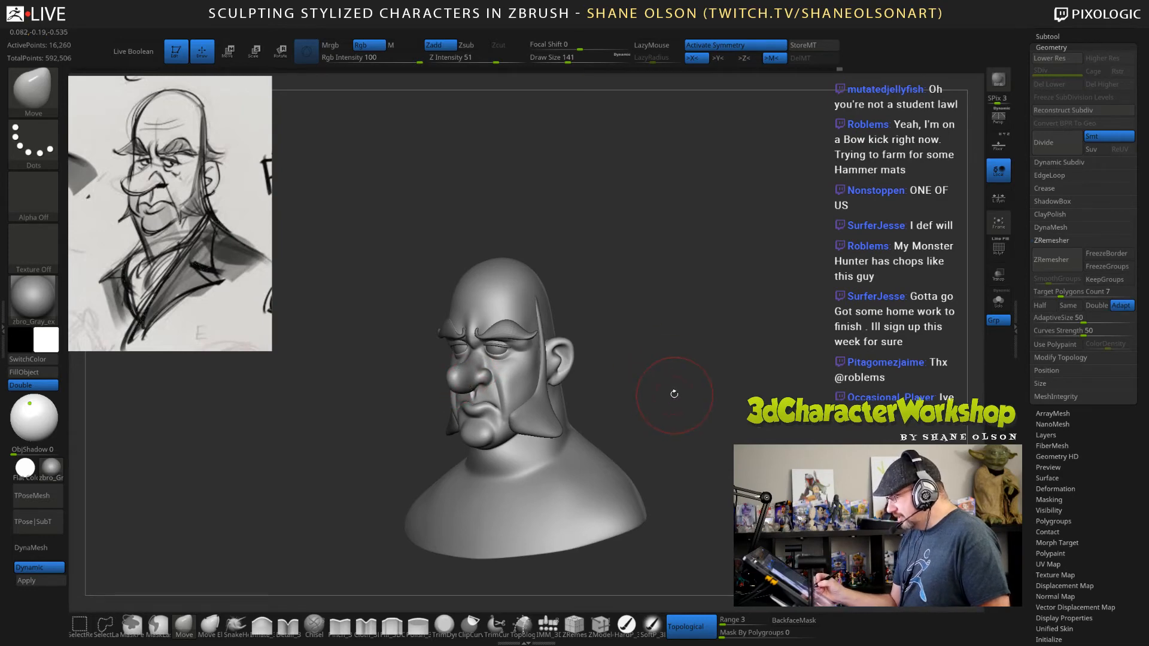
key("s")
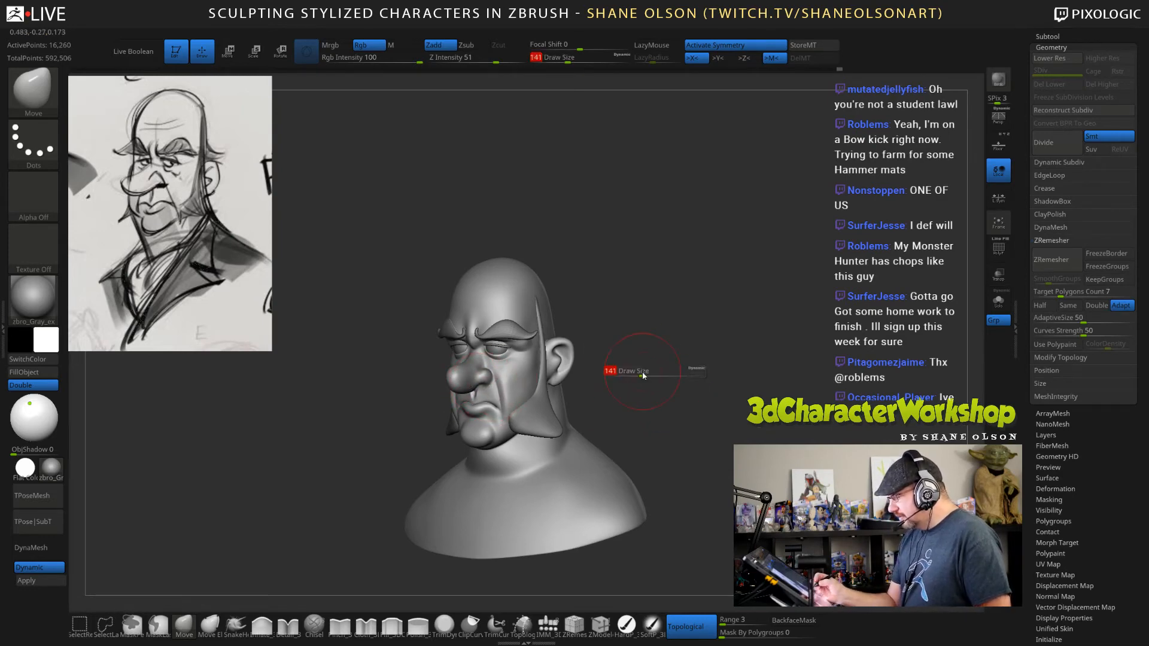
left_click_drag(649, 371, 622, 348)
key("s")
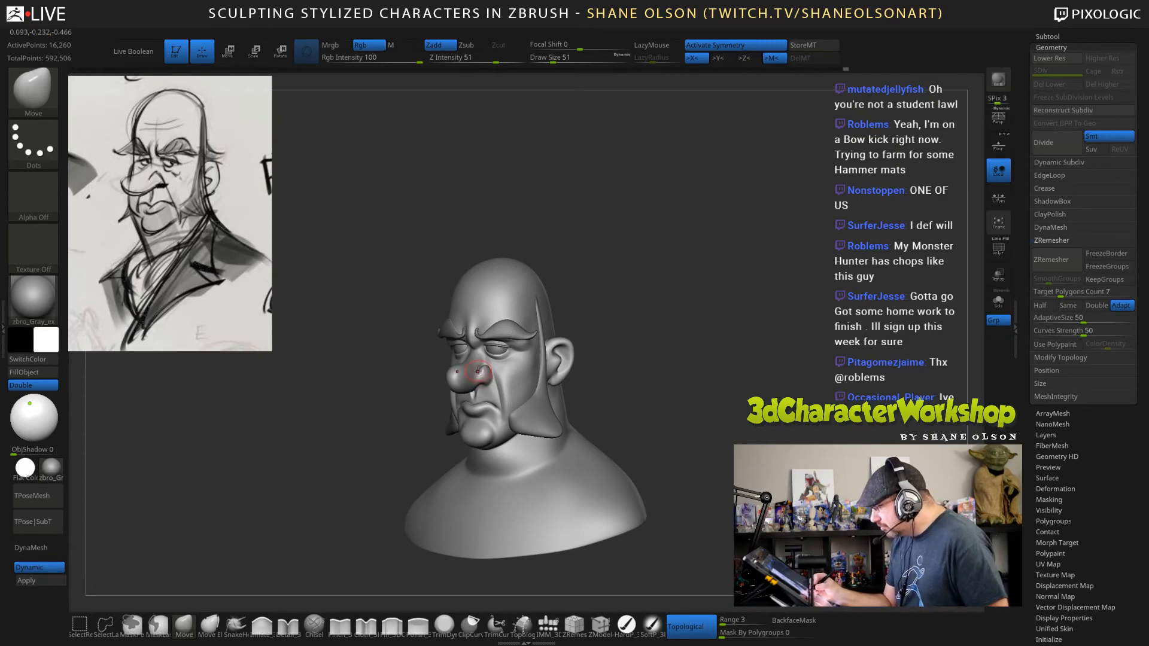
Refine the transition between nostril and cheek with the Move brush at draw sizes 74 and 41.
mouse_move(712, 396)
left_mouse_down()
mouse_move(743, 389)
mouse_move(697, 395)
mouse_move(652, 359)
mouse_move(679, 364)
mouse_move(674, 403)
left_mouse_up()
key("s")
left_click_drag(642, 353, 647, 353)
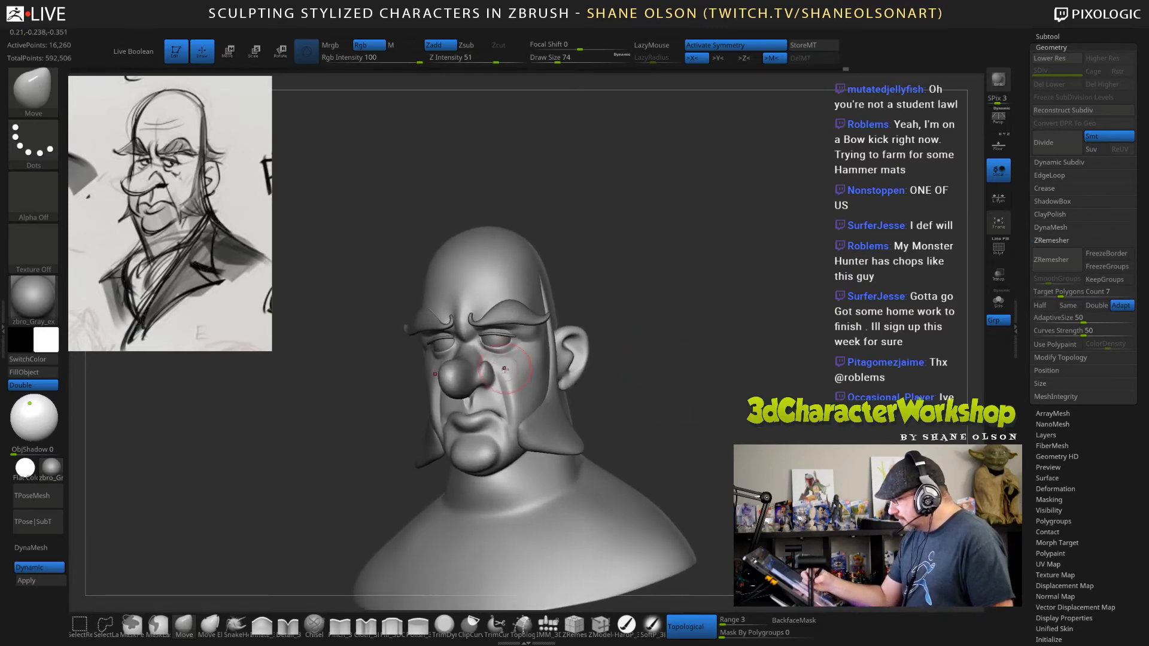
key("s")
left_click_drag(498, 384, 492, 385)
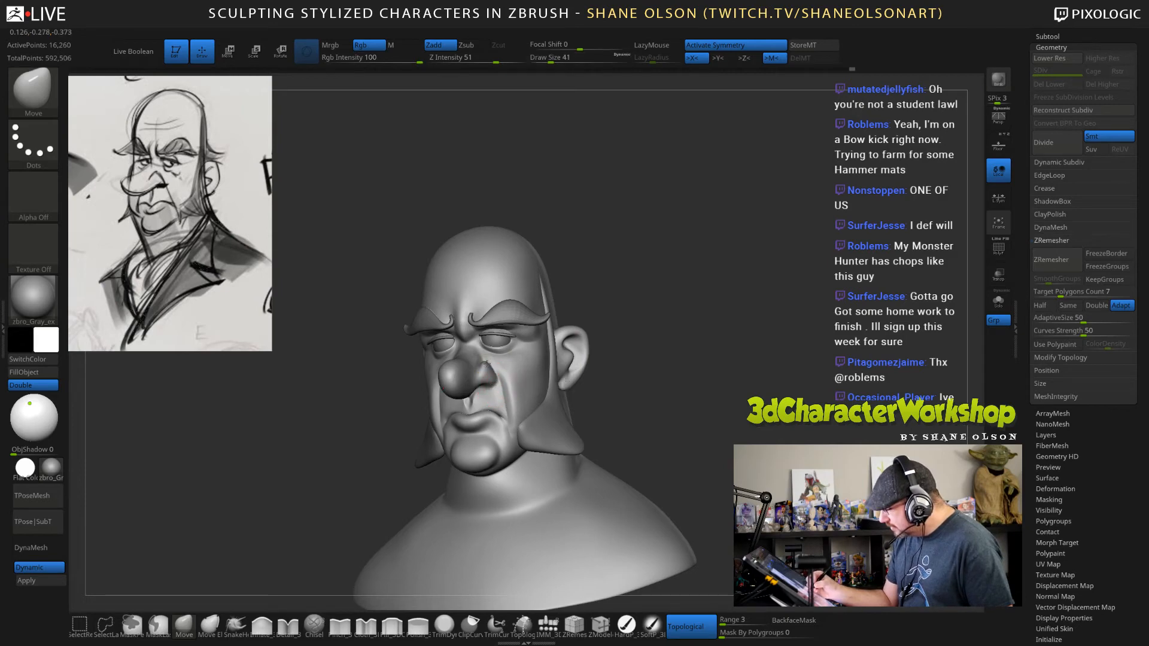
mouse_move(658, 387)
left_mouse_down()
mouse_move(718, 431)
mouse_move(694, 426)
mouse_move(735, 435)
mouse_move(710, 441)
left_mouse_up()
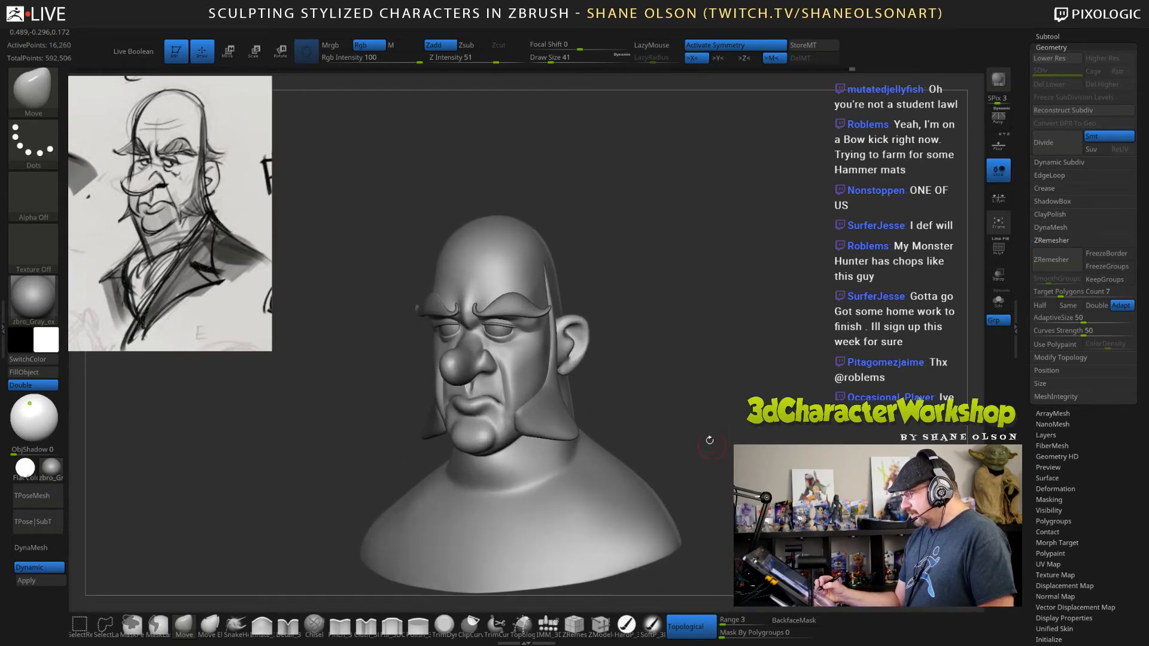
Make the eyeballs the active subtool and scale them slightly with the transform gizmo.
left_click(499, 329, "alt")
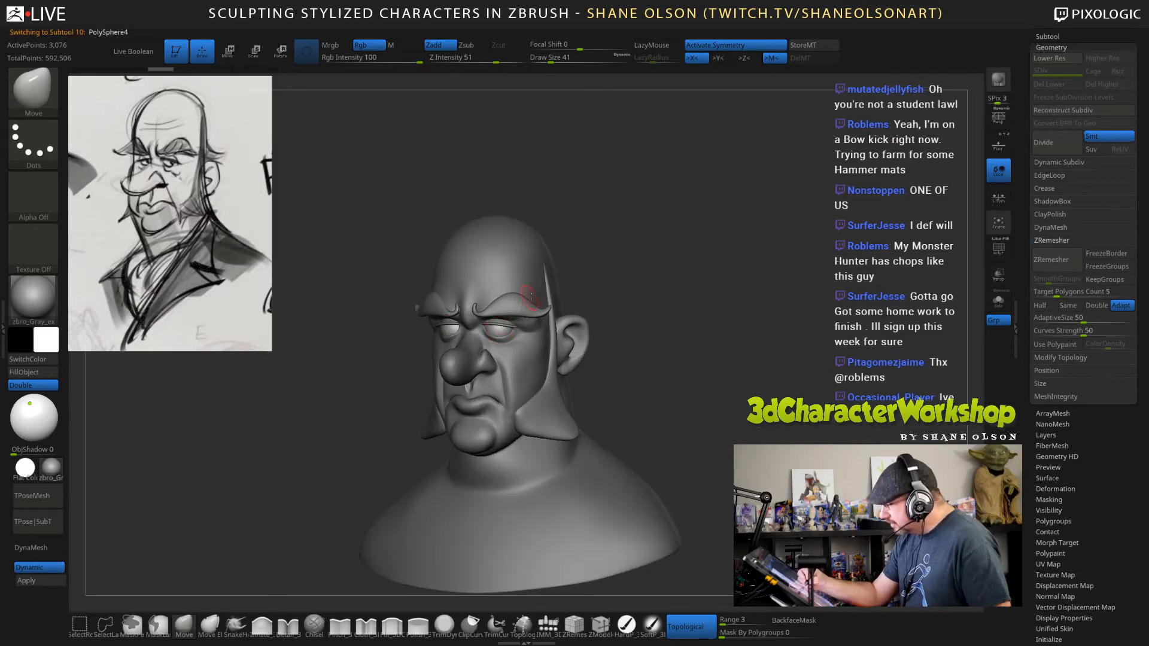
key("e")
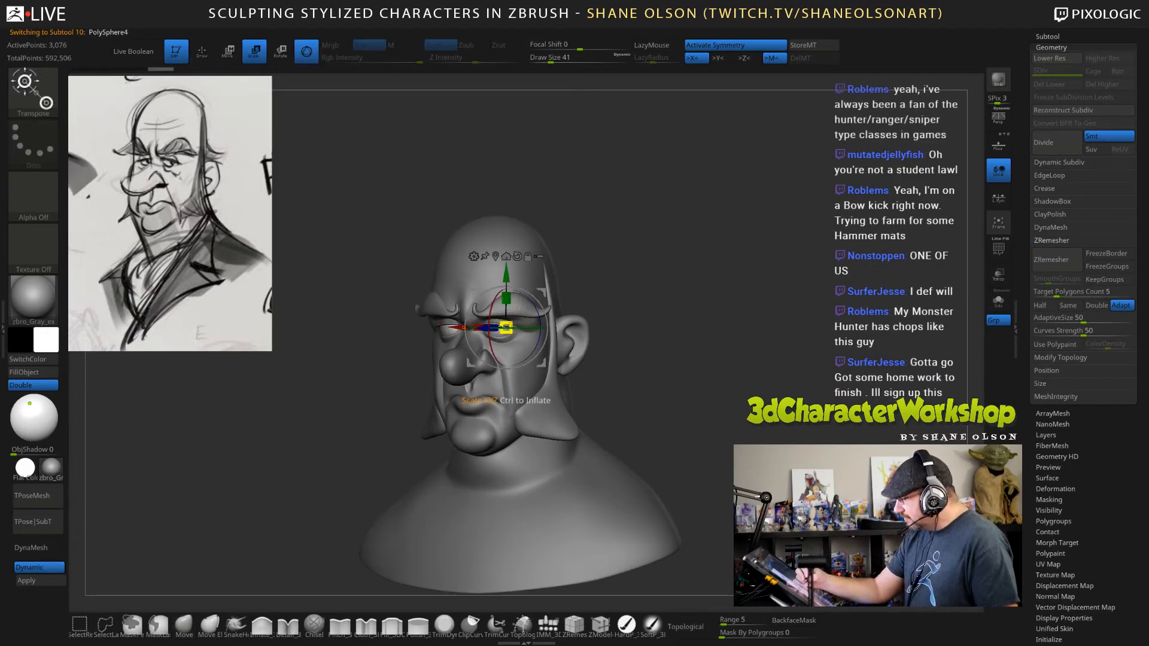
left_click_drag(505, 327, 506, 327)
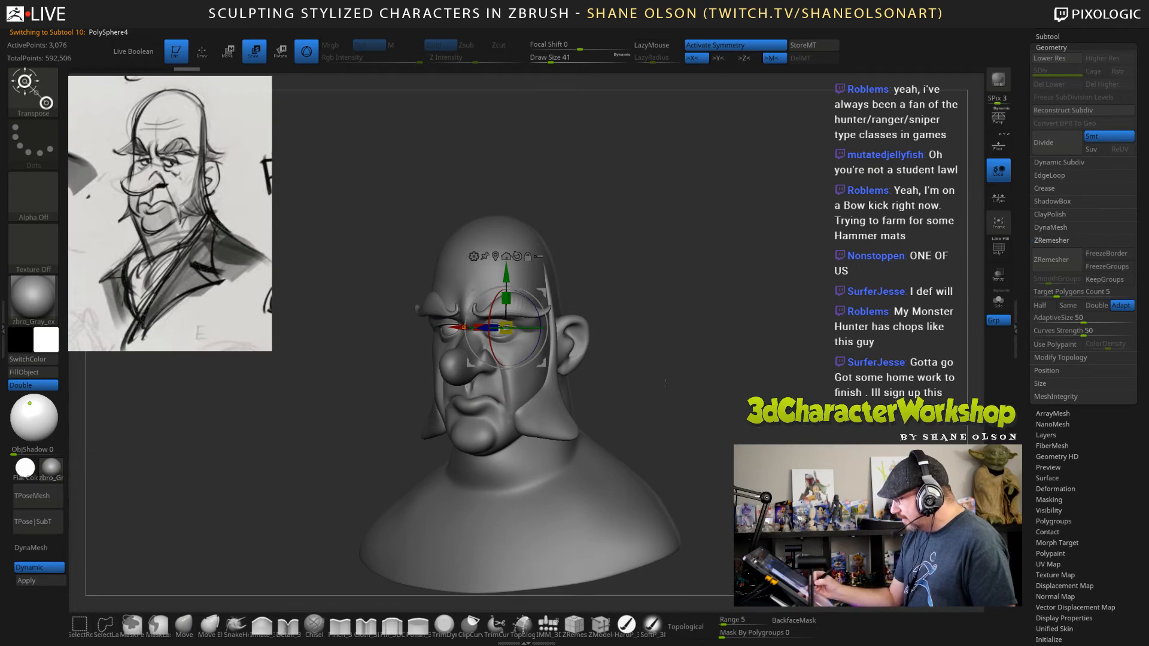
Make the head the active subtool and reshape the area under the eyes with the Move brush at draw size 23.
key("q")
left_click(523, 362, "alt")
key("s")
left_click_drag(621, 336, 631, 338)
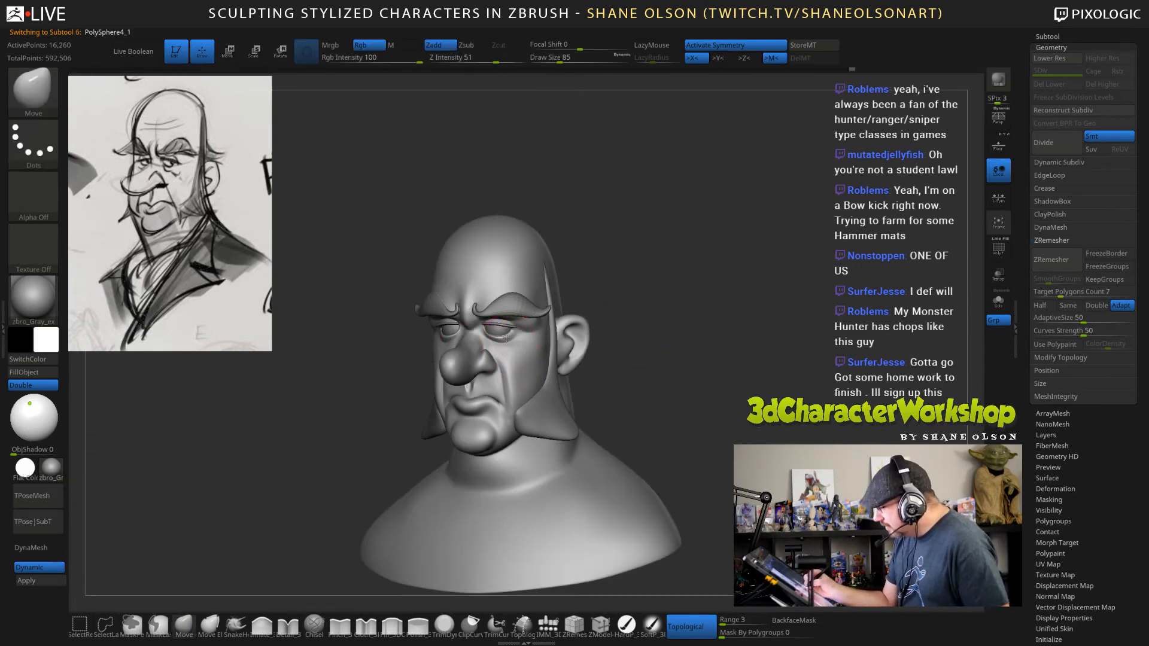
left_click_drag(705, 364, 710, 381)
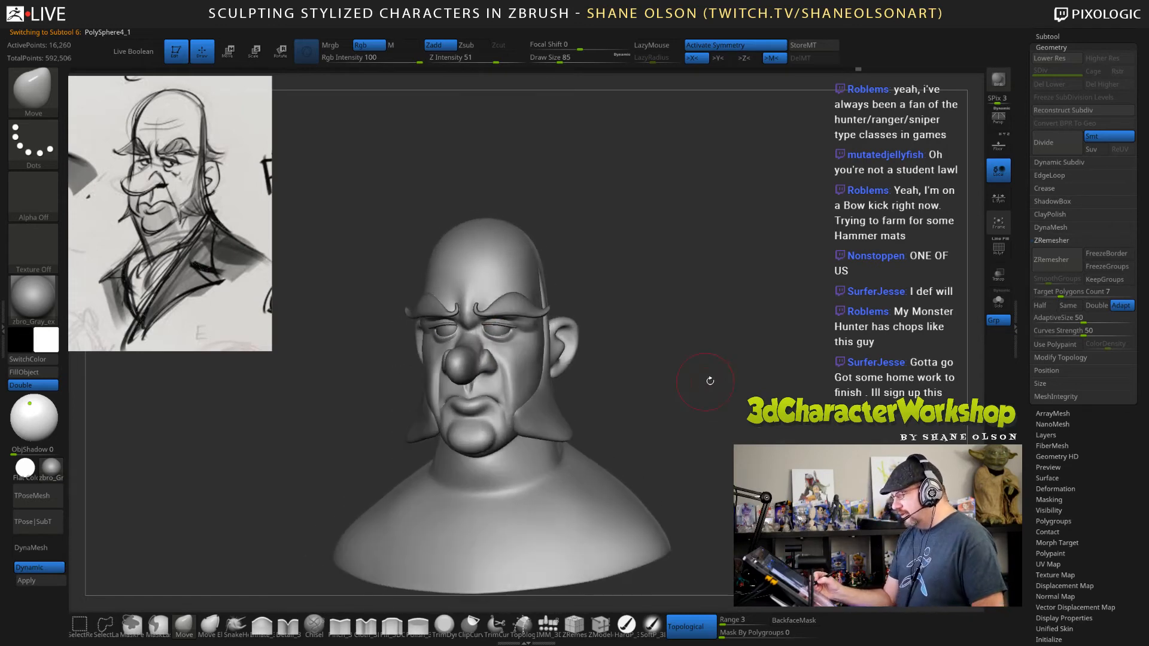
mouse_move(653, 358)
left_mouse_down("alt")
mouse_move(653, 317)
mouse_move(641, 316)
left_mouse_up("alt")
key("s")
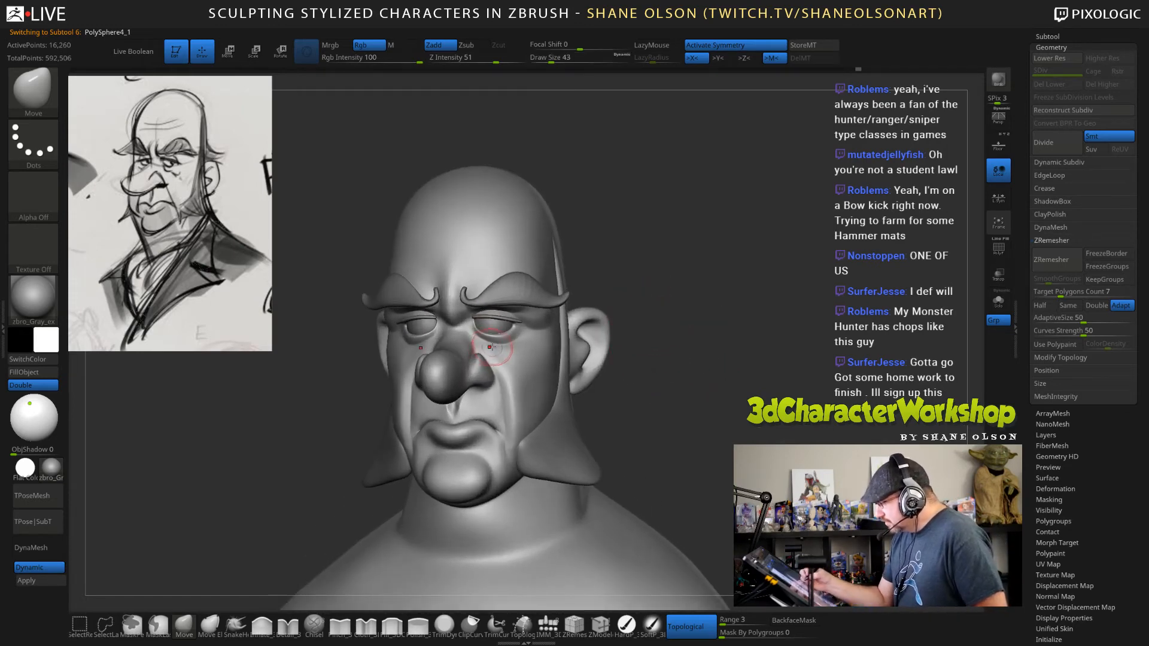
key("s")
left_click_drag(490, 346, 484, 344)
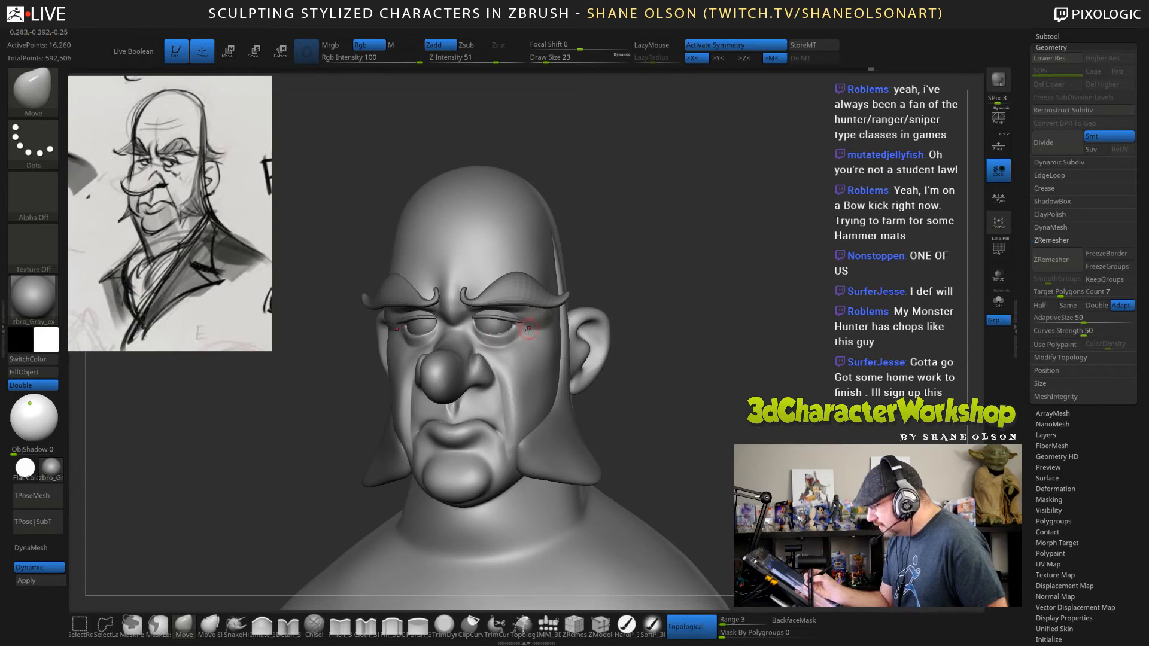
right_click_drag(528, 329, 511, 347)
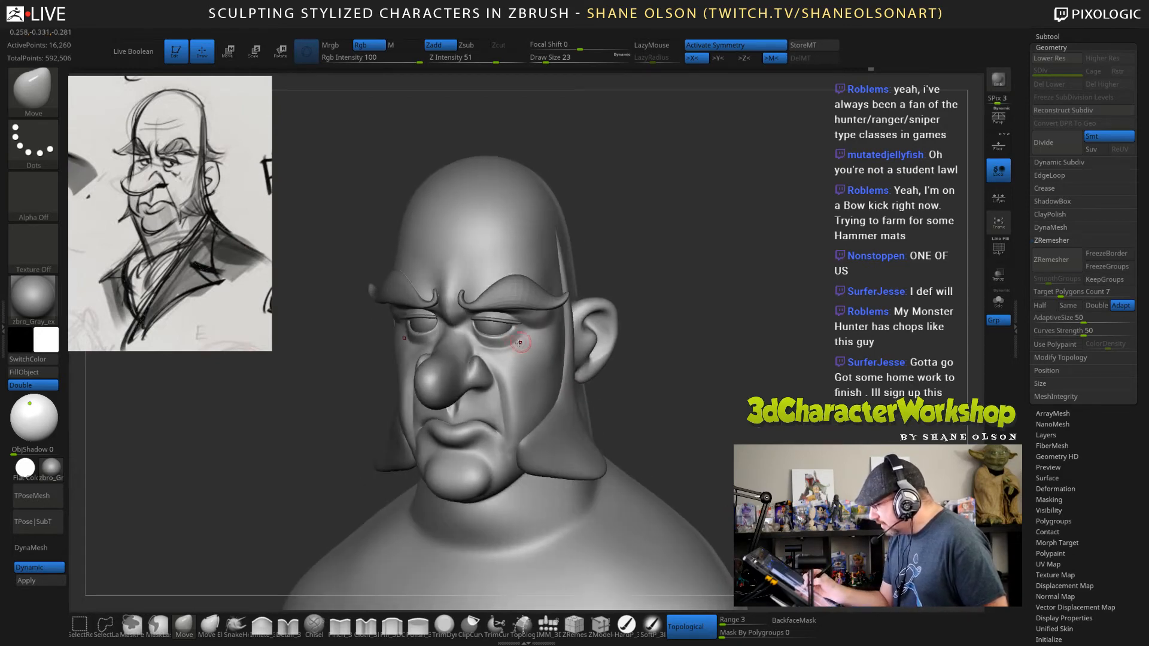
Smooth the cheek below the outer eye corner at draw size 23 and adjust it with the Move brush at size 41.
key("shift")
left_click_drag(530, 340, 541, 365, "shift")
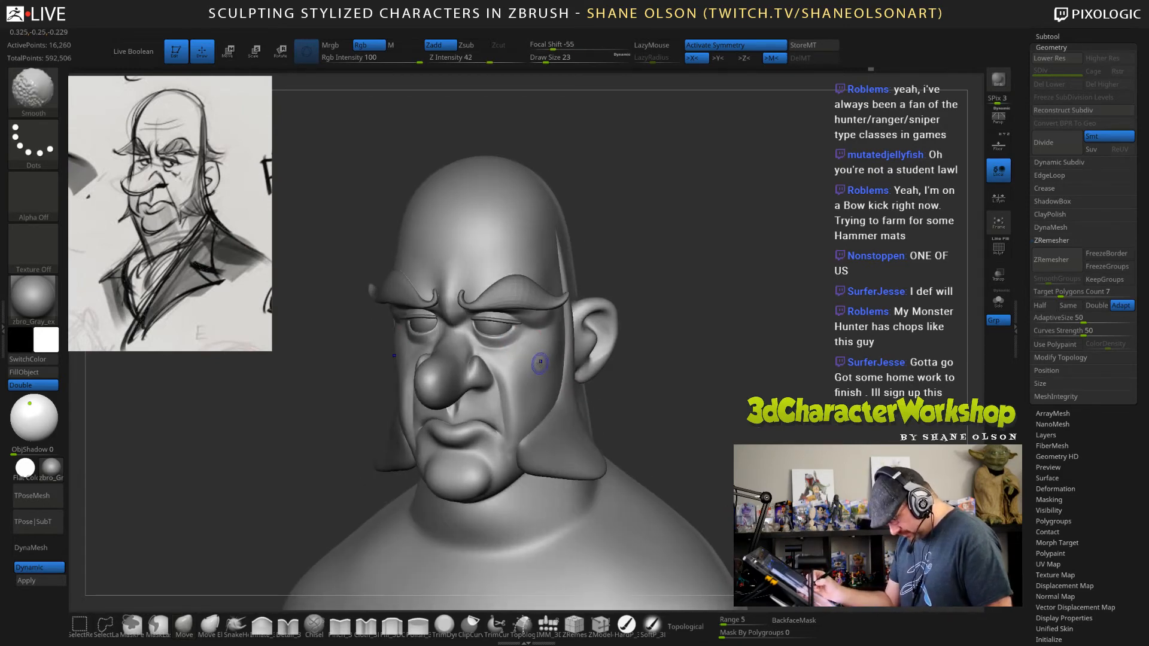
right_click_drag(531, 337, 523, 397)
key("s")
left_click_drag(515, 358, 520, 358)
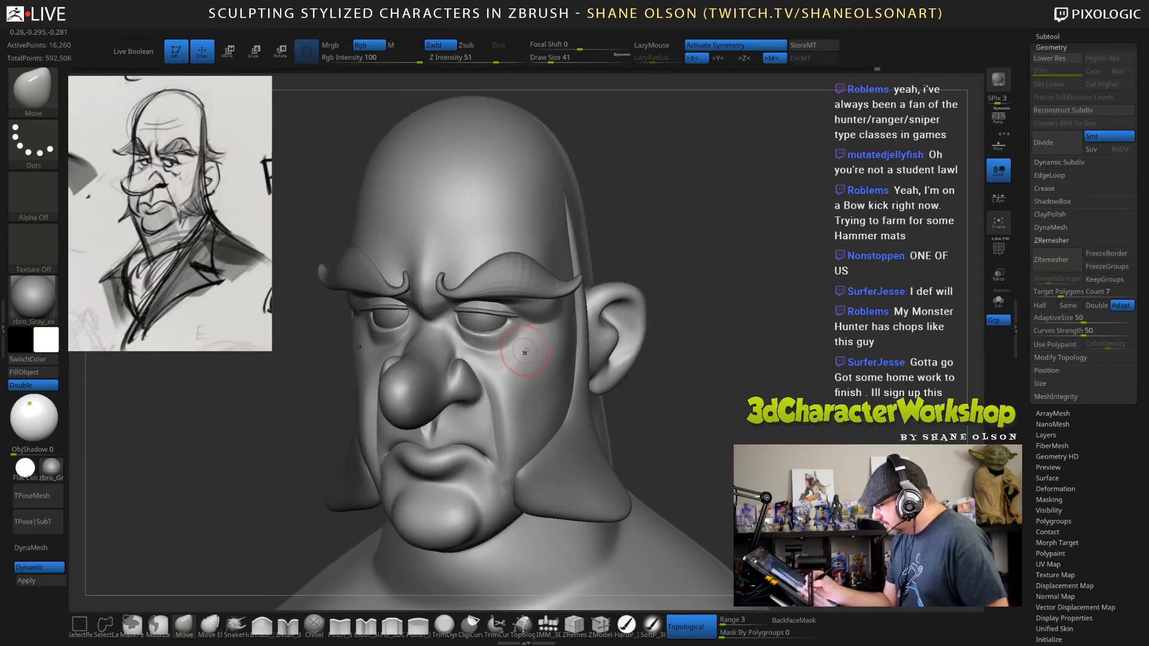
Build up the bags under the eyes with the Inflate brush at draw sizes 41 and 28, smoothing the strokes.
left_click(262, 625)
key("s")
left_click_drag(508, 353, 510, 353)
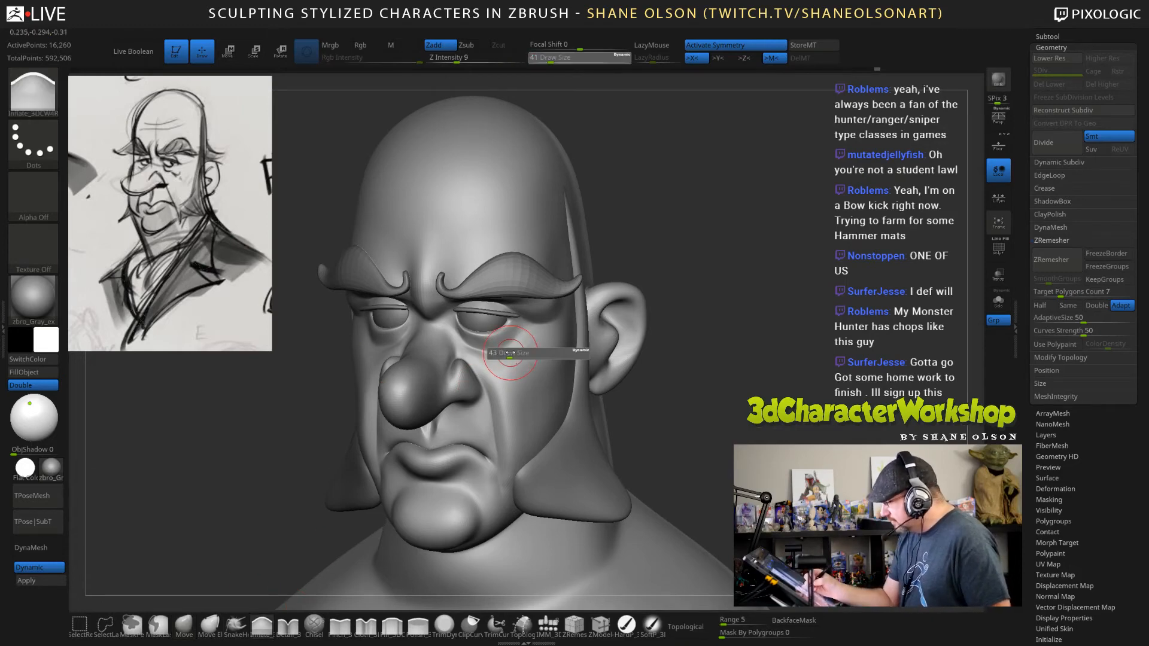
key("shift")
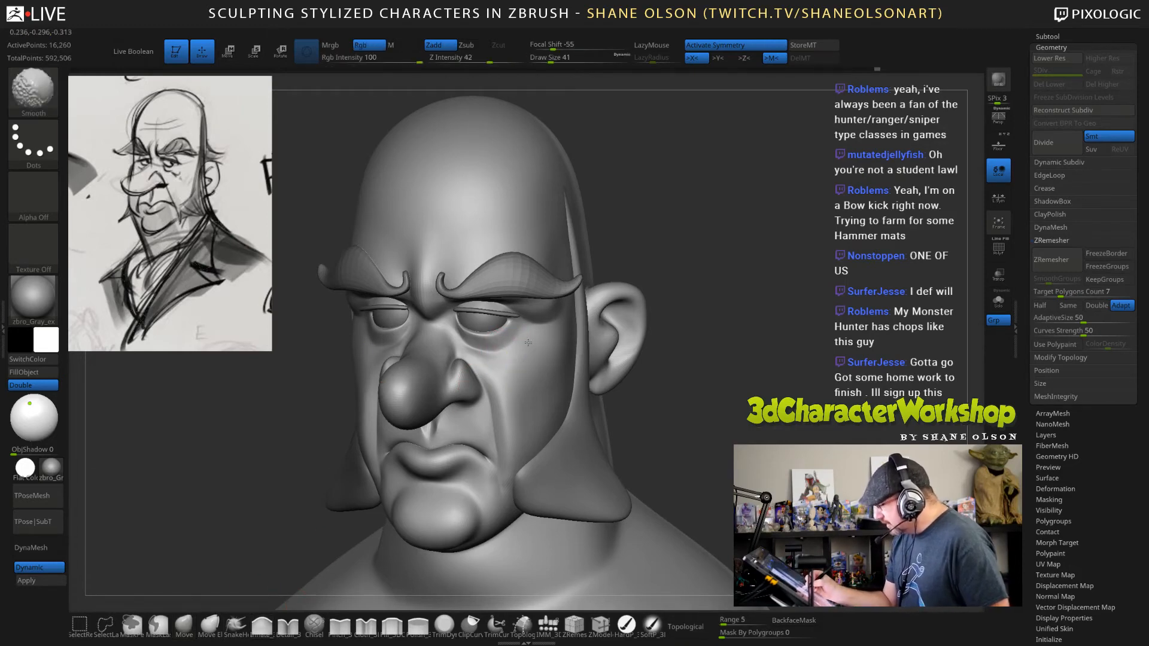
key("s")
key("s")
left_click_drag(507, 353, 501, 354)
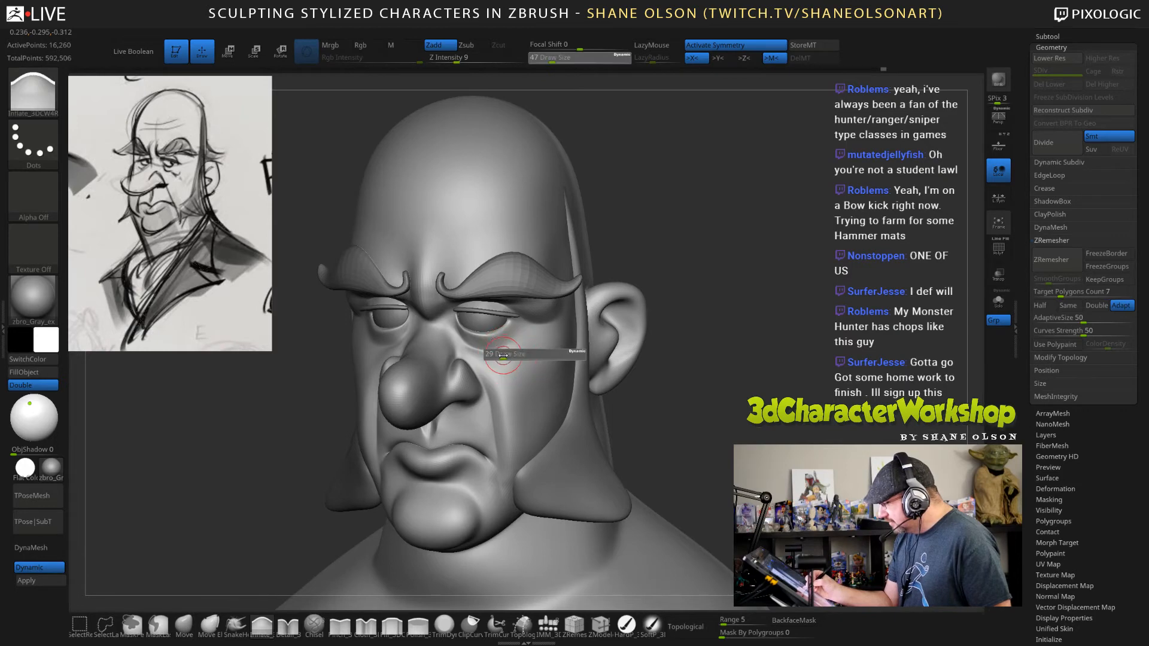
key("shift")
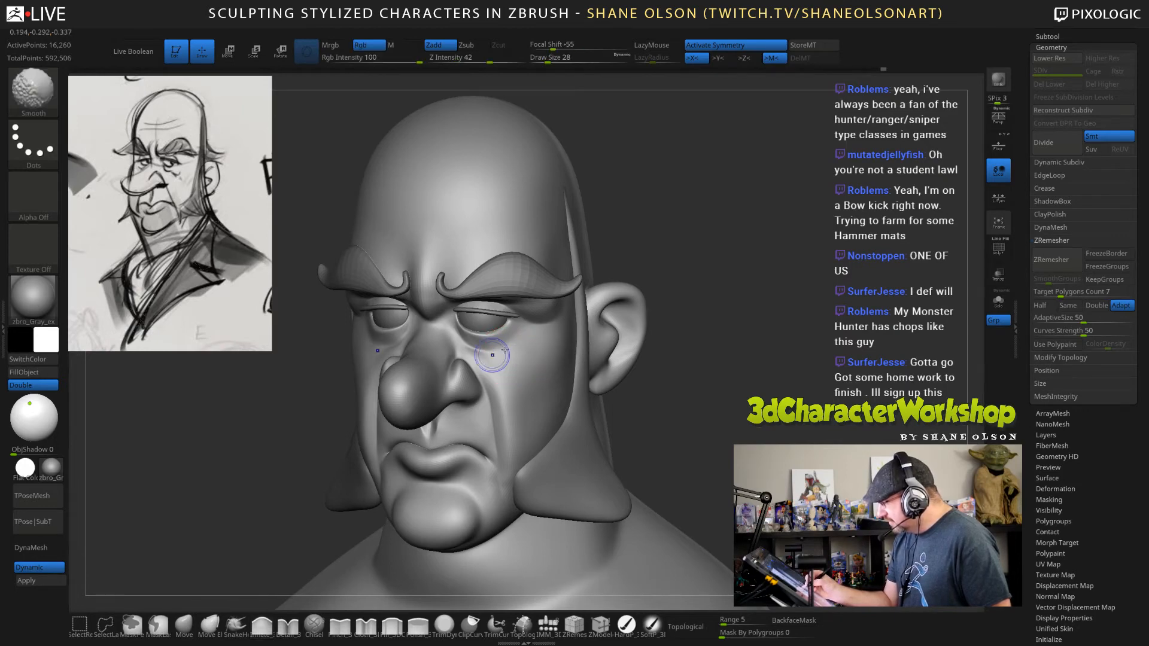
Examine the eye bags and overall head shape from the front and three-quarter views, near and far.
left_click_drag(670, 354, 714, 370)
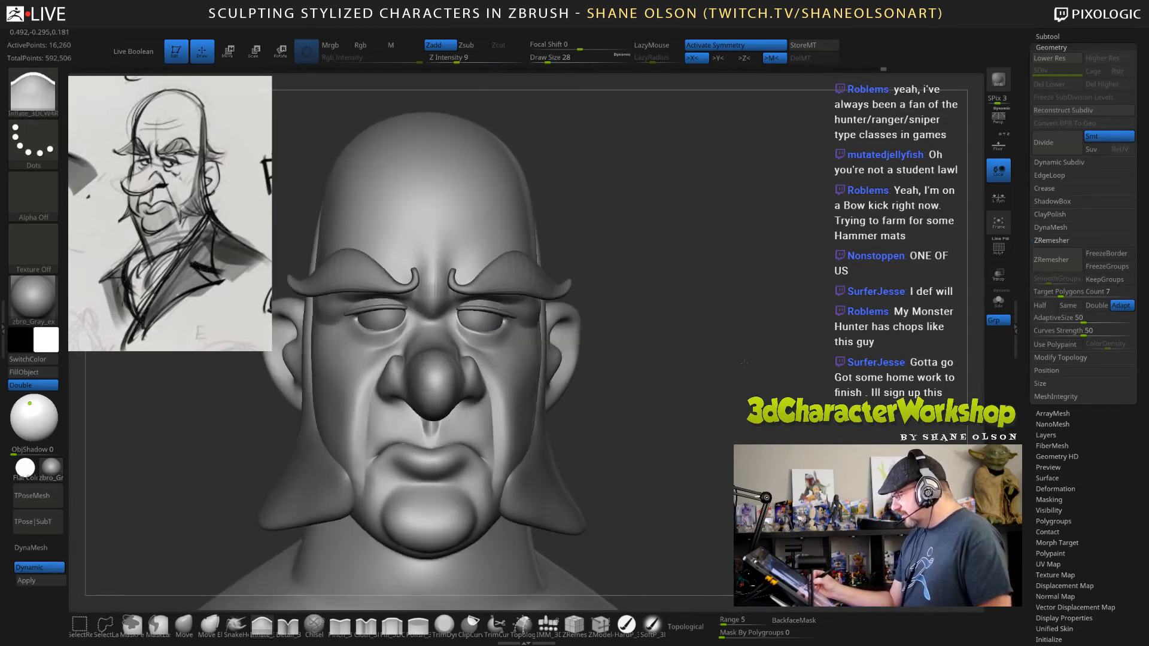
right_click_drag(713, 369, 712, 326, "ctrl")
left_click_drag(748, 413, 703, 417)
right_click_drag(703, 417, 702, 436, "ctrl")
left_click_drag(703, 436, 699, 432)
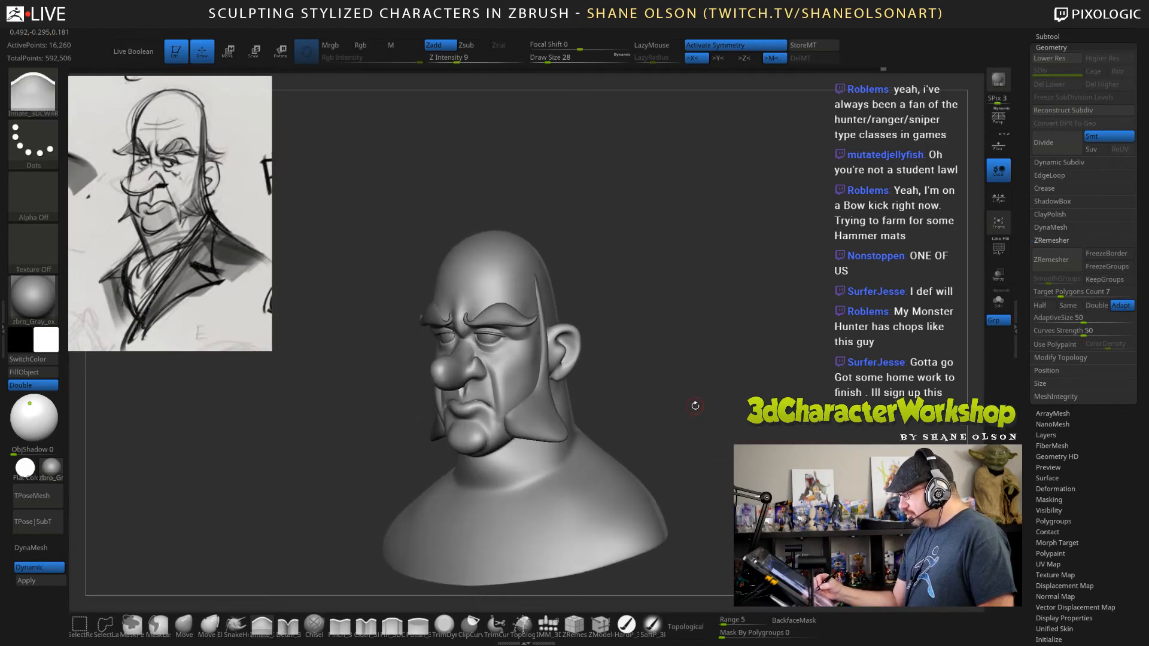
right_click_drag(695, 406, 699, 441, "ctrl")
left_click_drag(698, 441, 692, 432)
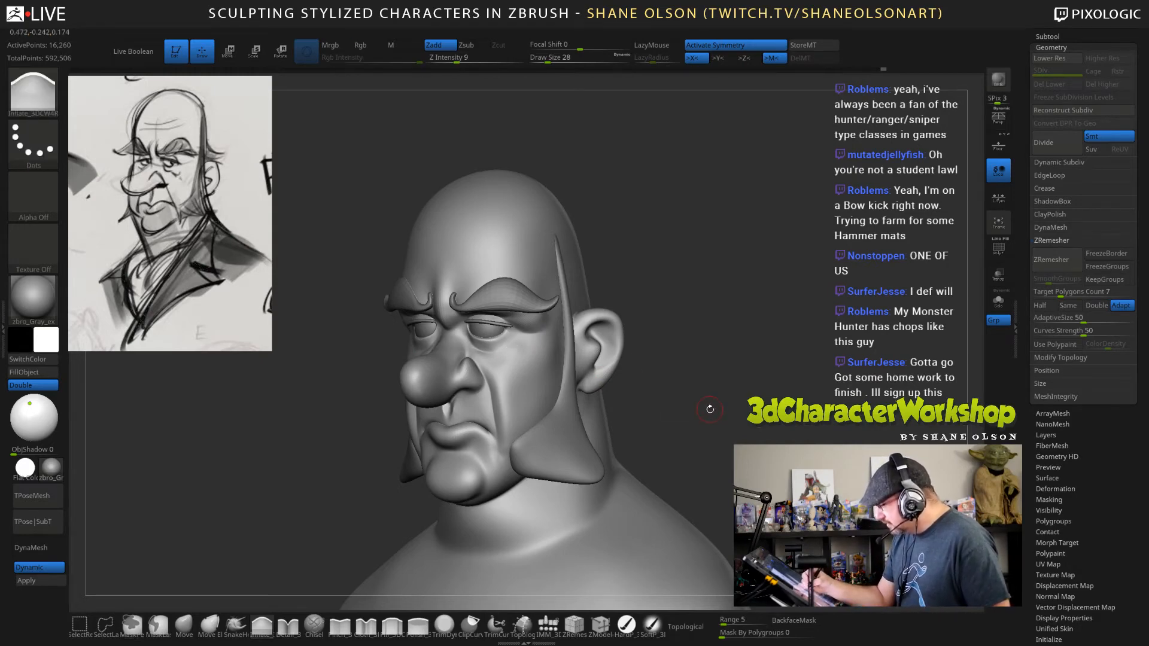
left_click_drag(710, 410, 744, 404)
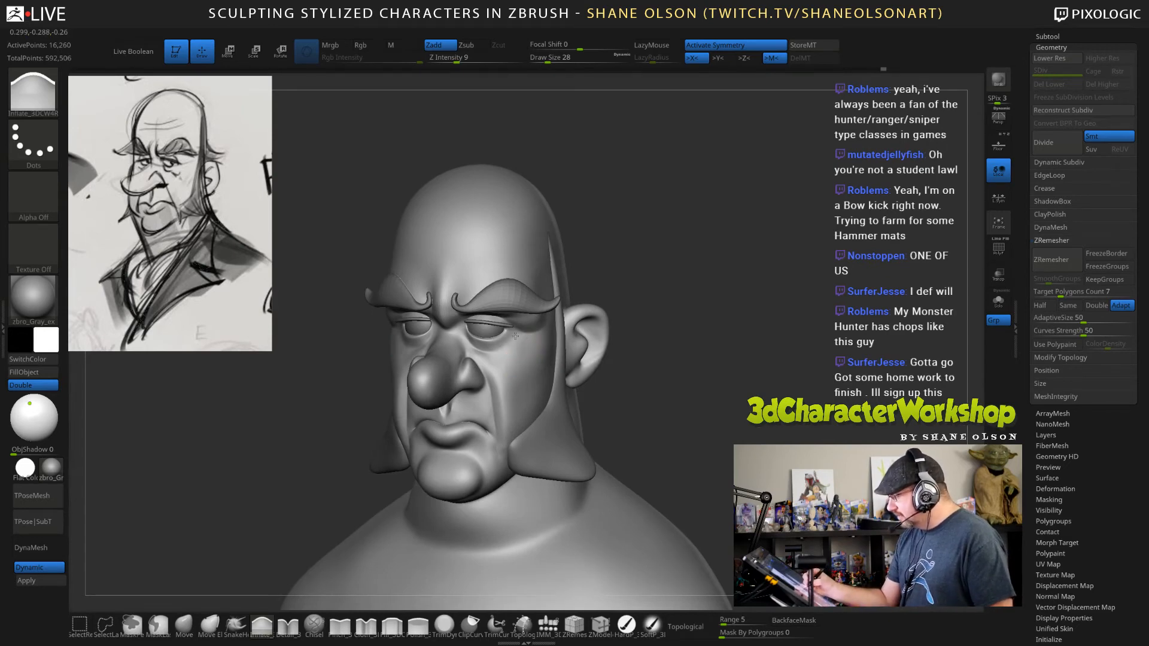
Inflate and smooth the area beside the outer eye corner at draw size 49.
mouse_move(628, 376)
left_mouse_down()
mouse_move(651, 372)
mouse_move(629, 384)
mouse_move(683, 297)
left_mouse_up()
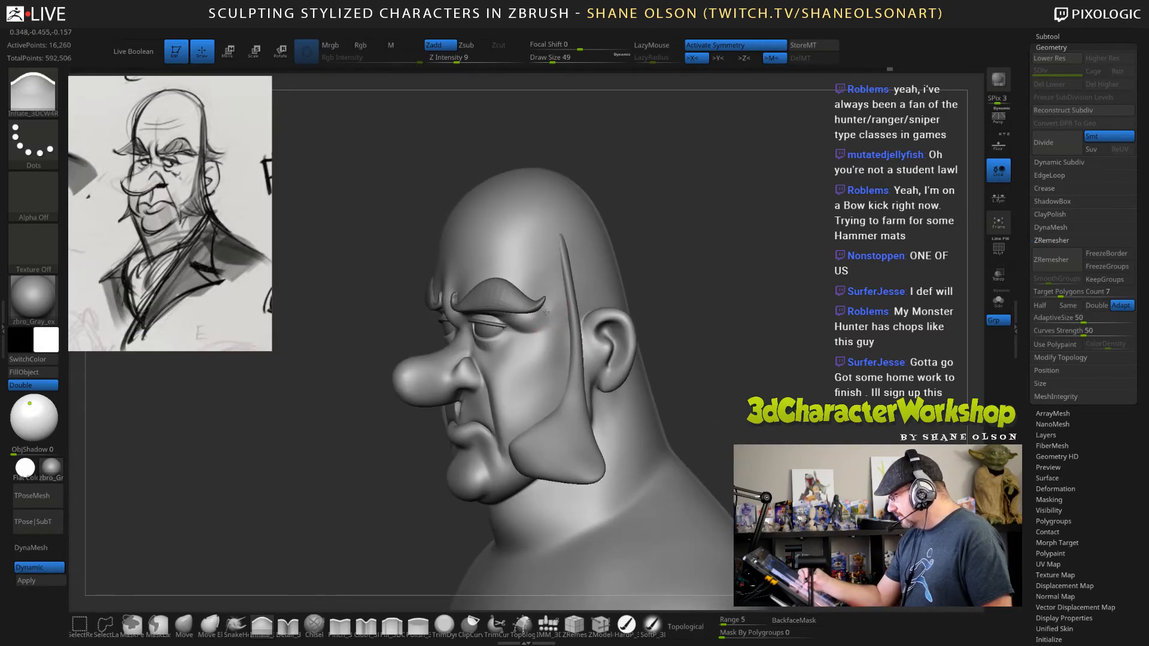
left_click_drag(550, 316, 549, 310, "shift")
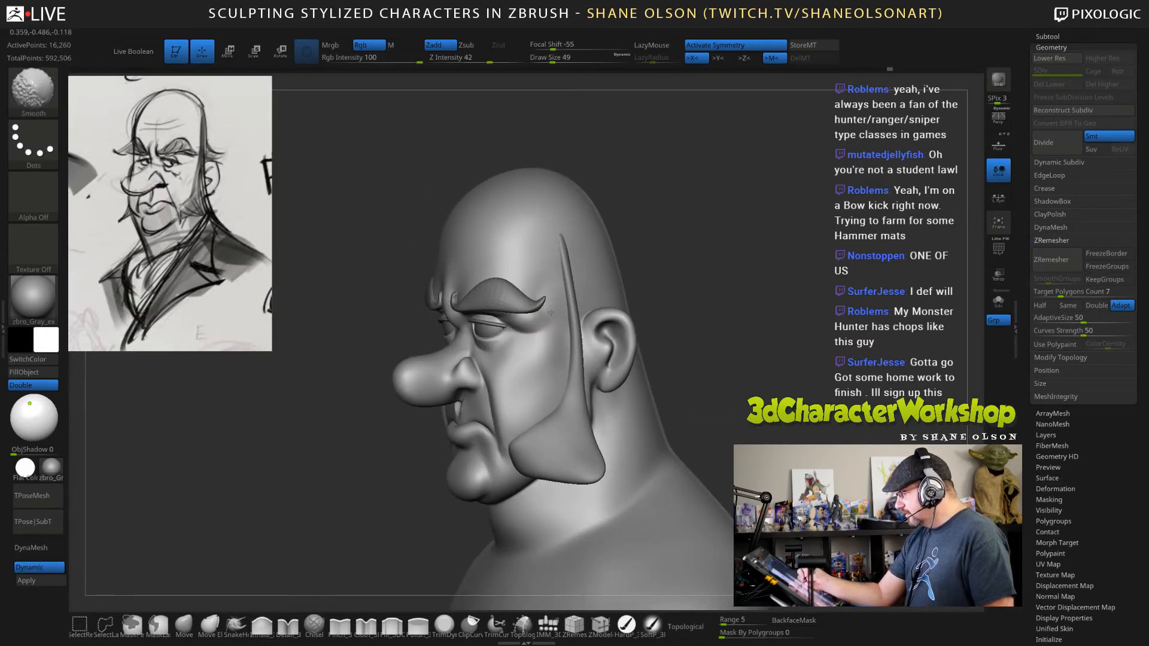
mouse_move(726, 345)
left_mouse_down()
mouse_move(709, 341)
mouse_move(712, 361)
mouse_move(667, 323)
mouse_move(666, 343)
mouse_move(715, 417)
left_mouse_up()
Refine the volume around the eyelids and lower lids with the Inflate brush at draw size 23, smoothing below the eyes.
key("s")
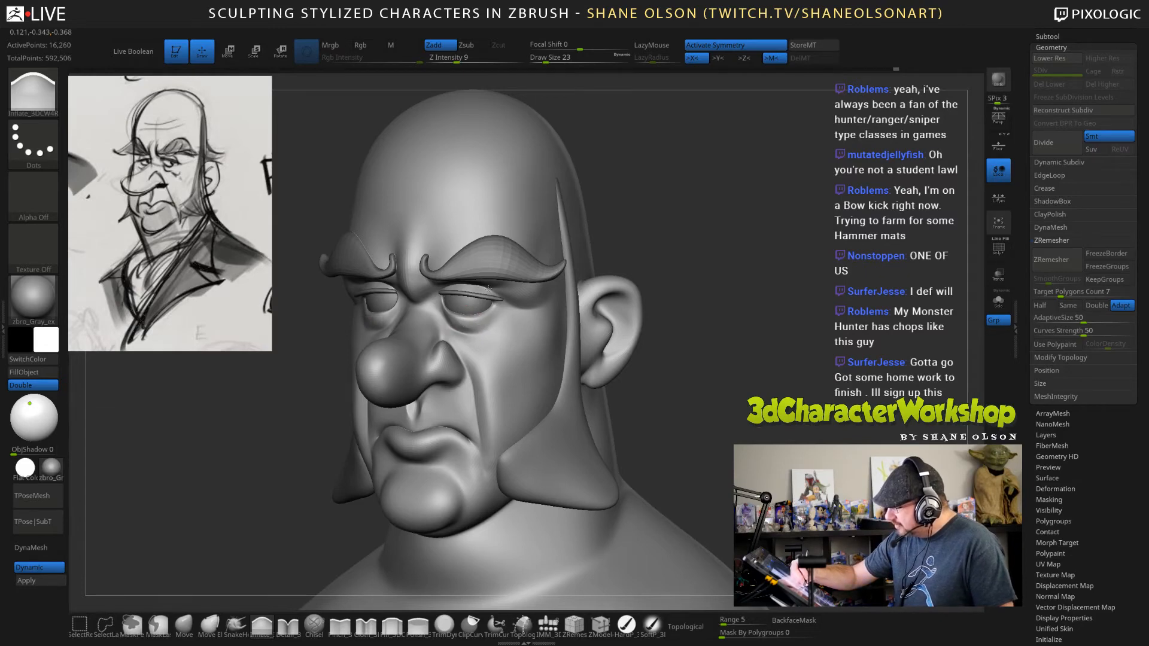
mouse_move(488, 290)
right_mouse_down()
mouse_move(550, 293)
mouse_move(493, 297)
right_mouse_up()
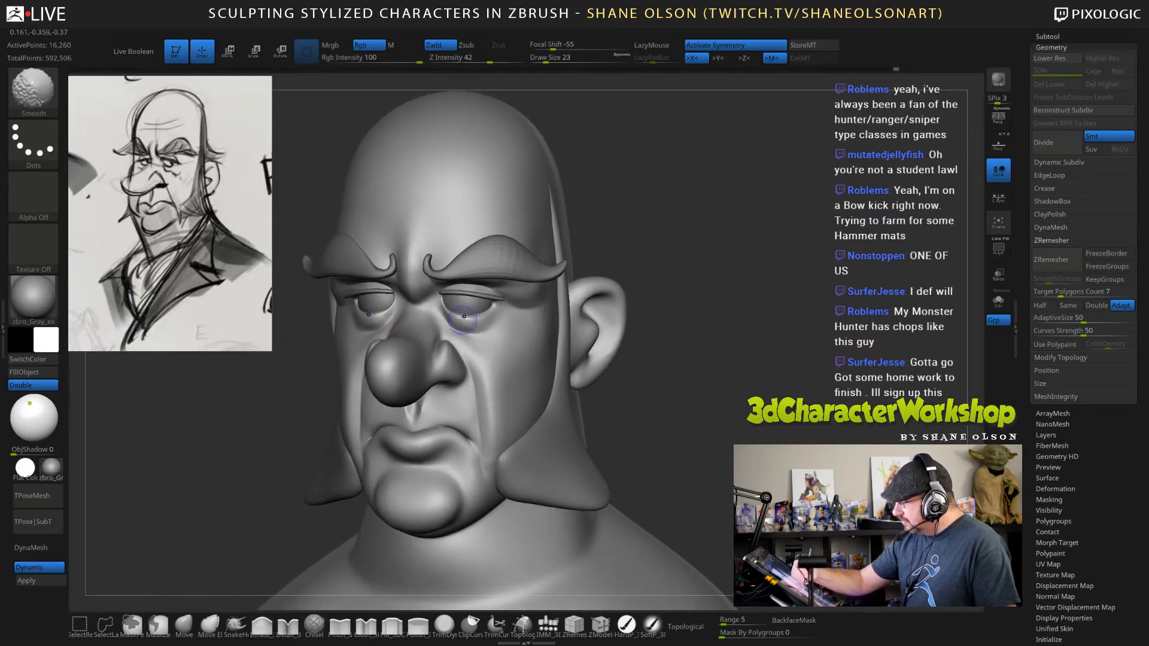
left_click_drag(463, 320, 472, 322, "shift")
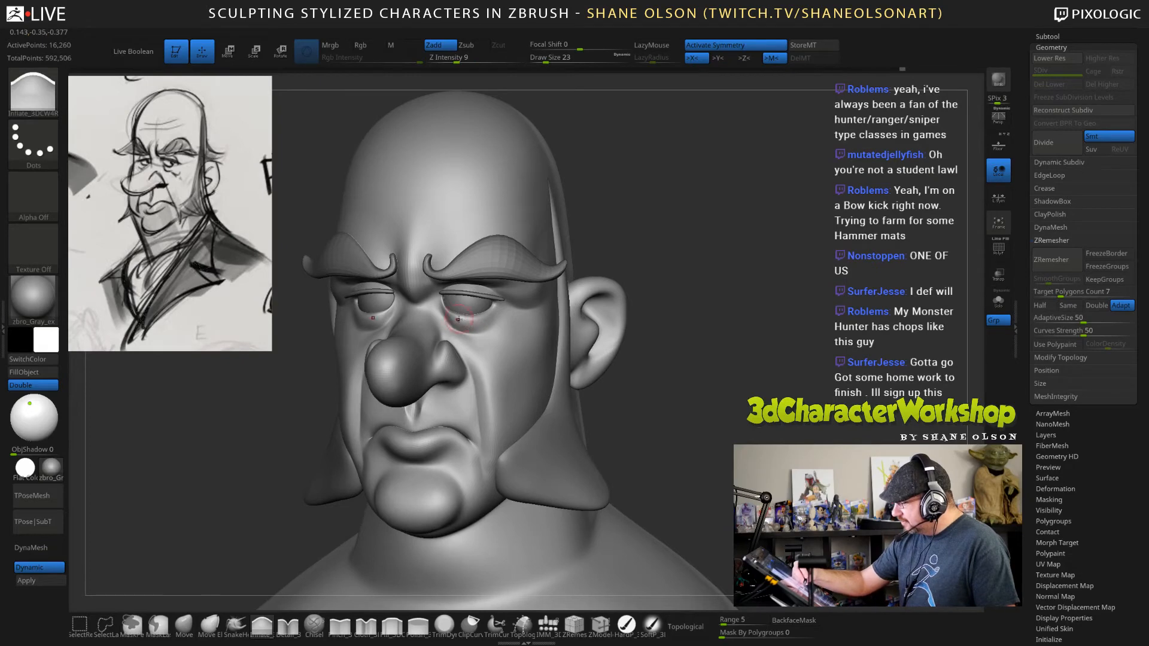
mouse_move(734, 408)
left_mouse_down()
mouse_move(666, 409)
mouse_move(742, 405)
left_mouse_up()
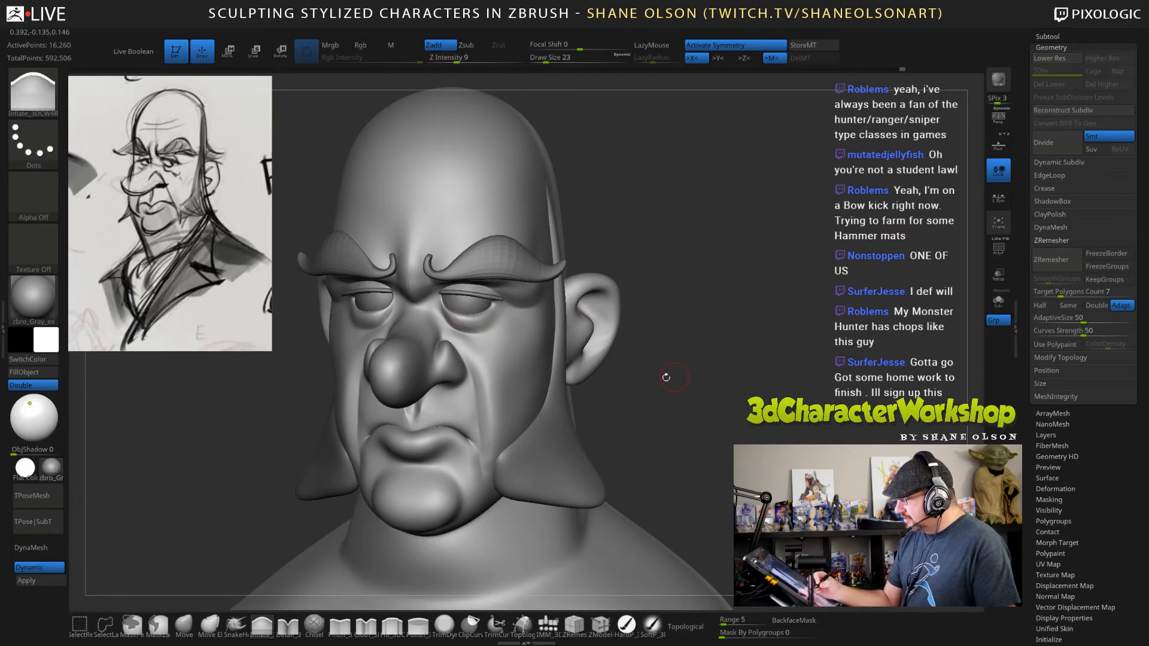
Adjust the upper and lower eyelids from side and front views with the Move brush at draw size 23.
left_click_drag(667, 377, 176, 609)
left_click(183, 624)
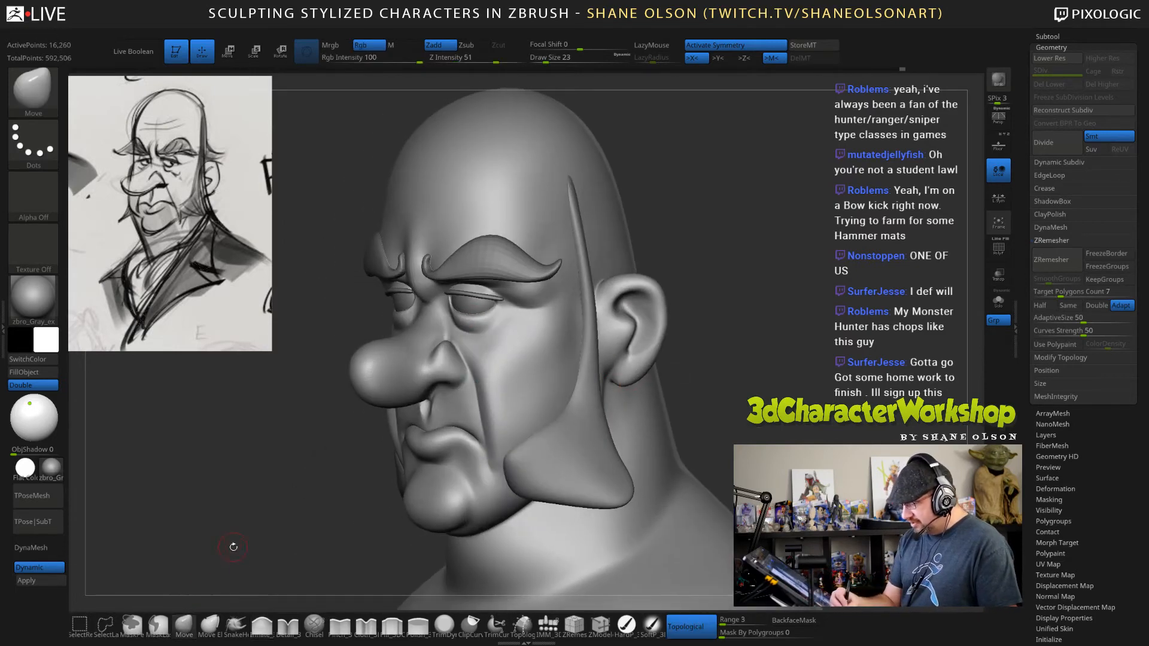
left_click_drag(326, 317, 263, 317)
left_click_drag(460, 297, 457, 301)
mouse_move(299, 365)
left_mouse_down()
mouse_move(350, 350)
mouse_move(368, 326)
left_mouse_up()
left_click_drag(459, 315, 461, 319)
left_click_drag(664, 368, 754, 361)
Smooth the cheek below the eye and adjust the fold beside the nostril with the Move brush at draw size 29.
key("bracketleft")
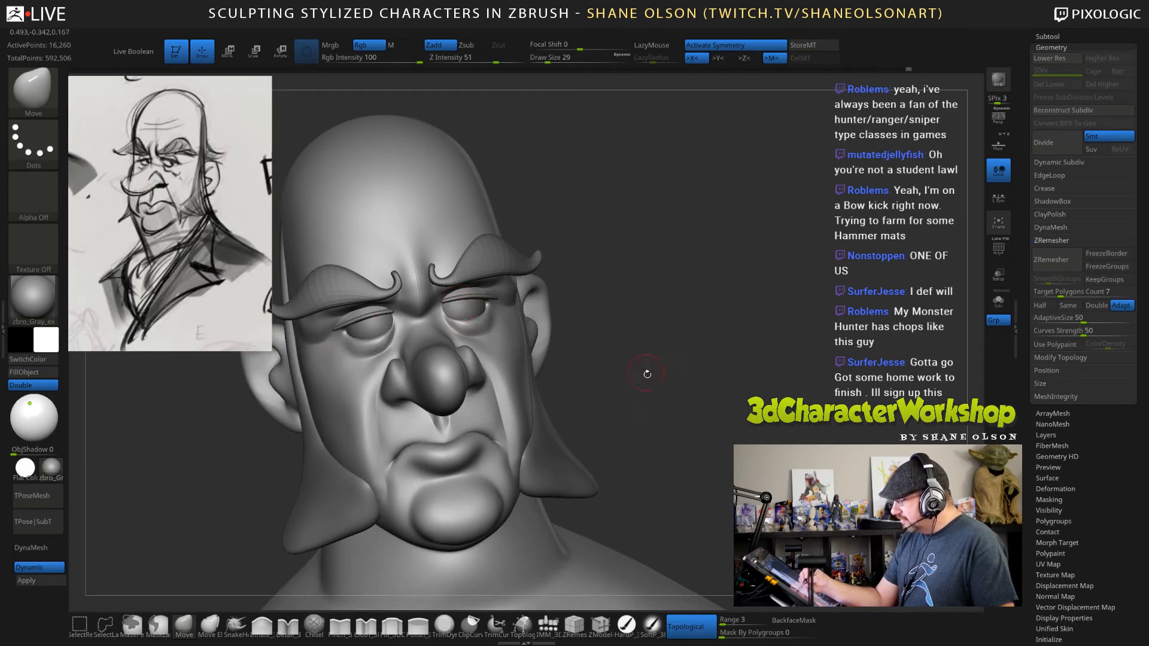
left_click_drag(646, 374, 508, 335)
key("shift")
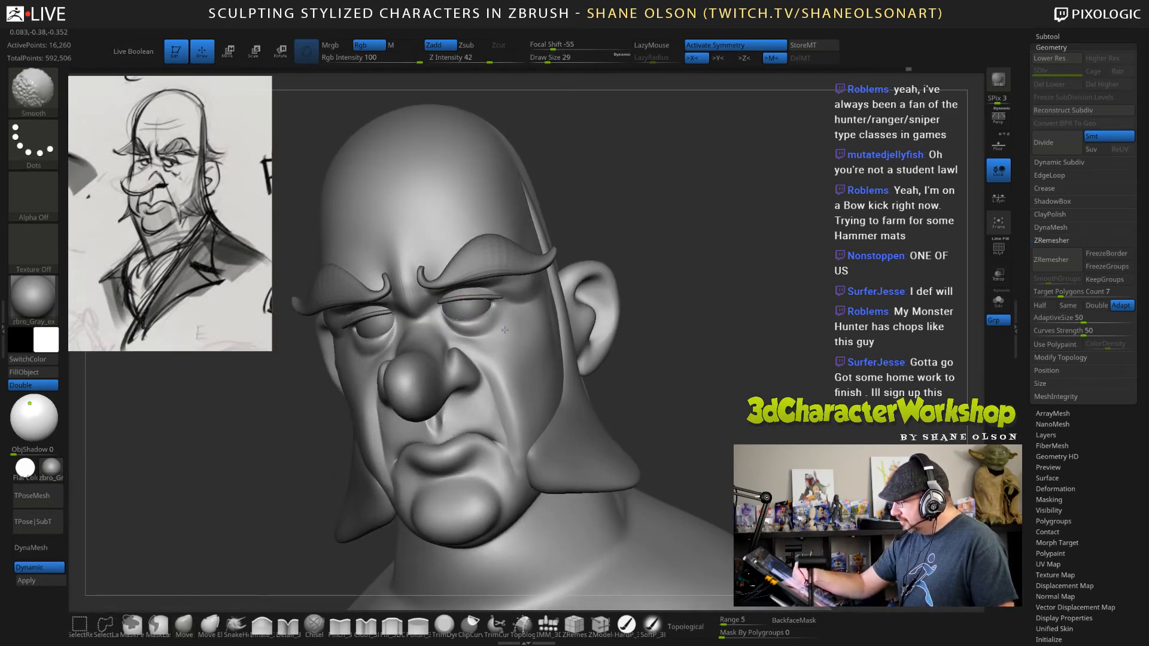
left_click_drag(718, 374, 485, 383, "shift")
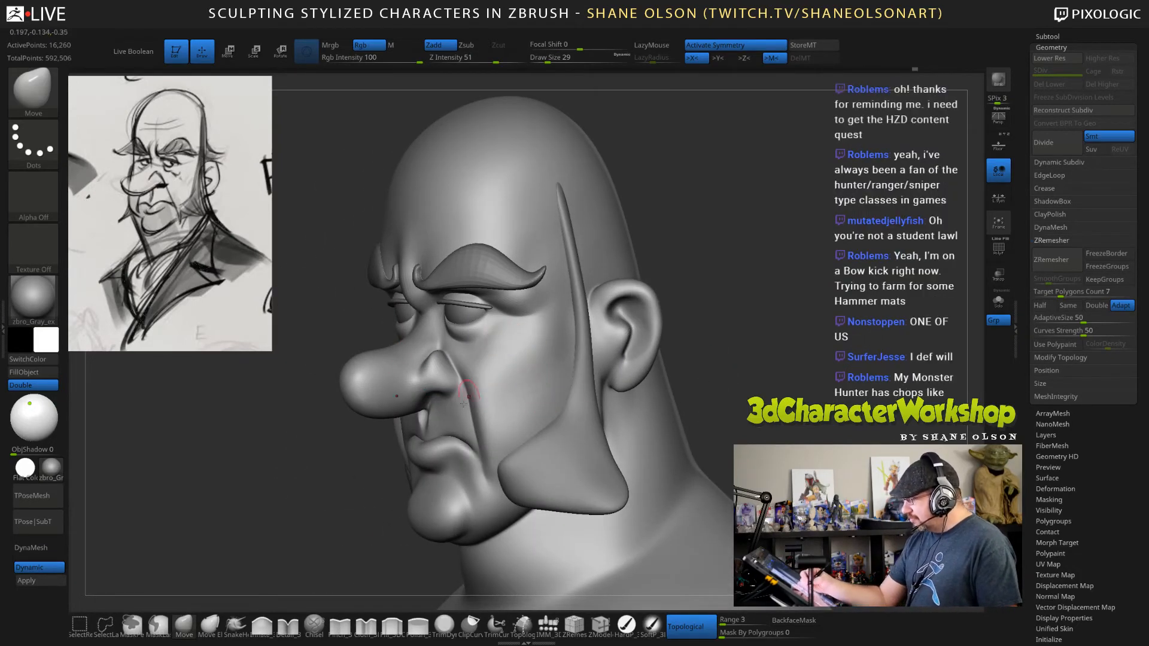
Add fullness to the cheekbone below the outer eye corner with the Inflate brush at draw size 29.
left_click_drag(288, 594, 272, 595)
left_click(262, 626)
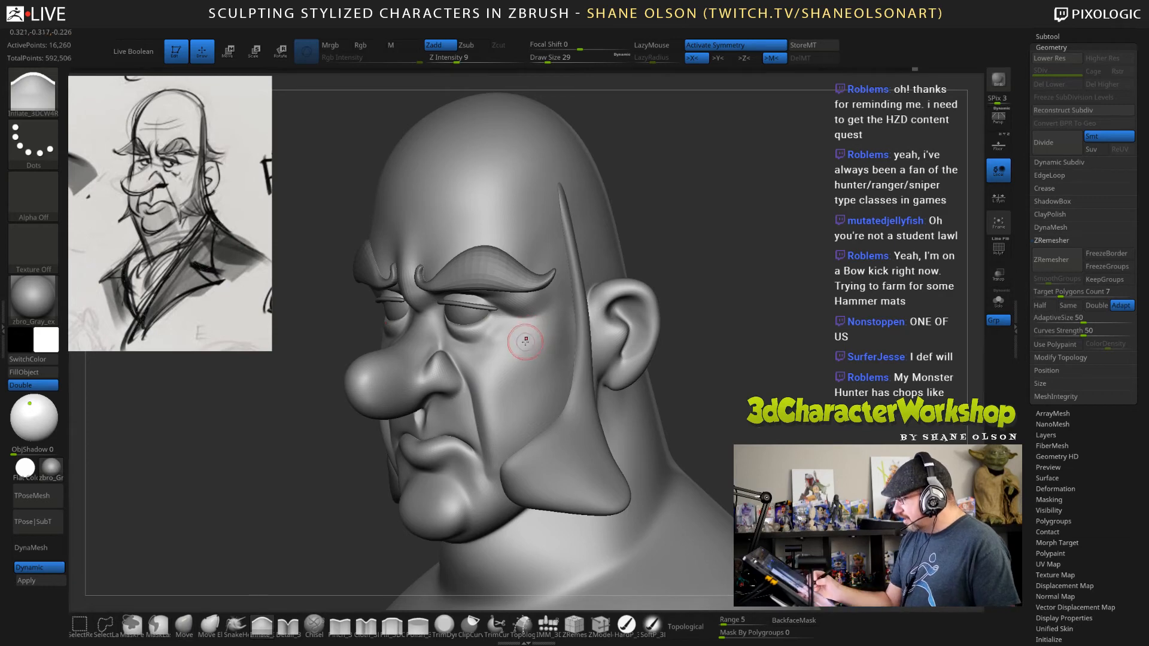
mouse_move(522, 341)
right_mouse_down()
mouse_move(561, 341)
mouse_move(531, 341)
right_mouse_up()
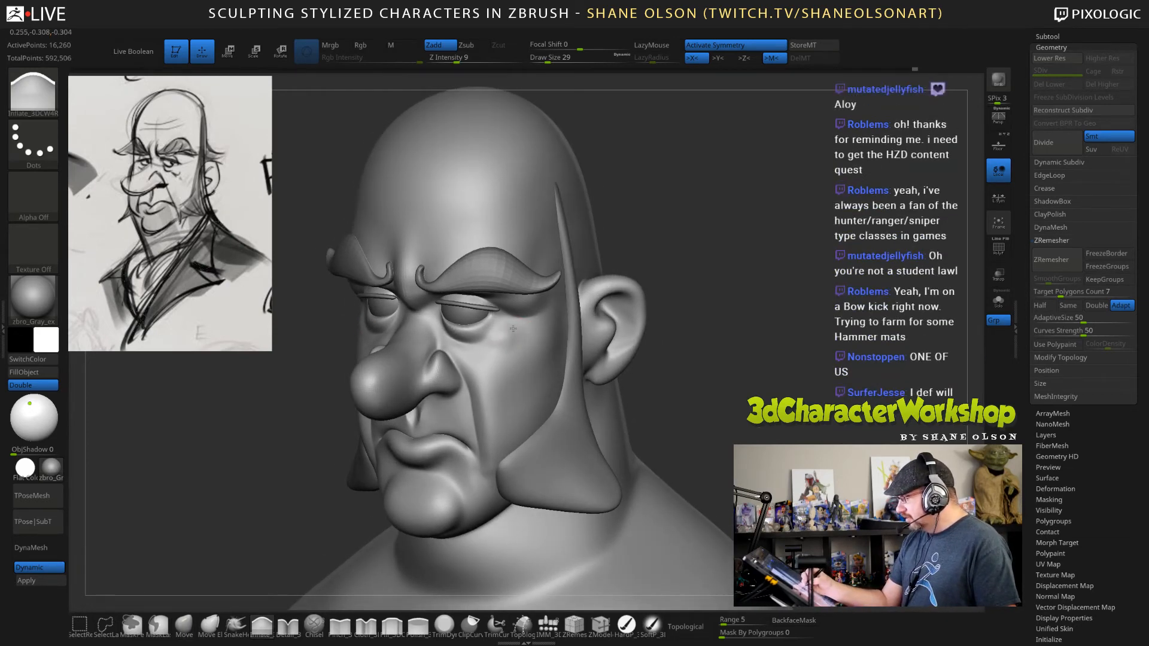
left_click_drag(728, 375, 515, 328)
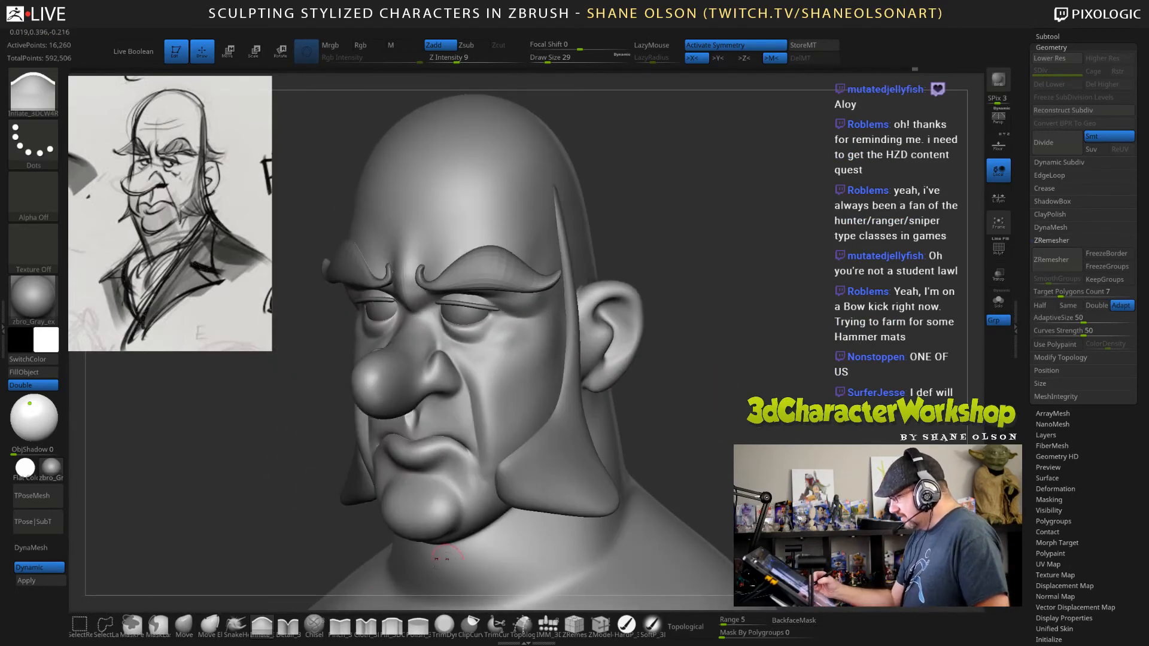
Sharpen the crease beneath the eye bags toward the outer eye corners with the Pinch brush at draw size 29.
left_click(288, 625)
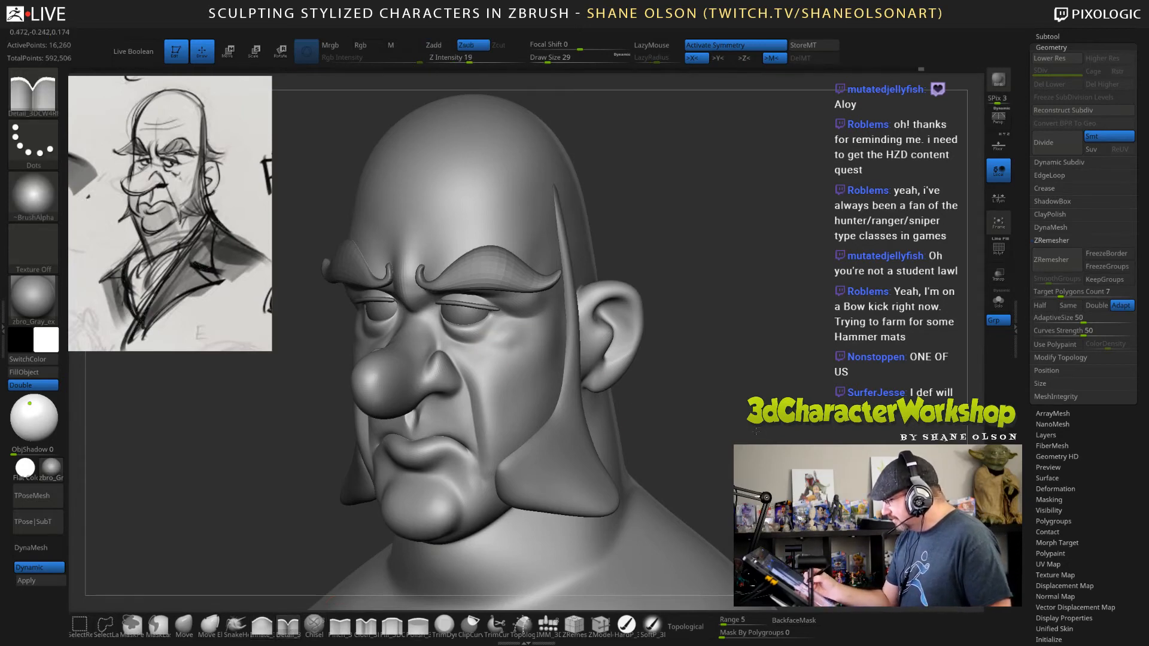
left_click_drag(755, 430, 496, 350)
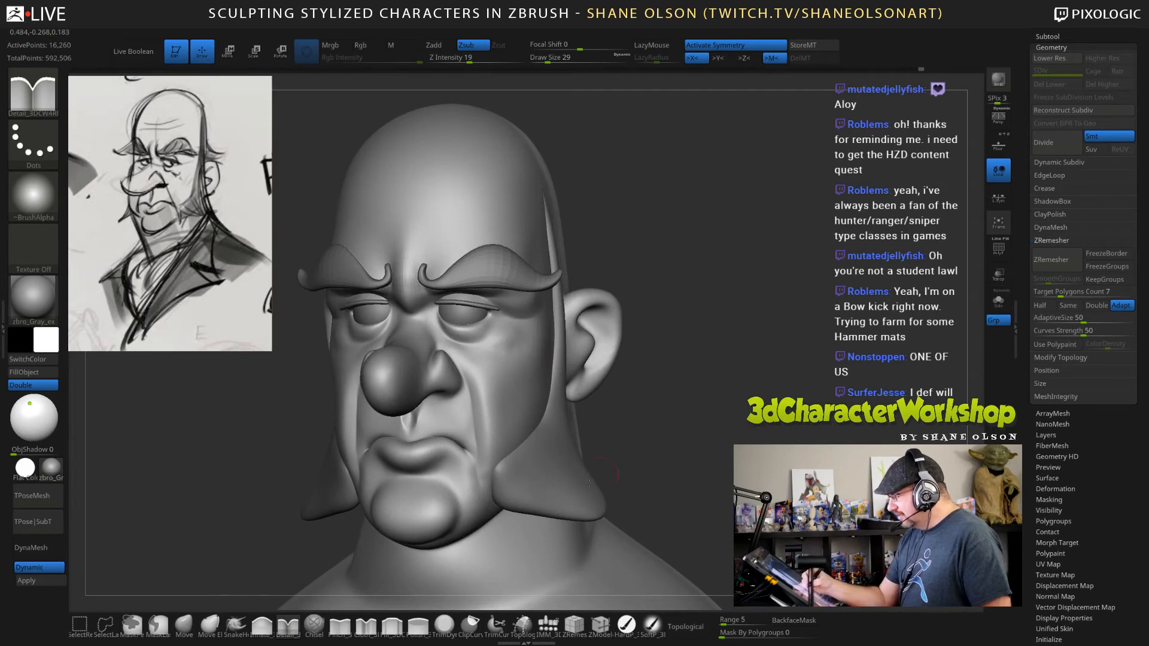
left_click(340, 625)
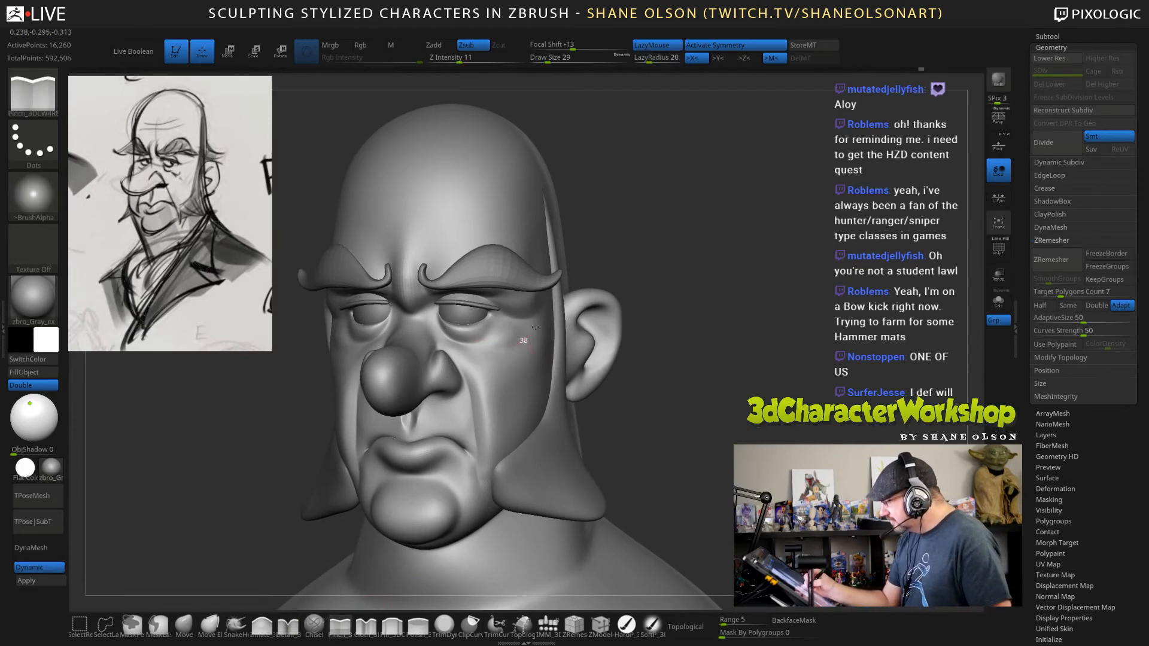
left_click_drag(478, 348, 501, 353)
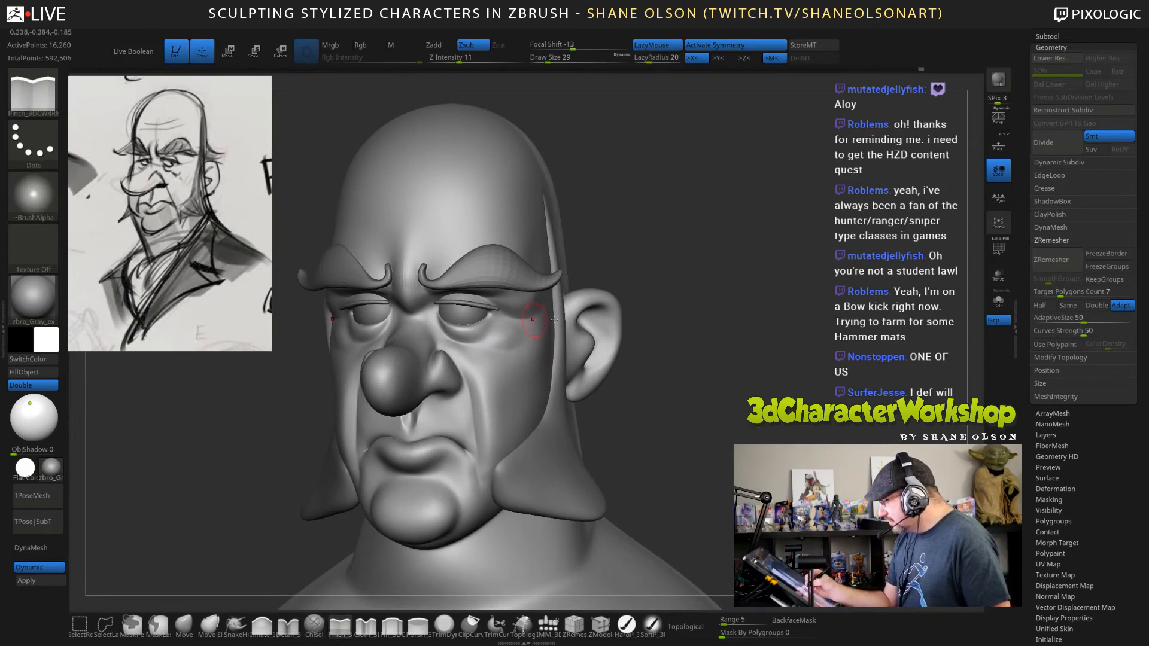
mouse_move(688, 405)
left_mouse_down()
mouse_move(717, 438)
mouse_move(694, 451)
left_mouse_up()
mouse_move(487, 346)
left_mouse_down()
mouse_move(506, 349)
mouse_move(513, 315)
left_mouse_up()
Adjust the inner eye corner beside the nose bridge with the Move brush at draw size 29.
left_click_drag(734, 392, 741, 379)
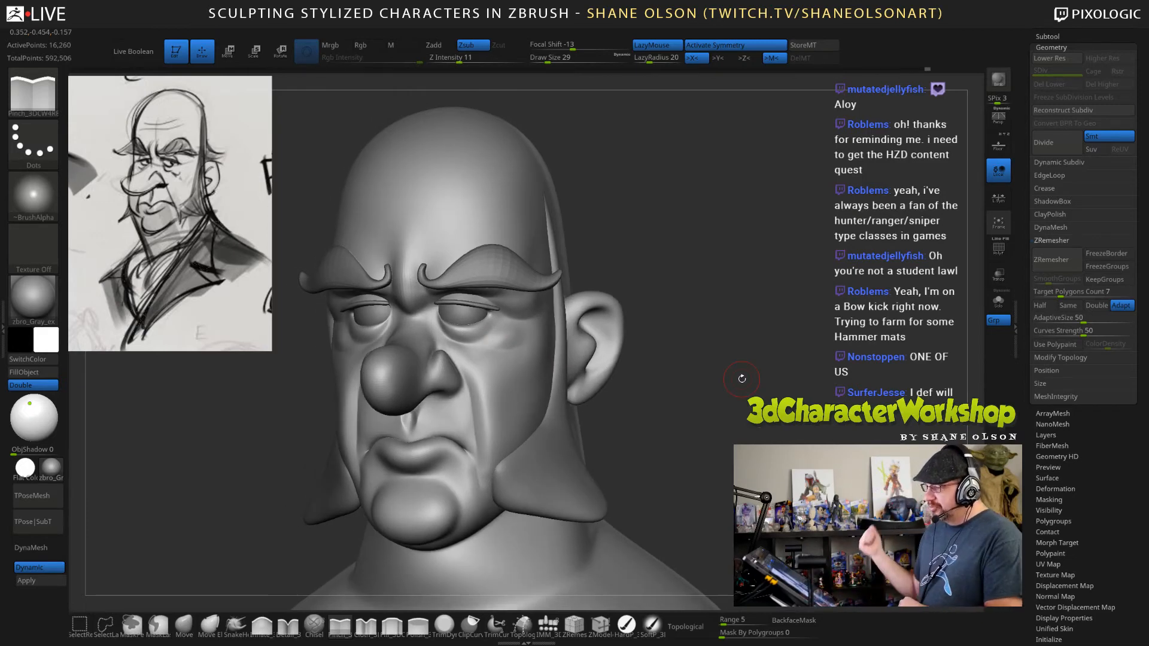
left_click_drag(706, 440, 721, 439)
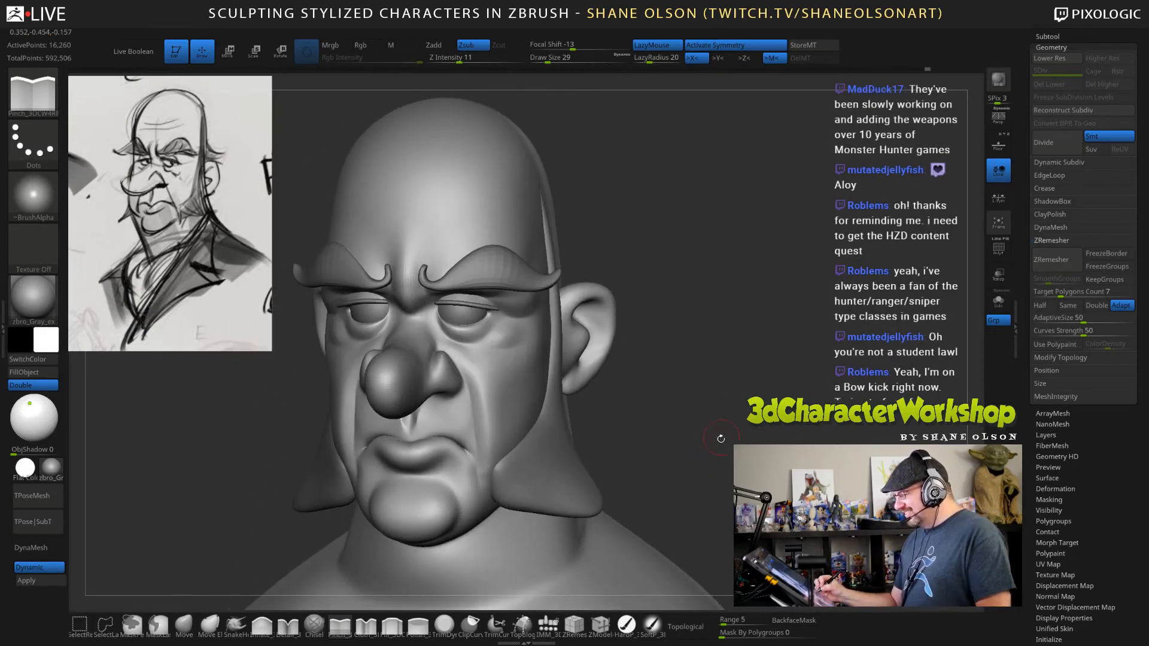
left_click(185, 626)
key("s")
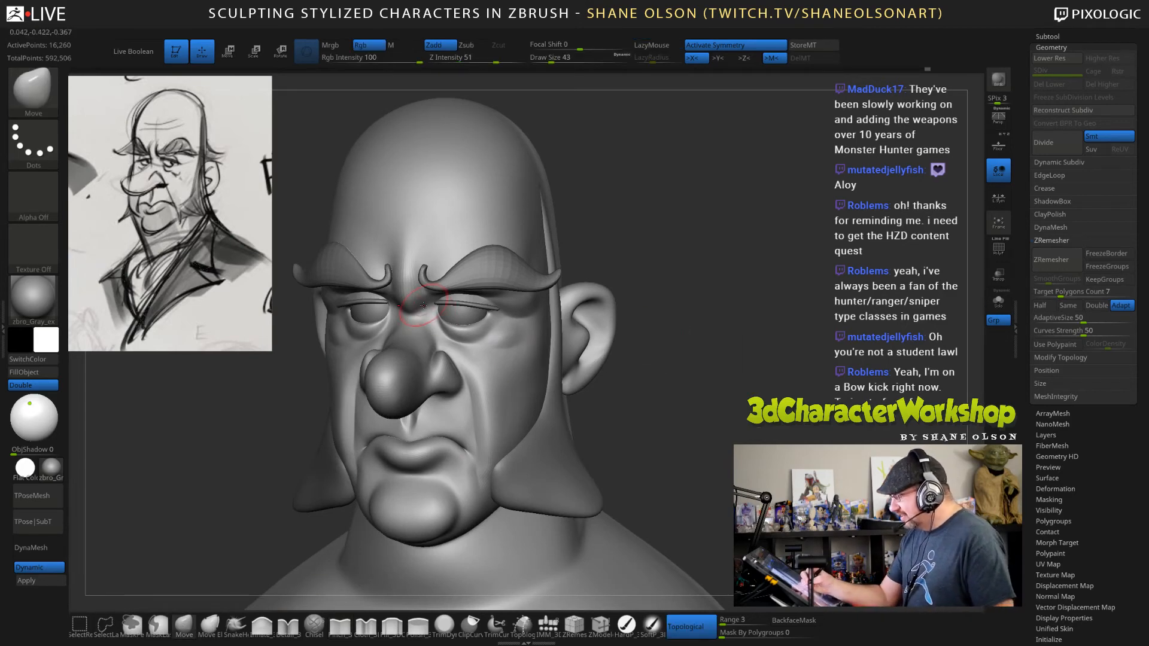
key("s")
left_click_drag(428, 309, 423, 309)
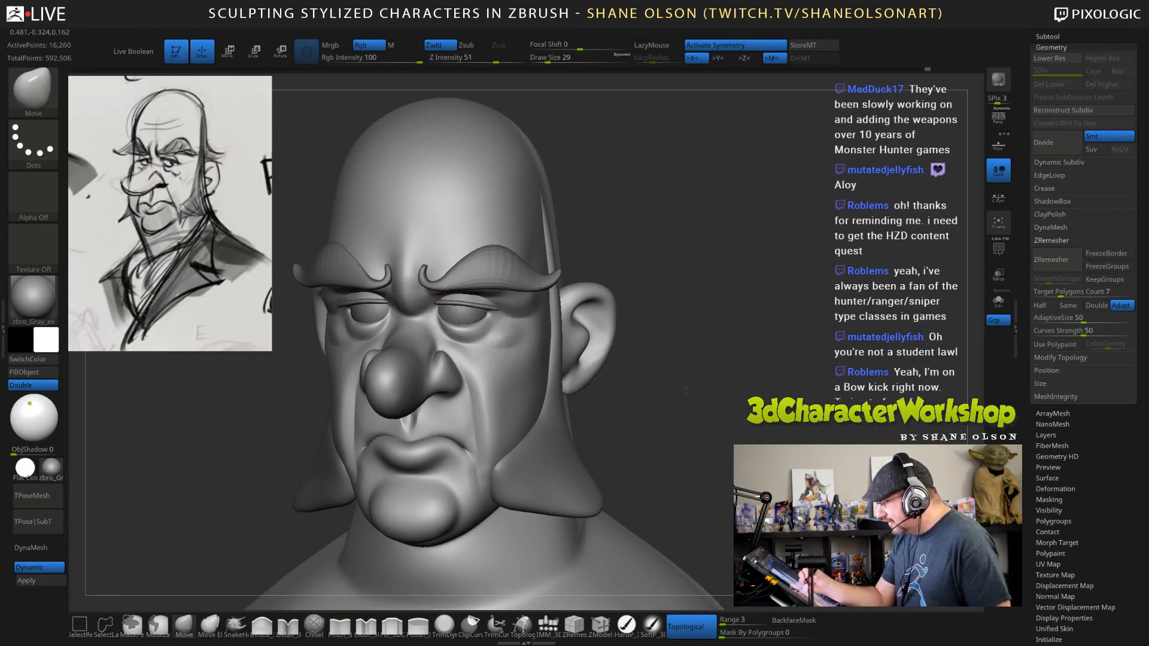
Shape the sides of the nose bridge with the Move brush at draw size 39 and soften them with Smooth at Z Intensity 8.
left_click_drag(712, 389, 670, 387)
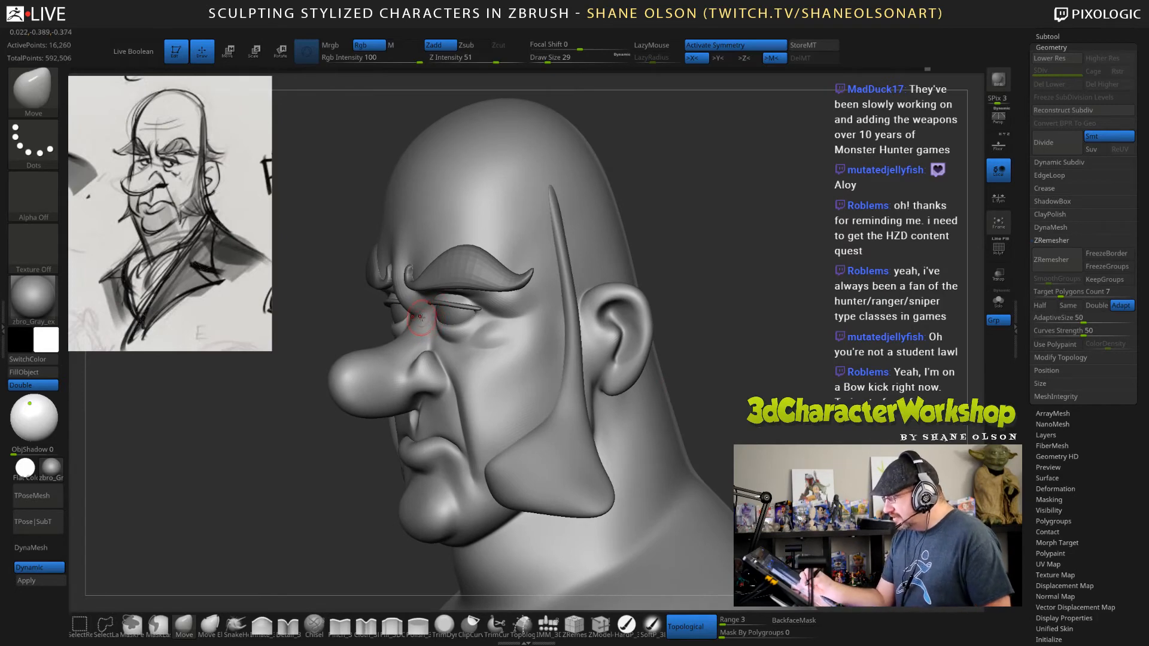
key("s")
left_click_drag(422, 318, 424, 318)
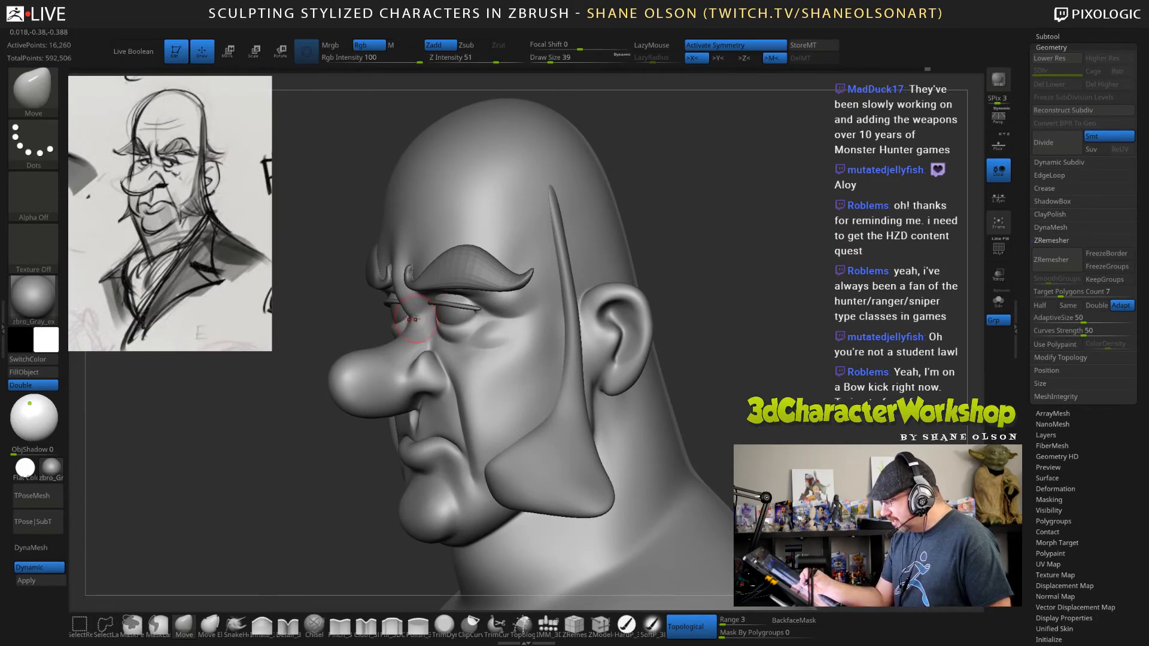
right_click_drag(438, 329, 482, 326)
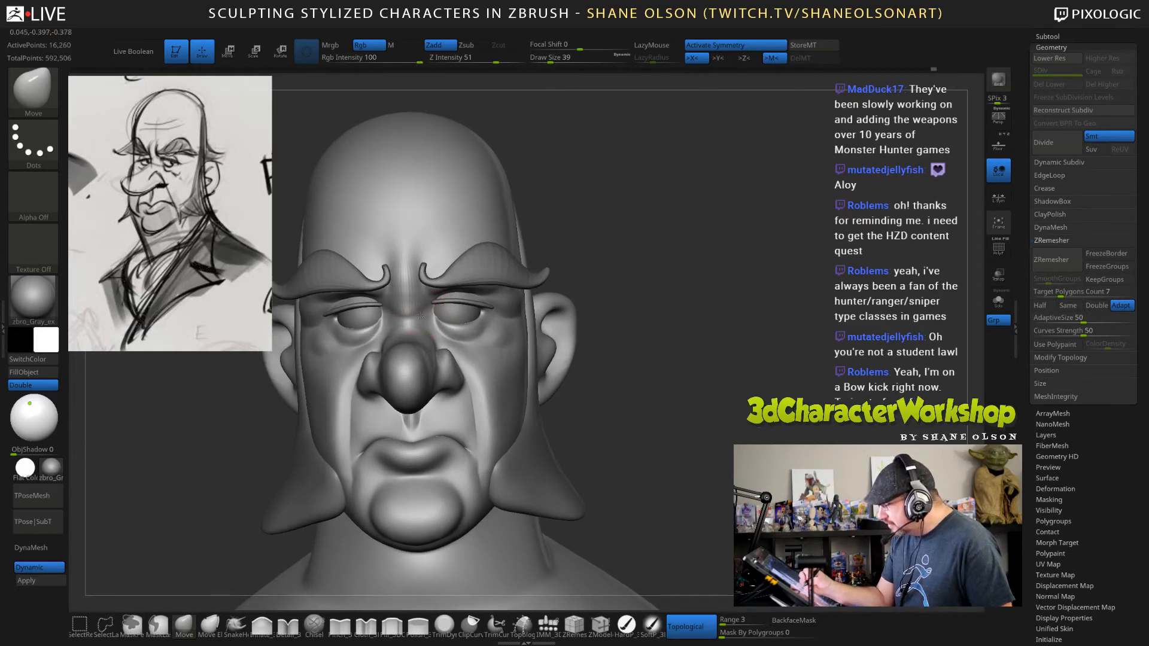
mouse_move(418, 318)
left_mouse_down("shift")
mouse_move(418, 302)
mouse_move(414, 314)
left_mouse_up("shift")
left_click(455, 61, "shift")
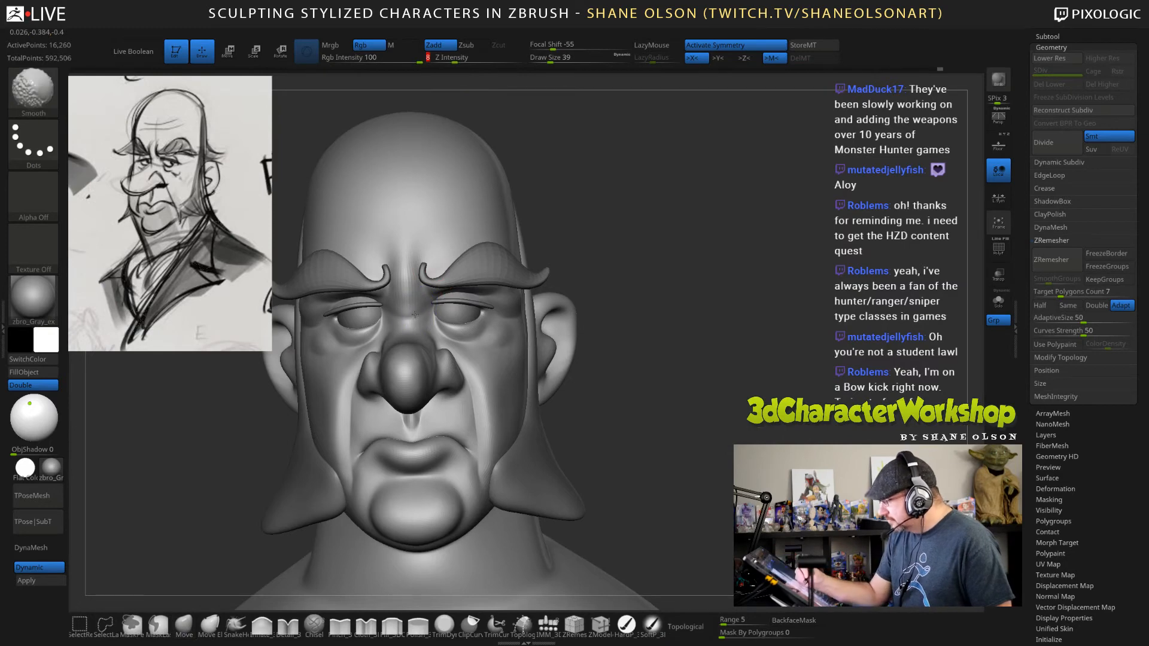
right_click_drag(419, 296, 442, 308)
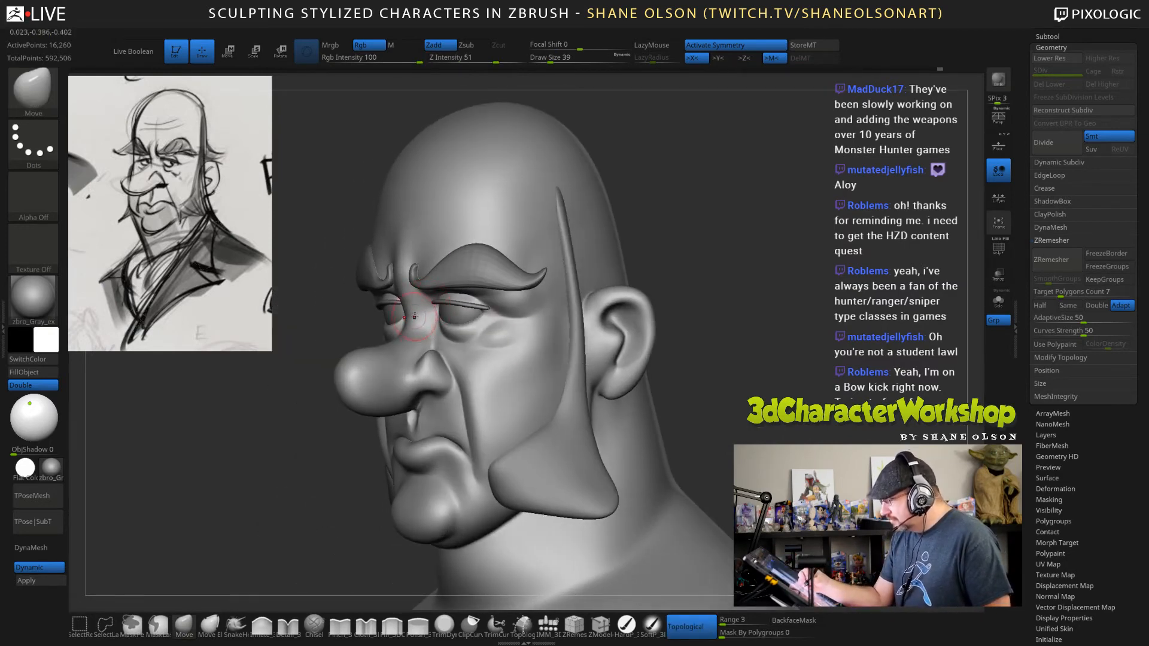
Refine the profile of the nose and its bridge from the side with the Move brush at draw sizes 67 and 77.
right_click_drag(547, 338, 652, 347)
key("s")
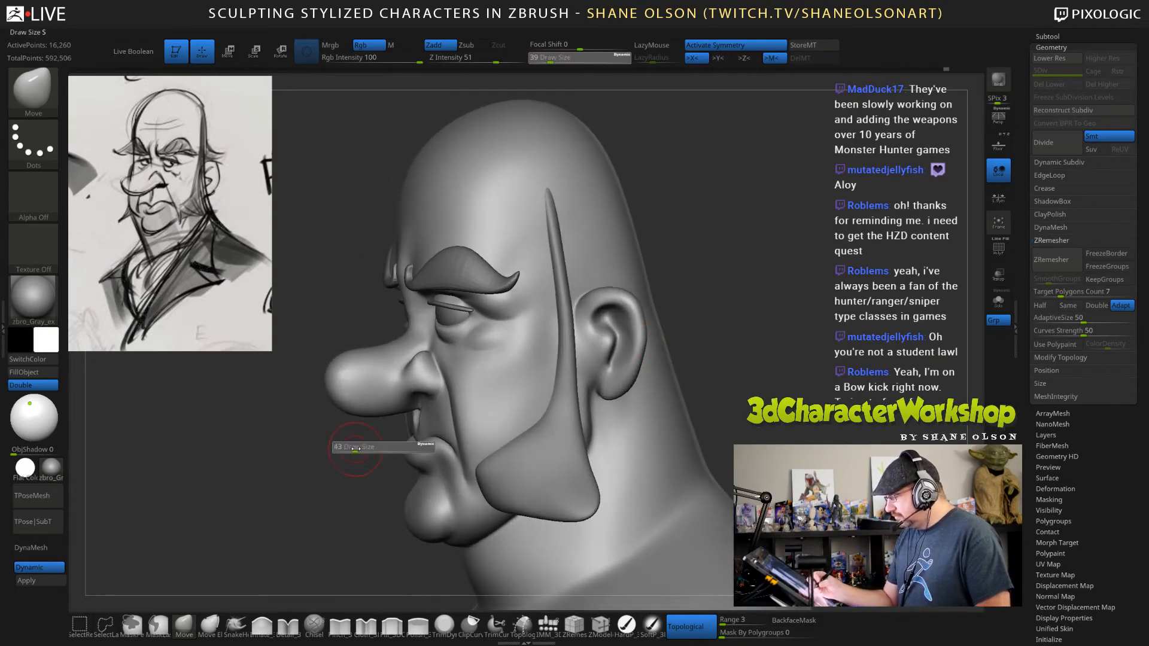
left_click_drag(354, 448, 361, 448)
left_click_drag(401, 341, 393, 335)
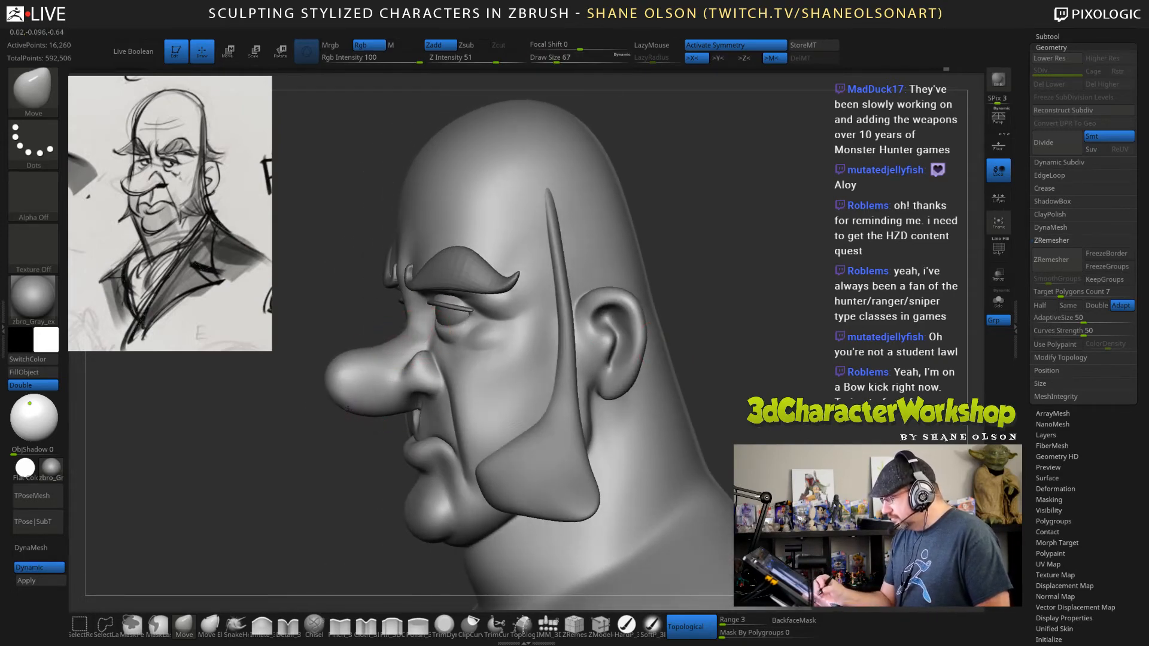
key("s")
mouse_move(353, 446)
left_mouse_down()
mouse_move(333, 375)
mouse_move(699, 348)
mouse_move(646, 382)
mouse_move(676, 365)
mouse_move(693, 304)
mouse_move(718, 305)
left_mouse_up()
key("s")
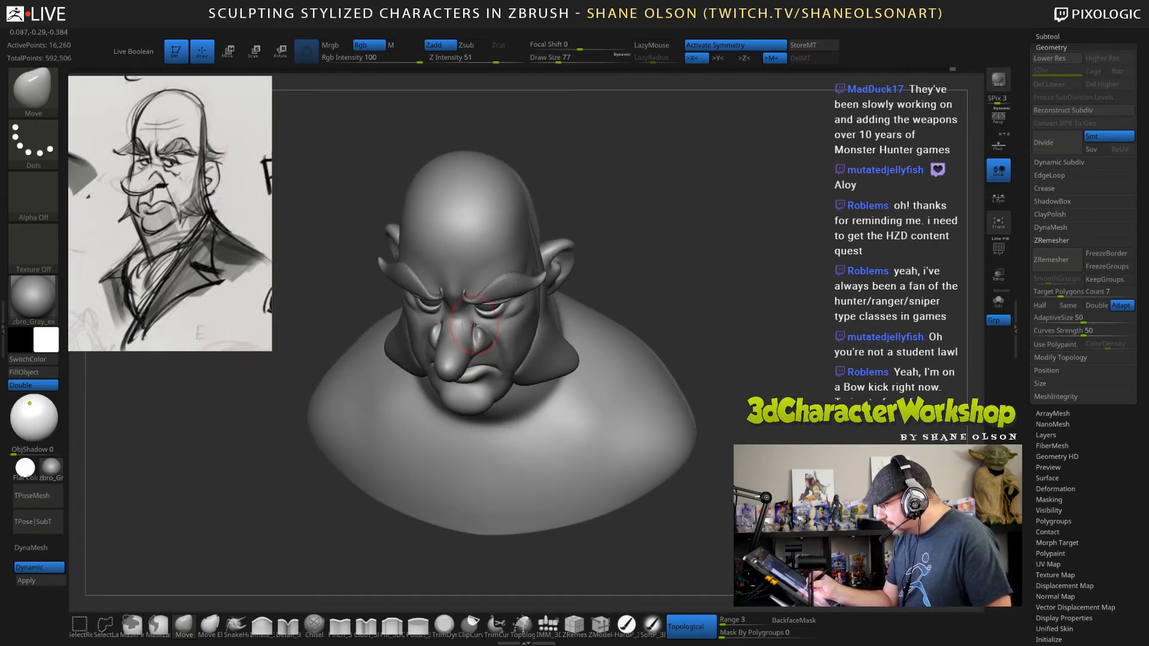
Reshape the cheek between the nose and sideburn with the Move brush at draw sizes 102 and 82.
mouse_move(685, 305)
left_mouse_down()
mouse_move(744, 392)
mouse_move(717, 330)
left_mouse_up()
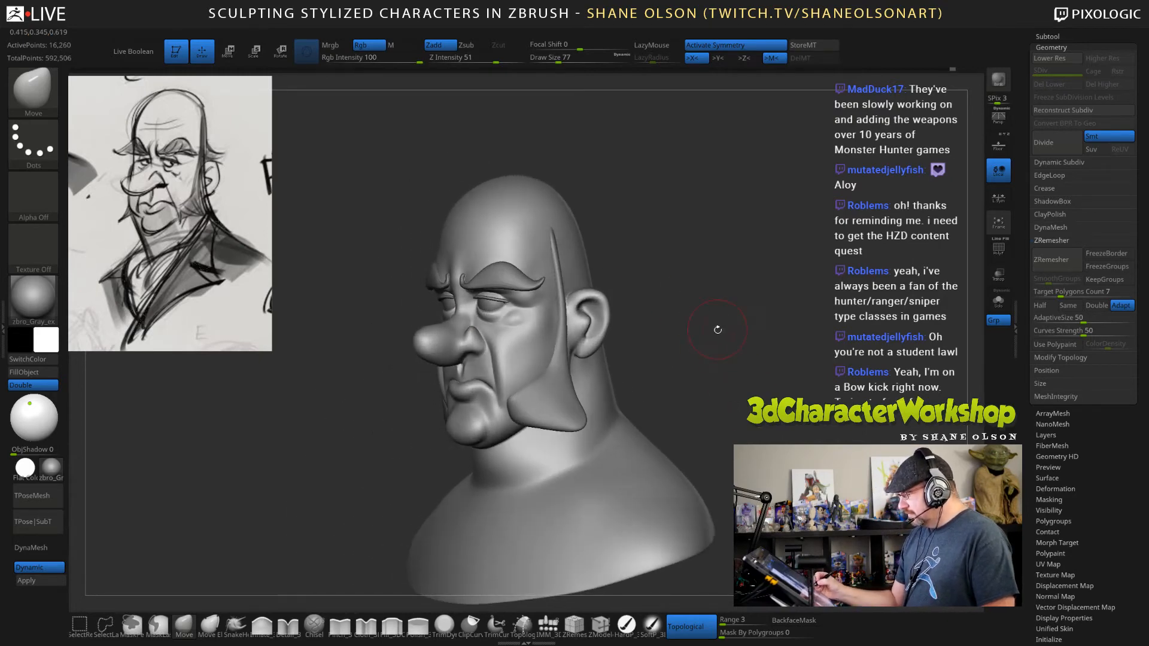
key("s")
left_click_drag(470, 364, 482, 346)
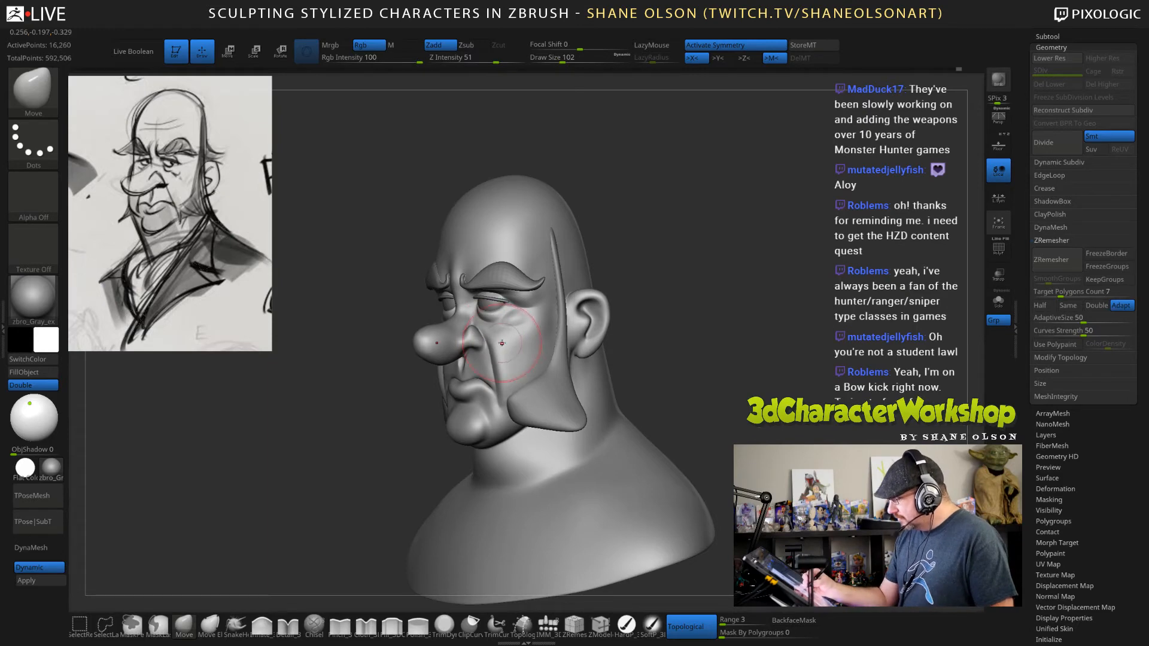
key("bracketleft")
right_click_drag(506, 342, 539, 350)
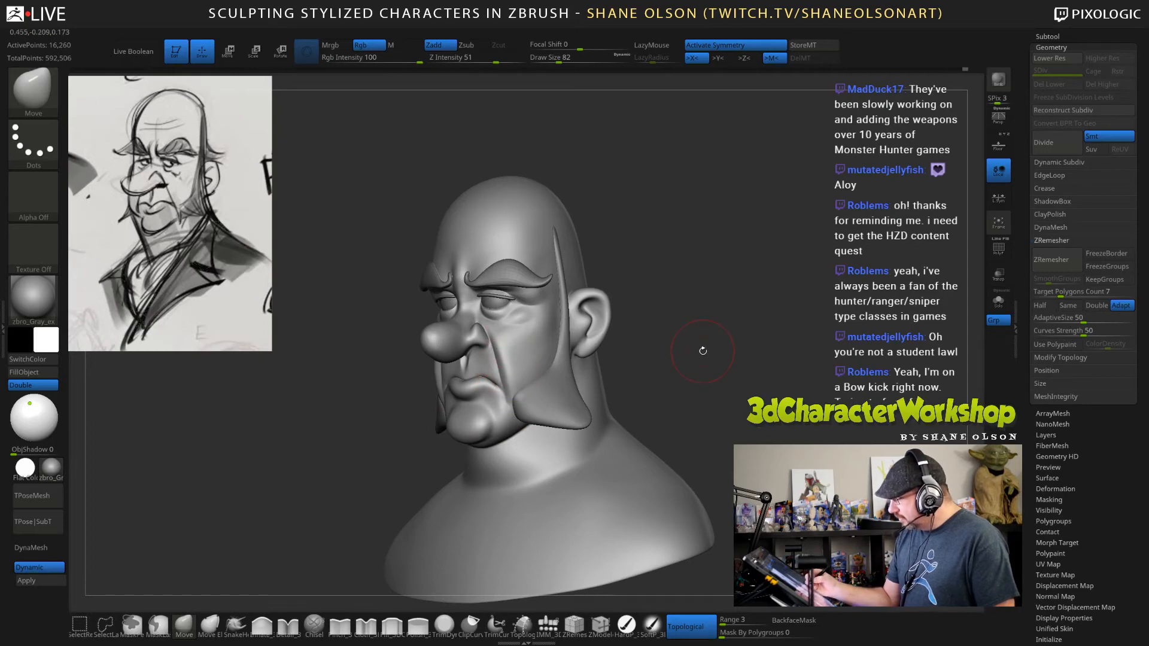
Adjust the lower cheek and jaw beside the mouth from front and three-quarter views with the Move brush at draw size 105.
mouse_move(701, 350)
right_mouse_down()
mouse_move(708, 335)
mouse_move(720, 341)
right_mouse_up()
left_click_drag(721, 341, 718, 332)
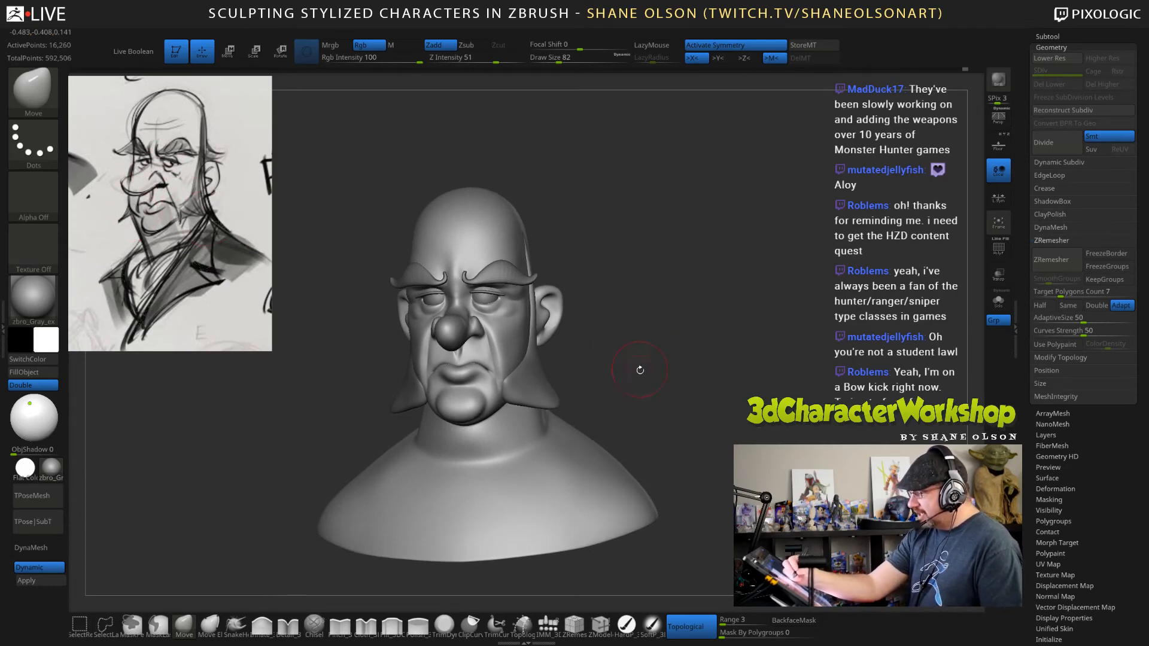
left_click_drag(639, 370, 455, 389)
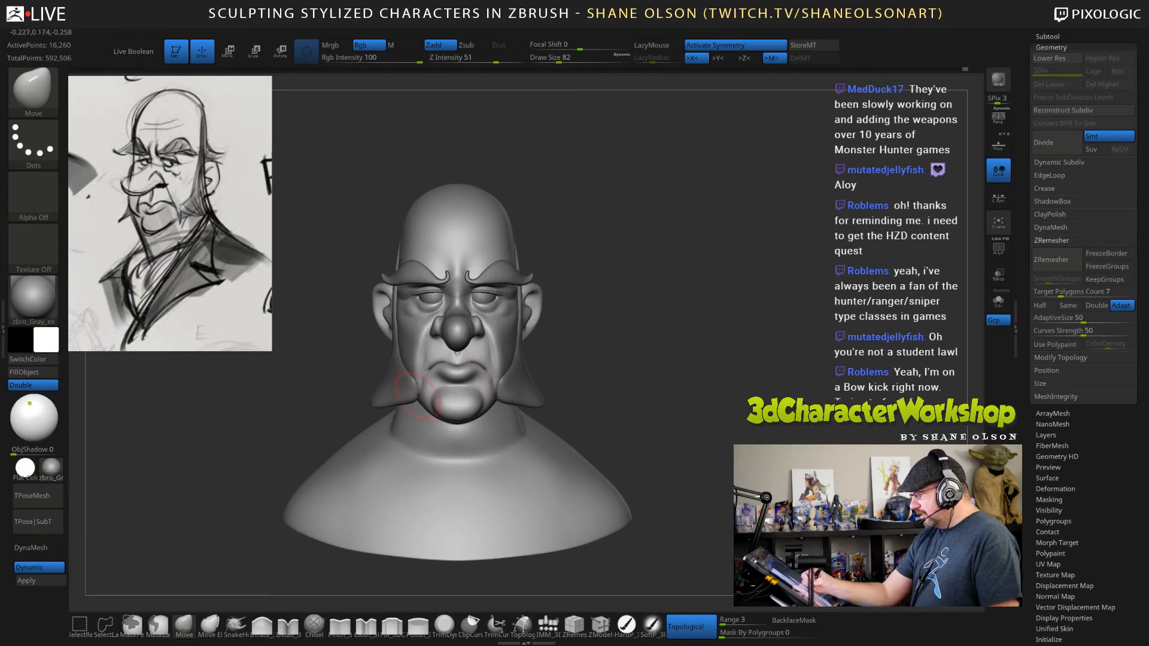
key("s")
left_click_drag(593, 333, 597, 335)
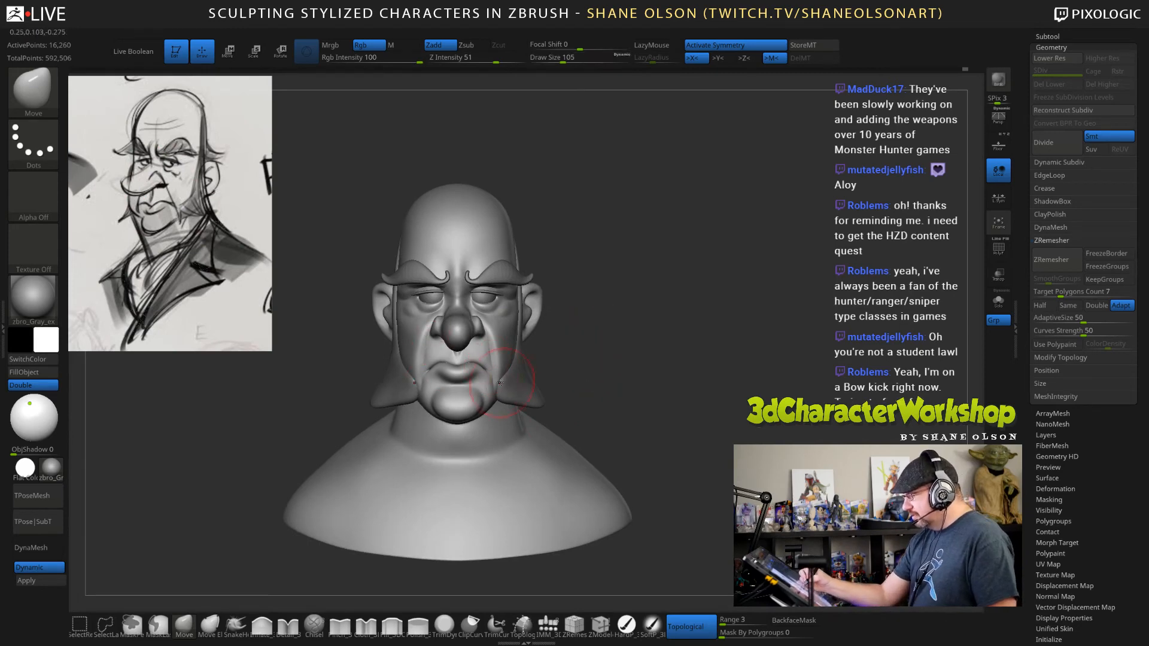
left_click_drag(591, 378, 492, 370)
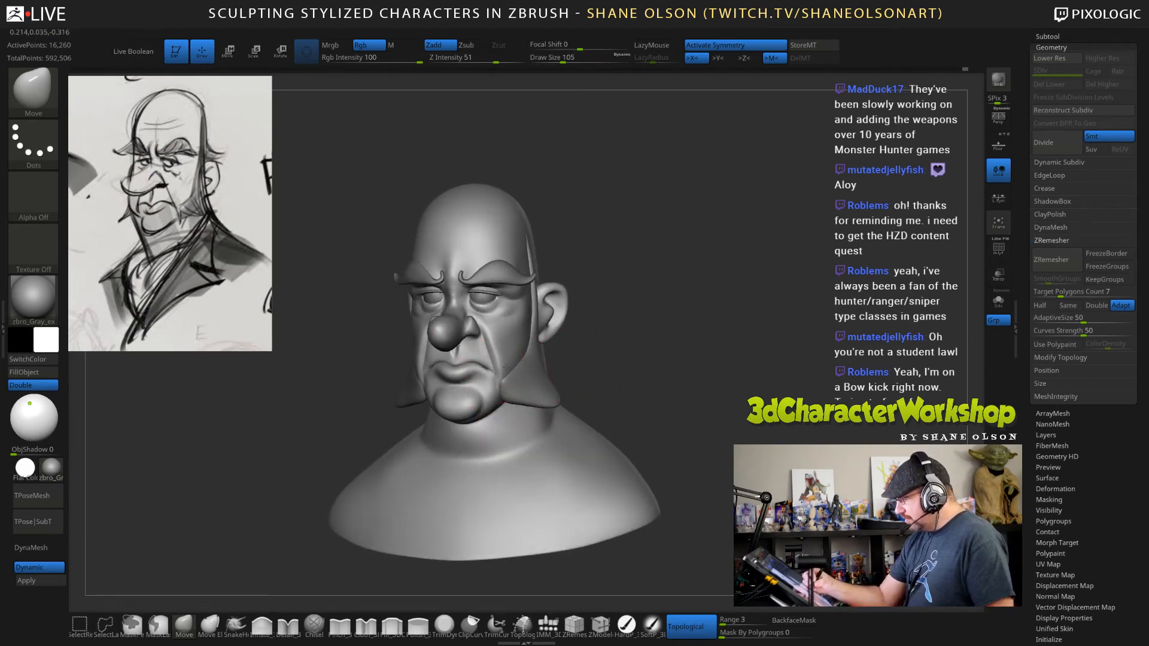
left_click_drag(619, 383, 505, 368)
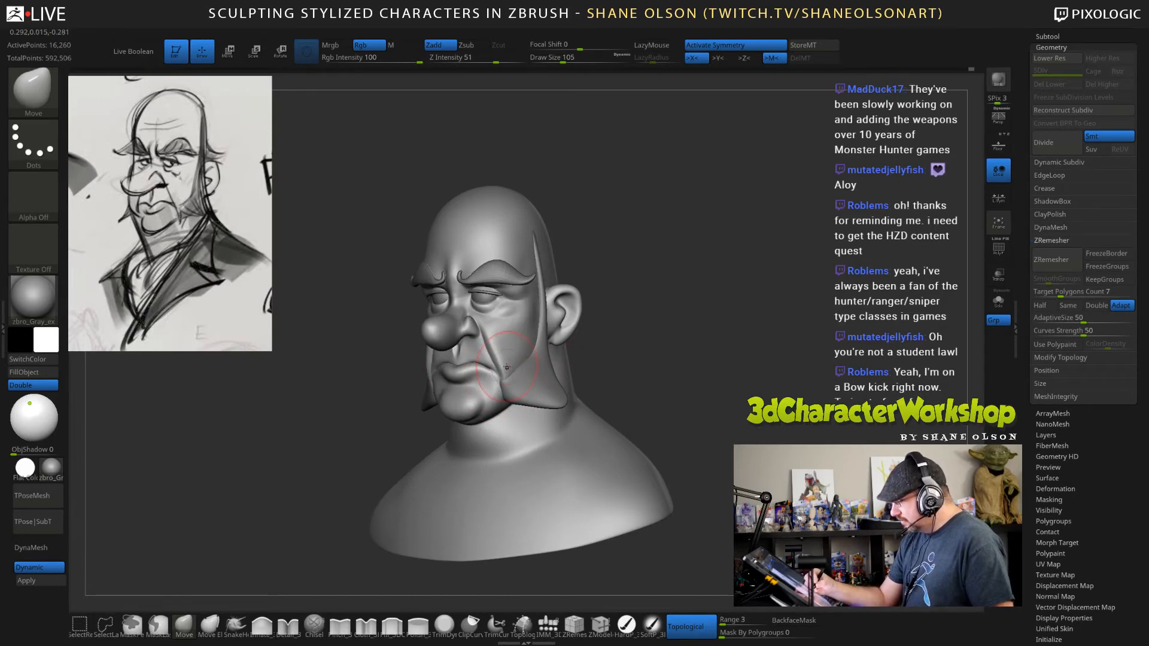
left_click_drag(710, 394, 705, 377)
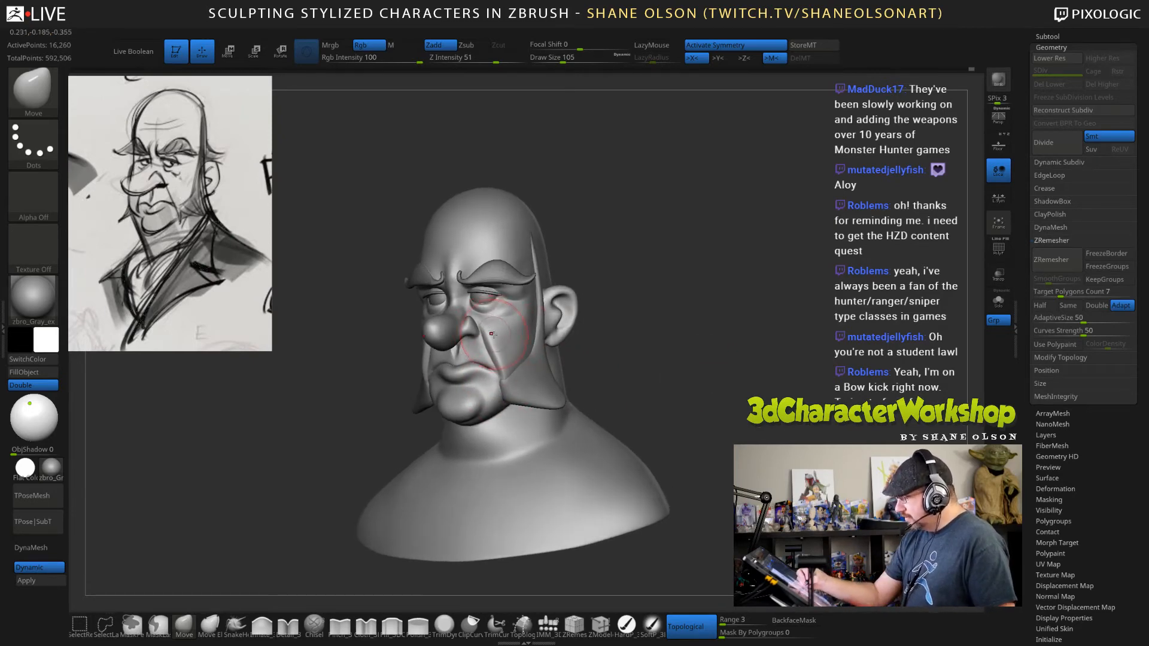
Refine the area around the mouth corner and cheek fold with the Move brush at draw size 58.
key("bracketleft")
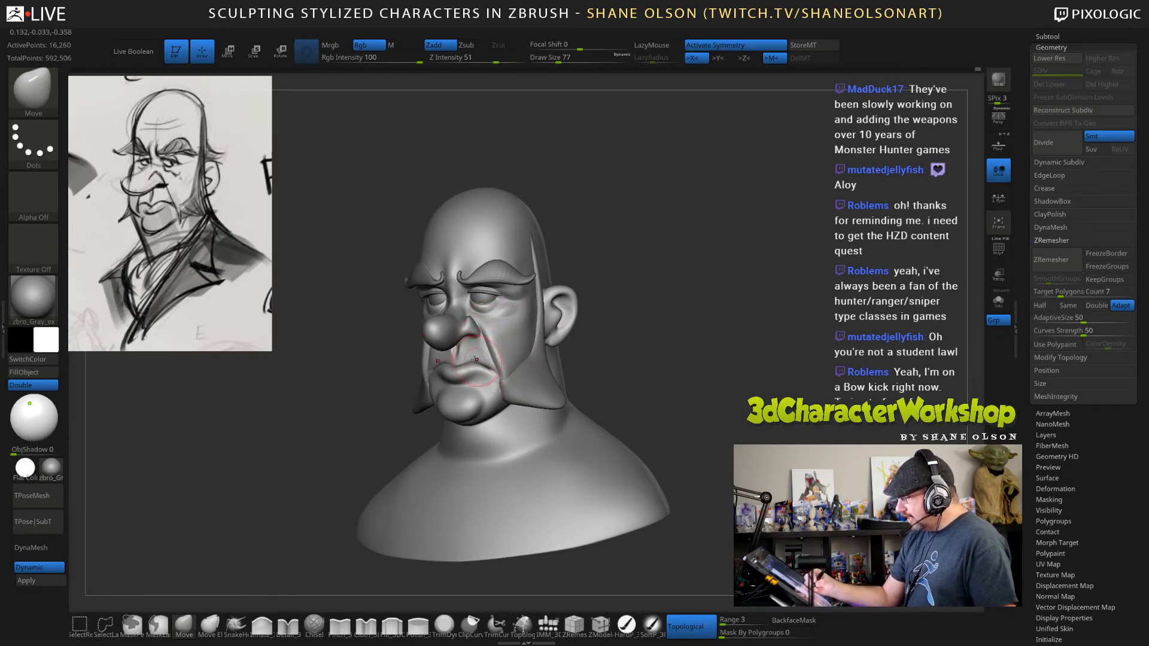
key("bracketleft")
left_click_drag(622, 371, 643, 371)
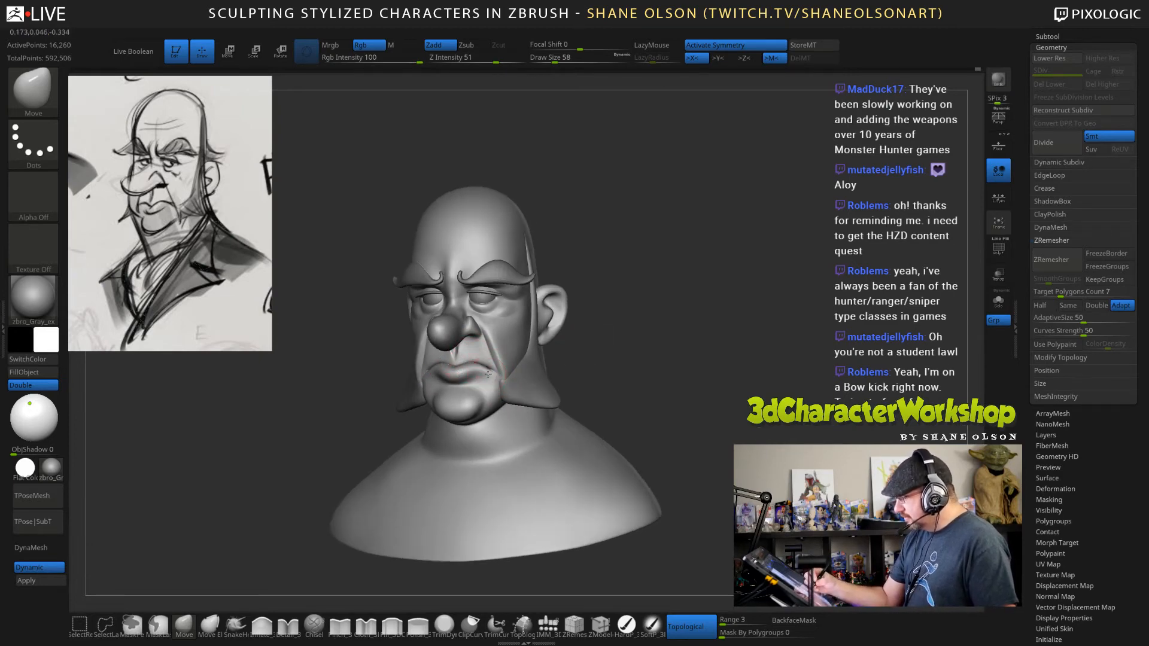
left_click_drag(668, 377, 625, 371)
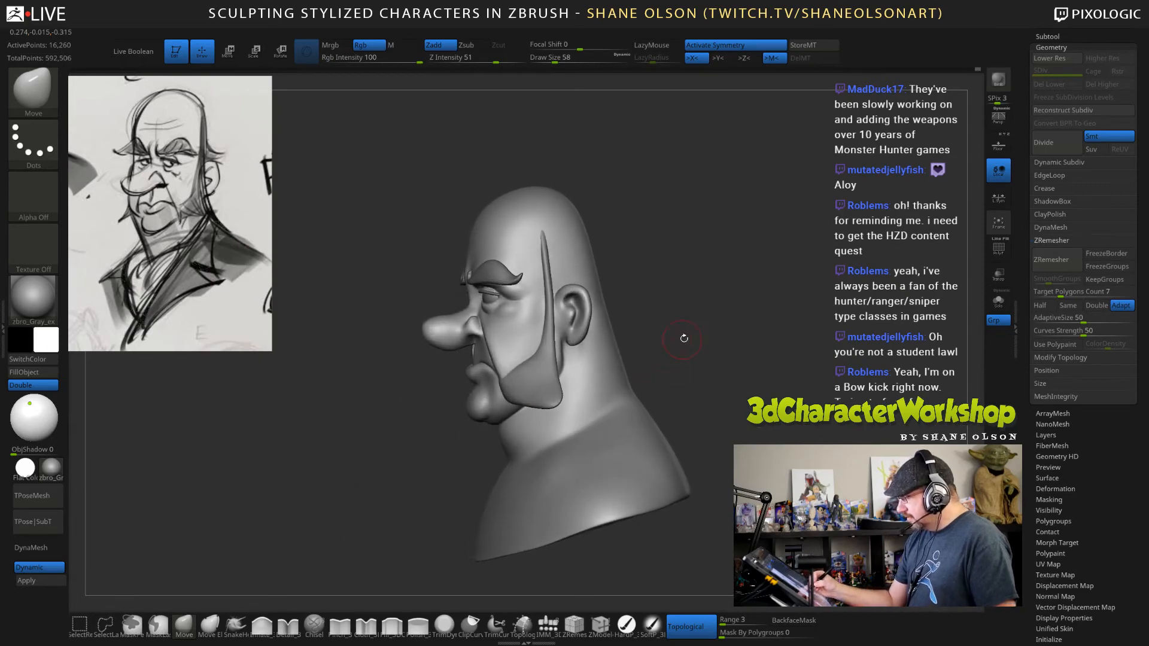
left_click_drag(683, 337, 645, 369)
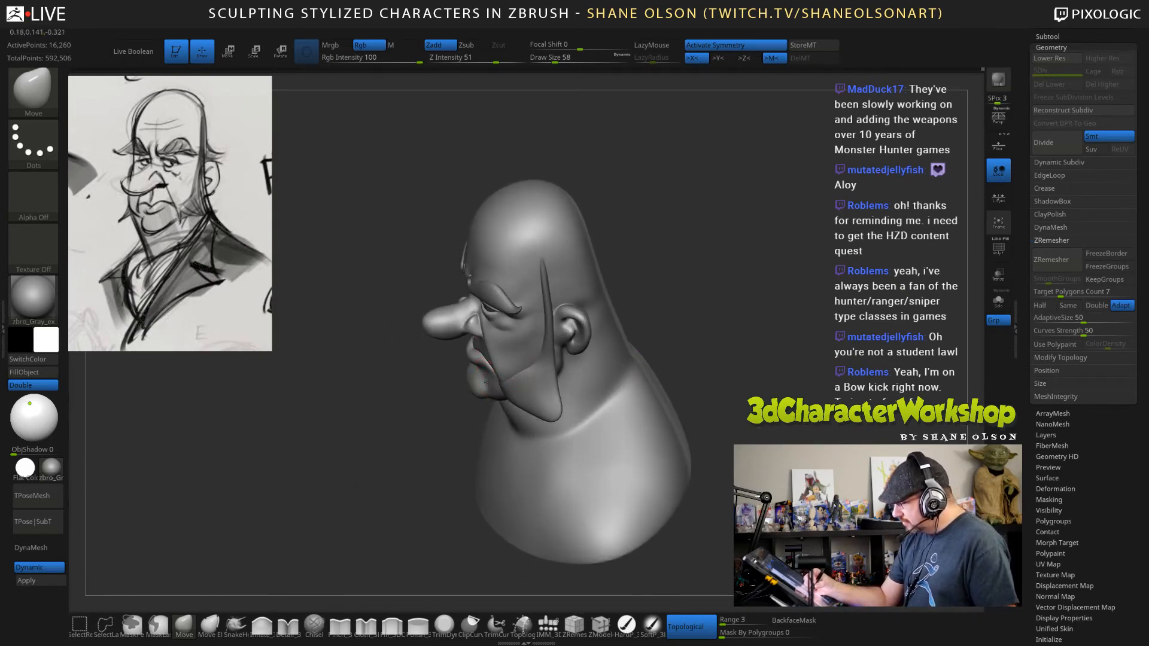
Reshape the chin and jawline with the Move brush at draw size 58 and smooth the chin's side.
left_click_drag(461, 413, 503, 408)
mouse_move(422, 358)
left_mouse_down("alt")
mouse_move(428, 395)
mouse_move(489, 415)
mouse_move(476, 401)
left_mouse_up("alt")
right_click_drag(481, 388, 452, 421)
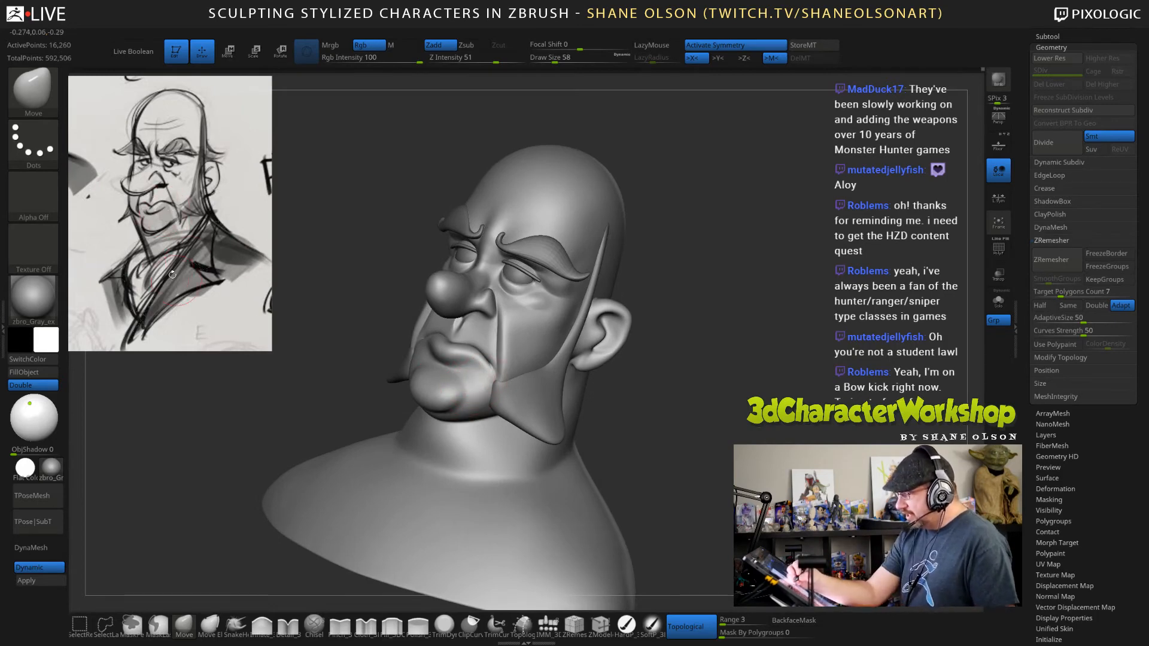
left_click_drag(656, 400, 638, 470)
right_click_drag(465, 389, 467, 423)
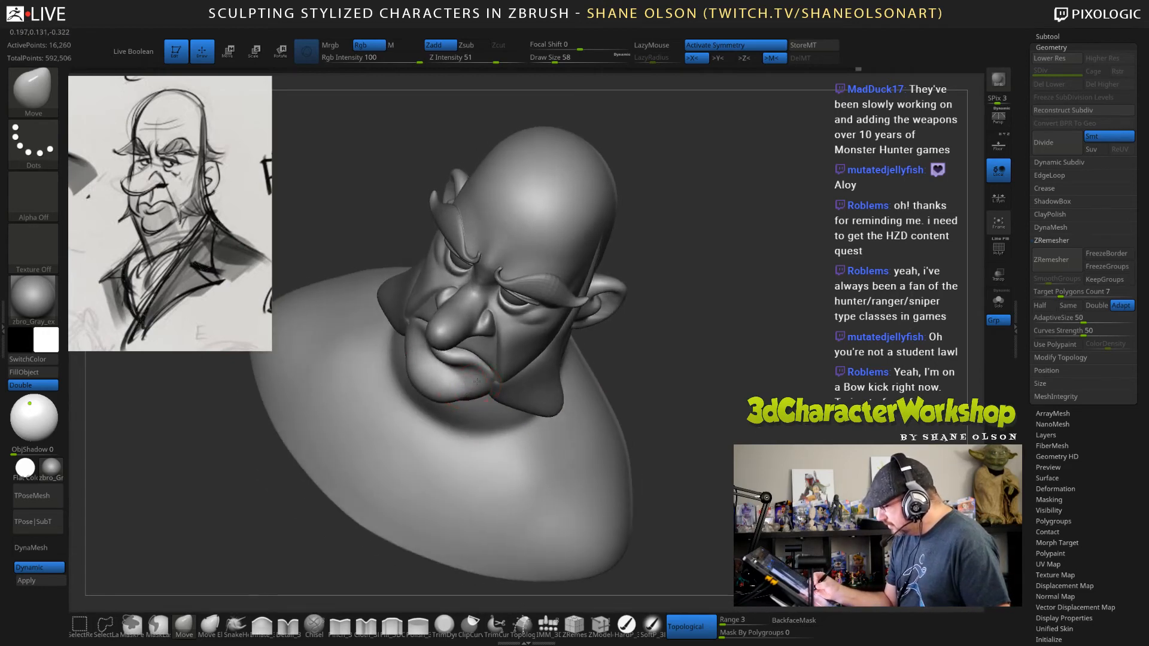
right_click_drag(462, 382, 468, 384)
key("shift")
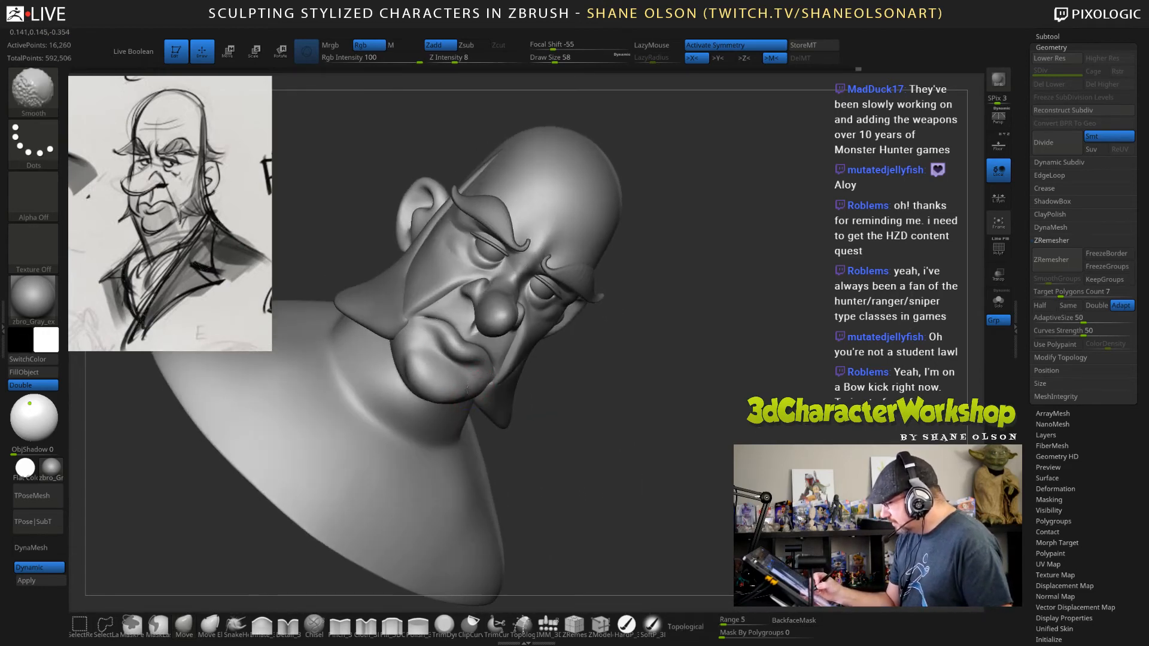
right_click_drag(540, 384, 463, 396)
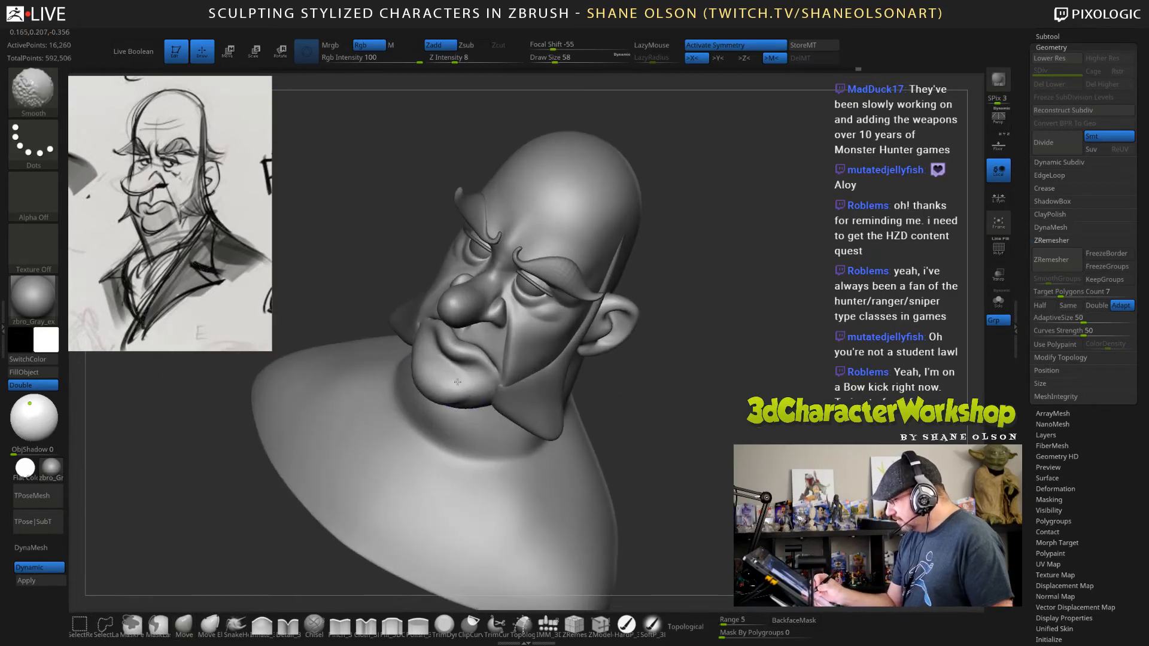
Reduce the Move brush's draw size to 47 and check the chin and jaw from front, high and low angles.
left_click_drag(654, 433, 634, 397, "shift")
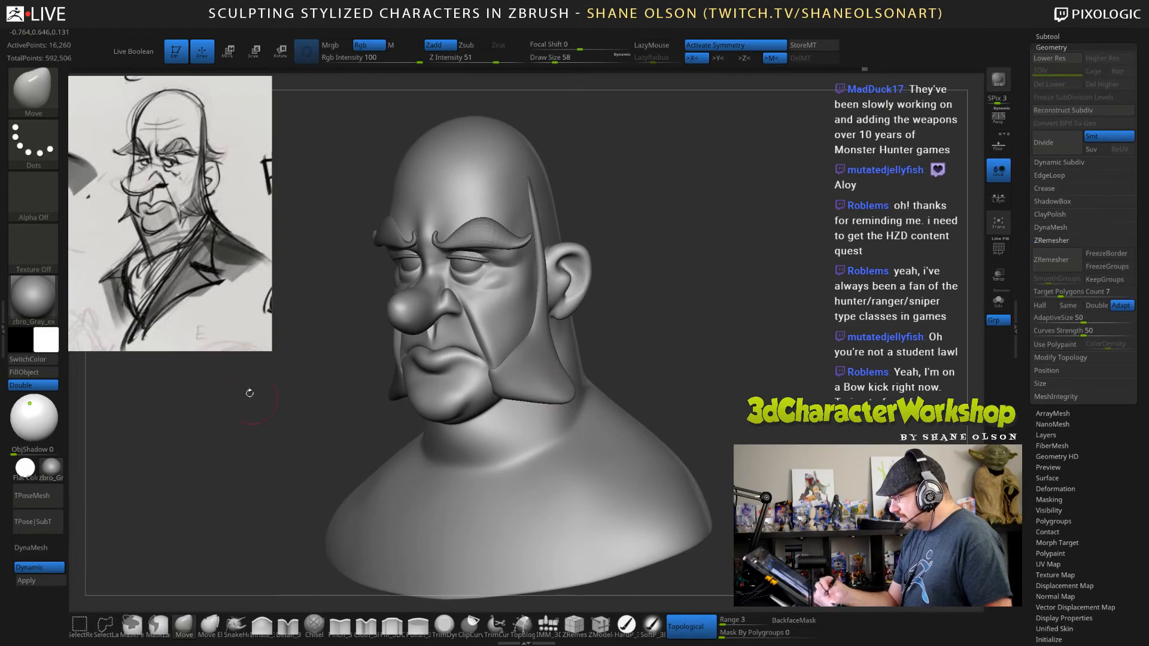
left_click_drag(297, 441, 325, 459)
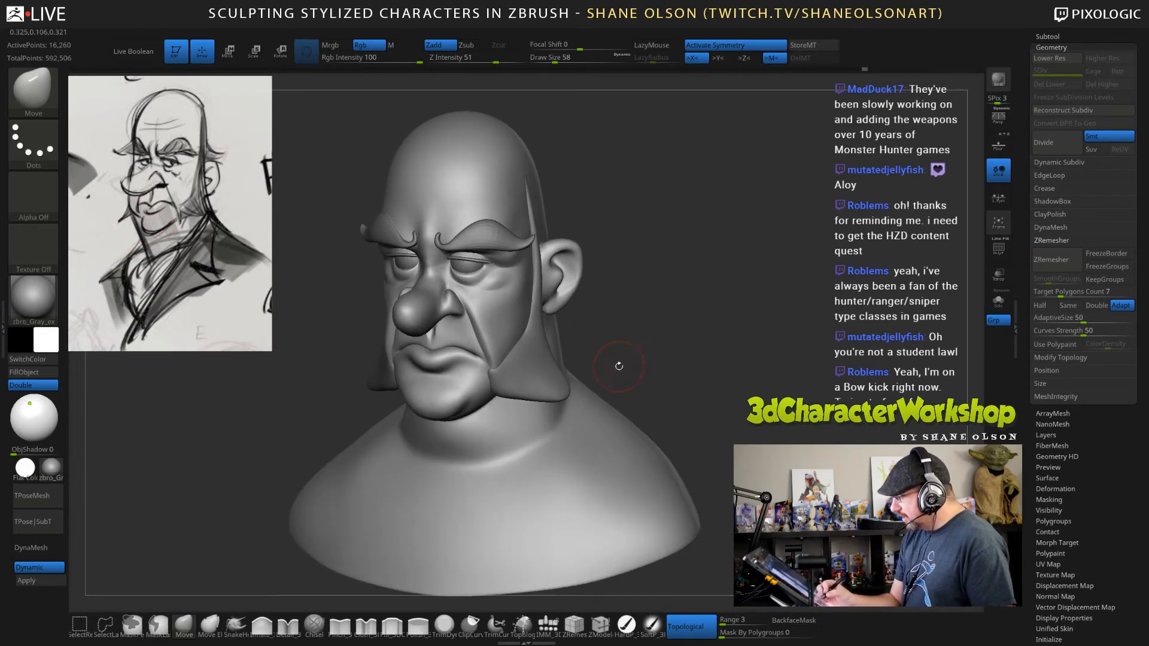
mouse_move(618, 366)
left_mouse_down()
mouse_move(643, 328)
mouse_move(596, 336)
mouse_move(614, 332)
left_mouse_up()
key("ctrl")
key("bracketleft")
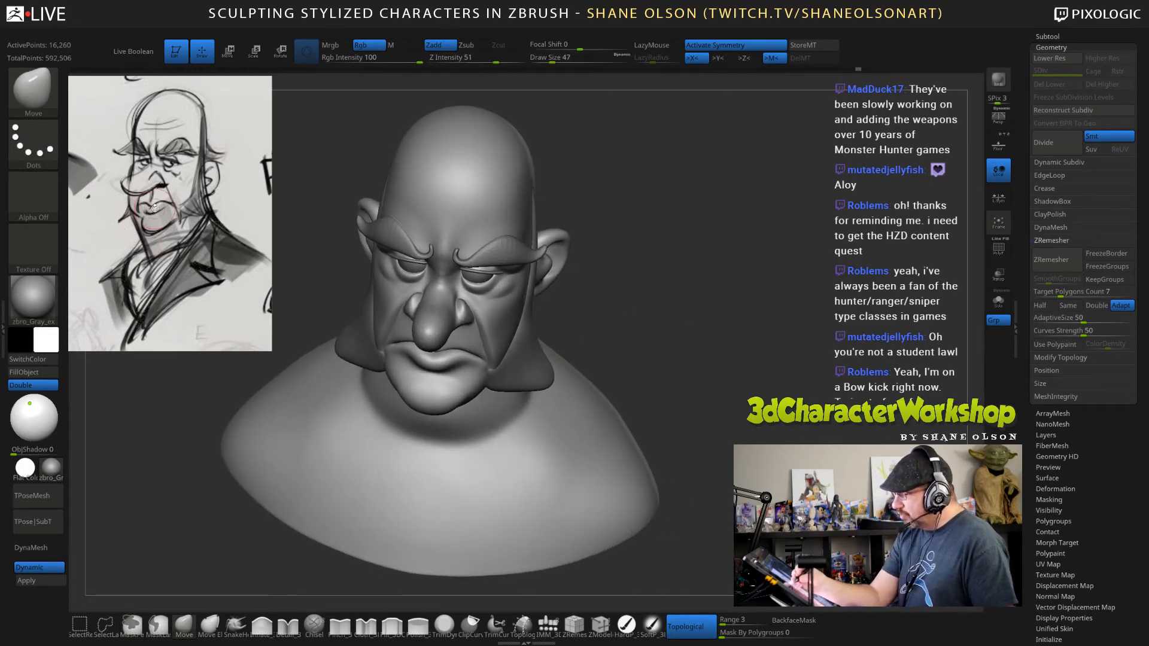
left_click_drag(613, 342, 632, 340)
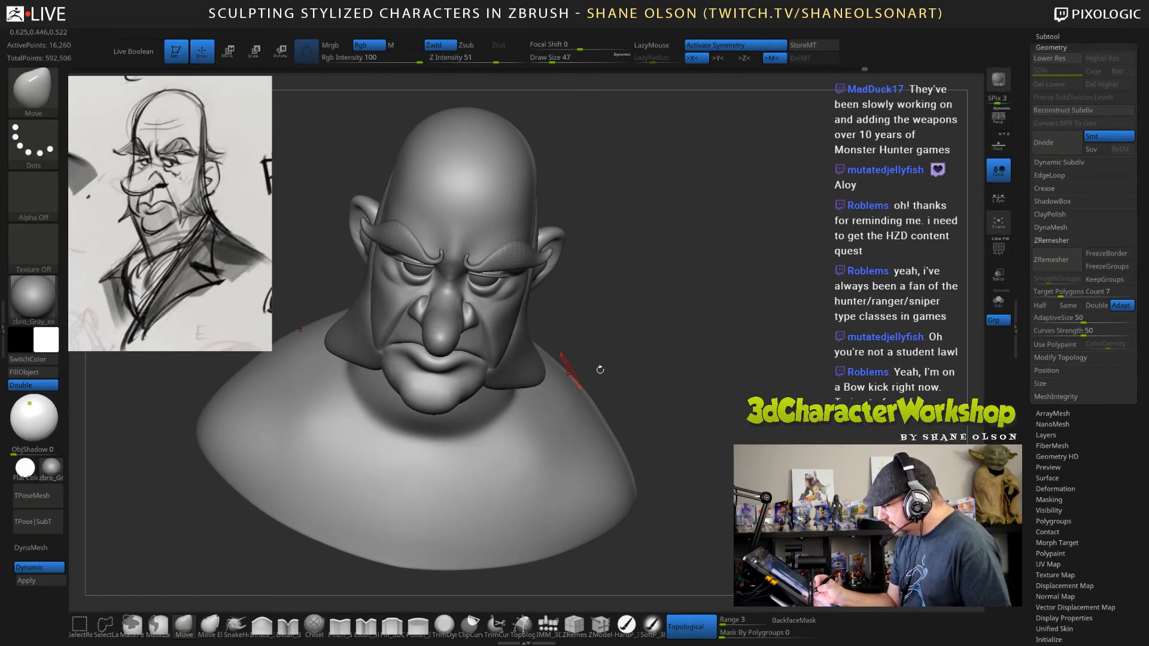
left_click_drag(658, 368, 650, 345)
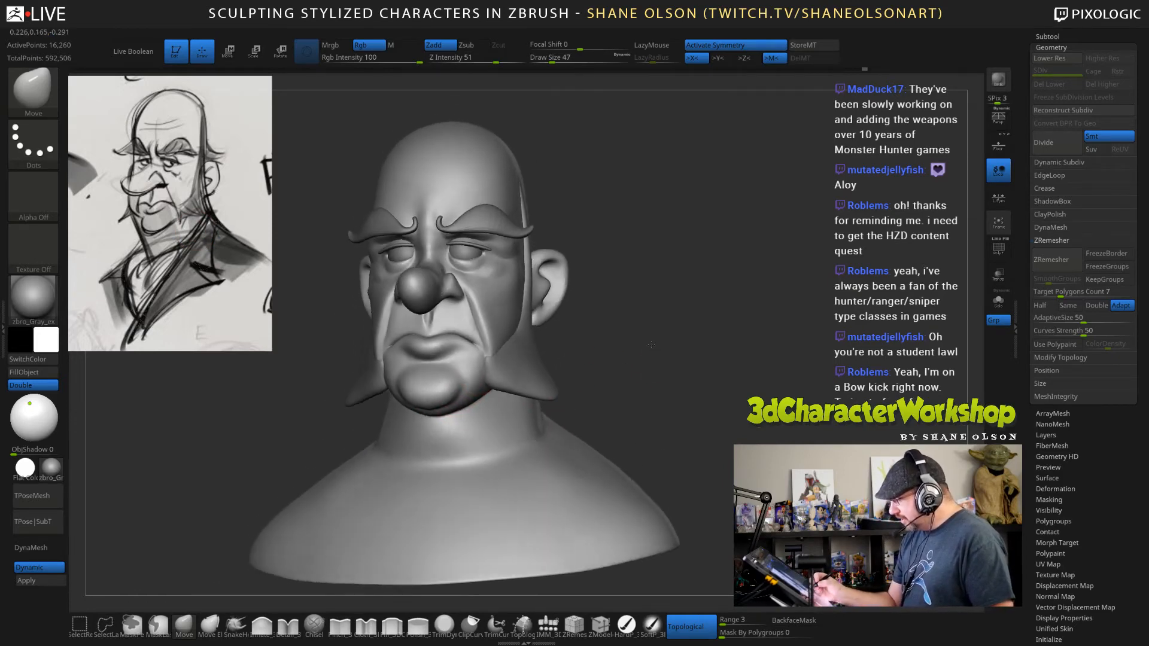
Define the crease beside the chin with the Pinch brush at draw size 47 and smooth the area below the mouth corner.
left_click(339, 625)
mouse_move(661, 344)
left_mouse_down("alt")
mouse_move(692, 372)
mouse_move(454, 389)
left_mouse_up("alt")
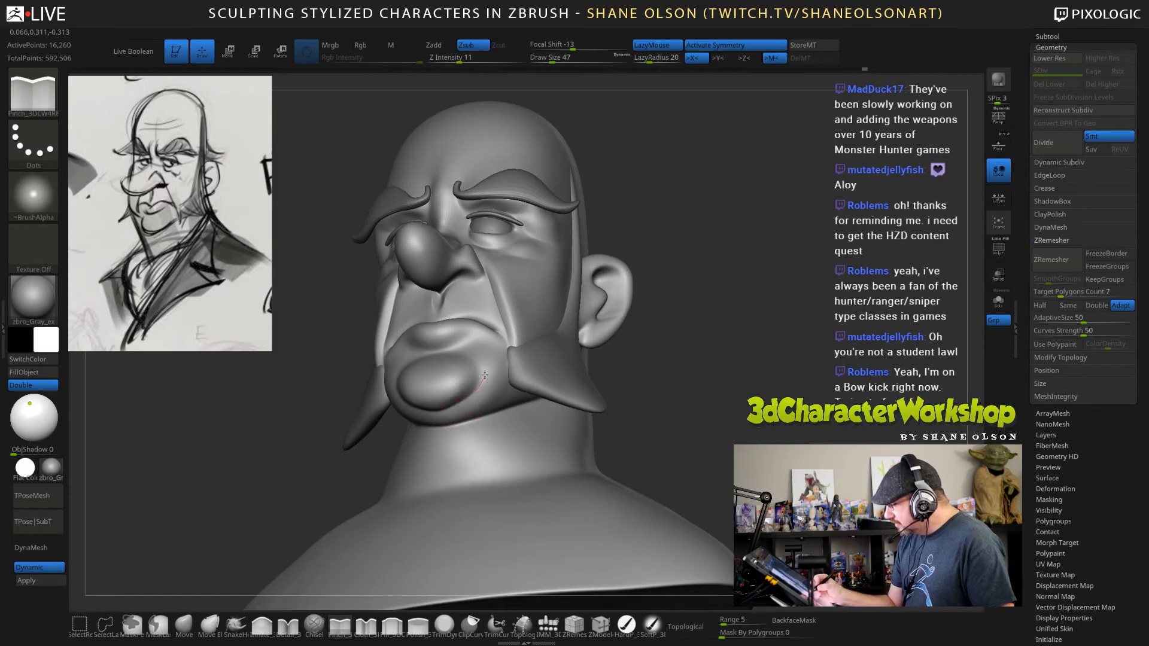
left_click_drag(480, 364, 476, 349)
left_click_drag(673, 359, 674, 431)
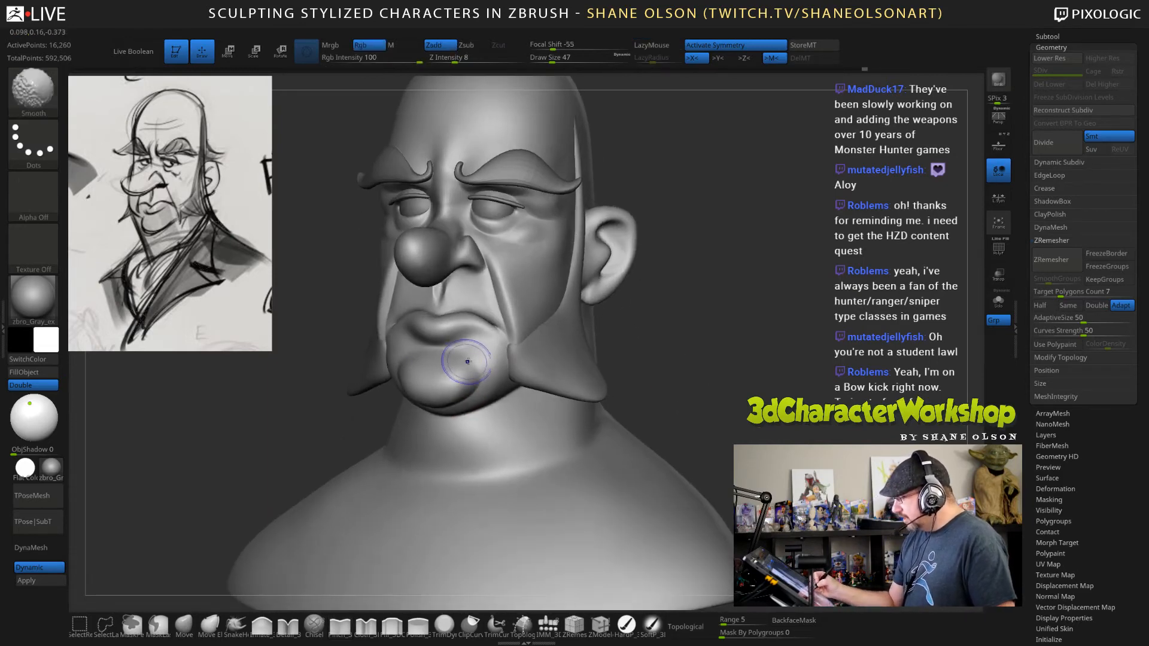
left_click_drag(457, 361, 469, 357, "shift")
mouse_move(679, 359)
left_mouse_down()
mouse_move(619, 368)
mouse_move(634, 387)
mouse_move(681, 362)
mouse_move(715, 360)
left_mouse_up()
left_click_drag(476, 363, 467, 362, "shift")
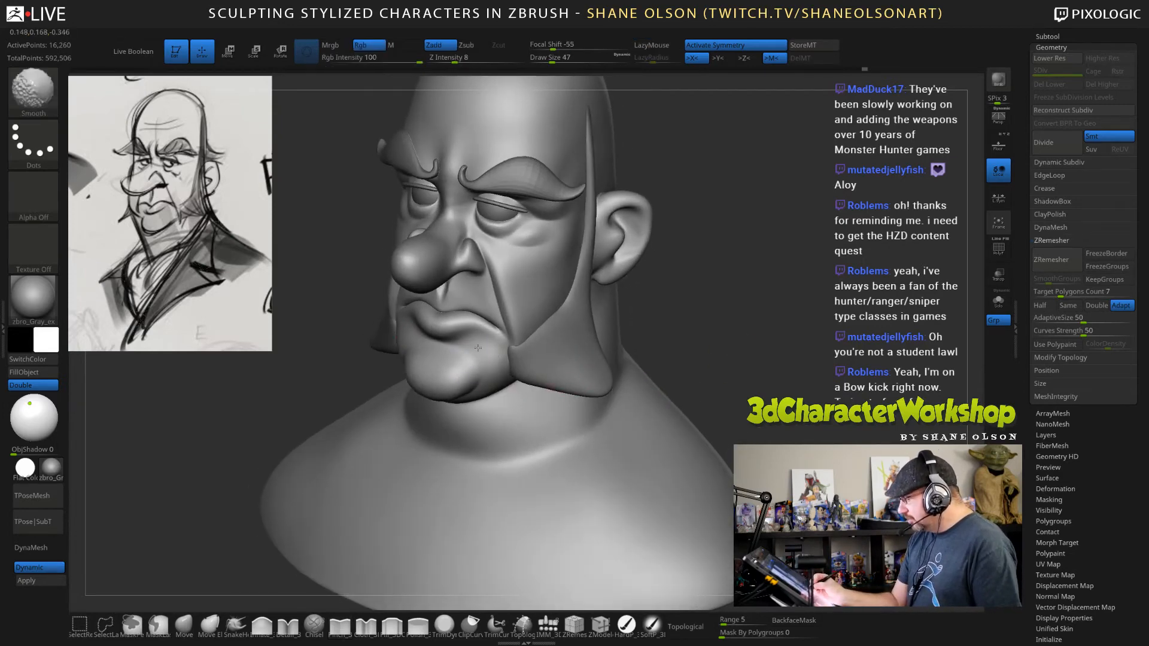
Add volume to the side of the chin below the mouth with the Inflate brush at draw size 47.
left_click(261, 625)
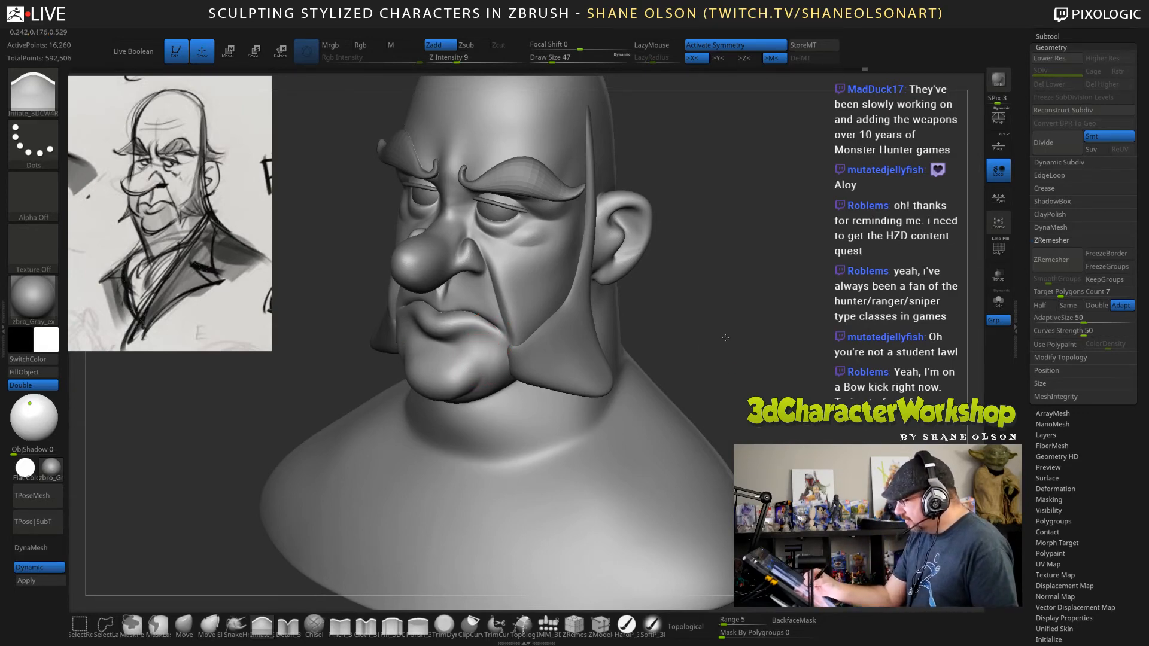
left_click_drag(725, 337, 734, 339)
left_click_drag(643, 352, 417, 380)
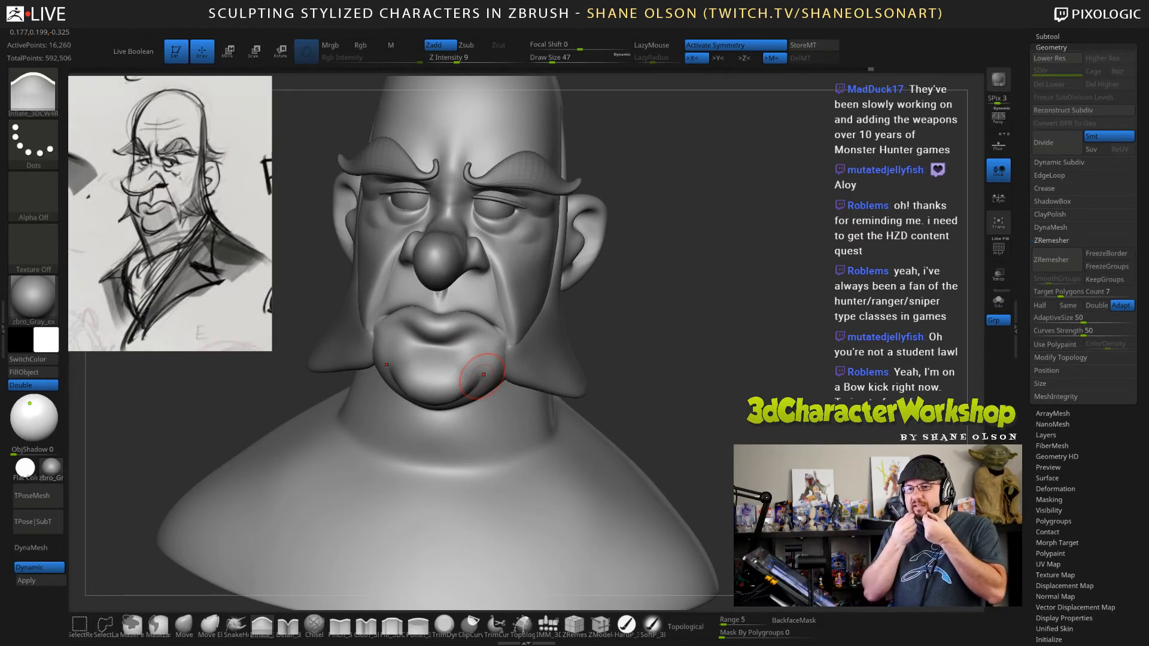
mouse_move(635, 370)
left_mouse_down()
mouse_move(666, 377)
mouse_move(461, 371)
left_mouse_up()
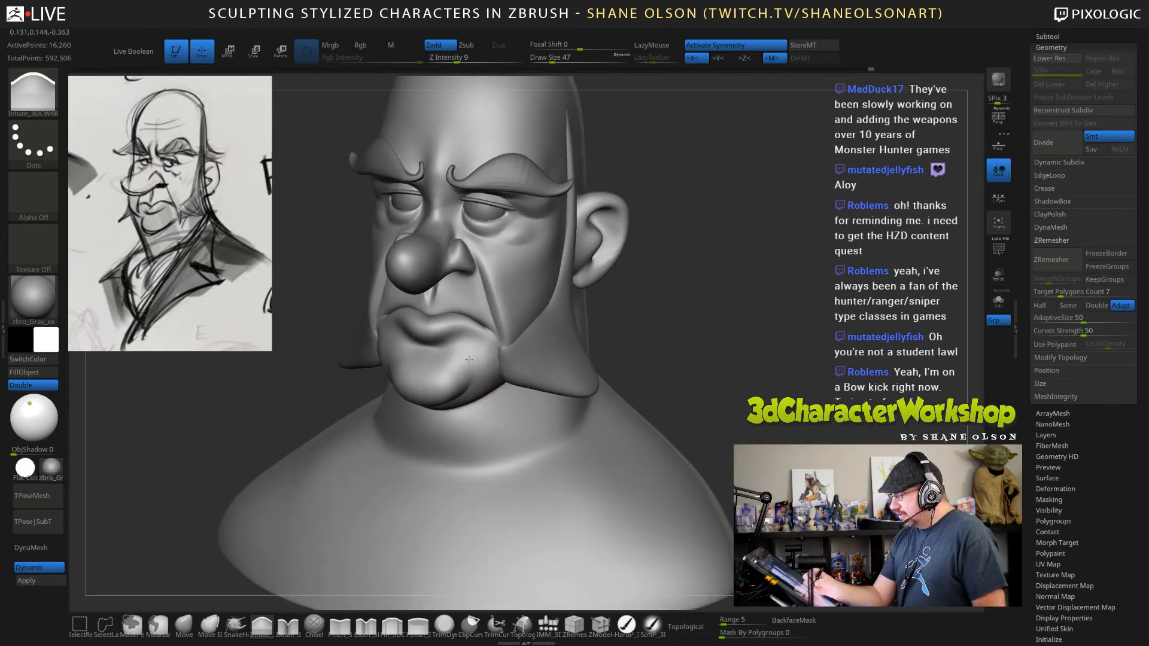
left_click_drag(807, 359, 753, 343)
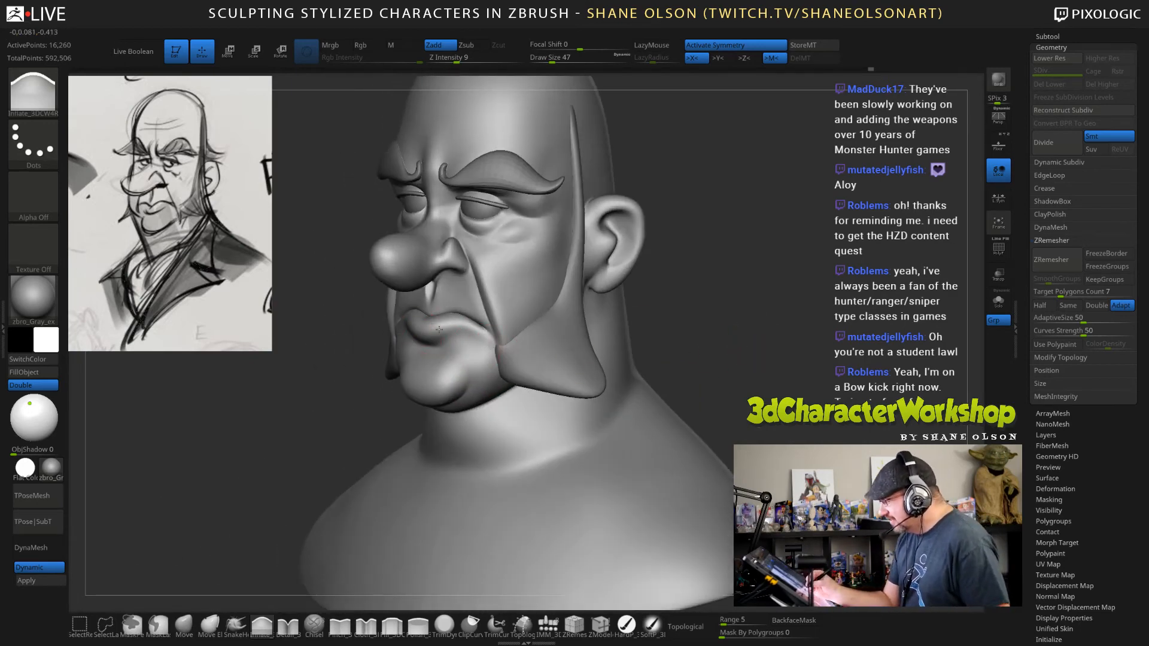
mouse_move(735, 350)
left_mouse_down()
mouse_move(754, 352)
mouse_move(623, 353)
left_mouse_up()
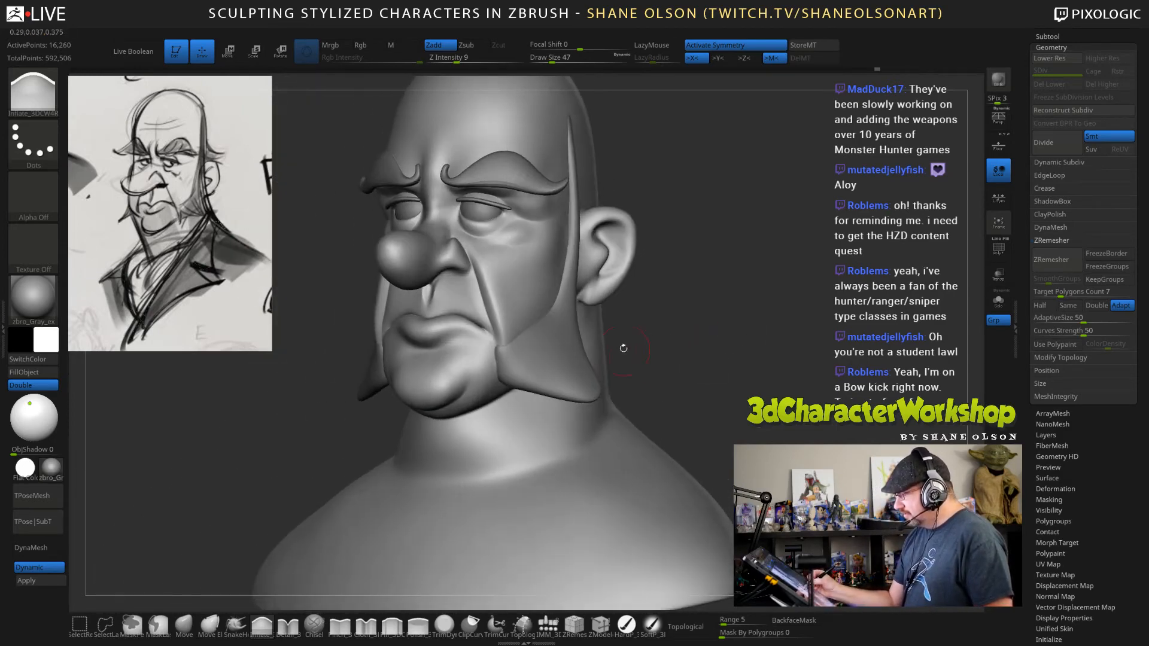
Select the sideburn subtool and reshape its broad lower part along the jaw with the Move brush at draw size 105.
left_click(525, 363, "alt")
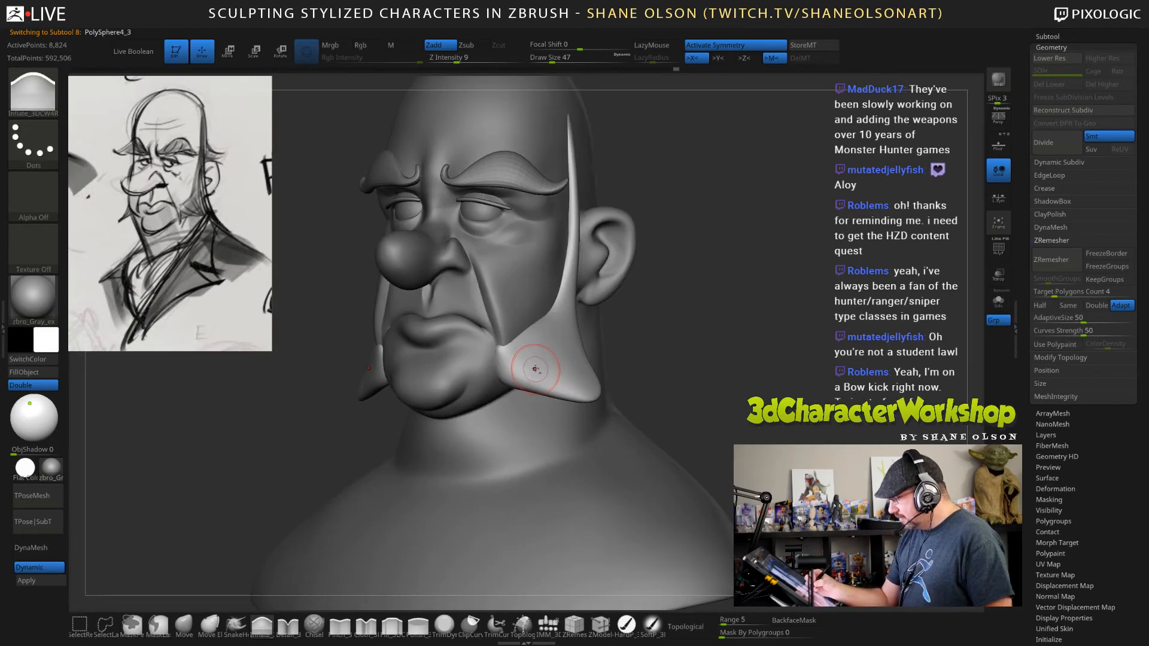
left_click(184, 625)
key("s")
left_click_drag(227, 517, 238, 516)
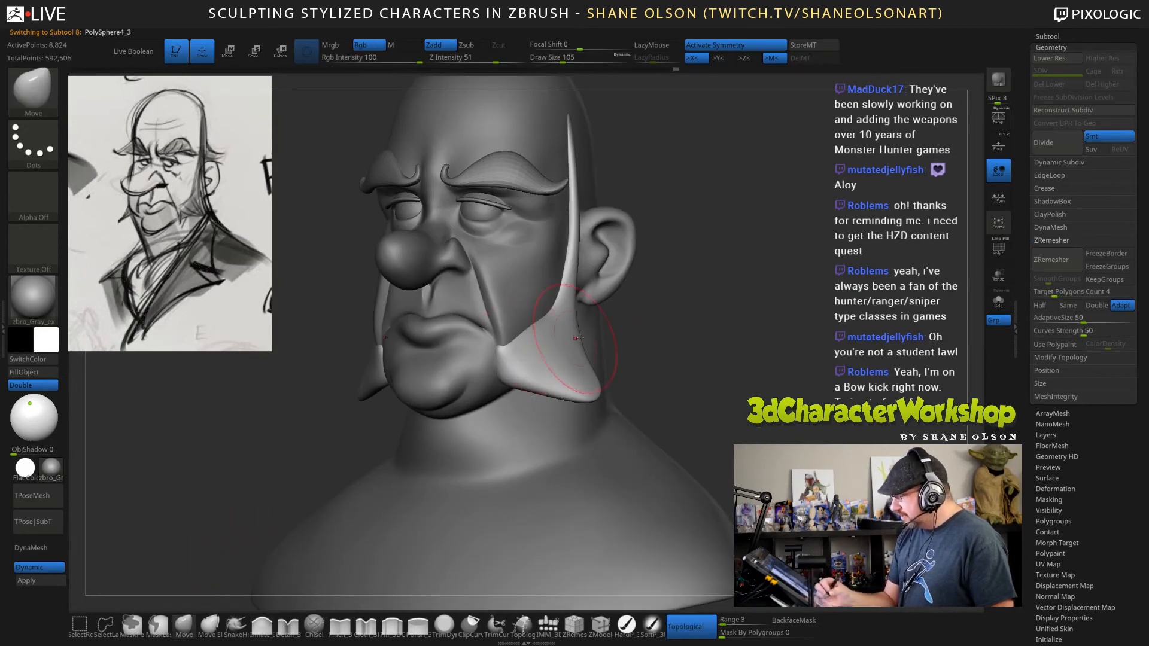
left_click_drag(685, 353, 646, 354)
left_click_drag(508, 361, 506, 353)
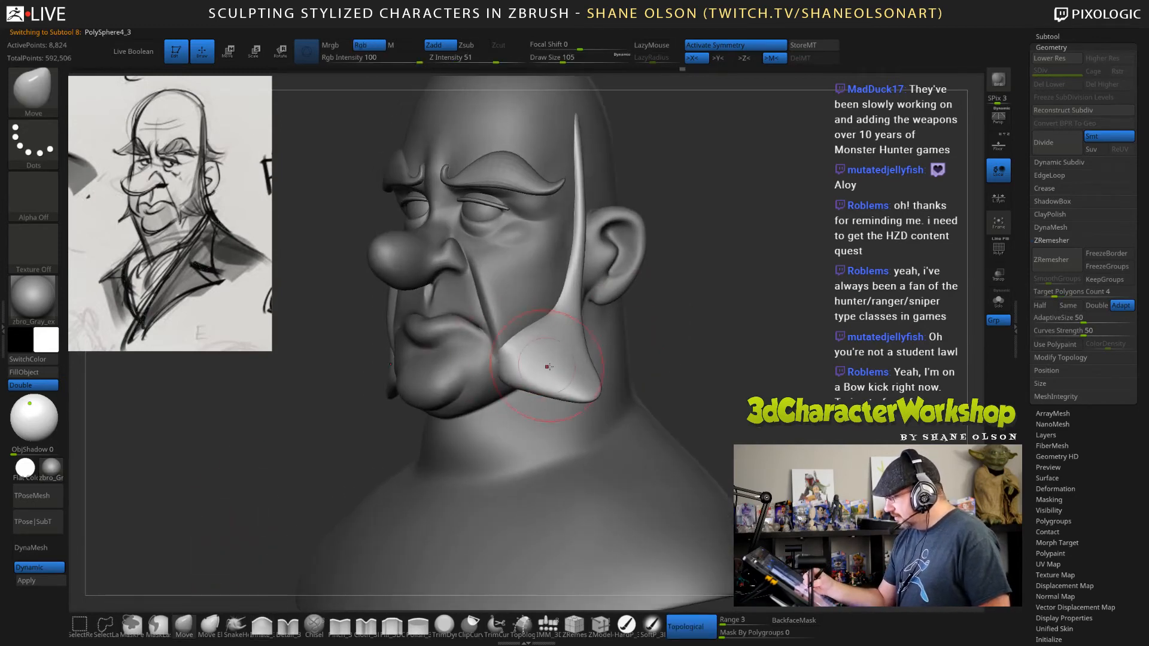
left_click_drag(735, 357, 658, 329)
left_click_drag(595, 356, 594, 392)
Extend the sideburn's rear lower corner into a sharper point with the Move brush at draw size 62.
key("s")
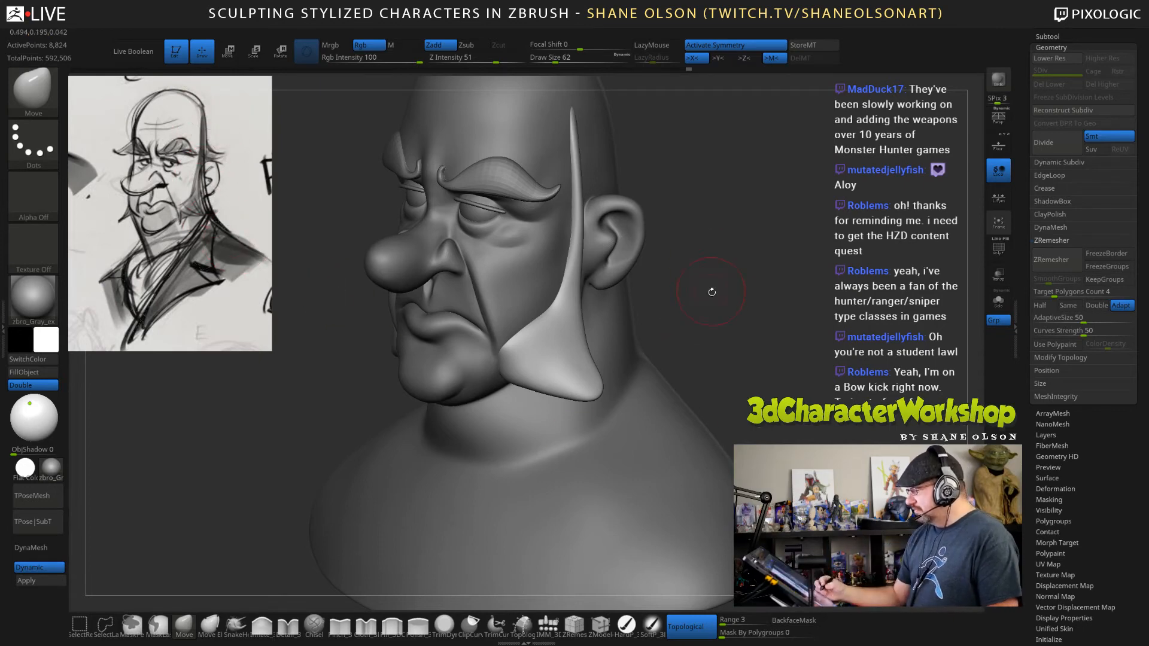
left_click_drag(711, 291, 719, 293)
right_click(679, 364)
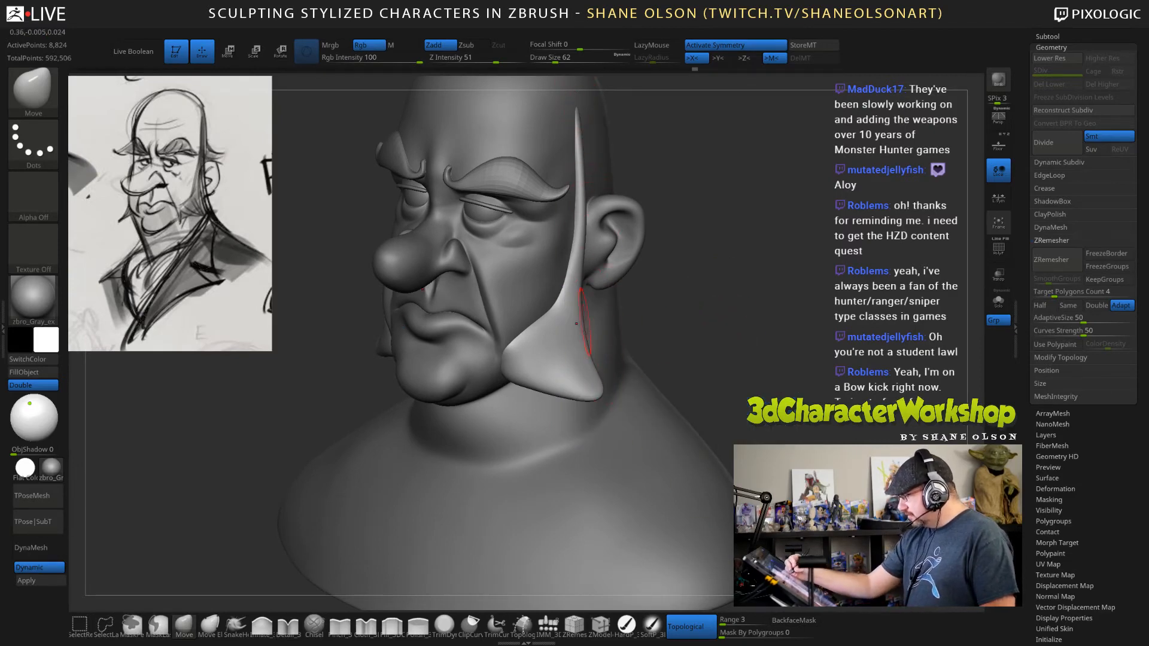
left_click_drag(602, 393, 606, 399)
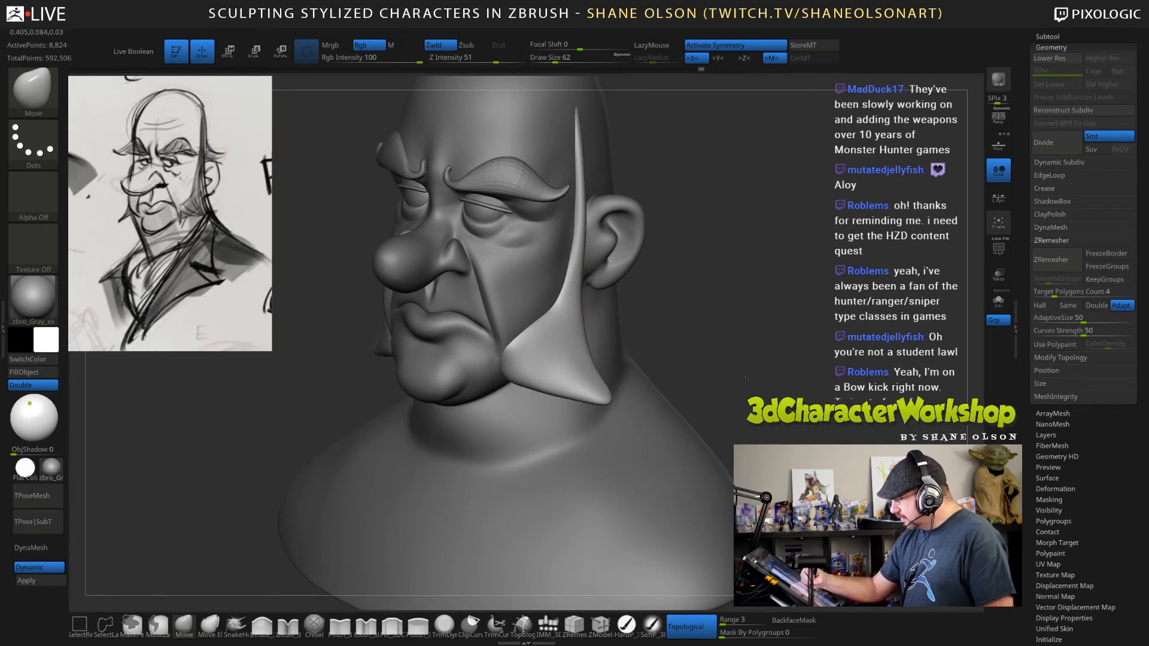
left_click_drag(745, 380, 673, 372)
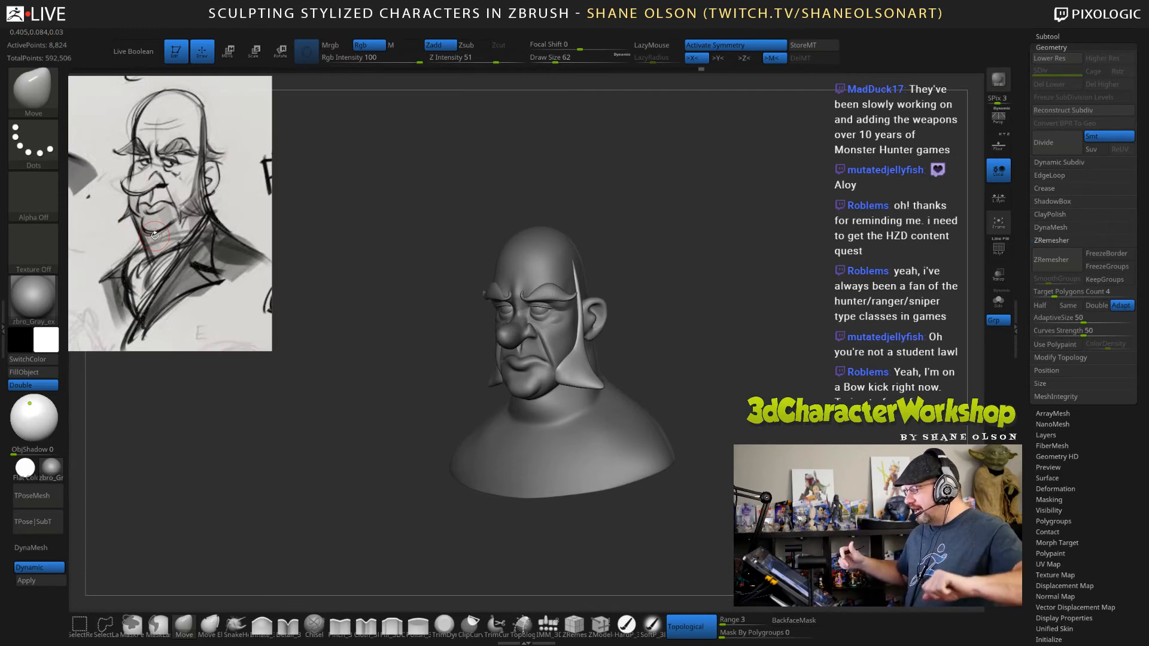
Compare the sideburns with the reference sketch from several angles and smooth the lower end of the flare.
left_click_drag(672, 357, 718, 412)
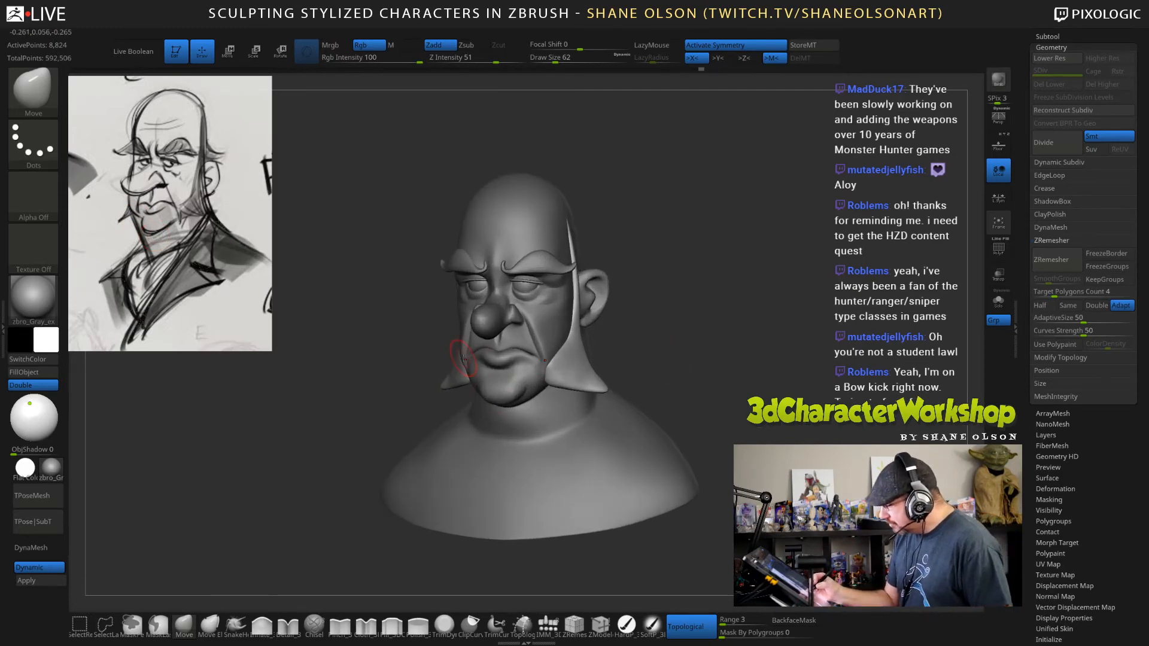
mouse_move(645, 358)
left_mouse_down()
mouse_move(619, 413)
mouse_move(574, 398)
left_mouse_up()
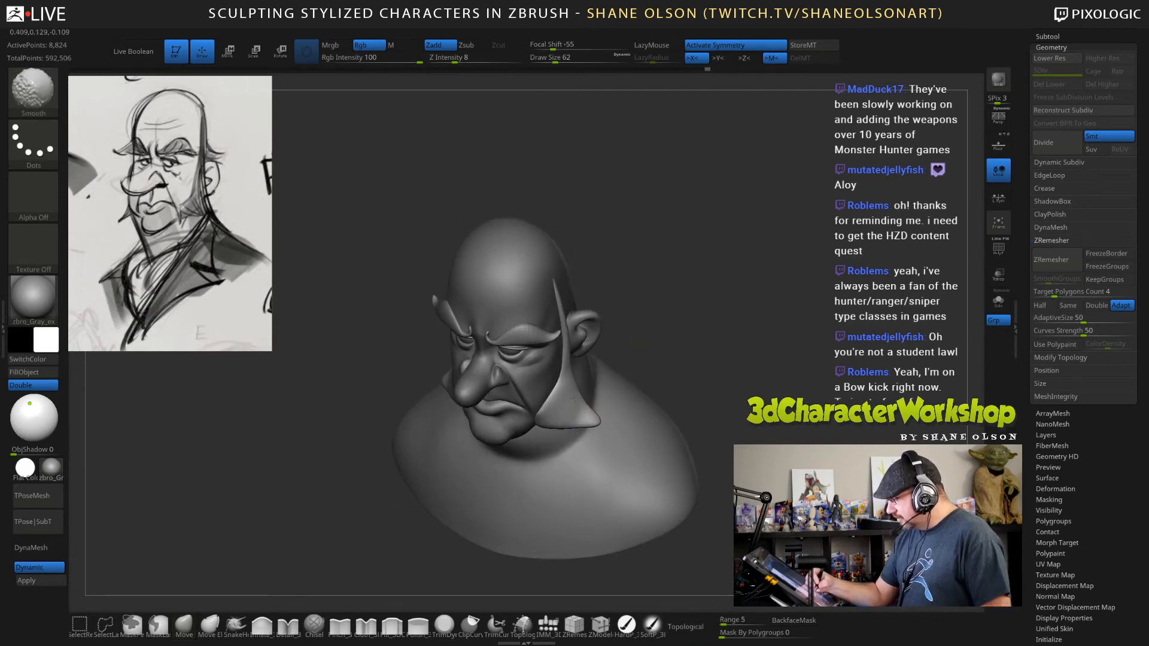
left_click_drag(706, 333, 702, 413, "alt")
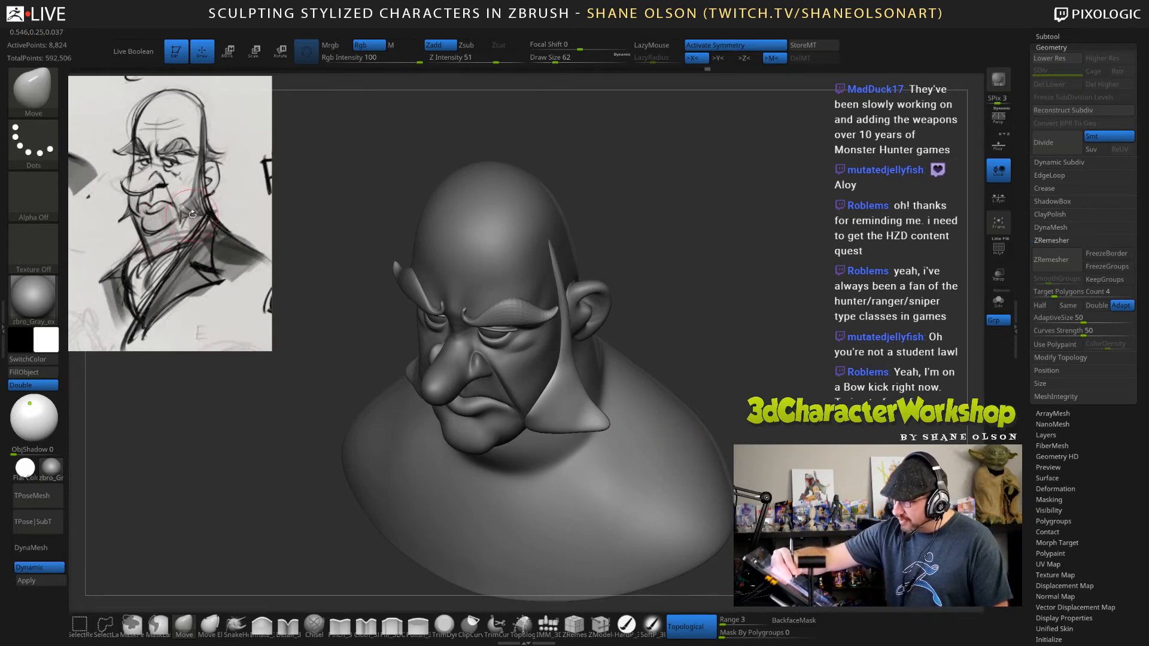
left_click_drag(735, 369, 656, 440)
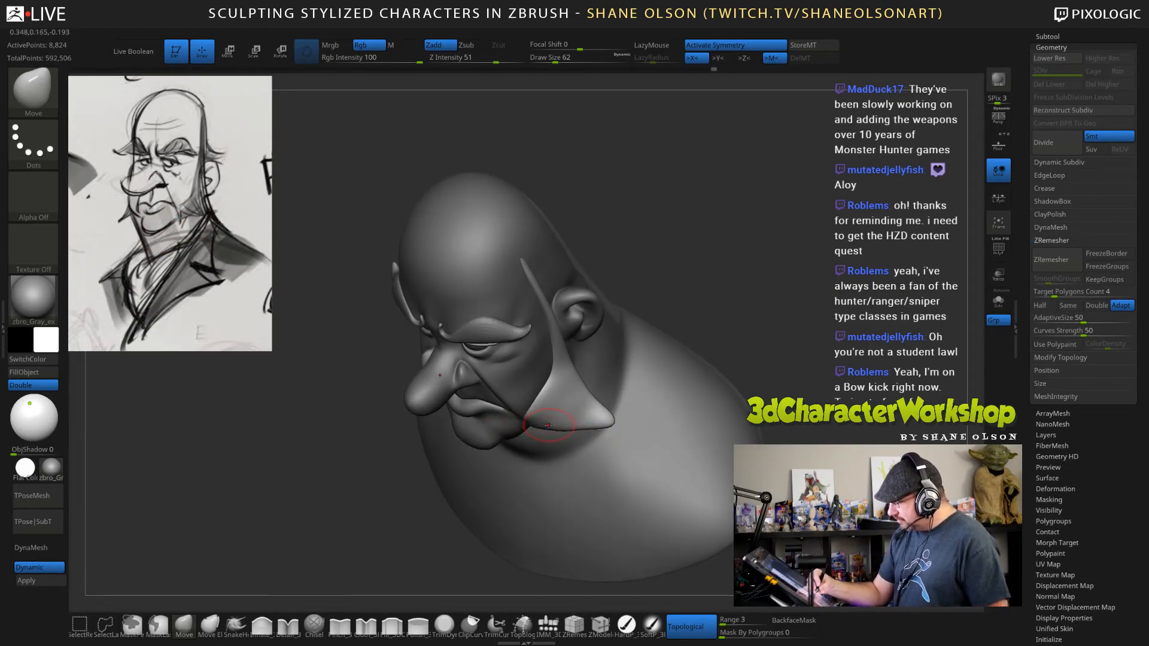
Reshape the sideburn's lower edge and pointed tip with the Move brush at draw size 88.
left_click_drag(704, 335, 692, 307)
key("s")
left_click_drag(561, 419, 567, 418)
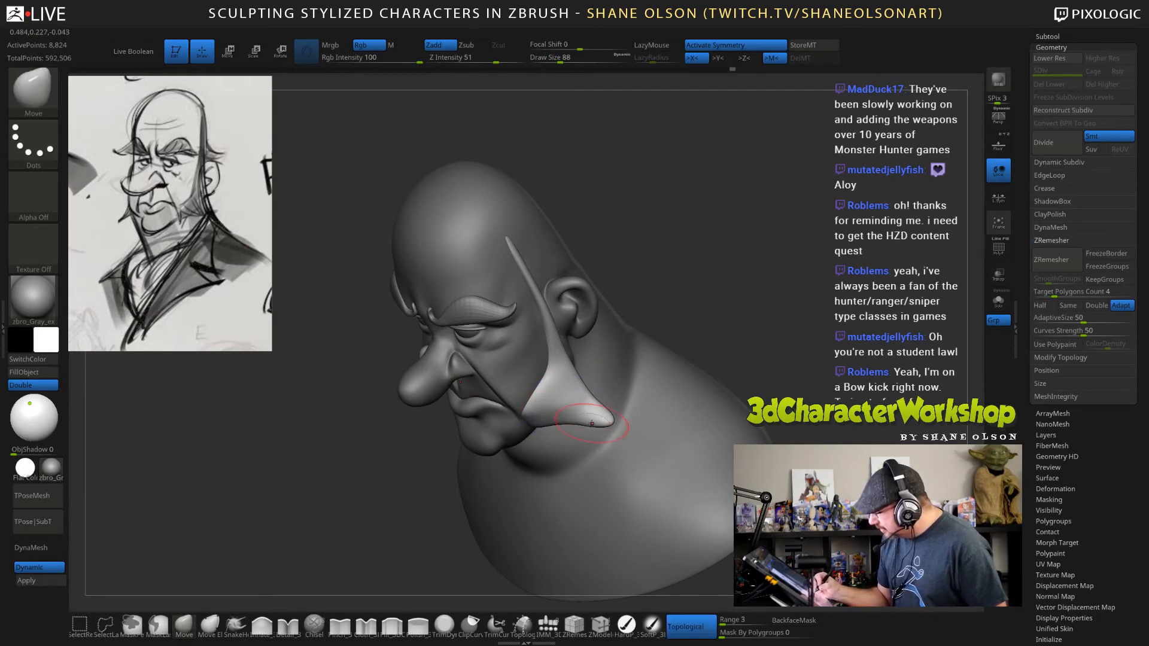
left_click_drag(738, 299, 712, 347)
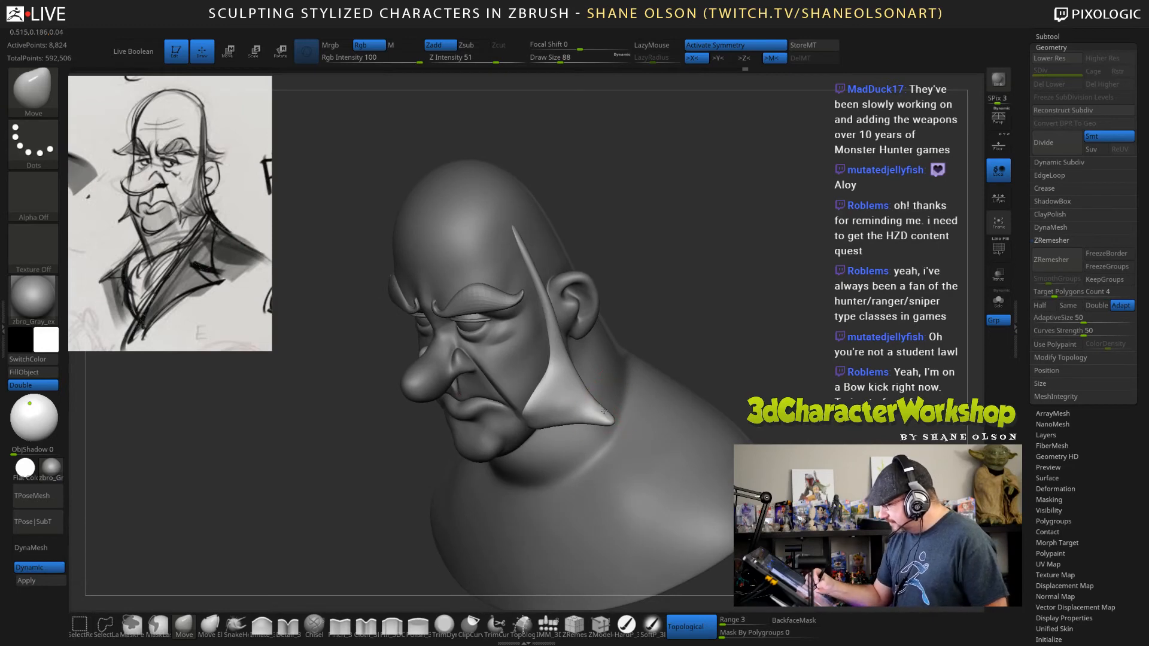
left_click_drag(603, 417, 562, 409, "shift")
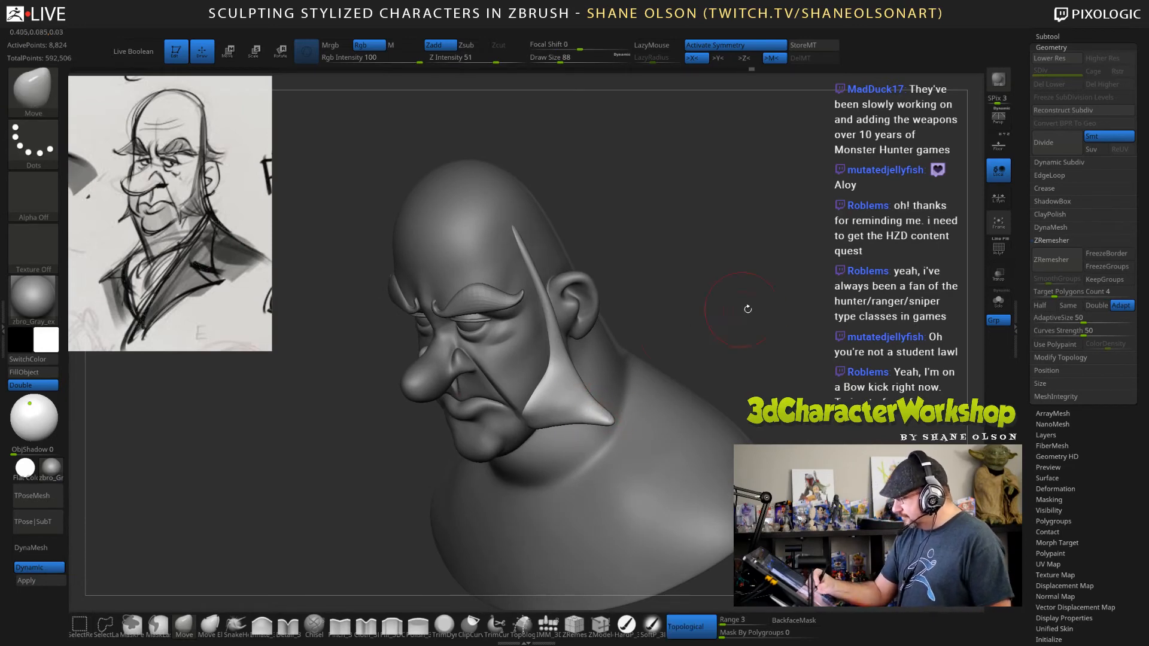
Smooth the sideburn's outer edge and adjust its lower flare with the Move brush at draw size 88.
mouse_move(748, 308)
left_mouse_down()
mouse_move(748, 386)
mouse_move(715, 388)
left_mouse_up()
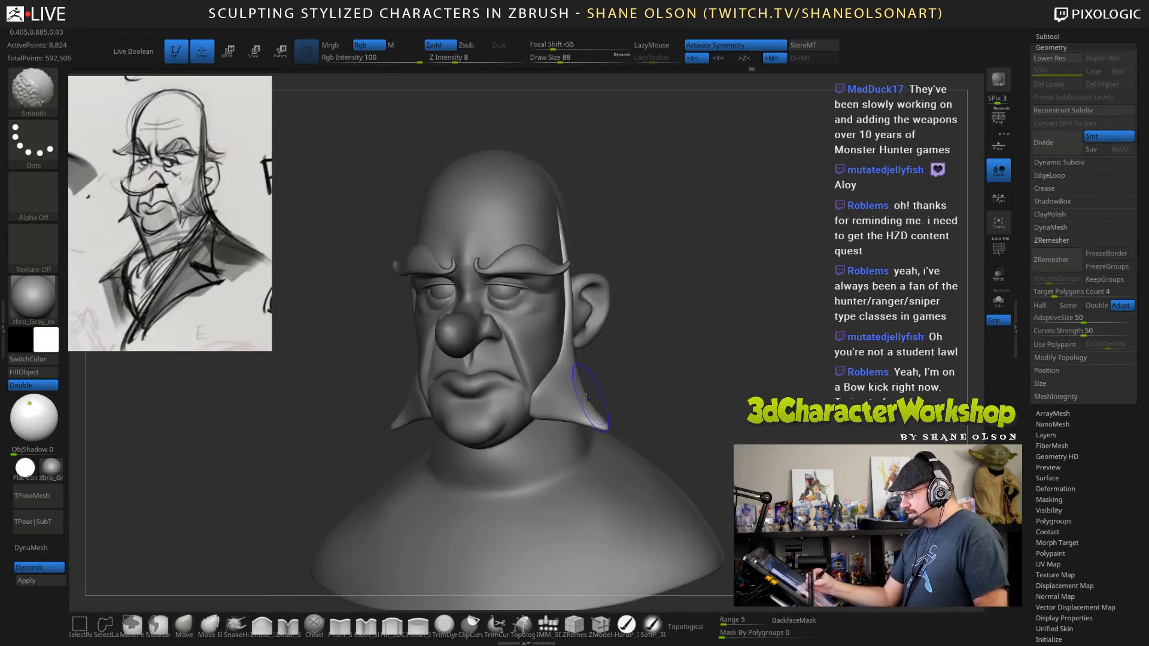
left_click_drag(577, 386, 598, 417, "shift")
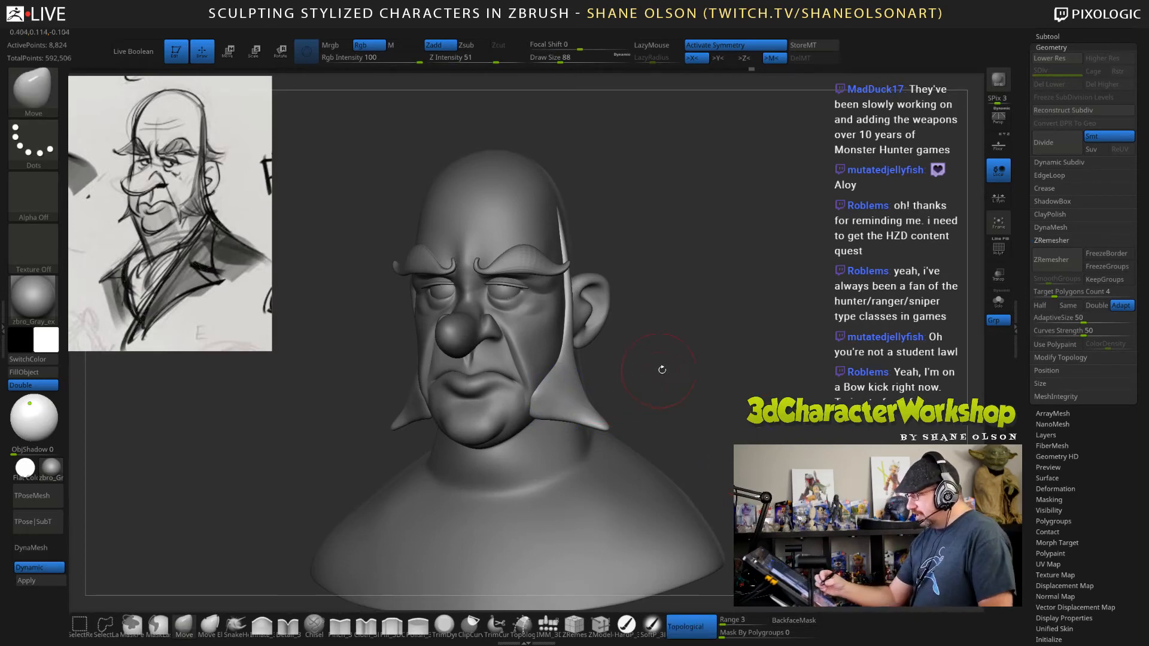
left_click_drag(662, 369, 625, 371)
right_click_drag(569, 385, 567, 429, "ctrl")
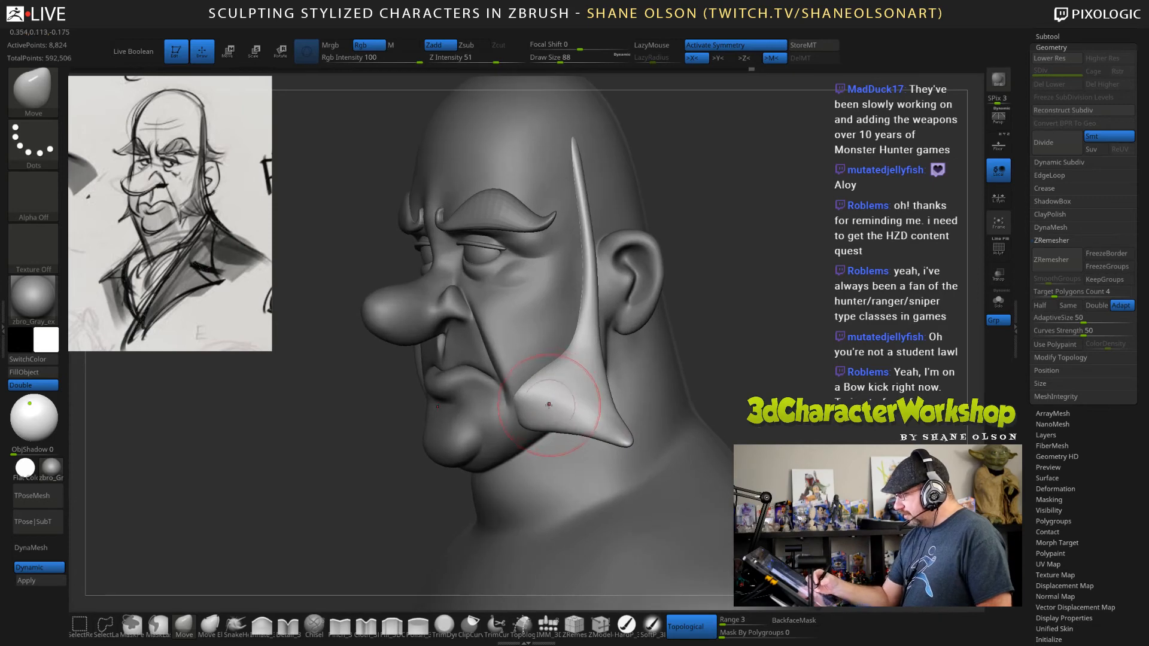
Refine the sideburn's front corner and lower contour with the Move brush at draw size 53.
key("s")
left_click_drag(548, 401, 541, 401)
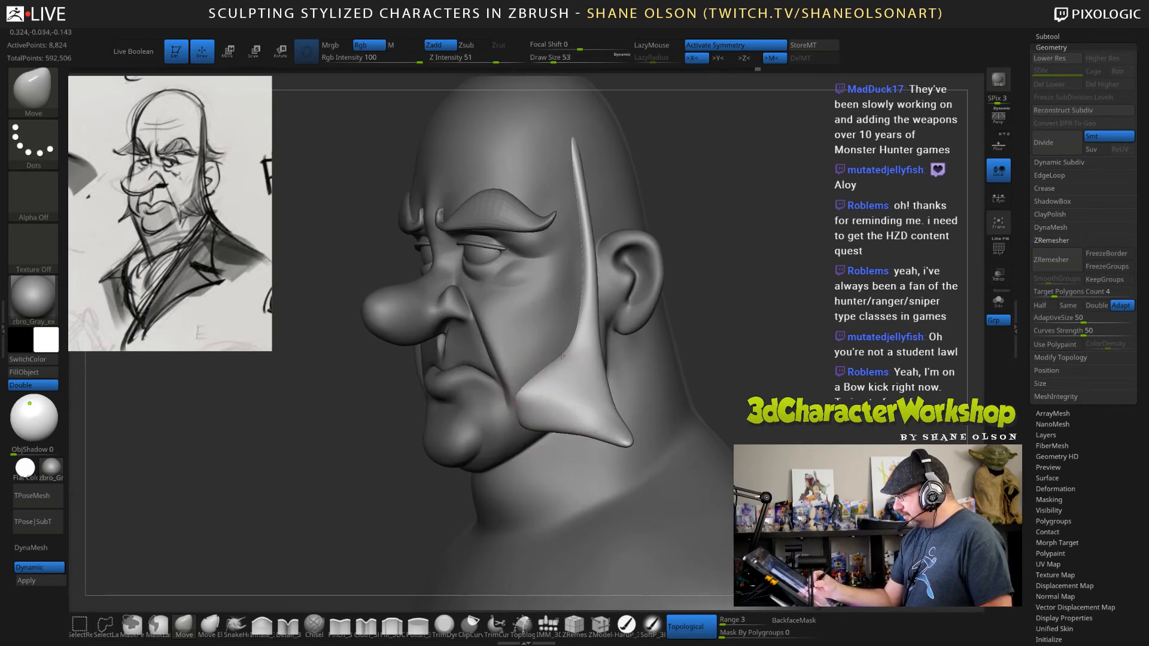
right_click_drag(547, 367, 540, 393)
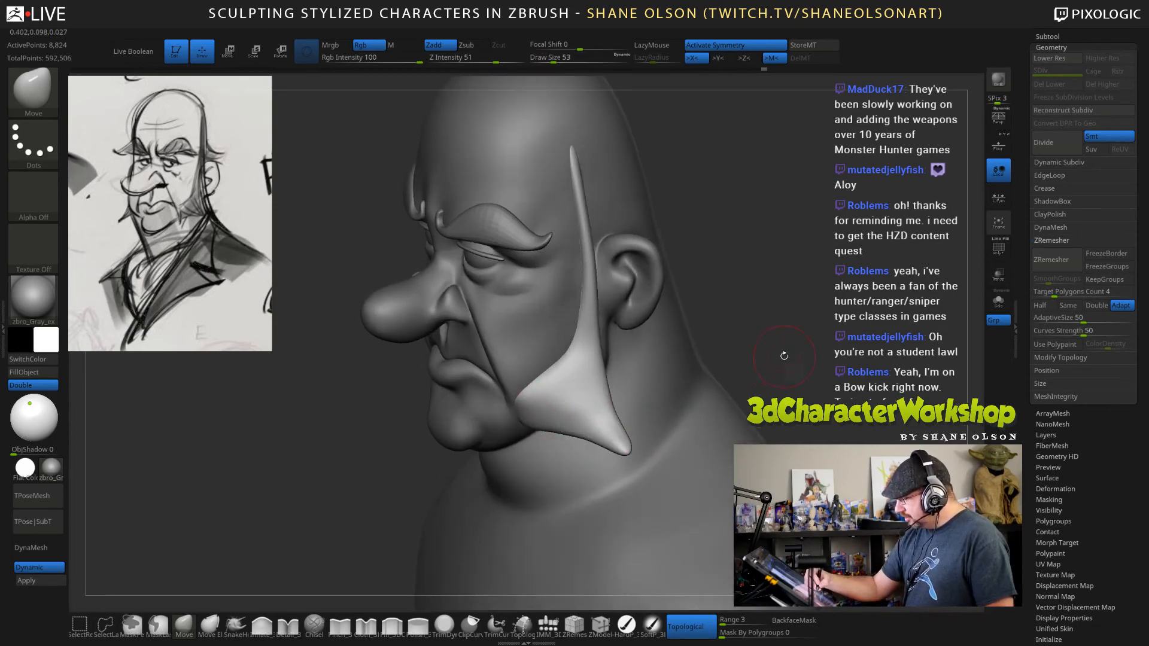
right_click_drag(598, 431, 574, 467)
Tighten the front corner, lower ridge and tip of the sideburn's flare with the Pinch brush at draw size 65.
left_click(340, 625)
key("s")
left_click_drag(720, 342, 723, 343)
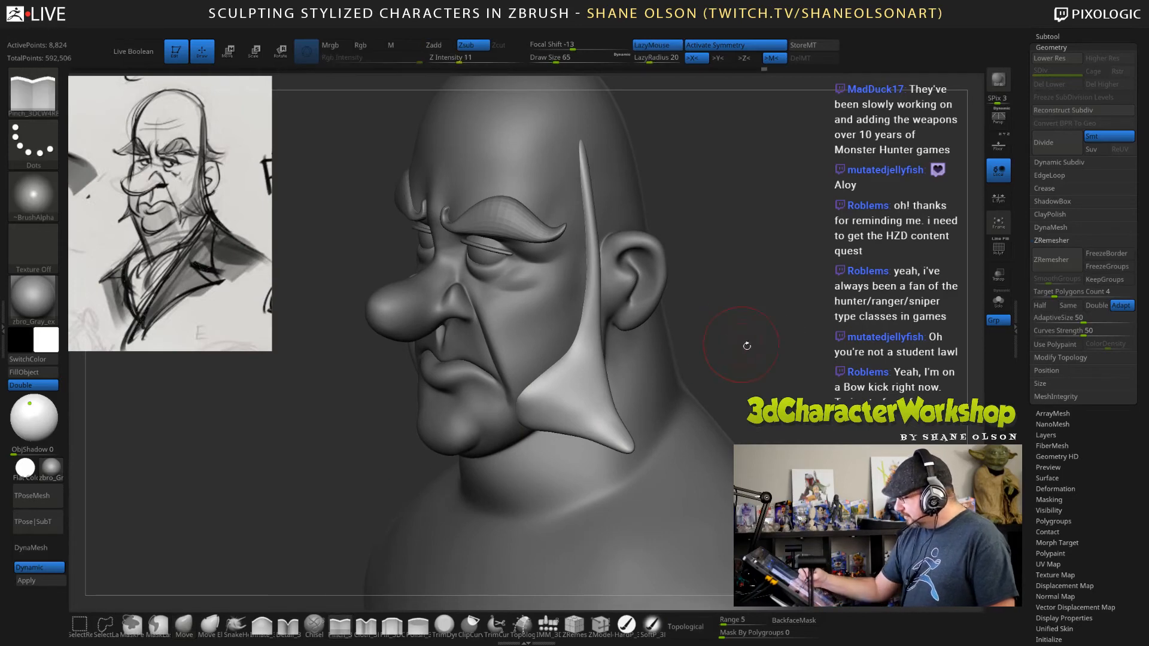
right_click_drag(746, 344, 718, 346)
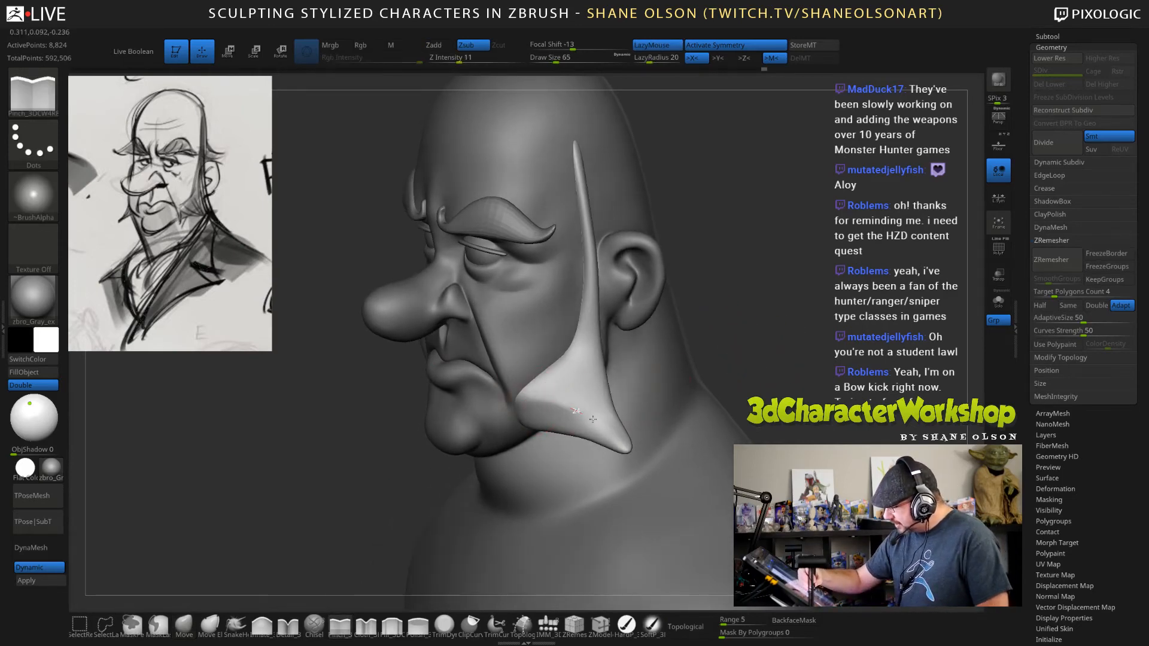
right_click_drag(783, 396, 562, 413)
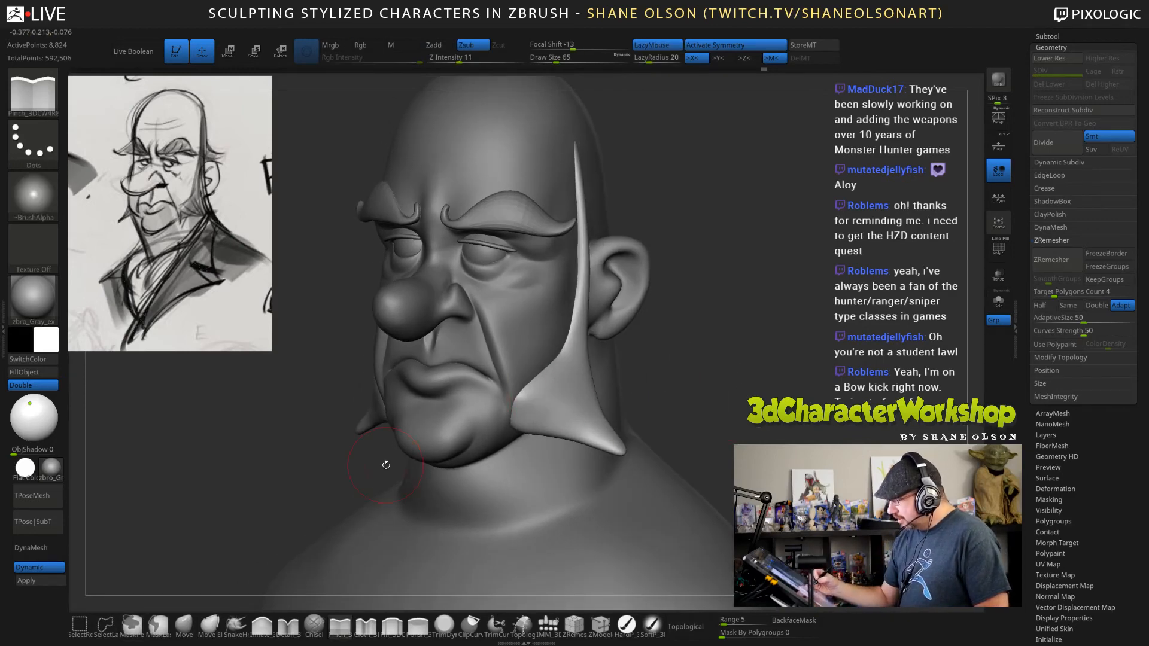
right_click_drag(635, 412, 579, 415)
left_click_drag(738, 377, 707, 370)
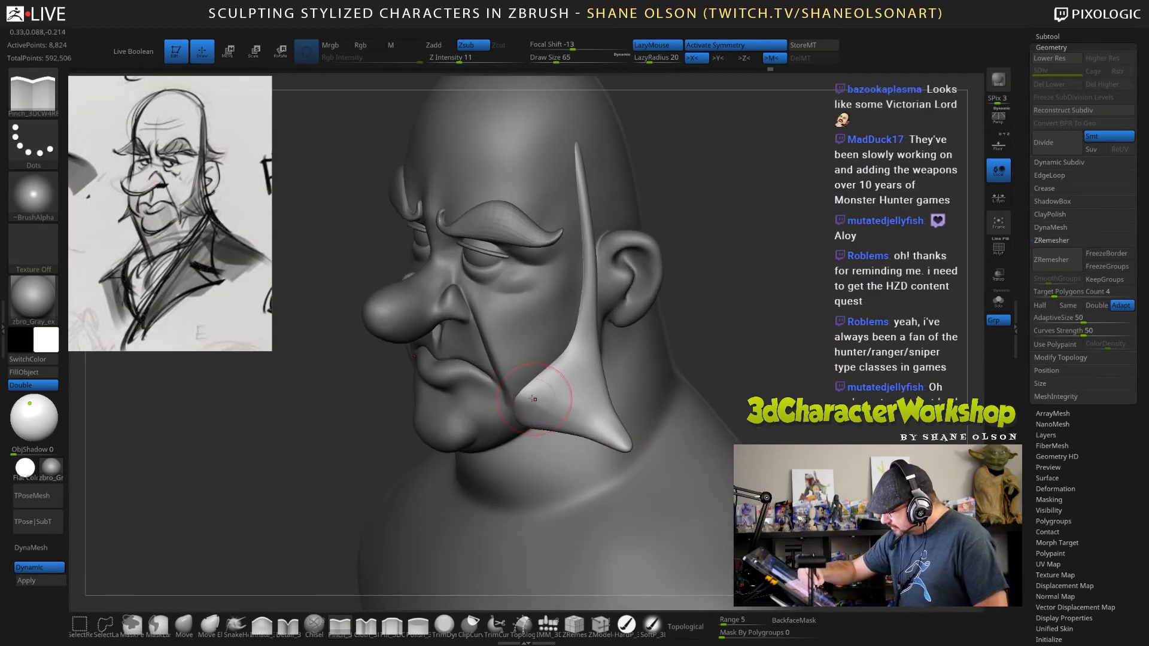
left_click_drag(522, 399, 637, 444)
left_click_drag(522, 399, 654, 443)
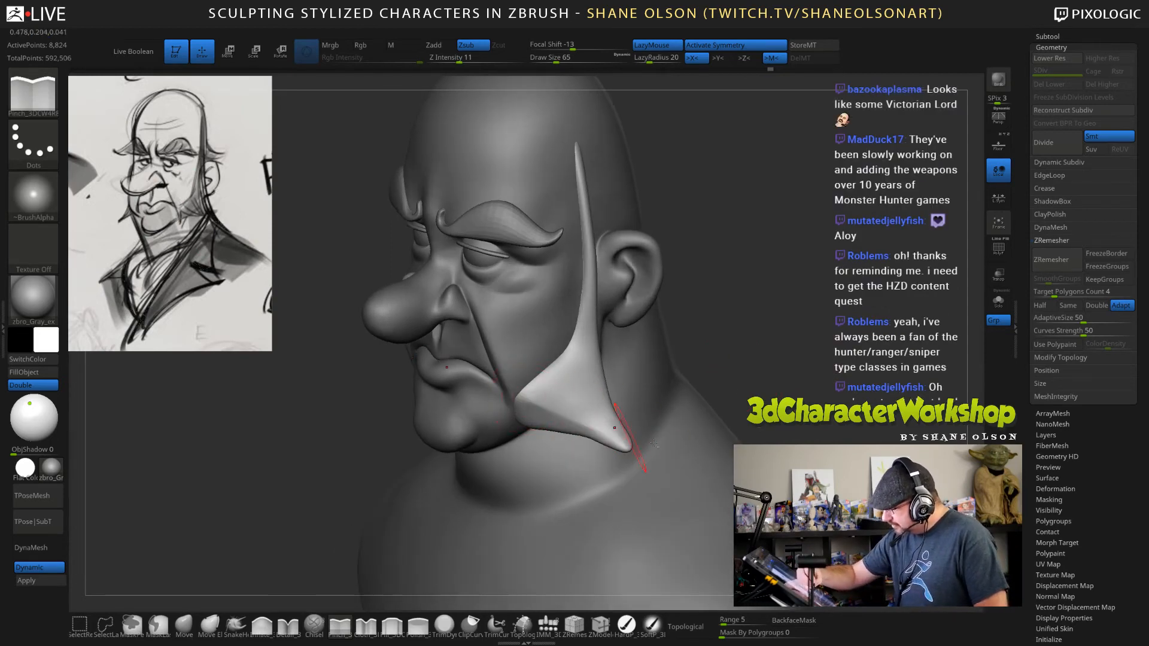
Pull the sideburn's pointed tip outward and reshape its lower flare with the Move brush at draw sizes 72 and 105.
mouse_move(776, 356)
left_mouse_down()
mouse_move(784, 319)
mouse_move(768, 343)
mouse_move(783, 355)
left_mouse_up()
left_click(183, 624)
key("s")
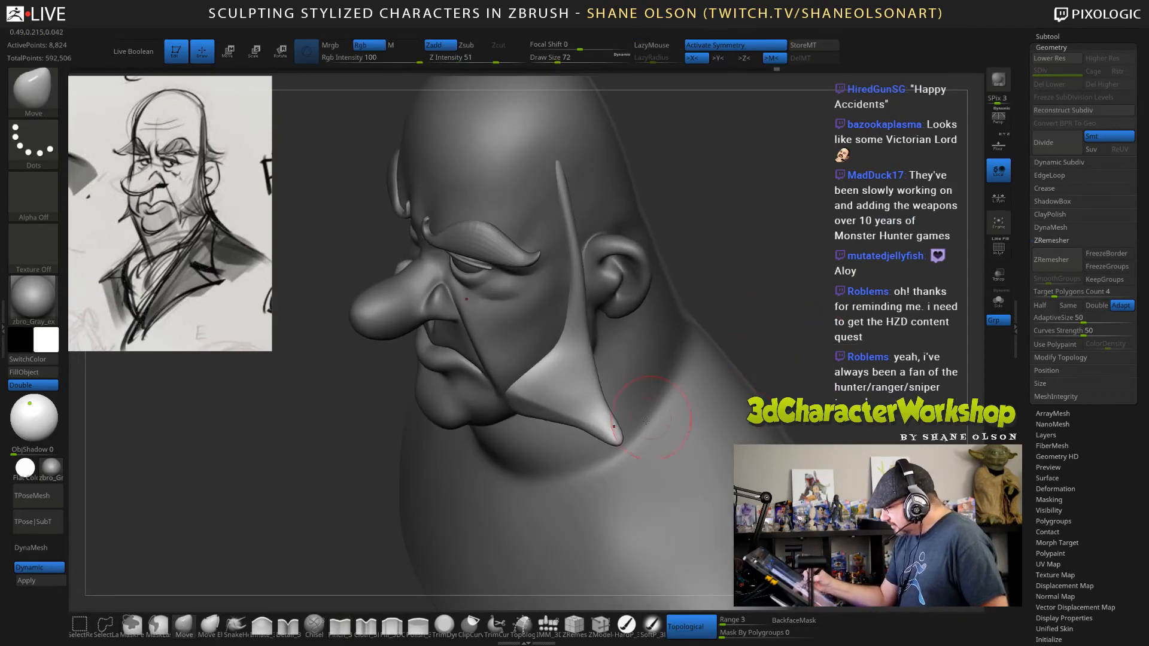
mouse_move(613, 439)
left_mouse_down()
mouse_move(594, 410)
mouse_move(567, 428)
mouse_move(596, 434)
mouse_move(542, 405)
left_mouse_up()
key("s")
right_click_drag(617, 398, 599, 414)
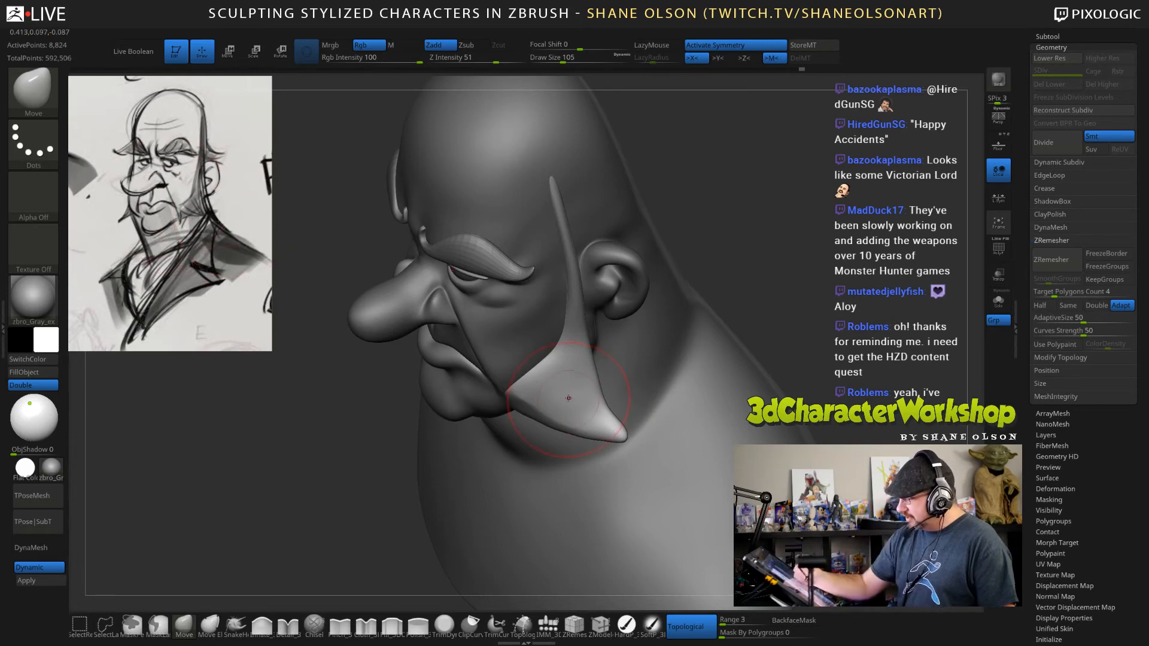
Refine the sideburn's front corner and lower edge with the Move brush at draw sizes 69 and 45.
key("s")
left_click_drag(568, 397, 531, 410)
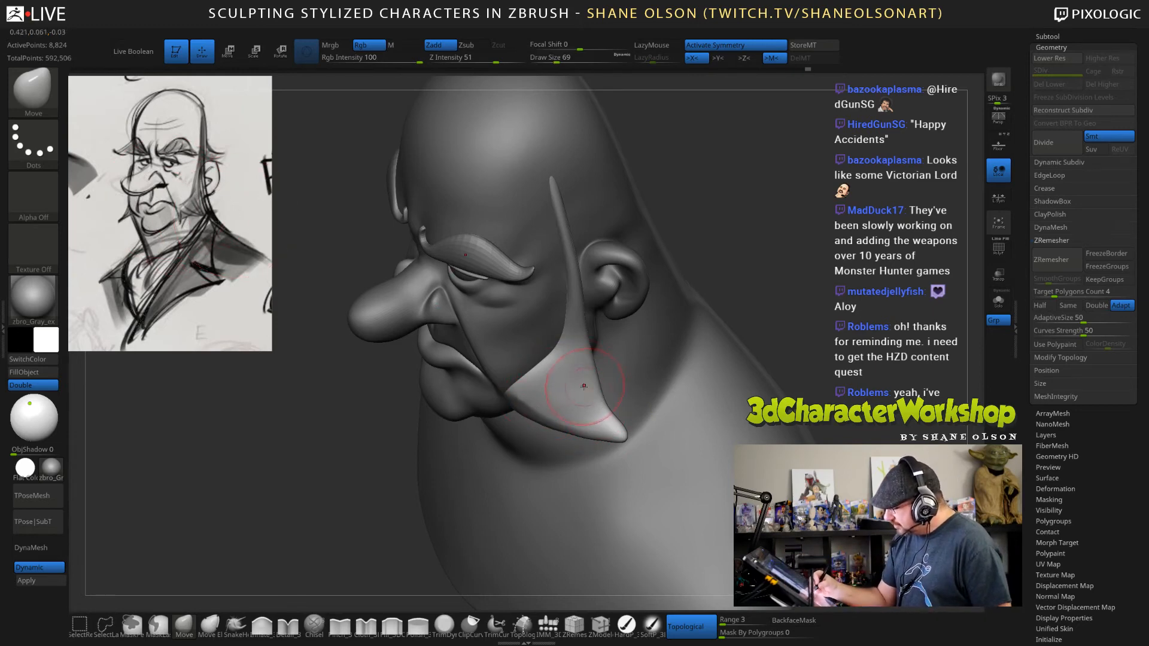
mouse_move(454, 291)
right_mouse_down()
mouse_move(485, 365)
mouse_move(479, 316)
right_mouse_up()
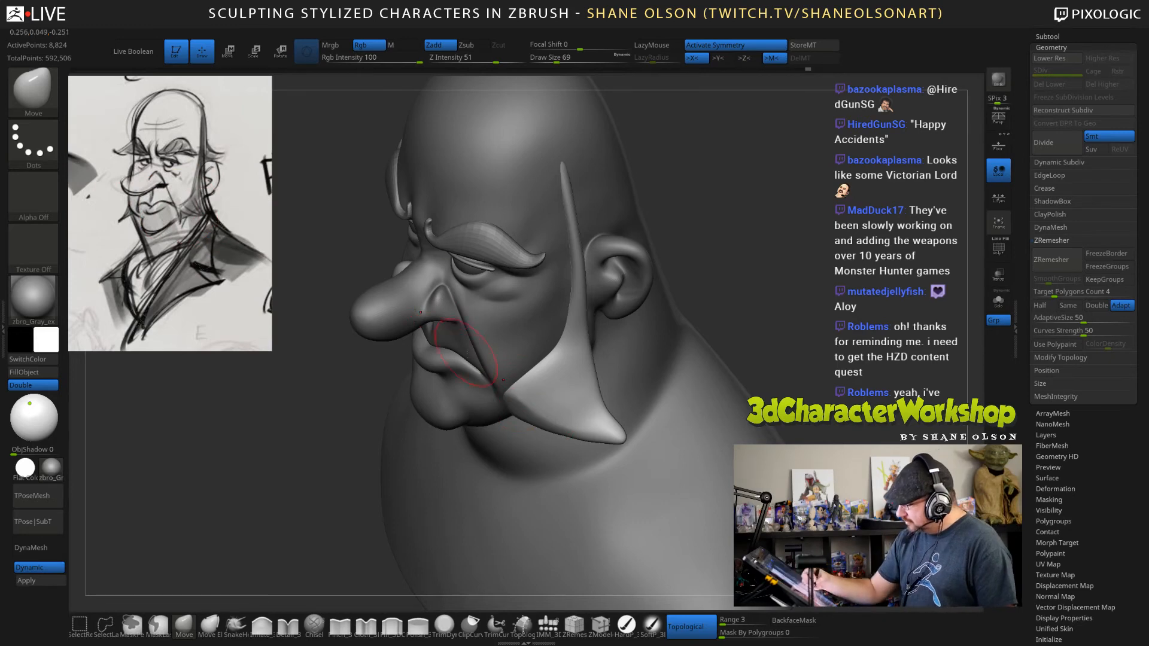
key("s")
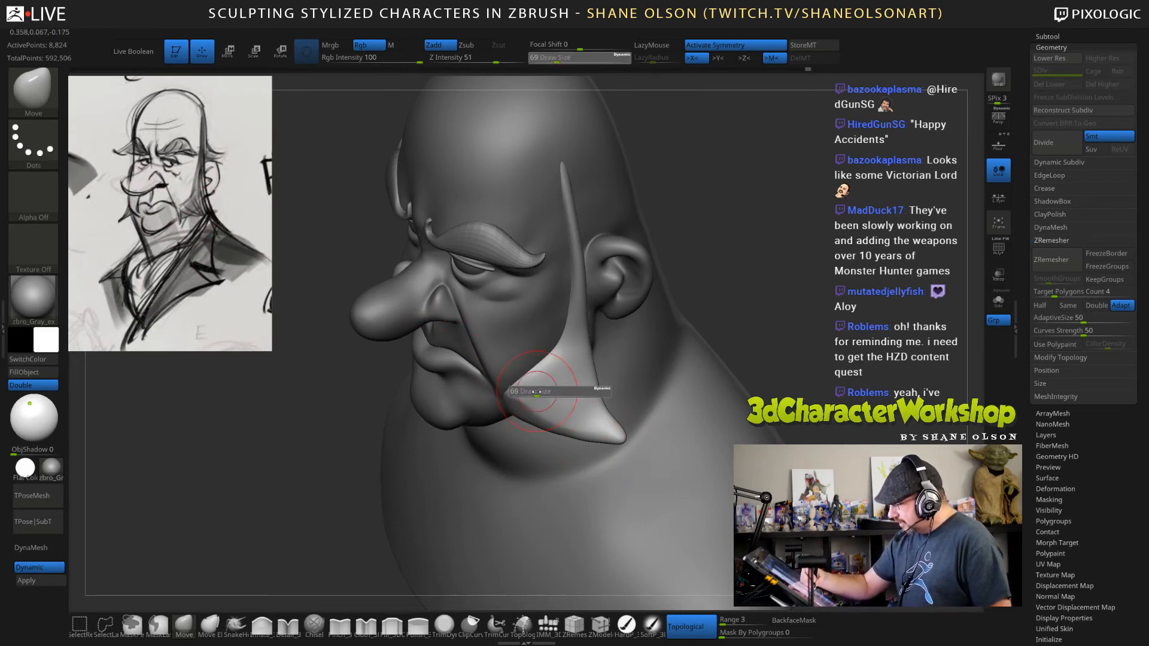
left_click_drag(537, 391, 531, 390)
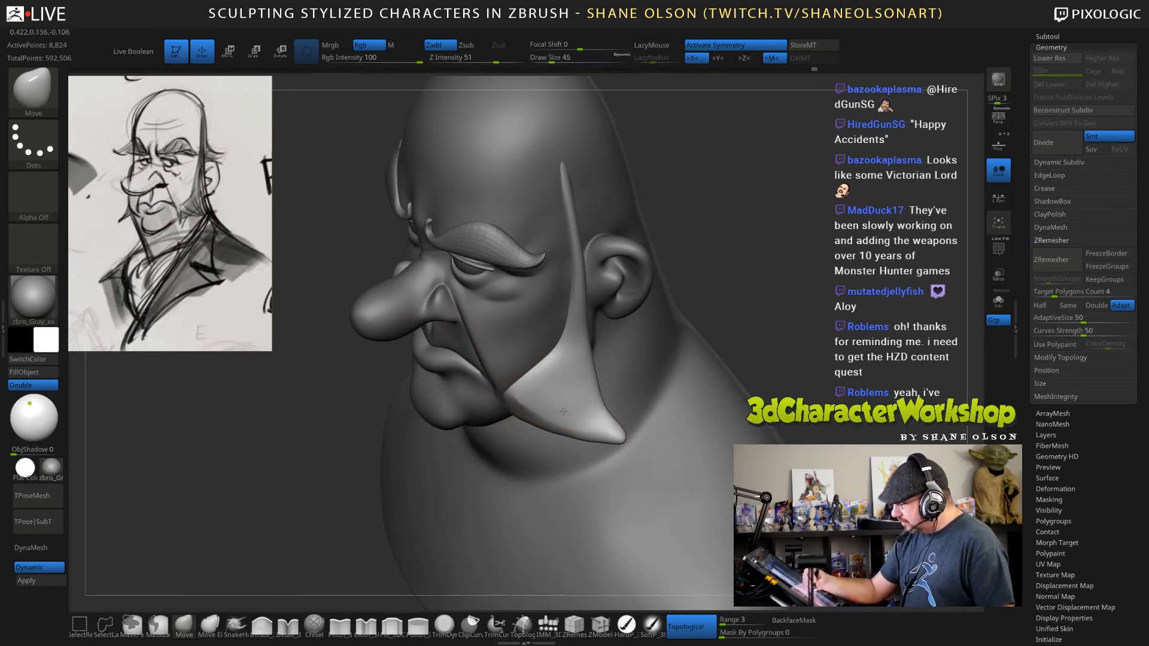
left_click_drag(789, 323, 735, 367)
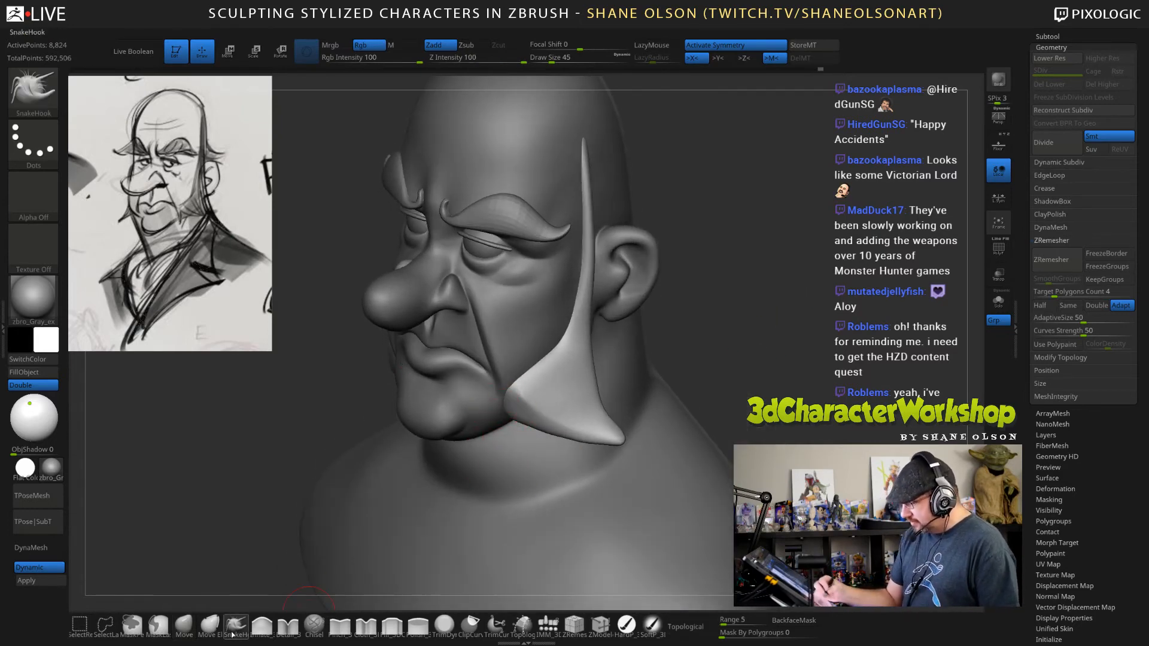
key("b")
key("s")
key("h")
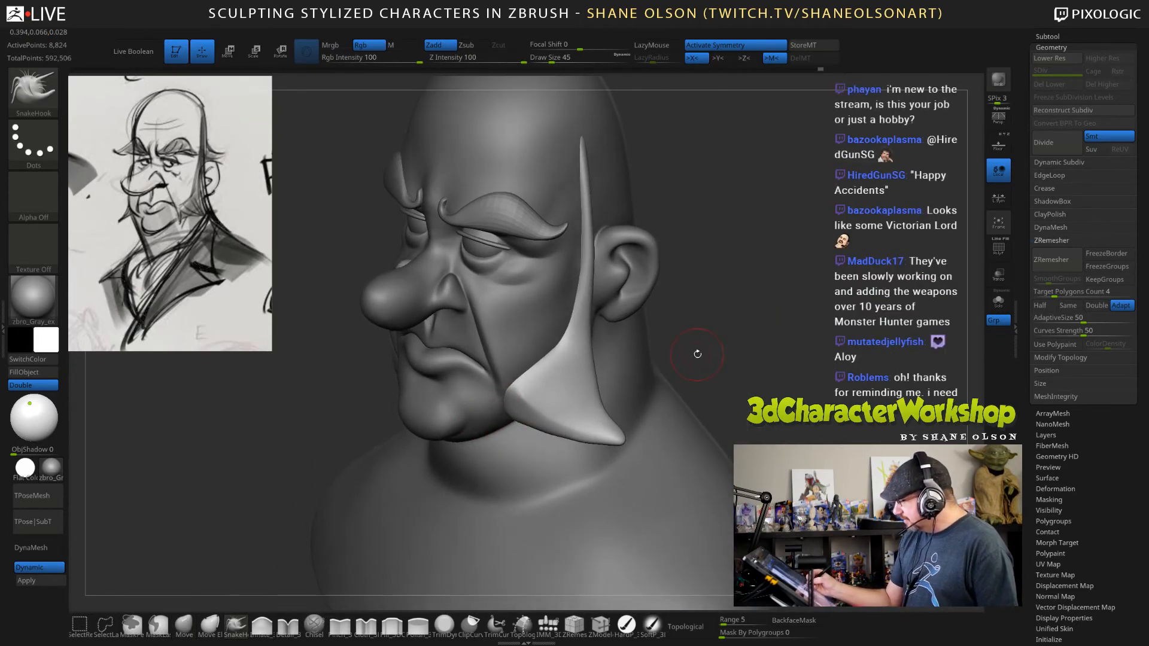
Save the sculpt as a ZTool file in the Twitch folder, keeping the suggested file name and overwriting the existing version.
left_click_drag(1022, 99, 1023, 244)
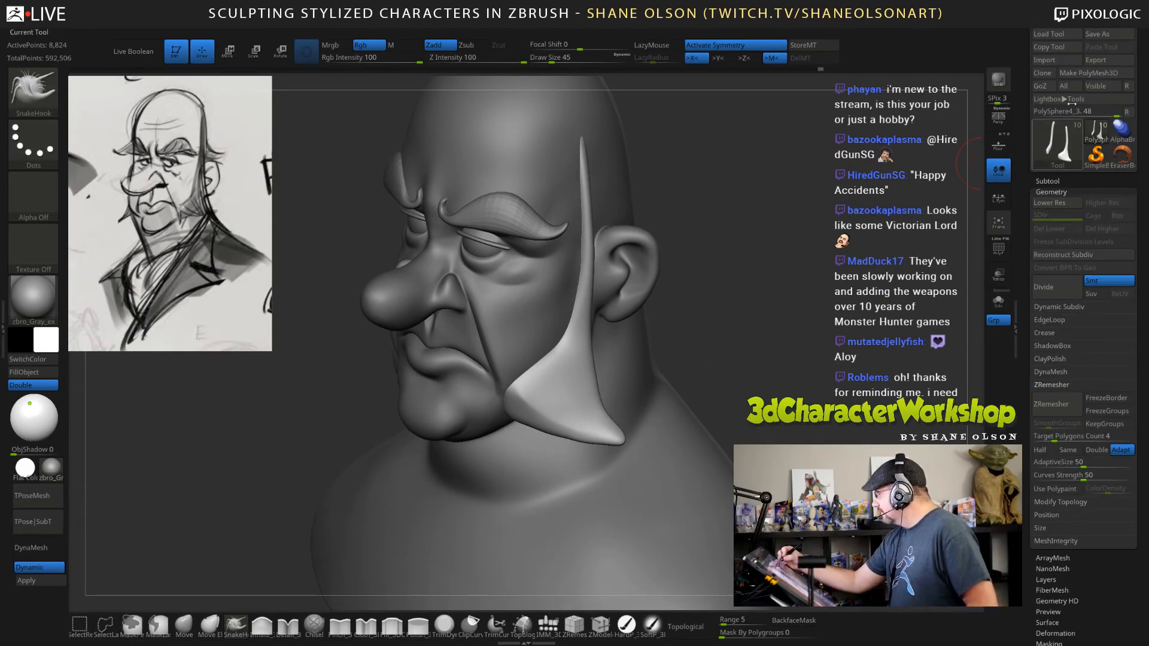
left_click(1102, 35)
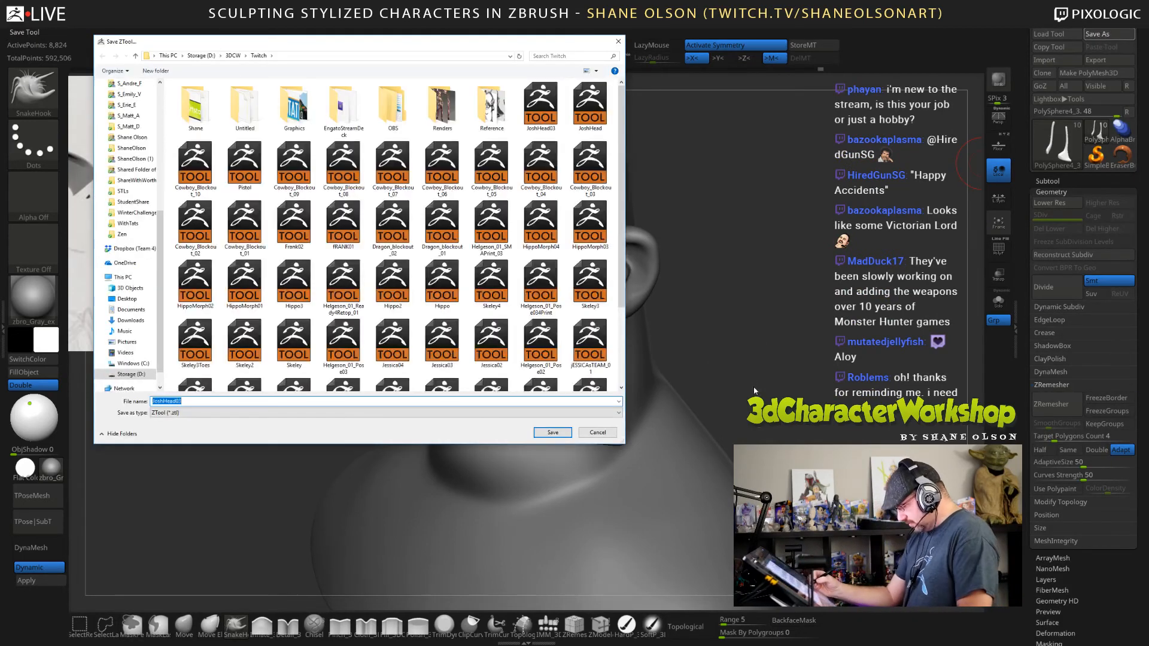
left_click(553, 431)
left_click(603, 334)
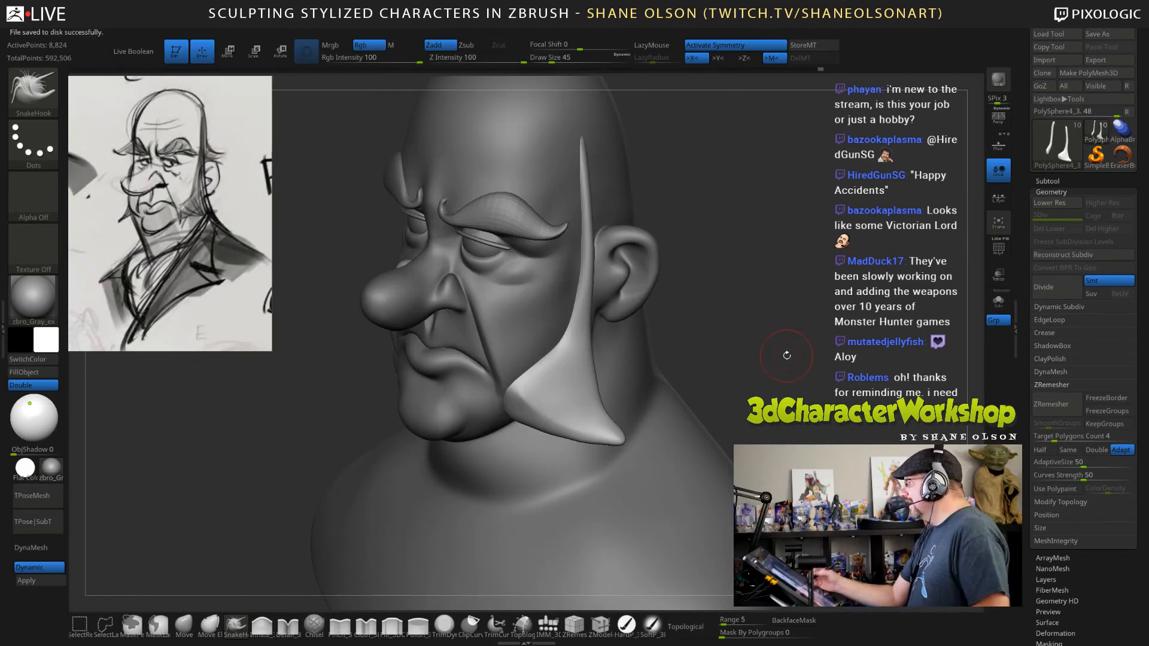
Adjust the sideburn's rear edge and pointed tip with the Move brush at draw sizes 49 and 43.
mouse_move(795, 315)
left_mouse_down()
mouse_move(780, 275)
mouse_move(745, 424)
left_mouse_up()
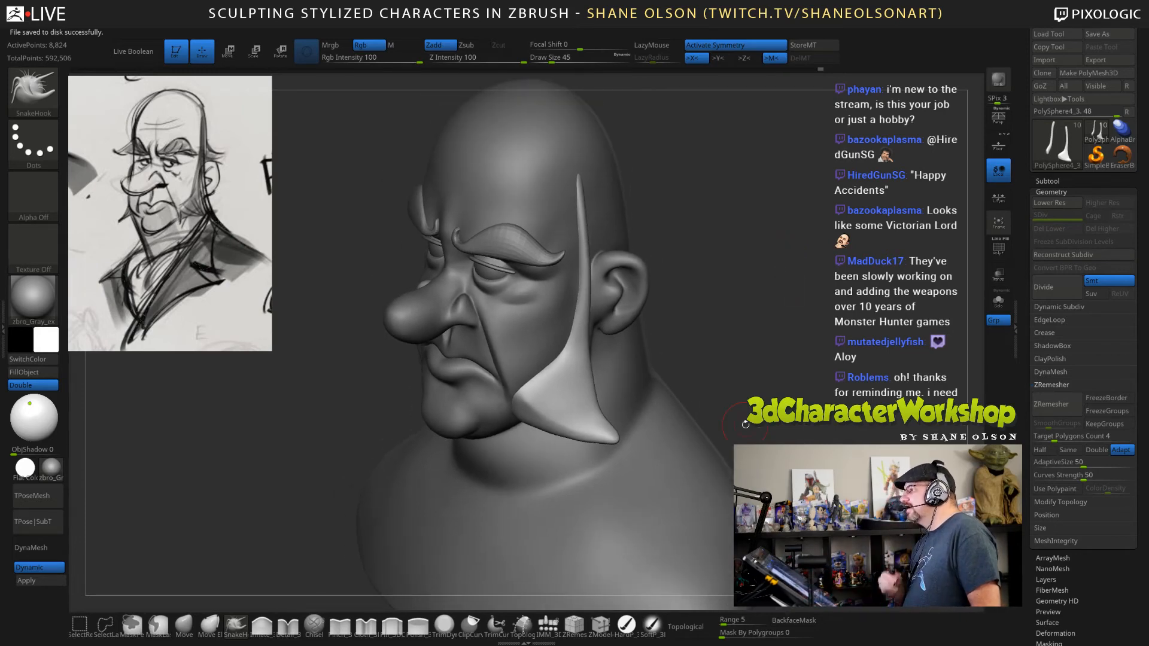
left_click_drag(745, 424, 822, 434)
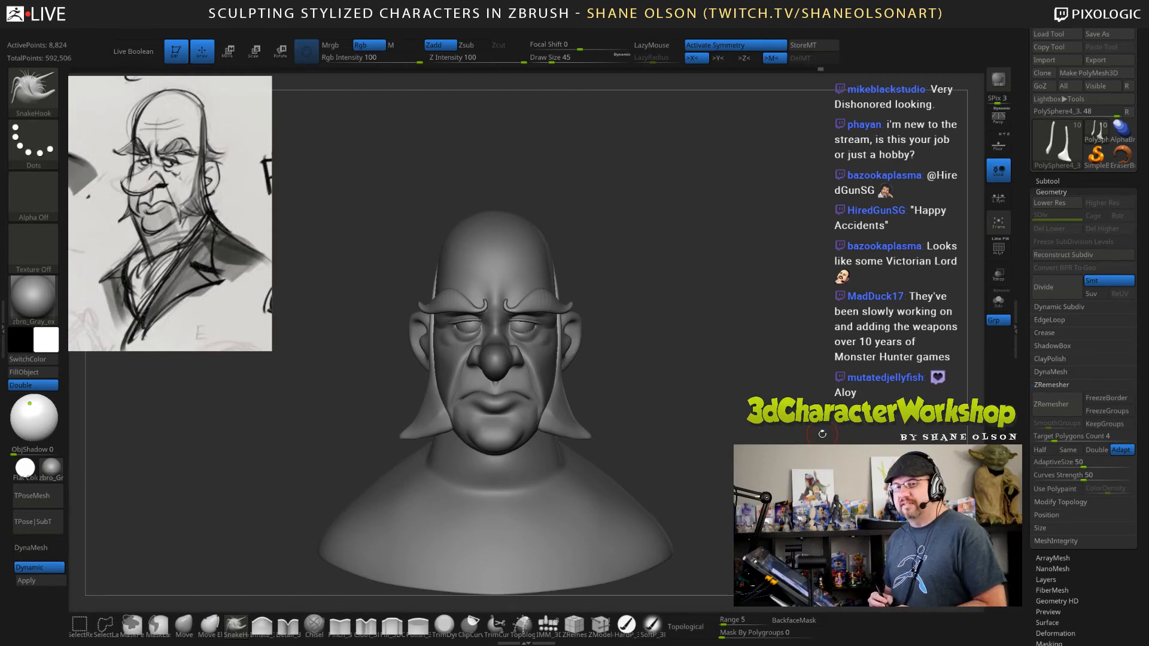
left_click_drag(676, 400, 712, 416)
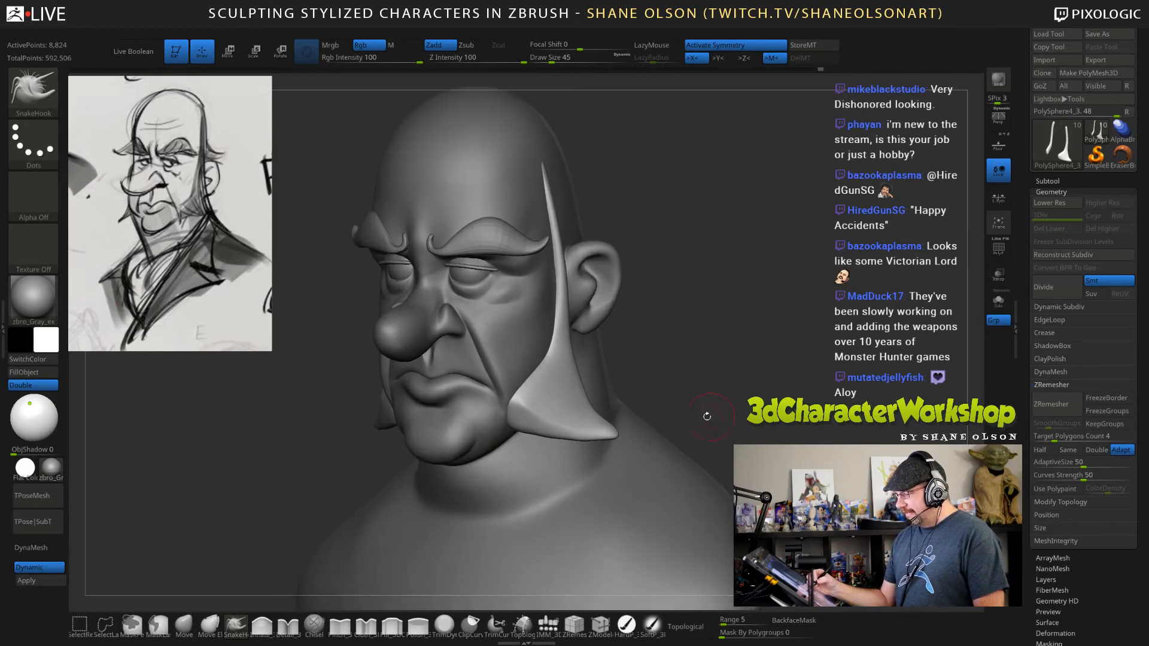
mouse_move(723, 335)
left_mouse_down()
mouse_move(735, 362)
mouse_move(722, 404)
left_mouse_up()
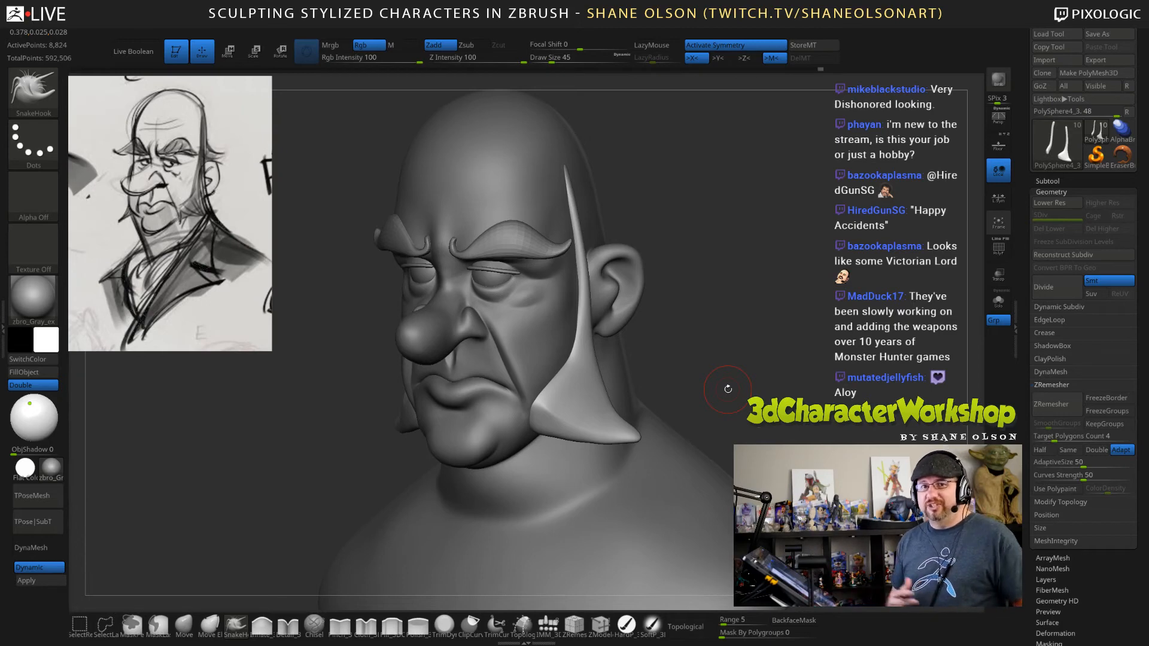
mouse_move(809, 431)
left_mouse_down()
mouse_move(828, 425)
mouse_move(763, 396)
left_mouse_up()
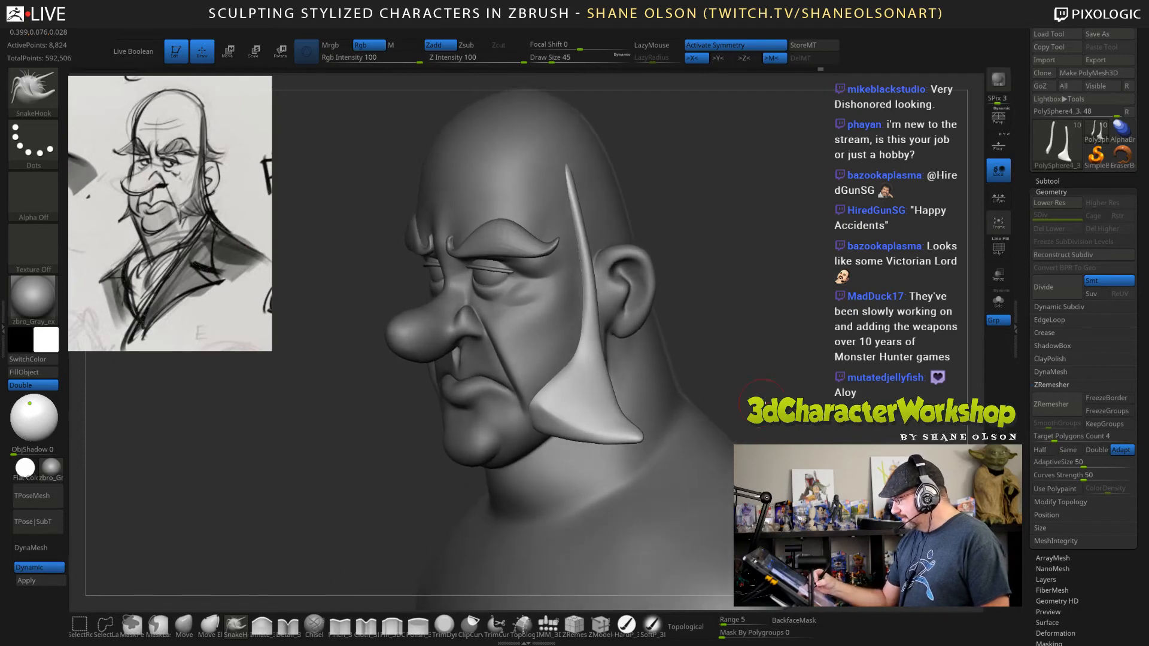
left_click(185, 625)
key("s")
left_click(744, 362)
left_click_drag(748, 369, 731, 373)
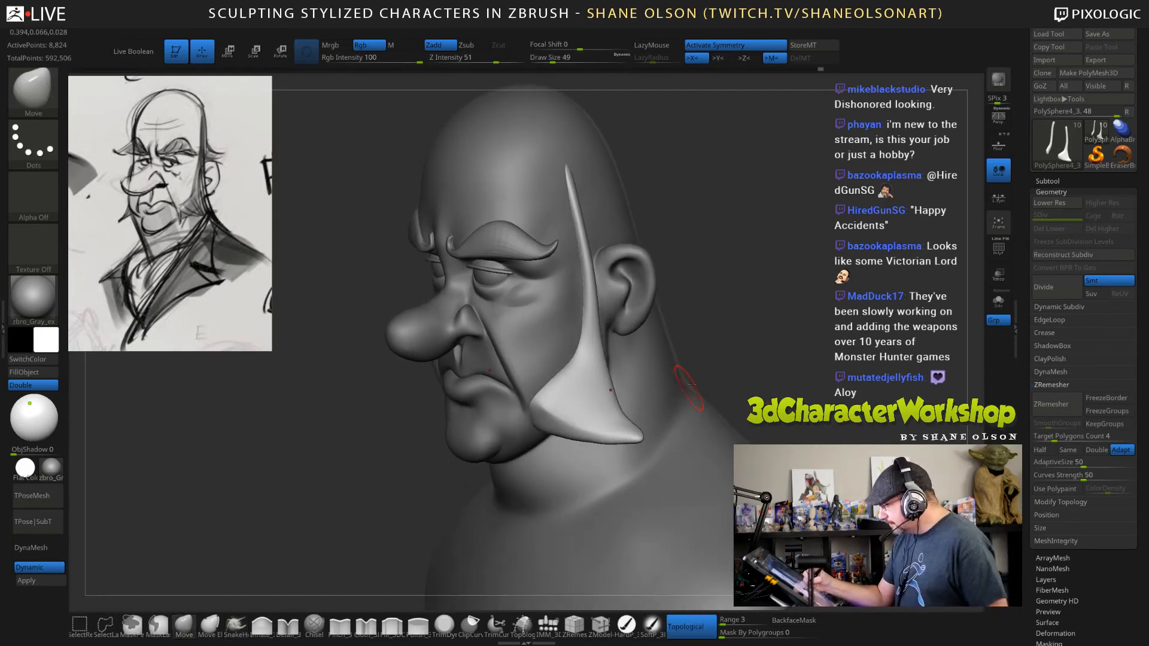
key("s")
left_click(712, 365)
left_click_drag(655, 395, 636, 424)
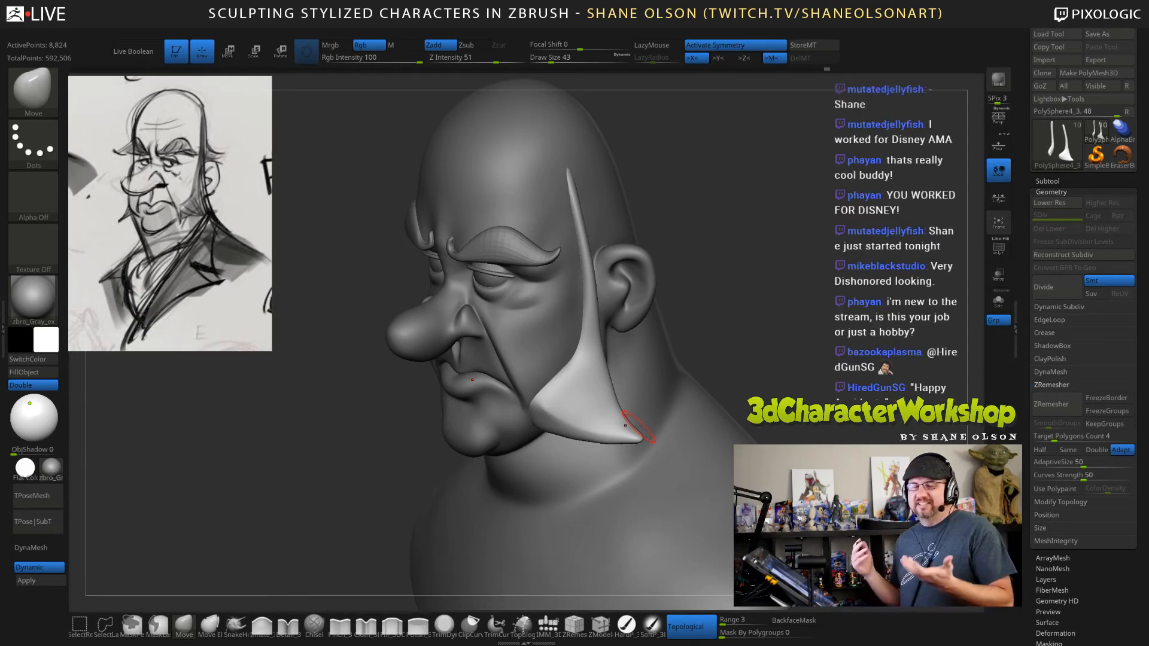
Shift the narrow middle part of the sideburn beside the ear with the Move brush at draw size 114.
key("s")
left_click_drag(766, 312, 779, 313)
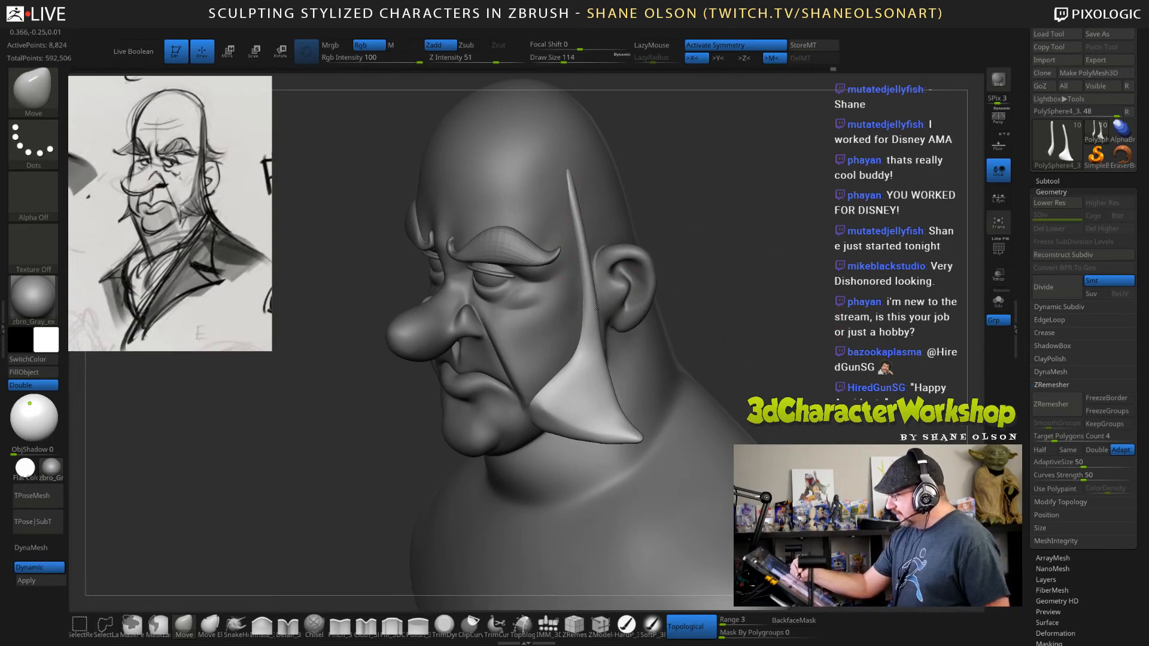
left_click_drag(597, 309, 599, 317)
Refine the sideburn's rear lower edge with the Move brush at draw size 60 and smooth it.
key("s")
mouse_move(765, 369)
left_mouse_down()
mouse_move(774, 378)
mouse_move(774, 293)
mouse_move(742, 328)
left_mouse_up()
key("s")
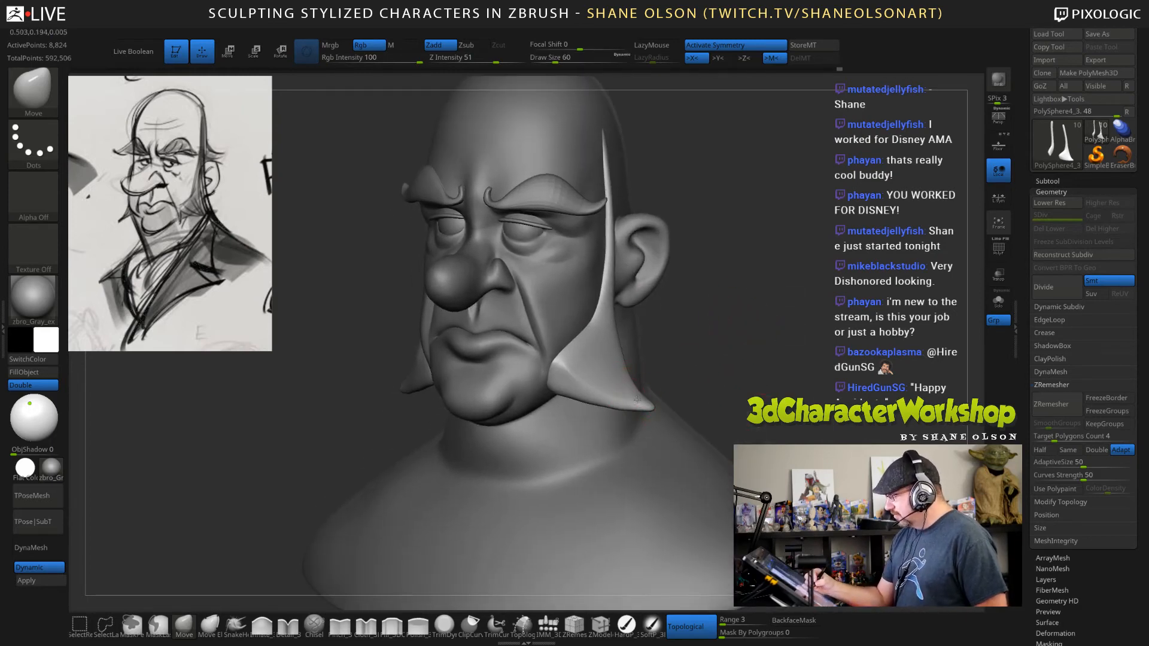
mouse_move(625, 382)
left_mouse_down("shift")
mouse_move(605, 379)
mouse_move(637, 389)
left_mouse_up("shift")
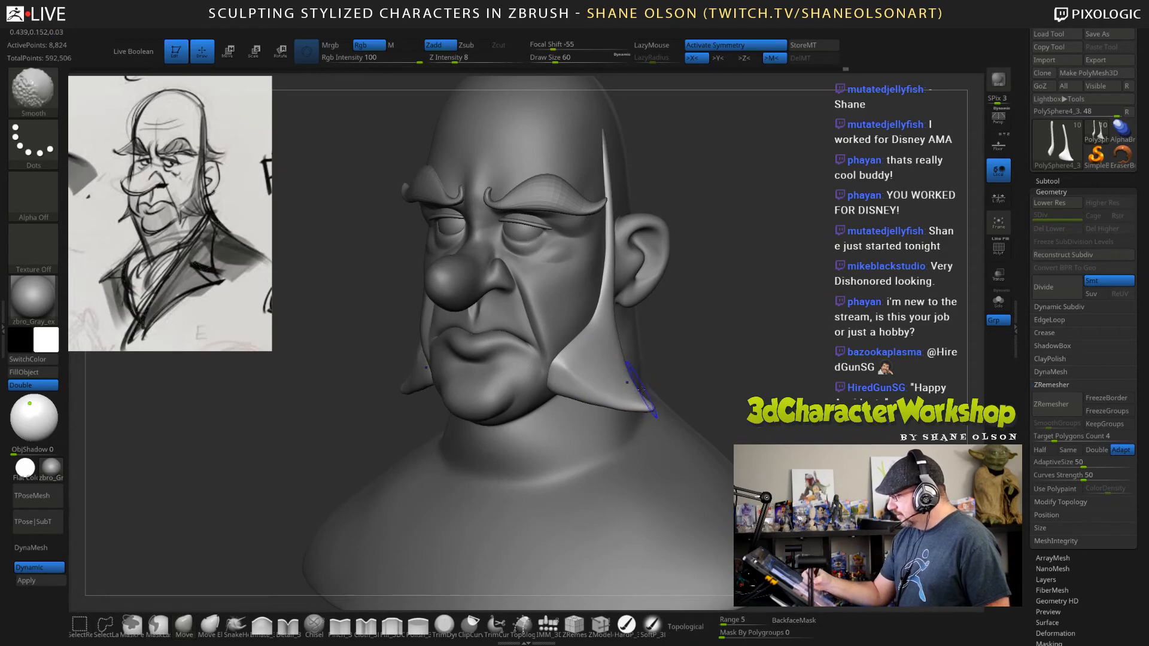
mouse_move(757, 372)
left_mouse_down()
mouse_move(765, 346)
mouse_move(783, 342)
mouse_move(742, 372)
left_mouse_up()
Activate the head subtool and raise the top of the skull with the Move brush at draw size 310.
left_click(585, 296, "alt")
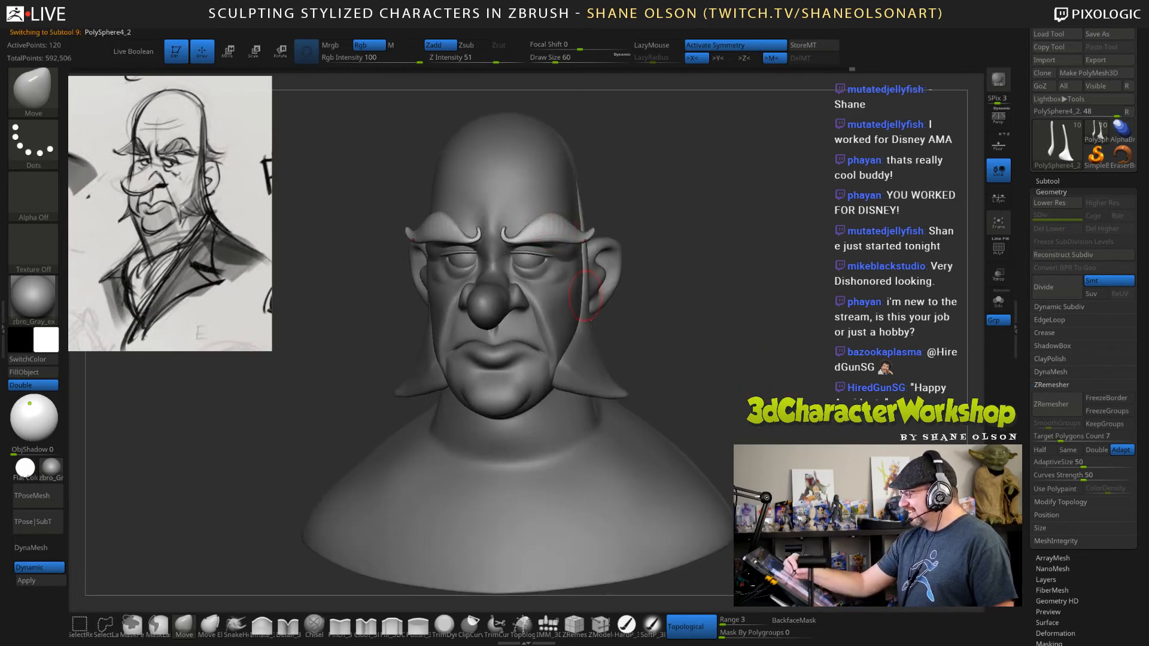
left_click_drag(740, 316, 760, 418)
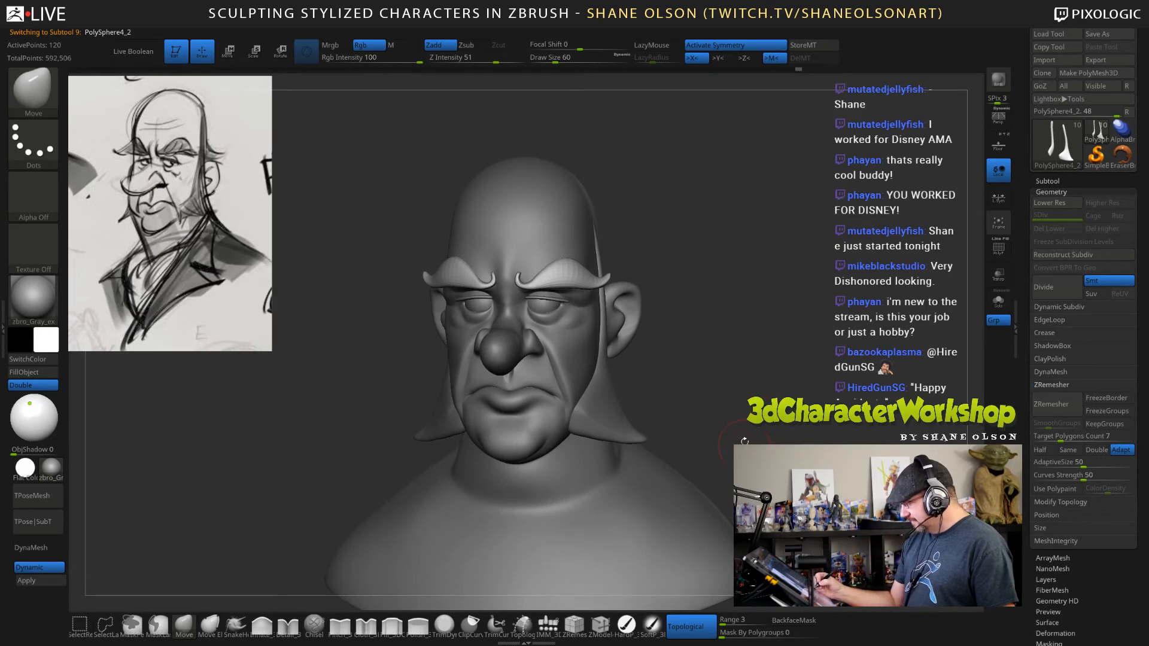
mouse_move(738, 370)
left_mouse_down()
mouse_move(765, 365)
mouse_move(739, 362)
left_mouse_up()
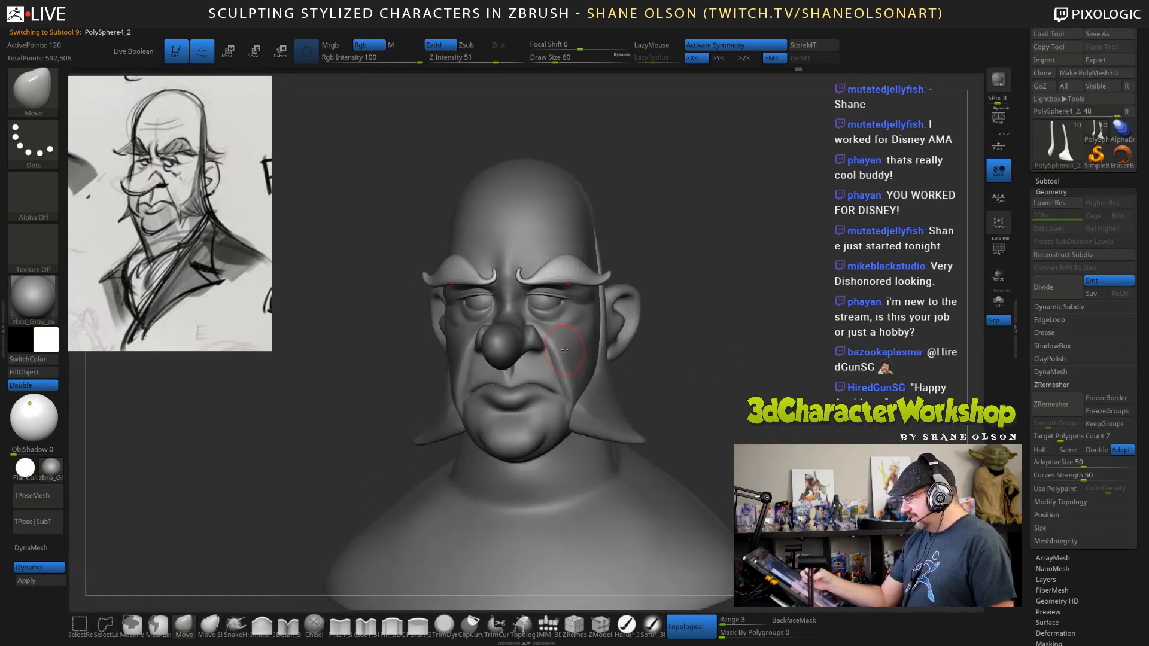
left_click(564, 351, "alt")
left_click_drag(652, 395, 783, 435)
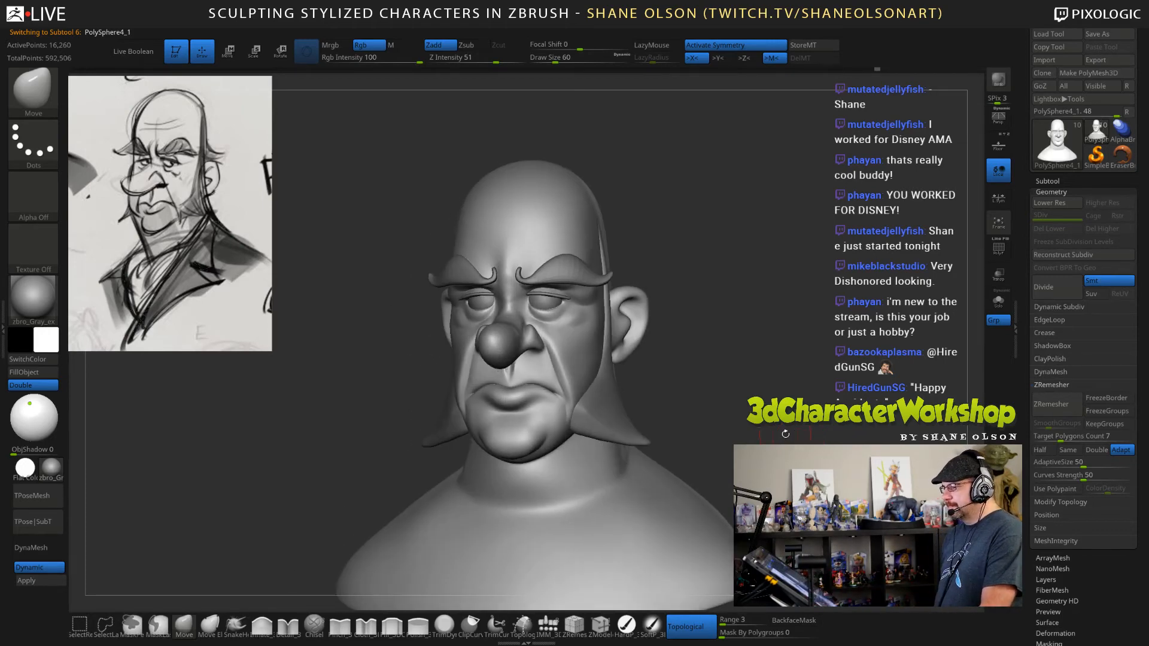
left_click_drag(734, 367, 724, 356)
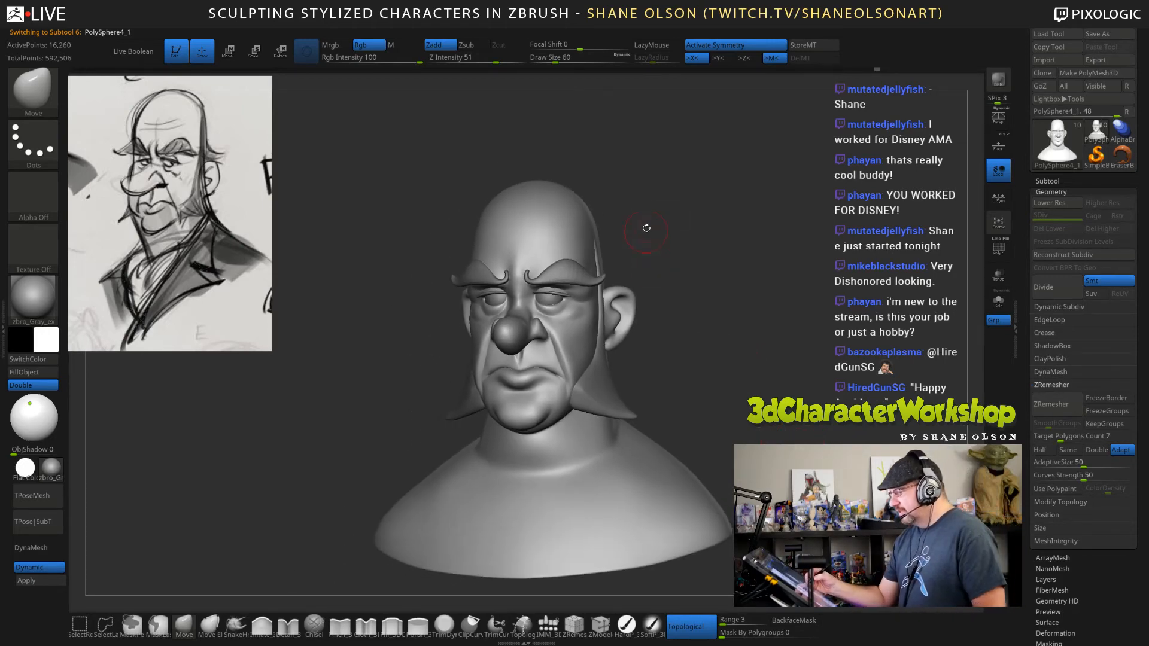
key("s")
left_click_drag(661, 235, 682, 240)
mouse_move(713, 299)
left_mouse_down("alt")
mouse_move(702, 264)
mouse_move(722, 291)
left_mouse_up("alt")
key("s")
left_click_drag(664, 244, 671, 245)
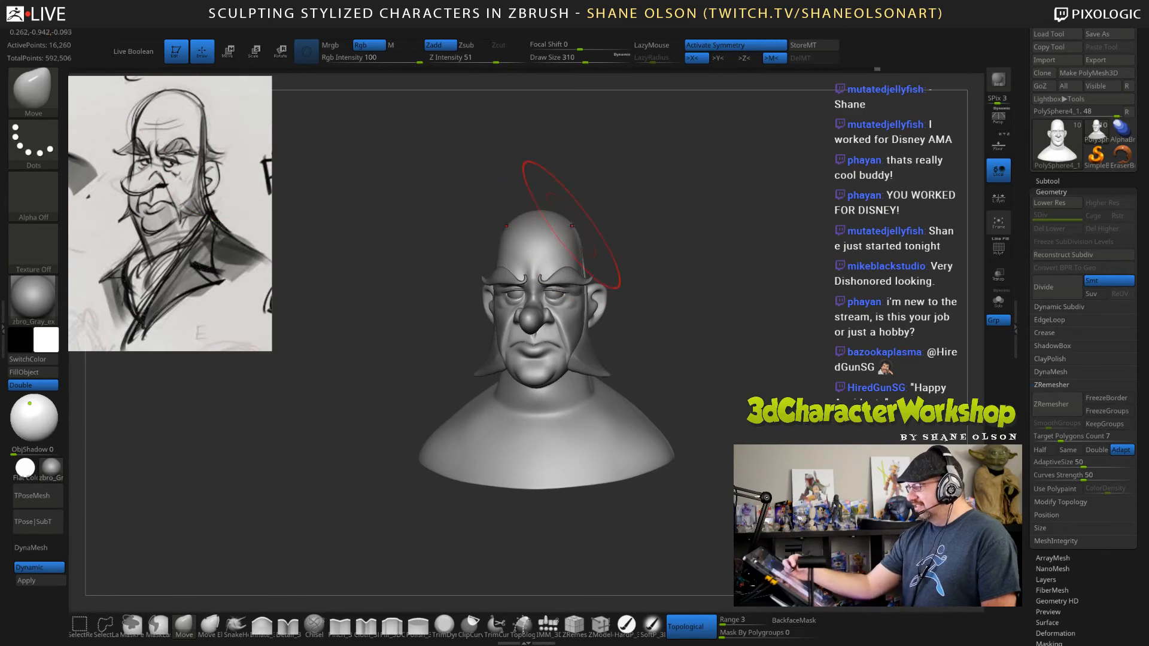
left_click_drag(574, 223, 573, 211)
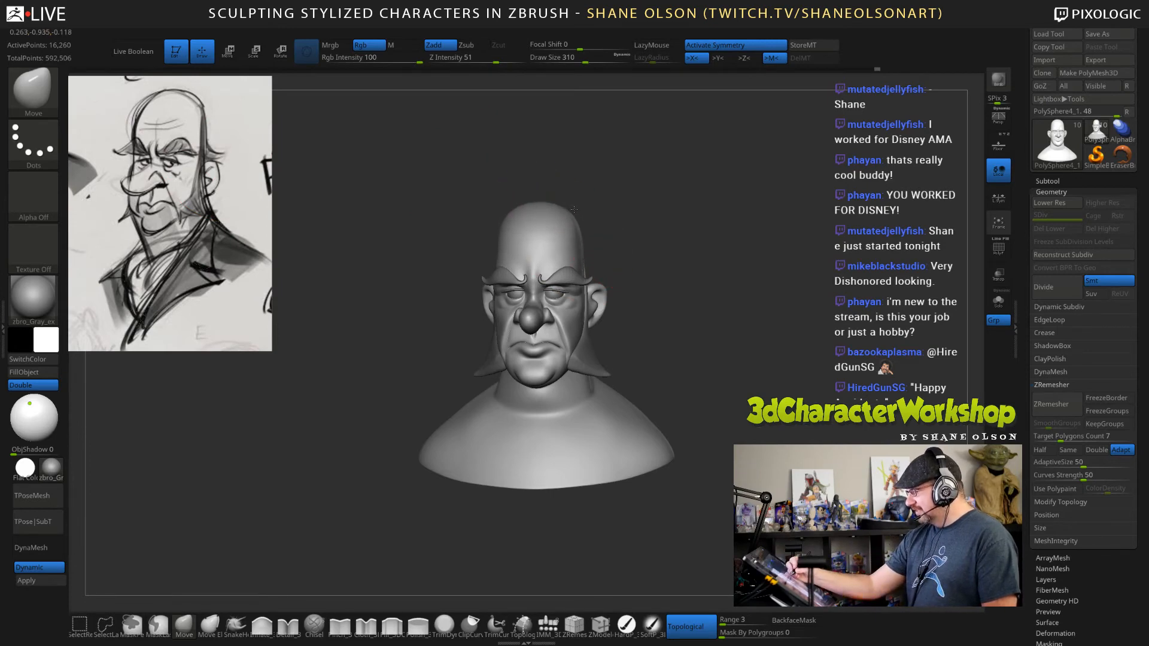
Reshape the top and back contour of the skull with the Move brush at draw size 198.
mouse_move(731, 317)
left_mouse_down()
mouse_move(748, 319)
mouse_move(718, 321)
mouse_move(733, 322)
mouse_move(604, 199)
left_mouse_up()
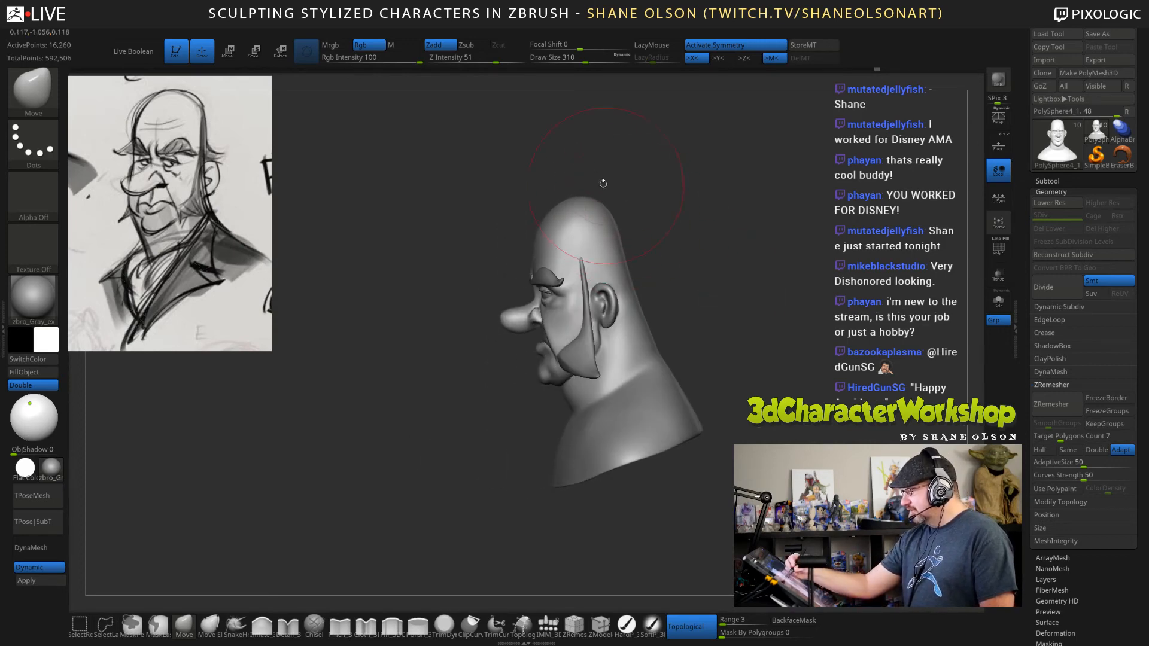
left_click_drag(715, 313, 728, 311)
mouse_move(692, 226)
left_mouse_down("alt")
mouse_move(694, 257)
mouse_move(674, 232)
left_mouse_up("alt")
key("s")
left_click(686, 244)
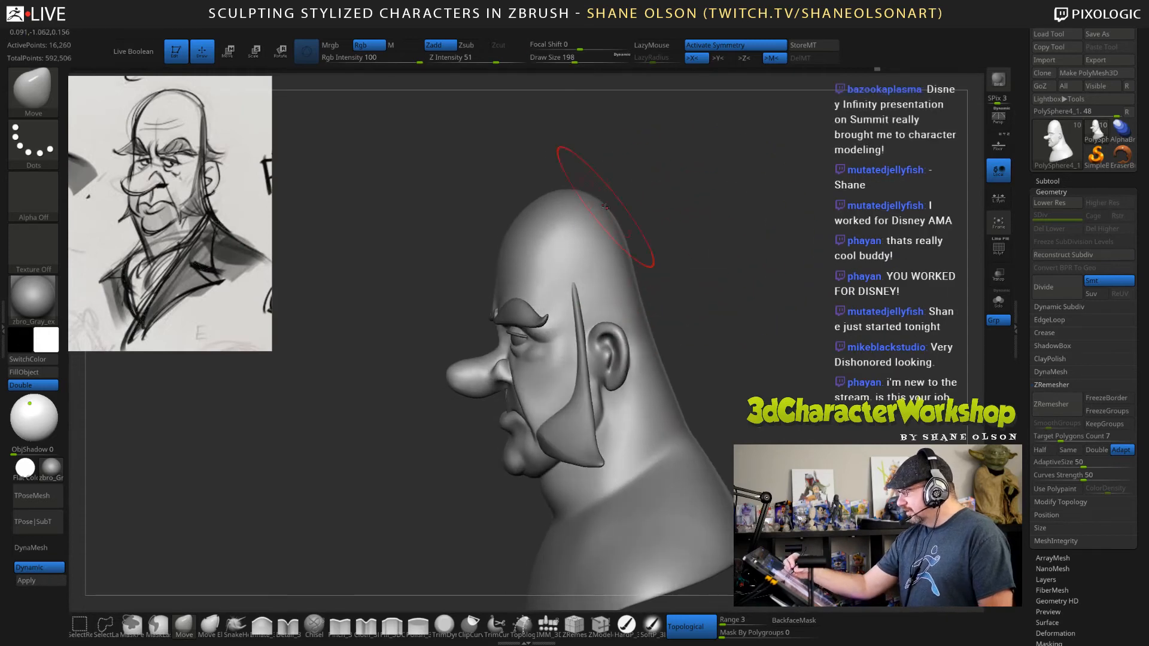
left_click_drag(691, 275, 764, 291)
mouse_move(760, 338)
left_mouse_down()
mouse_move(784, 365)
mouse_move(758, 364)
left_mouse_up()
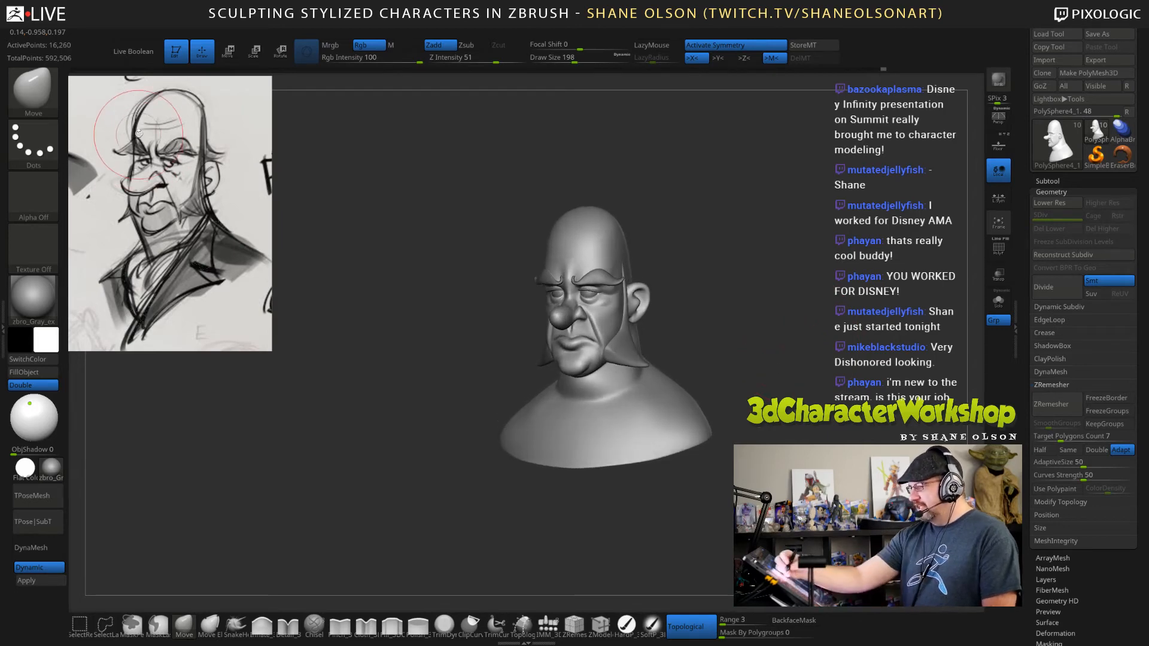
Adjust the sides of the skull with the Move brush at draw sizes 134 and 162 and smooth the forehead.
key("s")
mouse_move(633, 194)
left_mouse_down()
mouse_move(651, 197)
mouse_move(621, 199)
left_mouse_up()
key("s")
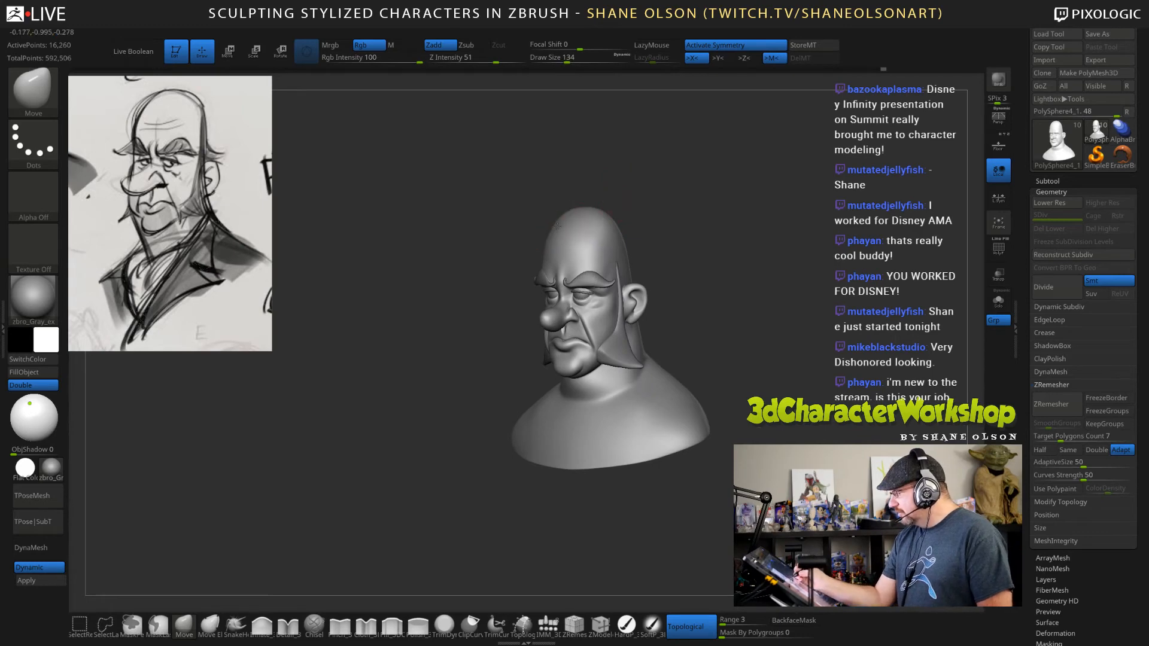
key("s")
left_click_drag(549, 214, 563, 215)
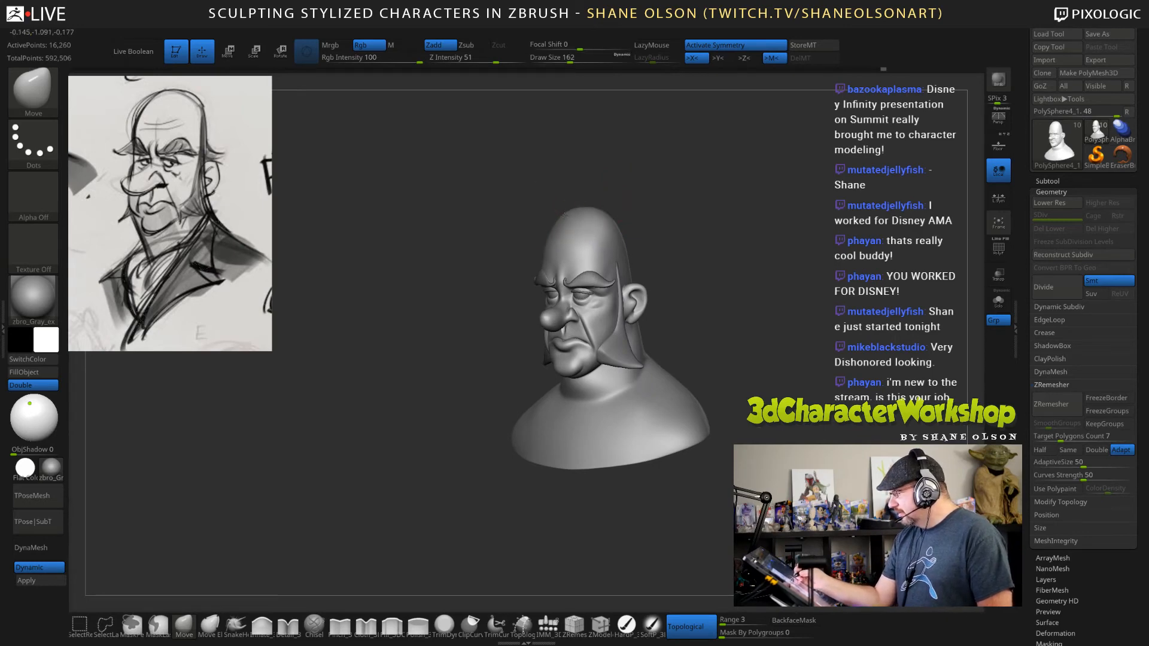
left_click_drag(783, 323, 786, 315)
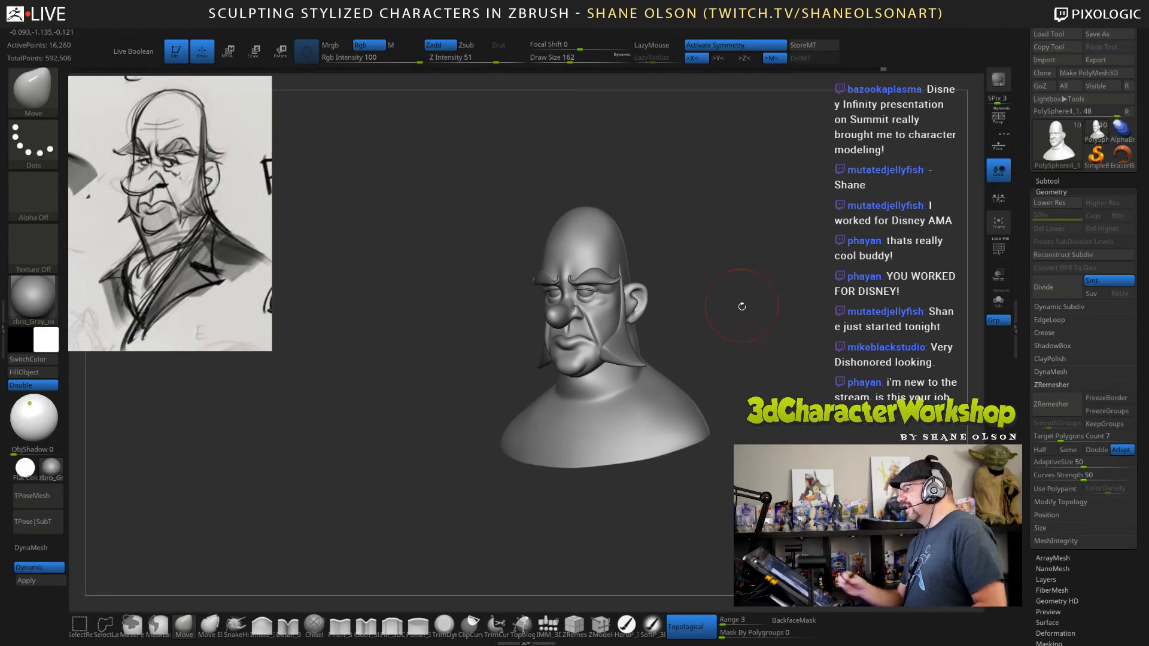
mouse_move(741, 306)
left_mouse_down()
mouse_move(751, 328)
mouse_move(708, 290)
left_mouse_up()
key("shift")
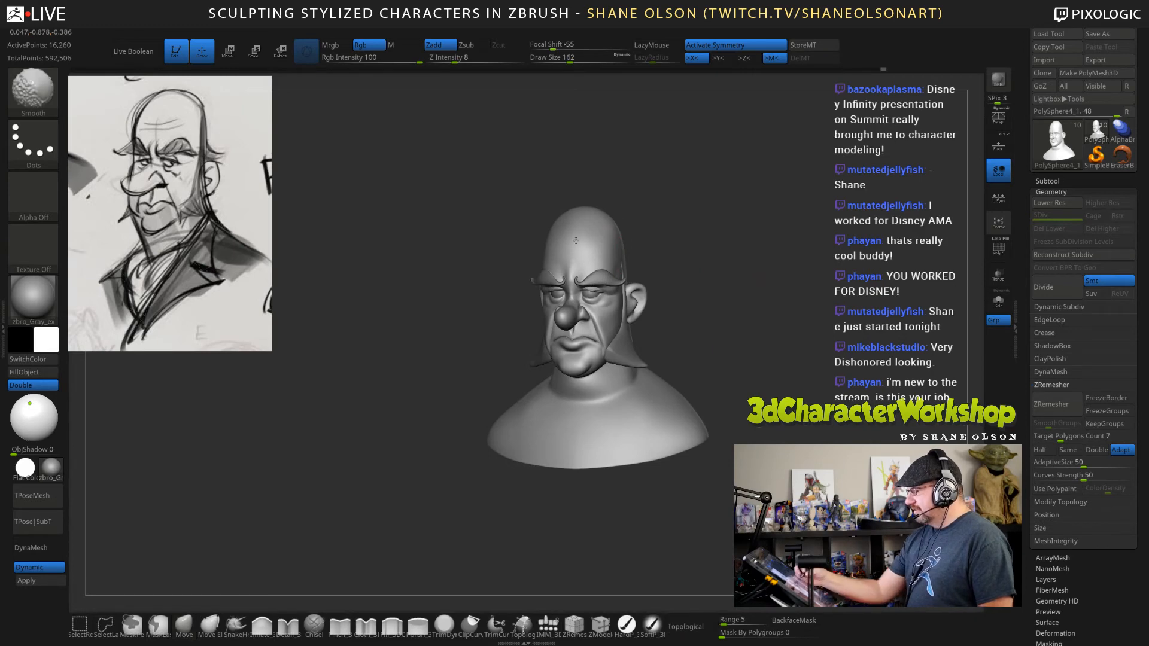
left_click_drag(787, 359, 790, 391, "alt")
left_click_drag(729, 304, 763, 291)
Switch to the Detail brush at draw size 32 for the forehead and check the head's wireframe.
key("s")
left_click(288, 625)
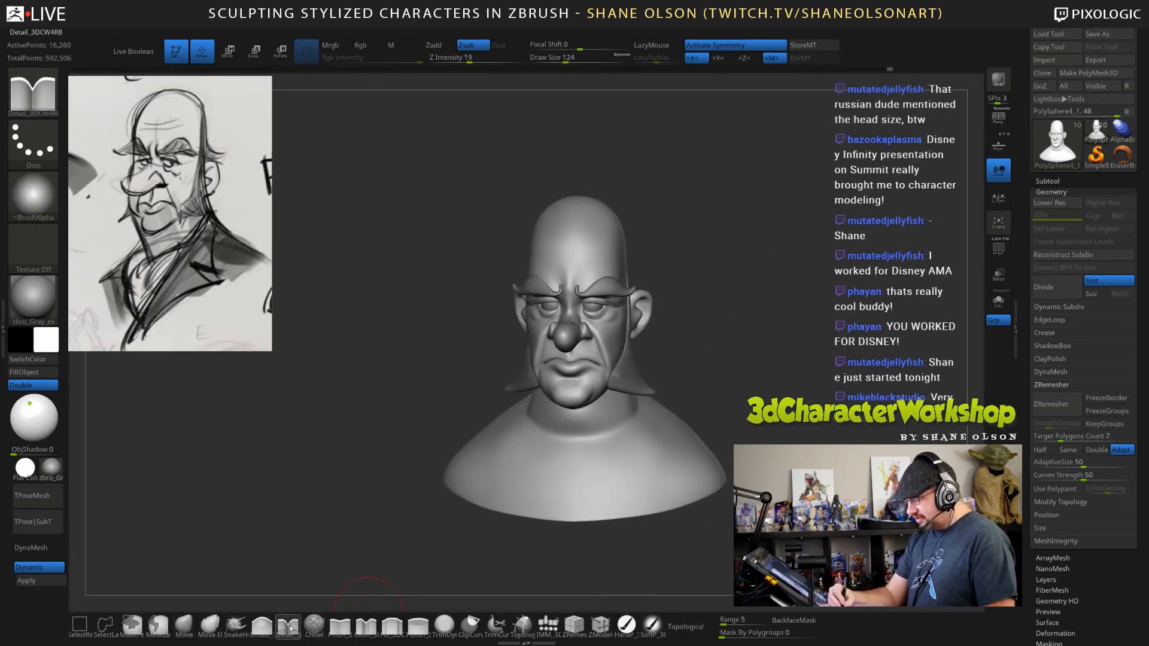
left_click_drag(758, 317, 761, 353, "alt")
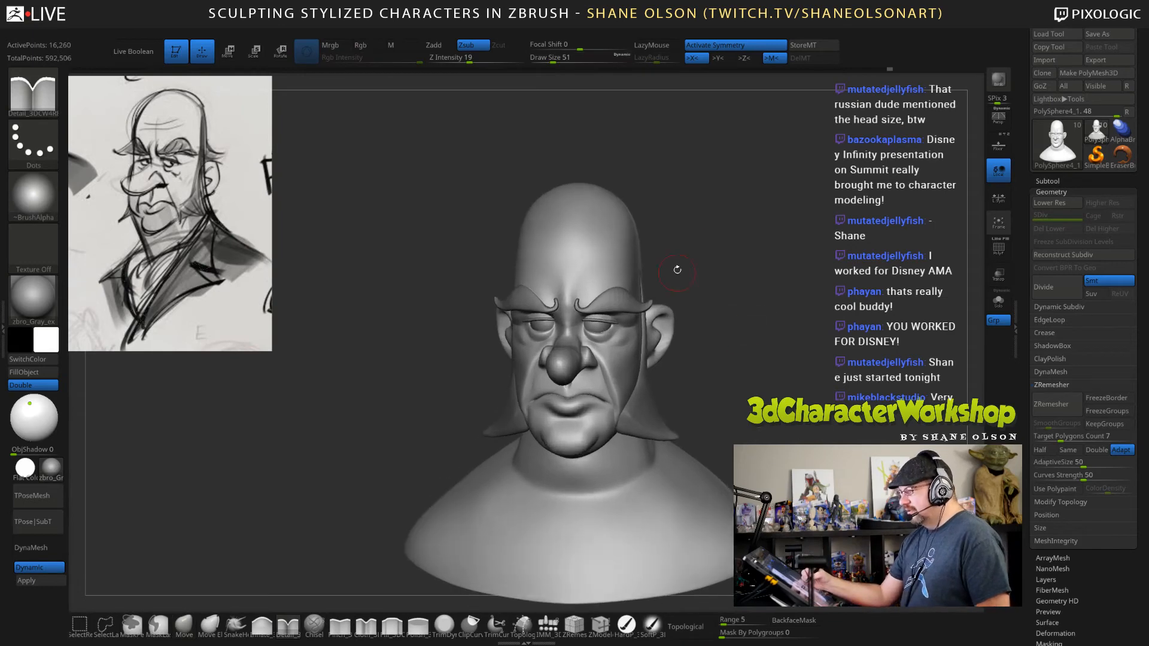
key("s")
left_click_drag(688, 244, 715, 285)
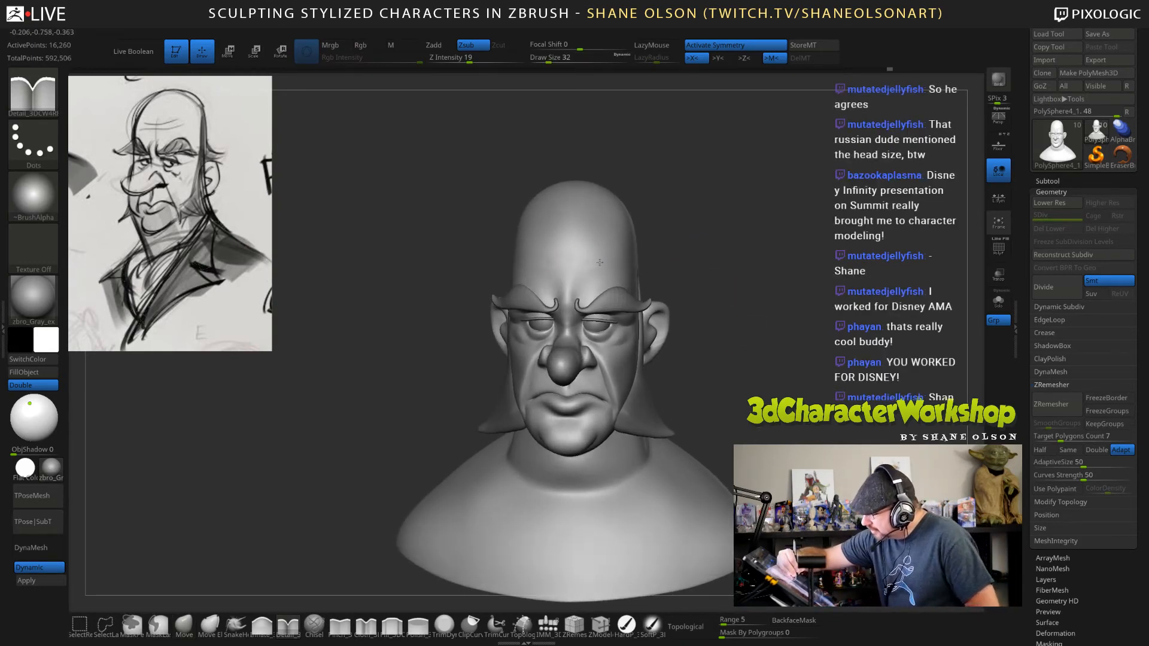
mouse_move(748, 302)
left_mouse_down()
mouse_move(756, 319)
mouse_move(755, 292)
mouse_move(740, 306)
left_mouse_up()
key("shift+f")
key("shift+f")
Carve a horizontal wrinkle across the forehead with the Pinch brush at draw size 43.
left_click(339, 626)
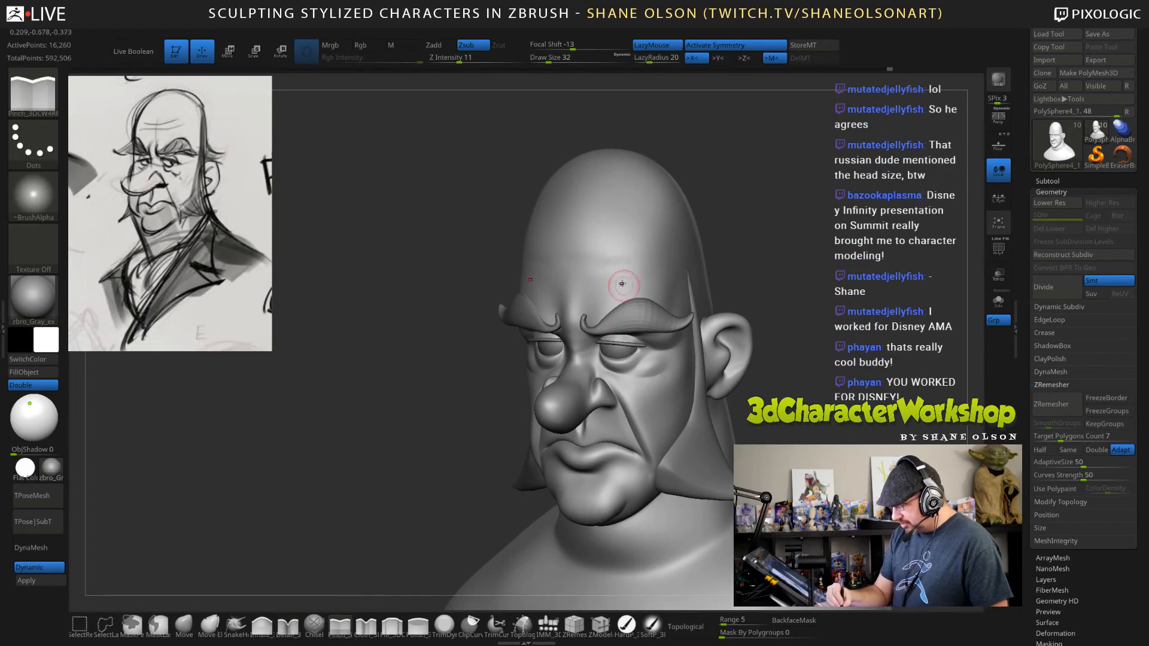
key("s")
left_click_drag(576, 260, 580, 260)
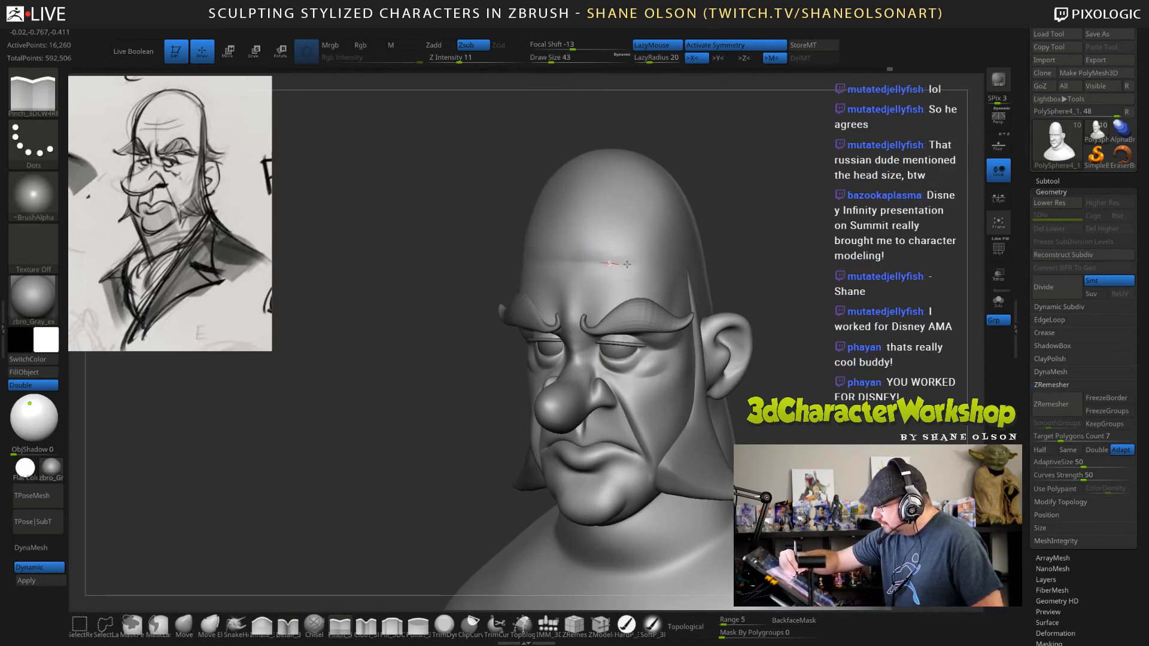
left_click_drag(677, 260, 685, 259)
left_click_drag(769, 260, 775, 272)
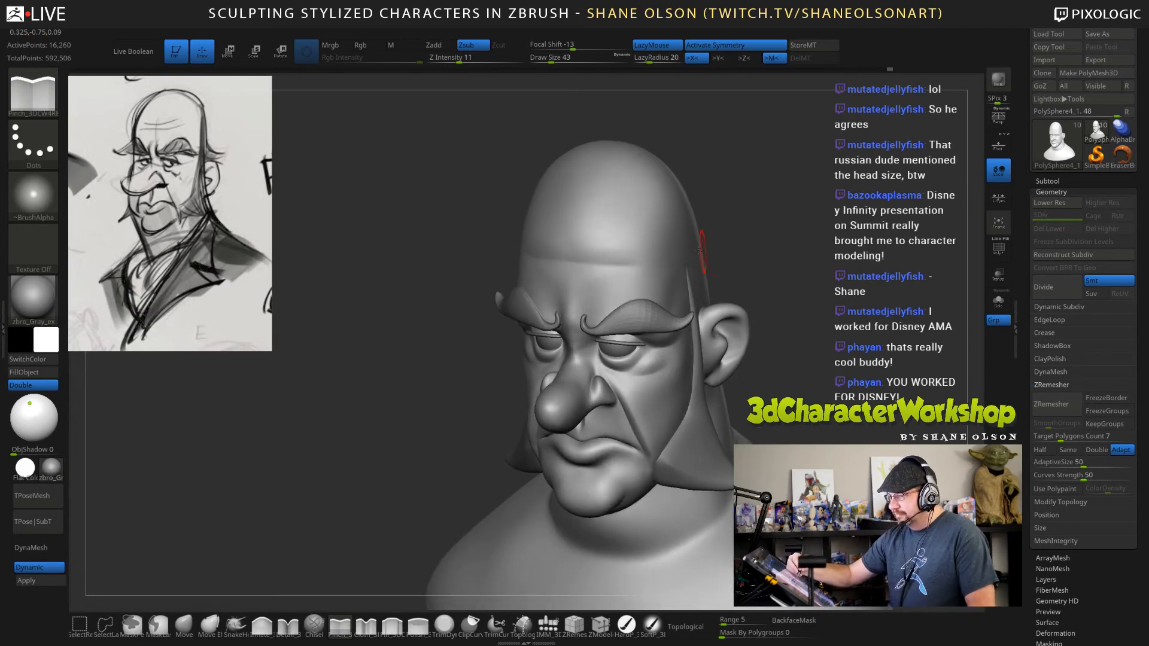
Undo the stroke above the first wrinkle, show the wireframe and carve the upper forehead wrinkle again with the Pinch brush.
left_click_drag(640, 244, 649, 244)
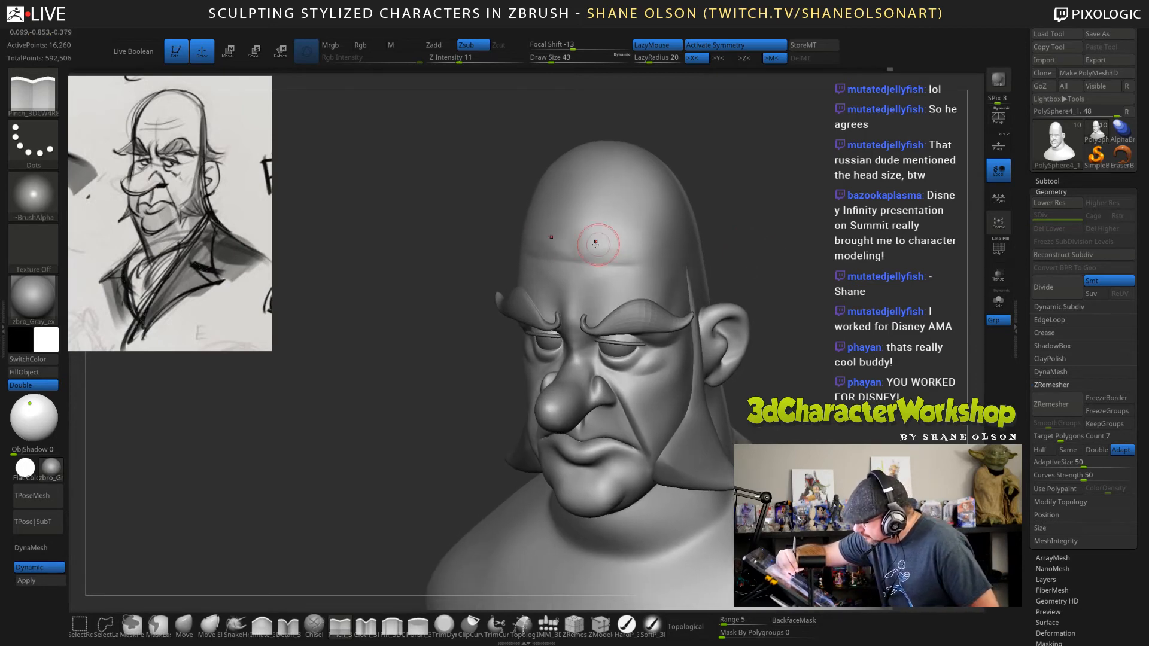
key("ctrl+z")
key("shift+f")
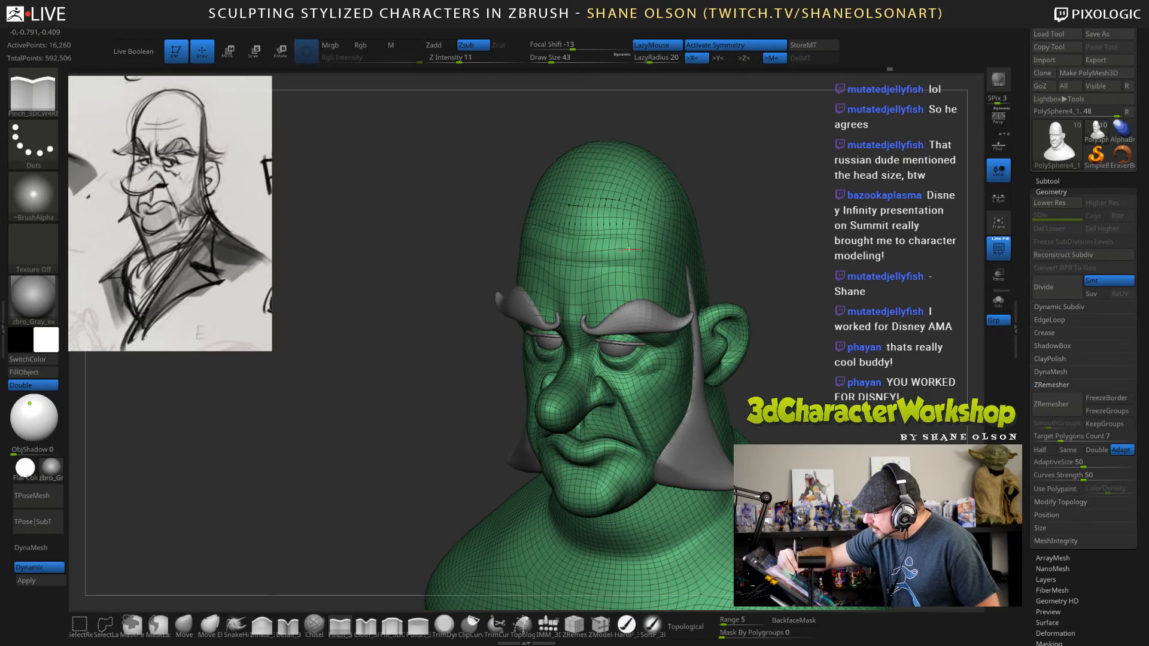
left_click_drag(628, 250, 640, 250)
right_click_drag(566, 239, 580, 242, "alt")
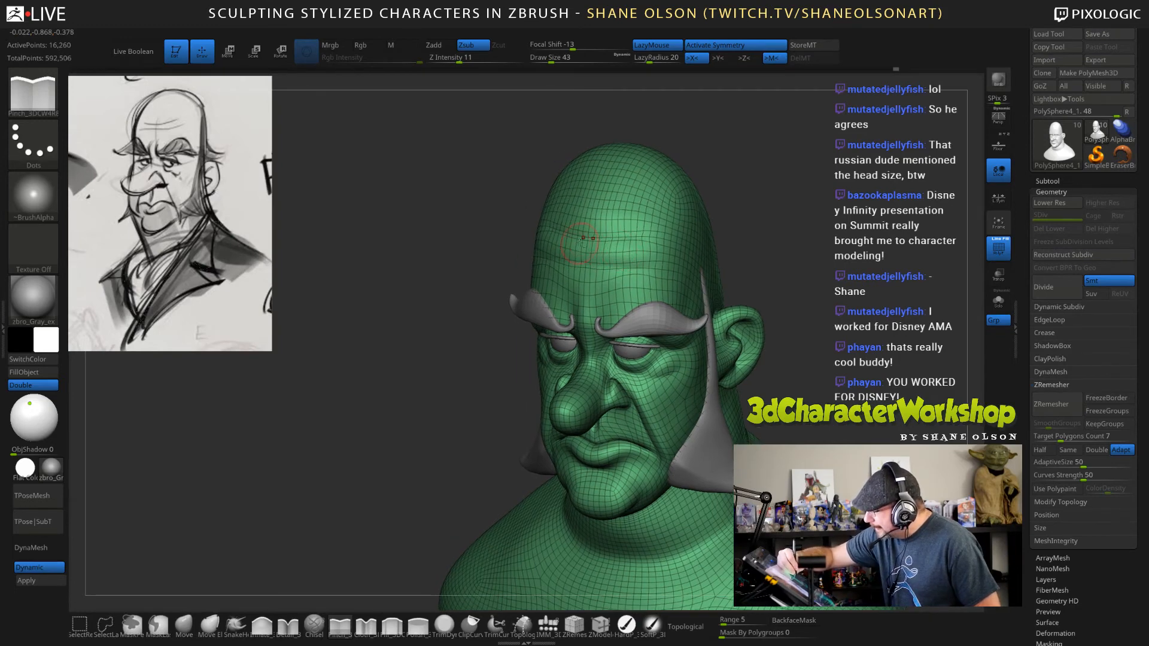
mouse_move(784, 276)
left_mouse_down()
mouse_move(747, 280)
mouse_move(807, 278)
mouse_move(810, 261)
left_mouse_up()
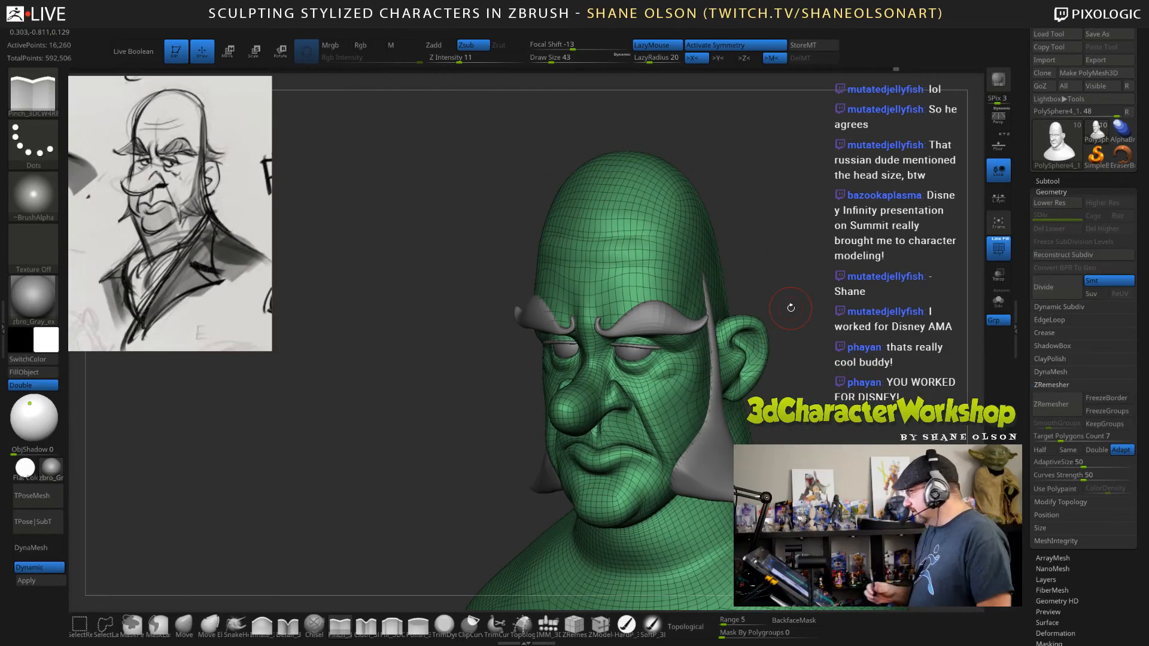
Insert extra horizontal edge loops across the forehead wrinkles with ZModeler's Insert edge action.
left_click(600, 625)
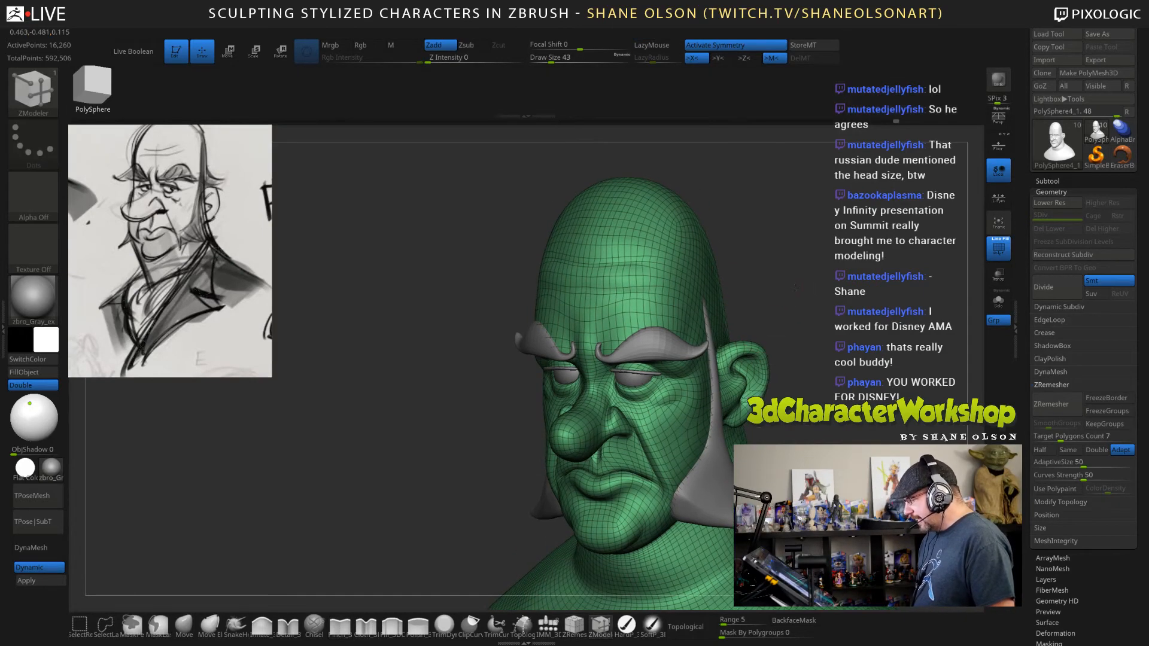
left_click_drag(794, 288, 609, 314)
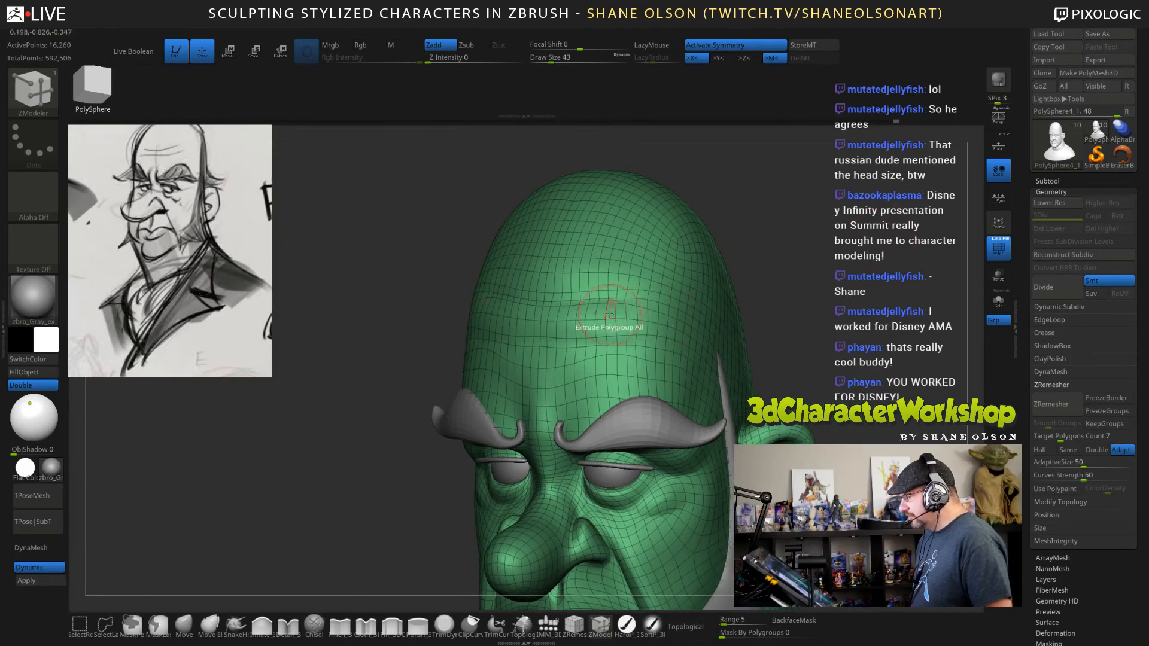
key("space")
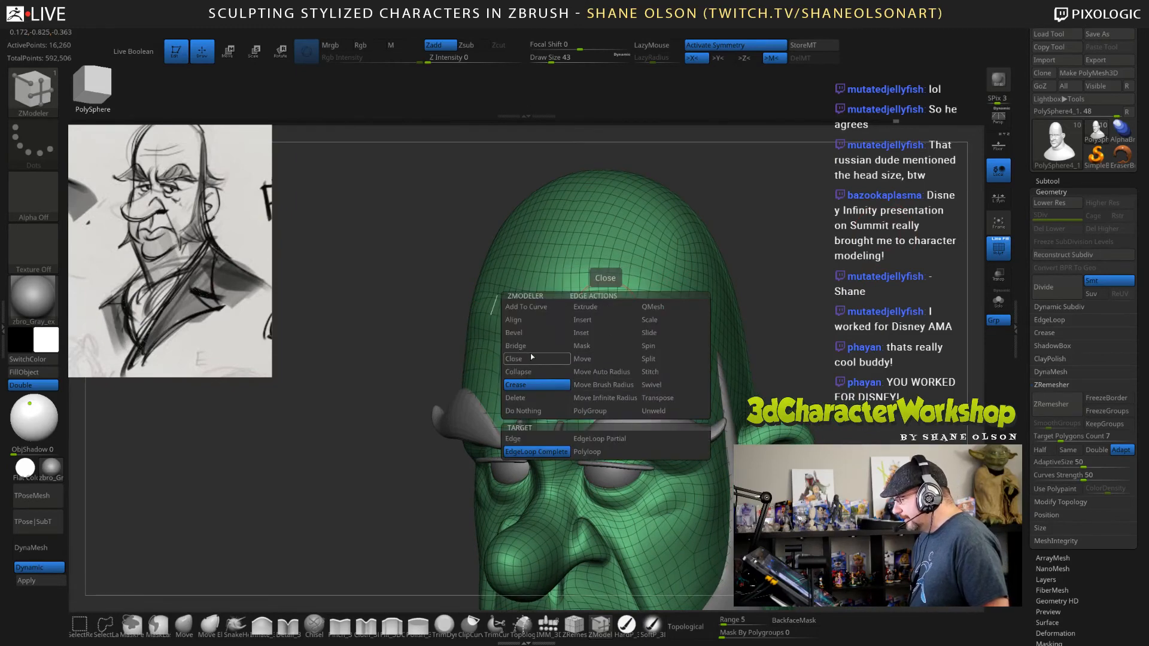
left_click(583, 322)
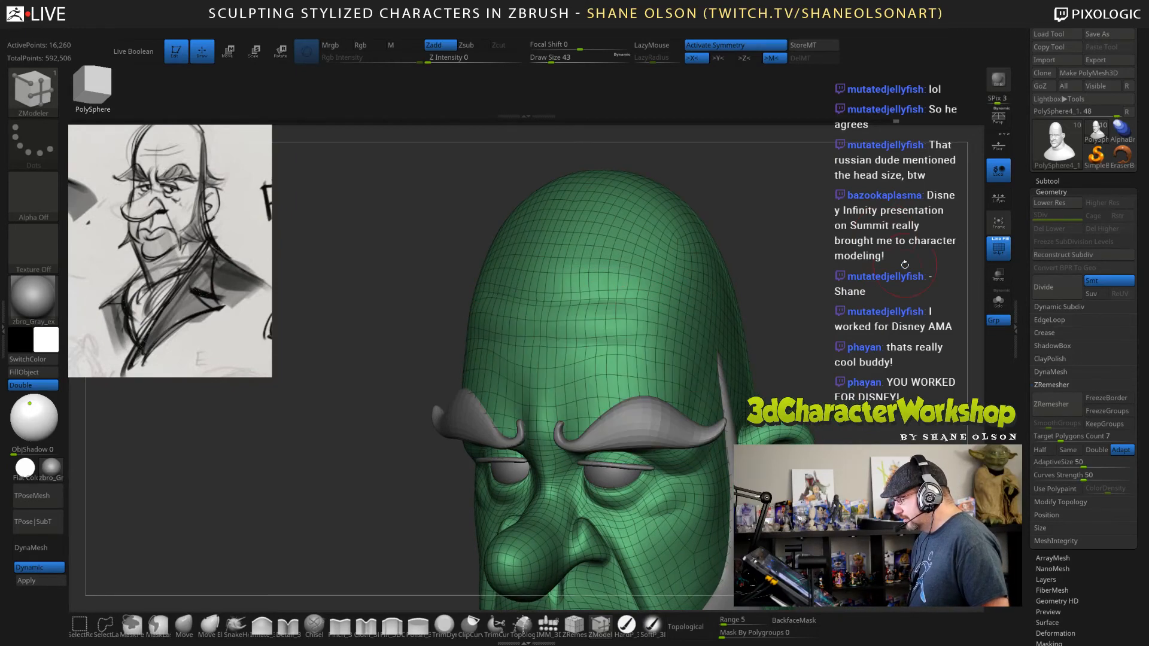
left_click_drag(904, 264, 616, 239)
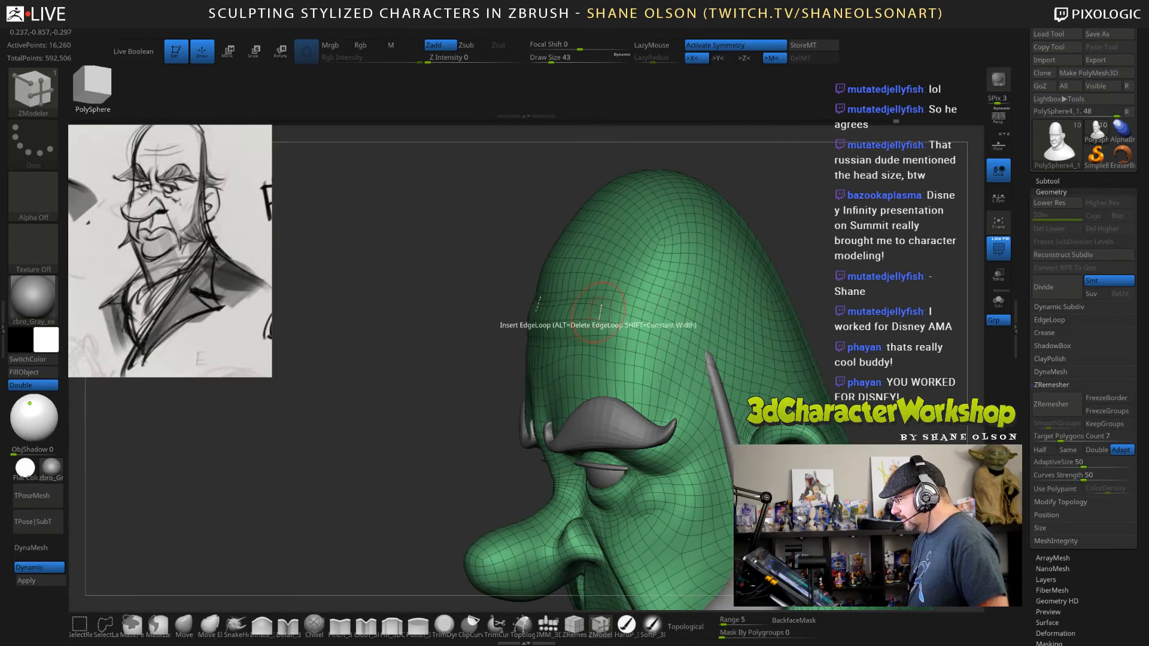
left_click(598, 311)
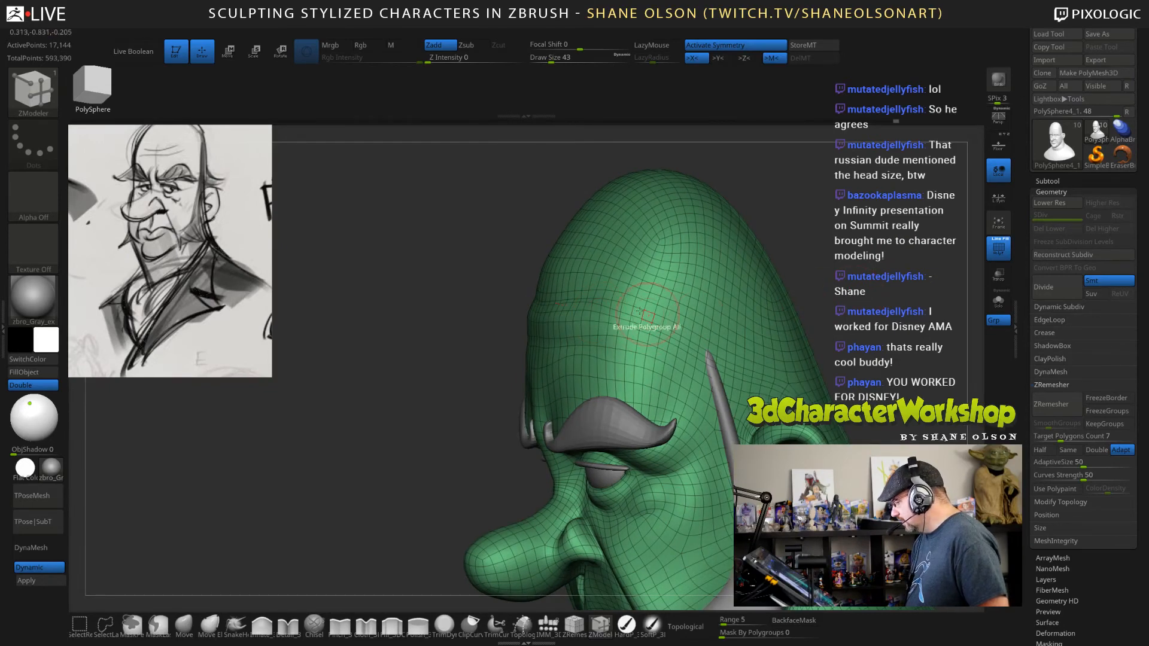
left_click(580, 326)
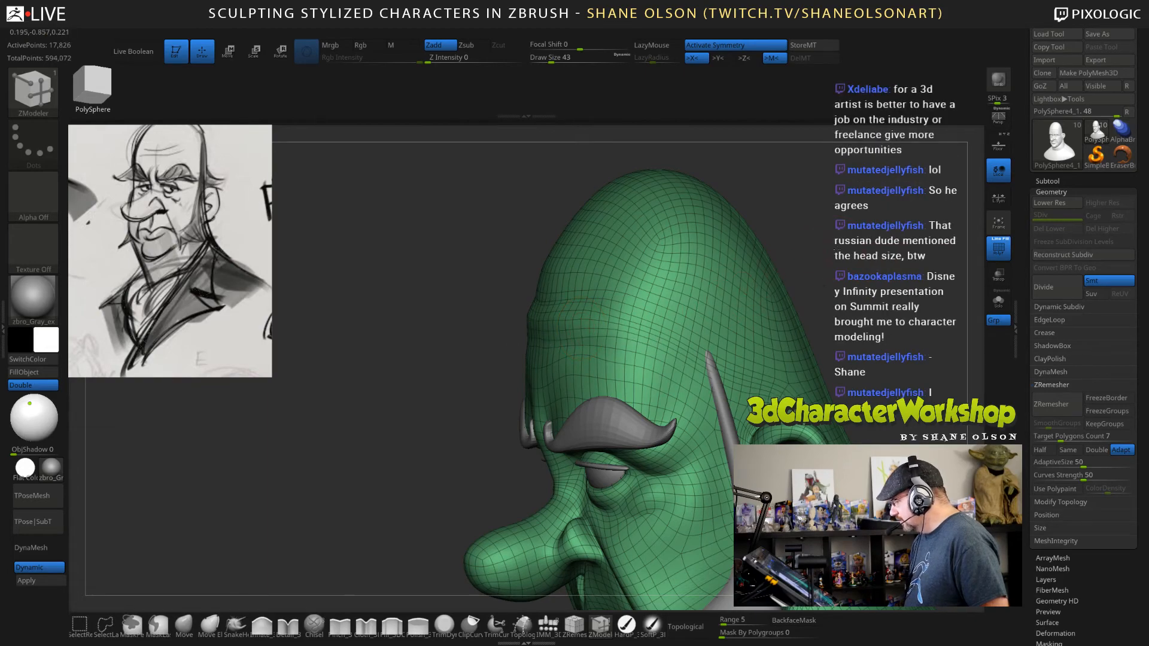
Sharpen the two horizontal forehead wrinkles with the Pinch brush at draw size 43.
mouse_move(834, 251)
left_mouse_down()
mouse_move(819, 251)
mouse_move(857, 251)
left_mouse_up()
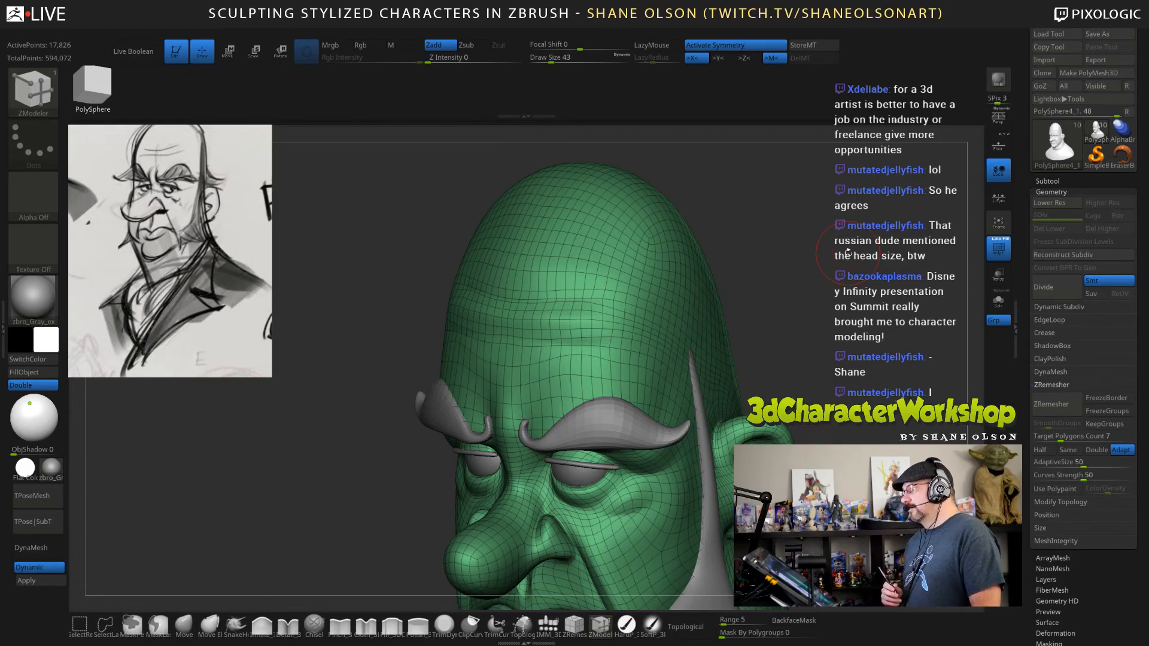
left_click_drag(802, 360, 827, 380)
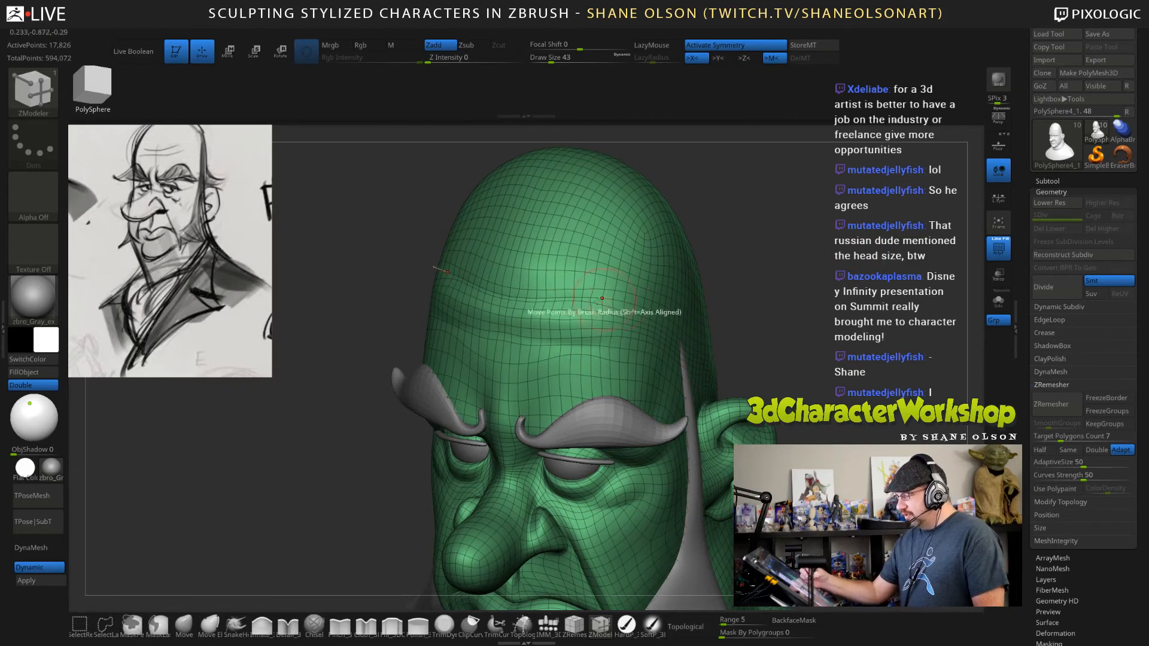
left_click(340, 625)
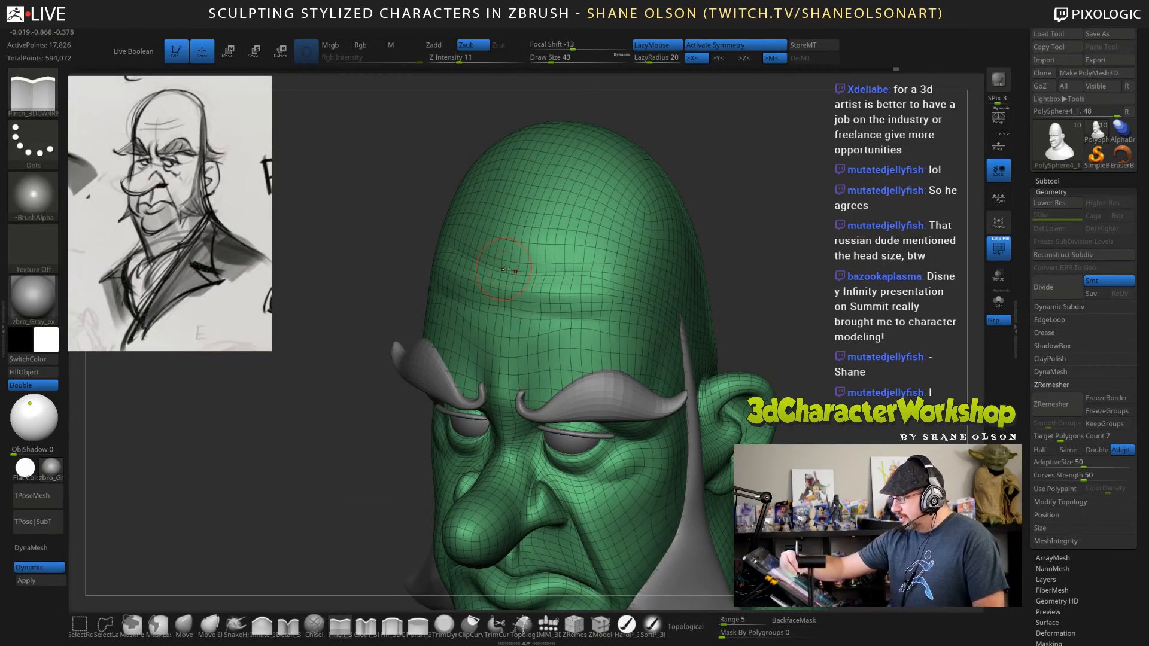
left_click_drag(508, 269, 569, 272)
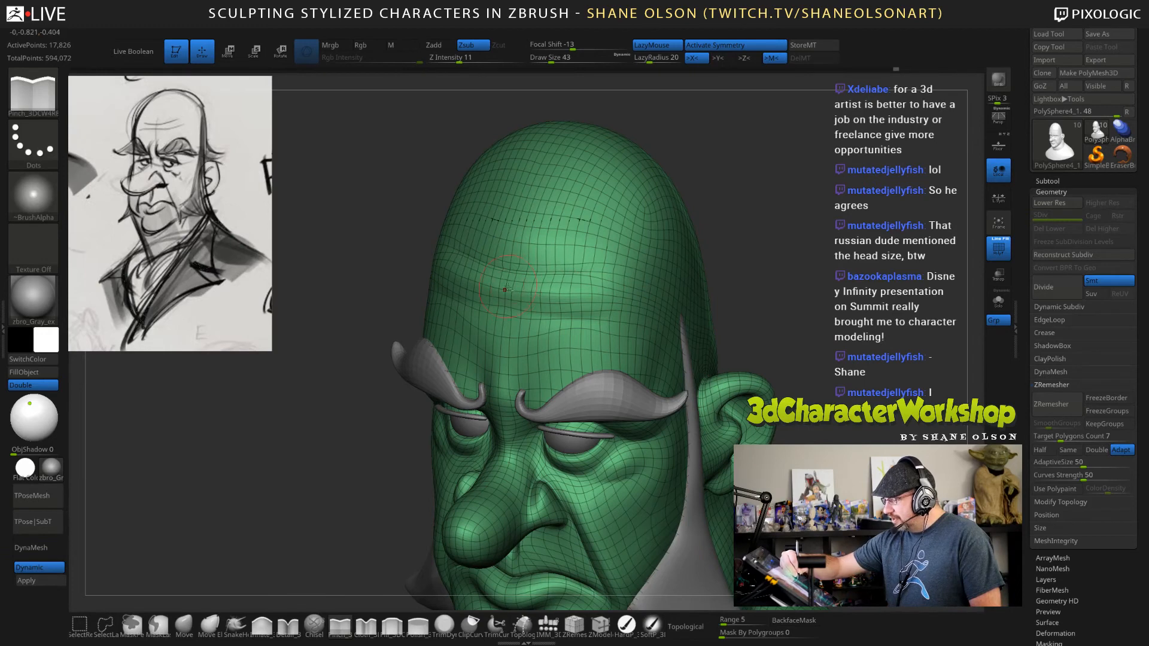
left_click_drag(553, 310, 647, 314)
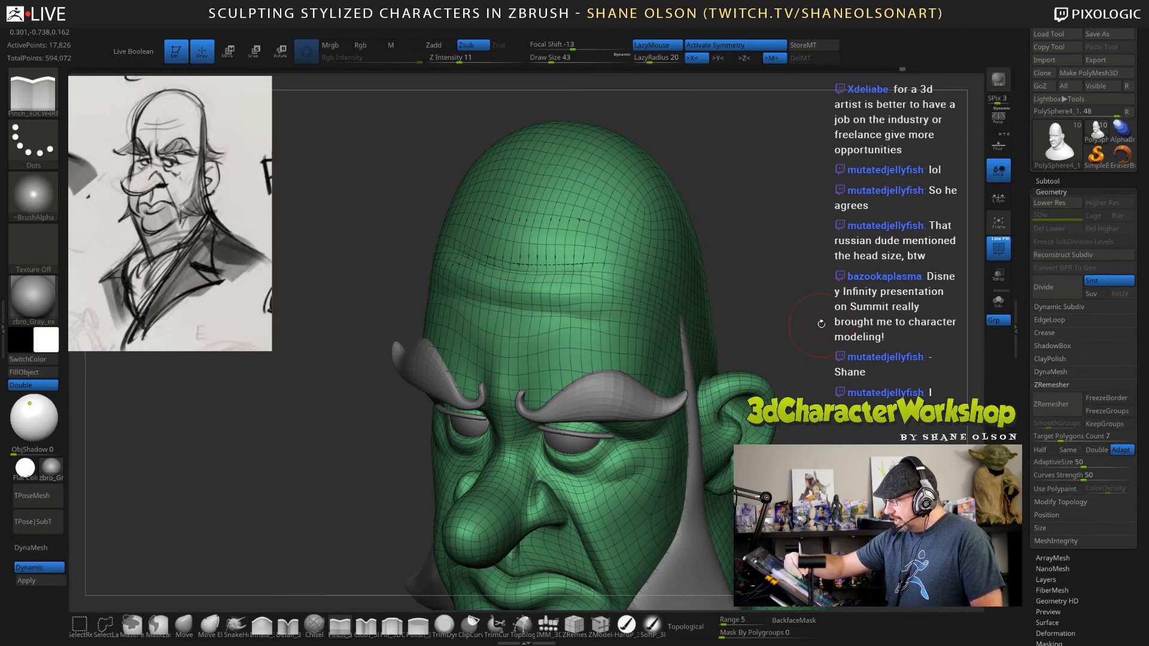
left_click_drag(820, 324, 769, 326)
left_click_drag(507, 249, 494, 285, "shift")
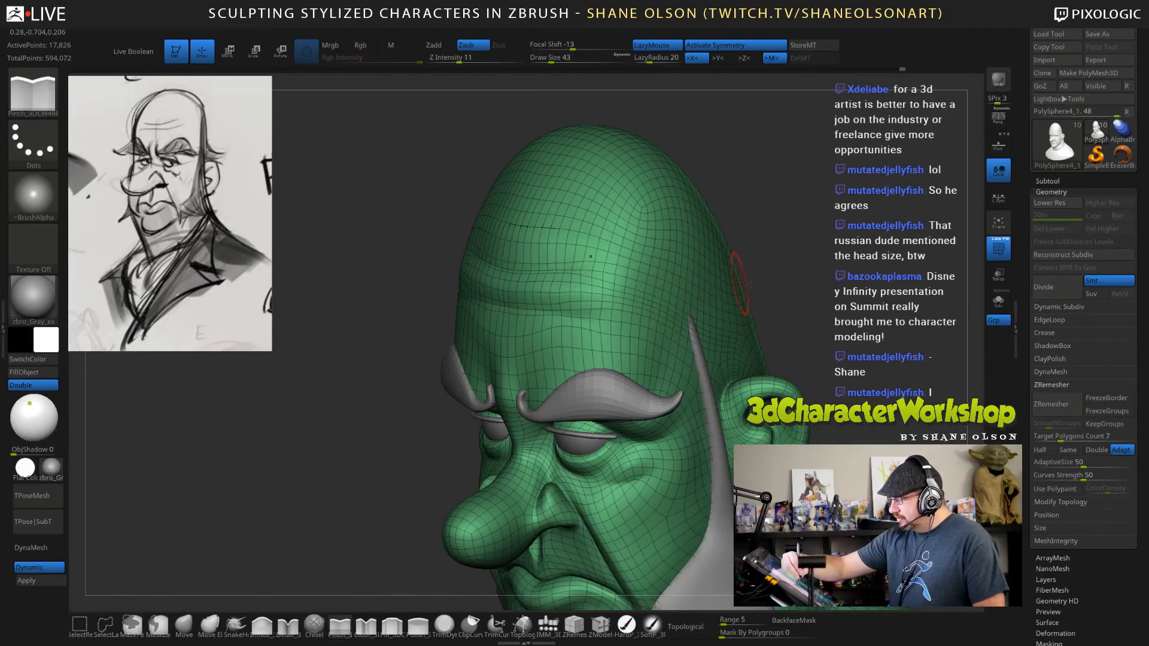
Hide the wireframe, refine the forehead wrinkles with the Pinch brush and smooth the surface around them.
key("shift+f")
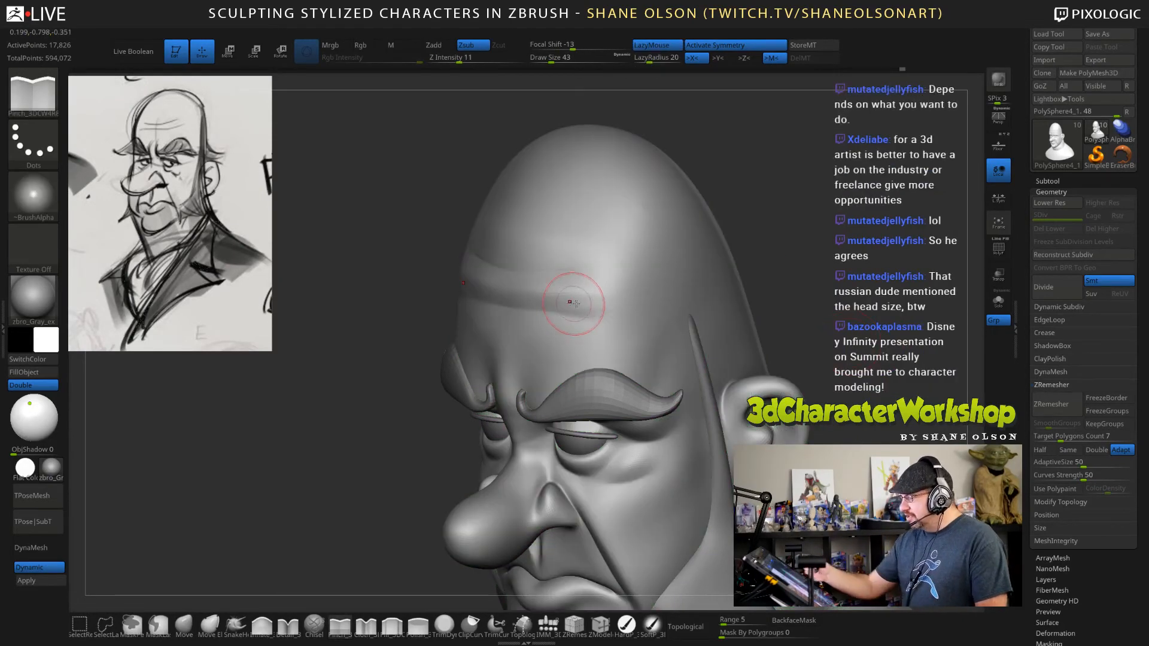
mouse_move(526, 299)
left_mouse_down("shift")
mouse_move(504, 294)
mouse_move(501, 279)
mouse_move(488, 285)
mouse_move(569, 310)
mouse_move(546, 264)
left_mouse_up("shift")
left_click_drag(800, 279, 809, 262)
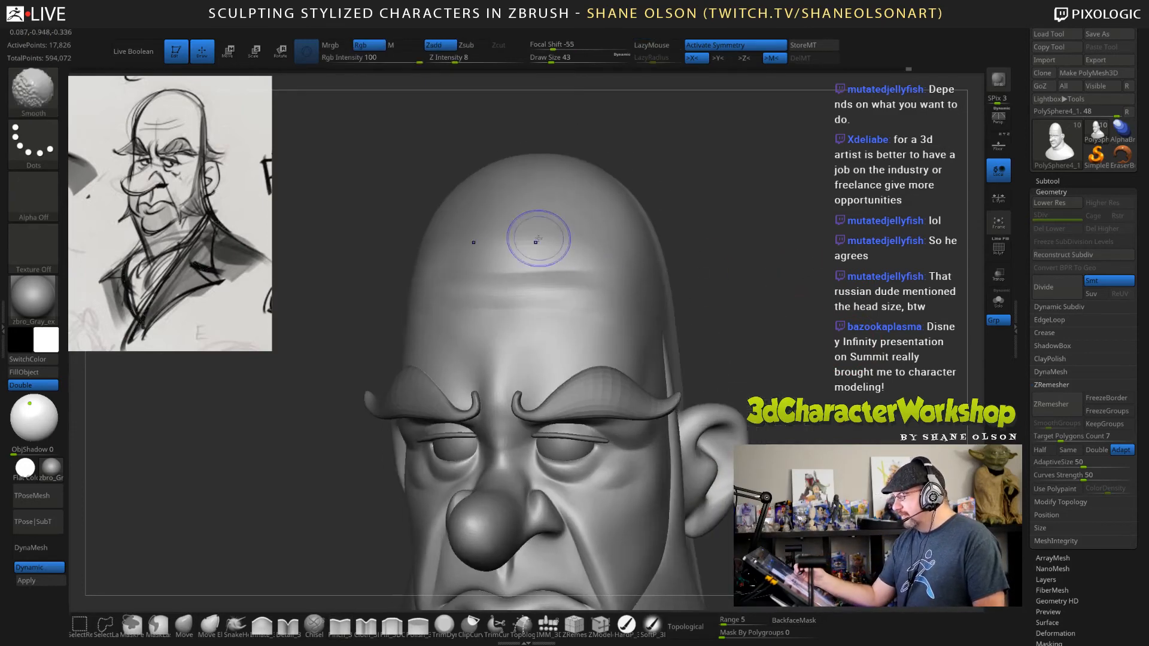
left_click_drag(537, 241, 626, 243, "shift")
left_click_drag(796, 312, 769, 326)
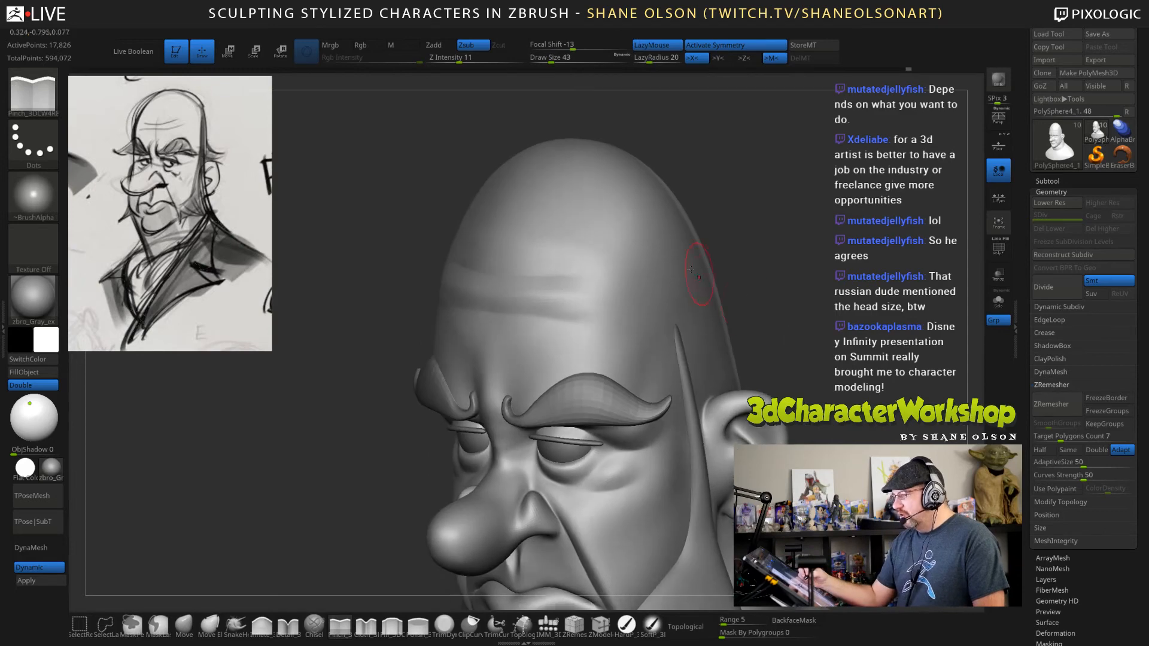
left_click_drag(525, 241, 542, 247, "shift")
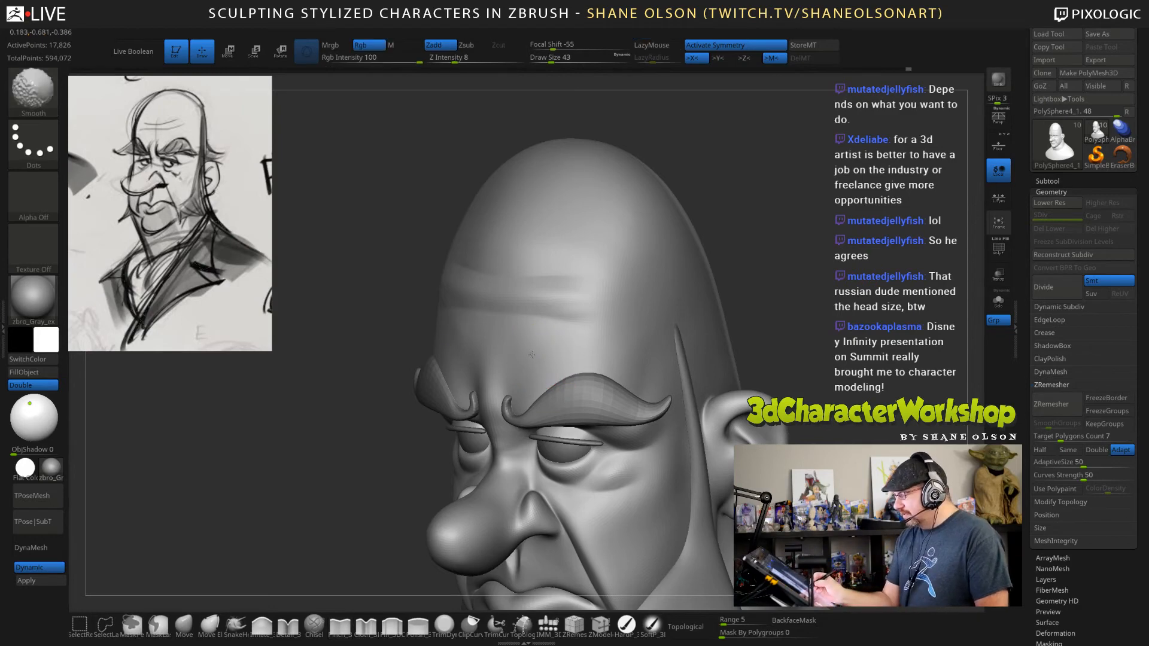
left_click_drag(532, 345, 553, 344, "shift")
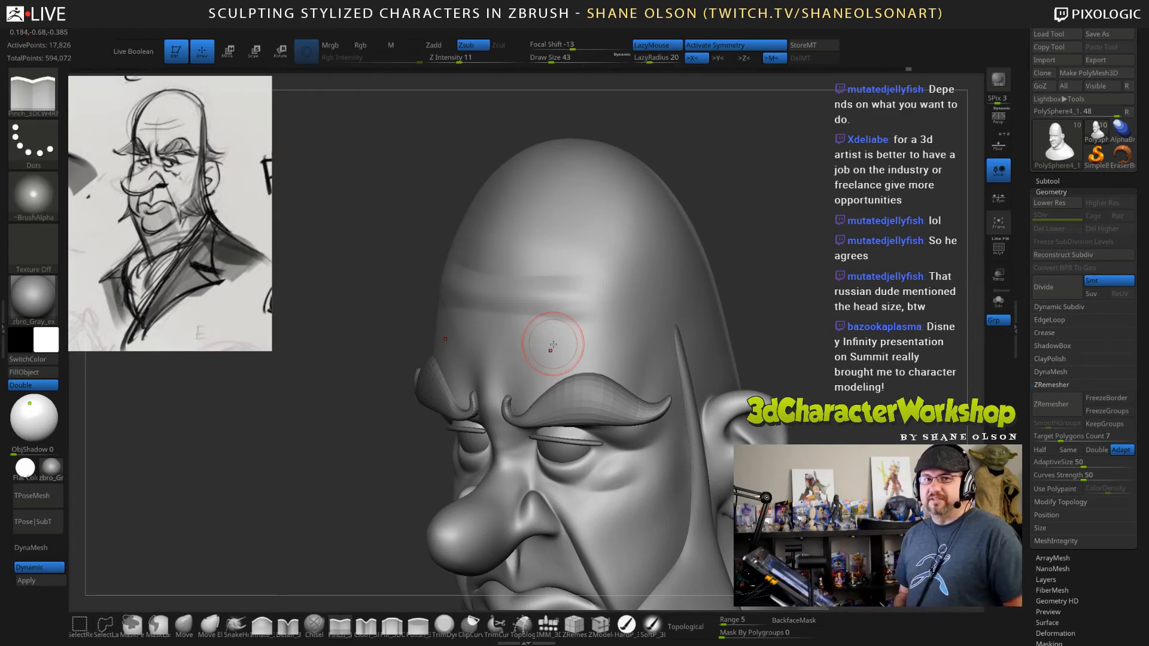
Switch to the Inflate brush with Zadd and enlarge its draw size to 74.
mouse_move(697, 405)
right_mouse_down()
mouse_move(798, 409)
mouse_move(682, 408)
right_mouse_up()
left_click(261, 625)
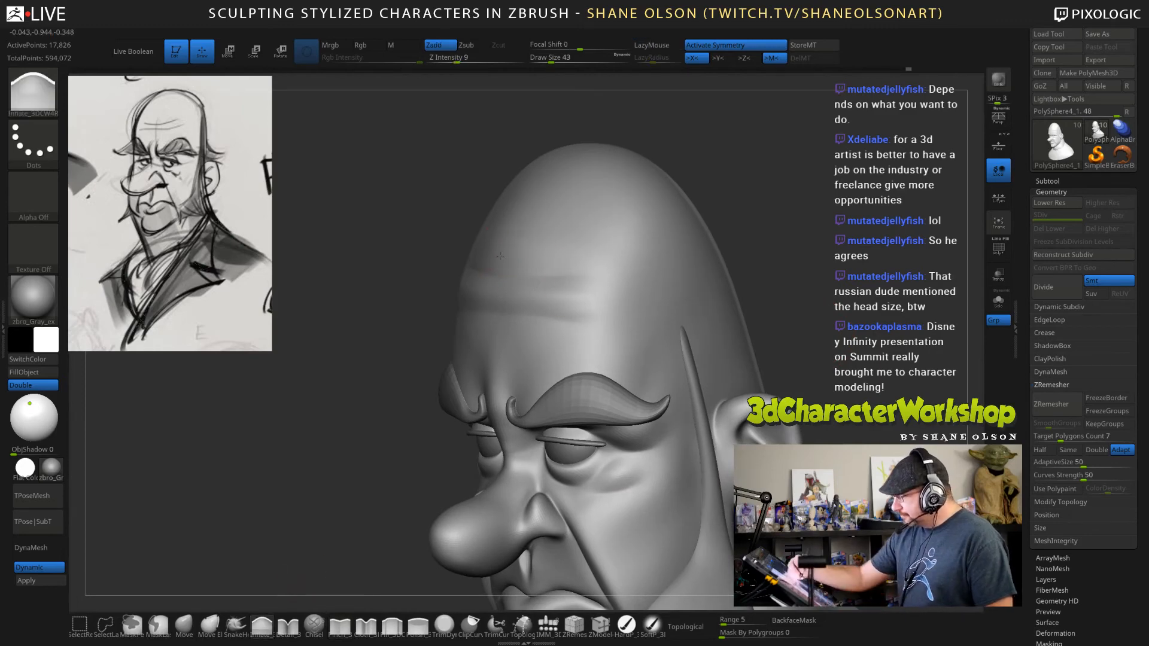
key("bracketright")
key("bracketright")
key("bracketright")
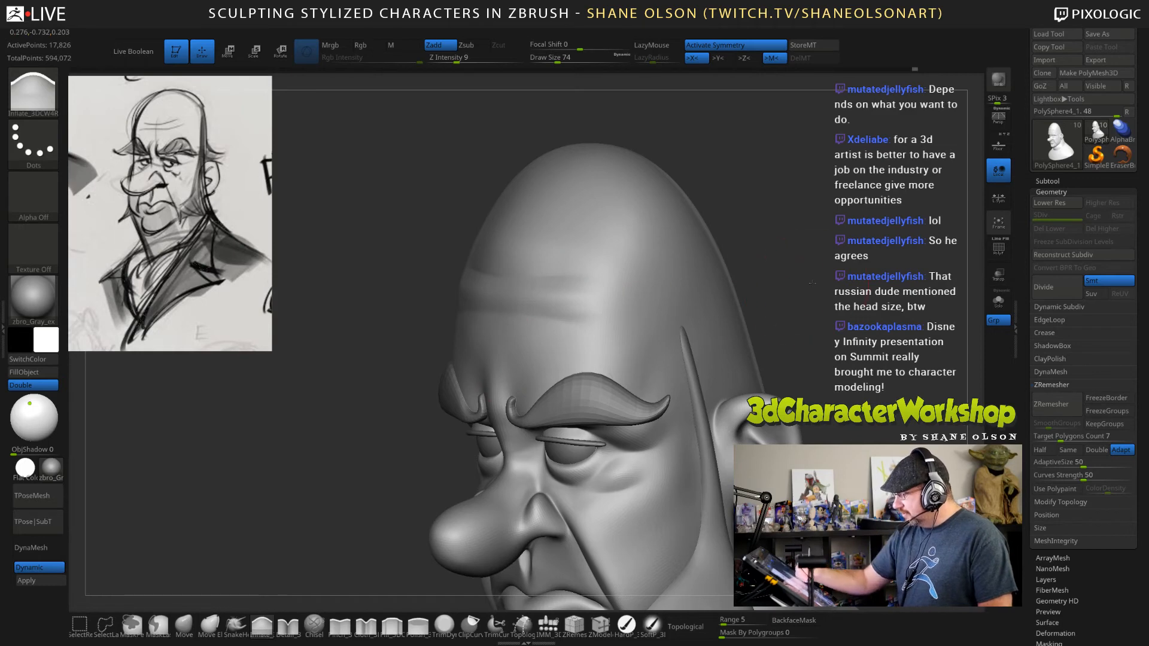
Review the whole head and shoulders from the front and make the sideburns the active subtool.
mouse_move(821, 388)
right_mouse_down("ctrl")
mouse_move(823, 330)
mouse_move(834, 352)
right_mouse_up("ctrl")
right_click_drag(818, 402, 735, 466)
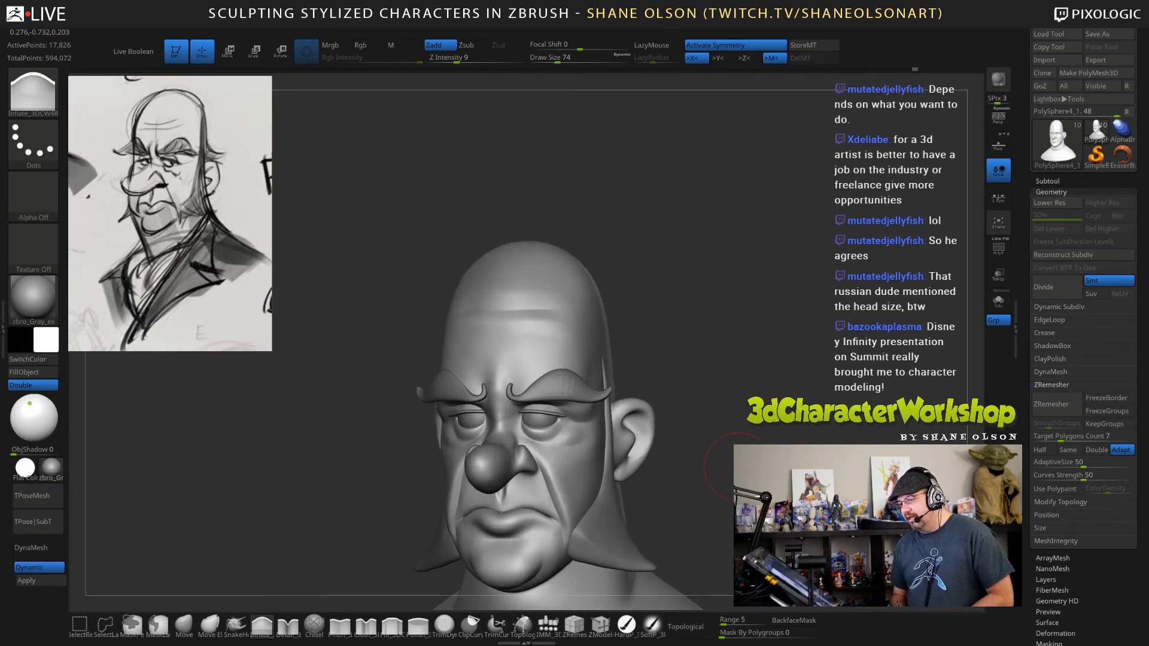
right_click_drag(738, 467, 674, 407, "ctrl")
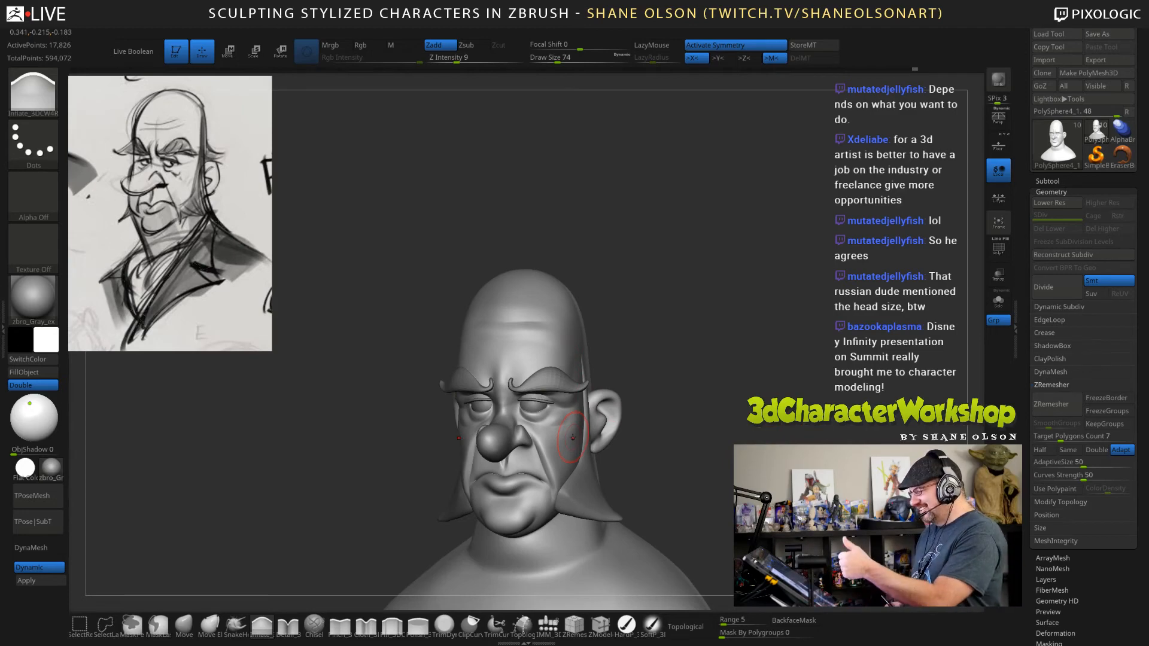
mouse_move(572, 437)
right_mouse_down()
mouse_move(765, 429)
mouse_move(757, 400)
right_mouse_up()
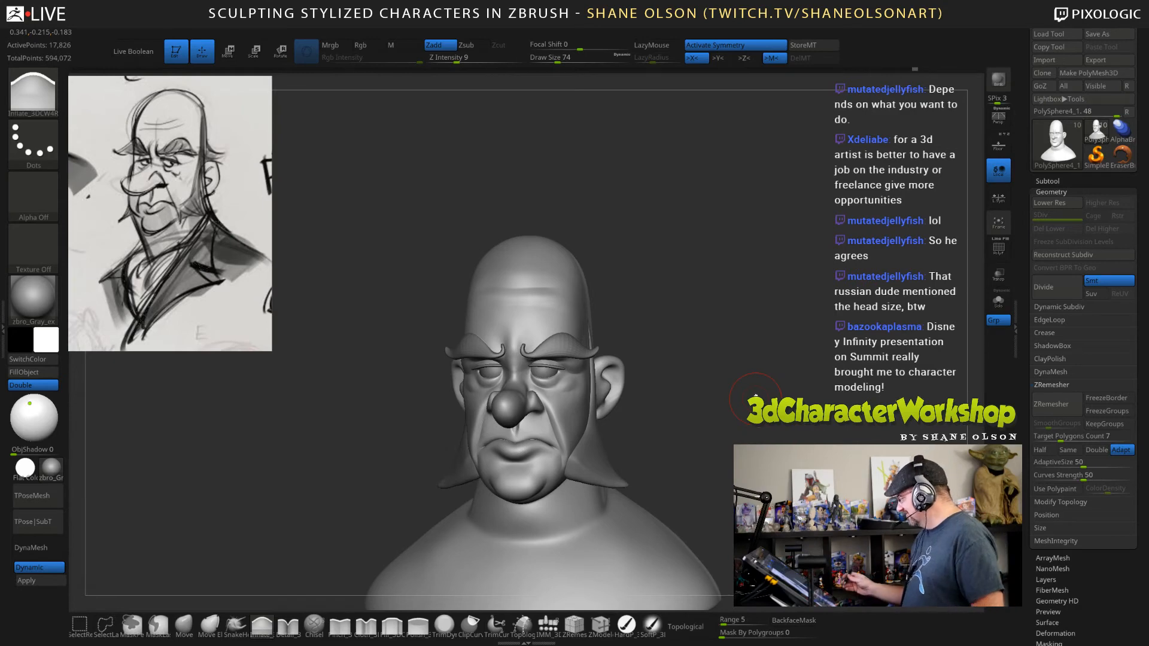
right_click_drag(755, 396, 617, 473, "ctrl")
left_click(617, 473, "alt")
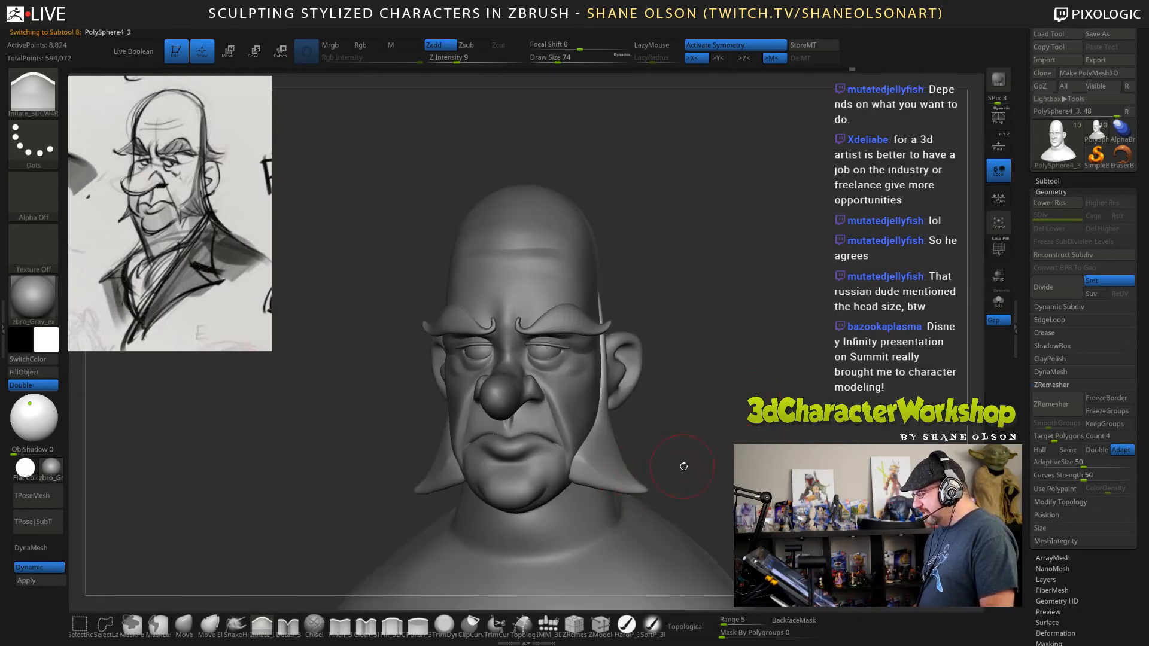
right_click_drag(732, 445, 744, 441)
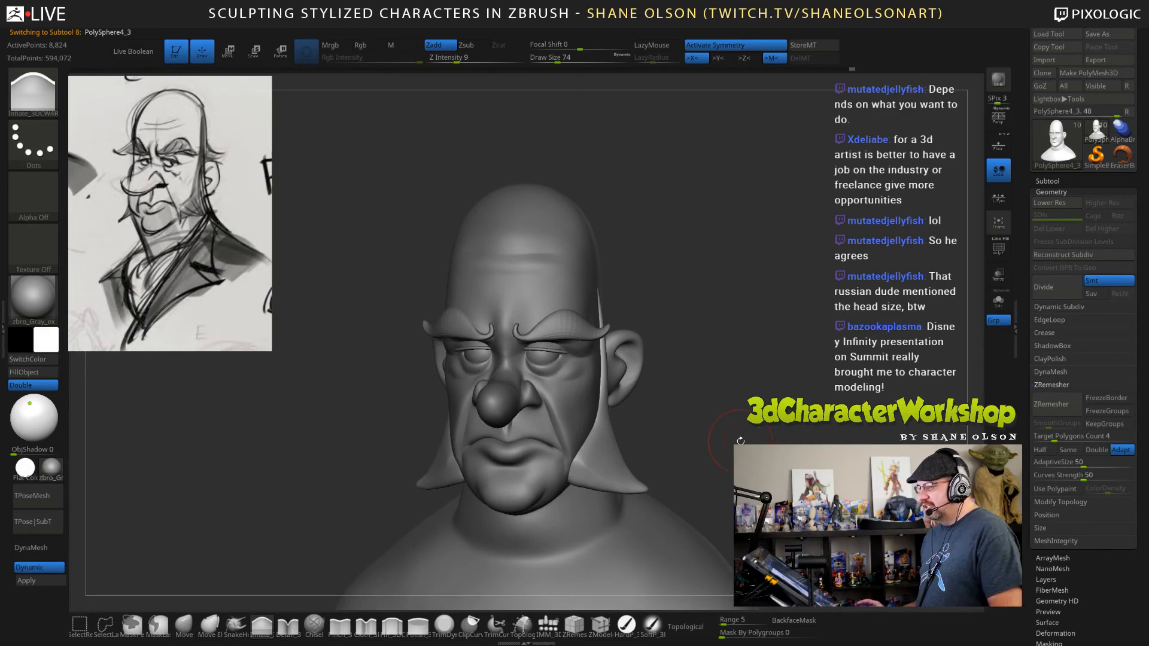
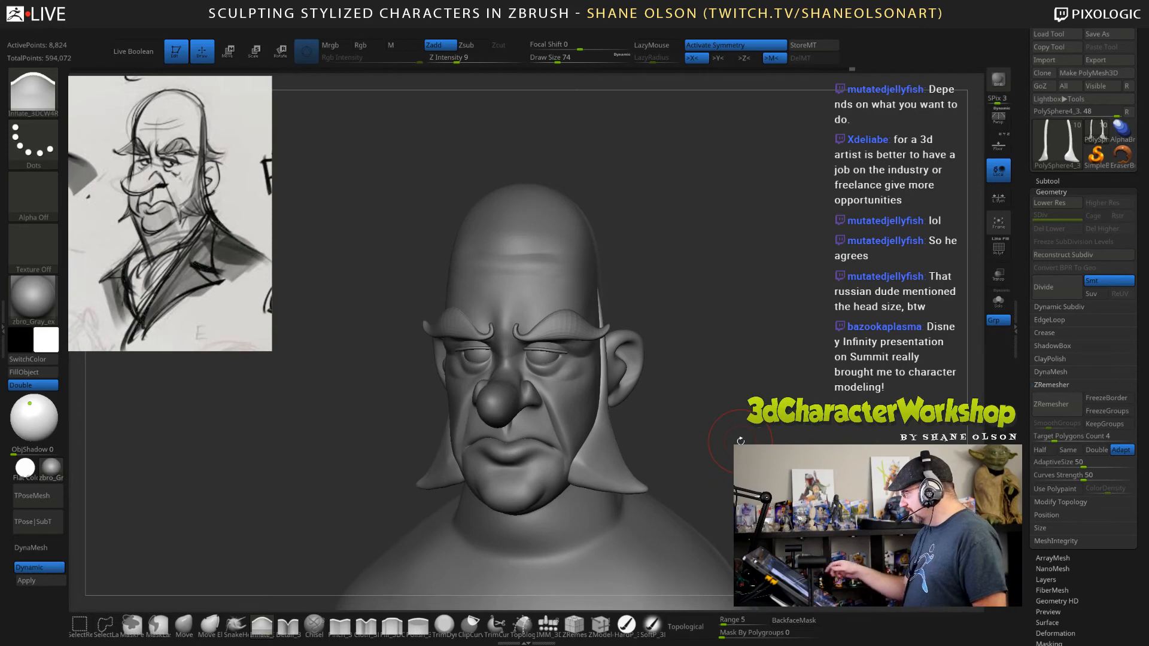
left_click_drag(740, 440, 712, 399)
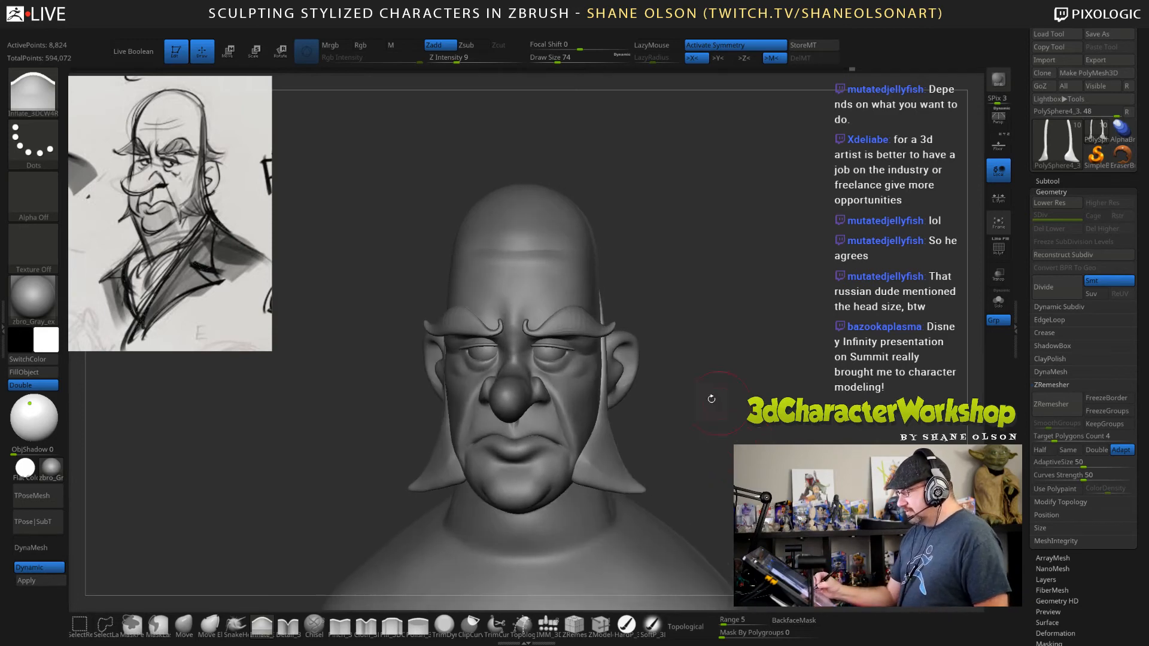
left_click(578, 321, "alt")
left_click_drag(799, 412, 745, 439)
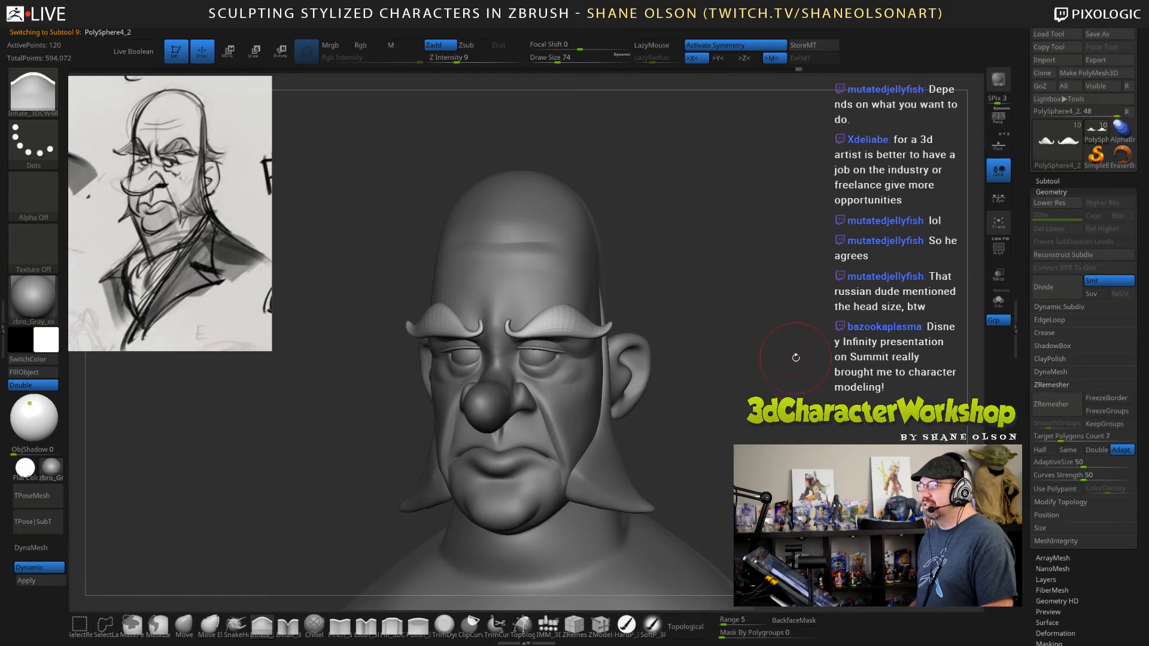
left_click_drag(803, 330, 794, 316)
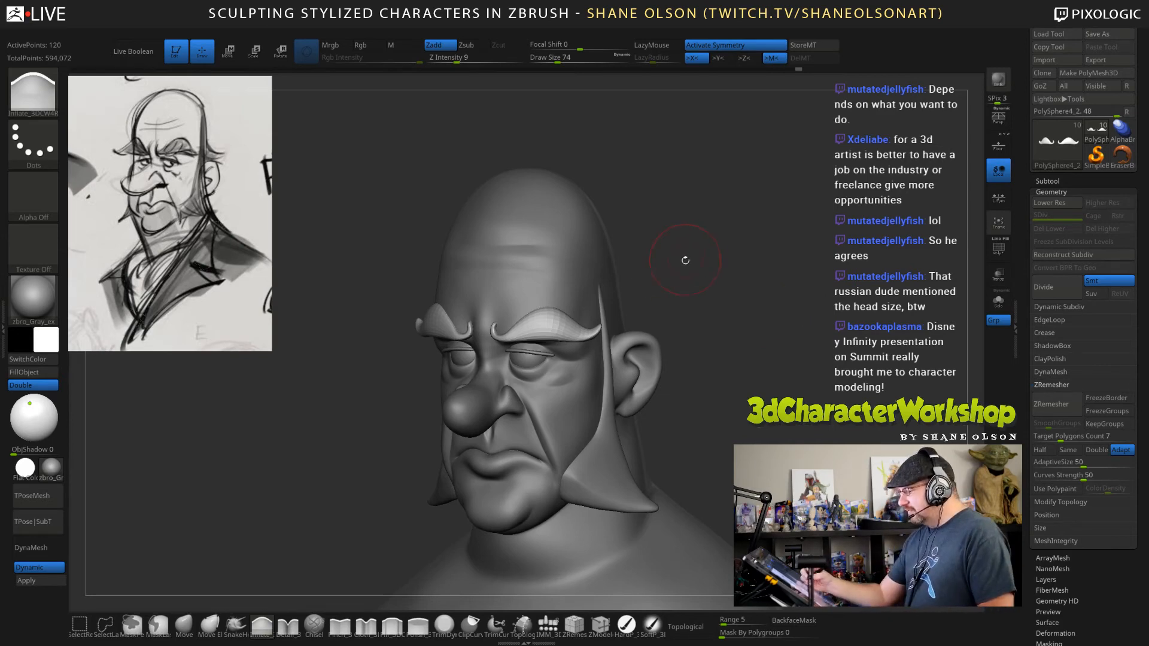
left_click_drag(771, 393, 756, 426)
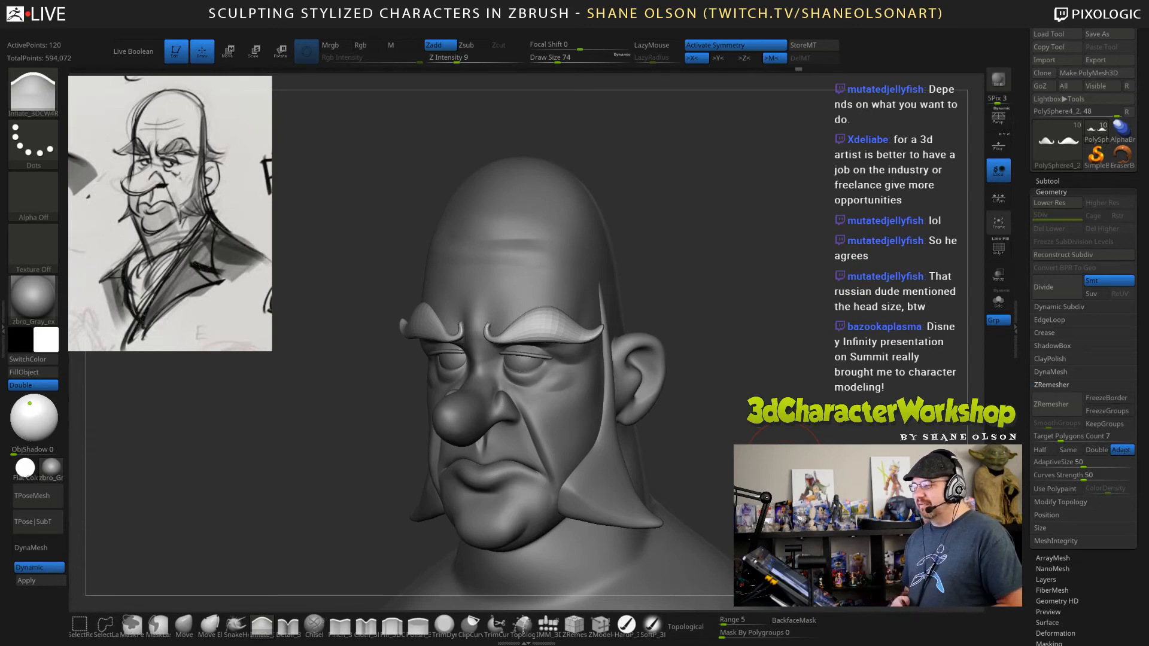
mouse_move(759, 427)
left_mouse_down()
mouse_move(739, 371)
mouse_move(739, 421)
mouse_move(679, 388)
left_mouse_up()
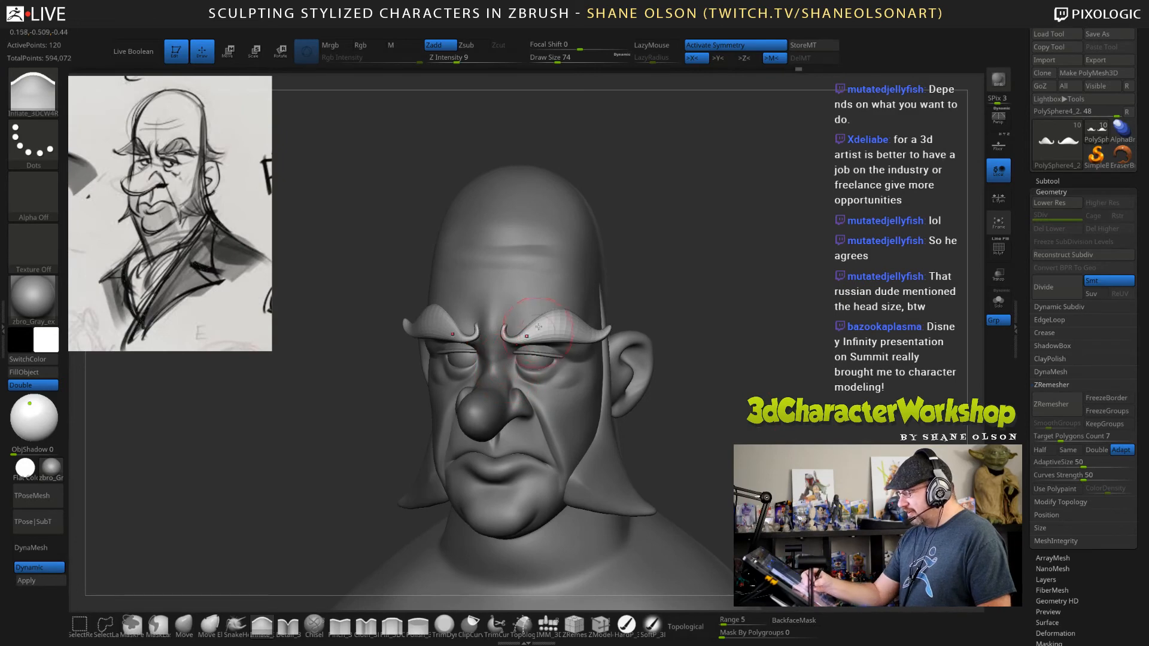
Adjust the head's nose bridge between the eyes with the Move brush at draw size 49.
left_click(527, 291, "alt")
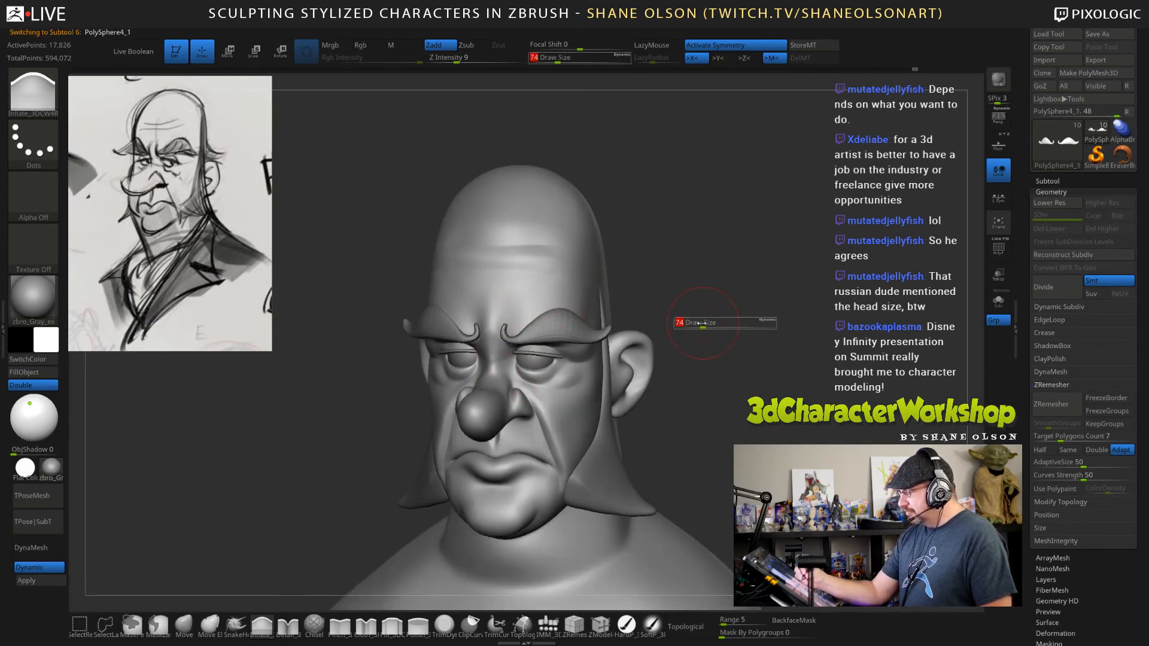
left_click_drag(694, 326, 702, 384)
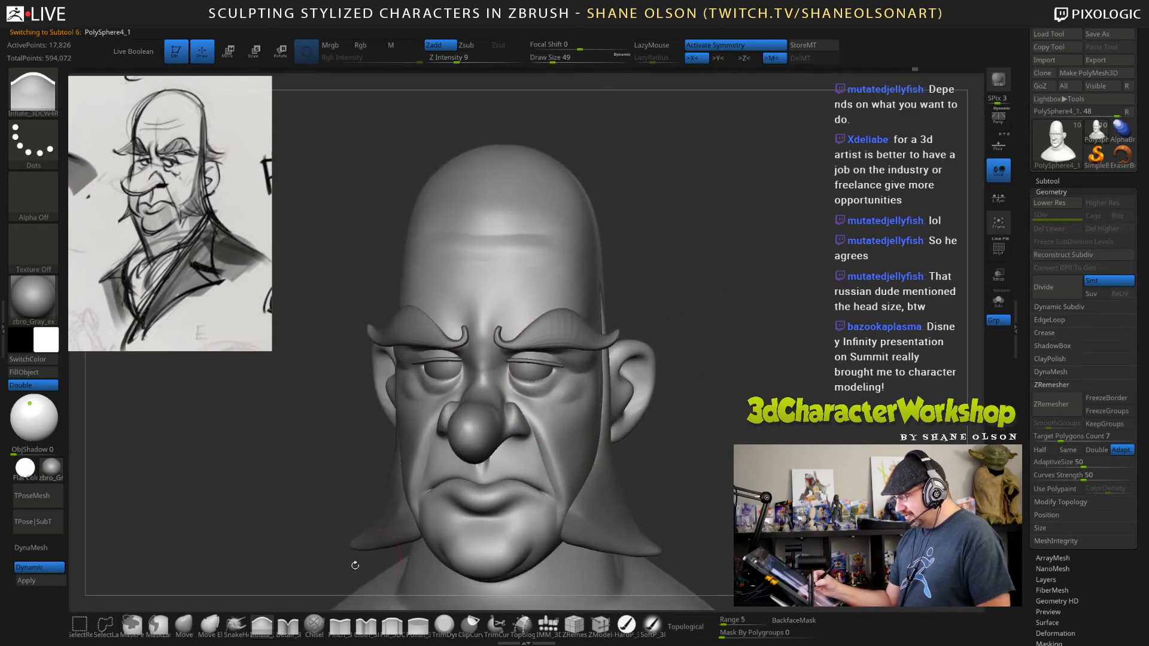
left_click(183, 625)
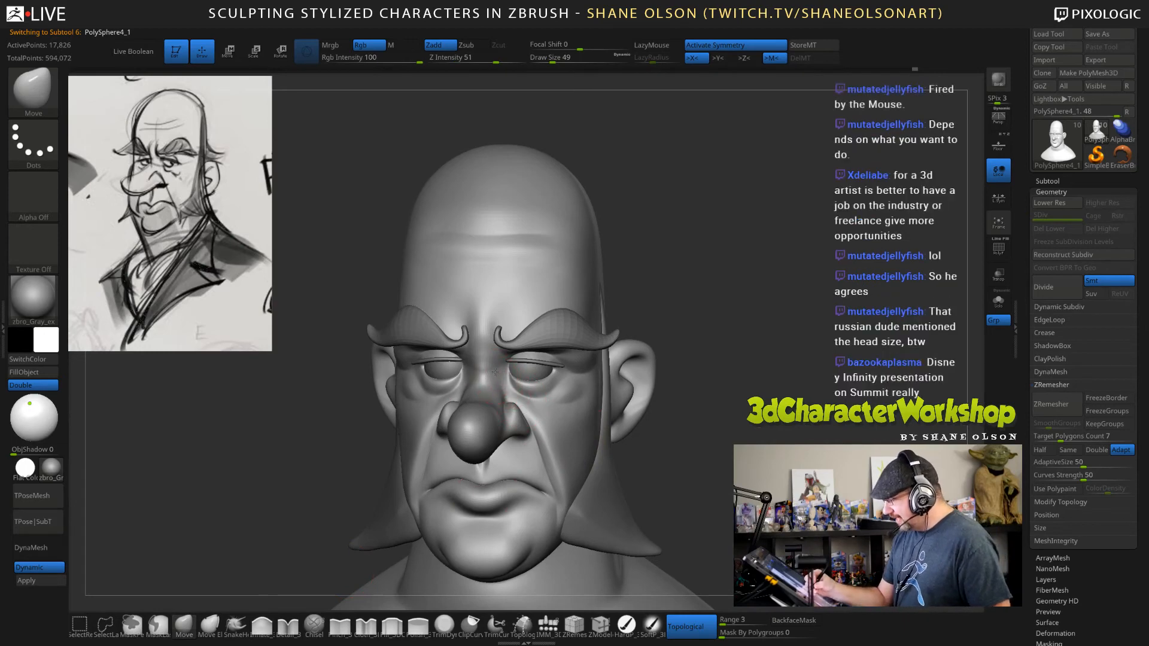
key("shift")
mouse_move(482, 364)
left_mouse_down("shift")
mouse_move(484, 353)
mouse_move(482, 366)
mouse_move(491, 363)
left_mouse_up("shift")
mouse_move(718, 411)
left_mouse_down()
mouse_move(664, 389)
mouse_move(731, 381)
mouse_move(718, 349)
mouse_move(728, 335)
mouse_move(691, 338)
mouse_move(736, 341)
mouse_move(764, 359)
mouse_move(769, 398)
mouse_move(773, 387)
left_mouse_up()
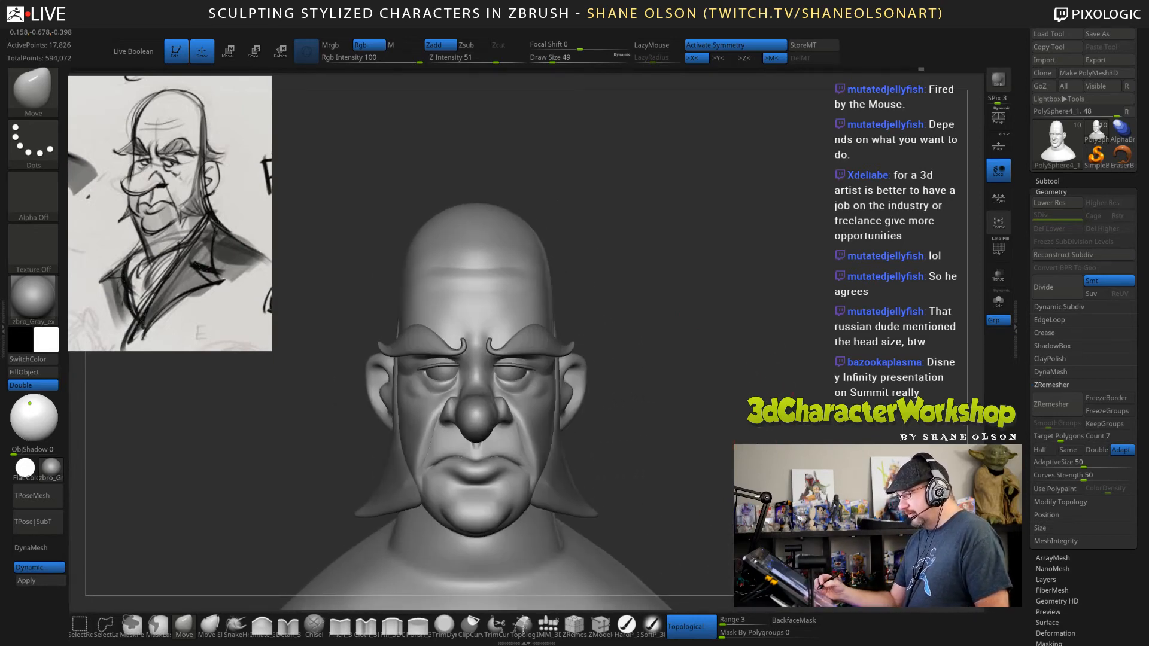
mouse_move(754, 443)
left_mouse_down("alt")
mouse_move(740, 468)
mouse_move(756, 468)
left_mouse_up("alt")
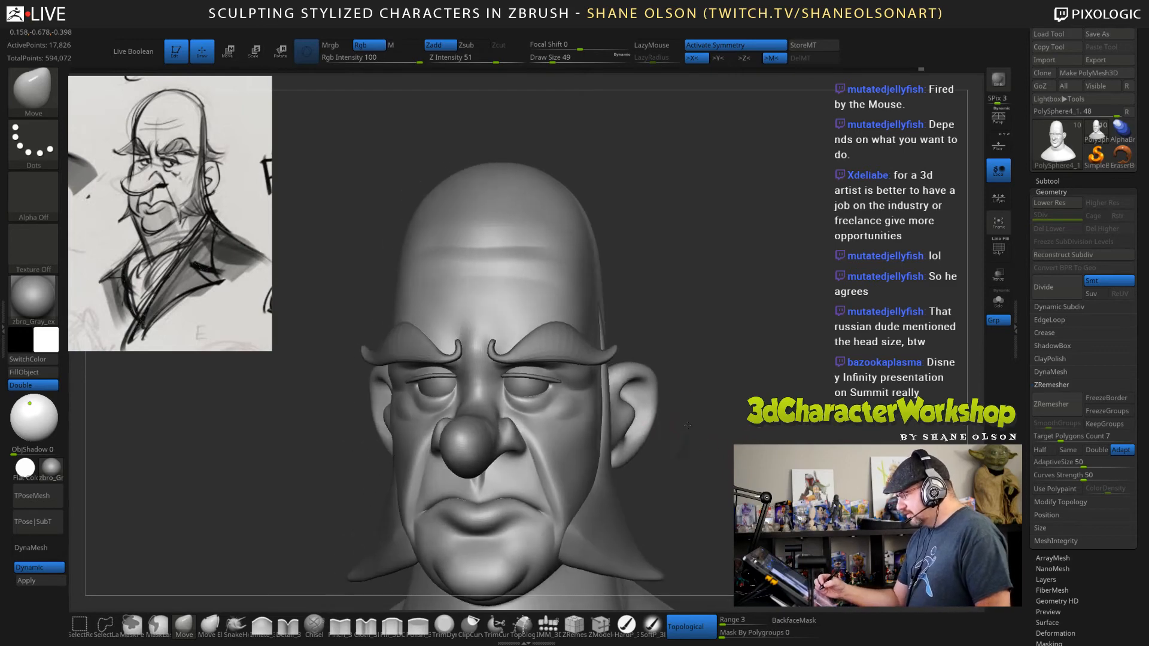
mouse_move(688, 425)
left_mouse_down()
mouse_move(704, 424)
mouse_move(691, 359)
mouse_move(684, 388)
left_mouse_up()
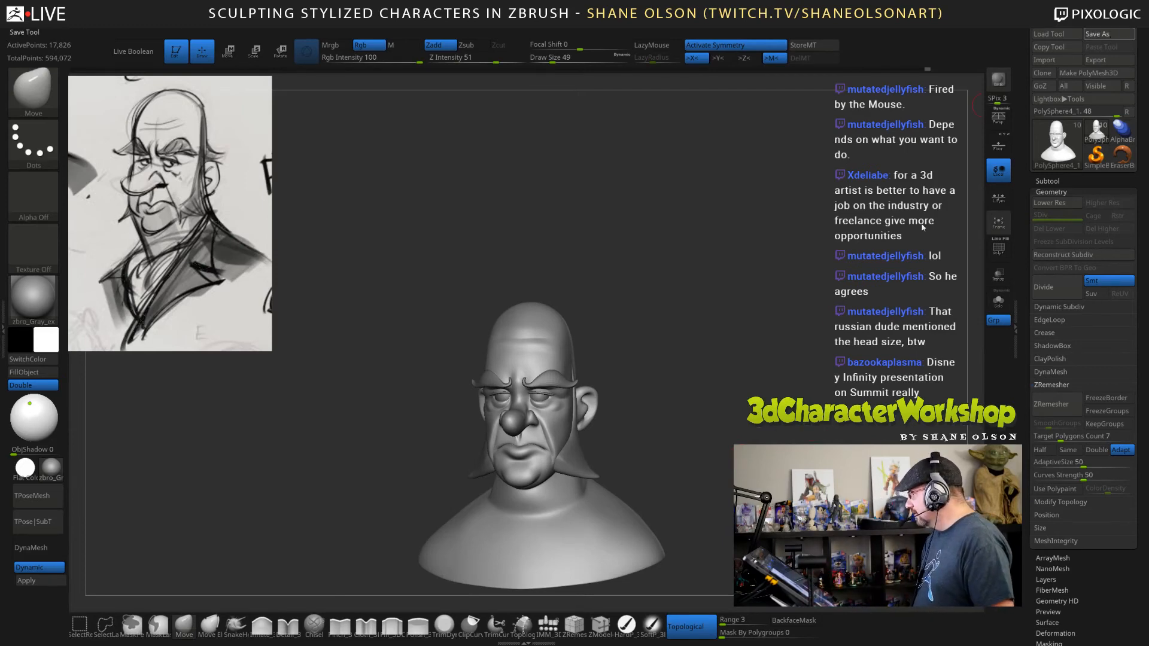
Save the tool over the existing JoshHead03 file in the Twitch folder.
left_click(1109, 34)
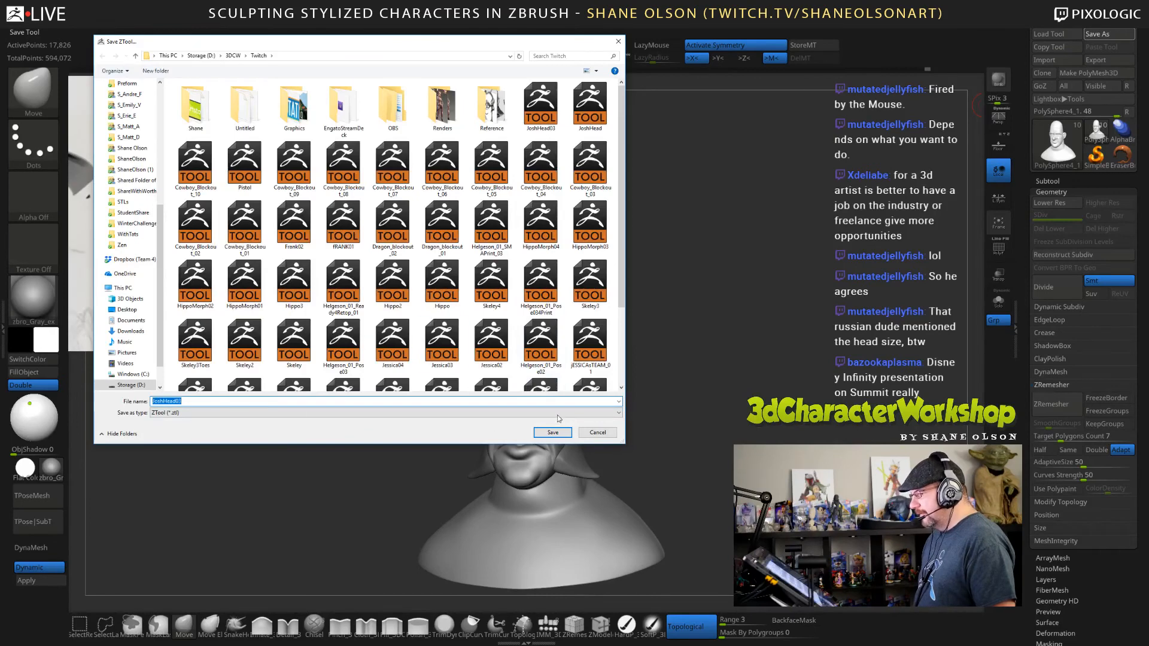
left_click(550, 433)
left_click(600, 329)
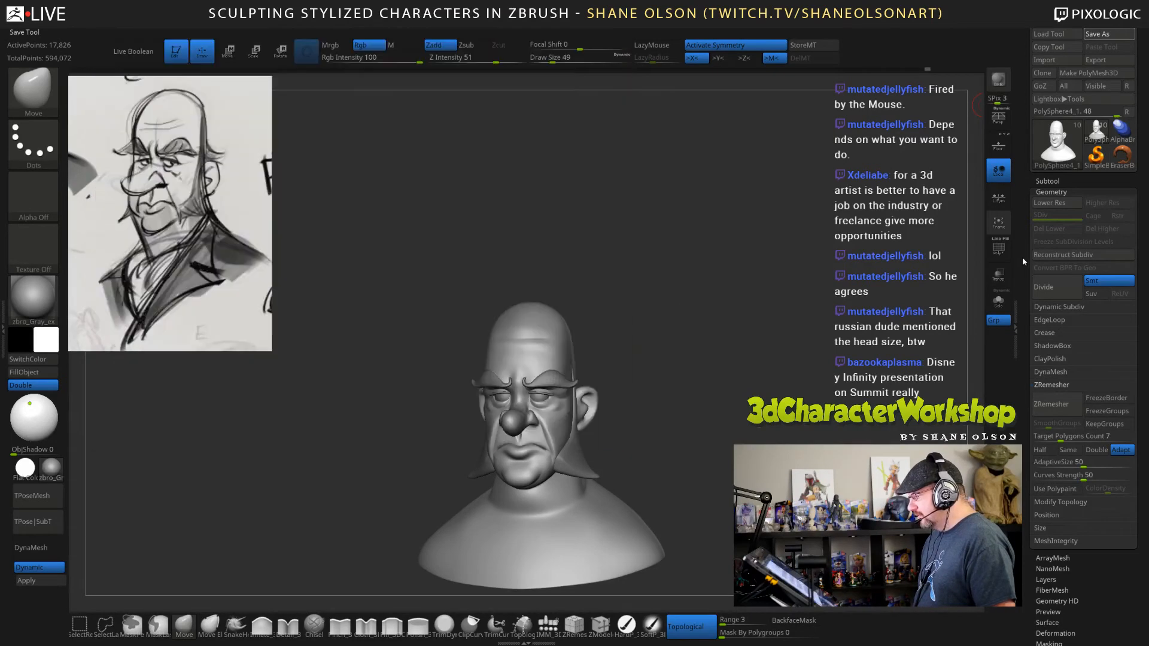
Duplicate the head subtool.
left_click(1056, 181)
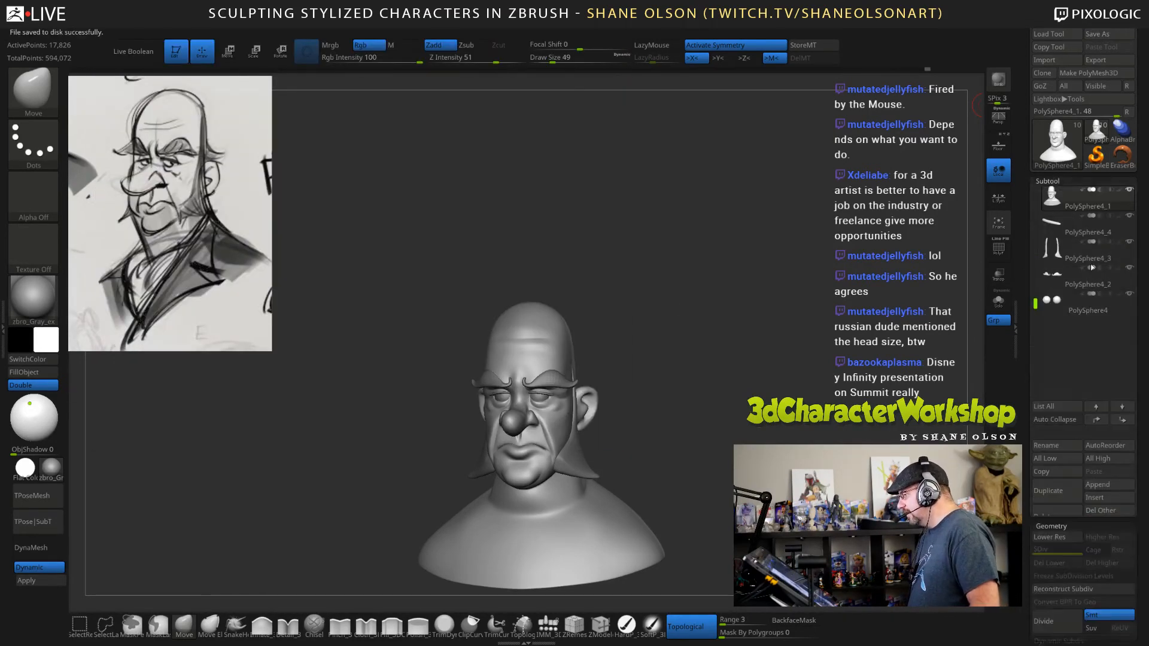
left_click(1064, 492)
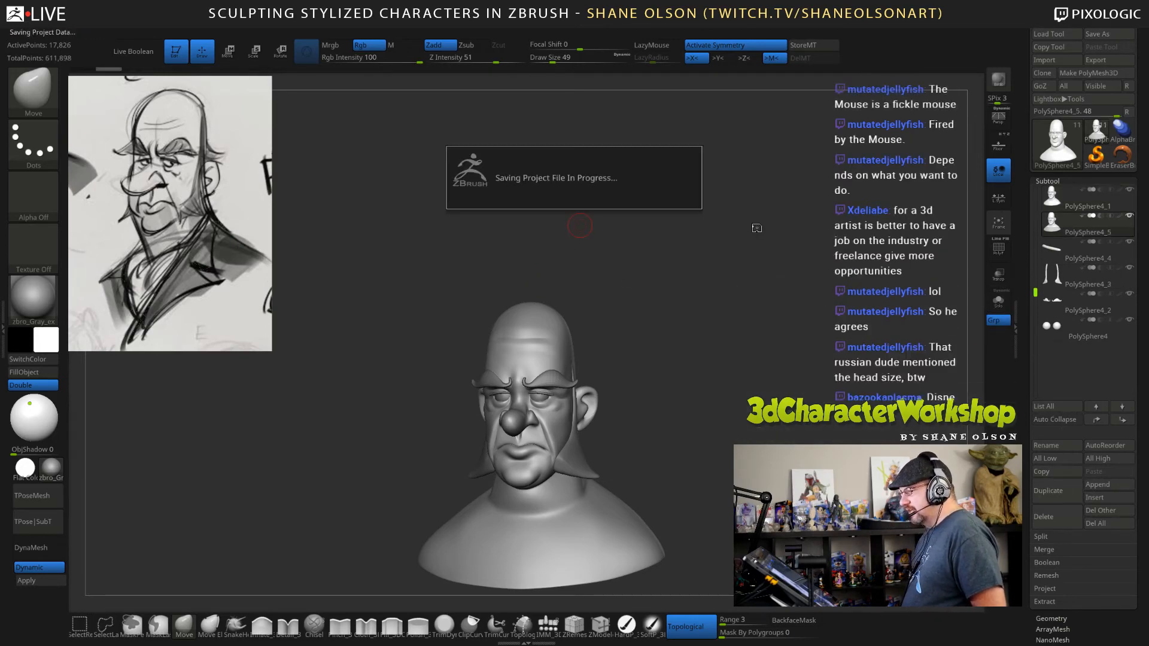
Change the bust's material to zbro_Paint.
mouse_move(746, 244)
left_mouse_down("alt")
mouse_move(765, 250)
mouse_move(761, 300)
mouse_move(801, 237)
left_mouse_up("alt")
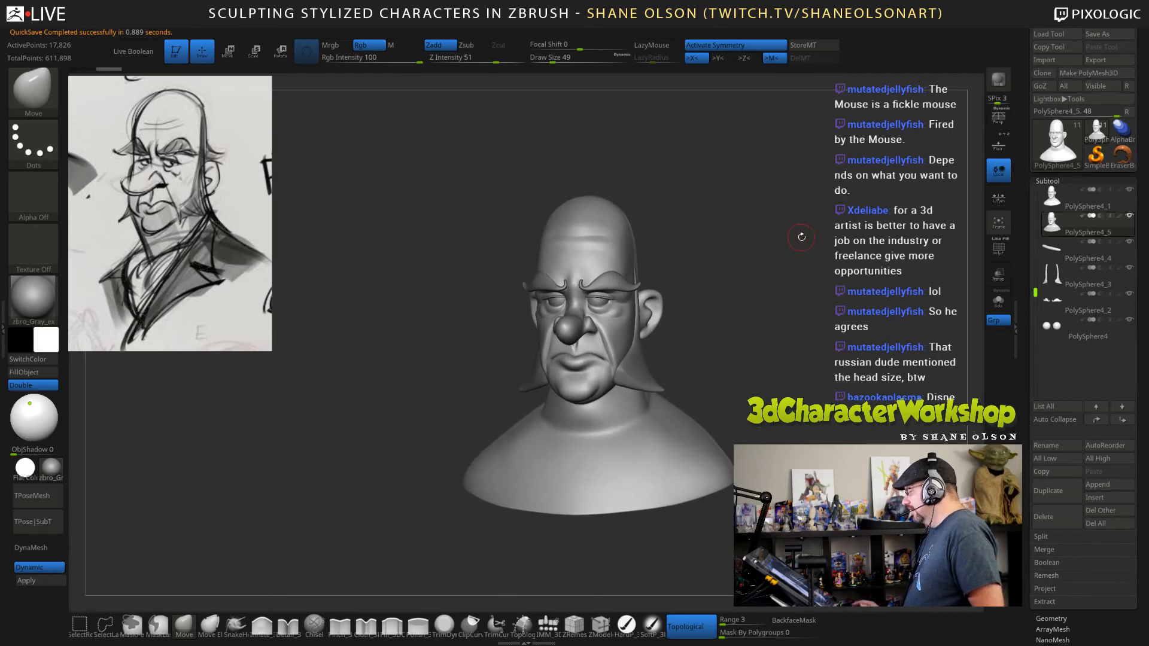
left_click_drag(764, 357, 828, 366)
mouse_move(735, 417)
left_mouse_down("alt")
mouse_move(710, 419)
mouse_move(734, 405)
left_mouse_up("alt")
left_click_drag(682, 322, 595, 410)
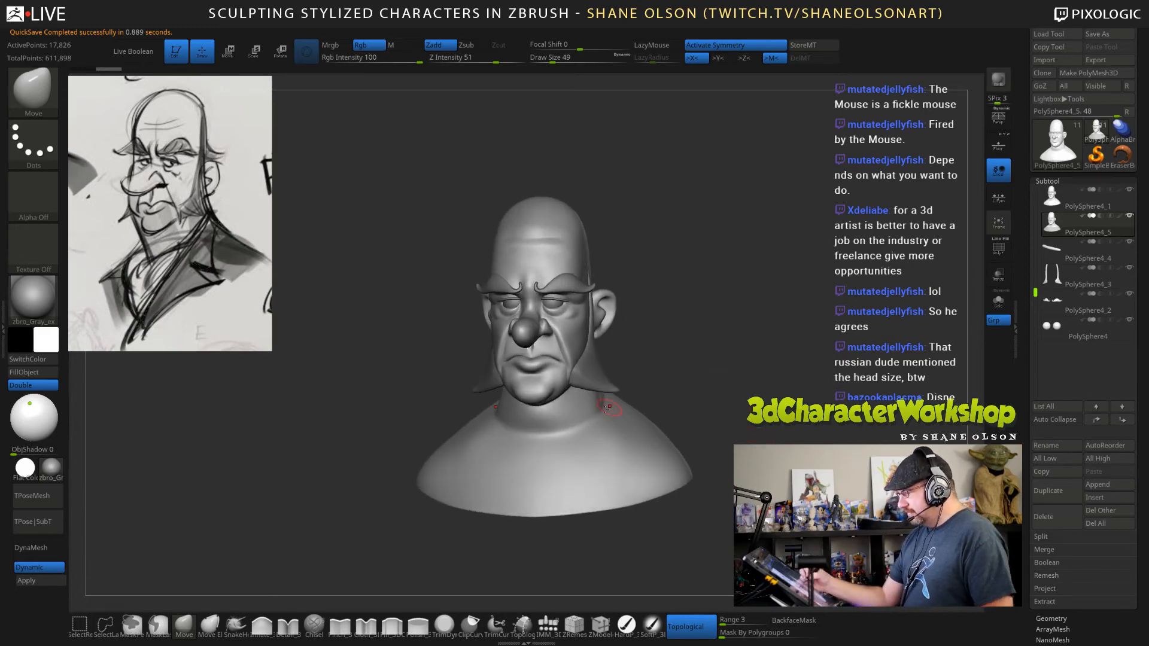
left_click(52, 468)
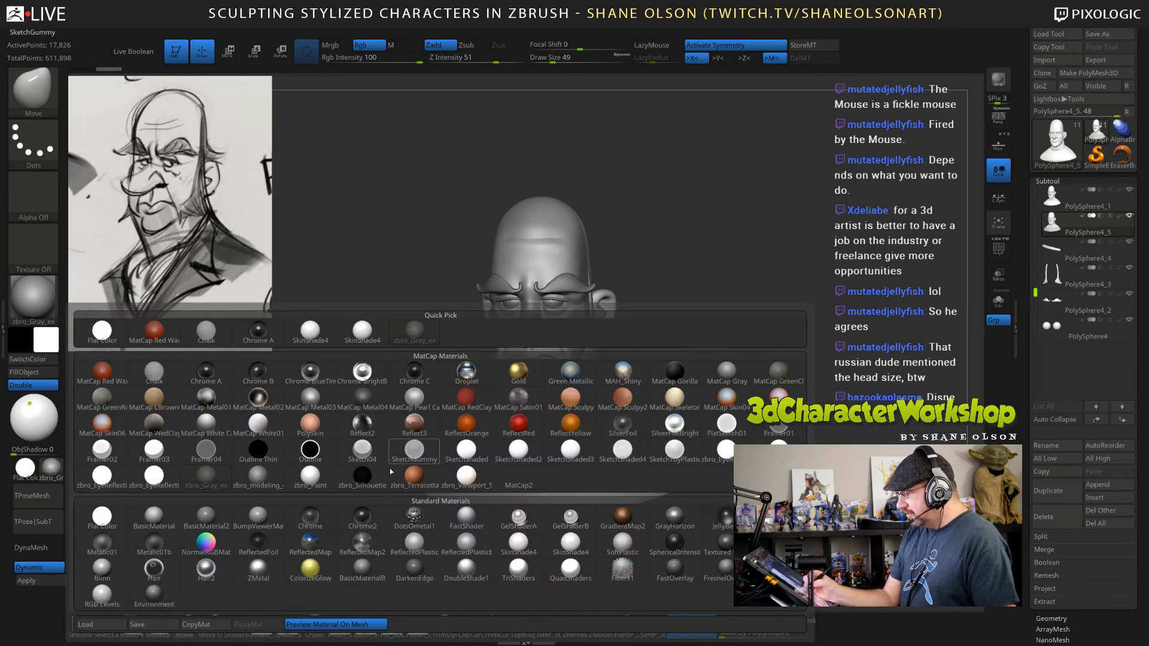
left_click(315, 481)
mouse_move(353, 446)
left_mouse_down()
mouse_move(425, 443)
mouse_move(257, 440)
mouse_move(335, 446)
left_mouse_up()
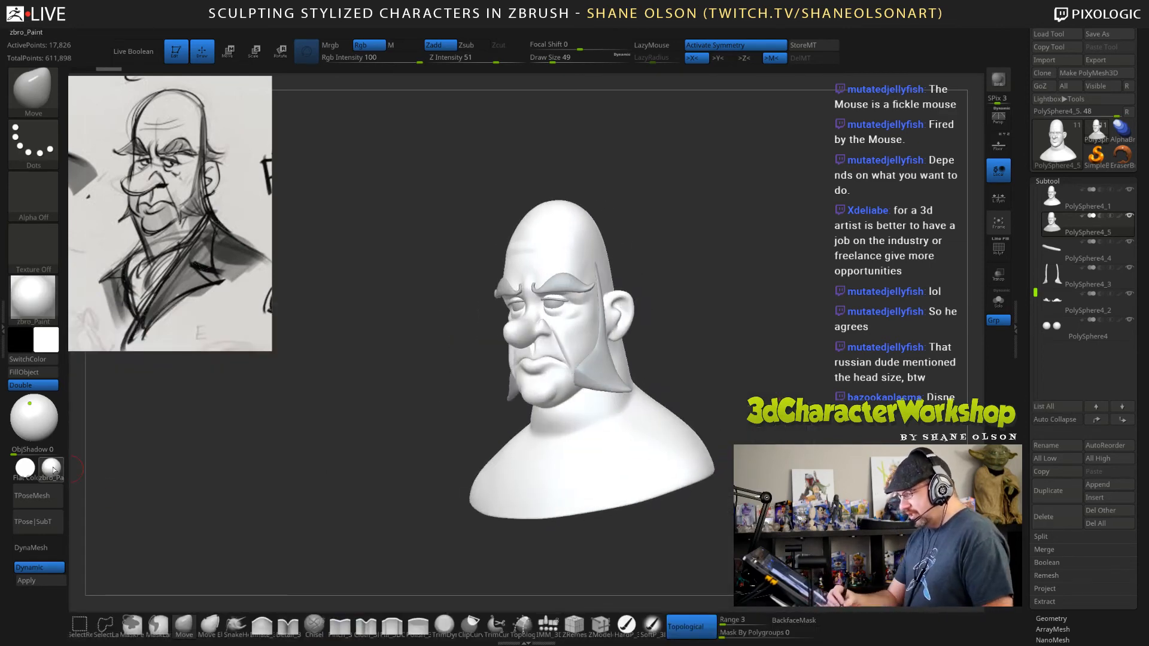
Choose a tan skin colour and fill the duplicated head with it.
left_click(46, 341)
left_click_drag(46, 341, 83, 320)
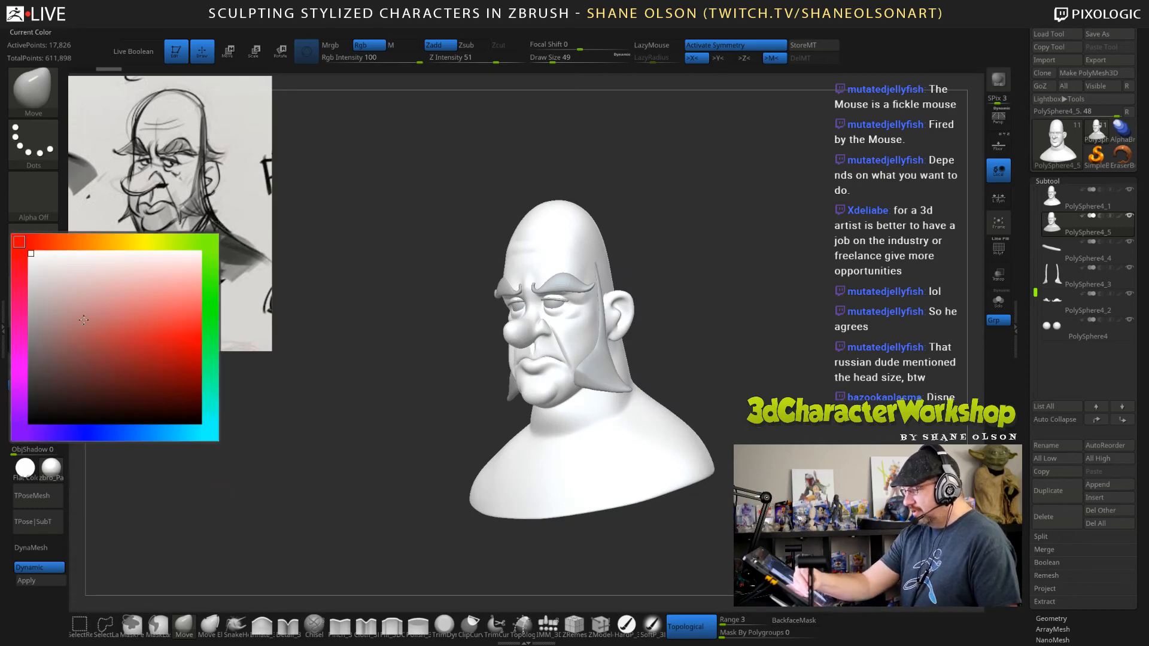
mouse_move(109, 252)
left_mouse_down()
mouse_move(89, 242)
mouse_move(98, 297)
mouse_move(84, 321)
left_mouse_up()
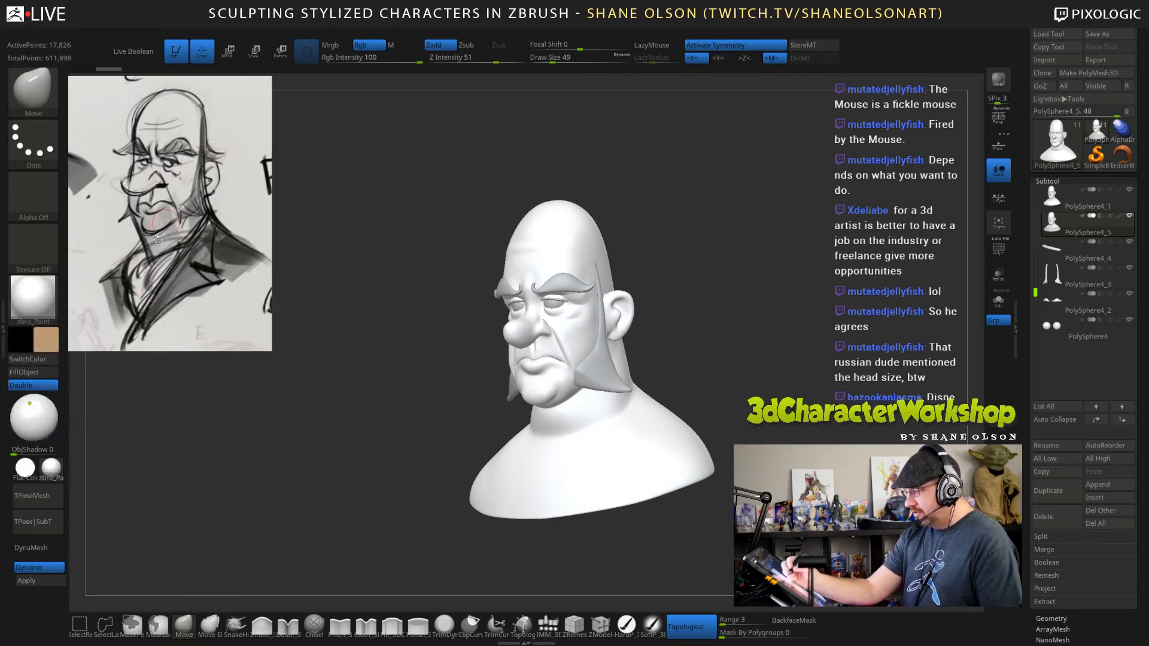
left_click(46, 372)
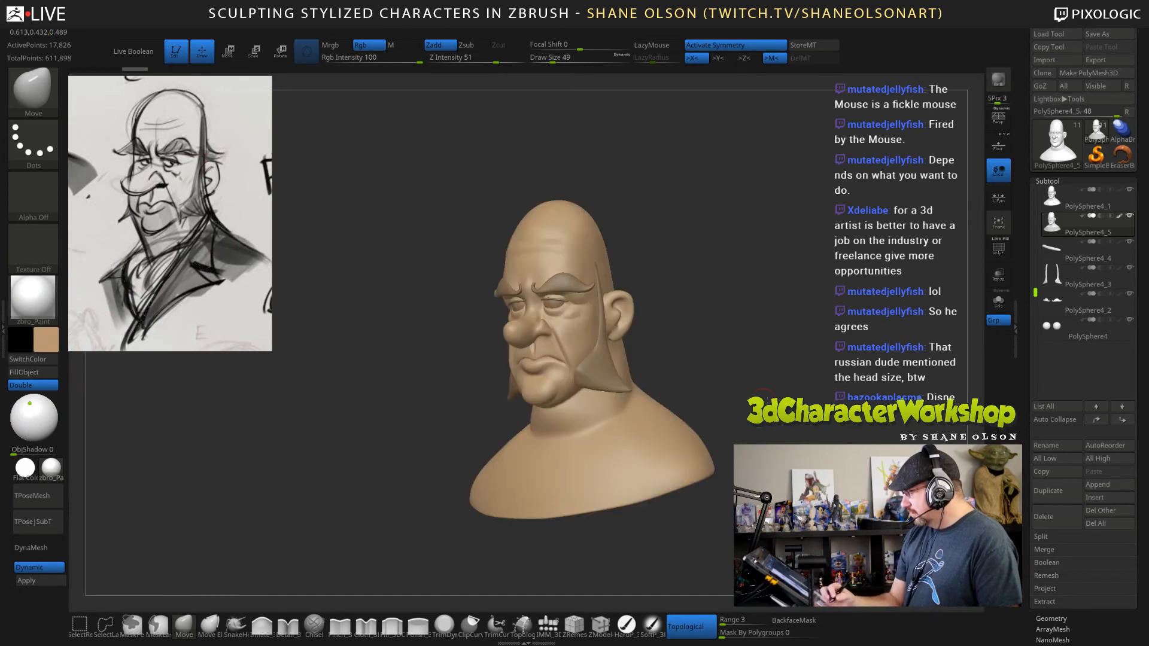
Refine the skin colour to a slightly redder, lighter and more muted beige, refilling the duplicated head with each adjustment.
mouse_move(777, 437)
left_mouse_down()
mouse_move(744, 437)
mouse_move(757, 433)
left_mouse_up()
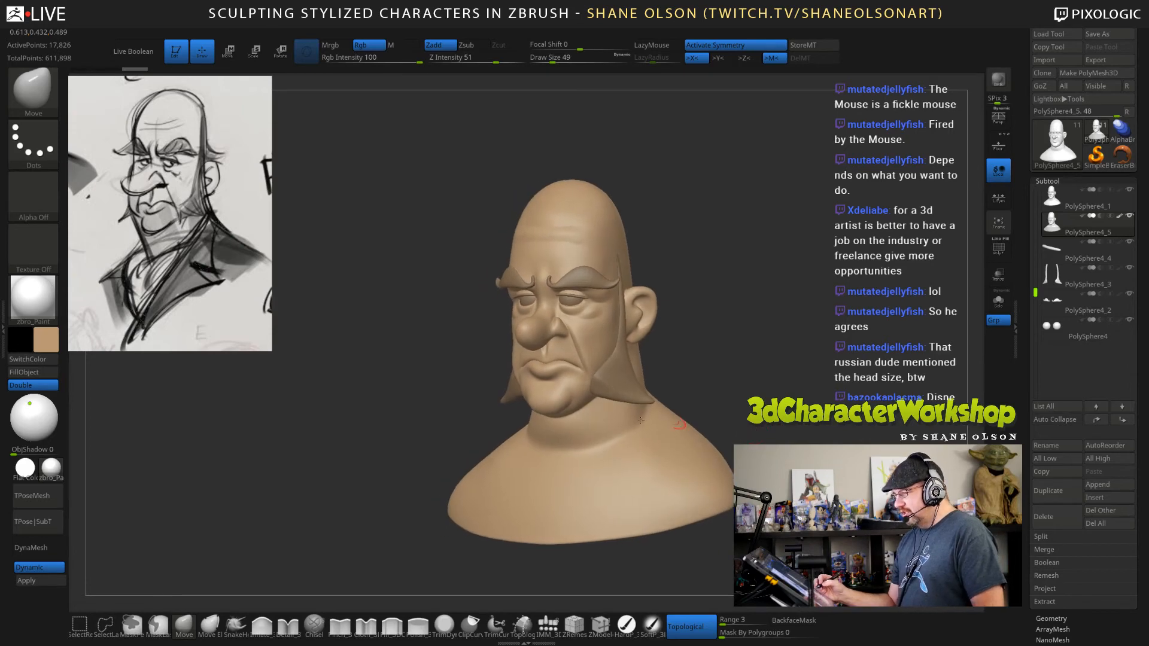
left_click(44, 340)
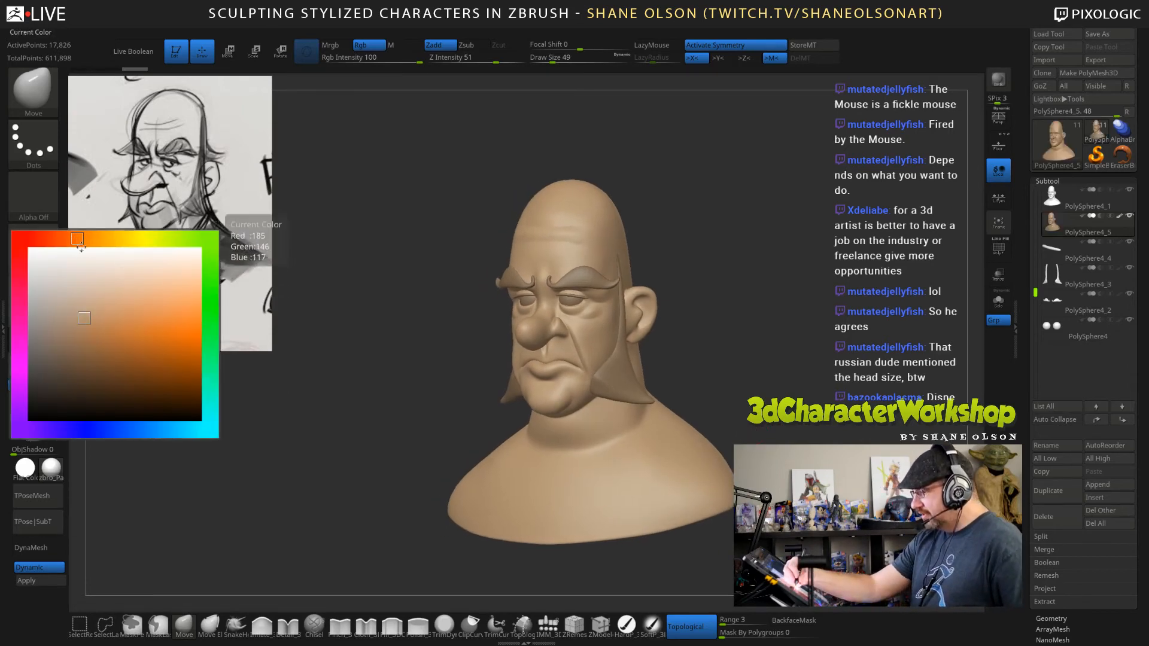
left_click(32, 372)
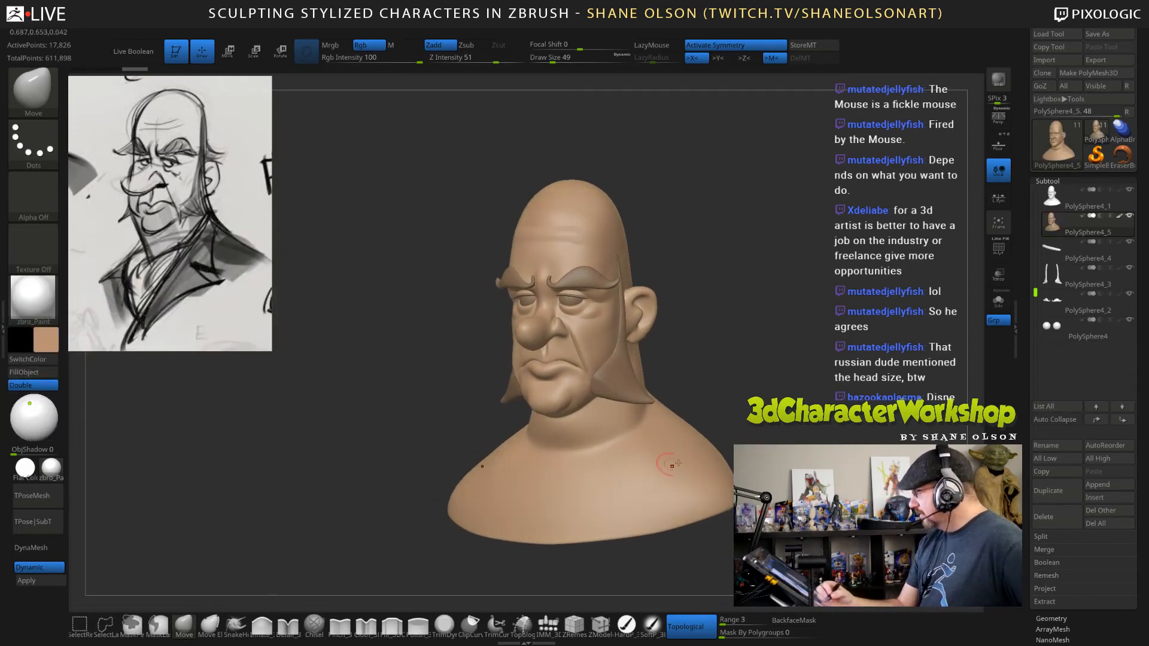
left_click_drag(755, 442, 762, 442)
mouse_move(829, 426)
left_mouse_down()
mouse_move(860, 424)
mouse_move(821, 421)
left_mouse_up()
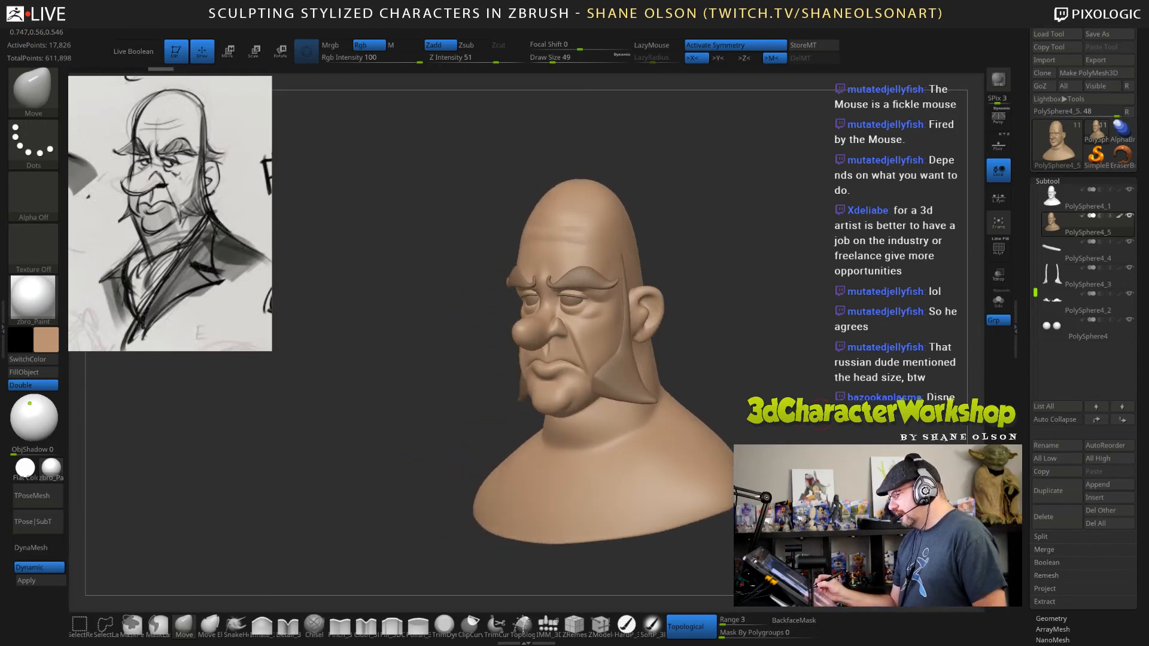
left_click(47, 339)
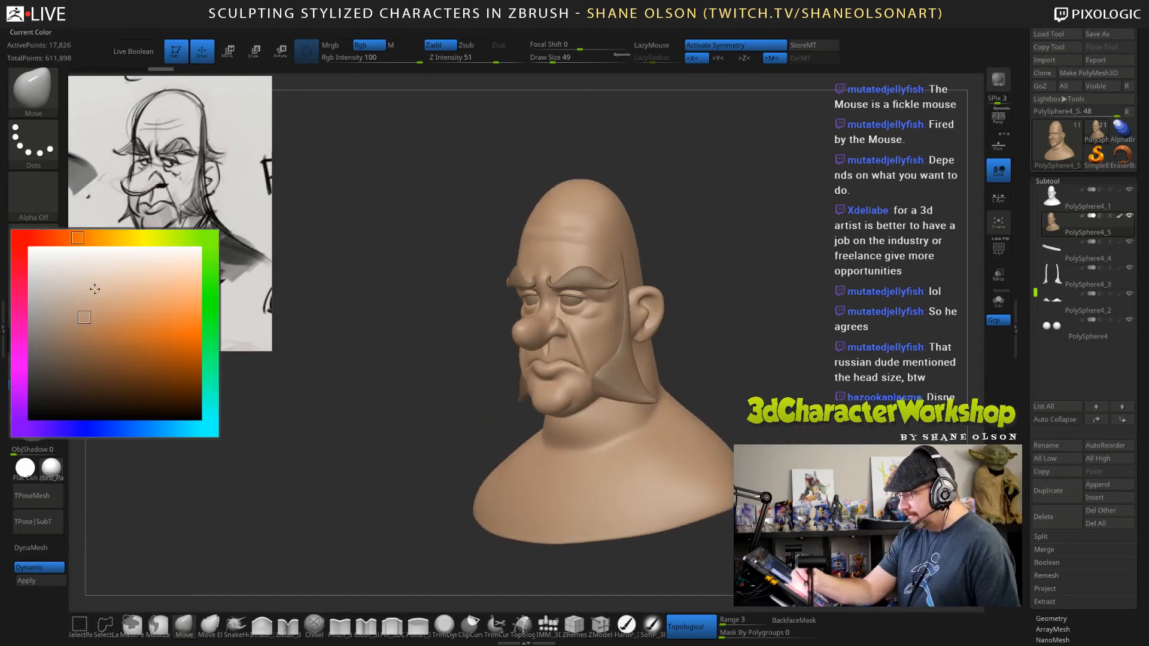
left_click(88, 301)
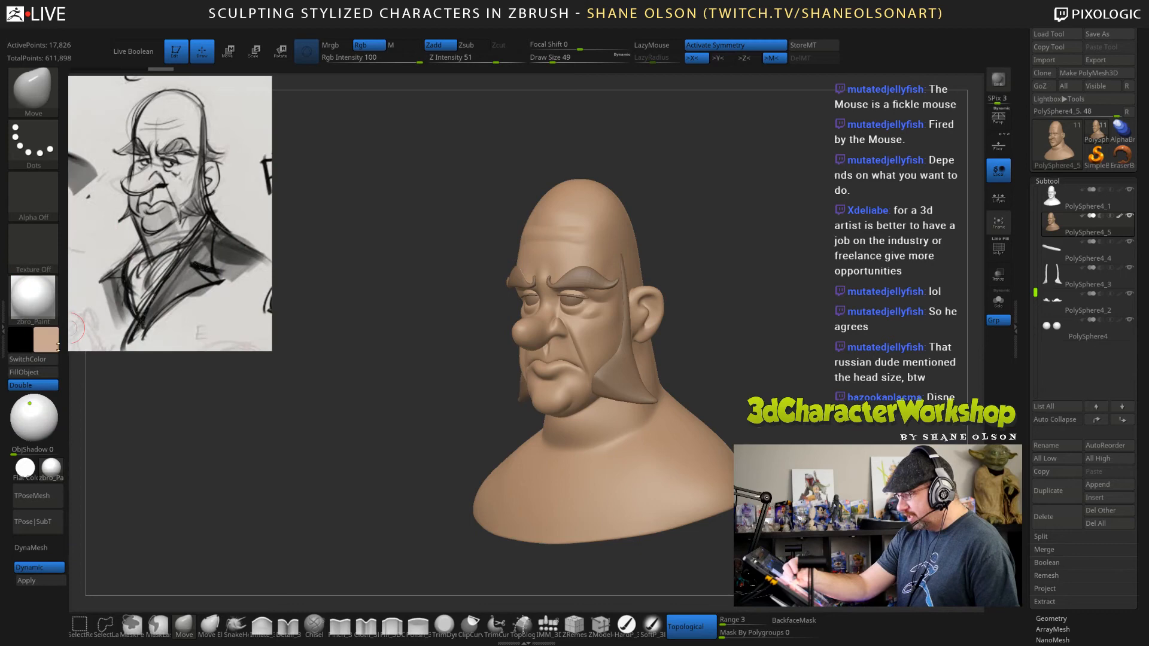
left_click(31, 372)
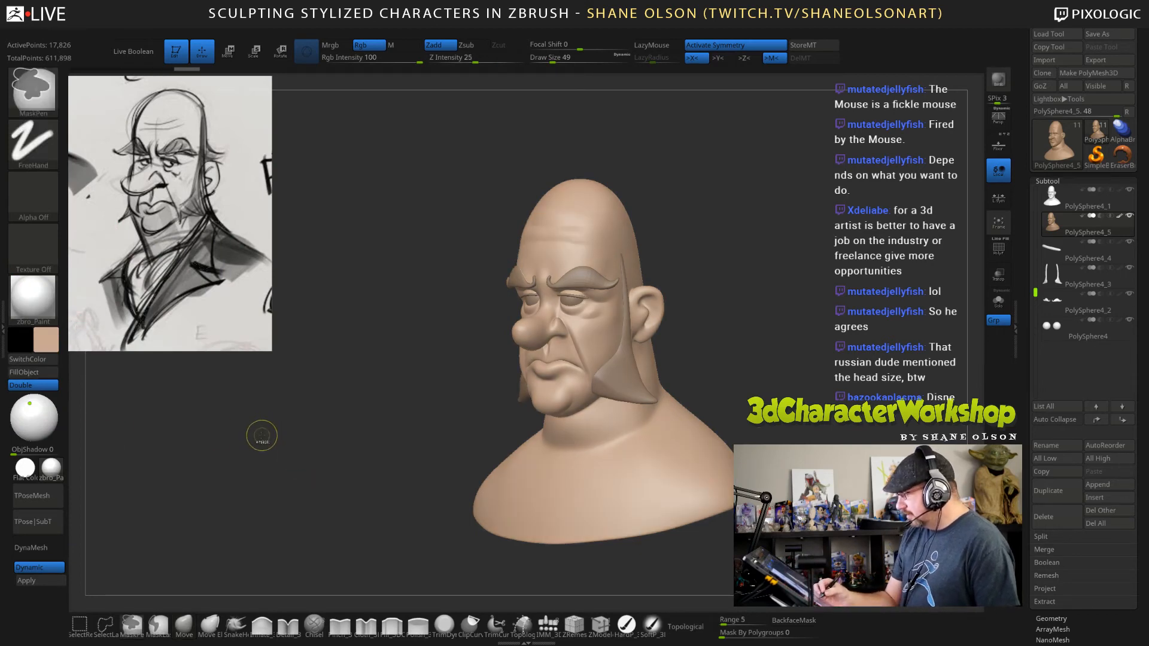
left_click(47, 340)
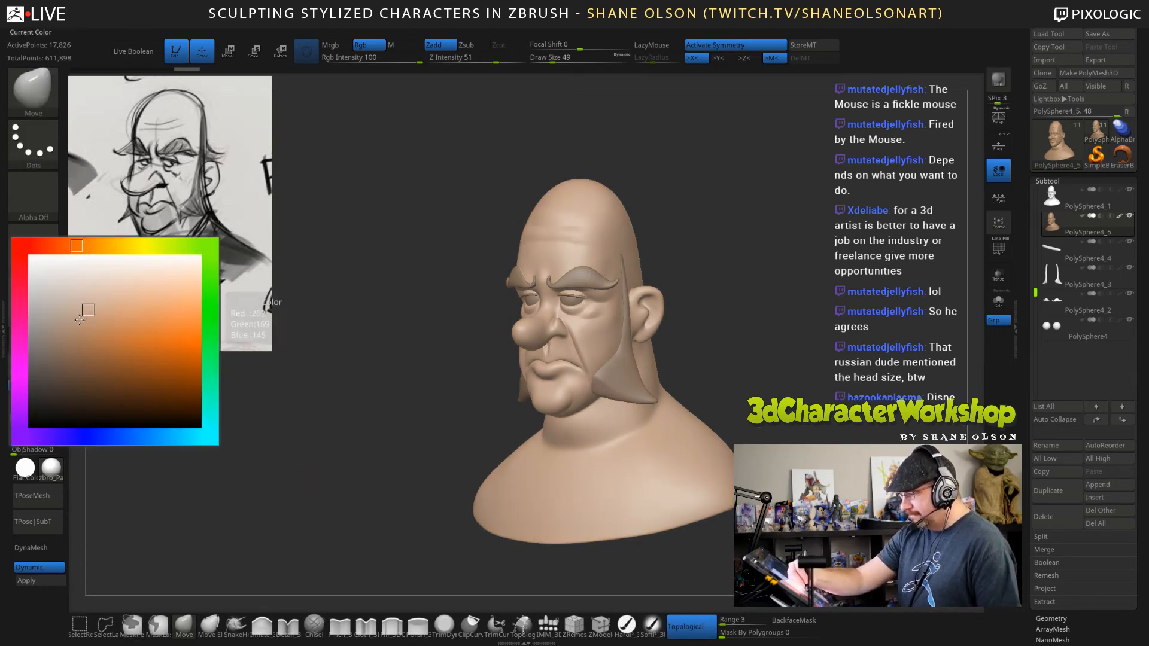
left_click(84, 311)
left_click(51, 373)
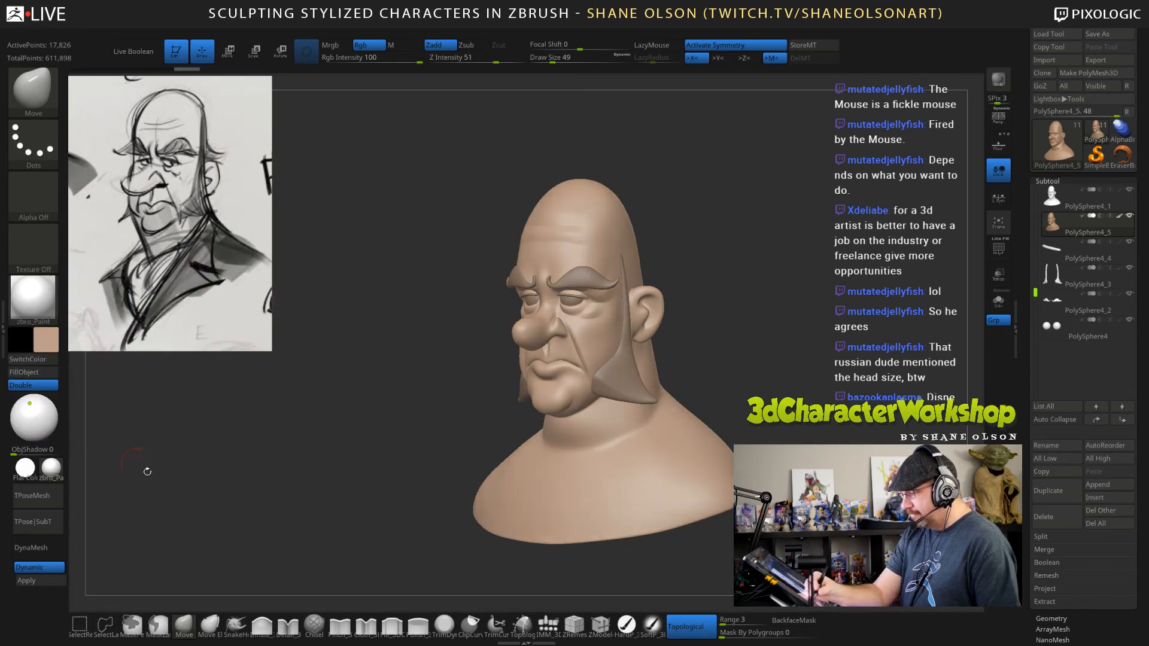
Change the paint colour to a lighter, redder pinkish skin tone.
mouse_move(146, 469)
left_mouse_down()
mouse_move(323, 473)
mouse_move(150, 470)
mouse_move(293, 460)
left_mouse_up()
left_click_drag(885, 422, 789, 418)
left_click_drag(727, 342, 763, 377)
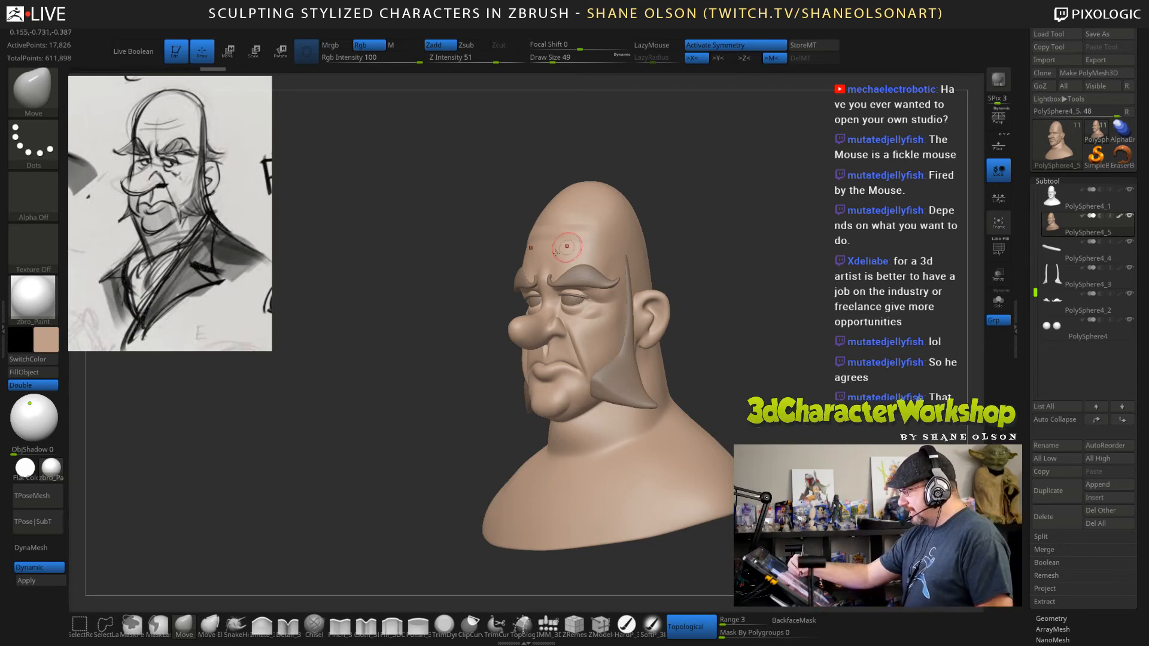
left_click_drag(817, 376, 861, 377)
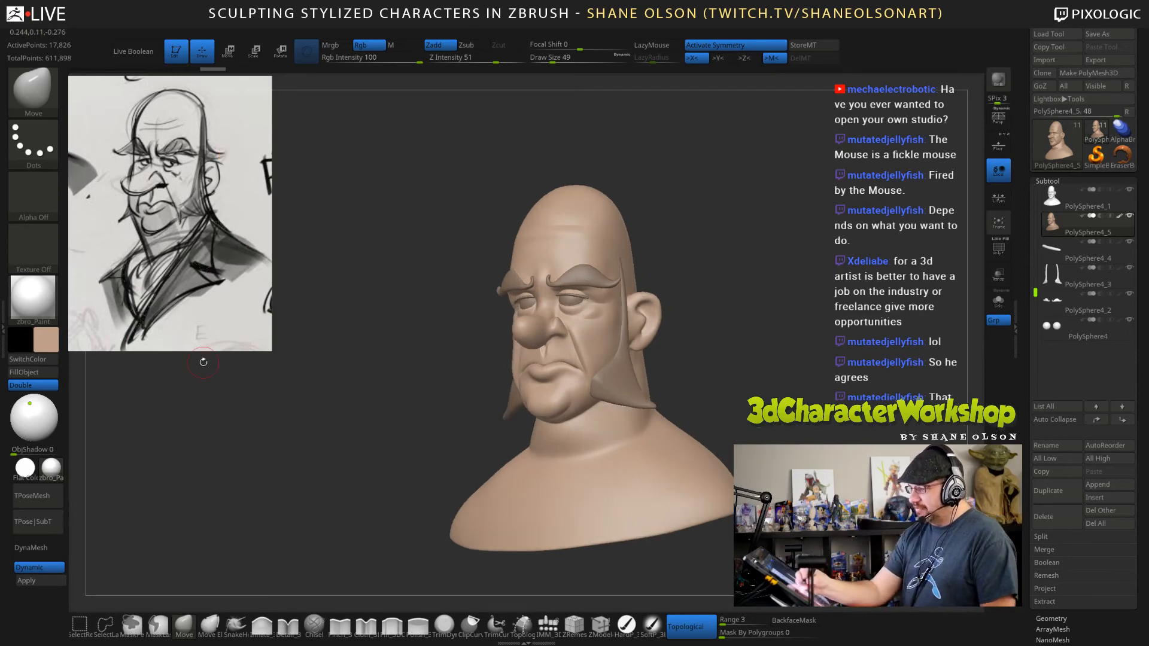
left_click_drag(704, 354, 734, 386)
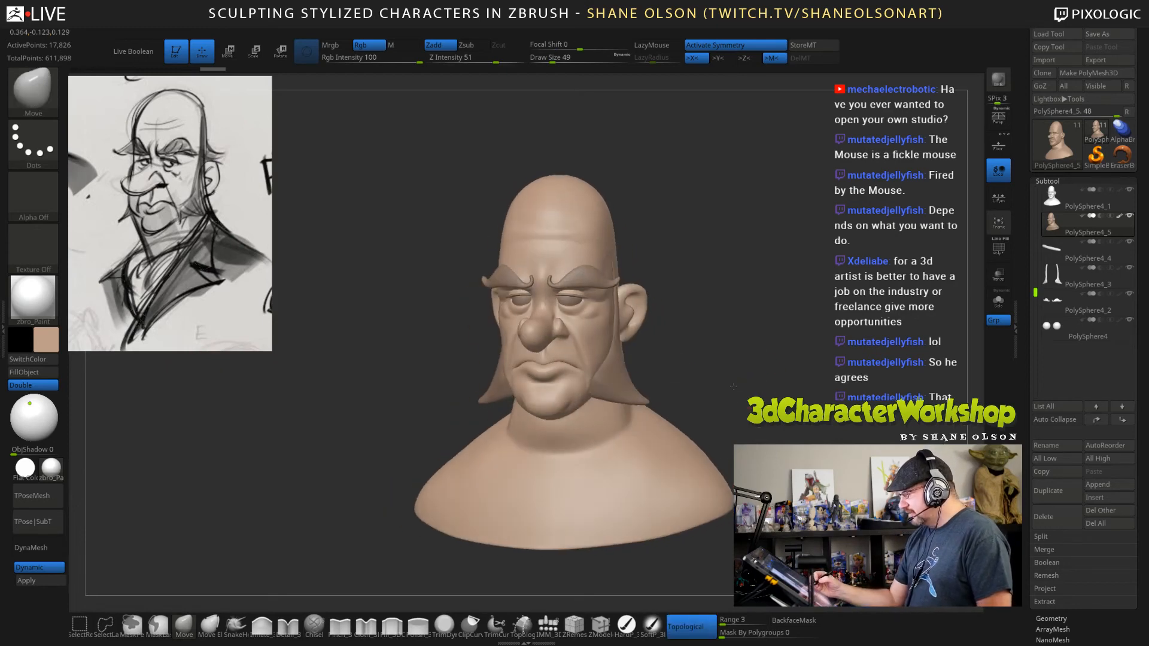
left_click(46, 339)
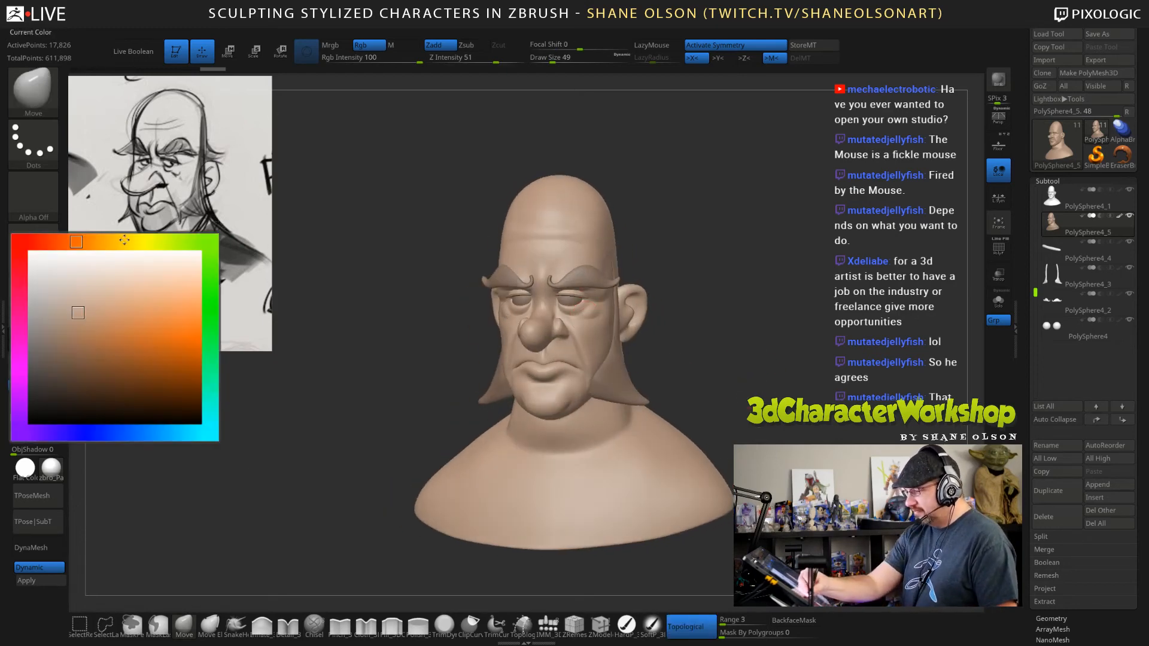
left_click_drag(75, 241, 45, 241)
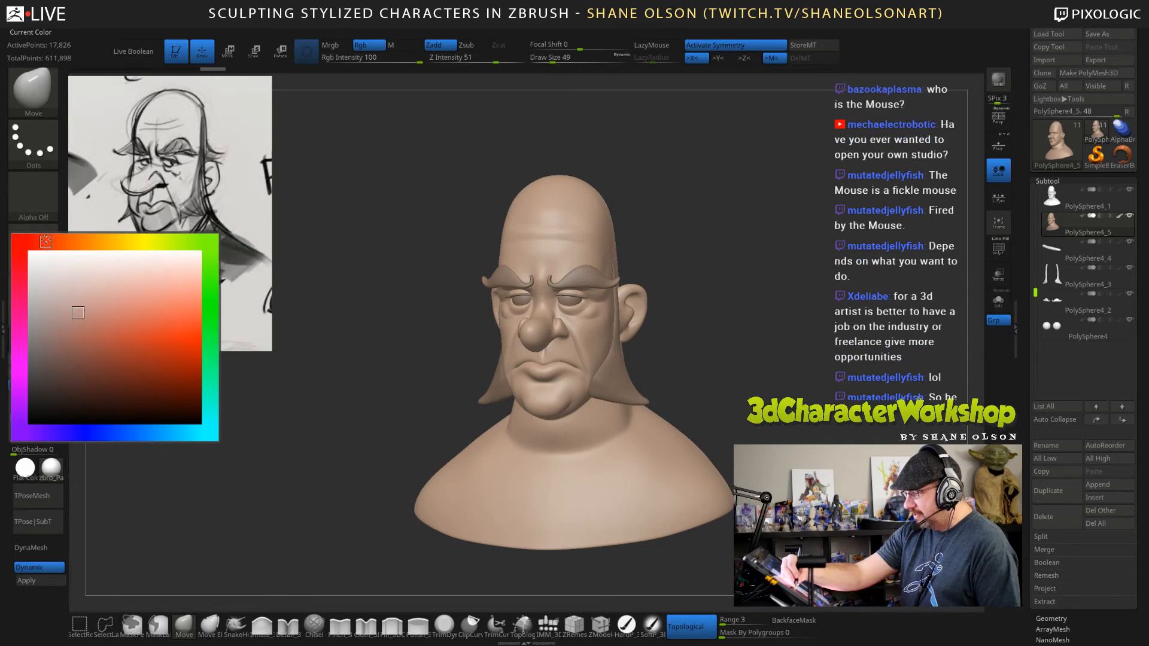
left_click(89, 301)
Switch to the SoftP_3DCW paint brush and enlarge its draw size to 159.
left_click(651, 625)
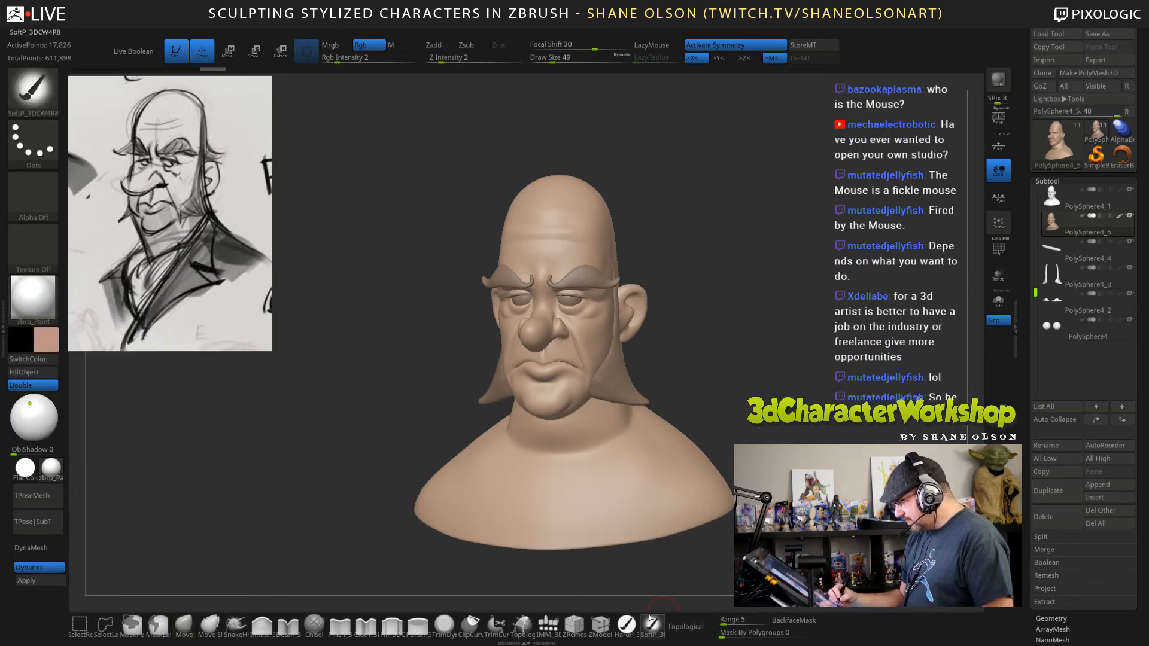
key("s")
left_click(787, 337)
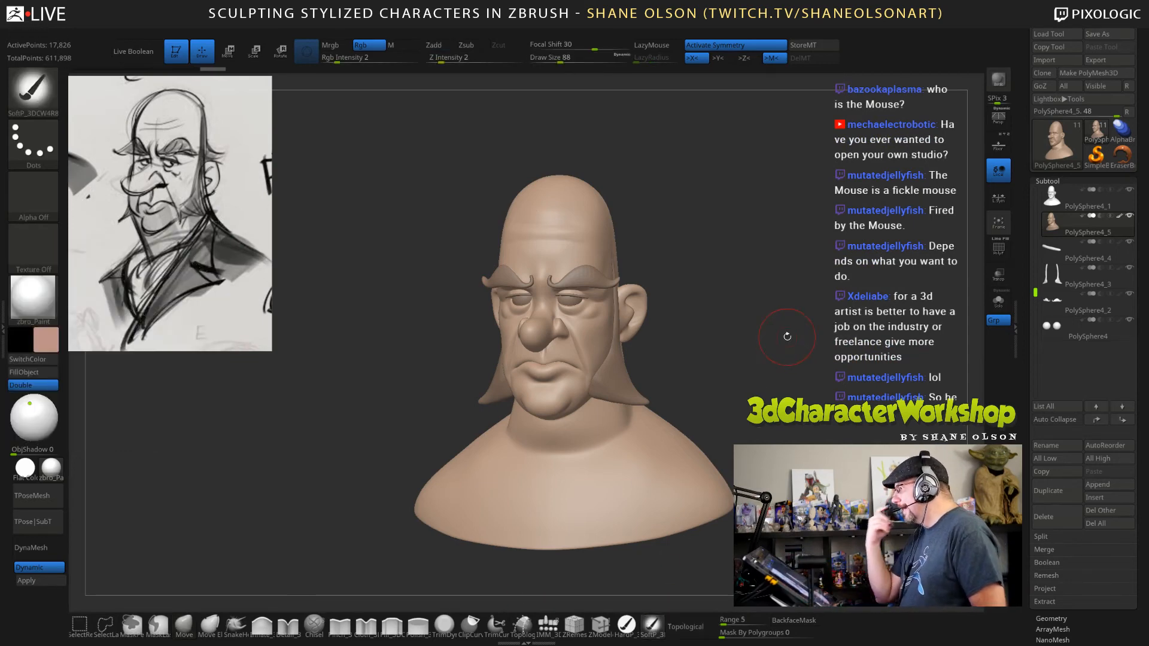
key("s")
left_click(721, 305)
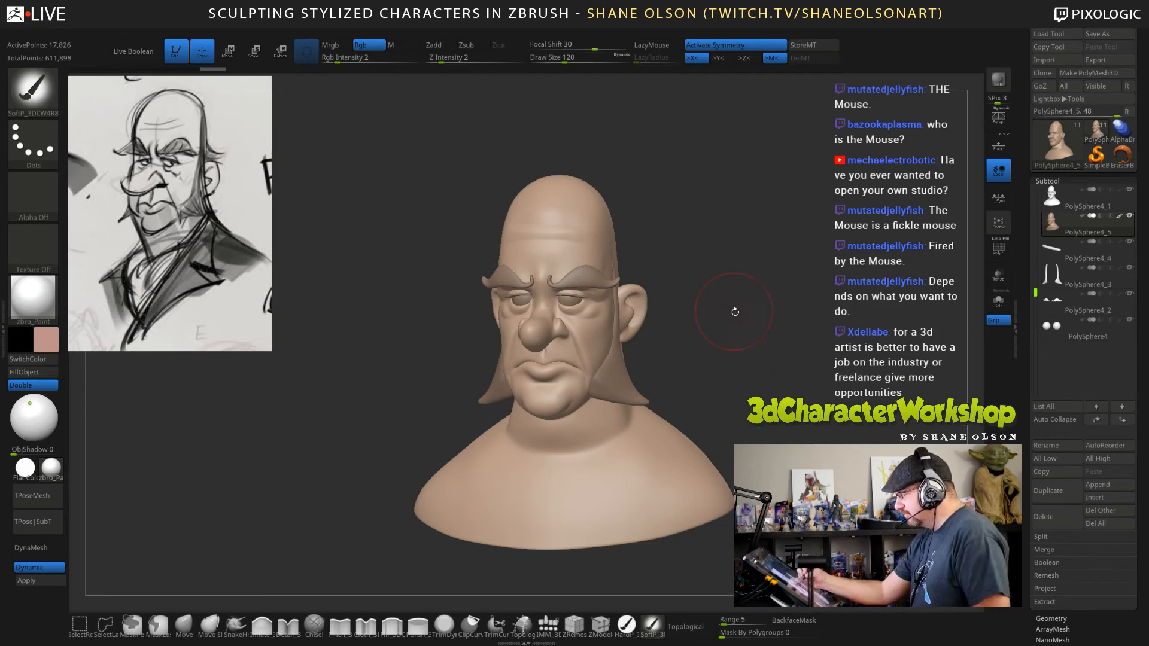
left_click_drag(747, 339, 738, 346)
key("s")
left_click(733, 259)
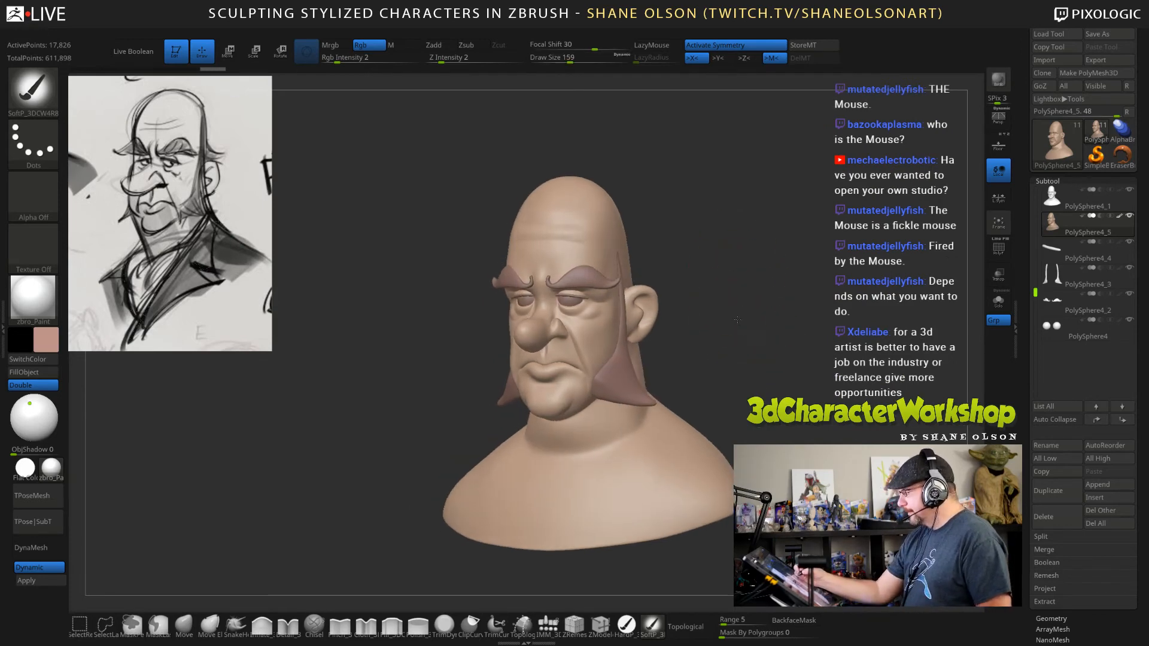
Reduce the draw size to 82 and lightly paint the pink tone over the ears and nose.
left_click_drag(734, 259, 669, 298)
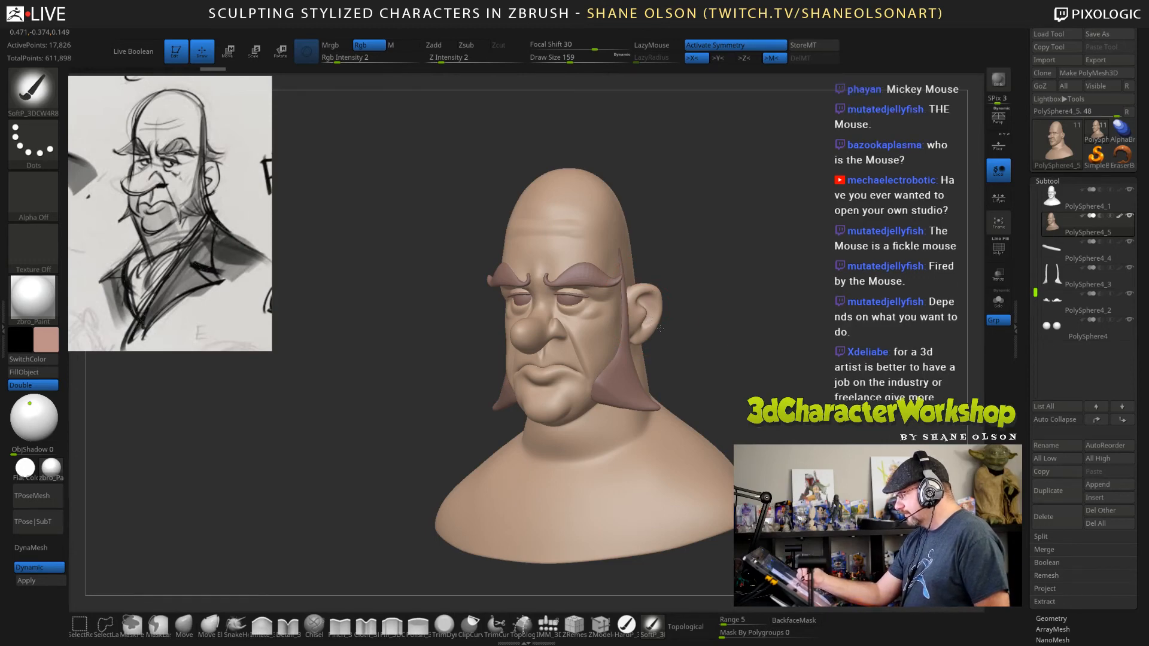
left_click_drag(726, 321, 726, 289)
key("s")
left_click(727, 278)
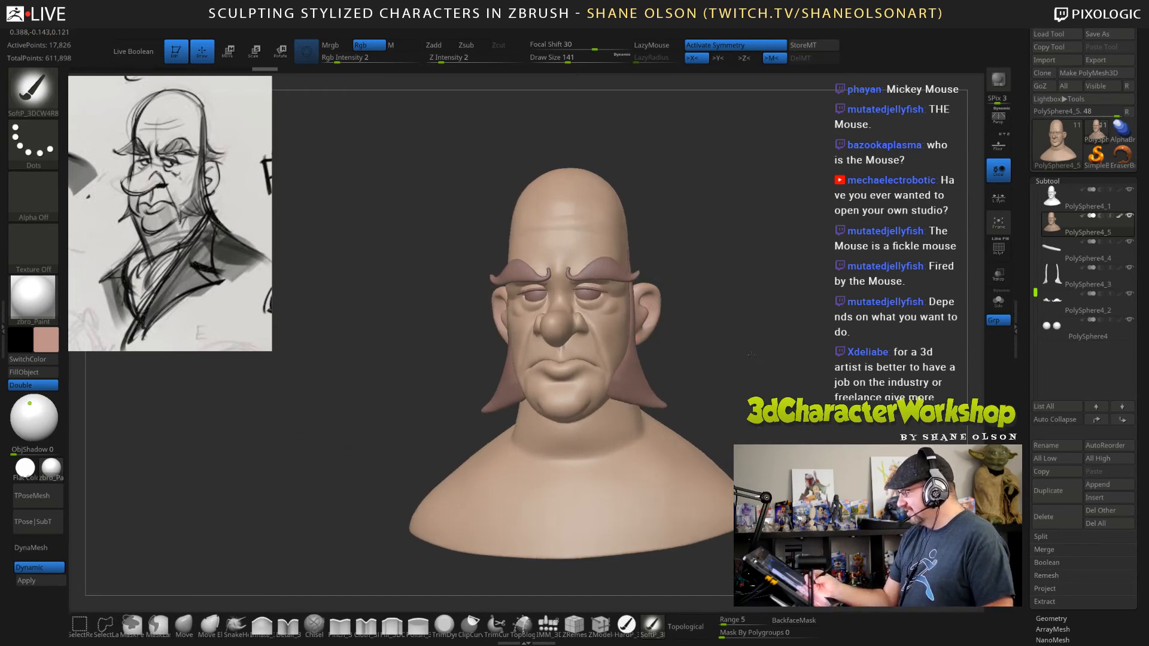
mouse_move(756, 343)
left_mouse_down()
mouse_move(728, 362)
mouse_move(755, 355)
left_mouse_up()
key("s")
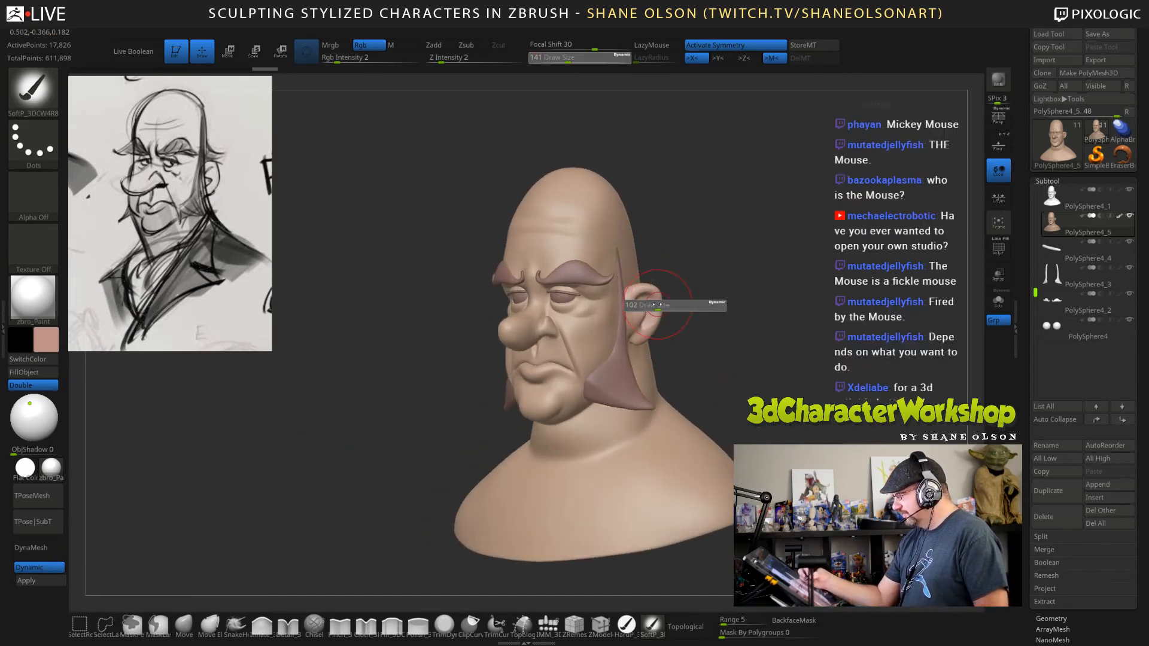
left_click_drag(663, 306, 622, 330)
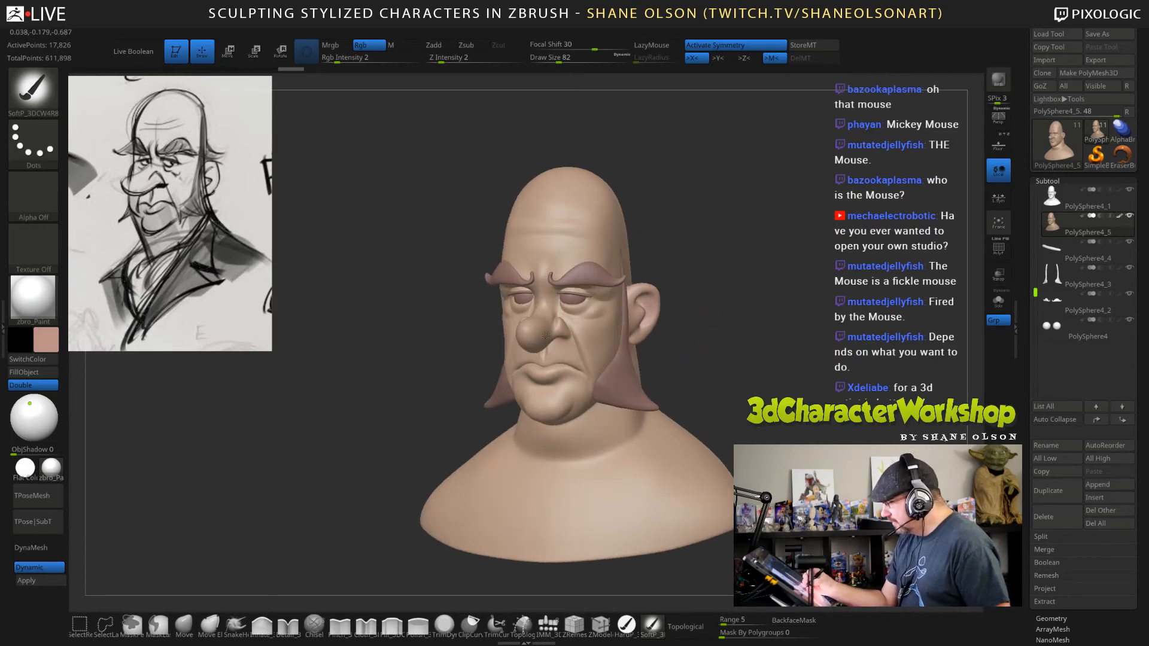
left_click_drag(546, 335, 566, 329)
left_click_drag(712, 329, 676, 330)
left_click_drag(552, 323, 552, 311)
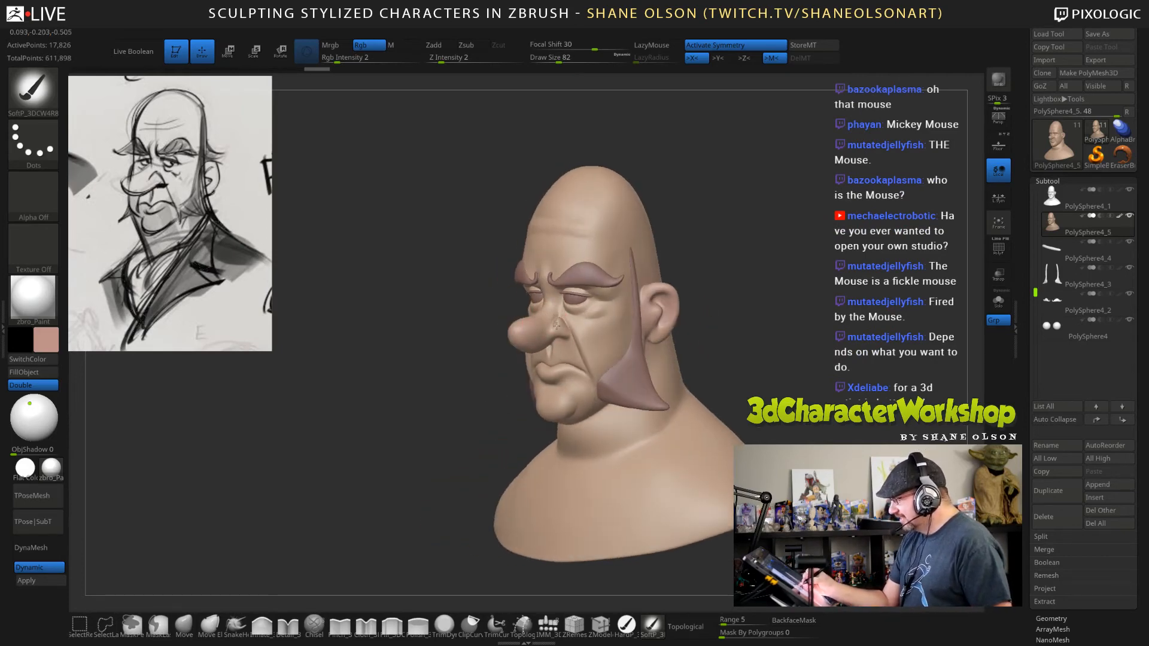
Choose a more saturated salmon red and paint it over the nose.
left_click(53, 337)
left_click(94, 319)
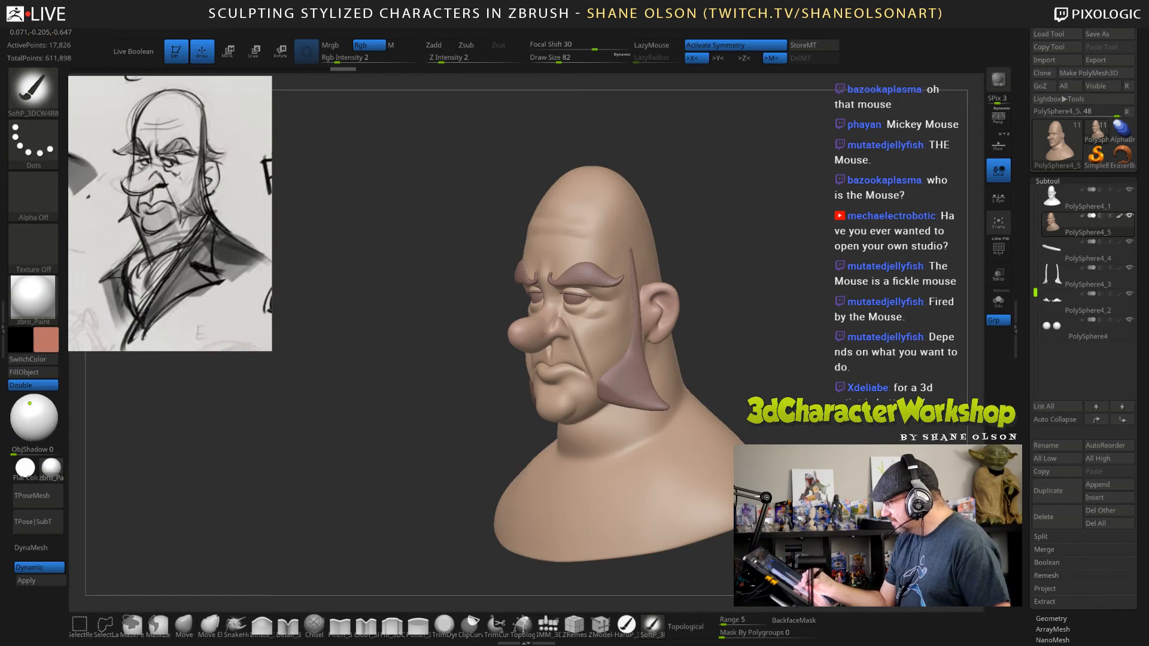
left_click_drag(540, 340, 553, 323)
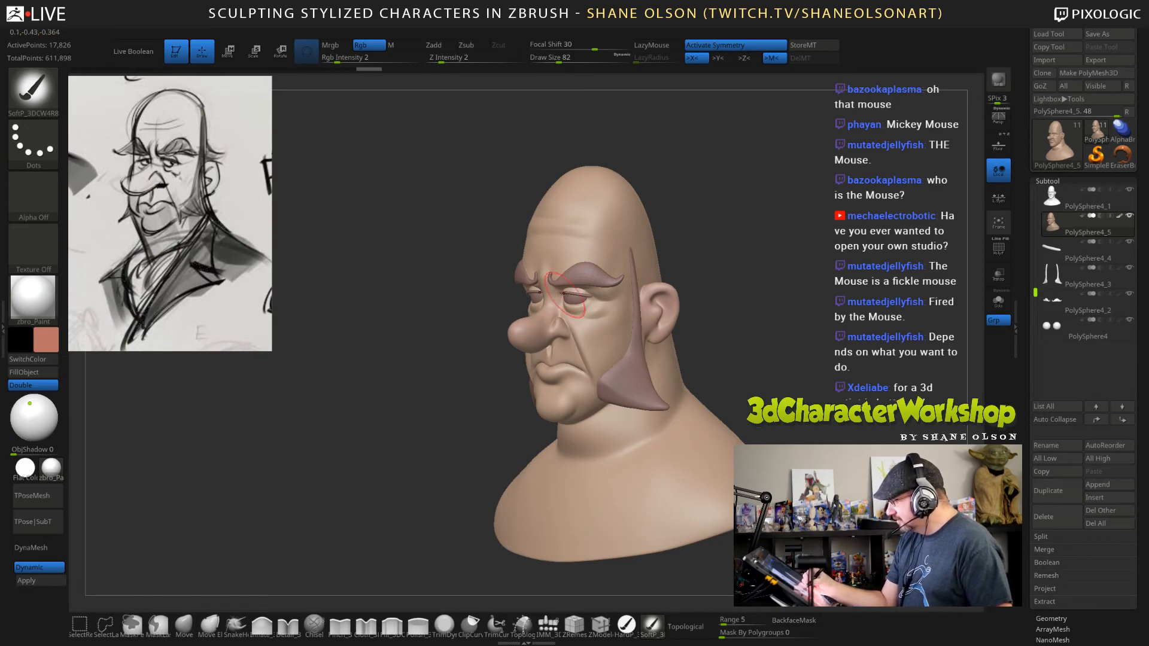
left_click_drag(703, 341, 736, 311)
left_click_drag(558, 343, 541, 328)
mouse_move(731, 297)
left_mouse_down()
mouse_move(683, 293)
mouse_move(740, 272)
left_mouse_up()
Set the draw size to 114 and softly blend the salmon red over the cheeks.
key("s")
mouse_move(604, 327)
left_mouse_down()
mouse_move(590, 328)
mouse_move(637, 306)
mouse_move(643, 318)
left_mouse_up()
mouse_move(717, 323)
left_mouse_down()
mouse_move(663, 333)
mouse_move(694, 336)
left_mouse_up()
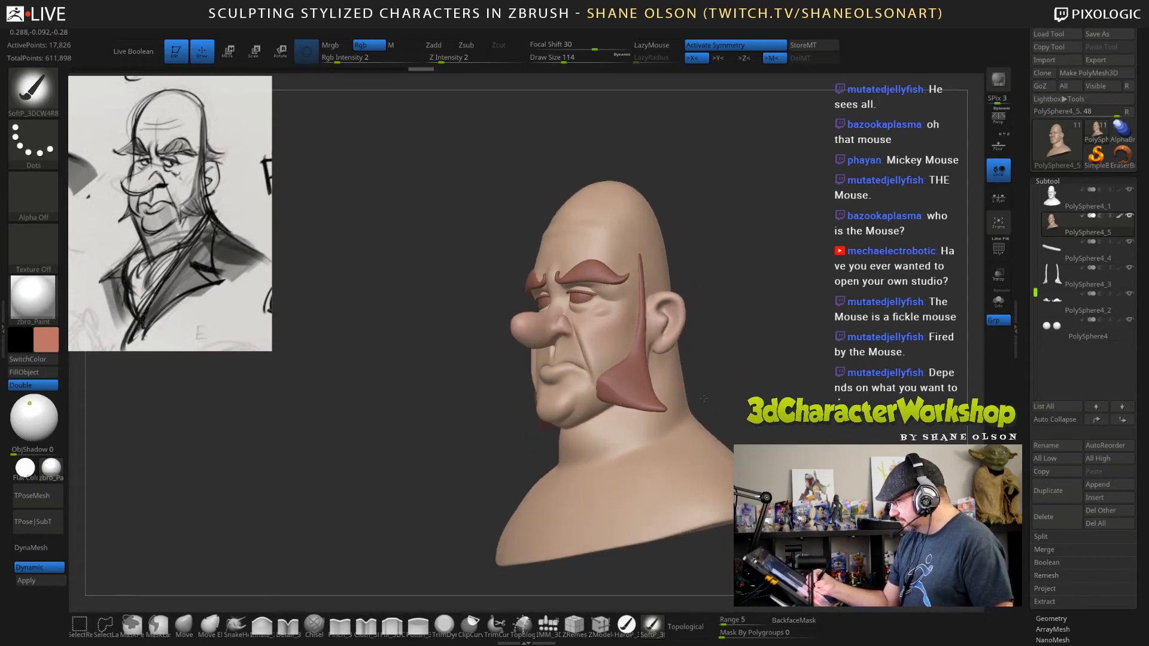
left_click_drag(704, 399, 695, 324)
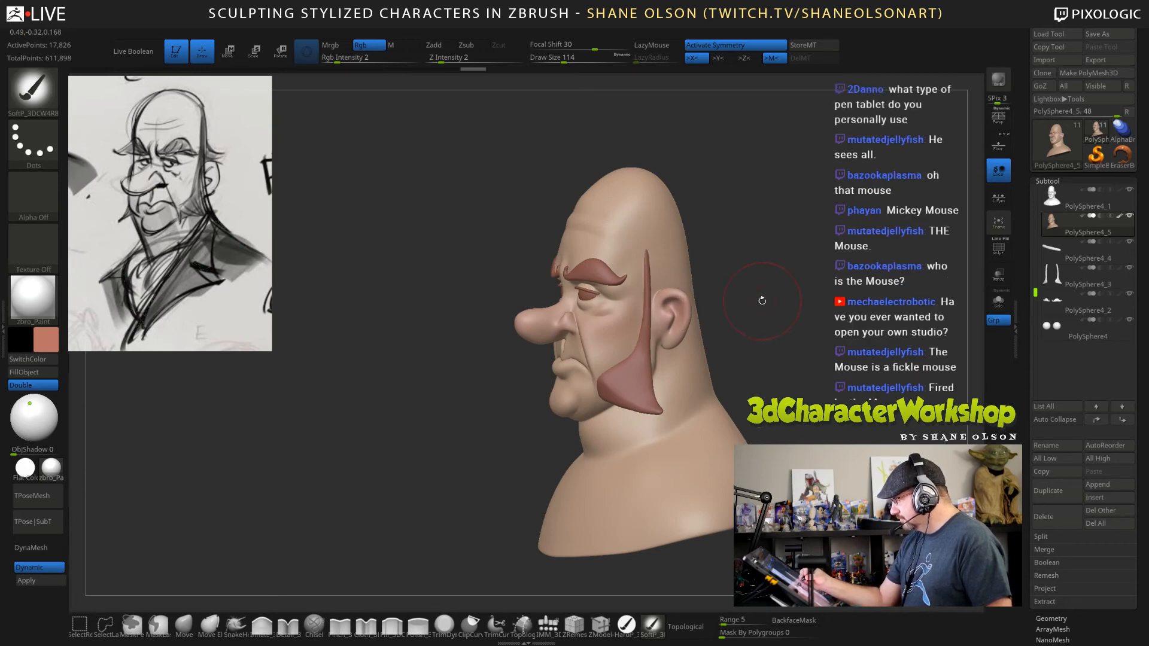
Reduce the draw size to 96 and add more salmon red to the ears and nose.
mouse_move(759, 300)
left_mouse_down()
mouse_move(769, 302)
mouse_move(746, 286)
left_mouse_up()
key("s")
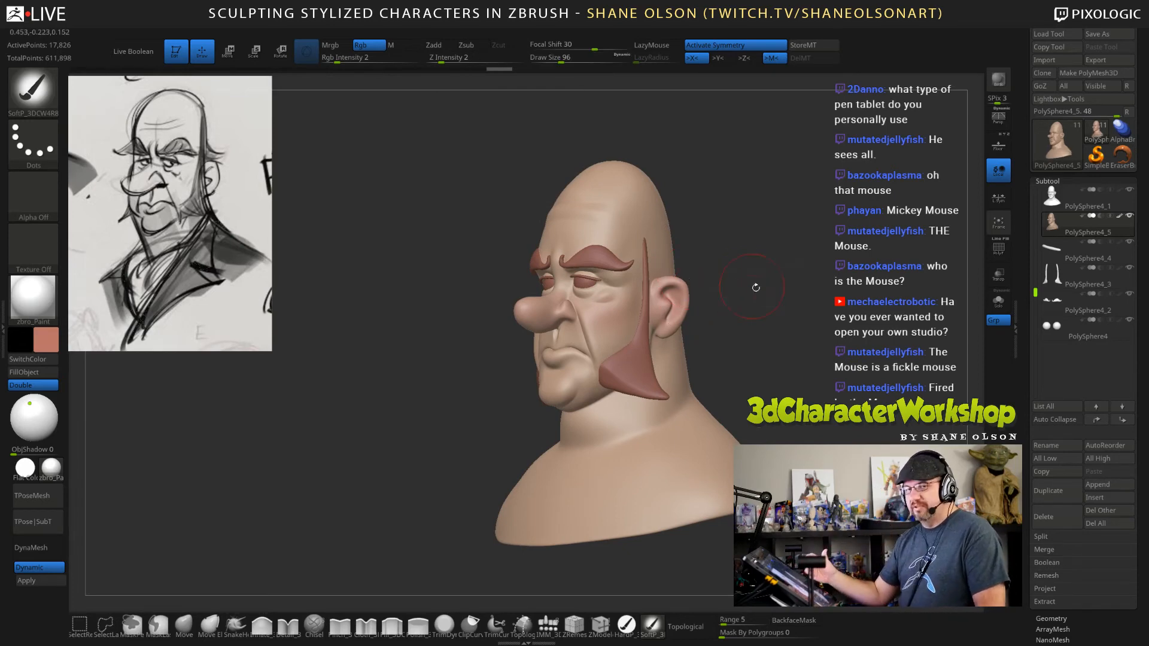
left_click_drag(756, 288, 633, 302)
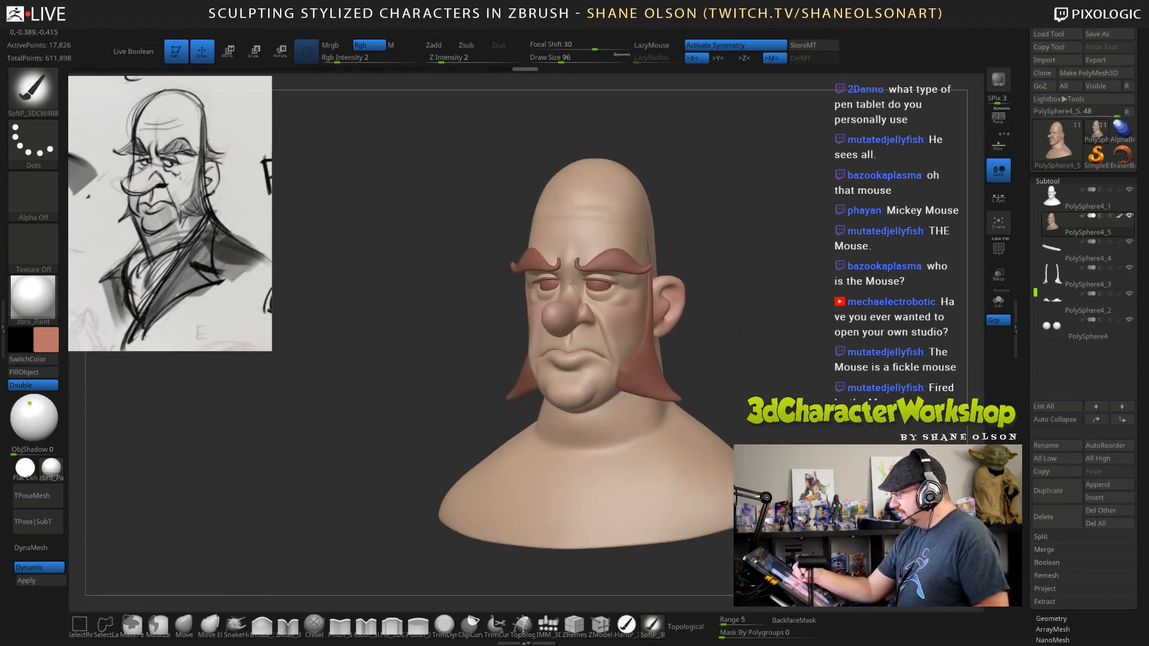
left_click_drag(744, 339, 593, 302)
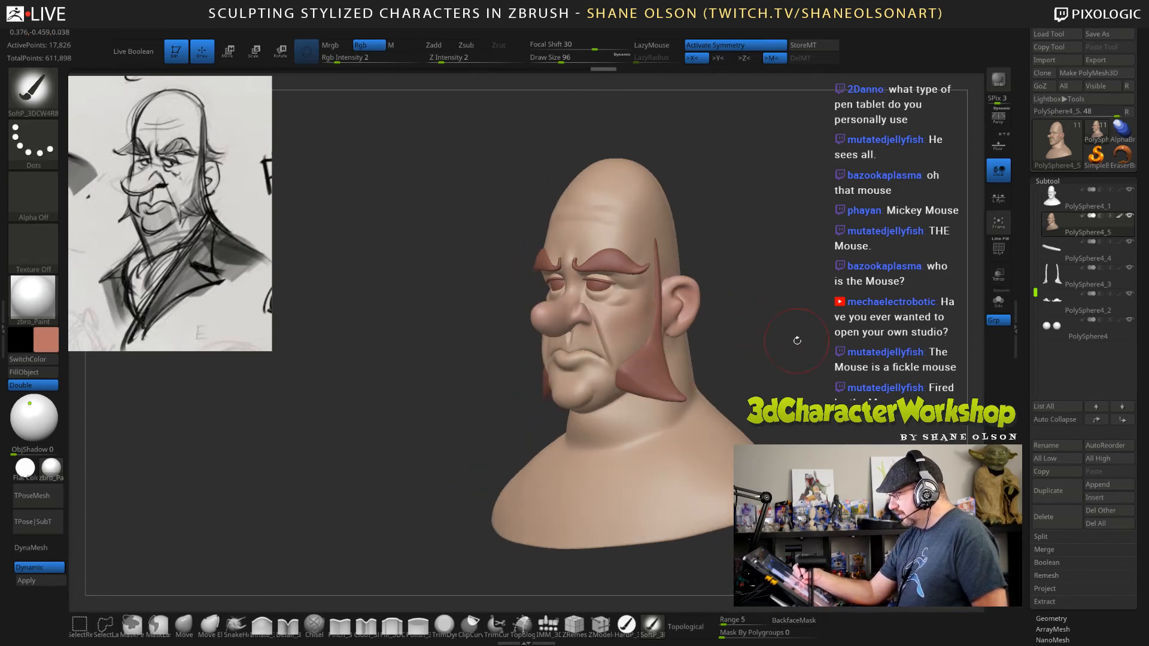
Set the draw size to 49 and paint the lips with the salmon red.
mouse_move(780, 298)
left_mouse_down()
mouse_move(764, 333)
mouse_move(718, 329)
mouse_move(729, 342)
left_mouse_up()
key("s")
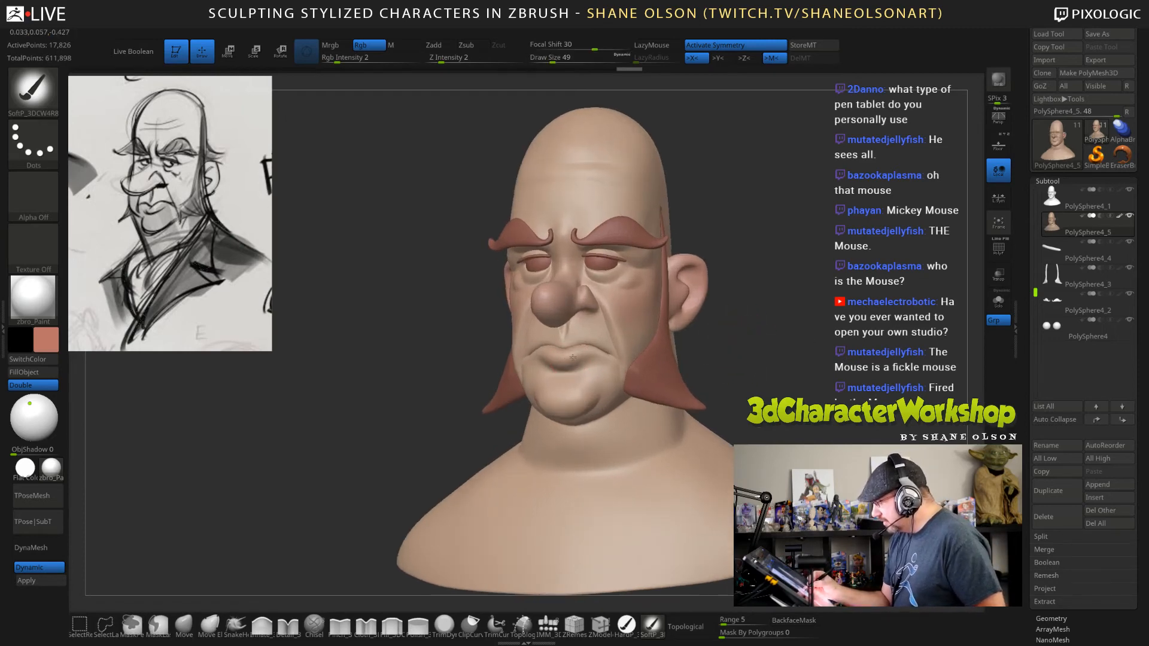
left_click_drag(759, 310, 694, 318)
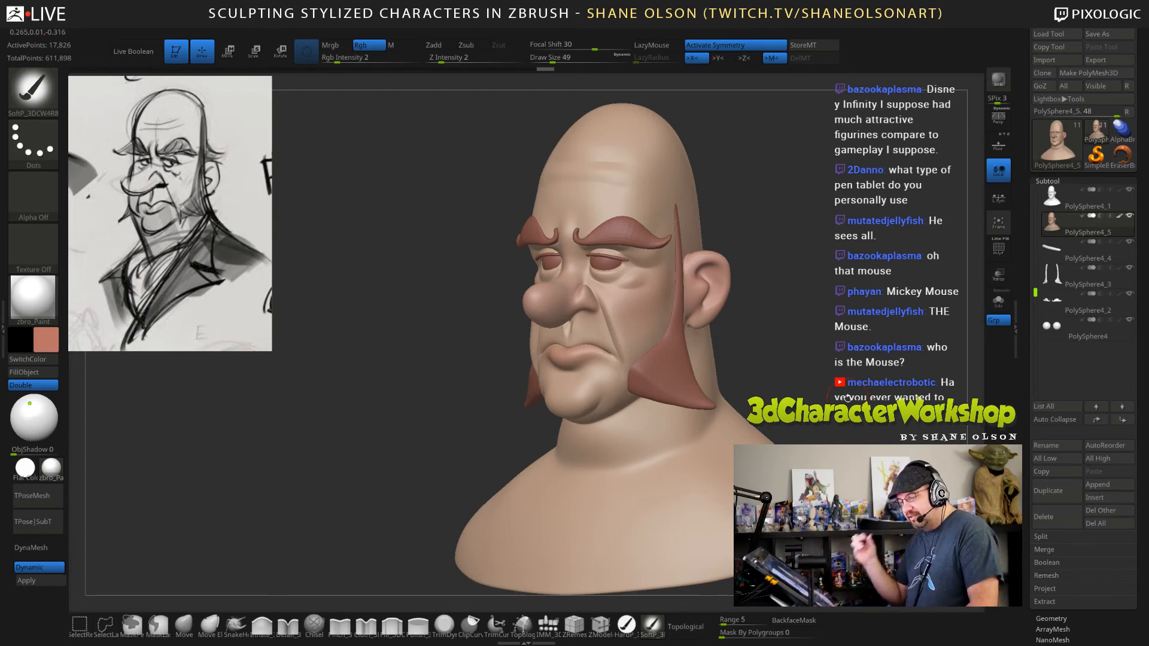
Enlarge the draw size to 114 and strengthen the red on the nose, cheeks and ears.
key("s")
left_click_drag(804, 304, 778, 311)
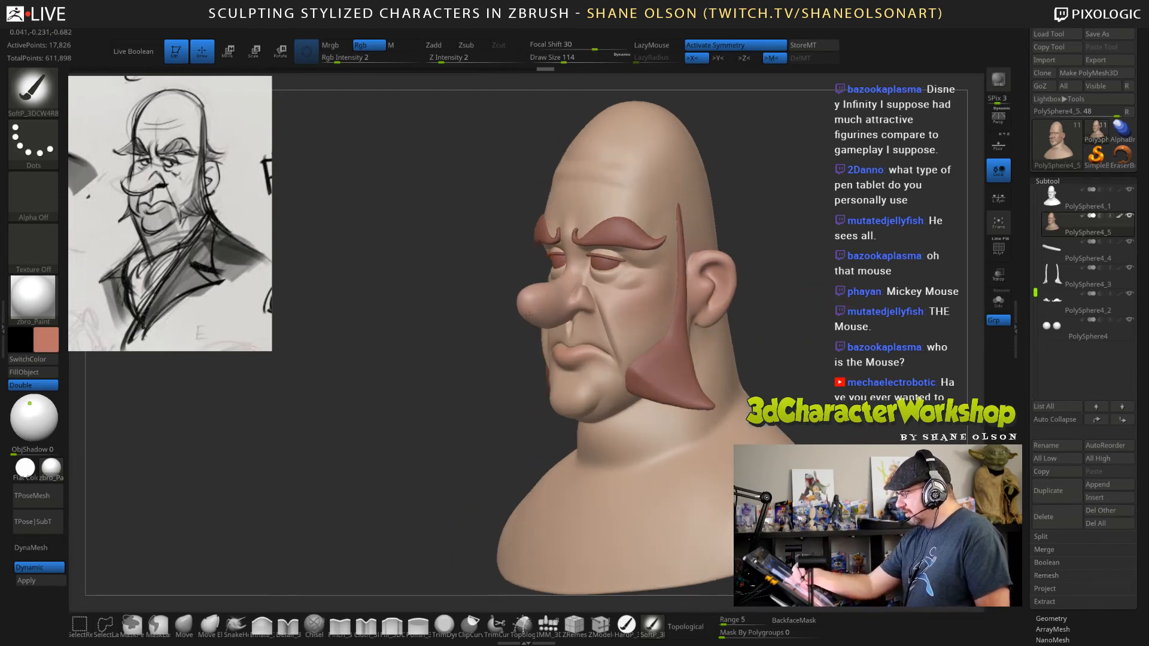
mouse_move(818, 346)
left_mouse_down()
mouse_move(791, 345)
mouse_move(837, 342)
mouse_move(783, 399)
mouse_move(768, 448)
mouse_move(869, 412)
mouse_move(822, 405)
mouse_move(802, 329)
mouse_move(811, 379)
mouse_move(725, 396)
left_mouse_up()
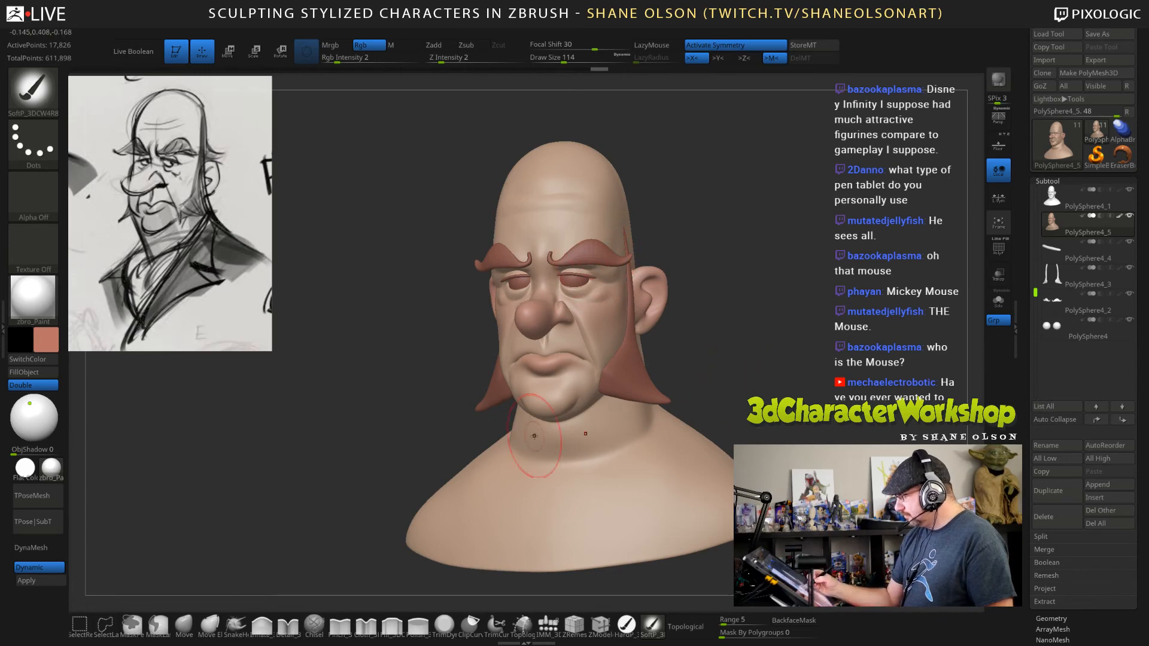
Change the paint colour to a muted blue and set the draw size to 159.
left_click(47, 339)
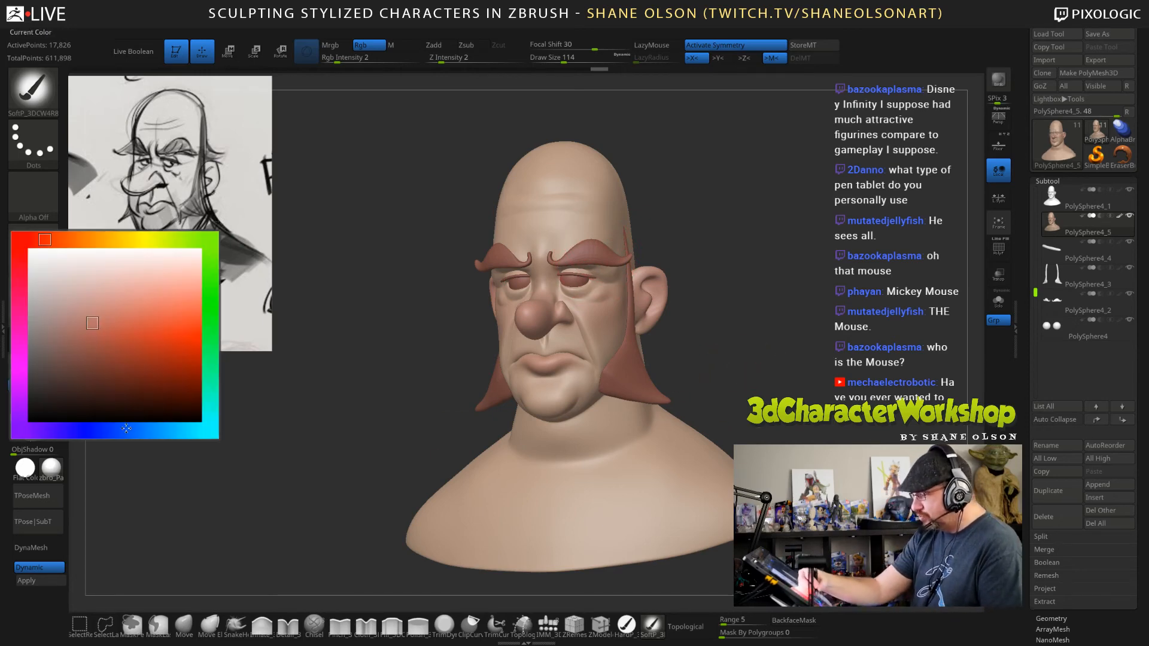
left_click_drag(126, 428, 94, 430)
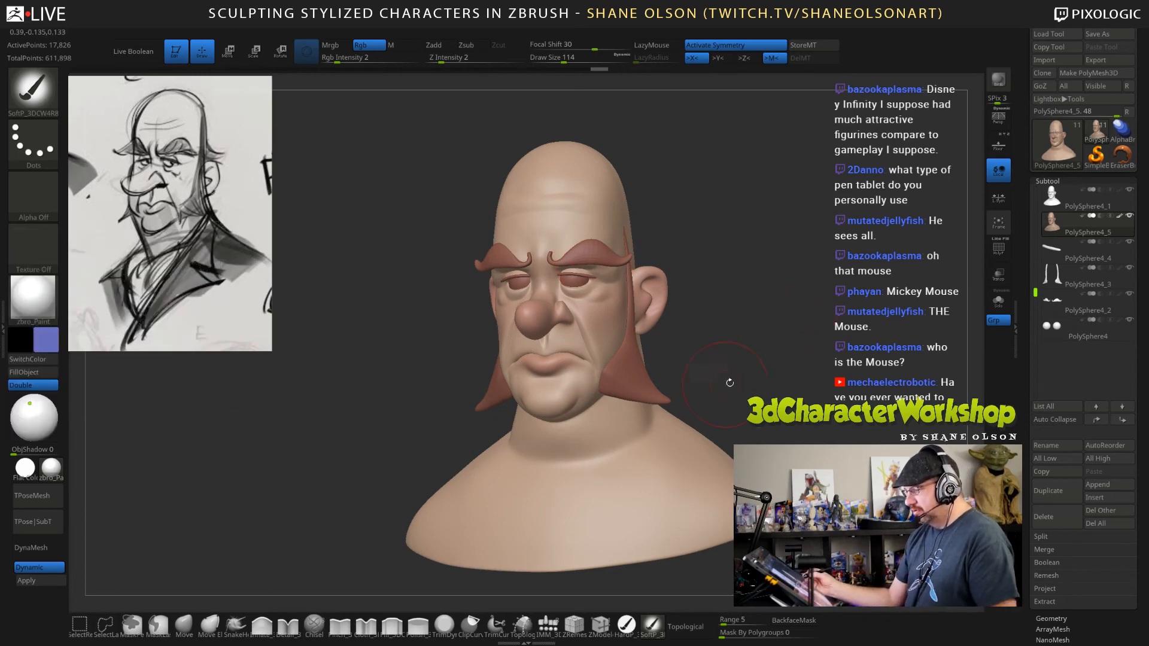
key("s")
left_click_drag(748, 370, 718, 372)
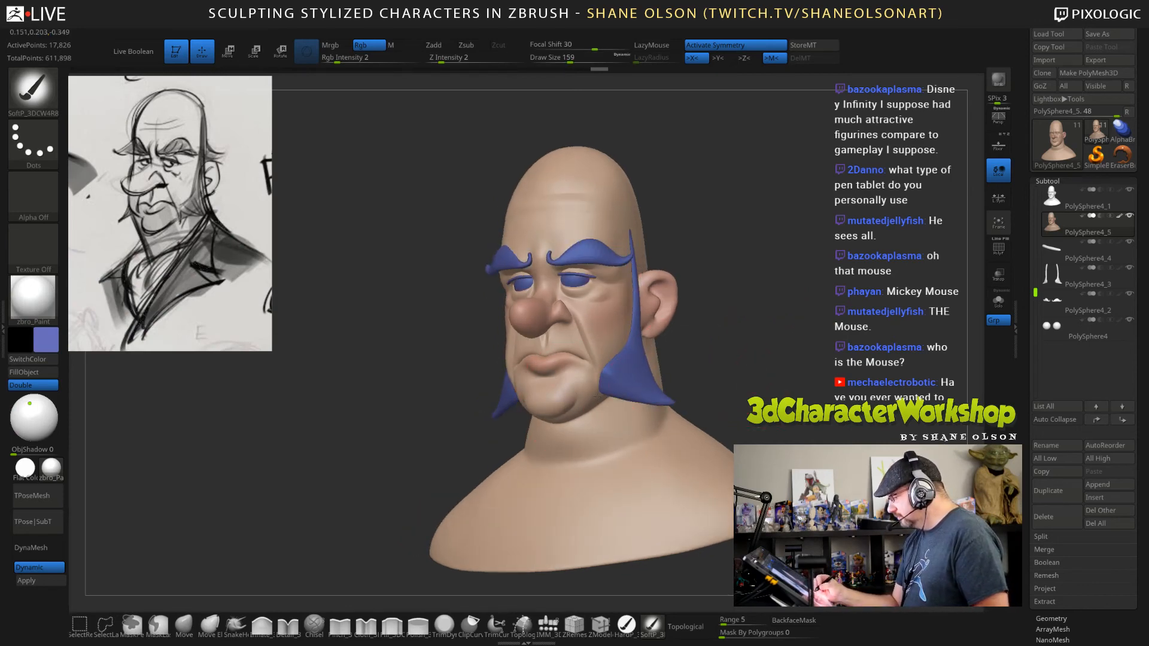
Isolate the head with Solo and paint a soft blue tint over the jaw, chin and upper neck.
left_click(998, 300)
left_click_drag(777, 396, 579, 388)
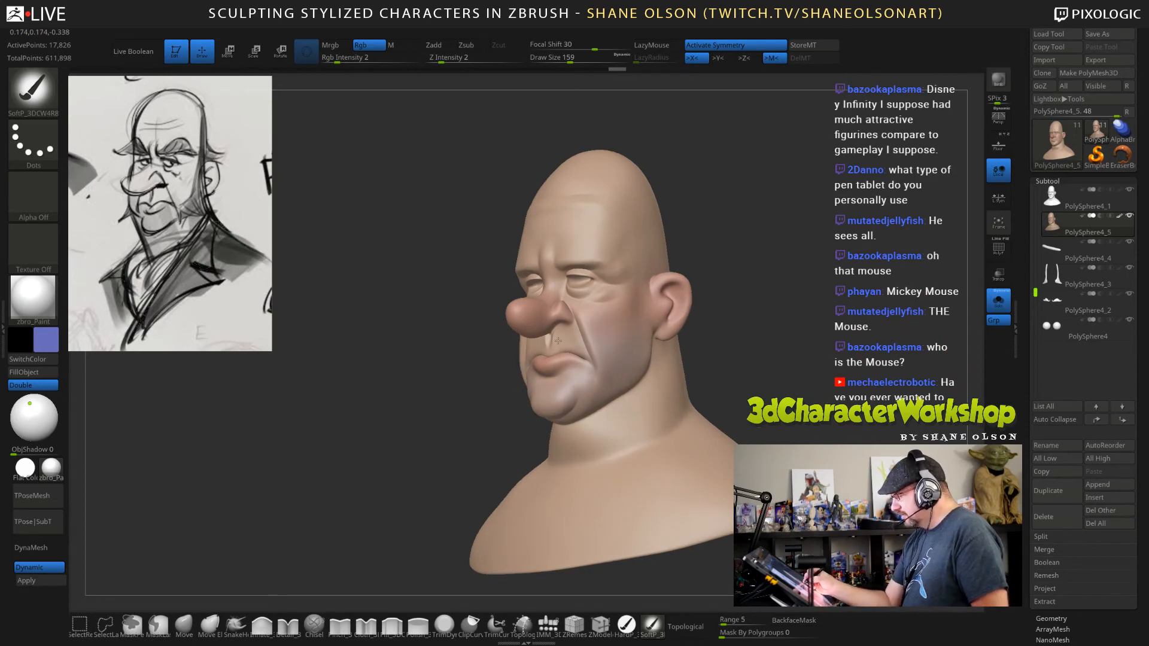
left_click_drag(661, 339, 609, 399)
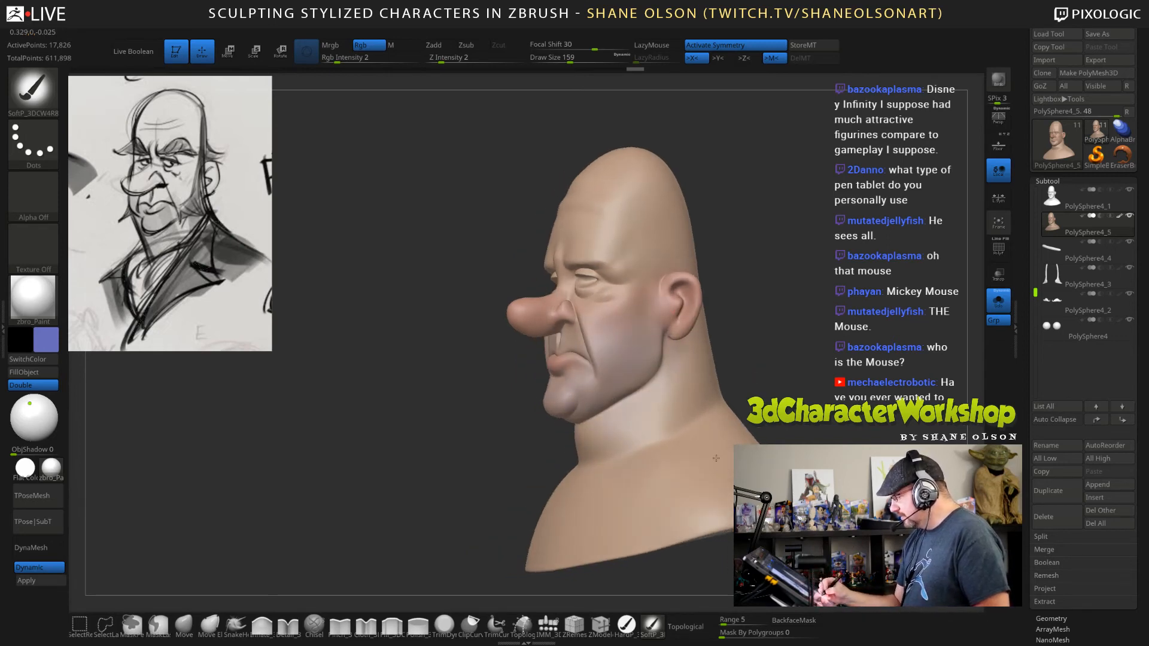
left_click_drag(716, 458, 712, 462)
right_click_drag(580, 478, 648, 487)
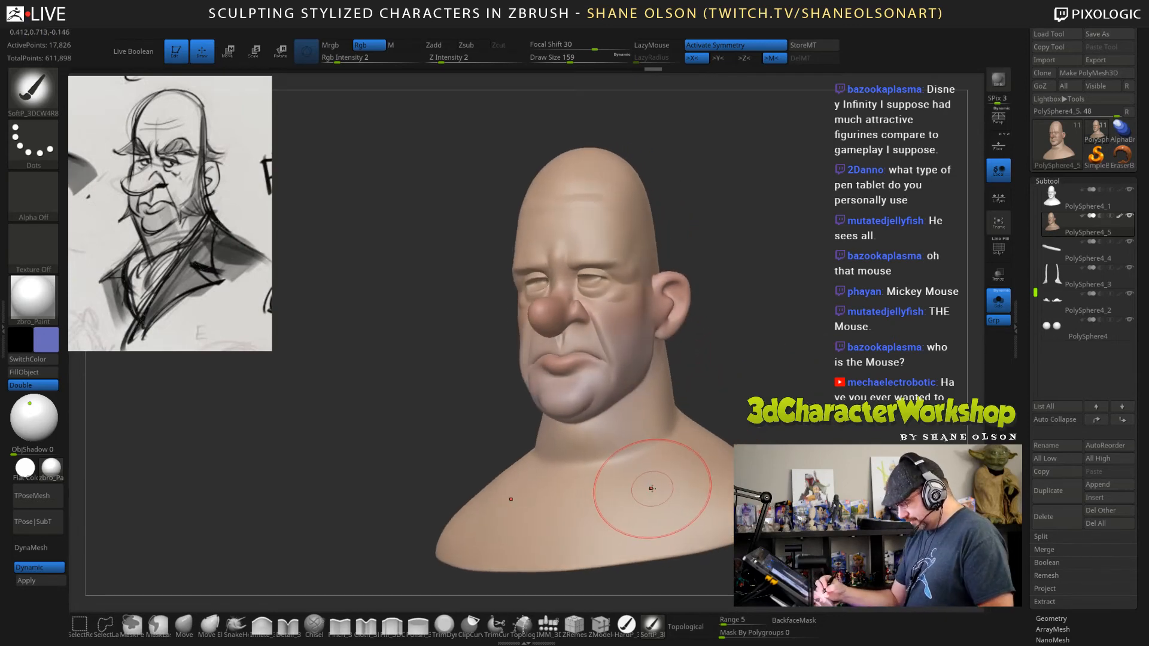
Change the paint colour to a medium brown, set the draw size to 62 and shade around the eyes.
left_click(48, 339)
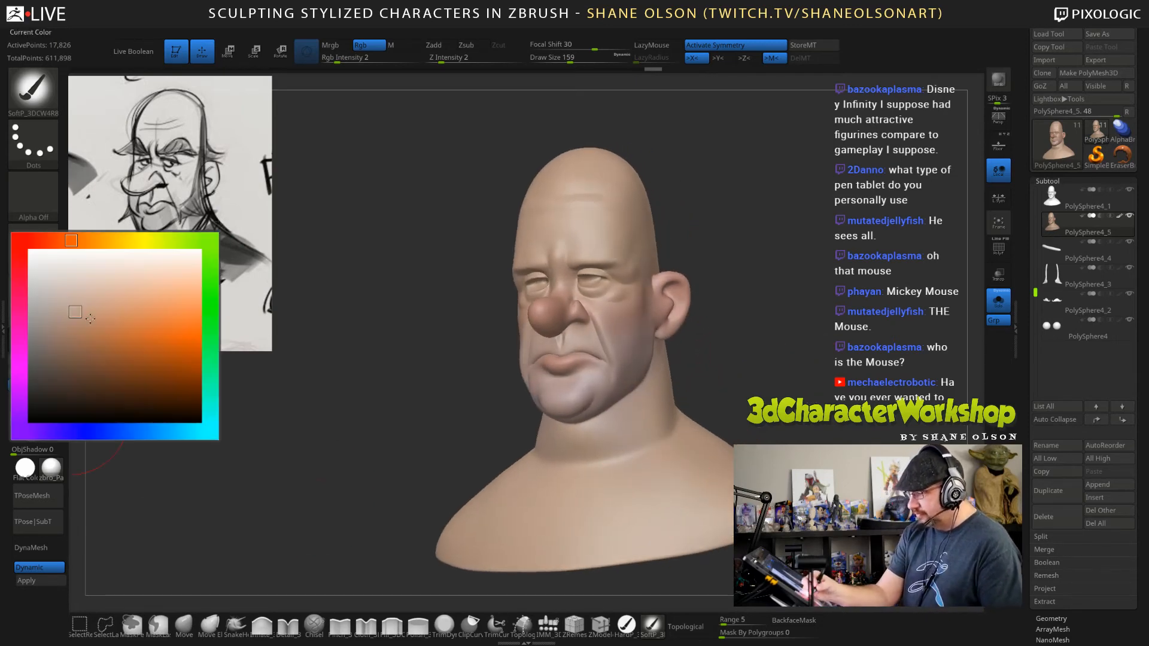
left_click(71, 362)
mouse_move(771, 312)
left_mouse_down()
mouse_move(742, 309)
mouse_move(734, 289)
left_mouse_up()
key("s")
key("s")
left_click_drag(583, 326, 565, 314)
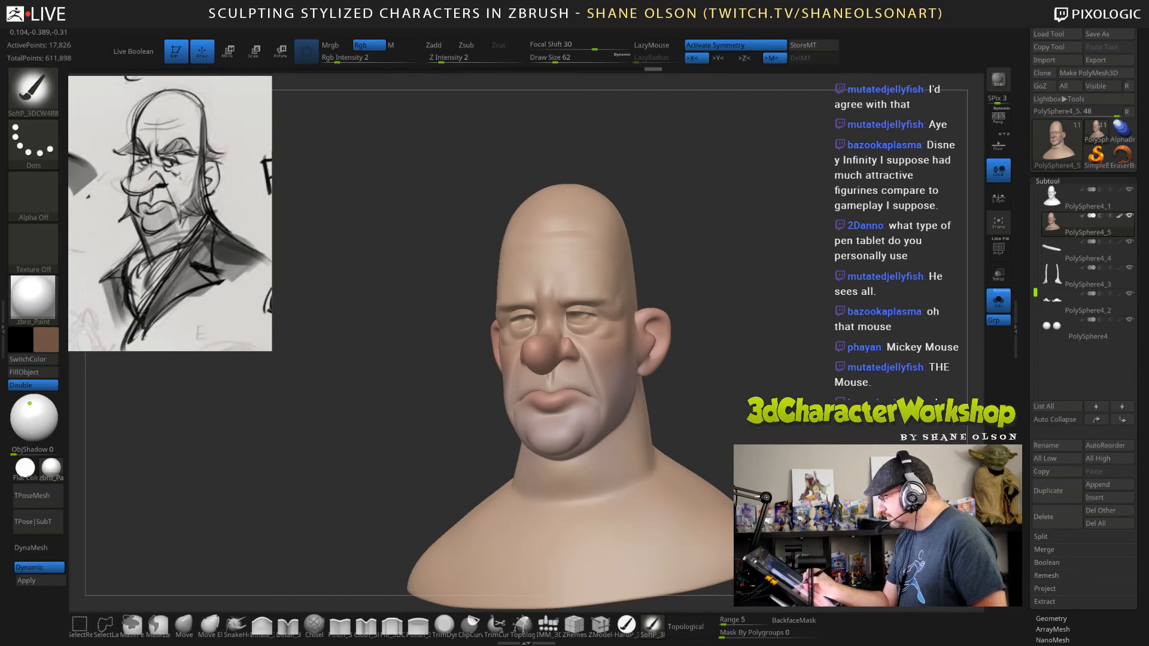
left_click_drag(609, 315, 577, 330)
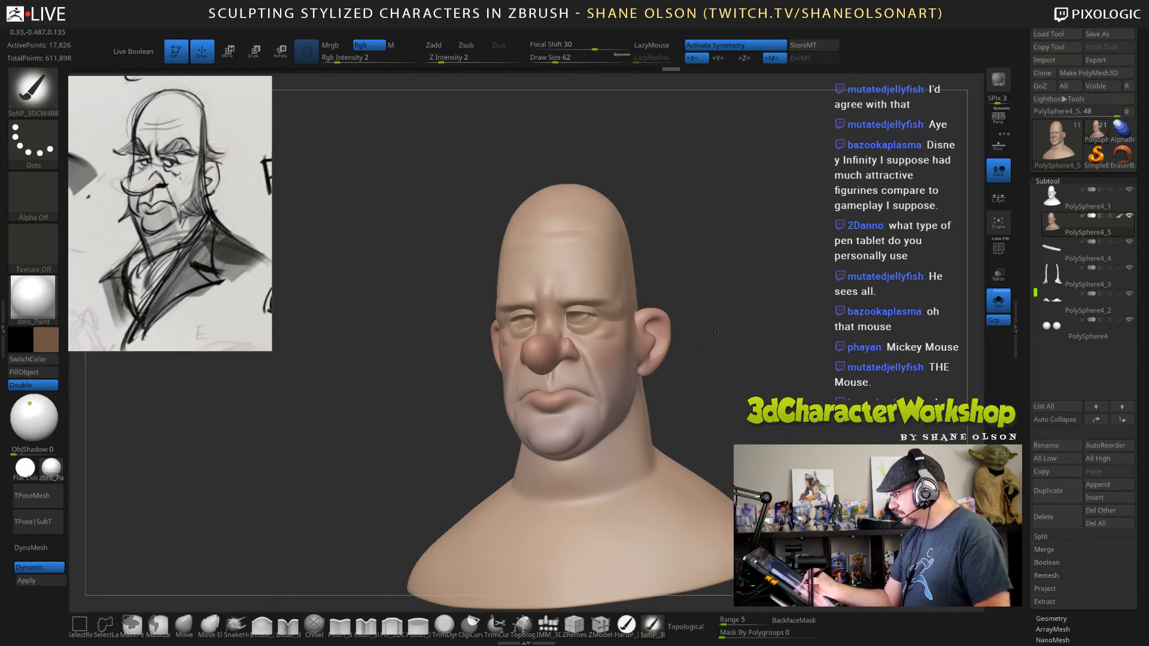
left_click_drag(706, 315, 789, 317)
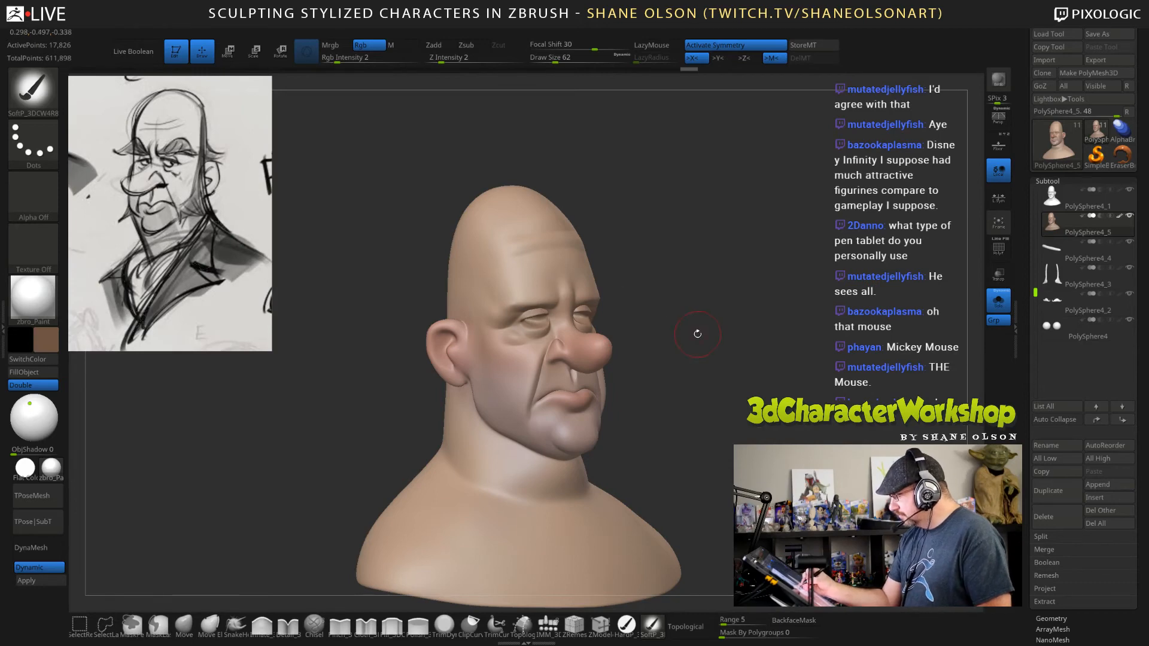
left_click_drag(694, 333, 670, 335)
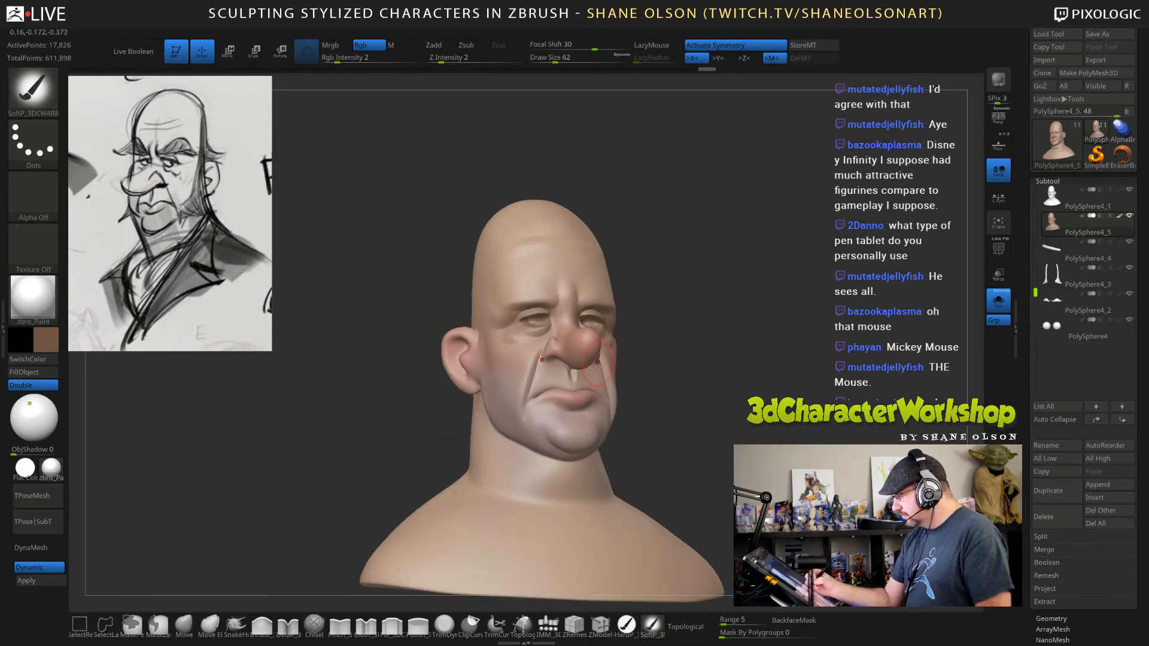
Darken the paint colour to a deep brown and shade the underside of the nose and nostrils.
left_click(46, 340)
left_click(68, 388)
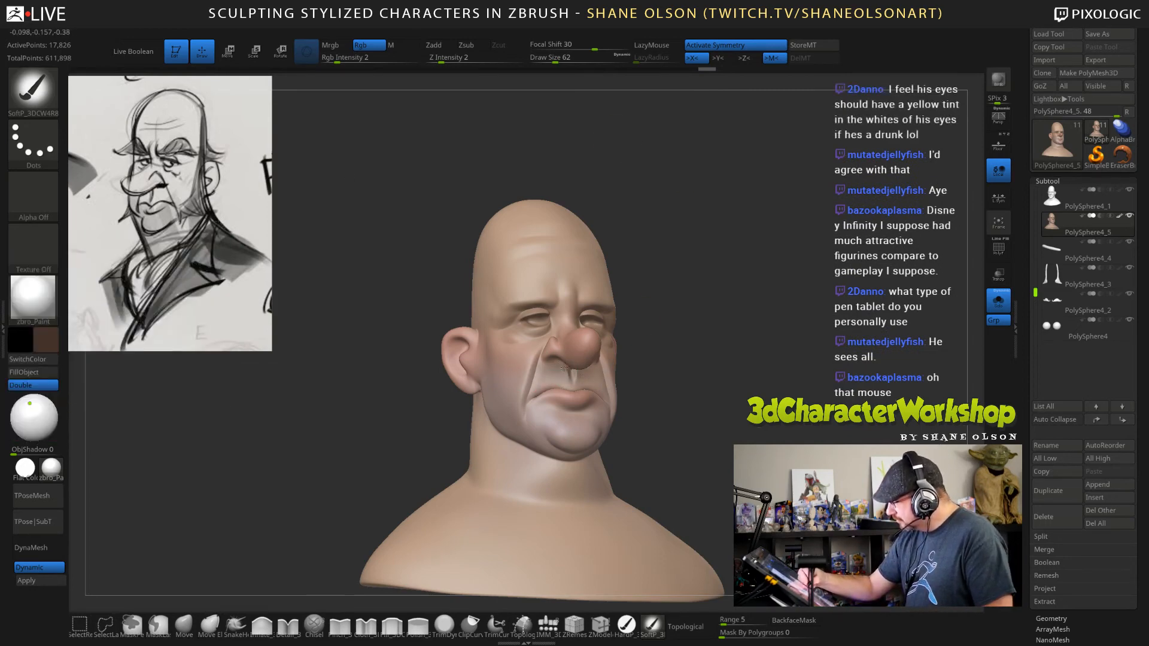
left_click_drag(588, 370, 591, 366)
left_click_drag(664, 386, 667, 326)
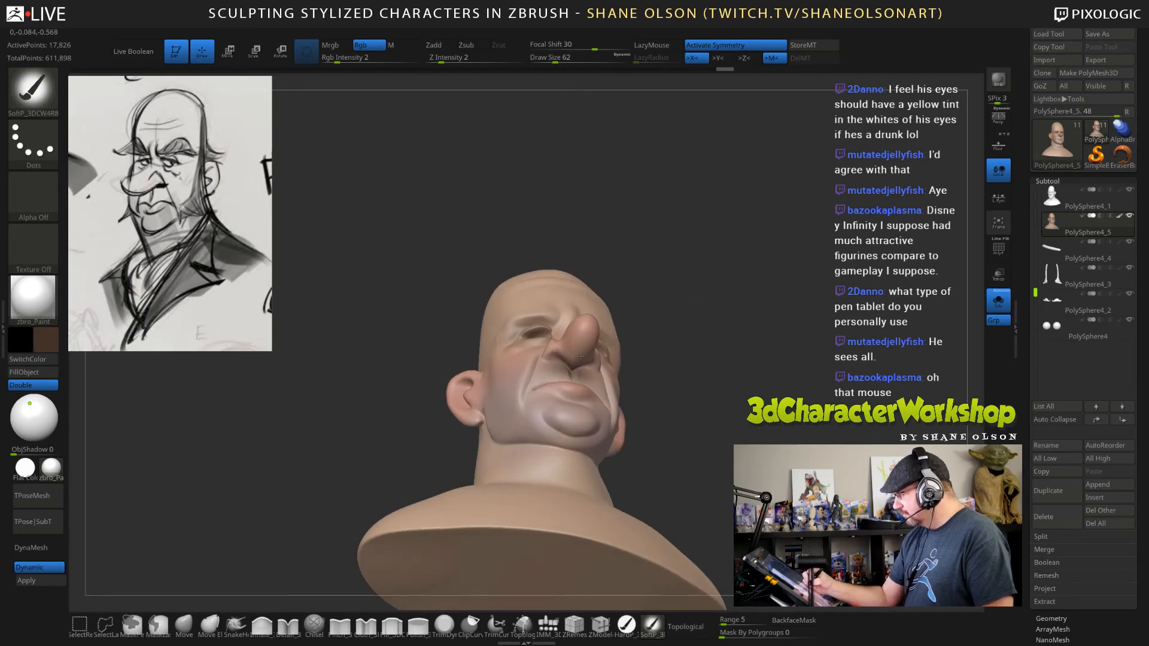
left_click_drag(555, 357, 560, 355)
mouse_move(699, 366)
left_mouse_down()
mouse_move(622, 386)
mouse_move(619, 402)
mouse_move(676, 428)
left_mouse_up()
mouse_move(744, 432)
left_mouse_down()
mouse_move(768, 435)
mouse_move(694, 398)
mouse_move(653, 396)
mouse_move(734, 416)
left_mouse_up()
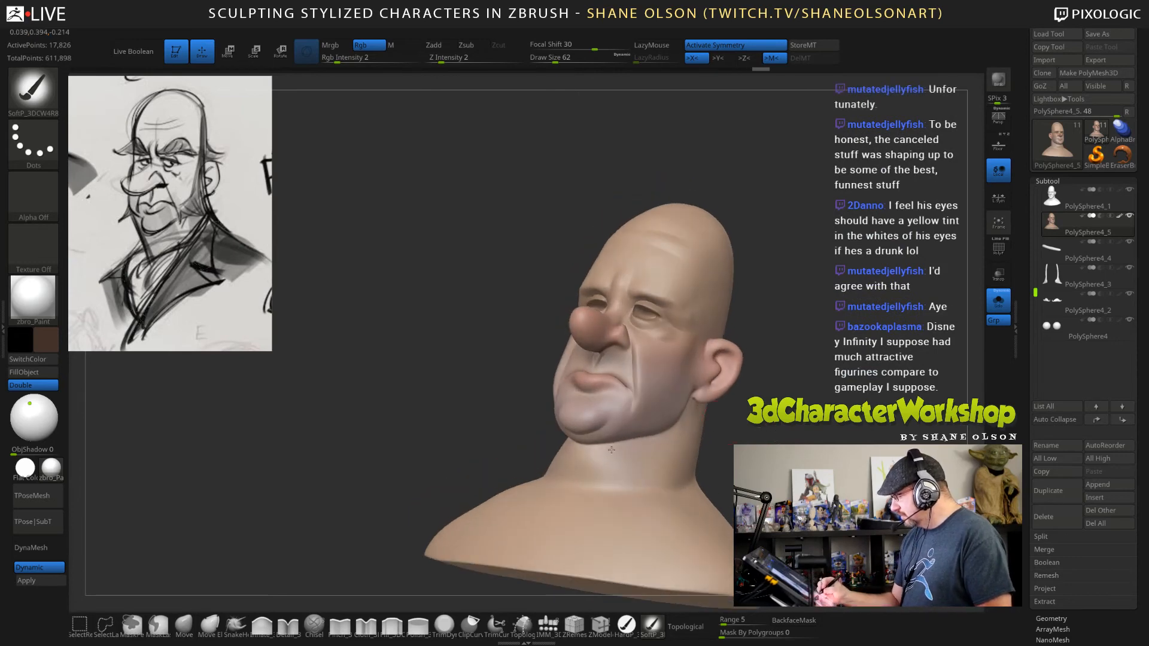
Enlarge the draw size to 155 and paint deep brown shading under the jaw and around the neck.
left_click_drag(654, 444, 661, 440)
key("bracketright")
left_click_drag(744, 419, 750, 441)
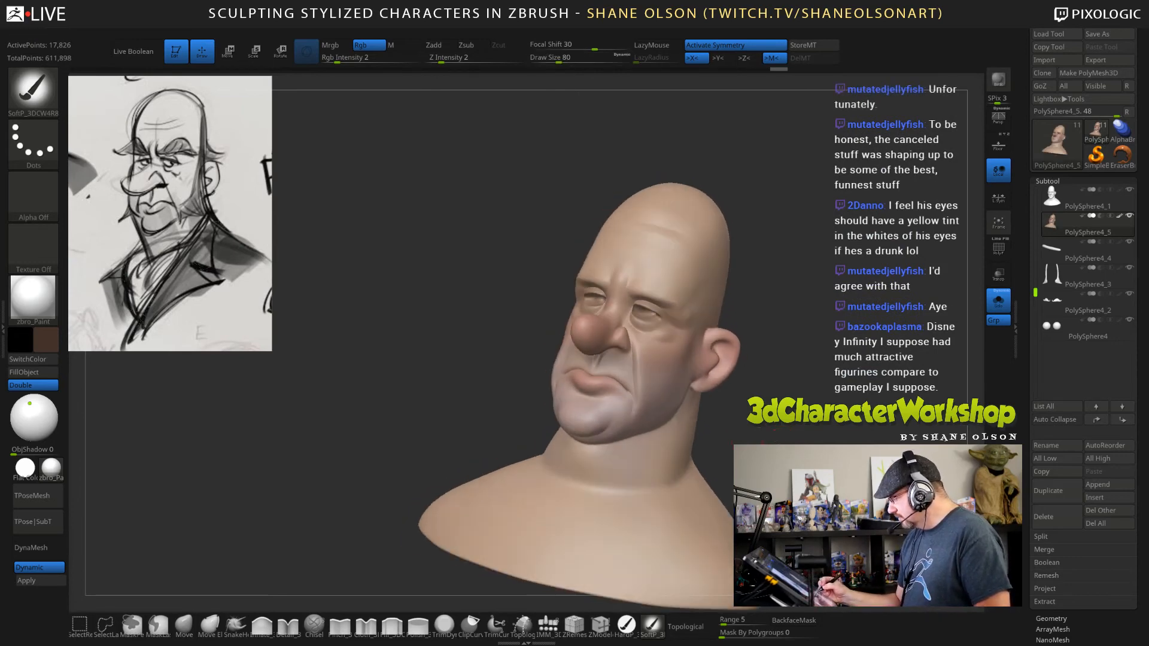
key("bracketright")
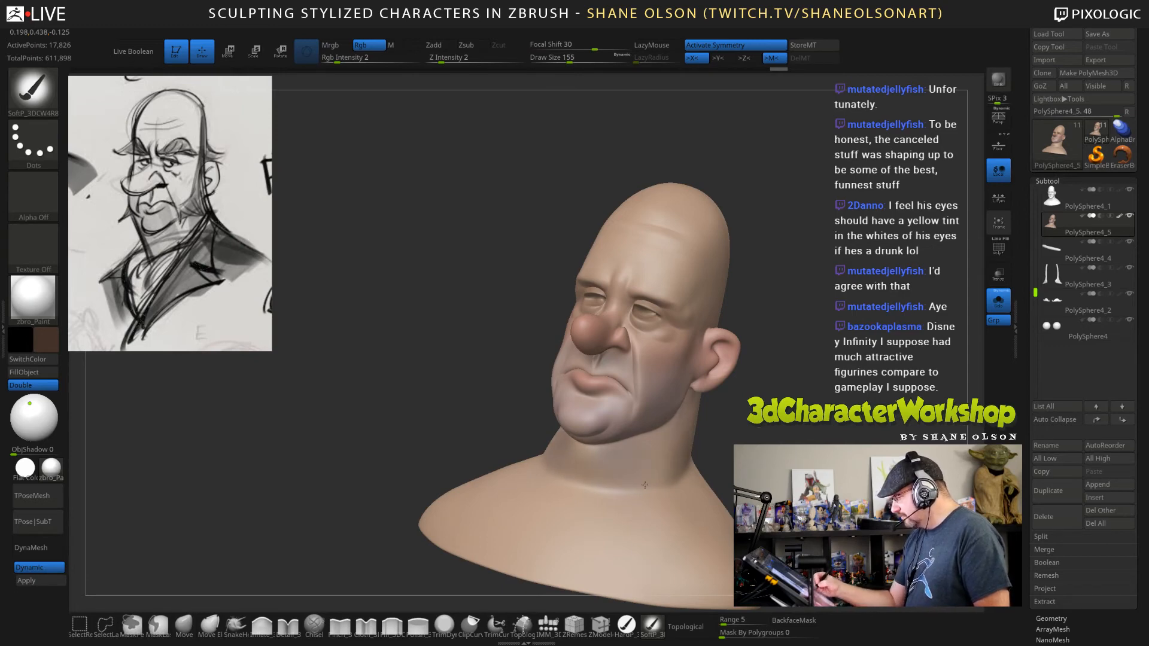
left_click_drag(590, 498, 623, 474)
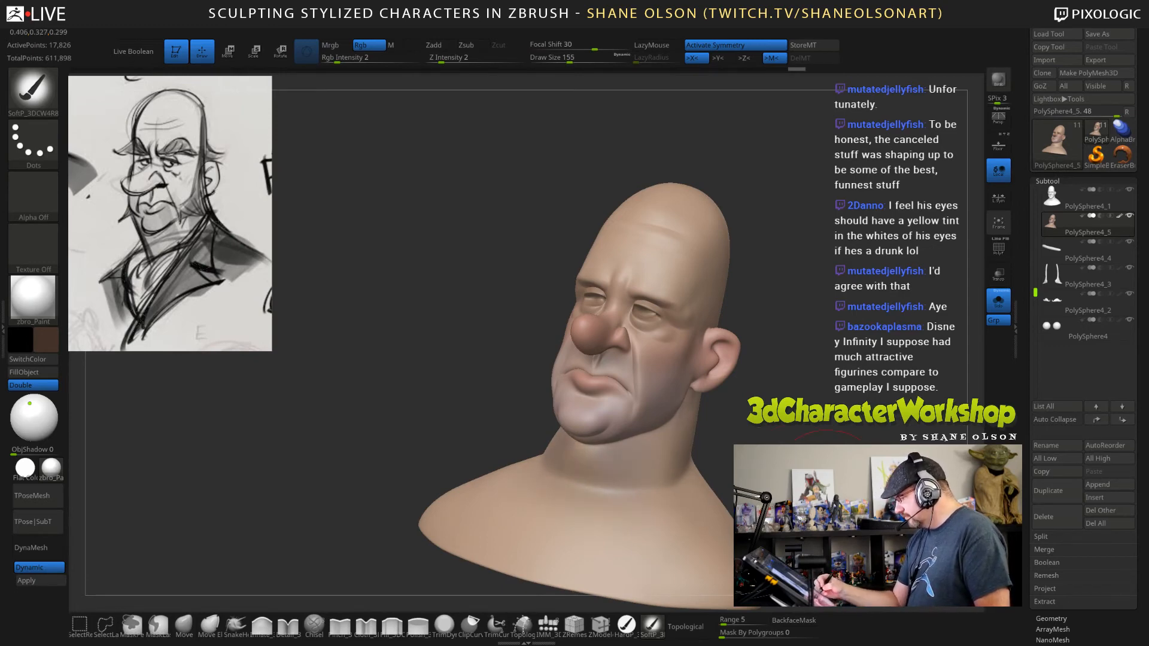
right_click_drag(674, 479, 631, 453)
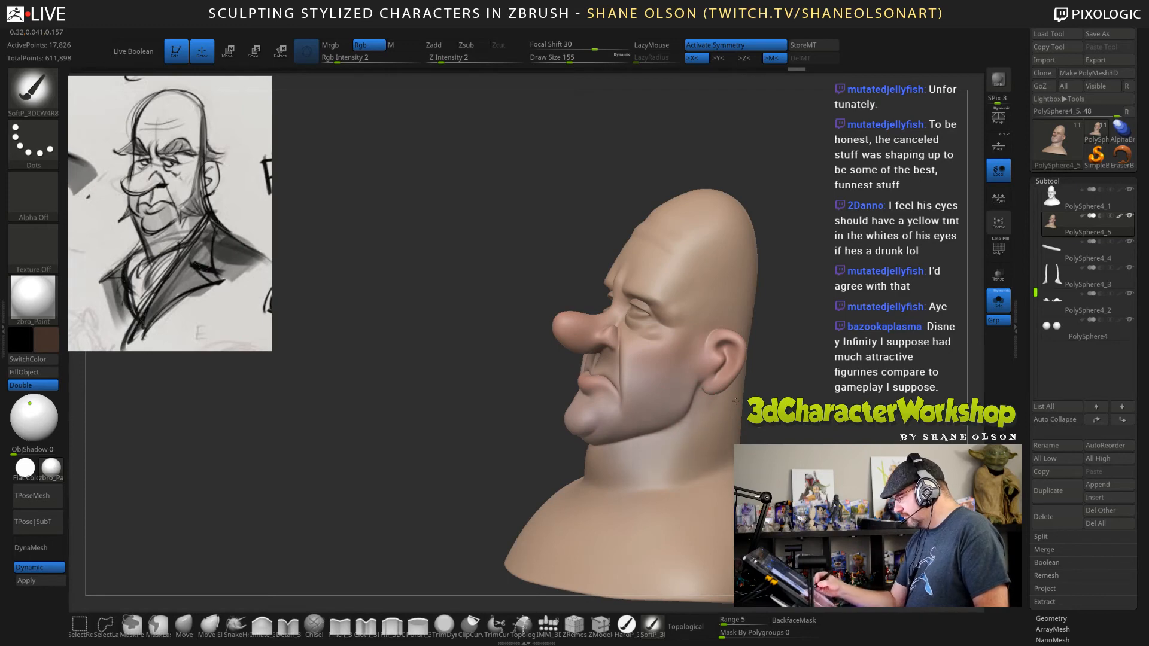
right_click_drag(756, 440, 734, 360)
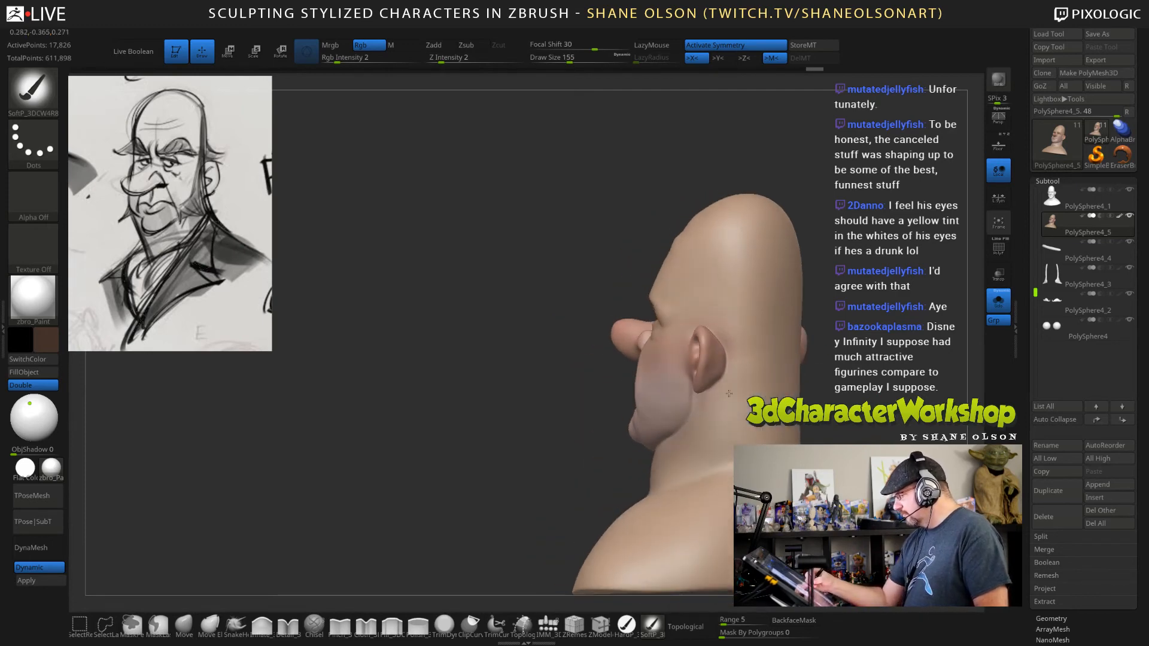
mouse_move(704, 497)
right_mouse_down()
mouse_move(755, 495)
mouse_move(757, 450)
mouse_move(785, 453)
mouse_move(818, 510)
mouse_move(772, 468)
right_mouse_up()
Raise the head to its highest subdivision level and subdivide it once more.
key("d")
key("d")
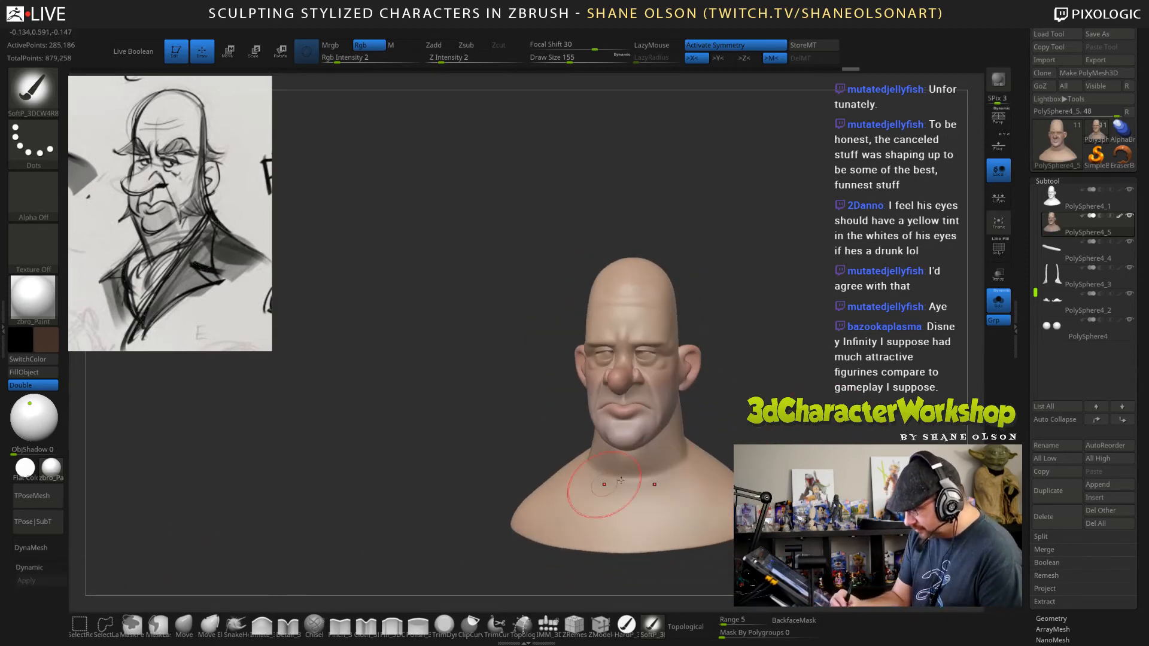
key("ctrl+d")
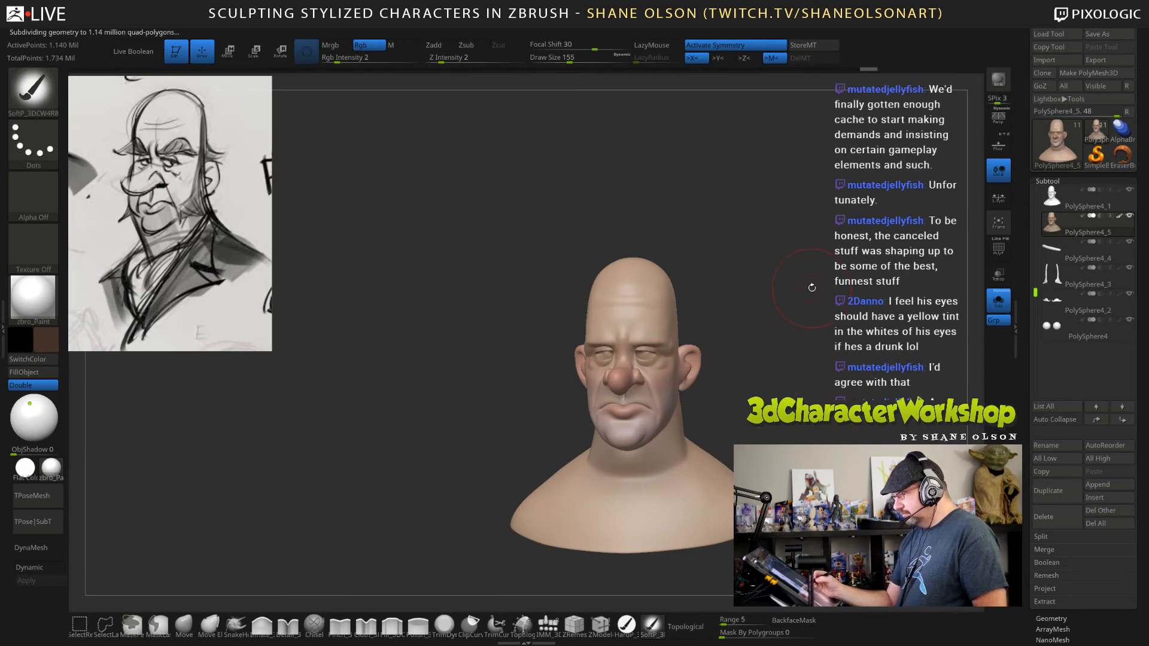
right_click_drag(811, 289, 817, 431, "ctrl")
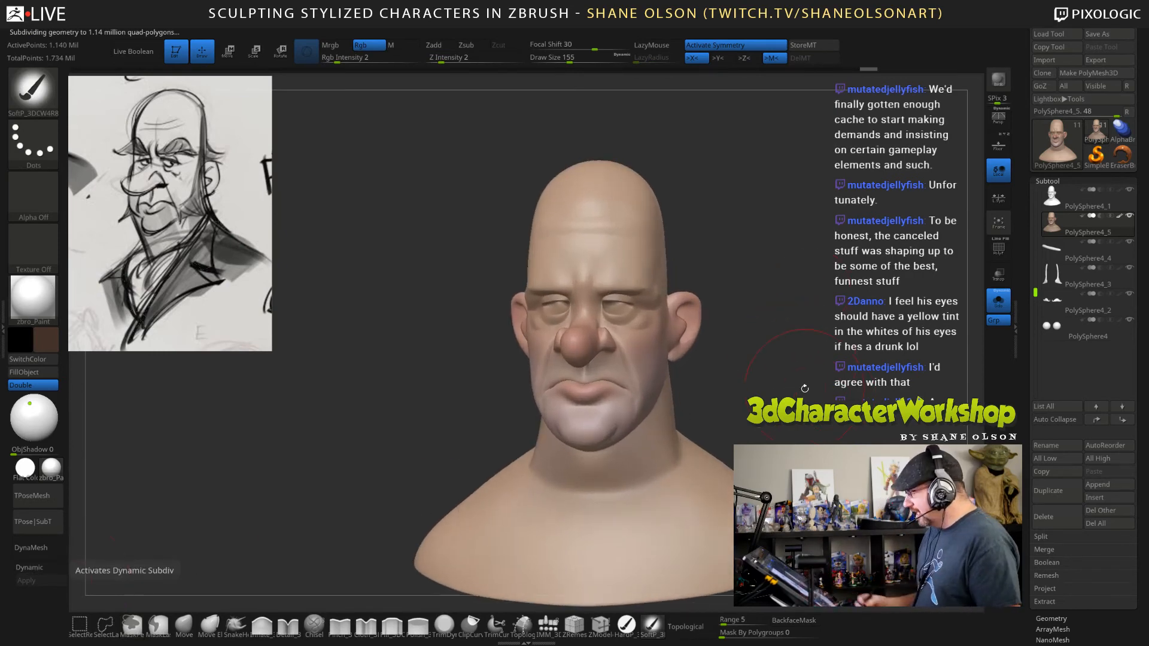
Set the draw size to 69 and smooth the outer end of the brow.
key("[")
mouse_move(803, 401)
left_mouse_down()
mouse_move(728, 207)
mouse_move(747, 305)
left_mouse_up()
key("[")
key("[")
key("s")
key("shift")
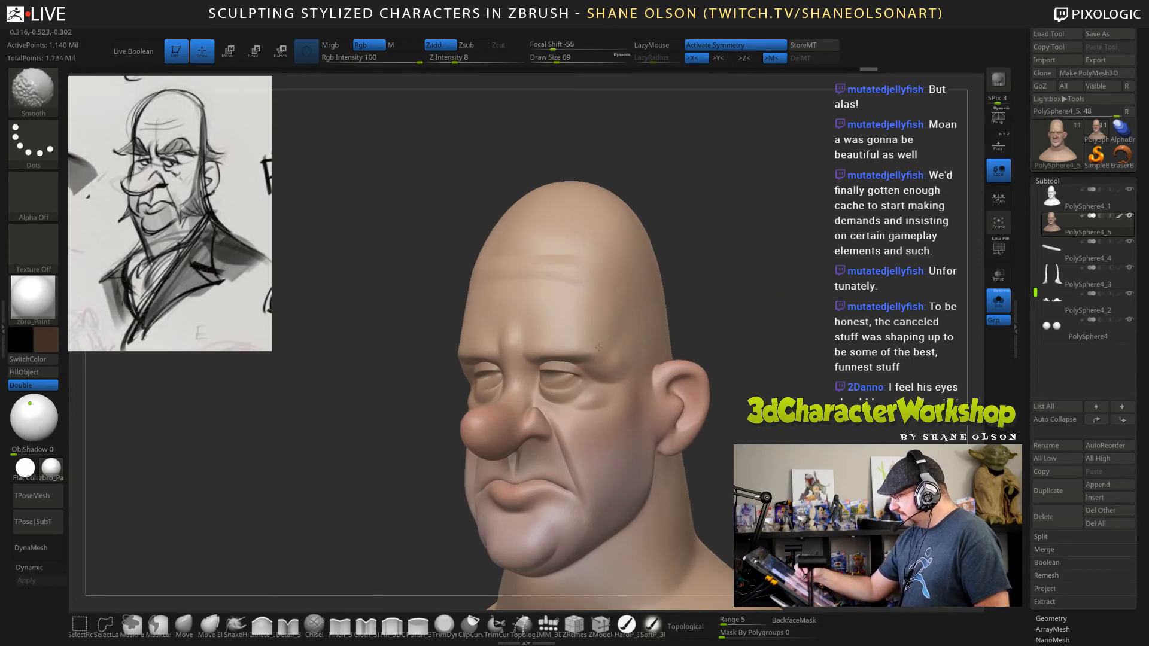
left_click_drag(604, 357, 619, 366, "shift")
mouse_move(754, 334)
left_mouse_down()
mouse_move(777, 344)
mouse_move(779, 377)
left_mouse_up()
Sharpen the frown creases between the brows with the Pinch brush at draw size 28.
left_click(340, 625)
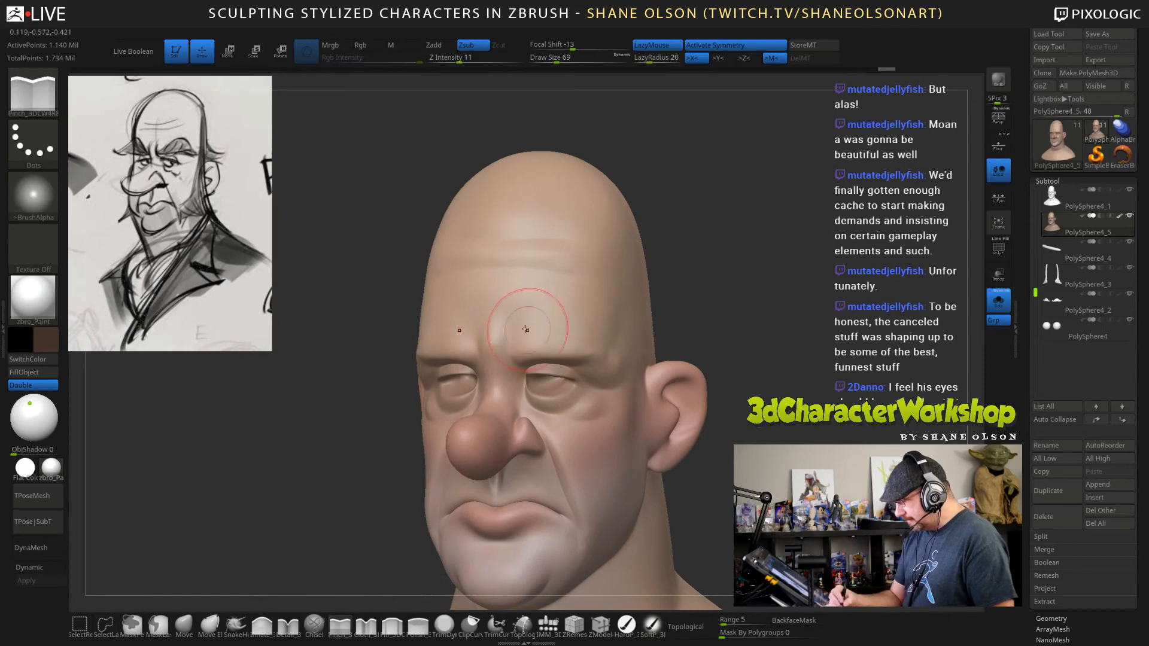
right_click_drag(516, 326, 527, 328)
key("s")
left_click_drag(527, 329, 508, 337)
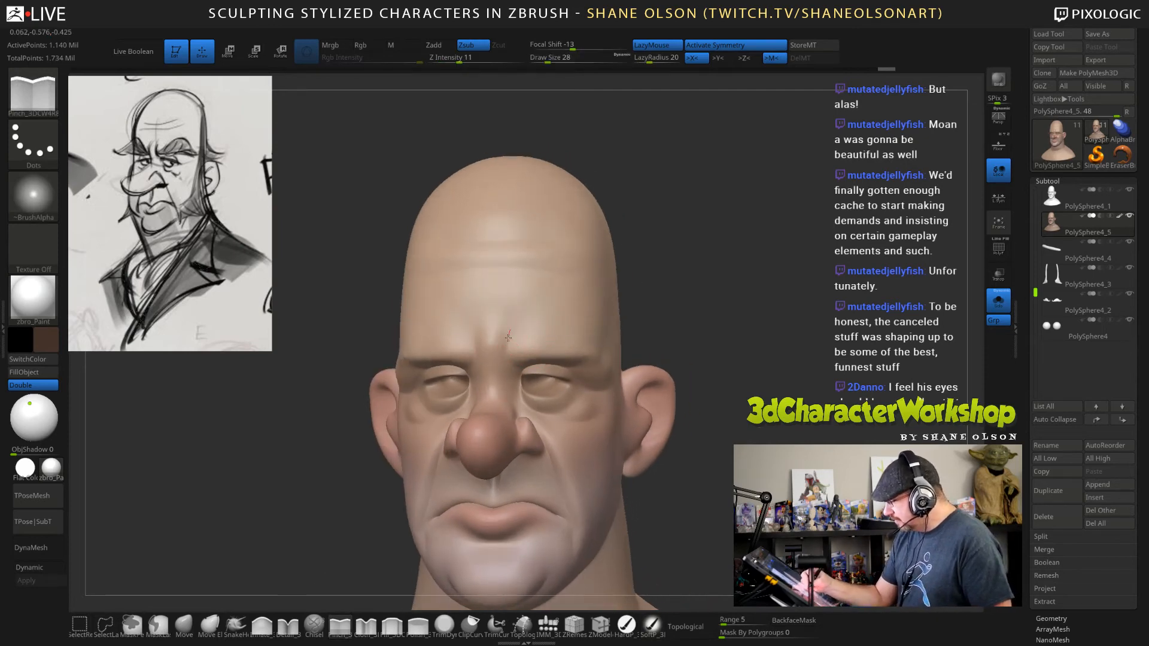
right_click_drag(710, 385, 631, 373)
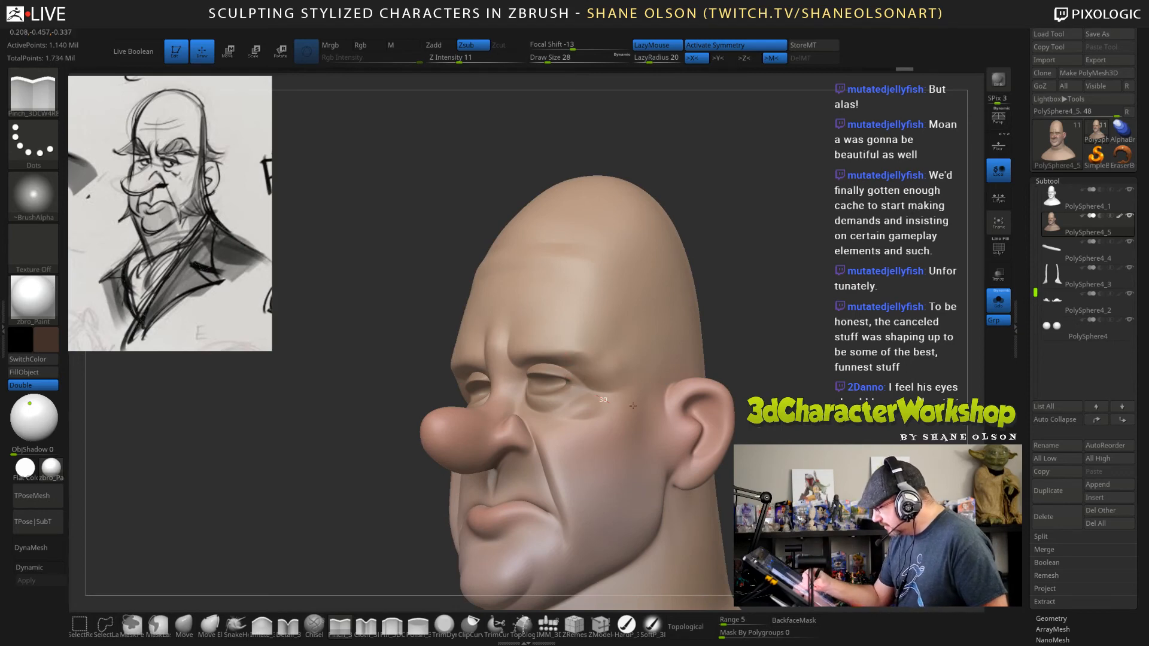
Pinch the creases of the eye bags and mouth corners, and smooth the outer end of the eye bag.
right_click_drag(725, 381, 726, 402)
mouse_move(556, 423)
left_mouse_down()
mouse_move(602, 429)
mouse_move(556, 420)
mouse_move(599, 392)
left_mouse_up()
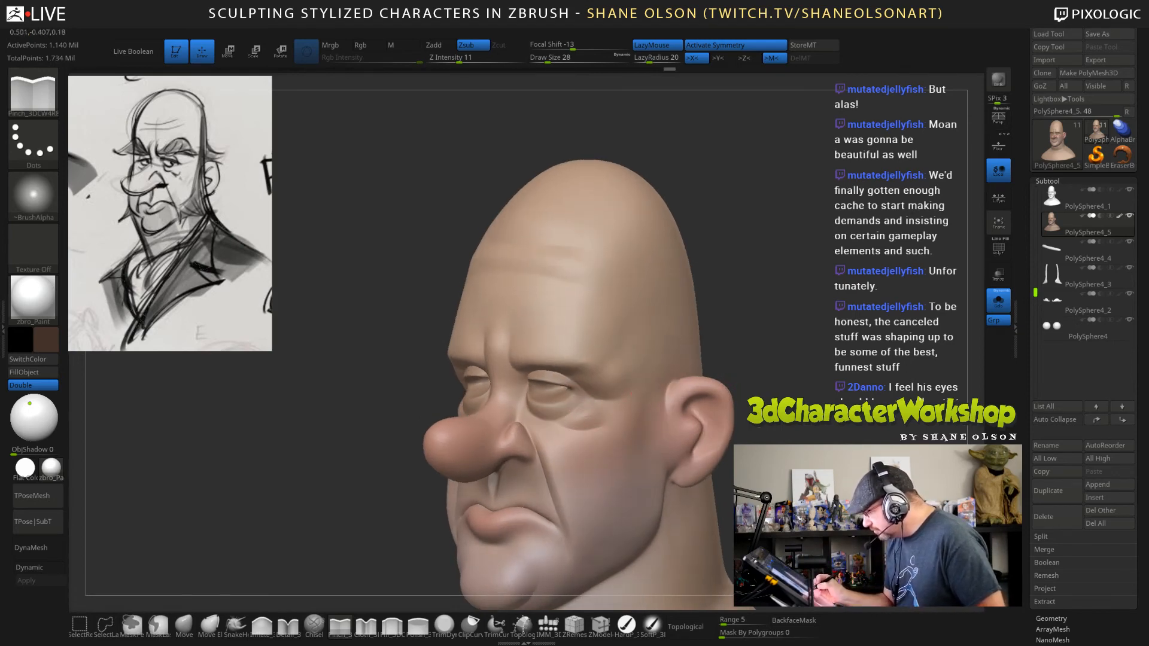
mouse_move(670, 386)
right_mouse_down()
mouse_move(734, 381)
mouse_move(685, 383)
mouse_move(687, 361)
right_mouse_up()
right_click_drag(634, 431, 672, 393, "alt")
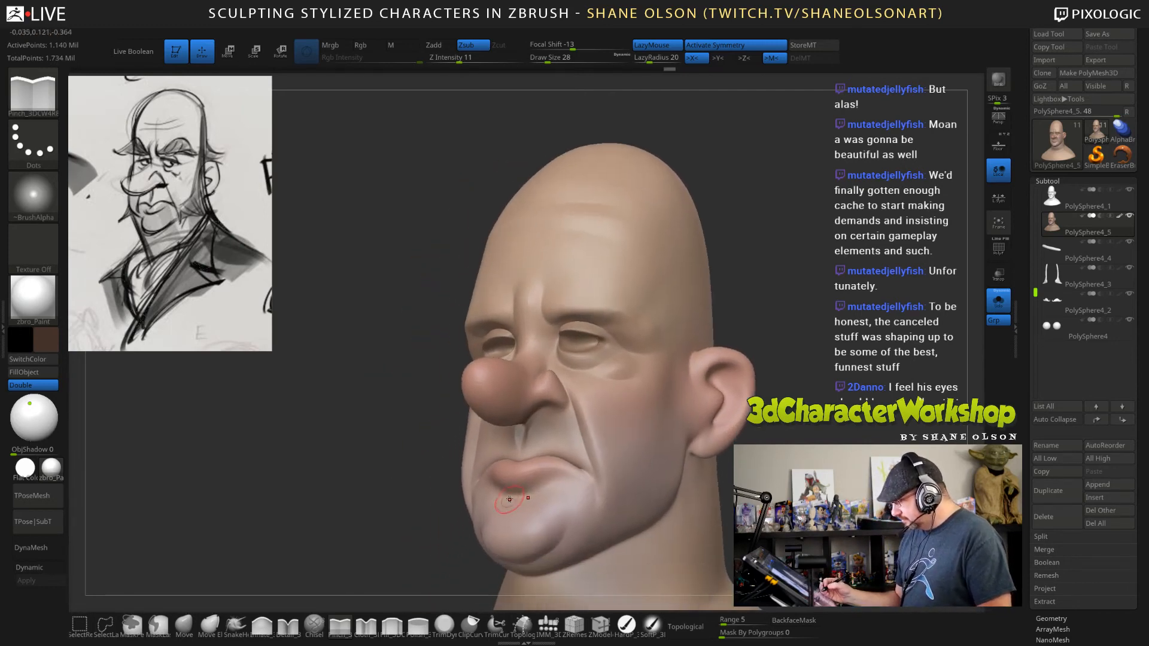
left_click_drag(587, 487, 593, 491)
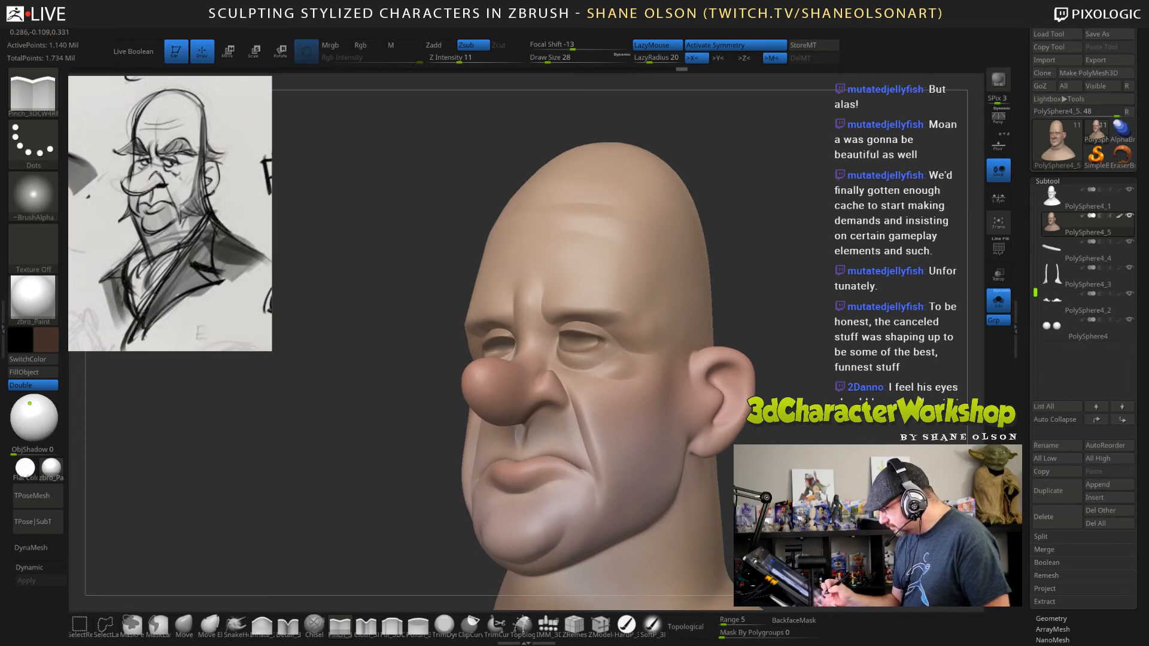
mouse_move(593, 487)
right_mouse_down()
mouse_move(664, 464)
mouse_move(626, 494)
mouse_move(592, 492)
mouse_move(594, 412)
right_mouse_up()
right_click_drag(641, 355, 638, 376, "ctrl")
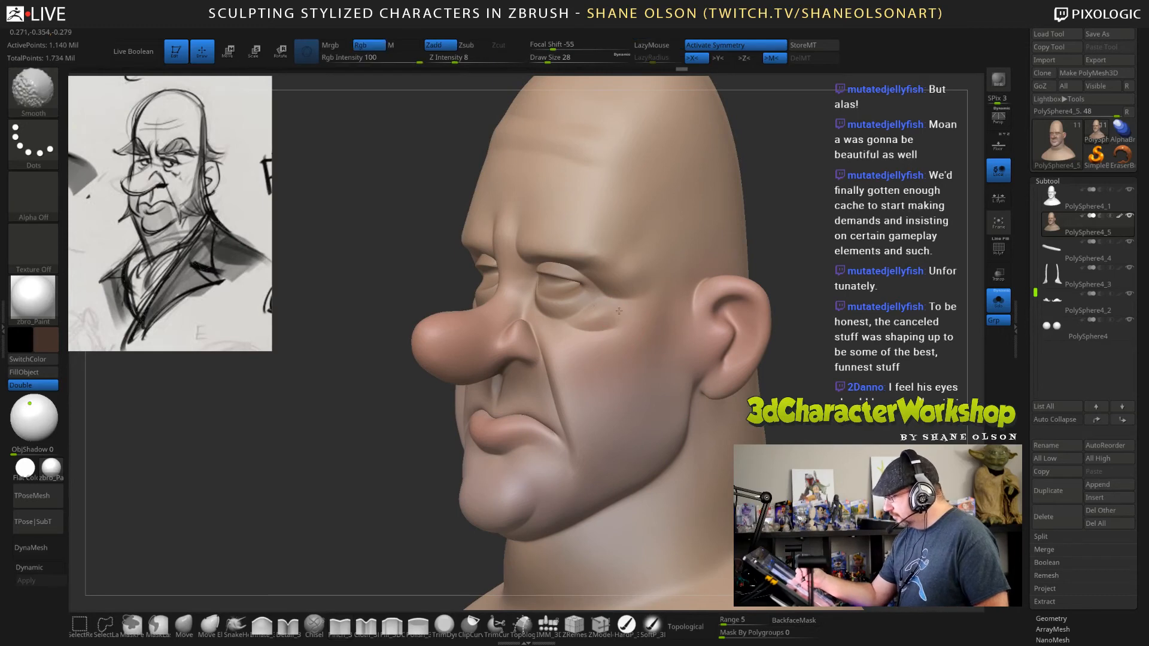
left_click_drag(618, 311, 629, 314, "shift")
Compare the head at two subdivision levels lower with its highest level.
key("shift+d")
key("shift+d")
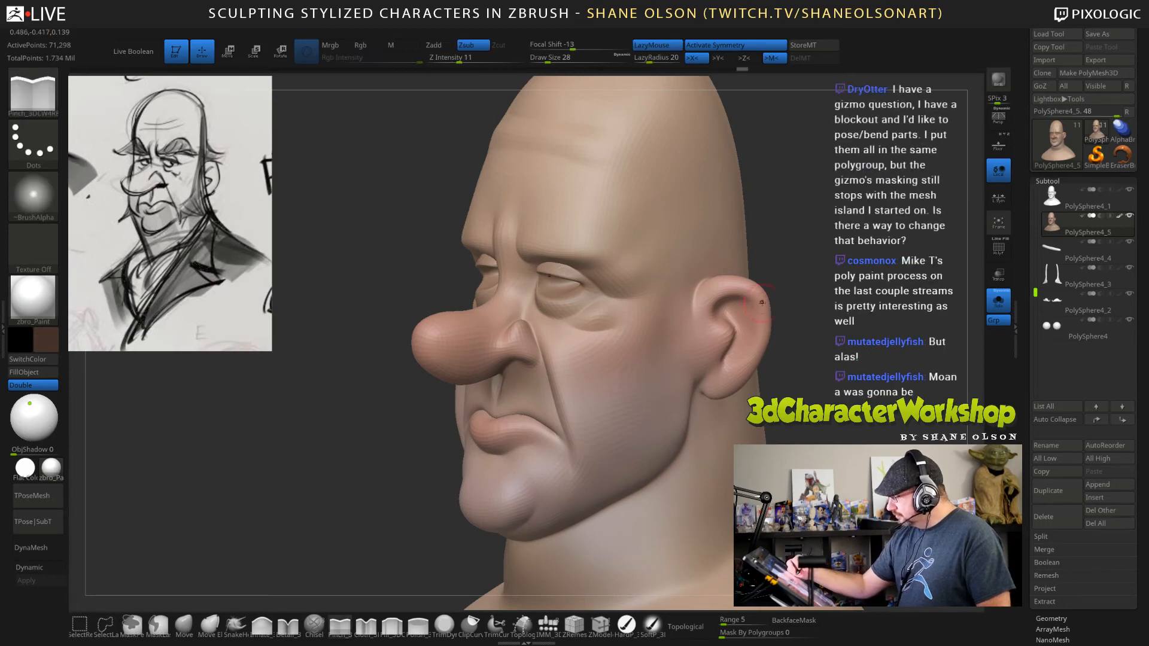
key("d")
key("d")
Reduce the Pinch brush's draw size to 22 and sharpen the inner folds and rim of the ear.
left_click_drag(848, 389, 832, 359, "alt")
left_click_drag(800, 396, 773, 426, "alt")
left_click_drag(837, 341, 799, 366)
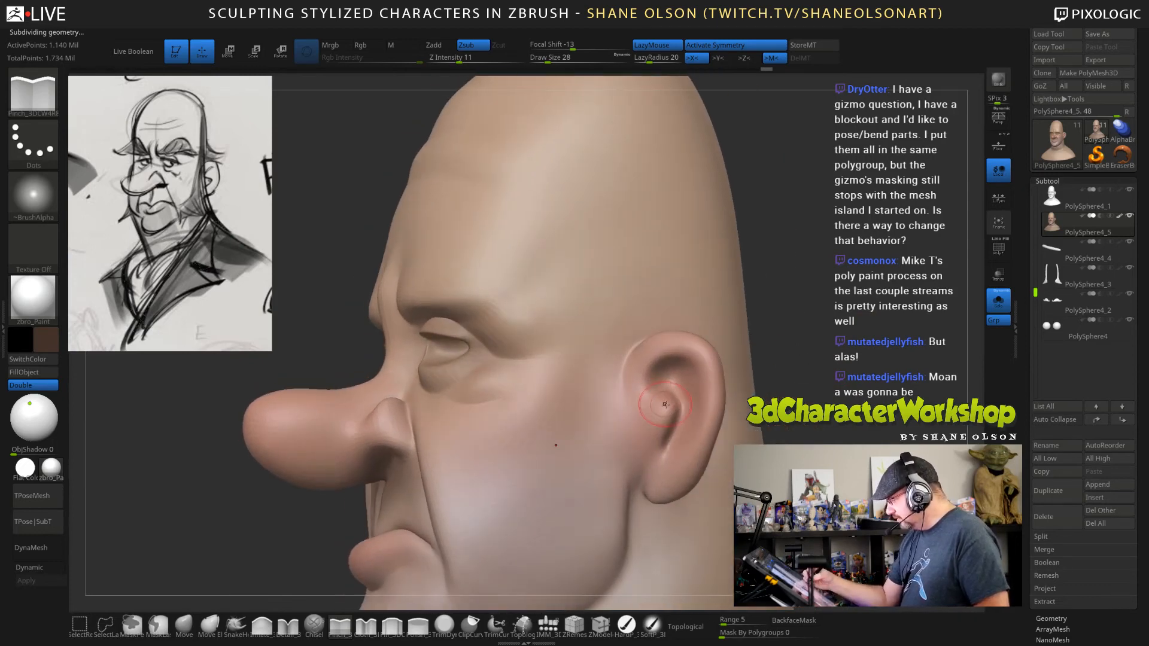
key("s")
left_click_drag(666, 429, 656, 440)
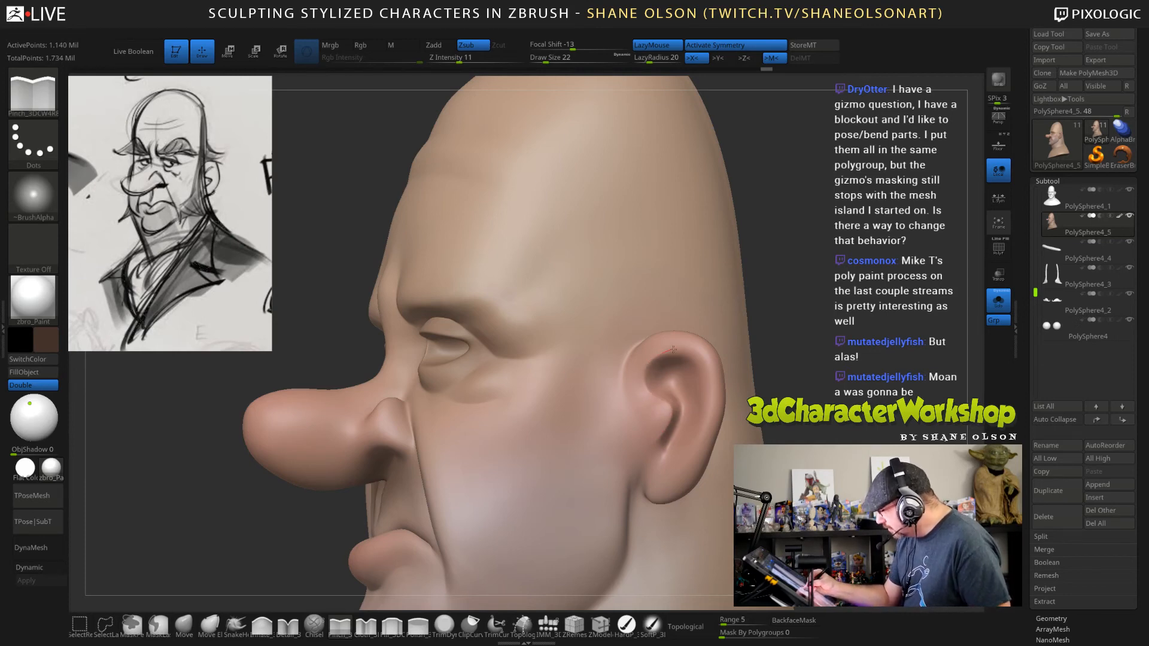
left_click_drag(705, 361, 706, 414)
Turn off symmetry, set the draw size to 45 and pinch irregular creases along the lower forehead wrinkle.
mouse_move(810, 432)
left_mouse_down("alt")
mouse_move(782, 389)
mouse_move(847, 410)
left_mouse_up("alt")
mouse_move(760, 410)
left_mouse_down()
mouse_move(812, 404)
mouse_move(805, 353)
mouse_move(706, 305)
mouse_move(715, 335)
left_mouse_up()
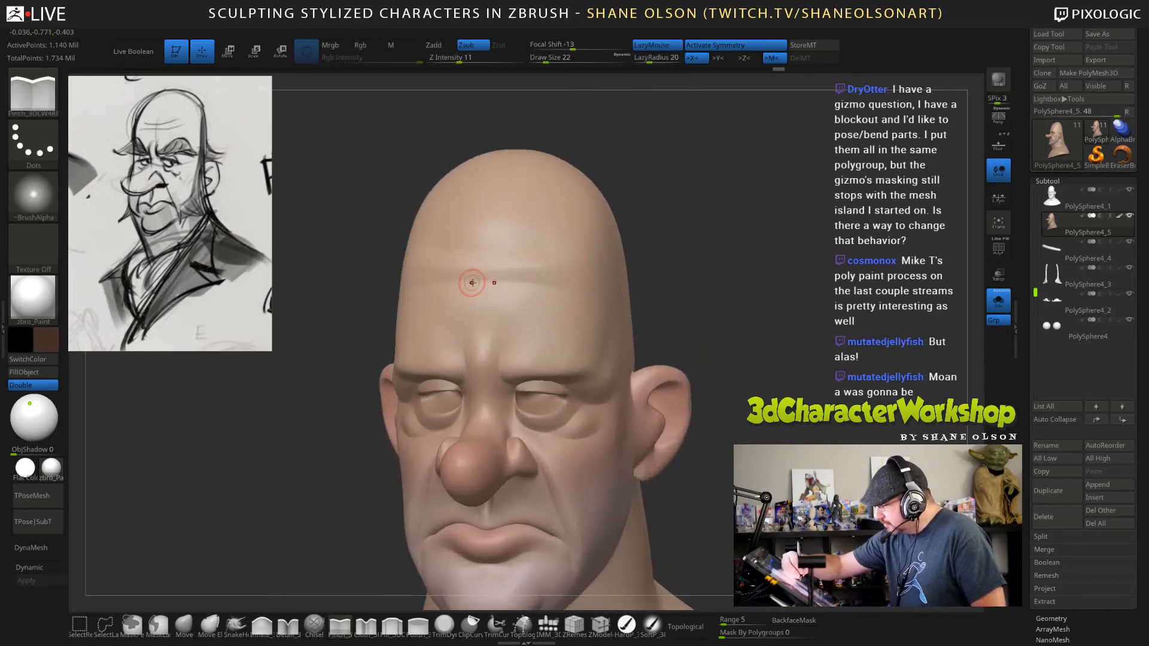
key("x")
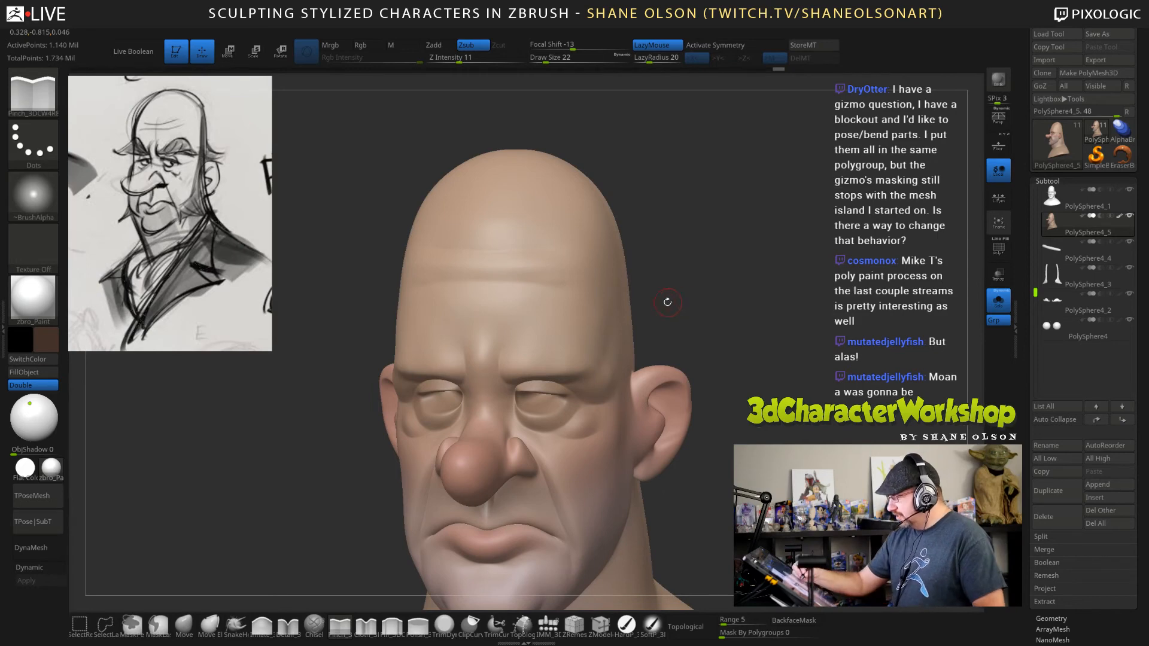
key("s")
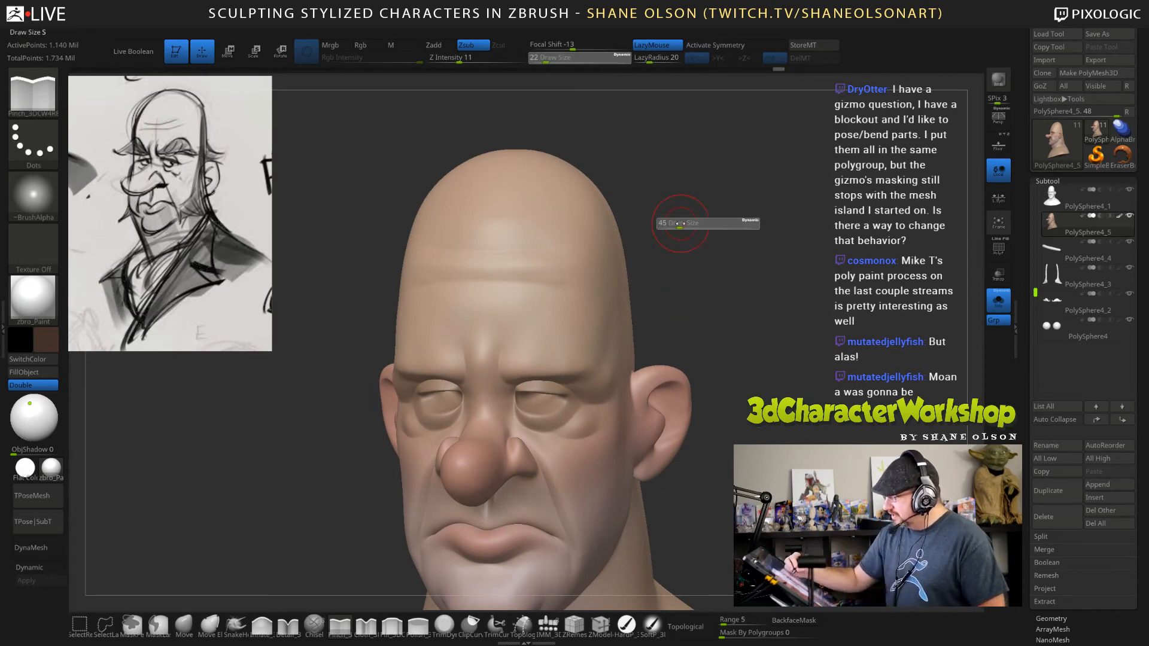
left_click_drag(680, 231, 652, 240)
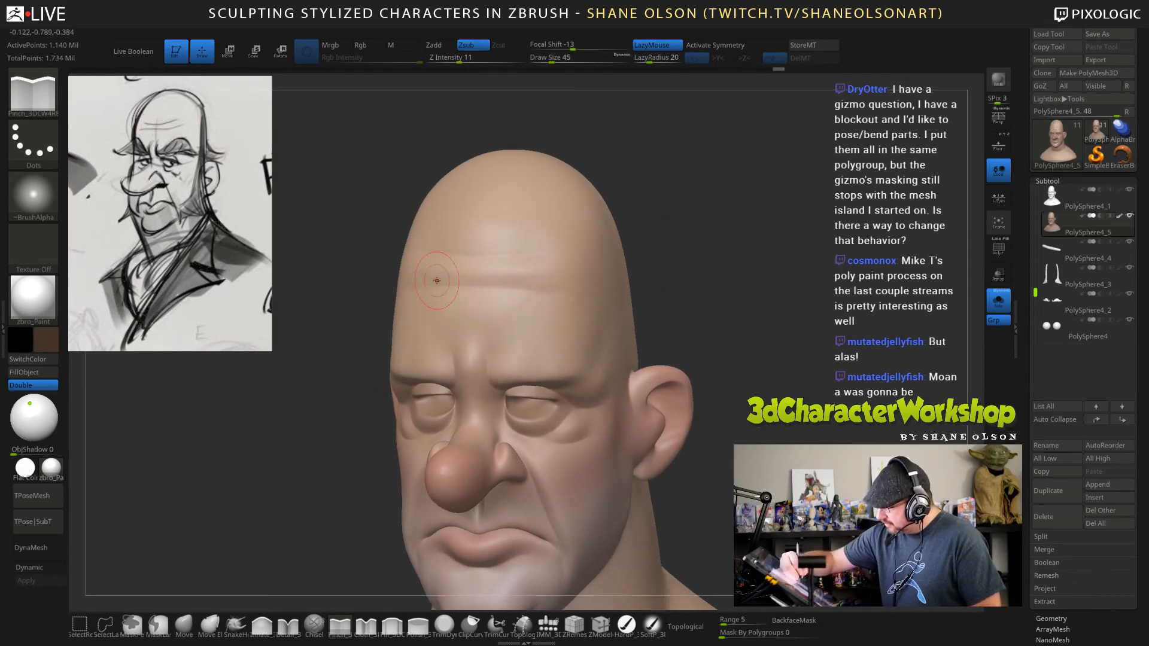
left_click_drag(437, 280, 423, 286)
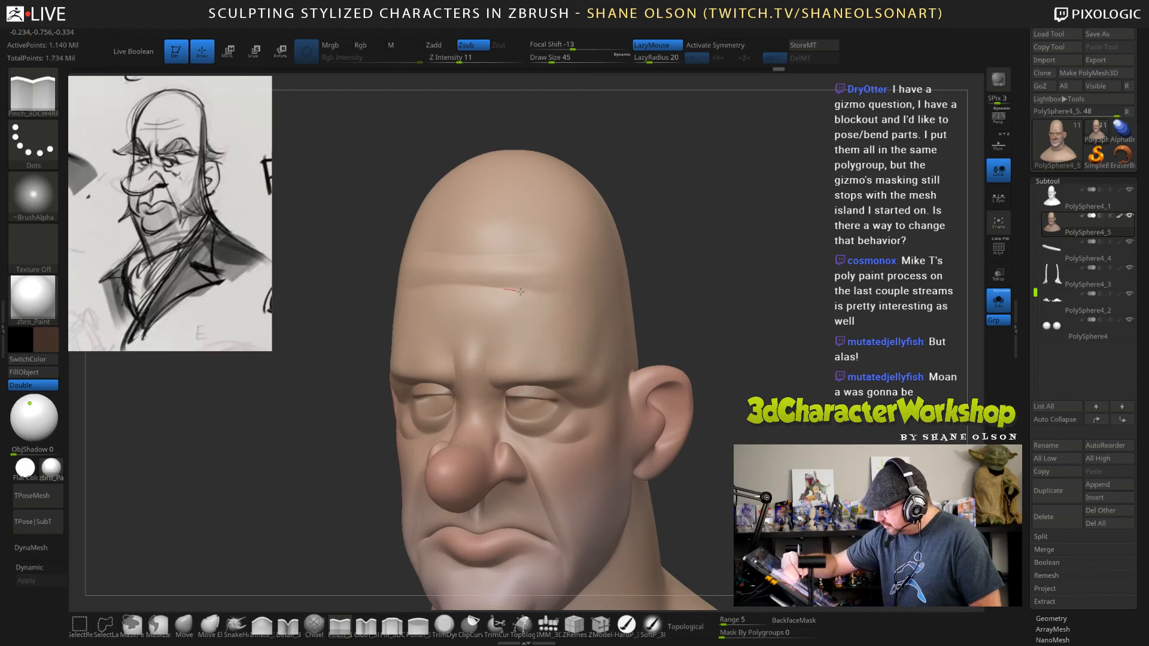
left_click_drag(521, 292, 547, 292)
Pinch an uneven wrinkle across the upper forehead above the existing folds.
right_click_drag(448, 231, 487, 248)
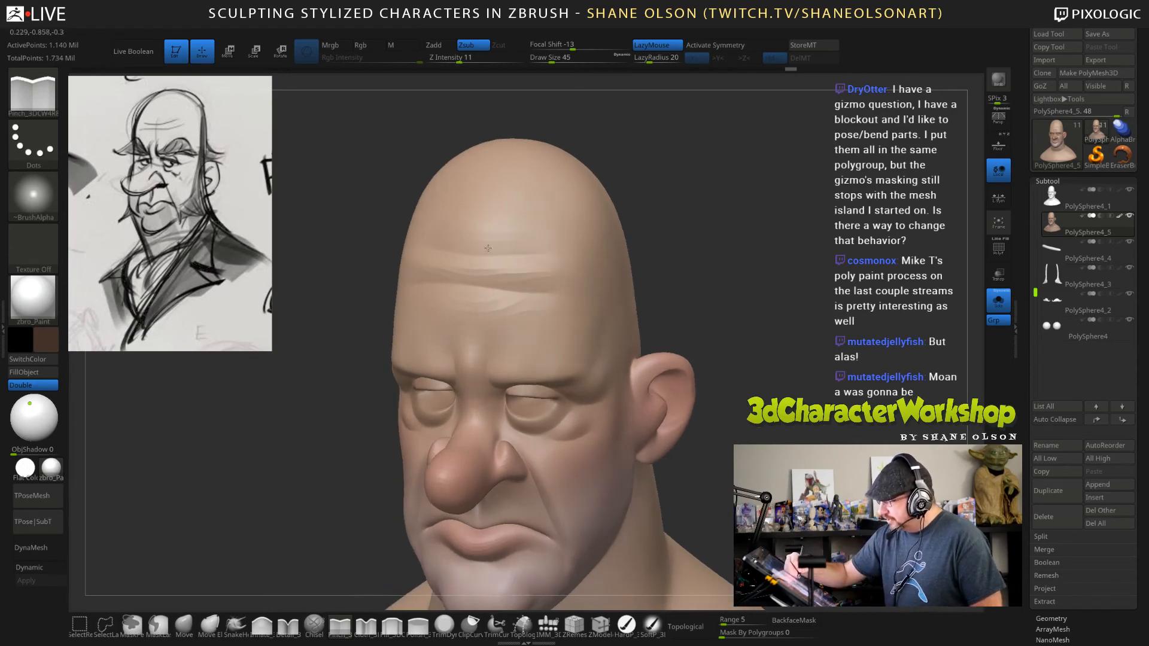
left_click_drag(426, 244, 526, 253)
left_click_drag(782, 328, 837, 320)
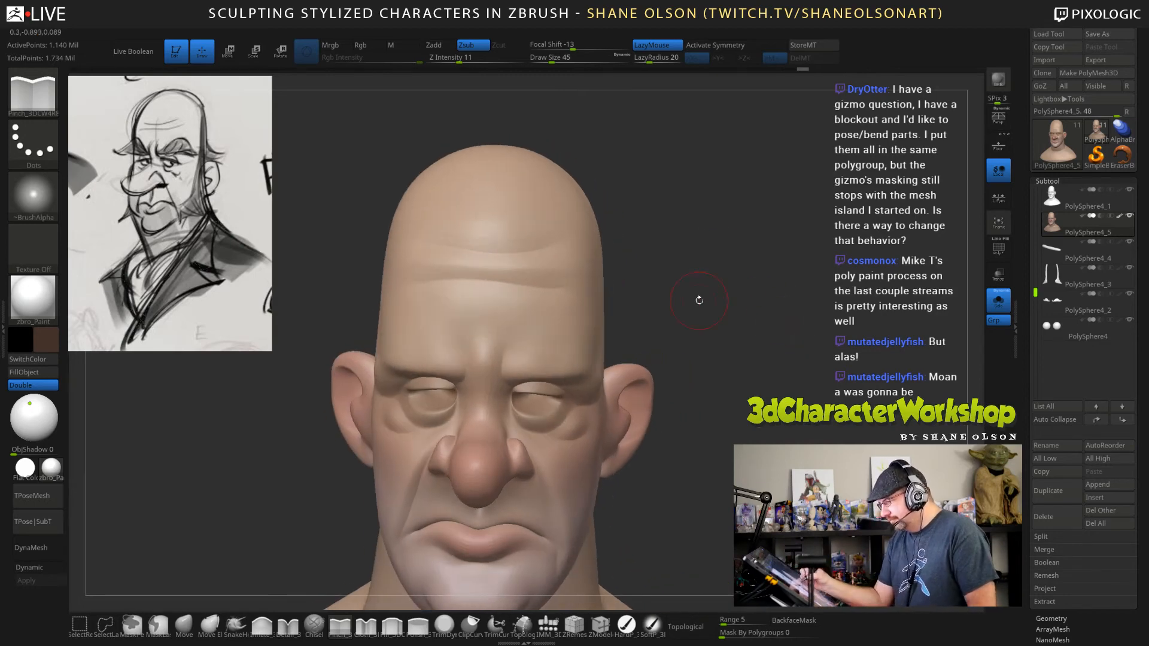
left_click_drag(451, 256, 521, 256, "shift")
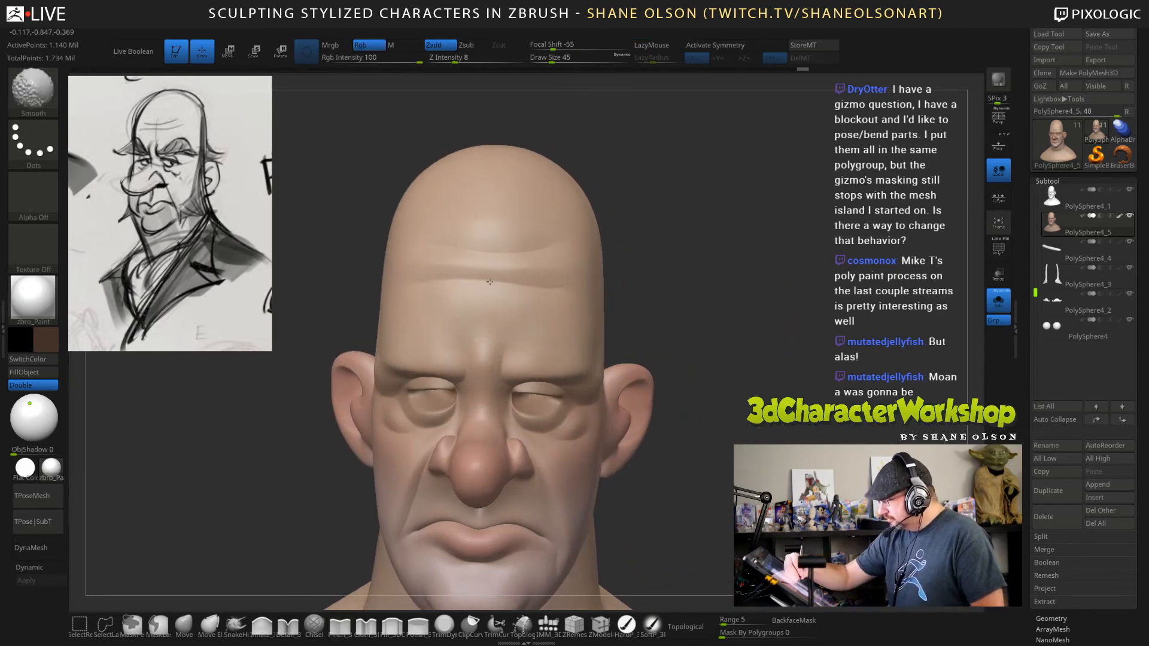
Turn off solo display to bring back the eyebrows, sideburns and eyes, and hide the overlapping PolySphere4_1 subtool.
mouse_move(768, 353)
left_mouse_down("shift")
mouse_move(784, 361)
mouse_move(781, 329)
left_mouse_up("shift")
left_click_drag(780, 329, 694, 335)
mouse_move(773, 399)
left_mouse_down()
mouse_move(775, 461)
mouse_move(773, 426)
mouse_move(807, 426)
mouse_move(787, 427)
left_mouse_up()
left_click(998, 301)
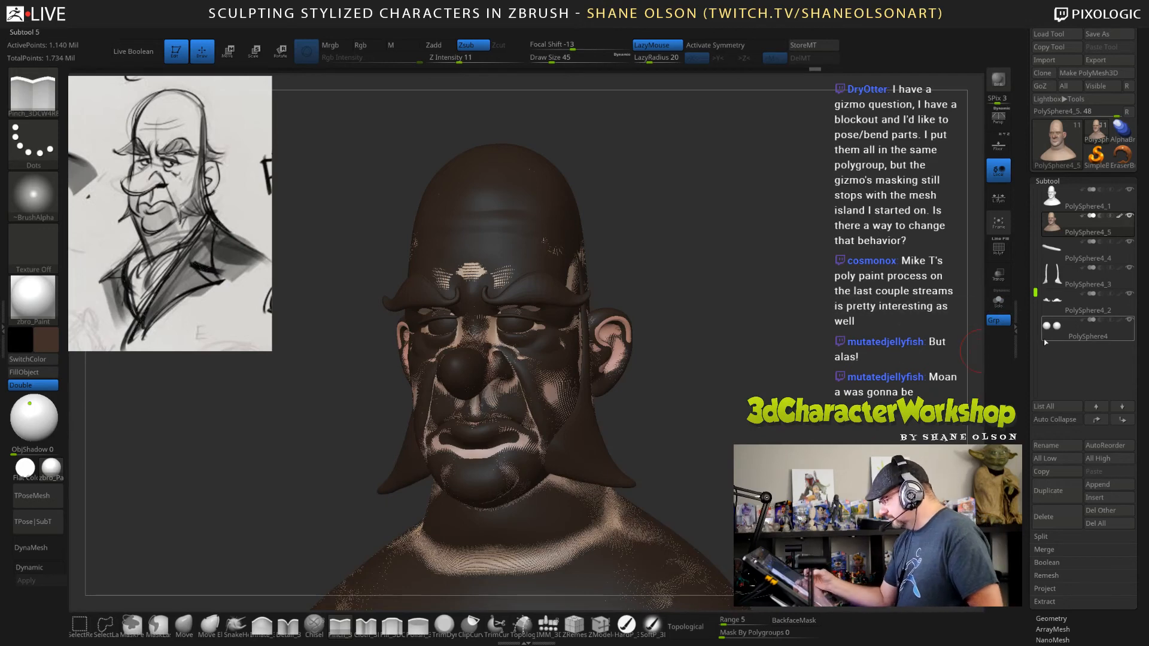
mouse_move(838, 419)
left_mouse_down()
mouse_move(807, 422)
mouse_move(852, 426)
left_mouse_up()
left_click(1128, 189)
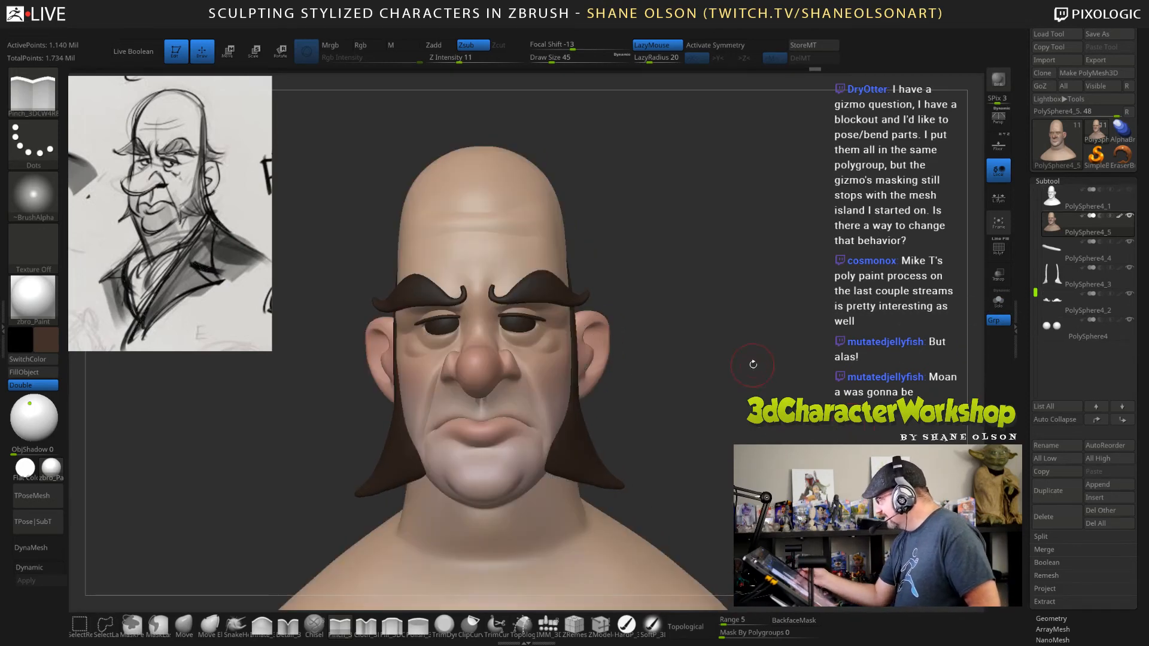
Activate the eyebrows subtool with the hard paint brush and choose a warmer, reddish brown as the hair colour.
mouse_move(751, 442)
left_mouse_down()
mouse_move(721, 442)
mouse_move(757, 457)
left_mouse_up()
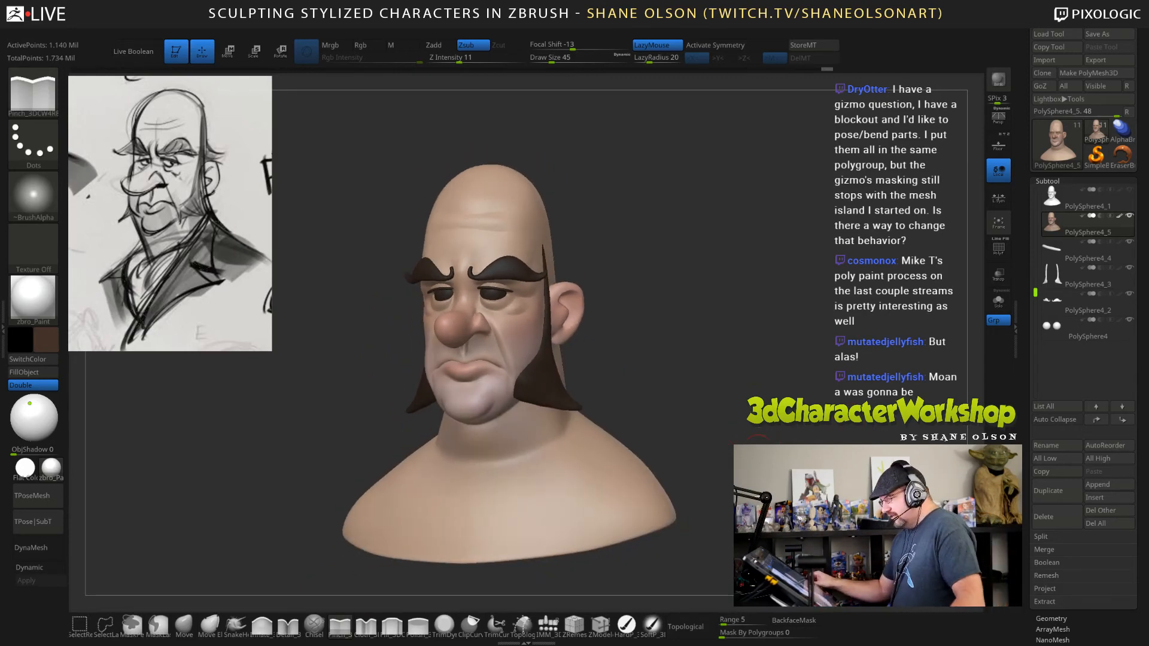
left_click_drag(680, 323, 709, 321, "shift")
left_click_drag(680, 284, 681, 311, "alt")
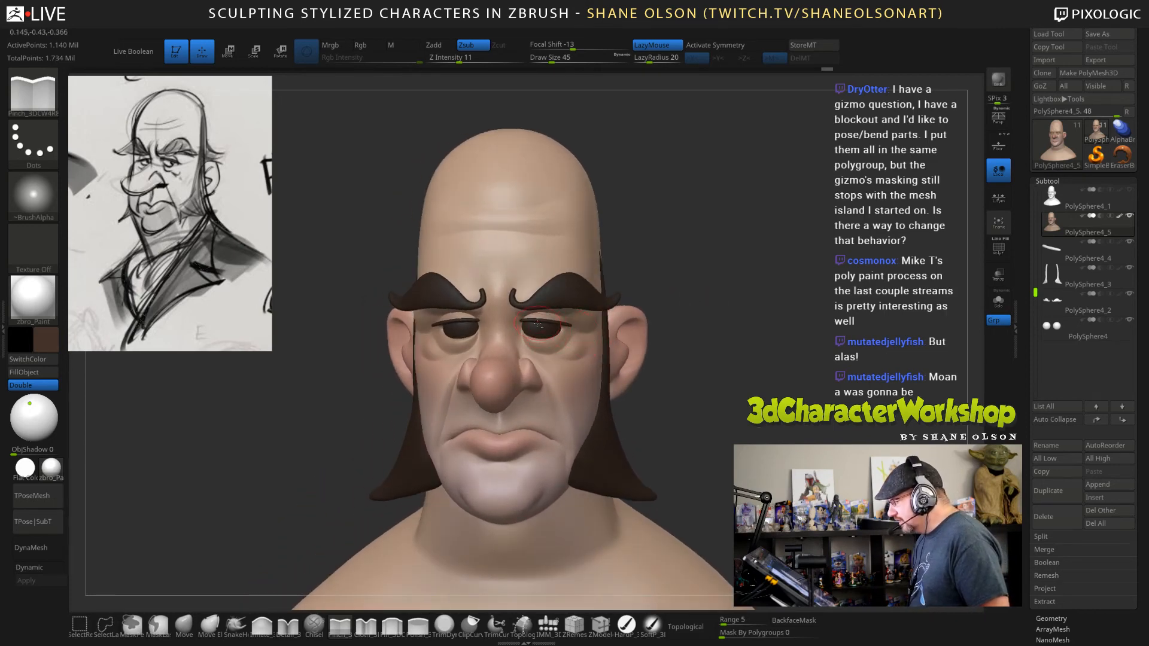
left_click(1054, 257)
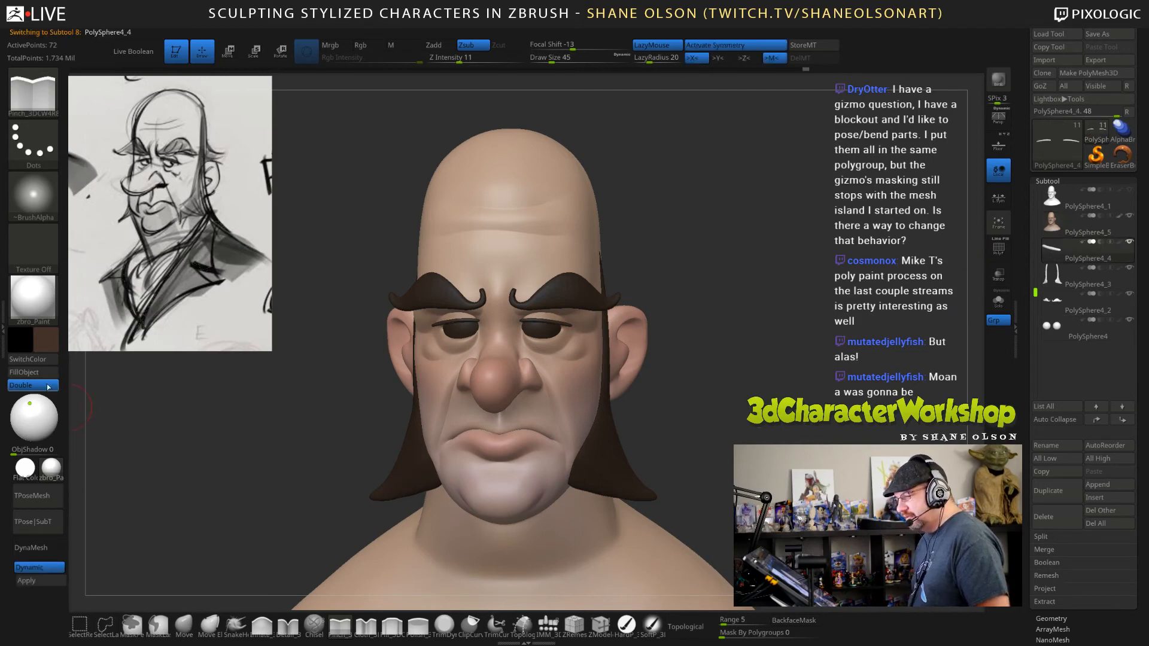
left_click(626, 626)
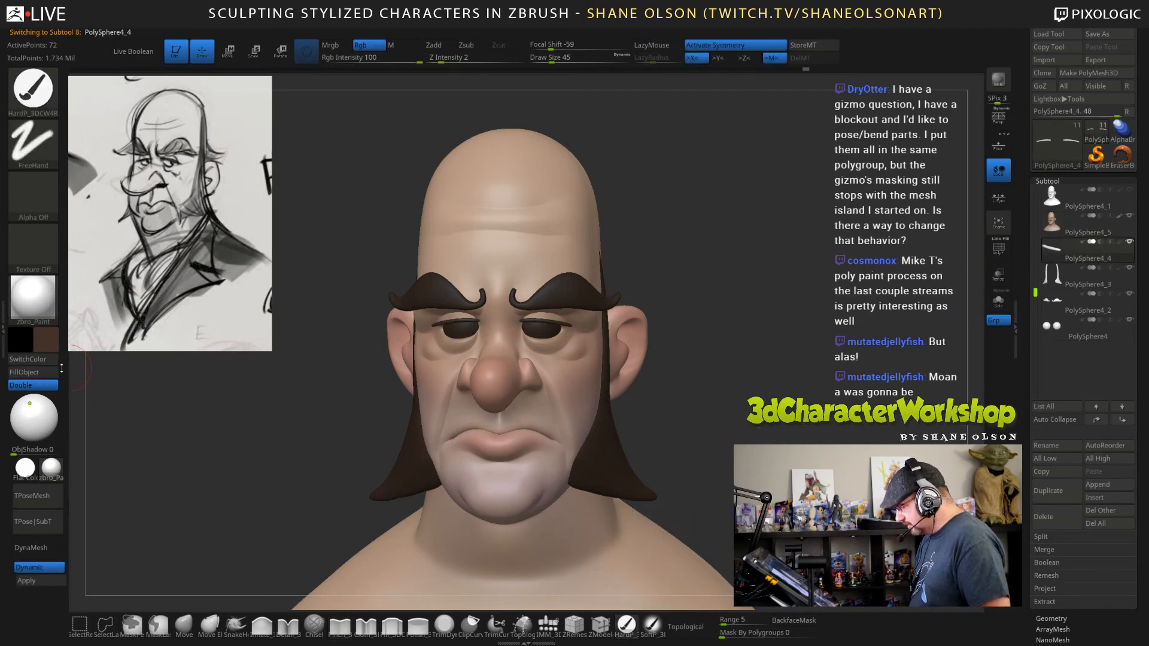
left_click_drag(770, 338, 664, 299)
left_click(629, 282, "alt")
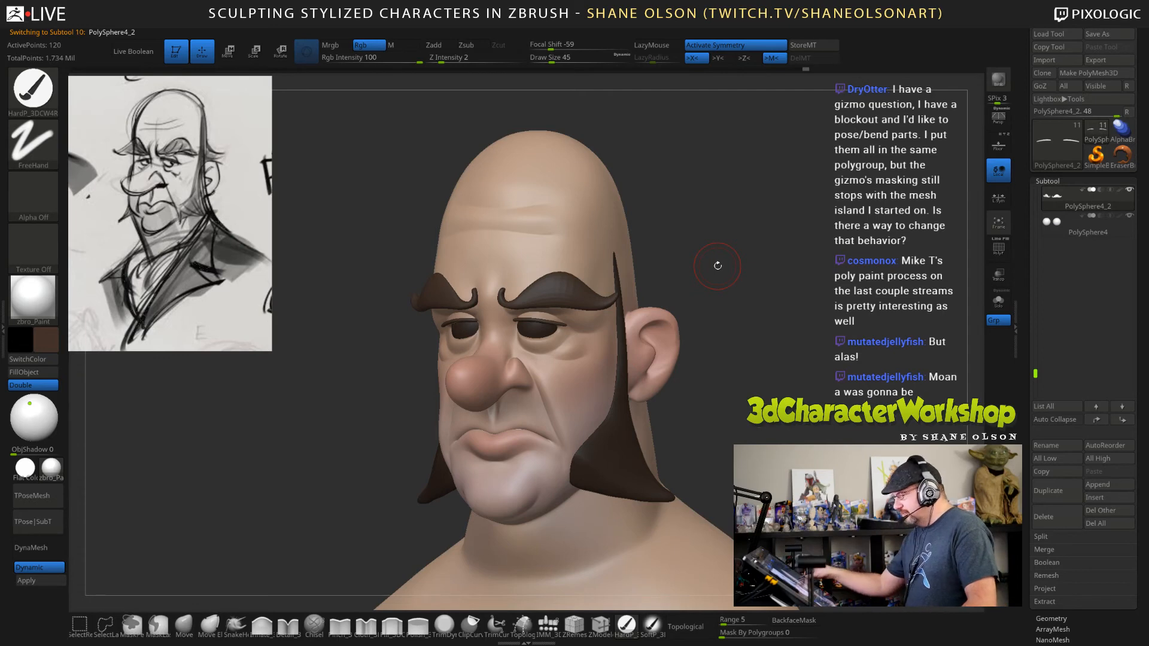
left_click_drag(346, 392, 195, 369)
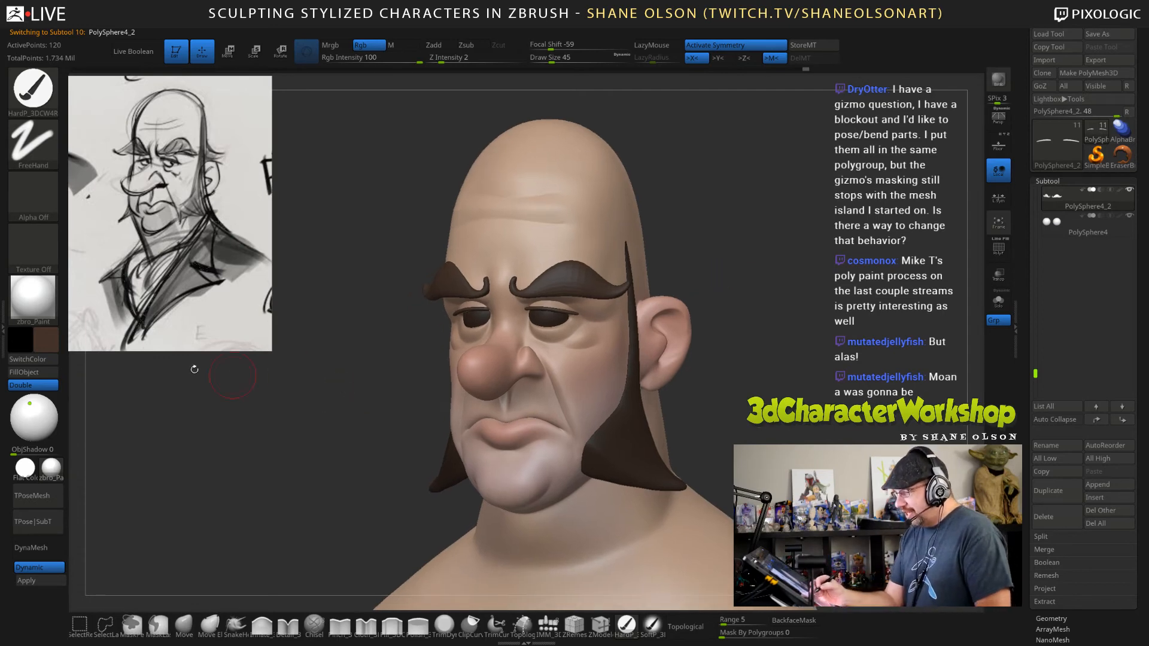
left_click(46, 339)
left_click_drag(82, 375, 100, 377)
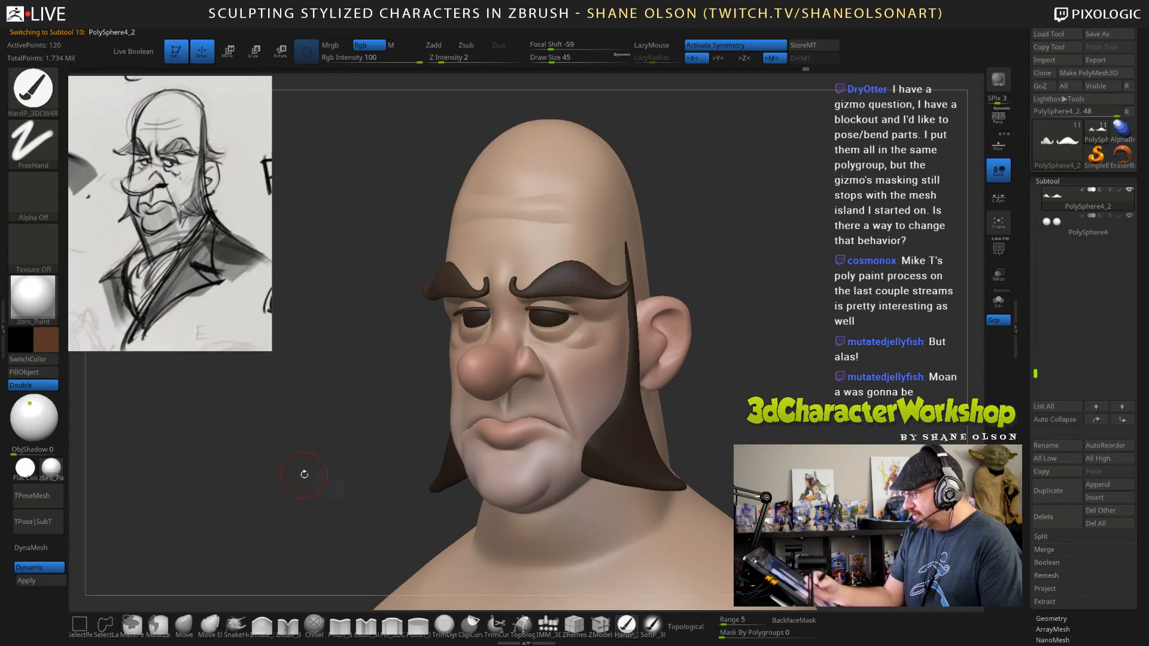
left_click_drag(304, 473, 305, 421, "alt")
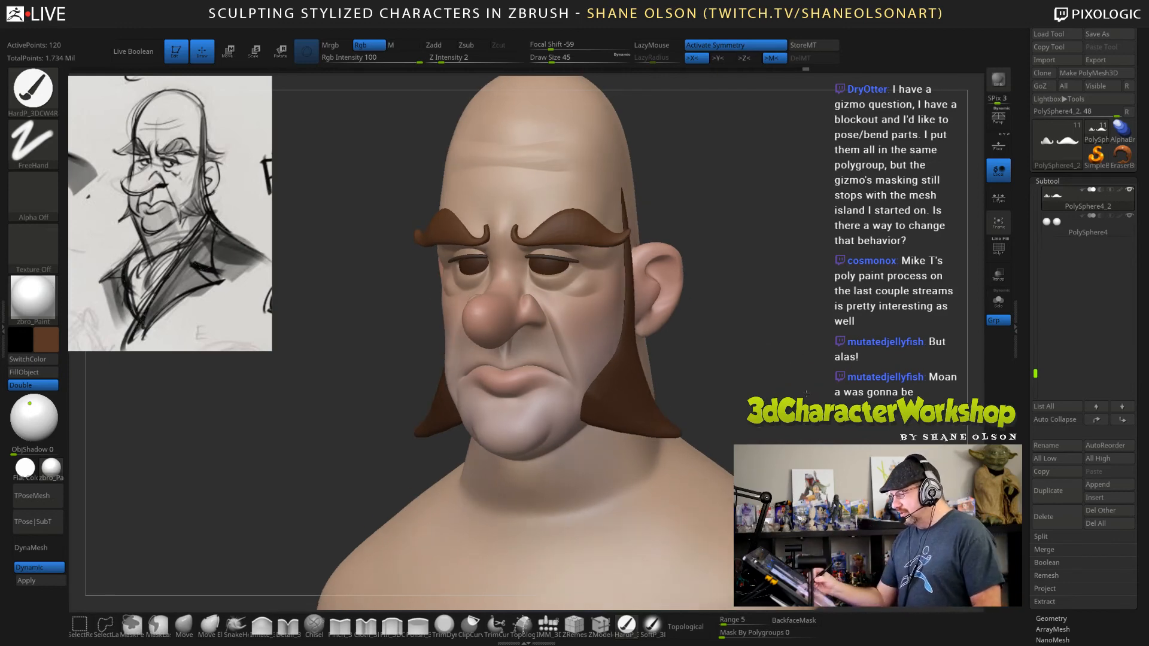
Reselect the eyebrows and convert their dynamic subdivision preview into real geometry.
mouse_move(802, 391)
left_mouse_down()
mouse_move(804, 365)
mouse_move(771, 335)
mouse_move(777, 325)
mouse_move(766, 336)
mouse_move(775, 353)
mouse_move(751, 329)
mouse_move(746, 339)
mouse_move(671, 331)
left_mouse_up()
left_click(671, 331, "alt")
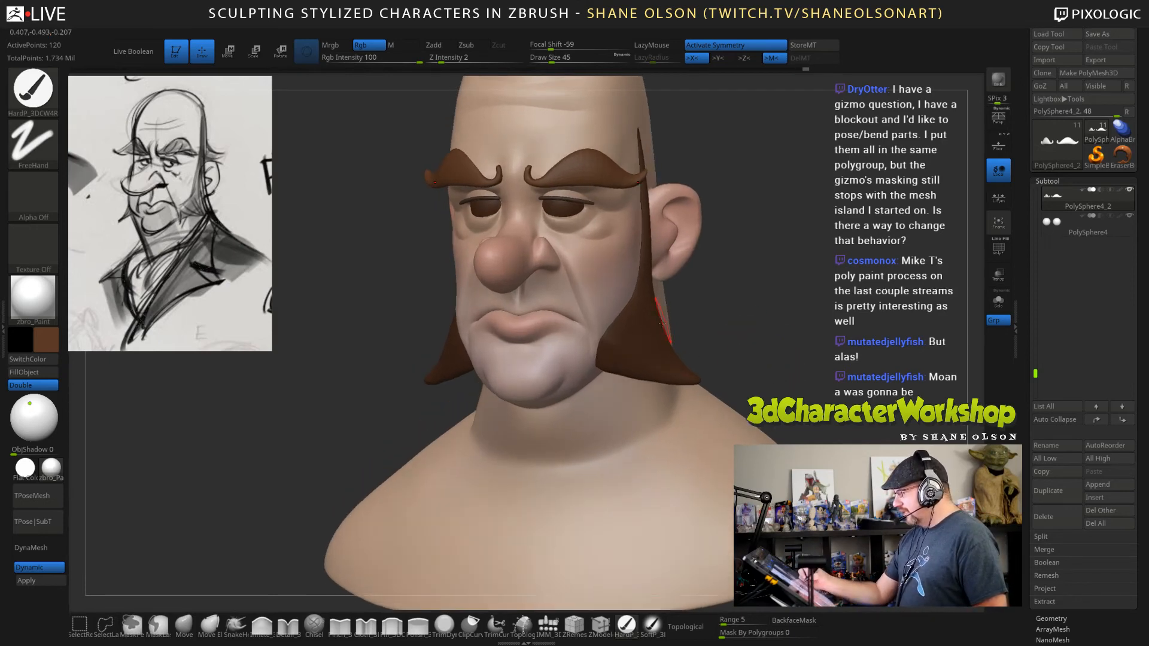
left_click_drag(793, 355, 706, 365)
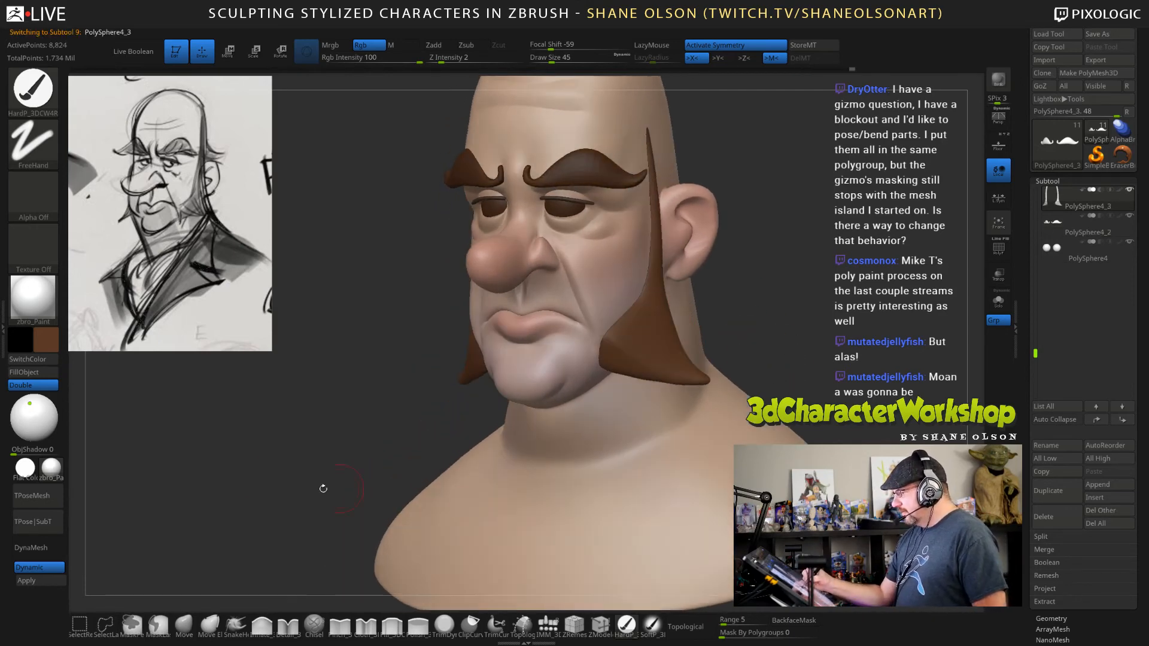
left_click(592, 175, "alt")
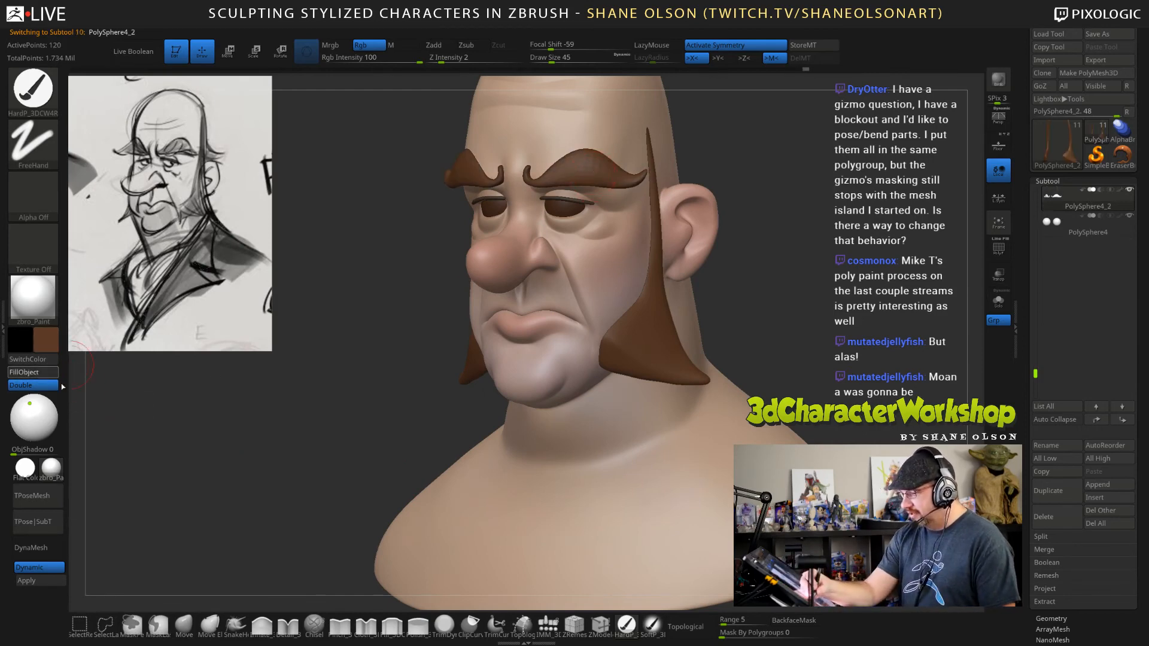
left_click(26, 581)
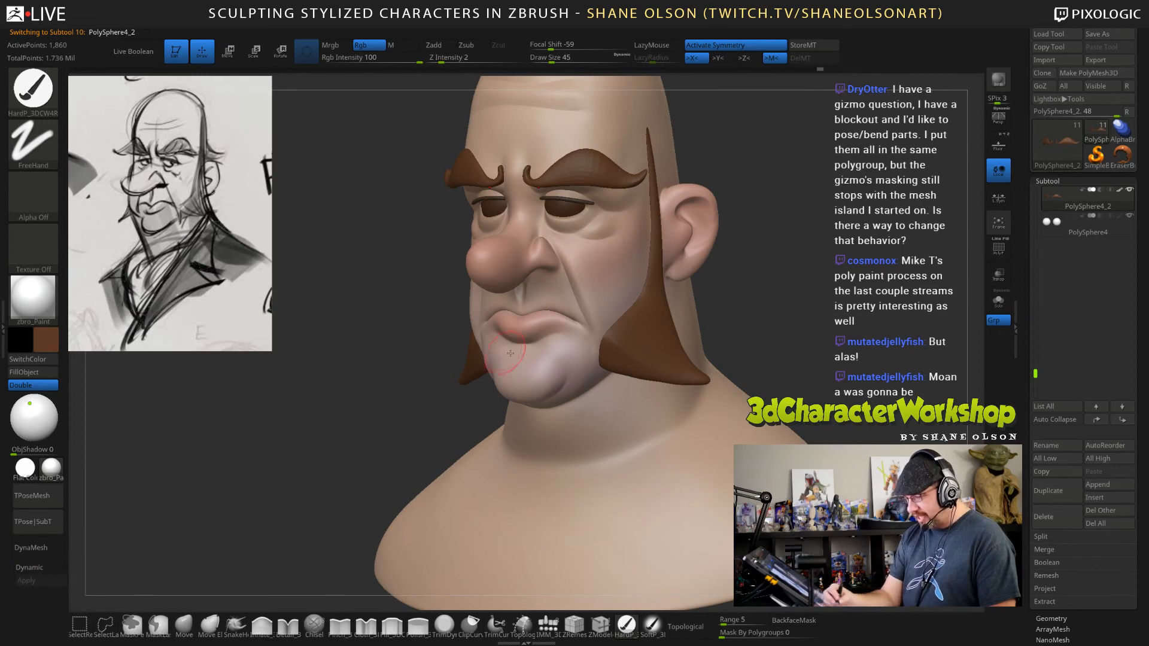
Convert the sideburns' dynamic subdivision into real geometry and divide the mesh one more level.
left_click(652, 347, "alt")
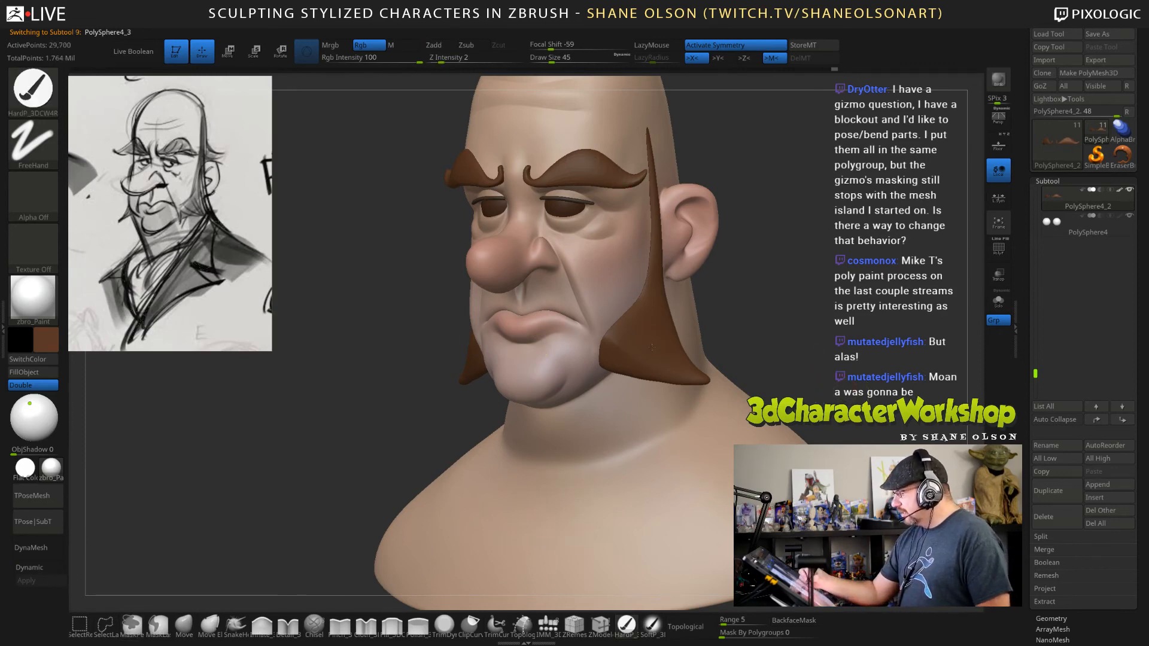
left_click(26, 580)
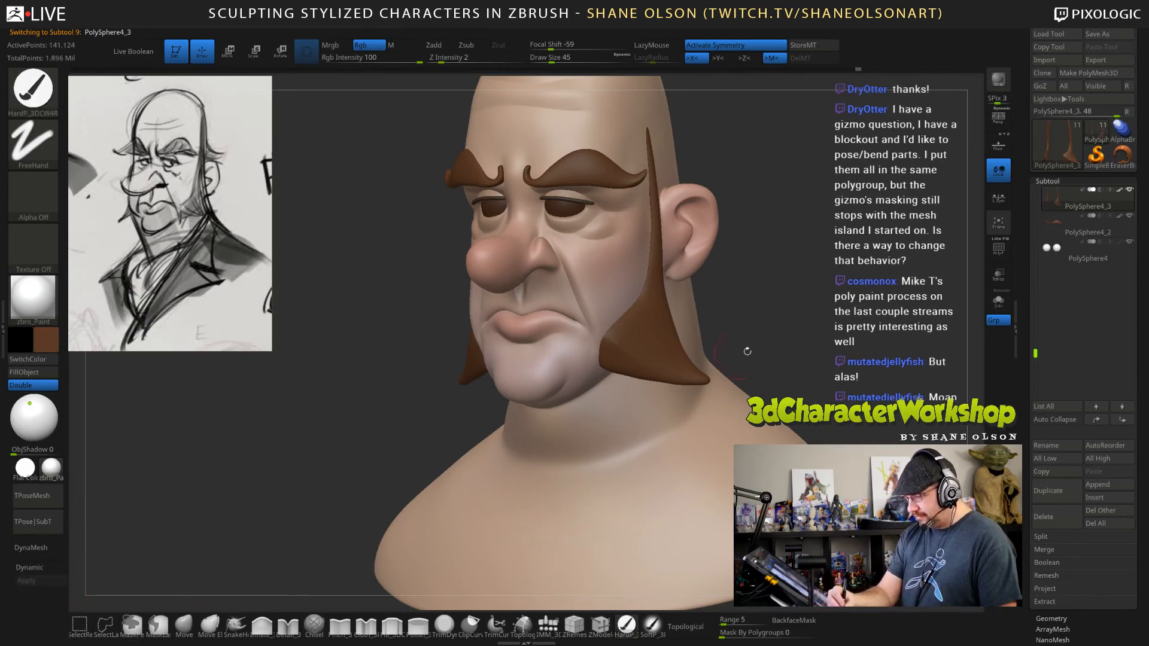
mouse_move(849, 359)
left_mouse_down()
mouse_move(868, 355)
mouse_move(790, 360)
mouse_move(678, 320)
left_mouse_up()
key("ctrl+d")
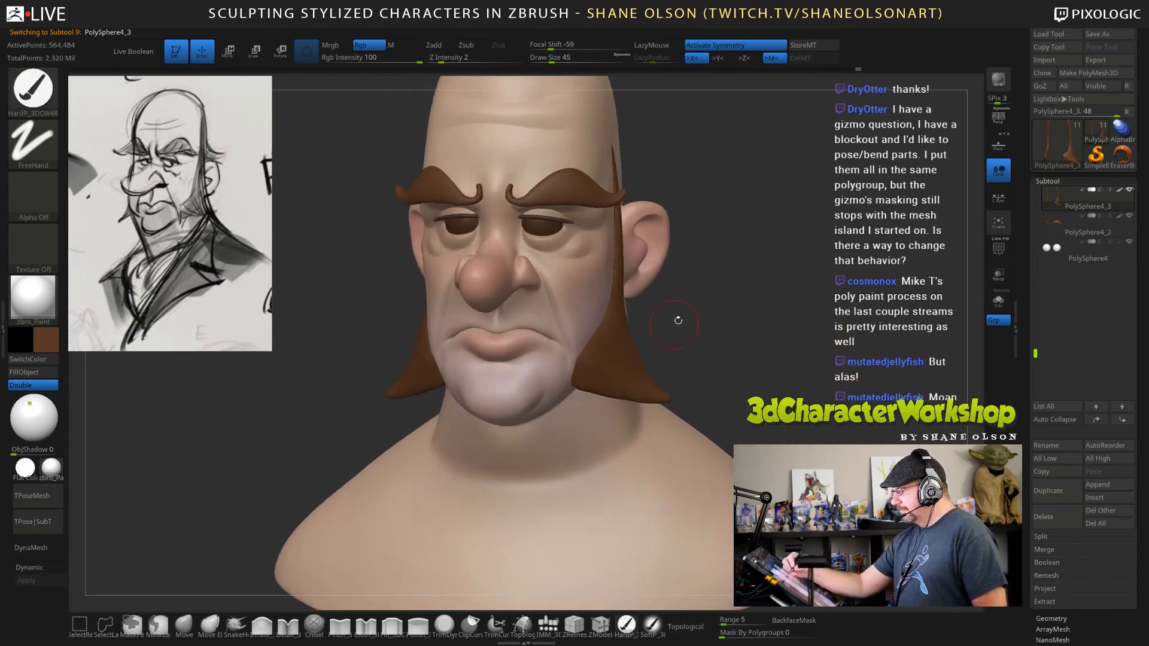
Select the eyeballs and fill them with a warm off-white, adjusting how light and saturated the tone is.
left_click_drag(764, 302, 727, 301)
left_click(543, 228, "alt")
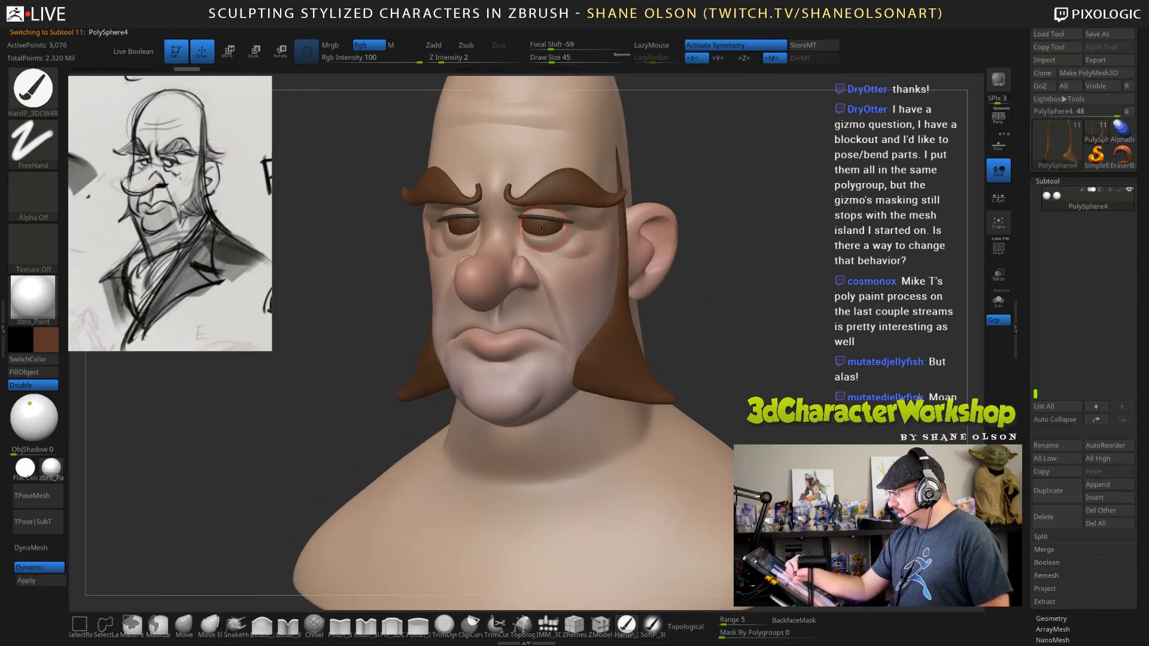
left_click(45, 337)
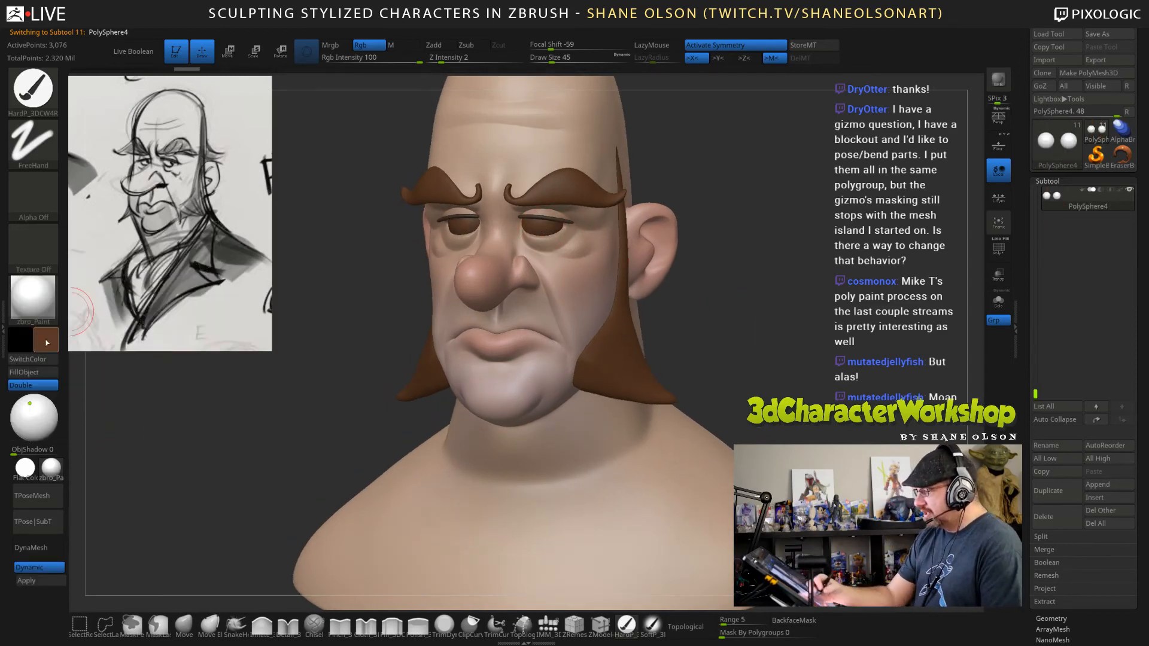
mouse_move(45, 339)
left_mouse_down()
mouse_move(102, 379)
mouse_move(51, 313)
mouse_move(56, 282)
mouse_move(97, 237)
left_mouse_up()
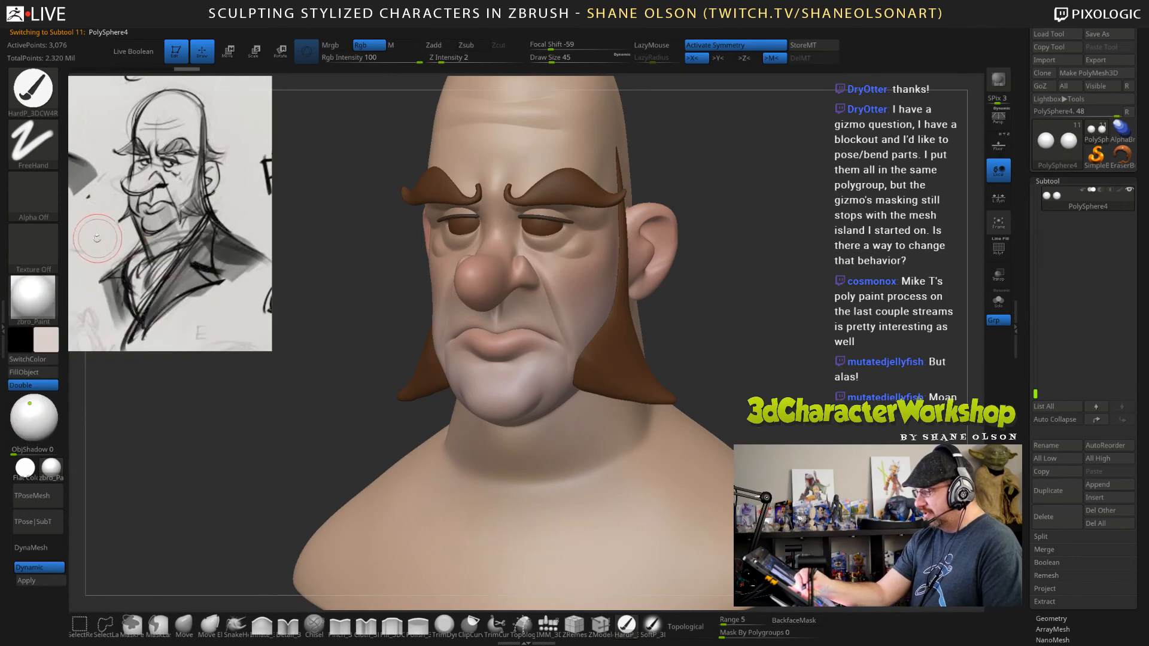
left_click(27, 372)
mouse_move(46, 336)
left_mouse_down()
mouse_move(105, 279)
mouse_move(82, 274)
mouse_move(94, 242)
mouse_move(94, 270)
mouse_move(73, 290)
left_mouse_up()
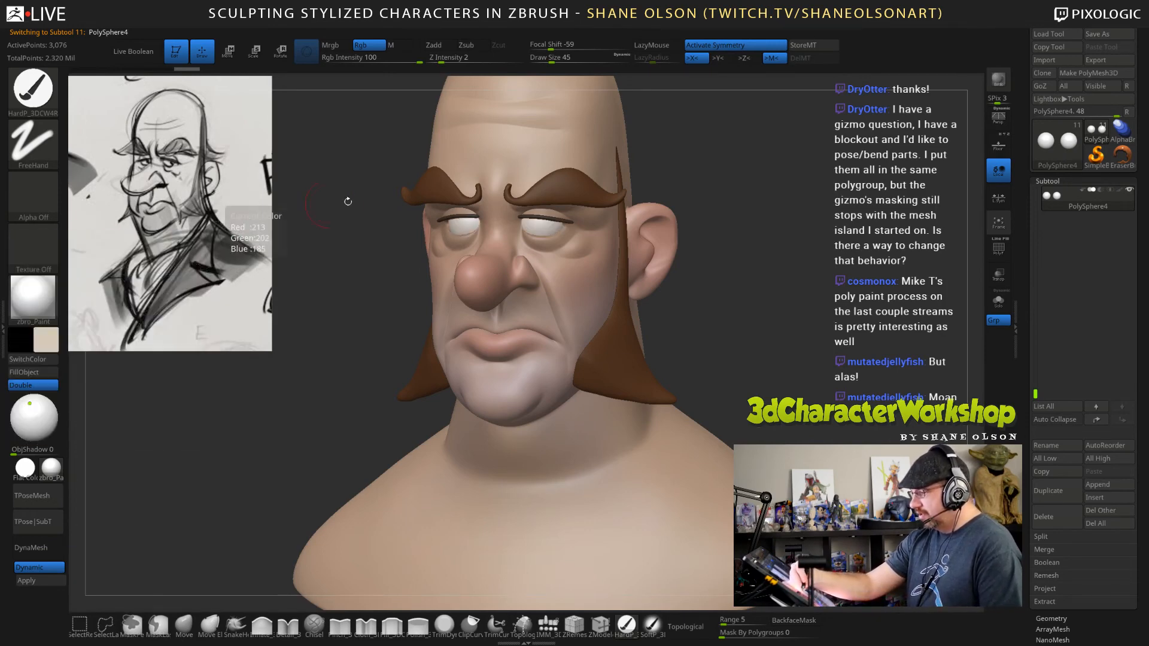
mouse_move(46, 338)
left_mouse_down()
mouse_move(101, 259)
mouse_move(70, 316)
left_mouse_up()
mouse_move(113, 385)
left_mouse_down()
mouse_move(169, 414)
mouse_move(185, 480)
left_mouse_up()
left_click_drag(46, 338, 75, 281)
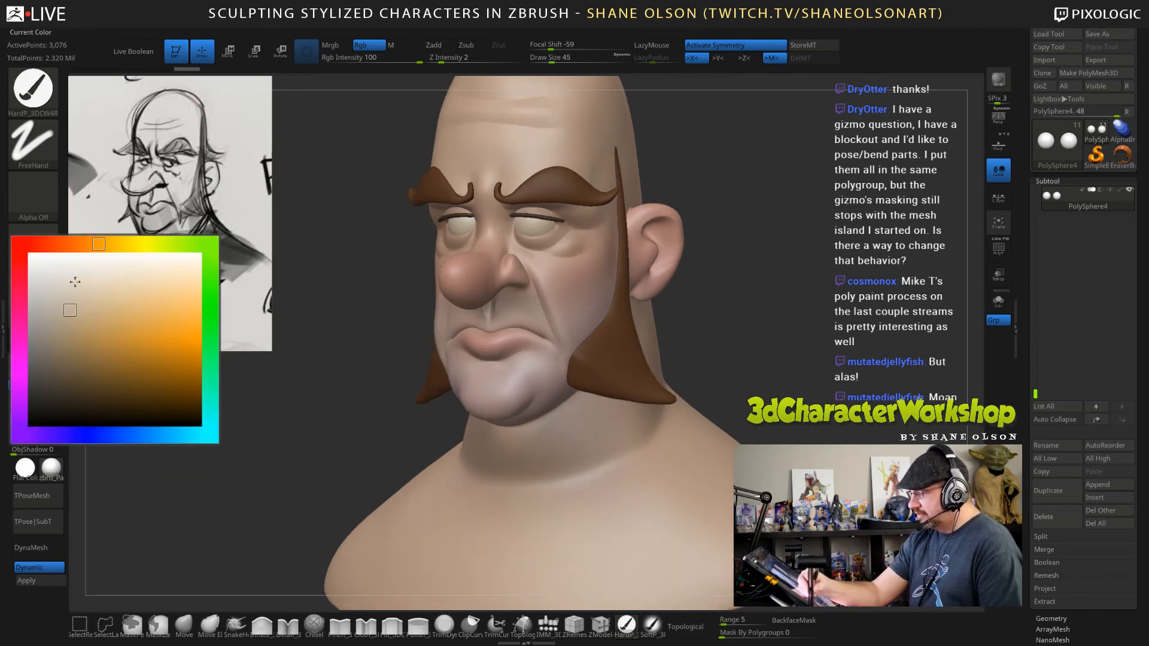
left_click(70, 288)
left_click_drag(255, 416, 278, 417)
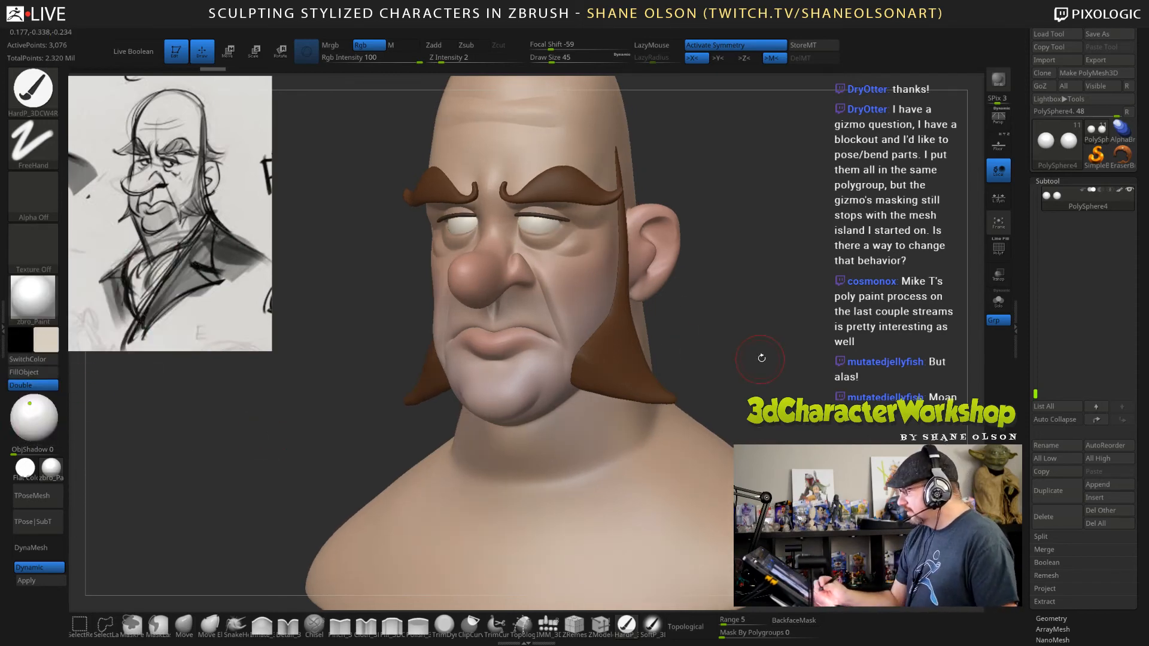
Select the eyebrows, sample their brown colour and reduce the brush's draw size to 23.
mouse_move(760, 358)
left_mouse_down()
mouse_move(745, 359)
mouse_move(773, 365)
mouse_move(754, 299)
mouse_move(751, 329)
mouse_move(789, 368)
left_mouse_up()
mouse_move(786, 329)
left_mouse_down()
mouse_move(795, 286)
mouse_move(748, 261)
left_mouse_up()
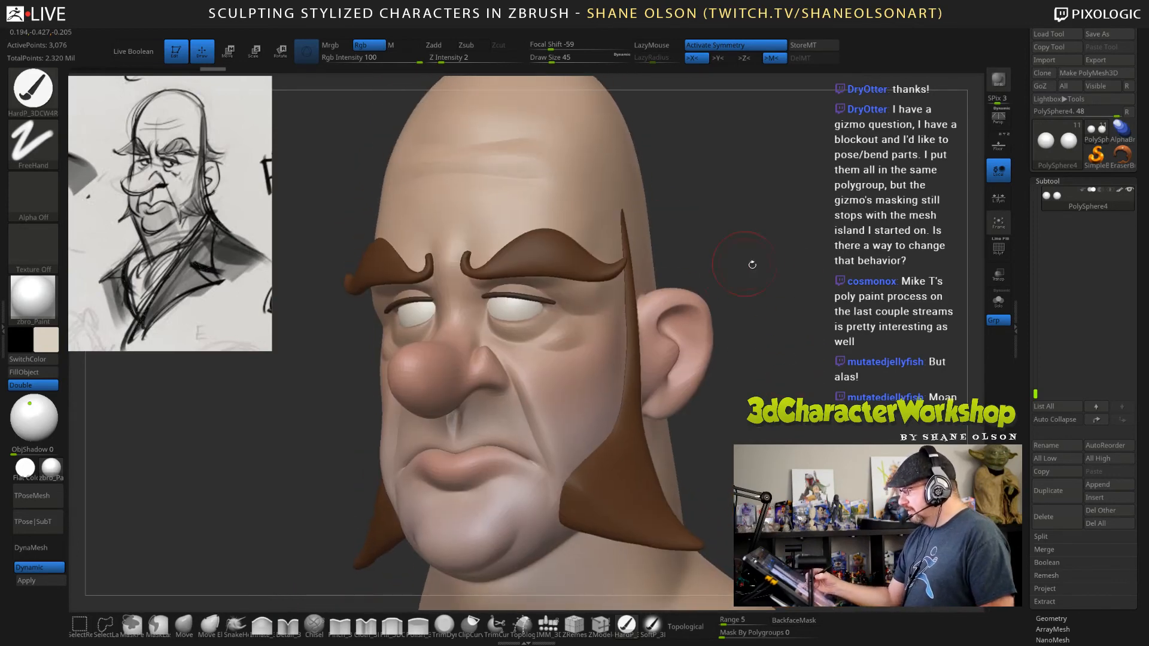
left_click(546, 259, "alt")
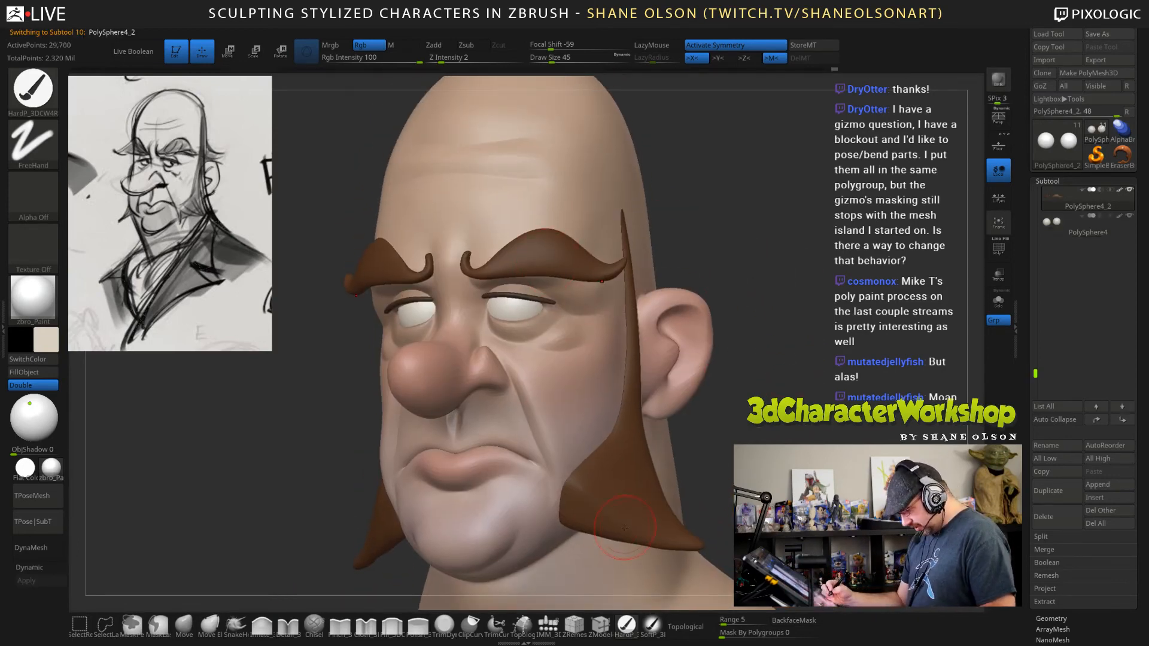
key("c")
key("b")
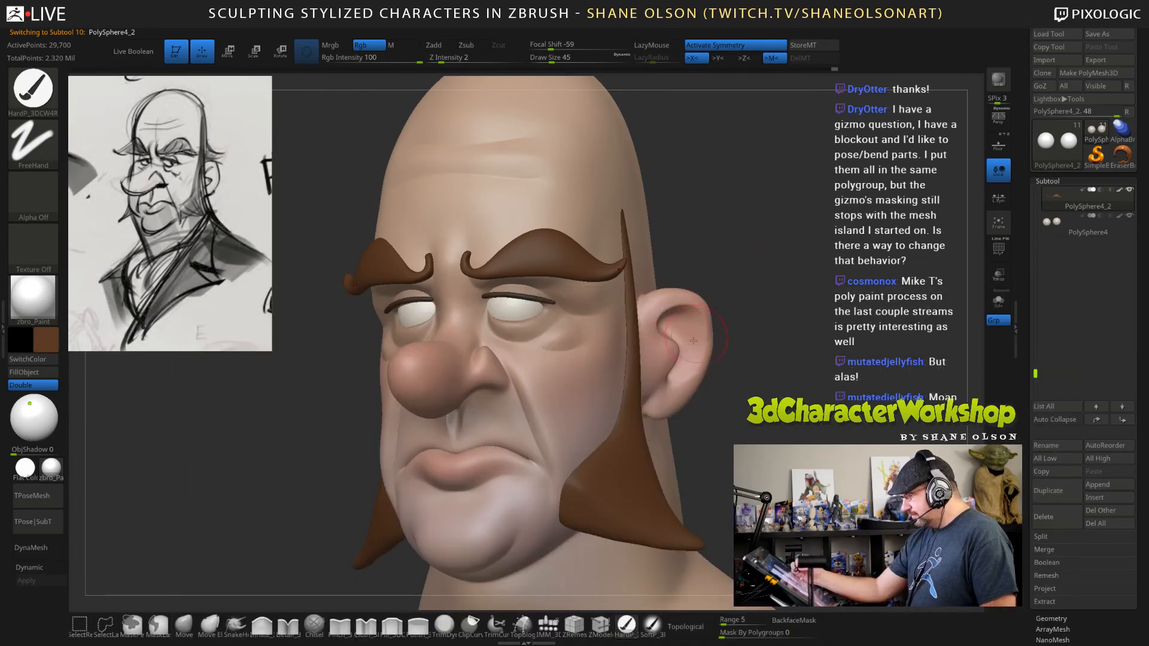
key("s")
left_click(751, 268)
left_click_drag(760, 270, 761, 262)
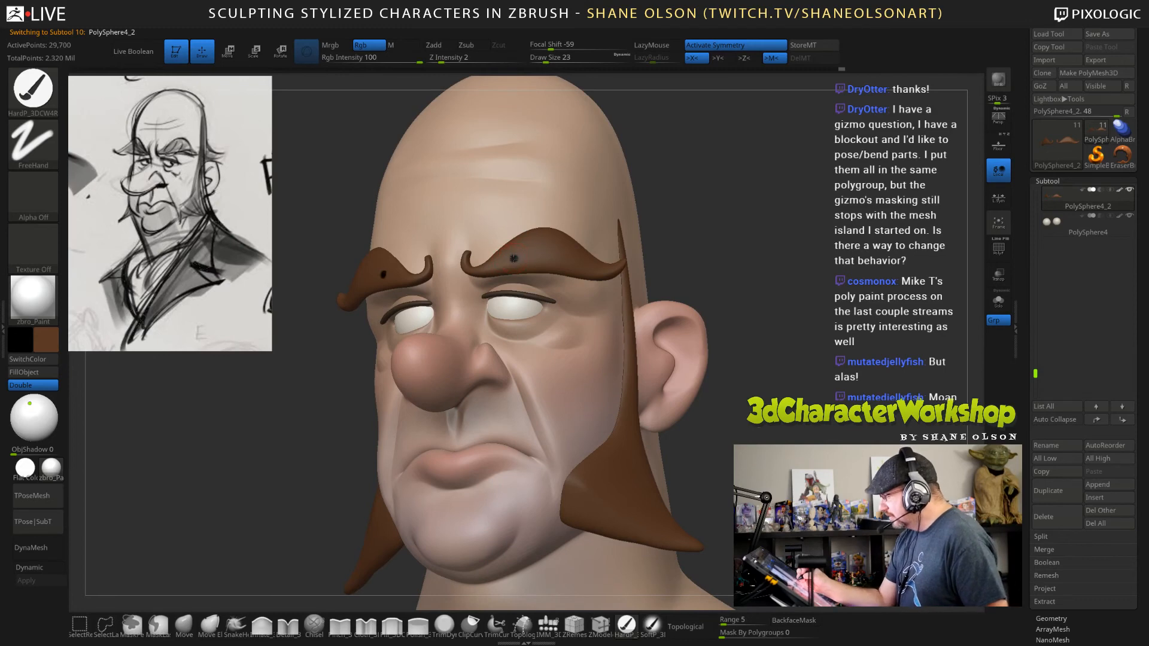
key("ctrl+z")
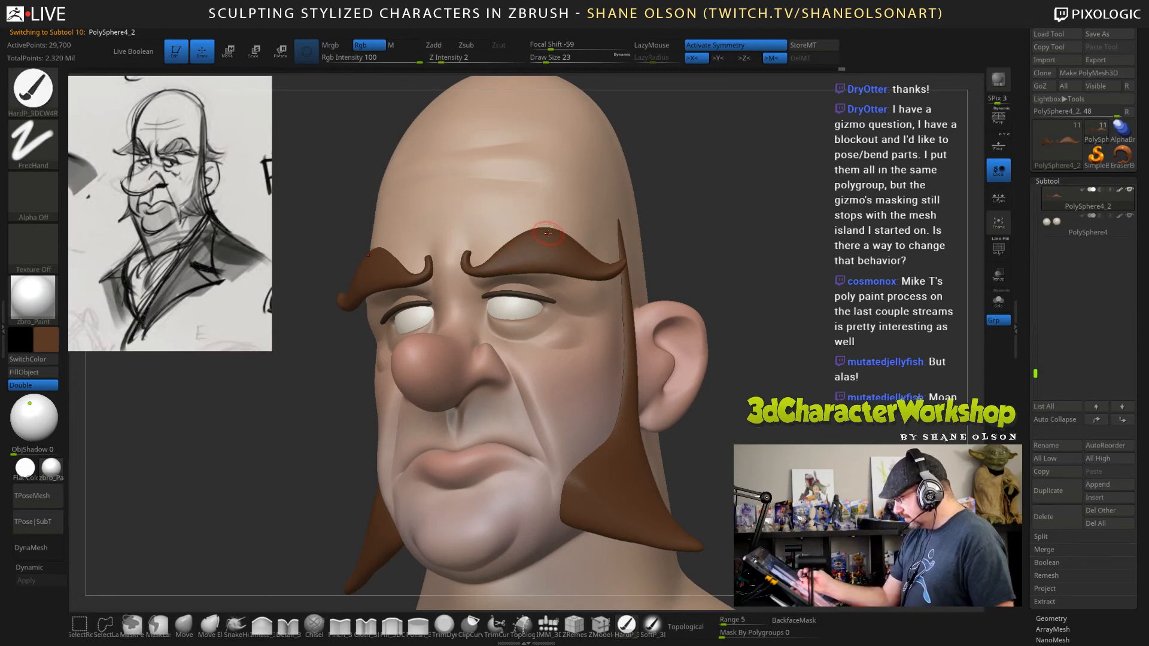
Sculpt flowing hair strands along both eyebrows with the ClayBuildup brush and symmetry on.
key("b")
key("c")
key("b")
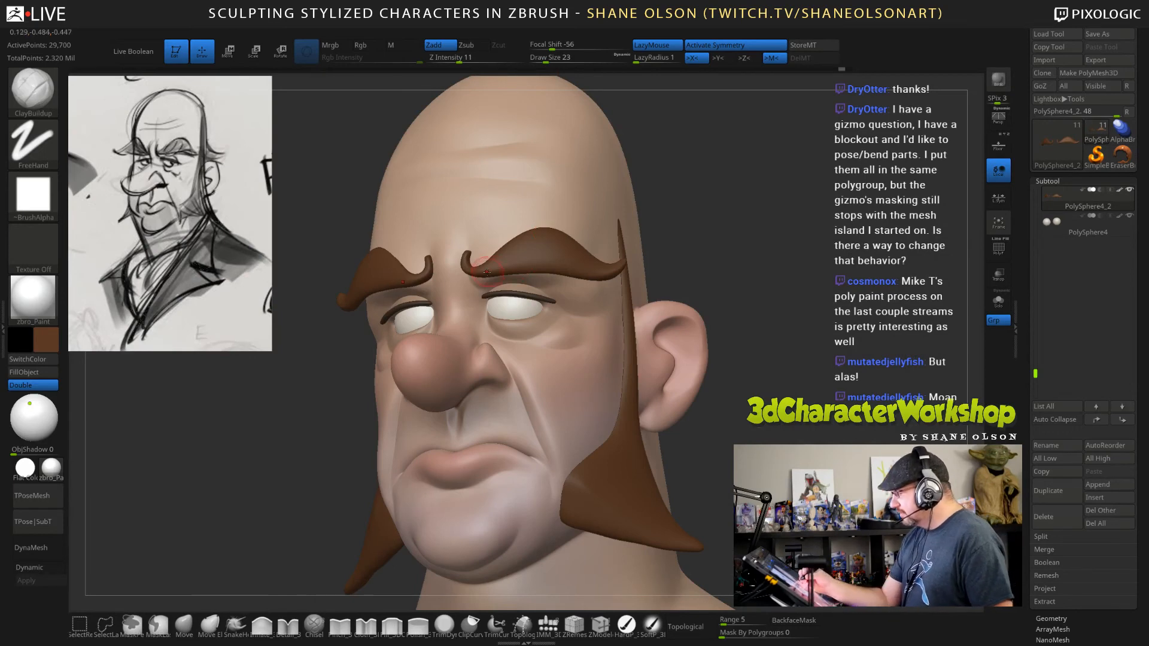
right_click_drag(549, 237, 488, 256)
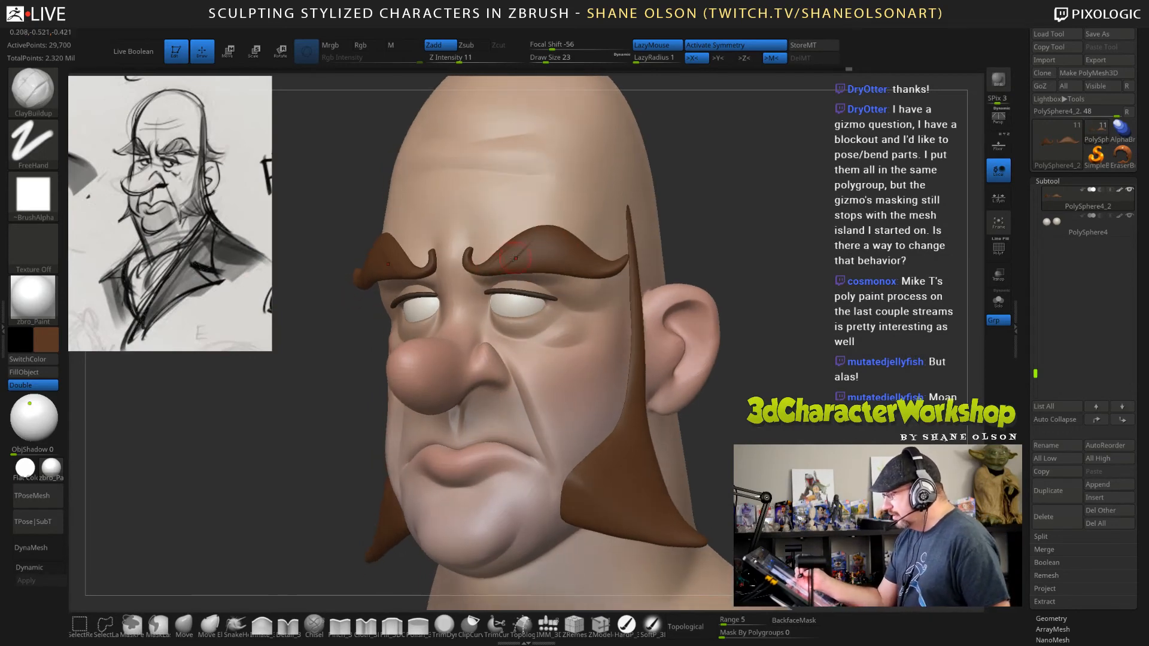
left_click_drag(507, 264, 539, 237)
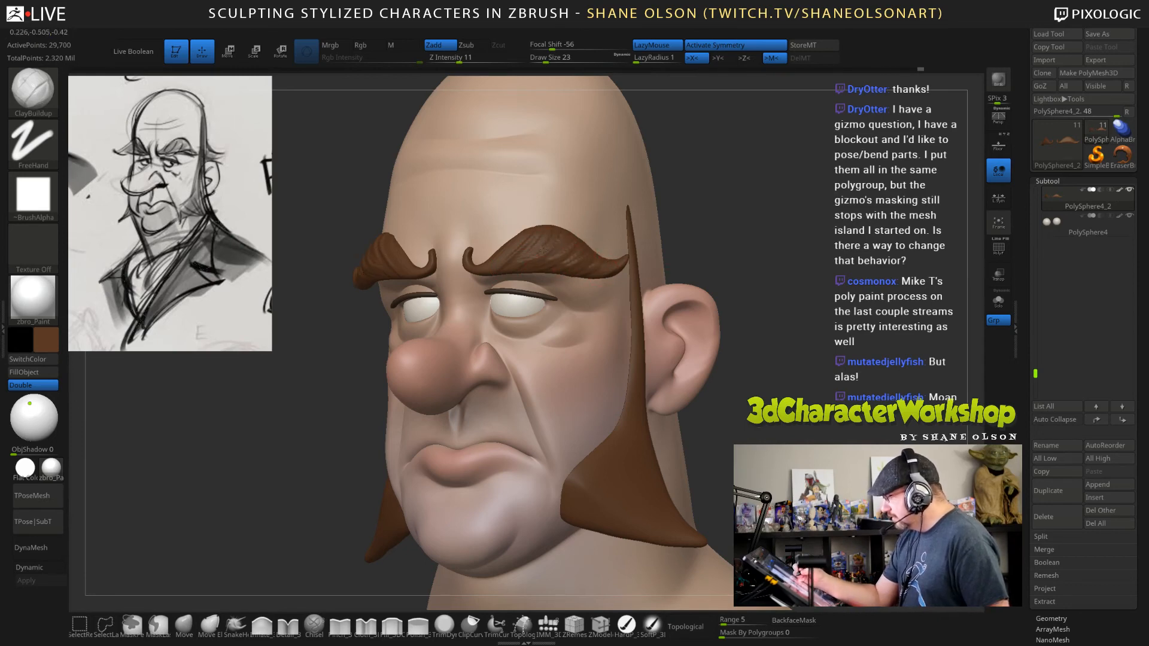
right_click_drag(515, 233, 583, 241)
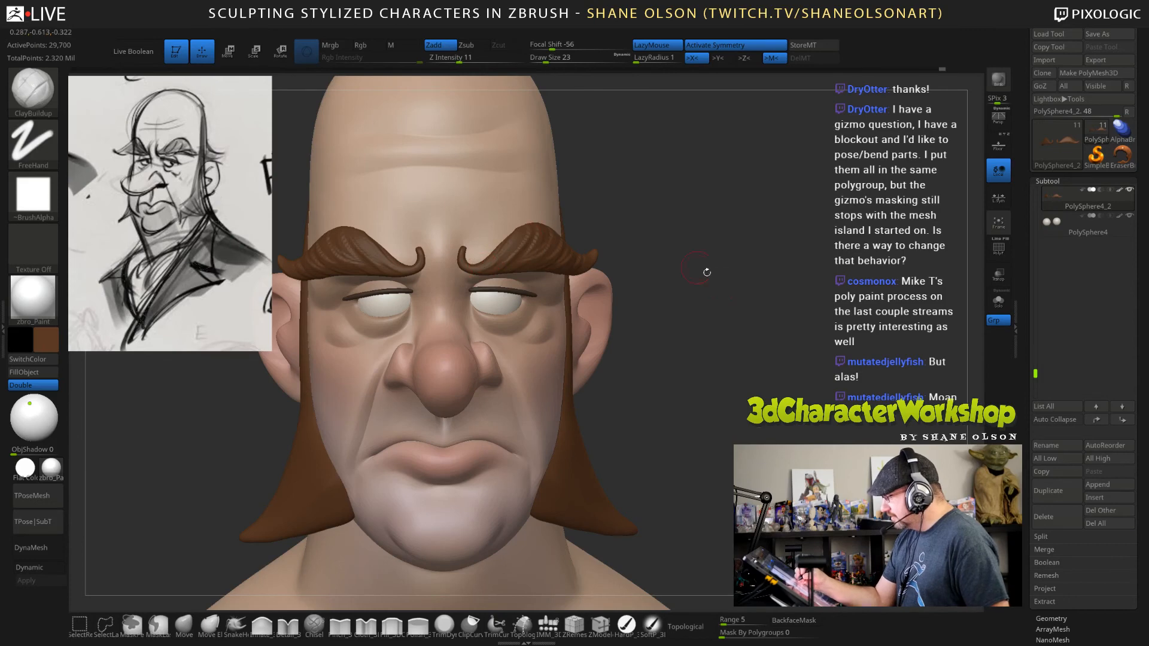
Select the sideburns and sculpt long hair strands fanning from the narrow upper part to the lower edge with the ClayBuildup brush.
right_click_drag(706, 272, 813, 369)
mouse_move(814, 370)
left_mouse_down()
mouse_move(845, 365)
mouse_move(771, 359)
left_mouse_up()
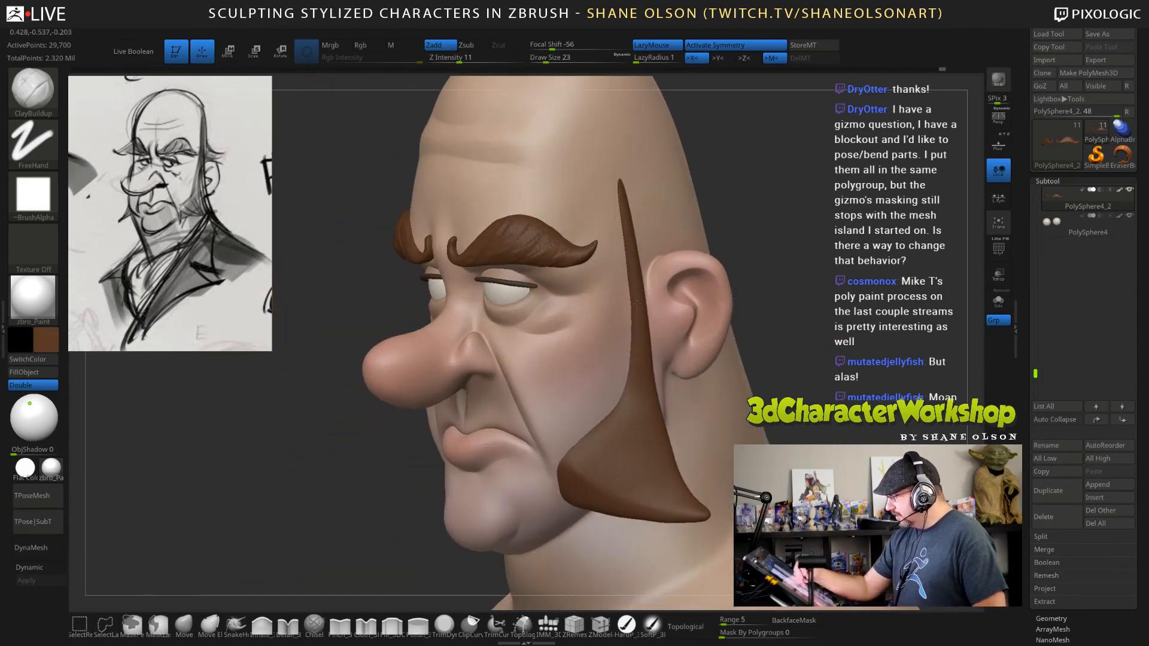
left_click(649, 404, "alt")
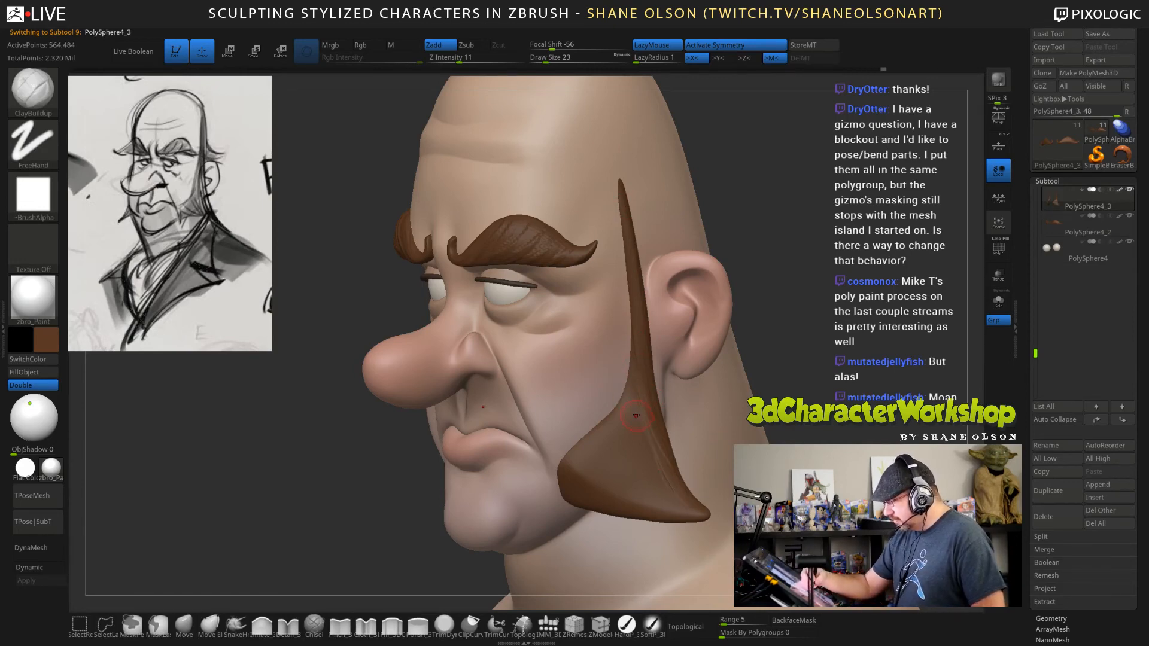
right_click_drag(636, 415, 638, 429)
mouse_move(625, 402)
left_mouse_down()
mouse_move(657, 471)
mouse_move(645, 435)
left_mouse_up()
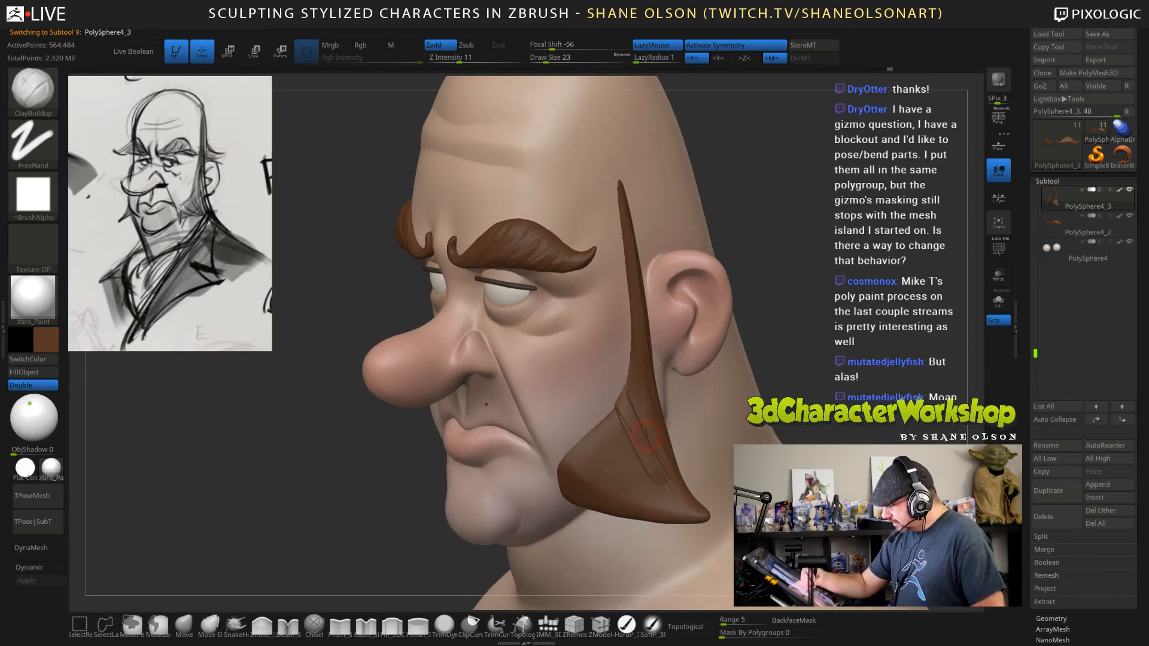
left_click_drag(625, 395, 665, 485)
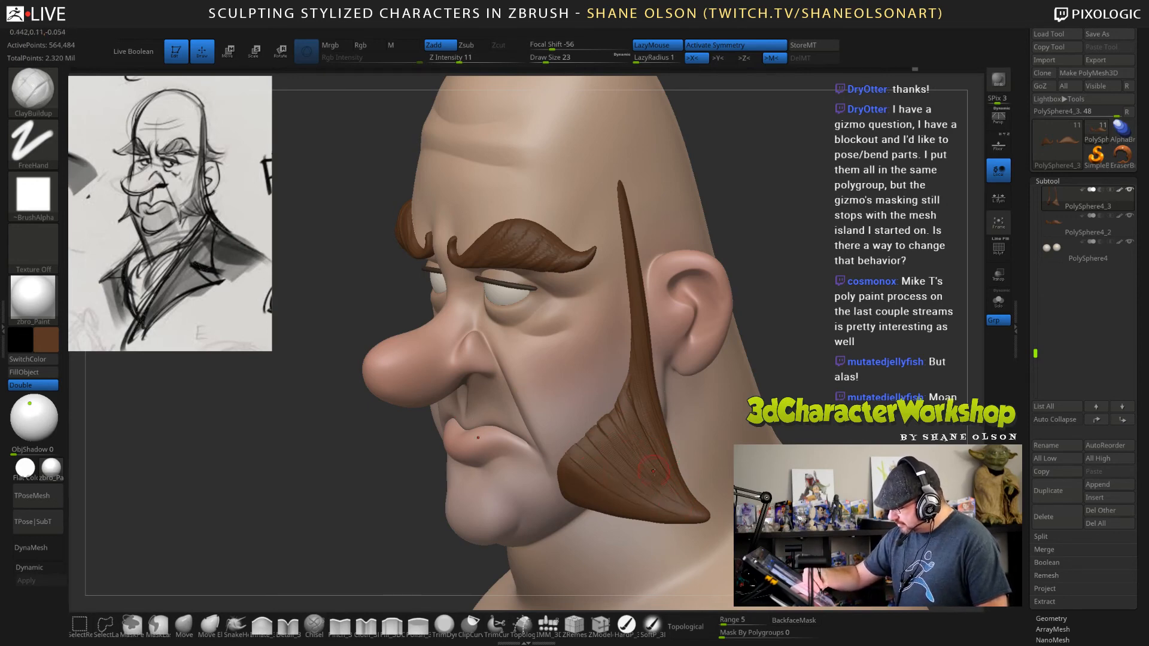
left_click_drag(418, 437, 502, 427)
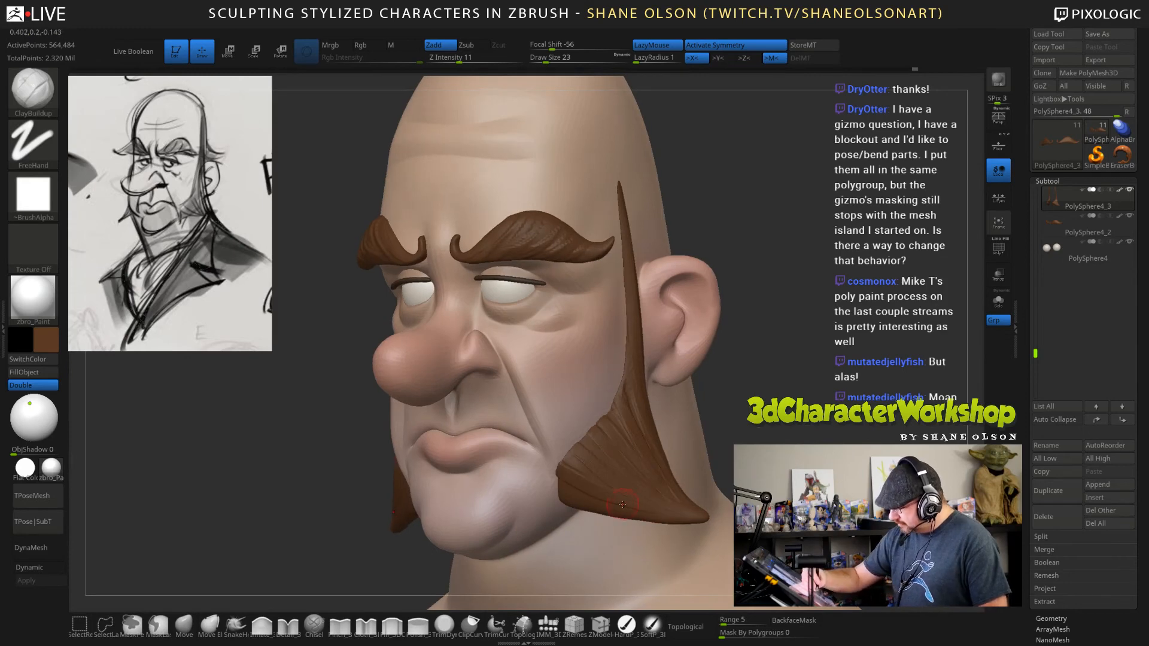
mouse_move(681, 456)
right_mouse_down()
mouse_move(656, 458)
mouse_move(666, 512)
right_mouse_up()
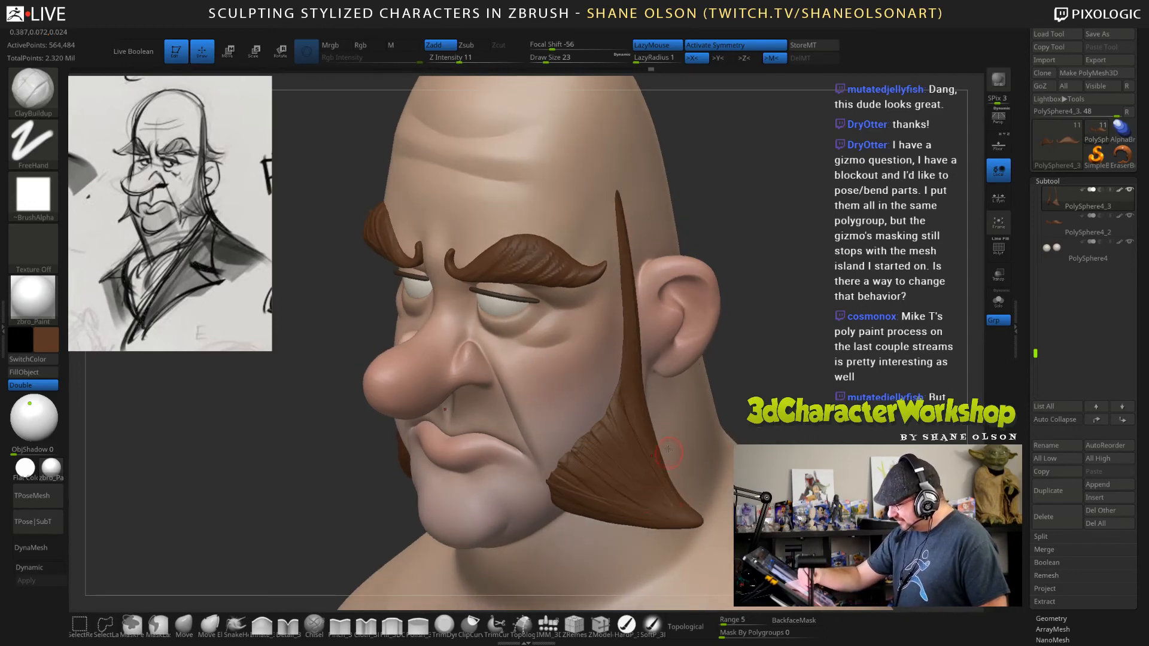
Raise the ClayBuildup brush's Z intensity to 100 and its draw size to 41.
key("shift")
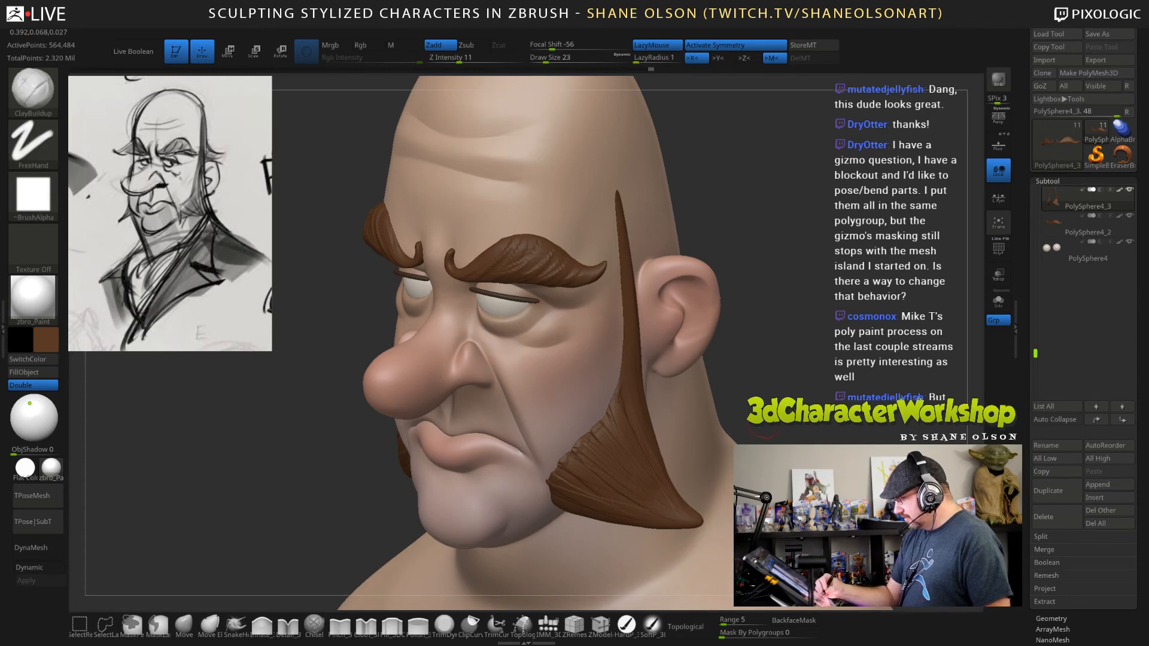
left_click_drag(460, 58, 526, 59, "shift")
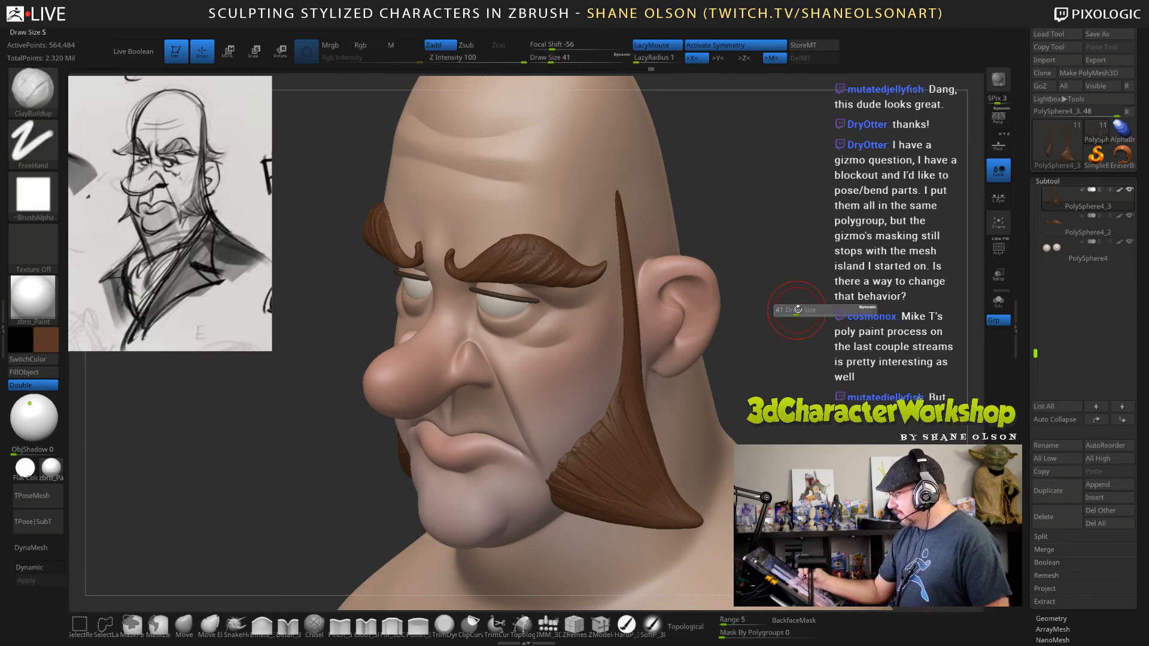
key("shift")
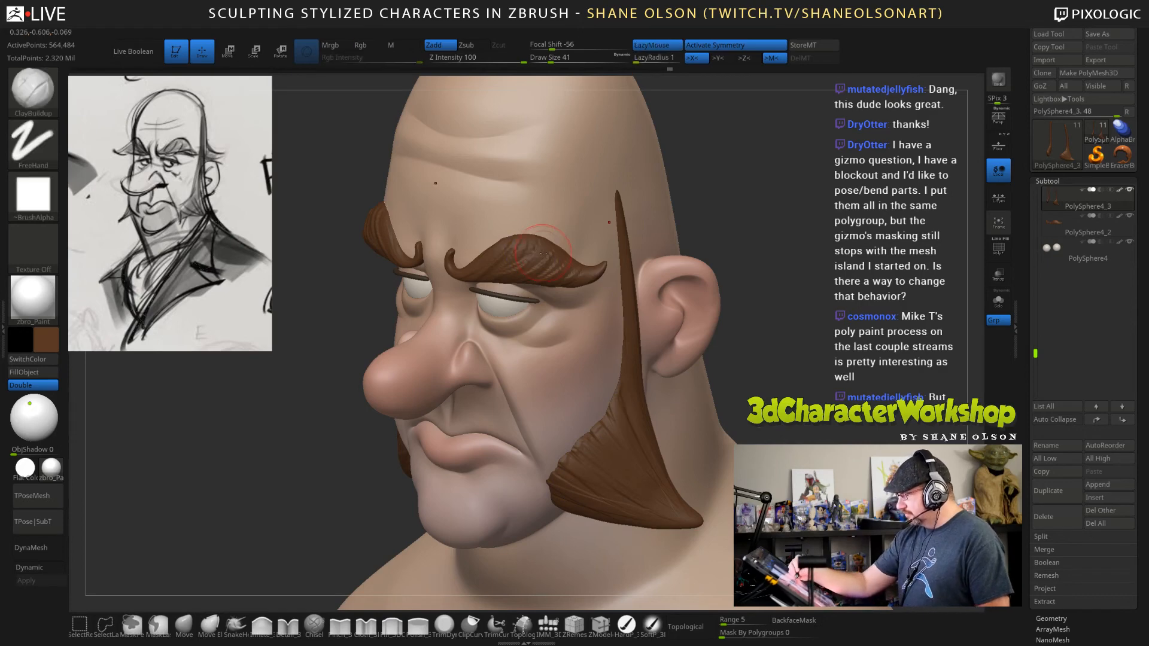
Select the eyebrows and lower the Smooth brush's Z intensity to 21 for softening their strands.
left_click(518, 250, "alt")
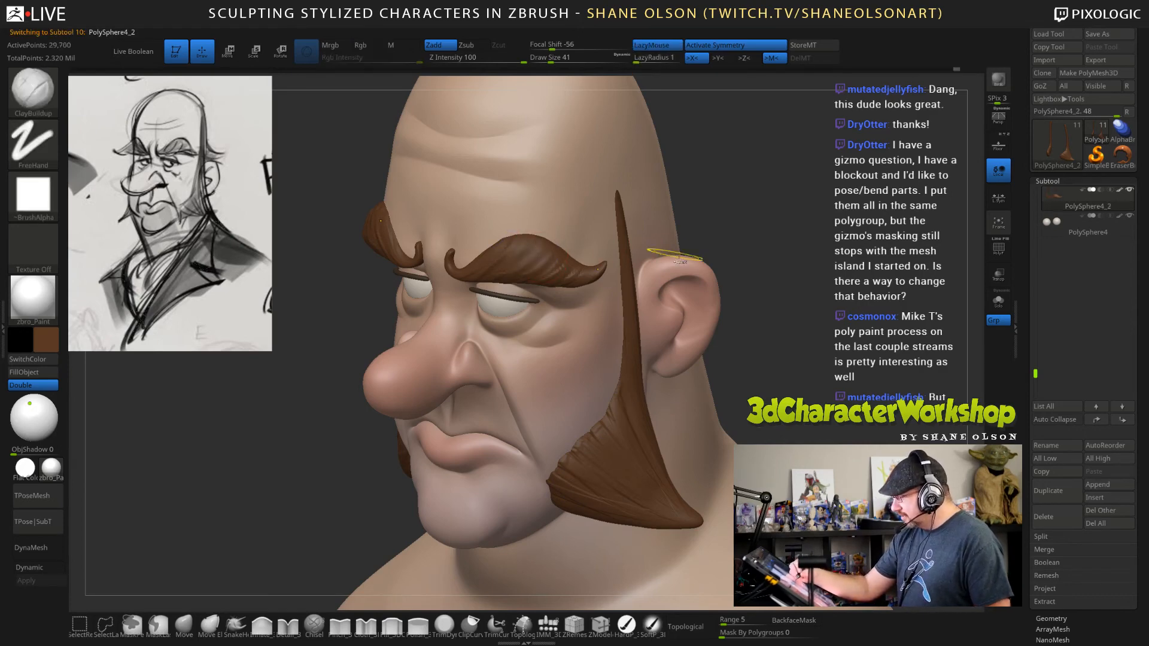
key("ctrl")
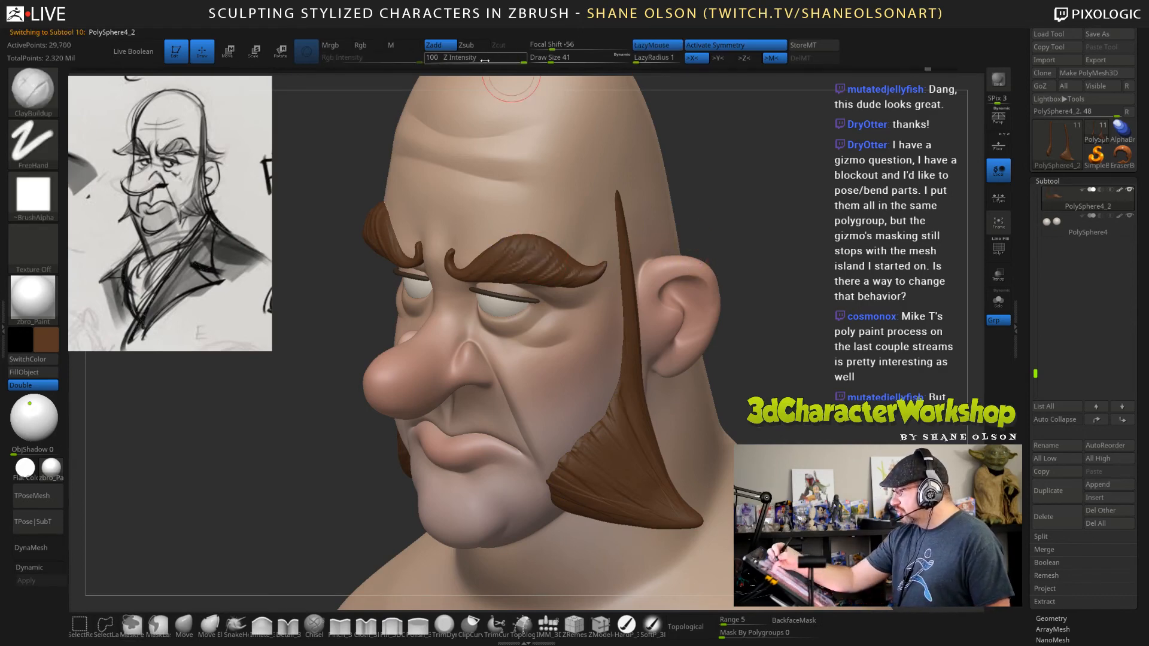
left_click(496, 59)
key("shift")
key("shift")
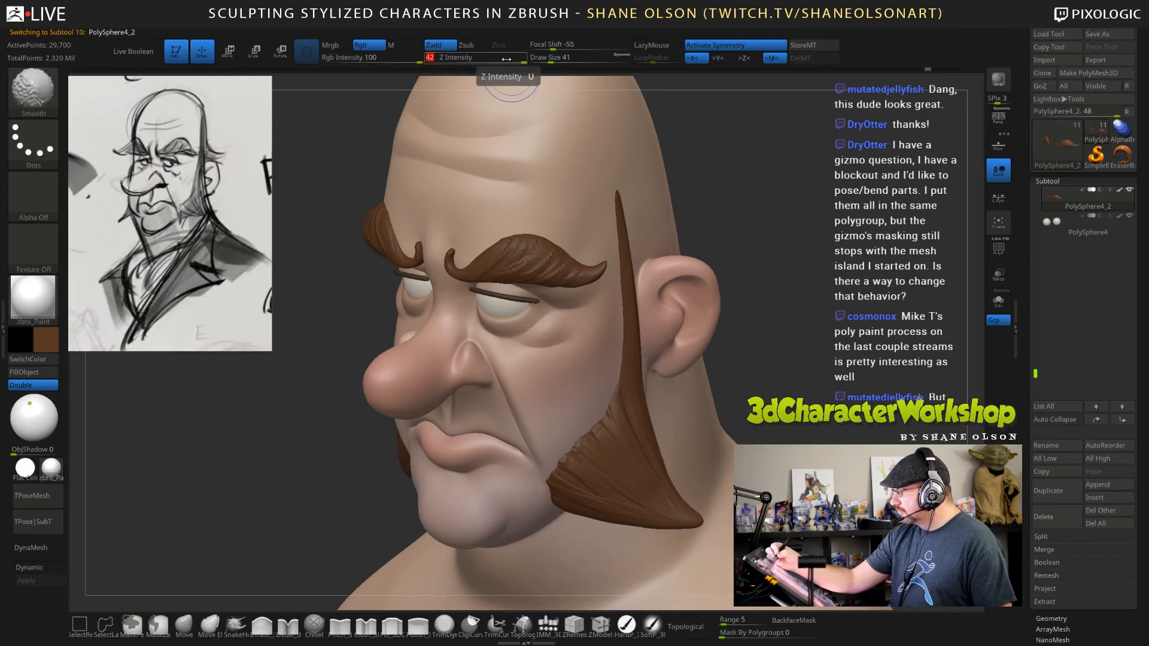
left_click_drag(489, 59, 534, 55)
key("shift")
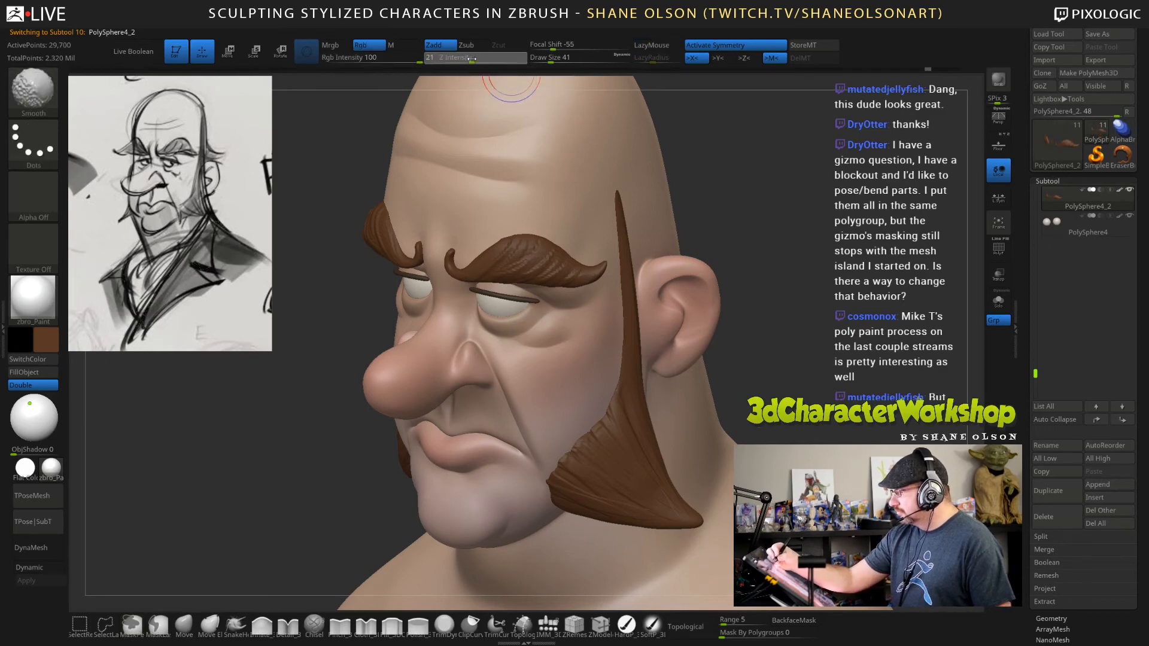
key("shift")
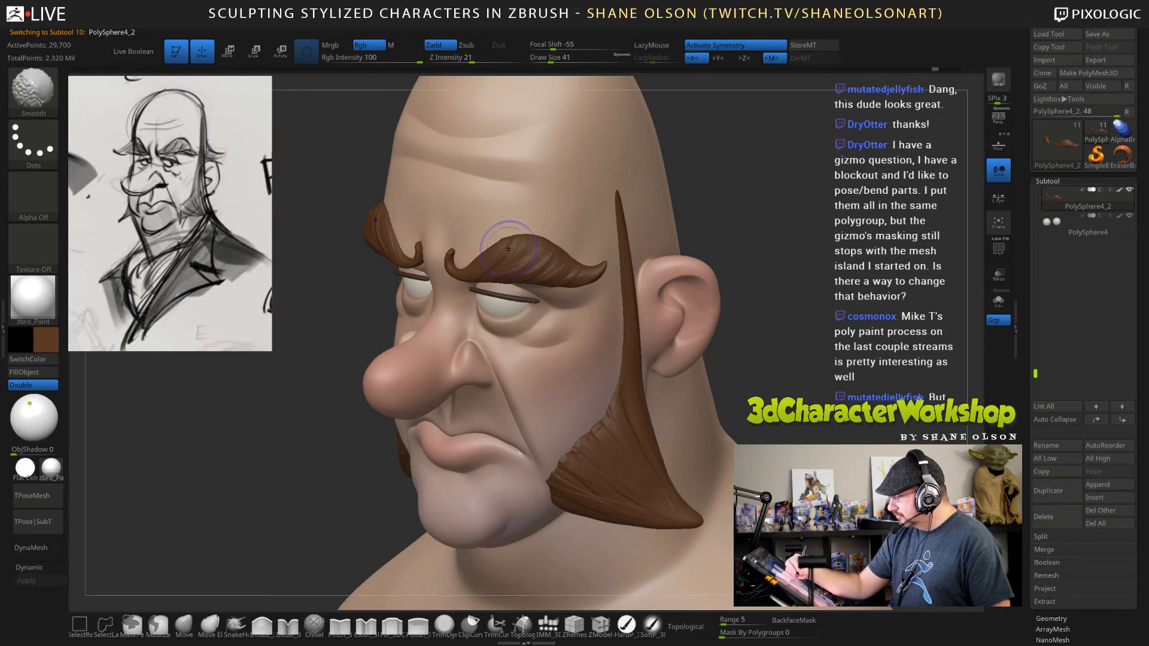
key("shift")
Pull strand tips out of the sideburns' front edge with the SnakeHook brush at draw size 17, undoing the last pull.
mouse_move(772, 273)
left_mouse_down()
mouse_move(794, 317)
mouse_move(779, 352)
mouse_move(784, 384)
mouse_move(778, 359)
left_mouse_up()
mouse_move(694, 509)
left_mouse_down()
mouse_move(763, 528)
mouse_move(664, 526)
left_mouse_up()
left_click(236, 625)
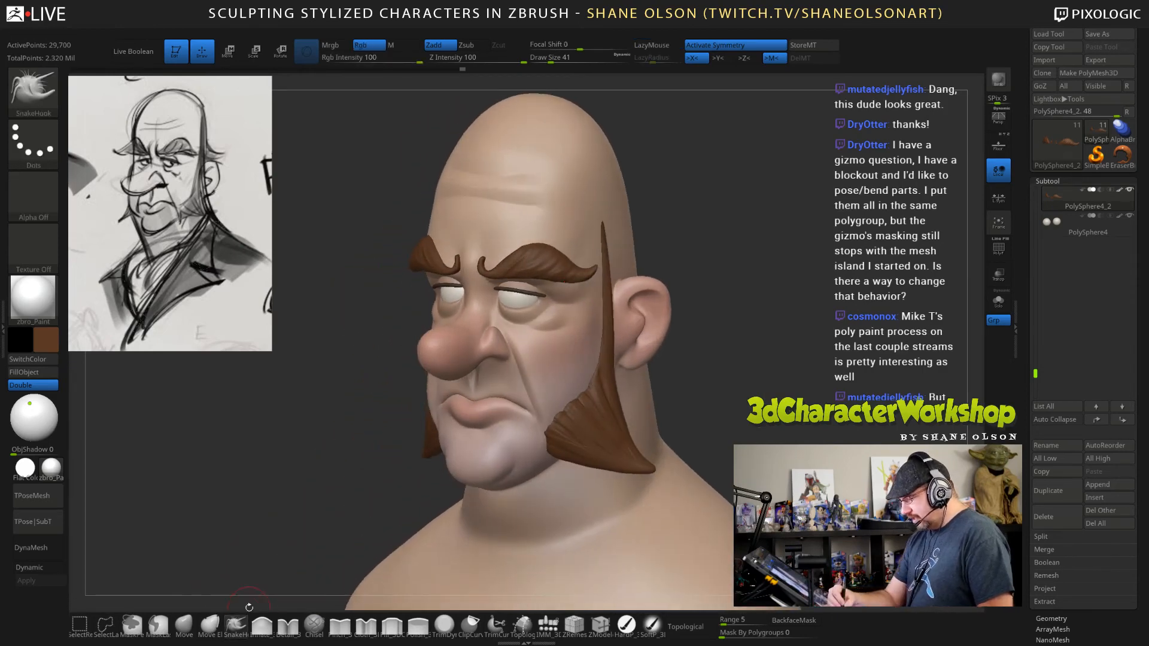
left_click_drag(711, 378, 659, 407, "alt")
left_click(606, 454, "alt")
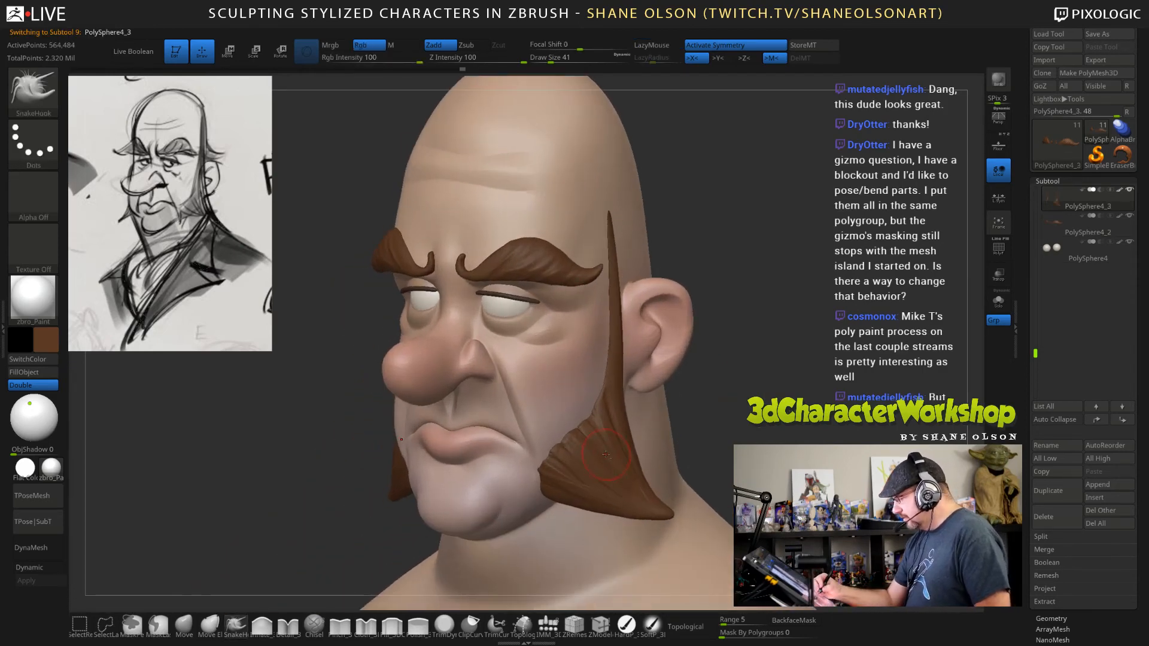
key("s")
mouse_move(727, 415)
left_mouse_down()
mouse_move(712, 431)
mouse_move(726, 417)
mouse_move(743, 429)
left_mouse_up()
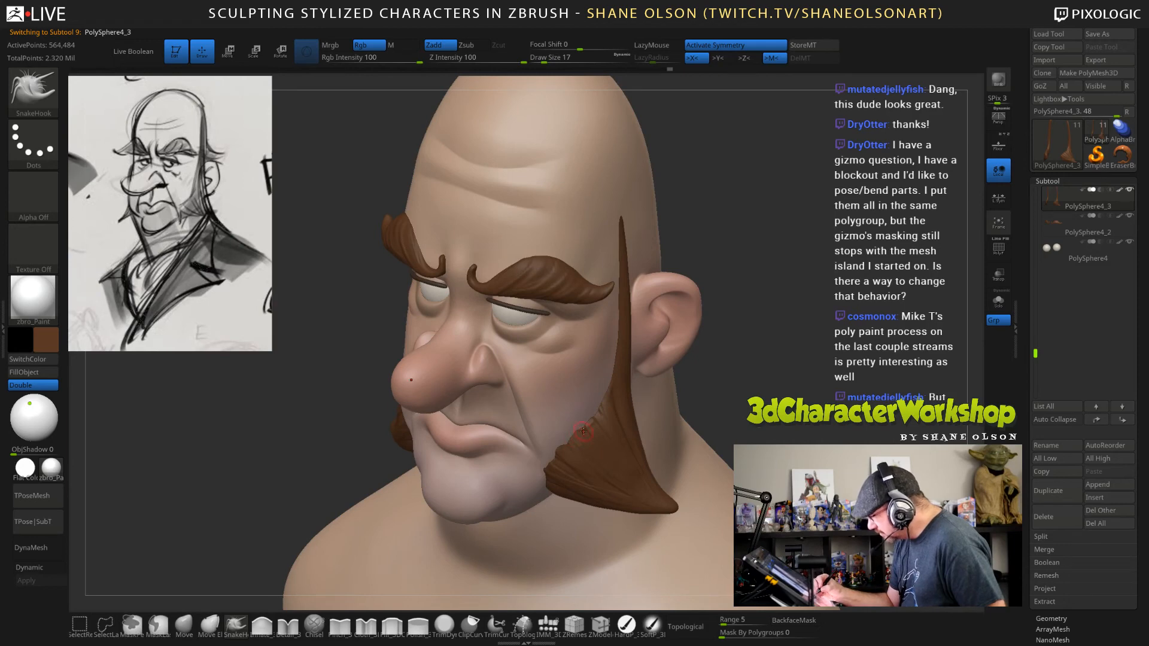
left_click_drag(583, 431, 575, 437)
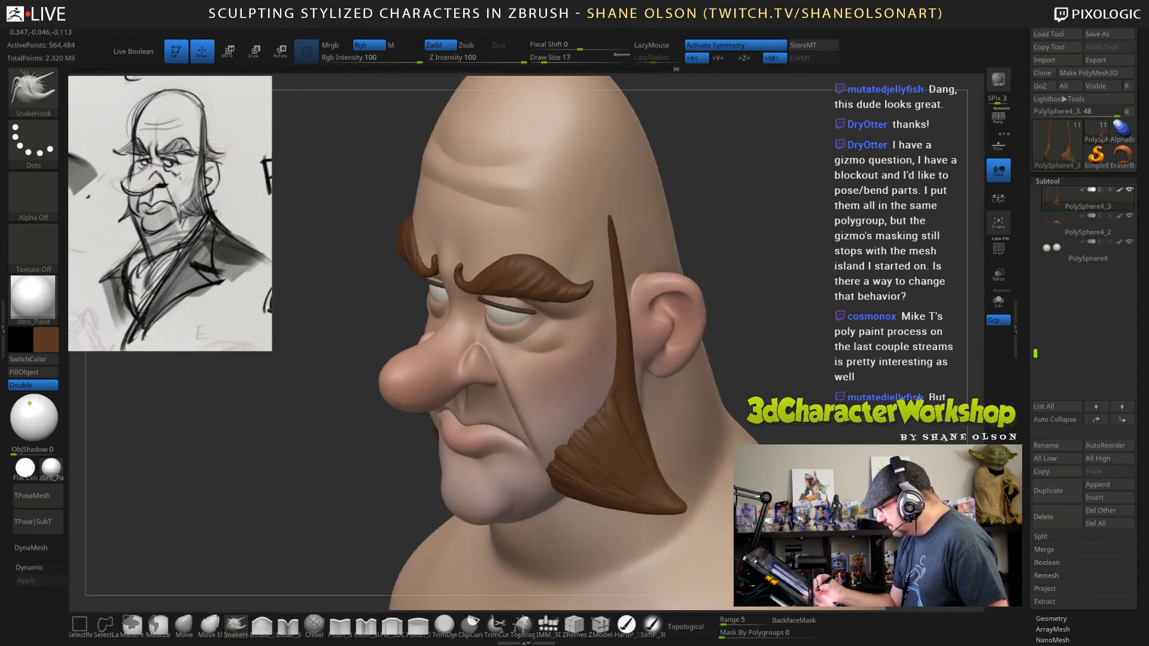
left_click_drag(613, 398, 602, 412)
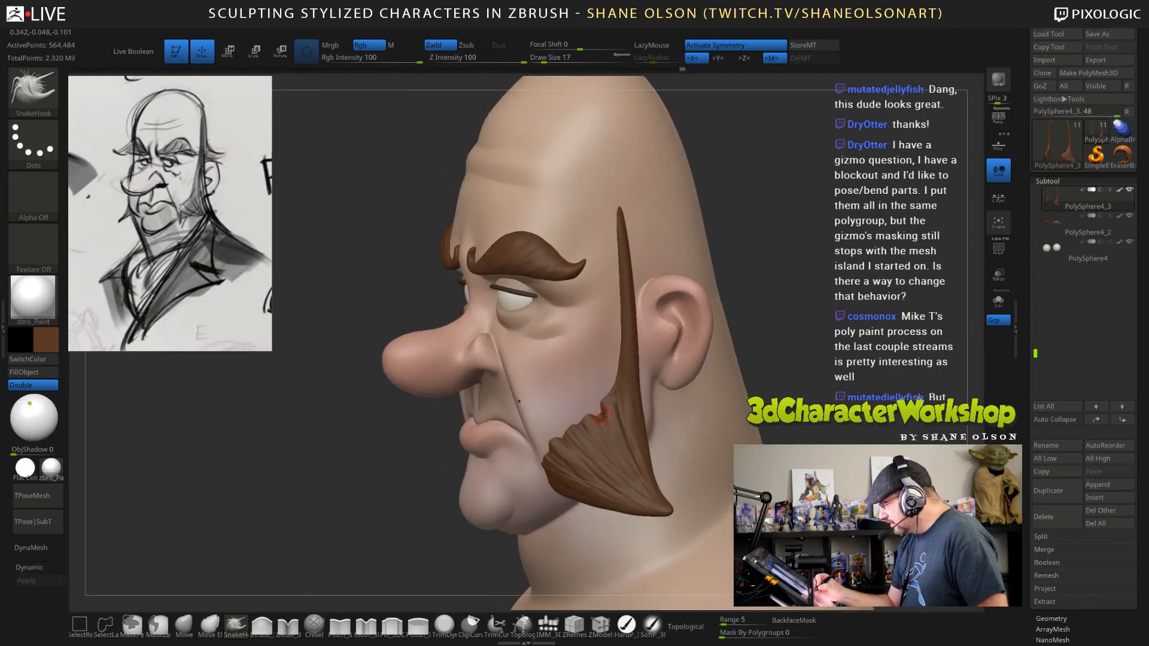
key("ctrl+z")
Reduce the SnakeHook draw size to 9 and pull finer jagged tips along the sideburns' front edge.
key("[")
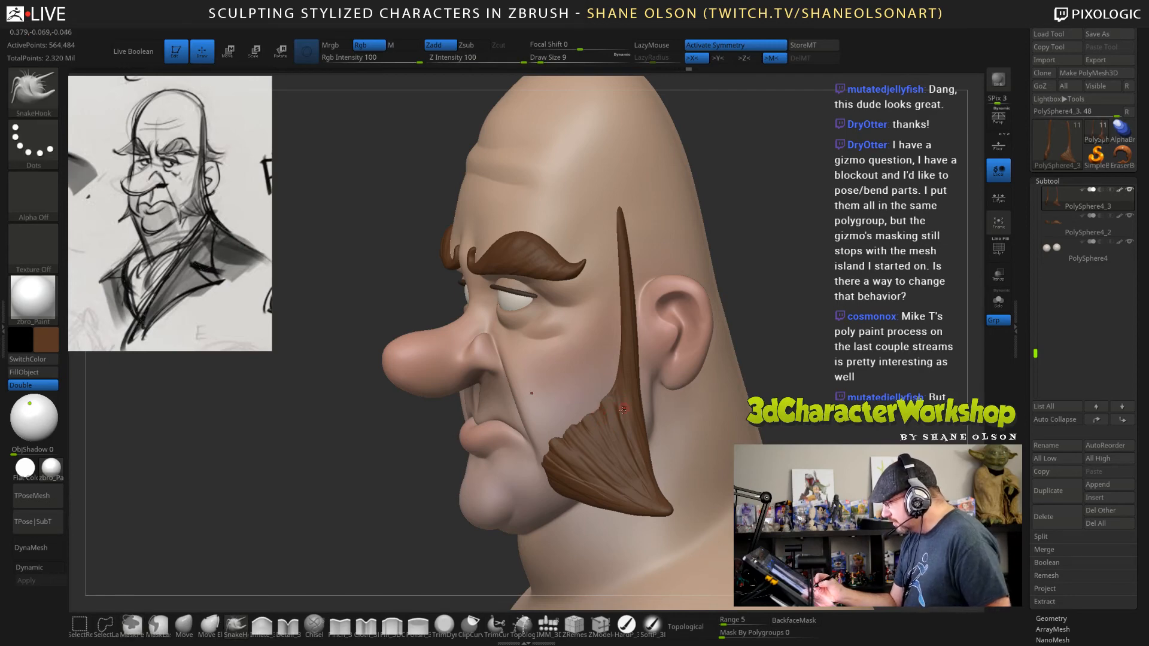
left_click_drag(601, 416, 619, 413)
right_click_drag(620, 413, 575, 412, "ctrl")
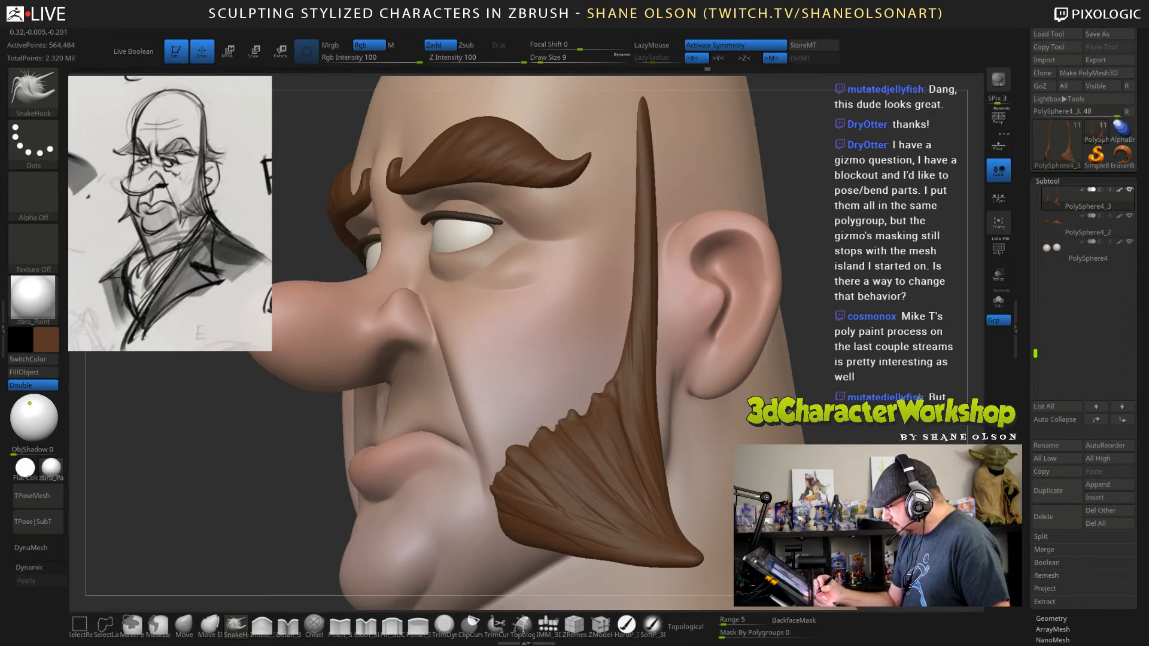
right_click_drag(531, 464, 571, 461)
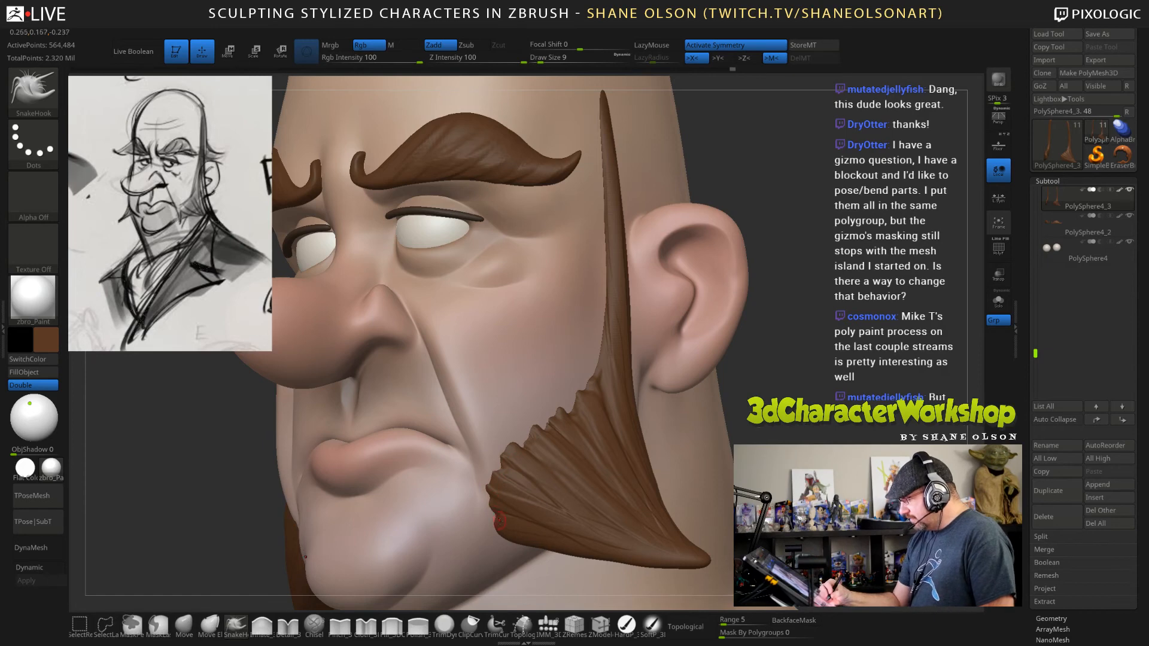
mouse_move(816, 379)
right_mouse_down()
mouse_move(699, 416)
mouse_move(592, 400)
right_mouse_up()
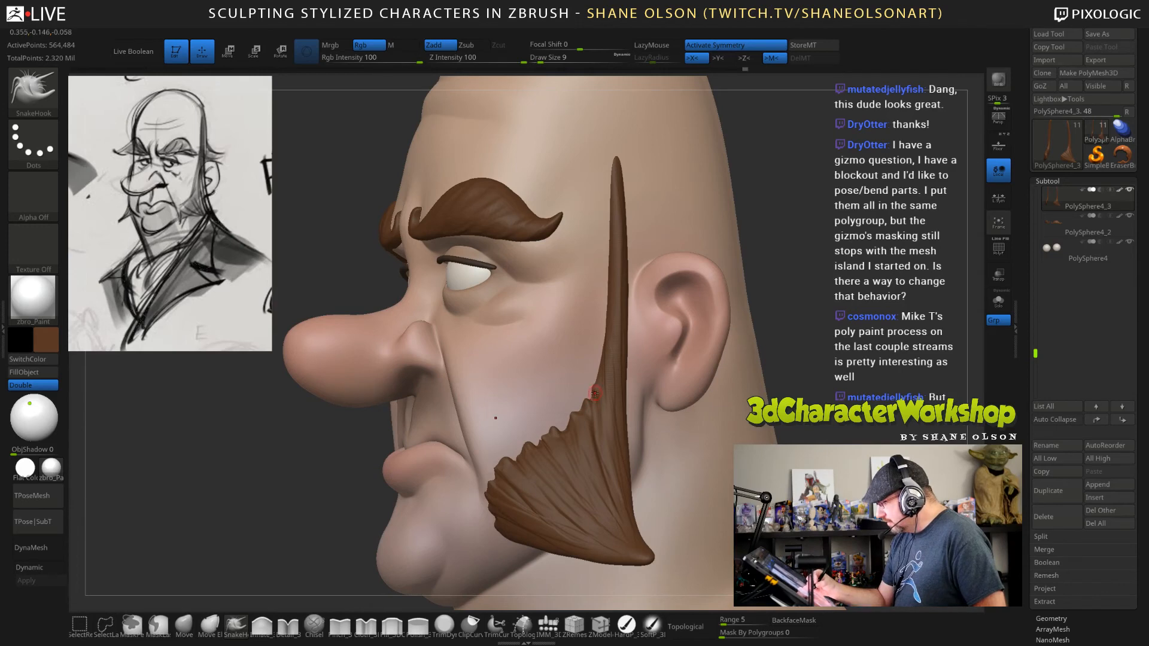
Set the SnakeHook focal shift to -95 and pull sharper hair points where the sideburns narrow towards the ear.
right_click_drag(594, 394, 581, 395)
key("space")
left_click_drag(592, 395, 579, 394)
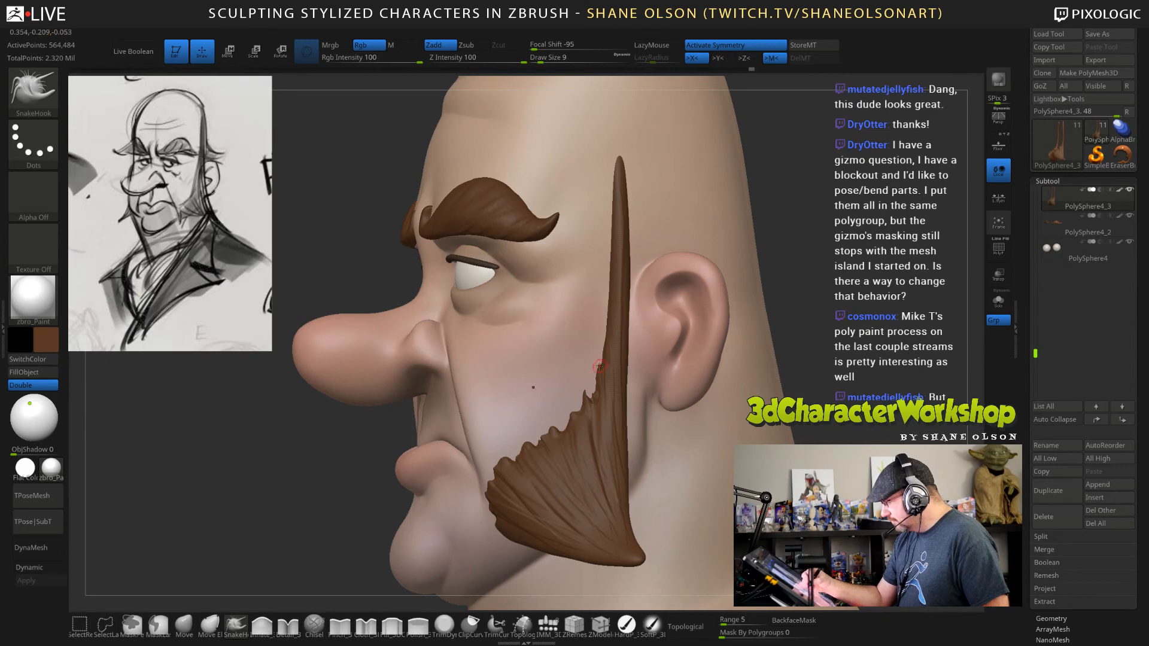
left_click_drag(599, 366, 599, 361)
mouse_move(670, 363)
left_mouse_down()
mouse_move(772, 366)
mouse_move(760, 258)
mouse_move(805, 260)
mouse_move(755, 261)
mouse_move(756, 350)
mouse_move(721, 343)
left_mouse_up()
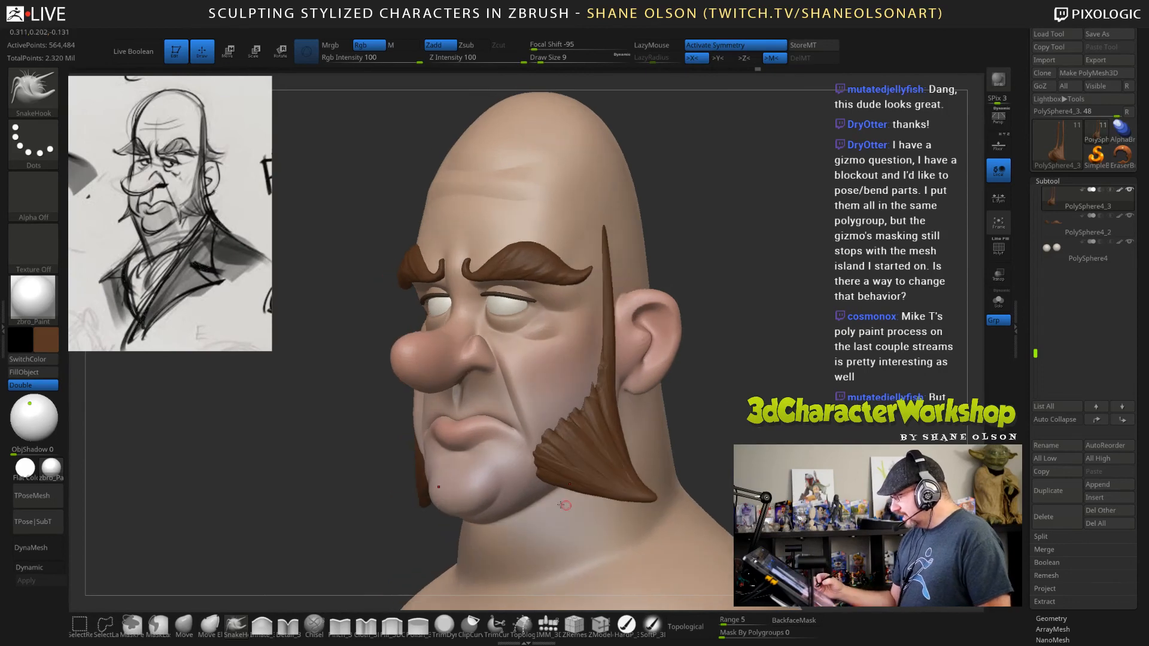
Refine the sideburns' jagged front edge with the Move brush, using draw size 69 for the overall shape and 32 for details.
left_click_drag(737, 383, 741, 414, "alt")
key("s")
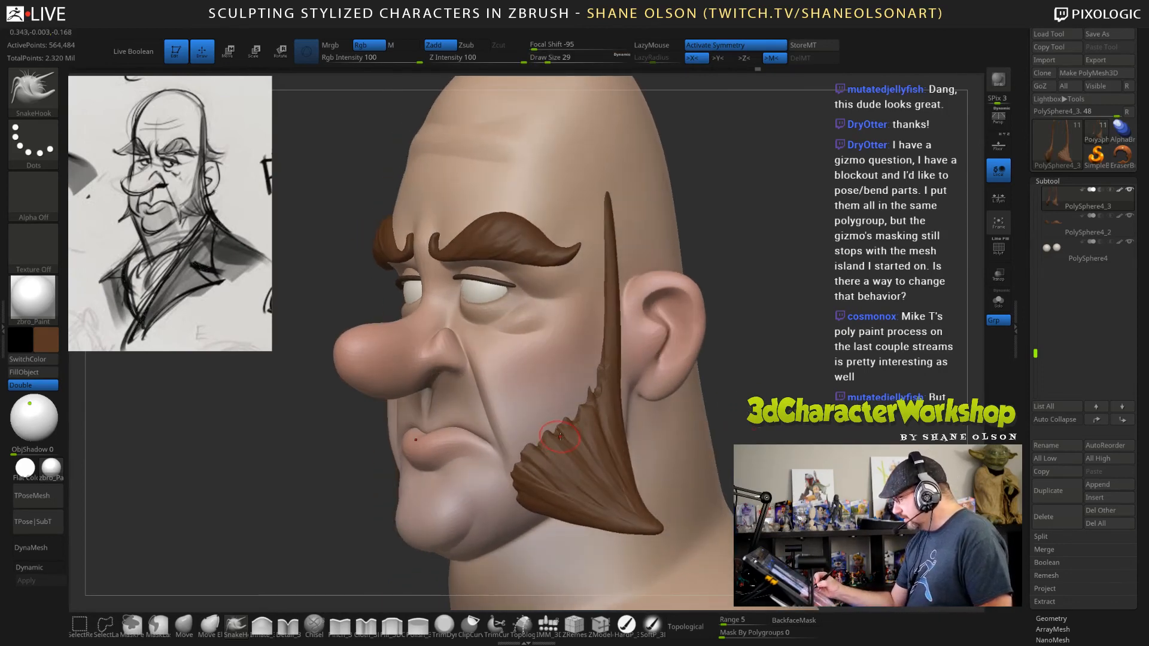
key("ctrl")
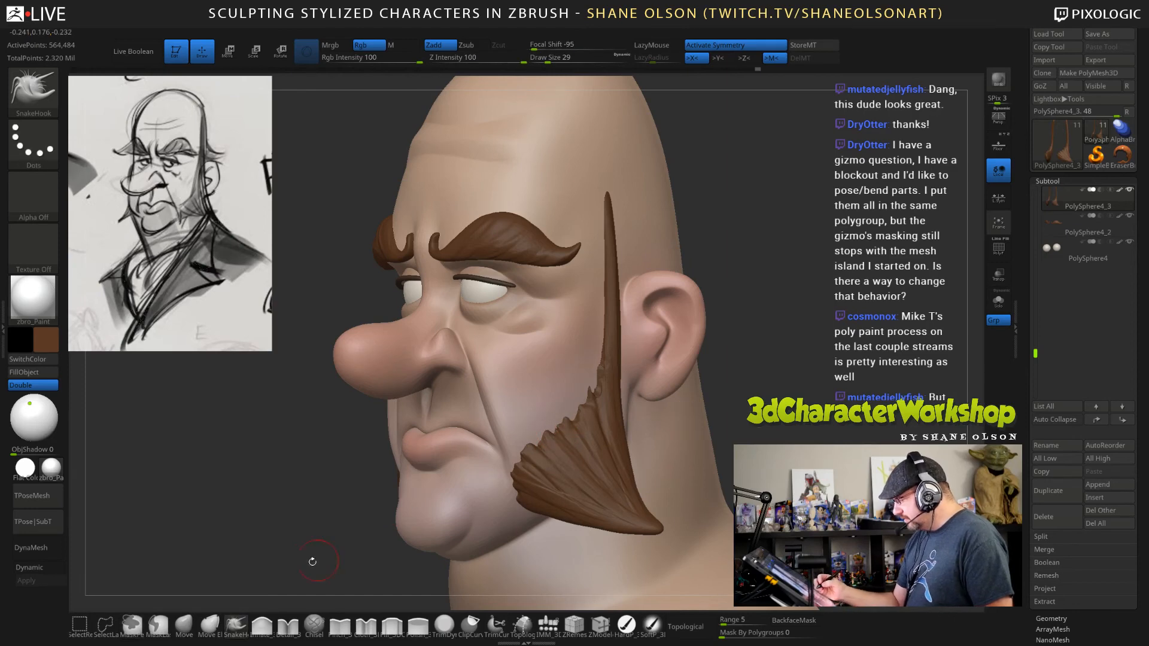
left_click(184, 625)
key("s")
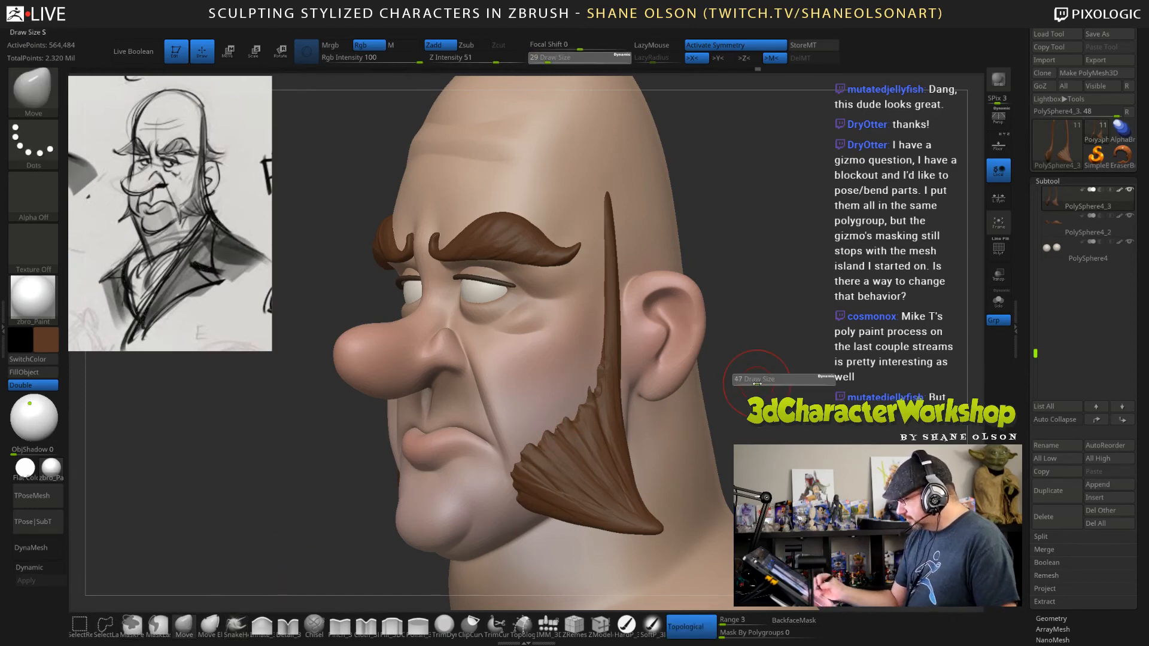
left_click_drag(753, 382, 762, 382)
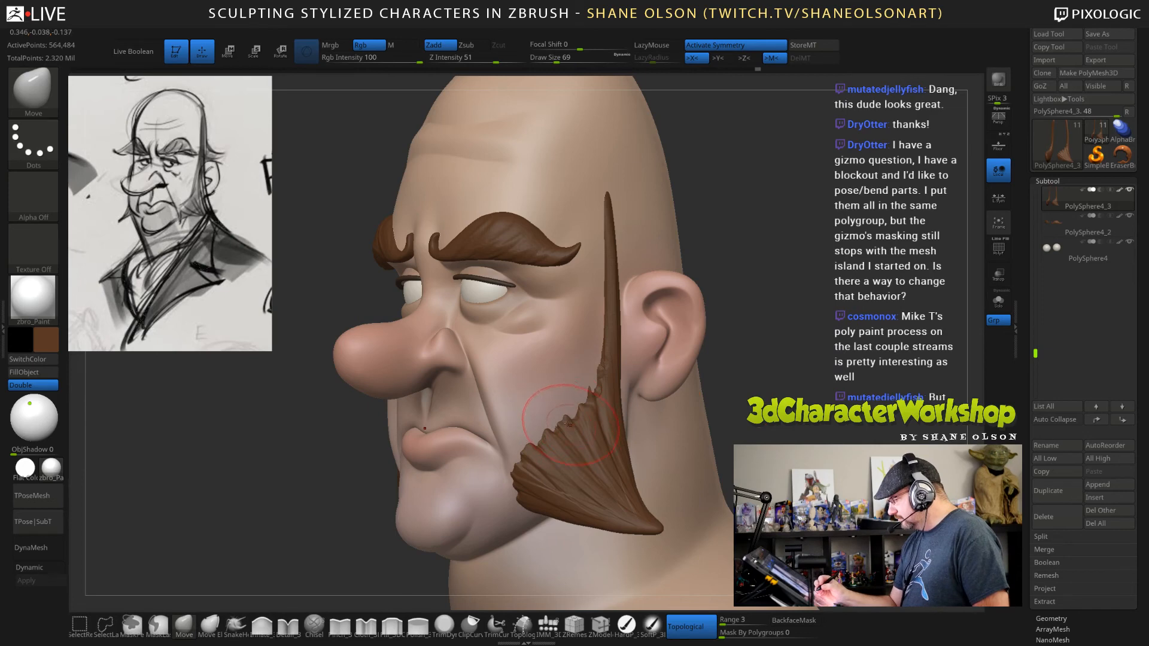
left_click_drag(571, 418, 582, 417)
left_click_drag(751, 384, 658, 407)
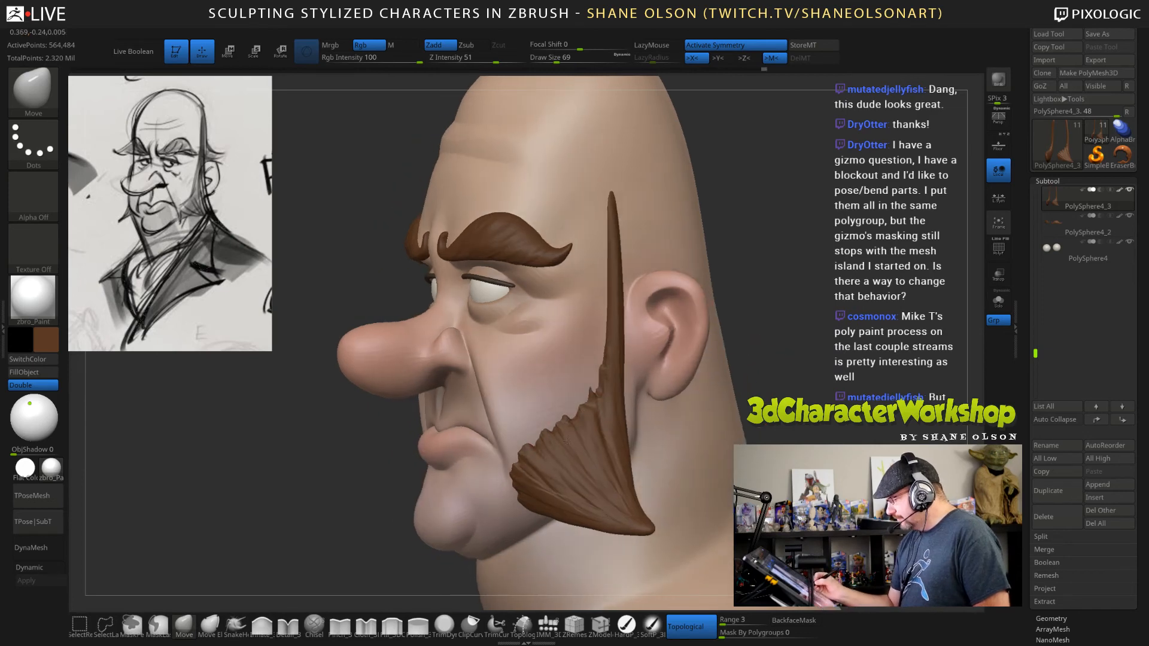
left_click_drag(545, 436, 569, 417)
key("s")
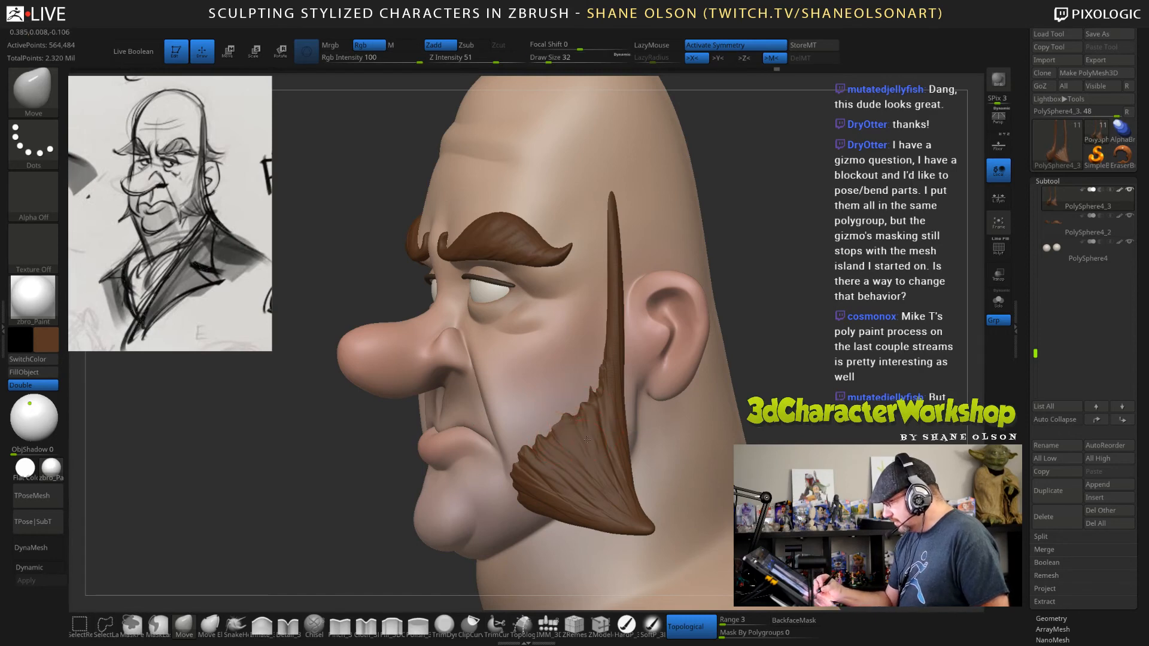
mouse_move(664, 392)
left_mouse_down()
mouse_move(784, 434)
mouse_move(735, 379)
mouse_move(646, 383)
mouse_move(733, 381)
mouse_move(664, 386)
mouse_move(694, 442)
mouse_move(676, 407)
mouse_move(668, 418)
left_mouse_up()
Switch to the HardP paint brush, choose a darker, less saturated brown and reduce the draw size to 12.
left_click(626, 625)
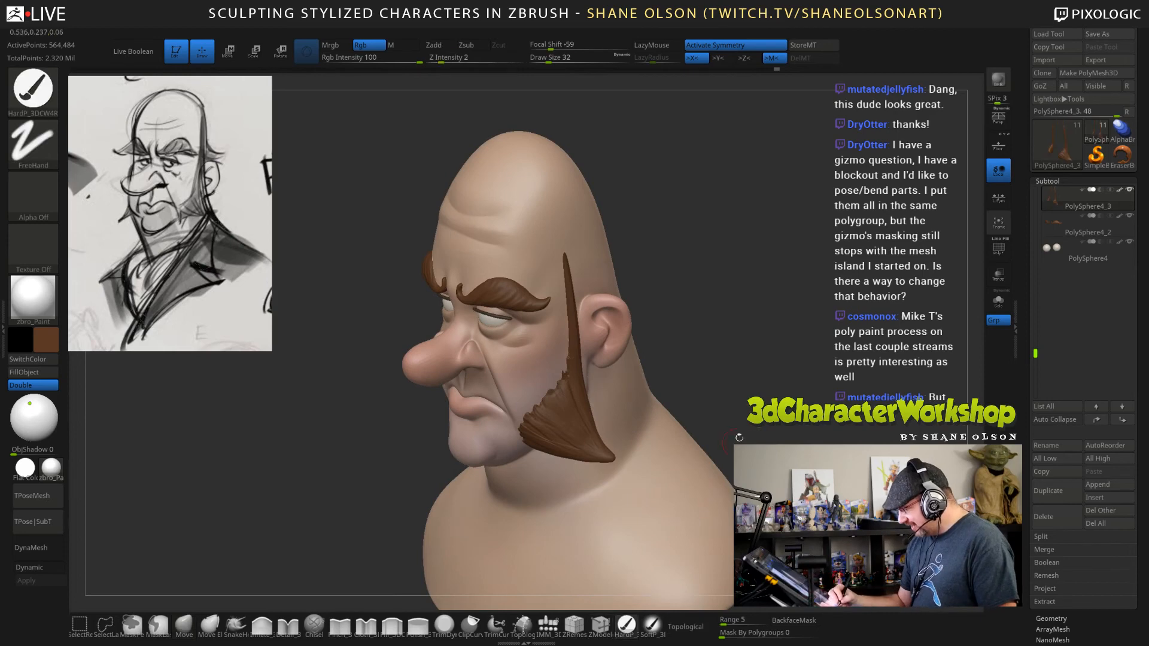
left_click_drag(734, 358, 740, 357)
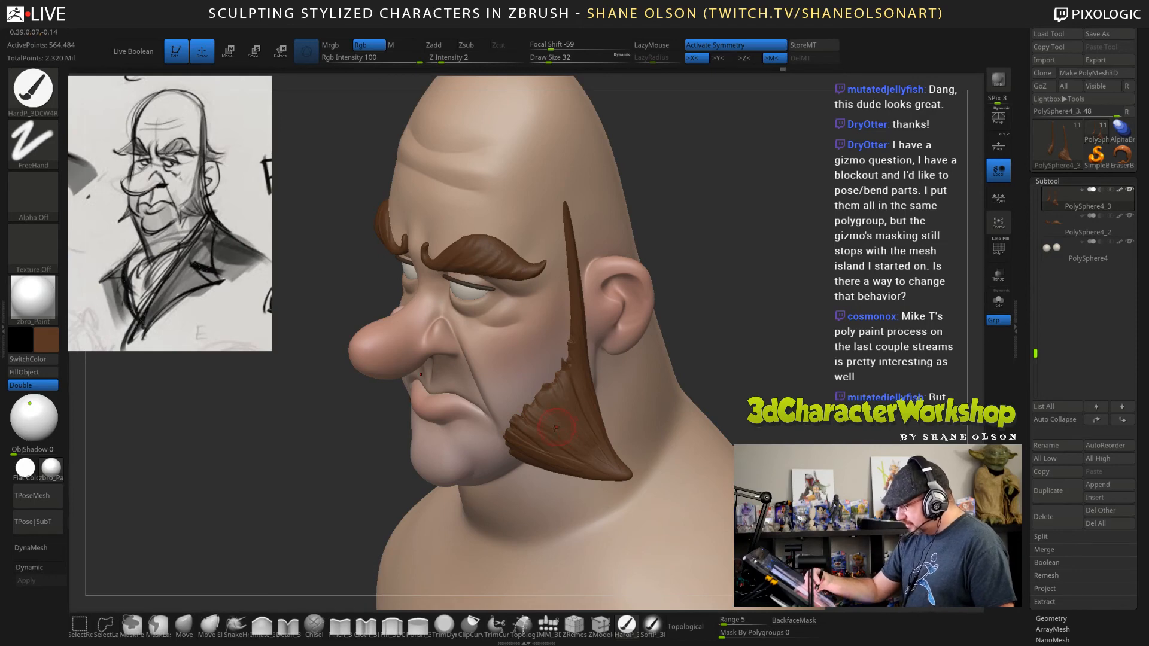
left_click(53, 338)
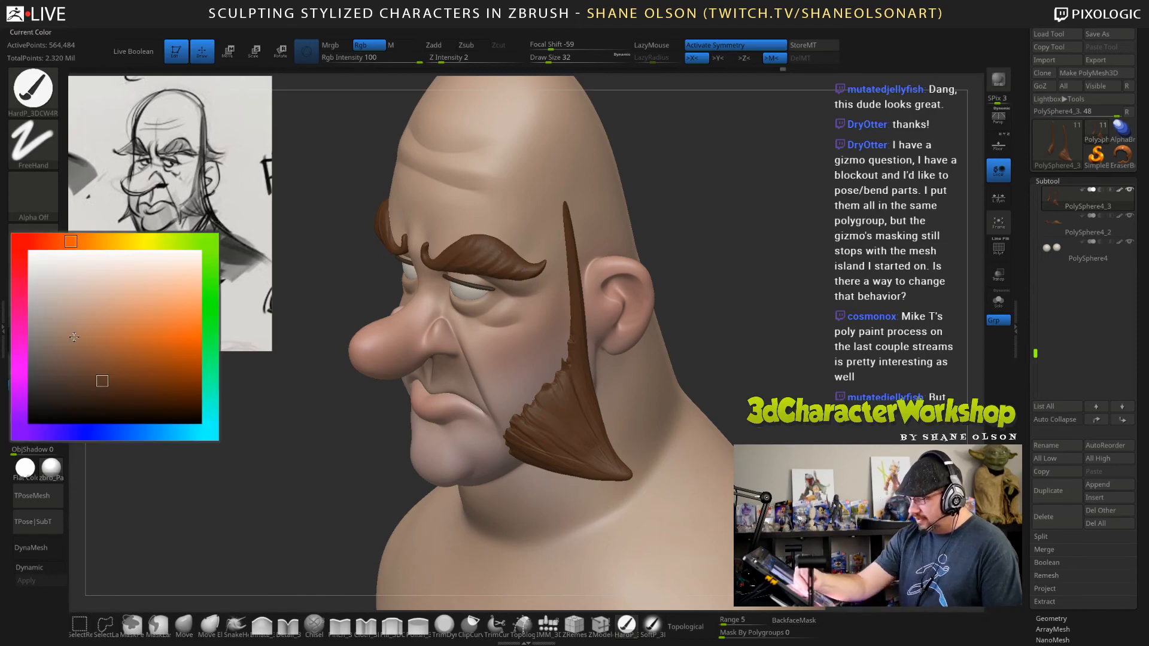
left_click(83, 400)
key("s")
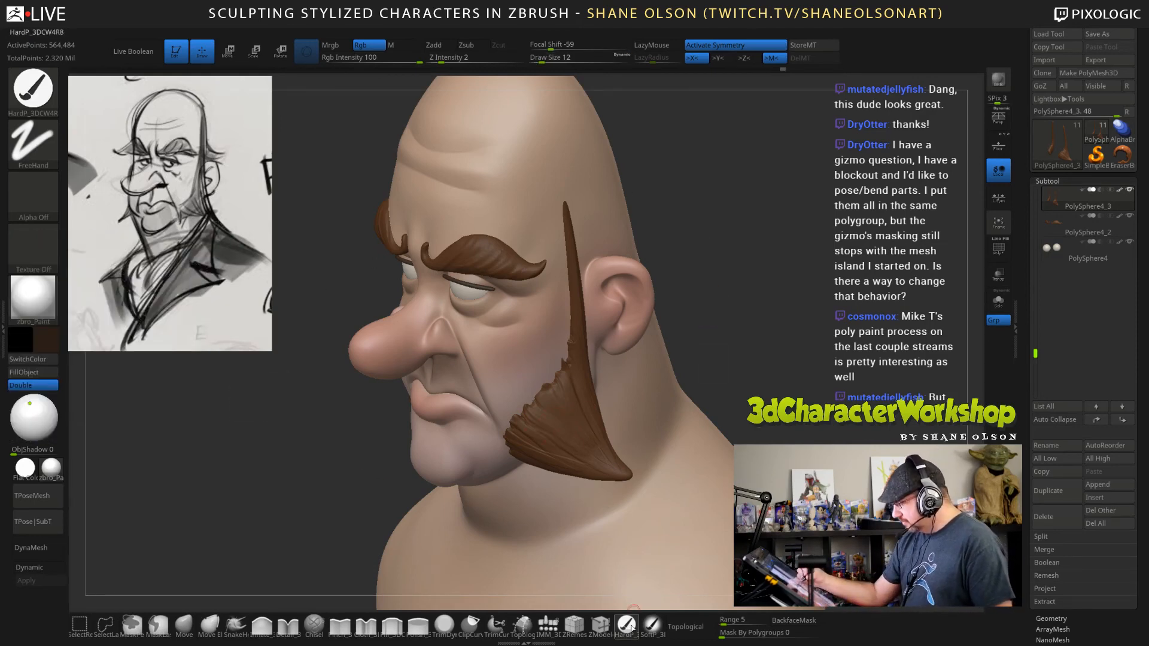
Switch to the SoftP brush with draw size 9 and Rgb intensity 48, and paint dark brown around the sideburns' narrowing front edge.
left_click(652, 625)
key("s")
left_click(746, 319)
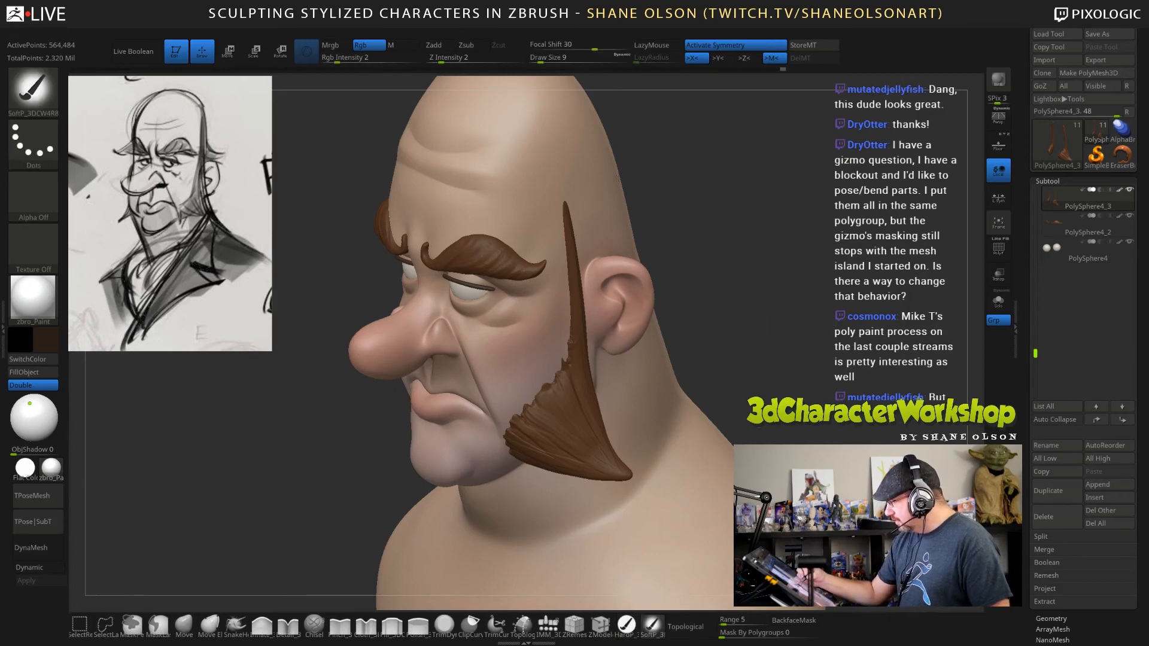
left_click(349, 63)
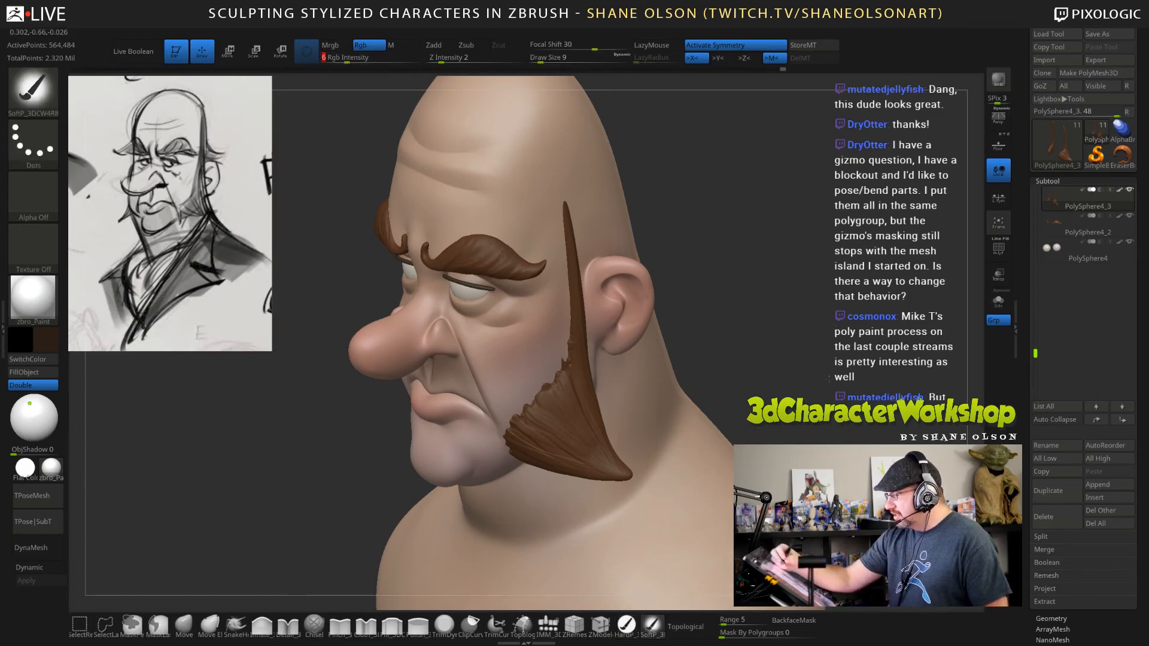
right_click_drag(611, 380, 587, 386)
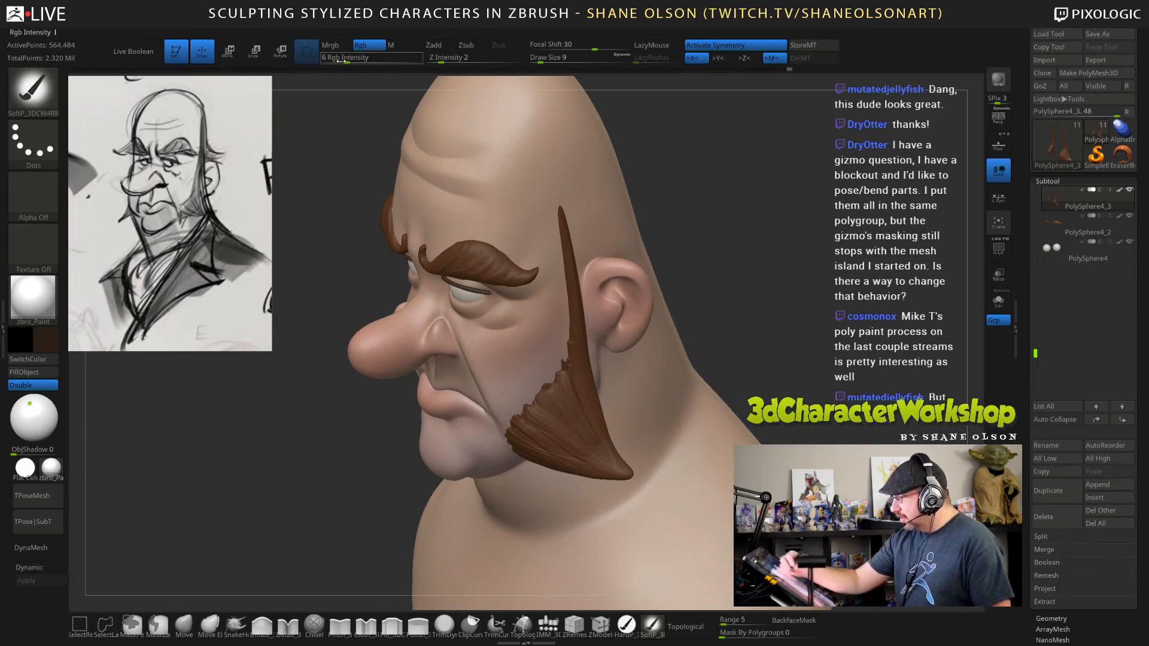
left_click_drag(383, 61, 402, 72)
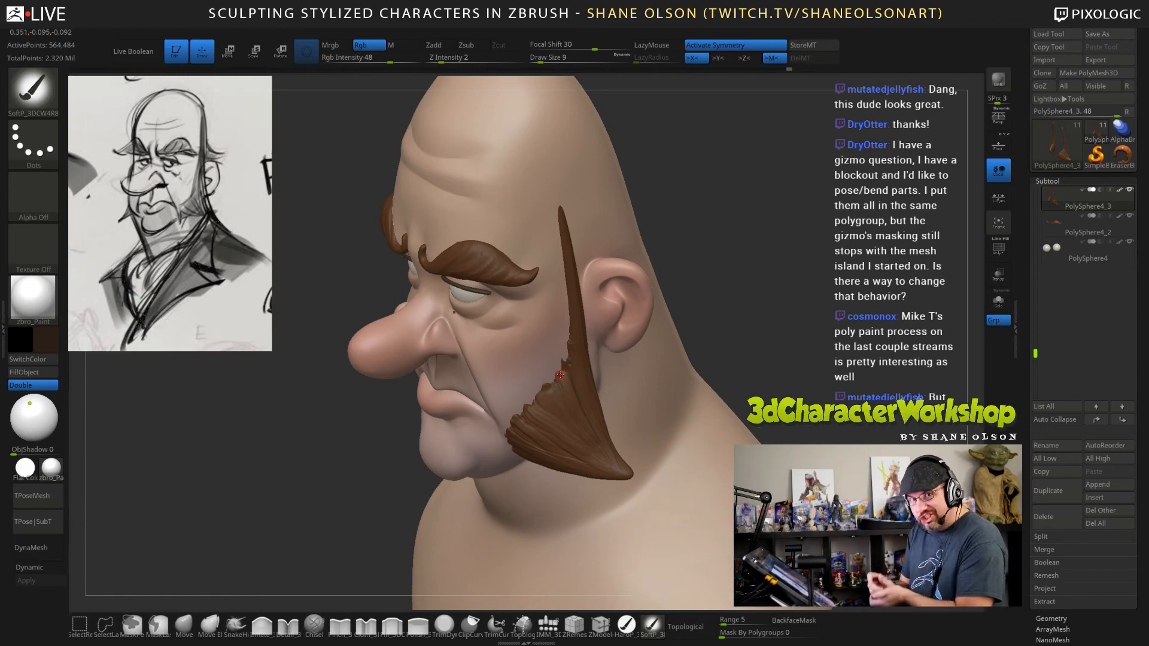
mouse_move(739, 340)
left_mouse_down()
mouse_move(769, 342)
mouse_move(752, 342)
left_mouse_up()
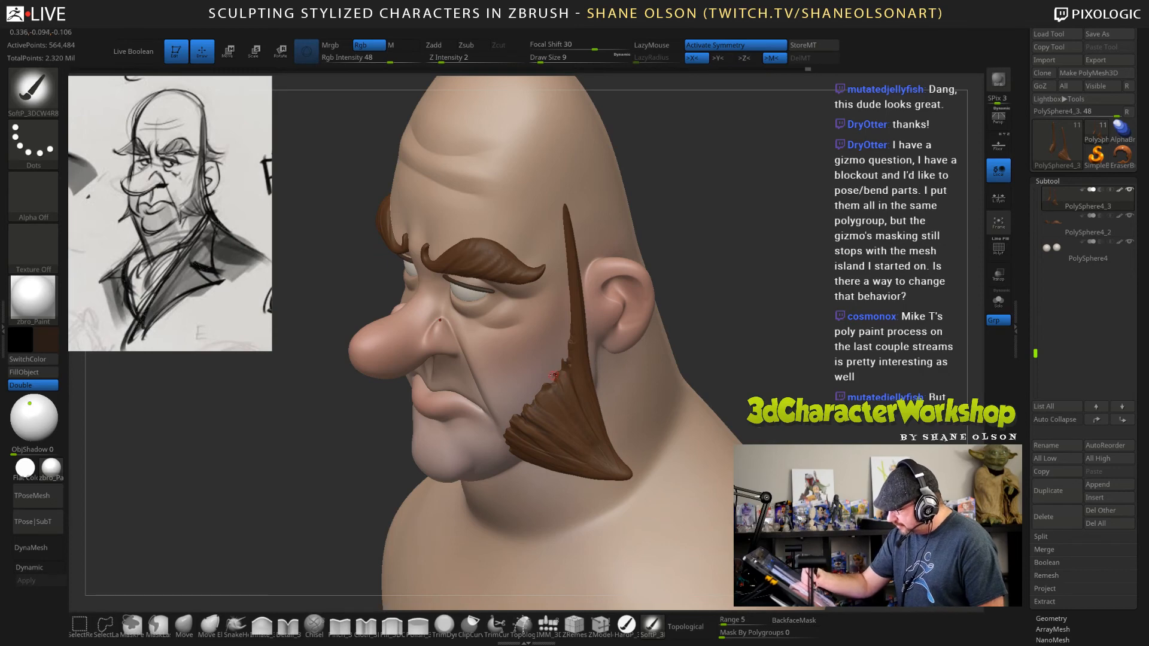
key("ctrl")
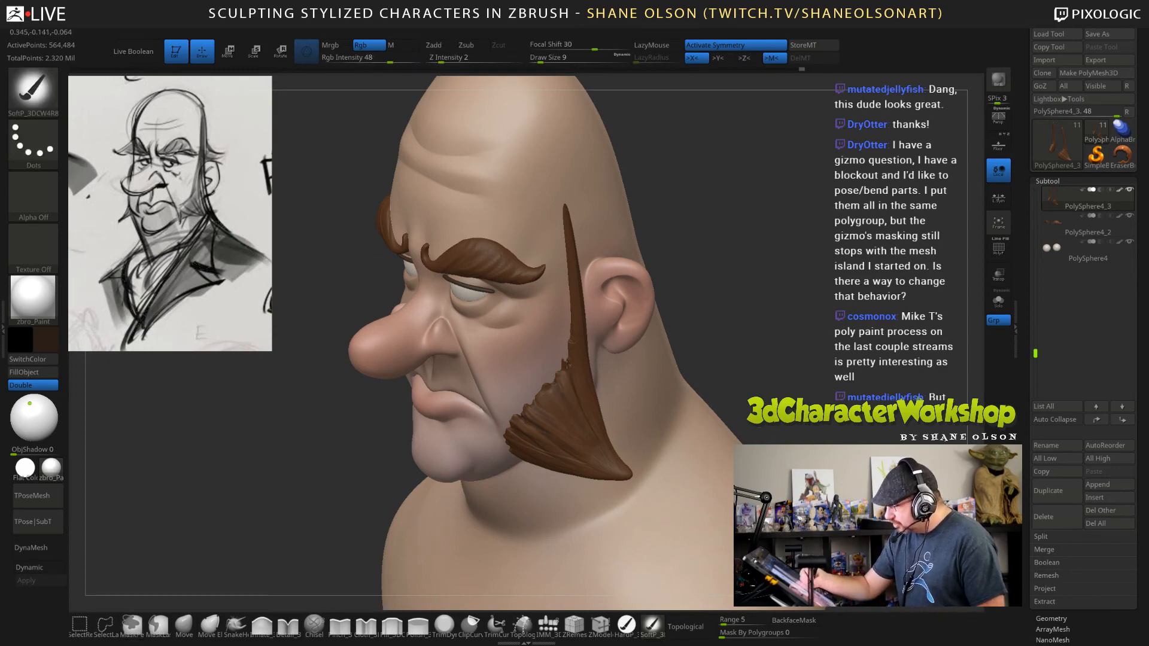
Set the SoftP draw size to 25 and darken the sideburns' outer and underside edges with soft dark brown strokes.
right_click_drag(637, 456, 587, 444)
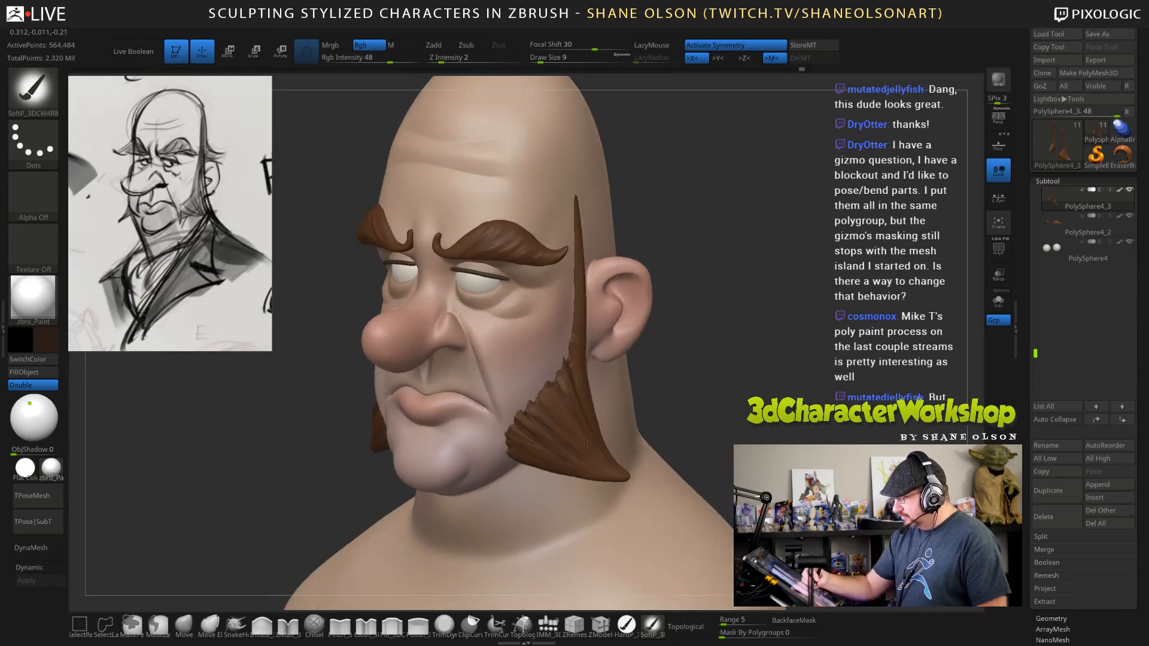
right_click_drag(658, 449, 737, 401)
key("s")
left_click_drag(738, 399, 744, 400)
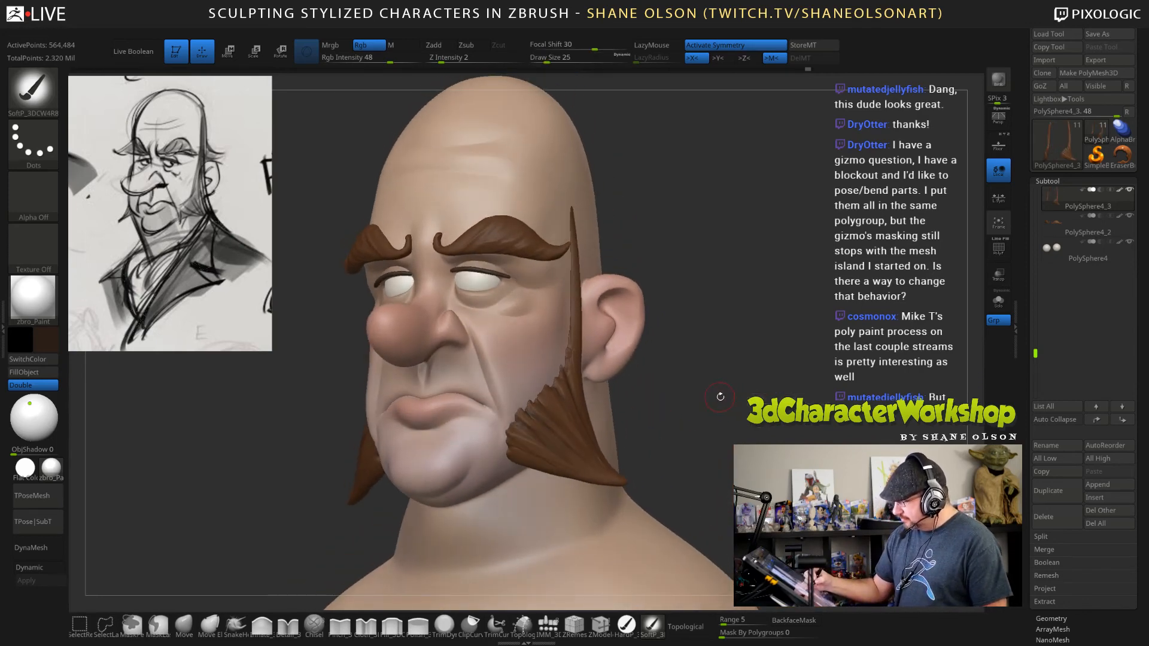
right_click_drag(658, 412, 603, 429)
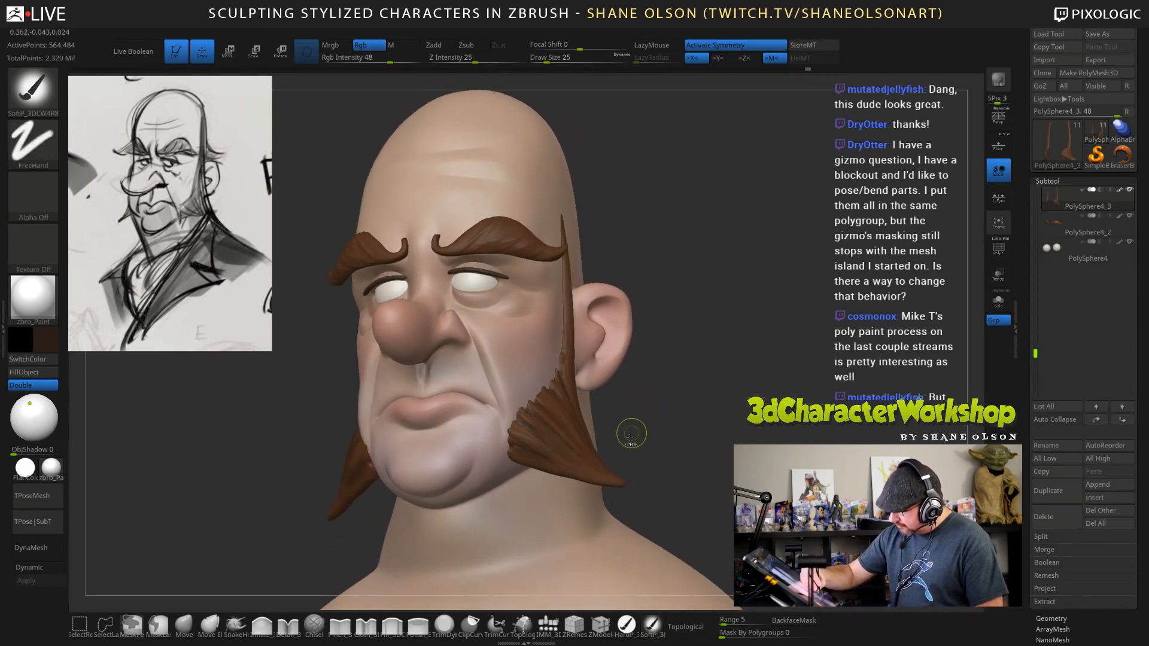
right_click_drag(667, 395, 548, 476)
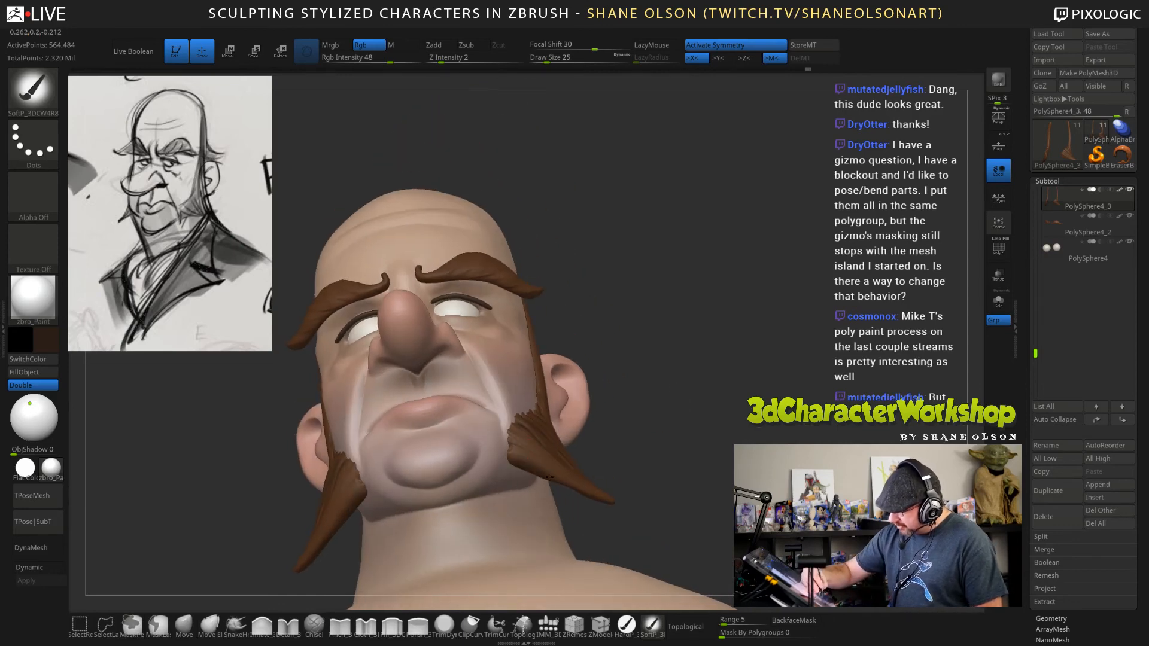
Reduce the draw size to 18 and paint dark brown shading towards the sideburns' lower tips and between the strands.
mouse_move(708, 445)
right_mouse_down()
mouse_move(700, 437)
mouse_move(710, 443)
right_mouse_up()
key("s")
left_click_drag(710, 443, 711, 443)
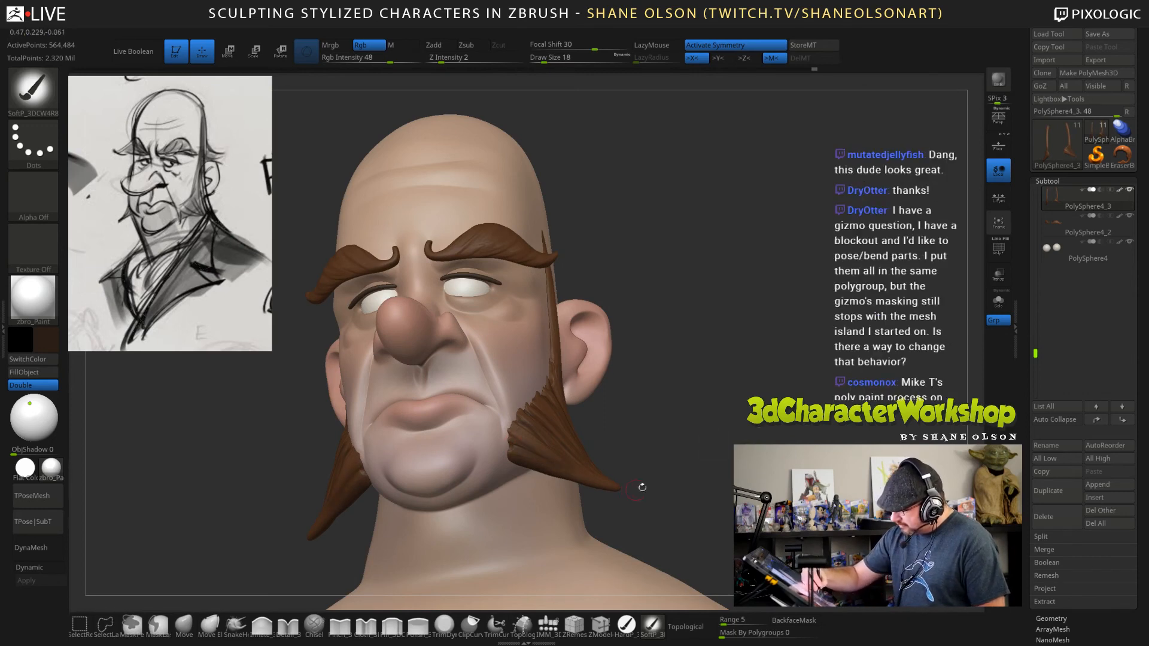
right_click_drag(638, 484, 665, 484)
left_click_drag(719, 468, 651, 472)
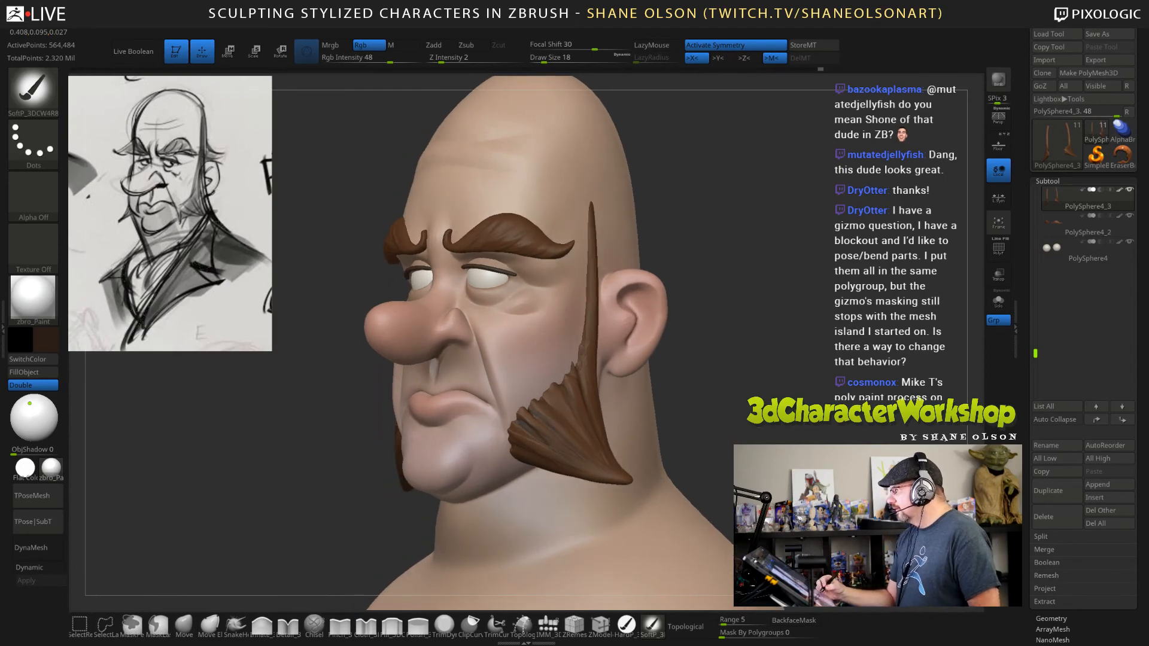
left_click_drag(769, 375, 781, 425, "alt")
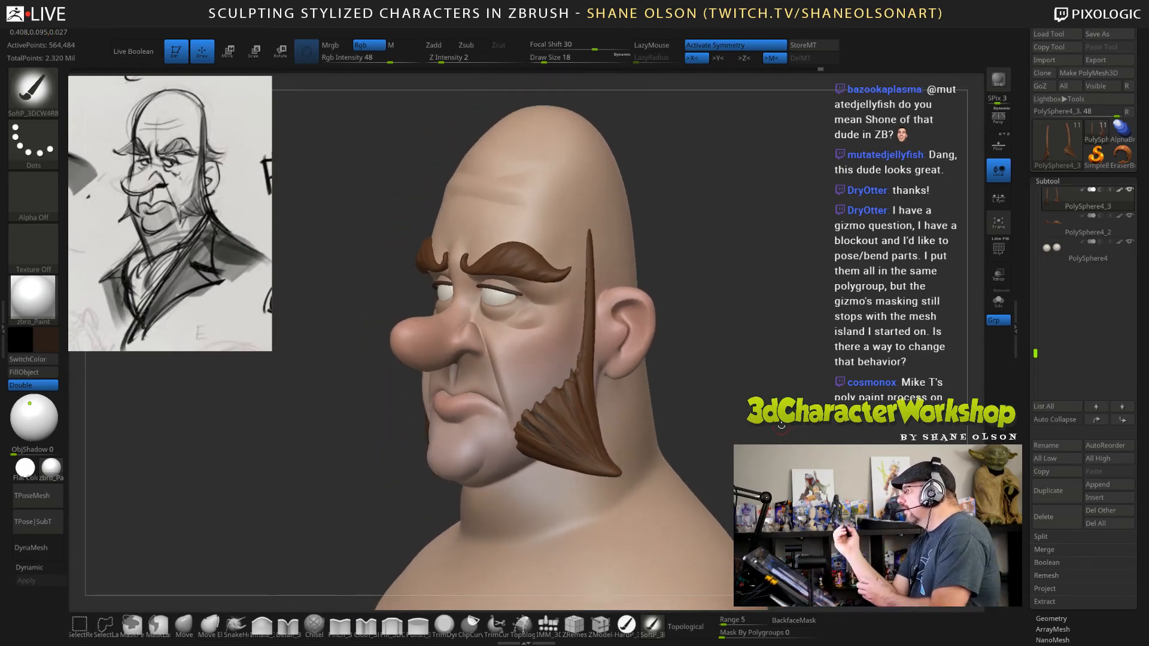
left_click_drag(824, 367, 826, 401)
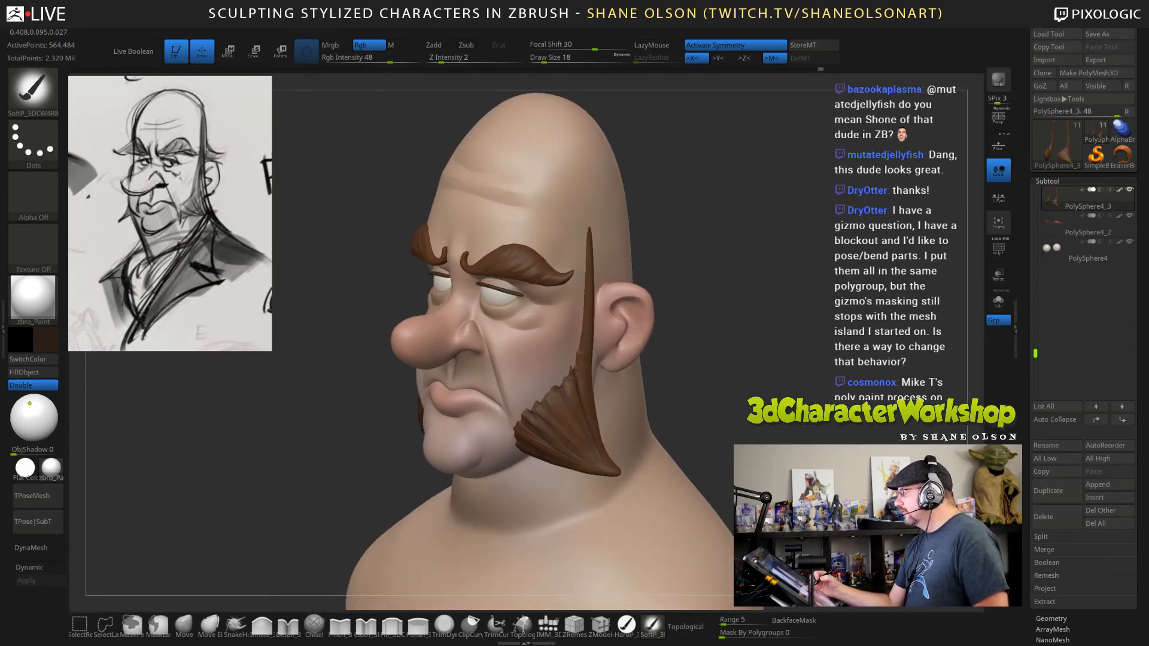
left_click_drag(695, 409, 754, 364)
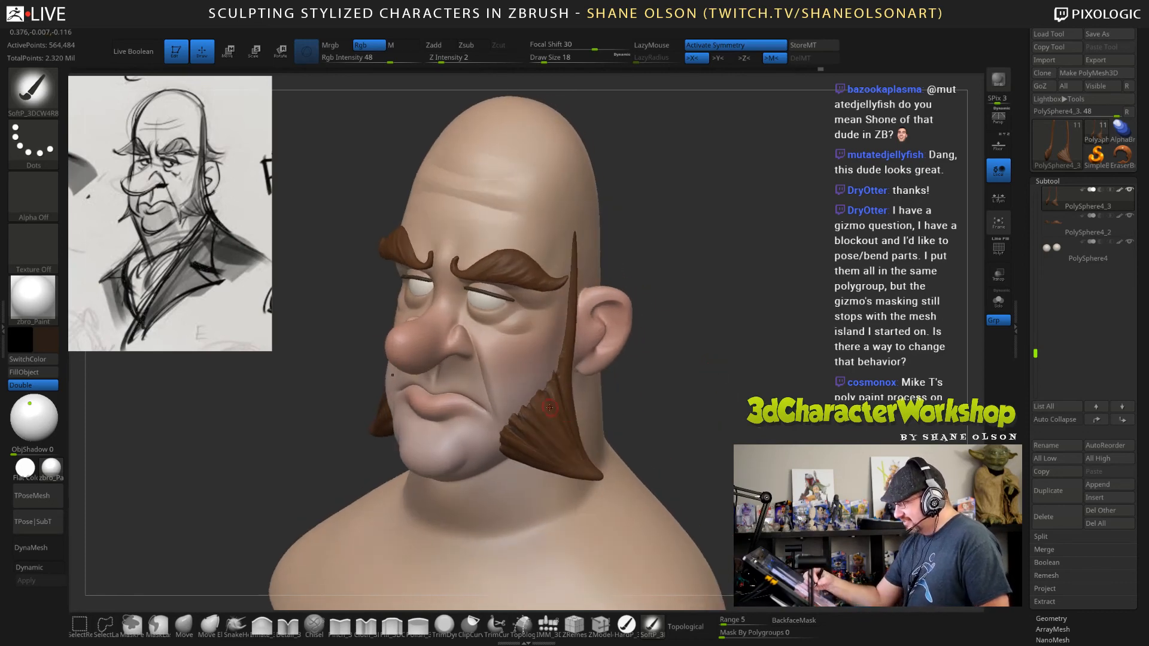
Choose a lighter orange-brown, lower the Rgb intensity to 15 and paint highlights on the sideburn strands with draw size 14.
left_click(46, 337)
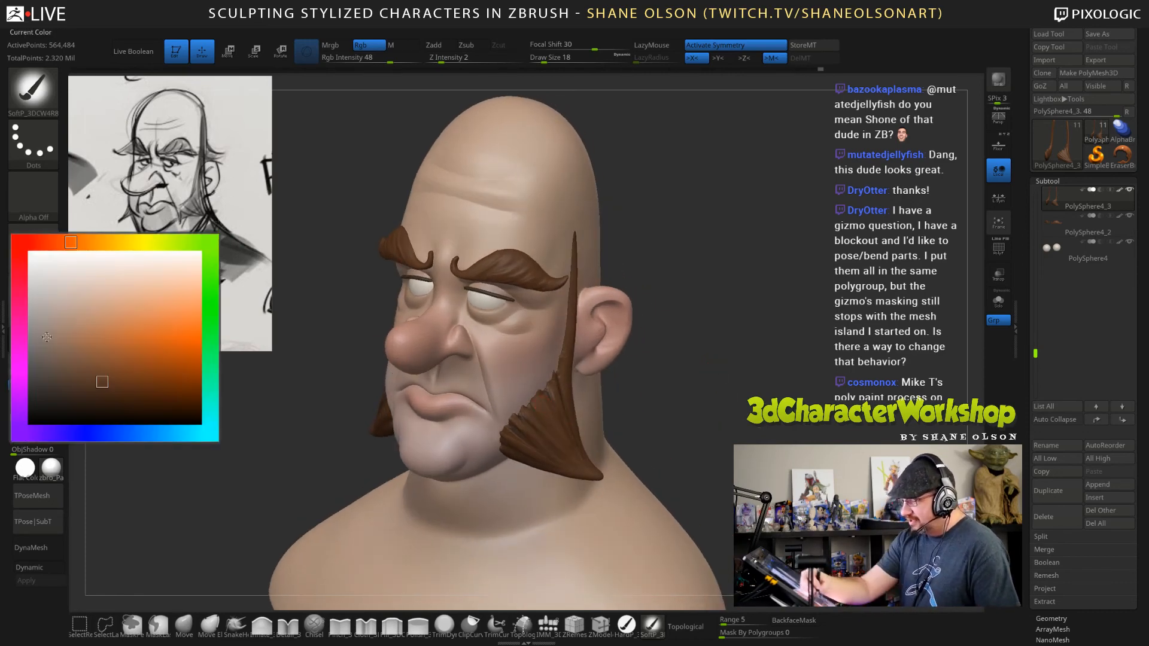
left_click(106, 356)
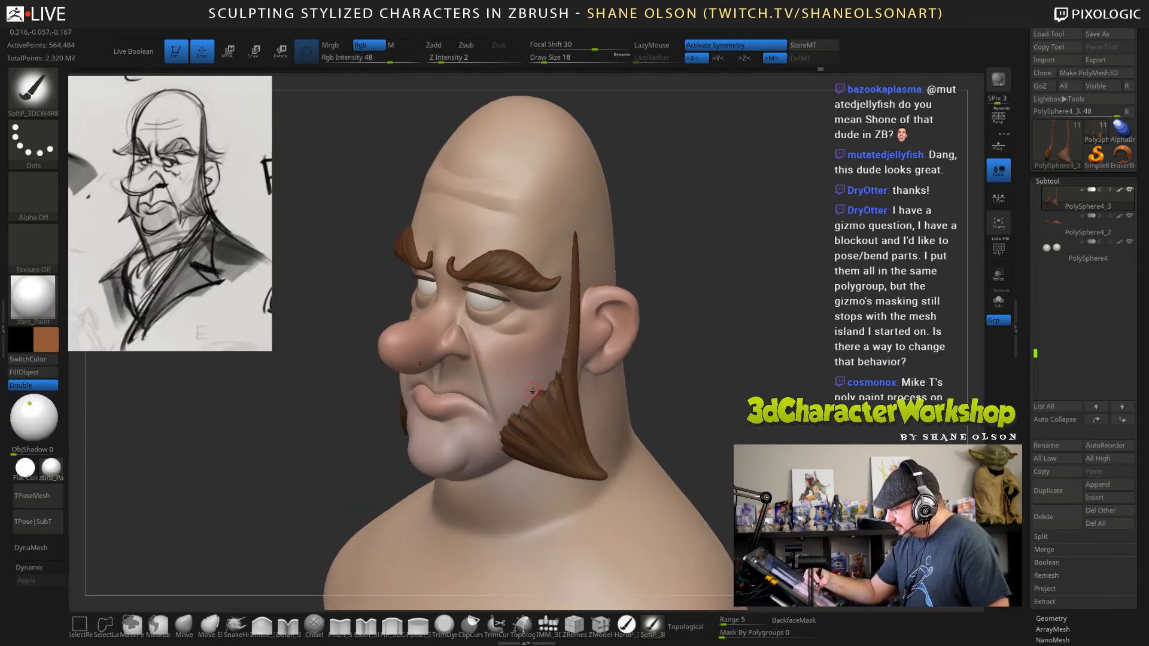
left_click_drag(544, 406, 574, 444)
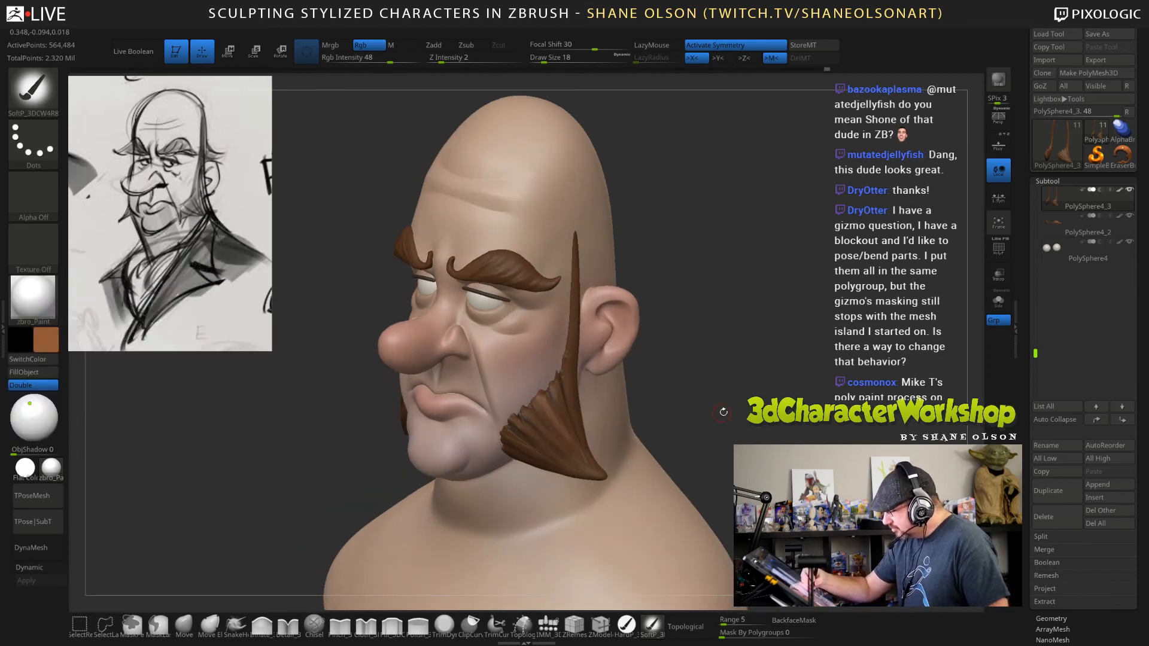
left_click(360, 58)
left_click_drag(731, 378, 673, 386)
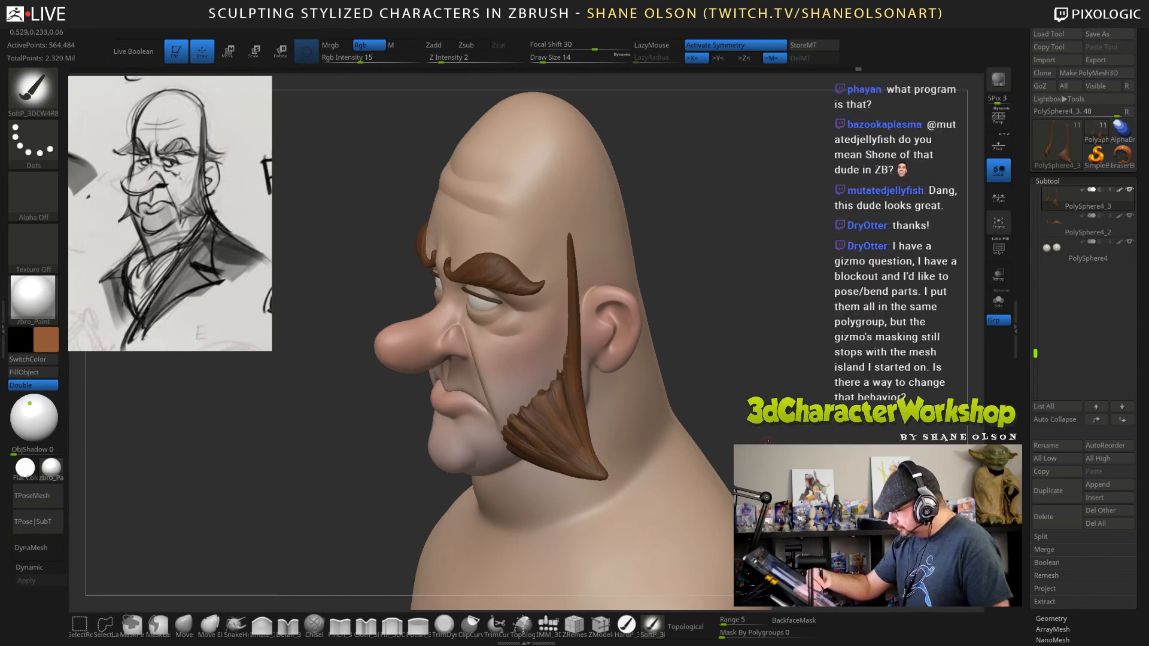
mouse_move(766, 441)
left_mouse_down()
mouse_move(877, 445)
mouse_move(765, 443)
mouse_move(792, 428)
left_mouse_up()
Select the eyebrows subtool and brush the lighter orange-brown over the raised eyebrow strands.
left_click(532, 262, "alt")
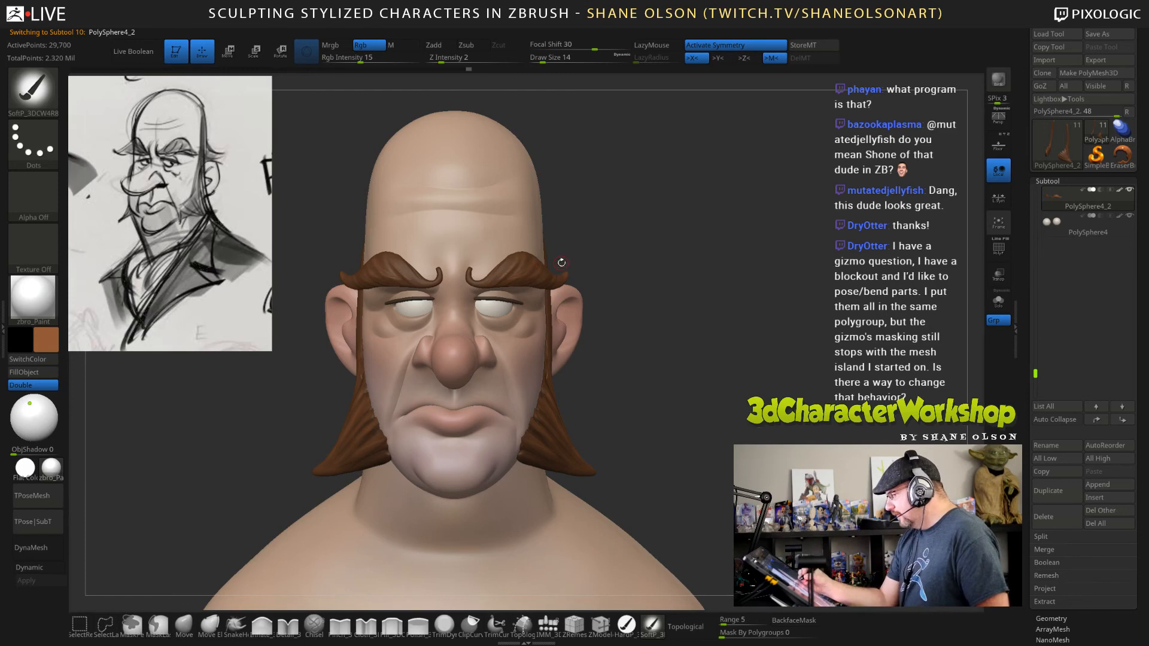
left_click_drag(617, 274, 521, 276)
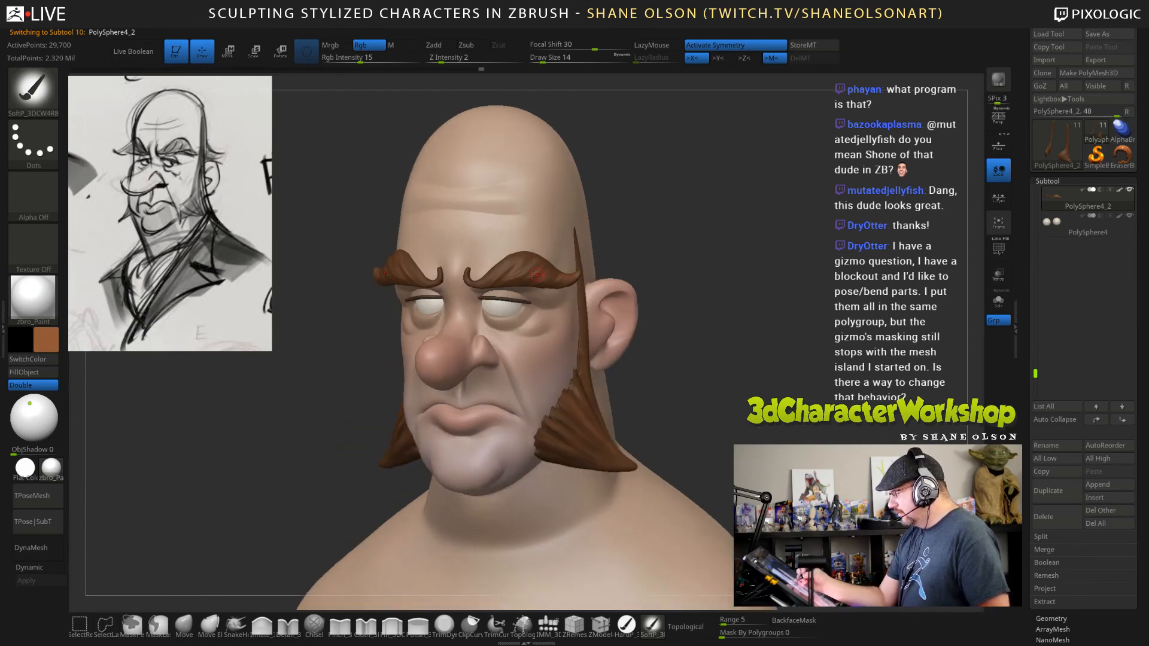
left_click_drag(711, 385, 663, 323, "alt")
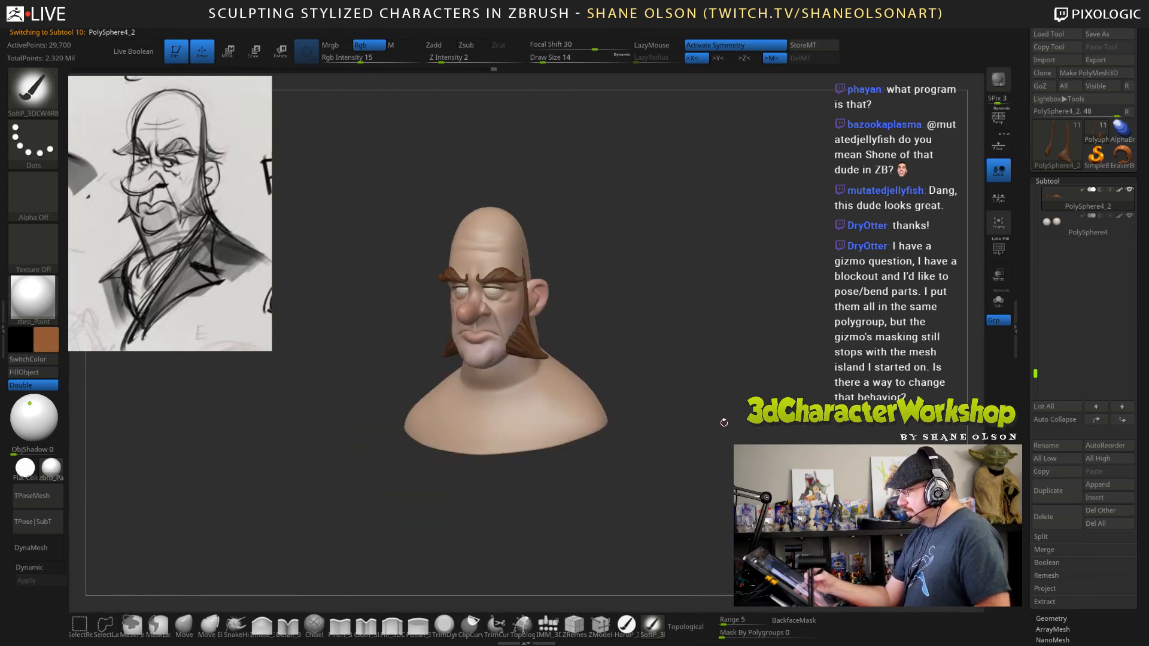
left_click_drag(724, 422, 651, 328)
Select the head subtool, sample the ear's skin tone, set the draw size to 23 and turn the colour into a dark muted blue.
left_click(638, 311, "alt")
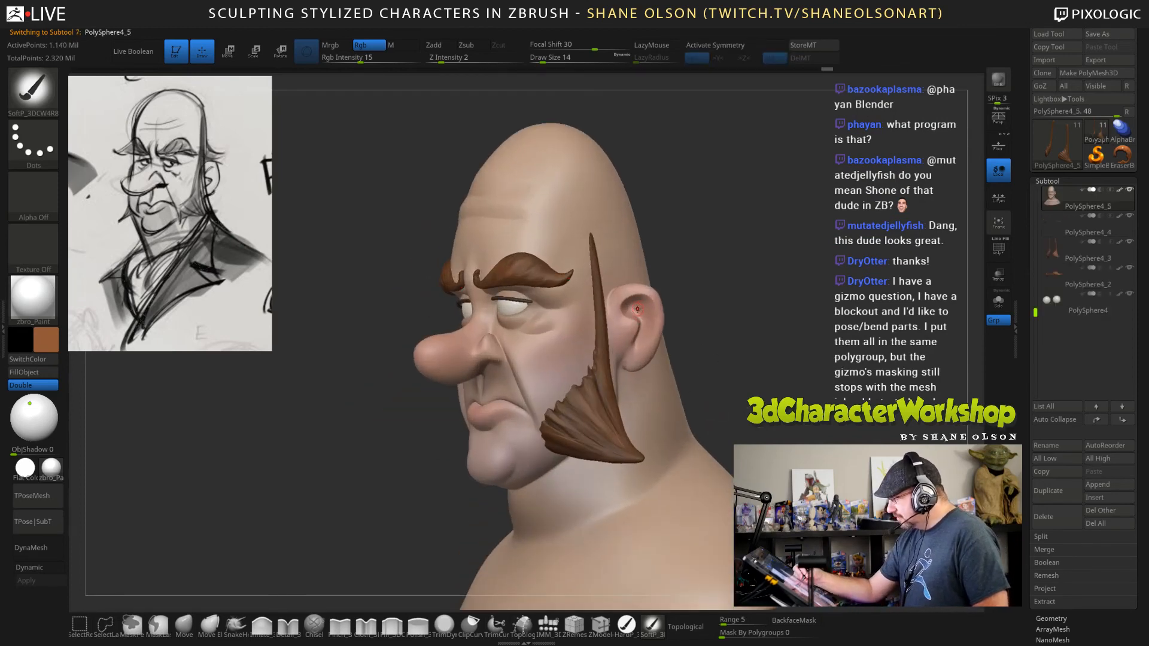
key("c")
left_click_drag(762, 373, 728, 372)
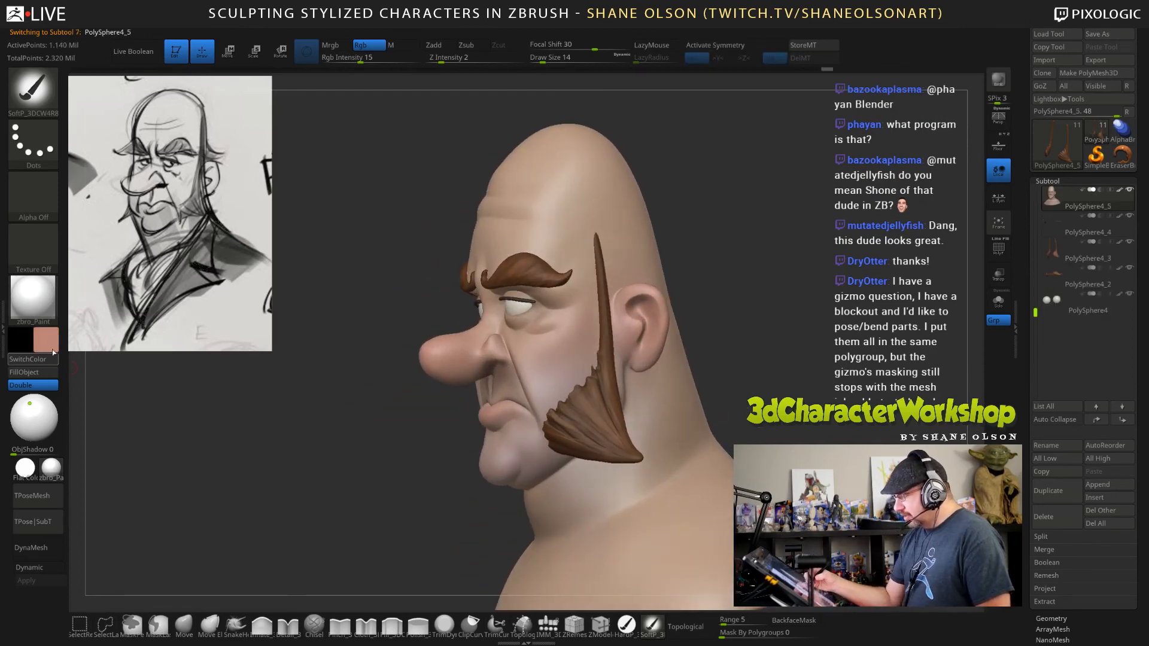
left_click(48, 342)
left_click(79, 367)
key("s")
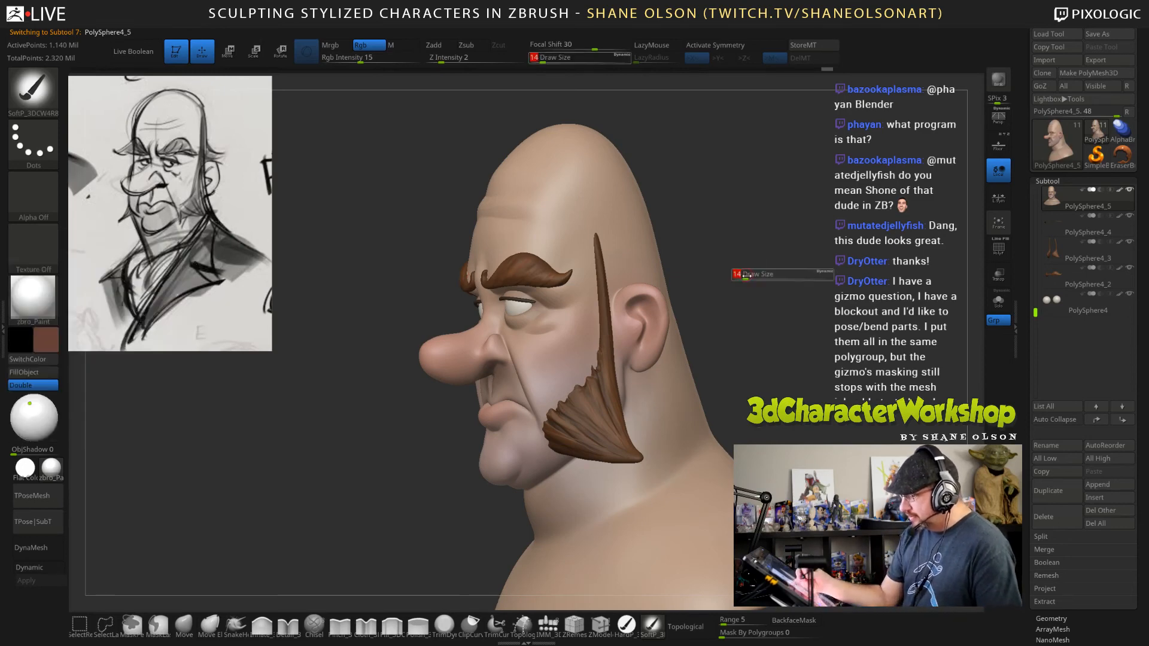
left_click_drag(748, 275, 752, 274)
left_click(47, 343)
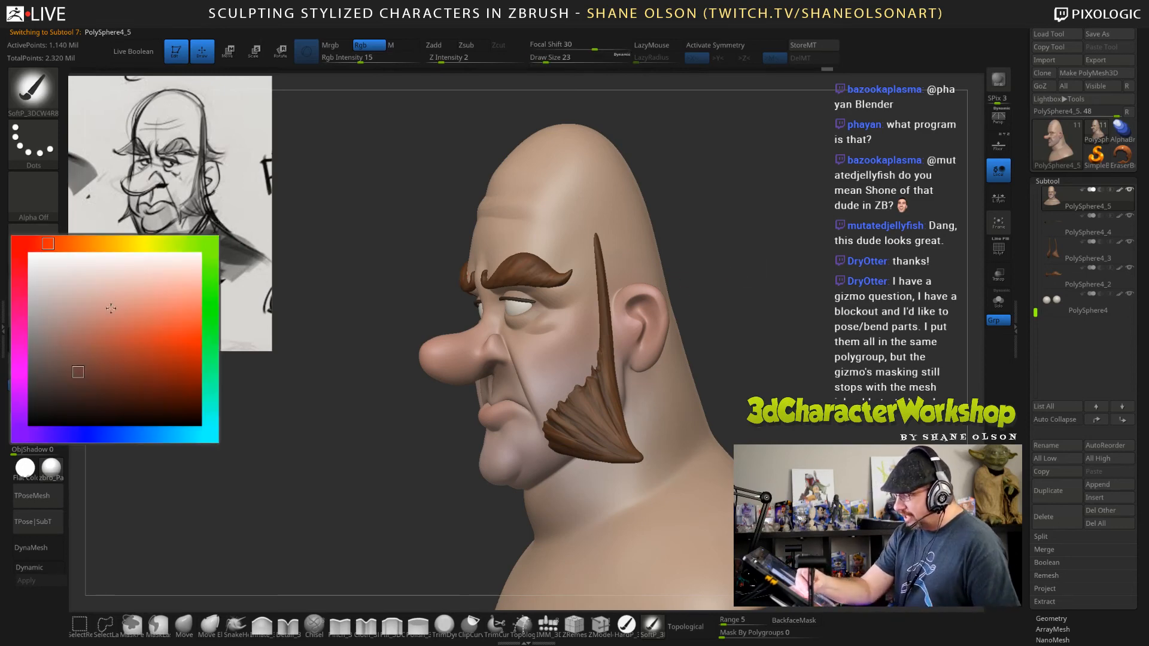
left_click(88, 435)
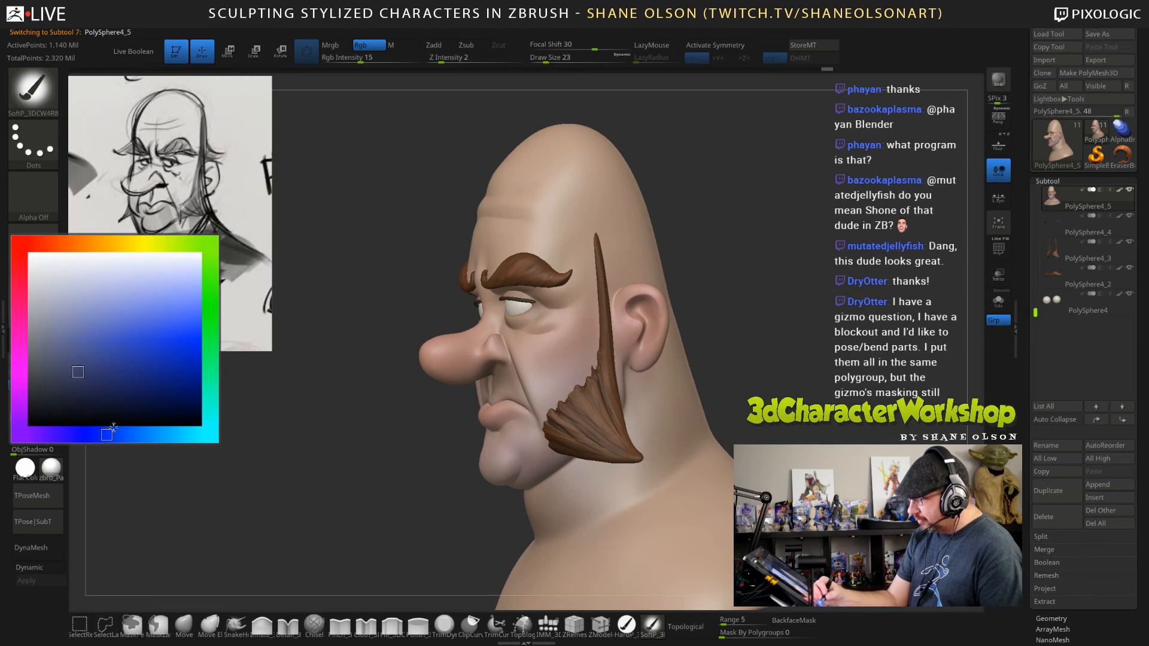
Lower the Rgb intensity to 5, set the draw size to 38 and paint faint blue shading inside the ear.
left_click_drag(725, 300, 679, 302)
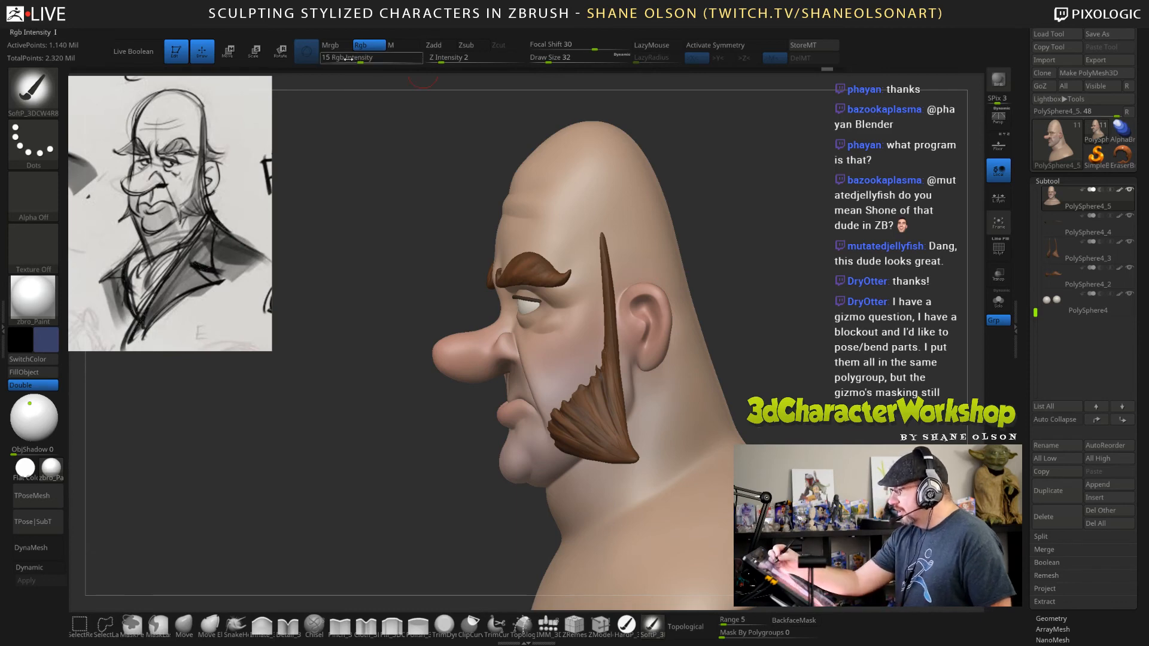
left_click_drag(348, 58, 336, 58)
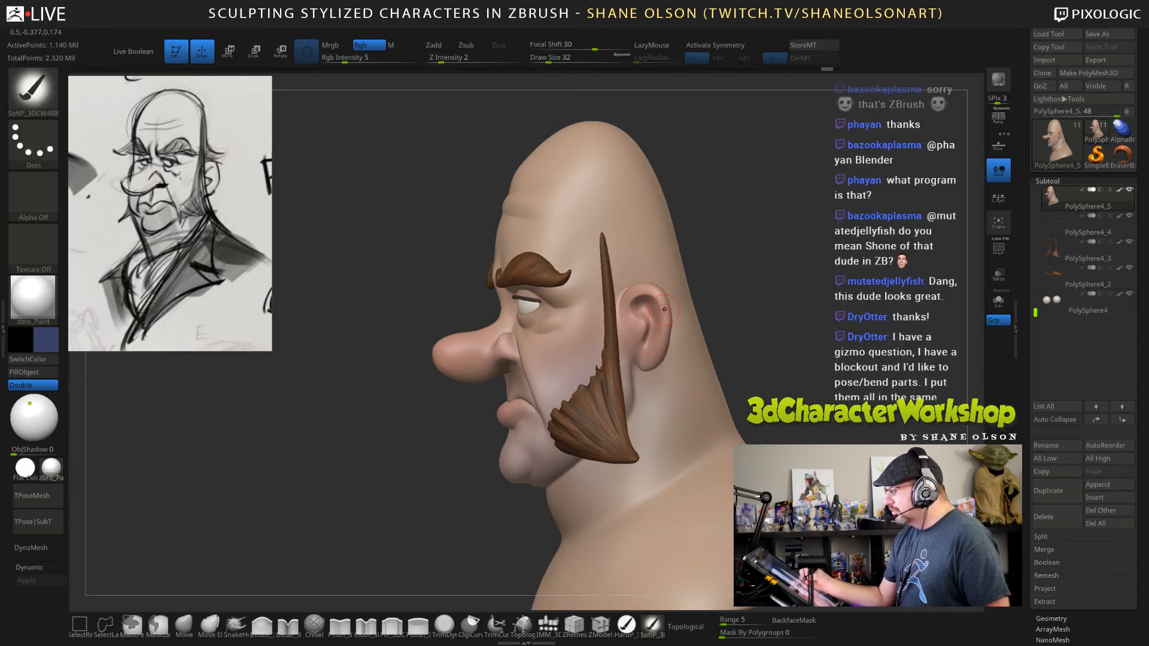
key("s")
left_click_drag(662, 314, 664, 314)
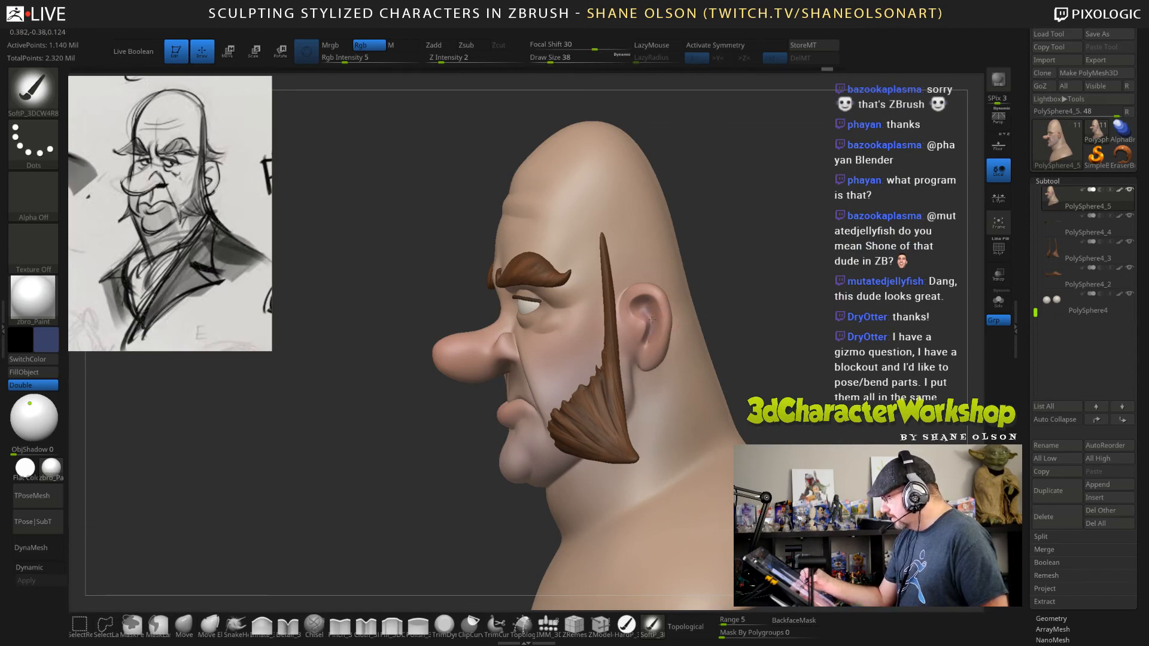
Activate X symmetry and paint the faint blue shading on both ears.
mouse_move(793, 377)
left_mouse_down()
mouse_move(814, 371)
mouse_move(796, 389)
mouse_move(808, 393)
left_mouse_up()
key("ctrl")
key("x")
left_click_drag(779, 320, 712, 280)
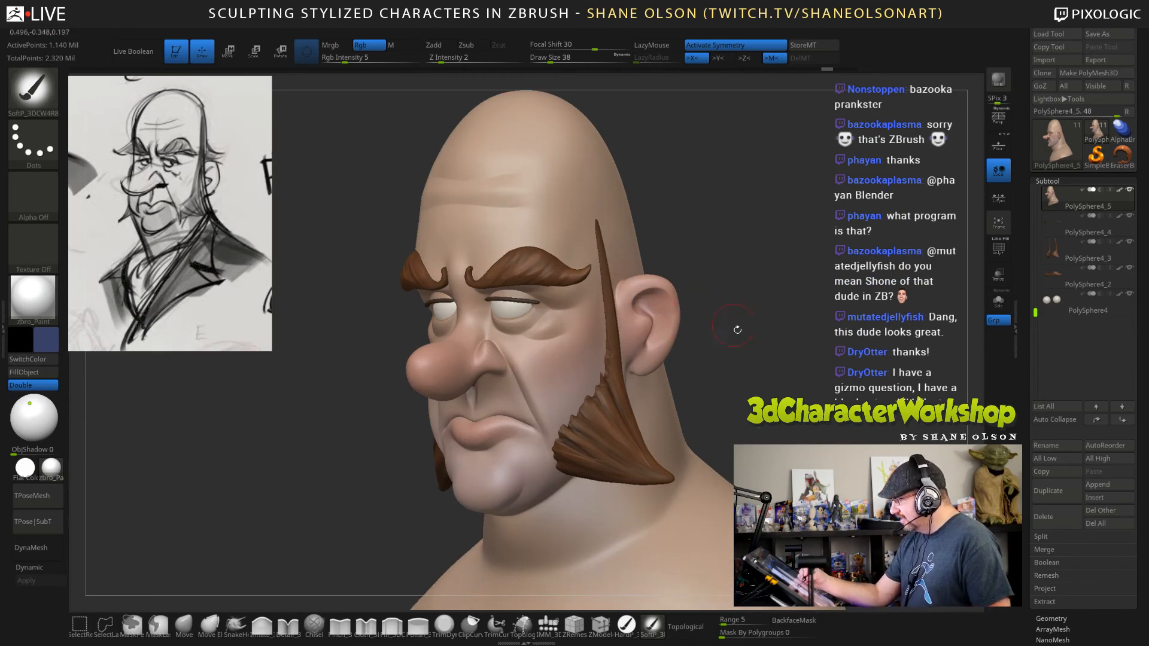
Refine the blue shading around the ears' inner folds and sample the pinkish skin colour from the ear.
mouse_move(737, 330)
left_mouse_down()
mouse_move(661, 377)
mouse_move(770, 388)
mouse_move(765, 369)
mouse_move(773, 378)
mouse_move(727, 389)
left_mouse_up()
left_click_drag(720, 348, 721, 413, "alt")
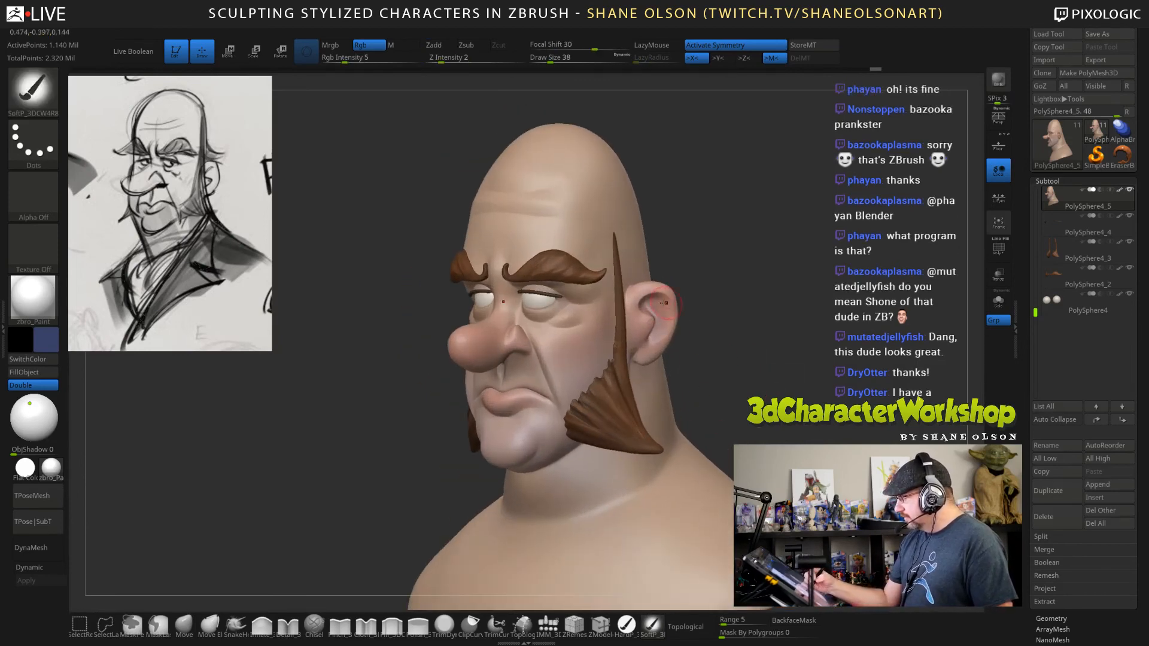
left_click_drag(728, 370, 688, 323)
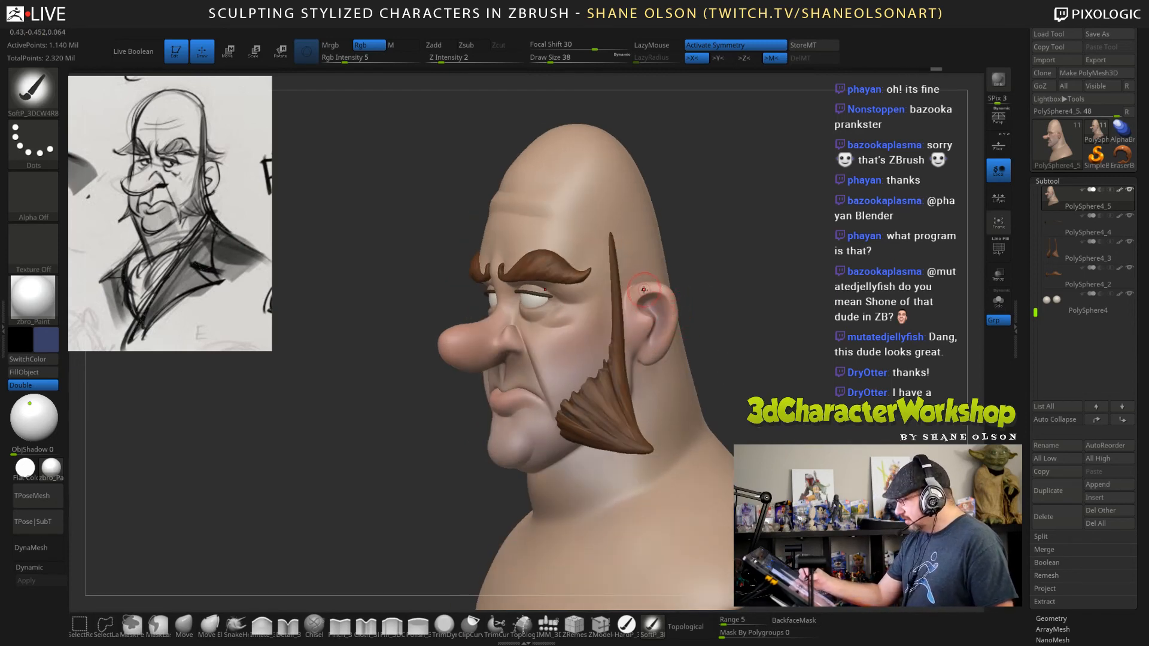
key("c")
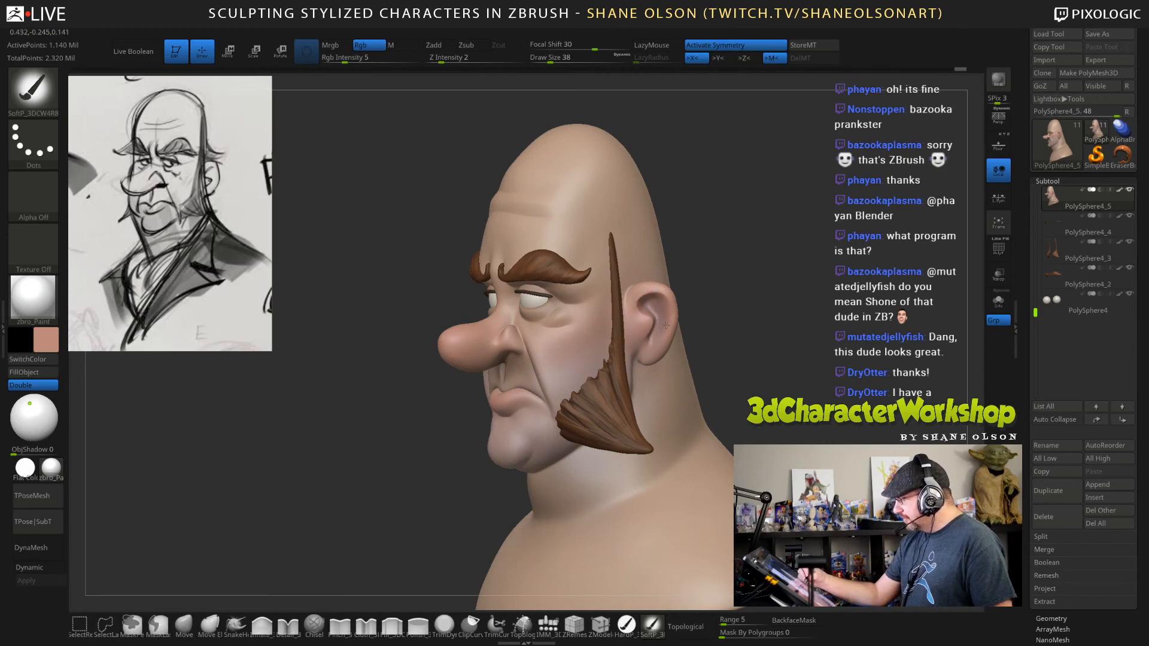
left_click_drag(756, 371, 764, 397)
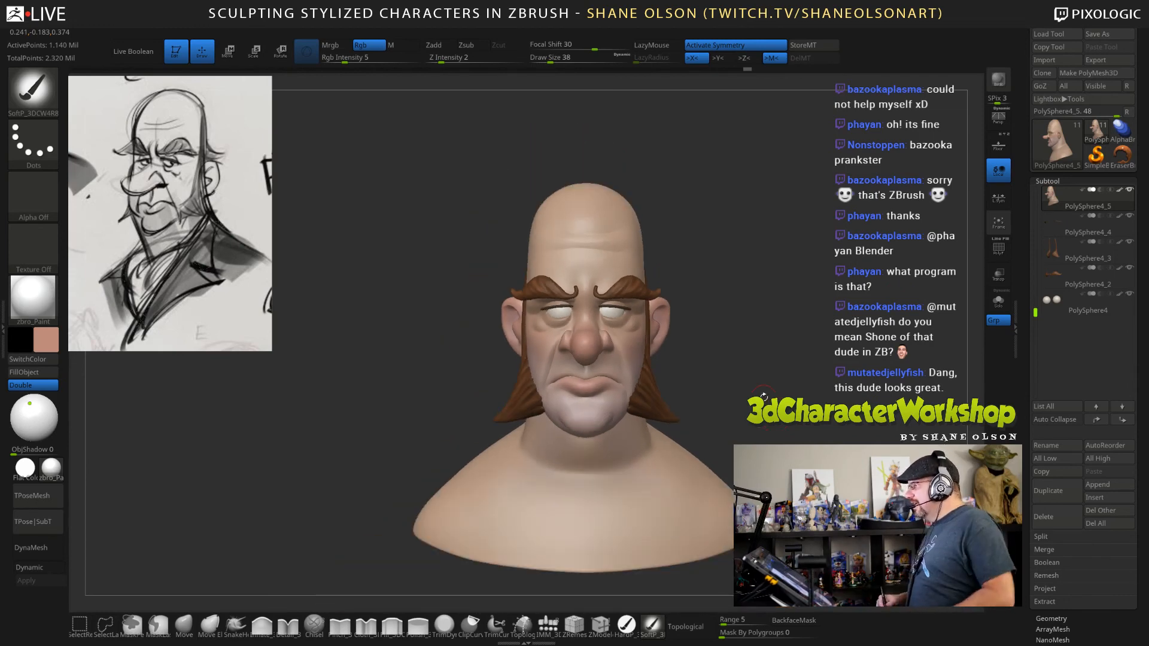
Select the eyeball subtool and choose a muted grayish brown as the painting colour.
left_click_drag(803, 333, 770, 297)
left_click_drag(788, 352, 620, 290)
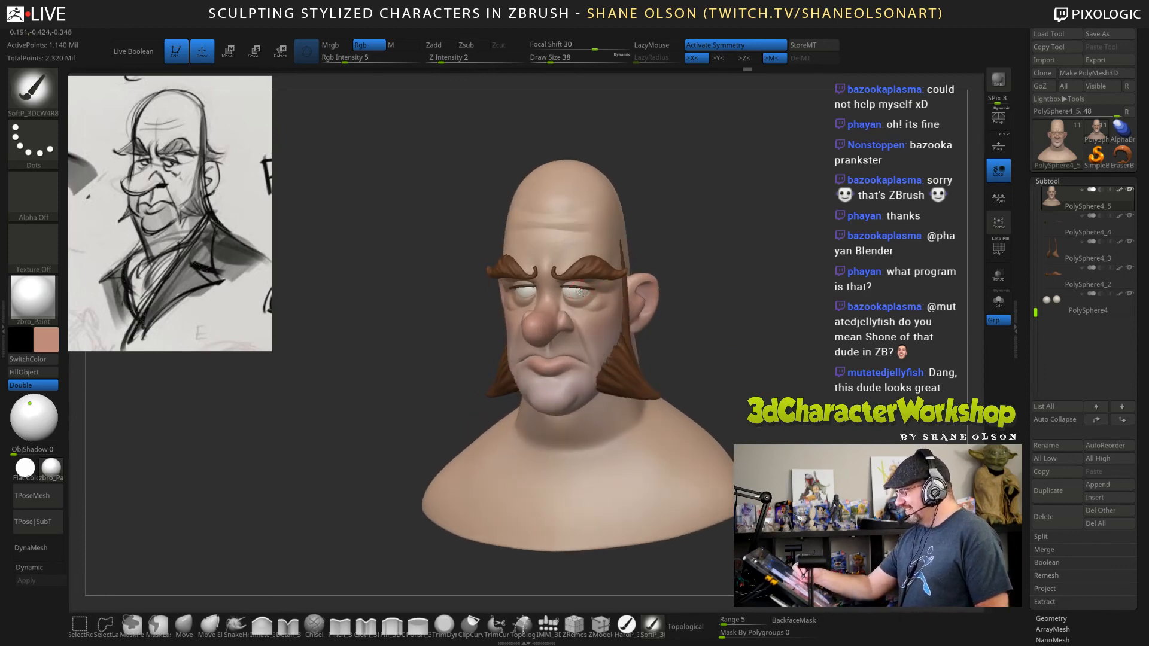
left_click(579, 291, "alt")
left_click_drag(761, 321, 679, 299)
mouse_move(730, 346)
left_mouse_down()
mouse_move(730, 334)
mouse_move(743, 337)
mouse_move(720, 335)
left_mouse_up()
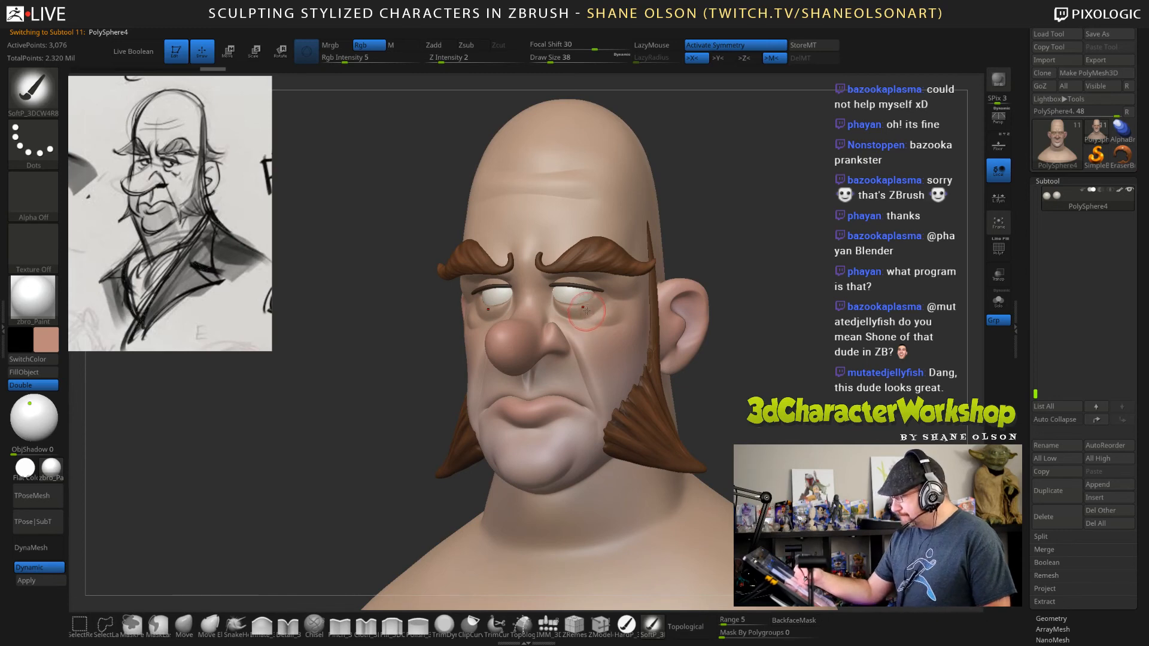
left_click(55, 350)
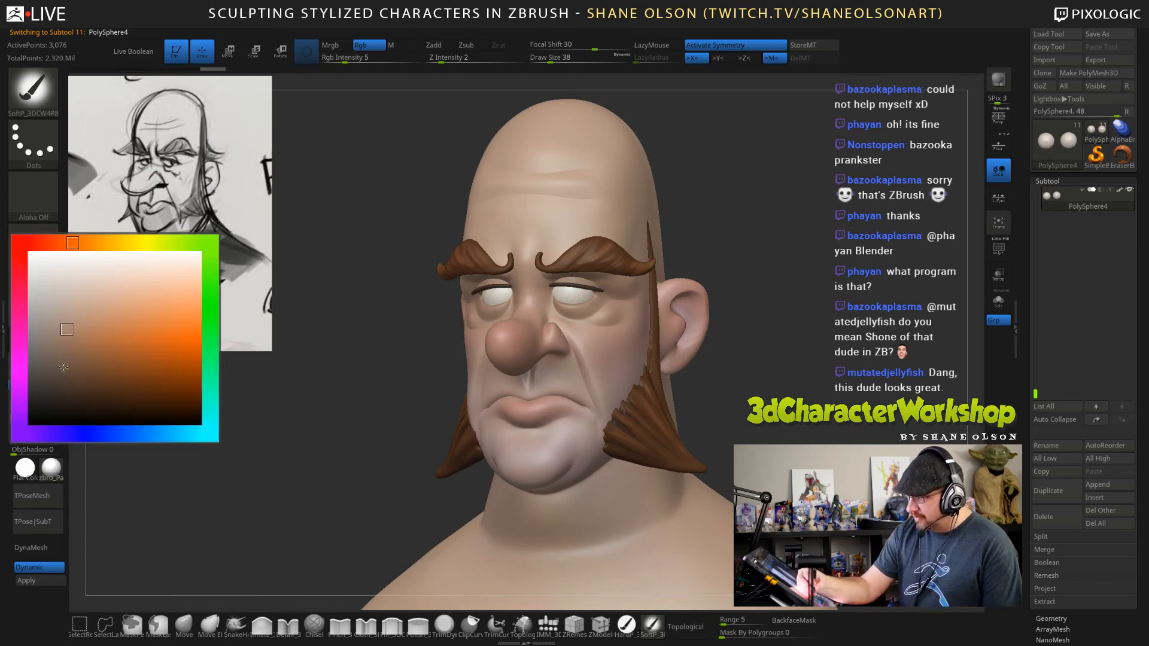
left_click(63, 368)
Set the draw size to 29 and paint soft brown shading along the upper part of the eyeballs.
mouse_move(794, 304)
left_mouse_down()
mouse_move(802, 364)
mouse_move(778, 396)
left_mouse_up()
key("s")
left_click(779, 323)
left_click_drag(781, 325, 769, 346)
left_click_drag(739, 264, 738, 272, "alt")
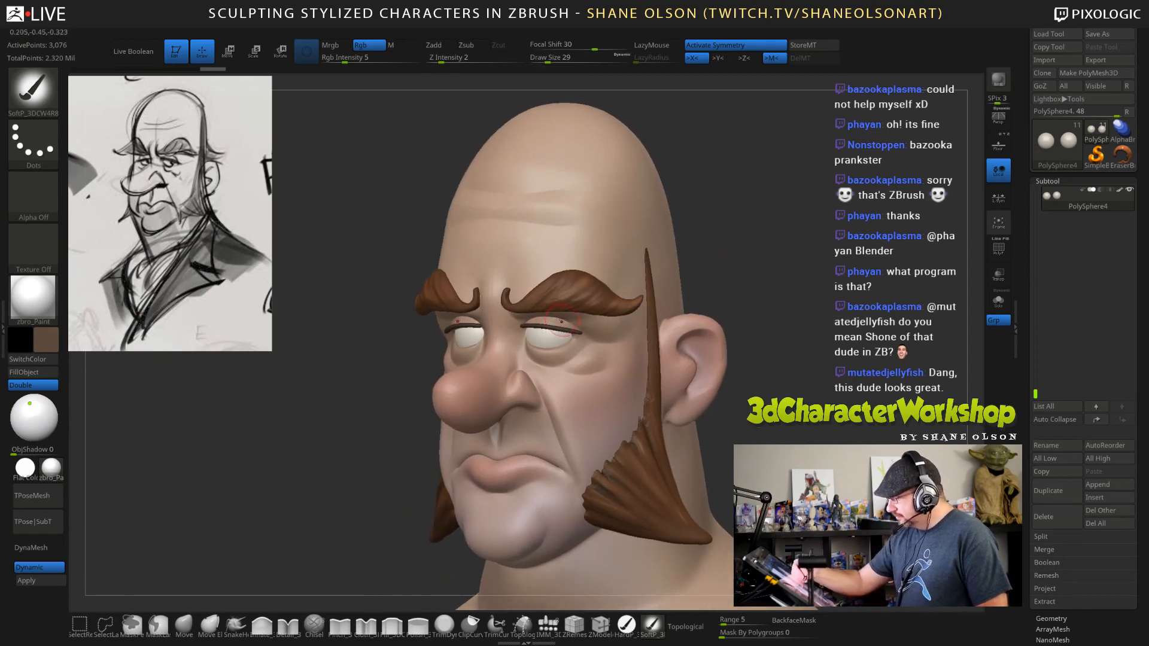
left_click_drag(562, 321, 547, 321)
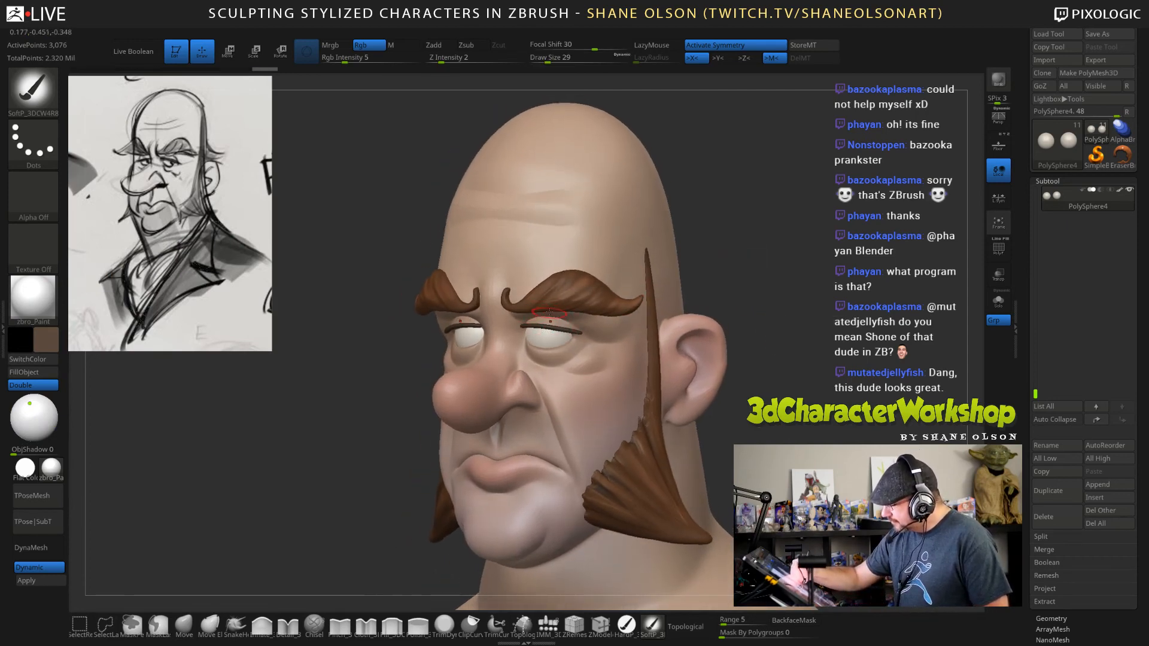
Select the head subtool and shift the painting colour to a dark muted purple.
left_click(610, 330, "alt")
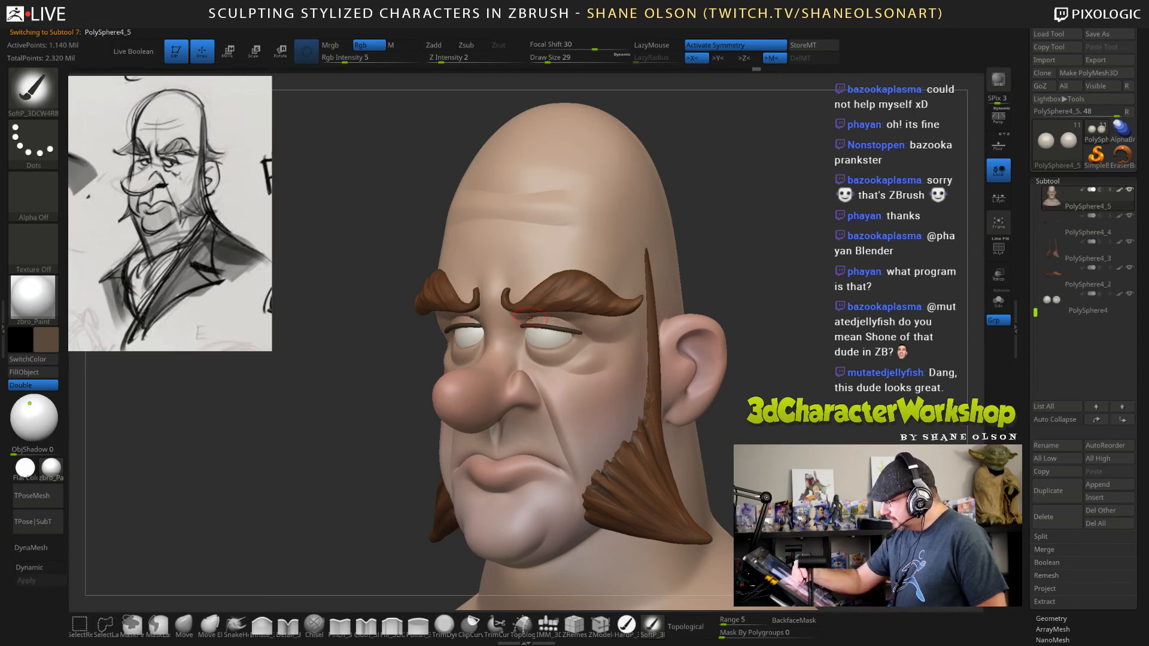
left_click_drag(763, 385, 544, 373)
left_click(47, 342)
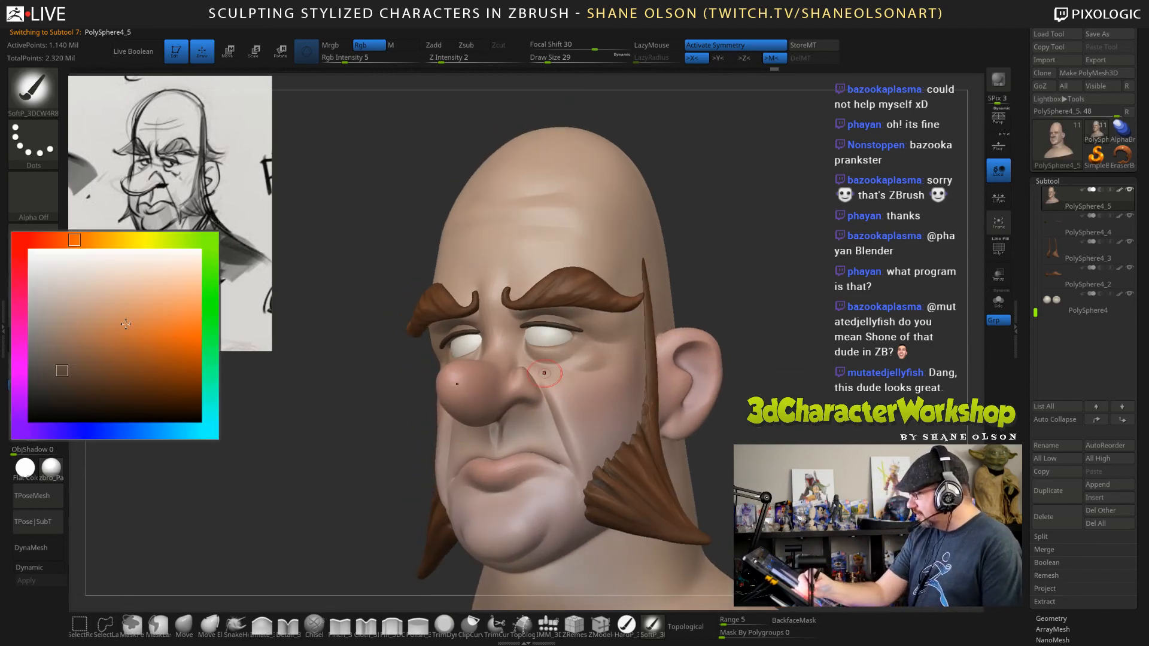
left_click(53, 431)
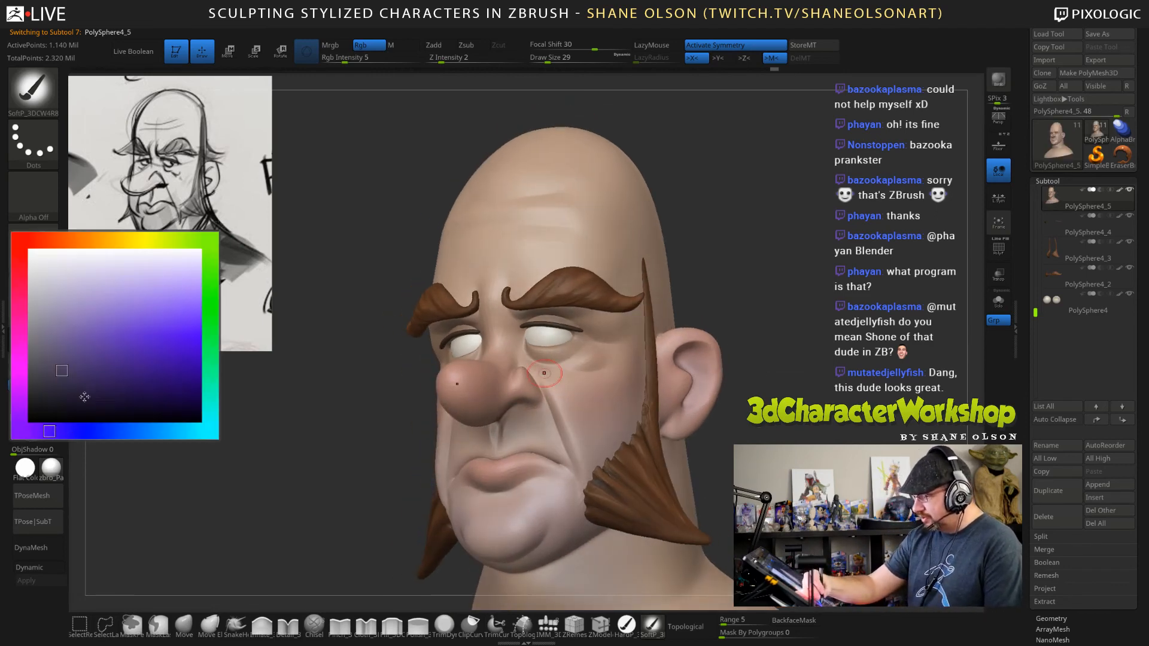
Set the draw size to 43 and paint faint purple shading on the upper eyelids below the eyebrows.
key("s")
left_click_drag(790, 296, 794, 295)
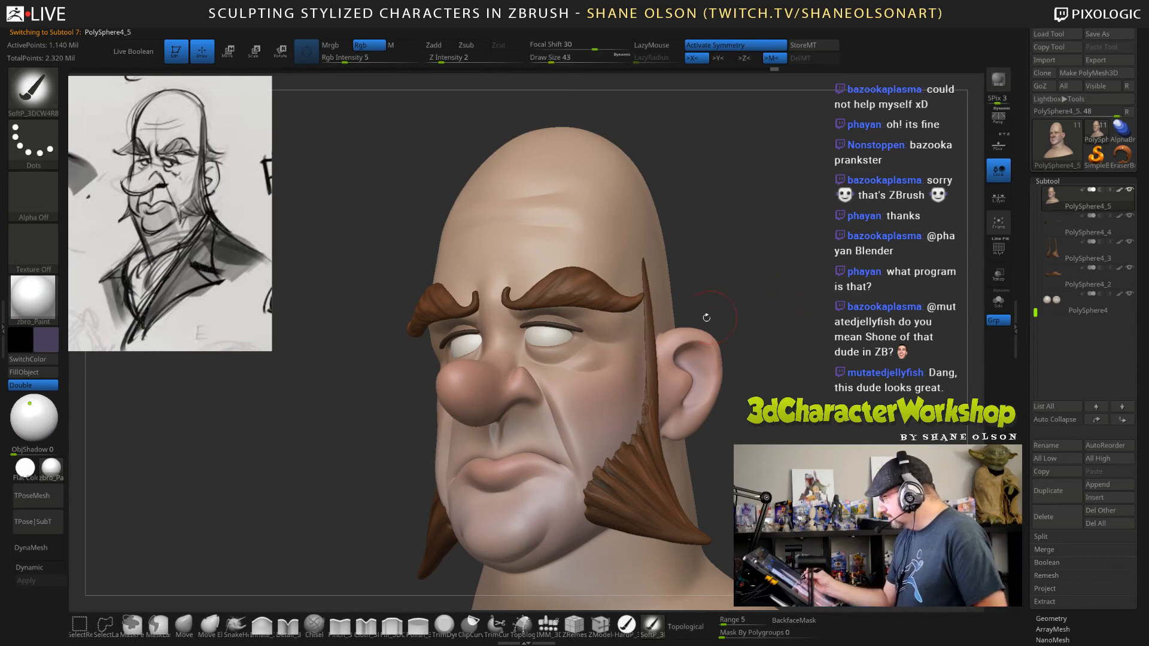
left_click_drag(528, 319, 578, 314)
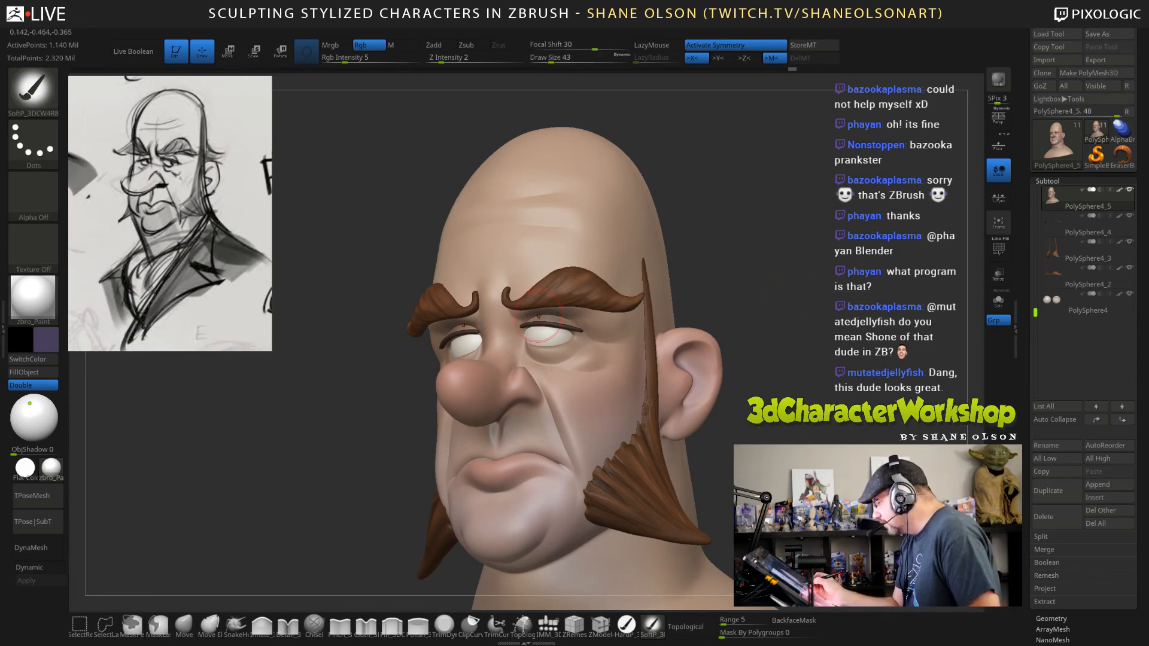
mouse_move(791, 326)
left_mouse_down()
mouse_move(801, 335)
mouse_move(670, 328)
left_mouse_up()
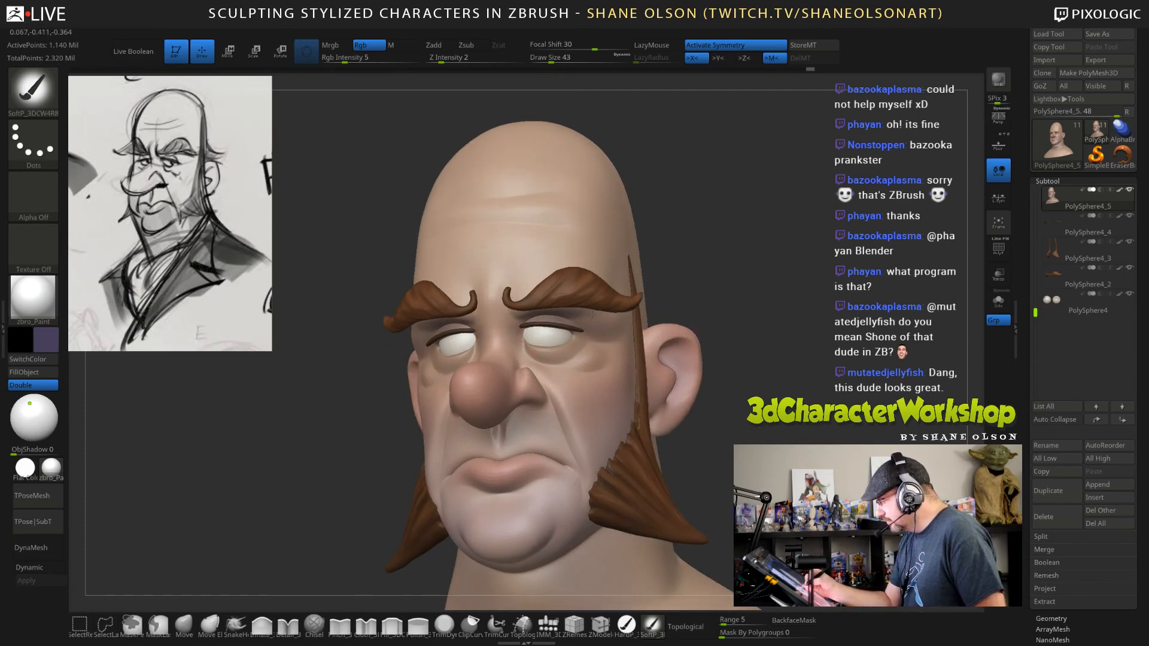
Reduce the draw size to 21 and paint faint purple shading around the bags under the eyes.
left_click_drag(784, 395, 598, 350)
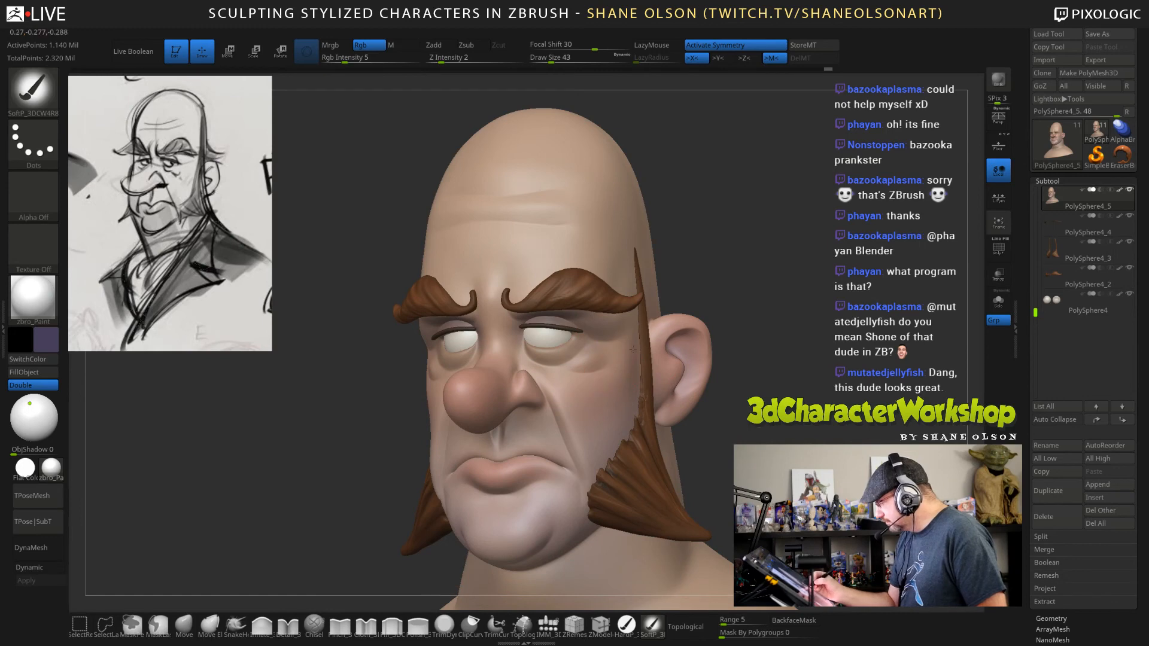
key("s")
left_click_drag(599, 367, 592, 367)
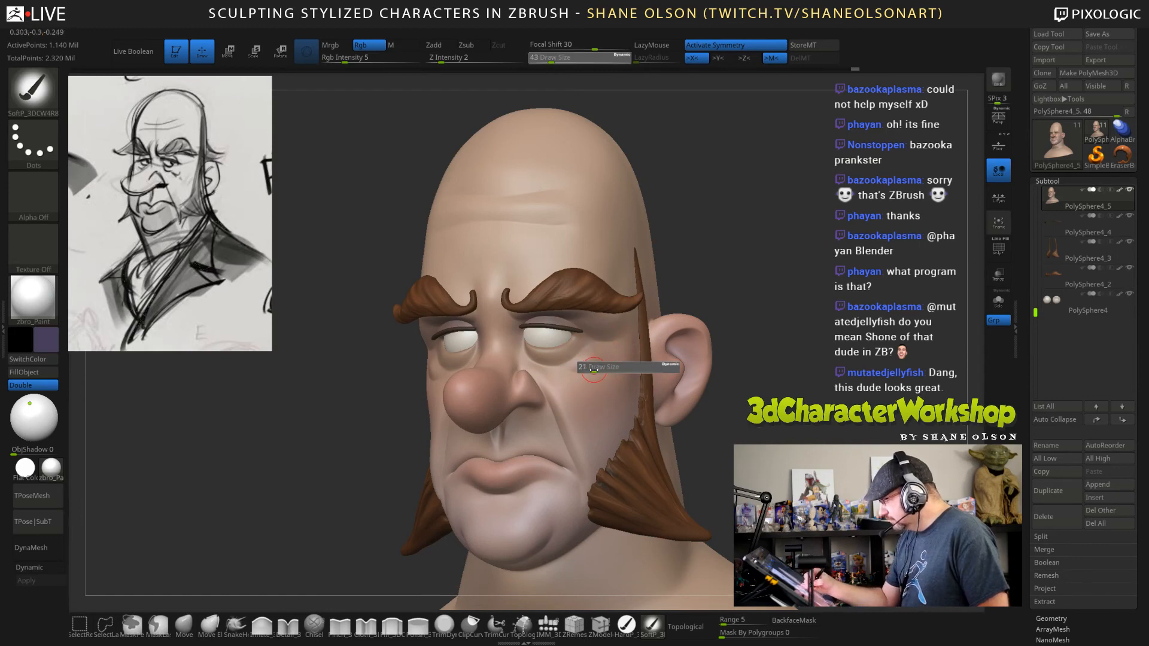
left_click_drag(383, 360, 554, 364)
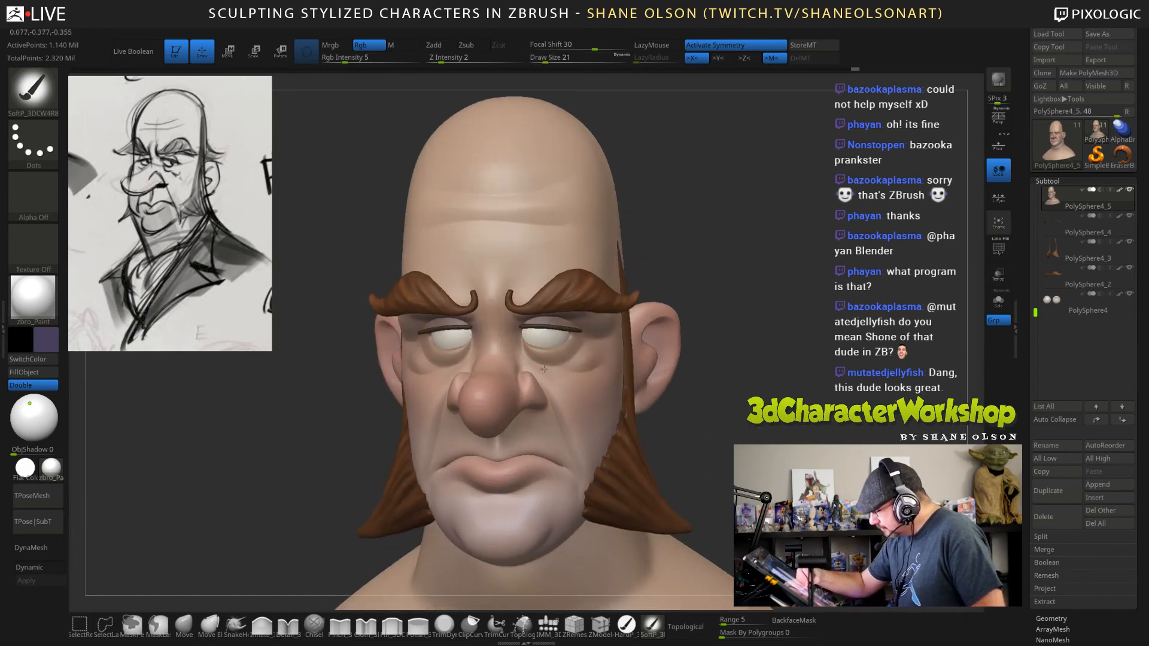
mouse_move(759, 427)
left_mouse_down()
mouse_move(862, 428)
mouse_move(735, 425)
left_mouse_up()
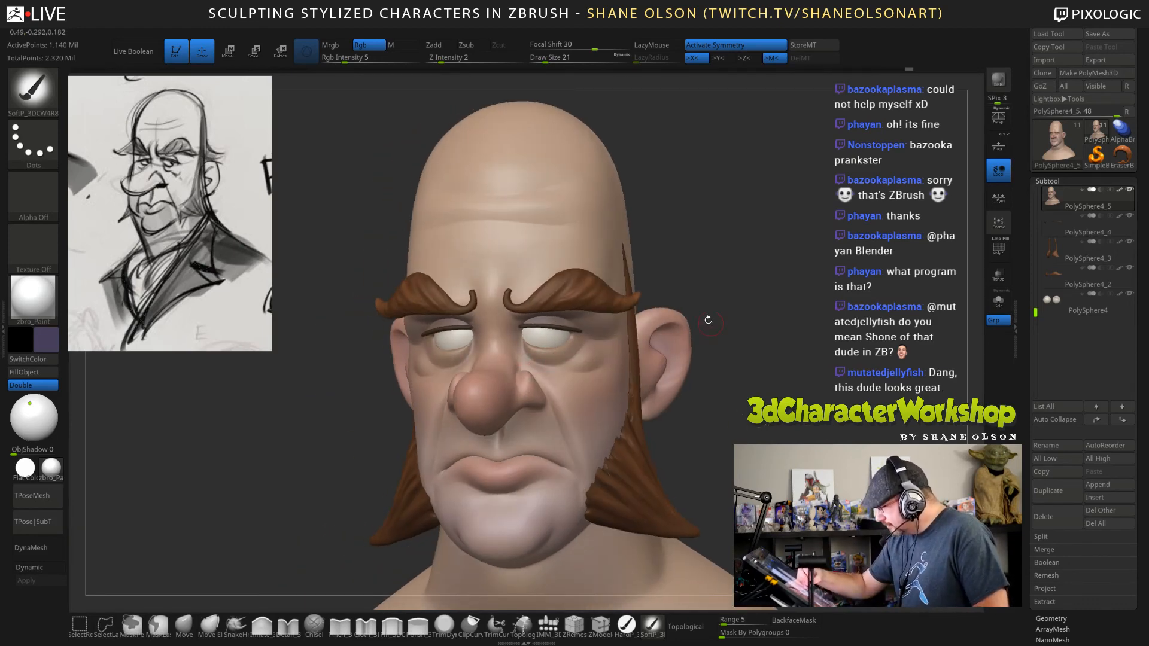
Sample the skin tone from the head and shift it to a yellowish tan.
left_click_drag(649, 246, 646, 194, "alt")
key("c")
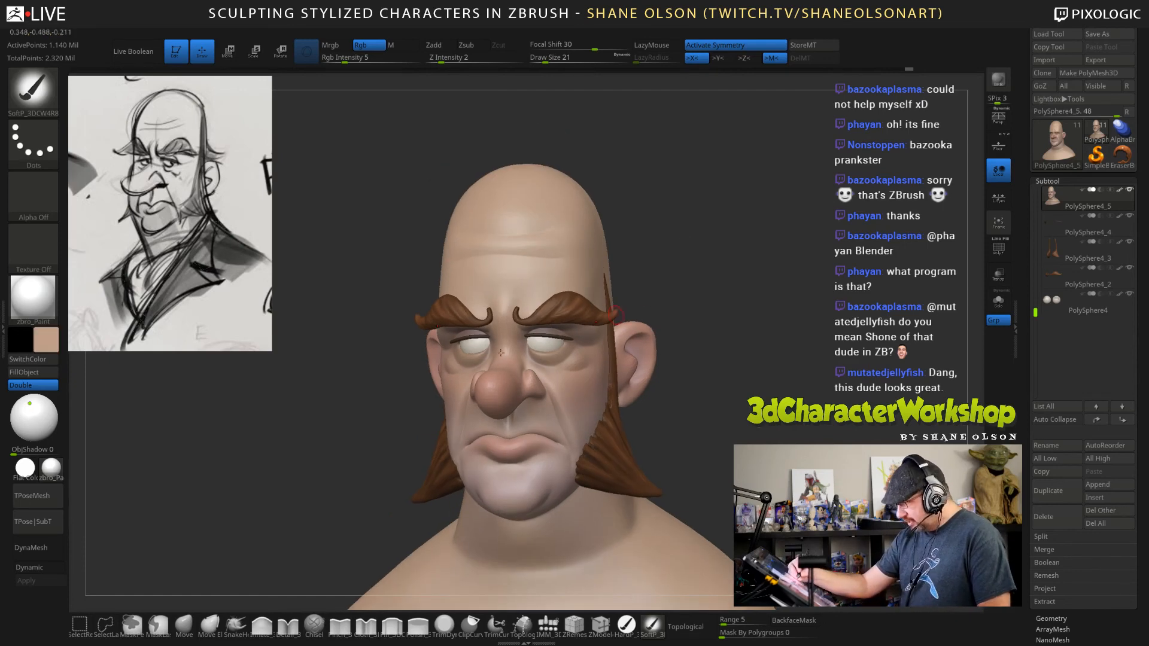
left_click(48, 338)
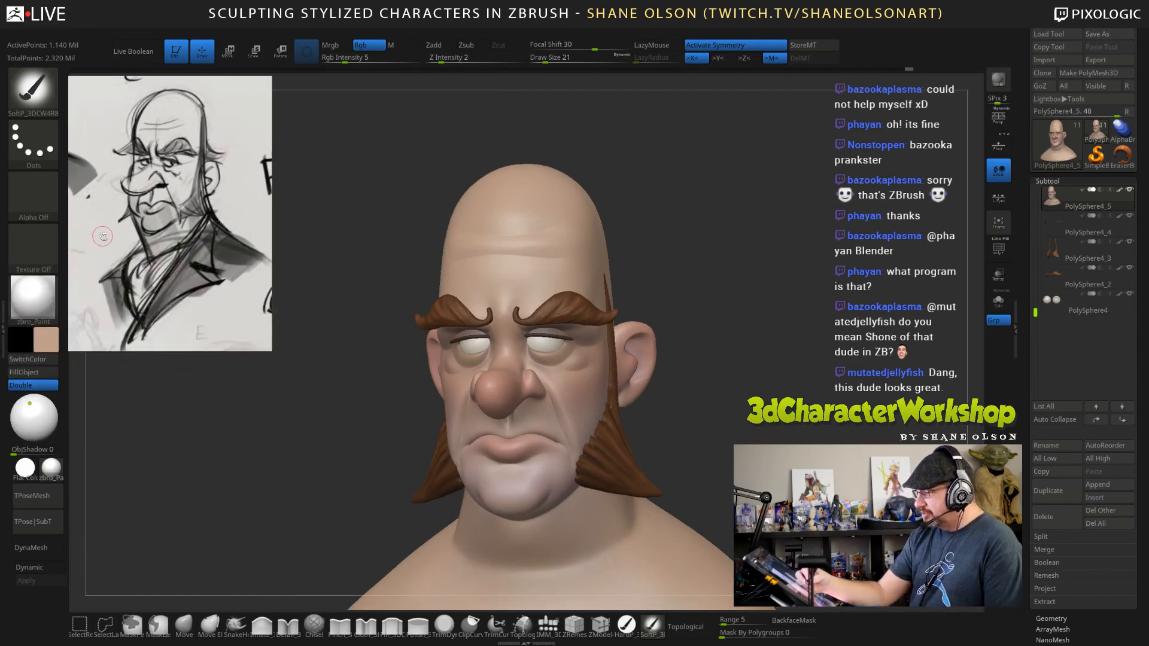
left_click(47, 335)
left_click(130, 234)
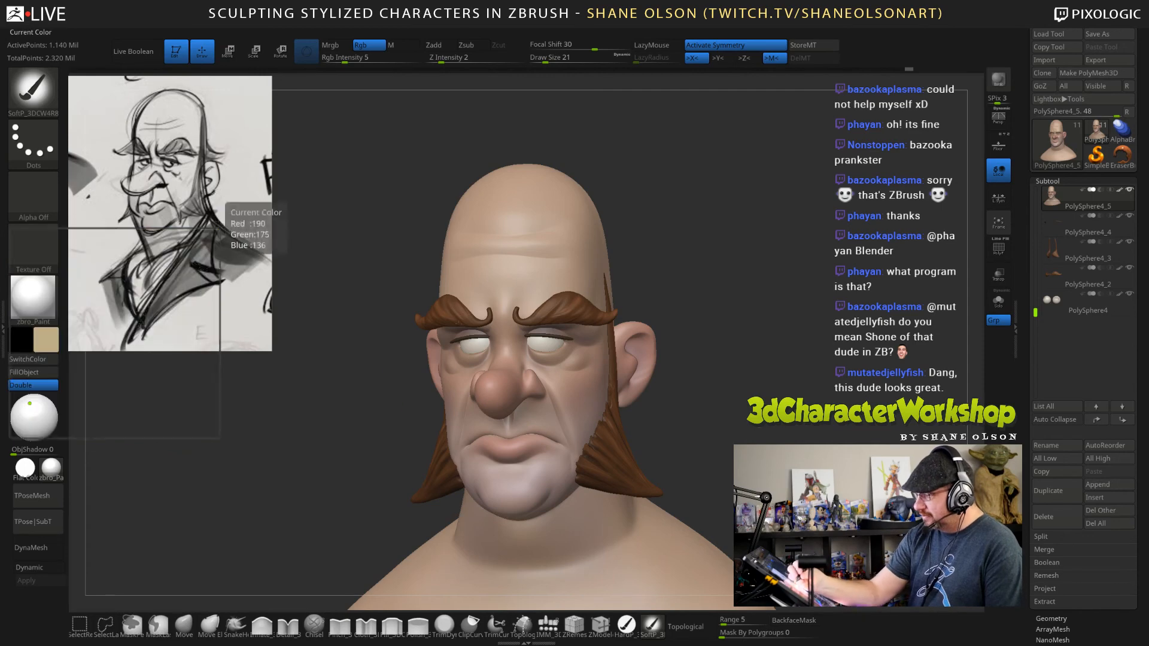
Set the draw size to 148 and tint the forehead and crown yellowish, then reduce the size to 120.
key("s")
left_click_drag(679, 264, 702, 269)
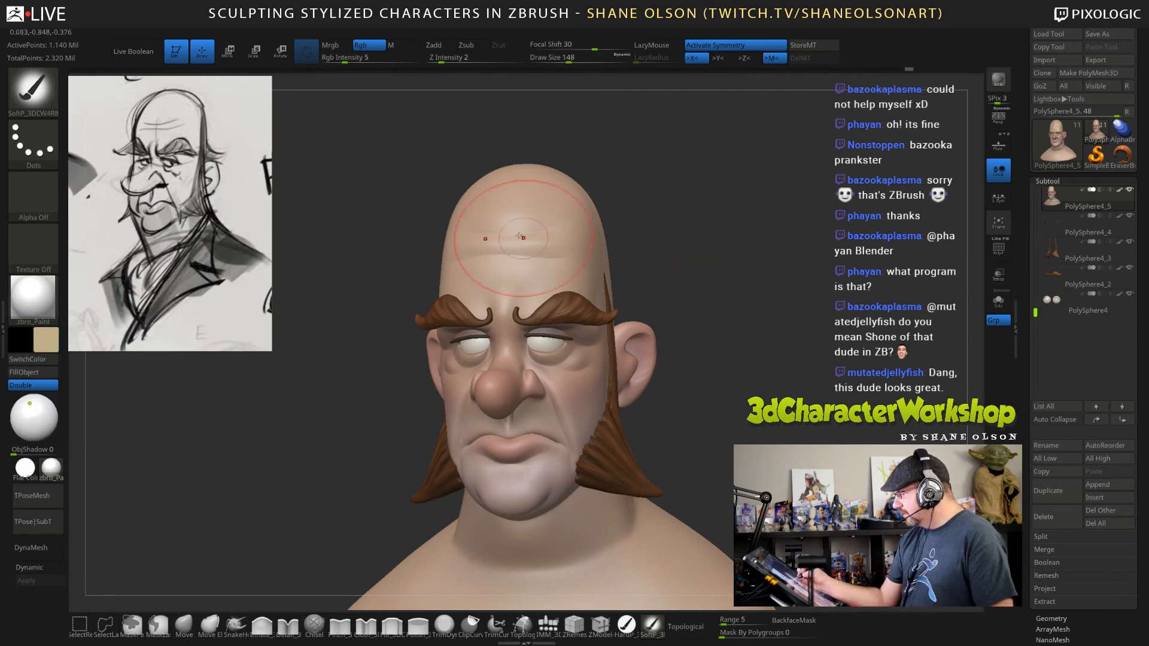
left_click_drag(855, 352, 790, 329)
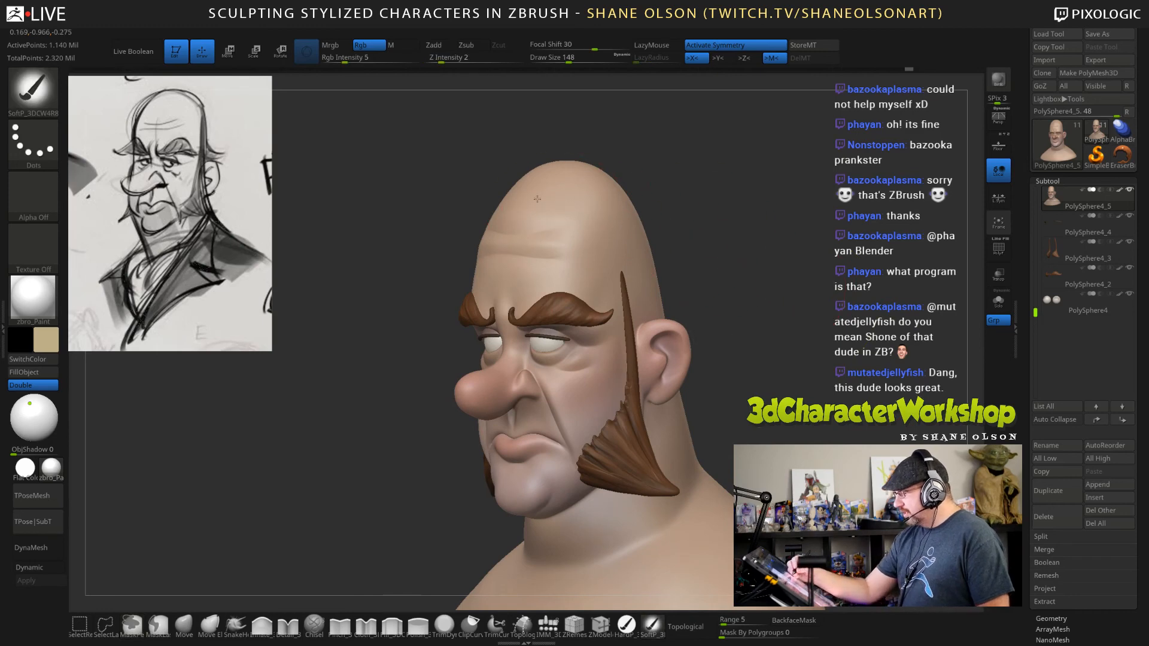
mouse_move(842, 347)
left_mouse_down()
mouse_move(898, 370)
mouse_move(844, 369)
left_mouse_up()
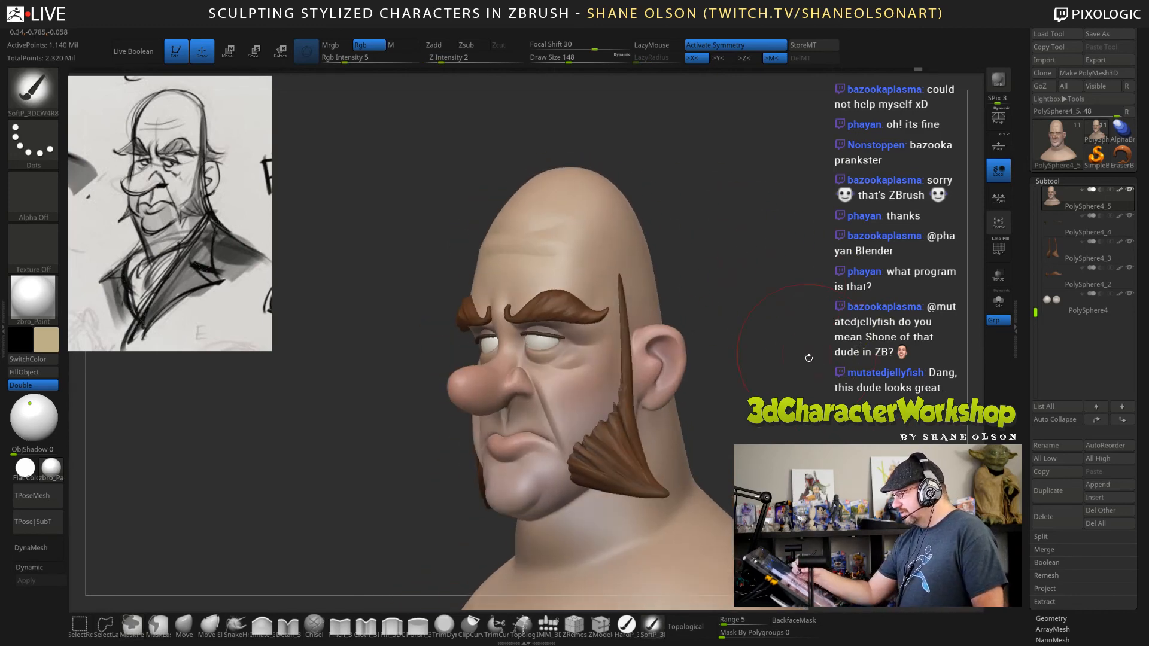
mouse_move(826, 424)
left_mouse_down("alt")
mouse_move(821, 374)
mouse_move(876, 375)
mouse_move(878, 404)
mouse_move(769, 359)
mouse_move(764, 373)
mouse_move(782, 338)
left_mouse_up("alt")
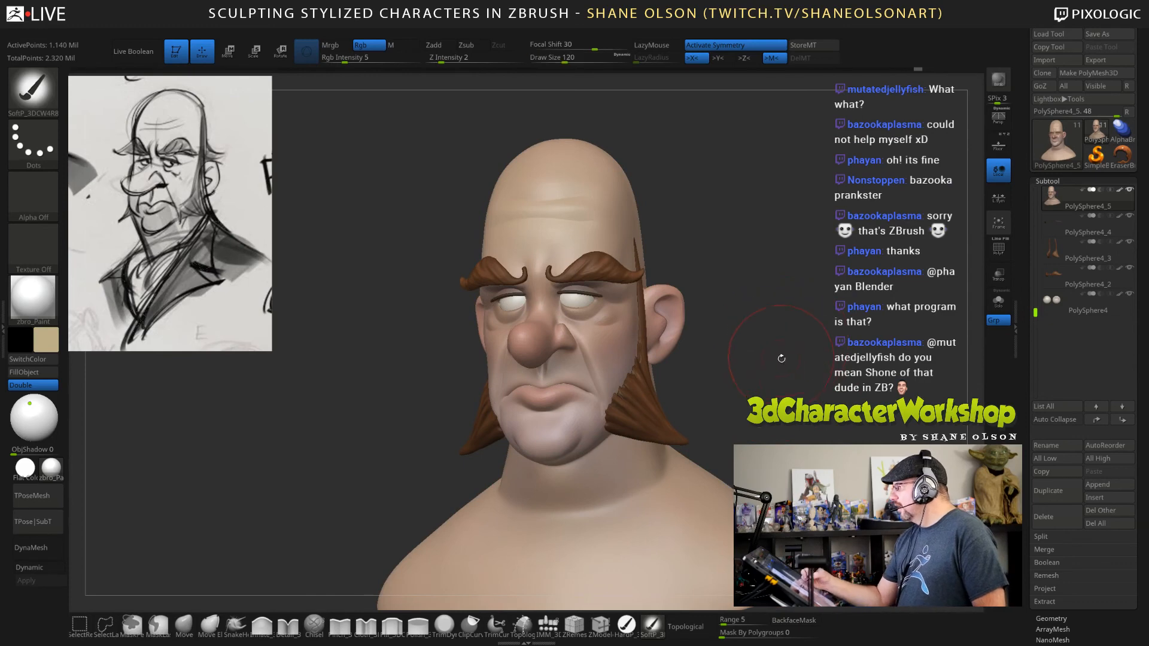
mouse_move(780, 384)
left_mouse_down()
mouse_move(746, 343)
mouse_move(759, 315)
left_mouse_up()
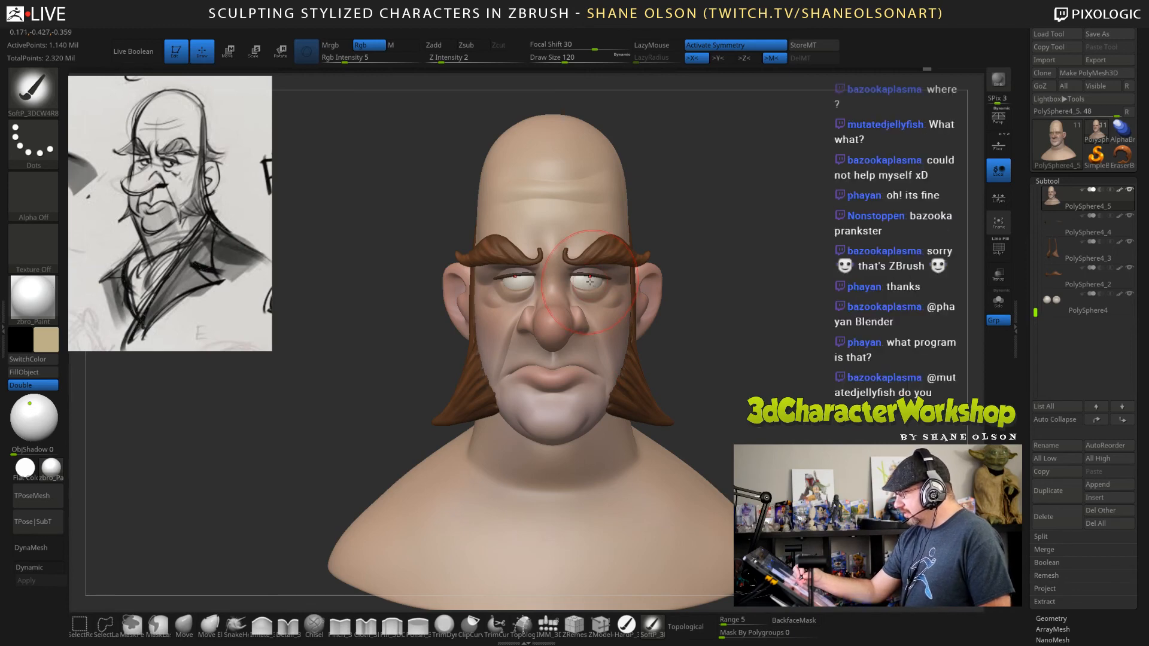
Select the eyeball subtool and save the ZTool over the existing JoshHead03 file.
left_click(1050, 309)
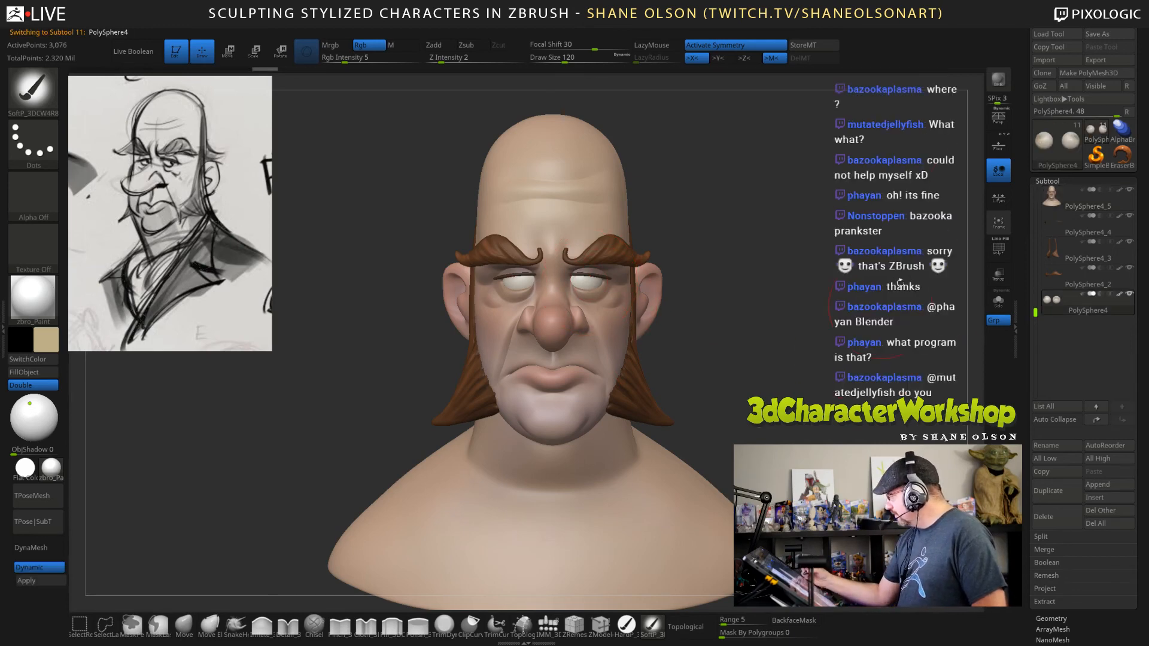
key("ctrl+s")
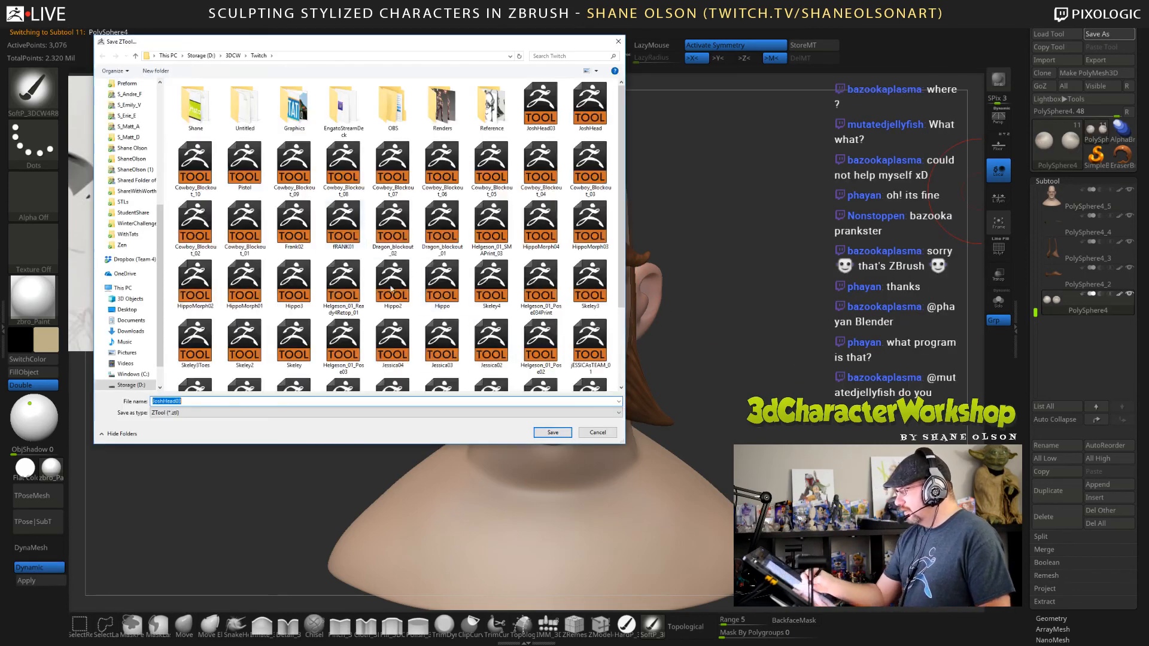
left_click(552, 432)
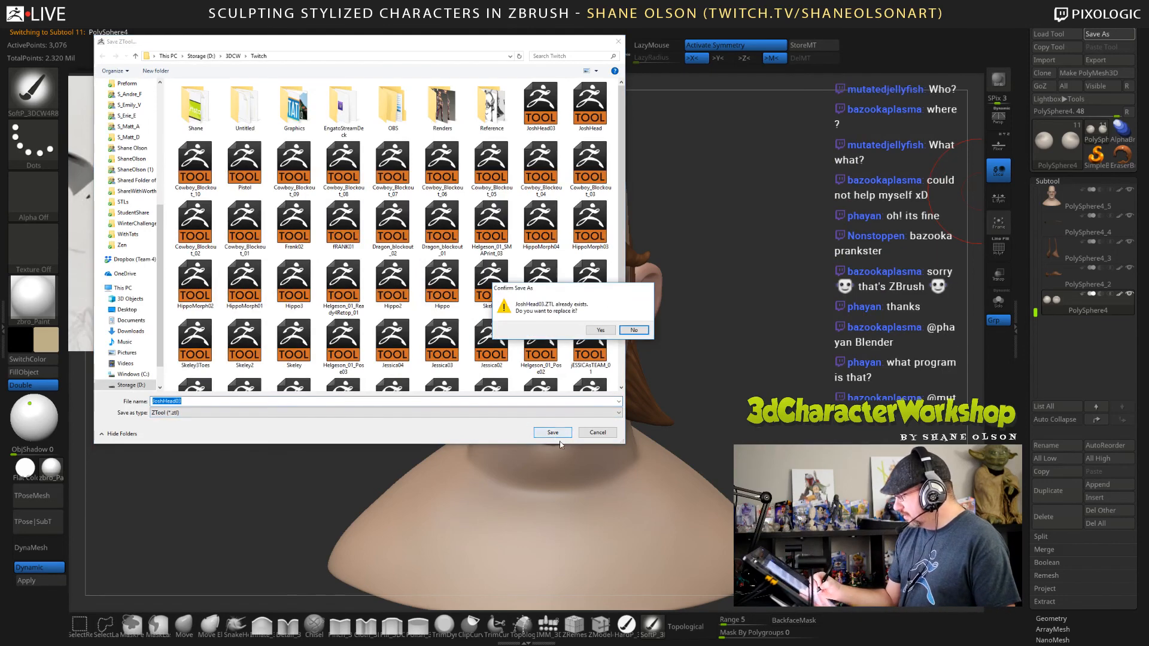
left_click(593, 319)
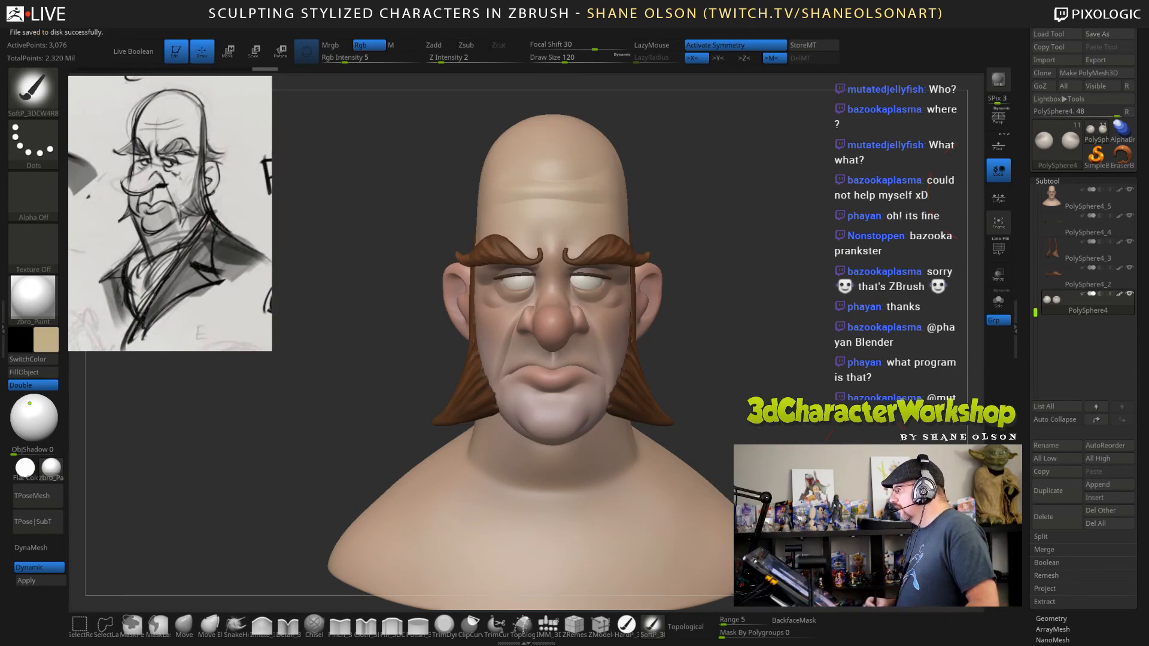
Reduce the draw size to 82 and set the painting colour to black for the eyeballs.
mouse_move(776, 342)
left_mouse_down()
mouse_move(756, 334)
mouse_move(765, 376)
left_mouse_up()
key("s")
left_click_drag(702, 321, 683, 332, "alt")
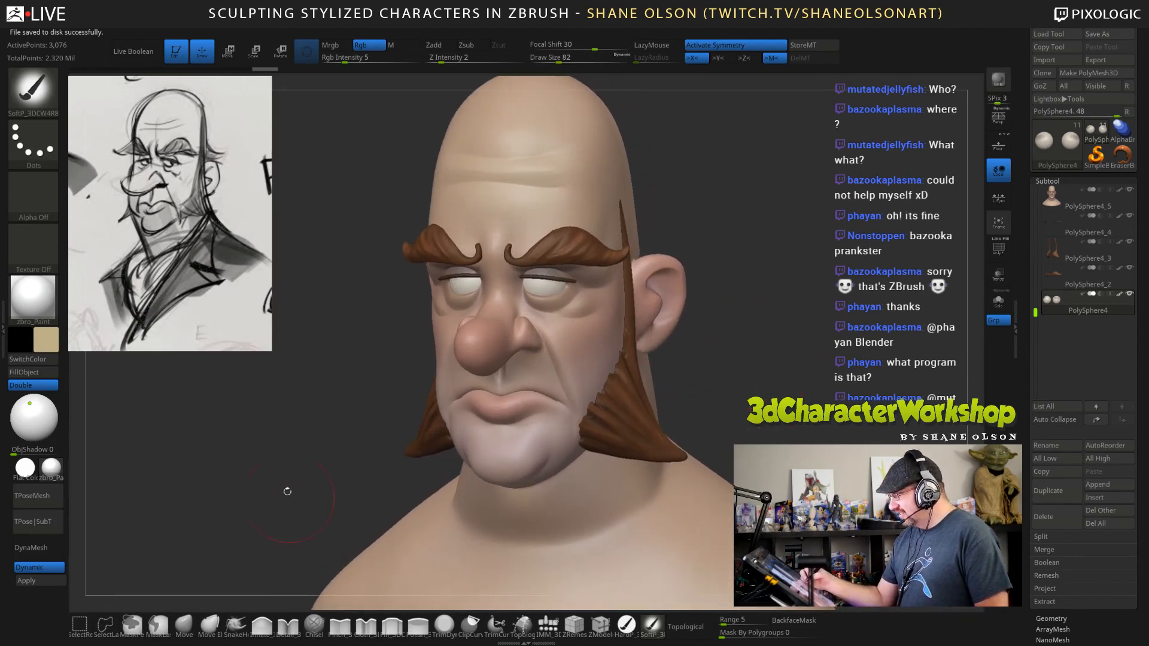
left_click(47, 345)
left_click_drag(47, 408, 21, 423)
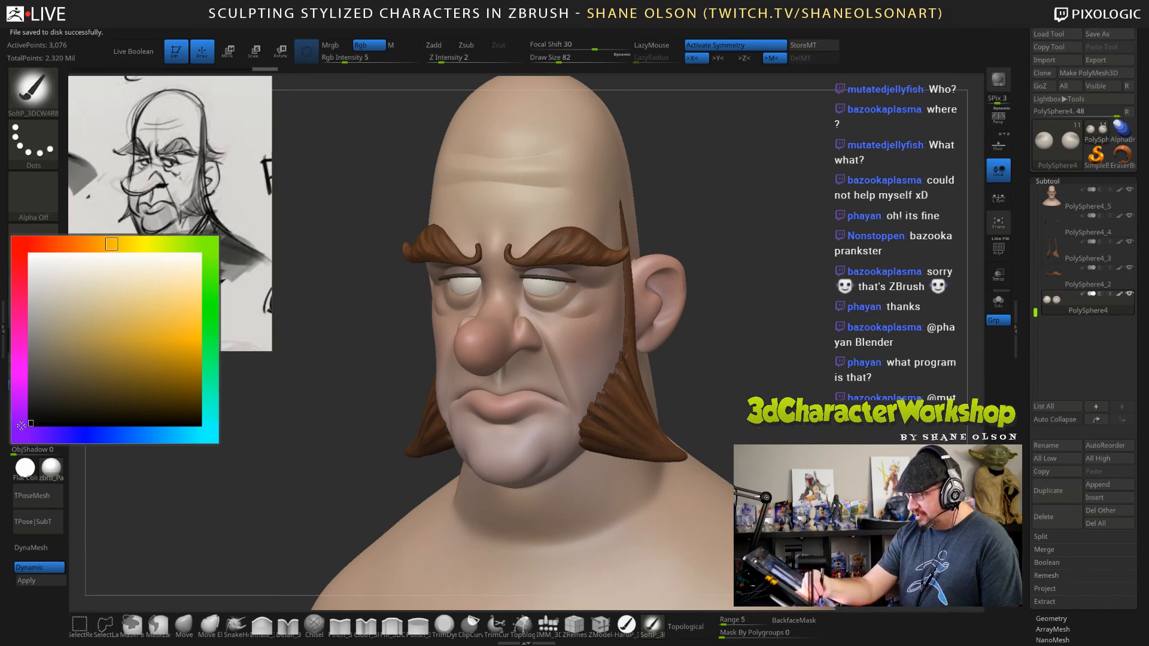
Switch to the hard paint brush, set its draw size to 25 and turn off symmetry.
left_click(625, 625)
key("s")
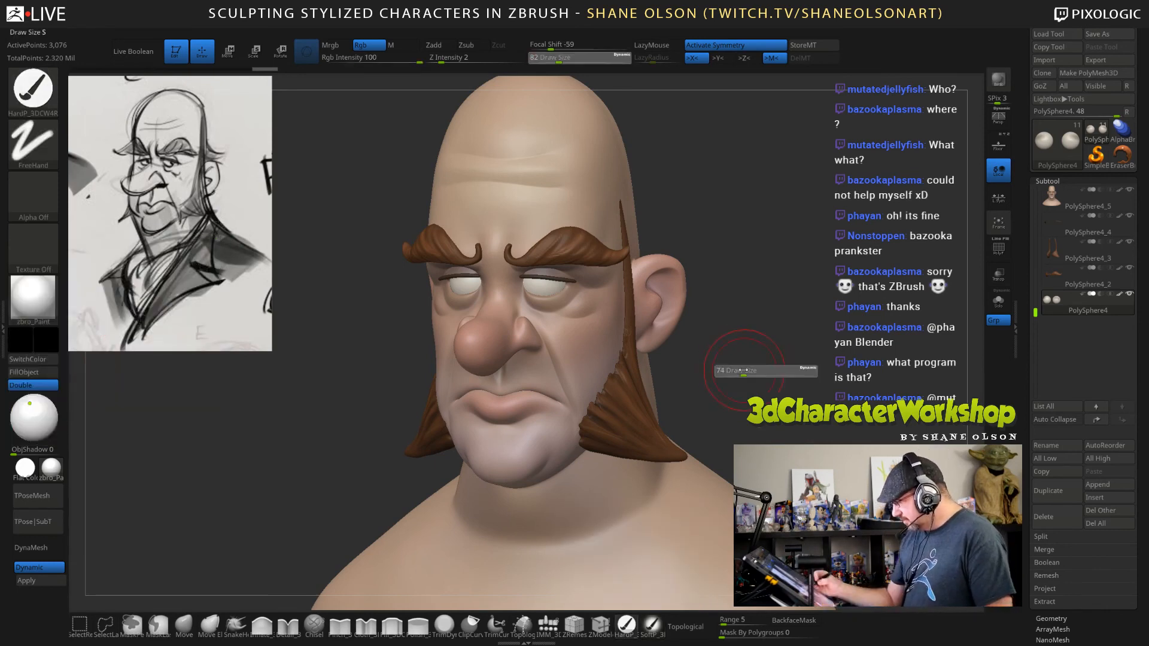
left_click_drag(736, 370, 695, 352)
key("x")
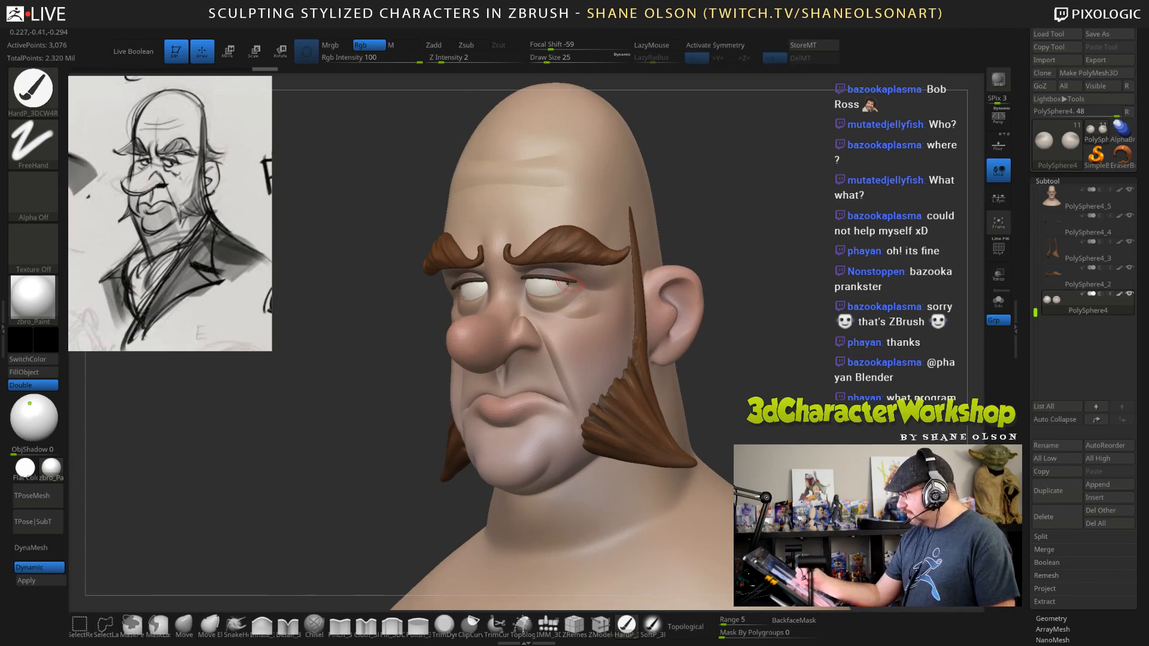
Try to paint a black pupil on one eyeball, reducing the draw size to 19.
right_click_drag(570, 289, 565, 291)
key("s")
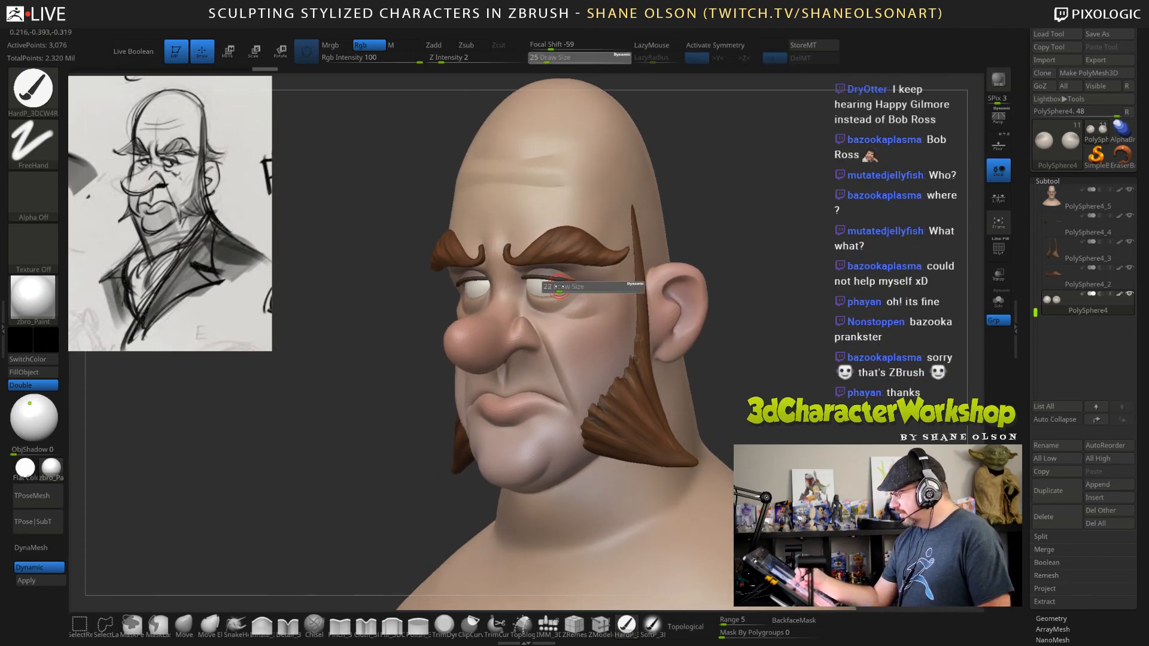
left_click_drag(561, 288, 558, 287)
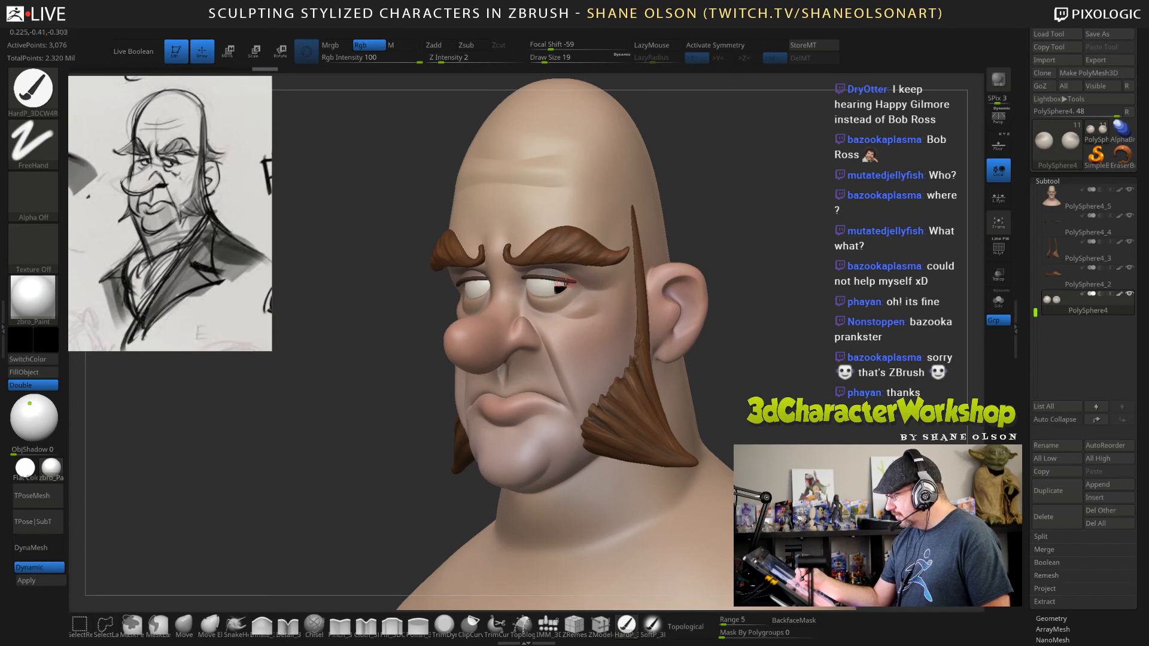
Apply the dynamic subdivision to the eyeballs to turn it into real geometry.
left_click_drag(745, 345, 736, 356)
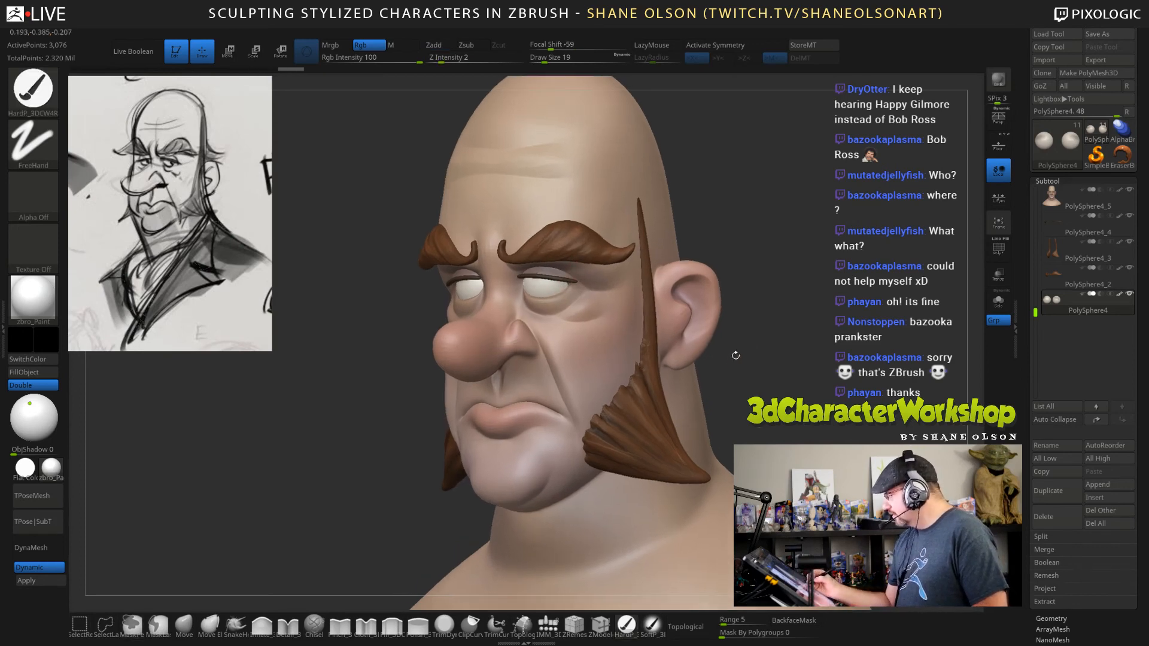
left_click(60, 580)
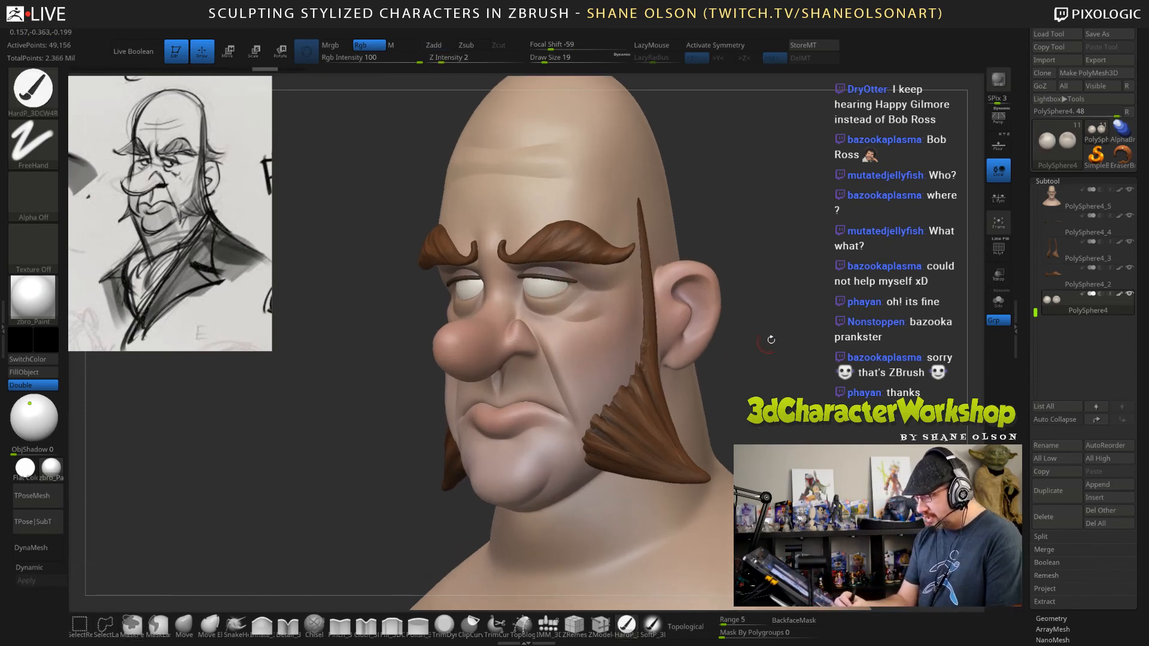
Subdivide the eyeballs twice to give them enough resolution for painting.
key("ctrl")
key("ctrl+d")
key("ctrl+d")
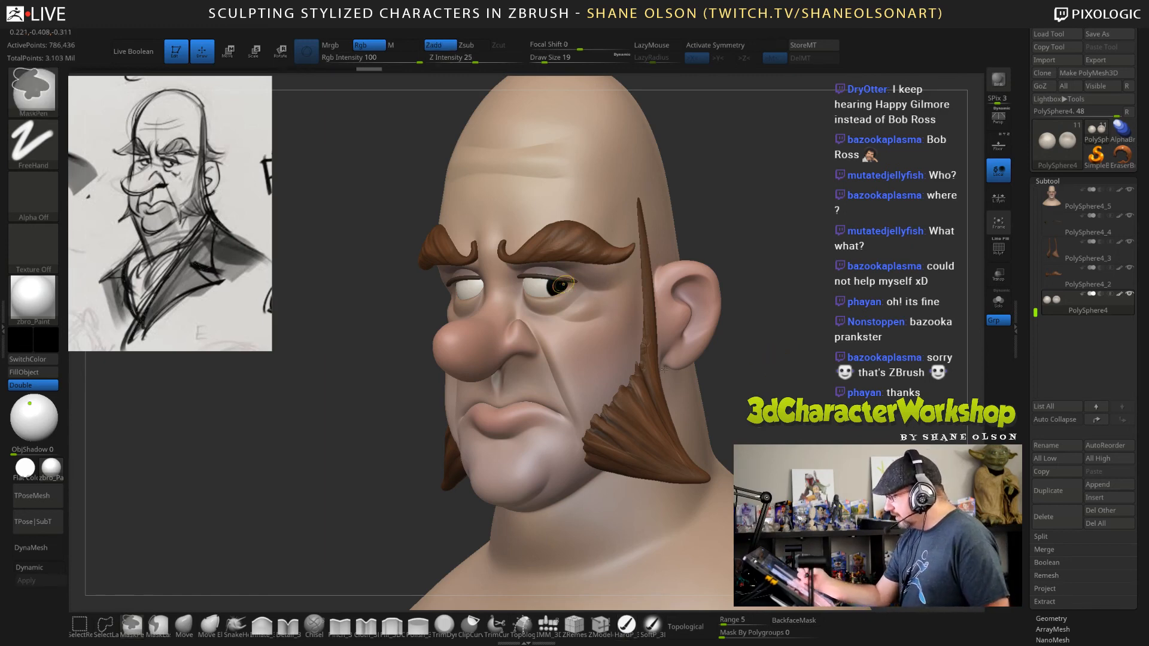
Paint a black pupil on the eyeball nearer the visible ear with draw size 15, undoing and repainting it once to adjust its placement.
right_click_drag(575, 294, 526, 295)
key("bracketleft")
left_click_drag(557, 288, 558, 287)
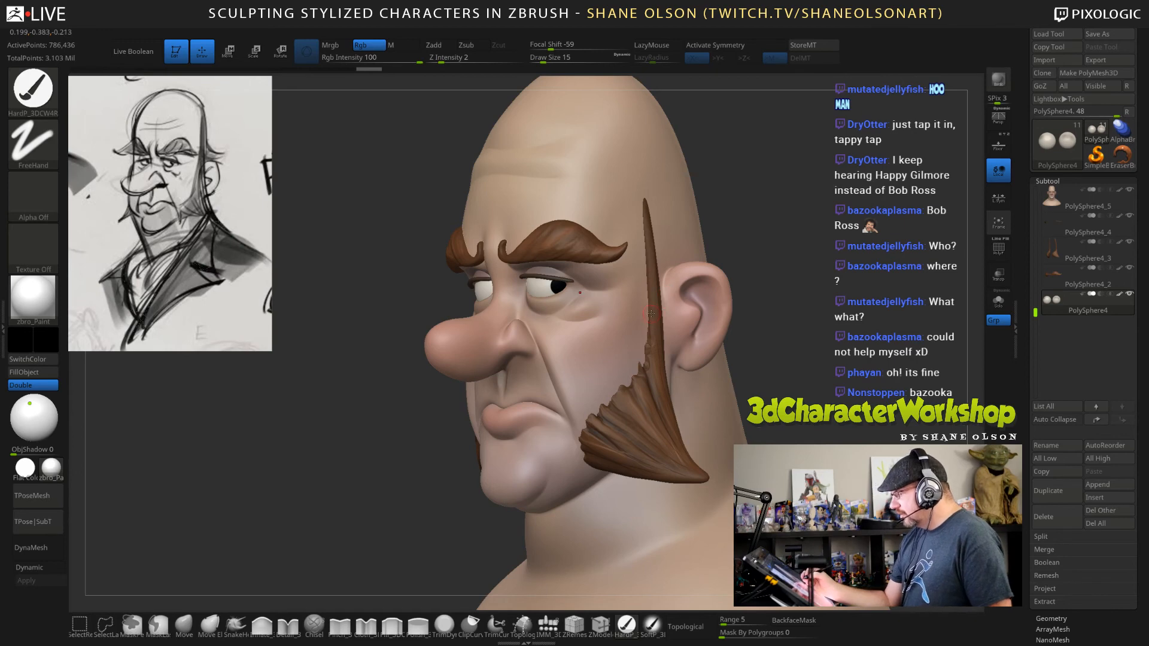
key("ctrl+z")
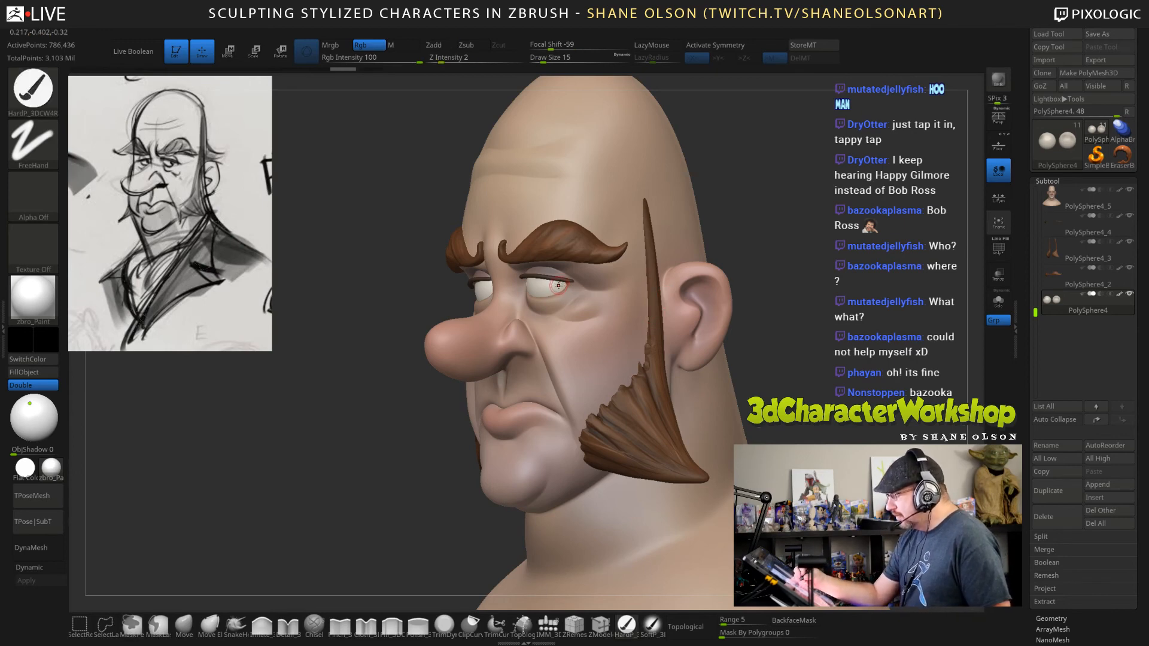
left_click(559, 286)
Paint a matching black pupil on the other eyeball, redoing it with draw size 19.
mouse_move(580, 336)
left_mouse_down()
mouse_move(643, 345)
mouse_move(497, 297)
left_mouse_up()
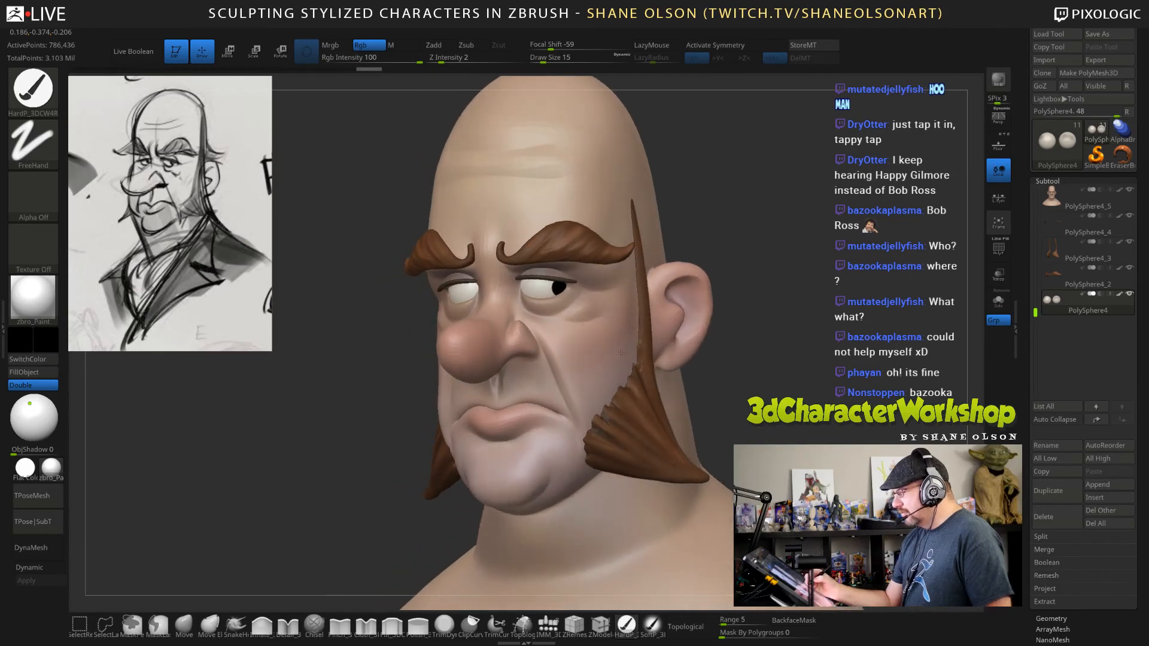
left_click(473, 289)
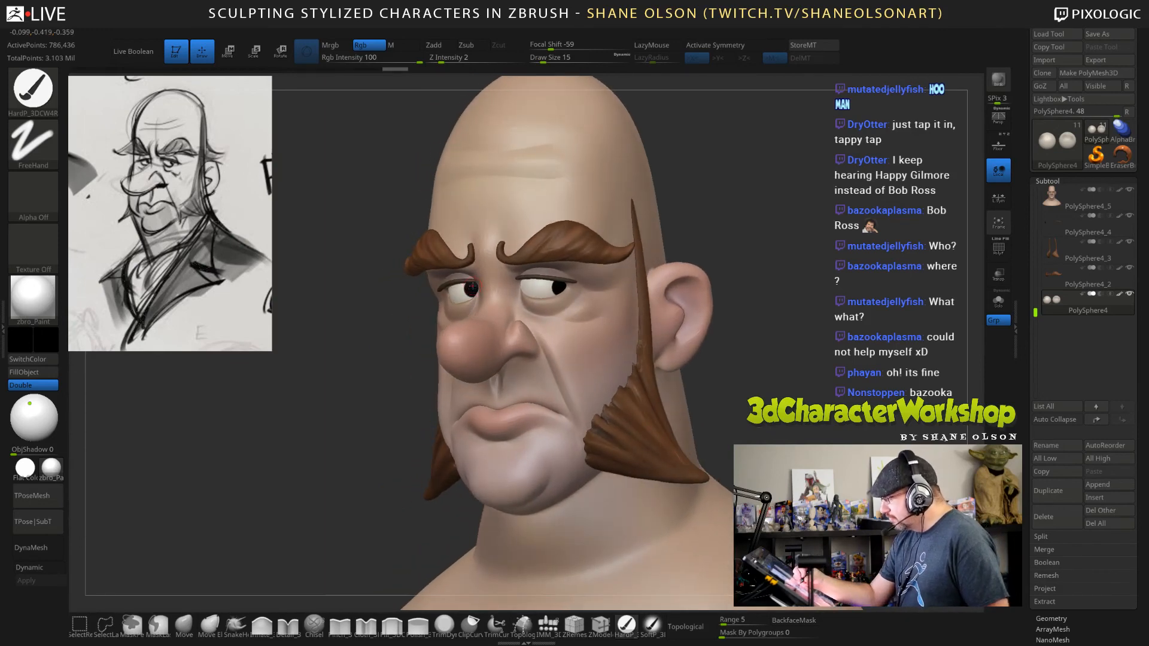
key("ctrl+z")
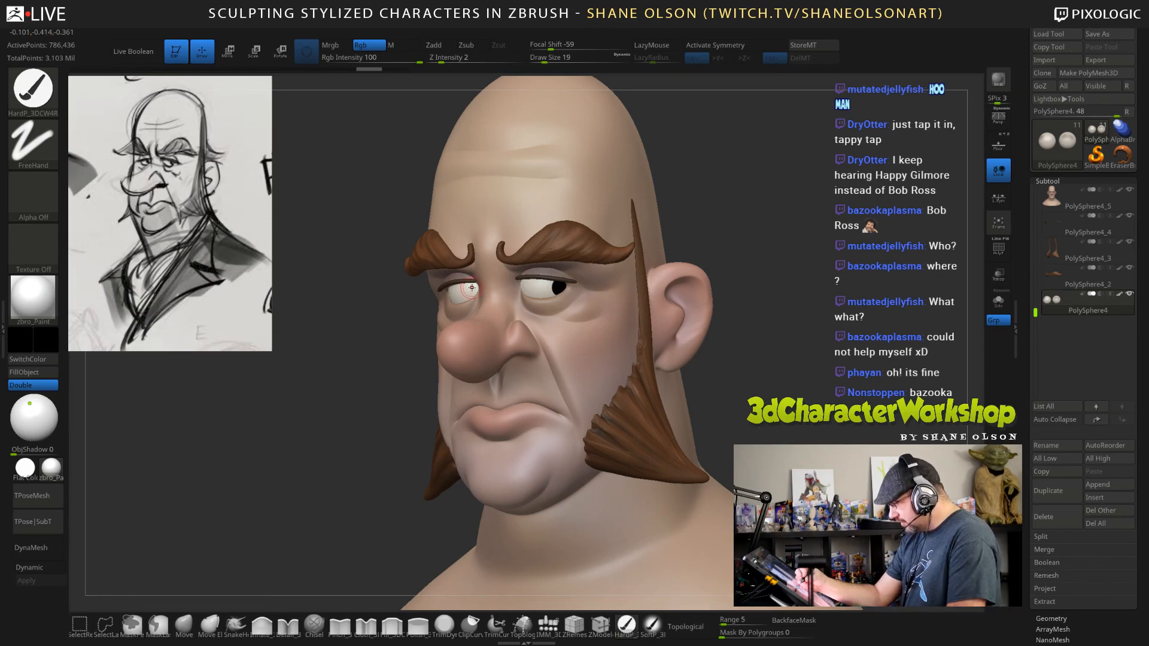
left_click(471, 288)
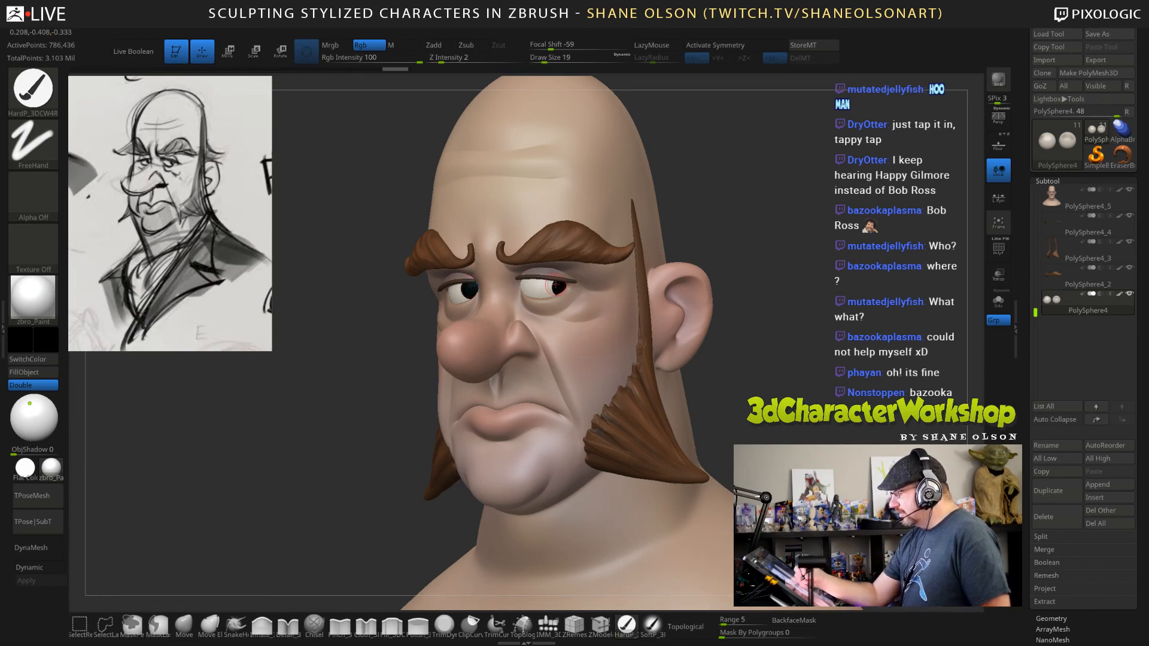
Select the upper eyelash strips and recolour them a very dark brown.
mouse_move(710, 353)
left_mouse_down()
mouse_move(729, 353)
mouse_move(703, 368)
mouse_move(706, 380)
left_mouse_up()
left_click(560, 271, "alt")
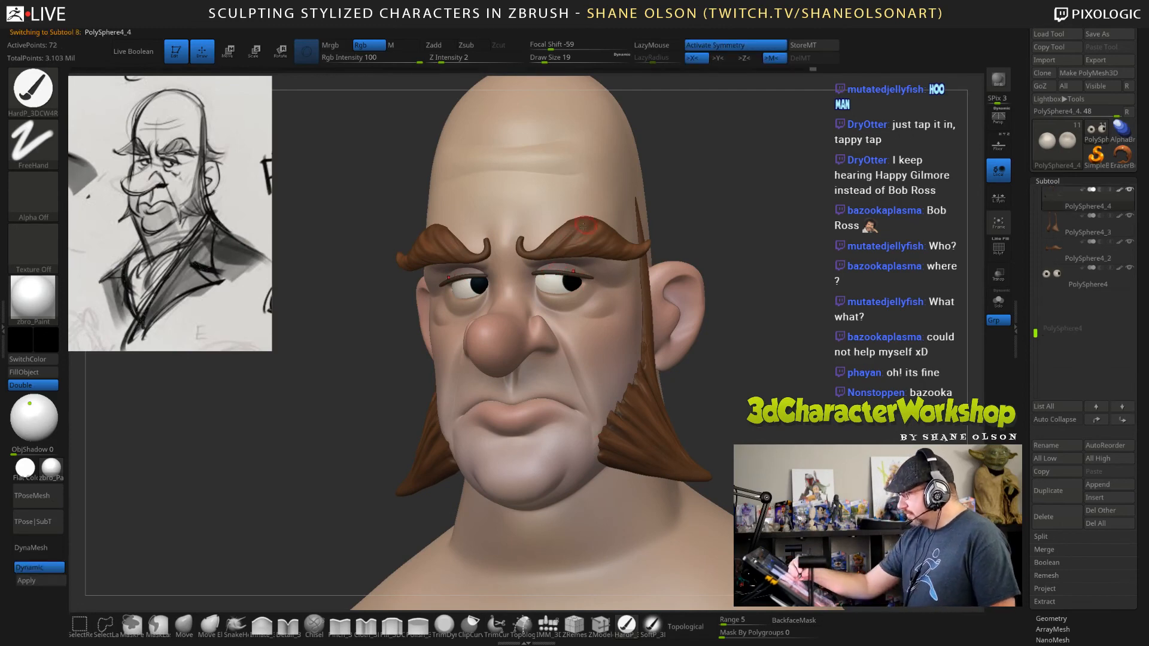
left_click(51, 344)
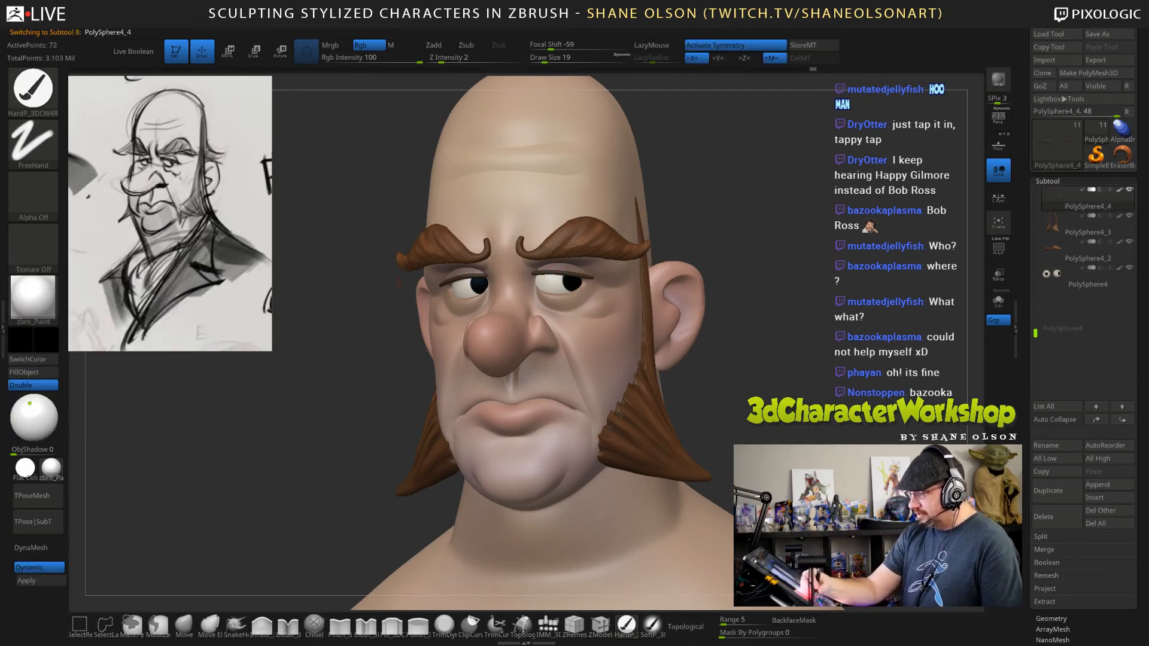
key("c")
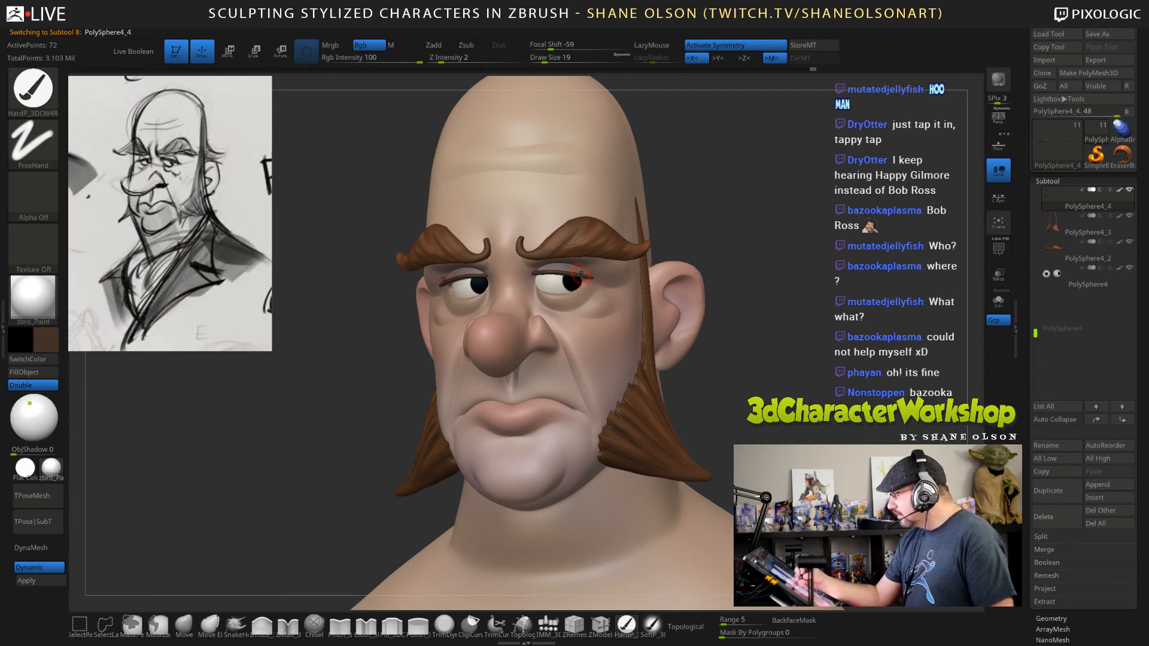
left_click(51, 342)
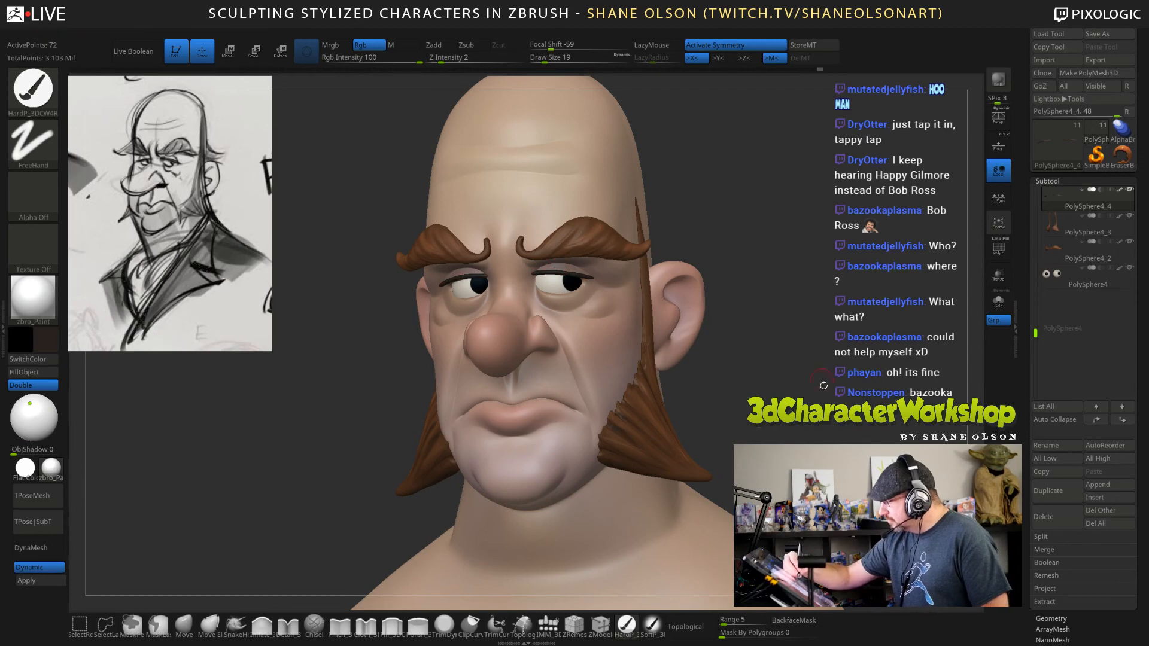
mouse_move(769, 240)
left_mouse_down()
mouse_move(822, 243)
mouse_move(769, 246)
left_mouse_up()
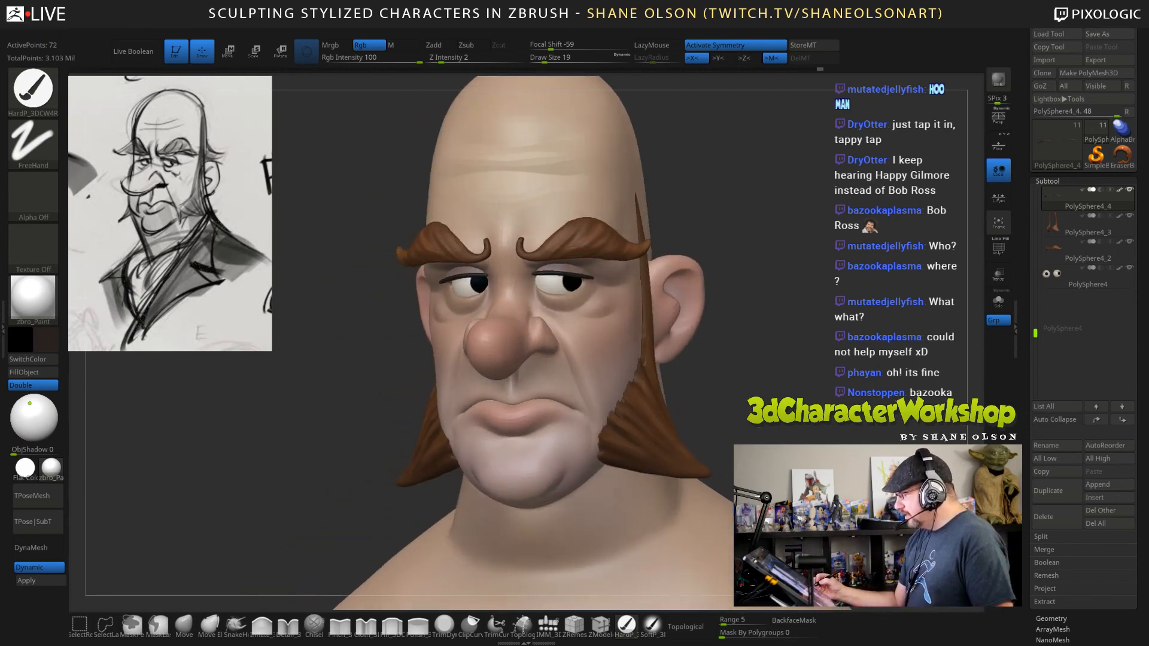
Select the head and reshape the inner corners of the eyes with the Move brush at draw size 23.
left_click(590, 305, "alt")
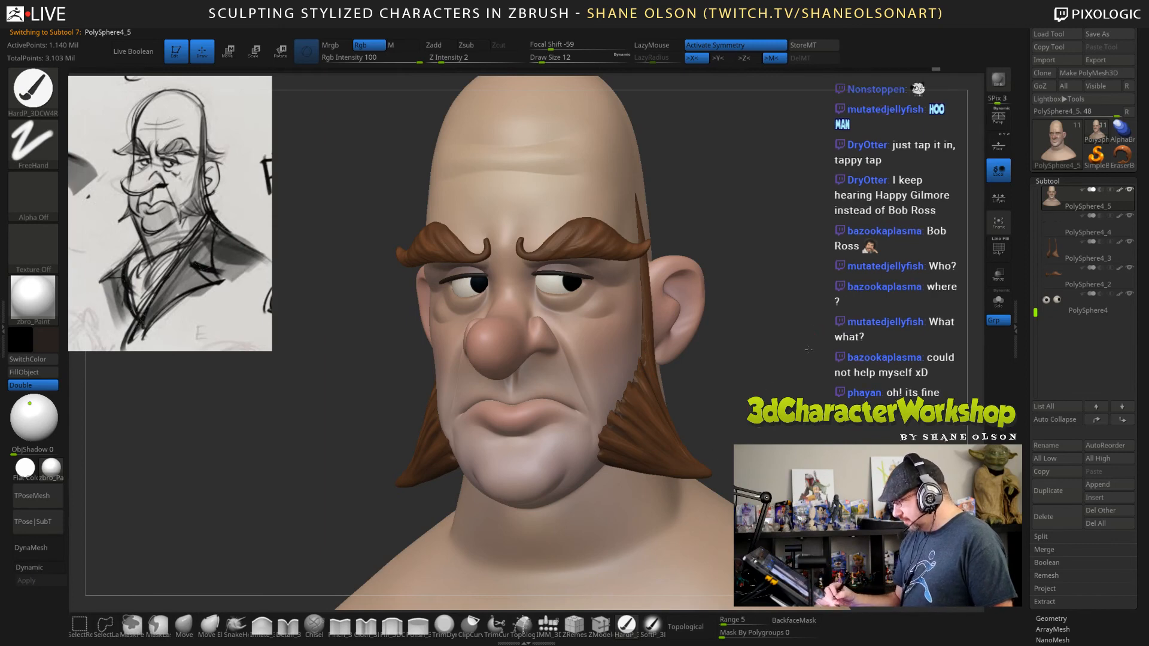
mouse_move(633, 600)
left_mouse_down()
mouse_move(585, 414)
mouse_move(578, 438)
mouse_move(627, 399)
mouse_move(660, 469)
left_mouse_up()
left_click_drag(837, 449, 807, 445)
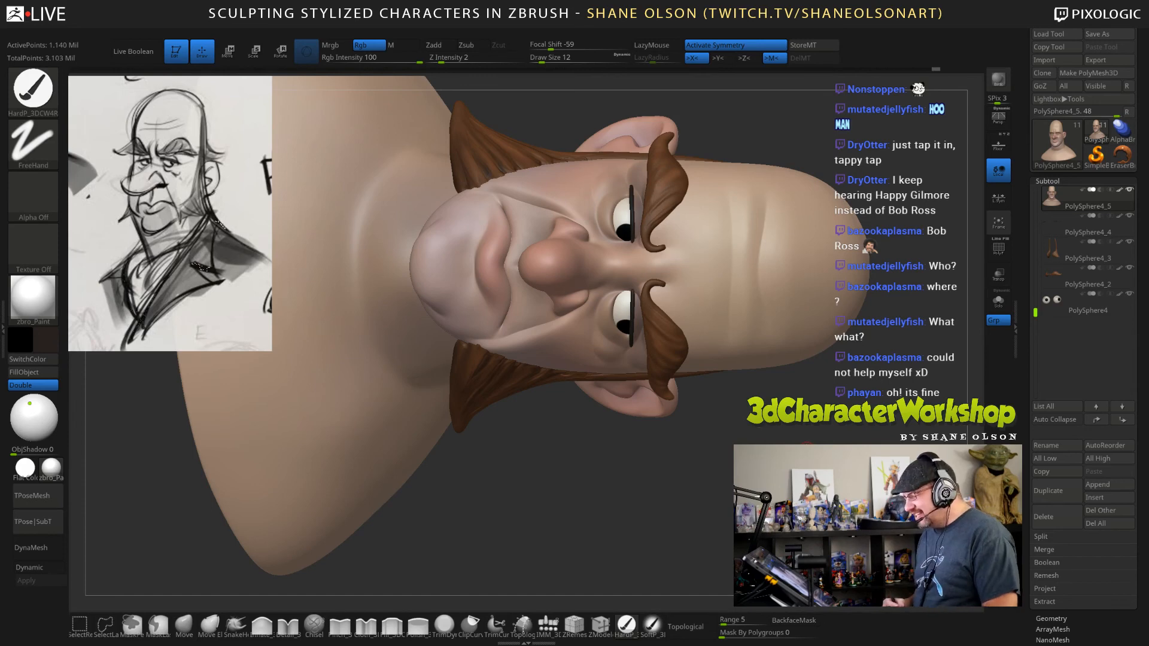
mouse_move(707, 389)
left_mouse_down("alt")
mouse_move(676, 367)
mouse_move(676, 431)
left_mouse_up("alt")
left_click(190, 624)
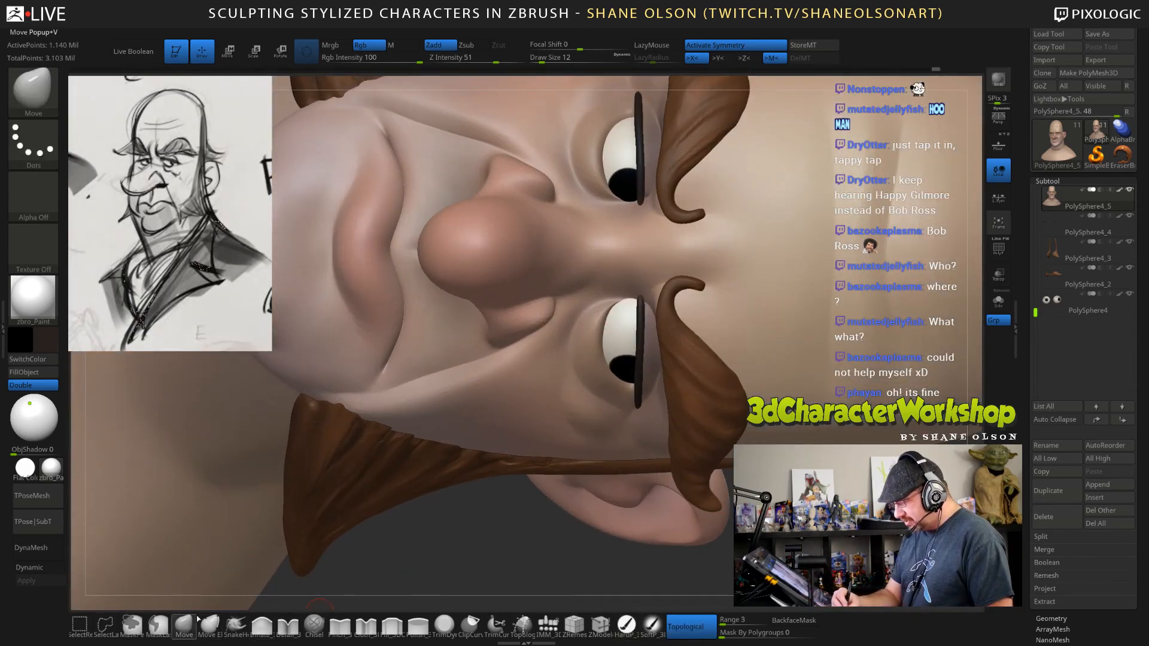
key("s")
left_click(500, 536)
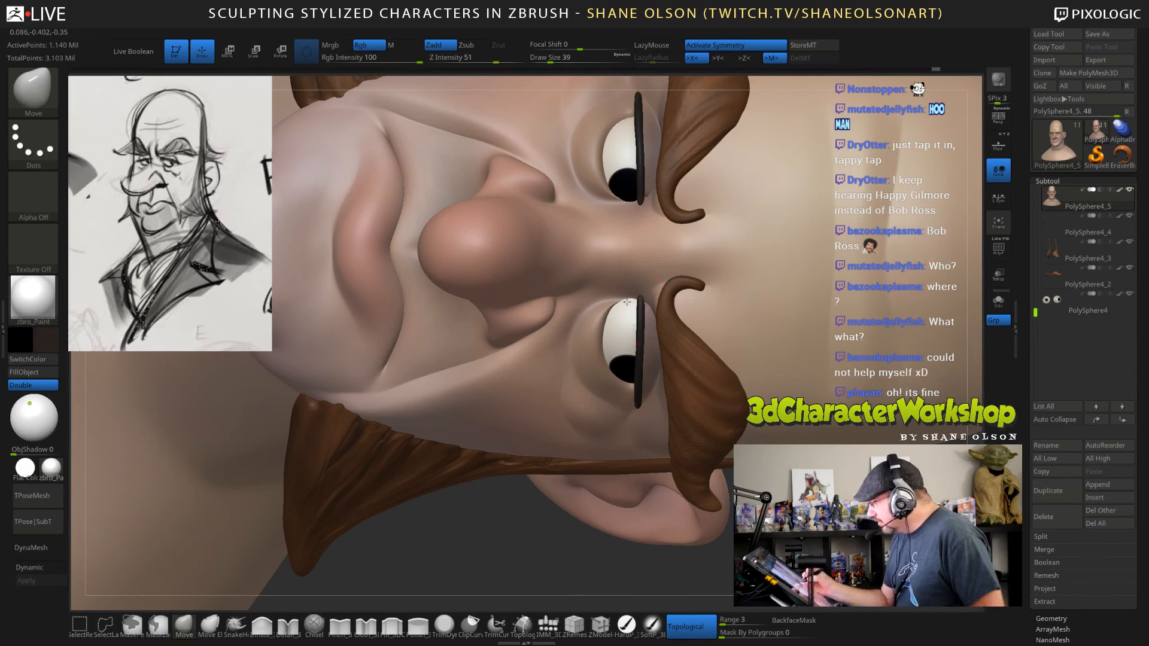
key("s")
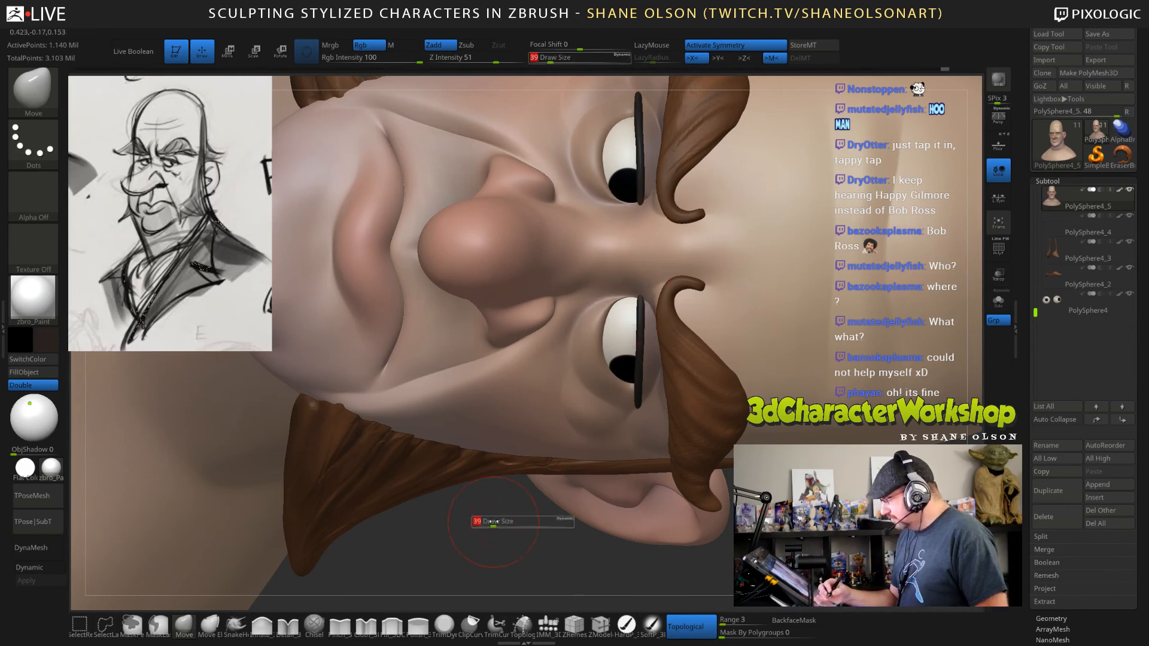
left_click(490, 518)
left_click_drag(623, 296, 623, 297)
right_click_drag(650, 290, 653, 276)
left_click_drag(632, 304, 621, 299)
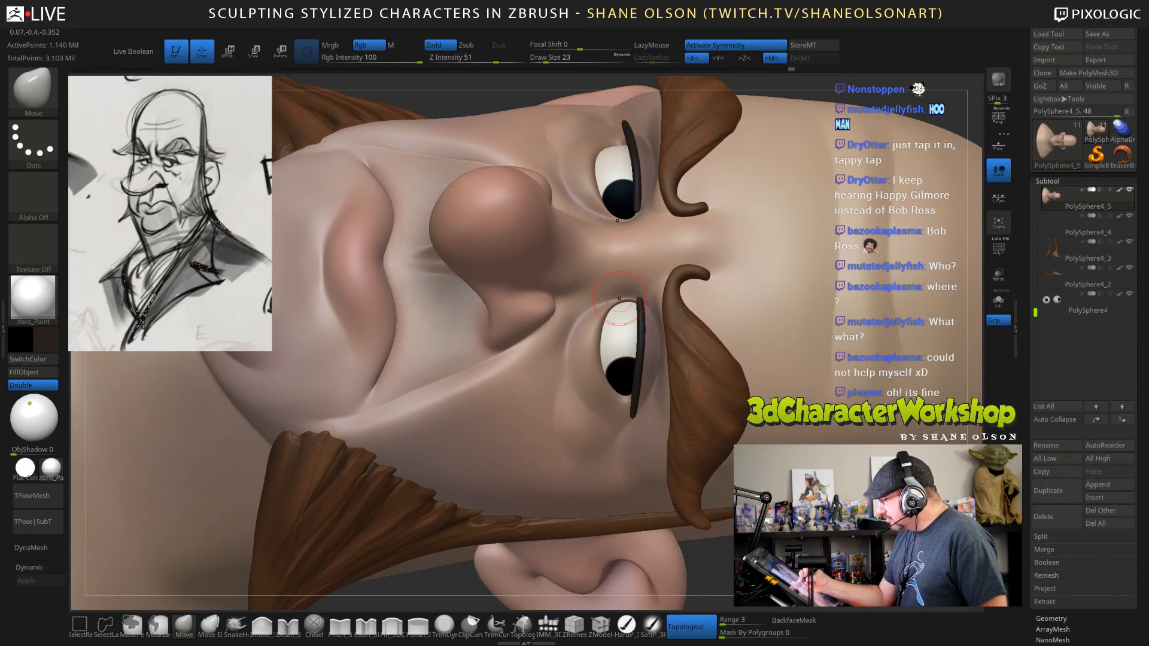
right_click_drag(640, 350, 504, 540)
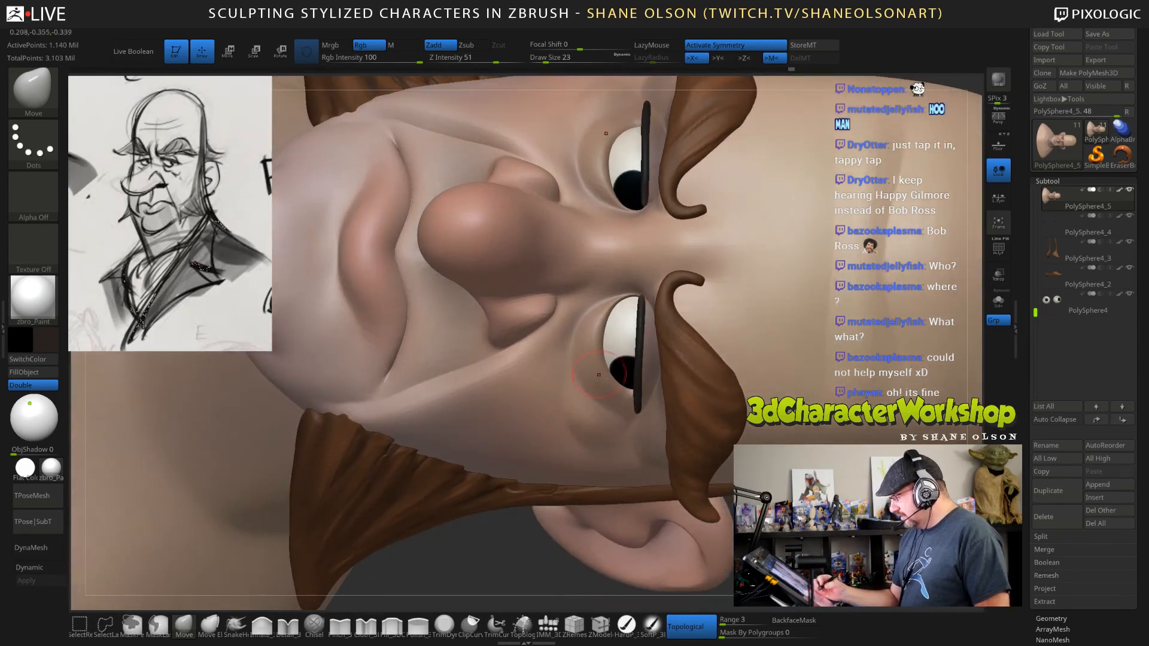
Refine the inner corners of the eyes with the Pinch brush at draw size 10.
left_click(339, 625)
key("s")
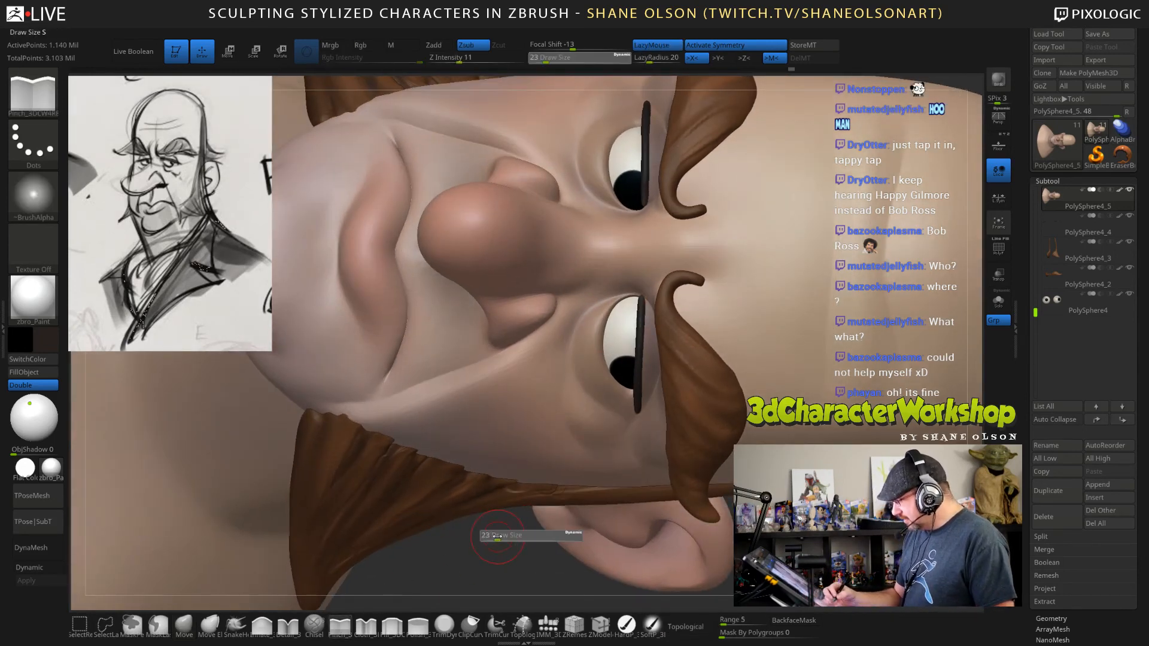
left_click_drag(494, 536, 490, 536)
right_click_drag(505, 532, 503, 560, "ctrl")
left_click_drag(604, 297, 609, 282)
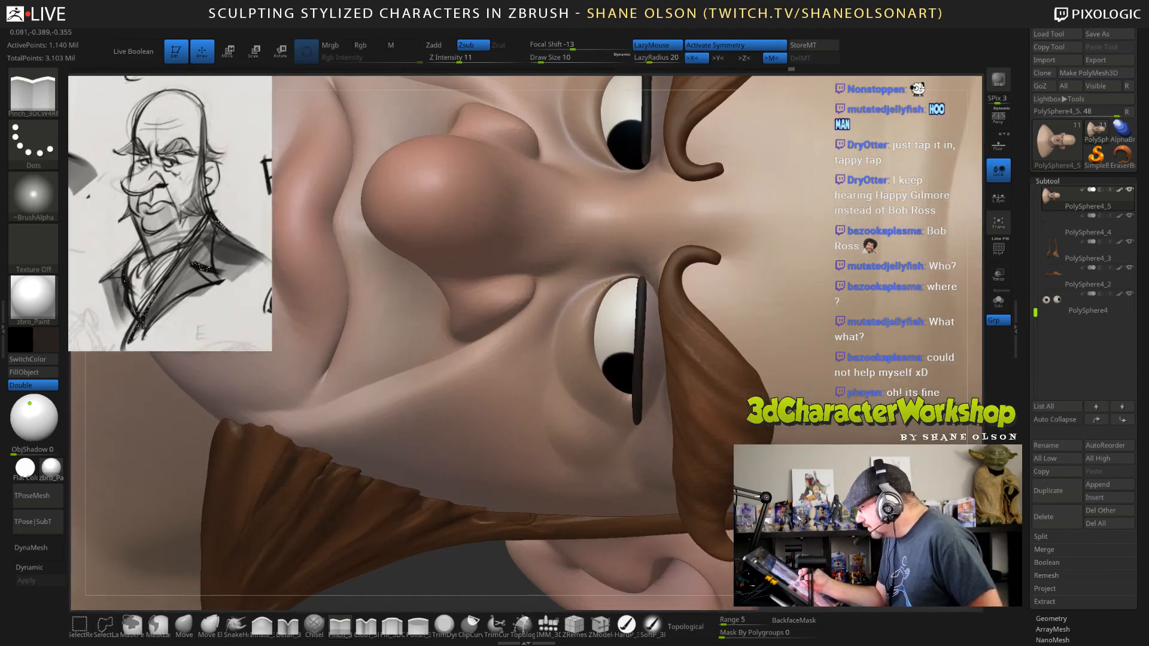
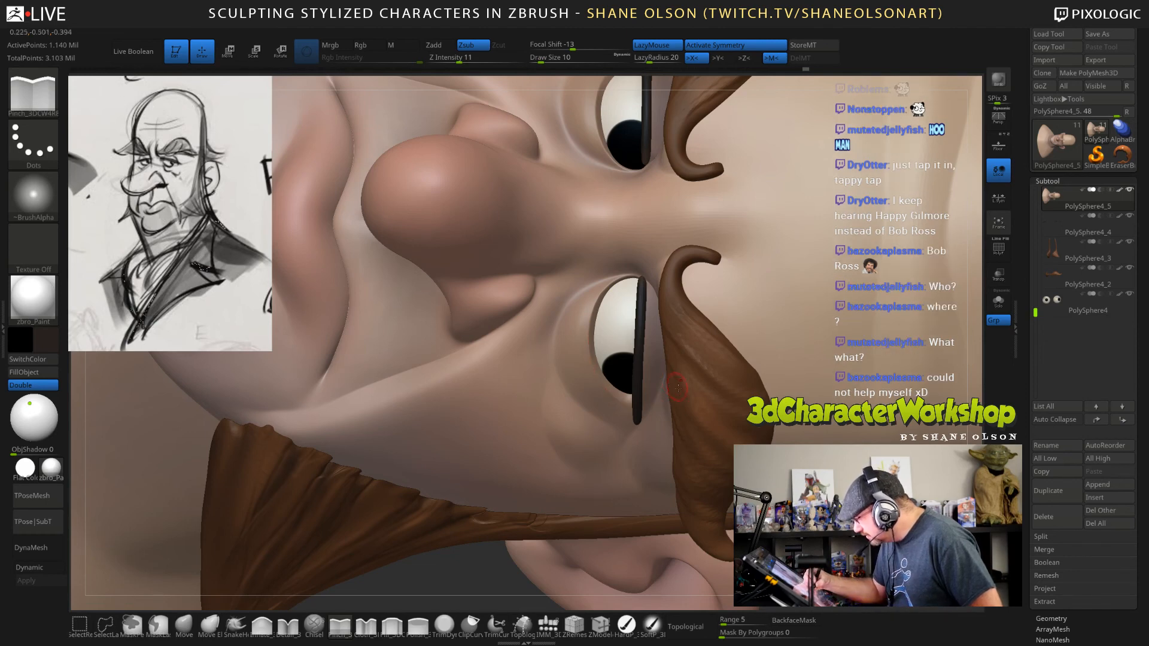
Paint a thin black line along the lower eyelid rims with the hard paint brush at draw size 5.
right_click_drag(605, 454, 605, 433)
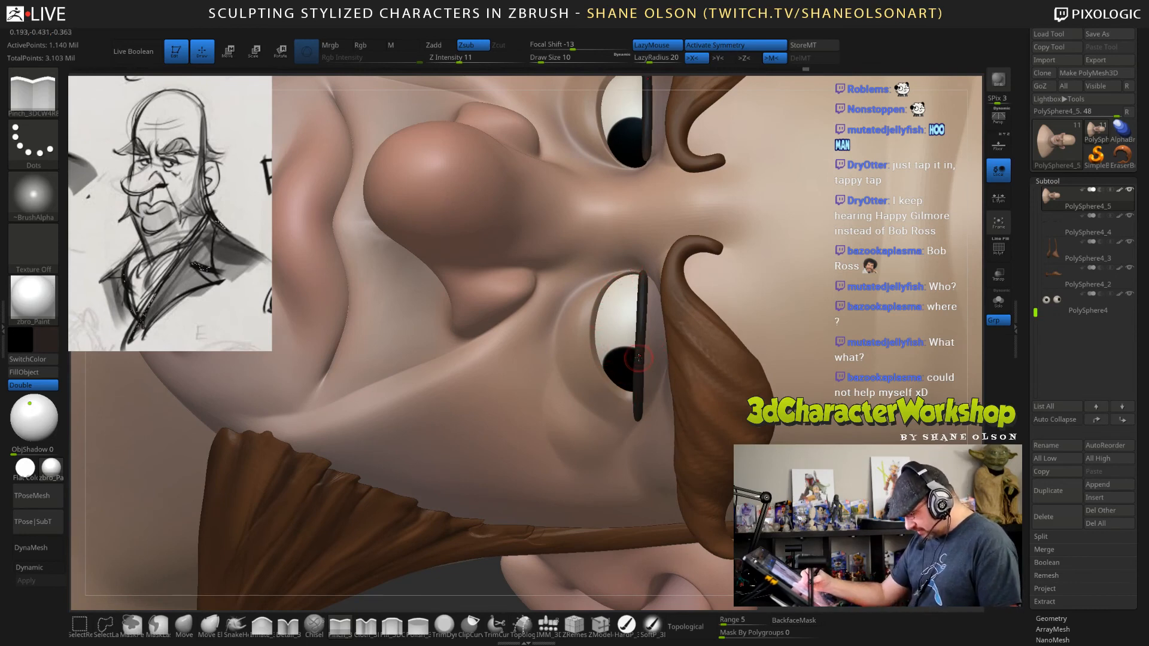
left_click(626, 625)
key("s")
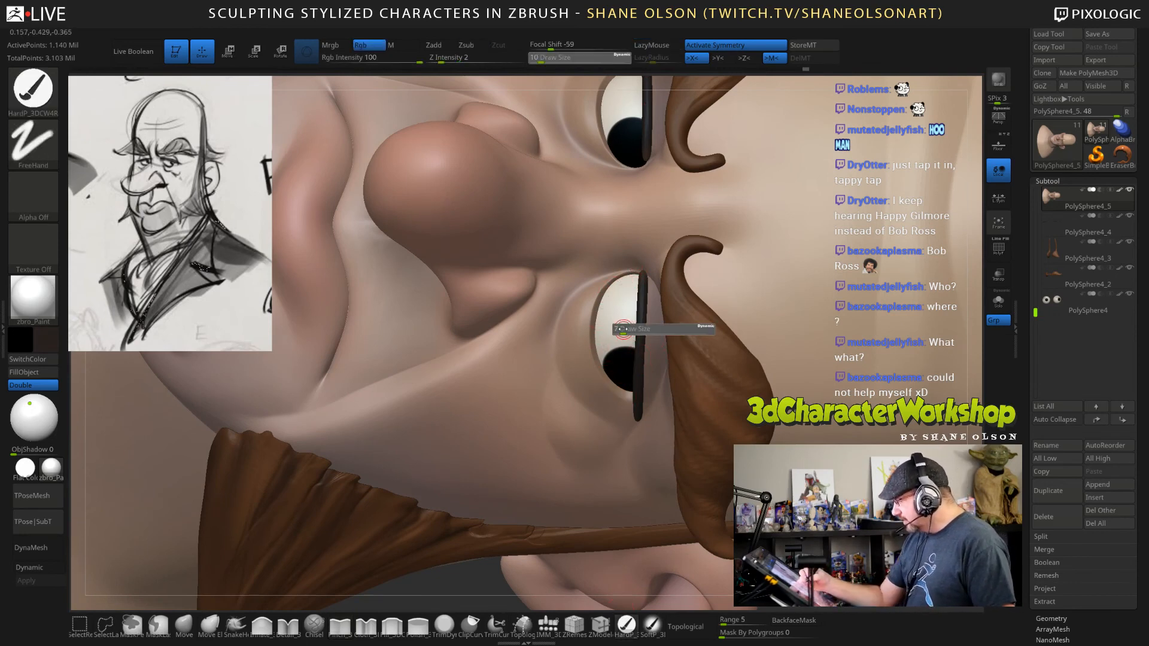
mouse_move(625, 330)
left_mouse_down()
mouse_move(600, 295)
mouse_move(631, 282)
left_mouse_up()
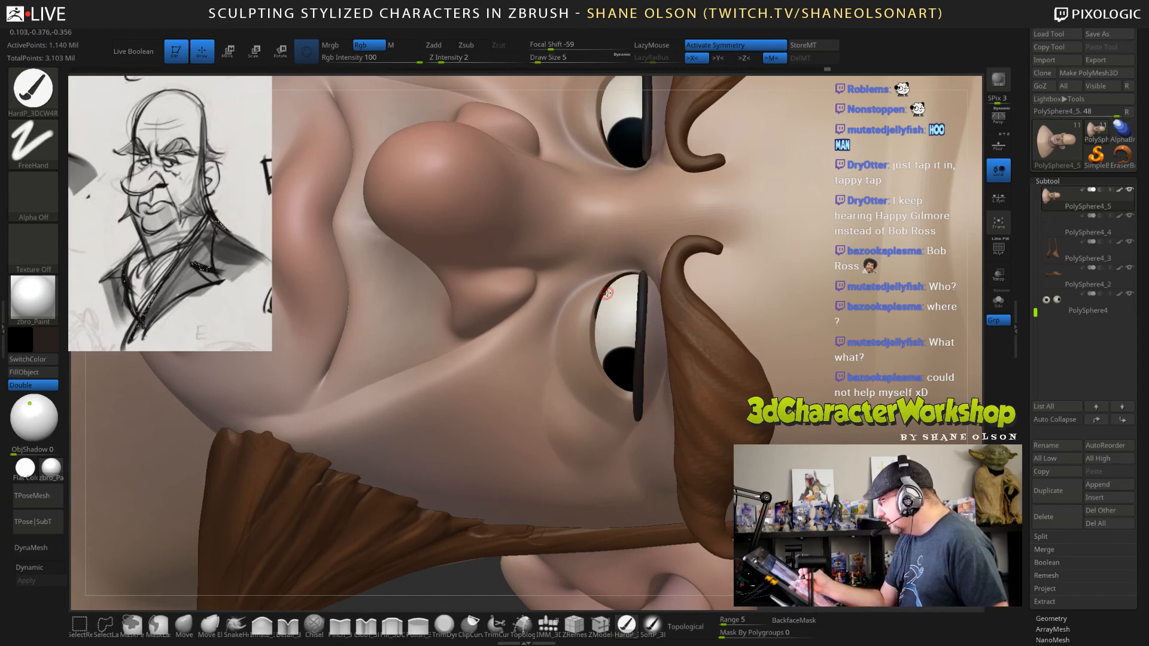
mouse_move(596, 324)
left_mouse_down()
mouse_move(607, 291)
mouse_move(599, 307)
left_mouse_up()
left_click_drag(602, 352, 595, 336)
left_click_drag(600, 351, 599, 323)
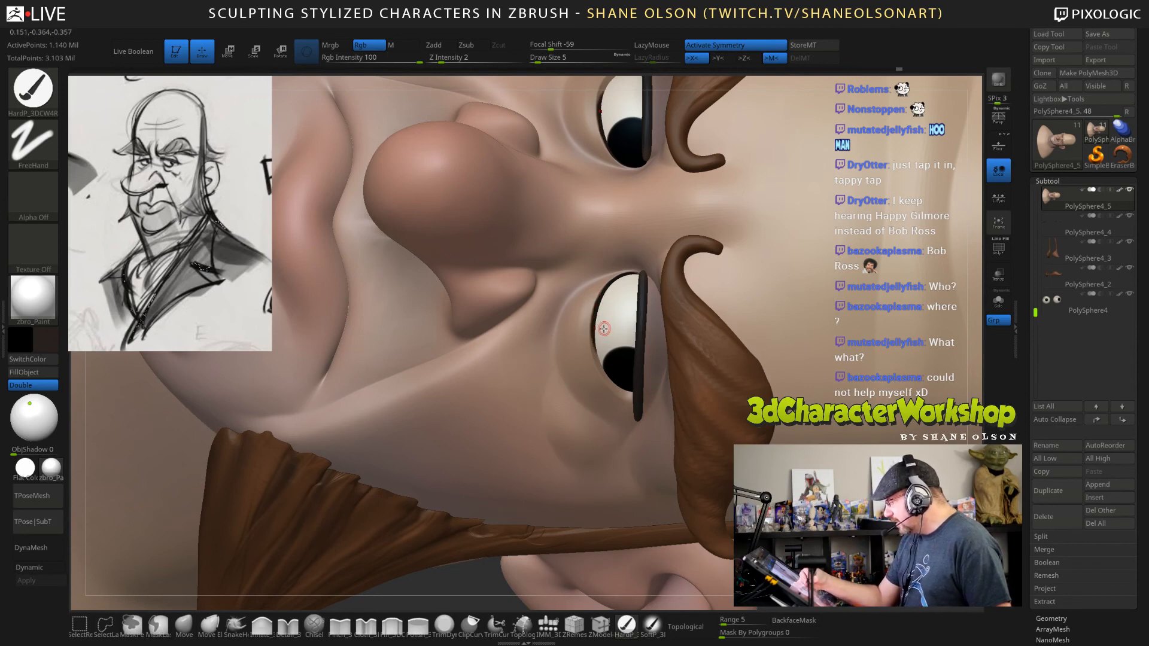
right_click_drag(626, 339, 598, 328)
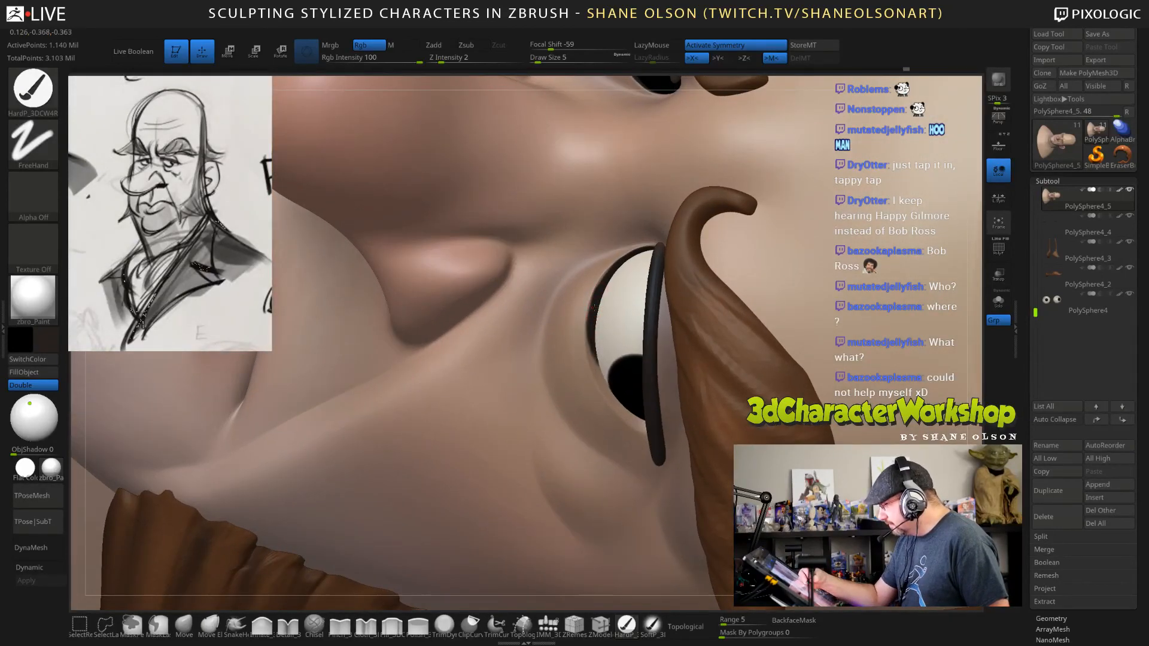
Thicken the black lower eyelid line and extend it from the inner to the outer eye corners.
mouse_move(594, 307)
left_mouse_down()
mouse_move(601, 374)
mouse_move(630, 418)
left_mouse_up()
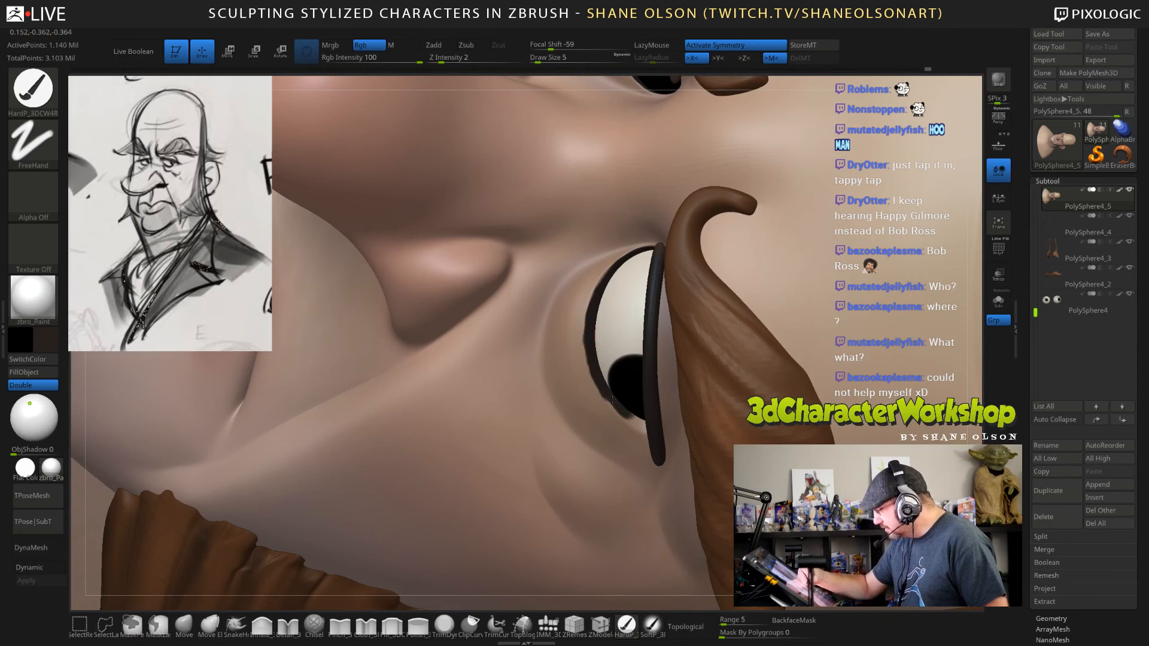
mouse_move(601, 345)
left_mouse_down()
mouse_move(591, 326)
mouse_move(626, 415)
mouse_move(644, 428)
left_mouse_up()
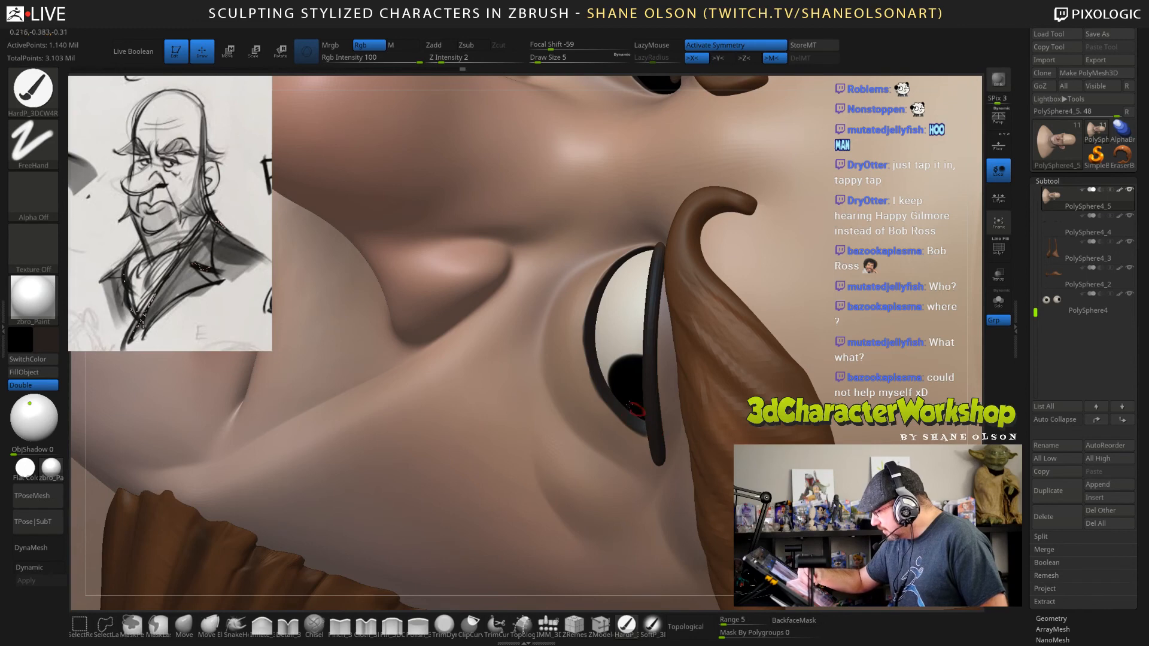
left_click_drag(610, 383, 615, 395)
left_click_drag(598, 292, 617, 262)
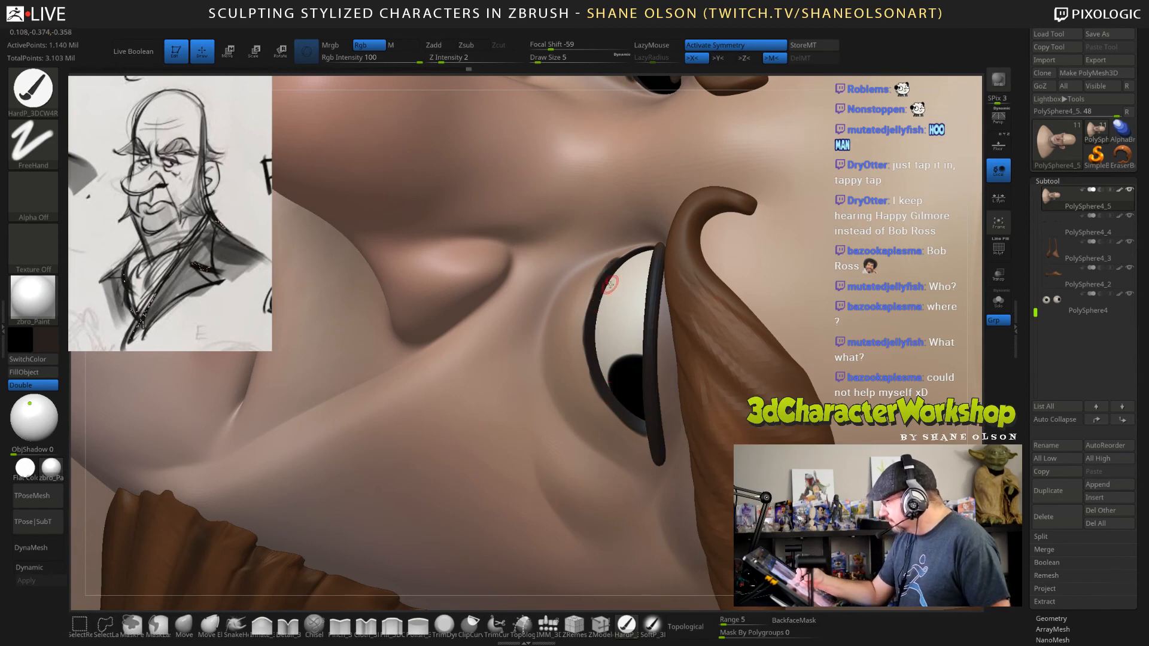
Undo the last strokes at the inner eye corners and repaint the eyelid line there at draw size 3.
key("ctrl+z")
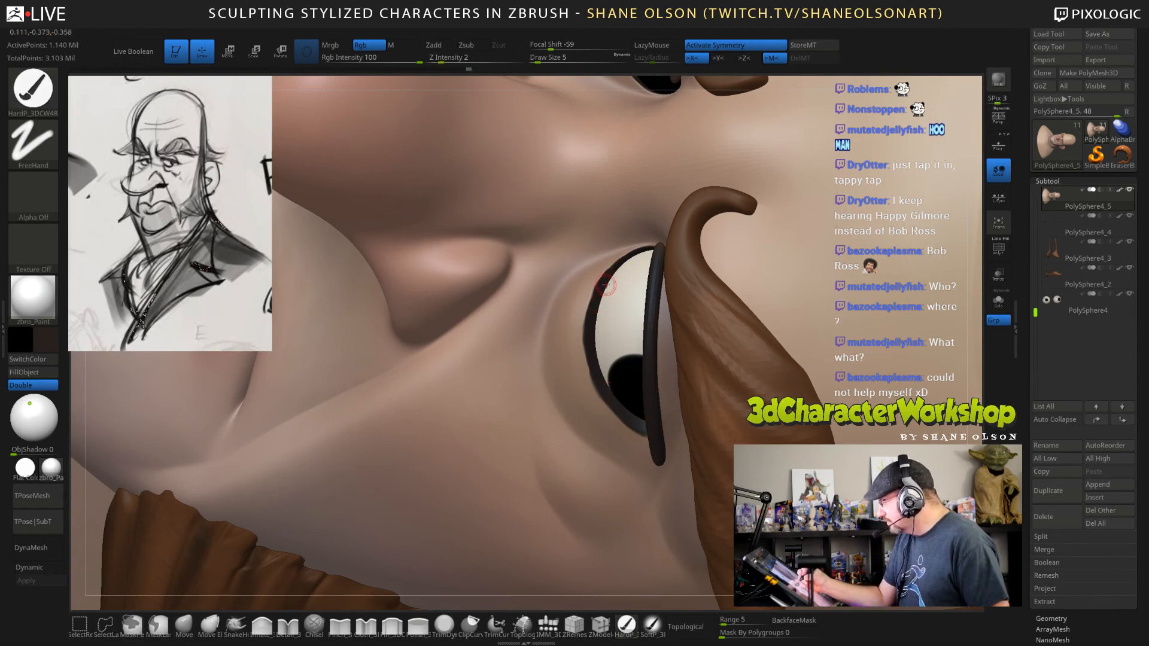
key("ctrl+z")
key("bracketleft")
left_click_drag(612, 277, 621, 267)
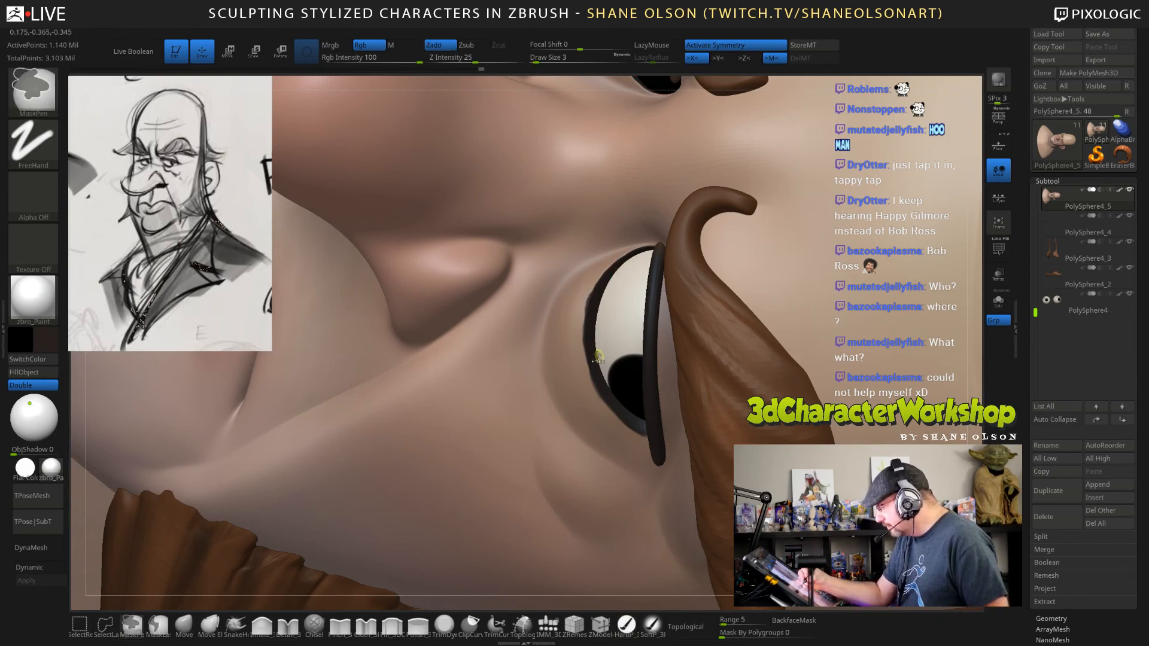
Paint the black eyelid line around the outer eye corners at draw size 3, first with LazyMouse and then without it.
key("l")
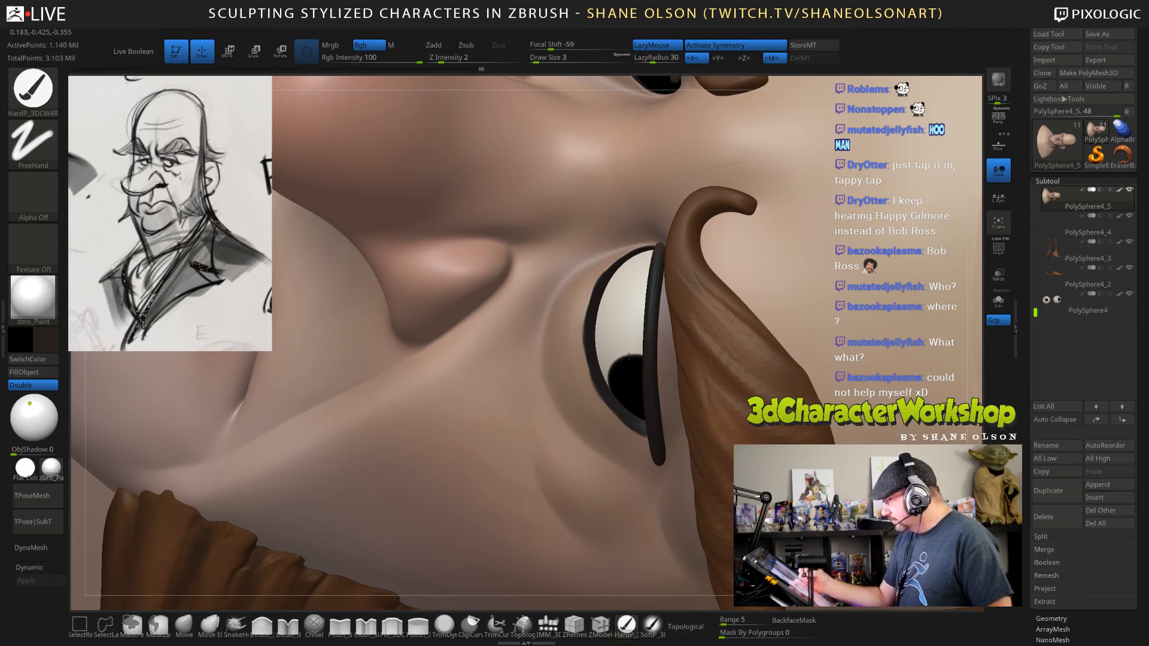
right_click_drag(631, 341, 592, 96, "ctrl")
mouse_move(712, 526)
right_mouse_down()
mouse_move(718, 383)
mouse_move(806, 391)
mouse_move(712, 532)
mouse_move(802, 529)
mouse_move(658, 530)
right_mouse_up()
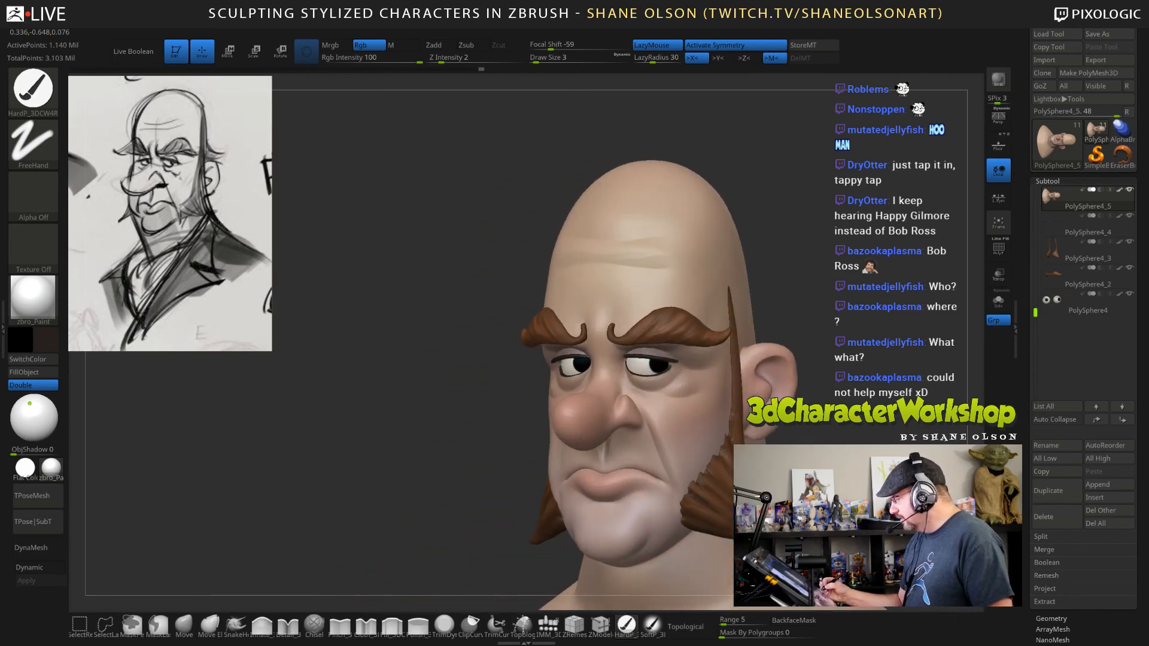
right_click_drag(661, 362, 674, 419, "ctrl")
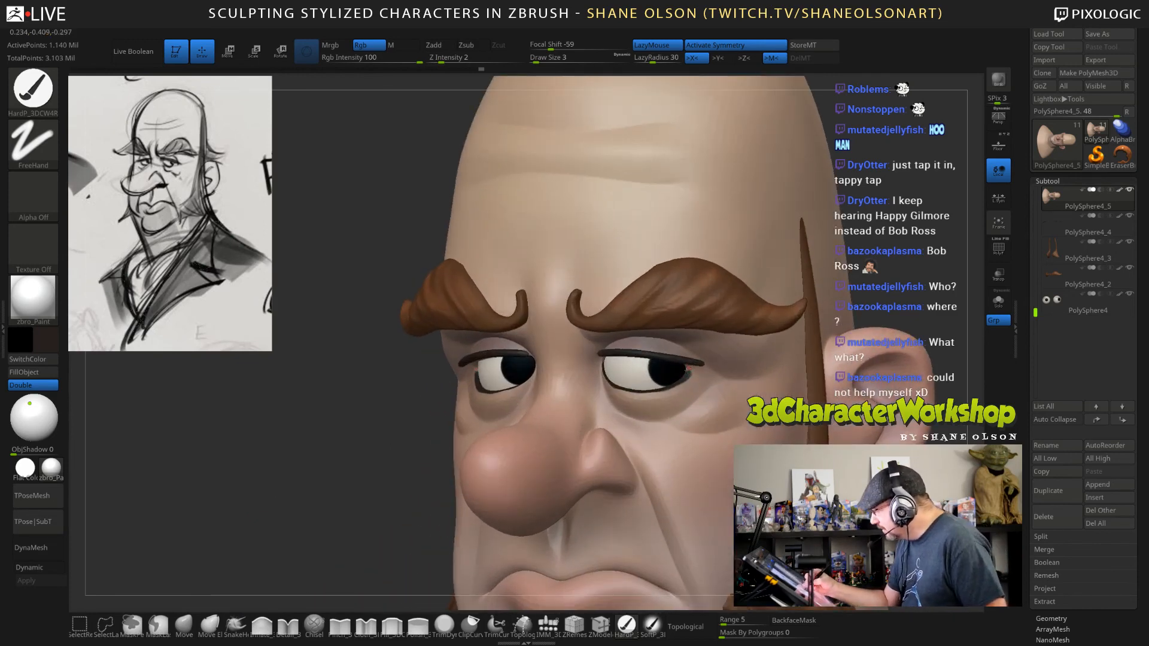
right_click_drag(691, 363, 692, 391, "ctrl")
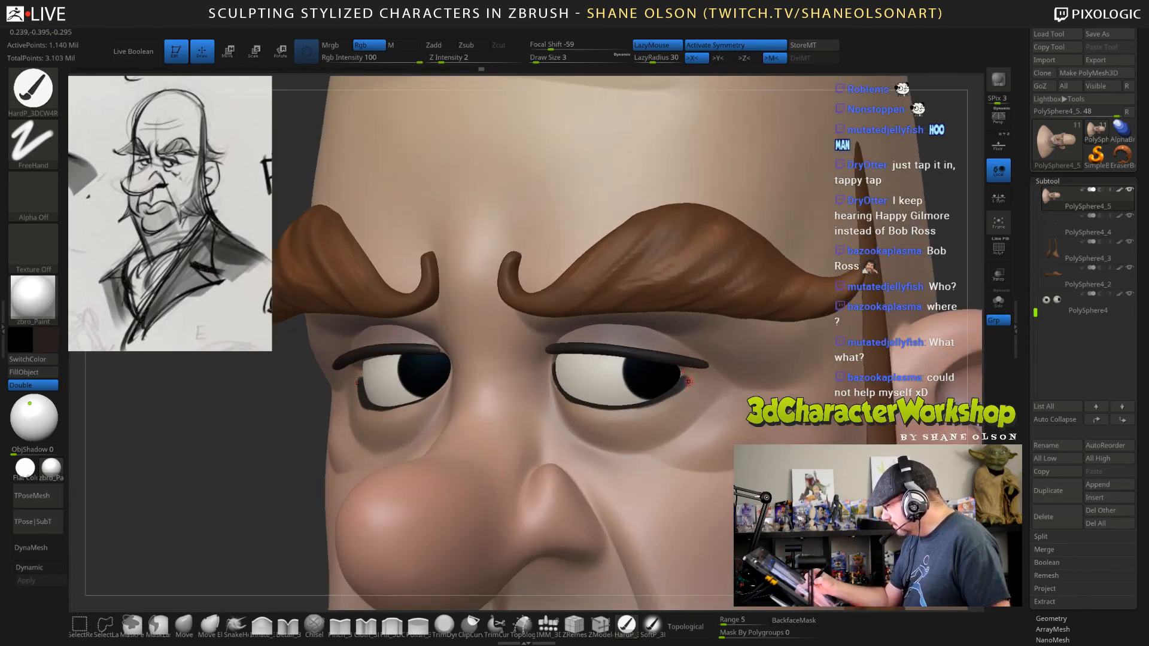
key("l")
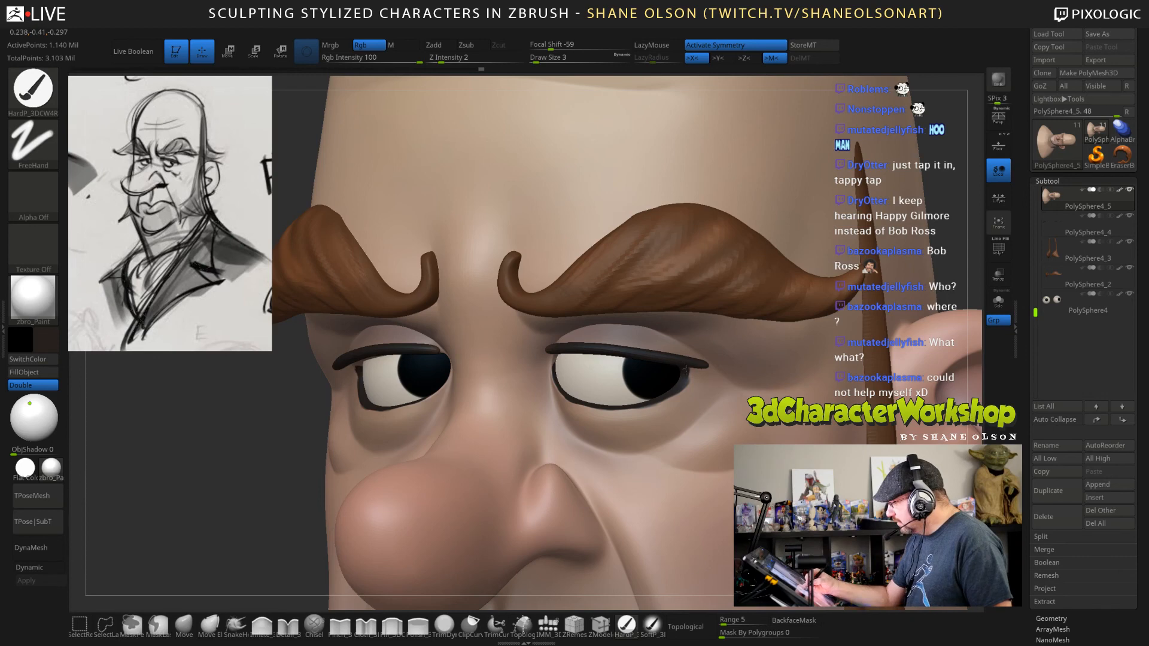
right_click_drag(693, 389, 670, 377)
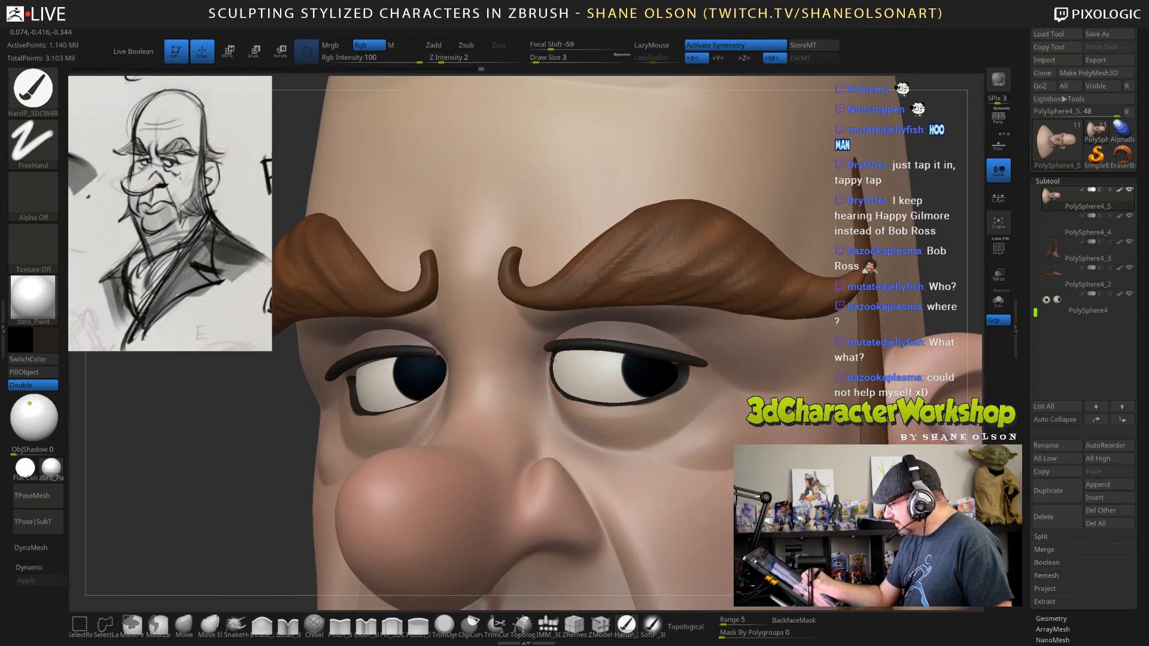
Examine the whole bust from the front and three-quarter views against the reference sketch, comparing its subdivision levels.
mouse_move(648, 391)
right_mouse_down()
mouse_move(663, 389)
mouse_move(697, 317)
mouse_move(837, 372)
right_mouse_up()
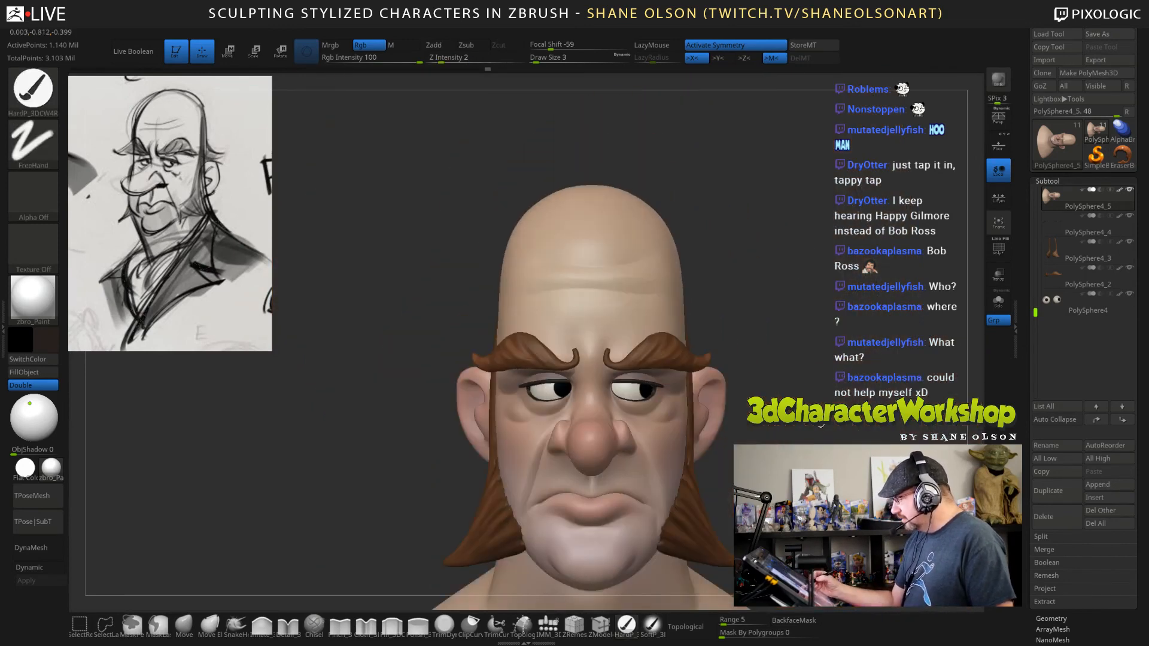
right_click_drag(821, 425, 831, 383, "ctrl")
right_click_drag(868, 530, 757, 427, "alt")
right_click_drag(799, 467, 773, 469)
key("space")
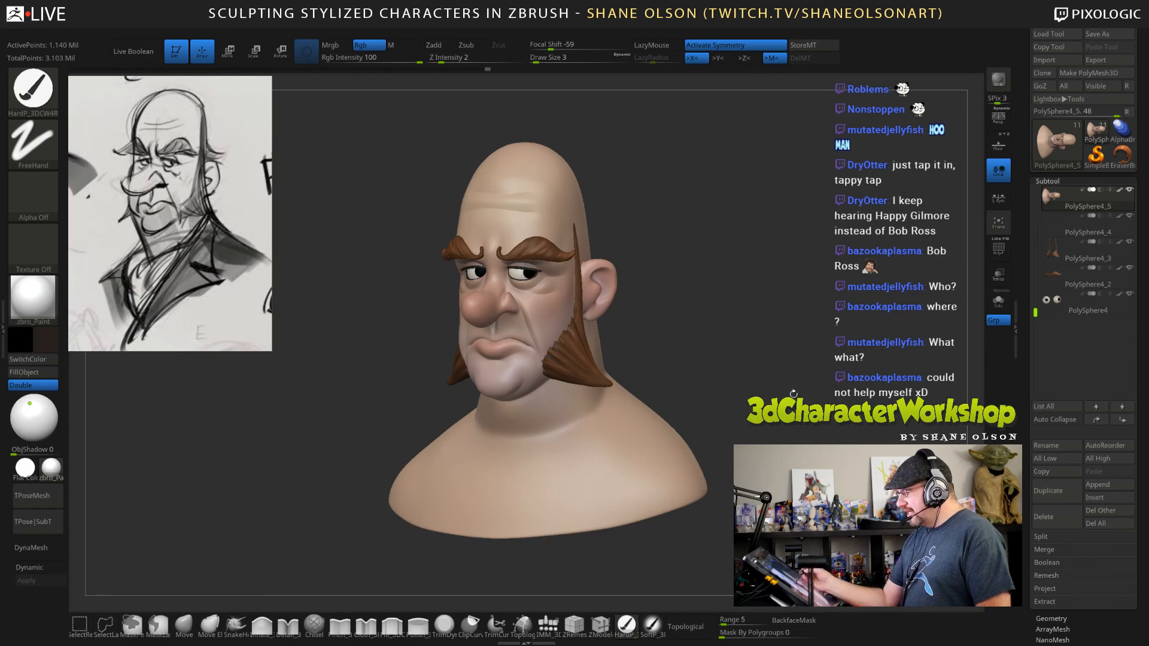
right_click_drag(797, 396, 748, 403, "alt")
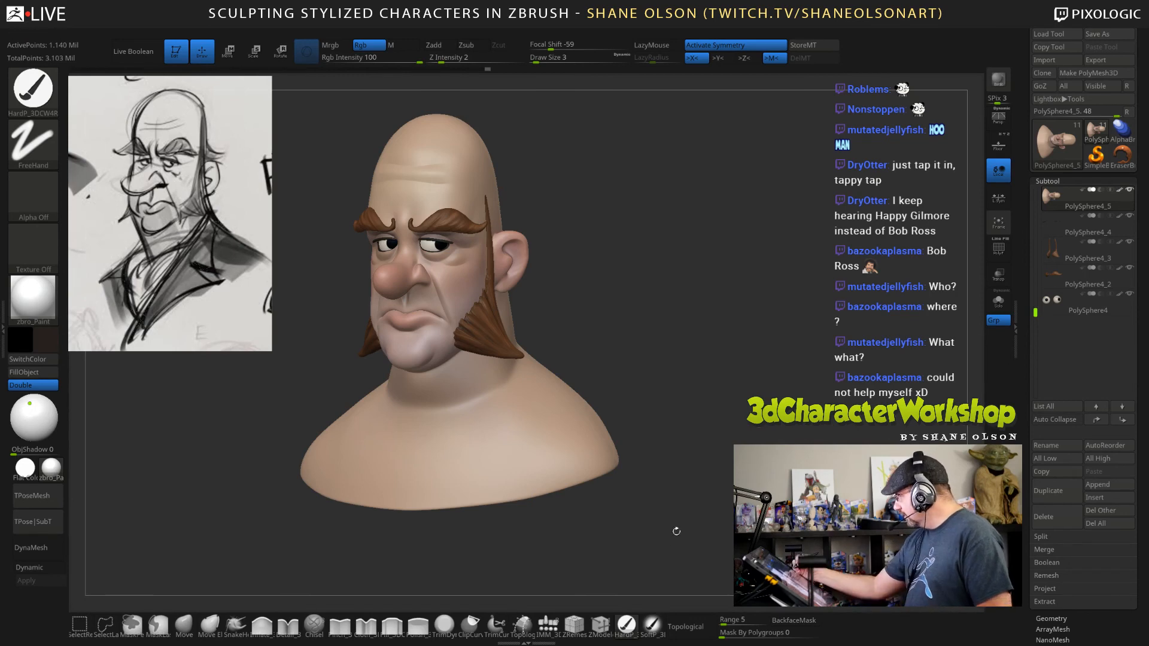
key("shift+d")
key("shift")
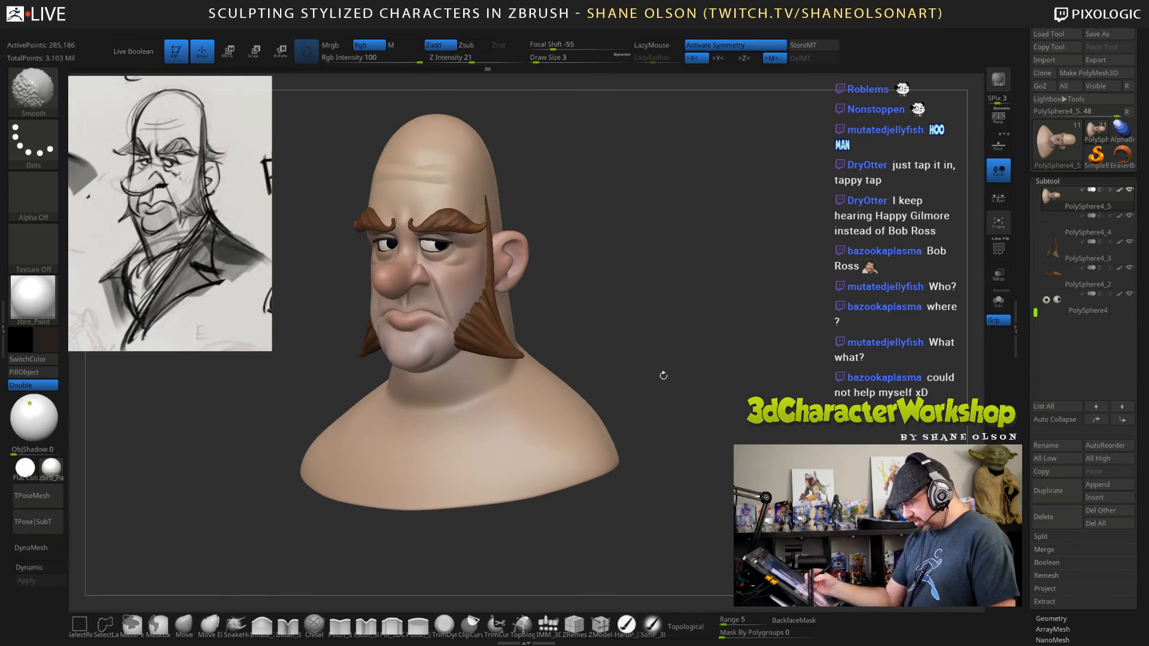
key("d")
key("d")
key("s")
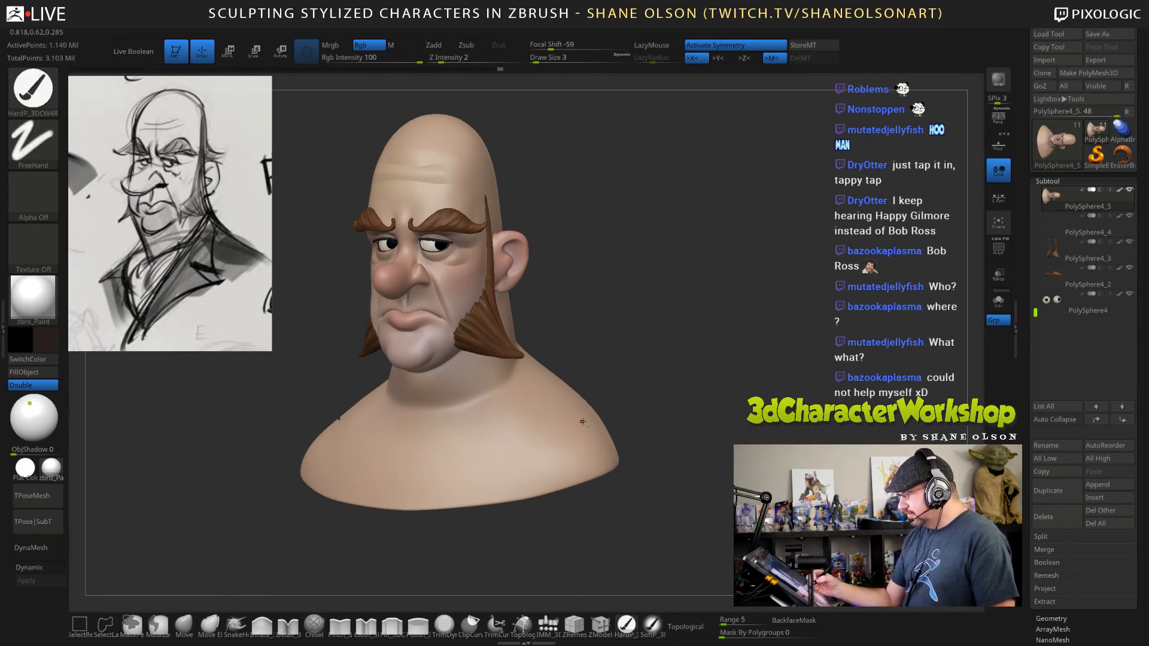
Lower the head's subdivision level and reshape the cranium and shoulders with the Move brush at draw sizes 260 and 194.
left_click(184, 626)
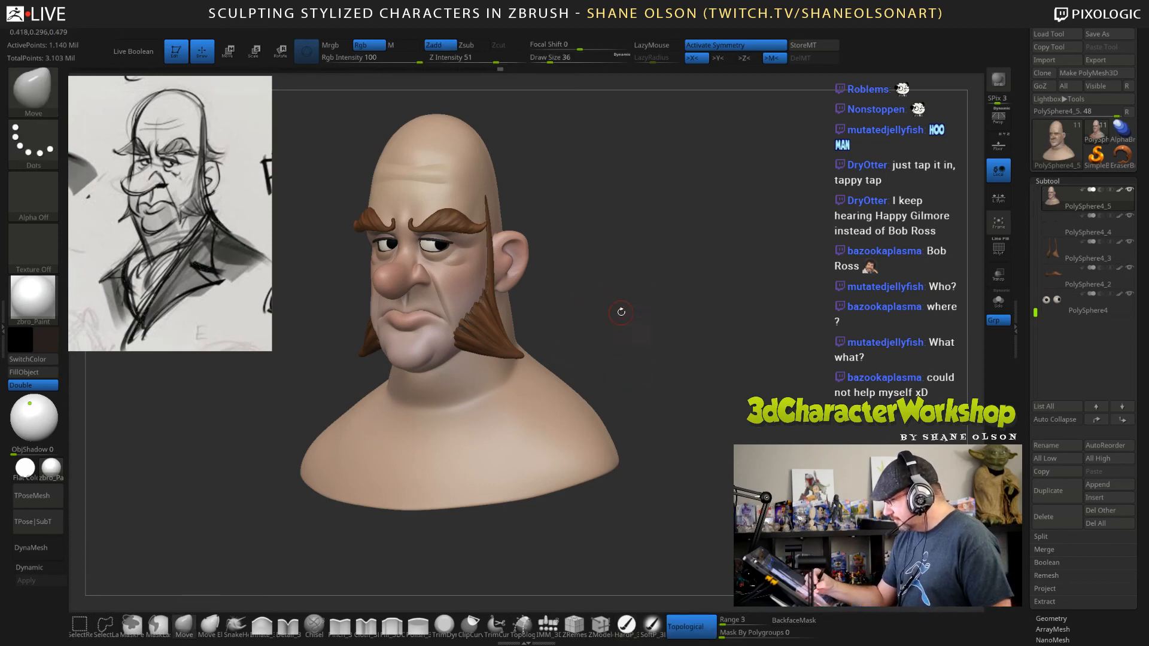
key("s")
left_click_drag(621, 311, 634, 311)
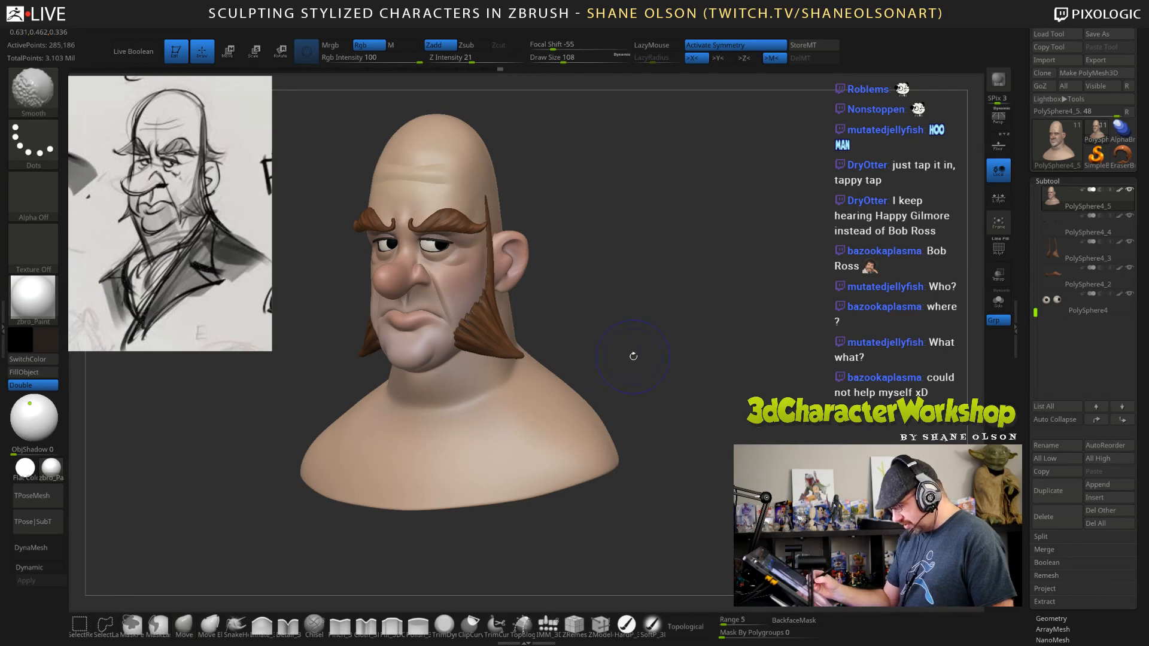
key("s")
left_click_drag(587, 206, 604, 210)
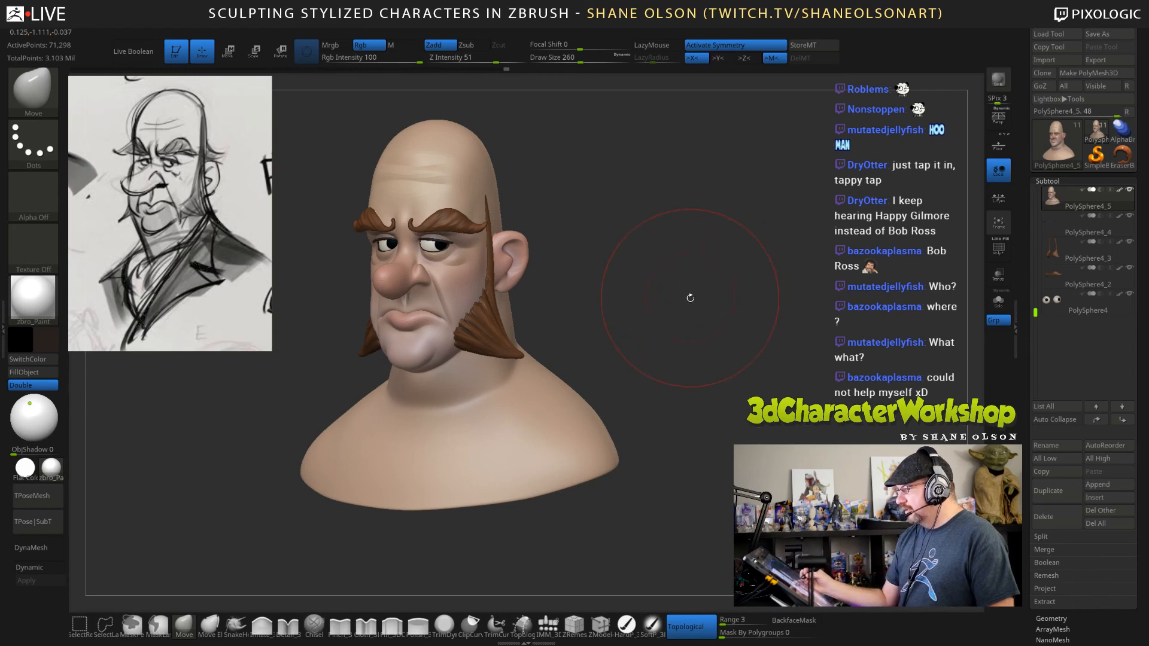
key("s")
left_click_drag(690, 298, 683, 299)
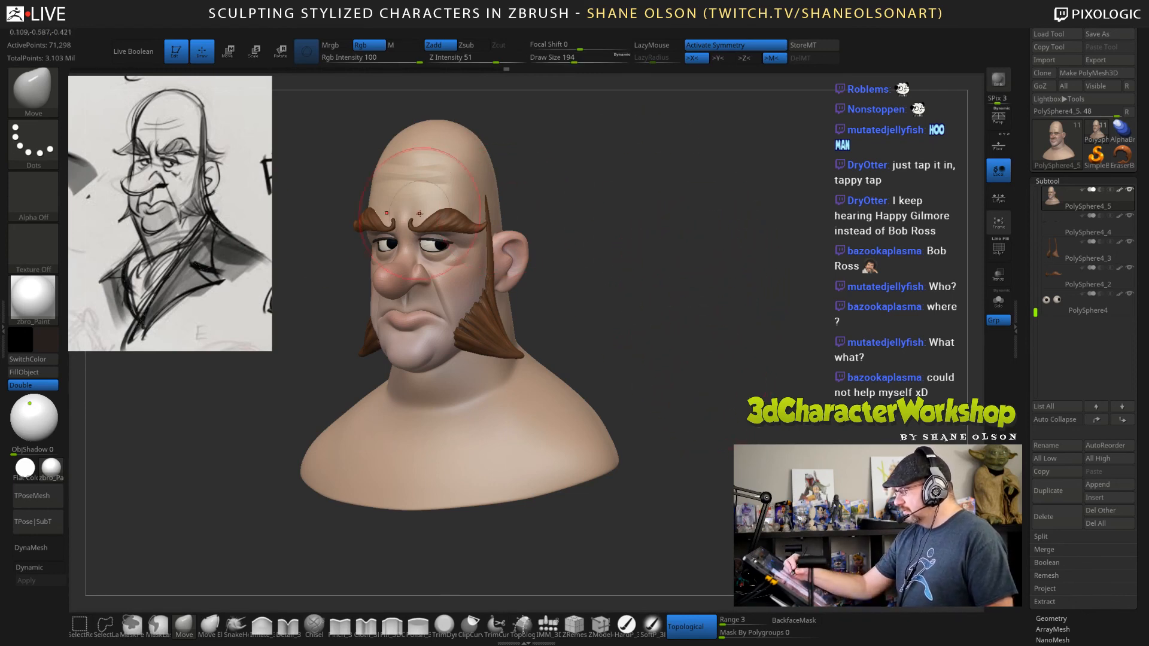
mouse_move(616, 303)
left_mouse_down()
mouse_move(637, 305)
mouse_move(611, 309)
mouse_move(722, 453)
mouse_move(727, 433)
left_mouse_up()
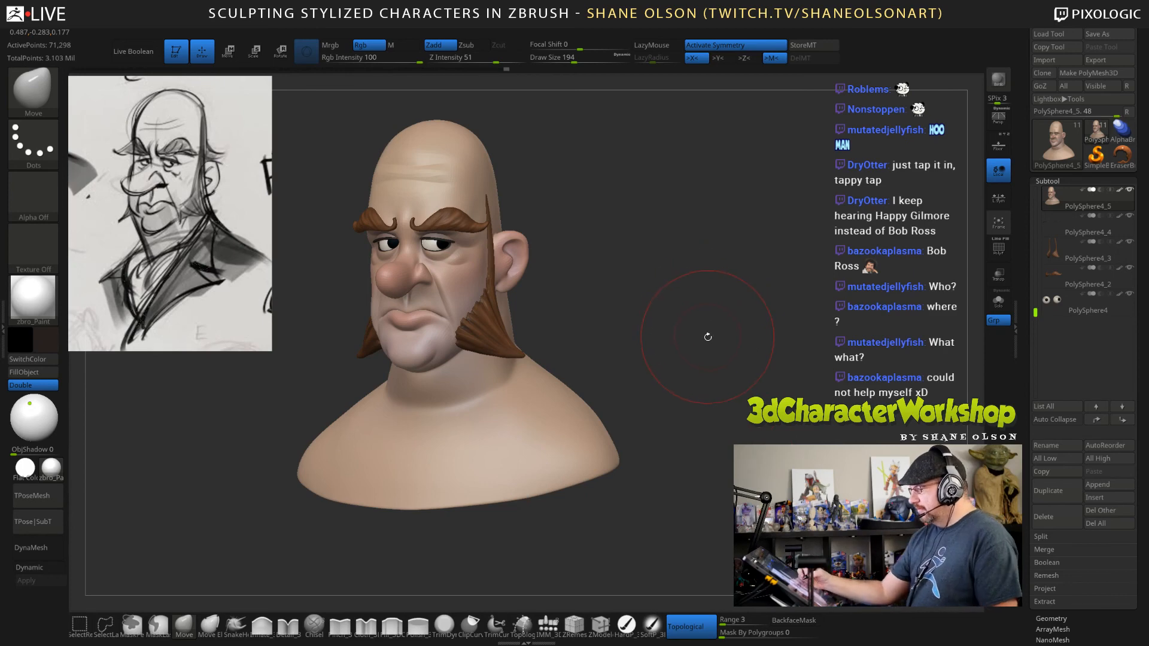
Adjust the cheeks, jaw and chin with the Move brush, reducing the draw size through 144 and 105 to 69.
key("s")
left_click_drag(707, 337, 693, 339)
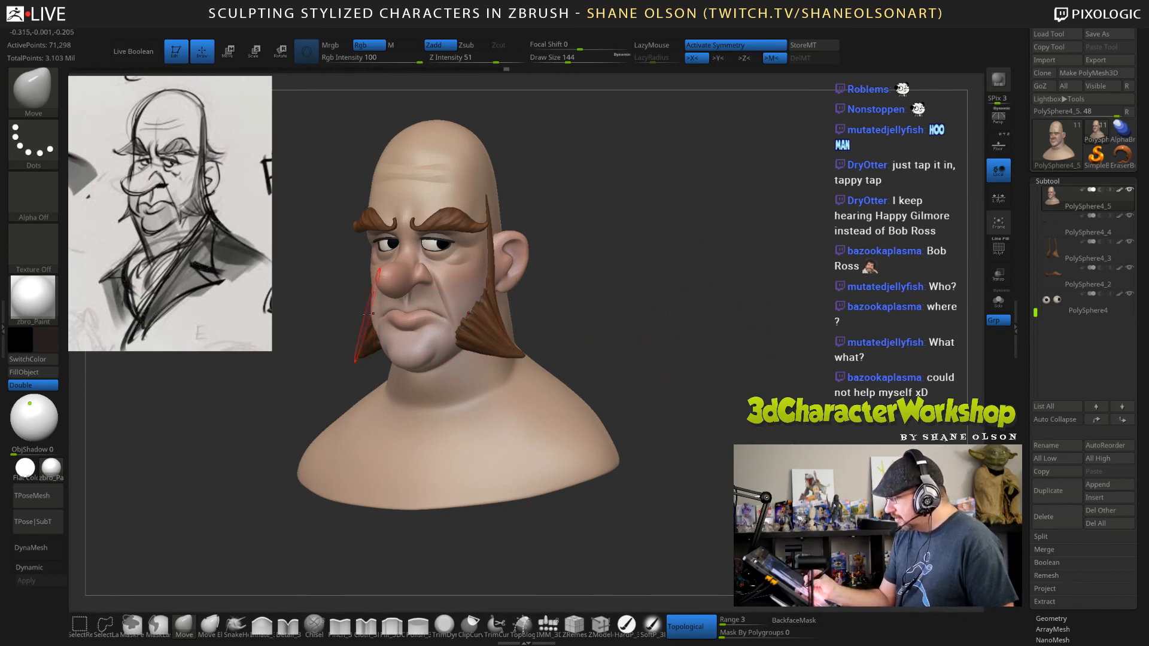
key("s")
left_click_drag(370, 311, 359, 311)
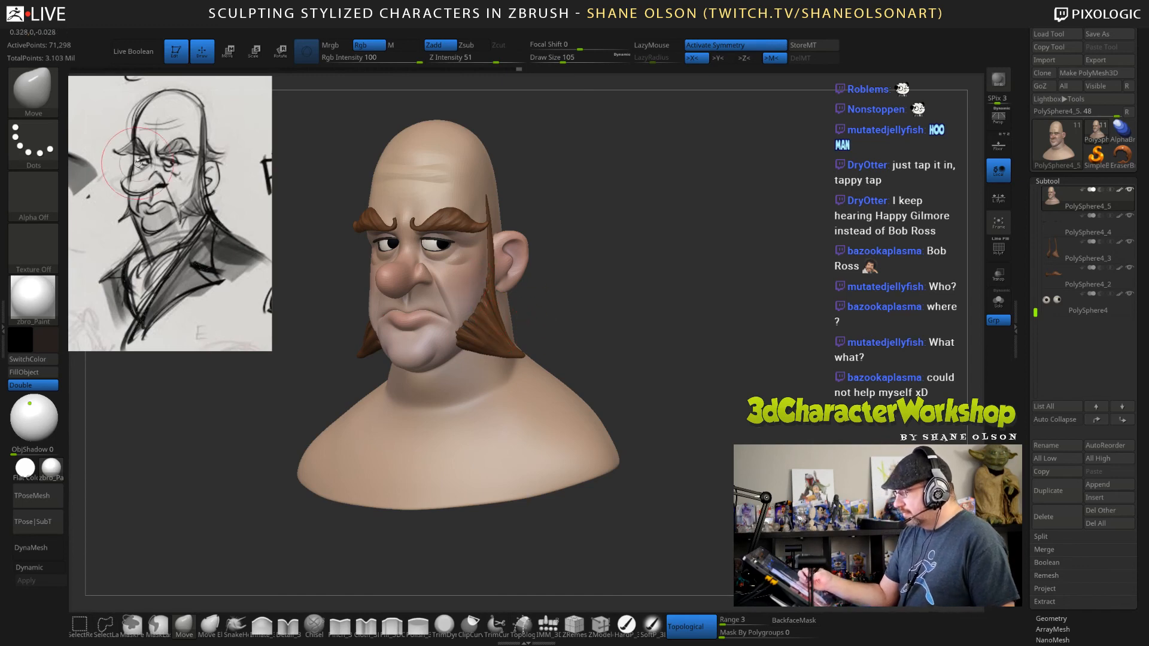
key("s")
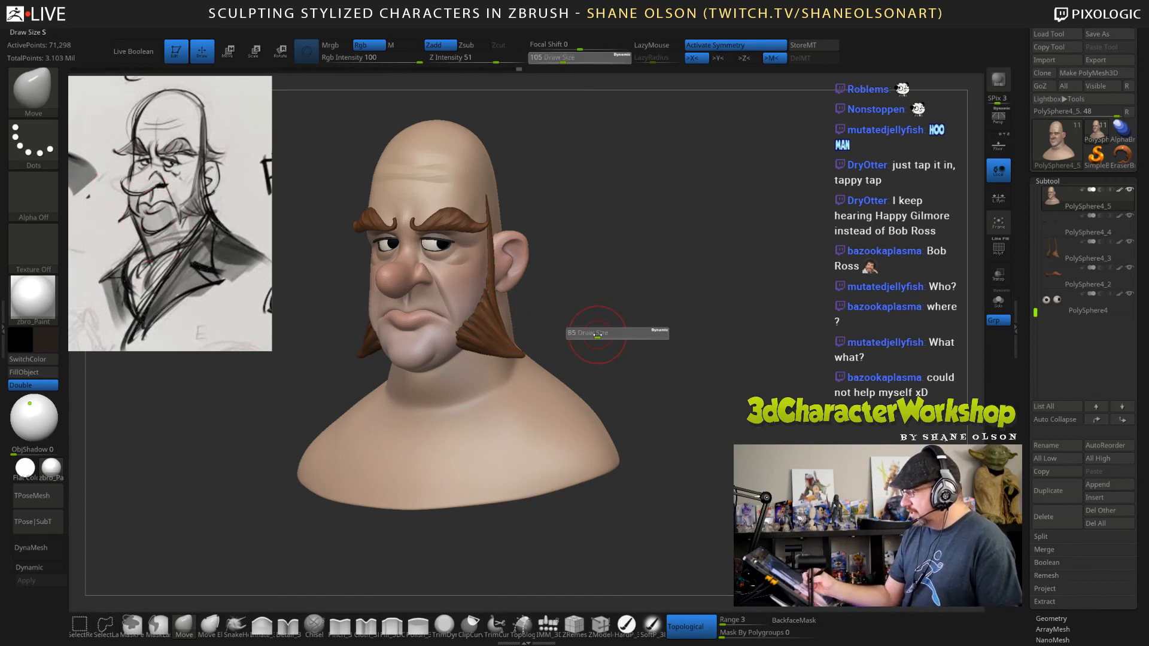
left_click_drag(599, 334, 594, 336)
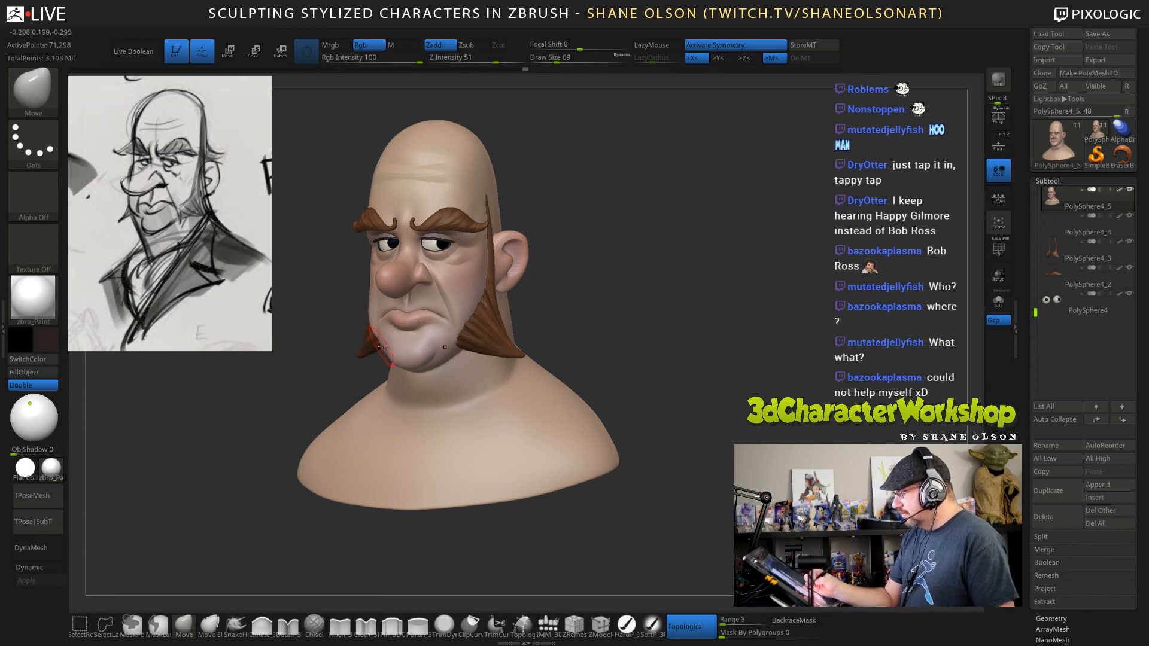
right_click_drag(402, 343, 461, 346)
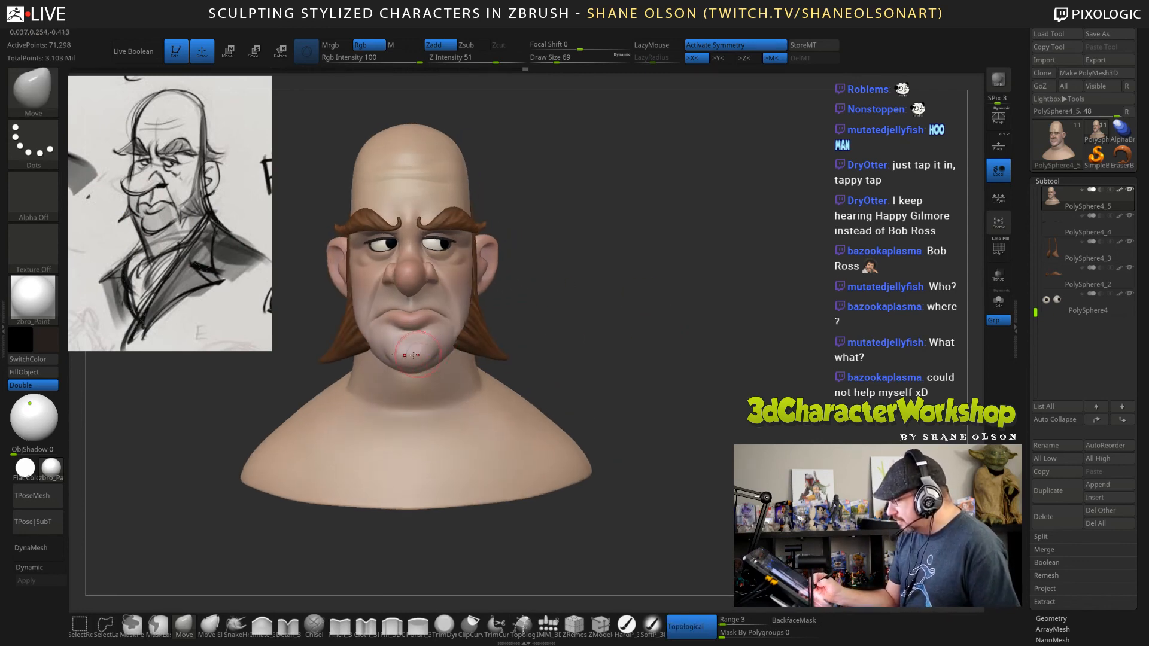
mouse_move(614, 344)
right_mouse_down()
mouse_move(609, 364)
mouse_move(624, 340)
right_mouse_up()
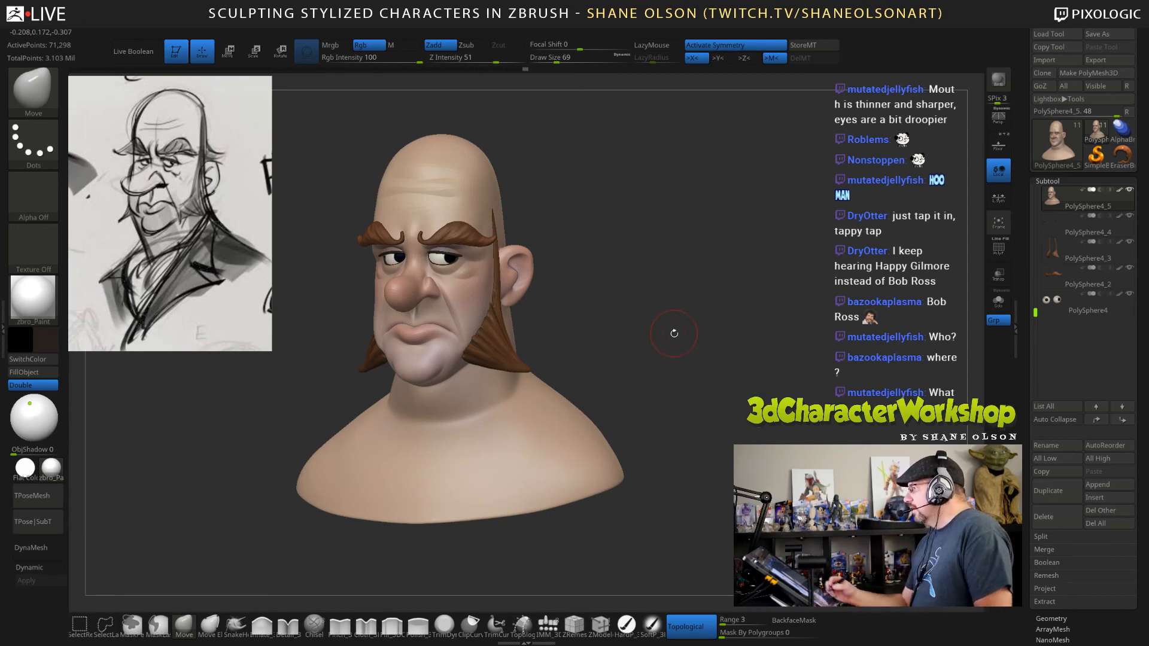
Refine the face and eye area with the Move brush, reducing the draw size to 51 and 31.
right_click_drag(669, 333, 685, 329, "alt")
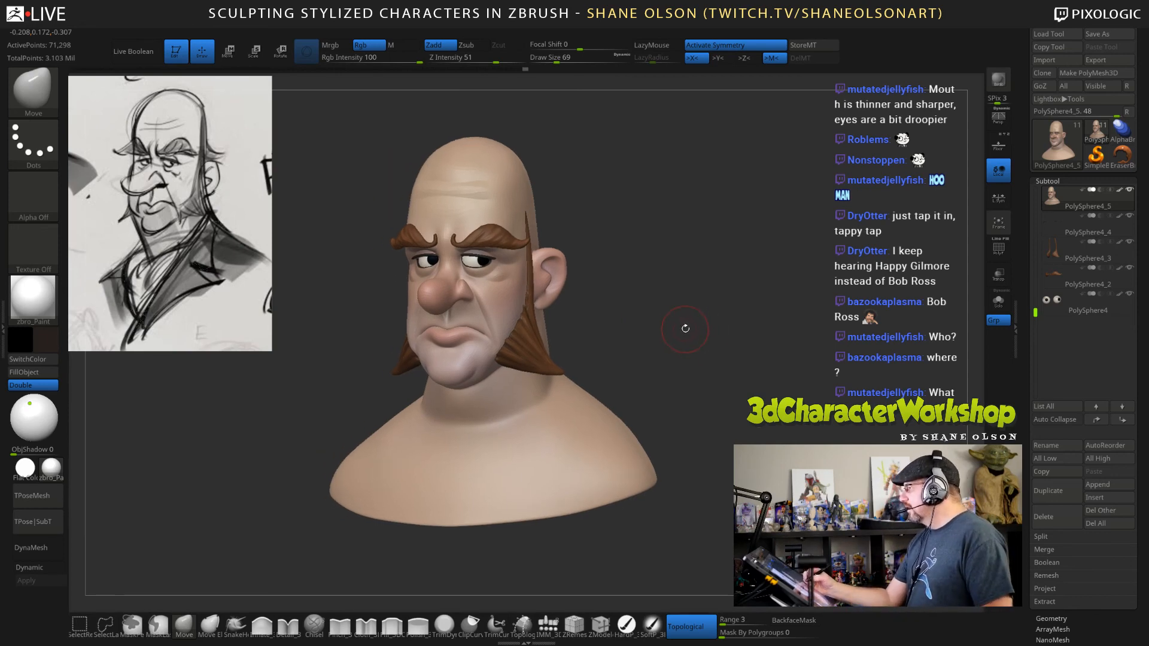
right_click_drag(644, 271, 640, 260, "ctrl")
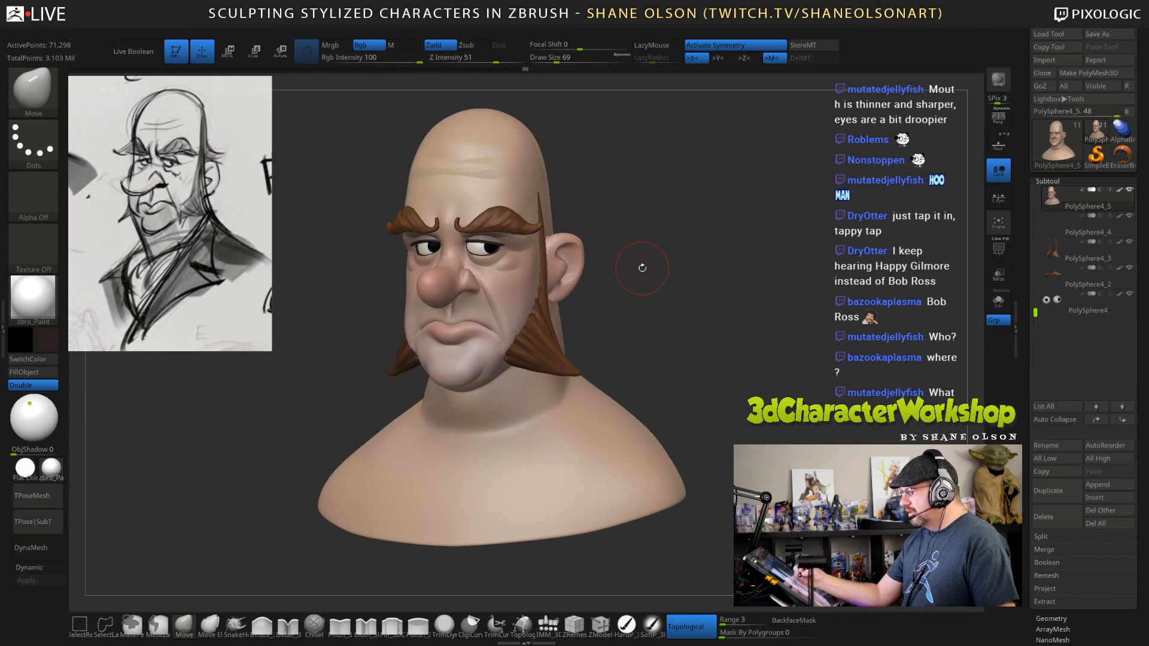
key("s")
left_click_drag(642, 264, 639, 262)
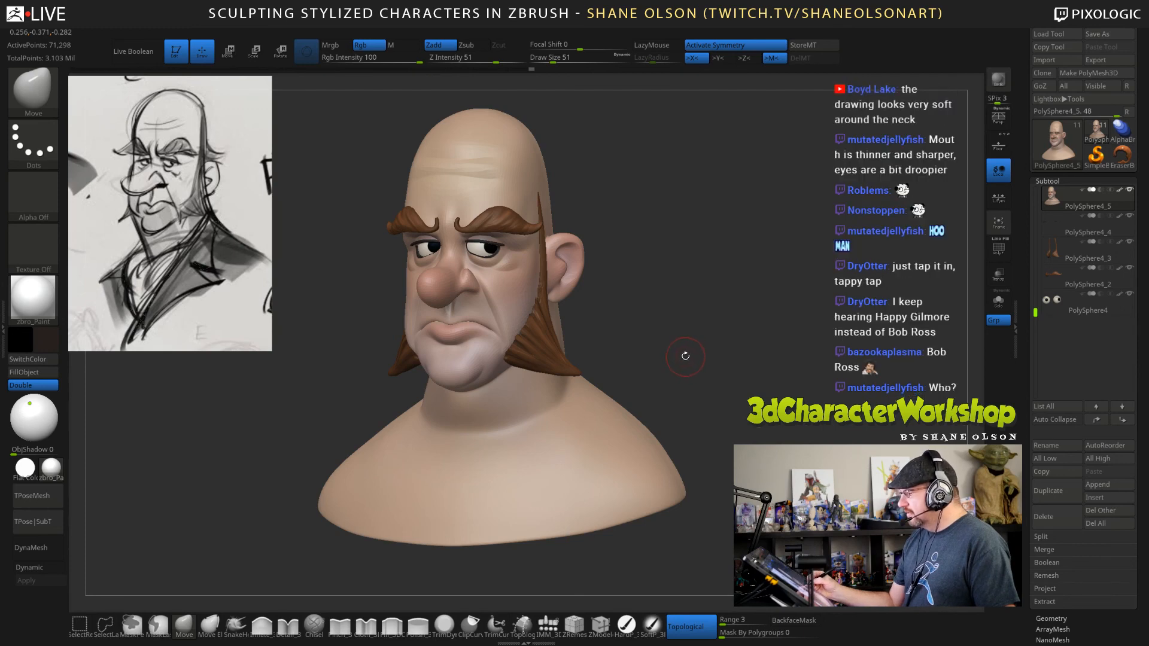
left_click_drag(620, 276, 608, 251)
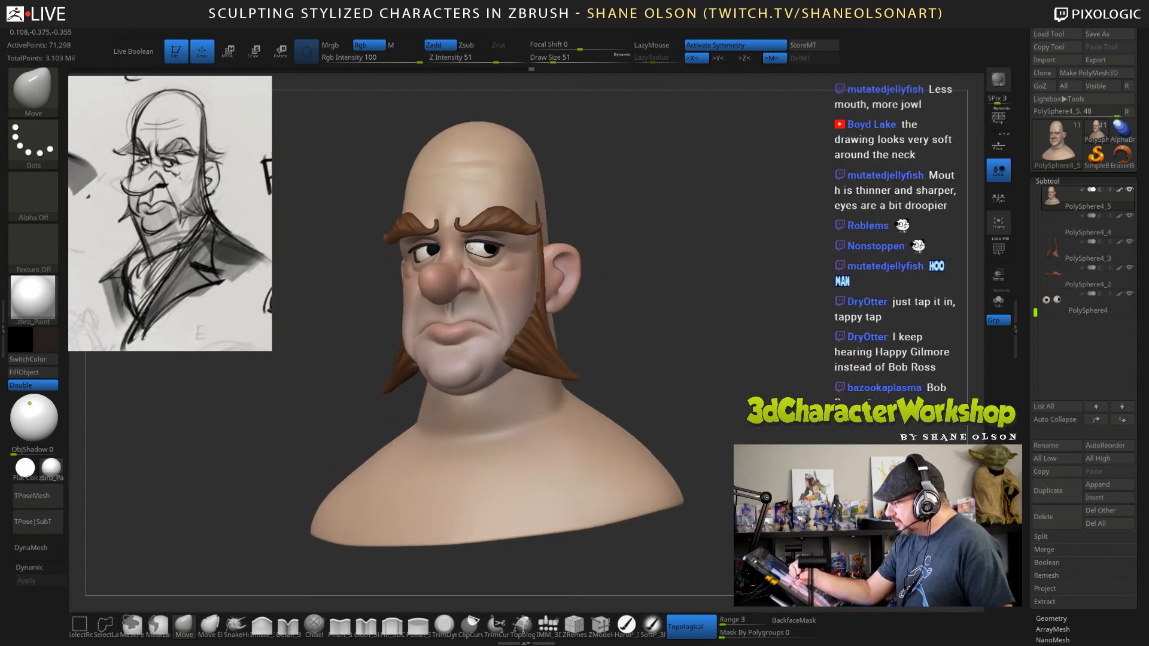
mouse_move(478, 252)
right_mouse_down()
mouse_move(548, 248)
mouse_move(473, 269)
mouse_move(463, 254)
mouse_move(485, 251)
mouse_move(464, 248)
right_mouse_up()
key("s")
left_click_drag(462, 251, 457, 253)
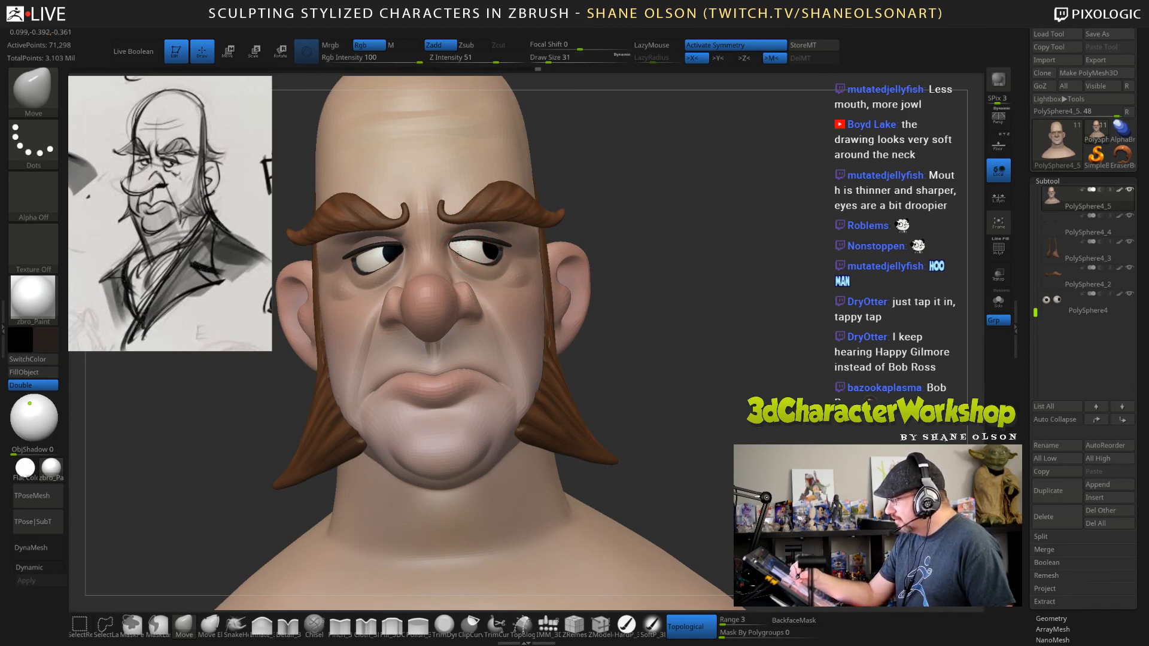
Adjust the head and cheek shapes from front and three-quarter views with the Move brush at draw sizes 93, 49 and 85.
mouse_move(720, 409)
left_mouse_down()
mouse_move(686, 392)
mouse_move(695, 407)
left_mouse_up()
key("s")
left_click(644, 299)
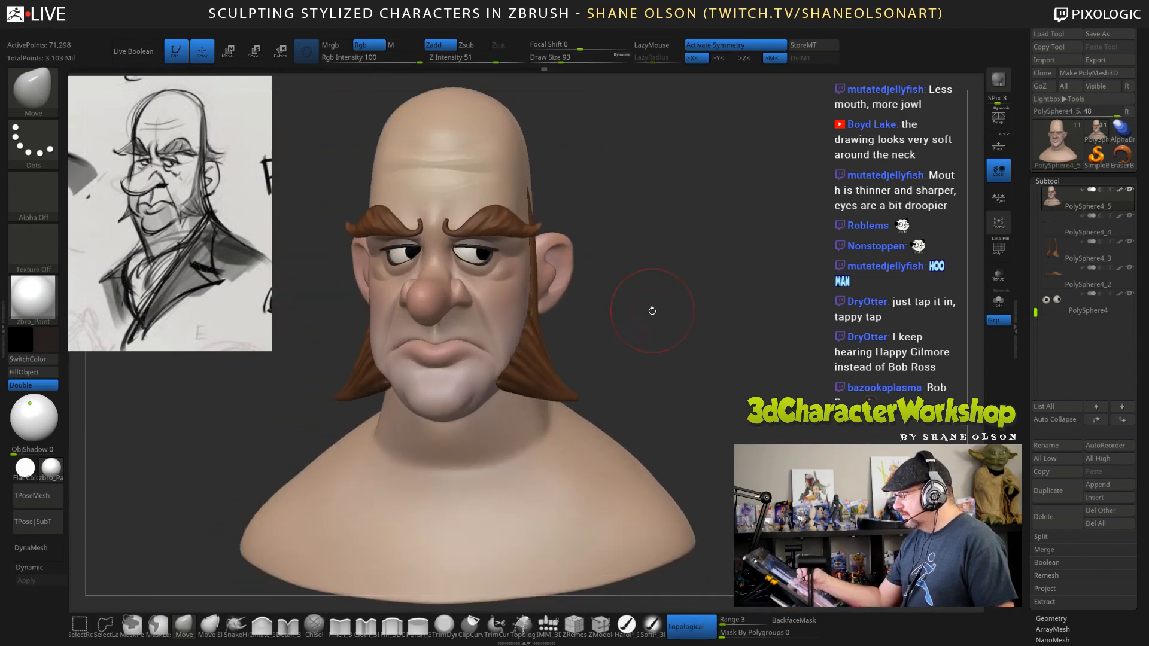
left_click_drag(652, 311, 642, 311)
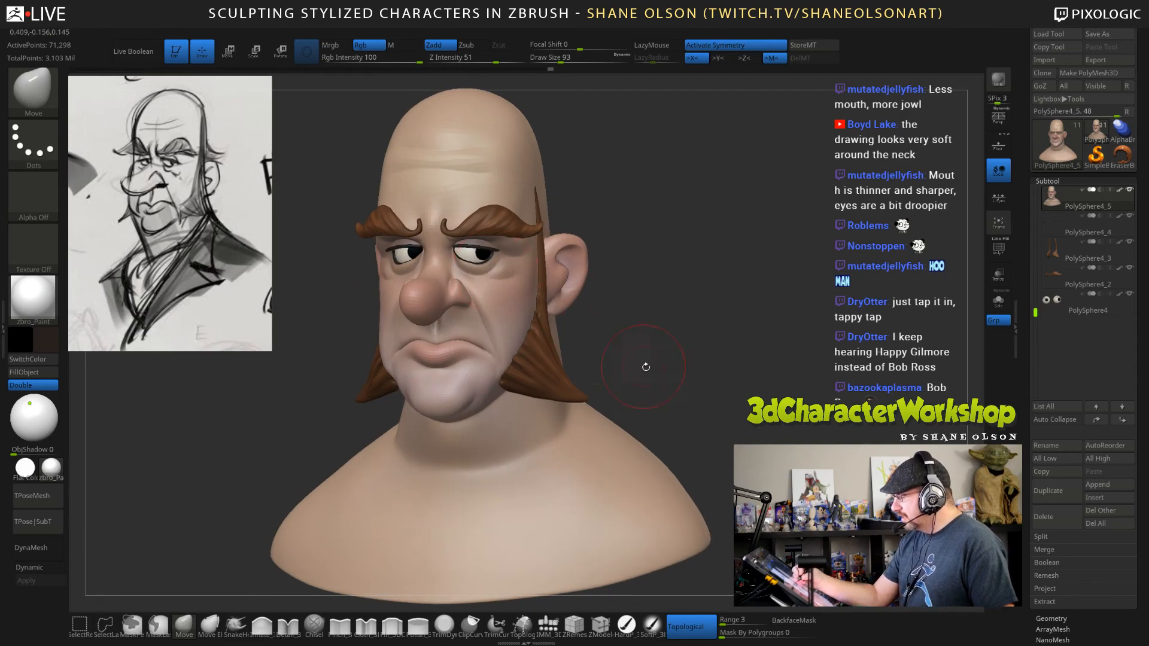
left_click_drag(645, 366, 628, 355)
key("s")
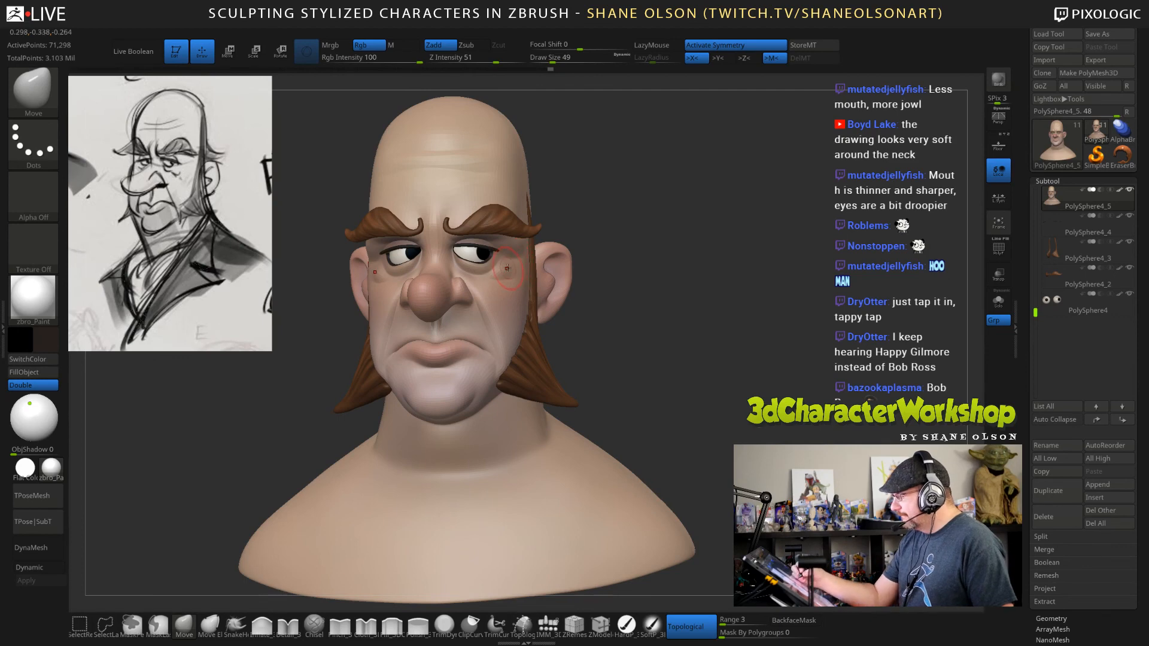
key("s")
left_click_drag(507, 269, 504, 267)
mouse_move(631, 340)
left_mouse_down()
mouse_move(648, 367)
mouse_move(661, 360)
mouse_move(659, 343)
mouse_move(685, 344)
left_mouse_up()
key("s")
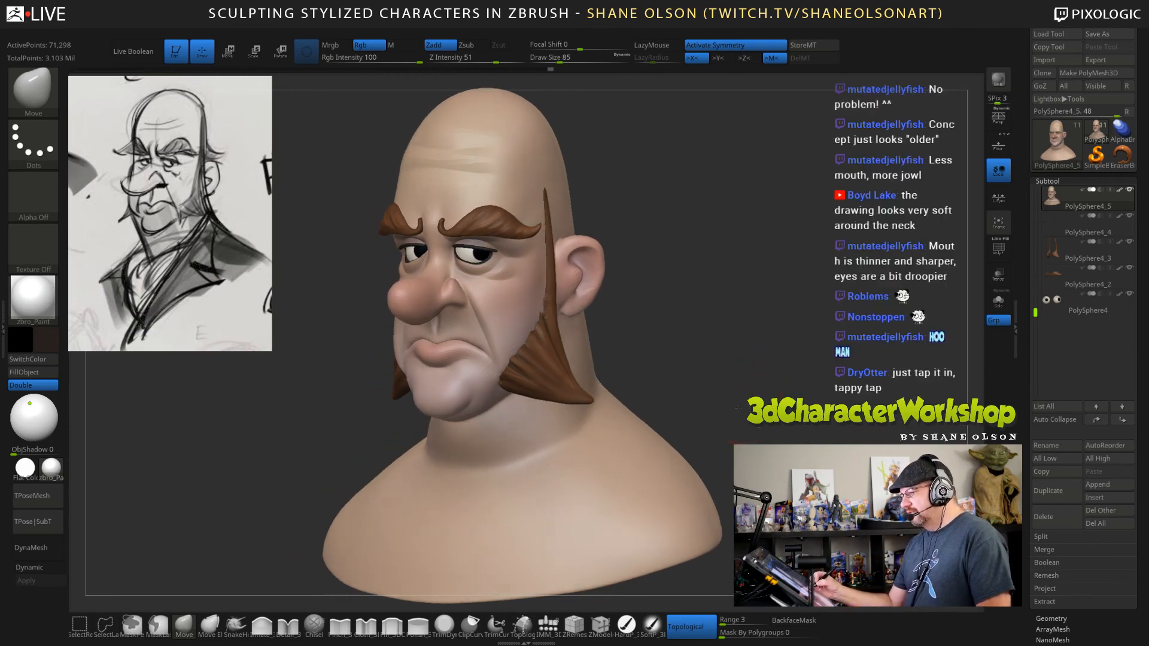
Turn on perspective for the viewport and adjust the forehead with the Move brush at draw size 130.
left_click_drag(737, 407, 616, 340)
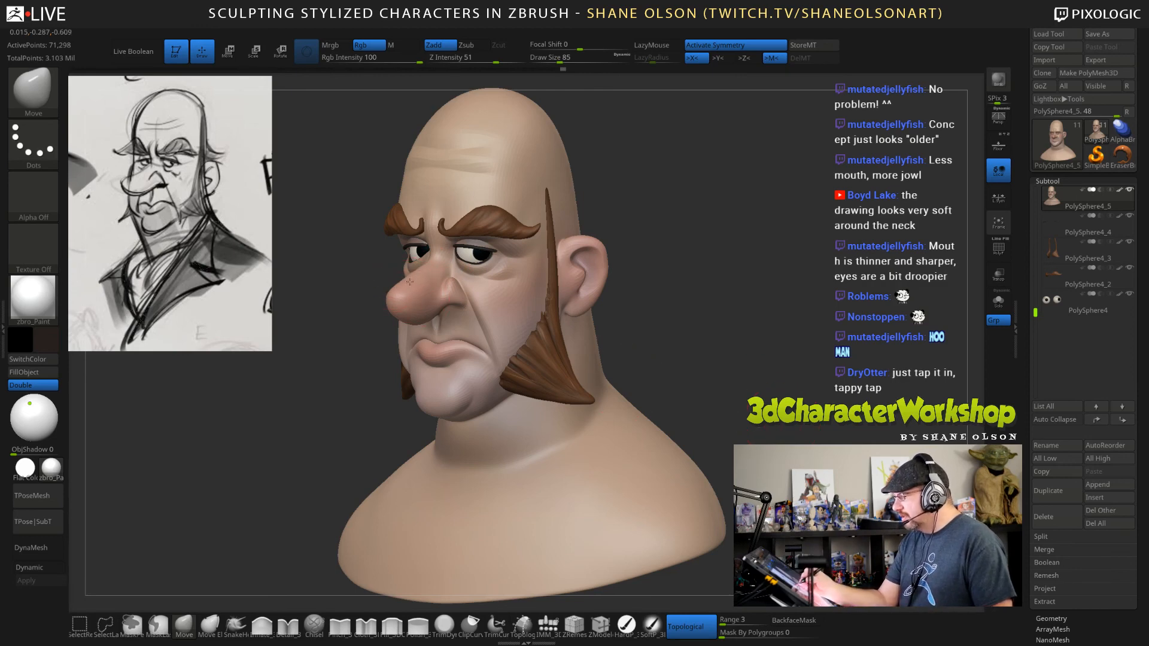
left_click_drag(741, 367, 771, 413)
key("p")
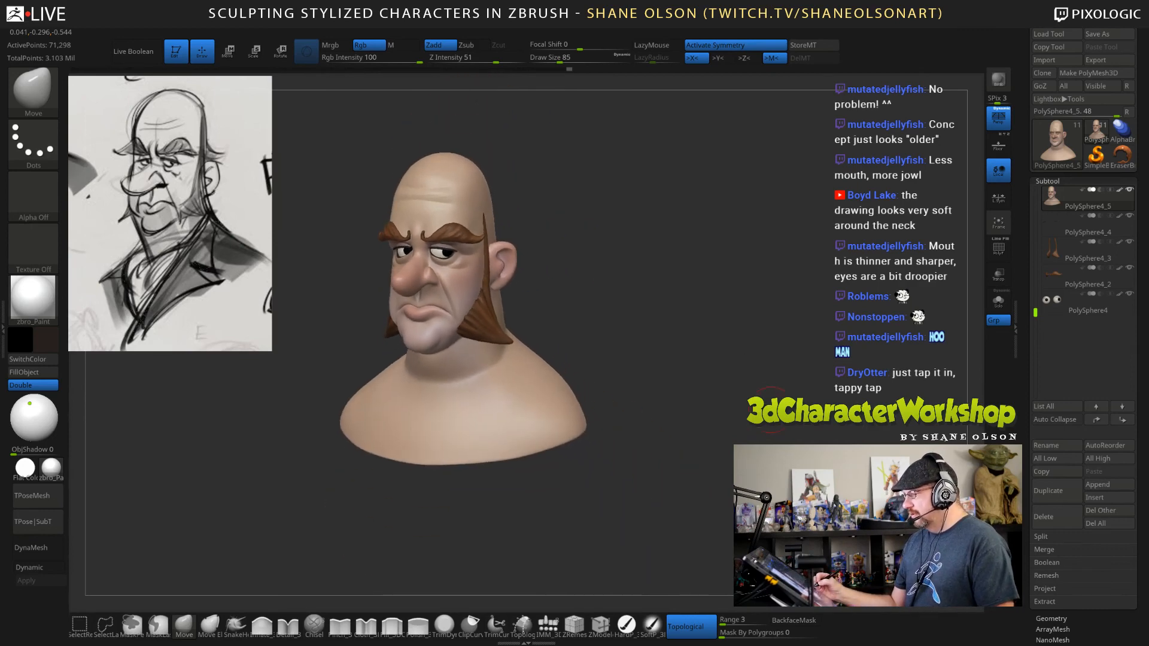
key("s")
left_click_drag(498, 202, 503, 201)
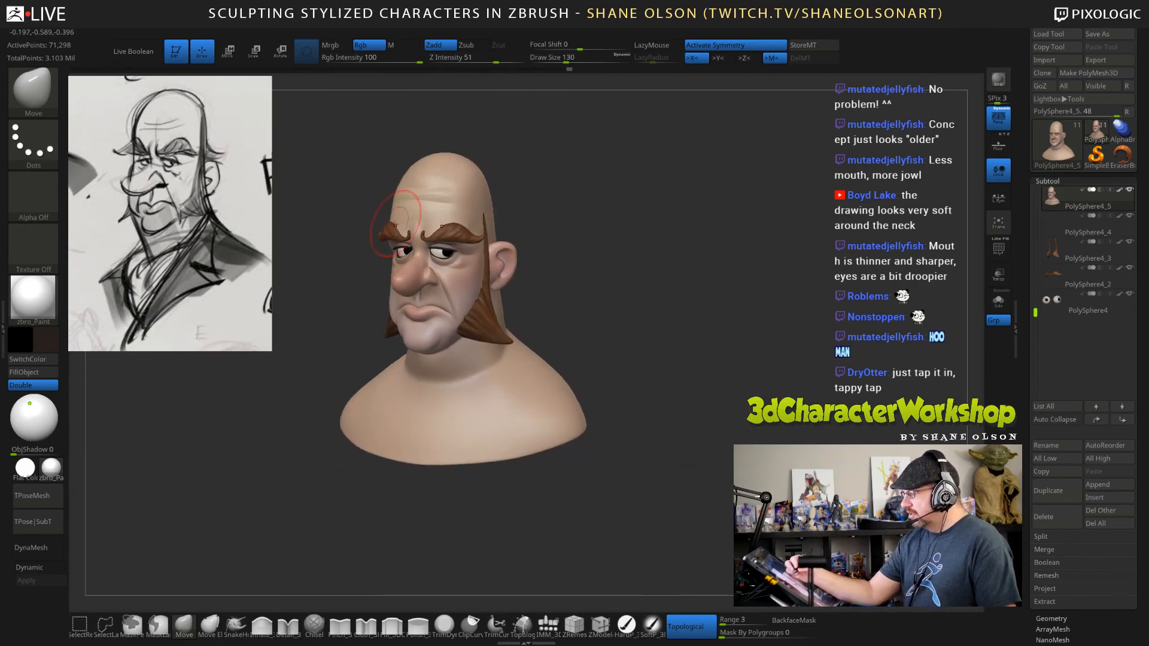
left_click_drag(657, 354, 669, 345)
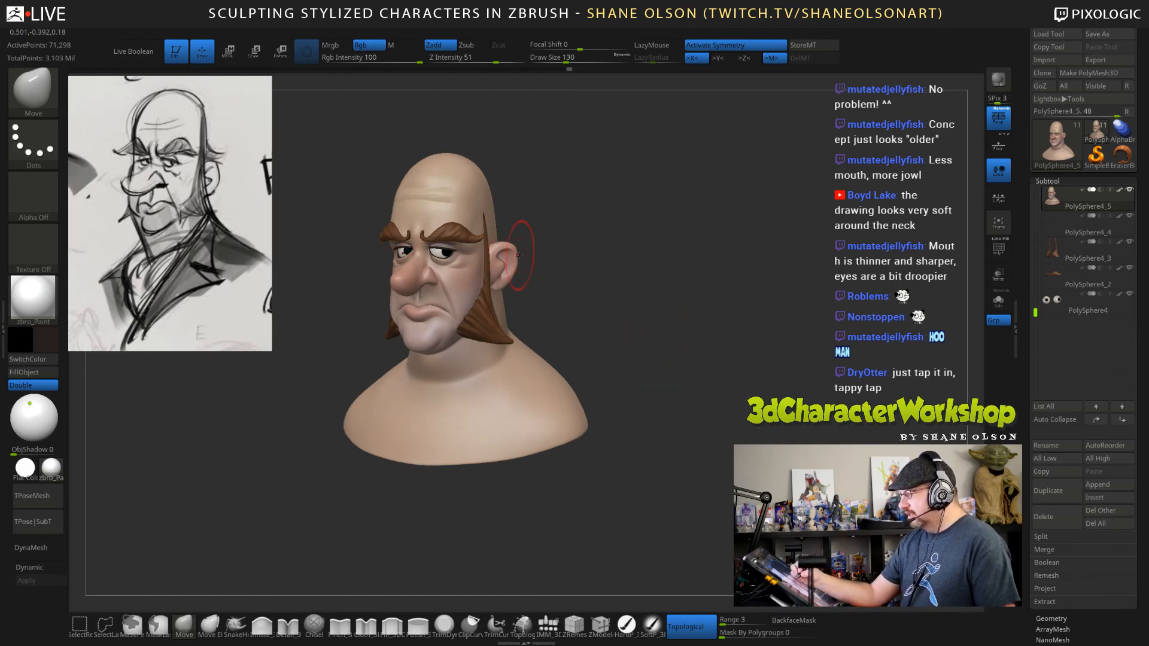
Reshape the ear and lower face with the Move brush at draw sizes 108, 130 and 141.
key("s")
left_click_drag(518, 254, 513, 257)
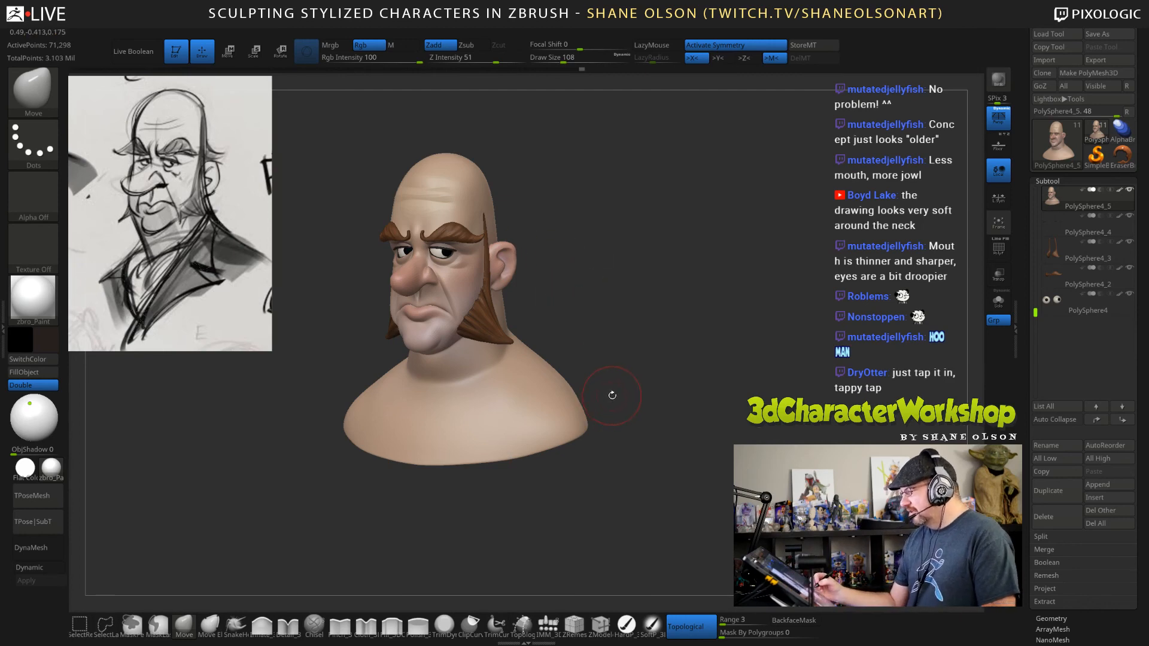
key("s")
left_click_drag(448, 315, 451, 315)
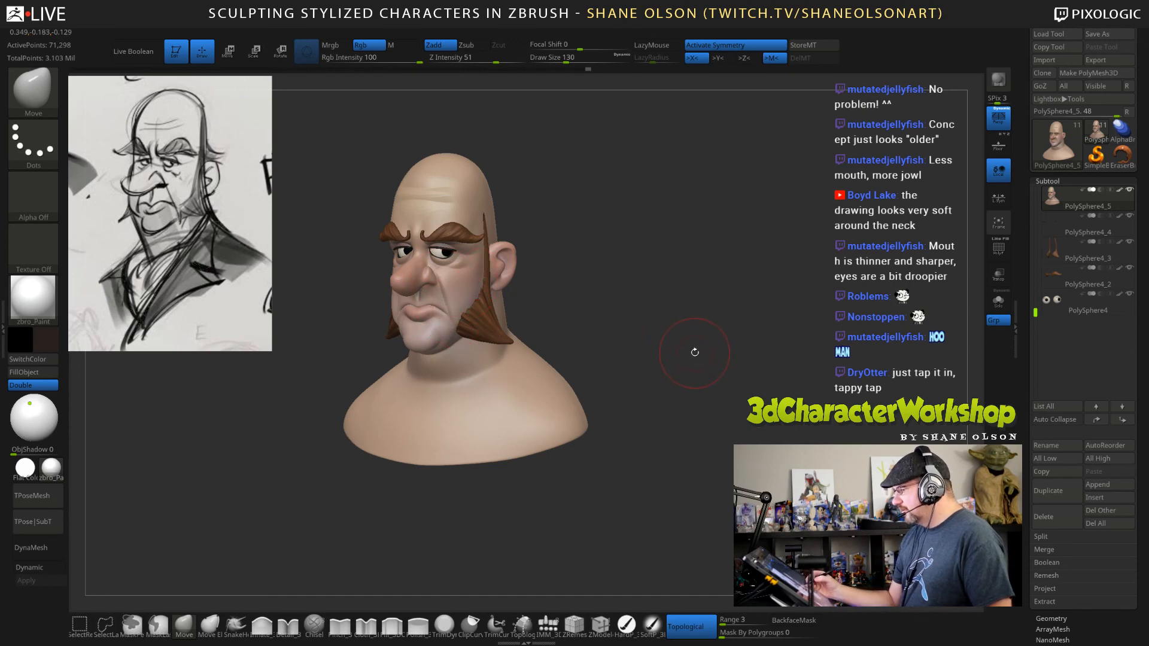
key("s")
left_click_drag(693, 359, 700, 359)
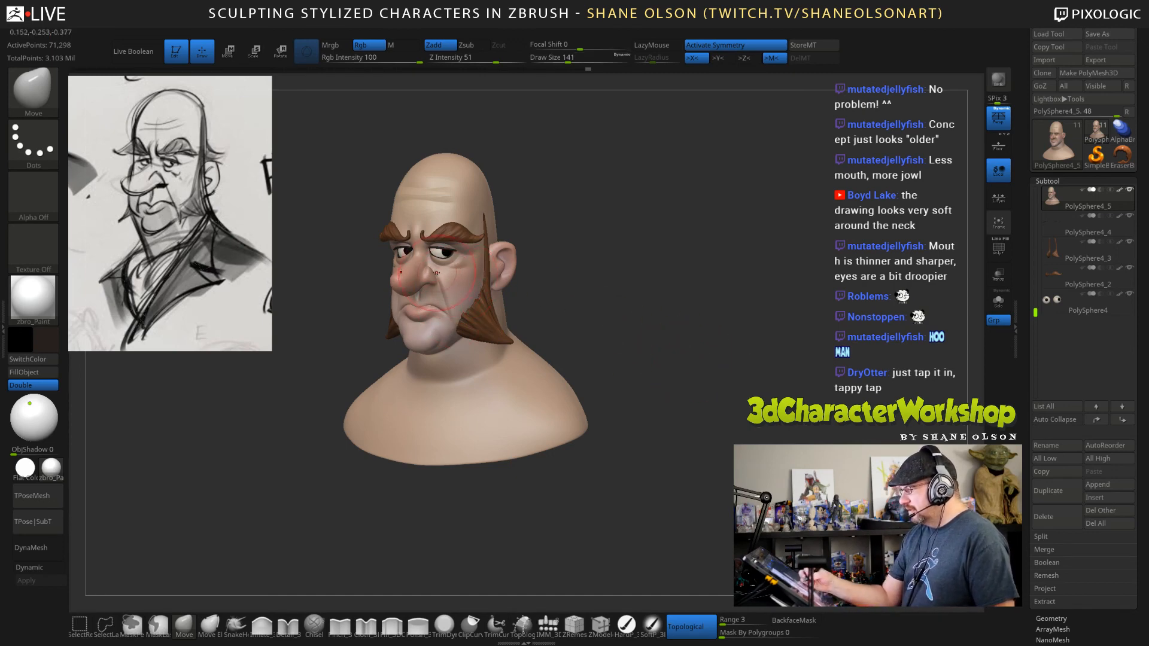
Enlarge the Spotlight reference sketch, make it semi-transparent and line it up over the bust.
key("z")
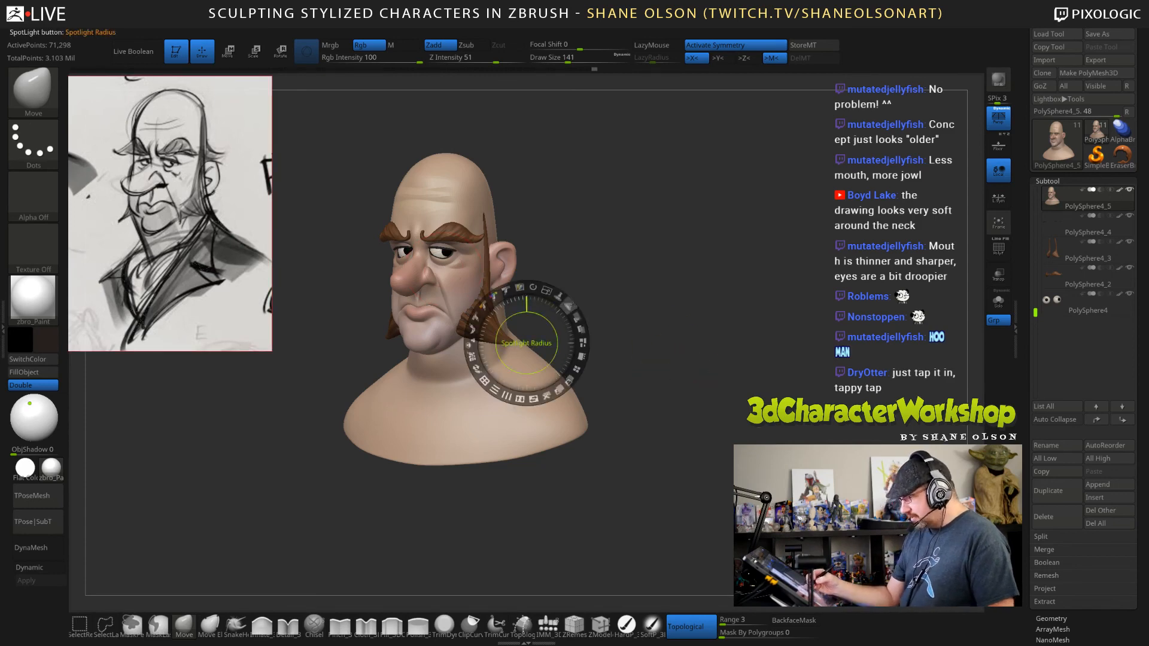
left_click_drag(573, 315, 544, 289)
left_click(261, 270)
left_click_drag(264, 263, 550, 468)
left_click_drag(568, 423, 477, 395)
left_click(681, 406)
mouse_move(681, 407)
left_mouse_down()
mouse_move(648, 403)
mouse_move(702, 402)
mouse_move(715, 446)
mouse_move(669, 444)
mouse_move(662, 455)
left_mouse_up()
key("z")
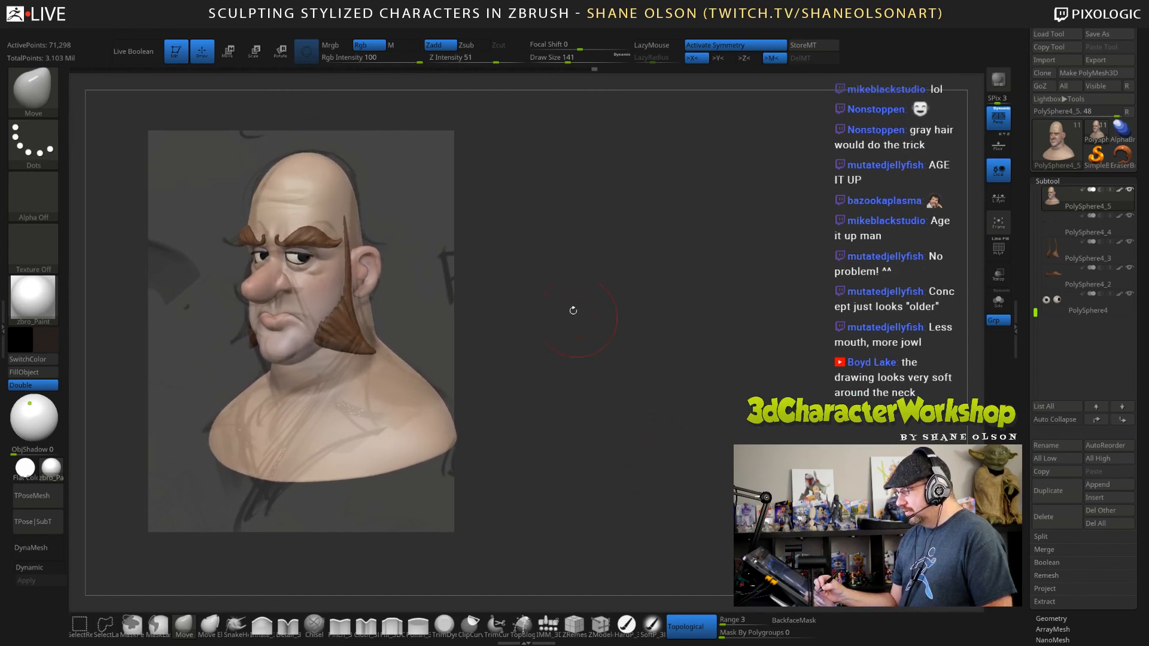
Match the bust's overall shape to the overlaid sketch with the Move brush at draw size 224.
key("s")
mouse_move(547, 289)
left_mouse_down()
mouse_move(559, 289)
mouse_move(596, 359)
left_mouse_up()
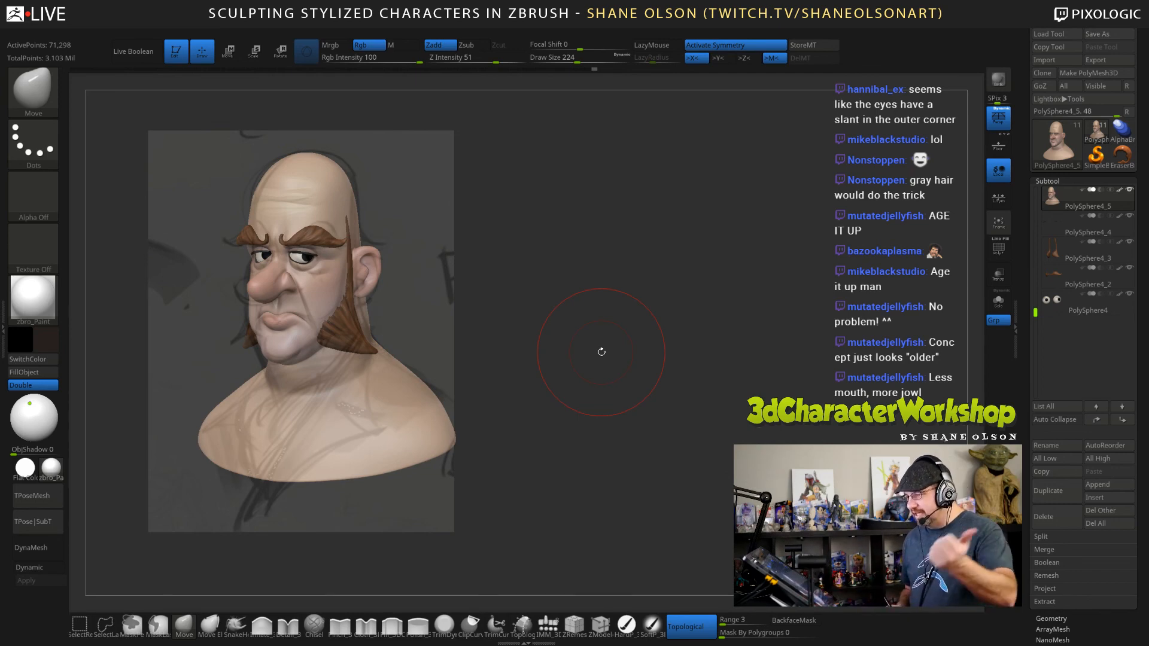
mouse_move(614, 353)
left_mouse_down()
mouse_move(617, 369)
mouse_move(628, 360)
left_mouse_up()
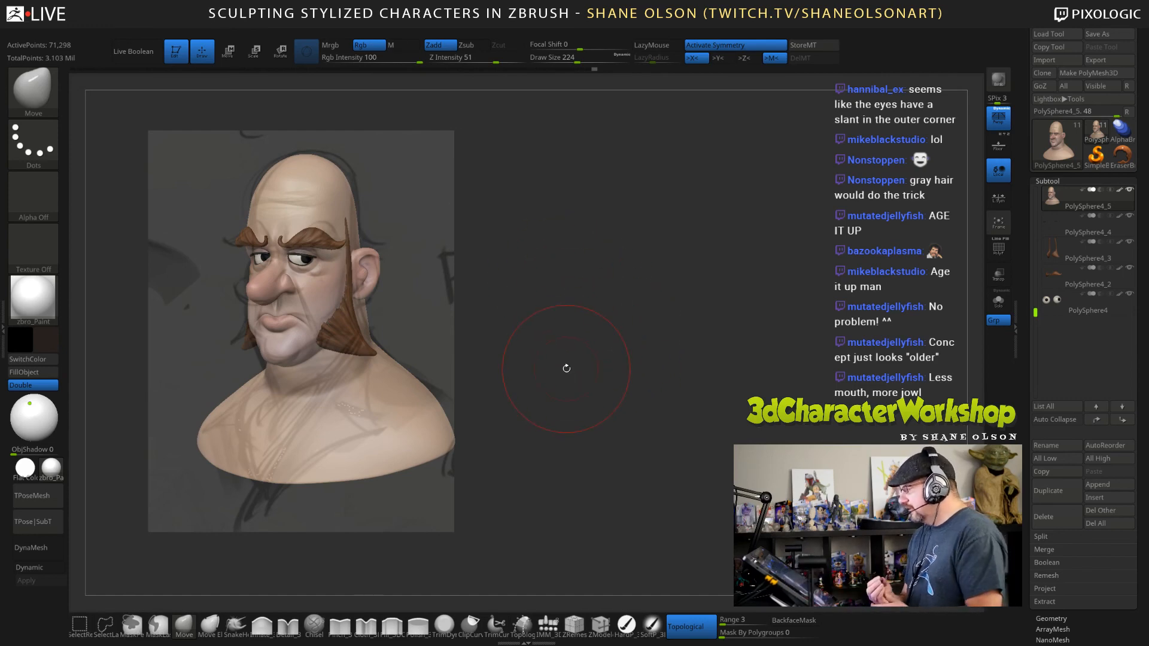
Raise the opacity of the Spotlight sketch so its lines show more strongly over the bust.
key("z")
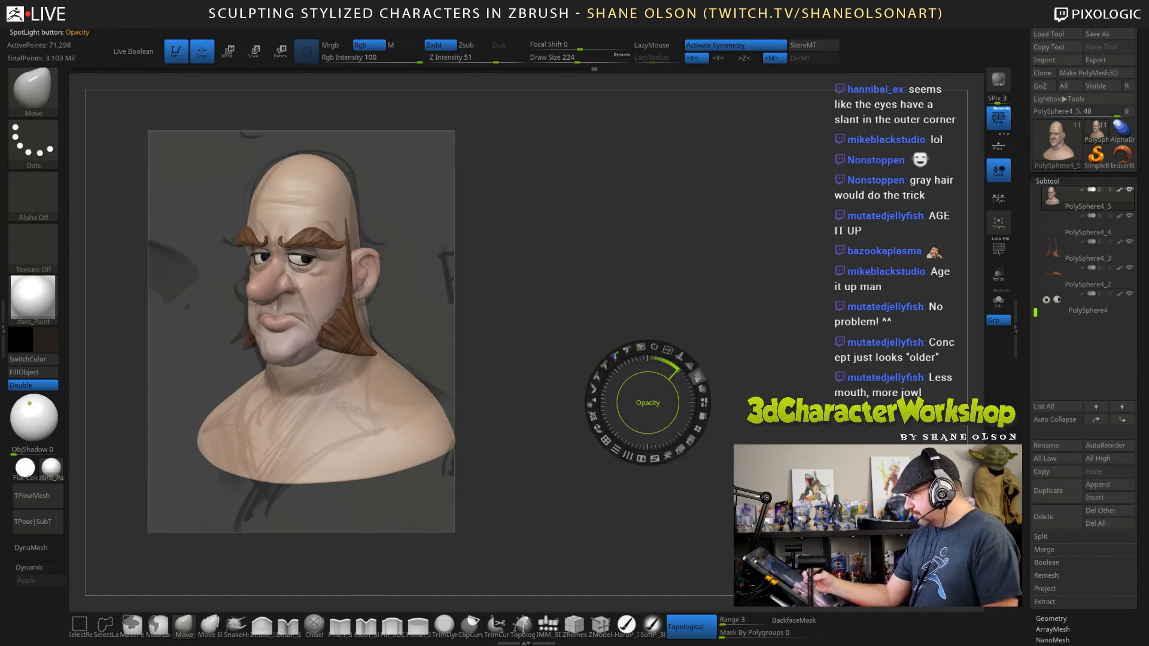
mouse_move(698, 378)
left_mouse_down()
mouse_move(687, 430)
mouse_move(703, 409)
mouse_move(699, 426)
mouse_move(679, 447)
mouse_move(704, 400)
mouse_move(689, 388)
mouse_move(687, 431)
mouse_move(701, 399)
mouse_move(677, 417)
mouse_move(688, 428)
mouse_move(700, 404)
mouse_move(684, 390)
mouse_move(696, 413)
mouse_move(680, 390)
mouse_move(696, 412)
mouse_move(682, 385)
mouse_move(697, 407)
mouse_move(694, 384)
mouse_move(695, 412)
mouse_move(688, 392)
mouse_move(676, 397)
left_mouse_up()
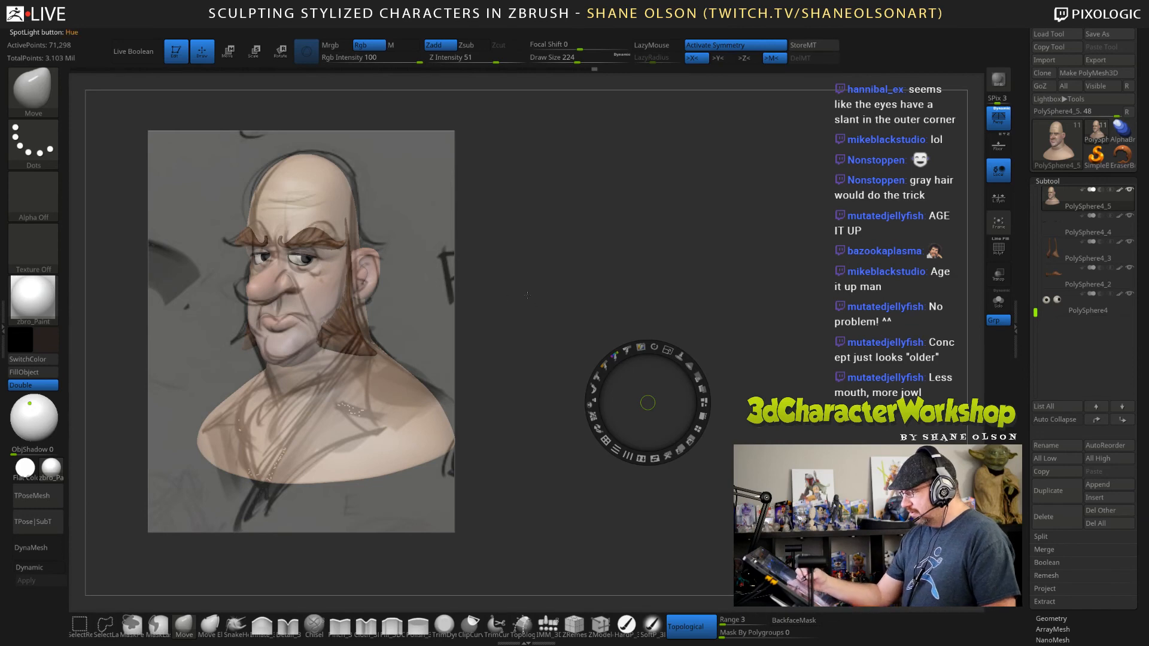
key("z")
Fit the jaw, cheeks and cranium to the overlaid sketch with the Move brush at draw sizes 114 and 85.
key("s")
left_click_drag(541, 299, 532, 301)
key("s")
left_click_drag(288, 317, 286, 318)
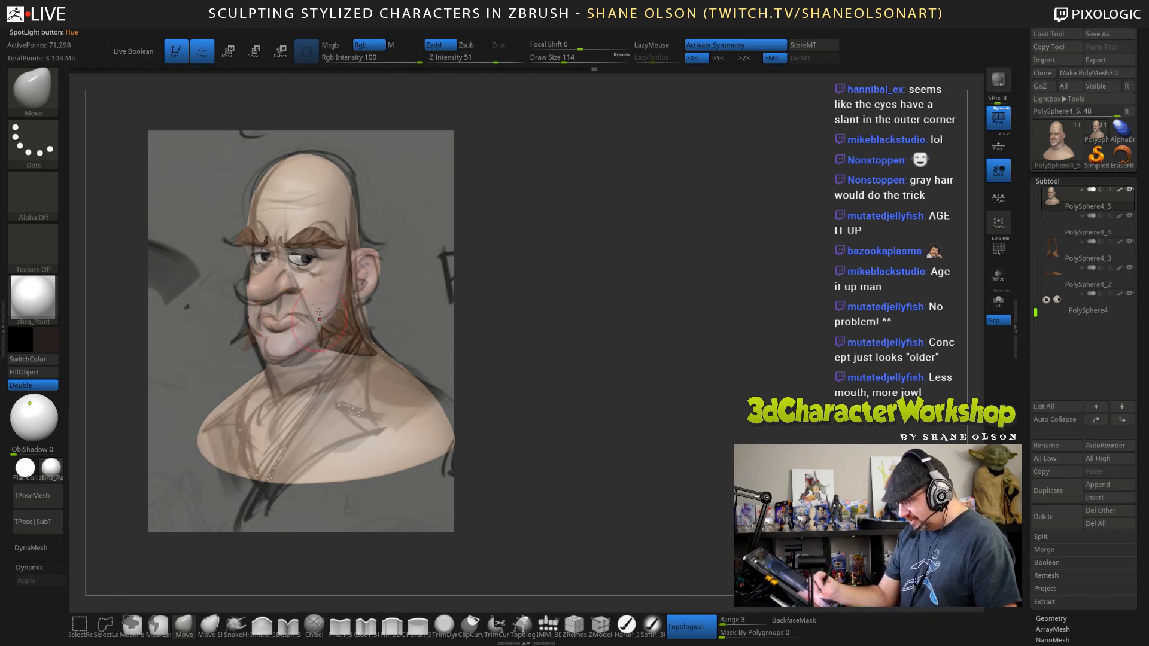
key("s")
mouse_move(302, 311)
left_mouse_down()
mouse_move(278, 311)
mouse_move(304, 313)
left_mouse_up()
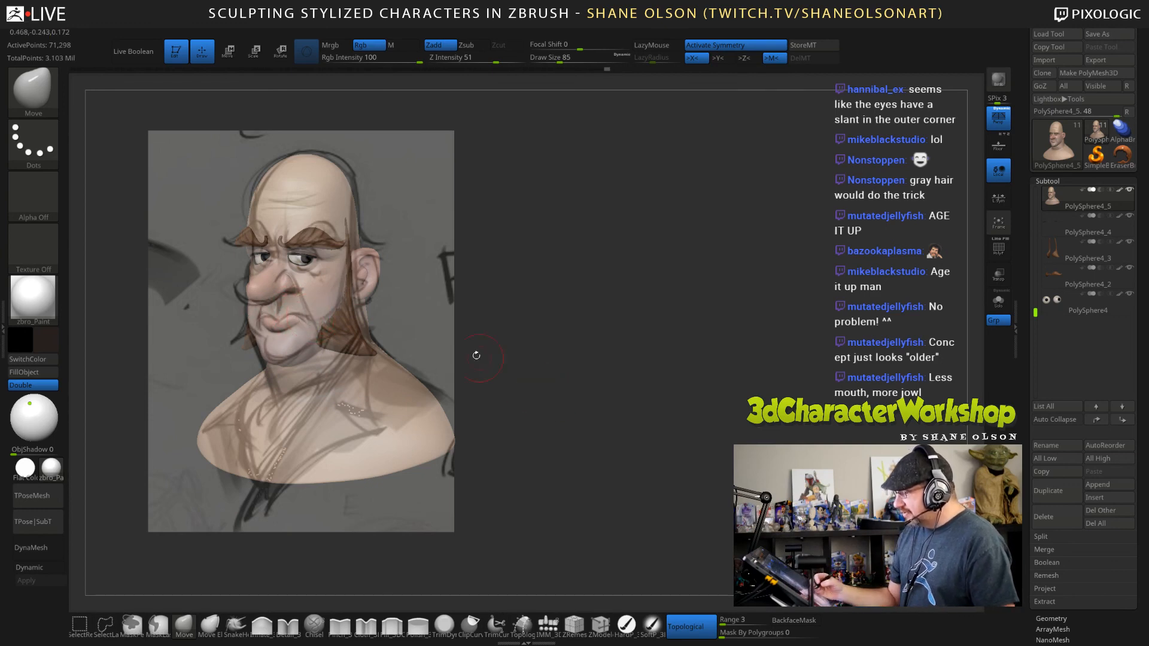
key("s")
left_click_drag(244, 181, 248, 181)
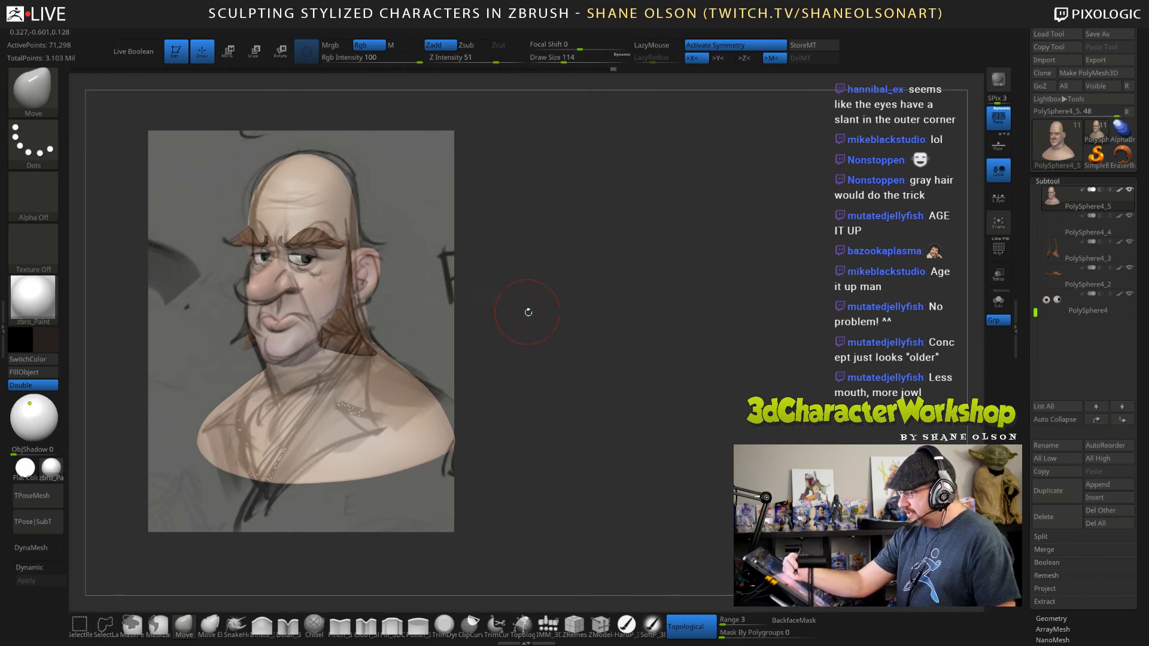
Place the bust beside the sketch and save the tool over the existing JoshHead03.ZTL file.
mouse_move(525, 312)
left_mouse_down("alt")
mouse_move(755, 366)
mouse_move(785, 361)
mouse_move(770, 359)
mouse_move(766, 333)
mouse_move(737, 336)
left_mouse_up("alt")
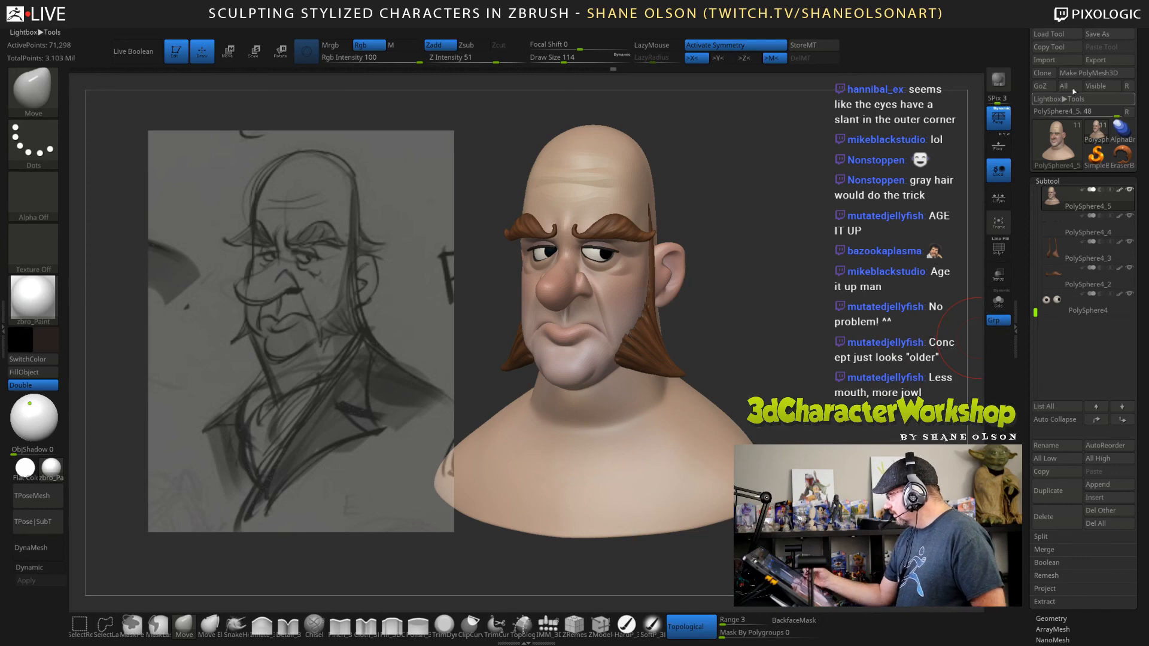
left_click(1099, 34)
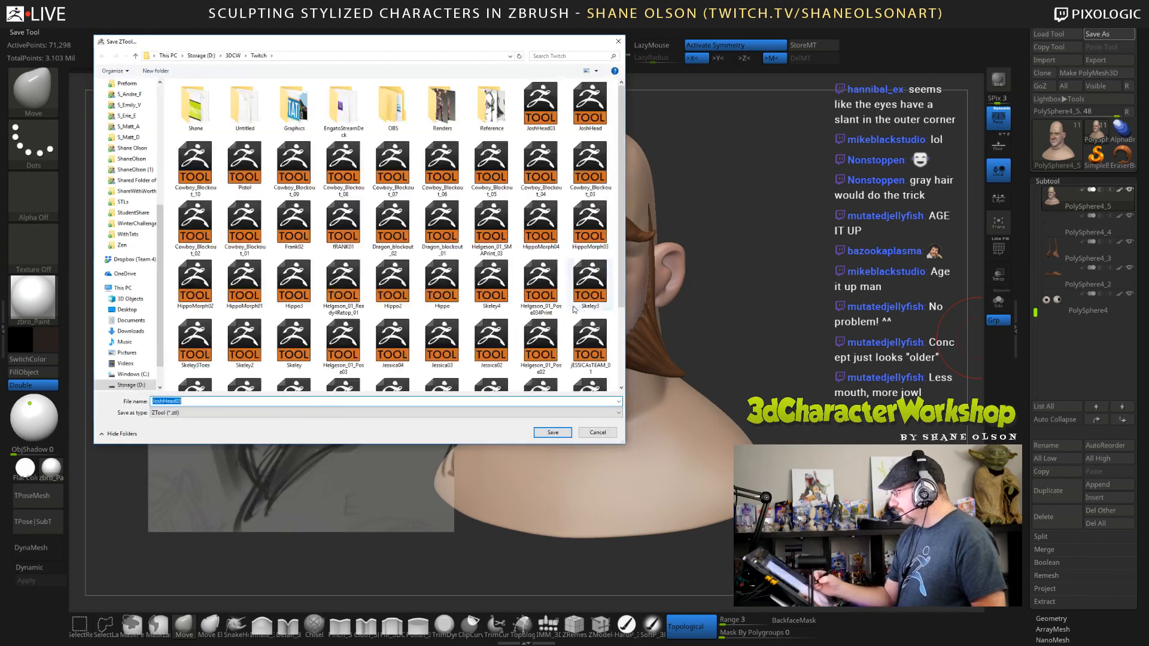
left_click(570, 436)
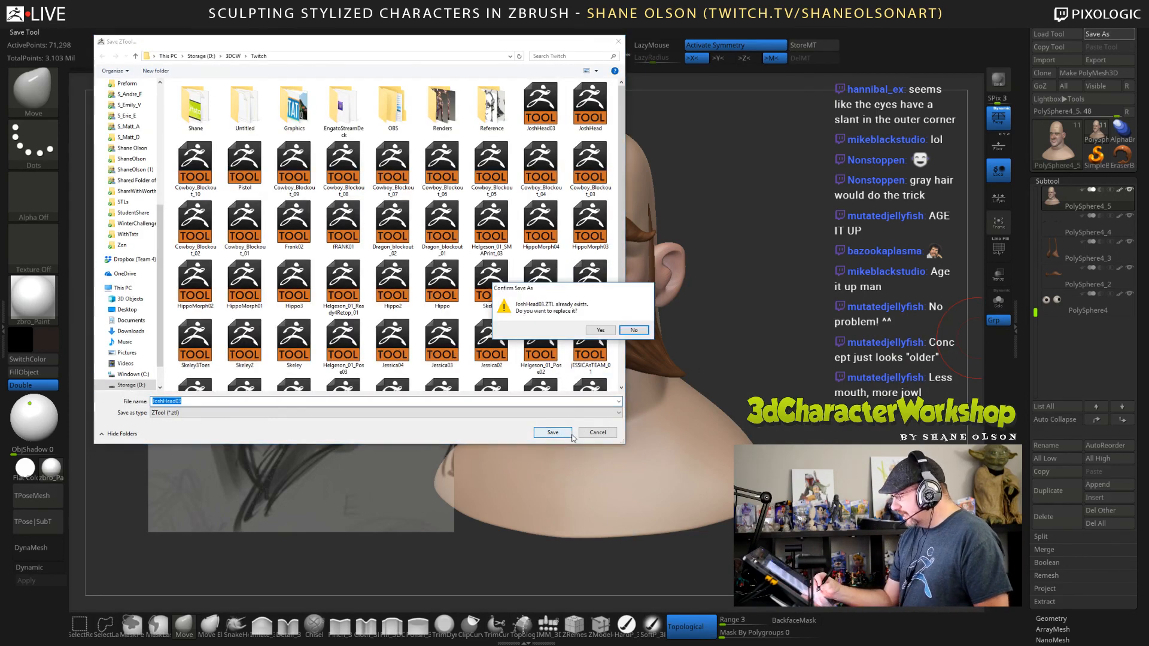
left_click(600, 330)
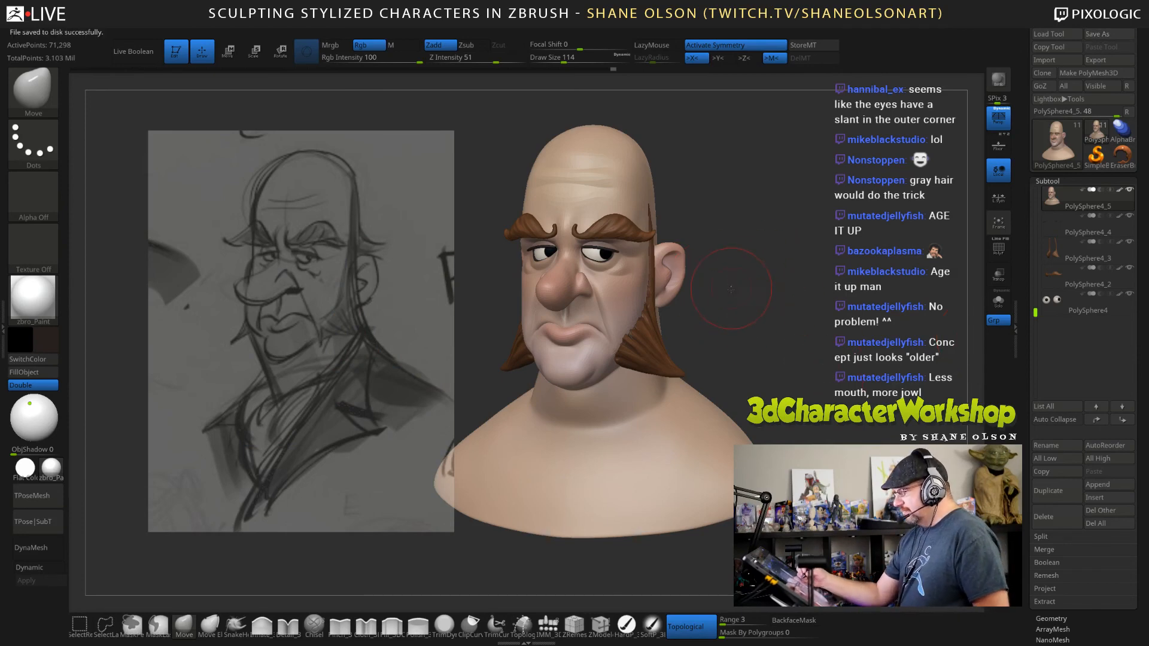
Select the eyeballs, centre the transform gizmo on one eye, activate X symmetry and nudge both eyes slightly towards the nose.
left_click_drag(731, 289, 733, 292)
left_click(1077, 309)
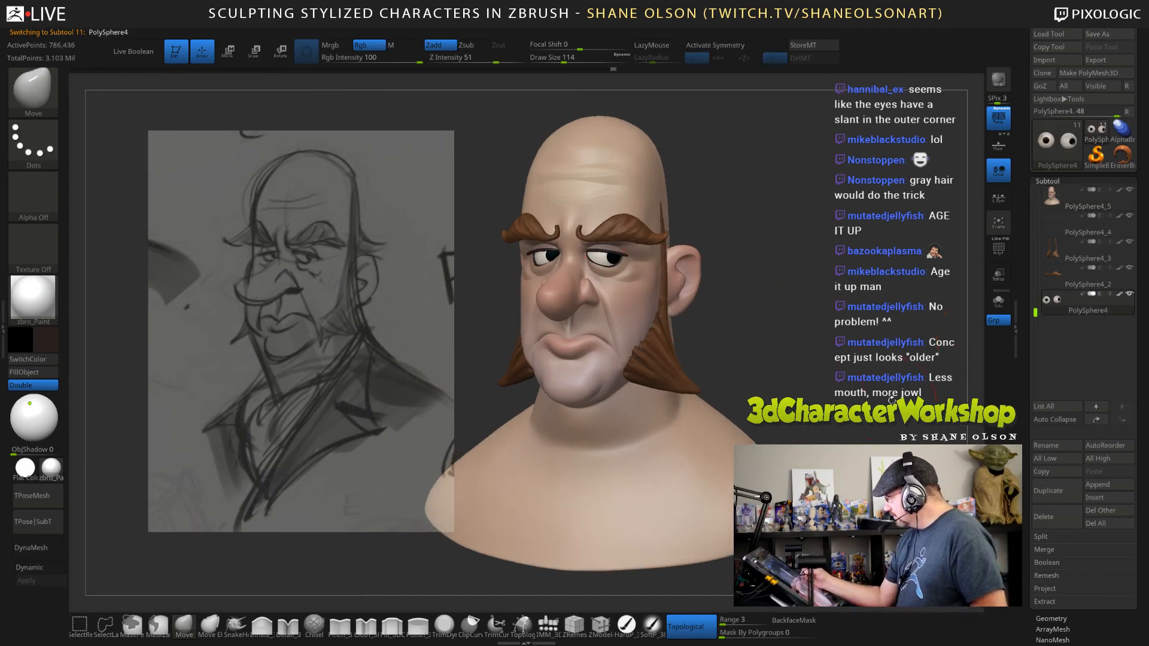
key("e")
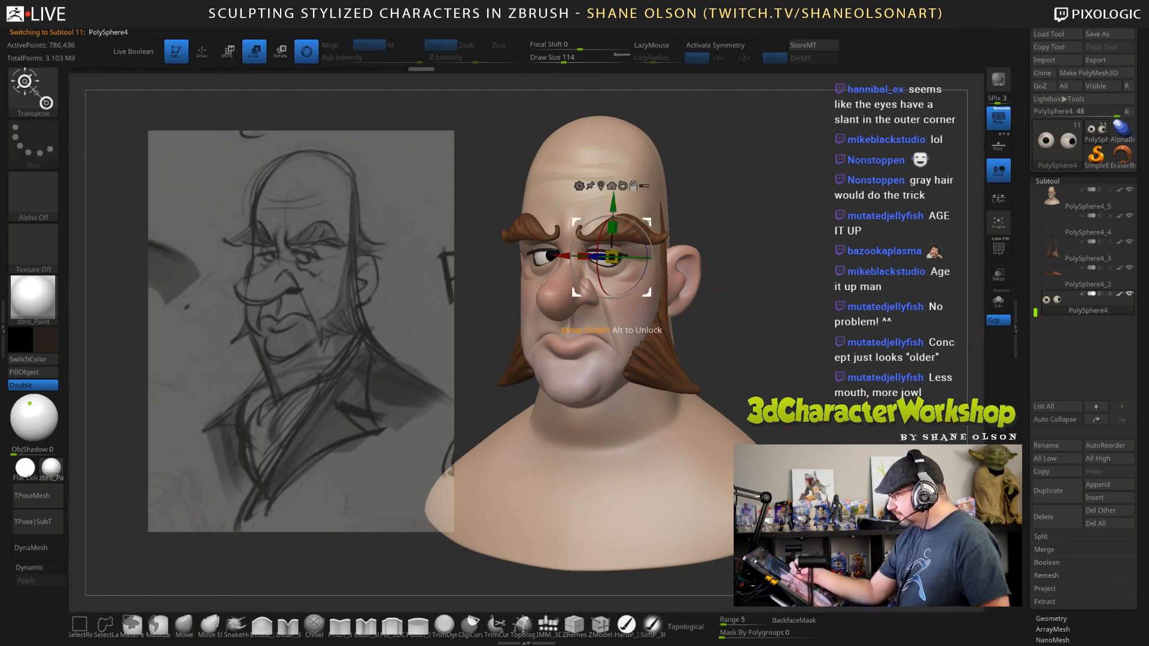
left_click(626, 187)
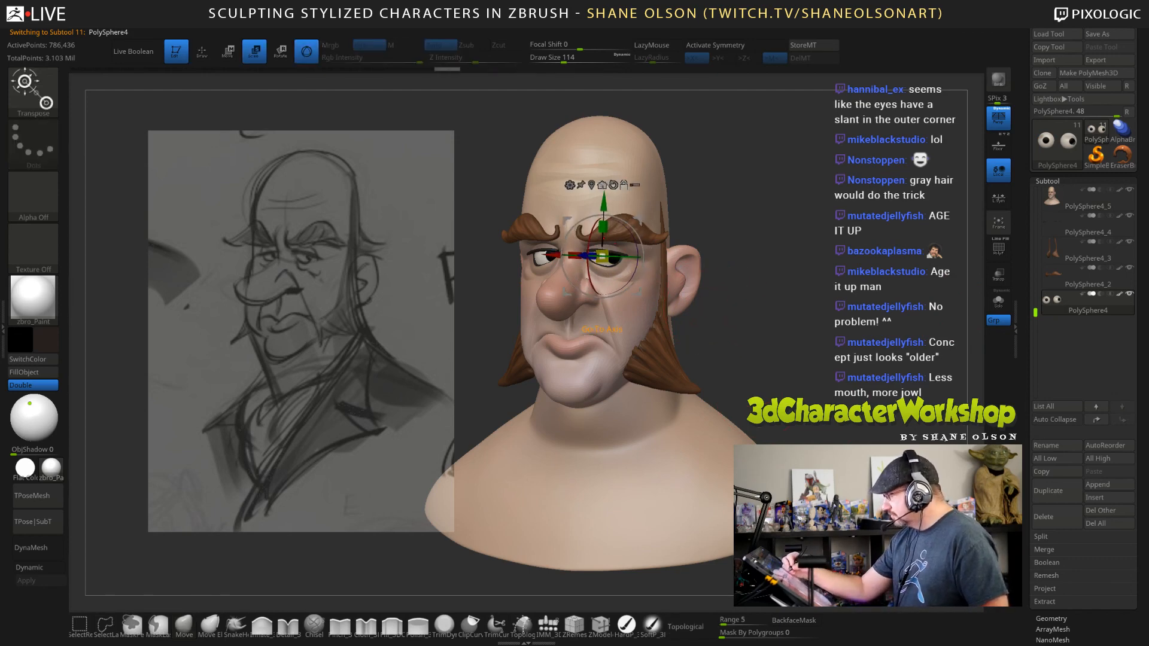
left_click(594, 187)
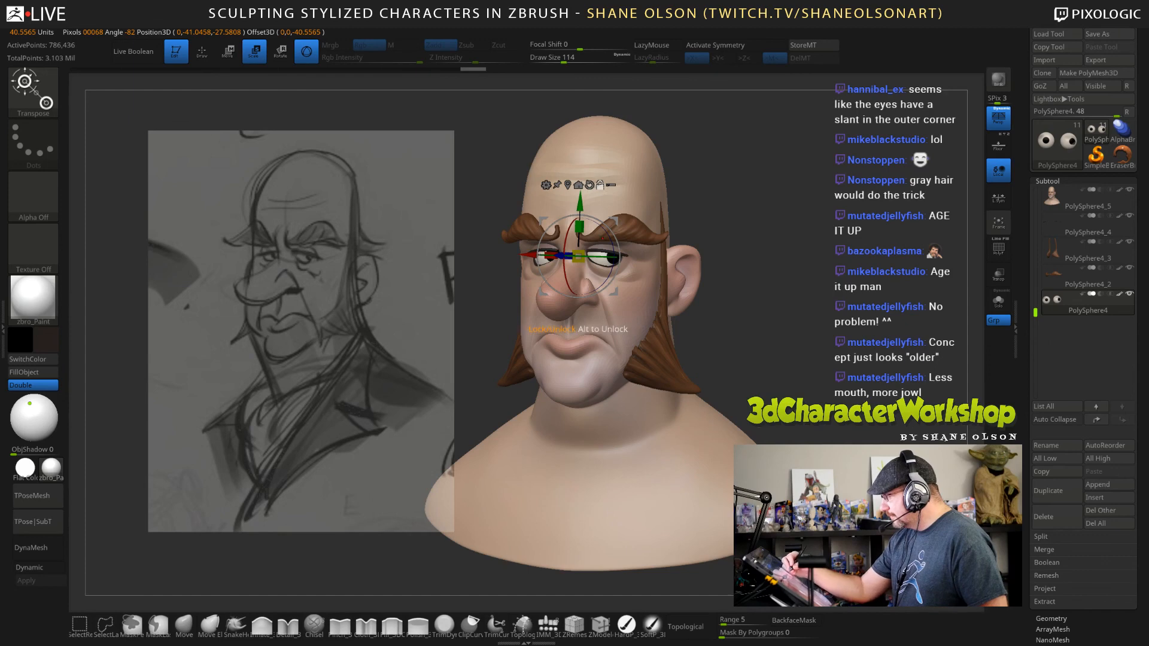
key("x")
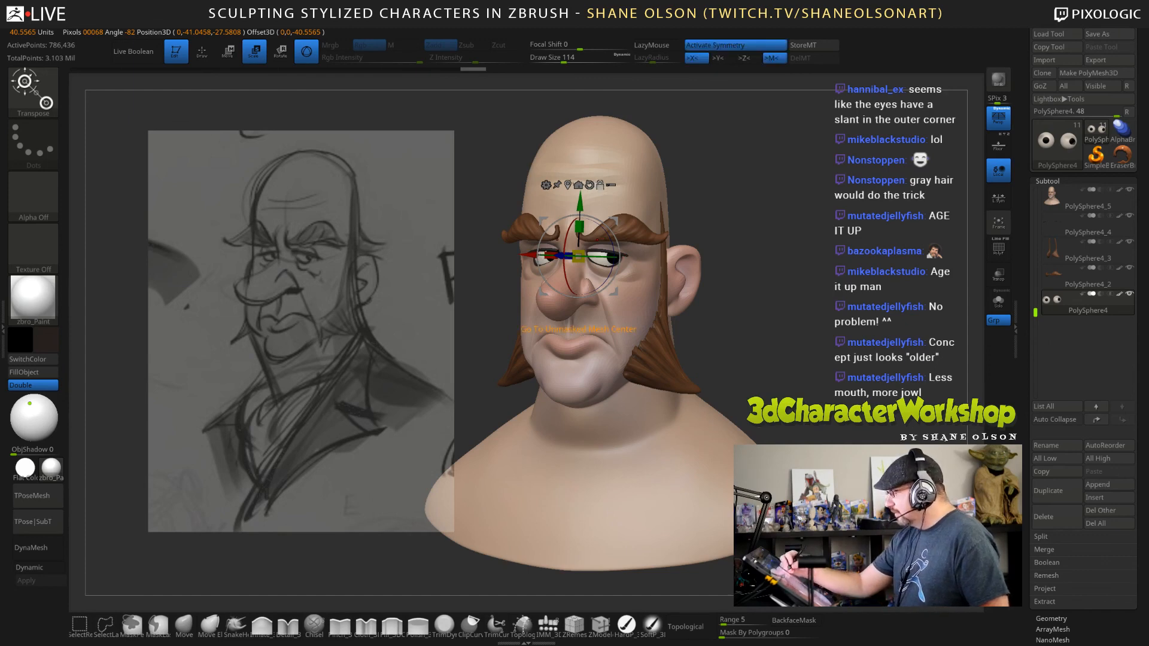
left_click(567, 185)
left_click_drag(604, 256, 601, 255)
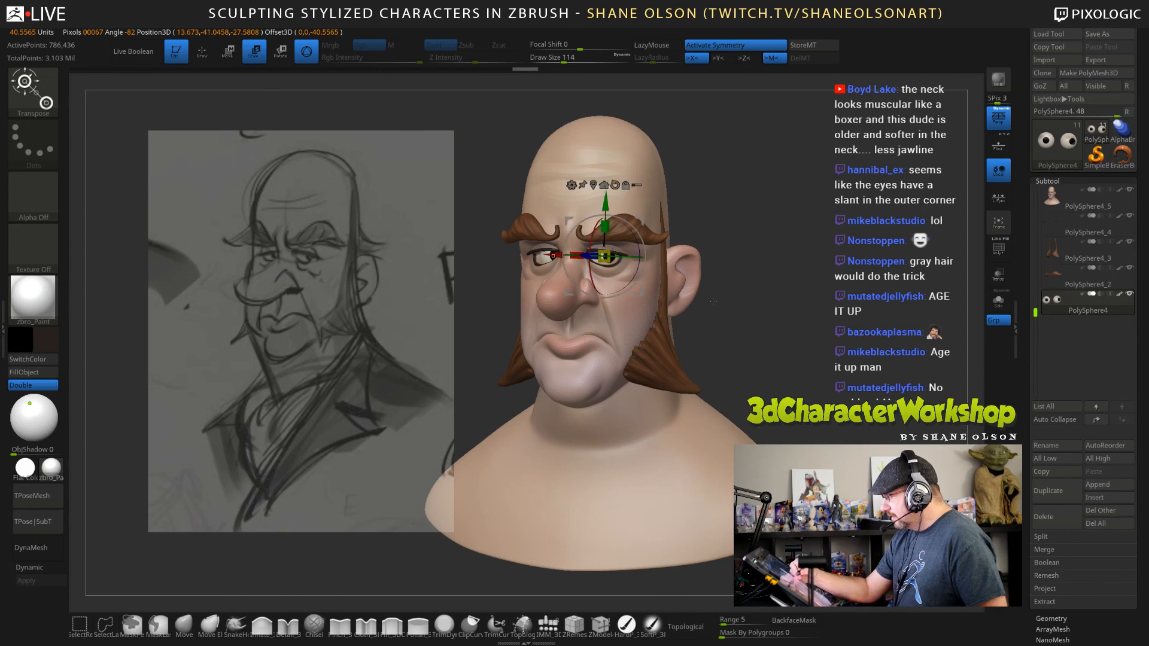
Switch to the head, lower its subdivision level and adjust the skin around the eyes with the Move brush at draw size 77.
key("Up")
key("Up")
key("Up")
key("Up")
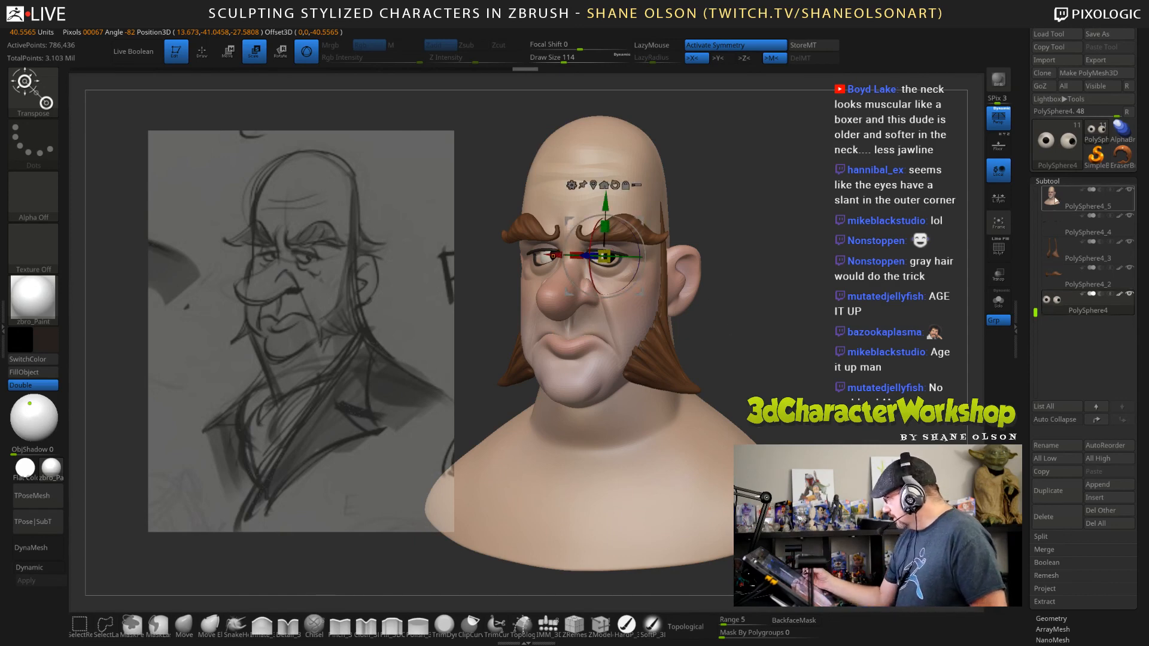
key("shift+d")
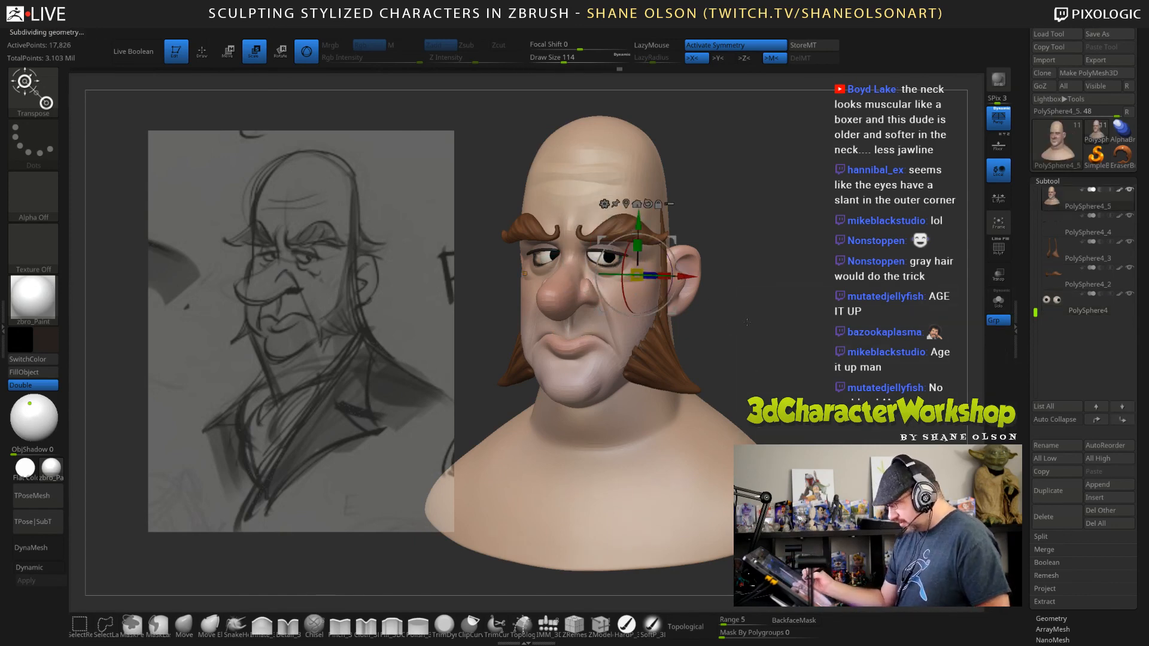
left_click(184, 625)
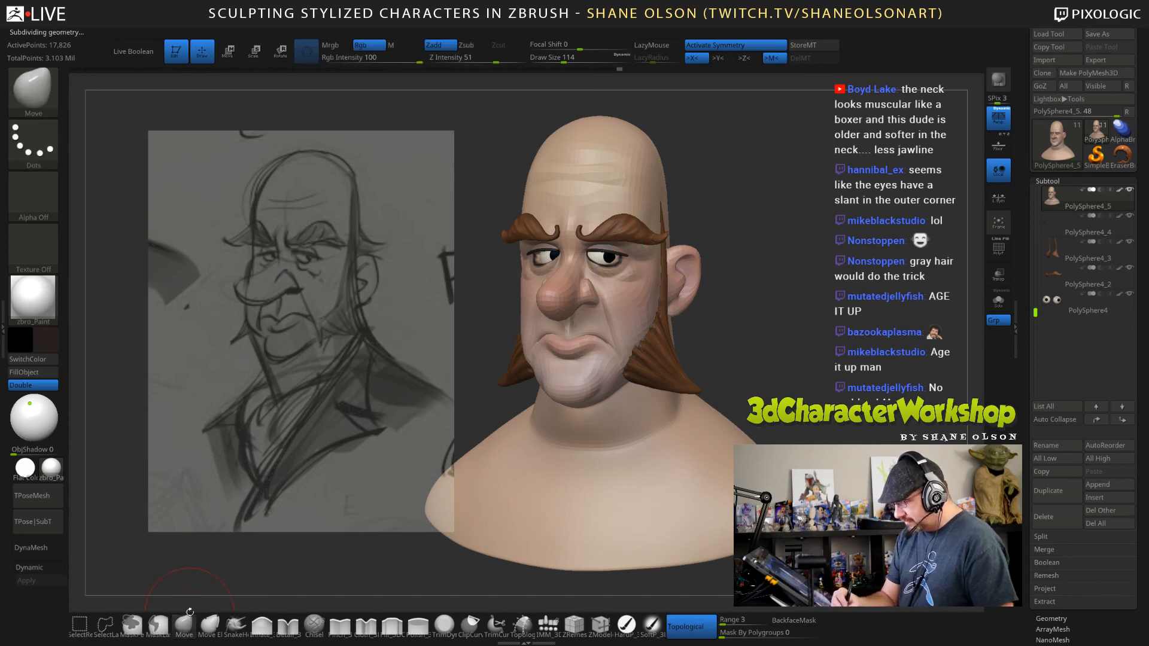
key("s")
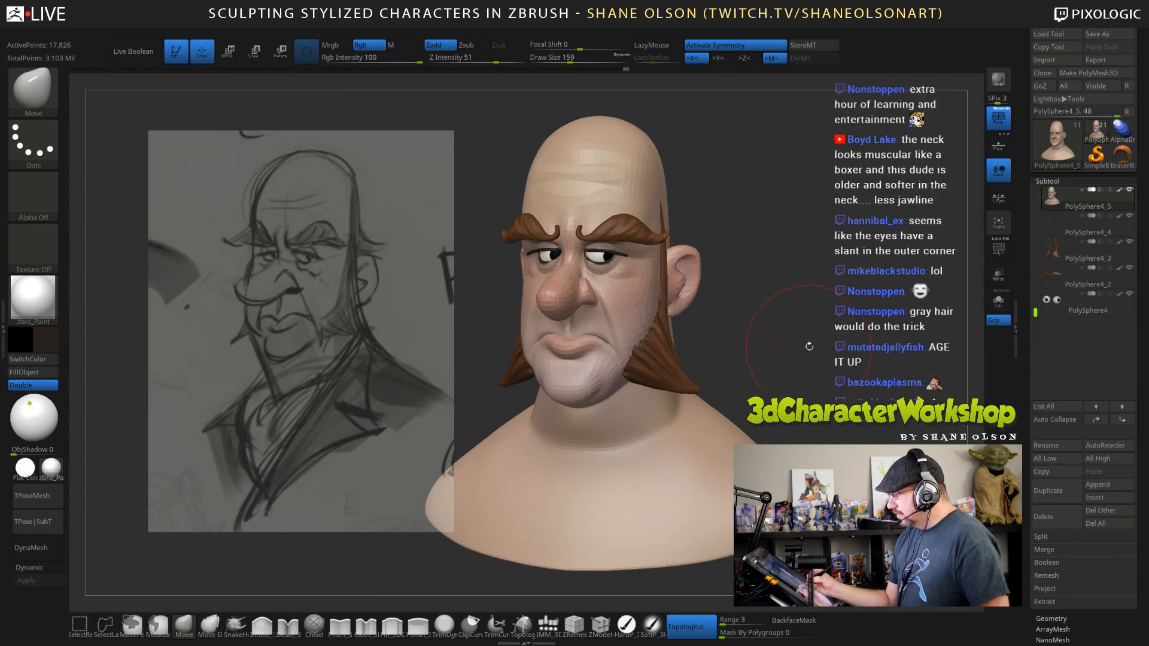
key("s")
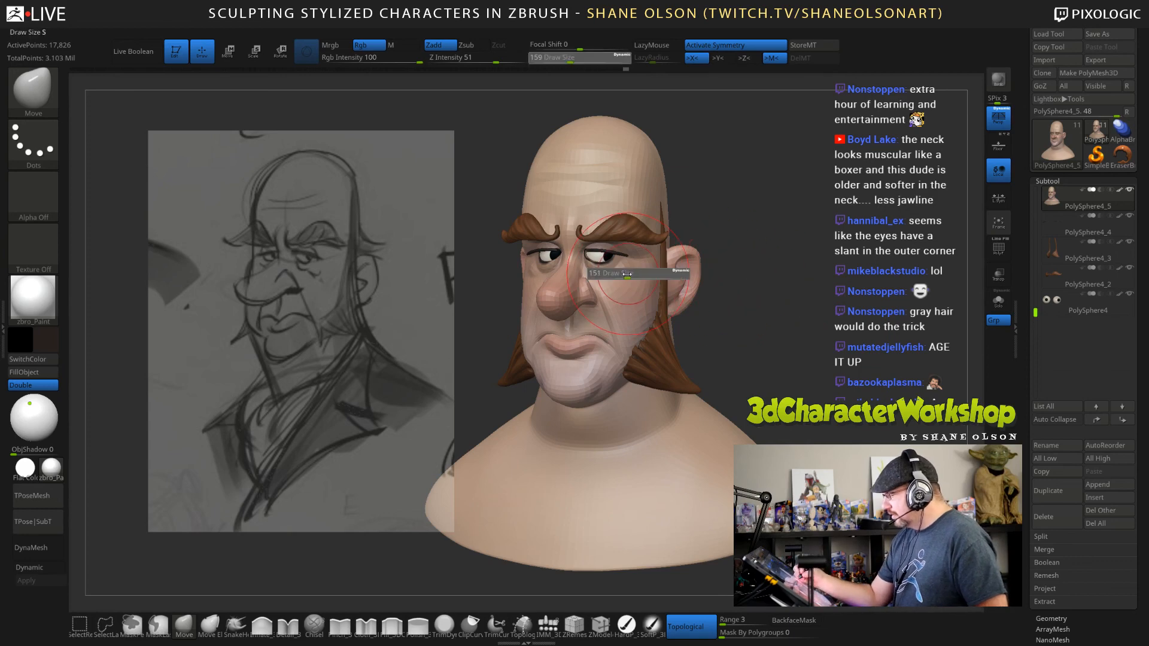
left_click_drag(634, 275, 614, 257)
key("s")
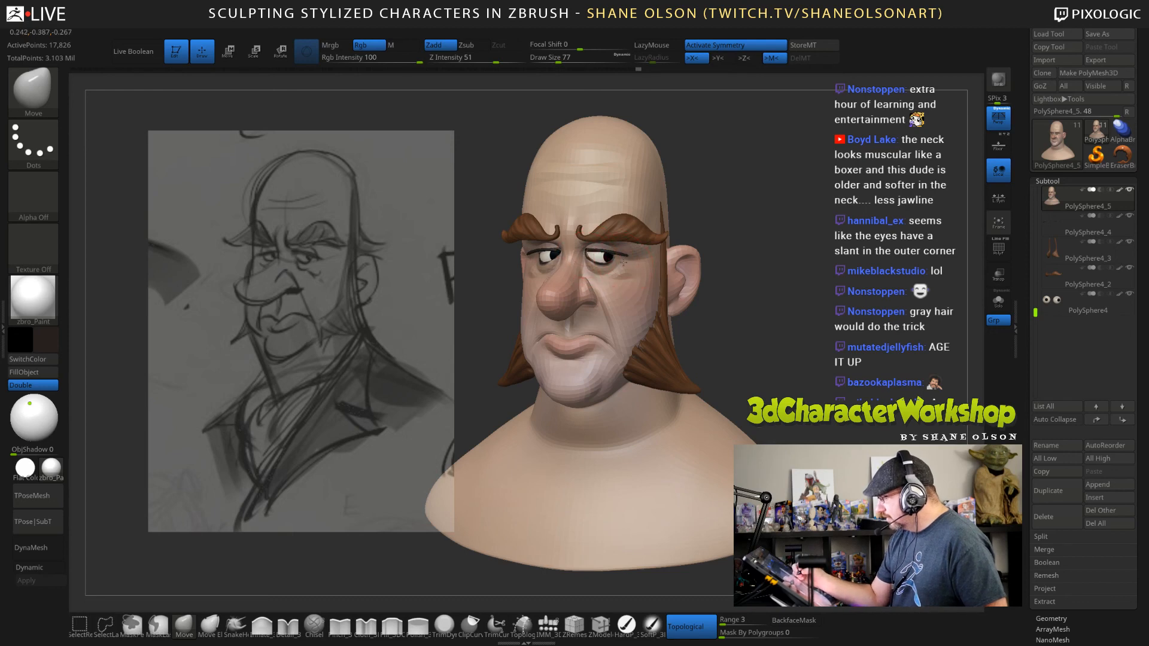
Select the dark eye outlines and fit them to the eyelids from front and side with the Move brush at draw size 77.
left_click(621, 252, "alt")
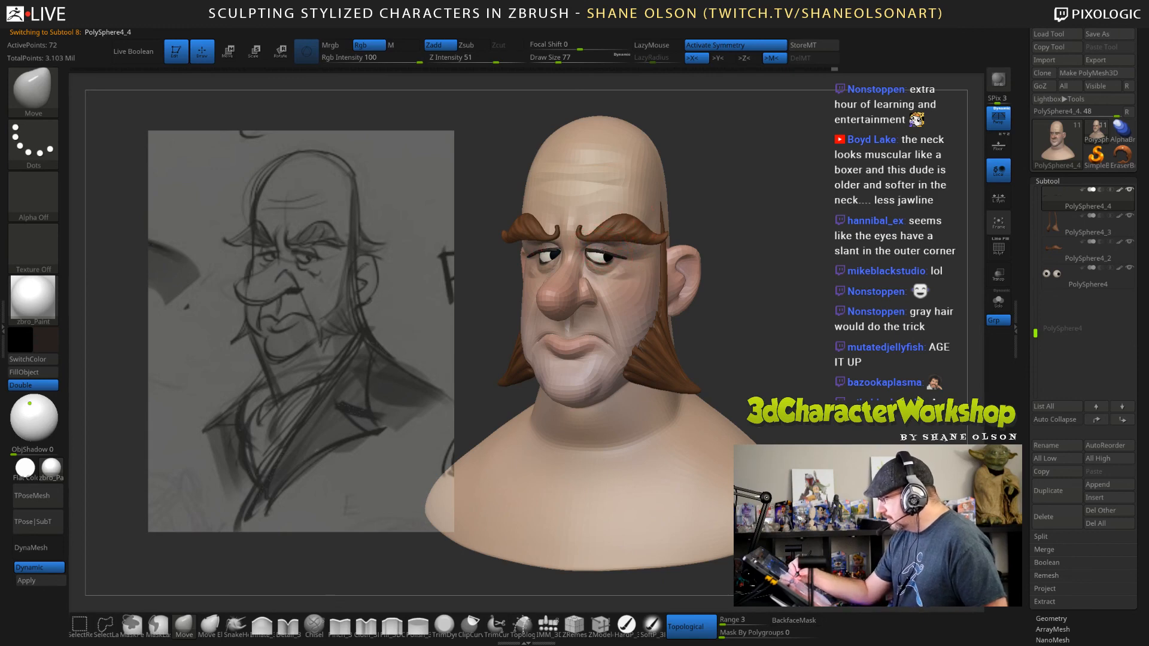
mouse_move(654, 245)
right_mouse_down("ctrl")
mouse_move(682, 288)
mouse_move(639, 269)
right_mouse_up("ctrl")
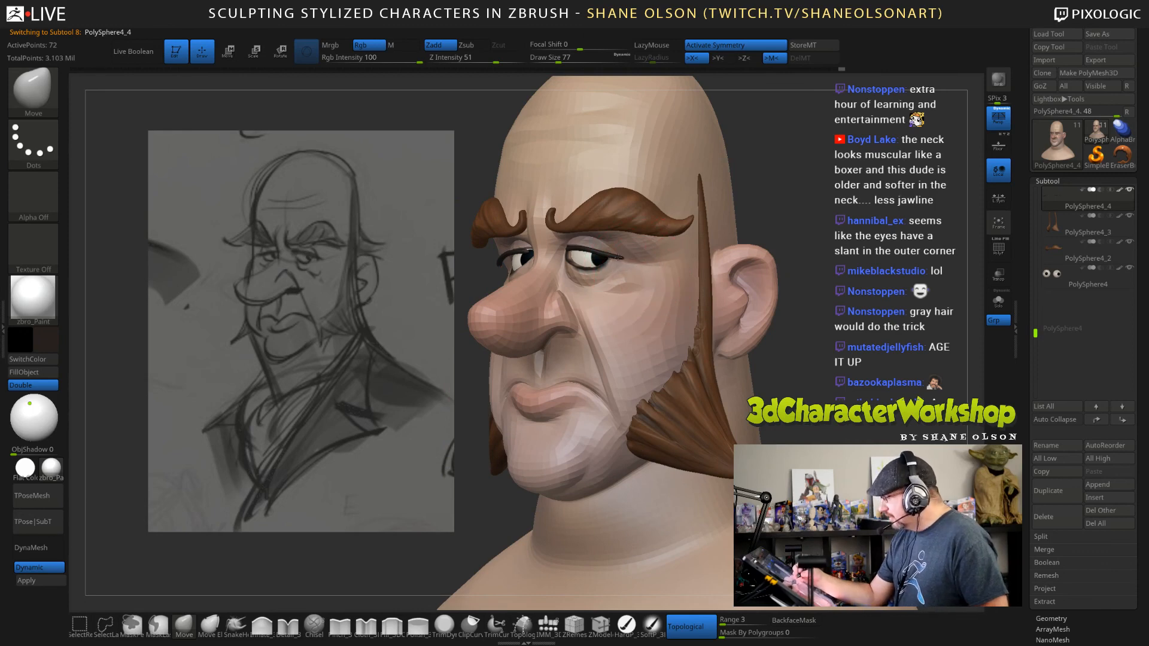
mouse_move(622, 265)
right_mouse_down()
mouse_move(653, 273)
mouse_move(597, 243)
mouse_move(625, 259)
mouse_move(624, 287)
mouse_move(621, 237)
right_mouse_up()
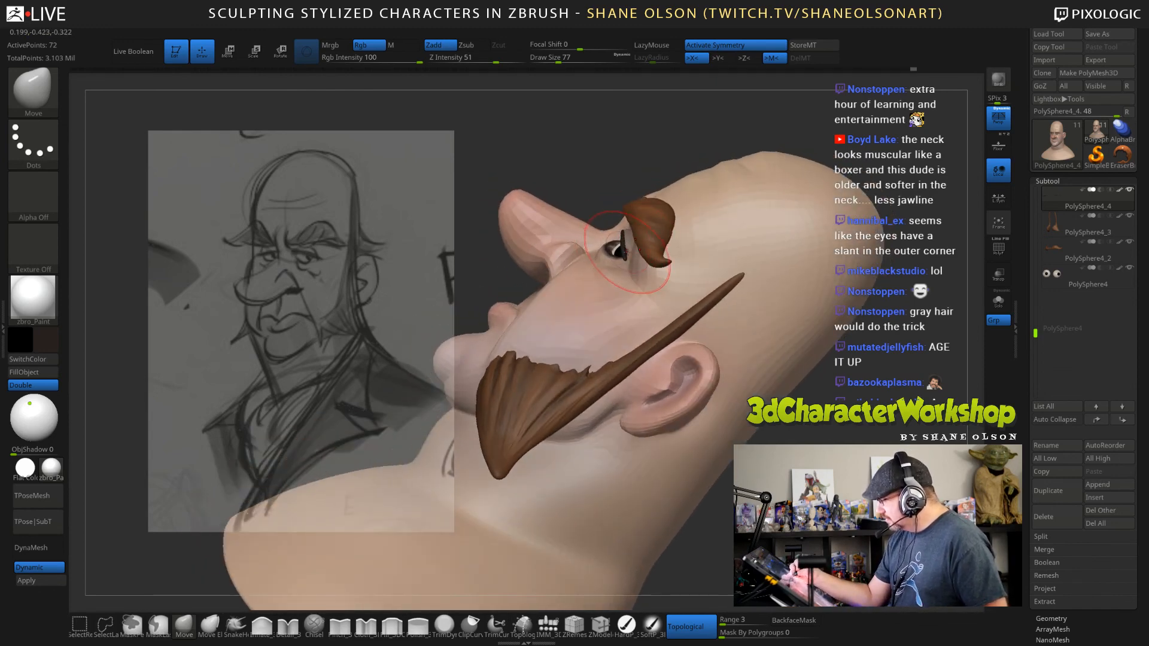
right_click_drag(766, 428, 767, 441, "shift")
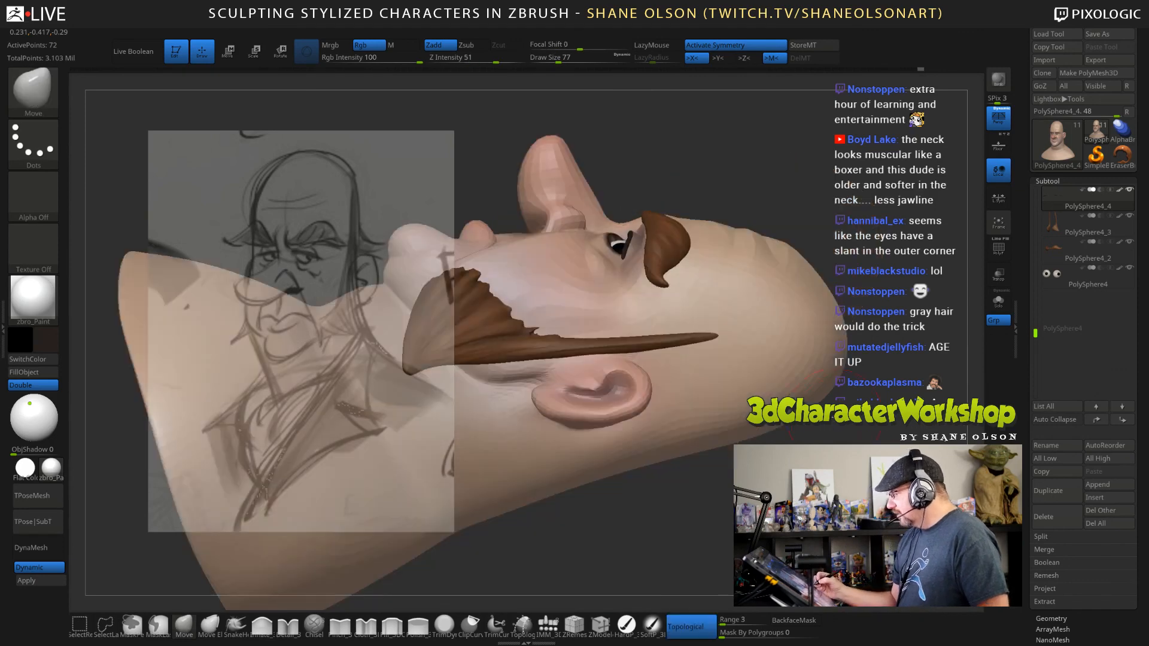
Select the head and adjust the outer eye area in profile with the Move brush at draw size 120.
left_click(733, 246, "alt")
key("s")
left_click_drag(740, 189, 746, 188)
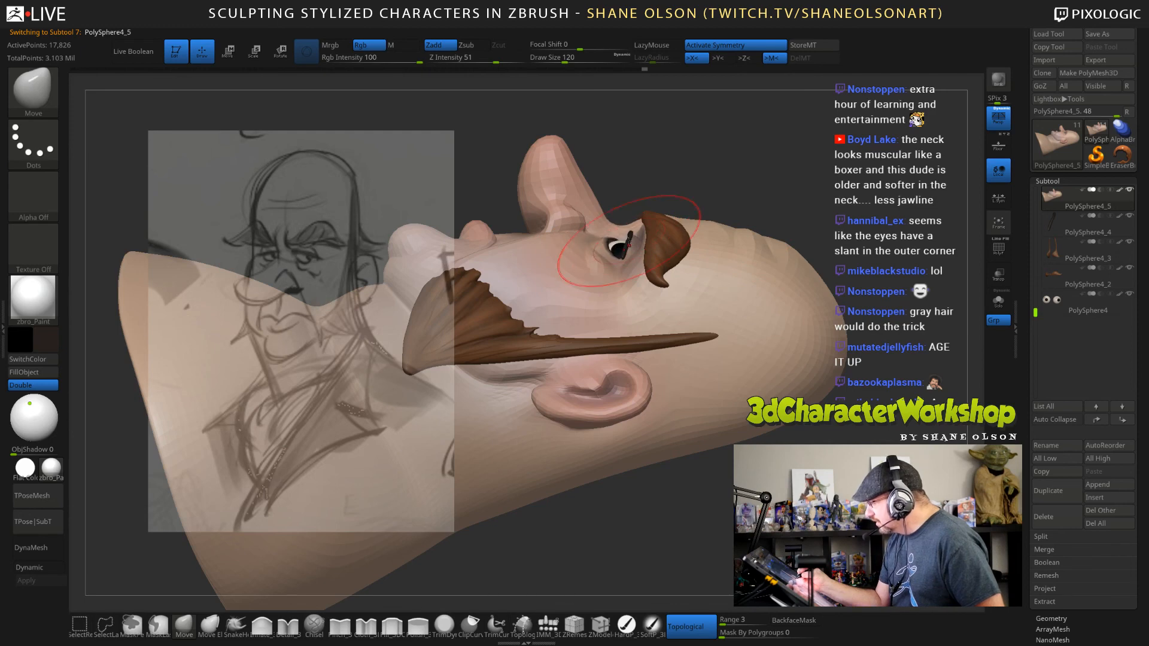
Return to the eye outlines and refit them along the upper lids with the Move brush at draw sizes 120, 51 and 36.
left_click(628, 239, "alt")
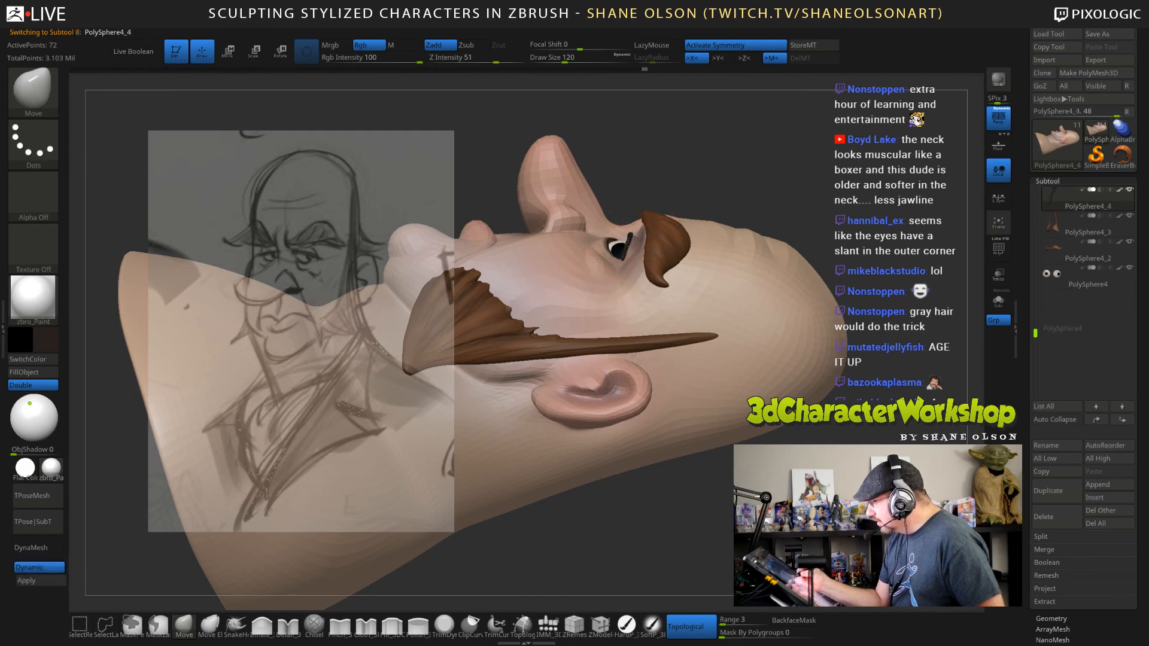
mouse_move(726, 174)
left_mouse_down()
mouse_move(780, 390)
mouse_move(769, 382)
mouse_move(798, 381)
mouse_move(769, 293)
left_mouse_up()
mouse_move(802, 389)
left_mouse_down()
mouse_move(772, 323)
mouse_move(784, 269)
mouse_move(792, 316)
mouse_move(777, 353)
mouse_move(819, 369)
mouse_move(807, 392)
left_mouse_up()
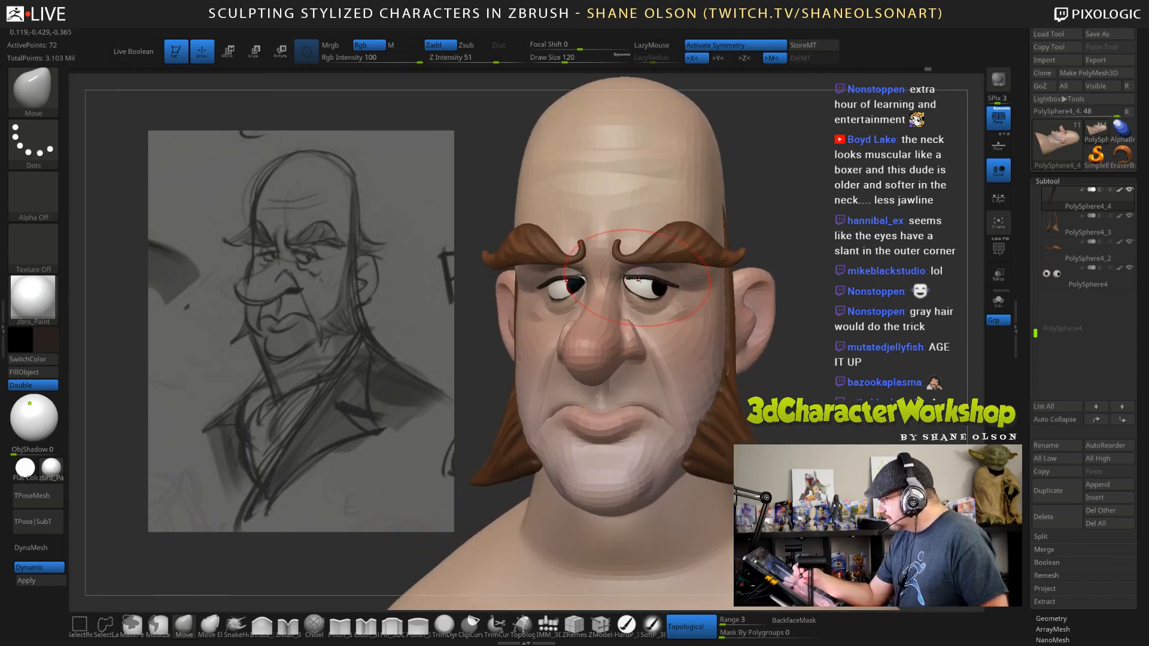
key("s")
left_click_drag(635, 277, 628, 278)
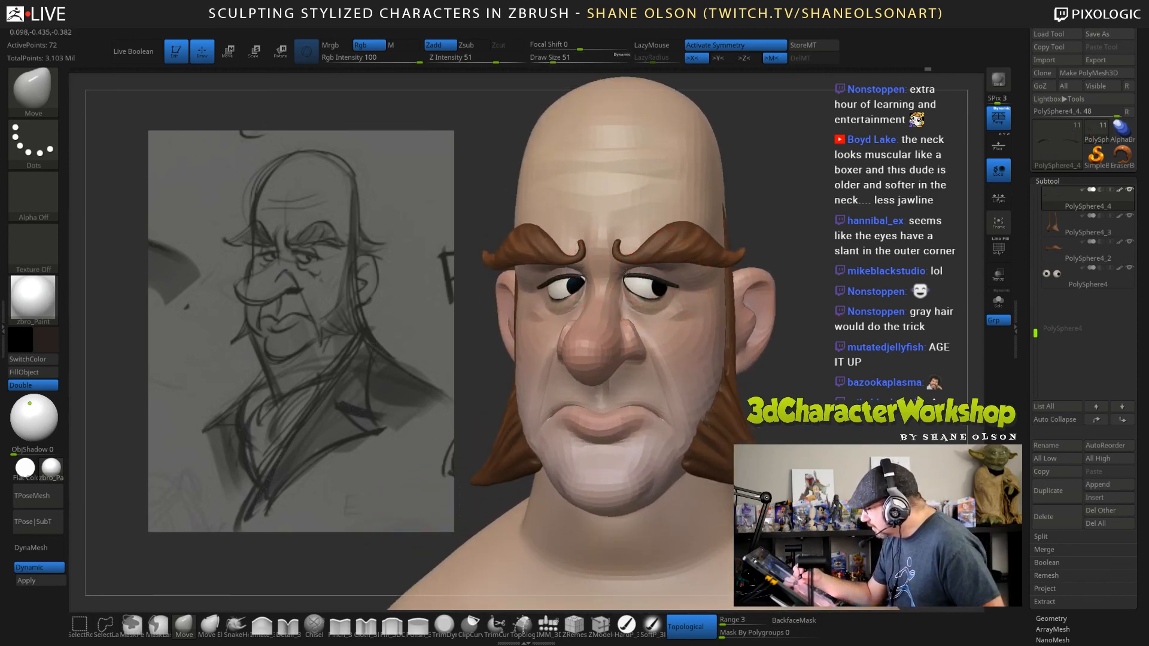
mouse_move(717, 312)
left_mouse_down()
mouse_move(735, 262)
mouse_move(741, 294)
mouse_move(773, 288)
mouse_move(744, 279)
left_mouse_up()
key("s")
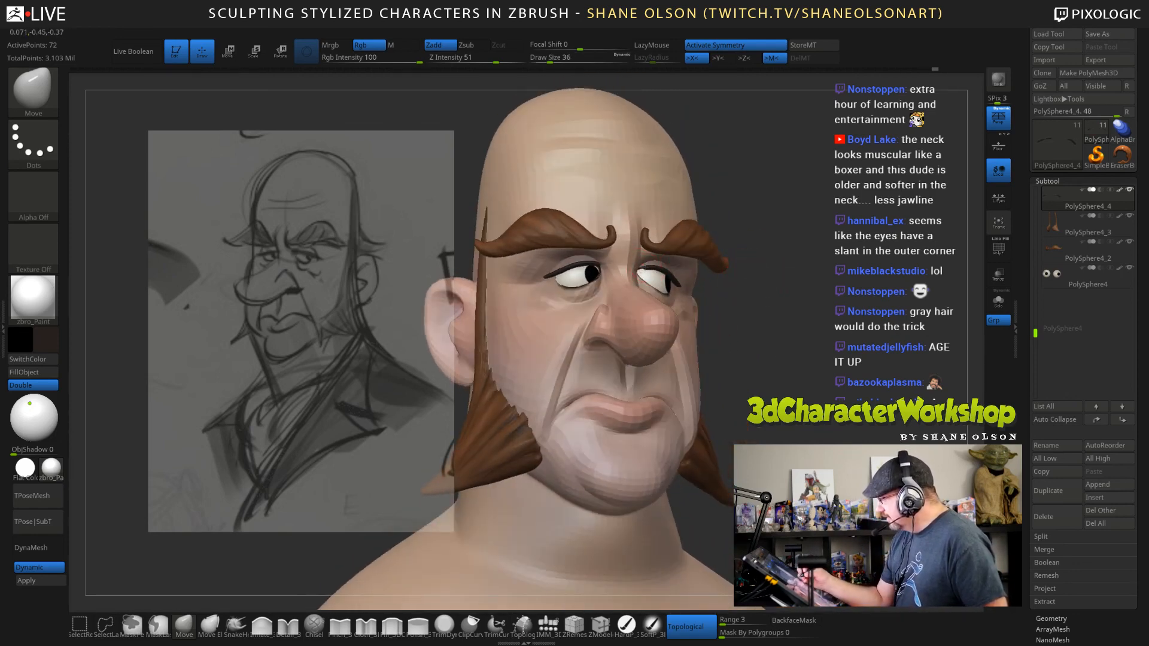
left_click_drag(781, 362, 803, 349)
Select the head, turn off symmetry and reshape the face asymmetrically with the Move brush at draw sizes 151 and 88.
left_click(669, 313, "alt")
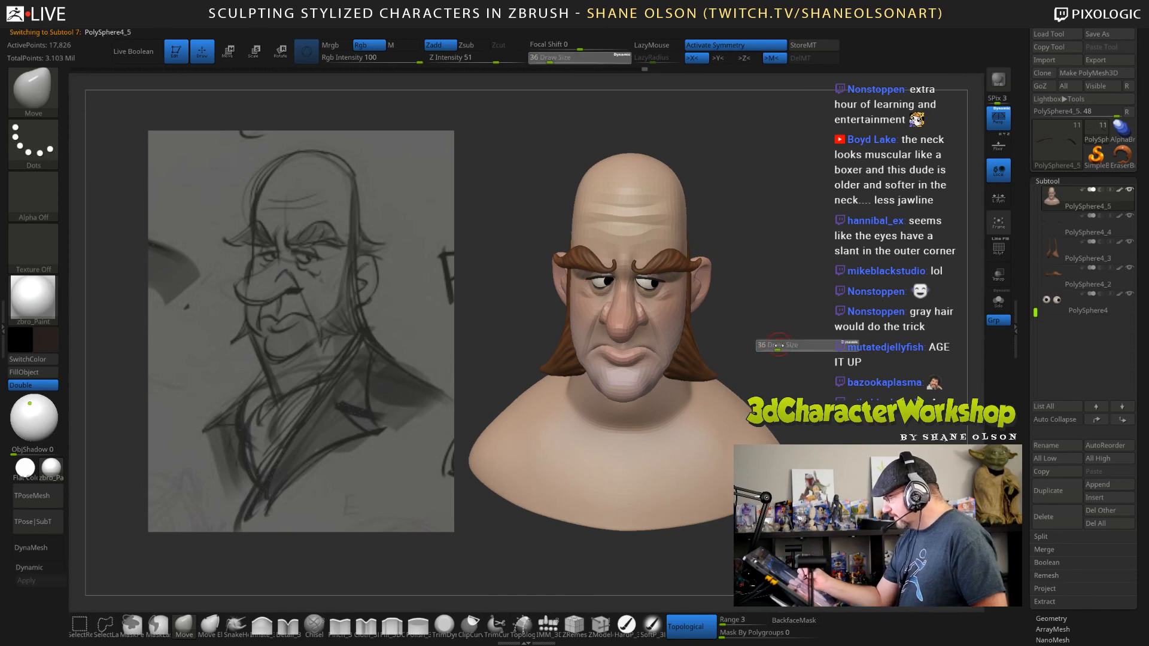
mouse_move(784, 335)
left_mouse_down()
mouse_move(769, 326)
mouse_move(783, 324)
left_mouse_up()
key("s")
key("x")
key("s")
left_click_drag(785, 323, 790, 331)
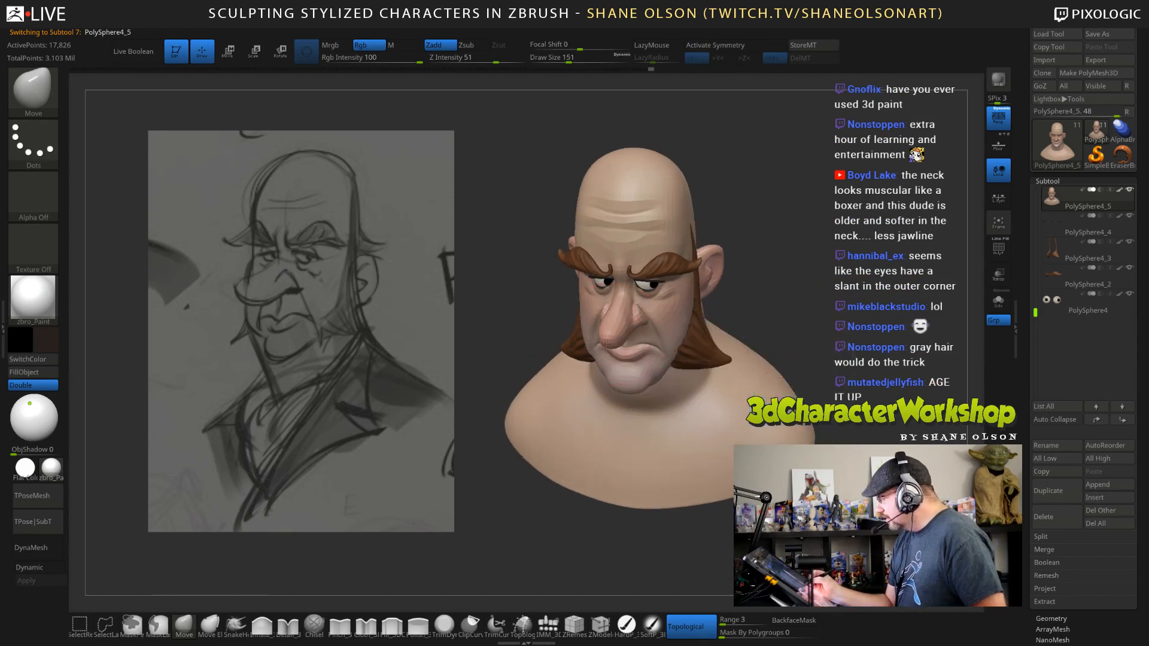
mouse_move(838, 383)
left_mouse_down()
mouse_move(854, 366)
mouse_move(813, 388)
mouse_move(844, 371)
mouse_move(863, 392)
left_mouse_up()
left_click_drag(819, 321, 807, 338, "alt")
key("s")
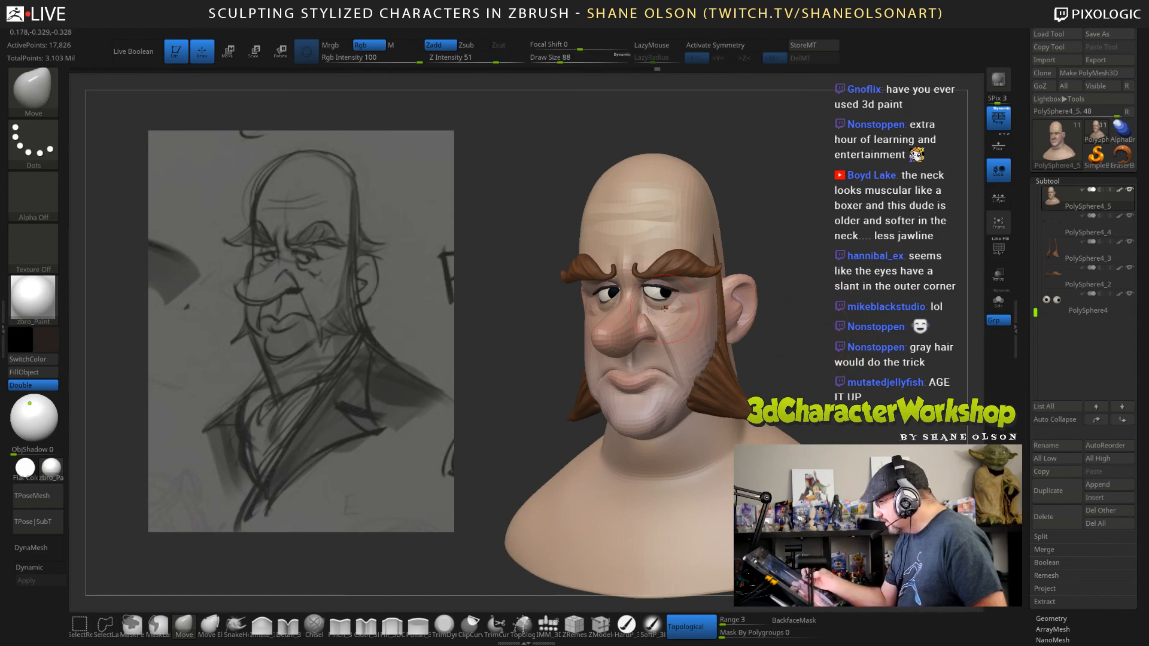
Turn symmetry back on and shape the lower lids and upper cheeks with the Move brush at draw sizes 88 and 53.
key("ctrl")
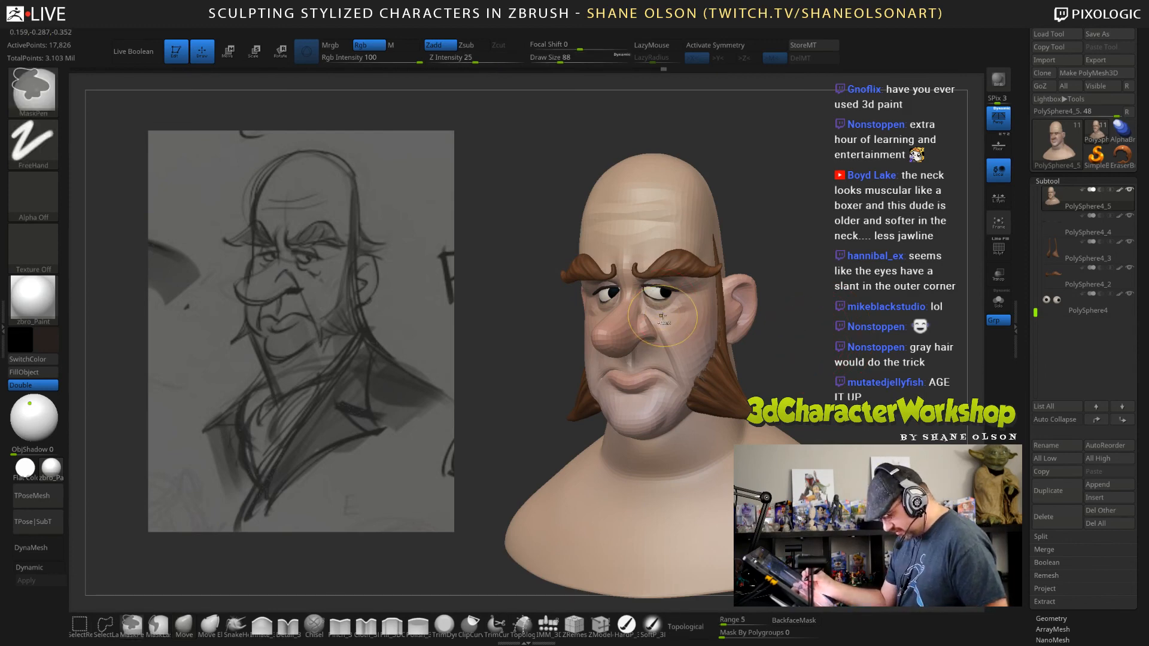
key("x")
left_click_drag(664, 308, 668, 305)
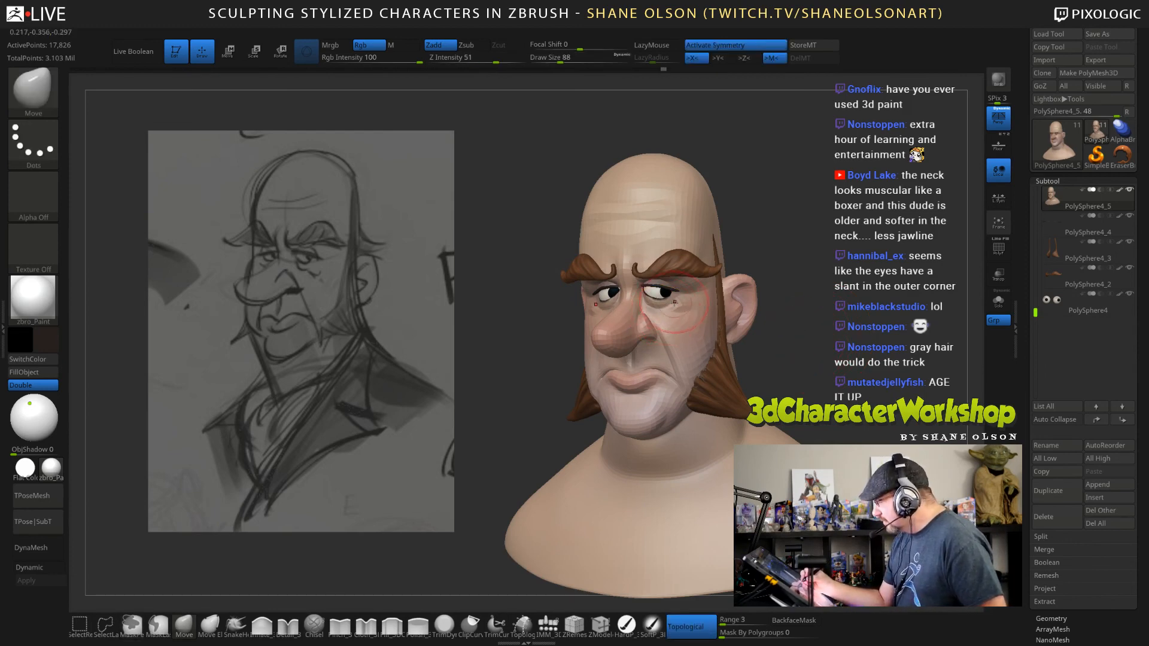
mouse_move(671, 316)
right_mouse_down()
mouse_move(669, 304)
mouse_move(771, 354)
mouse_move(787, 318)
mouse_move(804, 315)
right_mouse_up()
key("s")
left_click_drag(804, 315, 796, 315)
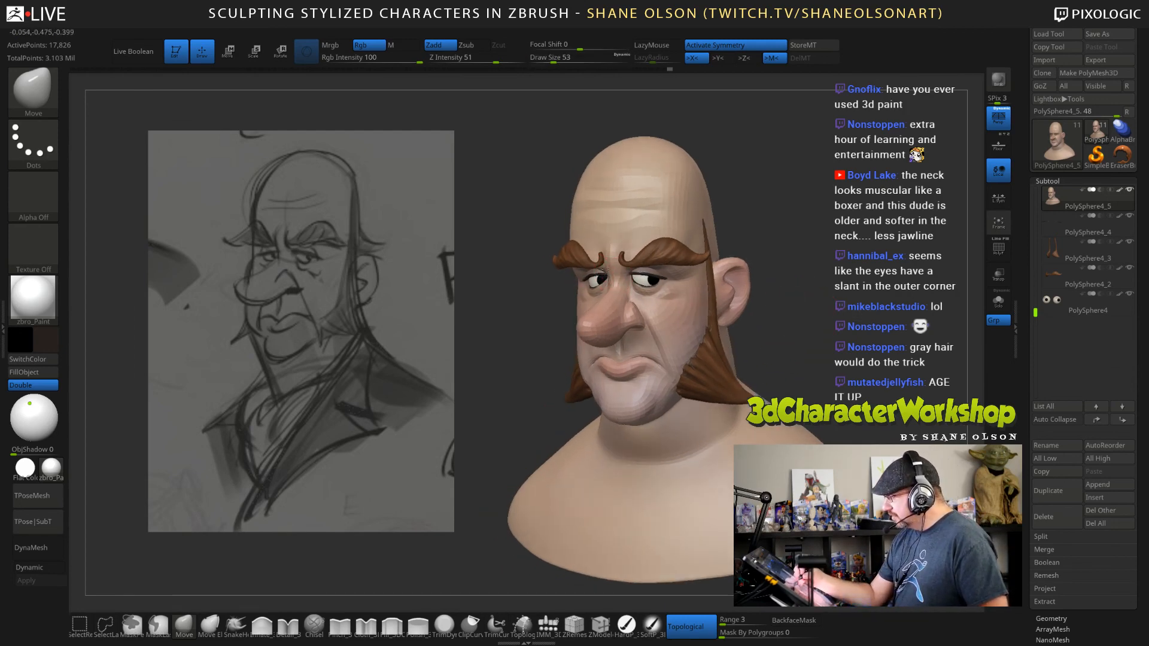
right_click_drag(770, 286, 828, 350, "shift")
left_click_drag(828, 350, 772, 342)
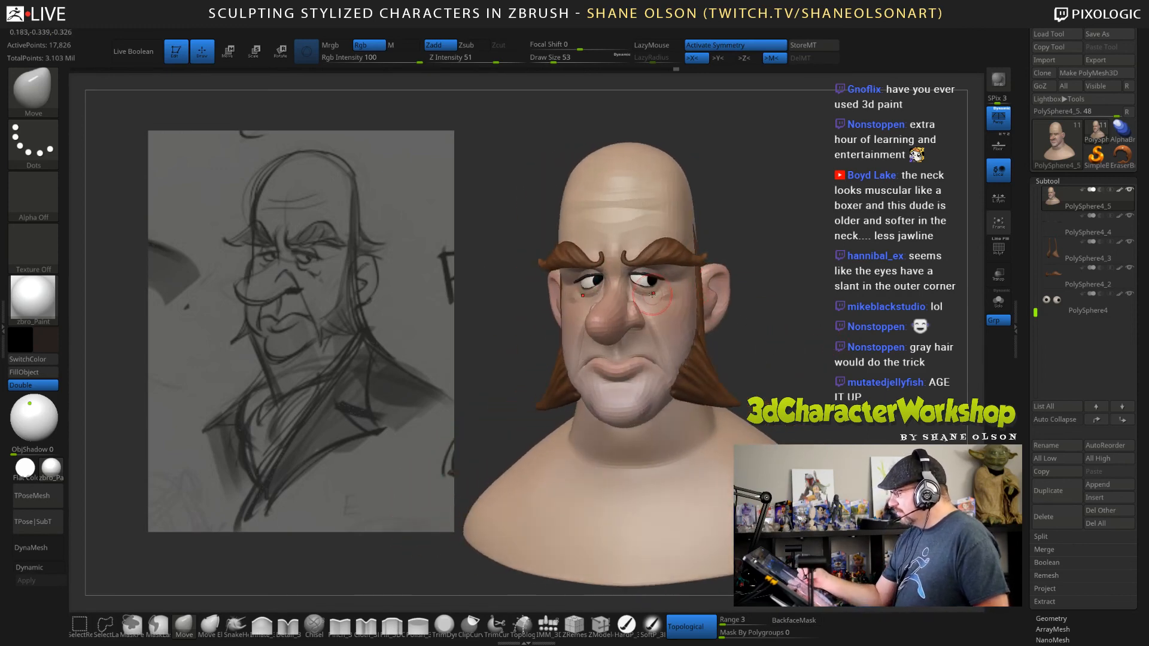
Raise the head's subdivision level and refine the eyelids with the Move brush at draw size 38.
key("d")
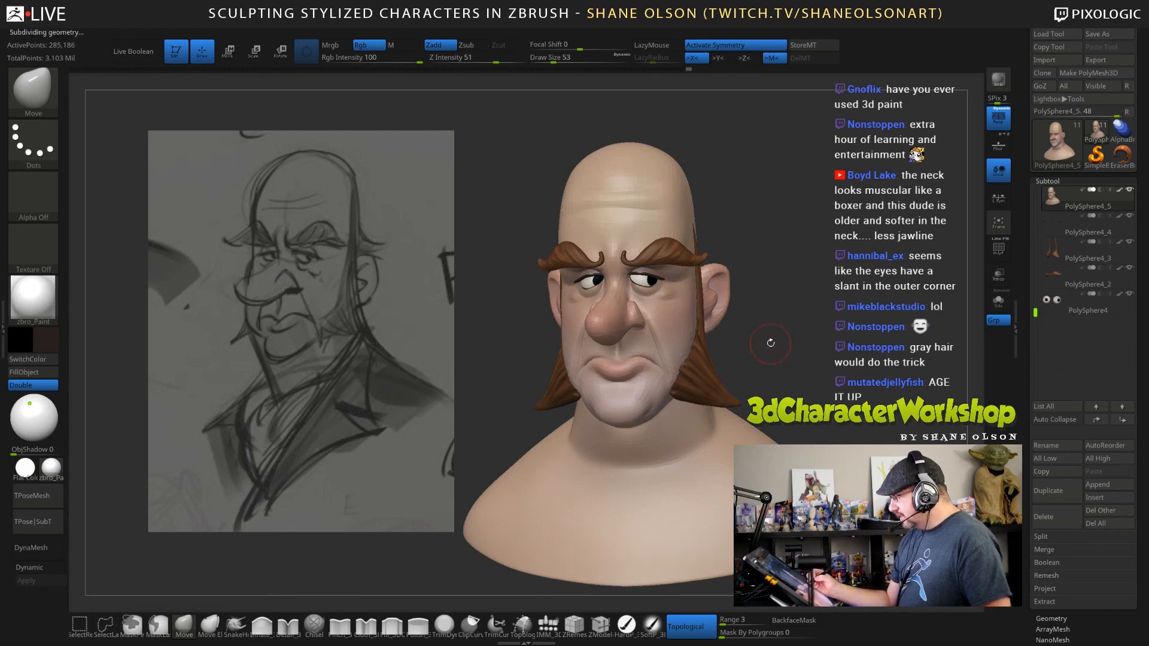
left_click_drag(770, 342, 799, 336)
left_click_drag(745, 295, 727, 359, "alt")
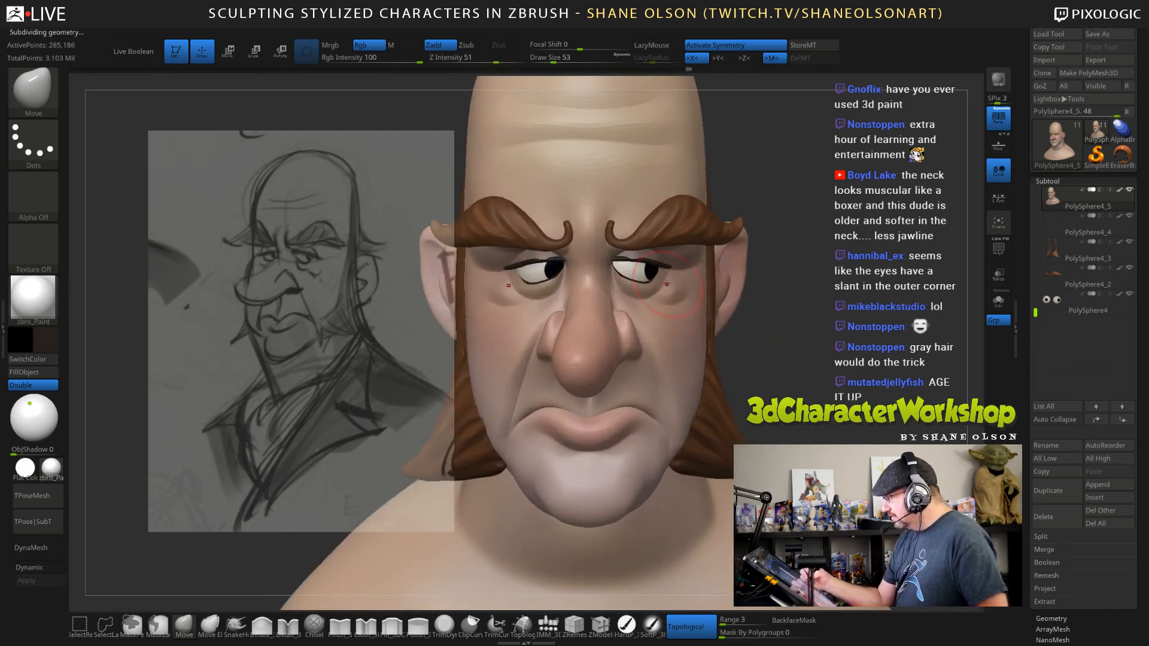
key("s")
left_click_drag(664, 275, 649, 265)
left_click_drag(777, 329, 655, 320)
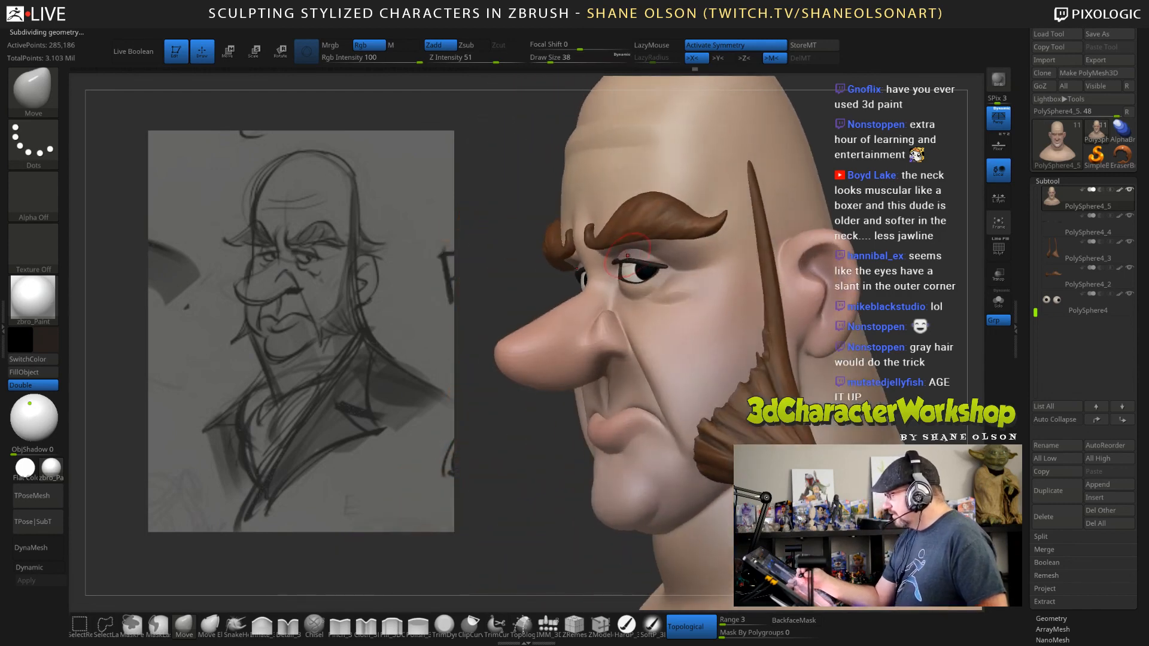
right_click_drag(679, 301, 703, 303)
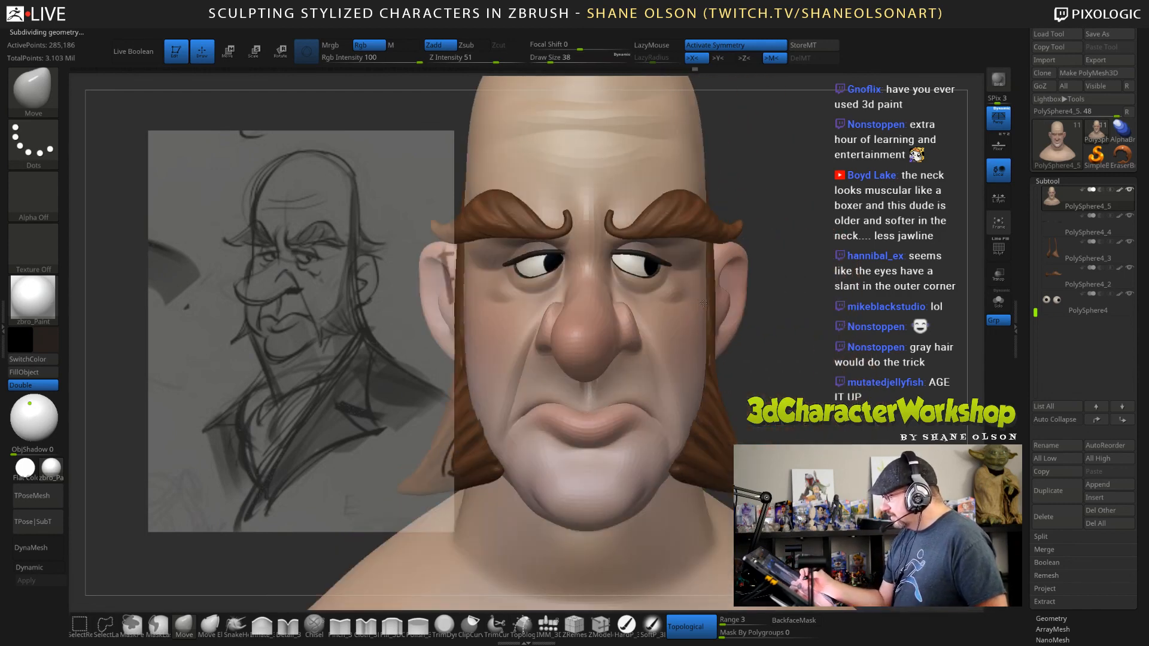
Refine the lower eyelids and eye corners from front and profile with the Move brush at draw sizes 21 and 34.
left_click_drag(765, 326, 719, 325)
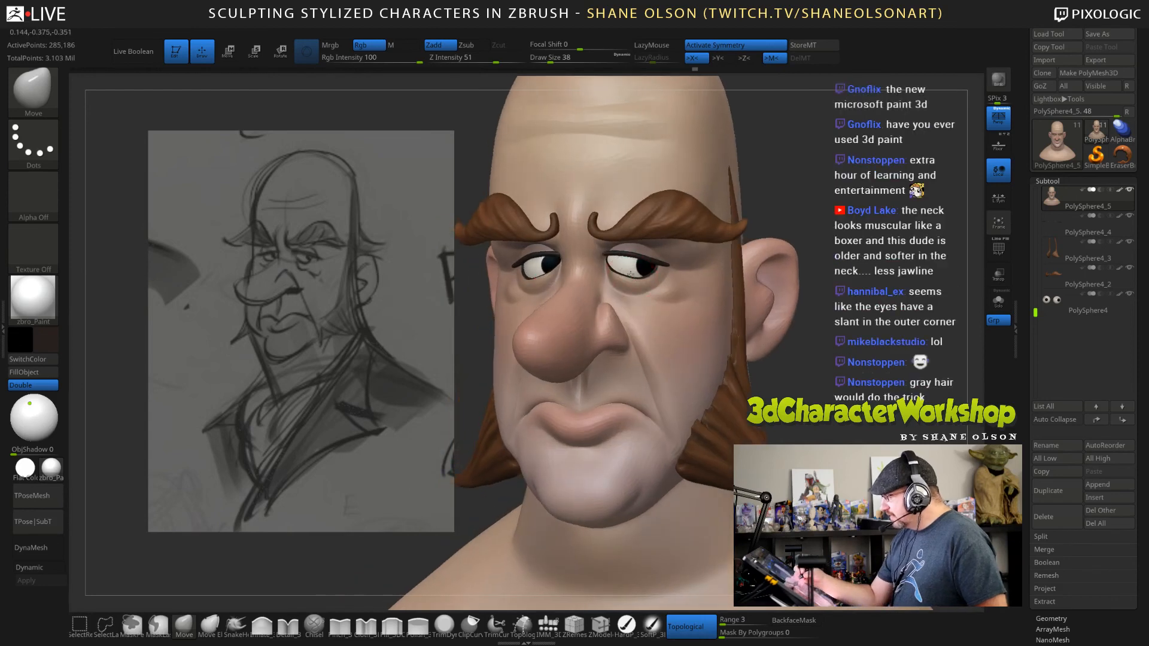
mouse_move(807, 341)
left_mouse_down("shift")
mouse_move(831, 343)
mouse_move(814, 331)
left_mouse_up("shift")
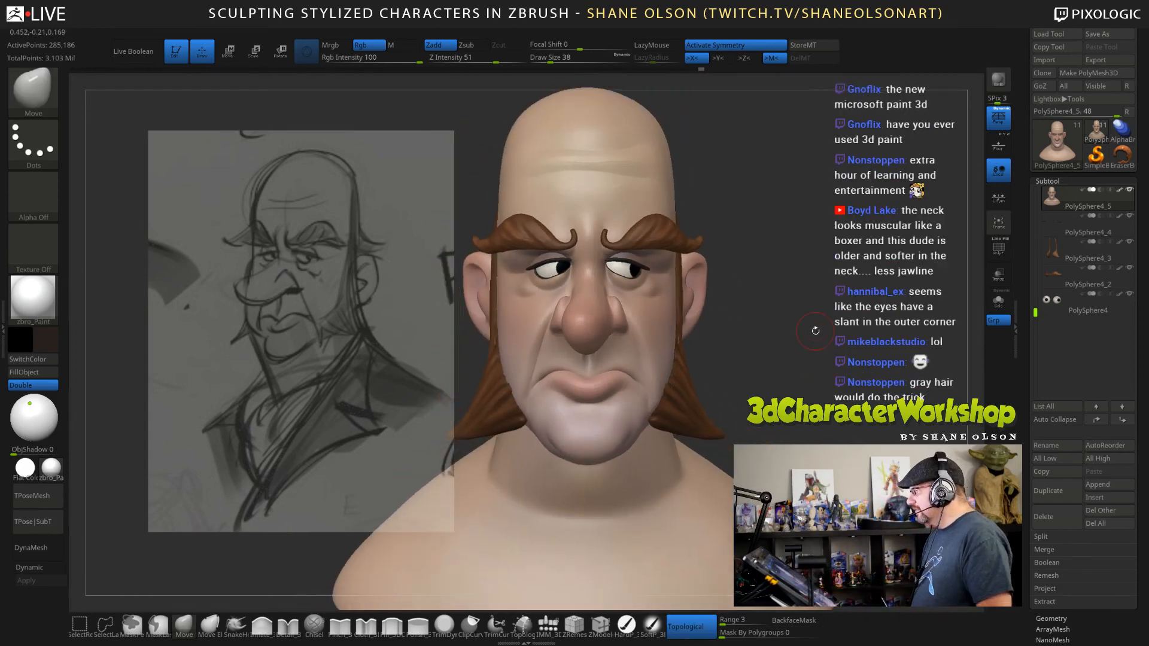
mouse_move(788, 348)
left_mouse_down()
mouse_move(740, 332)
mouse_move(770, 322)
mouse_move(769, 360)
mouse_move(766, 209)
left_mouse_up()
key("s")
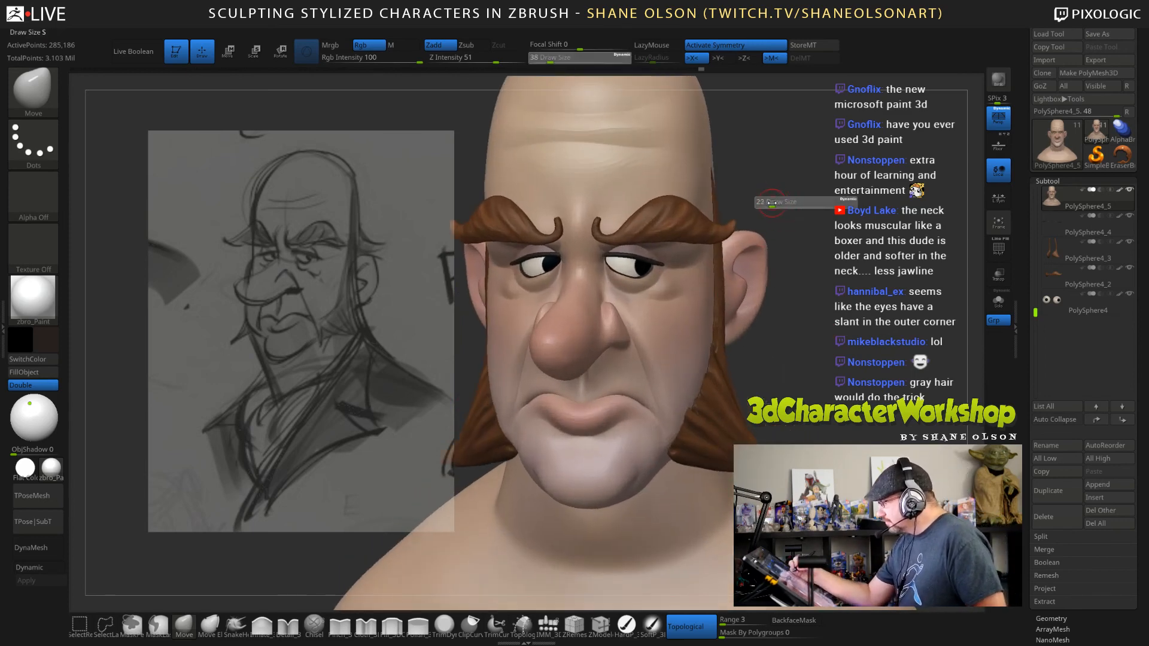
left_click(770, 207)
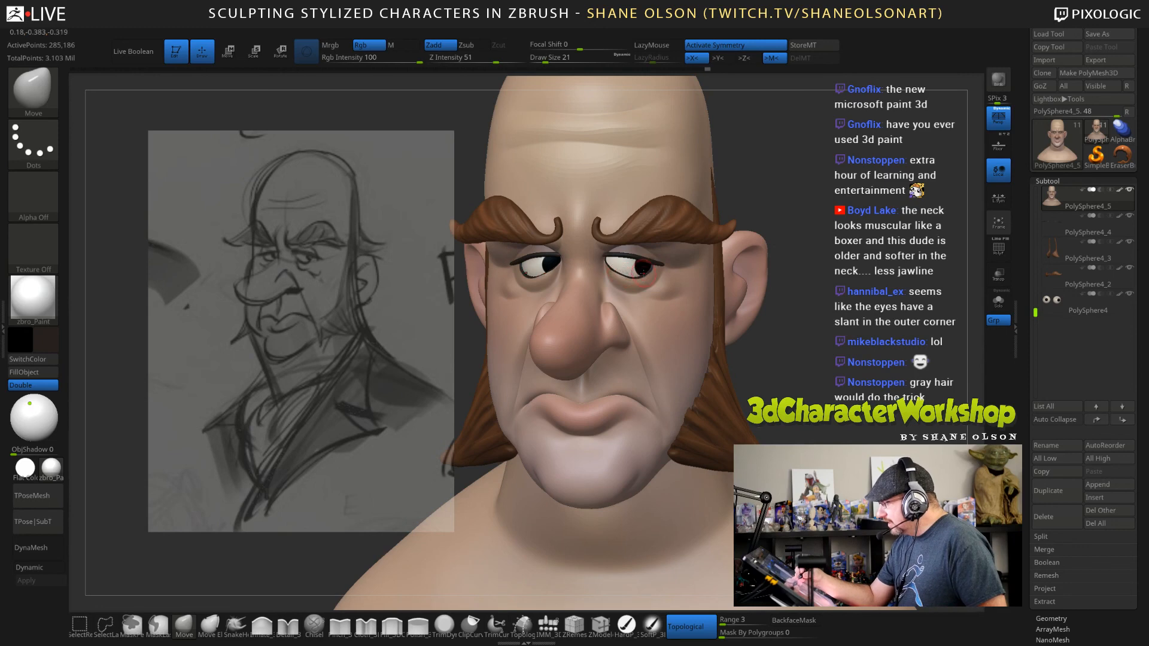
left_click_drag(832, 381, 729, 350)
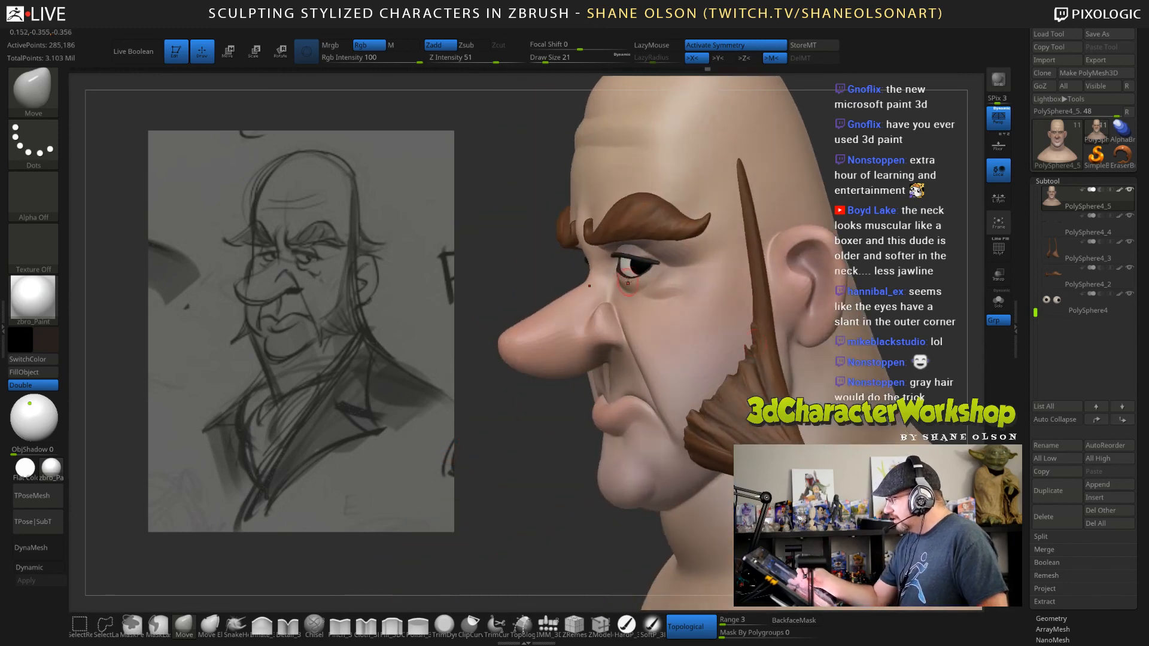
left_click(548, 58)
left_click_drag(647, 280, 624, 270)
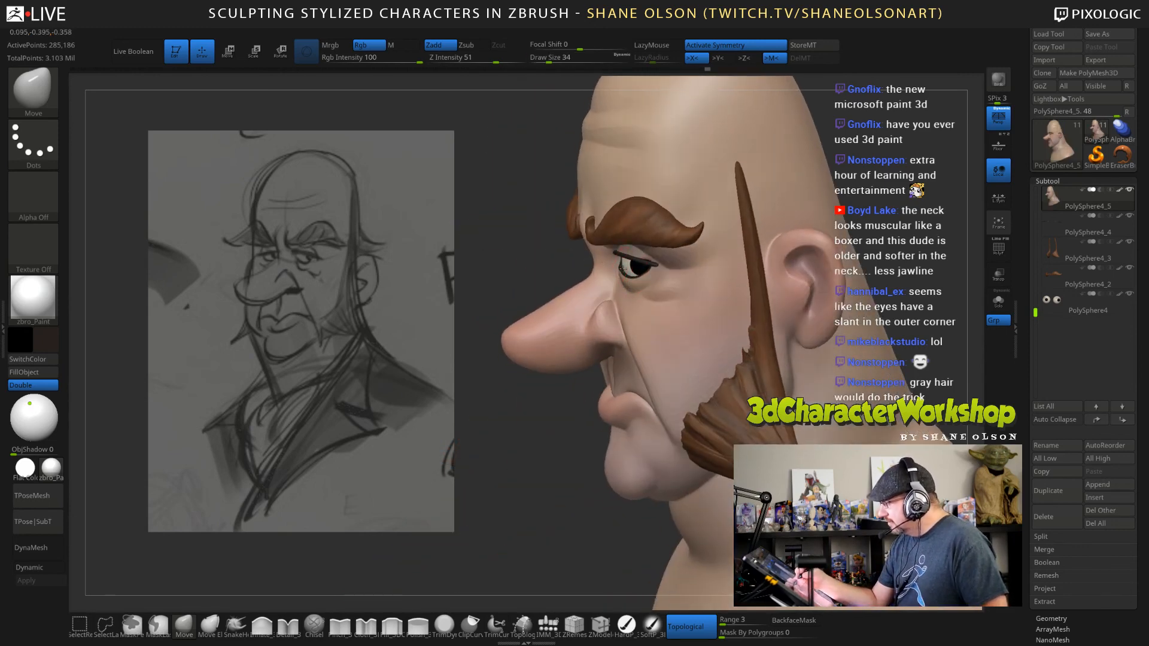
mouse_move(712, 299)
right_mouse_down()
mouse_move(807, 314)
mouse_move(819, 342)
mouse_move(856, 351)
mouse_move(872, 316)
mouse_move(837, 323)
mouse_move(804, 298)
right_mouse_up()
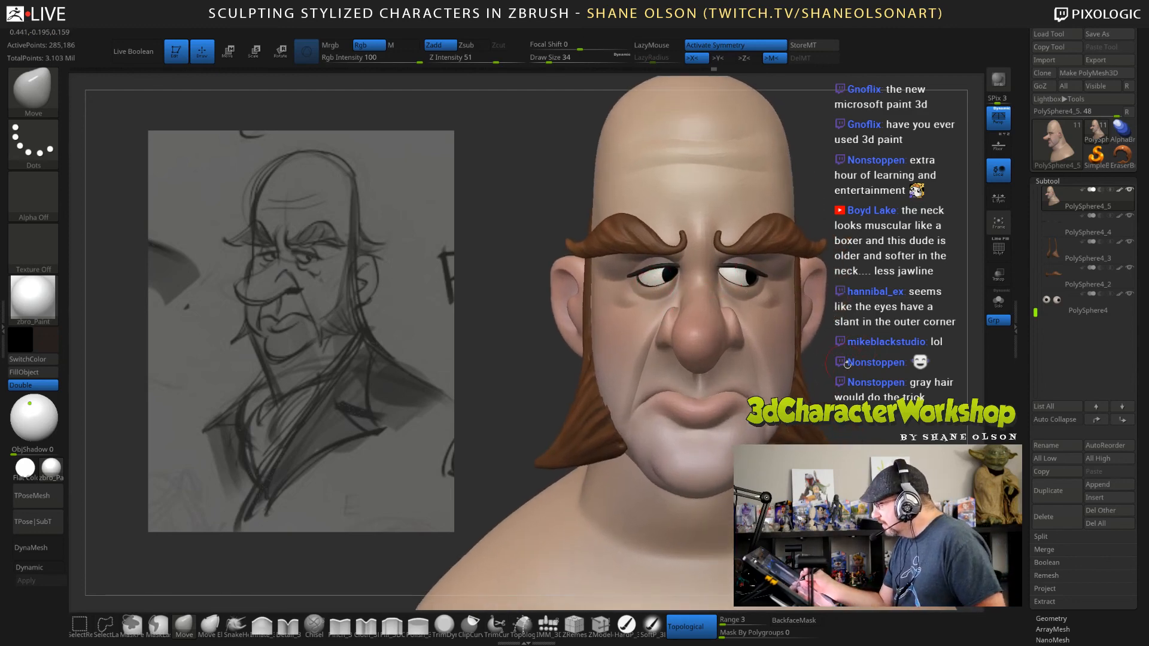
Shape the under-eye area and upper cheeks with the Move brush at draw size 60.
mouse_move(848, 363)
right_mouse_down()
mouse_move(849, 389)
mouse_move(768, 403)
right_mouse_up()
right_click_drag(844, 434, 823, 424)
mouse_move(823, 424)
right_mouse_down("alt")
mouse_move(799, 409)
mouse_move(845, 443)
right_mouse_up("alt")
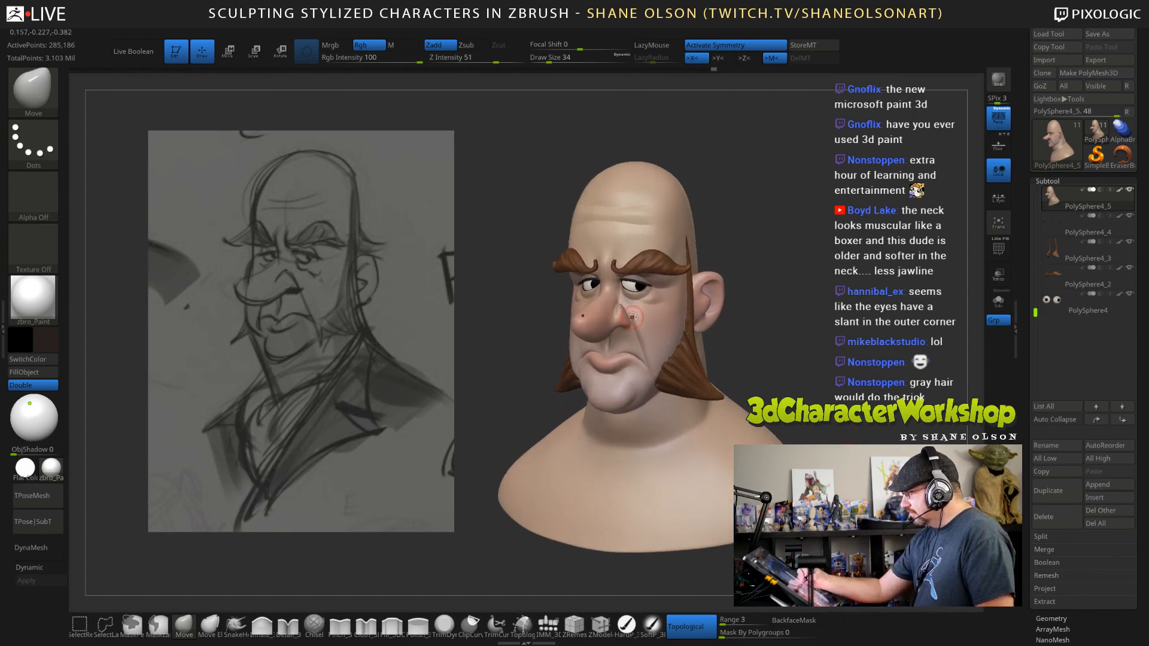
key("bracketright")
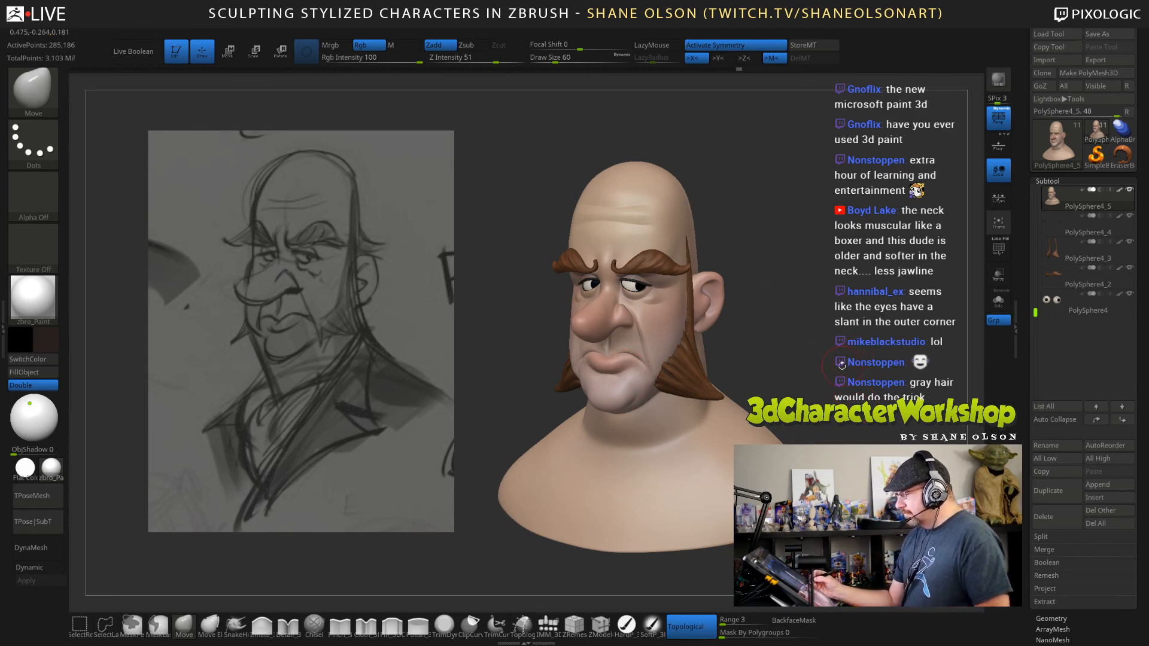
key("s")
left_click_drag(661, 345, 666, 345)
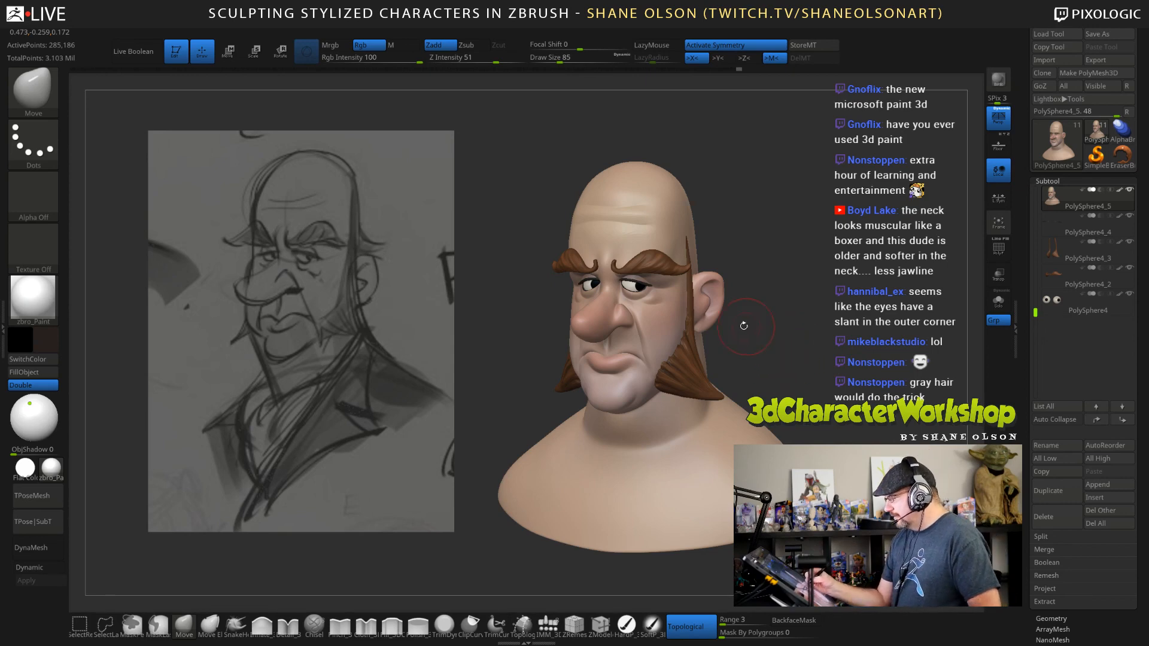
key("s")
left_click_drag(751, 333, 747, 333)
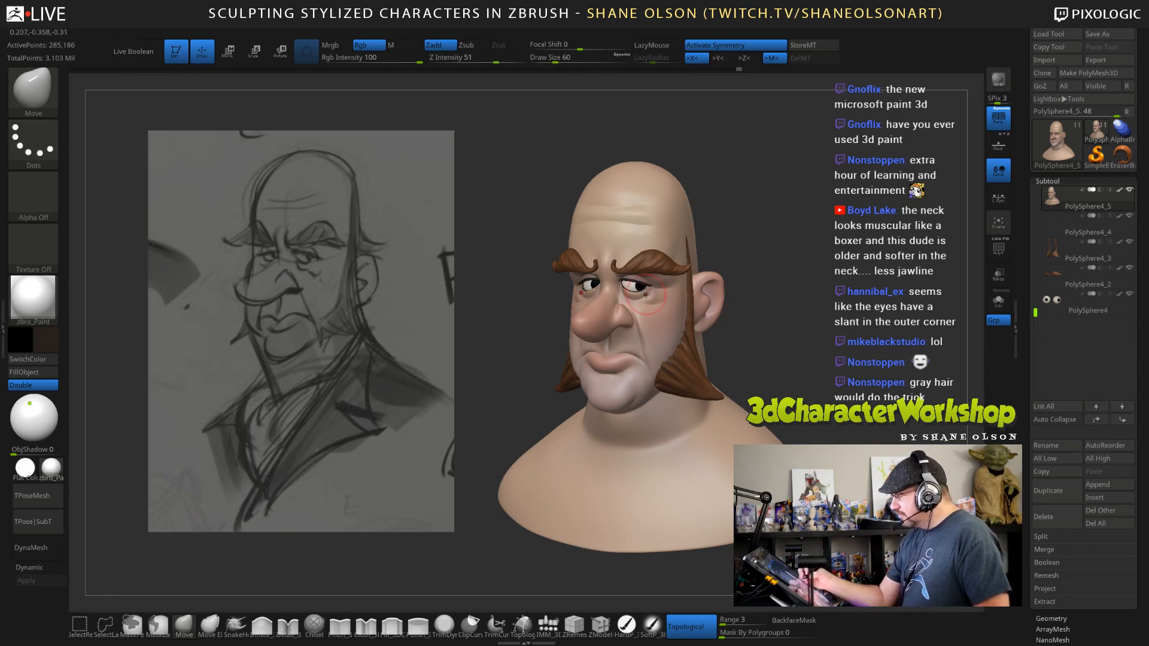
mouse_move(640, 304)
right_mouse_down()
mouse_move(623, 300)
mouse_move(679, 318)
right_mouse_up()
mouse_move(779, 358)
left_mouse_down("shift")
mouse_move(796, 362)
mouse_move(757, 351)
left_mouse_up("shift")
Adjust the cheek folds beside the nose and mouth with the Move brush at draw size 88.
key("s")
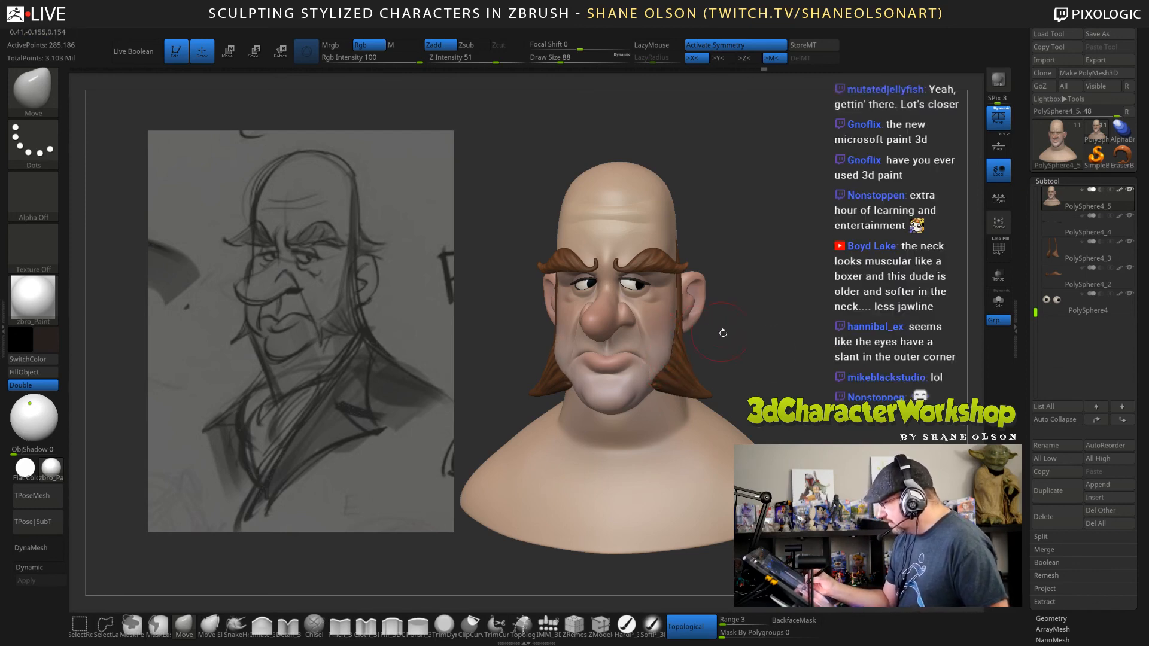
left_click_drag(723, 328, 800, 350)
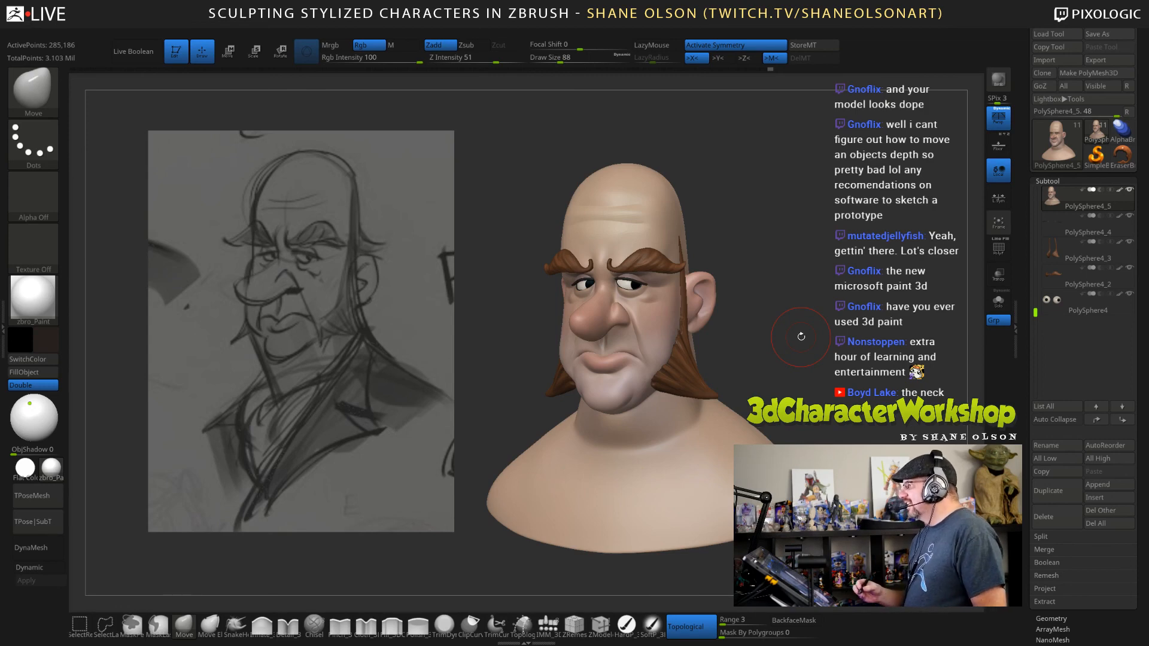
mouse_move(835, 367)
left_mouse_down()
mouse_move(816, 312)
mouse_move(764, 289)
left_mouse_up()
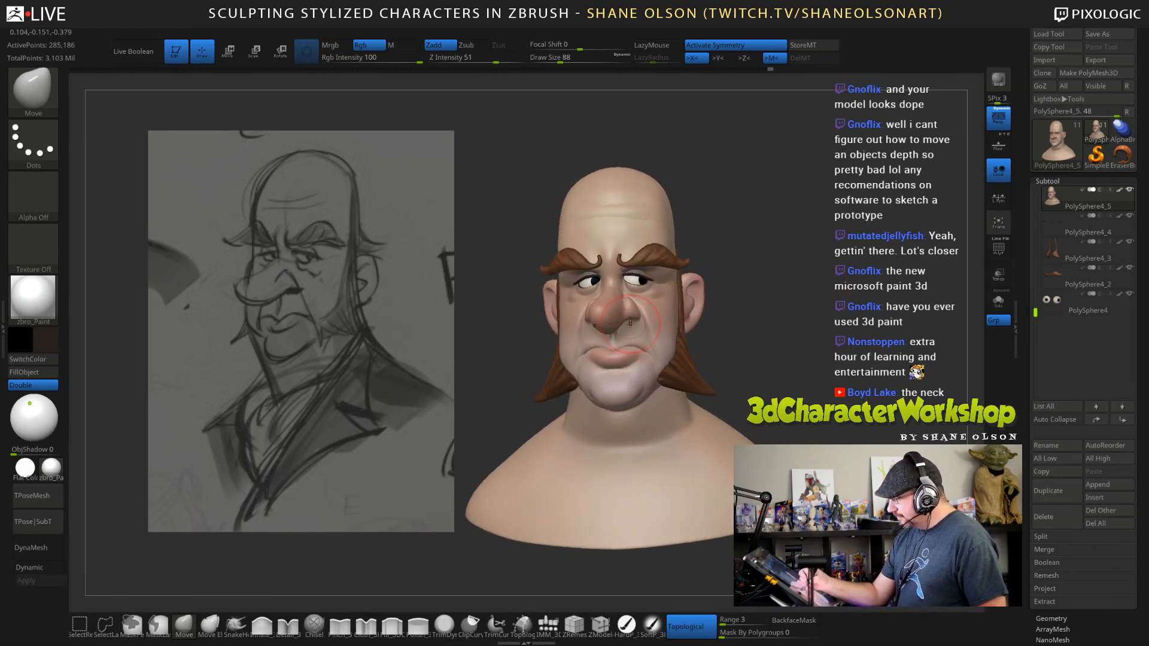
mouse_move(821, 386)
left_mouse_down()
mouse_move(793, 391)
mouse_move(823, 395)
mouse_move(821, 377)
left_mouse_up()
Reshape the outer upper eyelids beneath the brows with the Move brush at draw sizes 67 and 51.
key("s")
left_click_drag(793, 291, 791, 326, "alt")
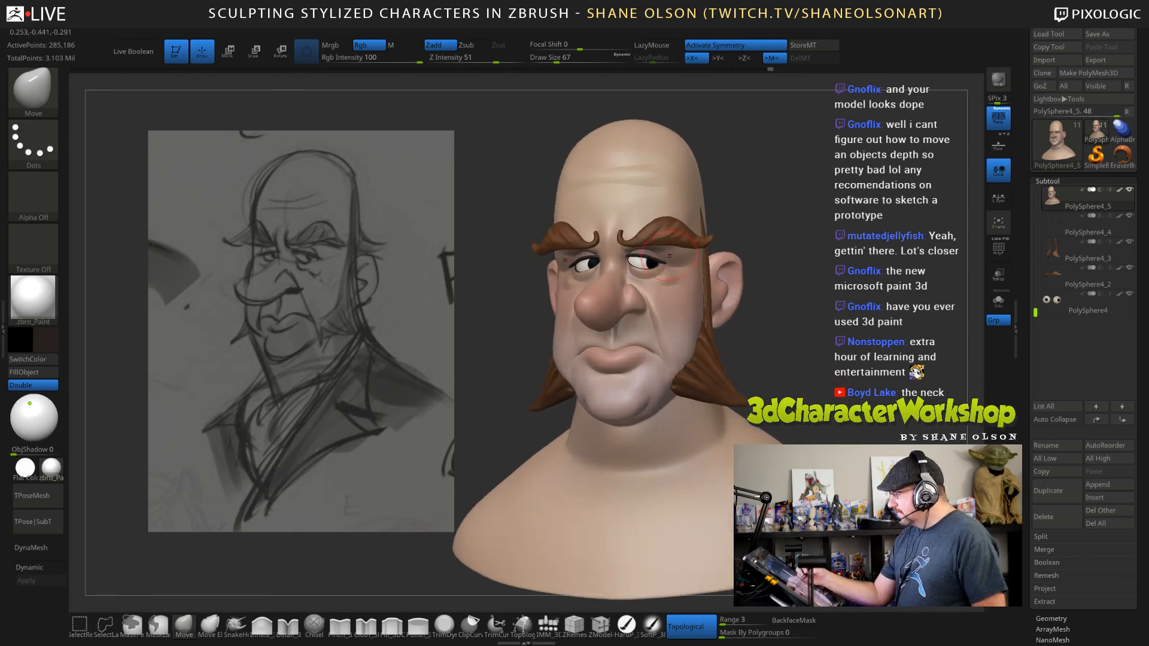
key("s")
left_click_drag(666, 255, 663, 256)
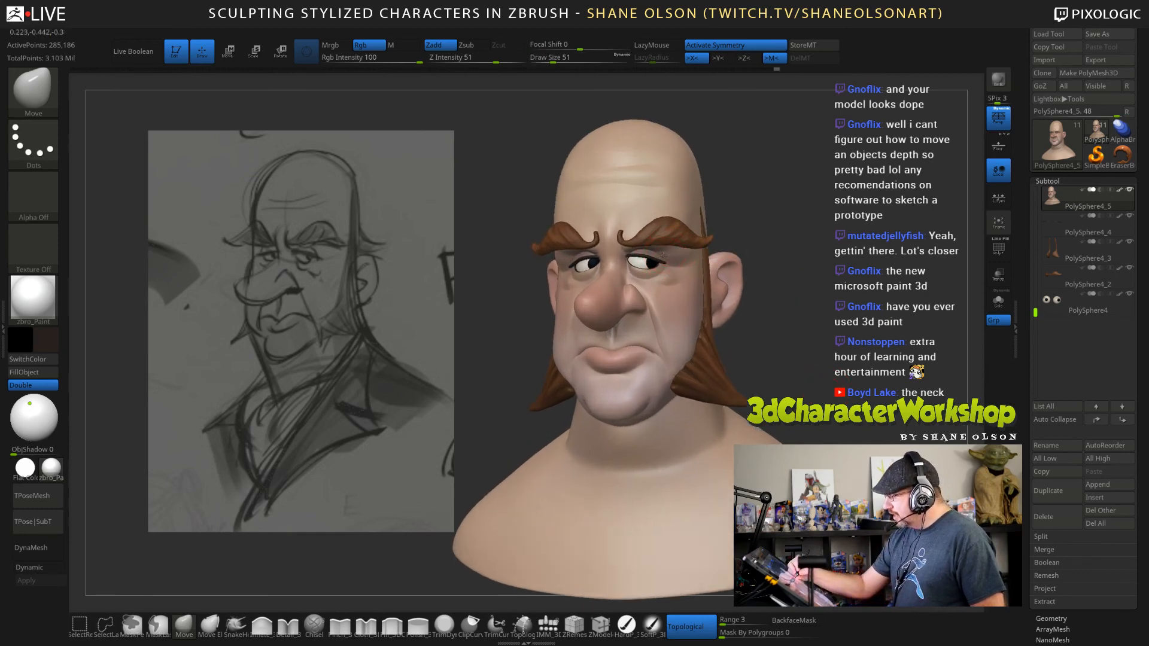
left_click_drag(781, 293, 806, 296)
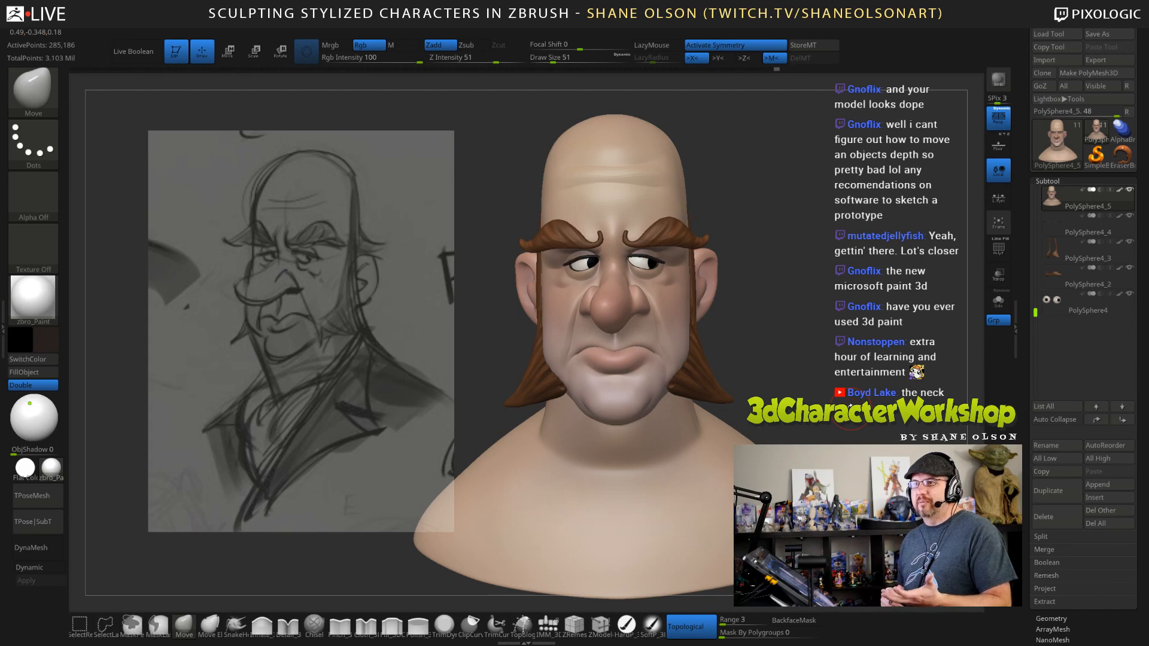
Adjust the sides of the face near the temples and outer cheeks with the Move brush at draw sizes 96 and 120.
left_click_drag(807, 356, 814, 368)
key("s")
left_click_drag(806, 316, 807, 316)
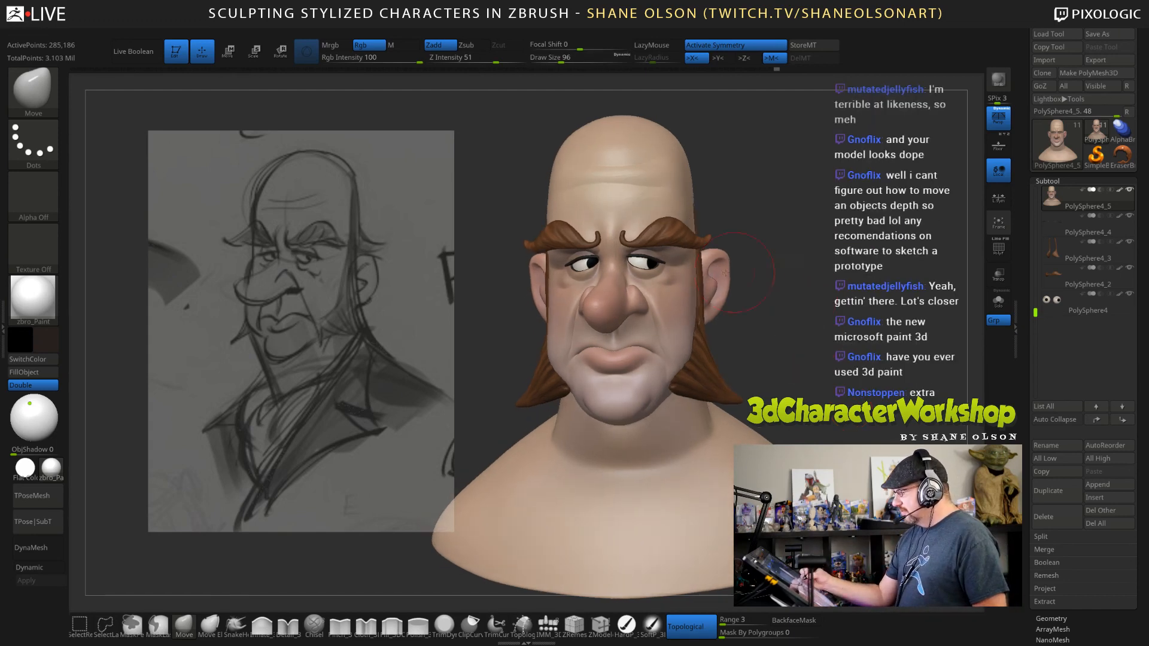
key("s")
left_click_drag(700, 266, 694, 266)
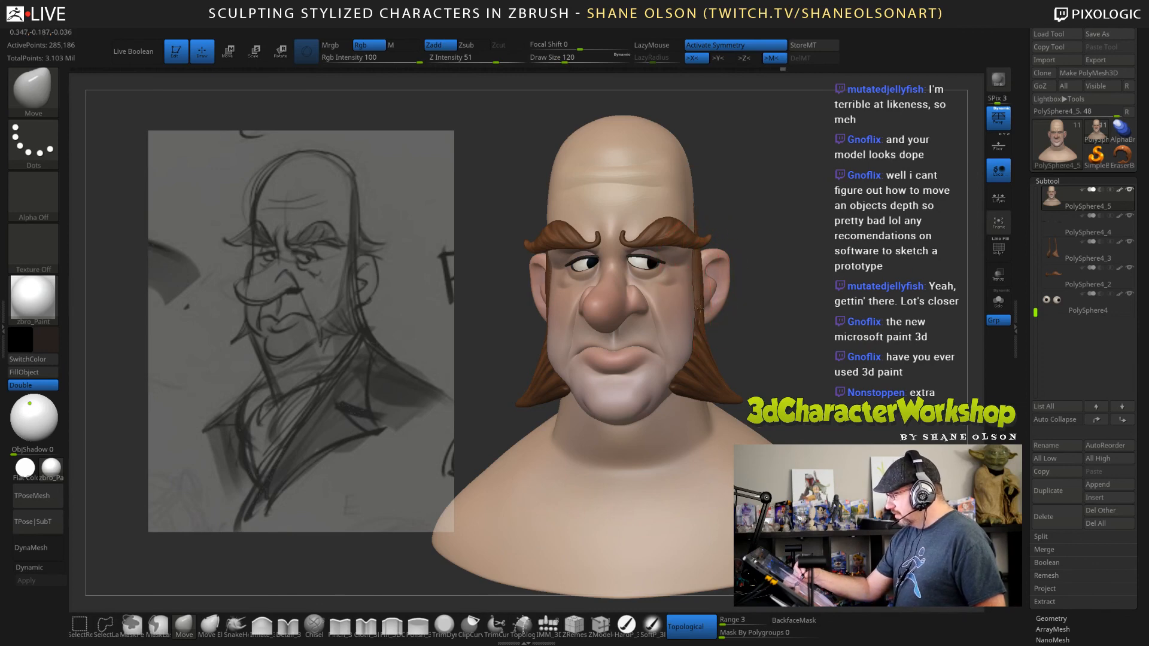
left_click_drag(699, 308, 697, 309)
mouse_move(871, 366)
left_mouse_down()
mouse_move(924, 374)
mouse_move(850, 382)
mouse_move(834, 354)
mouse_move(830, 371)
mouse_move(793, 348)
mouse_move(785, 373)
left_mouse_up()
Reshape the jawline and underside of the jaw with the Move brush at draw size 88.
key("s")
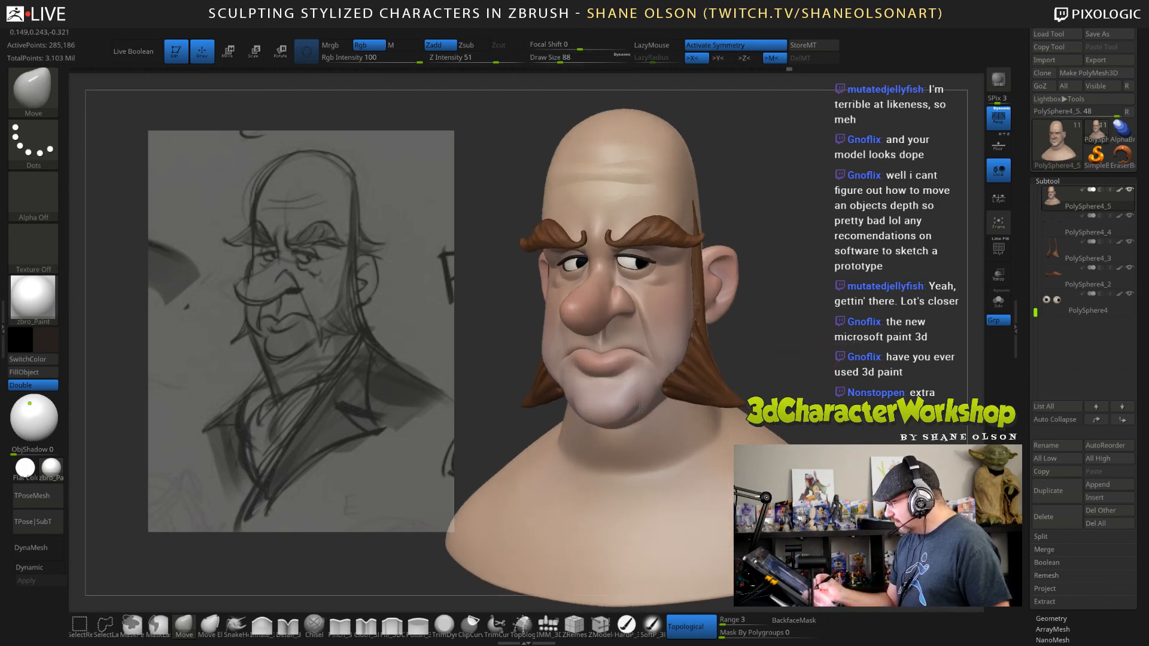
left_click_drag(640, 408, 649, 414)
right_click_drag(648, 414, 714, 356)
left_click_drag(715, 356, 683, 336)
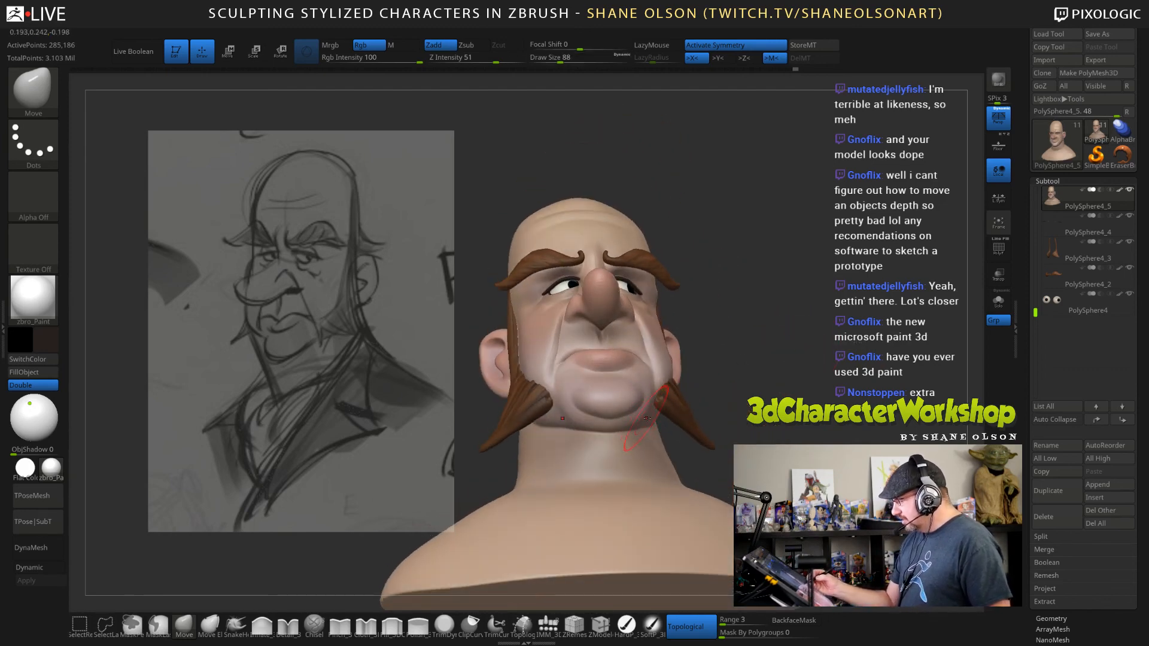
left_click_drag(715, 388, 677, 407)
Refine the sides of the chin below the mouth corners with the Move brush at draw size 56.
key("shift")
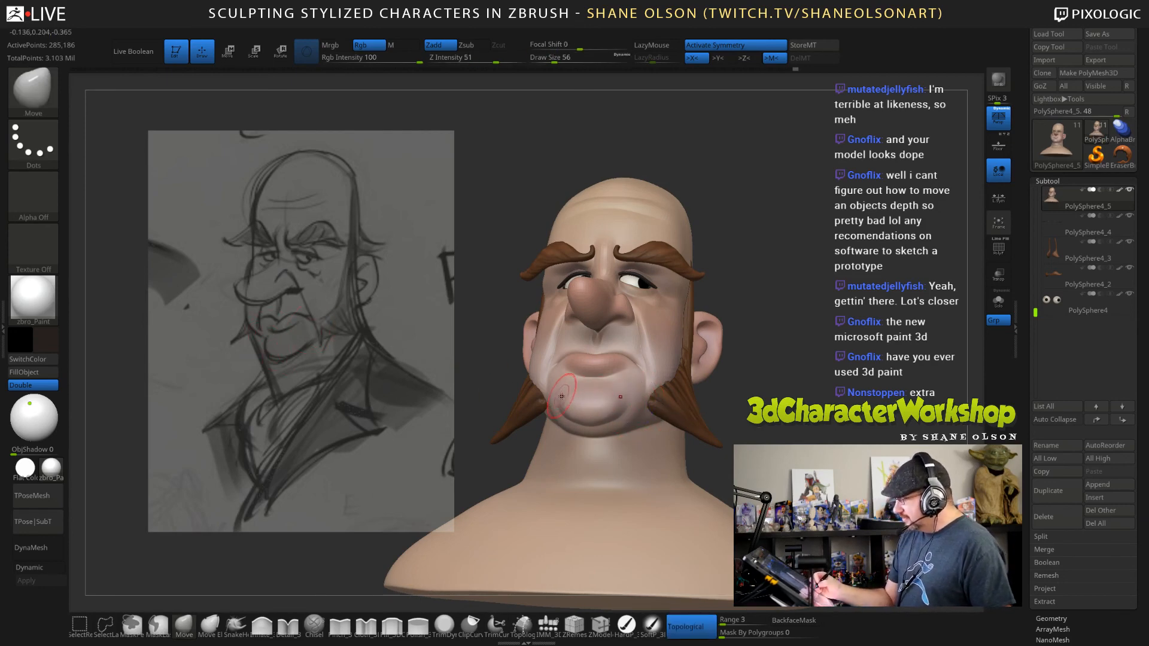
mouse_move(617, 426)
right_mouse_down()
mouse_move(574, 472)
mouse_move(619, 477)
right_mouse_up()
right_click_drag(564, 400, 558, 393)
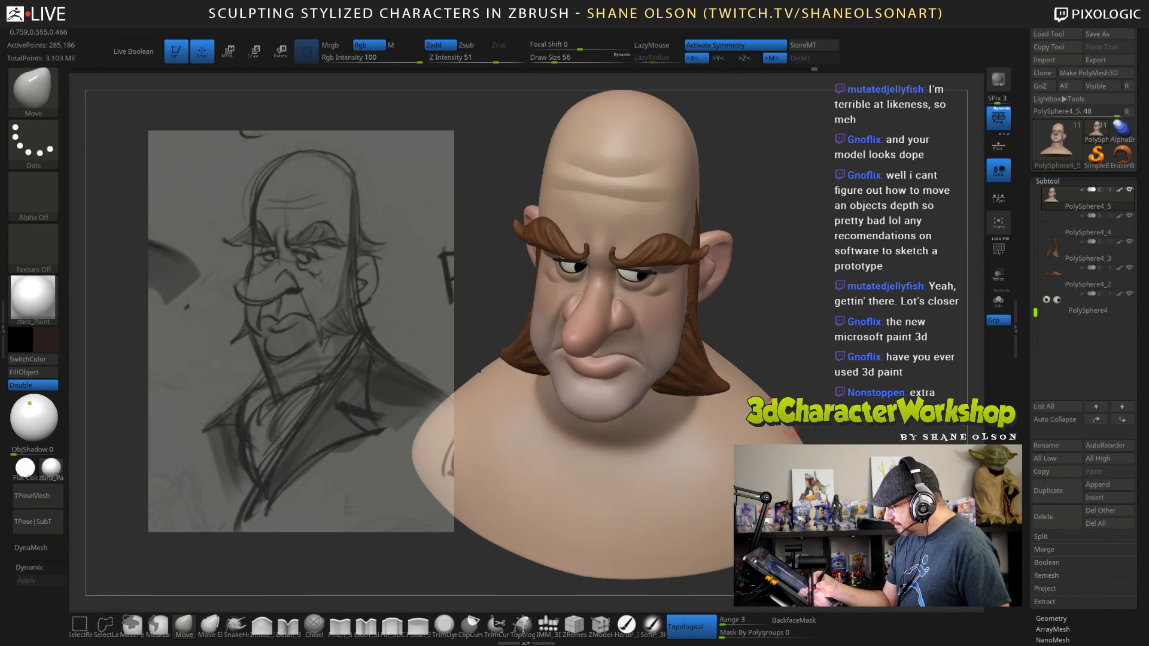
right_click_drag(812, 383, 772, 359)
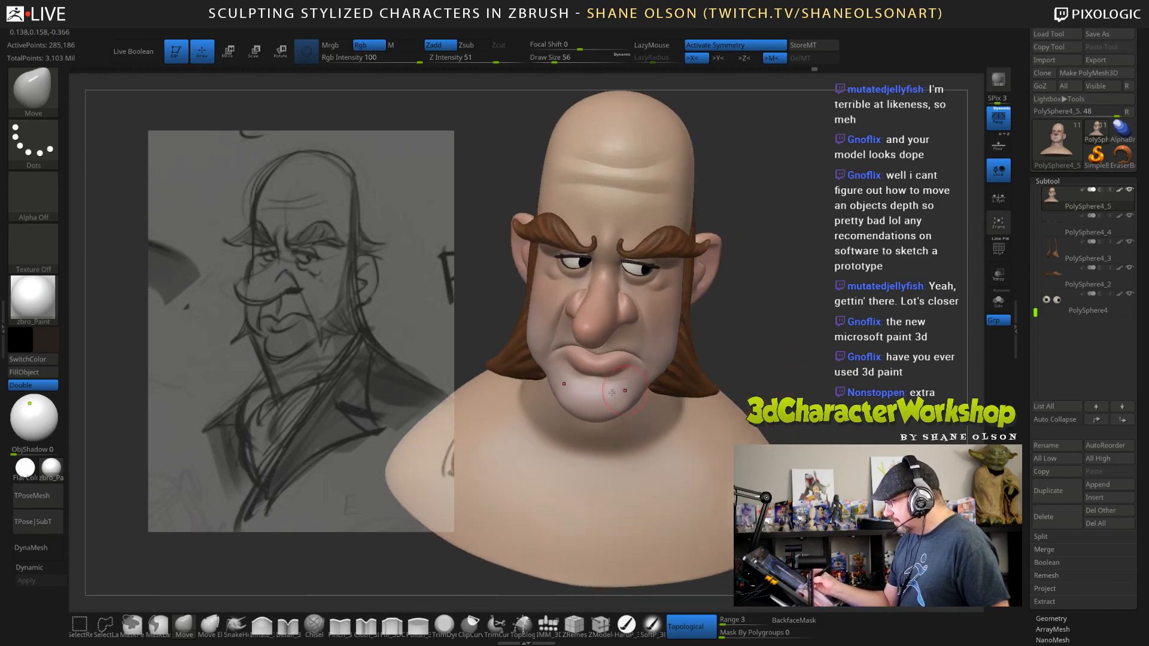
left_click_drag(550, 380, 556, 383)
mouse_move(784, 383)
left_mouse_down()
mouse_move(754, 362)
mouse_move(778, 336)
mouse_move(754, 333)
left_mouse_up()
Smooth the underside of the chin and adjust the chin and jaw contour with the Move brush at draw size 56.
key("shift")
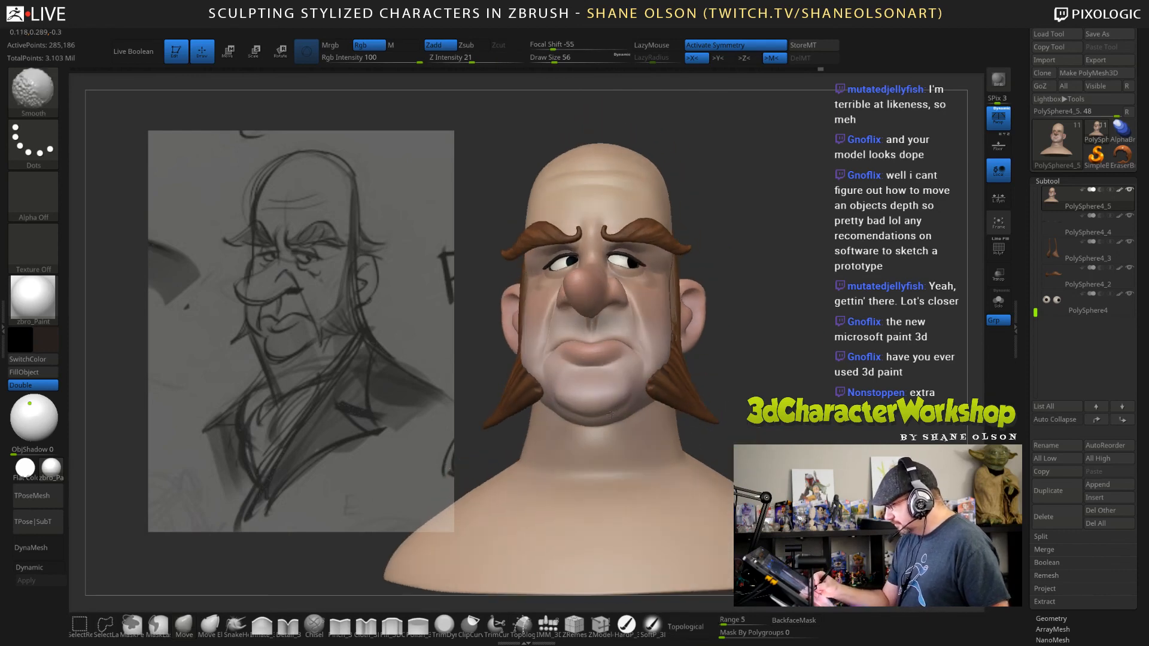
left_click_drag(610, 415, 617, 412, "shift")
left_click_drag(803, 389, 742, 388)
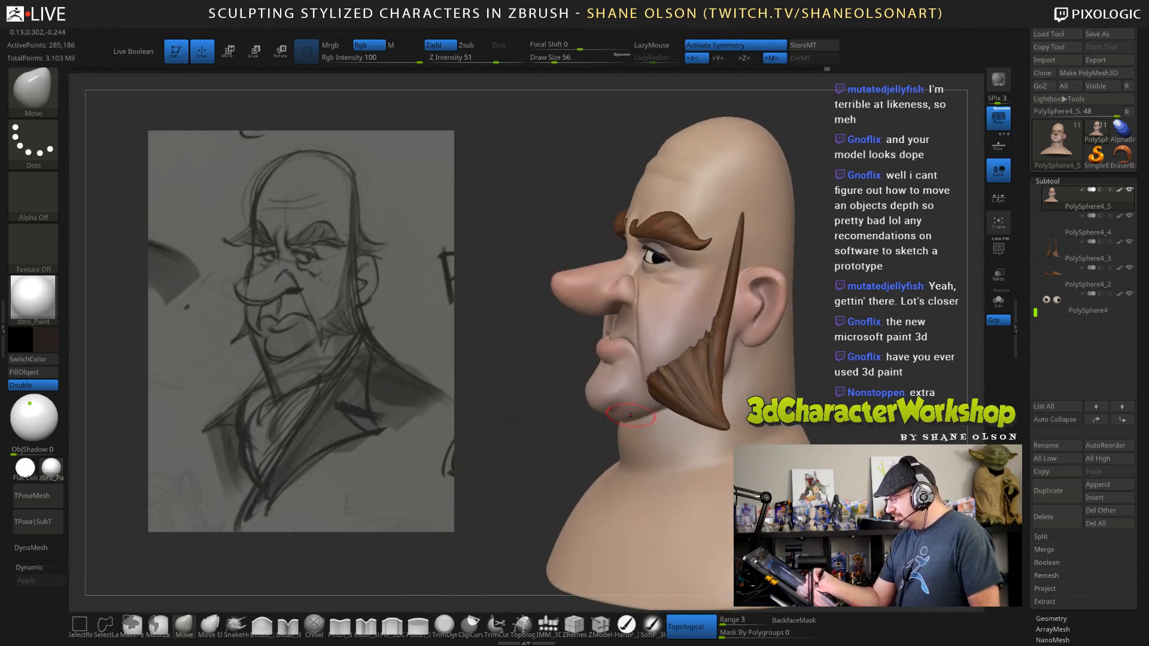
mouse_move(601, 447)
left_mouse_down()
mouse_move(639, 432)
mouse_move(679, 445)
mouse_move(670, 457)
left_mouse_up()
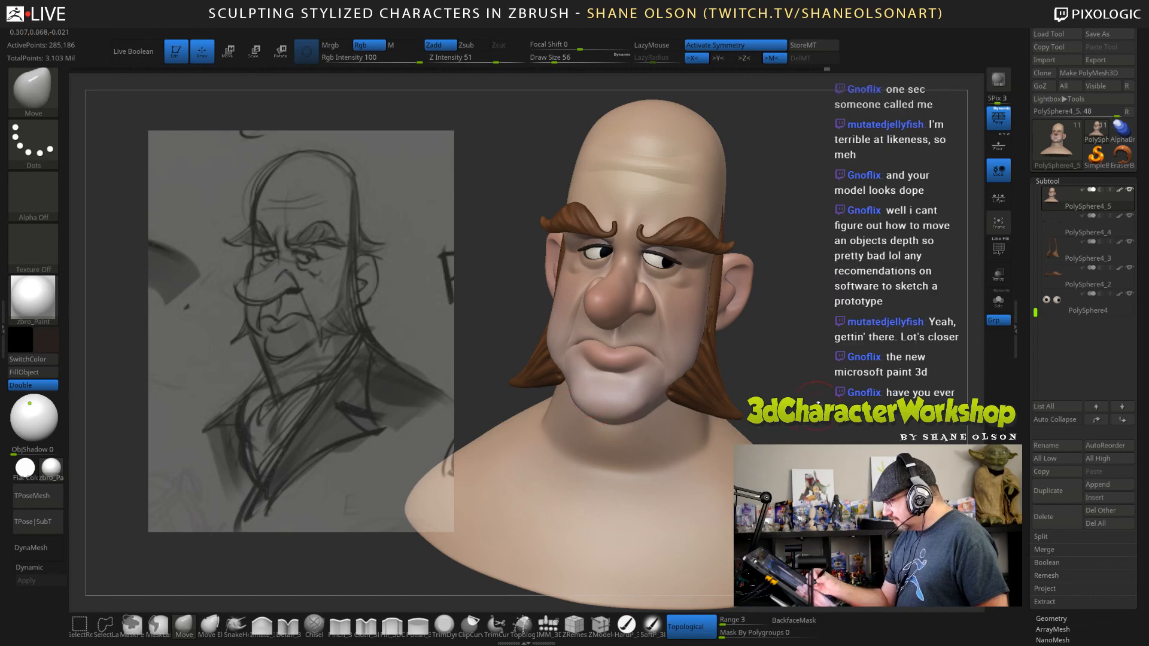
mouse_move(810, 386)
left_mouse_down("shift")
mouse_move(861, 393)
mouse_move(844, 394)
mouse_move(843, 366)
mouse_move(820, 346)
mouse_move(825, 317)
left_mouse_up("shift")
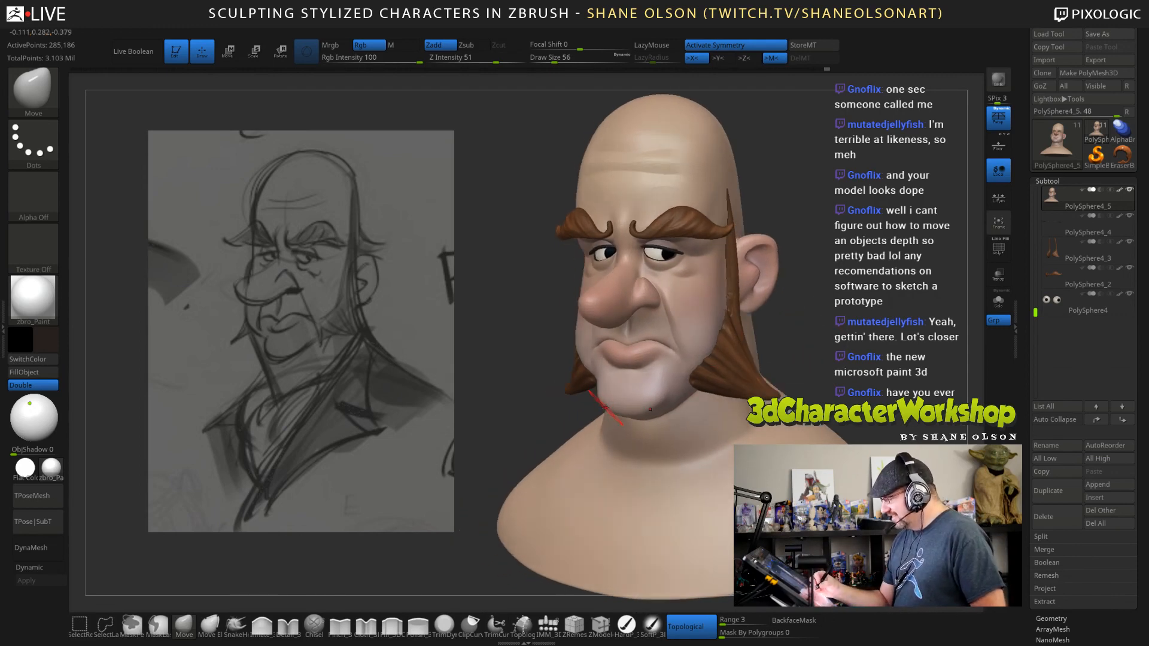
mouse_move(790, 364)
left_mouse_down()
mouse_move(867, 362)
mouse_move(866, 338)
left_mouse_up()
Shape the cheekbones and outer eye corners with the Move brush at draw size 72.
key("s")
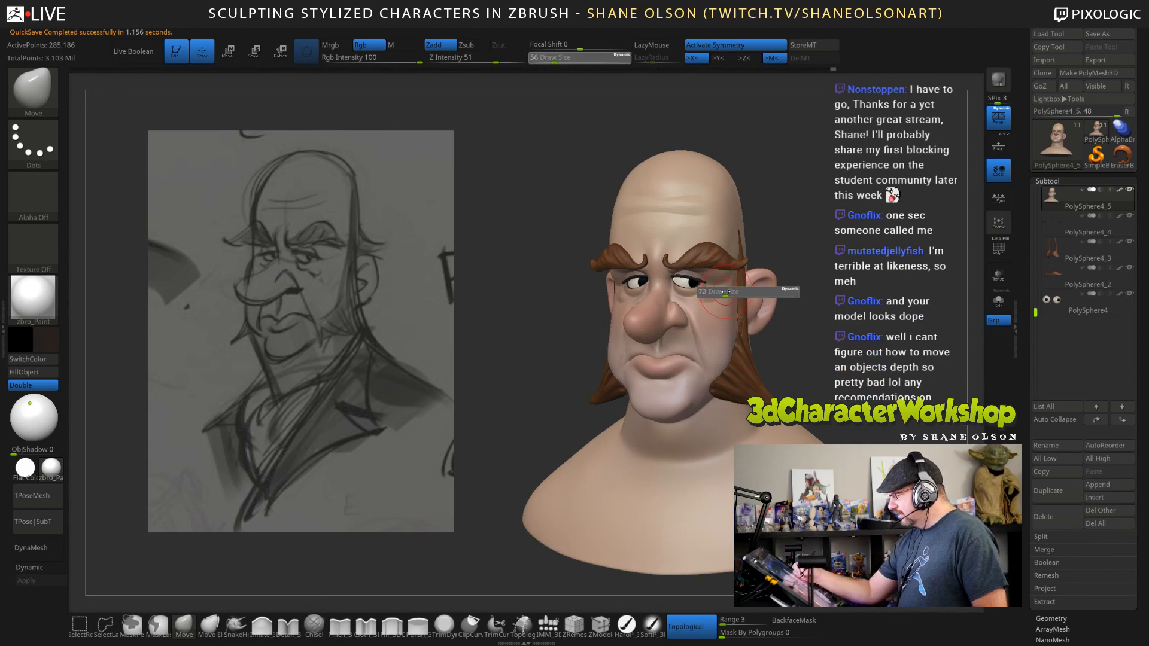
left_click_drag(721, 294, 725, 294)
left_click_drag(838, 311, 803, 311)
right_click_drag(722, 289, 690, 295)
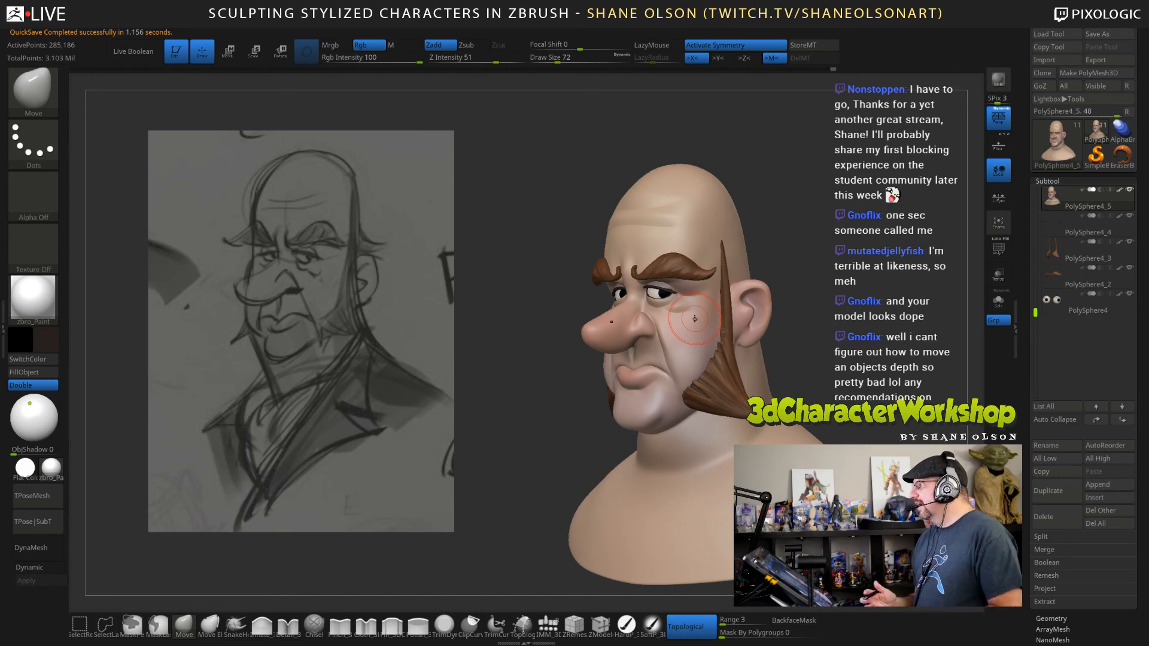
right_click_drag(689, 294, 687, 286)
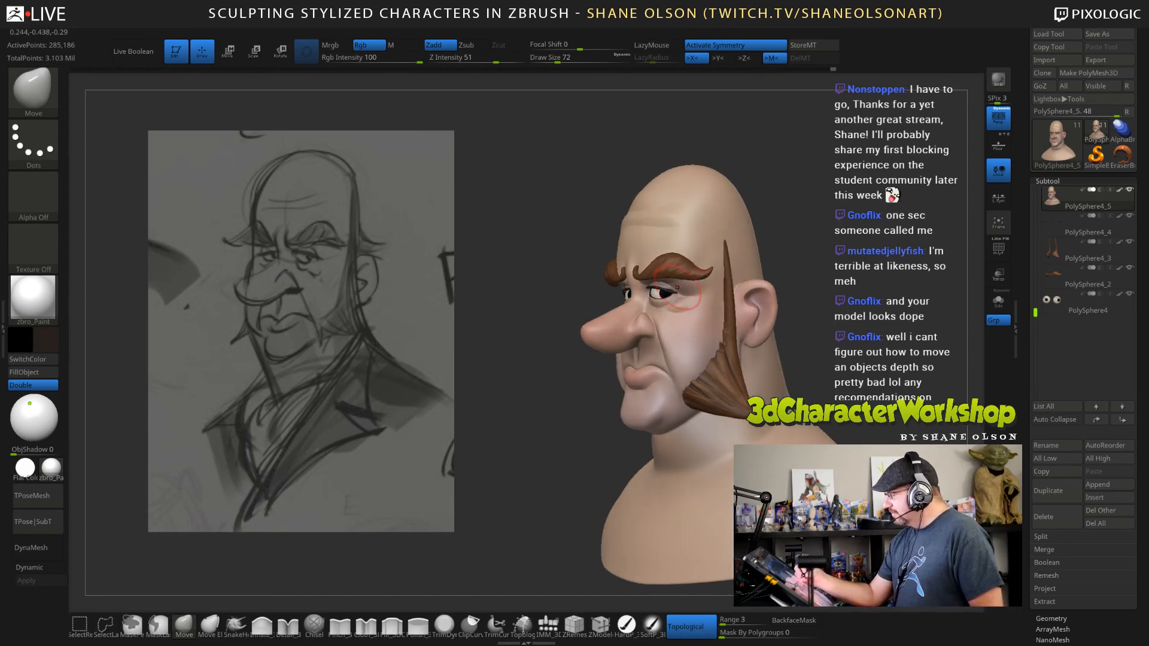
right_click_drag(831, 330, 581, 485)
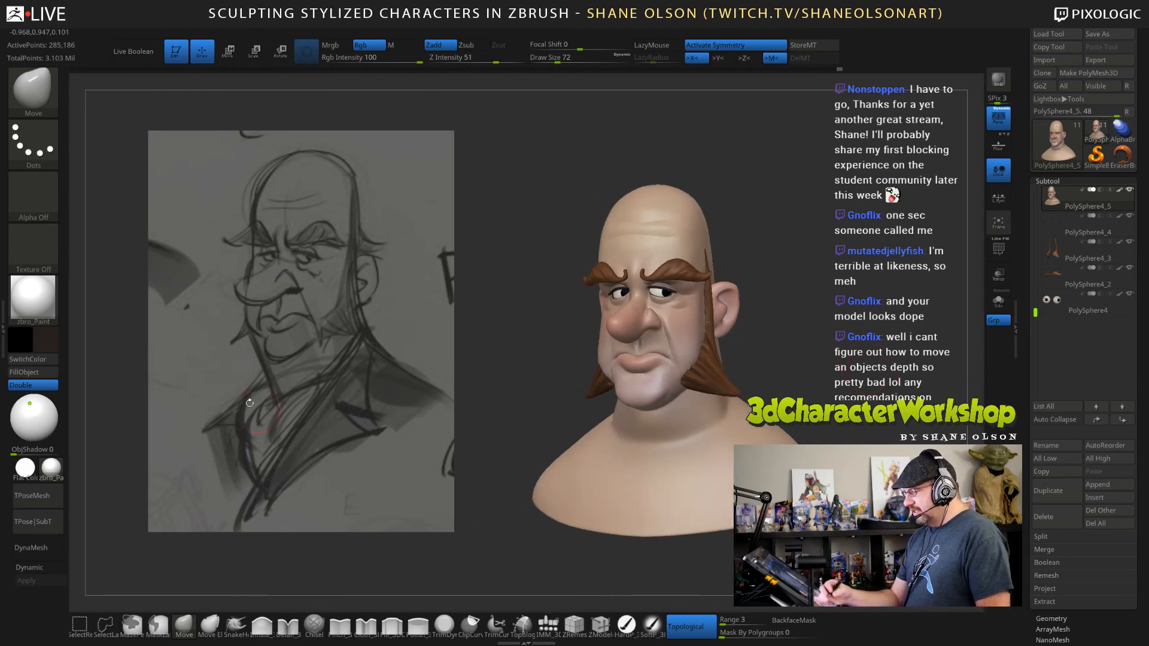
mouse_move(812, 390)
left_mouse_down()
mouse_move(846, 398)
mouse_move(819, 395)
left_mouse_up()
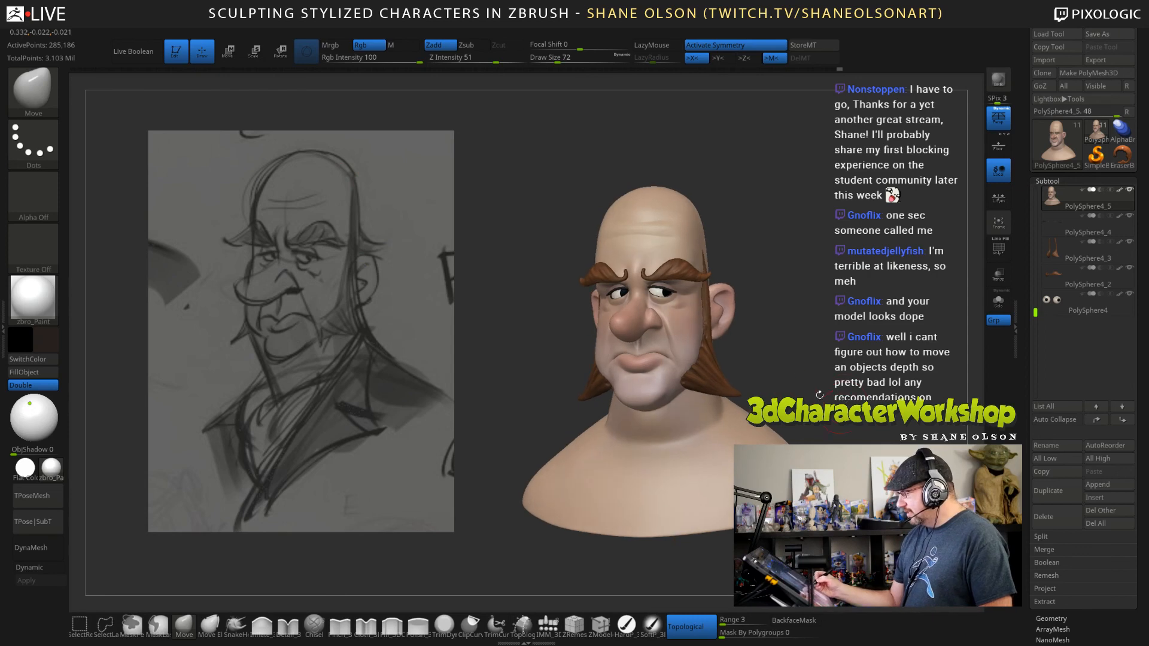
Make the sideburns the active subtool and drop them to a lower subdivision level.
left_click(718, 376, "alt")
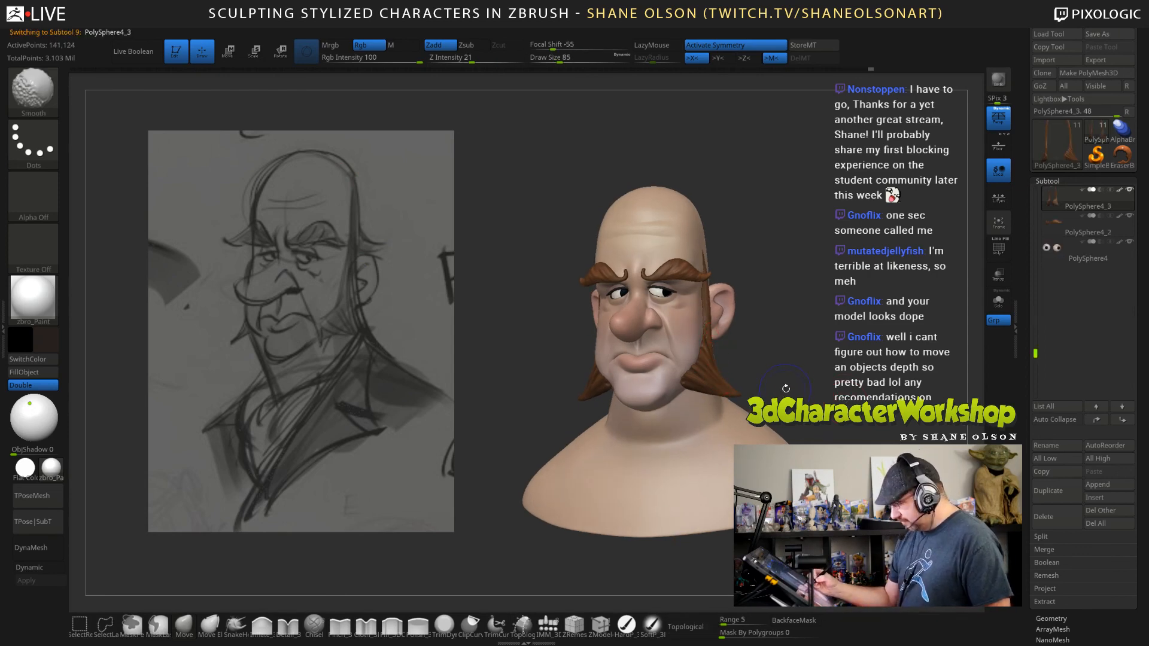
key("shift+d")
key("shift+d")
key("shift+d")
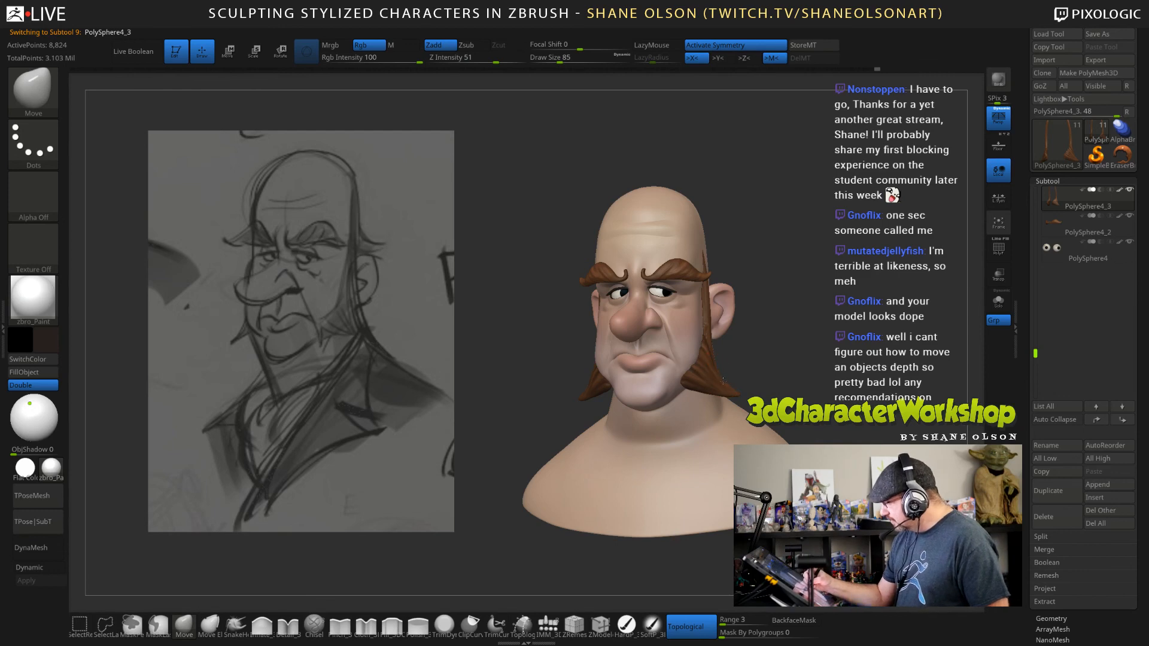
left_click_drag(822, 363, 847, 393)
Make the head the active subtool and enlarge the Move brush to draw size 155.
left_click(658, 218, "alt")
key("s")
left_click_drag(744, 231, 750, 231)
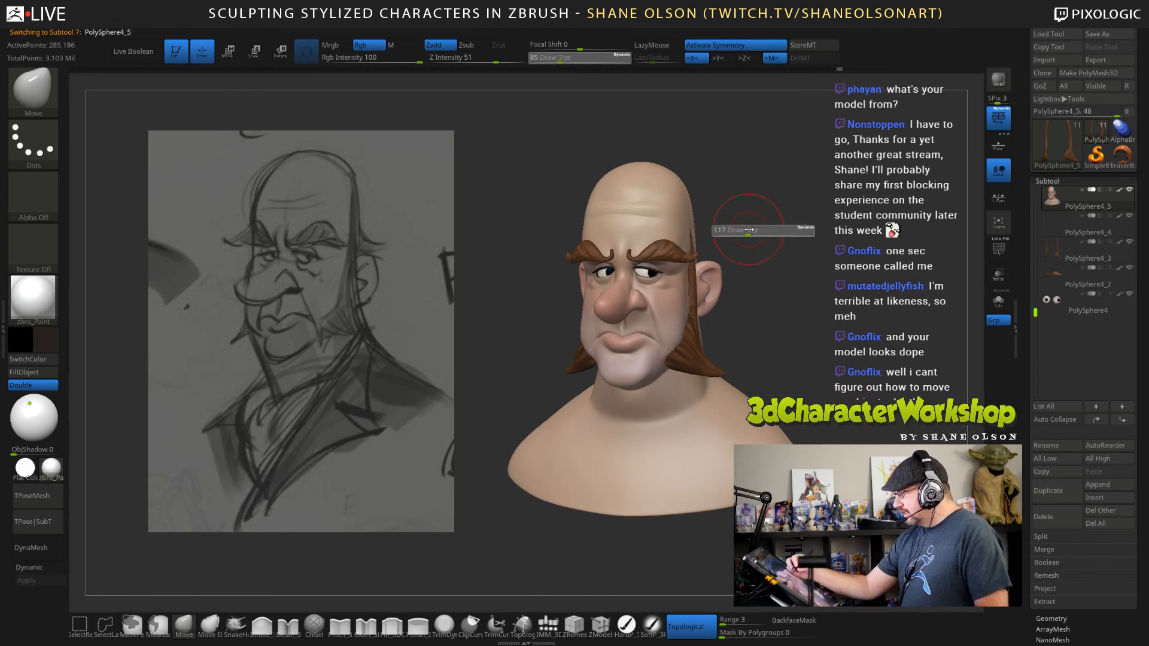
key("s")
left_click_drag(588, 211, 590, 210)
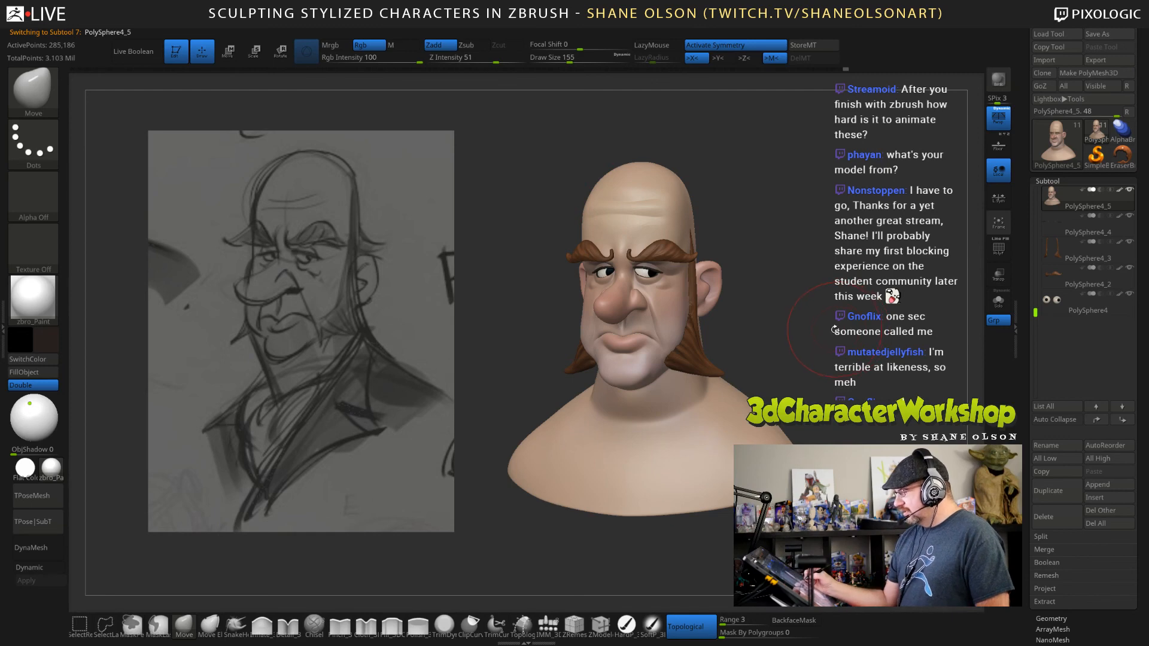
mouse_move(834, 329)
left_mouse_down("alt")
mouse_move(772, 323)
mouse_move(933, 323)
mouse_move(832, 323)
mouse_move(838, 365)
mouse_move(860, 334)
left_mouse_up("alt")
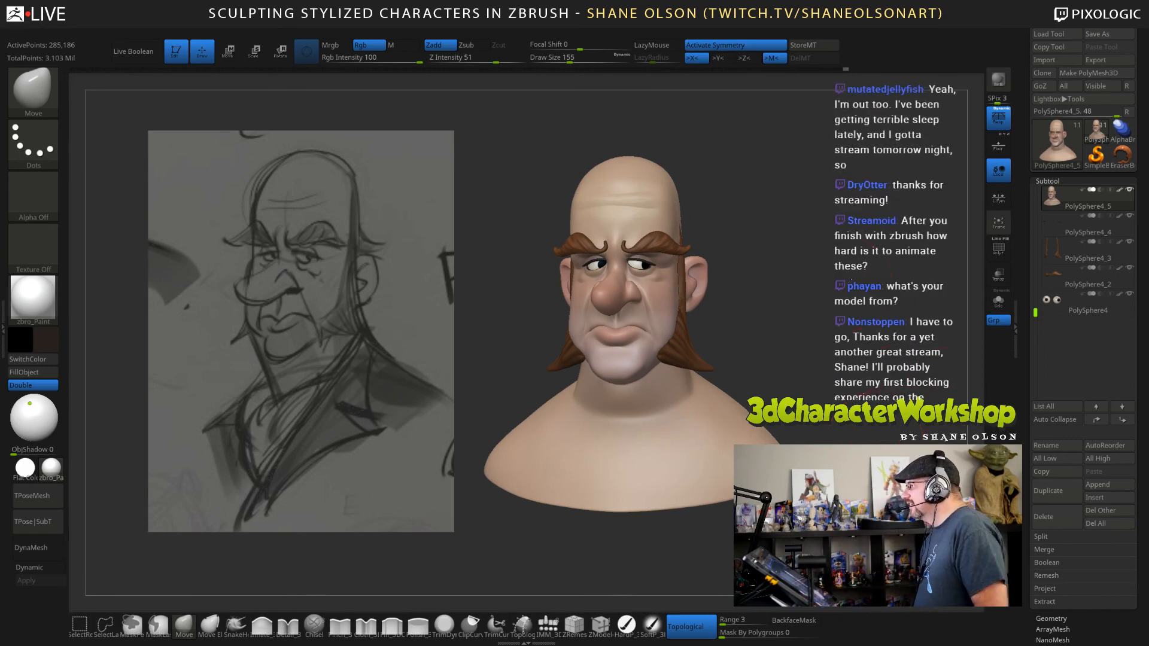
left_click_drag(851, 279, 869, 283, "alt")
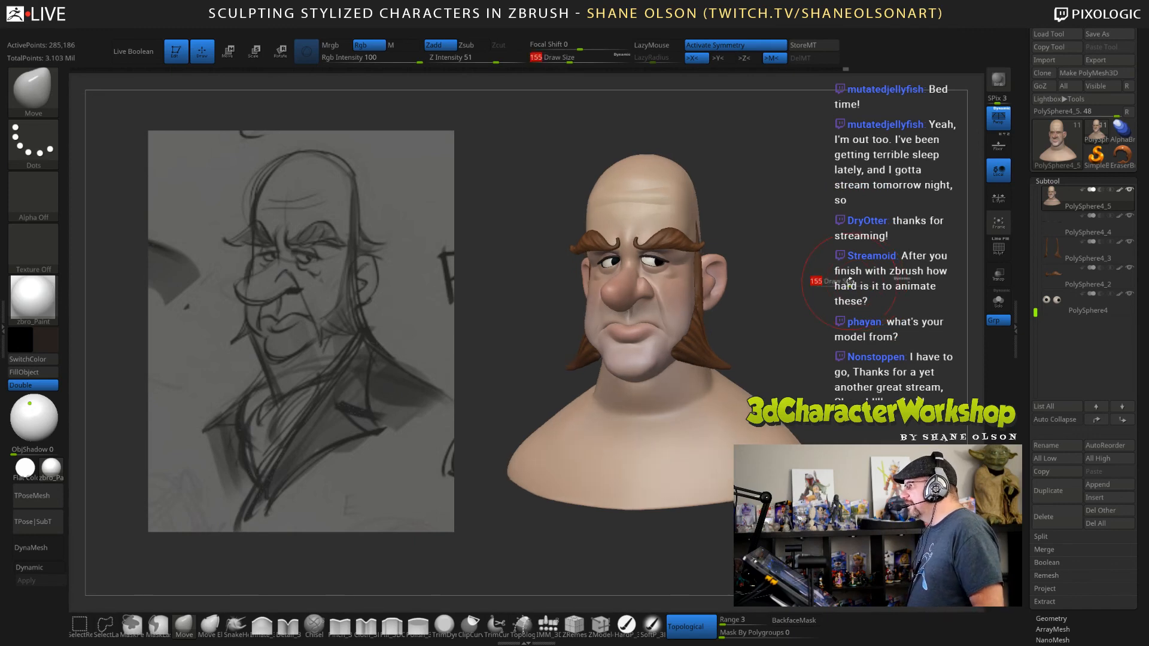
left_click_drag(858, 281, 848, 286)
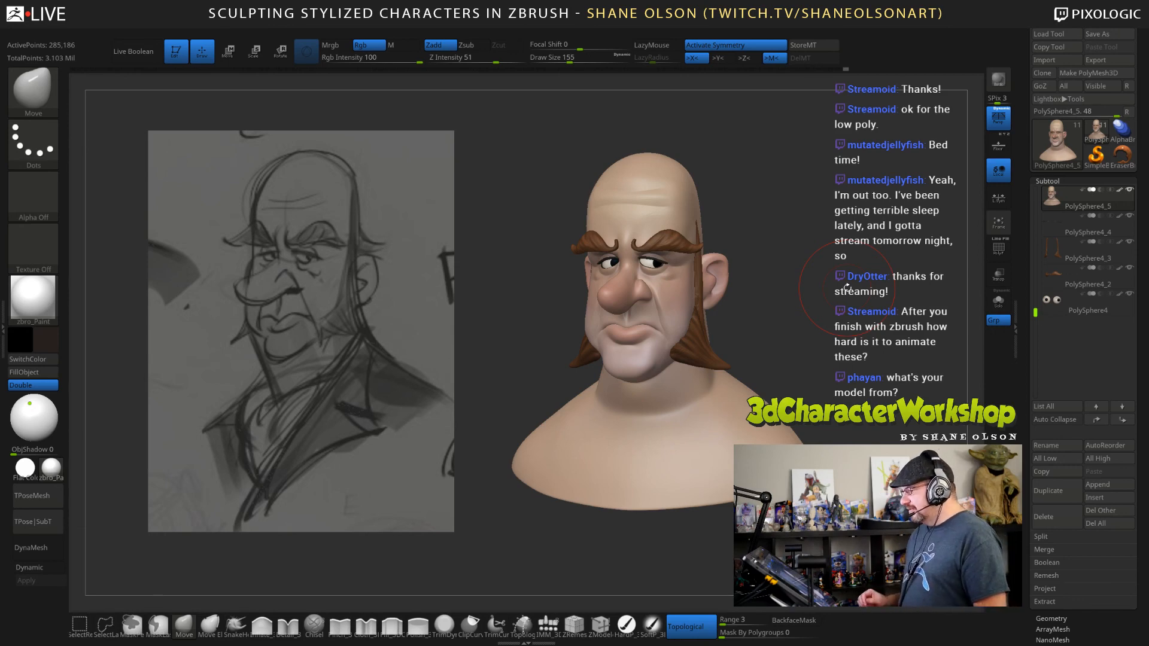
left_click_drag(847, 288, 839, 289)
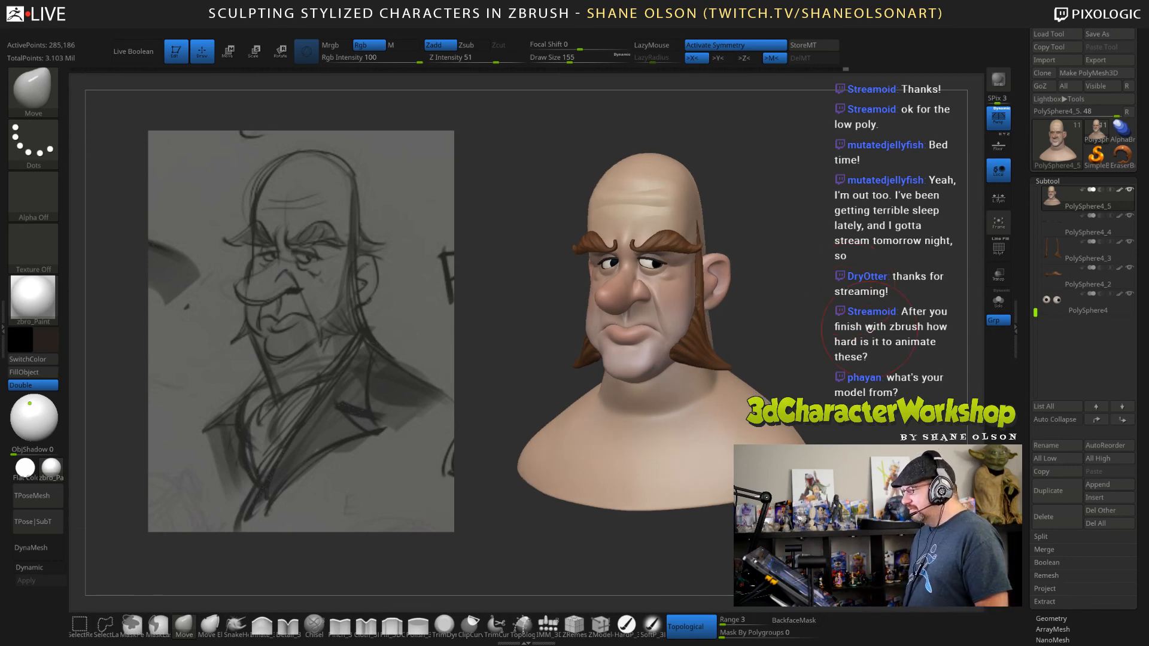
mouse_move(868, 328)
left_mouse_down()
mouse_move(870, 369)
mouse_move(849, 363)
left_mouse_up()
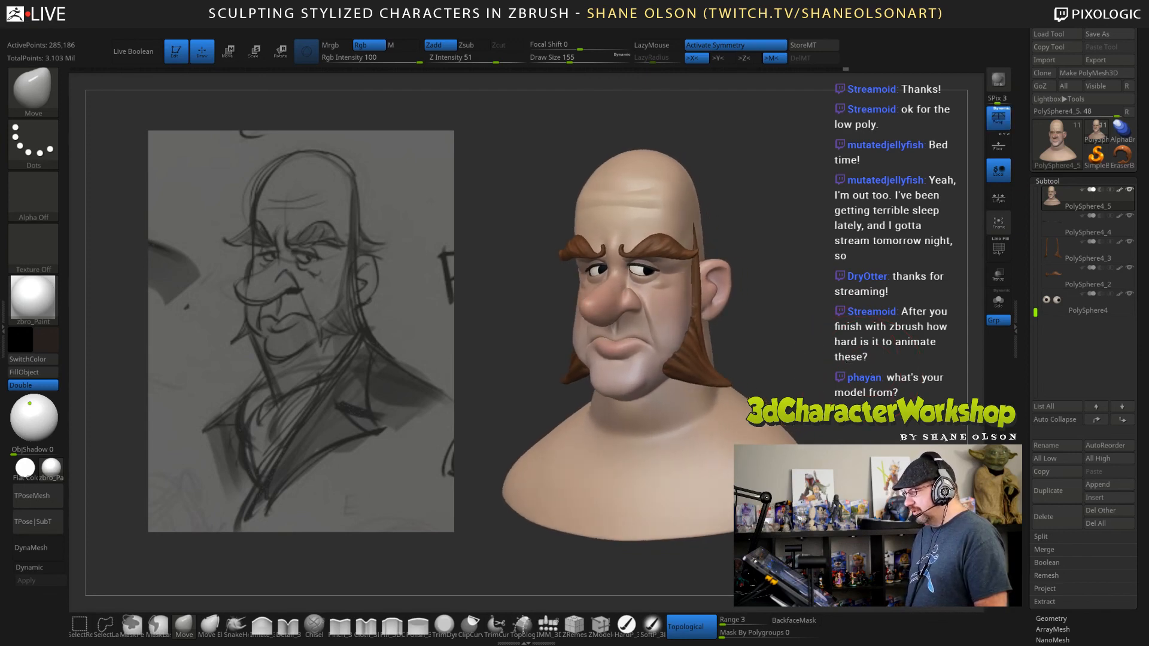
Select the sideburns, set the Move brush draw size to 137, and make the head active again.
left_click(702, 349, "alt")
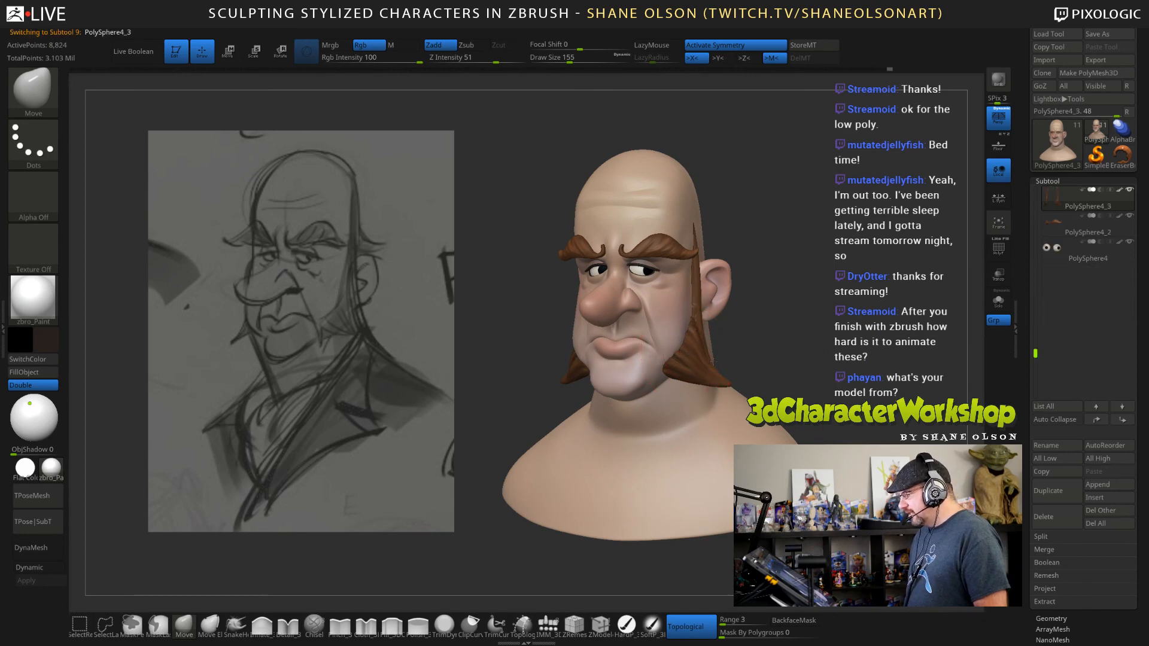
key("s")
left_click_drag(849, 389, 839, 390)
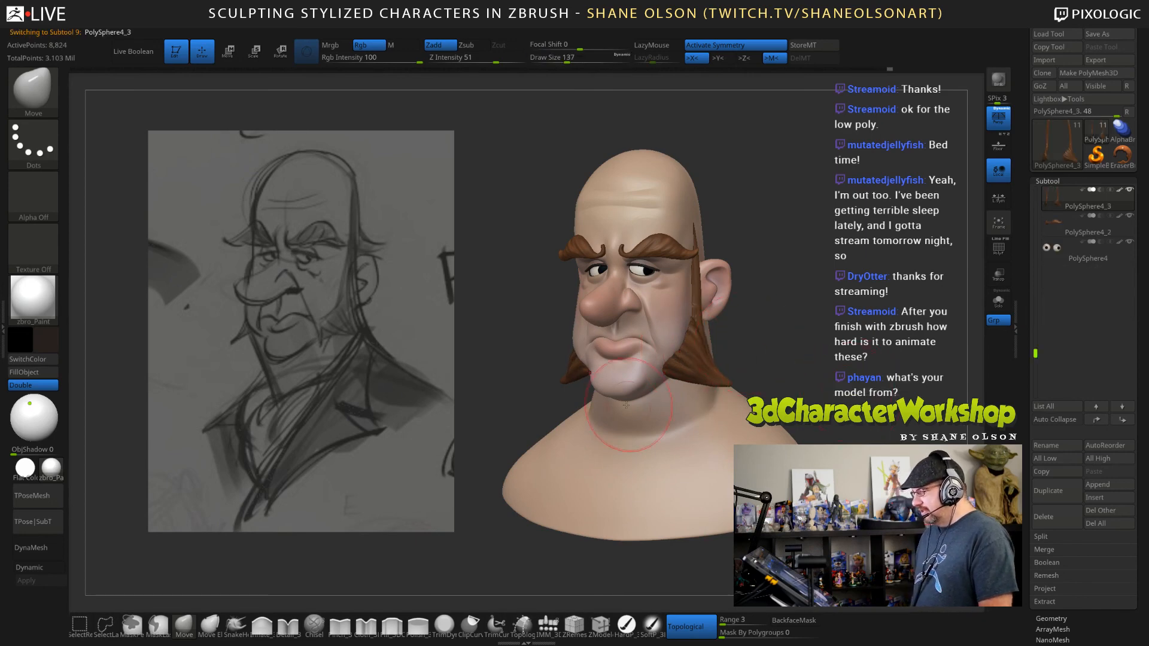
left_click(612, 389, "alt")
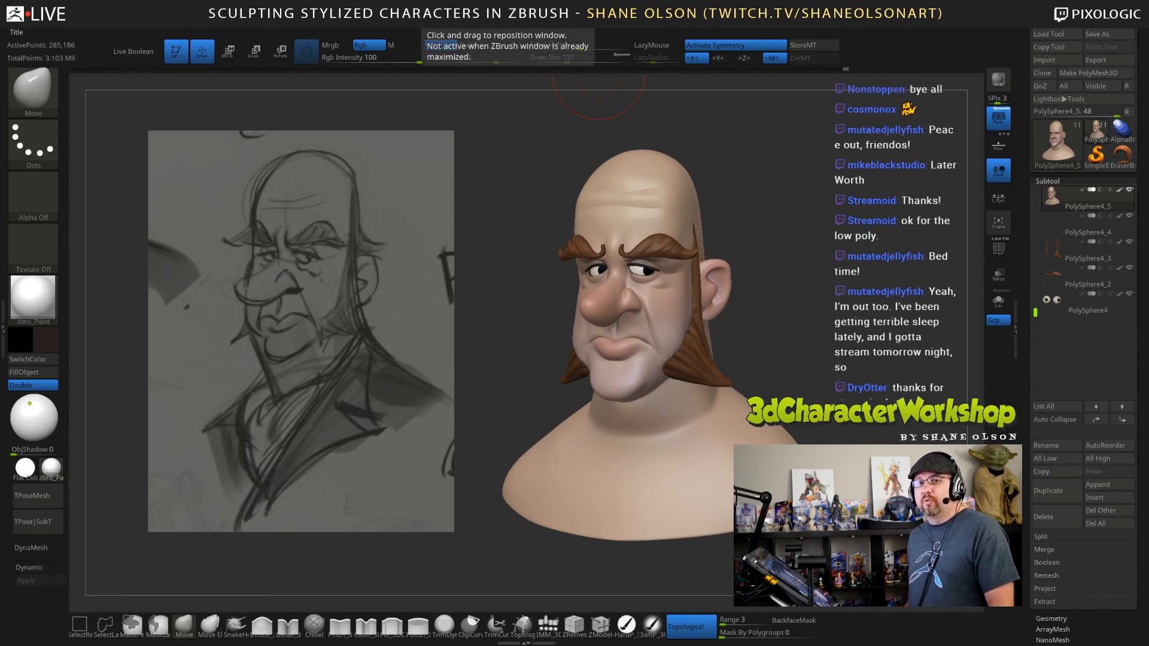
Switch to the browser and look through the student sculpts in the 3dCharacterWorkshop high-res gallery.
left_click_drag(270, 0, 441, 54)
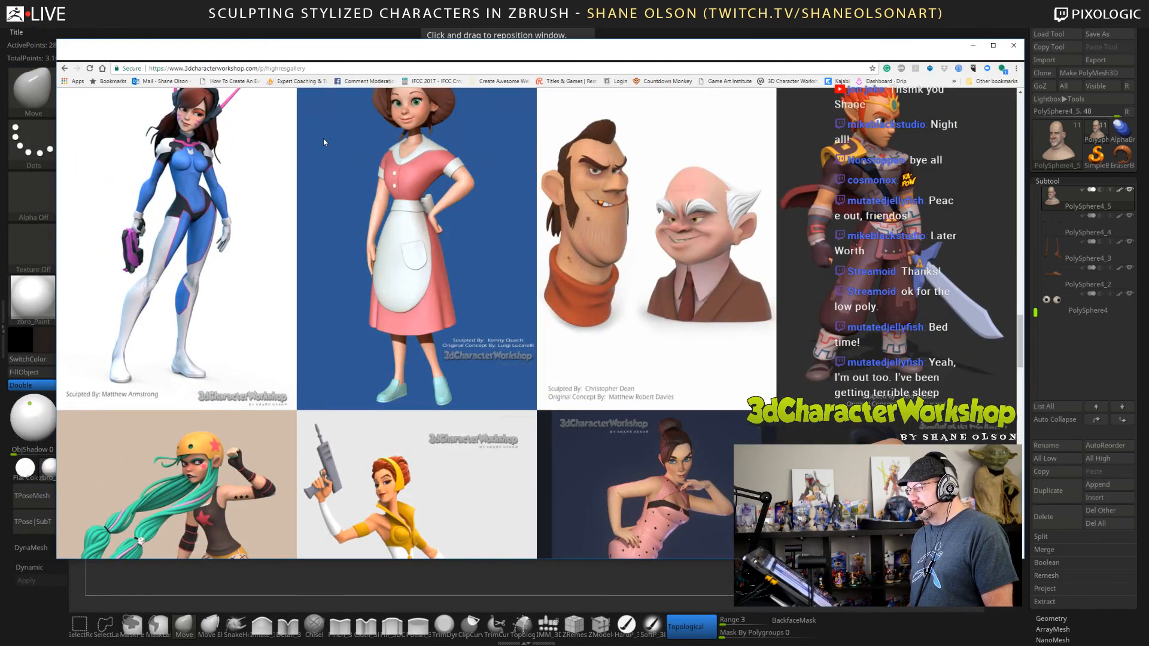
scroll(323, 138, "down", 4)
scroll(423, 192, "up", 5)
scroll(594, 330, "up", 7)
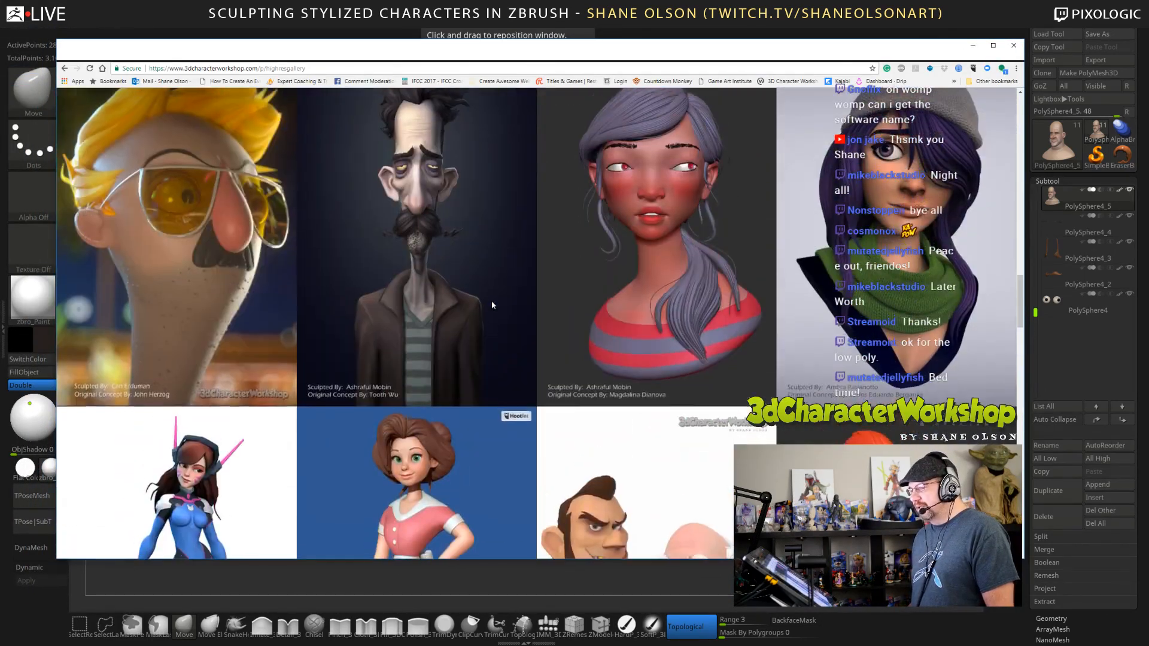
scroll(594, 330, "up", 8)
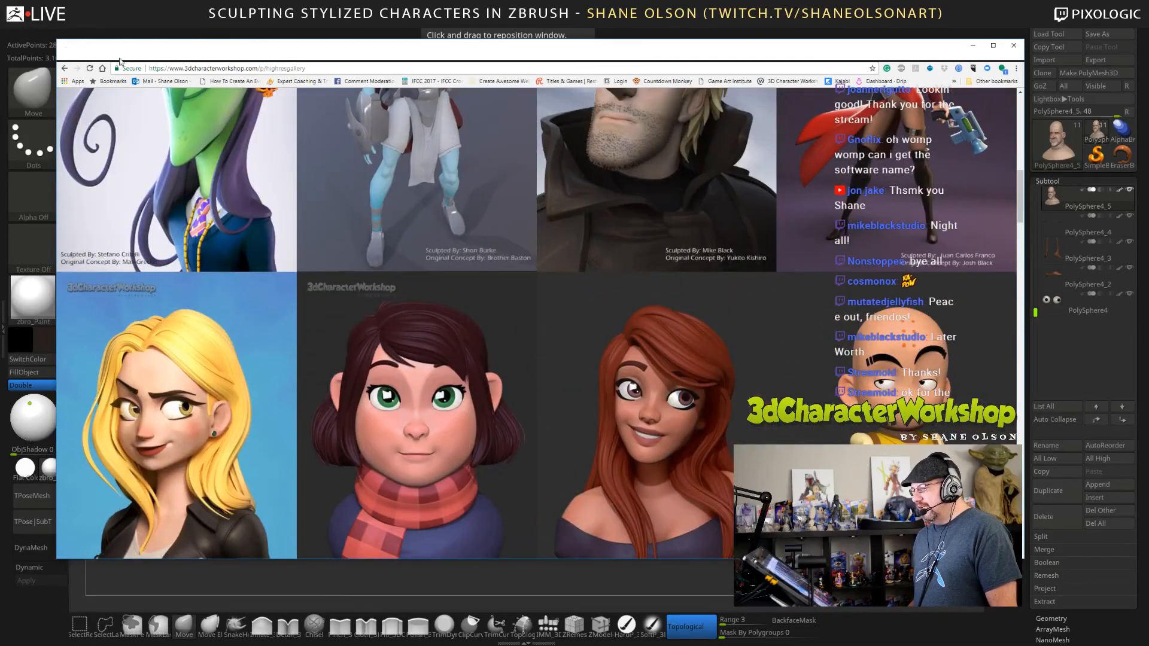
Go back to the 3dCharacterWorkshop home page and review its winter enrollment and newsletter sections.
left_click(64, 68)
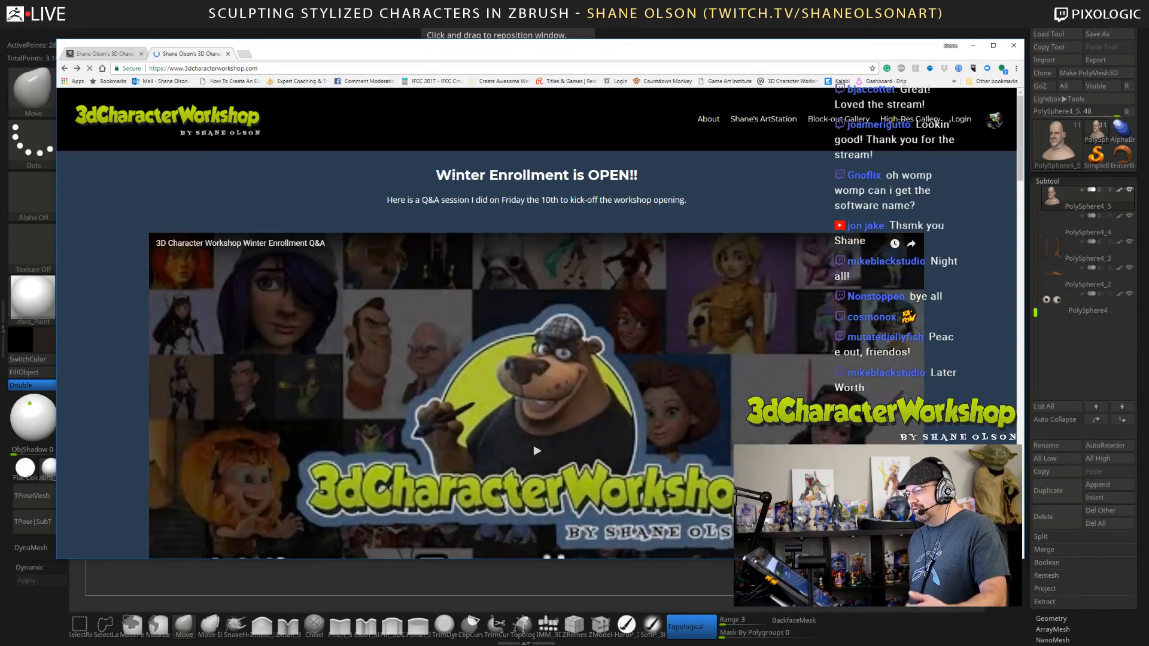
scroll(652, 182, "down", 1)
scroll(649, 180, "down", 2)
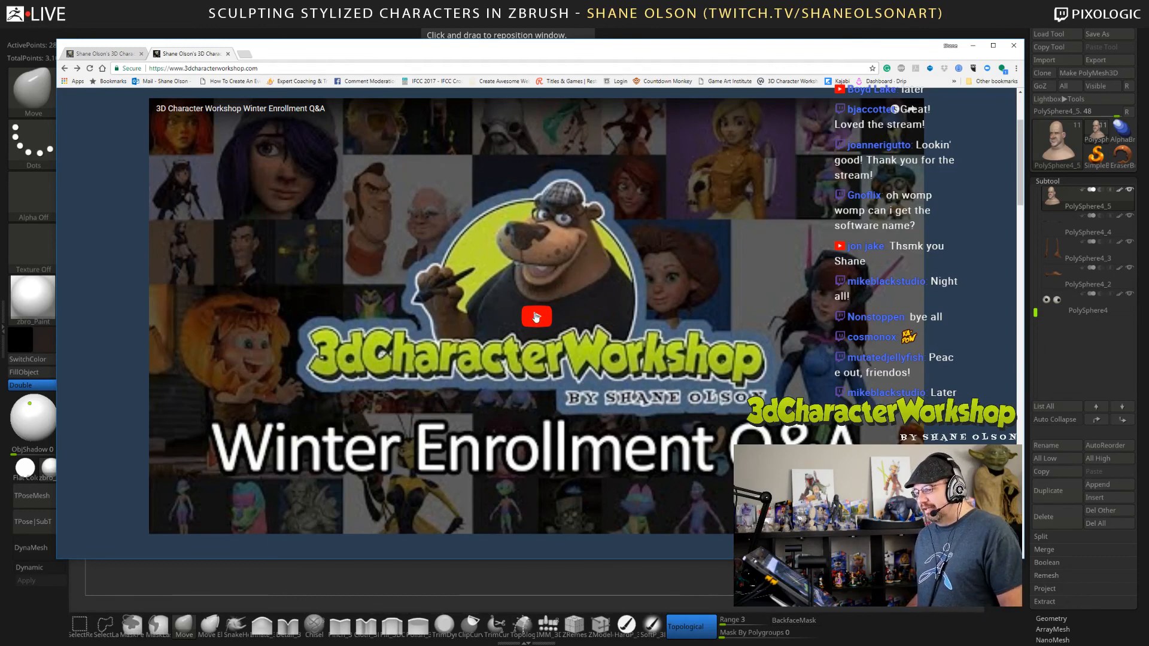
scroll(526, 332, "down", 3)
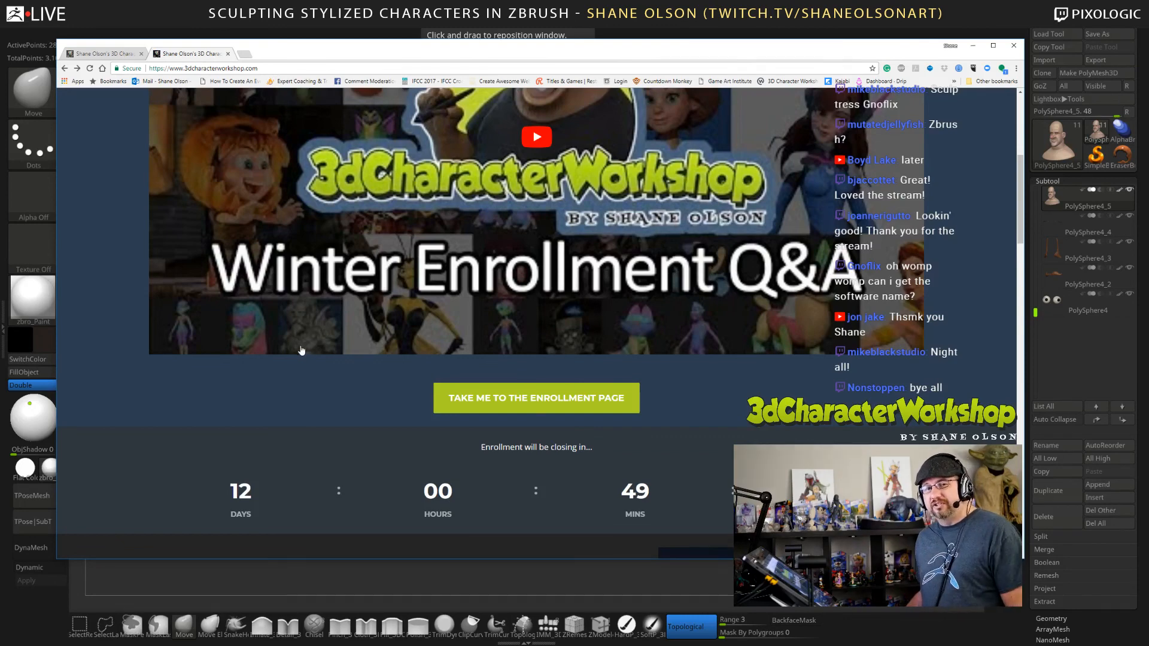
scroll(301, 350, "down", 3)
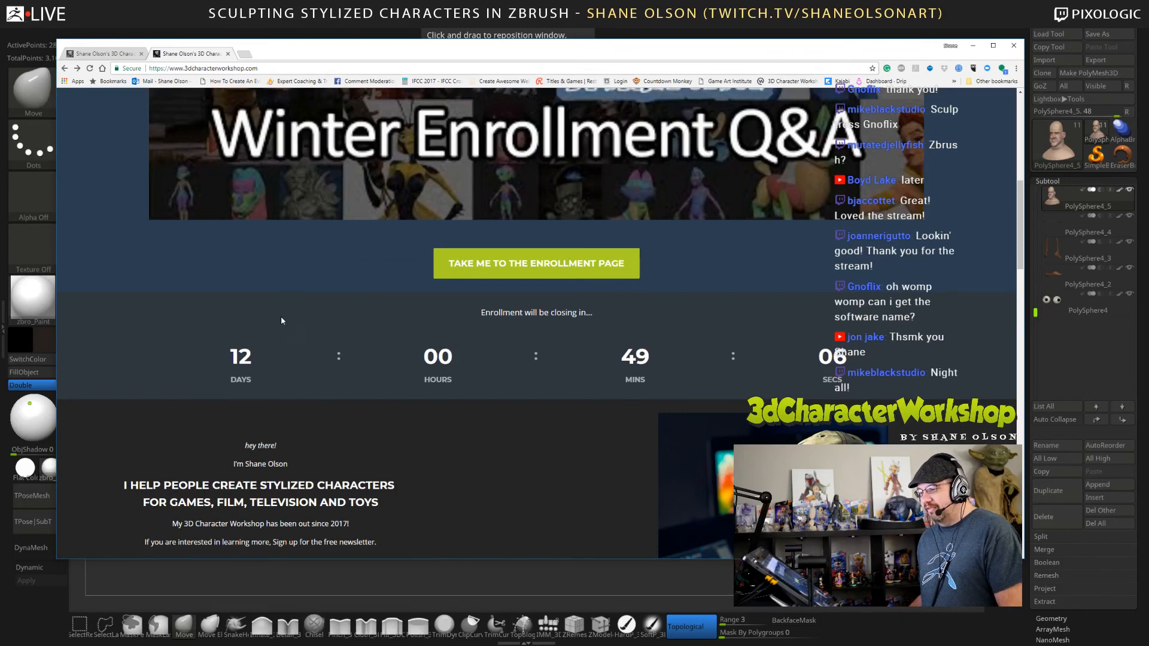
scroll(358, 246, "down", 2)
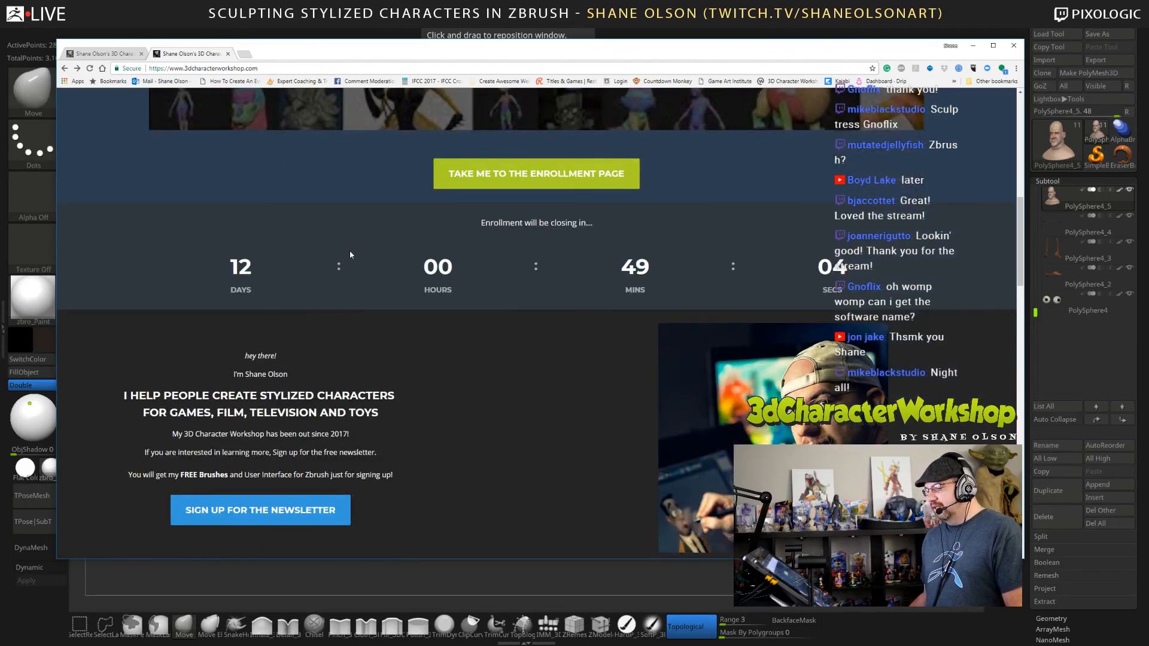
scroll(353, 275, "down", 1)
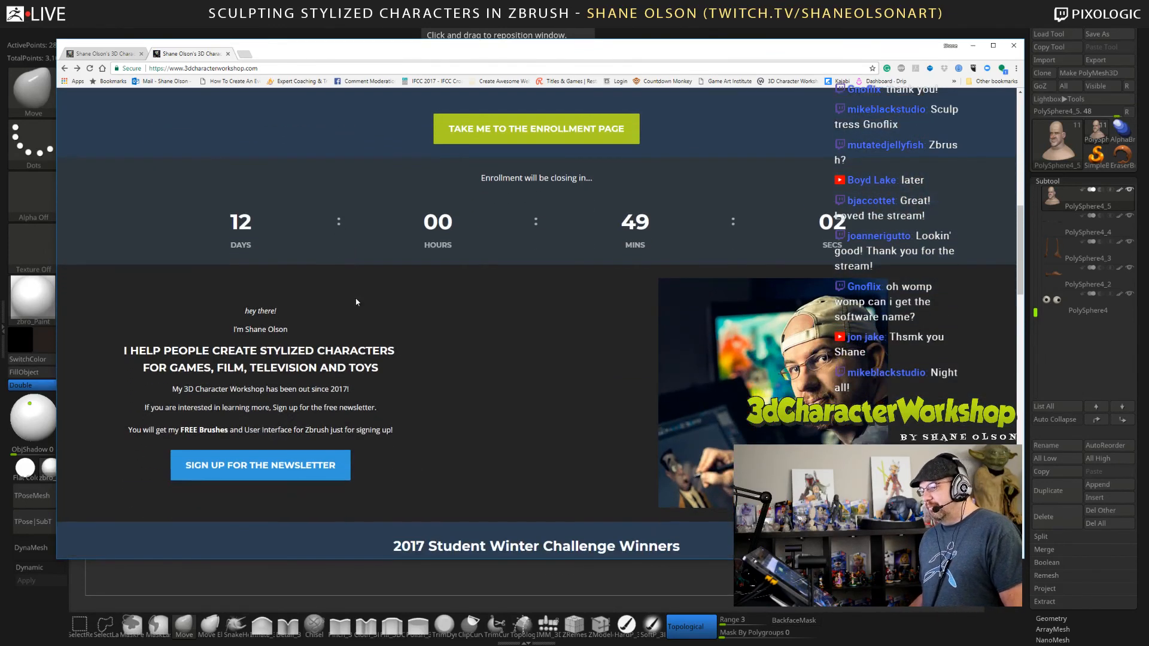
scroll(359, 281, "down", 1)
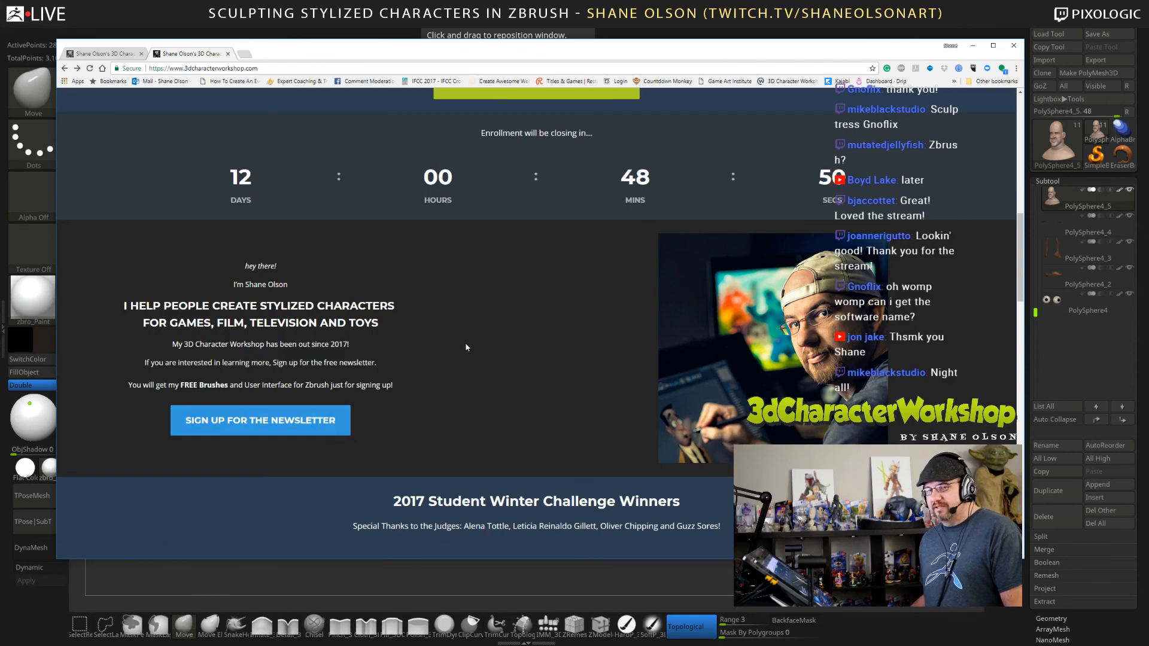
scroll(669, 365, "up", 4)
scroll(669, 365, "up", 4)
scroll(668, 366, "up", 4)
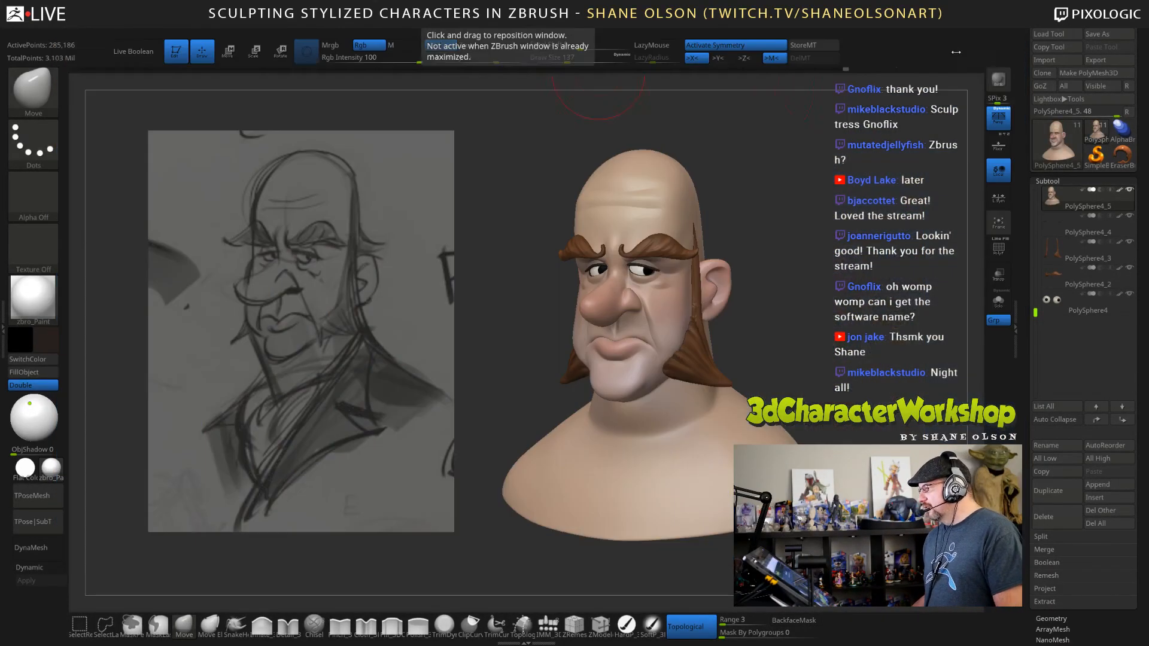
Minimize the browser window and return to the bust in ZBrush.
left_click(973, 46)
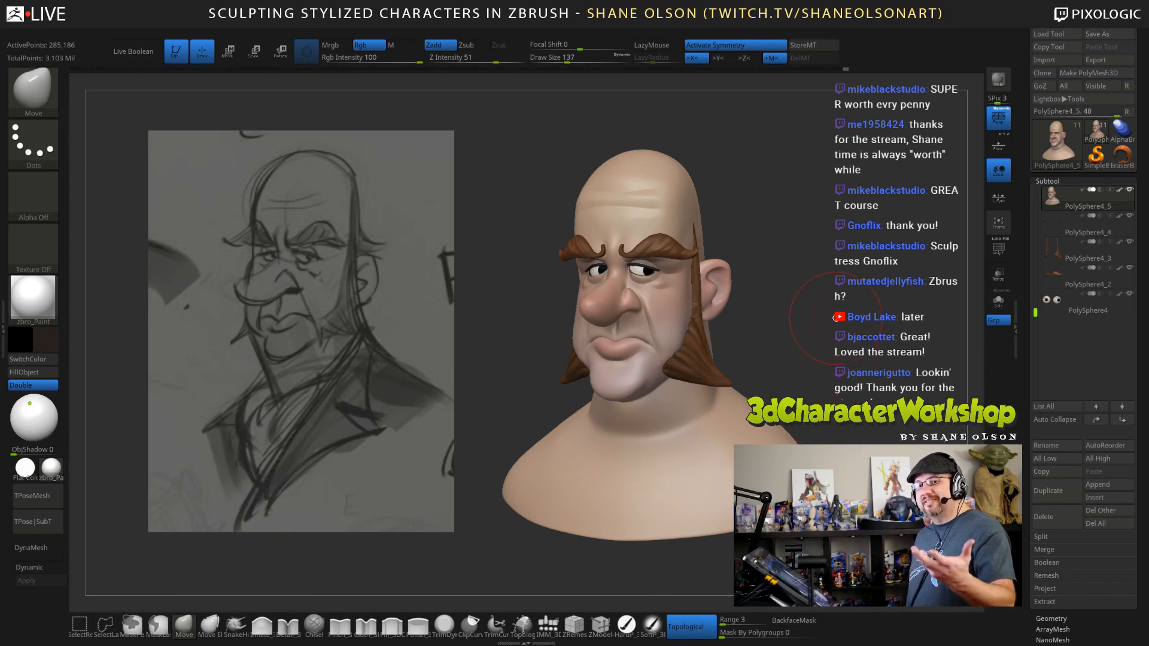
mouse_move(834, 317)
left_mouse_down()
mouse_move(833, 298)
mouse_move(788, 247)
left_mouse_up()
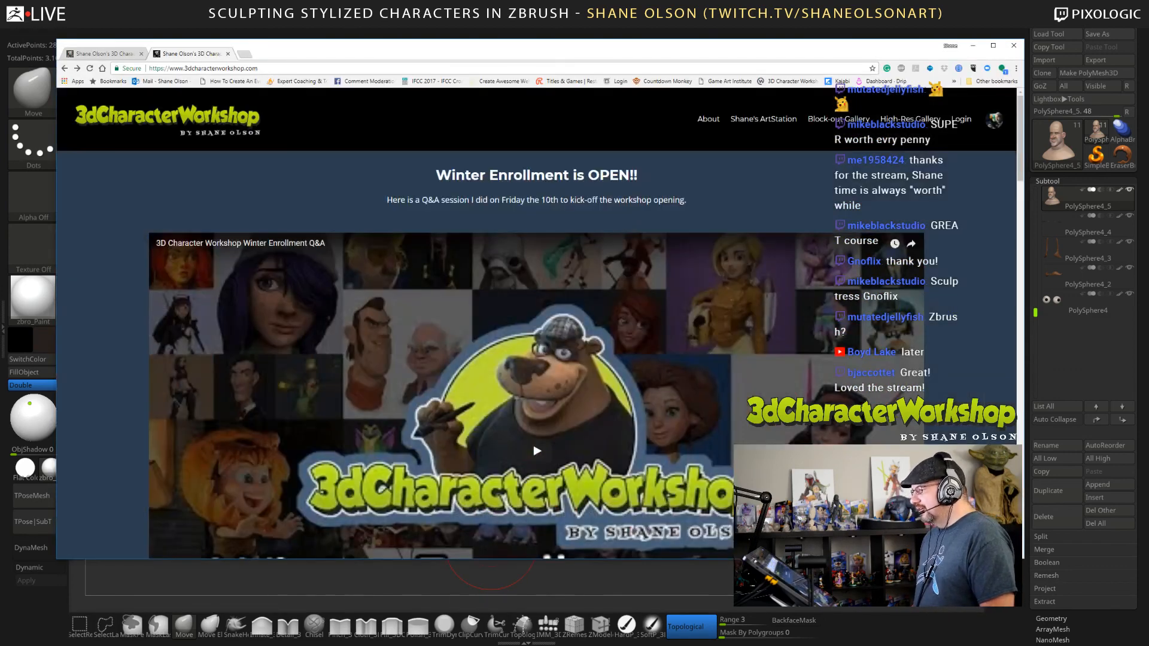
left_click(973, 46)
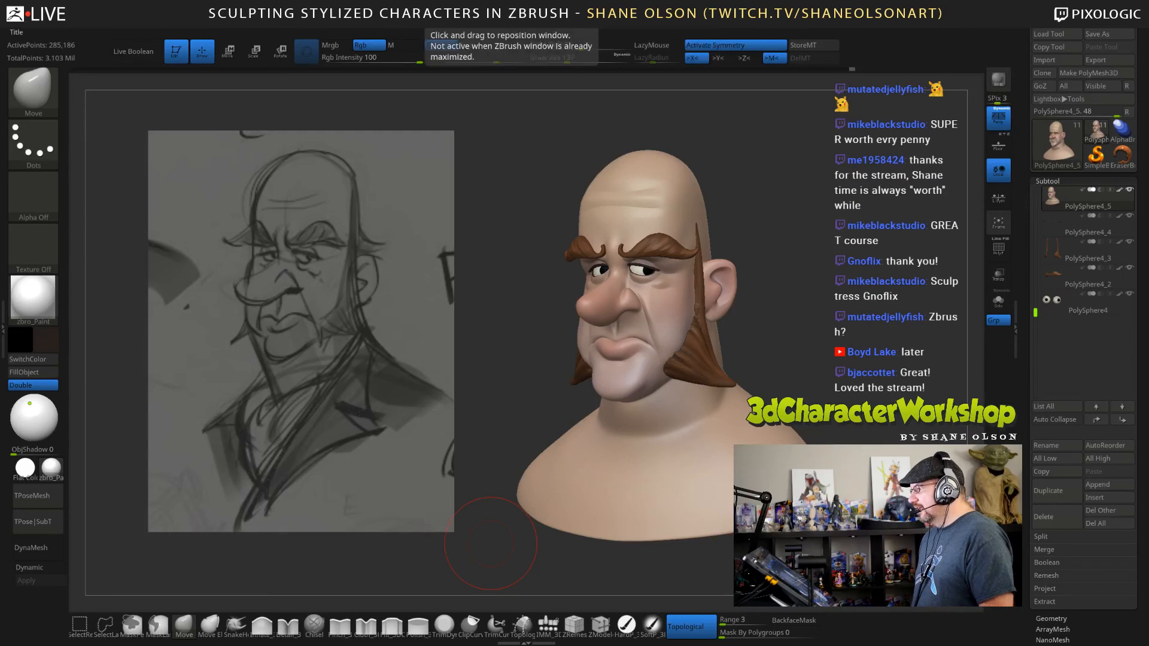